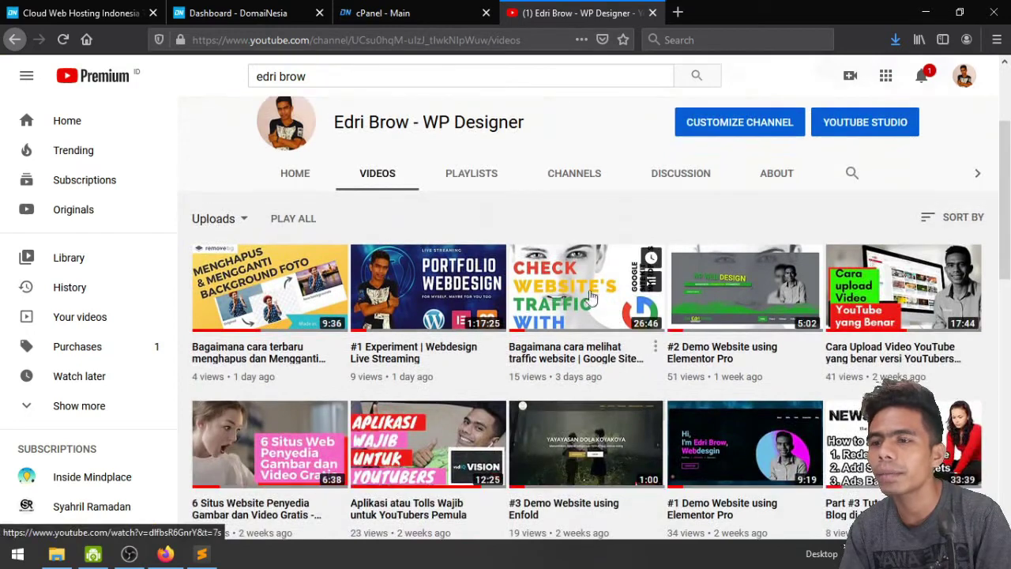
# Open the channel's Webhosting playlist and pause its first video, 'Webhosting Gratis untuk membuat Website'
pyautogui.click(489, 187)
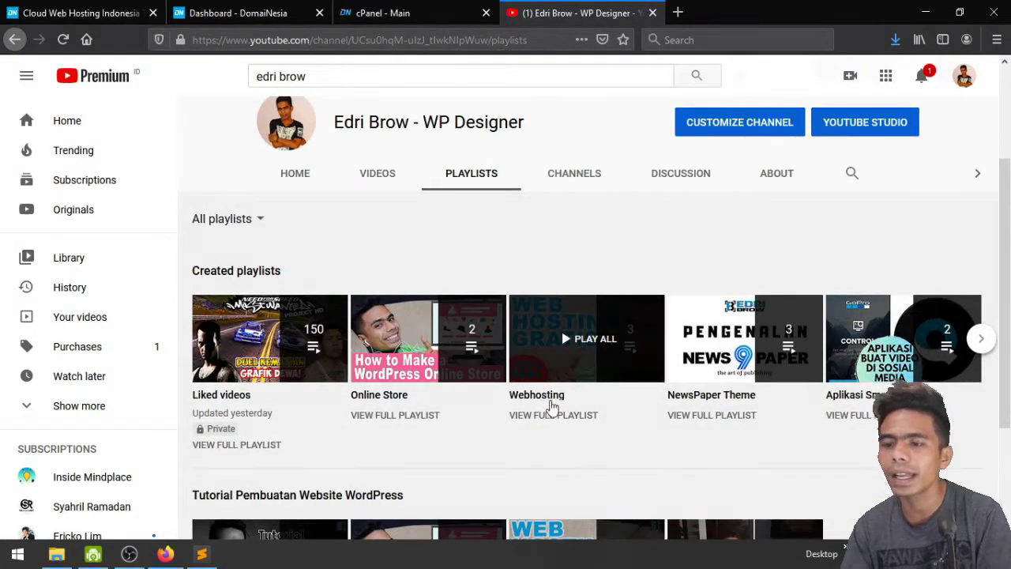
pyautogui.click(535, 397)
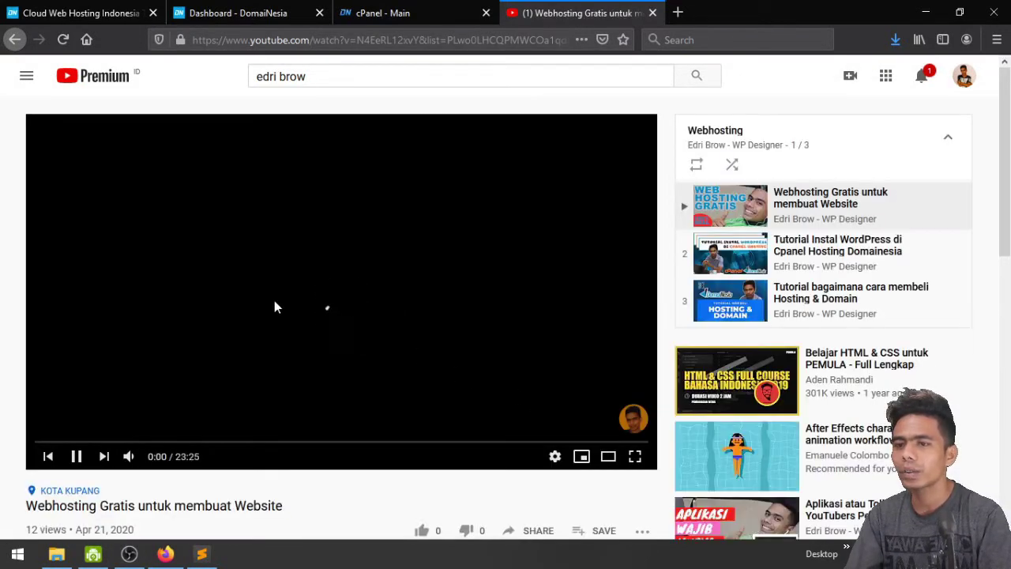
pyautogui.click(273, 305)
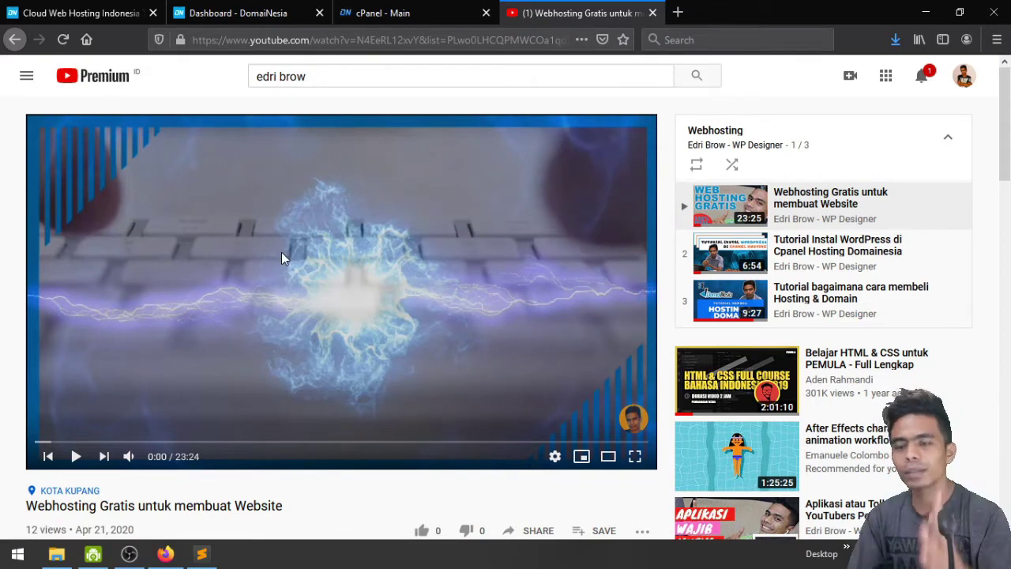
# Close the DomaiNesia domain search tab, look over My Products & Services, then switch to cPanel Main
pyautogui.click(61, 9)
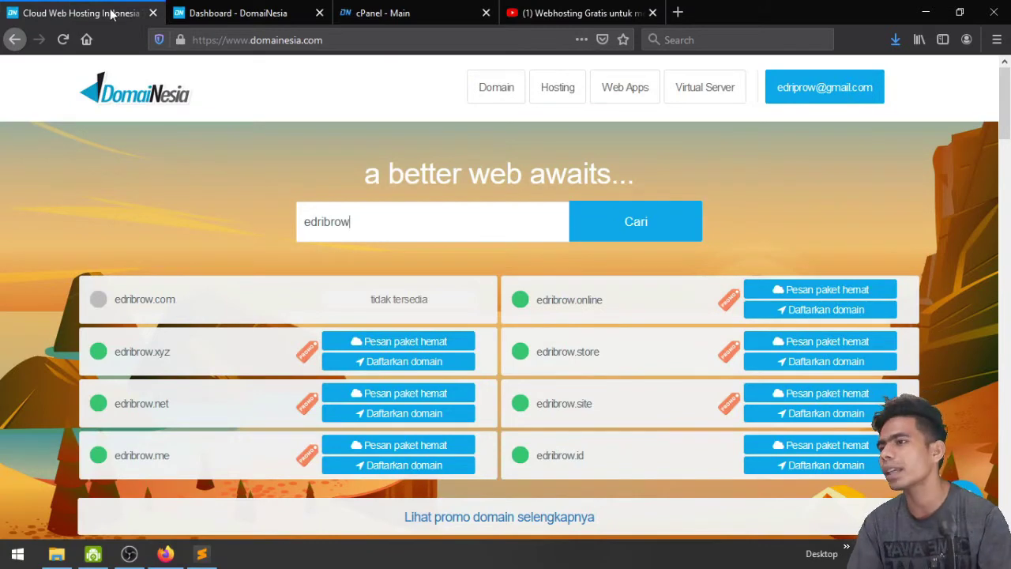
pyautogui.click(153, 13)
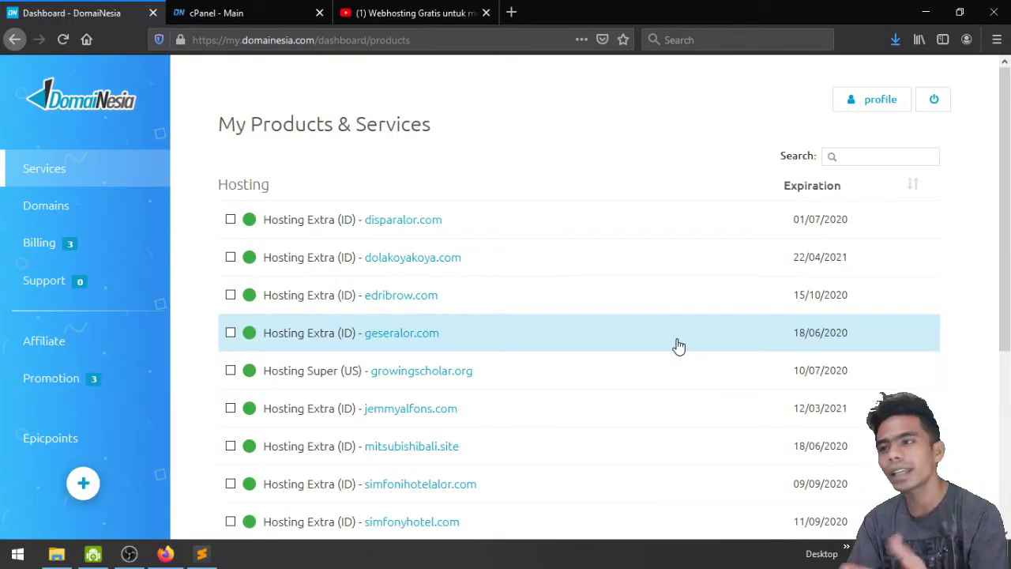
pyautogui.scroll(-2, 679, 324)
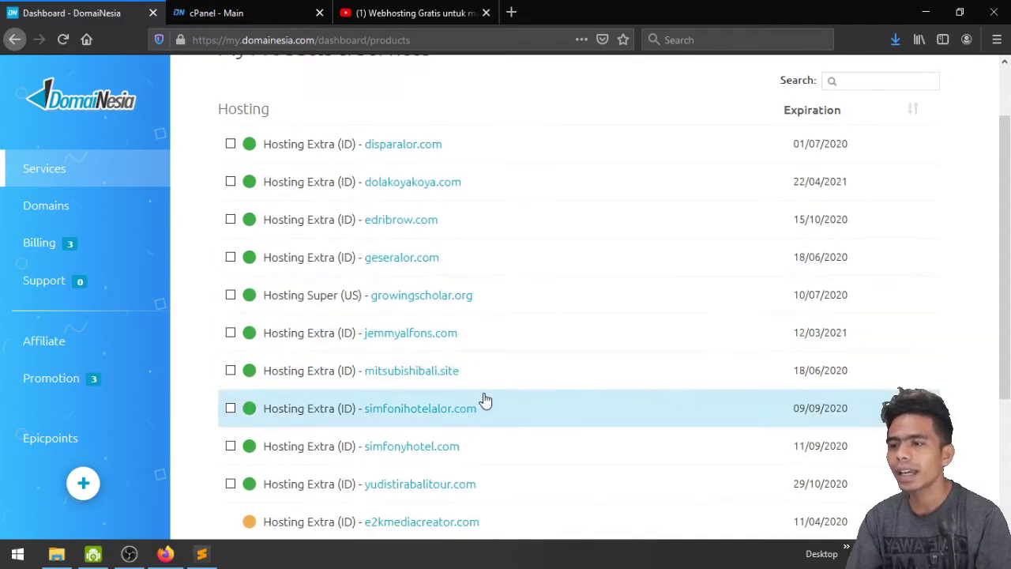
pyautogui.scroll(-1, 474, 396)
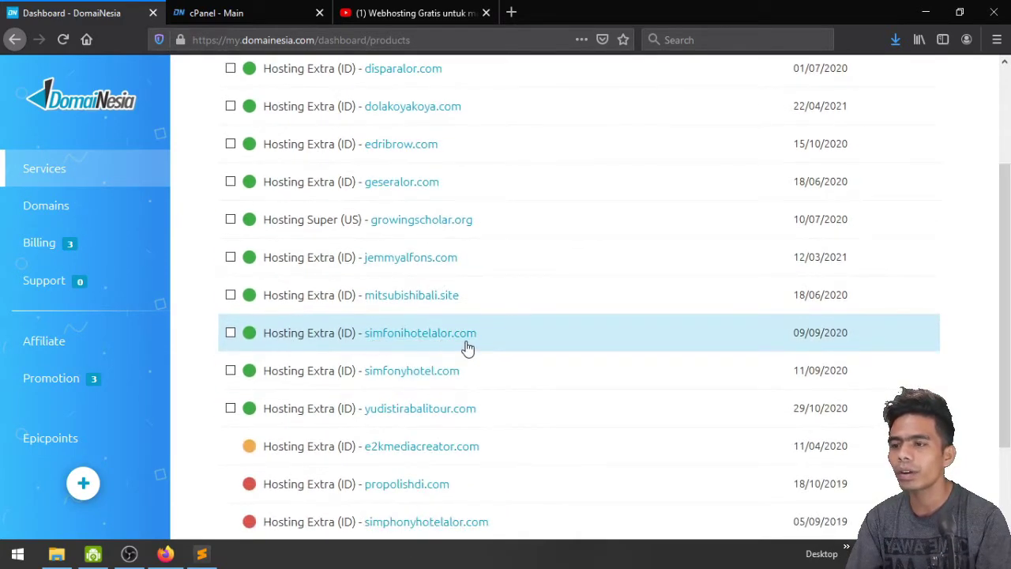
pyautogui.scroll(3, 515, 350)
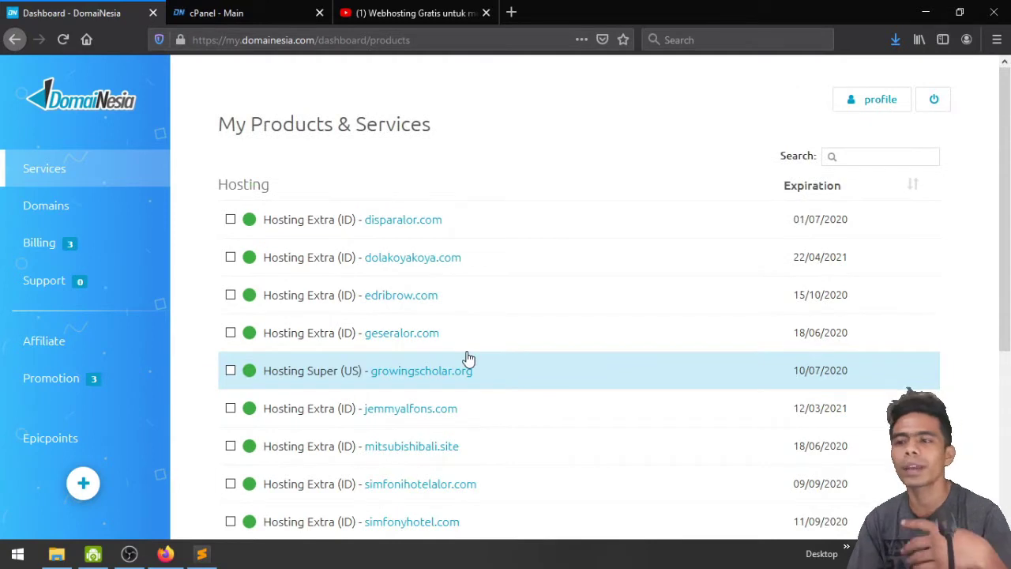
pyautogui.scroll(-3, 468, 358)
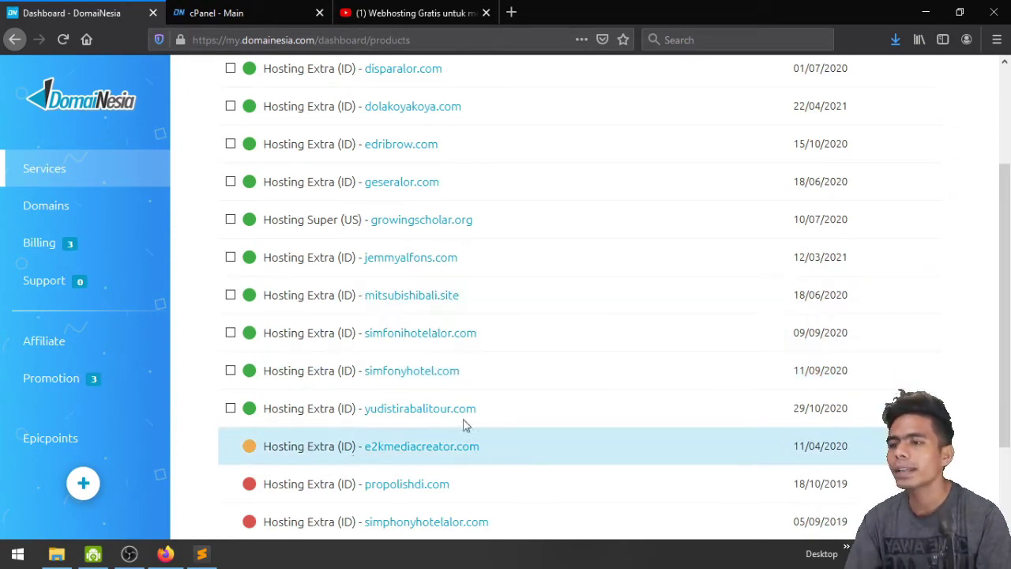
pyautogui.click(207, 13)
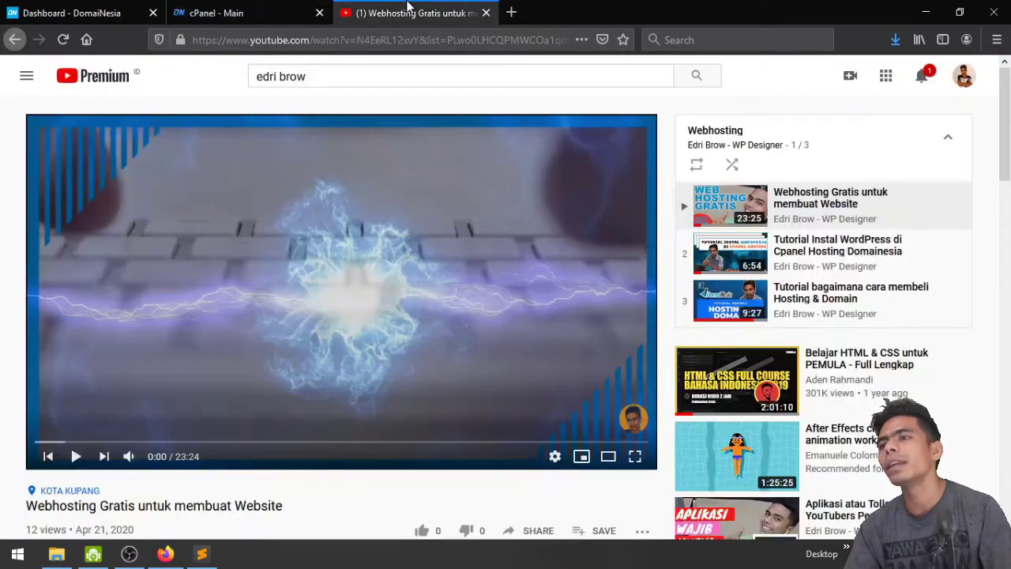
pyautogui.click(411, 12)
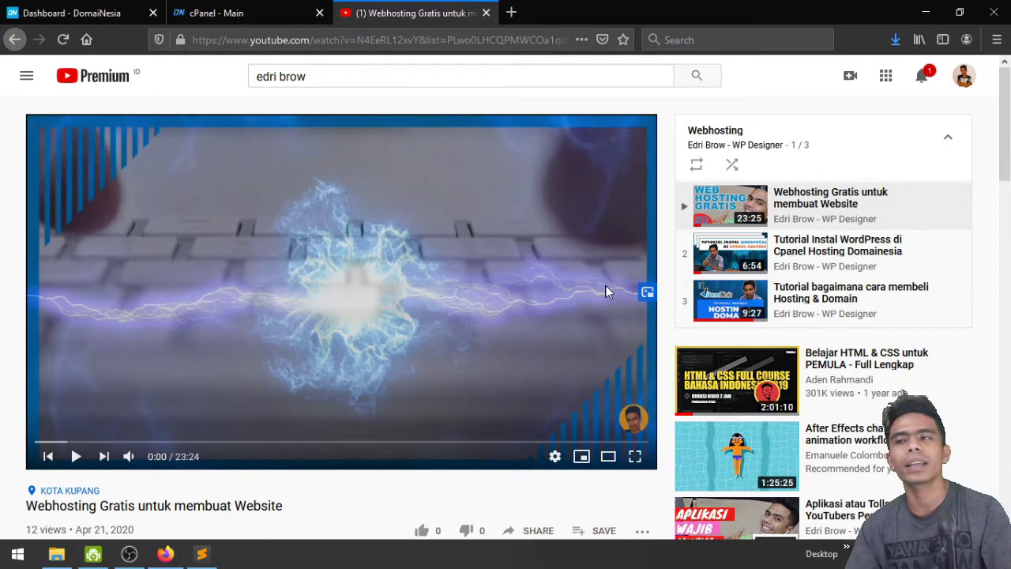
pyautogui.click(240, 7)
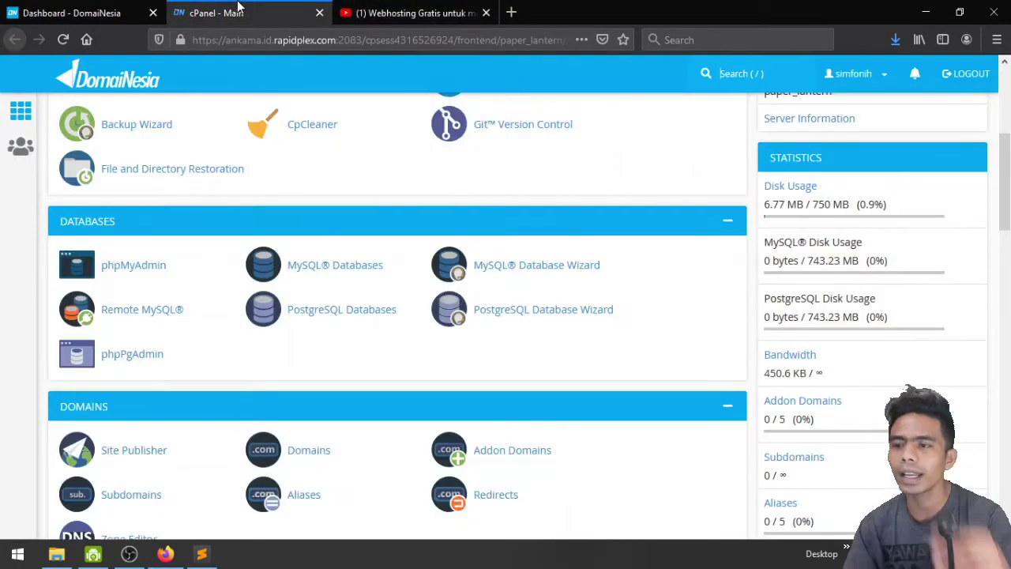
pyautogui.scroll(-10, 206, 350)
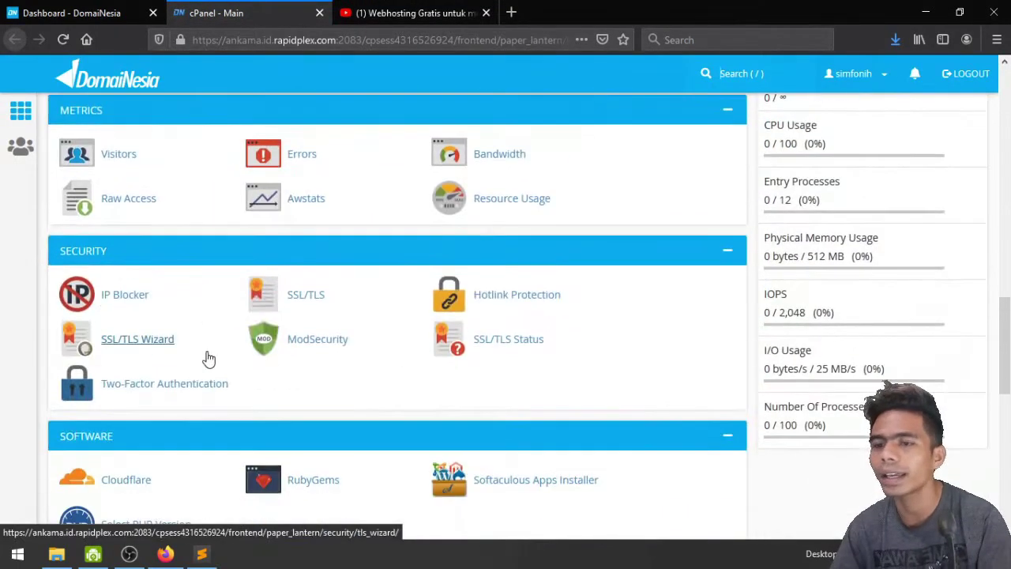
pyautogui.scroll(-9, 207, 358)
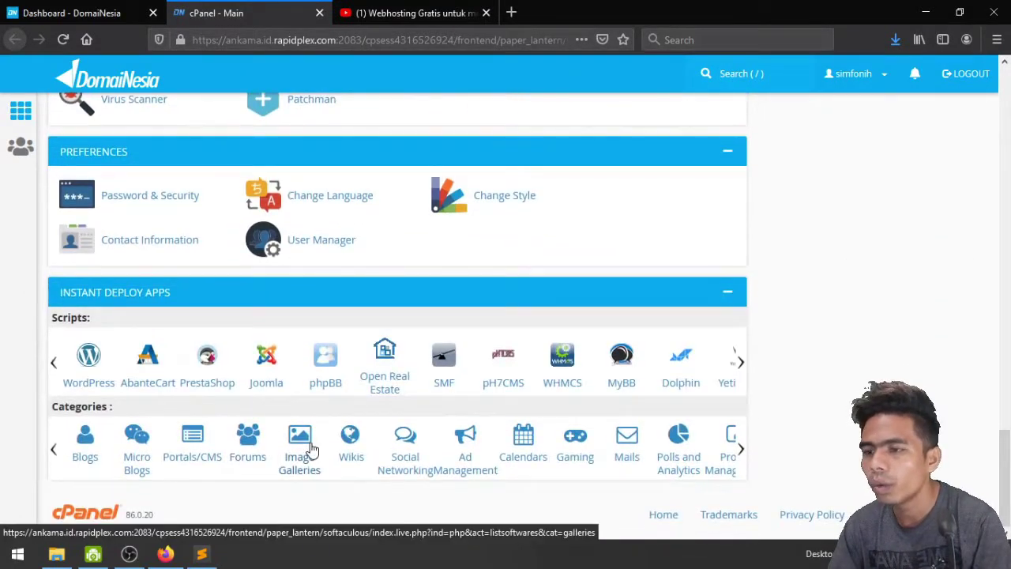
# Start a new Softaculous WordPress installation, keeping version 5.4.1
pyautogui.click(90, 386)
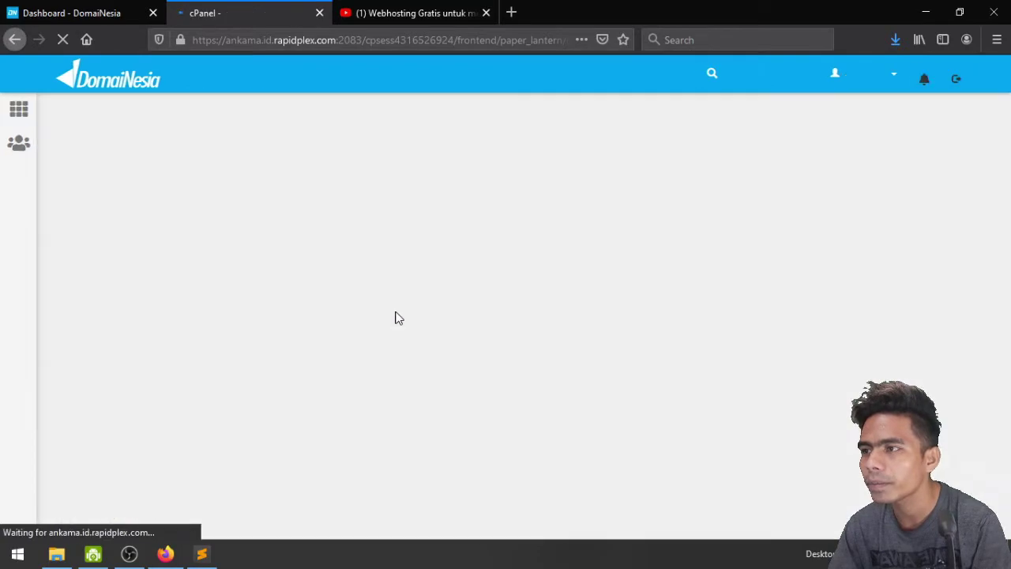
pyautogui.scroll(-5, 396, 310)
pyautogui.scroll(3, 391, 324)
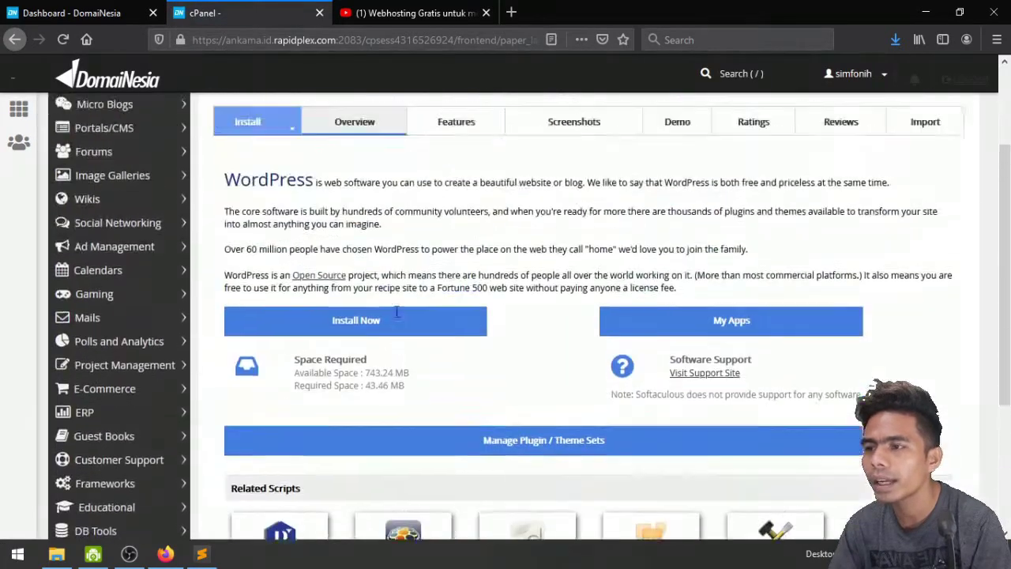
pyautogui.click(383, 346)
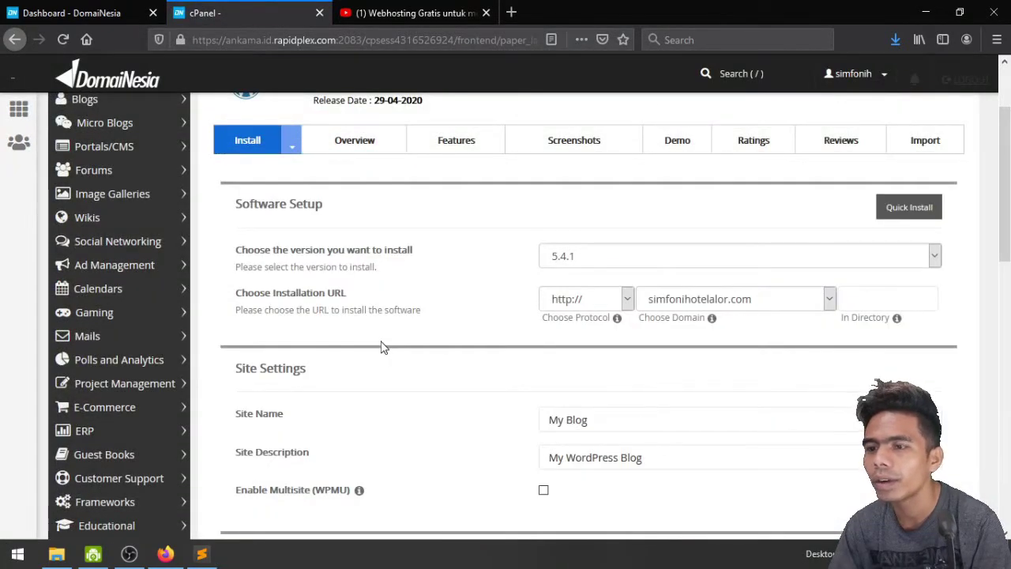
pyautogui.click(619, 265)
pyautogui.click(620, 265)
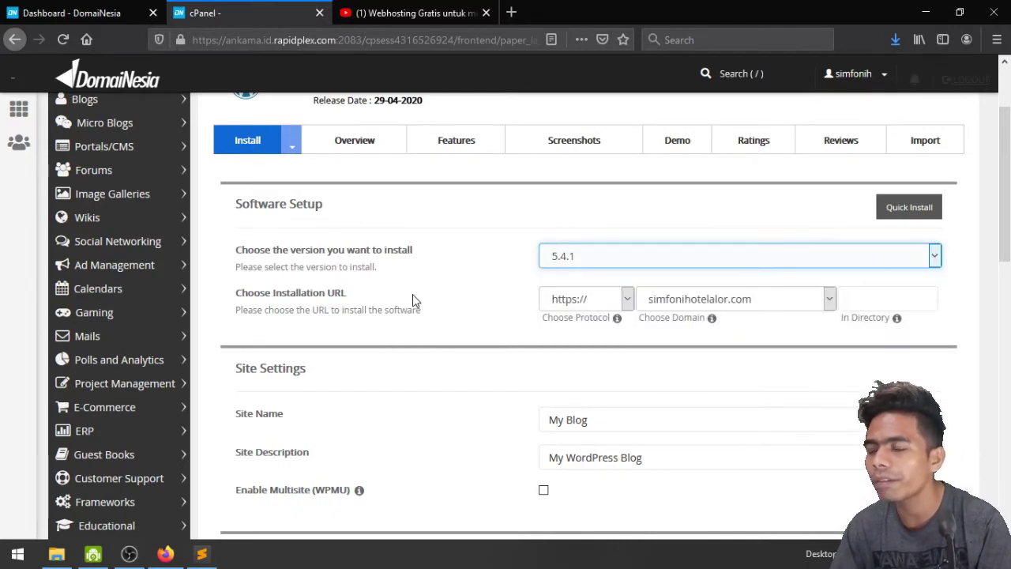
pyautogui.click(608, 250)
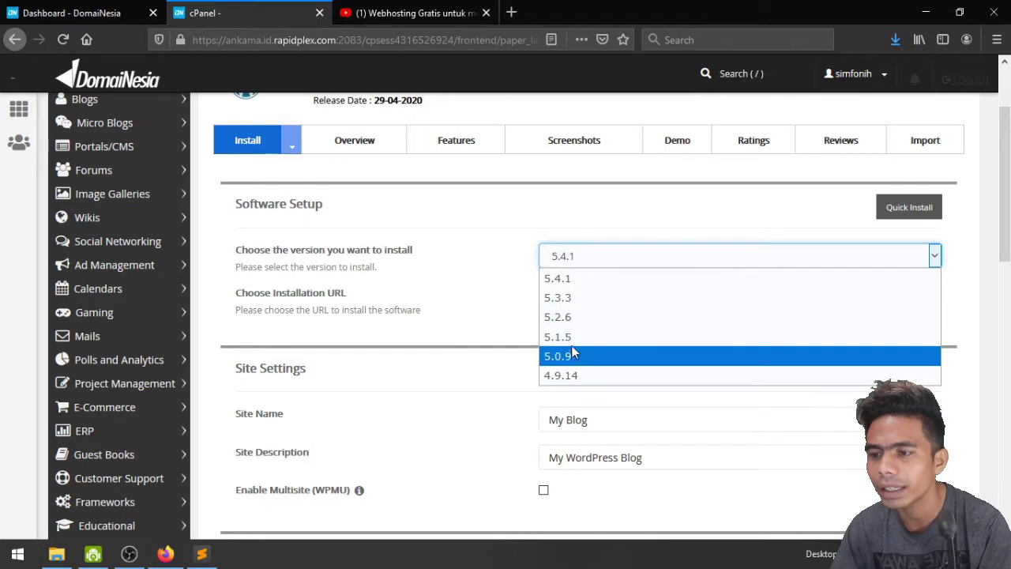
pyautogui.click(572, 286)
pyautogui.scroll(-3, 537, 288)
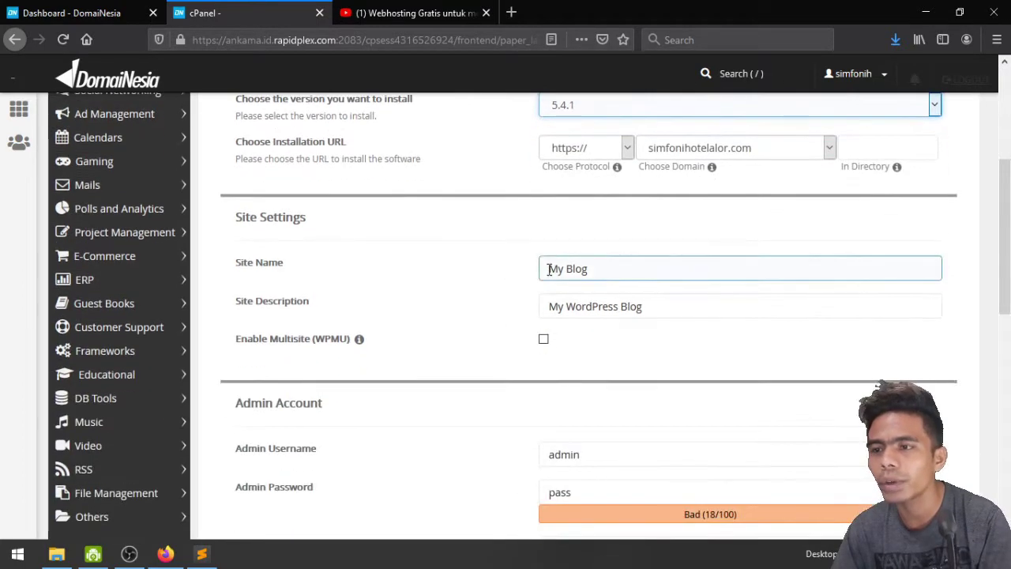
pyautogui.scroll(2, 545, 213)
pyautogui.click(629, 225)
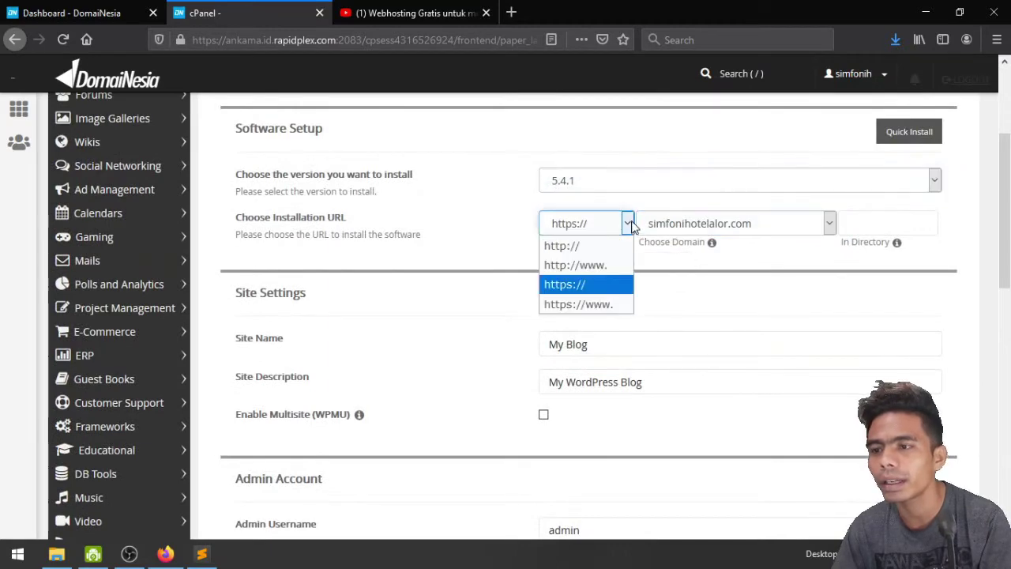
pyautogui.click(629, 225)
pyautogui.click(630, 225)
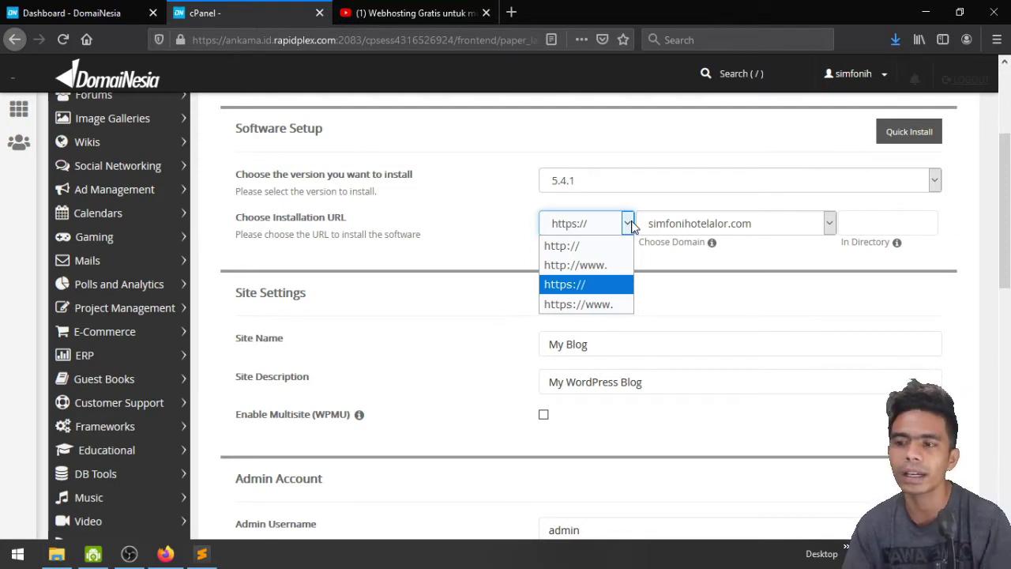
pyautogui.click(630, 224)
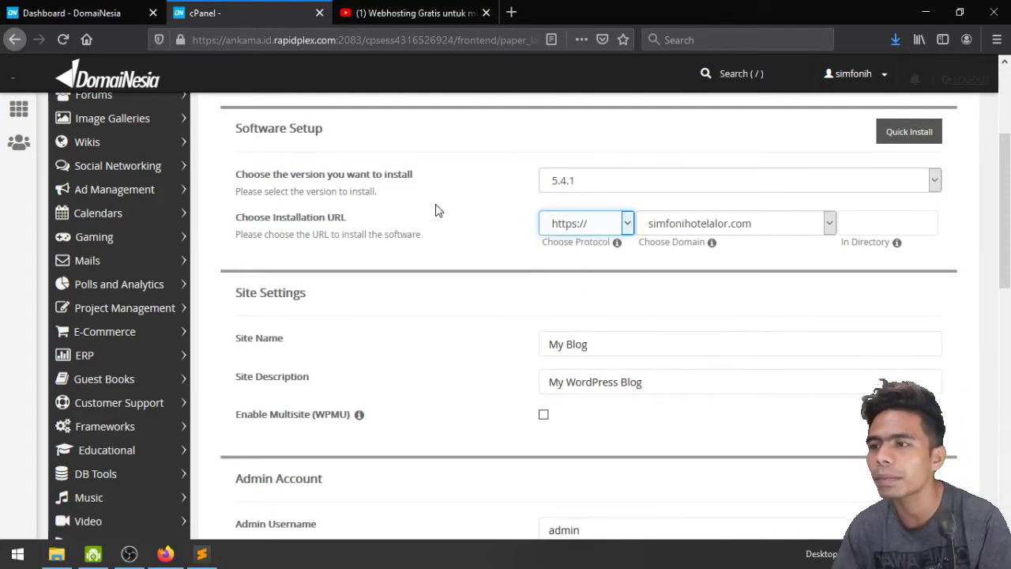
pyautogui.click(181, 42)
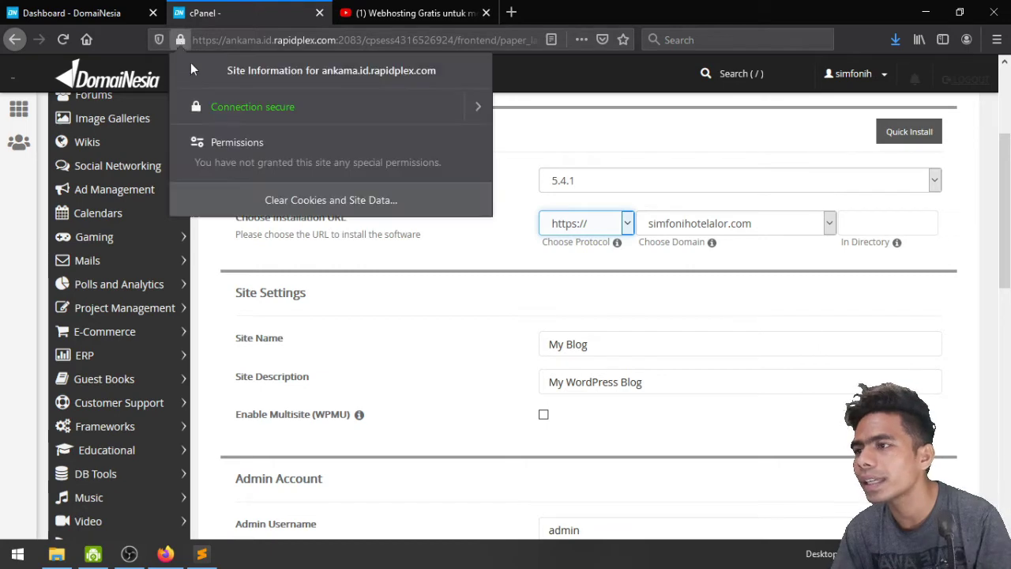
# Search Google for 'ysbs' in a new tab and view the ysbs.or.id site information
pyautogui.click(512, 13)
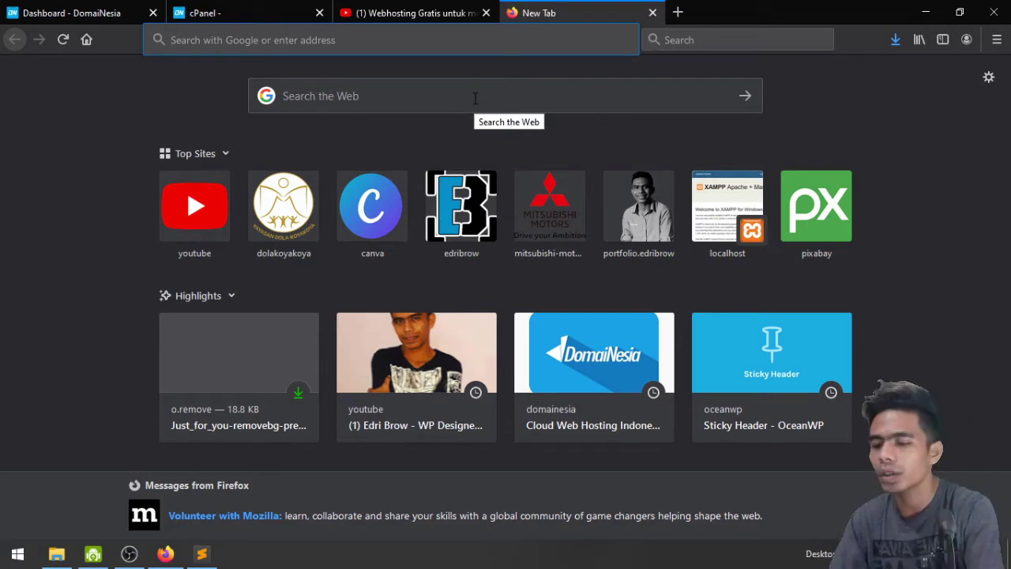
pyautogui.write('ysps')
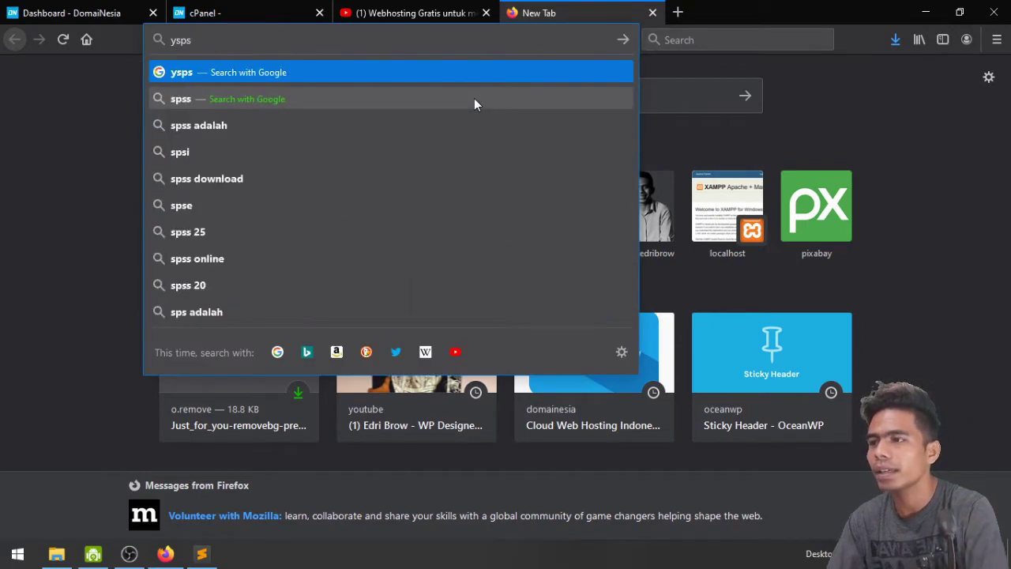
pyautogui.press('BackSpace')
pyautogui.press('BackSpace')
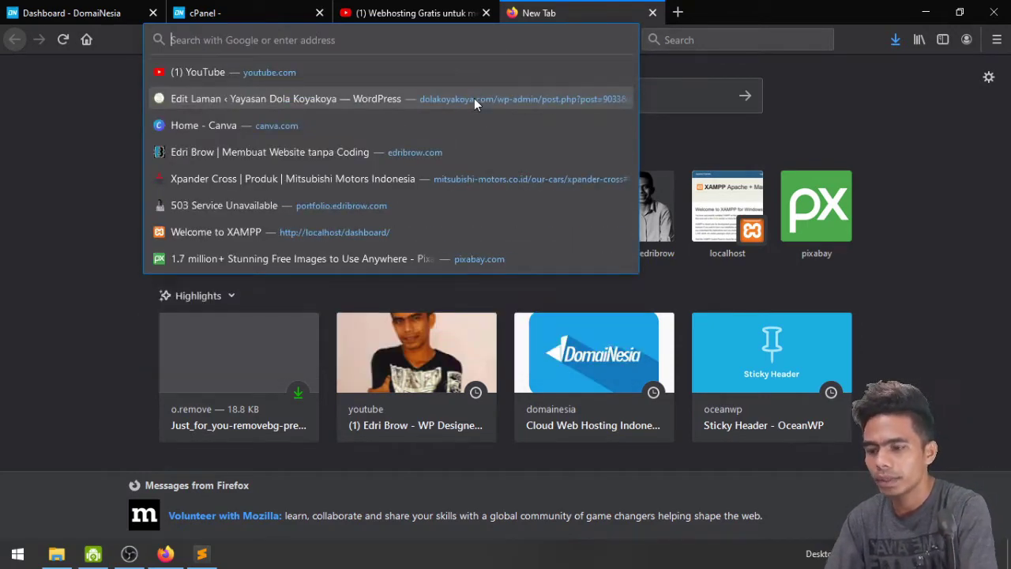
pyautogui.write('ysbs')
pyautogui.press('Return')
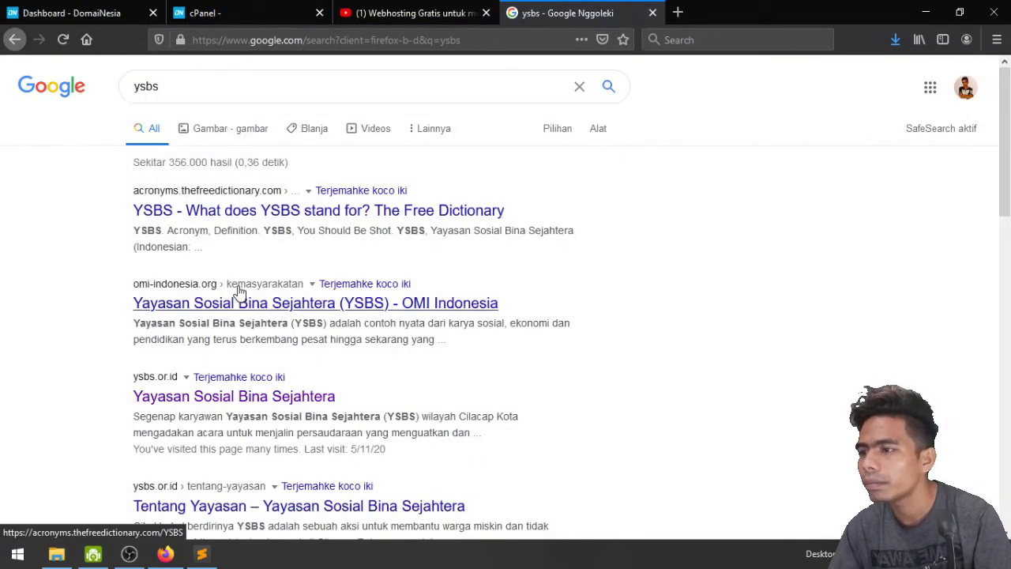
pyautogui.scroll(-2, 232, 299)
pyautogui.click(234, 319)
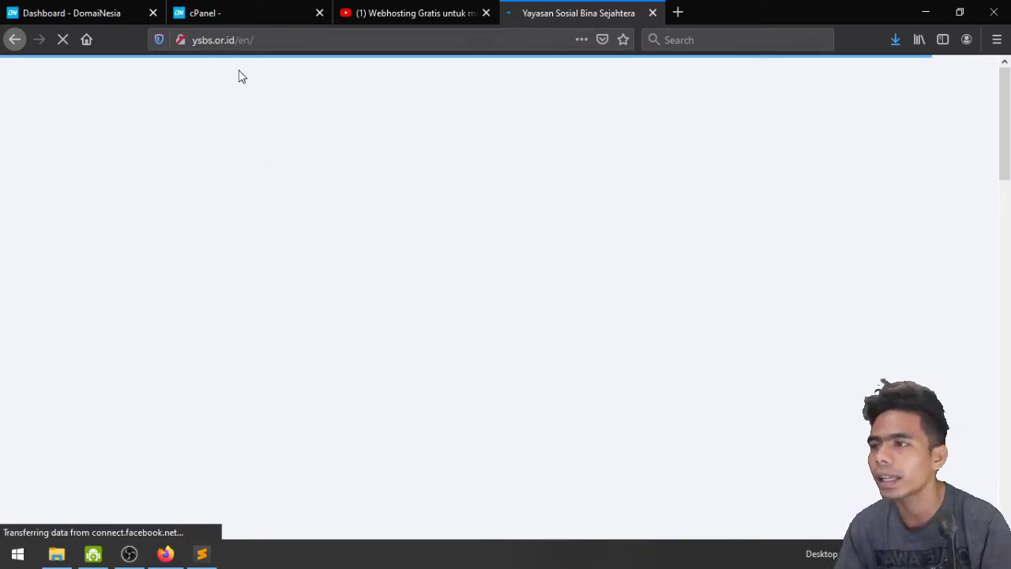
pyautogui.click(180, 40)
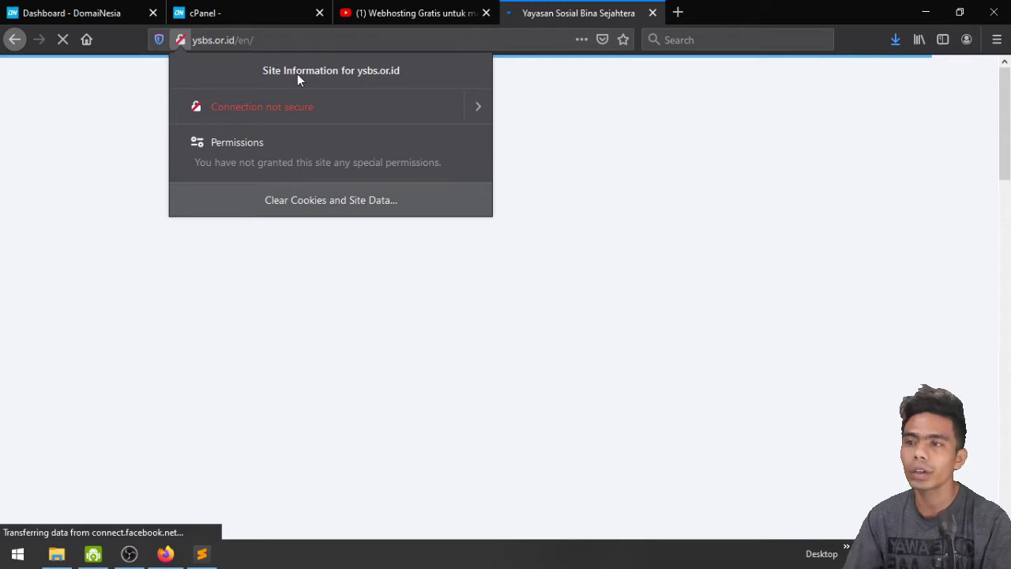
# Close the Yayasan Sosial Bina Sejahtera tab and go to the Site Name field on the install form
pyautogui.click(652, 13)
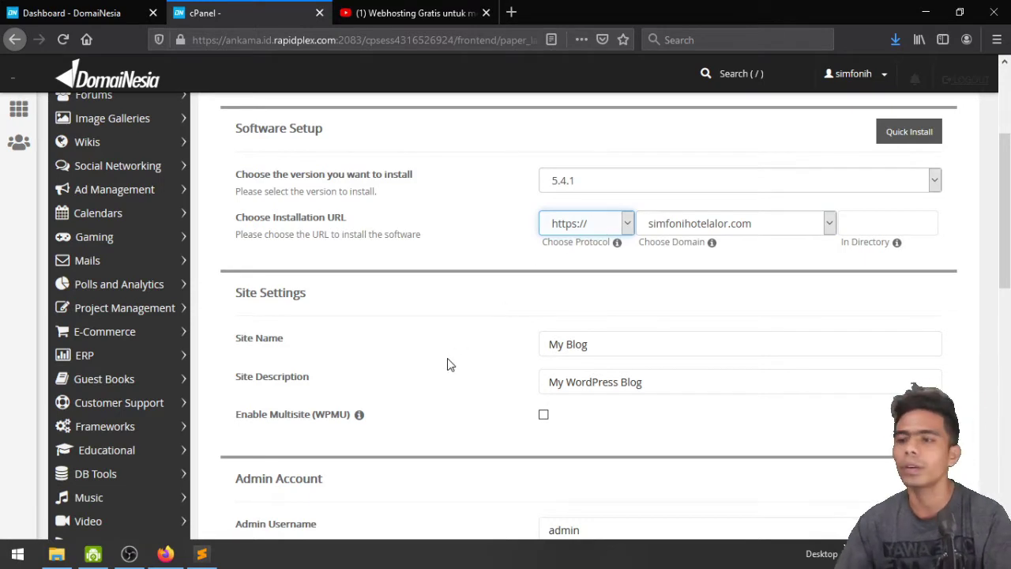
pyautogui.scroll(-2, 474, 332)
pyautogui.tripleClick(622, 197)
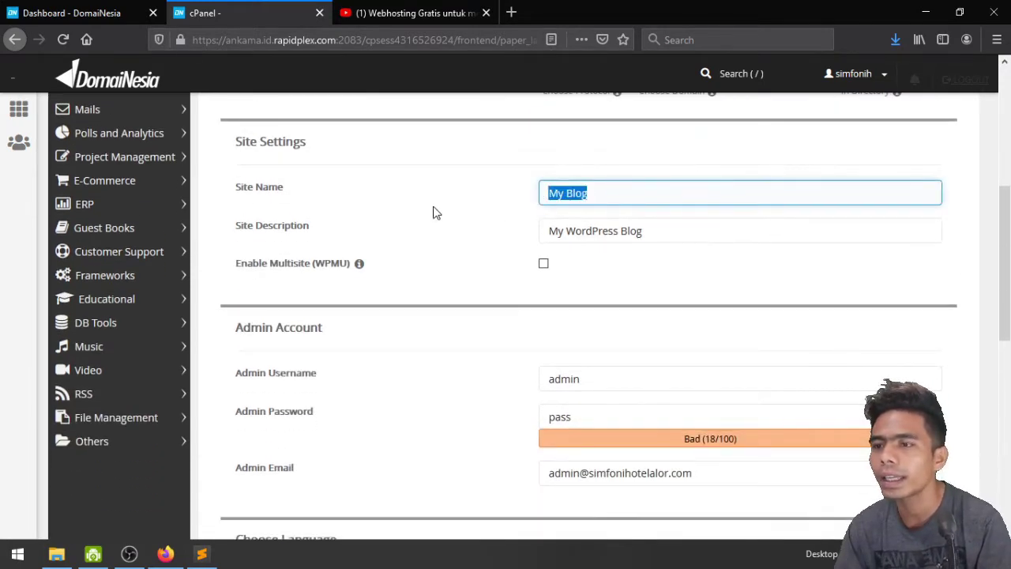
pyautogui.click(623, 198)
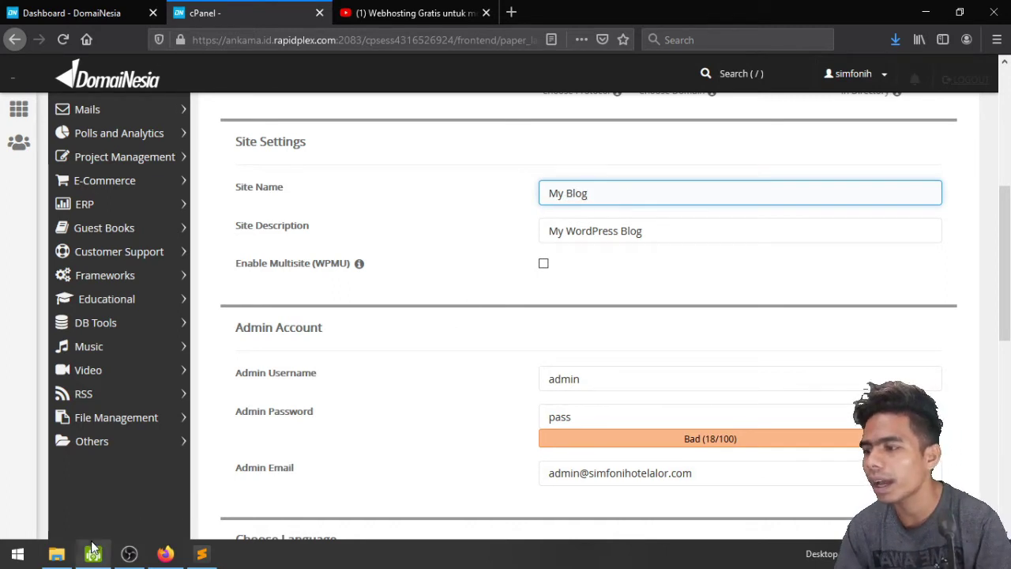
# Open the Homepage folder in File Explorer and show its images as extra large icons
pyautogui.click(68, 559)
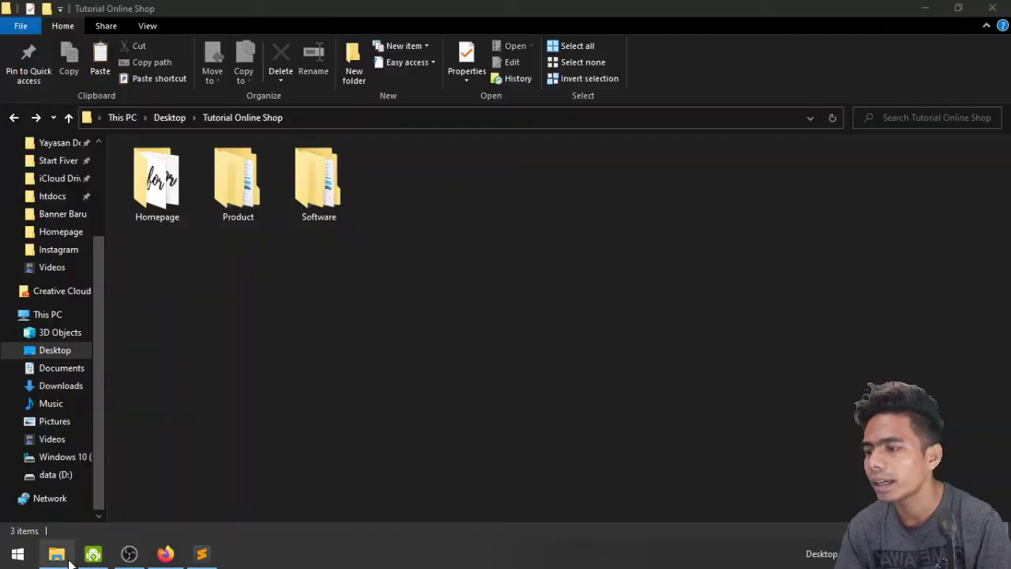
pyautogui.doubleClick(157, 182)
pyautogui.rightClick(230, 281)
pyautogui.moveTo(390, 298)
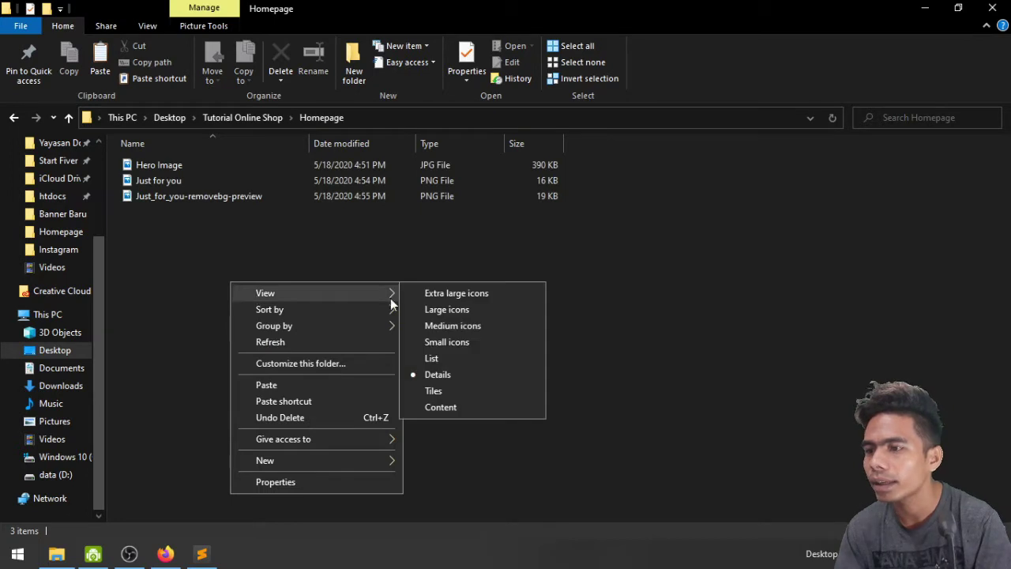
pyautogui.click(444, 306)
pyautogui.rightClick(384, 301)
pyautogui.moveTo(440, 310)
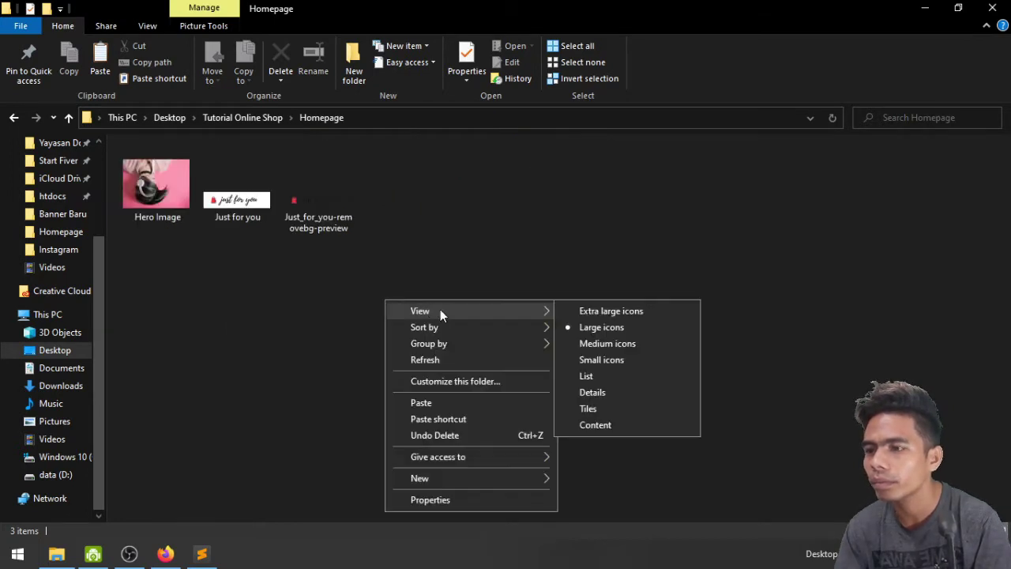
pyautogui.click(625, 311)
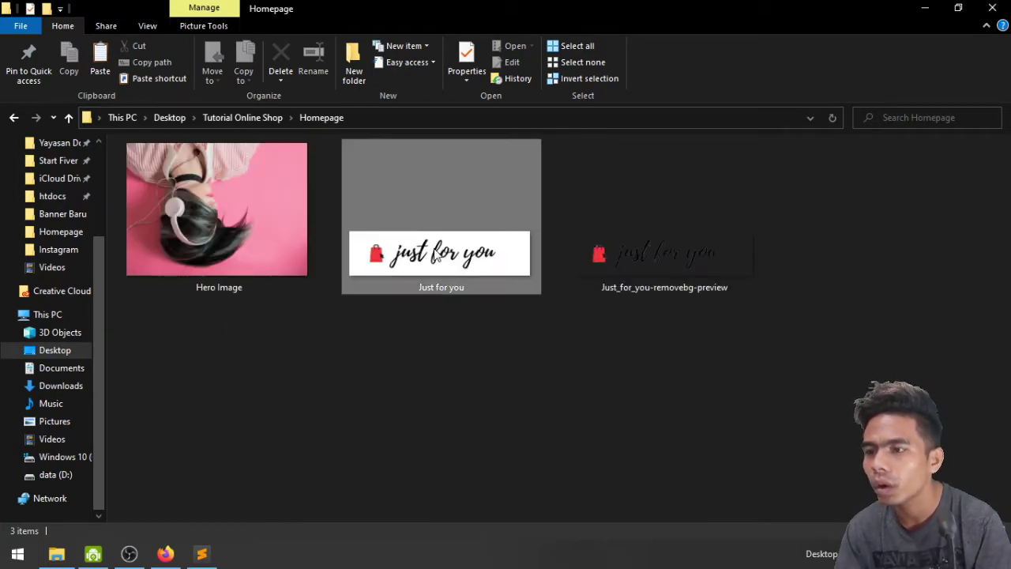
# Select the Just for you logo image, then return to the Firefox install form
pyautogui.click(514, 288)
pyautogui.click(632, 237)
pyautogui.click(451, 257)
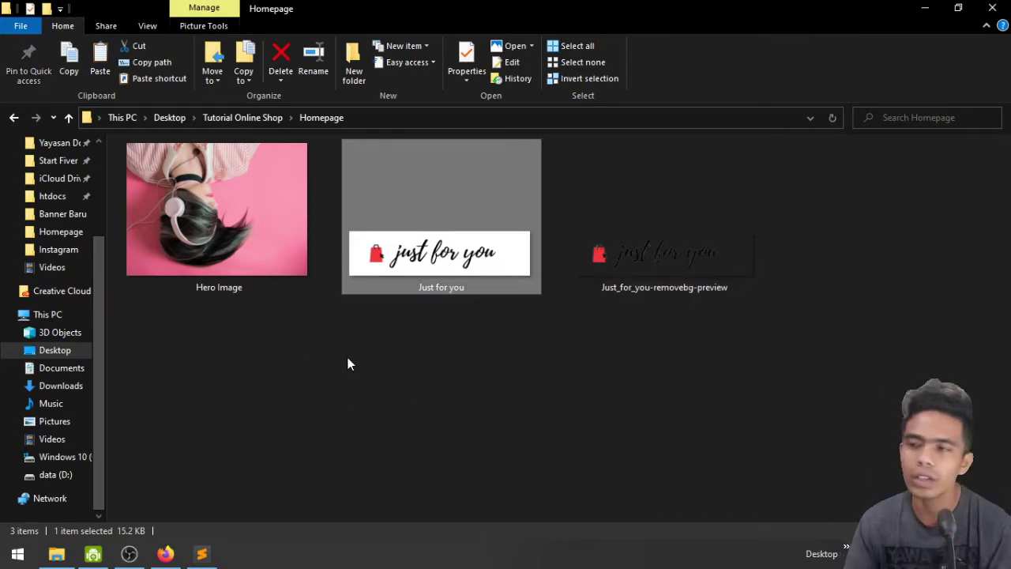
pyautogui.click(165, 554)
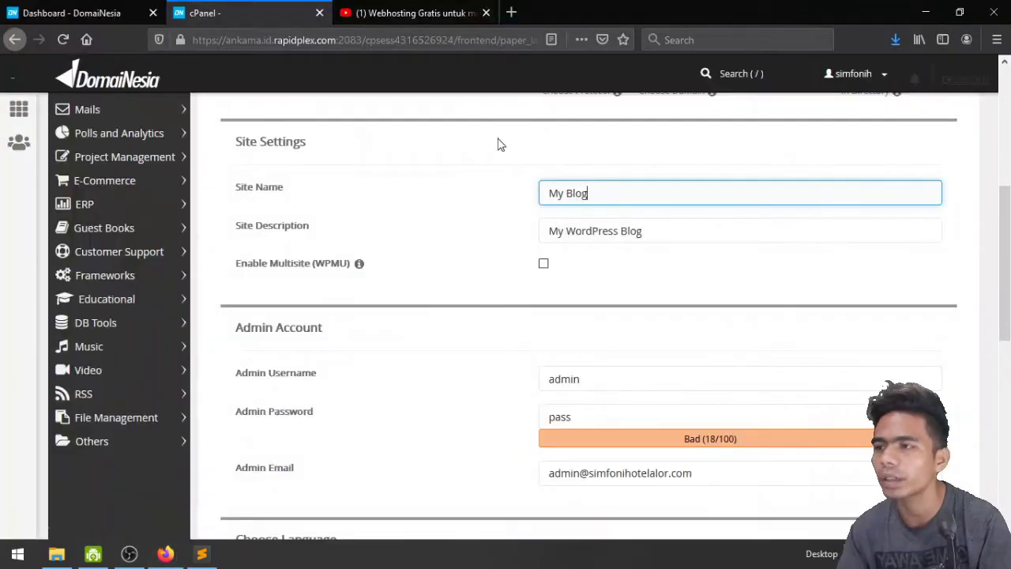
# Set Site Name to 'Just for You' and Site Description to 'The best online store in Kupang'
pyautogui.tripleClick(618, 194)
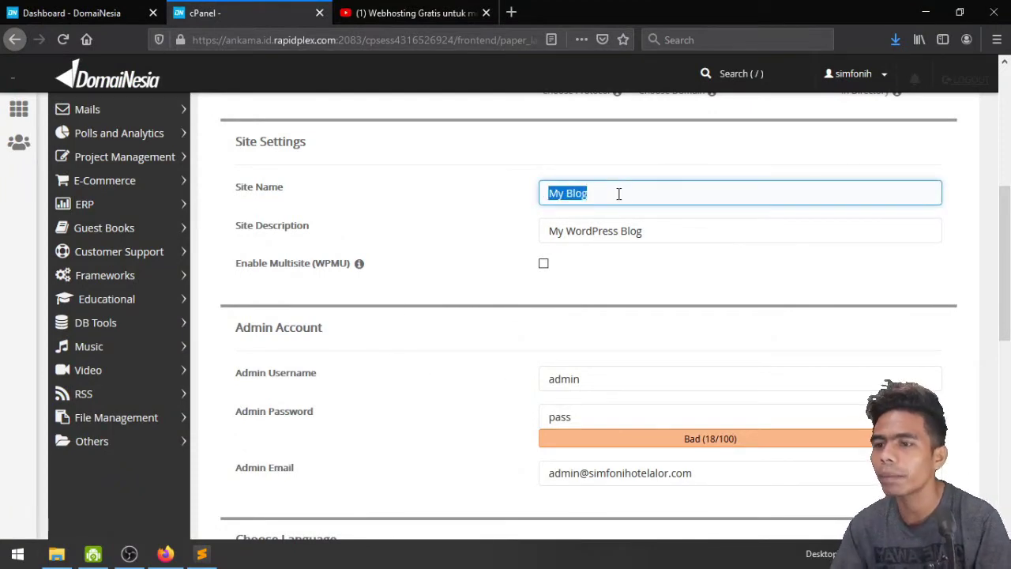
pyautogui.write('Just for You')
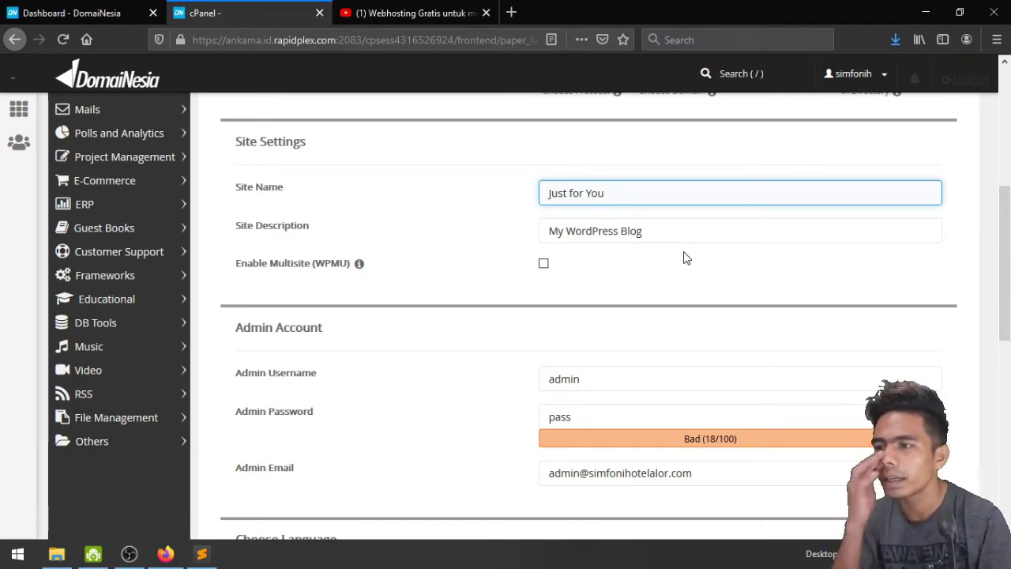
pyautogui.tripleClick(687, 228)
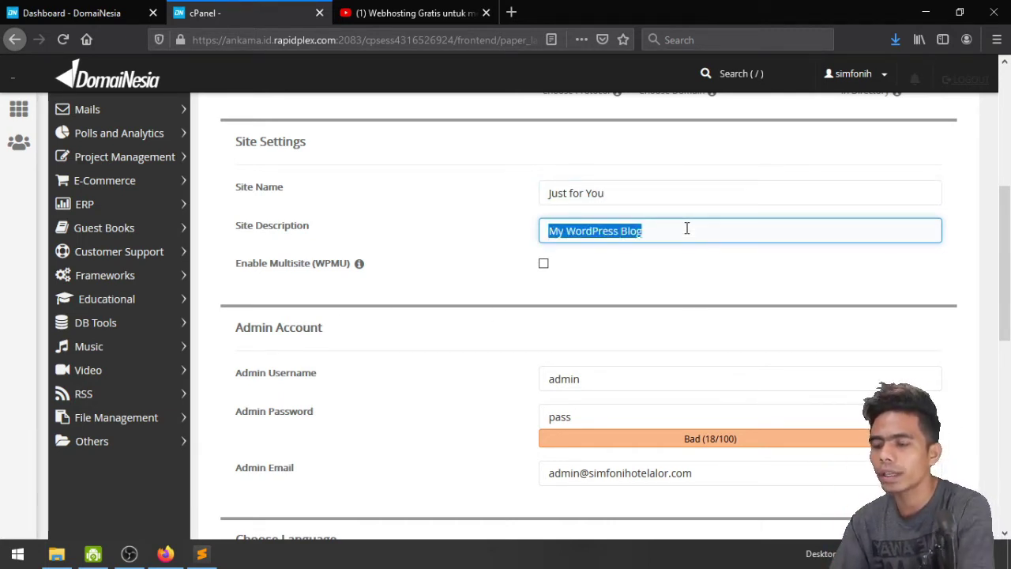
pyautogui.write('The best')
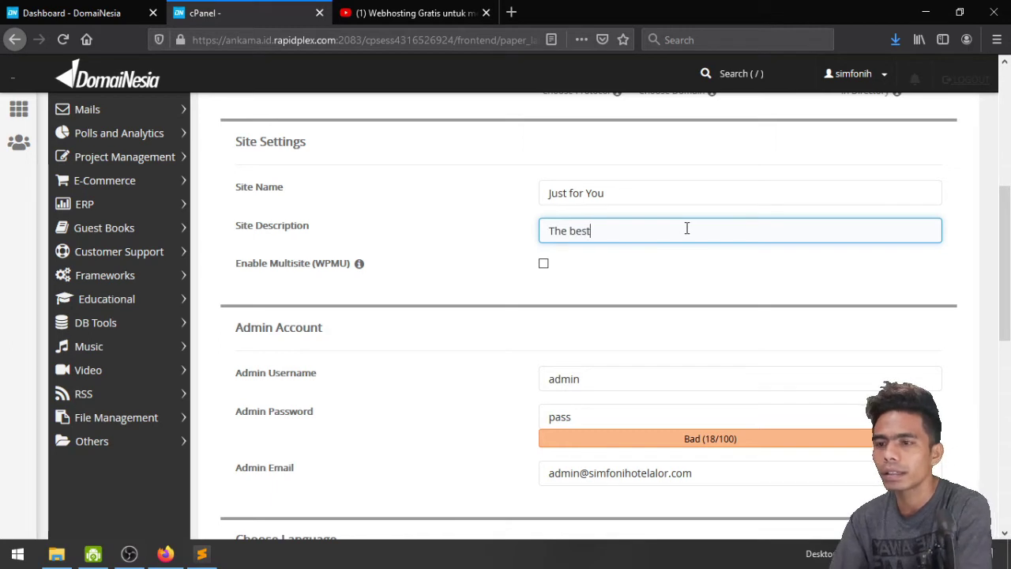
pyautogui.write(' online ')
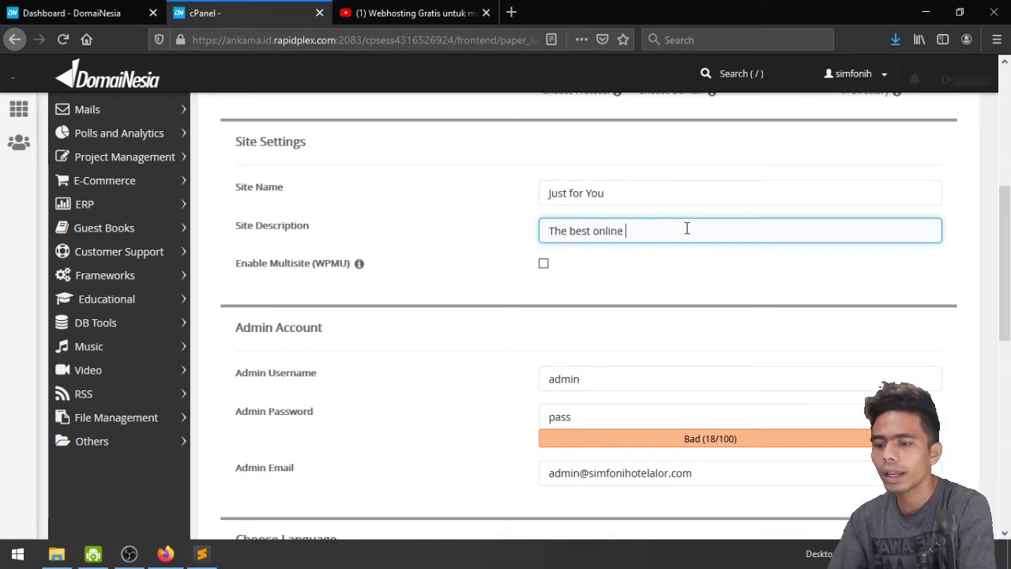
pyautogui.write('store ')
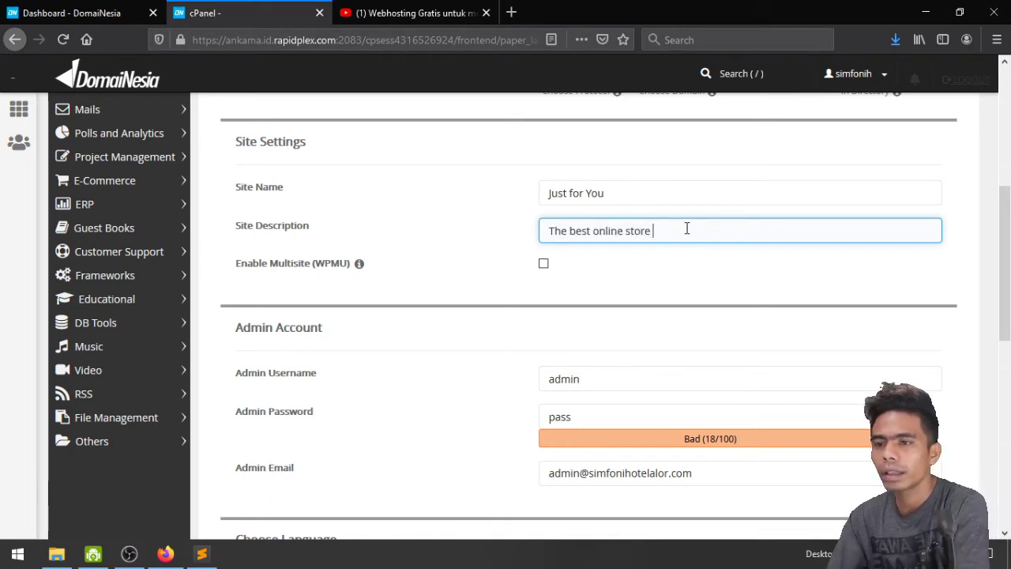
pyautogui.write('in Kupang')
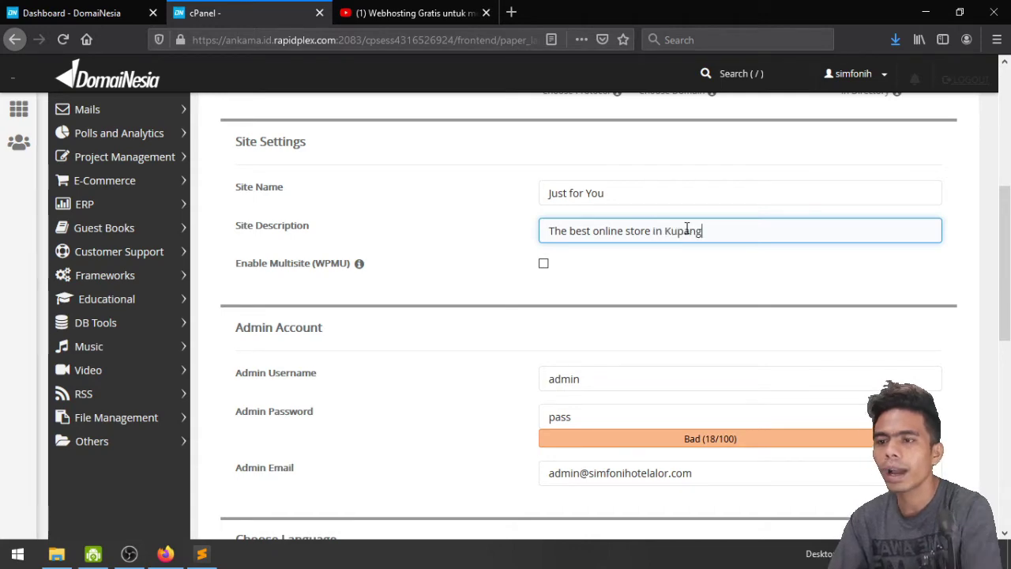
# Replace the default admin username with a new one
pyautogui.scroll(-2, 686, 228)
pyautogui.click(687, 228)
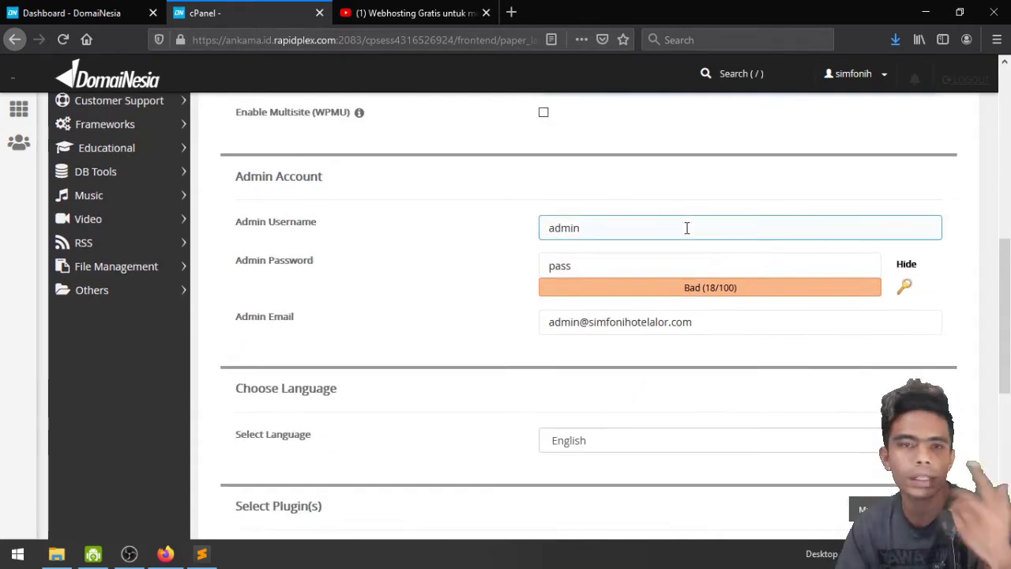
pyautogui.scroll(1, 687, 228)
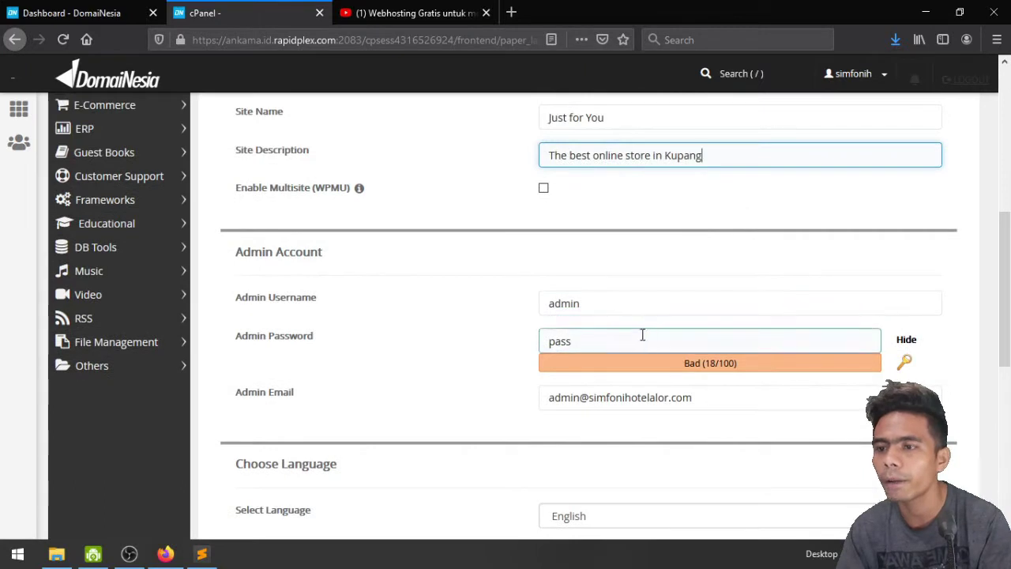
pyautogui.doubleClick(641, 296)
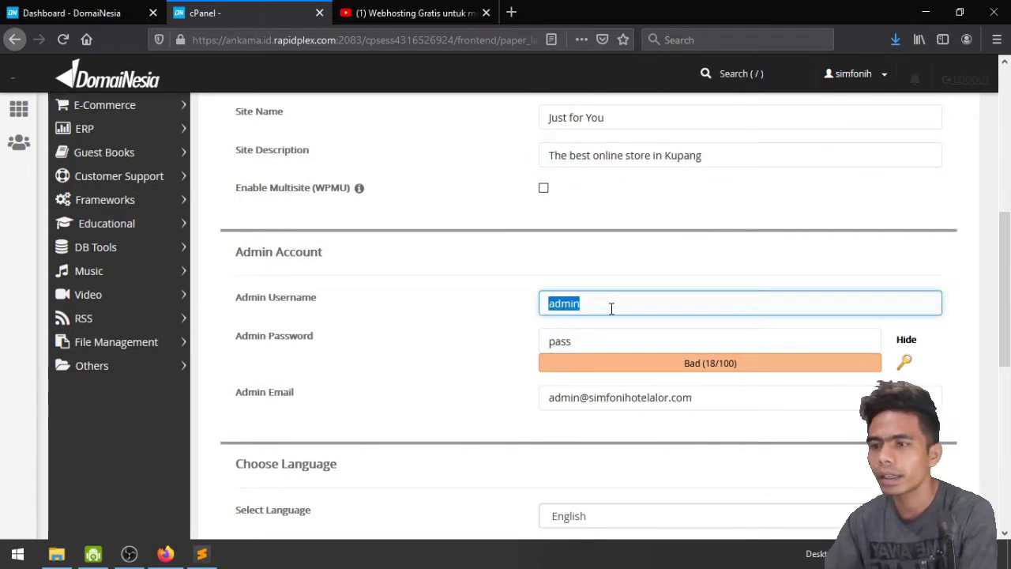
pyautogui.write('jfy')
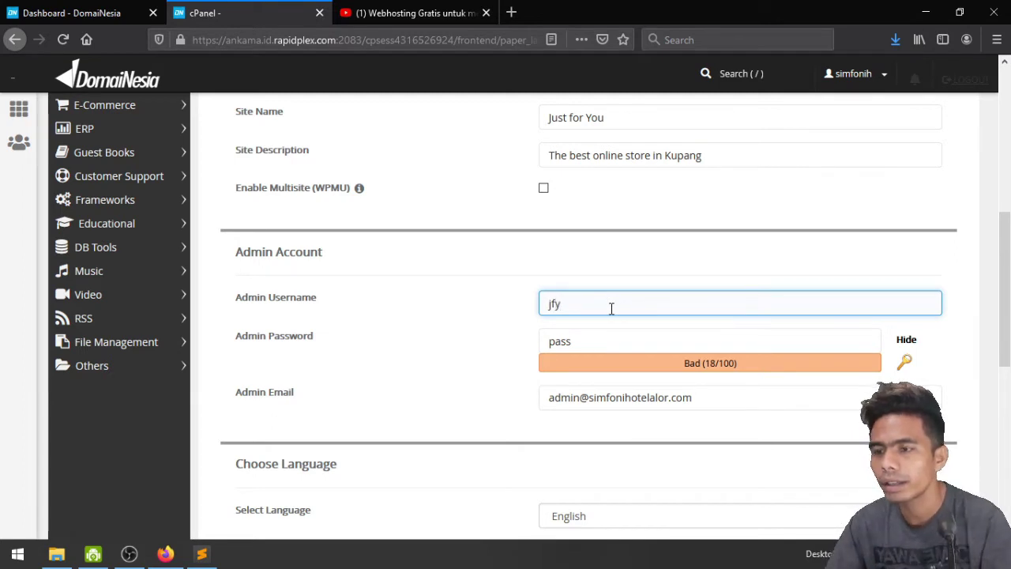
# Clear the default Admin Password and enter a new, stronger password
pyautogui.click(906, 340)
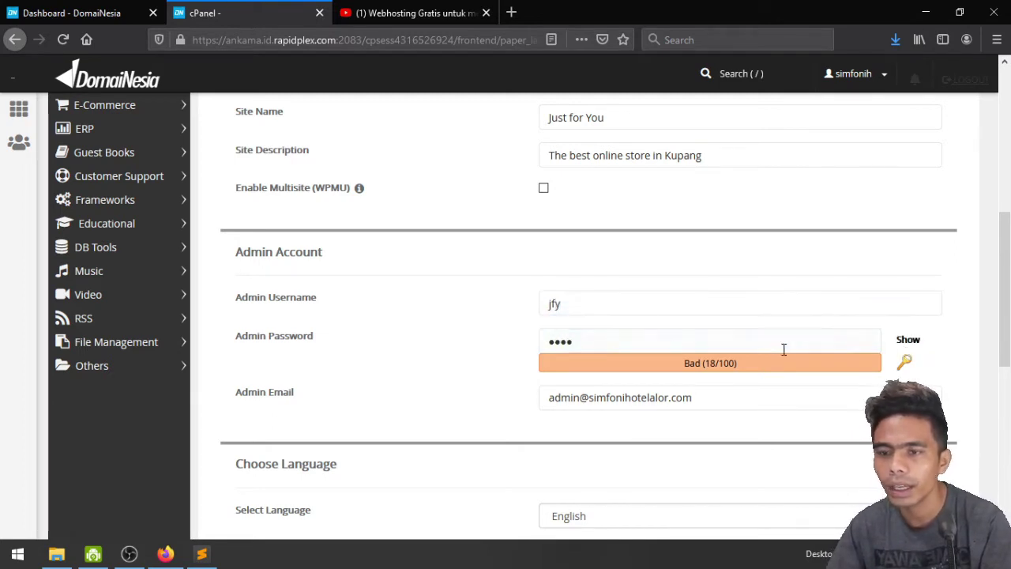
pyautogui.click(702, 347)
pyautogui.hotkey('ctrl', 'a')
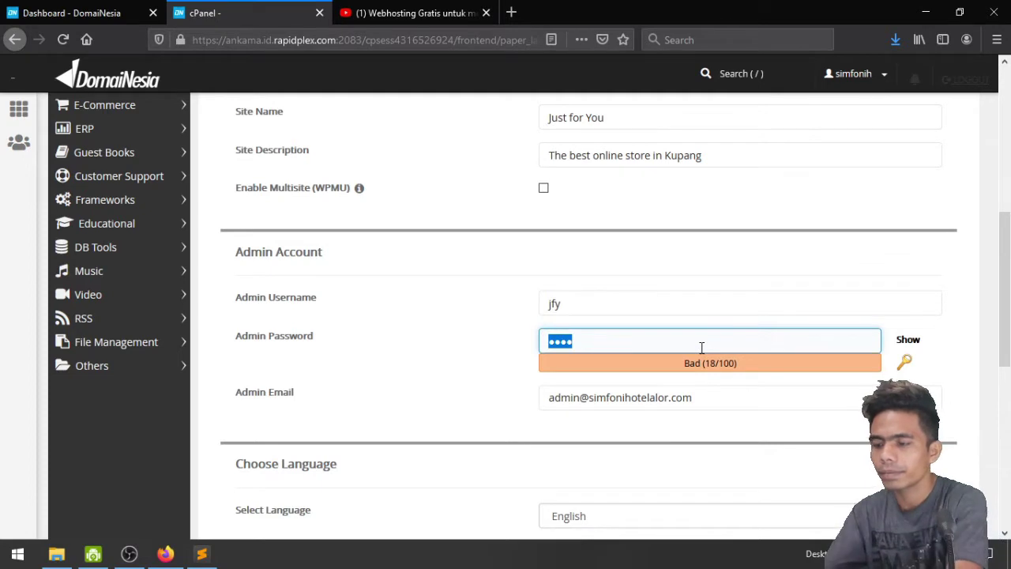
pyautogui.write('••')
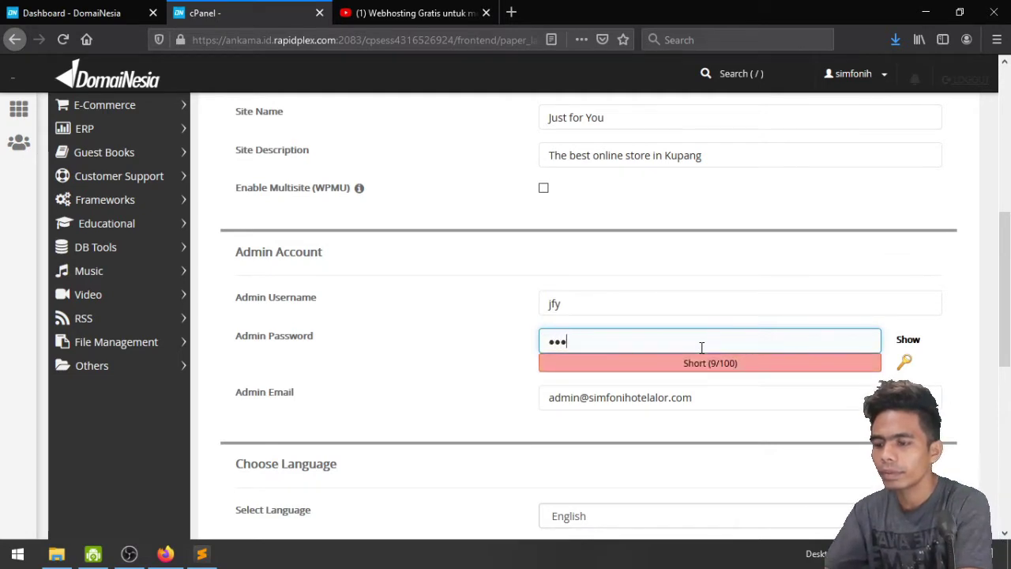
pyautogui.press('BackSpace')
pyautogui.press('BackSpace')
pyautogui.write('•')
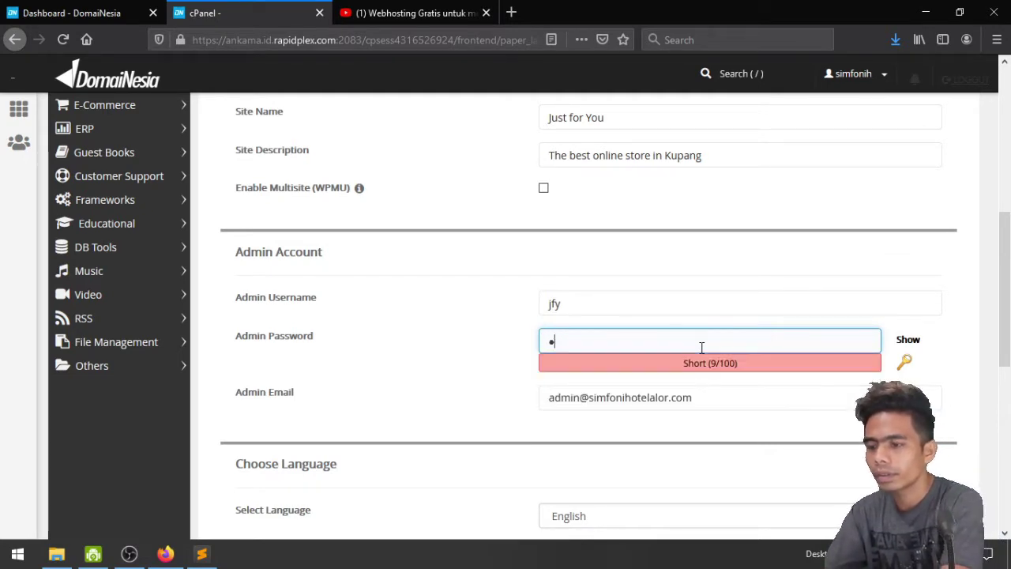
pyautogui.press('BackSpace')
pyautogui.press('BackSpace')
pyautogui.press('BackSpace')
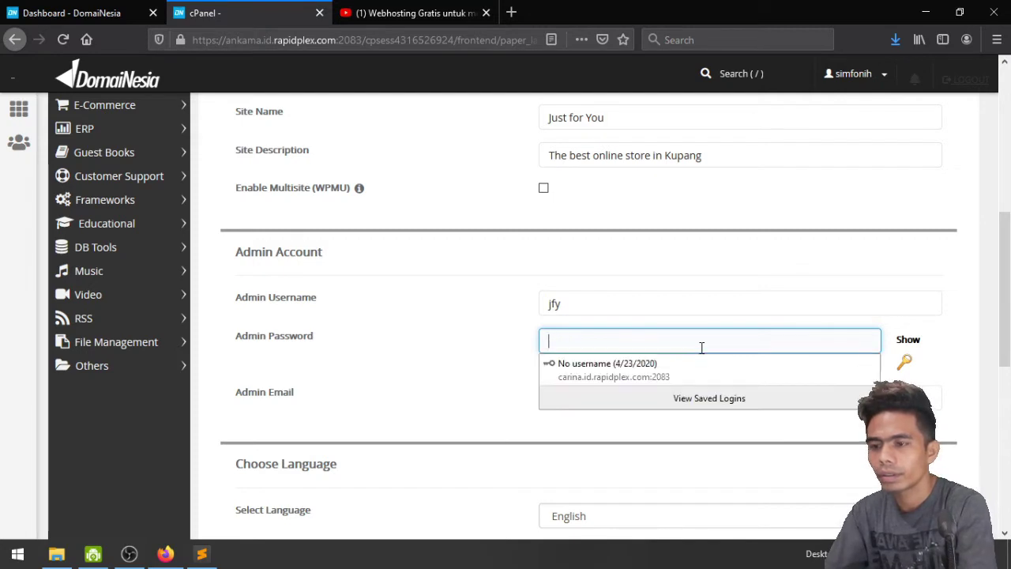
pyautogui.write('••••')
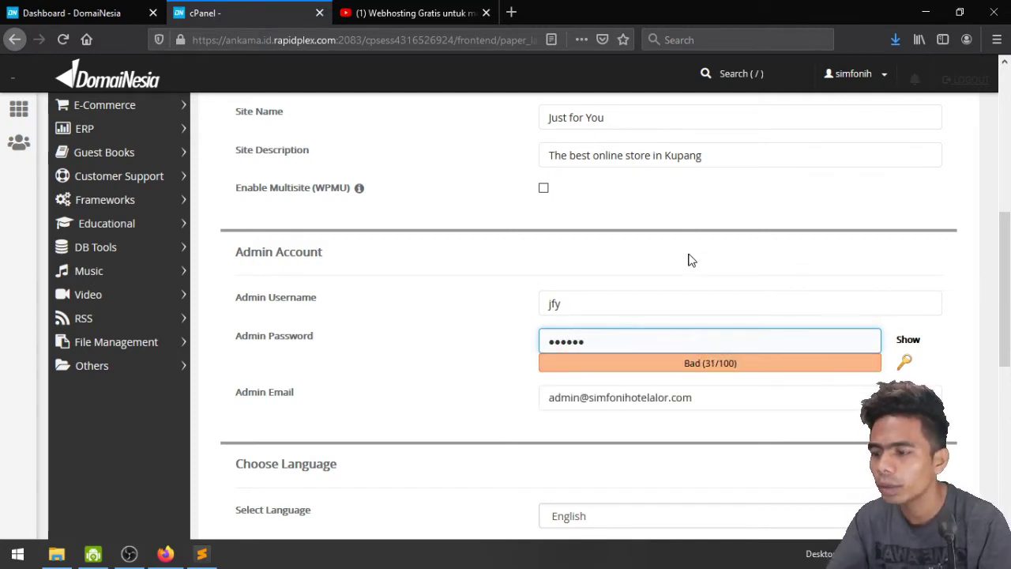
pyautogui.write('•')
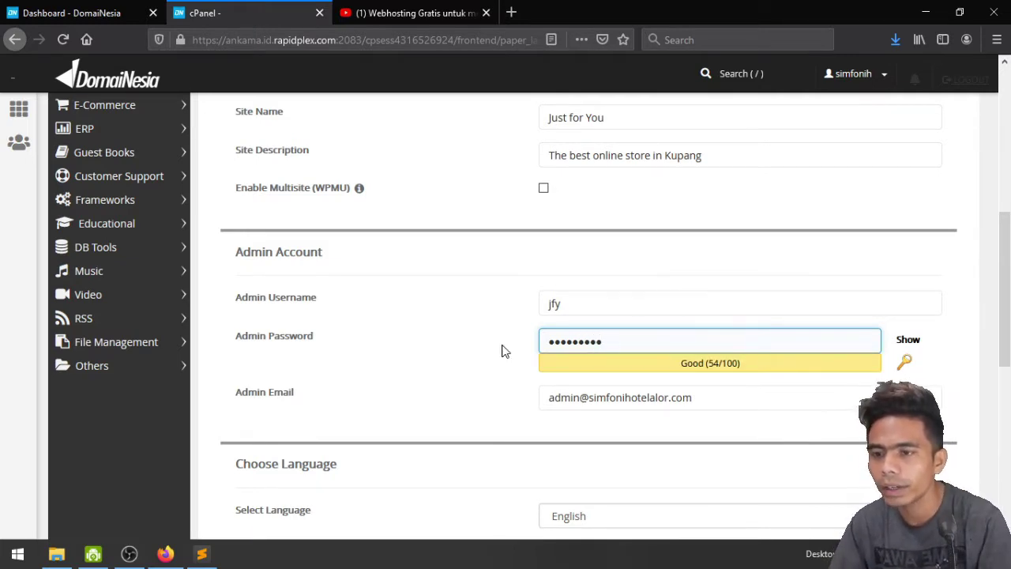
# Fill in the Admin Email field from a saved autocomplete suggestion
pyautogui.scroll(-2, 533, 356)
pyautogui.click(715, 329)
pyautogui.tripleClick(716, 329)
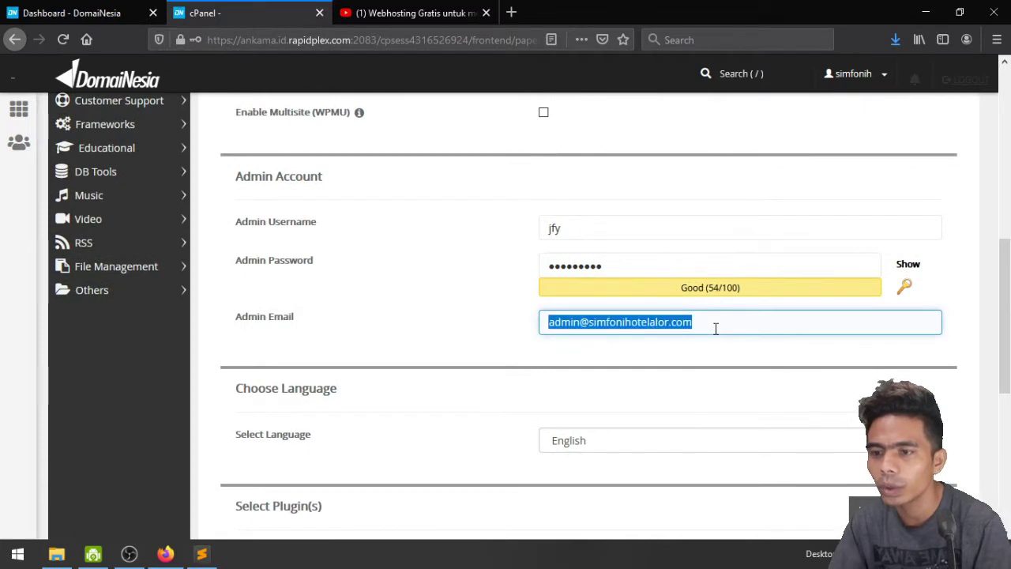
pyautogui.write('ed')
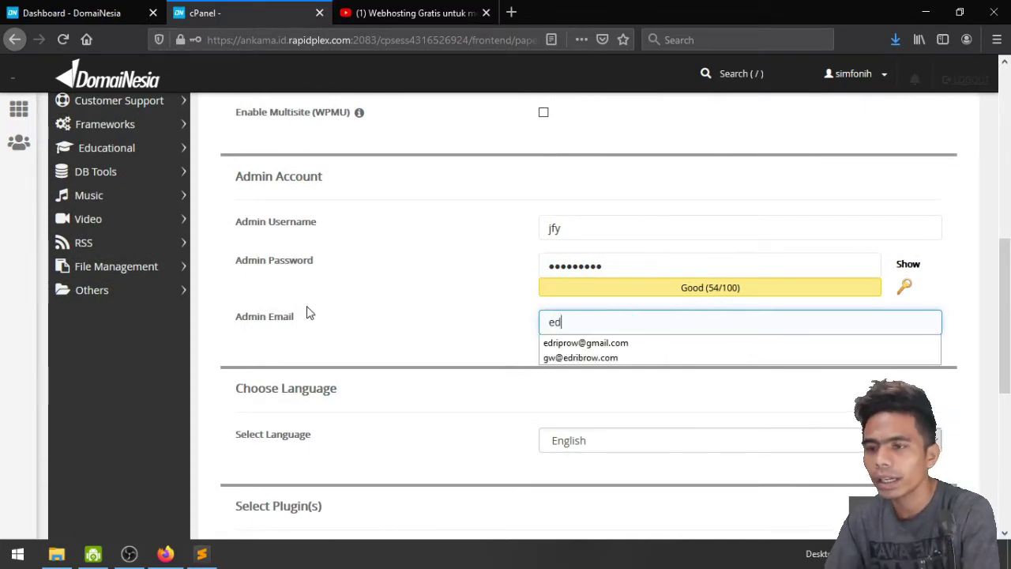
pyautogui.write('ri')
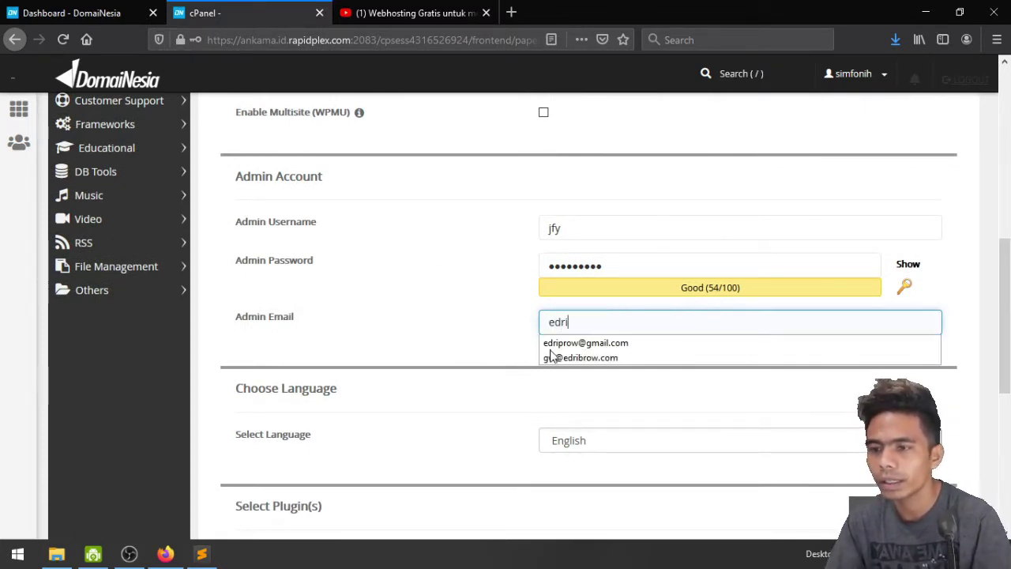
pyautogui.click(557, 347)
# Review the plugin options and untick the dn plugin set
pyautogui.scroll(-3, 482, 335)
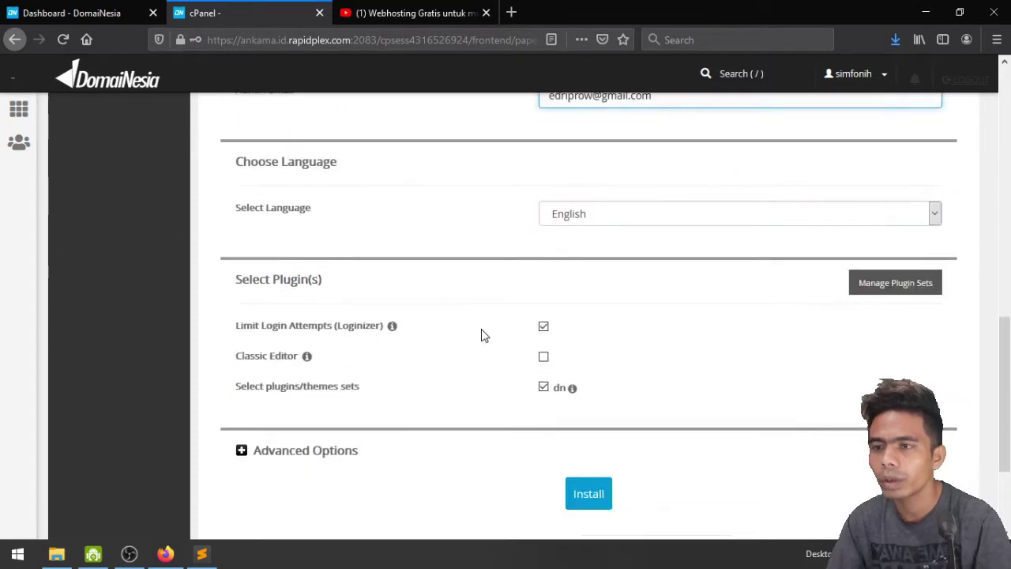
pyautogui.scroll(1, 482, 332)
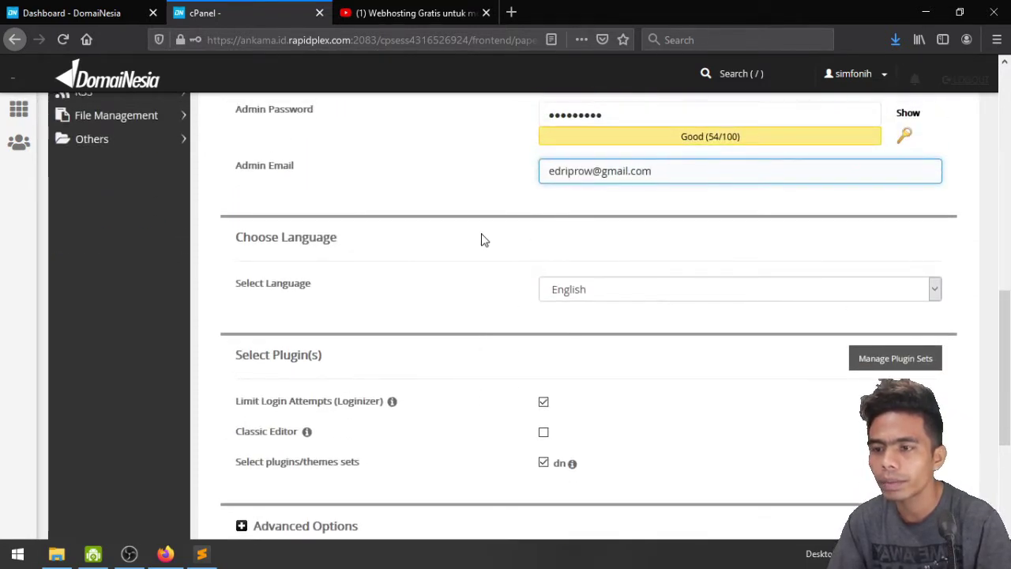
pyautogui.scroll(-3, 436, 269)
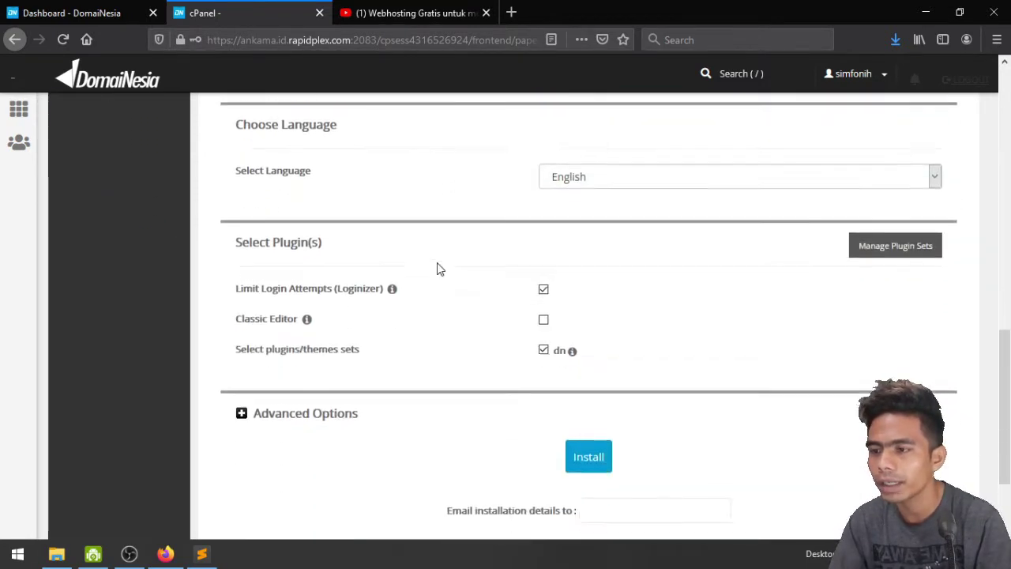
pyautogui.scroll(2, 466, 316)
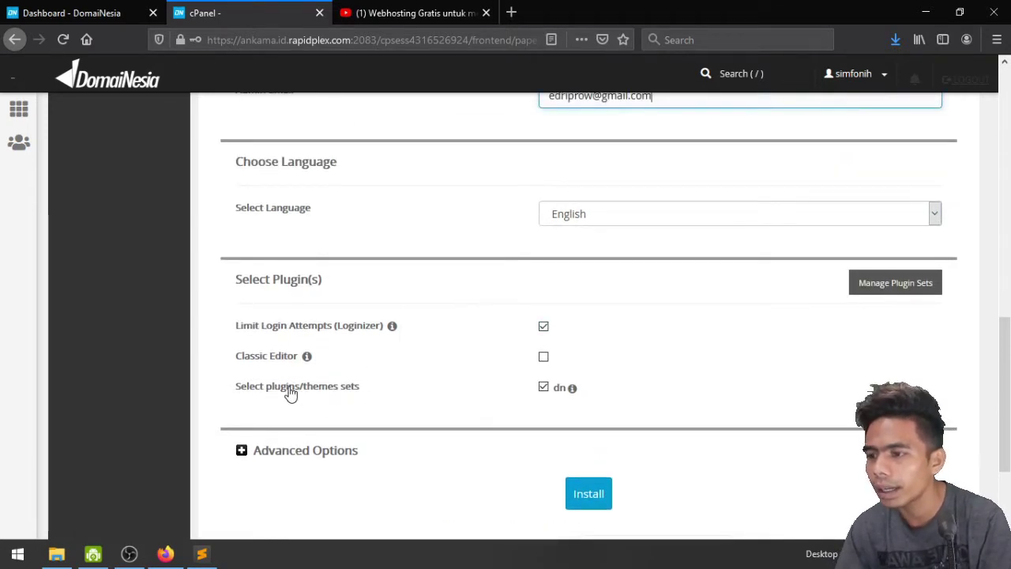
pyautogui.click(540, 387)
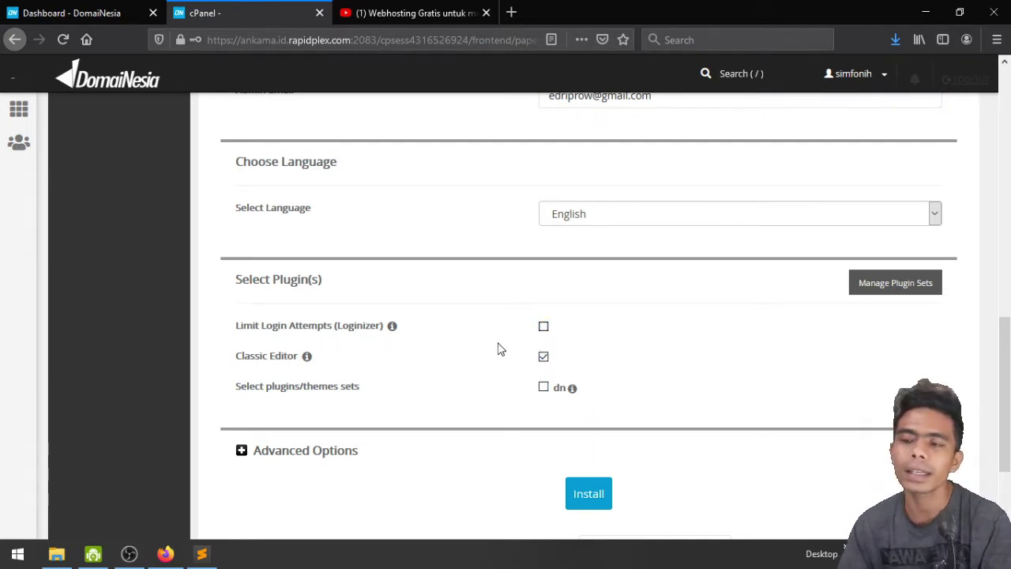
pyautogui.scroll(-2, 498, 348)
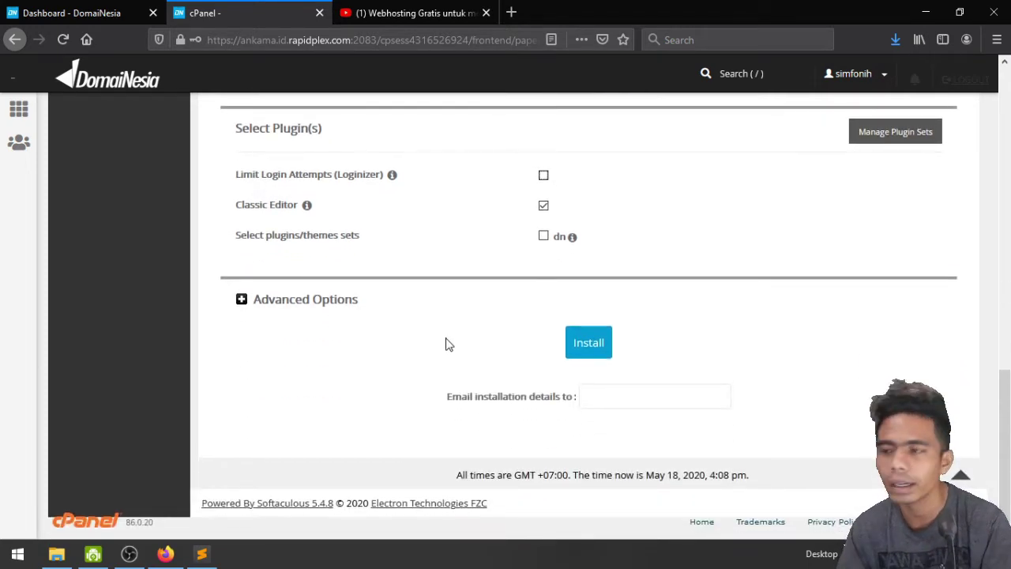
# Expand Advanced Options, choose Do not Auto Upgrade, and go to the installation-details e-mail field
pyautogui.click(241, 303)
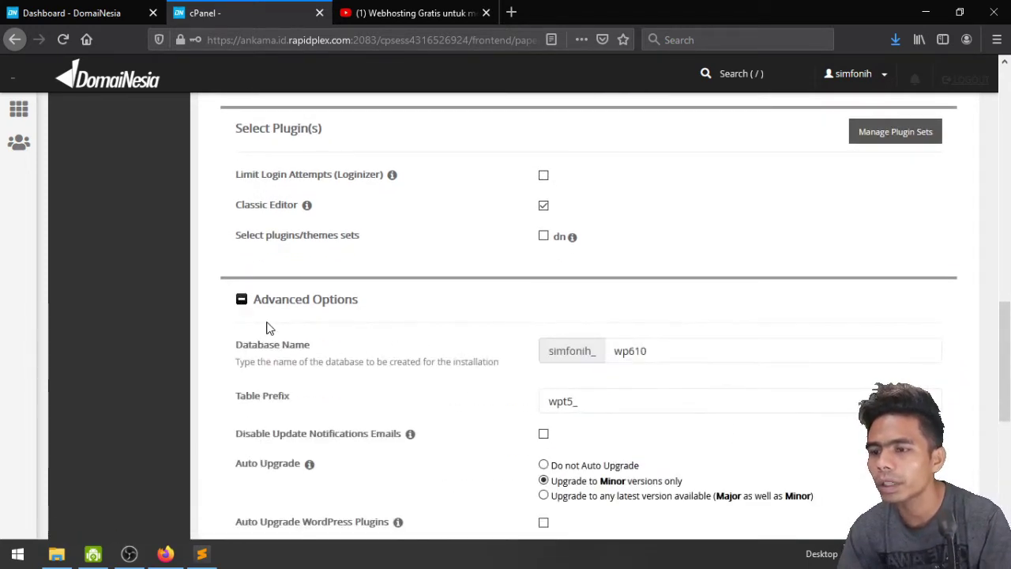
pyautogui.scroll(-2, 469, 327)
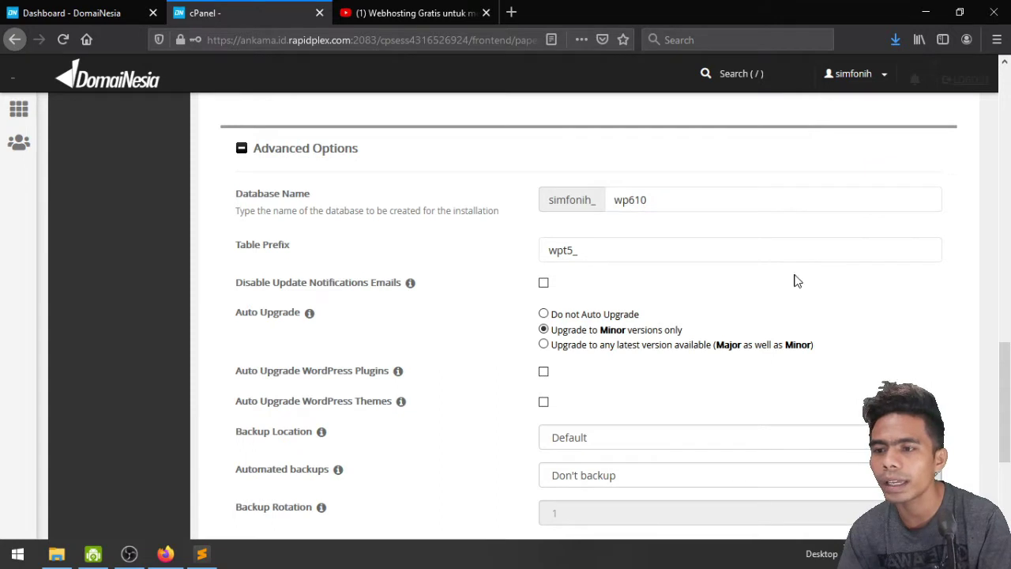
pyautogui.scroll(-2, 481, 338)
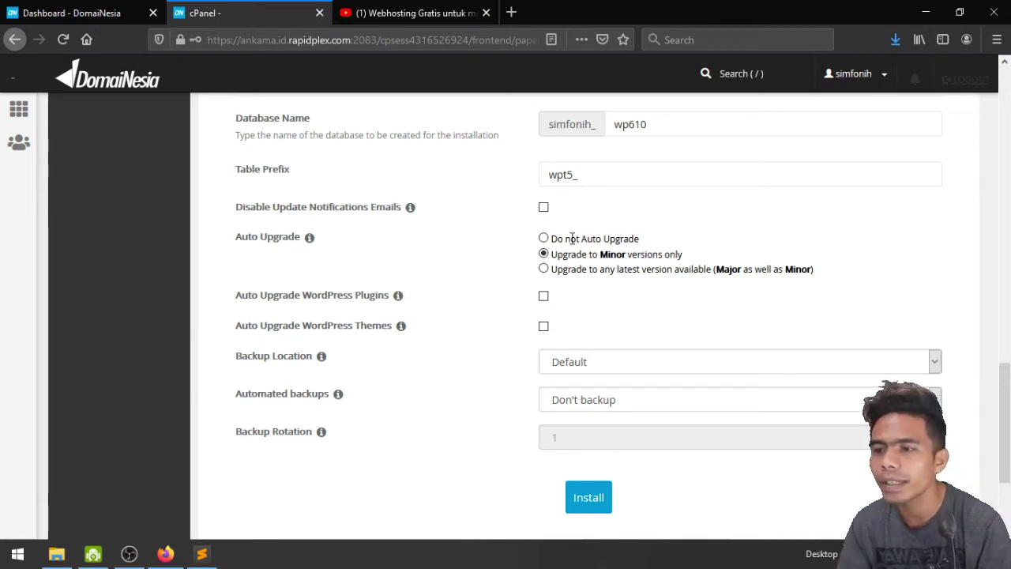
pyautogui.click(544, 239)
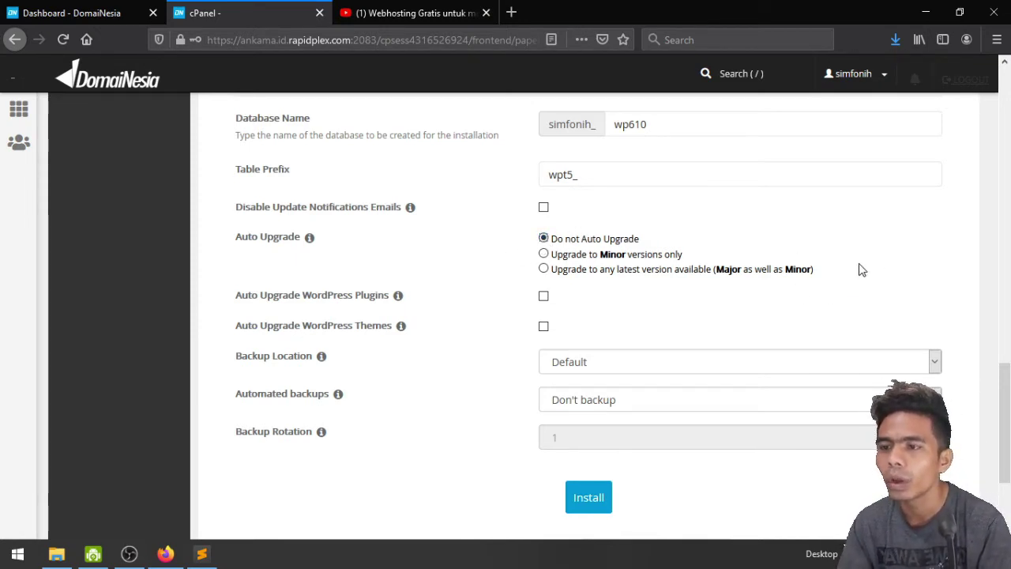
pyautogui.scroll(-2, 861, 269)
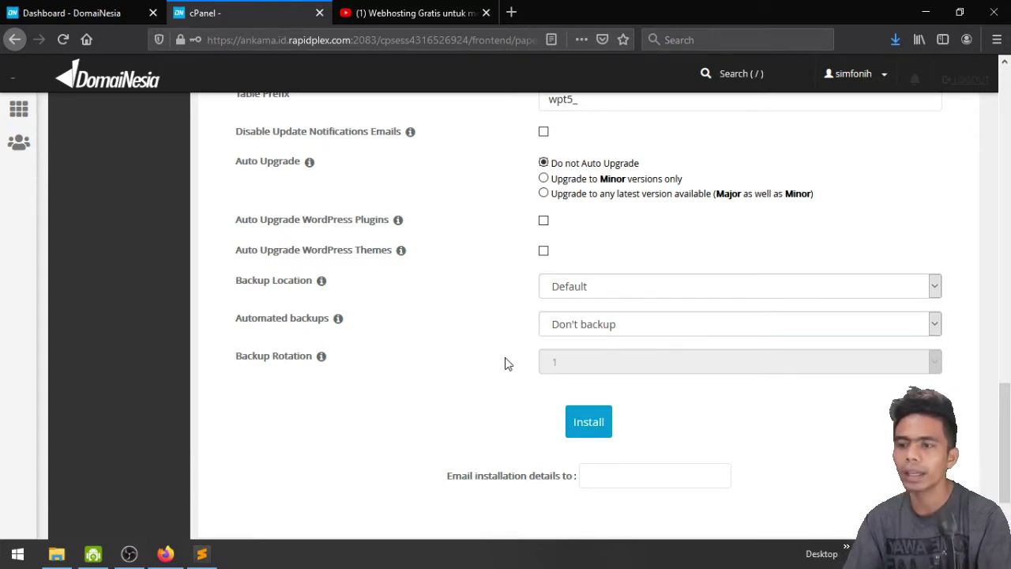
pyautogui.scroll(-1, 504, 365)
pyautogui.scroll(-1, 504, 365)
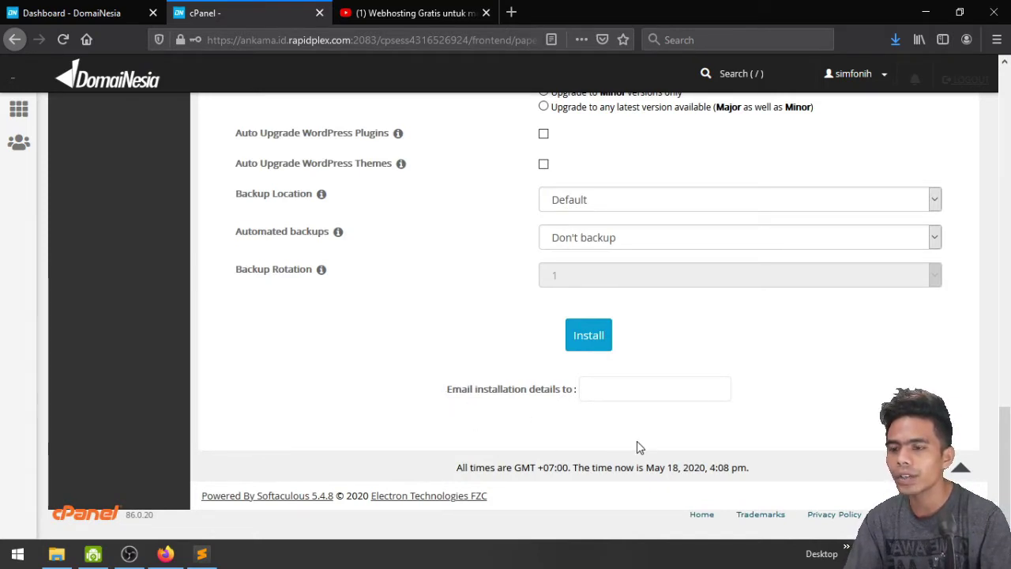
pyautogui.click(614, 388)
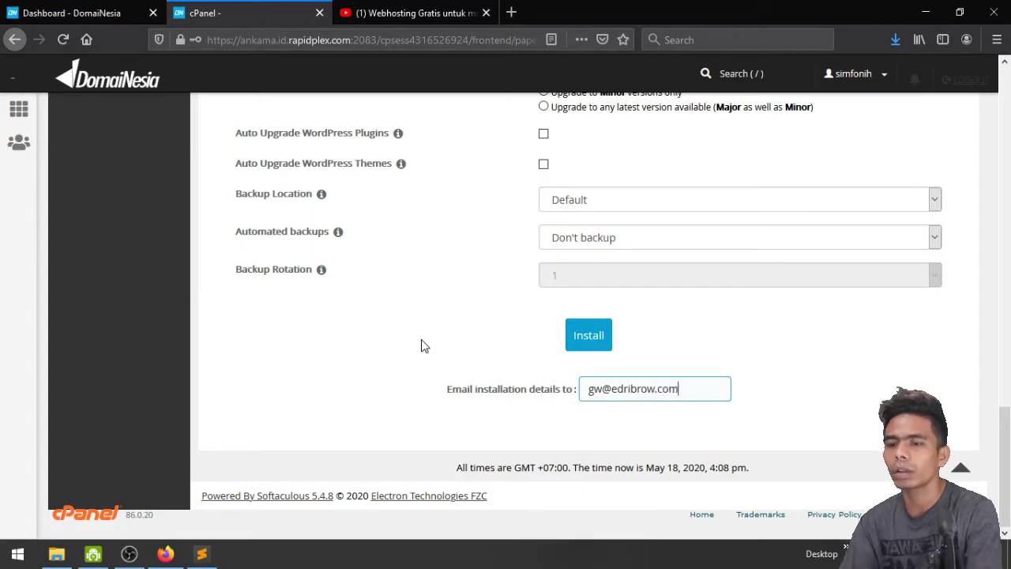
# Run the WordPress install and save the new admin login in Firefox
pyautogui.click(576, 340)
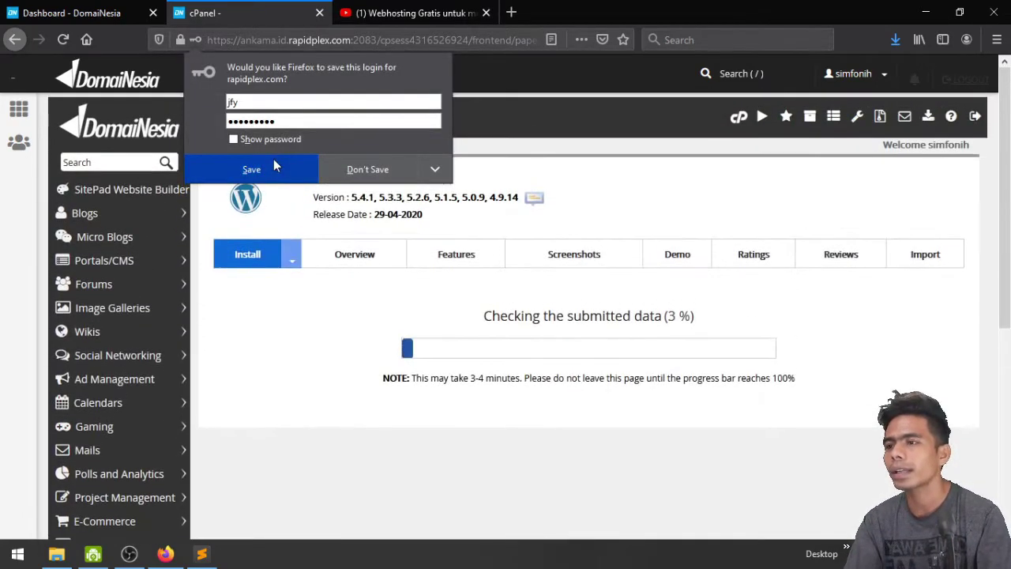
pyautogui.click(273, 166)
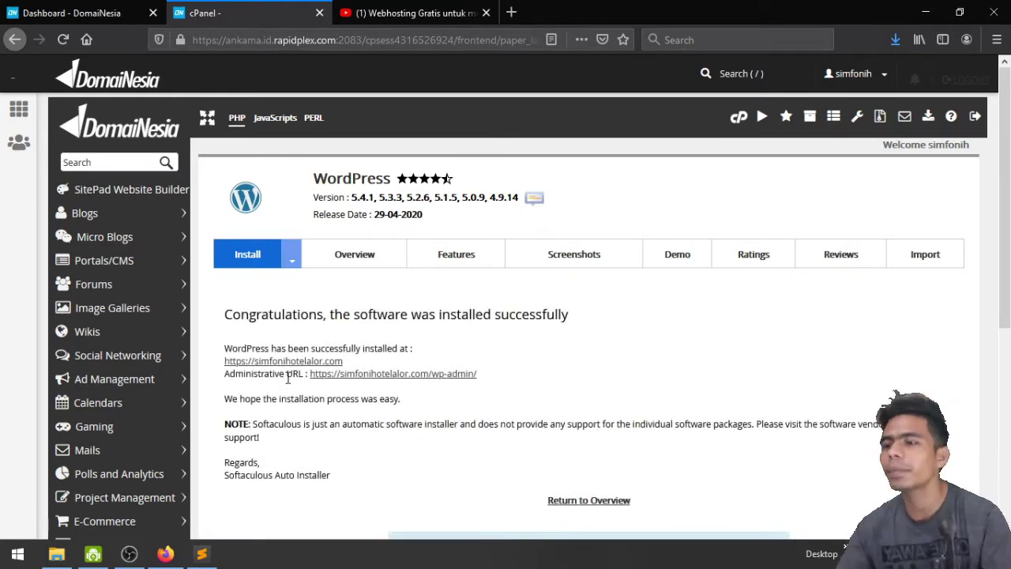
pyautogui.scroll(-2, 618, 332)
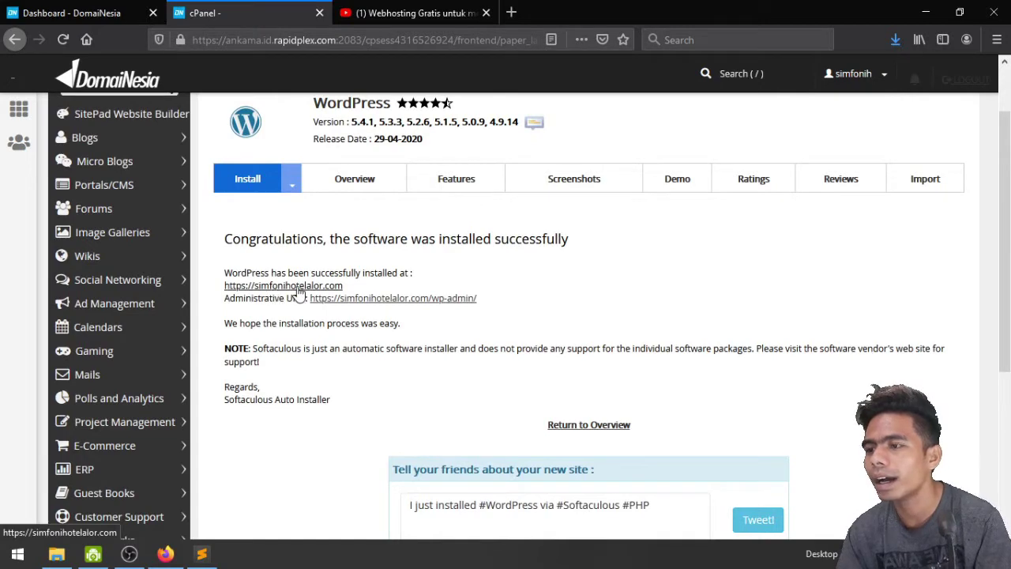
pyautogui.middleClick(263, 287)
pyautogui.click(455, 8)
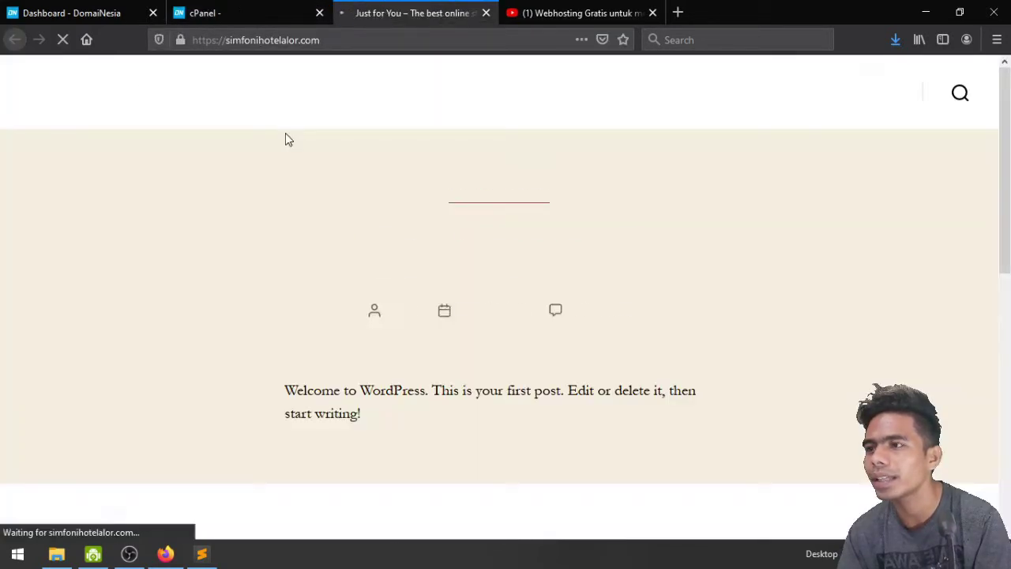
pyautogui.scroll(-7, 847, 271)
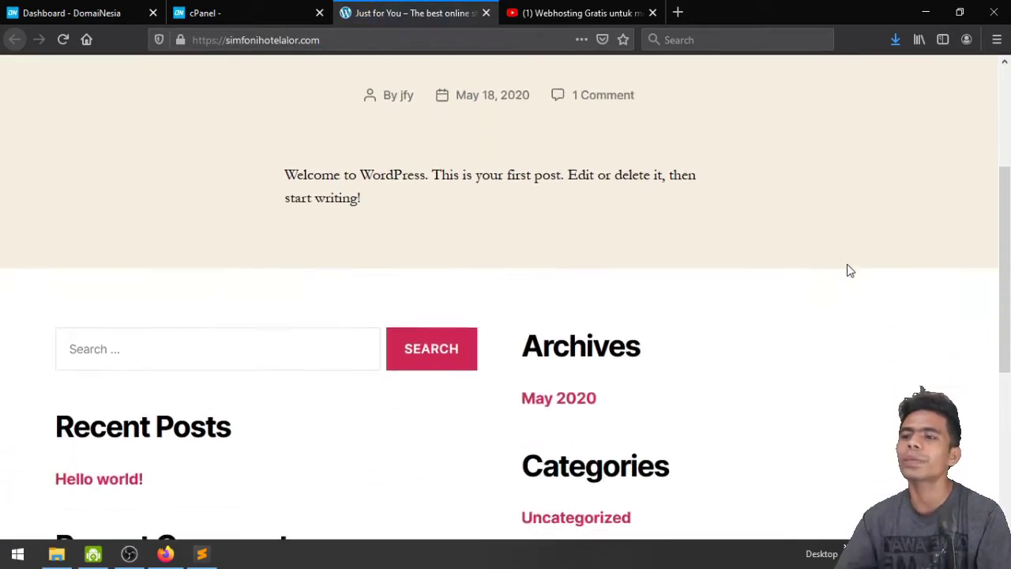
pyautogui.scroll(5, 835, 292)
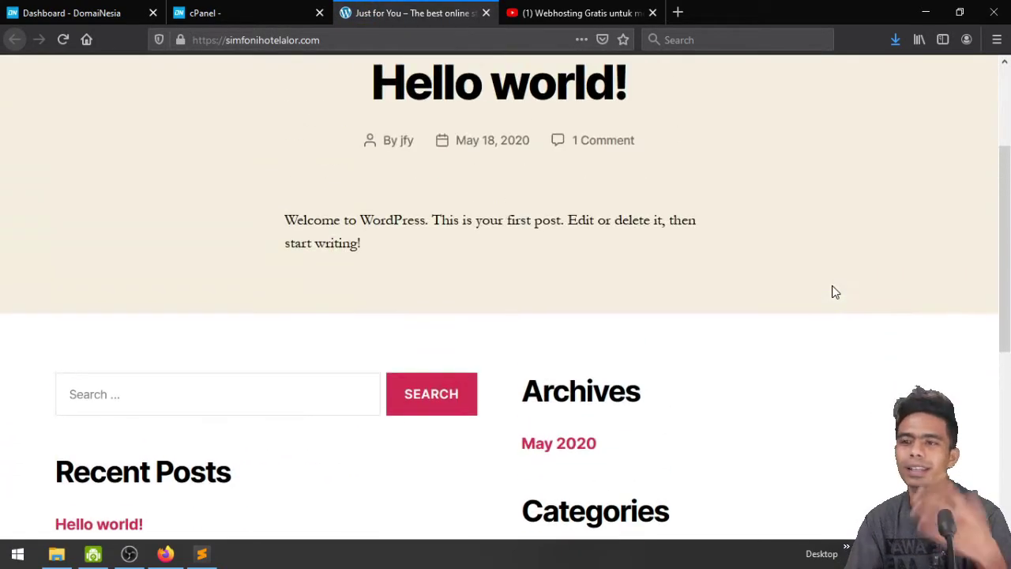
pyautogui.scroll(4, 822, 280)
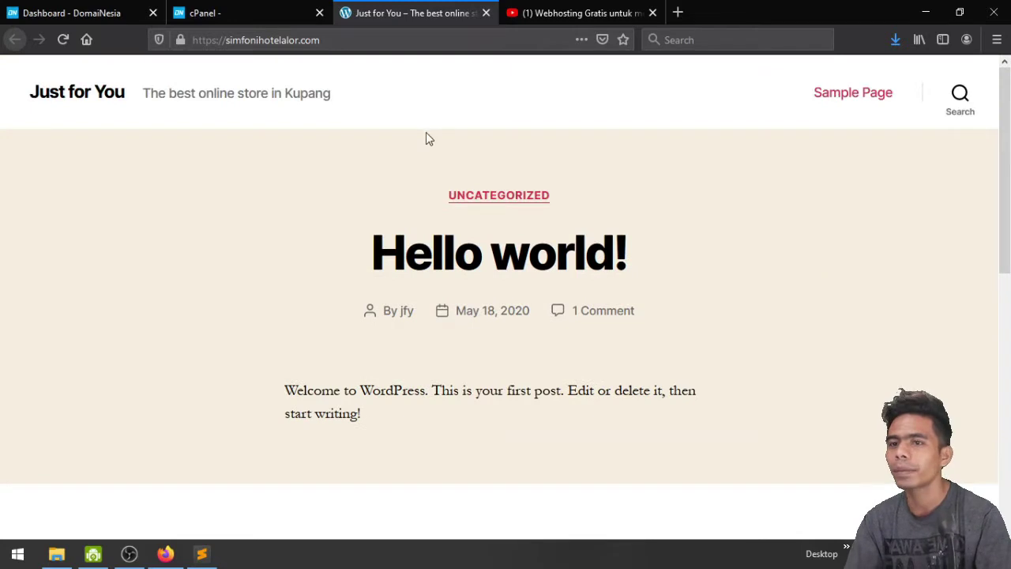
pyautogui.click(322, 45)
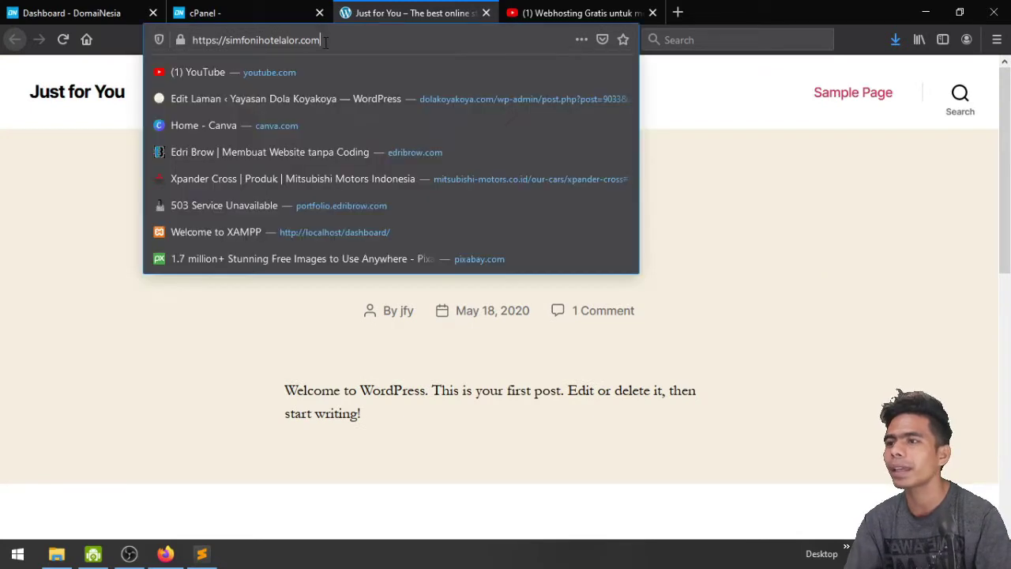
pyautogui.click(872, 226)
pyautogui.click(180, 39)
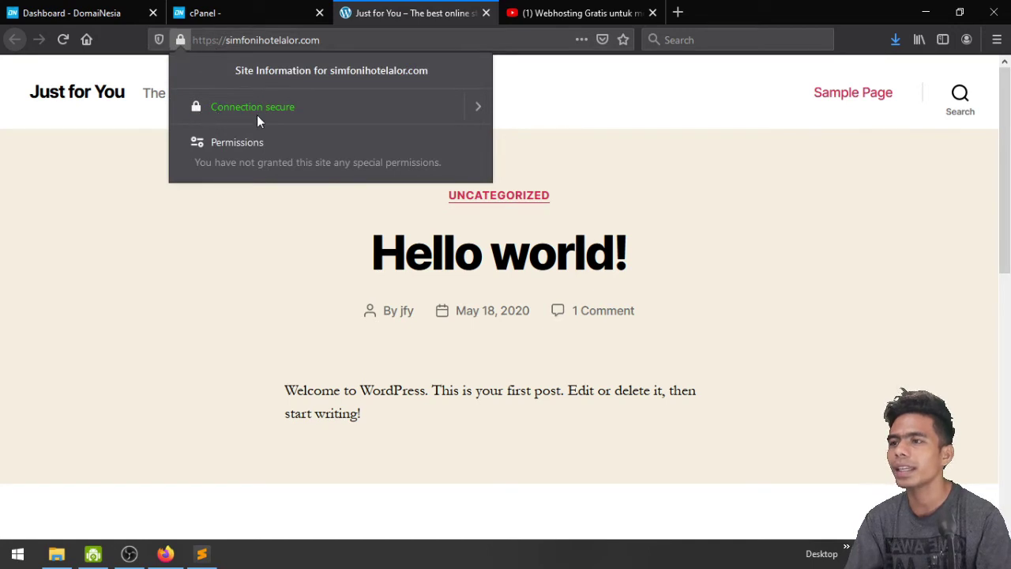
pyautogui.click(479, 105)
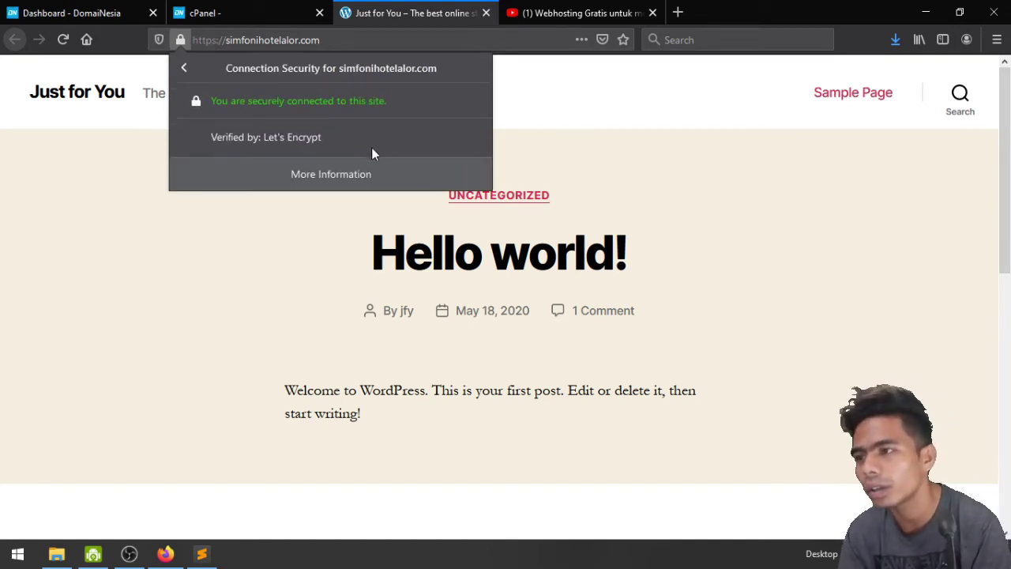
pyautogui.click(798, 219)
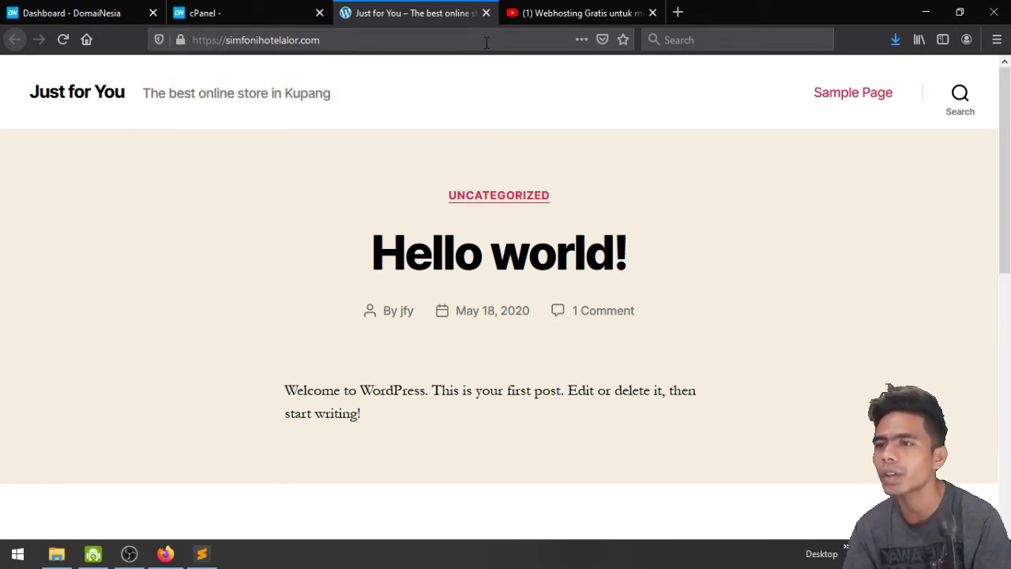
pyautogui.click(487, 14)
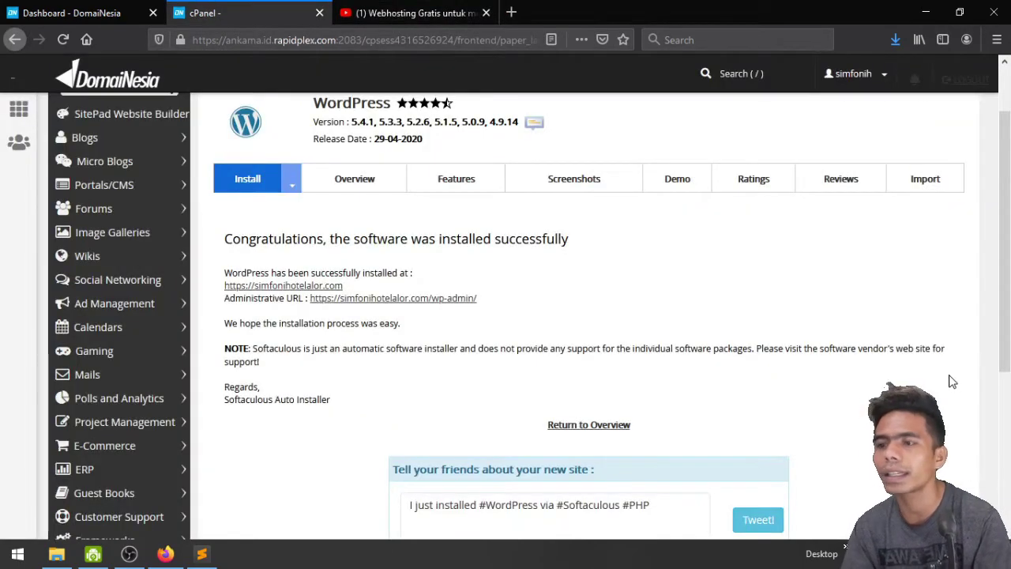
# Open the Administrative URL to reach the Just for You wp-admin Dashboard
pyautogui.scroll(-2, 395, 278)
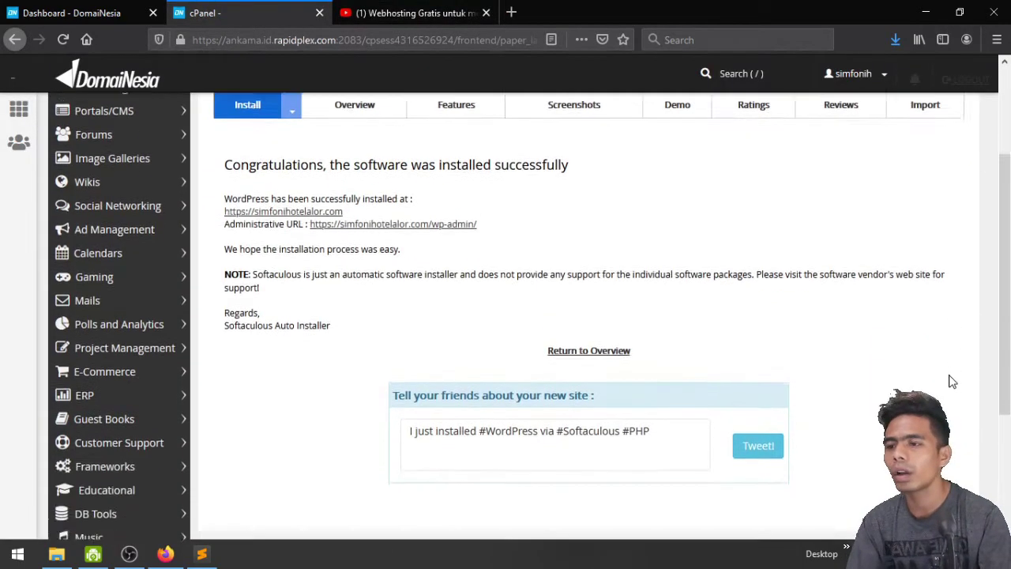
pyautogui.scroll(1, 388, 271)
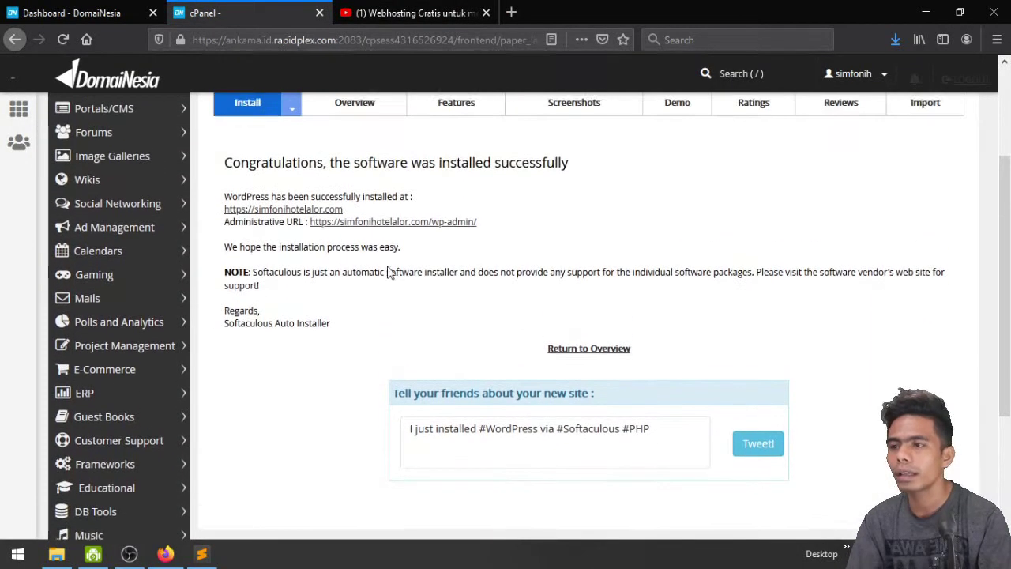
pyautogui.click(408, 223)
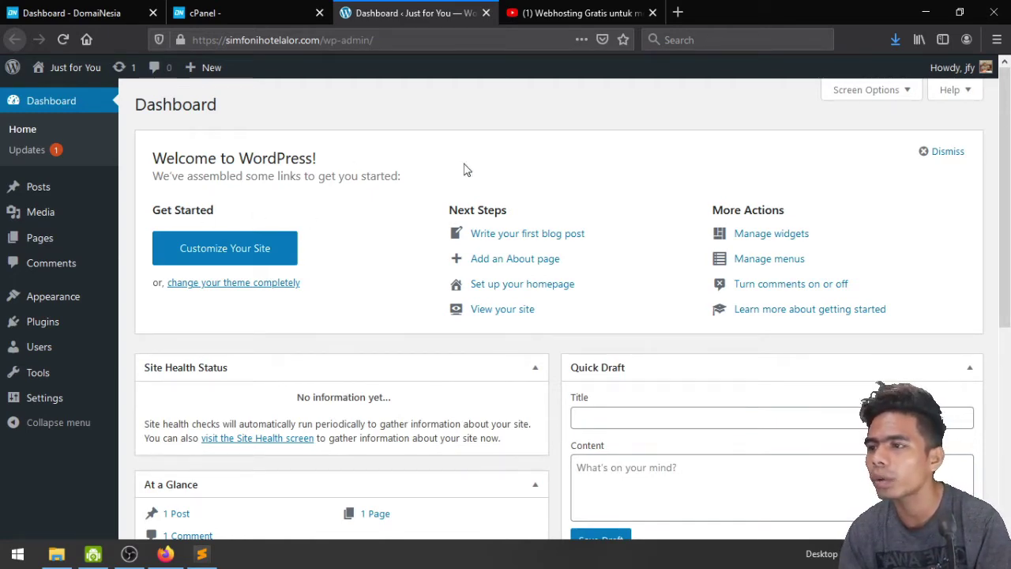
# Dismiss the Welcome panel on the Dashboard
pyautogui.scroll(-2, 332, 258)
pyautogui.scroll(2, 529, 302)
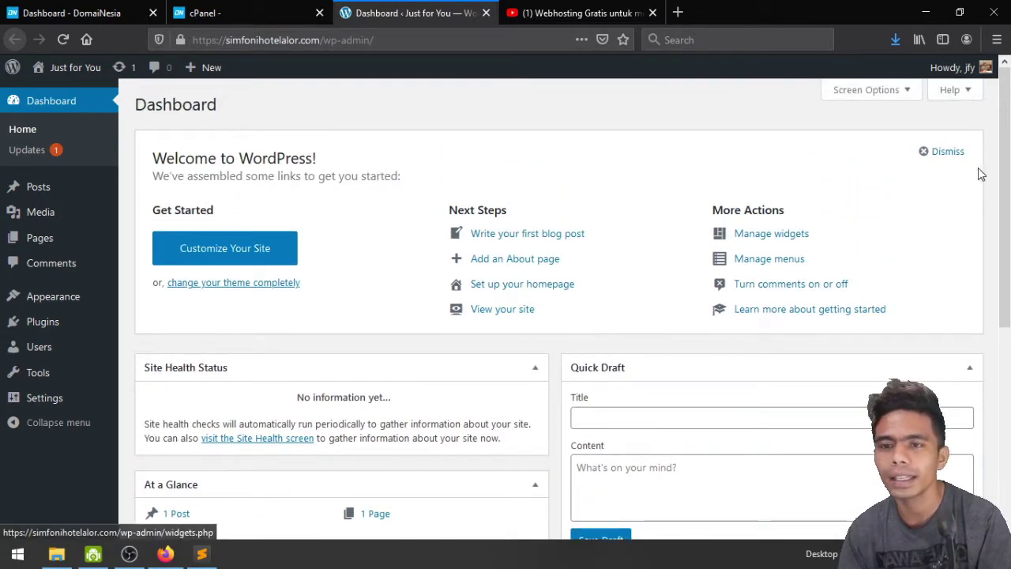
pyautogui.click(952, 150)
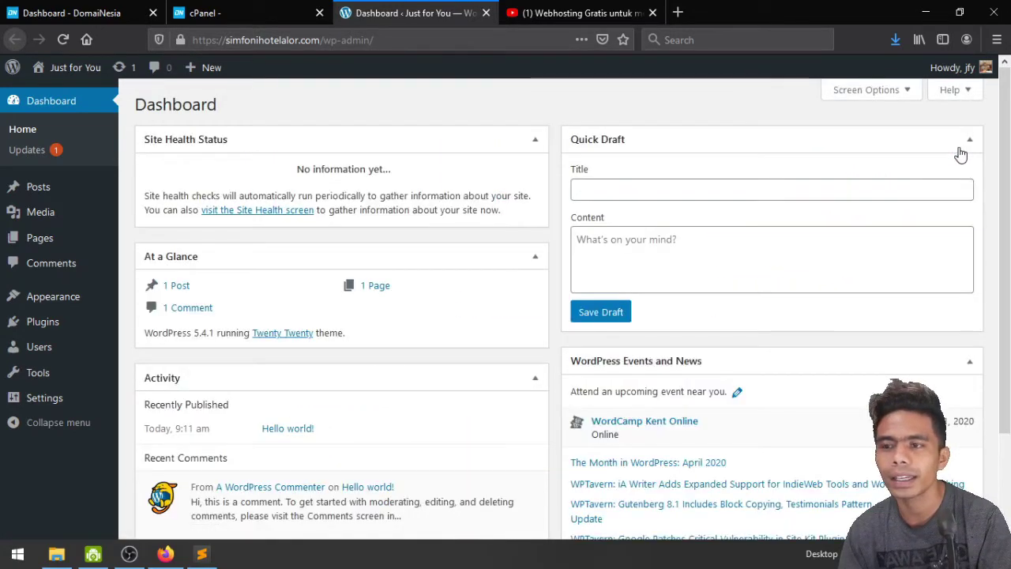
# Collapse the Site Health Status, At a Glance, Activity, Quick Draft and Events and News boxes
pyautogui.click(532, 142)
pyautogui.click(533, 194)
pyautogui.click(533, 224)
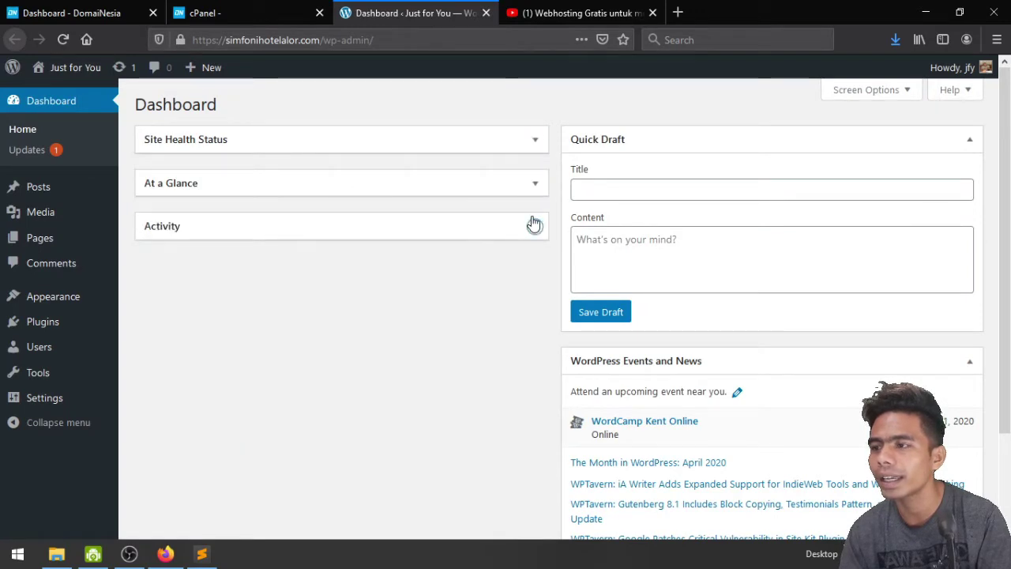
pyautogui.click(974, 142)
pyautogui.click(979, 189)
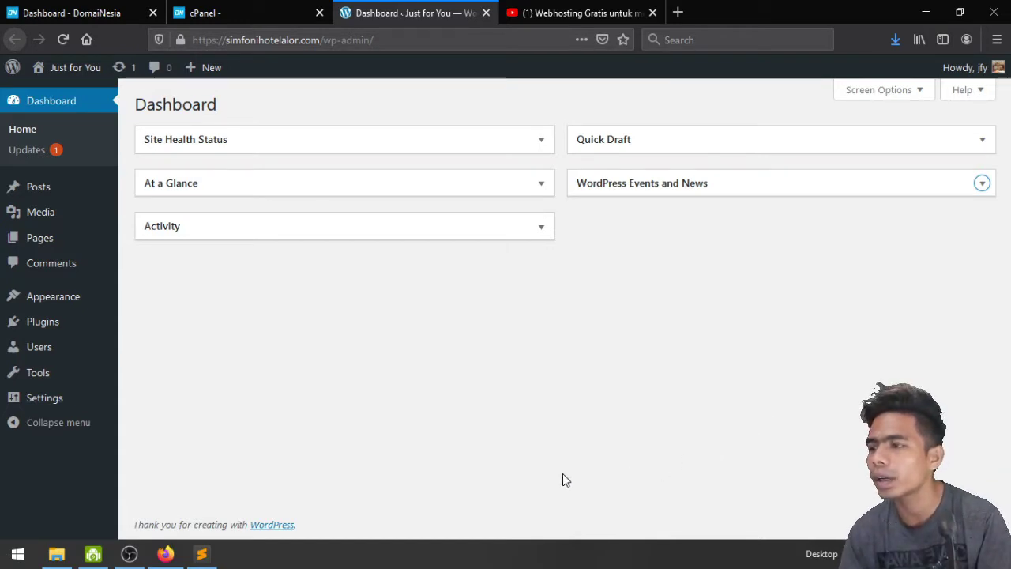
# Review General Settings, including title, tagline and date/time formats, then move to Permalink Settings
pyautogui.moveTo(22, 397)
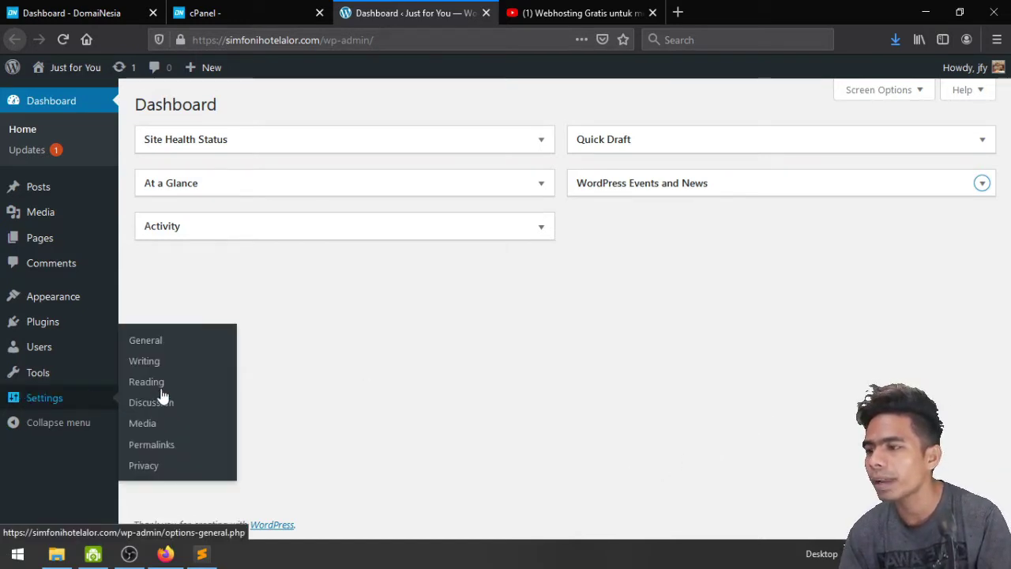
pyautogui.click(160, 339)
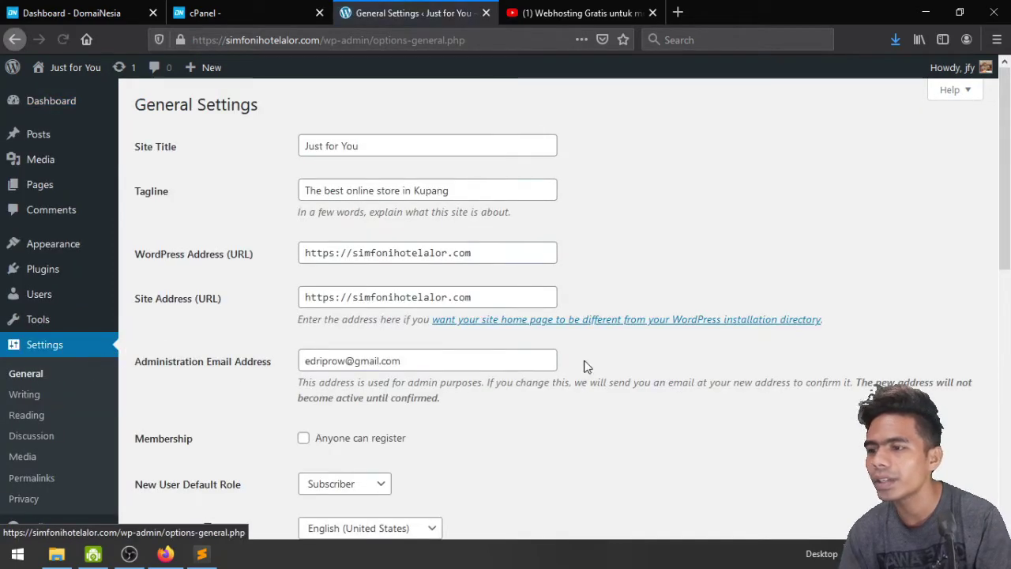
pyautogui.scroll(-2, 583, 366)
pyautogui.scroll(-4, 585, 366)
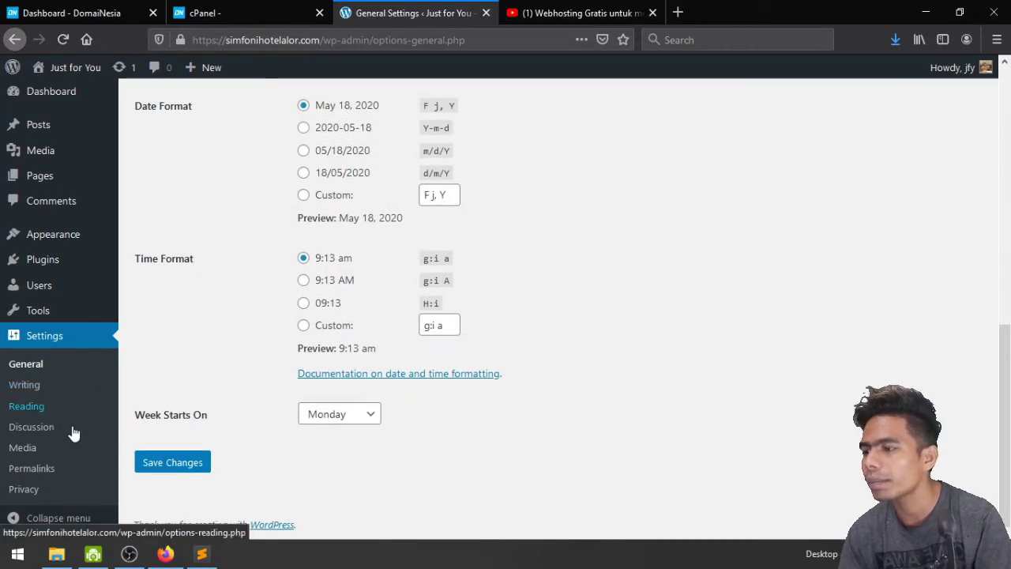
pyautogui.click(45, 475)
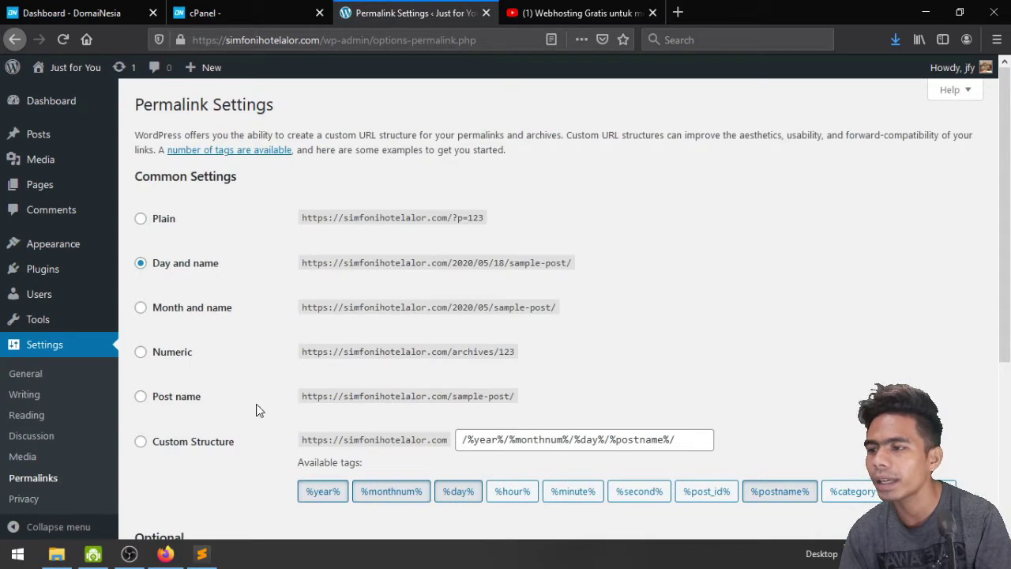
# Switch permalinks to the Post name structure (/%postname%/) and save the change
pyautogui.click(182, 398)
pyautogui.scroll(-3, 595, 307)
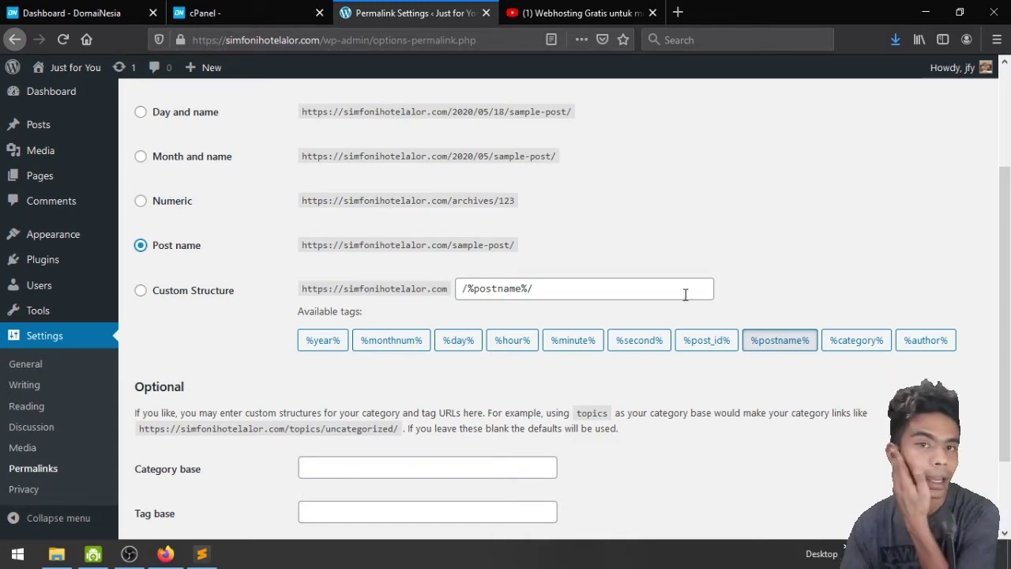
pyautogui.scroll(-2, 685, 293)
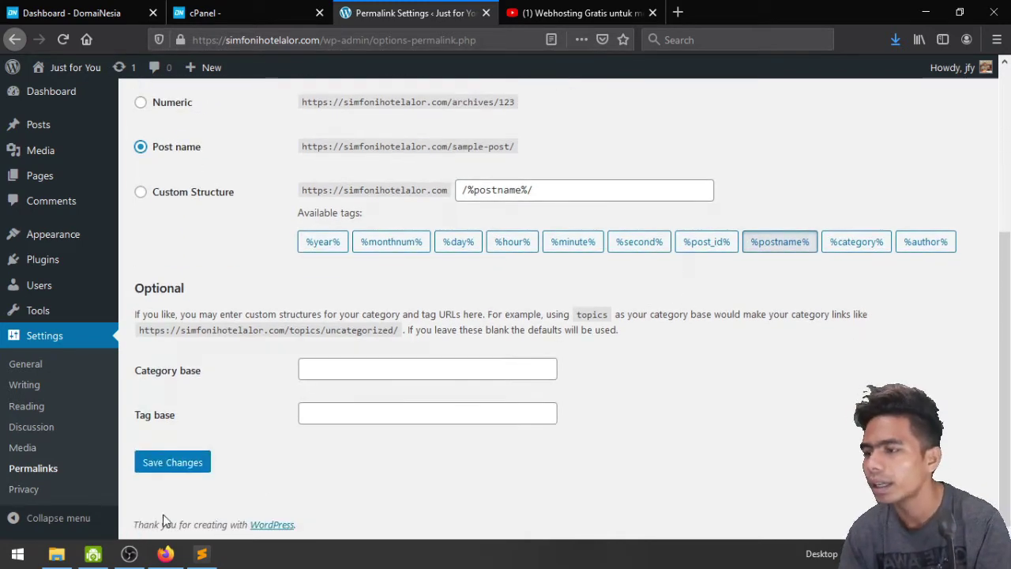
pyautogui.click(166, 468)
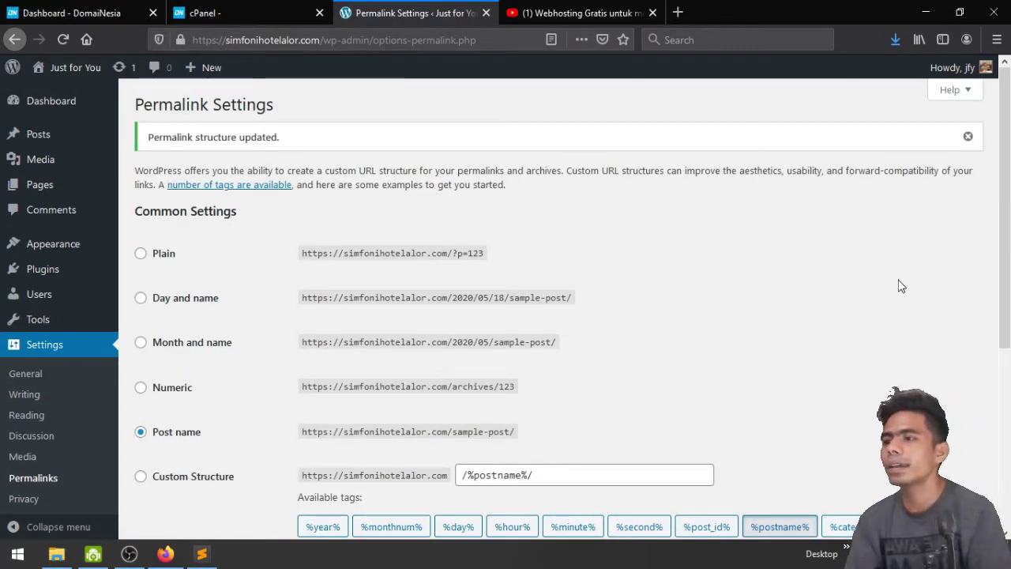
# View the Hello world! post on the live site in a separate tab, then close it
pyautogui.click(39, 136)
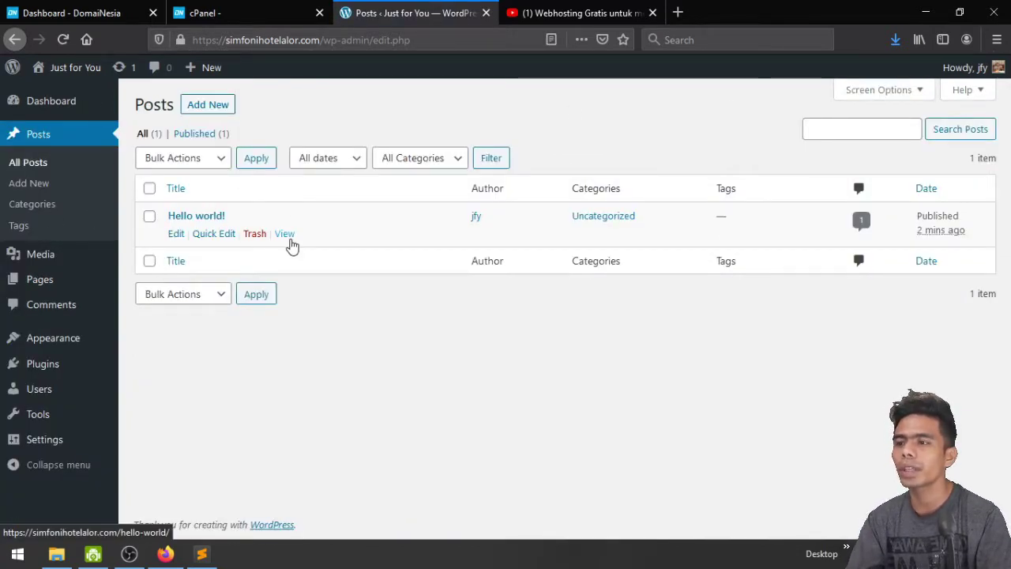
pyautogui.middleClick(289, 240)
pyautogui.click(560, 11)
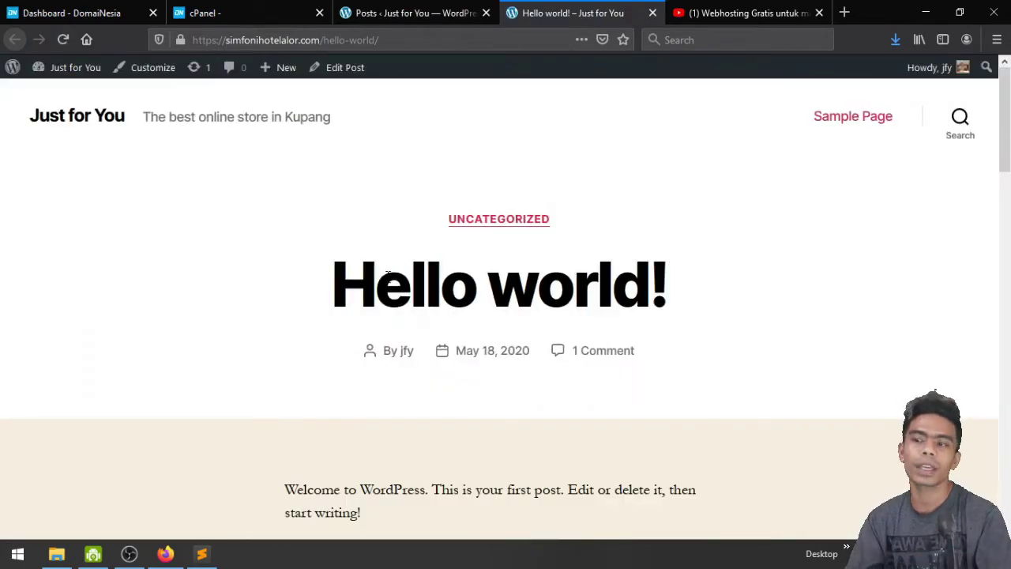
pyautogui.scroll(-9, 388, 272)
pyautogui.scroll(3, 416, 269)
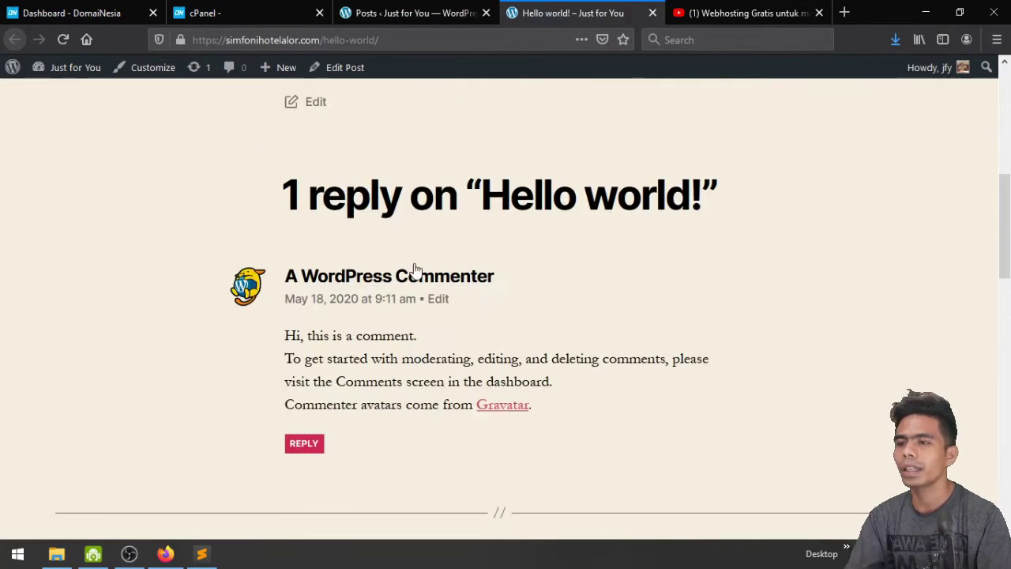
pyautogui.scroll(-4, 402, 352)
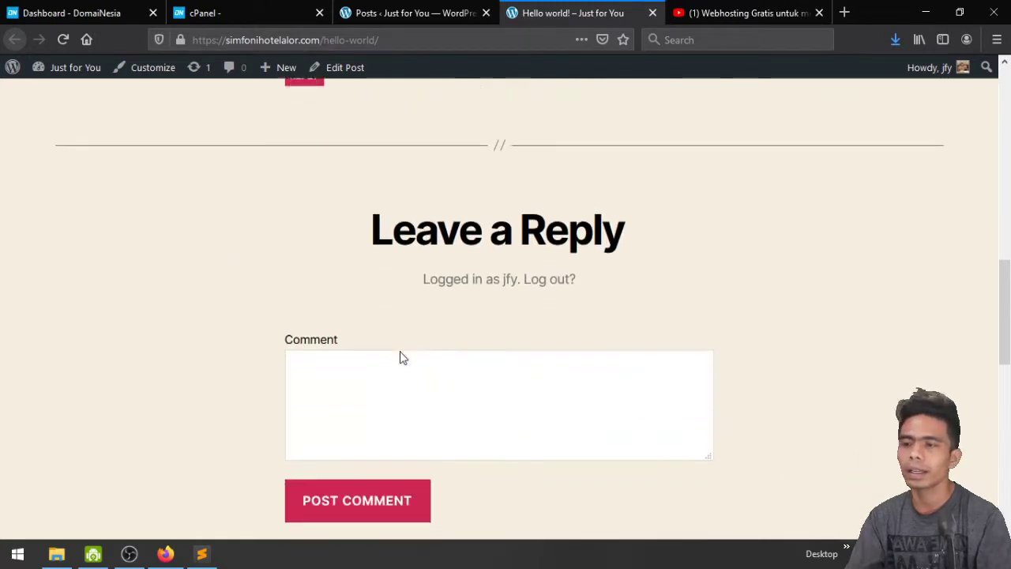
pyautogui.scroll(-8, 186, 322)
pyautogui.scroll(3, 186, 322)
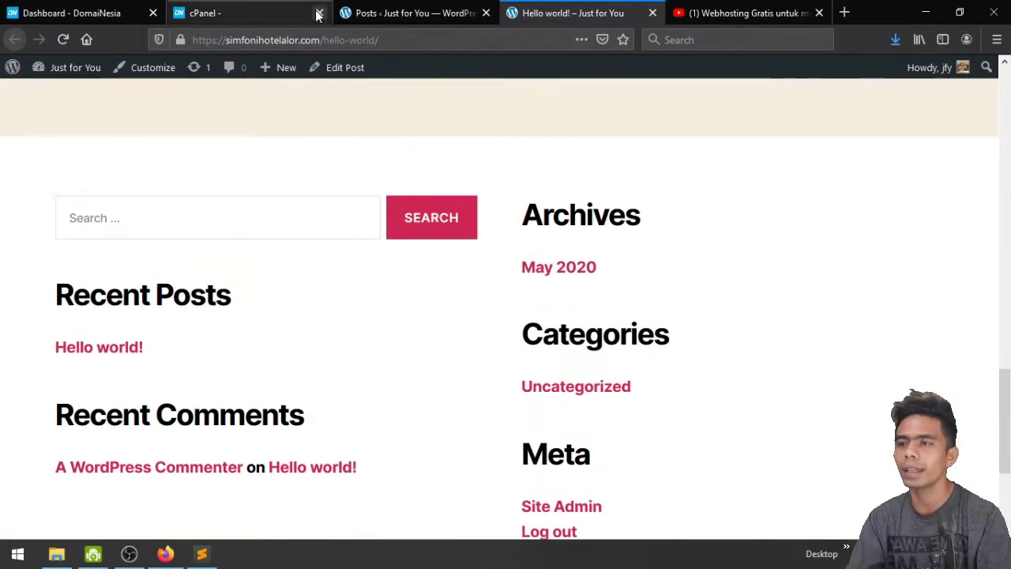
pyautogui.click(379, 13)
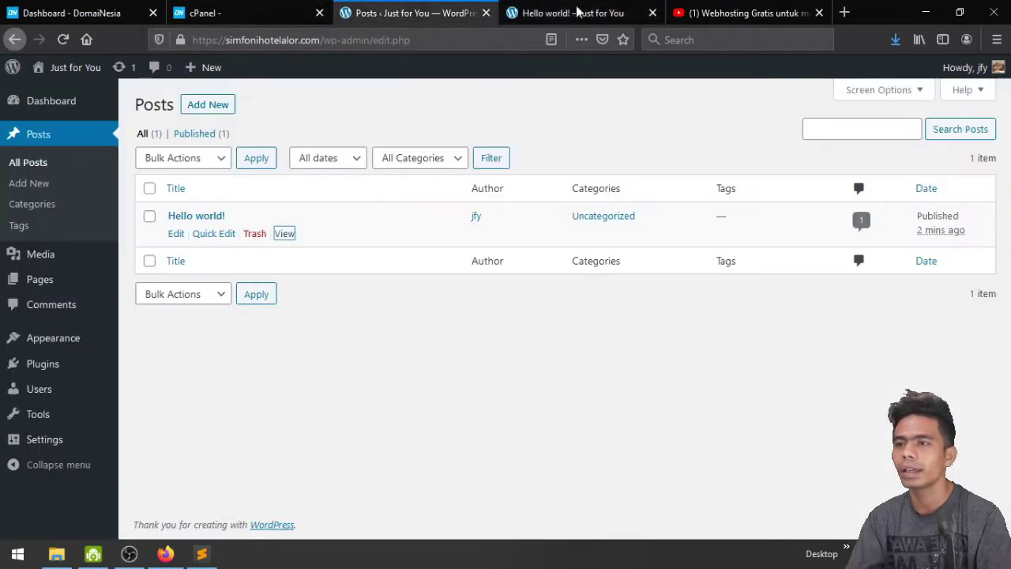
pyautogui.click(653, 13)
# Bulk-trash all posts and empty the posts Trash permanently
pyautogui.click(149, 189)
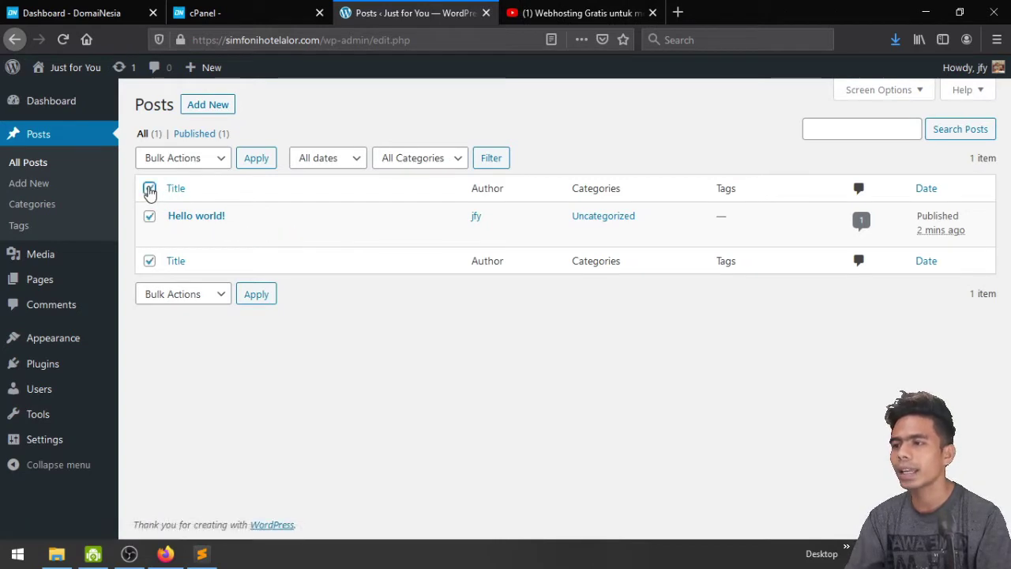
pyautogui.click(154, 160)
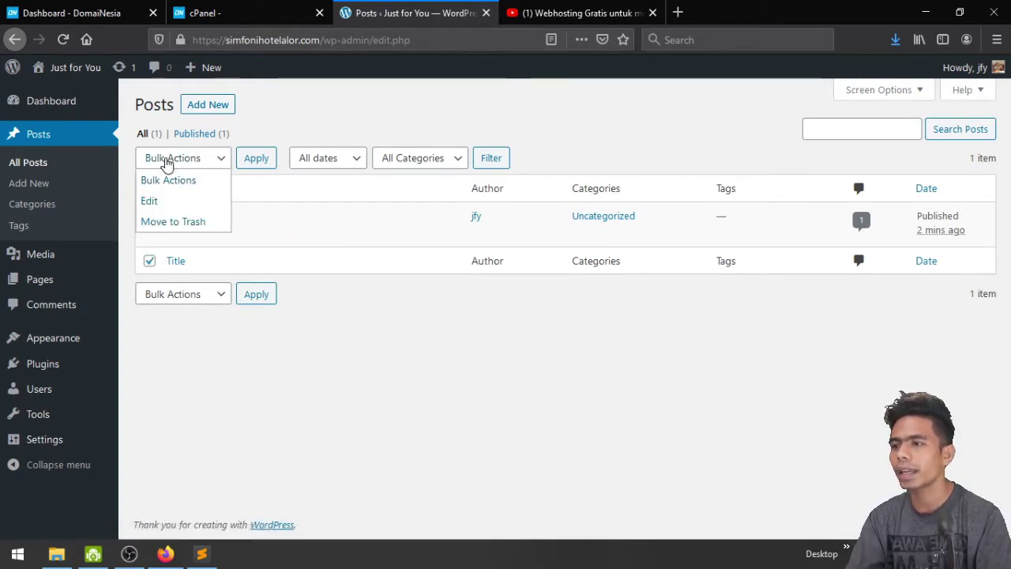
pyautogui.click(158, 219)
pyautogui.click(246, 159)
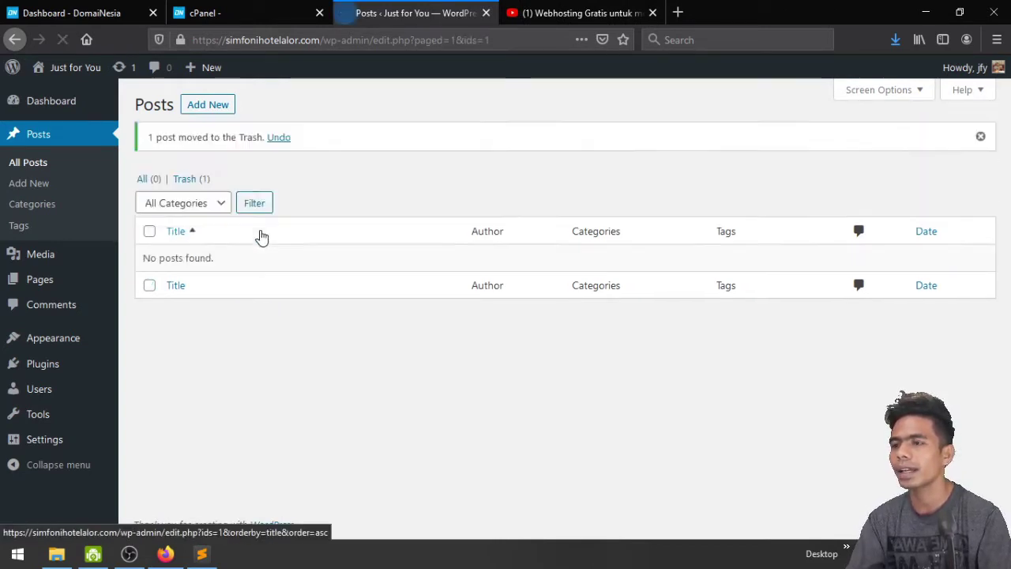
pyautogui.click(190, 179)
pyautogui.click(578, 159)
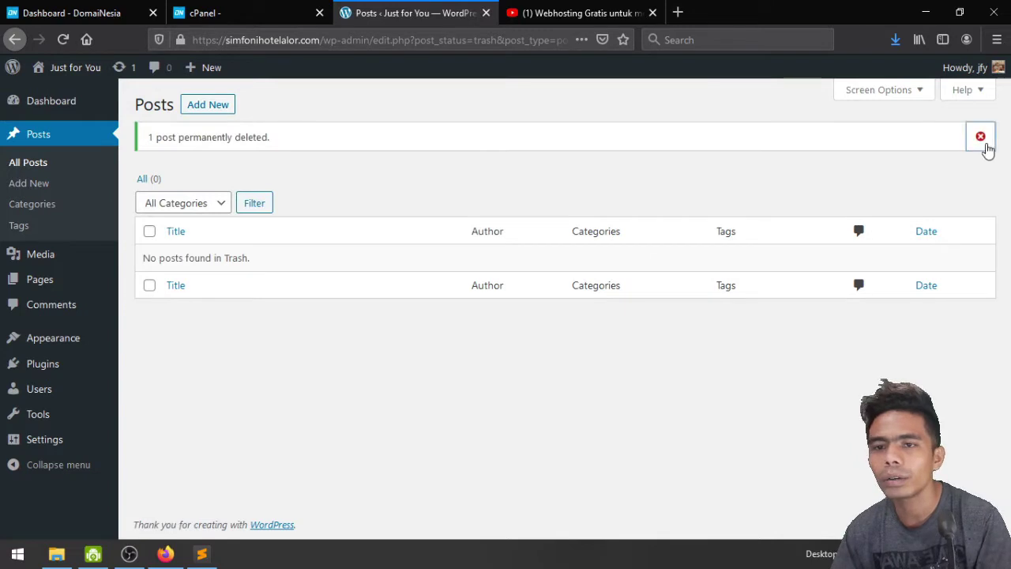
pyautogui.click(983, 142)
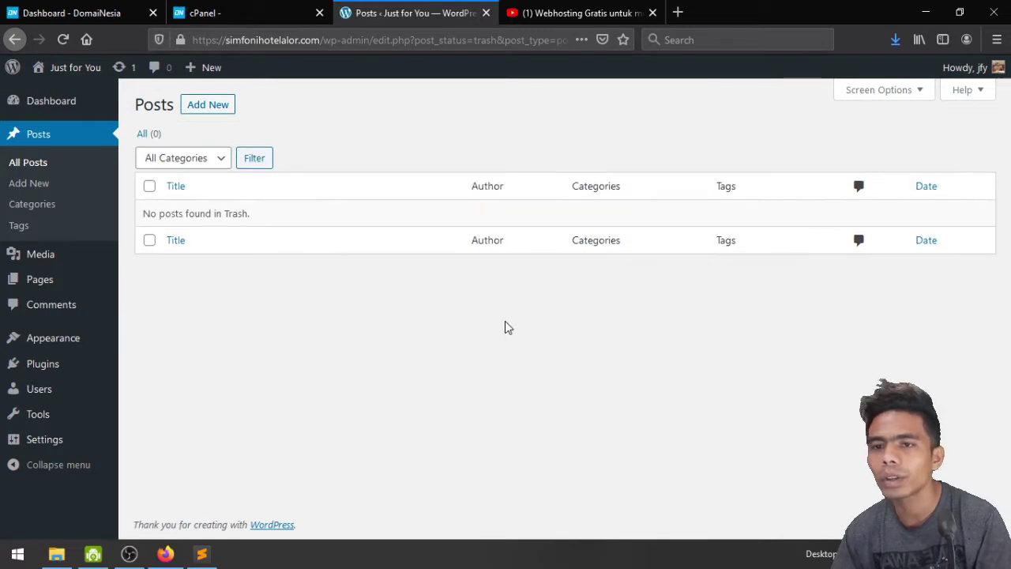
# Bulk-trash the Privacy Policy and Sample Page pages, then empty the pages Trash
pyautogui.click(62, 293)
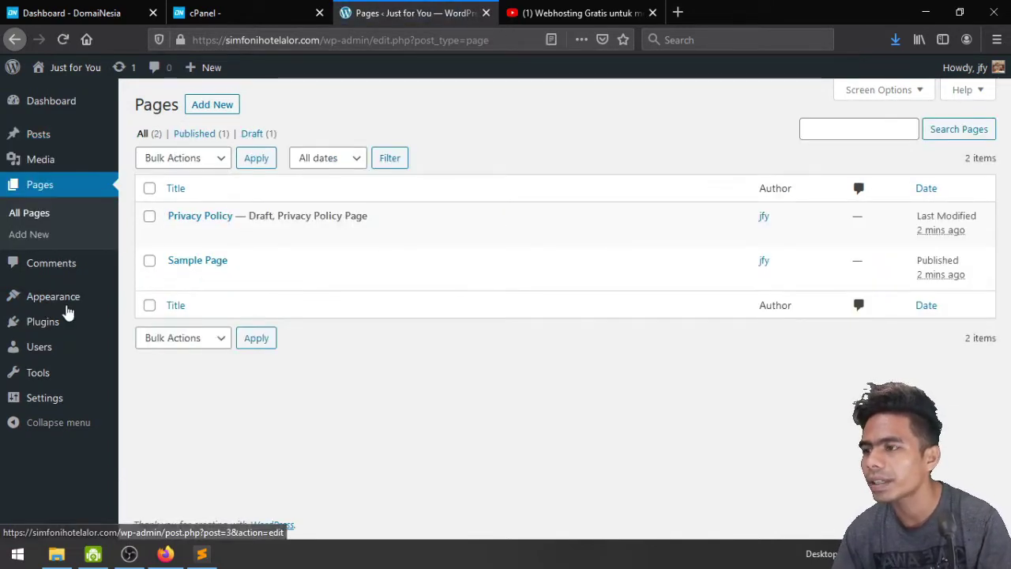
pyautogui.click(162, 159)
pyautogui.click(184, 230)
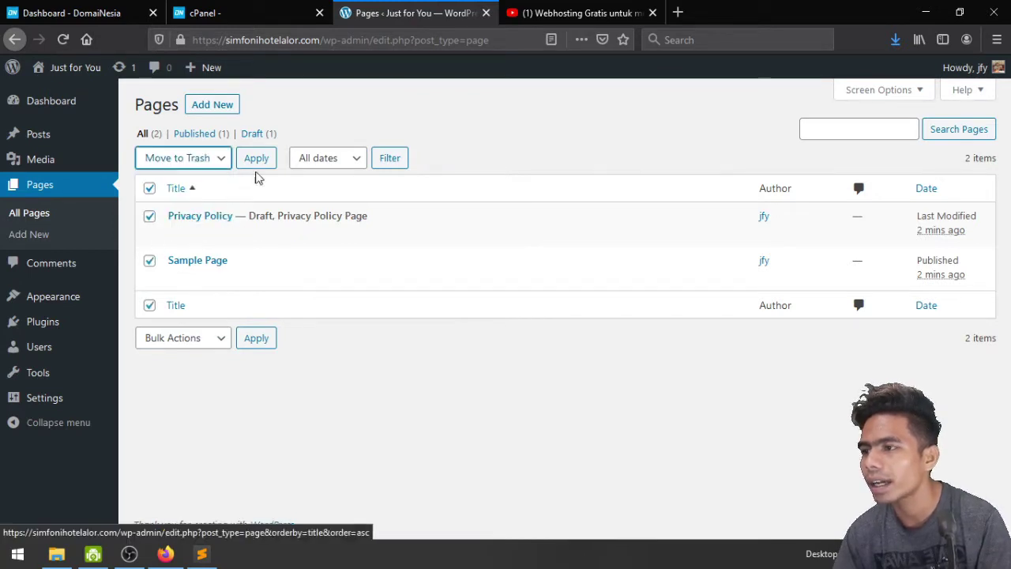
pyautogui.click(257, 161)
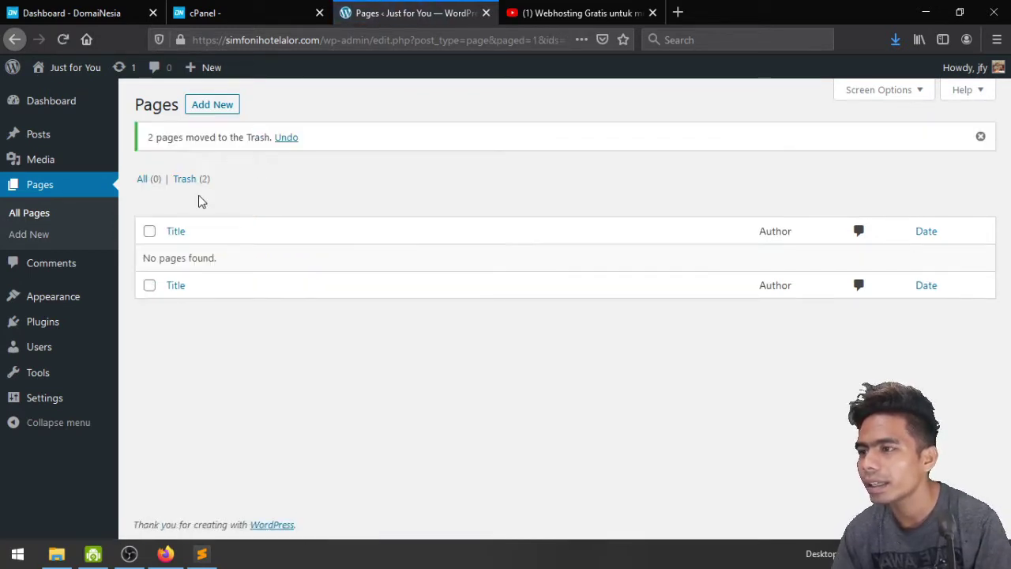
pyautogui.click(193, 179)
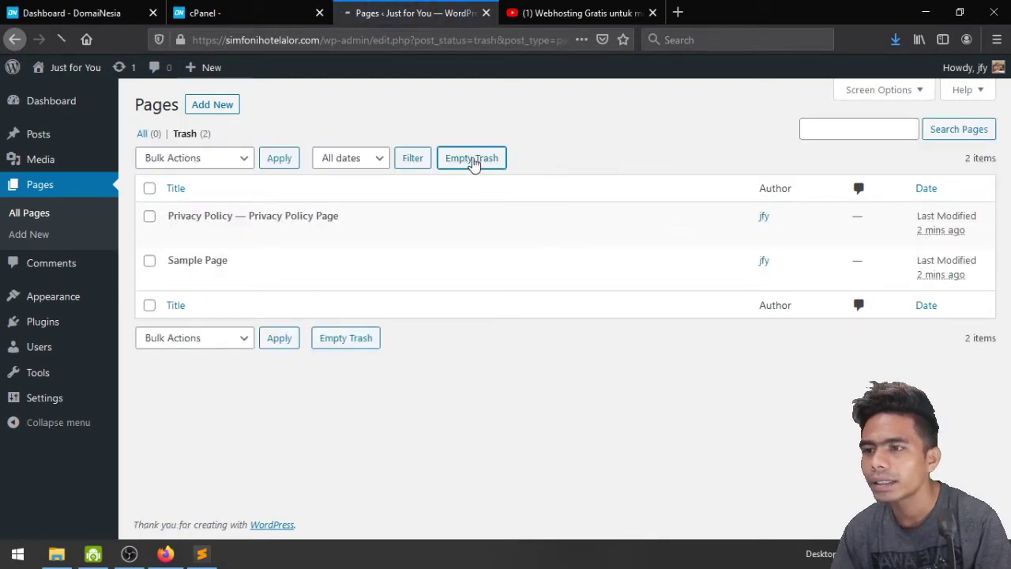
pyautogui.click(474, 160)
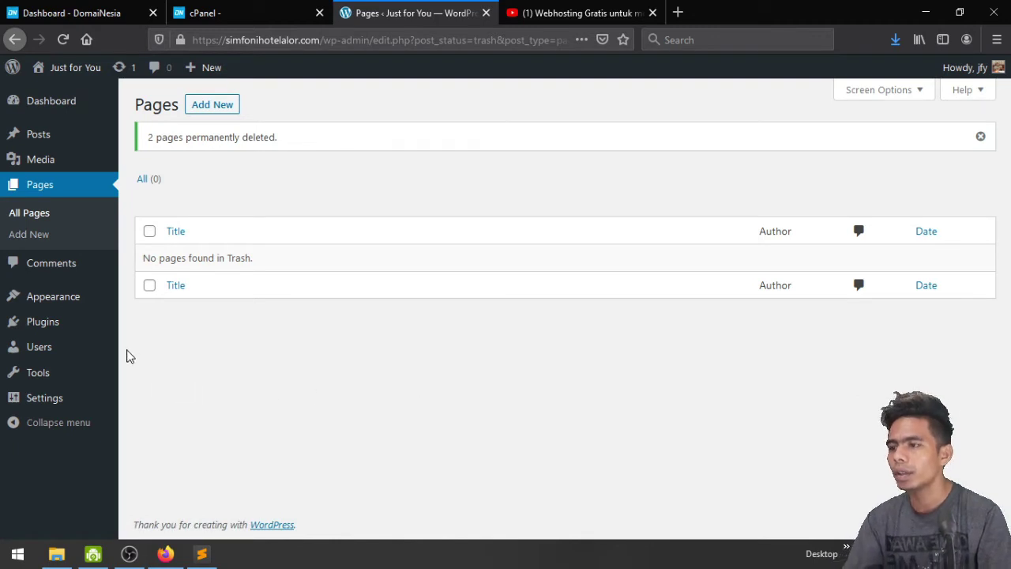
# Delete the Akismet Anti-Spam and Hello Dolly plugins, keeping Classic Editor, then view Themes
pyautogui.click(44, 329)
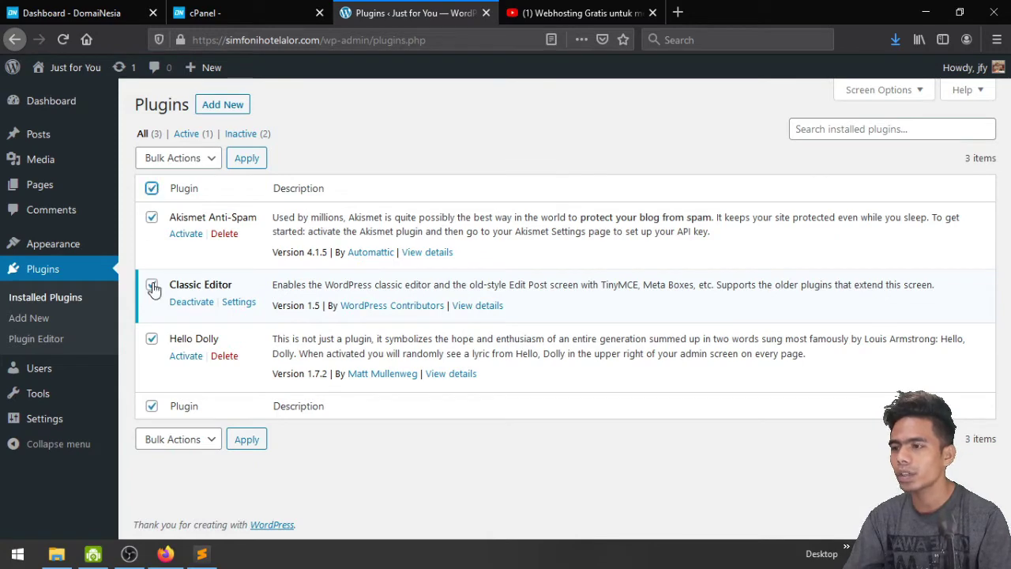
pyautogui.click(152, 286)
pyautogui.click(189, 161)
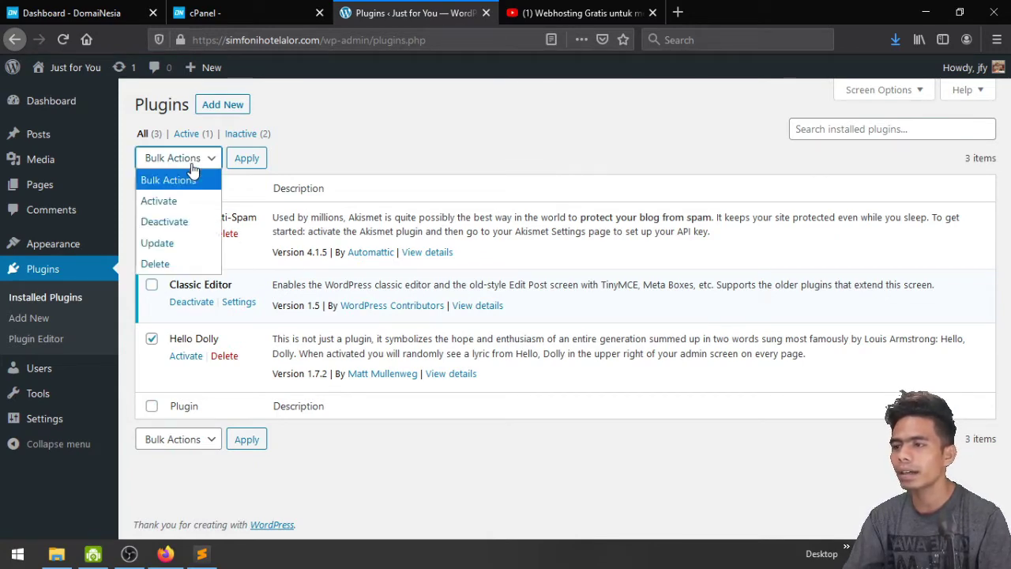
pyautogui.click(153, 257)
pyautogui.click(246, 161)
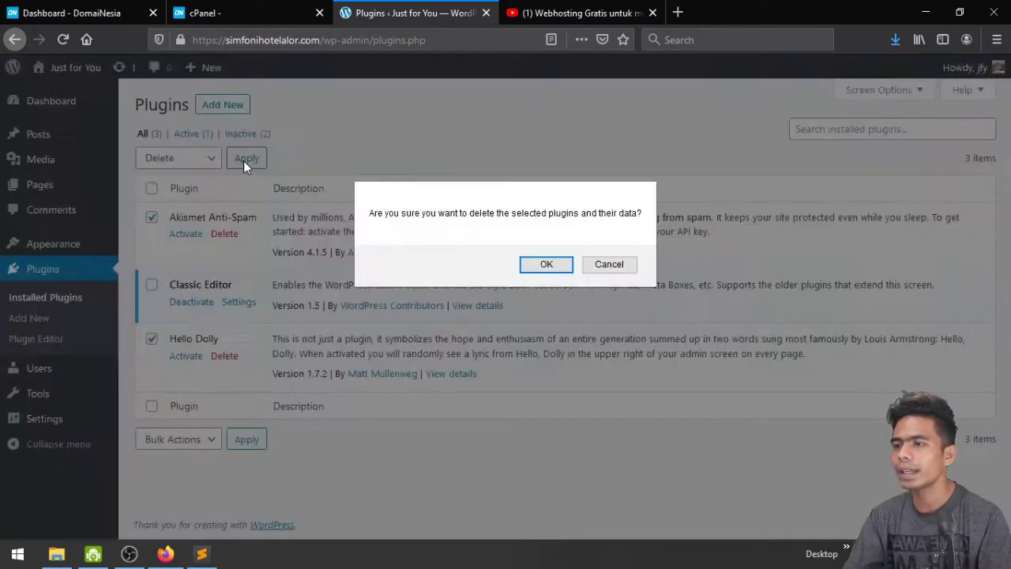
pyautogui.click(546, 264)
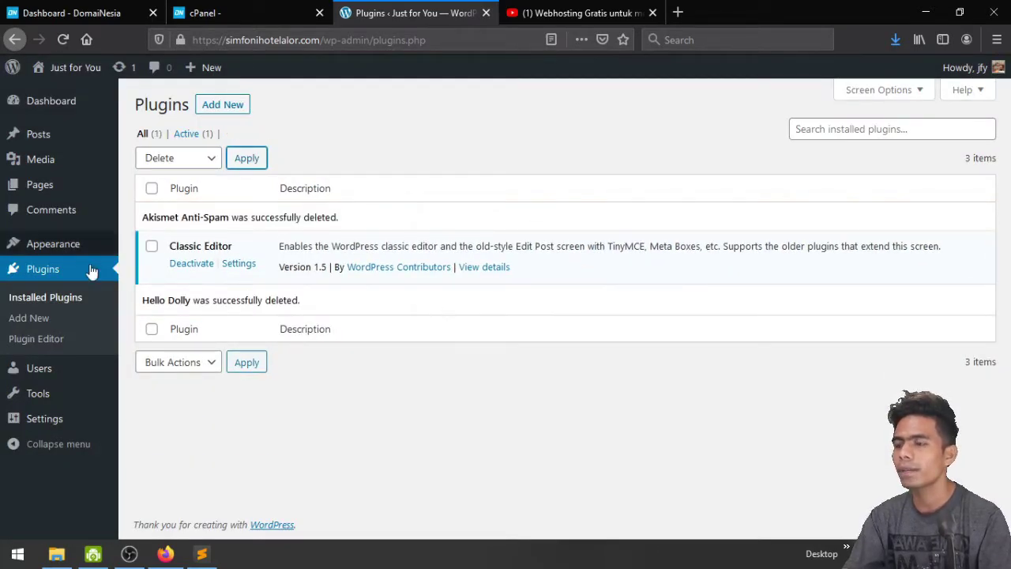
pyautogui.click(43, 243)
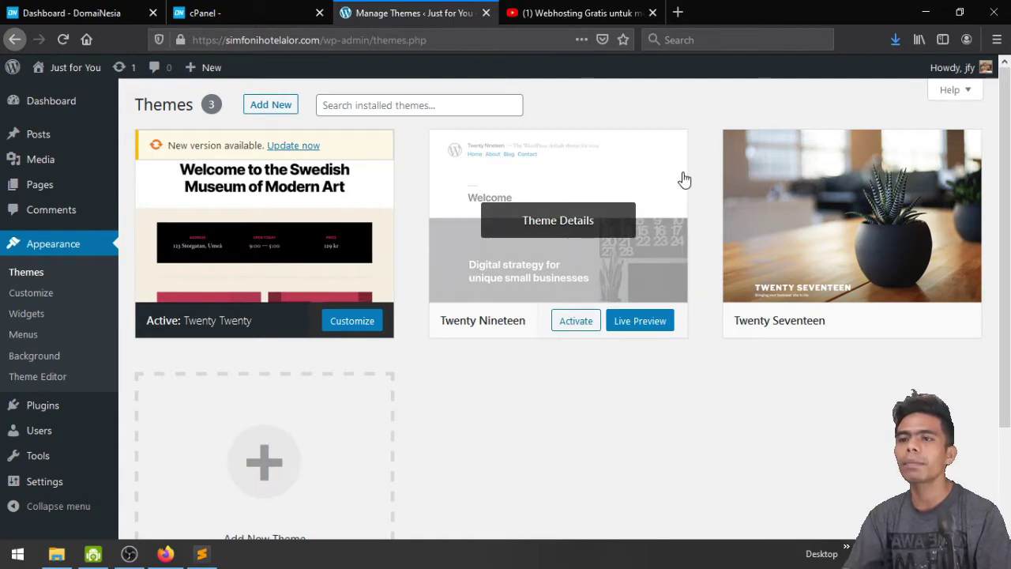
pyautogui.click(677, 13)
pyautogui.write('ocea')
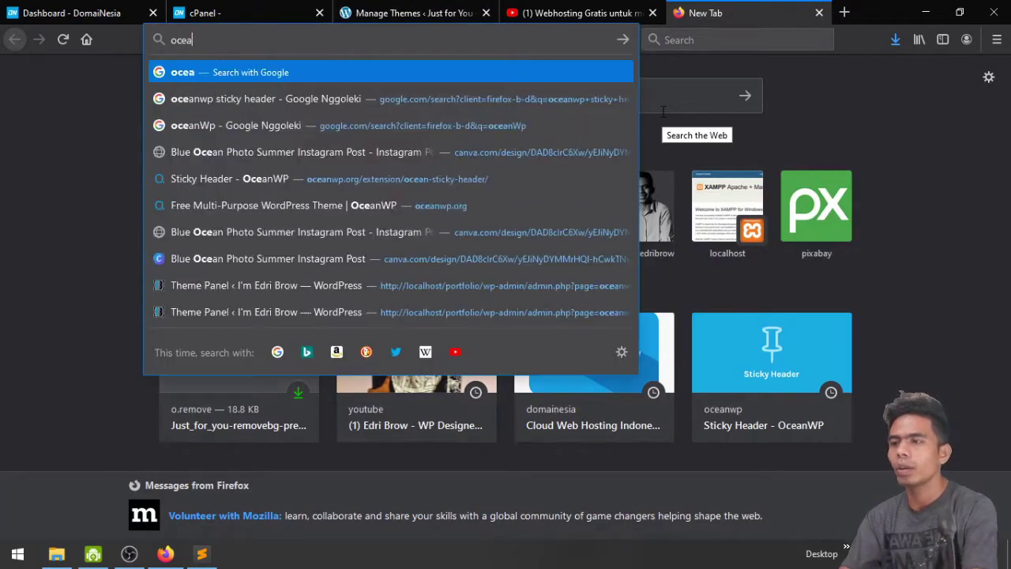
pyautogui.write('nwp')
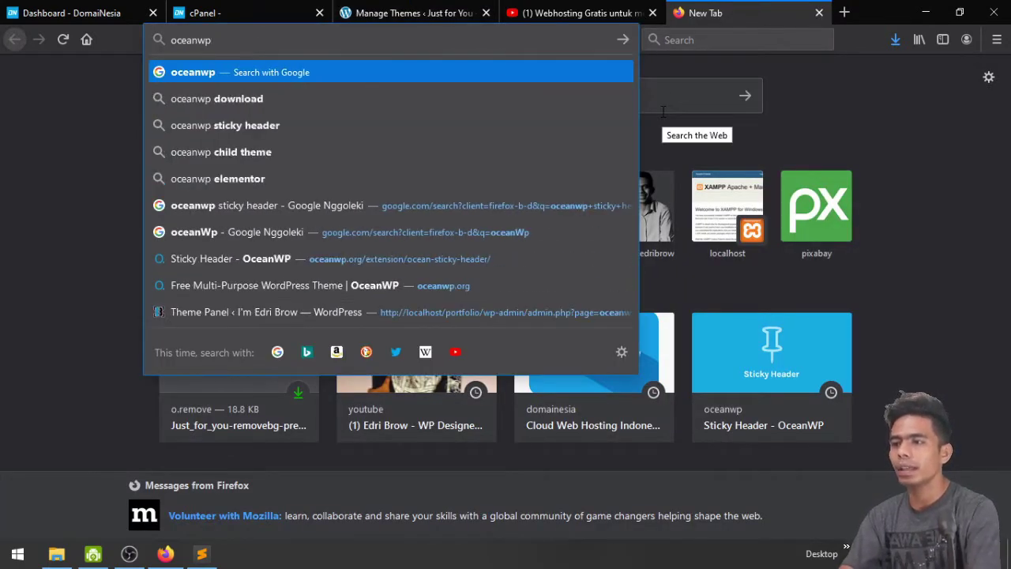
pyautogui.write(' theme')
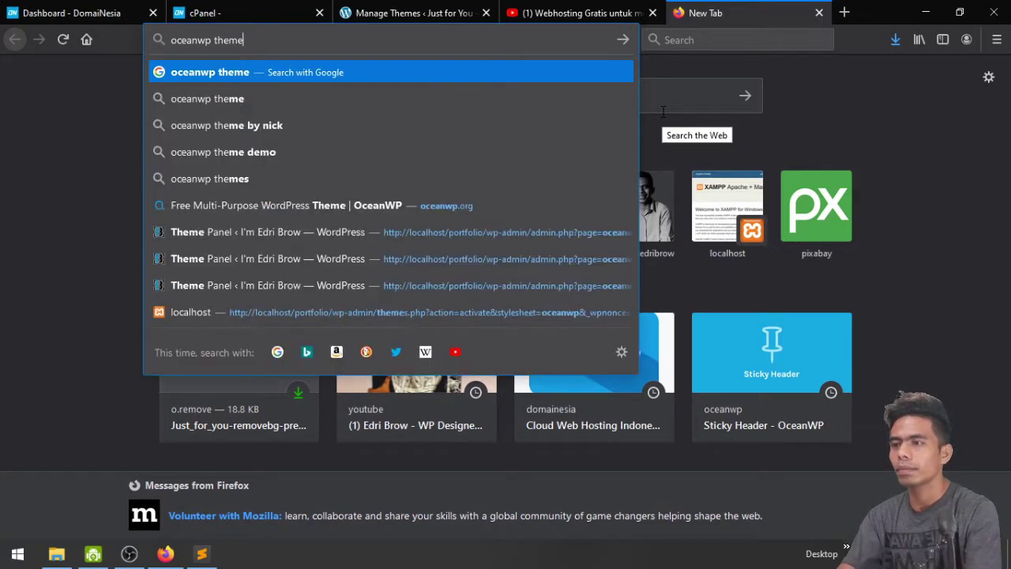
pyautogui.press('Return')
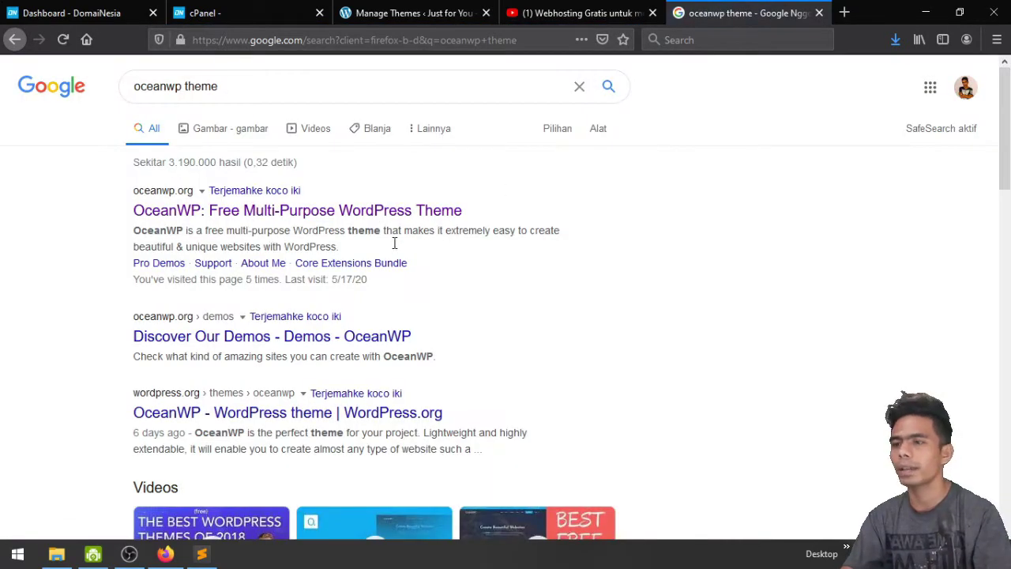
pyautogui.click(376, 221)
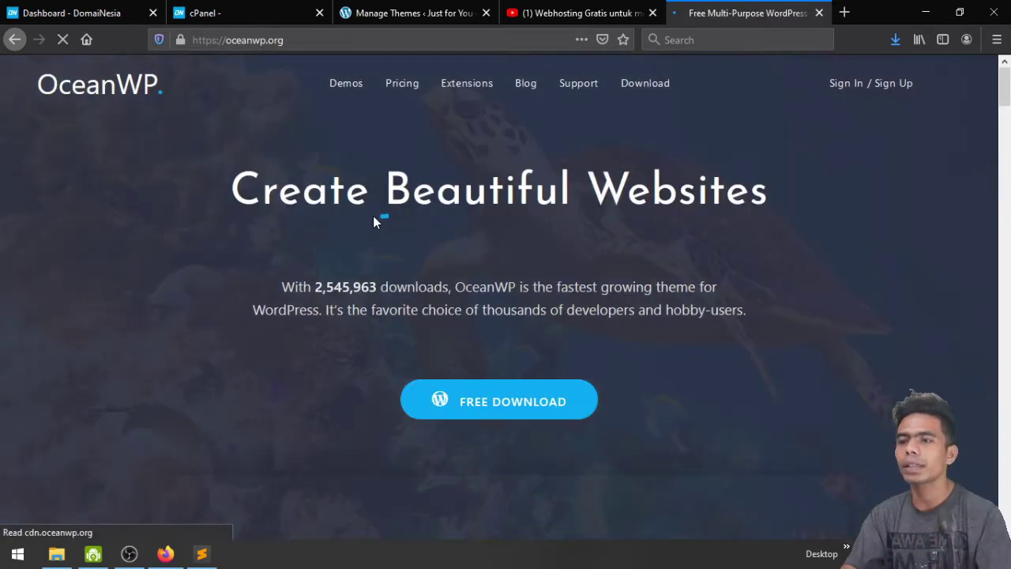
pyautogui.scroll(-5, 166, 277)
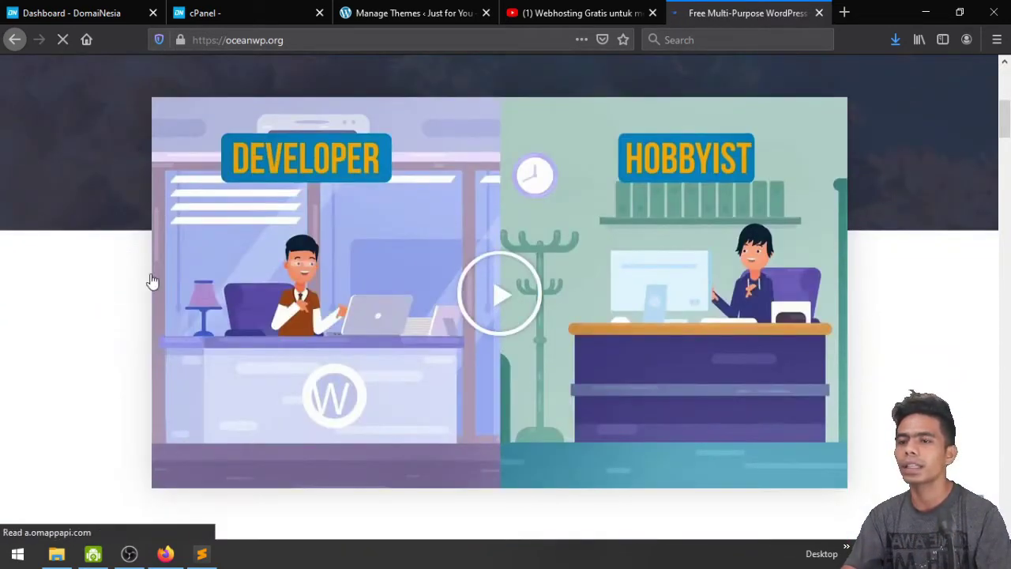
pyautogui.scroll(3, 465, 308)
pyautogui.scroll(-11, 465, 309)
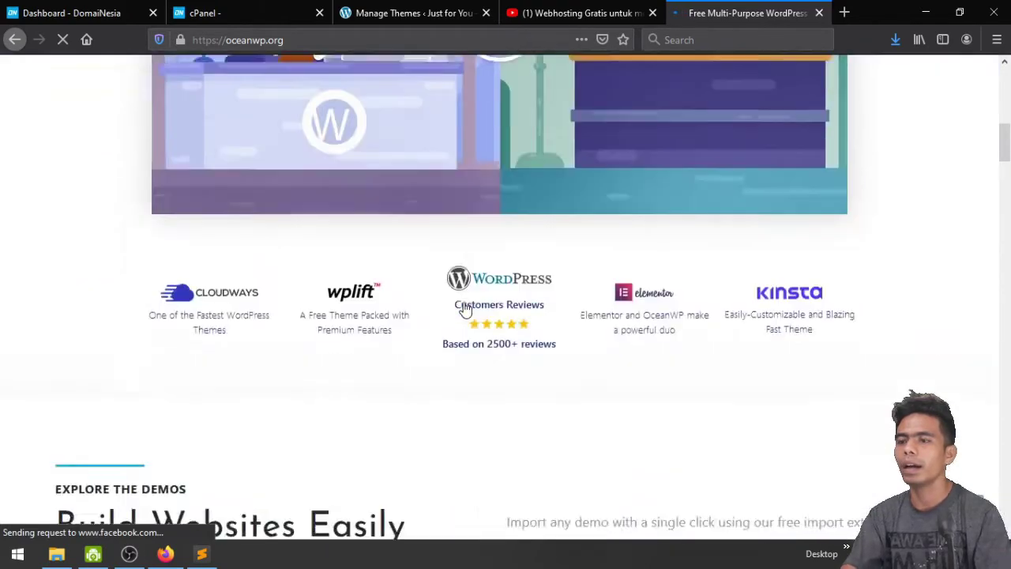
pyautogui.scroll(4, 464, 308)
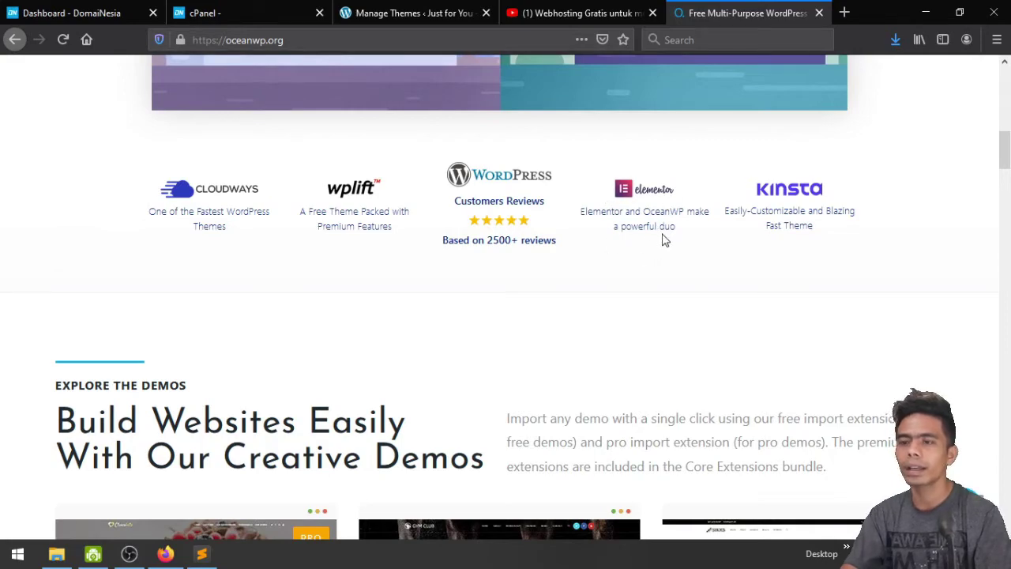
pyautogui.scroll(-5, 662, 238)
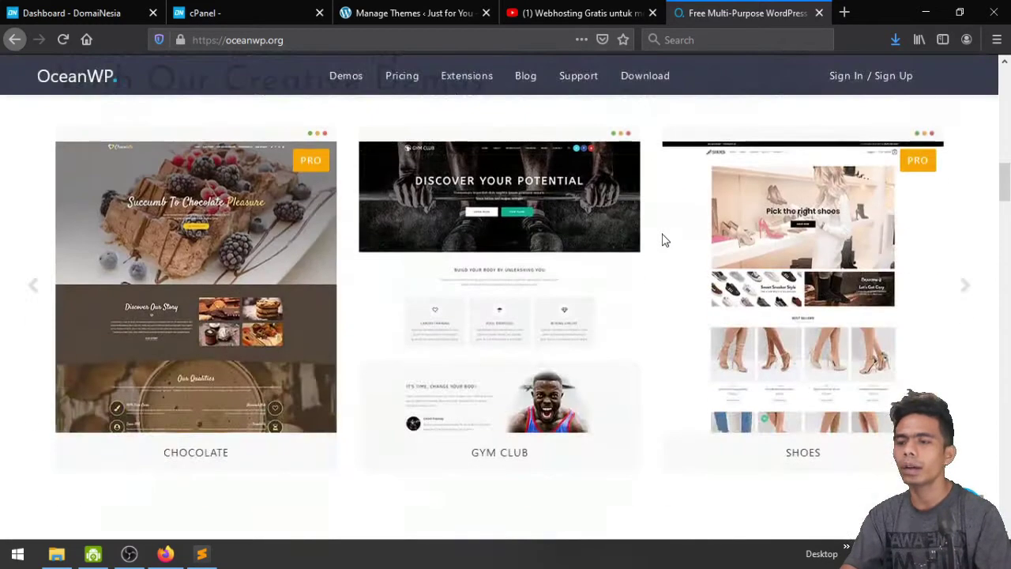
pyautogui.scroll(2, 386, 307)
pyautogui.scroll(-8, 386, 307)
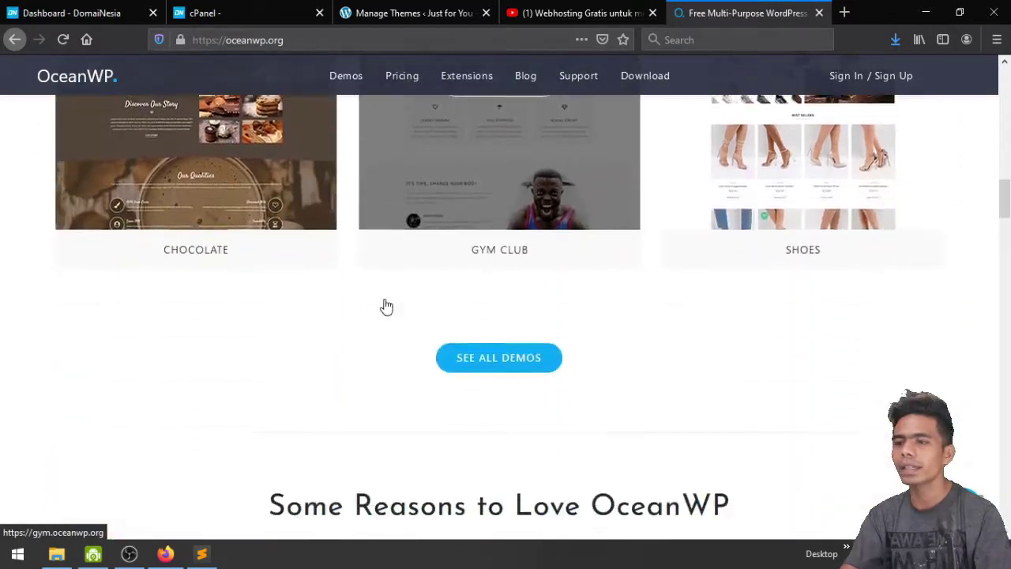
pyautogui.scroll(4, 386, 306)
pyautogui.scroll(3, 386, 306)
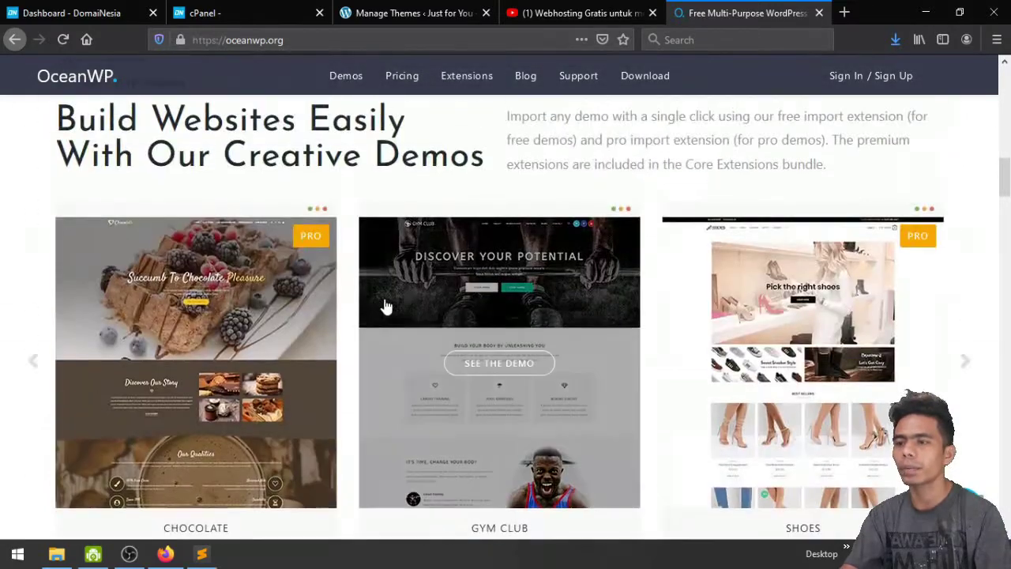
pyautogui.scroll(-3, 386, 316)
pyautogui.hotkey('ctrl', 'w')
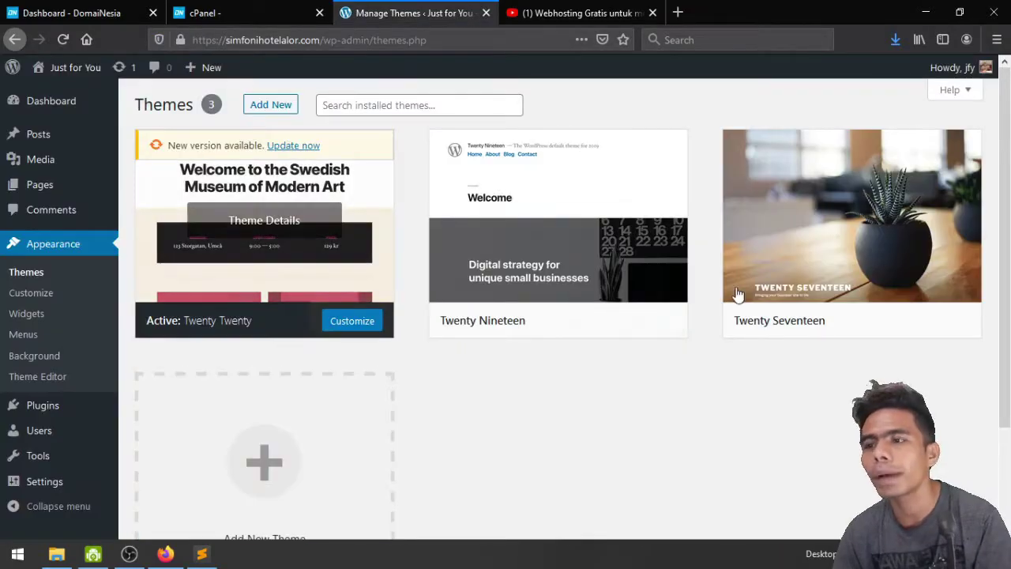
# Close the cPanel and DomaiNesia tabs and search the theme directory for OceanWP
pyautogui.click(319, 14)
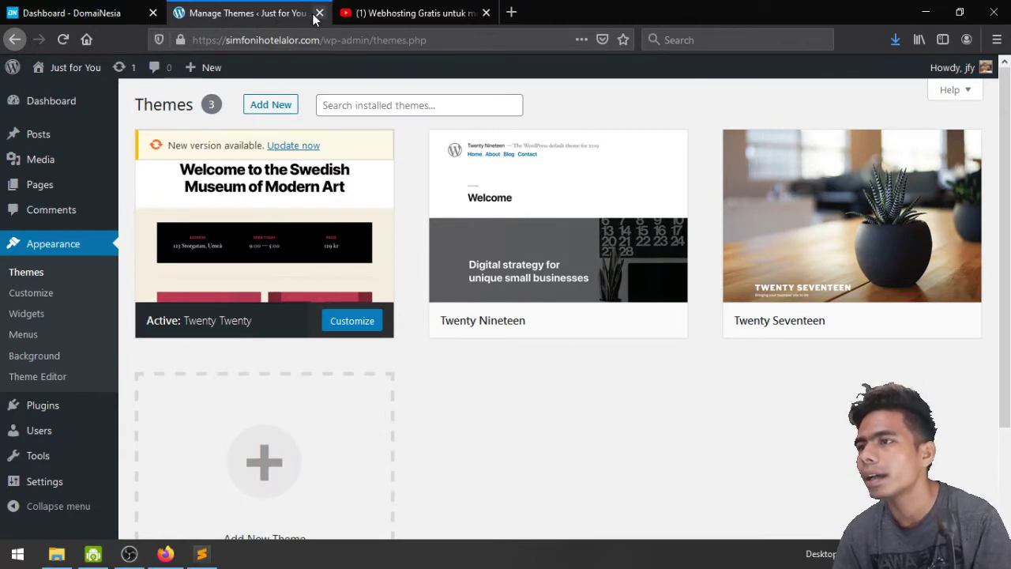
pyautogui.click(153, 15)
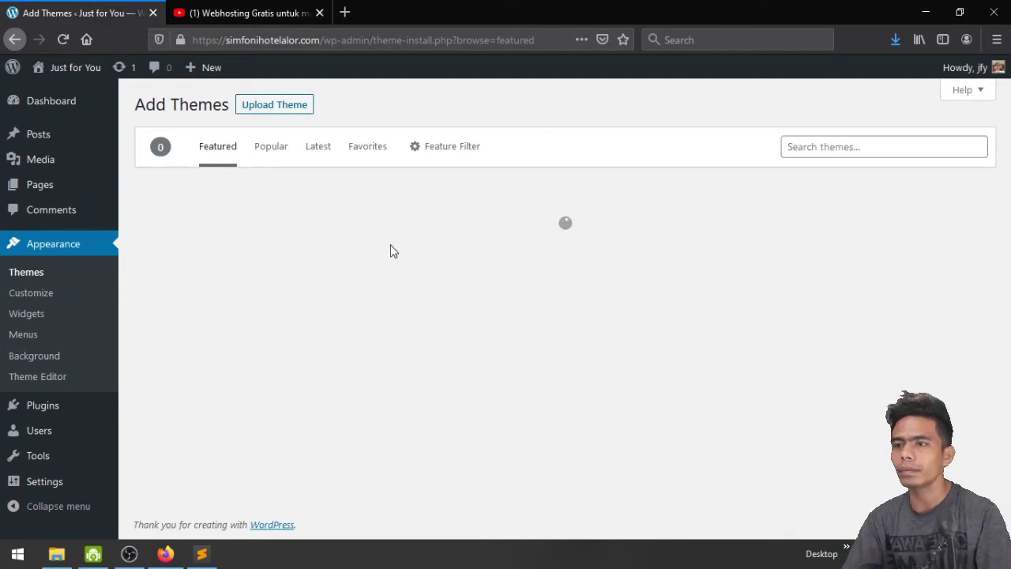
pyautogui.click(814, 149)
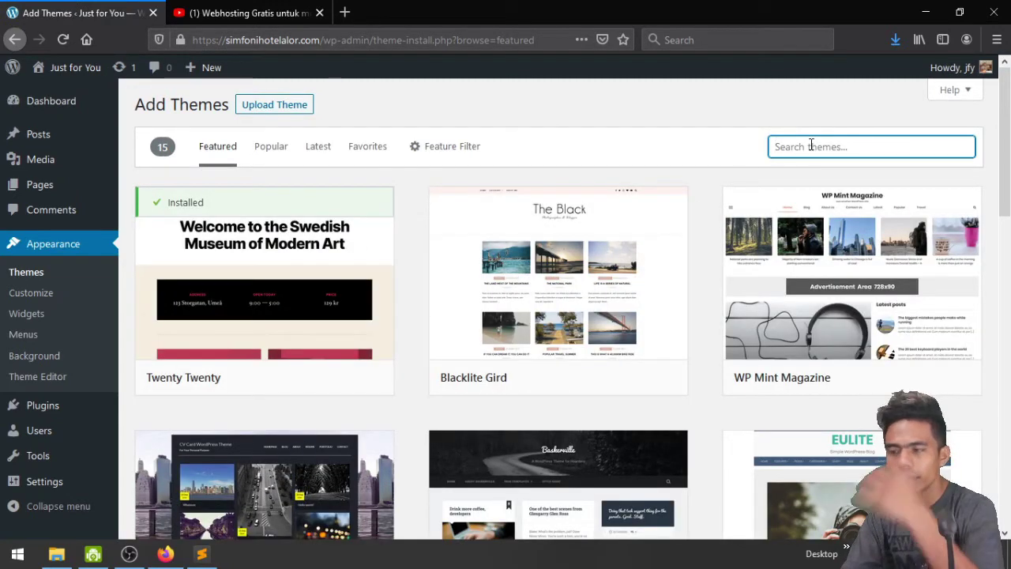
pyautogui.write('oceanwp')
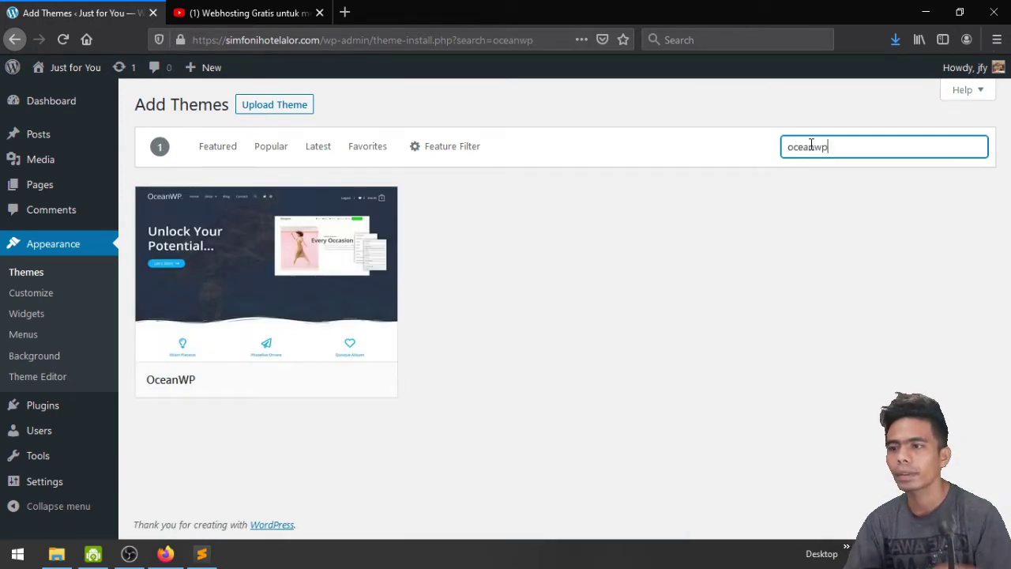
pyautogui.moveTo(228, 252)
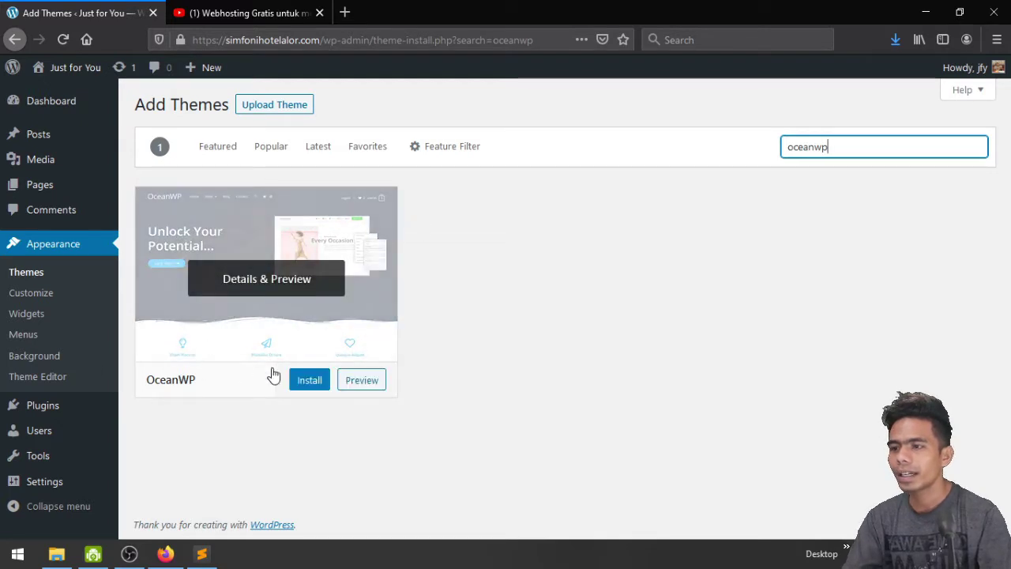
# Install and activate the OceanWP theme
pyautogui.click(309, 387)
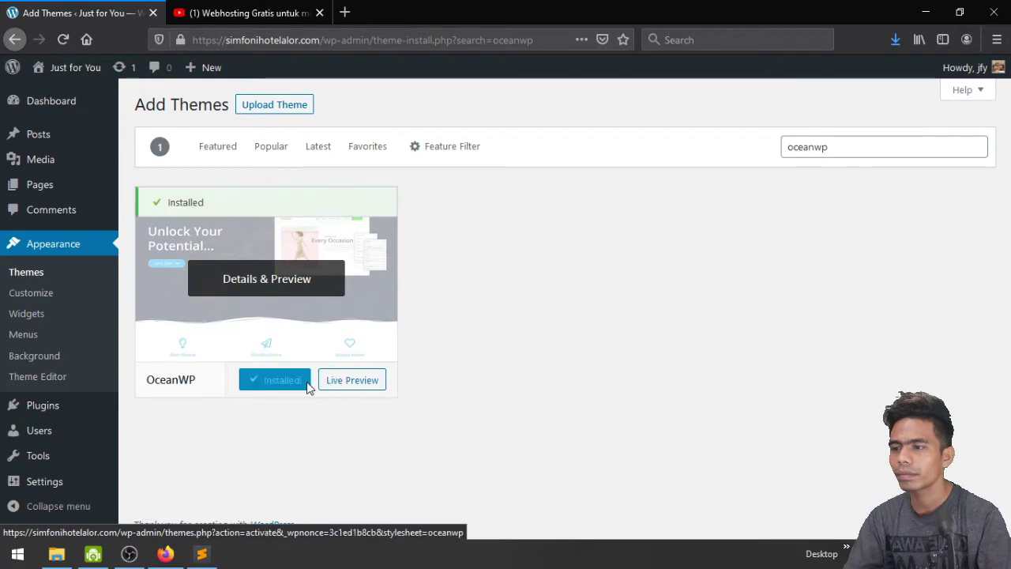
pyautogui.click(293, 384)
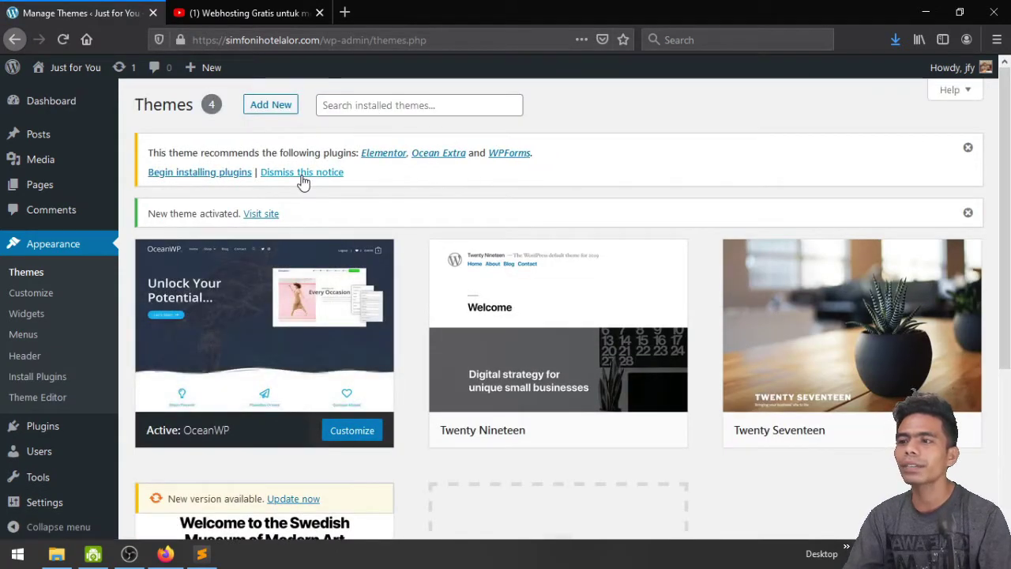
pyautogui.middleClick(259, 218)
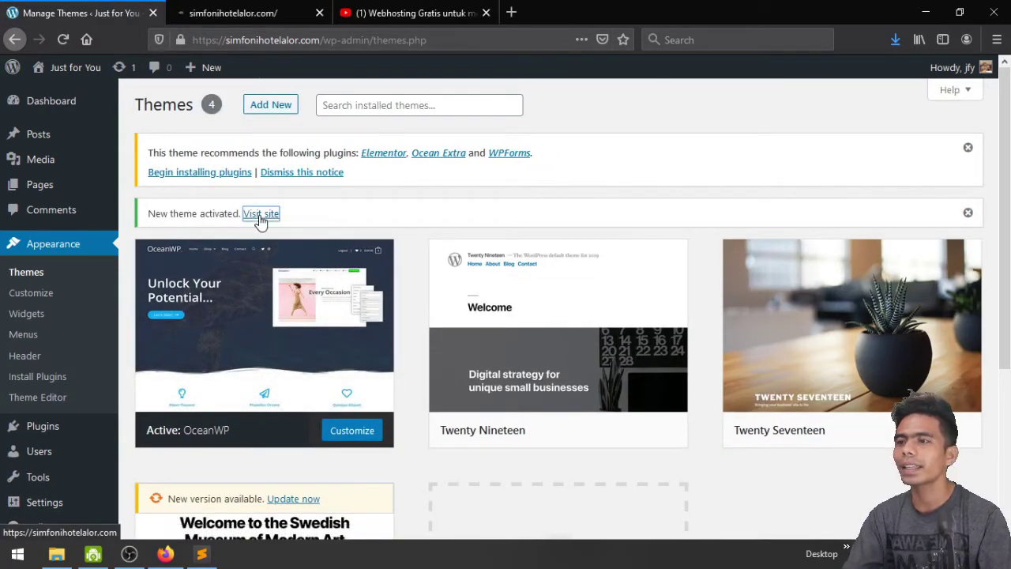
# Preview the front page with its new OceanWP look, then return to the Themes page
pyautogui.click(277, 7)
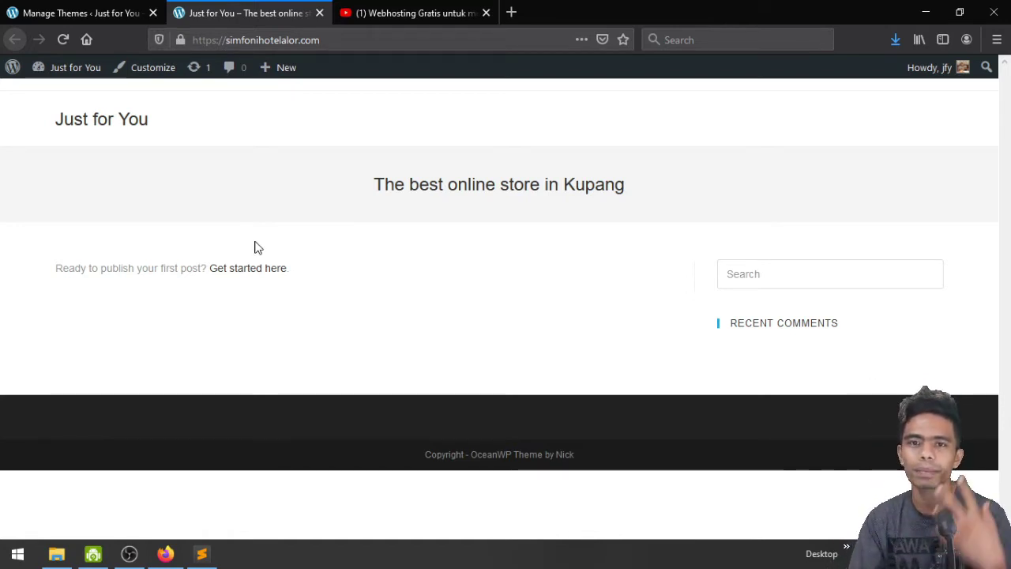
pyautogui.click(74, 11)
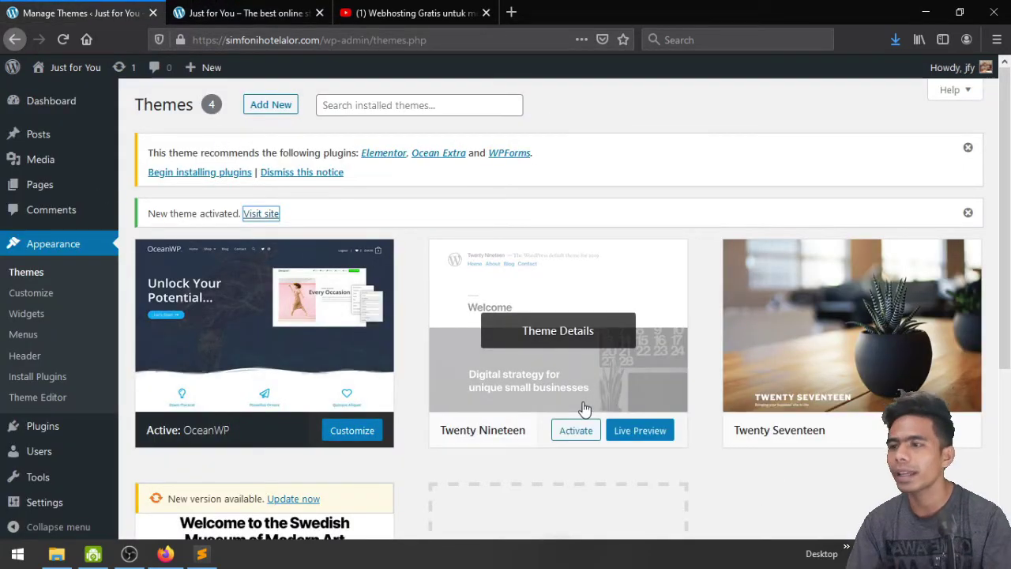
# Bulk-install the recommended Elementor, Ocean Extra and WPForms plugins
pyautogui.click(219, 175)
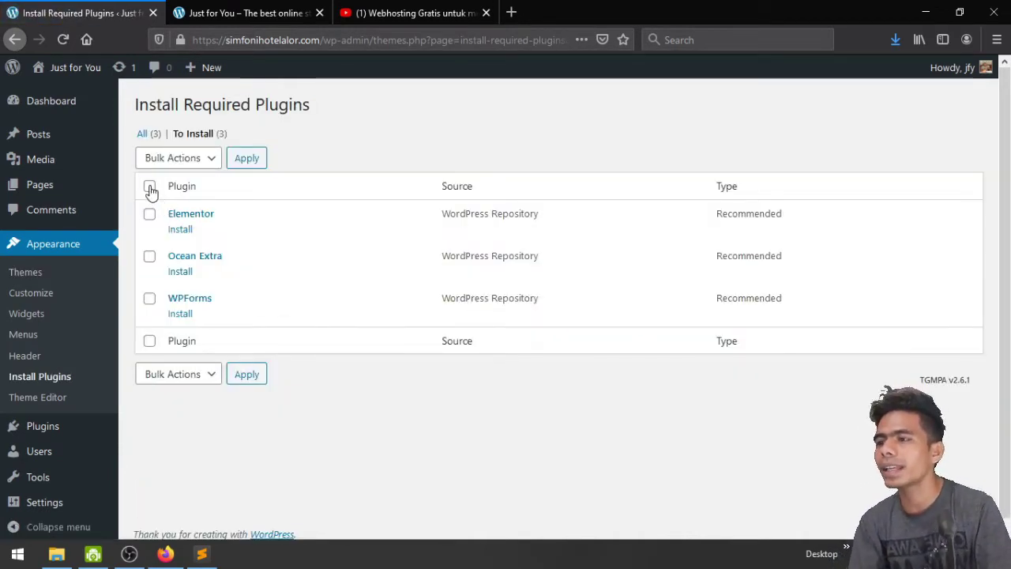
pyautogui.click(149, 187)
pyautogui.click(168, 162)
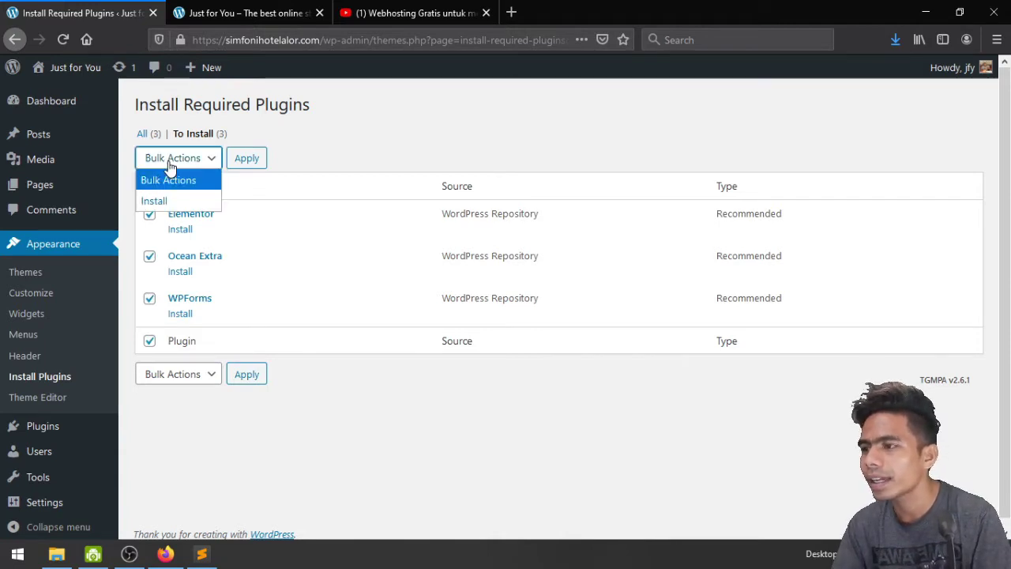
pyautogui.click(165, 198)
pyautogui.click(244, 165)
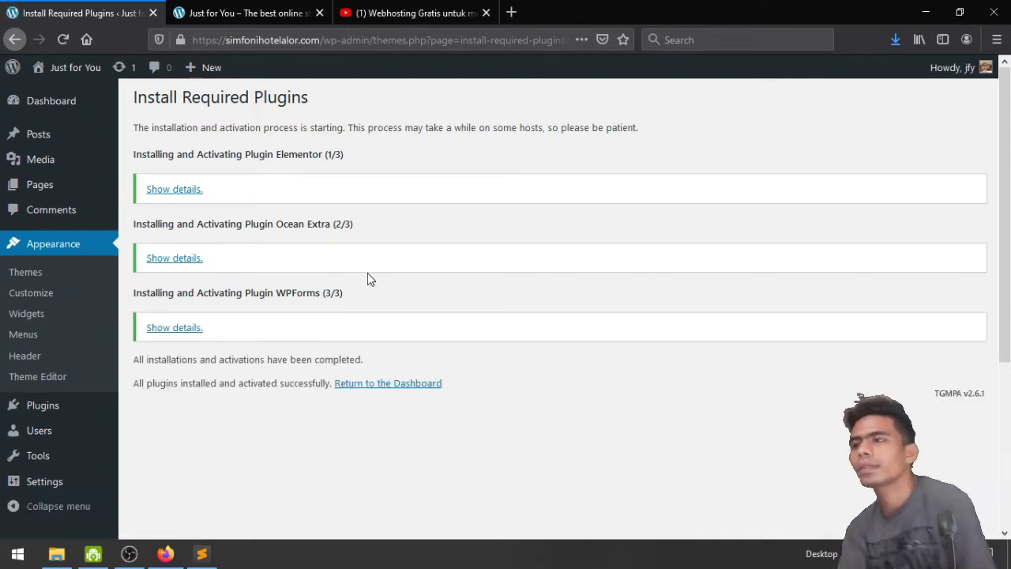
pyautogui.click(45, 411)
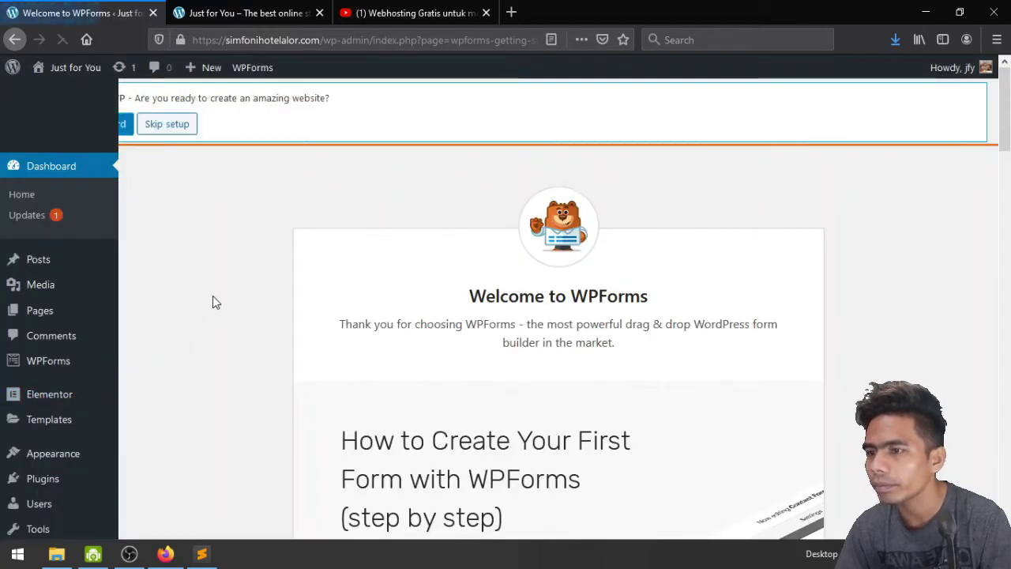
pyautogui.scroll(-10, 248, 252)
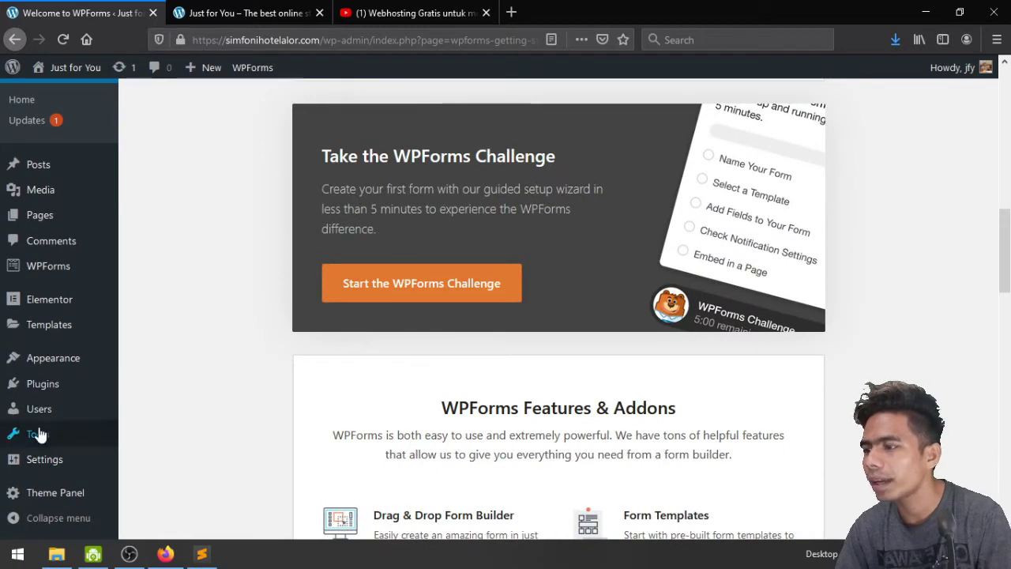
pyautogui.moveTo(45, 395)
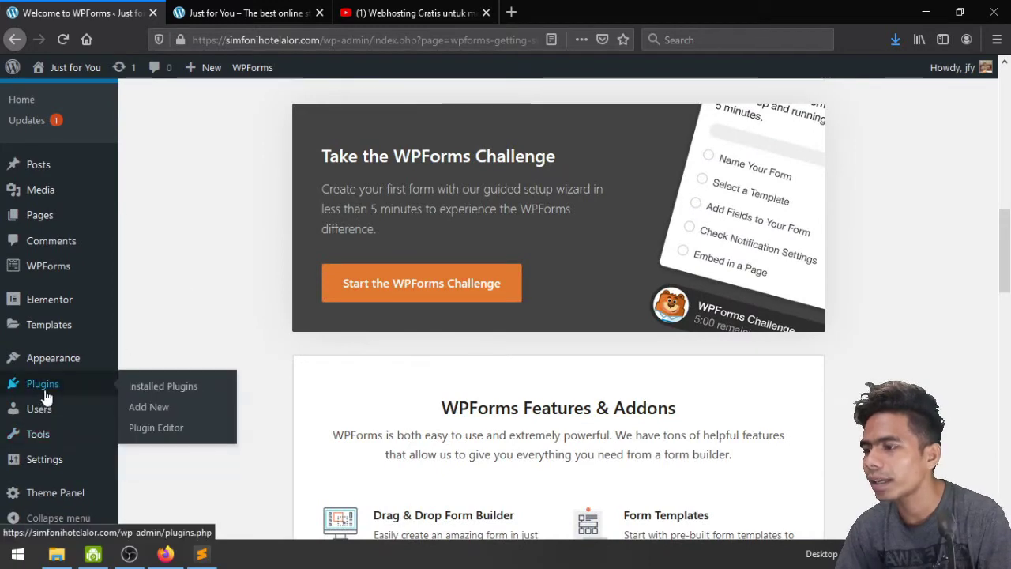
pyautogui.click(176, 395)
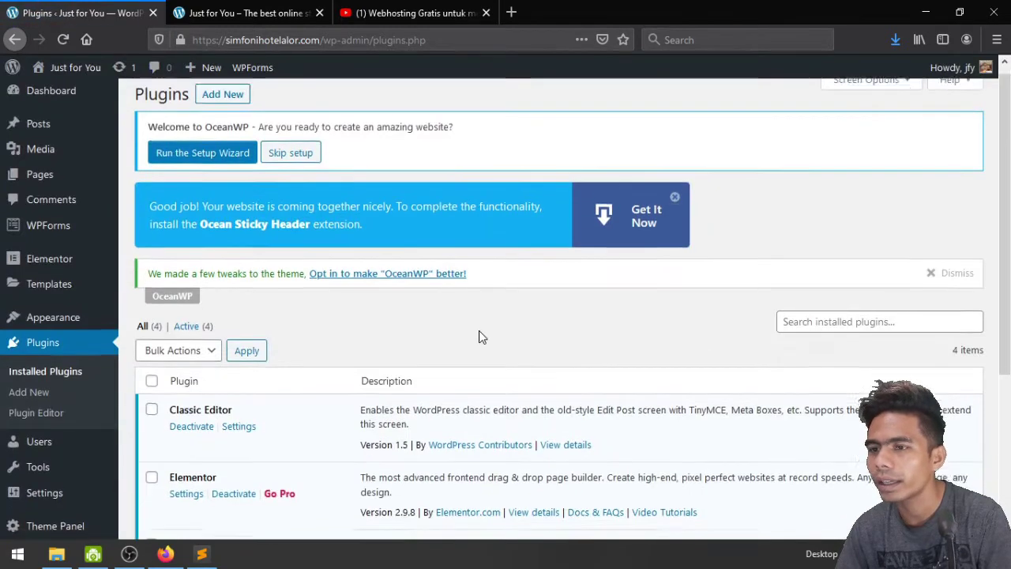
pyautogui.scroll(-5, 478, 338)
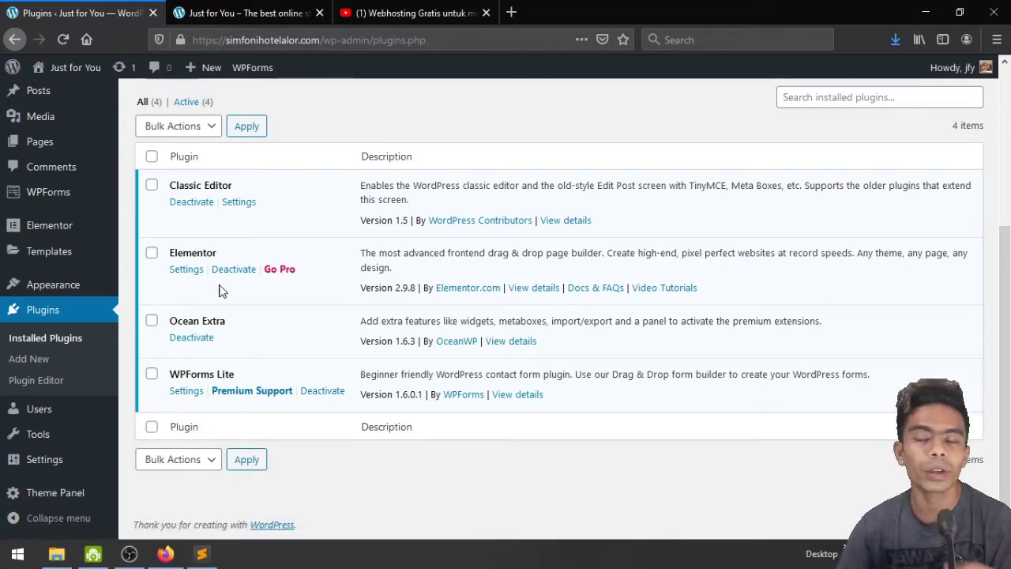
pyautogui.scroll(3, 221, 291)
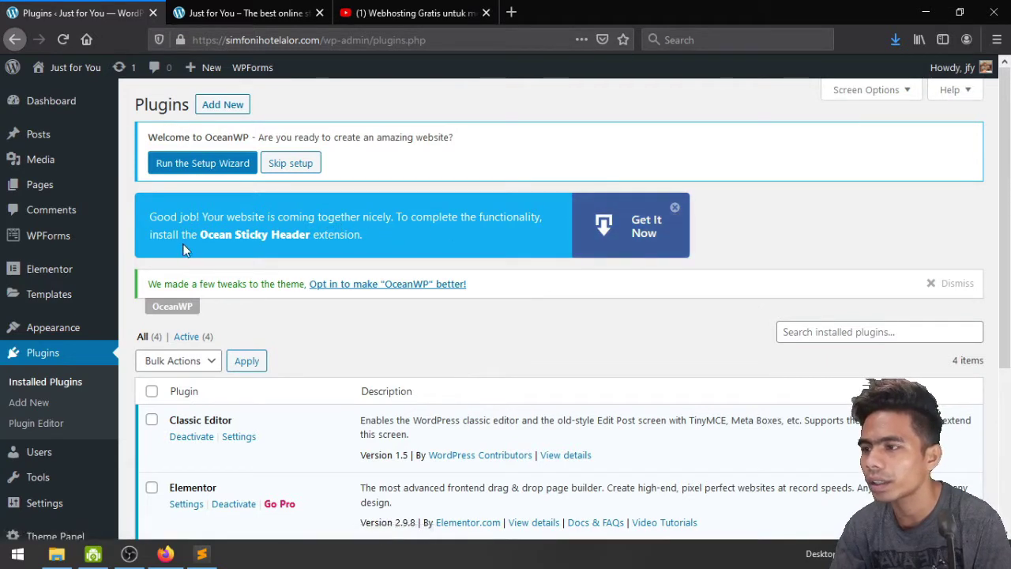
pyautogui.click(630, 241)
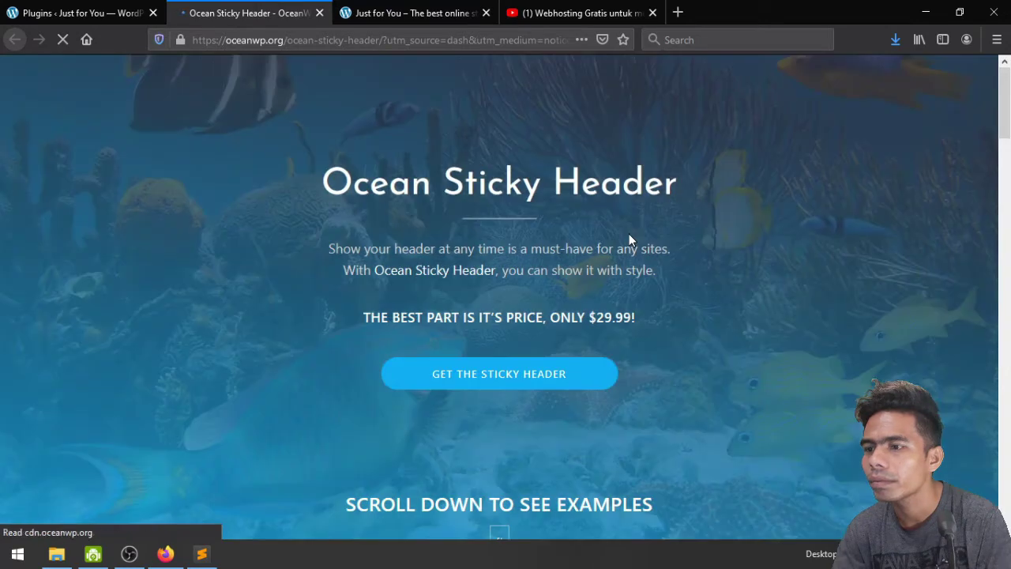
pyautogui.click(506, 381)
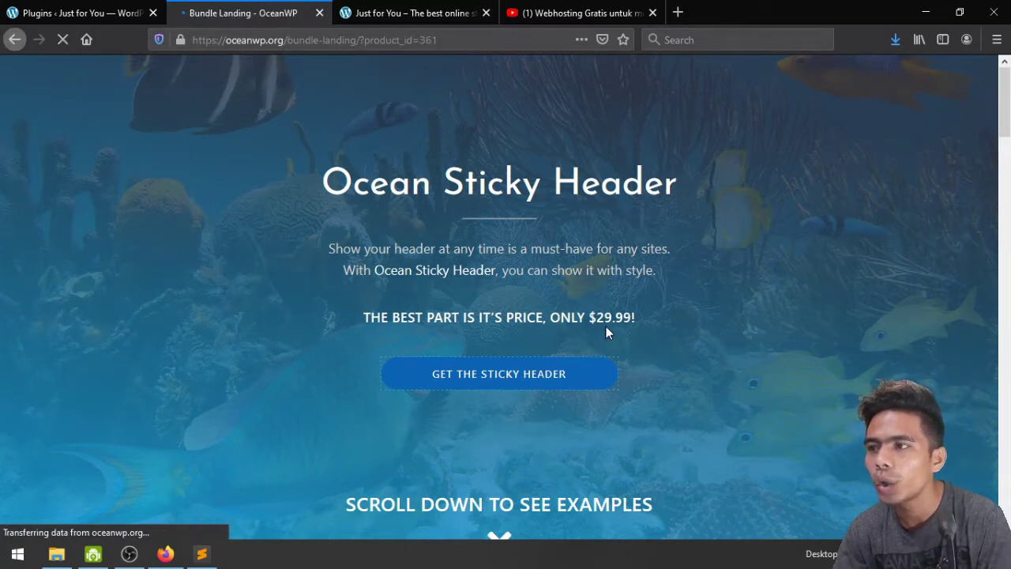
pyautogui.scroll(-3, 606, 332)
pyautogui.scroll(2, 606, 332)
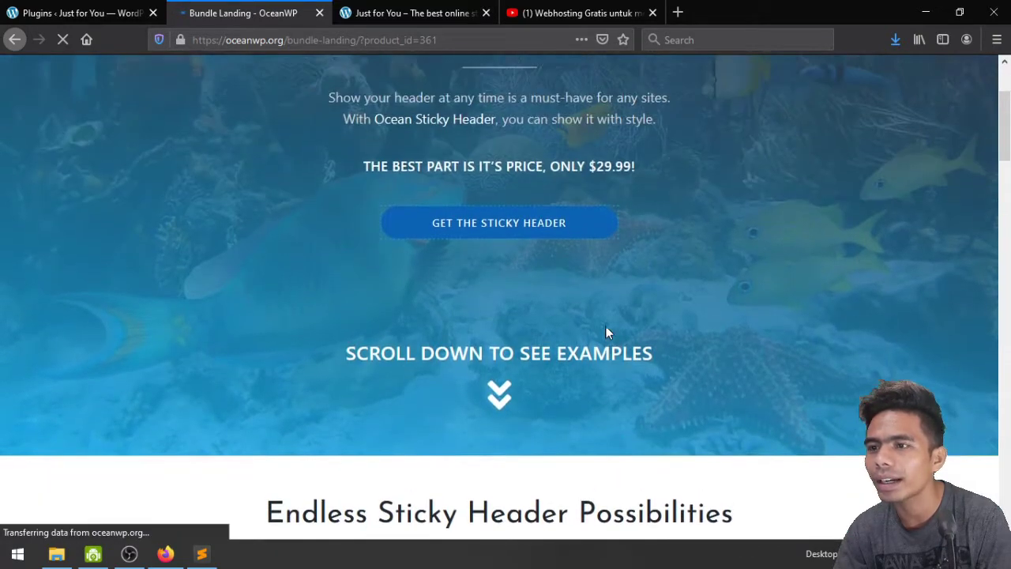
pyautogui.scroll(2, 606, 332)
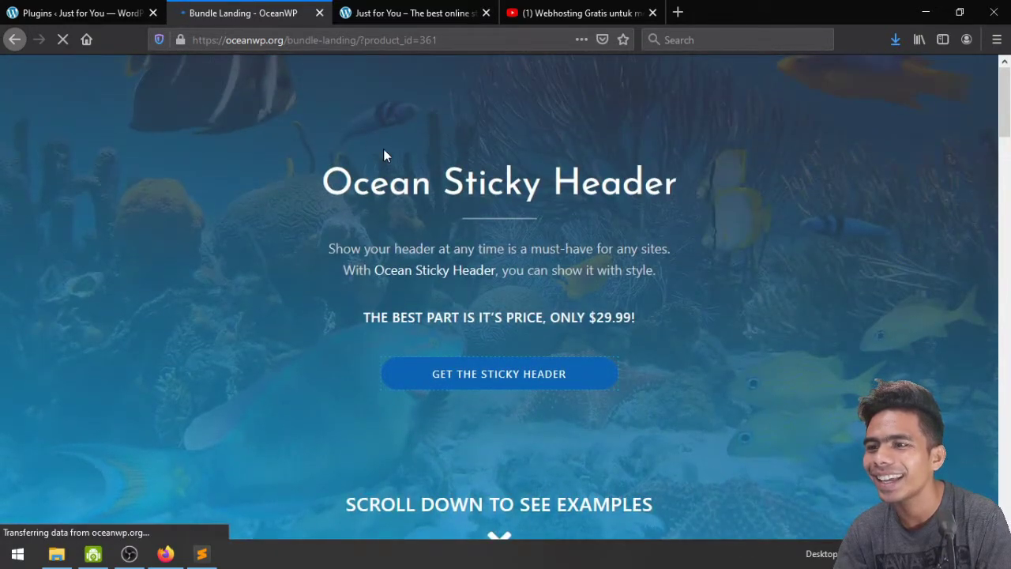
pyautogui.click(320, 13)
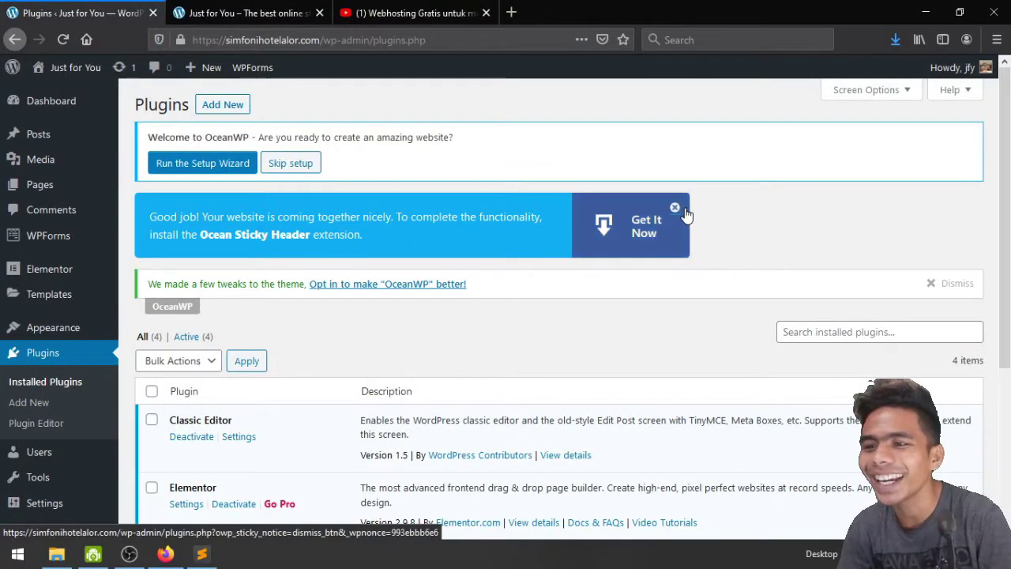
# Dismiss the Ocean Sticky Header notice and go to the Upload Plugin page
pyautogui.click(676, 209)
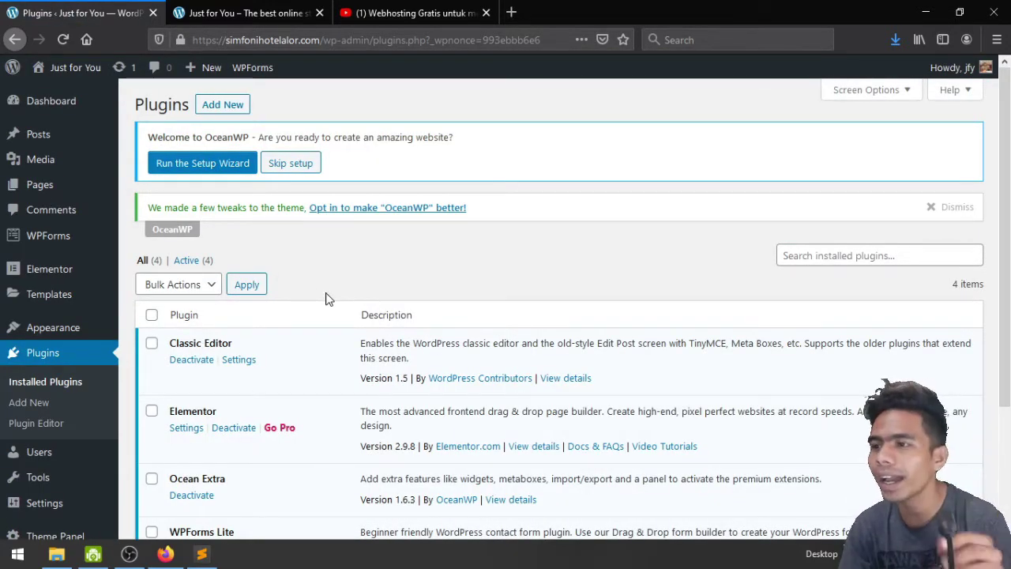
pyautogui.click(224, 109)
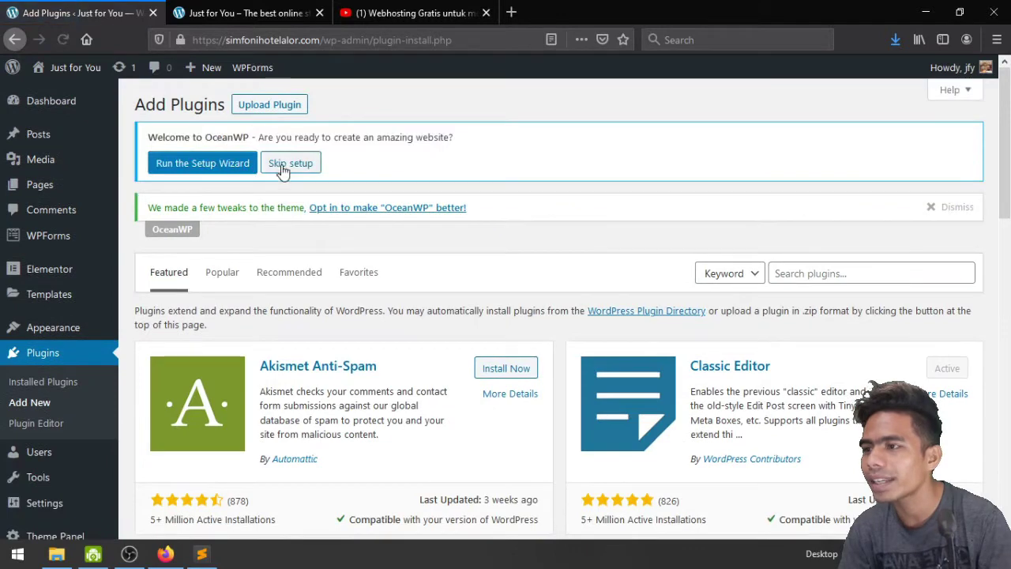
pyautogui.click(272, 104)
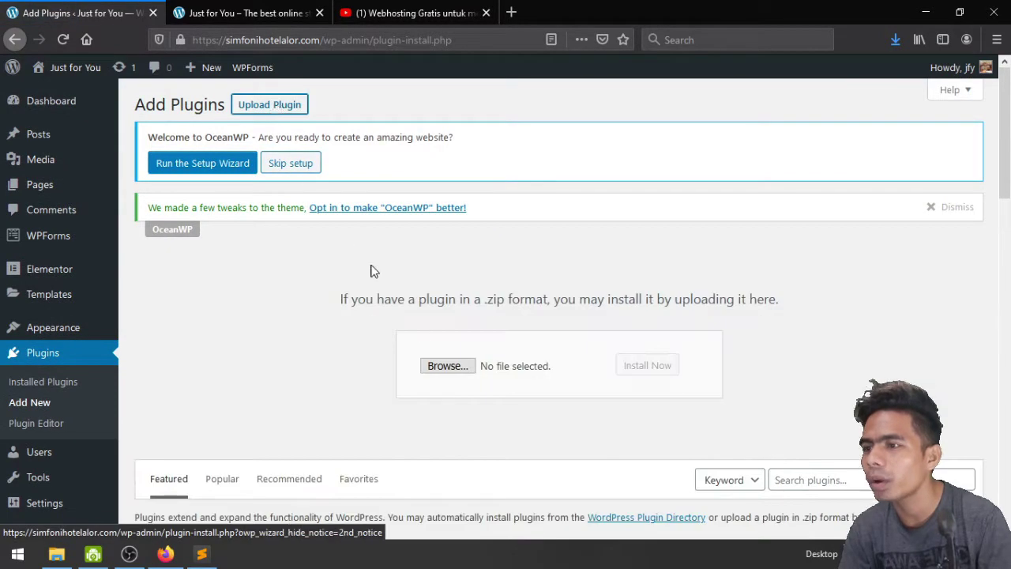
# Upload sticky-header-oceanwp.zip from Tutorial Online Shop/Software, then install and activate it
pyautogui.click(441, 368)
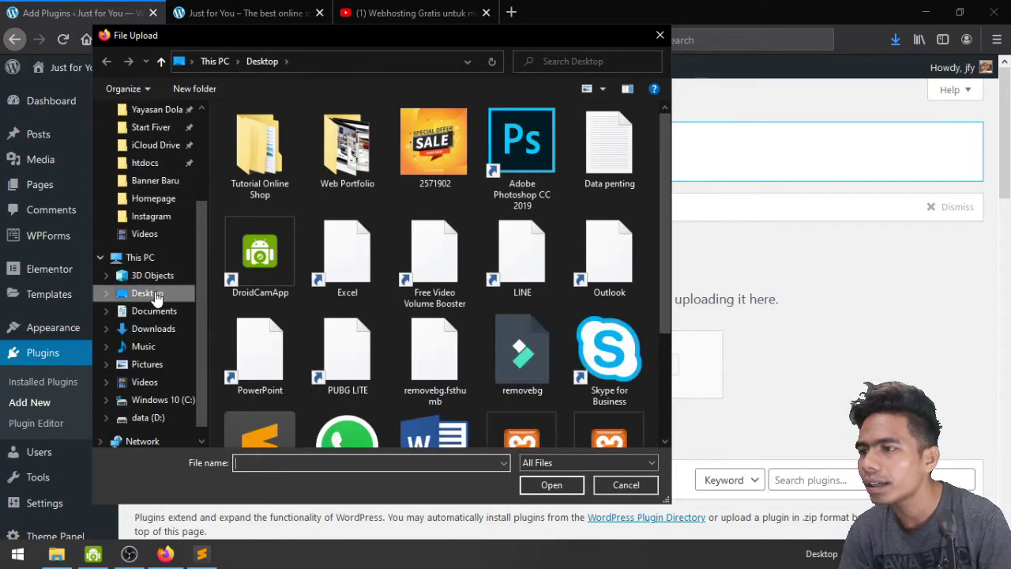
pyautogui.doubleClick(274, 174)
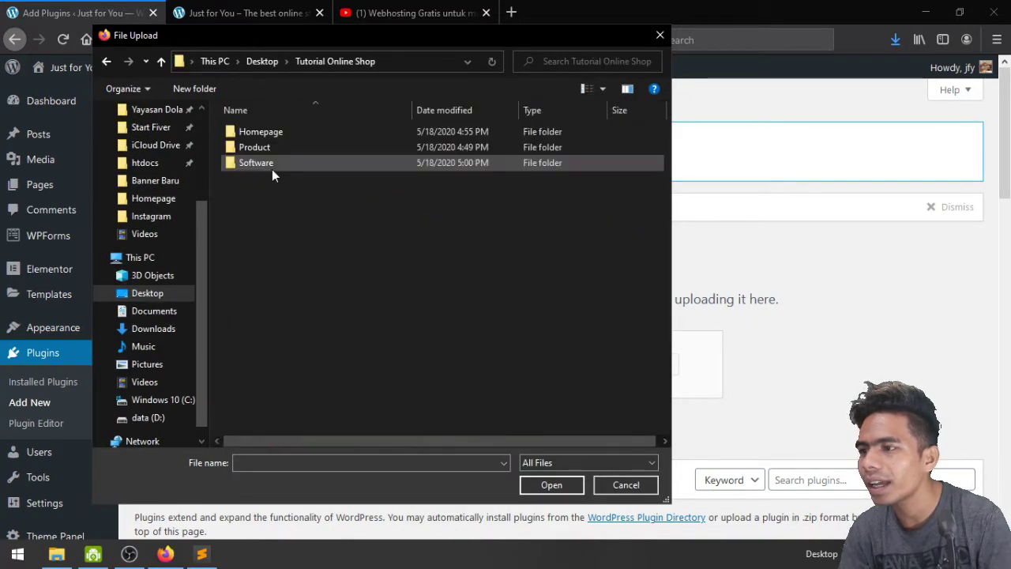
pyautogui.doubleClick(273, 164)
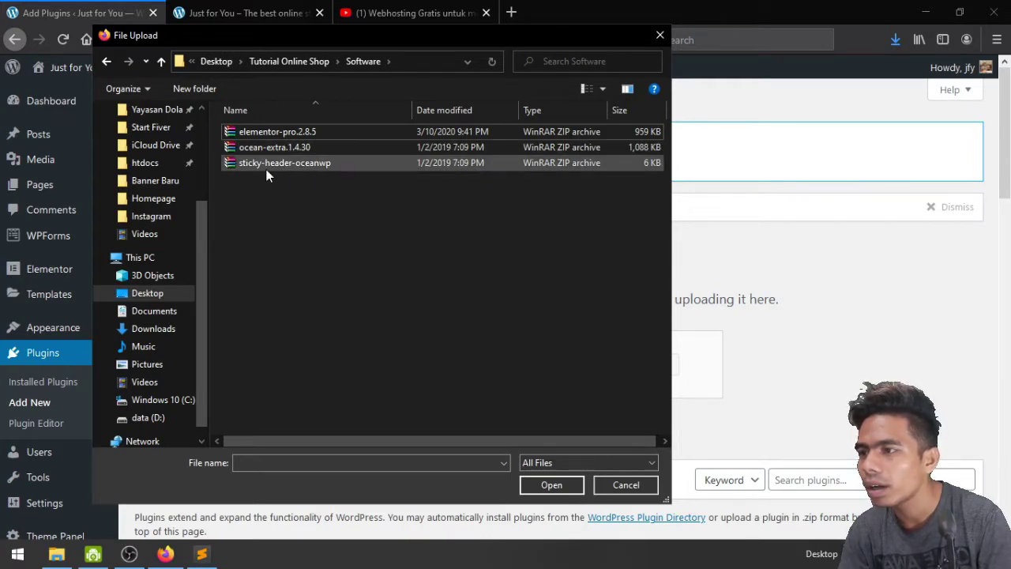
pyautogui.click(267, 166)
pyautogui.click(551, 484)
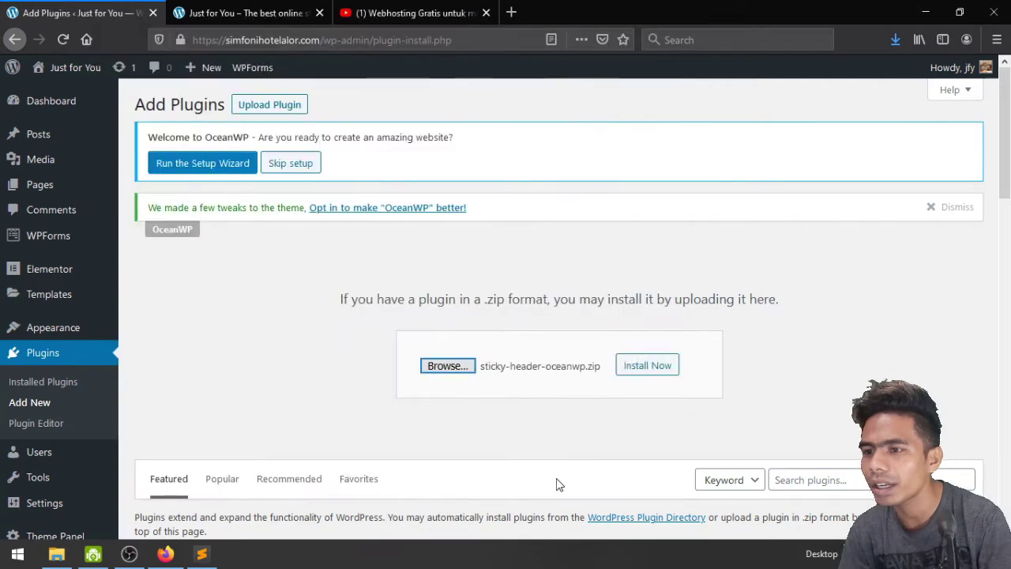
pyautogui.click(624, 372)
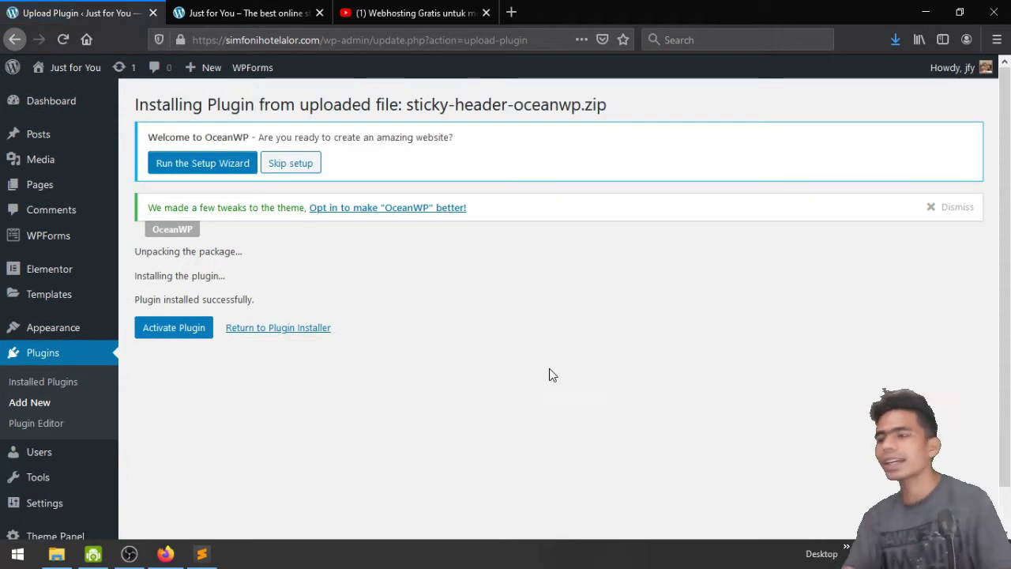
pyautogui.click(186, 328)
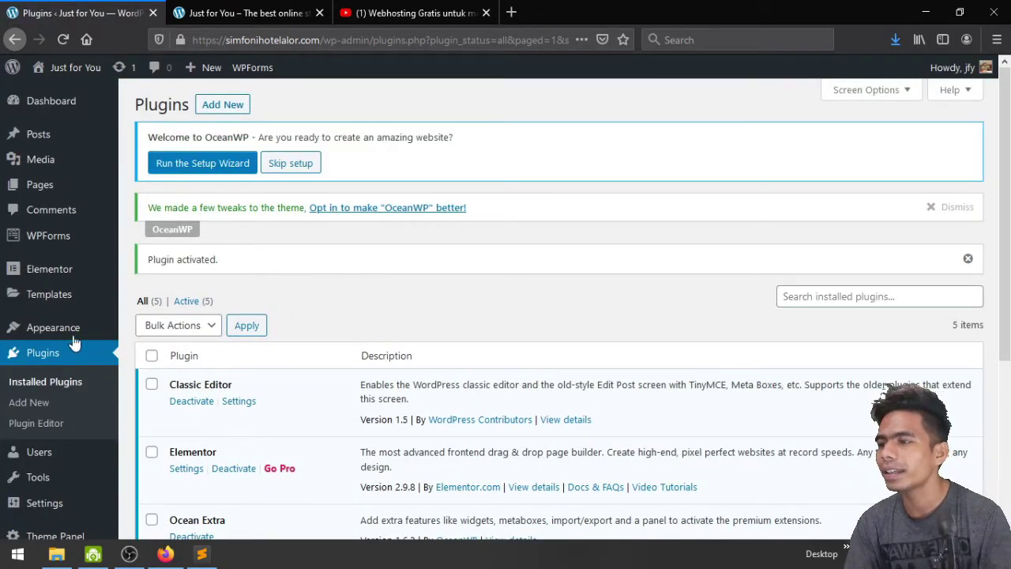
# Delete the Twenty Nineteen, Twenty Seventeen and Twenty Twenty themes, confirming each deletion
pyautogui.moveTo(64, 328)
pyautogui.click(150, 329)
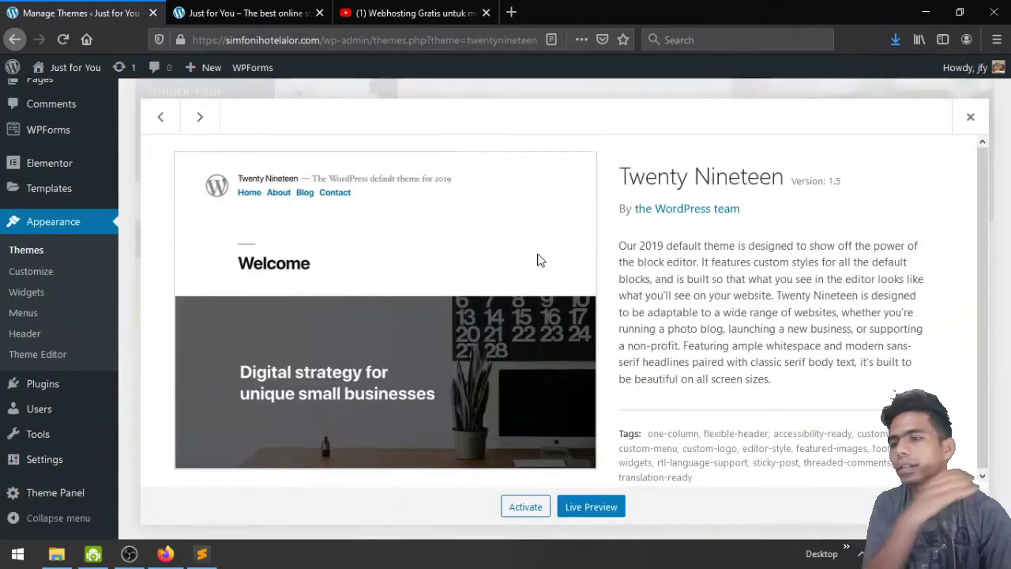
pyautogui.click(936, 506)
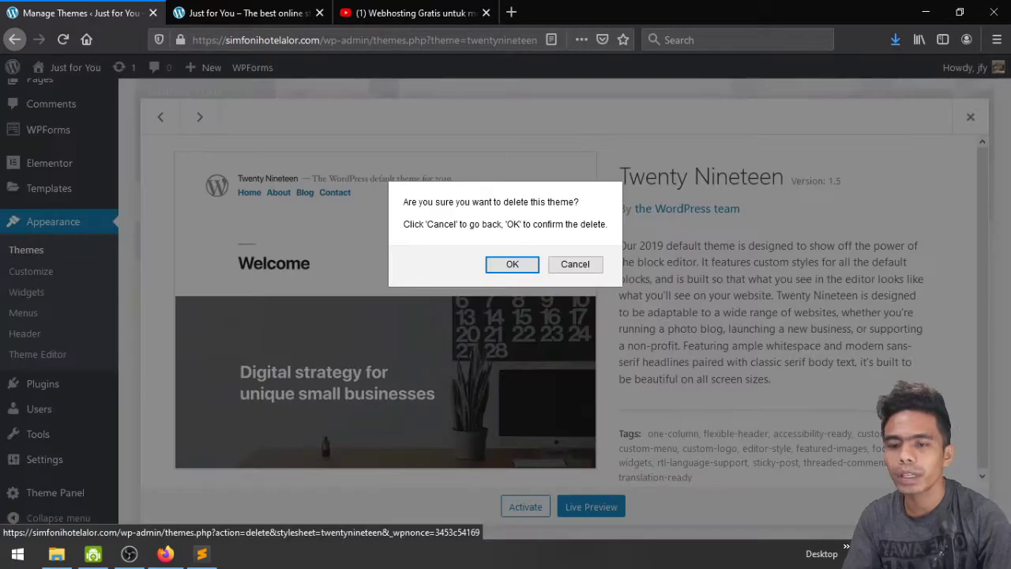
pyautogui.click(512, 264)
pyautogui.click(528, 170)
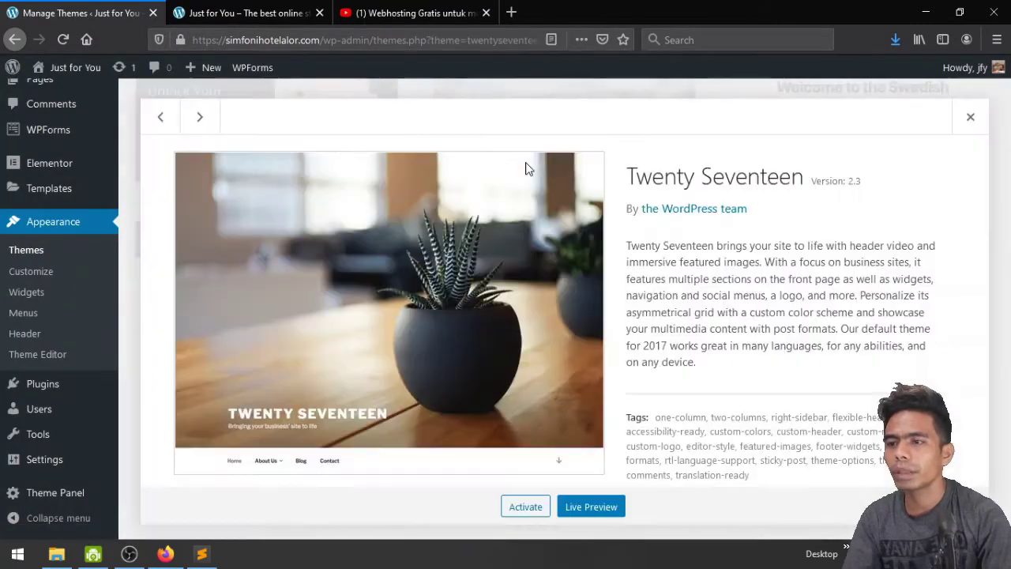
pyautogui.click(936, 507)
pyautogui.click(522, 274)
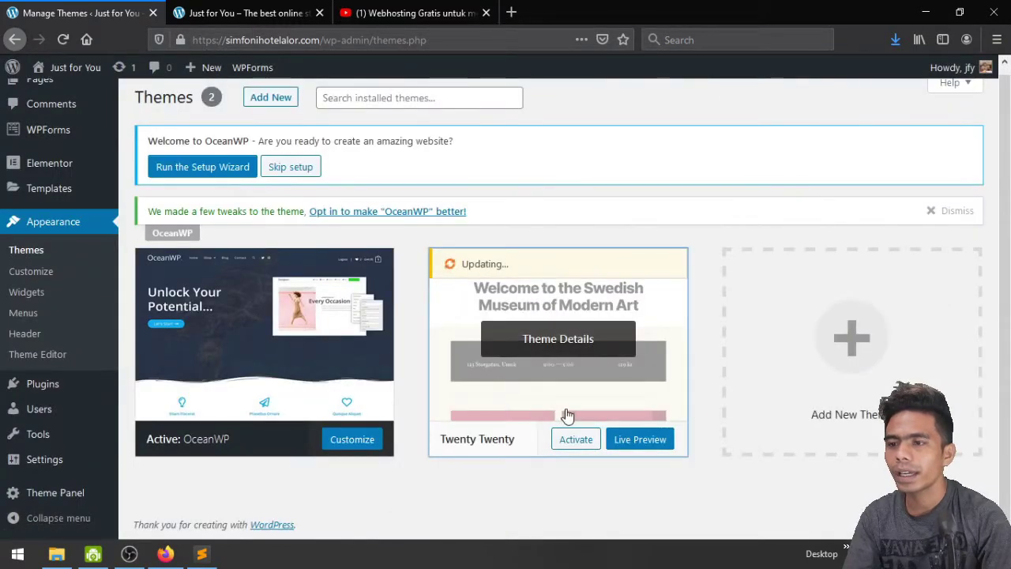
pyautogui.click(564, 370)
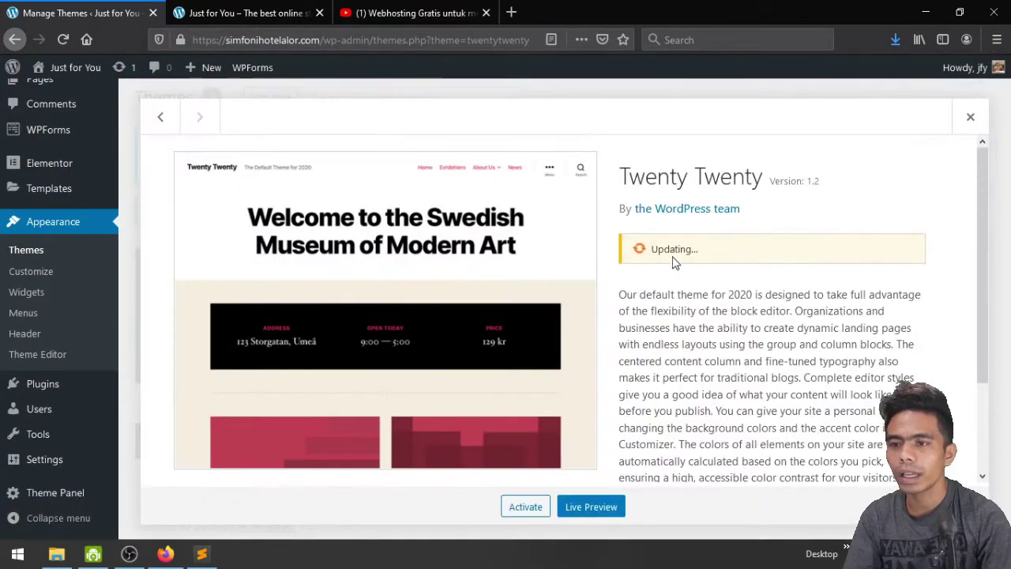
pyautogui.click(940, 506)
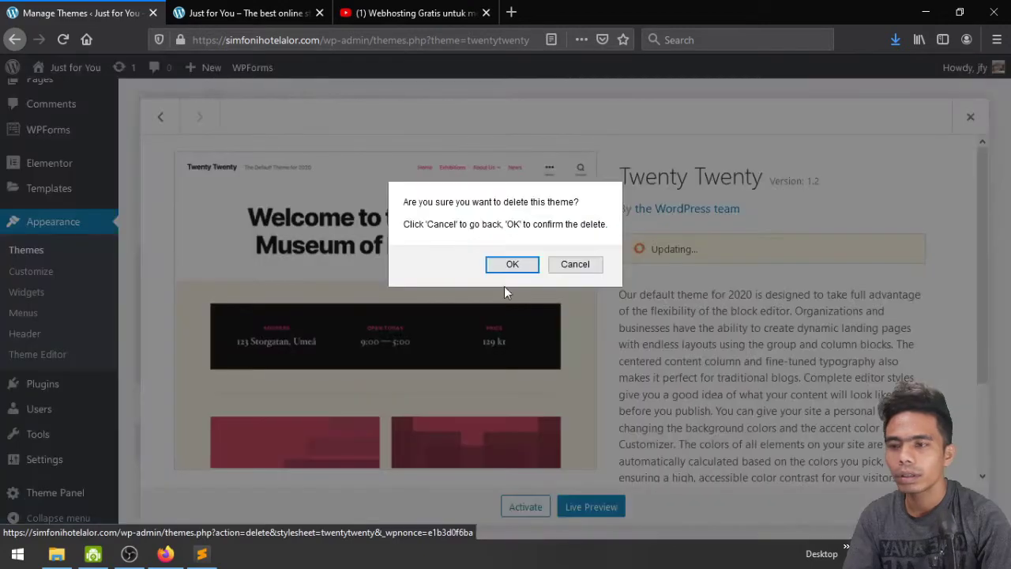
pyautogui.click(510, 264)
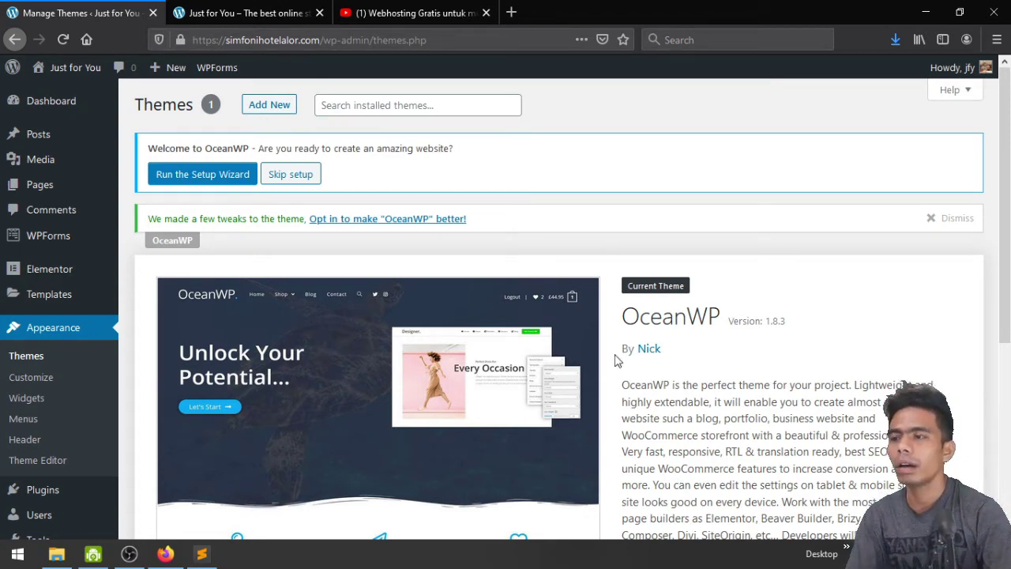
# Dismiss the OceanWP theme tweaks notice and skip the OceanWP setup wizard
pyautogui.click(929, 218)
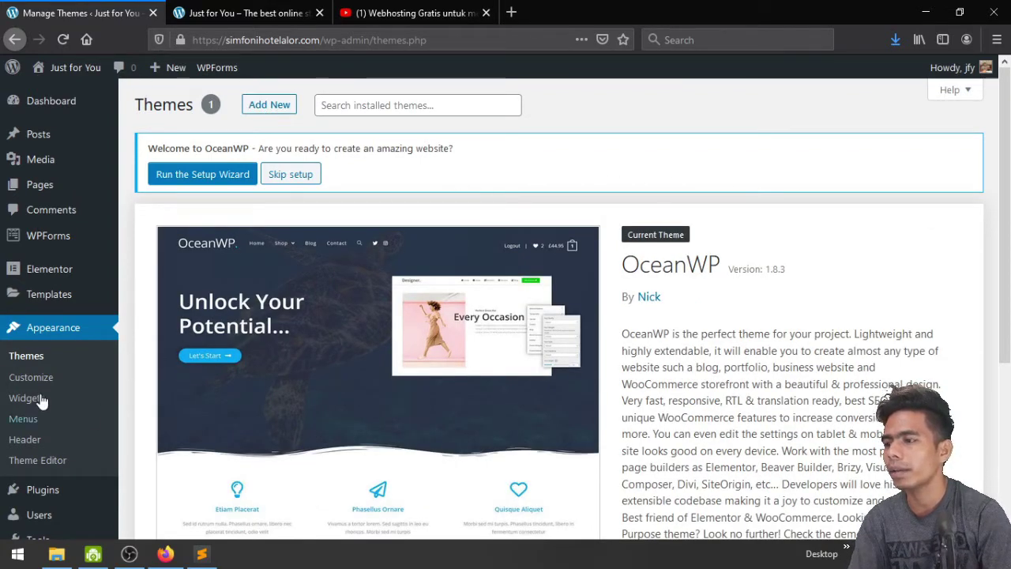
pyautogui.moveTo(51, 299)
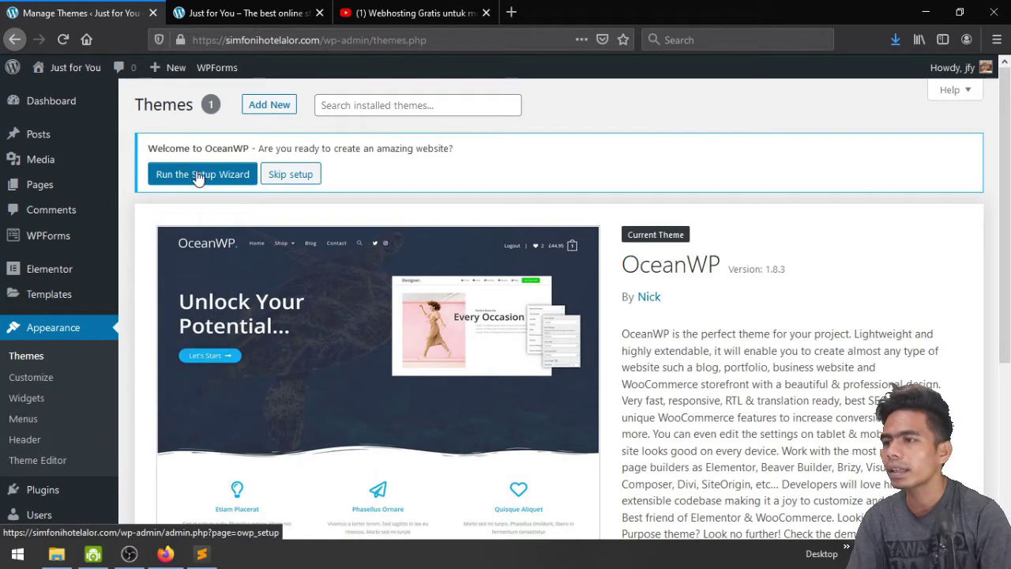
pyautogui.click(292, 178)
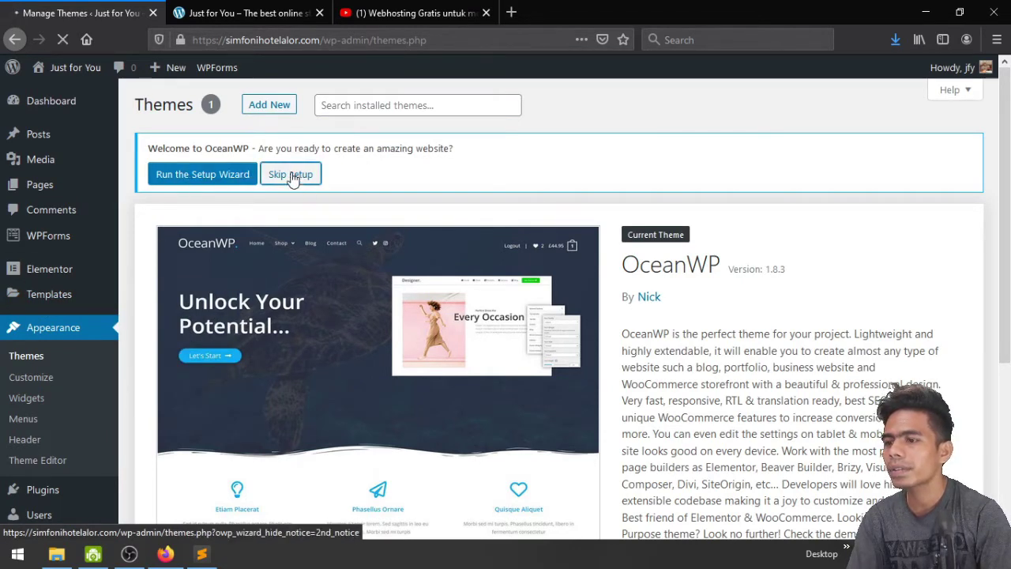
pyautogui.scroll(-3, 292, 178)
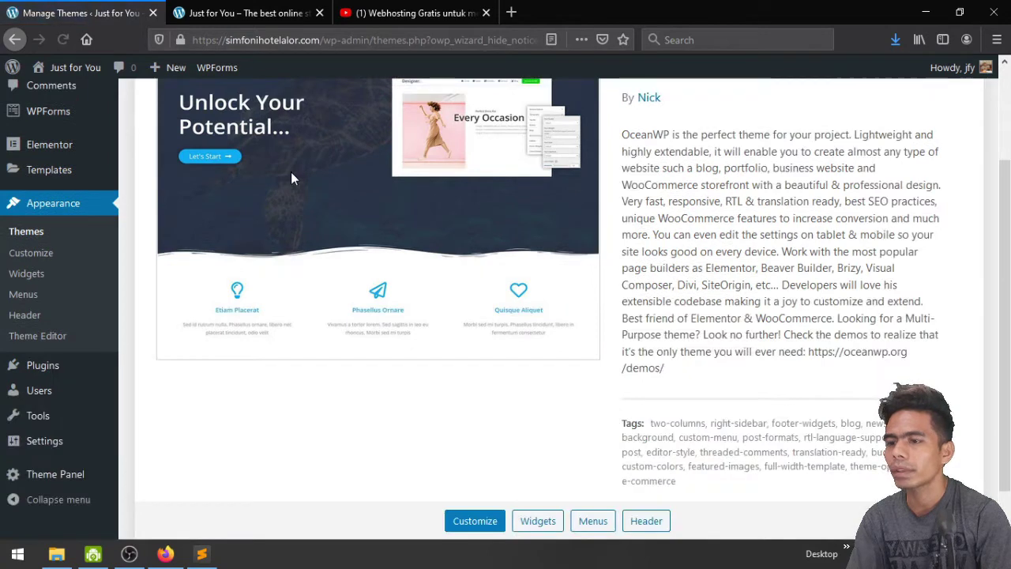
pyautogui.scroll(-1, 291, 178)
pyautogui.scroll(3, 290, 179)
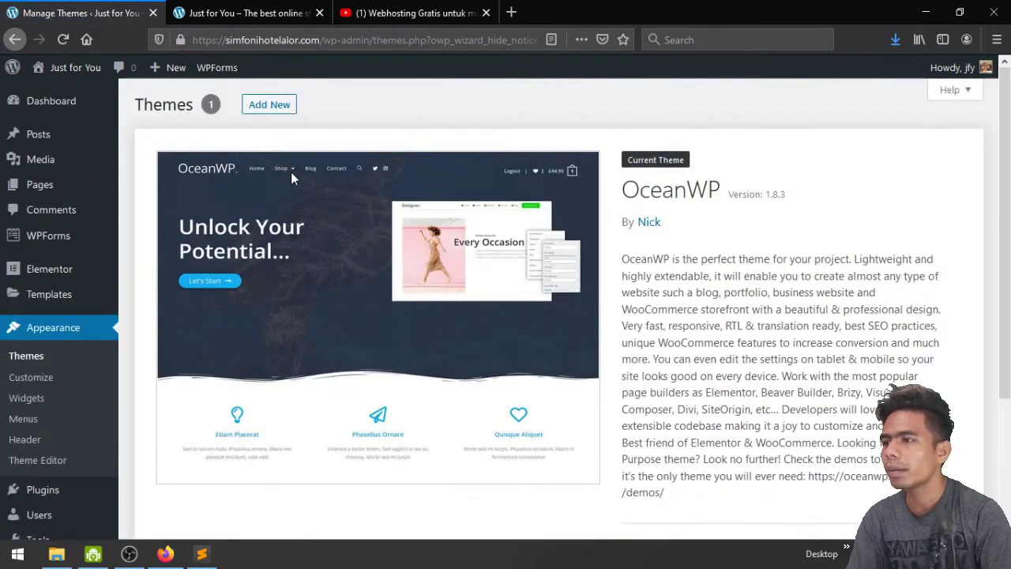
# Return to the admin dashboard and close the extra site front-page tabs
pyautogui.click(40, 102)
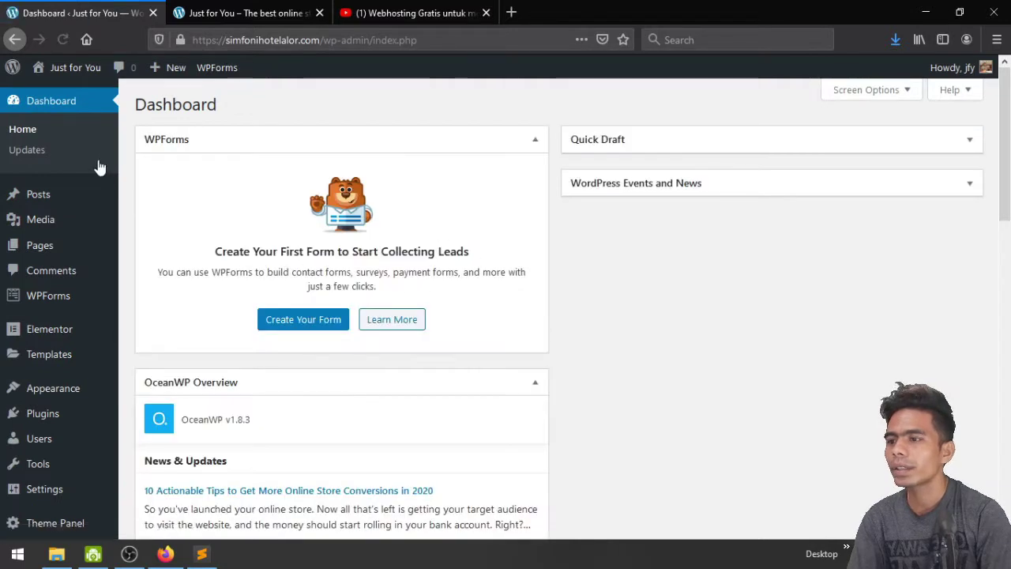
pyautogui.middleClick(52, 94)
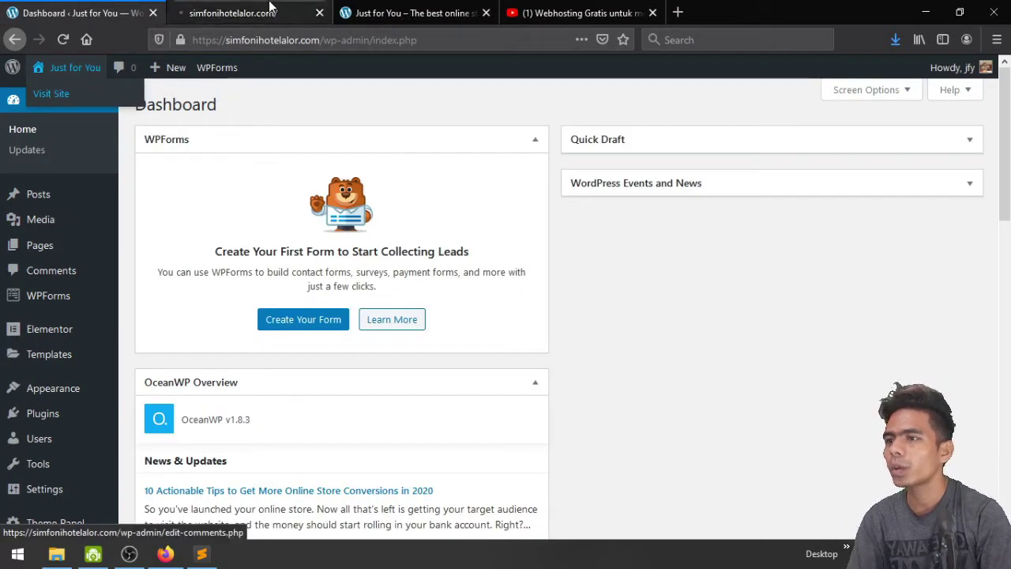
pyautogui.click(486, 13)
pyautogui.click(209, 10)
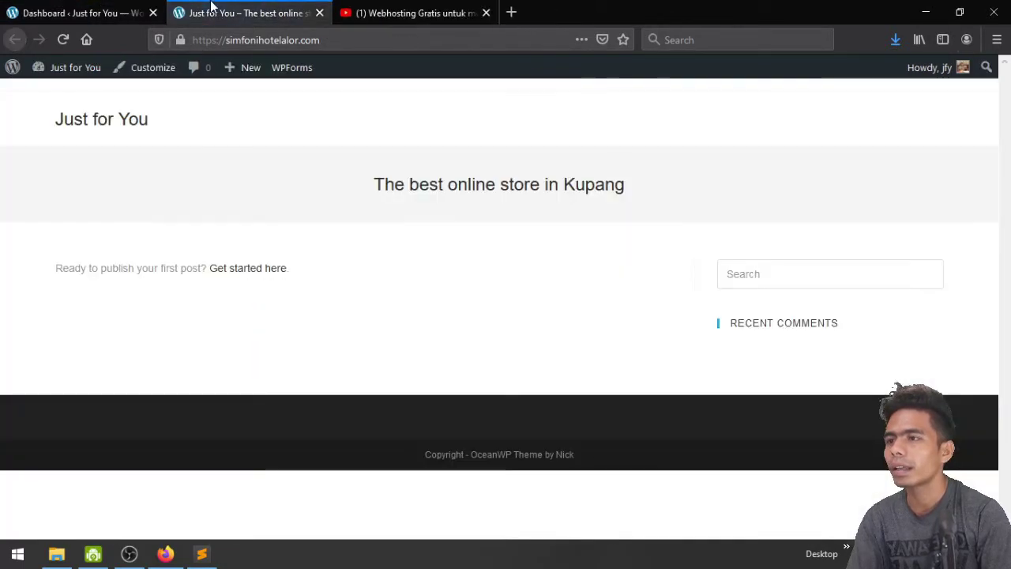
pyautogui.click(99, 7)
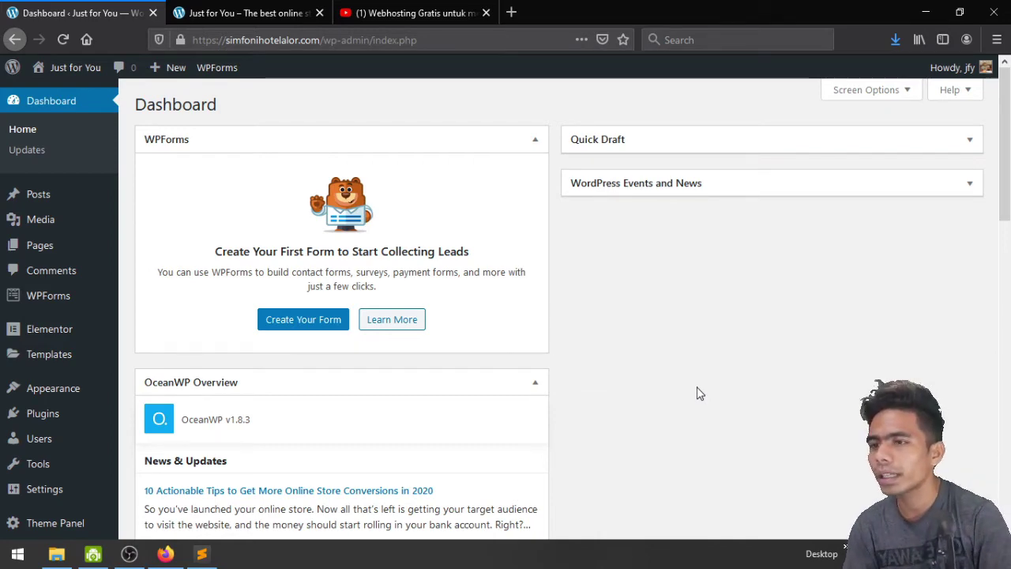
# Collapse the WPForms, OceanWP Overview and Elementor Overview dashboard boxes
pyautogui.click(534, 141)
pyautogui.click(535, 184)
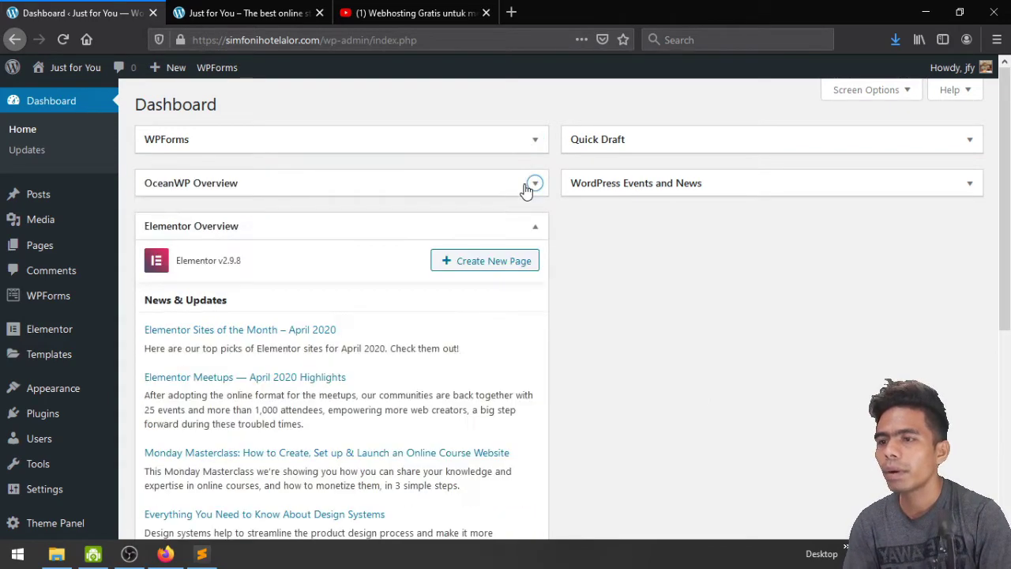
pyautogui.click(533, 227)
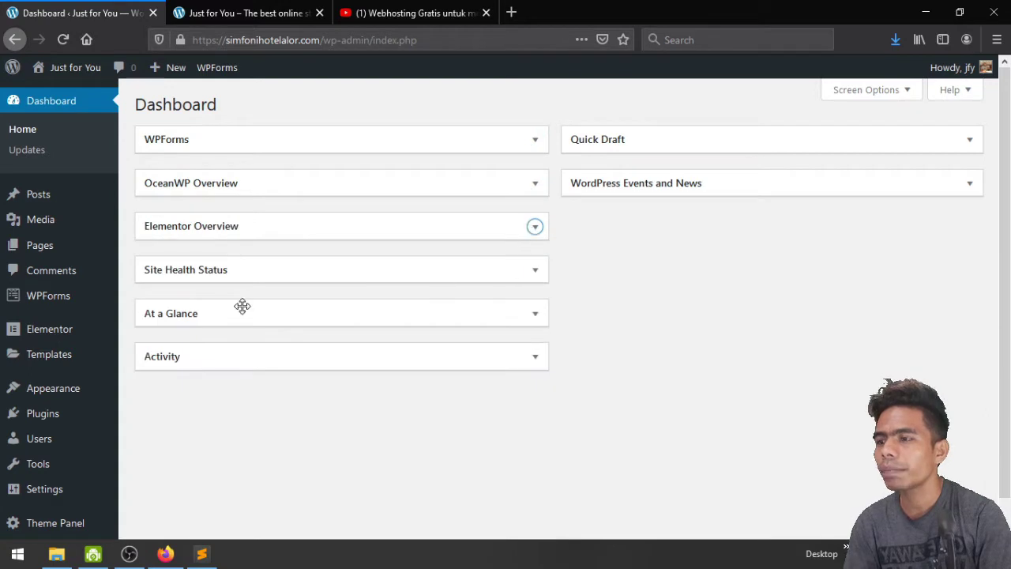
pyautogui.moveTo(33, 253)
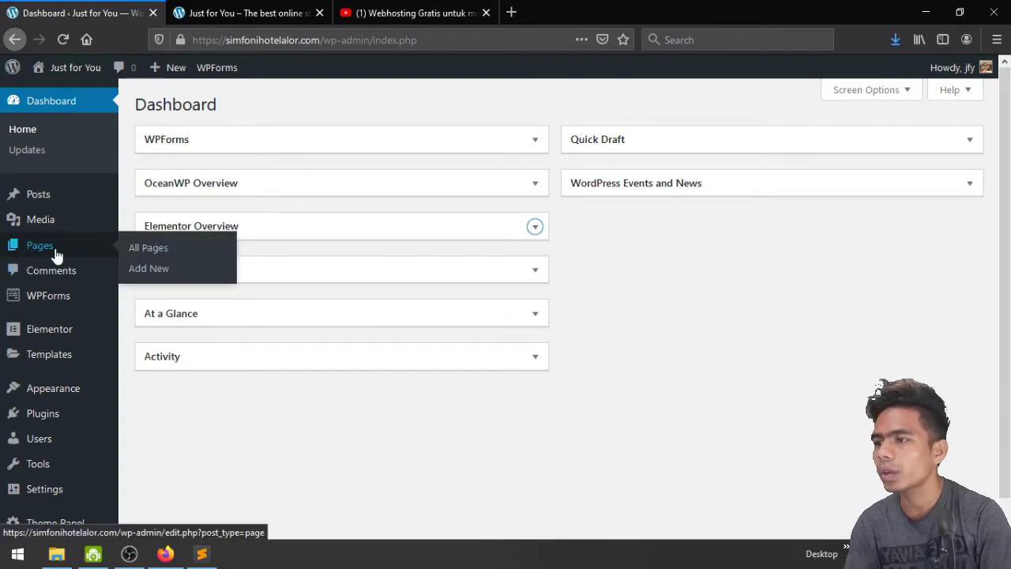
# Create and publish a new page titled 'Homepage'
pyautogui.click(149, 272)
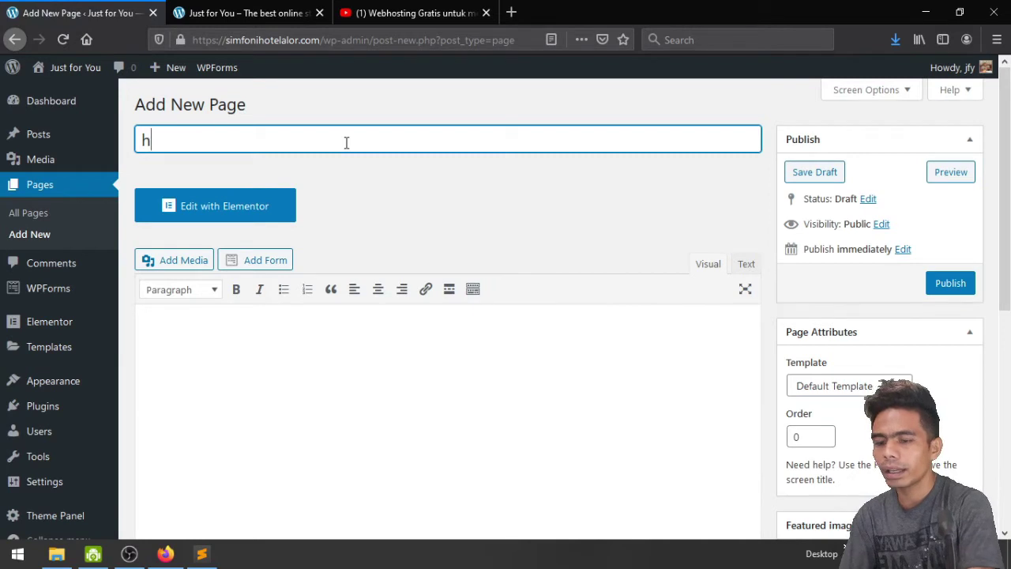
pyautogui.press('BackSpace')
pyautogui.write('Home')
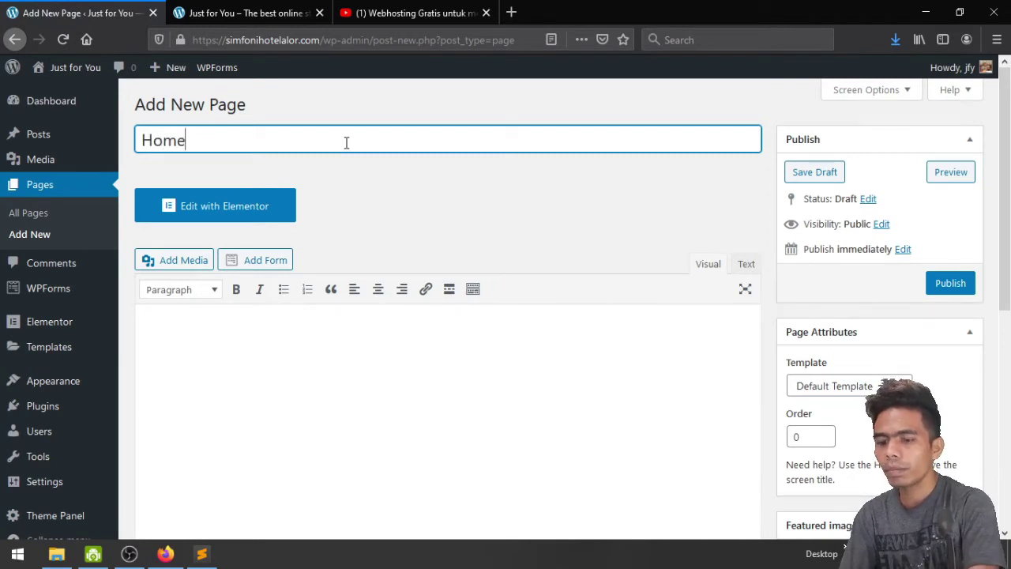
pyautogui.write('page')
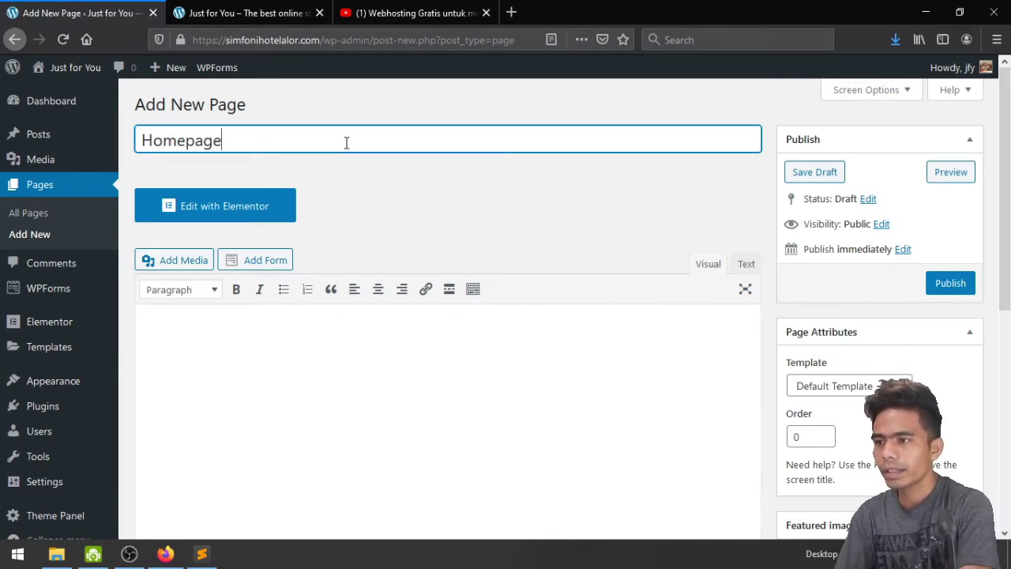
pyautogui.click(942, 290)
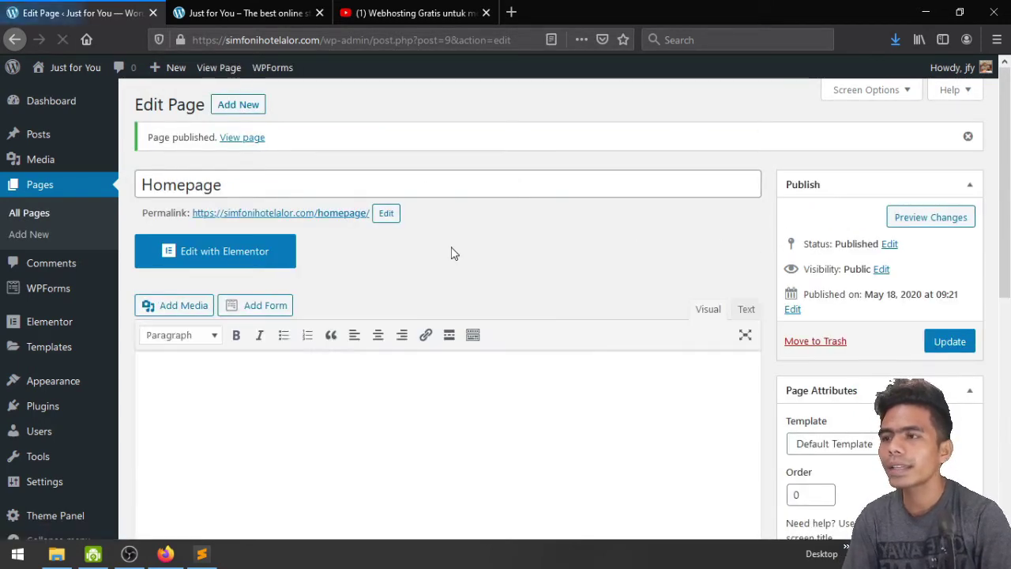
# Create and publish a 'Contact' page, then view the list of all pages
pyautogui.click(250, 112)
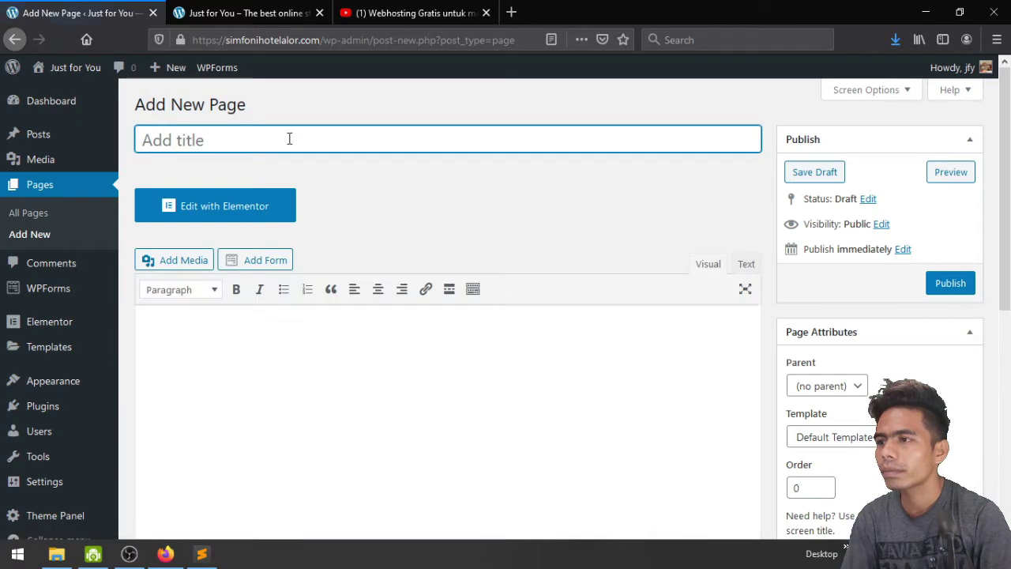
pyautogui.write('Contact')
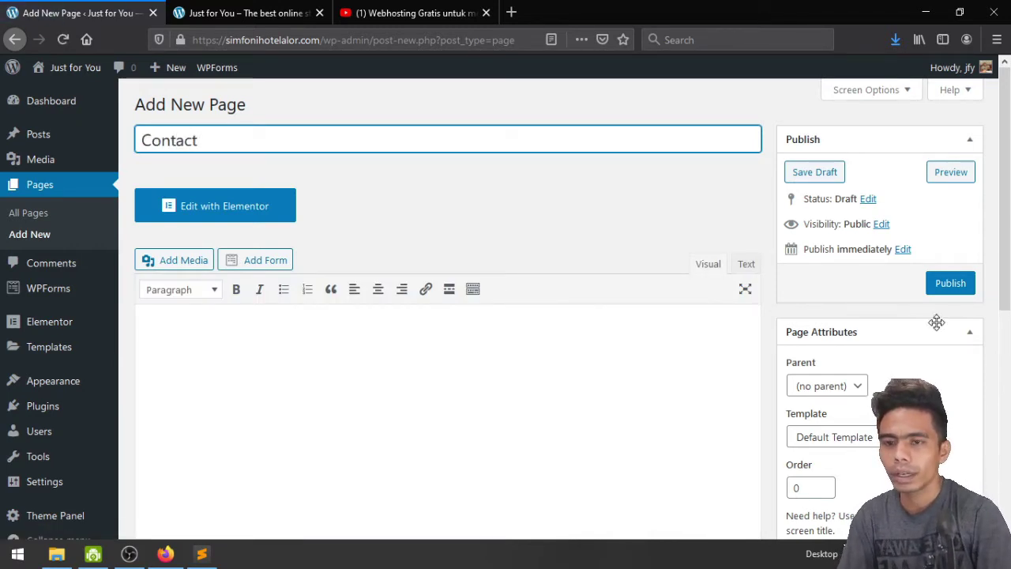
pyautogui.click(950, 282)
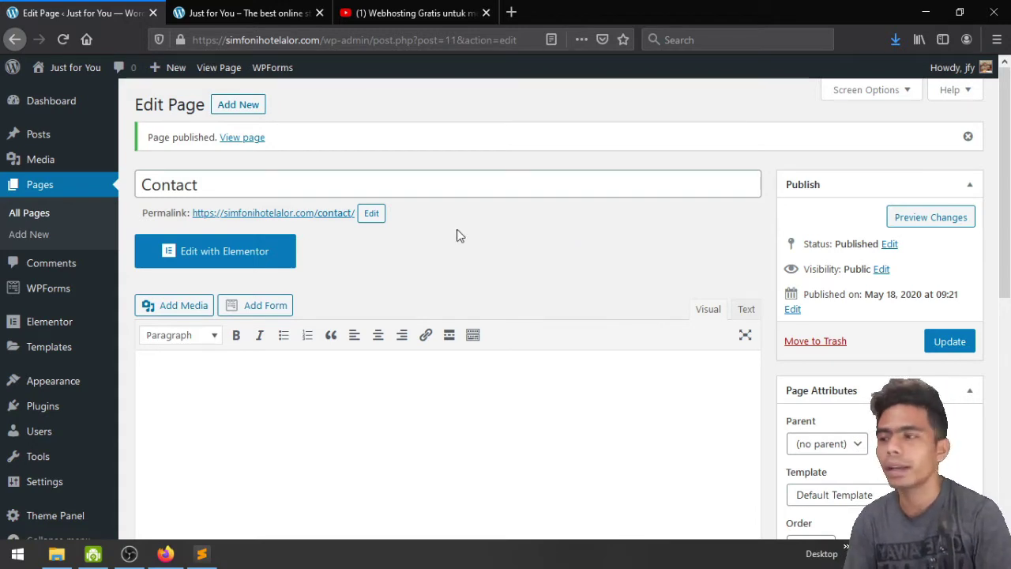
pyautogui.click(13, 180)
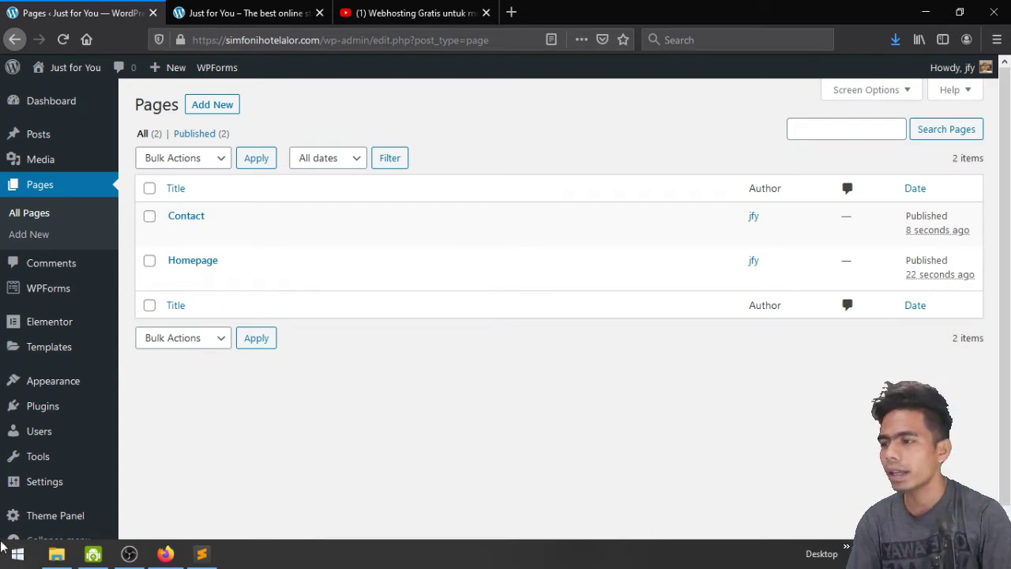
# Go to Plugins > Add New from the admin sidebar
pyautogui.moveTo(41, 411)
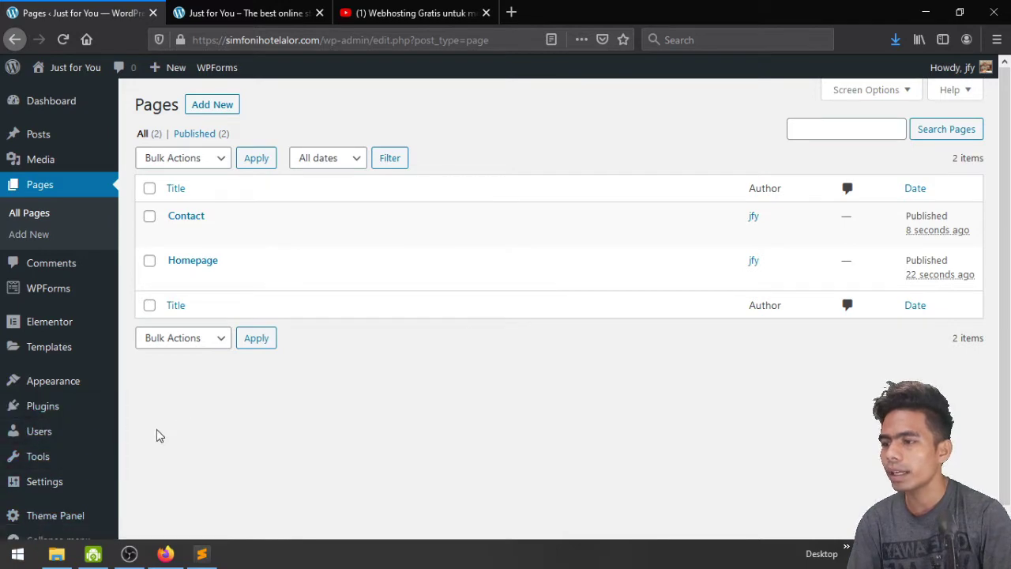
pyautogui.click(155, 434)
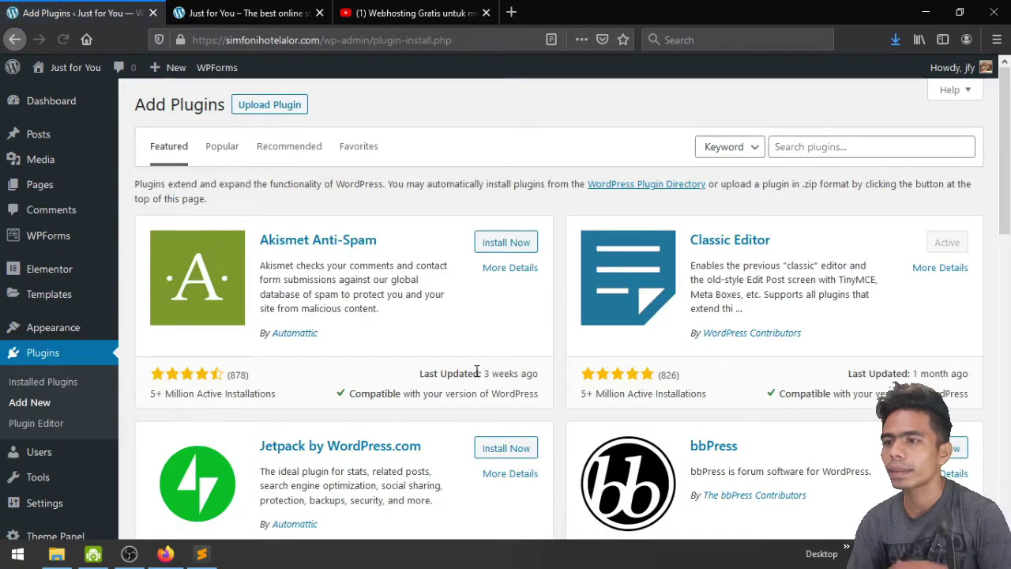
# Search for 'woocommerce', then install and activate the WooCommerce plugin
pyautogui.click(812, 148)
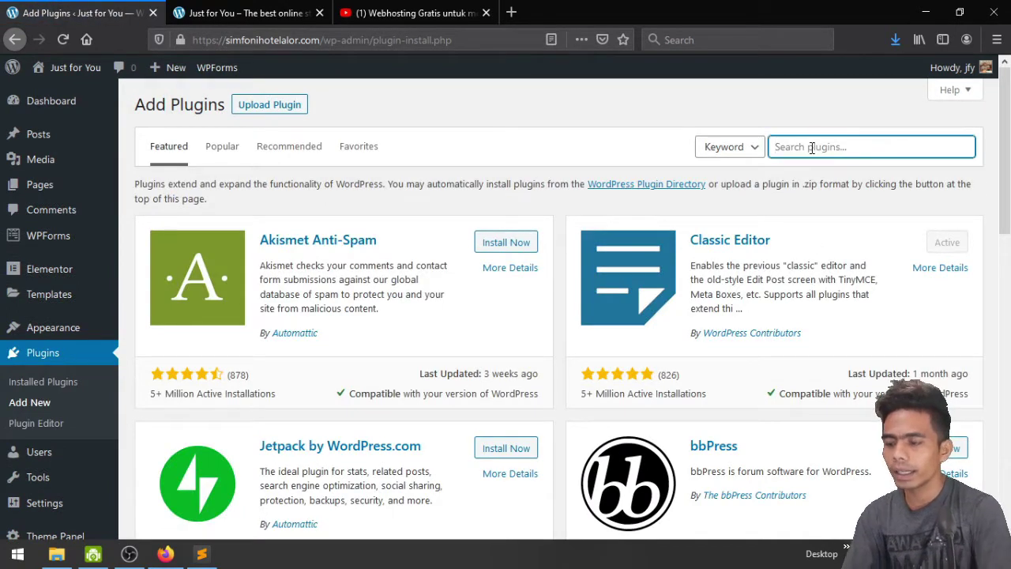
pyautogui.write('woocomme')
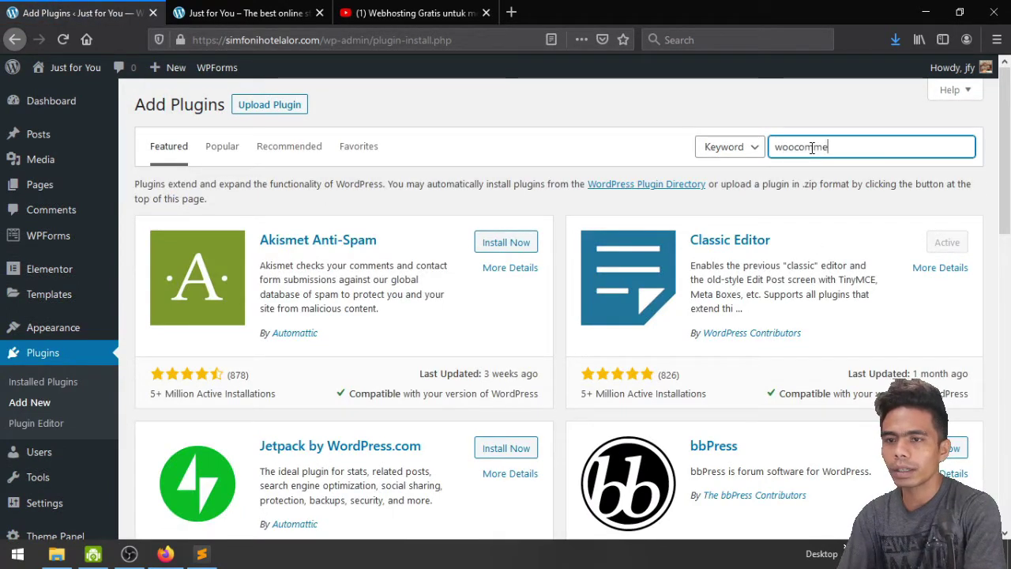
pyautogui.write('rce')
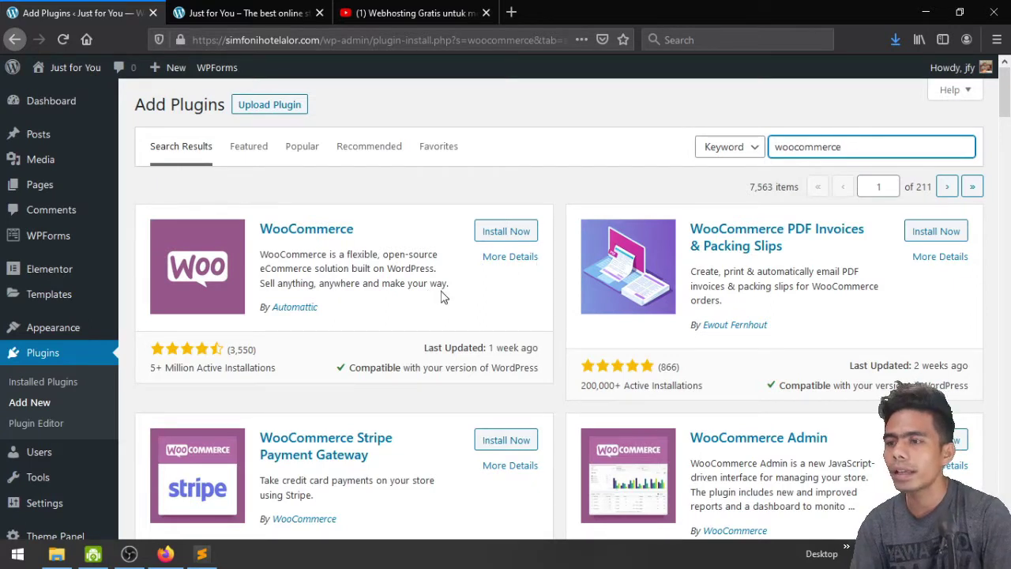
pyautogui.click(515, 233)
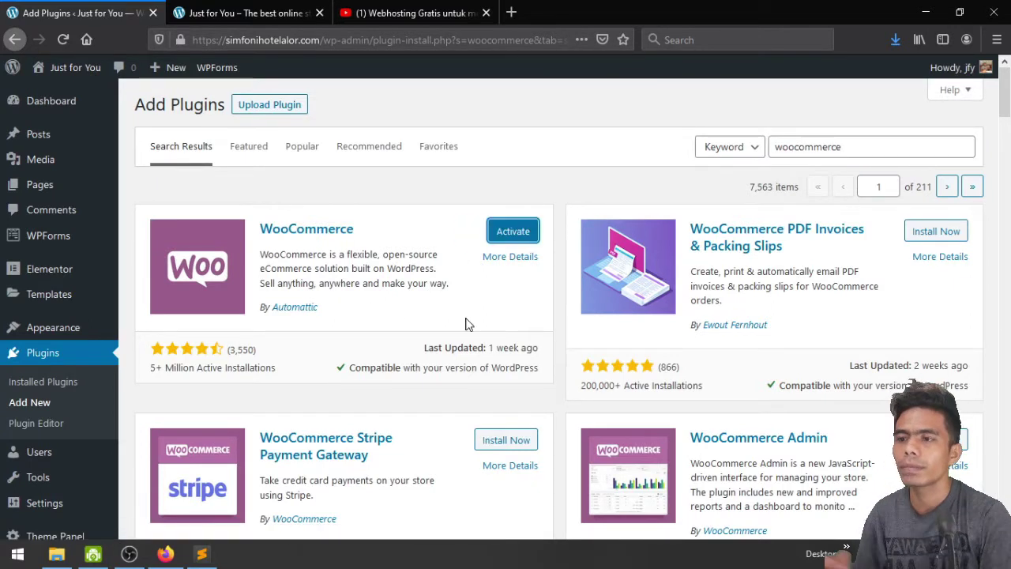
pyautogui.click(510, 240)
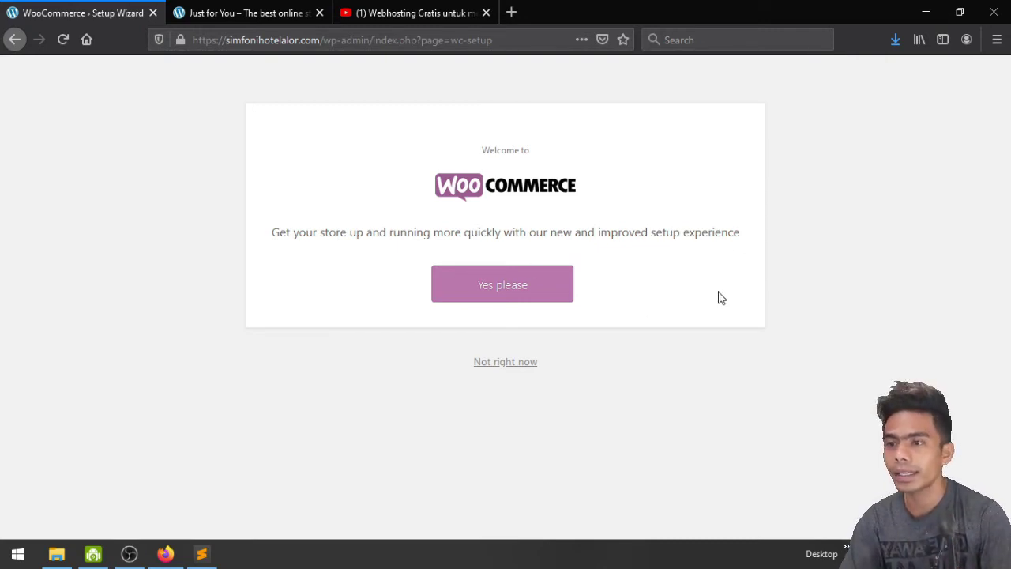
# Accept the guided store setup and enter the store's street address
pyautogui.click(518, 286)
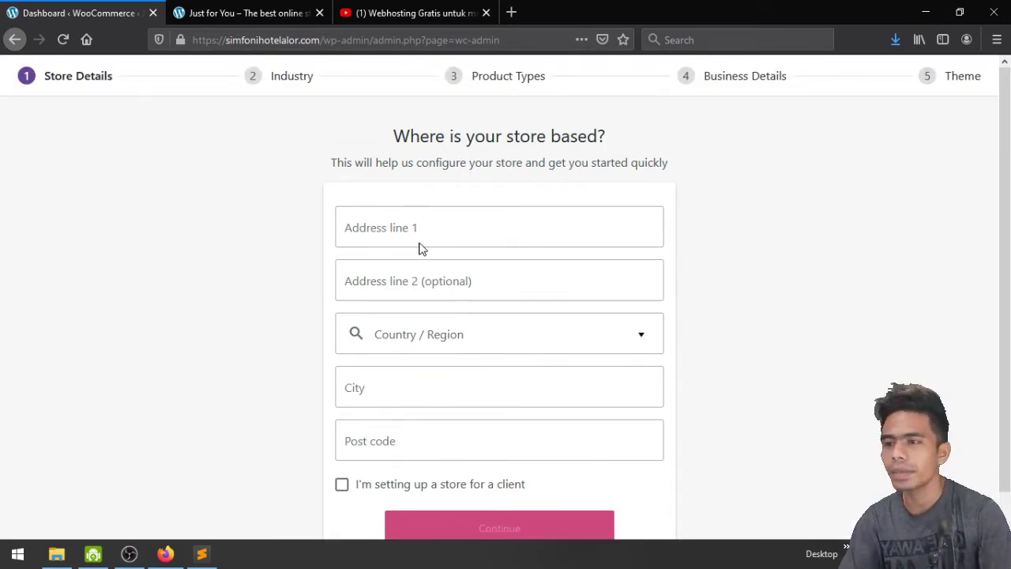
pyautogui.click(434, 230)
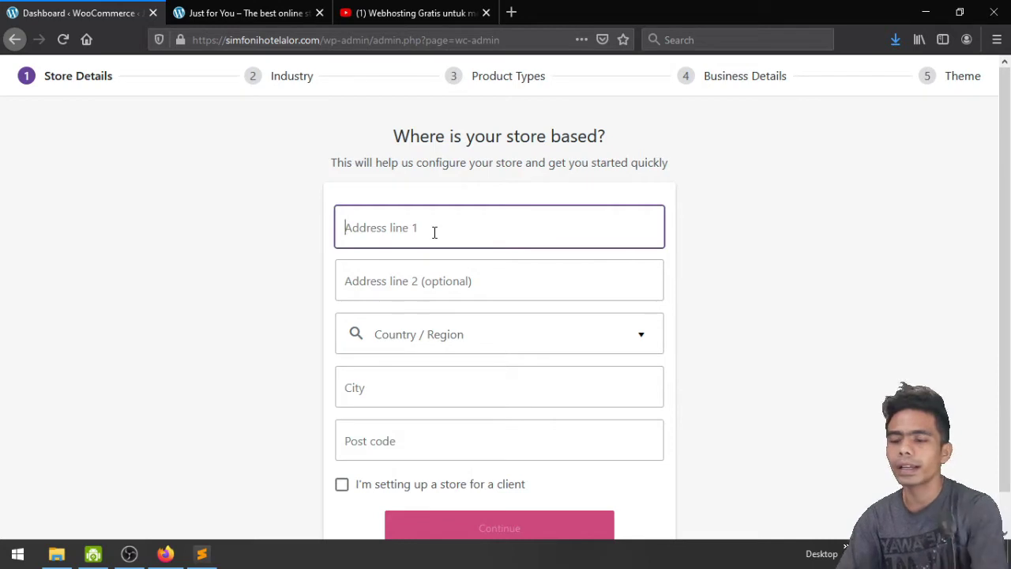
pyautogui.write('Jl.')
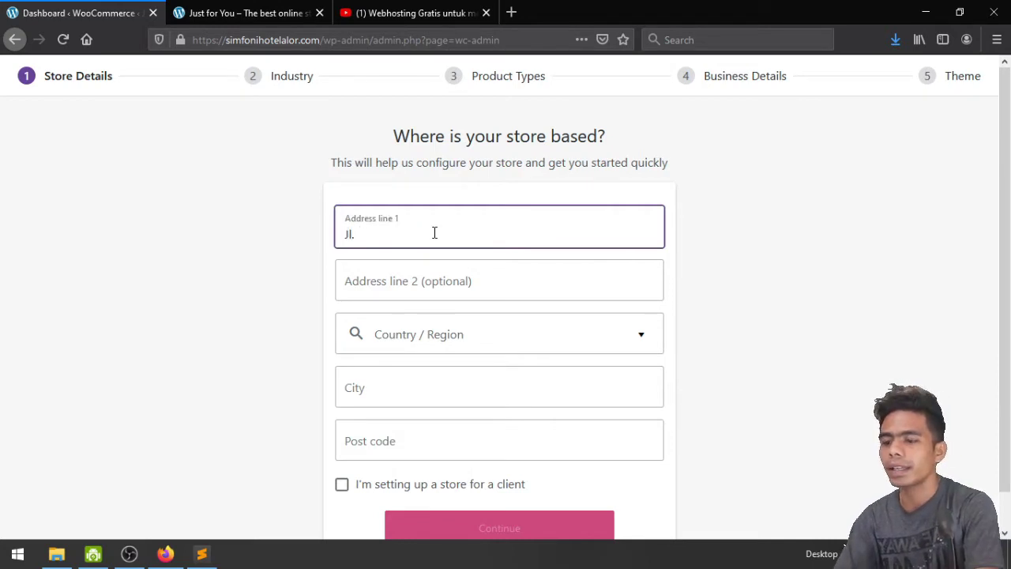
pyautogui.write(' Liliba')
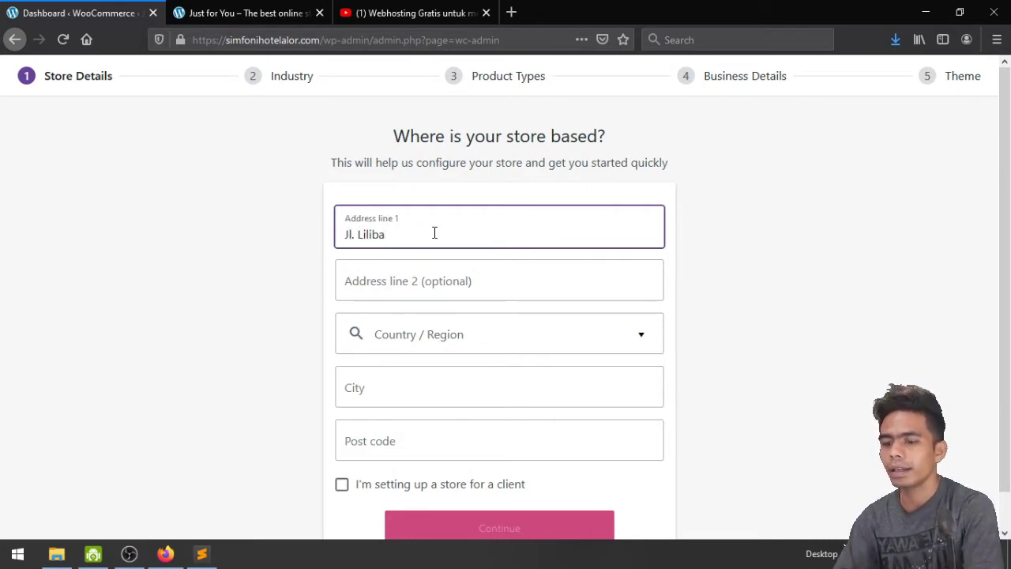
pyautogui.write(',')
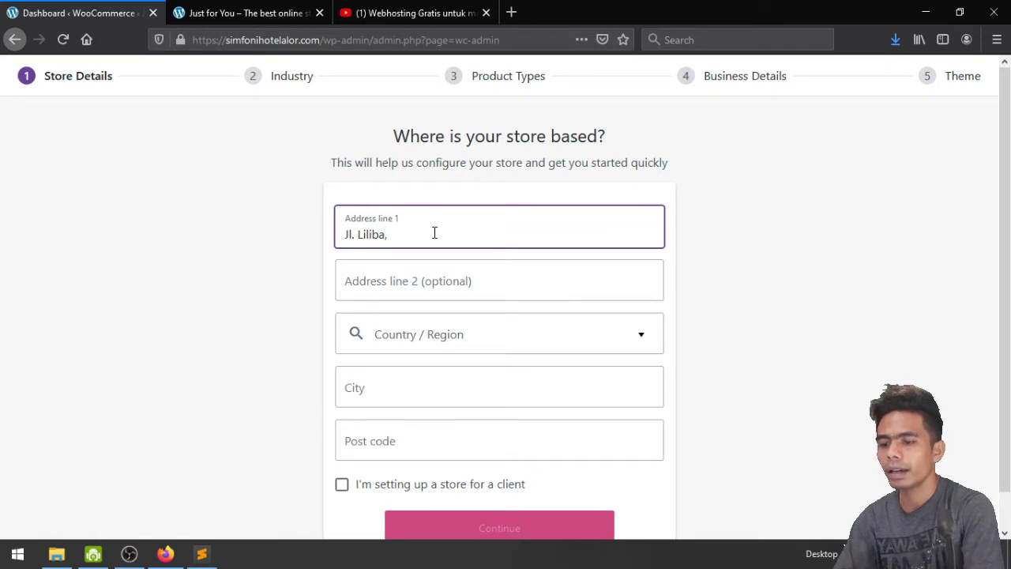
pyautogui.write(' Ko')
pyautogui.press('BackSpace')
pyautogui.press('BackSpace')
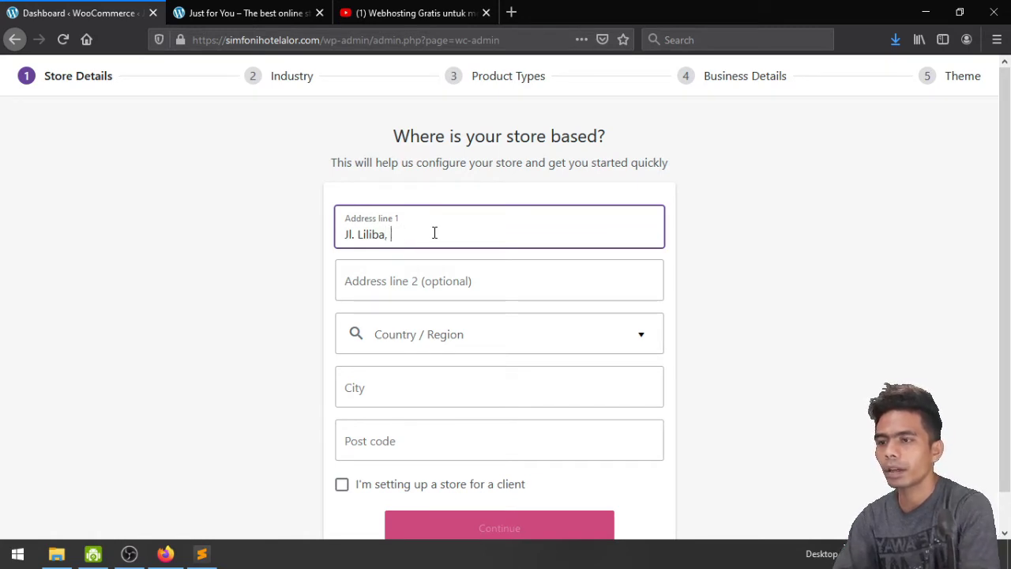
pyautogui.write('TP')
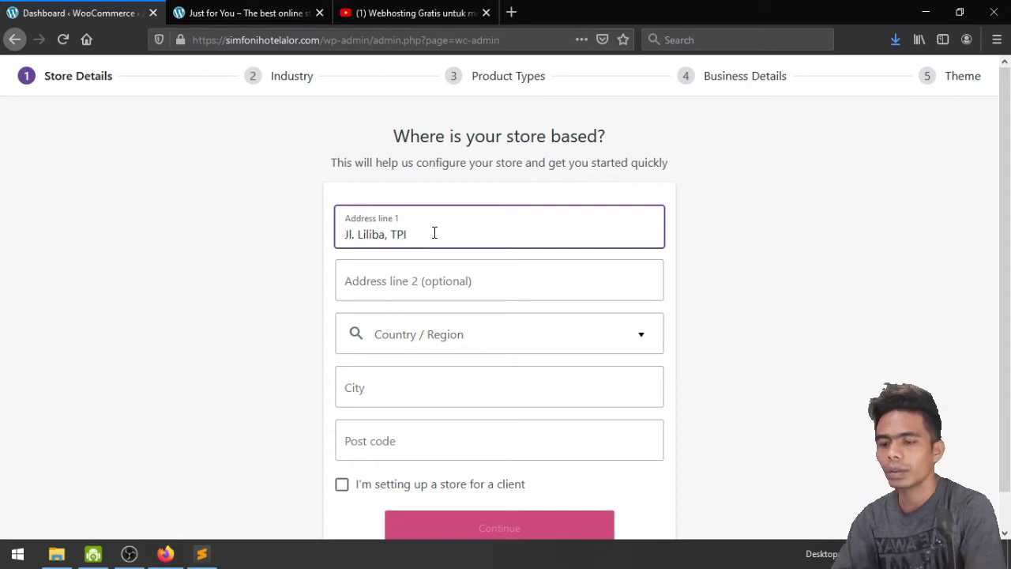
pyautogui.write('U')
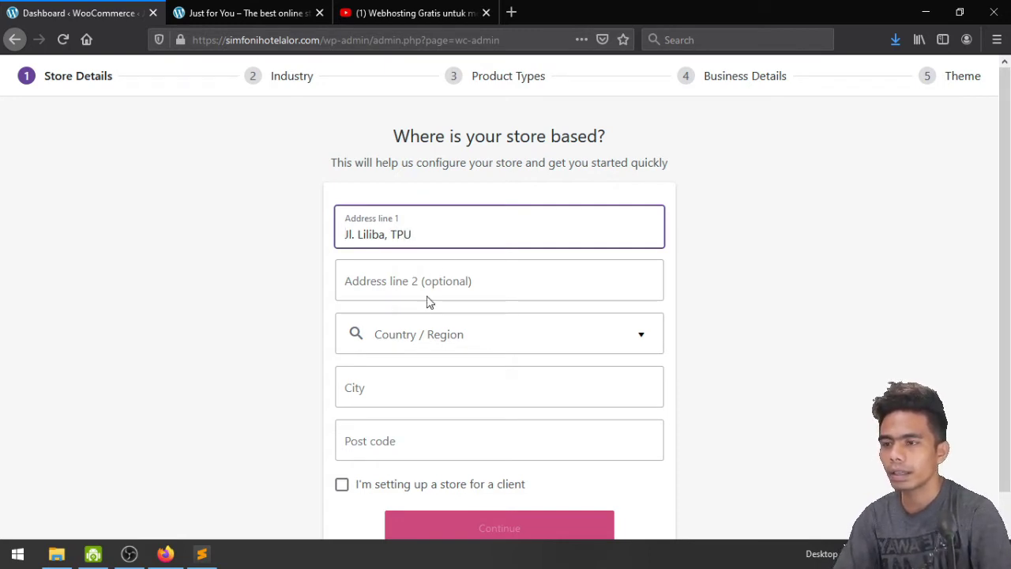
pyautogui.click(435, 274)
# Set the store's Country/Region to Indonesia -- Nusa Tenggara Timur
pyautogui.click(415, 335)
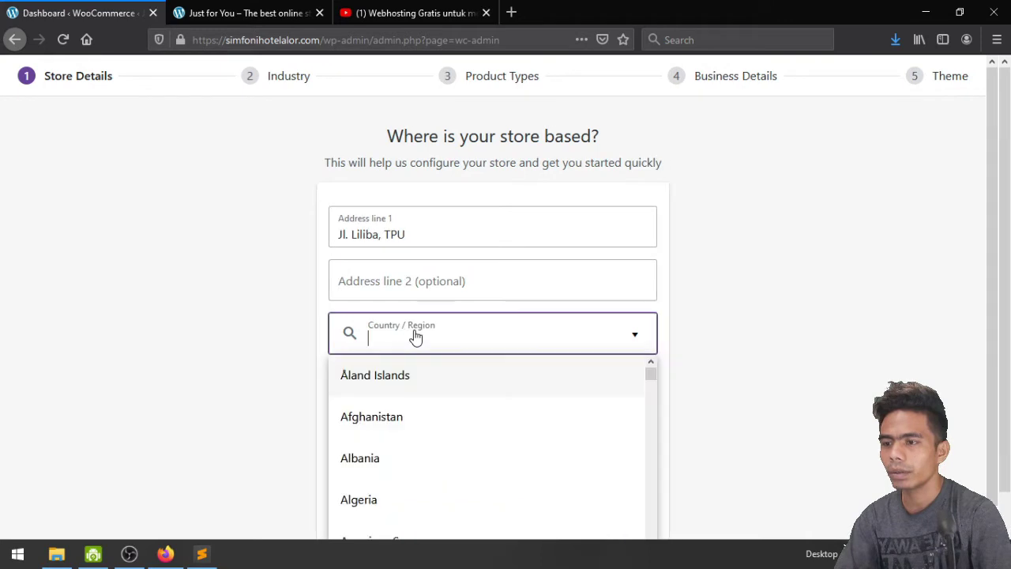
pyautogui.write('indo')
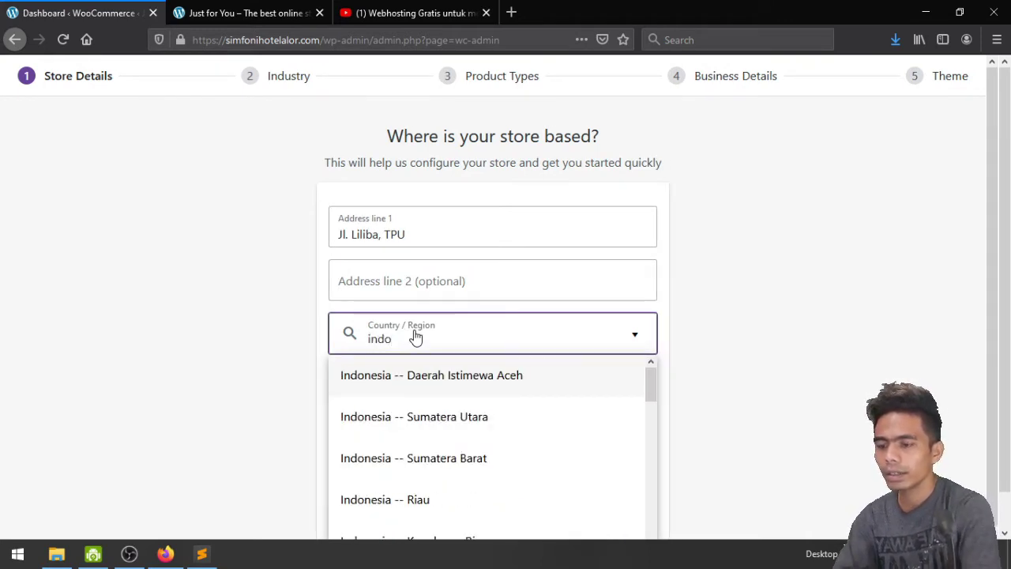
pyautogui.write('nes')
pyautogui.write('ia nusa')
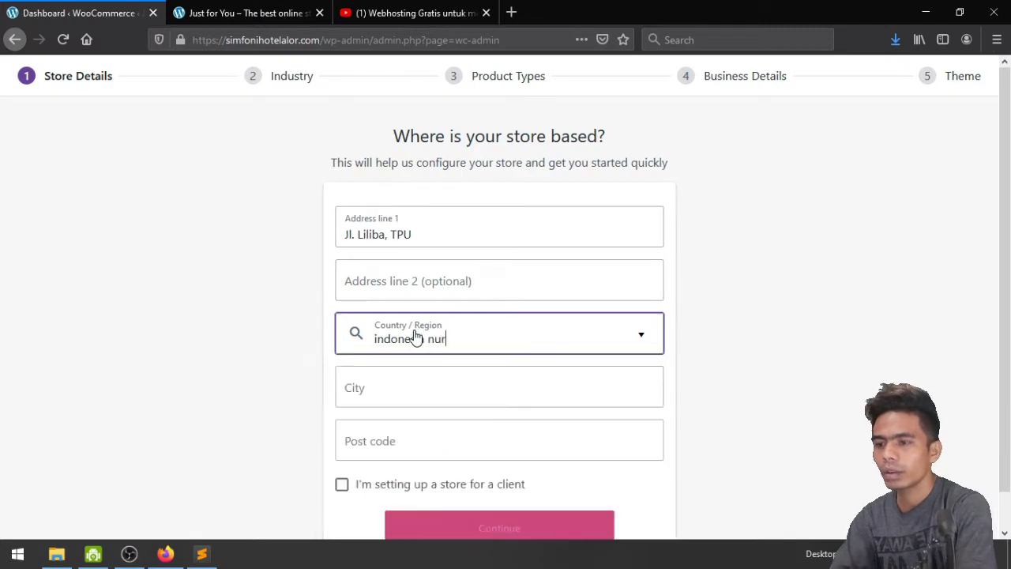
pyautogui.hotkey('ctrl', 'a')
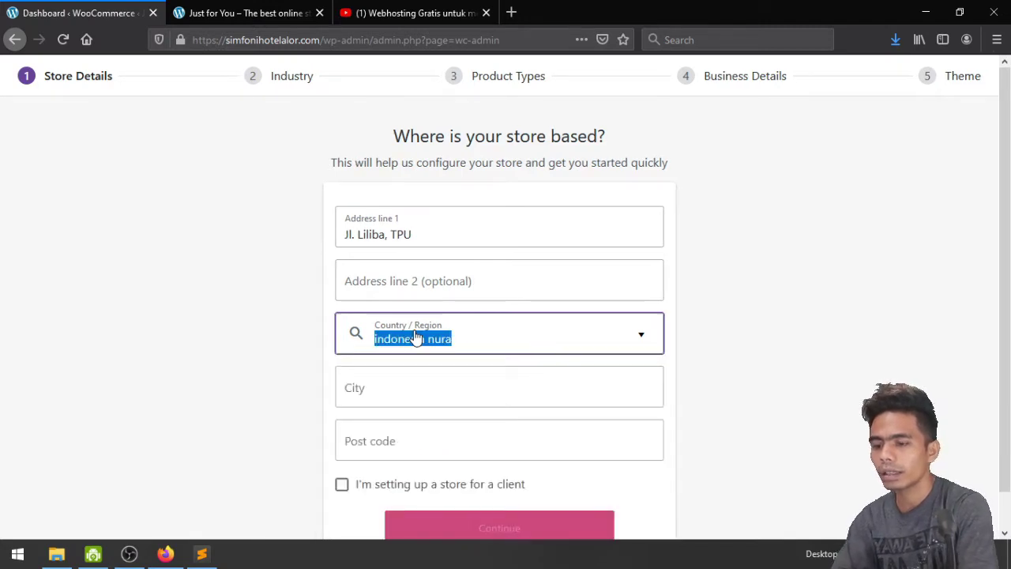
pyautogui.write('nusa')
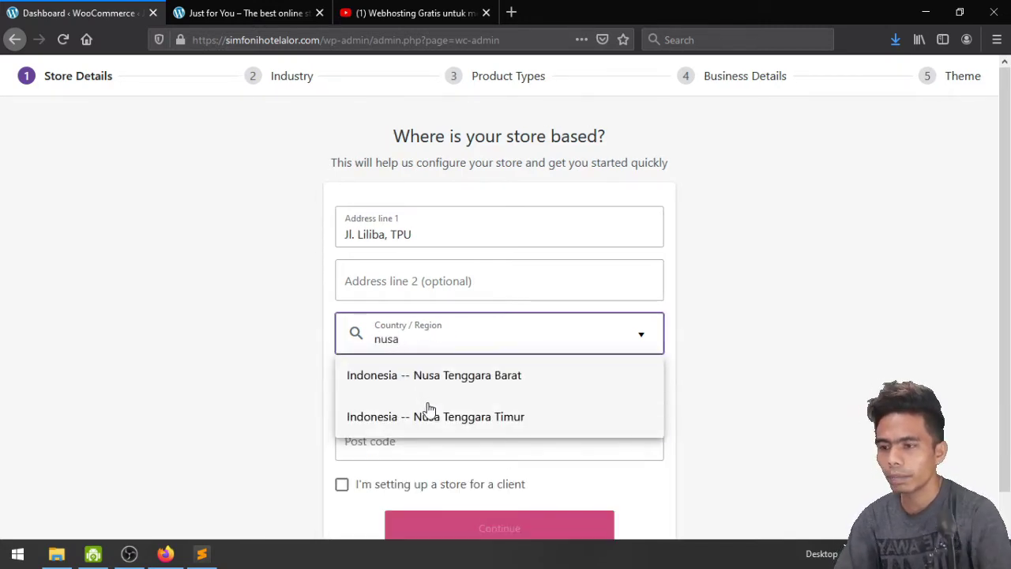
pyautogui.click(430, 415)
pyautogui.scroll(-1, 429, 408)
# Enter Kupang as the city plus the post code, continue, and opt in to usage tracking
pyautogui.click(425, 346)
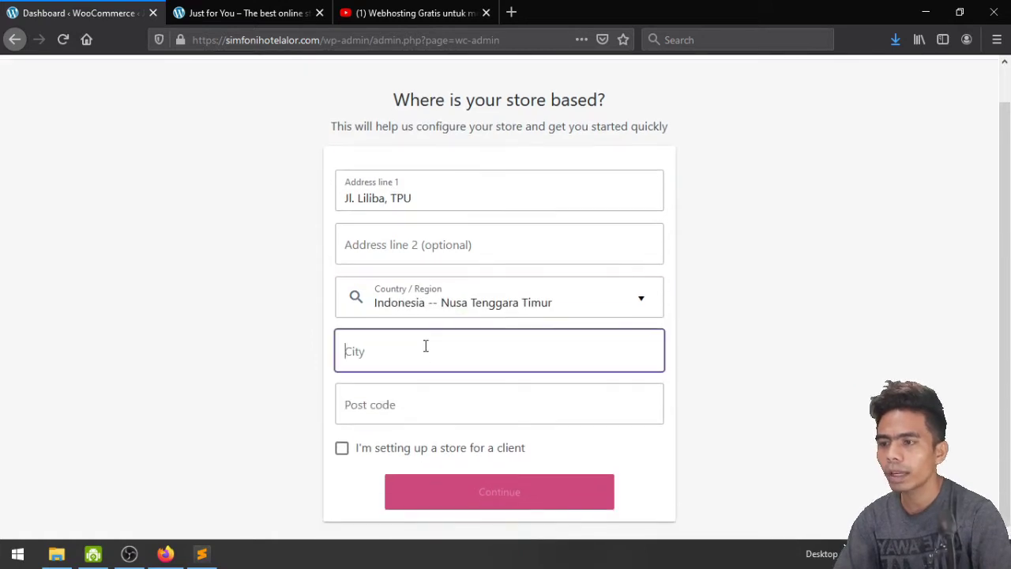
pyautogui.write('Kupang')
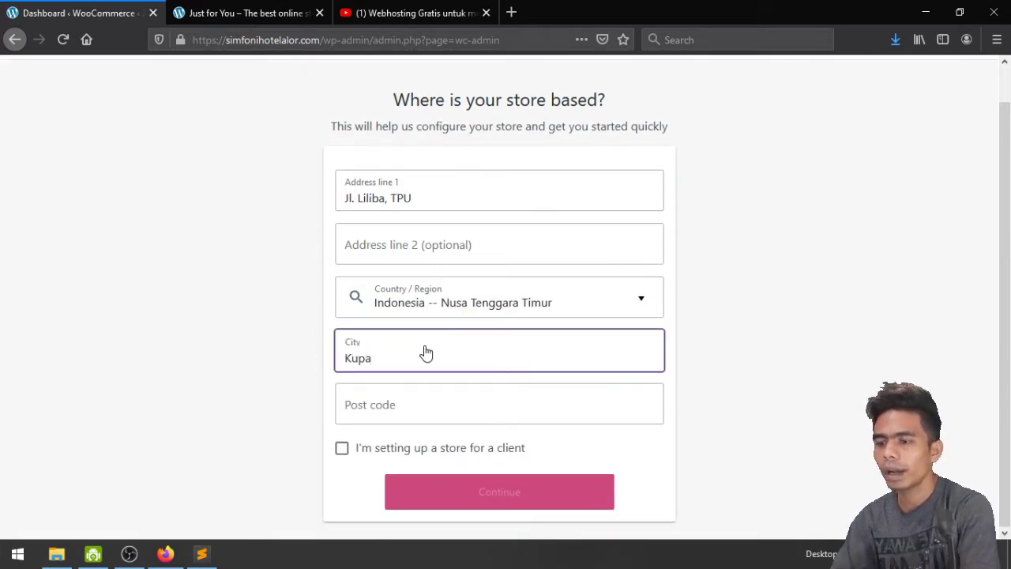
pyautogui.click(418, 410)
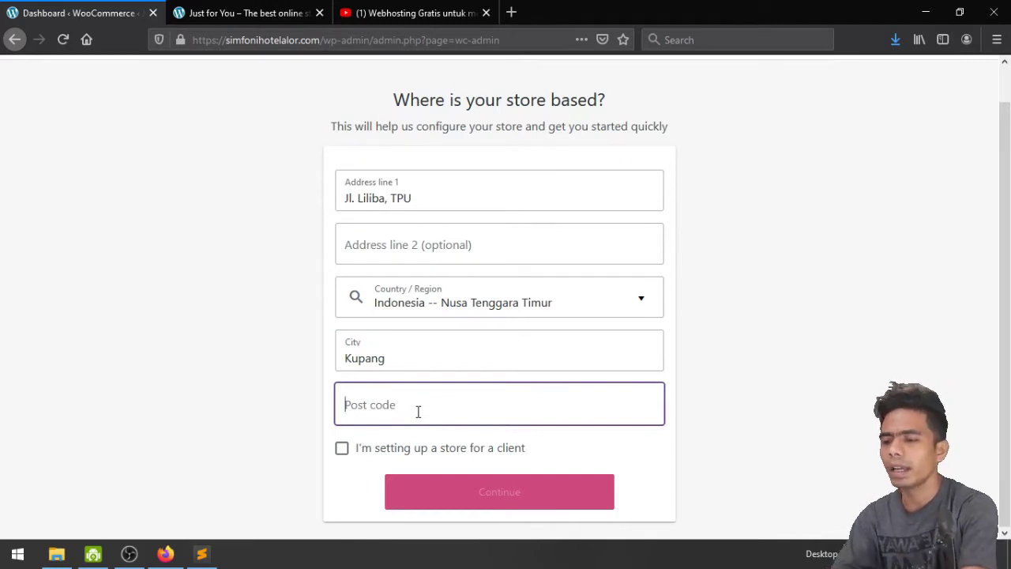
pyautogui.write('81123')
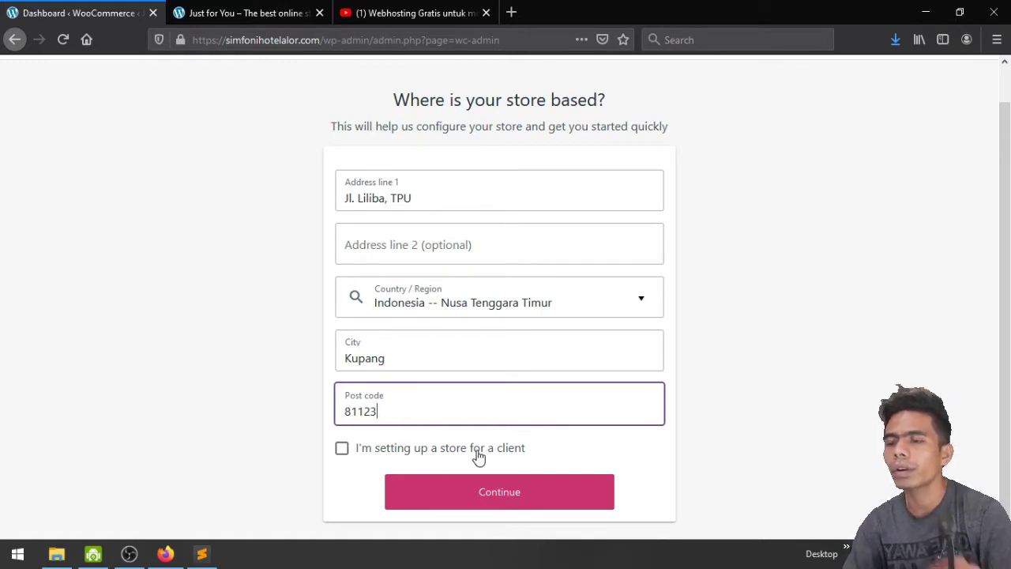
pyautogui.click(489, 501)
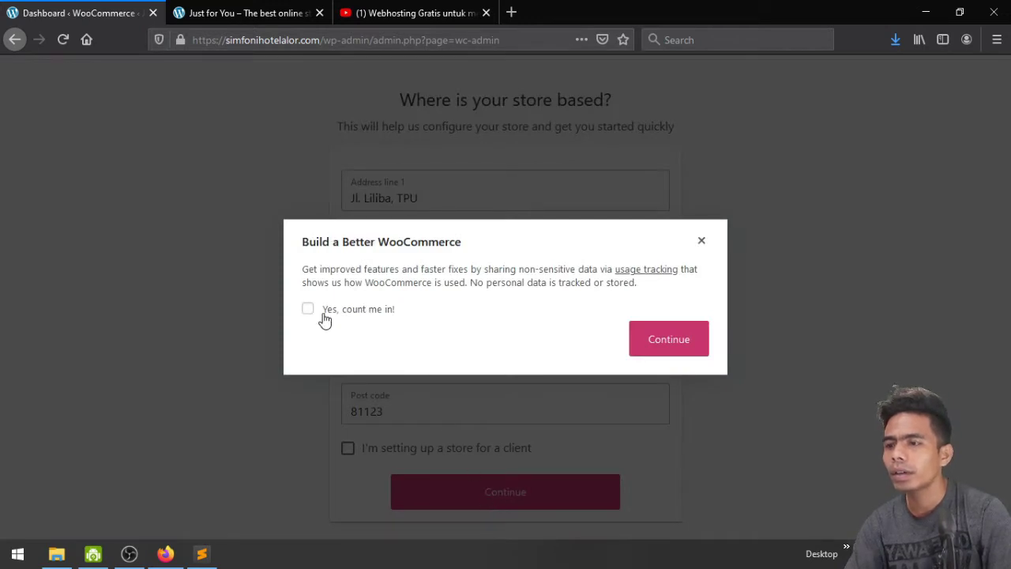
pyautogui.click(324, 314)
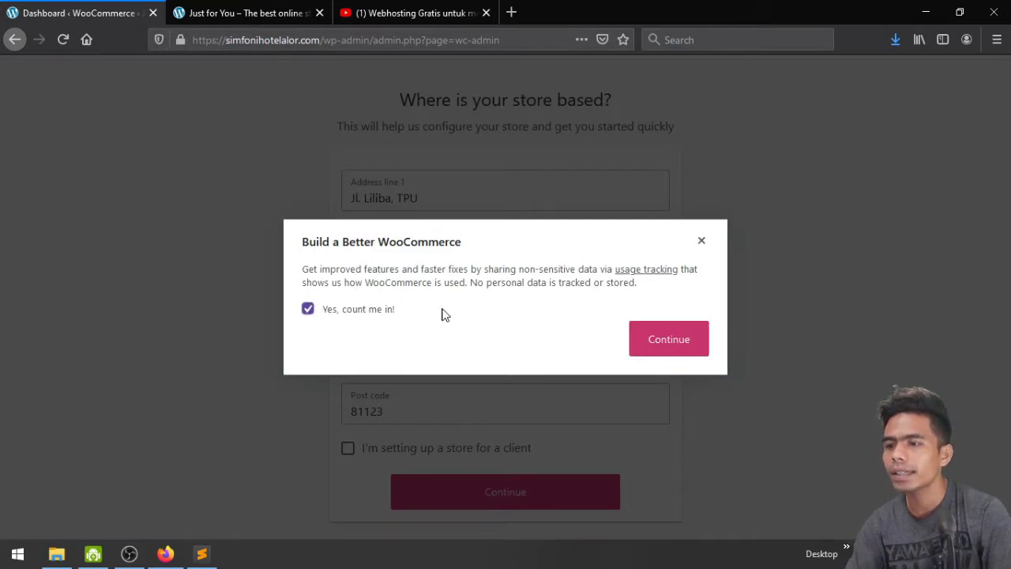
# Confirm the tracking choice, then pick Fashion, apparel, and accessories as the industry and continue
pyautogui.click(666, 340)
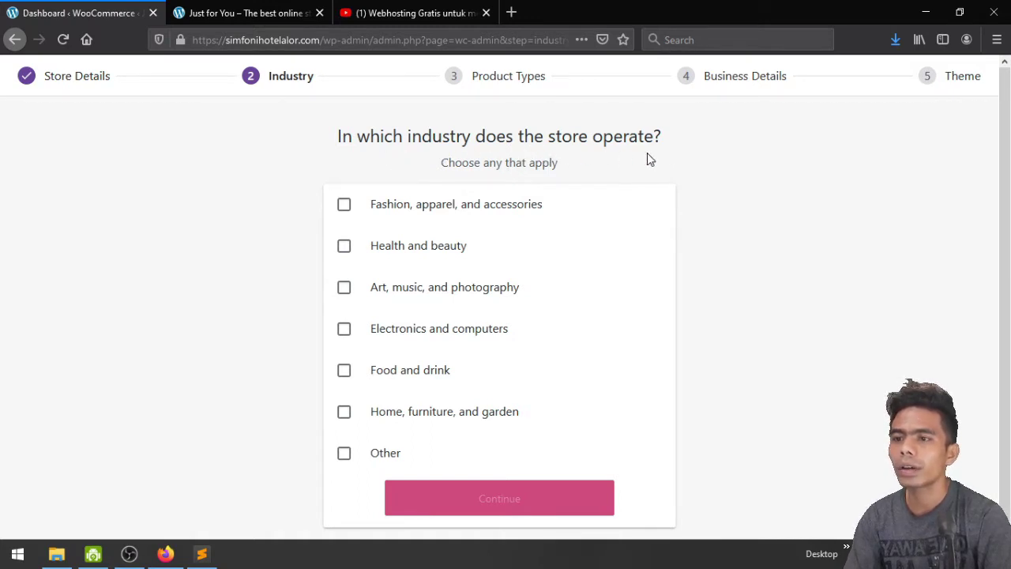
pyautogui.scroll(-1, 738, 245)
pyautogui.scroll(1, 741, 248)
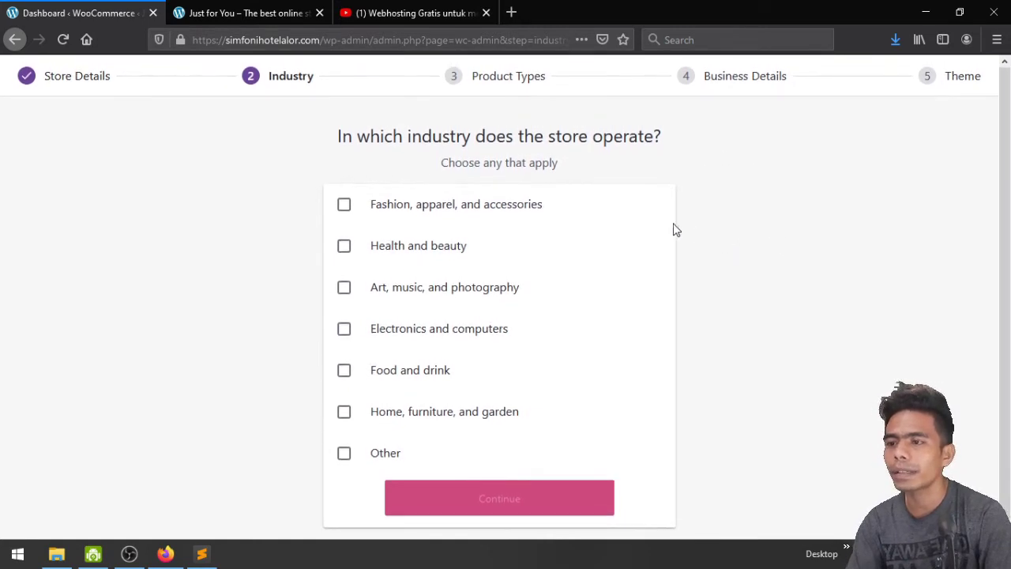
pyautogui.click(379, 207)
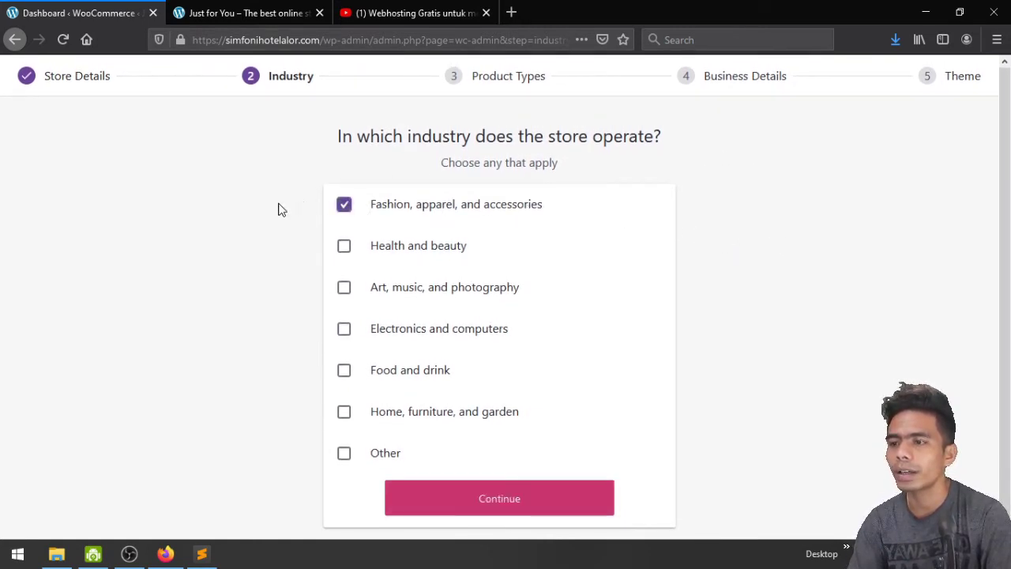
pyautogui.scroll(-1, 422, 395)
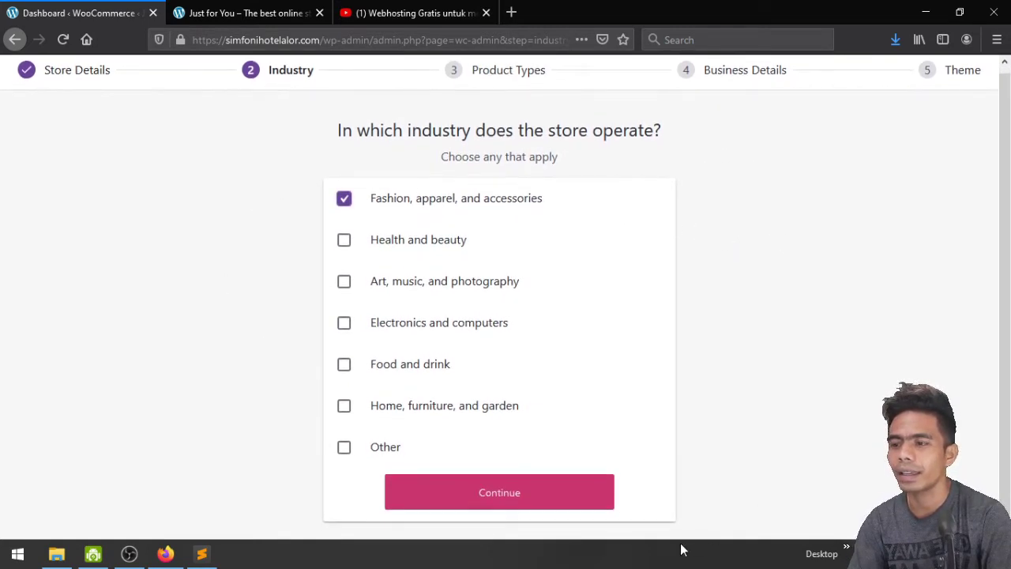
pyautogui.click(524, 504)
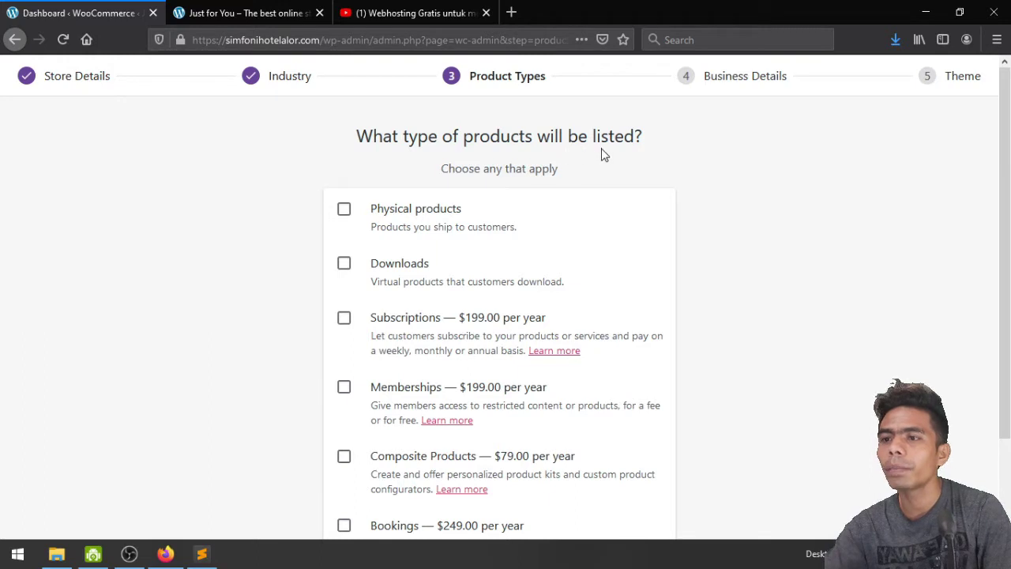
# Tick Physical products as the store's product type
pyautogui.scroll(-2, 691, 197)
pyautogui.scroll(2, 691, 197)
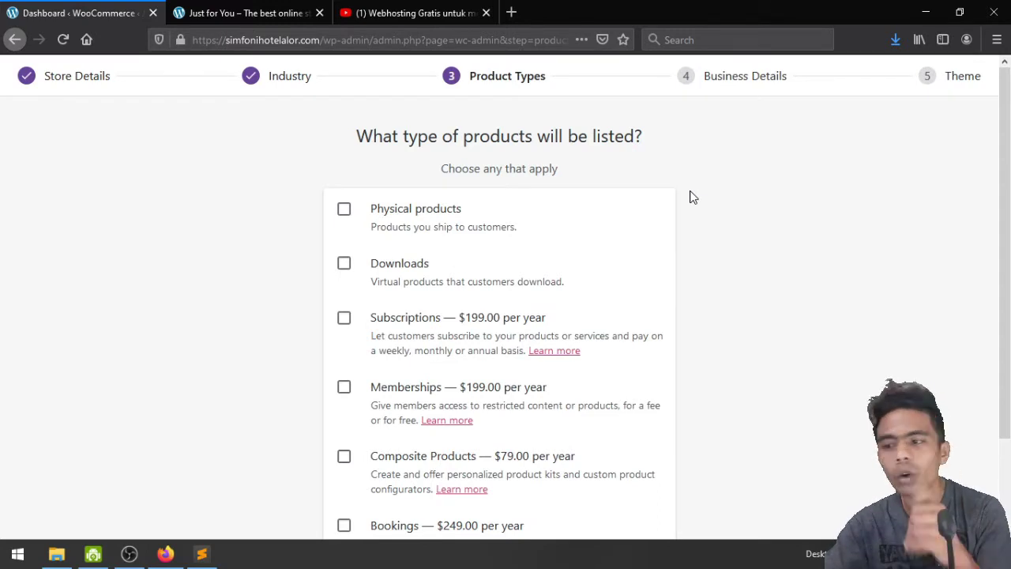
pyautogui.scroll(-2, 690, 197)
pyautogui.scroll(2, 690, 197)
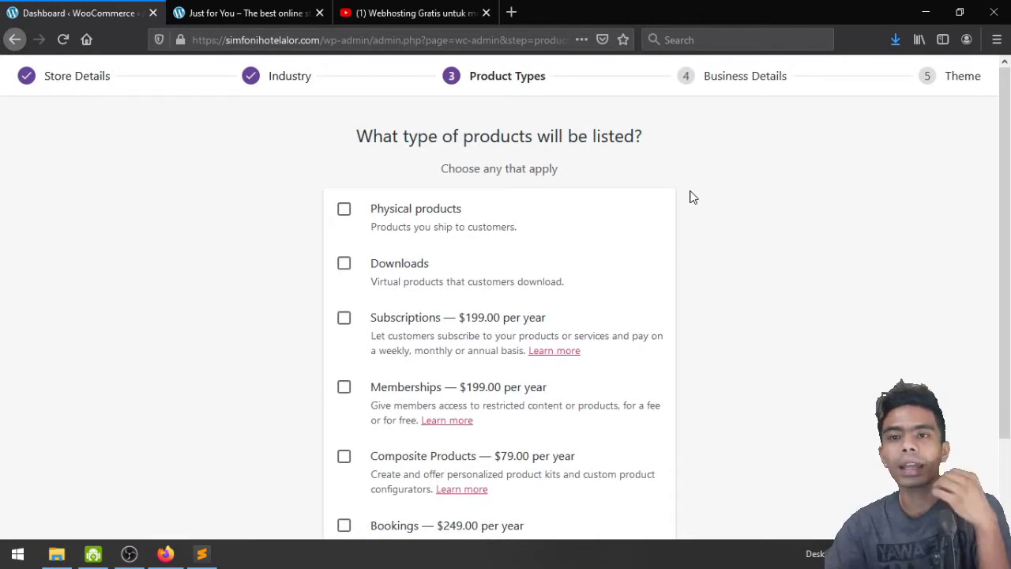
pyautogui.scroll(-1, 689, 197)
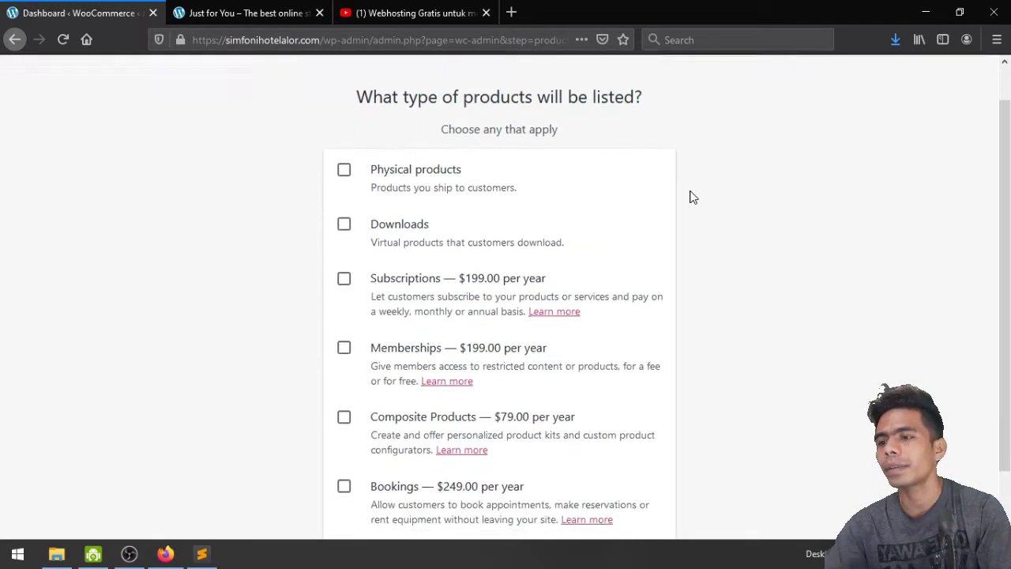
pyautogui.scroll(1, 690, 197)
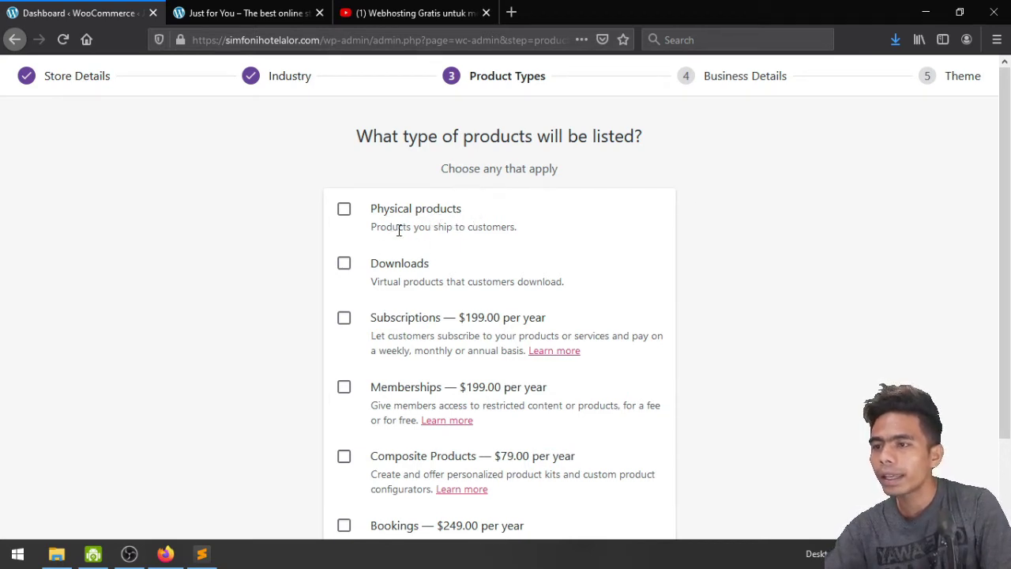
pyautogui.click(345, 212)
# Review the product type list and continue to the Business Details step
pyautogui.scroll(-1, 849, 293)
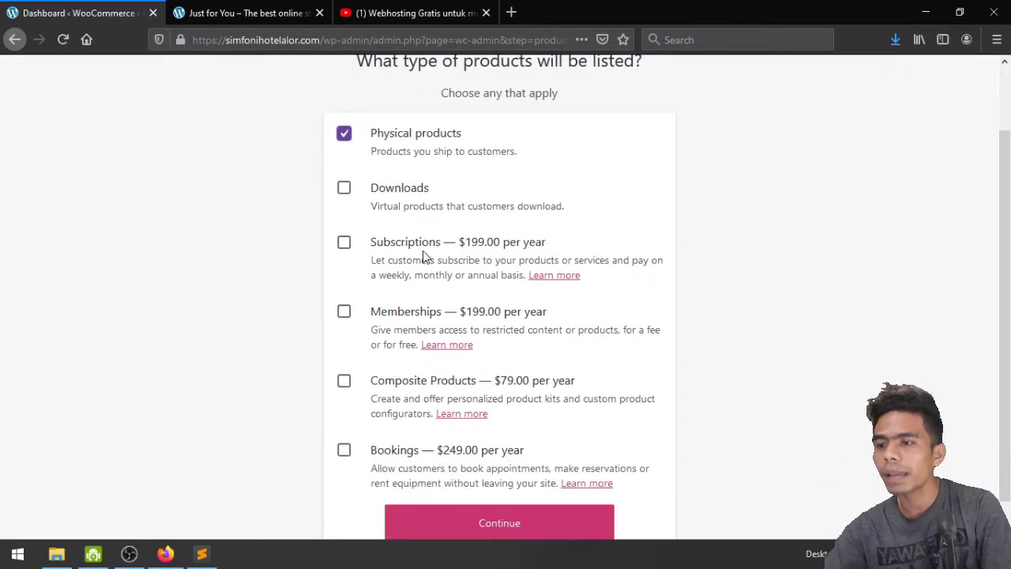
pyautogui.scroll(-1, 412, 253)
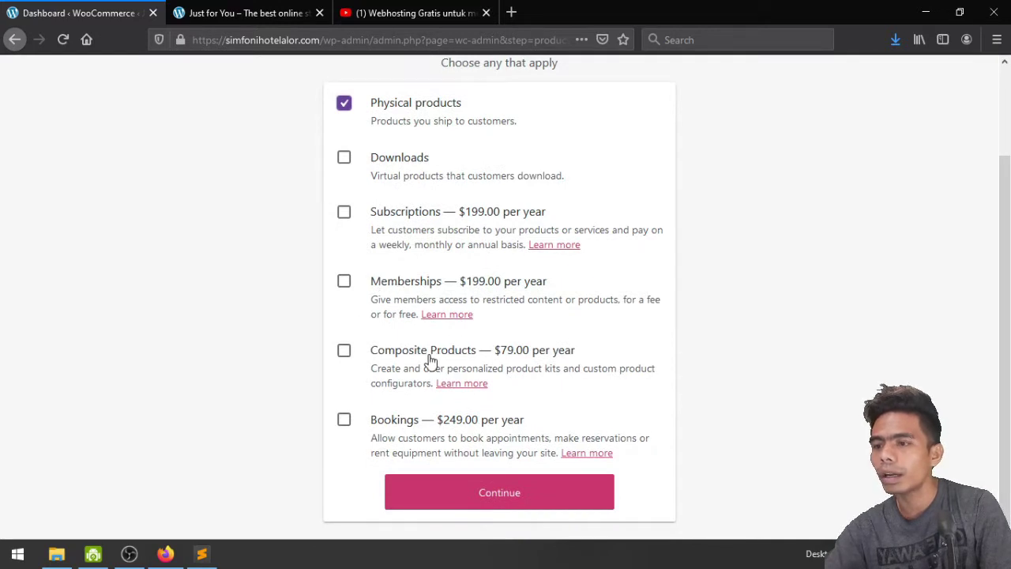
pyautogui.scroll(1, 885, 323)
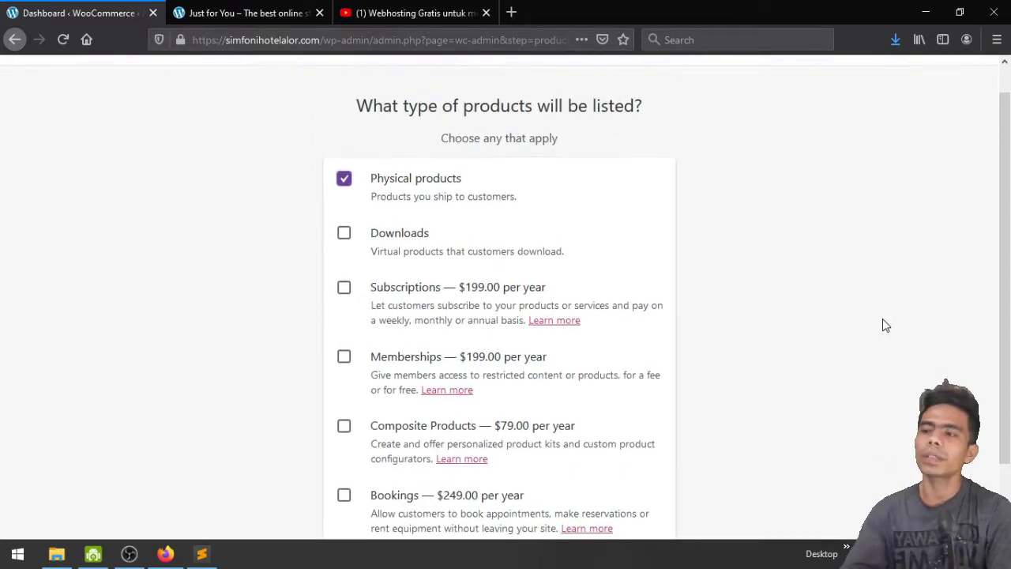
pyautogui.scroll(-1, 884, 323)
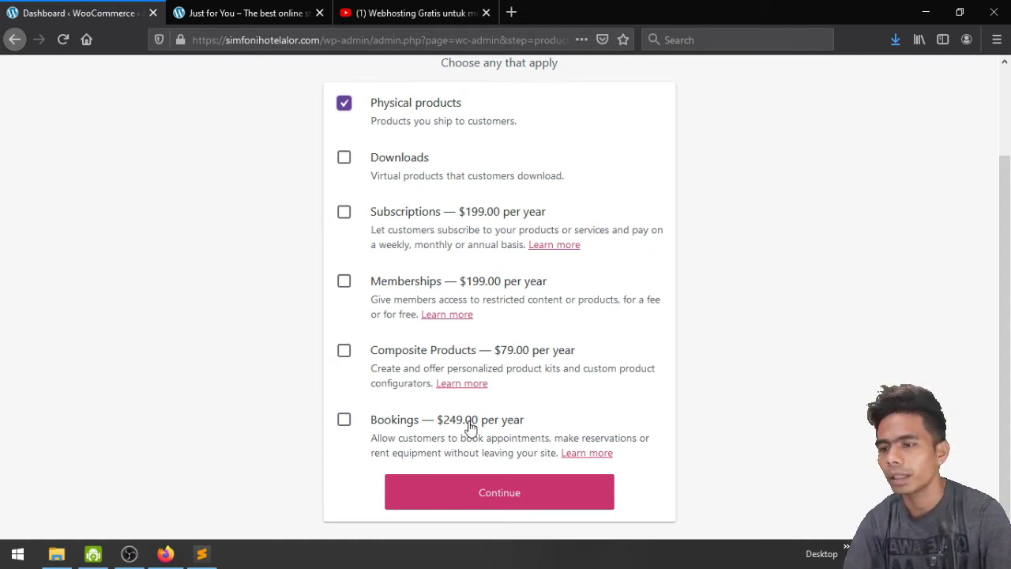
pyautogui.scroll(1, 822, 310)
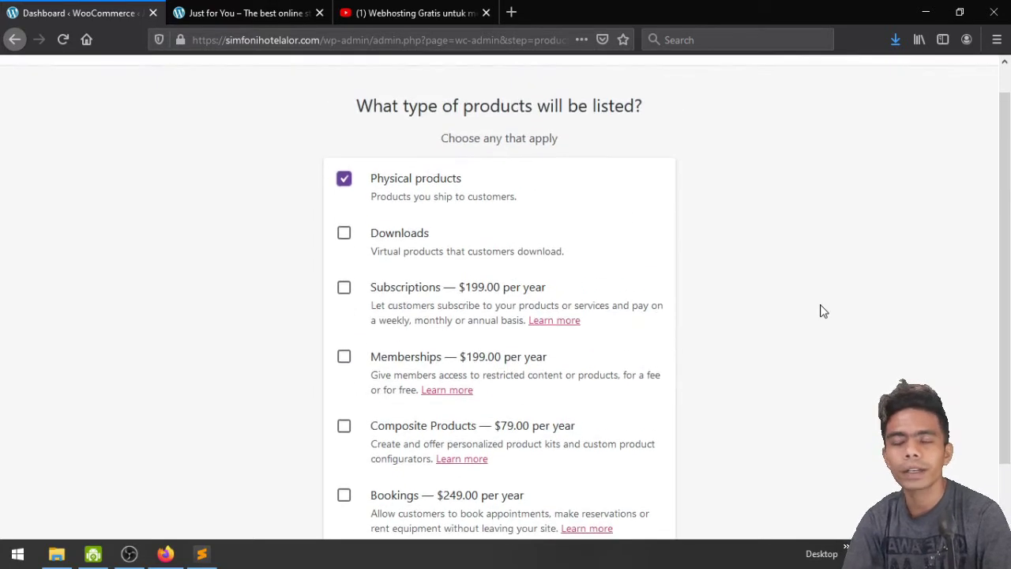
pyautogui.scroll(-1, 822, 311)
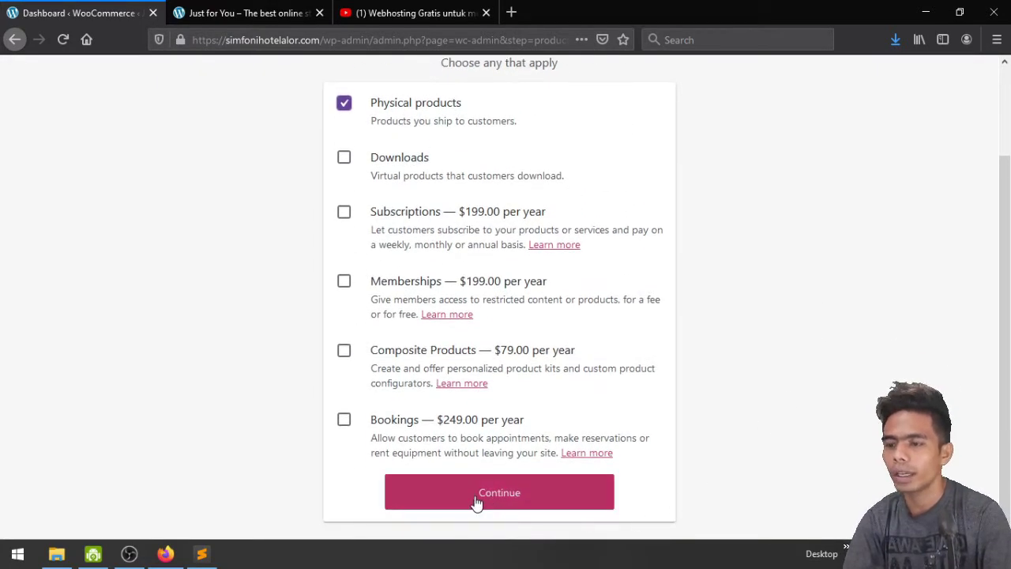
pyautogui.click(514, 499)
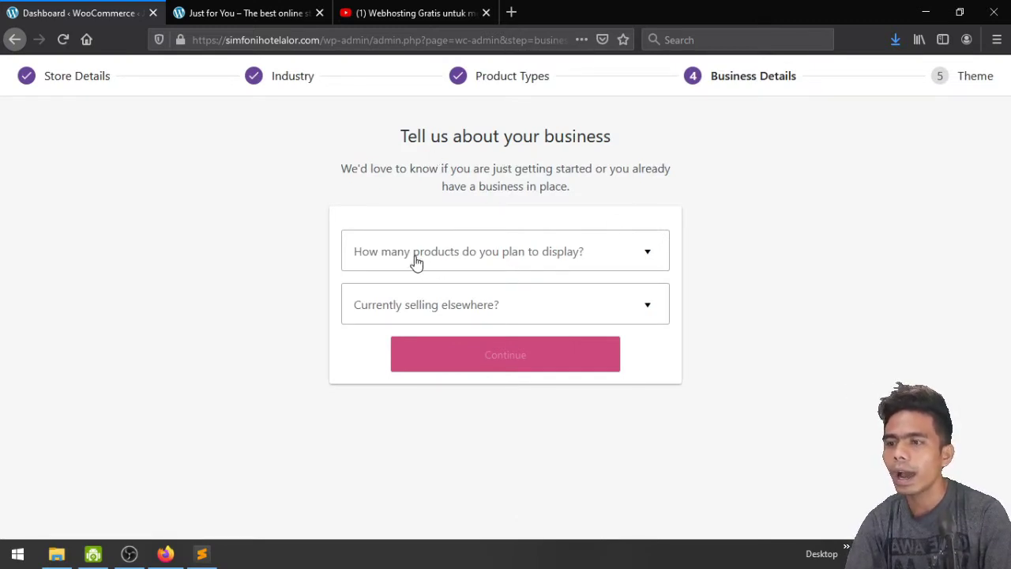
# Choose 1 - 10 as the planned product count, then open the 'Currently selling elsewhere?' choices
pyautogui.click(576, 256)
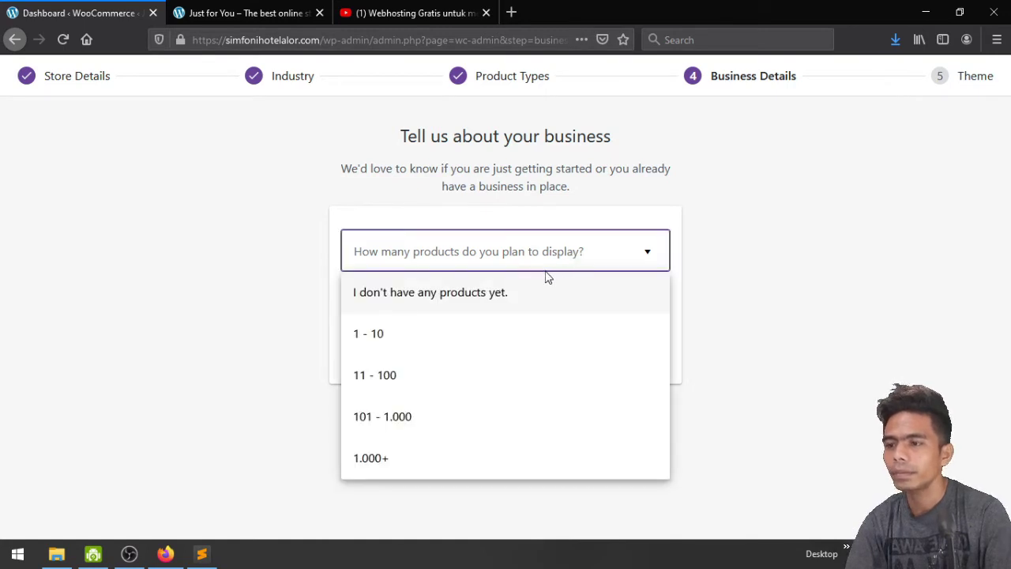
pyautogui.click(395, 342)
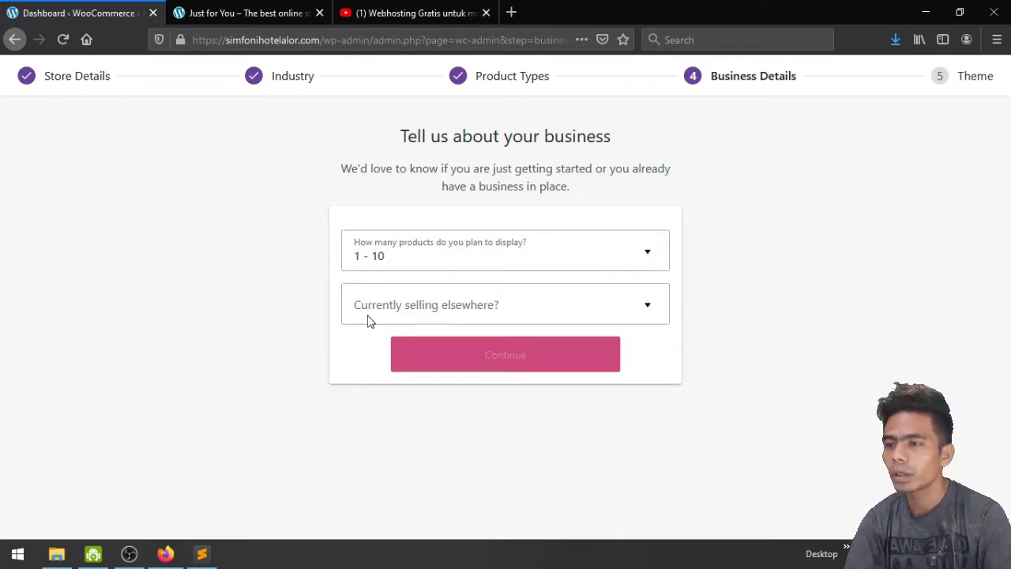
pyautogui.click(506, 312)
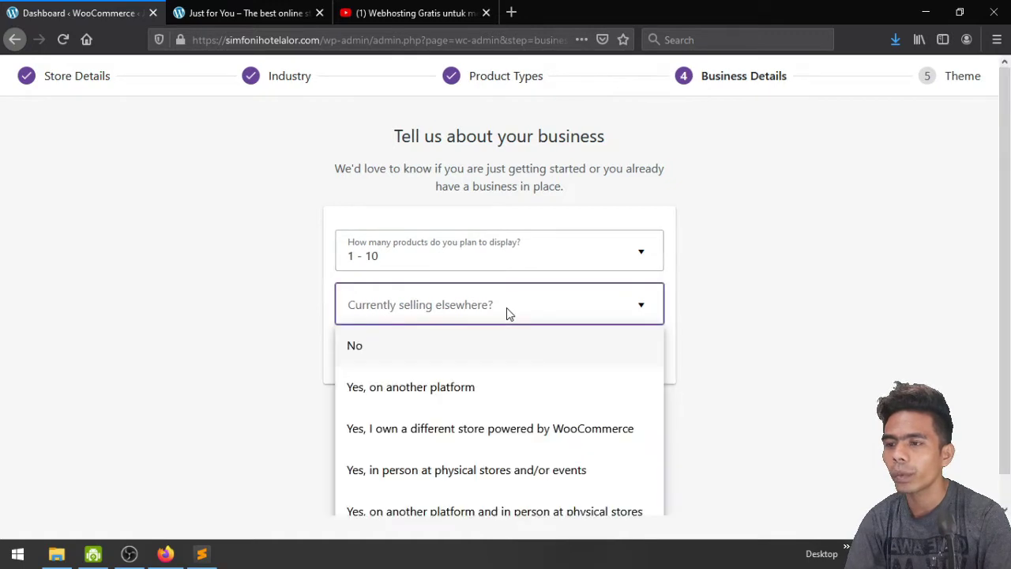
pyautogui.scroll(-1, 485, 422)
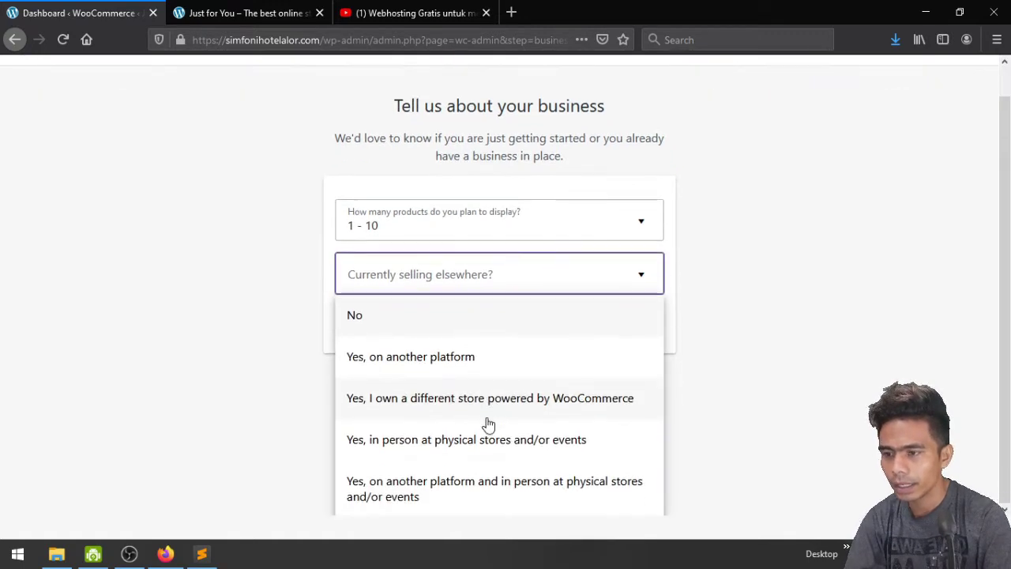
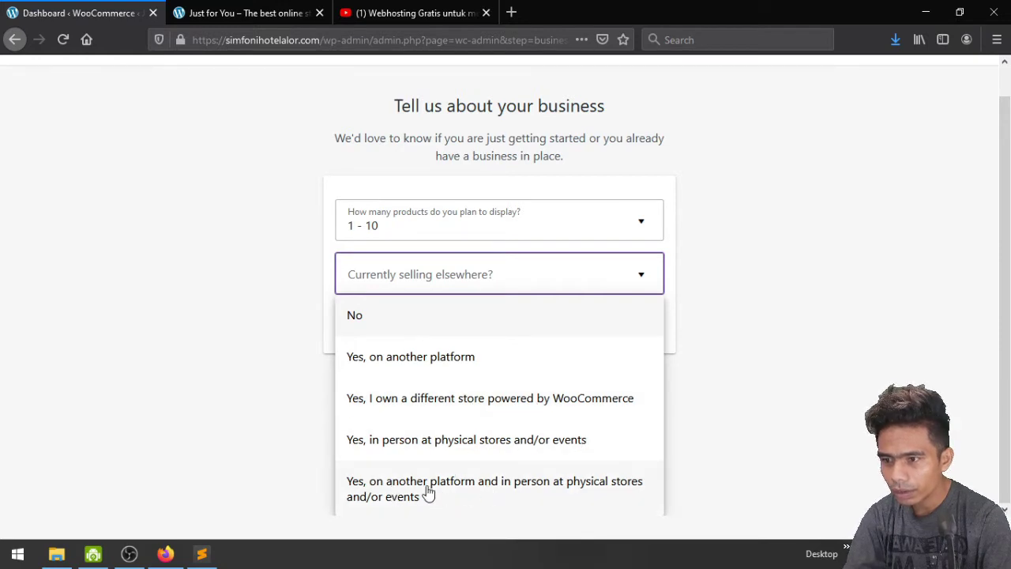
# Answer 'No' to selling elsewhere, switch off Google Ads, Mailchimp and Facebook, then continue
pyautogui.click(406, 333)
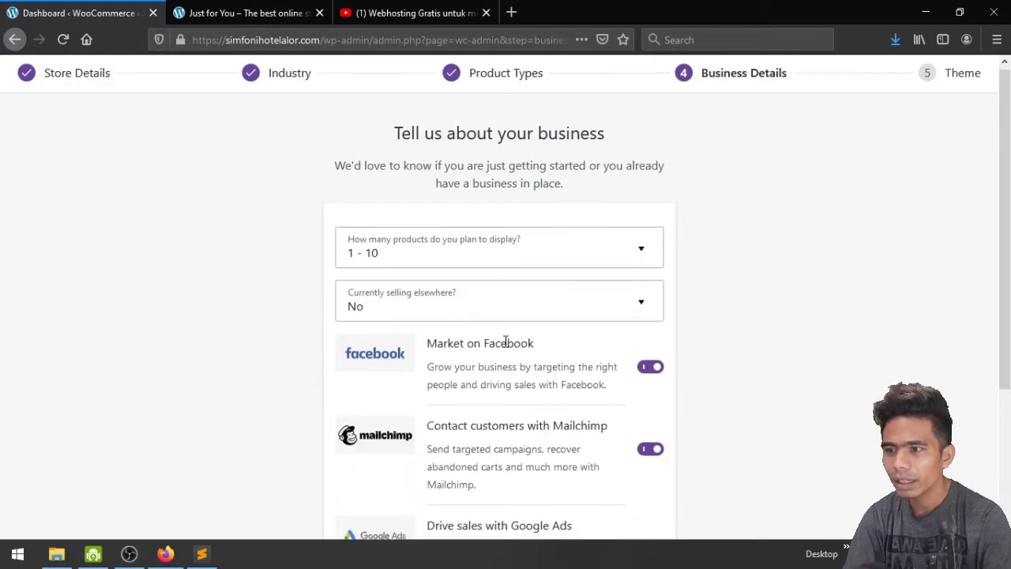
pyautogui.scroll(-3, 505, 344)
pyautogui.scroll(1, 504, 344)
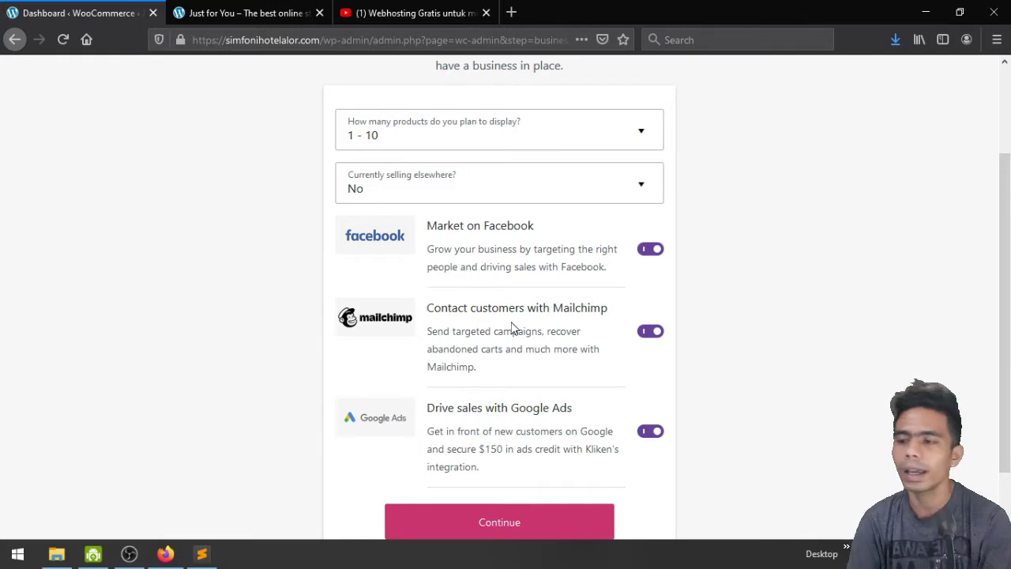
pyautogui.scroll(-1, 483, 462)
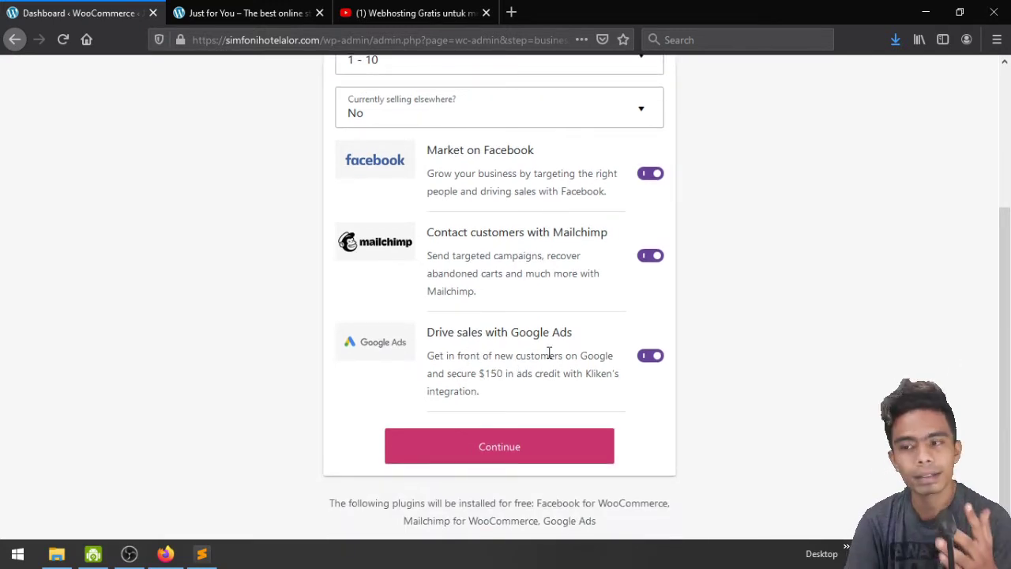
pyautogui.click(646, 362)
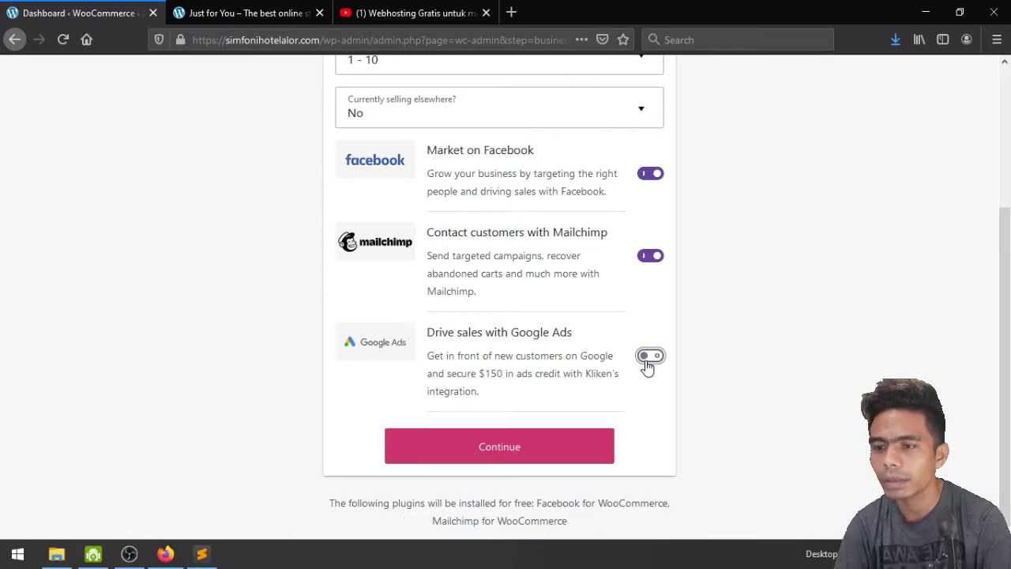
pyautogui.click(647, 257)
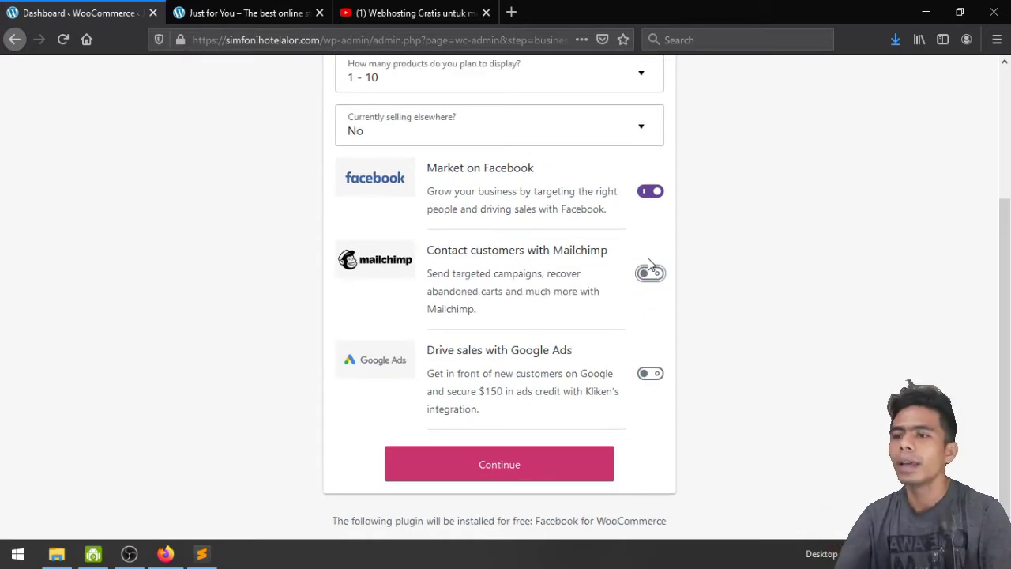
pyautogui.click(656, 192)
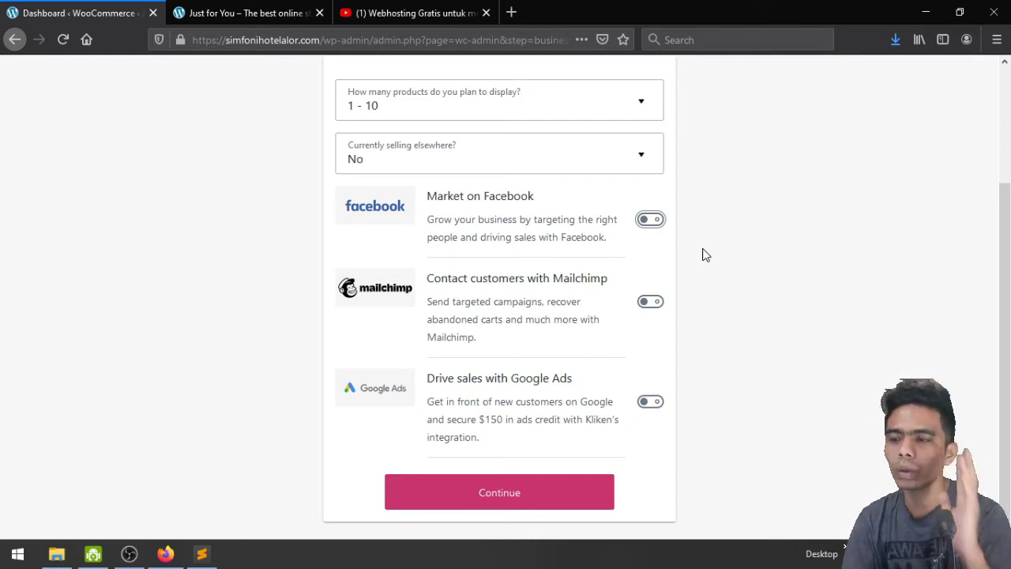
pyautogui.click(503, 492)
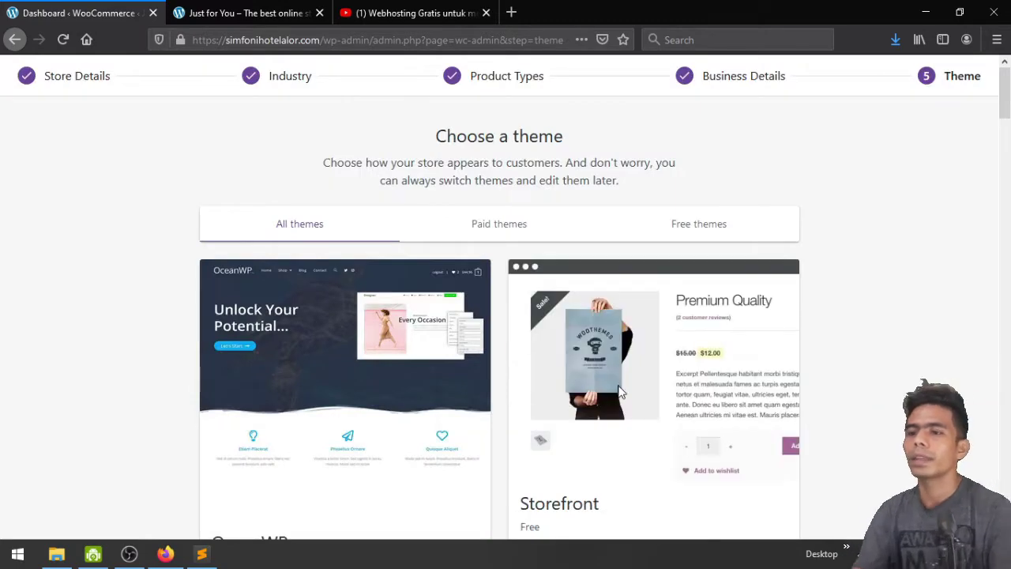
# Scroll through the theme cards on the Choose a theme step
pyautogui.scroll(-5, 620, 391)
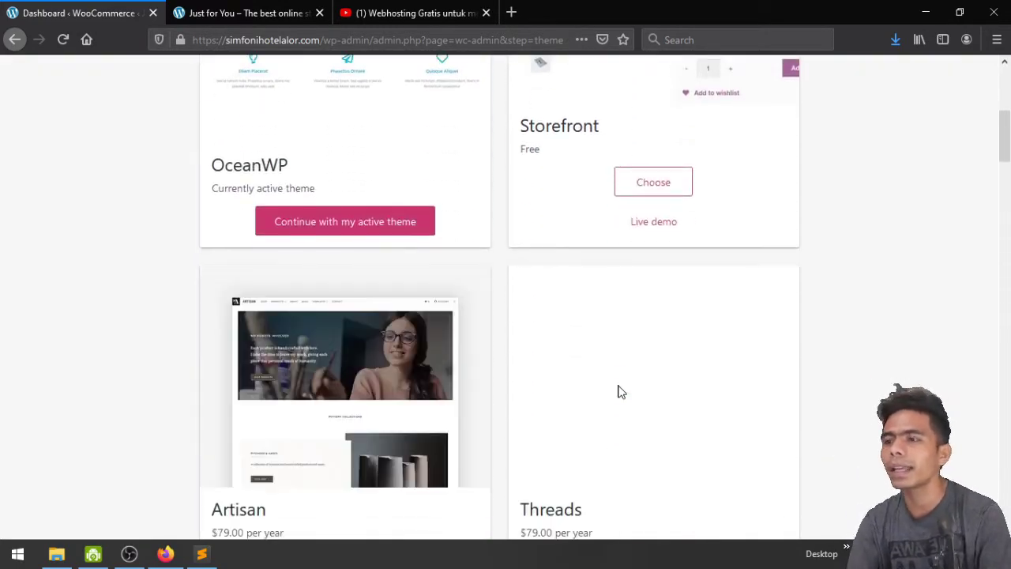
pyautogui.scroll(5, 620, 391)
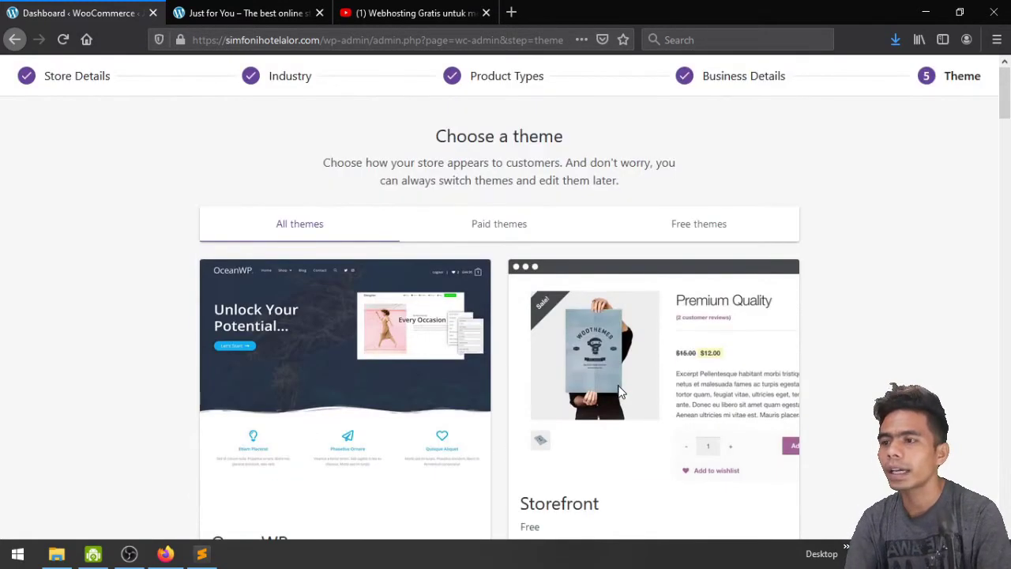
pyautogui.scroll(-3, 620, 391)
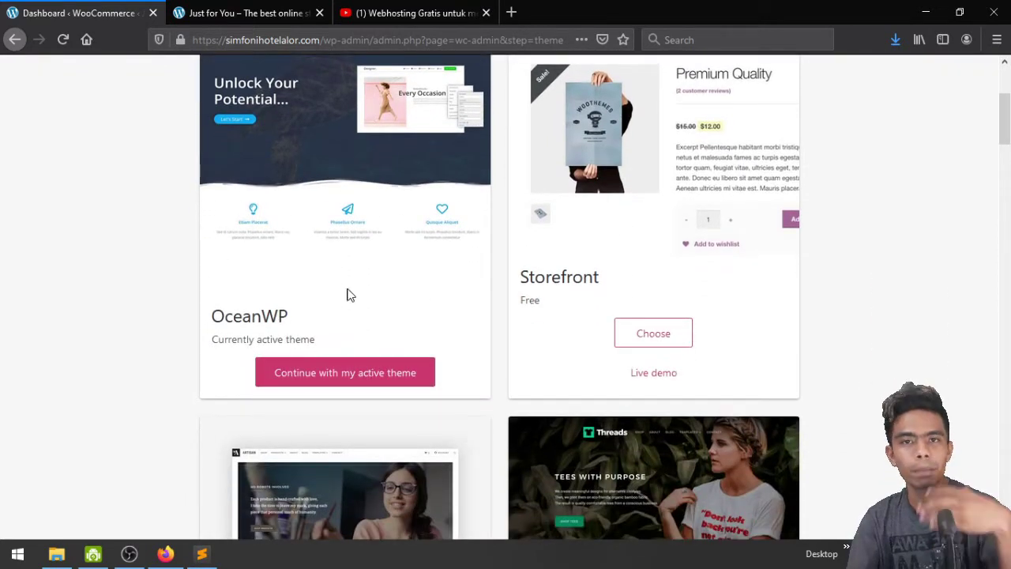
pyautogui.scroll(-1, 351, 294)
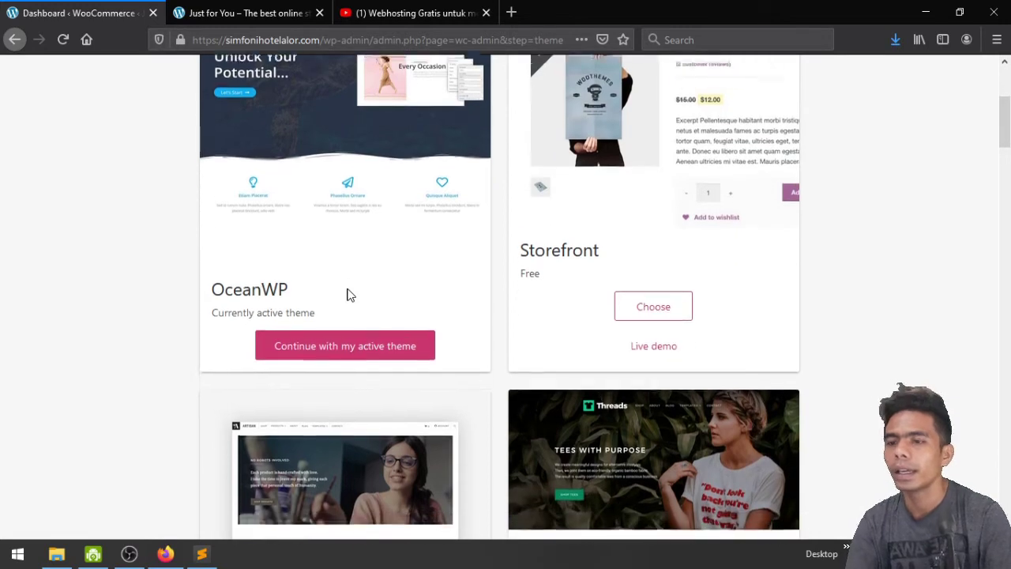
pyautogui.scroll(2, 706, 344)
pyautogui.scroll(1, 705, 344)
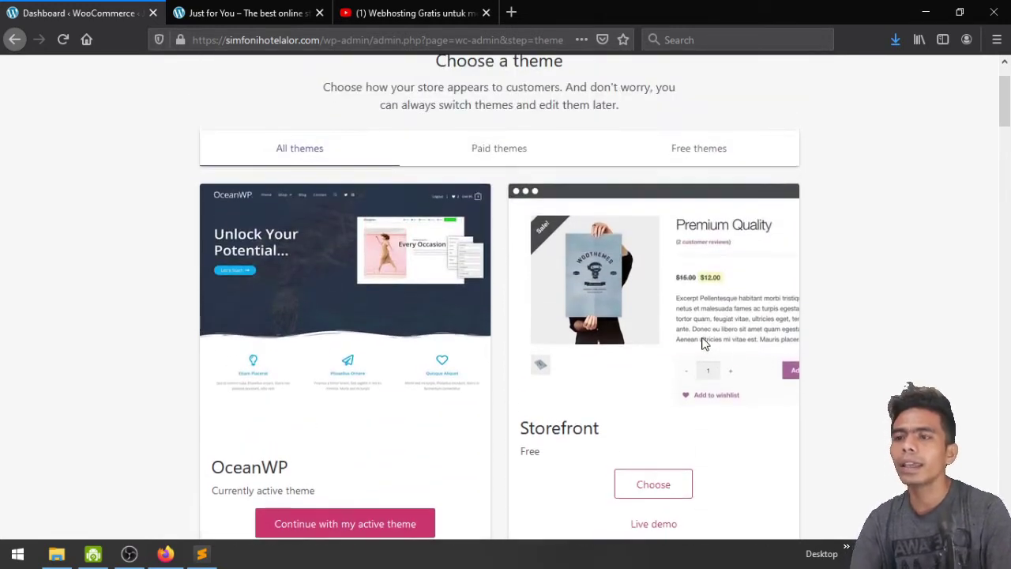
pyautogui.scroll(-2, 704, 344)
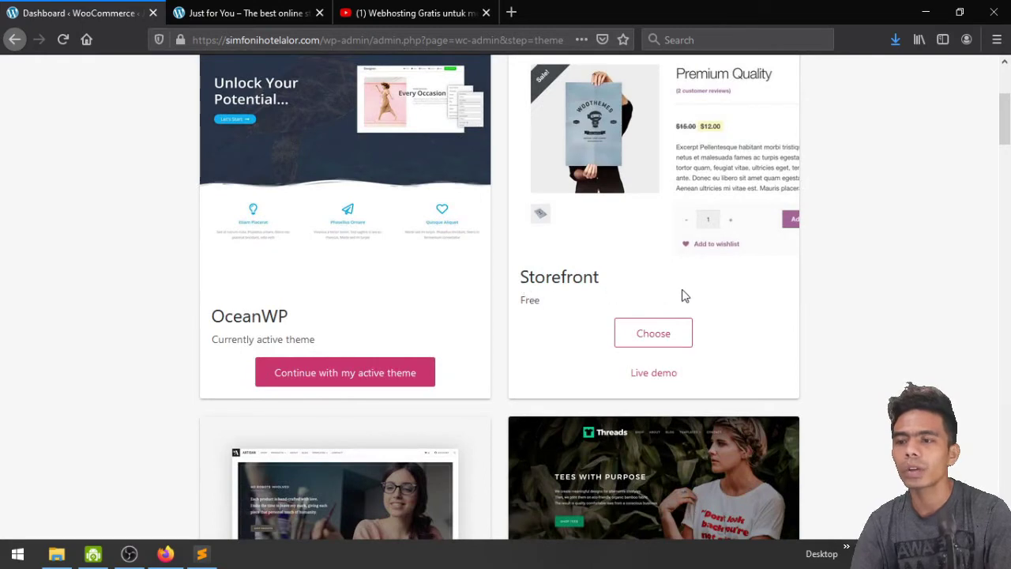
pyautogui.scroll(-4, 684, 295)
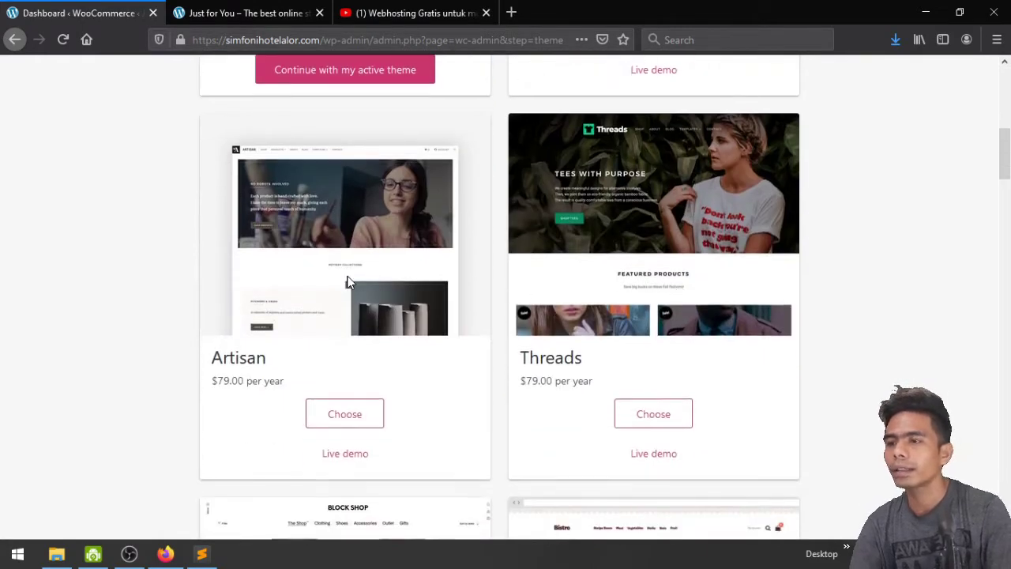
pyautogui.scroll(-6, 347, 282)
pyautogui.scroll(-1, 700, 384)
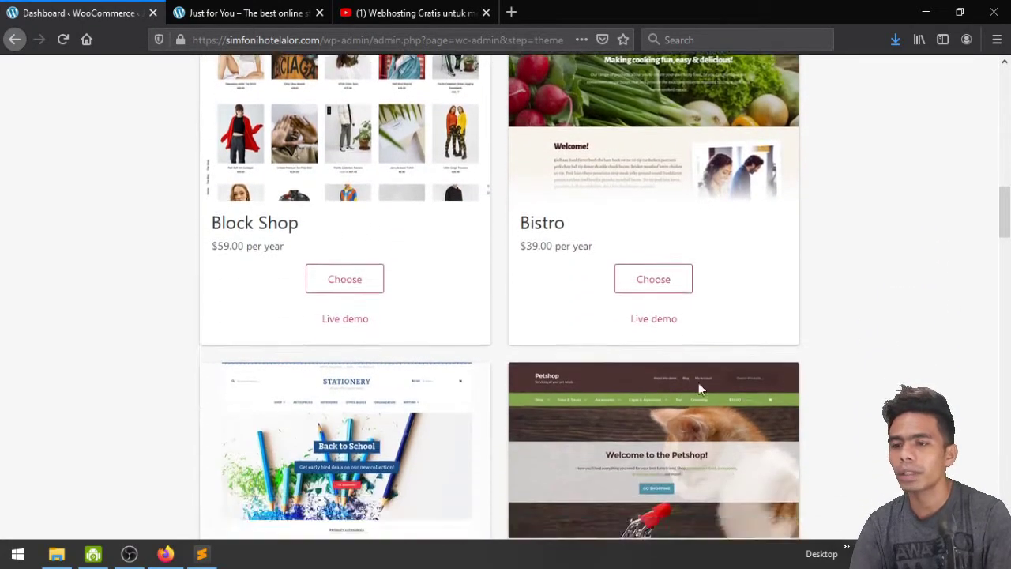
pyautogui.scroll(-5, 699, 388)
pyautogui.scroll(6, 700, 387)
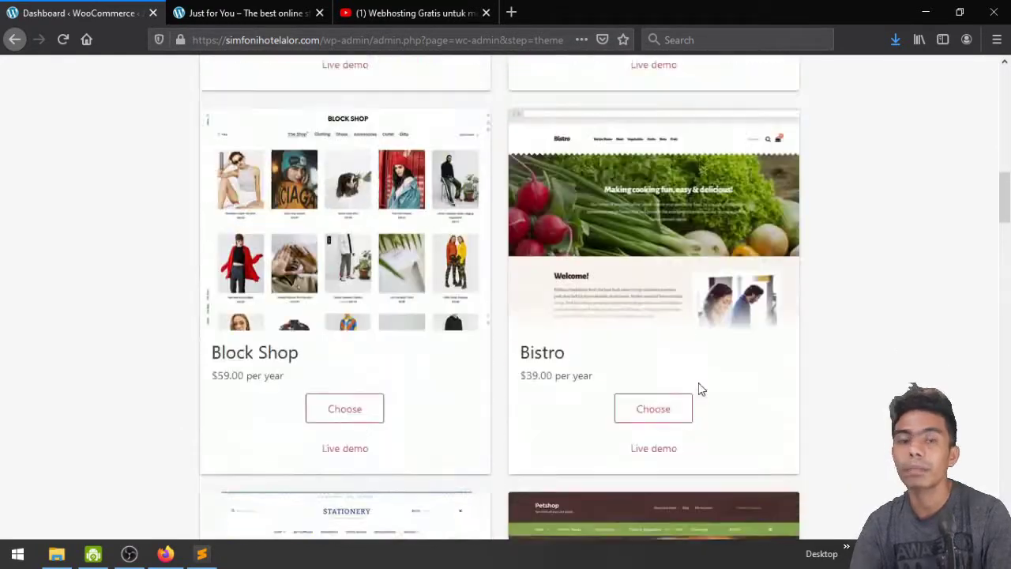
pyautogui.scroll(12, 699, 387)
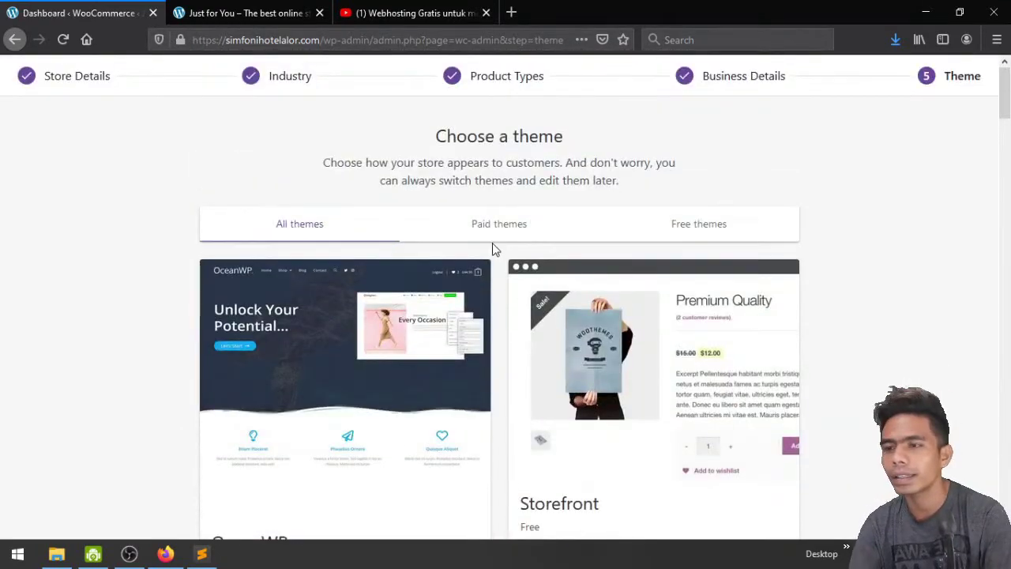
# Filter the themes to Paid, then Free, then back to All themes
pyautogui.click(490, 225)
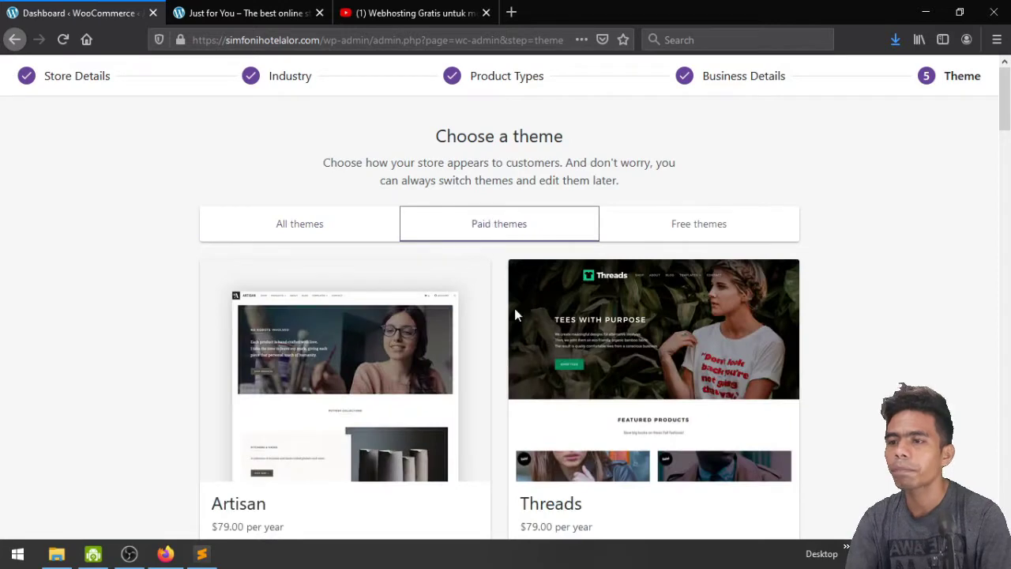
pyautogui.click(691, 227)
pyautogui.scroll(-7, 690, 229)
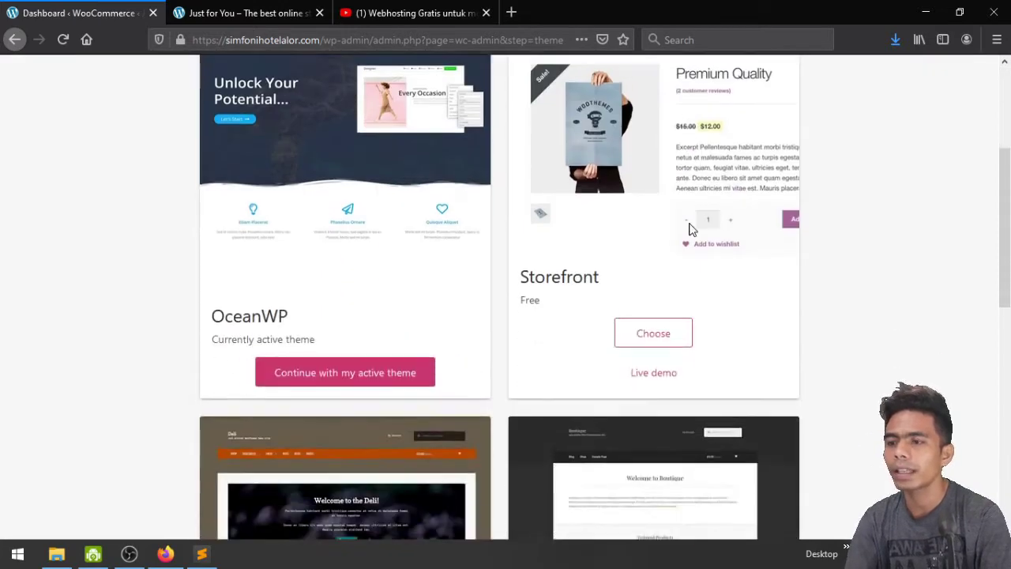
pyautogui.scroll(-2, 690, 229)
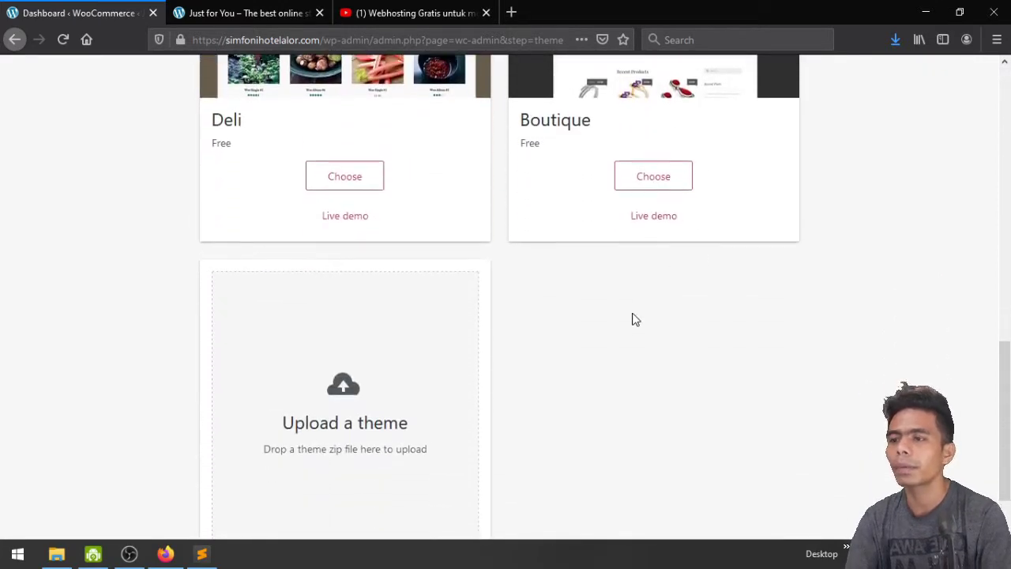
pyautogui.scroll(-1, 634, 318)
pyautogui.scroll(5, 634, 318)
pyautogui.scroll(5, 634, 319)
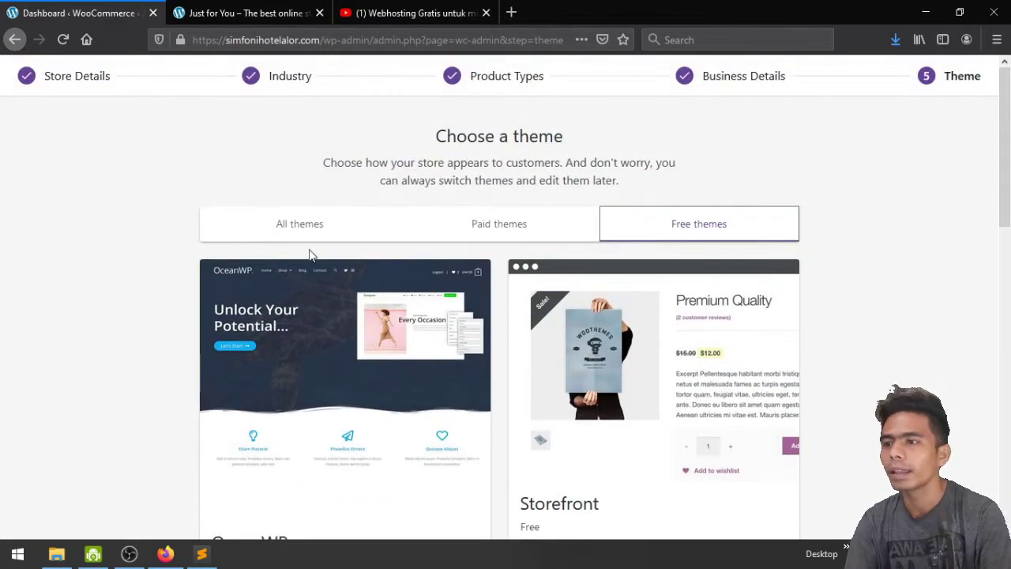
pyautogui.click(293, 236)
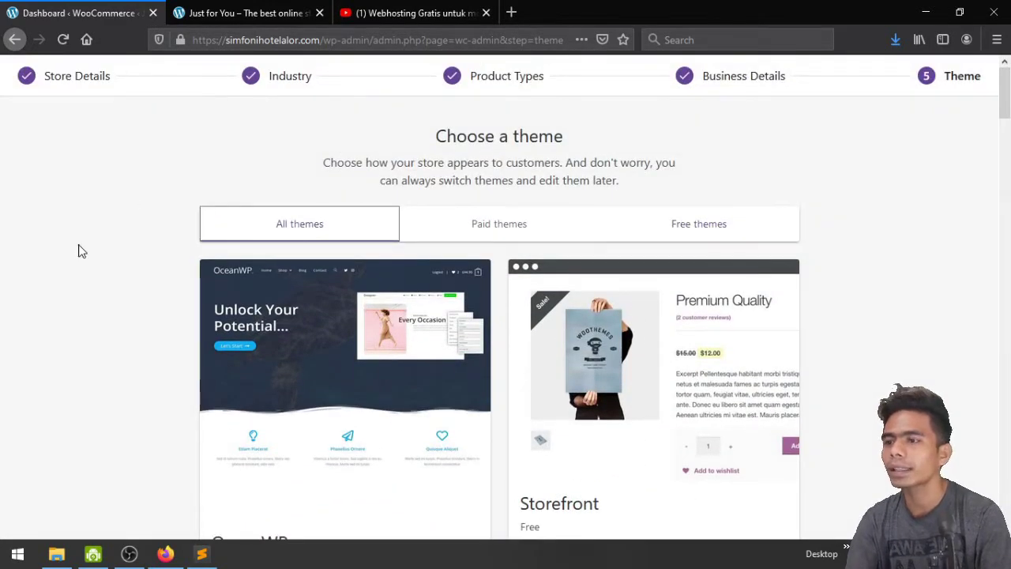
pyautogui.scroll(-3, 79, 250)
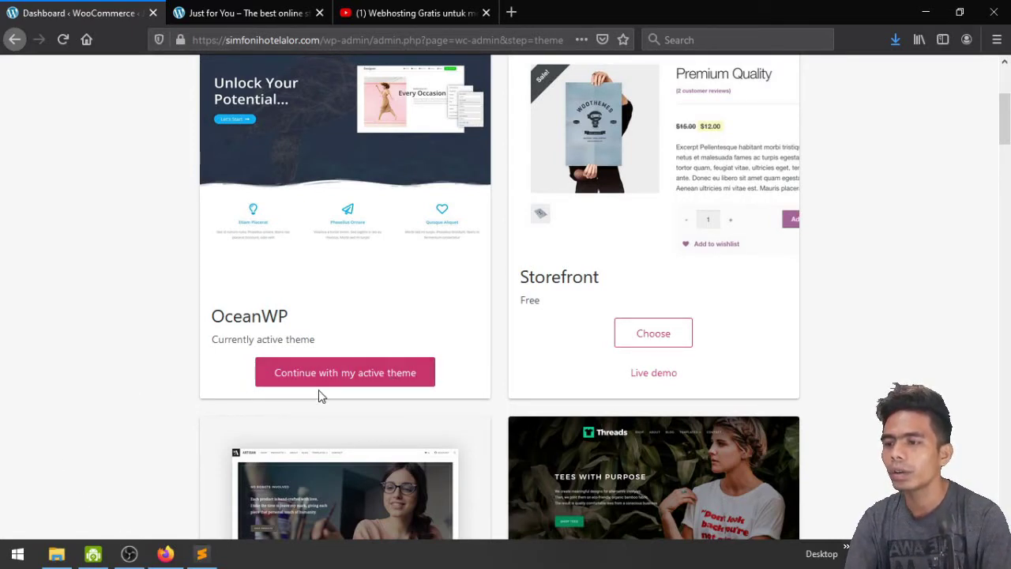
# Continue with the active OceanWP theme and decline the Jetpack and WooCommerce Services offer
pyautogui.click(378, 384)
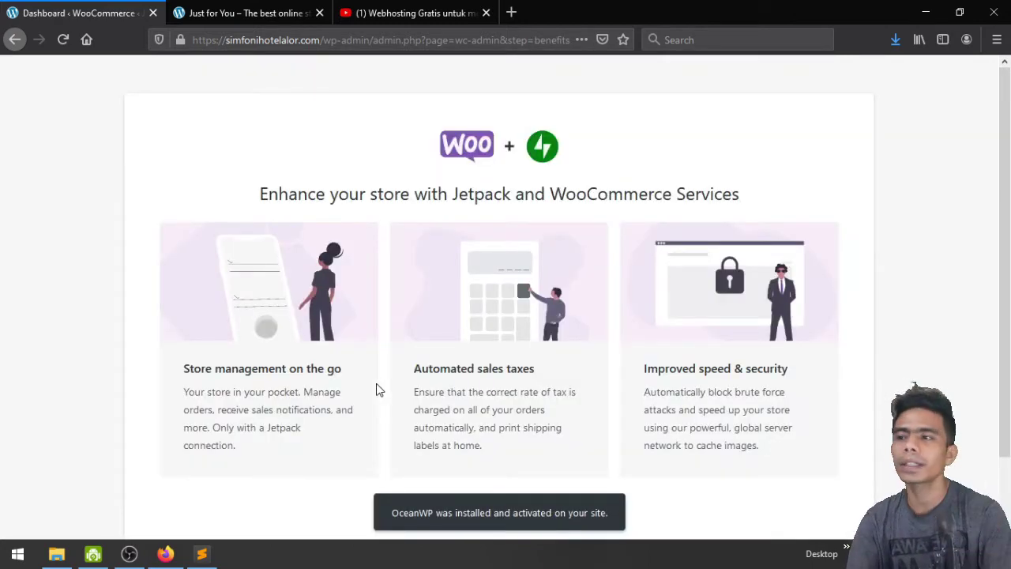
pyautogui.scroll(-1, 377, 389)
pyautogui.scroll(1, 375, 284)
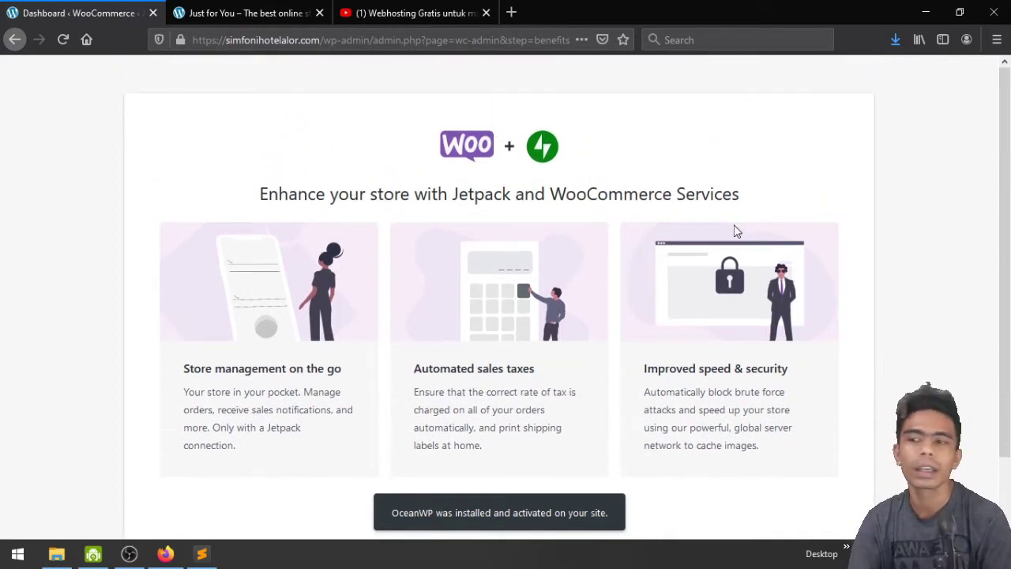
pyautogui.scroll(-1, 683, 231)
pyautogui.scroll(1, 436, 221)
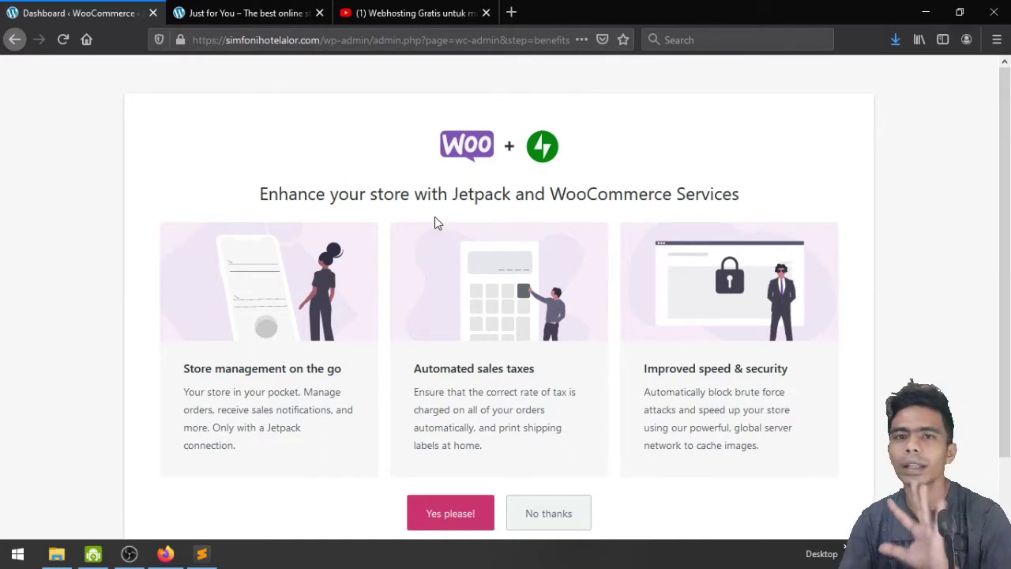
pyautogui.scroll(-2, 435, 216)
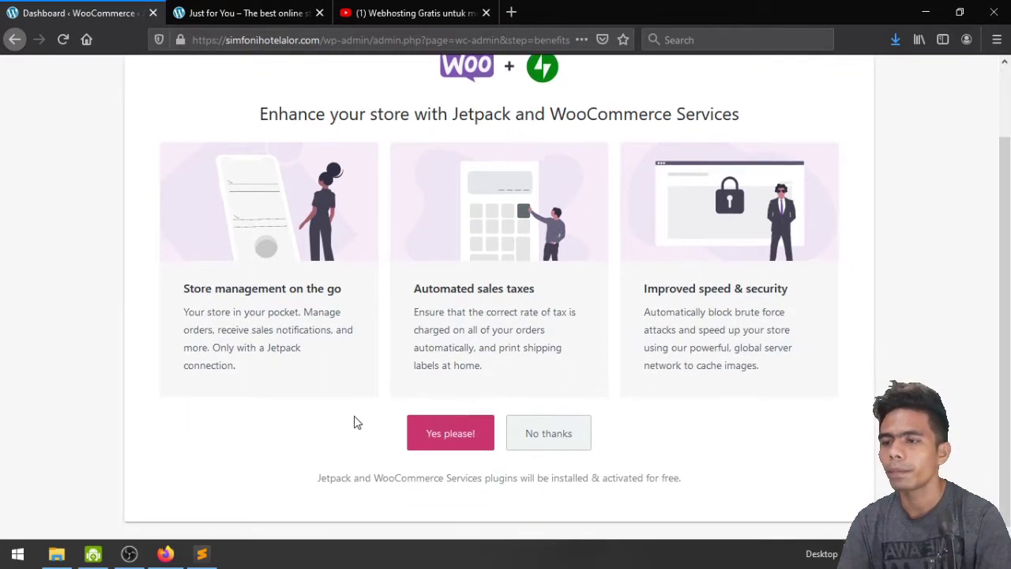
pyautogui.click(554, 433)
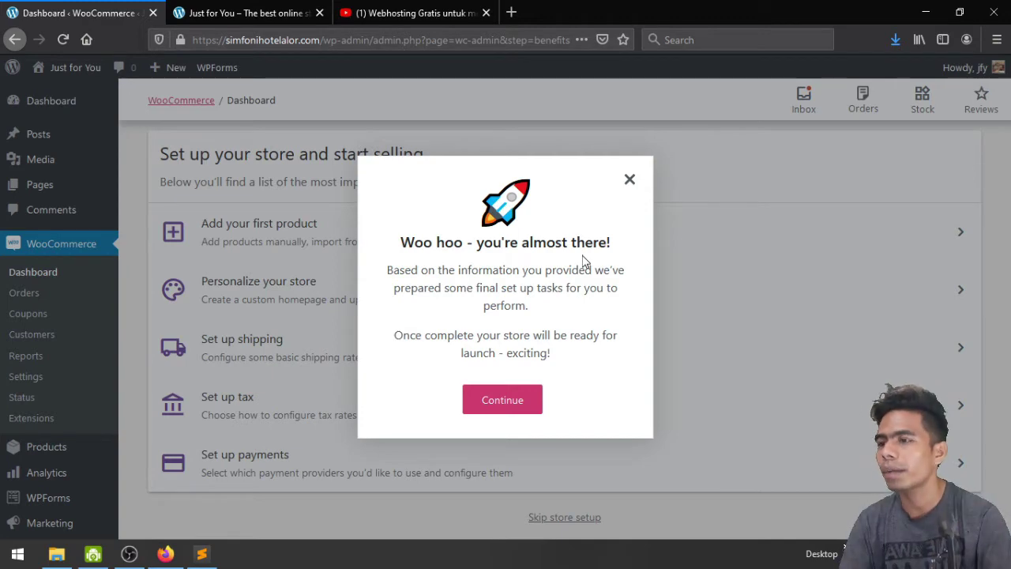
# Dismiss the almost-there message to reveal the five store setup tasks
pyautogui.click(503, 407)
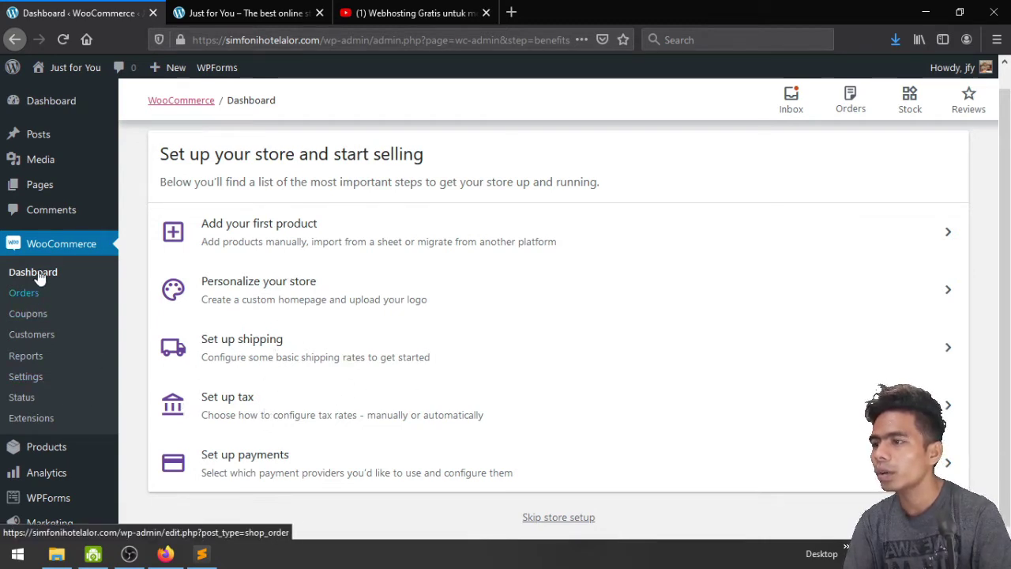
# Open All Pages, preview the Shop page in a new tab, then close it
pyautogui.click(39, 190)
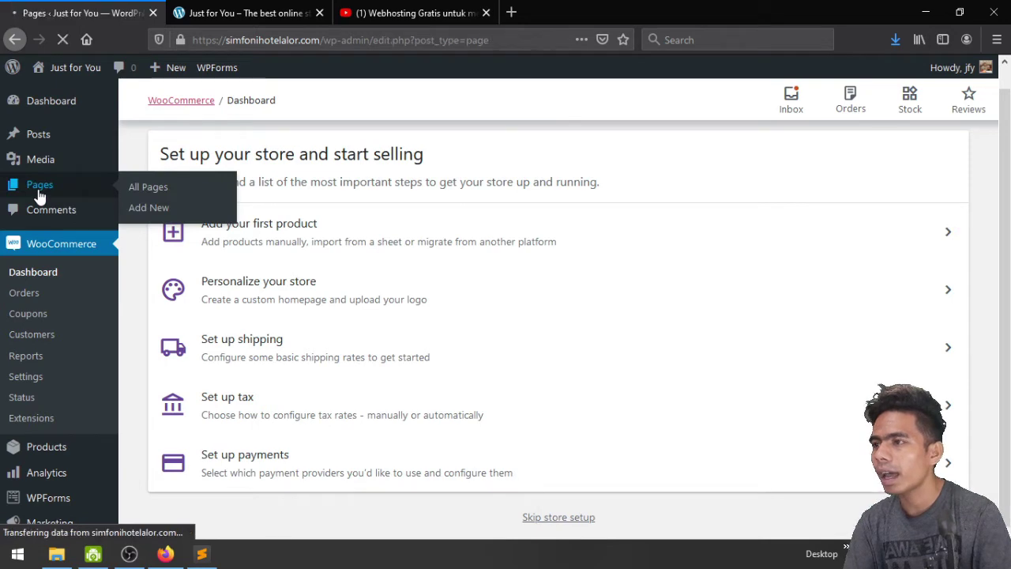
pyautogui.scroll(-3, 425, 368)
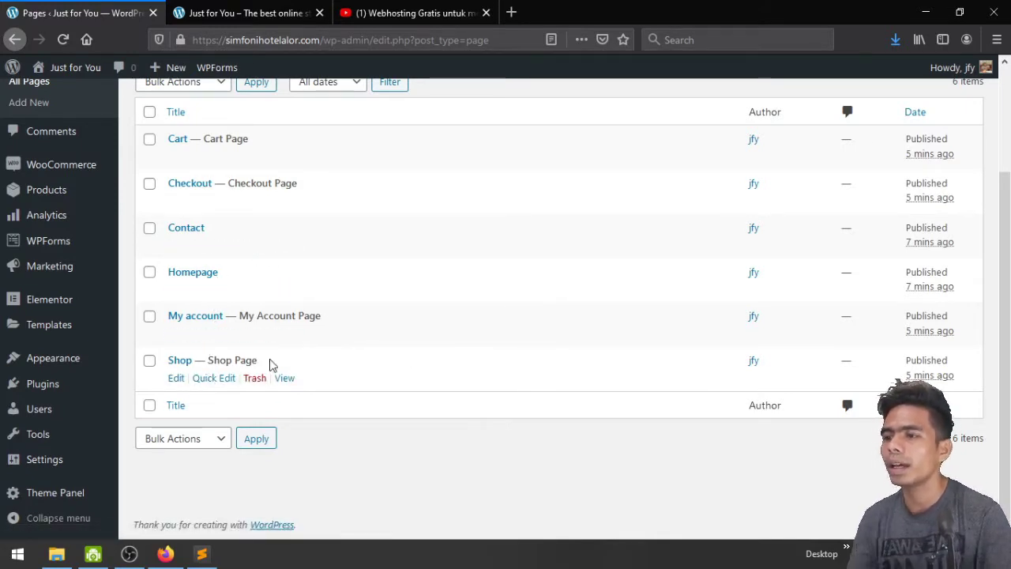
pyautogui.middleClick(284, 378)
pyautogui.click(267, 10)
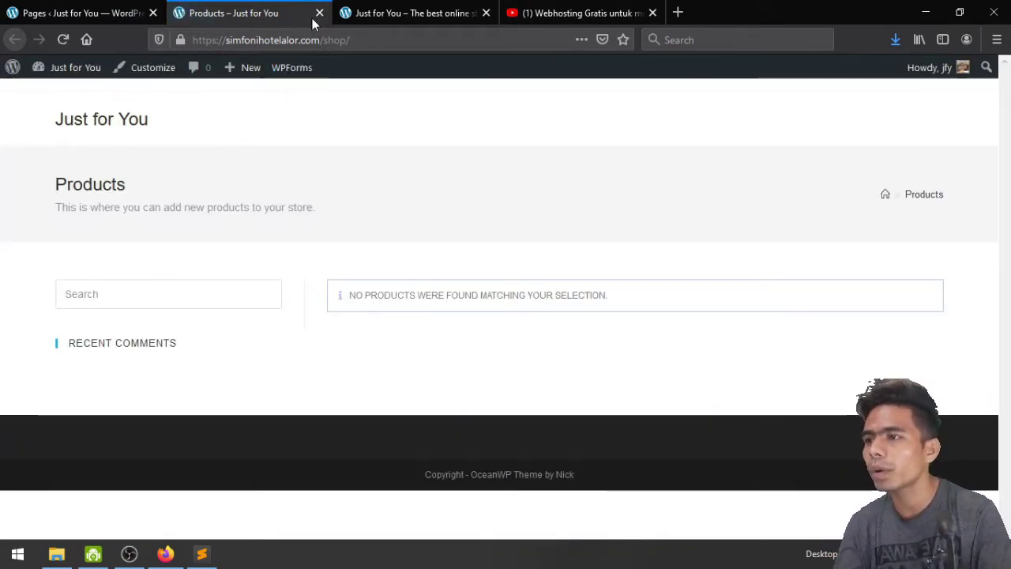
pyautogui.click(319, 13)
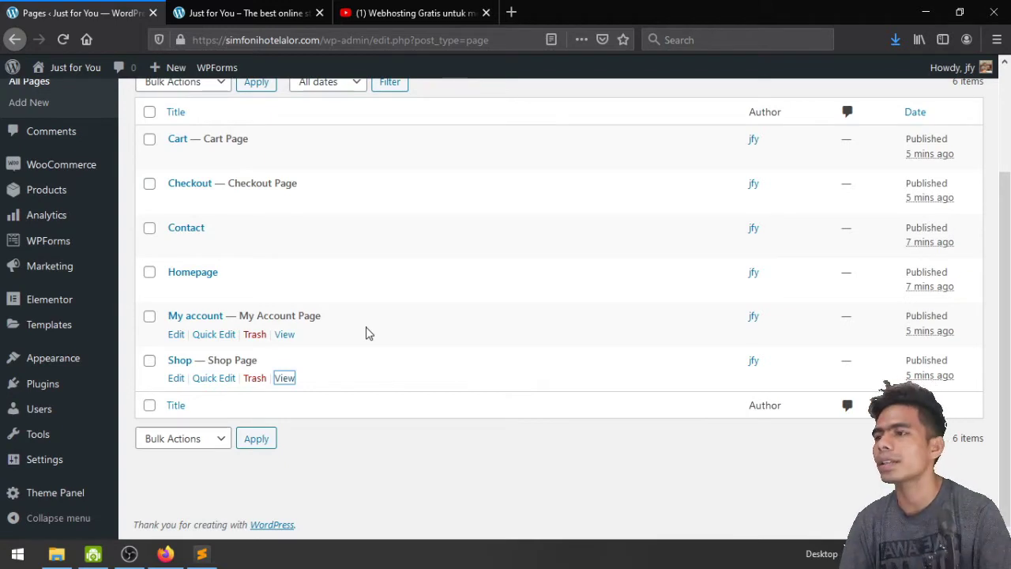
pyautogui.scroll(3, 365, 332)
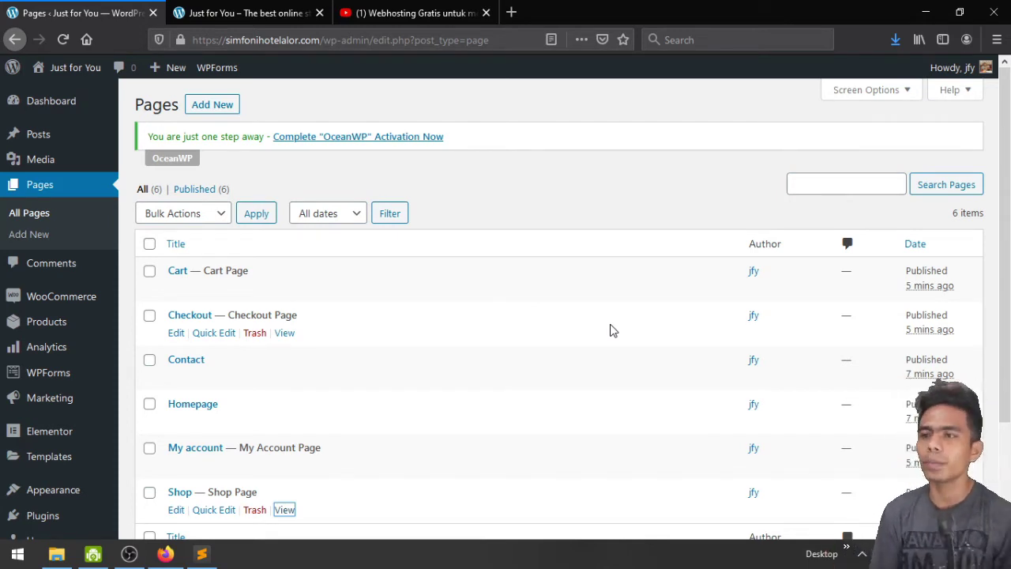
# In File Explorer, open the Product folder and switch it to Large icons view
pyautogui.click(56, 554)
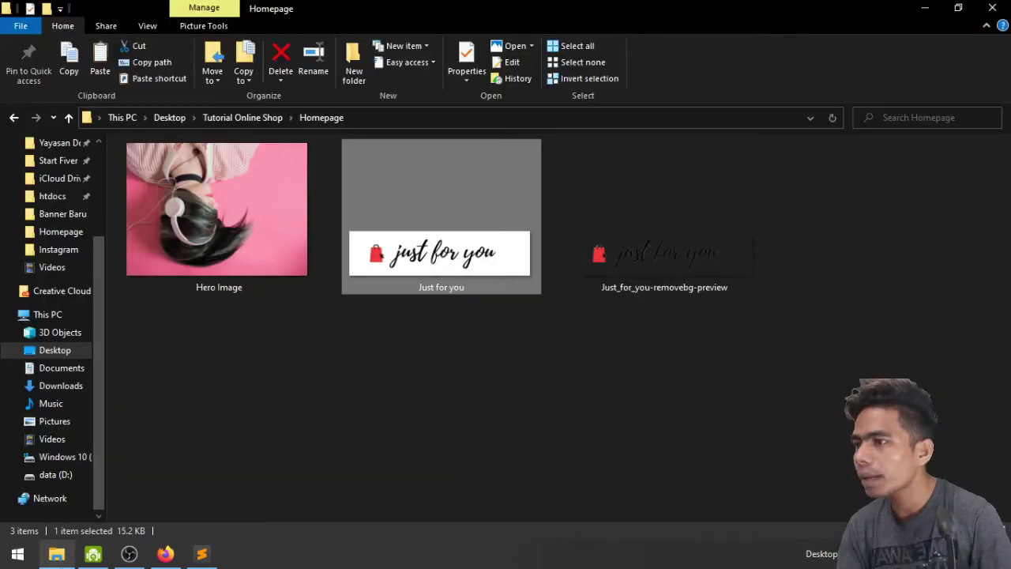
pyautogui.hotkey('alt', 'Up')
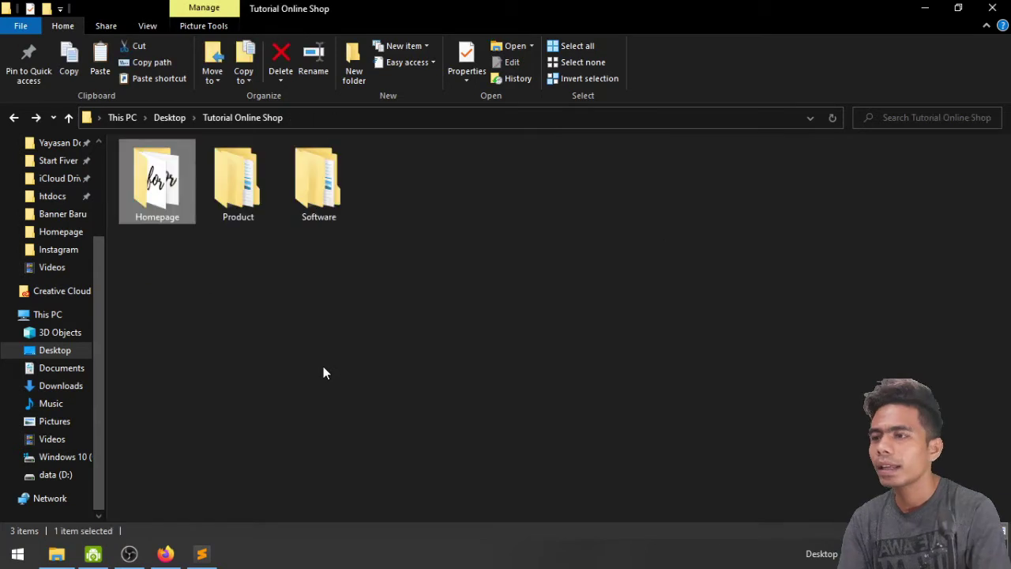
pyautogui.press('Right')
pyautogui.press('Return')
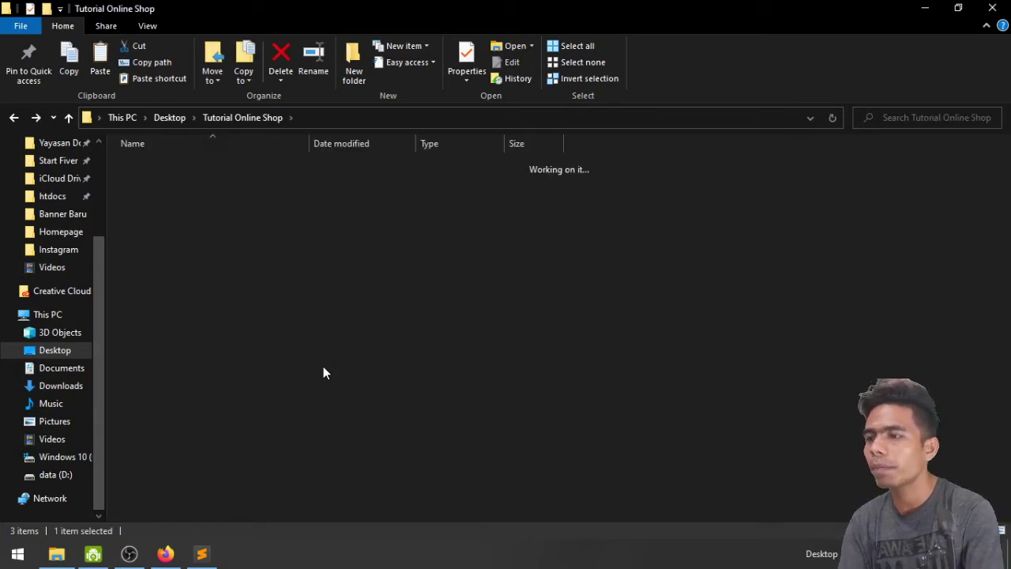
pyautogui.rightClick(314, 290)
pyautogui.moveTo(345, 293)
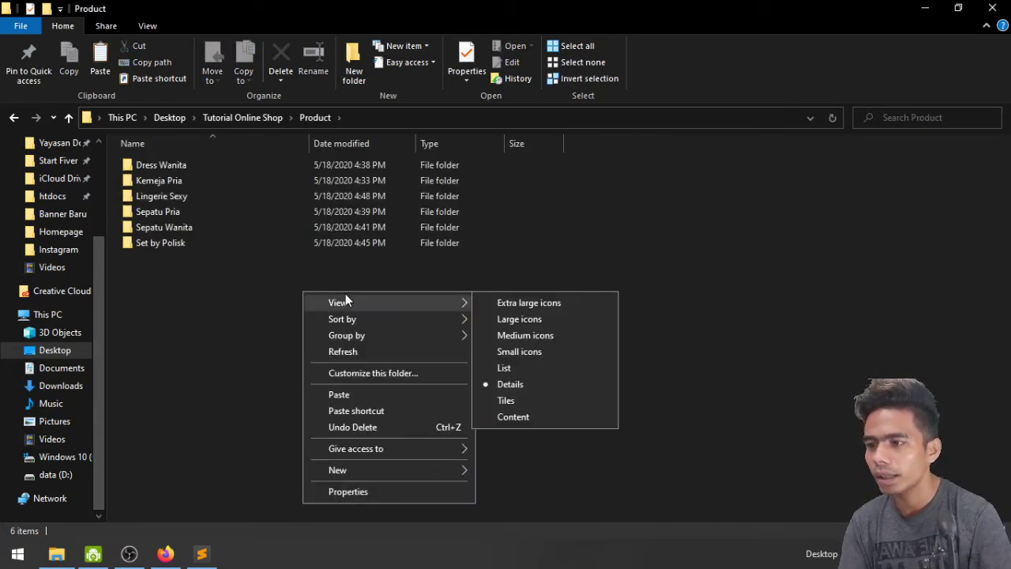
pyautogui.click(509, 318)
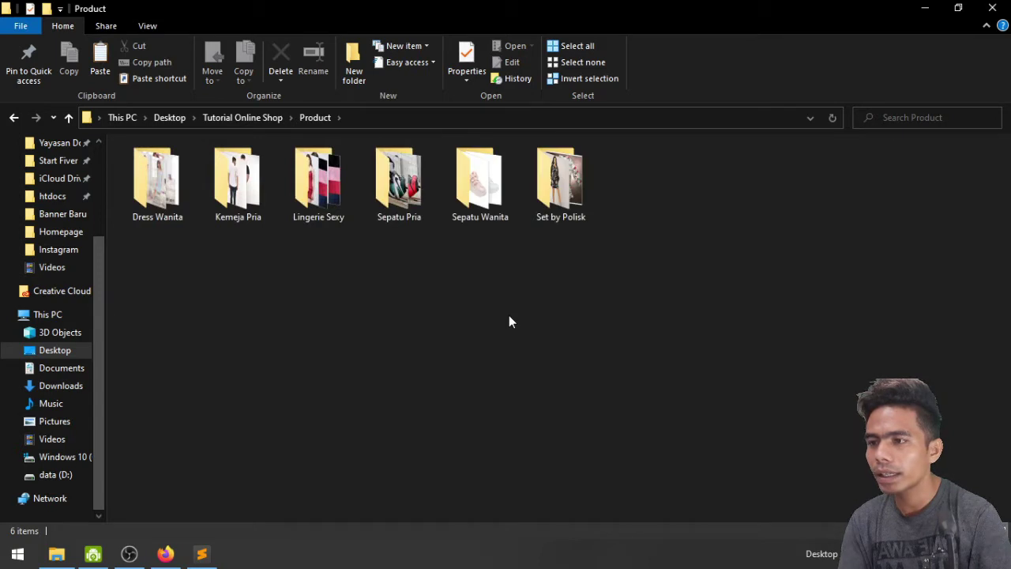
# Review the six folders, Dress Wanita through Set by Polisk, refresh, and return to Firefox
pyautogui.click(176, 192)
pyautogui.click(231, 190)
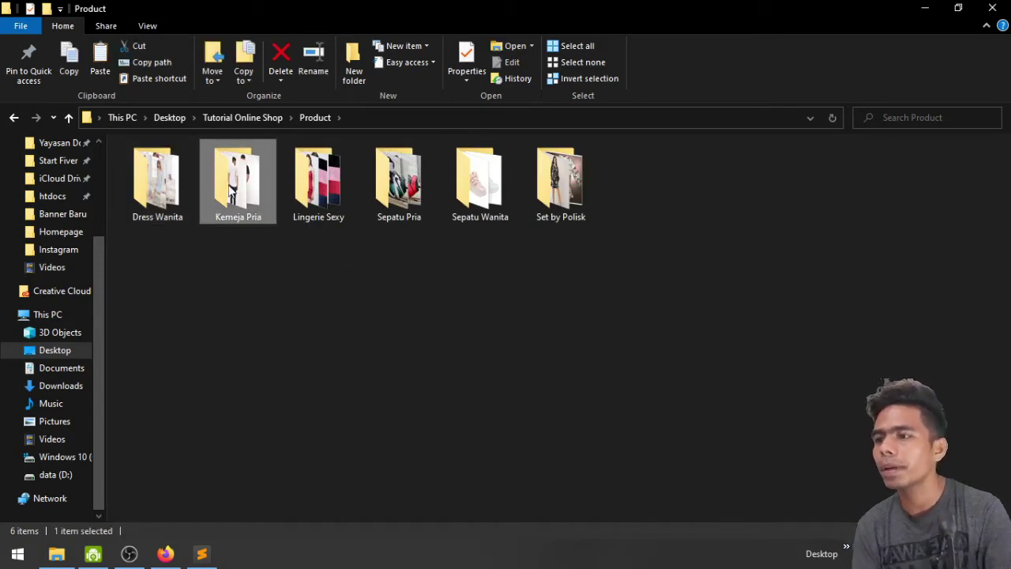
pyautogui.click(314, 188)
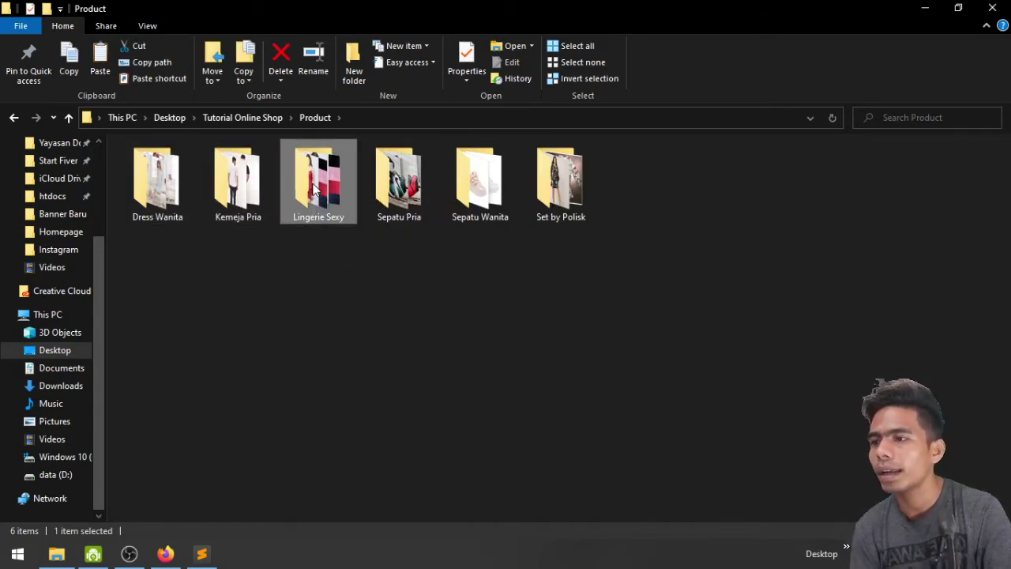
pyautogui.click(412, 212)
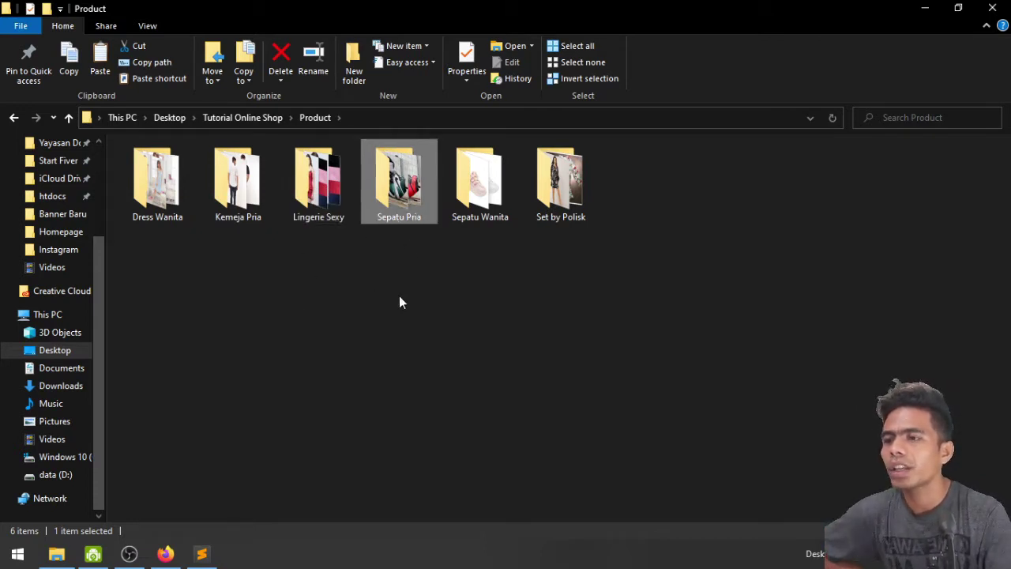
pyautogui.click(477, 191)
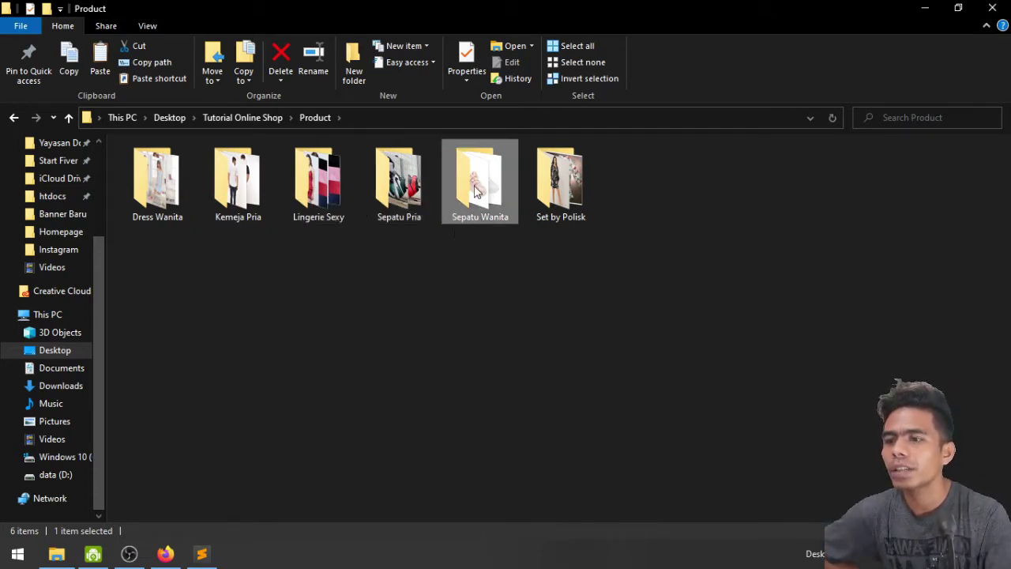
pyautogui.click(551, 208)
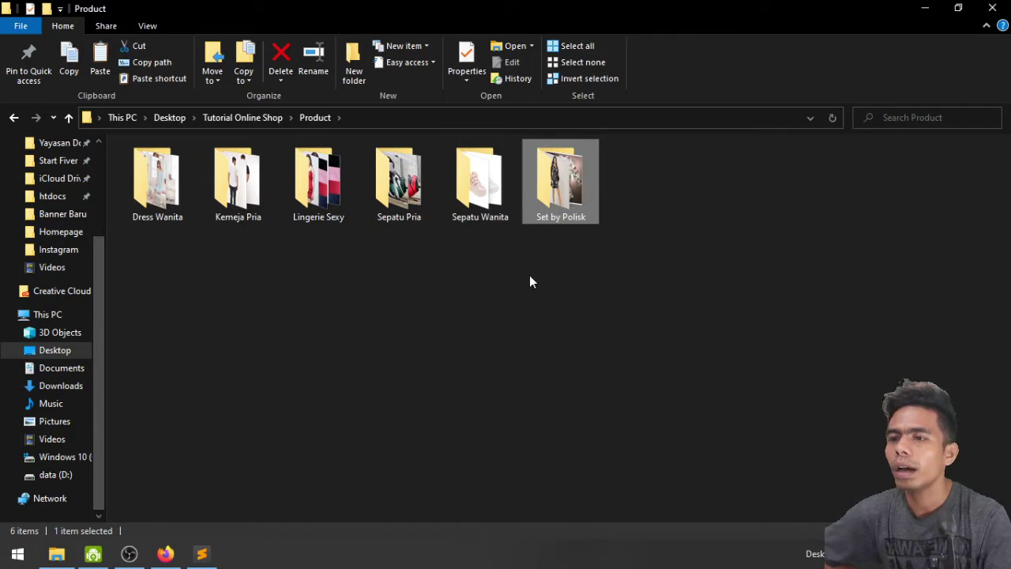
pyautogui.rightClick(458, 273)
pyautogui.click(514, 329)
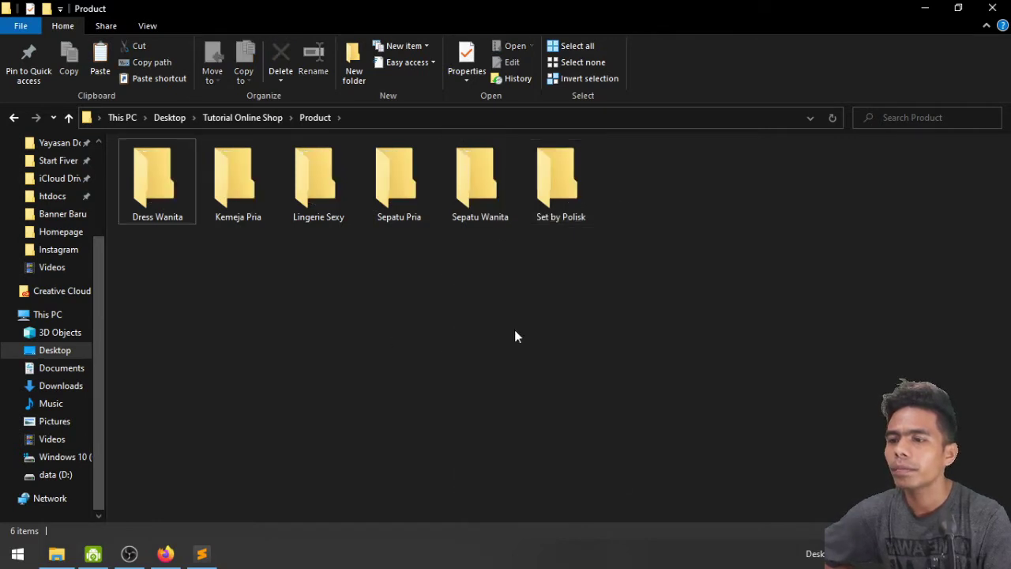
pyautogui.click(551, 219)
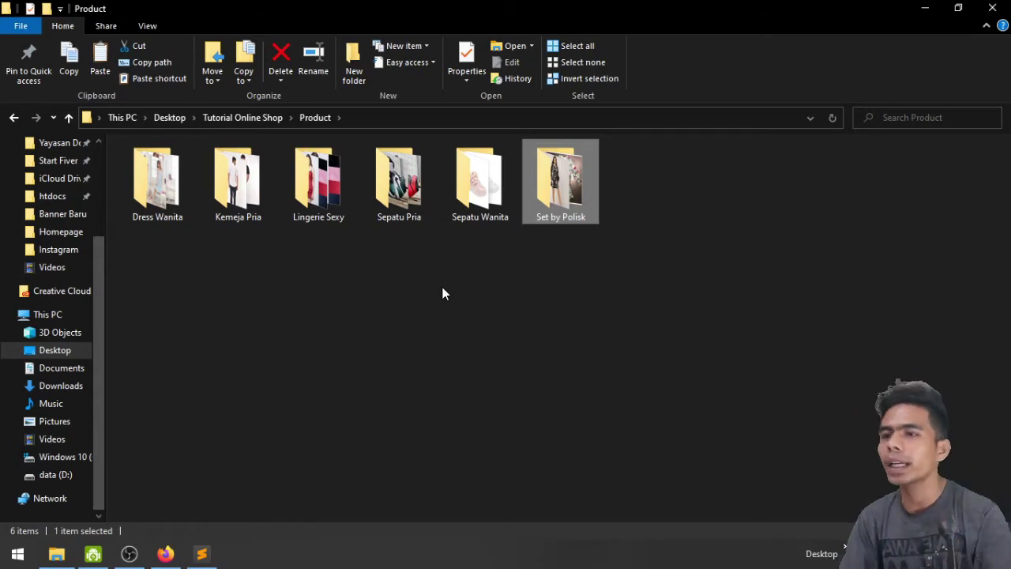
pyautogui.click(165, 554)
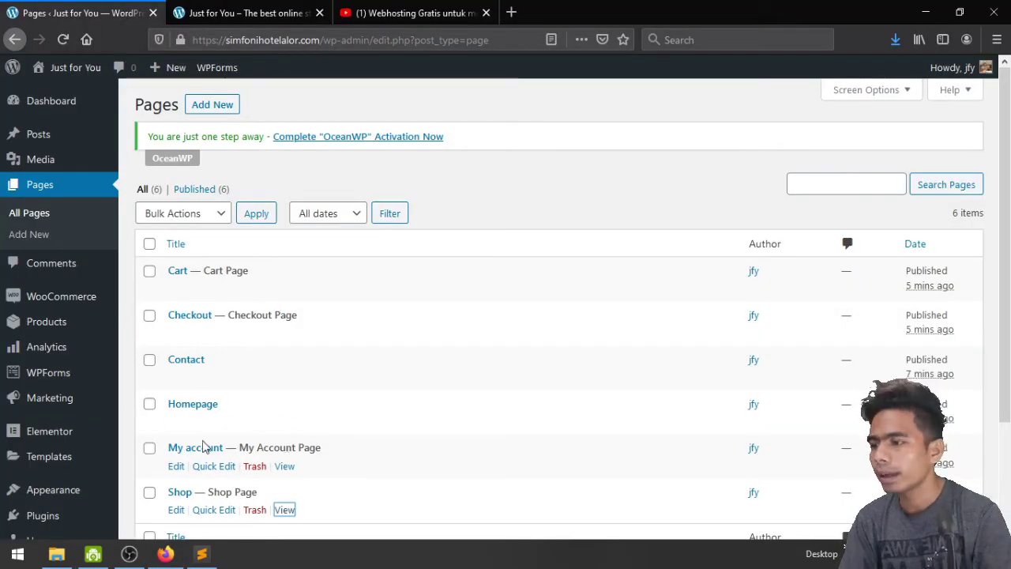
# Open Products > Categories and enter 'Girls Fashion' as the new category name
pyautogui.moveTo(32, 323)
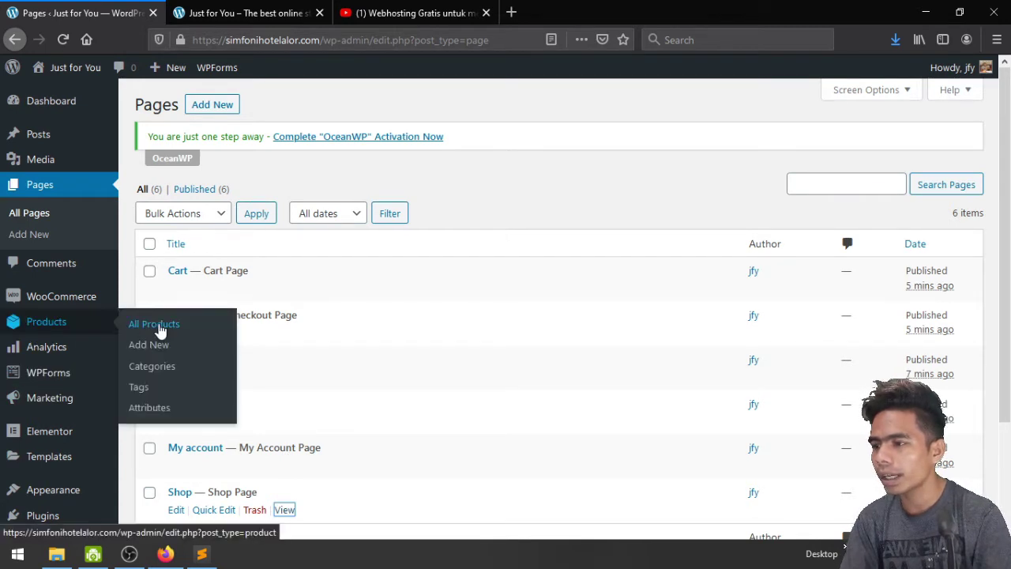
pyautogui.click(154, 372)
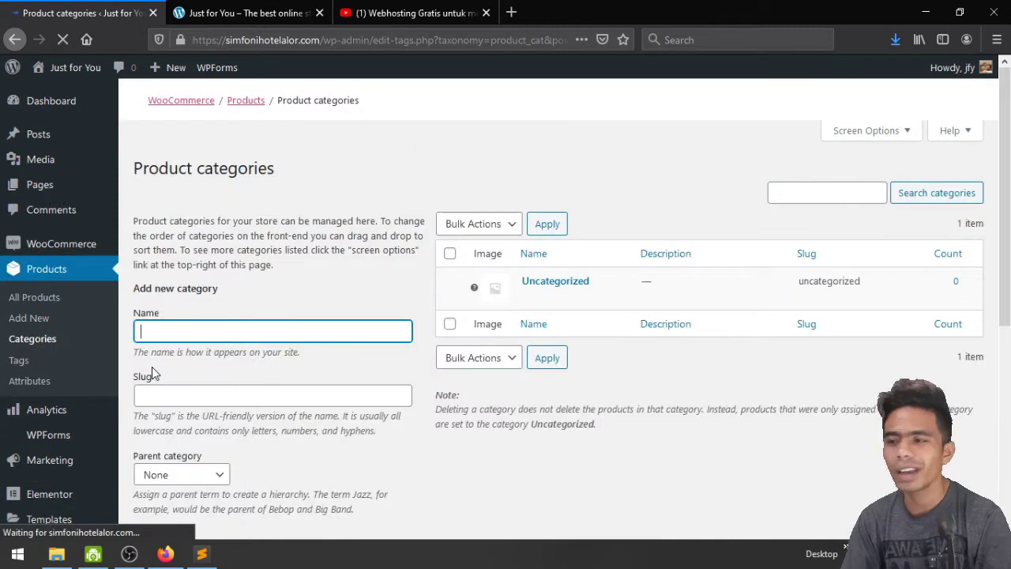
pyautogui.scroll(-2, 395, 326)
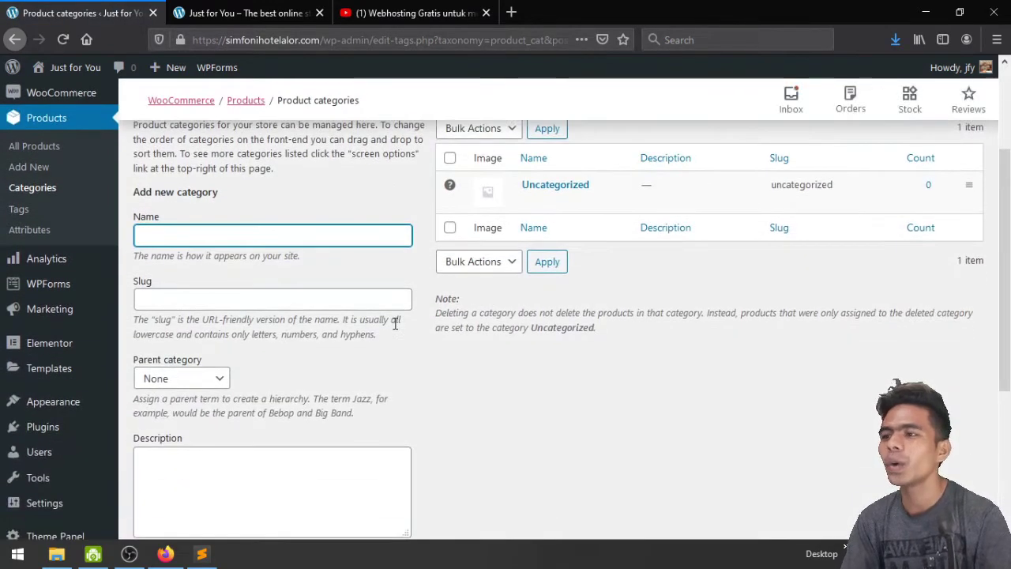
pyautogui.click(220, 241)
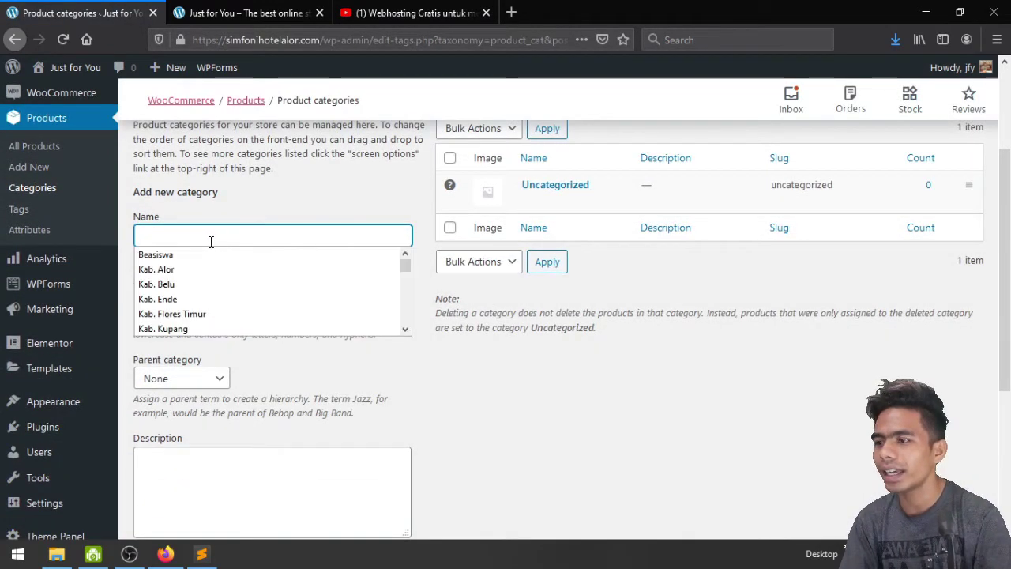
pyautogui.click(211, 242)
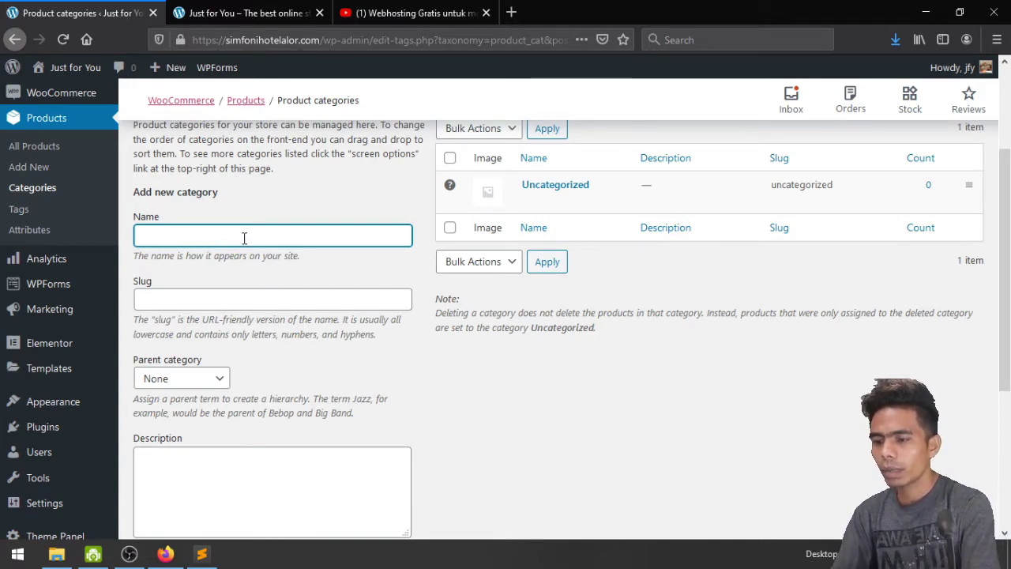
pyautogui.write('Girls')
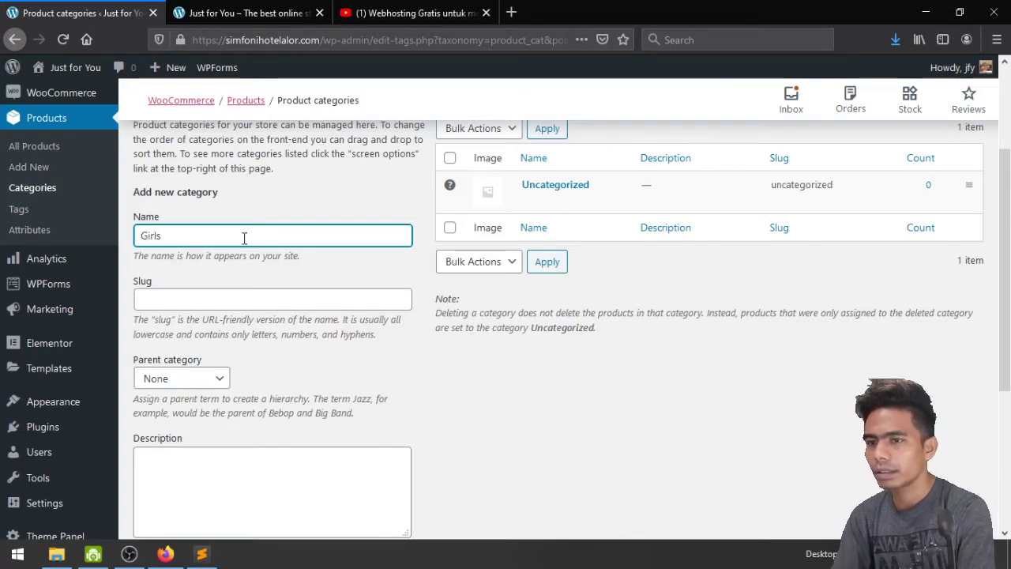
pyautogui.write(' Fashion')
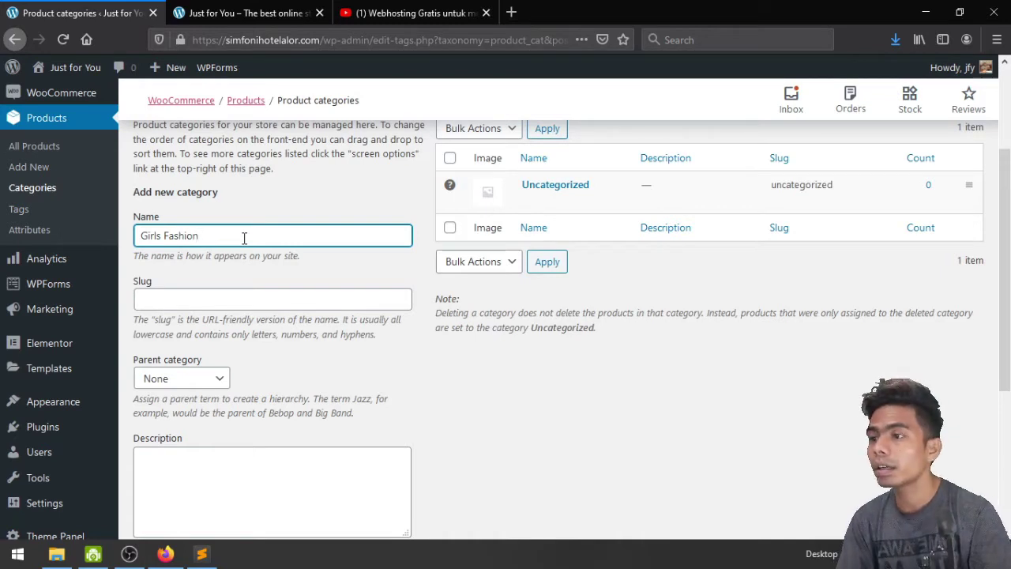
# Scroll down the Add new category form to the Thumbnail section
pyautogui.scroll(-4, 244, 237)
pyautogui.scroll(-2, 514, 276)
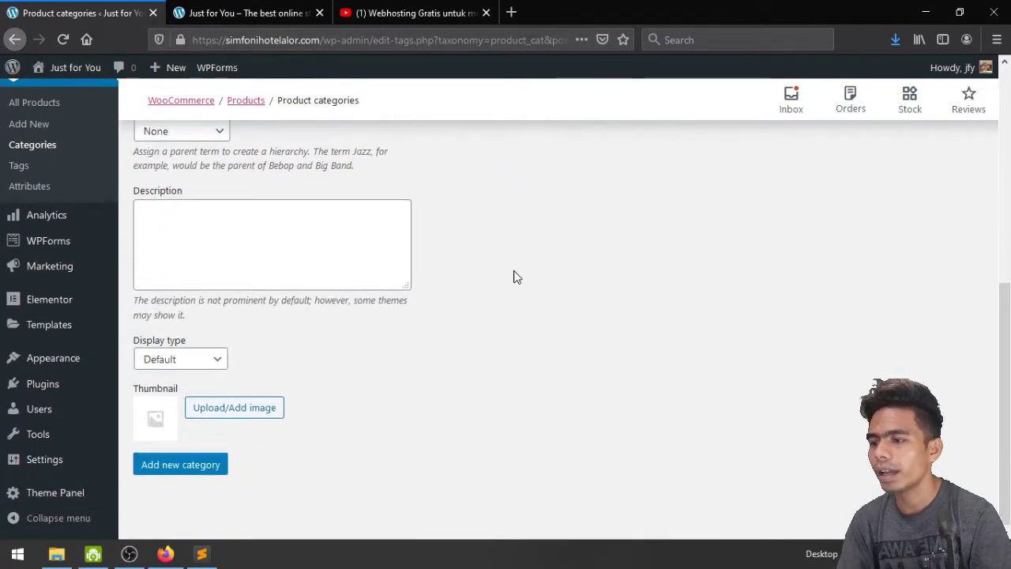
pyautogui.scroll(5, 429, 323)
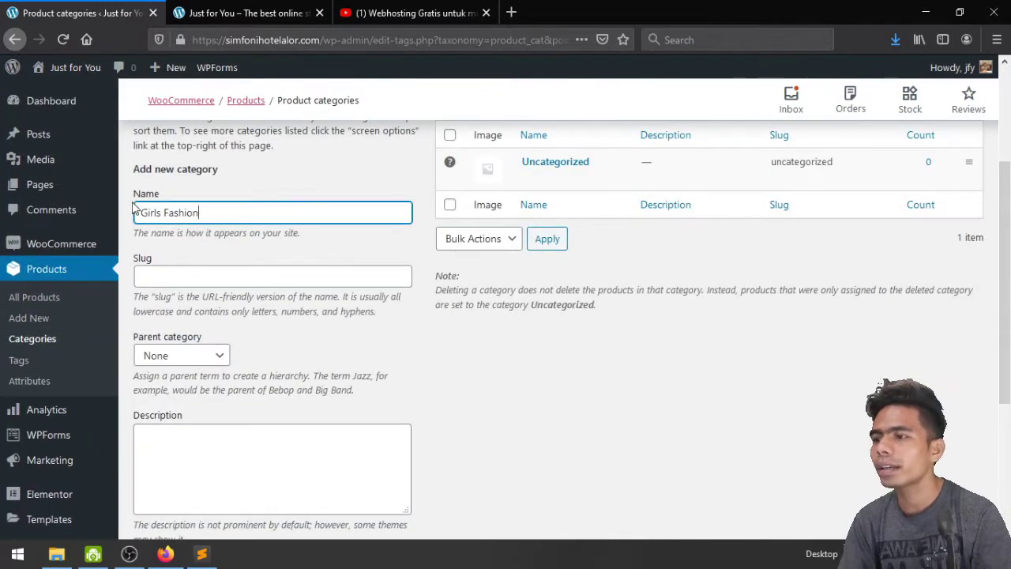
pyautogui.scroll(-5, 403, 374)
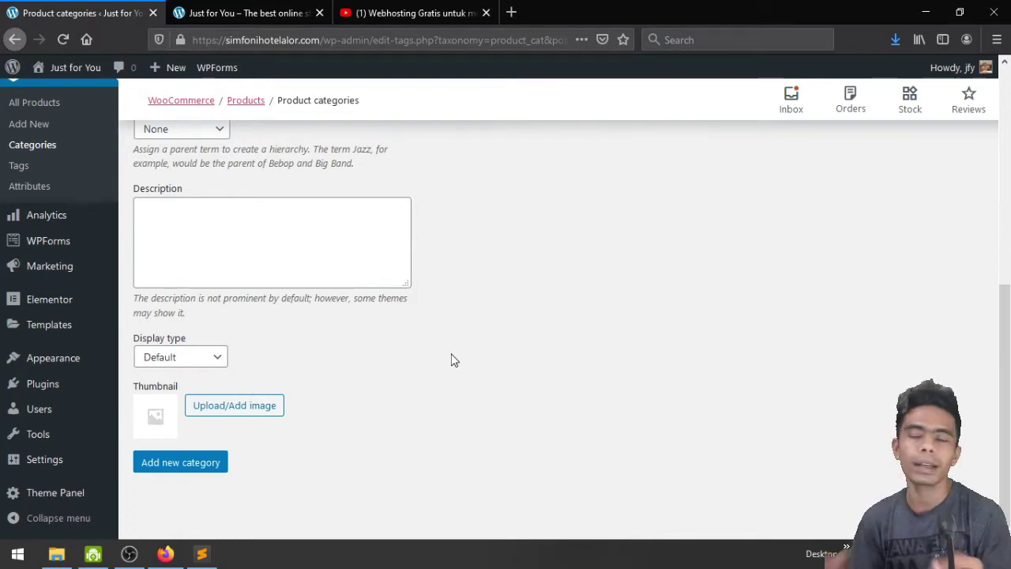
pyautogui.scroll(3, 451, 357)
pyautogui.scroll(-3, 443, 354)
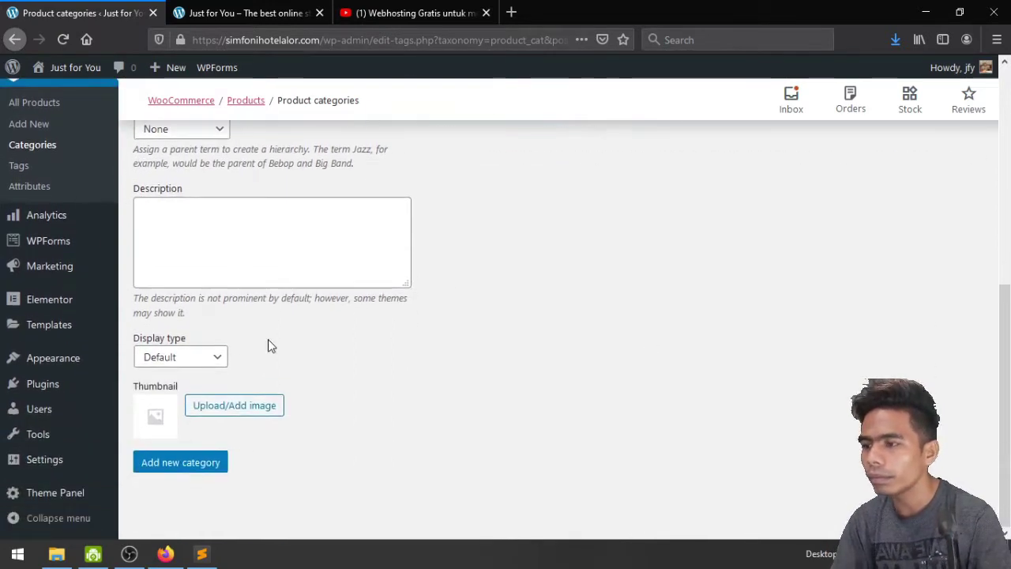
pyautogui.scroll(1, 445, 356)
pyautogui.scroll(5, 445, 355)
pyautogui.scroll(-6, 445, 355)
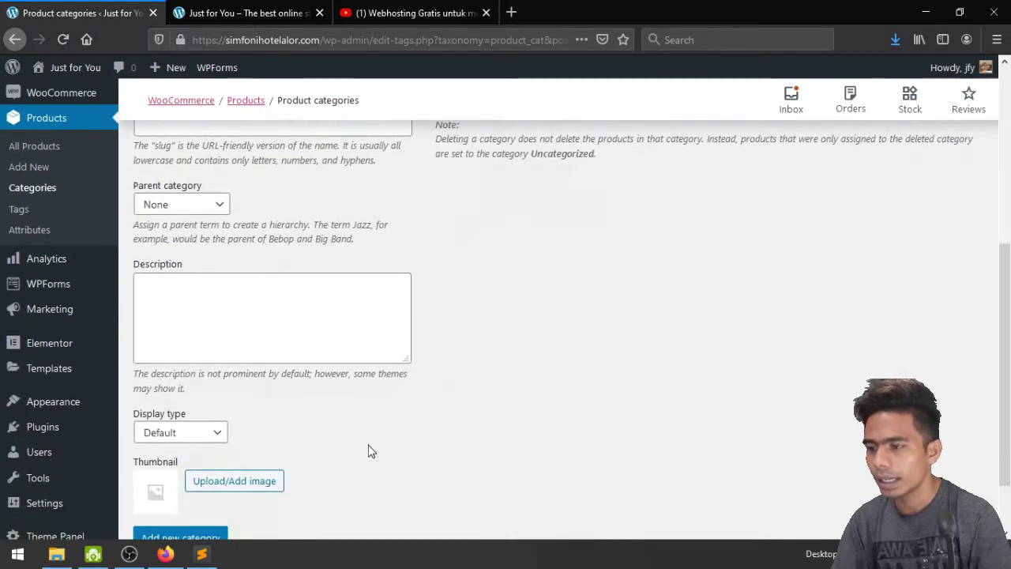
# Upload Hero Image from the Homepage folder and use it as the category thumbnail
pyautogui.click(233, 413)
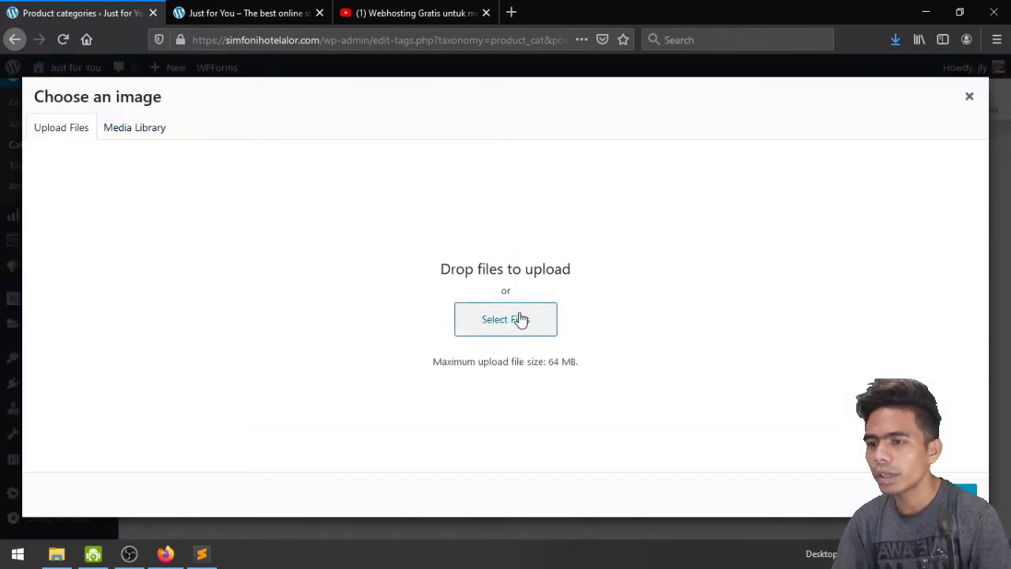
pyautogui.click(515, 320)
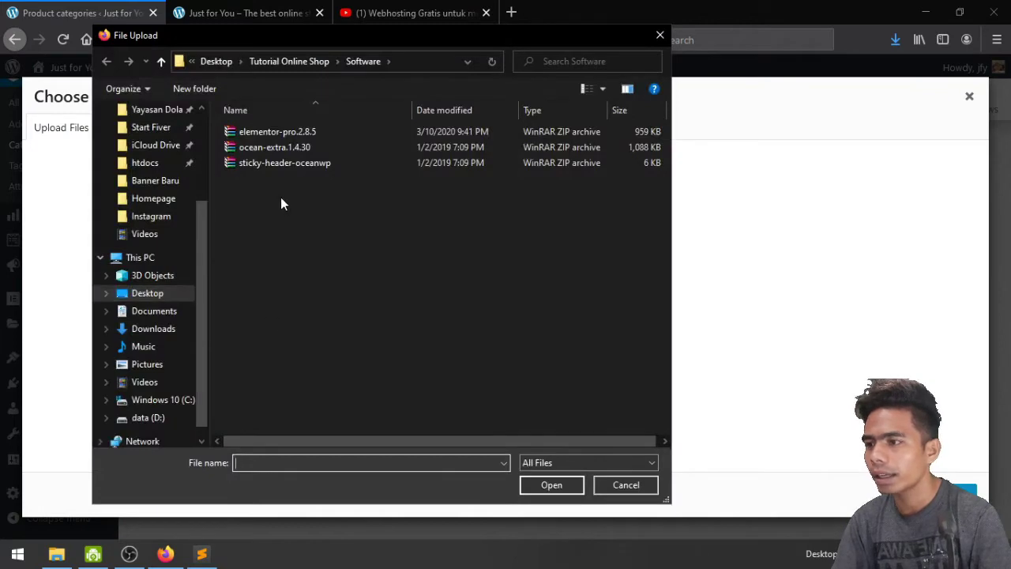
pyautogui.click(279, 63)
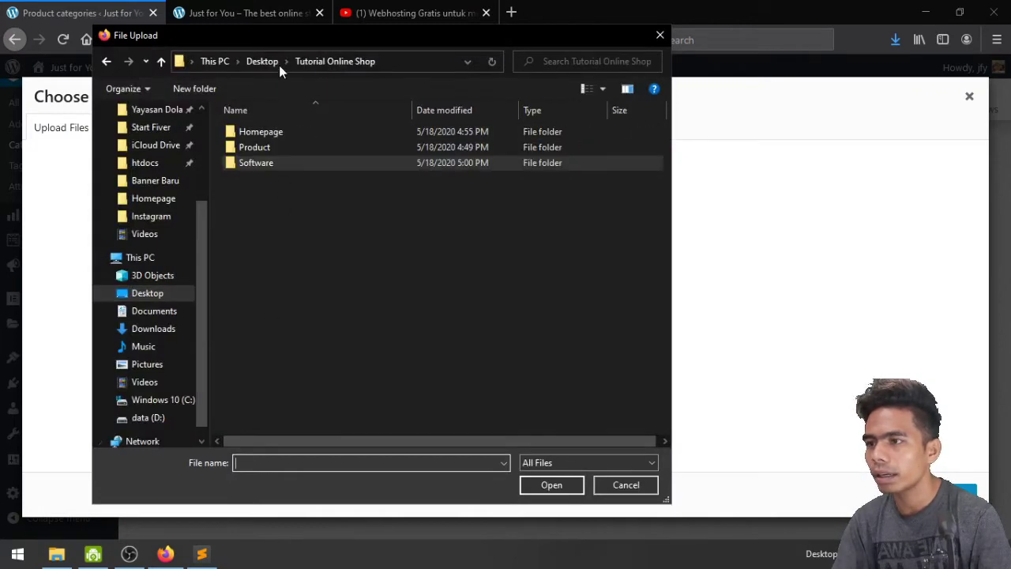
pyautogui.doubleClick(258, 149)
pyautogui.press('BackSpace')
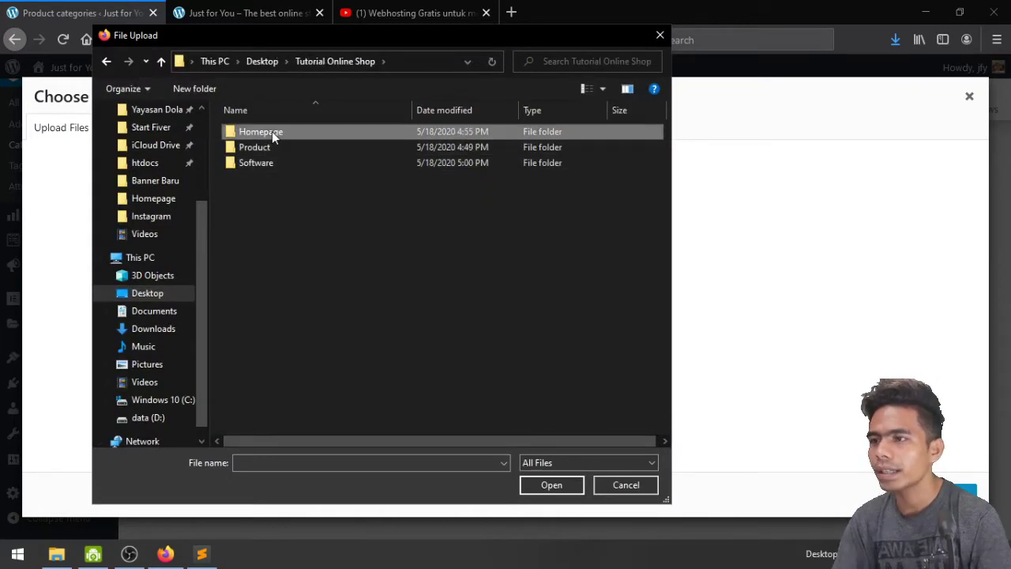
pyautogui.doubleClick(272, 132)
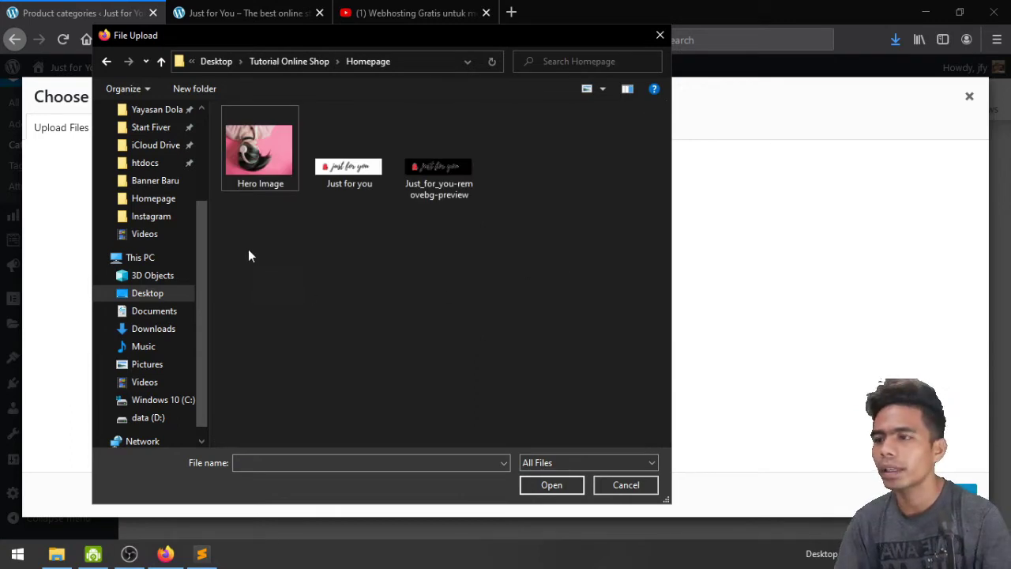
pyautogui.click(274, 133)
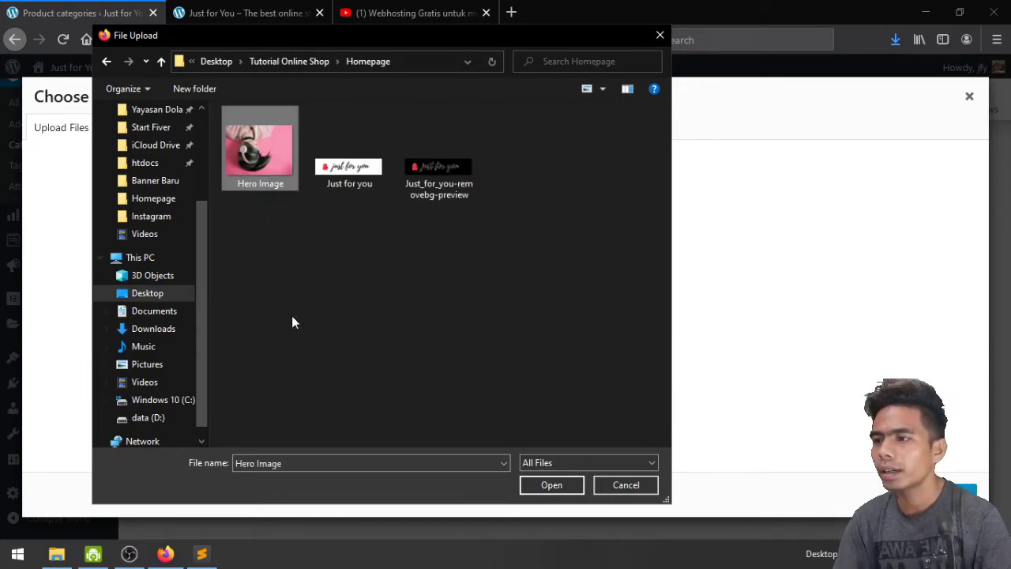
pyautogui.click(551, 485)
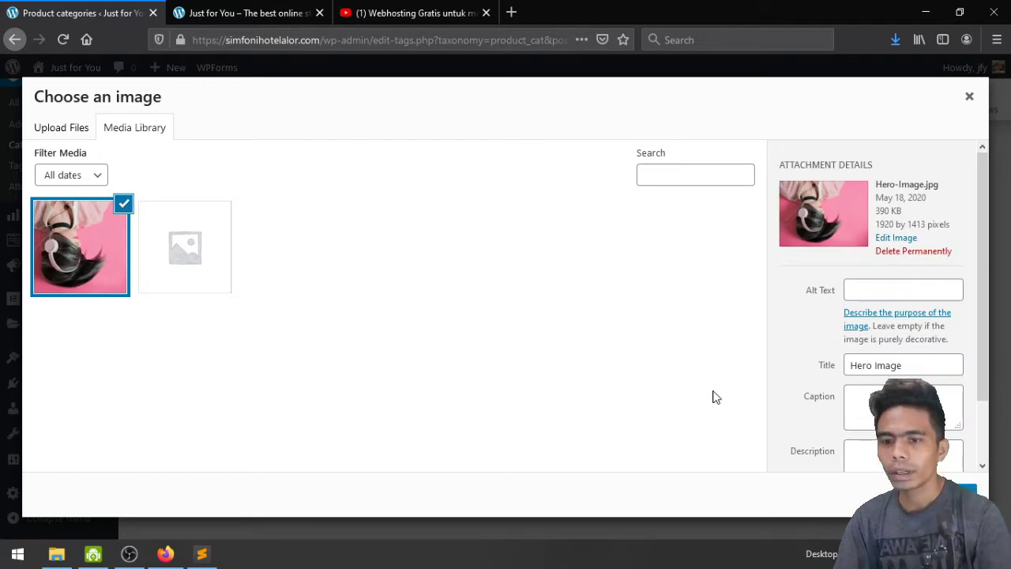
pyautogui.click(952, 491)
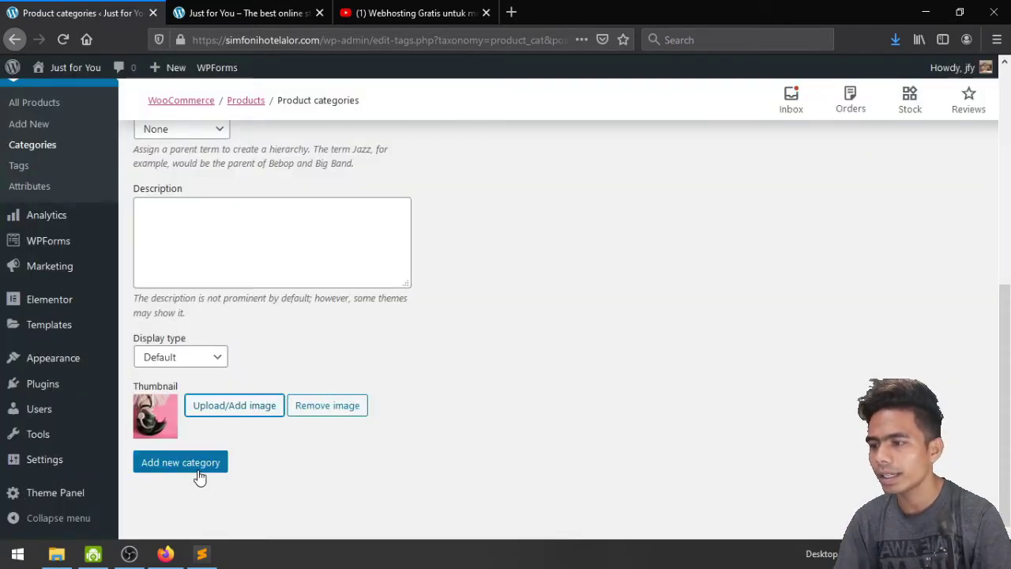
# Add the Girls Fashion category to the list
pyautogui.scroll(5, 199, 470)
pyautogui.scroll(-5, 199, 476)
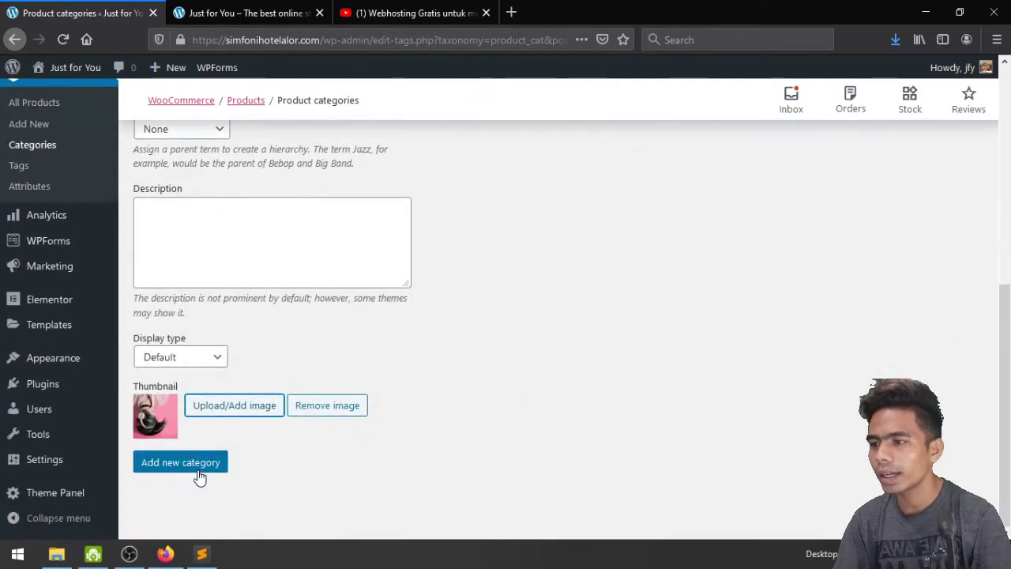
pyautogui.click(196, 464)
pyautogui.scroll(5, 526, 310)
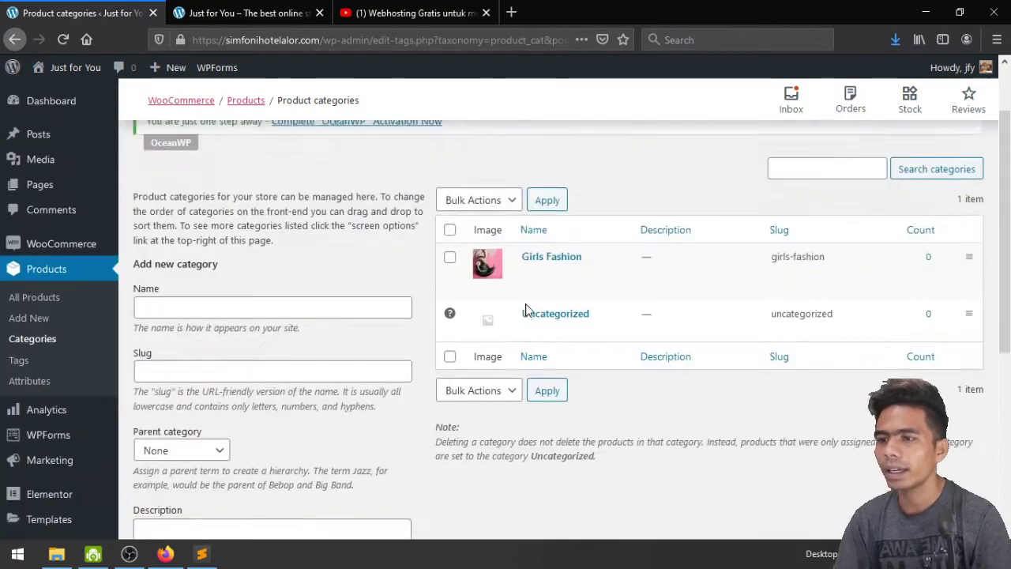
pyautogui.scroll(-2, 817, 197)
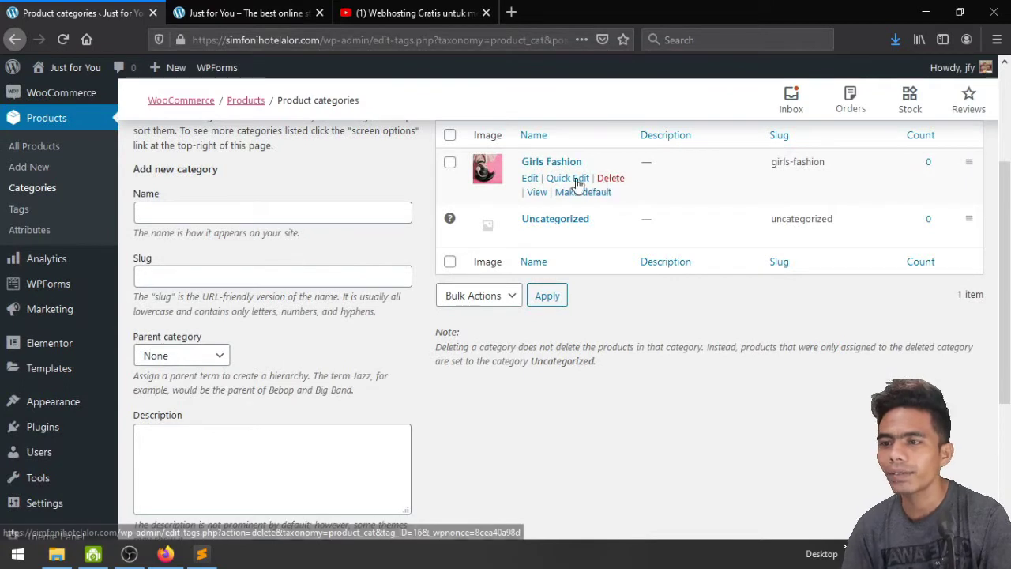
# Preview the Girls Fashion storefront page in a new tab, then close it
pyautogui.middleClick(535, 195)
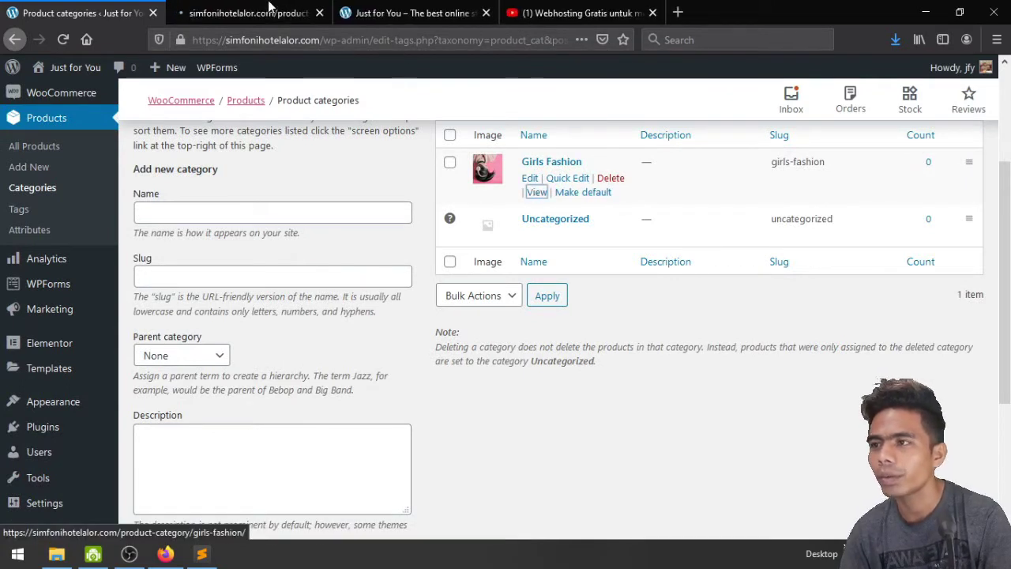
pyautogui.click(269, 10)
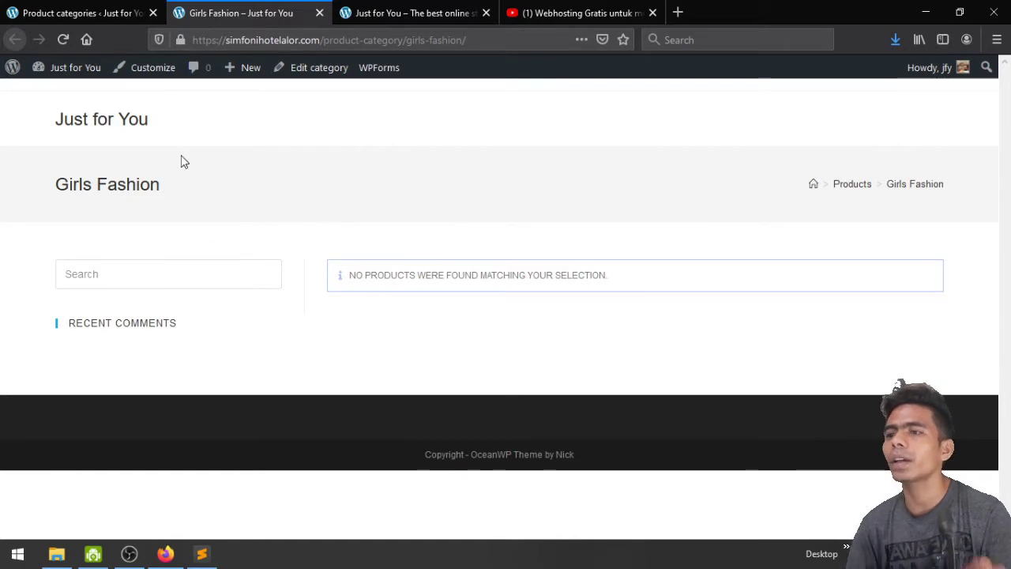
pyautogui.click(77, 9)
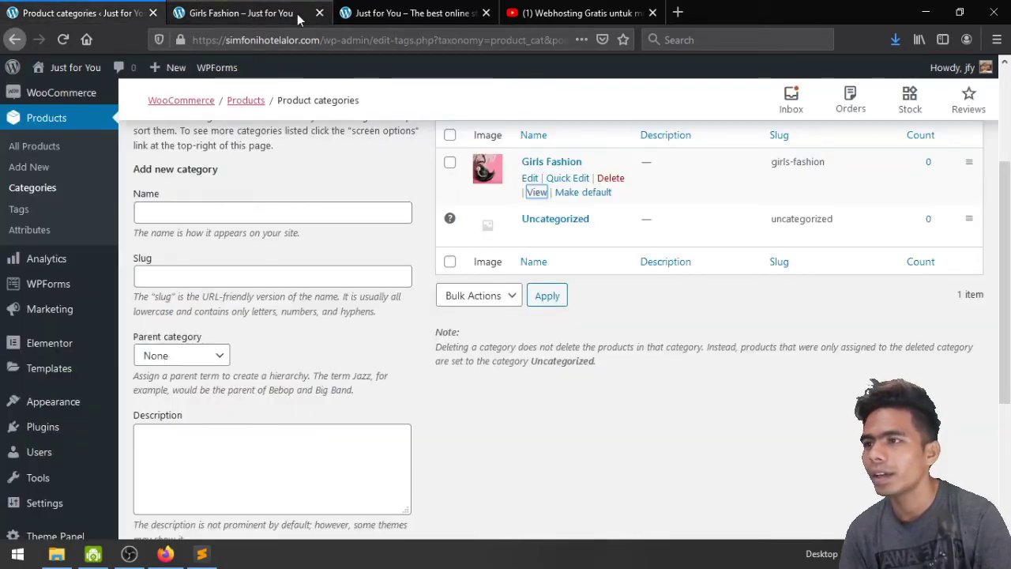
pyautogui.click(319, 13)
pyautogui.scroll(2, 474, 316)
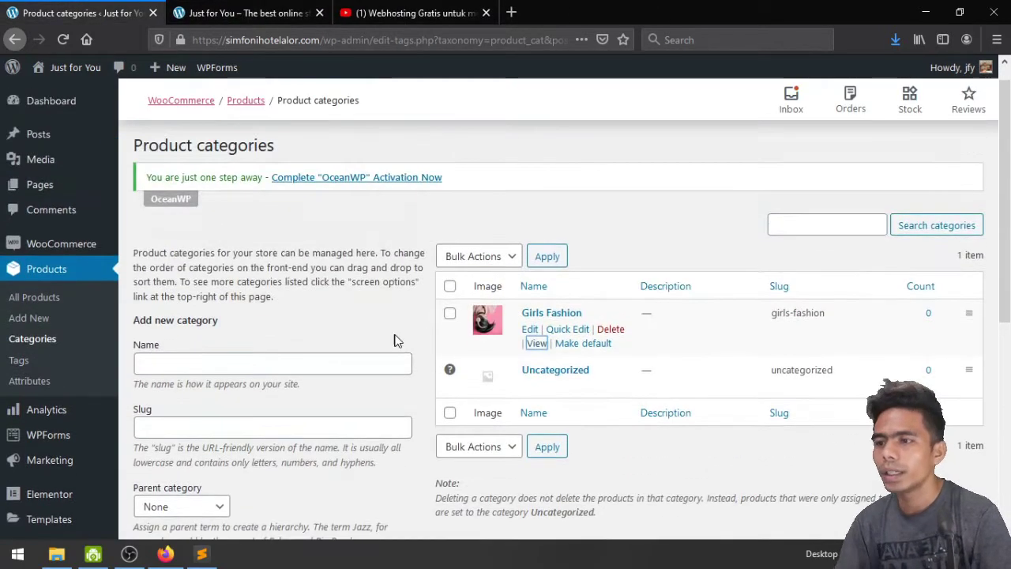
pyautogui.scroll(-2, 395, 339)
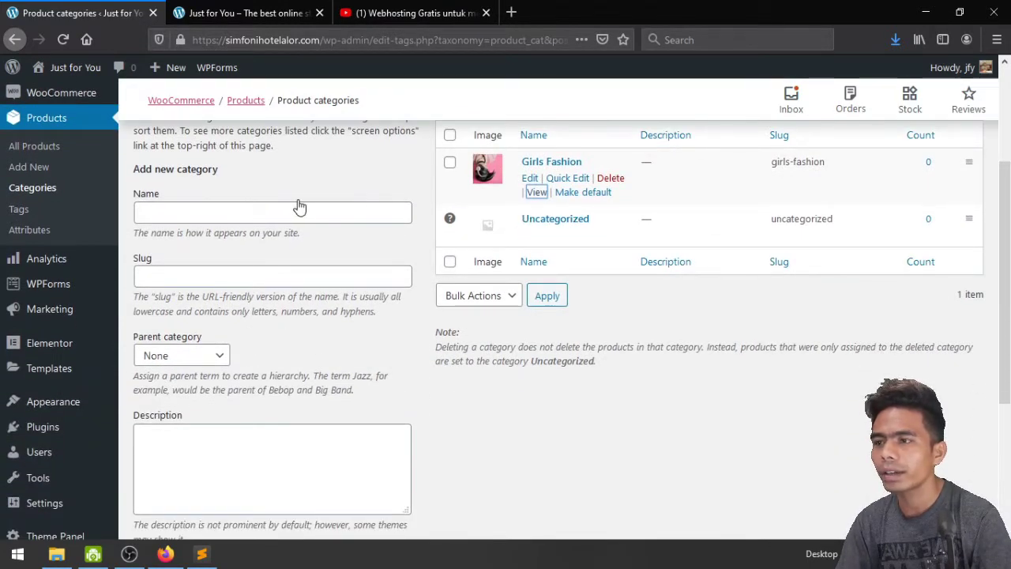
# Enter 'Boy Fashion' as the next category name
pyautogui.click(292, 214)
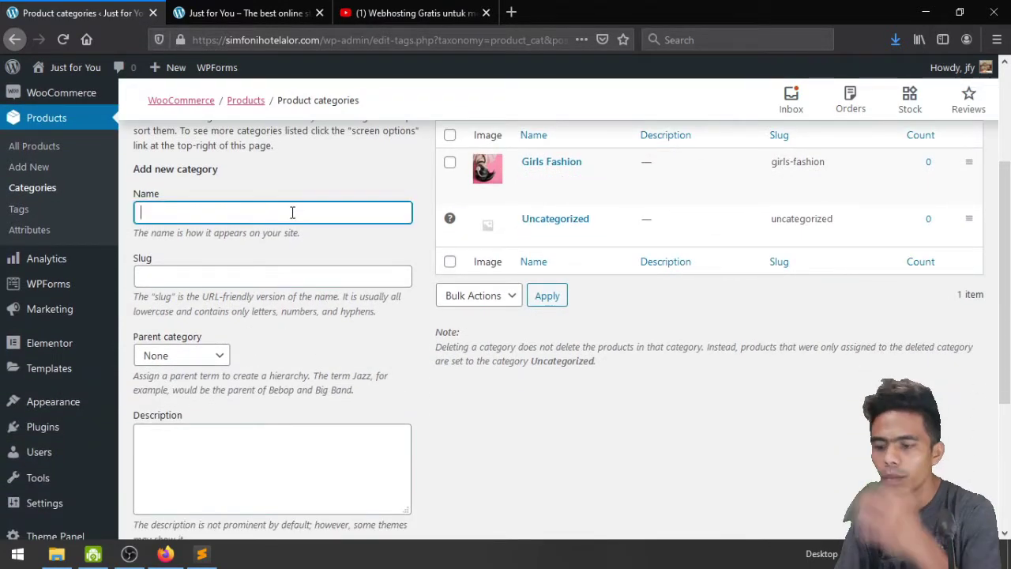
pyautogui.write('Boy')
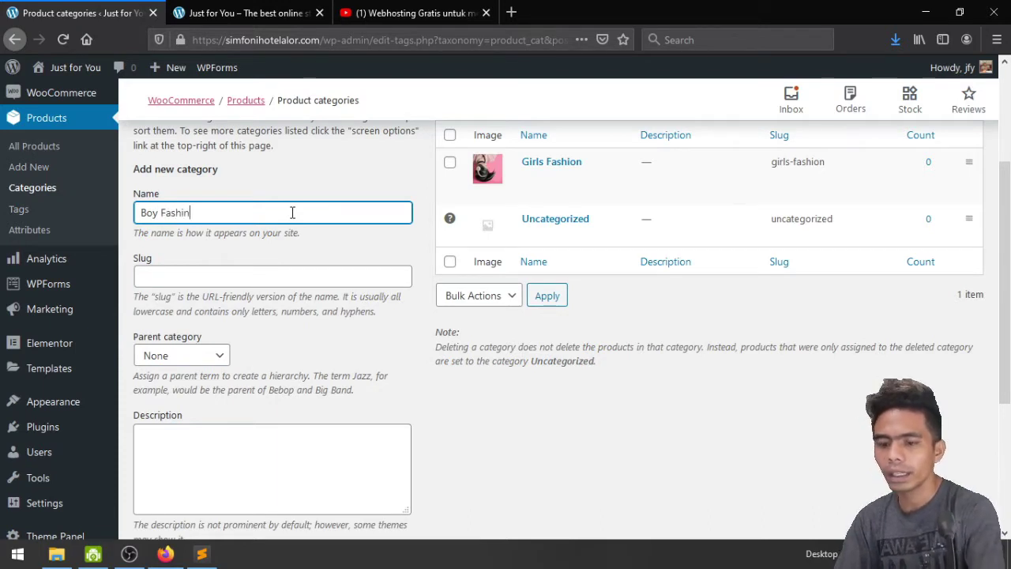
pyautogui.write('Fashio')
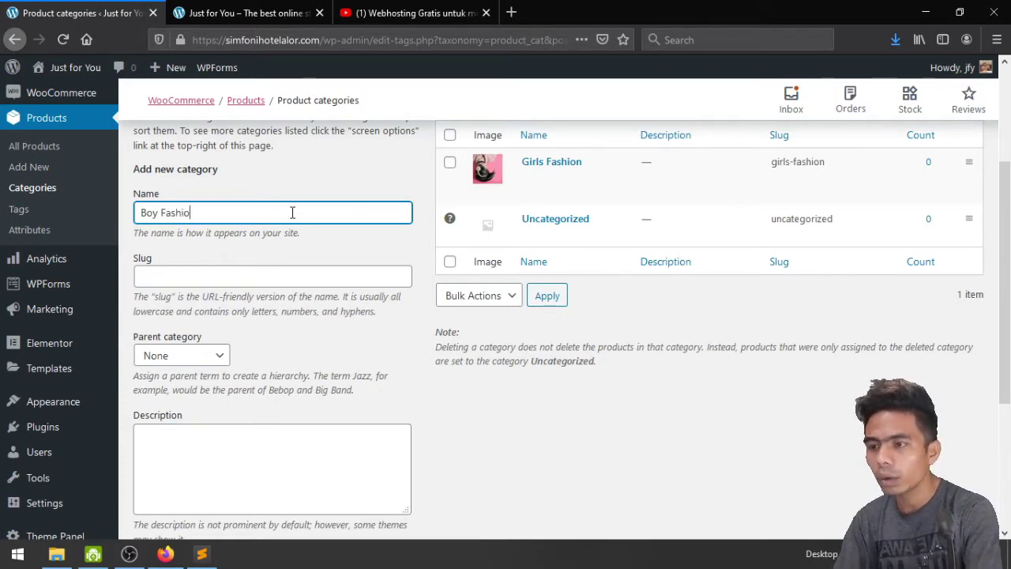
pyautogui.write('n')
pyautogui.scroll(-3, 293, 218)
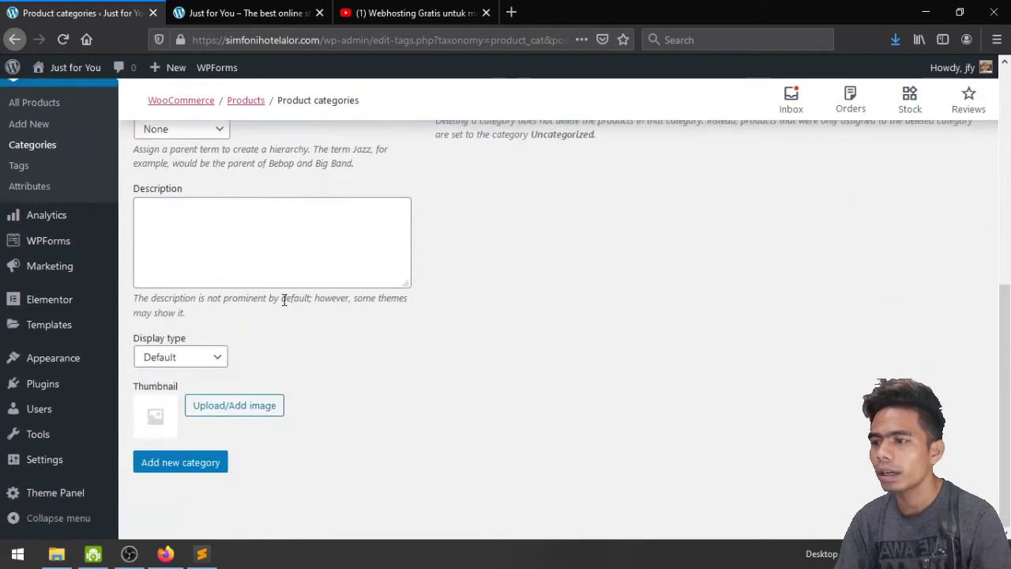
# Upload person-802090_1920 as the thumbnail and save the Boy Fashion category
pyautogui.click(239, 408)
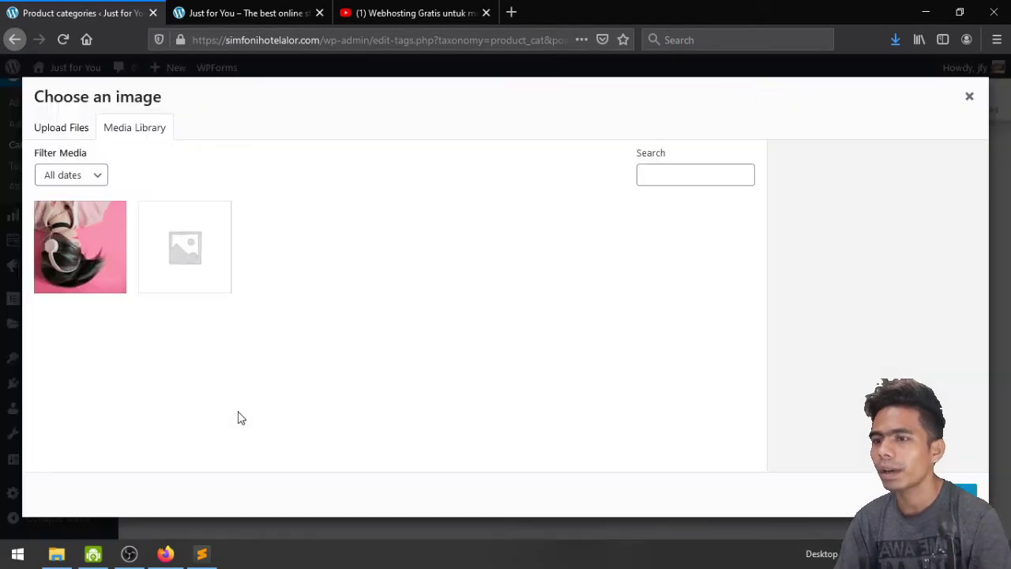
pyautogui.click(56, 127)
pyautogui.click(555, 332)
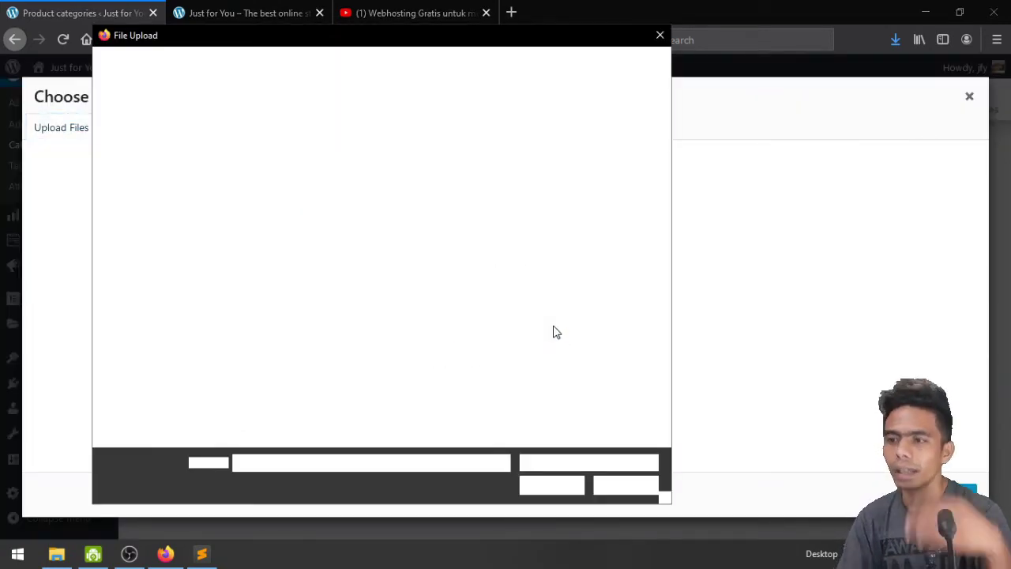
pyautogui.click(304, 63)
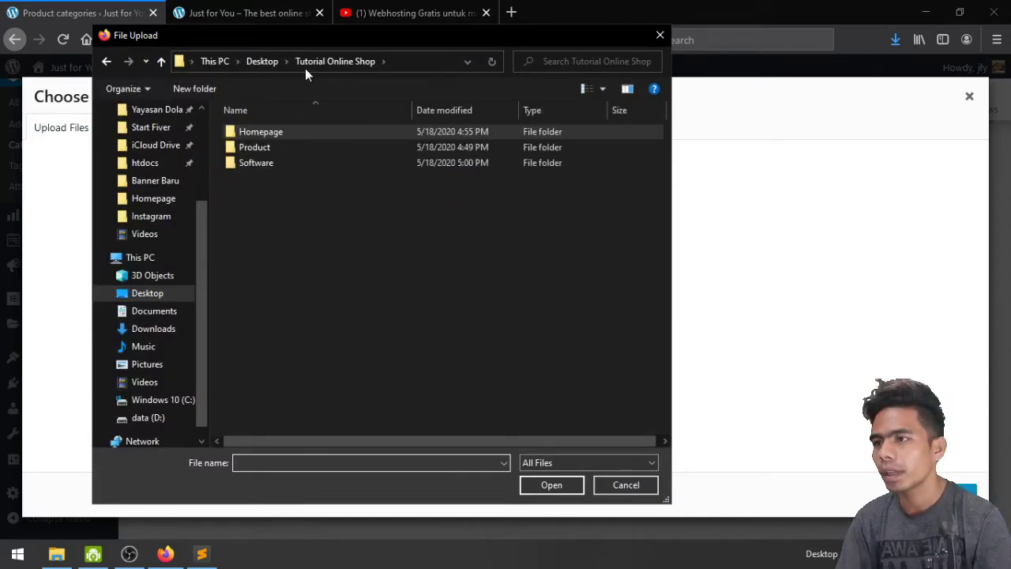
pyautogui.click(250, 149)
pyautogui.doubleClick(250, 149)
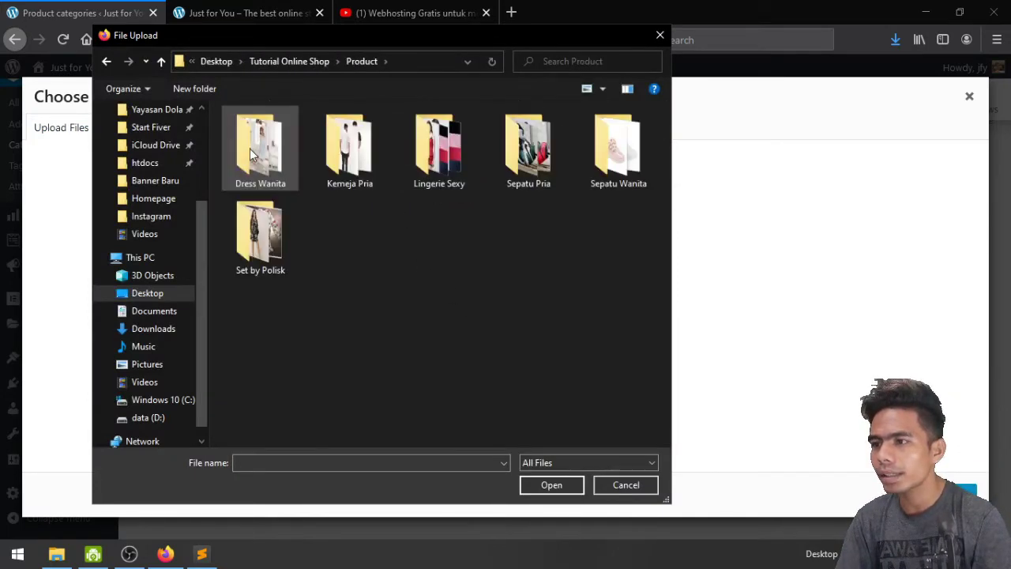
pyautogui.doubleClick(350, 147)
pyautogui.press('Escape')
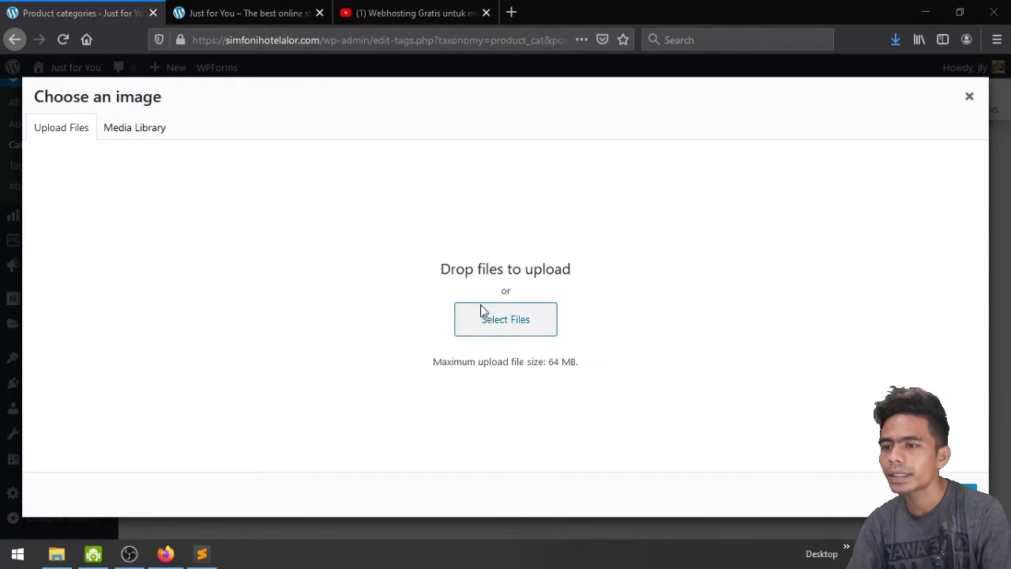
pyautogui.click(479, 310)
pyautogui.doubleClick(529, 162)
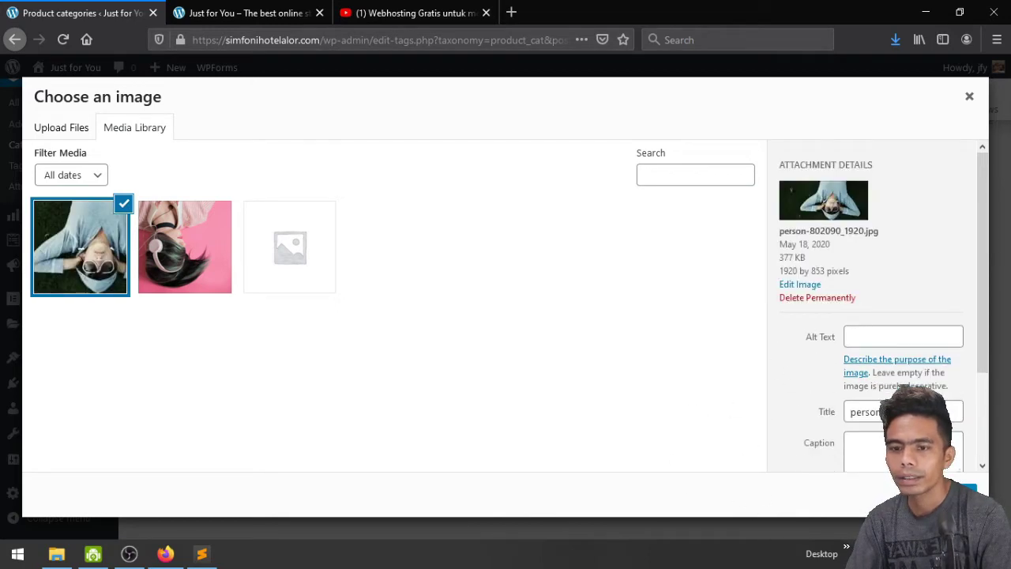
pyautogui.click(960, 491)
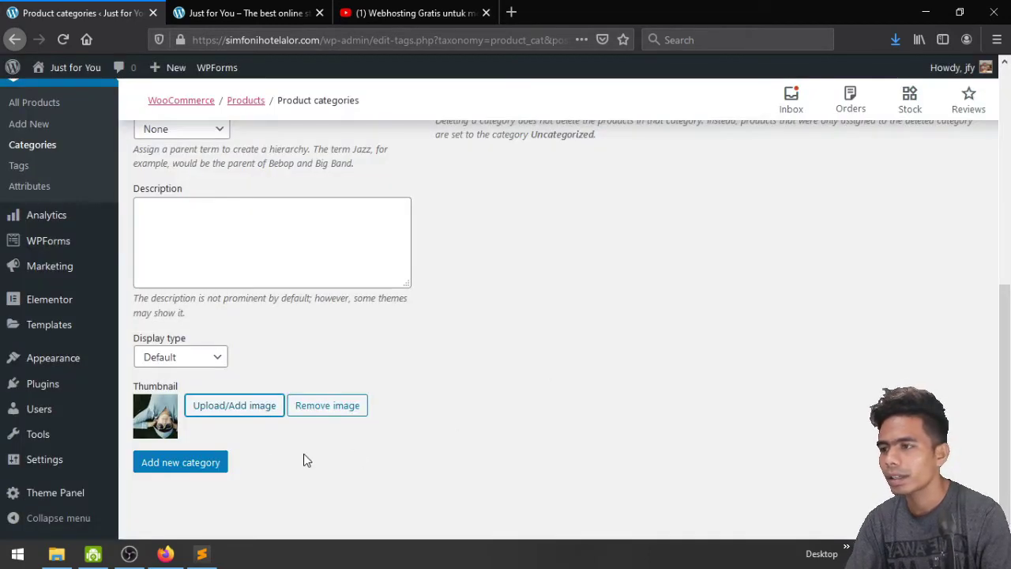
pyautogui.click(192, 465)
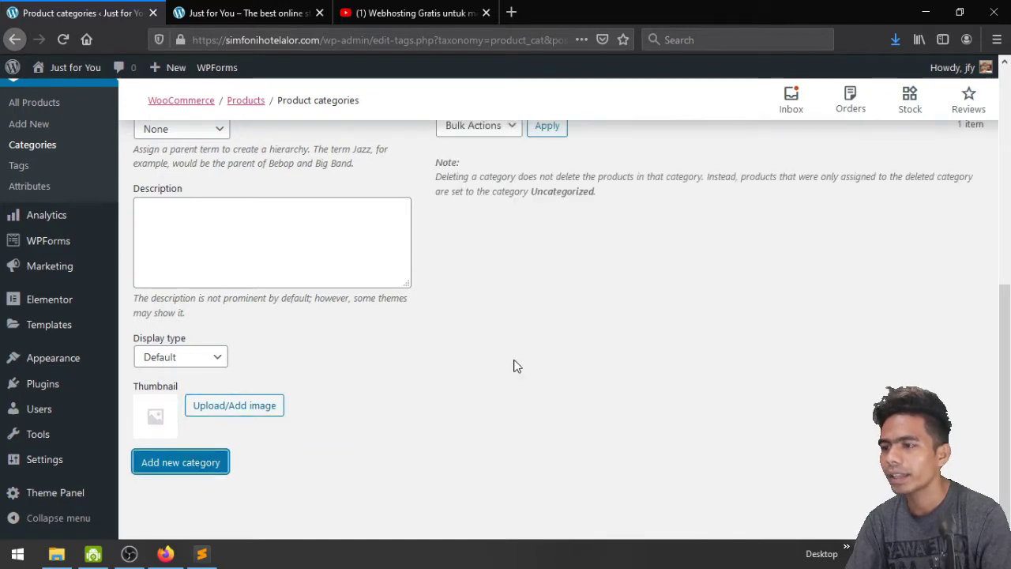
pyautogui.scroll(5, 513, 366)
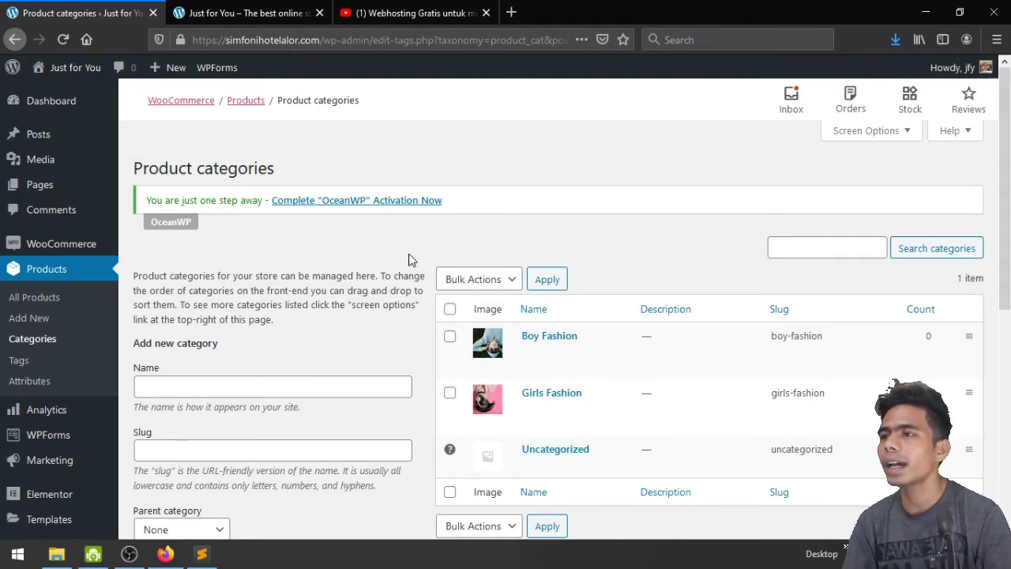
# Check the storefront tab, then go to Appearance > Menus
pyautogui.click(278, 11)
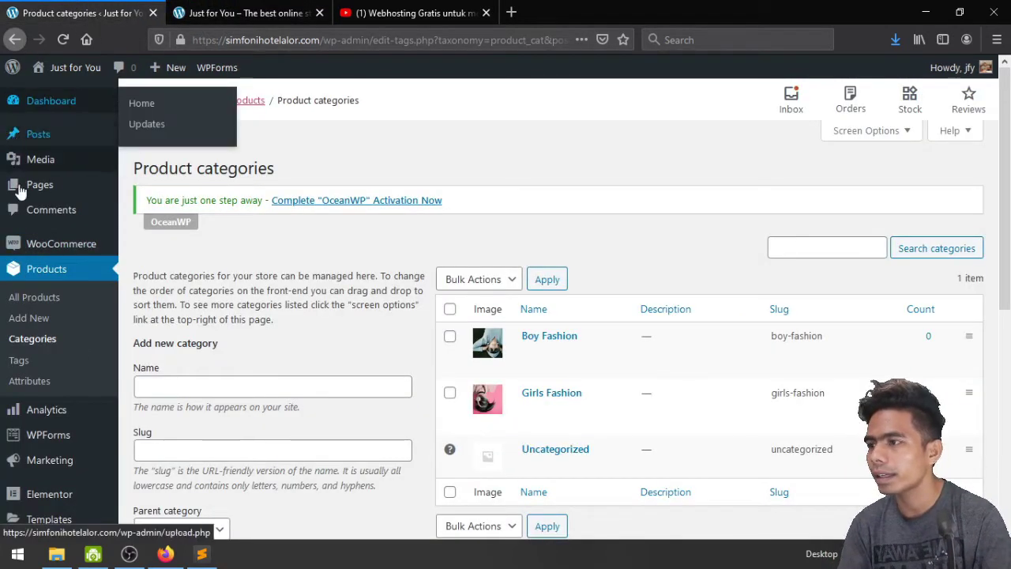
pyautogui.scroll(-3, 71, 350)
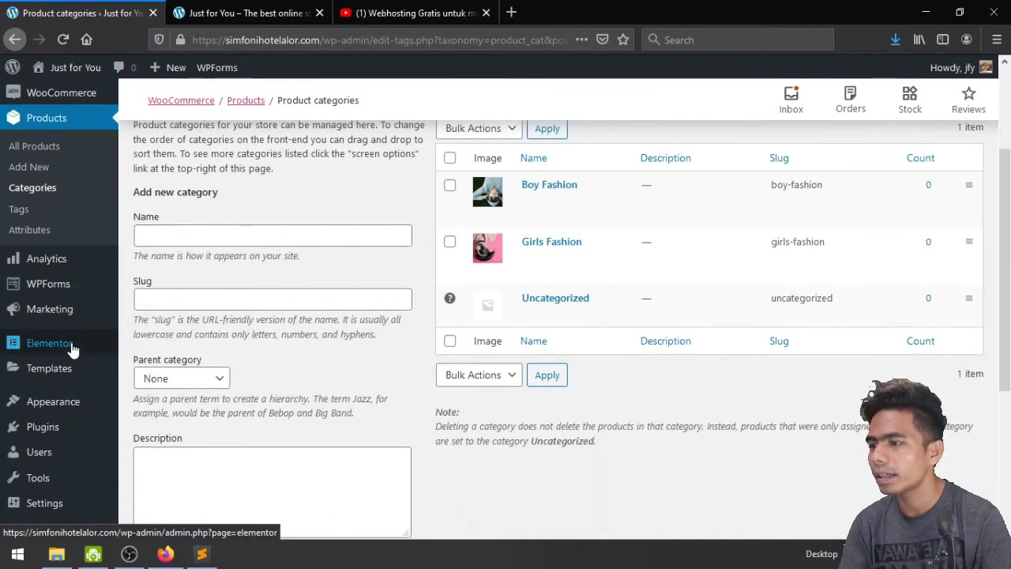
pyautogui.moveTo(40, 411)
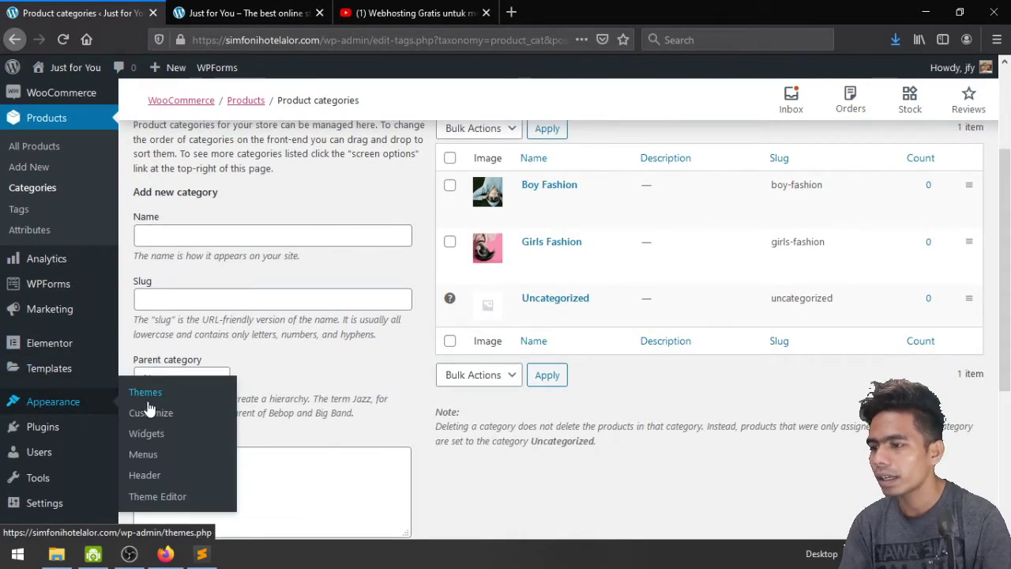
pyautogui.click(158, 463)
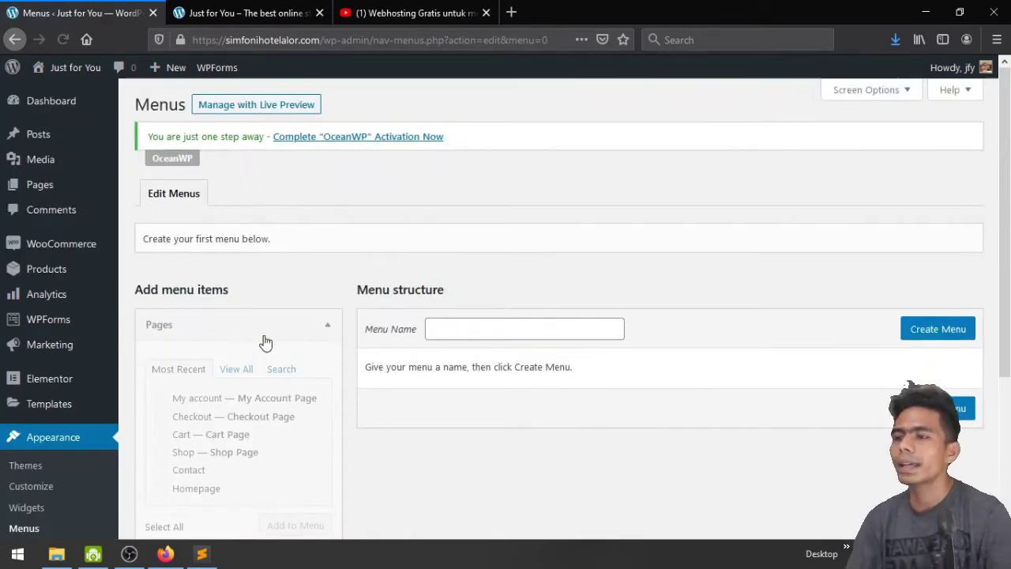
# Create a new navigation menu named 'menu_main'
pyautogui.scroll(-3, 265, 342)
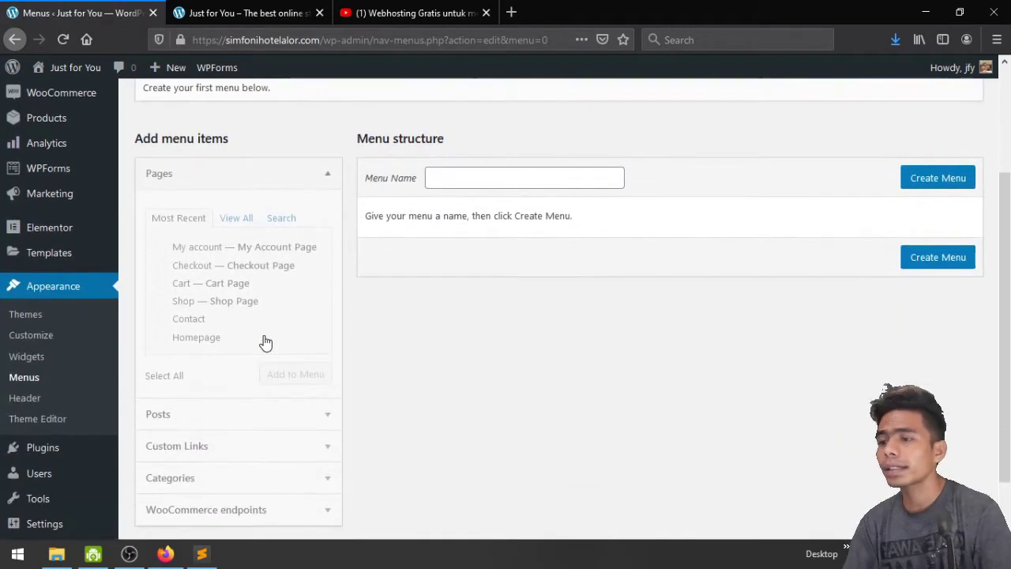
pyautogui.click(474, 177)
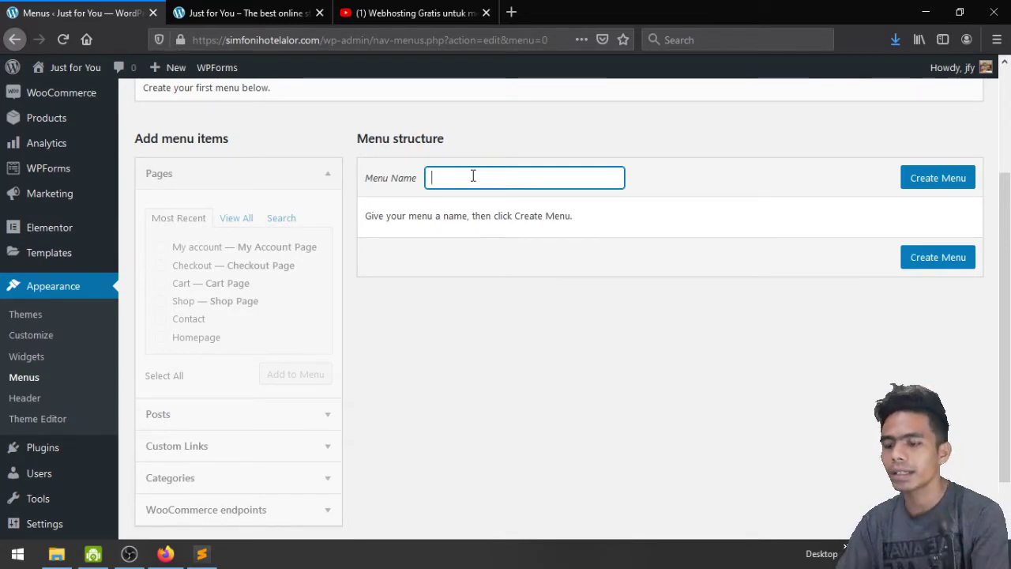
pyautogui.write('menu_main')
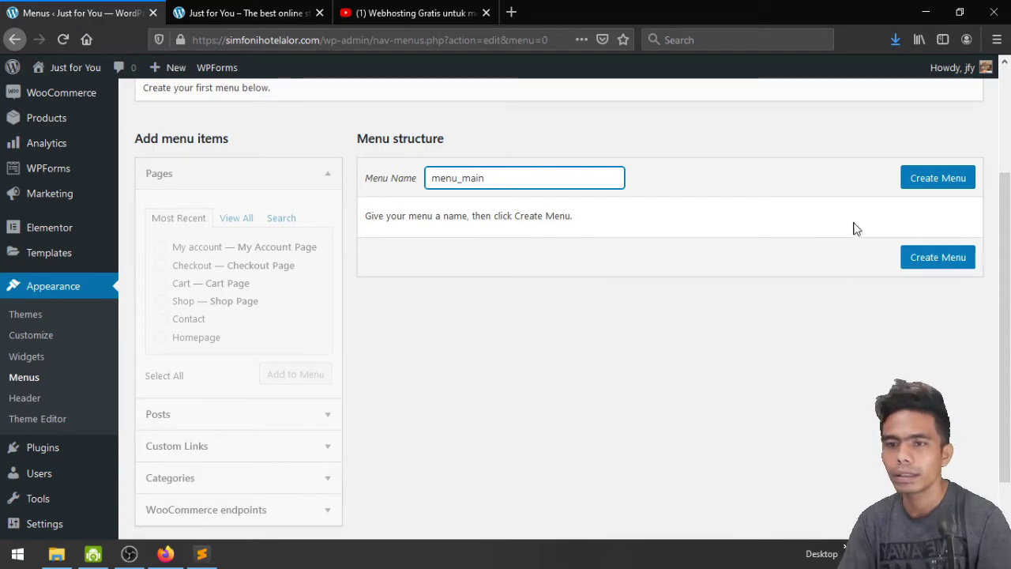
pyautogui.click(940, 179)
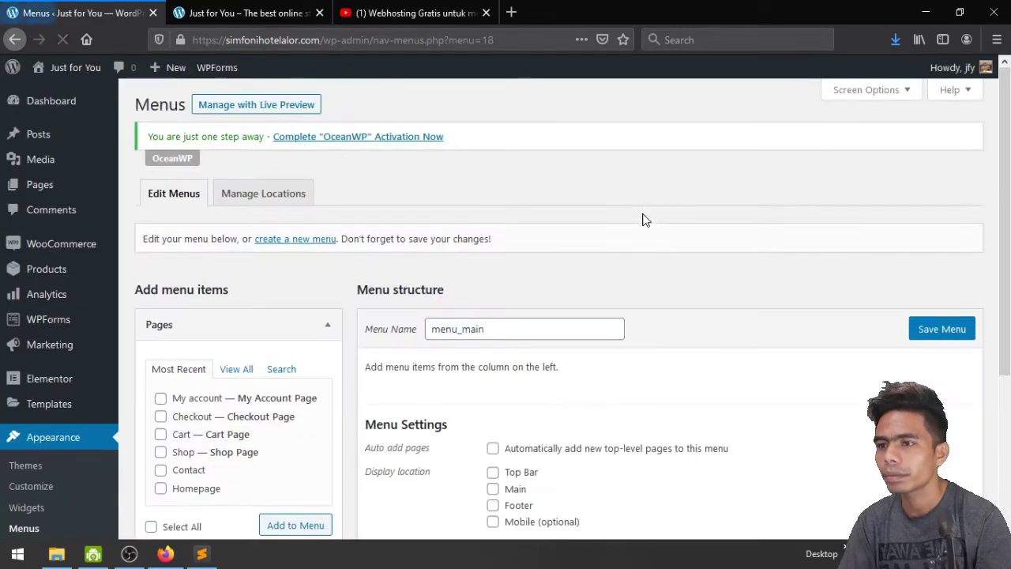
# Add the Shop and Homepage pages to menu_main, with Homepage placed above Shop
pyautogui.scroll(-3, 666, 274)
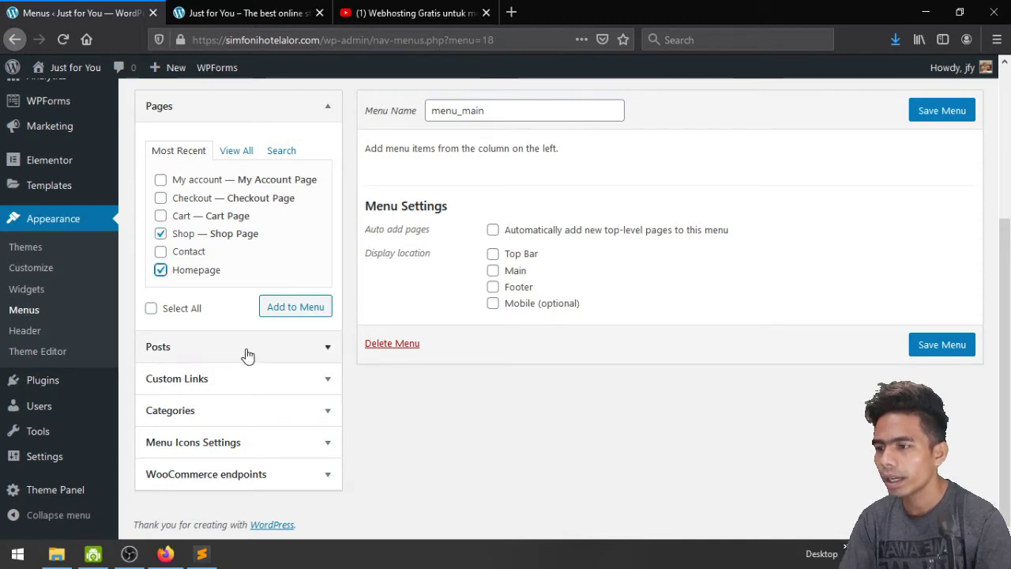
pyautogui.click(284, 315)
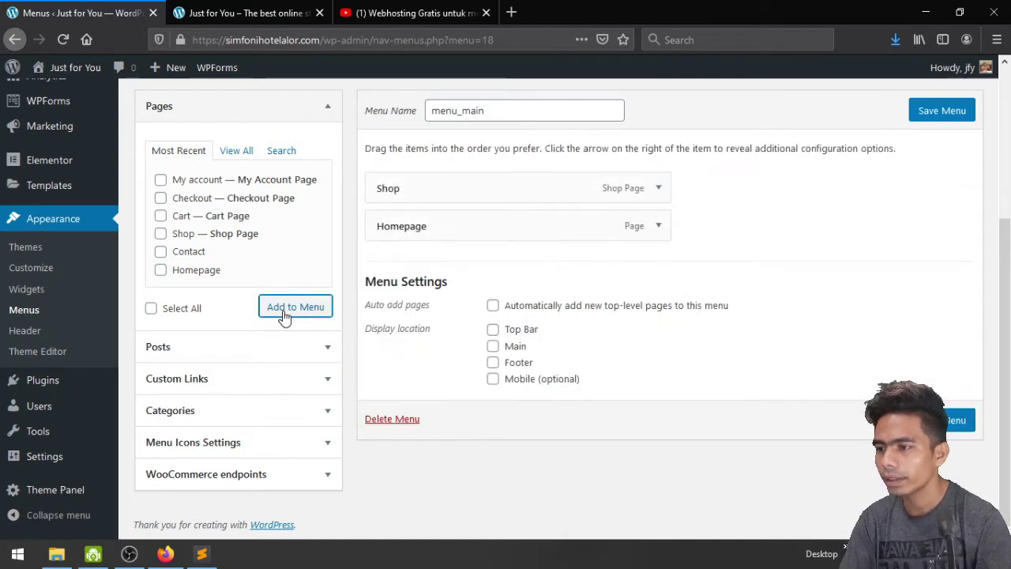
pyautogui.moveTo(529, 216); pyautogui.dragTo(514, 176)
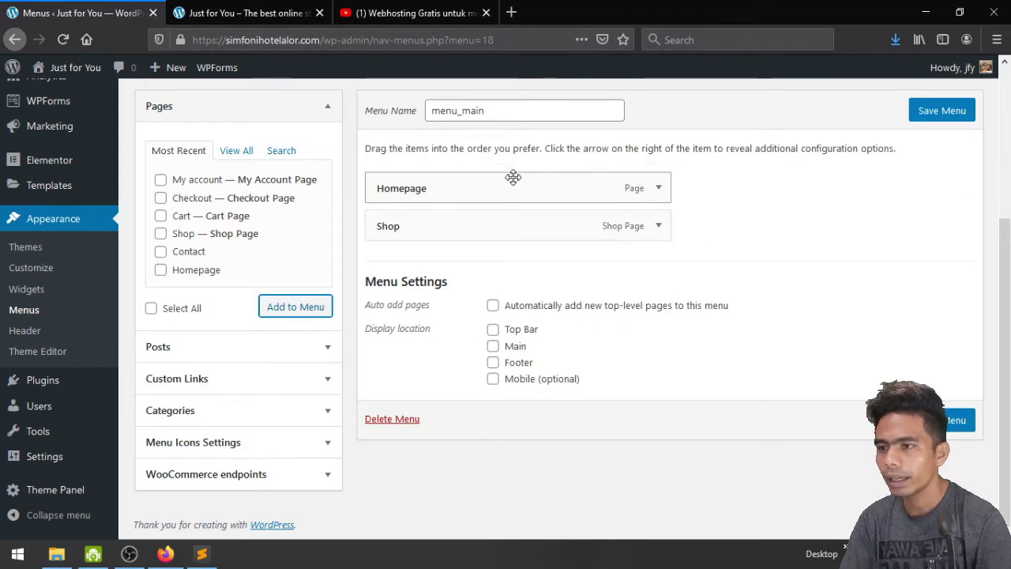
# Change the Homepage item's Navigation Label to Home
pyautogui.click(660, 188)
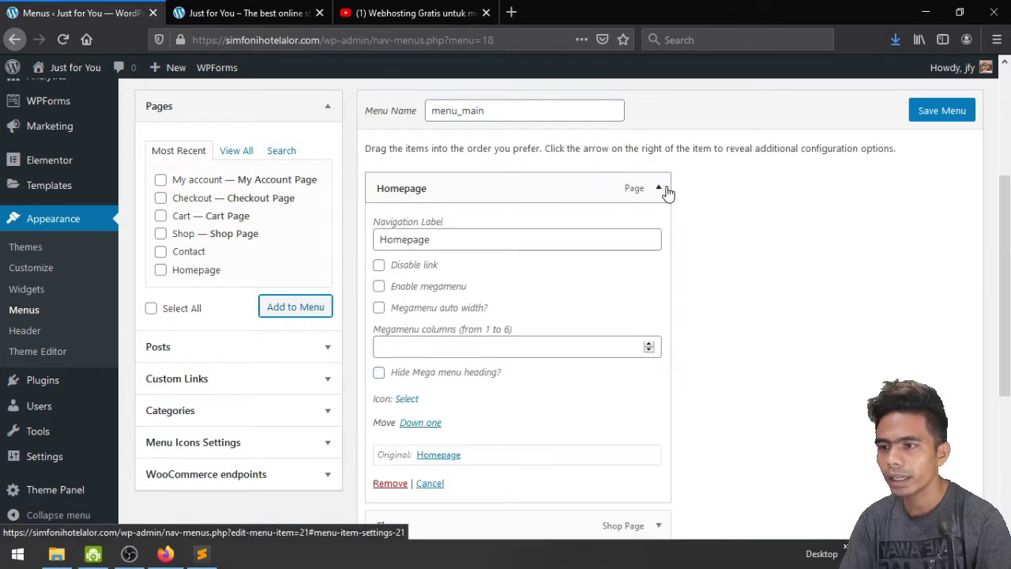
pyautogui.doubleClick(452, 237)
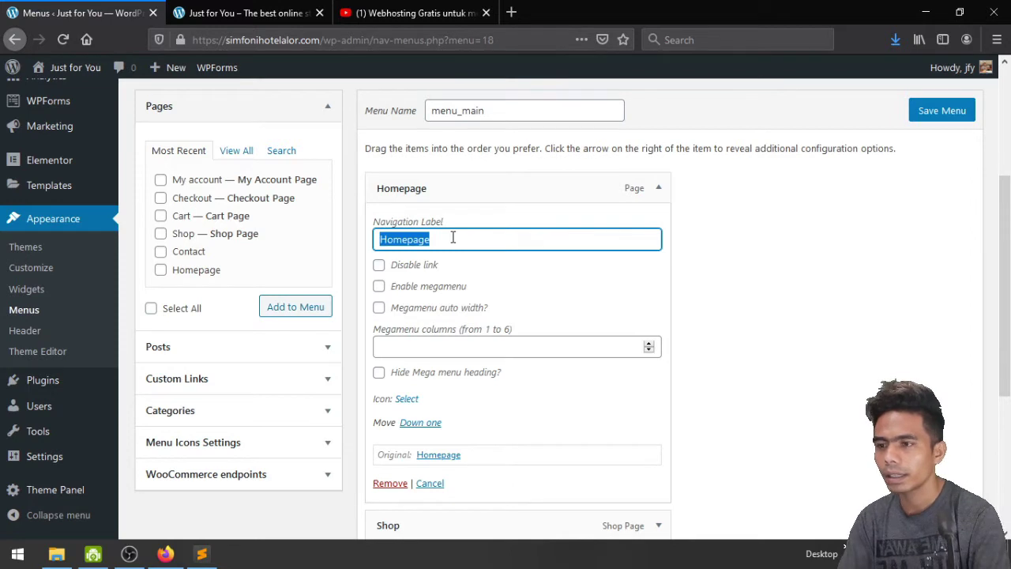
pyautogui.click(453, 237)
pyautogui.press('BackSpace')
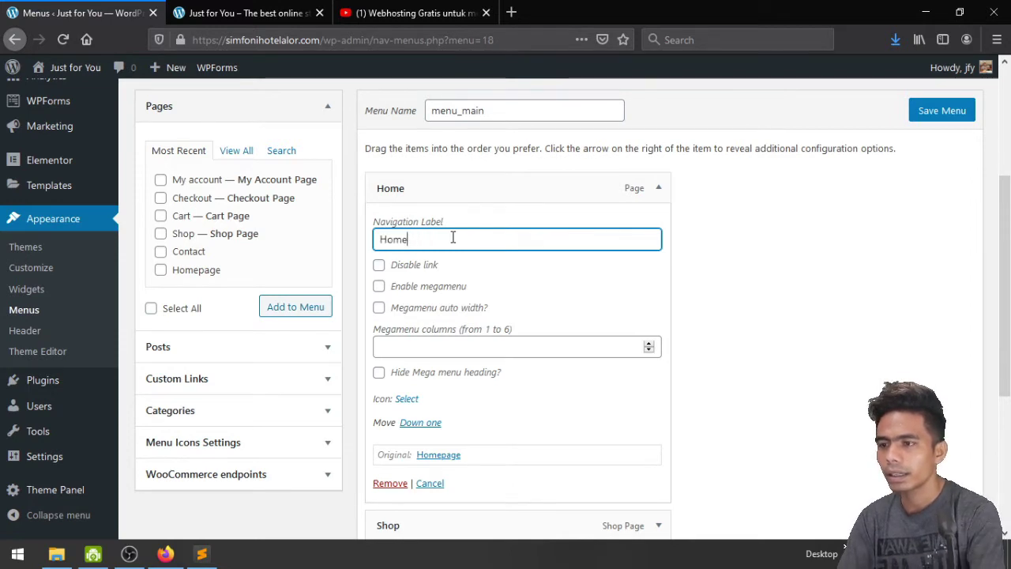
pyautogui.click(661, 191)
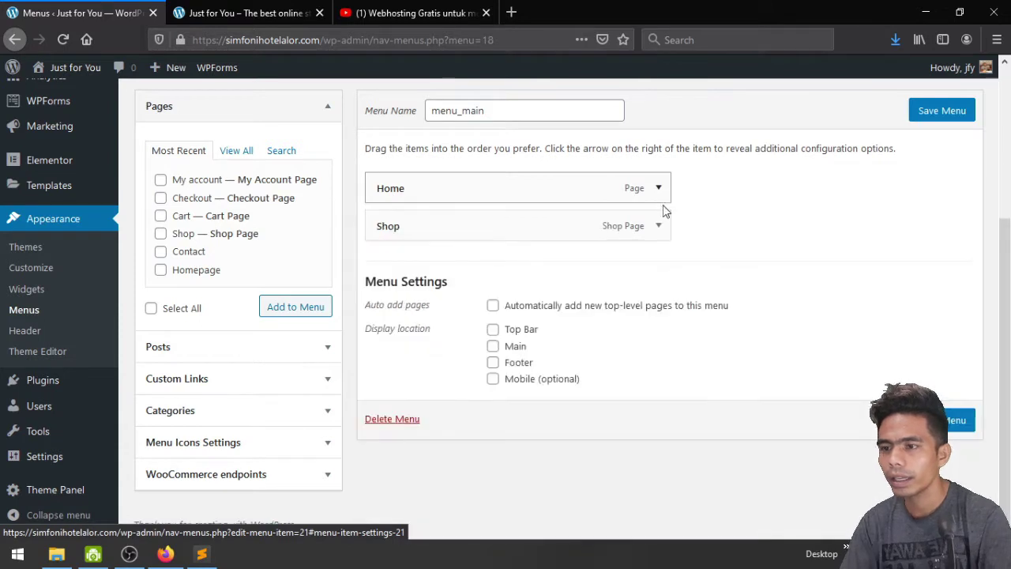
# Browse the Custom Links, WooCommerce endpoints, Menu Icons and Categories panels without adding items
pyautogui.click(274, 393)
pyautogui.click(279, 387)
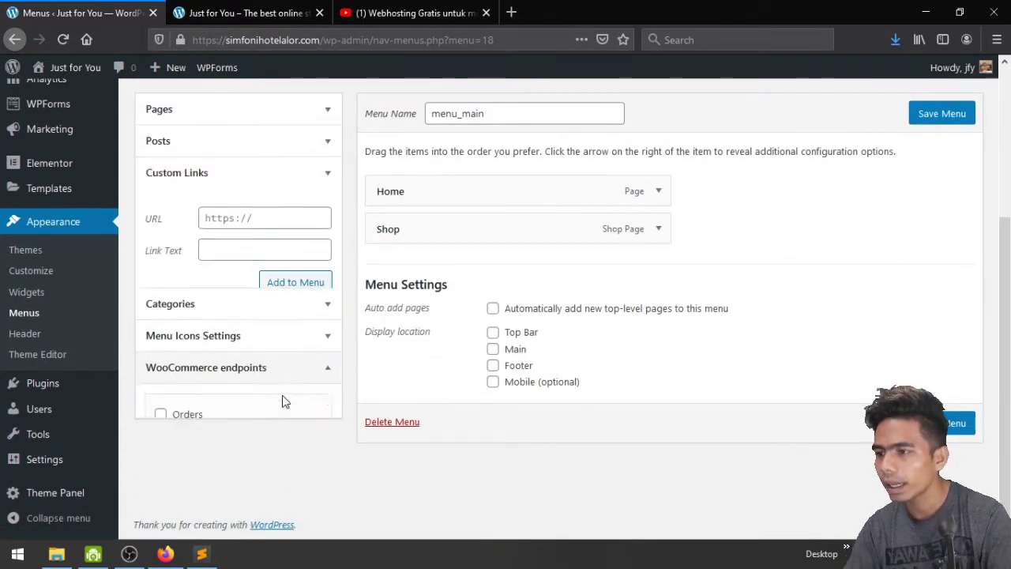
pyautogui.click(300, 267)
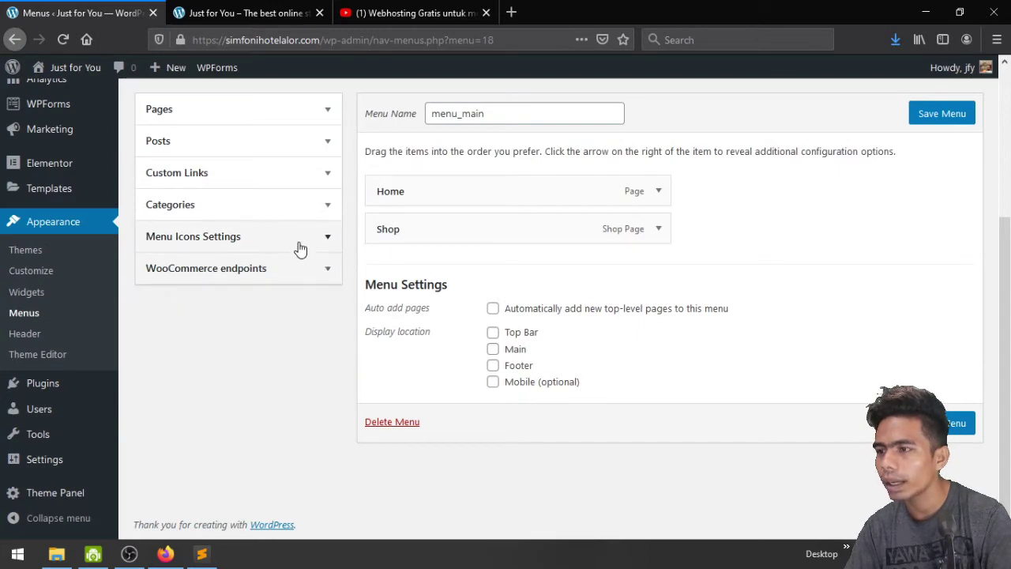
pyautogui.click(300, 249)
pyautogui.click(293, 233)
pyautogui.click(294, 204)
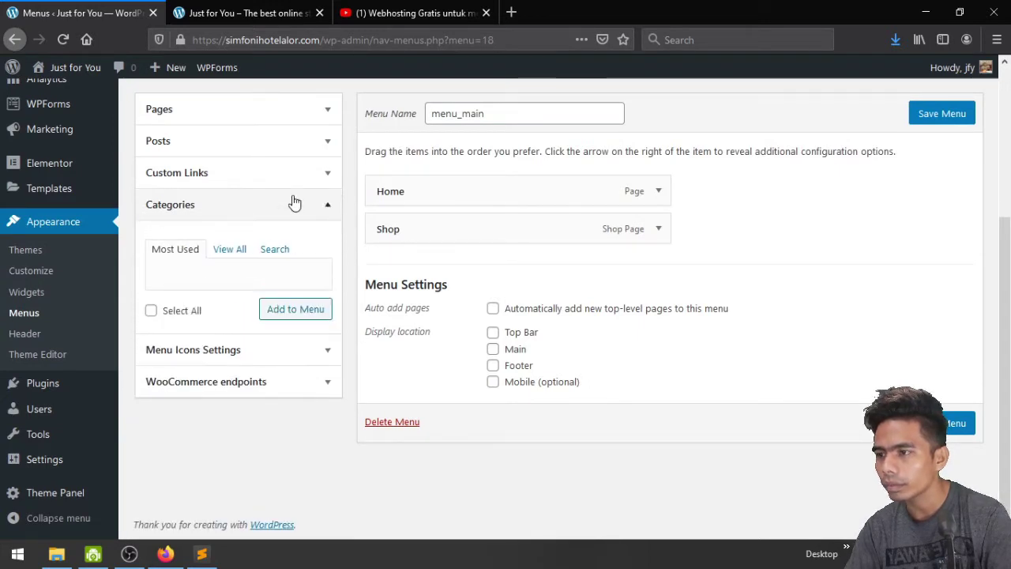
pyautogui.click(229, 249)
pyautogui.click(250, 212)
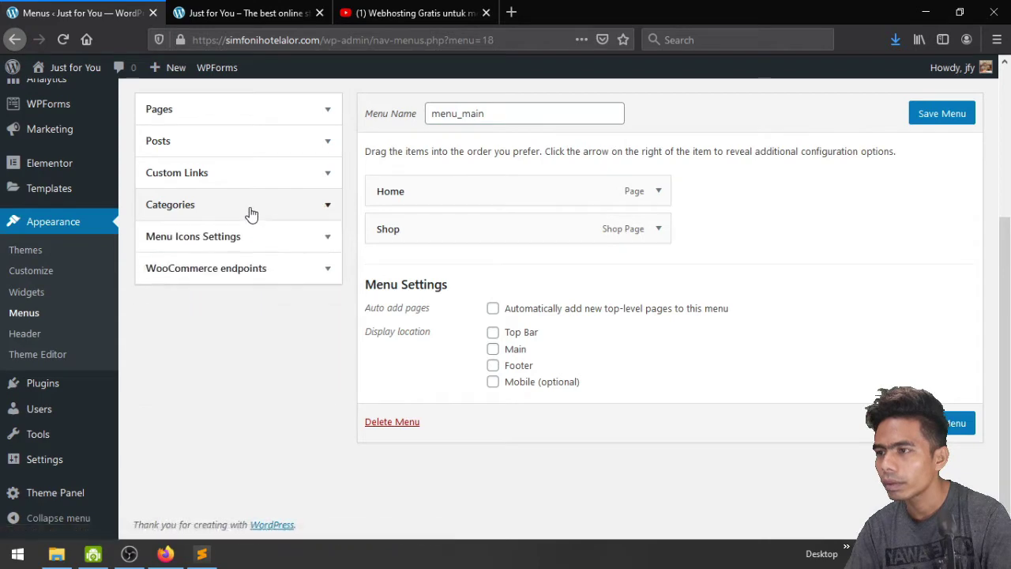
pyautogui.click(248, 179)
pyautogui.click(248, 179)
pyautogui.scroll(4, 248, 181)
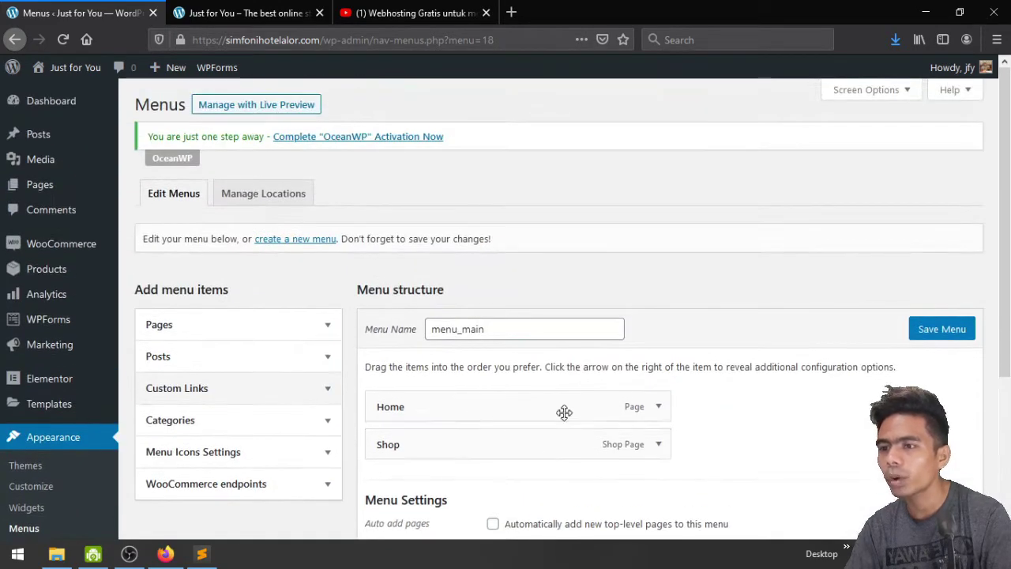
pyautogui.scroll(-3, 384, 287)
# Go from the storefront to the WooCommerce Product categories admin page
pyautogui.click(202, 8)
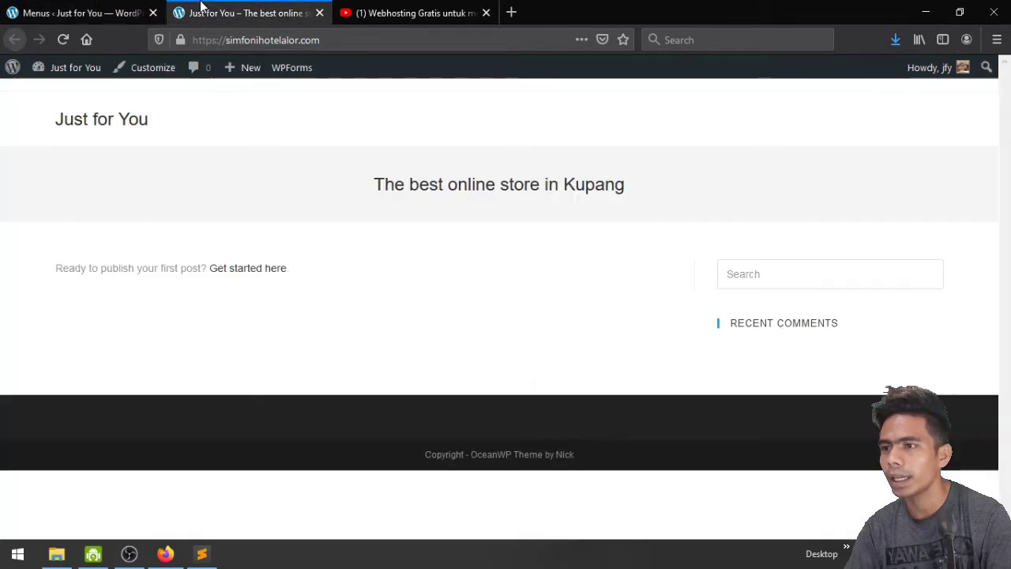
pyautogui.click(360, 42)
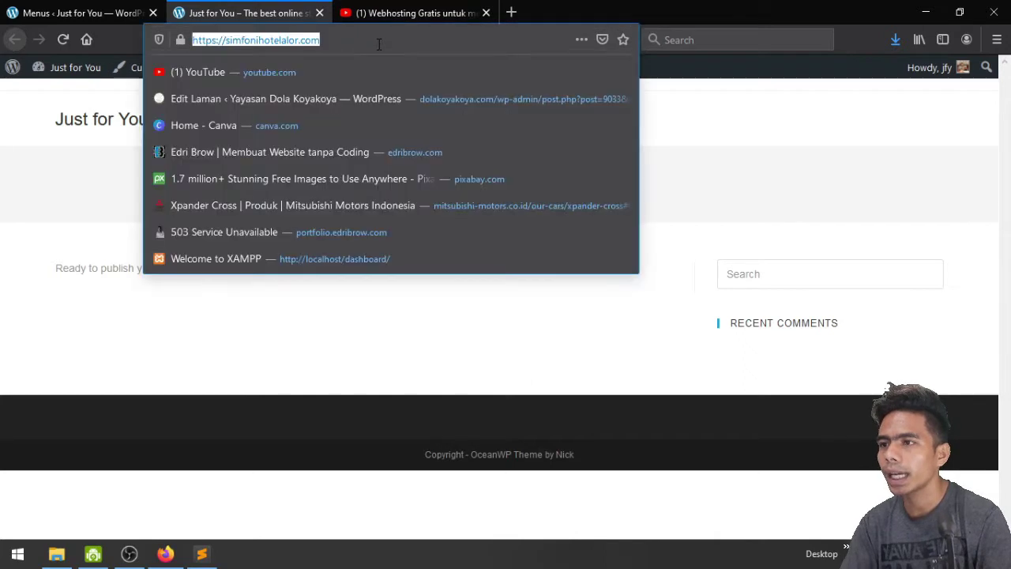
pyautogui.click(377, 41)
pyautogui.write('cate')
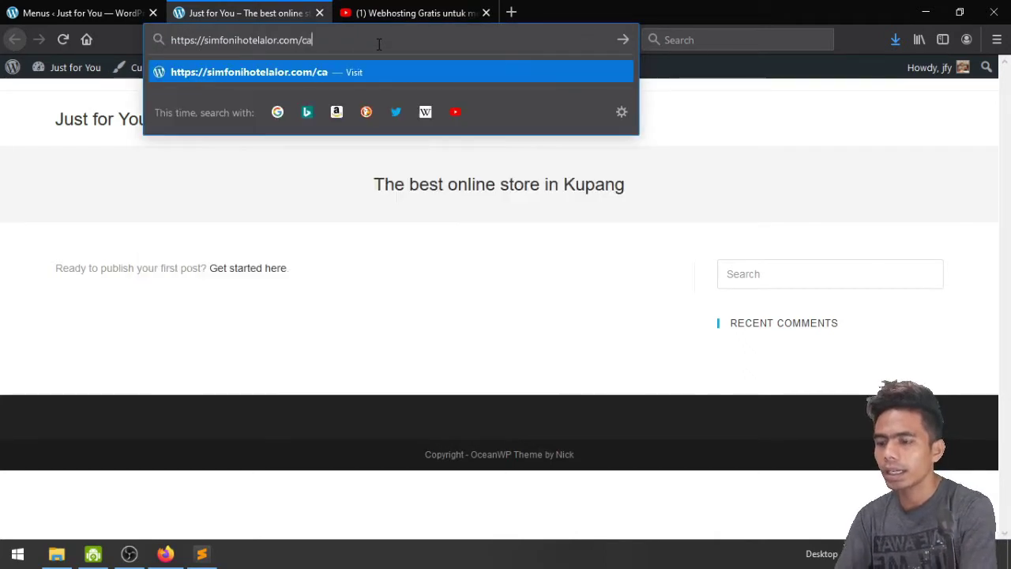
pyautogui.press('BackSpace')
pyautogui.press('BackSpace')
pyautogui.press('BackSpace')
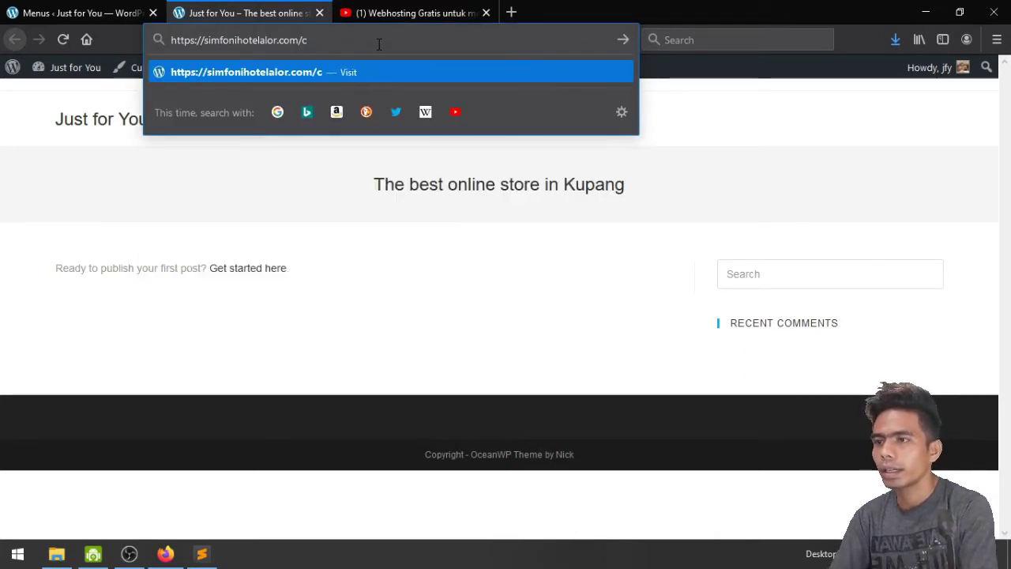
pyautogui.moveTo(67, 68)
pyautogui.click(68, 95)
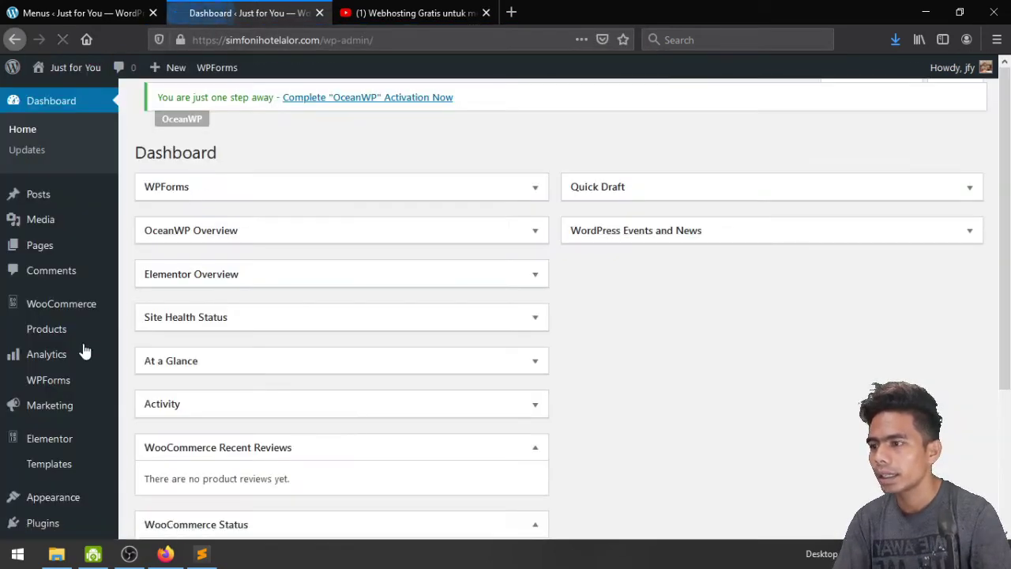
pyautogui.scroll(-2, 27, 356)
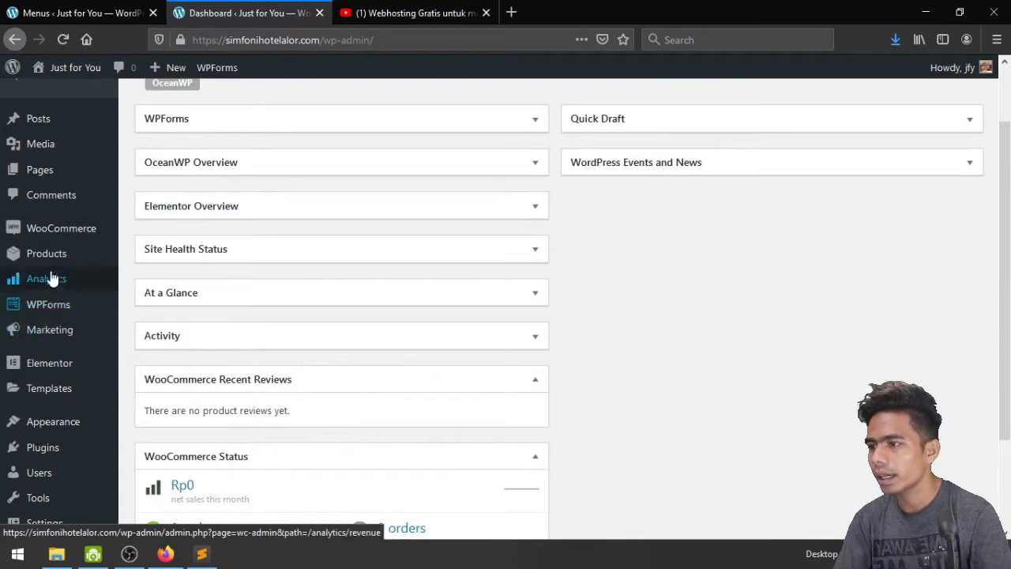
pyautogui.moveTo(49, 259)
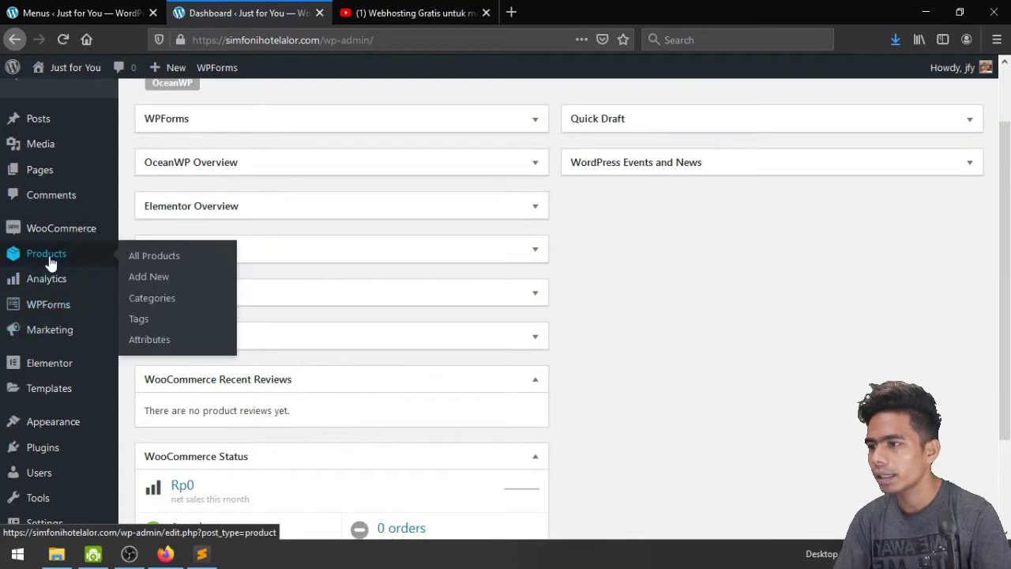
pyautogui.click(154, 298)
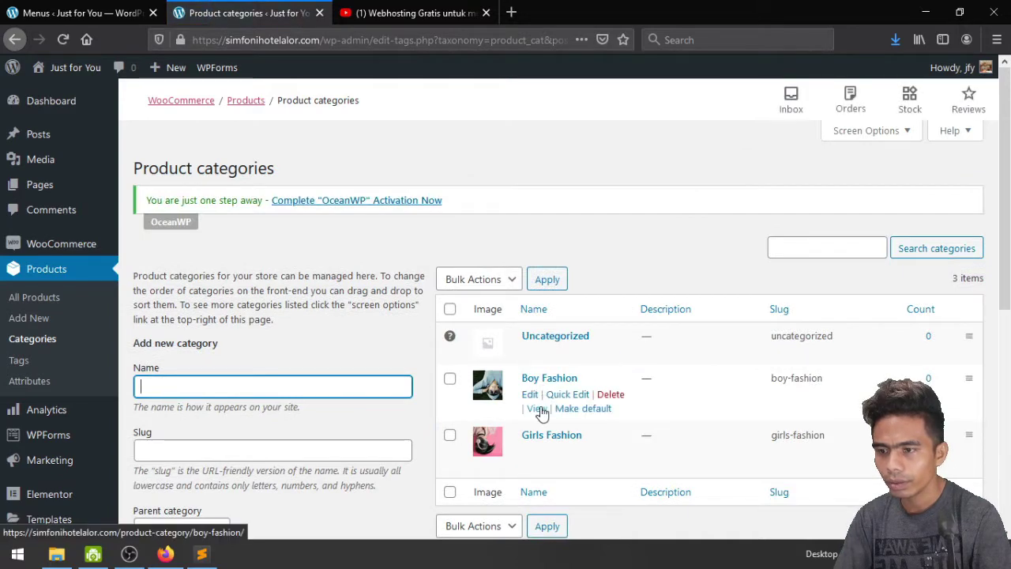
# Copy the Boy Fashion category page URL from a new tab
pyautogui.middleClick(542, 414)
pyautogui.click(447, 13)
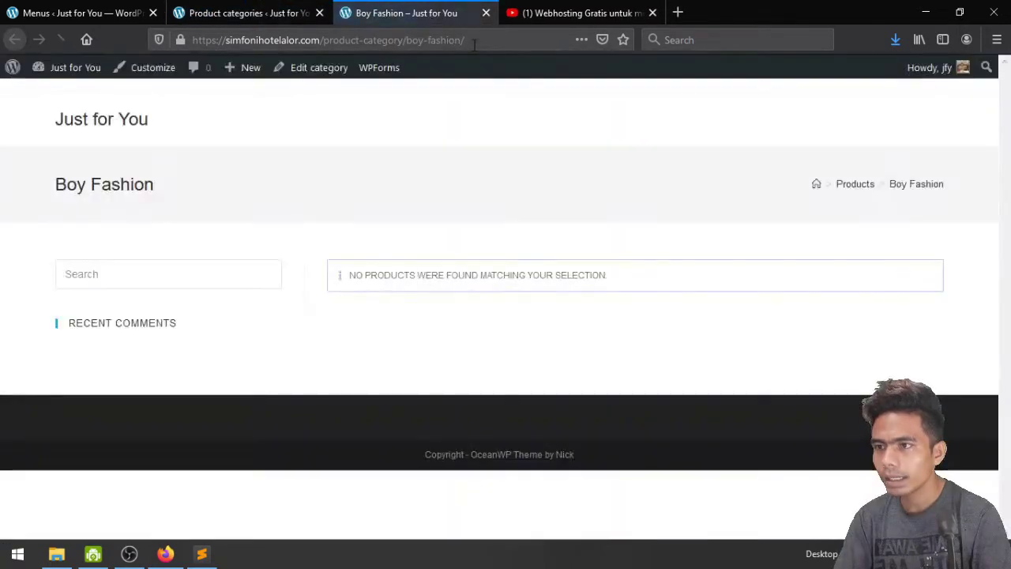
pyautogui.click(474, 44)
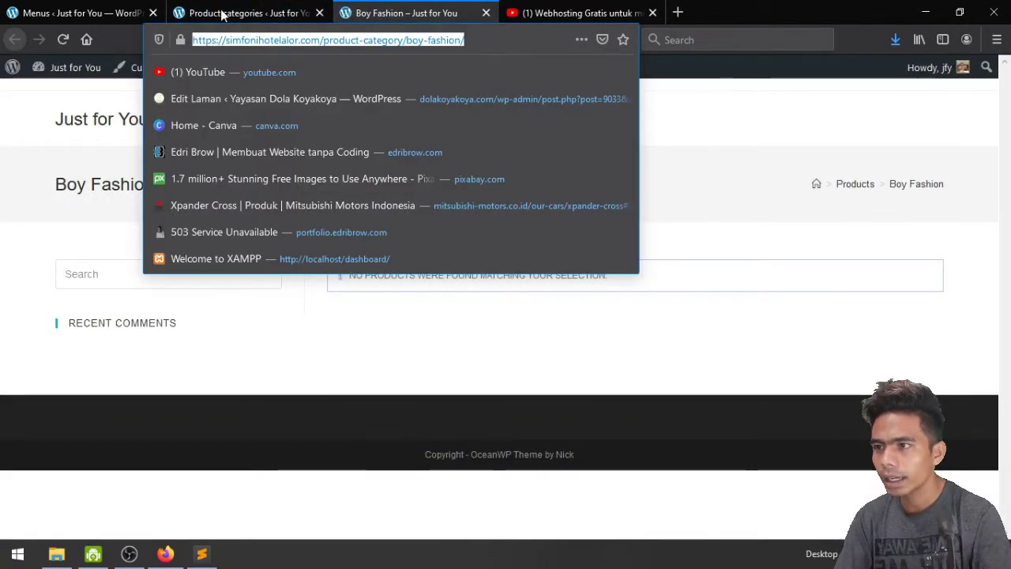
pyautogui.click(247, 8)
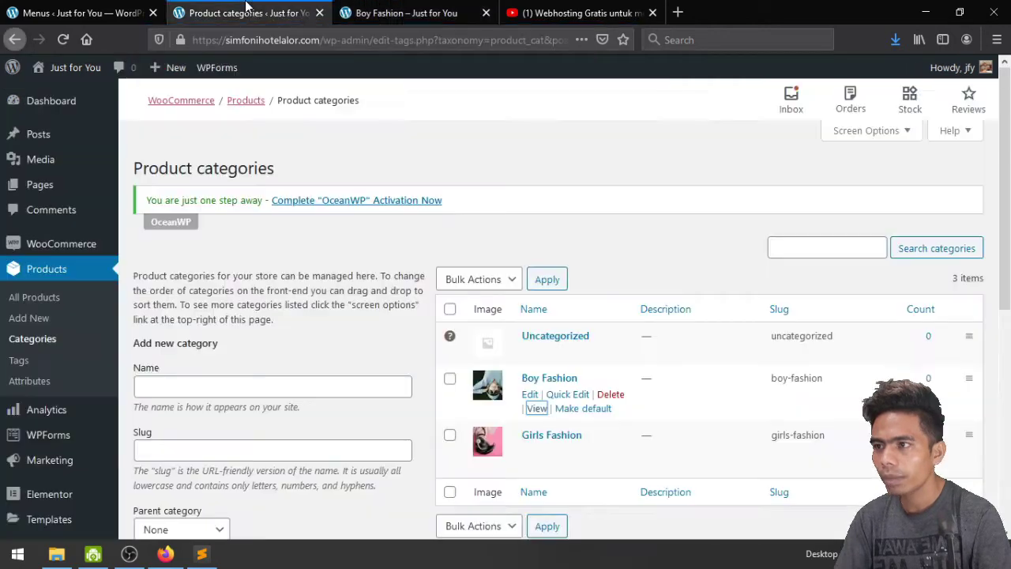
pyautogui.click(70, 11)
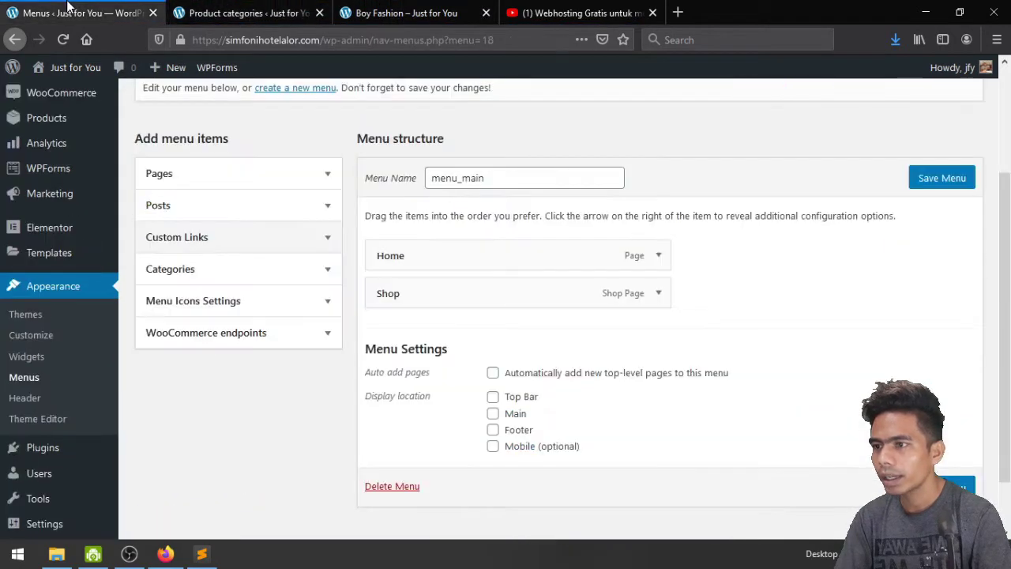
# Add a Boy Fashion custom link with that URL and move it above Shop
pyautogui.click(243, 239)
pyautogui.click(243, 292)
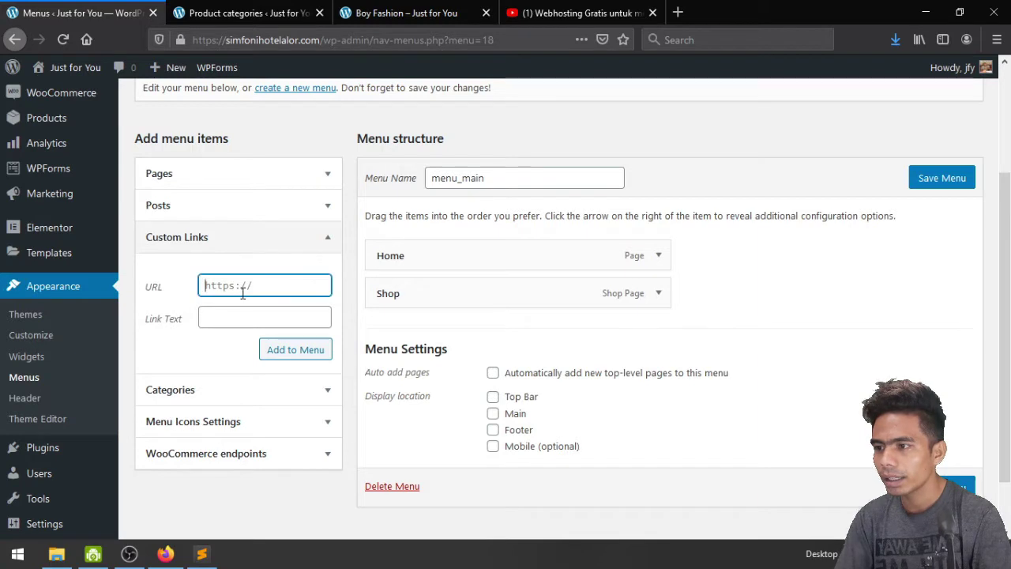
pyautogui.hotkey('ctrl', 'v')
pyautogui.click(242, 318)
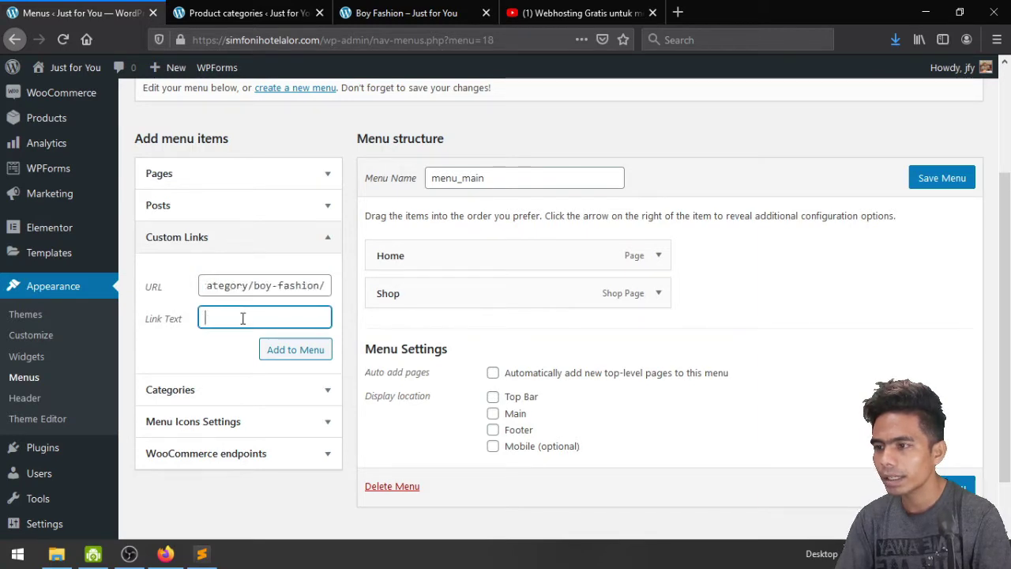
pyautogui.write('Boy')
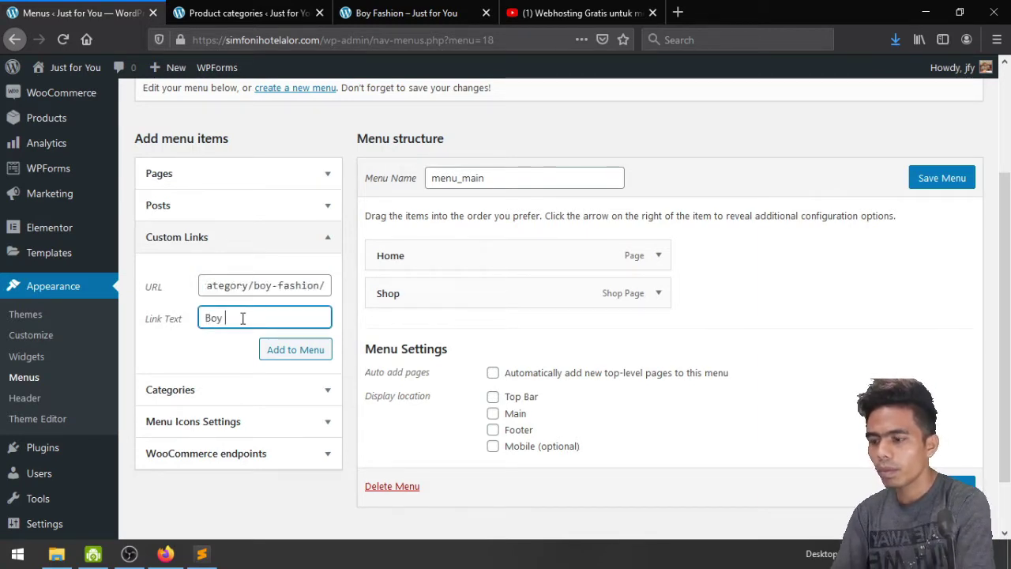
pyautogui.write(' Fashi')
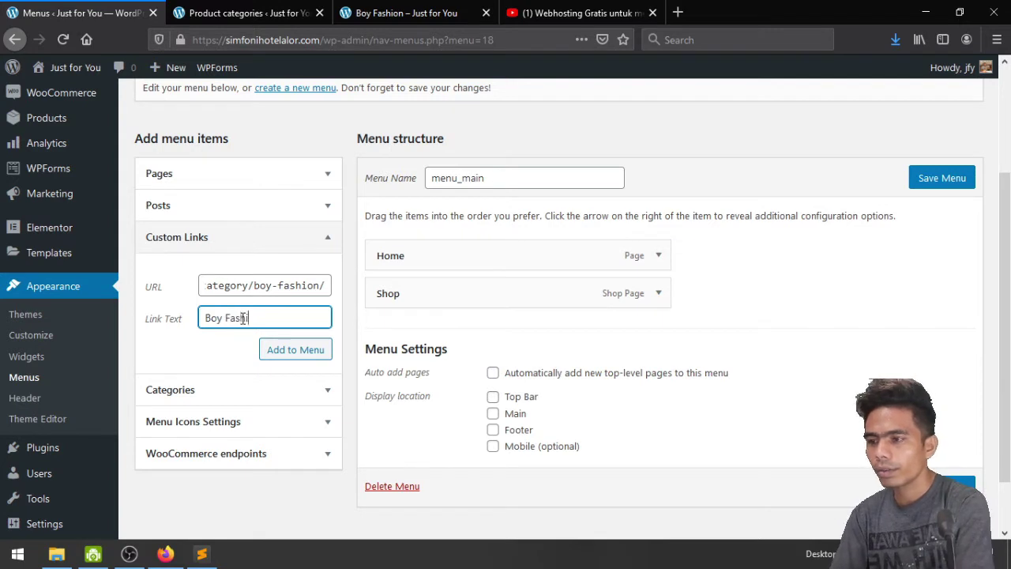
pyautogui.write('on')
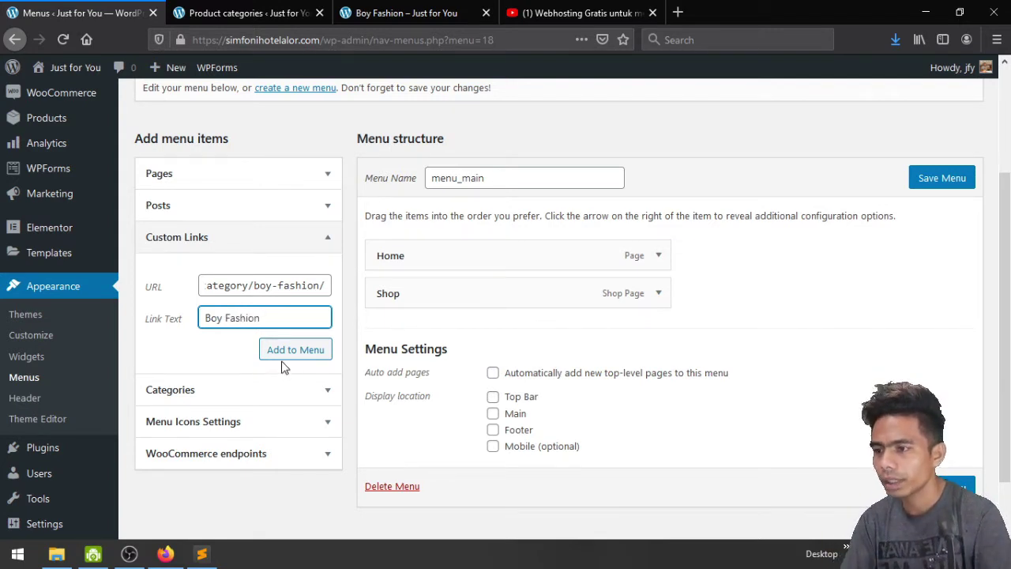
pyautogui.click(294, 352)
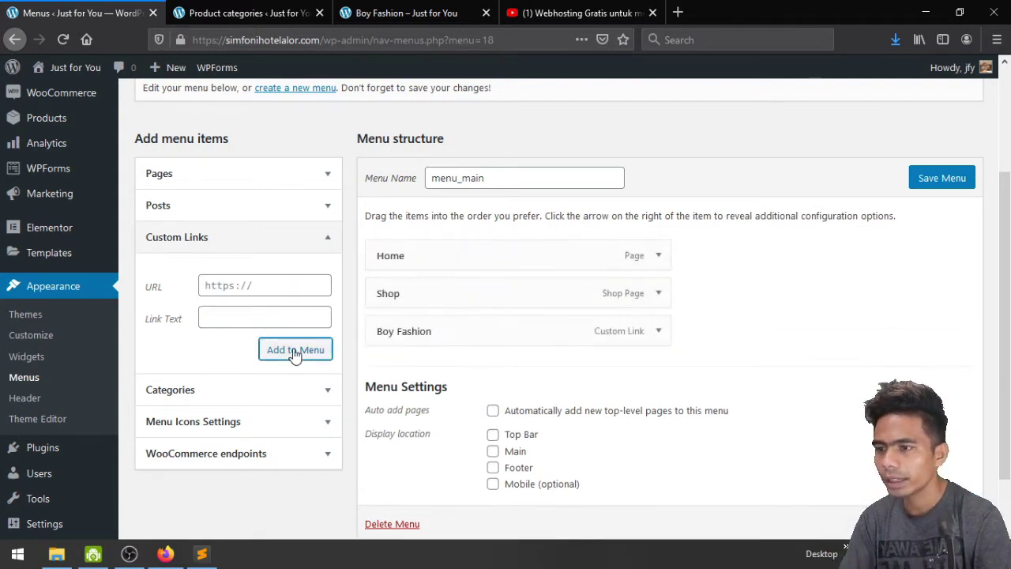
pyautogui.moveTo(452, 329); pyautogui.dragTo(453, 293)
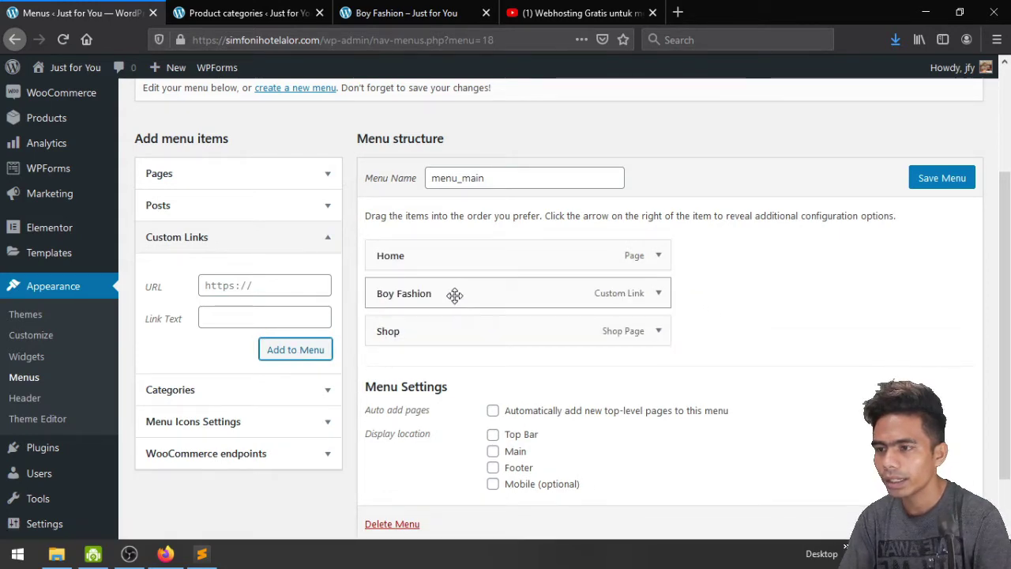
pyautogui.click(462, 14)
# Copy the Girls Fashion category page URL from a new tab
pyautogui.click(486, 12)
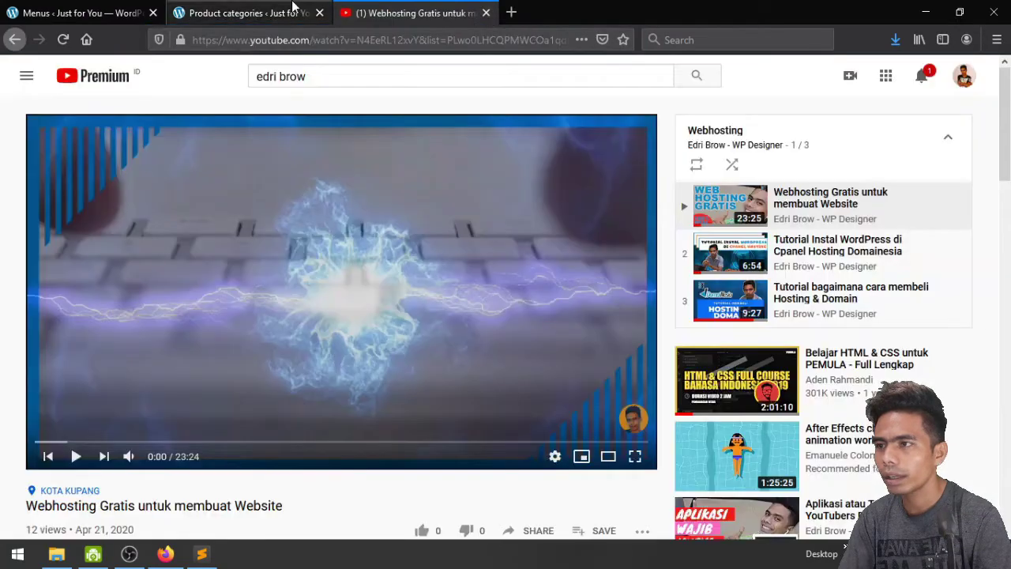
pyautogui.click(245, 13)
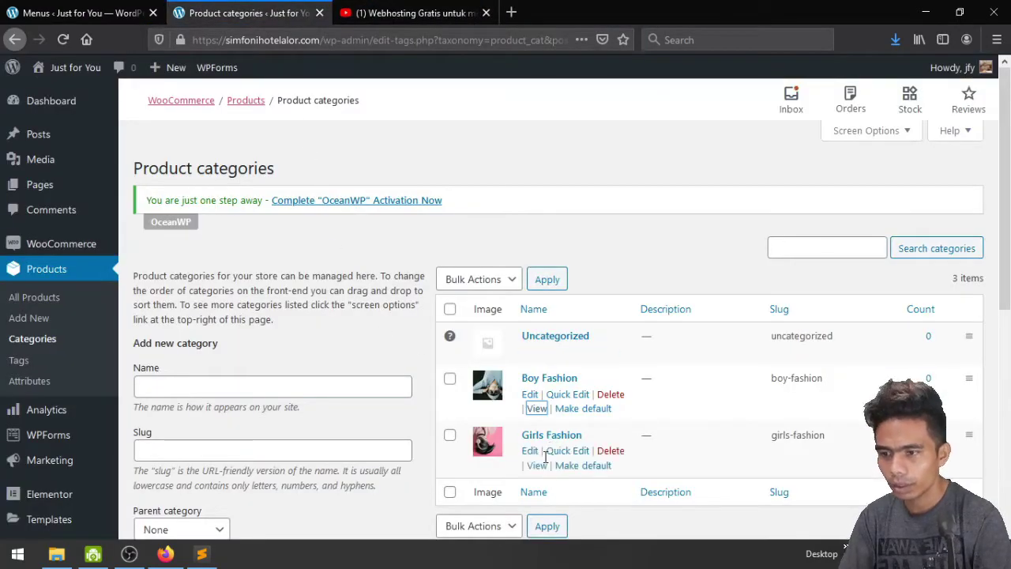
pyautogui.middleClick(537, 468)
pyautogui.click(415, 13)
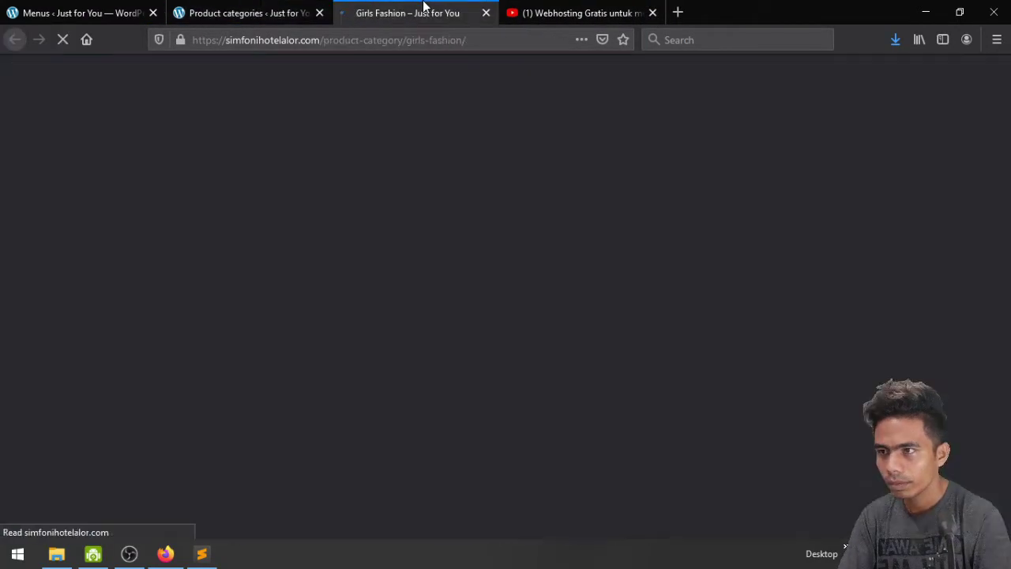
pyautogui.click(470, 41)
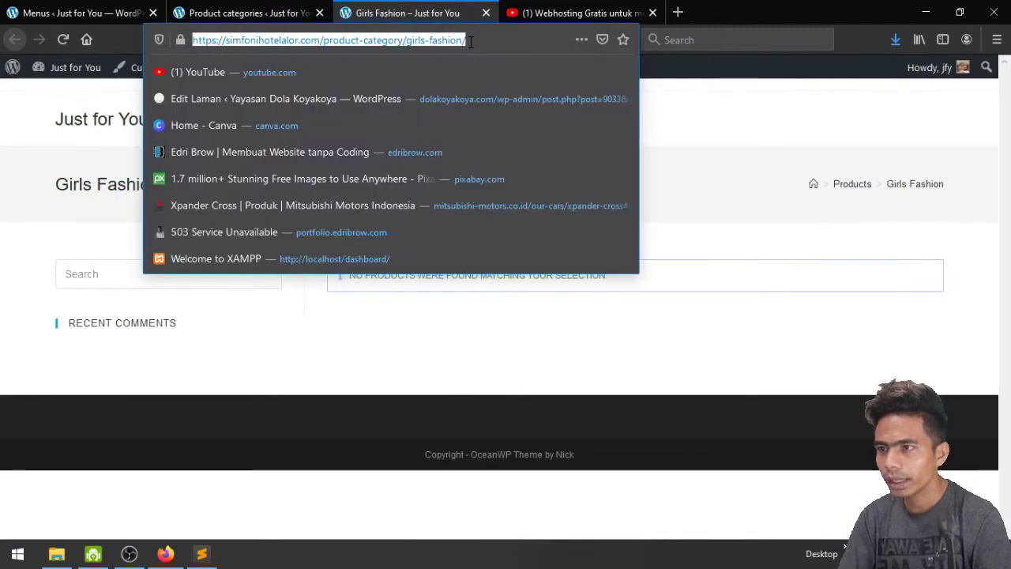
pyautogui.click(486, 13)
pyautogui.click(95, 7)
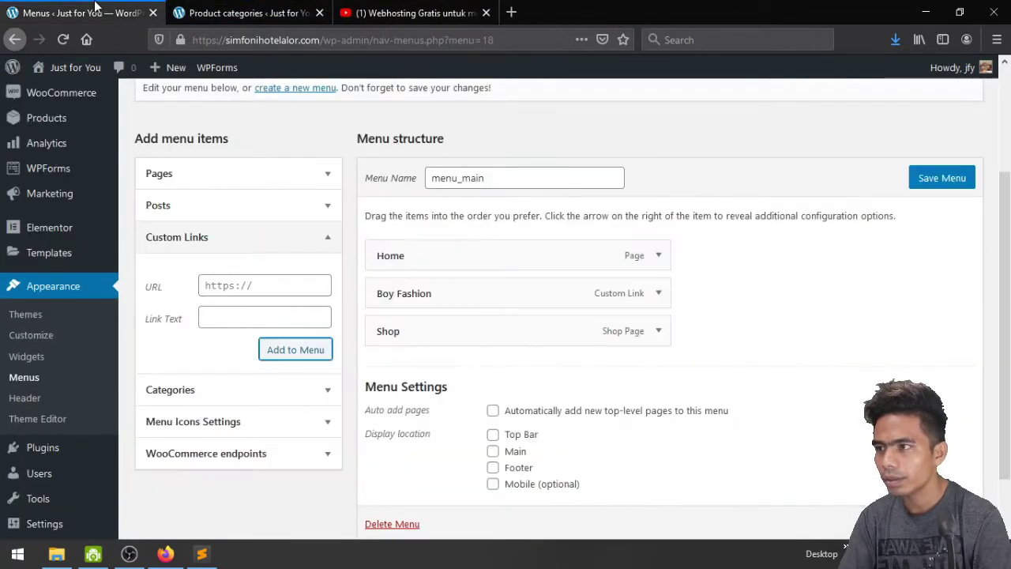
# Add a Girls Fashion custom link with that URL and move it above Shop
pyautogui.click(211, 287)
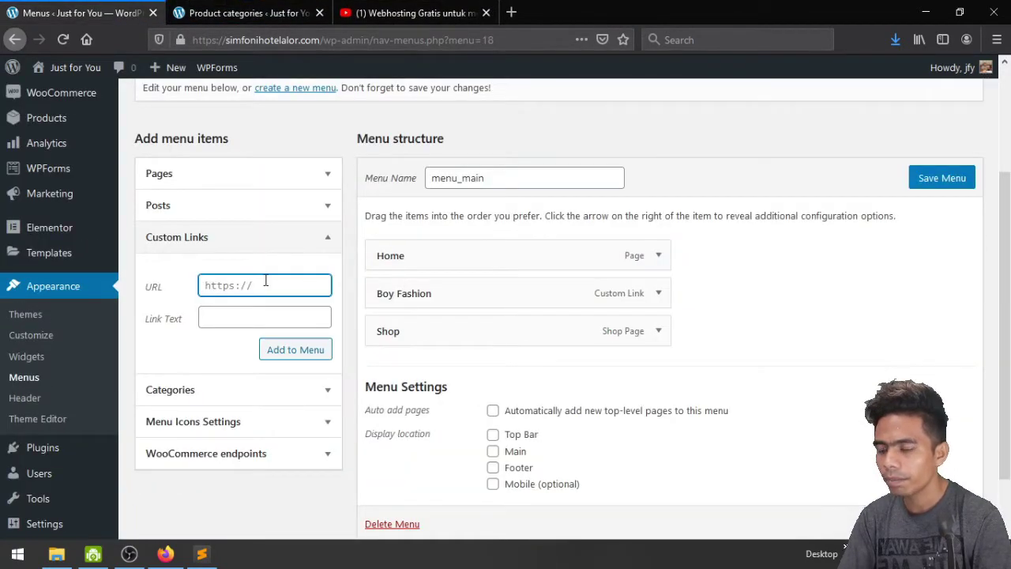
pyautogui.hotkey('ctrl', 'v')
pyautogui.click(229, 317)
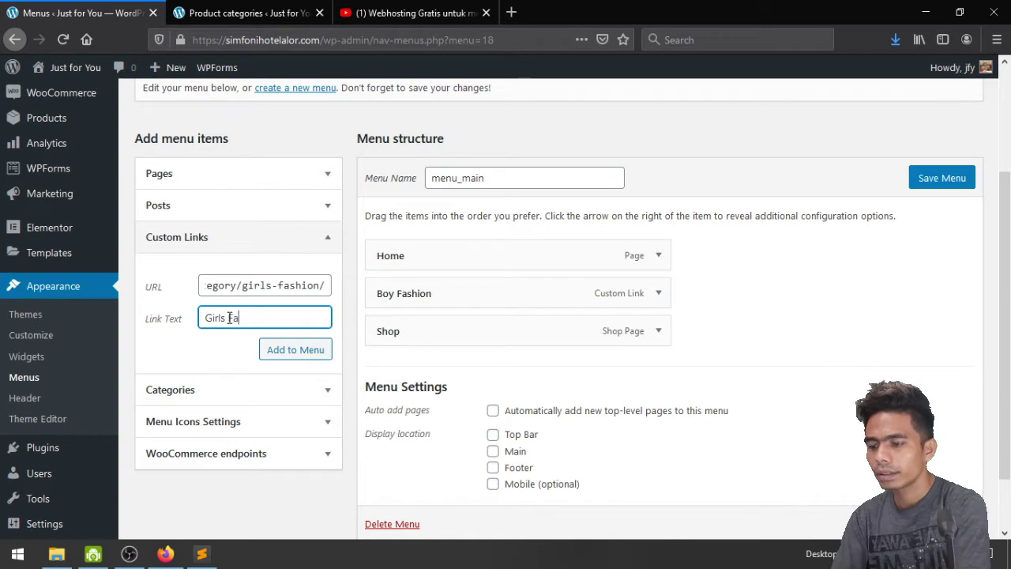
pyautogui.write('Girls Fashin')
pyautogui.press('BackSpace')
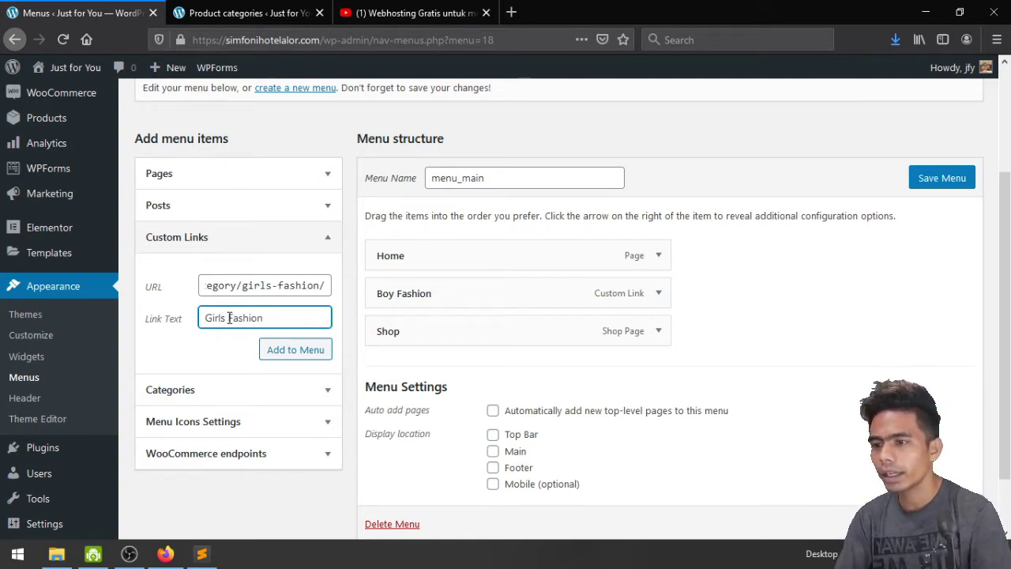
pyautogui.click(293, 357)
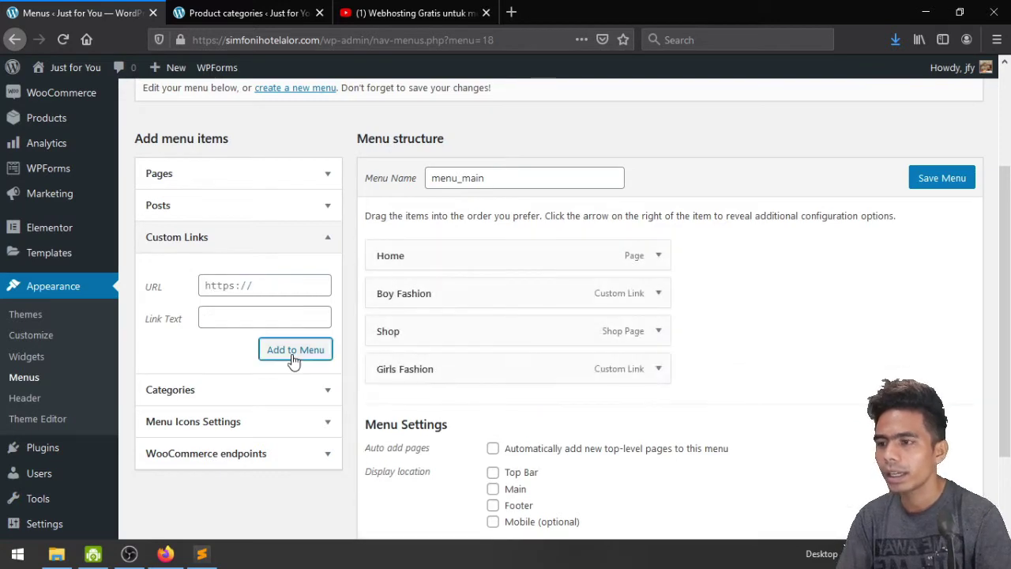
pyautogui.moveTo(387, 367); pyautogui.dragTo(394, 330)
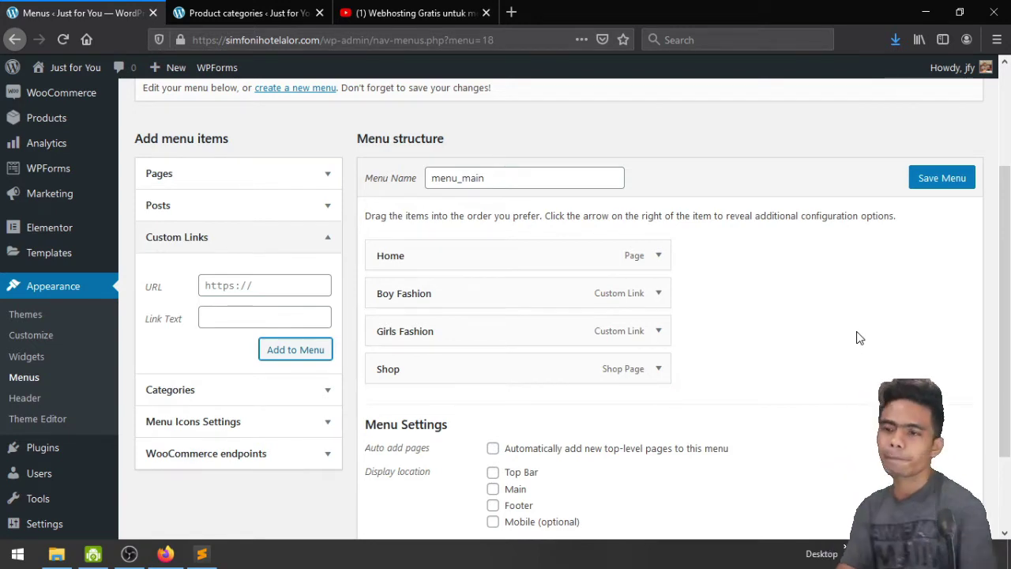
# Assign menu_main to the Main display location and save the menu
pyautogui.scroll(-2, 860, 338)
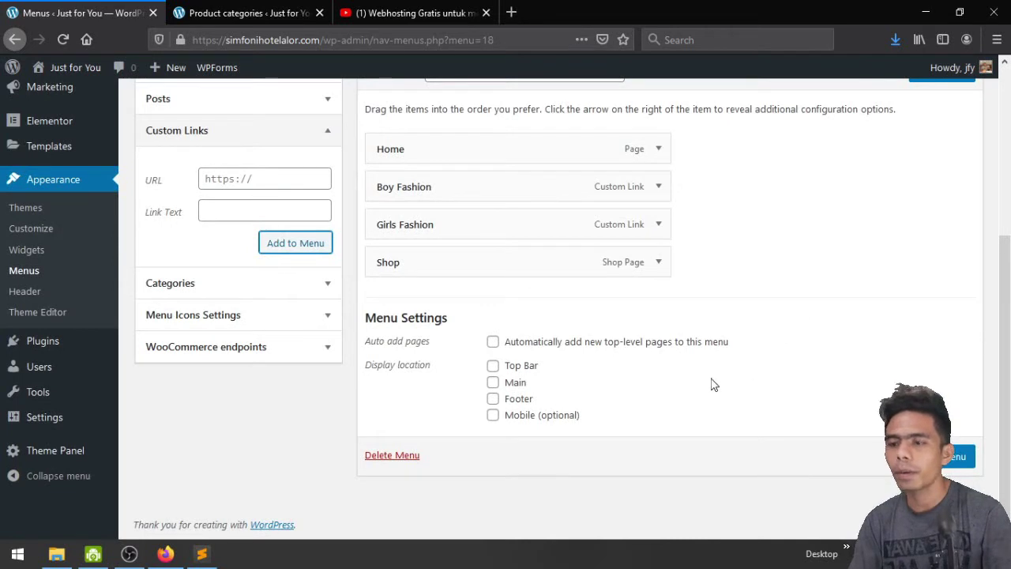
pyautogui.click(493, 383)
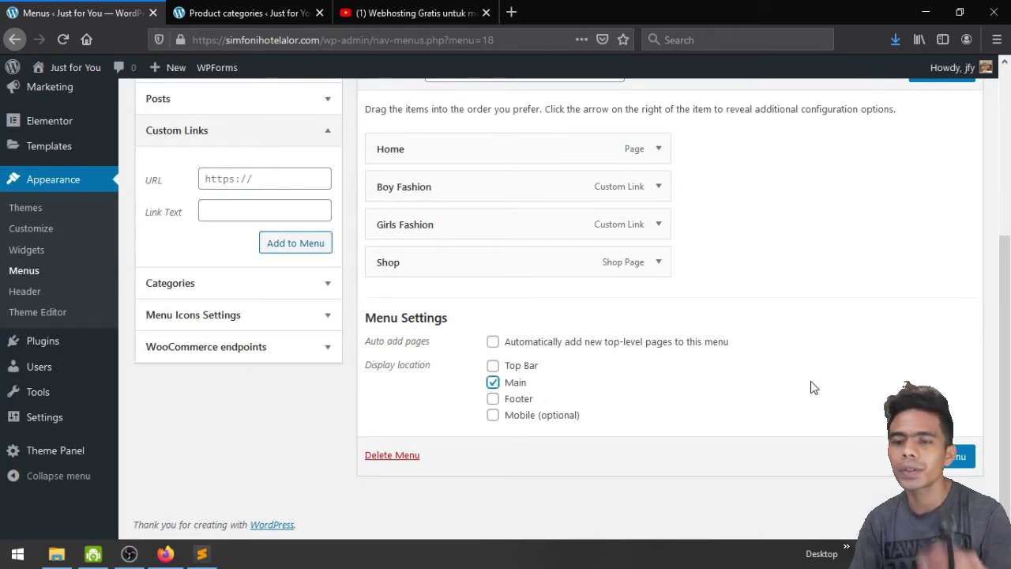
pyautogui.click(956, 456)
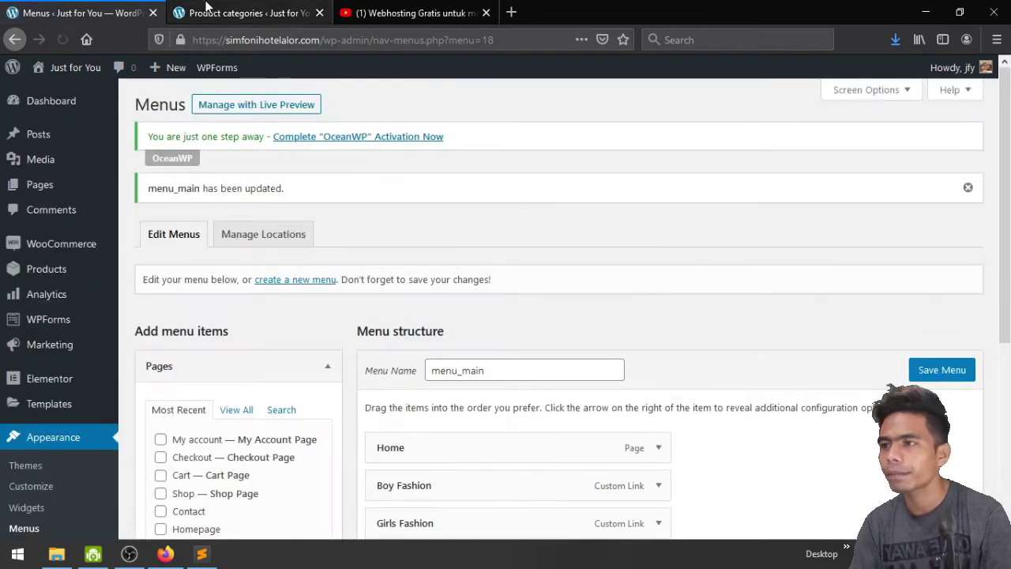
pyautogui.click(202, 11)
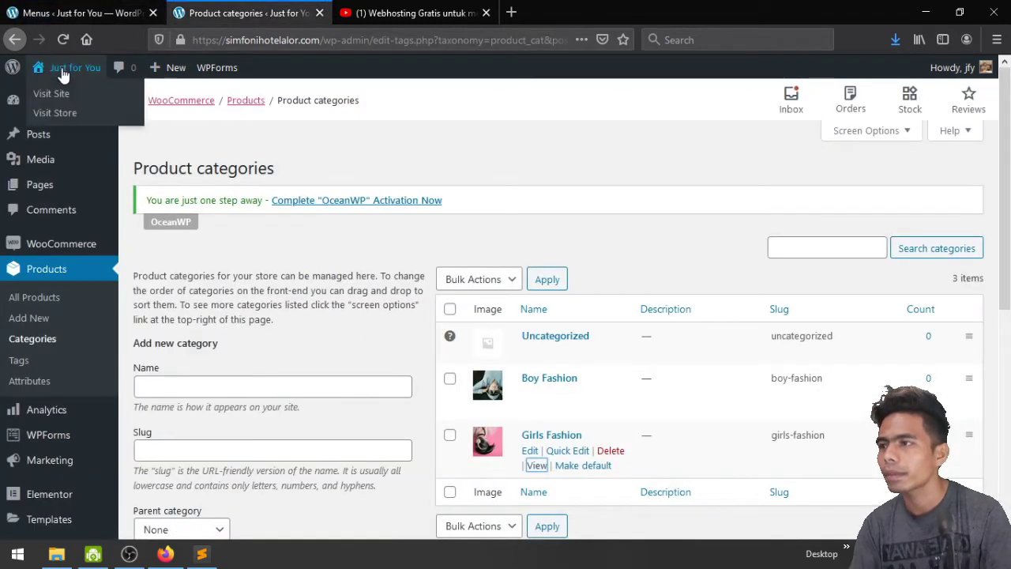
# Visit the live storefront to check the Home, Boy Fashion, Girls Fashion, Shop header menu
pyautogui.moveTo(75, 68)
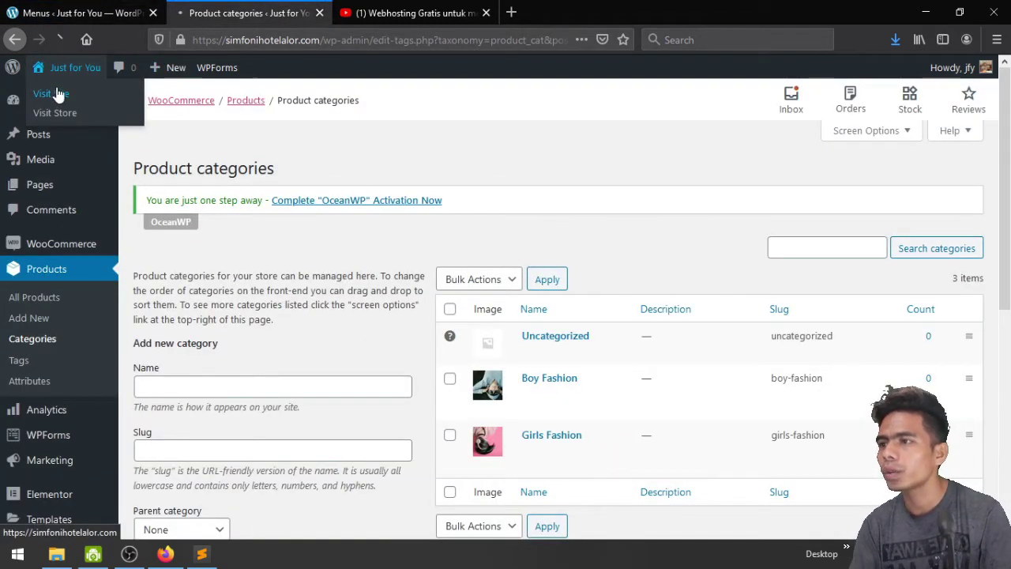
pyautogui.click(56, 93)
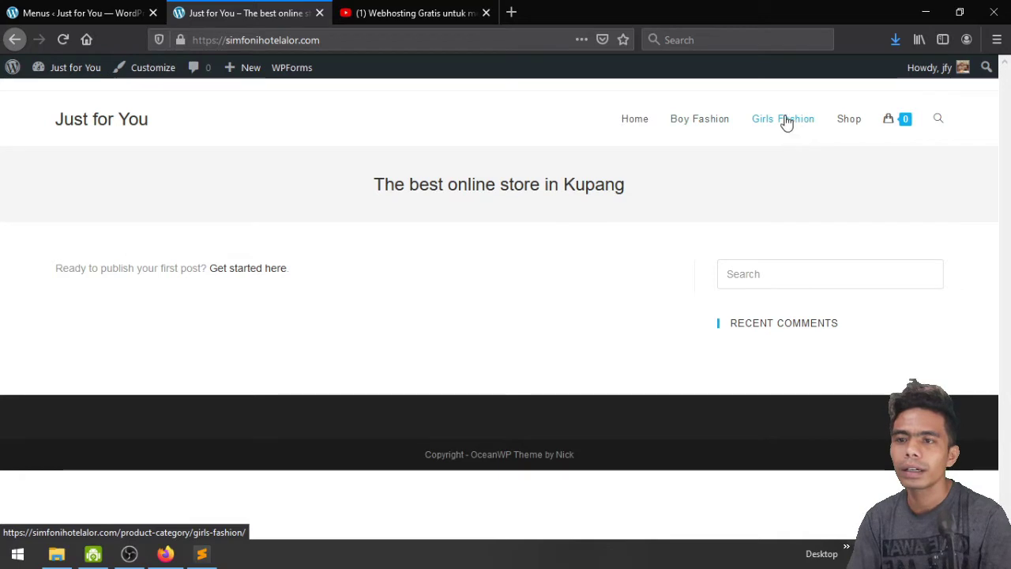
pyautogui.moveTo(896, 119)
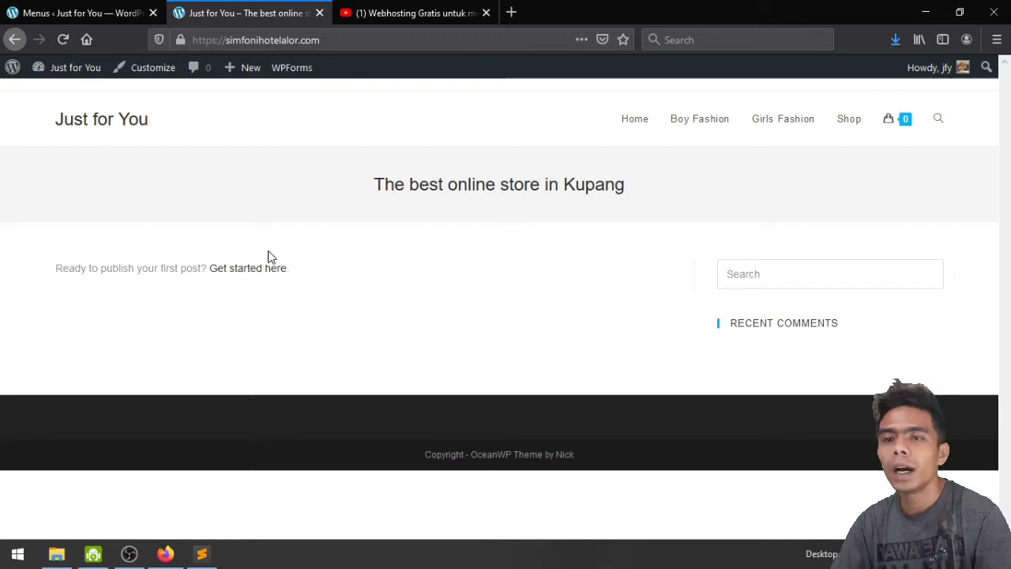
# Create a new menu named top_menu
pyautogui.click(62, 6)
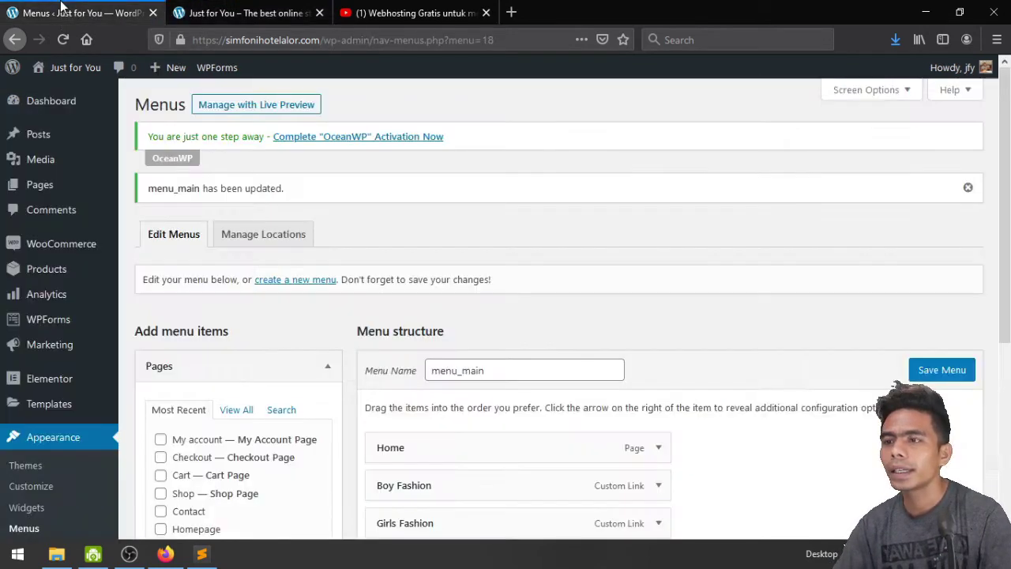
pyautogui.scroll(-3, 746, 407)
pyautogui.scroll(2, 753, 399)
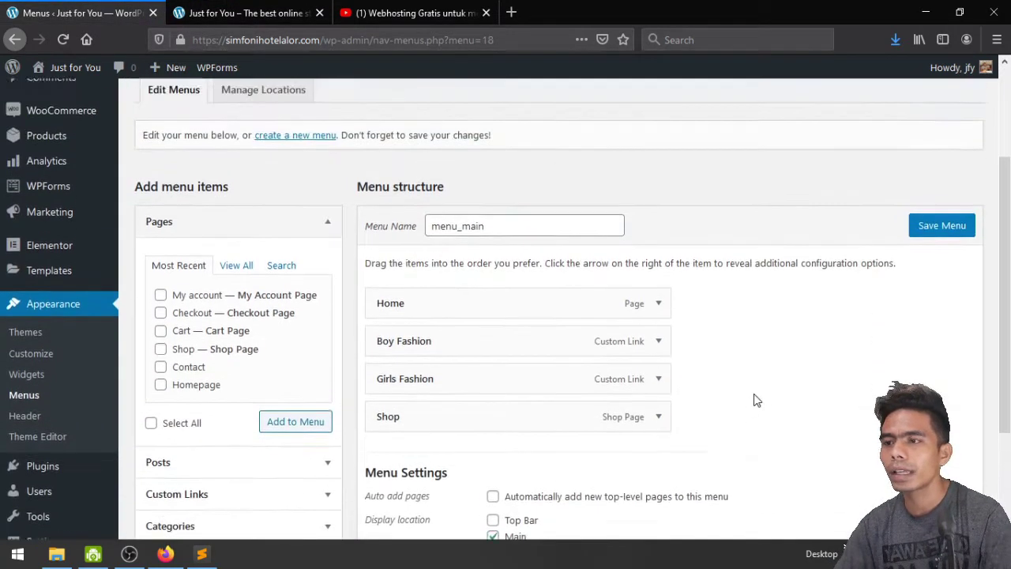
pyautogui.click(278, 207)
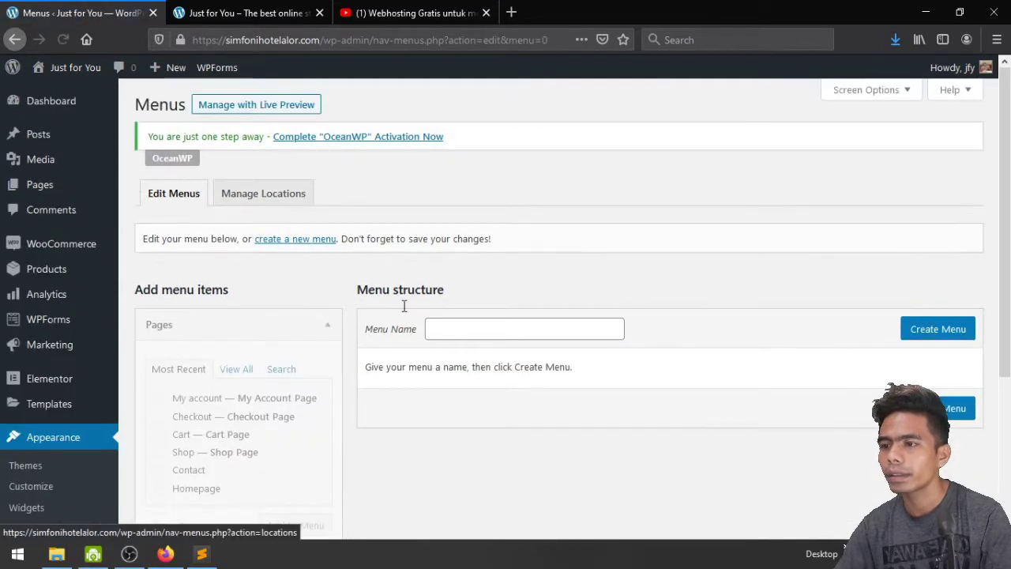
pyautogui.click(462, 324)
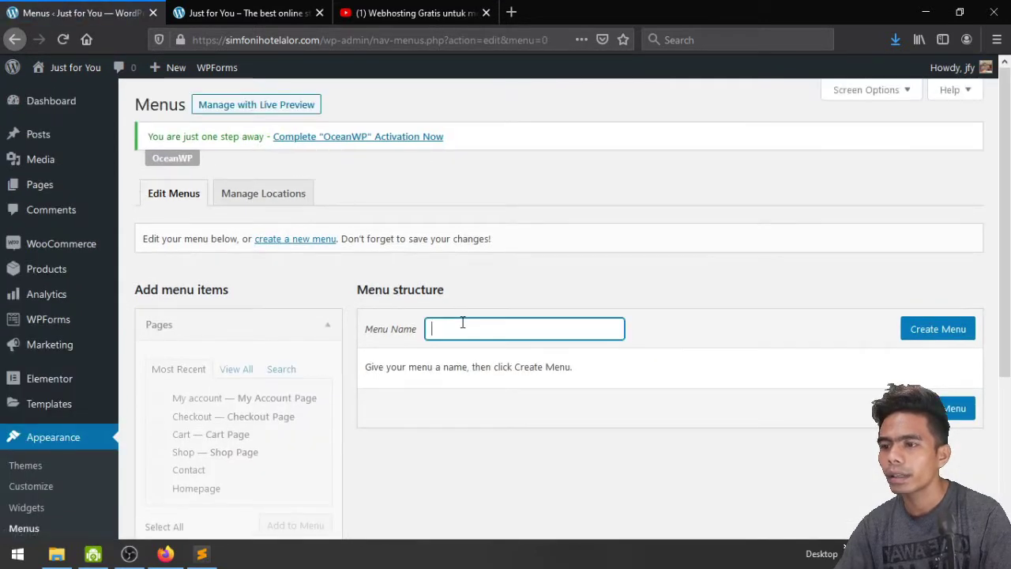
pyautogui.write('top')
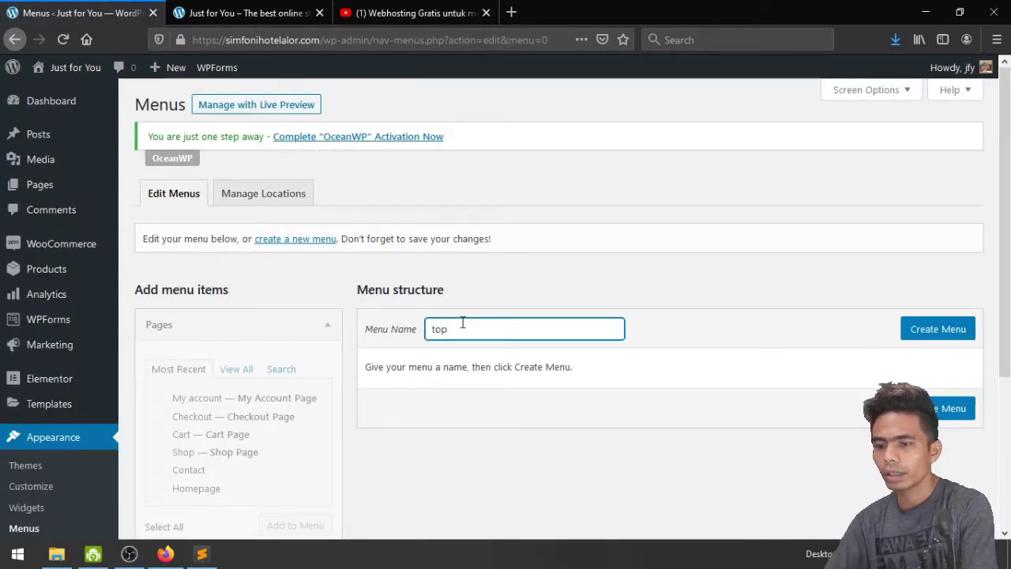
pyautogui.write('_menu')
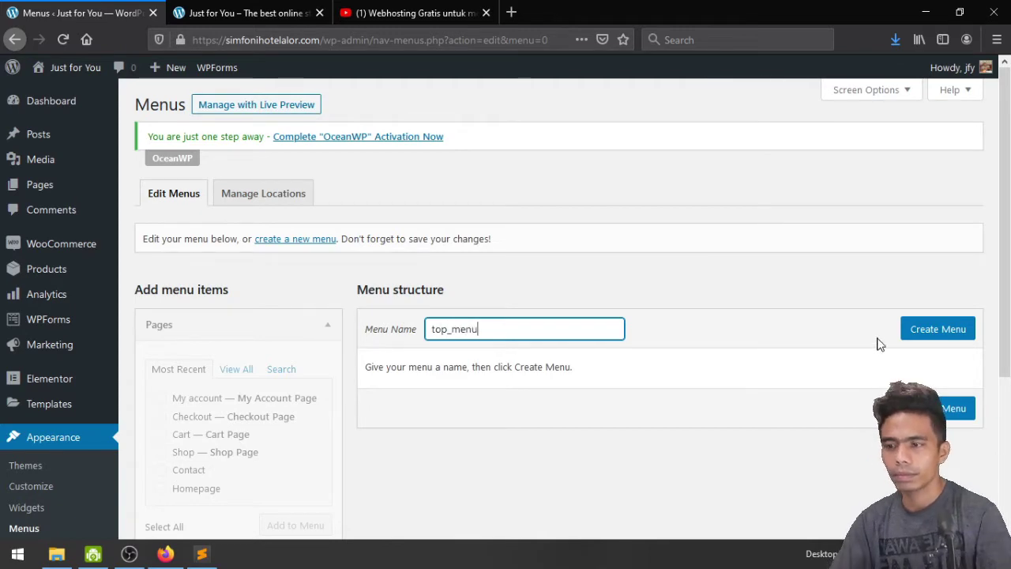
pyautogui.click(923, 328)
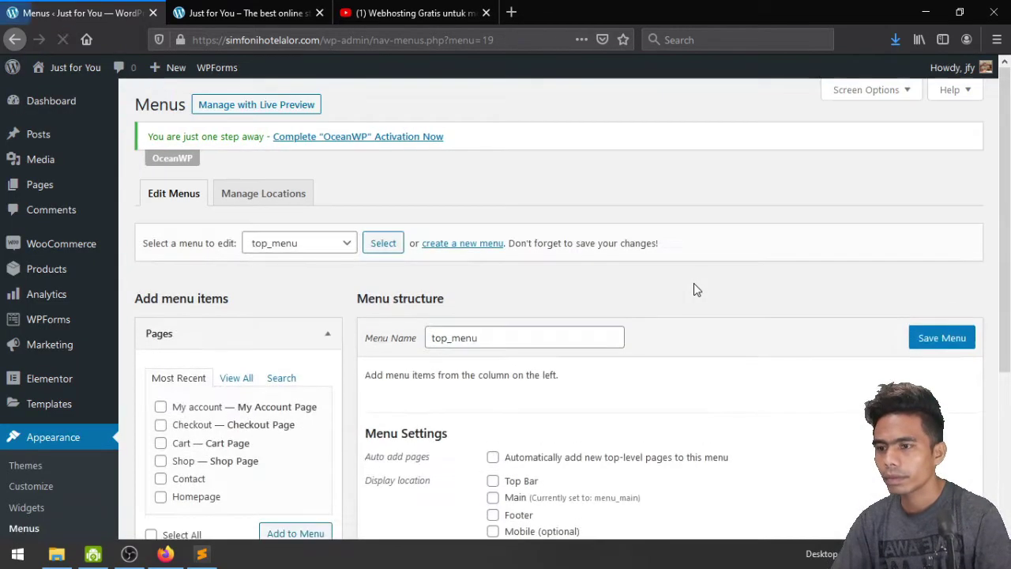
# Add My account and Contact to top_menu, assign it to Top Bar, and save
pyautogui.scroll(-2, 694, 283)
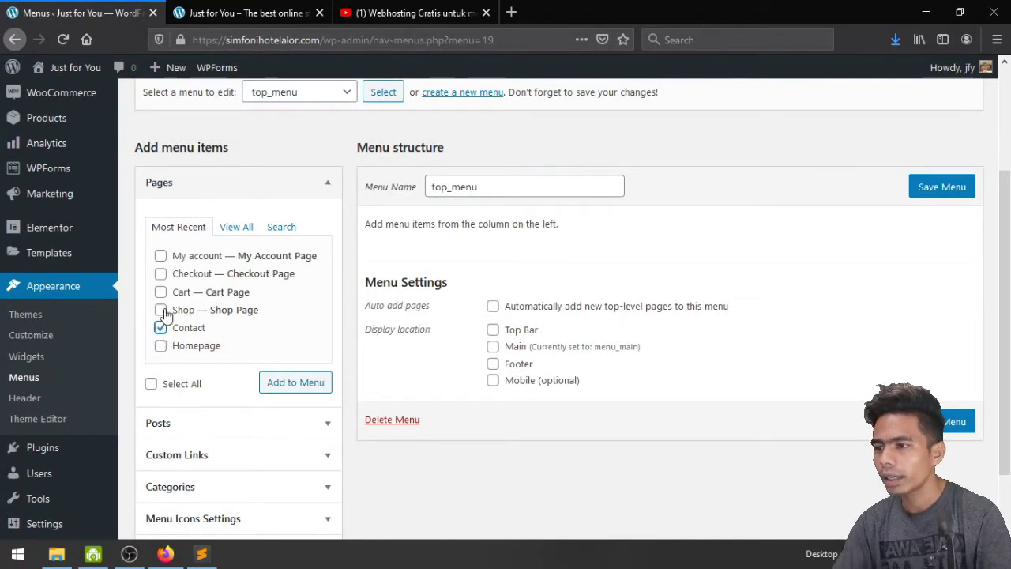
pyautogui.click(161, 257)
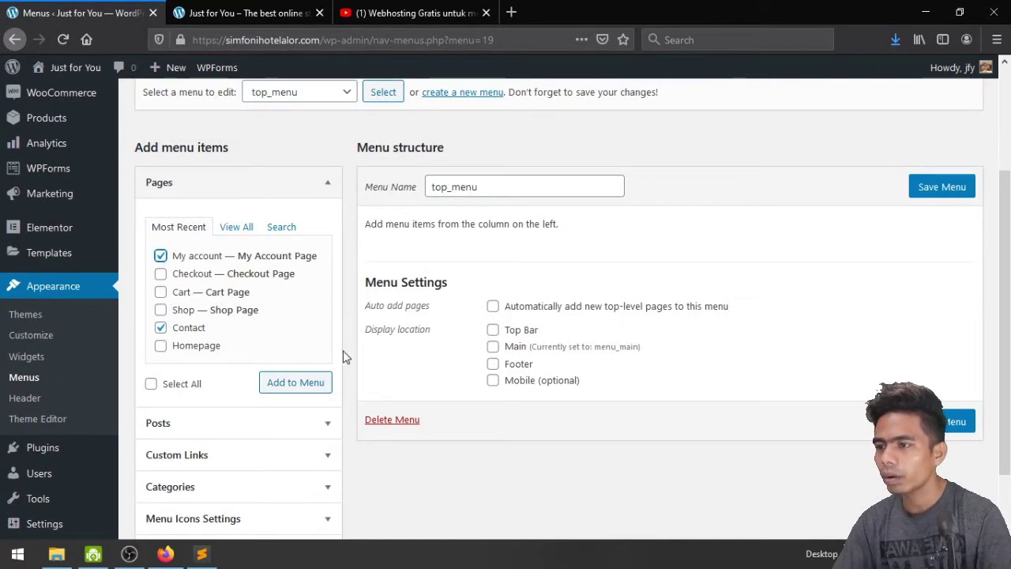
pyautogui.click(299, 386)
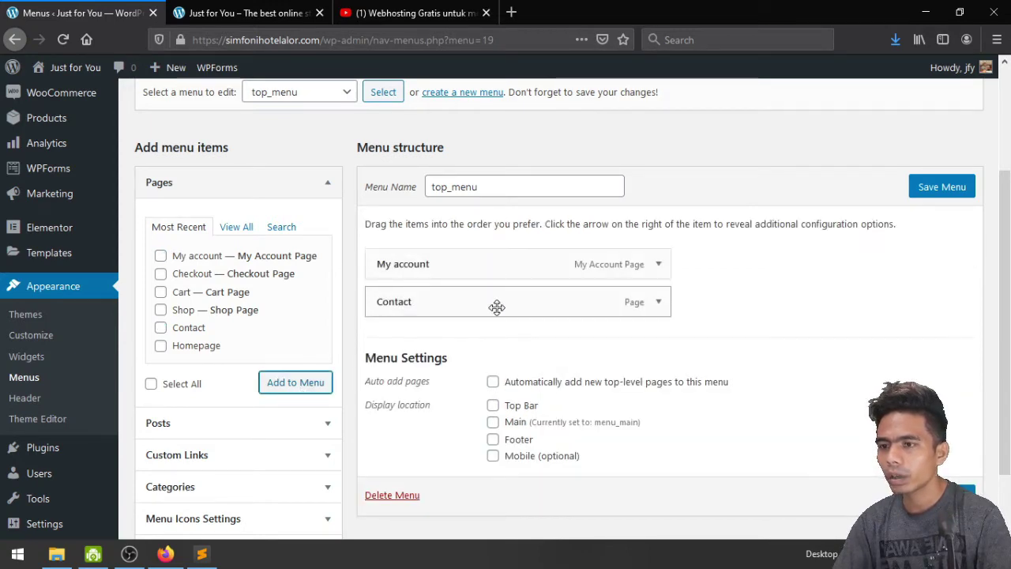
pyautogui.scroll(-2, 873, 371)
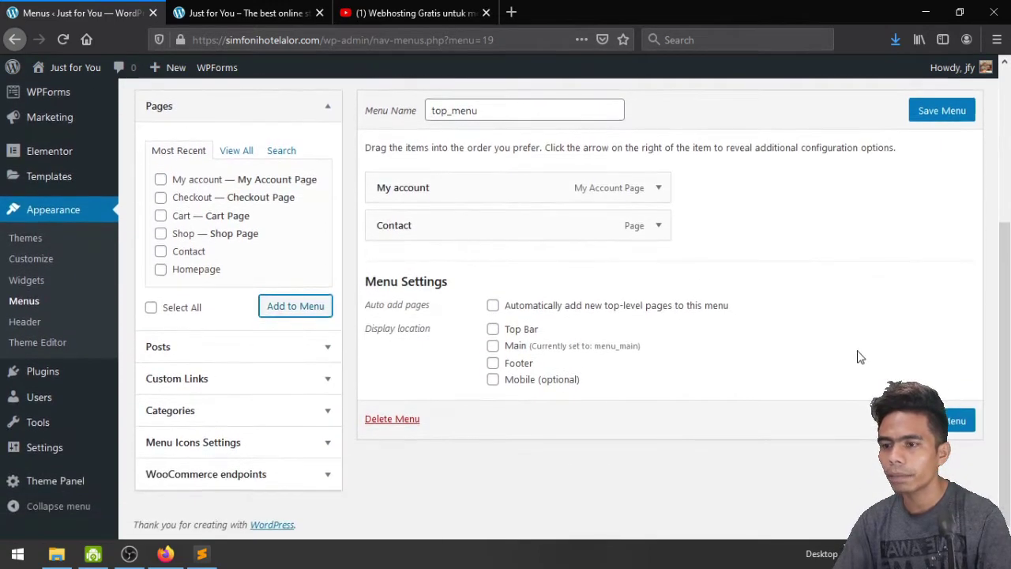
pyautogui.click(493, 330)
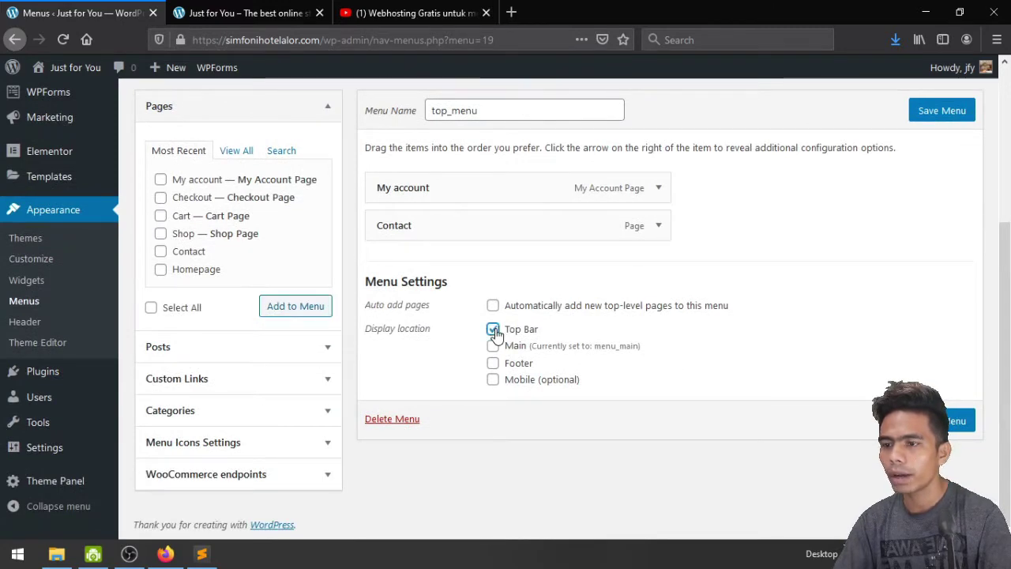
pyautogui.click(956, 421)
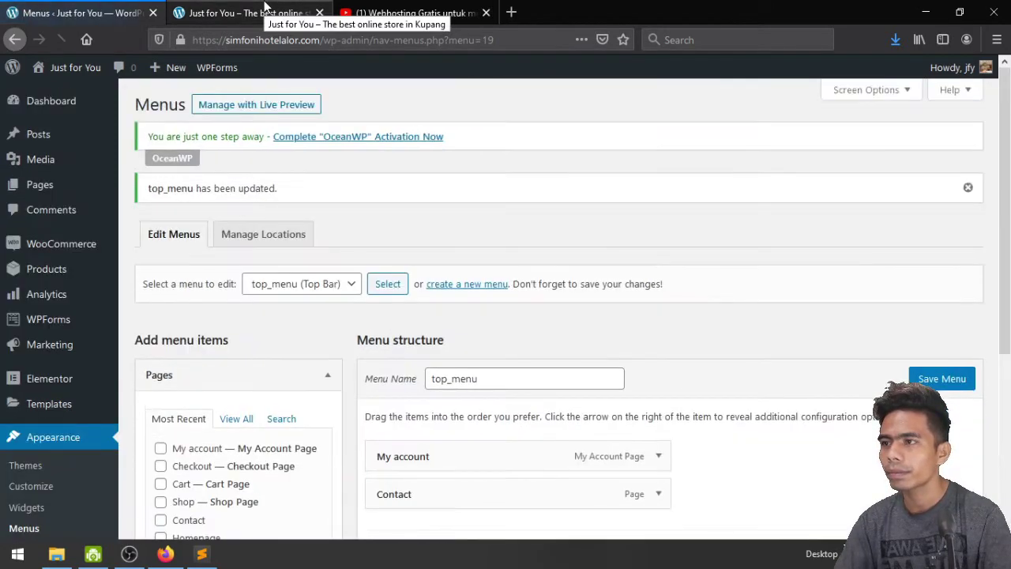
pyautogui.click(265, 6)
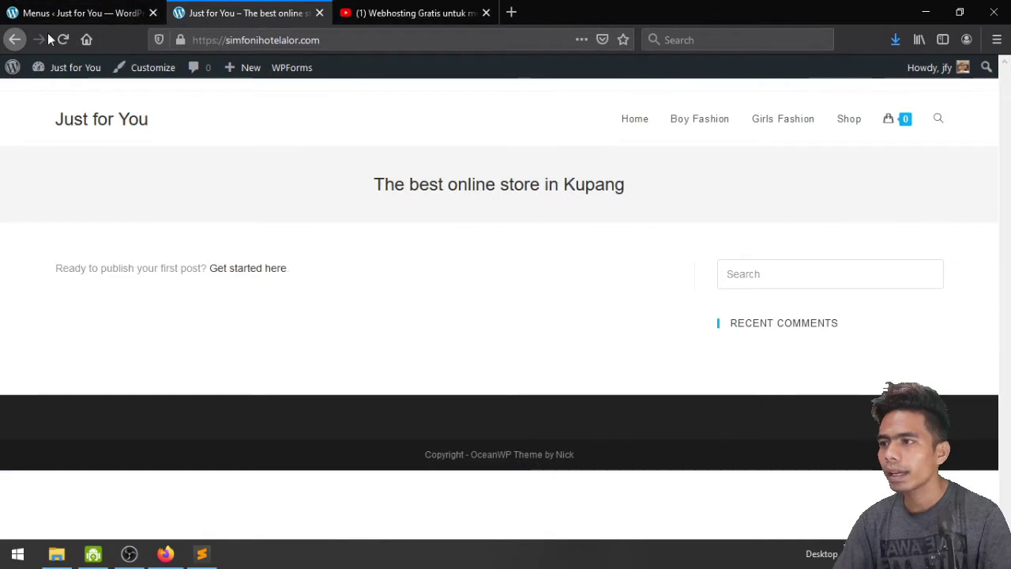
# Reload the storefront and confirm the My account and Contact top bar, rechecking the Top Bar setting
pyautogui.click(59, 39)
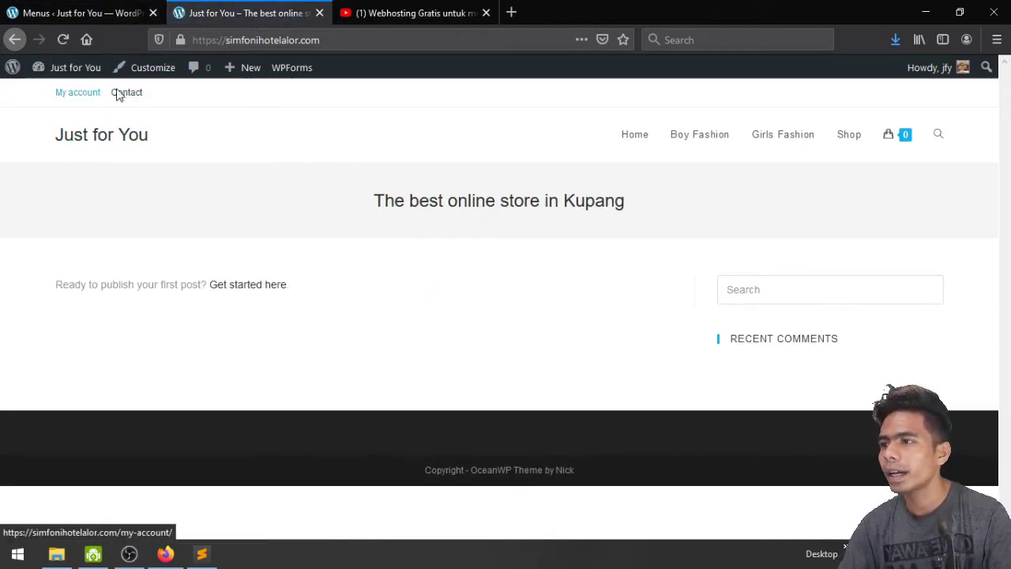
pyautogui.click(107, 8)
pyautogui.scroll(-4, 733, 429)
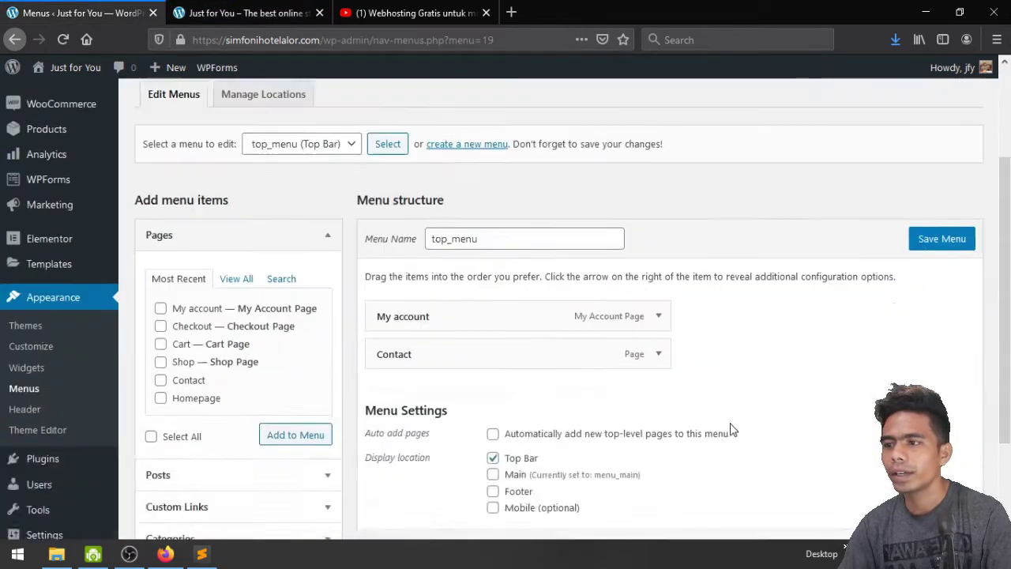
pyautogui.scroll(4, 624, 394)
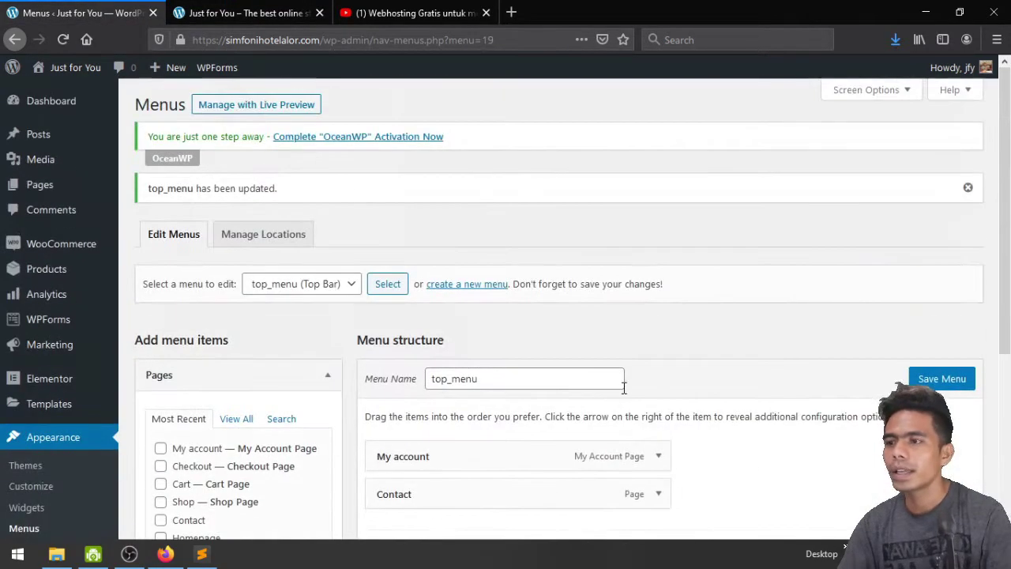
pyautogui.click(189, 12)
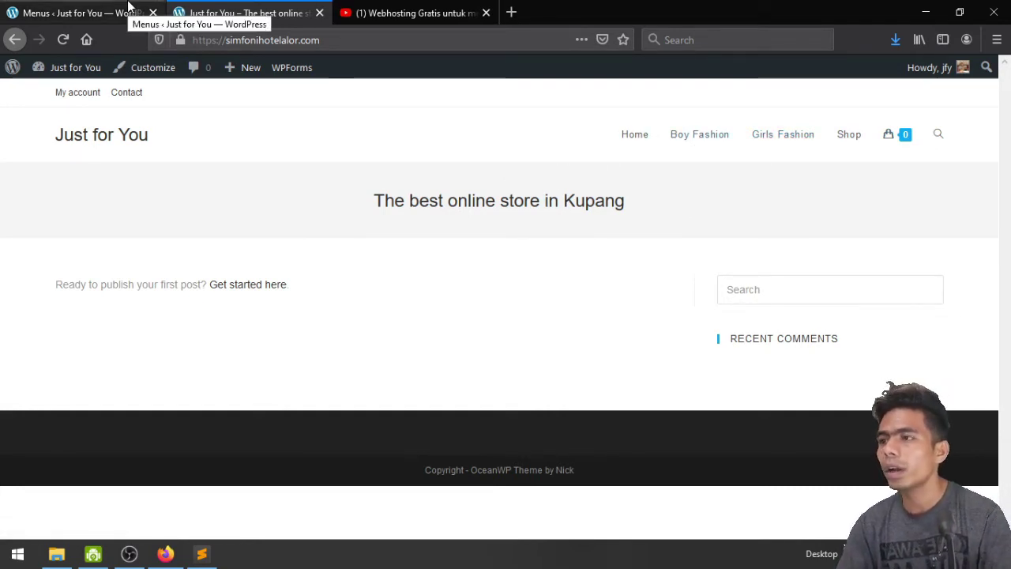
# Open the Customizer's Site Identity panel, select the Site Title text, and open a blank tab
pyautogui.click(149, 69)
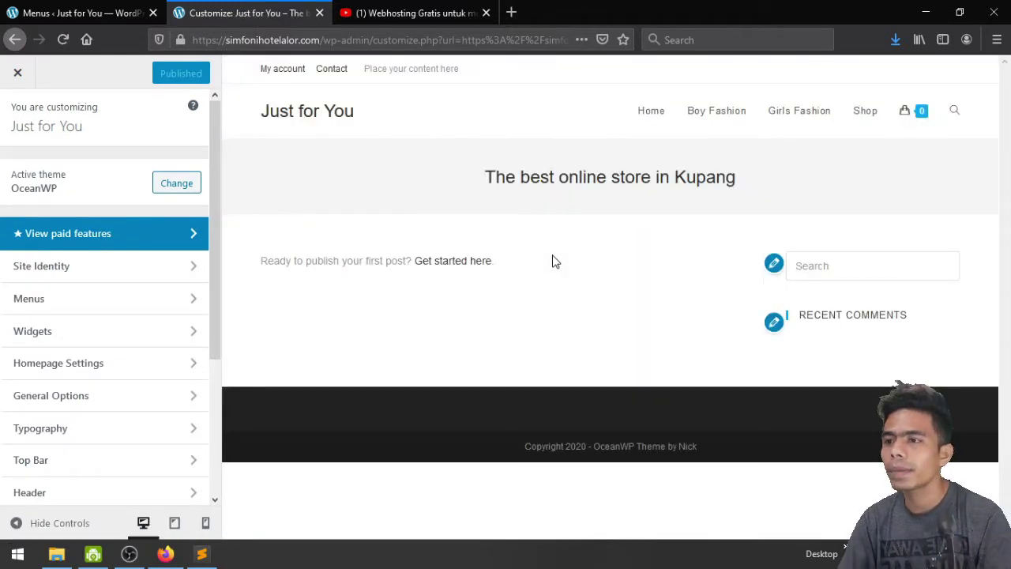
pyautogui.click(93, 274)
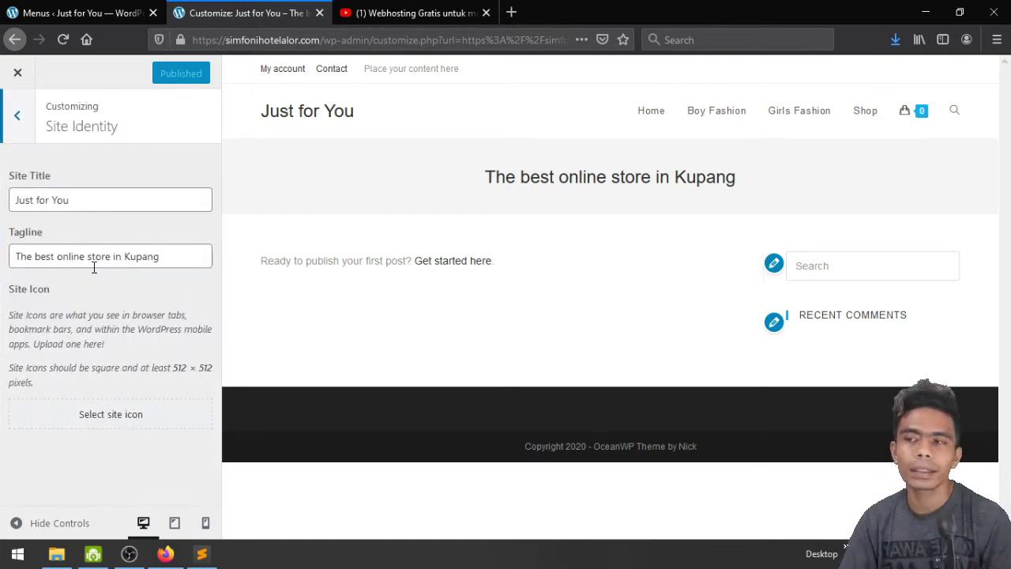
pyautogui.click(94, 208)
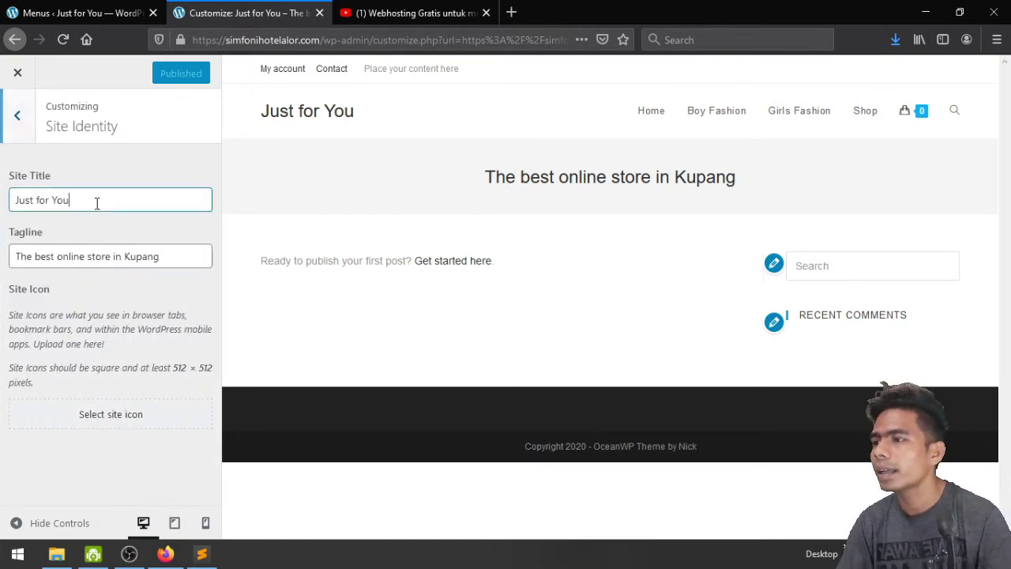
pyautogui.moveTo(87, 201); pyautogui.dragTo(17, 199)
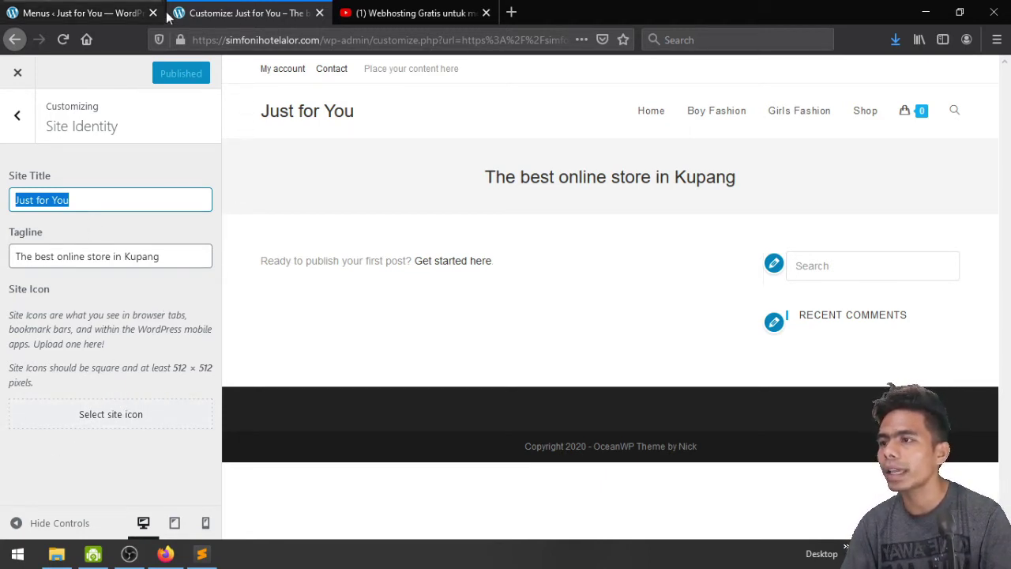
pyautogui.click(511, 13)
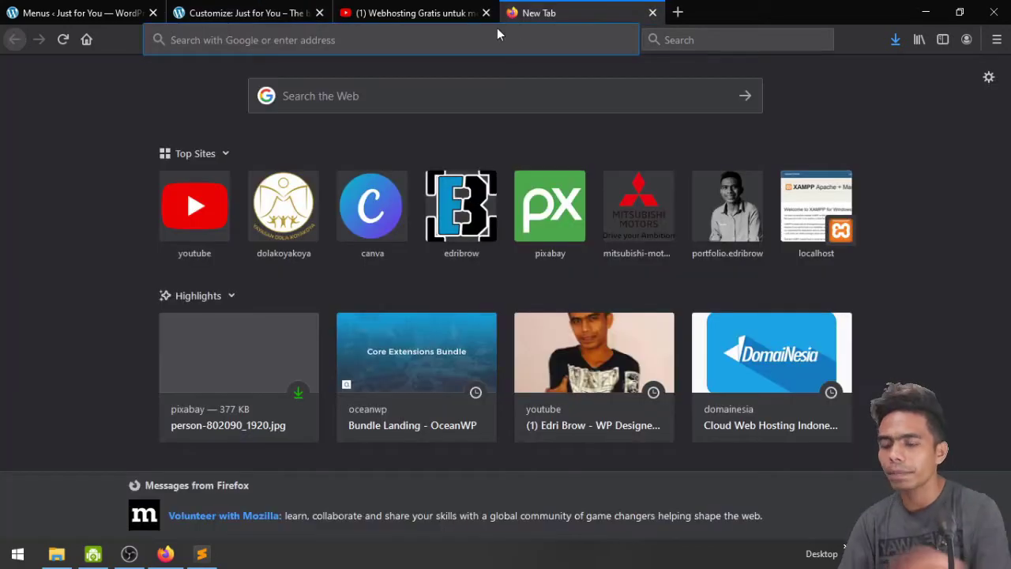
# Search Google for apple and open apple.com in the new tab
pyautogui.write('ap')
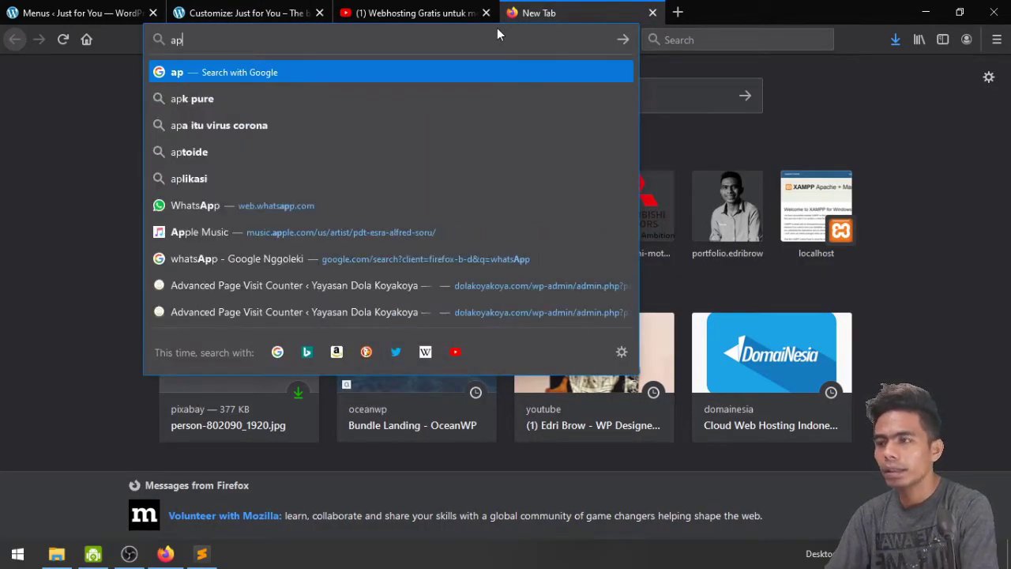
pyautogui.write('l')
pyautogui.press('BackSpace')
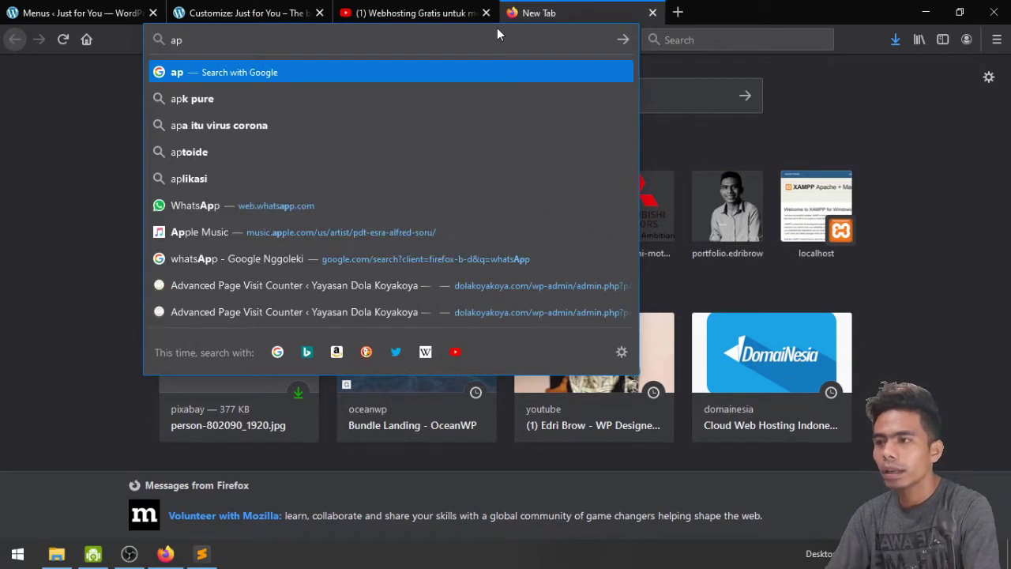
pyautogui.write('le')
pyautogui.press('Down')
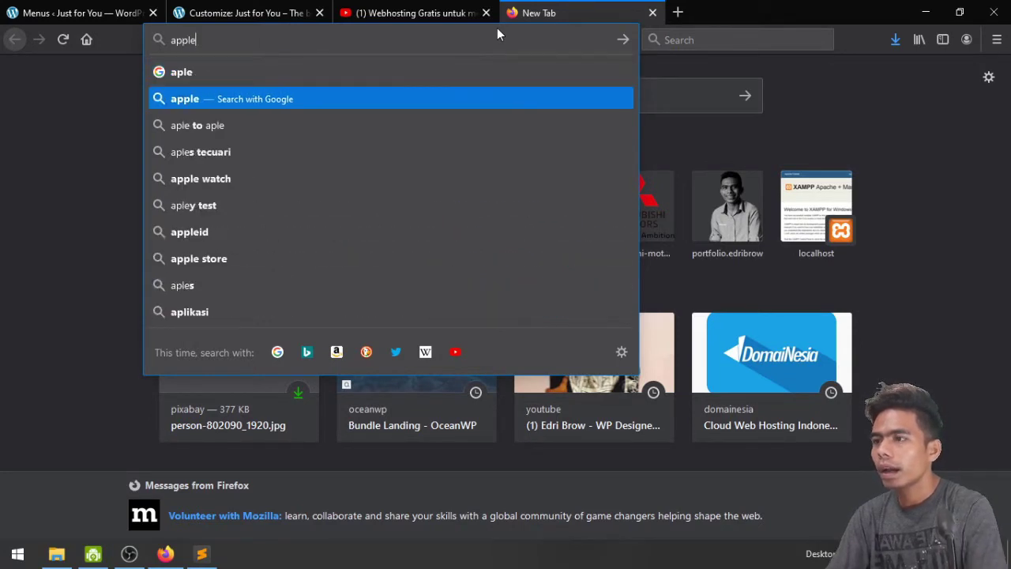
pyautogui.press('Return')
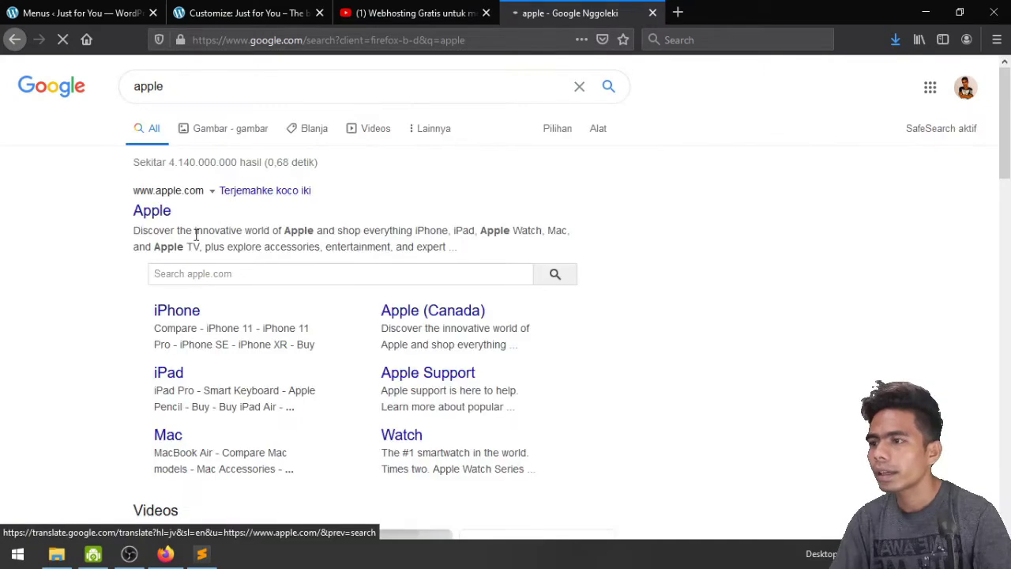
pyautogui.click(153, 211)
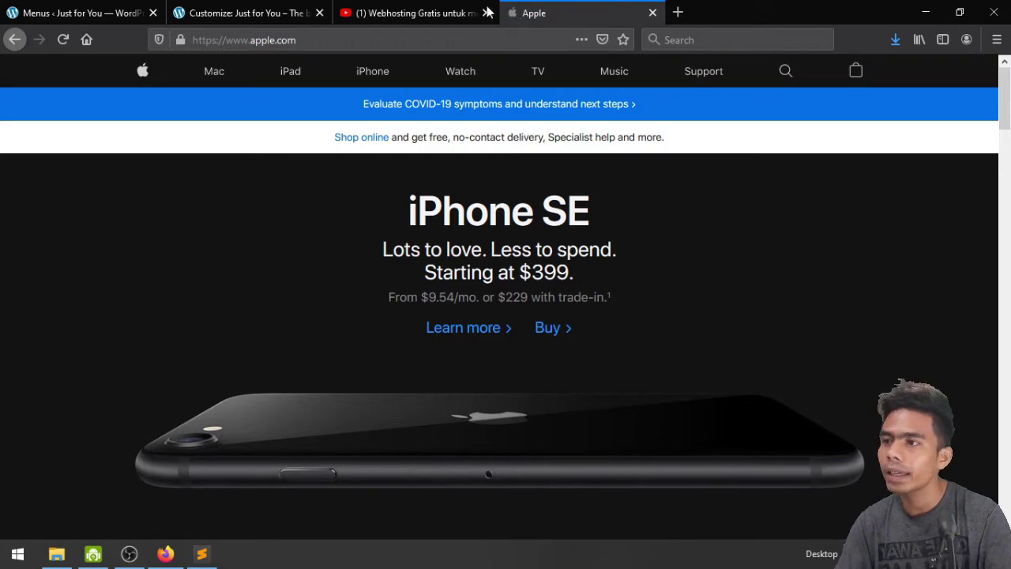
pyautogui.click(270, 8)
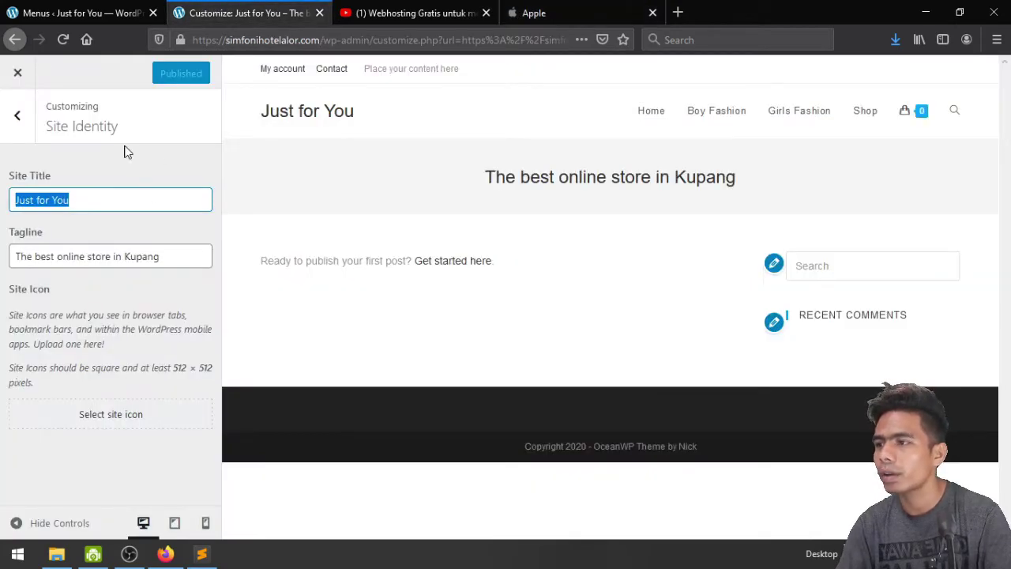
# Upload the 'Just for you' logo and select it as the site icon
pyautogui.click(96, 412)
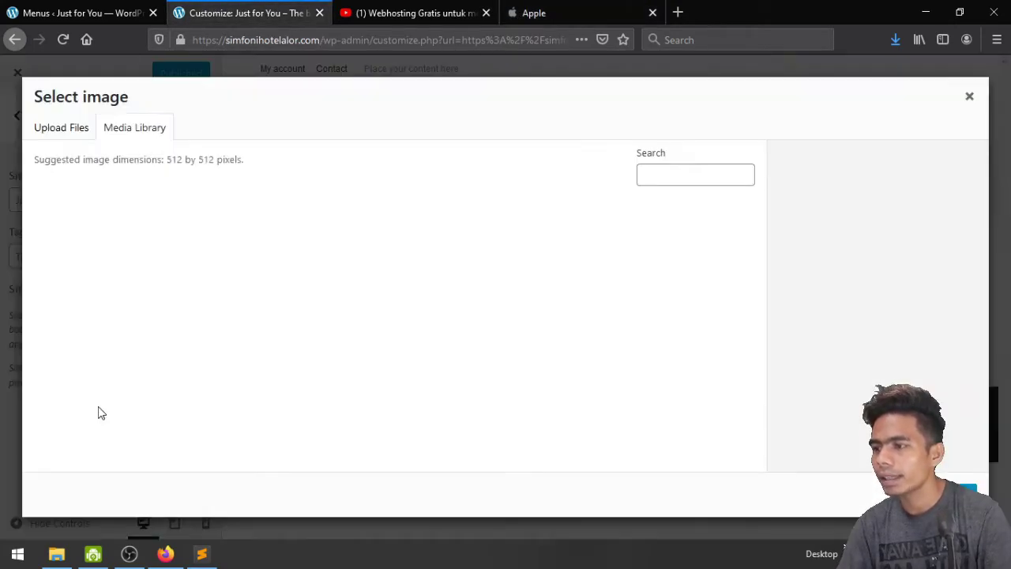
pyautogui.click(70, 131)
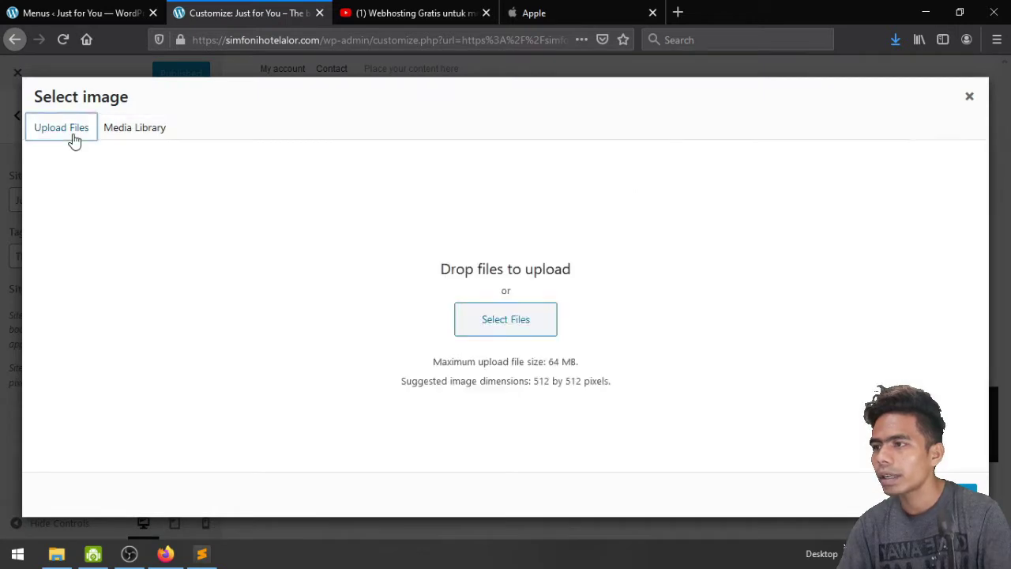
pyautogui.click(493, 311)
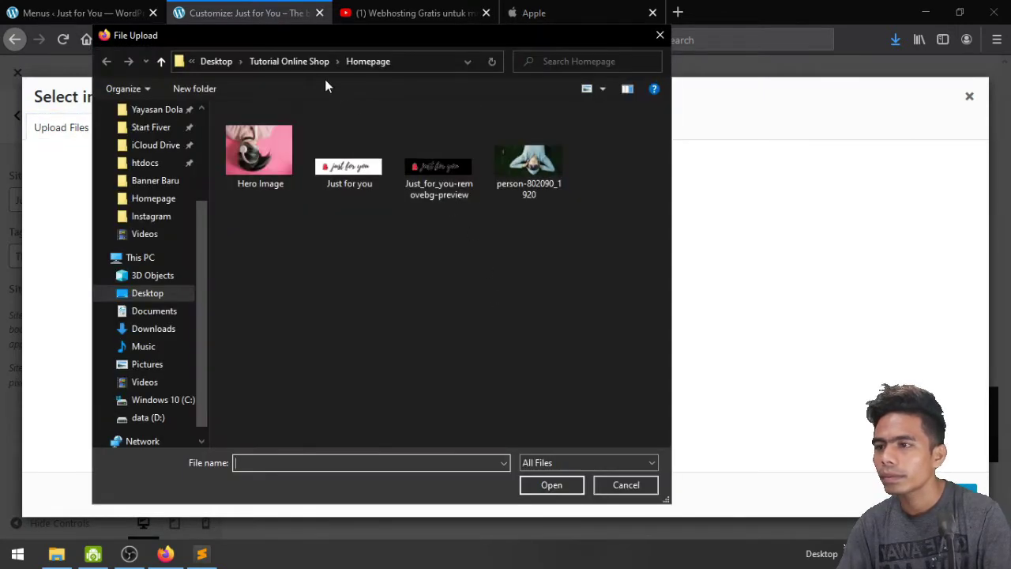
pyautogui.click(348, 154)
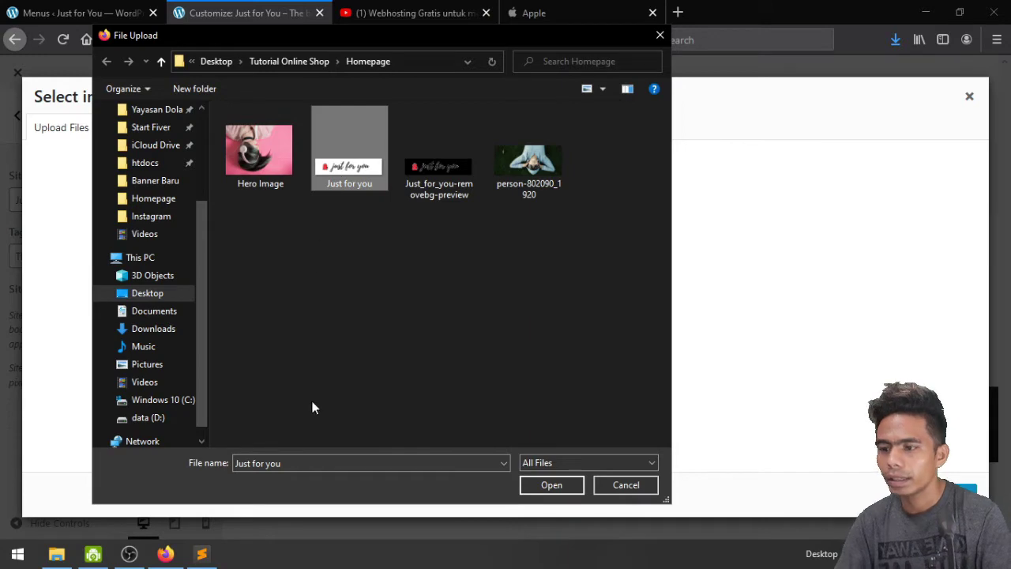
pyautogui.click(560, 488)
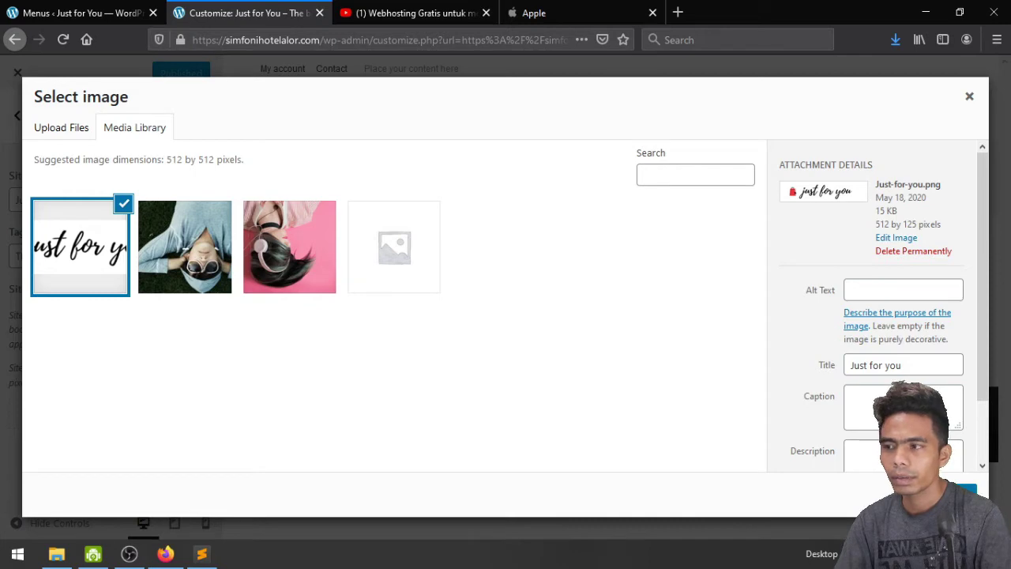
pyautogui.click(960, 491)
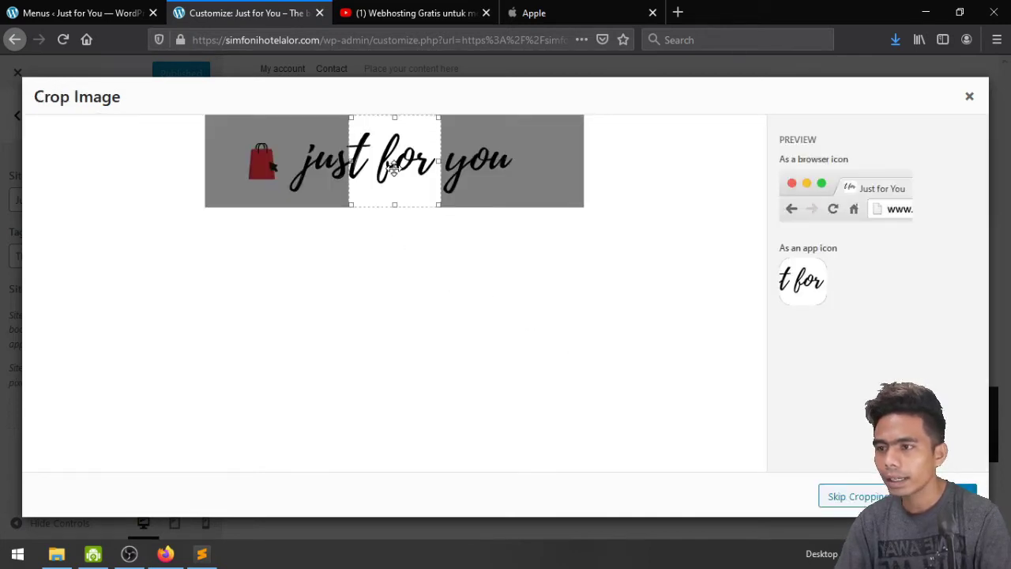
# Crop the icon to the red shopping bag and publish the change
pyautogui.moveTo(393, 167); pyautogui.dragTo(266, 166)
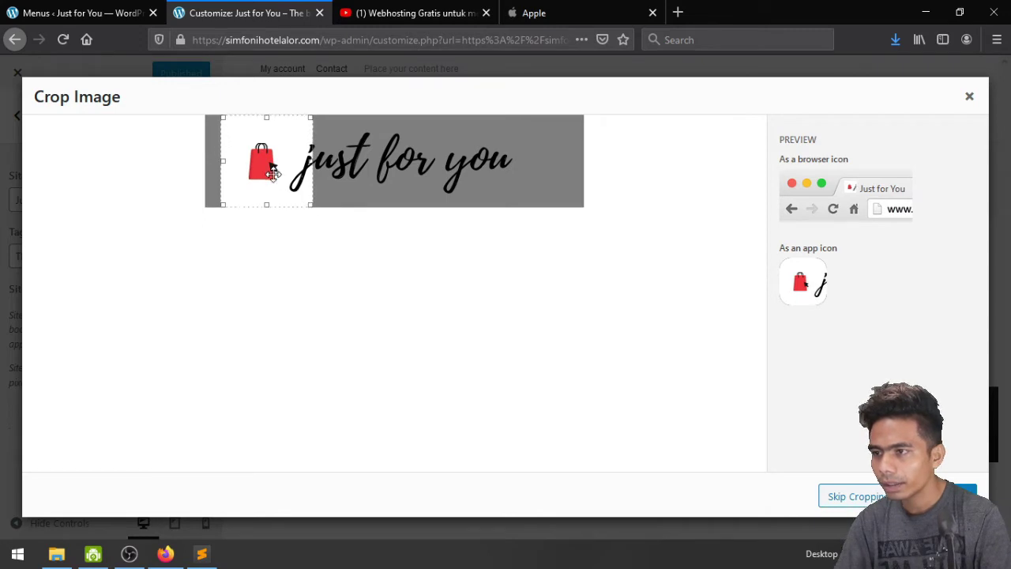
pyautogui.moveTo(273, 170); pyautogui.dragTo(235, 167)
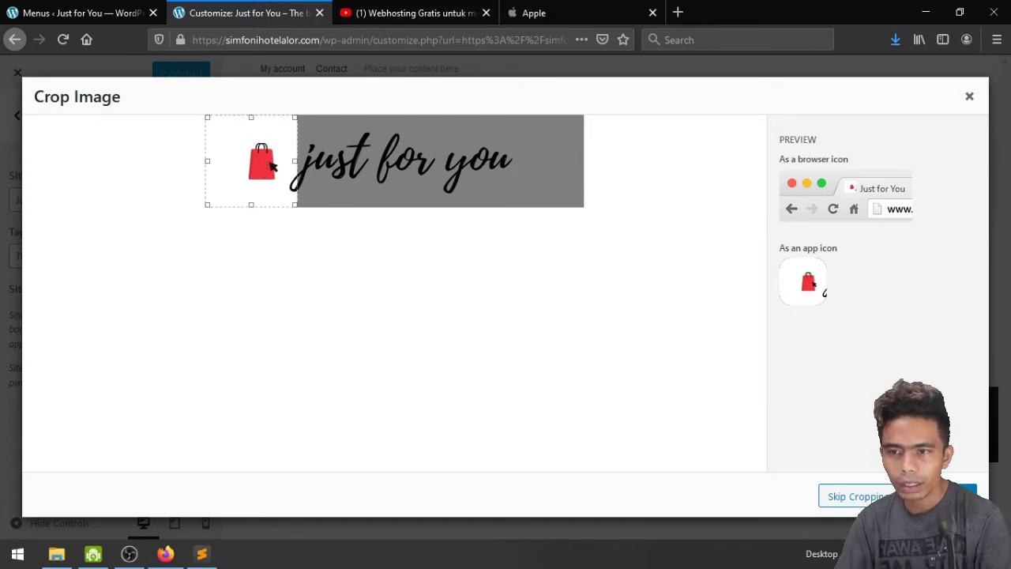
pyautogui.click(952, 496)
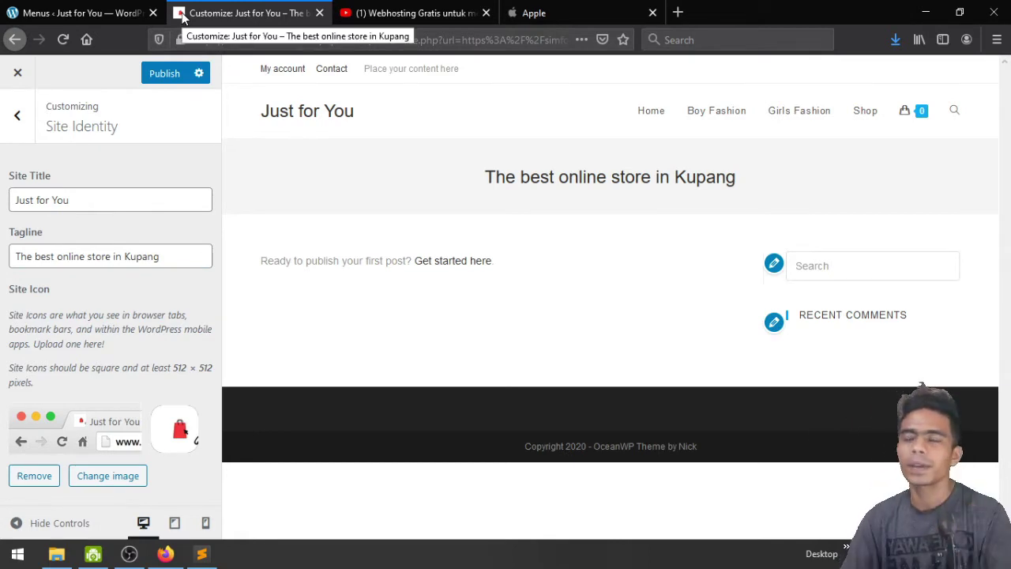
pyautogui.click(8, 123)
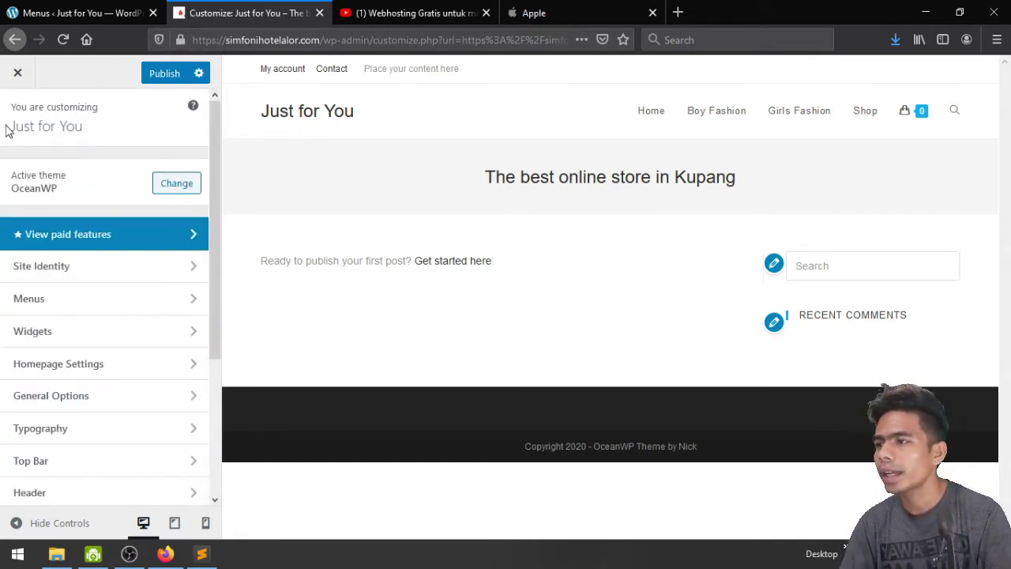
pyautogui.click(162, 76)
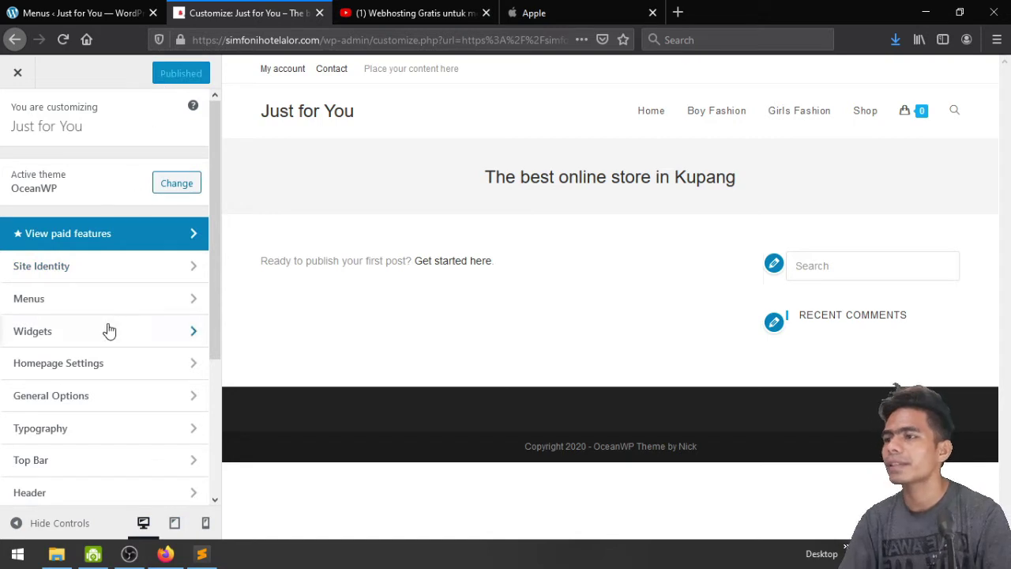
# Reach the Default Sidebar widget area in the Customizer's Widgets section
pyautogui.click(60, 313)
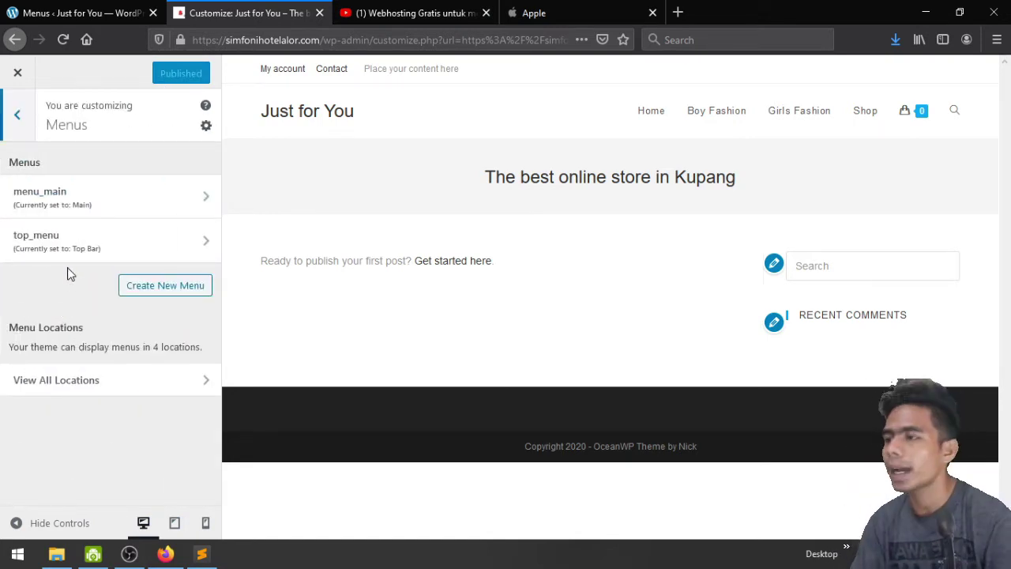
pyautogui.click(11, 117)
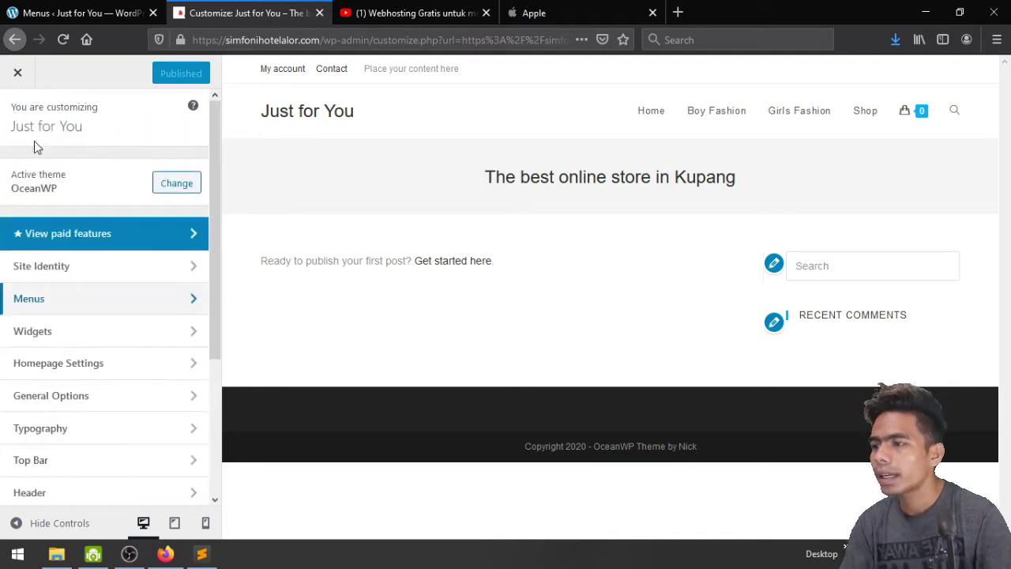
pyautogui.click(147, 333)
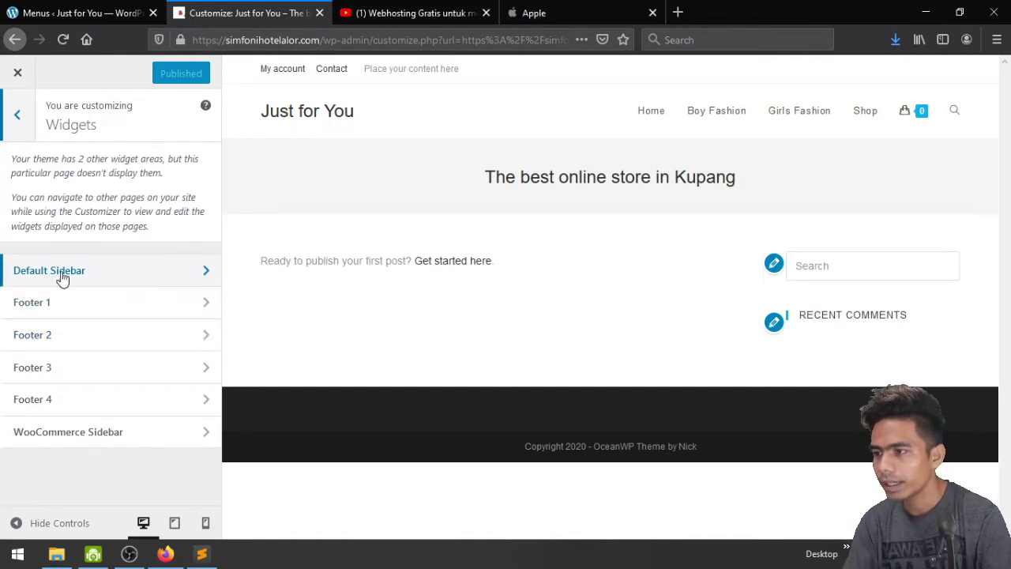
pyautogui.click(99, 276)
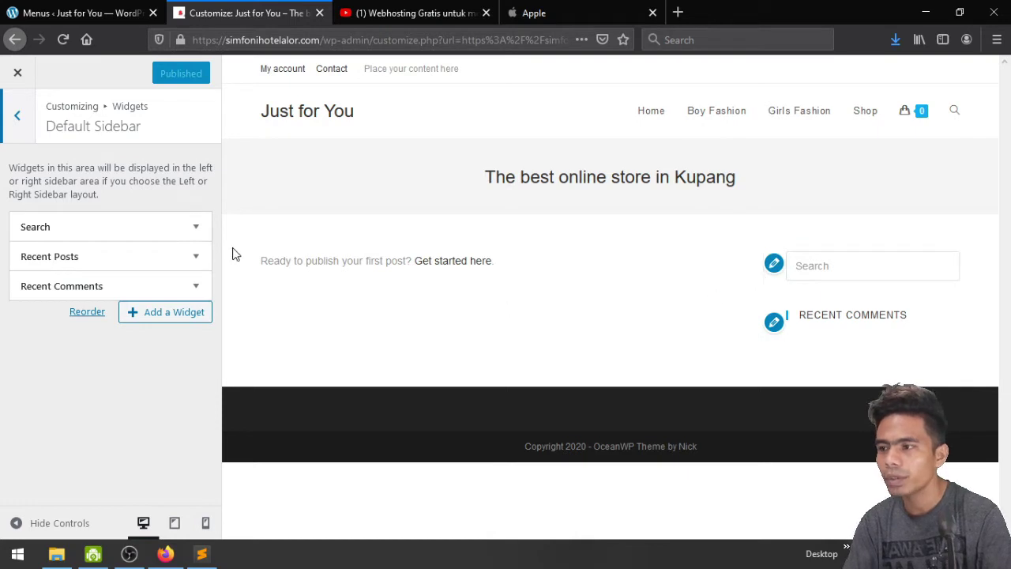
# Remove the Search, Recent Posts and Recent Comments widgets and publish the removals
pyautogui.click(196, 227)
pyautogui.click(33, 308)
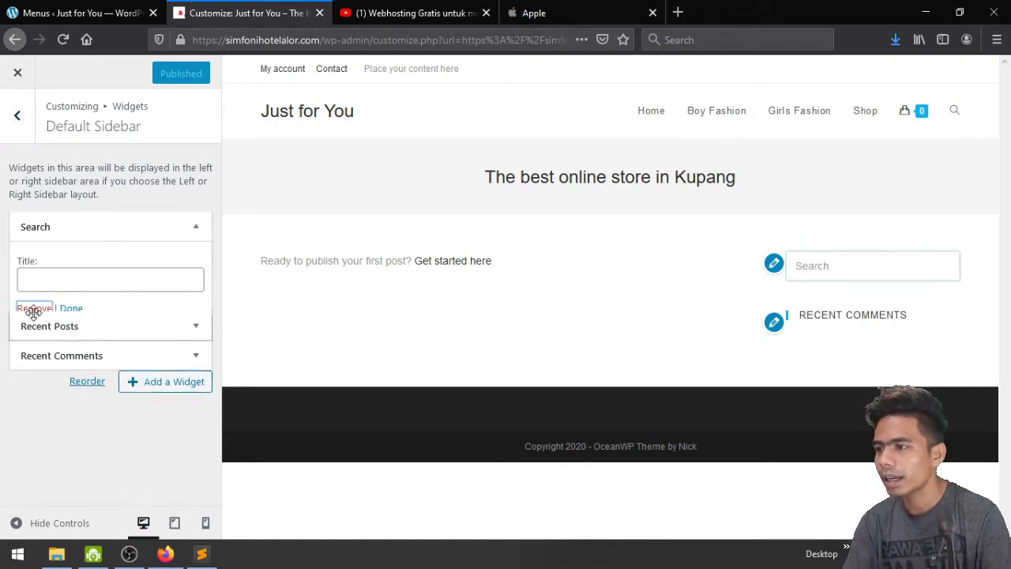
pyautogui.click(196, 226)
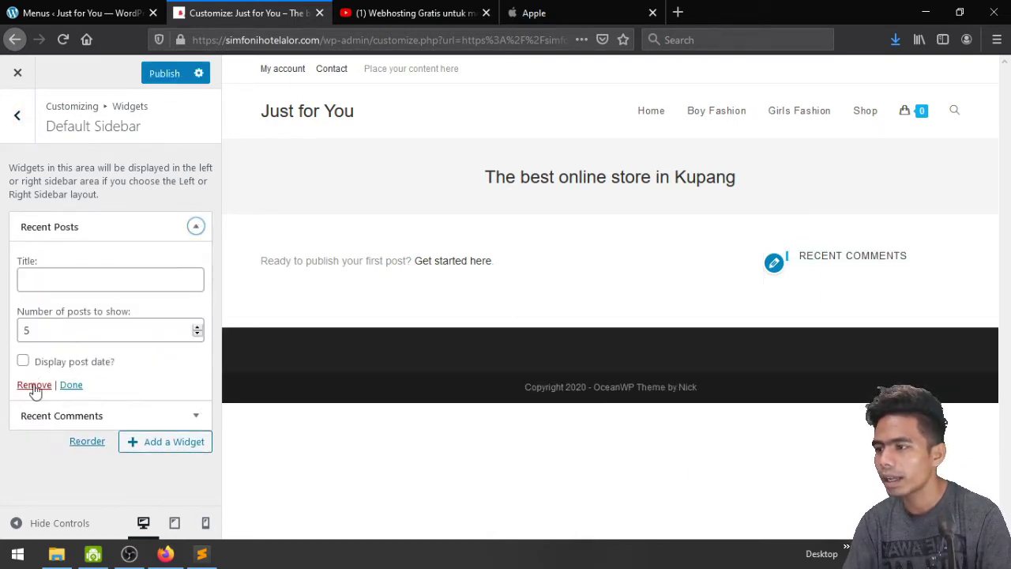
pyautogui.click(34, 386)
pyautogui.click(196, 226)
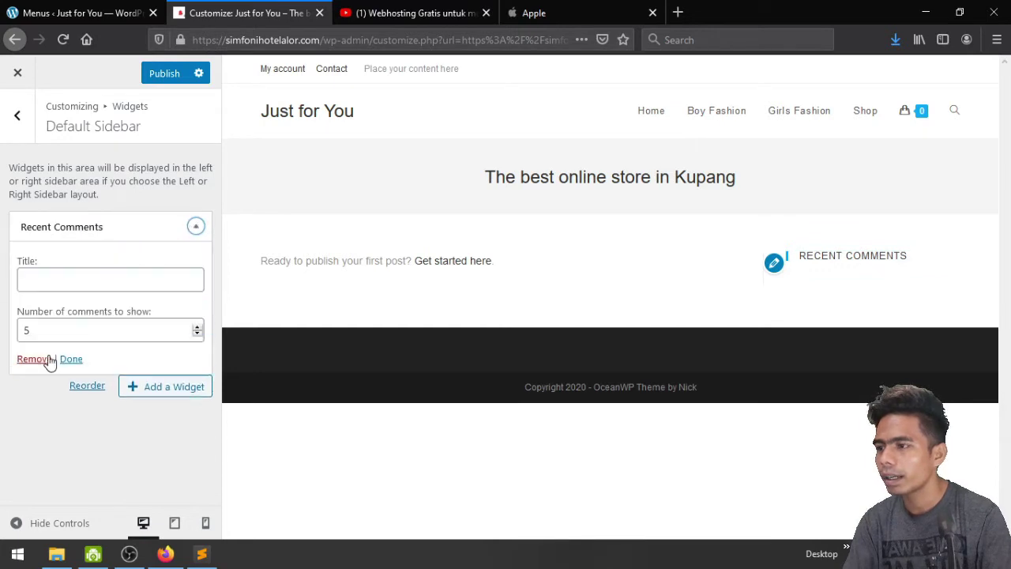
pyautogui.click(33, 359)
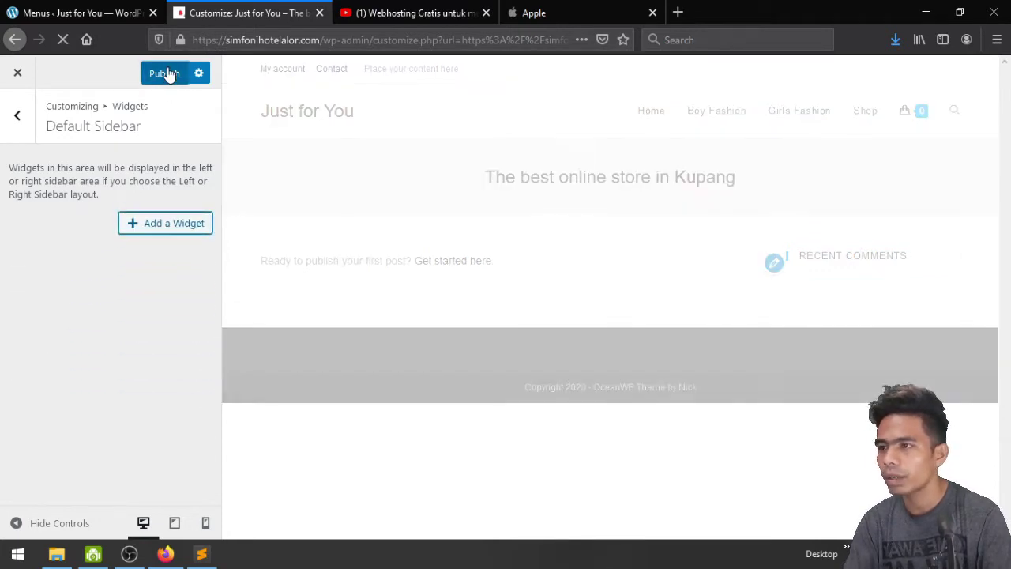
pyautogui.click(168, 75)
pyautogui.click(18, 123)
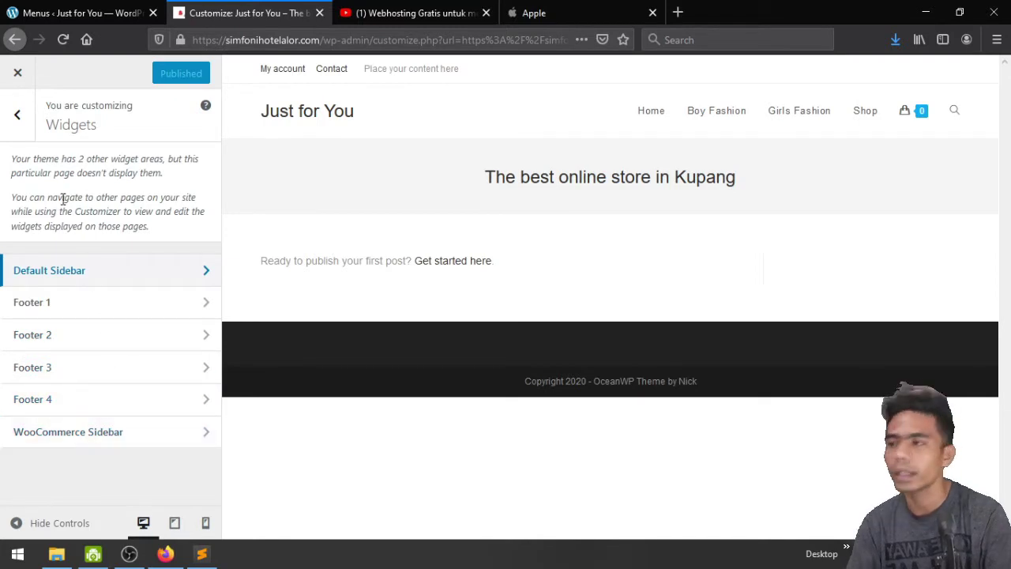
pyautogui.click(15, 115)
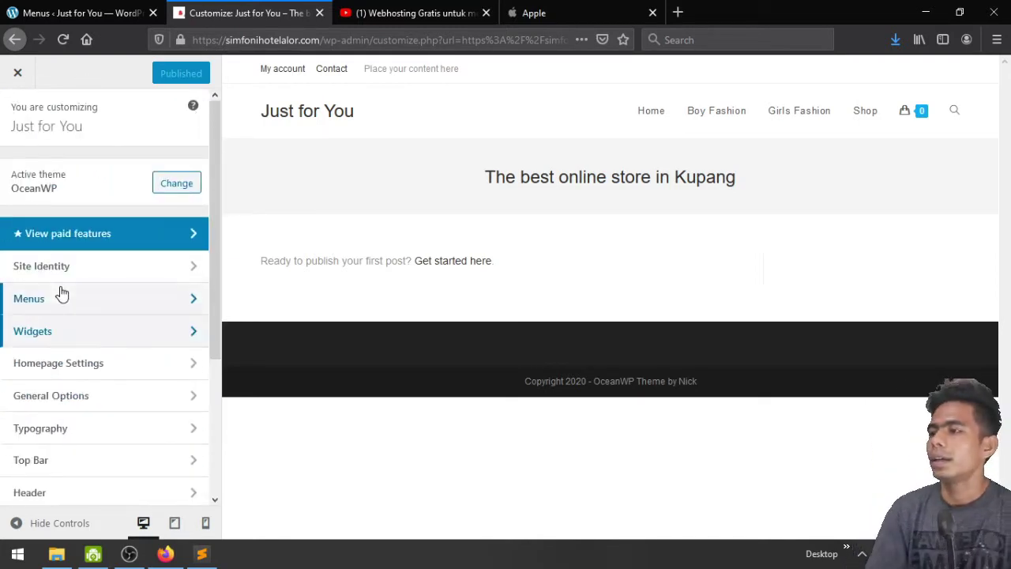
# Make the front page display the static page 'Homepage' and publish the change
pyautogui.scroll(-2, 58, 291)
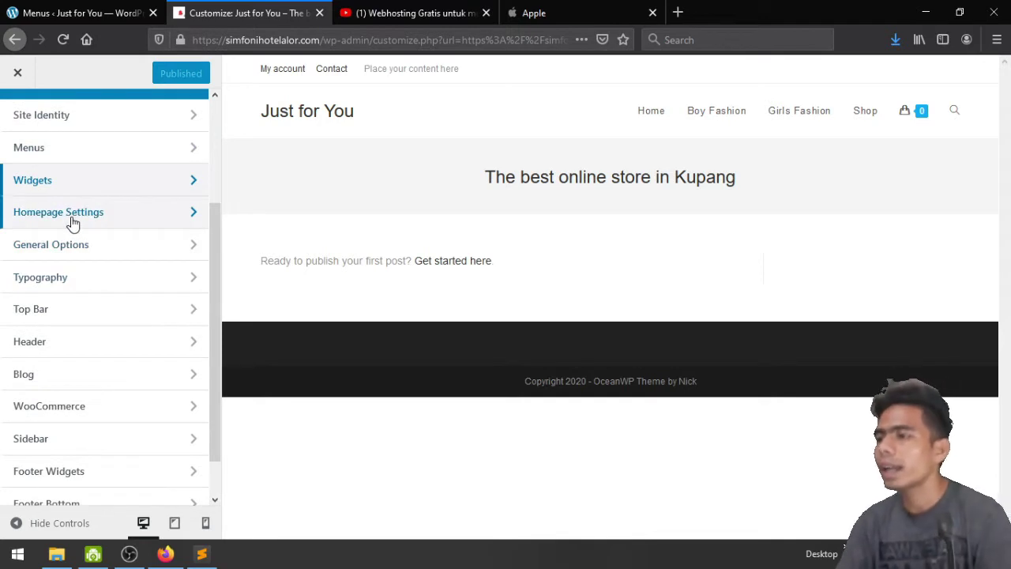
pyautogui.click(125, 224)
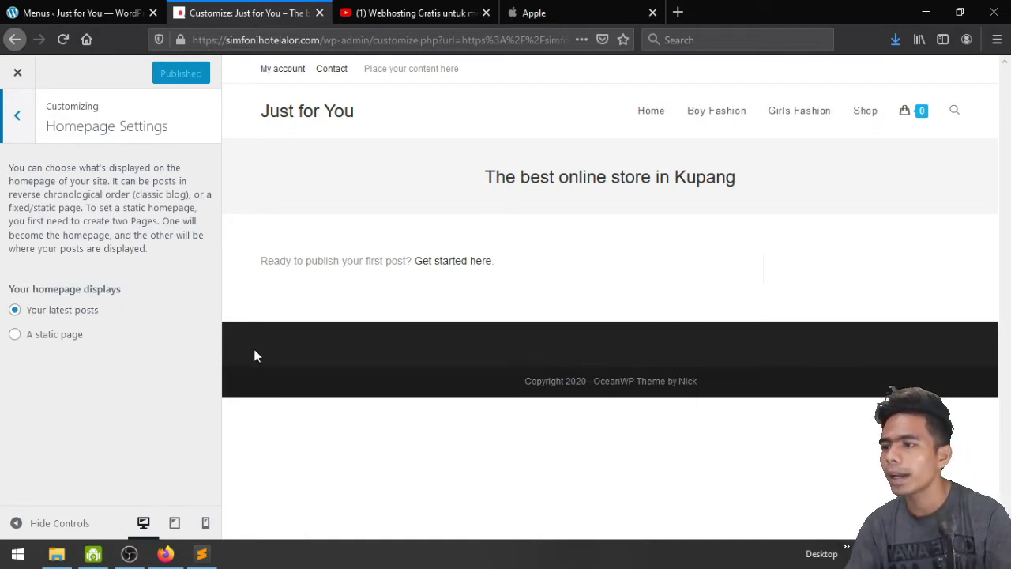
pyautogui.click(63, 339)
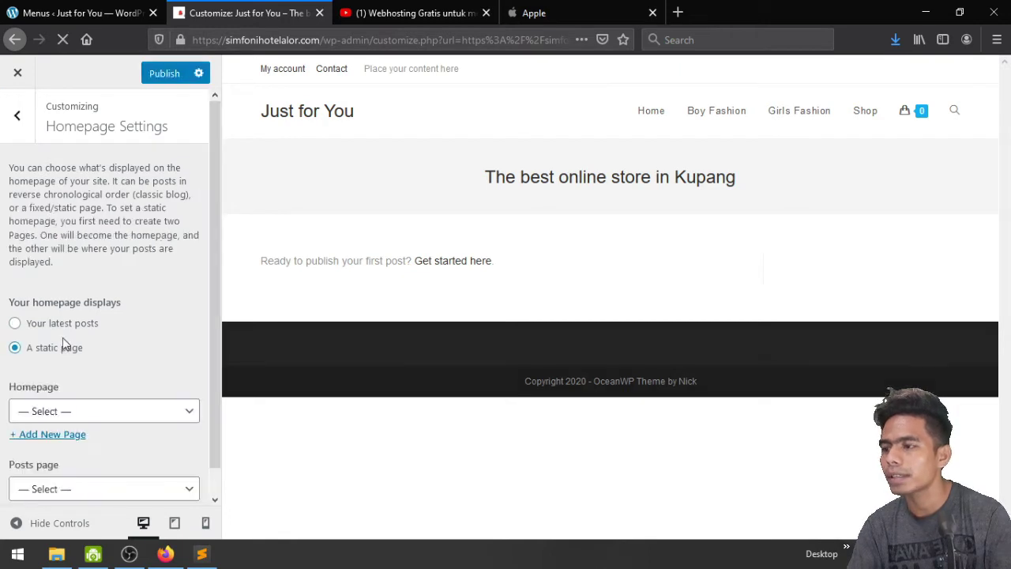
pyautogui.scroll(-1, 115, 325)
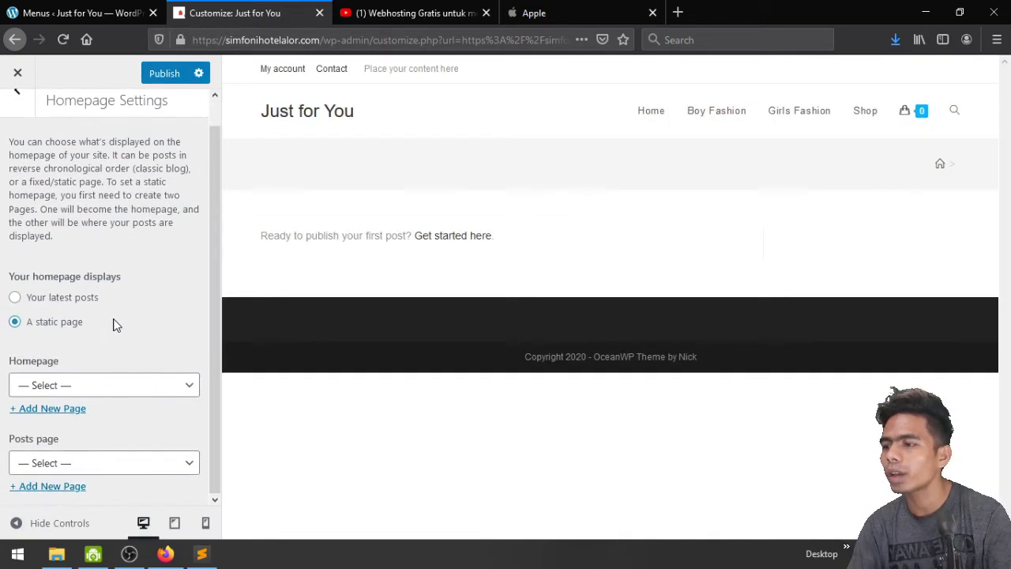
pyautogui.click(135, 387)
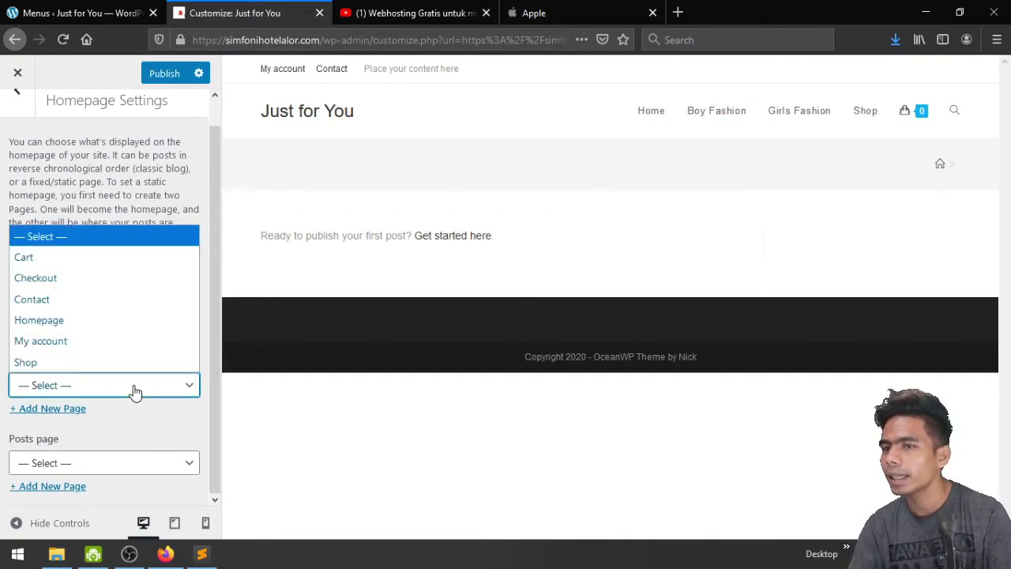
pyautogui.click(138, 322)
pyautogui.click(164, 77)
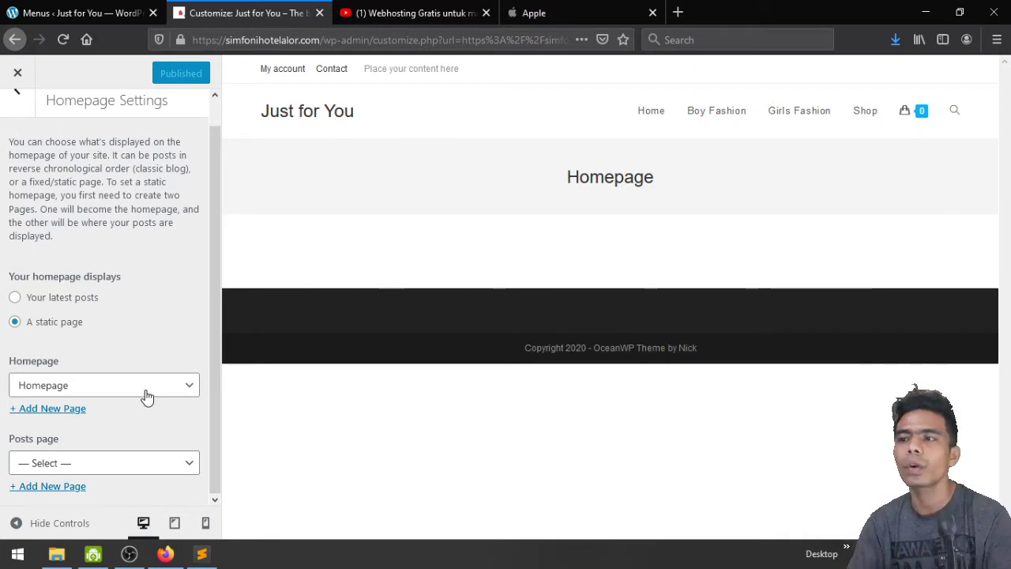
pyautogui.scroll(1, 102, 300)
pyautogui.click(12, 119)
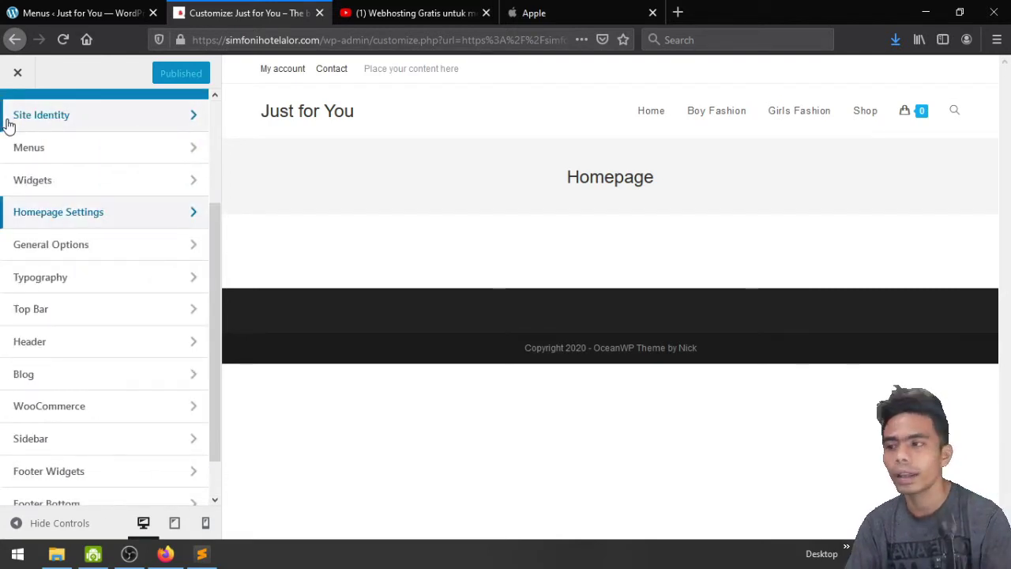
# In General Styling, set Primary to red and Hover Primary to a deeper red #dd1818, then publish
pyautogui.click(95, 254)
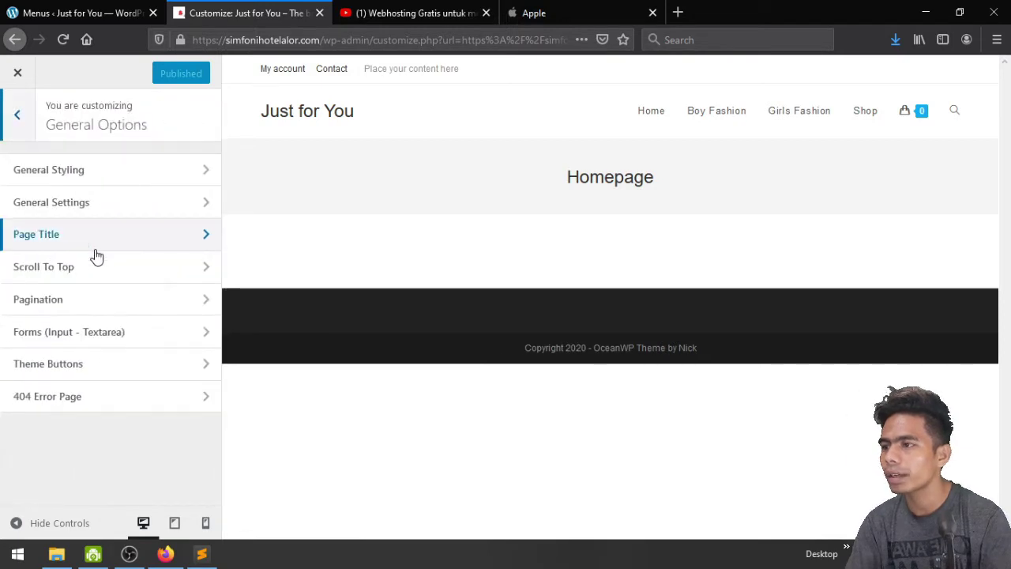
pyautogui.click(121, 177)
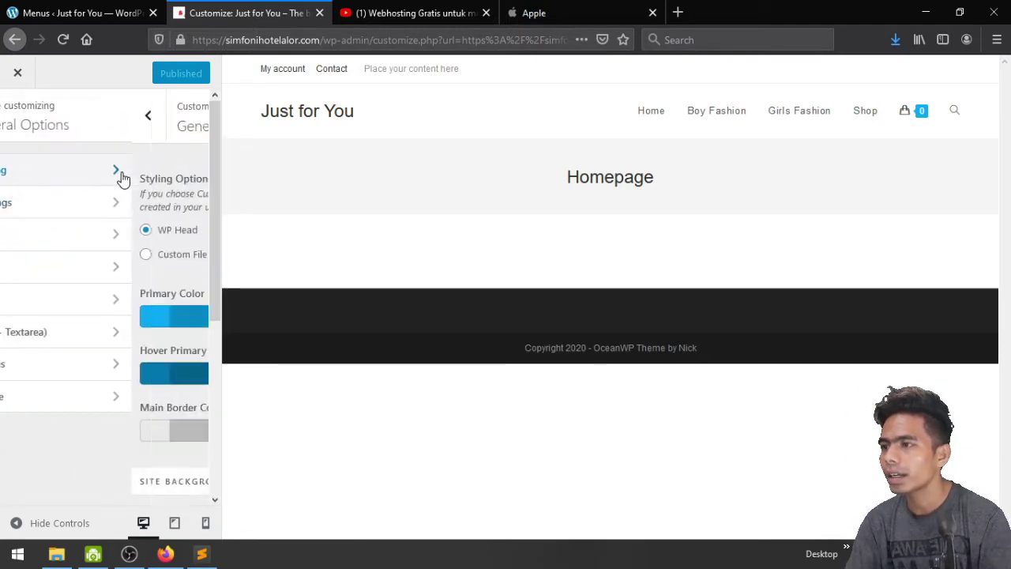
pyautogui.scroll(-5, 125, 254)
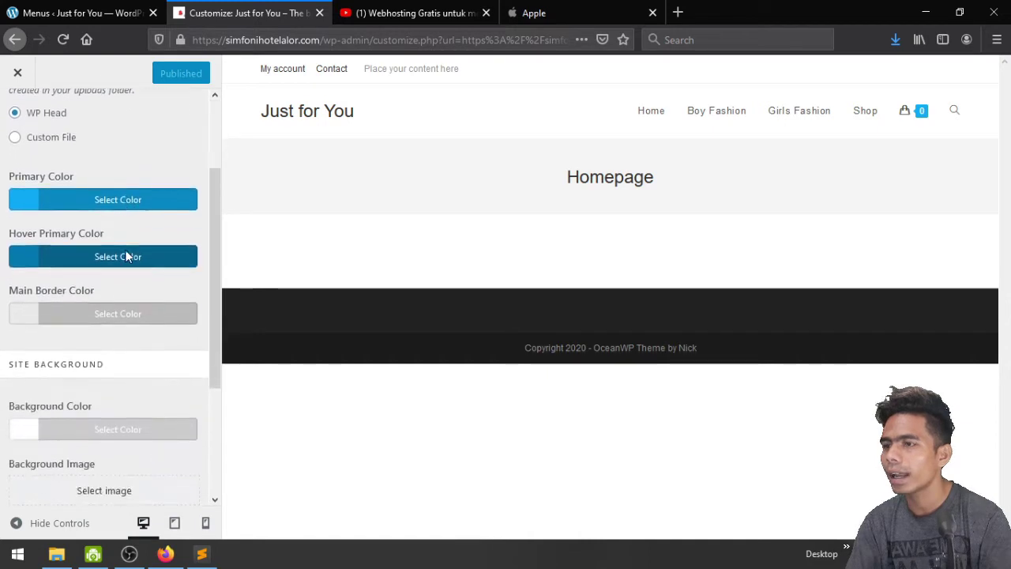
pyautogui.scroll(2, 127, 256)
pyautogui.scroll(1, 127, 256)
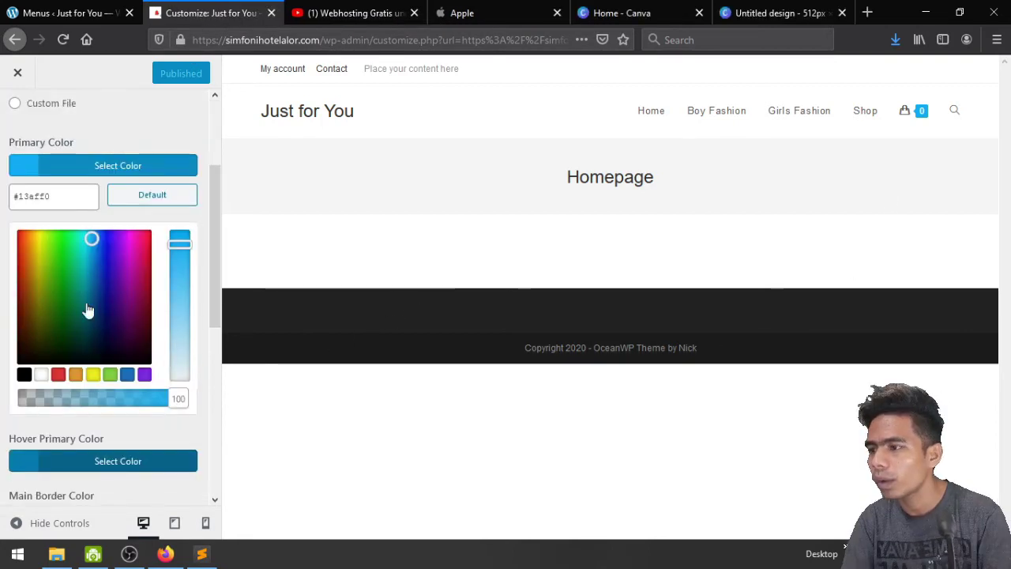
pyautogui.click(57, 374)
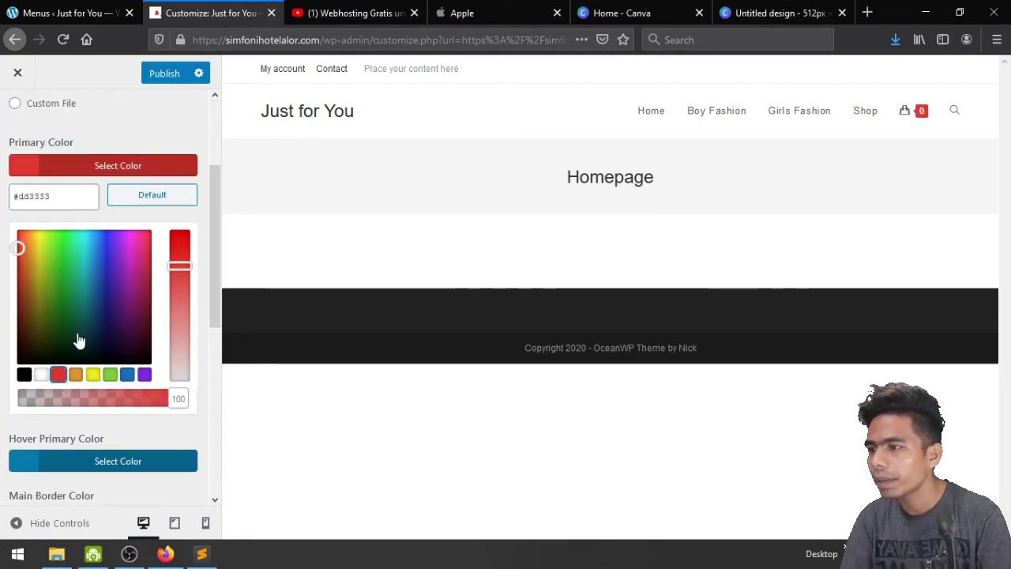
pyautogui.click(143, 109)
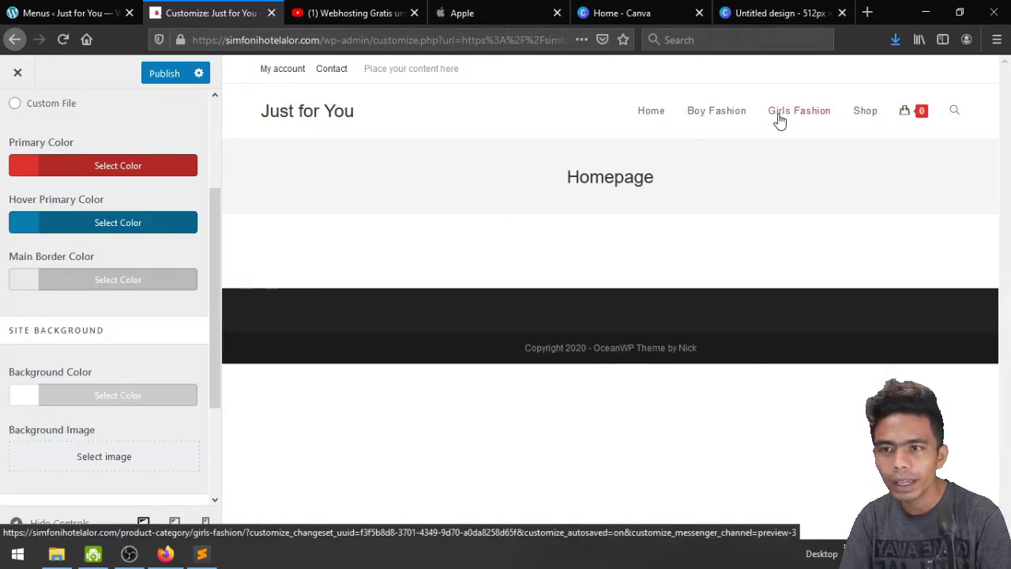
pyautogui.click(110, 222)
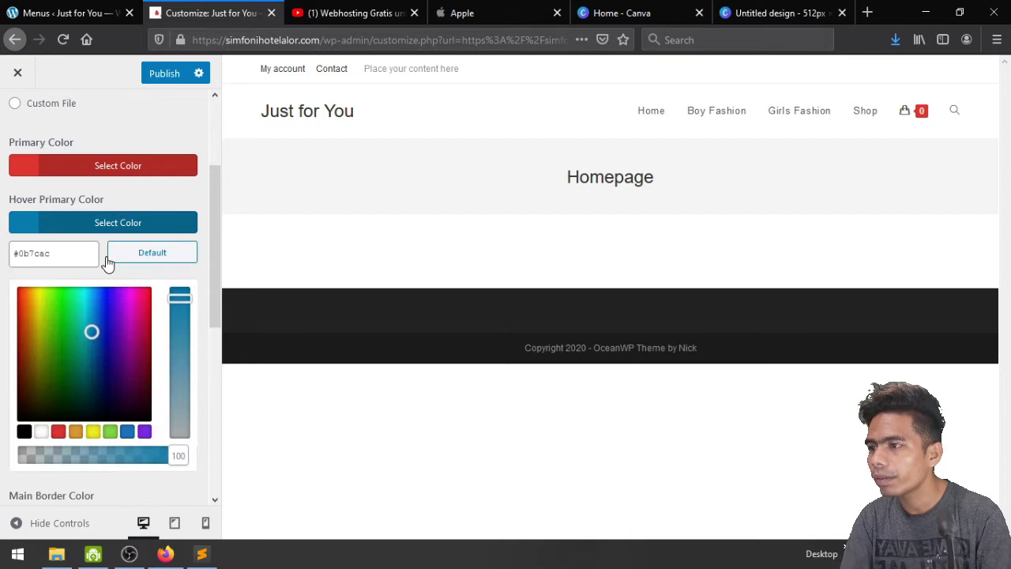
pyautogui.click(59, 432)
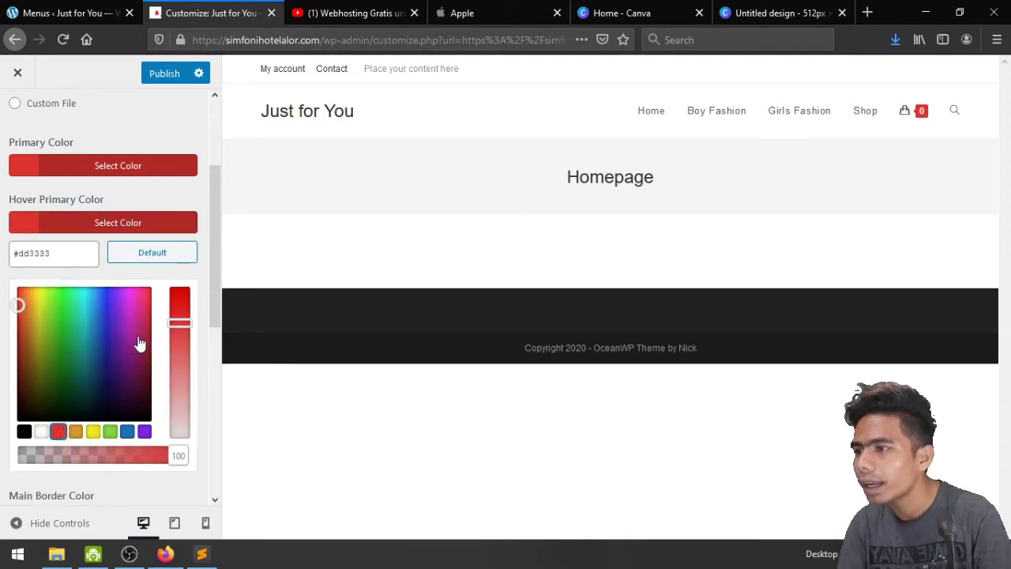
pyautogui.moveTo(178, 322)
pyautogui.mouseDown()
pyautogui.moveTo(180, 303)
pyautogui.moveTo(186, 315)
pyautogui.mouseUp()
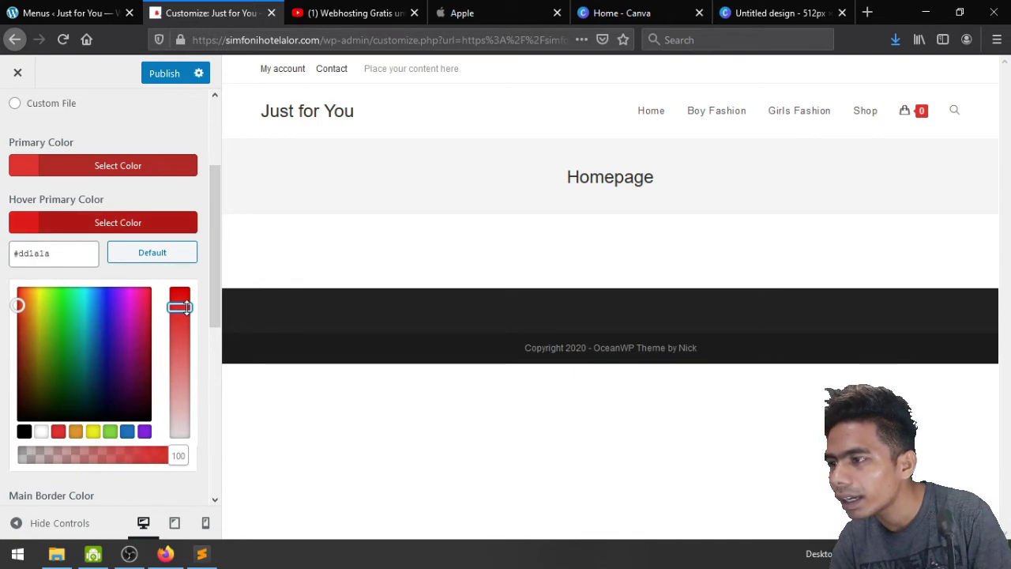
pyautogui.click(168, 77)
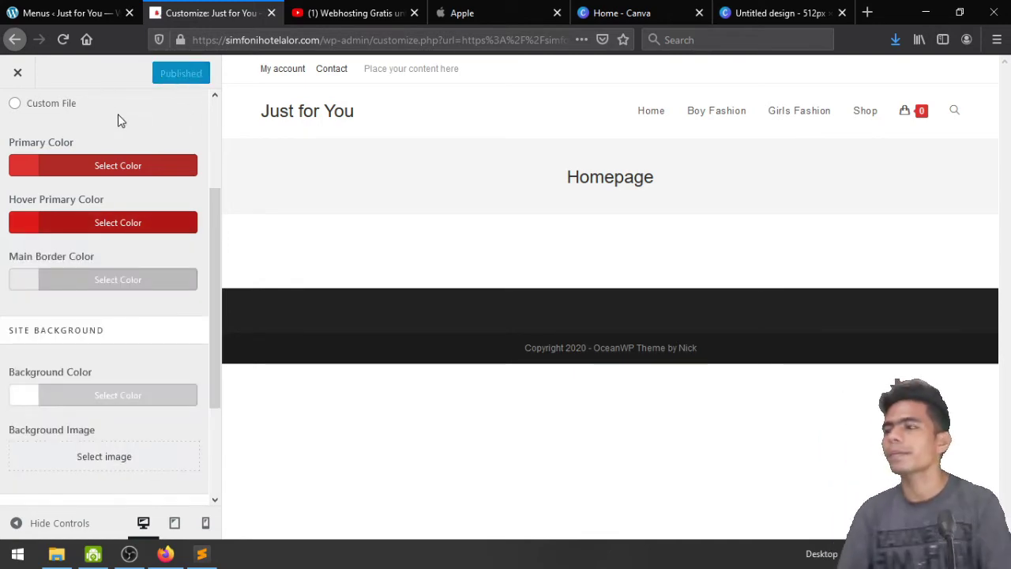
# Set Links Color: Hover to red (#dd3333) and publish it
pyautogui.scroll(-3, 118, 114)
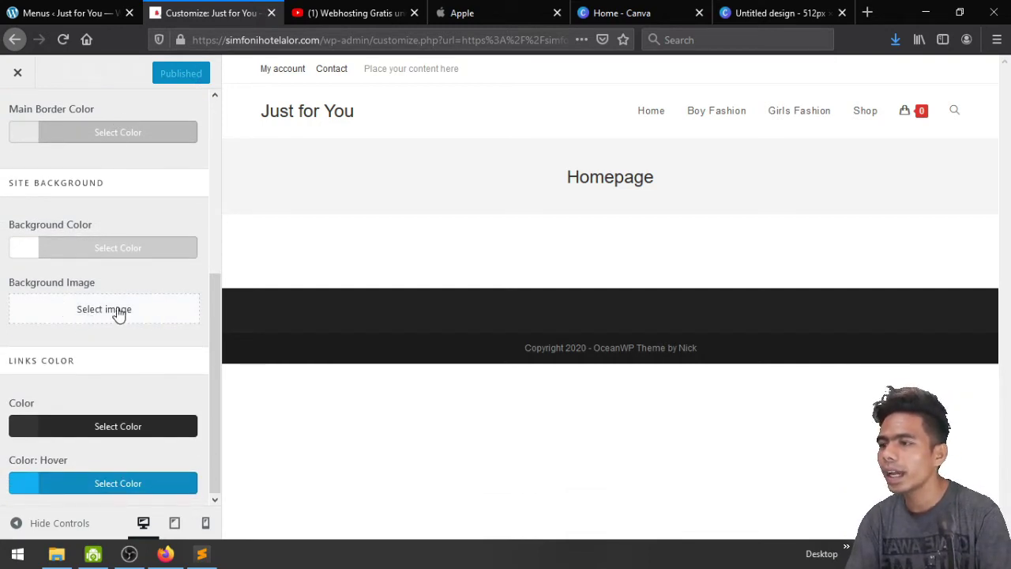
pyautogui.click(83, 485)
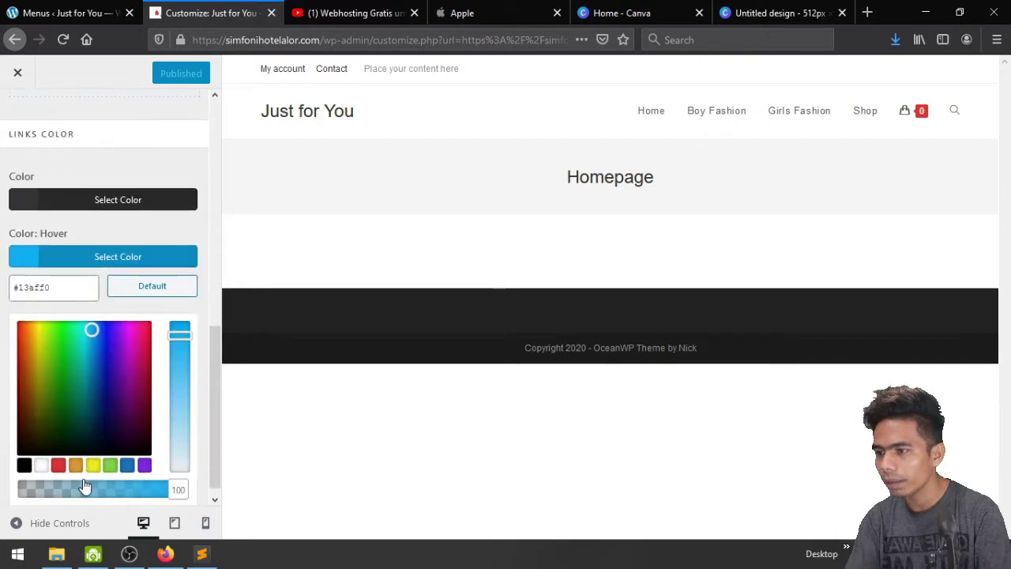
pyautogui.click(60, 466)
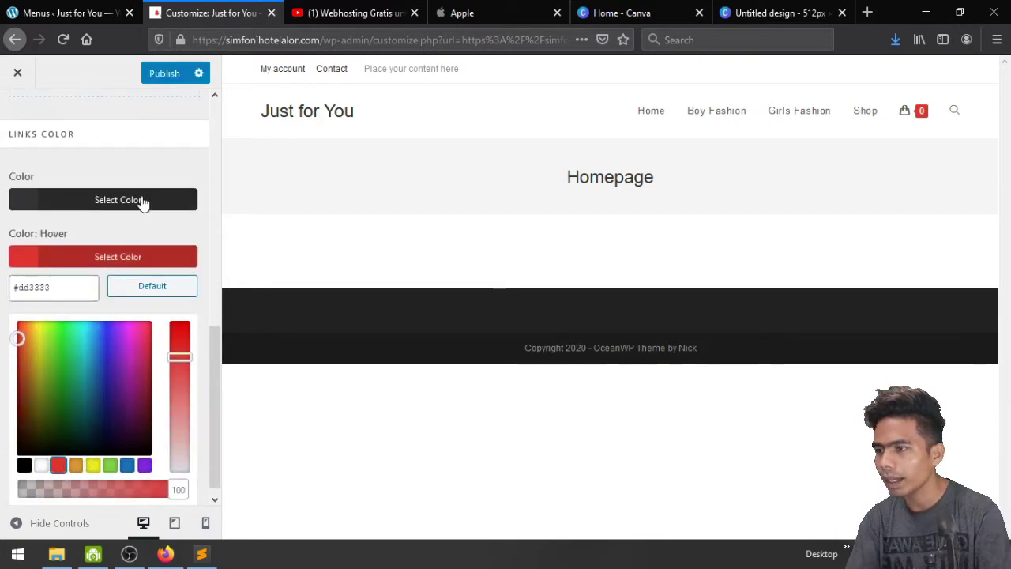
pyautogui.click(158, 75)
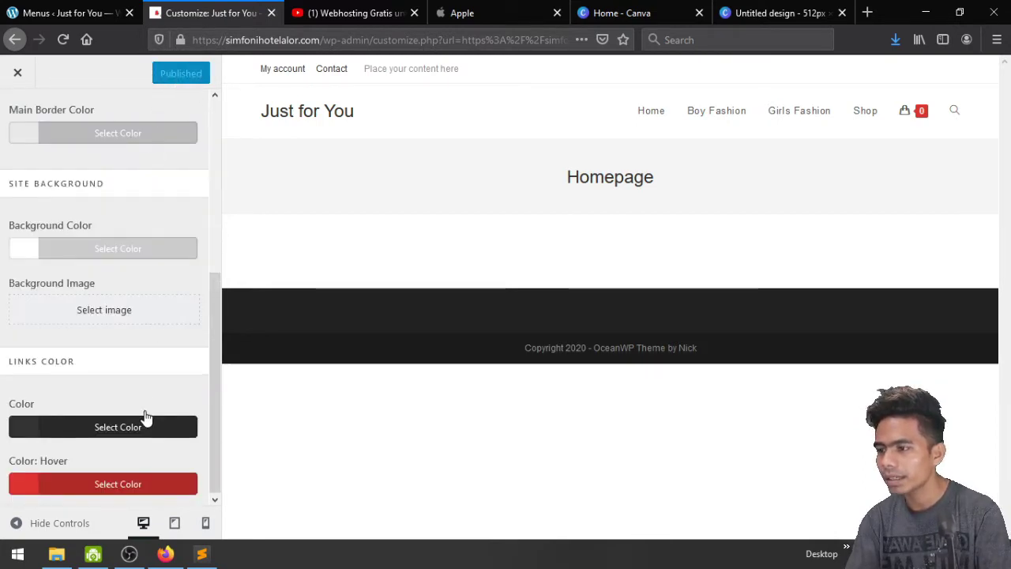
pyautogui.scroll(4, 145, 417)
pyautogui.click(15, 123)
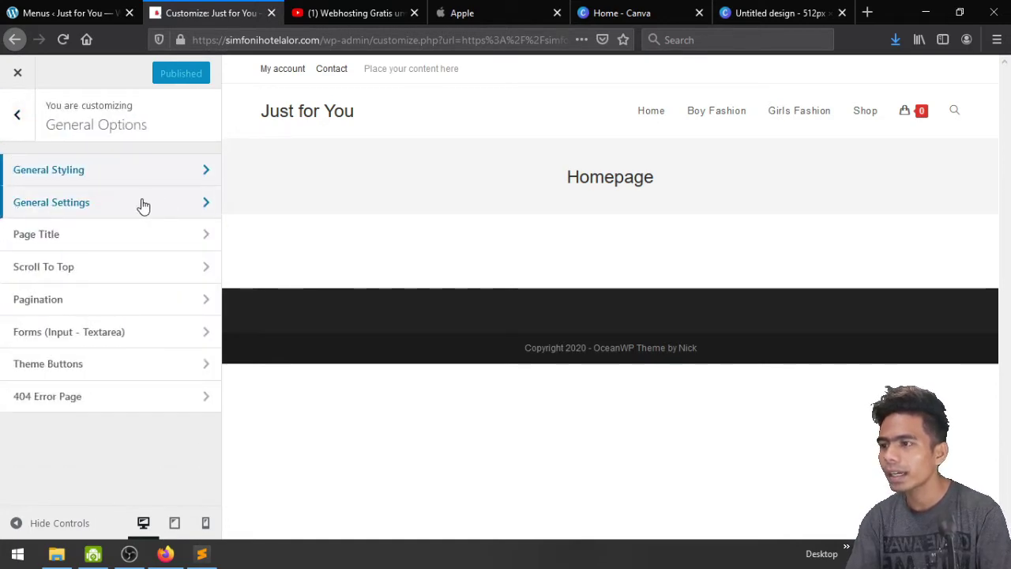
# Switch the layout style to Boxed, publish it, and preview the site full-screen
pyautogui.click(136, 203)
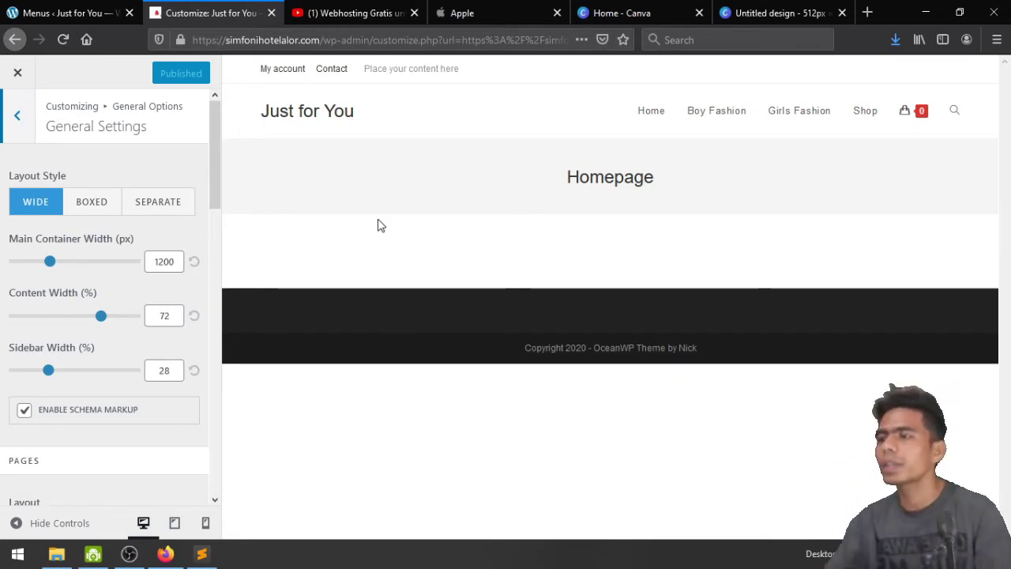
pyautogui.click(92, 211)
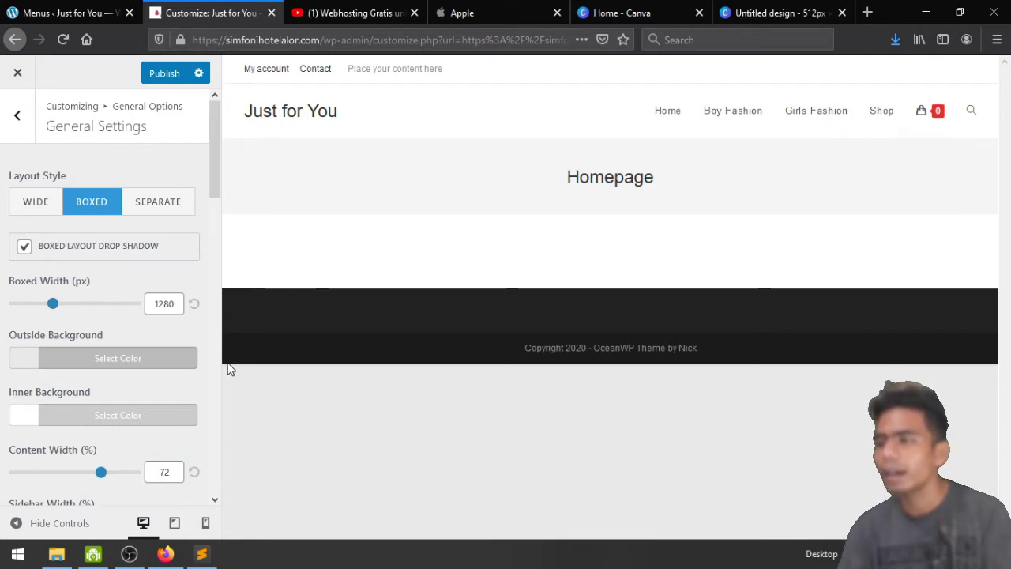
pyautogui.click(162, 73)
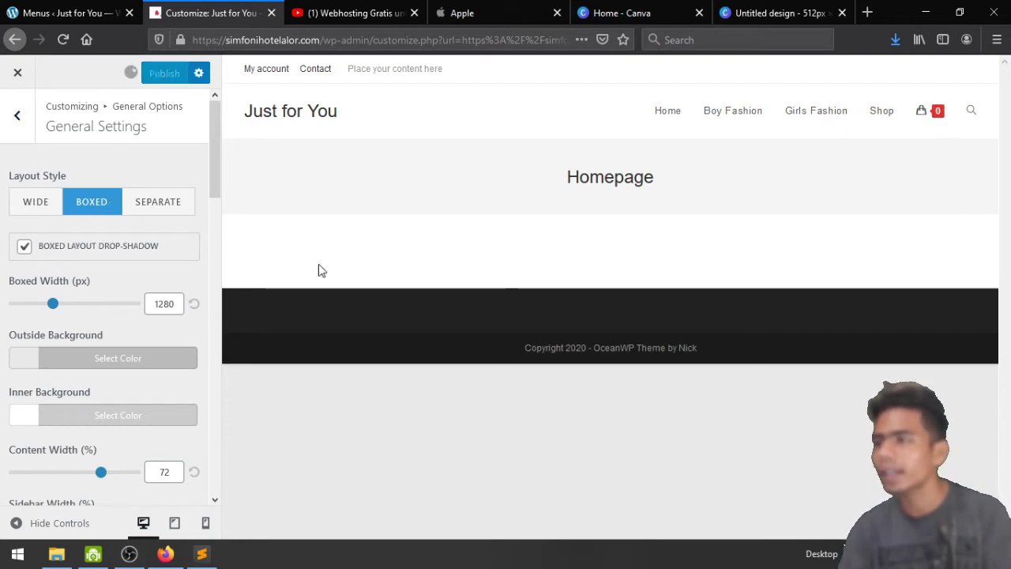
pyautogui.click(6, 119)
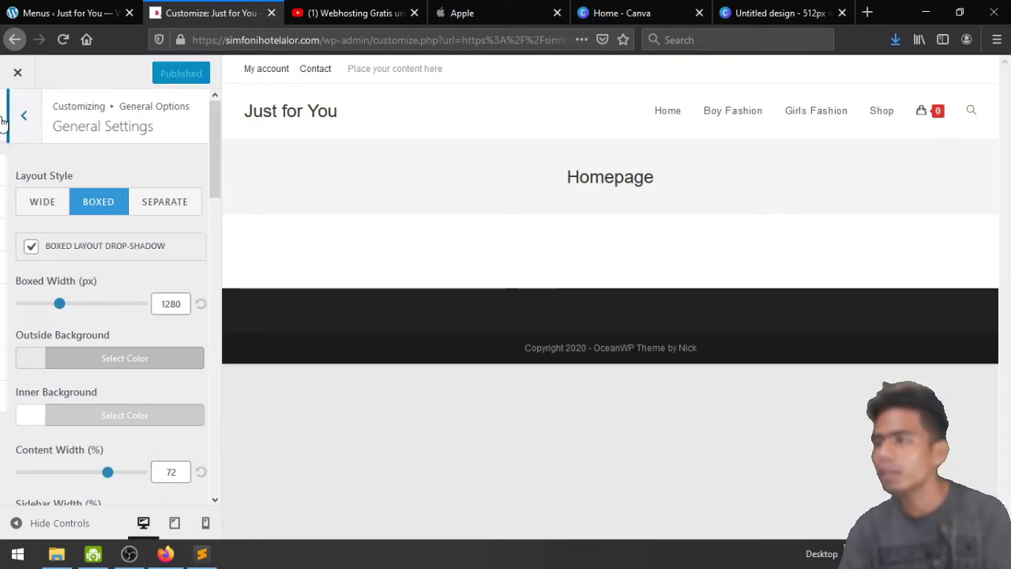
pyautogui.click(15, 523)
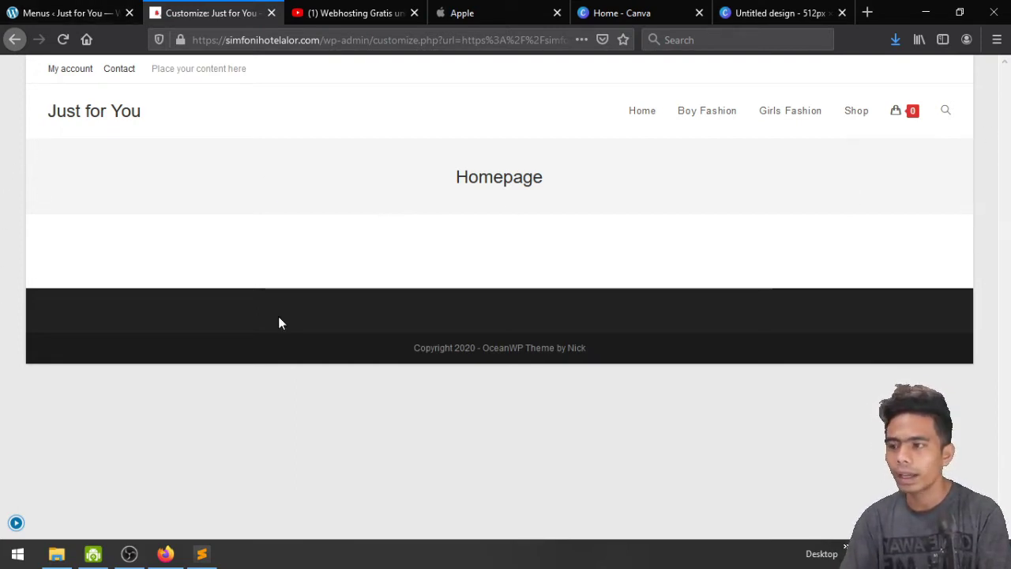
pyautogui.click(15, 522)
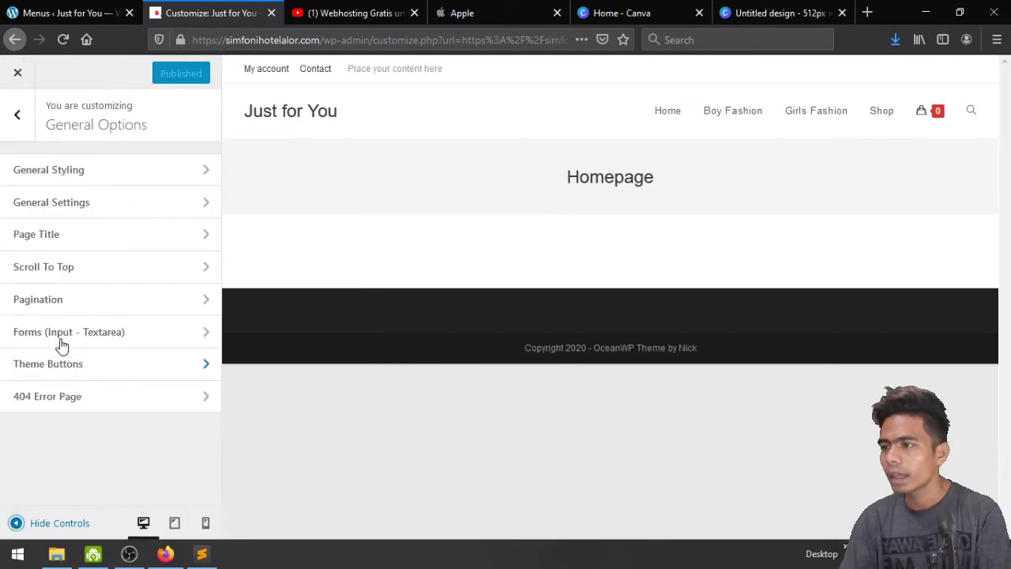
# Preview the Separate layout style, then revert to Wide and scroll down to Pages Layout
pyautogui.click(108, 207)
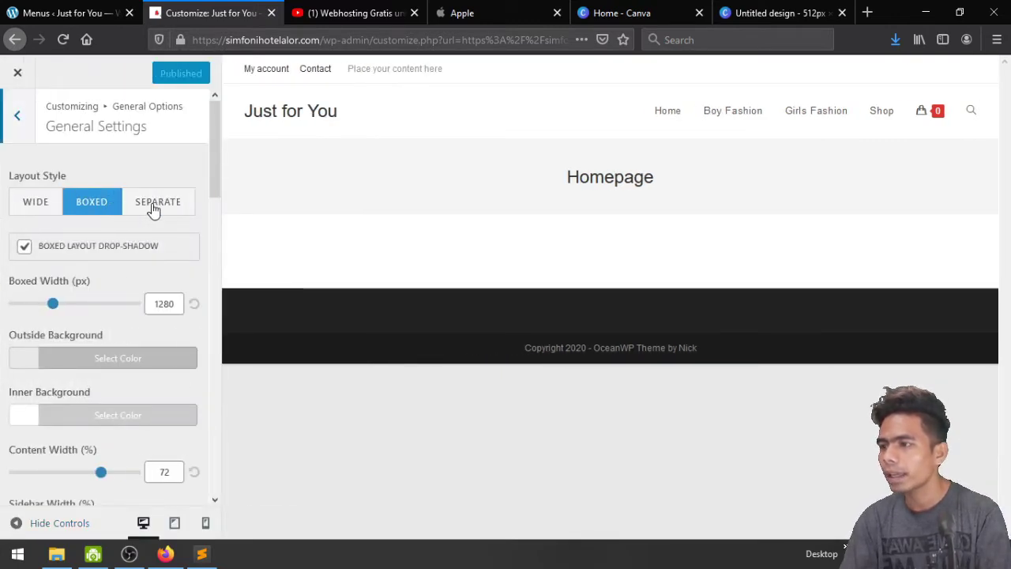
pyautogui.click(156, 207)
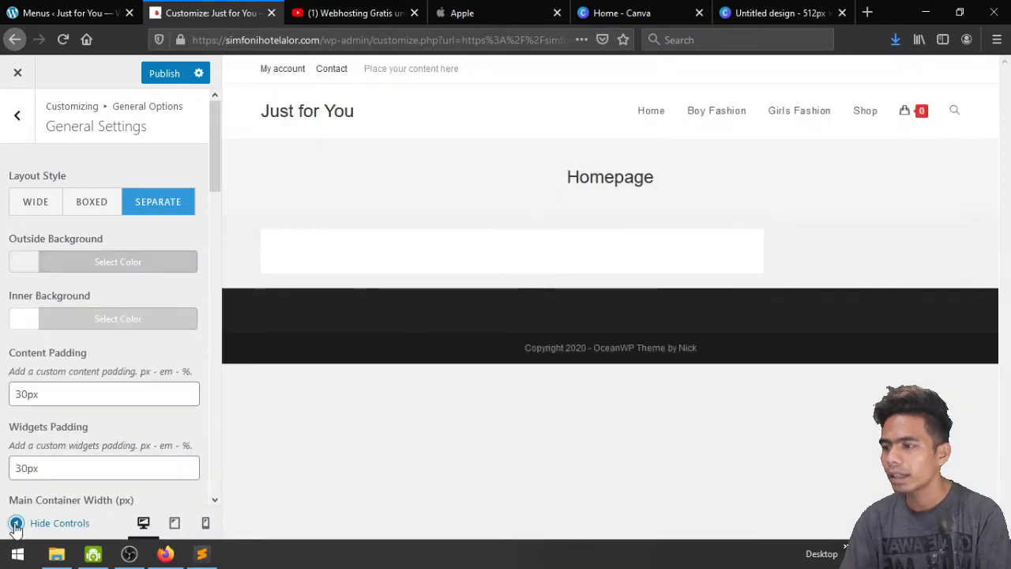
pyautogui.click(14, 523)
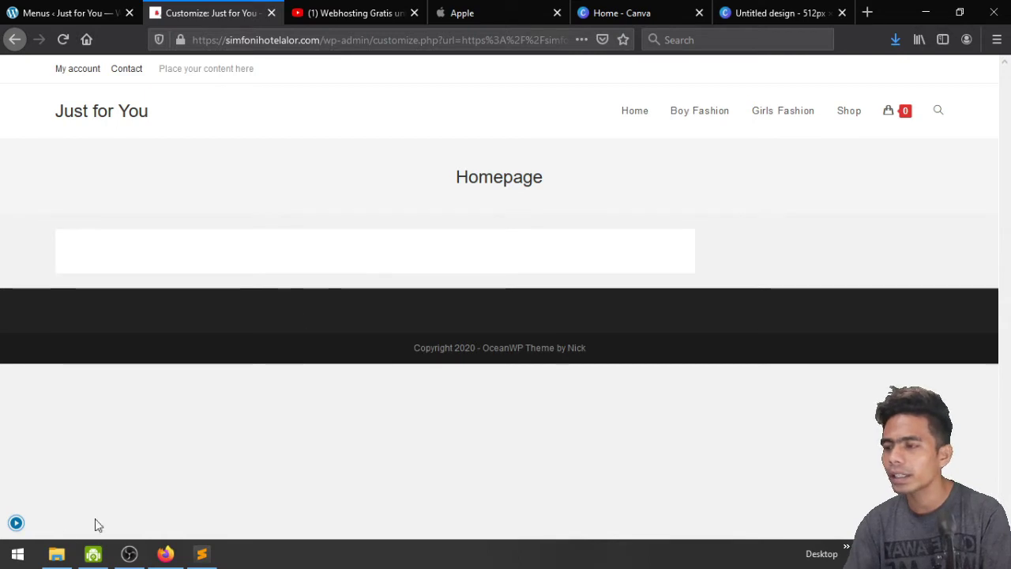
pyautogui.click(15, 523)
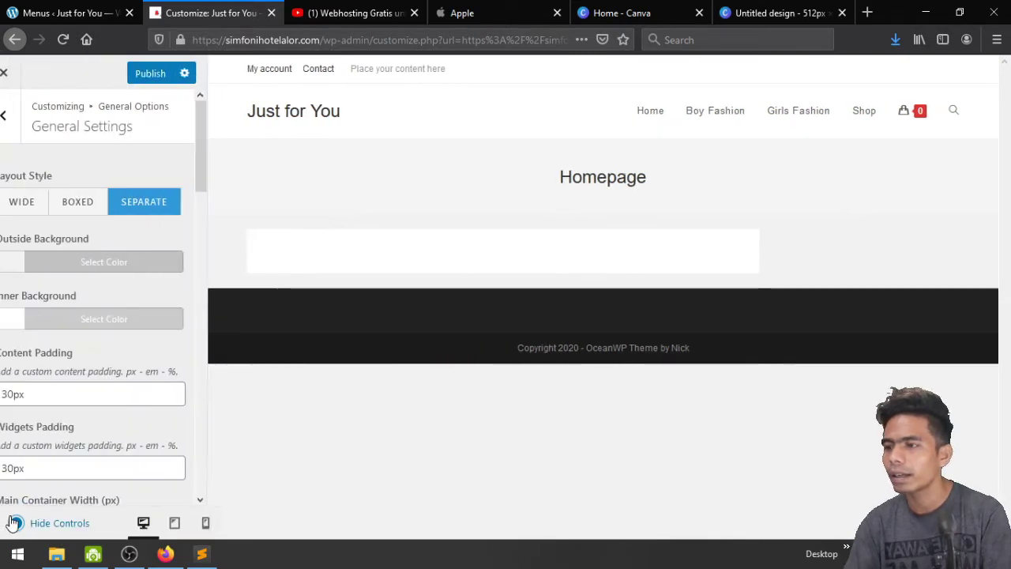
pyautogui.click(31, 203)
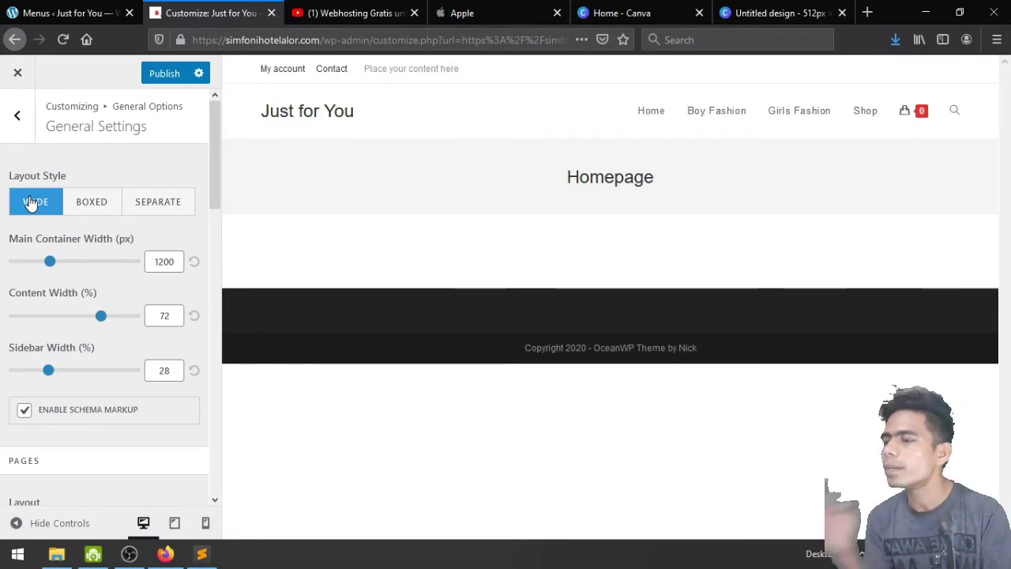
pyautogui.scroll(-1, 94, 439)
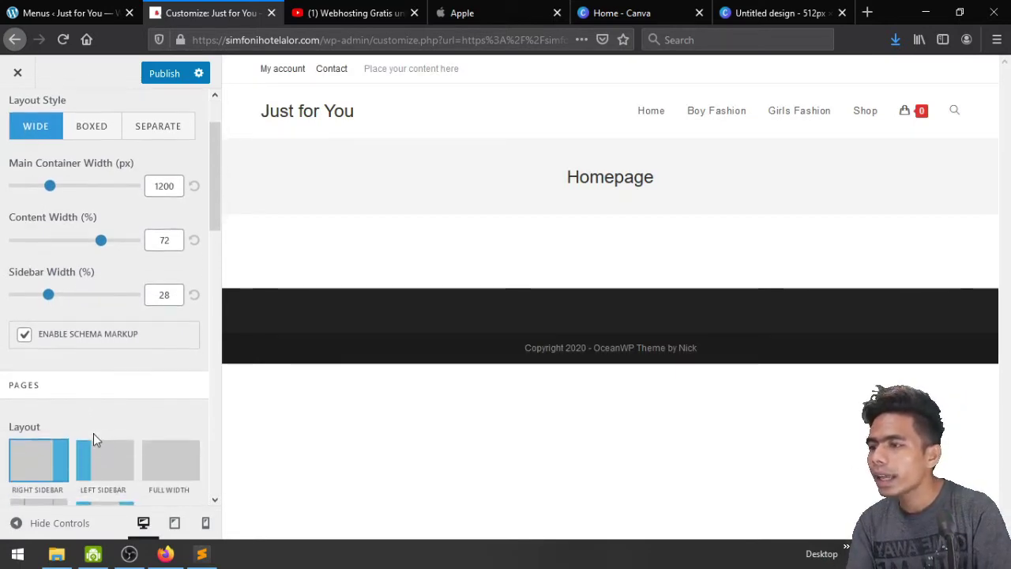
pyautogui.scroll(-3, 94, 339)
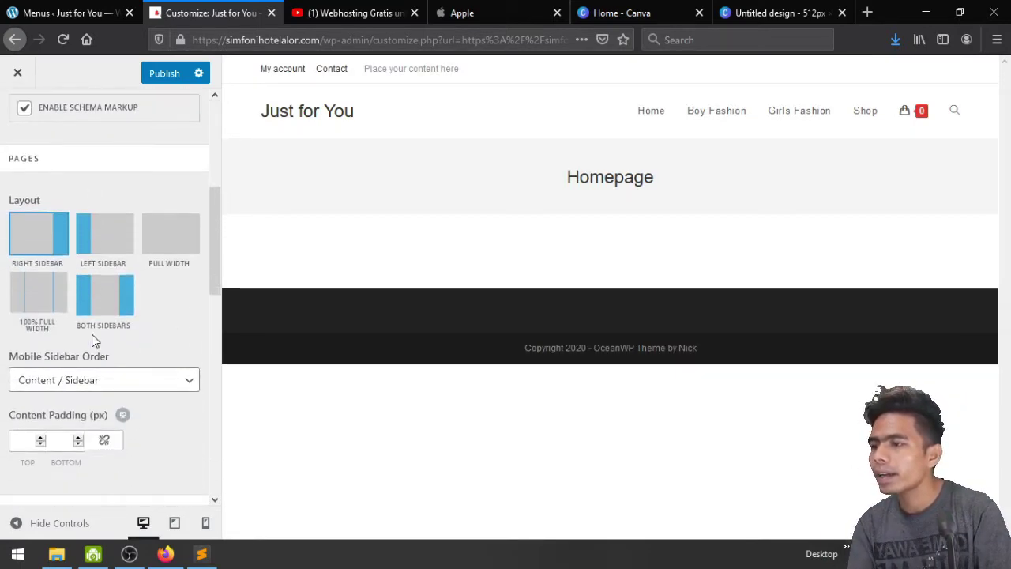
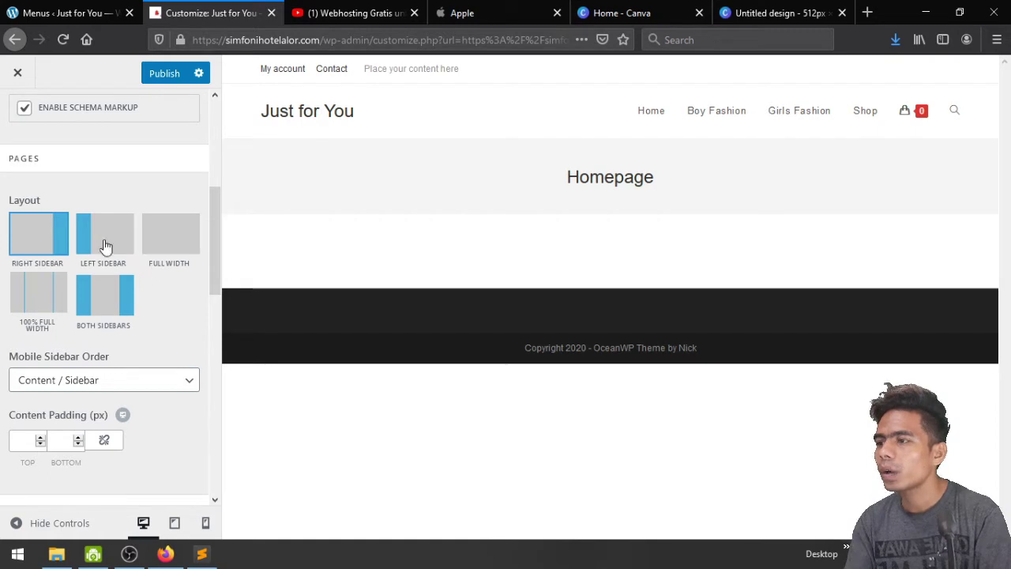
# Set pages to the Full Width layout and publish the change
pyautogui.click(170, 241)
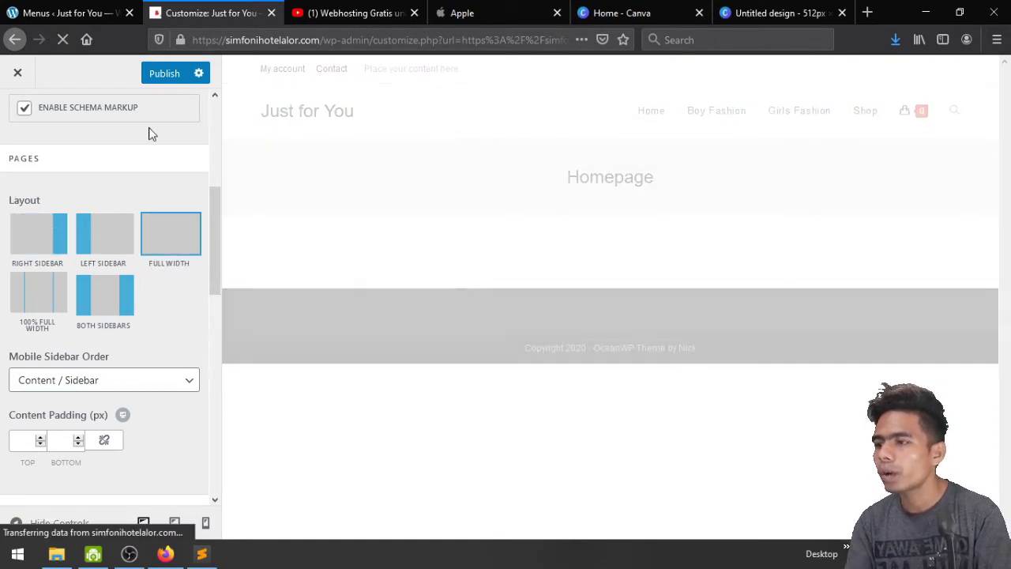
pyautogui.click(164, 73)
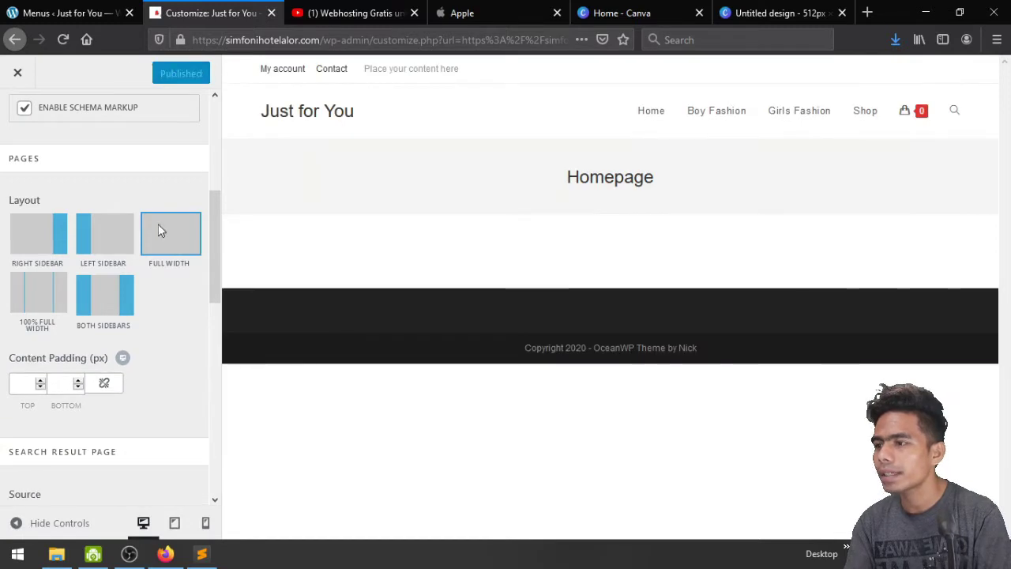
pyautogui.scroll(-4, 174, 344)
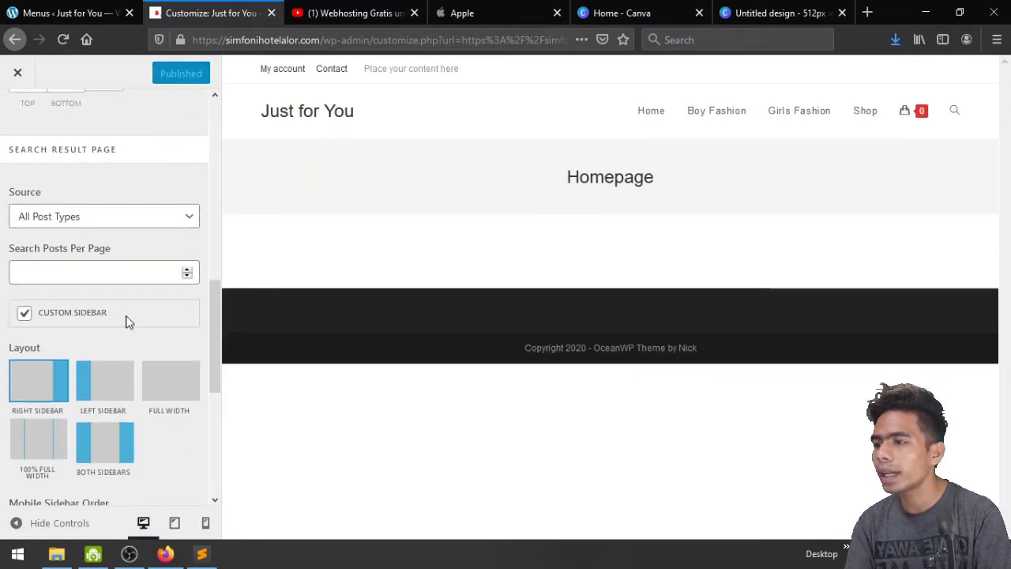
pyautogui.scroll(-1, 126, 321)
pyautogui.scroll(-4, 128, 321)
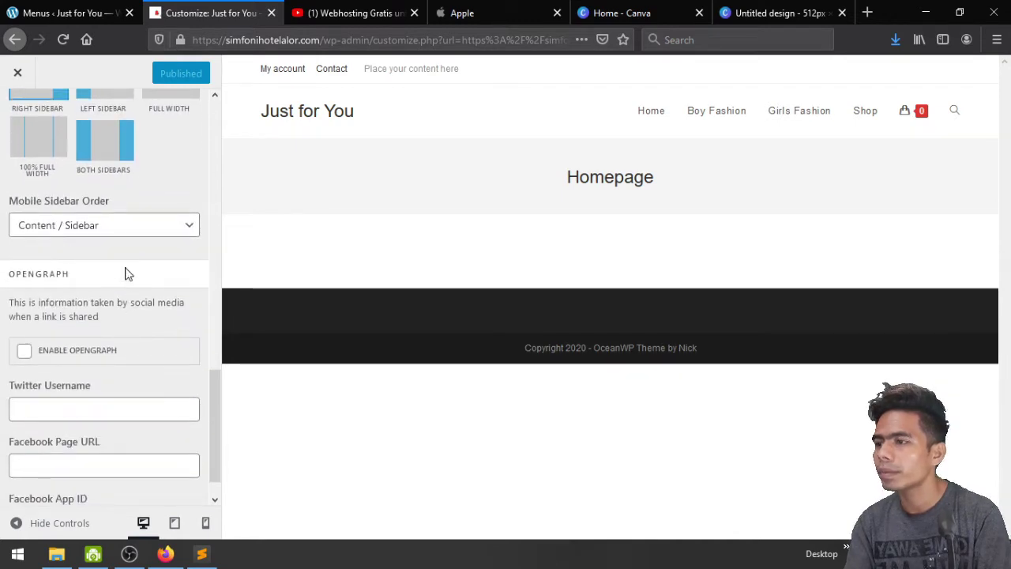
# Move on to the Search Result Page options in General Settings
pyautogui.click(92, 229)
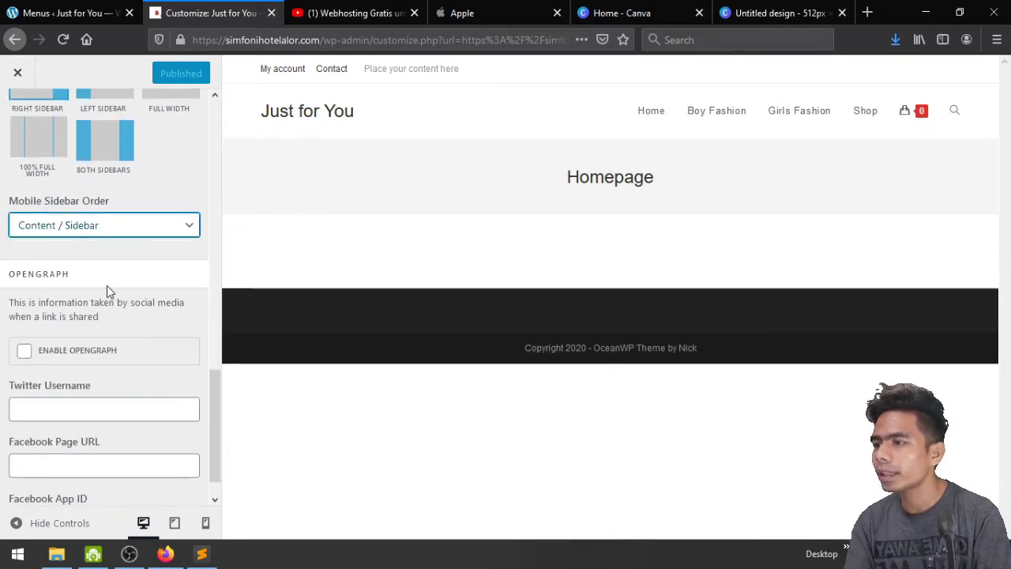
pyautogui.scroll(-1, 108, 292)
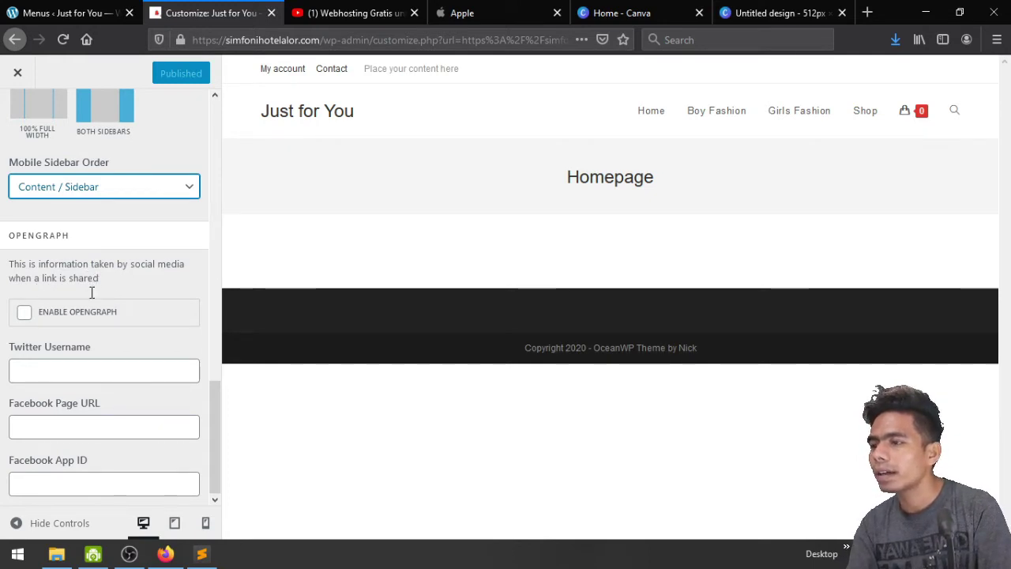
pyautogui.click(104, 374)
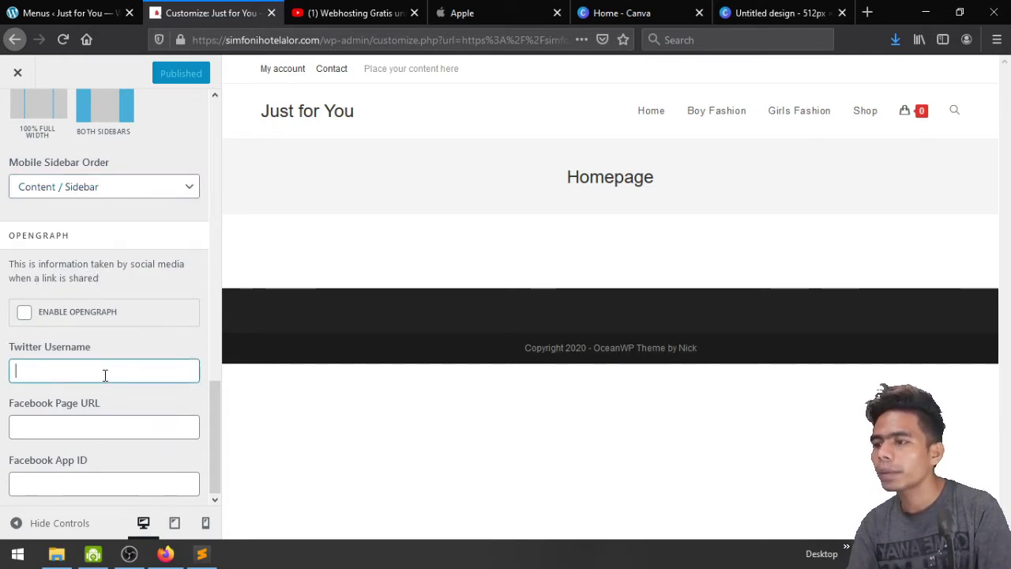
pyautogui.click(100, 425)
pyautogui.scroll(5, 77, 264)
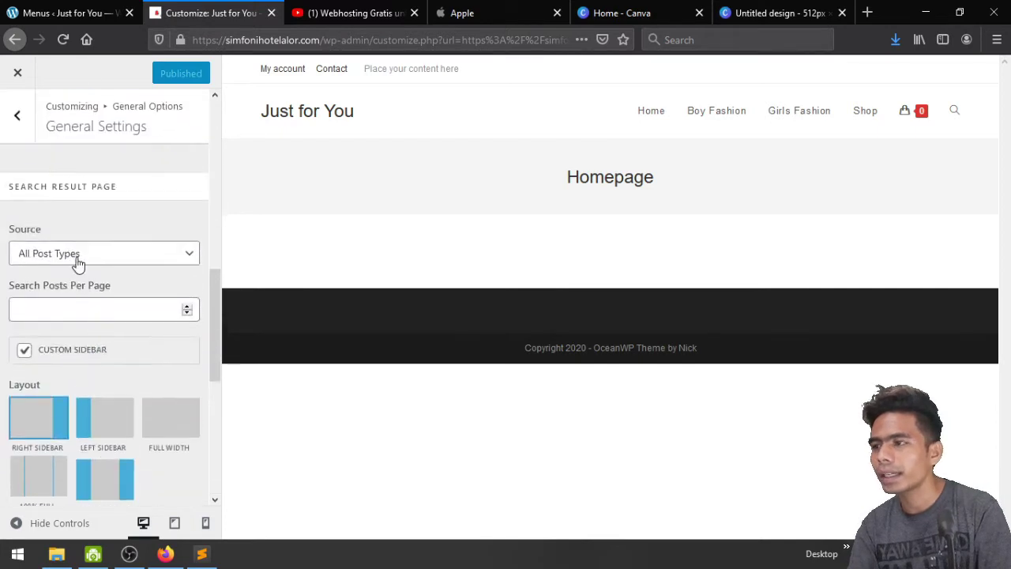
# In Page Title settings, set Visibility to Hide On Mobile and preview at mobile width
pyautogui.click(13, 134)
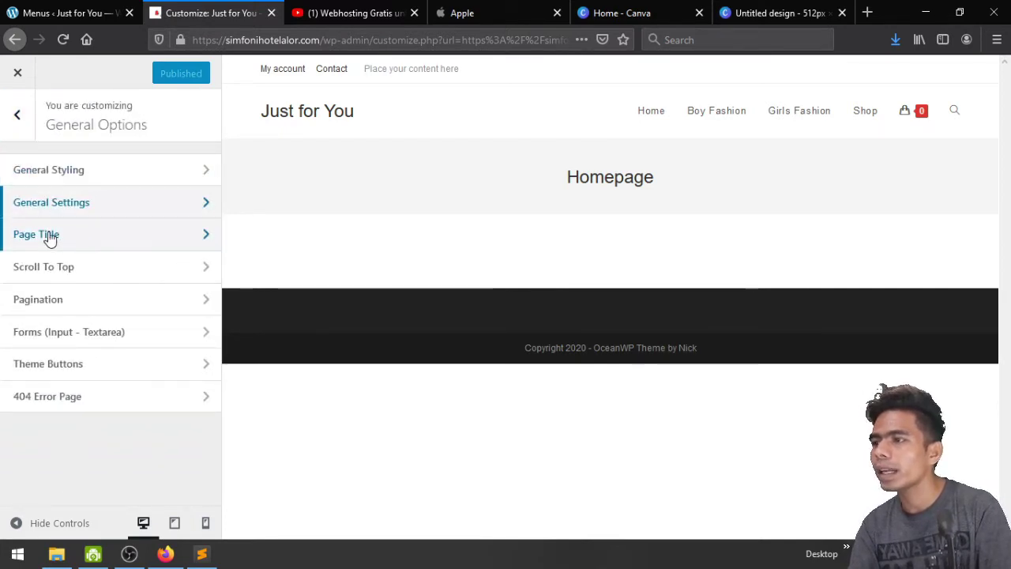
pyautogui.click(79, 237)
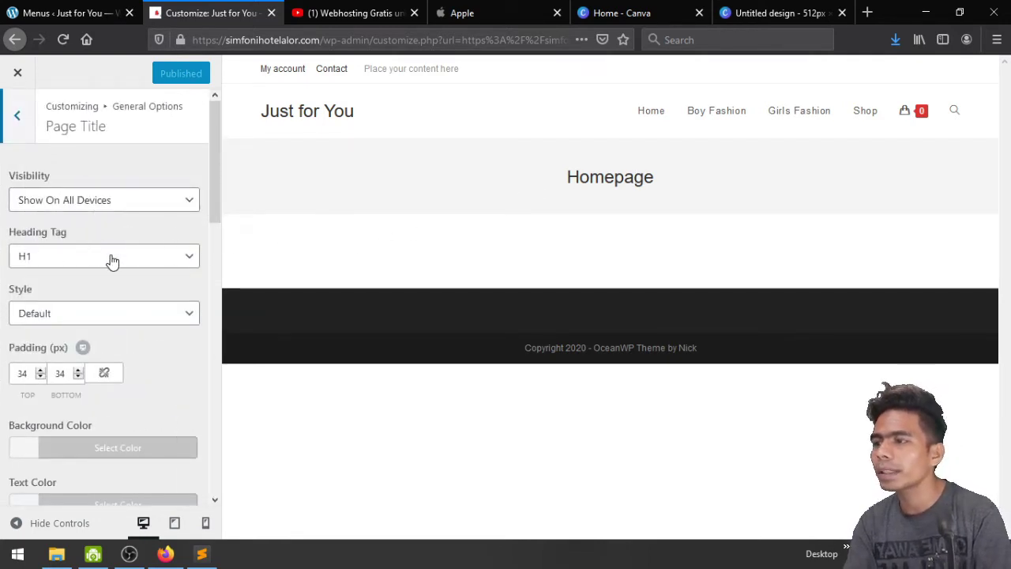
pyautogui.click(89, 200)
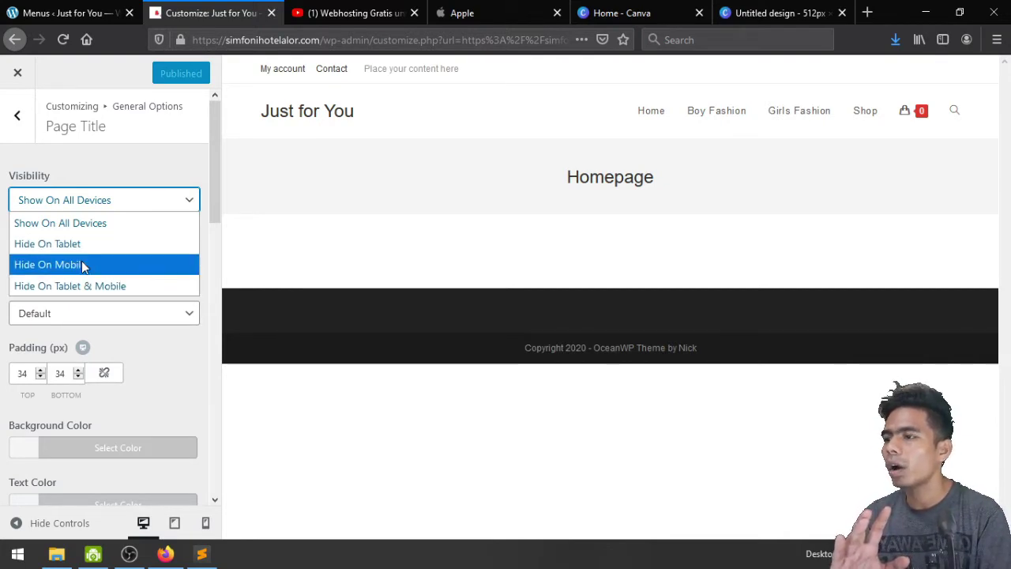
pyautogui.click(85, 265)
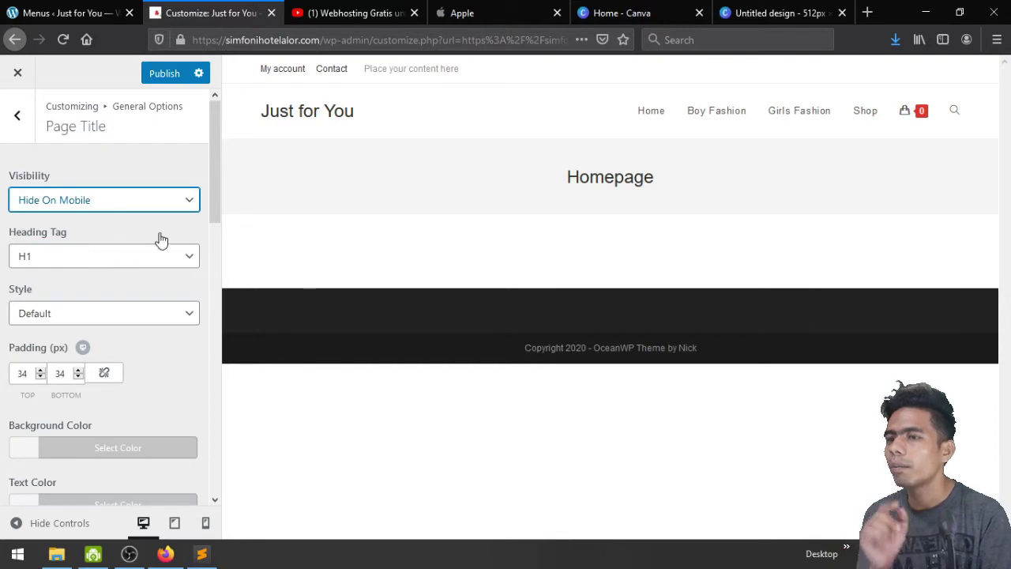
pyautogui.click(207, 525)
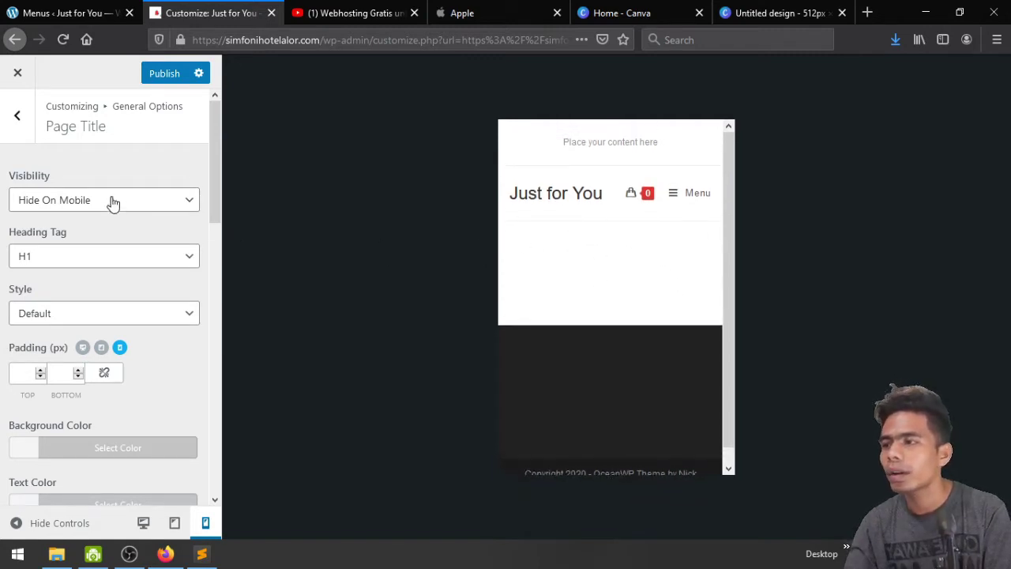
# Change page title Visibility to Hide On Tablet, checking tablet and desktop previews
pyautogui.click(79, 199)
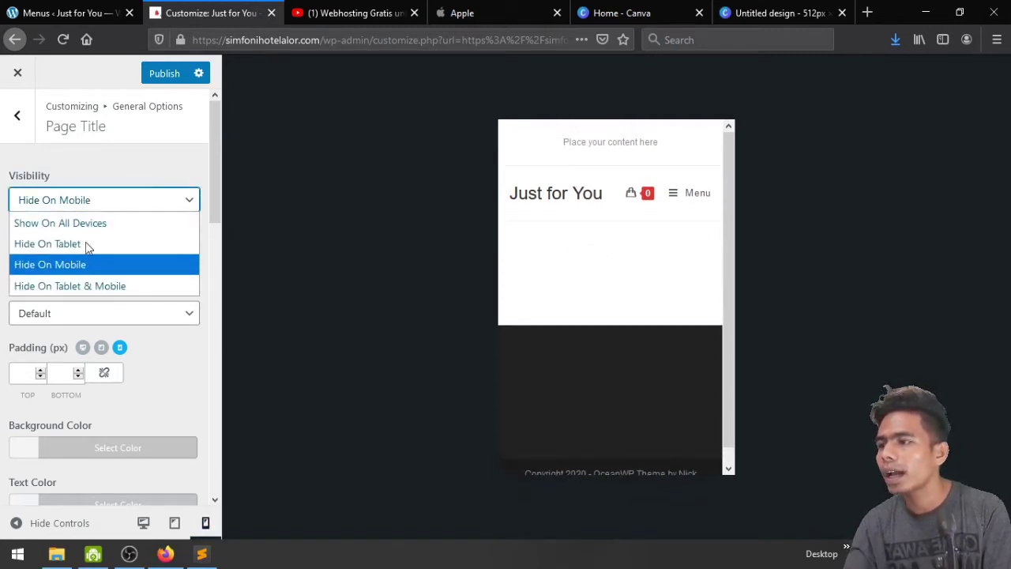
pyautogui.click(47, 243)
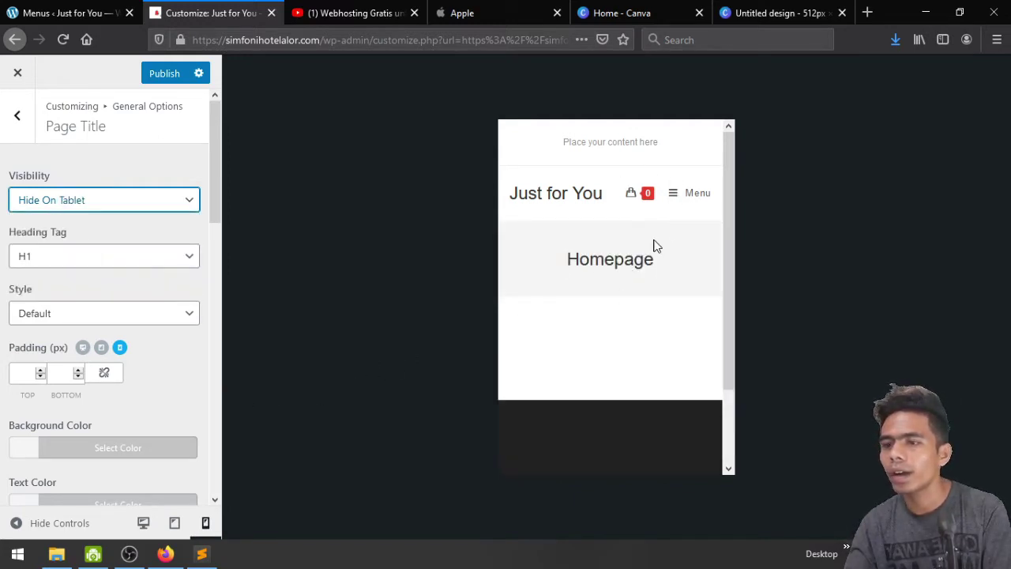
pyautogui.click(175, 523)
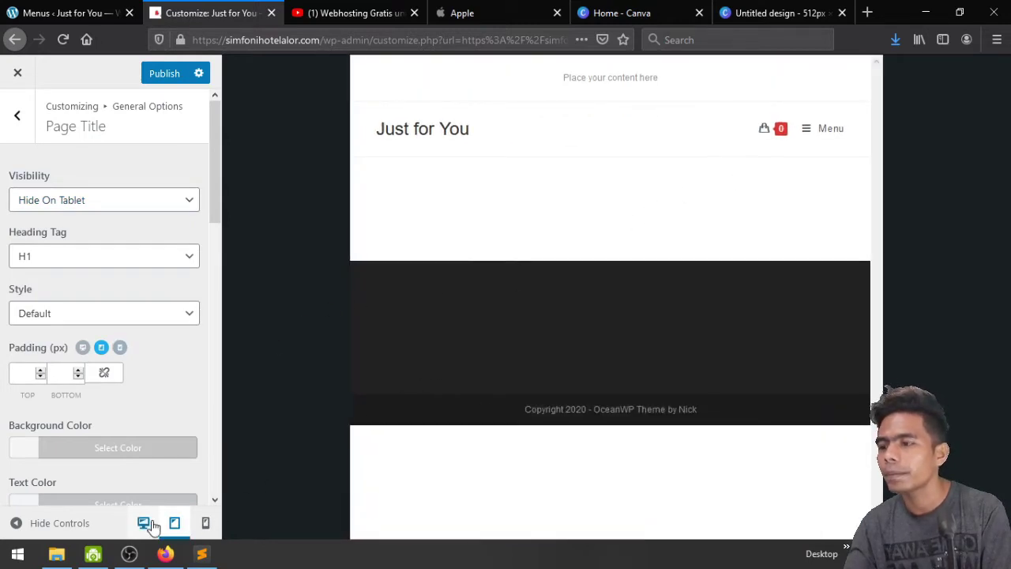
pyautogui.click(147, 524)
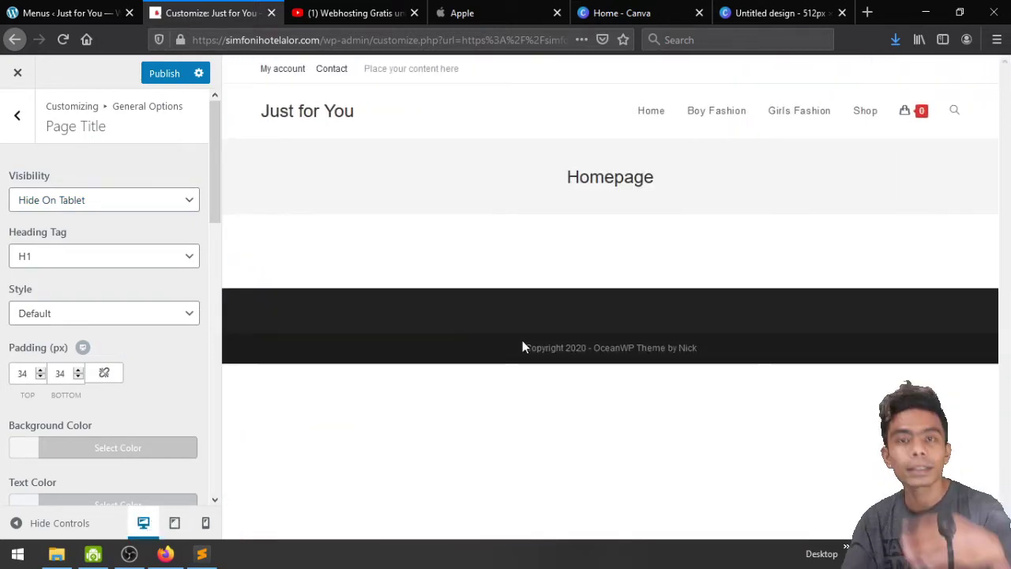
pyautogui.click(136, 209)
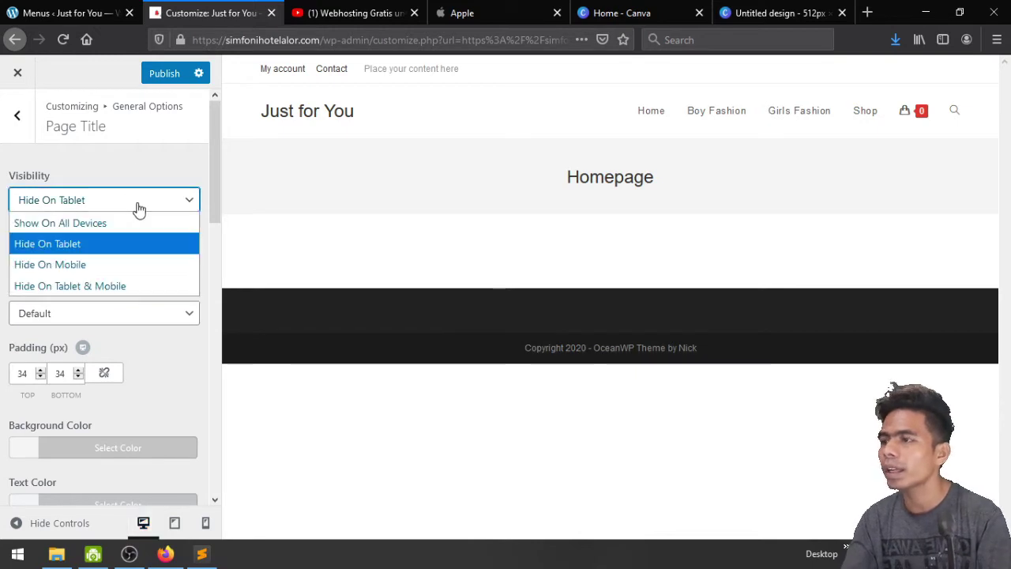
# Set page title Visibility to Hide On Tablet & Mobile, keeping H1 as heading tag
pyautogui.click(118, 286)
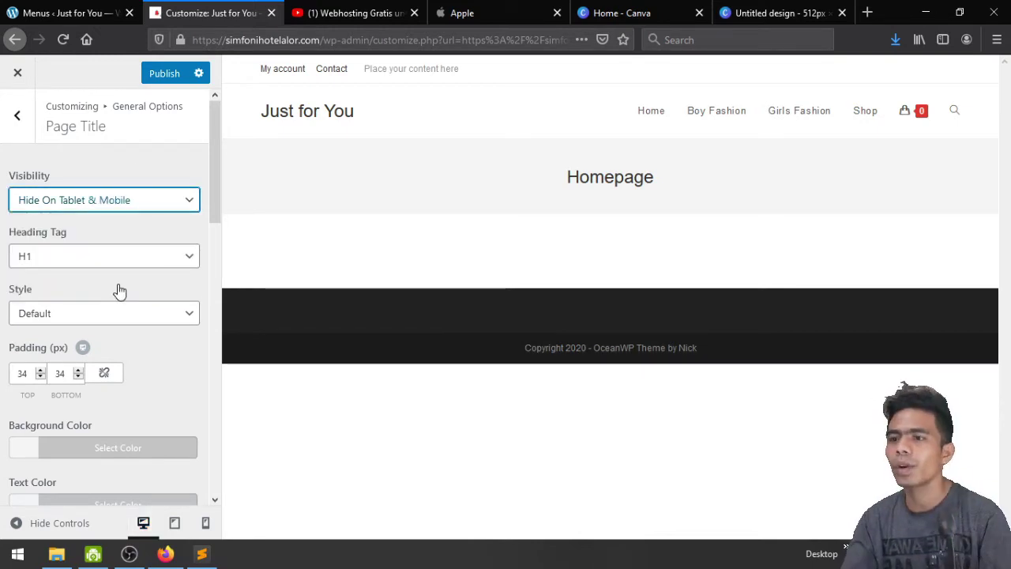
pyautogui.click(129, 202)
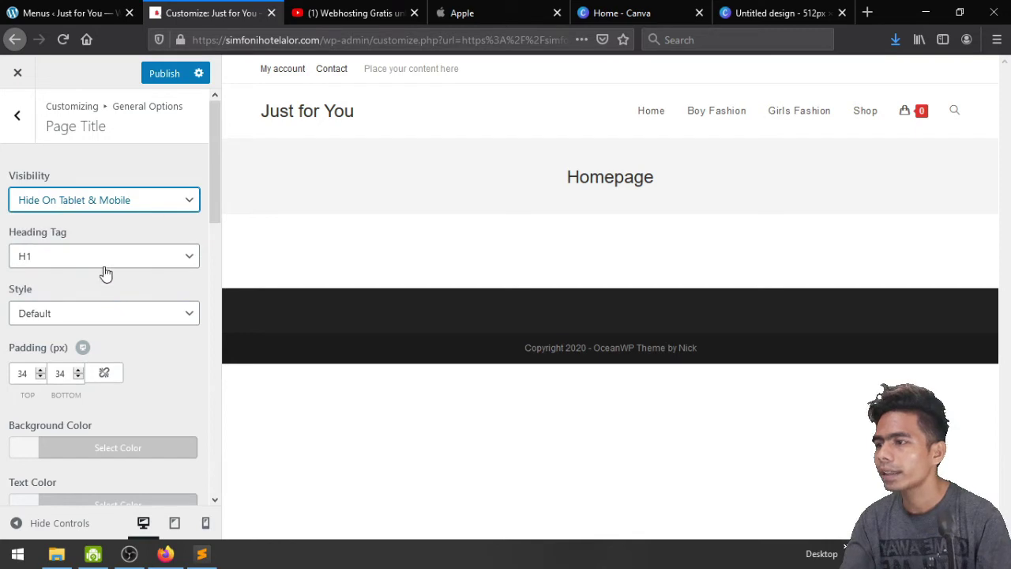
pyautogui.click(105, 260)
pyautogui.click(105, 261)
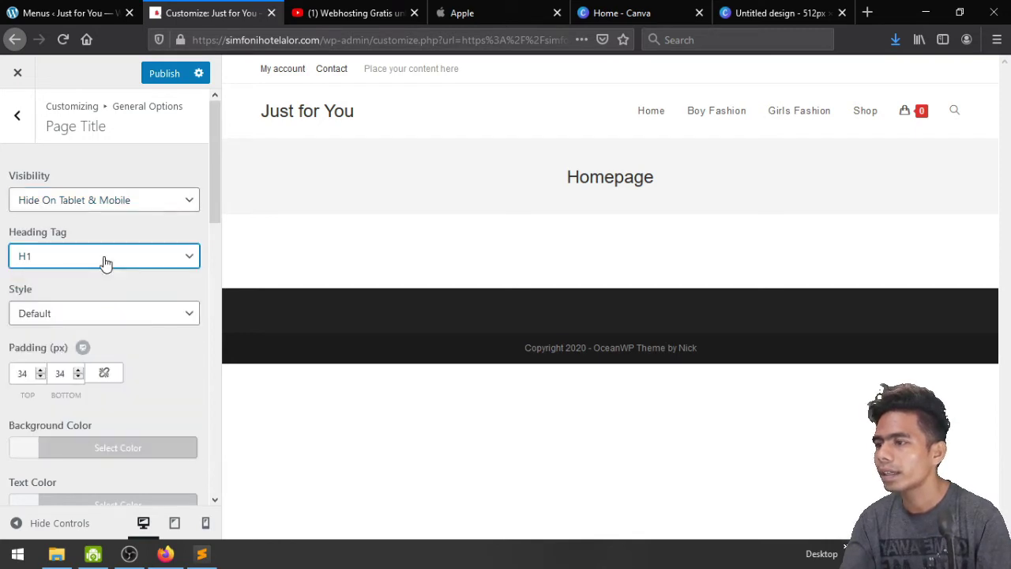
pyautogui.scroll(-2, 106, 229)
# Set the page title Style to Hidden
pyautogui.click(113, 163)
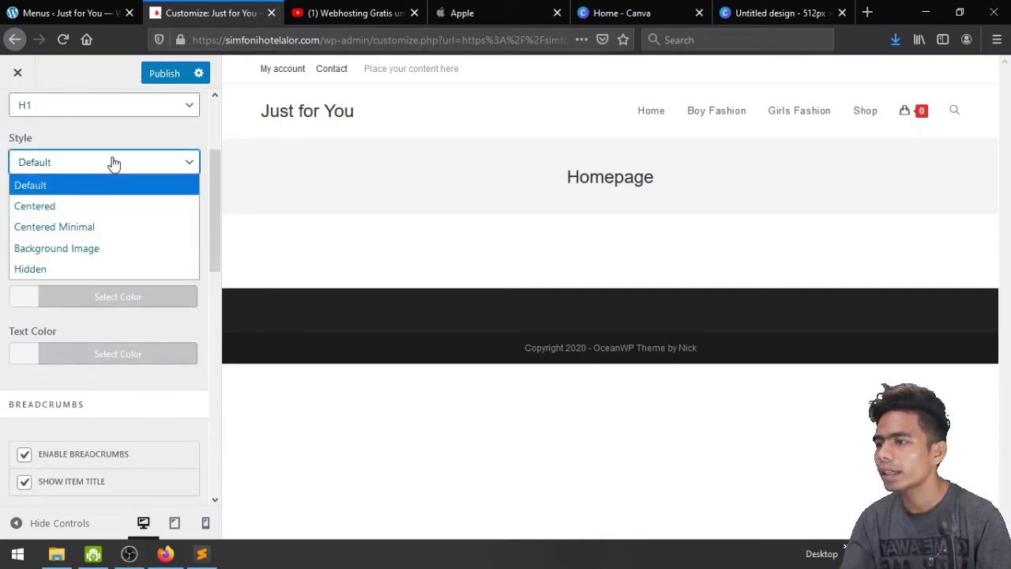
pyautogui.click(127, 273)
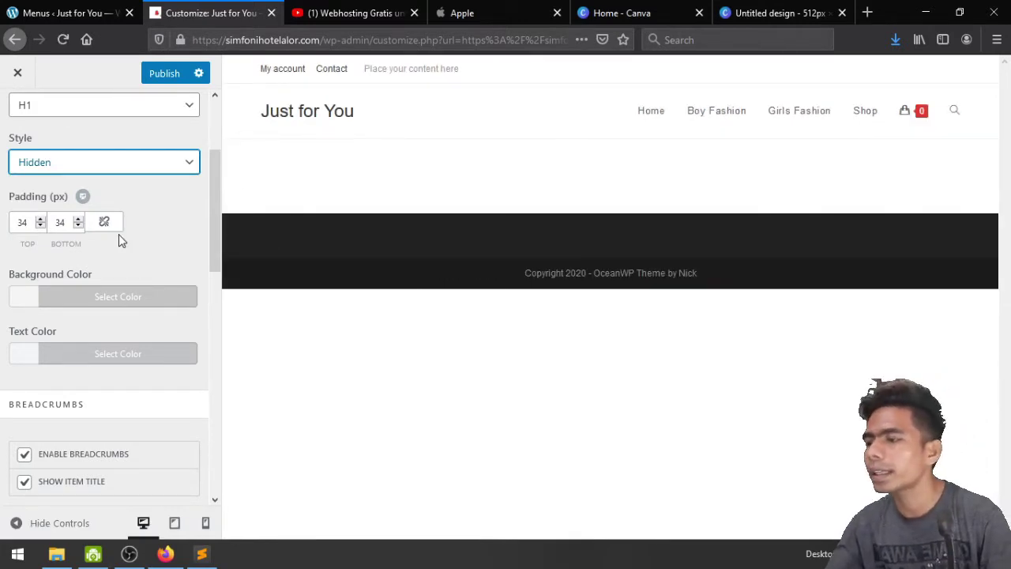
pyautogui.scroll(3, 119, 237)
pyautogui.scroll(-5, 120, 241)
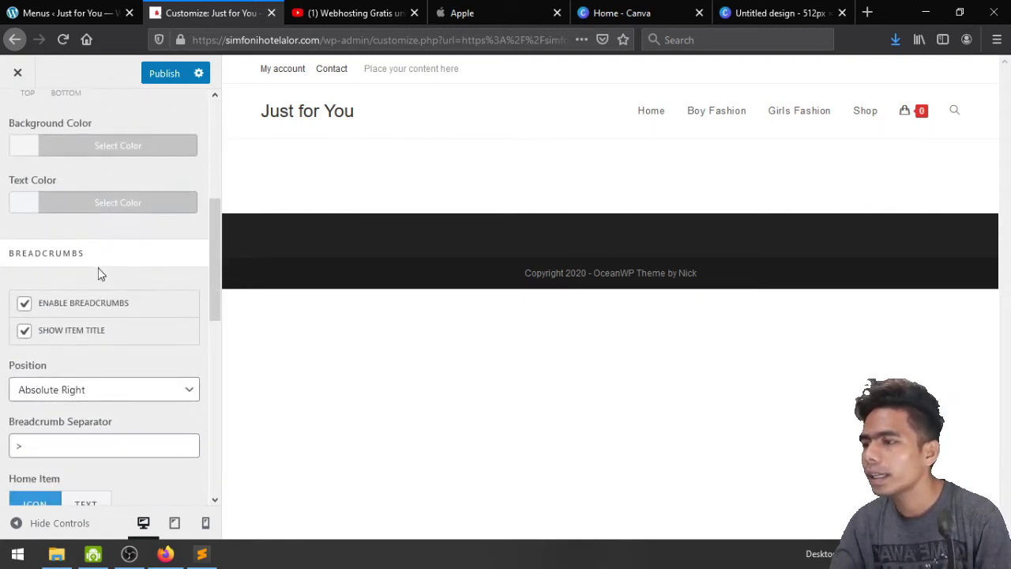
# Uncheck Enable Breadcrumbs and Show Item Title, then publish
pyautogui.click(93, 311)
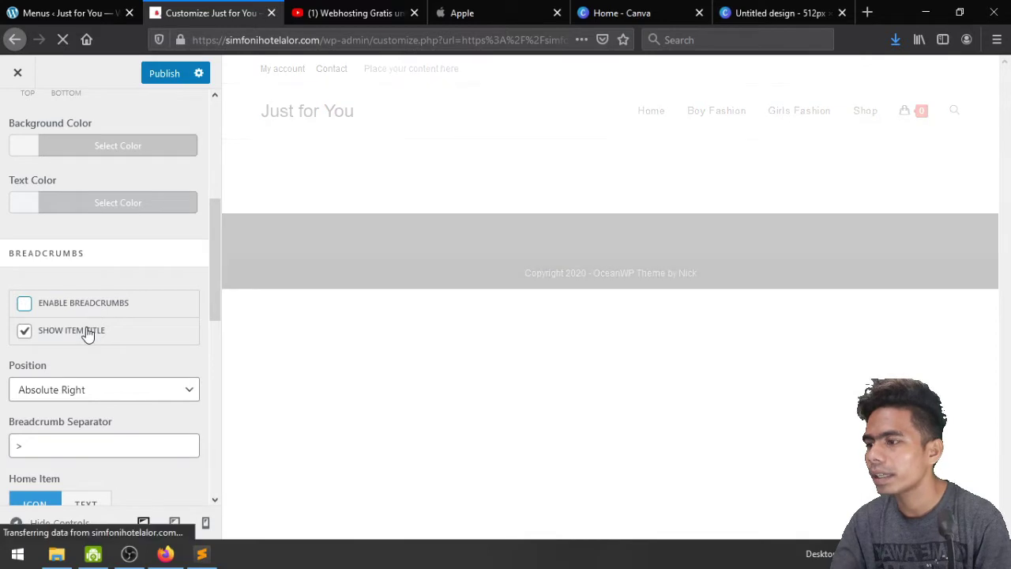
pyautogui.click(87, 332)
pyautogui.scroll(-1, 88, 335)
pyautogui.scroll(-3, 95, 316)
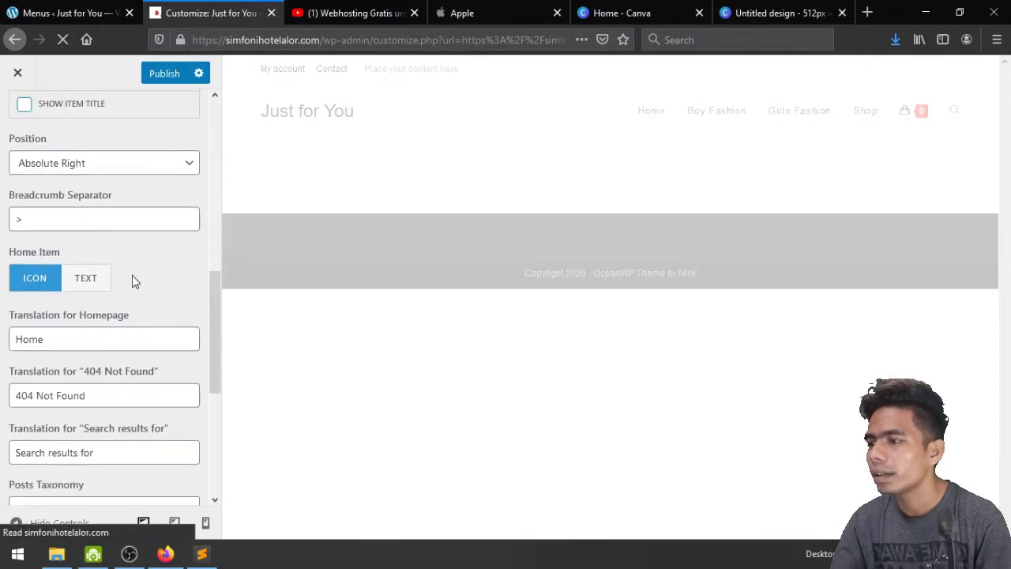
pyautogui.scroll(-1, 132, 275)
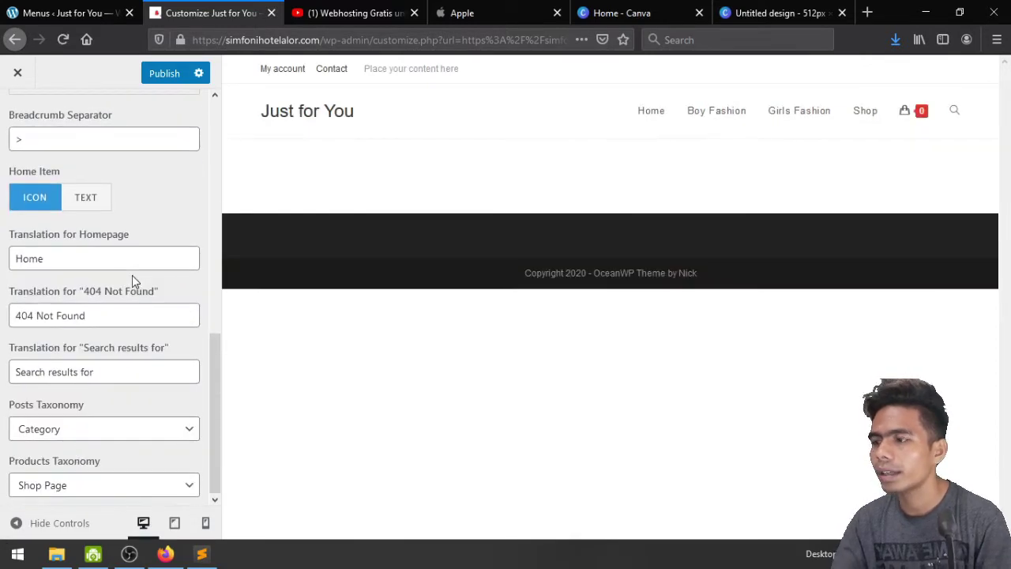
pyautogui.scroll(8, 132, 274)
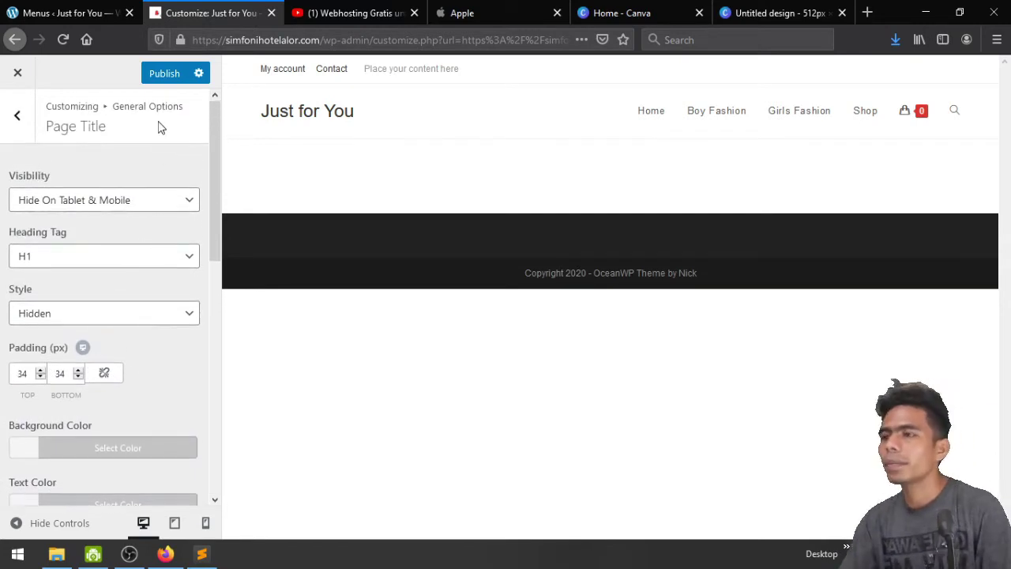
pyautogui.click(158, 72)
# Open the Scroll To Top settings under General Options
pyautogui.click(18, 112)
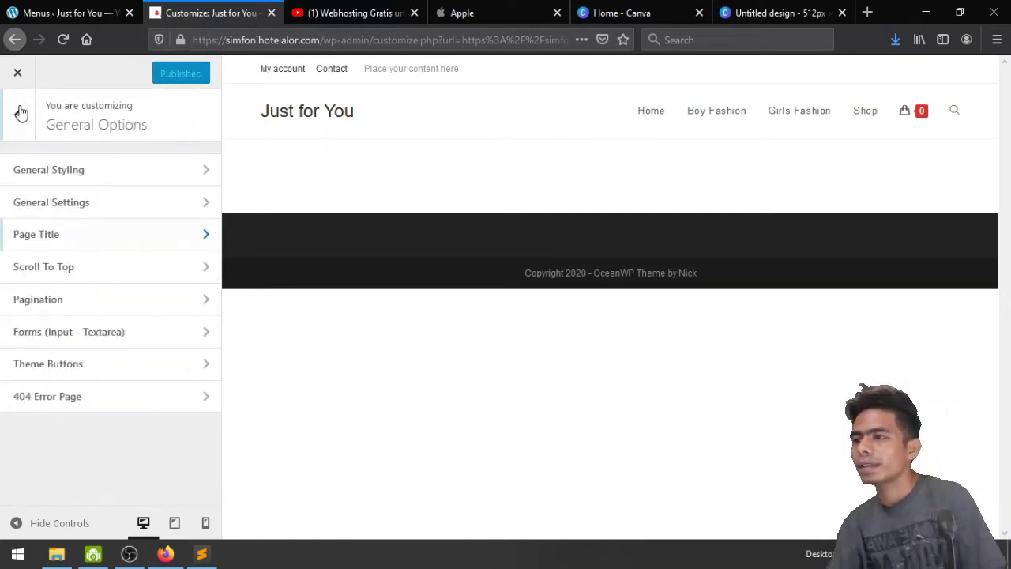
pyautogui.click(79, 269)
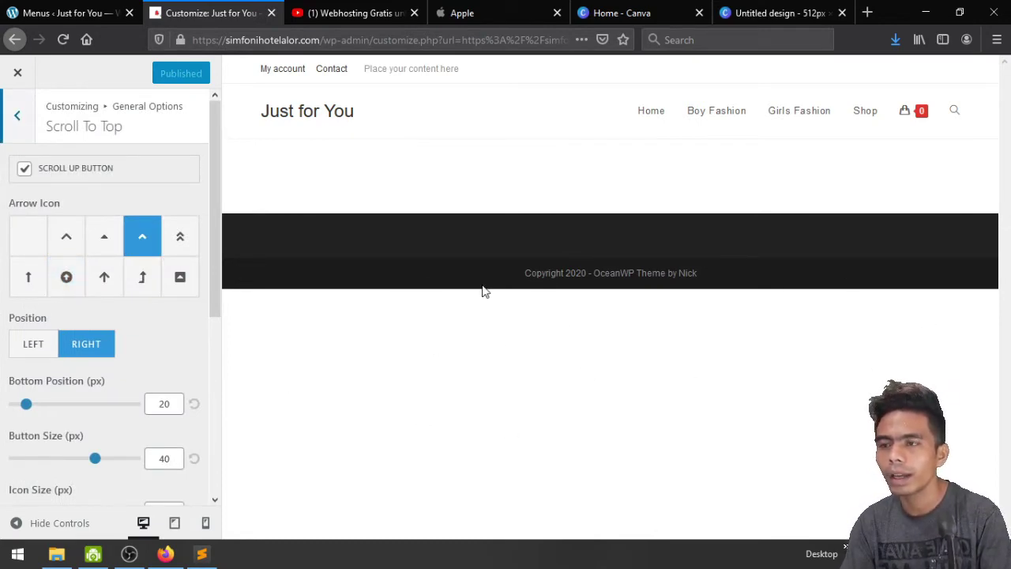
pyautogui.click(476, 16)
pyautogui.scroll(-10, 666, 395)
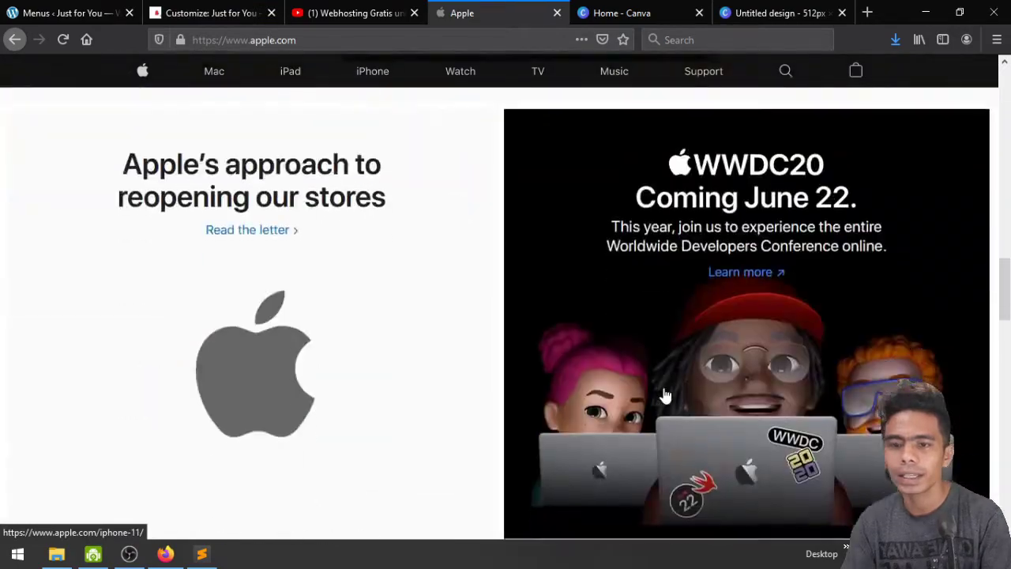
pyautogui.scroll(-15, 666, 395)
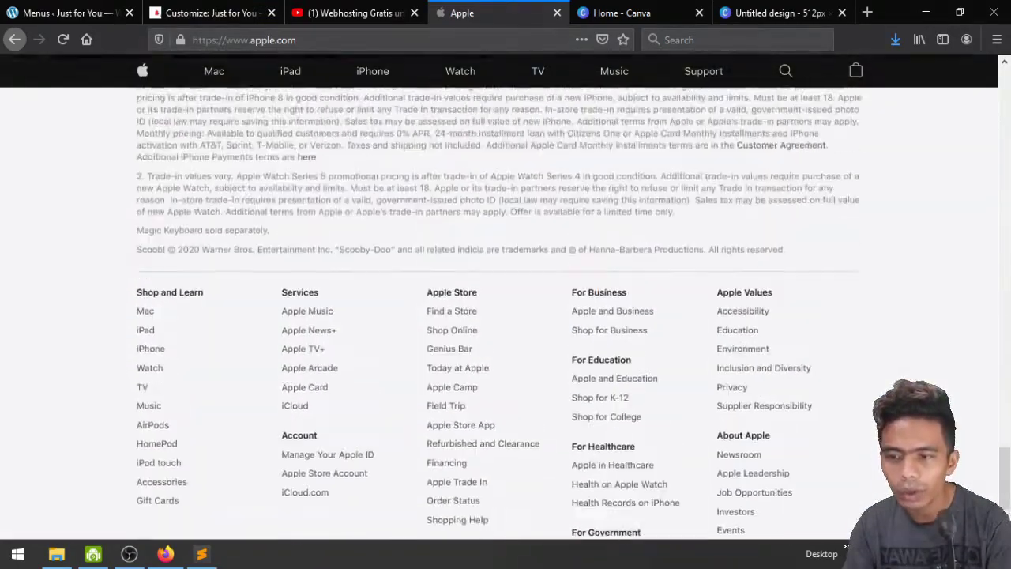
pyautogui.scroll(15, 485, 287)
pyautogui.click(182, 8)
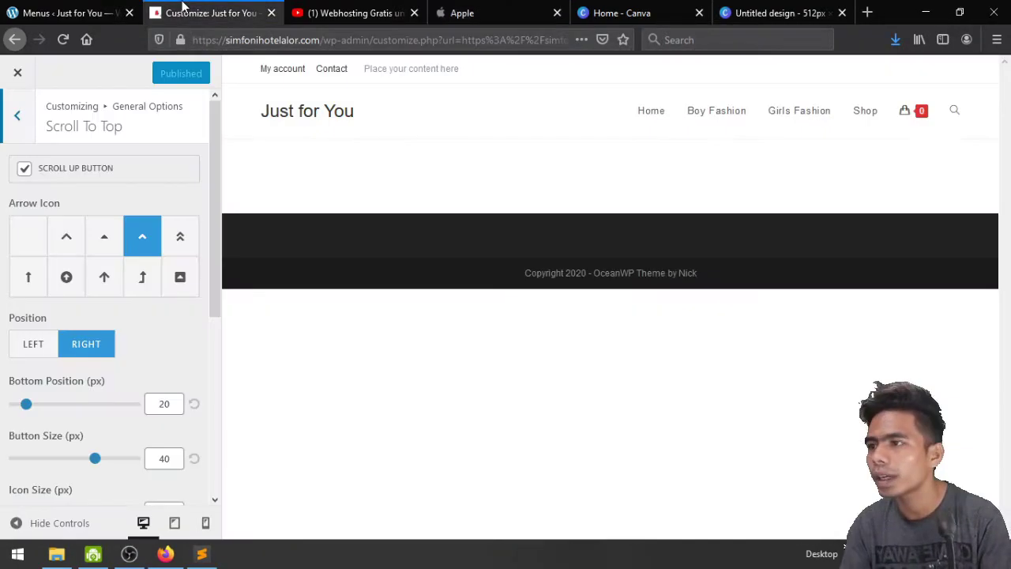
# Choose the circled-arrow icon for the scroll-to-top button and publish
pyautogui.click(67, 277)
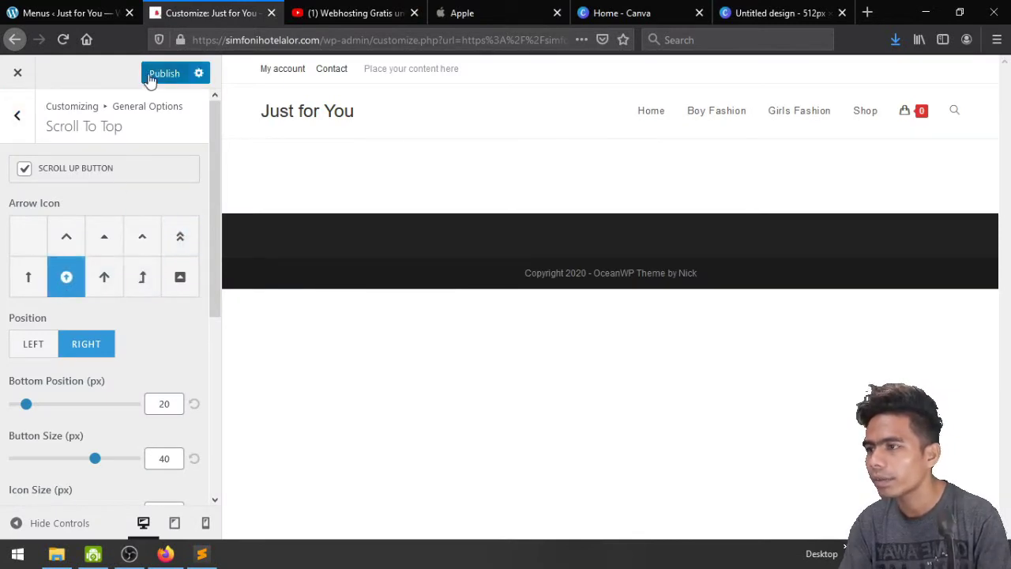
pyautogui.click(149, 77)
pyautogui.scroll(-4, 117, 211)
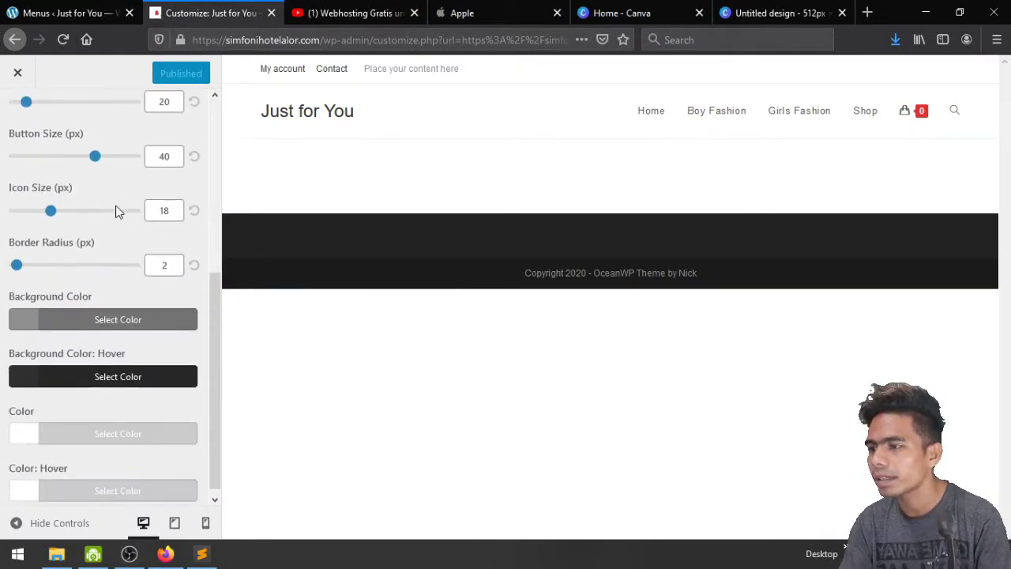
pyautogui.scroll(4, 117, 212)
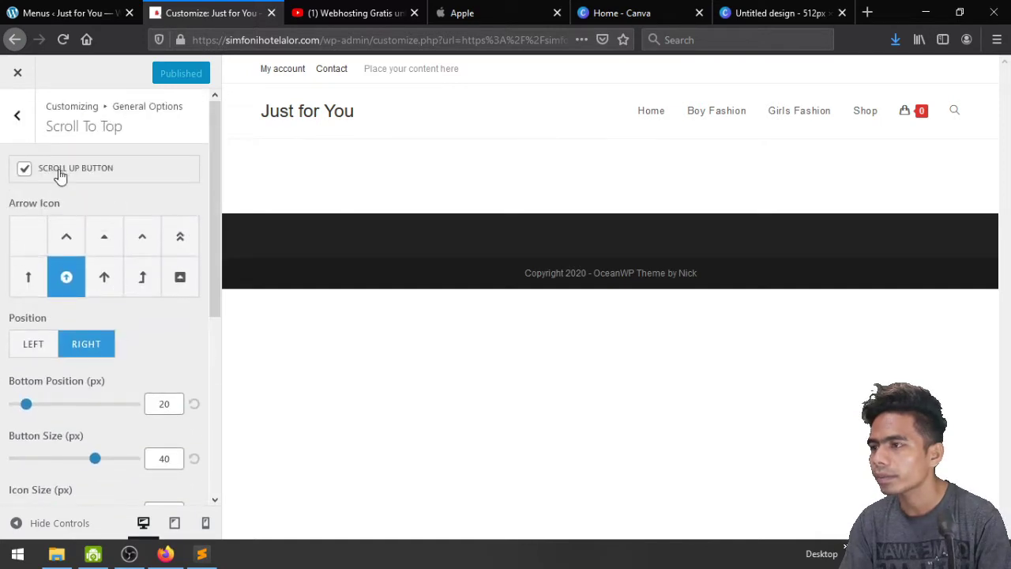
pyautogui.click(16, 115)
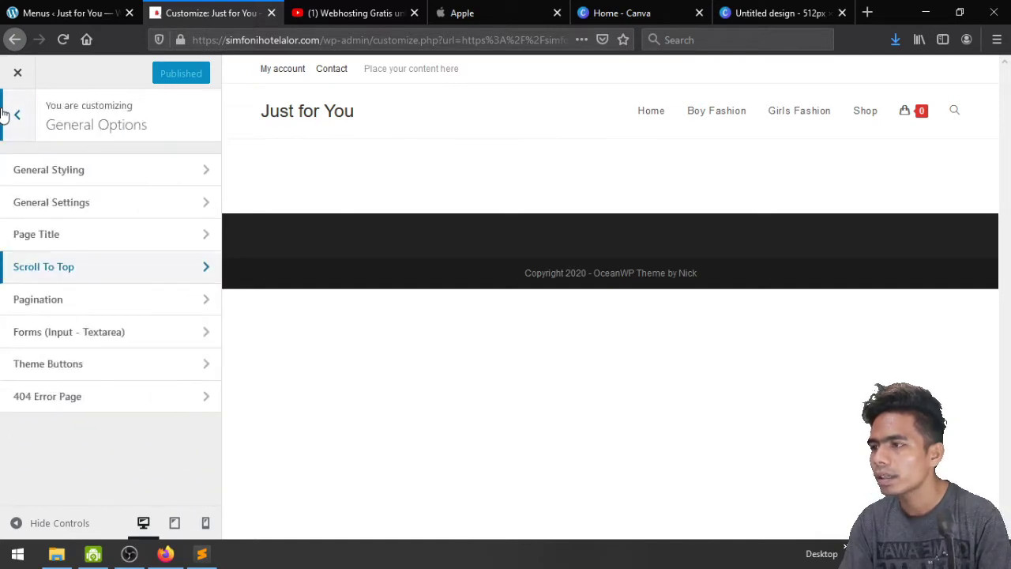
# Set the Theme Buttons background colour to the red #dd3333 swatch
pyautogui.click(79, 306)
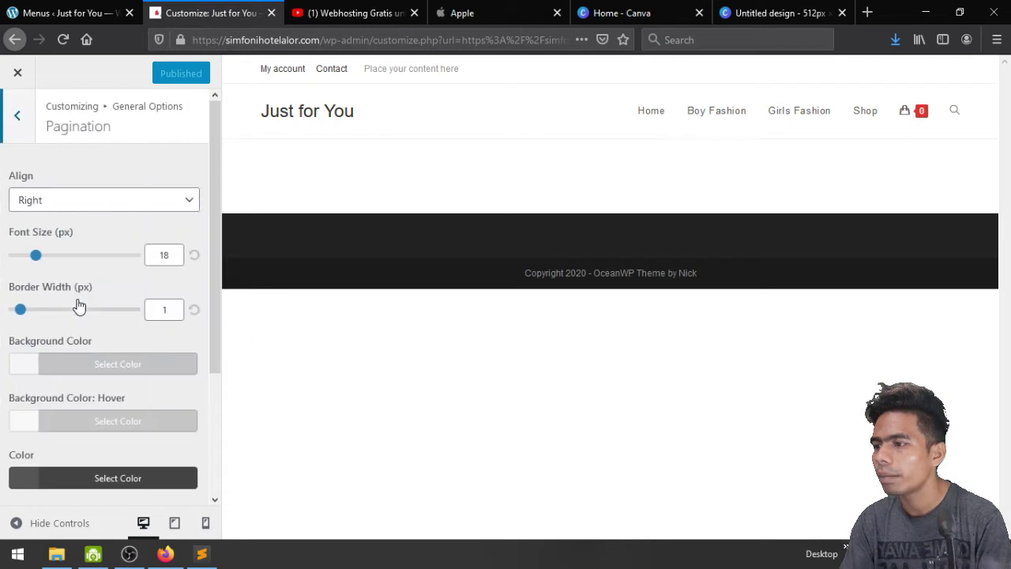
pyautogui.click(17, 118)
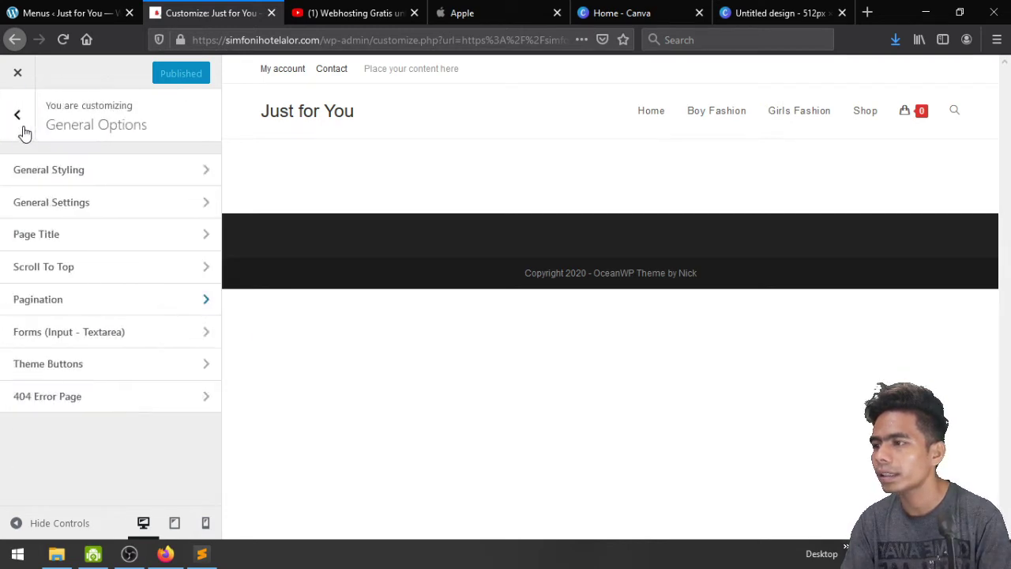
pyautogui.click(131, 366)
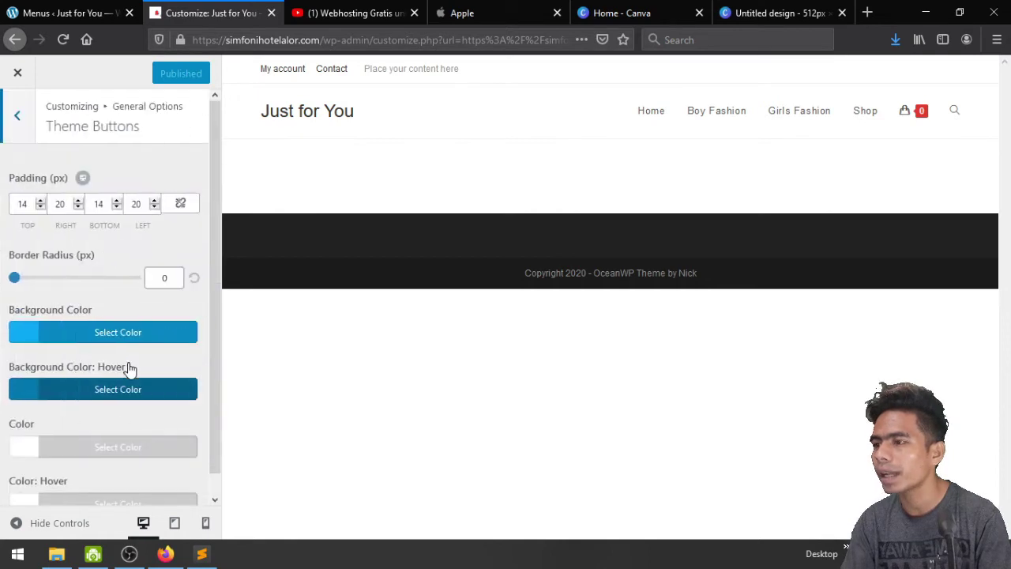
pyautogui.scroll(-1, 103, 265)
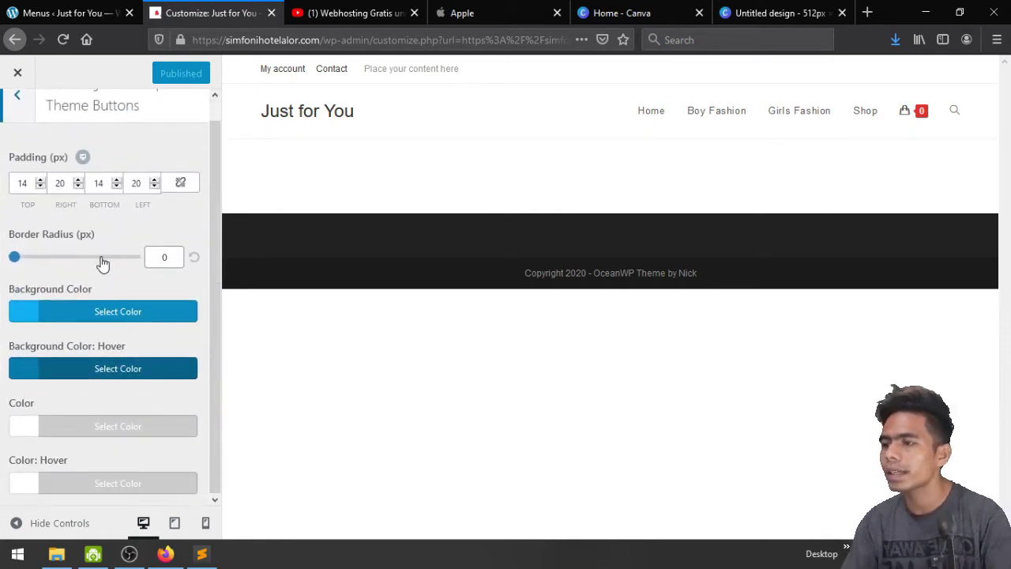
pyautogui.click(117, 311)
pyautogui.scroll(-3, 111, 308)
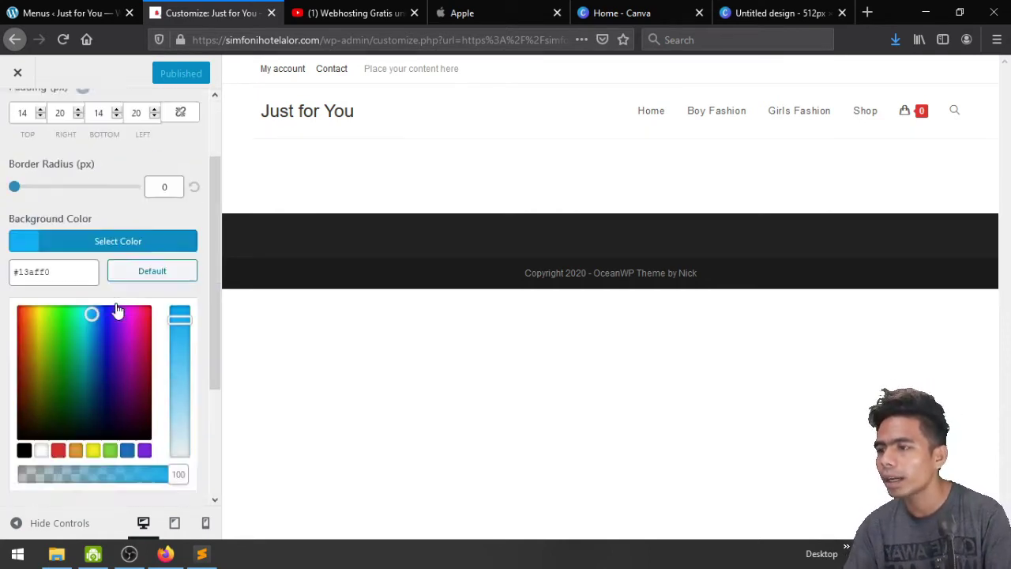
pyautogui.click(59, 282)
pyautogui.scroll(3, 61, 284)
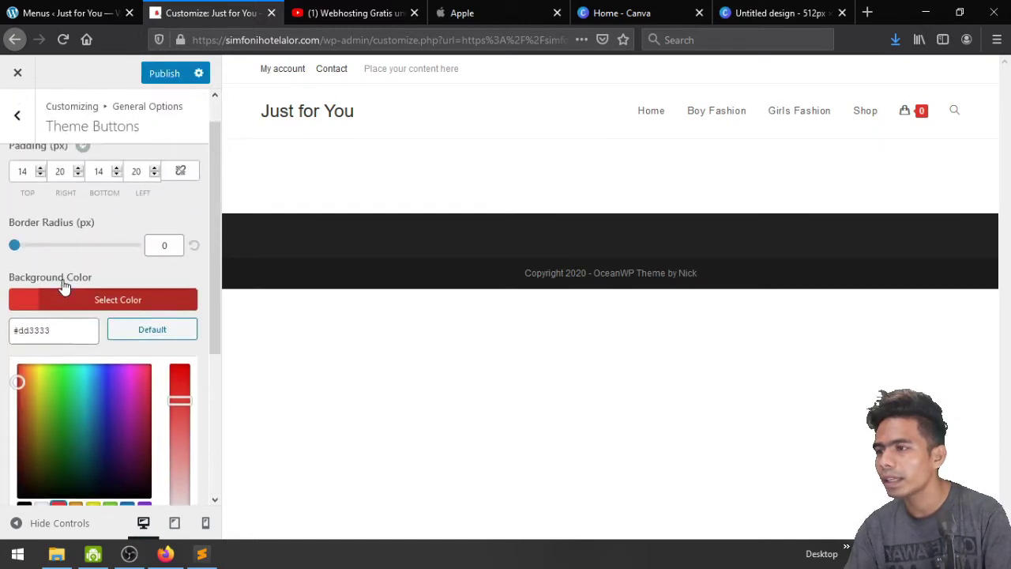
pyautogui.click(85, 311)
# Set the button hover background to deeper red #dd1111 and publish
pyautogui.click(95, 371)
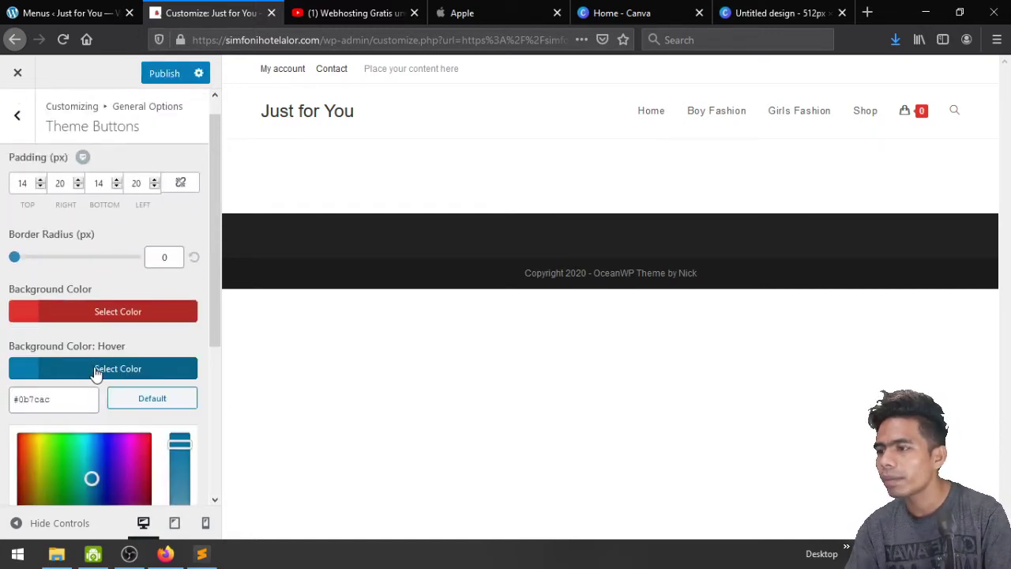
pyautogui.scroll(-3, 95, 371)
pyautogui.click(60, 351)
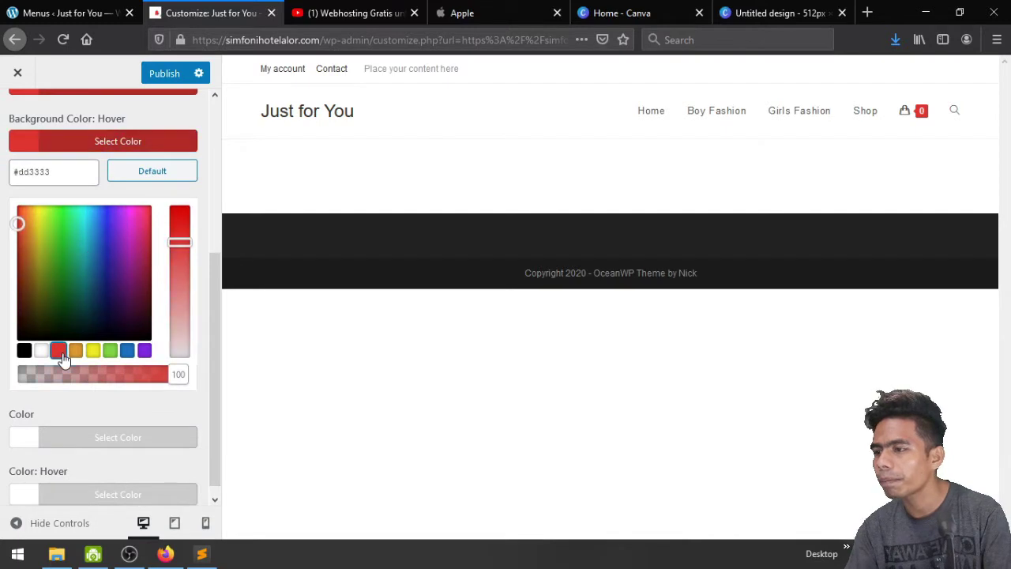
pyautogui.moveTo(178, 241); pyautogui.dragTo(177, 223)
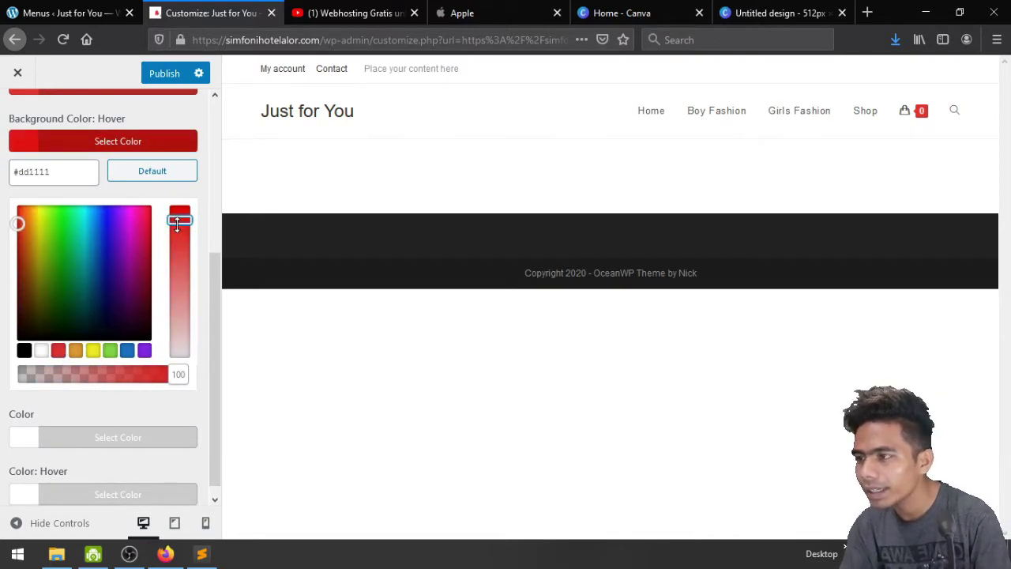
pyautogui.click(154, 79)
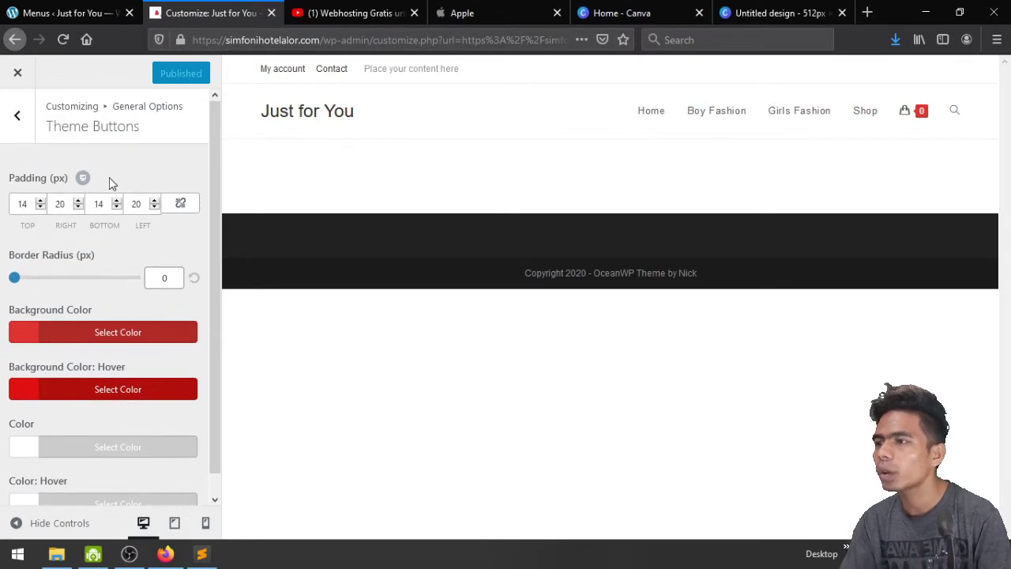
pyautogui.click(16, 115)
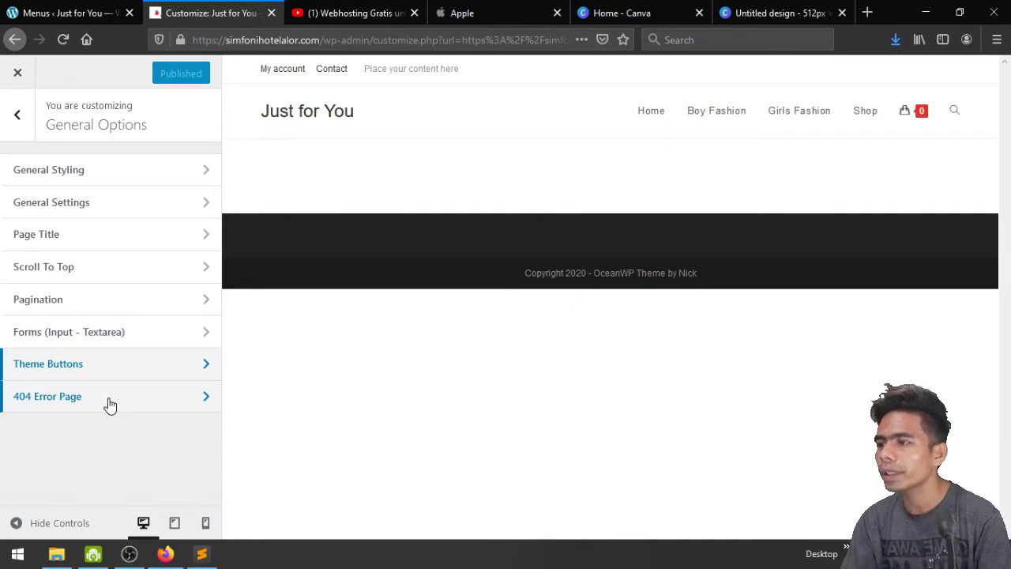
# In Typography > Top Bar, set Text Transform to Uppercase and publish
pyautogui.click(11, 113)
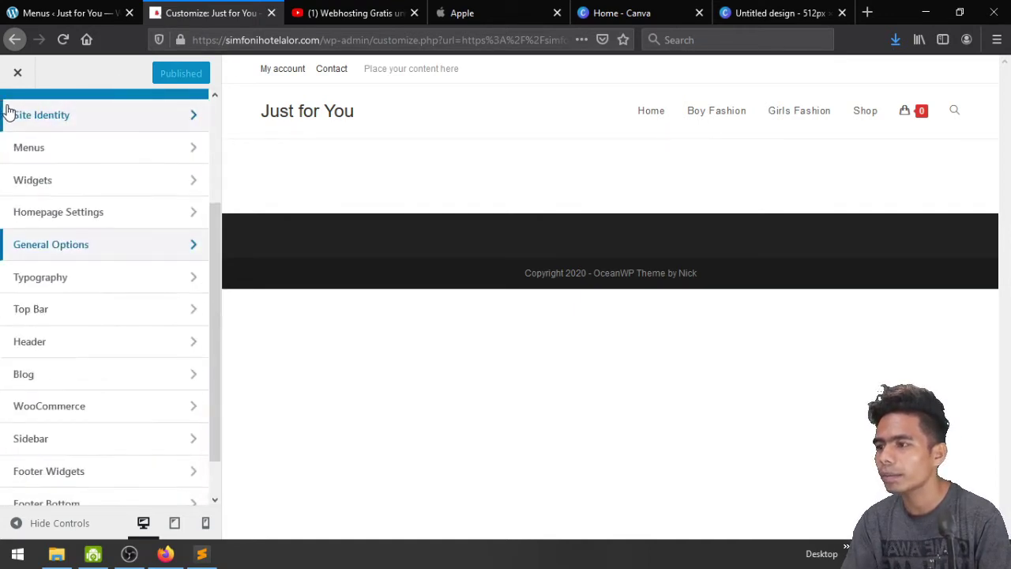
pyautogui.click(105, 293)
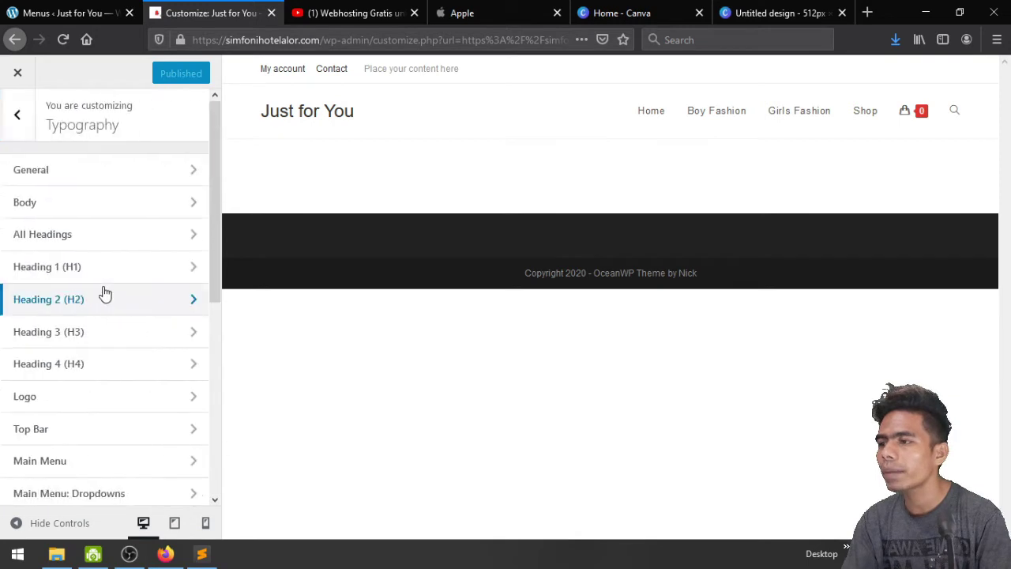
pyautogui.click(117, 173)
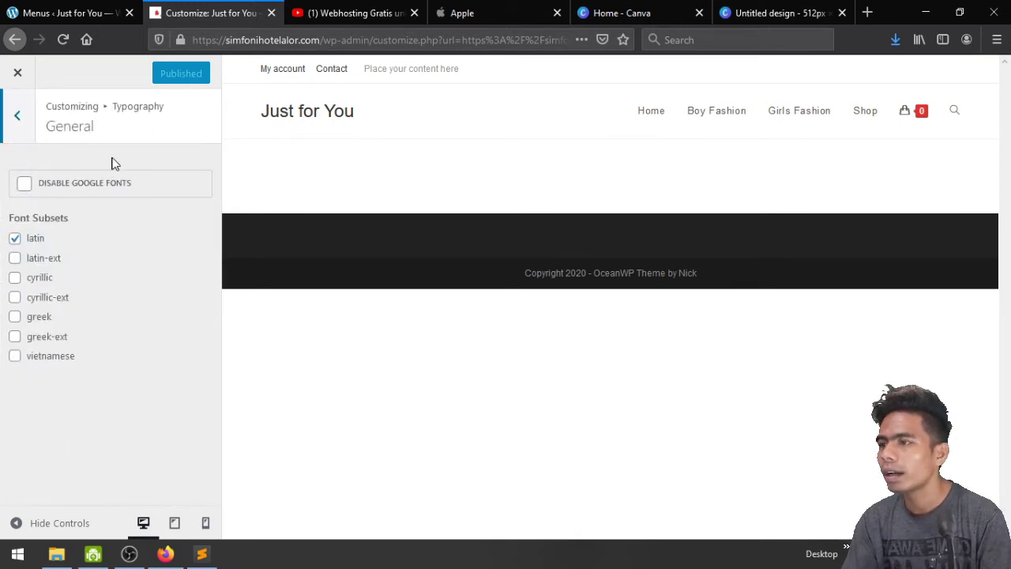
pyautogui.click(4, 126)
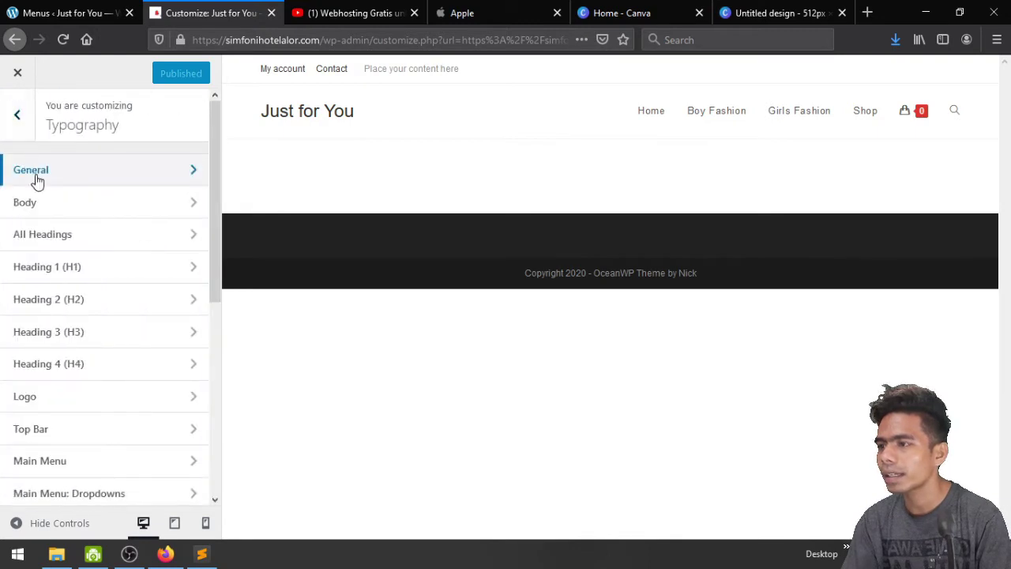
pyautogui.scroll(-3, 121, 243)
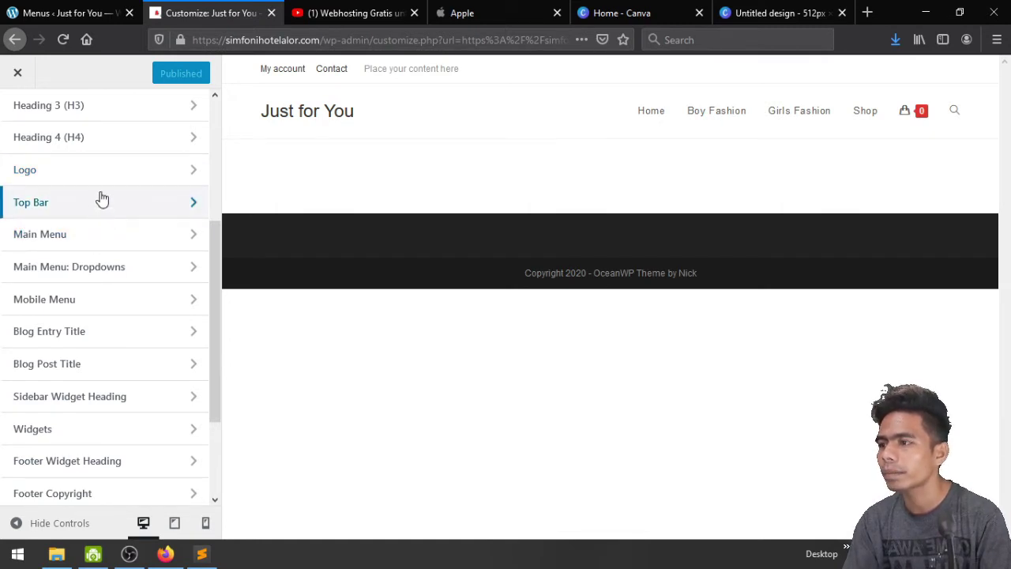
pyautogui.click(102, 199)
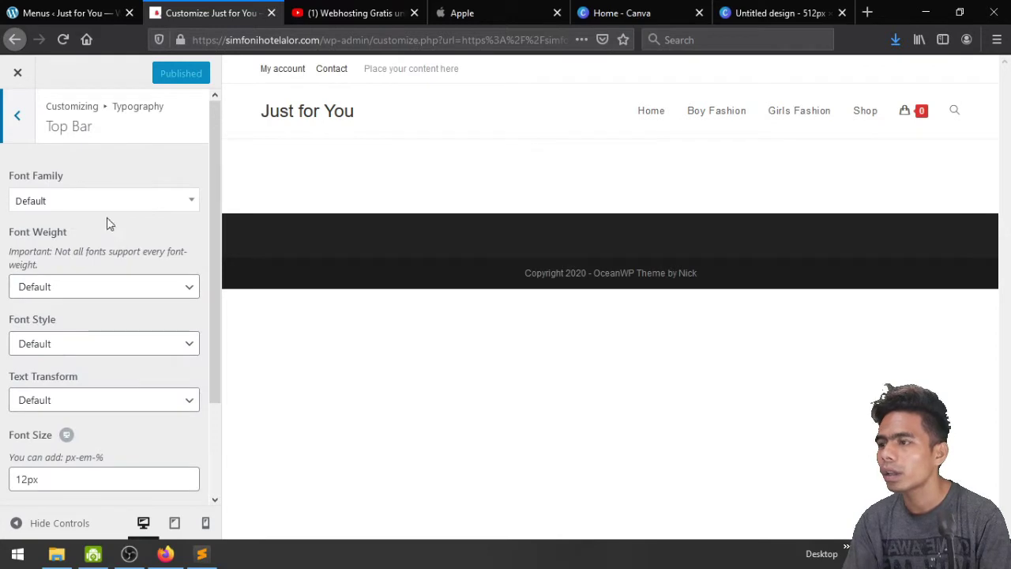
pyautogui.scroll(-2, 109, 226)
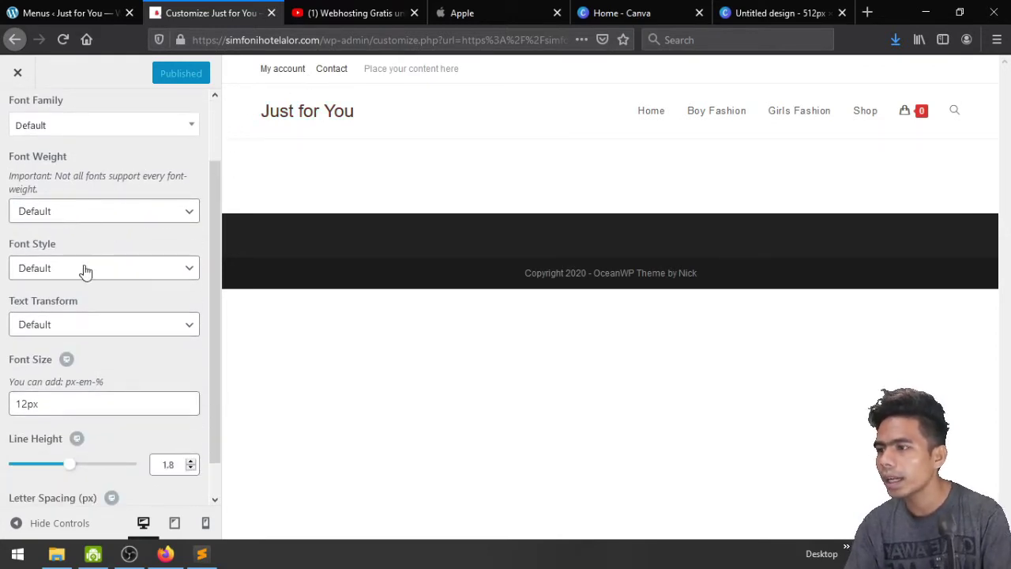
pyautogui.click(103, 325)
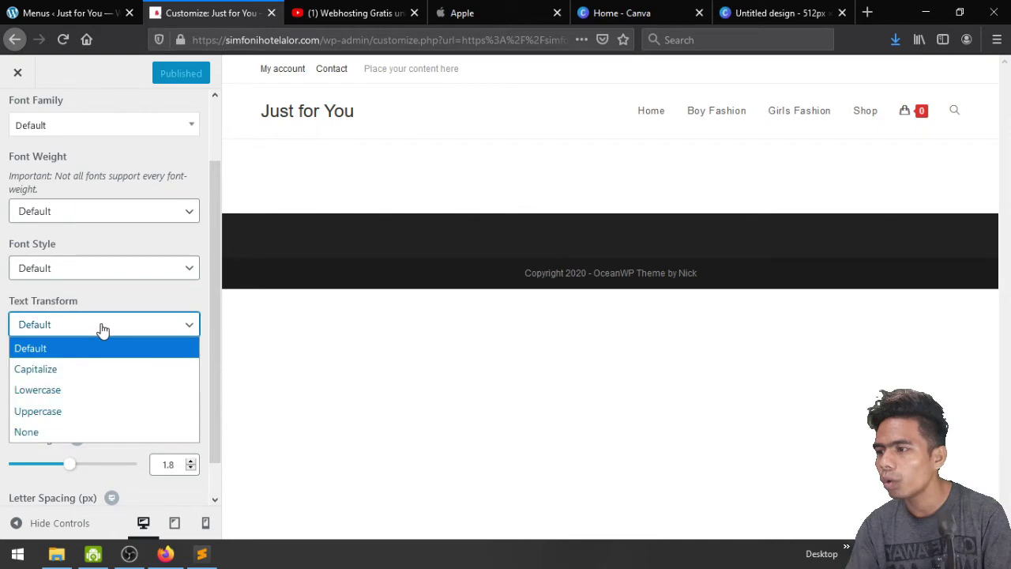
pyautogui.click(108, 409)
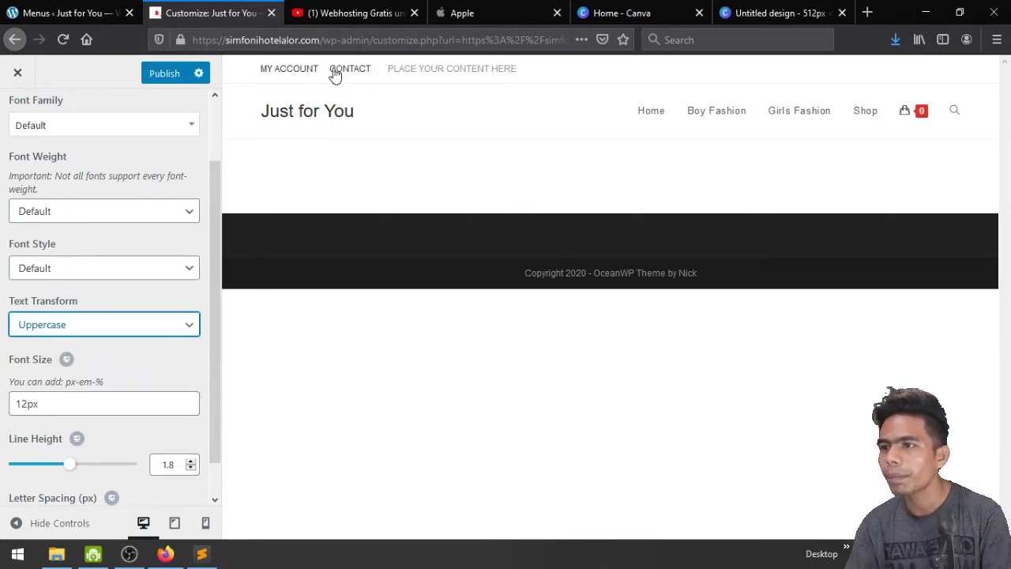
pyautogui.click(165, 77)
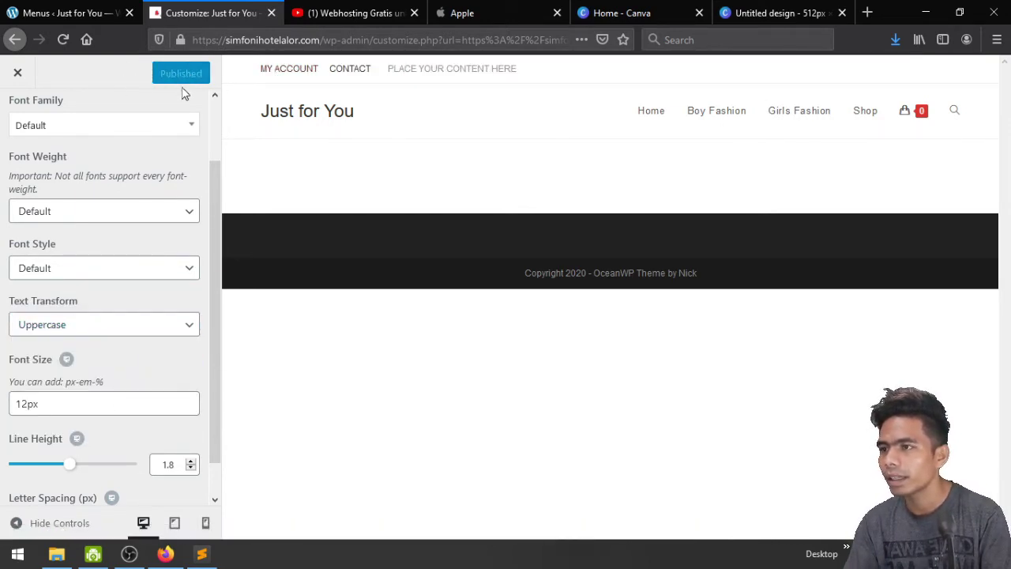
pyautogui.scroll(2, 69, 190)
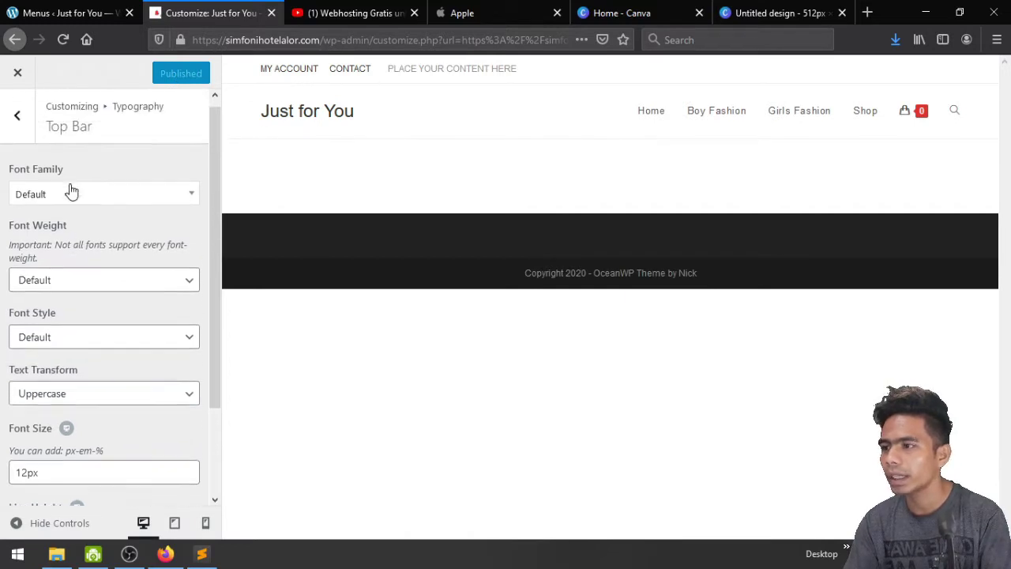
# Set Main Menu typography Text Transform to Uppercase and publish
pyautogui.click(5, 128)
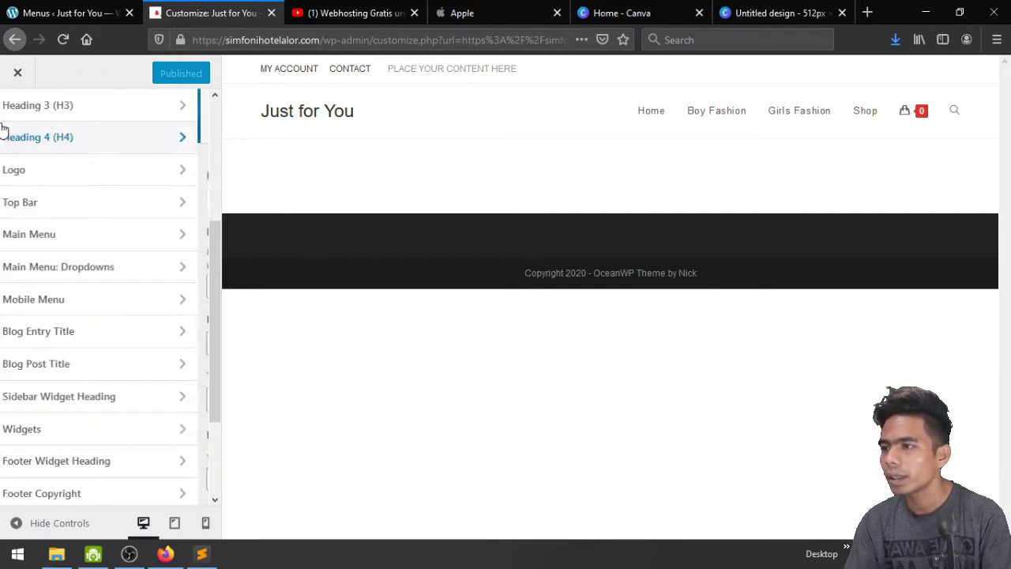
pyautogui.click(69, 231)
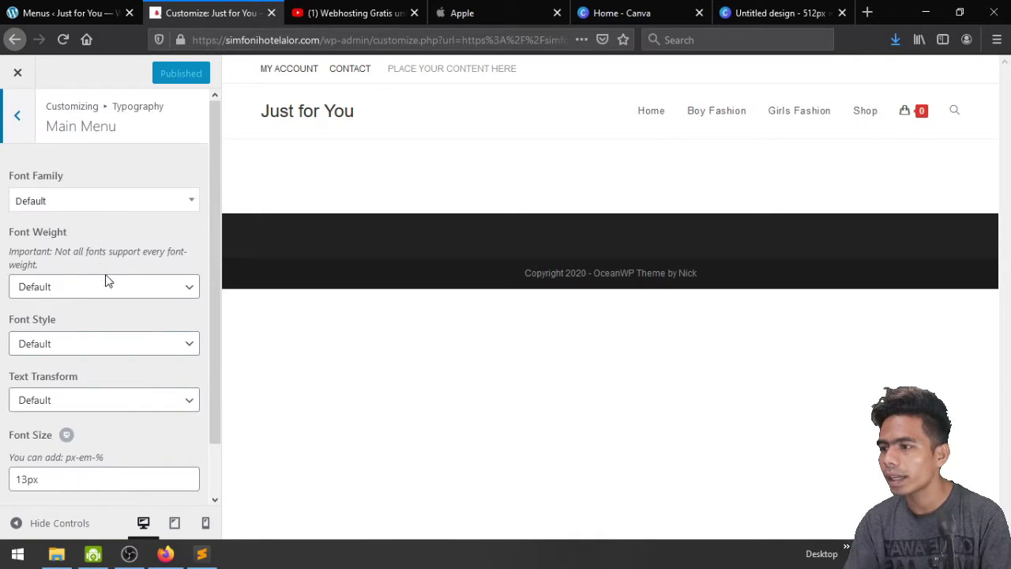
pyautogui.click(103, 400)
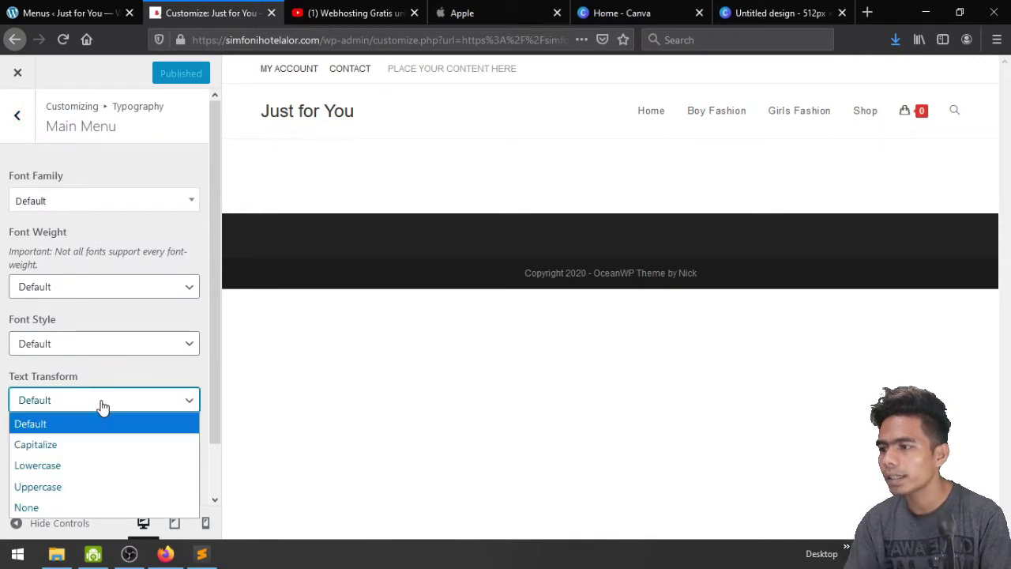
pyautogui.click(108, 479)
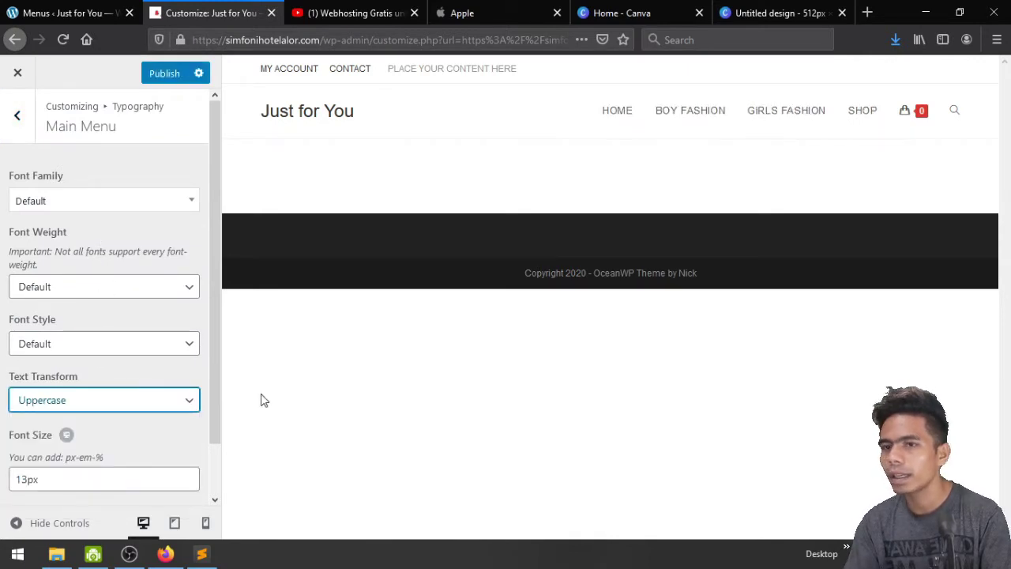
pyautogui.click(160, 74)
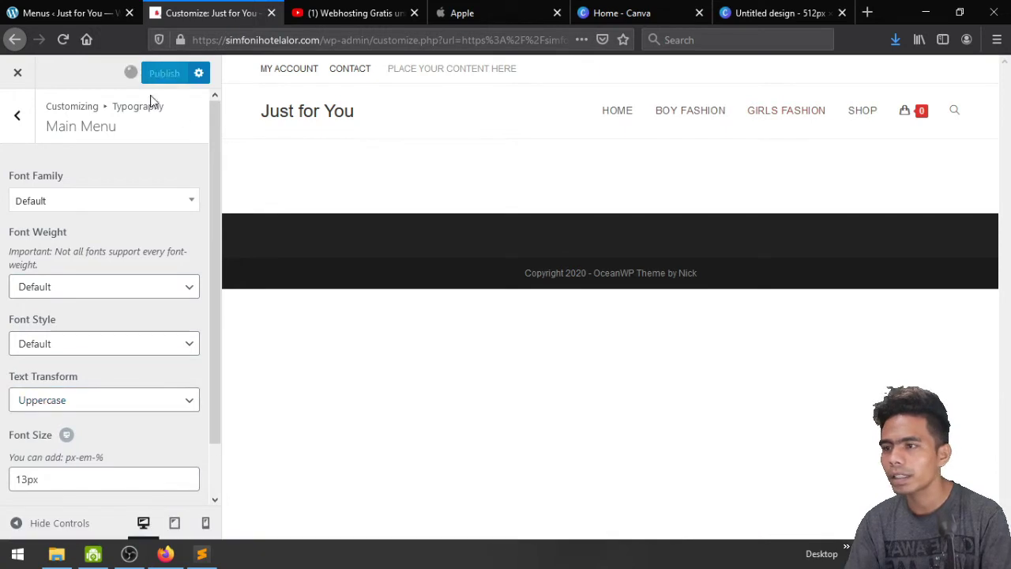
# Set the main menu Font Weight to Black: 900, after trying 700 and 800, and publish
pyautogui.scroll(-2, 126, 234)
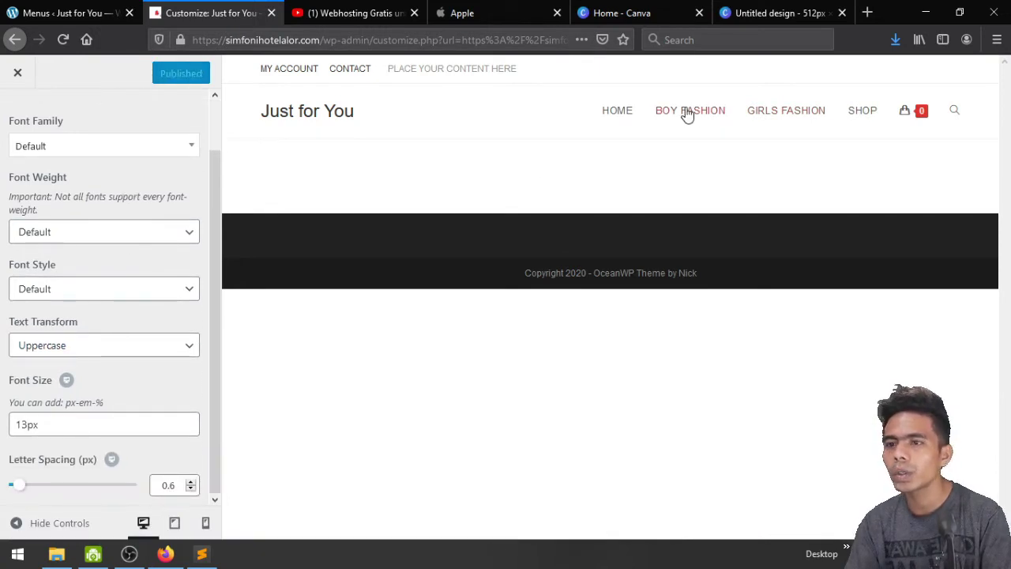
pyautogui.click(101, 289)
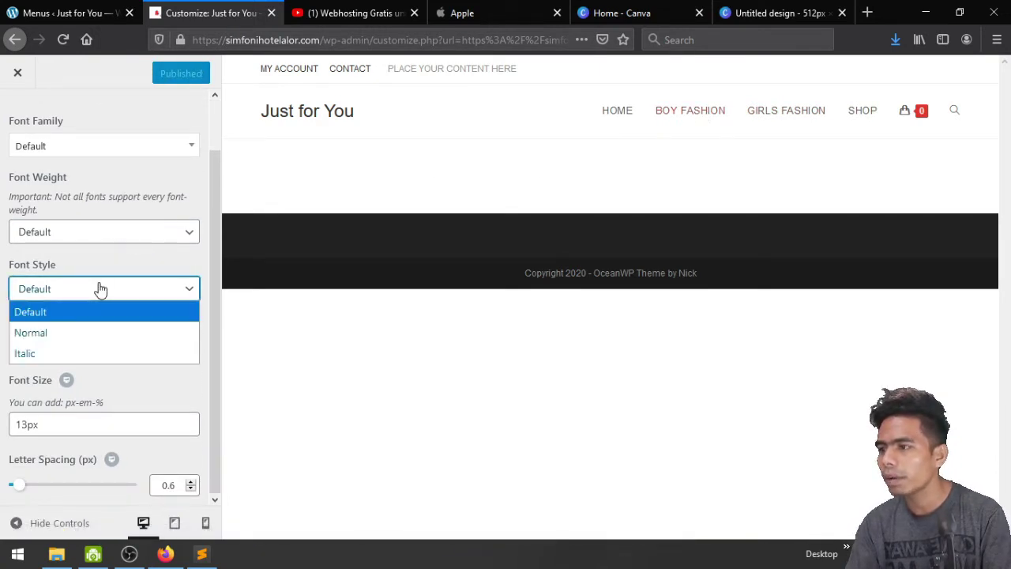
pyautogui.click(103, 290)
pyautogui.click(105, 231)
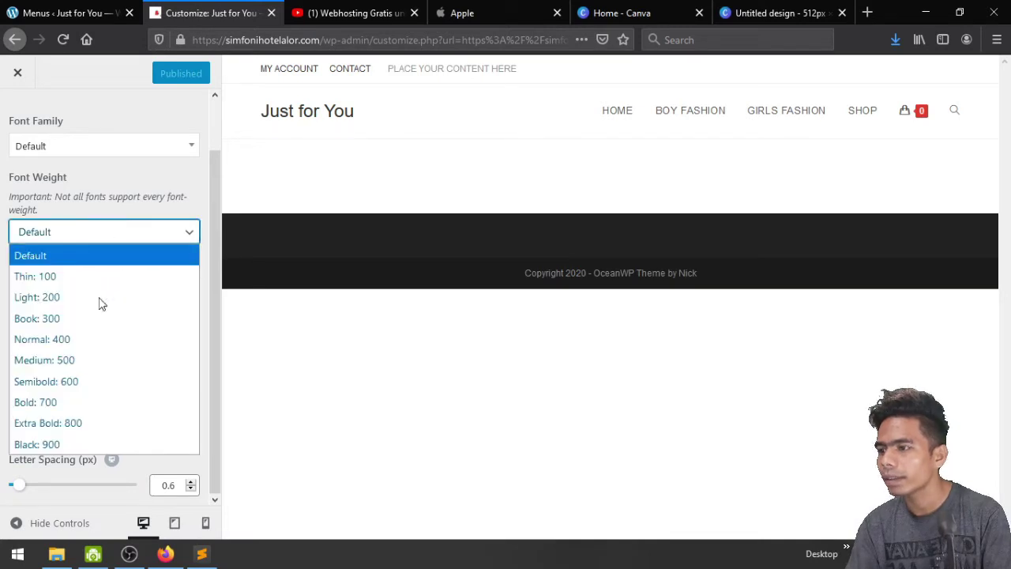
pyautogui.click(108, 404)
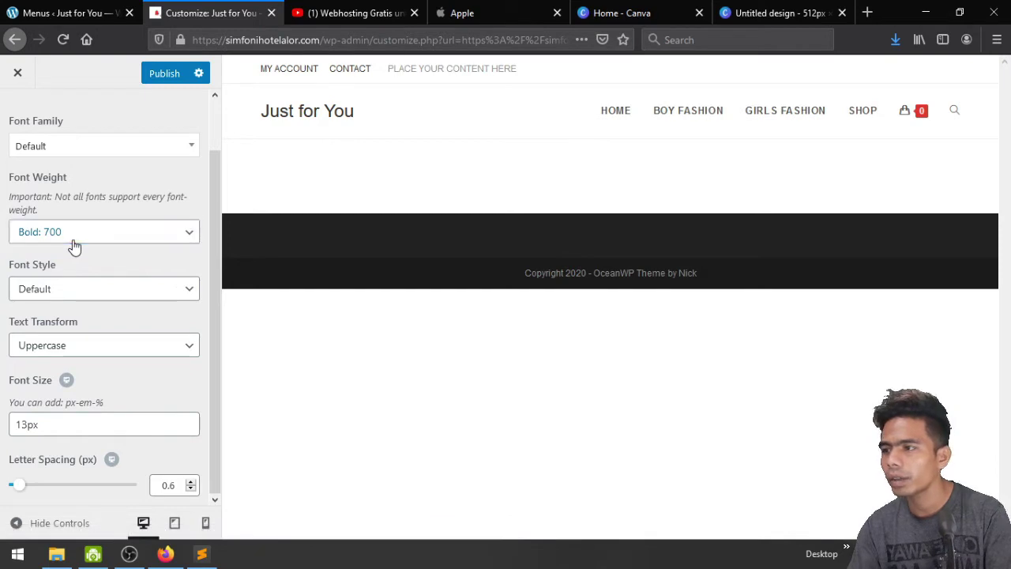
pyautogui.click(75, 236)
pyautogui.click(91, 424)
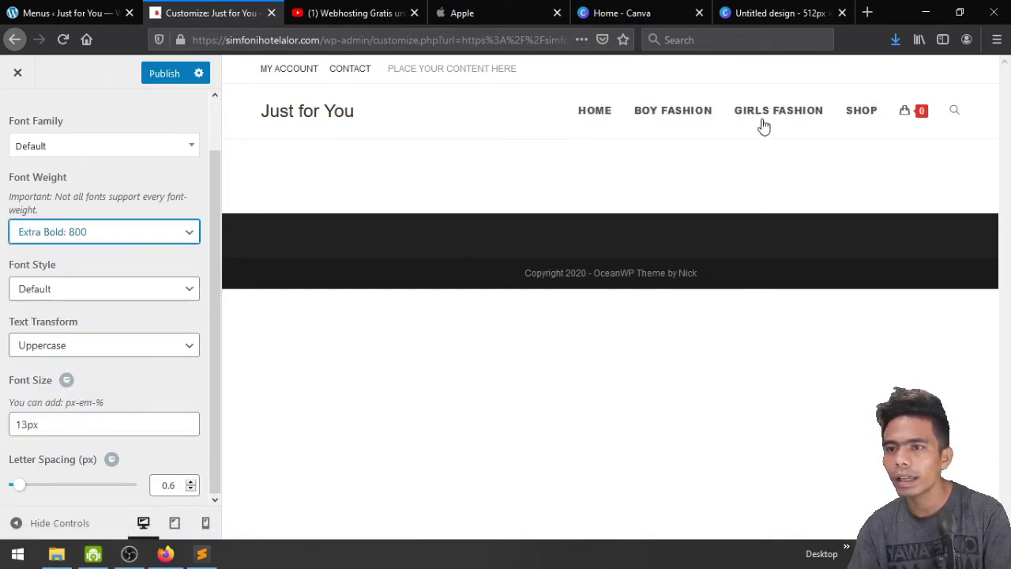
pyautogui.click(91, 229)
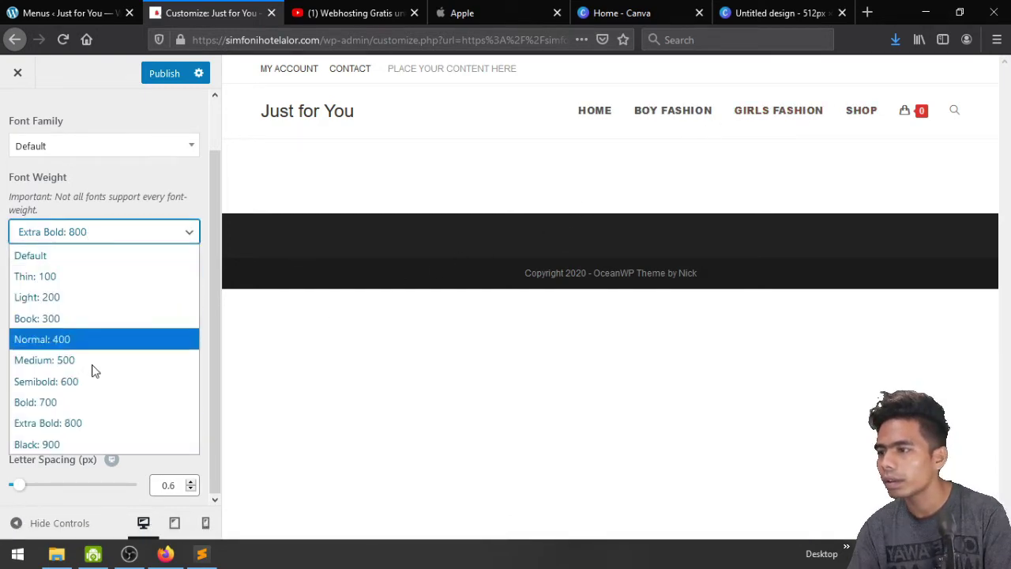
pyautogui.click(94, 439)
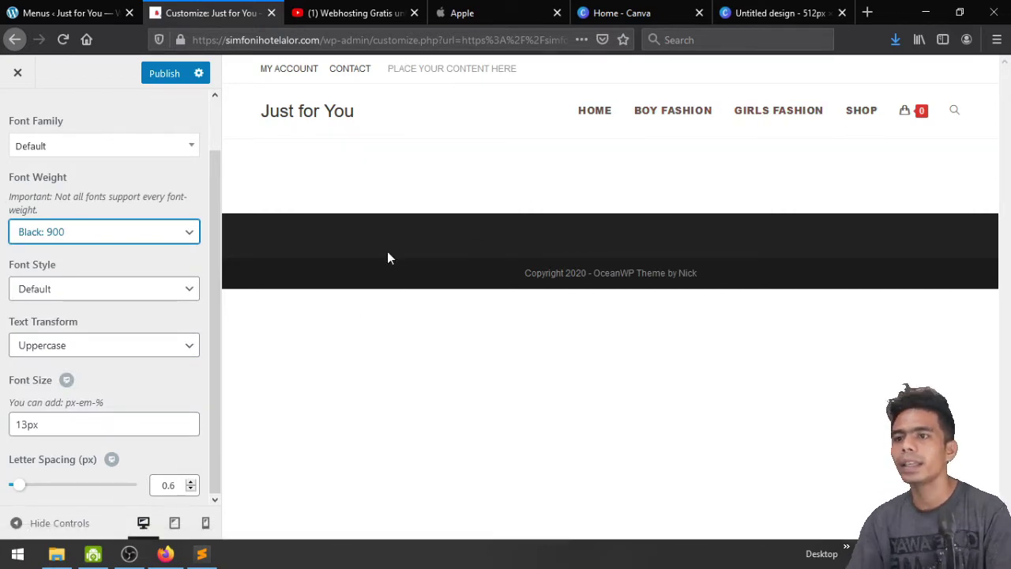
pyautogui.click(158, 74)
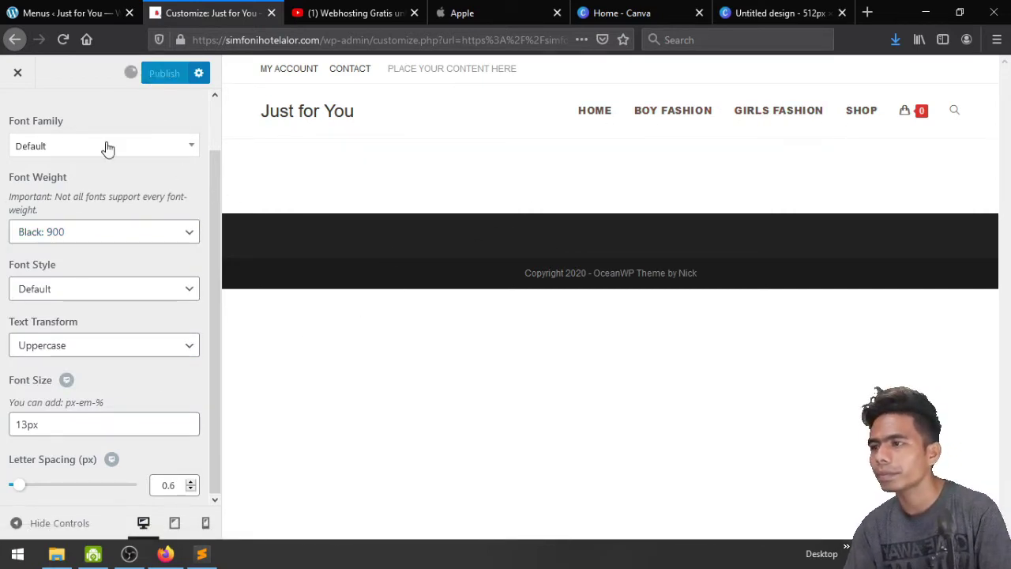
# Go back to the Typography sections list and scroll through it
pyautogui.scroll(2, 64, 162)
pyautogui.click(17, 126)
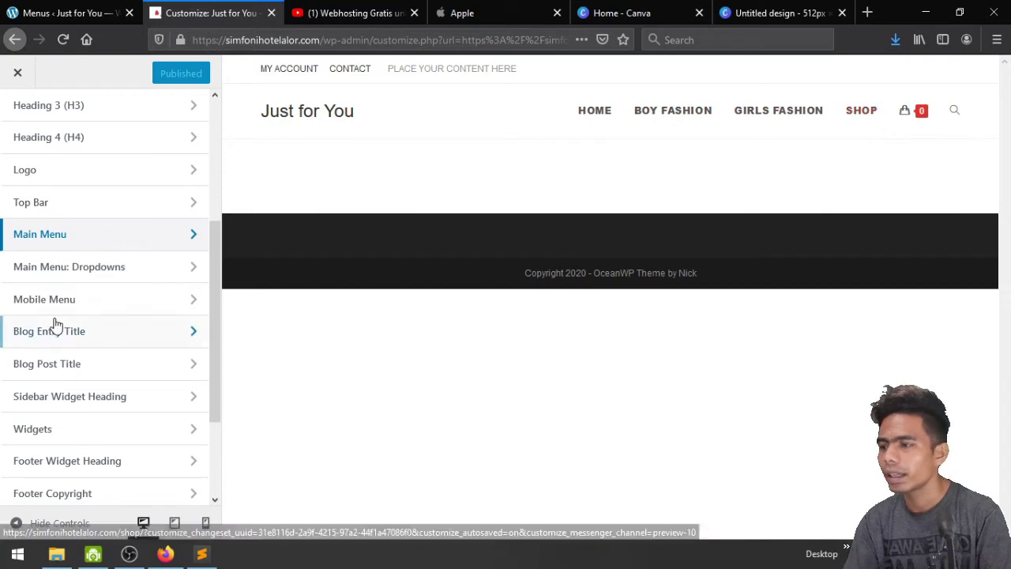
pyautogui.scroll(-3, 55, 323)
pyautogui.scroll(3, 54, 324)
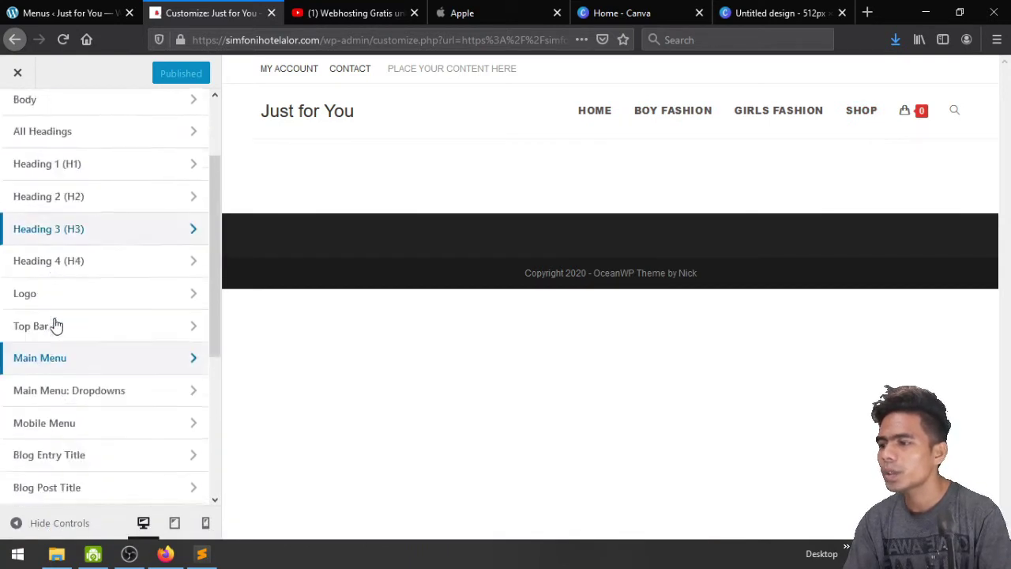
pyautogui.scroll(-3, 55, 324)
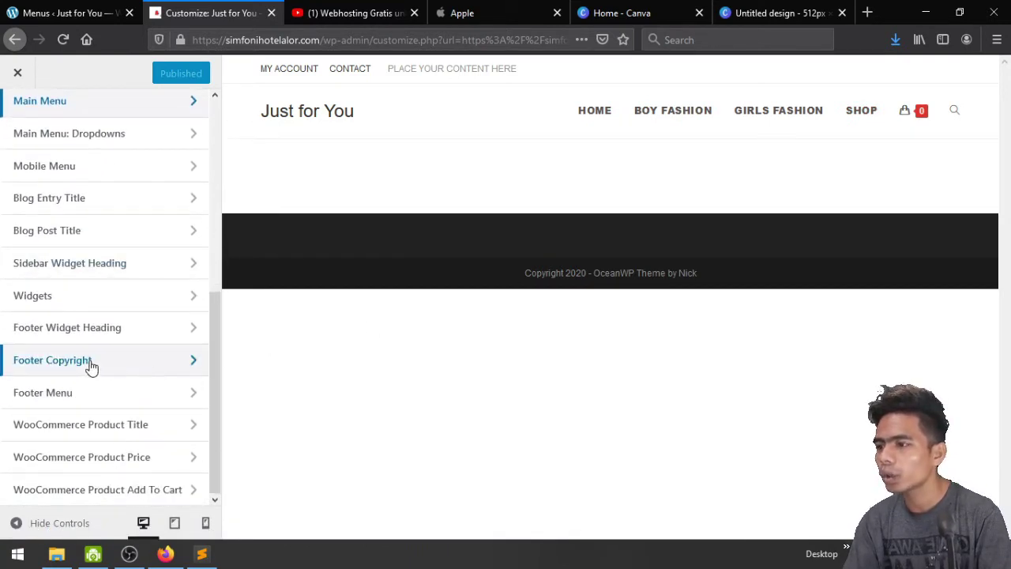
pyautogui.scroll(8, 68, 327)
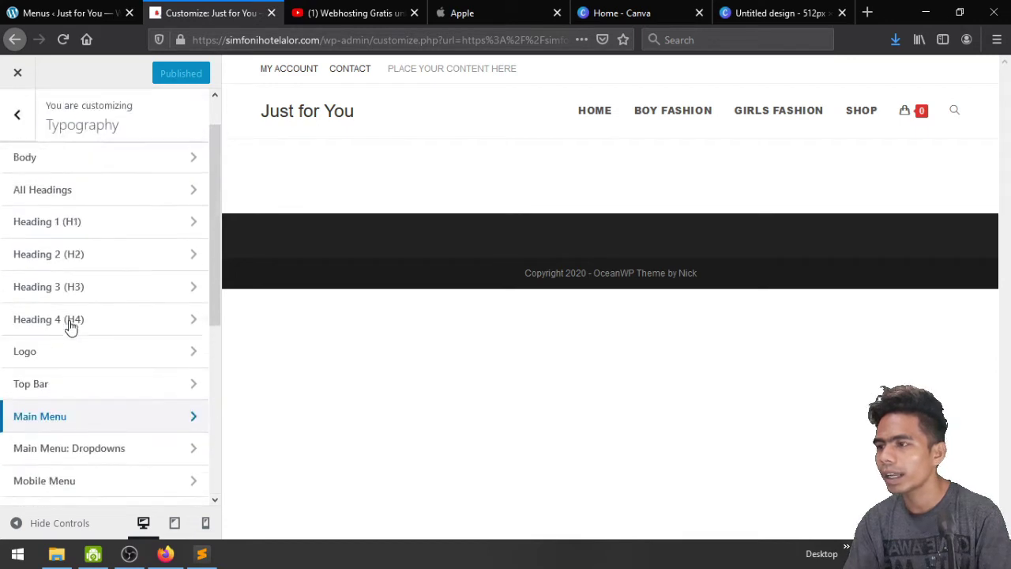
# Open the Header > General header settings
pyautogui.click(22, 125)
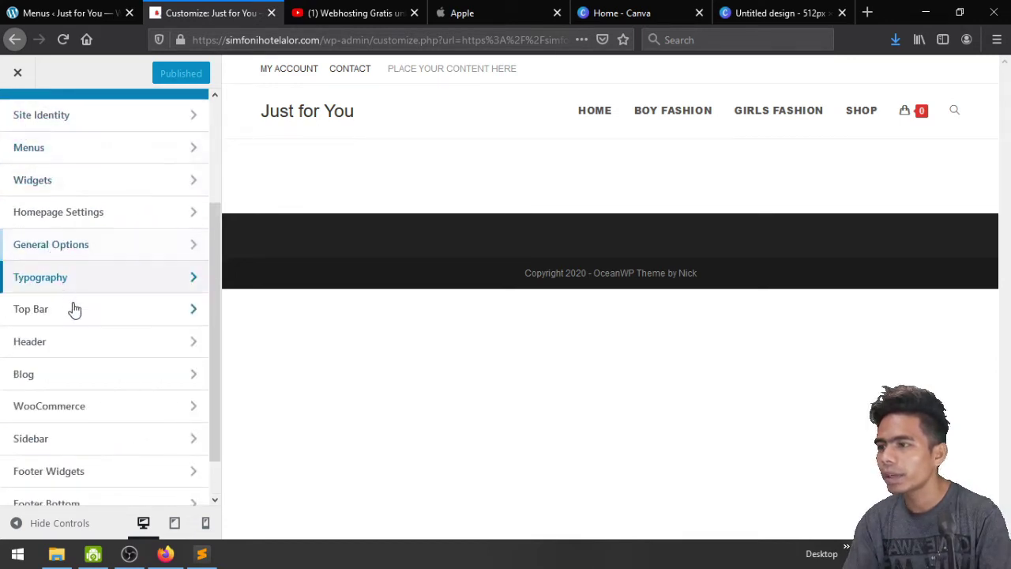
pyautogui.click(85, 350)
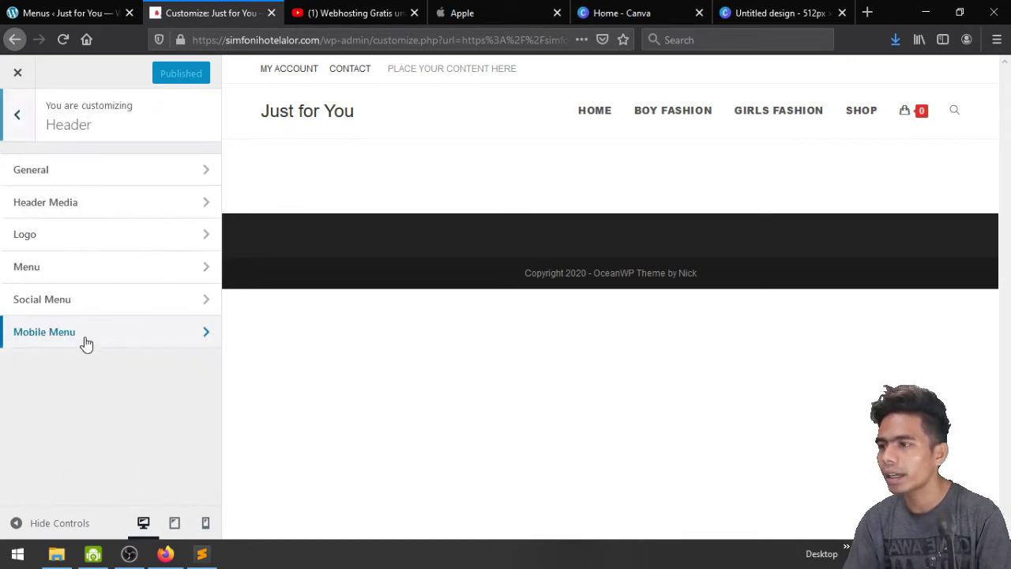
pyautogui.click(16, 119)
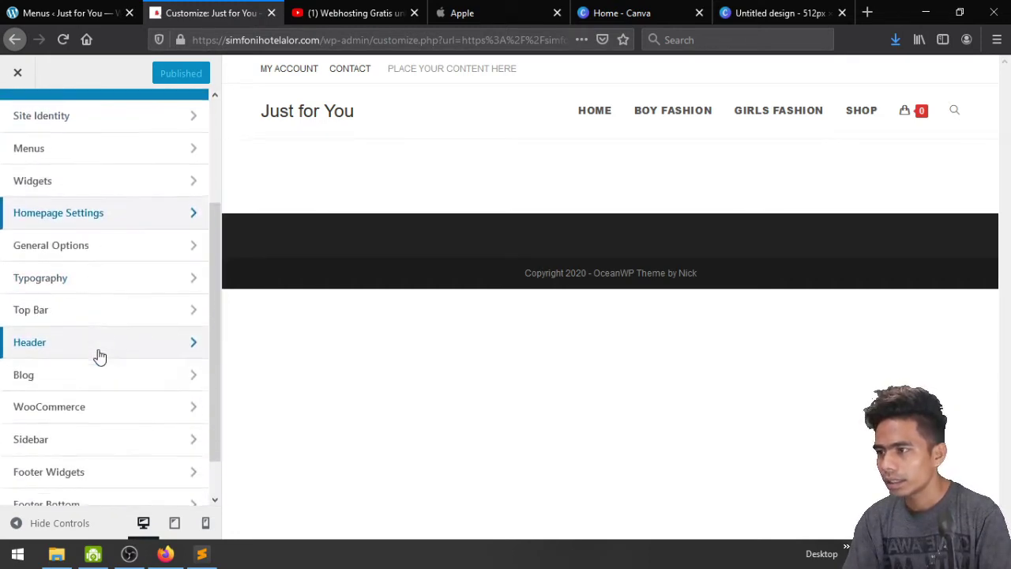
pyautogui.click(63, 355)
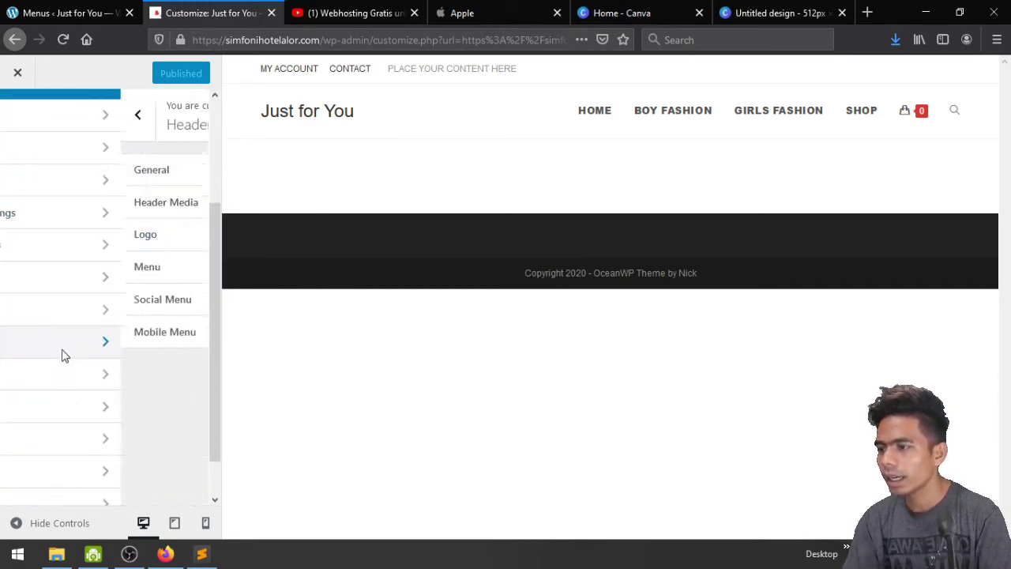
pyautogui.click(135, 170)
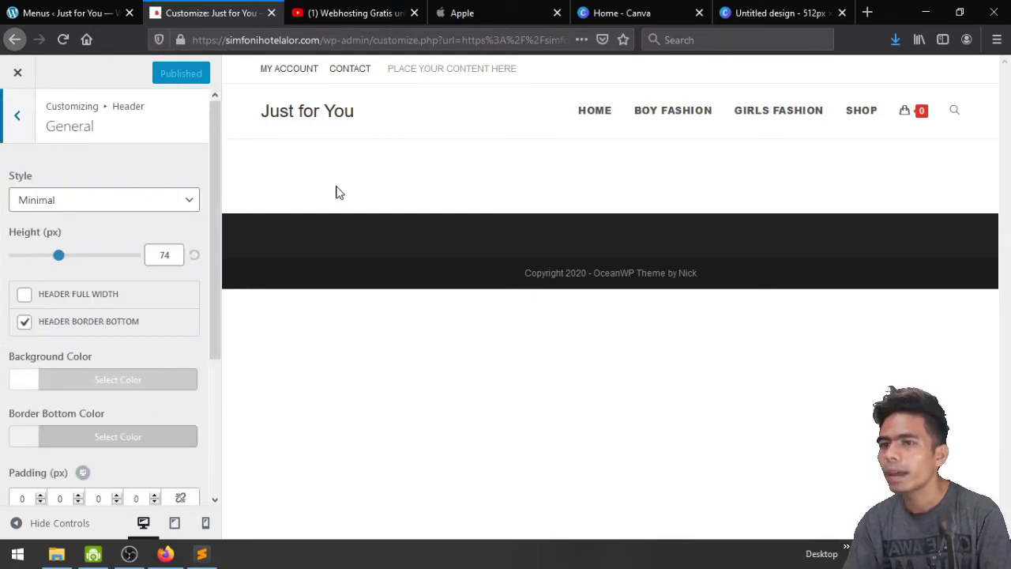
# Set the header style to Full Screen, after trying Transparent and Top Menu
pyautogui.click(92, 203)
pyautogui.click(97, 243)
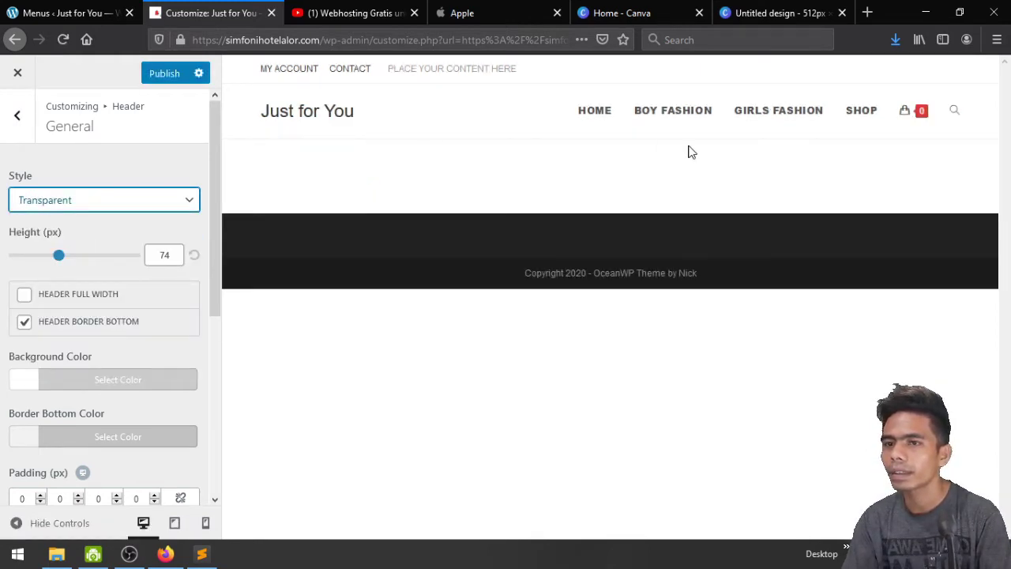
pyautogui.click(140, 202)
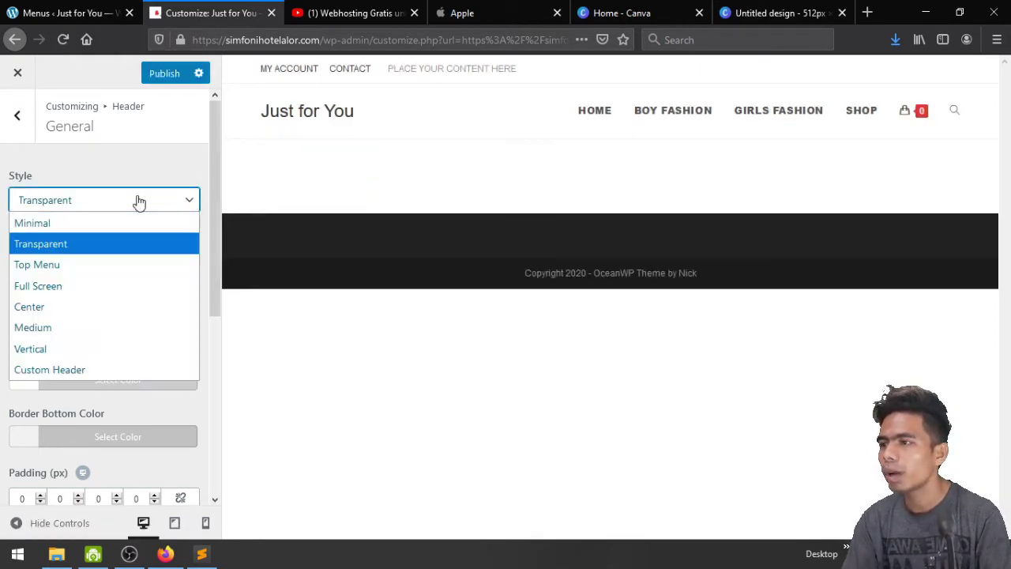
pyautogui.click(115, 265)
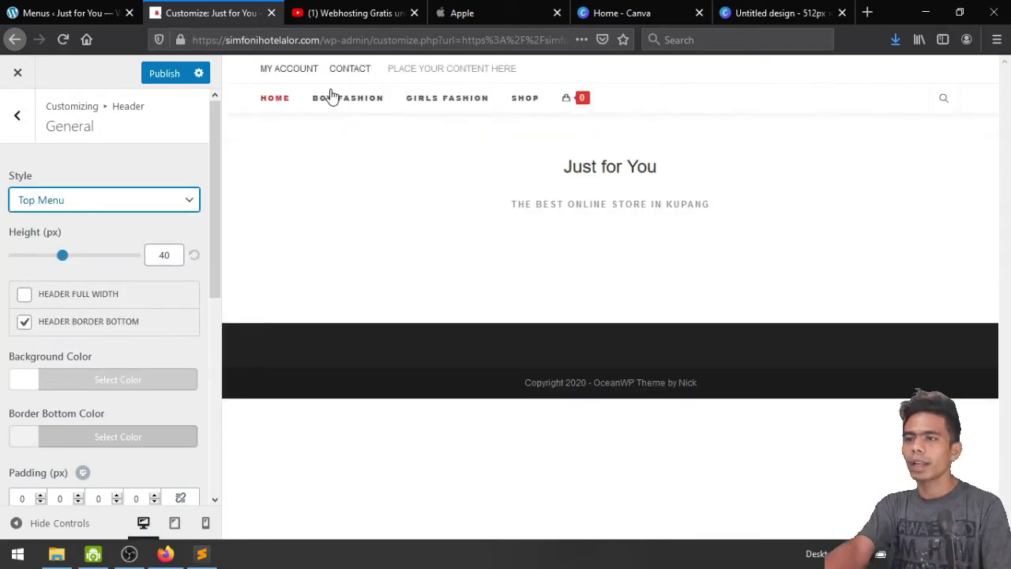
pyautogui.click(62, 210)
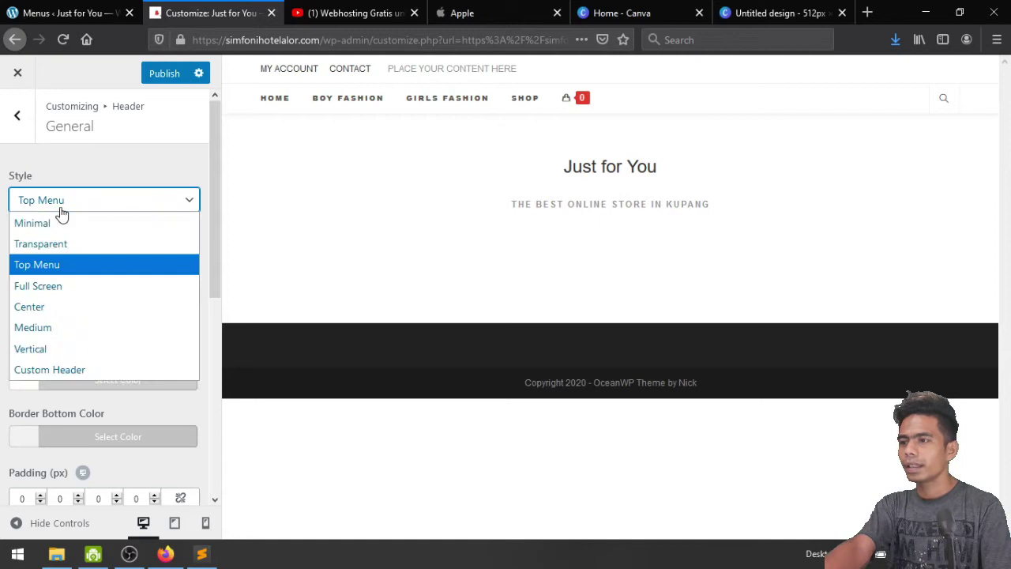
pyautogui.click(84, 294)
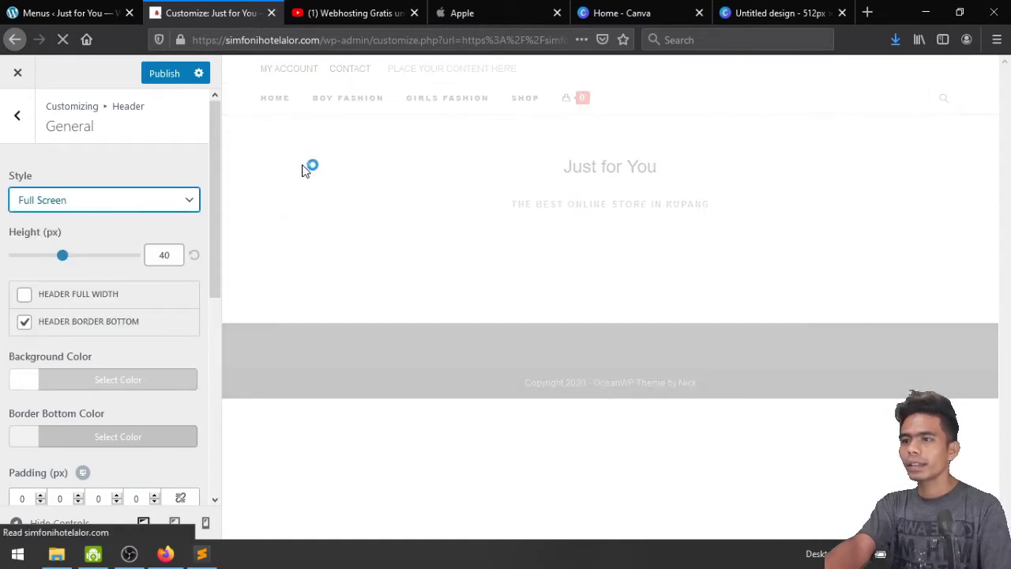
# Open and close the full-screen menu overlay in the preview several times
pyautogui.click(948, 112)
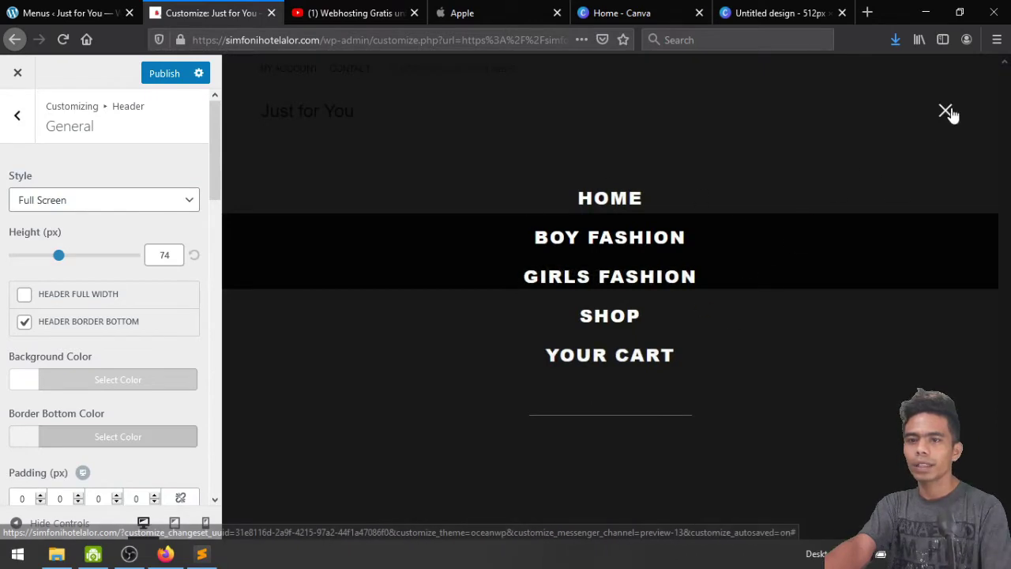
pyautogui.click(946, 109)
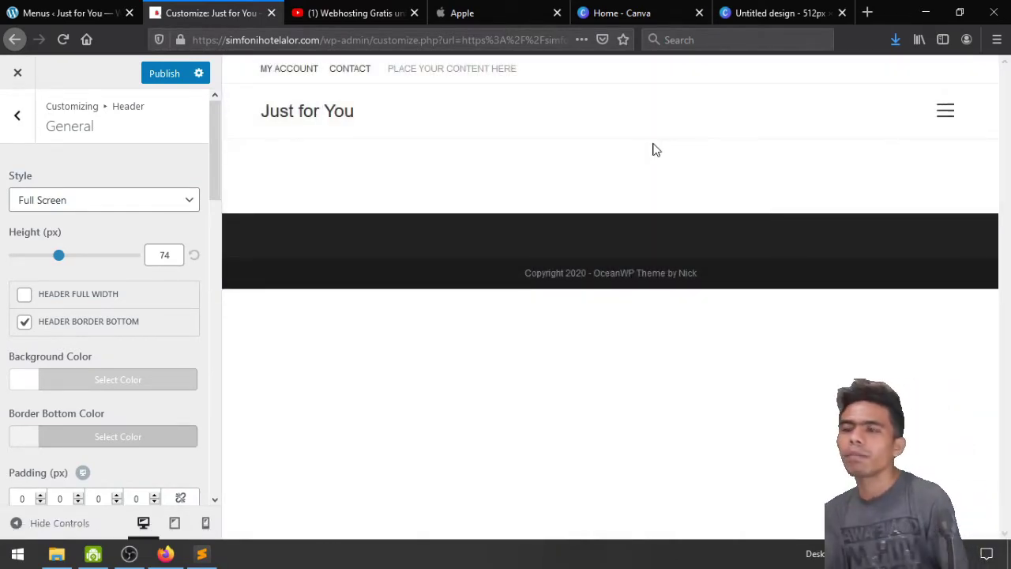
pyautogui.click(947, 112)
pyautogui.click(948, 111)
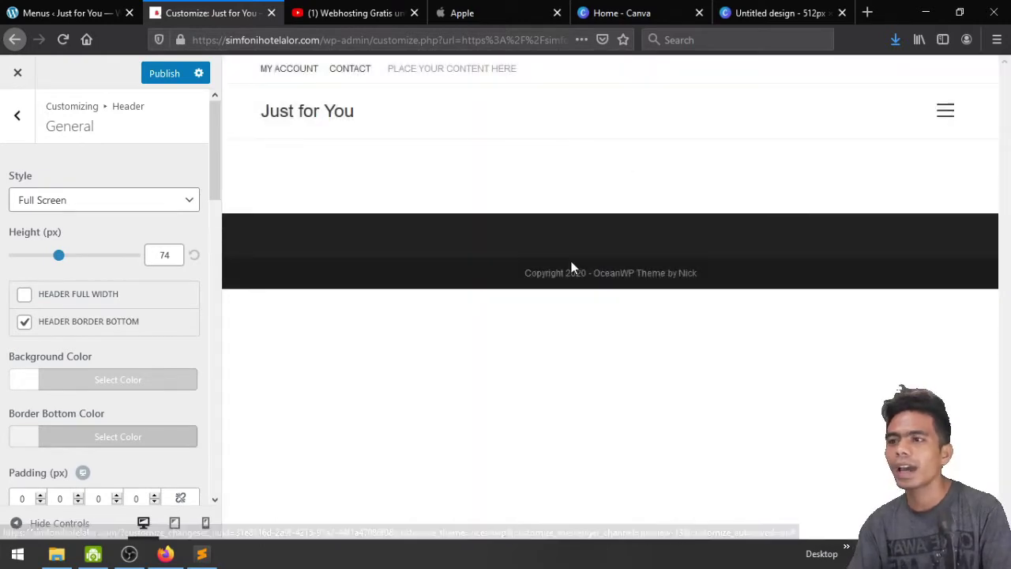
pyautogui.click(946, 113)
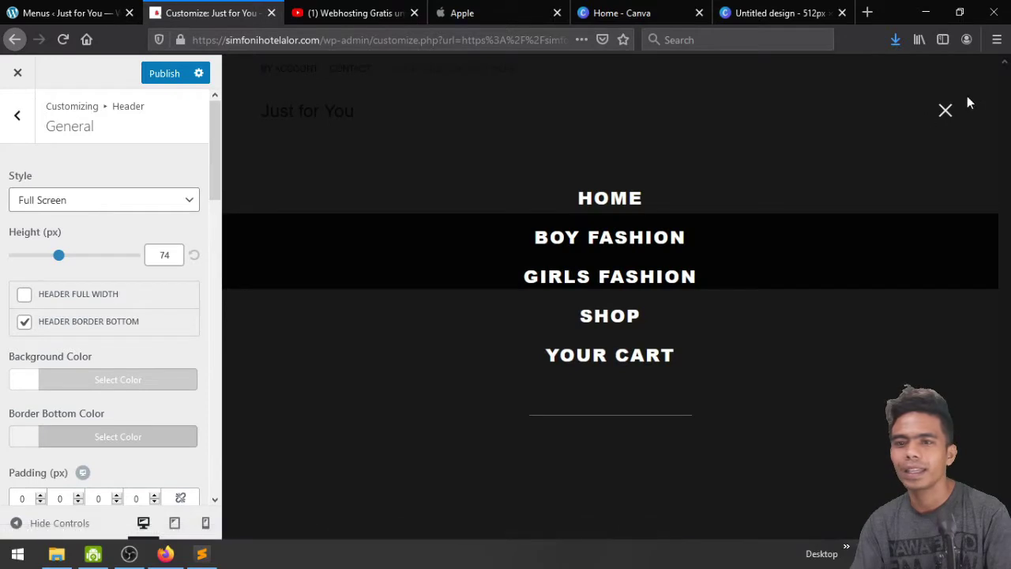
pyautogui.click(947, 113)
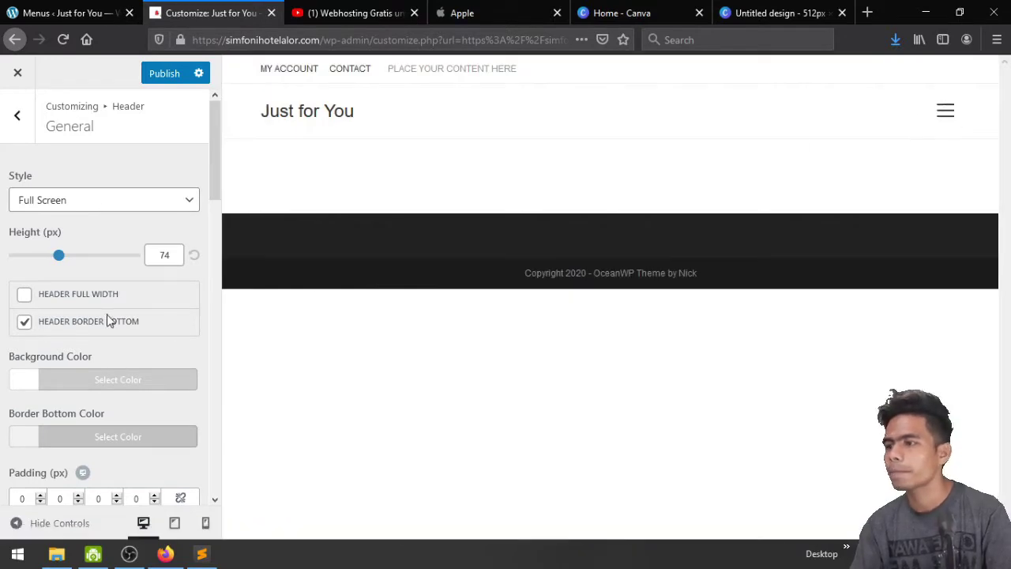
# Leave Header Border Bottom unchecked after toggling it, then preview the full-screen menu
pyautogui.click(25, 324)
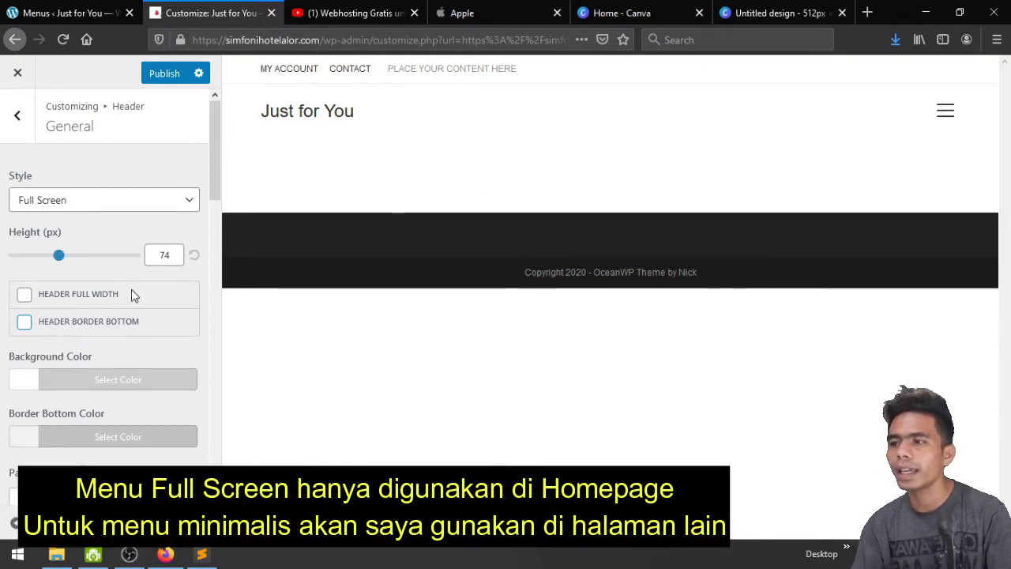
pyautogui.click(76, 327)
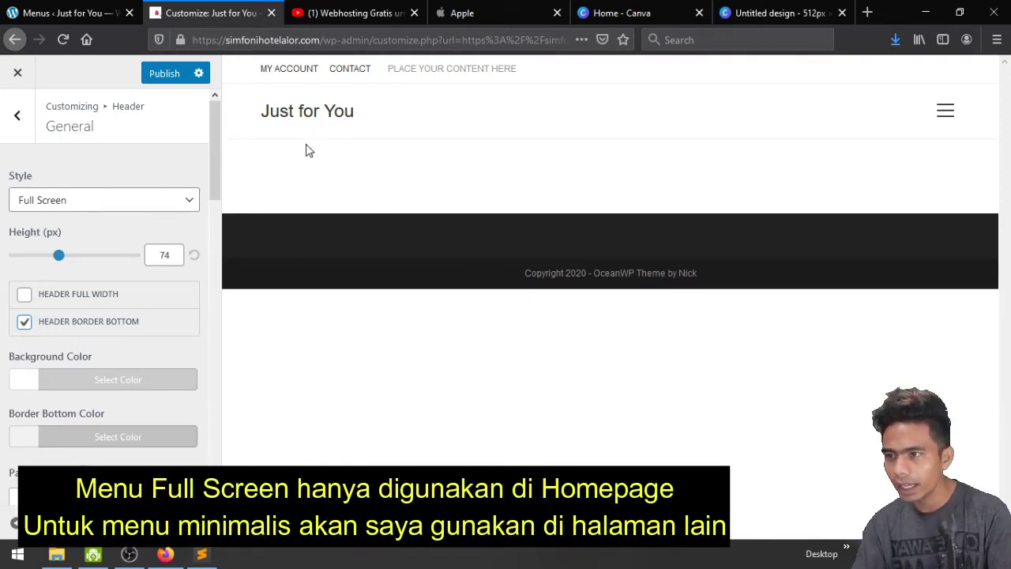
pyautogui.click(108, 330)
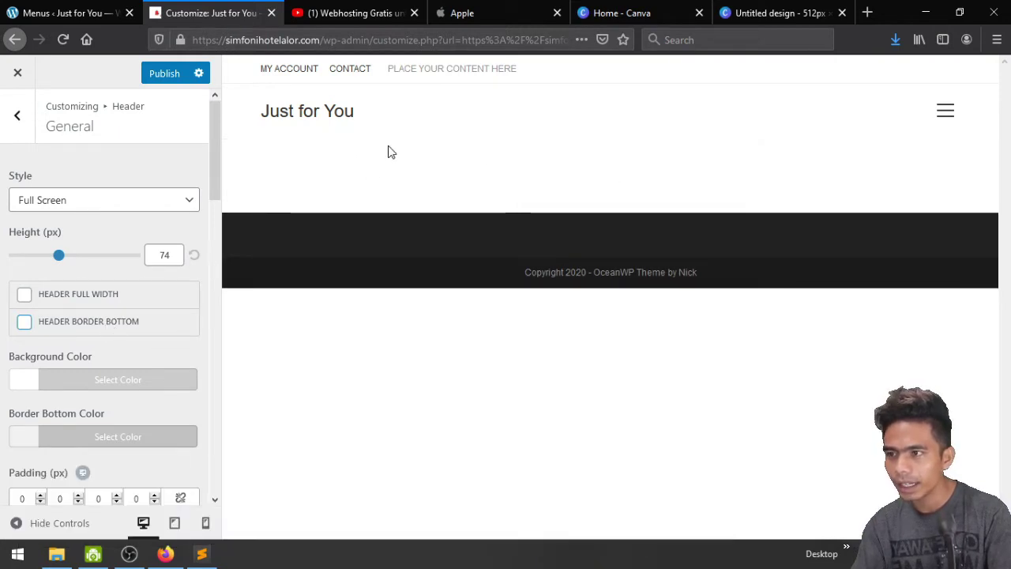
pyautogui.click(123, 331)
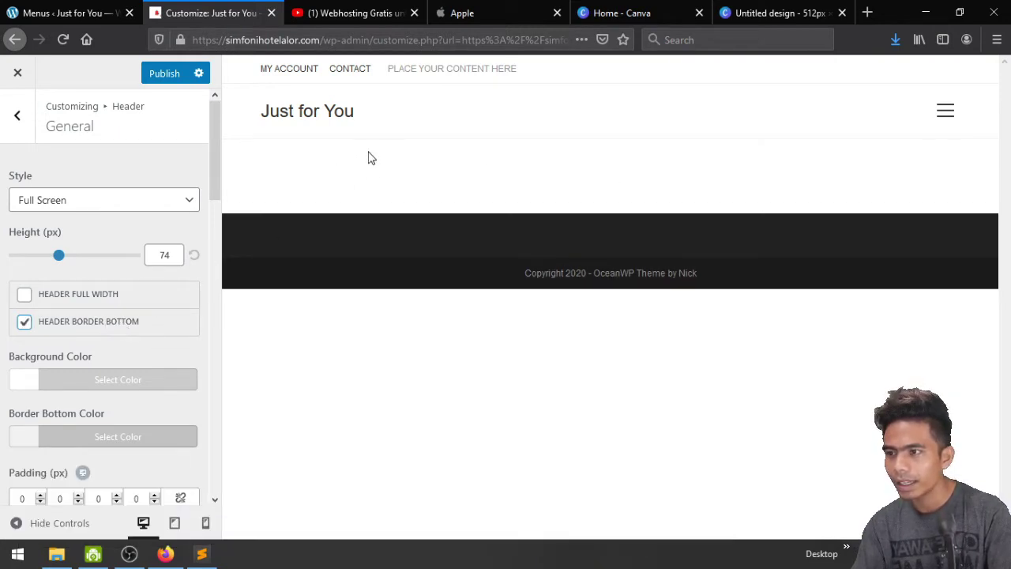
pyautogui.click(118, 328)
pyautogui.click(945, 110)
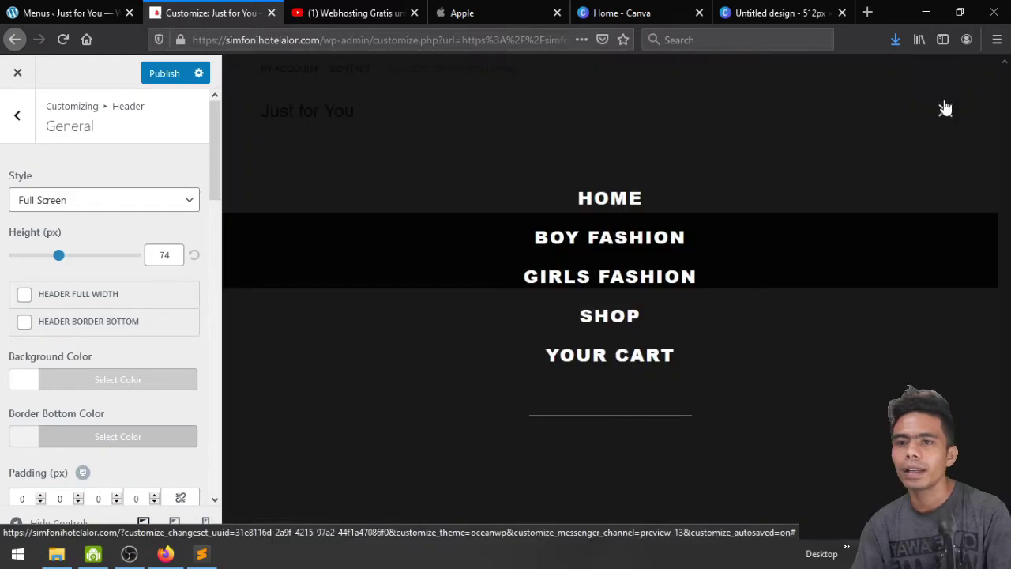
pyautogui.click(945, 111)
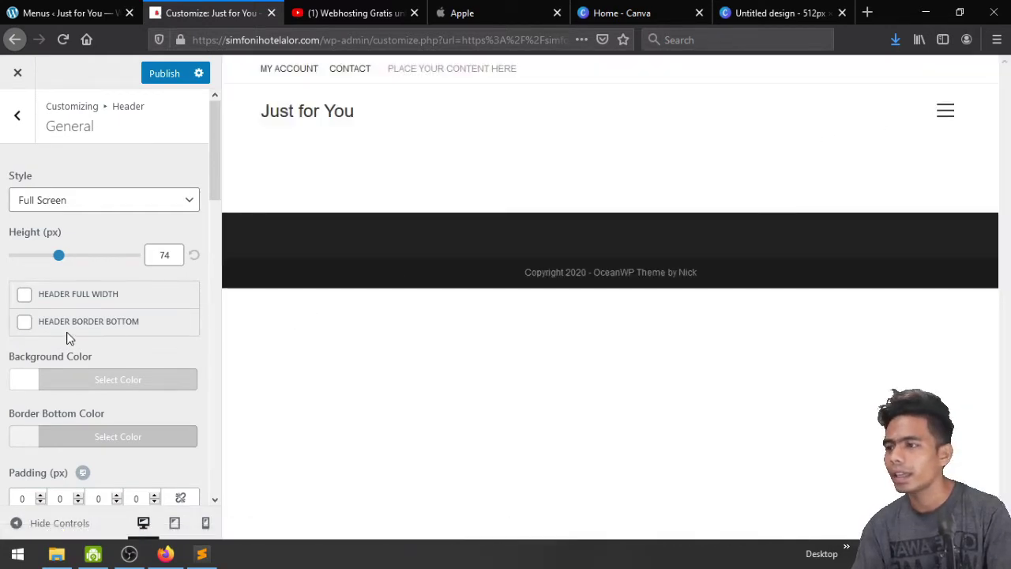
# Tick Add Transparent Header in the Full Screen Header Settings
pyautogui.scroll(-3, 68, 337)
pyautogui.scroll(-5, 68, 338)
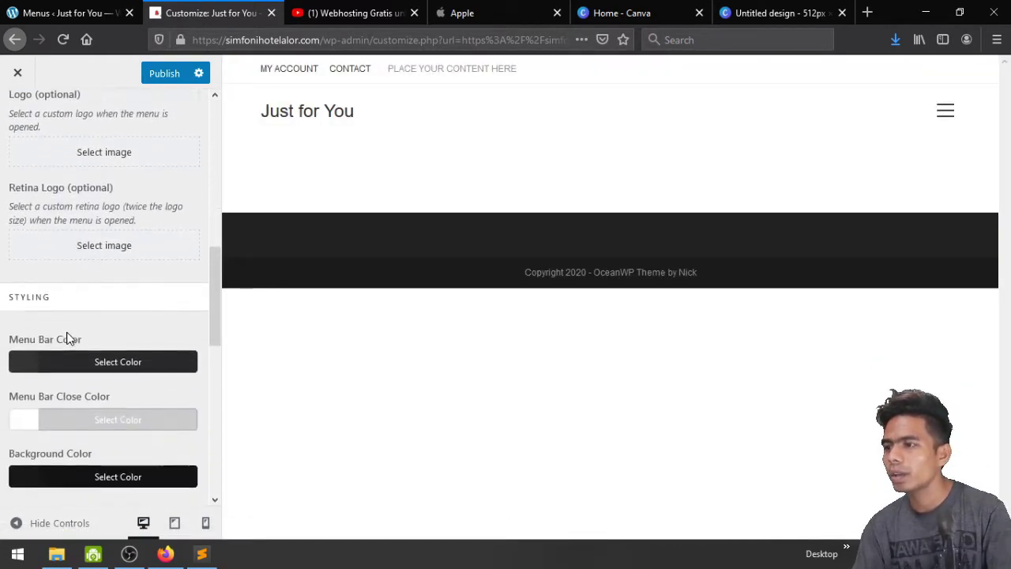
pyautogui.scroll(3, 68, 338)
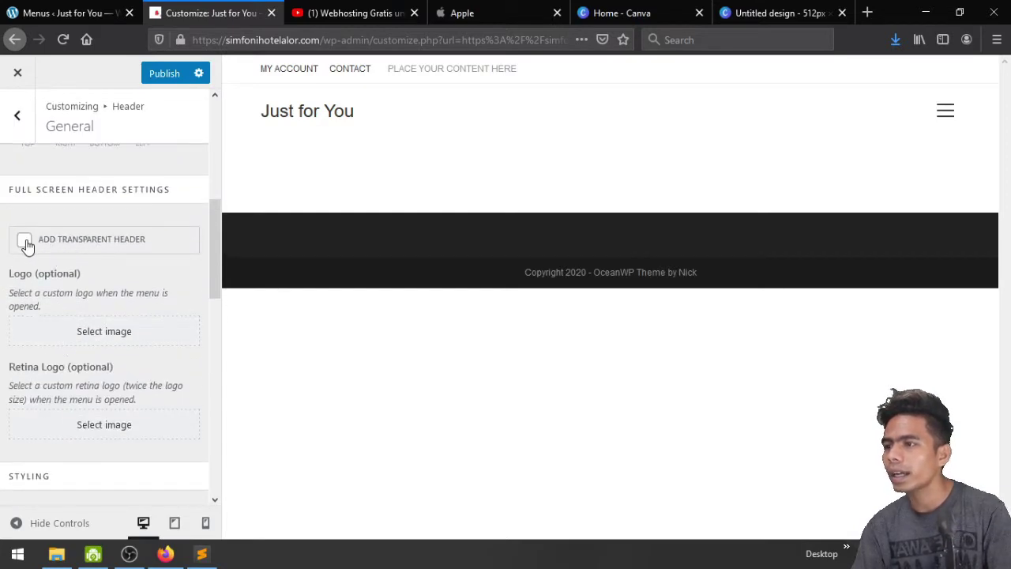
pyautogui.click(26, 242)
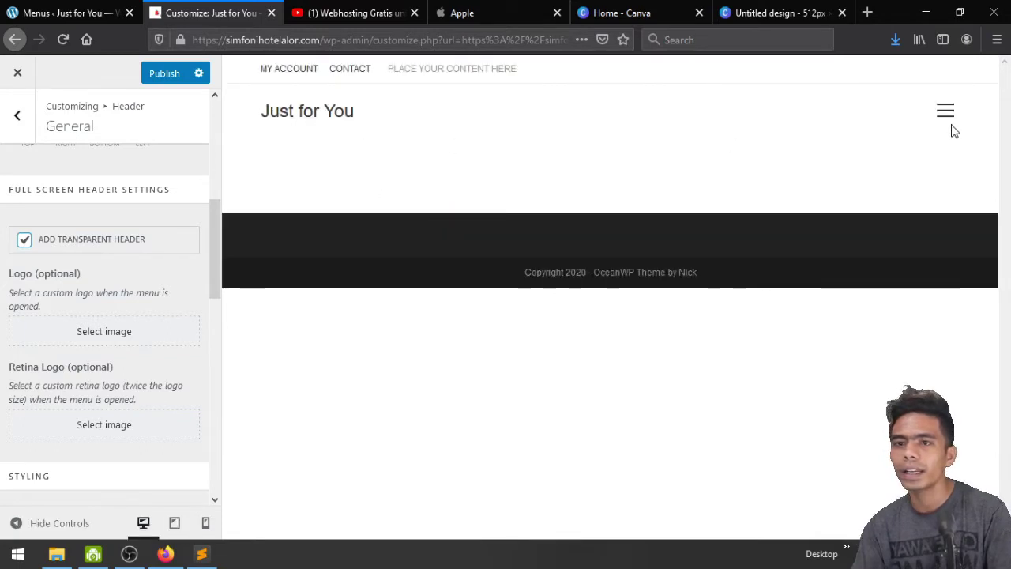
pyautogui.scroll(-2, 56, 312)
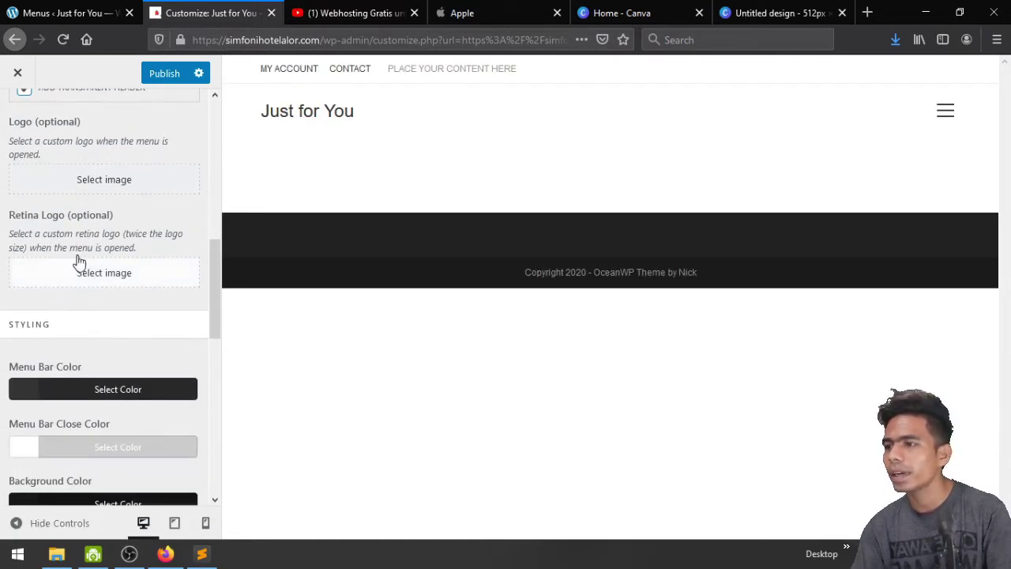
pyautogui.scroll(1, 101, 227)
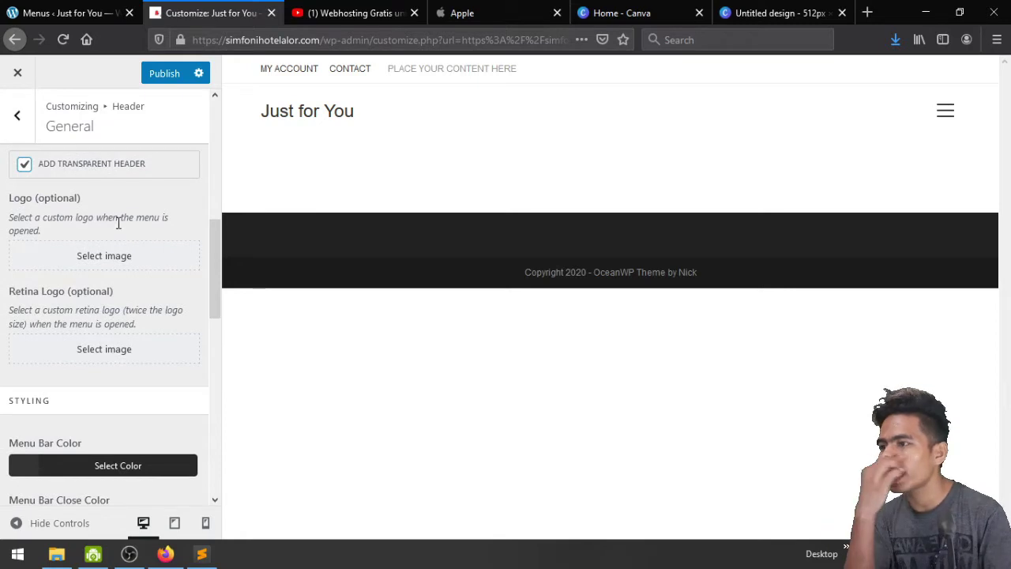
pyautogui.scroll(2, 118, 223)
pyautogui.scroll(-1, 117, 222)
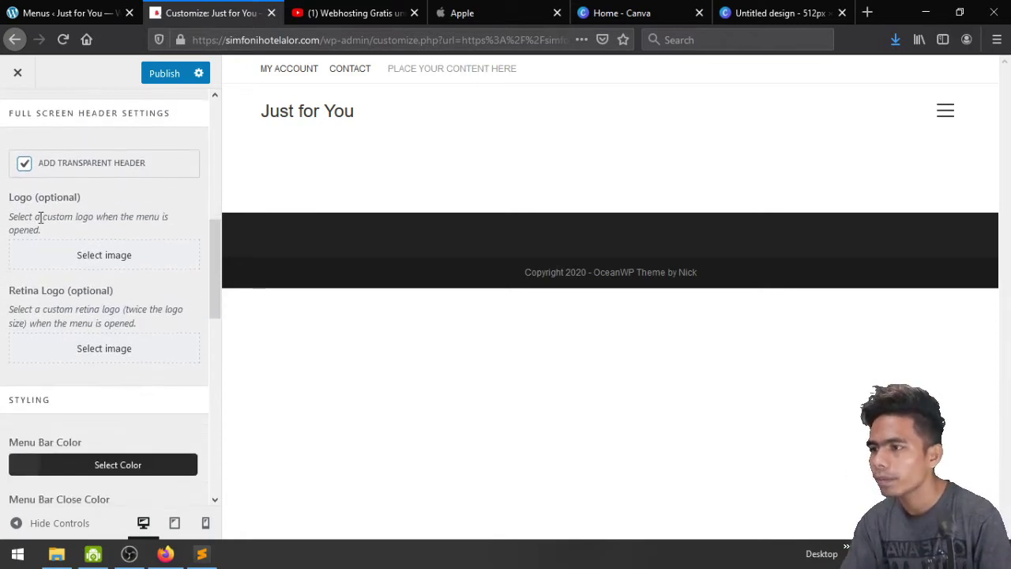
# Upload Just_for_you-removebg-preview.png and set it as the open-menu logo
pyautogui.click(98, 261)
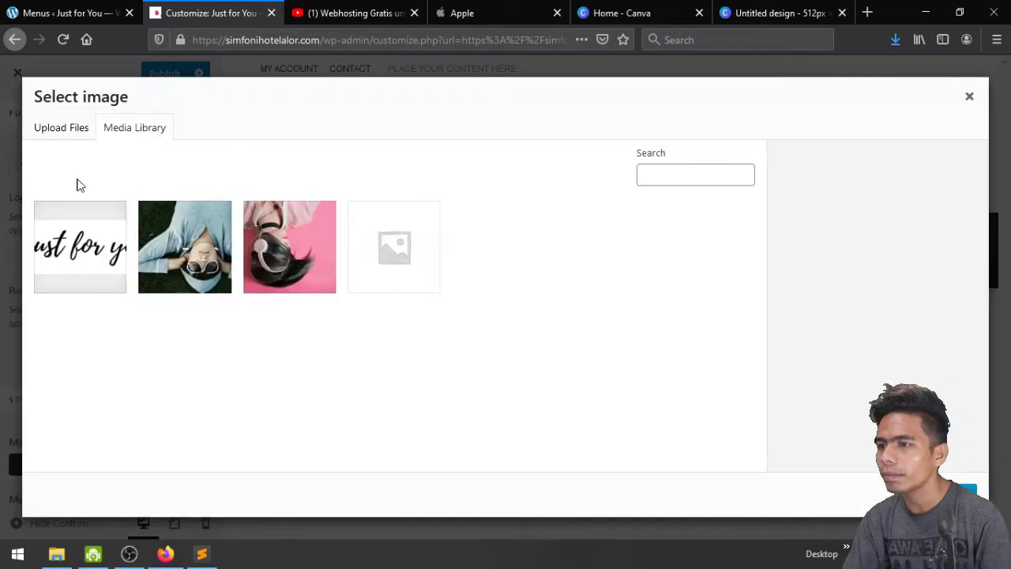
pyautogui.click(67, 131)
pyautogui.click(472, 316)
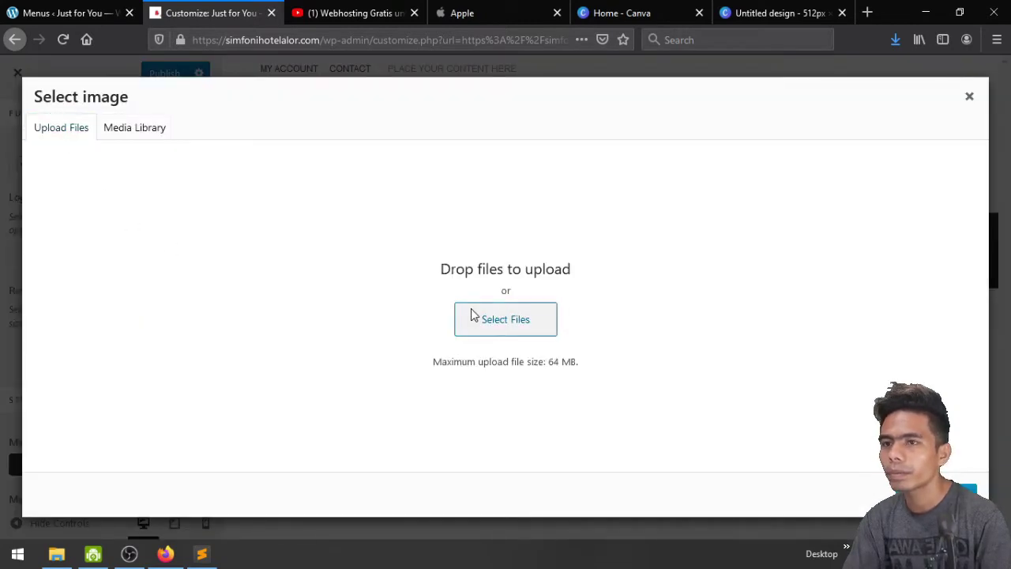
pyautogui.click(425, 169)
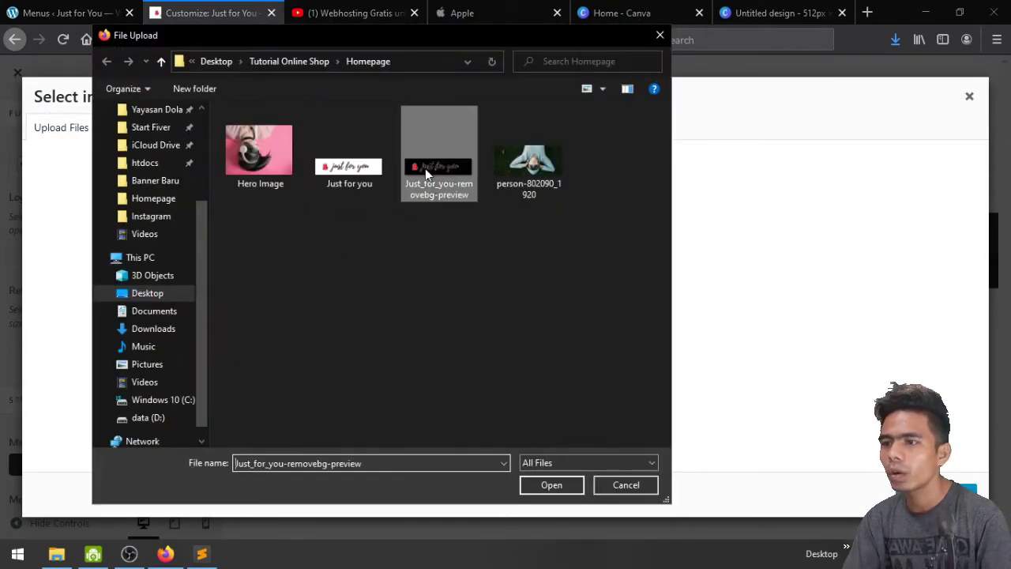
pyautogui.click(552, 485)
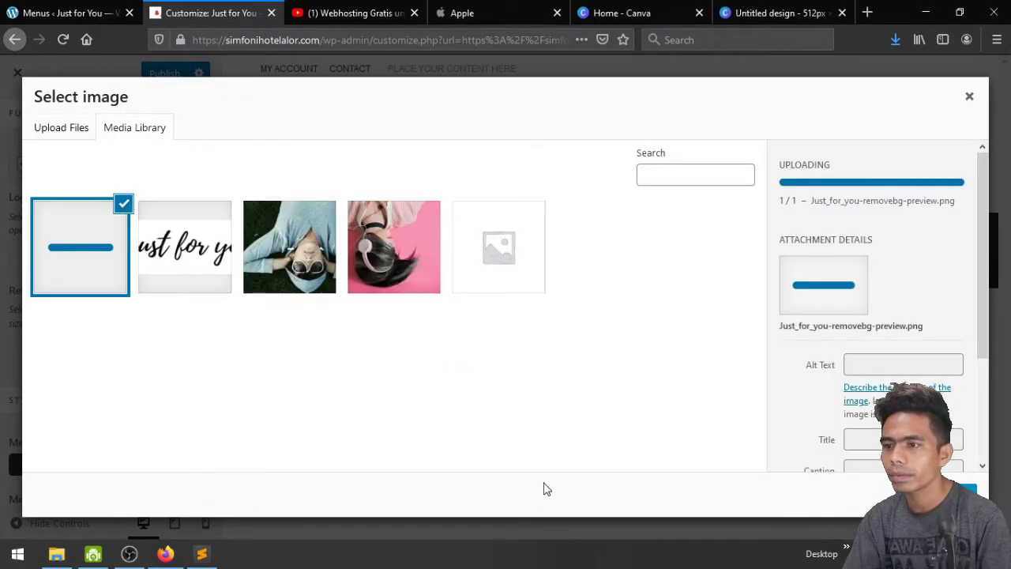
pyautogui.click(952, 494)
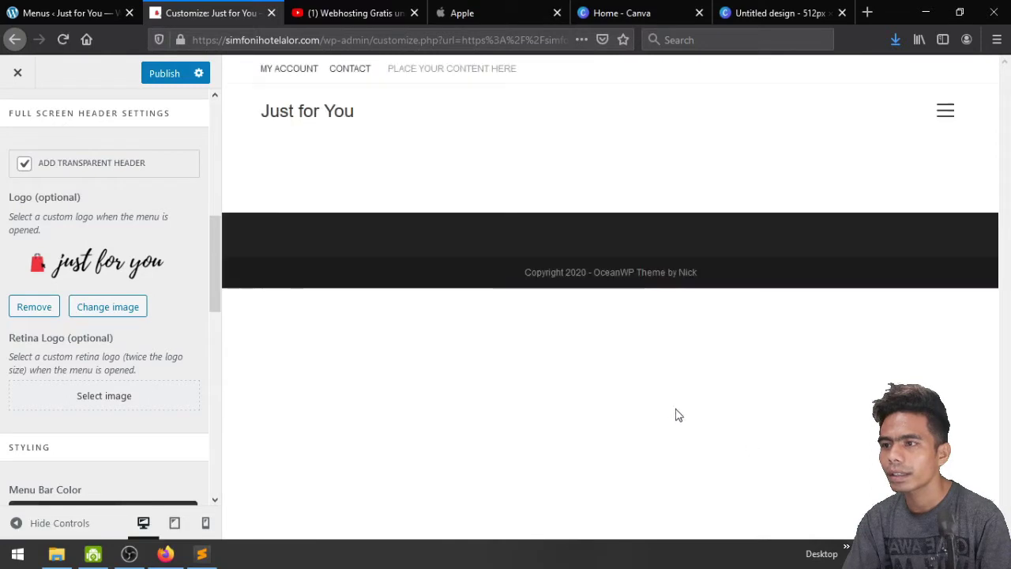
# Set the same 'just for you' image as the Retina Logo and publish
pyautogui.scroll(-3, 108, 286)
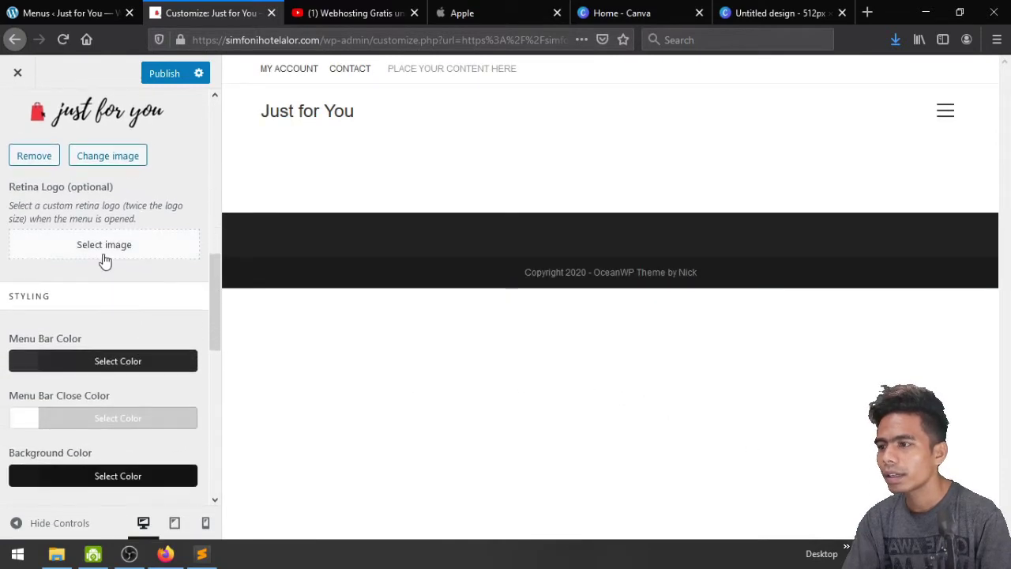
pyautogui.click(103, 250)
pyautogui.click(88, 259)
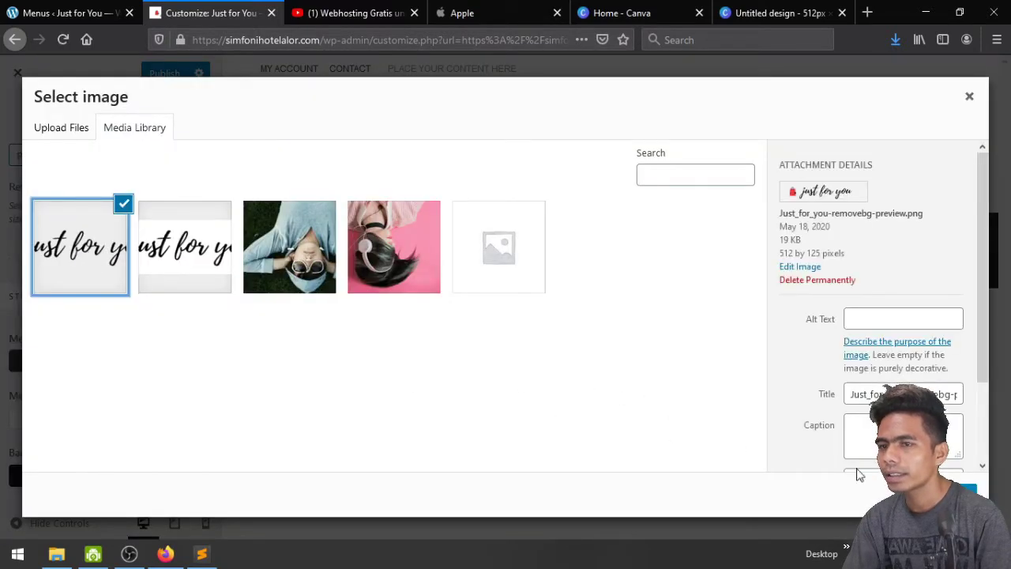
pyautogui.click(957, 490)
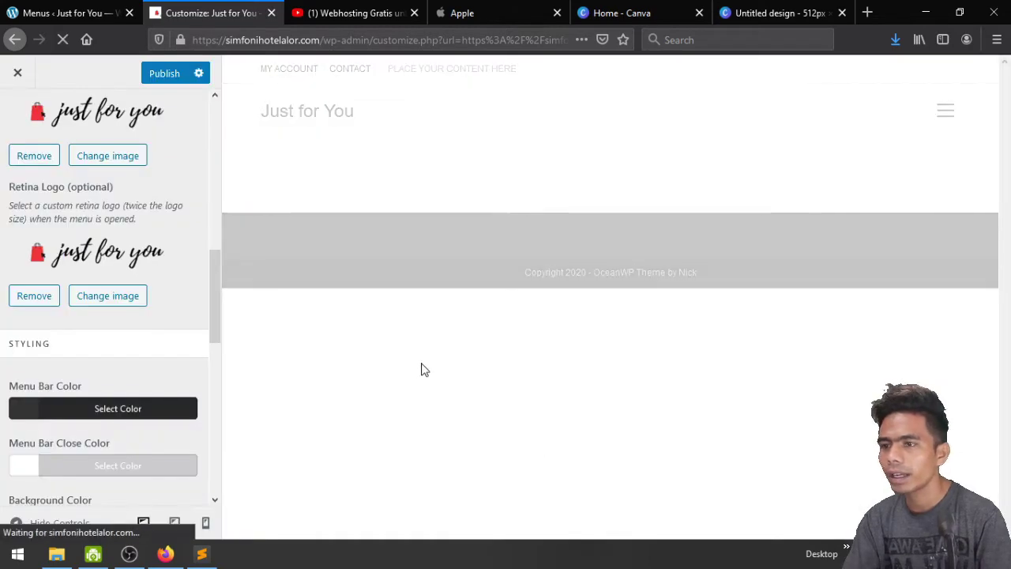
pyautogui.click(165, 75)
pyautogui.scroll(10, 159, 230)
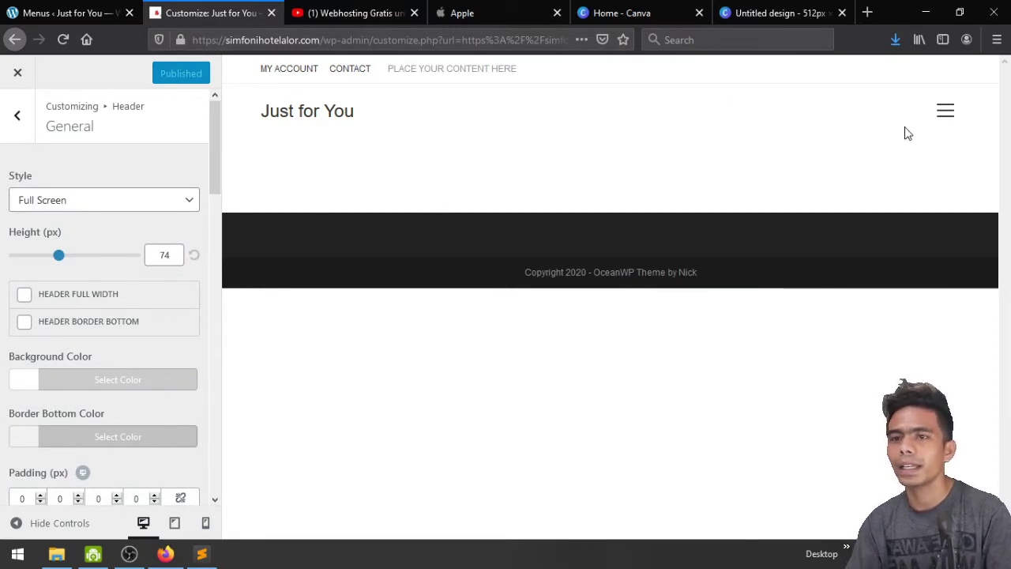
# Try a transparent-background download of the Canva logo, hit the Canva Pro prompt, and open a new tab
pyautogui.click(760, 12)
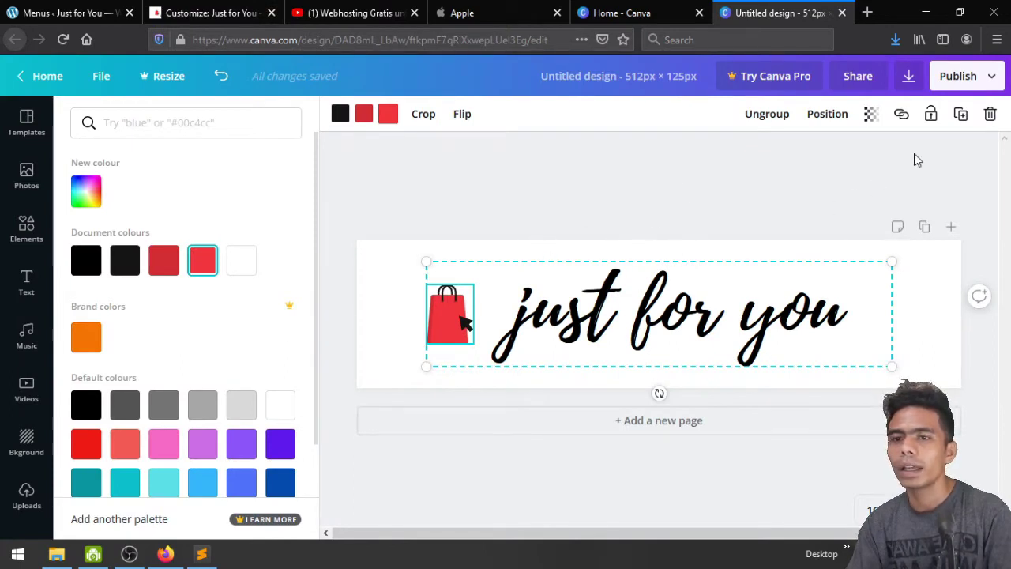
pyautogui.click(908, 76)
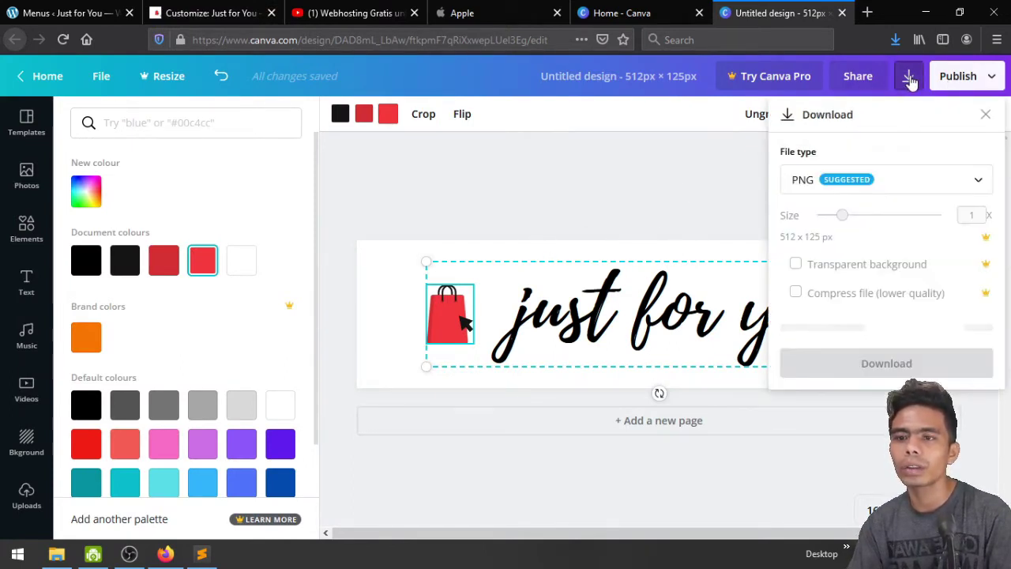
pyautogui.click(846, 267)
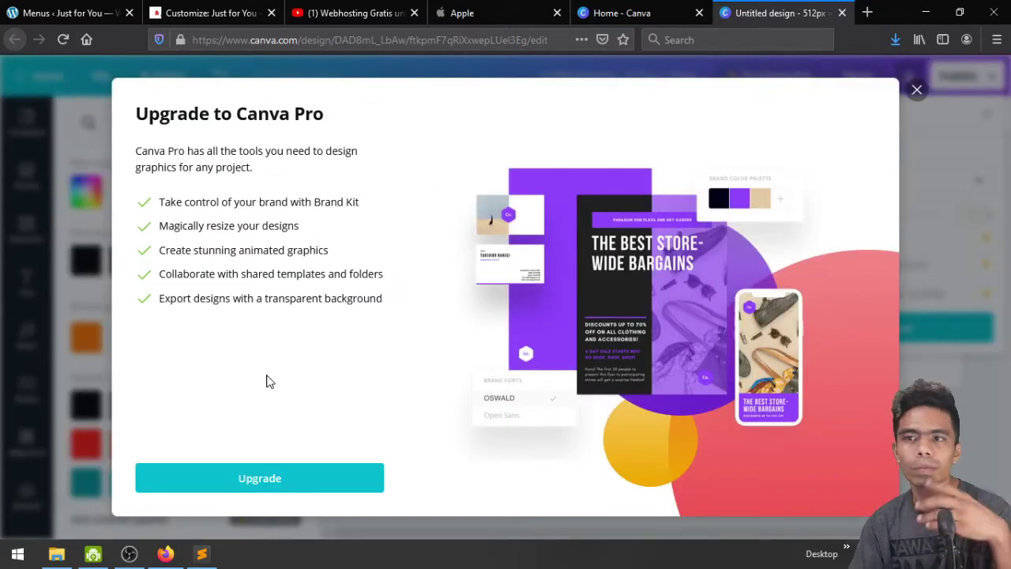
pyautogui.click(867, 11)
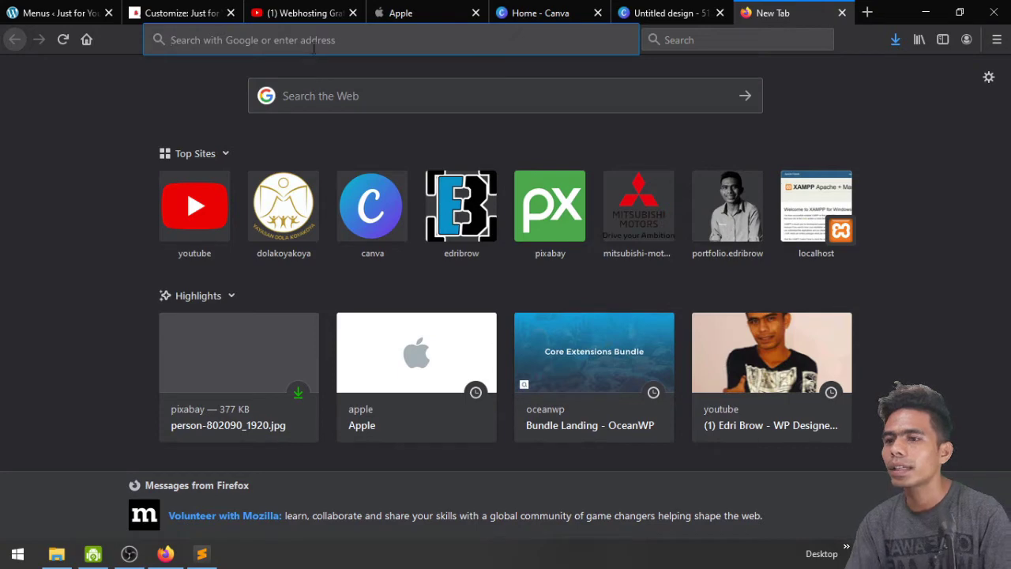
# Search for 'remove bg', look at remove.bg's Upload Image box, then close that tab
pyautogui.write('remove bg')
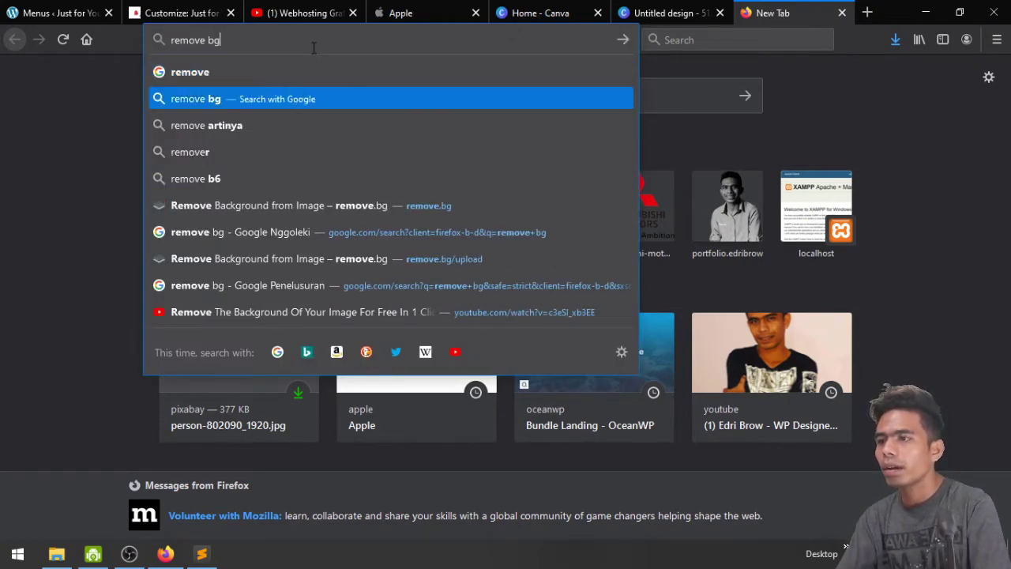
pyautogui.press('Return')
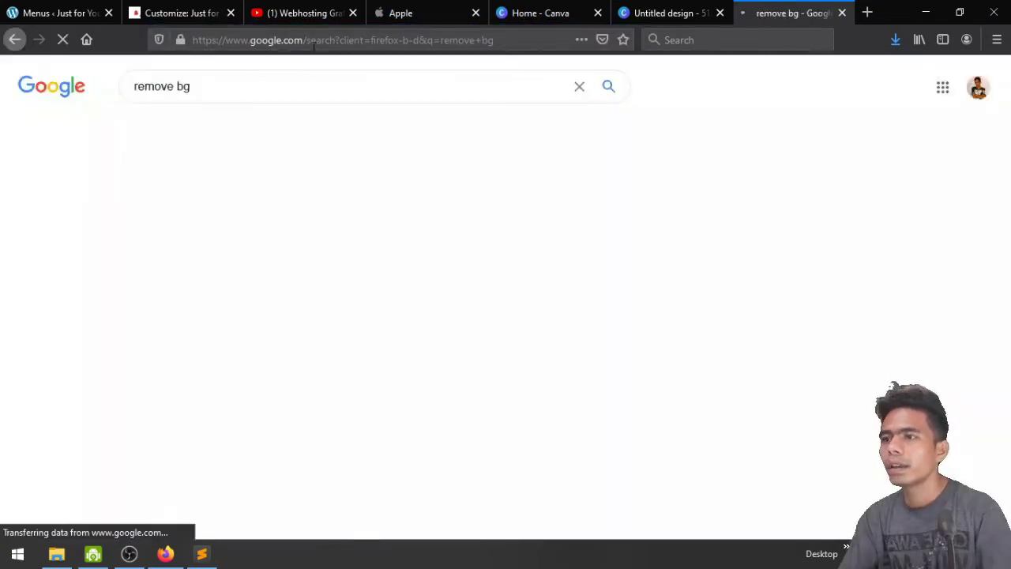
pyautogui.click(231, 212)
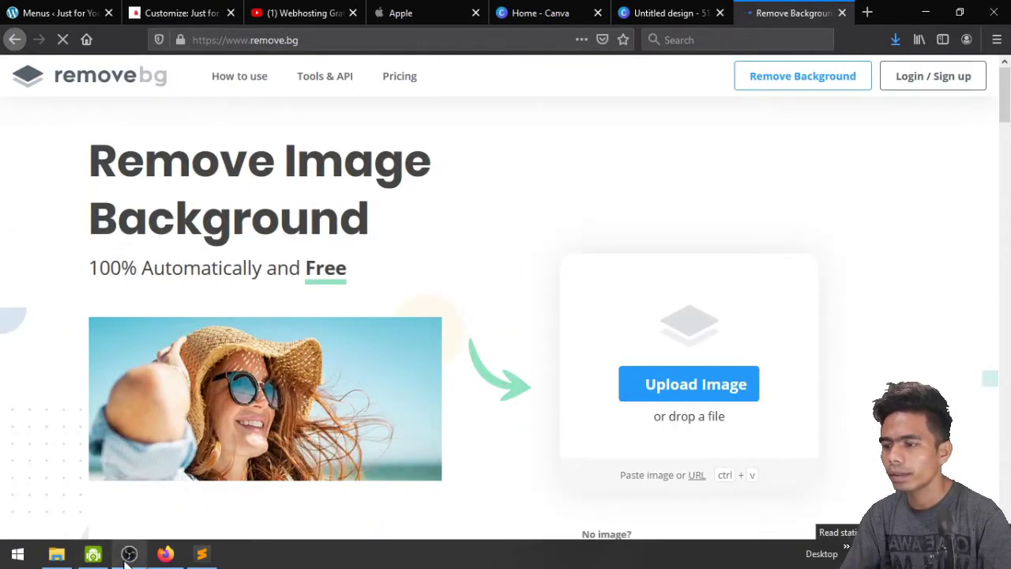
pyautogui.scroll(-2, 344, 392)
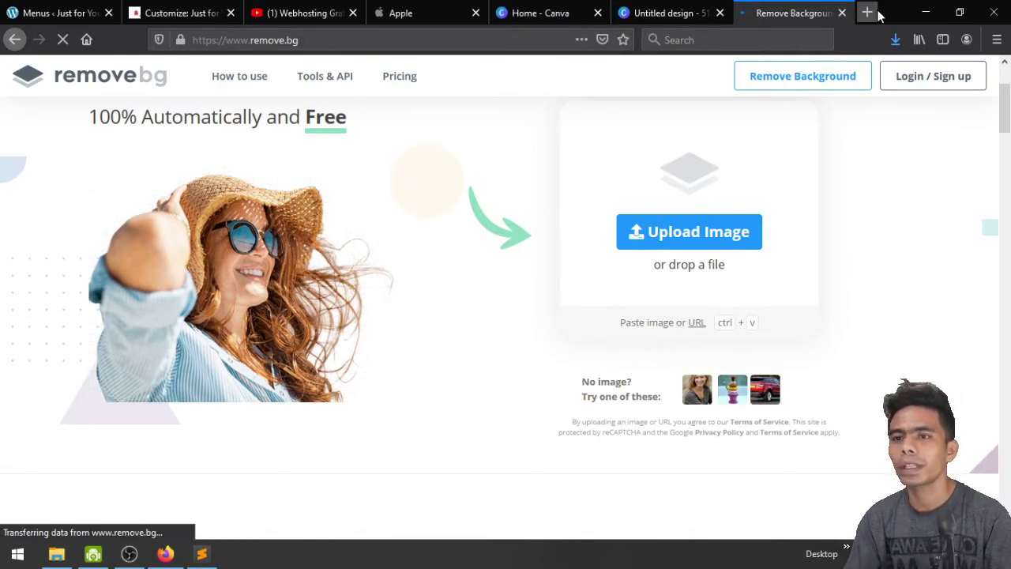
pyautogui.click(843, 14)
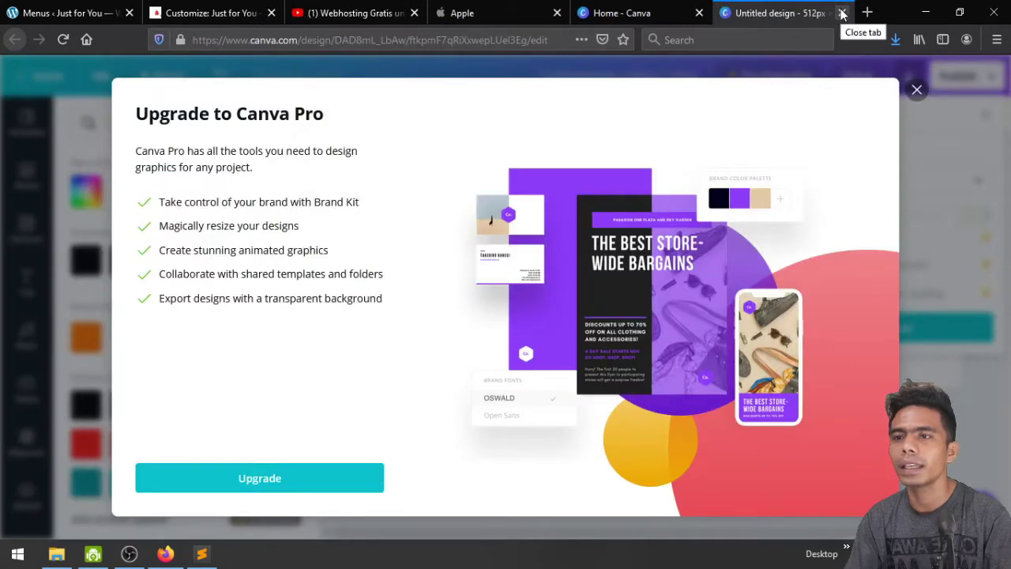
# Close the Canva tab, glance at Header Media in the Customizer, then open the Header Logo settings
pyautogui.click(843, 14)
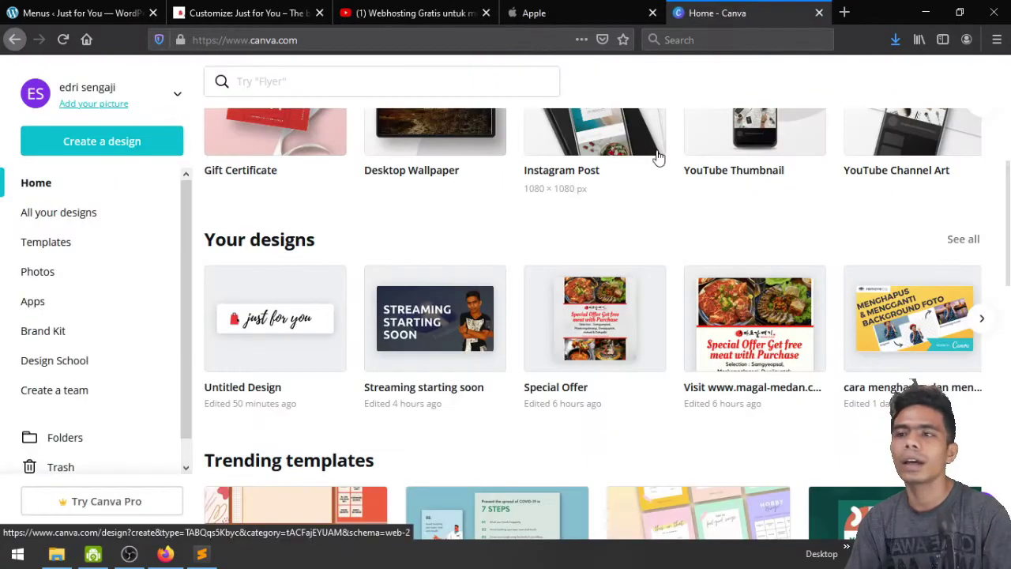
pyautogui.click(188, 7)
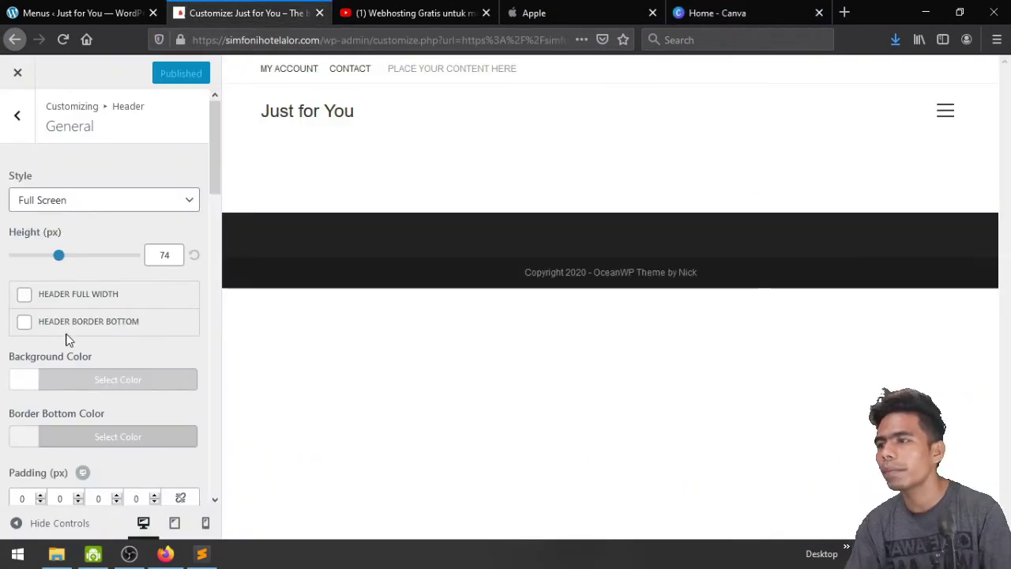
pyautogui.click(17, 116)
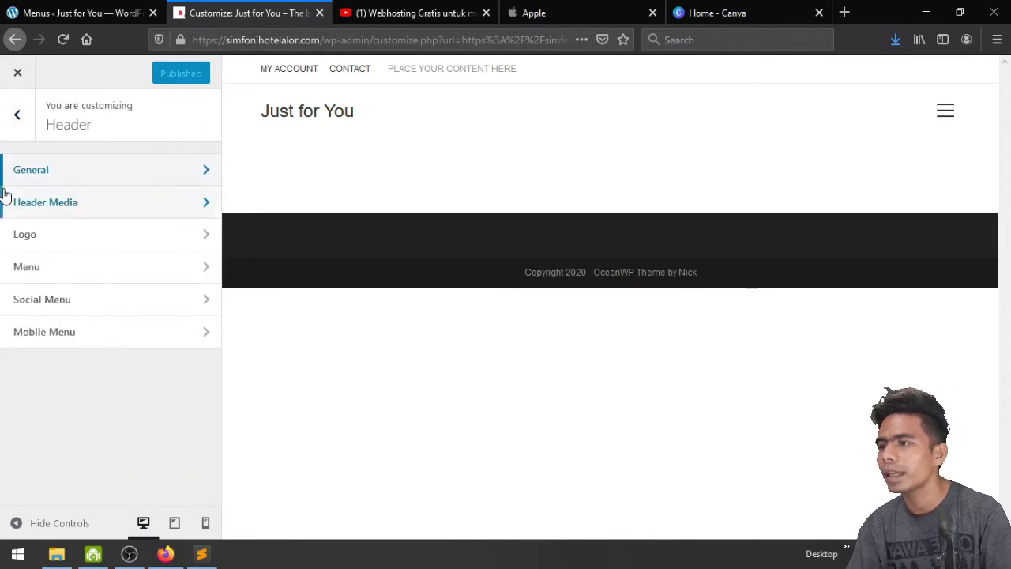
pyautogui.click(97, 217)
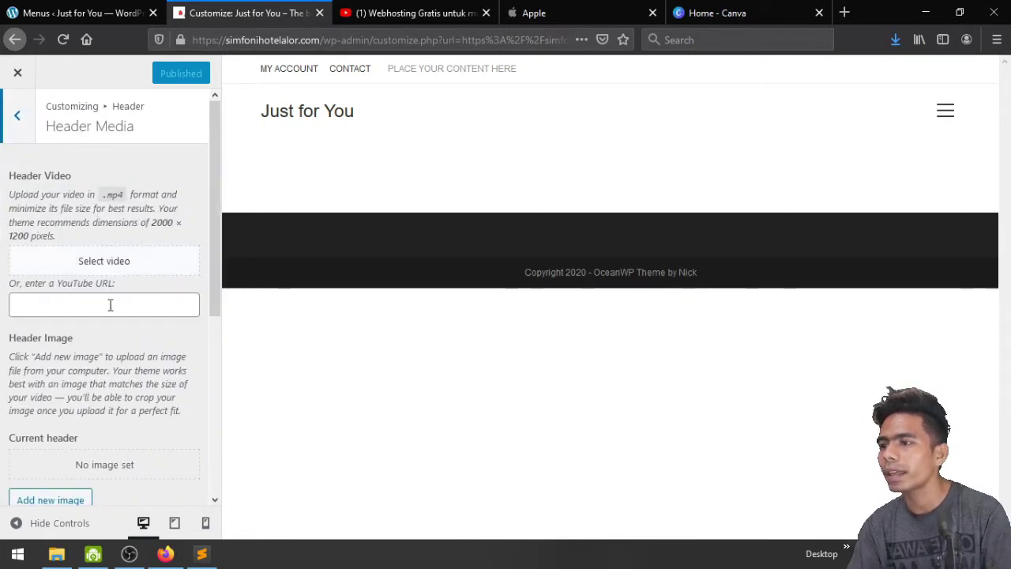
pyautogui.scroll(-5, 120, 344)
pyautogui.scroll(5, 120, 344)
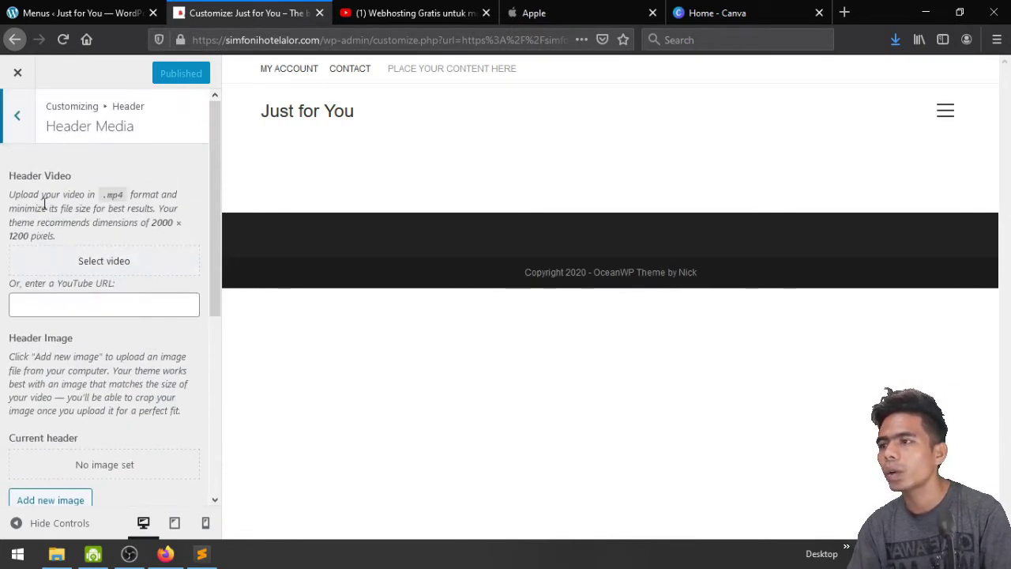
pyautogui.click(16, 118)
pyautogui.click(55, 233)
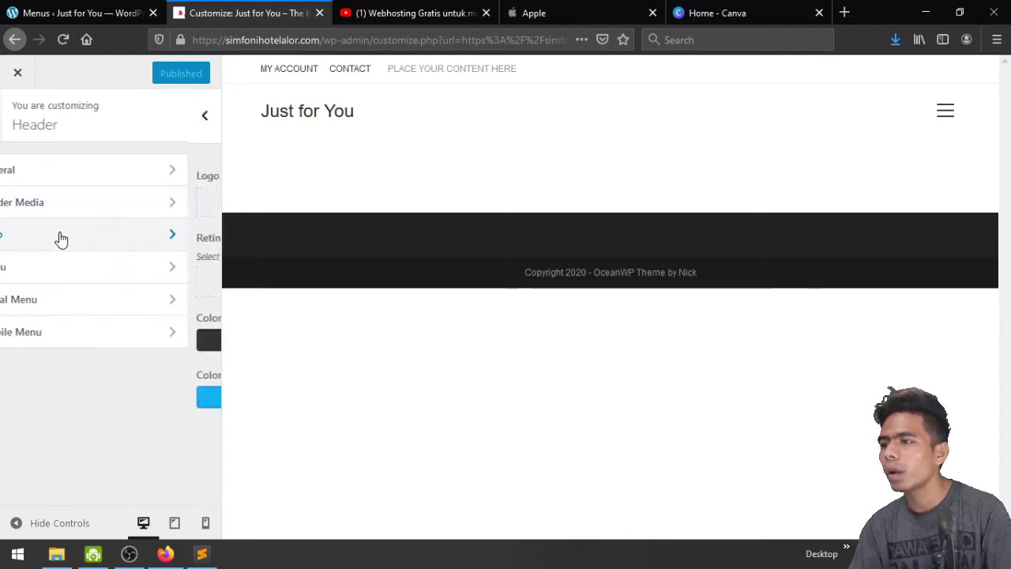
# Set the script 'just for you' red-bag image as the header logo
pyautogui.click(116, 207)
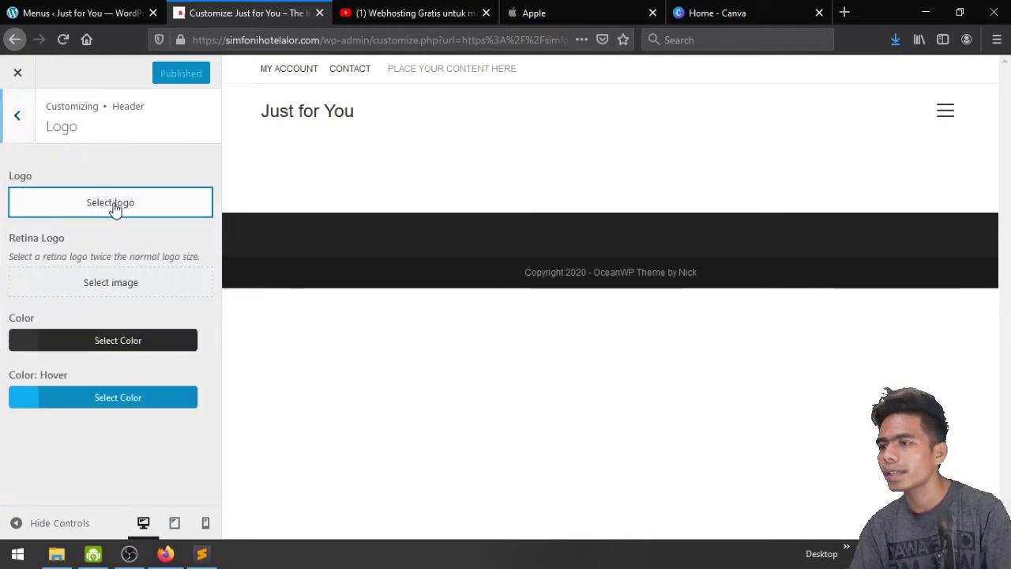
pyautogui.click(94, 254)
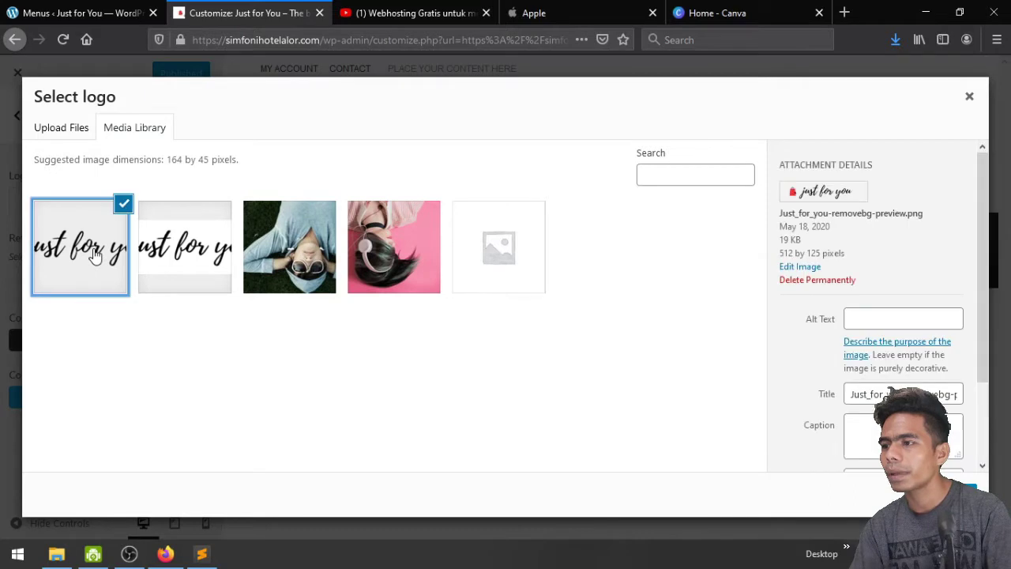
pyautogui.click(960, 494)
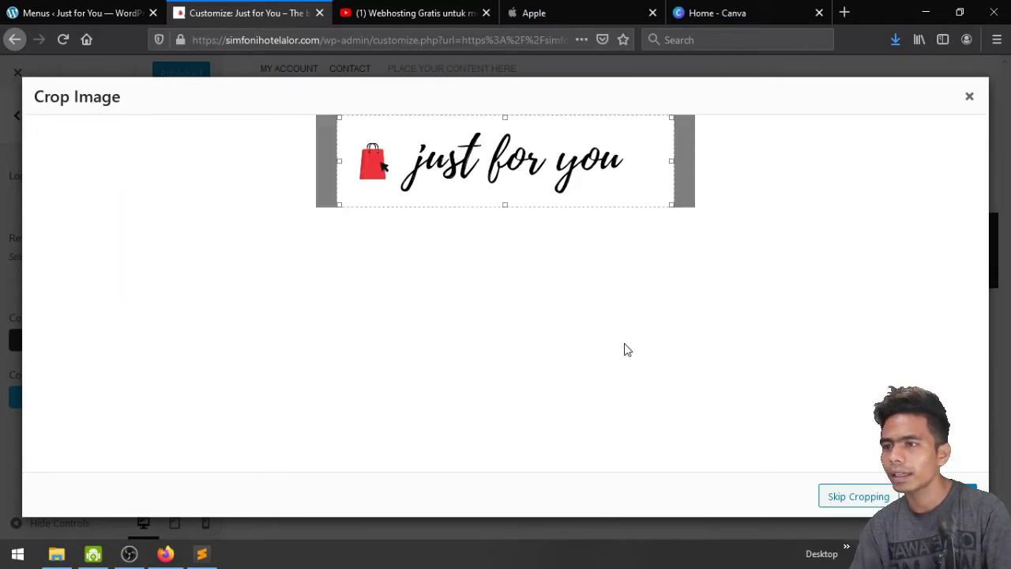
pyautogui.click(957, 496)
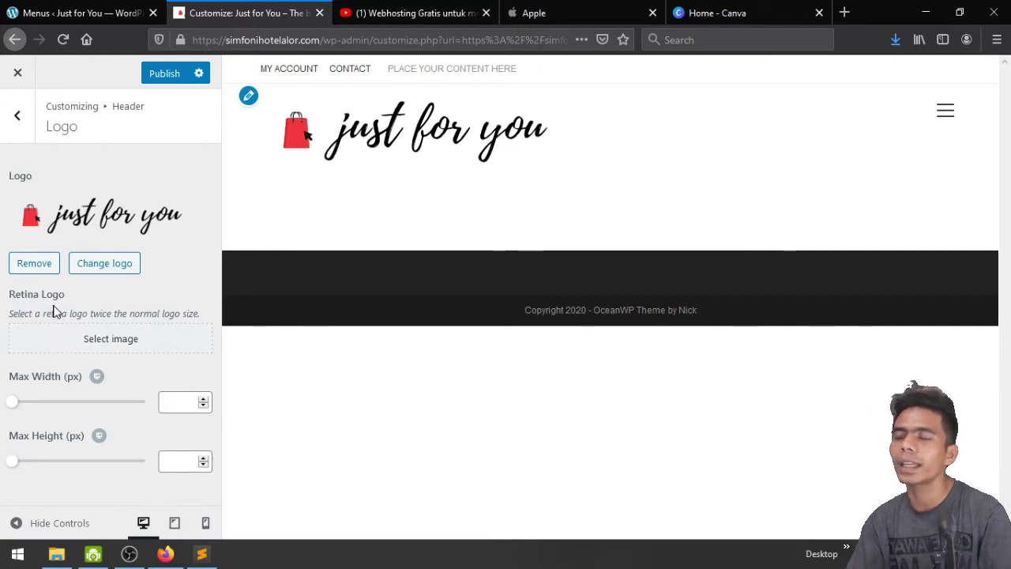
# Use the same 'just for you' image as the Retina Logo
pyautogui.click(68, 342)
pyautogui.click(79, 272)
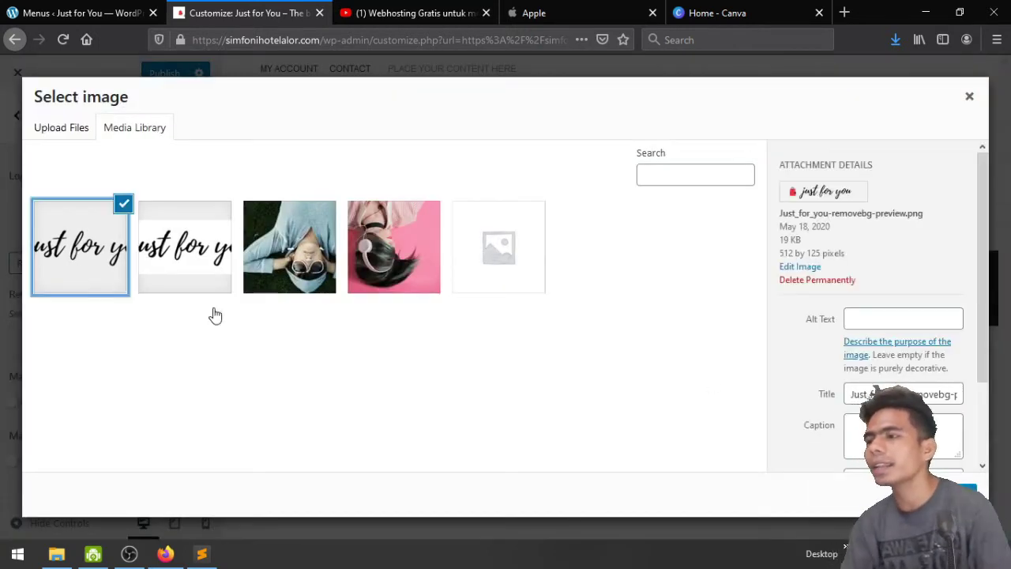
pyautogui.click(940, 492)
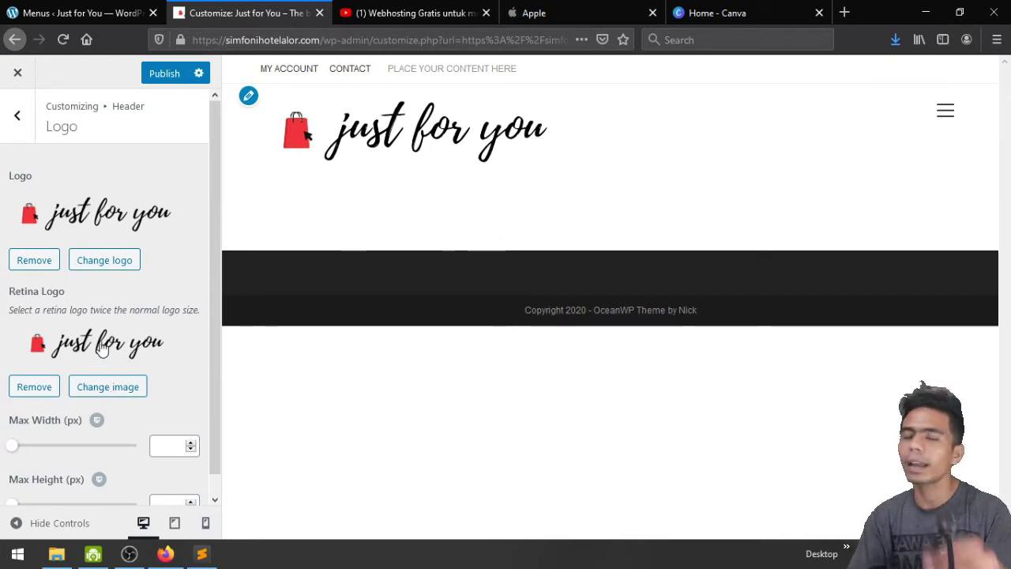
# Cap the header logo at 194 px max width and 84 px max height, then publish
pyautogui.scroll(-1, 102, 350)
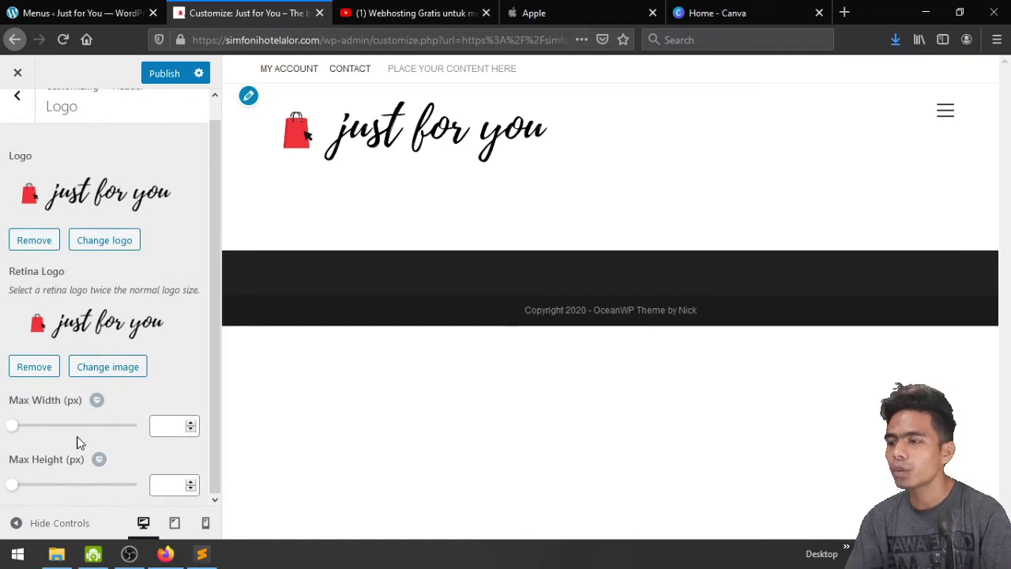
pyautogui.moveTo(11, 430); pyautogui.dragTo(56, 434)
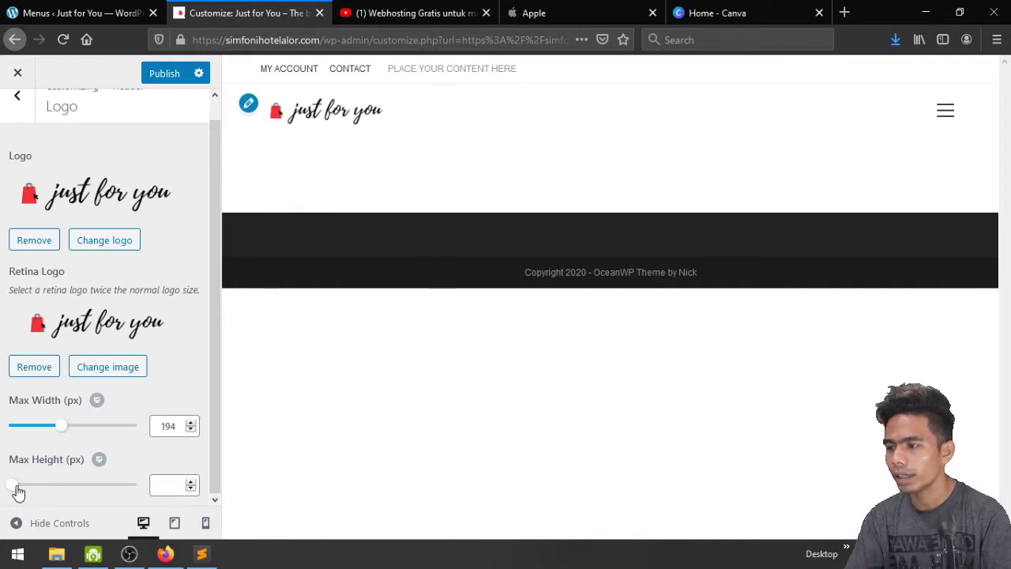
pyautogui.moveTo(17, 492); pyautogui.dragTo(35, 490)
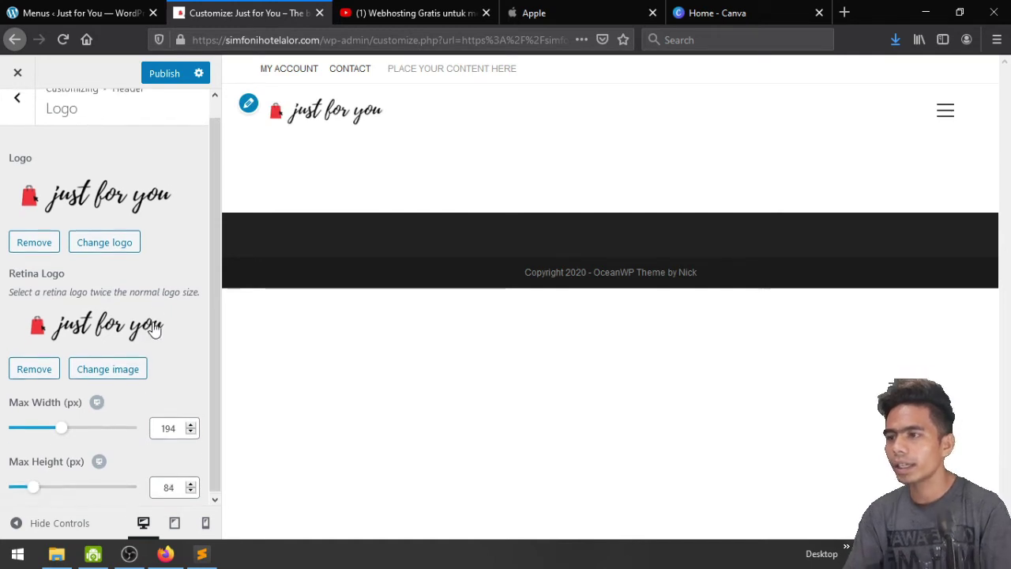
pyautogui.scroll(1, 155, 325)
pyautogui.click(165, 80)
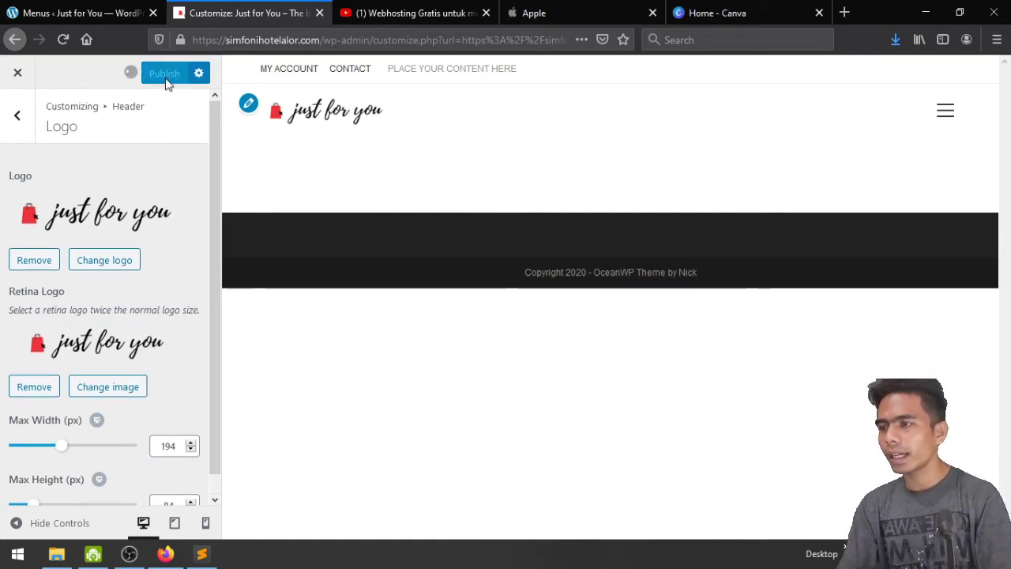
# Browse the Header Menu link effects and Social Menu settings without changing anything
pyautogui.click(13, 118)
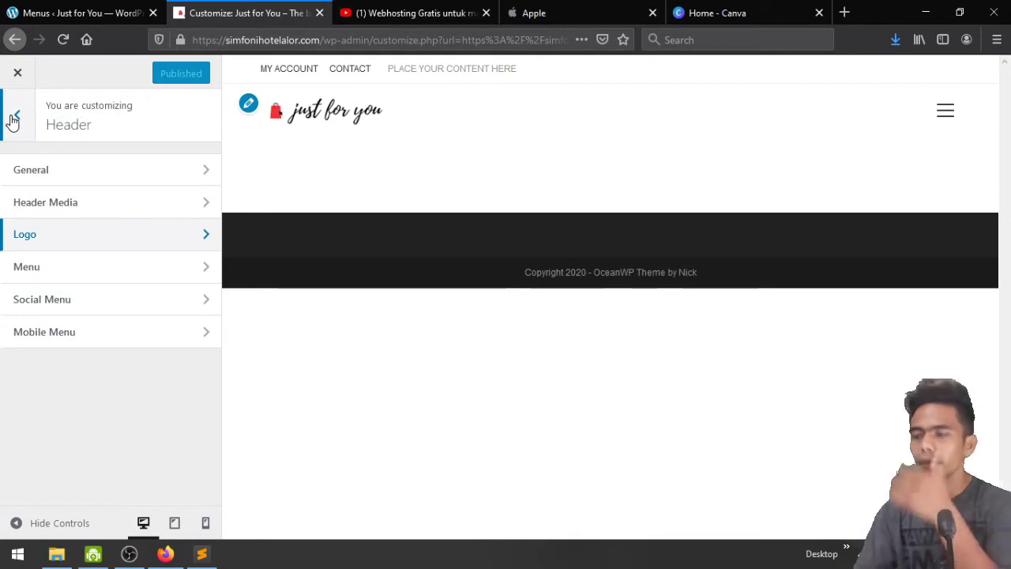
pyautogui.click(113, 278)
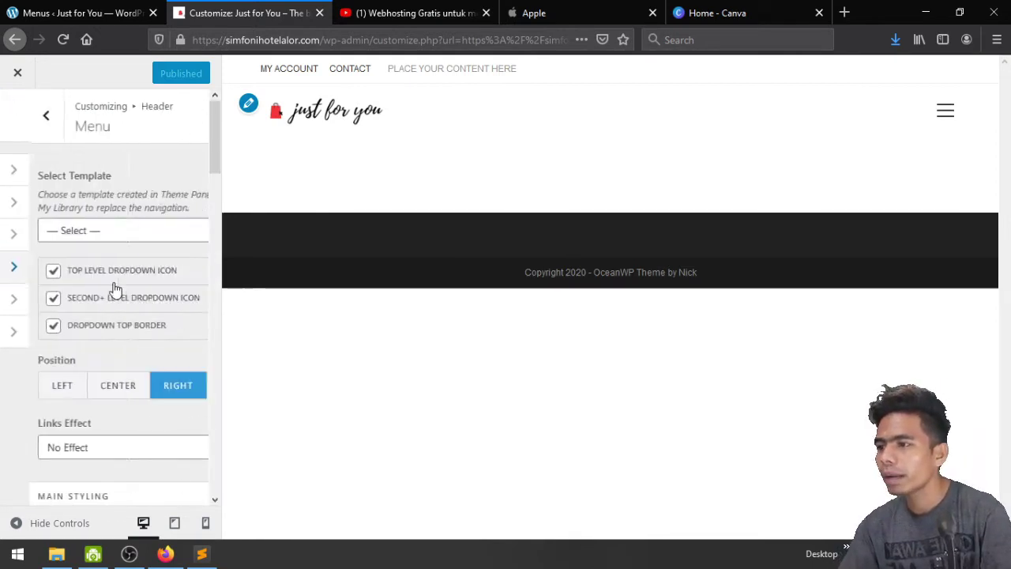
pyautogui.scroll(-1, 113, 287)
pyautogui.scroll(-3, 113, 287)
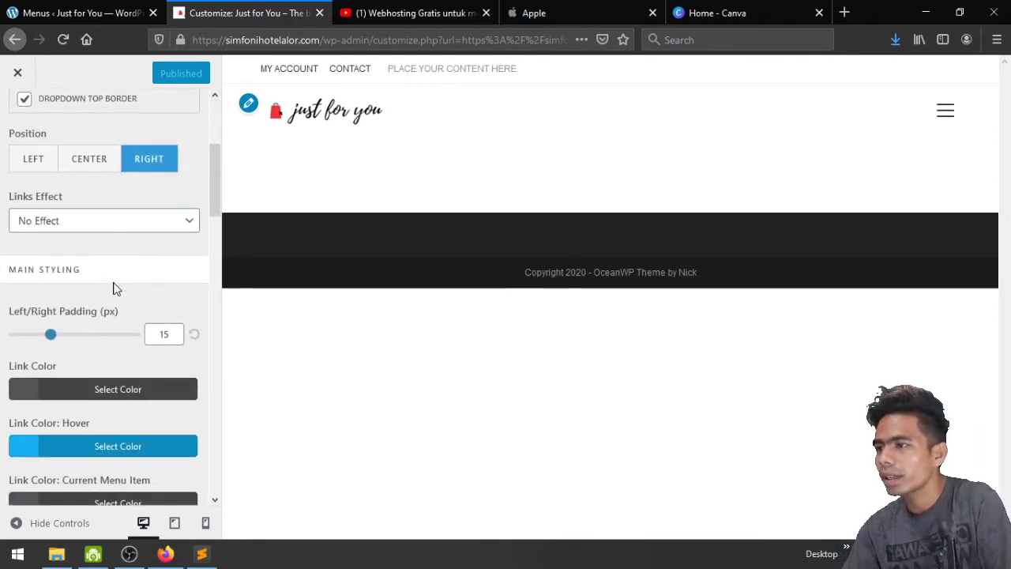
pyautogui.click(113, 228)
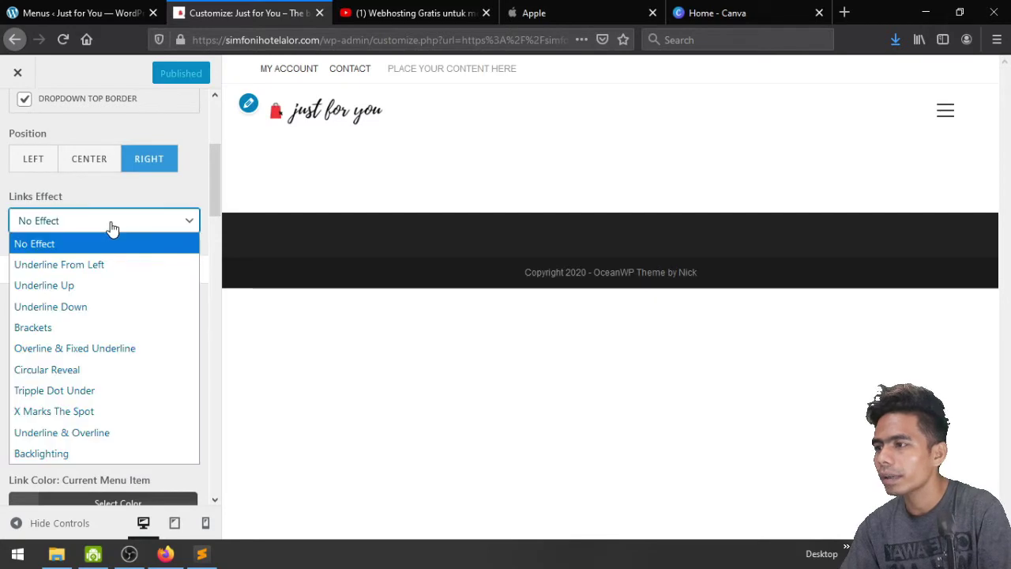
pyautogui.click(113, 228)
pyautogui.scroll(4, 123, 209)
pyautogui.click(19, 119)
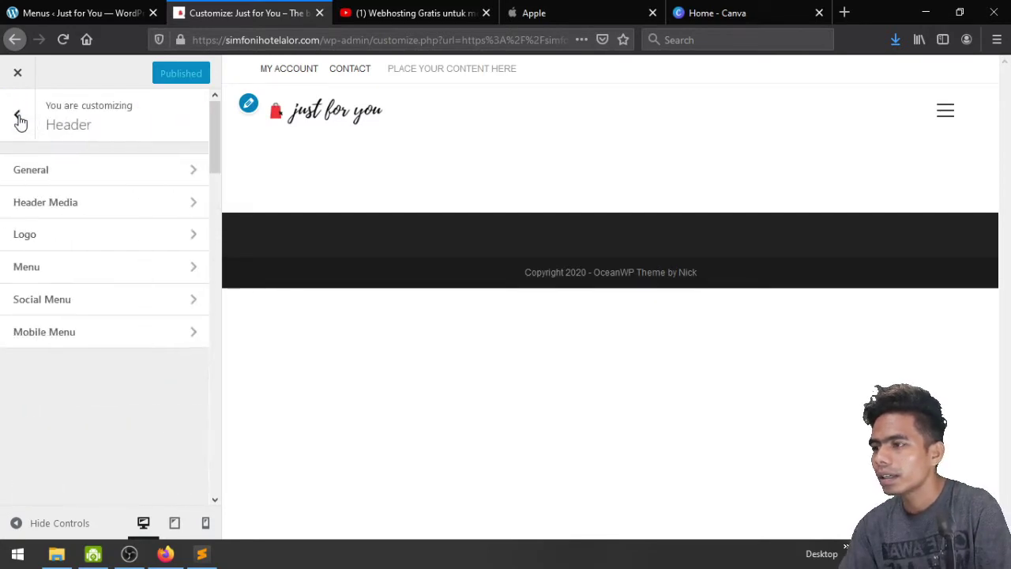
pyautogui.click(88, 305)
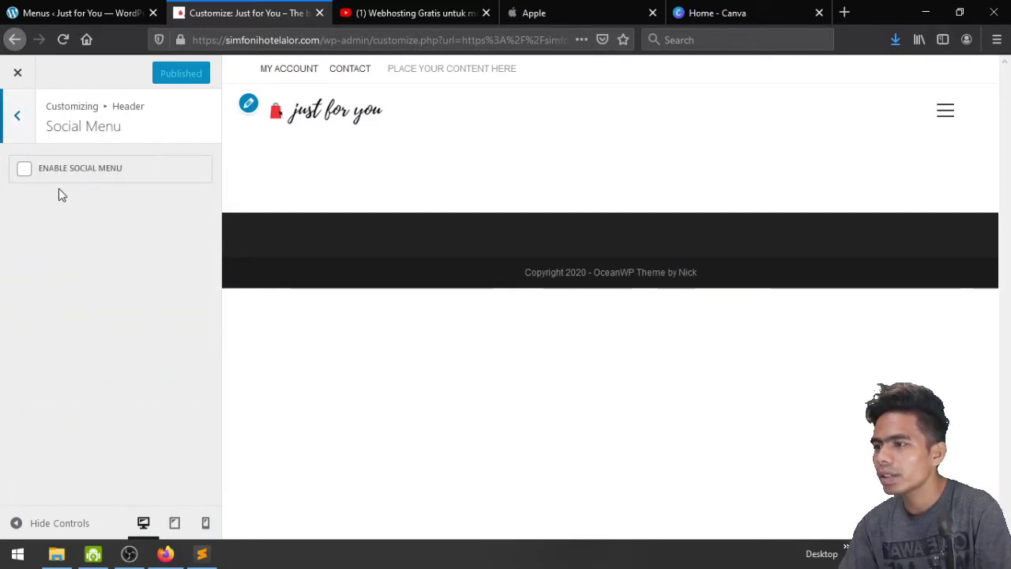
pyautogui.click(19, 118)
# Show the Mobile Menu settings with the preview at mobile size
pyautogui.click(77, 335)
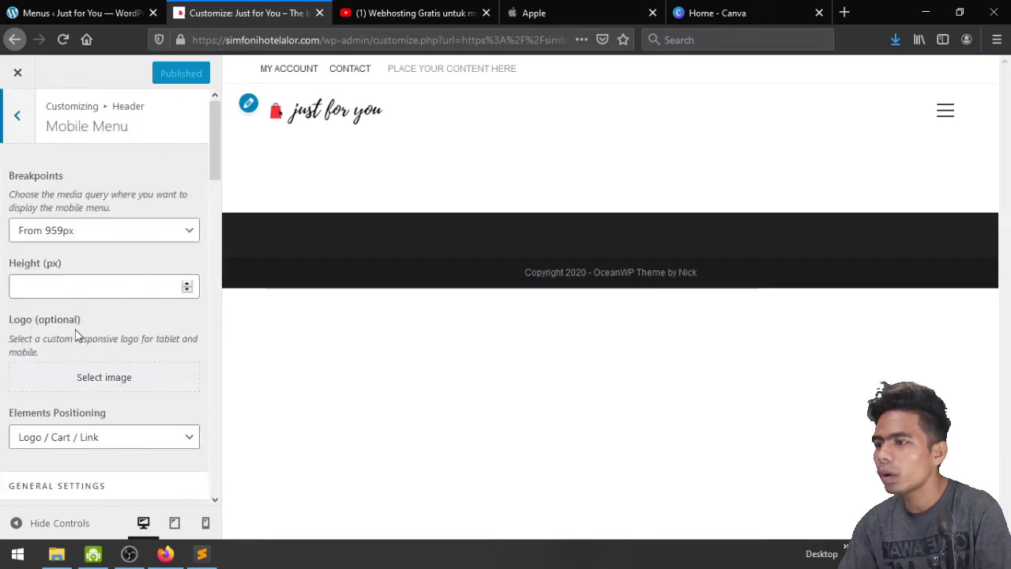
pyautogui.scroll(-10, 101, 270)
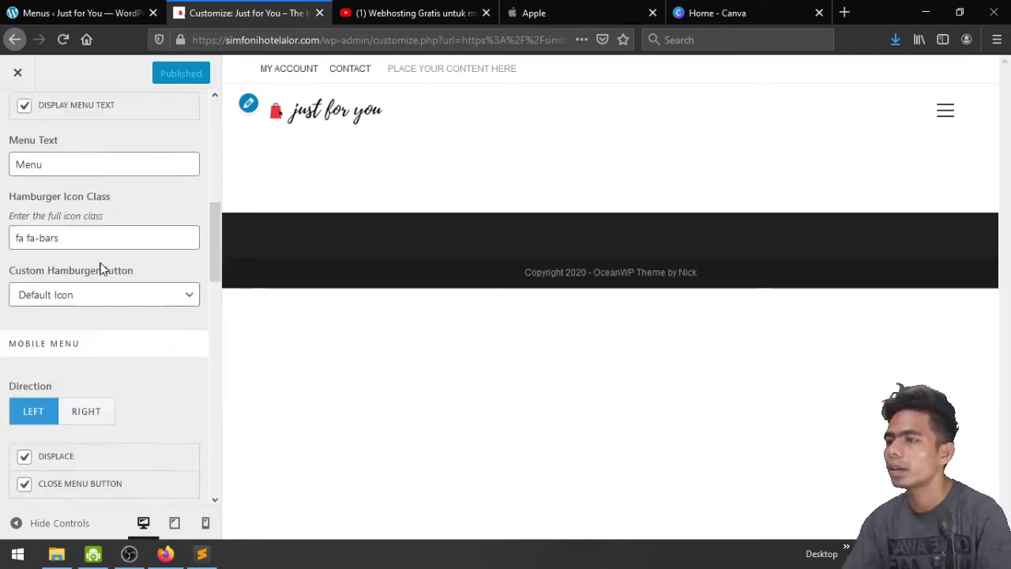
pyautogui.scroll(10, 100, 269)
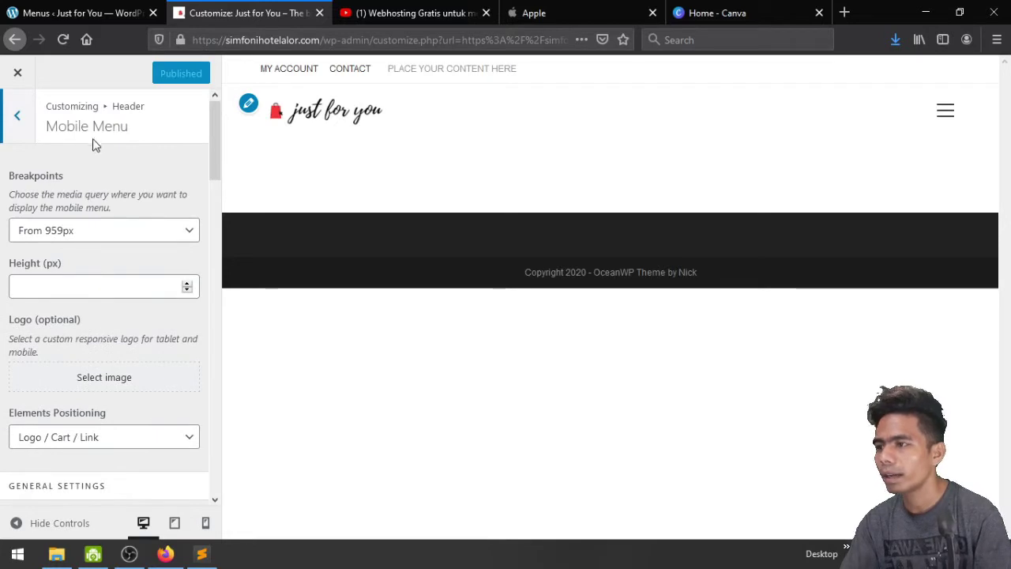
pyautogui.click(206, 524)
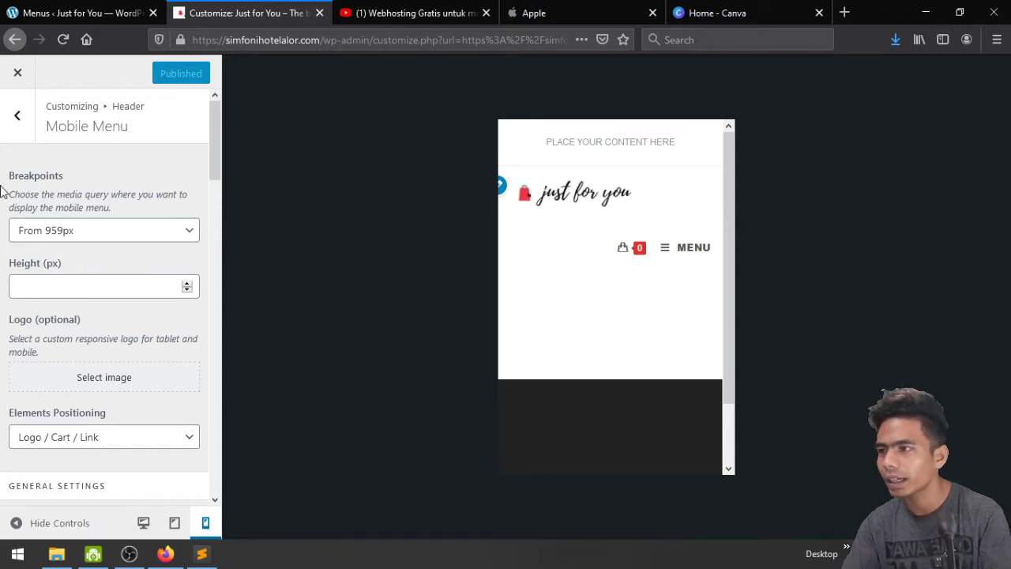
# Set the mobile logo max width to 126 px and publish it
pyautogui.click(16, 114)
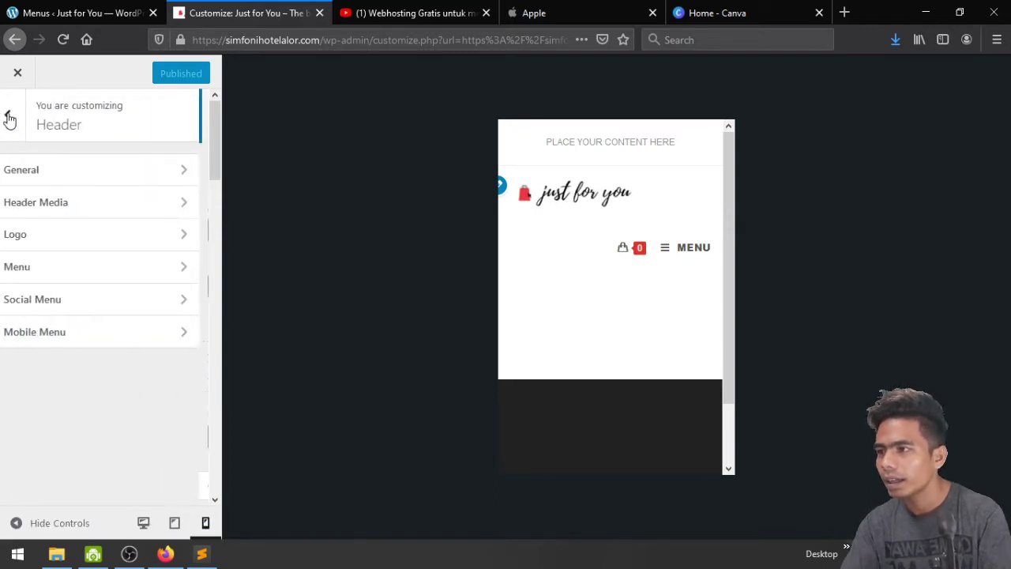
pyautogui.click(57, 234)
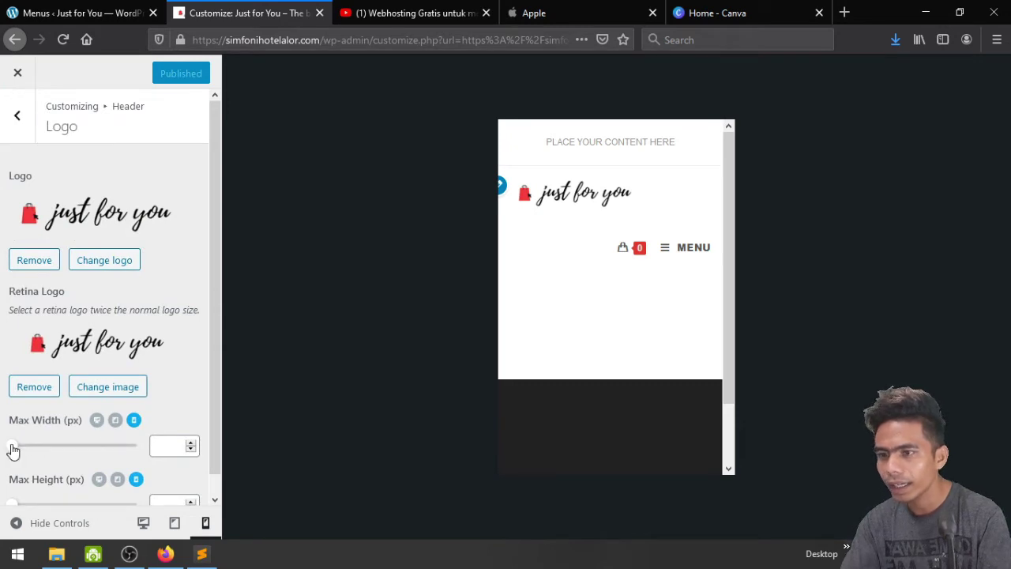
pyautogui.moveTo(14, 449); pyautogui.dragTo(51, 448)
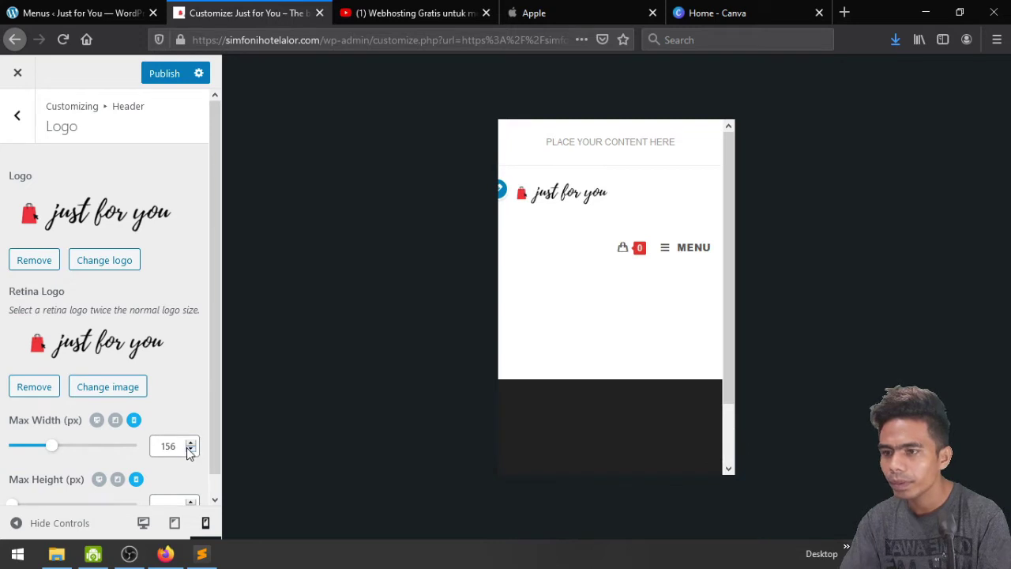
pyautogui.click(190, 449)
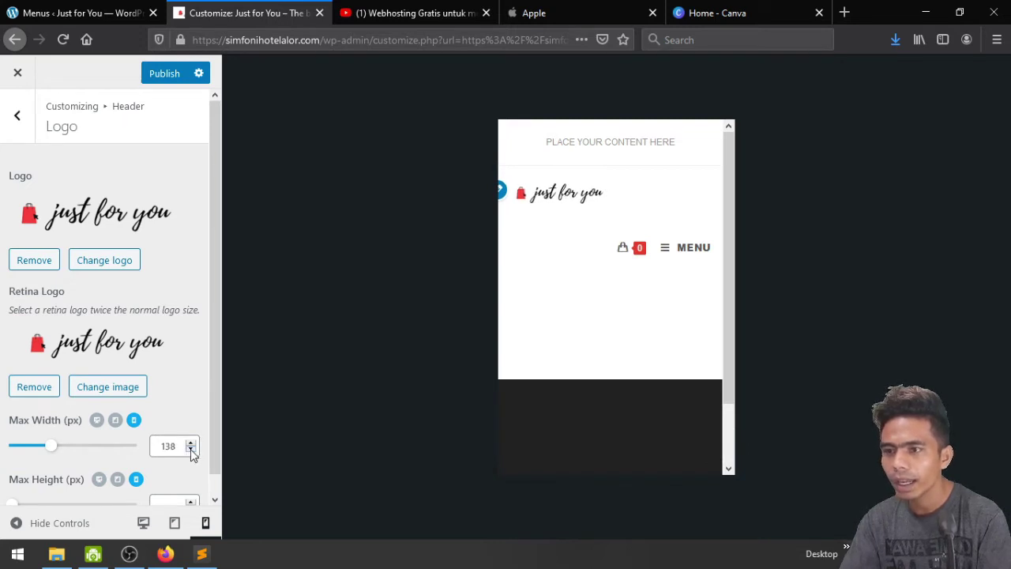
pyautogui.click(191, 449)
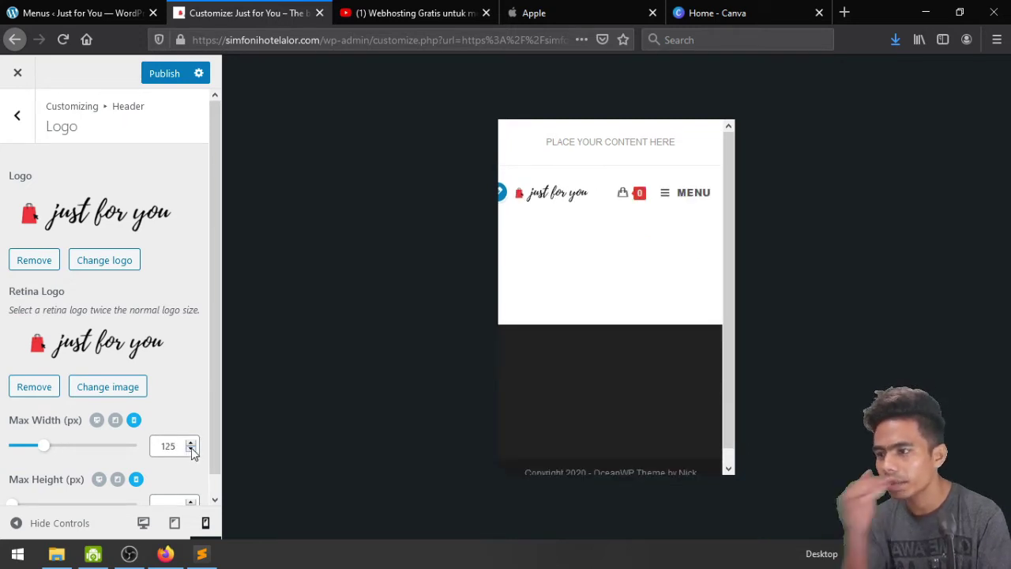
pyautogui.click(190, 442)
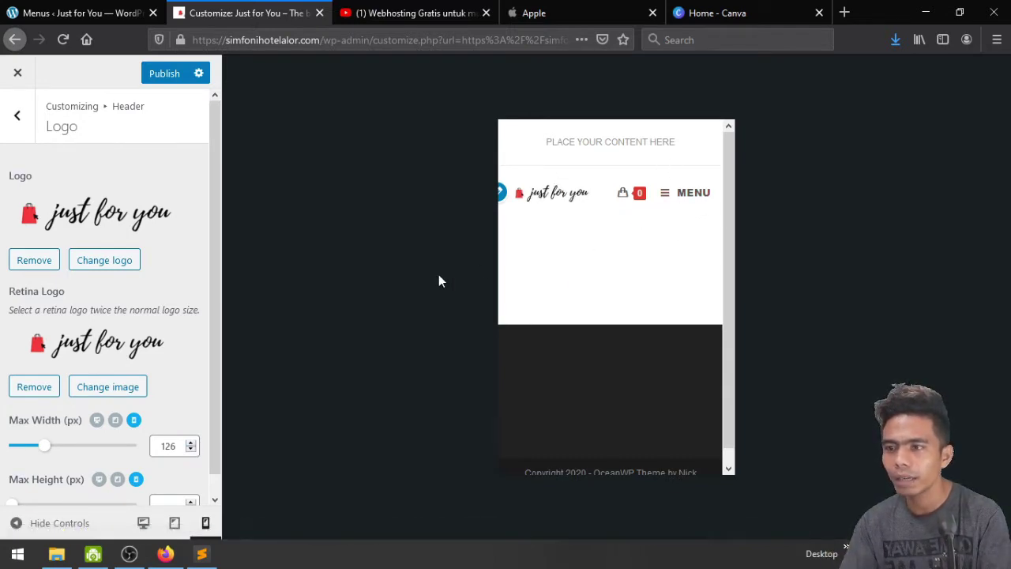
pyautogui.click(162, 74)
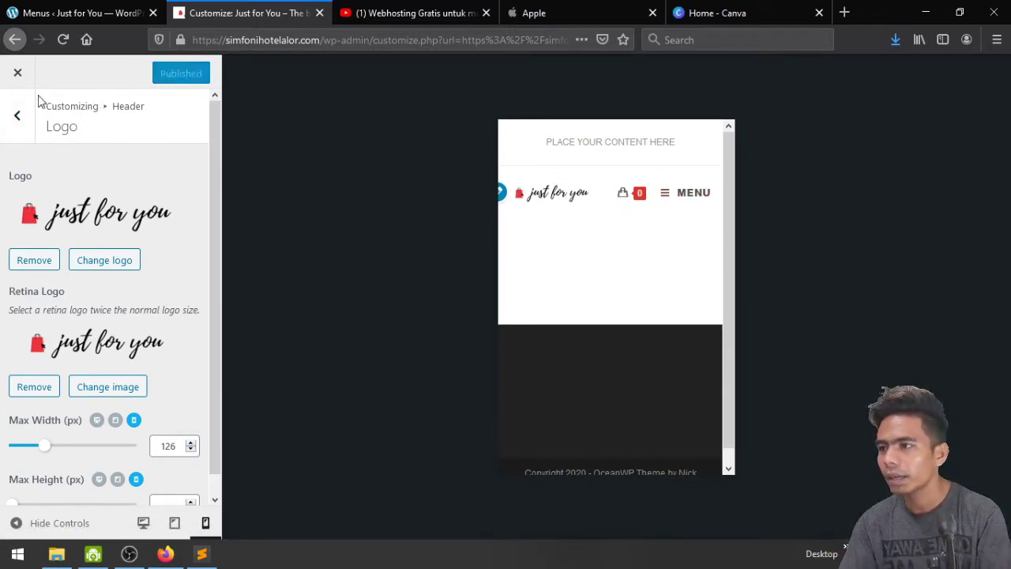
pyautogui.click(7, 118)
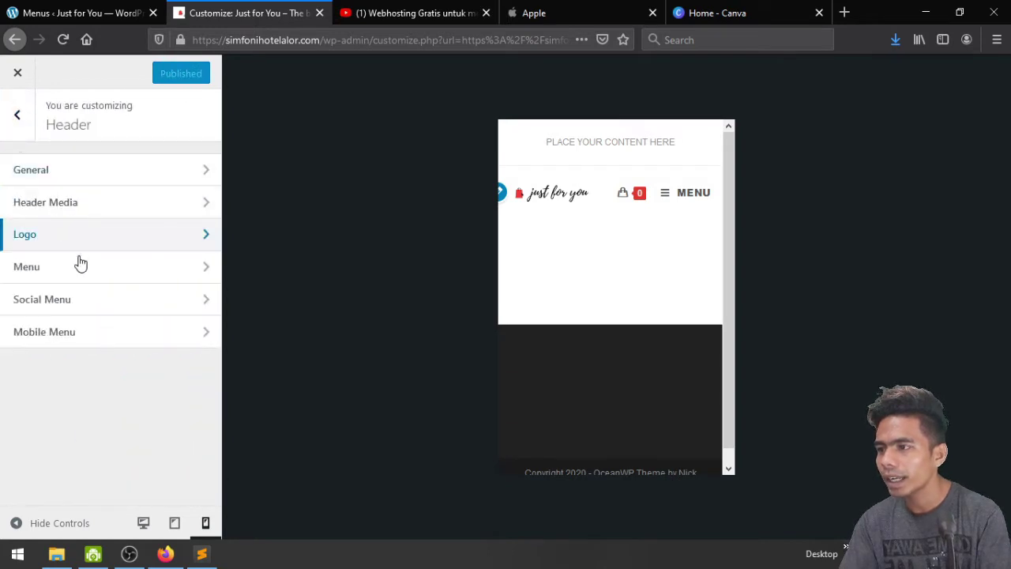
# Turn off the mobile Menu text label and set Dropdown Target to Icon
pyautogui.click(98, 333)
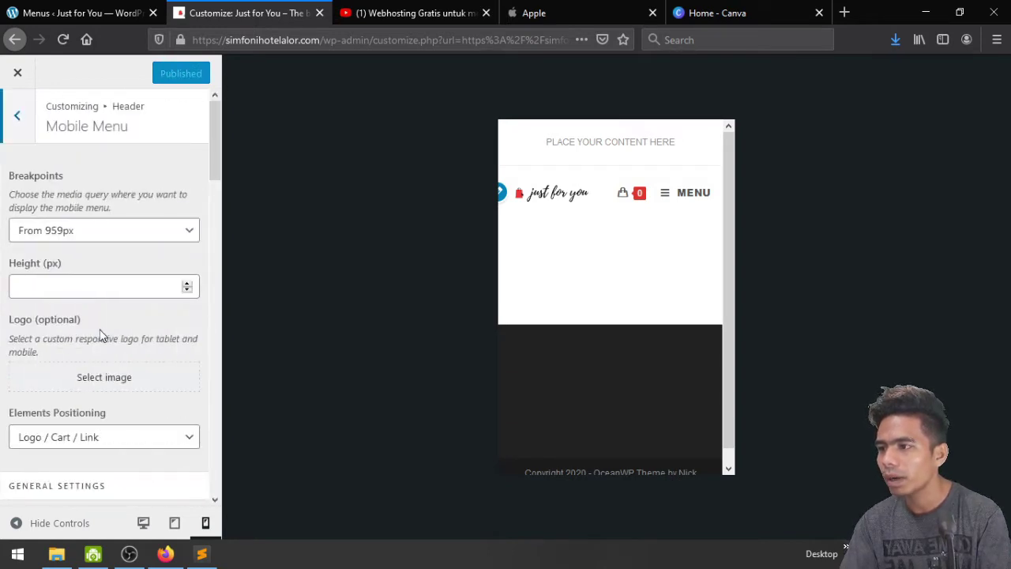
pyautogui.scroll(-3, 101, 336)
pyautogui.scroll(-2, 101, 335)
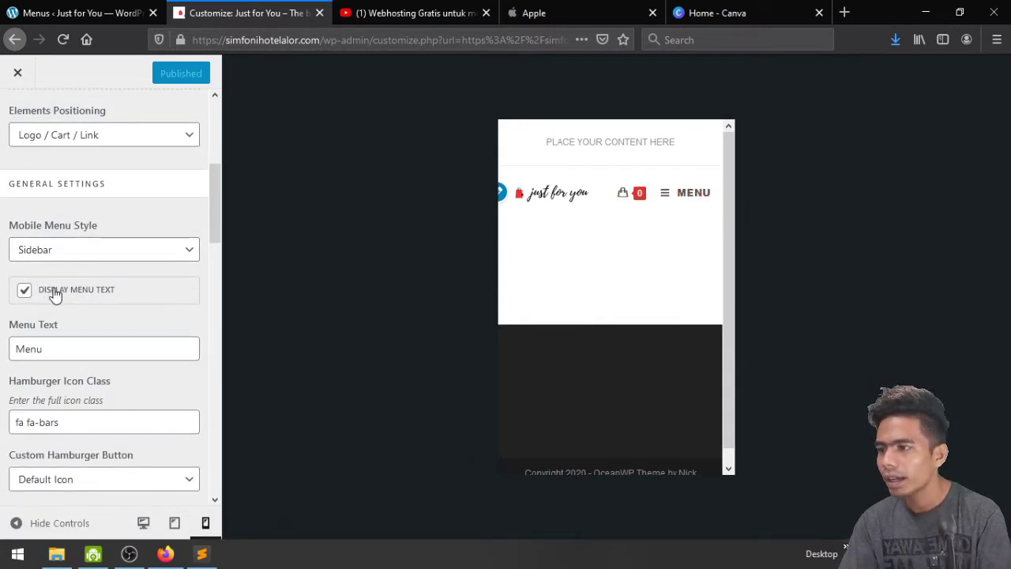
pyautogui.click(55, 295)
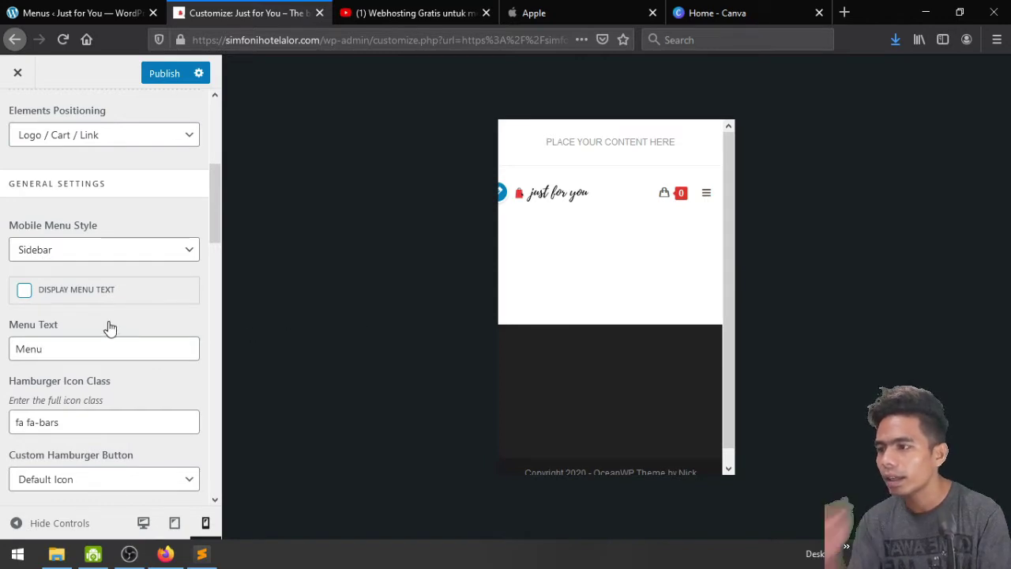
pyautogui.scroll(-1, 105, 340)
pyautogui.scroll(-10, 105, 340)
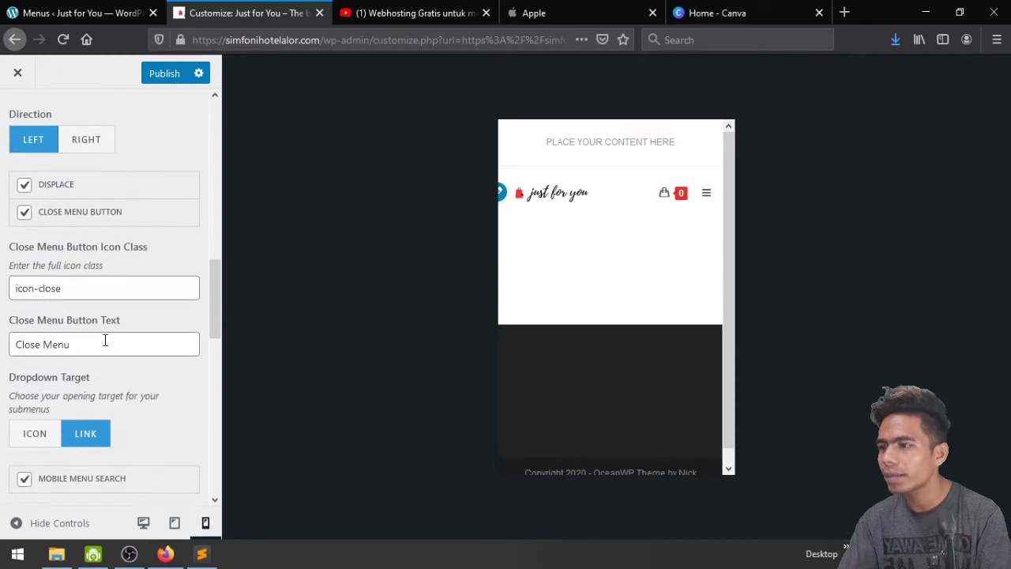
pyautogui.scroll(-5, 104, 341)
pyautogui.scroll(4, 105, 346)
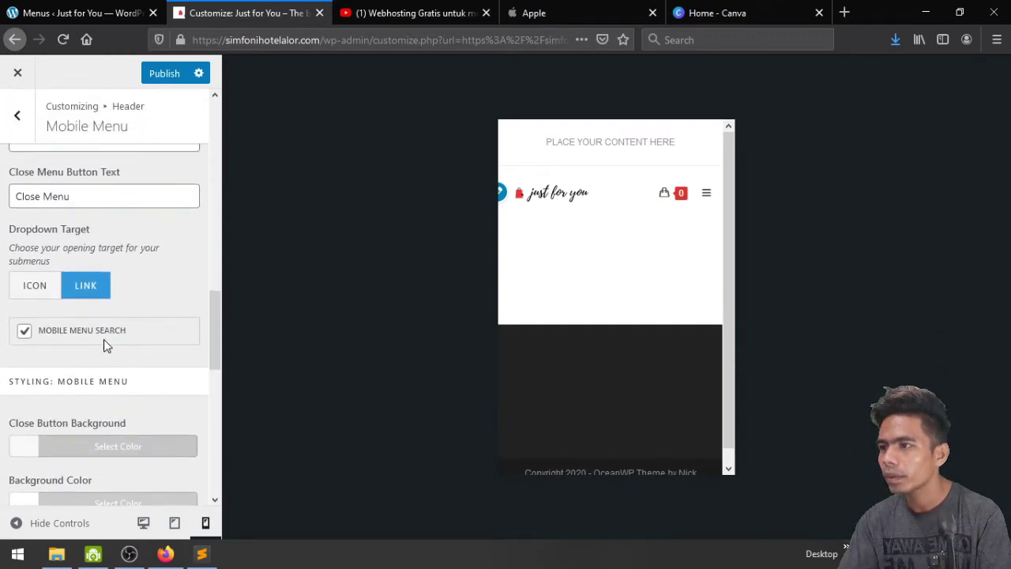
pyautogui.scroll(-2, 104, 342)
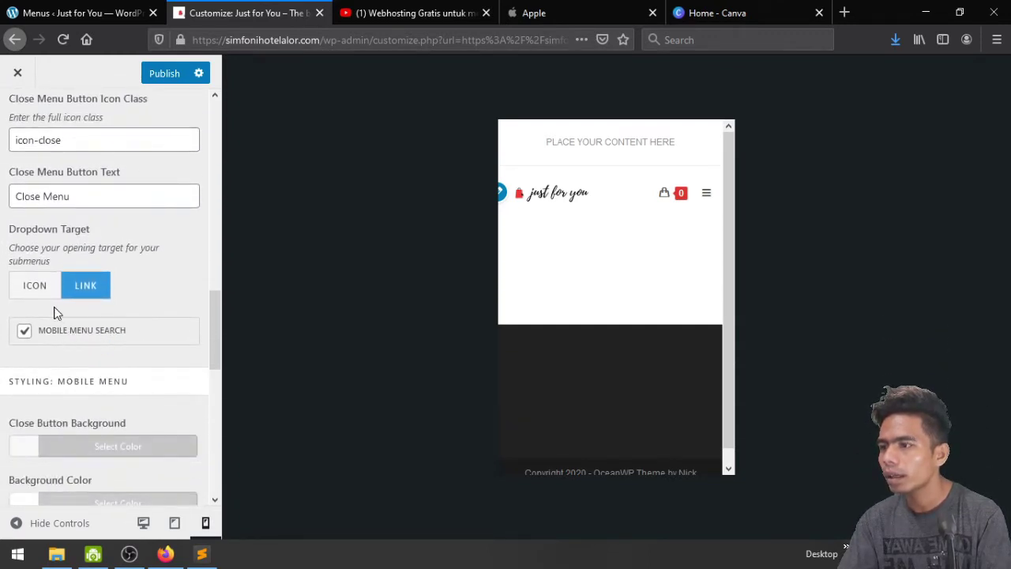
pyautogui.click(35, 287)
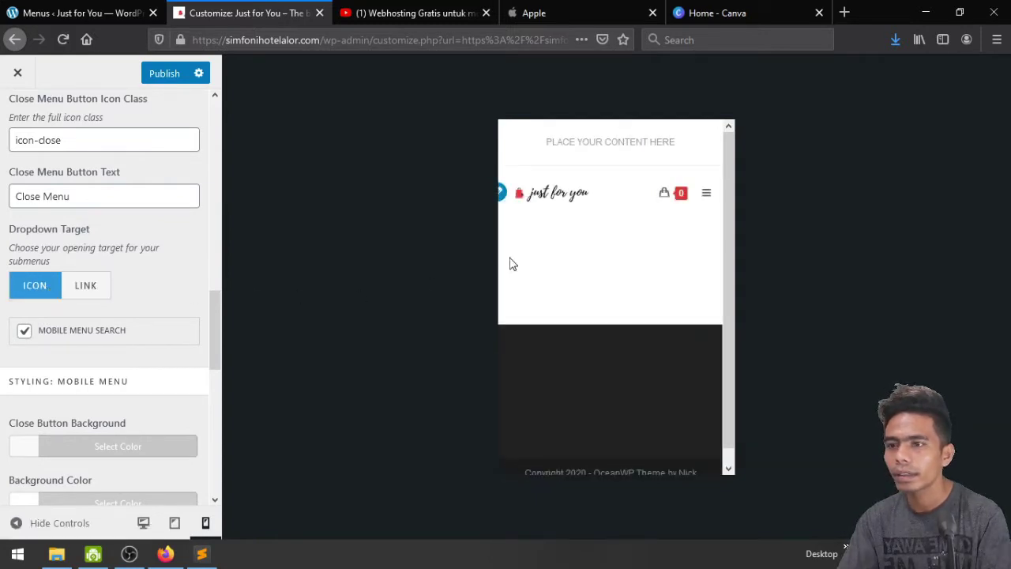
# Clear the Close Menu button text, checking the mobile menu in the preview
pyautogui.click(706, 194)
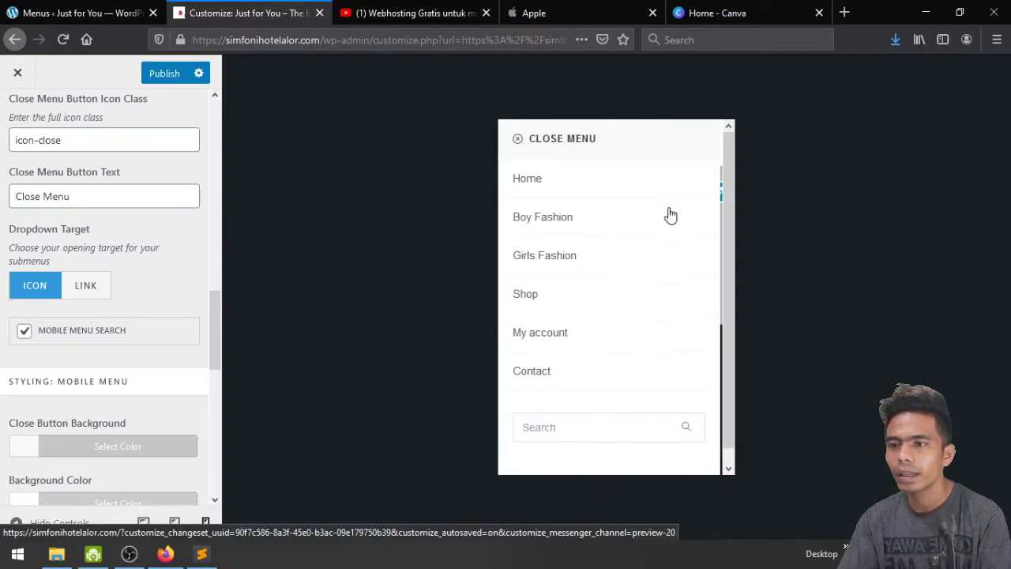
pyautogui.click(520, 144)
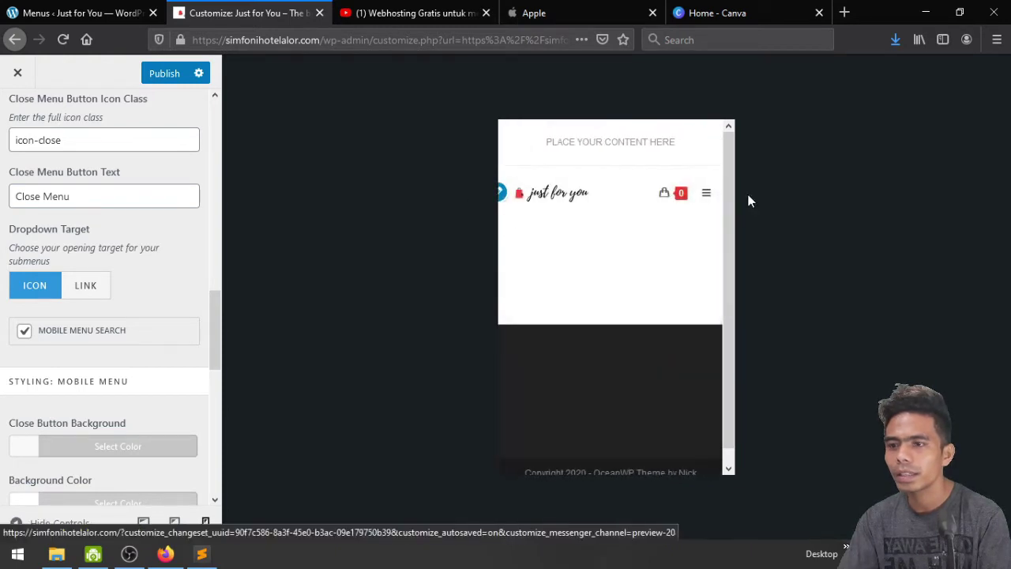
pyautogui.scroll(-3, 105, 286)
pyautogui.scroll(4, 119, 287)
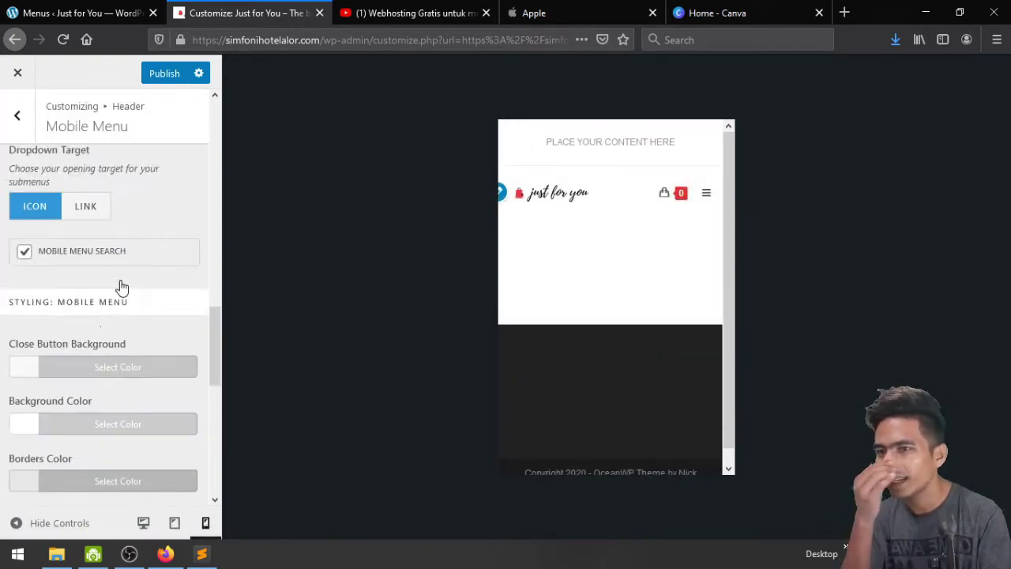
pyautogui.click(707, 195)
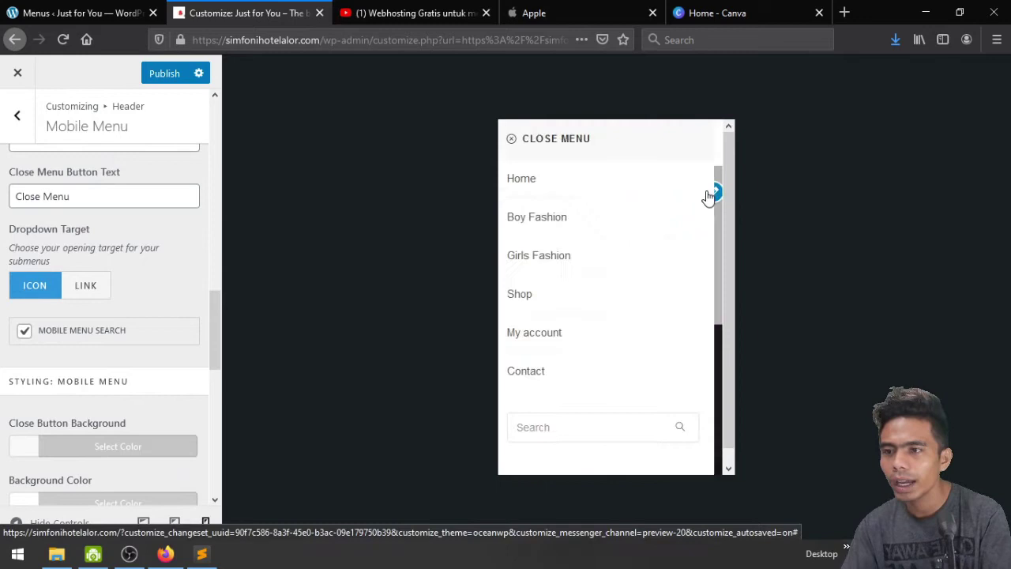
pyautogui.click(516, 143)
pyautogui.click(87, 197)
pyautogui.hotkey('ctrl', 'shift', 'Left')
pyautogui.hotkey('ctrl', 'shift', 'Left')
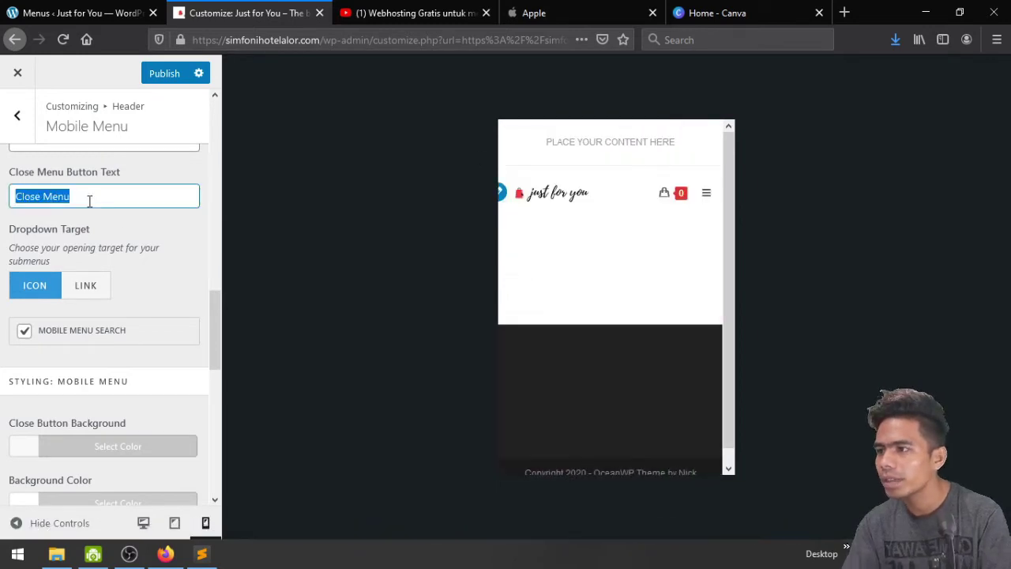
pyautogui.press('BackSpace')
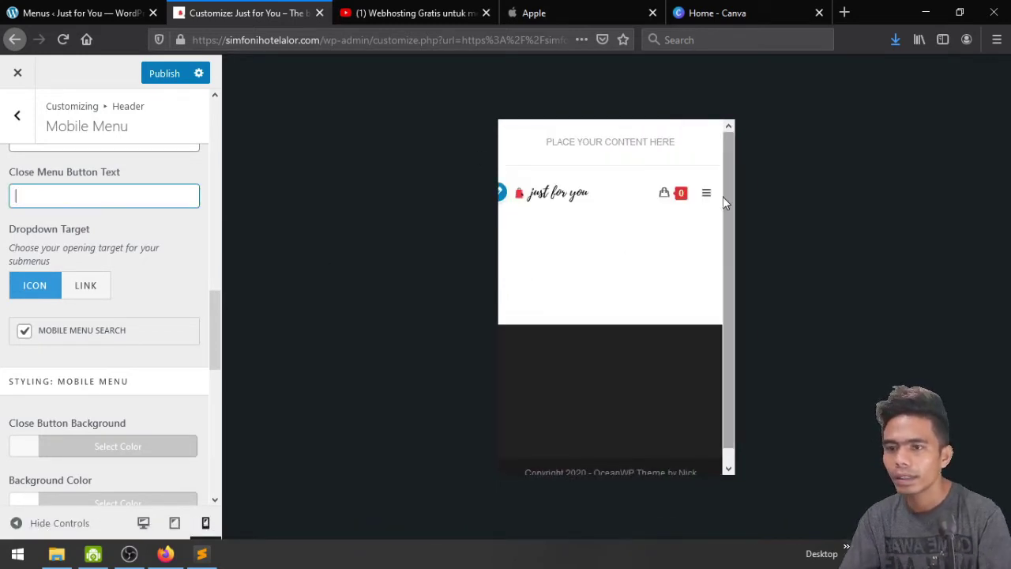
pyautogui.click(707, 193)
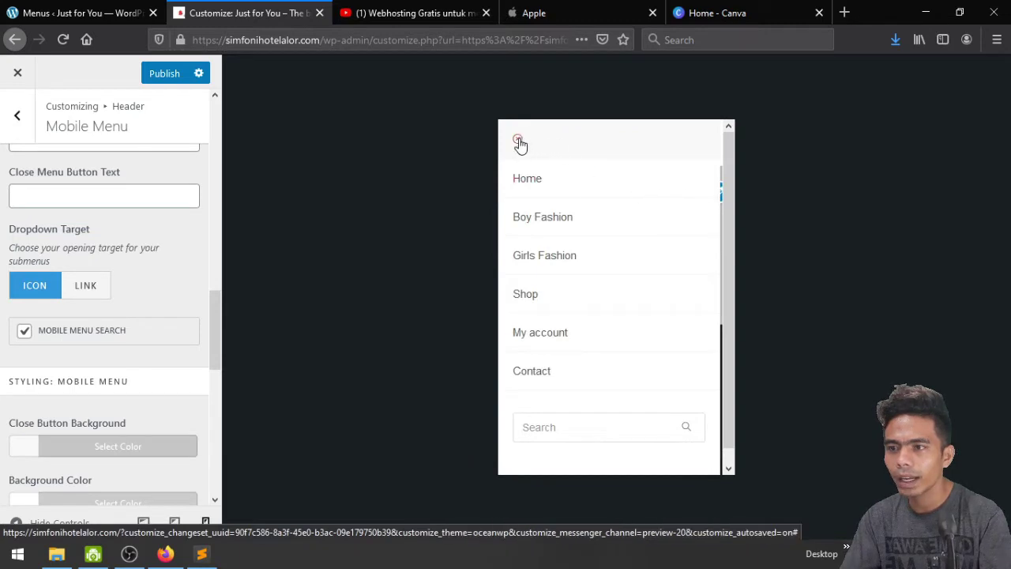
pyautogui.click(519, 140)
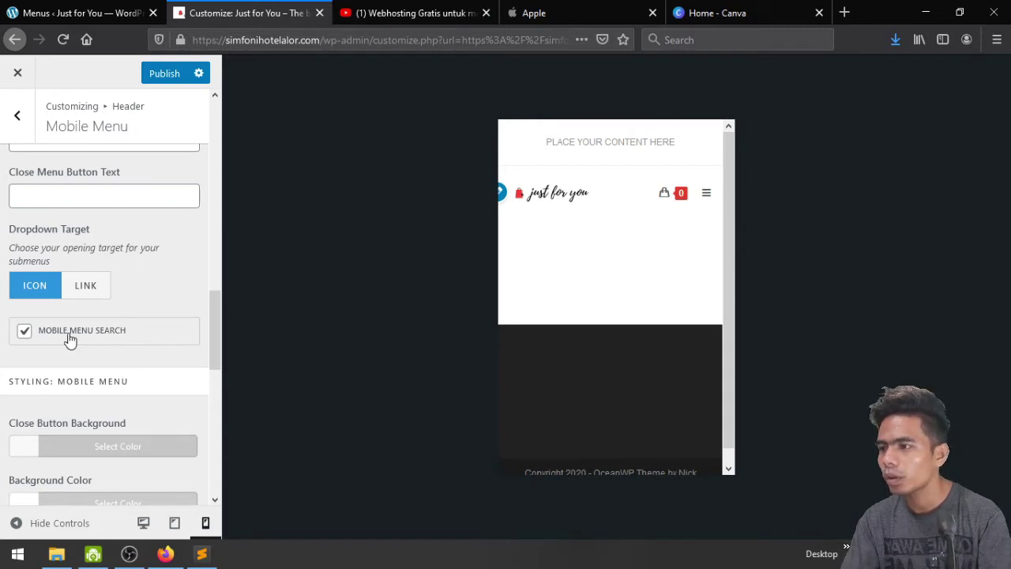
# Uncheck Mobile Menu Search and confirm the search box is gone from the menu
pyautogui.click(704, 196)
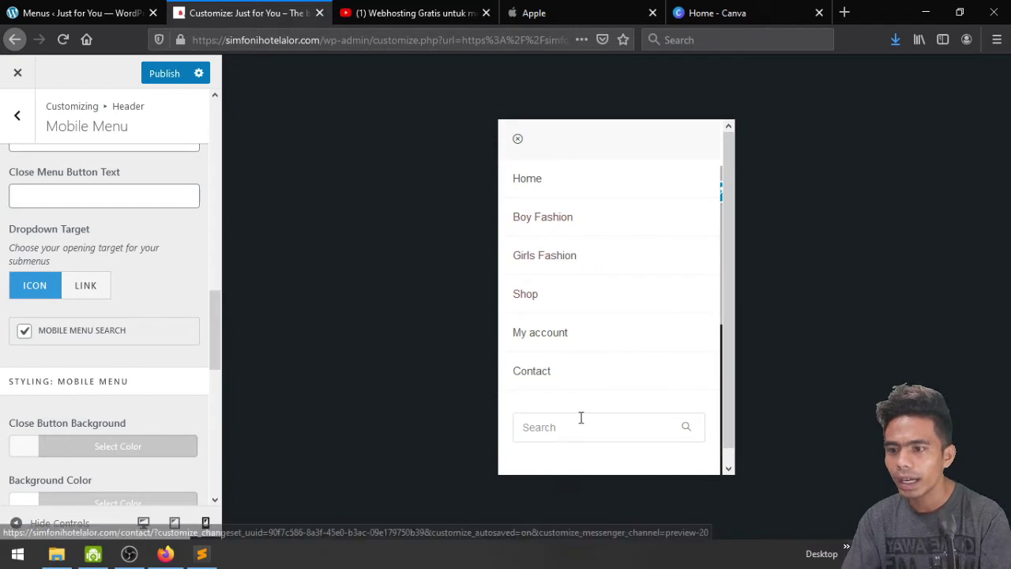
pyautogui.click(24, 332)
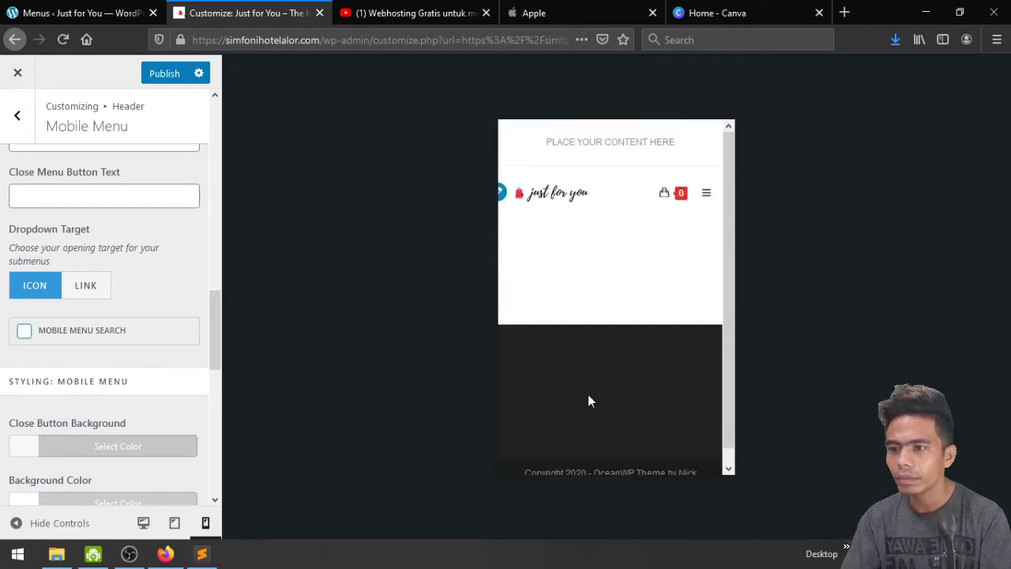
pyautogui.click(706, 197)
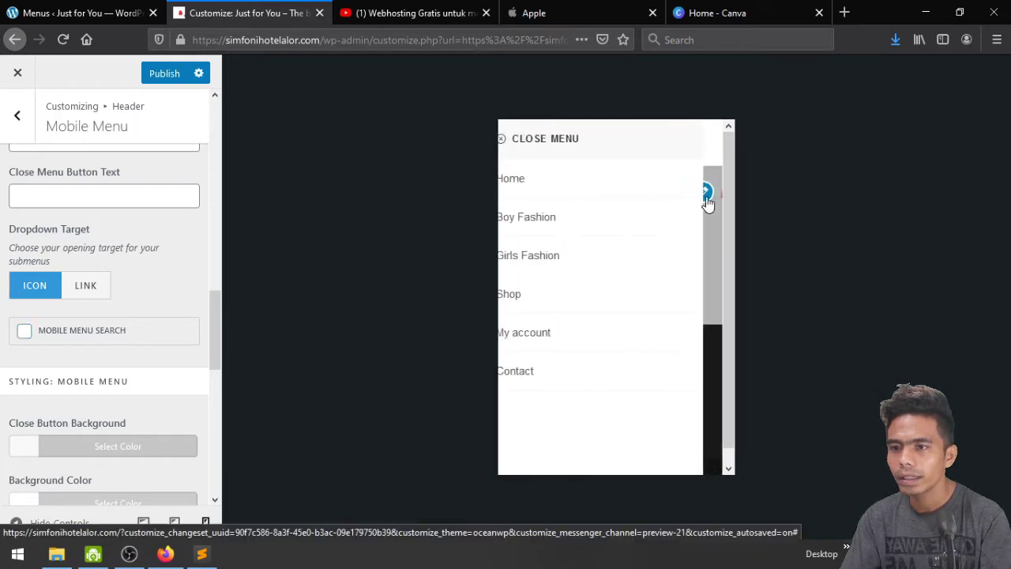
pyautogui.scroll(-10, 146, 289)
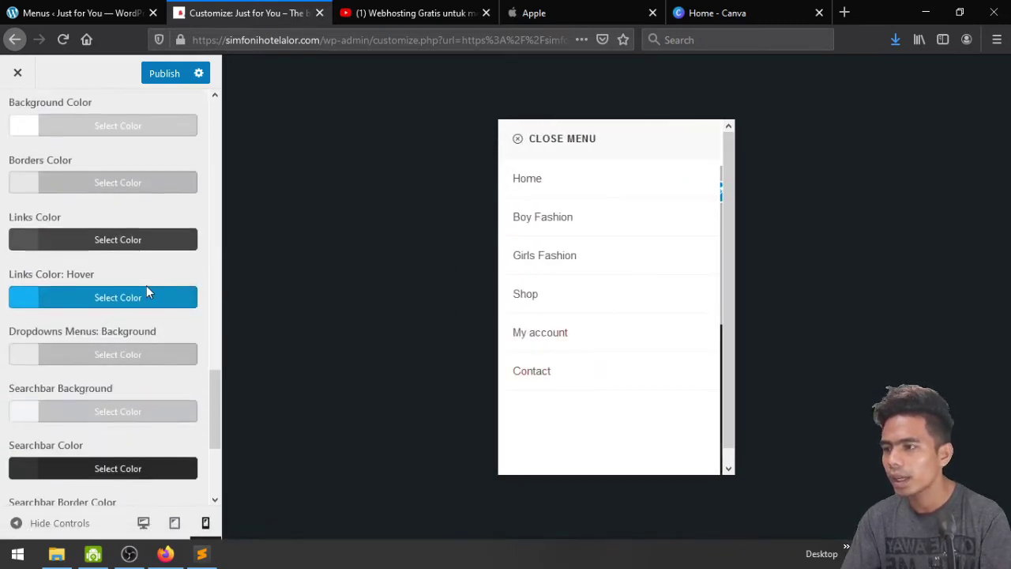
pyautogui.scroll(3, 146, 289)
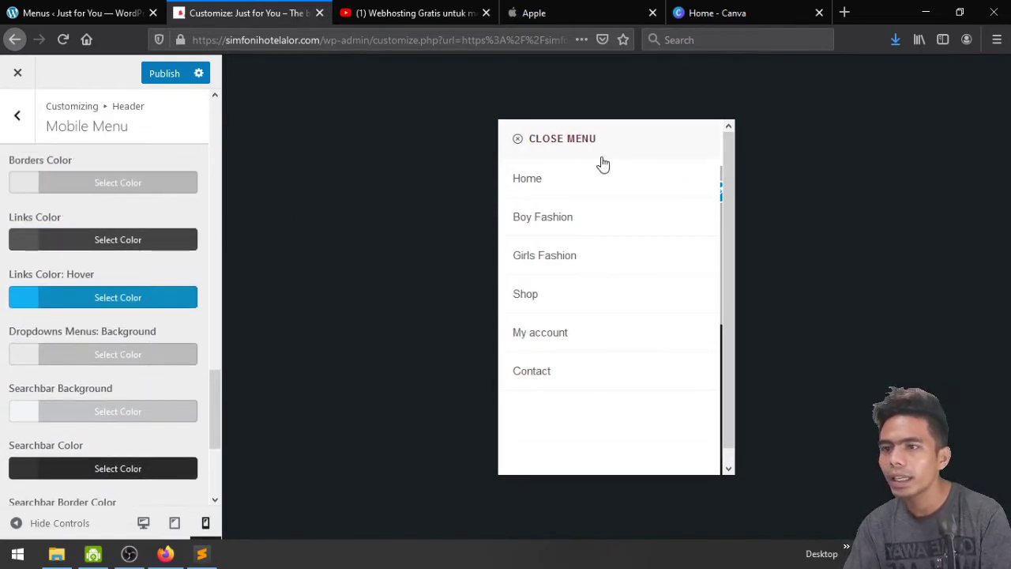
pyautogui.click(539, 139)
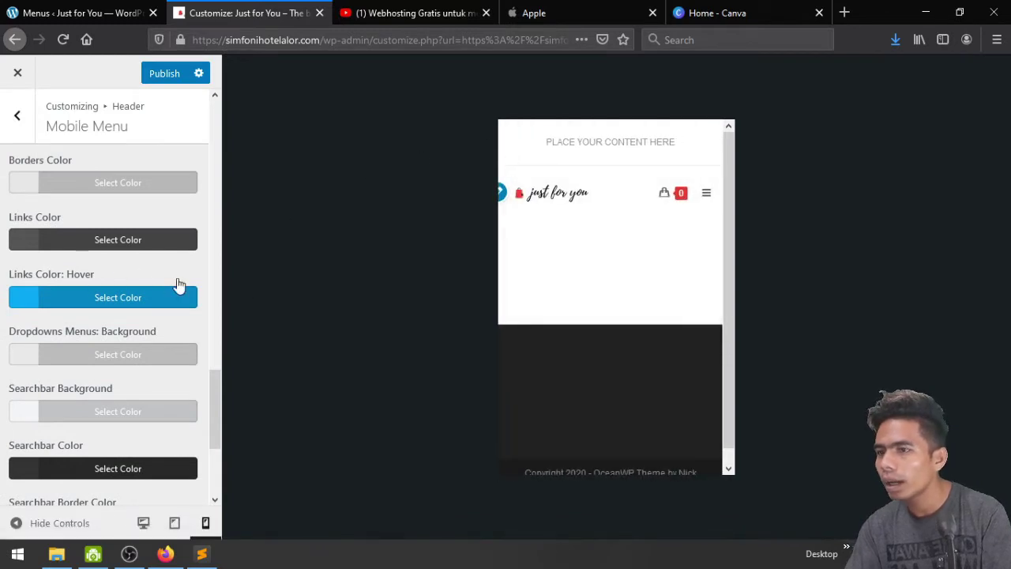
# Set the mobile menu link hover colour to red and publish
pyautogui.click(92, 299)
pyautogui.scroll(-4, 93, 305)
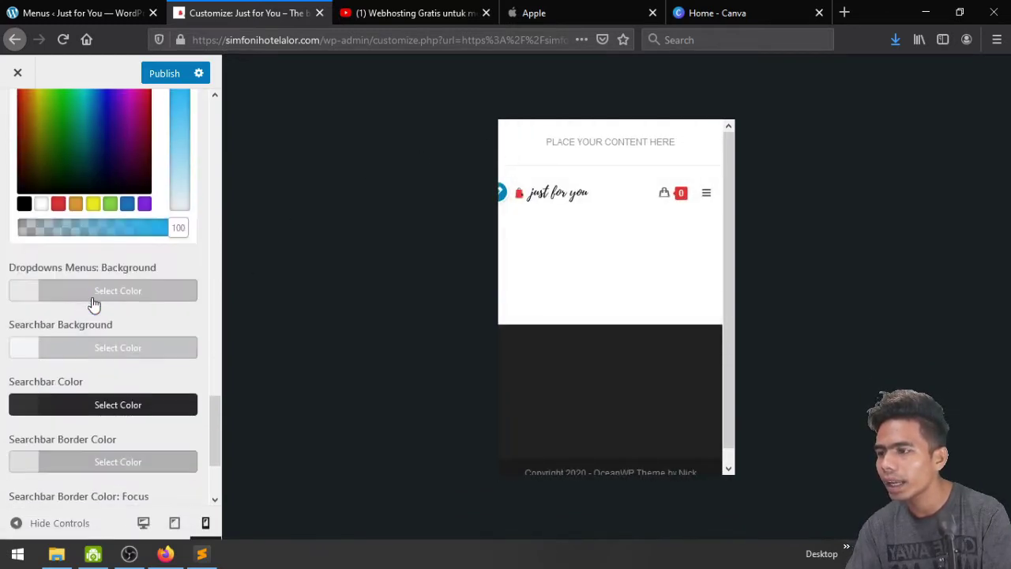
pyautogui.click(58, 205)
pyautogui.scroll(2, 94, 310)
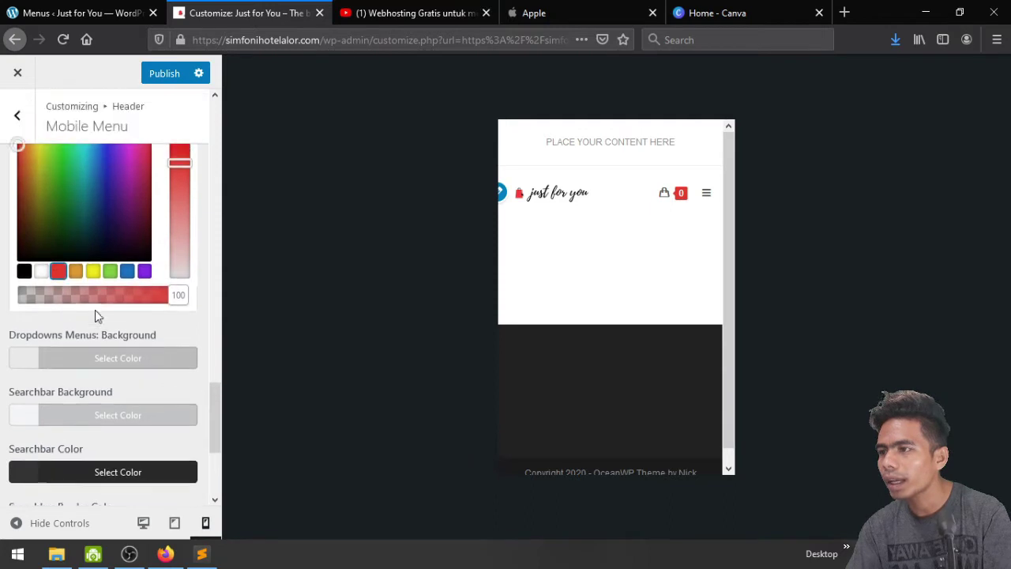
pyautogui.click(168, 74)
pyautogui.scroll(-1, 128, 284)
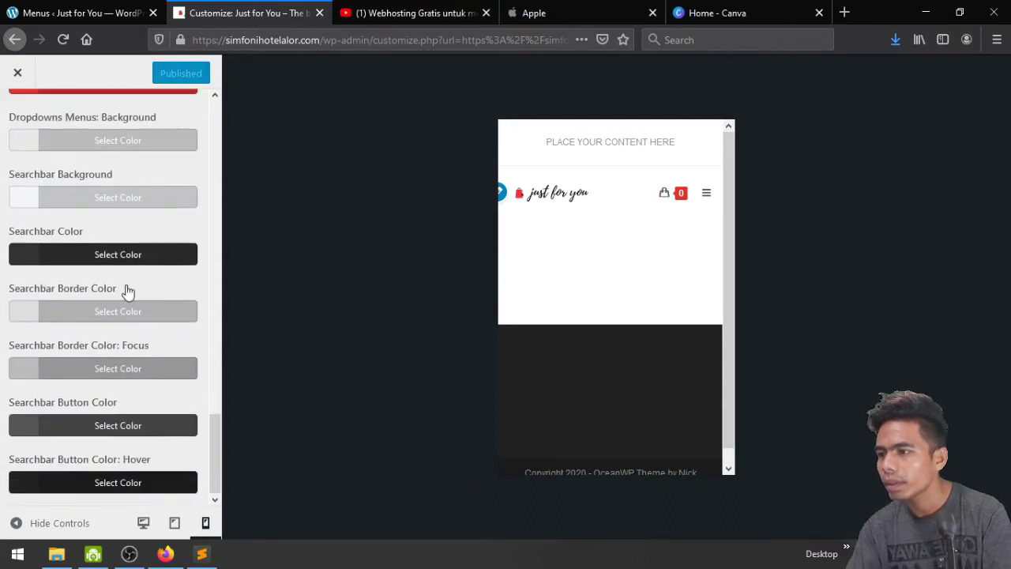
pyautogui.scroll(10, 128, 292)
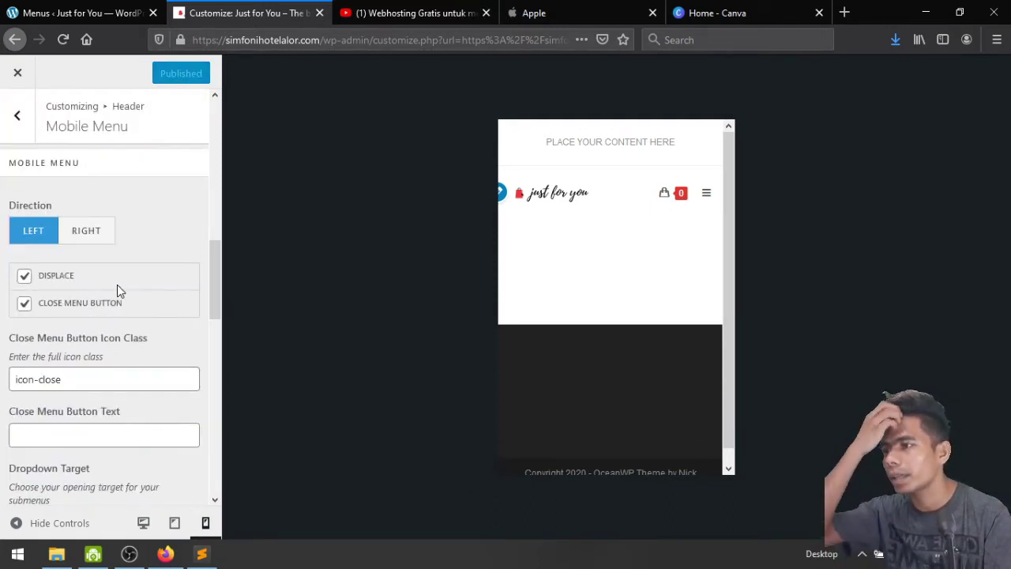
# Test the mobile menu in the preview and try the Drop Down menu style
pyautogui.scroll(8, 113, 276)
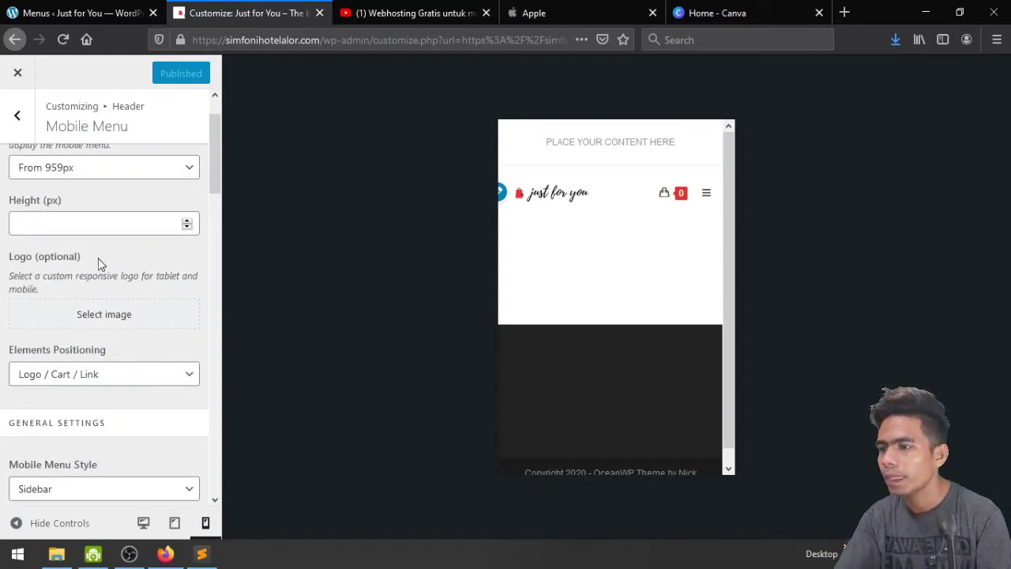
pyautogui.scroll(1, 98, 264)
pyautogui.scroll(-4, 99, 265)
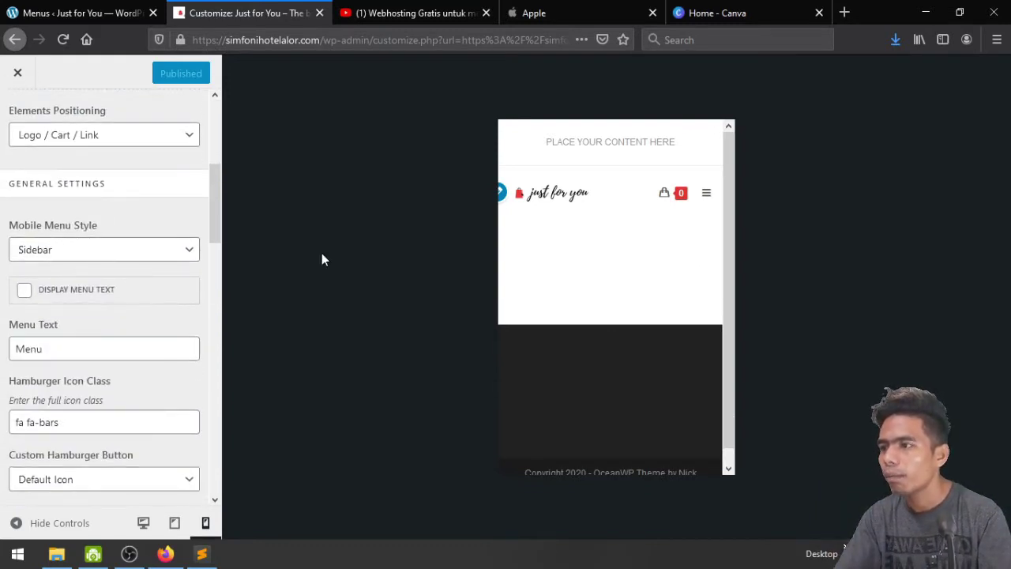
pyautogui.click(706, 195)
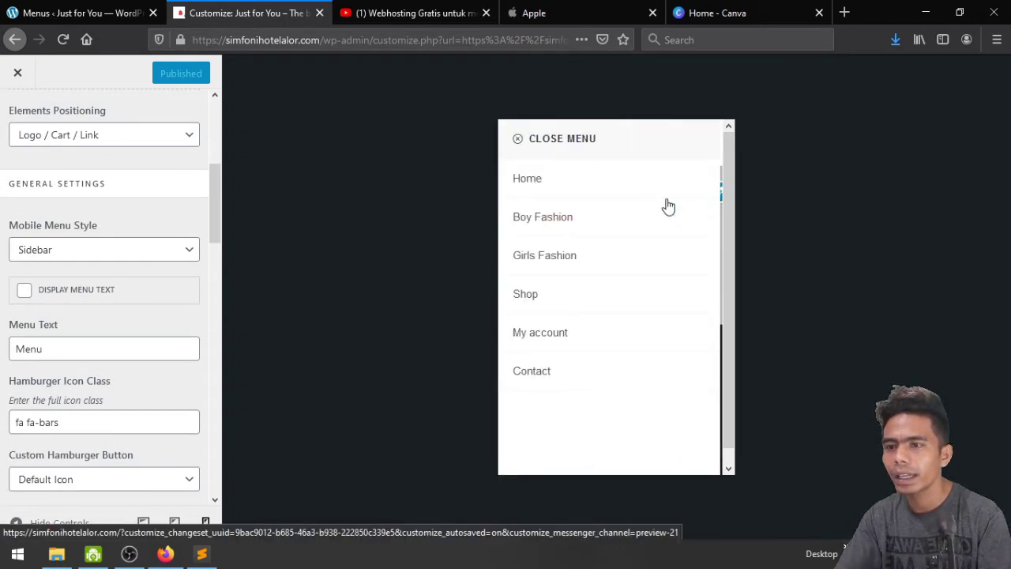
pyautogui.click(527, 148)
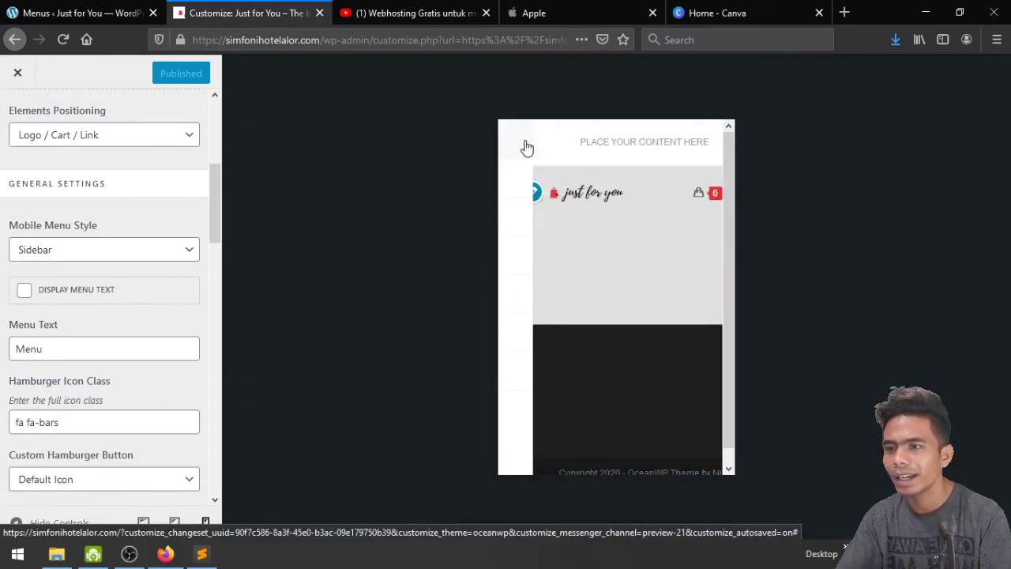
pyautogui.click(99, 259)
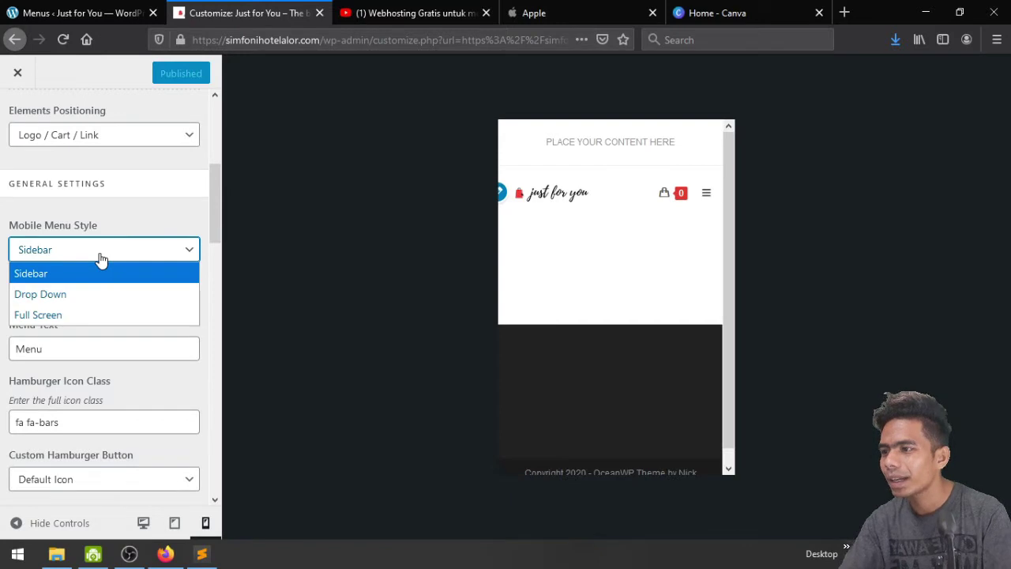
pyautogui.click(107, 294)
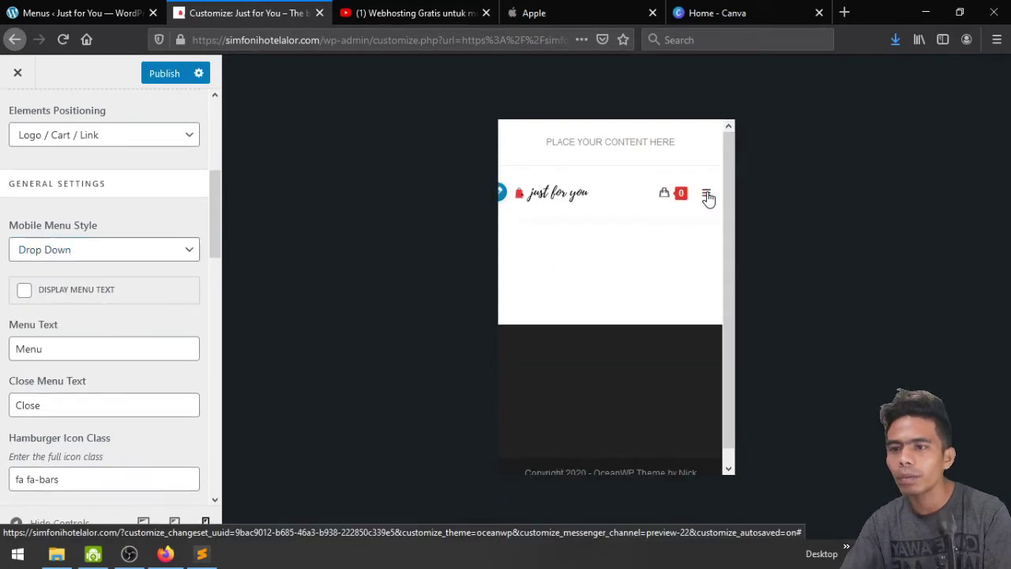
pyautogui.click(707, 194)
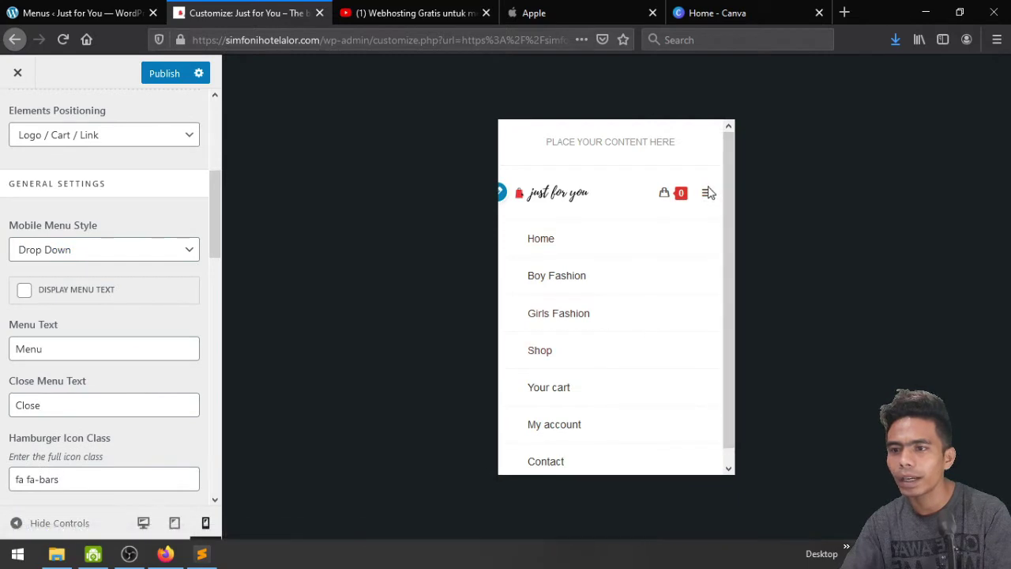
pyautogui.click(707, 193)
# Switch Mobile Menu Style to Full Screen, test the overlay, and publish
pyautogui.click(102, 254)
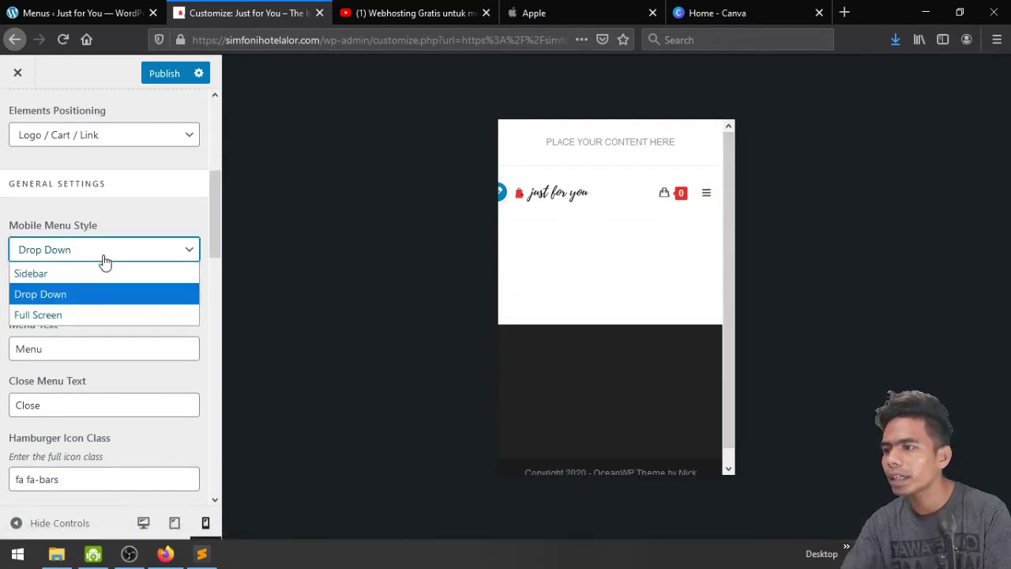
pyautogui.click(113, 317)
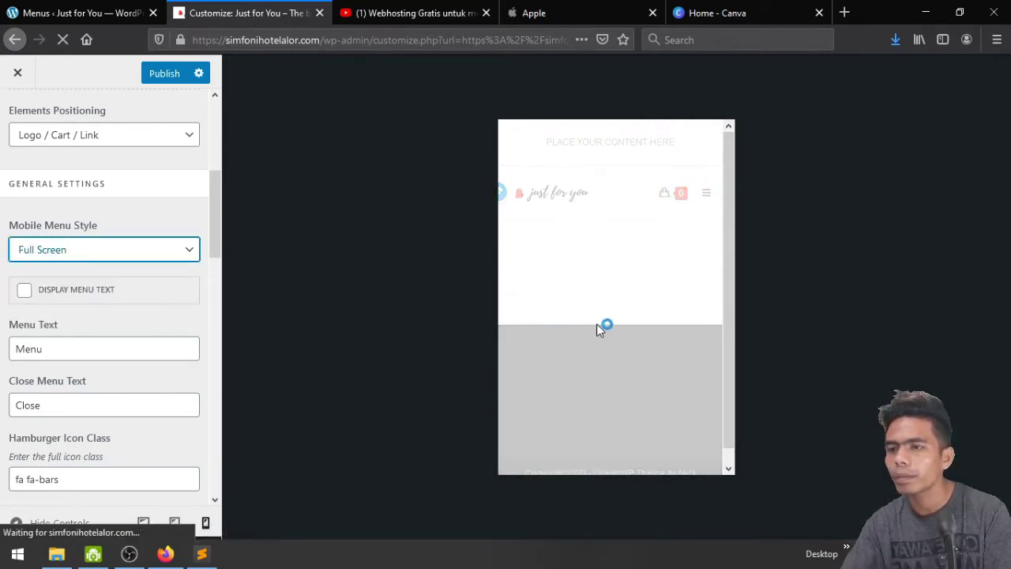
pyautogui.click(708, 194)
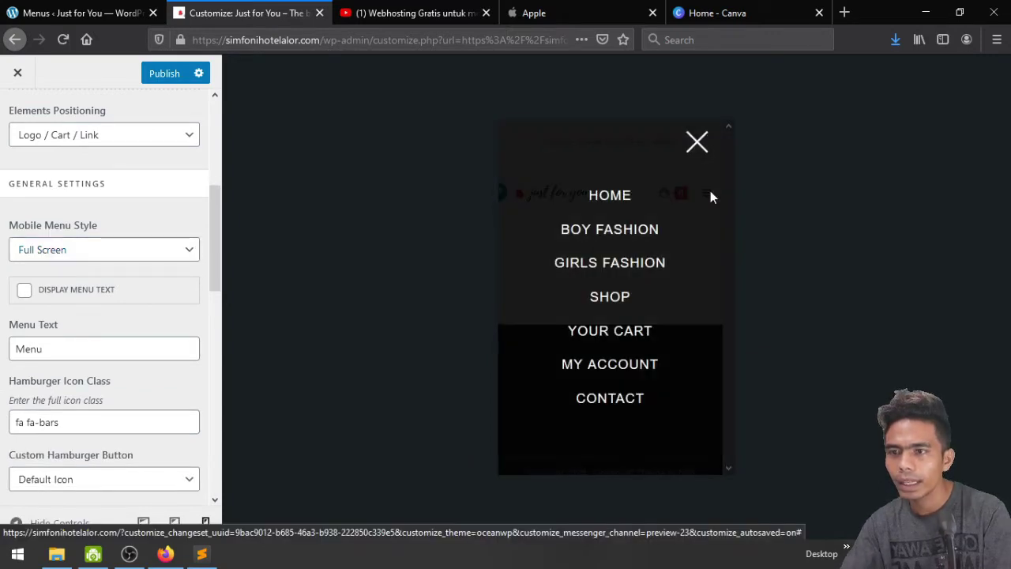
pyautogui.click(696, 145)
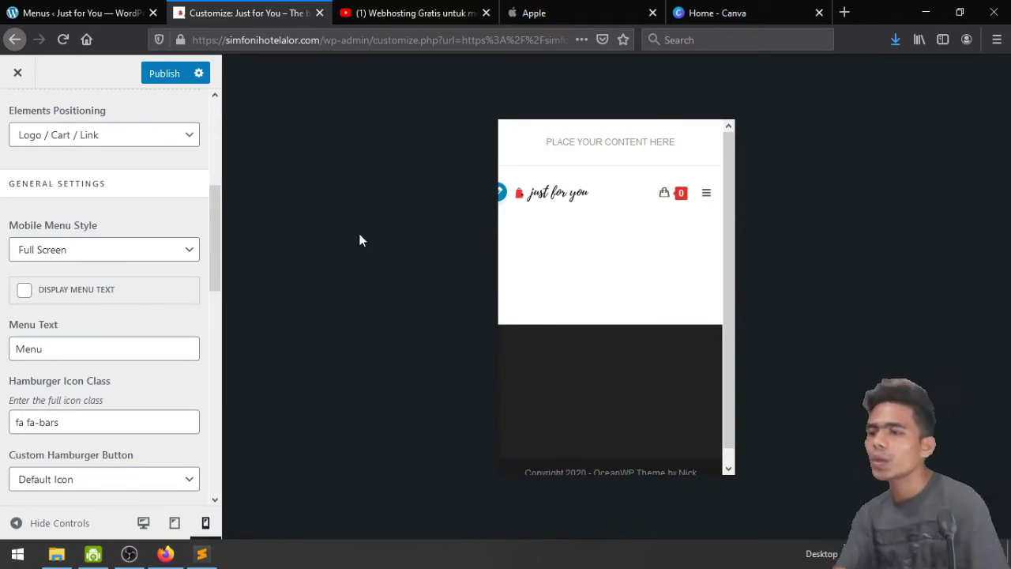
pyautogui.scroll(-2, 106, 379)
pyautogui.click(95, 330)
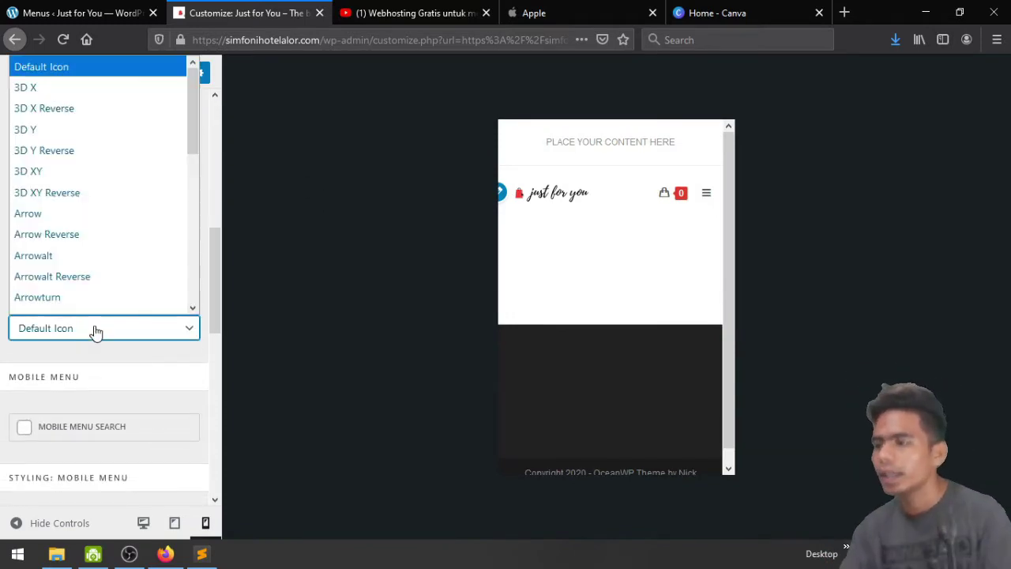
pyautogui.click(95, 328)
pyautogui.scroll(6, 92, 323)
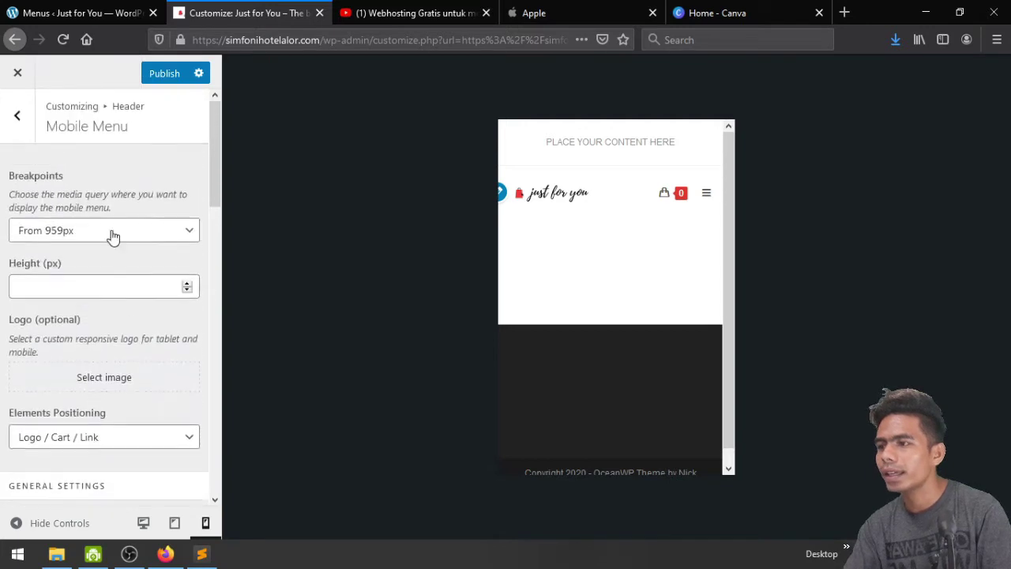
pyautogui.click(152, 85)
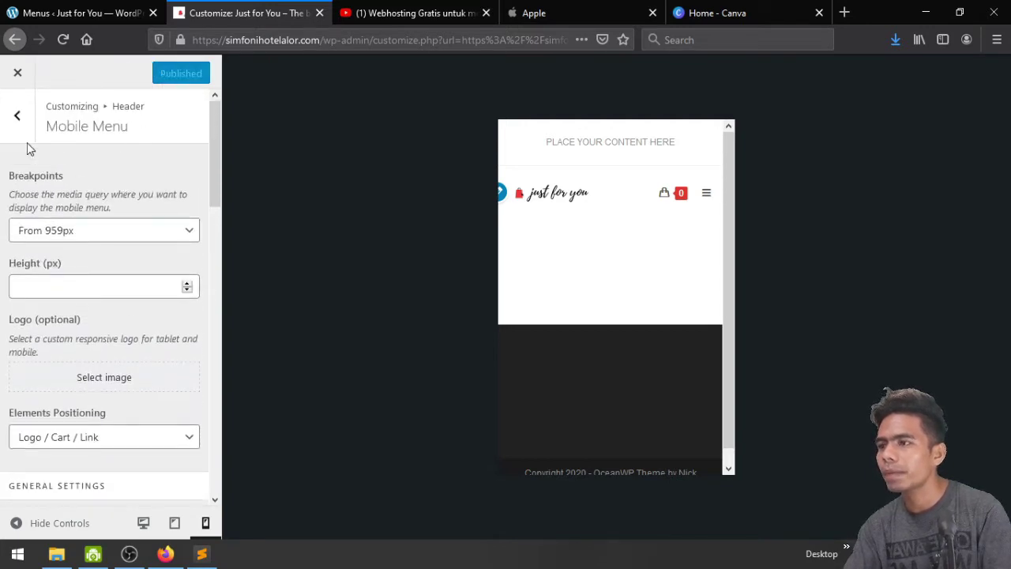
pyautogui.click(11, 115)
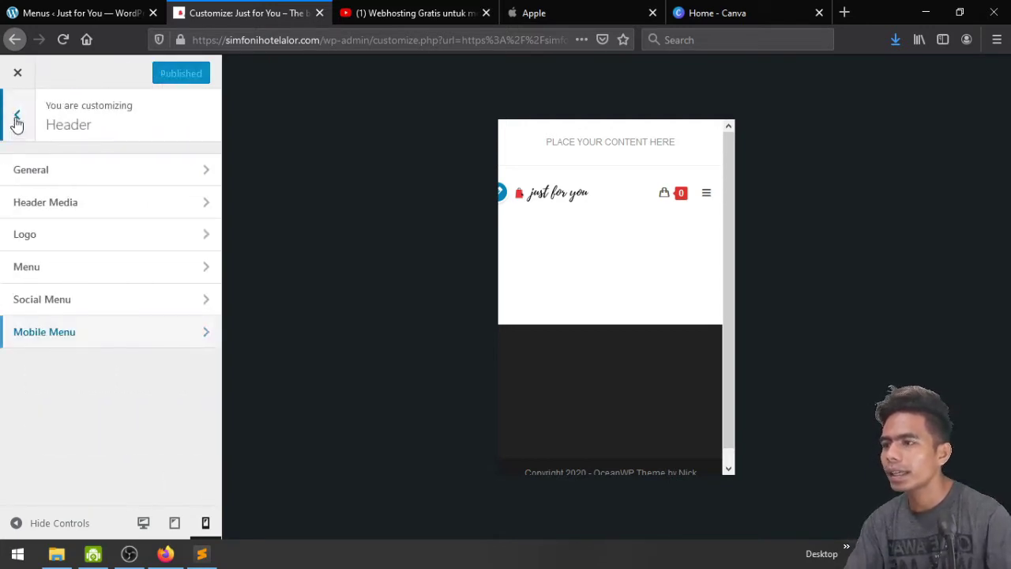
# Open the Footer Widgets settings with the preview back at desktop width
pyautogui.click(16, 118)
pyautogui.scroll(-1, 117, 352)
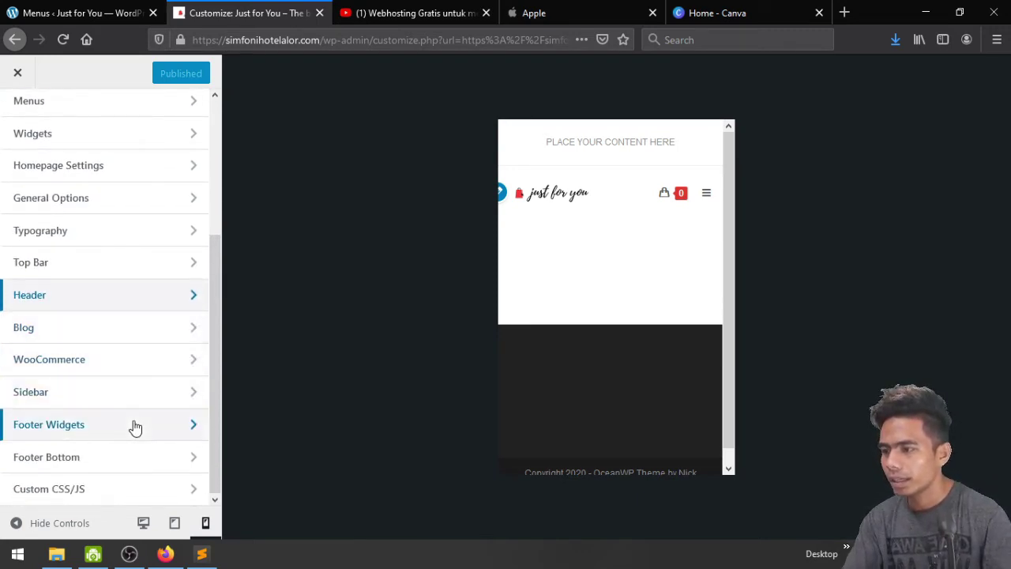
pyautogui.click(77, 424)
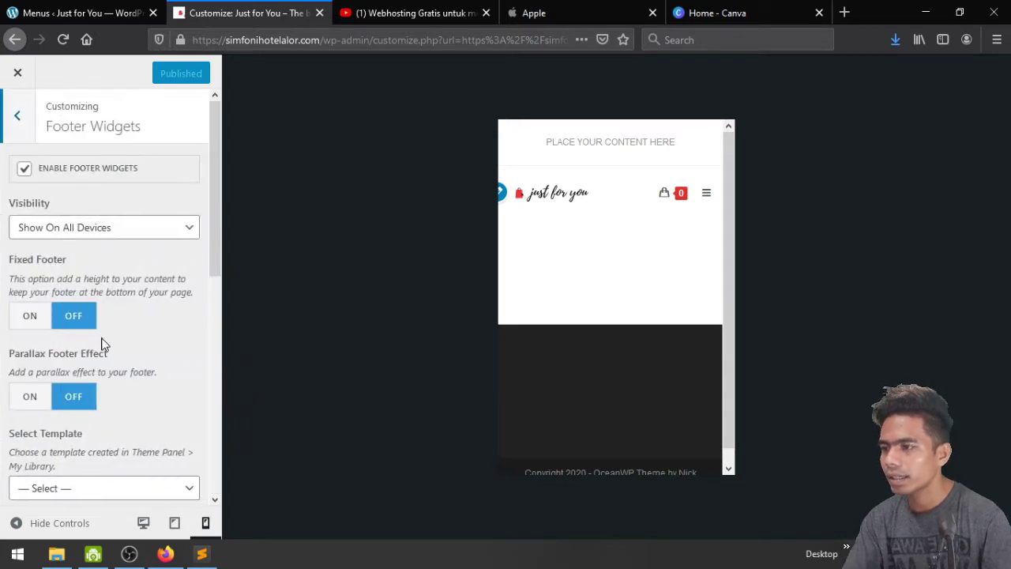
pyautogui.scroll(-5, 102, 344)
pyautogui.scroll(5, 102, 338)
pyautogui.scroll(-1, 510, 451)
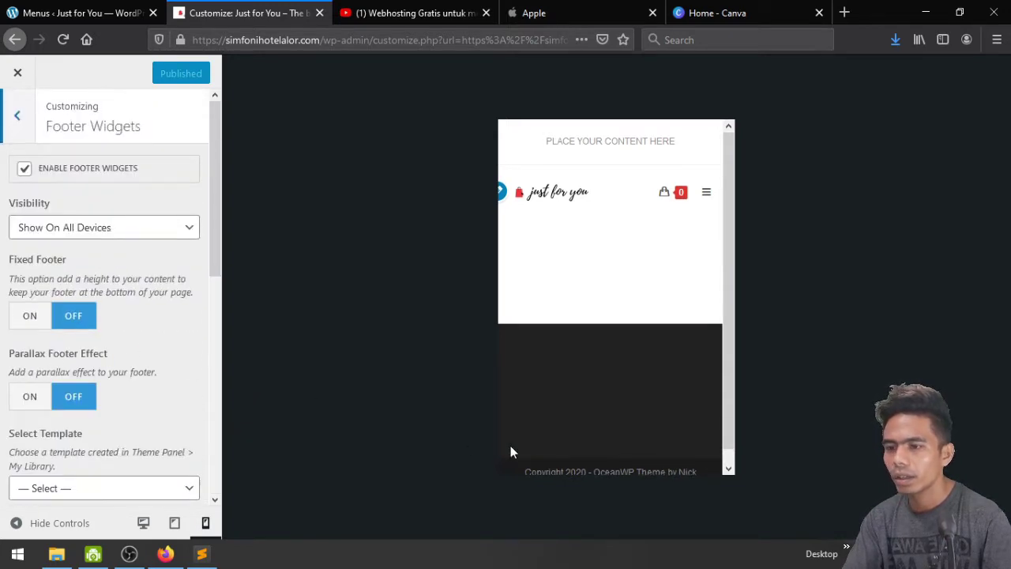
pyautogui.click(143, 523)
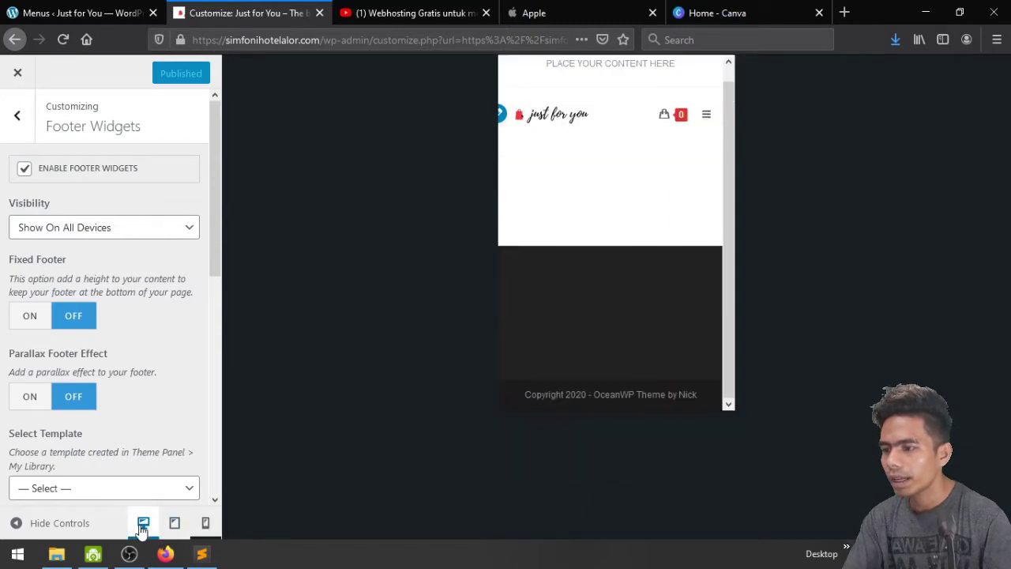
# Set the footer widget Columns to 3
pyautogui.scroll(-4, 126, 461)
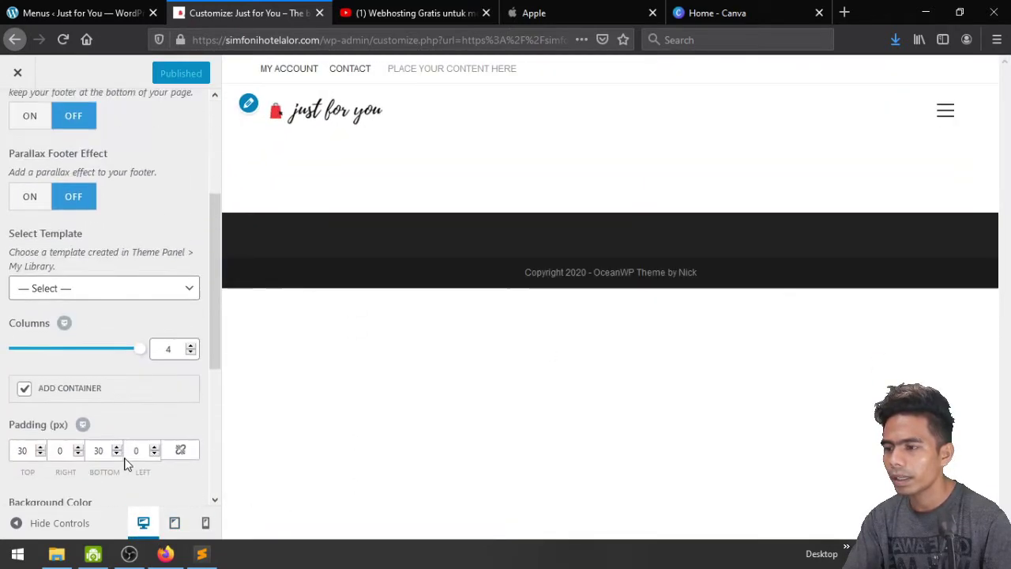
pyautogui.scroll(-3, 91, 465)
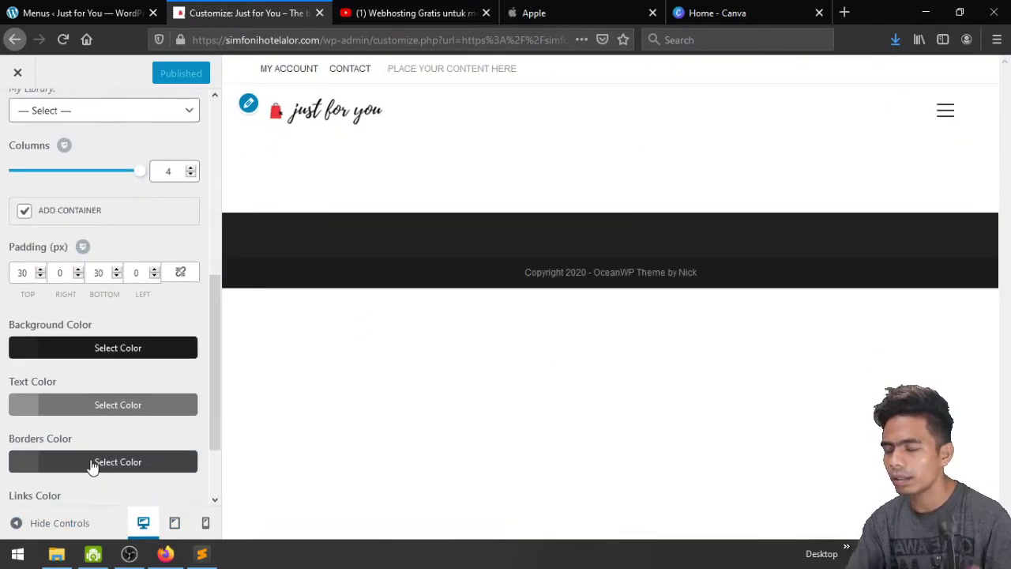
pyautogui.scroll(6, 90, 463)
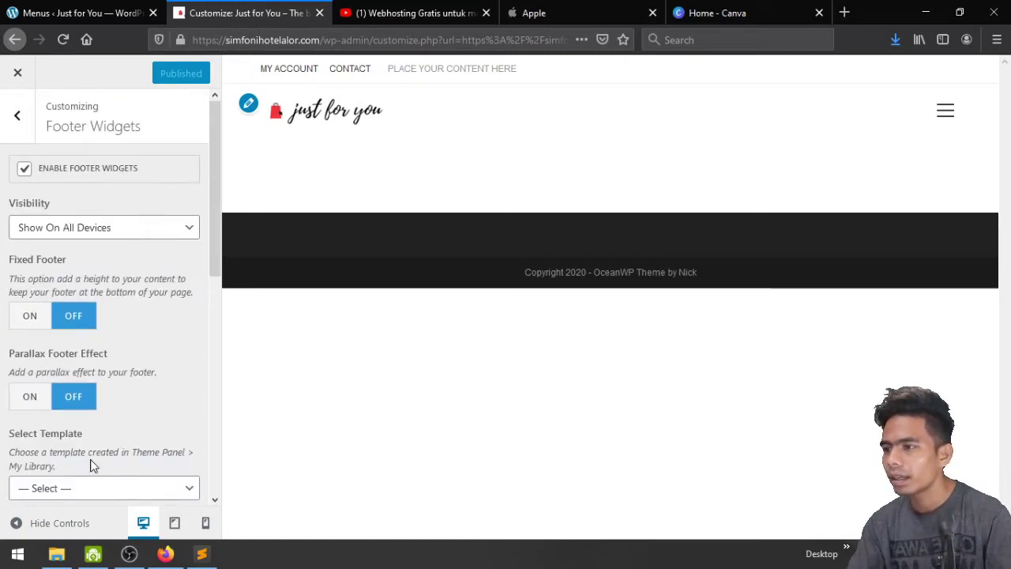
pyautogui.scroll(-3, 95, 458)
pyautogui.scroll(-3, 111, 450)
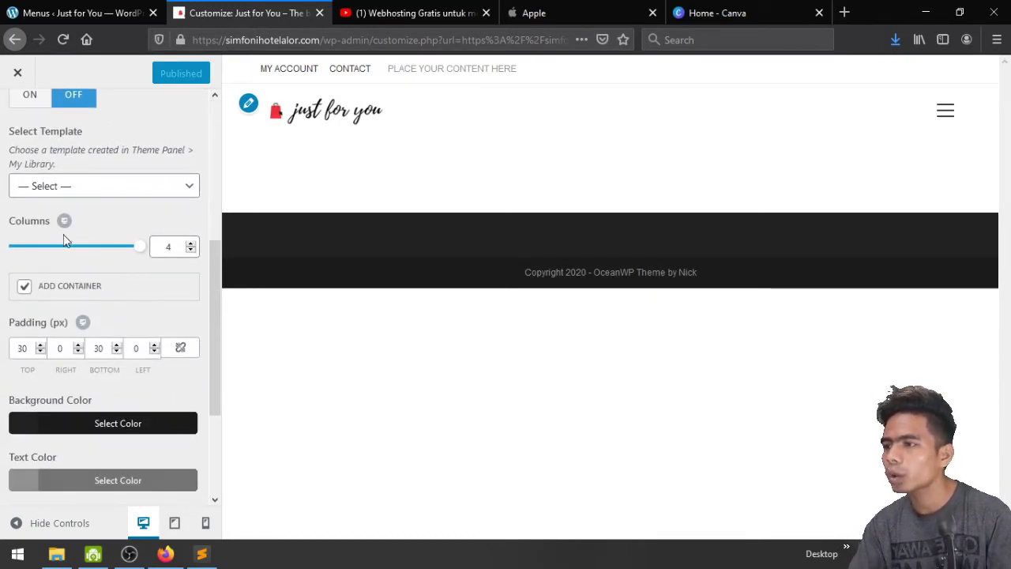
pyautogui.click(190, 251)
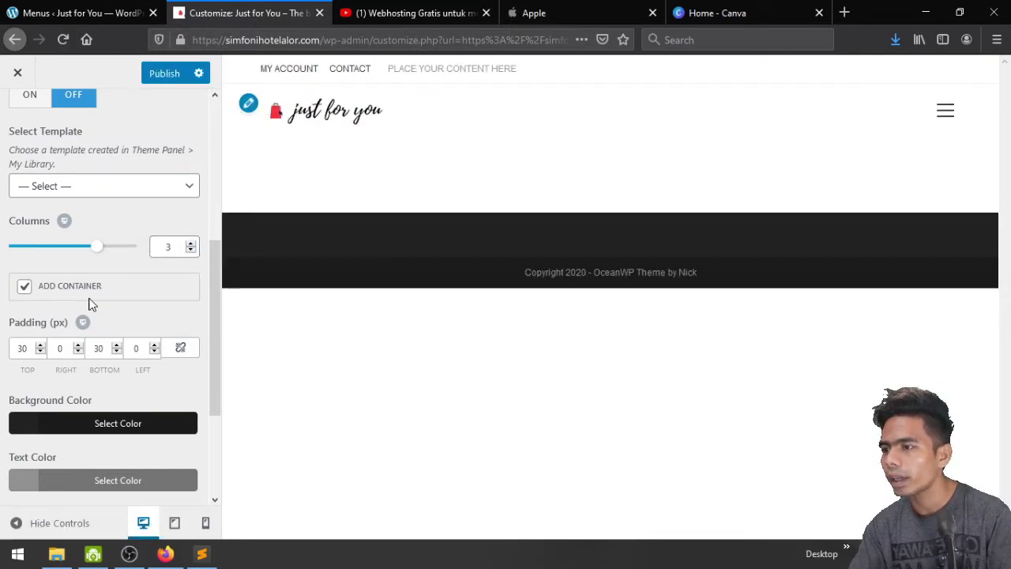
# Make footer links turn red on hover and publish the footer widget changes
pyautogui.scroll(-2, 89, 304)
pyautogui.scroll(3, 89, 305)
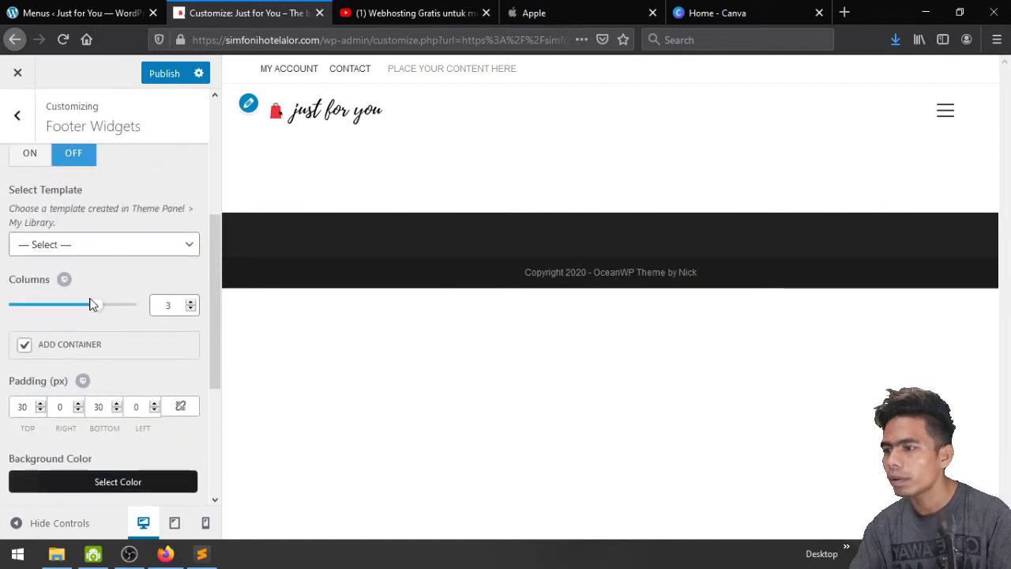
pyautogui.scroll(-3, 89, 304)
pyautogui.click(95, 484)
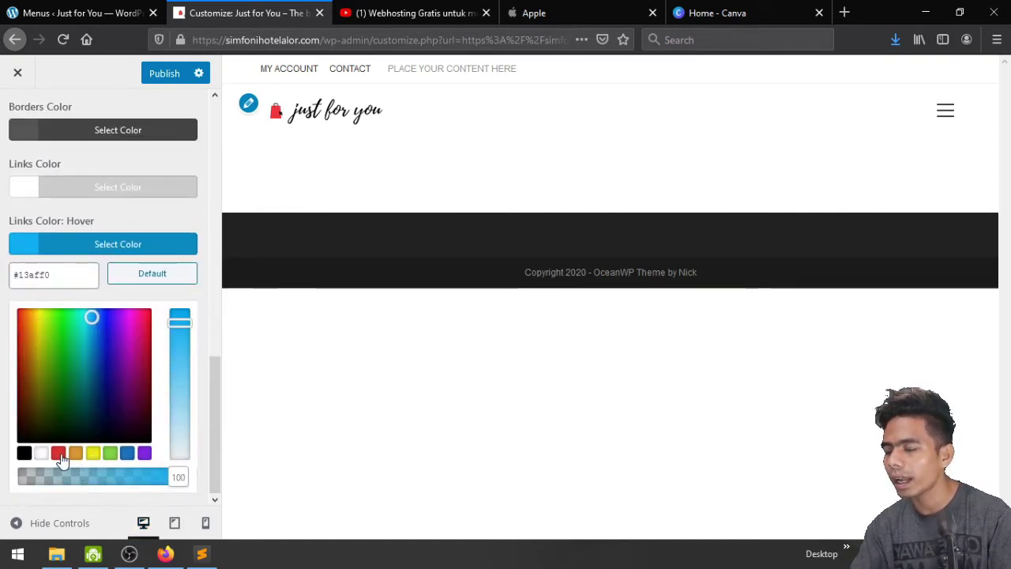
pyautogui.click(59, 452)
pyautogui.click(132, 251)
pyautogui.scroll(3, 134, 248)
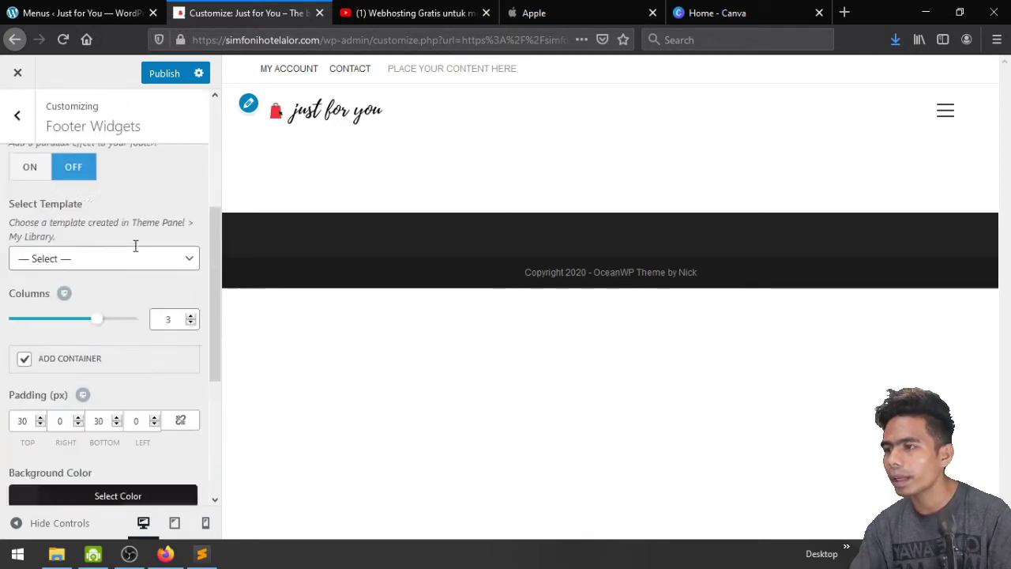
pyautogui.scroll(3, 135, 245)
pyautogui.click(157, 79)
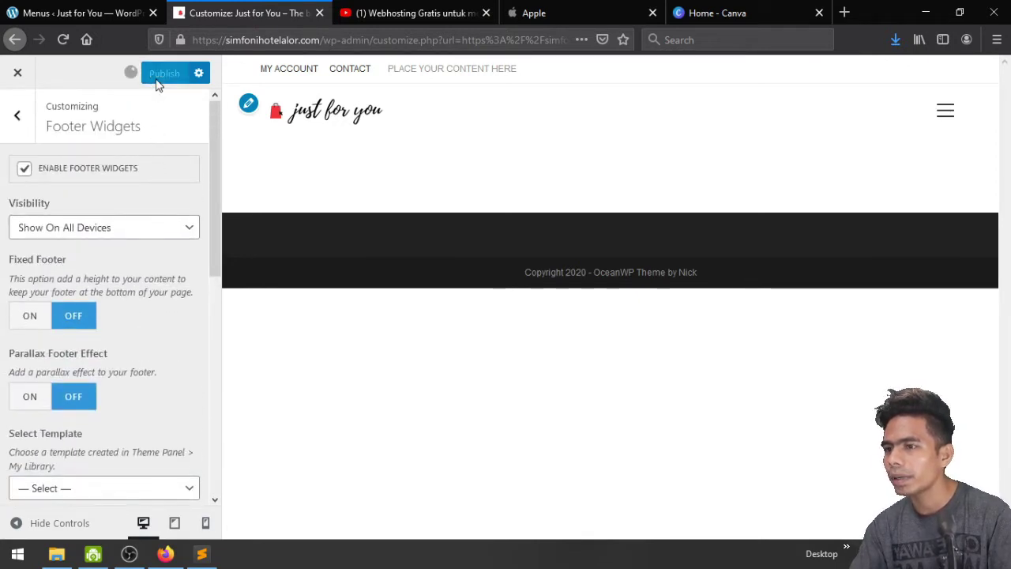
# Open the Footer Bottom settings showing the copyright text and padding
pyautogui.click(14, 119)
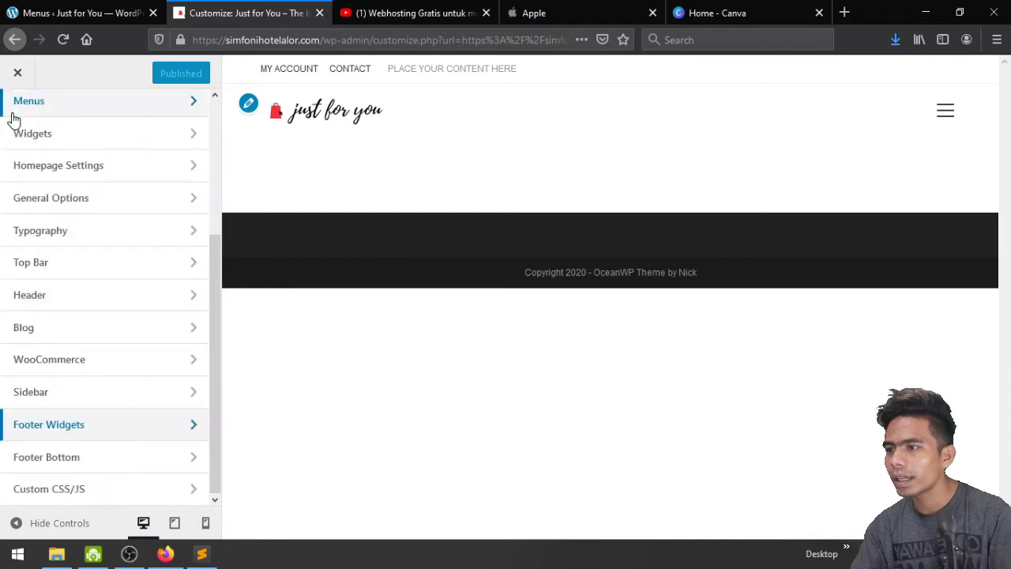
pyautogui.click(98, 462)
pyautogui.scroll(-2, 114, 352)
# In the footer Copyright field, replace 'OceanWP Theme' with 'juts for you'
pyautogui.scroll(-1, 119, 348)
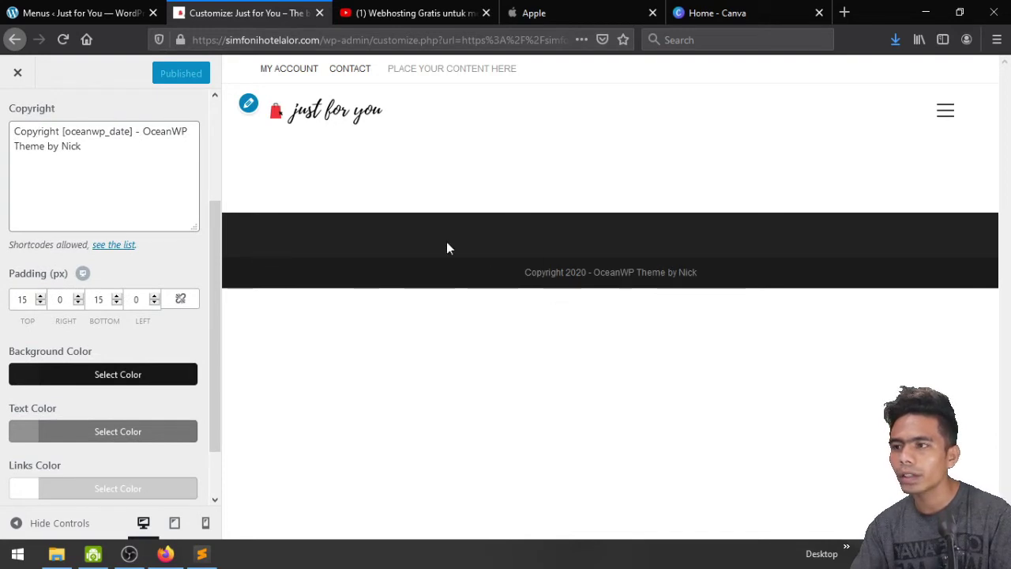
pyautogui.click(104, 132)
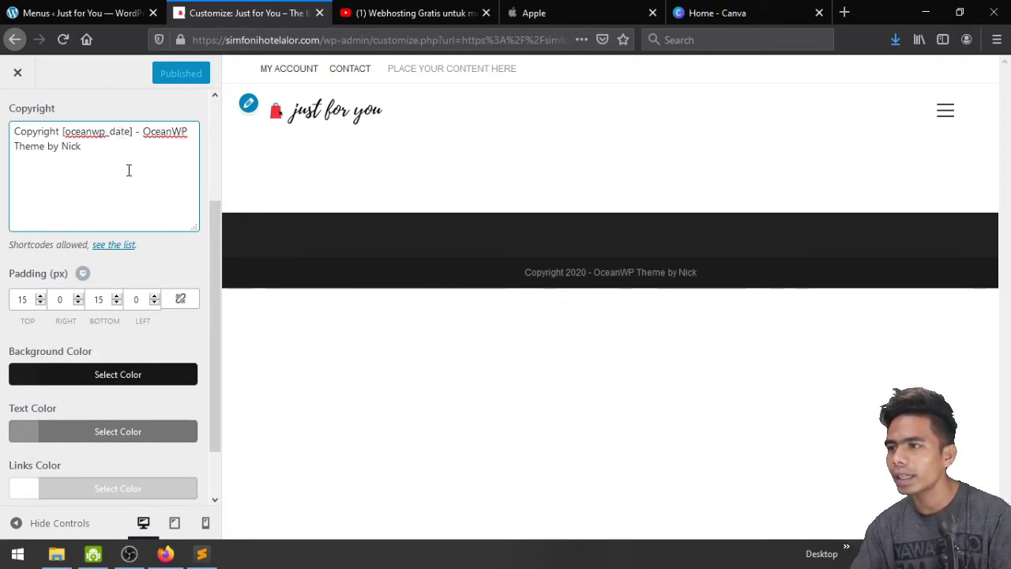
pyautogui.click(144, 131)
pyautogui.hotkey('shift', 'Right')
pyautogui.hotkey('shift', 'Right')
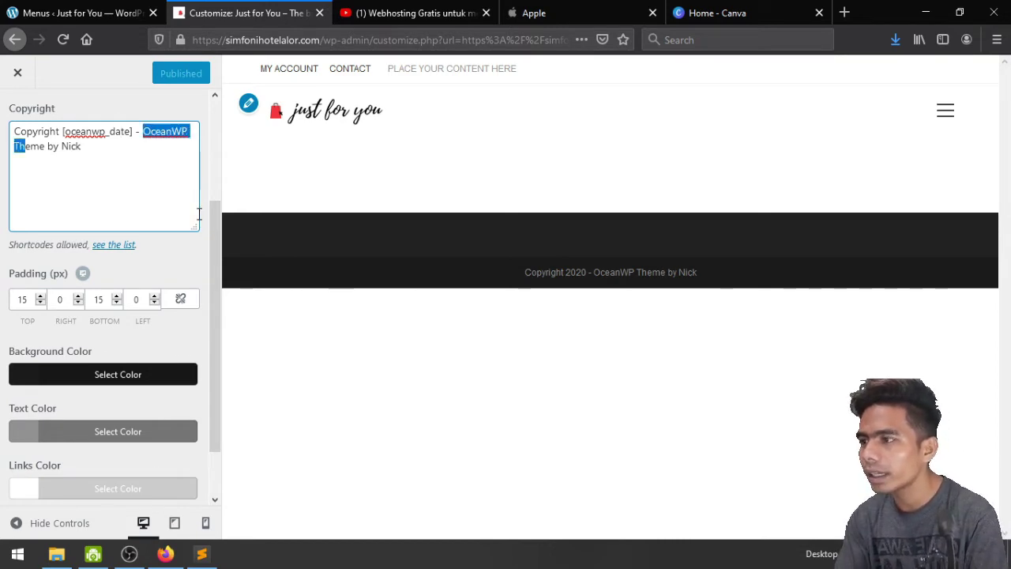
pyautogui.hotkey('shift', 'Right')
pyautogui.hotkey('shift', 'Right')
pyautogui.hotkey('shift', 'Right')
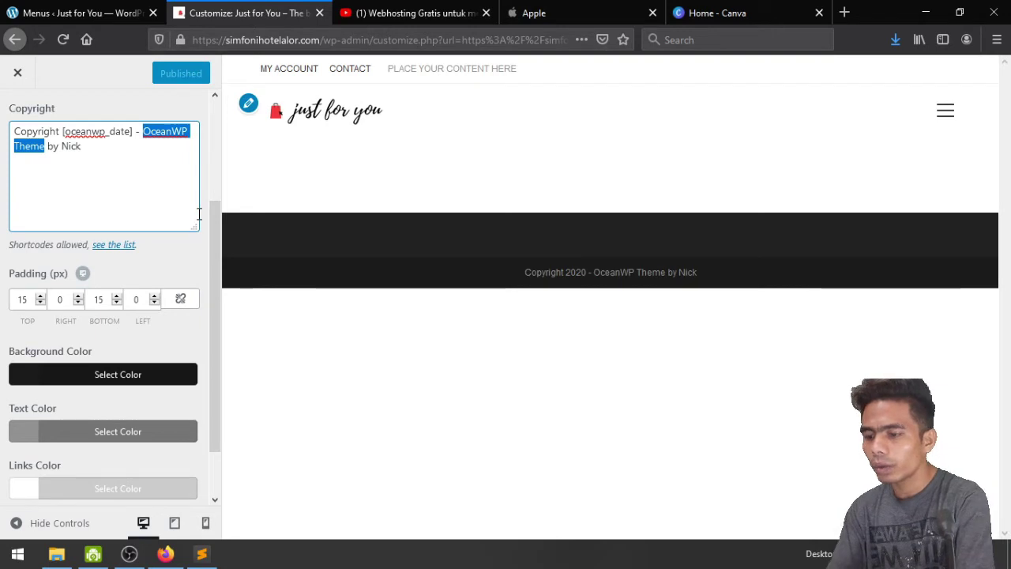
pyautogui.write('juts')
pyautogui.write(' for')
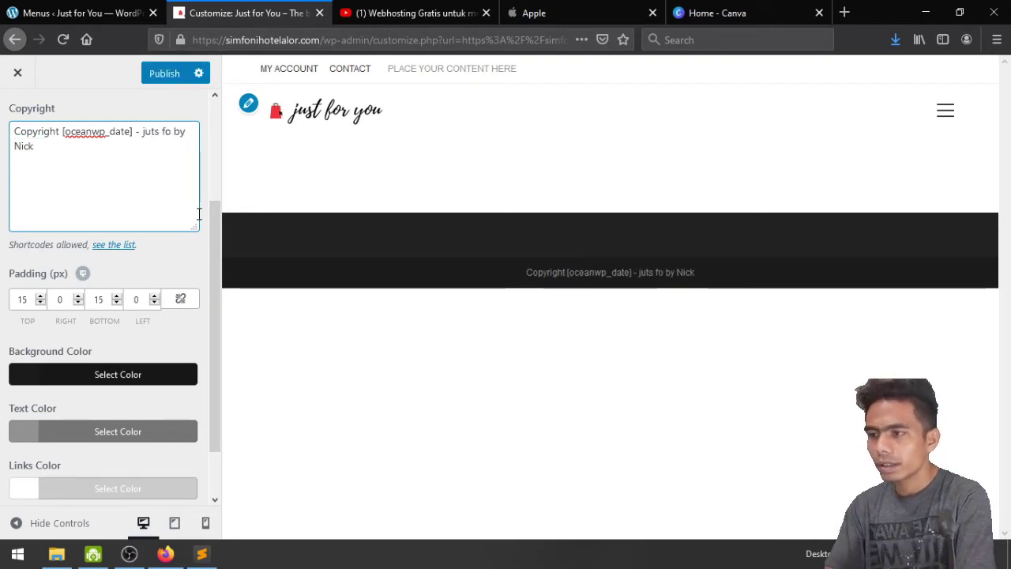
pyautogui.write(' you')
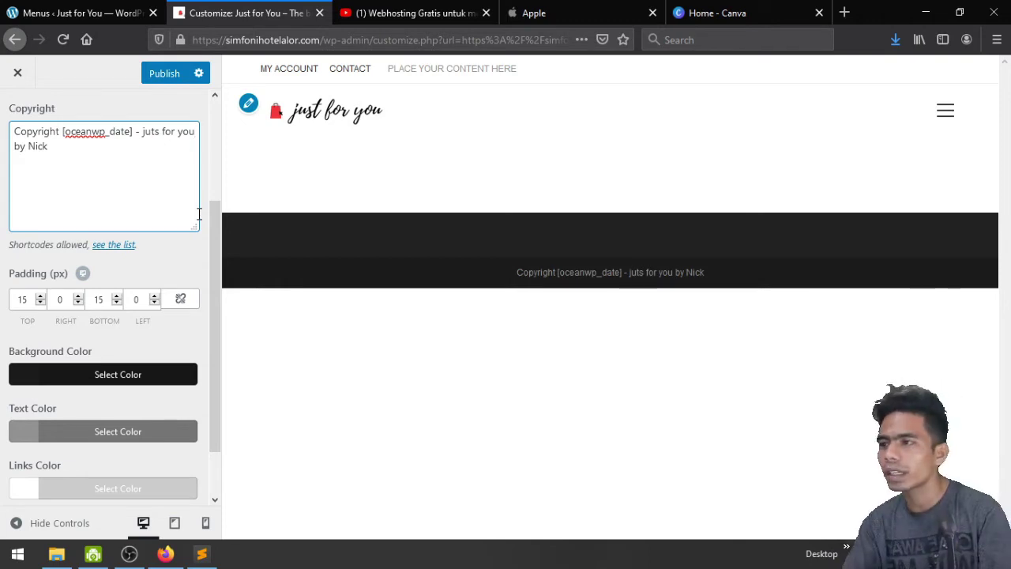
# Replace the old author credit with 'by' plus the author's name and publish
pyautogui.click(131, 180)
pyautogui.hotkey('shift', 'Left')
pyautogui.hotkey('shift', 'Left')
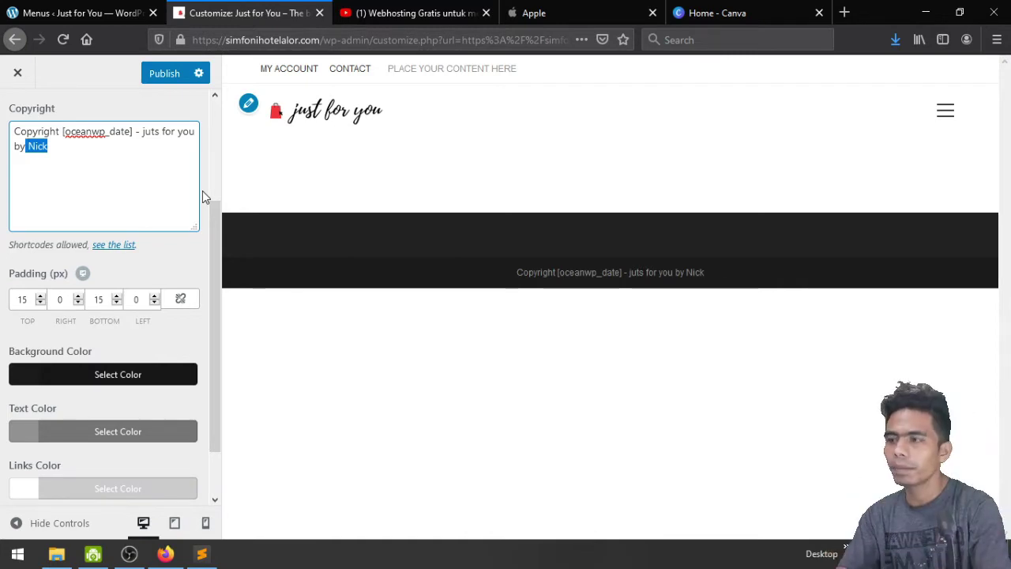
pyautogui.press('BackSpace')
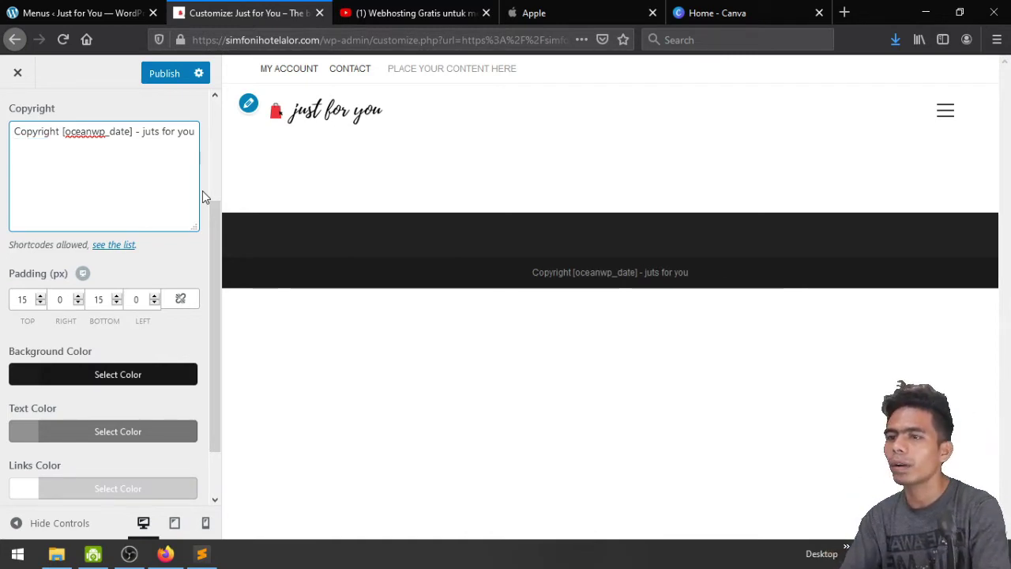
pyautogui.write('b')
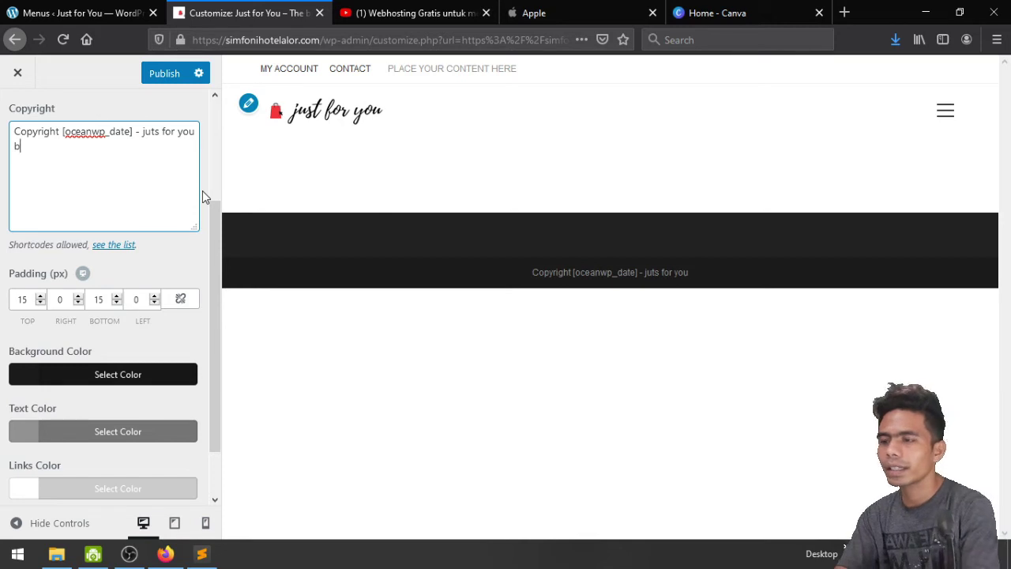
pyautogui.write('y')
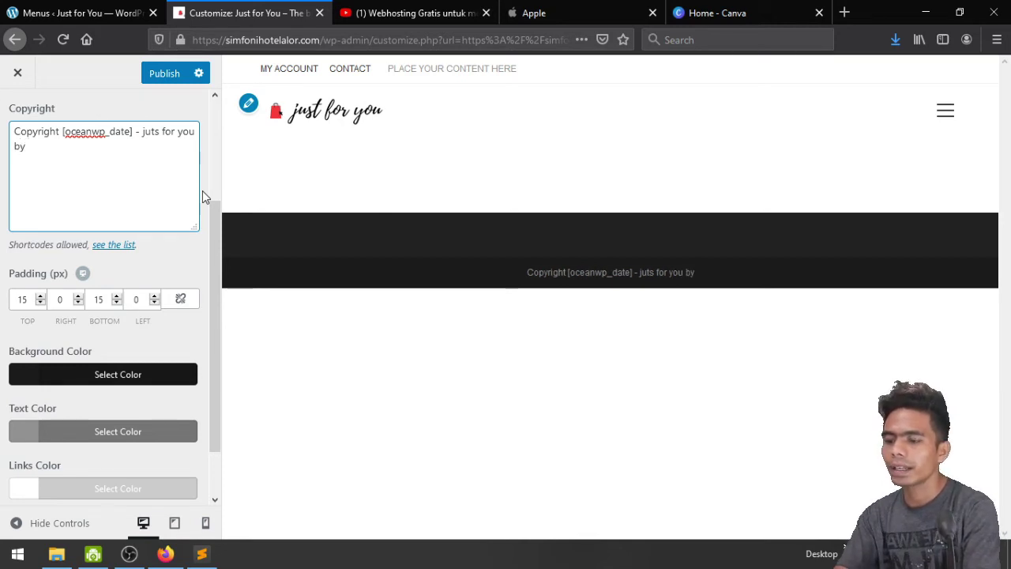
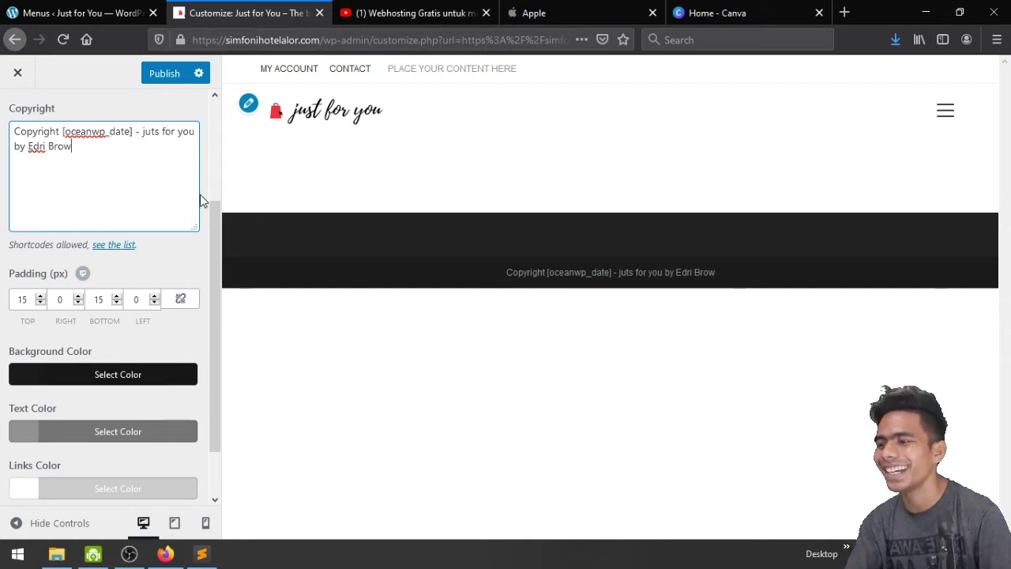
pyautogui.click(166, 75)
# Set the footer Links Color: Hover to red (#dd3333) and publish it
pyautogui.scroll(-1, 150, 350)
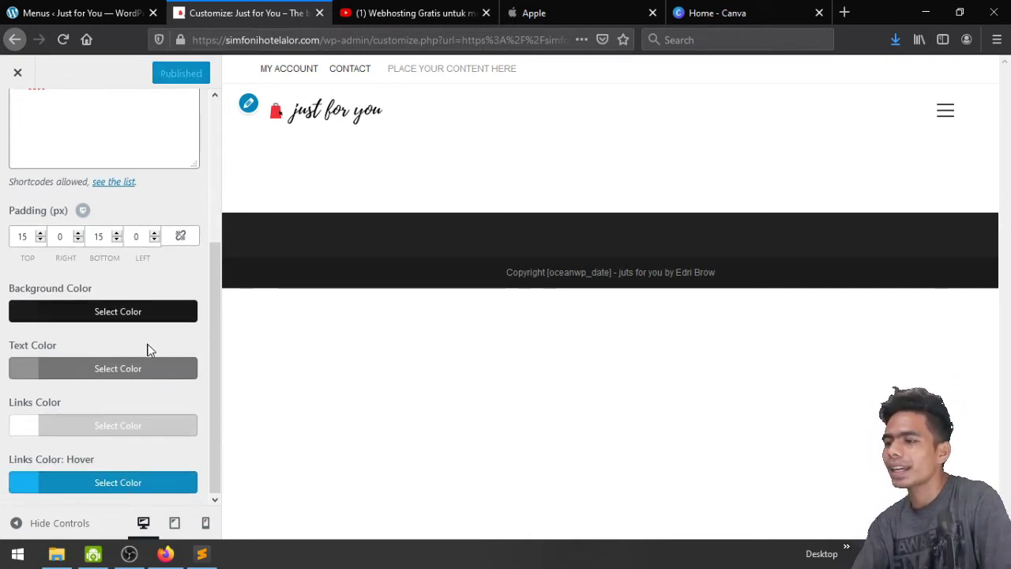
pyautogui.click(117, 481)
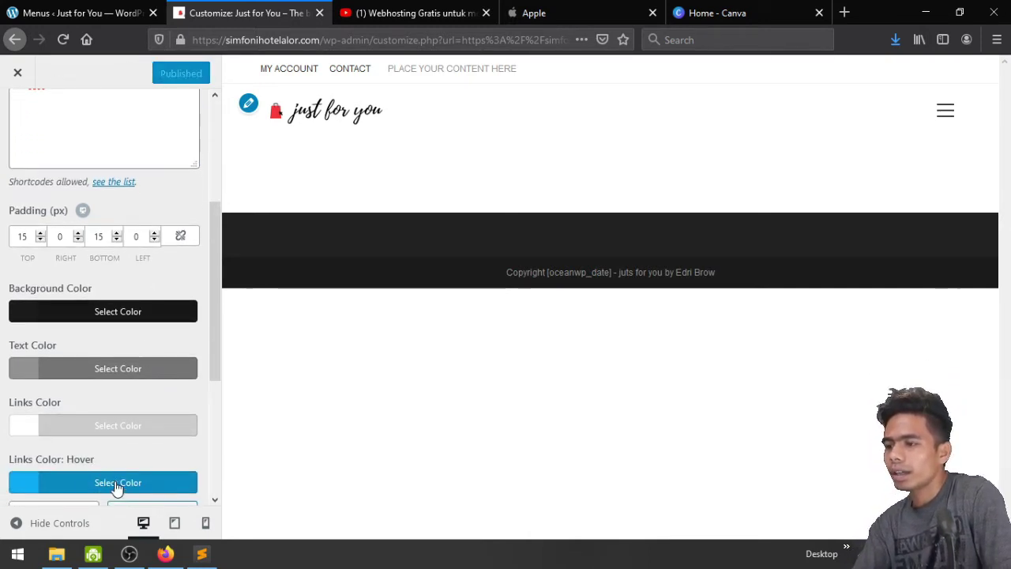
pyautogui.scroll(-3, 117, 488)
pyautogui.click(59, 453)
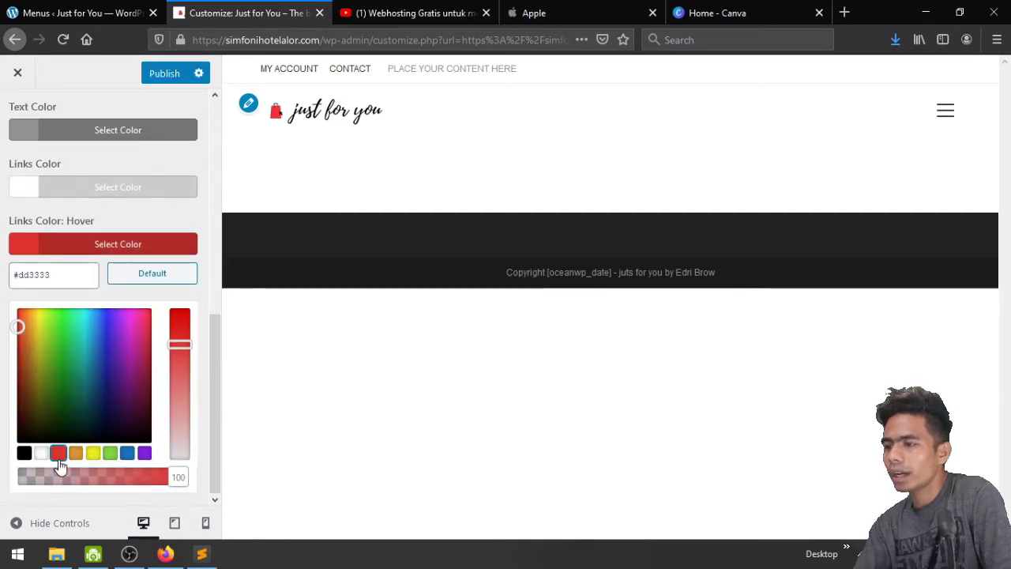
pyautogui.click(158, 75)
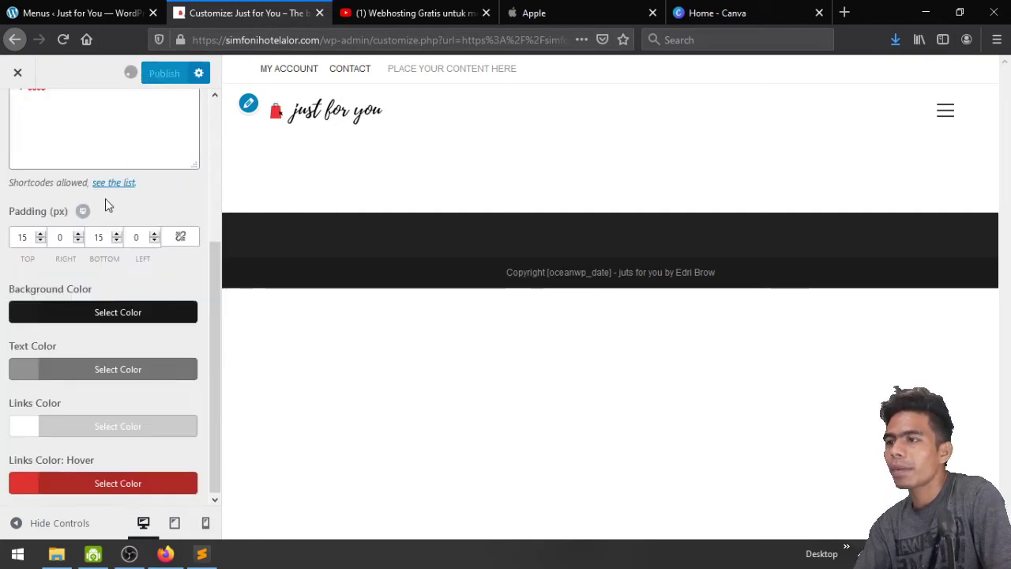
# Look at the empty Custom CSS/JS panel, then return to the main customizer section list
pyautogui.scroll(5, 105, 198)
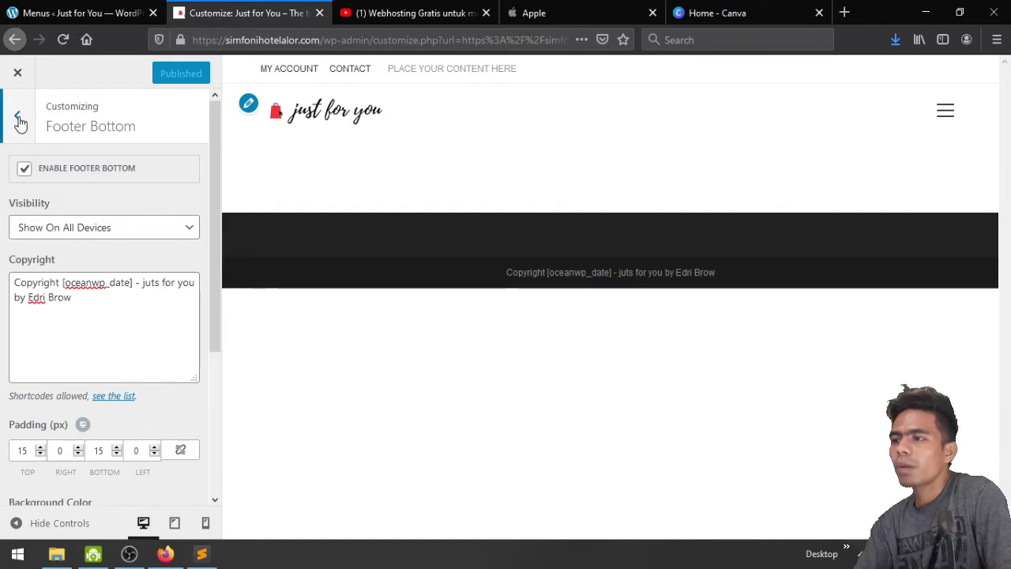
pyautogui.click(17, 117)
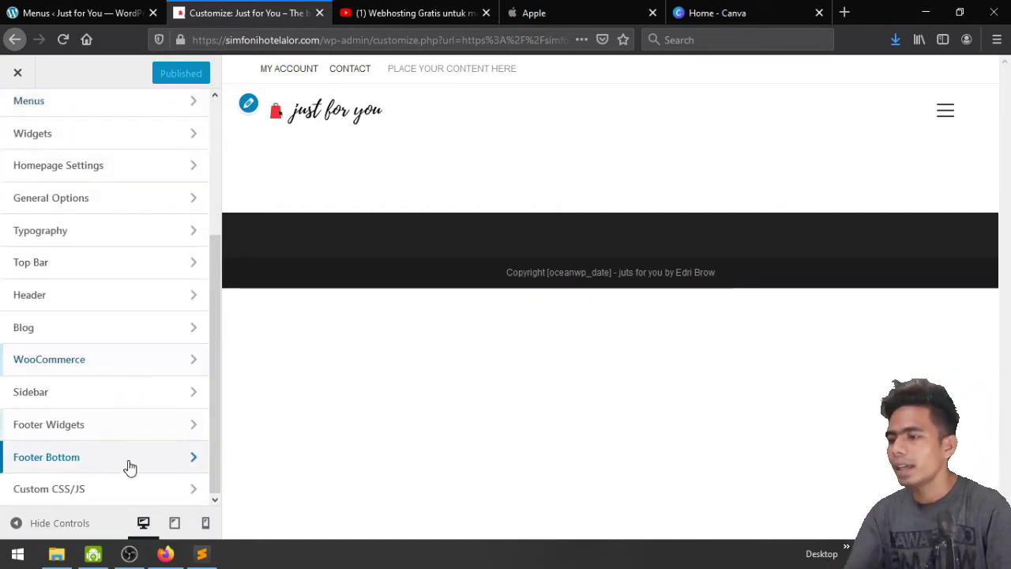
pyautogui.click(116, 490)
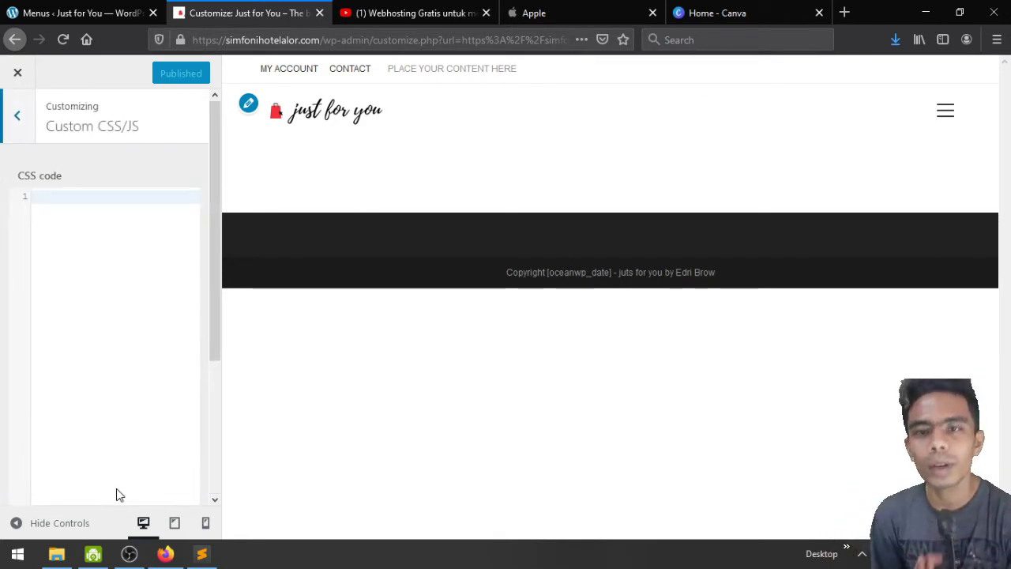
pyautogui.click(16, 138)
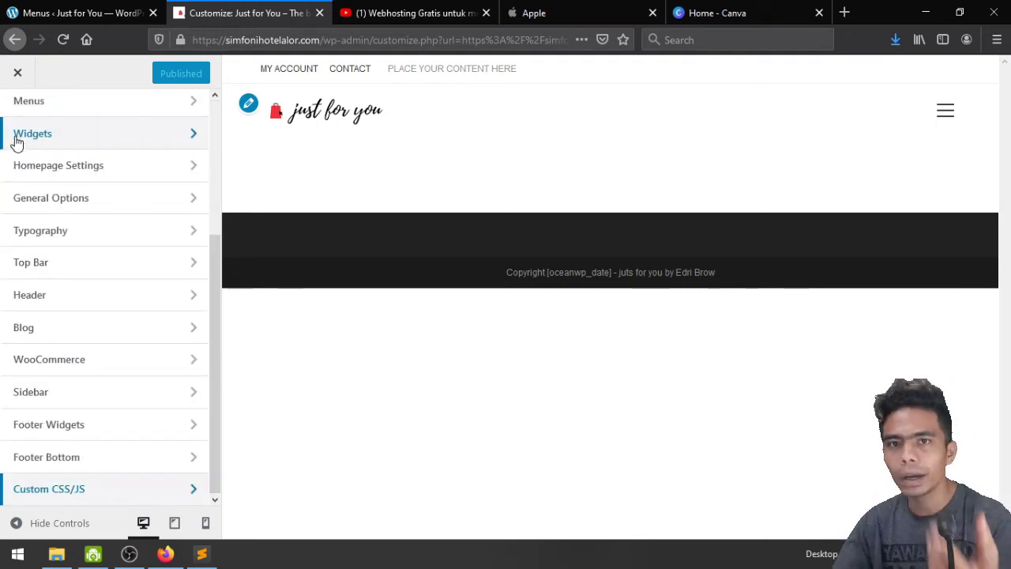
pyautogui.scroll(3, 89, 234)
pyautogui.scroll(2, 88, 235)
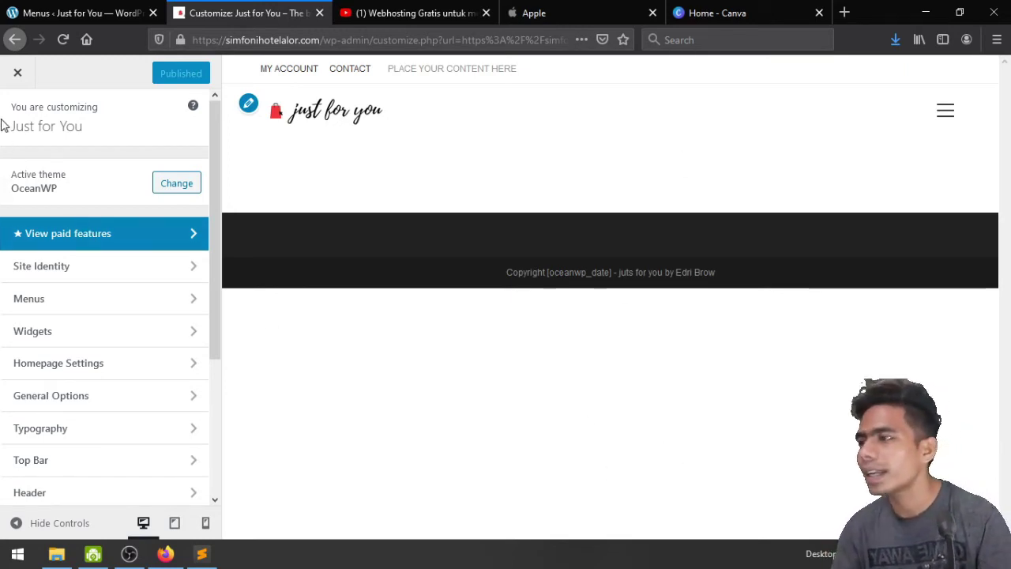
# Close the Customizer and toggle the full-screen hamburger menu on the live homepage
pyautogui.click(12, 72)
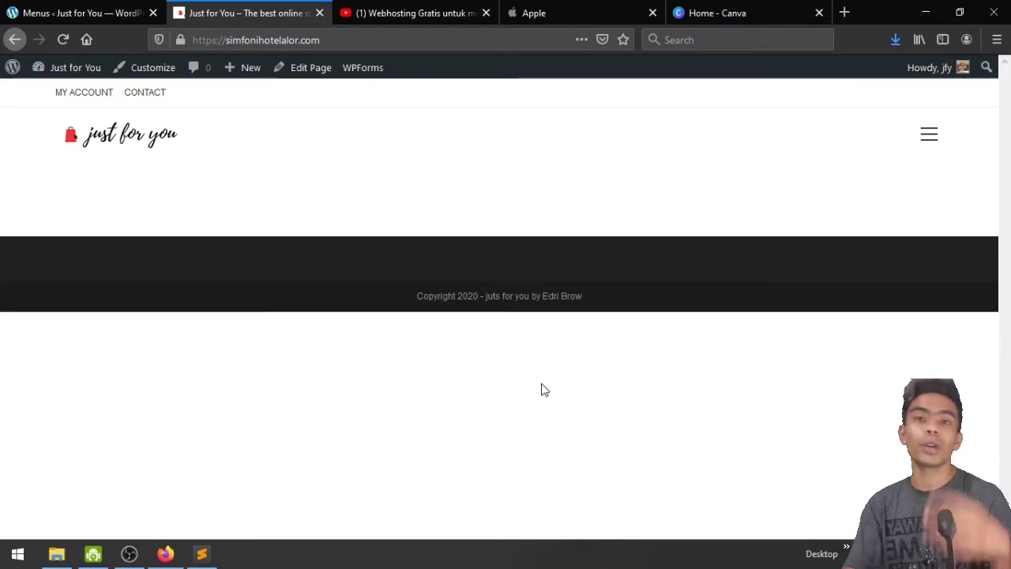
pyautogui.click(928, 135)
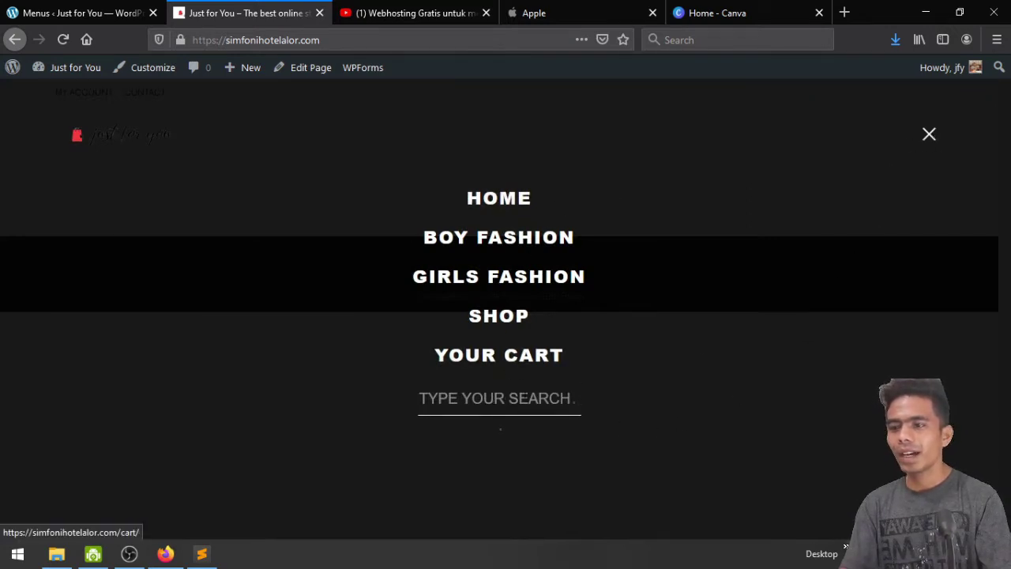
pyautogui.click(925, 135)
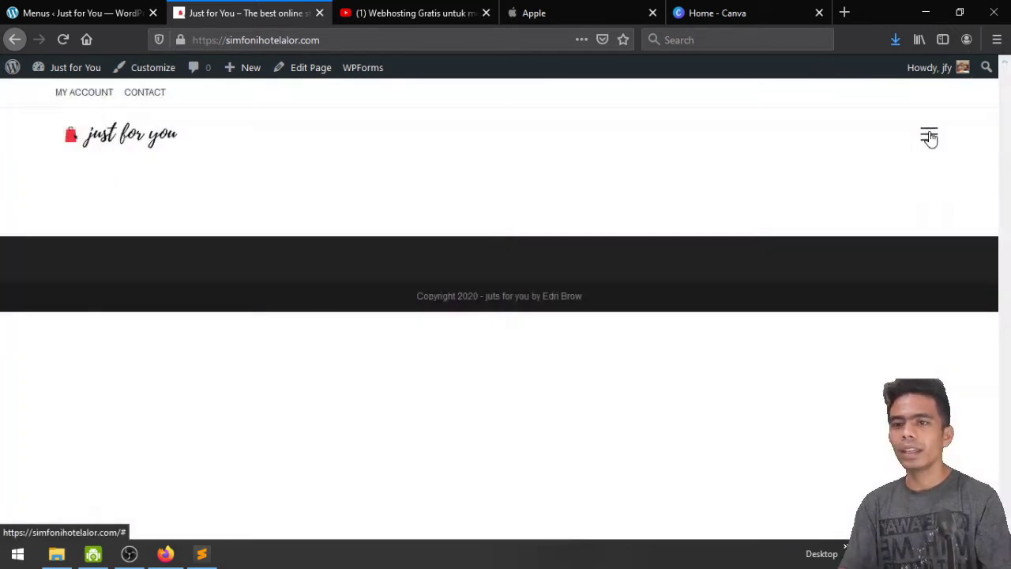
pyautogui.click(927, 137)
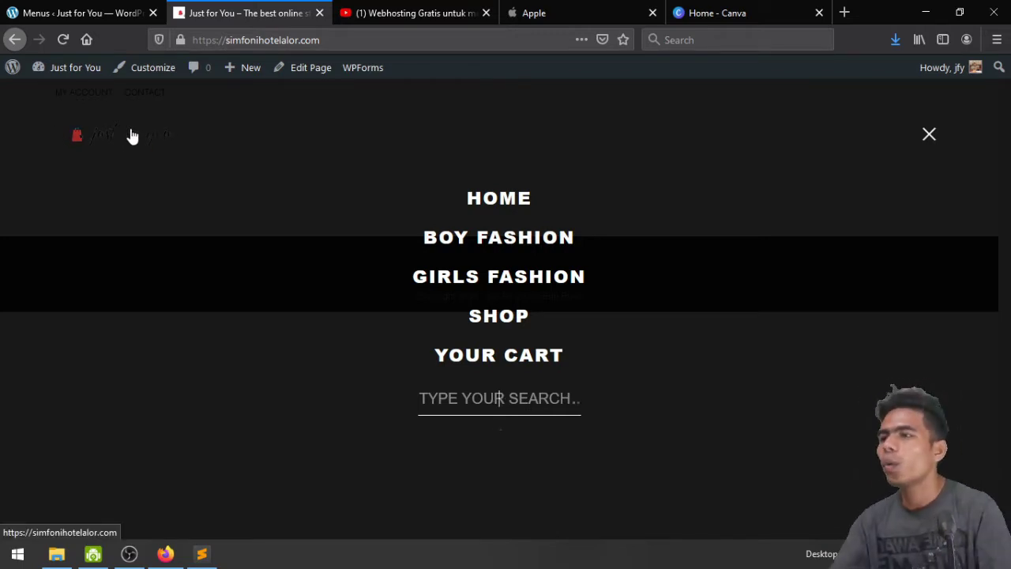
pyautogui.click(929, 136)
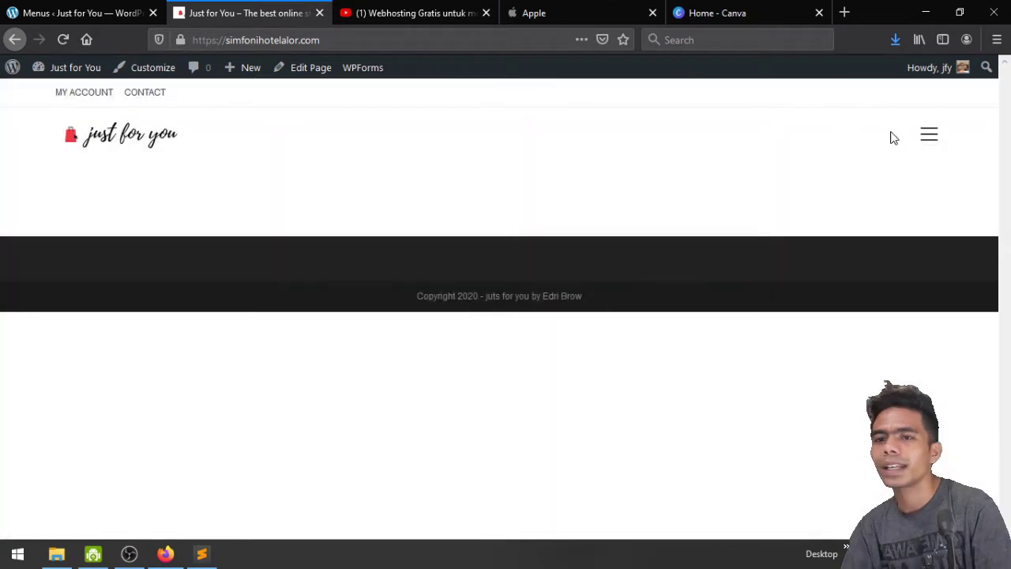
# Open and close the full-screen menu twice more, then go to the WordPress Menus screen
pyautogui.click(936, 138)
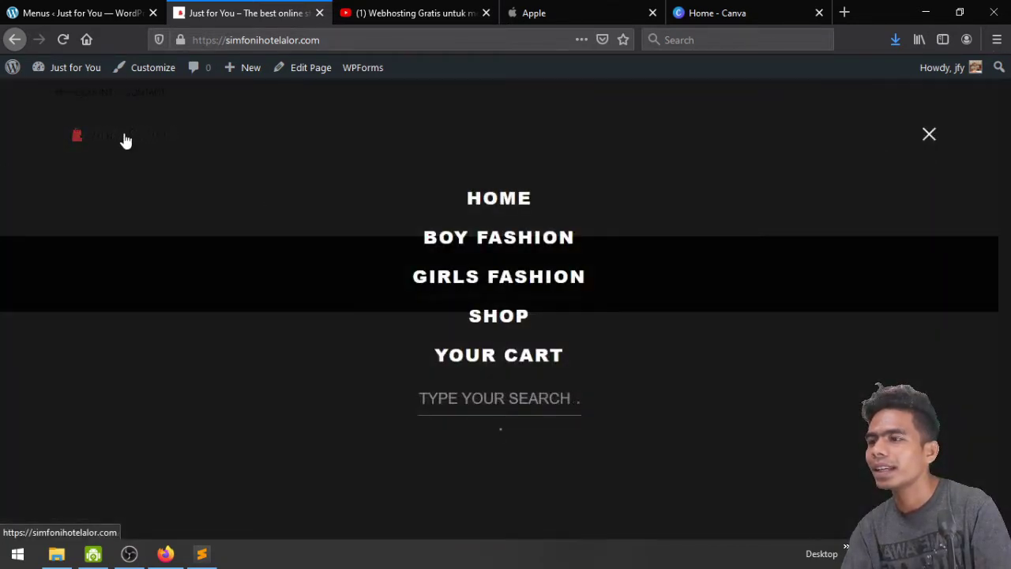
pyautogui.click(927, 137)
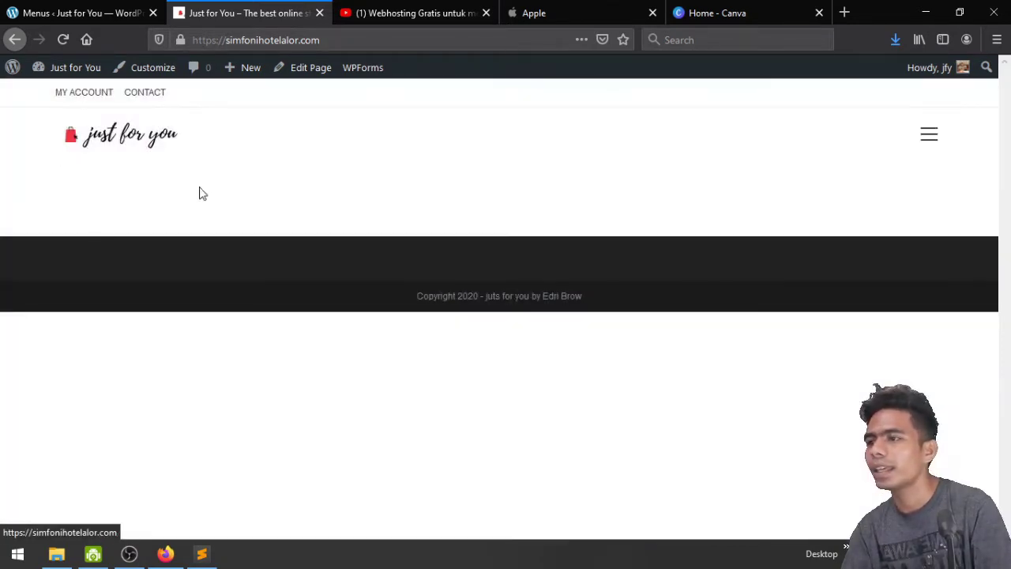
pyautogui.click(926, 140)
pyautogui.click(926, 140)
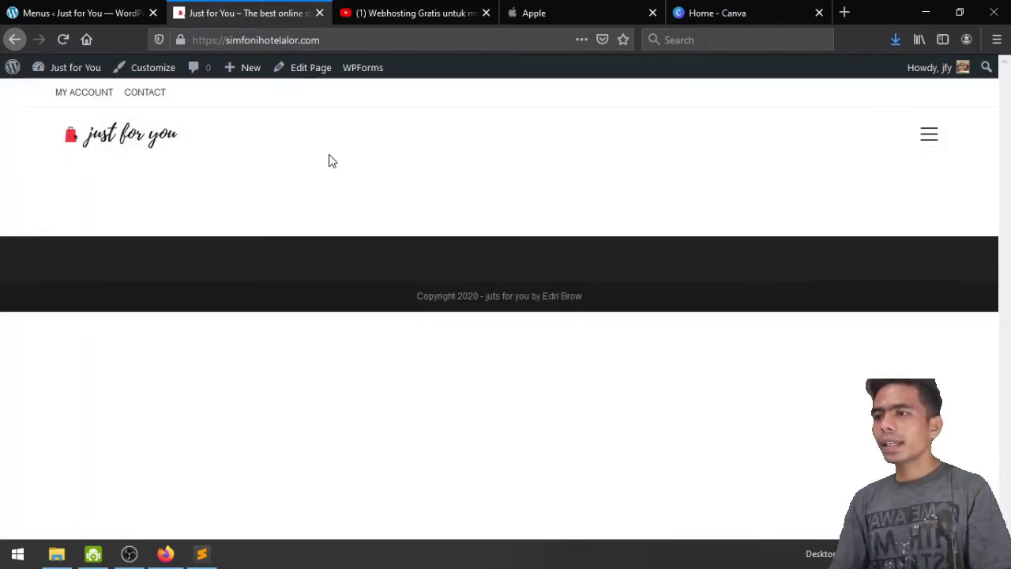
pyautogui.click(92, 6)
# Dismiss the menu-updated notice and switch over to YouTube
pyautogui.click(971, 194)
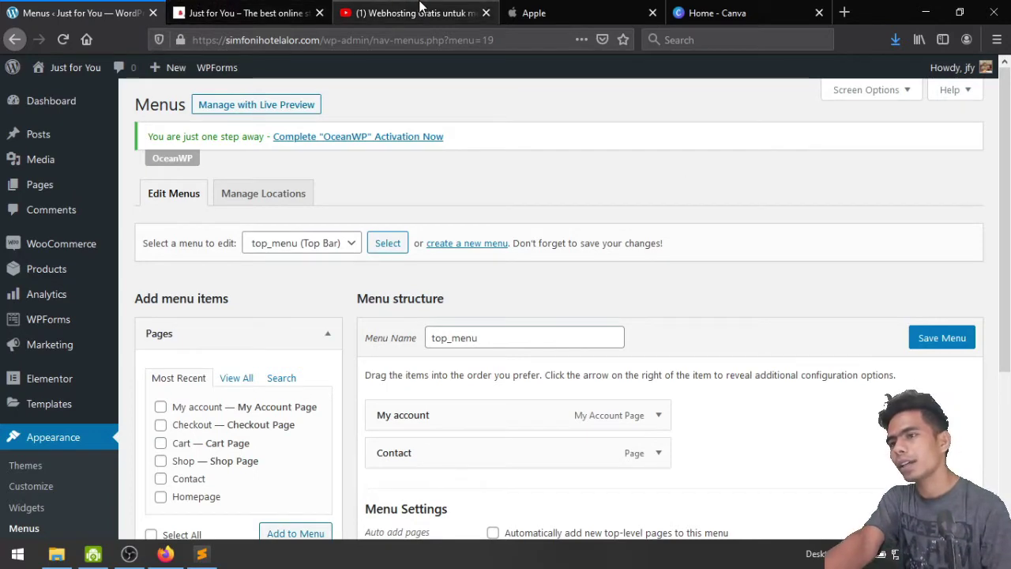
pyautogui.click(418, 9)
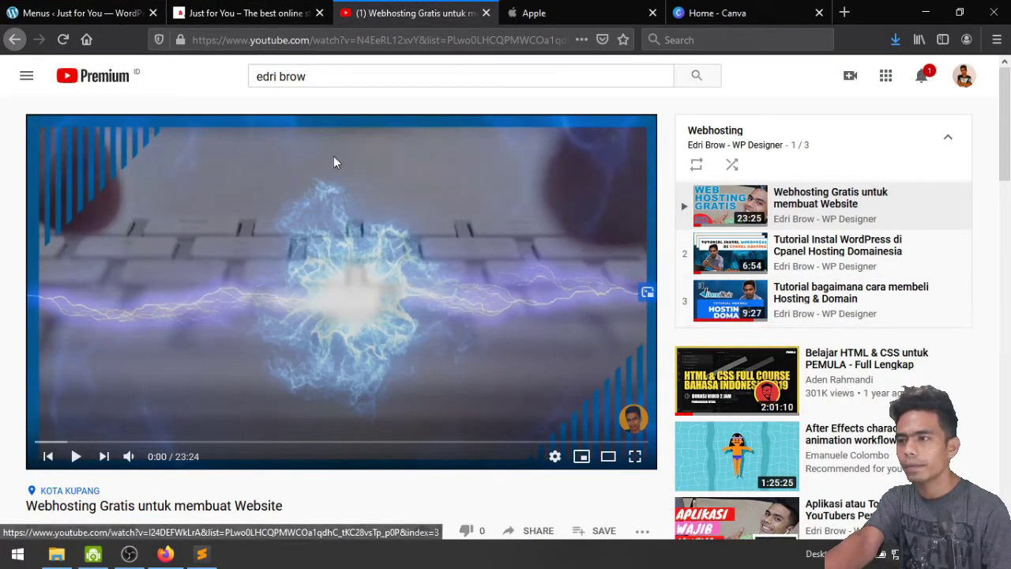
pyautogui.click(350, 72)
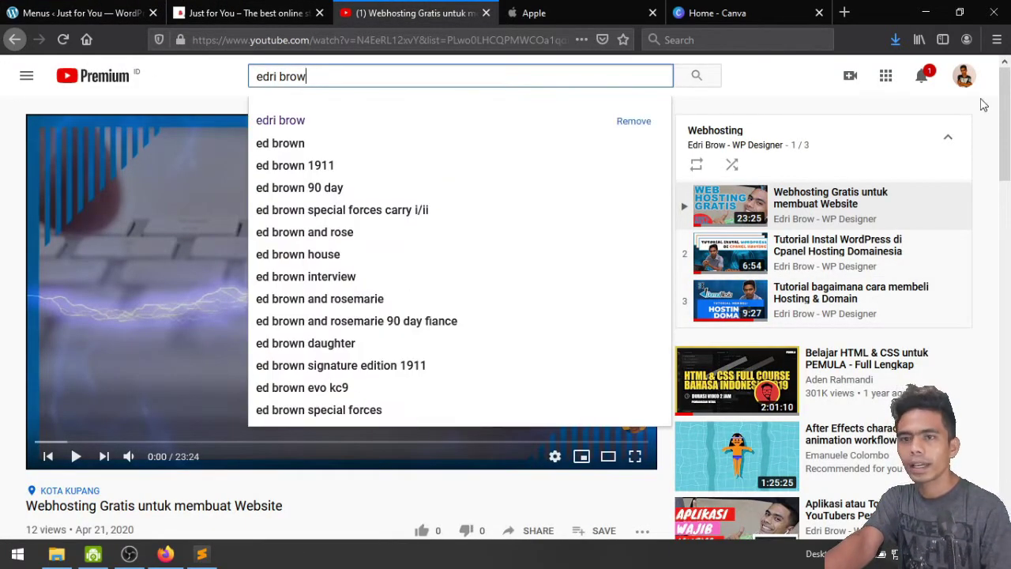
# Go to your own YouTube channel, close the miniplayer, and browse its Playlists tab
pyautogui.click(962, 77)
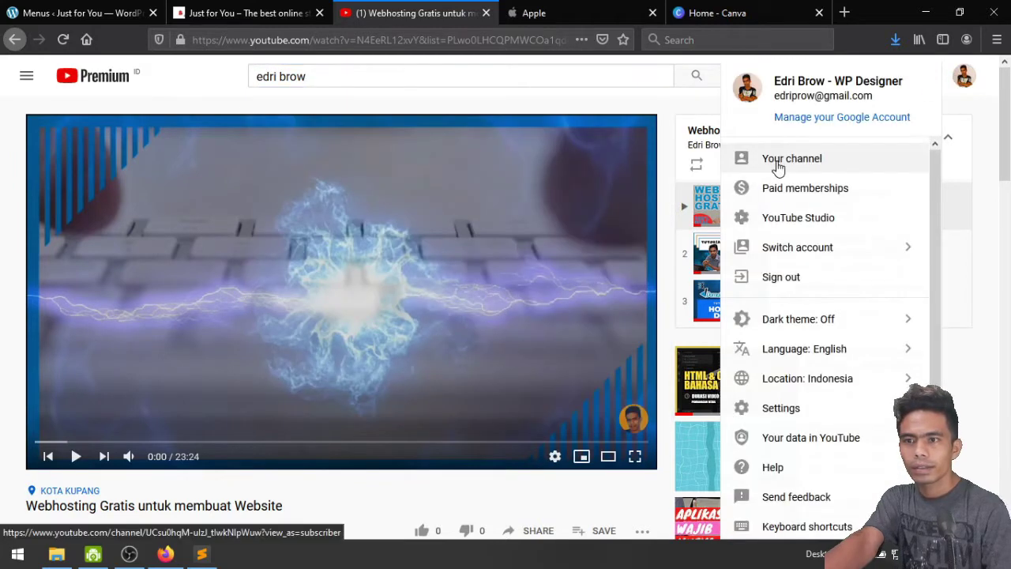
pyautogui.click(777, 165)
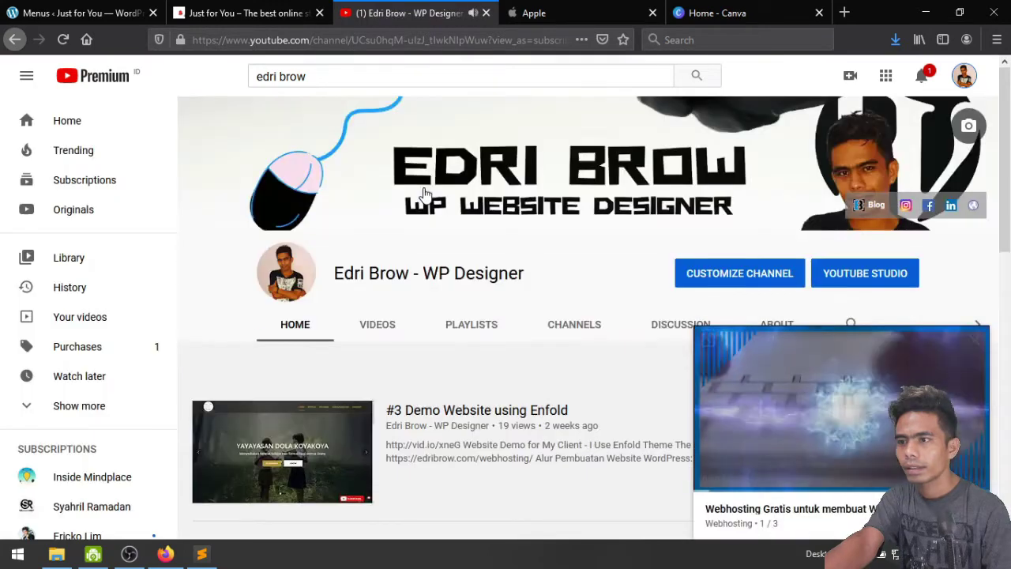
pyautogui.moveTo(977, 346)
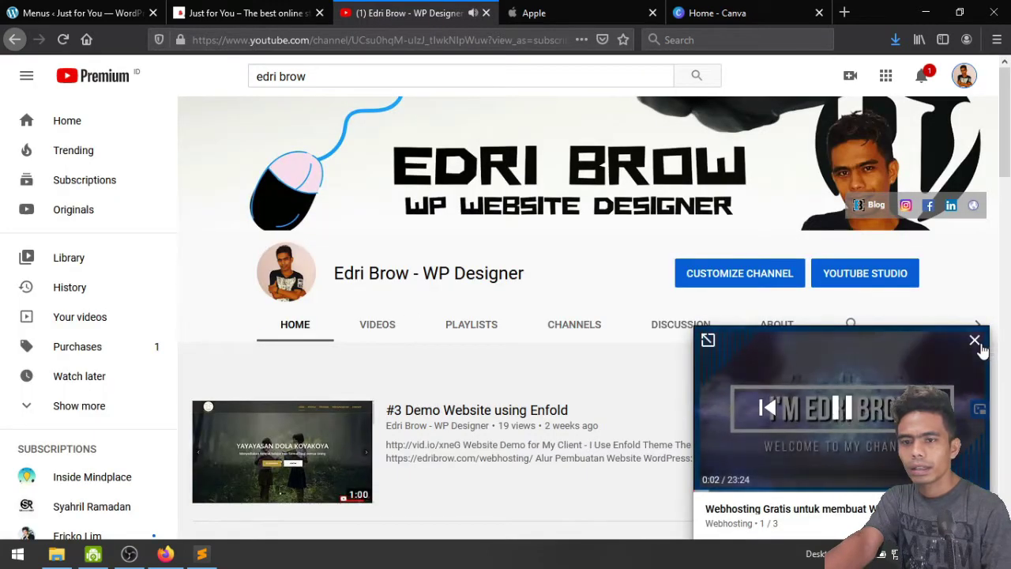
pyautogui.click(975, 340)
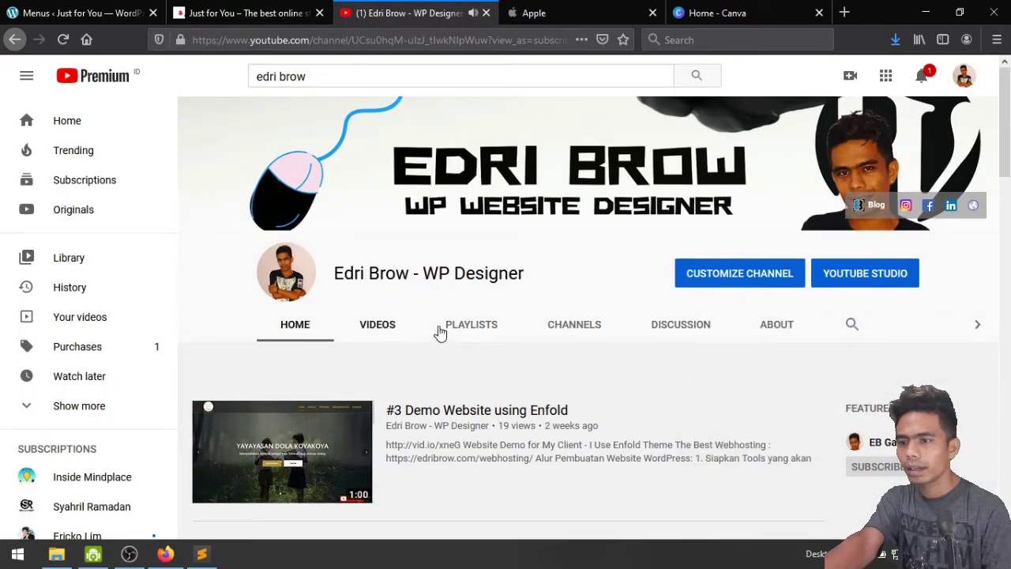
pyautogui.click(449, 331)
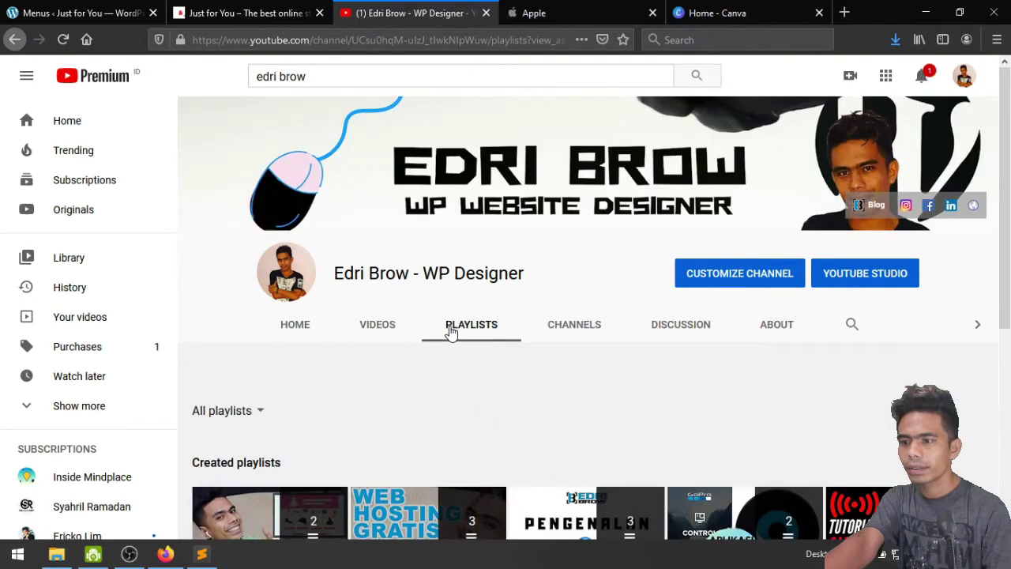
pyautogui.scroll(-4, 451, 332)
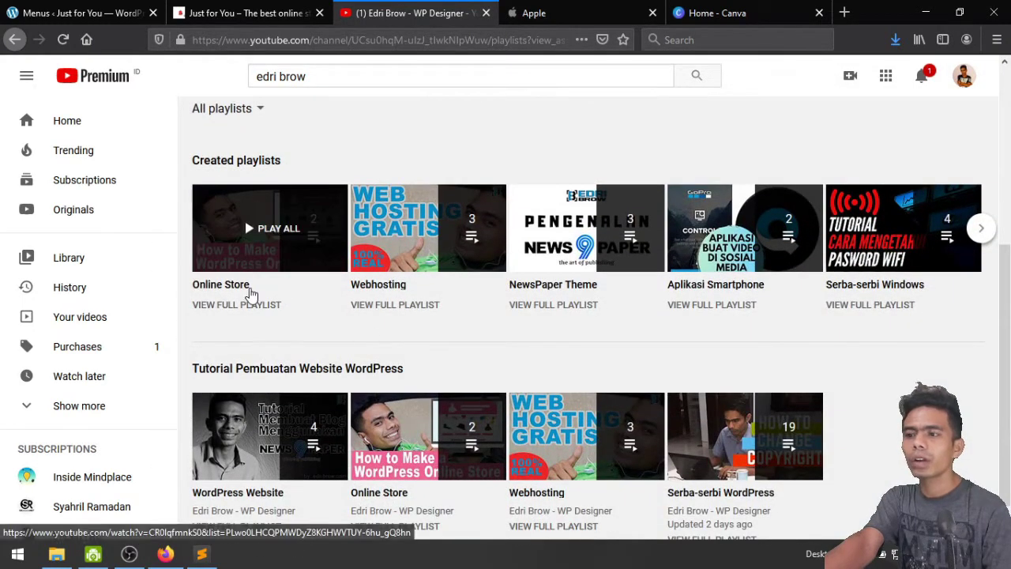
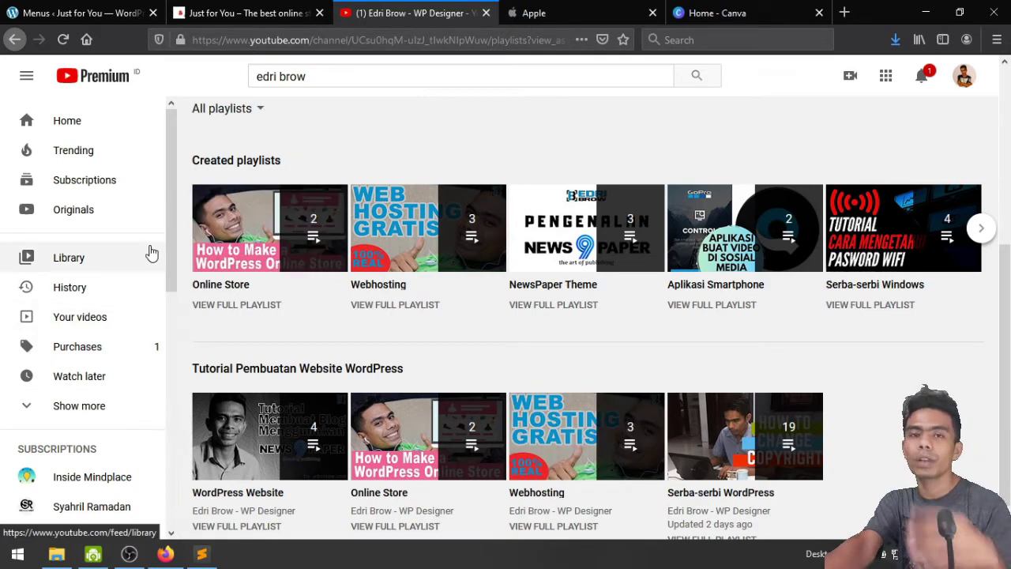
# Open a blank Add new product page from the WordPress admin Products menu
pyautogui.click(267, 8)
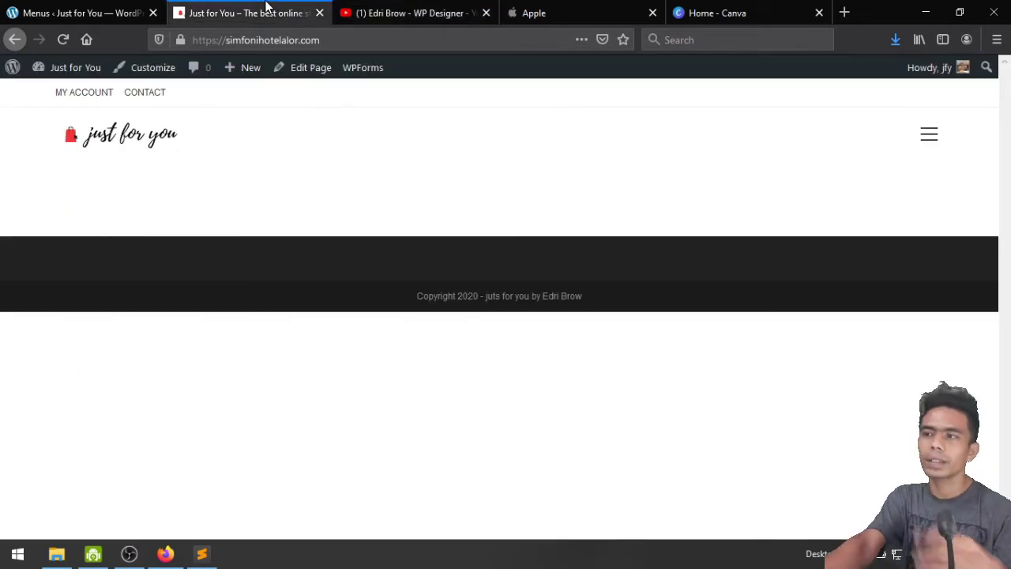
pyautogui.click(125, 7)
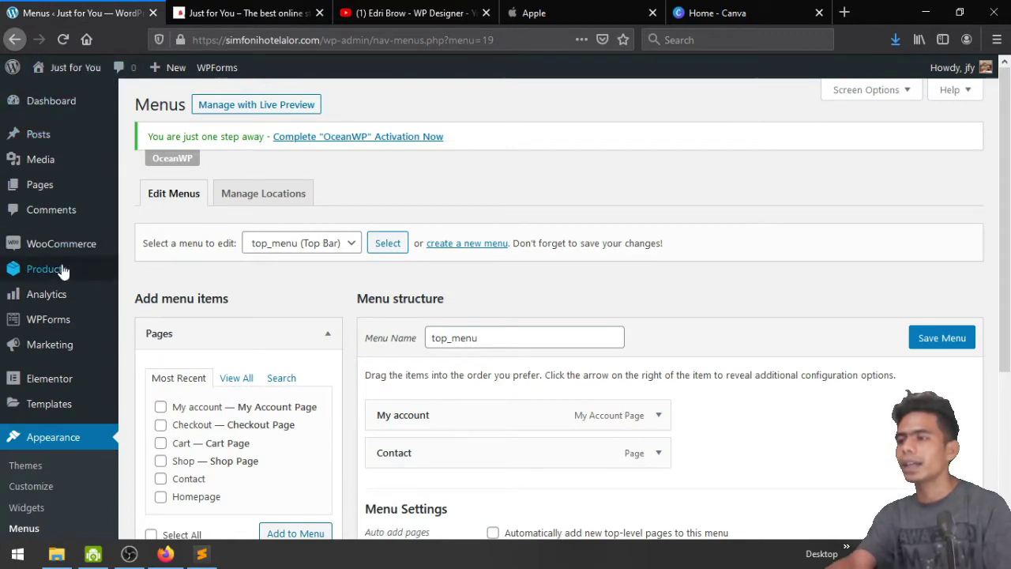
pyautogui.moveTo(55, 273)
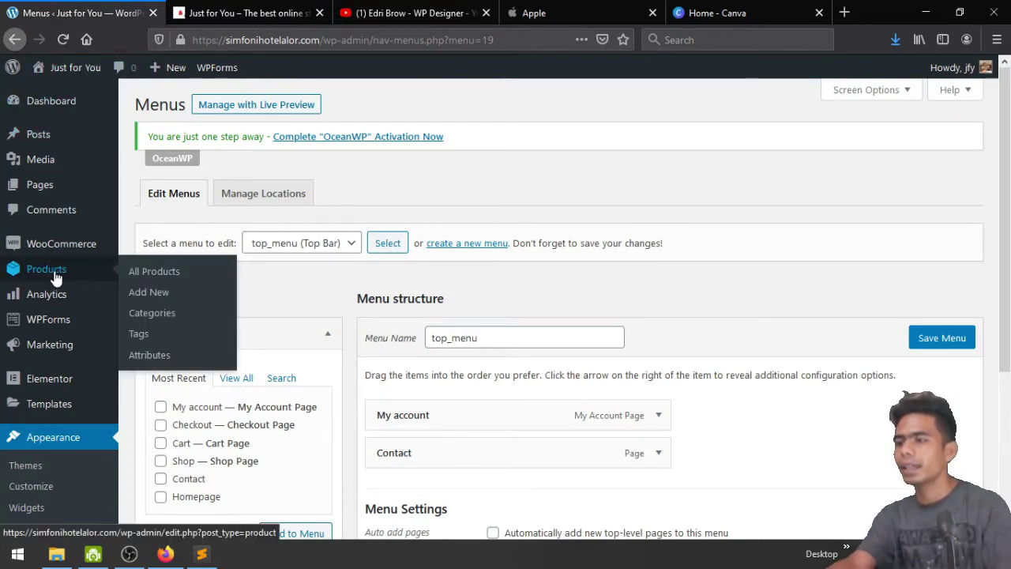
pyautogui.click(150, 293)
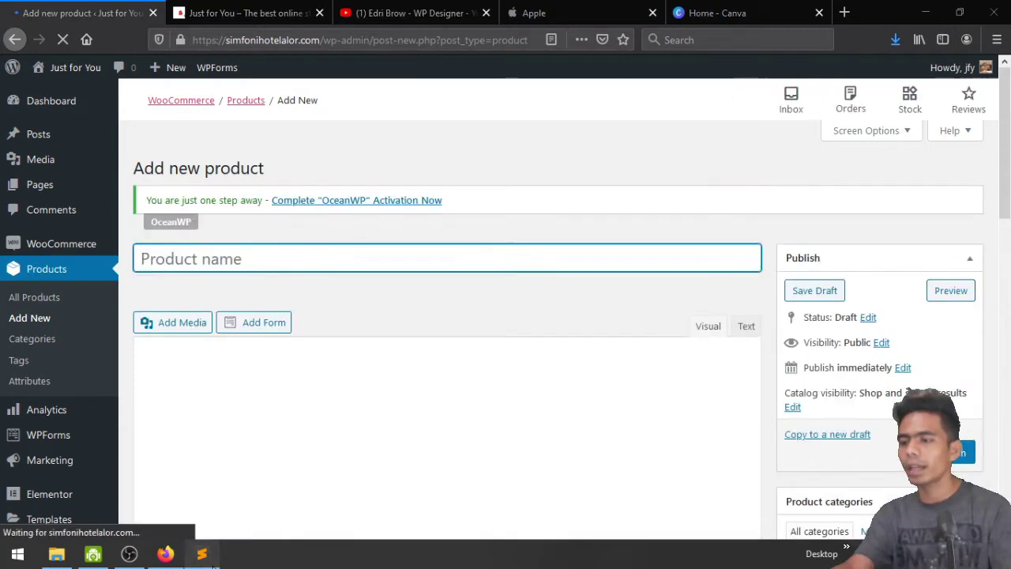
# Copy the brand name 'POLO COUNTRY x WEARWARE' from the Sublime Text product notes
pyautogui.click(202, 554)
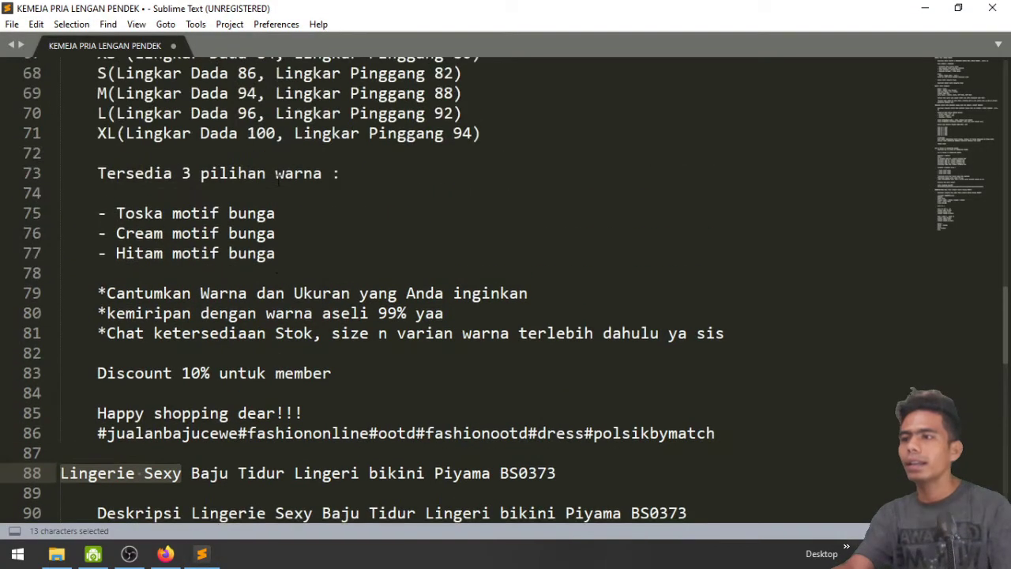
pyautogui.scroll(20, 278, 180)
pyautogui.scroll(3, 278, 180)
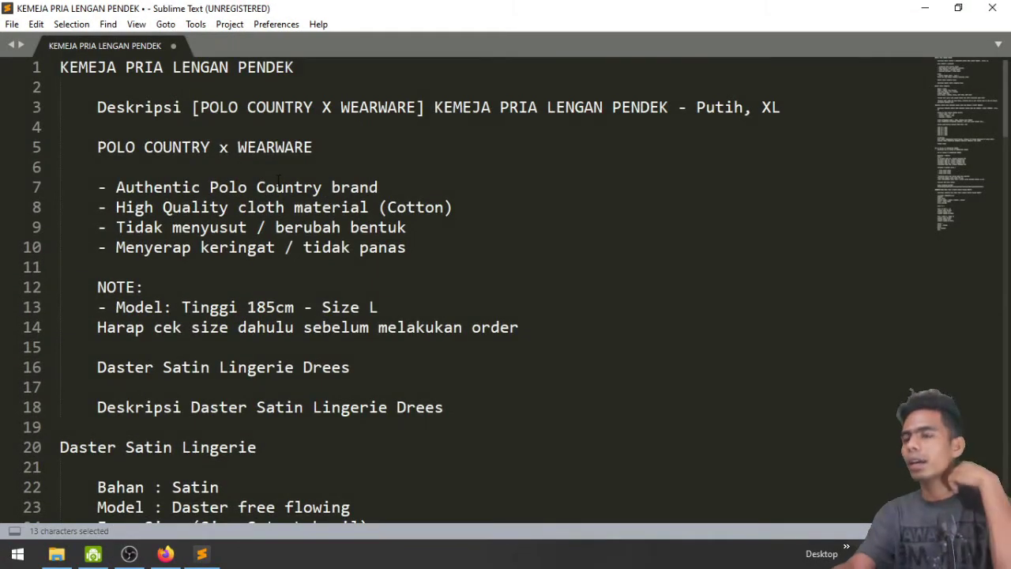
pyautogui.click(338, 76)
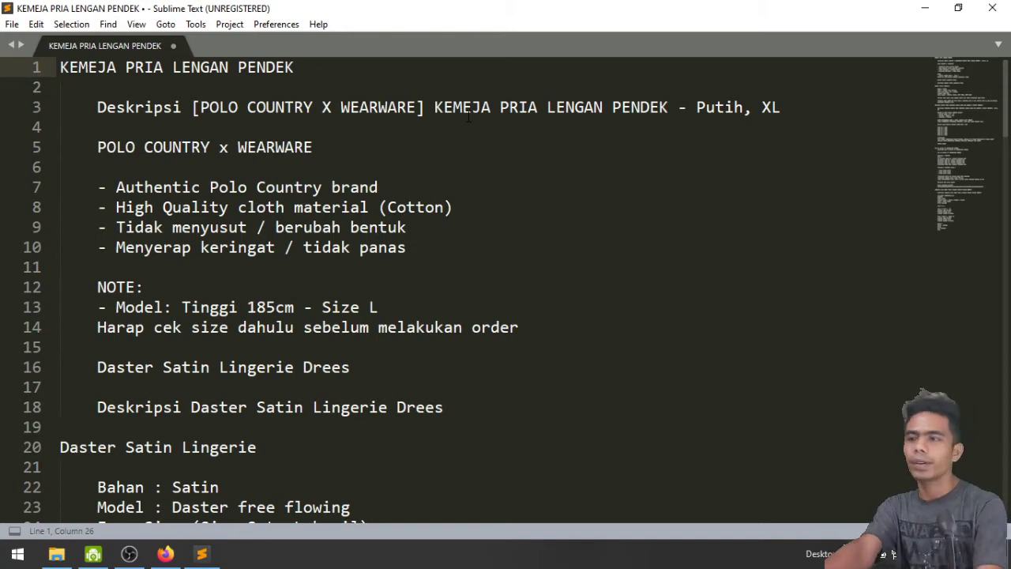
pyautogui.hotkey('shift', 'Home')
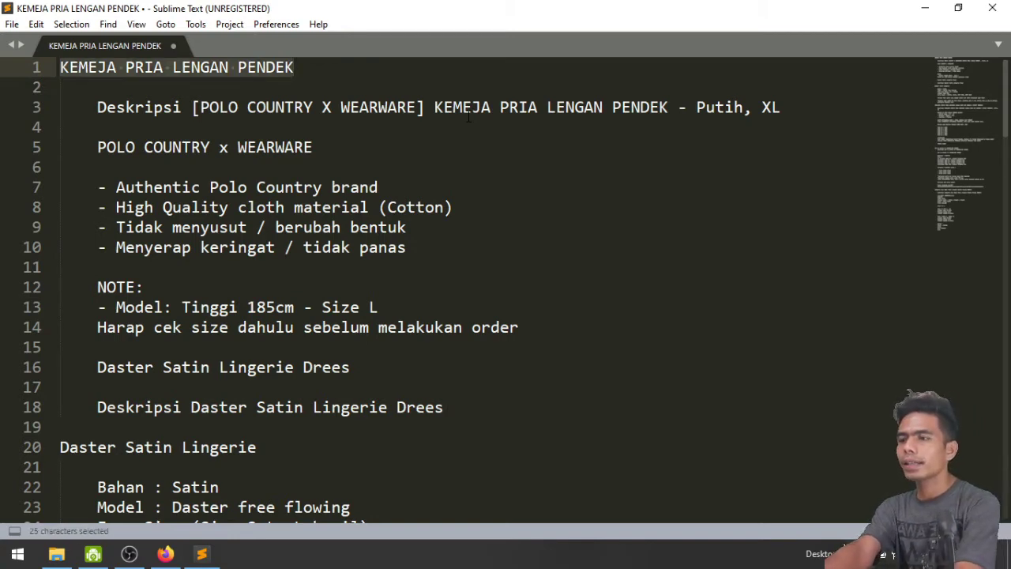
pyautogui.hotkey('ctrl', 'c')
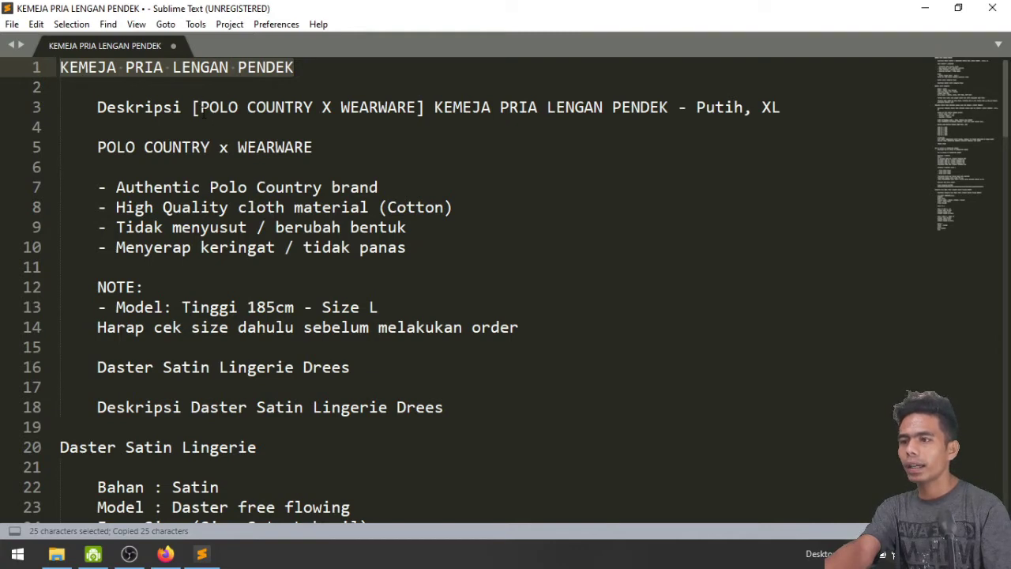
pyautogui.moveTo(201, 107); pyautogui.dragTo(418, 107)
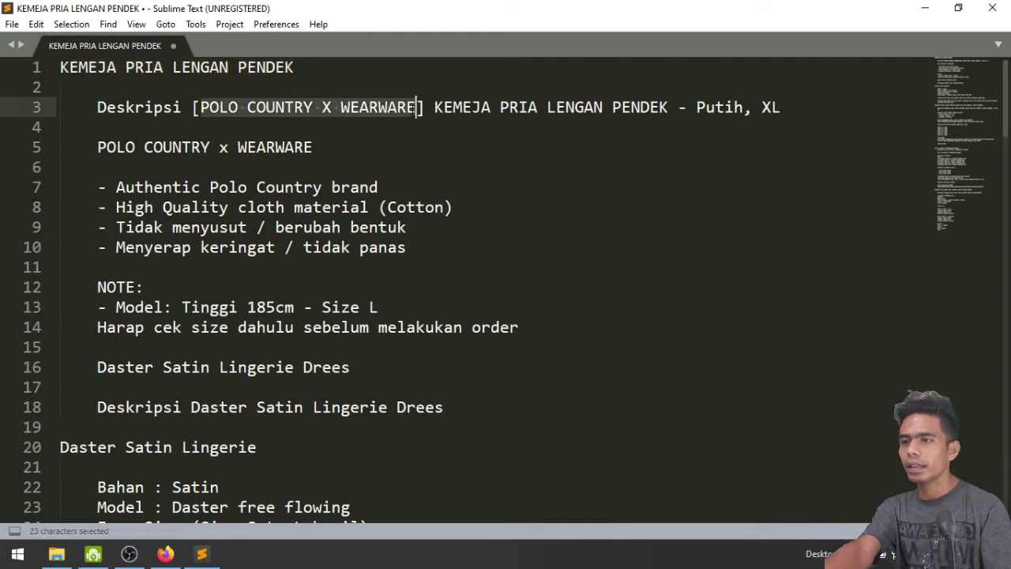
pyautogui.hotkey('ctrl', 'c')
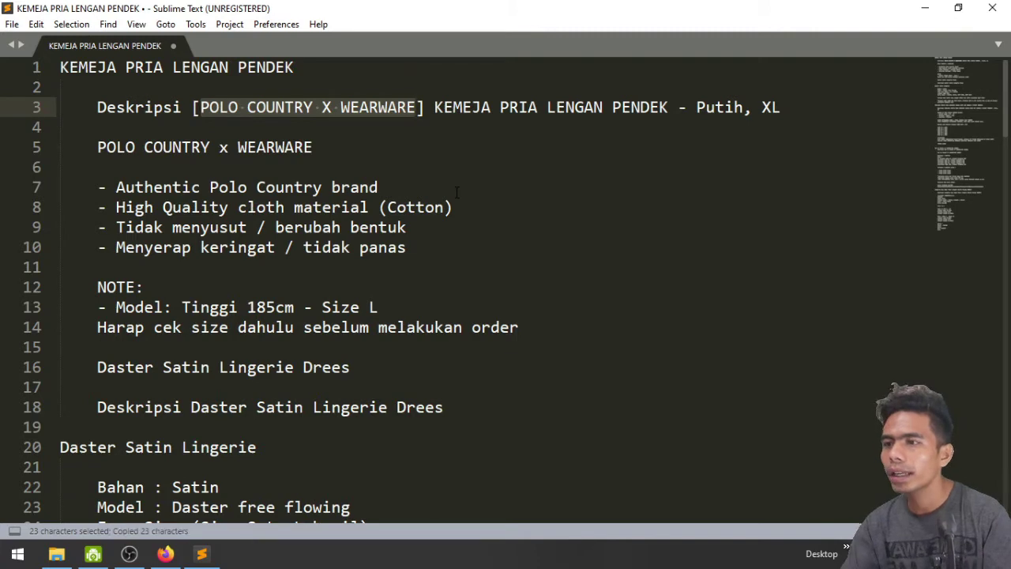
pyautogui.click(320, 147)
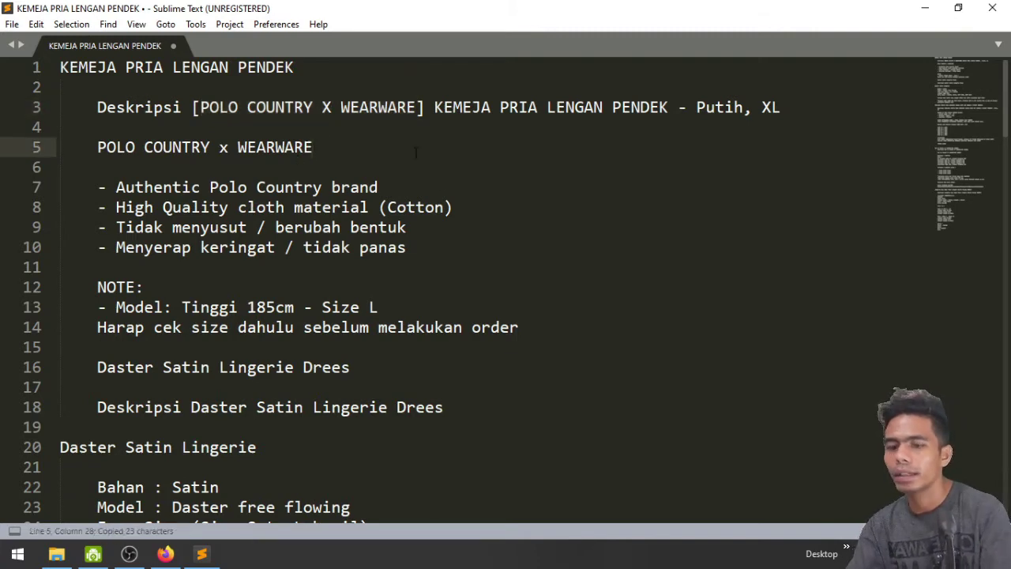
pyautogui.hotkey('shift', 'Home')
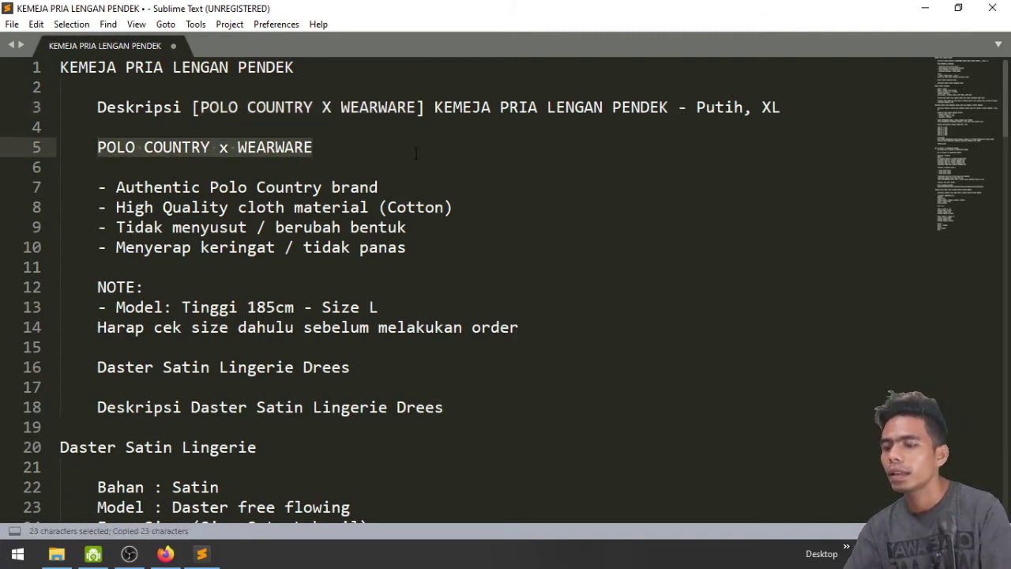
pyautogui.click(165, 554)
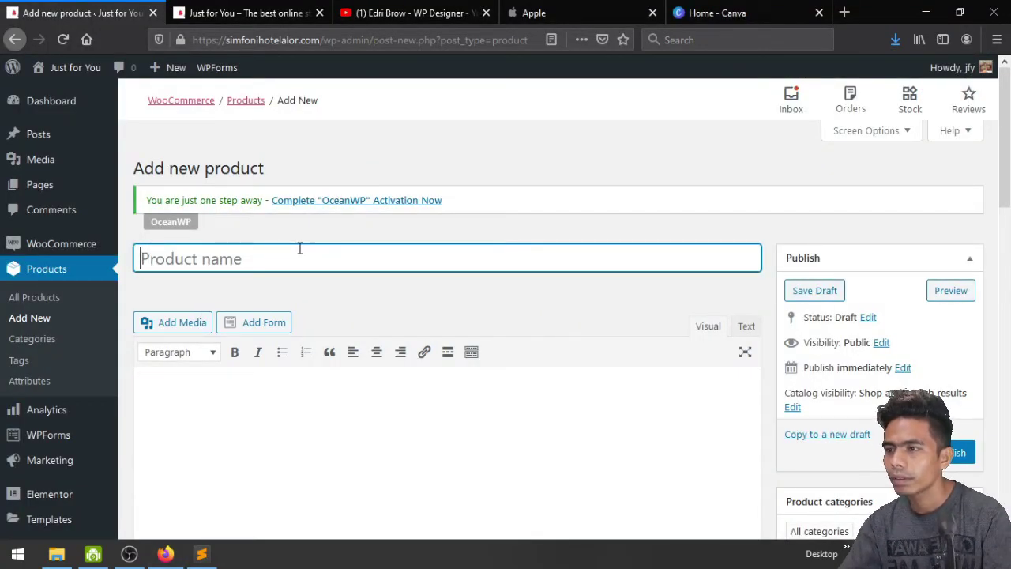
# Set the product name to 'Polo Country X Wearware', replacing the pasted uppercase brand text
pyautogui.hotkey('ctrl', 'v')
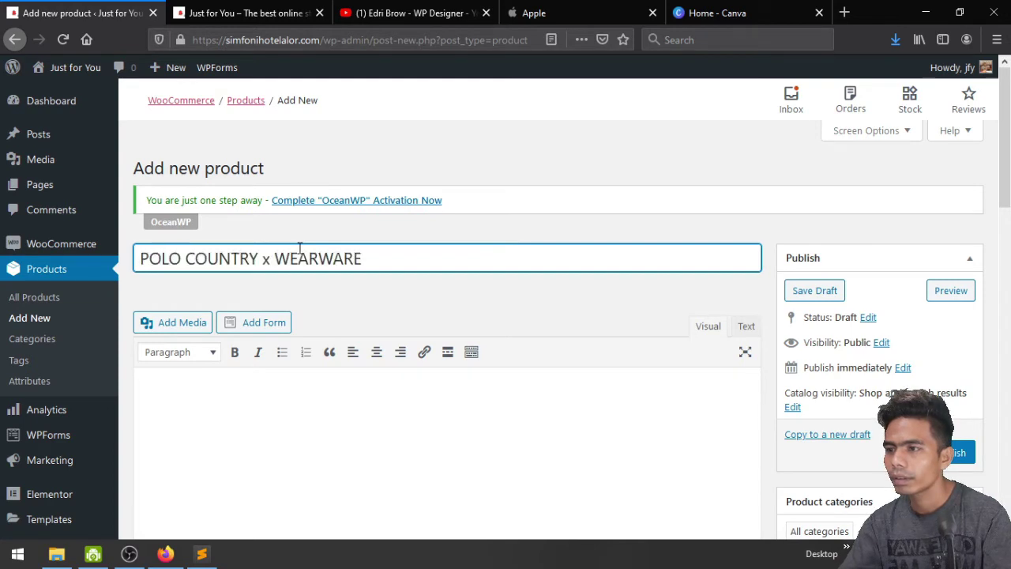
pyautogui.hotkey('ctrl', 'a')
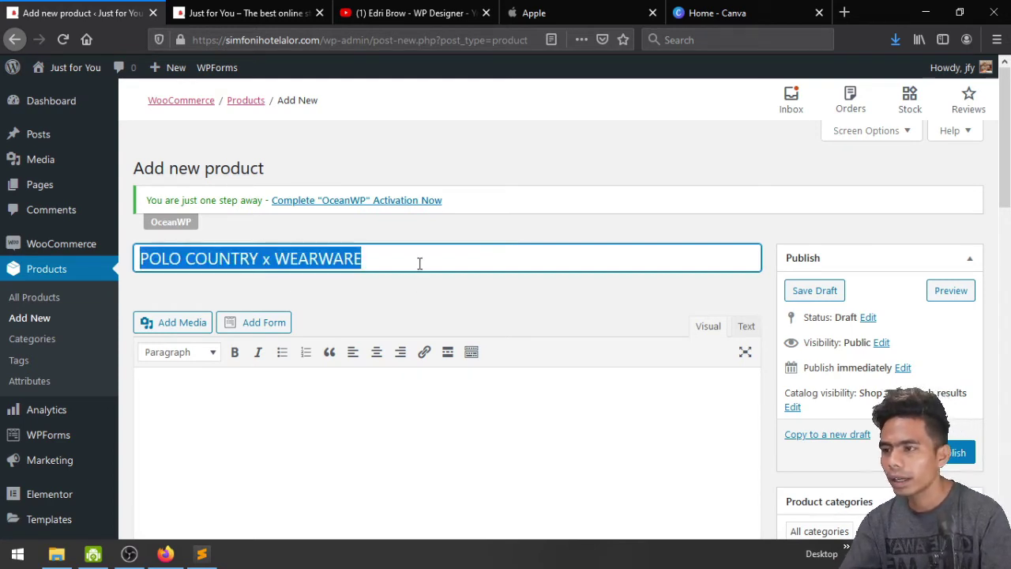
pyautogui.doubleClick(419, 263)
pyautogui.click(419, 263)
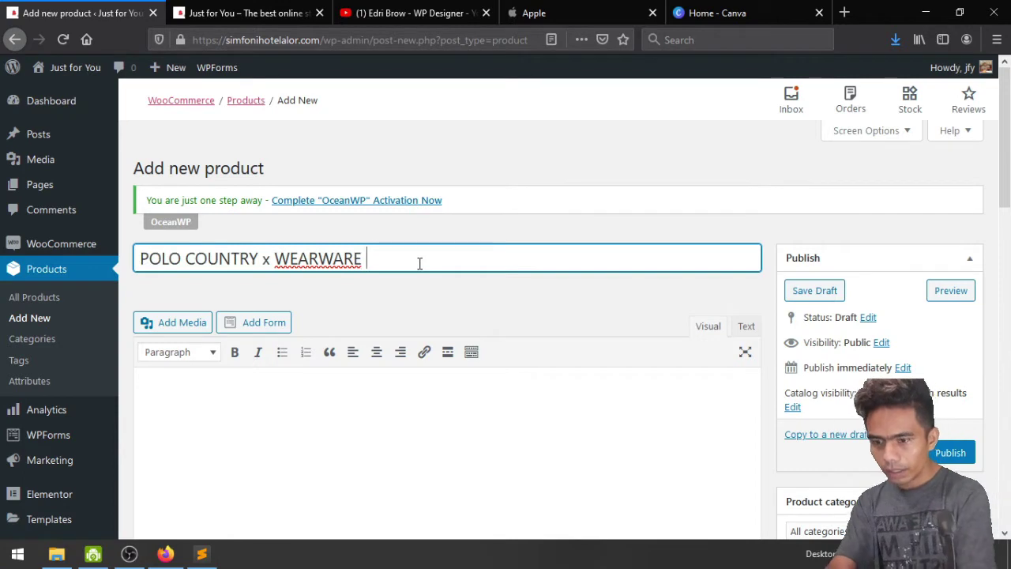
pyautogui.write('Polo Country')
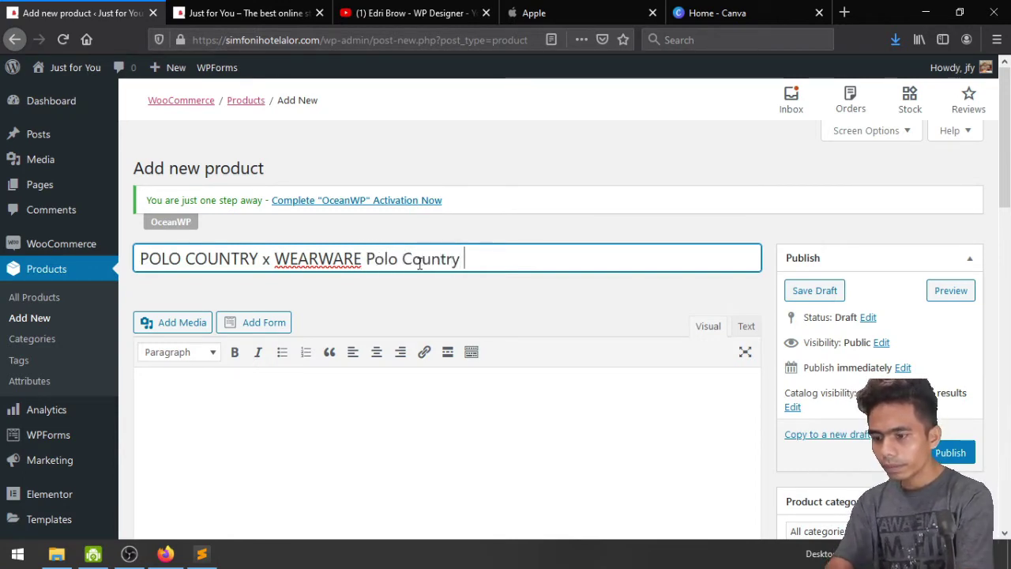
pyautogui.write(' X We')
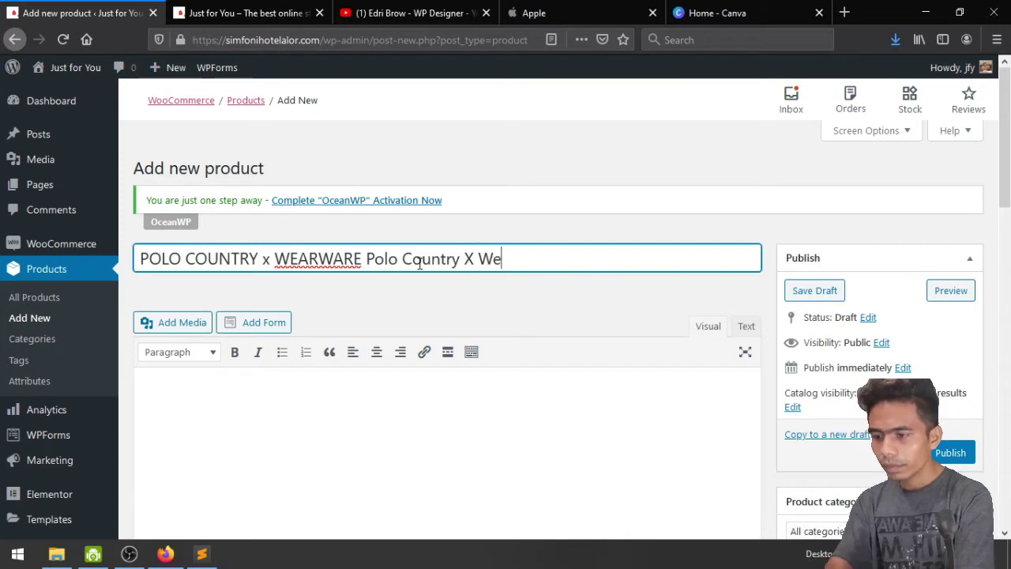
pyautogui.write('ar')
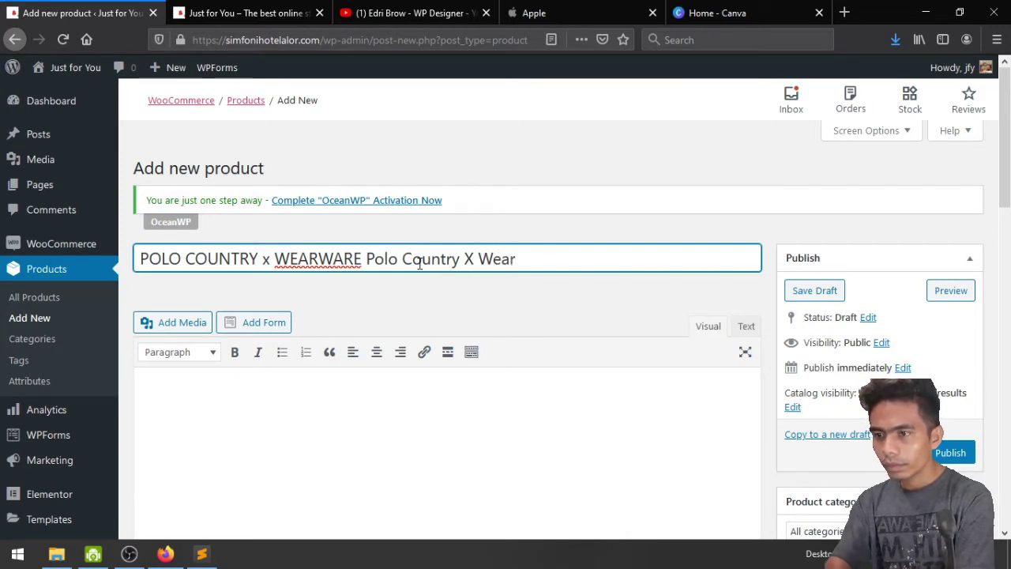
pyautogui.write('ware')
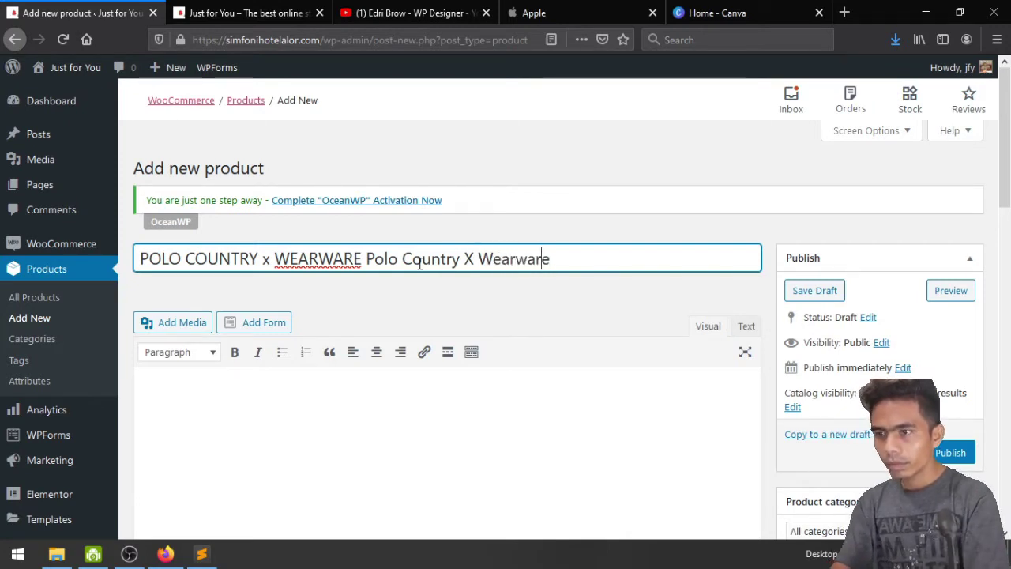
pyautogui.press('Left')
pyautogui.press('Left')
pyautogui.press('Left')
pyautogui.press('Left')
pyautogui.press('Left')
pyautogui.press('Left')
pyautogui.press('Left')
pyautogui.press('Left')
pyautogui.press('Left')
pyautogui.press('Left')
pyautogui.press('Left')
pyautogui.press('Left')
pyautogui.press('Left')
pyautogui.press('Left')
pyautogui.press('Left')
pyautogui.press('Left')
pyautogui.press('Left')
pyautogui.press('Left')
pyautogui.press('Left')
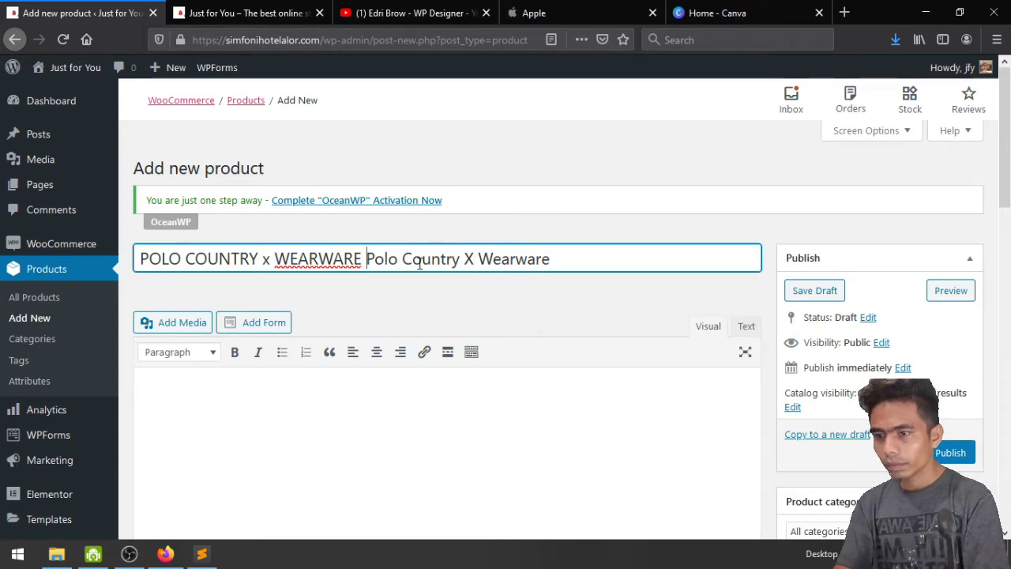
pyautogui.hotkey('shift', 'Home')
pyautogui.press('BackSpace')
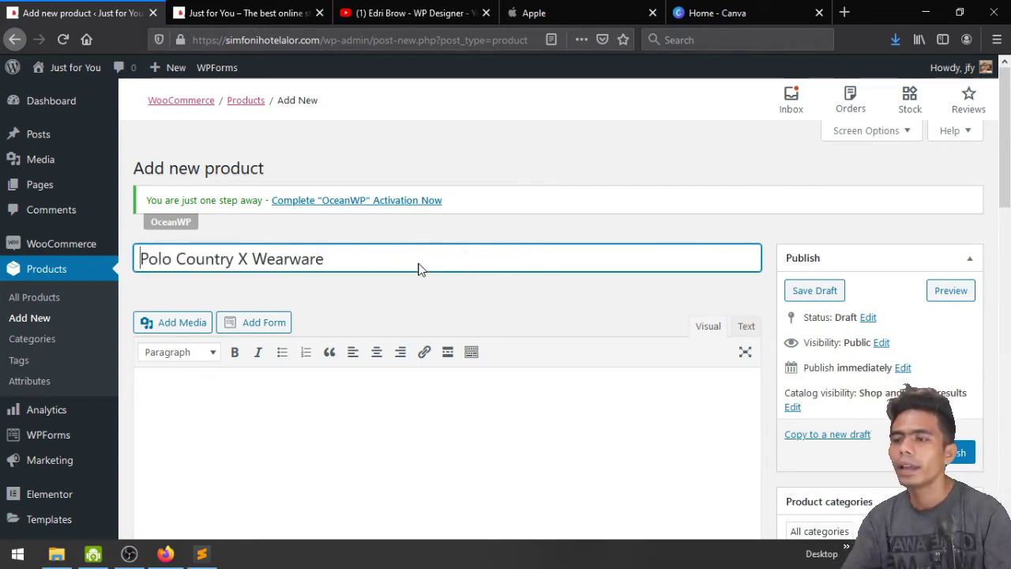
# Assign the product to the Boy Fashion category and place the caret in the description editor
pyautogui.scroll(-2, 244, 239)
pyautogui.scroll(1, 474, 360)
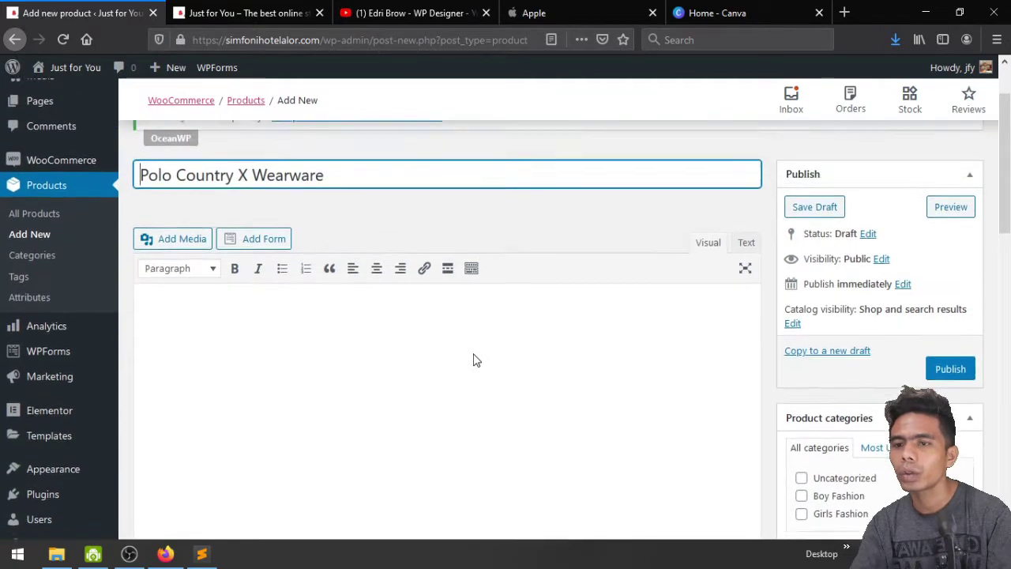
pyautogui.scroll(-2, 474, 357)
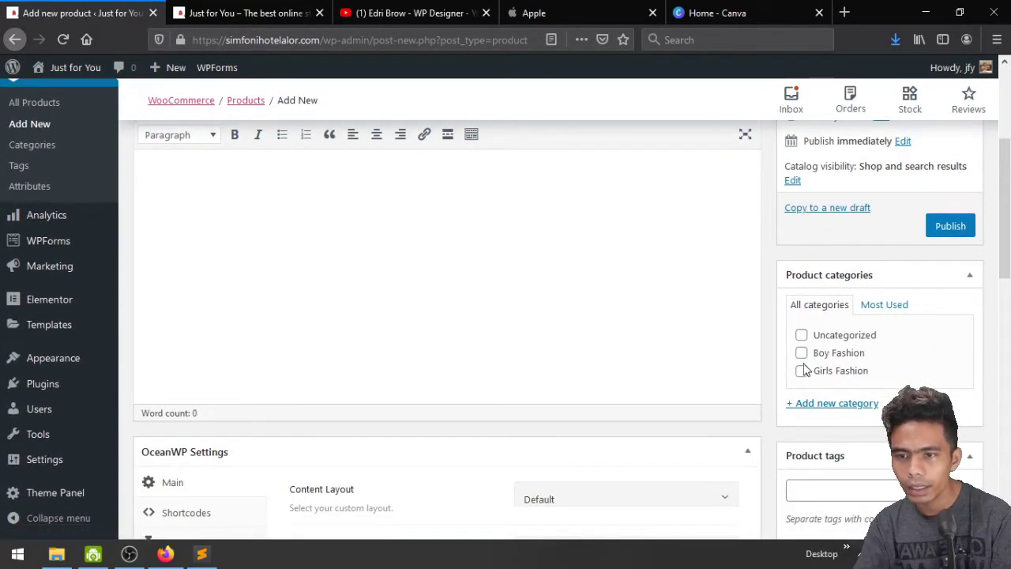
pyautogui.click(802, 352)
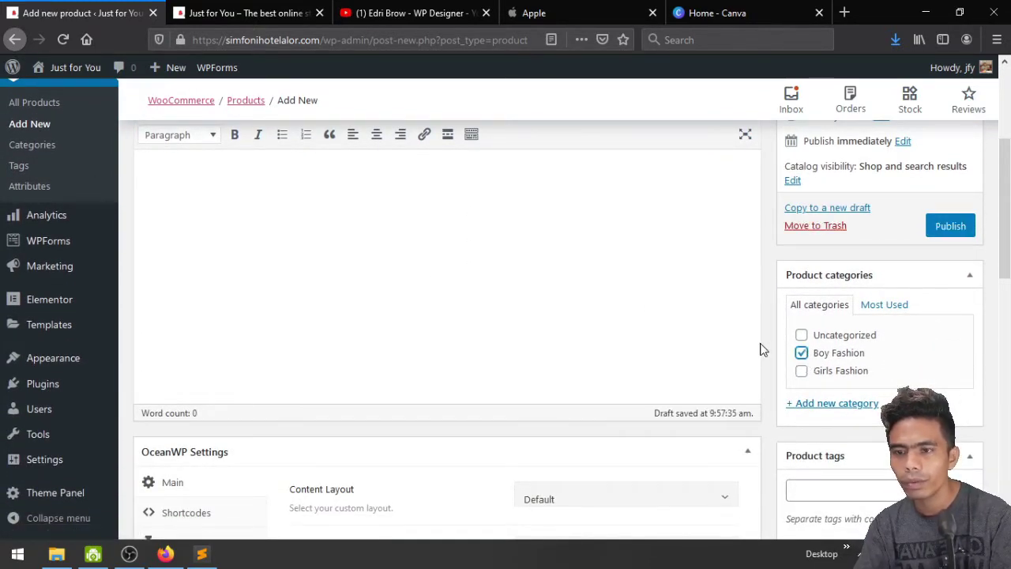
pyautogui.scroll(3, 372, 302)
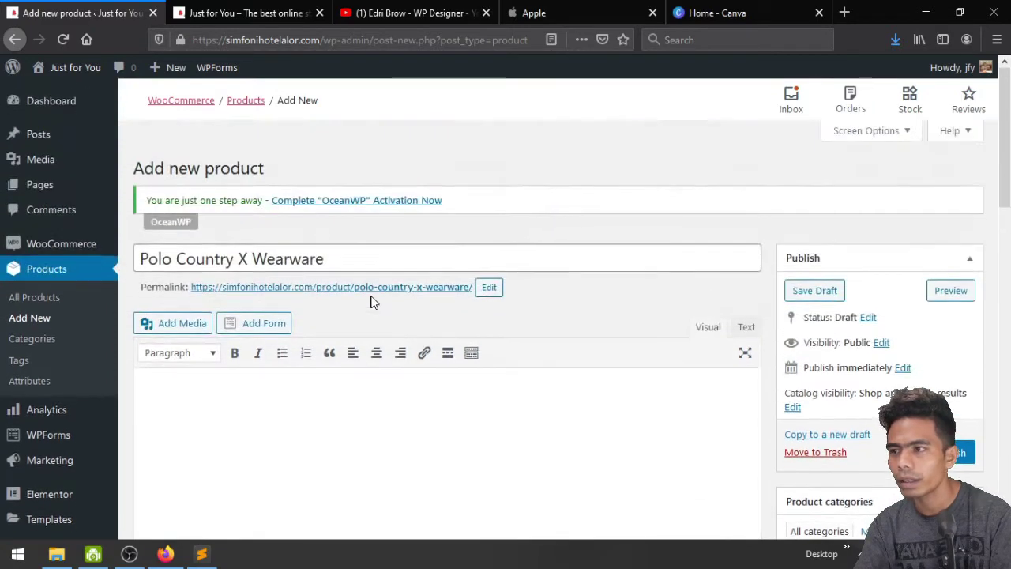
pyautogui.scroll(-5, 372, 301)
pyautogui.scroll(5, 371, 296)
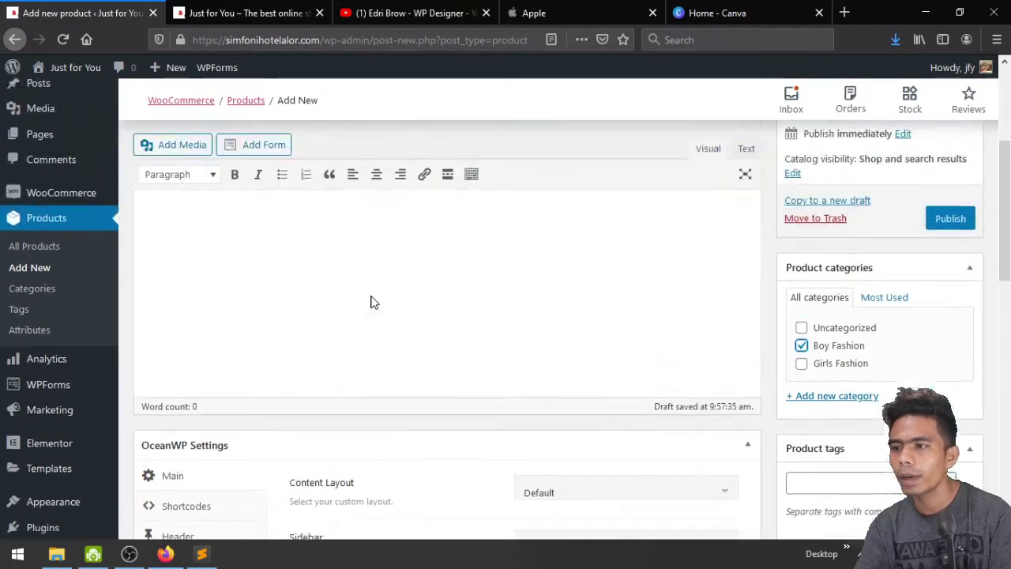
pyautogui.click(228, 332)
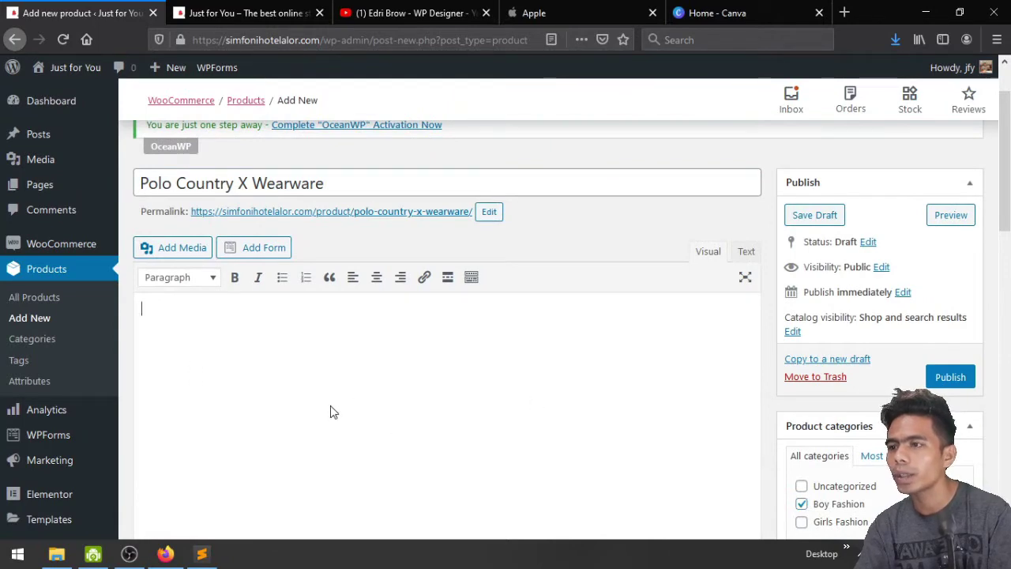
pyautogui.scroll(-2, 248, 356)
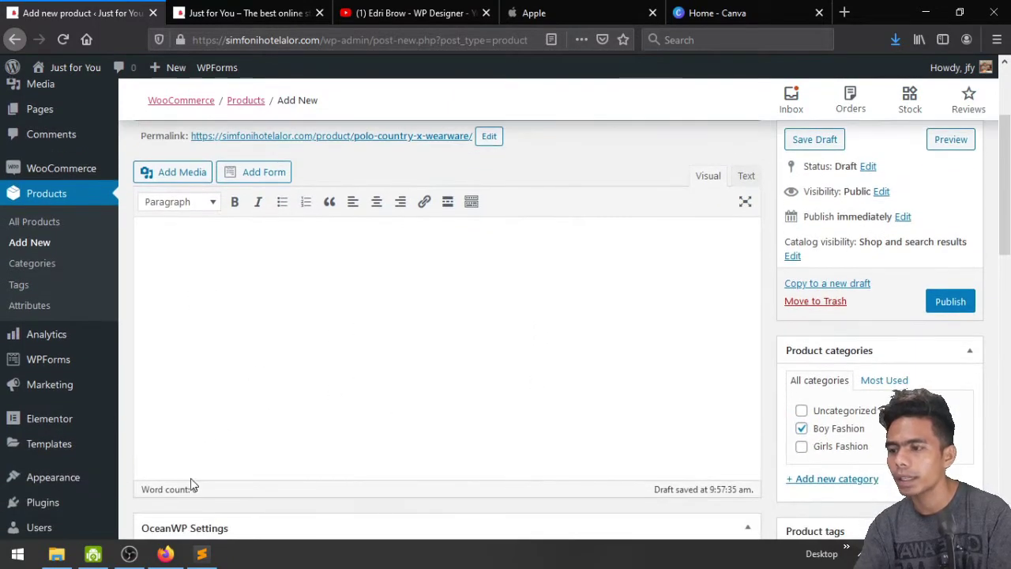
pyautogui.click(202, 554)
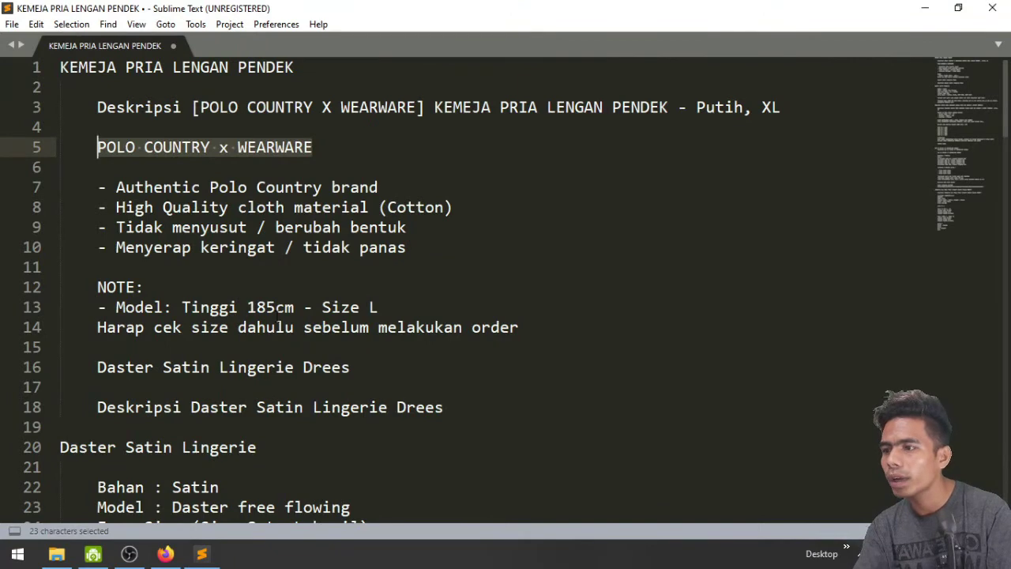
# Remove the dash before 'Model: Tinggi 185cm - Size L' and copy both NOTE lines
pyautogui.scroll(-1, 275, 316)
pyautogui.scroll(-1, 275, 316)
pyautogui.scroll(1, 276, 316)
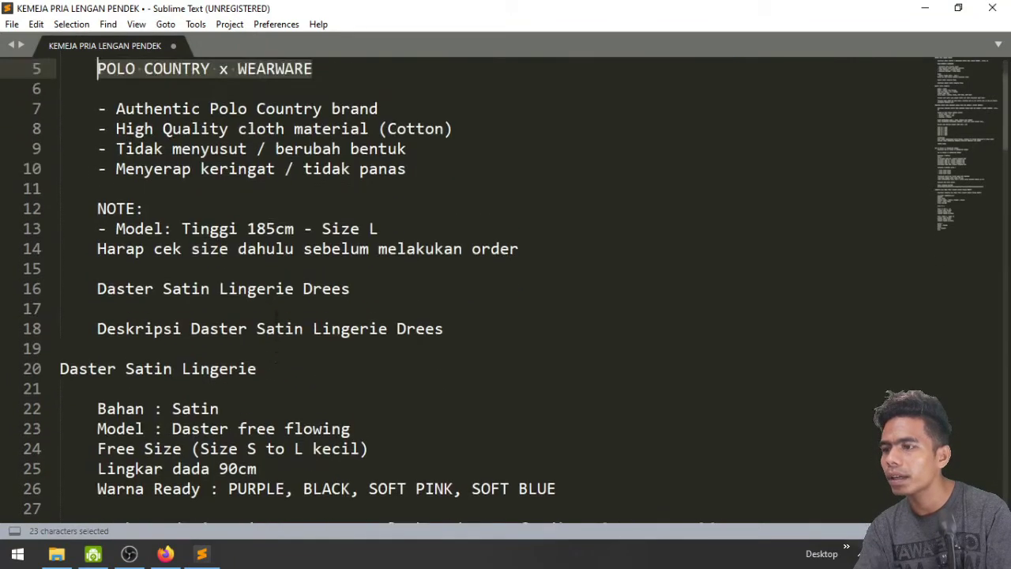
pyautogui.click(276, 315)
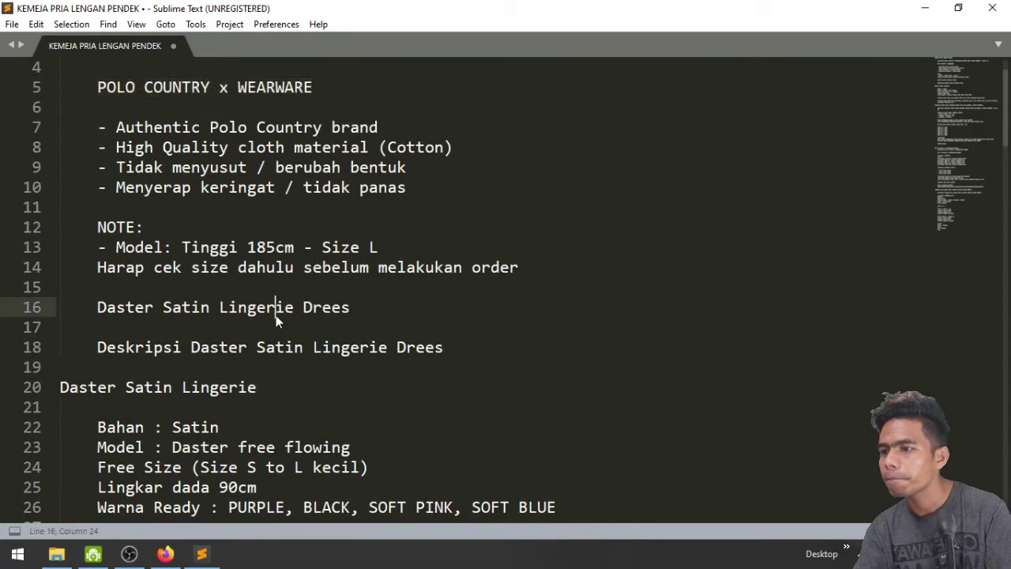
pyautogui.click(117, 247)
pyautogui.hotkey('shift', 'Home')
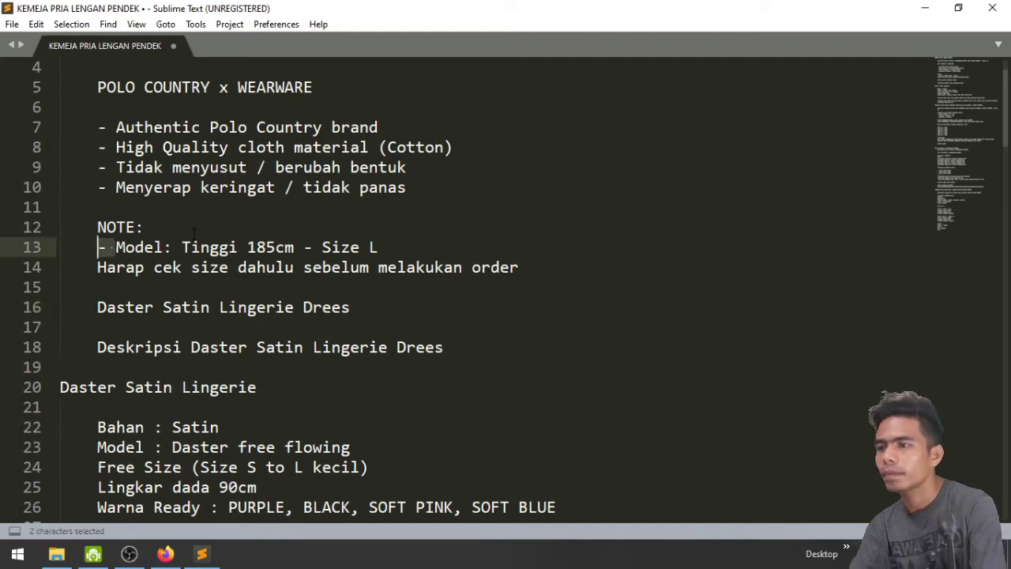
pyautogui.press('BackSpace')
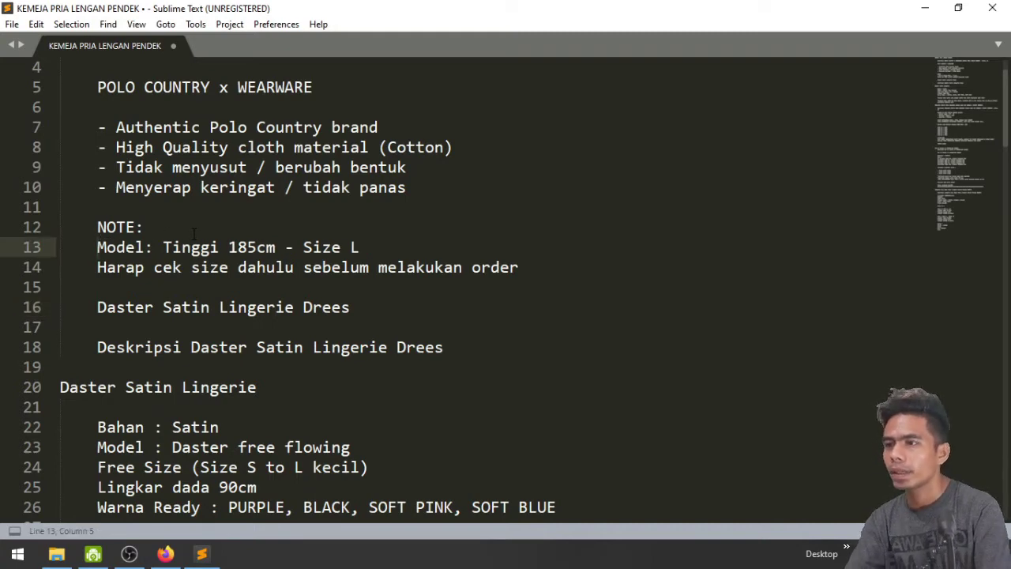
pyautogui.hotkey('shift', 'Down')
pyautogui.hotkey('shift', 'Down')
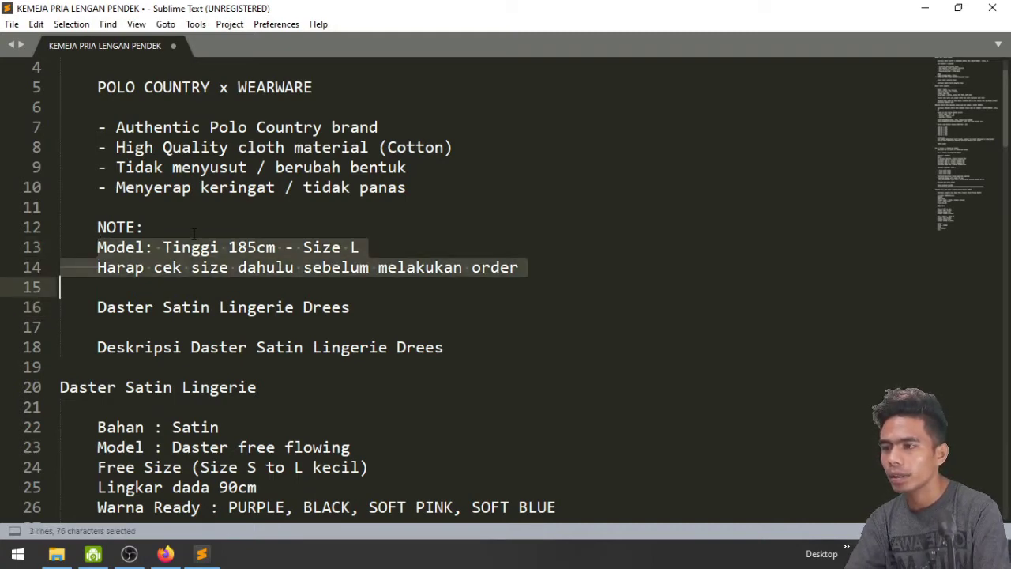
pyautogui.hotkey('shift', 'Down')
pyautogui.hotkey('shift', 'Down')
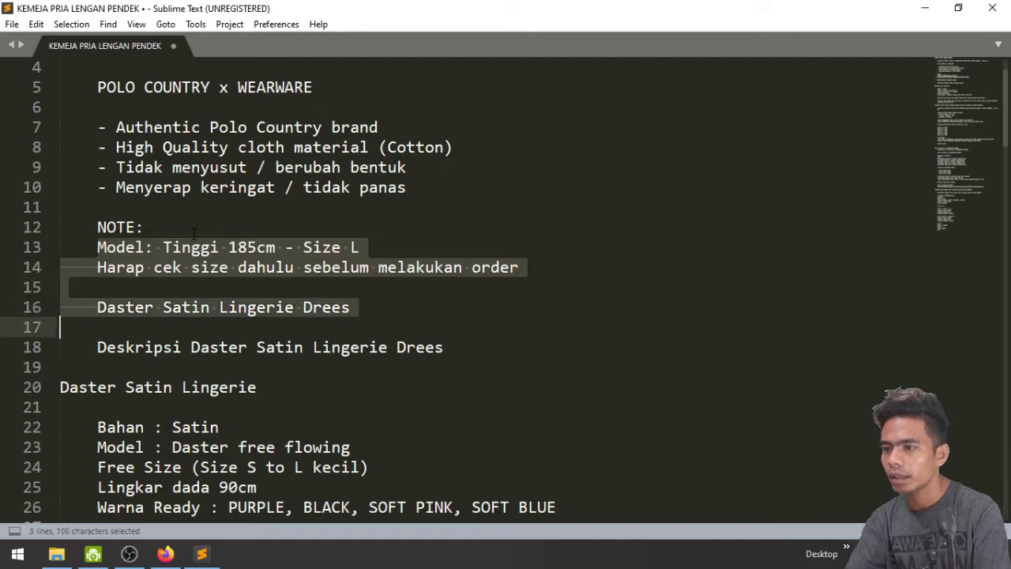
pyautogui.hotkey('shift', 'Up')
pyautogui.hotkey('shift', 'Up')
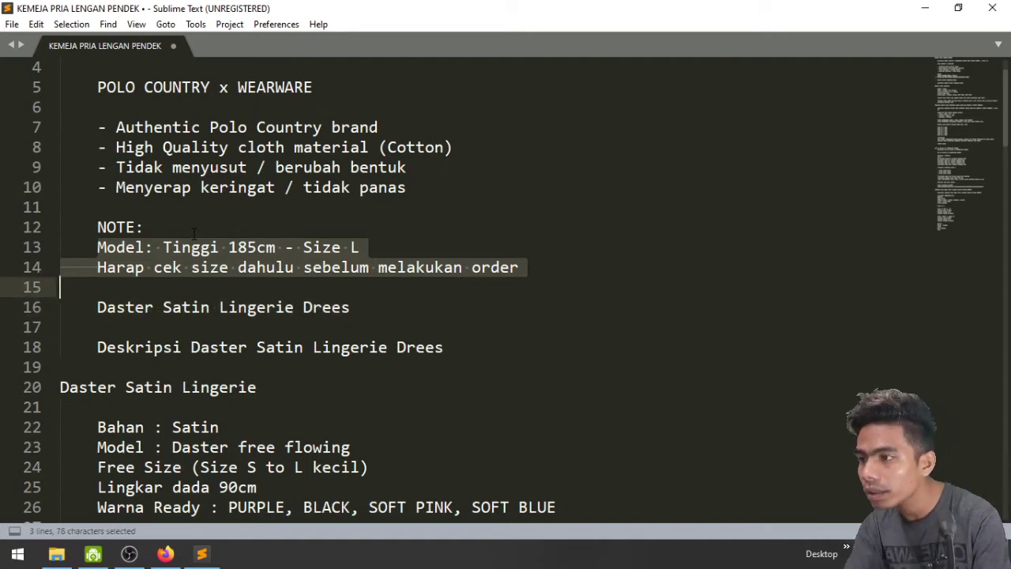
pyautogui.hotkey('shift', 'Left')
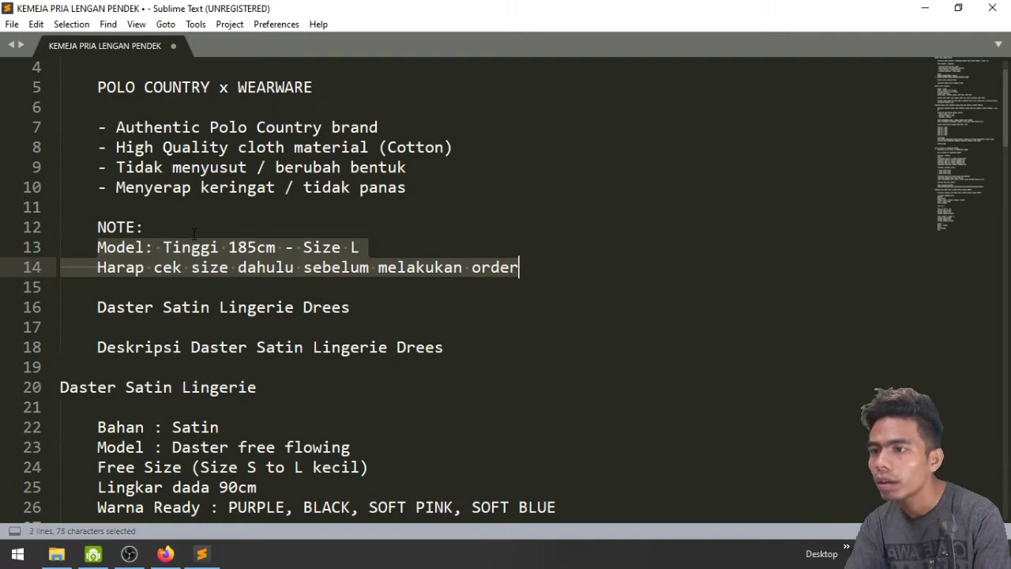
pyautogui.hotkey('ctrl', 'c')
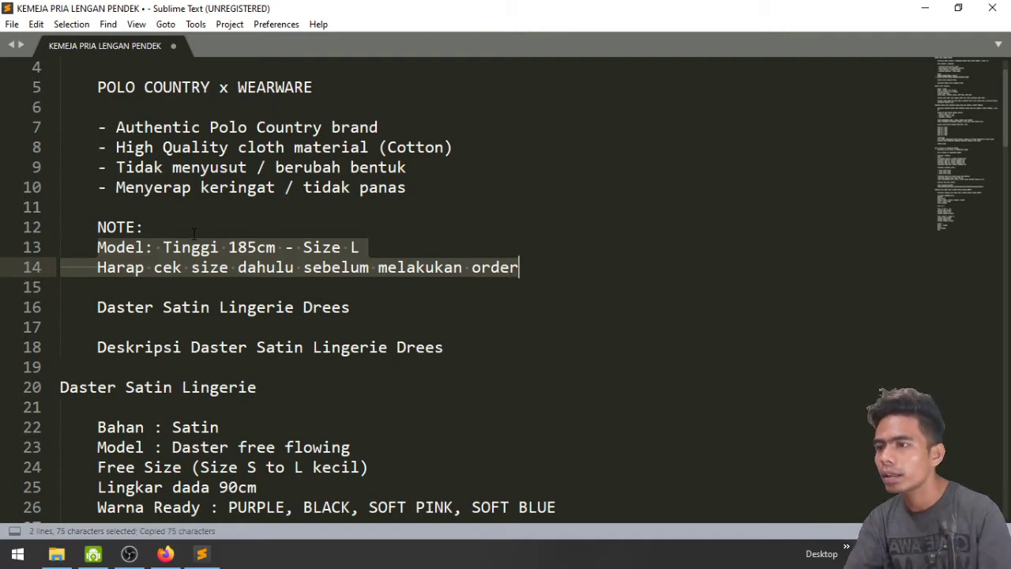
# Paste the Model and order-reminder lines into the description, then select the four feature lines in the notes
pyautogui.click(165, 554)
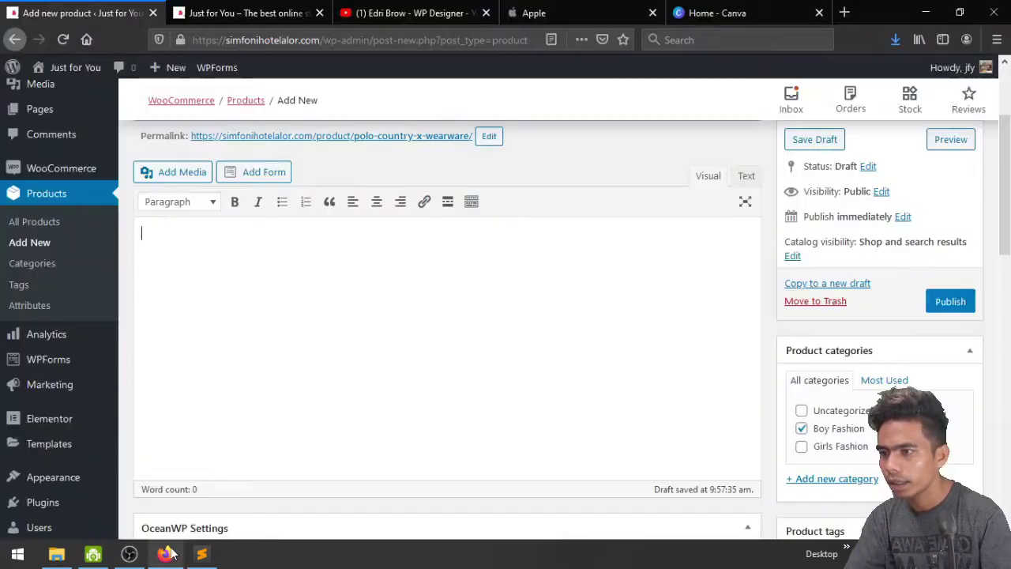
pyautogui.hotkey('ctrl', 'v')
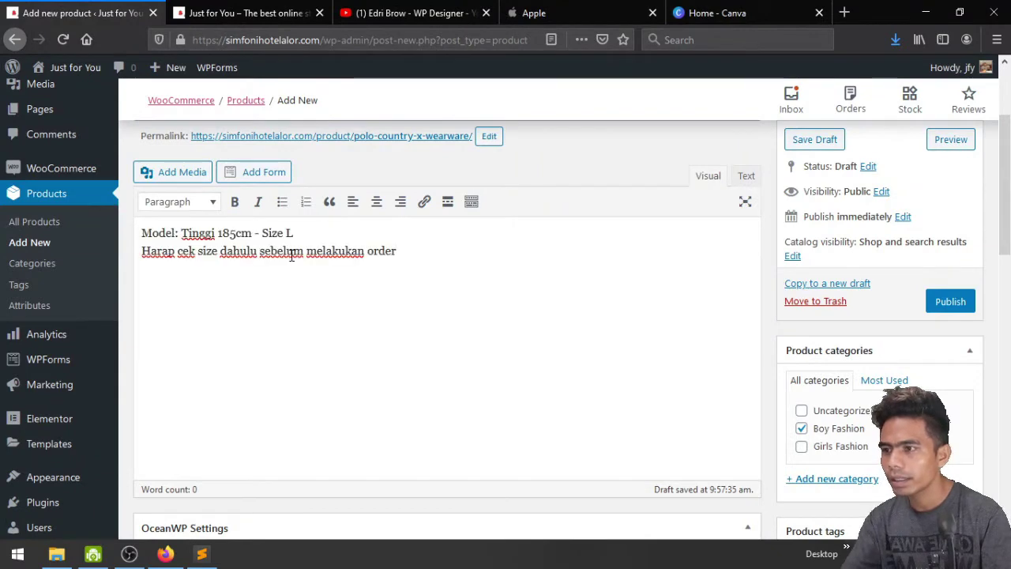
pyautogui.hotkey('alt', 'Tab')
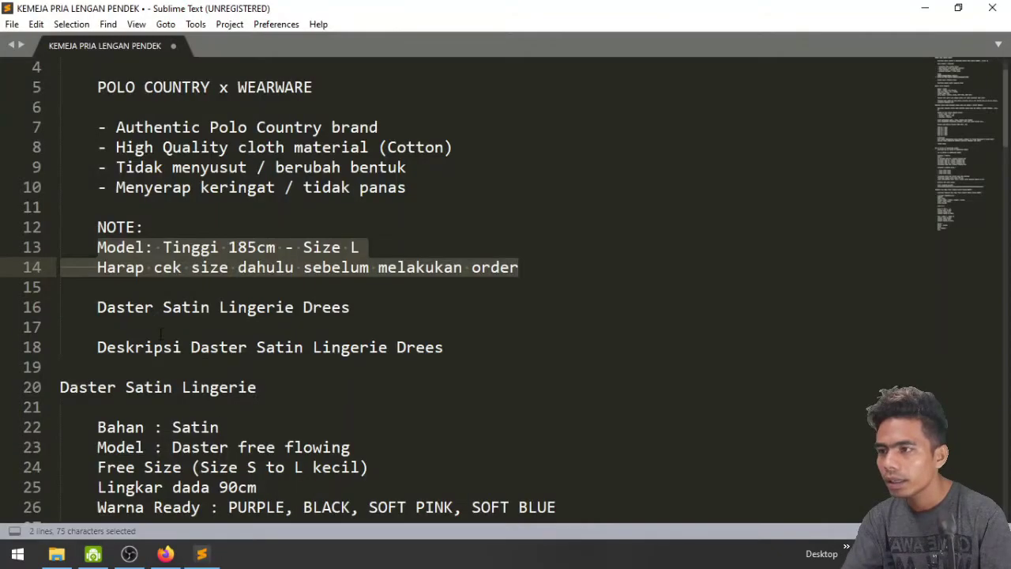
pyautogui.scroll(2, 160, 334)
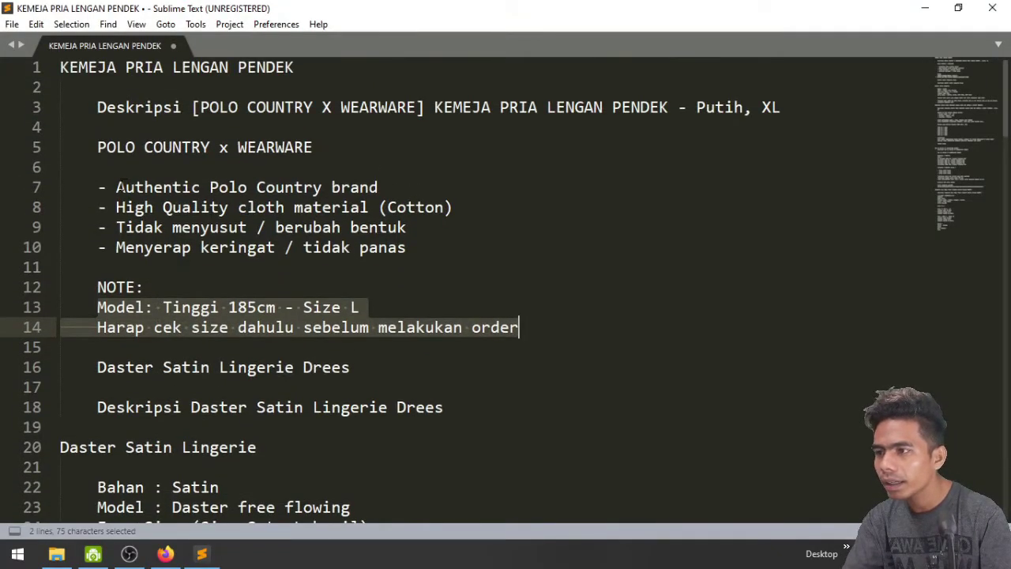
pyautogui.moveTo(119, 187); pyautogui.dragTo(400, 247)
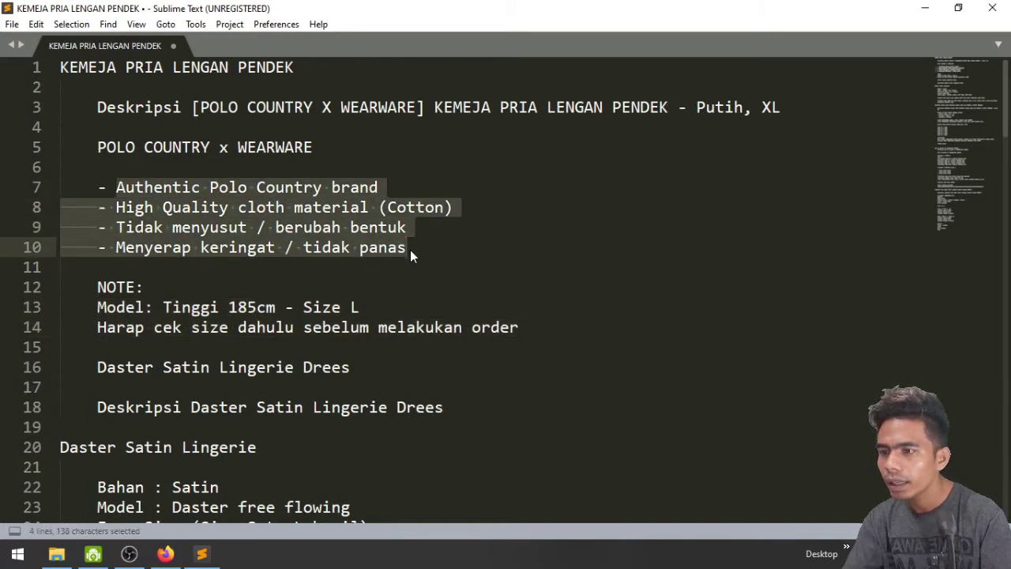
pyautogui.hotkey('alt', 'Tab')
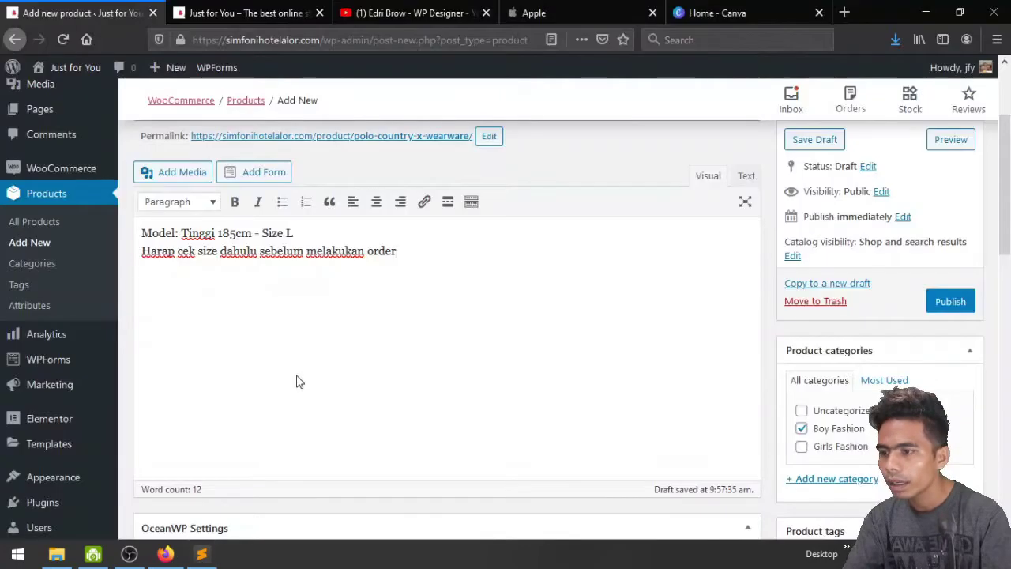
pyautogui.scroll(-10, 299, 381)
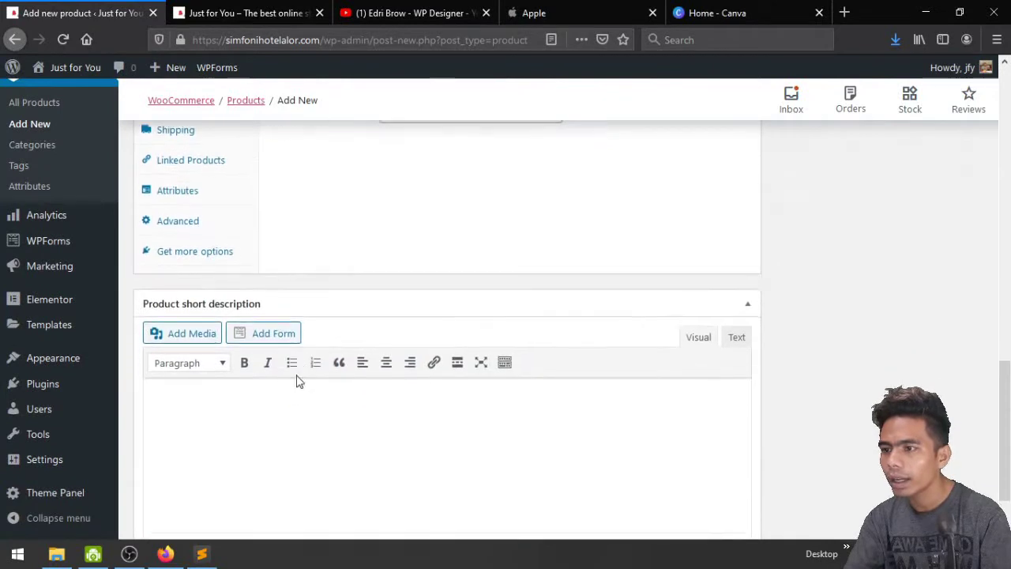
pyautogui.scroll(-2, 297, 380)
pyautogui.scroll(2, 237, 403)
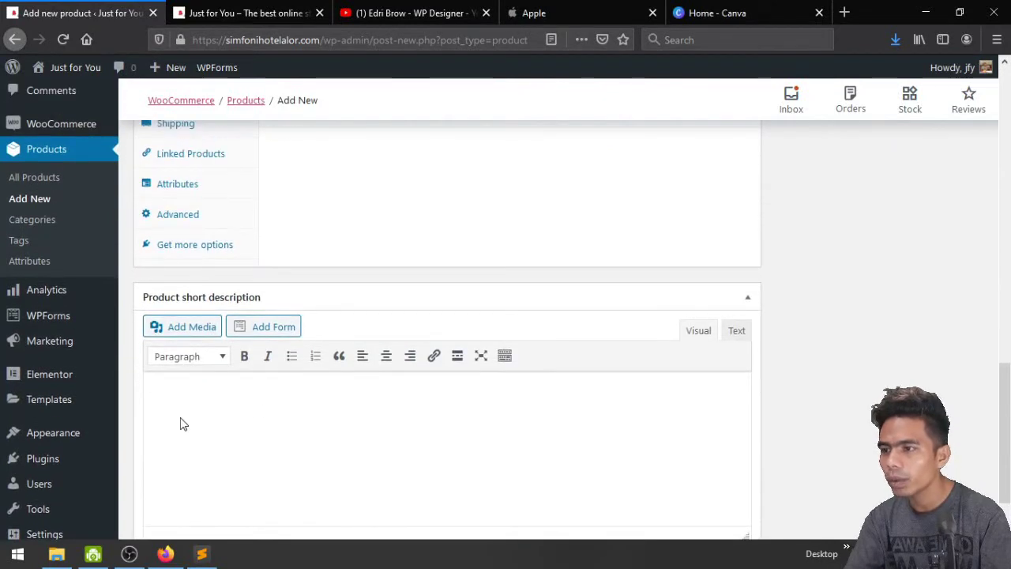
# Paste the four feature lines into the short description and strip their leading dashes
pyautogui.click(323, 419)
pyautogui.hotkey('ctrl', 'v')
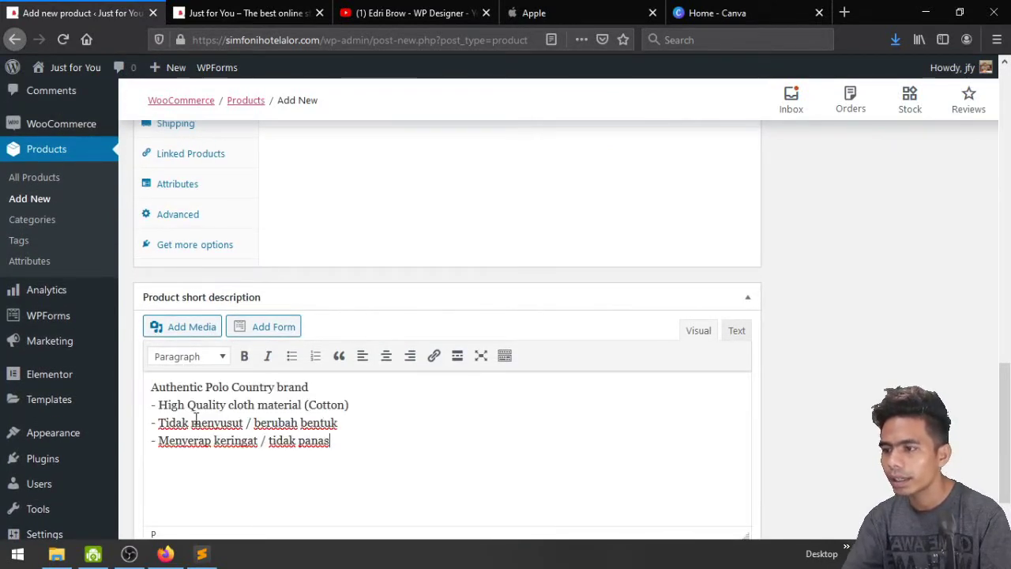
pyautogui.press('BackSpace')
pyautogui.press('BackSpace')
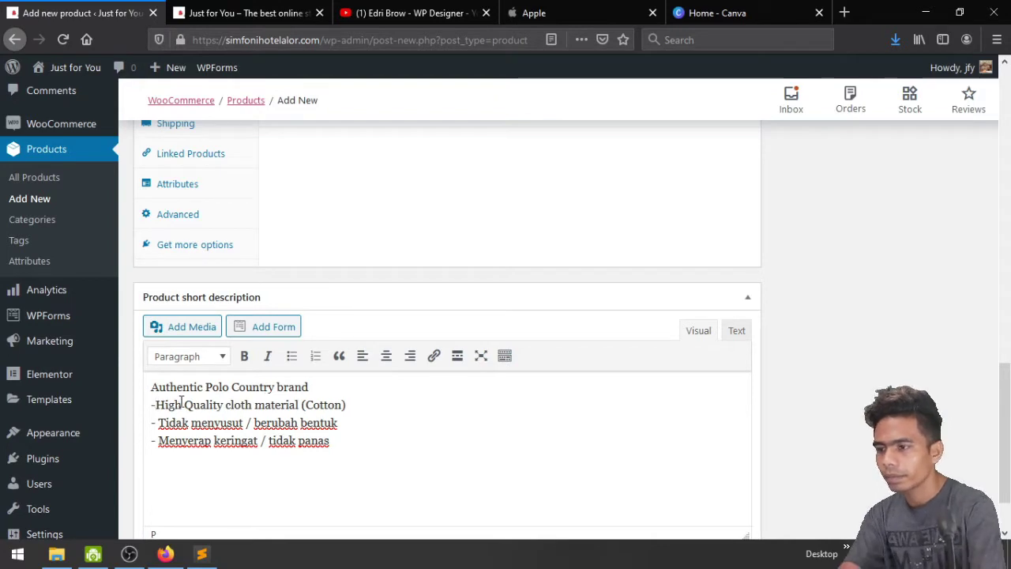
pyautogui.press('Down')
pyautogui.press('Delete')
pyautogui.press('Delete')
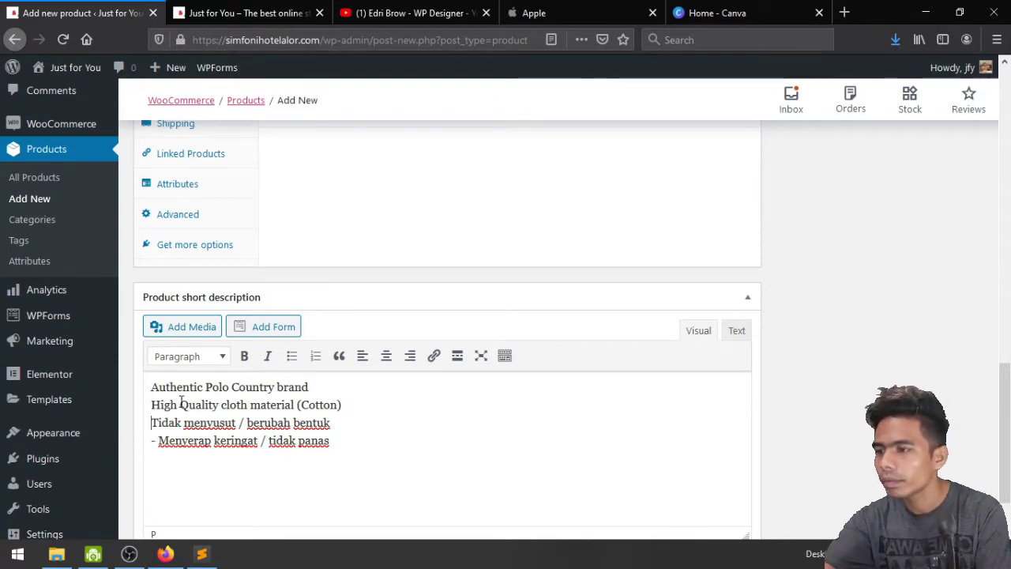
pyautogui.press('BackSpace')
pyautogui.press('BackSpace')
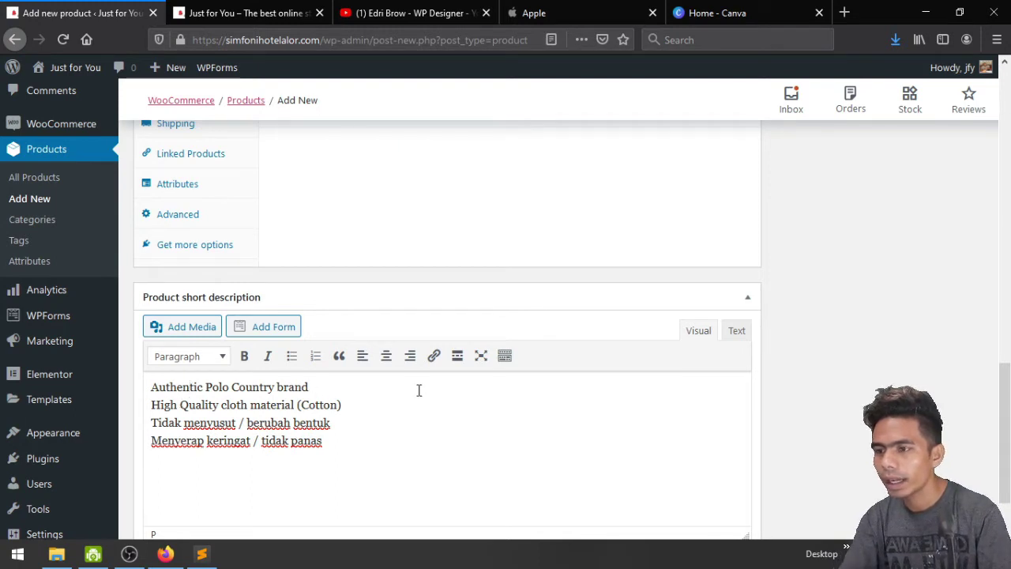
# Format the short description features as a four-item bulleted list, one feature per bullet
pyautogui.click(291, 362)
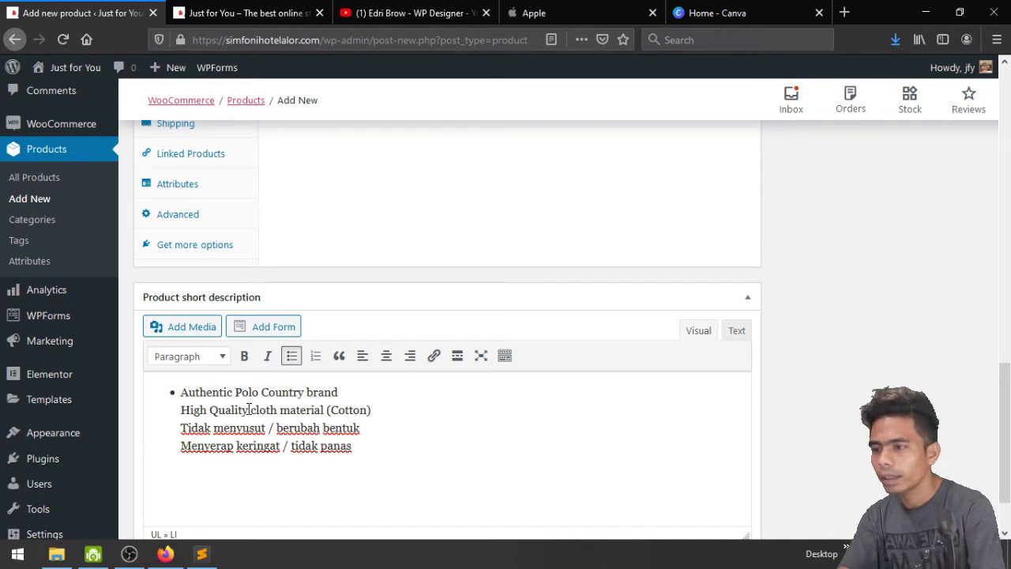
pyautogui.press('Return')
pyautogui.press('BackSpace')
pyautogui.press('Return')
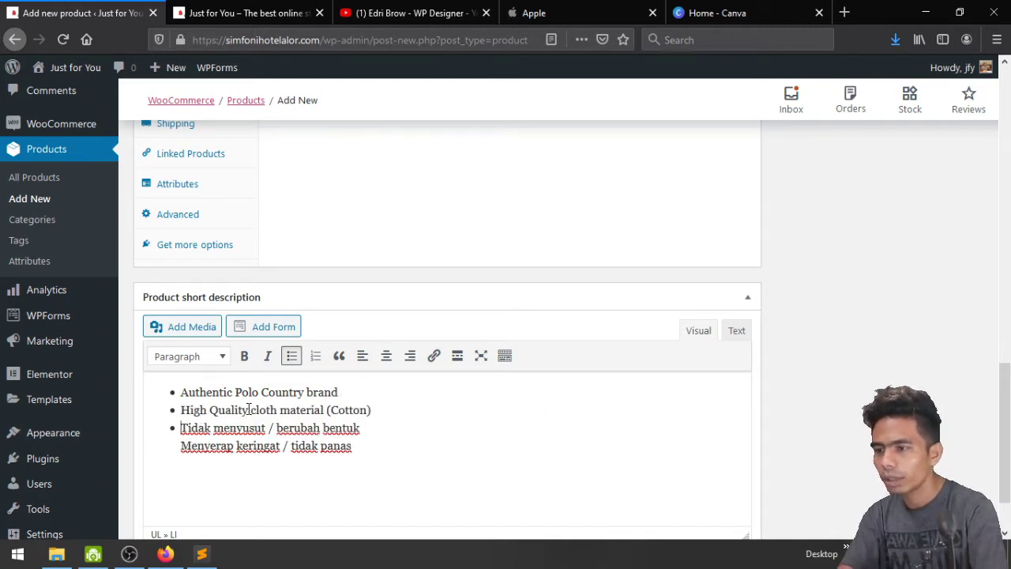
pyautogui.press('Down')
pyautogui.press('BackSpace')
pyautogui.press('Return')
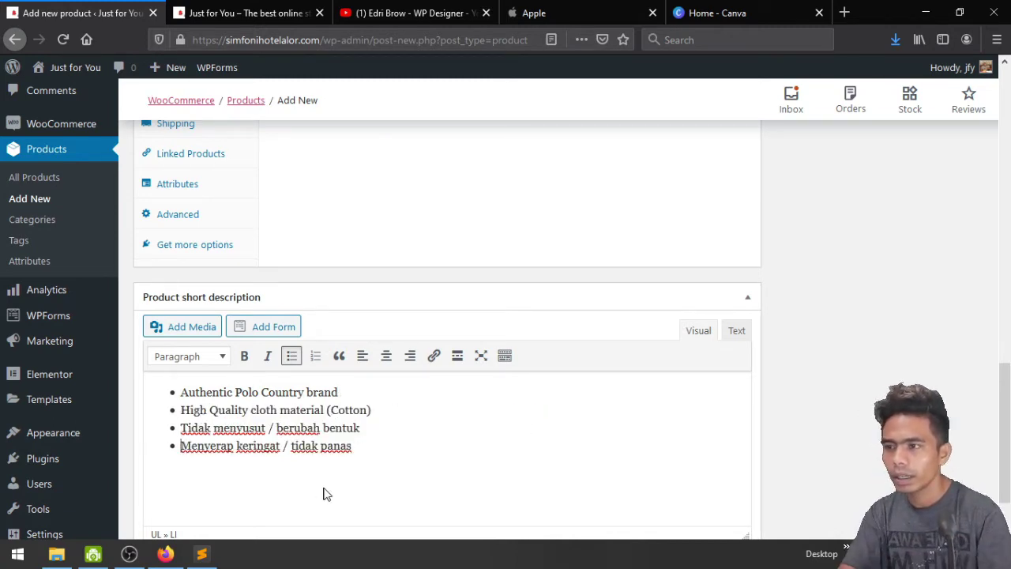
pyautogui.scroll(-2, 387, 413)
pyautogui.scroll(10, 386, 413)
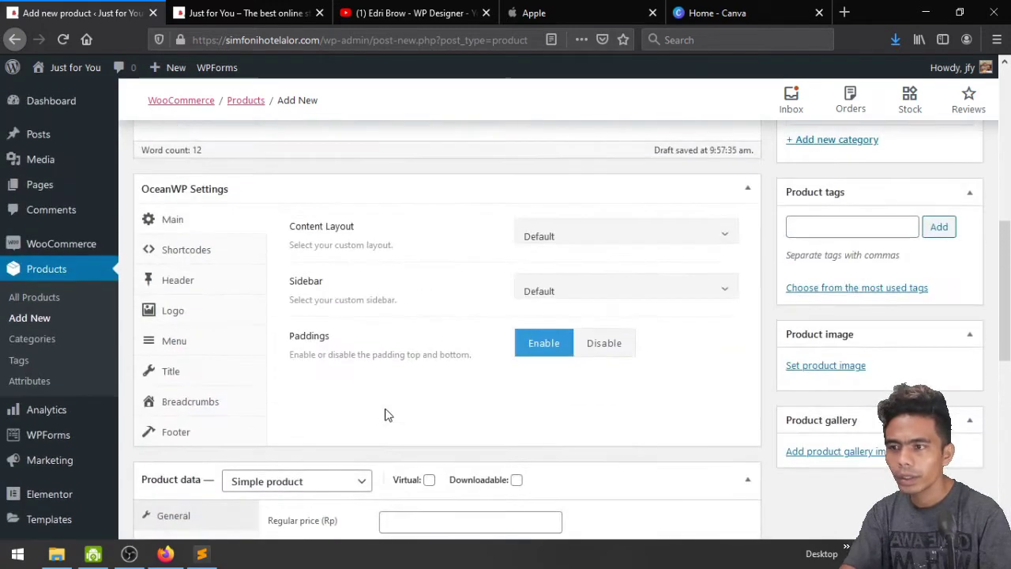
pyautogui.scroll(2, 506, 403)
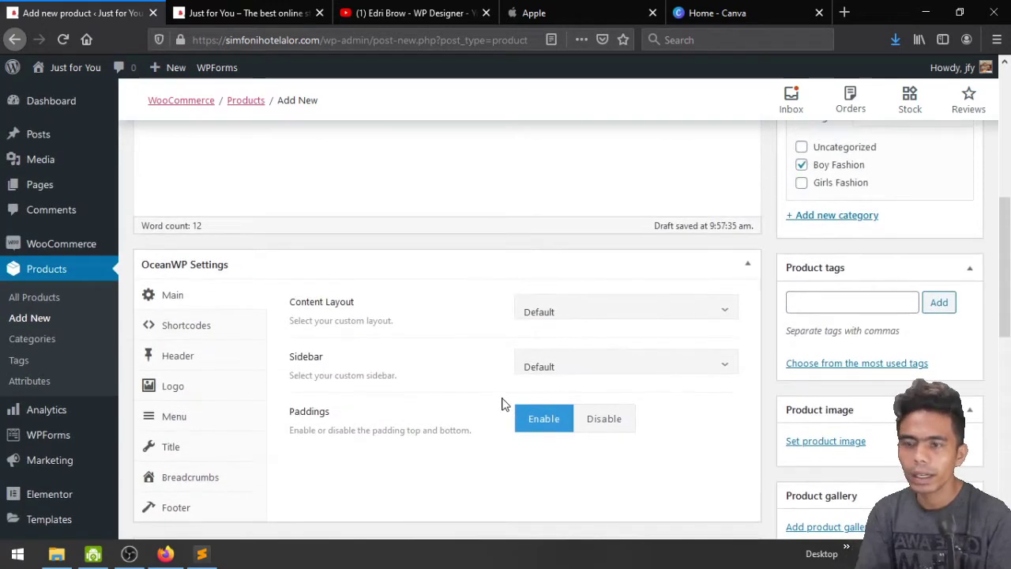
pyautogui.scroll(-2, 463, 399)
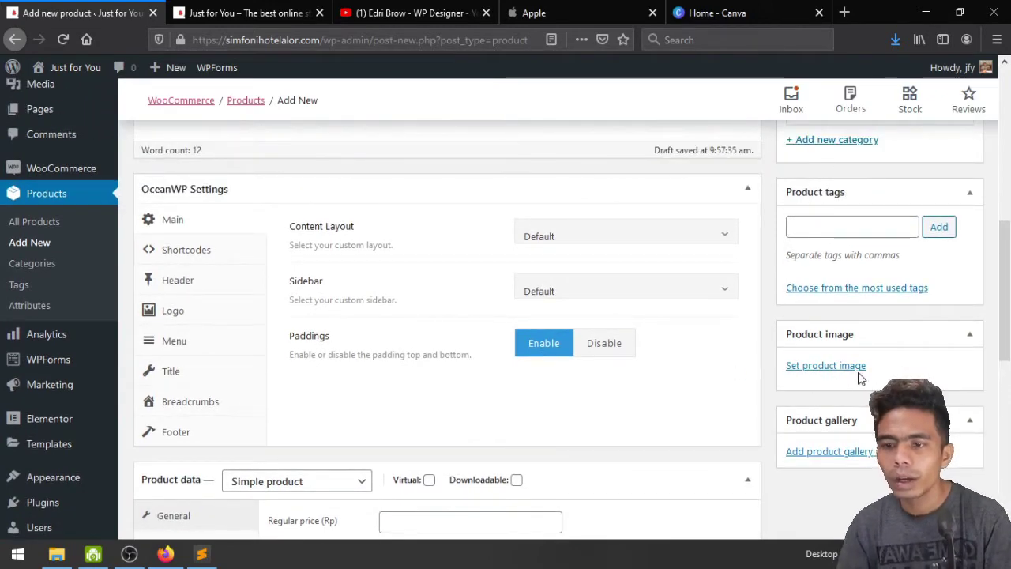
# Upload the four shirt photos from the Kemeja Pria folder for the product image
pyautogui.click(826, 366)
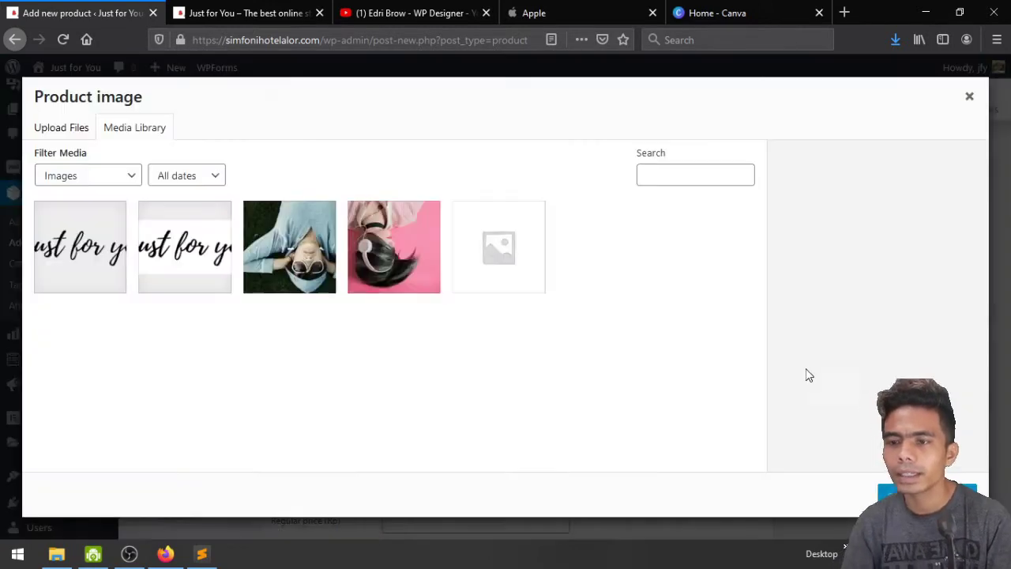
pyautogui.click(53, 129)
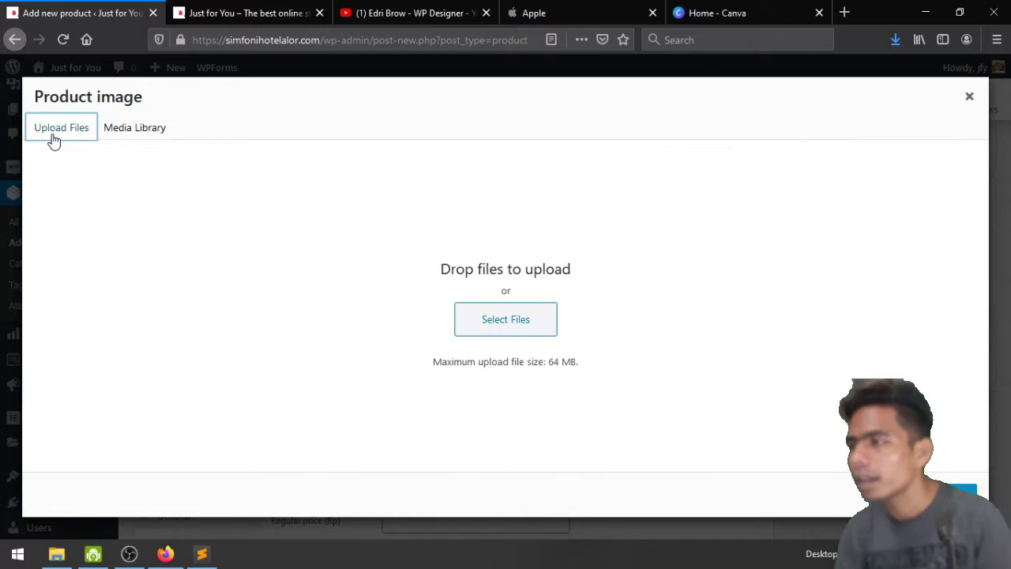
pyautogui.click(509, 330)
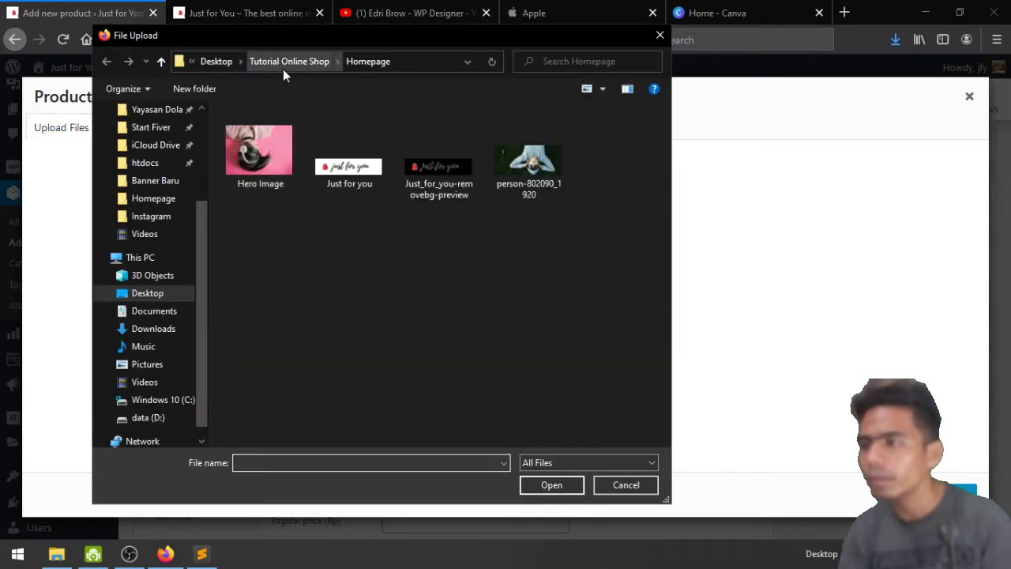
pyautogui.click(283, 63)
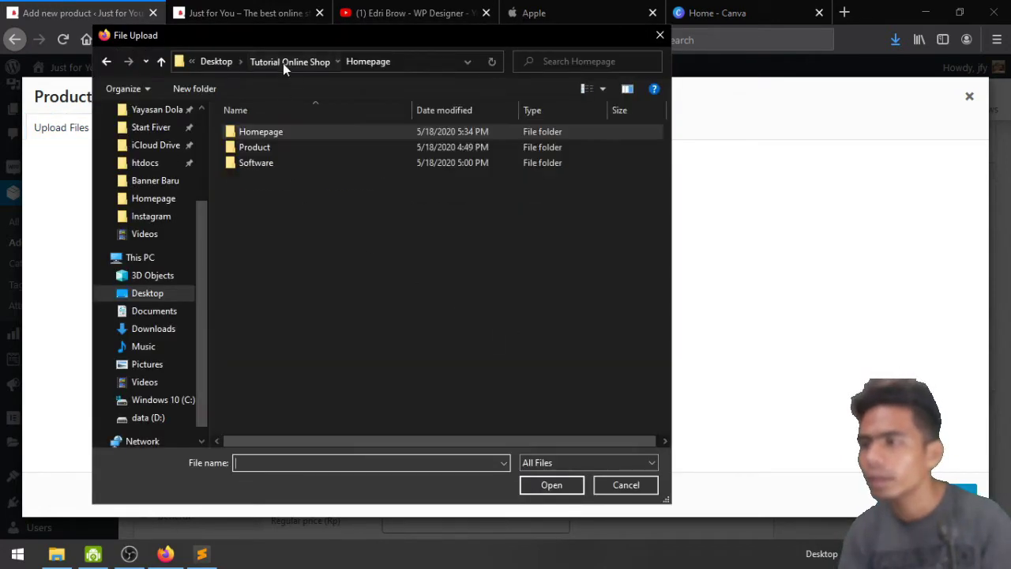
pyautogui.doubleClick(272, 152)
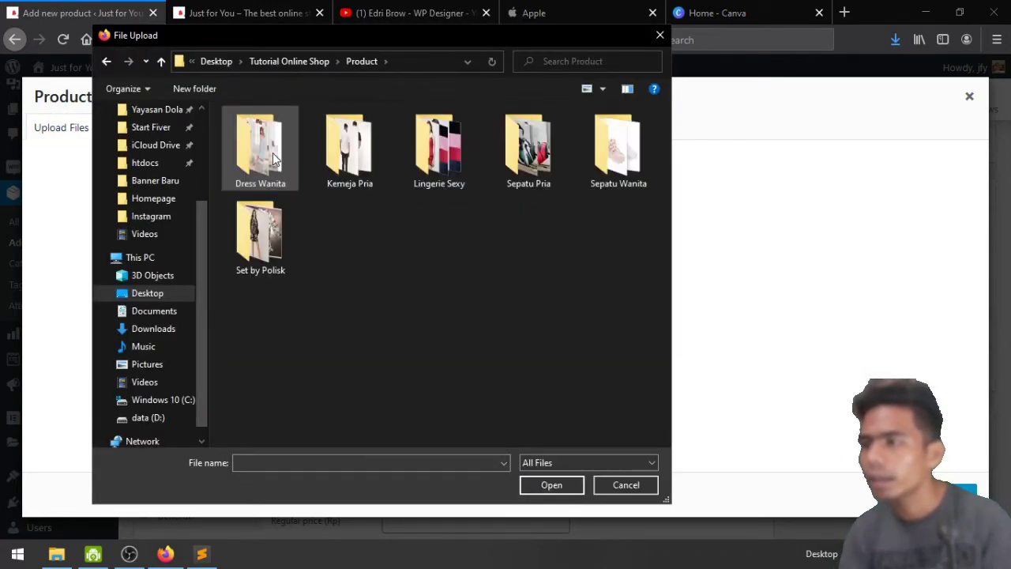
pyautogui.doubleClick(352, 158)
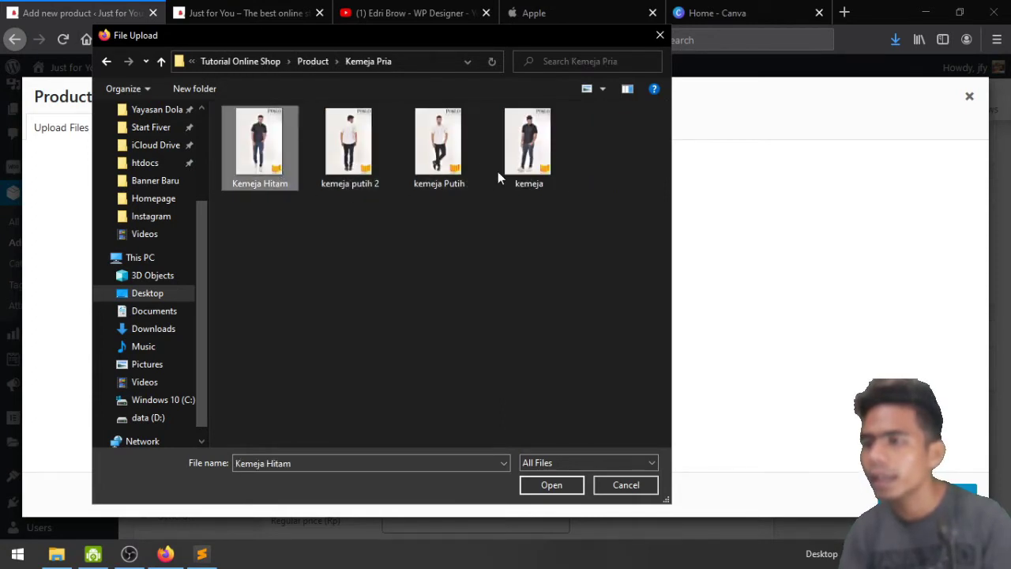
pyautogui.keyDown('shift'); pyautogui.click(512, 171); pyautogui.keyUp('shift')
pyautogui.click(542, 484)
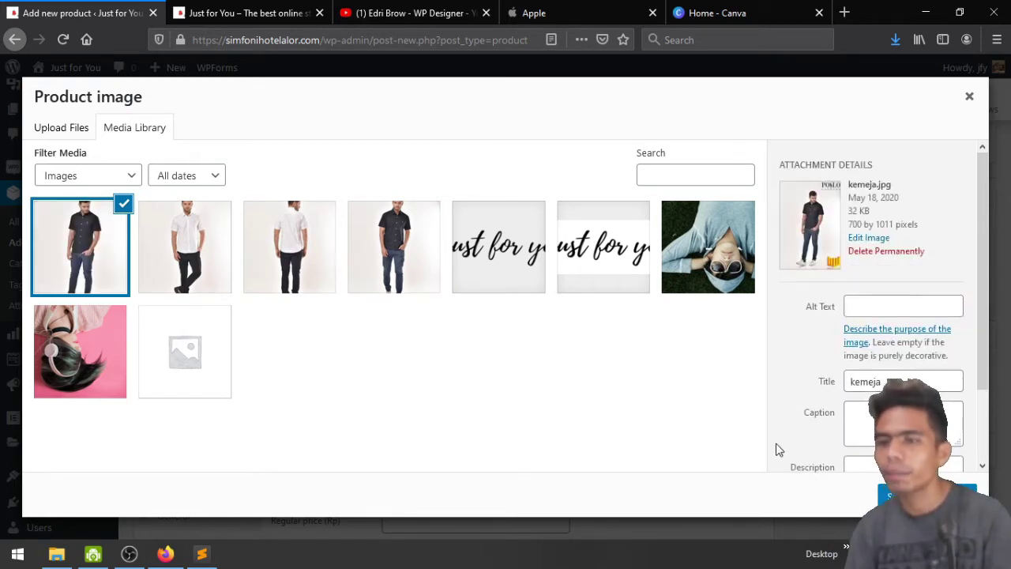
pyautogui.scroll(-2, 823, 448)
# Set kemeja.jpg as the product image and add all four shirt photos to the gallery
pyautogui.click(924, 496)
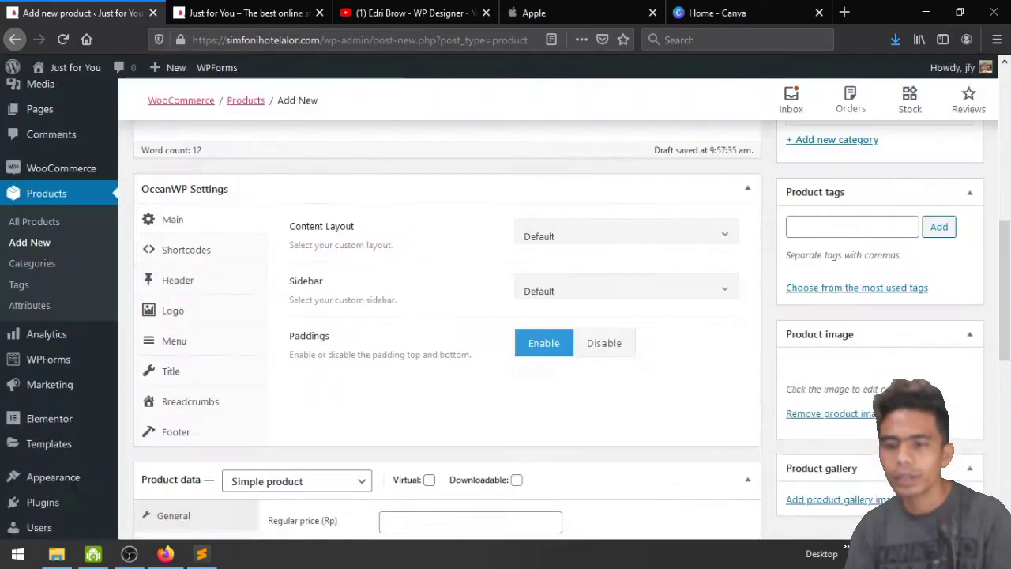
pyautogui.scroll(-5, 900, 316)
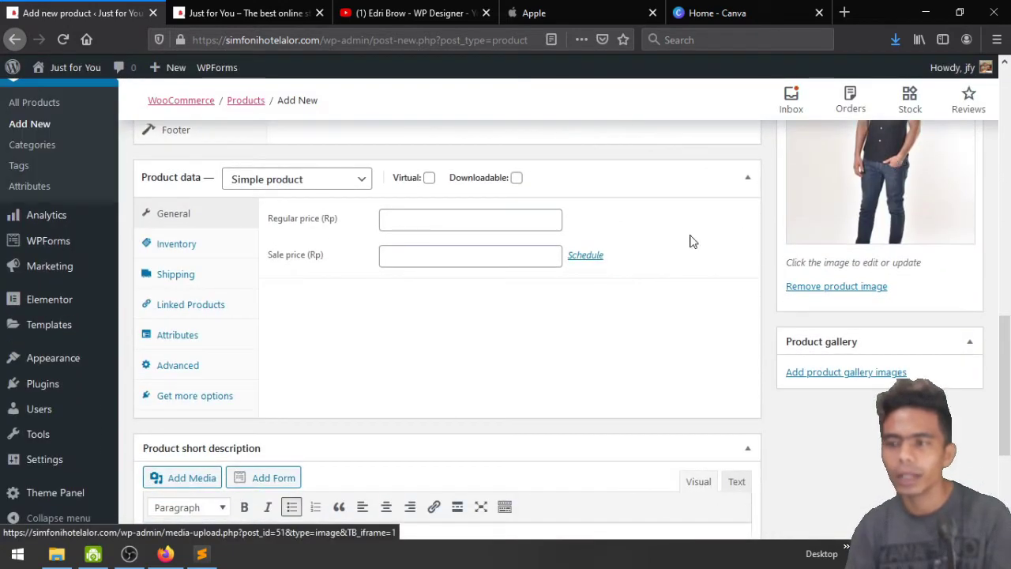
pyautogui.click(828, 383)
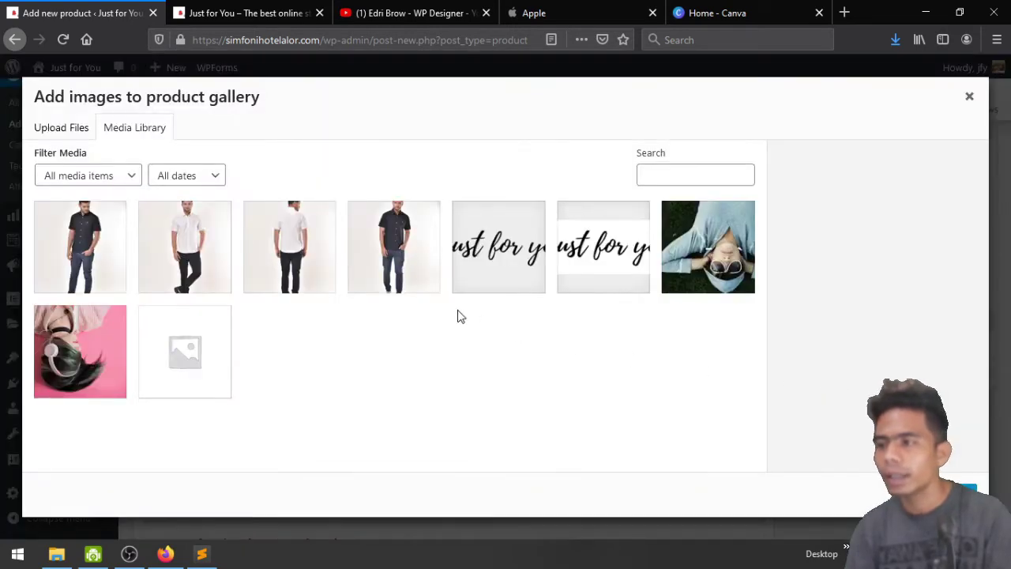
pyautogui.click(93, 245)
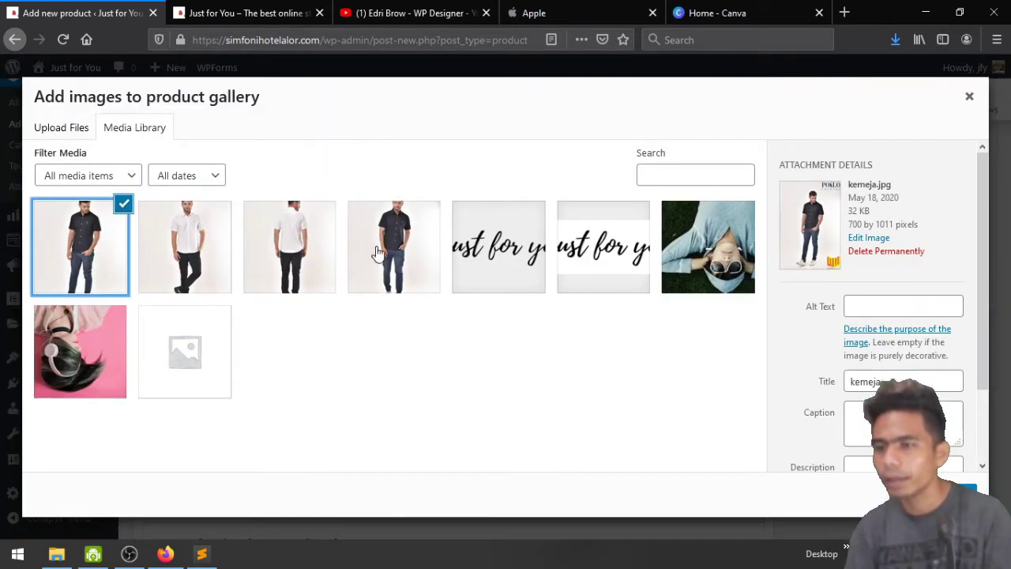
pyautogui.click(188, 254)
pyautogui.click(93, 263)
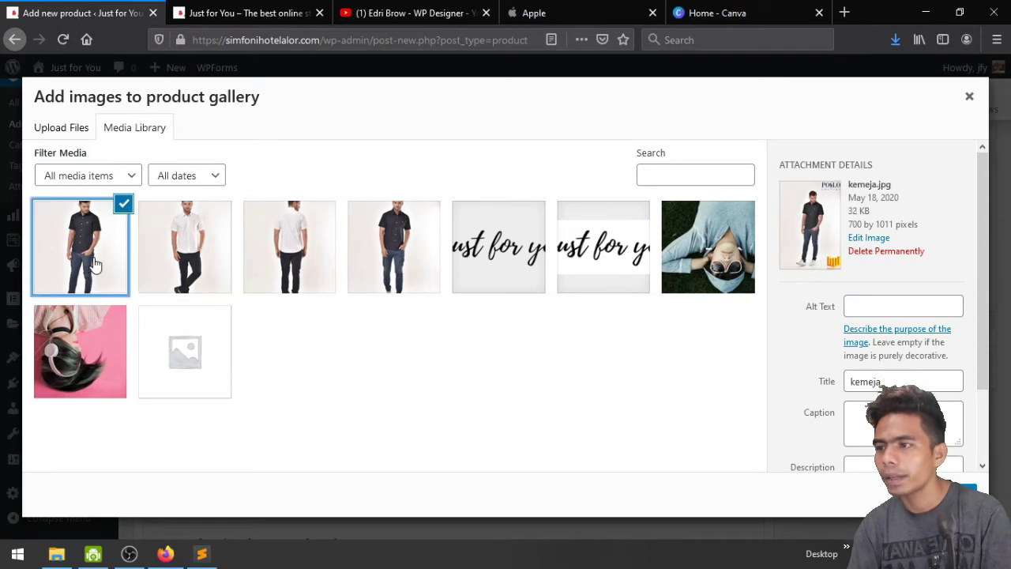
pyautogui.keyDown('shift'); pyautogui.click(395, 253); pyautogui.keyUp('shift')
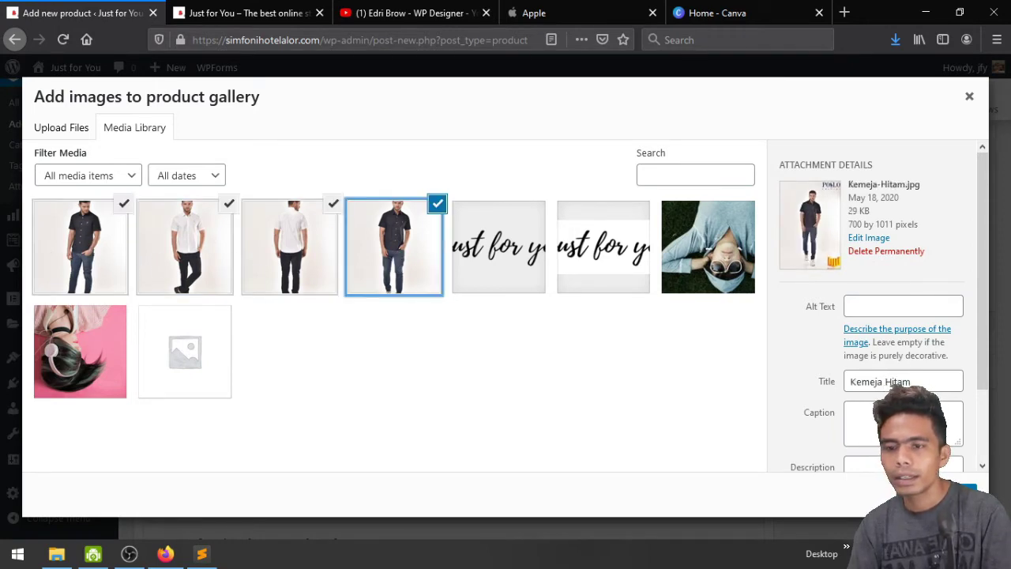
pyautogui.click(940, 494)
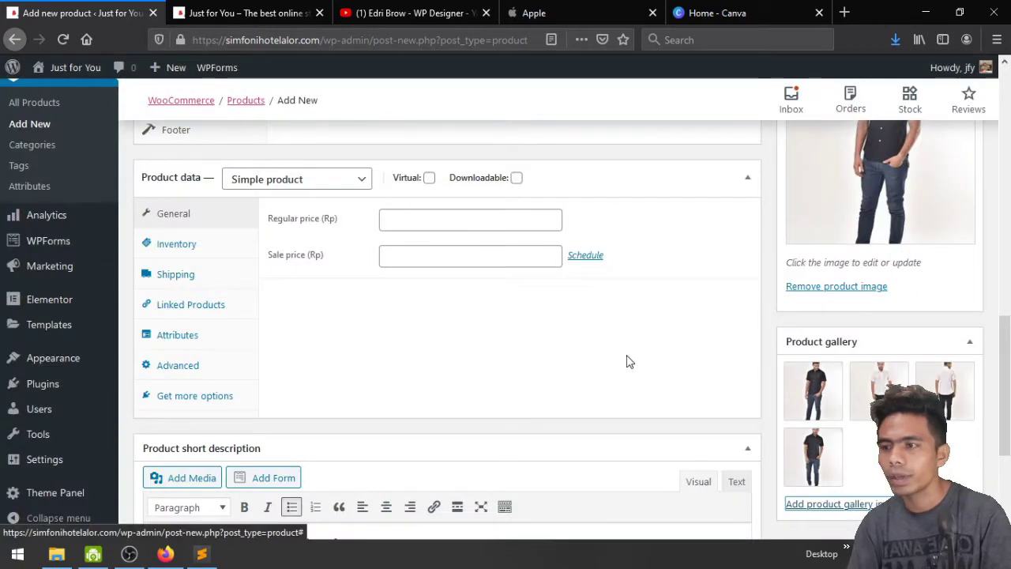
pyautogui.scroll(5, 627, 361)
pyautogui.scroll(8, 628, 359)
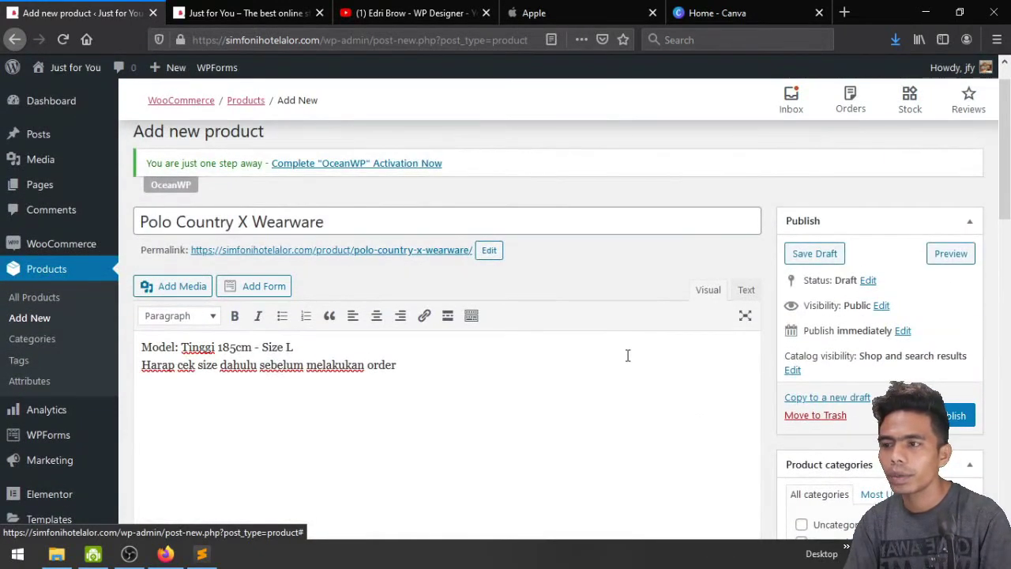
# Publish Polo Country X Wearware and open its live product page in a new tab
pyautogui.click(957, 414)
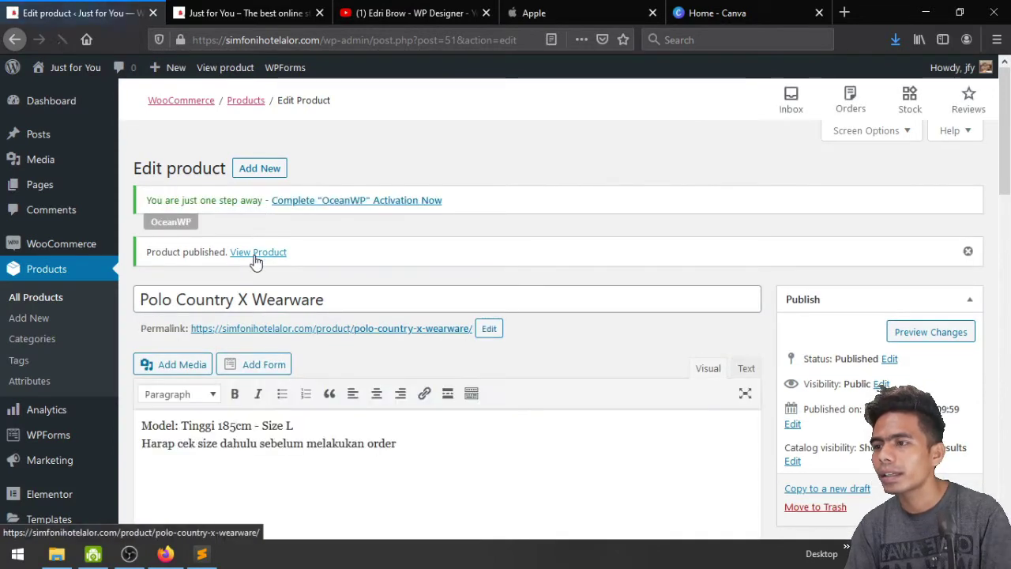
pyautogui.middleClick(256, 261)
pyautogui.click(189, 9)
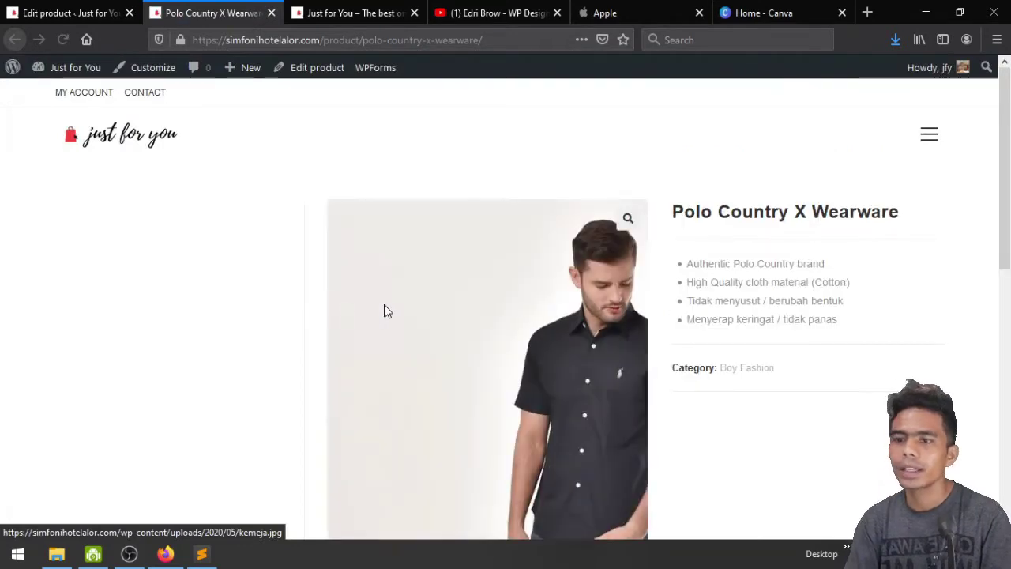
pyautogui.scroll(-3, 661, 413)
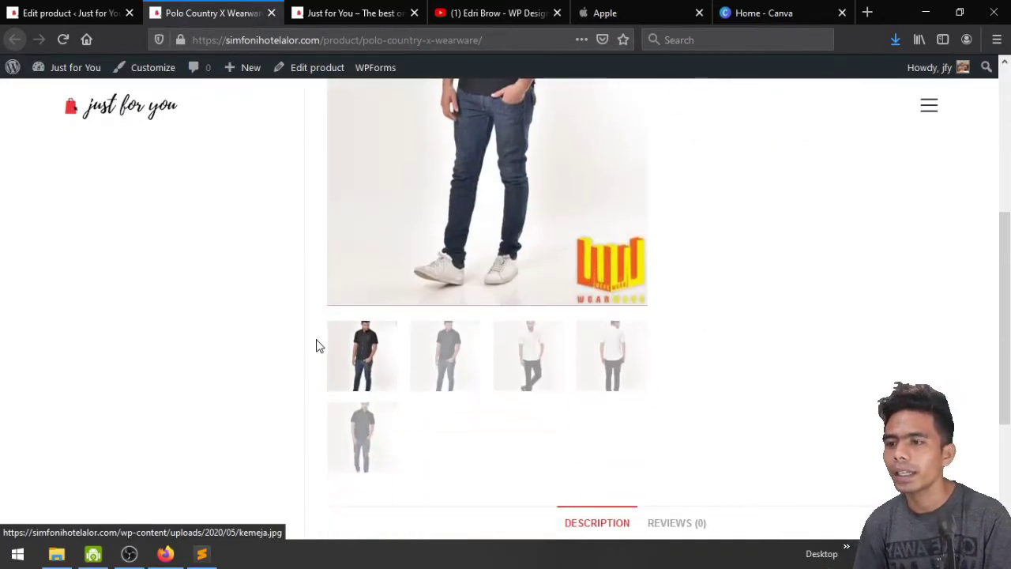
pyautogui.click(445, 356)
pyautogui.click(564, 371)
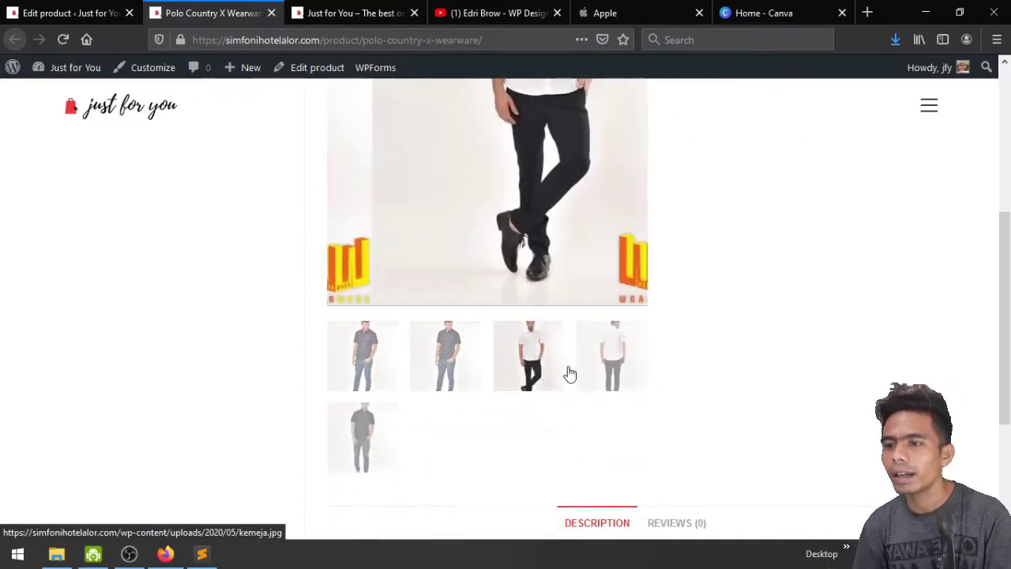
pyautogui.click(365, 459)
pyautogui.click(368, 387)
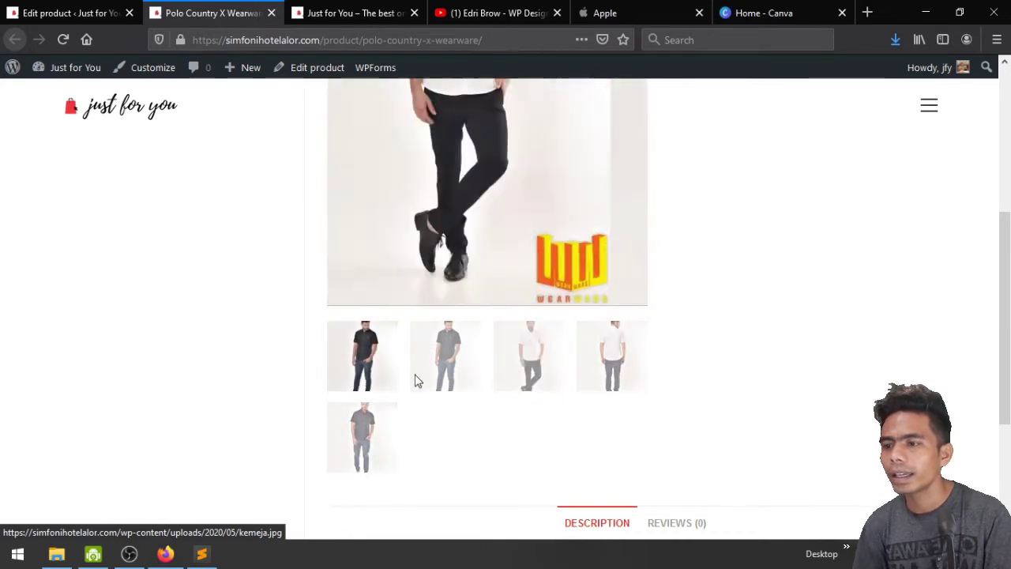
pyautogui.click(474, 384)
pyautogui.click(537, 378)
pyautogui.click(593, 369)
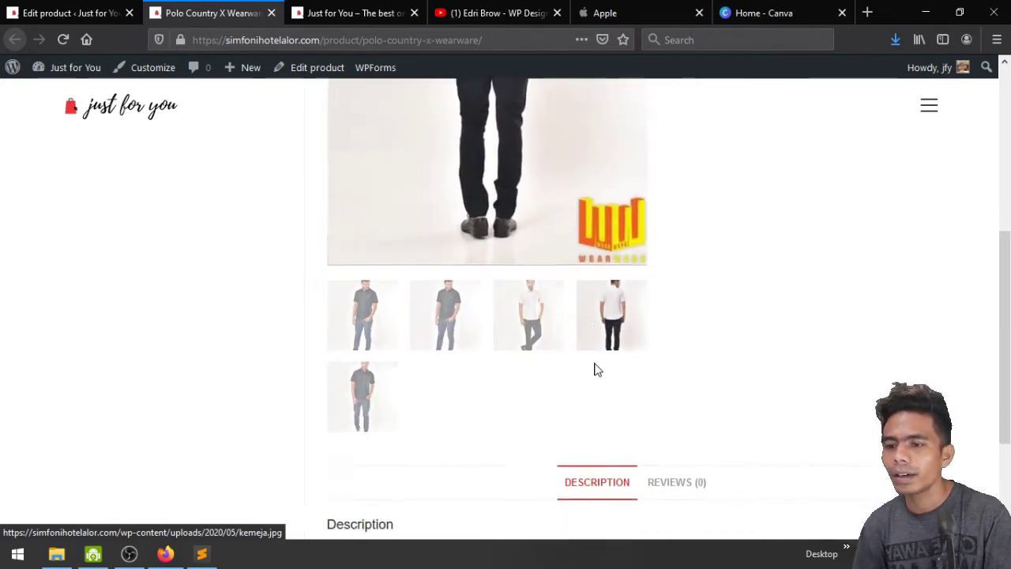
pyautogui.scroll(-2, 553, 377)
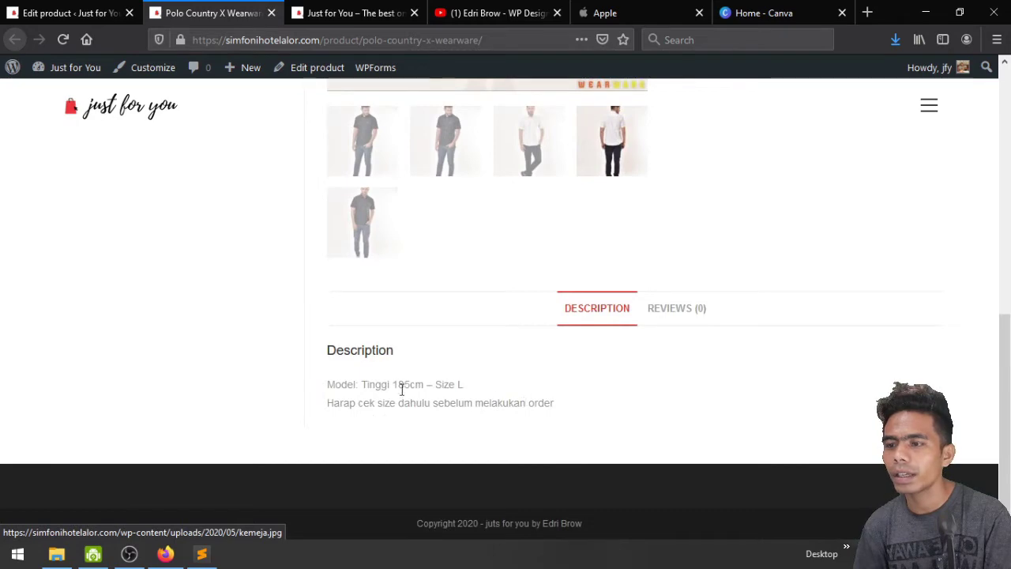
pyautogui.scroll(5, 551, 421)
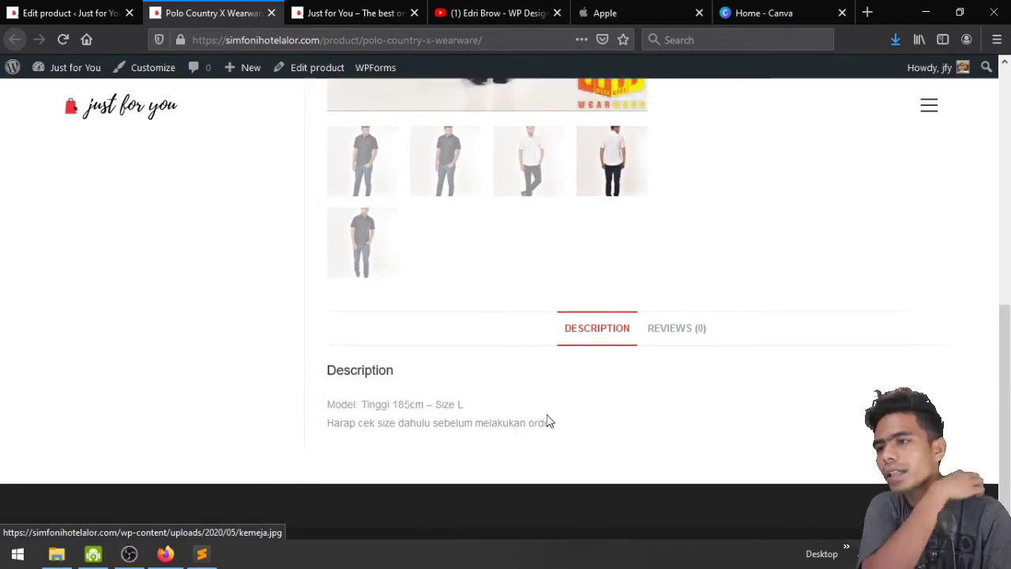
pyautogui.scroll(-5, 551, 421)
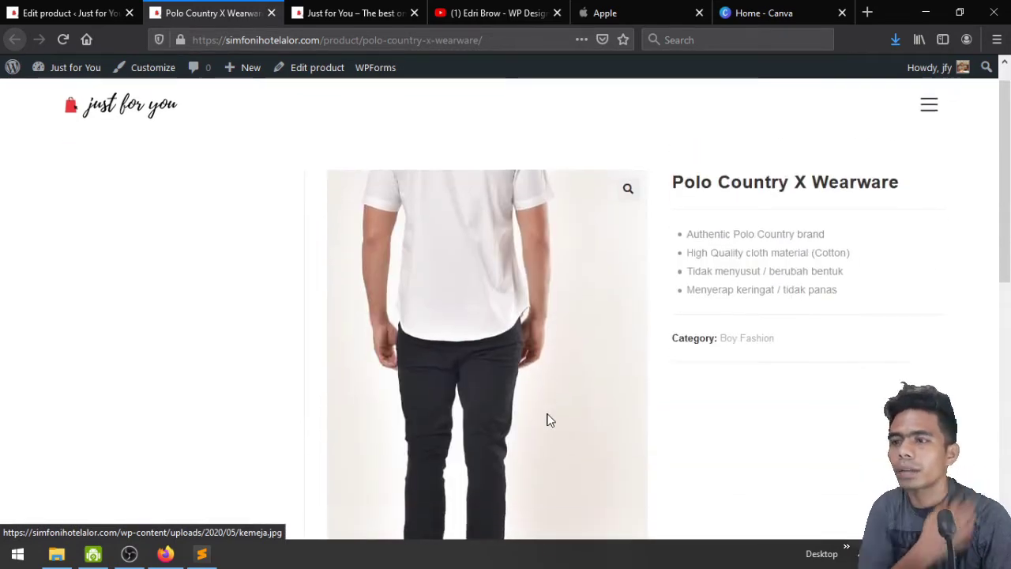
pyautogui.scroll(5, 551, 421)
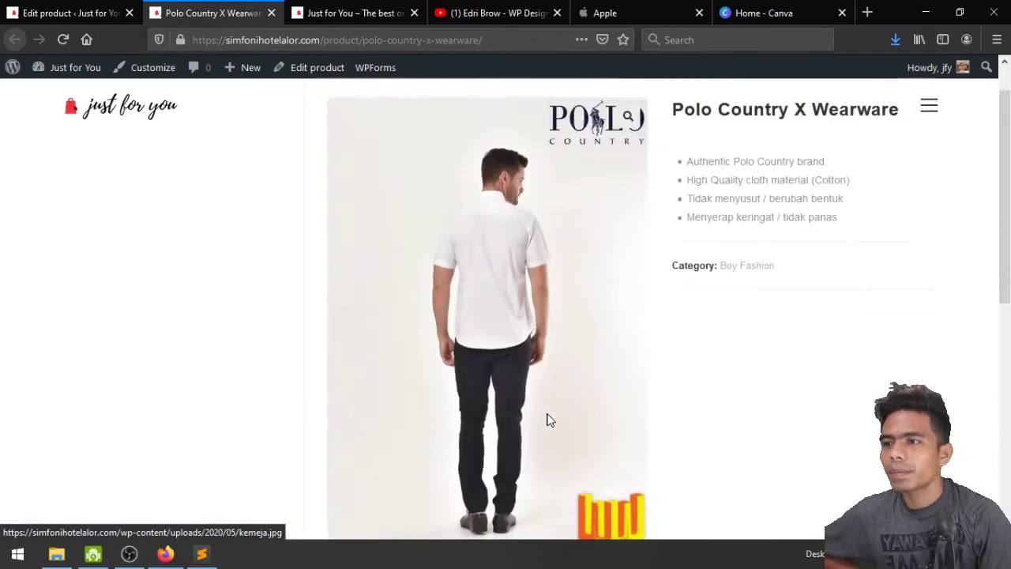
pyautogui.scroll(-4, 550, 421)
pyautogui.scroll(3, 551, 421)
pyautogui.scroll(3, 551, 421)
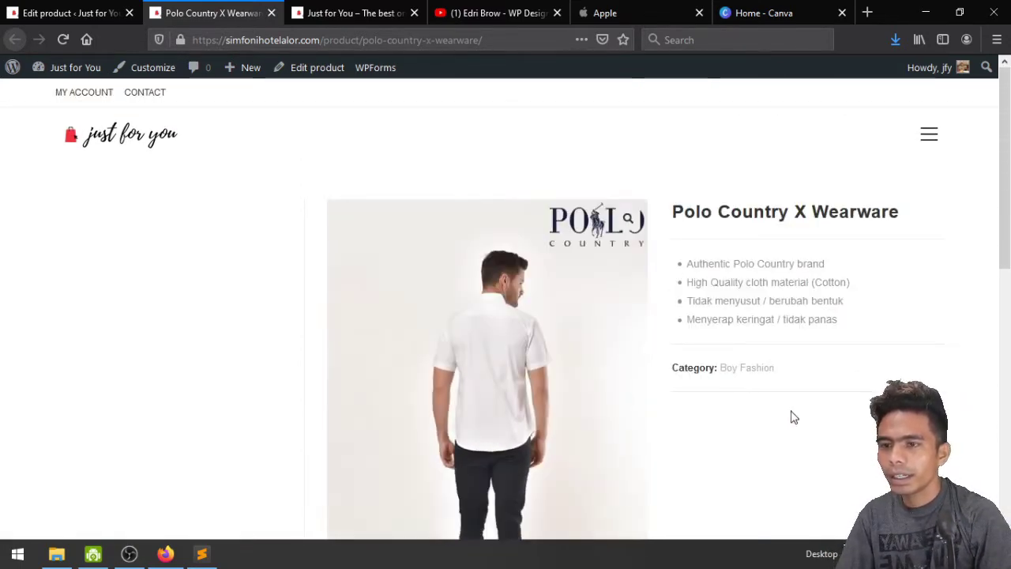
pyautogui.scroll(-3, 788, 410)
pyautogui.click(464, 363)
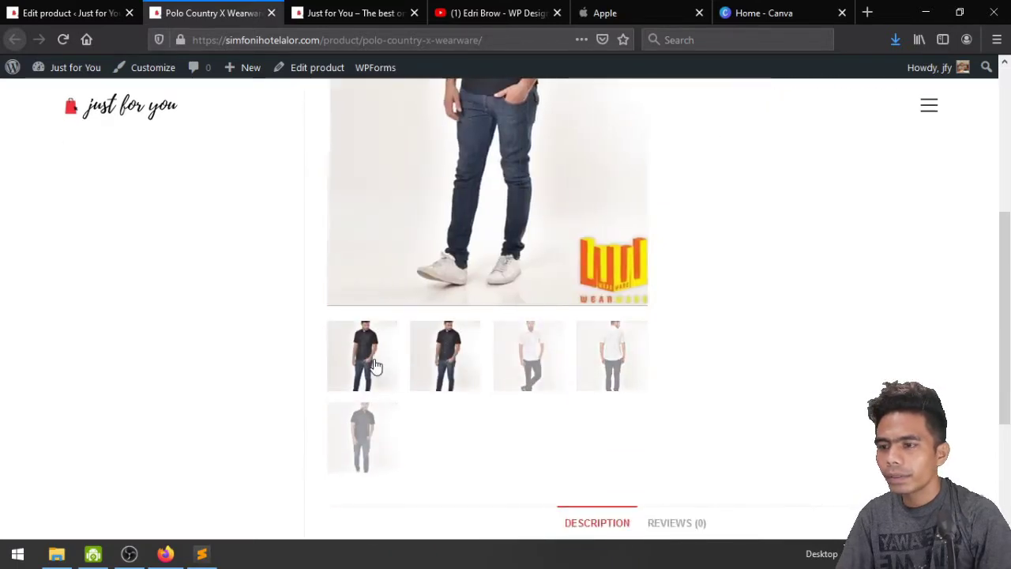
pyautogui.scroll(3, 606, 384)
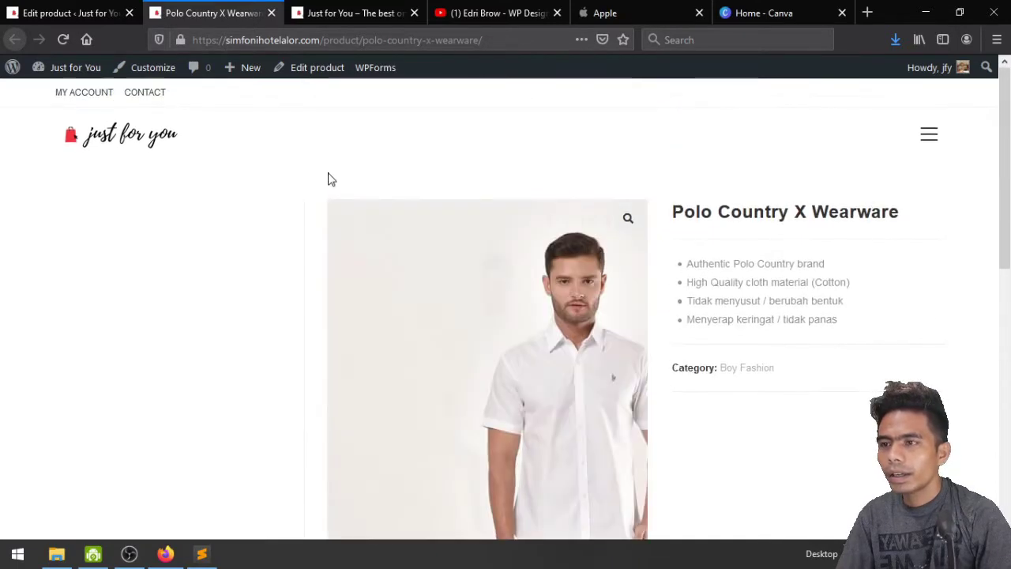
pyautogui.click(109, 8)
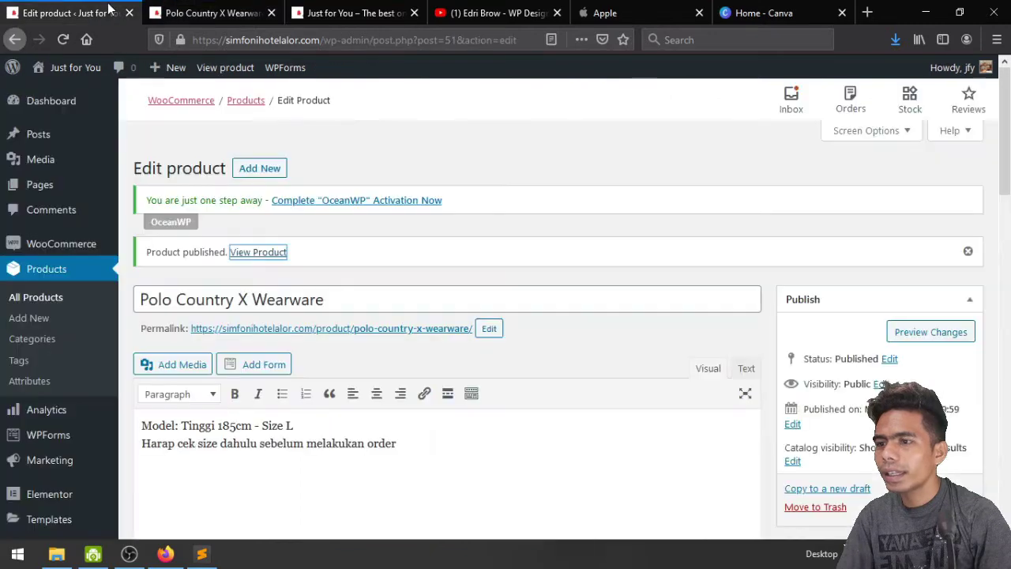
pyautogui.scroll(-5, 553, 348)
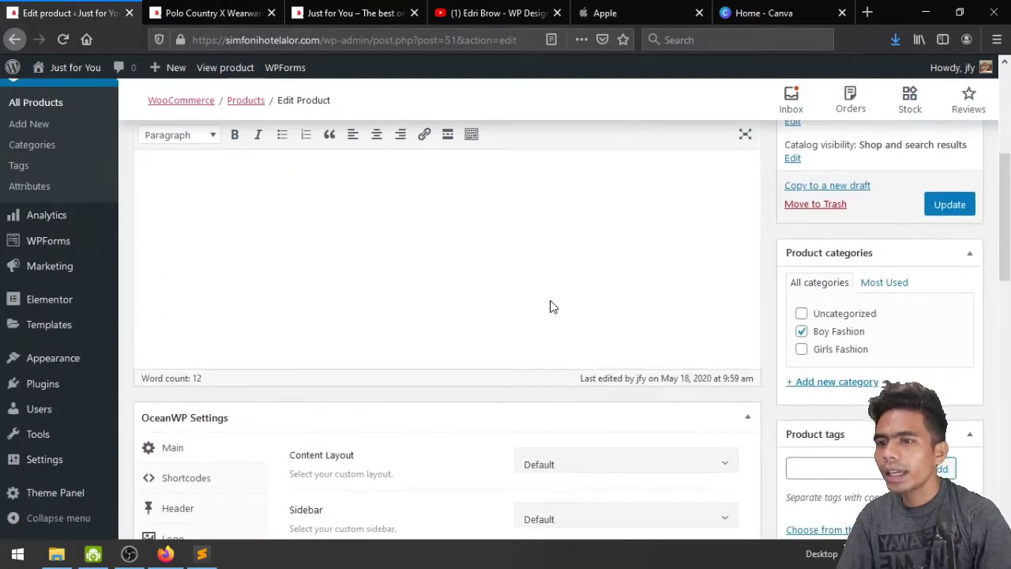
pyautogui.scroll(-4, 549, 305)
pyautogui.click(196, 13)
pyautogui.scroll(-3, 754, 445)
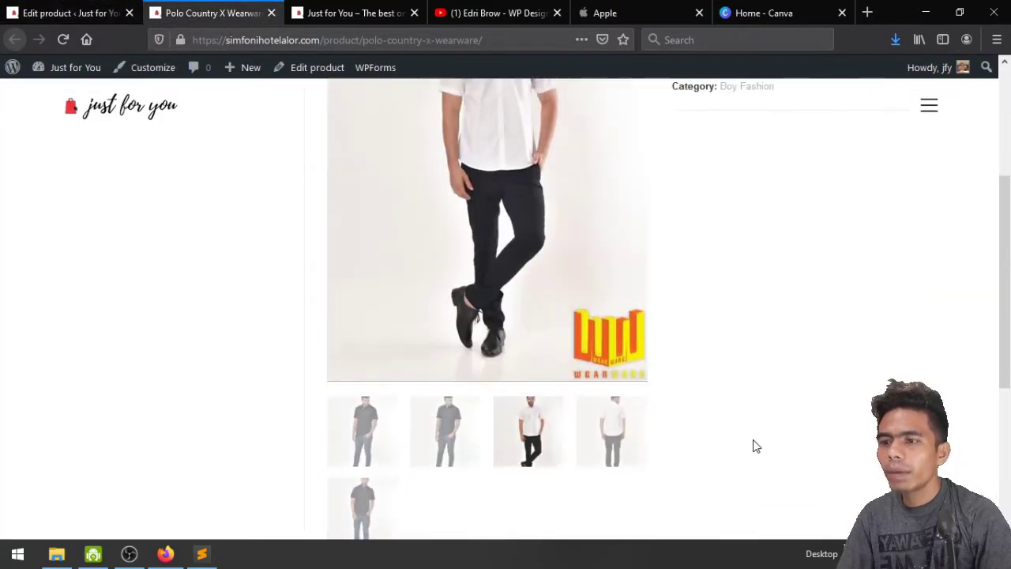
pyautogui.click(460, 446)
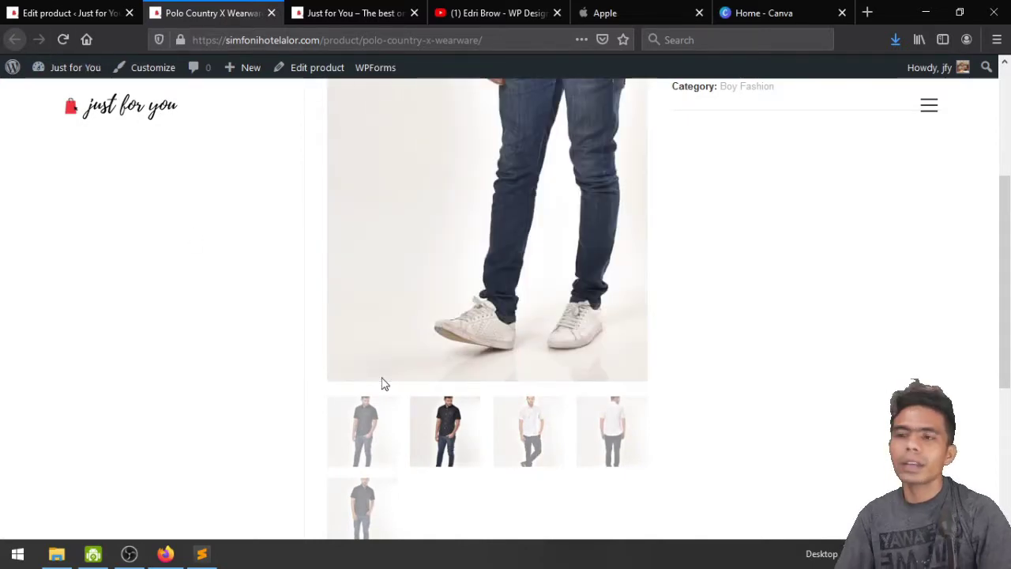
pyautogui.scroll(4, 382, 383)
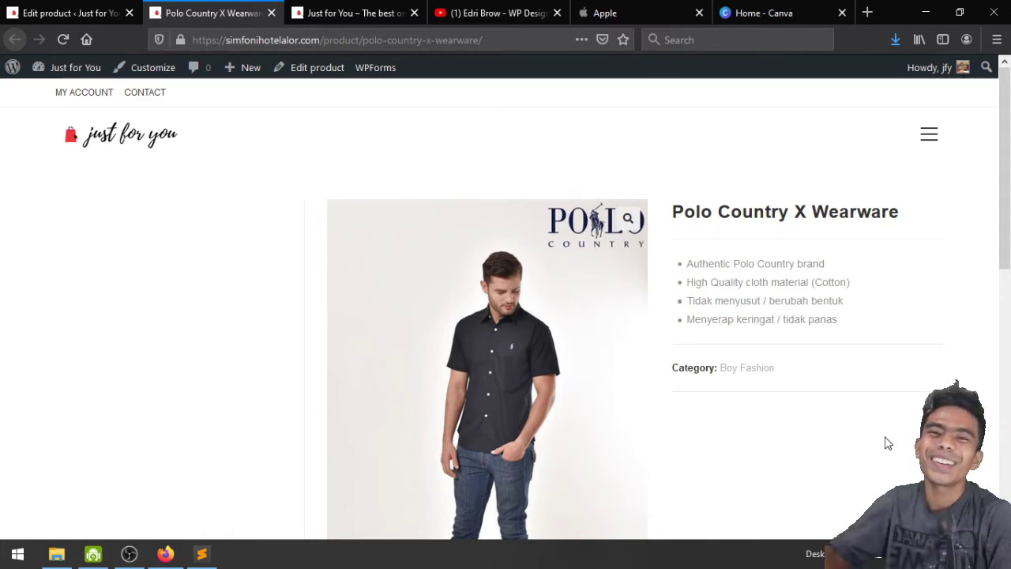
# Return to the Polo Country X Wearware edit page and scroll to the Product data box
pyautogui.click(57, 8)
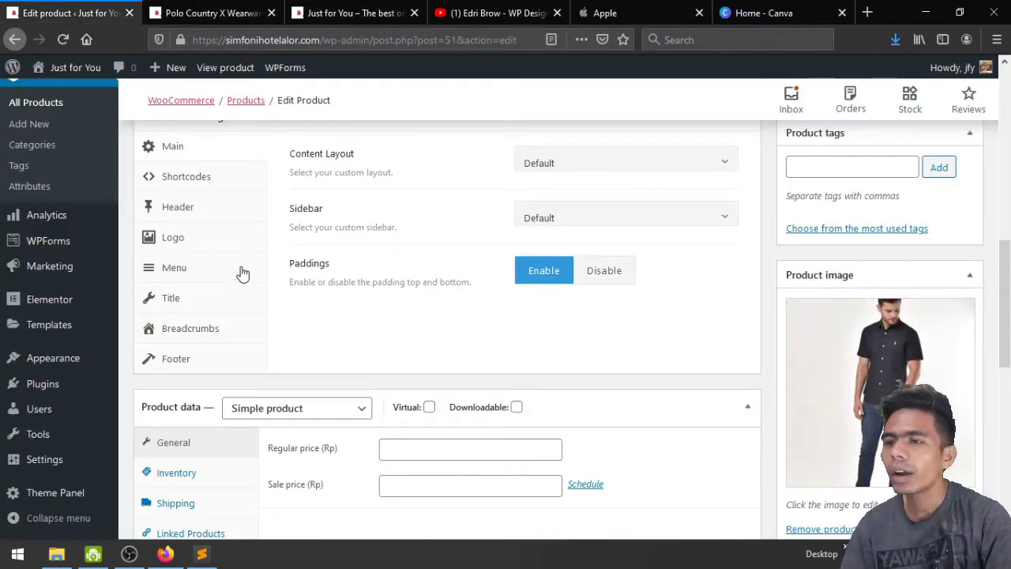
pyautogui.scroll(2, 379, 366)
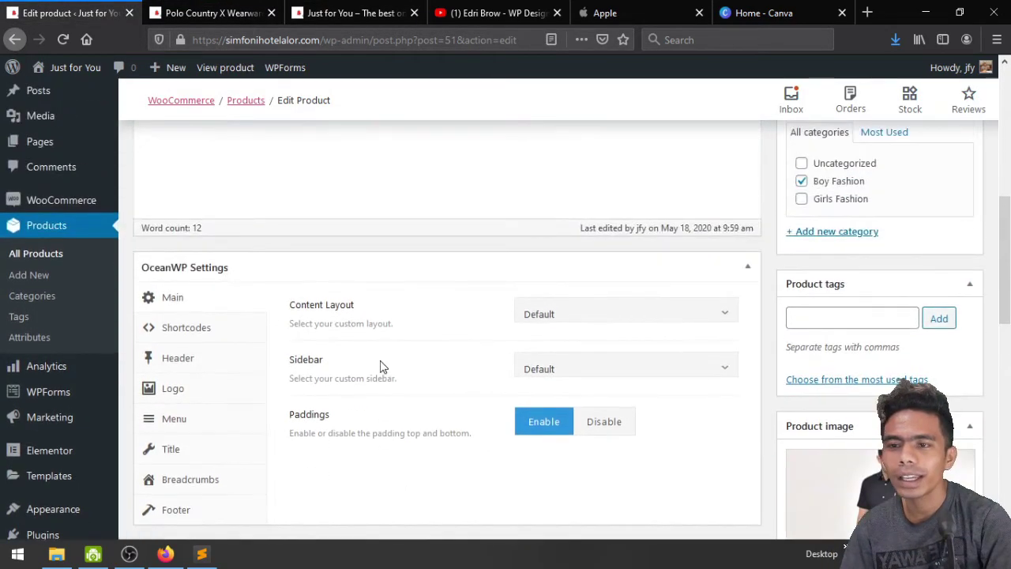
pyautogui.scroll(-2, 379, 366)
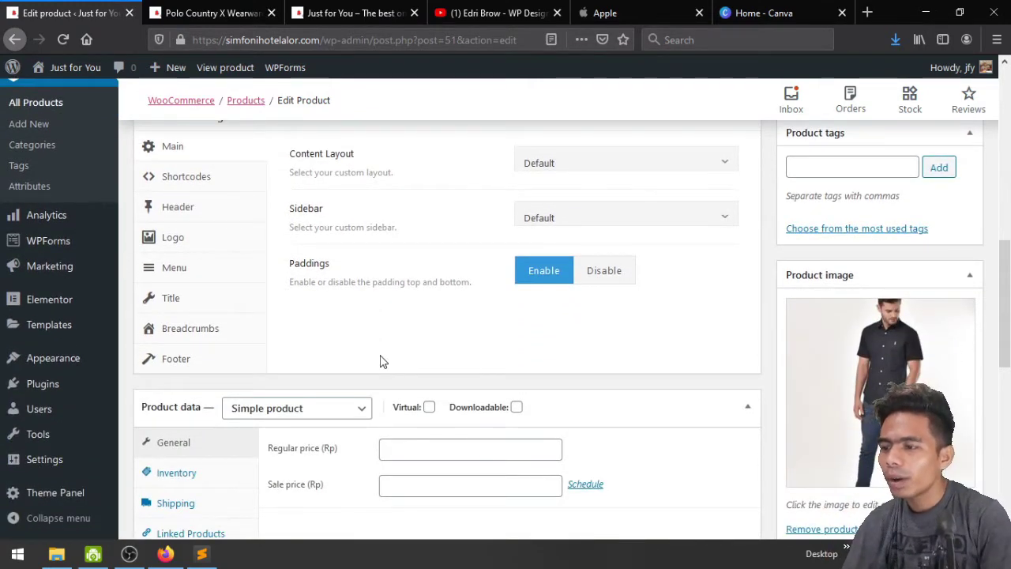
pyautogui.scroll(-2, 380, 361)
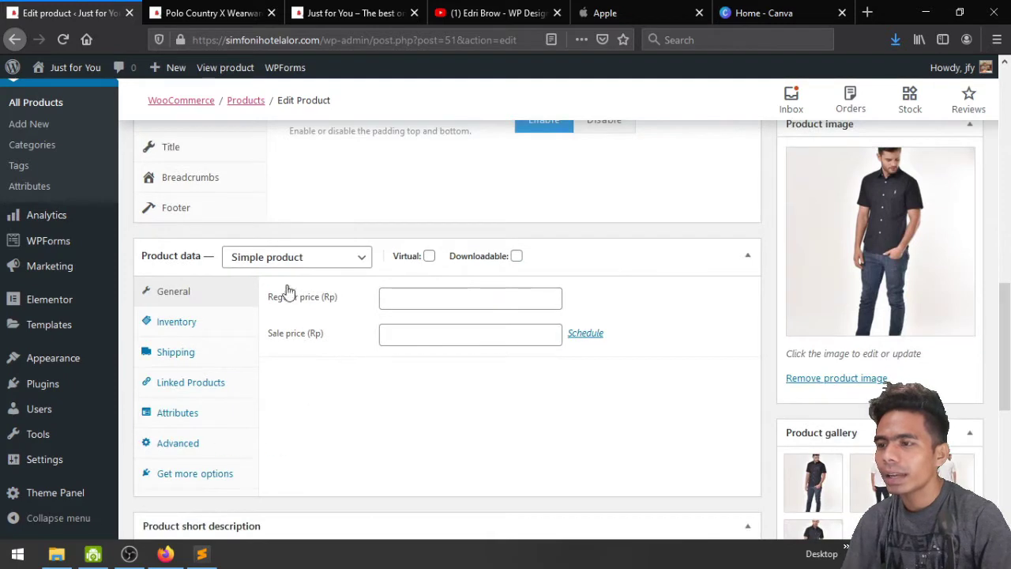
# Make Polo Country X Wearware a Variable product and look over its Attributes tab
pyautogui.click(332, 272)
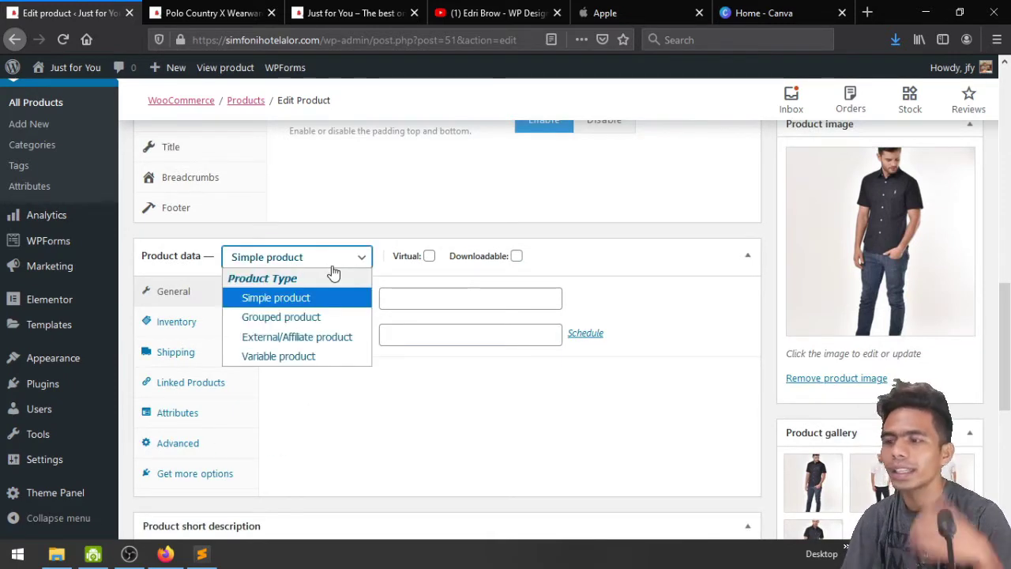
pyautogui.click(298, 357)
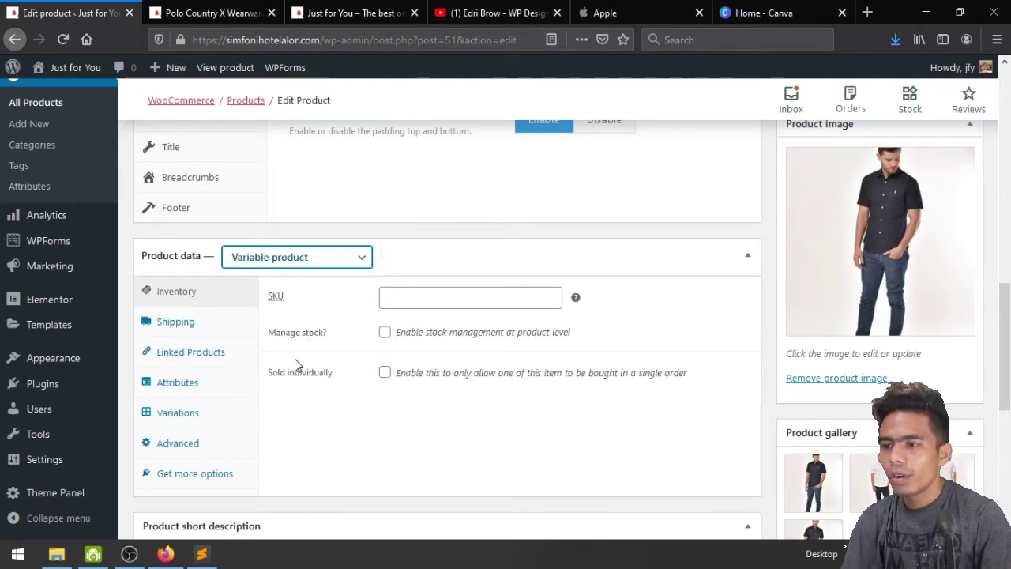
pyautogui.scroll(-2, 284, 350)
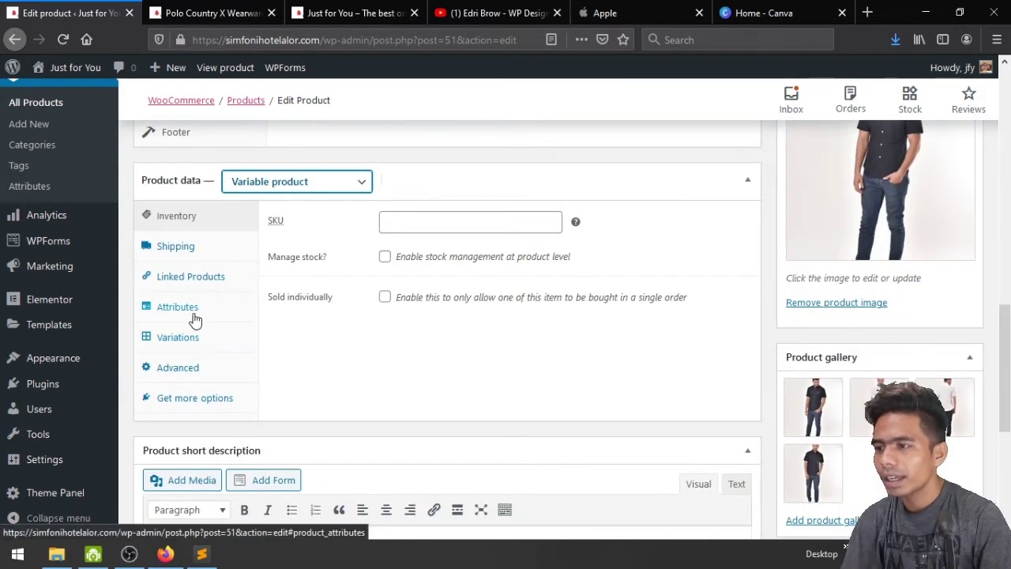
pyautogui.click(195, 320)
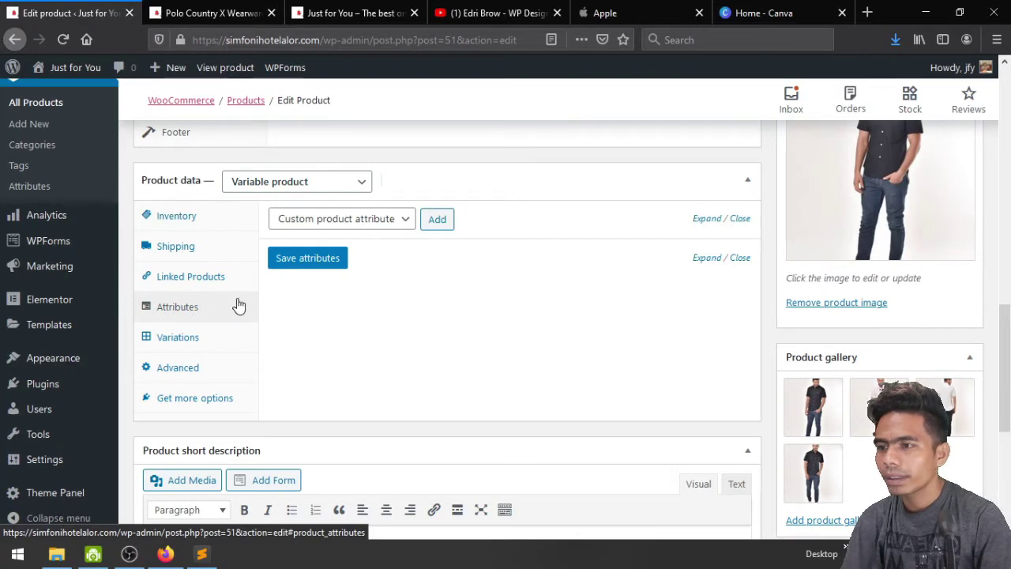
pyautogui.click(345, 223)
pyautogui.click(344, 226)
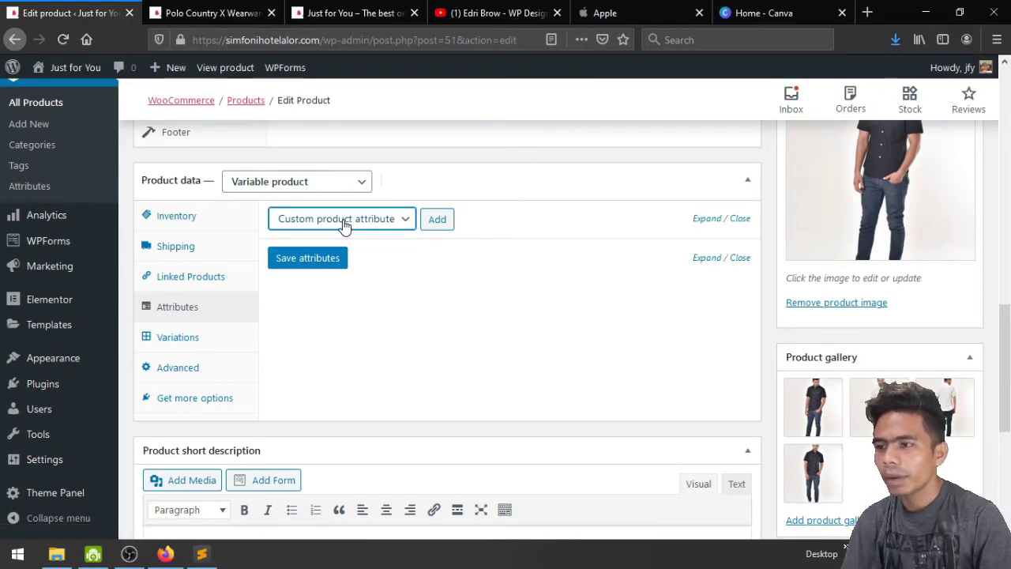
# Check the Variations tab, then update the product to save the change
pyautogui.click(181, 343)
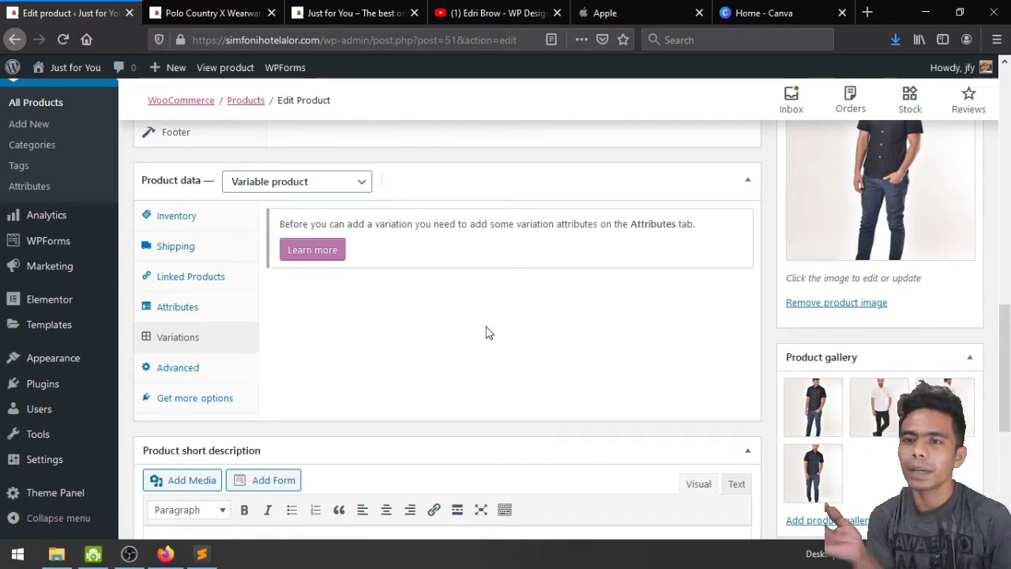
pyautogui.scroll(5, 487, 333)
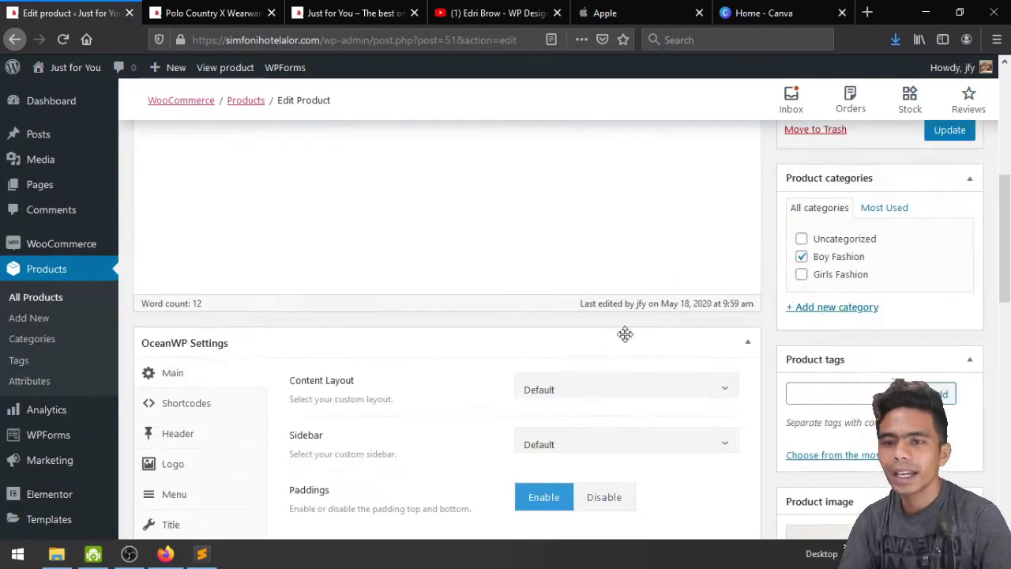
pyautogui.click(949, 130)
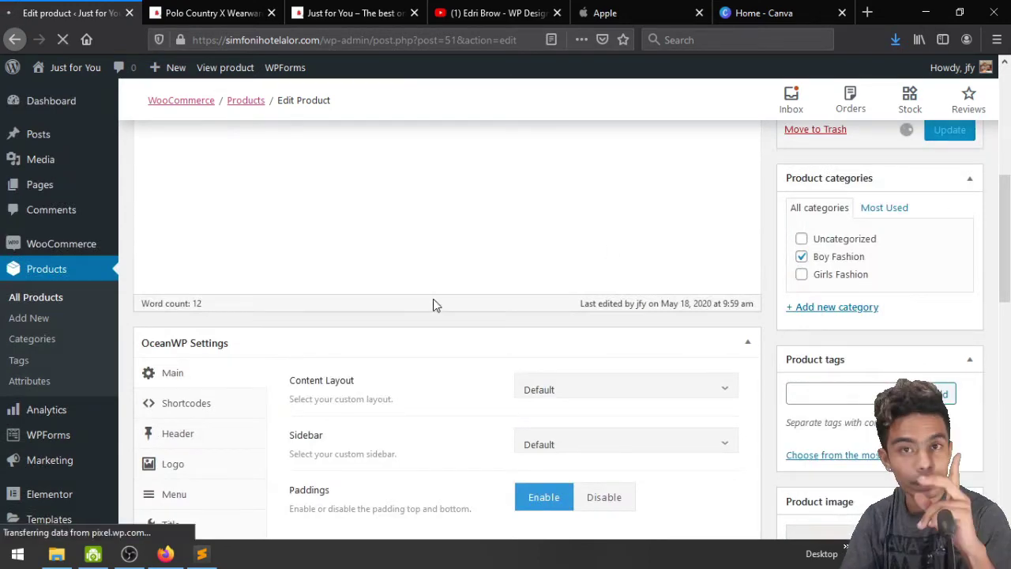
pyautogui.scroll(-2, 435, 305)
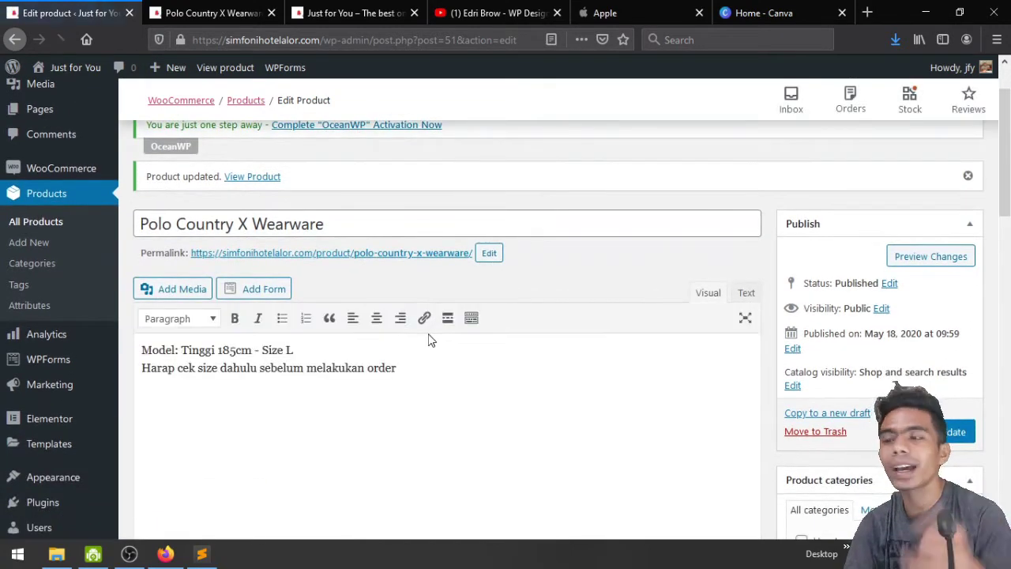
pyautogui.scroll(-2, 430, 339)
pyautogui.moveTo(59, 407)
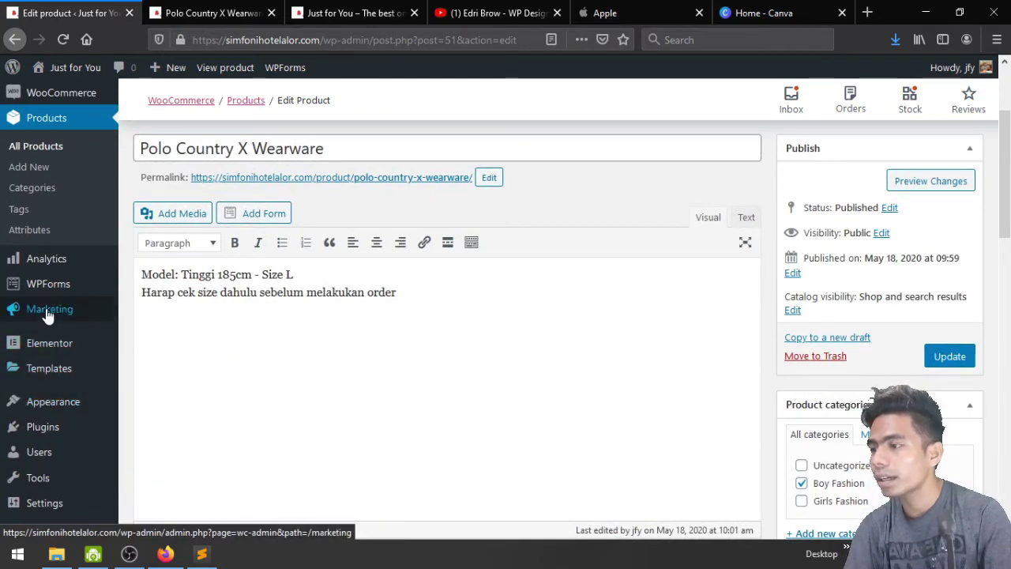
pyautogui.scroll(2, 45, 276)
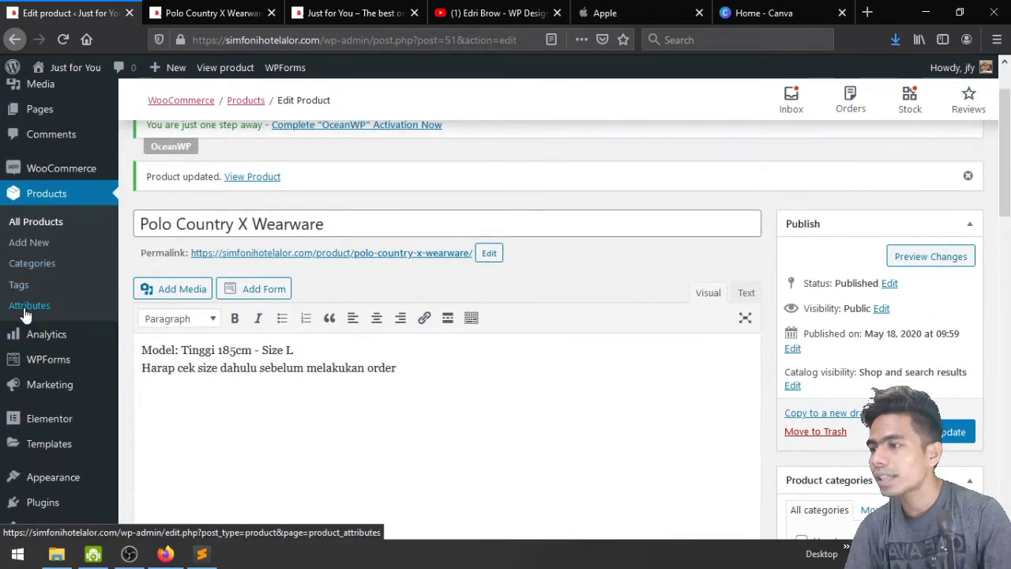
# Create a global attribute Warna, slug warna, with archives enabled and terms sorted by Name
pyautogui.click(29, 311)
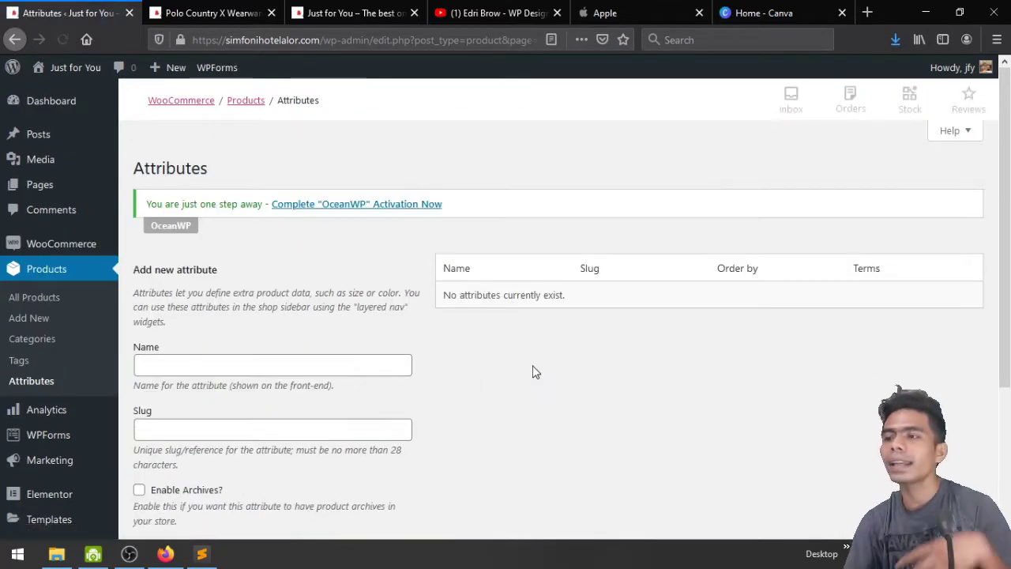
pyautogui.scroll(-2, 534, 371)
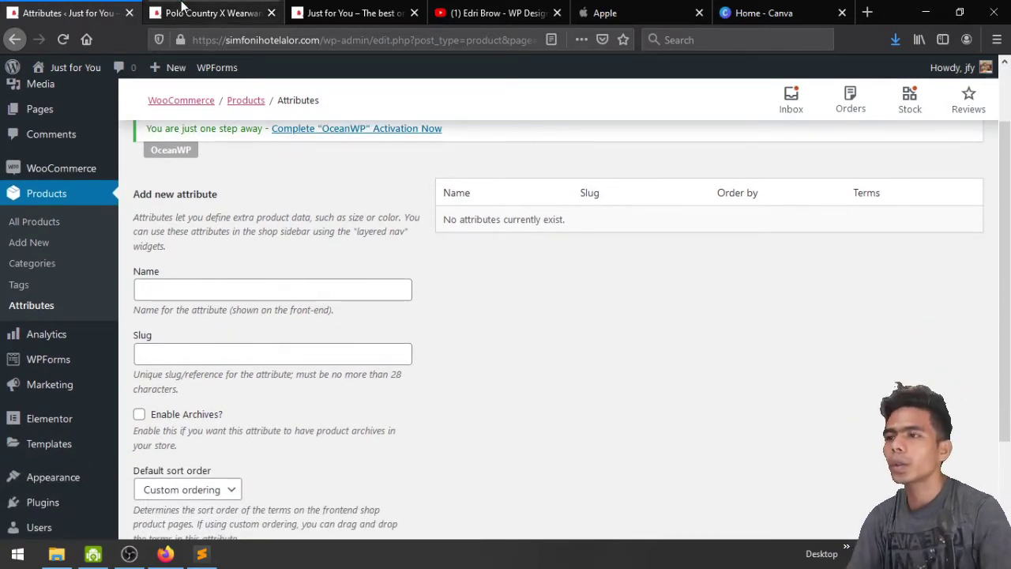
pyautogui.click(209, 12)
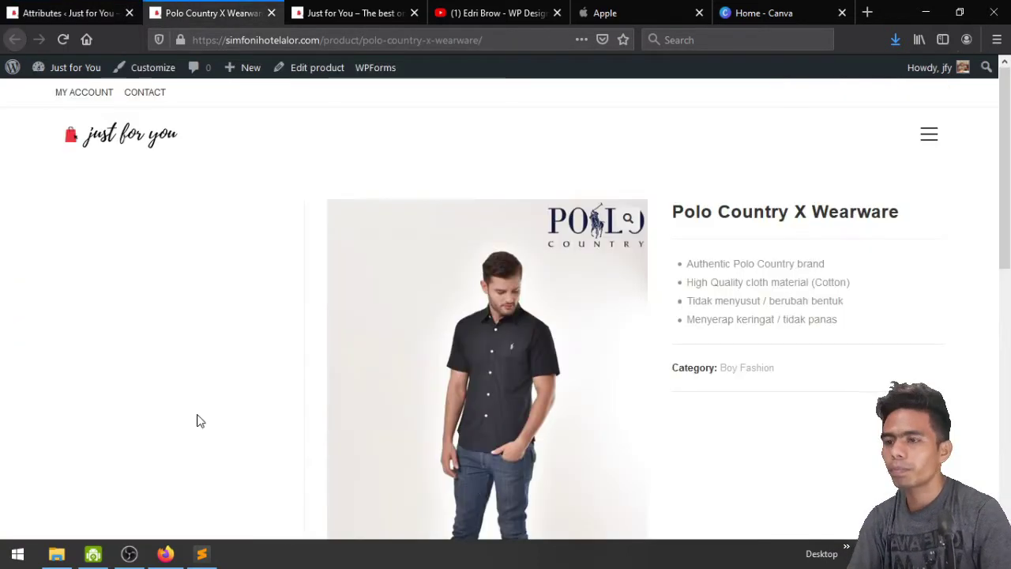
pyautogui.click(51, 8)
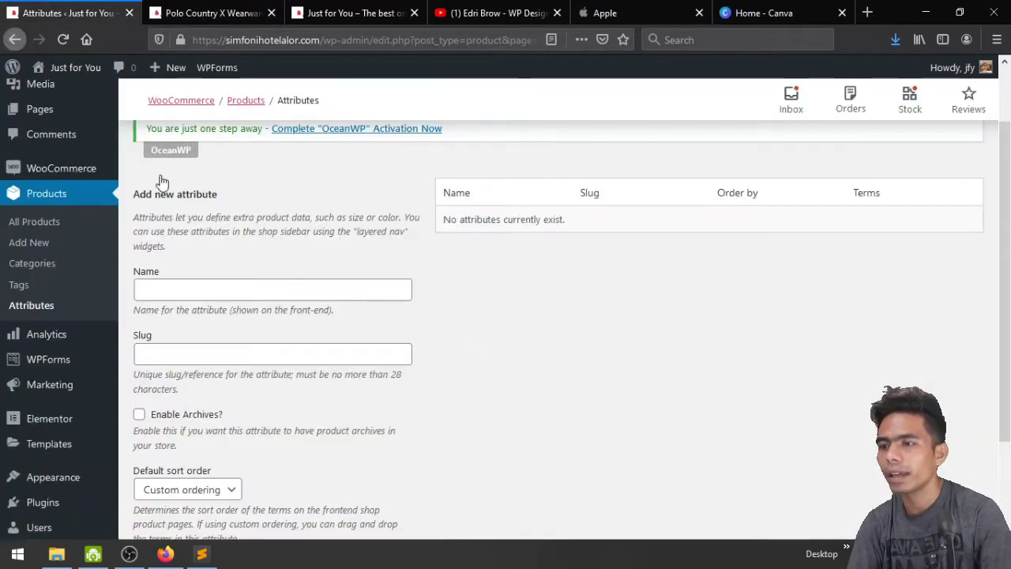
pyautogui.click(178, 294)
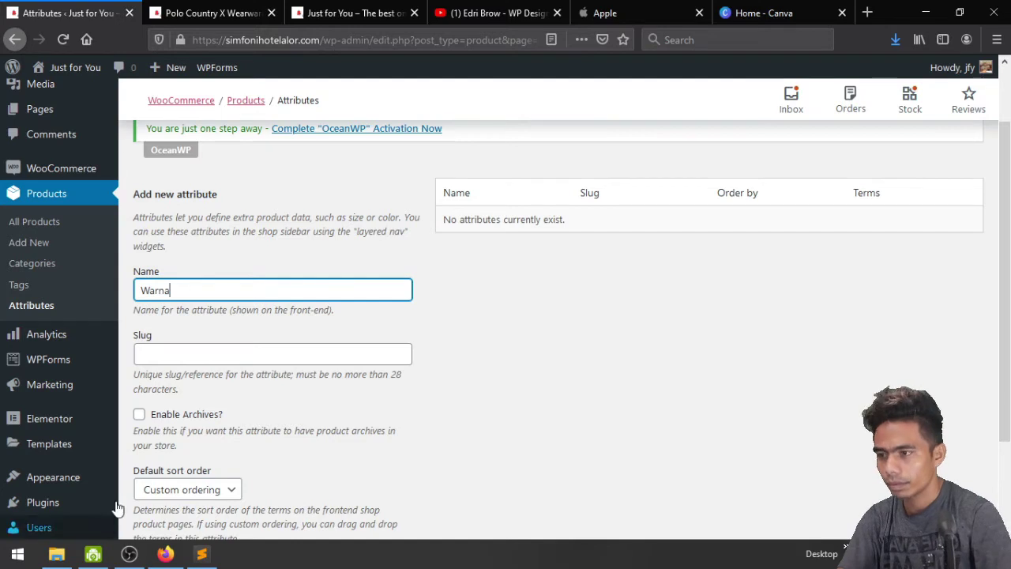
pyautogui.click(213, 359)
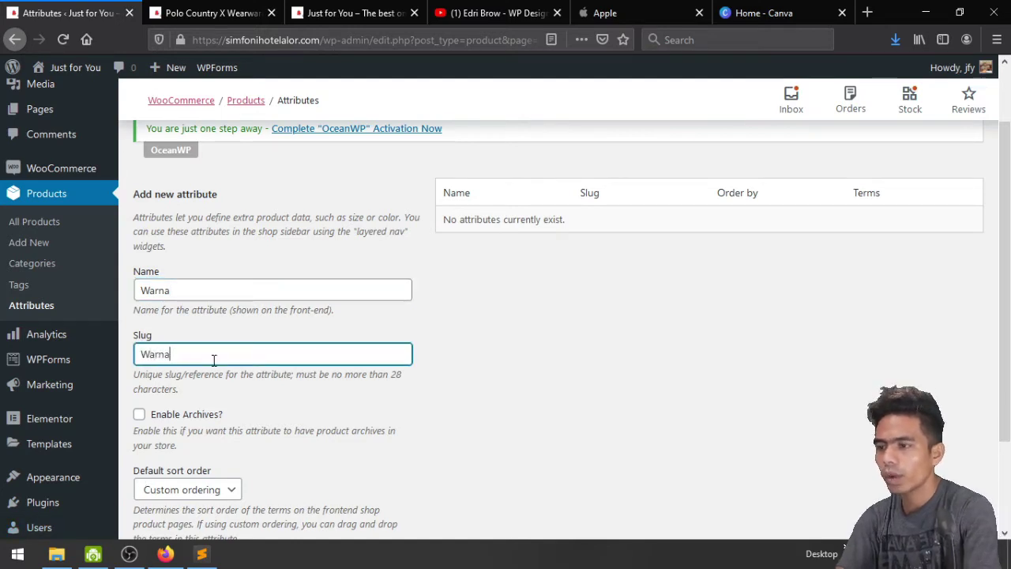
pyautogui.scroll(-3, 213, 359)
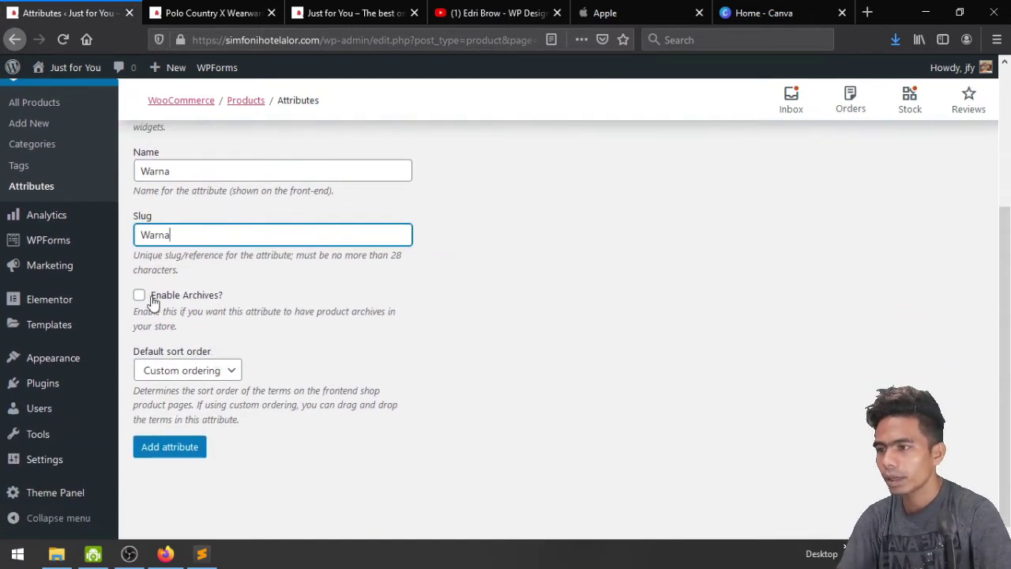
pyautogui.click(139, 296)
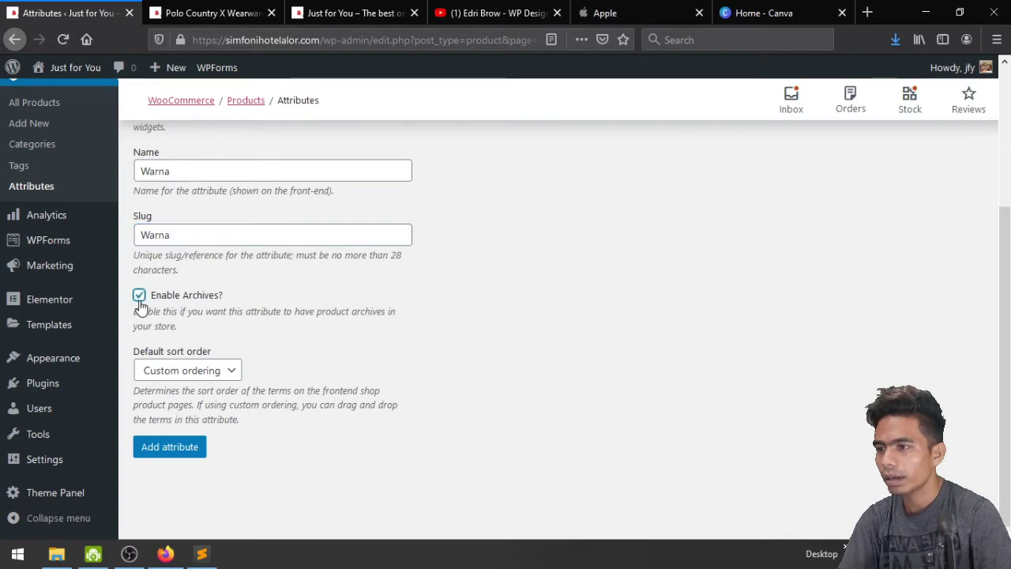
pyautogui.click(202, 371)
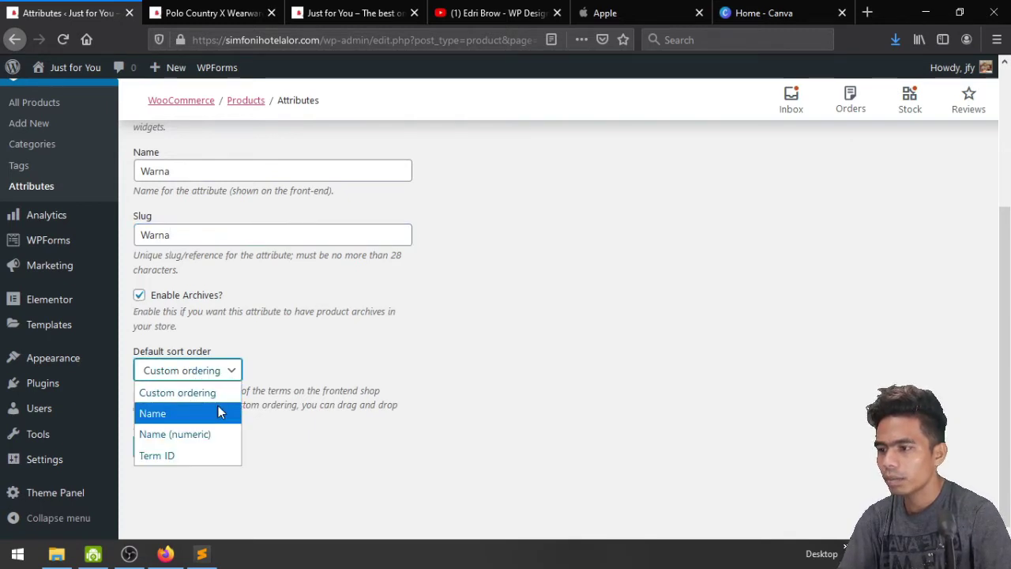
pyautogui.click(218, 413)
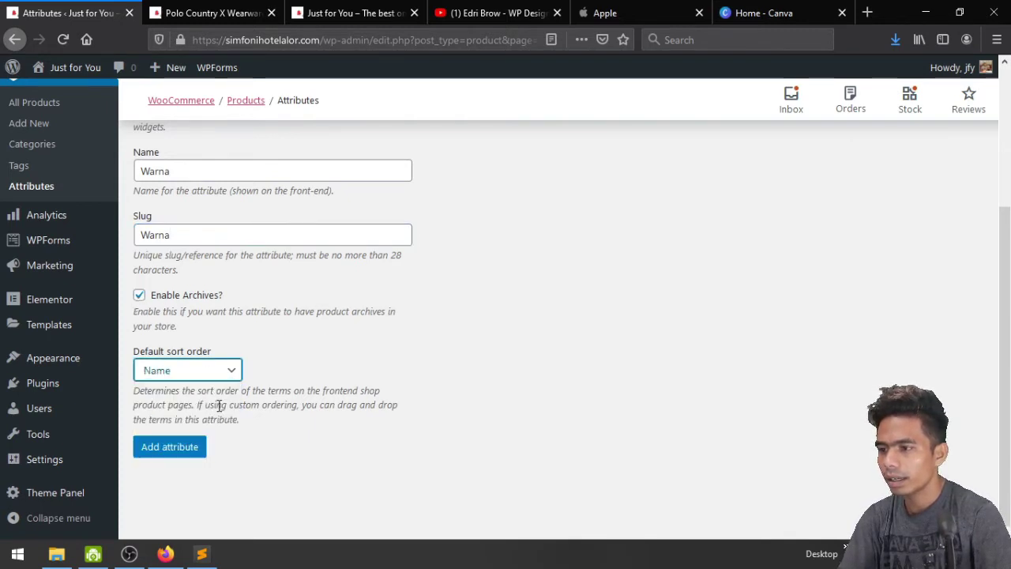
pyautogui.click(181, 448)
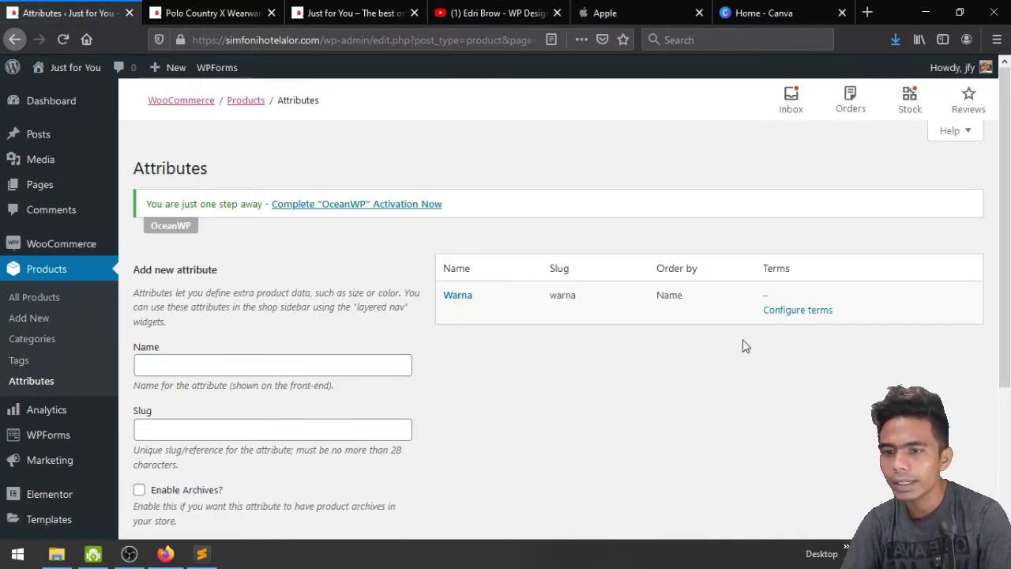
# Add Hitam as the first Warna term
pyautogui.click(790, 318)
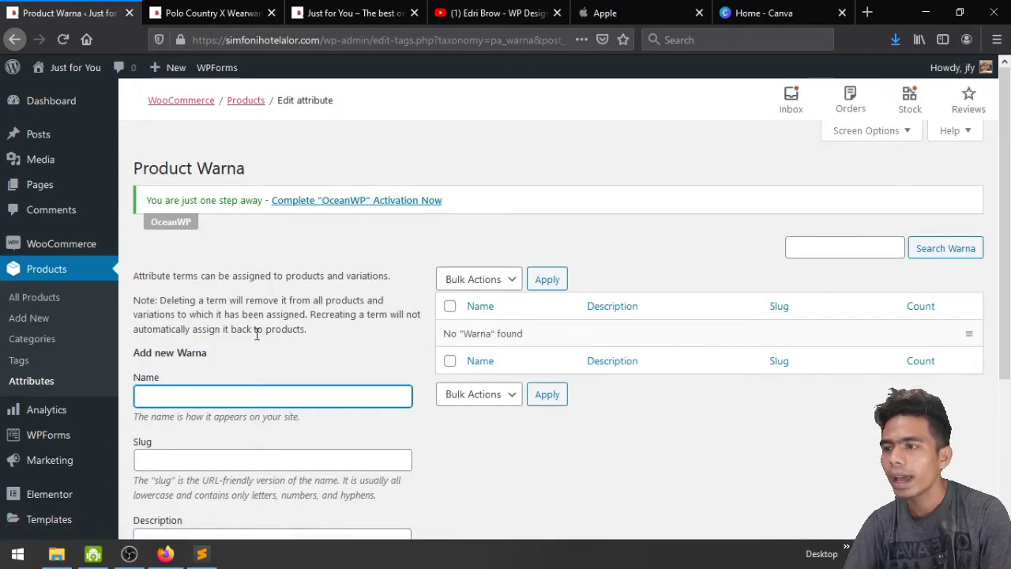
pyautogui.scroll(-3, 260, 345)
pyautogui.scroll(2, 598, 344)
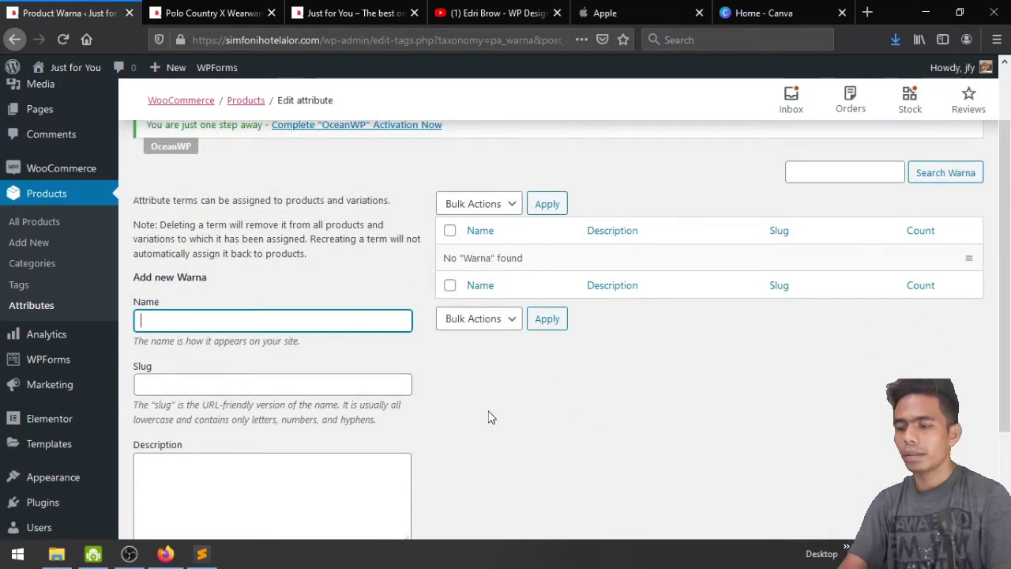
pyautogui.write('am')
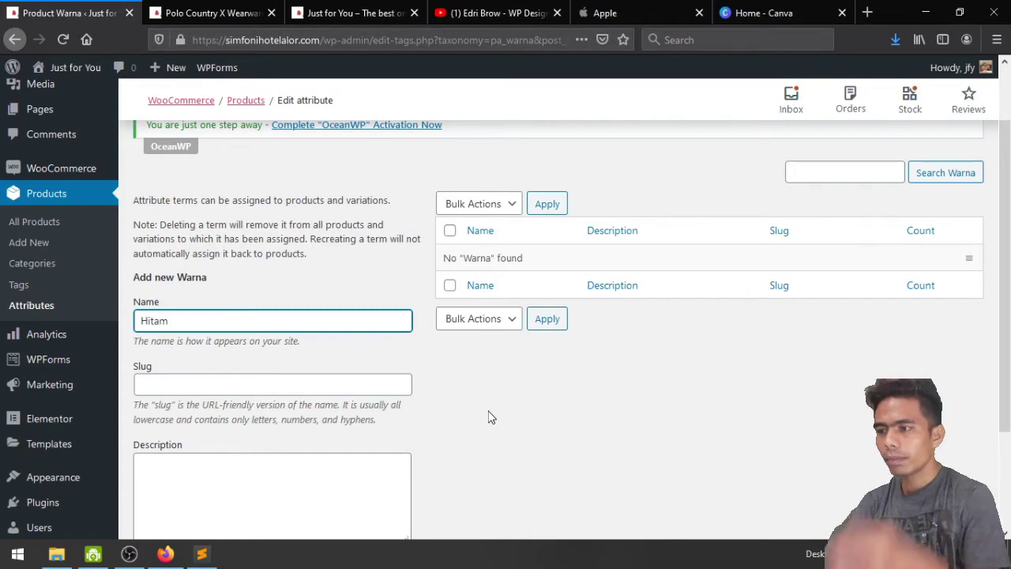
pyautogui.scroll(-3, 490, 418)
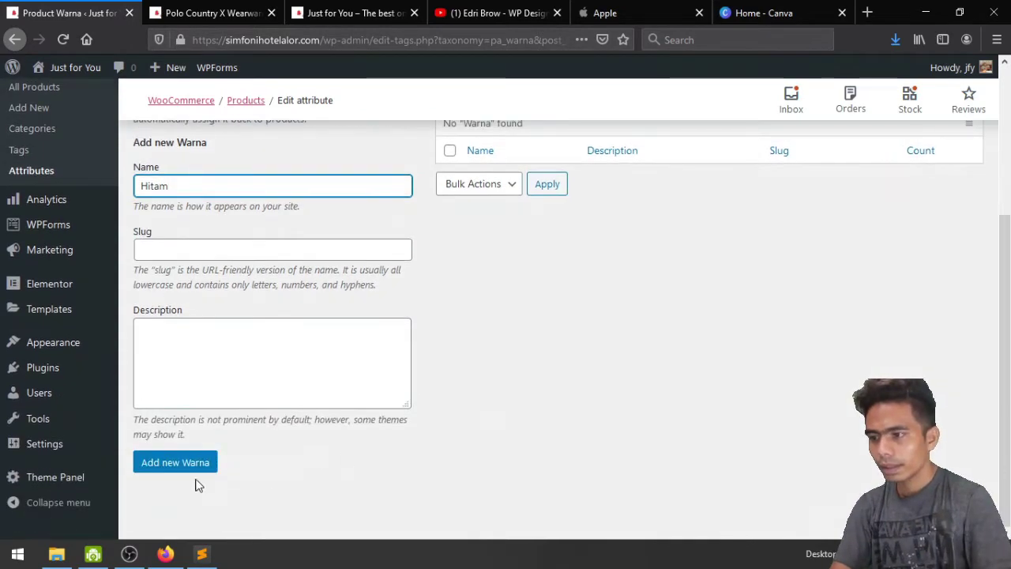
pyautogui.click(190, 474)
pyautogui.scroll(3, 560, 296)
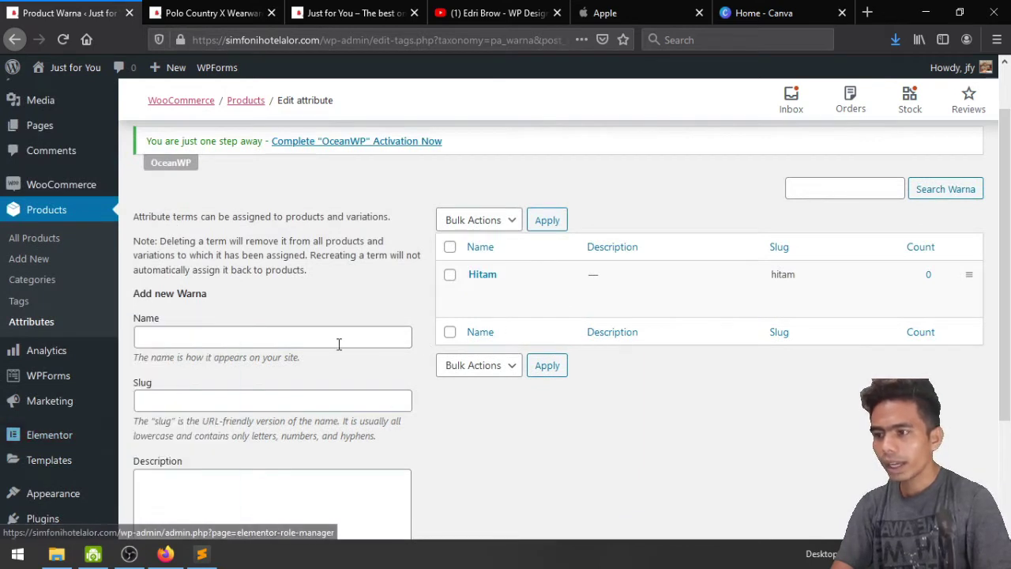
# Add Putih, slug putih, as a second Warna term
pyautogui.click(338, 342)
pyautogui.write('Putih')
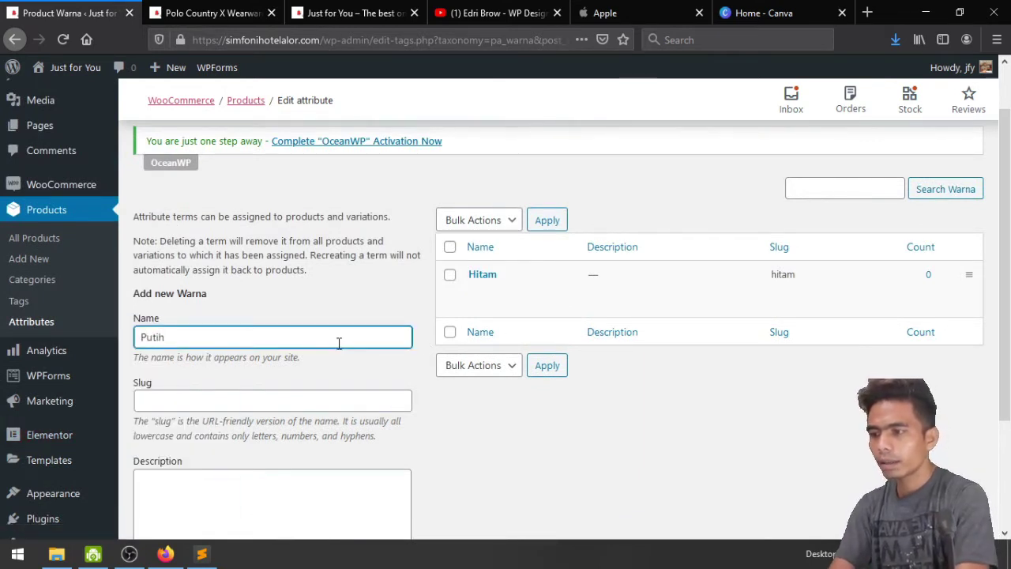
pyautogui.press('Tab')
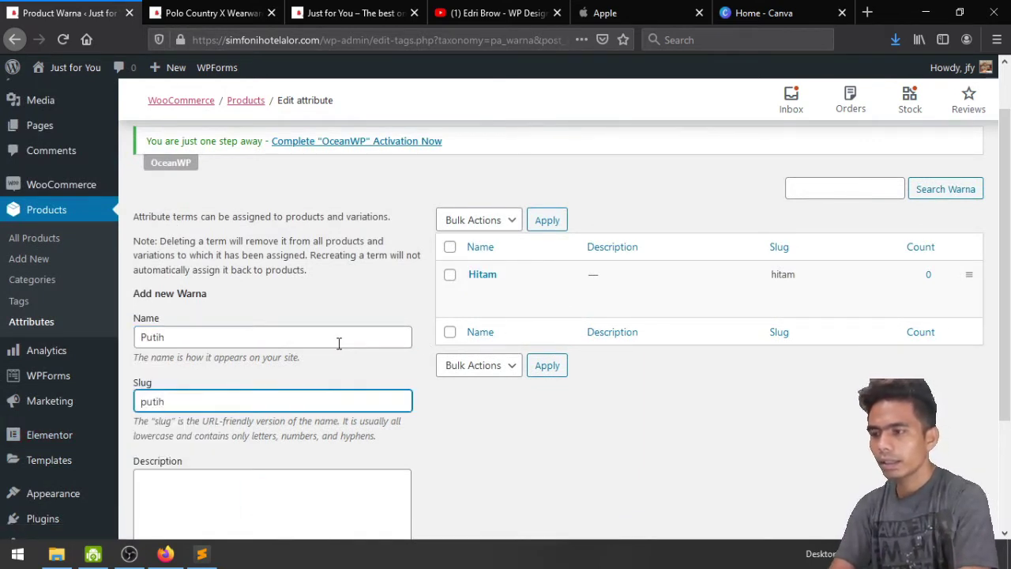
pyautogui.scroll(-3, 339, 343)
pyautogui.click(207, 459)
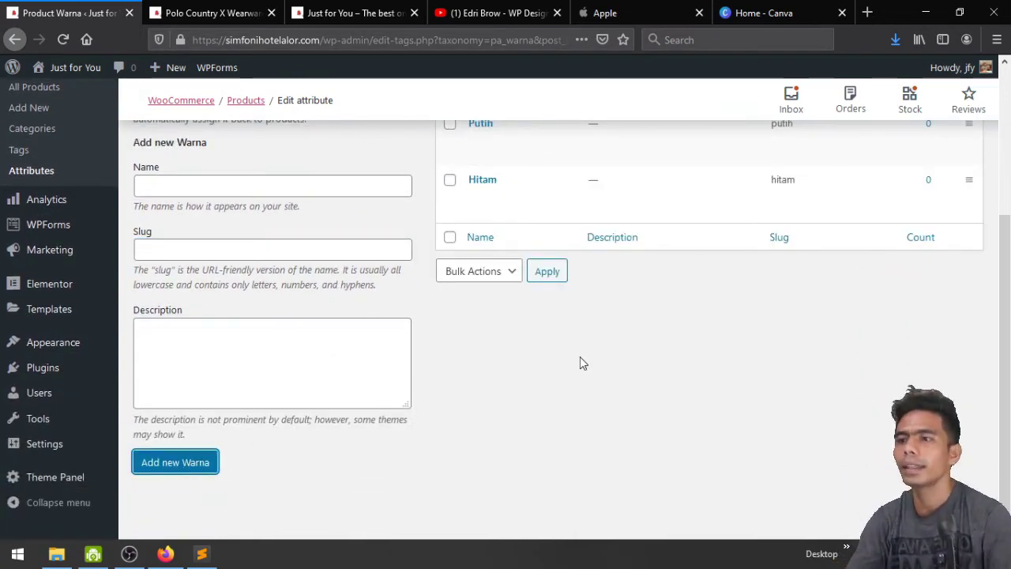
pyautogui.scroll(3, 413, 198)
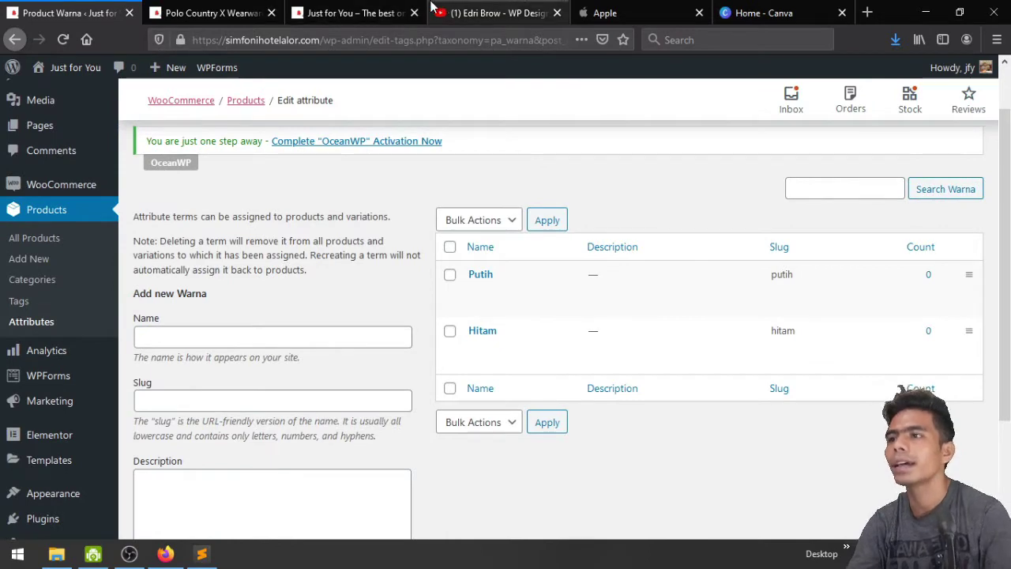
# View the product's storefront page with the white-shirt photo, then return to the Warna terms
pyautogui.click(209, 12)
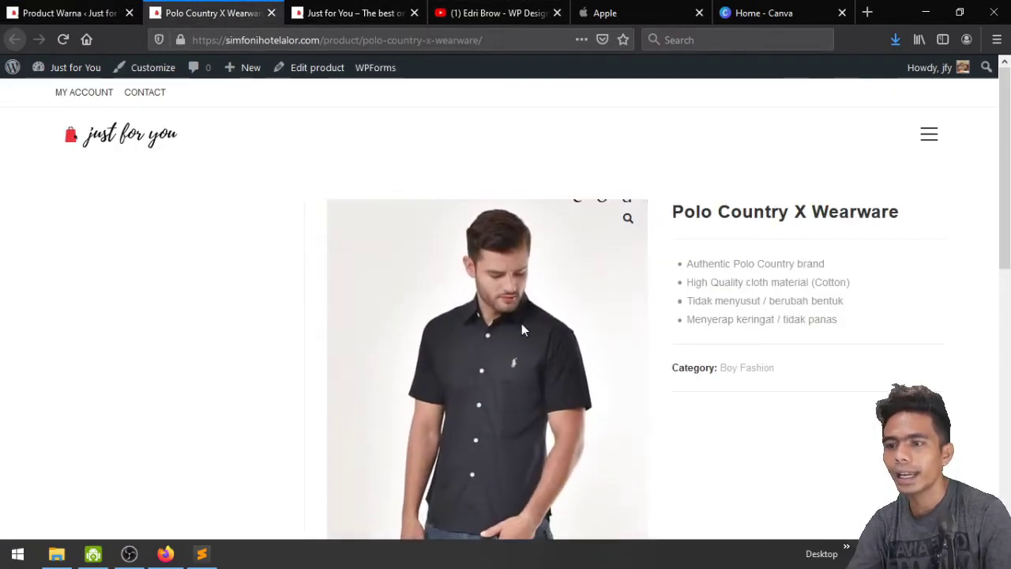
pyautogui.scroll(-4, 522, 327)
pyautogui.click(514, 295)
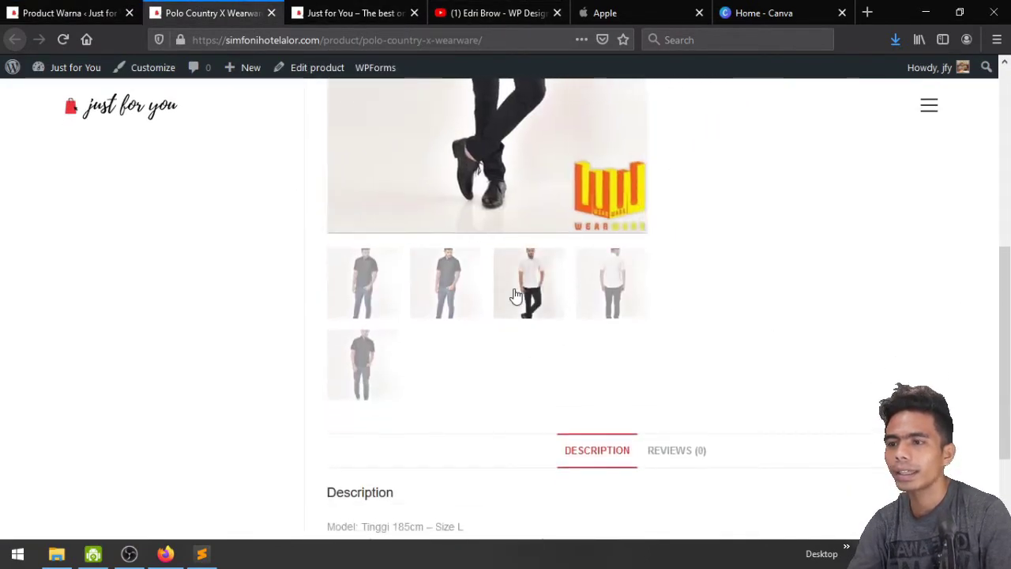
pyautogui.scroll(4, 514, 293)
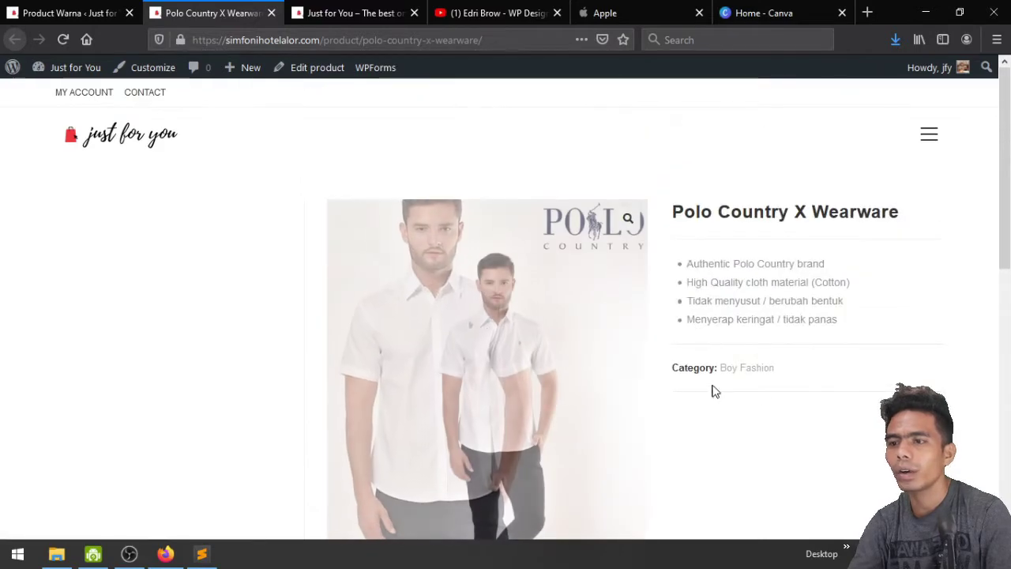
pyautogui.scroll(-2, 758, 395)
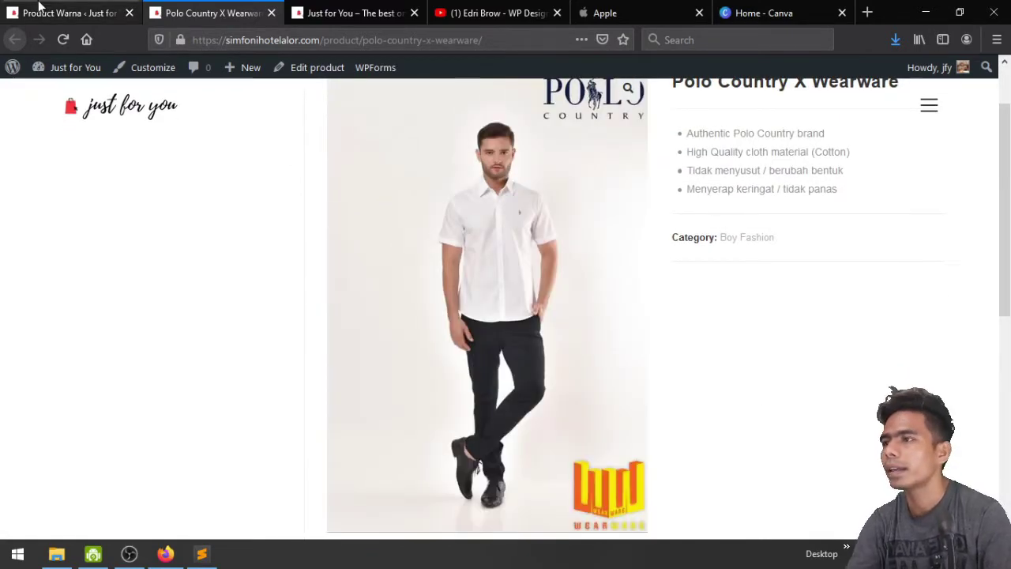
pyautogui.click(38, 7)
pyautogui.scroll(1, 295, 308)
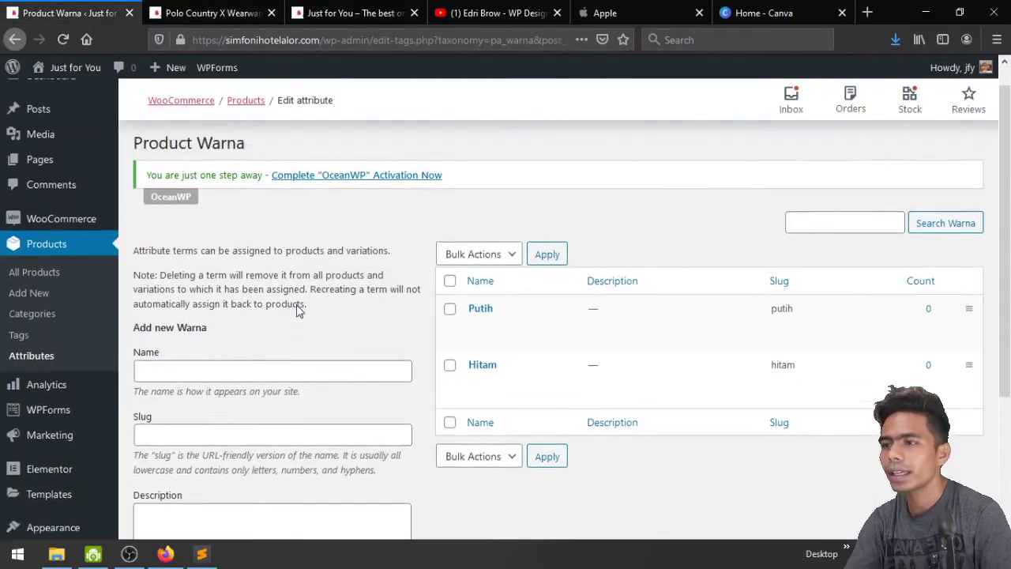
# Add a Size attribute, slug size, with its terms ordered by Name
pyautogui.click(36, 381)
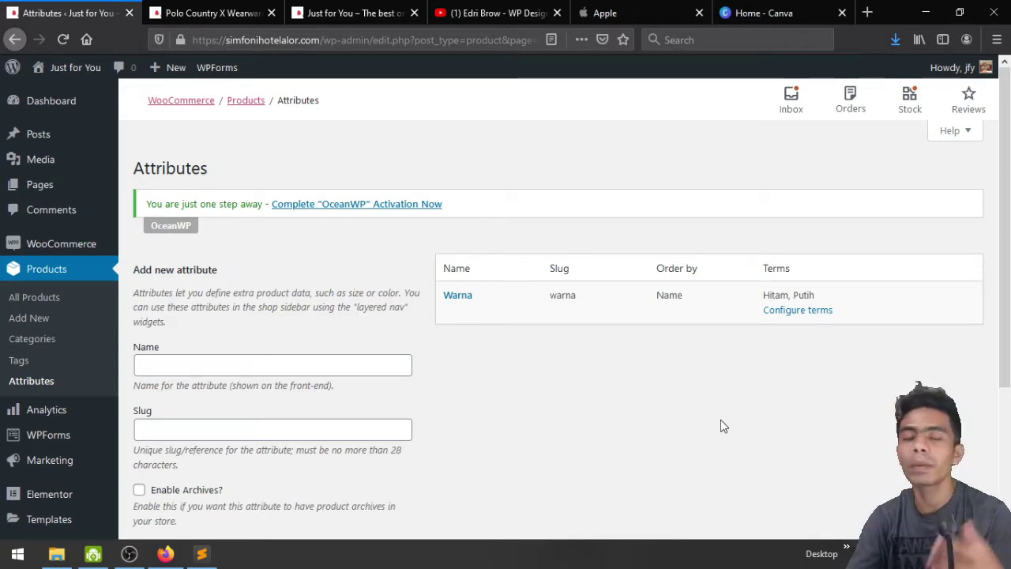
pyautogui.scroll(-2, 721, 427)
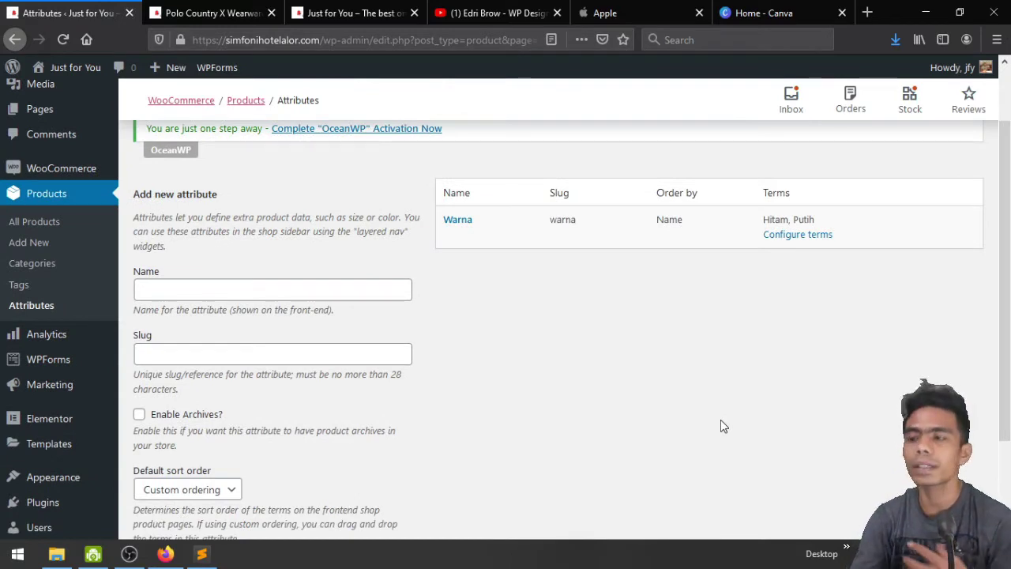
pyautogui.click(202, 288)
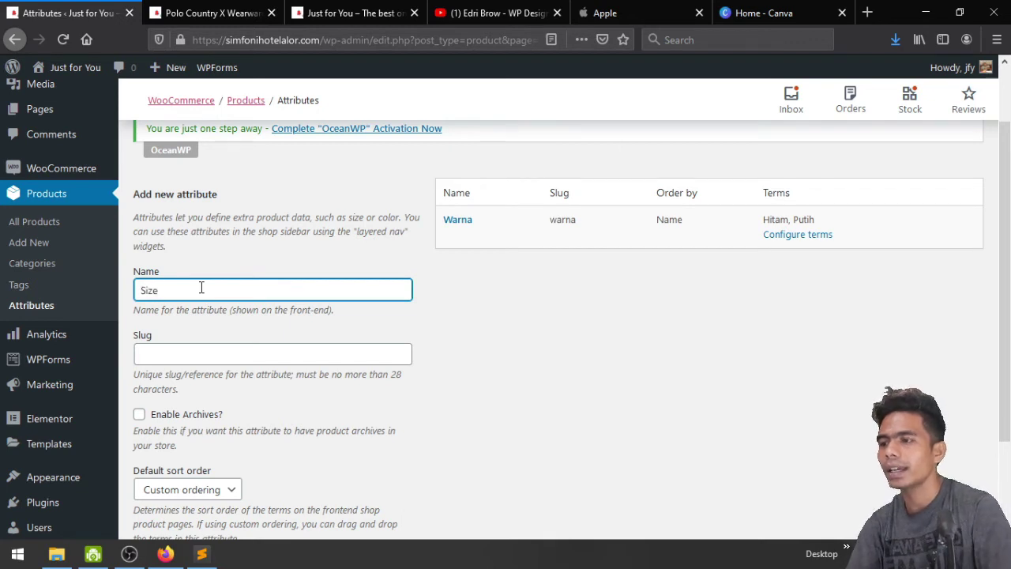
pyautogui.press('Tab')
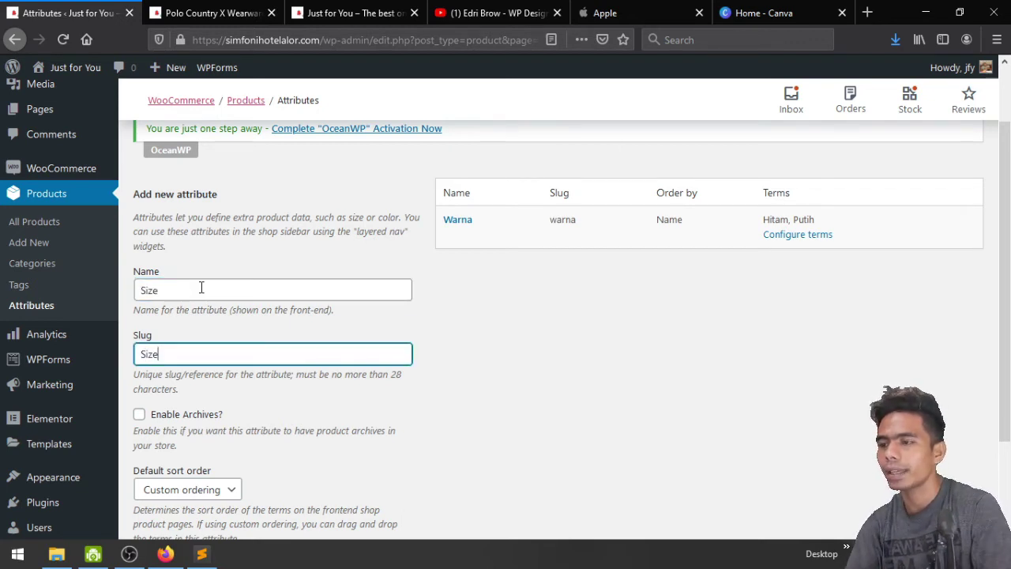
pyautogui.scroll(-3, 201, 291)
pyautogui.click(207, 371)
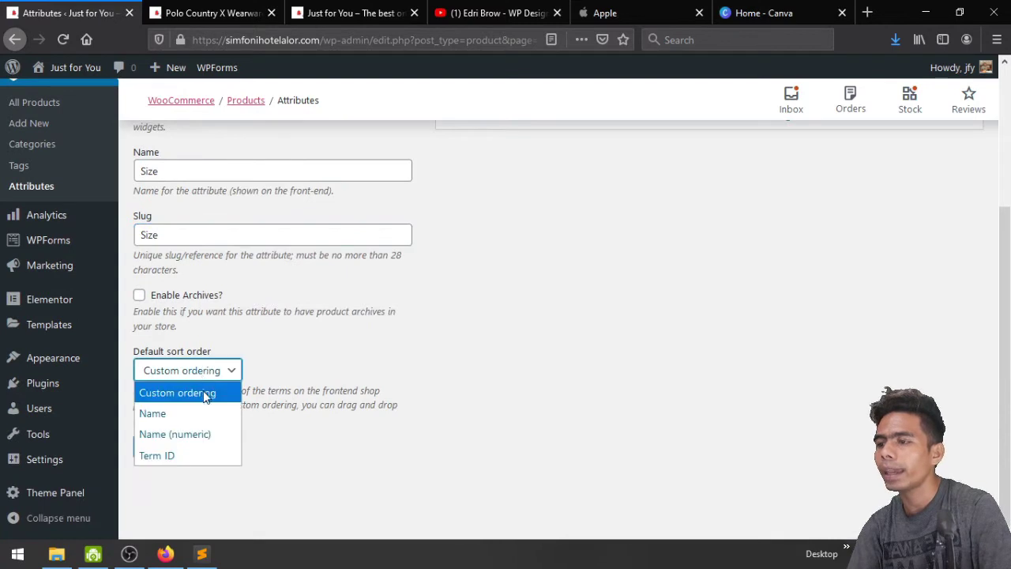
pyautogui.click(204, 413)
pyautogui.click(192, 447)
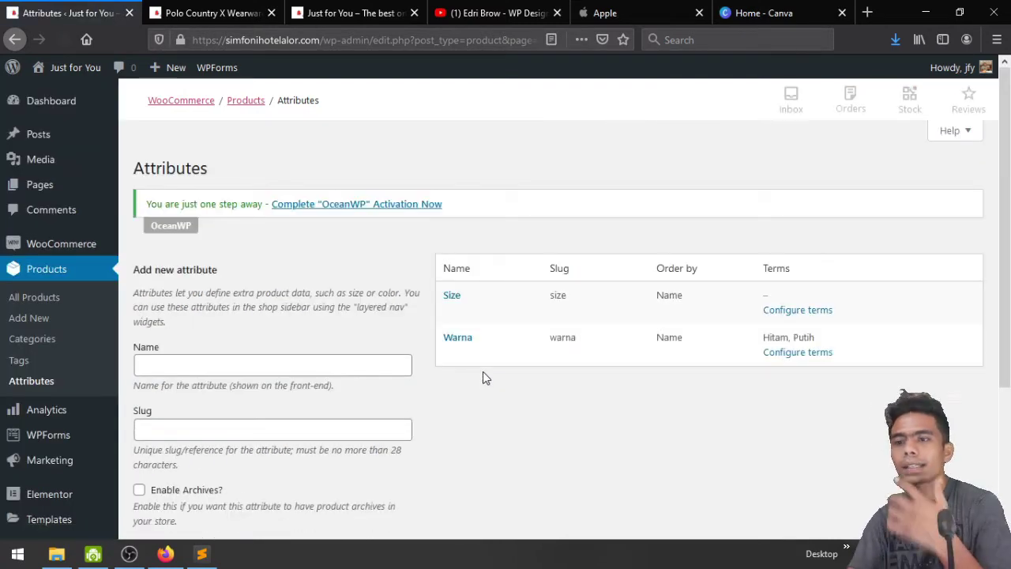
# Add M as the first Size term
pyautogui.click(796, 313)
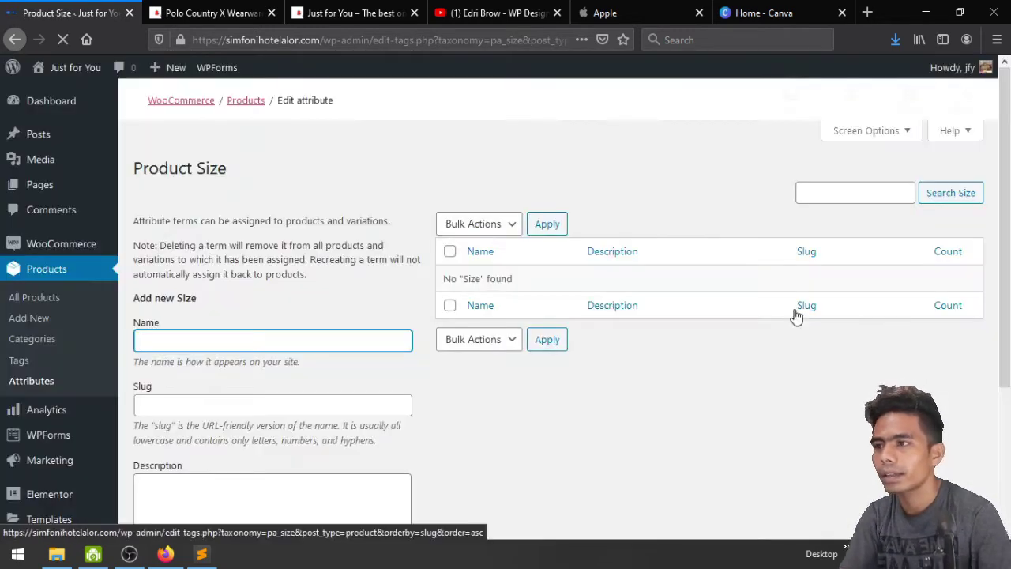
pyautogui.scroll(-2, 691, 356)
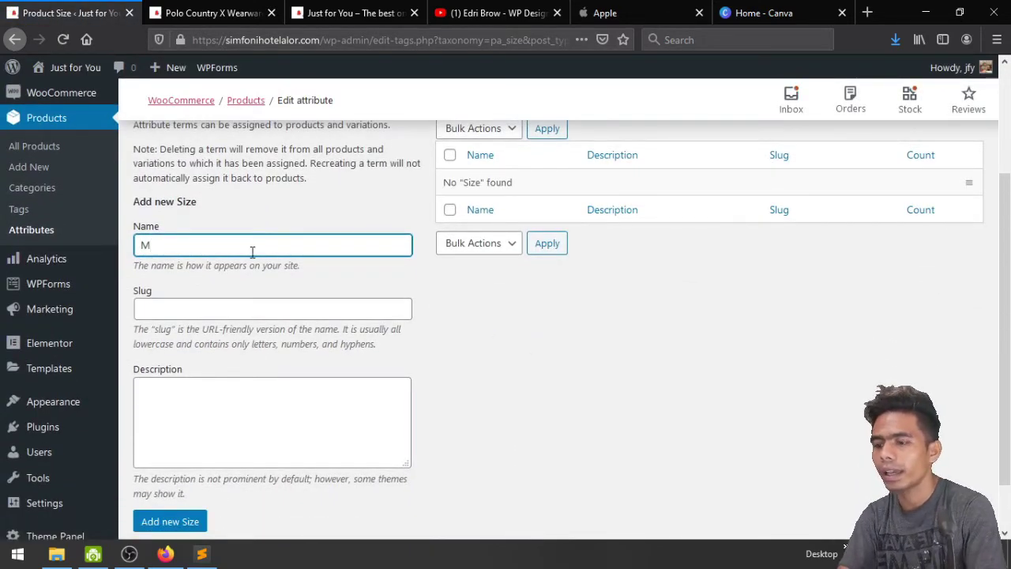
pyautogui.press('Tab')
pyautogui.write('M')
pyautogui.scroll(-1, 252, 251)
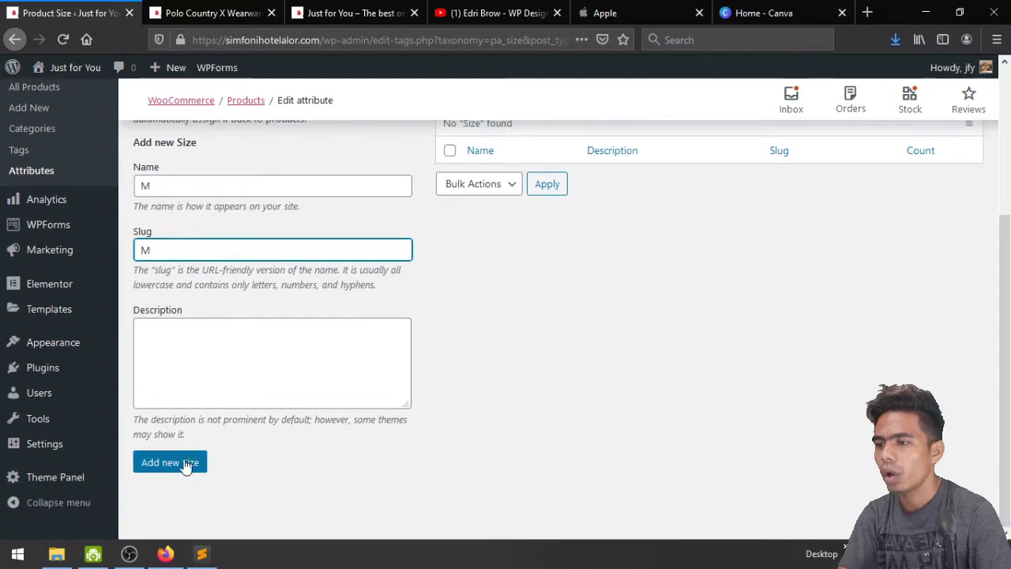
pyautogui.click(187, 465)
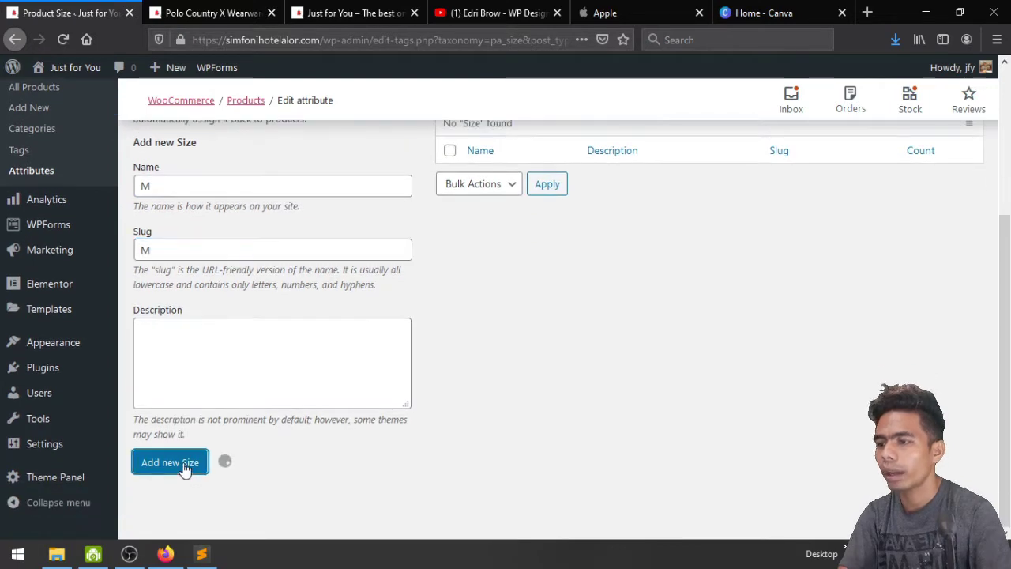
# Add L and XL as further Size terms, each with a lowercase slug
pyautogui.click(237, 193)
pyautogui.press('Tab')
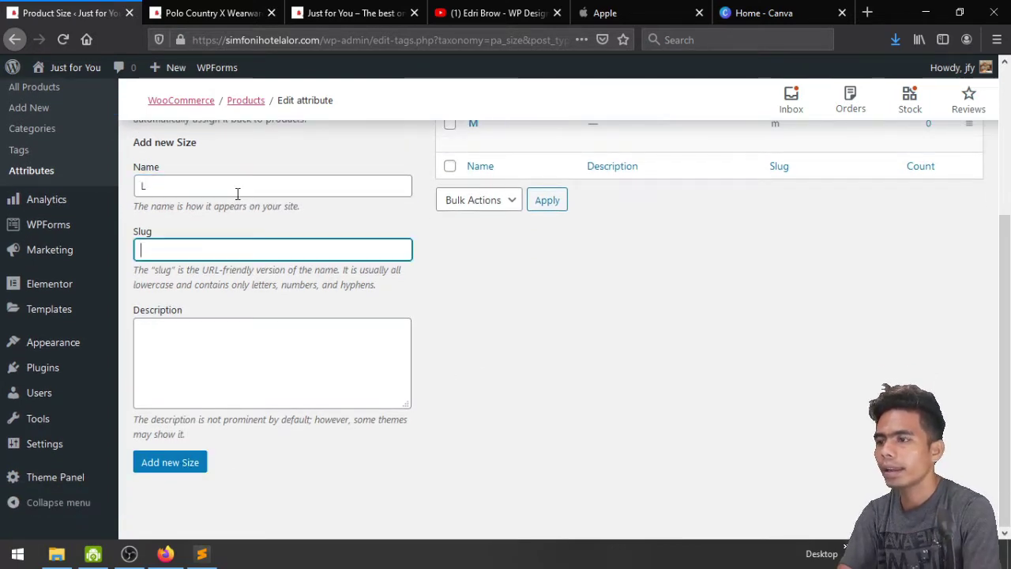
pyautogui.write('L')
pyautogui.click(176, 466)
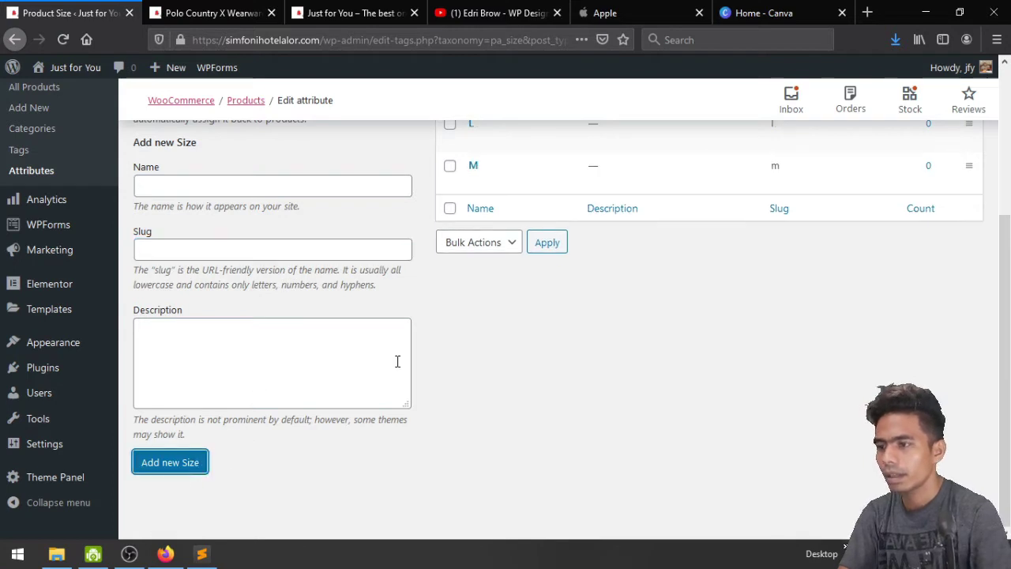
pyautogui.click(260, 184)
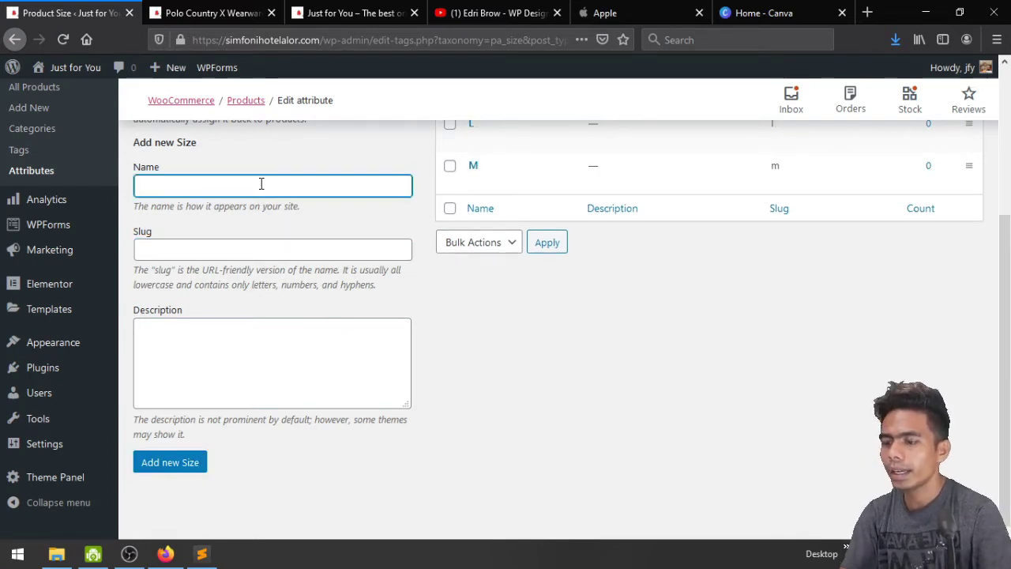
pyautogui.write('XL')
pyautogui.press('Tab')
pyautogui.write('X')
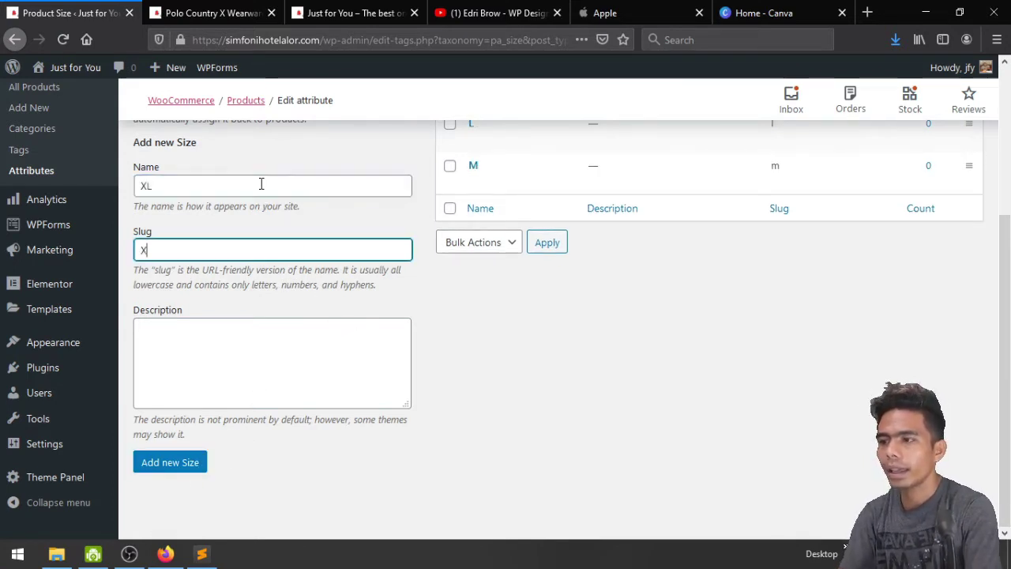
pyautogui.write('L')
pyautogui.click(187, 464)
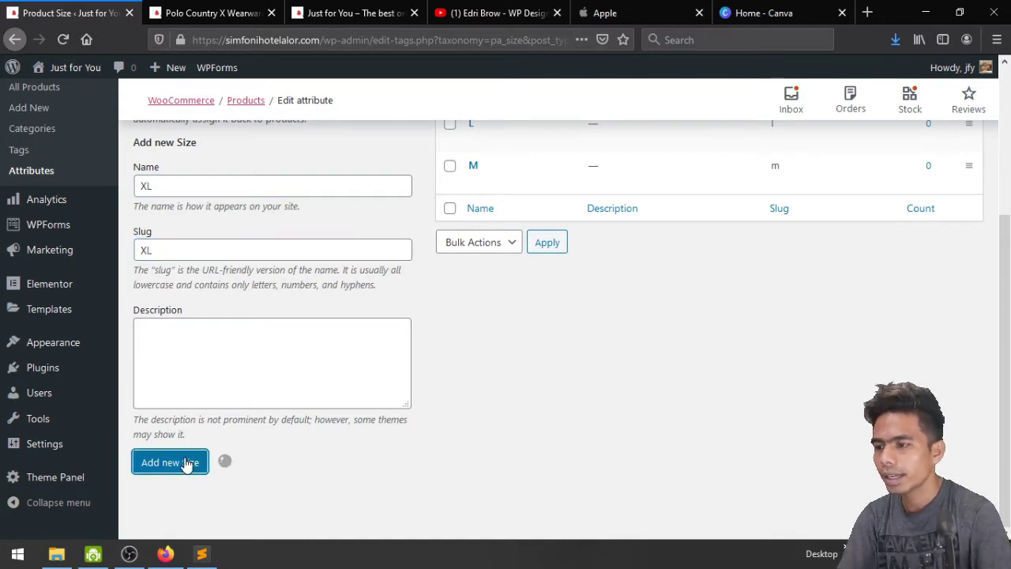
pyautogui.scroll(2, 556, 372)
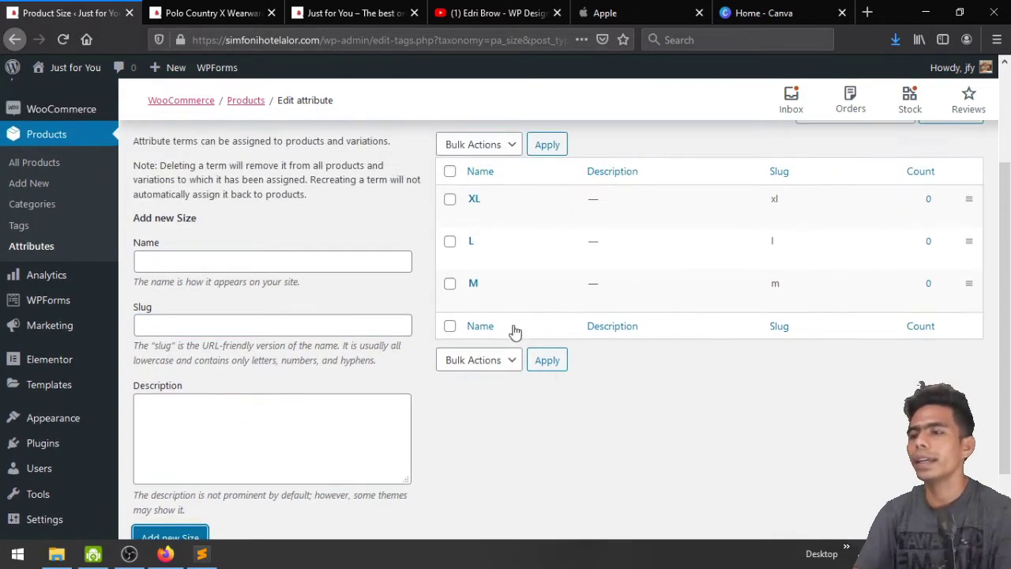
# Open the All Products list showing the out-of-stock Polo Country X Wearware
pyautogui.click(35, 249)
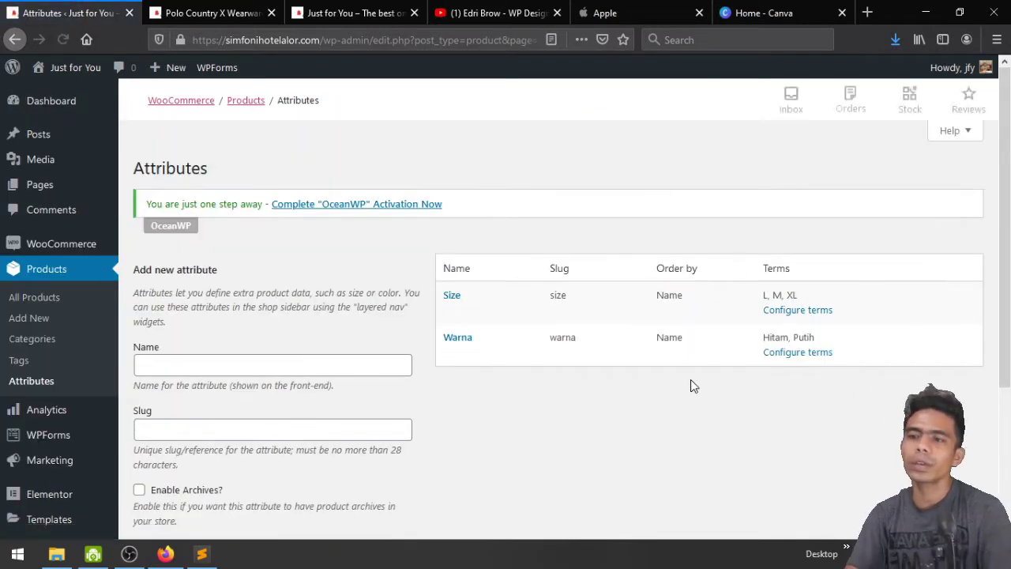
pyautogui.scroll(-2, 606, 428)
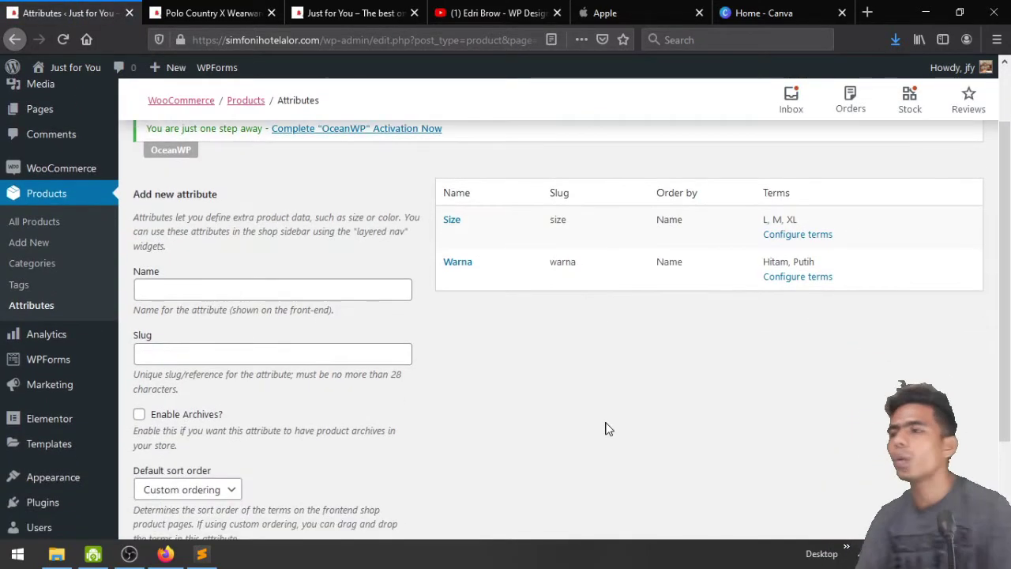
pyautogui.scroll(2, 607, 426)
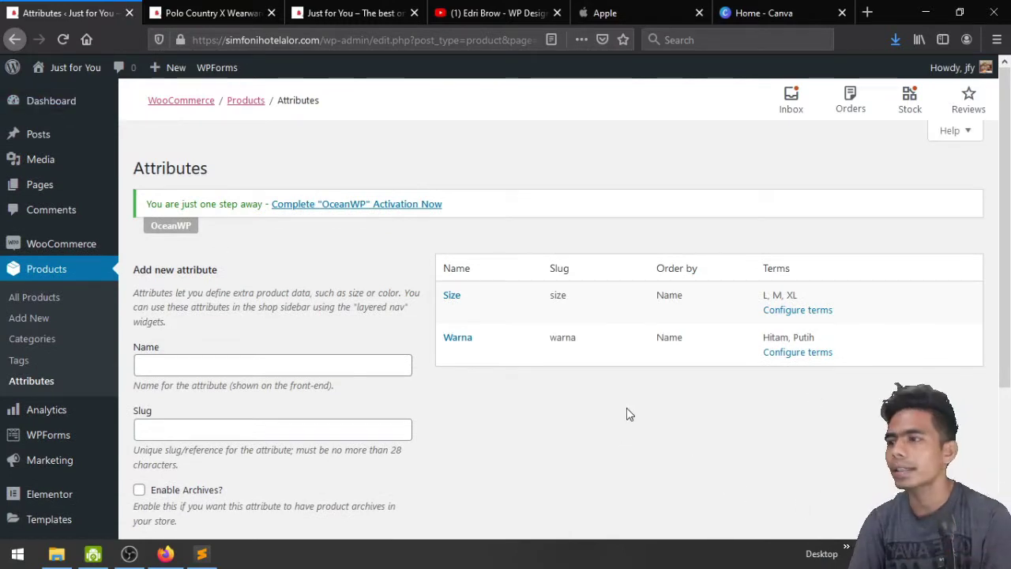
pyautogui.click(34, 307)
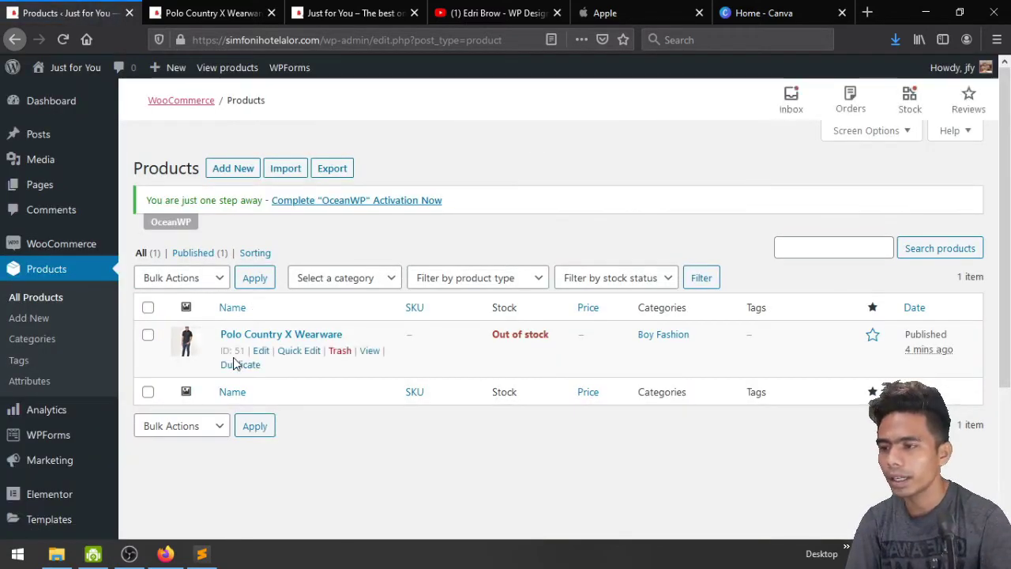
# Open Polo Country X Wearware for editing, reload the unstyled page, and scroll to Product data
pyautogui.click(261, 352)
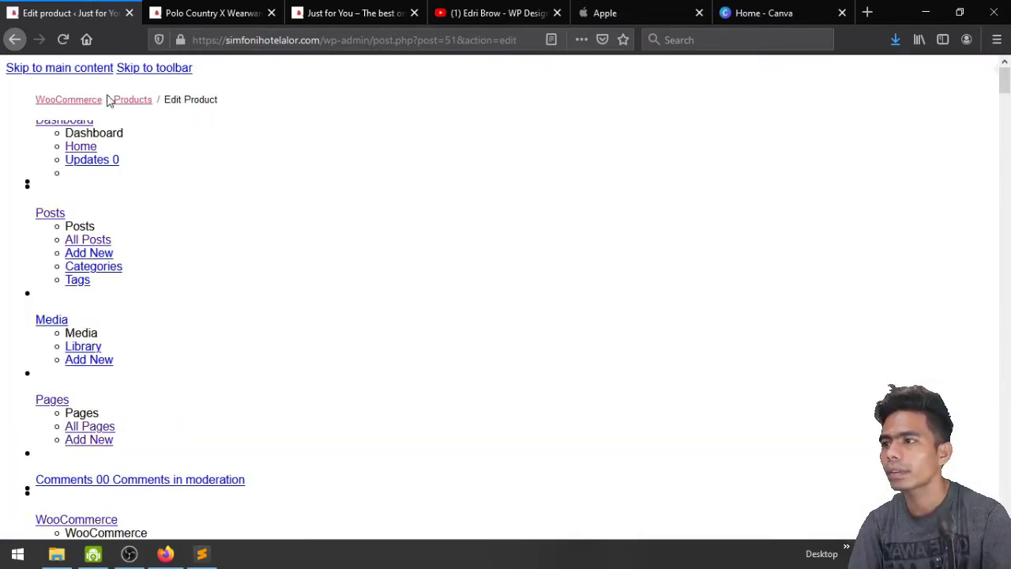
pyautogui.click(63, 39)
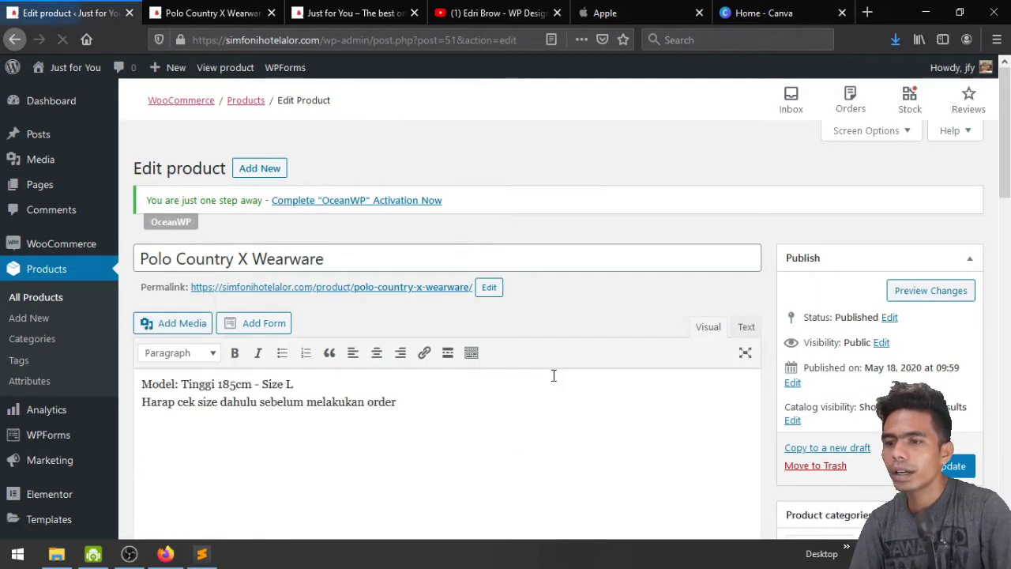
pyautogui.scroll(-10, 554, 375)
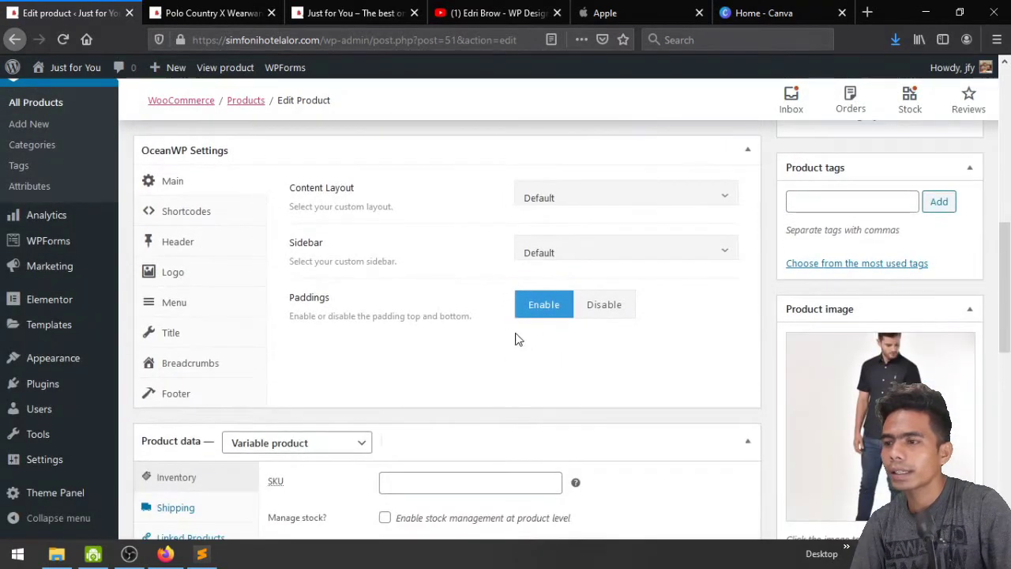
pyautogui.scroll(-7, 506, 335)
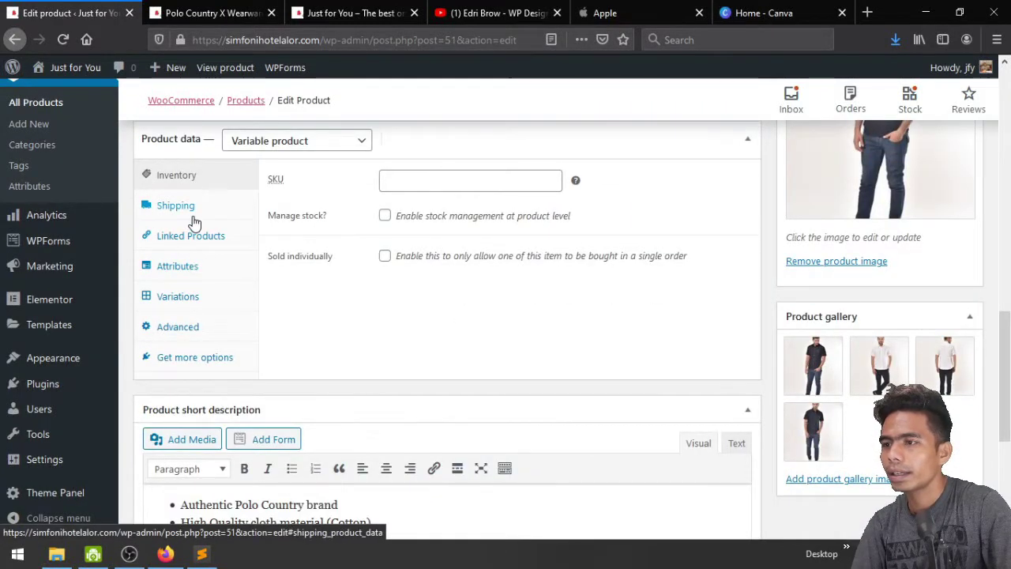
# As a simple product enter regular price 49900 and sale price 39900, then revert to Variable
pyautogui.click(243, 148)
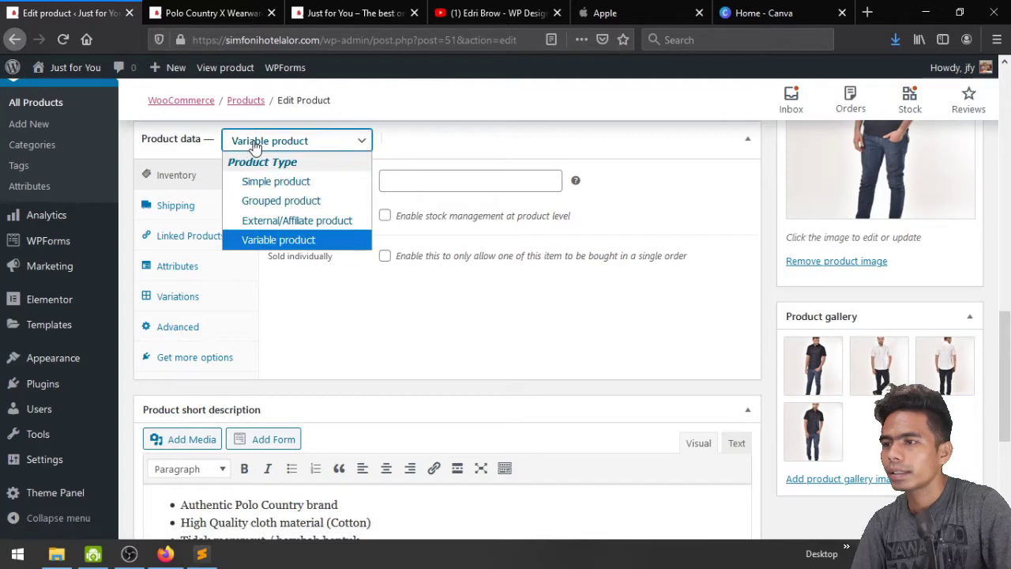
pyautogui.click(268, 181)
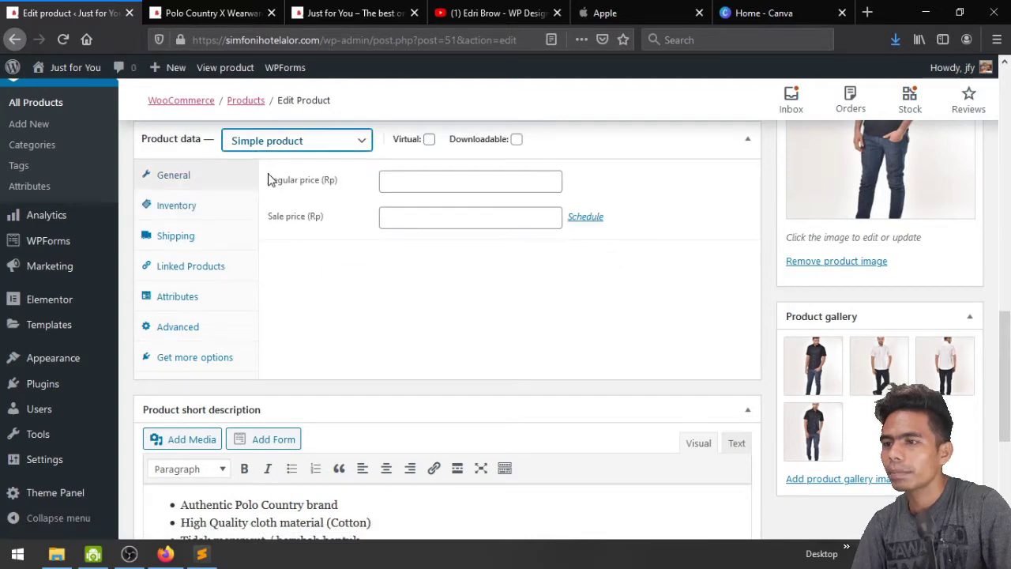
pyautogui.click(395, 187)
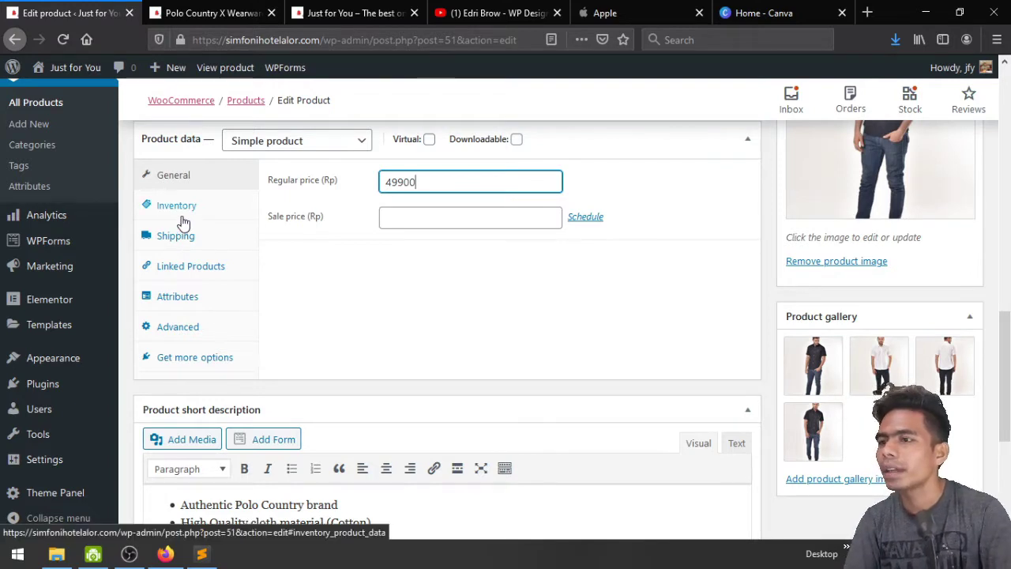
pyautogui.click(401, 214)
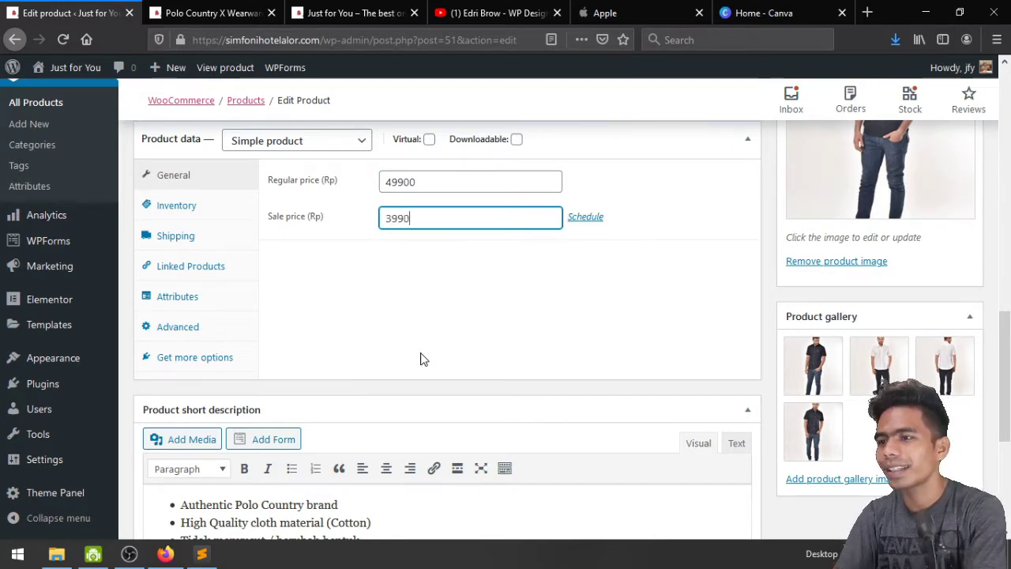
pyautogui.write('39900')
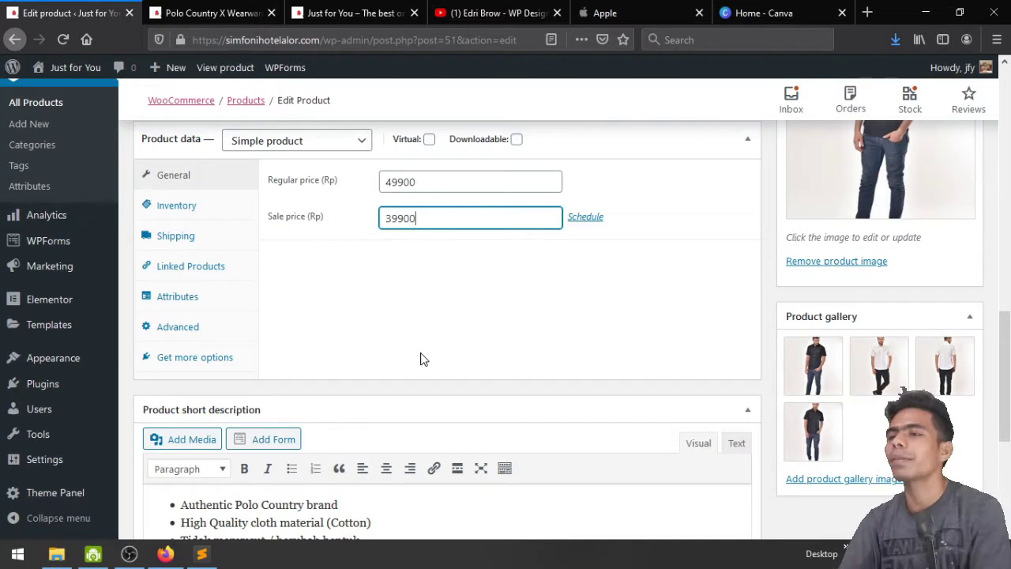
pyautogui.click(305, 152)
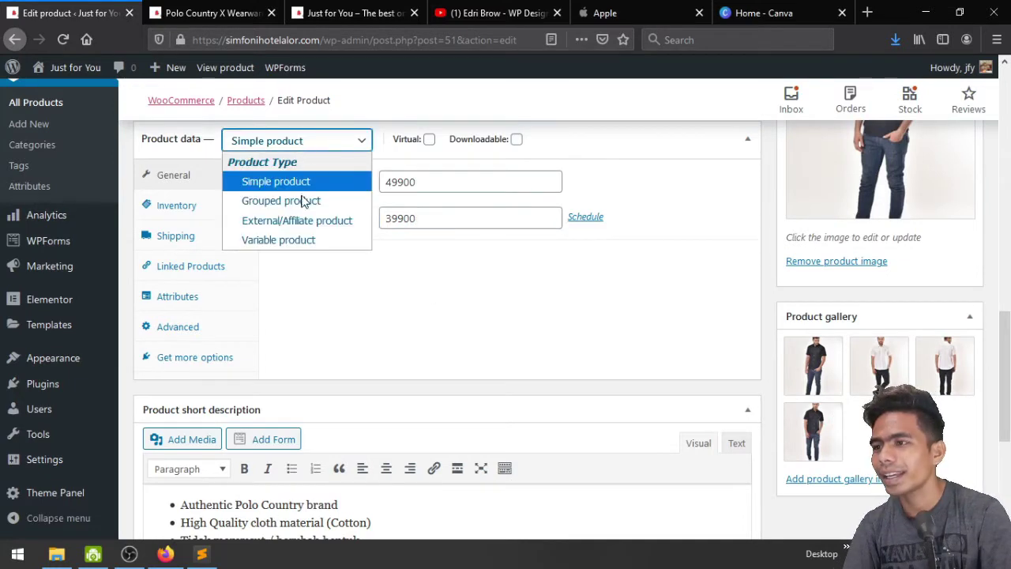
pyautogui.click(293, 239)
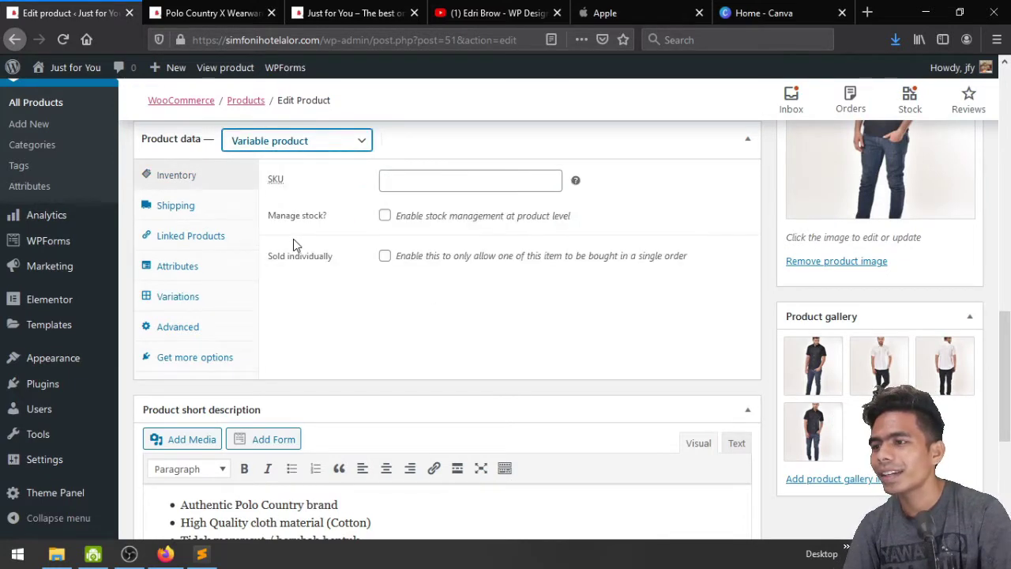
# Set SKU KJ, managed stock 10, backorders allowed with customer notice, and low stock threshold 2
pyautogui.click(396, 180)
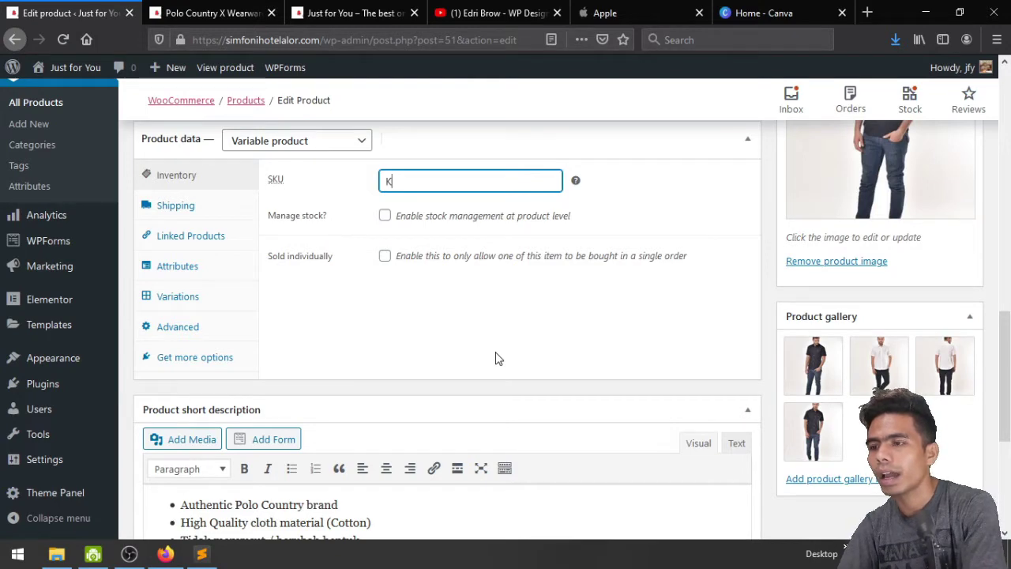
pyautogui.write('J')
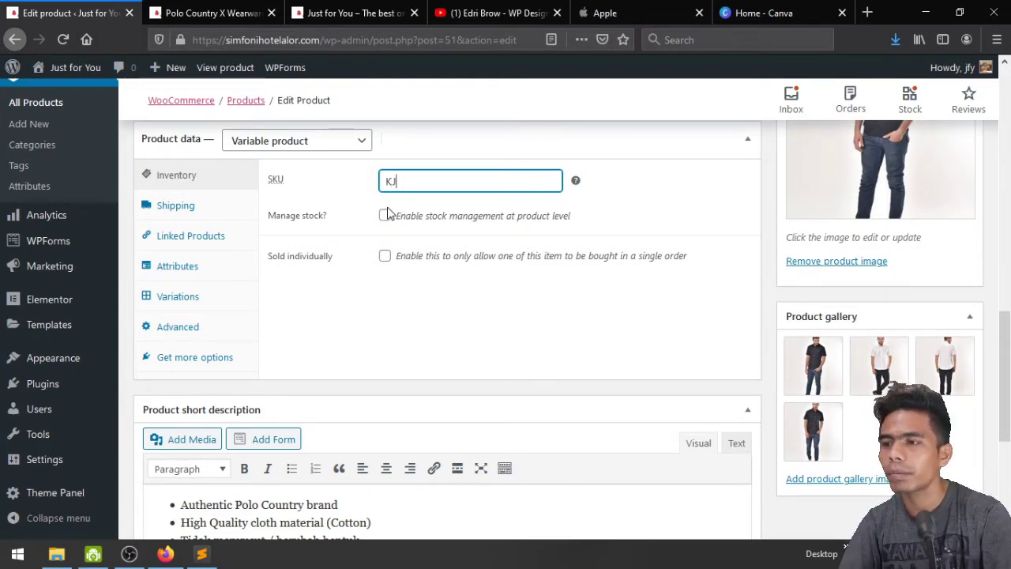
pyautogui.click(384, 216)
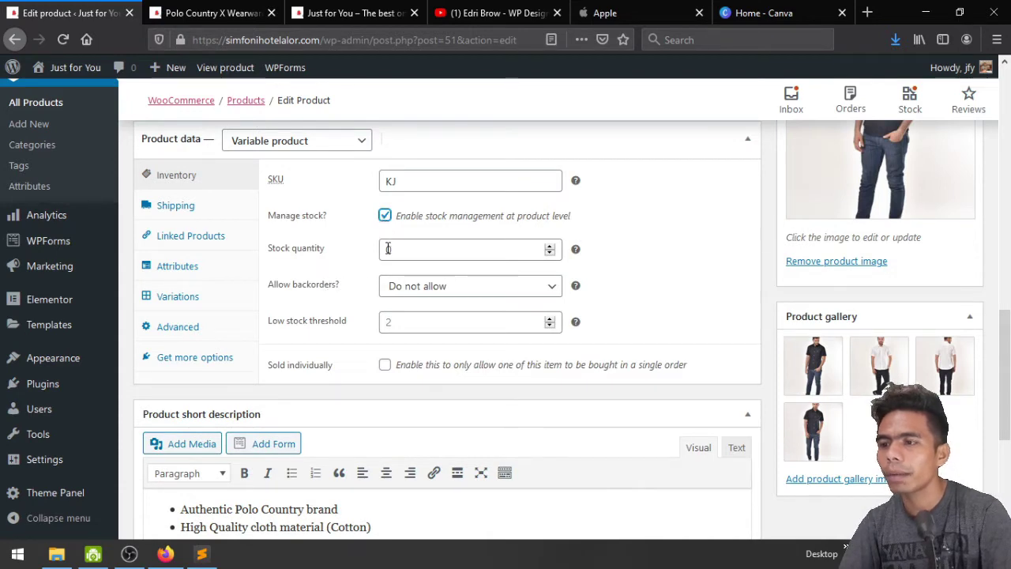
pyautogui.click(384, 249)
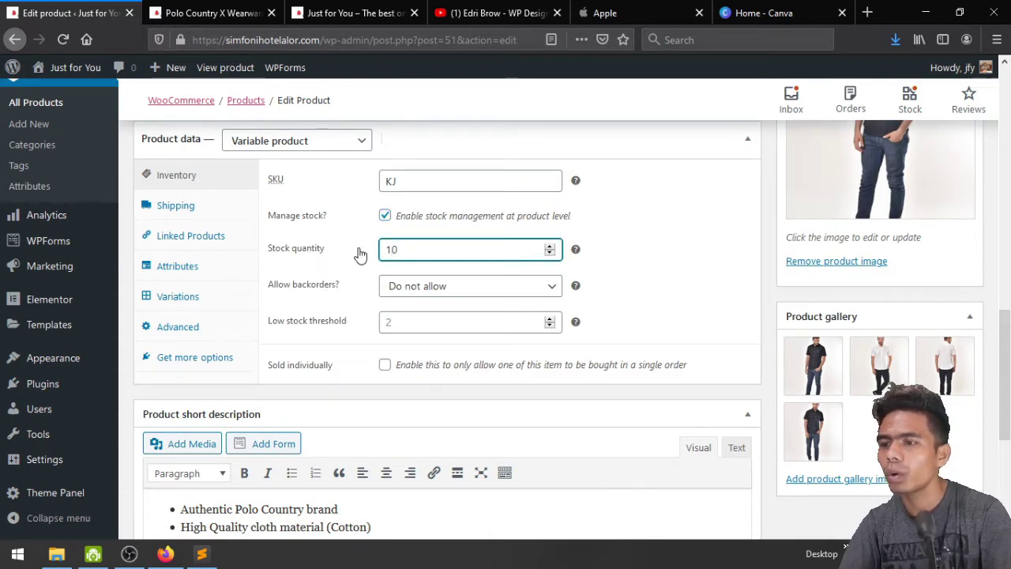
pyautogui.click(425, 295)
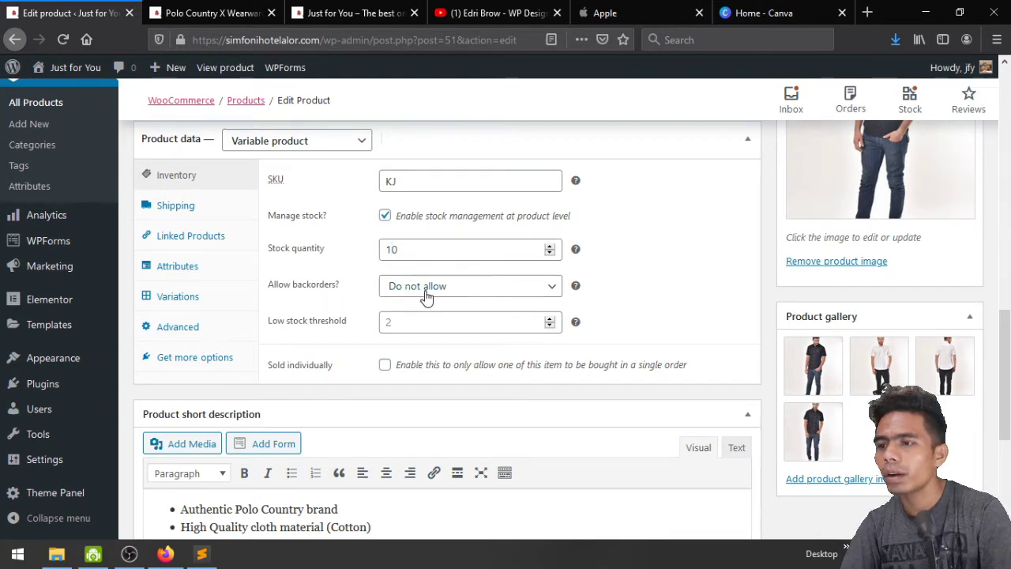
pyautogui.click(425, 291)
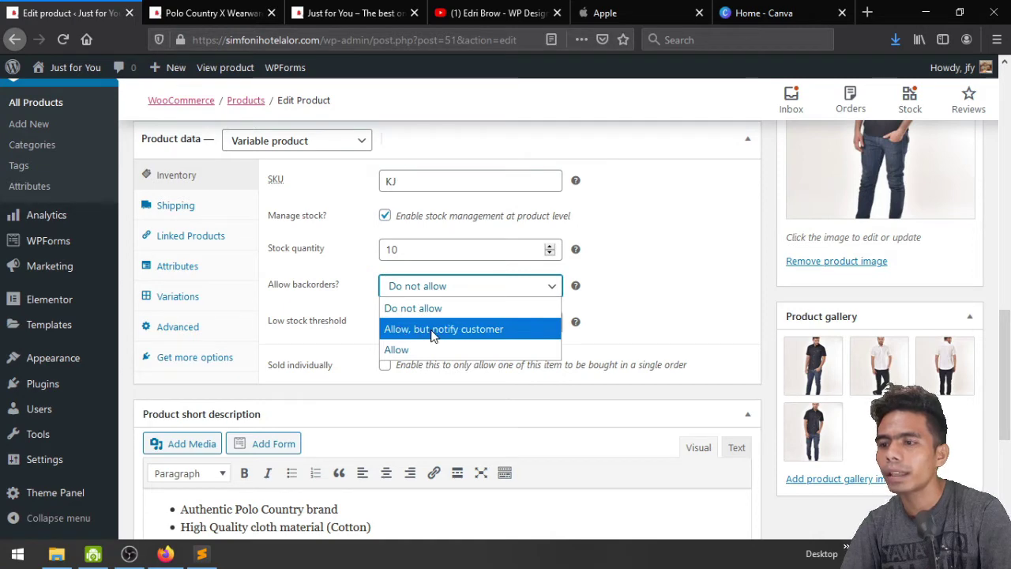
pyautogui.click(466, 331)
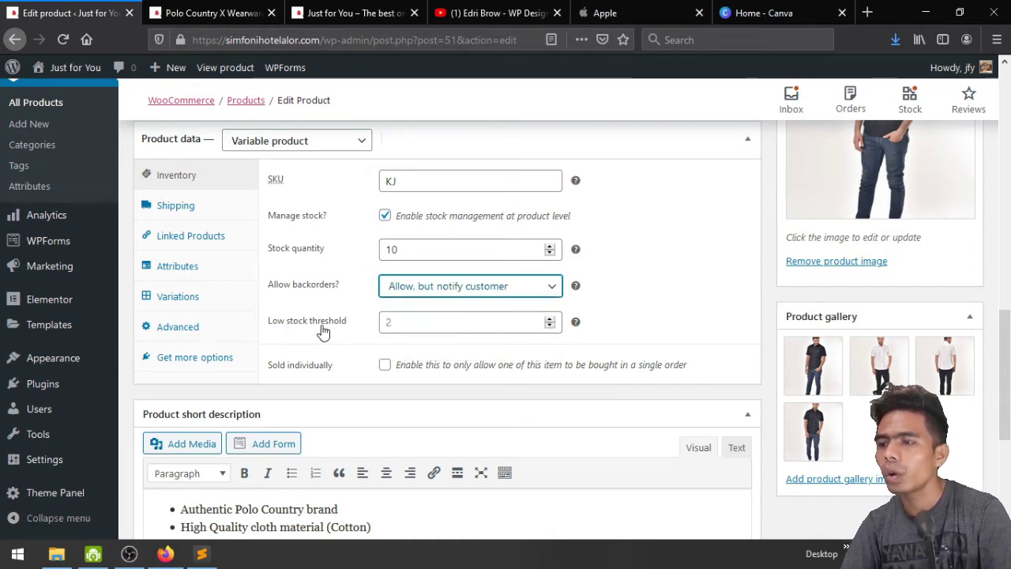
pyautogui.click(388, 324)
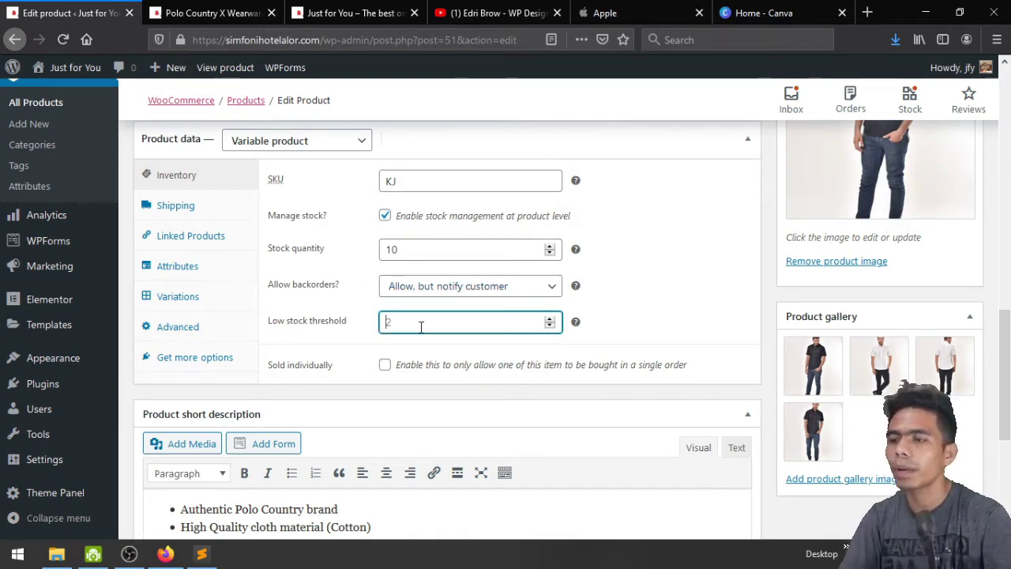
pyautogui.write('2')
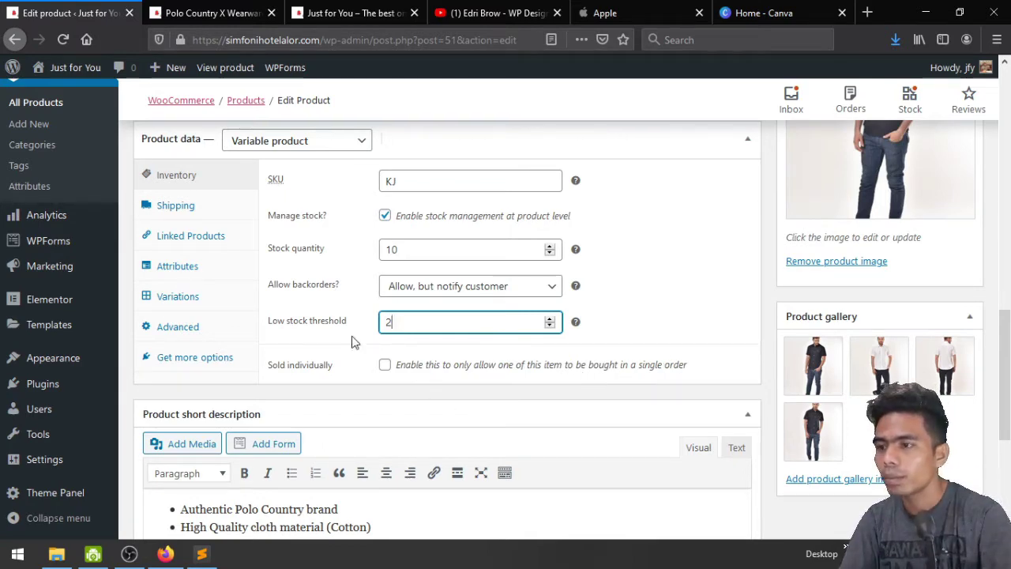
pyautogui.click(186, 206)
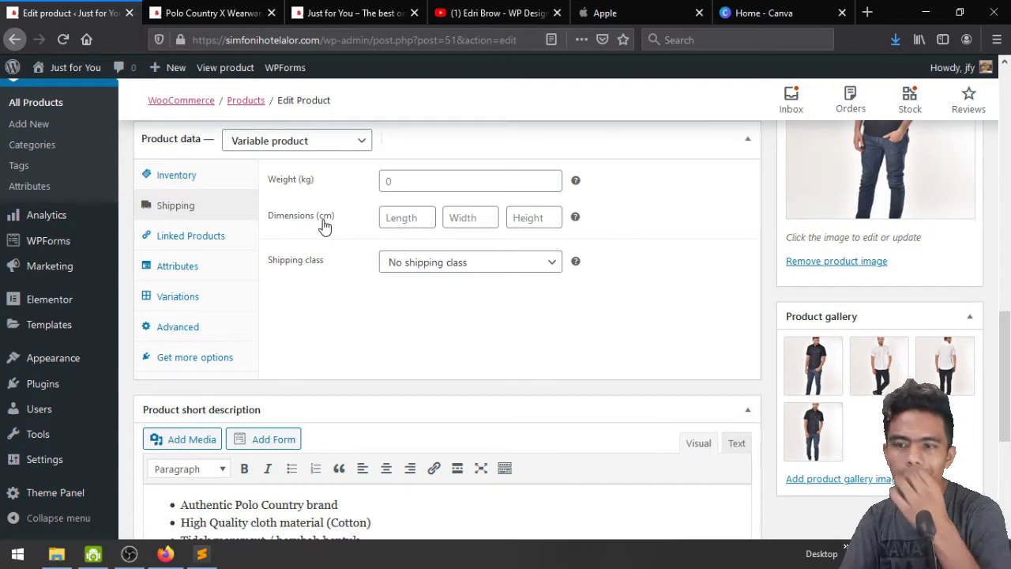
# Set the shipping weight to 1 kg and bring up the Linked Products settings
pyautogui.scroll(2, 328, 237)
pyautogui.click(410, 257)
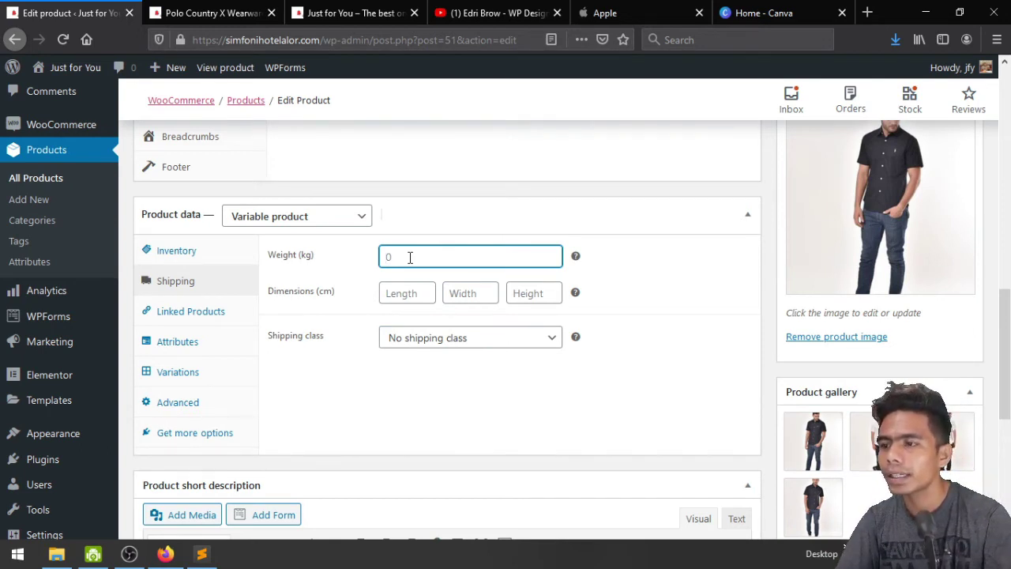
pyautogui.click(424, 290)
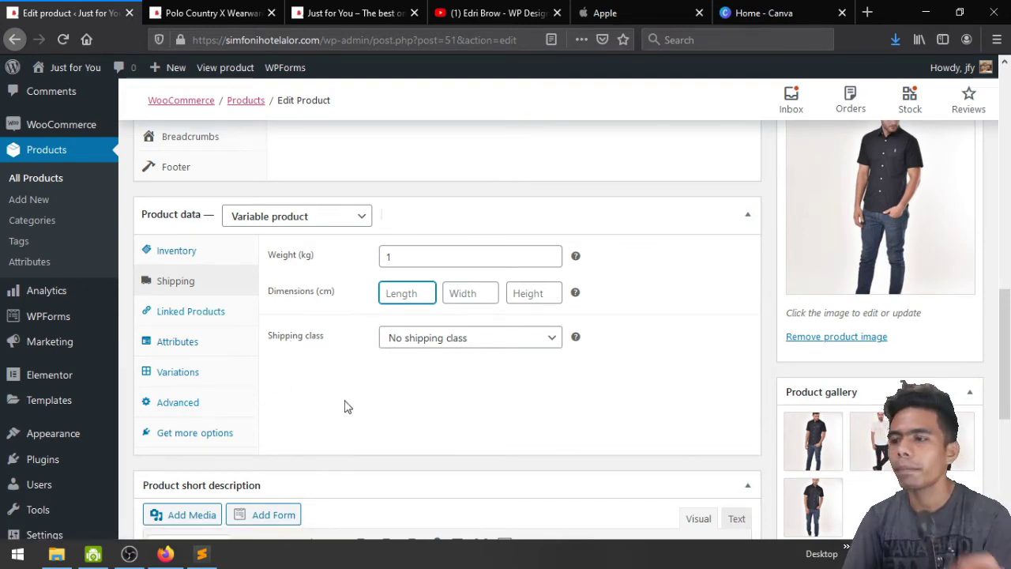
pyautogui.click(168, 315)
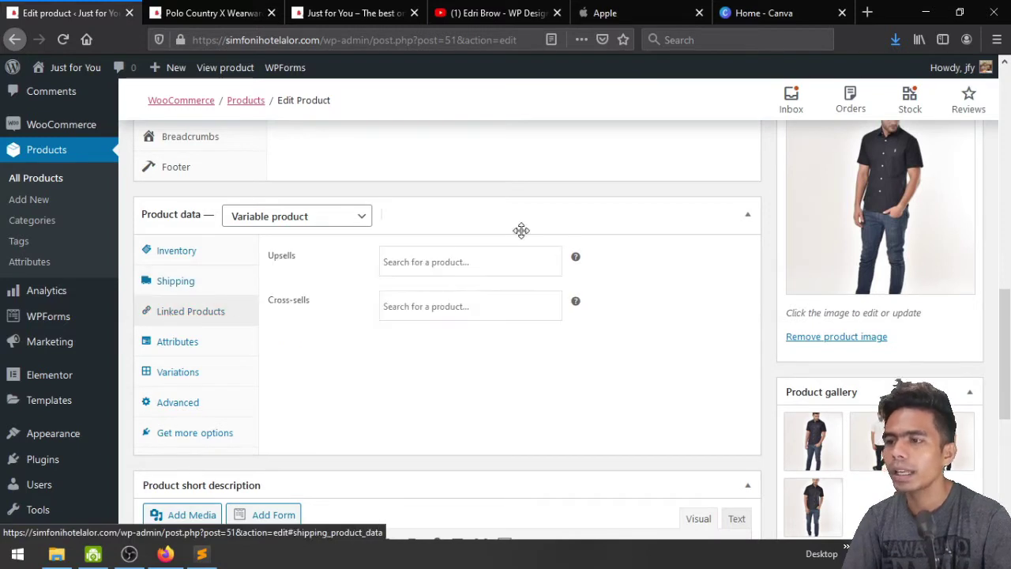
# Add the Warna attribute to the product from the Attributes settings
pyautogui.click(197, 354)
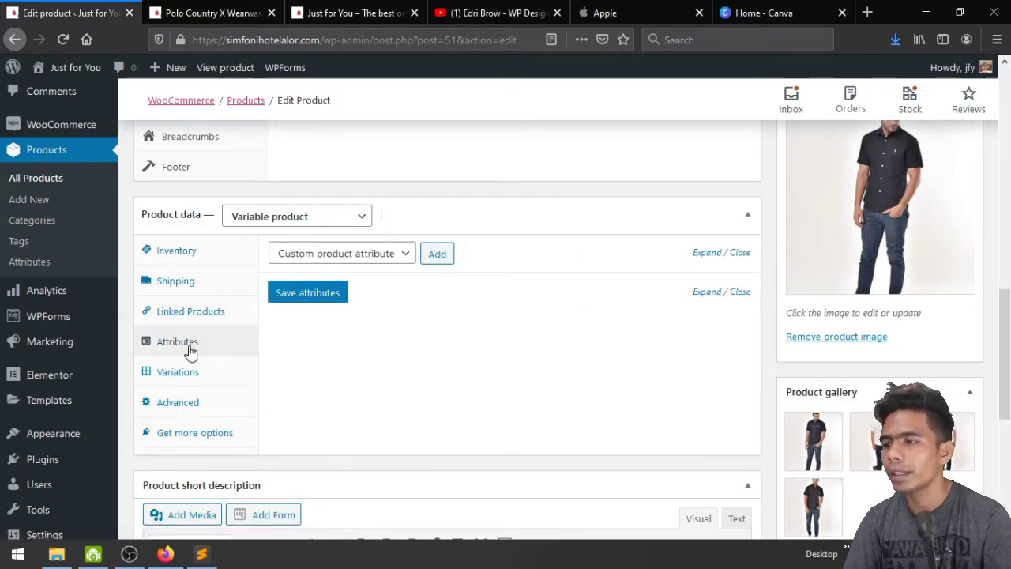
pyautogui.click(392, 253)
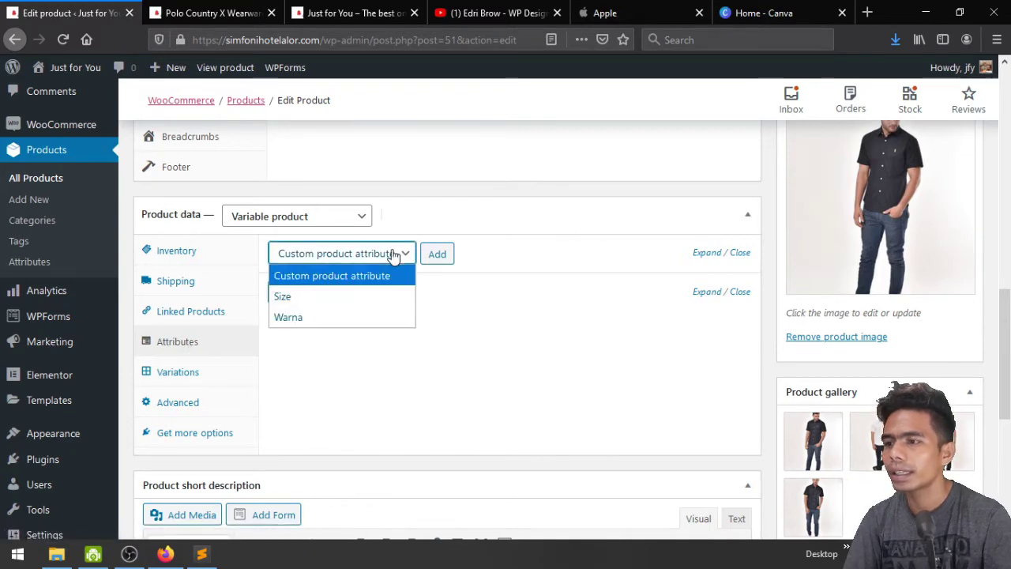
pyautogui.click(372, 316)
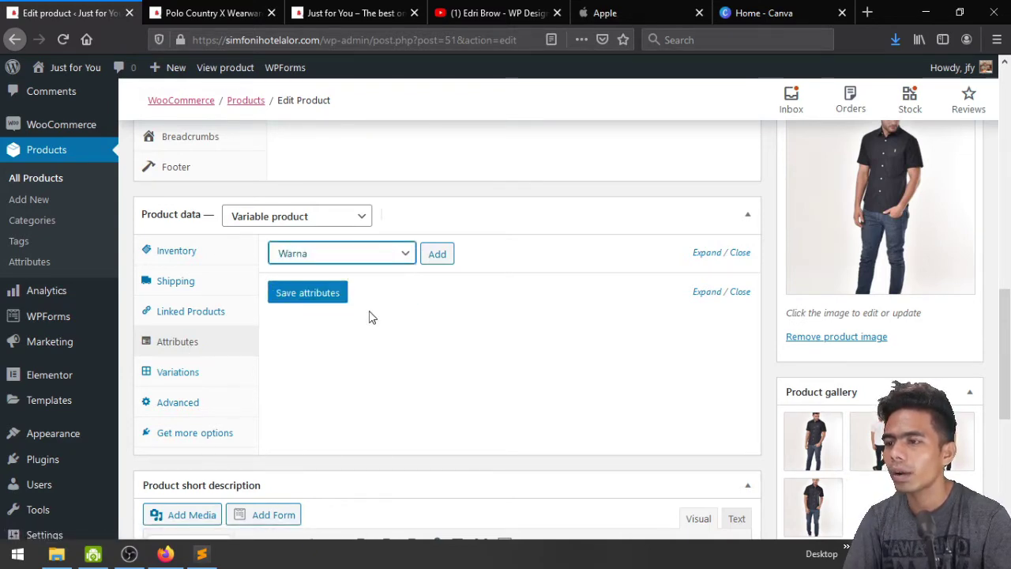
pyautogui.click(439, 256)
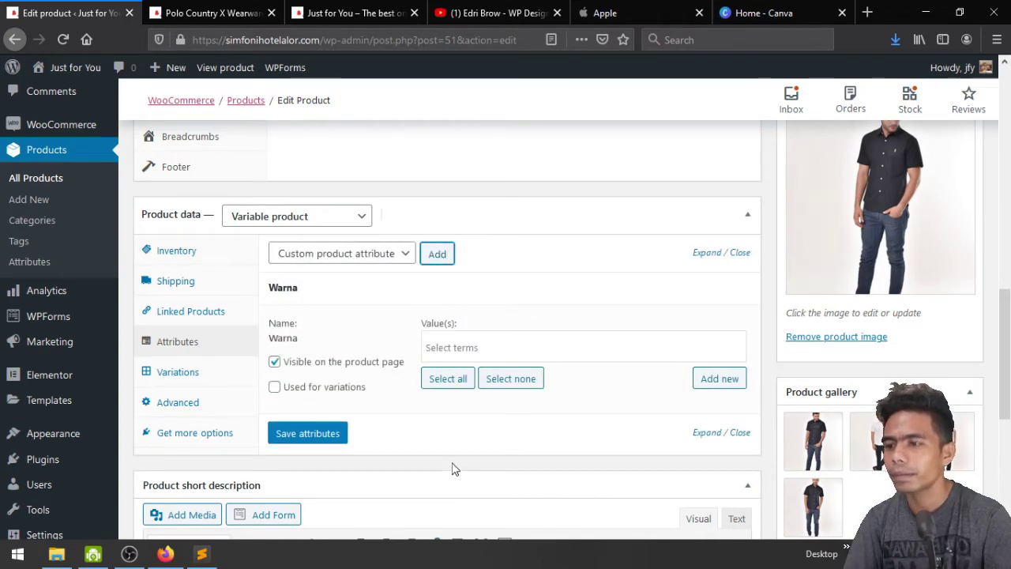
# Give Warna the values Hitam and Putih, use it for variations, and save the attributes
pyautogui.click(448, 351)
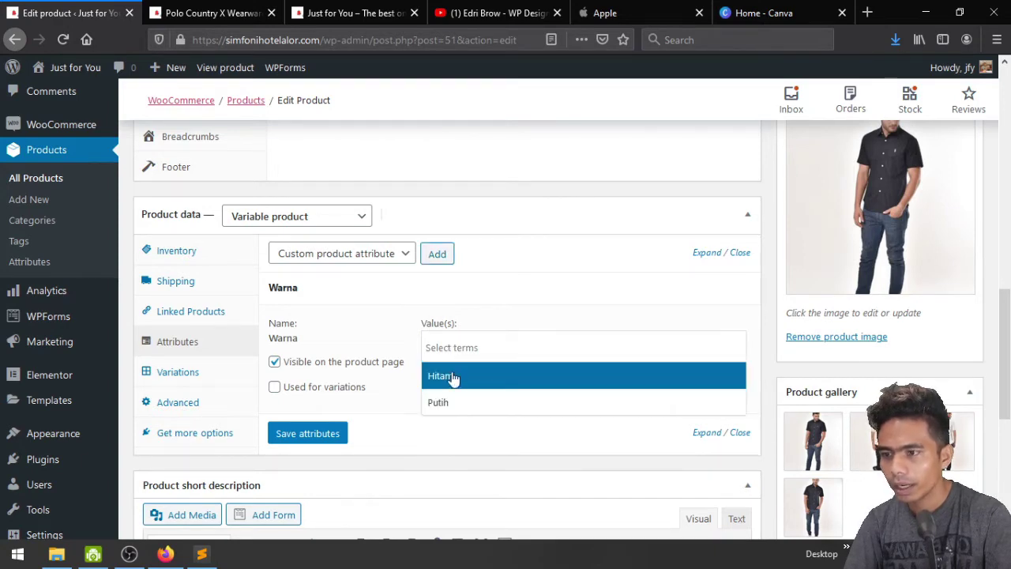
pyautogui.click(451, 377)
pyautogui.click(506, 354)
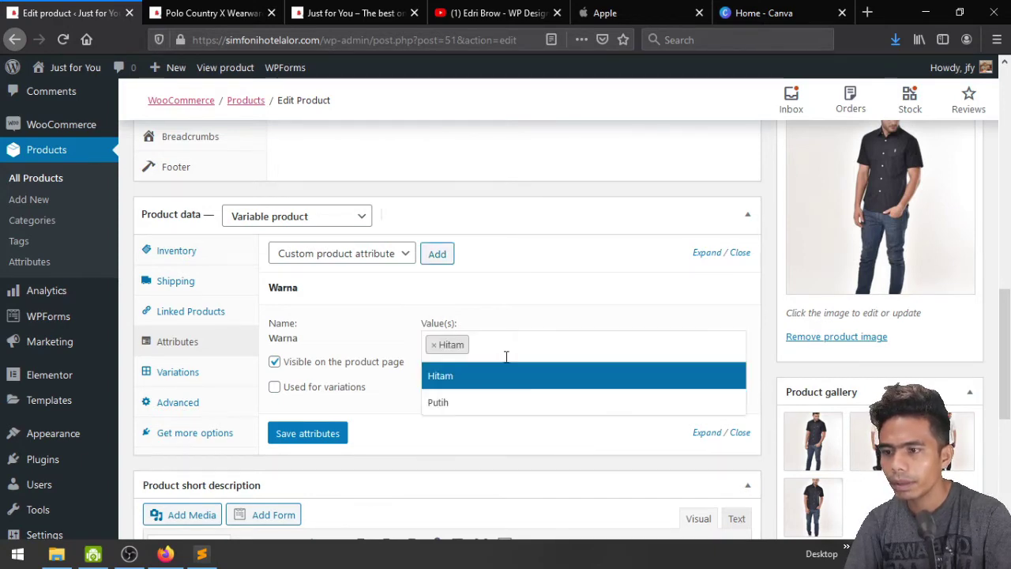
pyautogui.click(465, 405)
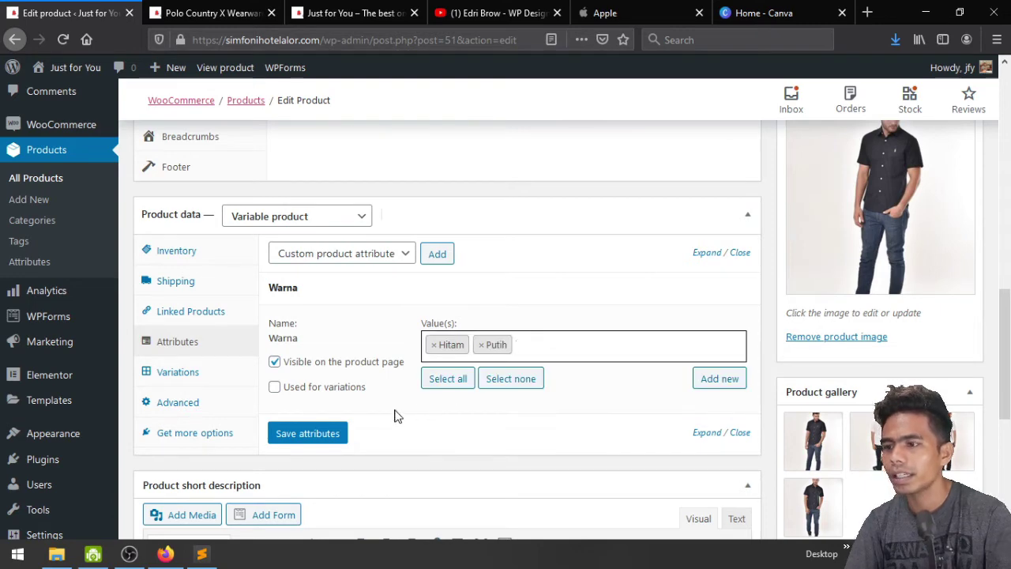
pyautogui.click(306, 396)
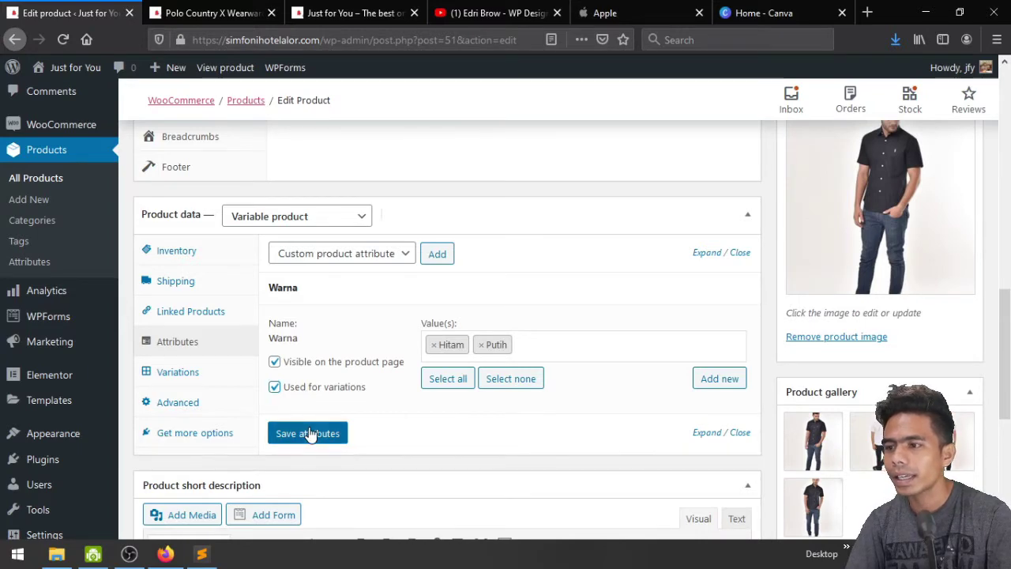
pyautogui.click(308, 434)
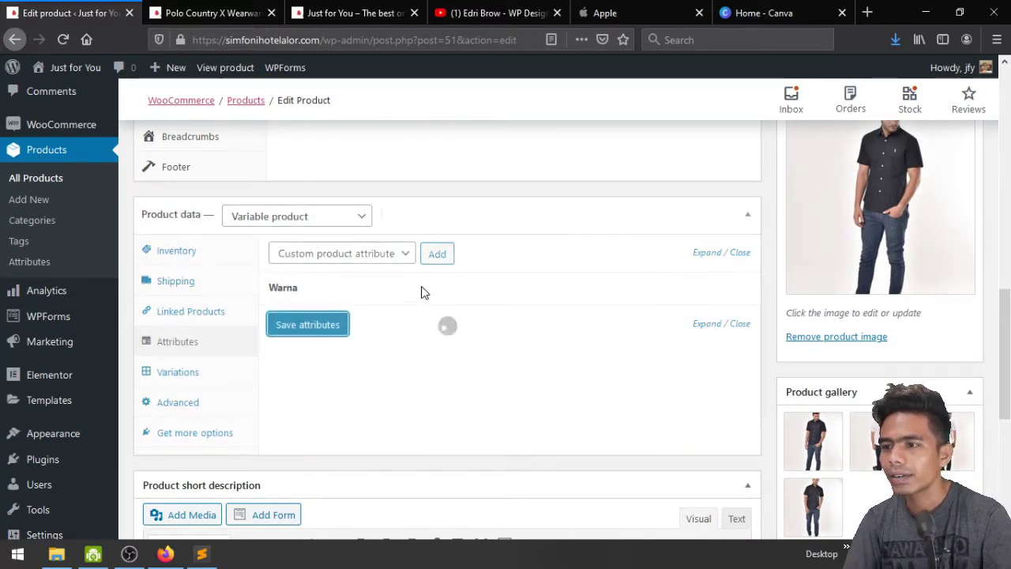
# Add a blank custom attribute and a Size attribute, then remove the Size attribute again
pyautogui.click(437, 259)
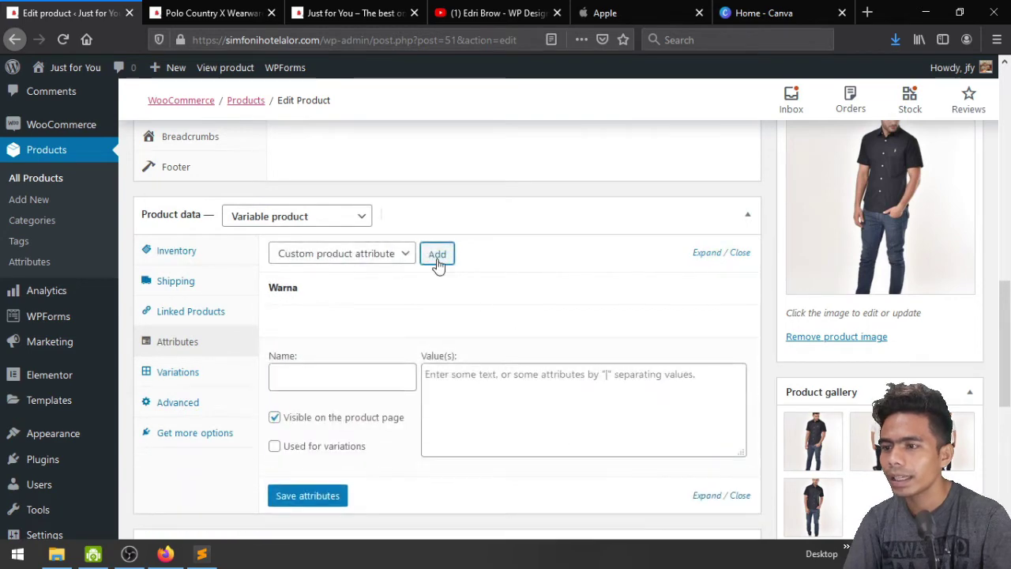
pyautogui.scroll(-2, 393, 357)
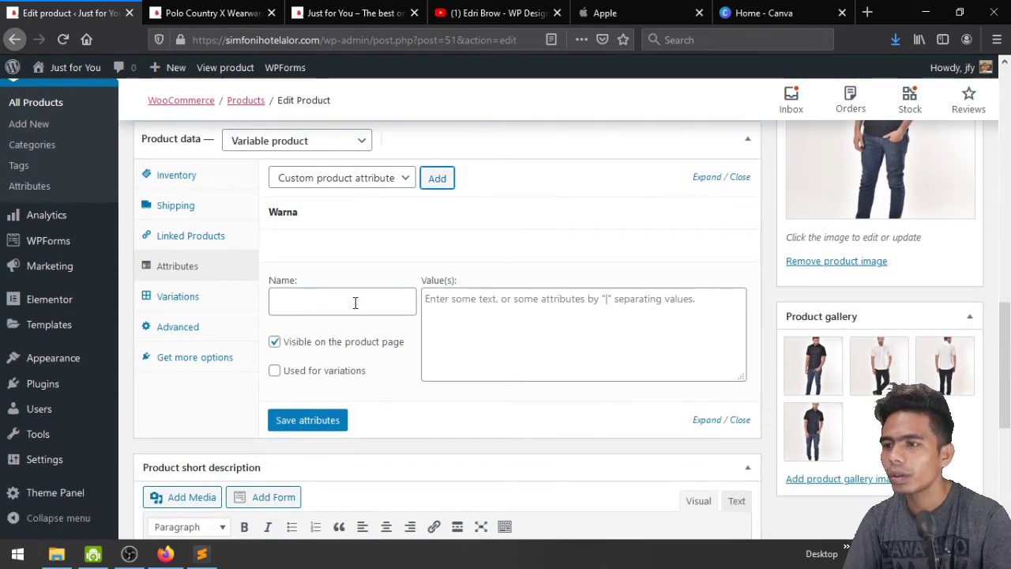
pyautogui.click(355, 302)
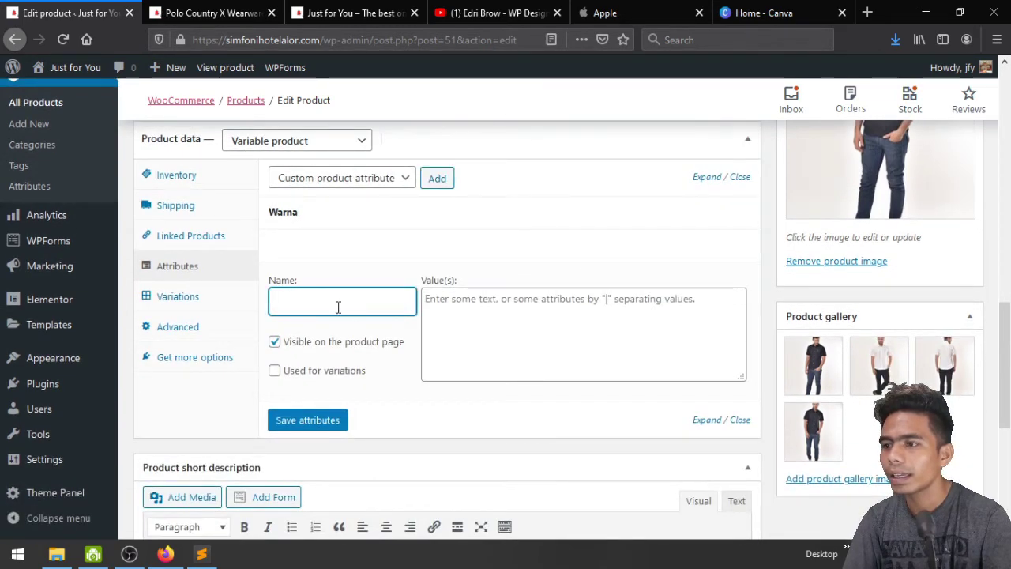
pyautogui.click(348, 180)
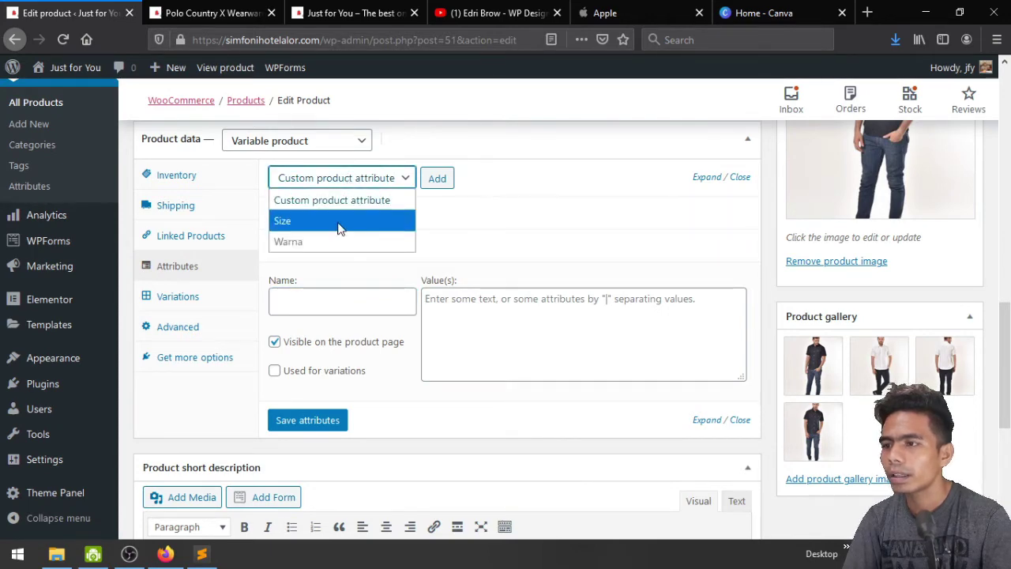
pyautogui.click(338, 225)
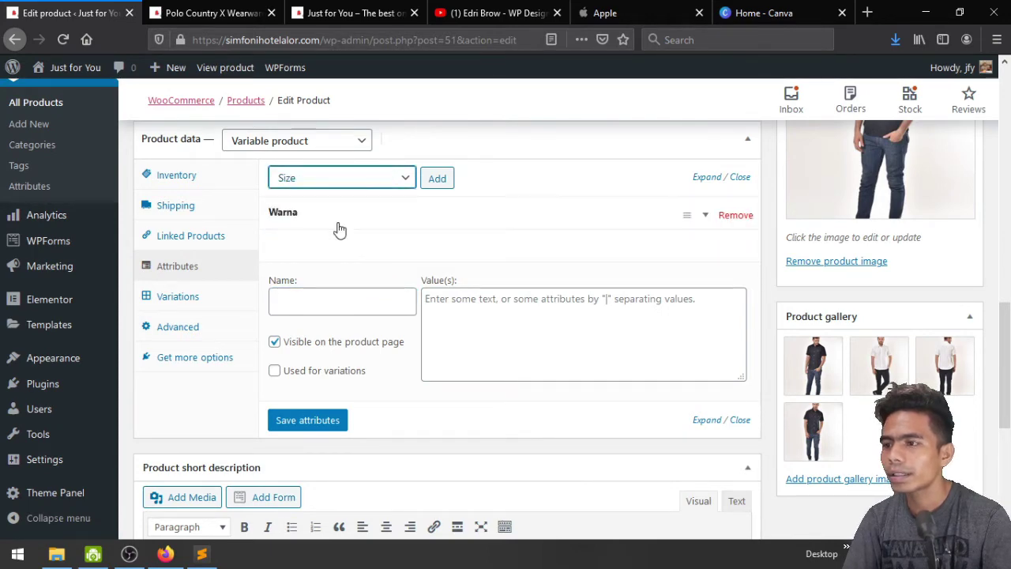
pyautogui.click(436, 181)
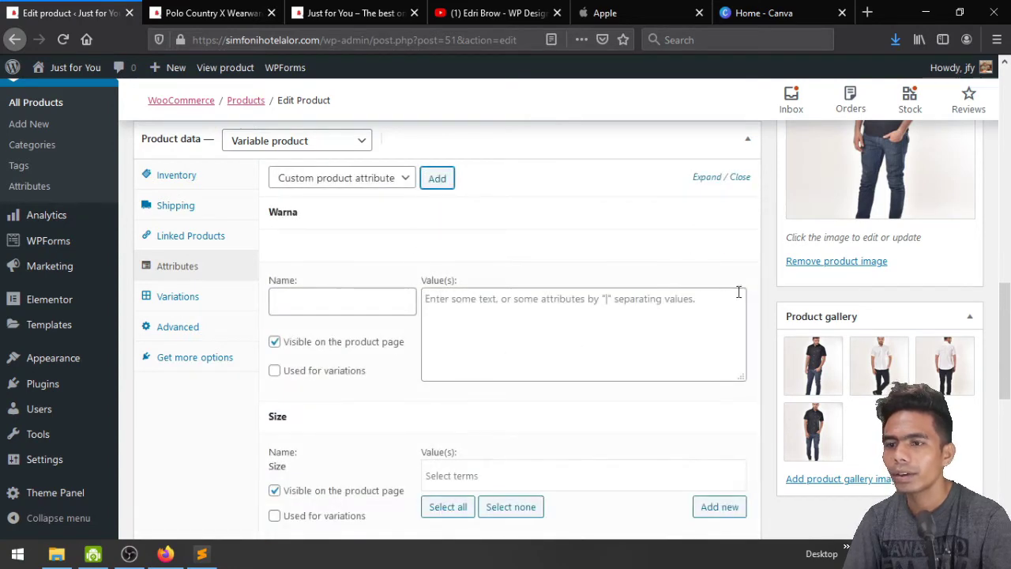
pyautogui.scroll(-2, 643, 300)
pyautogui.scroll(2, 377, 268)
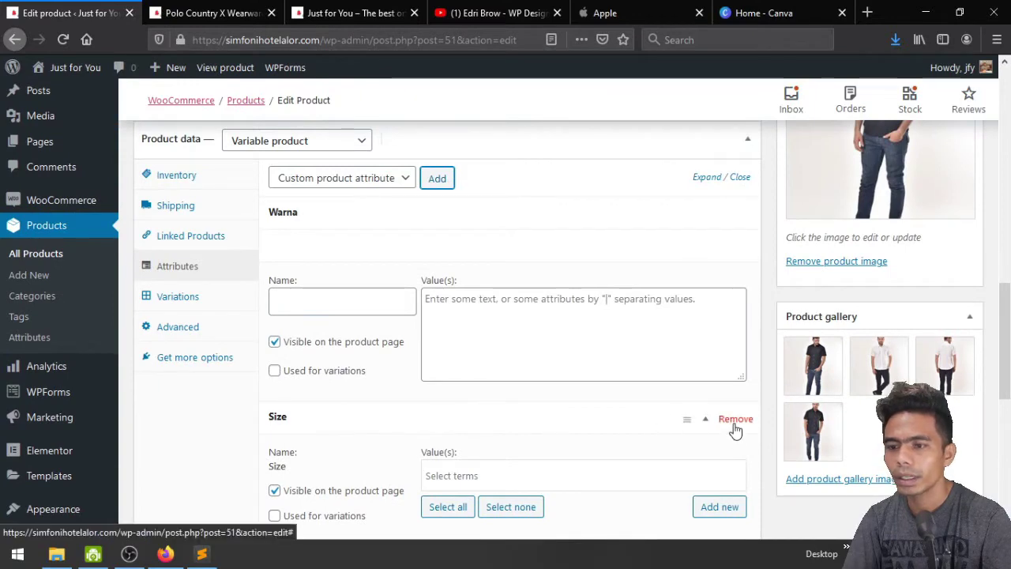
pyautogui.click(735, 421)
pyautogui.click(481, 264)
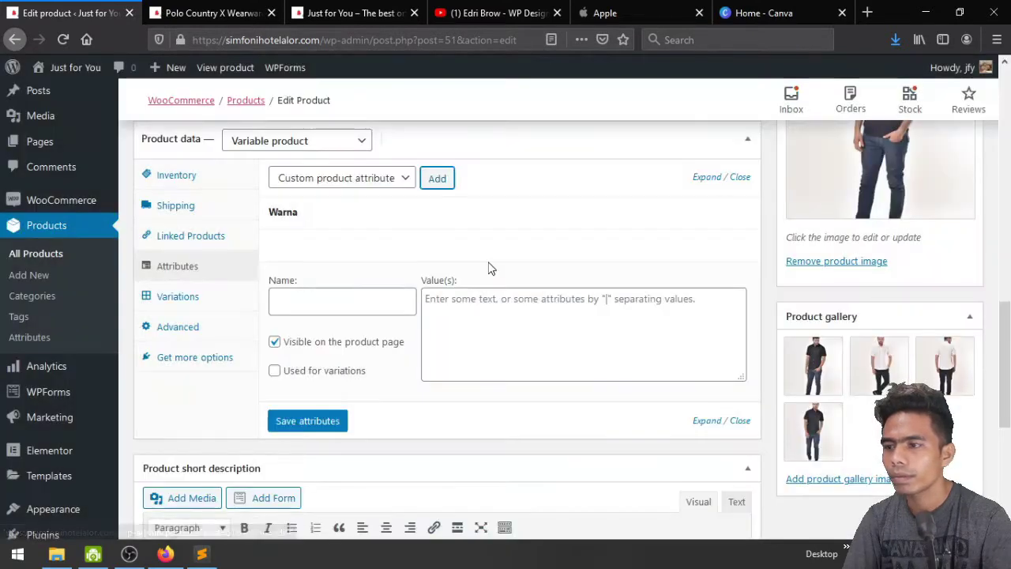
# Remove the empty custom attribute from the product
pyautogui.click(332, 308)
pyautogui.scroll(2, 331, 310)
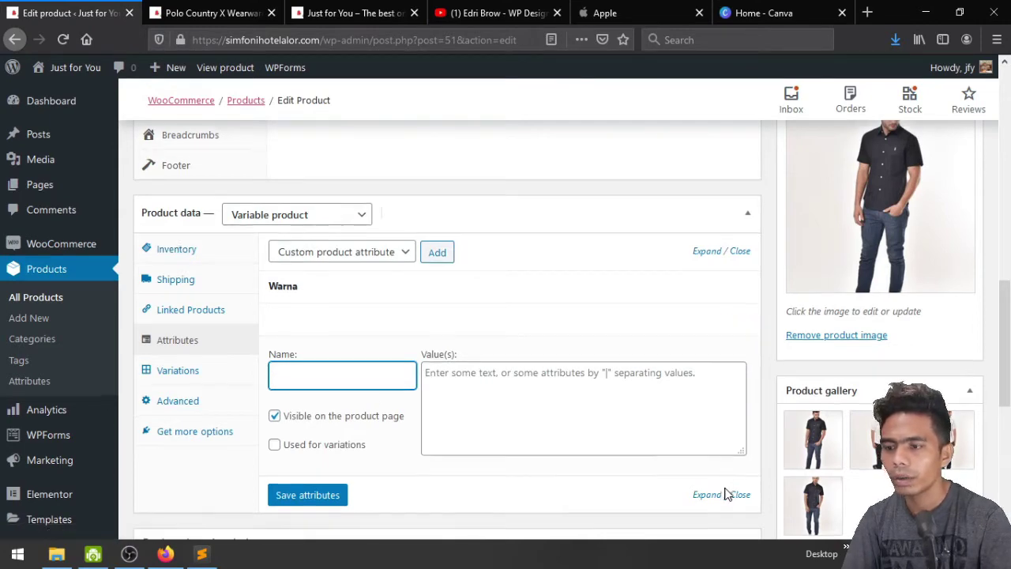
pyautogui.scroll(-4, 725, 482)
pyautogui.click(740, 345)
pyautogui.scroll(4, 529, 311)
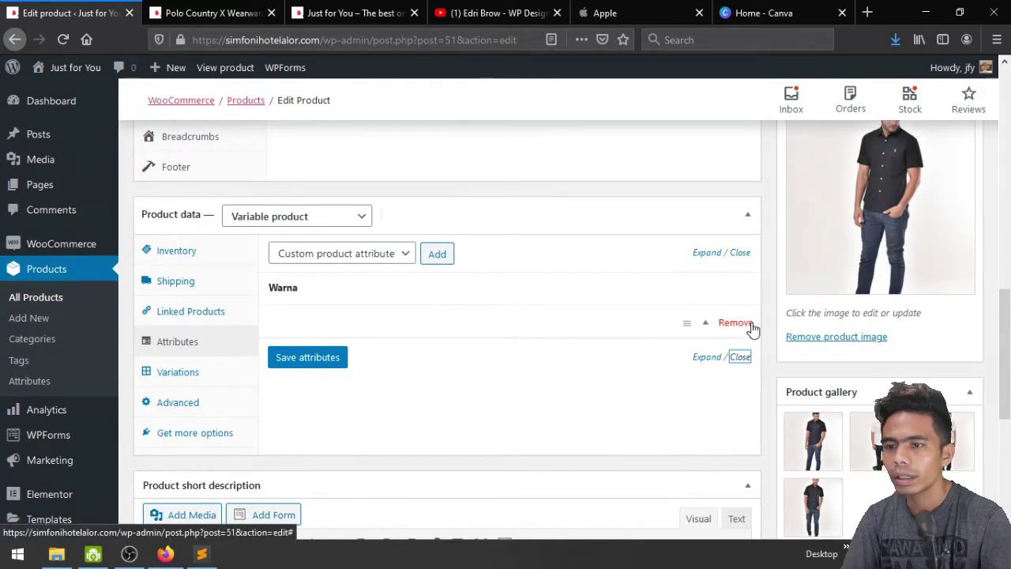
pyautogui.click(740, 324)
pyautogui.click(508, 265)
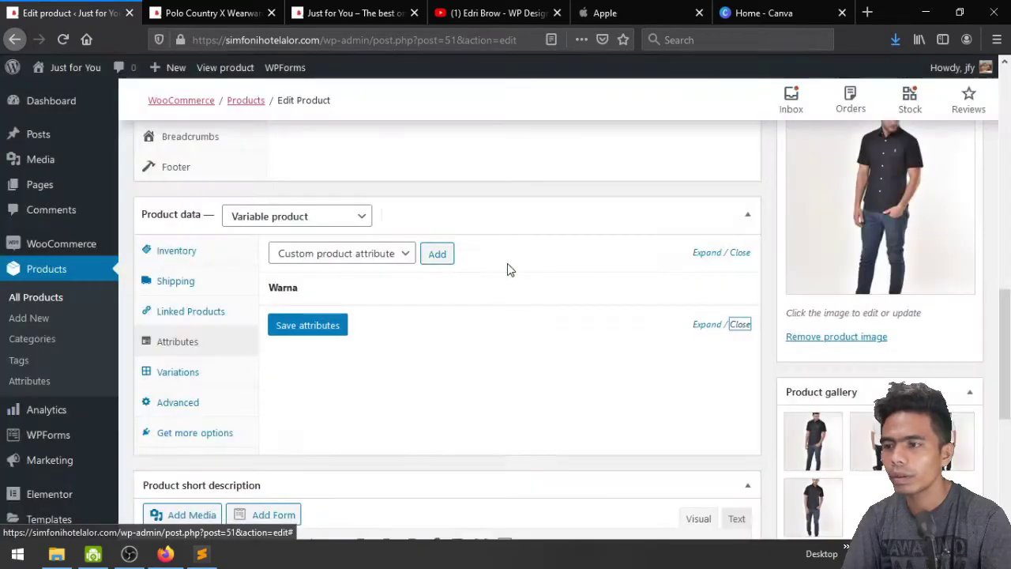
# Add the Size attribute to the product and mark it used for variations
pyautogui.click(376, 254)
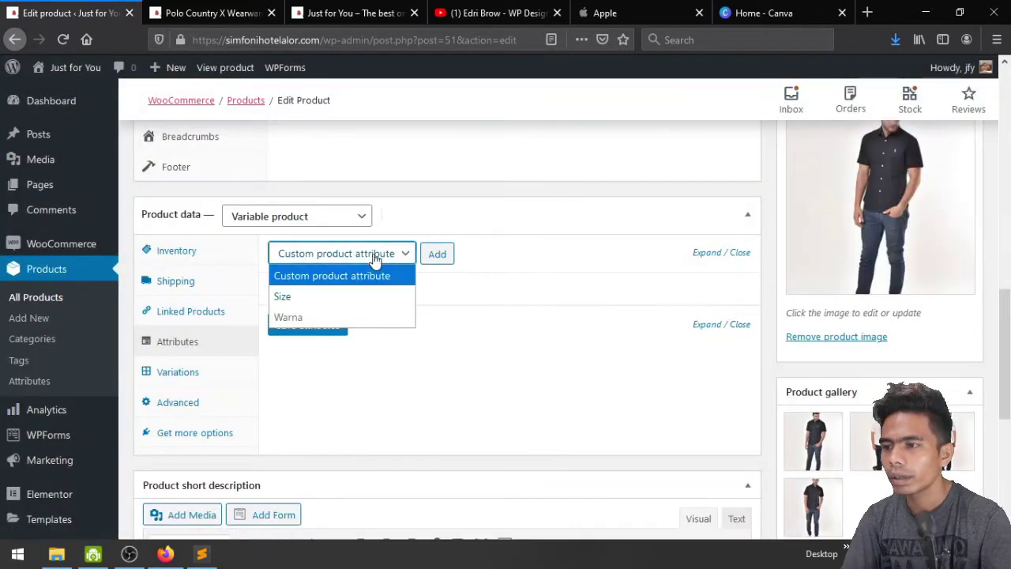
pyautogui.click(313, 297)
pyautogui.click(443, 255)
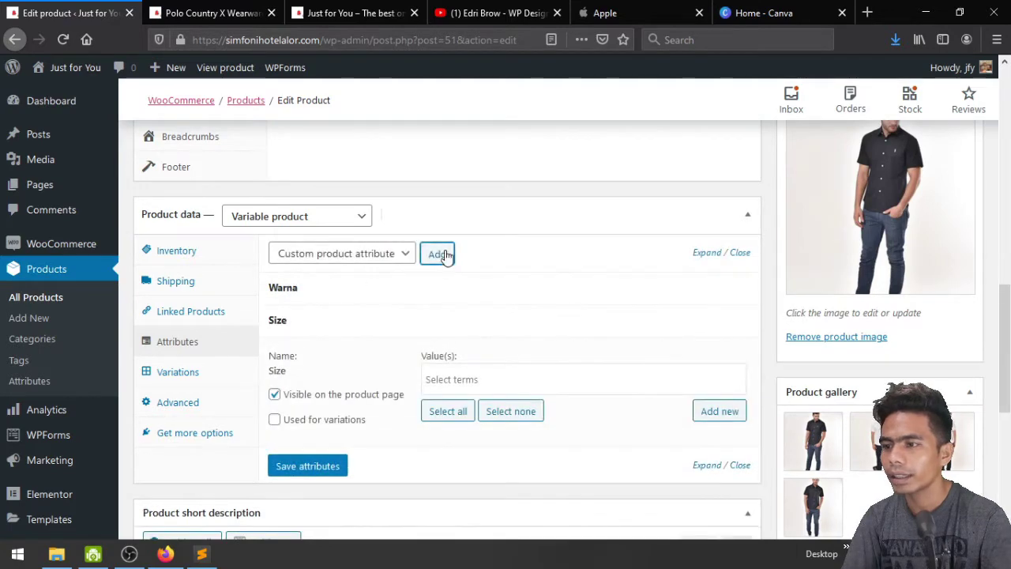
pyautogui.scroll(-2, 366, 377)
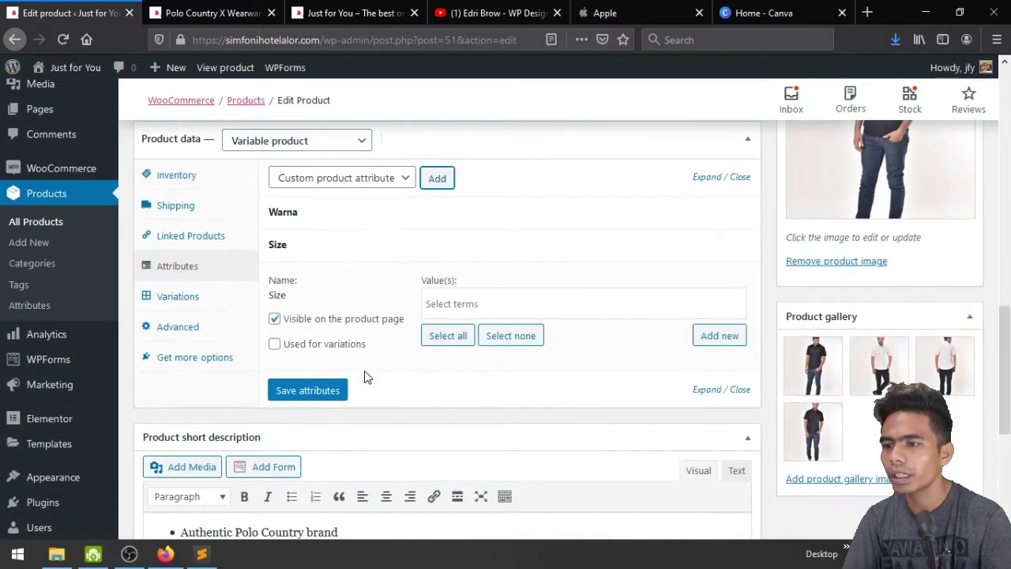
pyautogui.click(308, 349)
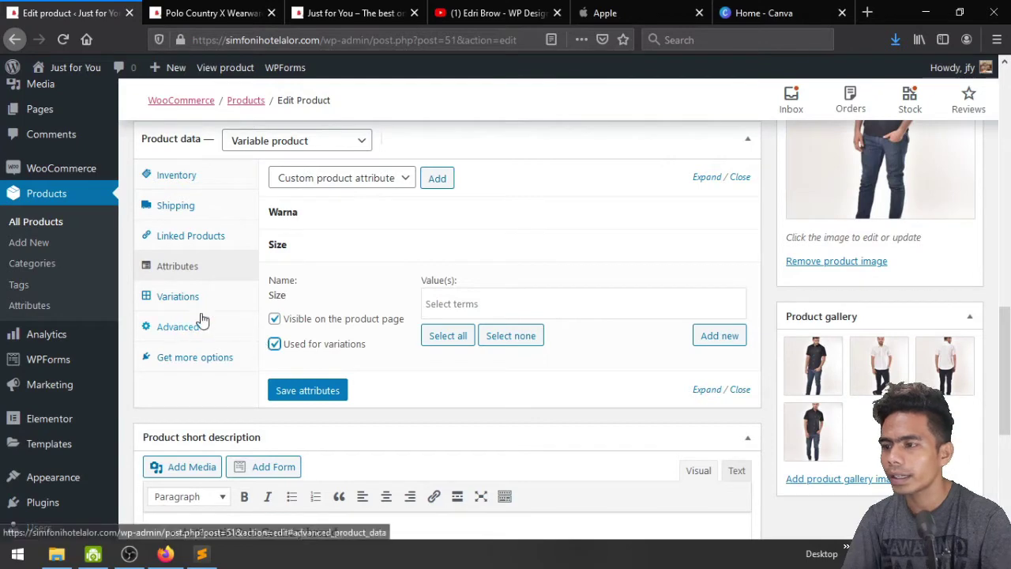
# Give Size the values L, M and XL, save the attributes, and open Variations
pyautogui.click(453, 303)
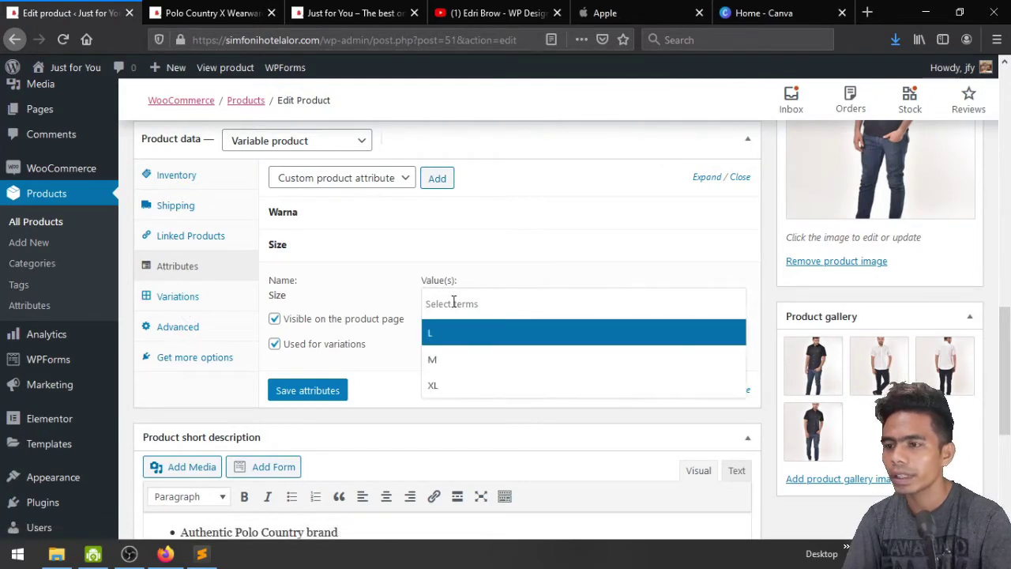
pyautogui.click(459, 331)
pyautogui.click(476, 301)
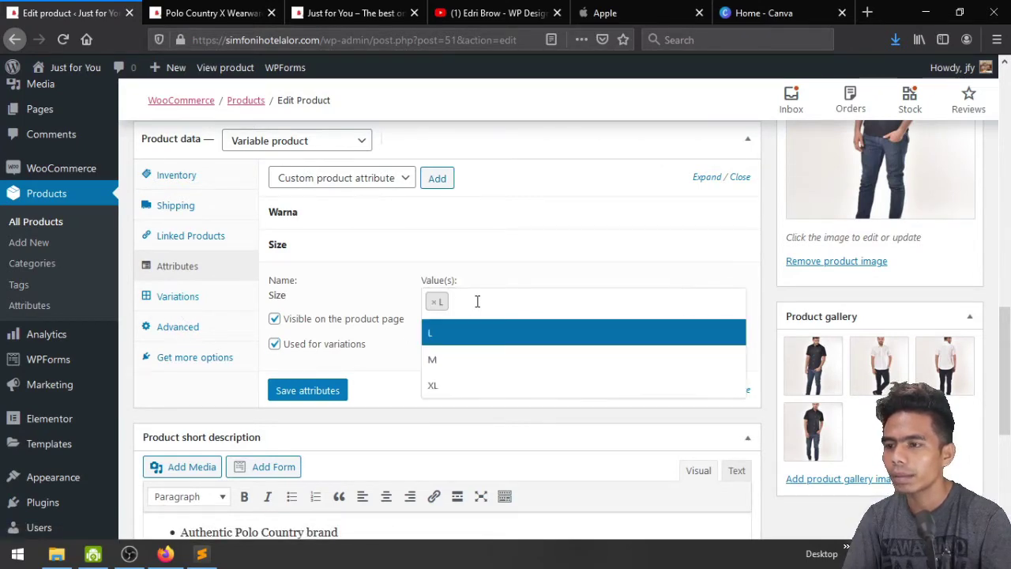
pyautogui.click(462, 362)
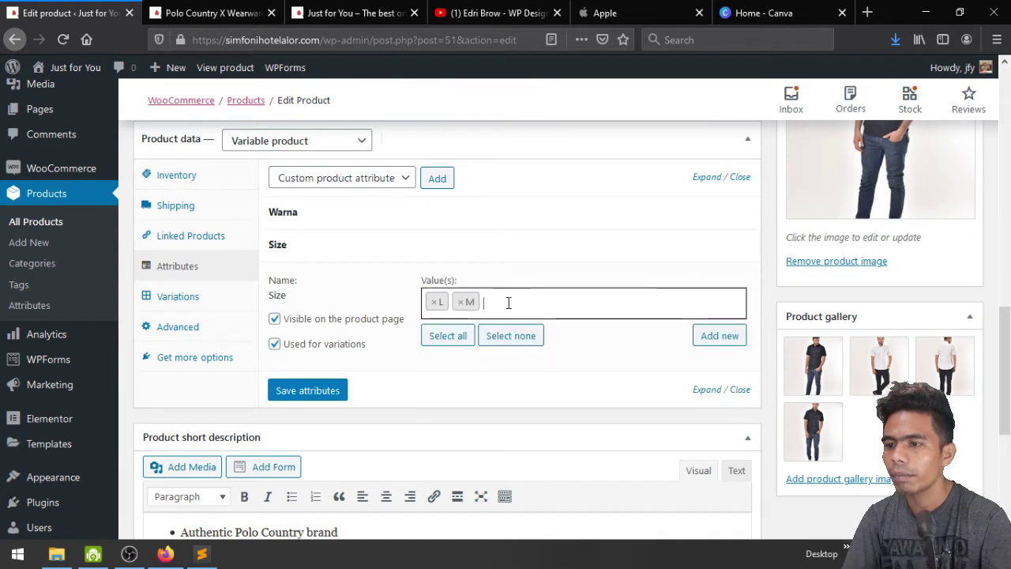
pyautogui.click(508, 304)
pyautogui.click(464, 382)
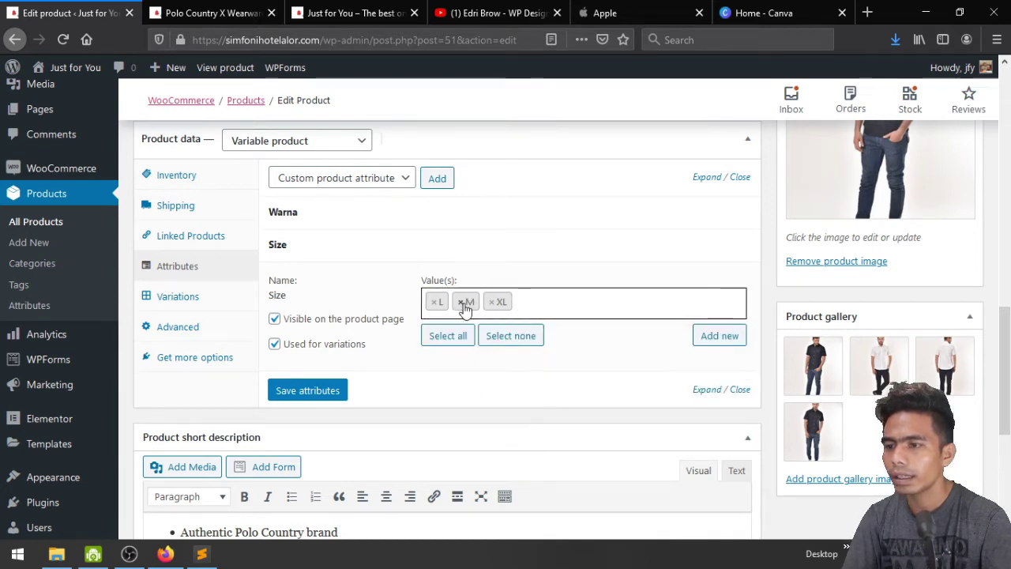
pyautogui.click(446, 308)
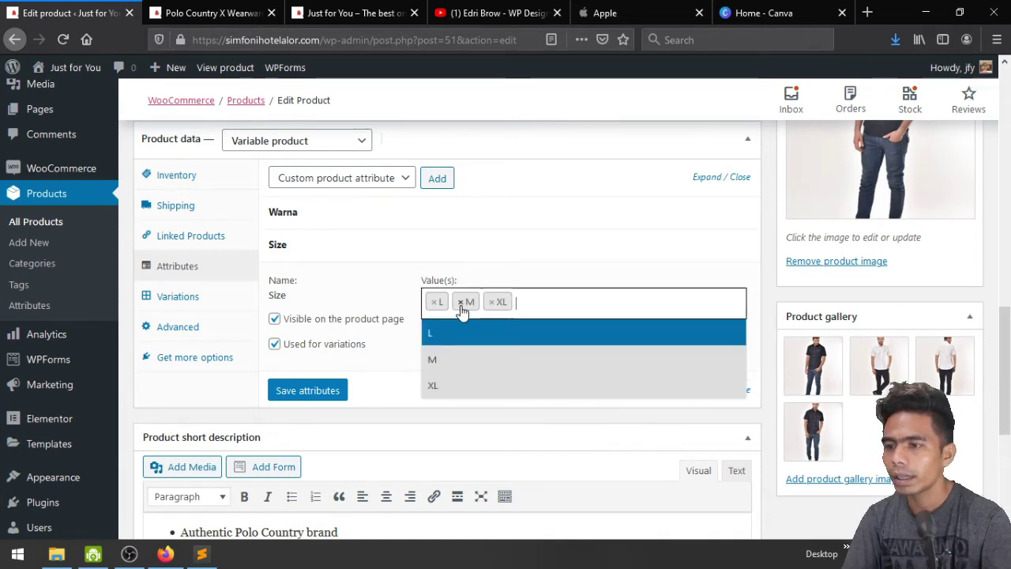
pyautogui.click(461, 305)
pyautogui.click(424, 302)
pyautogui.click(424, 301)
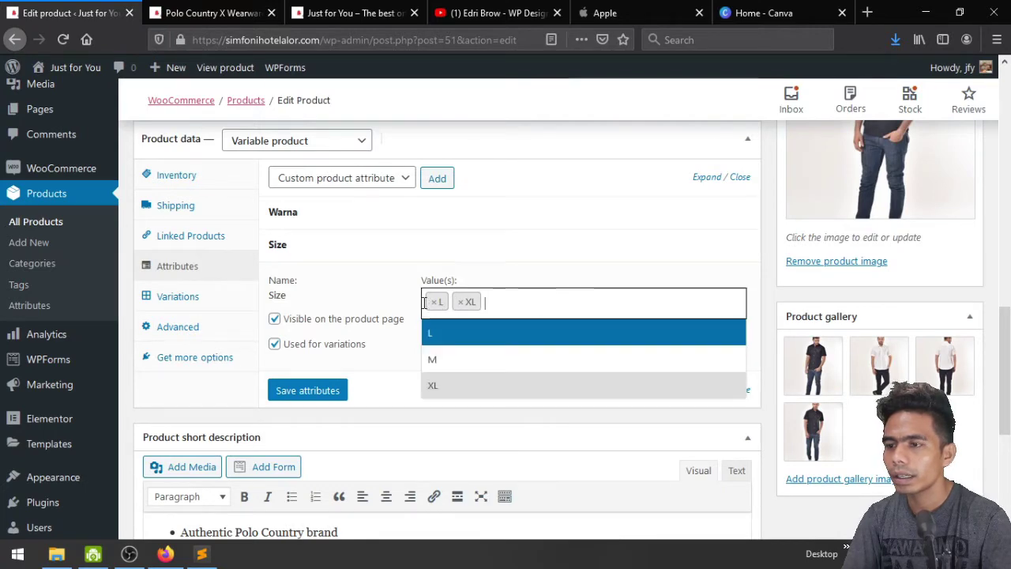
pyautogui.click(452, 359)
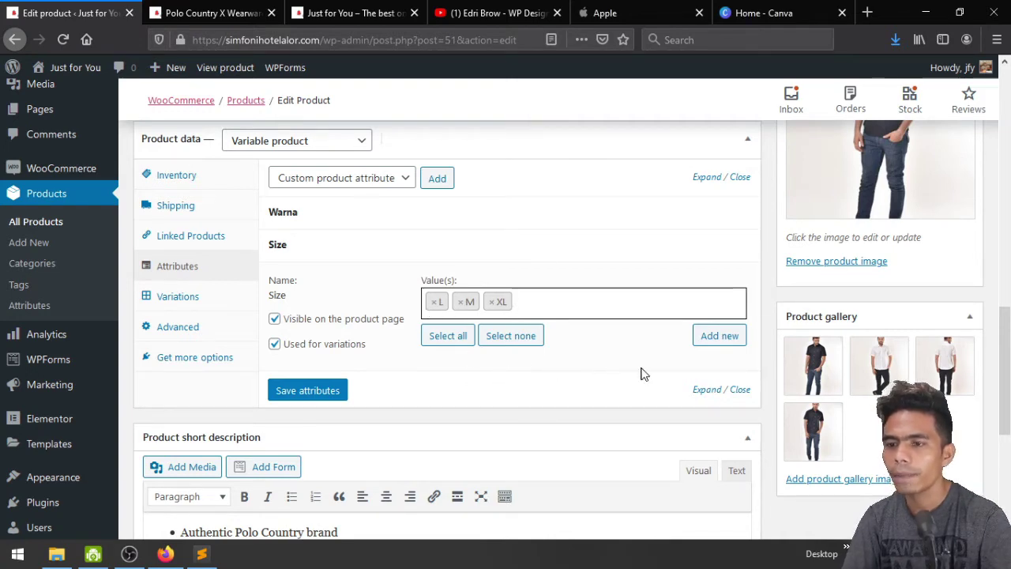
pyautogui.click(333, 390)
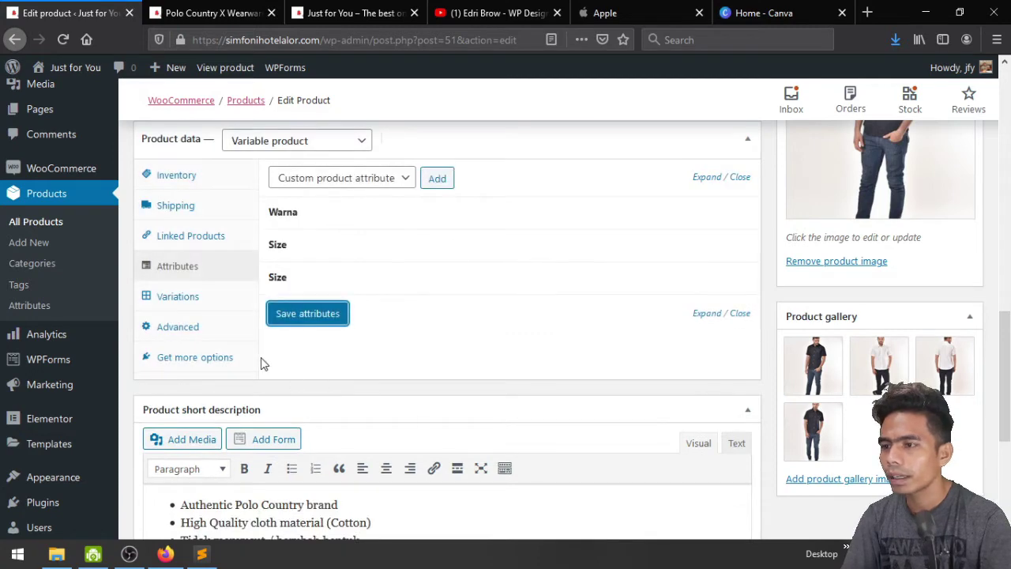
pyautogui.click(197, 303)
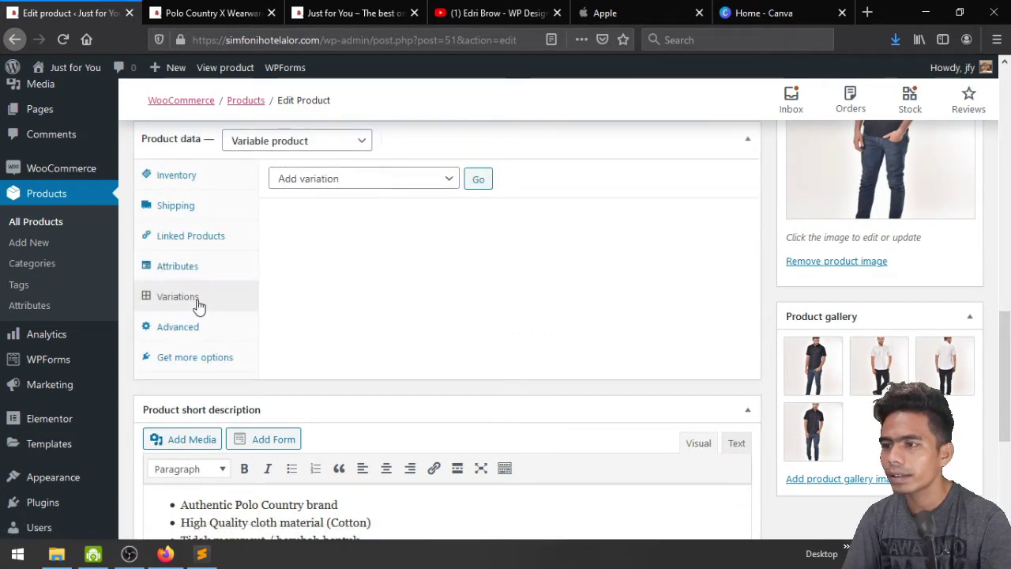
# Start generating variations from all attributes, then cancel that action
pyautogui.click(353, 179)
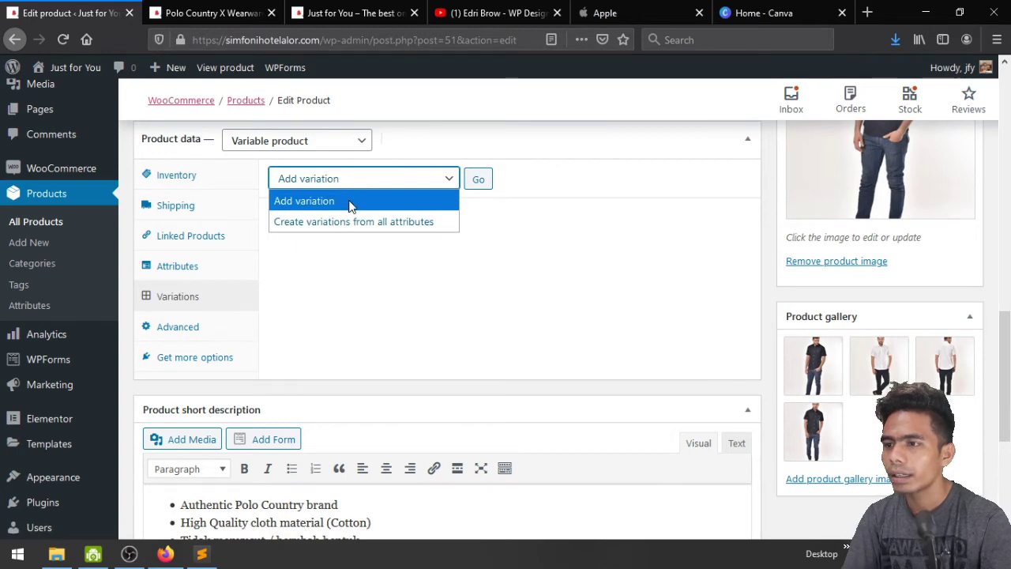
pyautogui.click(350, 206)
pyautogui.click(348, 187)
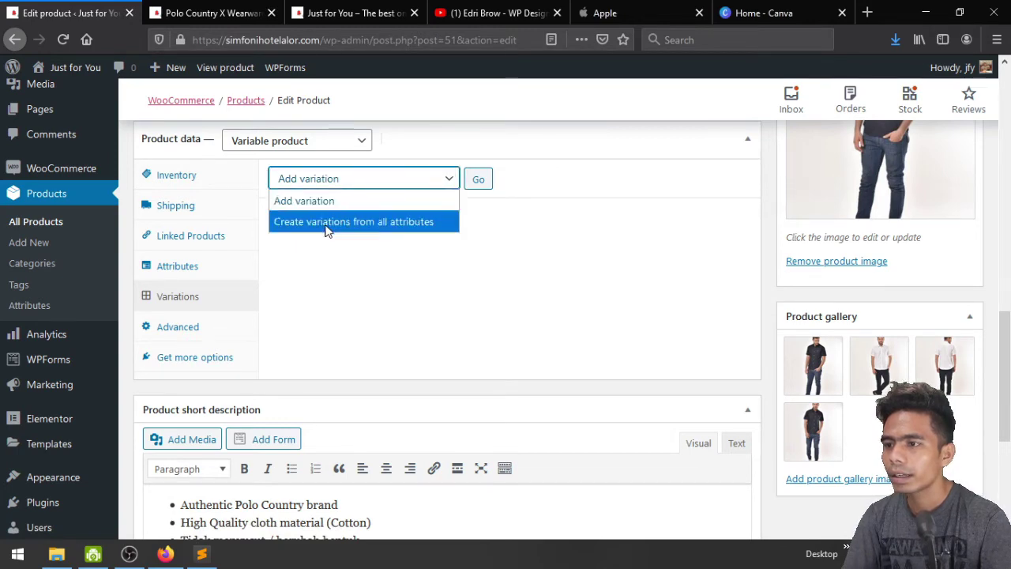
pyautogui.click(360, 222)
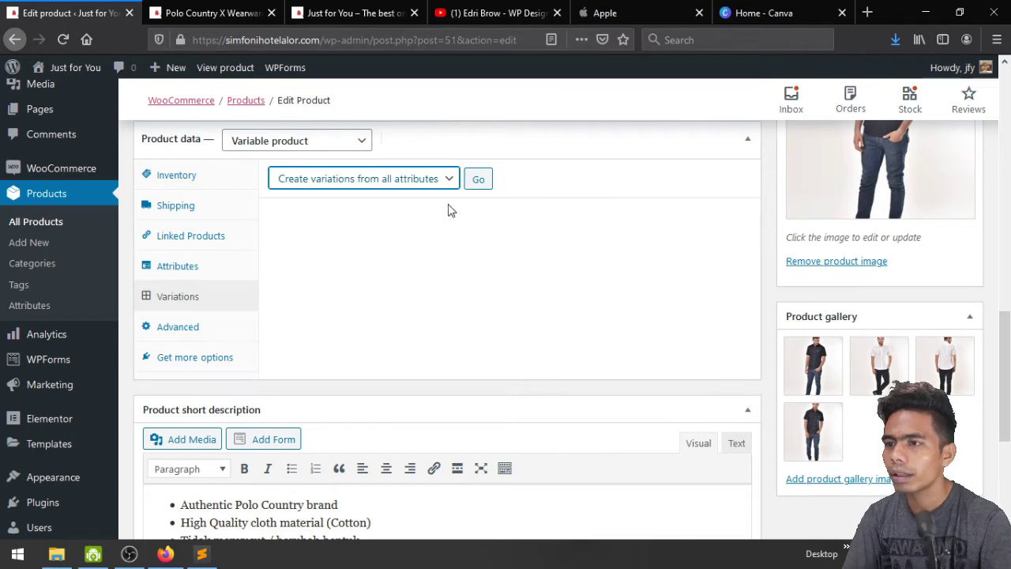
pyautogui.click(477, 180)
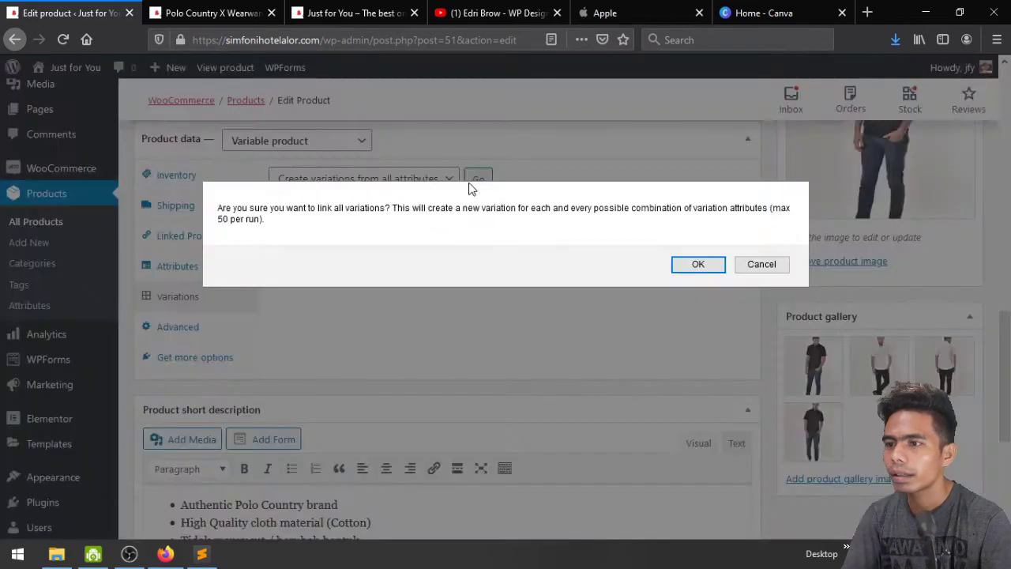
pyautogui.click(752, 271)
# Add a single variation set to Any Warna and Any Size, and save it
pyautogui.click(341, 180)
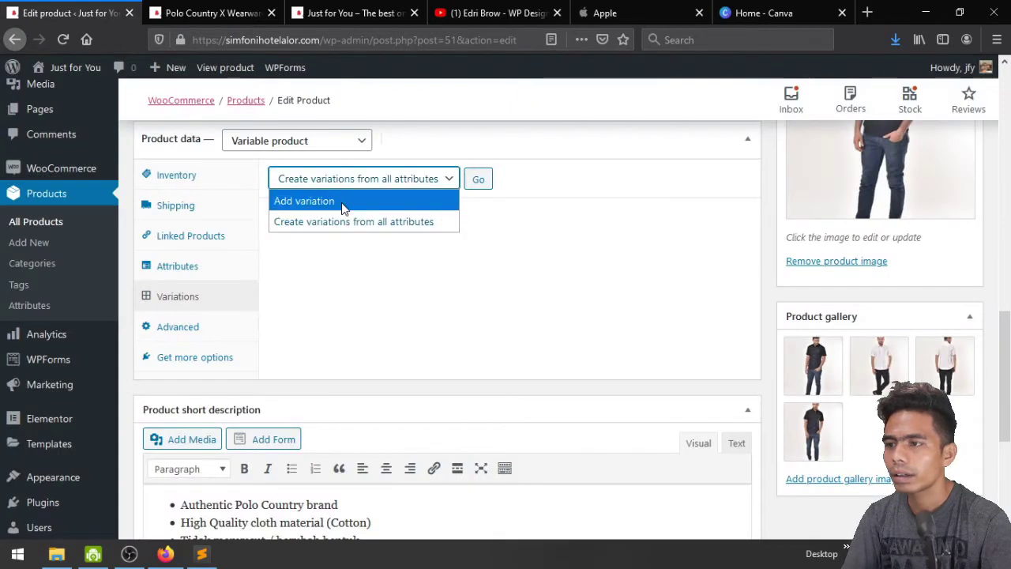
pyautogui.click(341, 201)
pyautogui.click(479, 182)
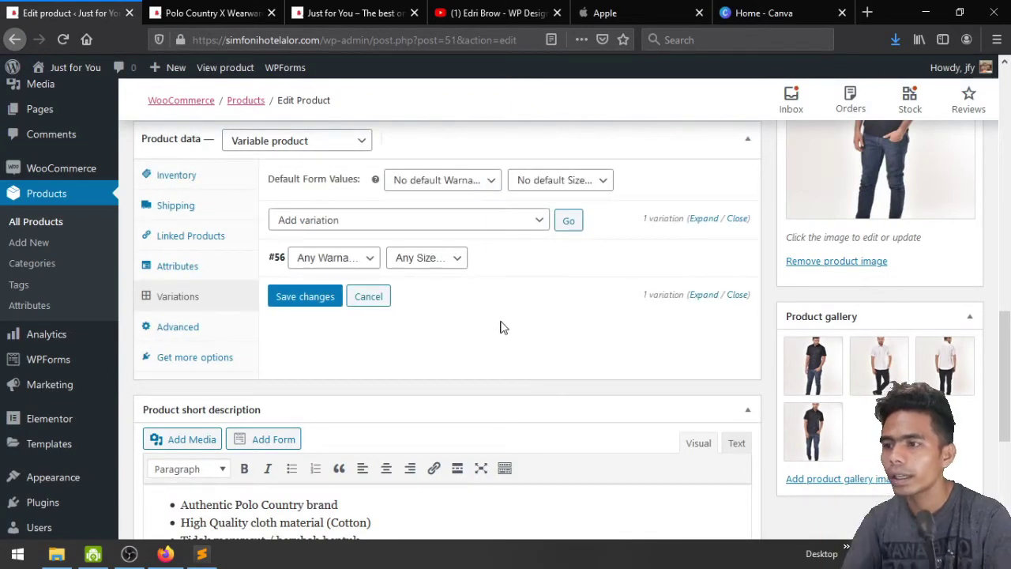
pyautogui.click(367, 262)
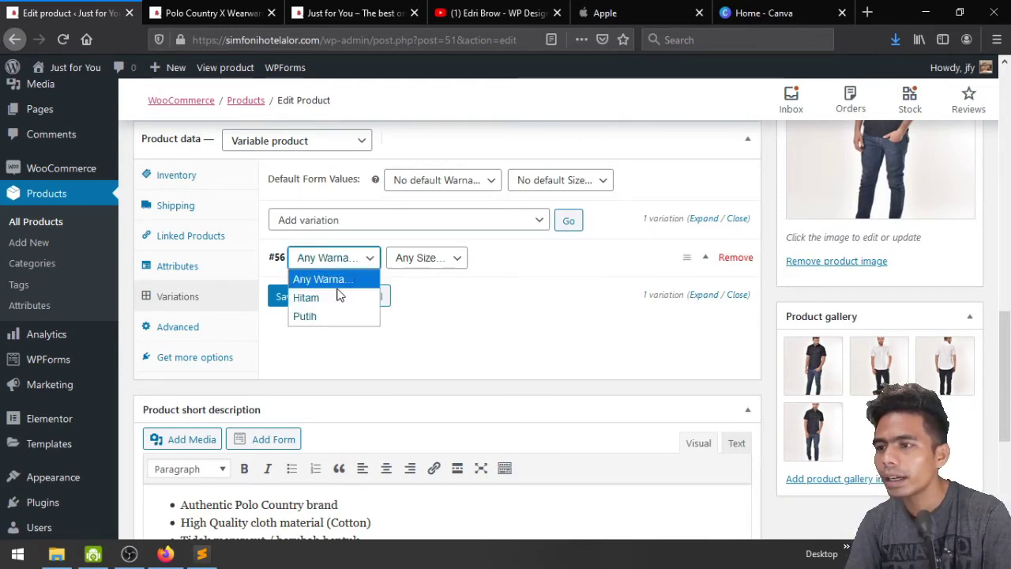
pyautogui.click(334, 284)
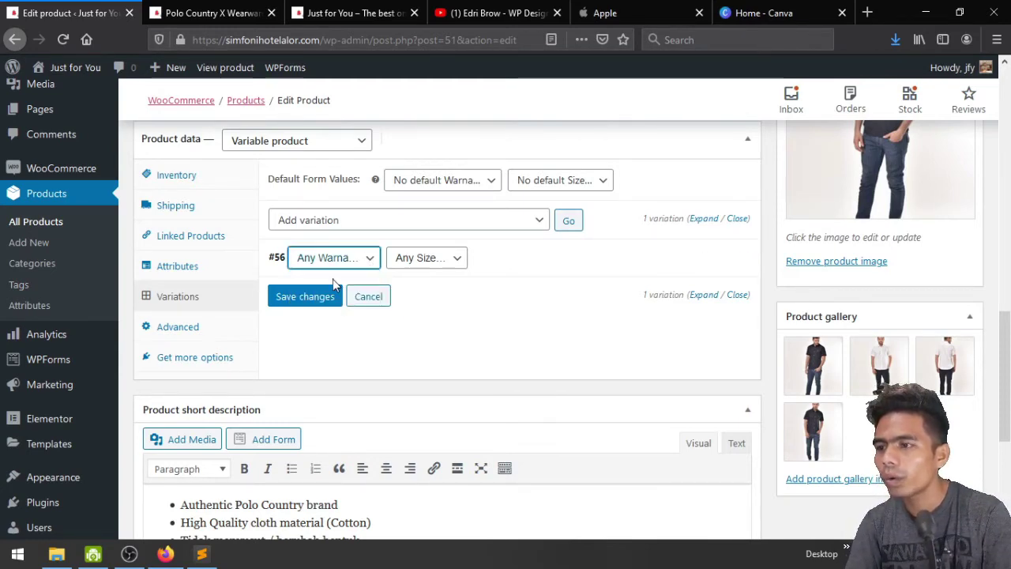
pyautogui.click(440, 265)
pyautogui.click(438, 278)
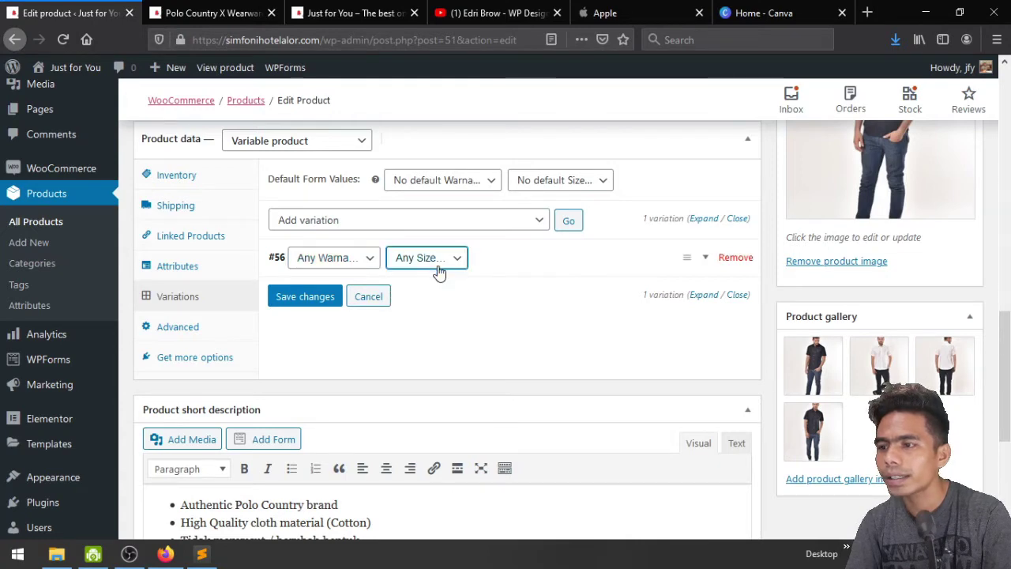
pyautogui.click(328, 300)
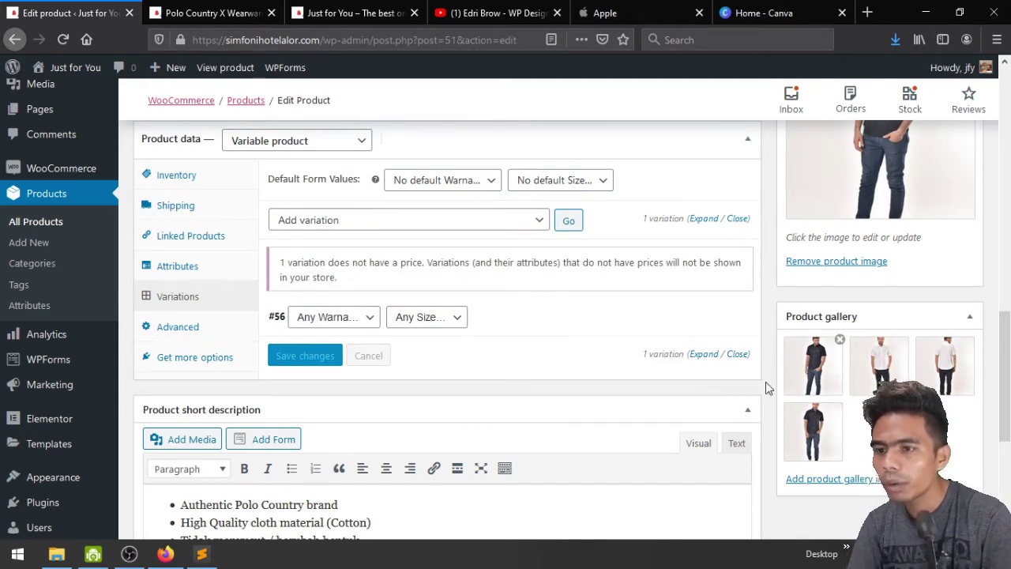
# Expand variation #56 and look through its detail fields
pyautogui.click(705, 355)
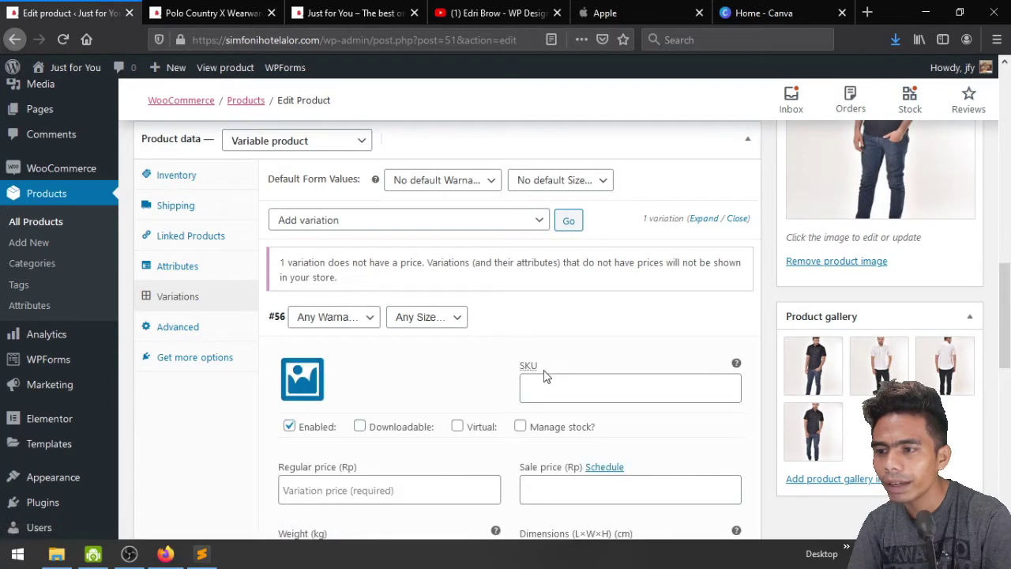
pyautogui.scroll(-1, 490, 374)
pyautogui.scroll(-3, 490, 375)
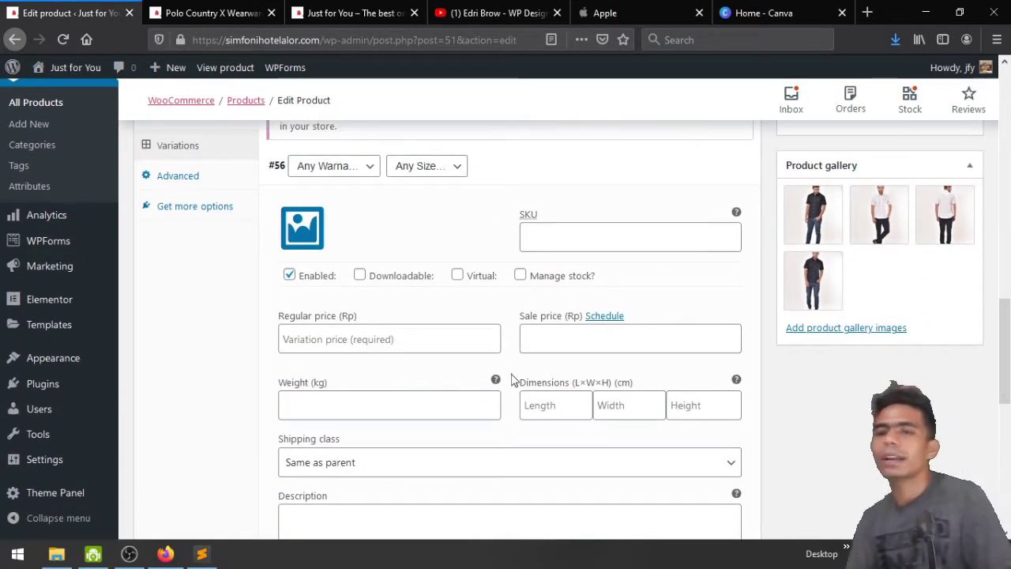
pyautogui.scroll(2, 511, 379)
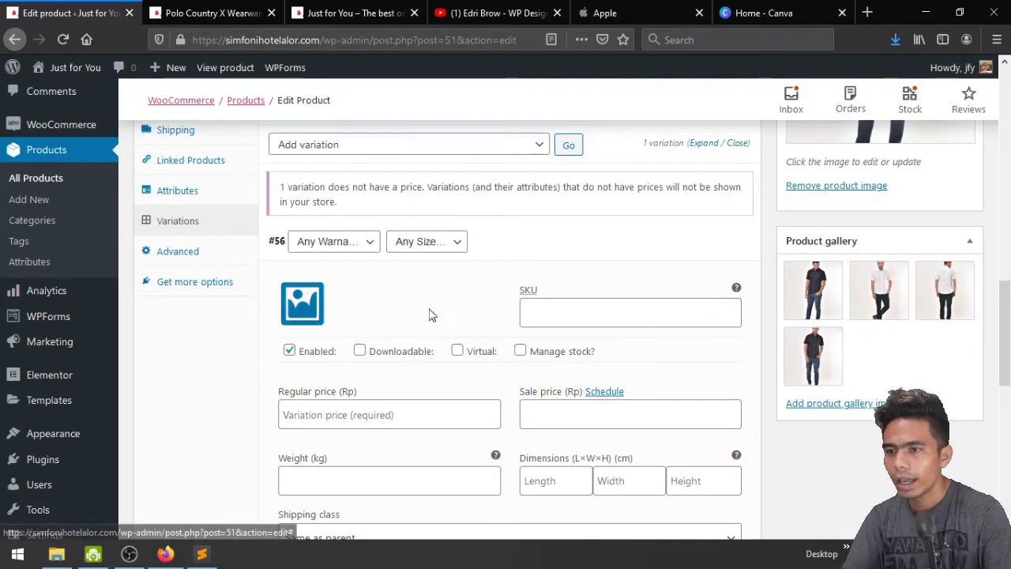
pyautogui.click(568, 323)
pyautogui.scroll(2, 568, 323)
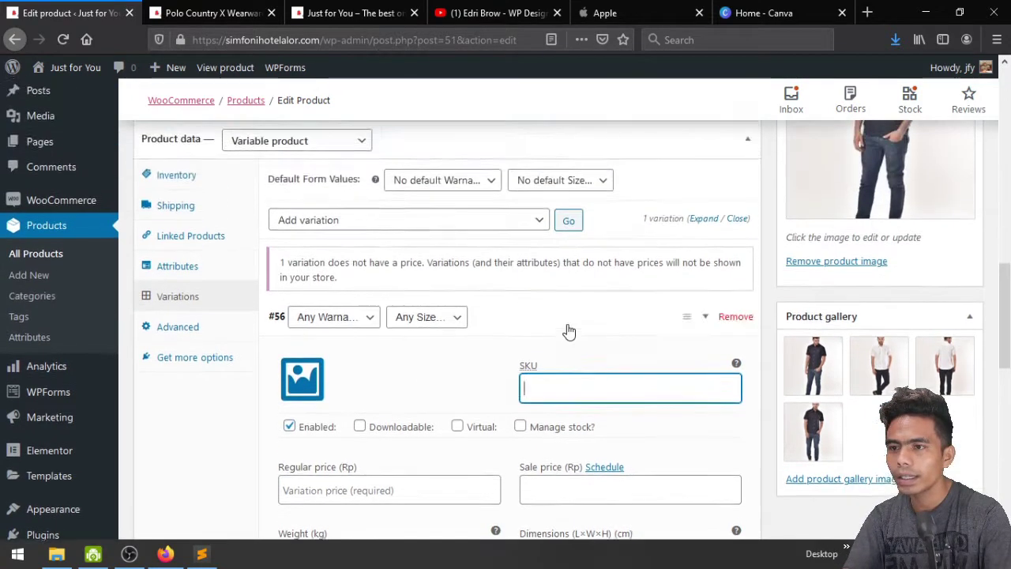
pyautogui.scroll(-2, 569, 323)
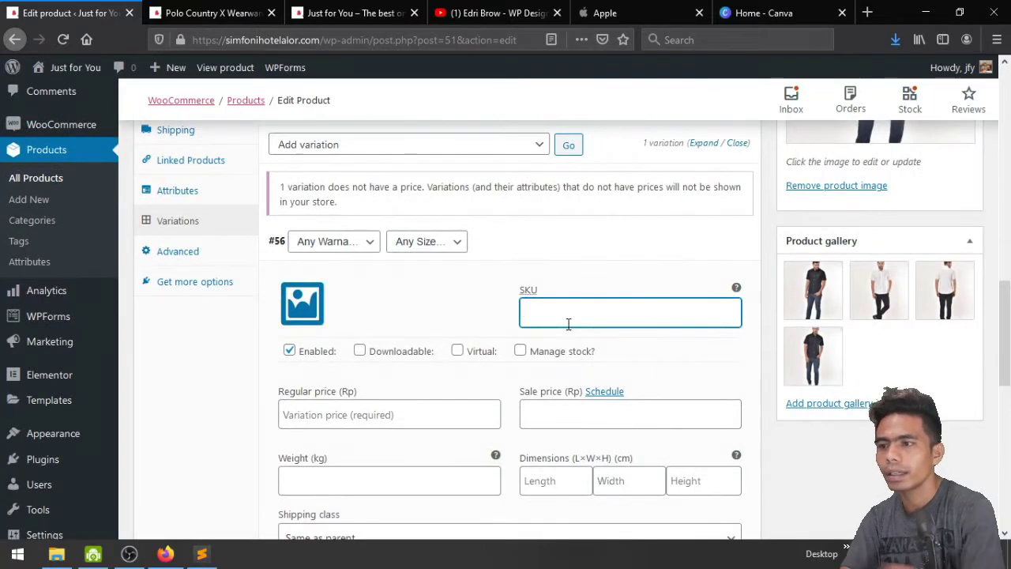
pyautogui.scroll(-1, 398, 363)
pyautogui.scroll(-1, 399, 363)
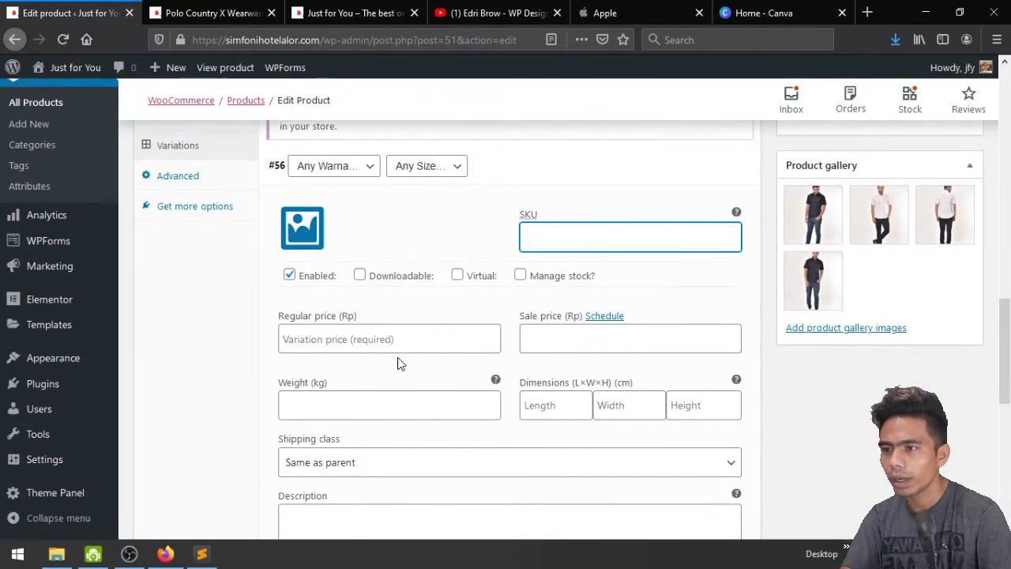
pyautogui.scroll(-1, 399, 362)
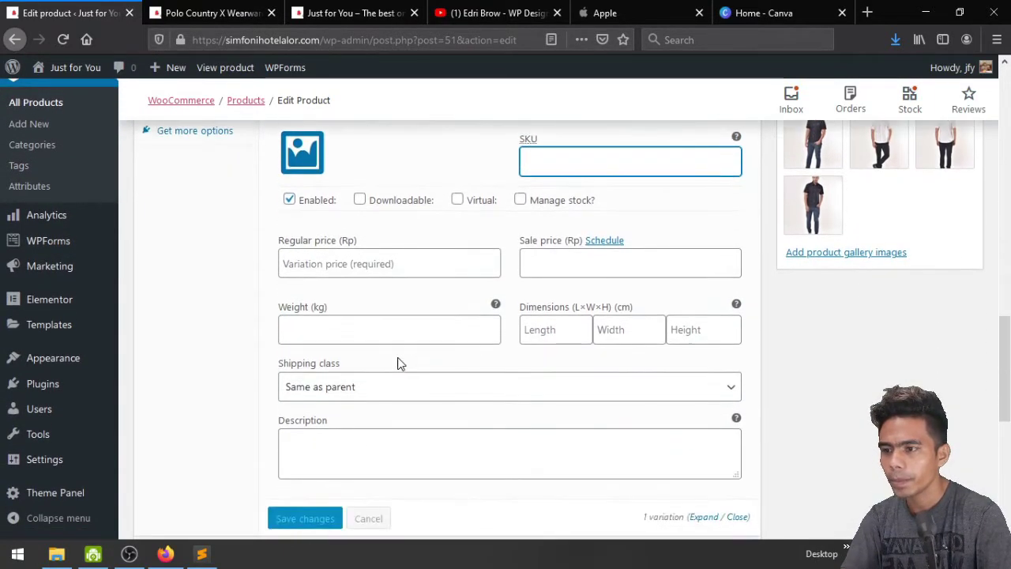
pyautogui.scroll(1, 398, 362)
pyautogui.scroll(1, 398, 362)
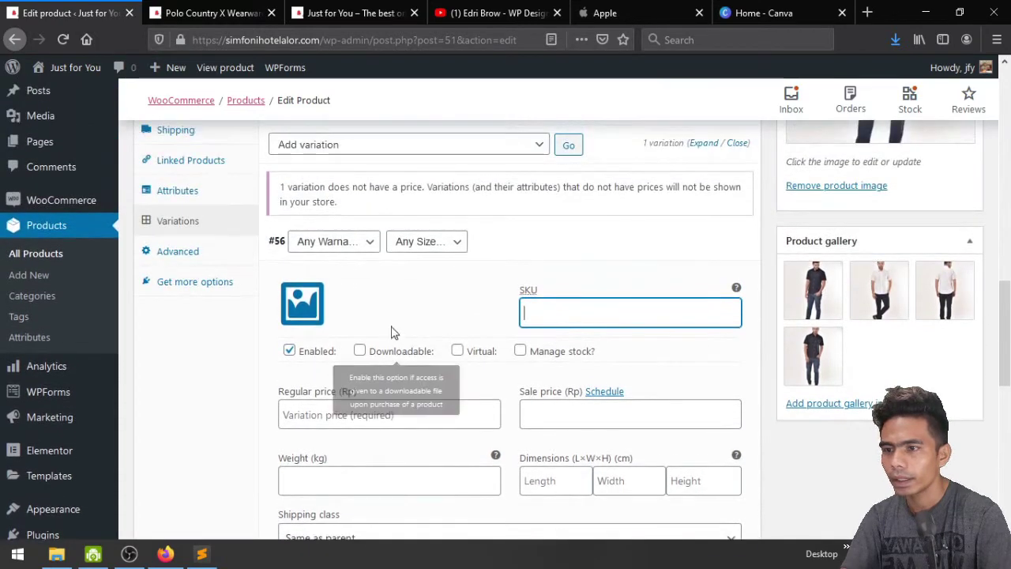
pyautogui.scroll(-4, 421, 325)
pyautogui.scroll(5, 422, 320)
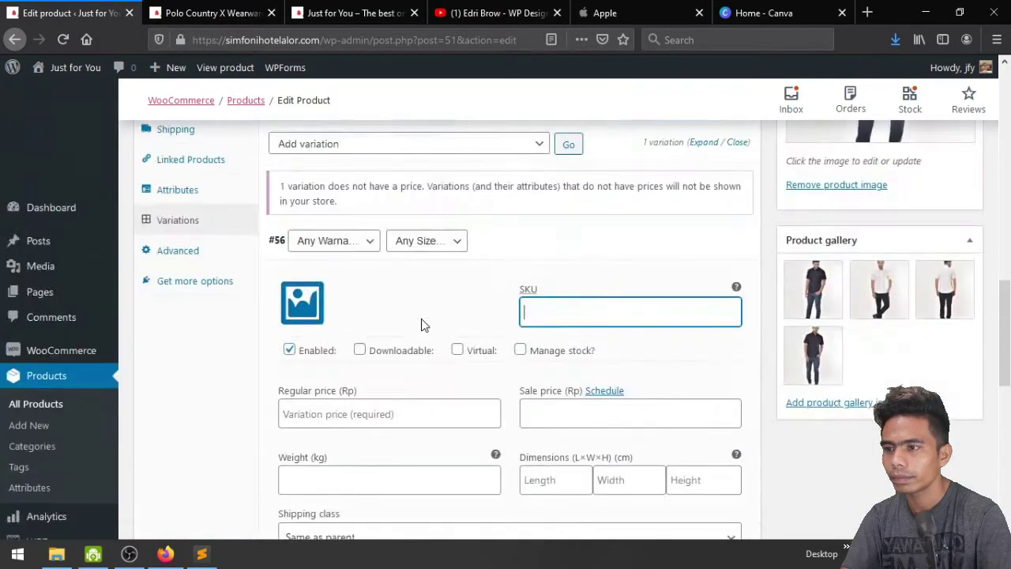
# Try Warna Hitam on variation #56, then revert it to Any Warna
pyautogui.click(354, 241)
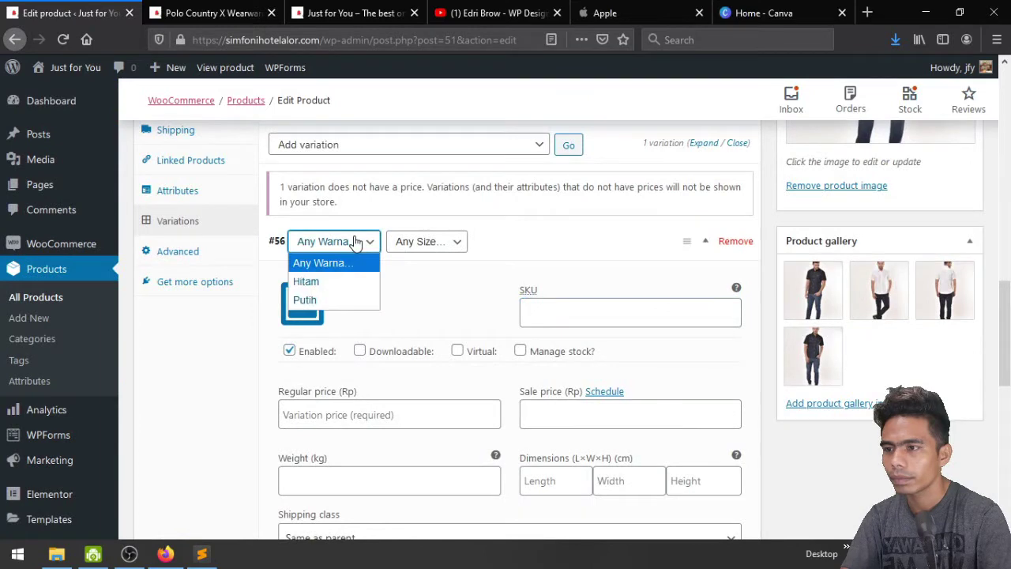
pyautogui.click(343, 283)
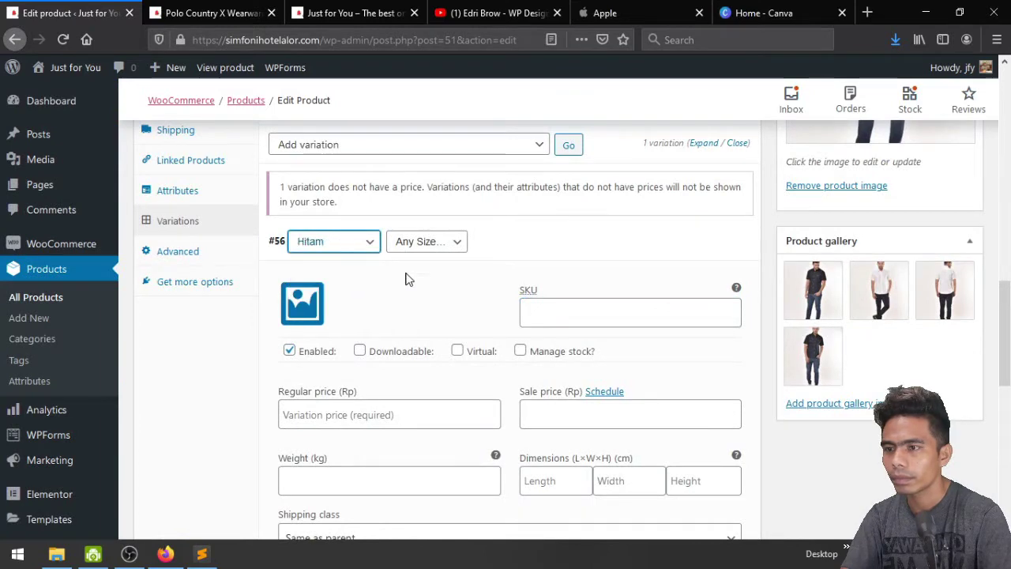
pyautogui.moveTo(368, 256)
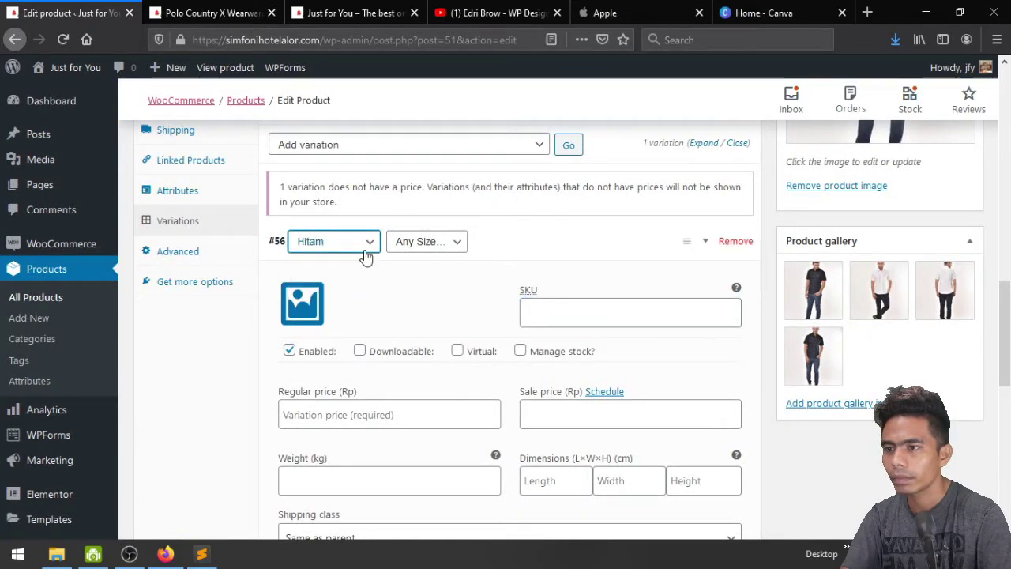
pyautogui.click(700, 242)
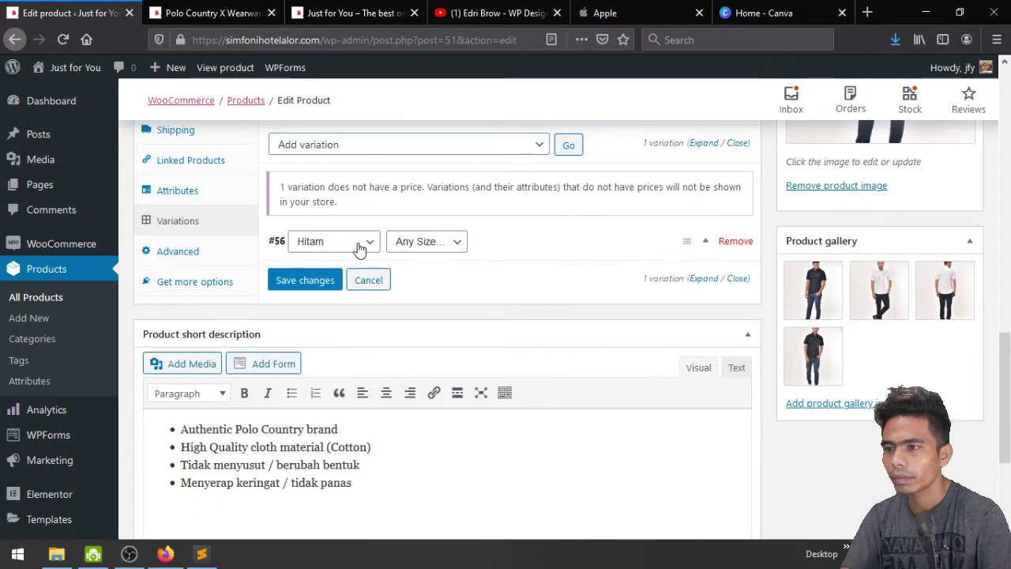
pyautogui.click(360, 249)
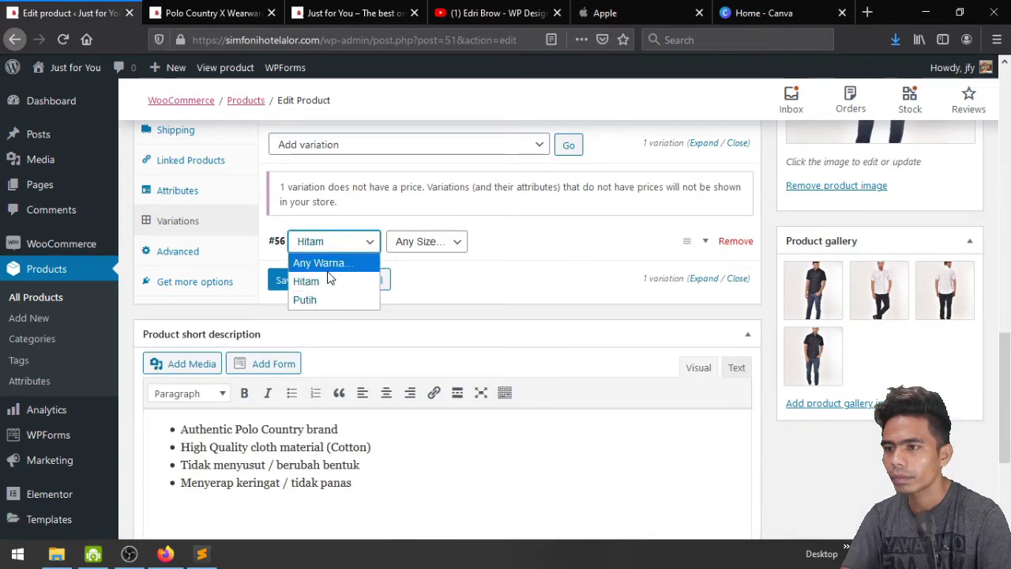
pyautogui.click(327, 272)
pyautogui.click(335, 244)
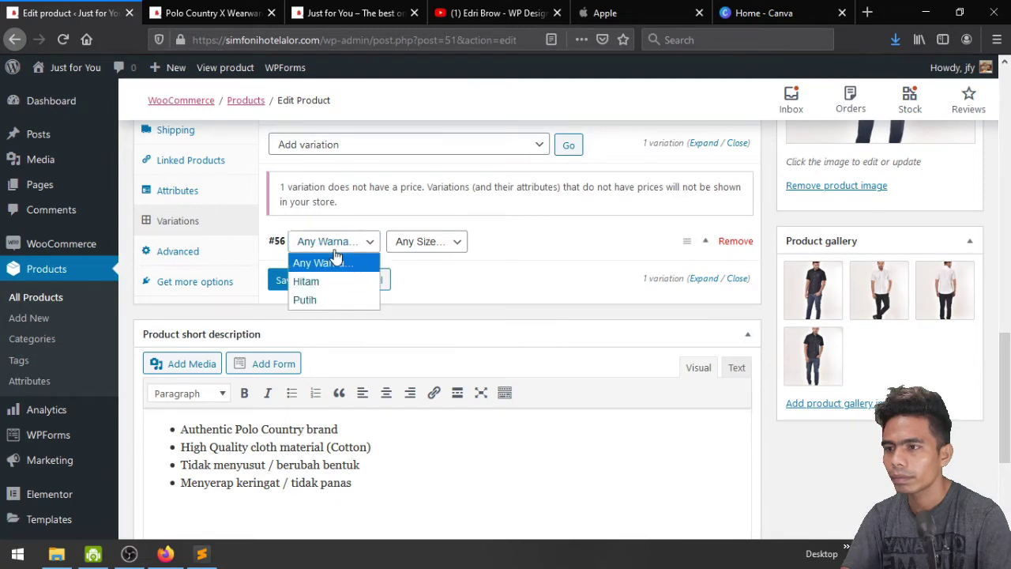
pyautogui.click(337, 263)
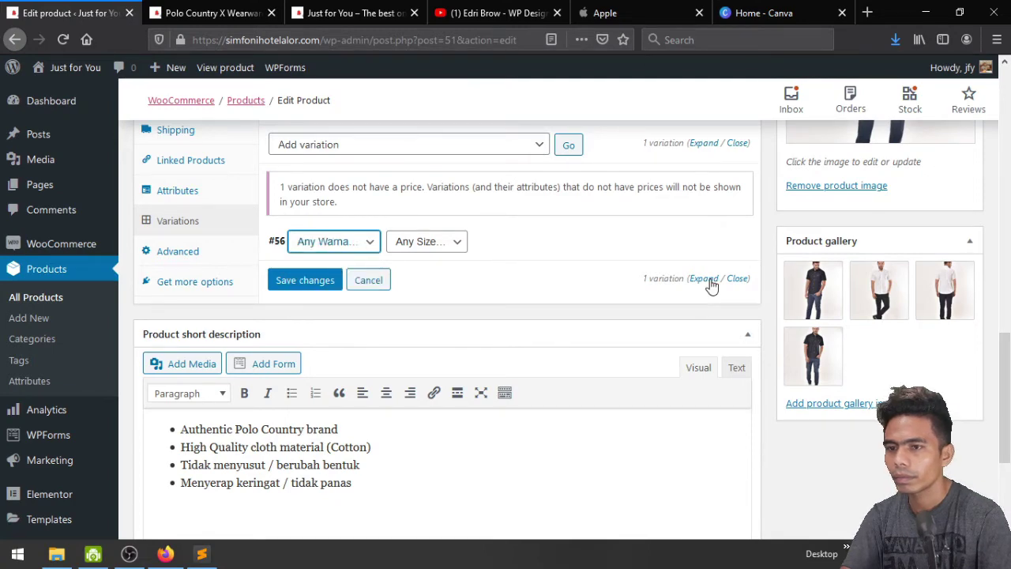
# Set kemeja.jpg as variation #56's image, leaving the SKU field empty
pyautogui.click(711, 283)
pyautogui.click(309, 308)
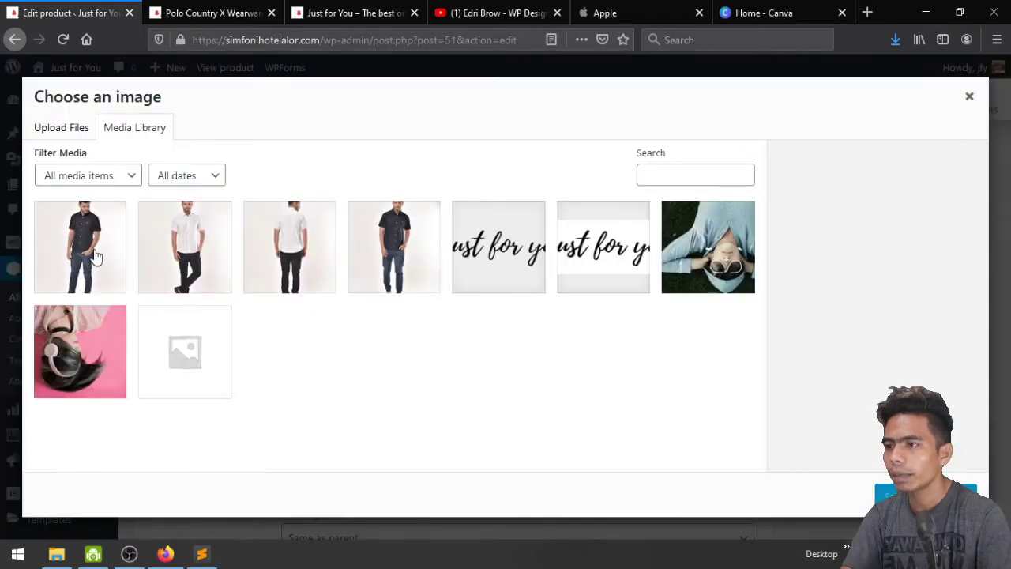
pyautogui.click(87, 250)
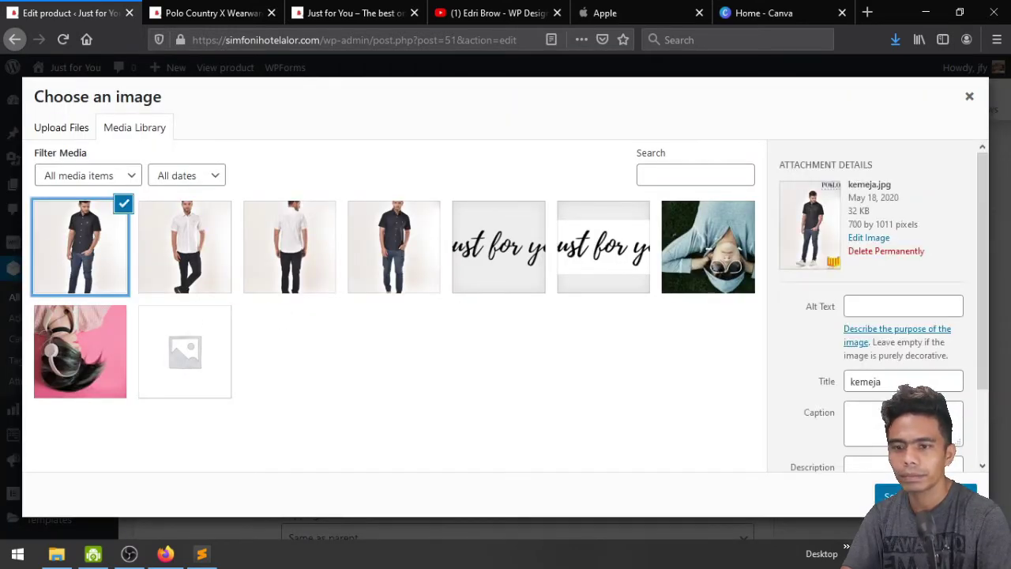
pyautogui.click(924, 496)
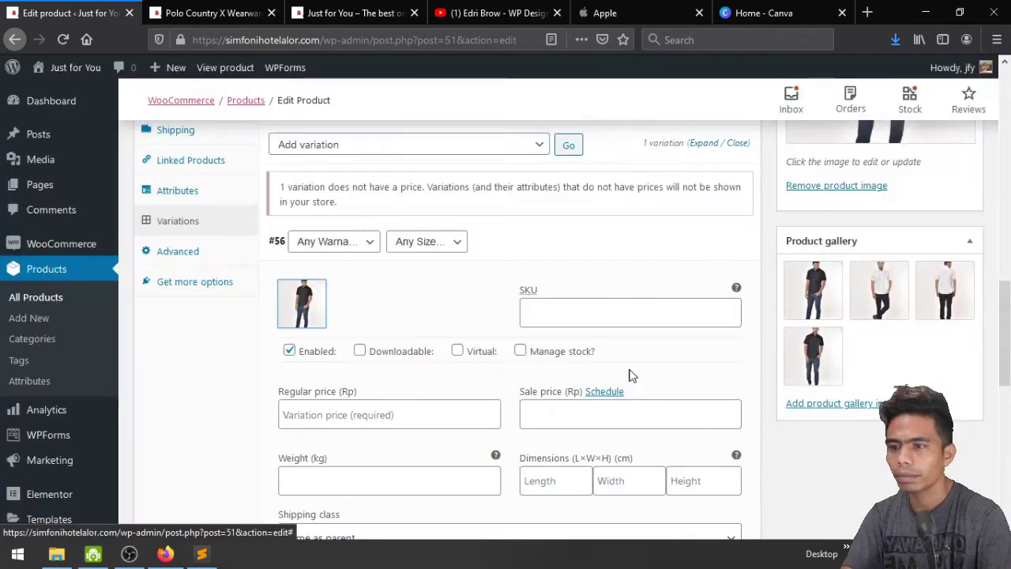
pyautogui.click(553, 317)
pyautogui.write('s')
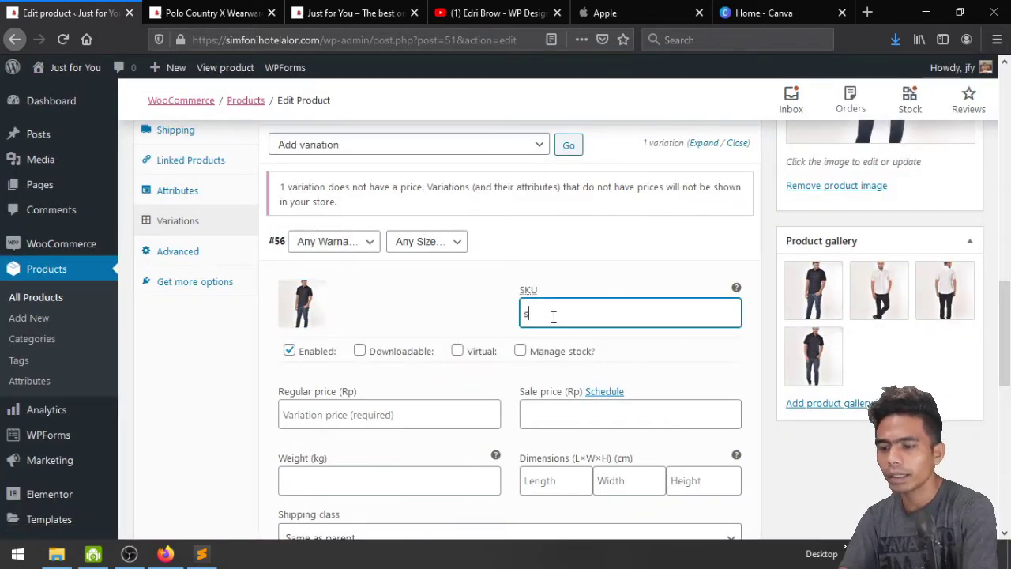
pyautogui.press('BackSpace')
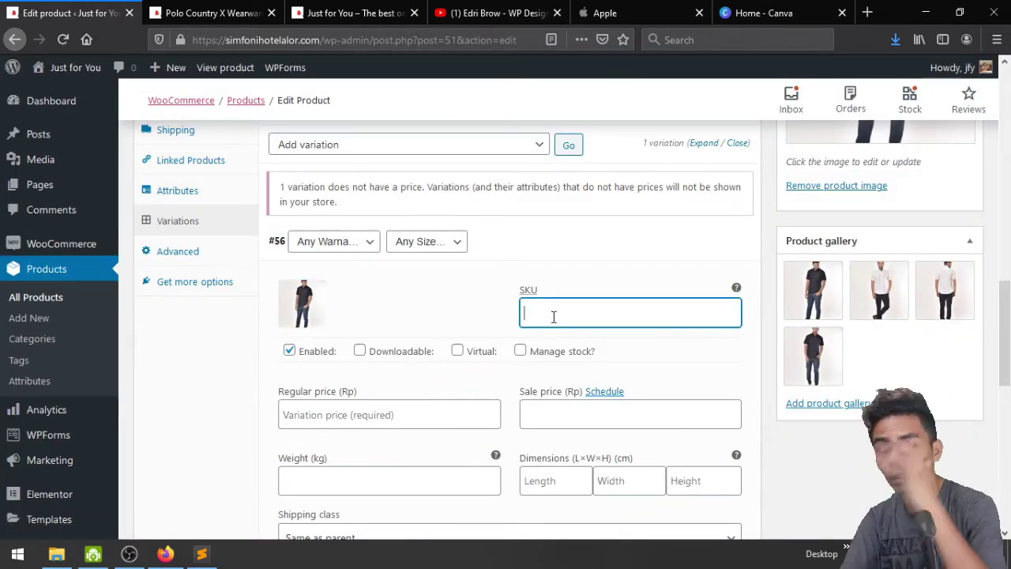
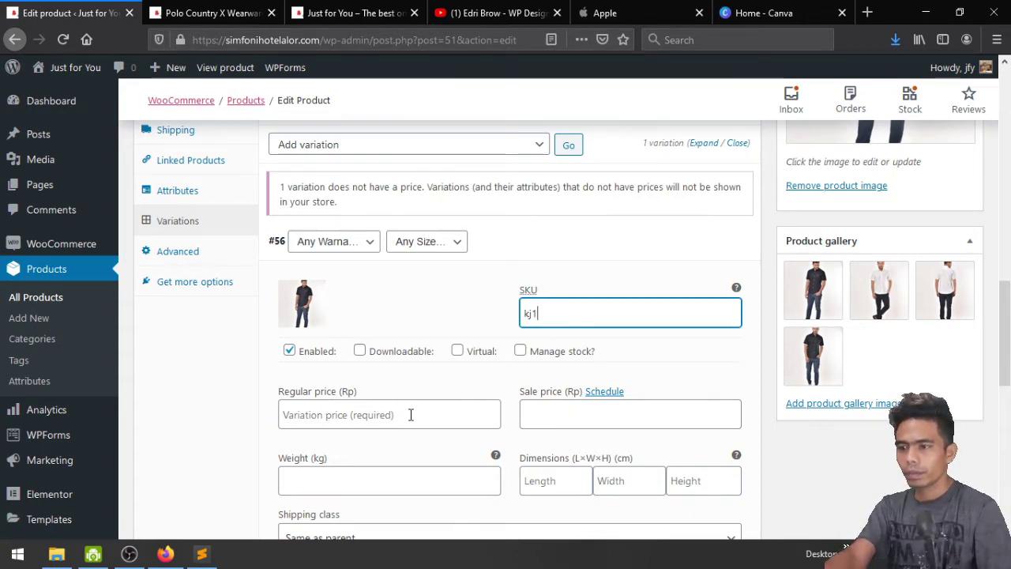
# Enter variation #56's regular price 49900 and sale price 39900
pyautogui.scroll(-2, 411, 413)
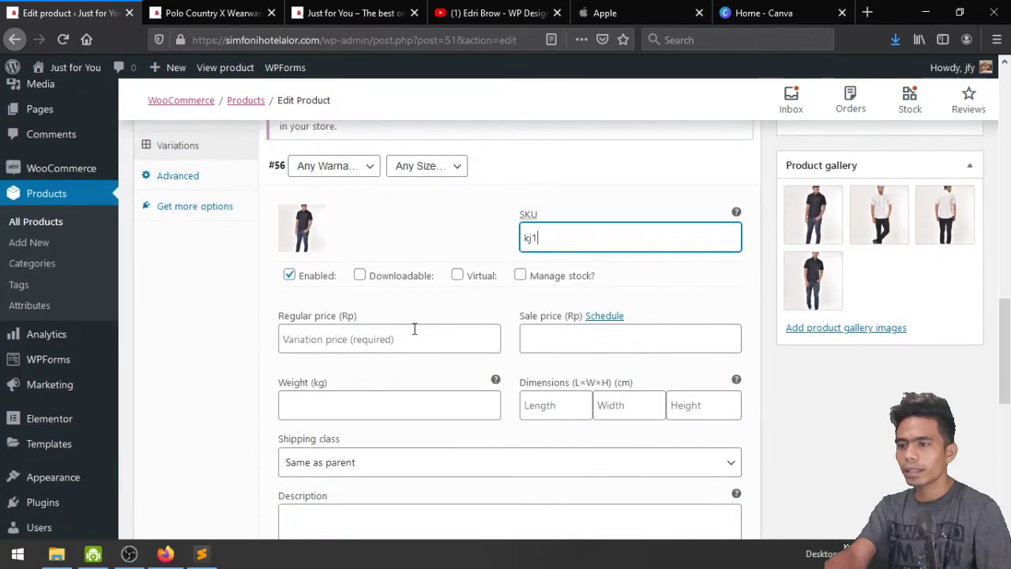
pyautogui.click(414, 330)
pyautogui.write('49900')
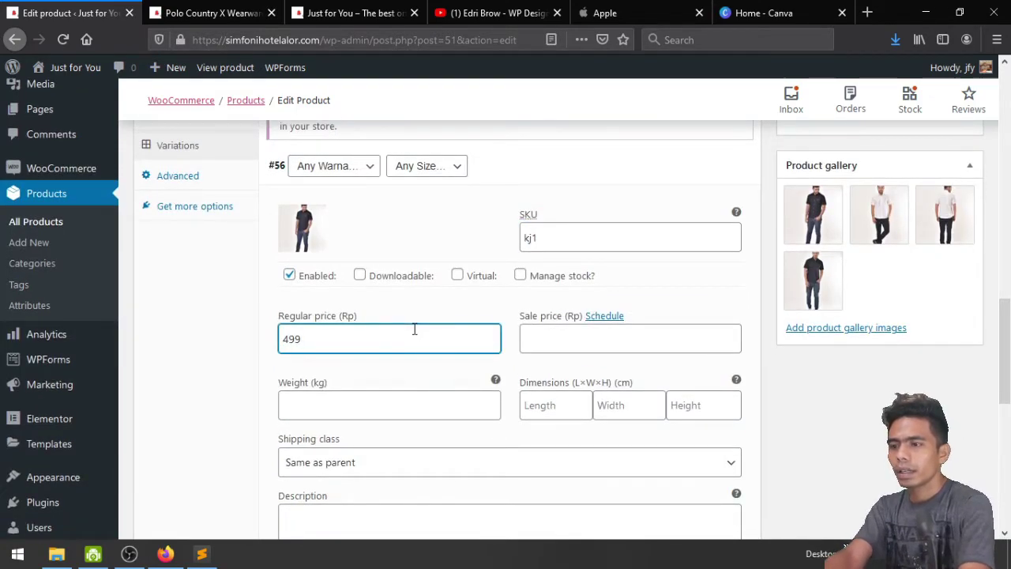
pyautogui.click(540, 342)
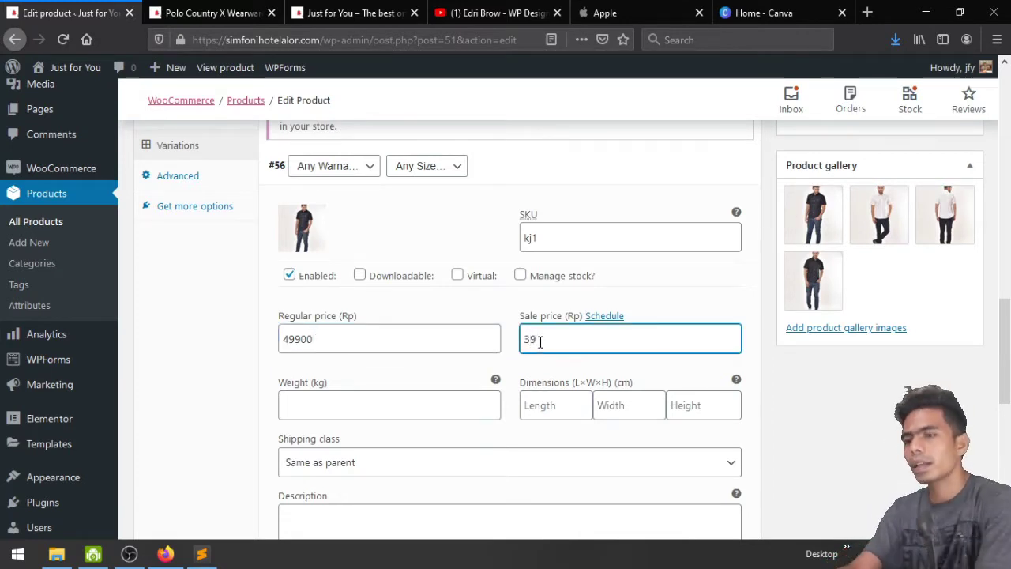
pyautogui.write('39900')
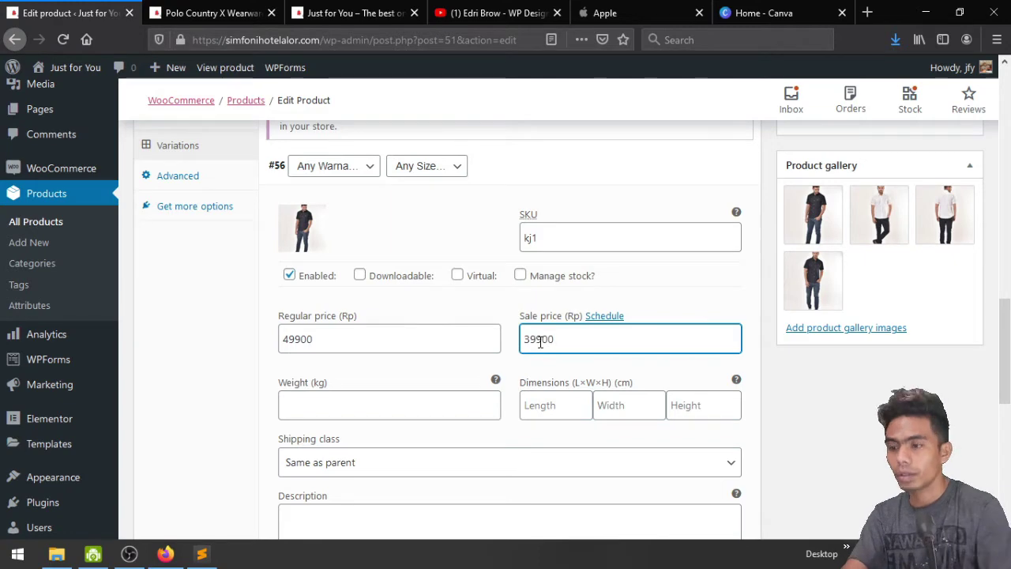
# Set variation #56's weight to 1 and check the shipping class options
pyautogui.scroll(-2, 540, 341)
pyautogui.click(368, 320)
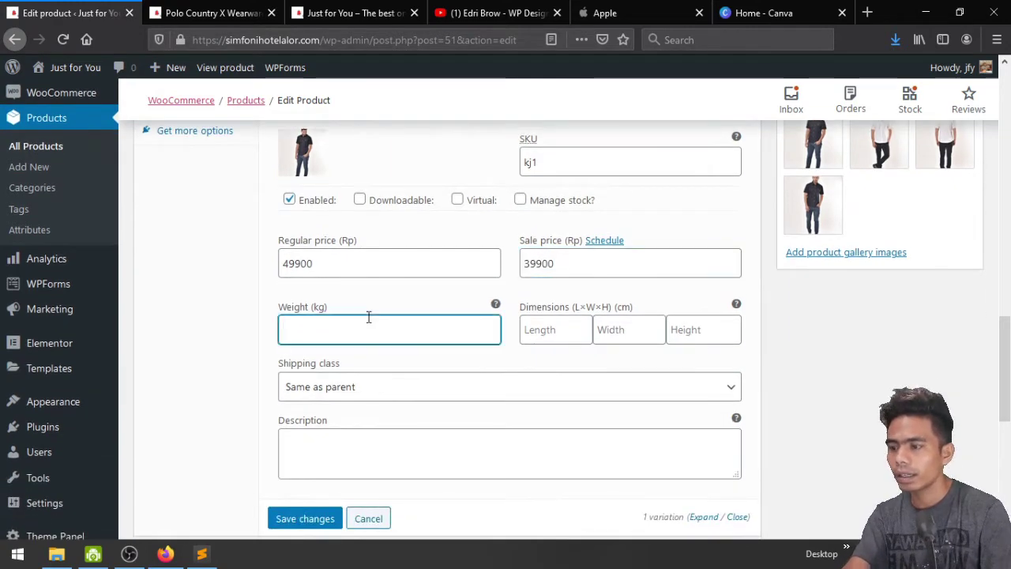
pyautogui.write('1')
pyautogui.click(447, 381)
pyautogui.click(447, 391)
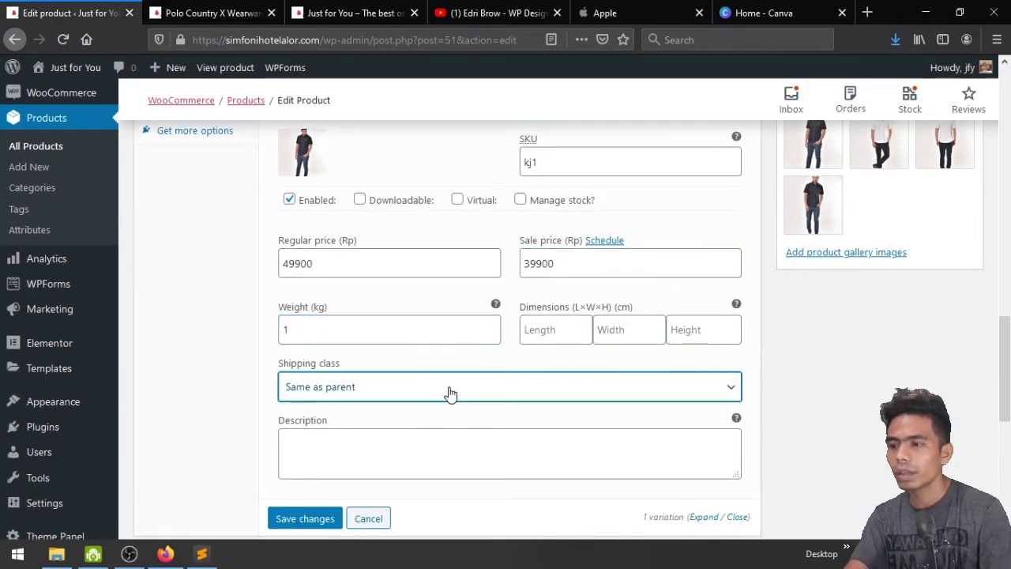
# Put the cursor in the variation description and bring up the Just for You front page
pyautogui.scroll(-2, 449, 387)
pyautogui.scroll(4, 449, 387)
pyautogui.scroll(-4, 450, 387)
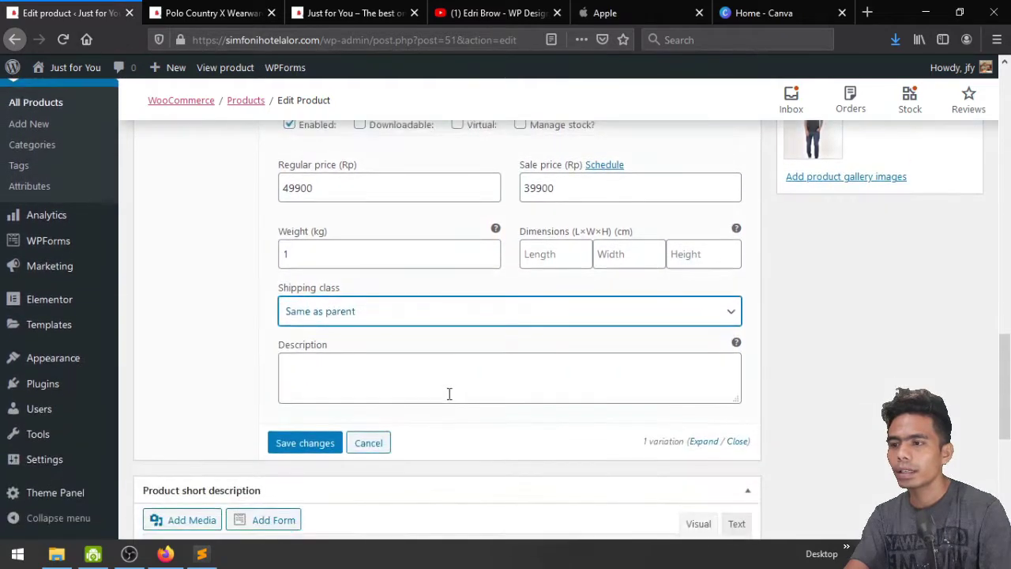
pyautogui.click(410, 375)
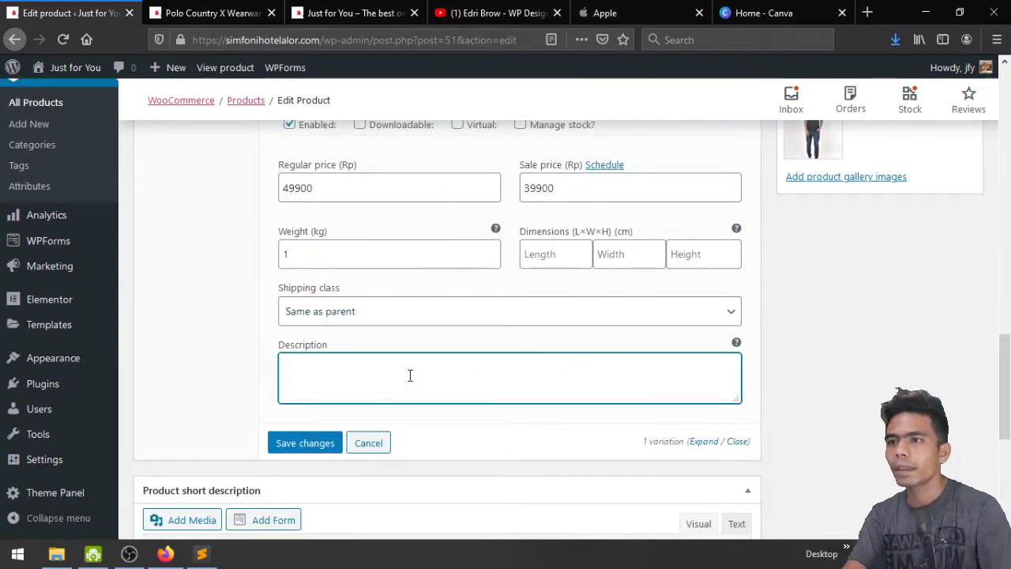
pyautogui.click(359, 12)
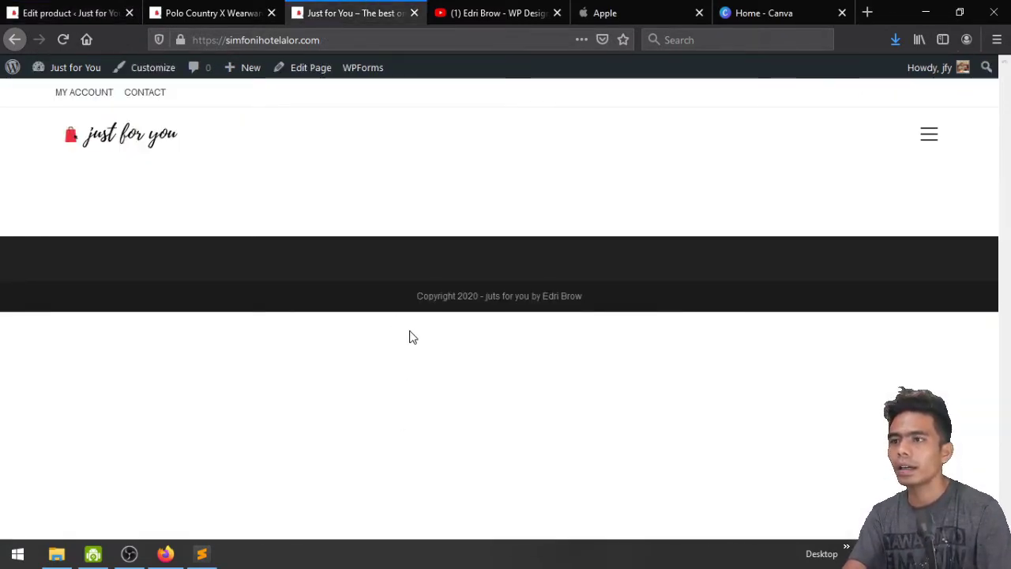
# Select both description lines on the live Polo Country X Wearware page, then return to the editor
pyautogui.click(247, 8)
pyautogui.scroll(2, 285, 174)
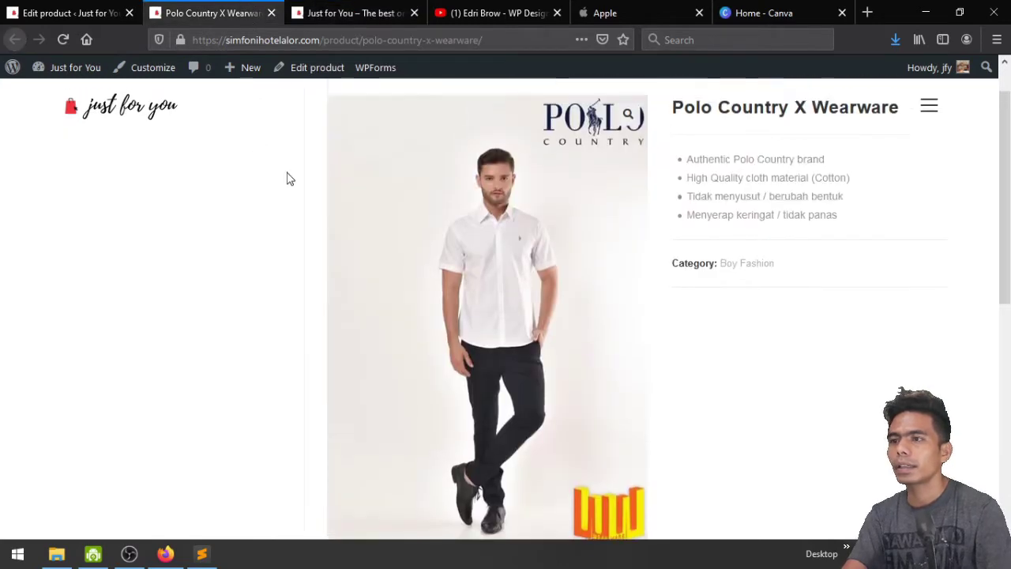
pyautogui.scroll(-6, 748, 287)
pyautogui.scroll(4, 748, 289)
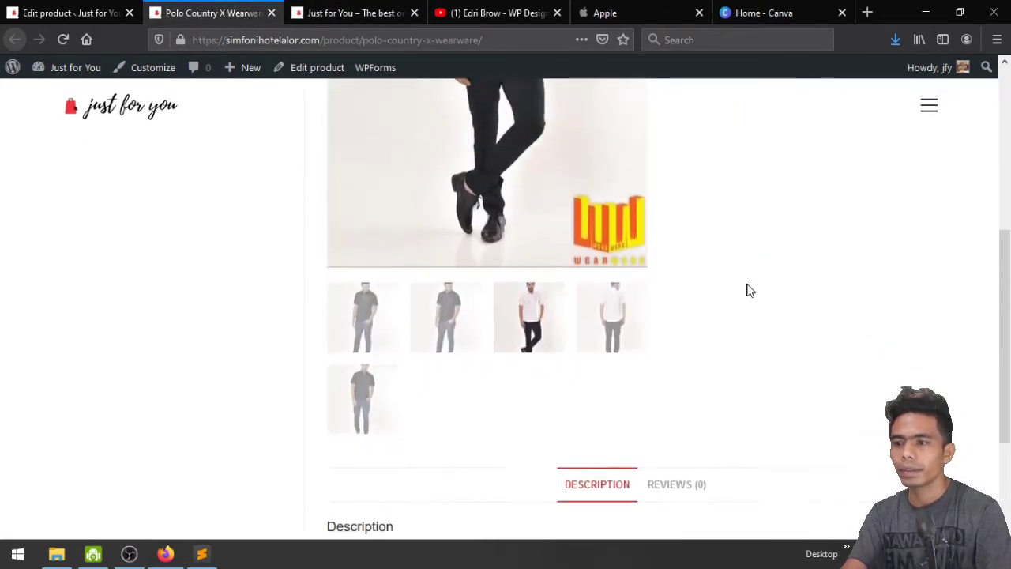
pyautogui.scroll(-5, 747, 289)
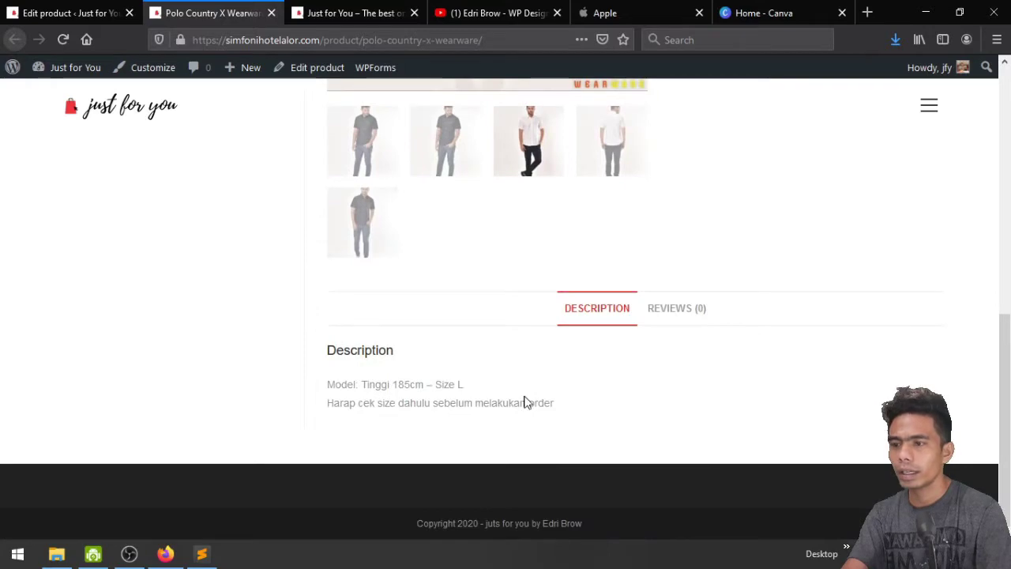
pyautogui.scroll(5, 479, 406)
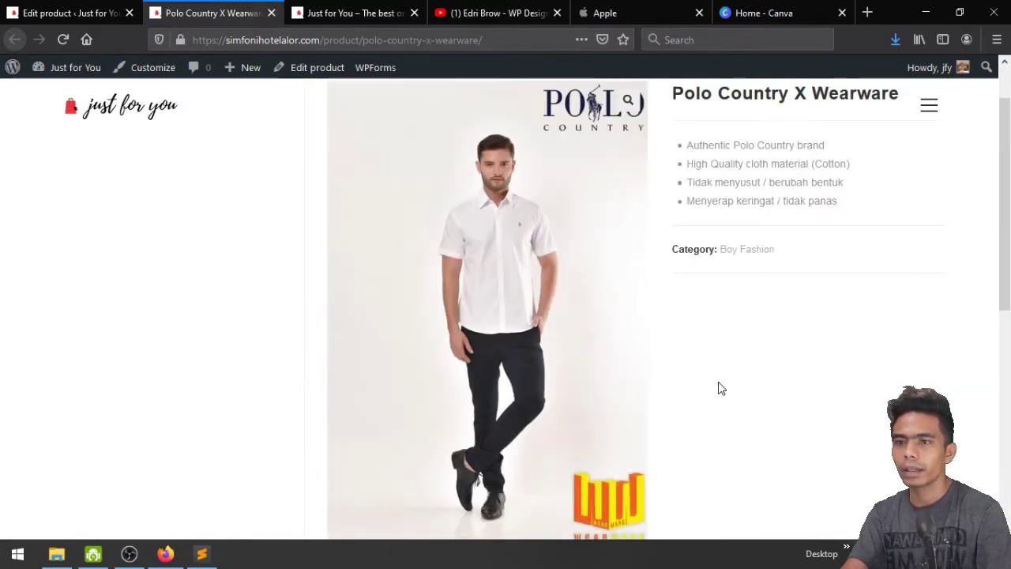
pyautogui.scroll(-5, 718, 388)
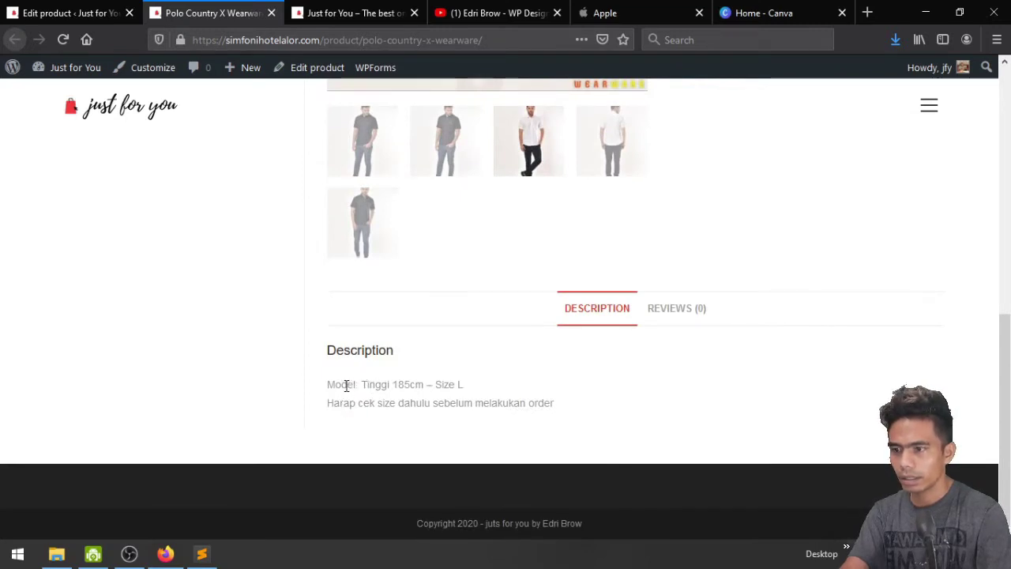
pyautogui.tripleClick(345, 386)
pyautogui.click(410, 388)
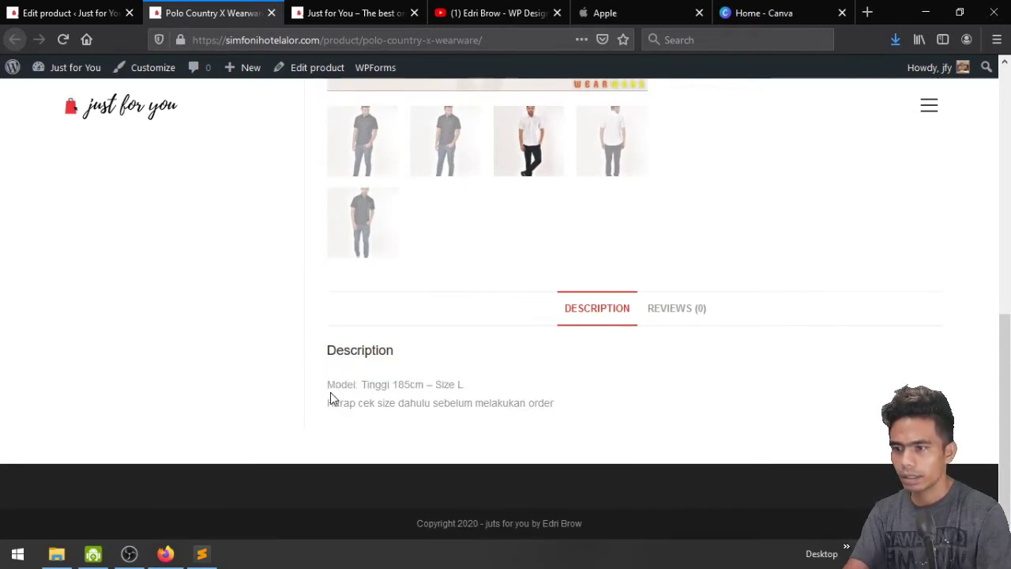
pyautogui.moveTo(330, 385); pyautogui.dragTo(552, 404)
pyautogui.hotkey('ctrl', 'c')
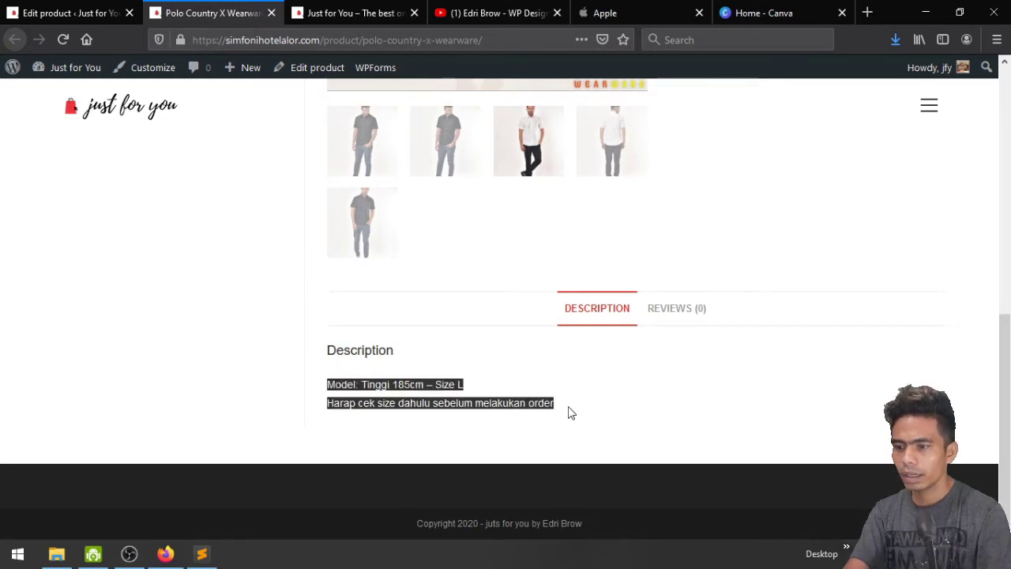
pyautogui.click(70, 11)
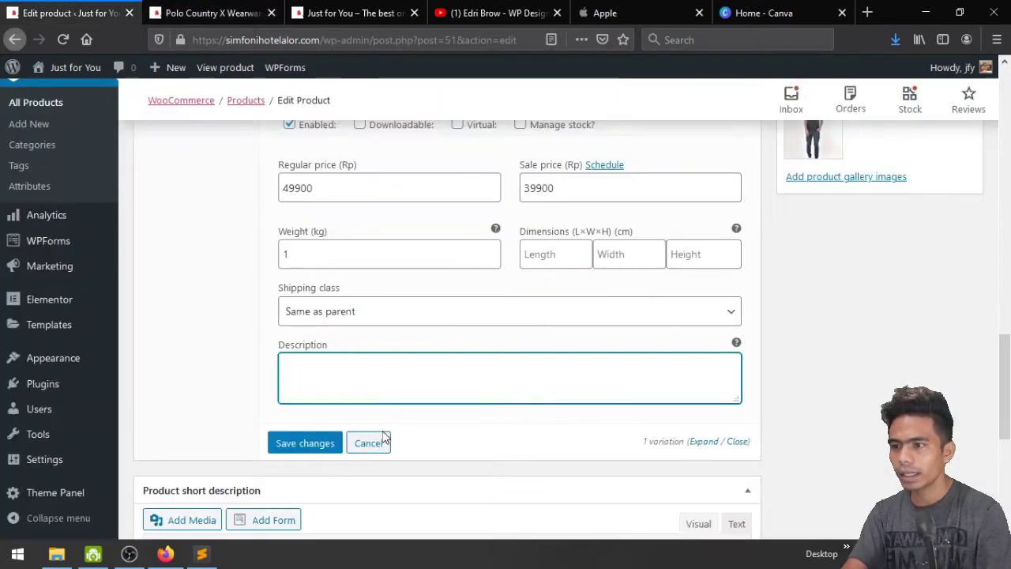
# Paste the two-line description into variation #56 and save the variation
pyautogui.hotkey('ctrl', 'v')
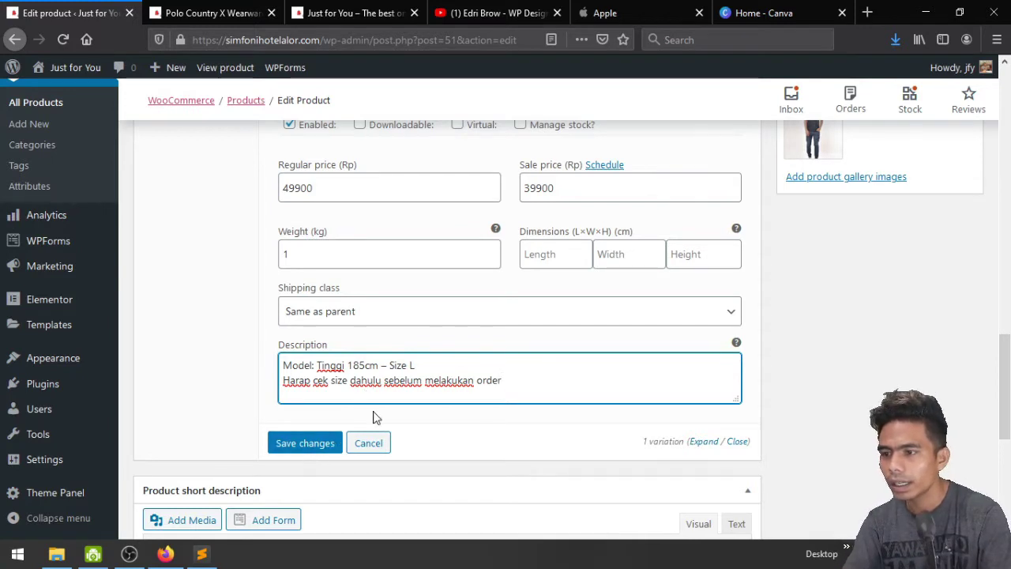
pyautogui.click(305, 442)
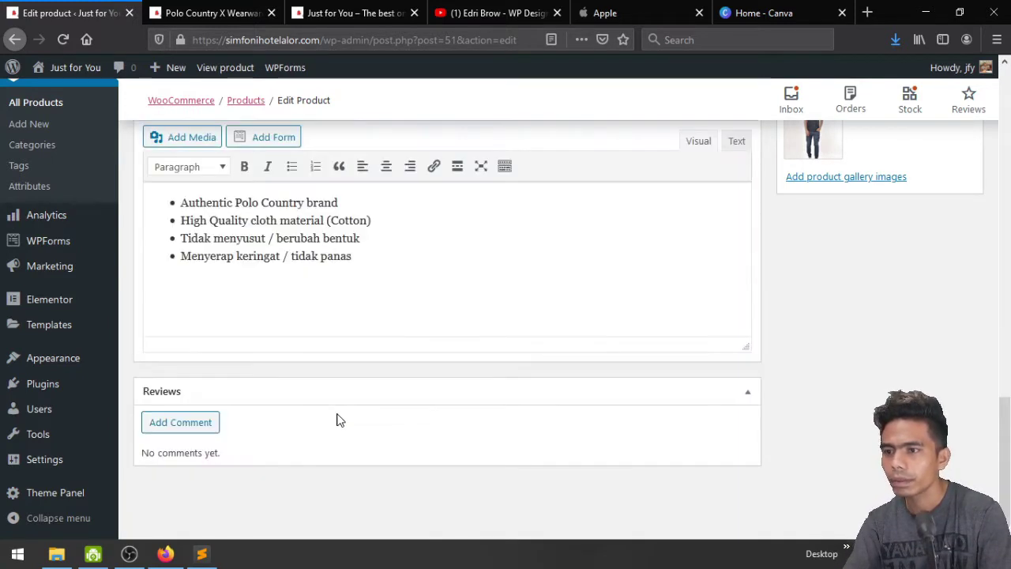
pyautogui.scroll(5, 338, 420)
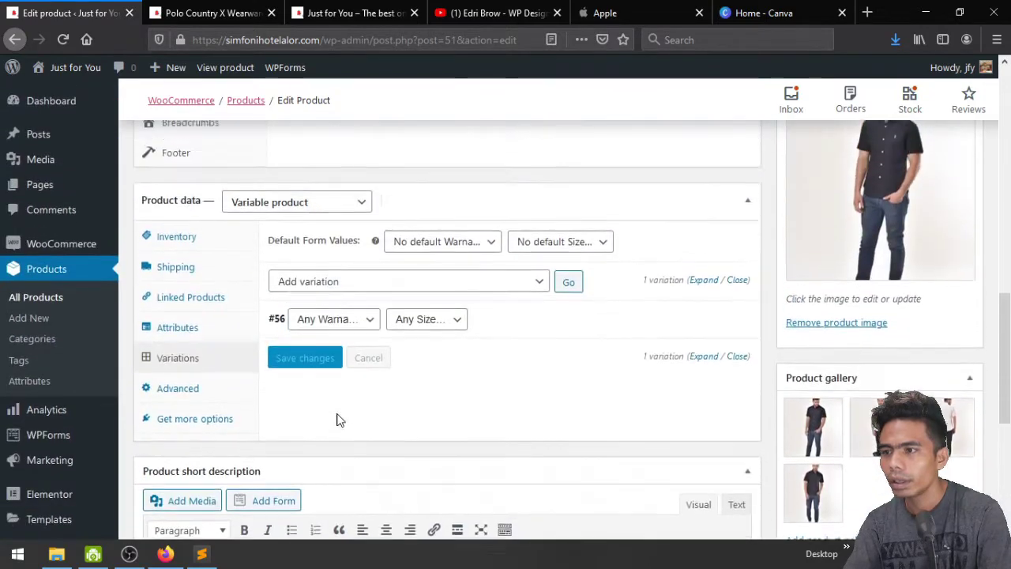
# Change variation #56's colour to Putih and save the variation
pyautogui.click(341, 335)
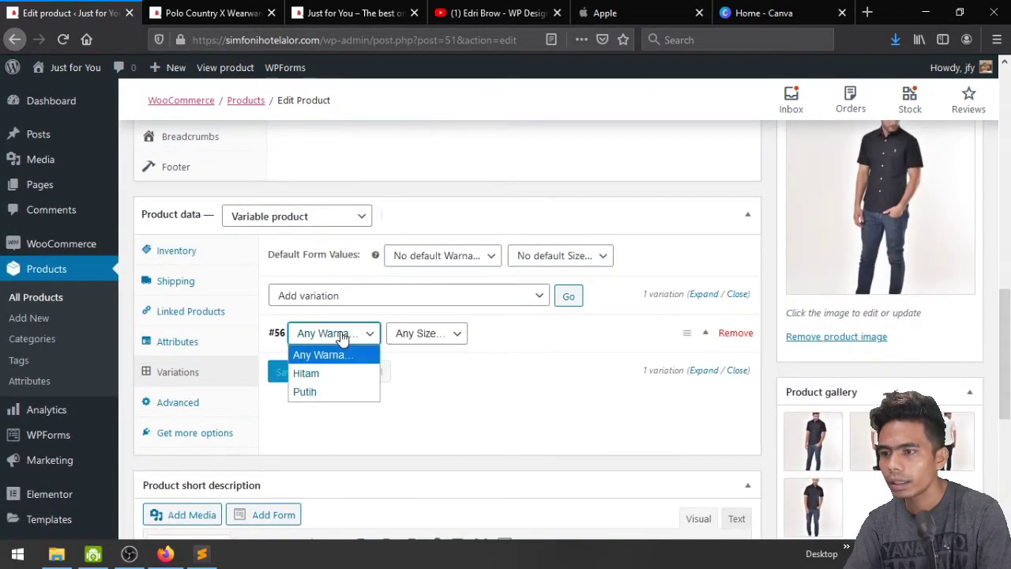
pyautogui.click(340, 372)
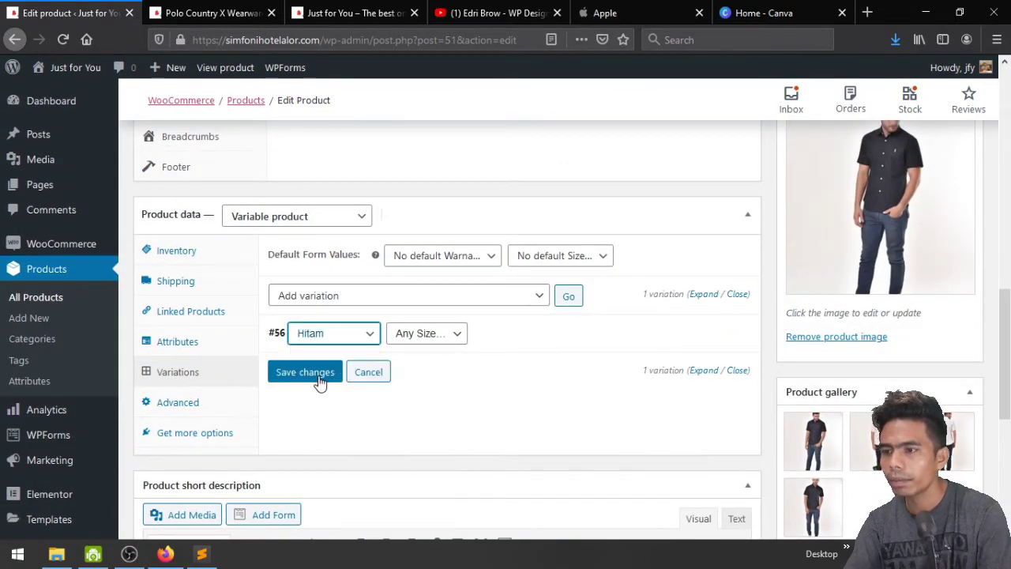
pyautogui.click(698, 375)
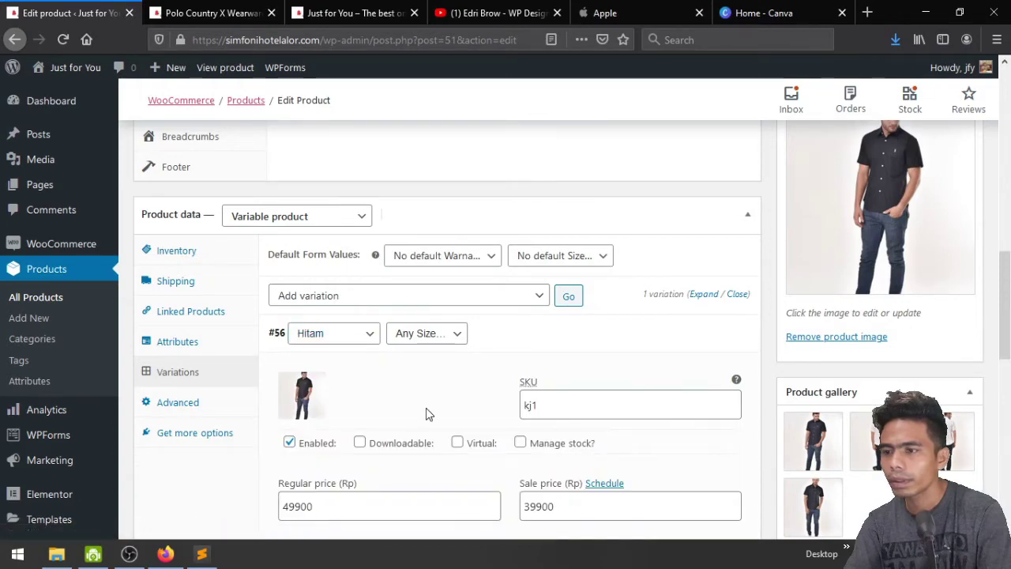
pyautogui.scroll(-3, 427, 414)
pyautogui.scroll(-2, 427, 414)
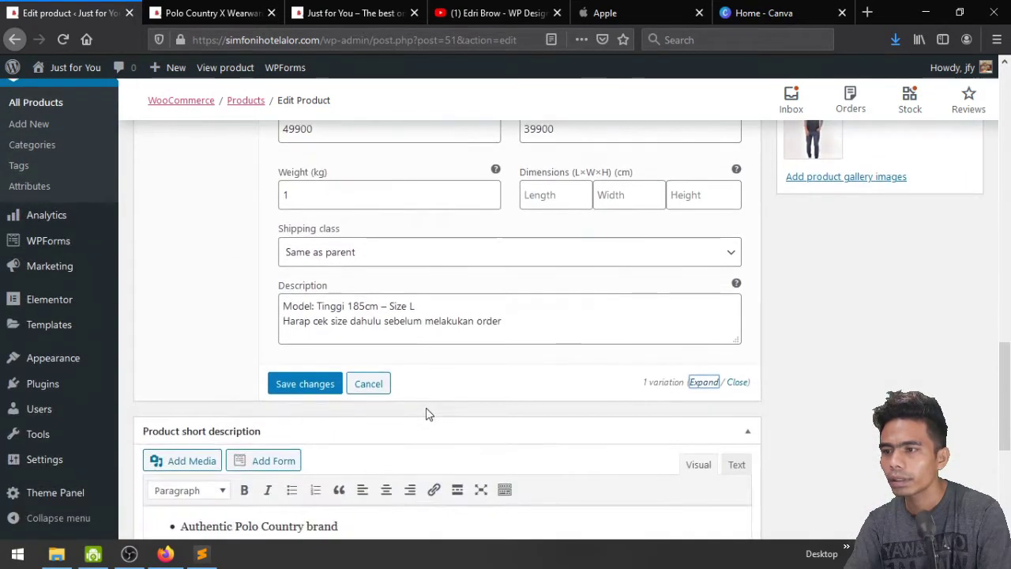
pyautogui.scroll(5, 426, 414)
pyautogui.click(355, 263)
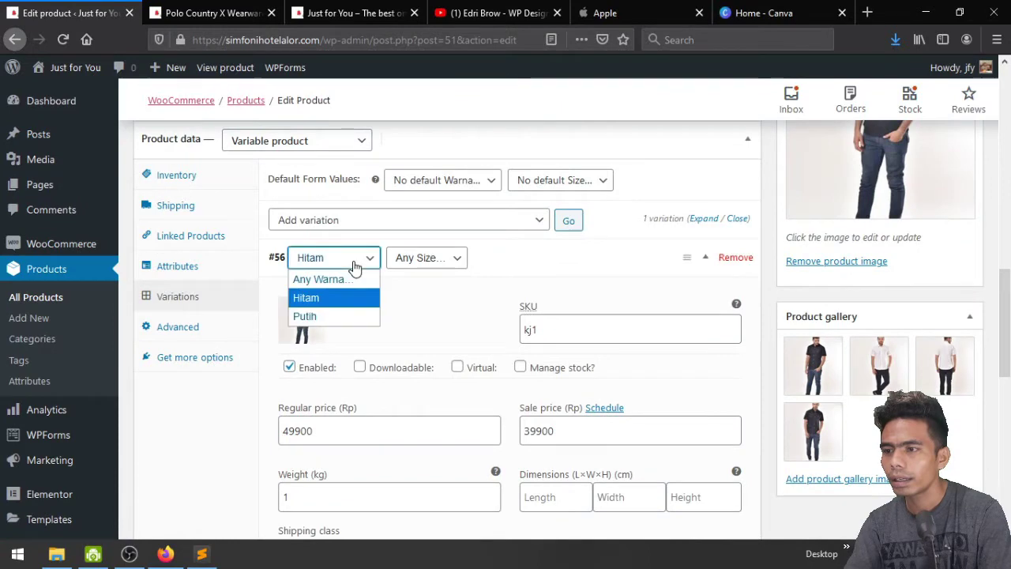
pyautogui.click(355, 316)
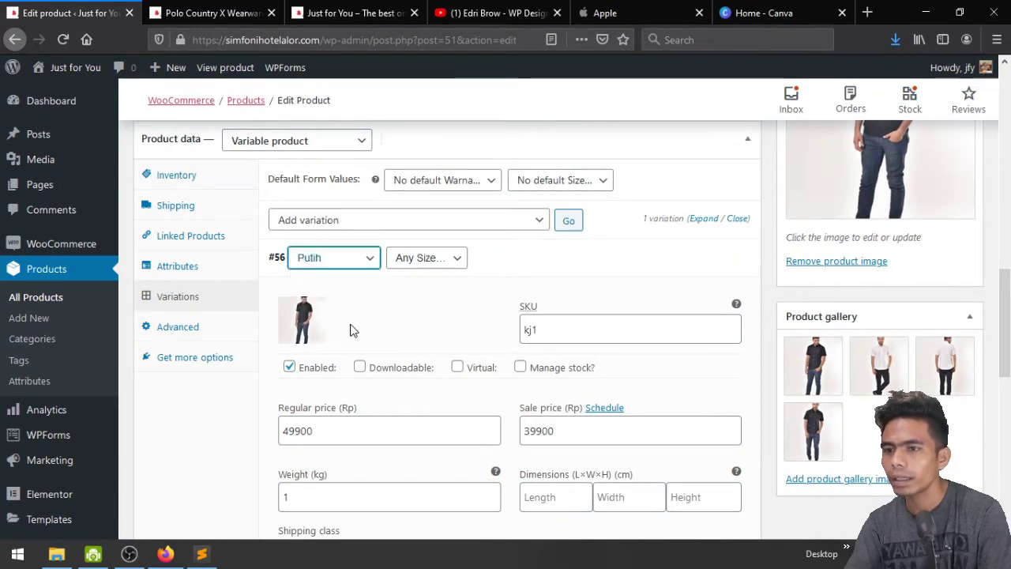
pyautogui.scroll(-3, 353, 330)
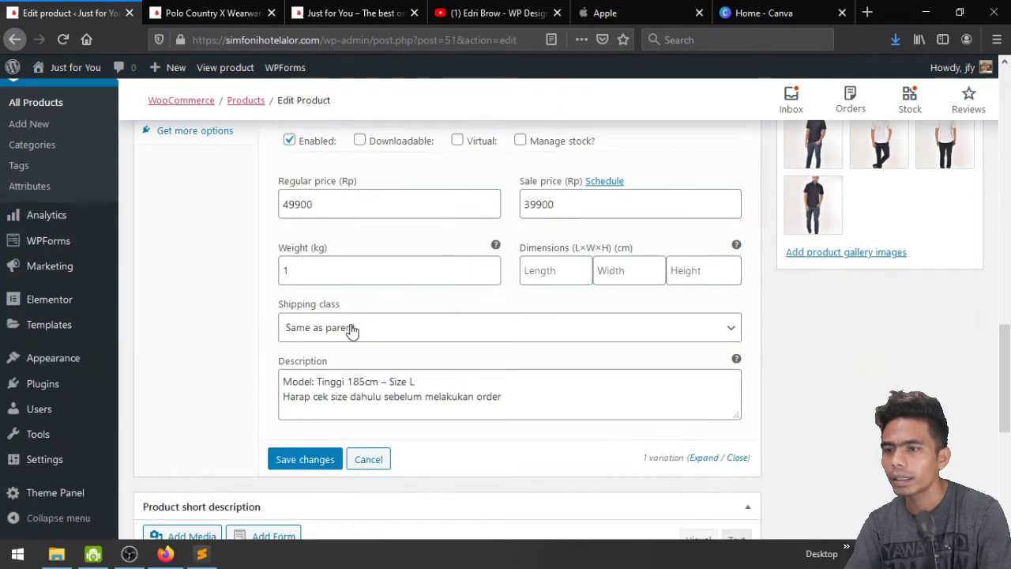
pyautogui.click(332, 459)
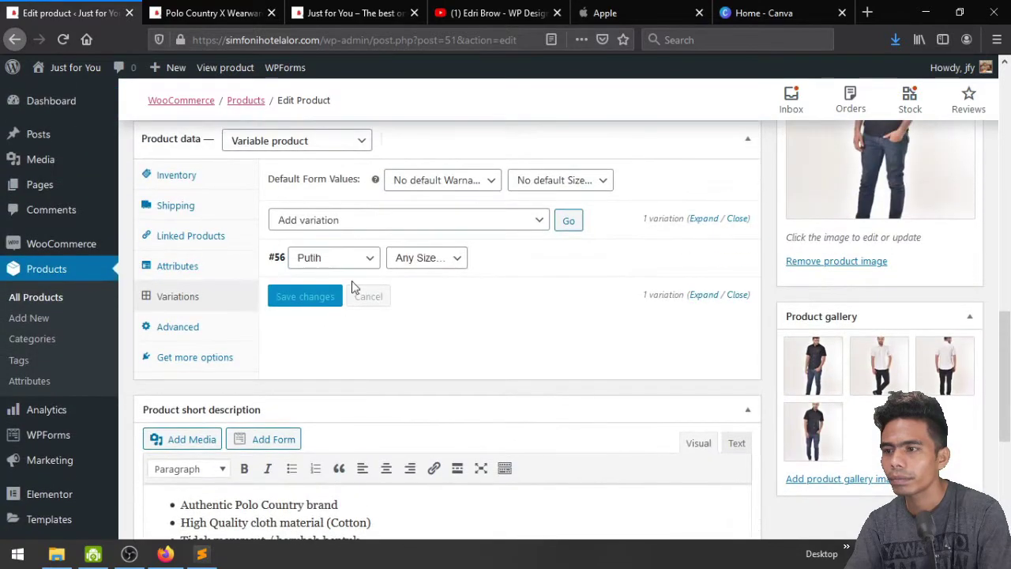
# Expand variation #56 to show SKU kj1 and prices 49900/39900
pyautogui.click(355, 264)
pyautogui.click(355, 264)
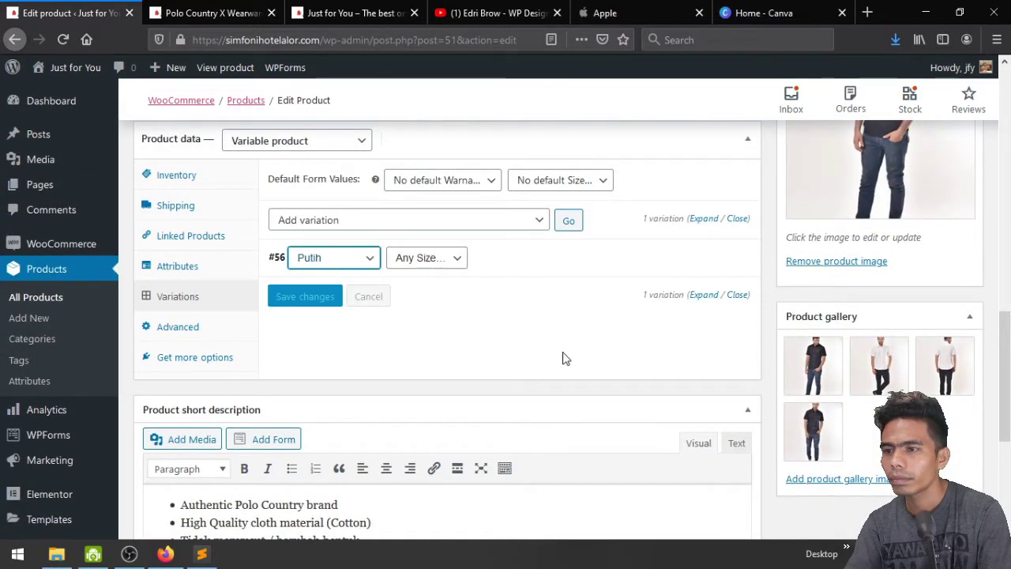
pyautogui.click(703, 296)
pyautogui.scroll(-2, 482, 343)
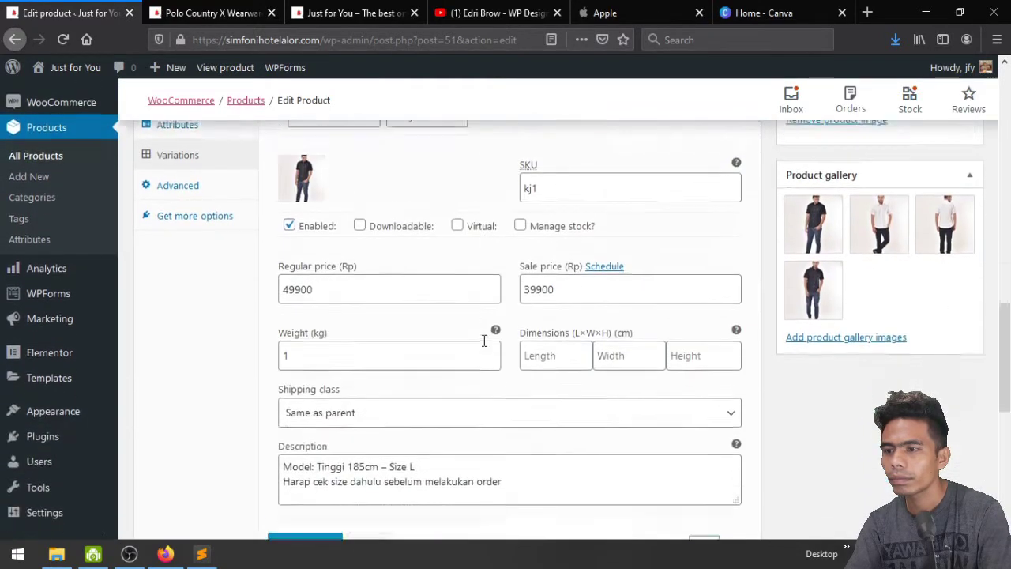
pyautogui.scroll(-3, 482, 342)
pyautogui.scroll(5, 482, 342)
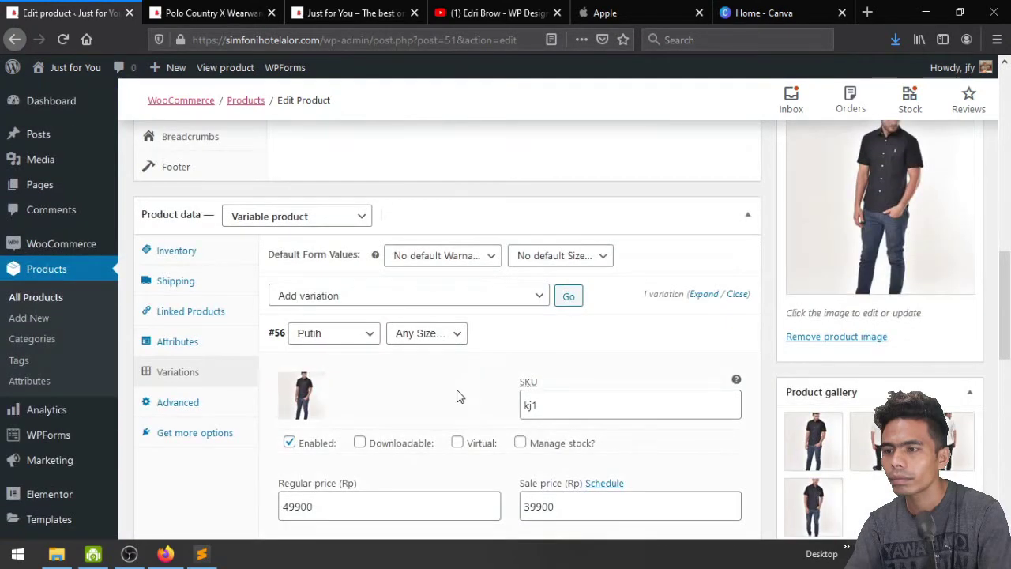
# Make variation #56 apply to Any Warna in size L and save
pyautogui.click(355, 335)
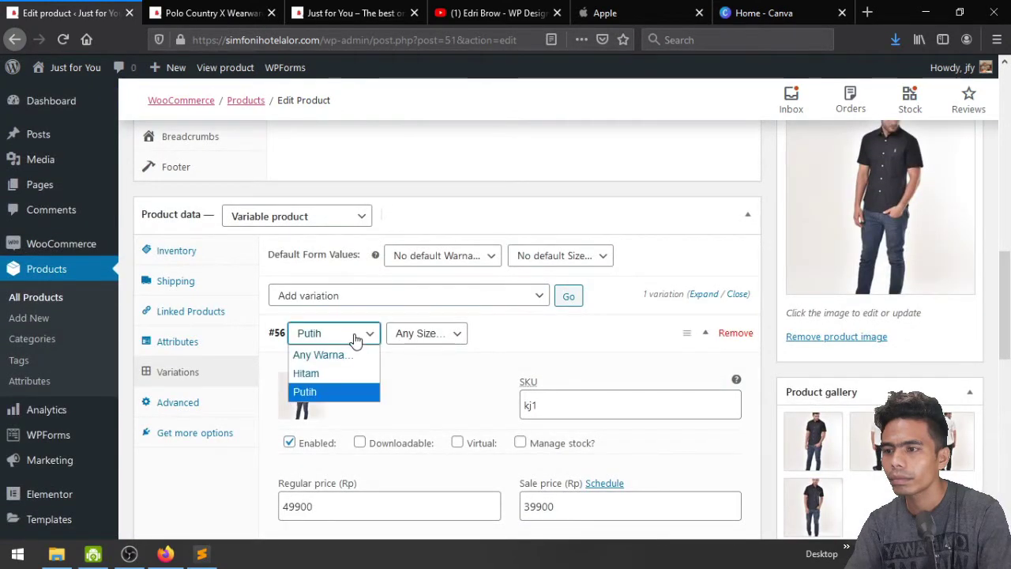
pyautogui.click(348, 371)
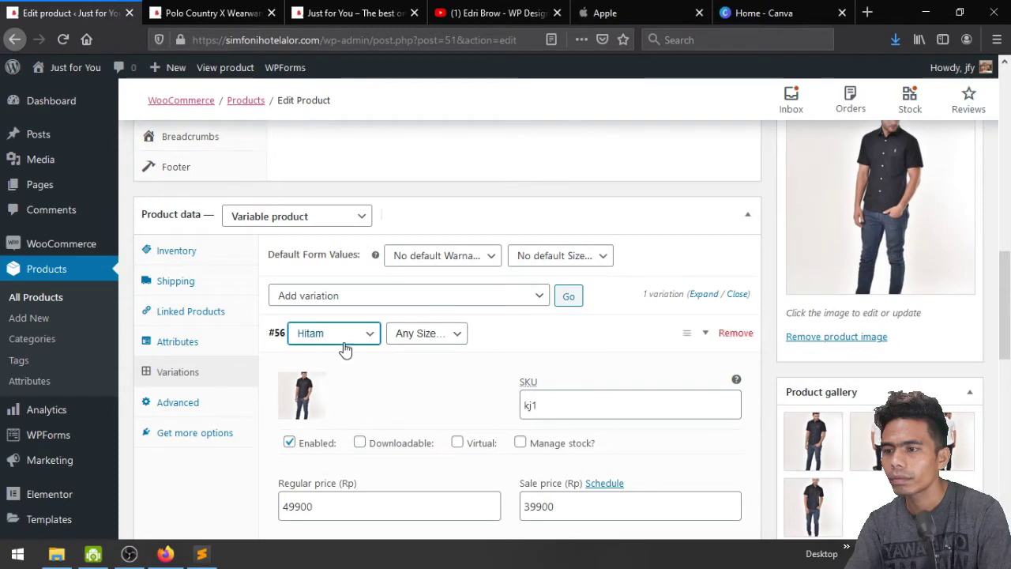
pyautogui.click(345, 339)
pyautogui.click(345, 355)
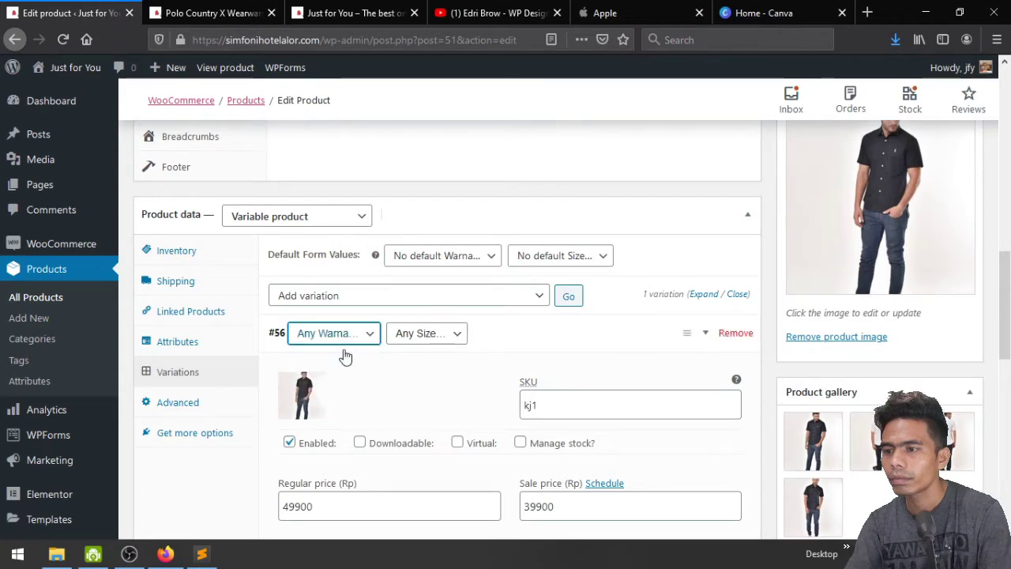
pyautogui.click(418, 345)
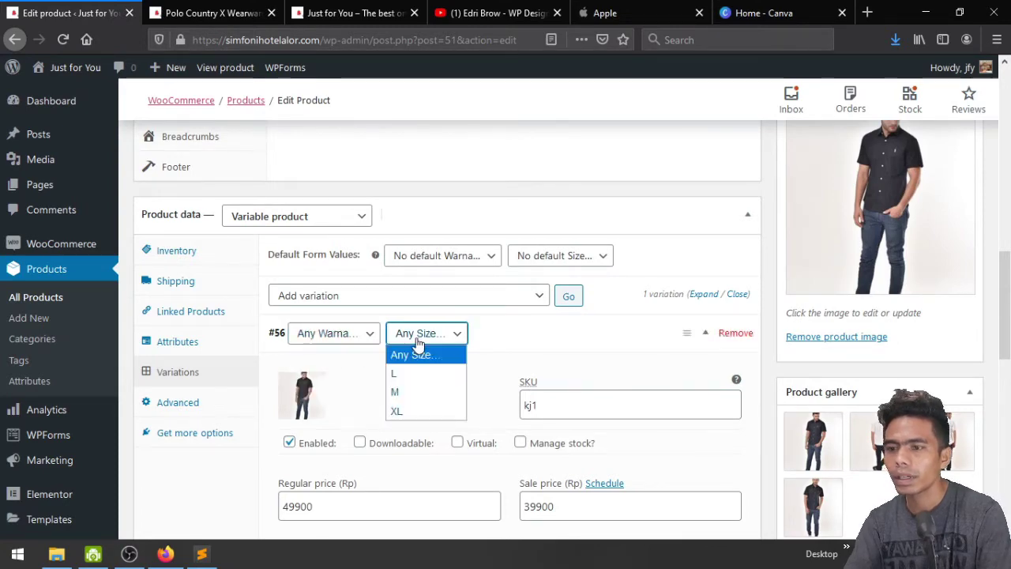
pyautogui.click(416, 367)
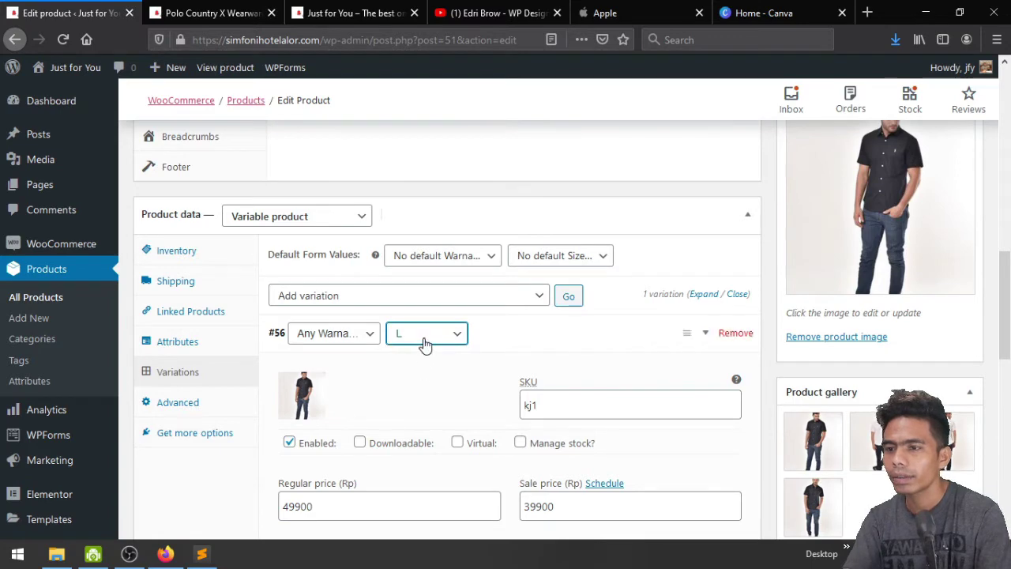
pyautogui.click(425, 343)
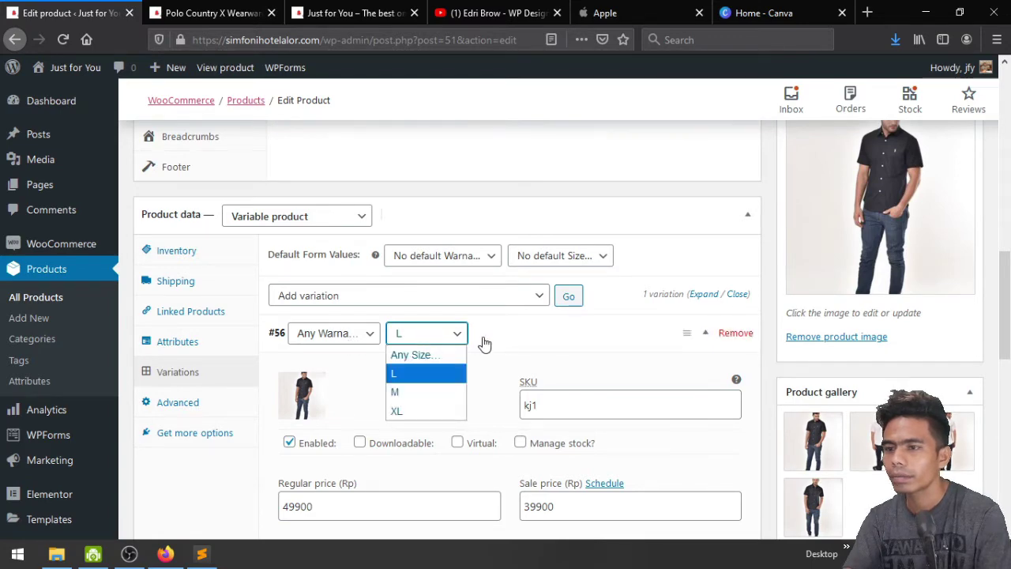
pyautogui.click(490, 344)
pyautogui.click(503, 343)
pyautogui.click(421, 342)
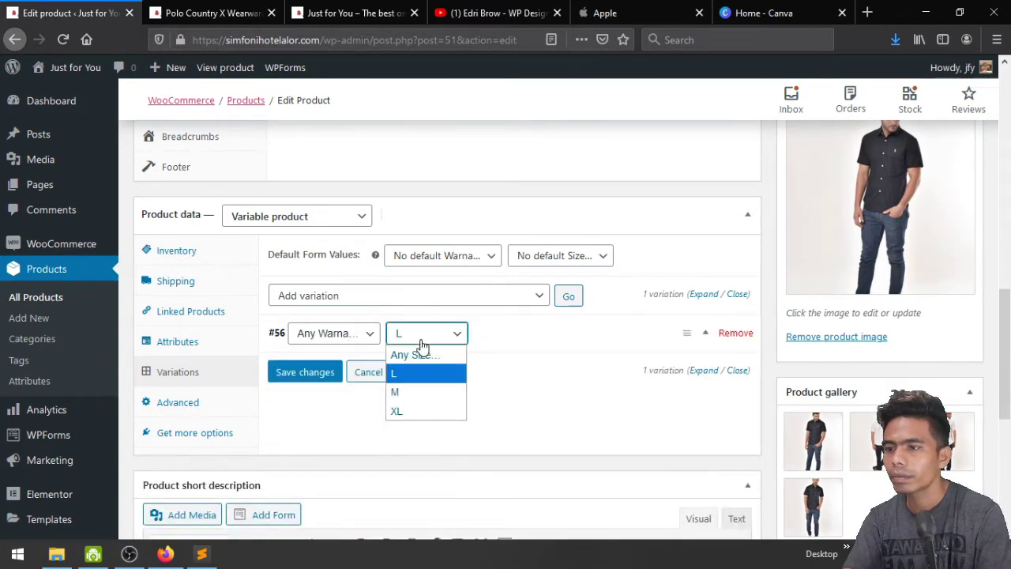
pyautogui.click(419, 381)
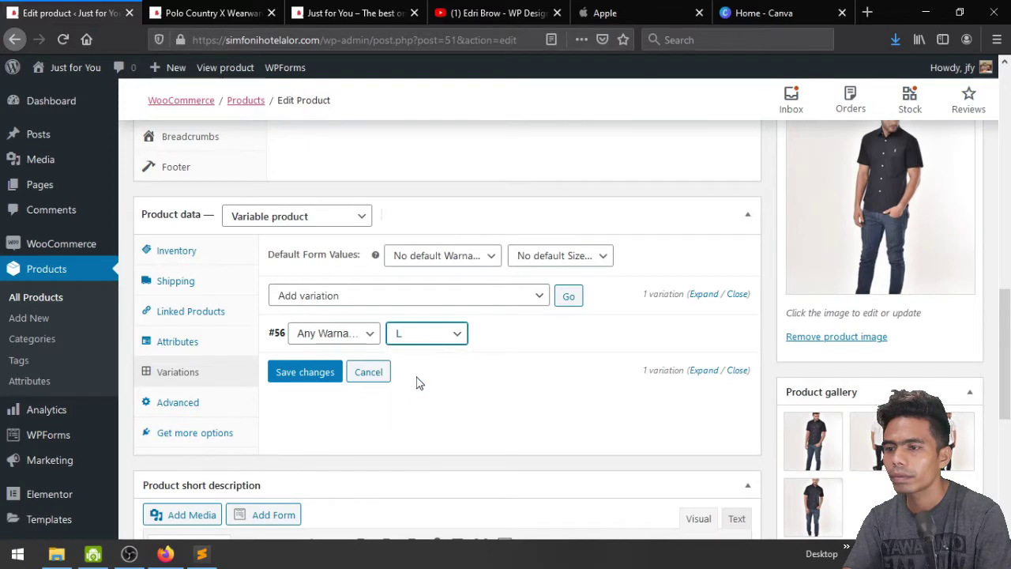
pyautogui.click(305, 372)
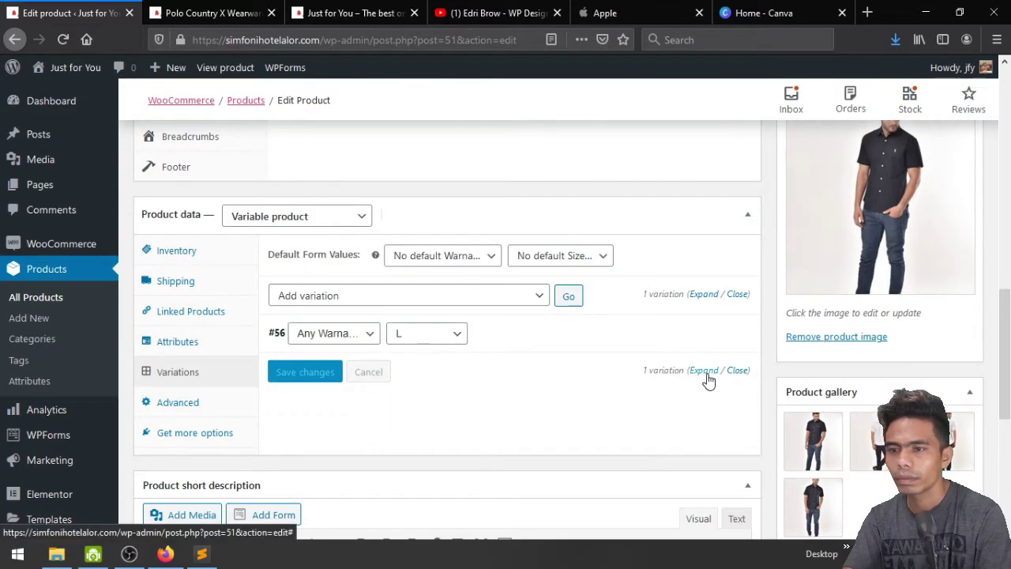
# Set the default form values to Hitam and size M and save the changes
pyautogui.click(704, 294)
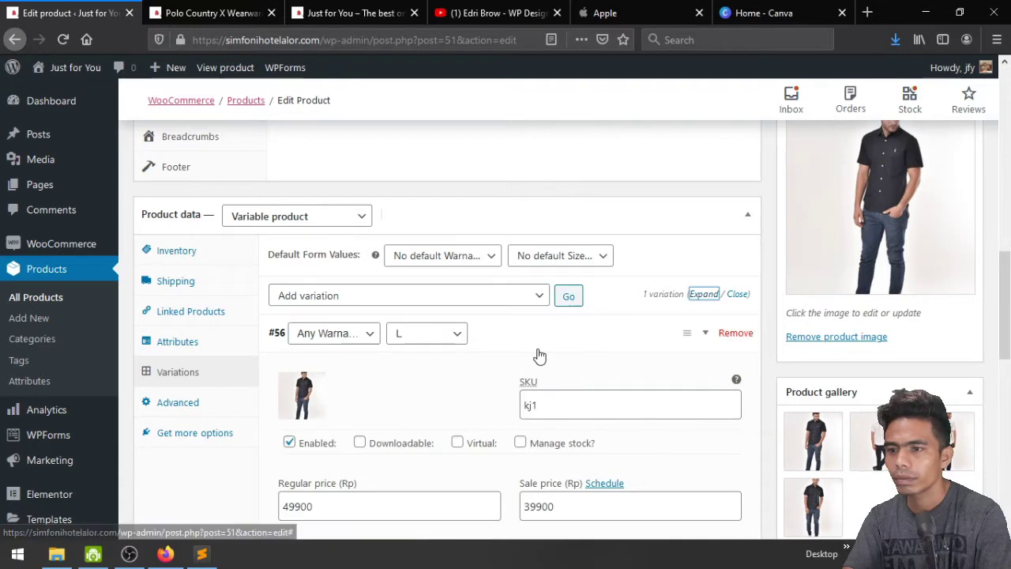
pyautogui.scroll(-3, 538, 352)
pyautogui.scroll(3, 538, 352)
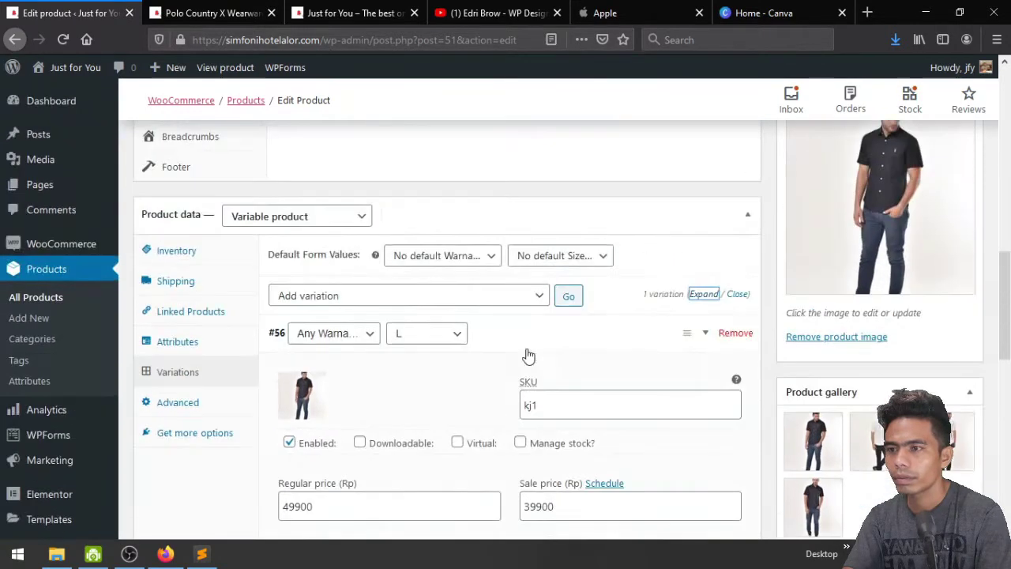
pyautogui.click(464, 256)
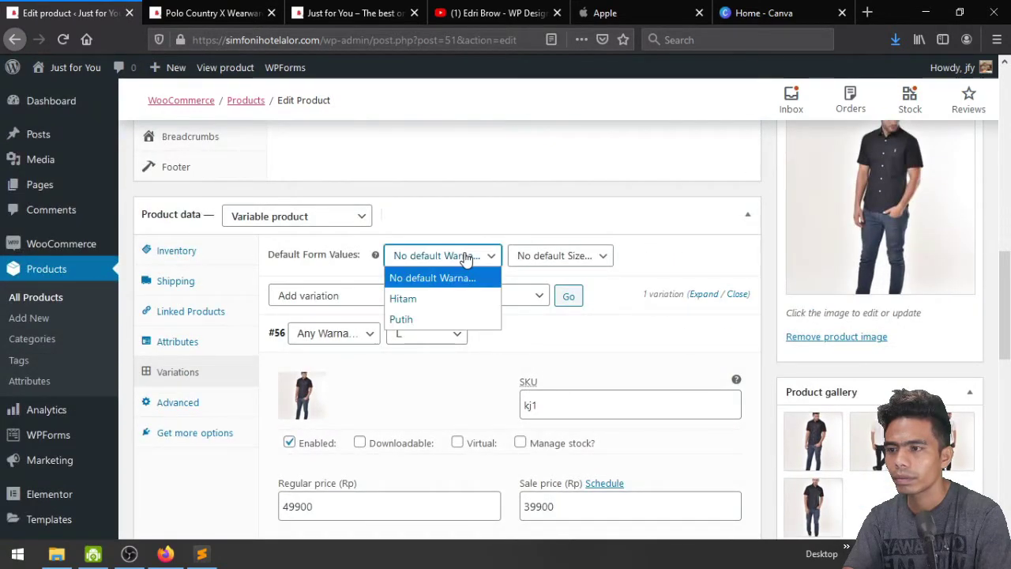
pyautogui.click(450, 306)
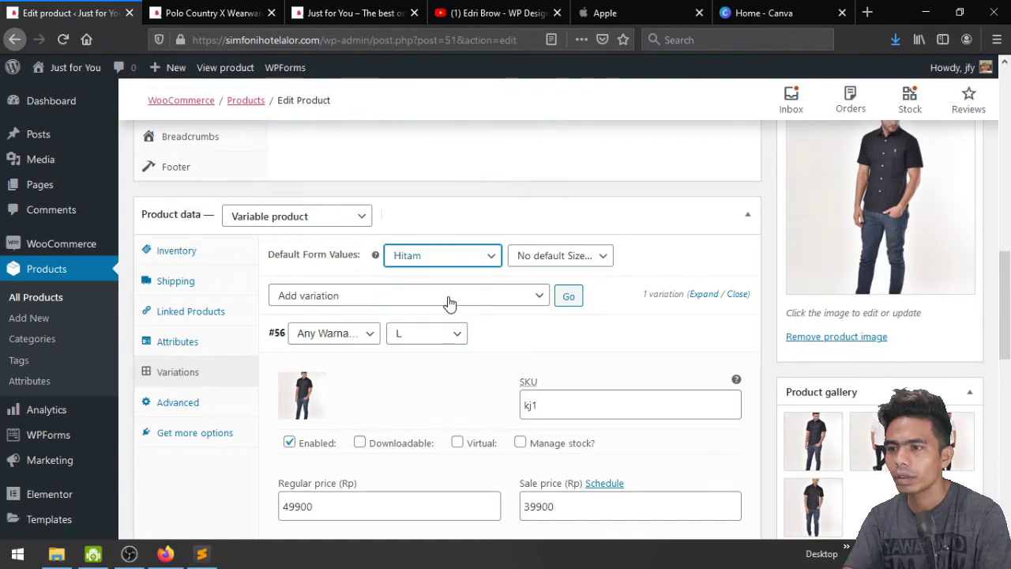
pyautogui.click(576, 260)
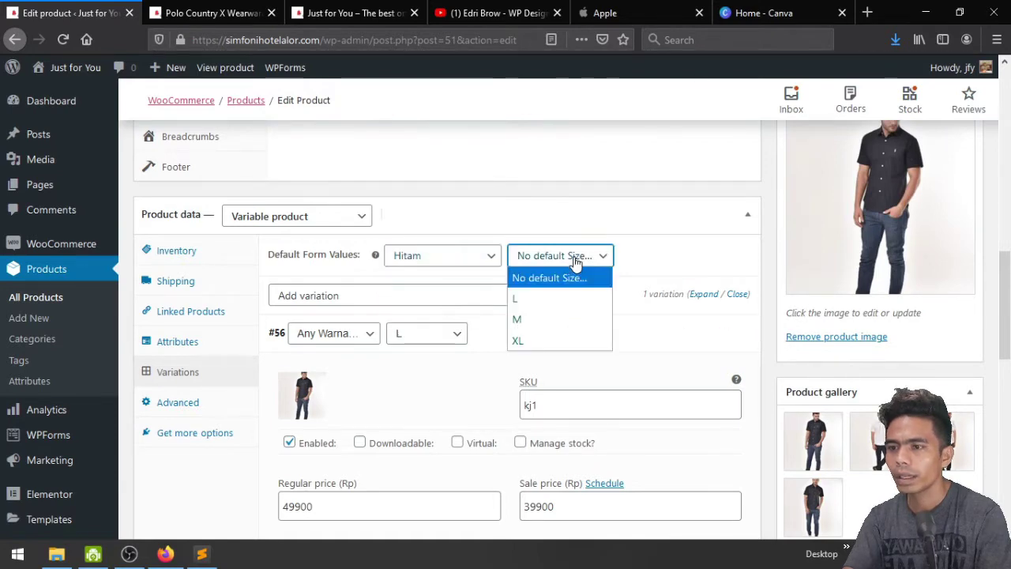
pyautogui.click(547, 320)
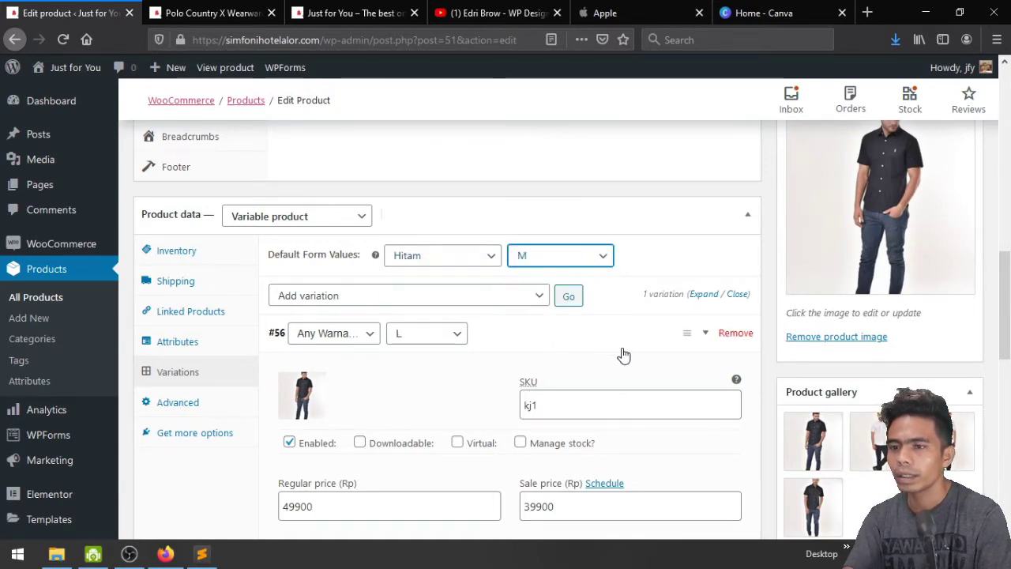
pyautogui.scroll(-5, 624, 356)
pyautogui.click(305, 384)
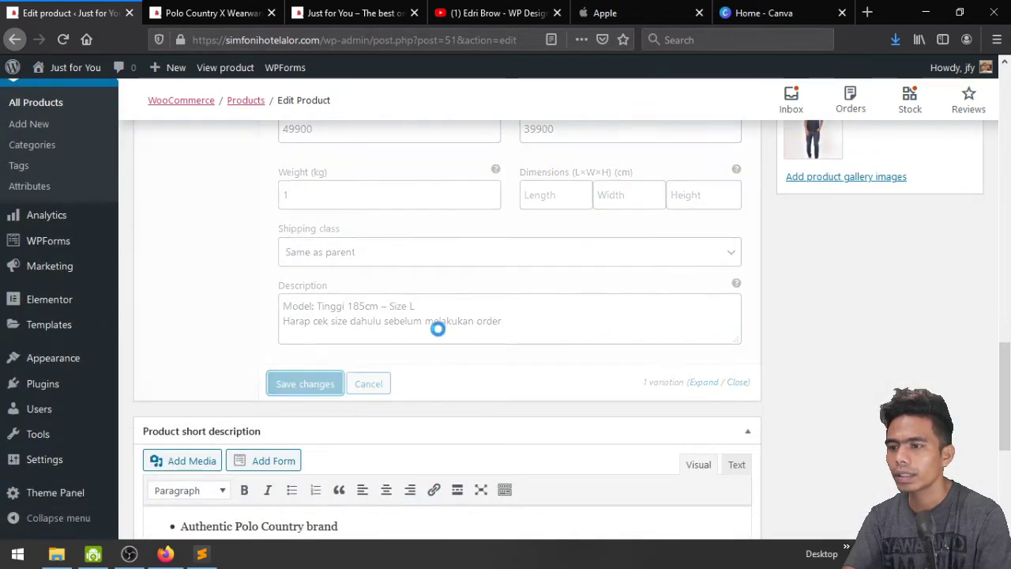
# Reload the live Polo Country X Wearware product page to see the updates
pyautogui.click(345, 8)
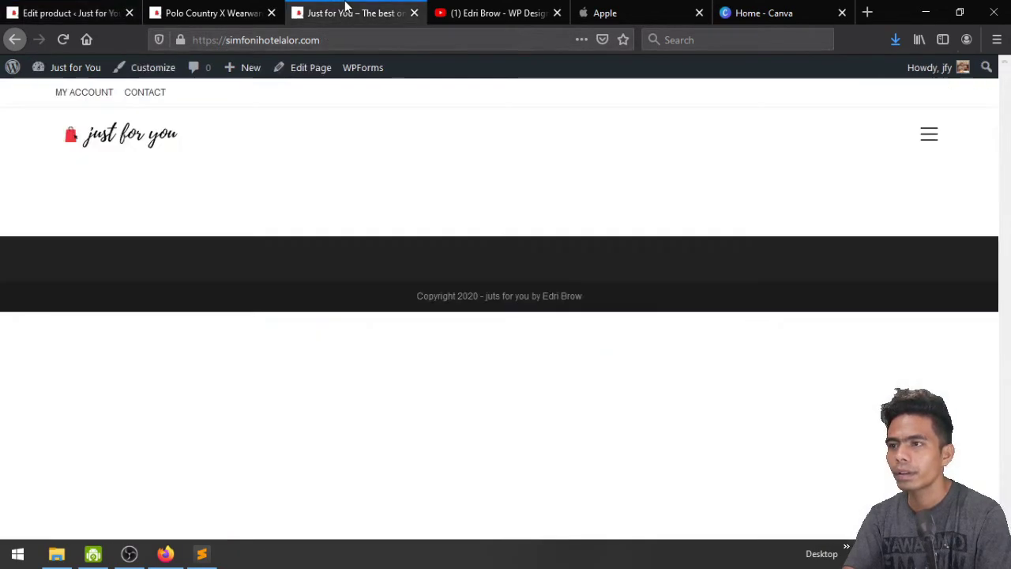
pyautogui.click(214, 9)
pyautogui.click(62, 39)
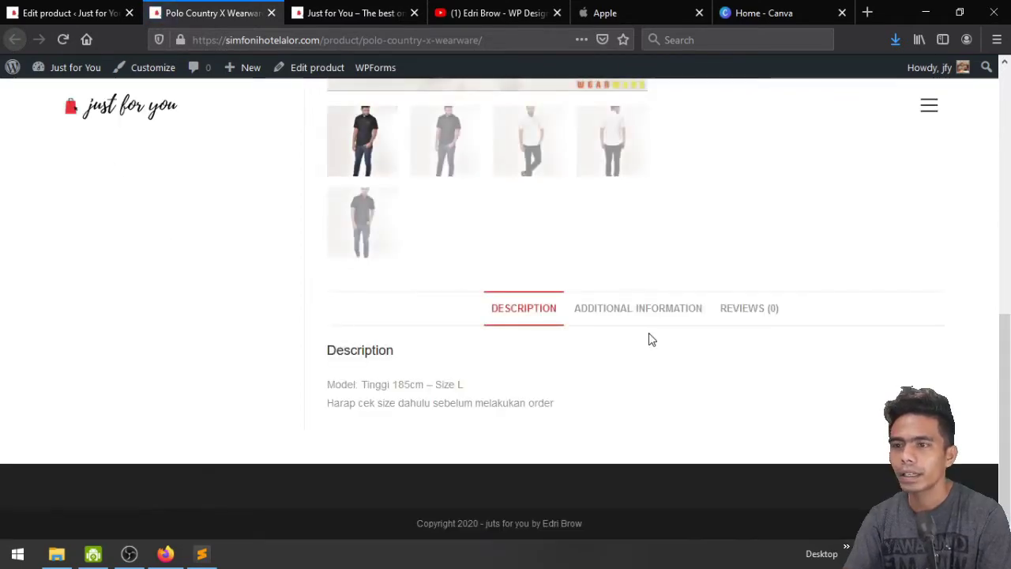
pyautogui.scroll(5, 648, 336)
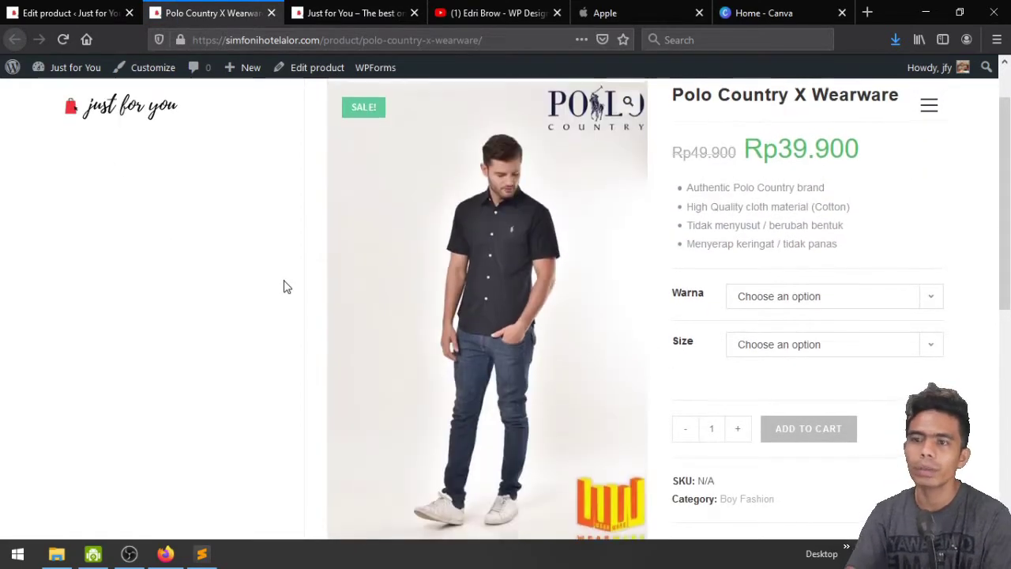
pyautogui.scroll(2, 286, 286)
pyautogui.scroll(-2, 286, 287)
pyautogui.scroll(1, 286, 287)
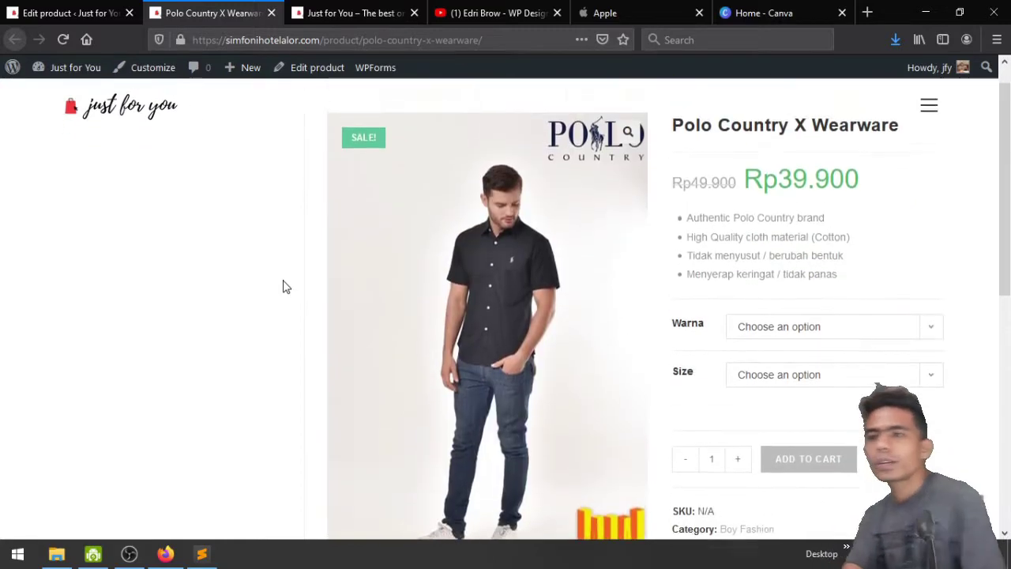
pyautogui.scroll(1, 286, 286)
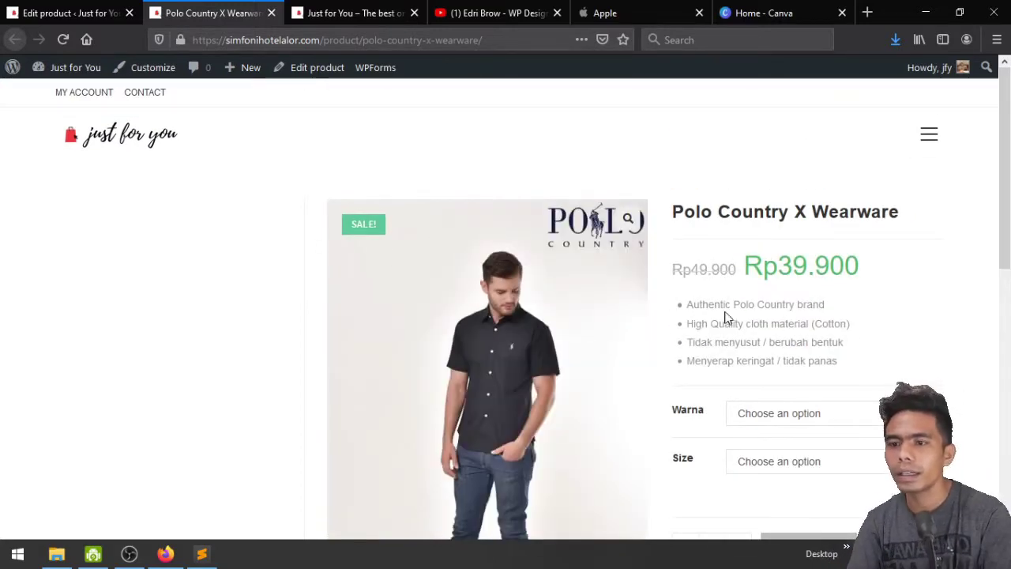
pyautogui.scroll(-2, 950, 308)
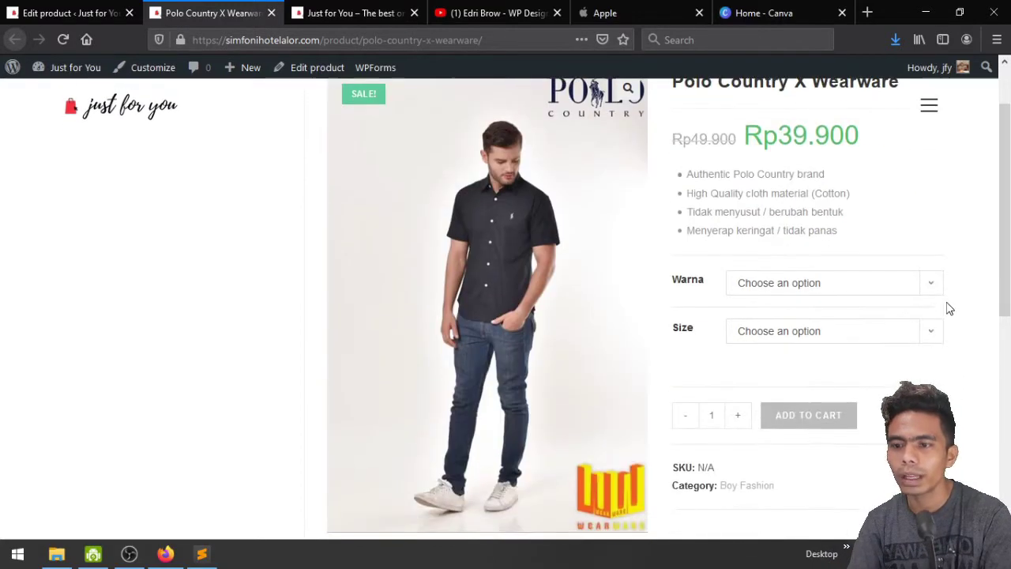
# Try Hitam, size L and Putih on the product page, then clear the Warna choice
pyautogui.click(867, 296)
pyautogui.click(856, 334)
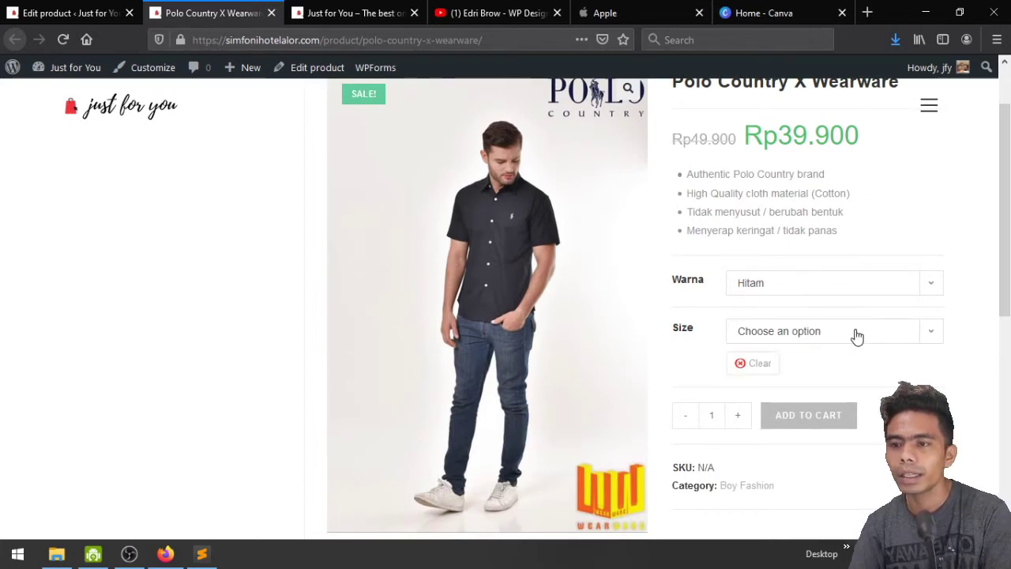
pyautogui.click(839, 335)
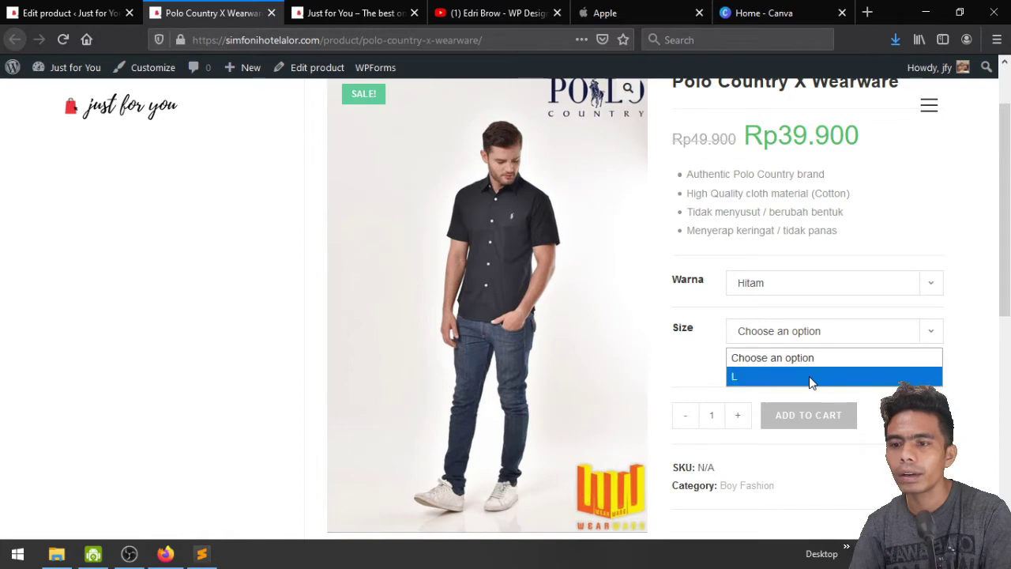
pyautogui.click(812, 378)
pyautogui.click(797, 331)
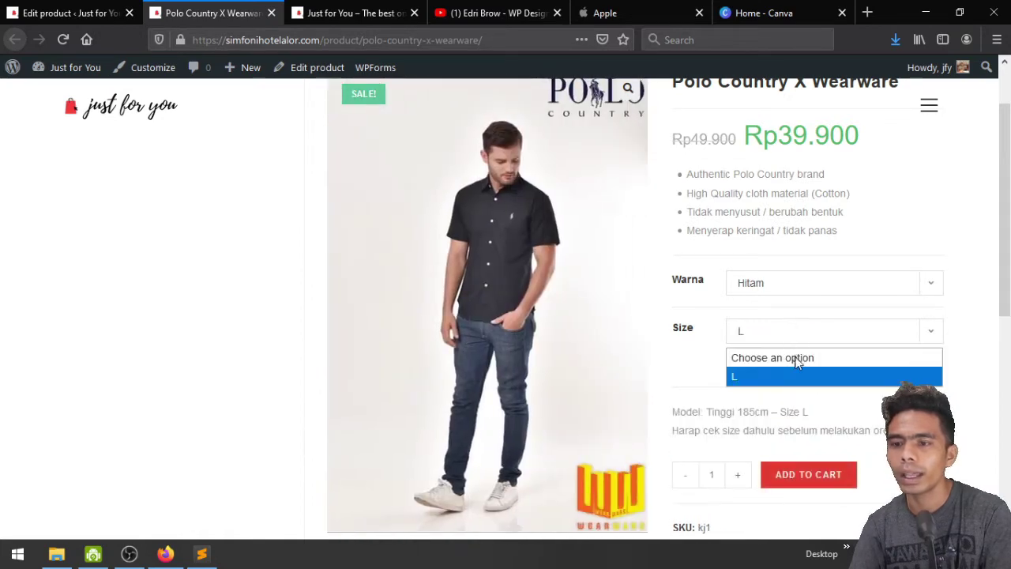
pyautogui.click(795, 357)
pyautogui.click(793, 292)
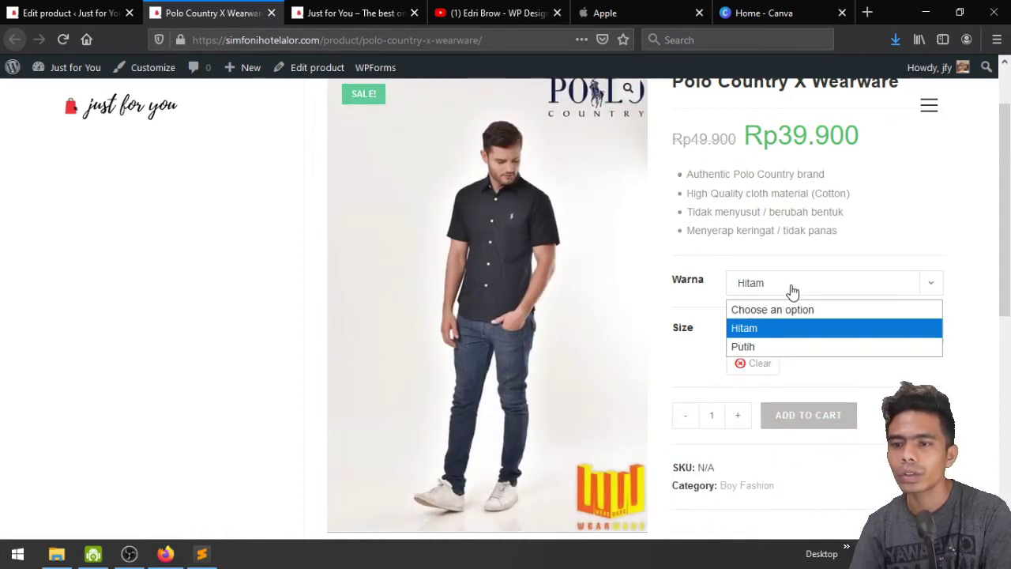
pyautogui.click(795, 353)
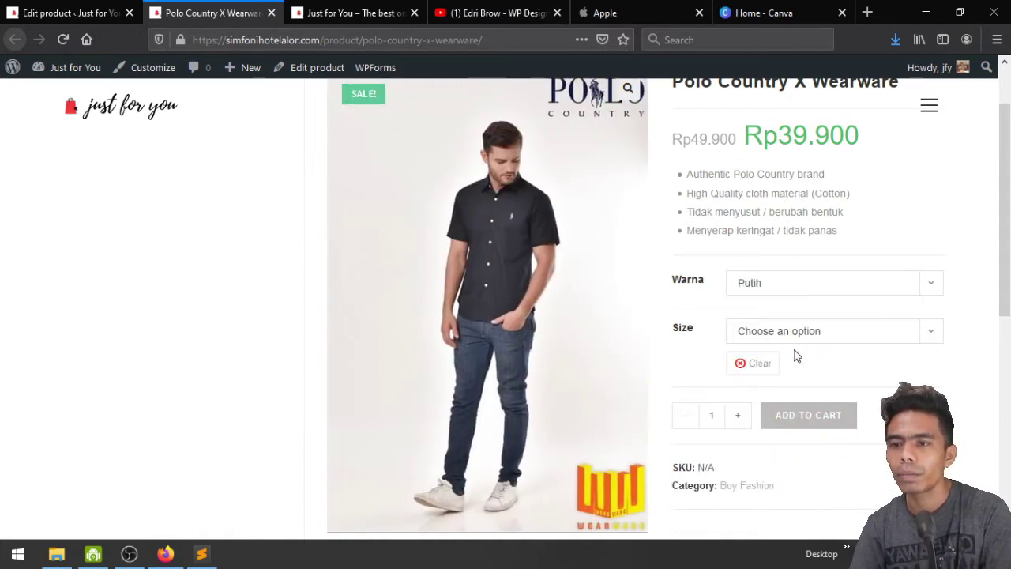
pyautogui.click(750, 364)
# In the product editor, review the two Size attributes' values under Attributes
pyautogui.click(23, 11)
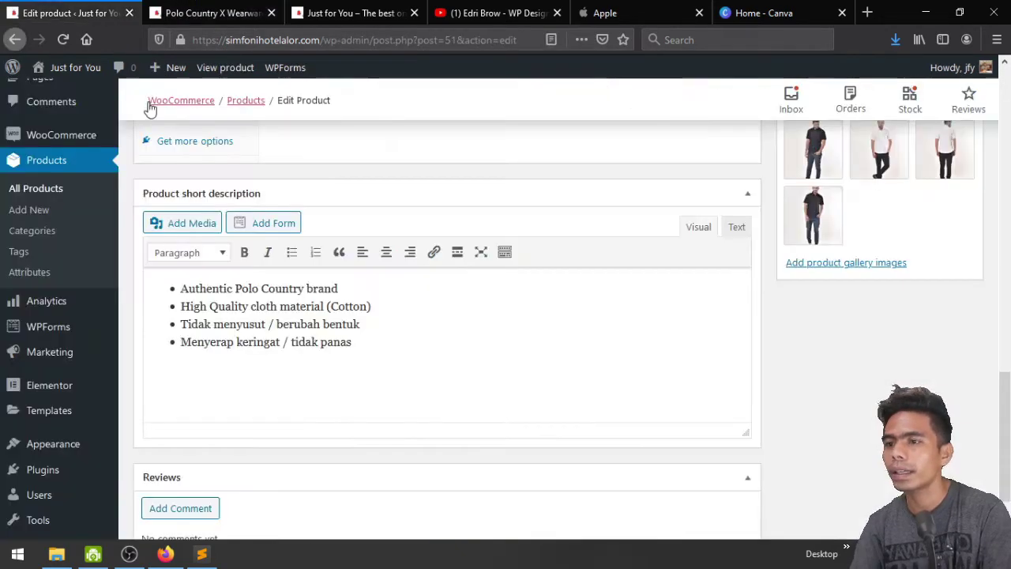
pyautogui.scroll(5, 470, 336)
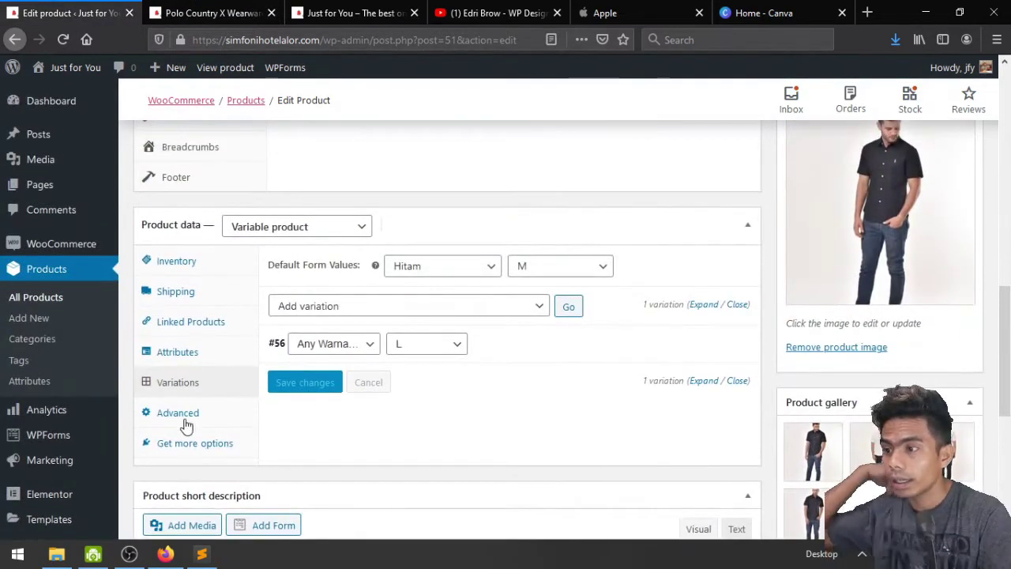
pyautogui.click(166, 356)
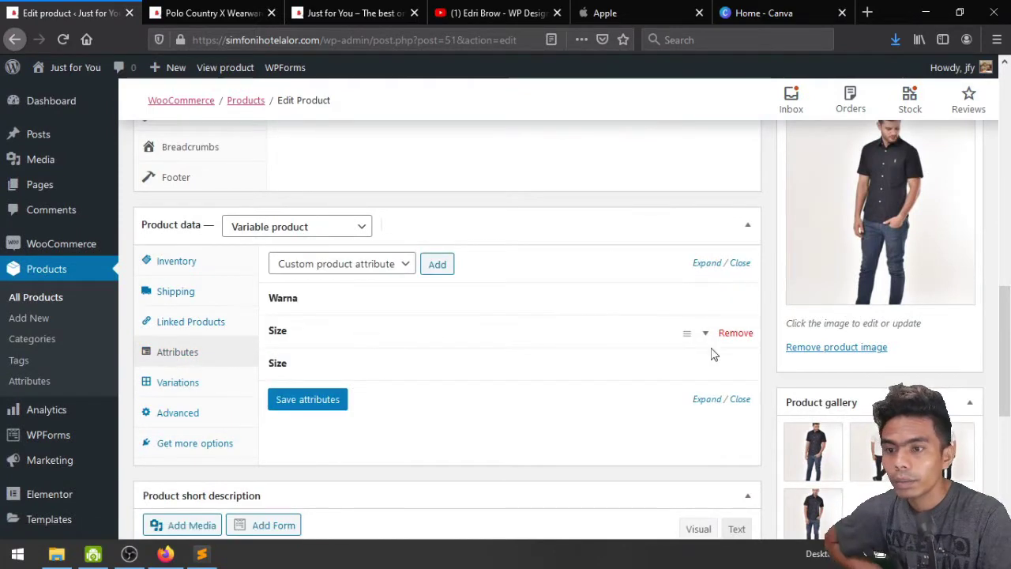
pyautogui.click(702, 337)
pyautogui.scroll(-2, 553, 391)
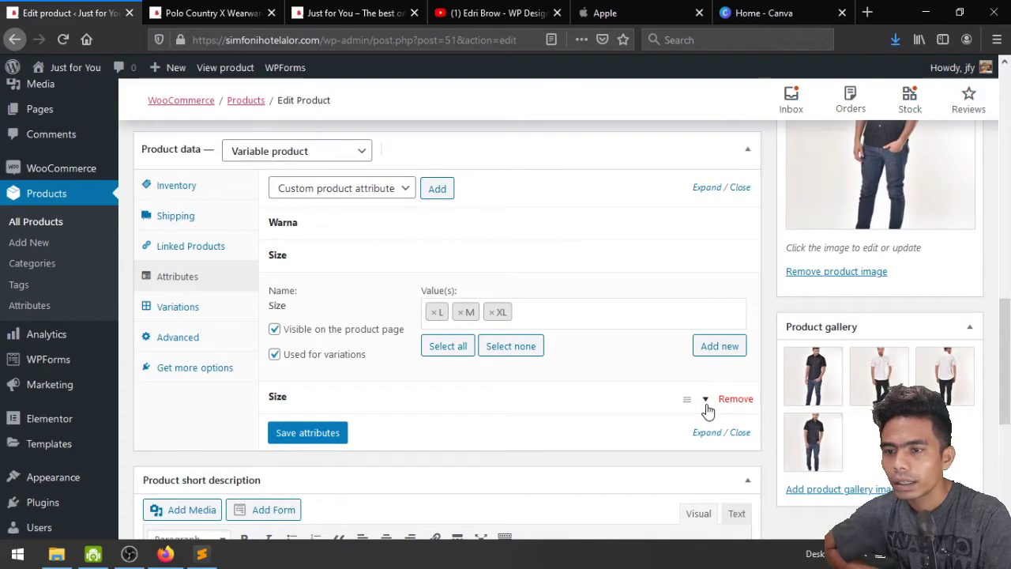
pyautogui.click(708, 410)
pyautogui.scroll(-4, 616, 430)
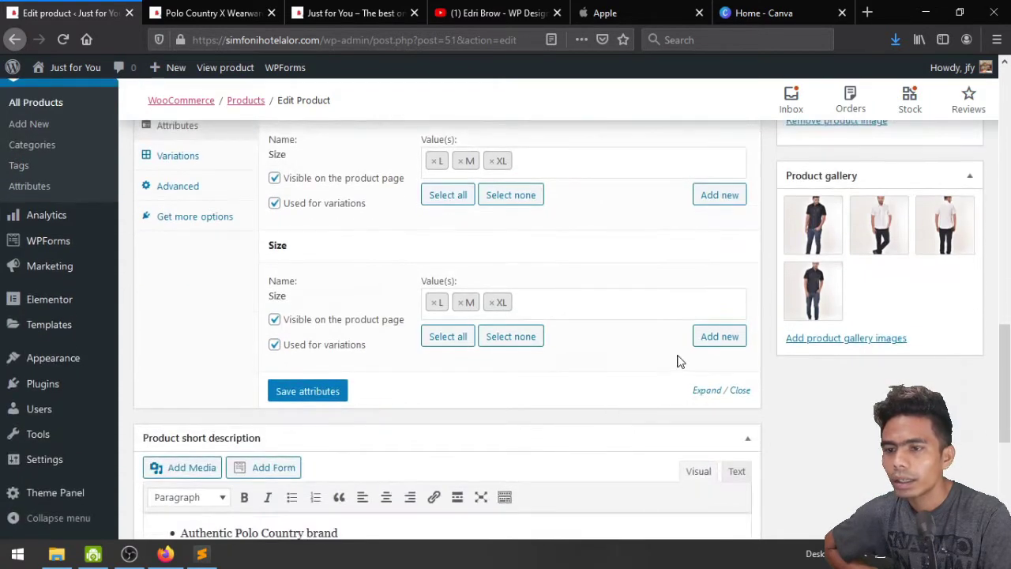
pyautogui.scroll(4, 207, 350)
# Under Variations, set both default form values to No default Warna and No default Size
pyautogui.click(197, 303)
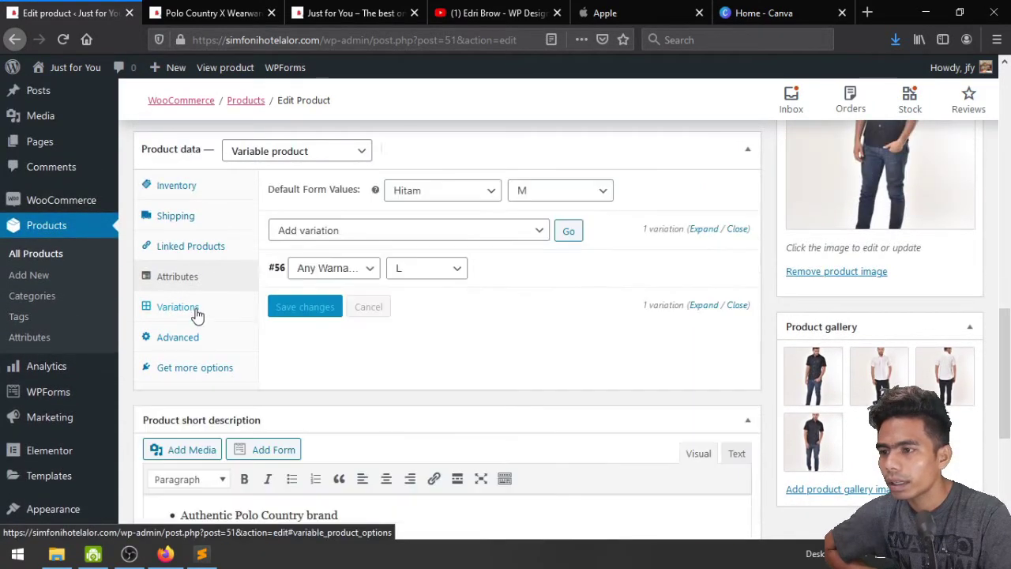
pyautogui.click(461, 271)
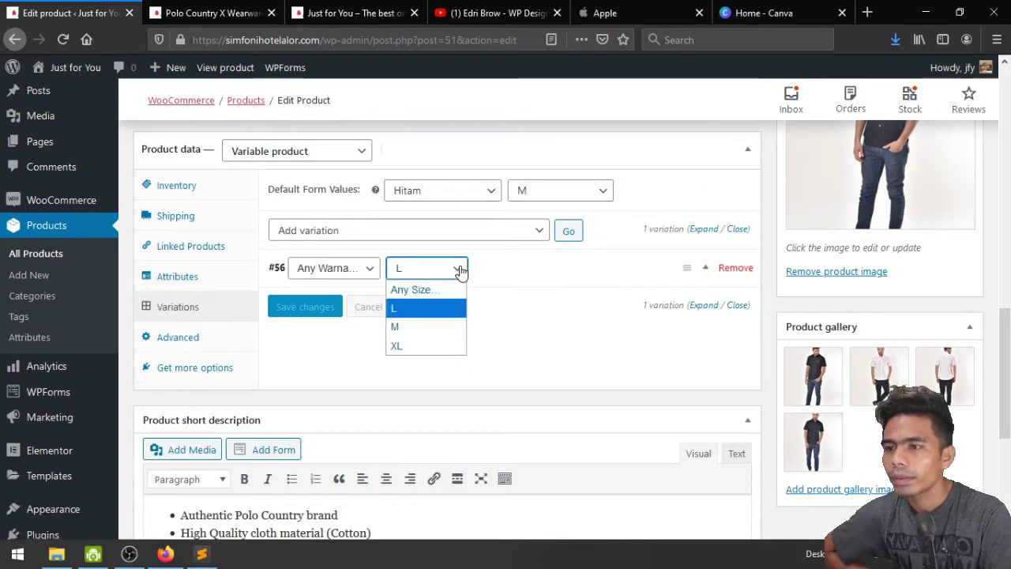
pyautogui.click(461, 271)
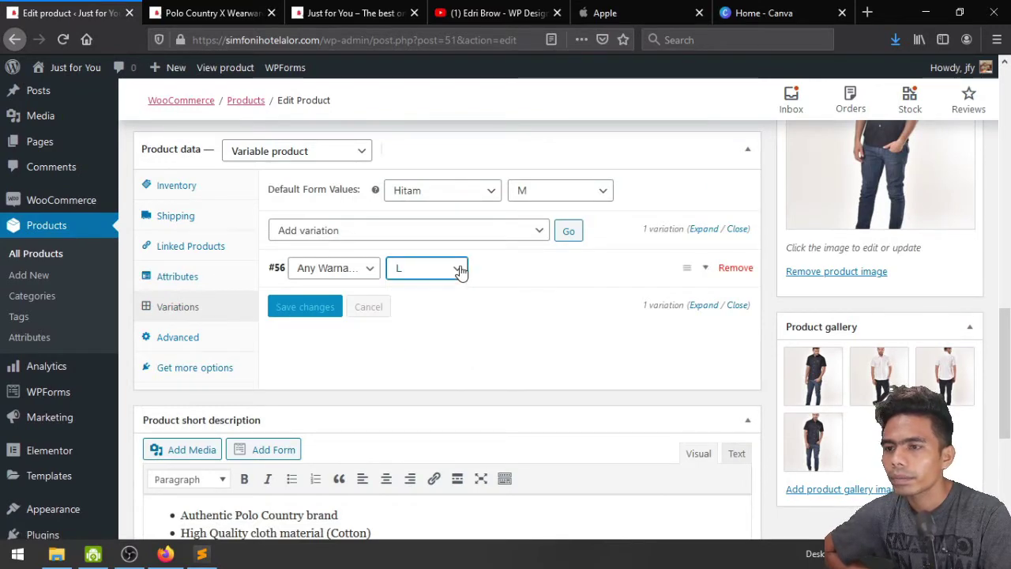
pyautogui.click(372, 233)
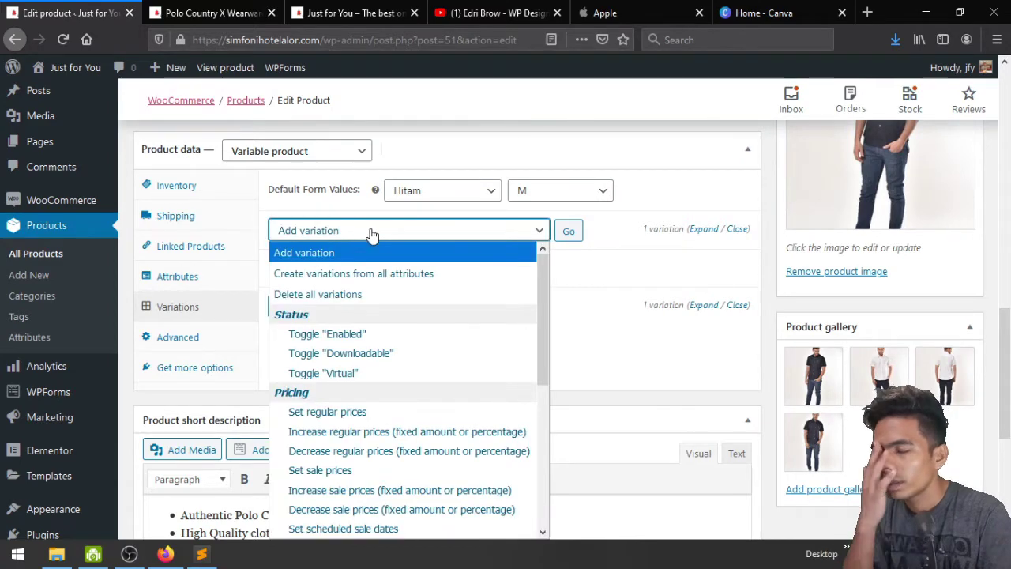
pyautogui.click(372, 233)
pyautogui.click(464, 194)
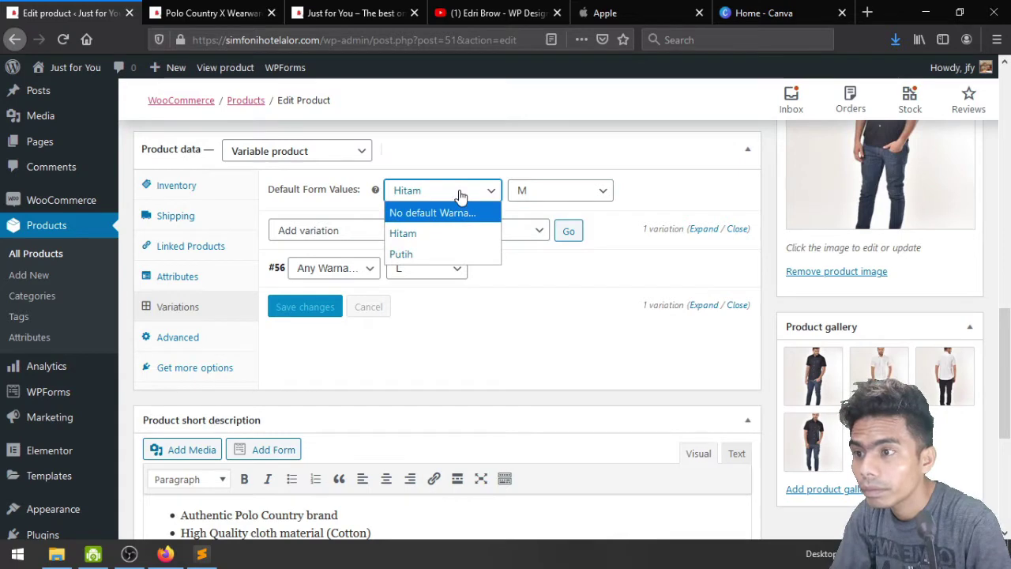
pyautogui.click(461, 194)
pyautogui.click(461, 194)
pyautogui.click(459, 212)
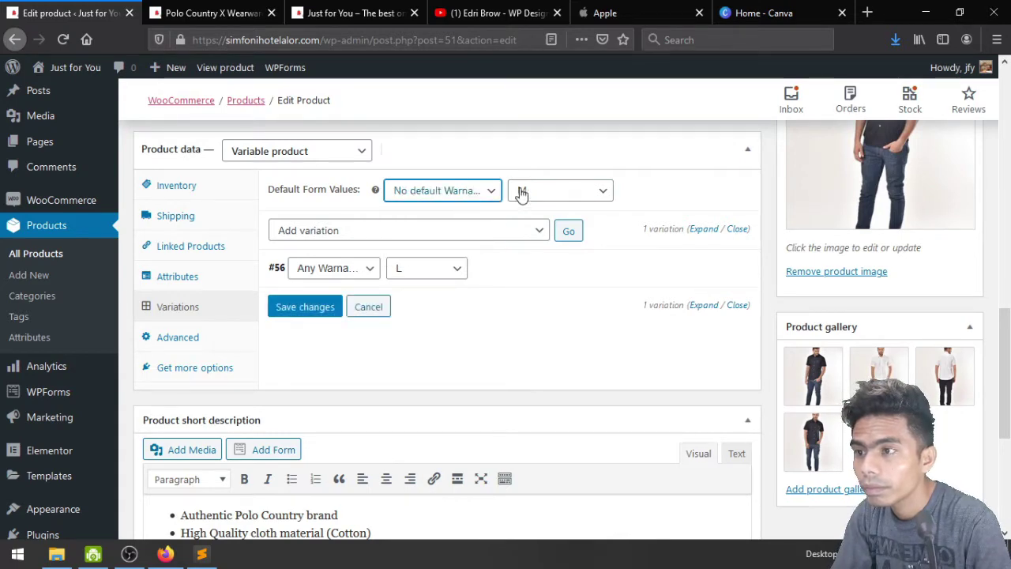
pyautogui.click(534, 195)
pyautogui.click(538, 212)
# Create variations from all attributes, confirming the prompts, adding six Hitam/Putih variations in L, M, XL
pyautogui.click(422, 230)
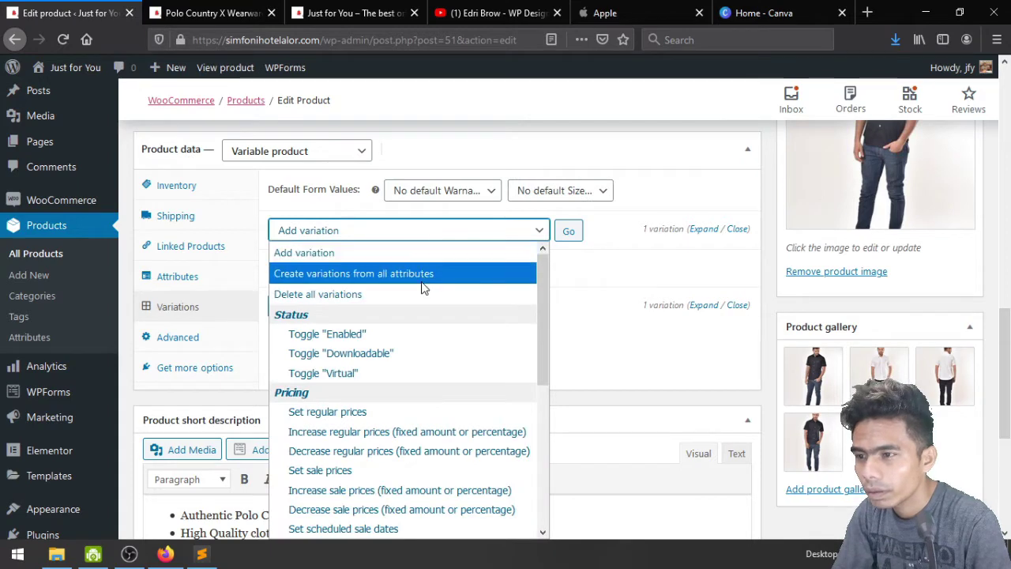
pyautogui.scroll(-5, 421, 311)
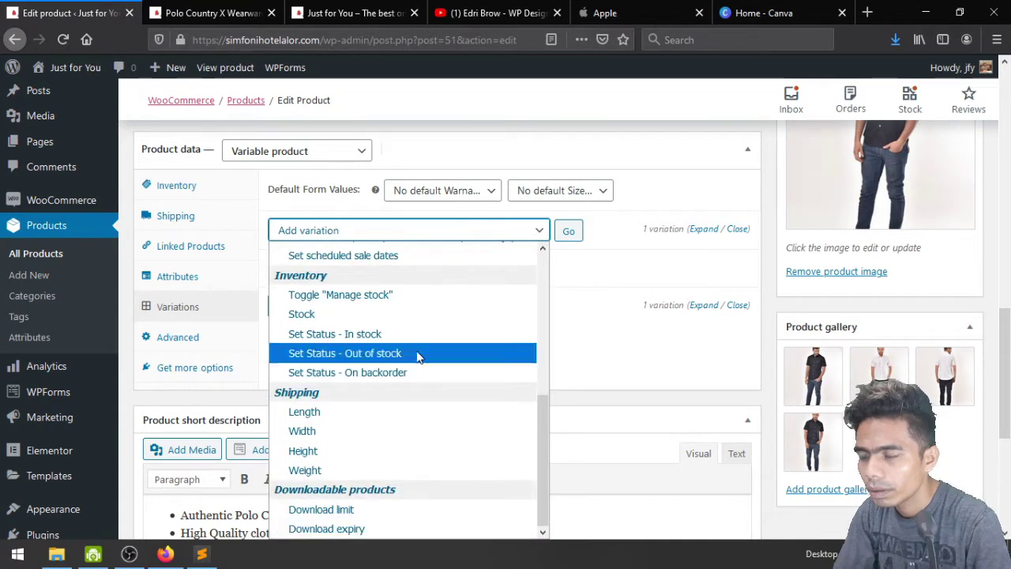
pyautogui.scroll(5, 419, 375)
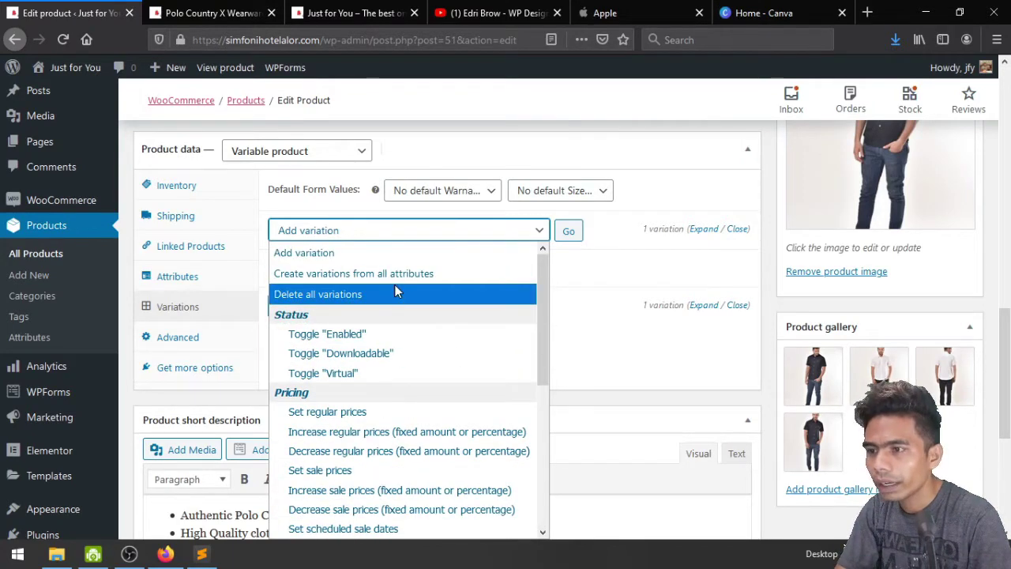
pyautogui.click(300, 282)
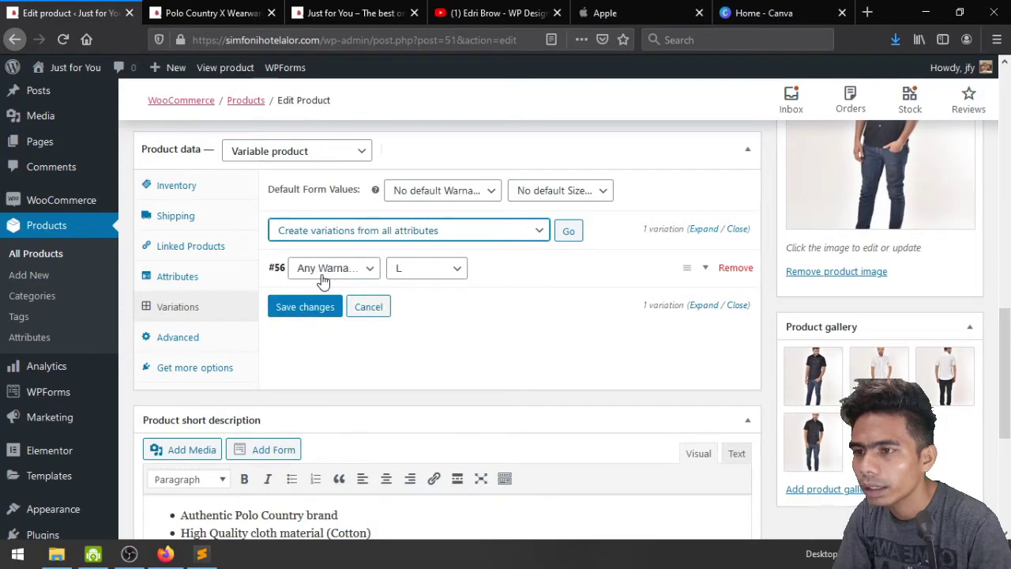
pyautogui.click(571, 233)
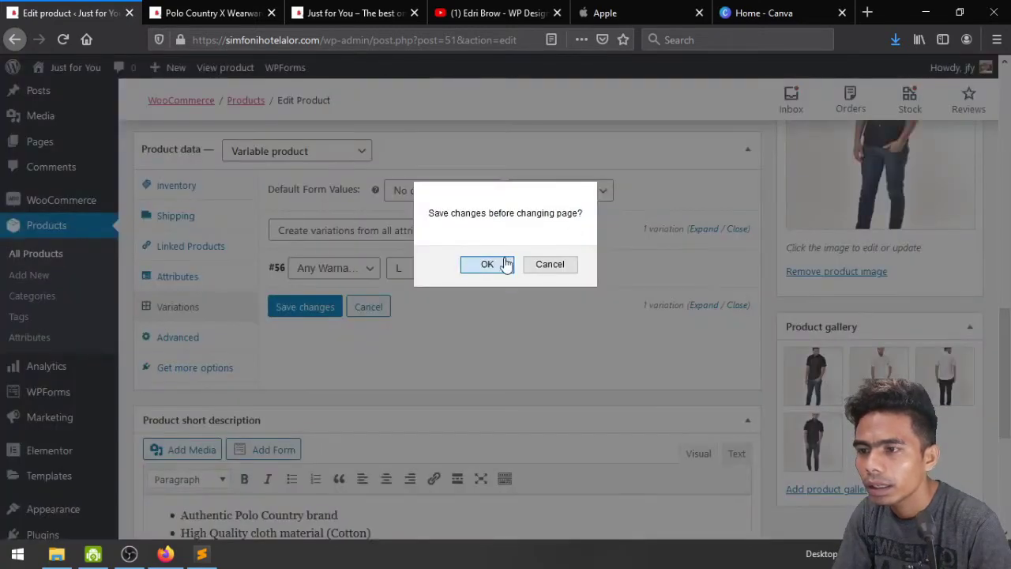
pyautogui.click(502, 263)
pyautogui.click(698, 267)
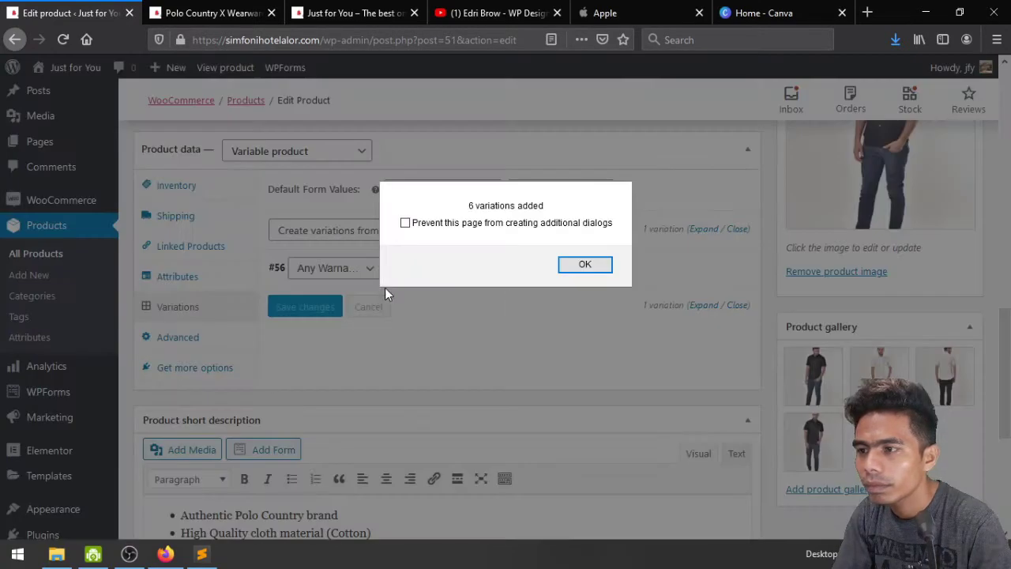
pyautogui.click(575, 264)
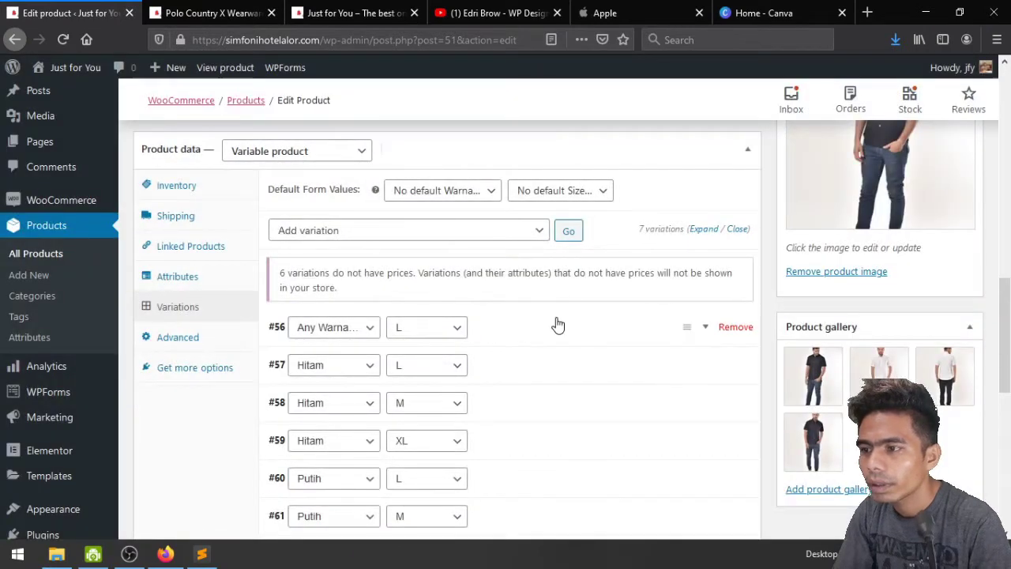
# Scroll through the 7 variations and confirm #56 still applies to Any Warna
pyautogui.scroll(-4, 558, 324)
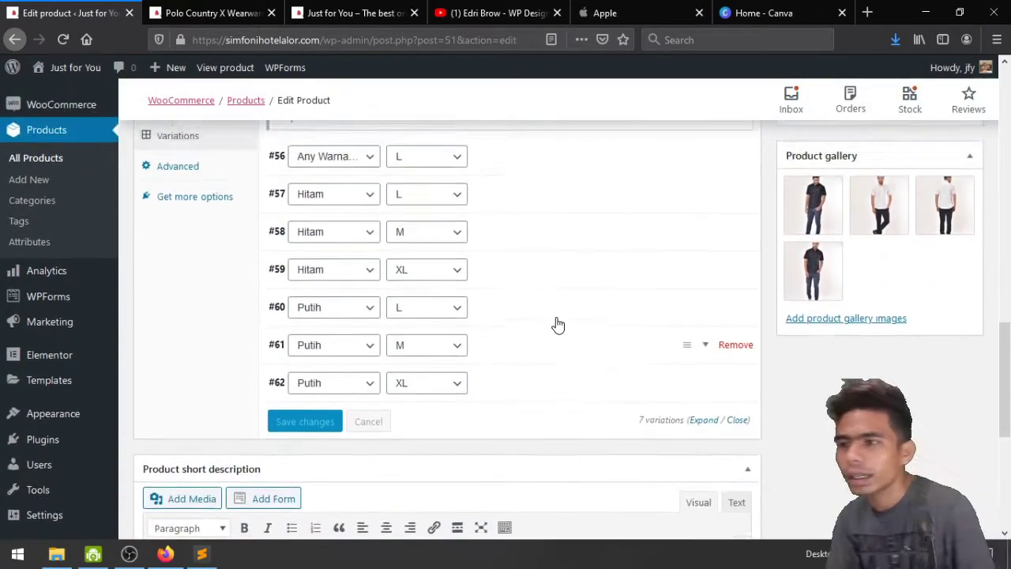
pyautogui.scroll(2, 558, 324)
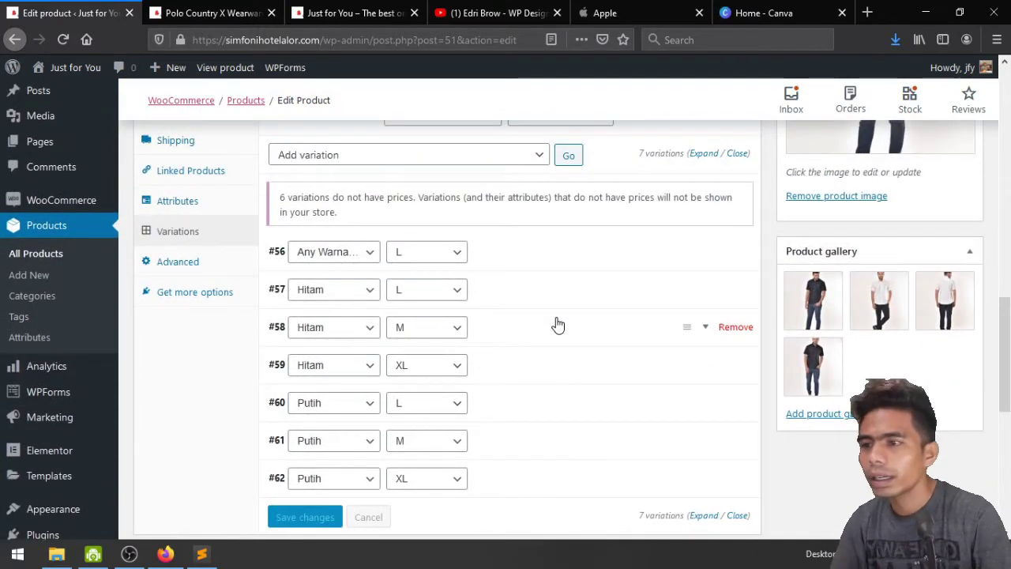
pyautogui.scroll(3, 558, 324)
pyautogui.scroll(-2, 553, 316)
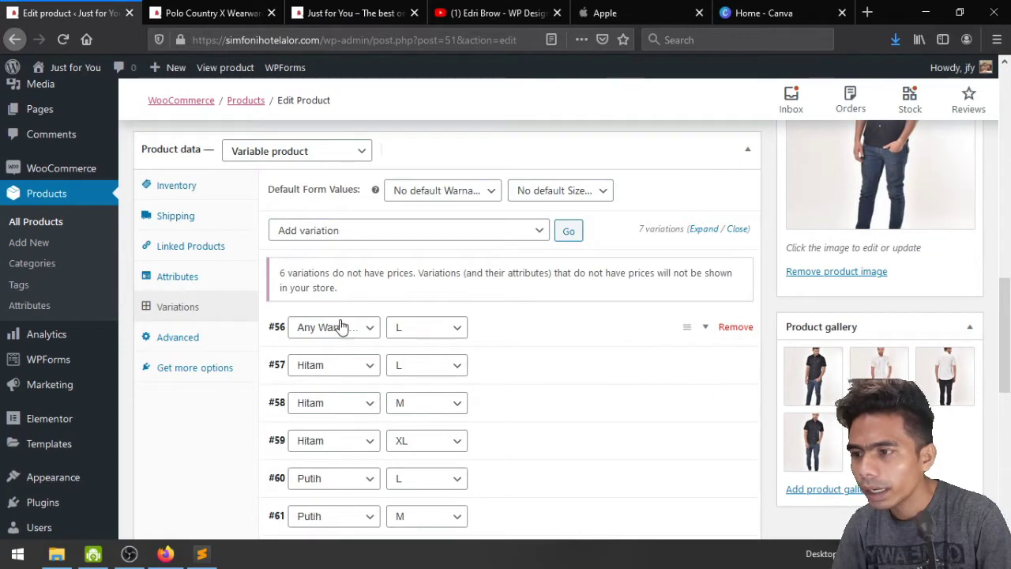
pyautogui.scroll(-2, 438, 357)
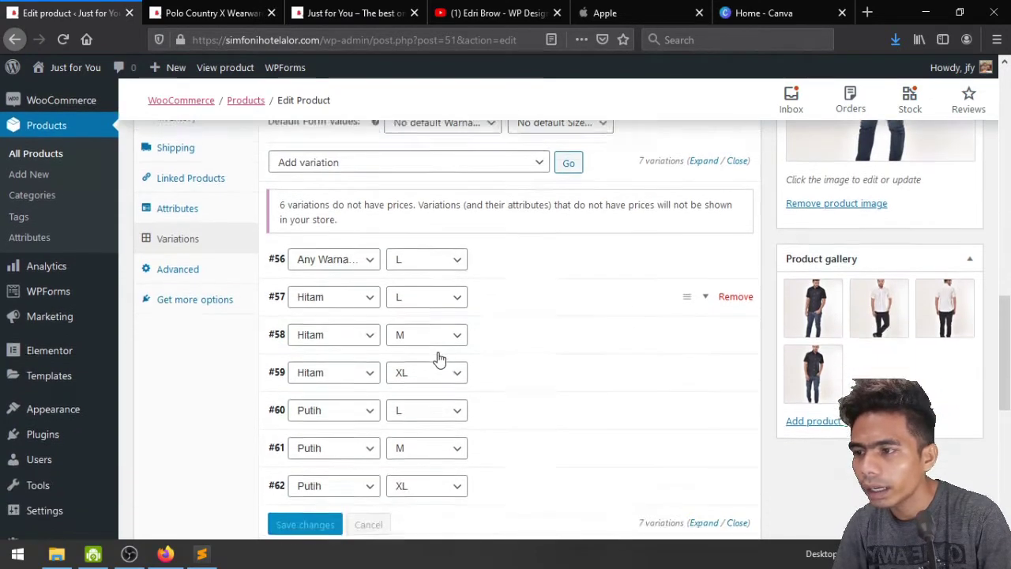
pyautogui.scroll(-2, 438, 357)
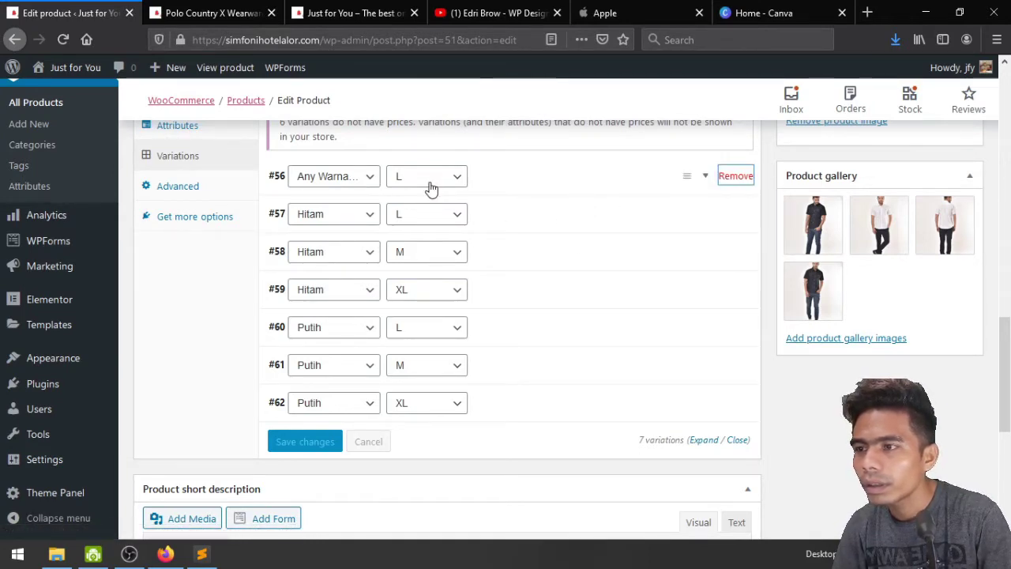
pyautogui.click(366, 178)
pyautogui.click(345, 198)
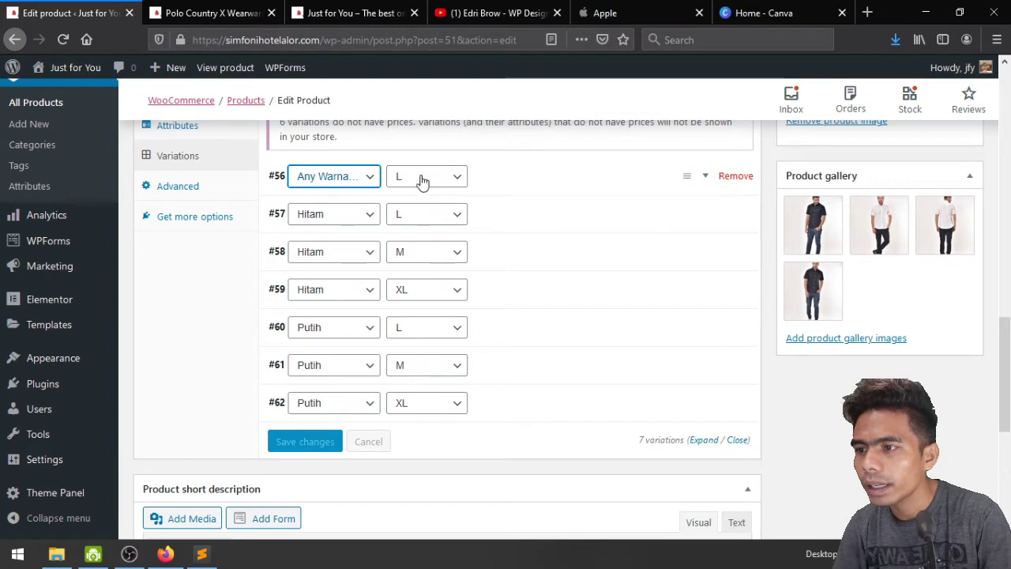
# Inspect variation #56's details, then expand variation #57 (Hitam, L)
pyautogui.click(702, 181)
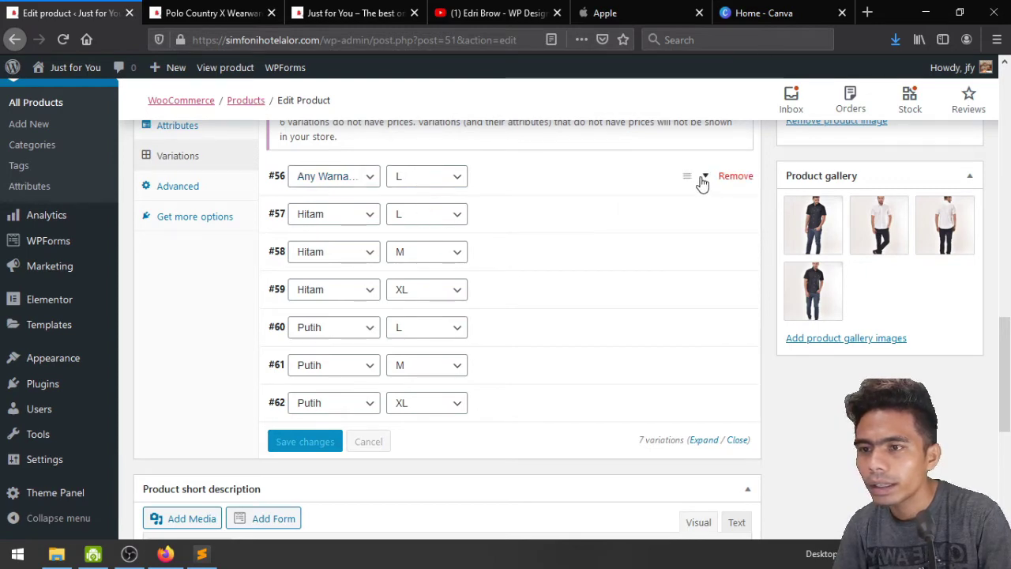
pyautogui.scroll(-2, 538, 258)
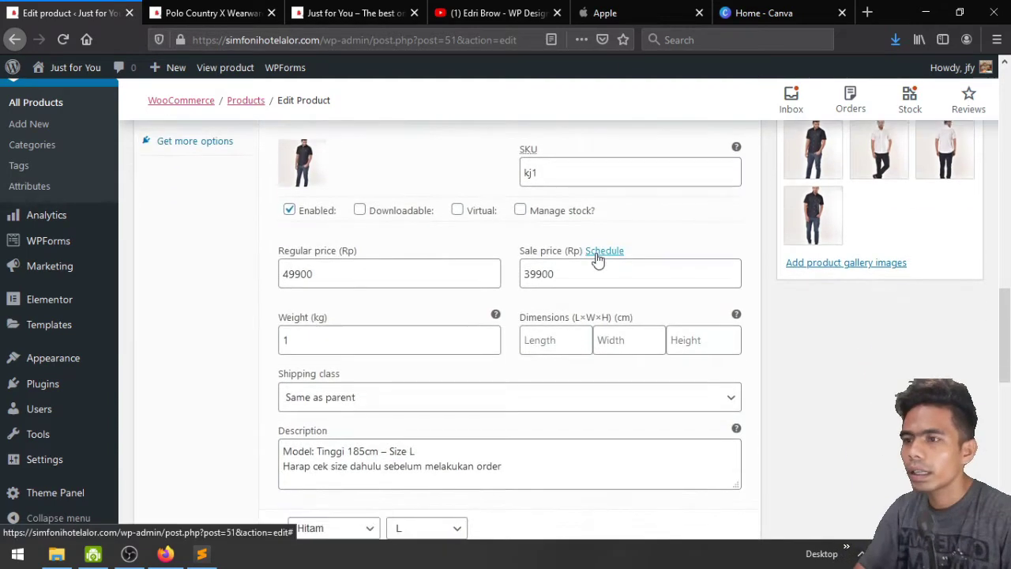
pyautogui.scroll(-6, 598, 261)
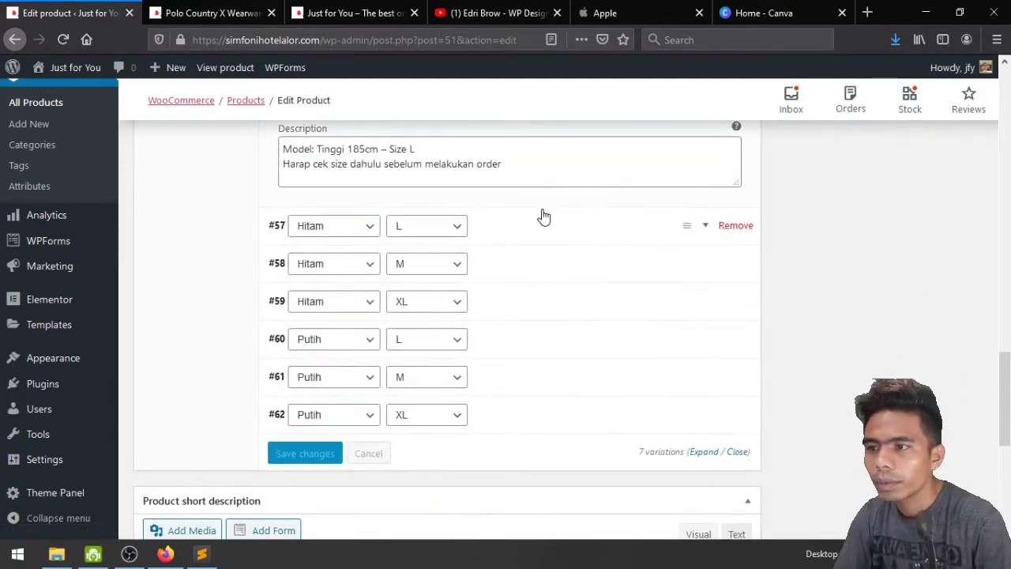
pyautogui.scroll(7, 544, 216)
pyautogui.scroll(-1, 559, 253)
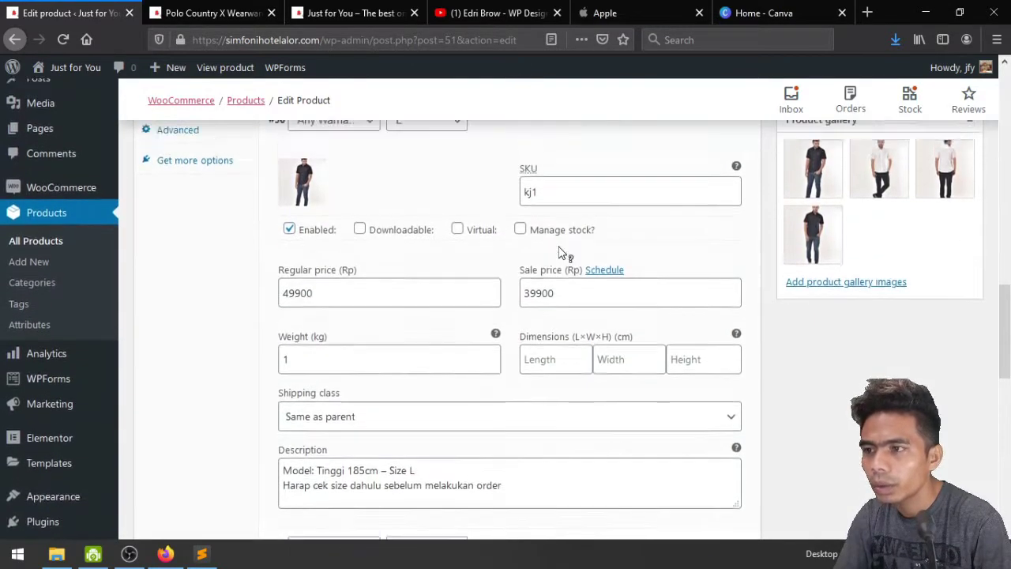
pyautogui.scroll(3, 561, 253)
pyautogui.click(705, 254)
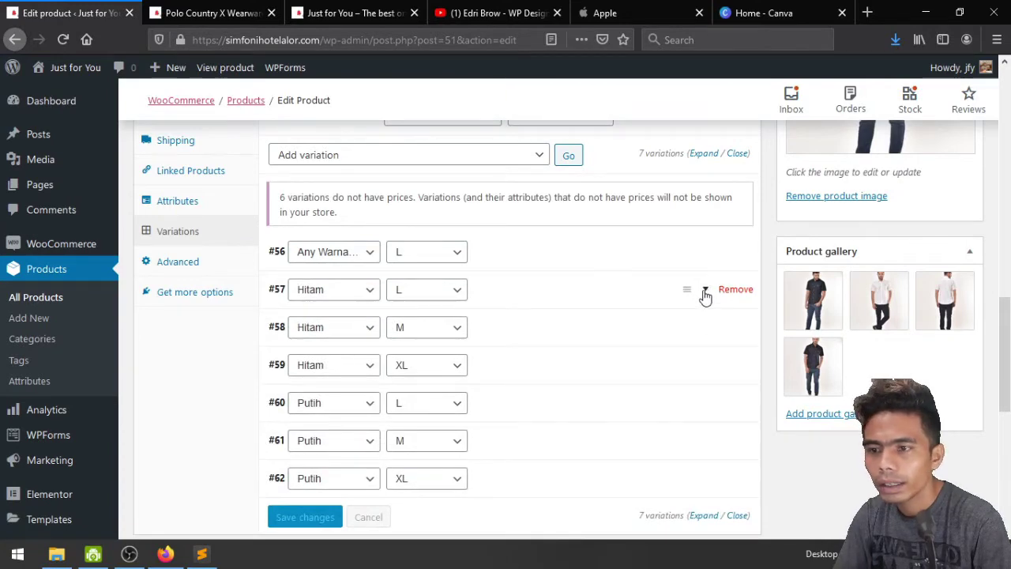
pyautogui.click(705, 292)
pyautogui.scroll(-3, 632, 291)
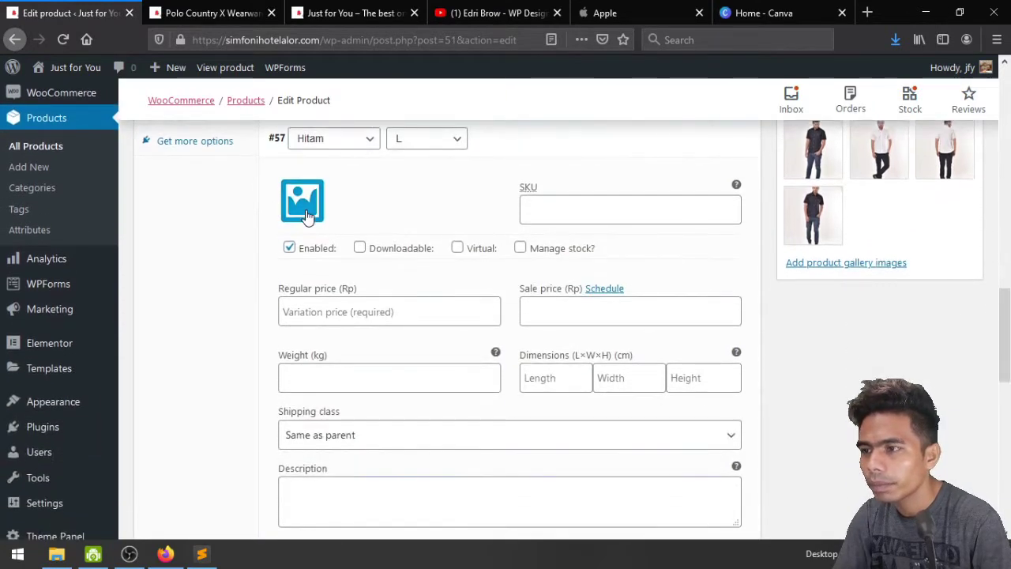
# Set variation #57's image to the black shirt photo Kemeja-Hitam.jpg
pyautogui.click(307, 217)
pyautogui.click(65, 245)
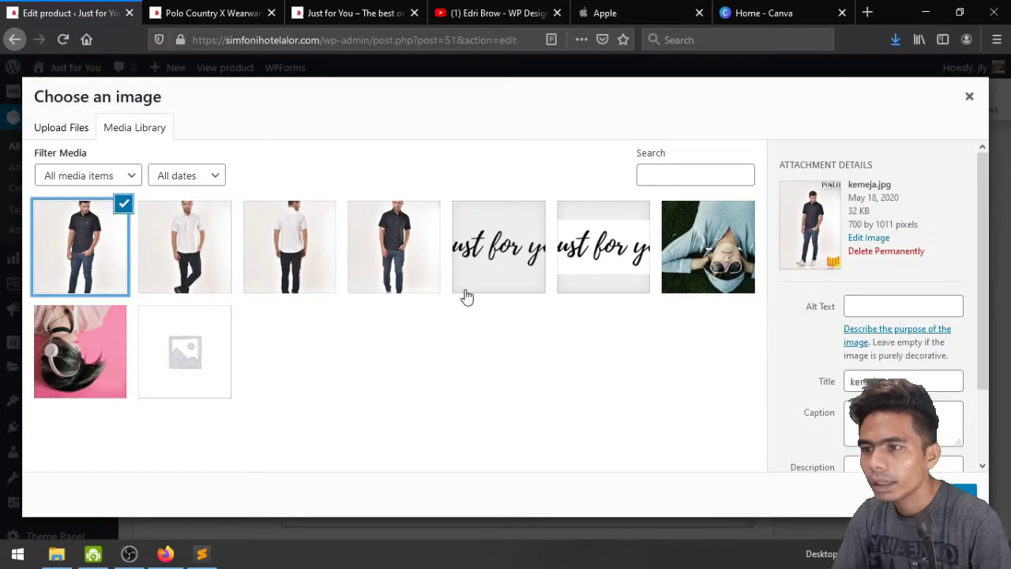
pyautogui.click(419, 250)
pyautogui.click(926, 492)
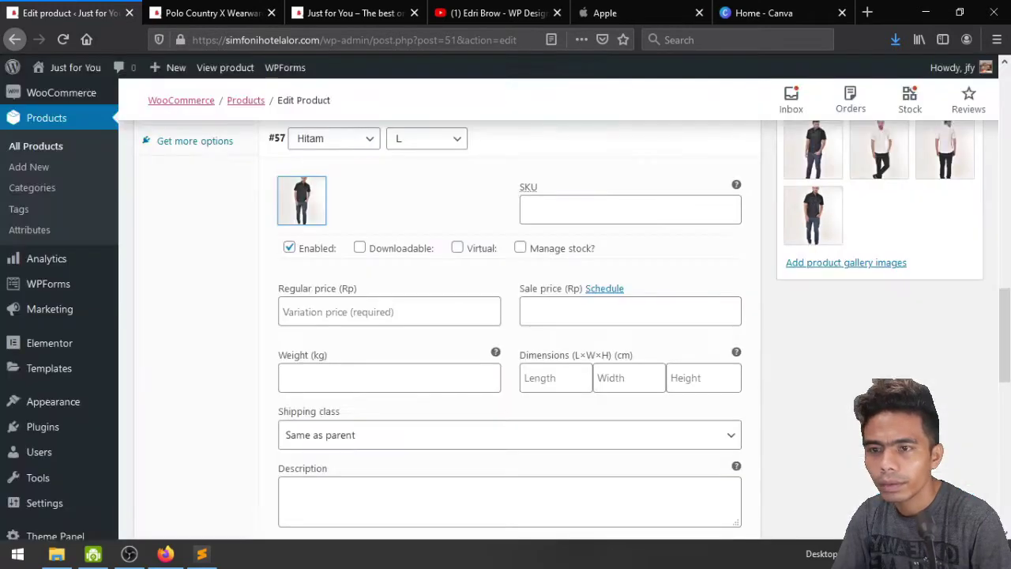
# Enter SKU kj2, regular price 49900, sale price 39900 and weight 1 for variation #57
pyautogui.scroll(2, 474, 308)
pyautogui.click(553, 283)
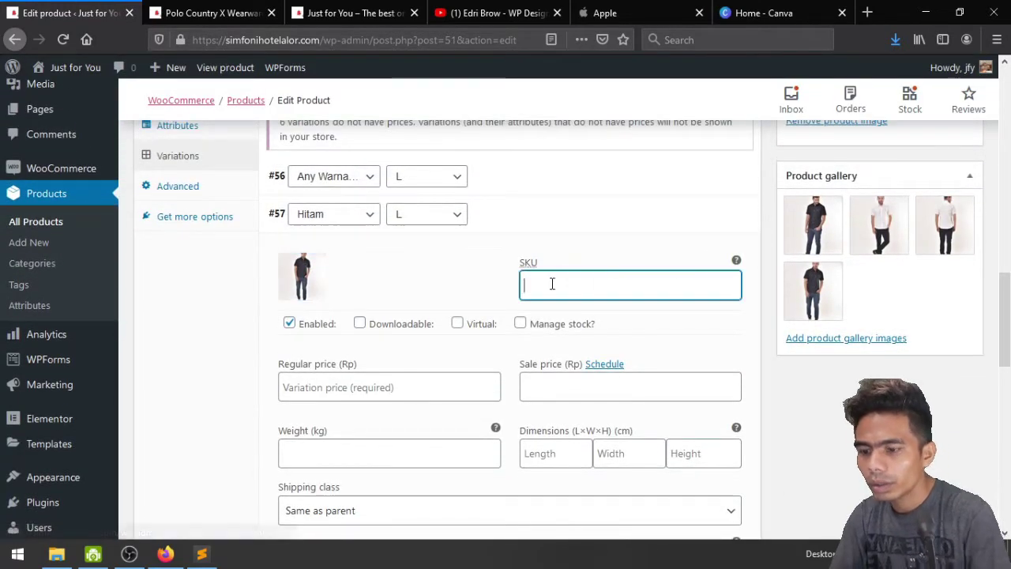
pyautogui.write('k')
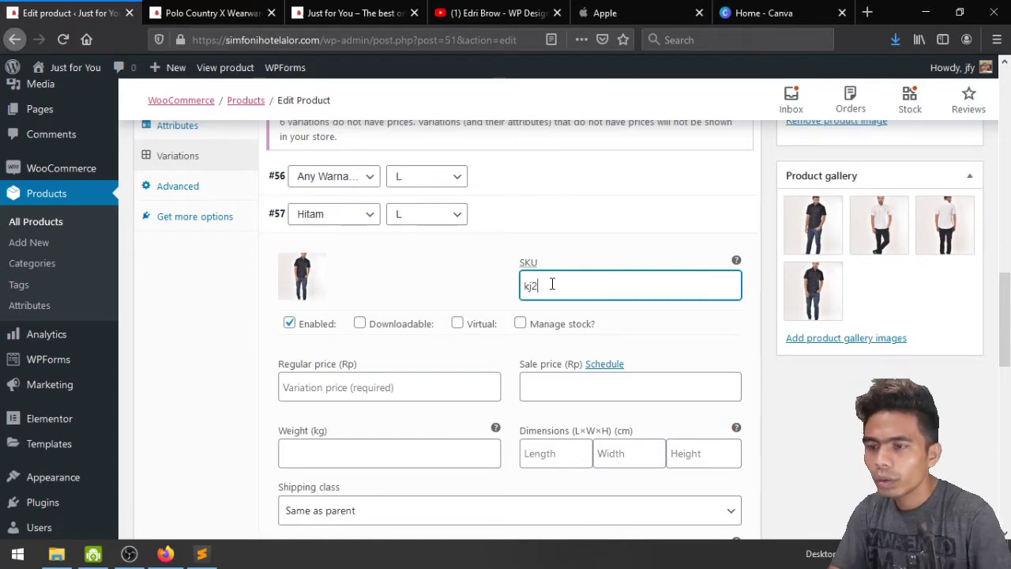
pyautogui.write('j2')
pyautogui.scroll(-4, 552, 285)
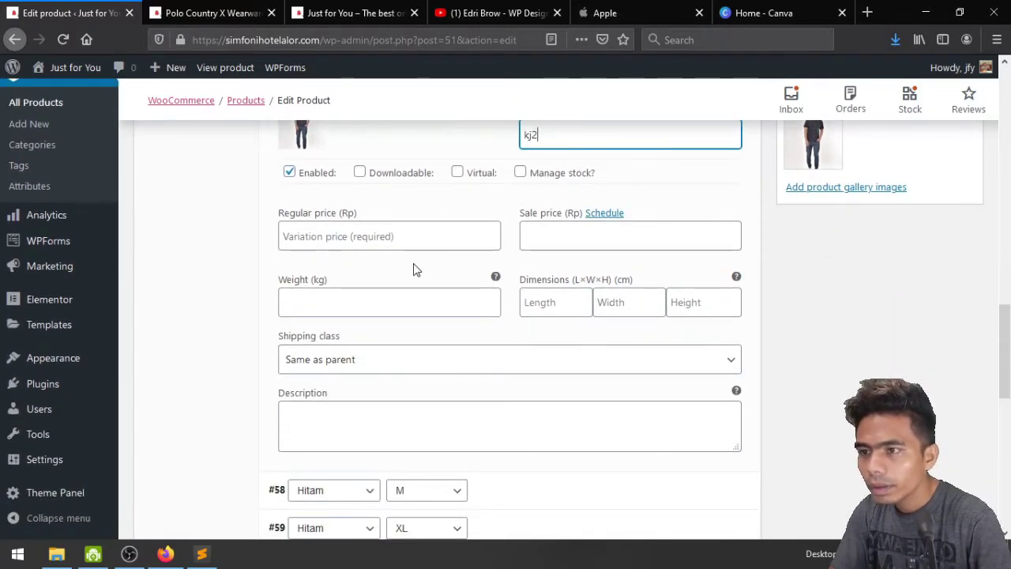
pyautogui.click(414, 240)
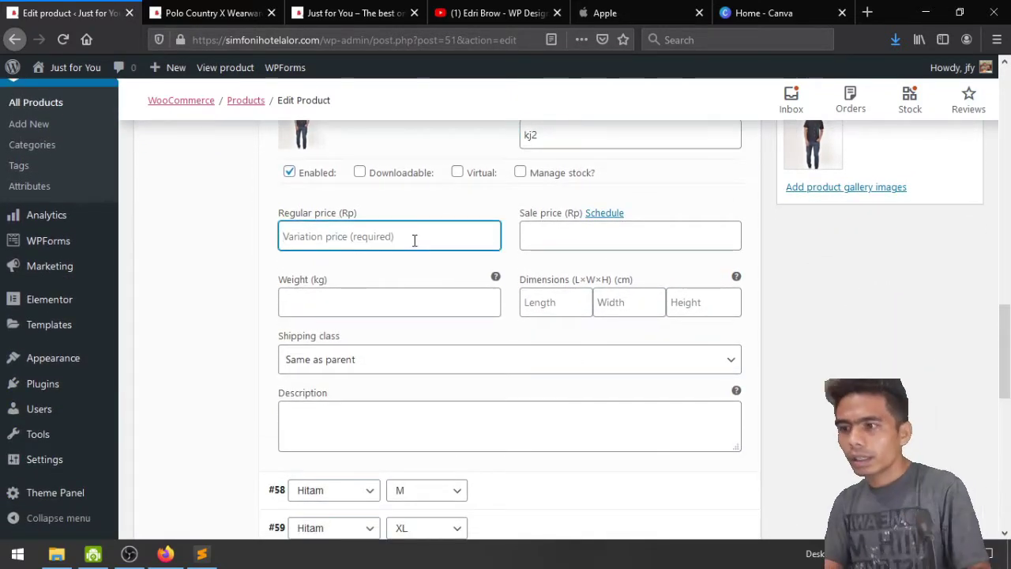
pyautogui.write('499')
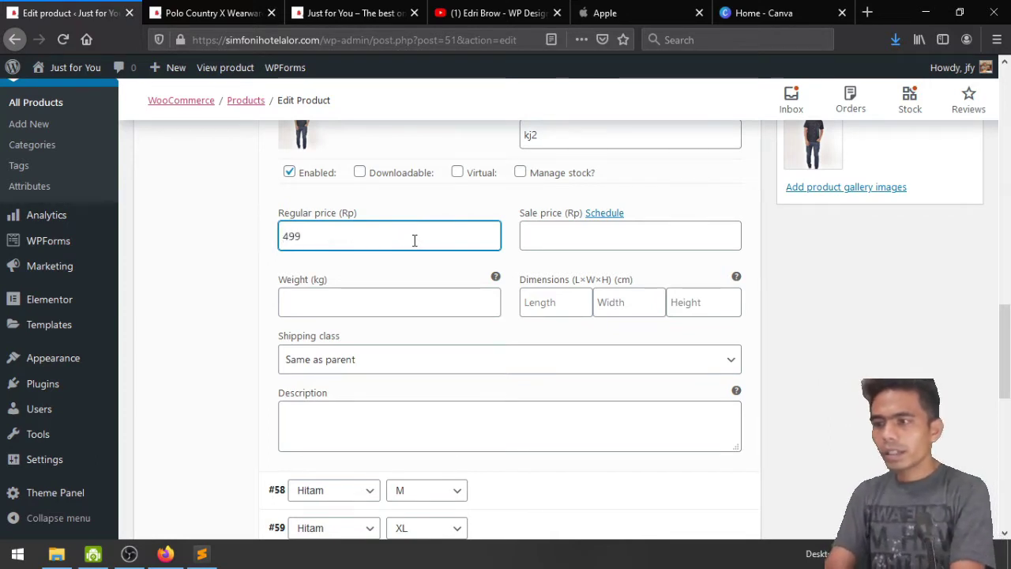
pyautogui.write('00')
pyautogui.press('Tab')
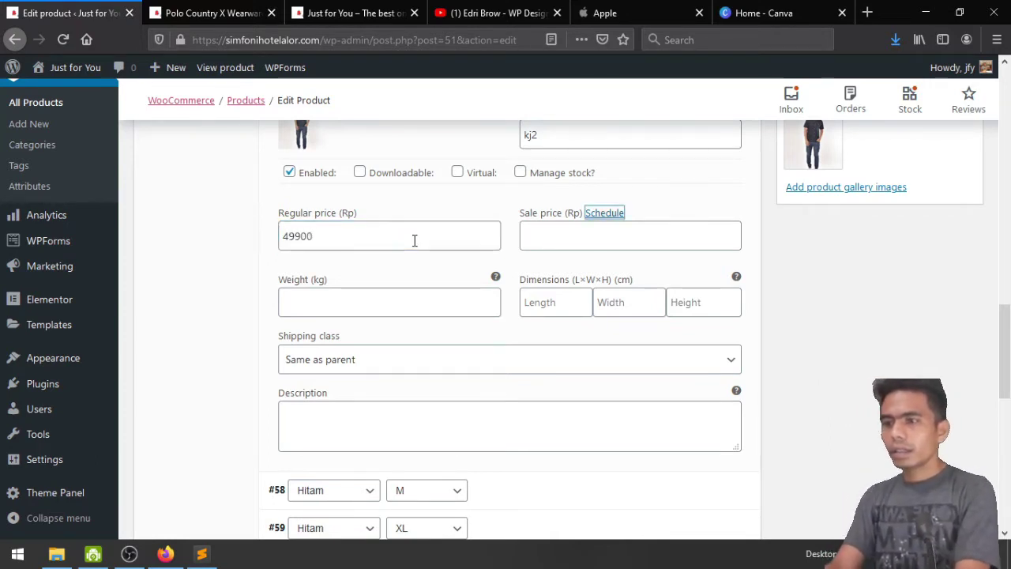
pyautogui.click(572, 247)
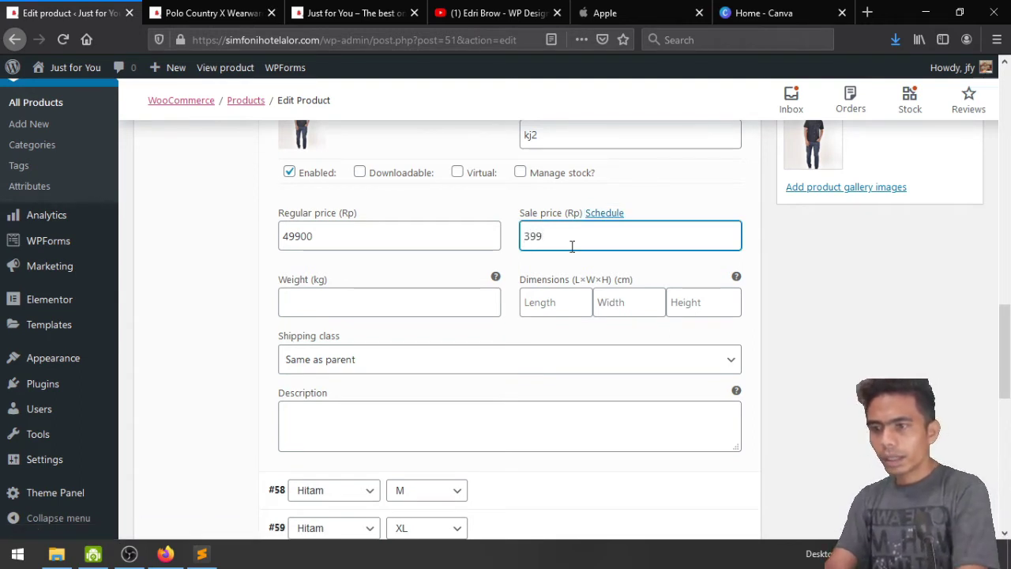
pyautogui.click(368, 289)
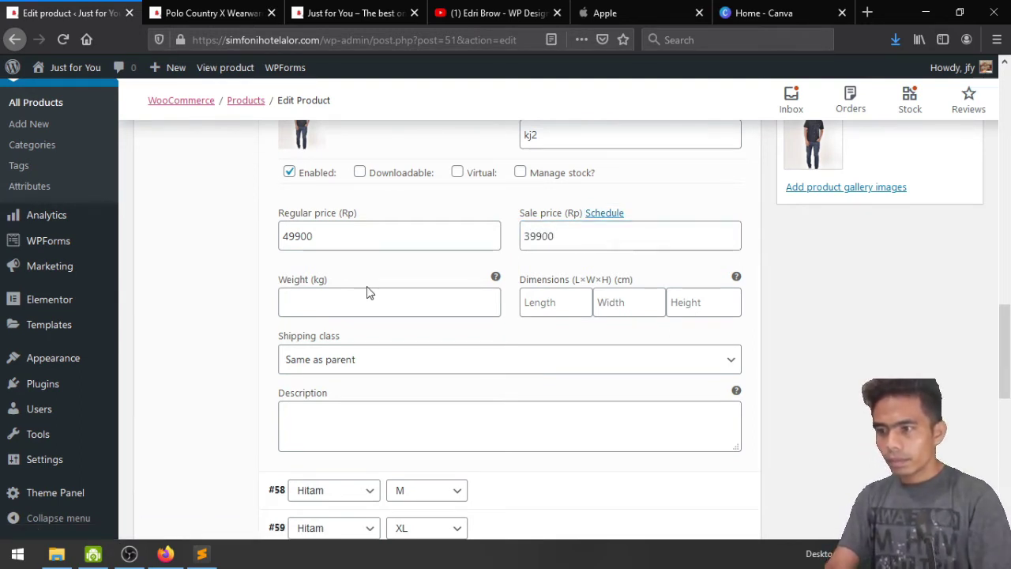
pyautogui.write('1')
# Paste the two-line model-size note into variation #57's description
pyautogui.scroll(-3, 367, 292)
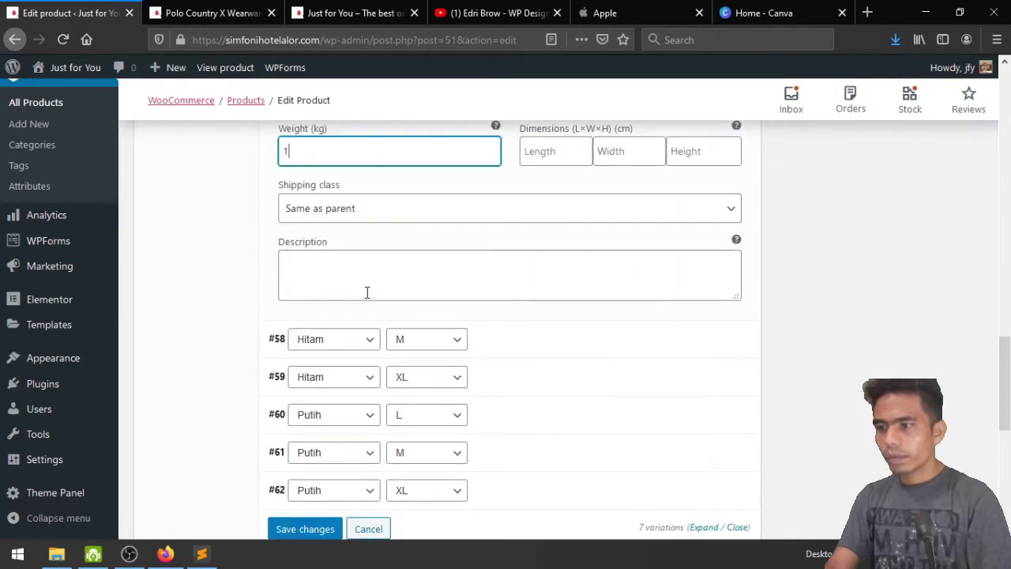
pyautogui.click(367, 291)
pyautogui.write('Model: Tinggi 185cm – Size L Harap cek size dahulu sebelum melakukan order')
pyautogui.scroll(-4, 367, 292)
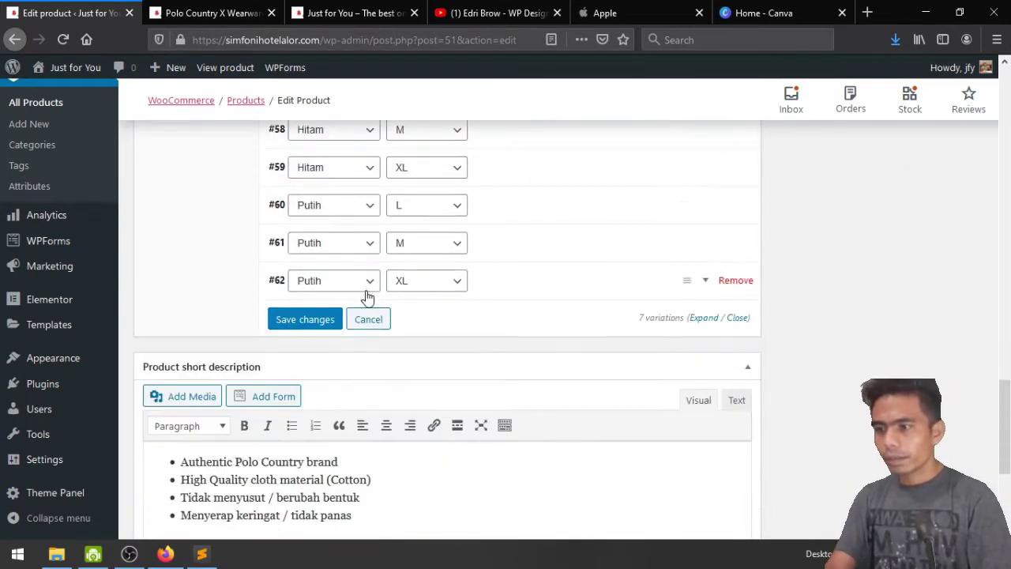
pyautogui.scroll(4, 366, 293)
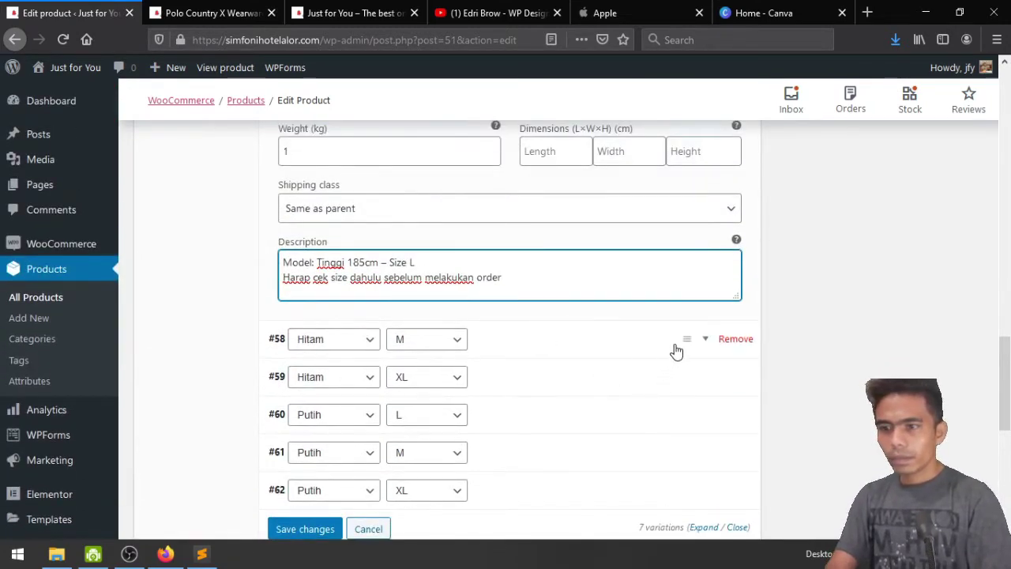
# Expand variation #58 and set its image to Kemeja-Hitam.jpg
pyautogui.click(693, 348)
pyautogui.scroll(-2, 693, 348)
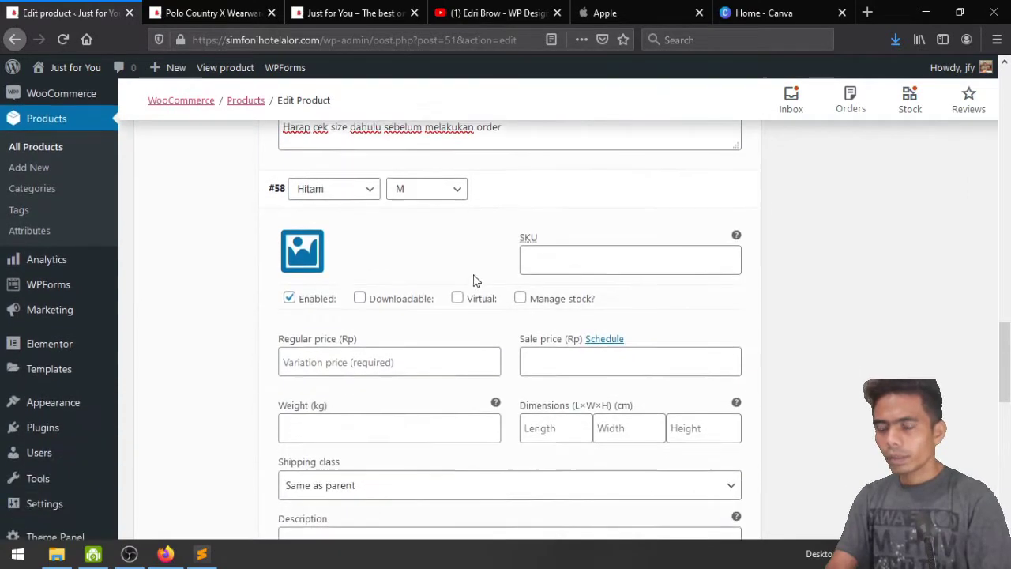
pyautogui.click(300, 250)
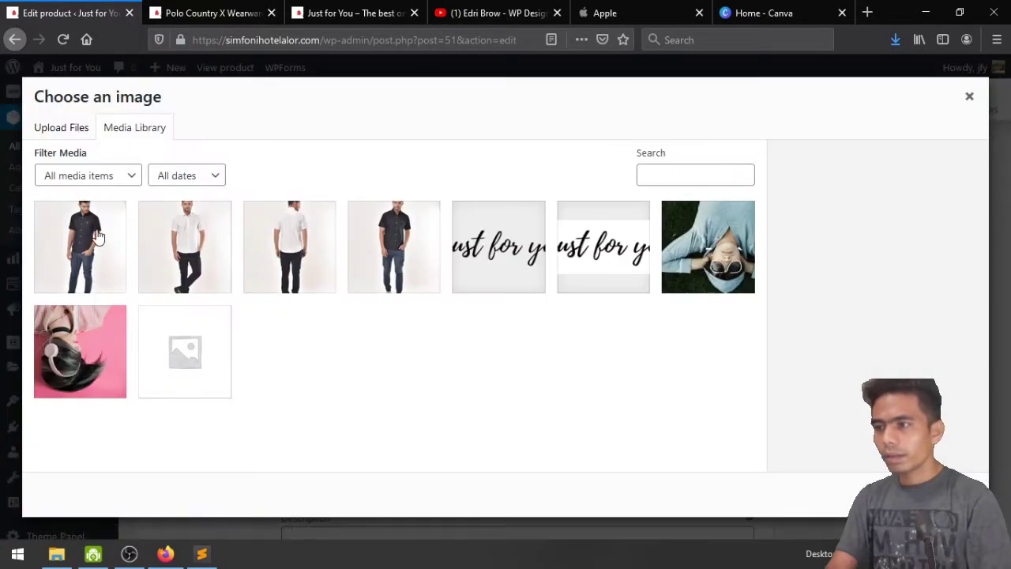
pyautogui.click(417, 236)
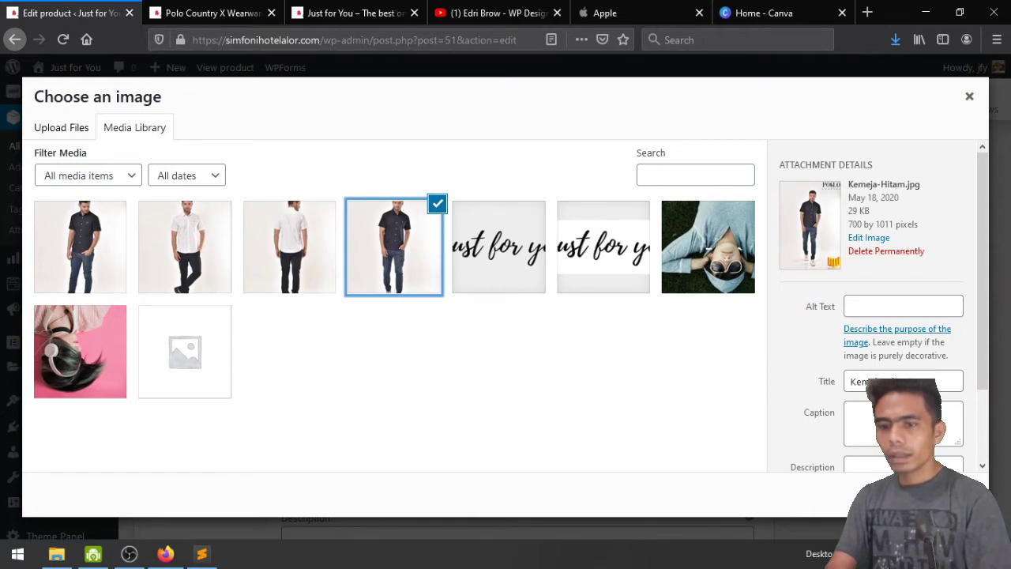
pyautogui.click(932, 496)
# Enter variation #58's SKU and regular price 49900, correcting a mistyped 39900
pyautogui.click(534, 254)
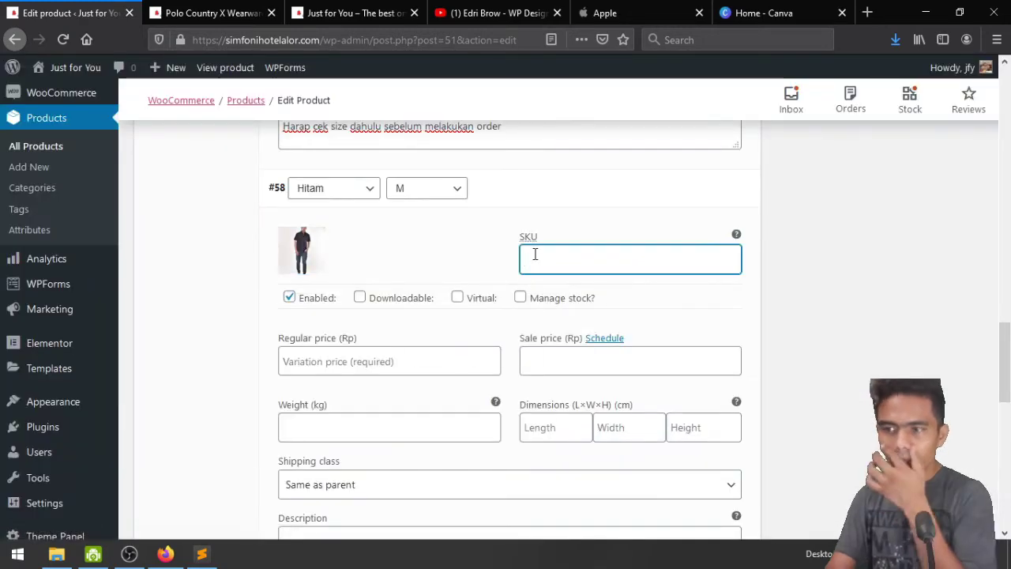
pyautogui.write('kj')
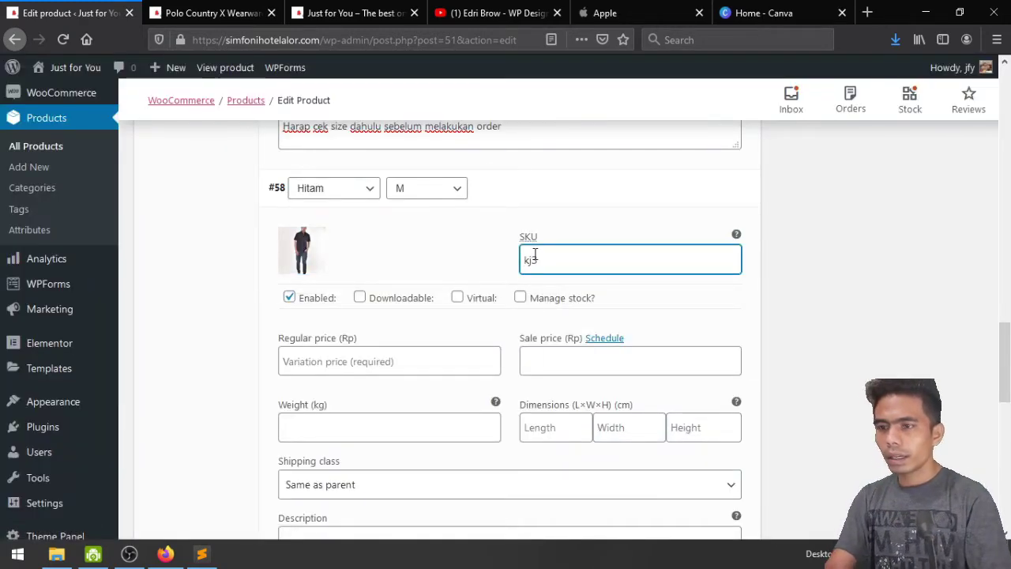
pyautogui.scroll(-2, 501, 300)
pyautogui.click(395, 205)
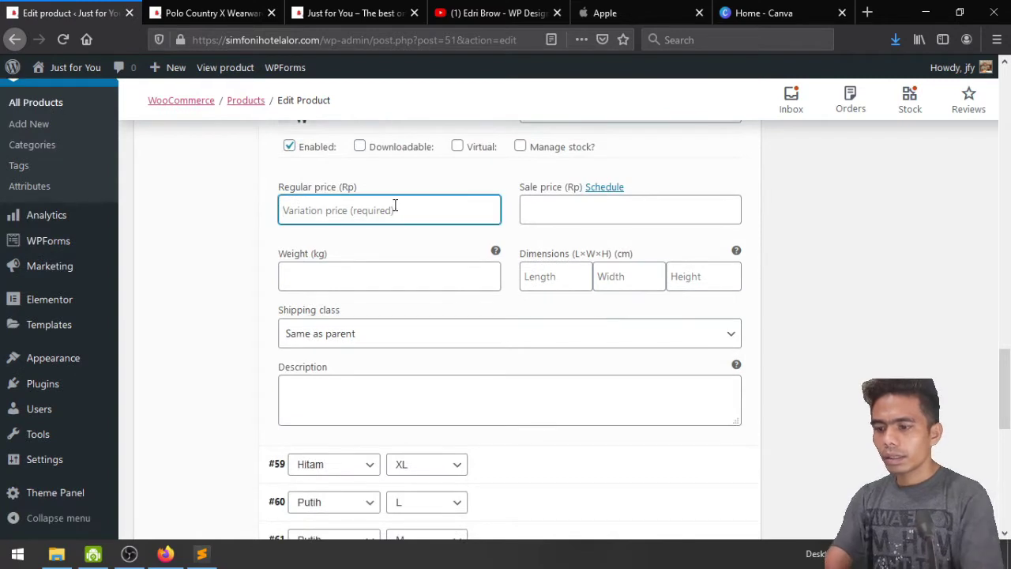
pyautogui.write('39900')
pyautogui.press('Tab')
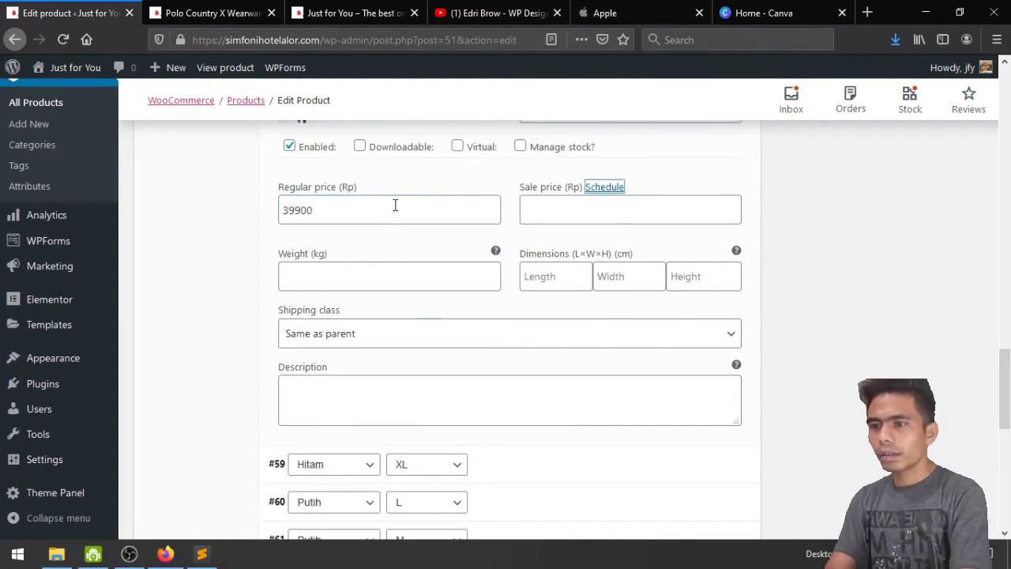
pyautogui.click(545, 210)
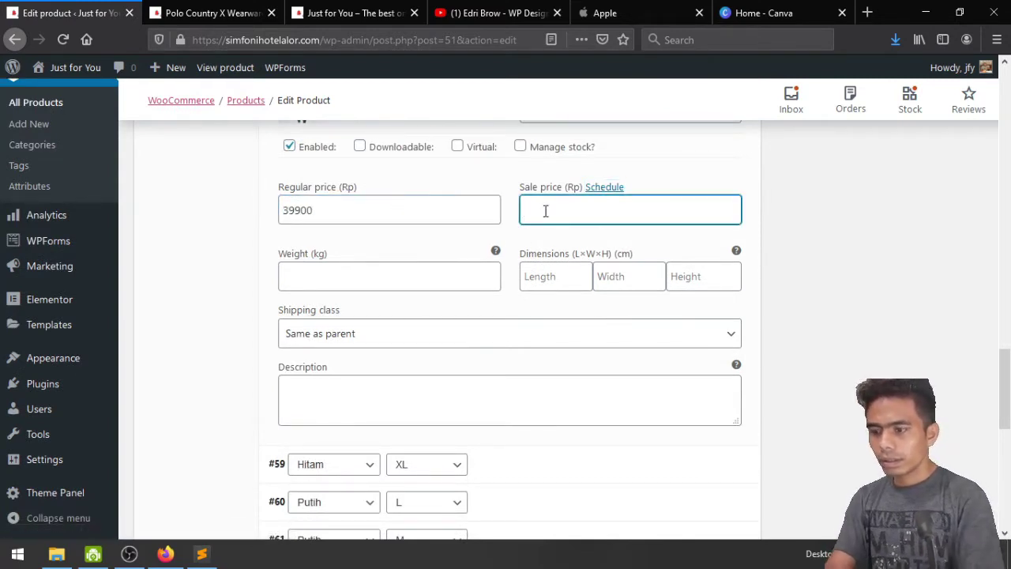
pyautogui.doubleClick(433, 217)
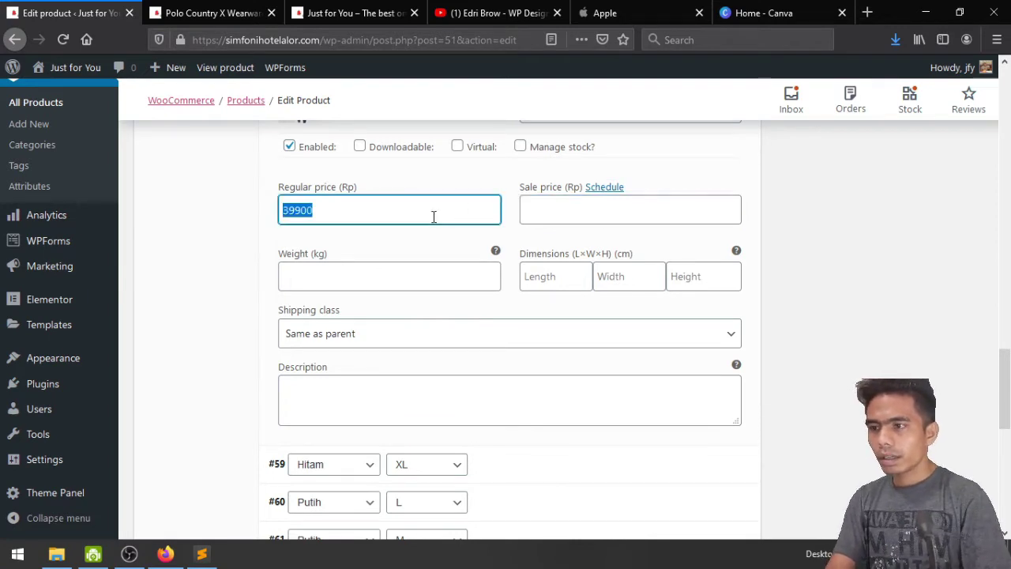
pyautogui.write('4')
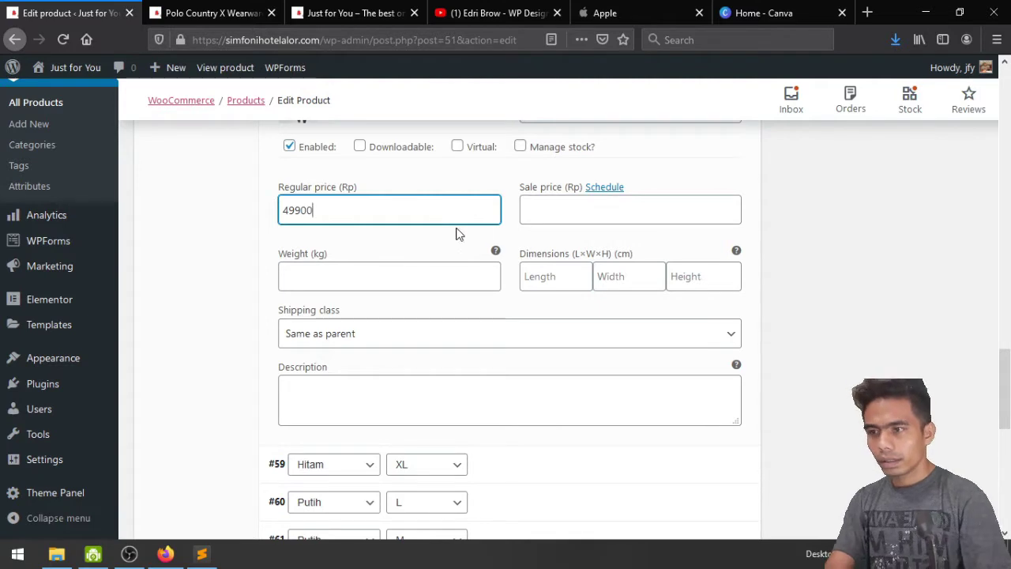
# Set sale price 39900, weight 1 and paste the model-size description for variation #58
pyautogui.click(542, 209)
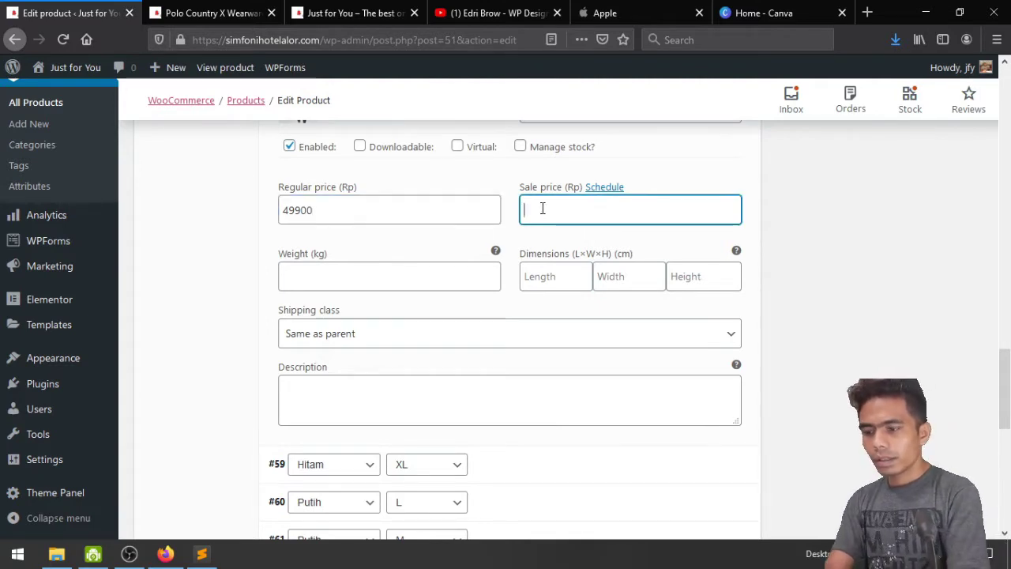
pyautogui.write('3')
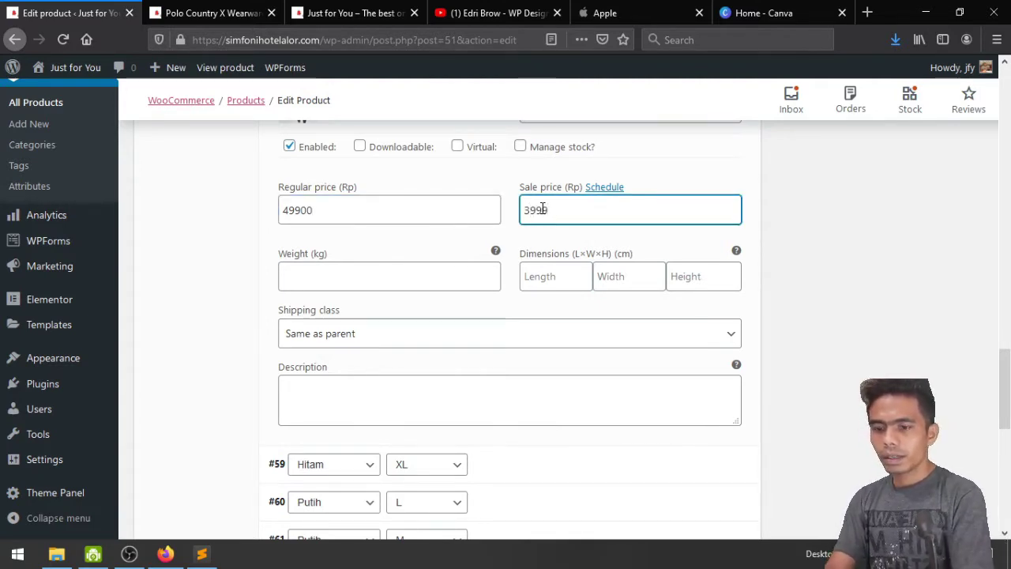
pyautogui.write('9900')
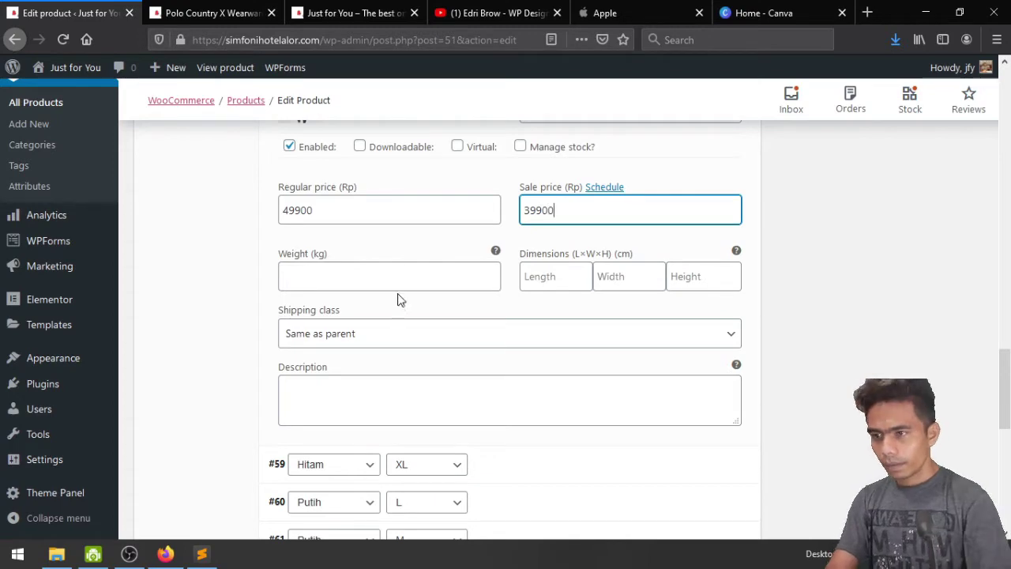
pyautogui.click(398, 271)
pyautogui.click(410, 393)
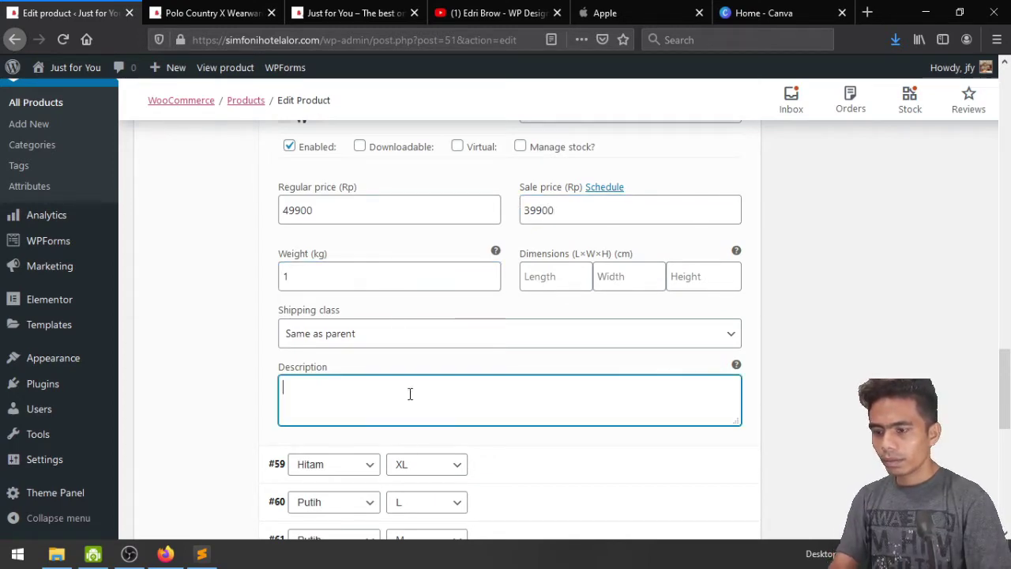
pyautogui.write('Model: Tinggi 185cm – Size L Harap cek size dahulu sebelum melakukan order')
pyautogui.scroll(-3, 410, 394)
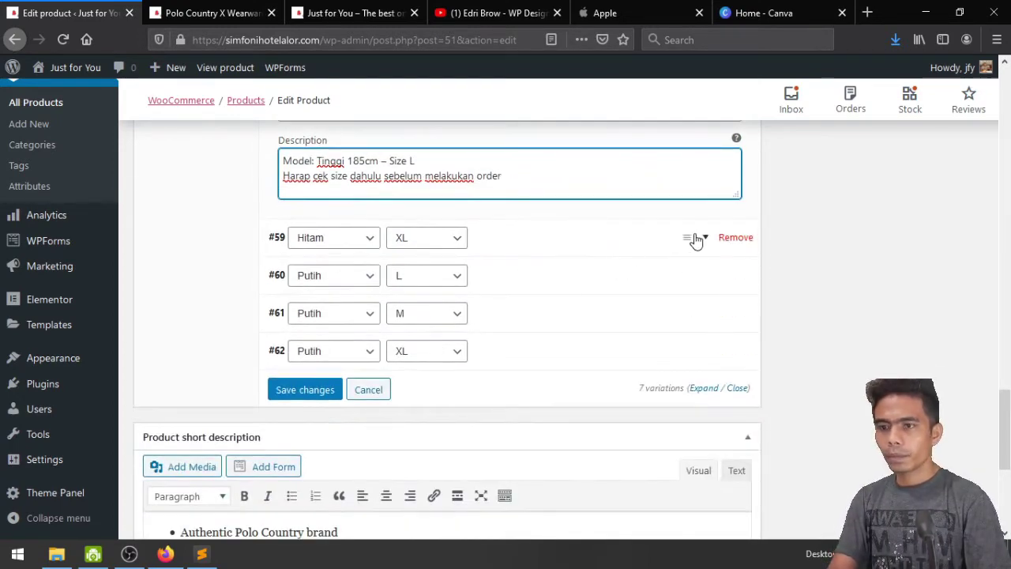
# Expand variation #59 and give it the Kemeja-Hitam.jpg image
pyautogui.click(696, 238)
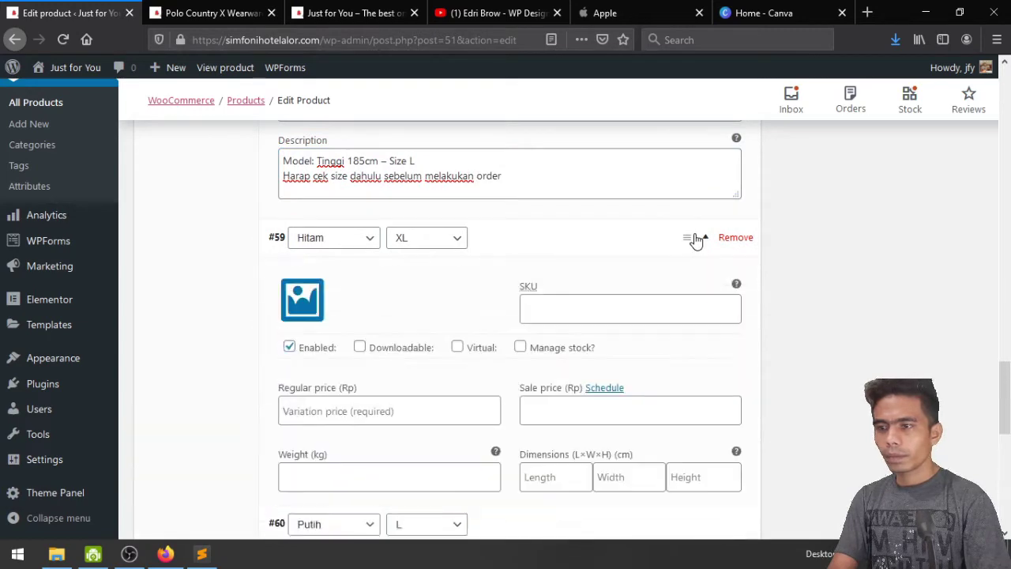
pyautogui.click(293, 309)
pyautogui.click(371, 244)
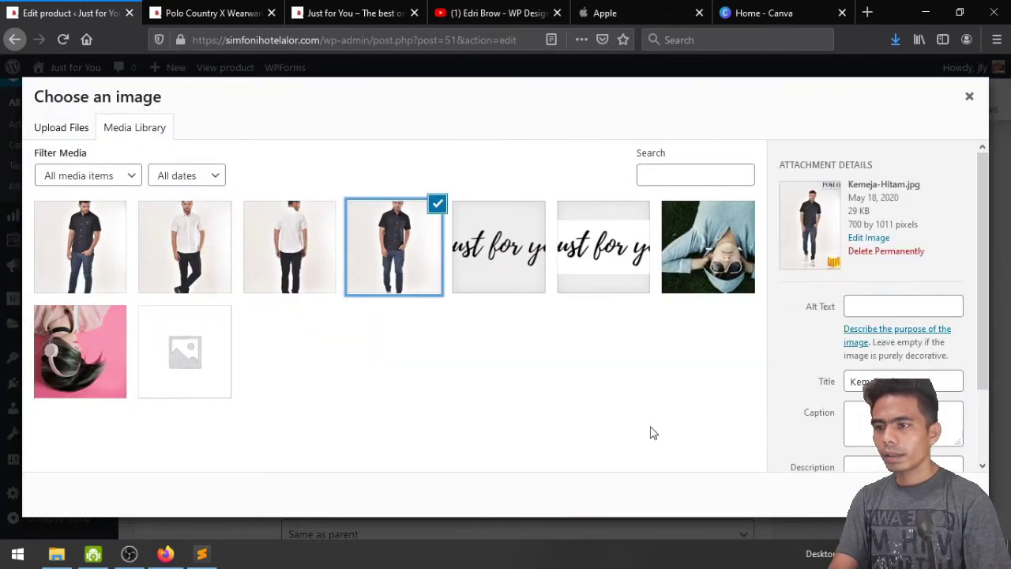
pyautogui.click(937, 493)
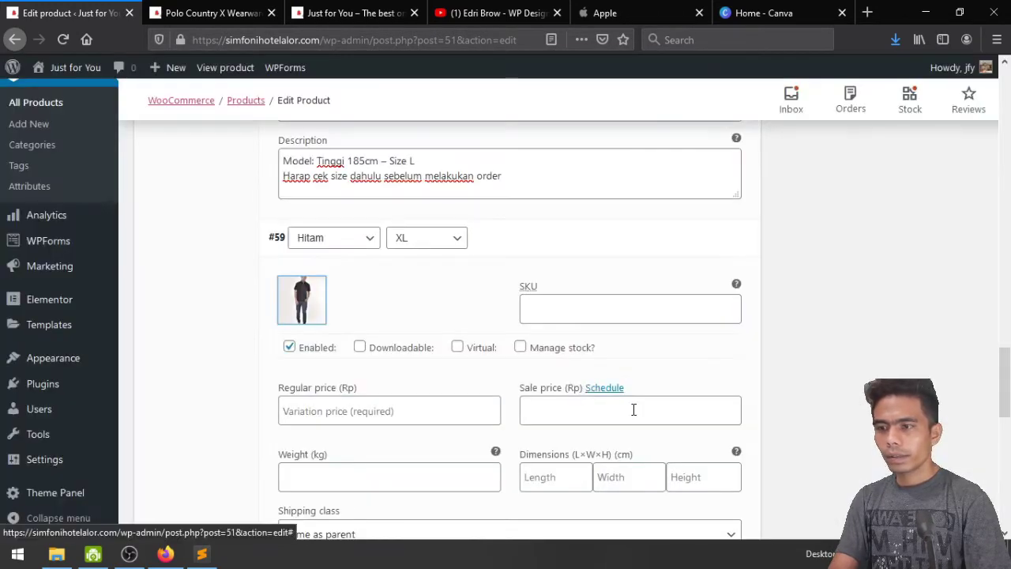
# Enter SKU kj4, regular price 49900 and sale price 39900 for variation #59
pyautogui.click(538, 306)
pyautogui.scroll(-2, 537, 310)
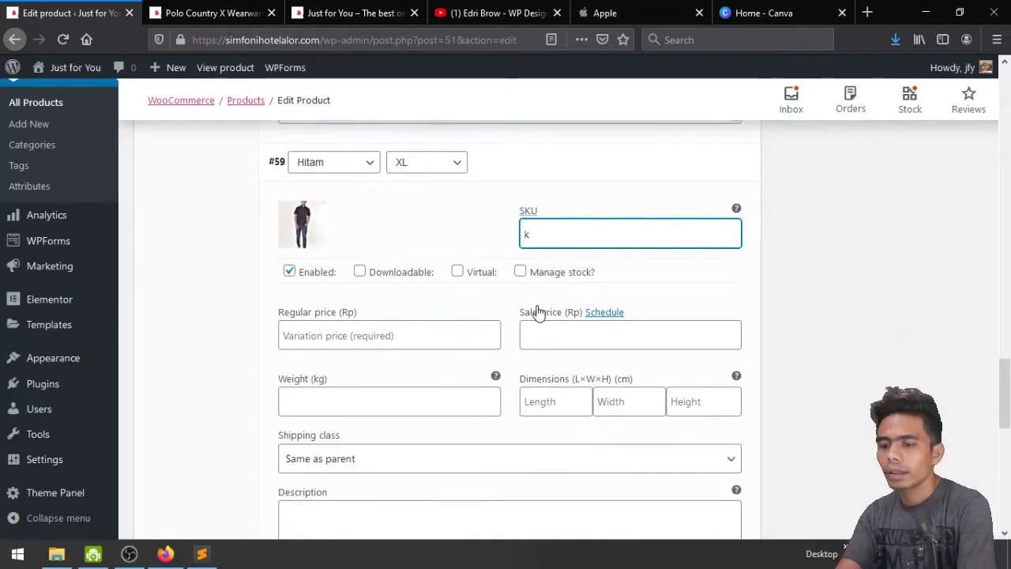
pyautogui.click(451, 341)
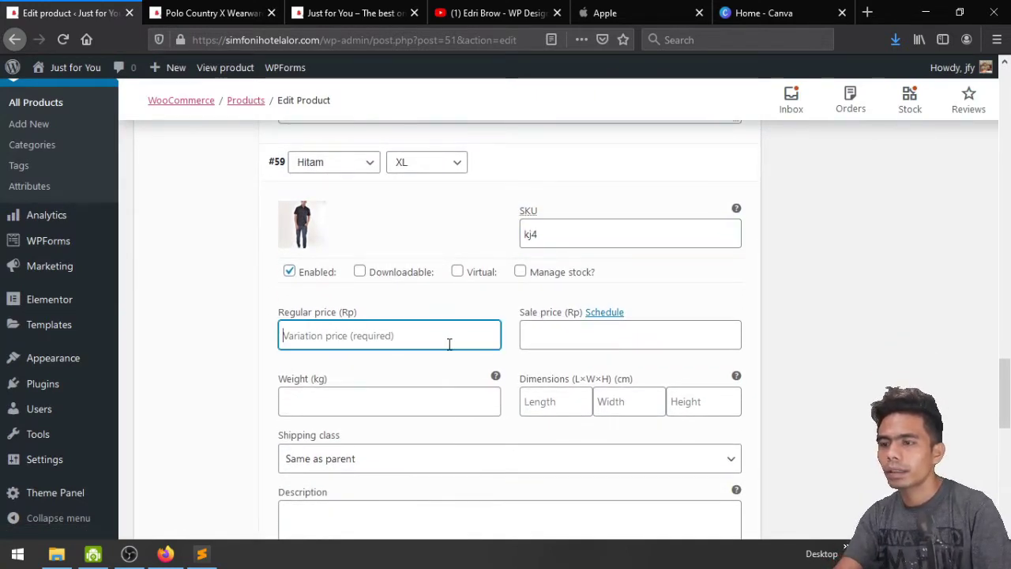
pyautogui.write('49900')
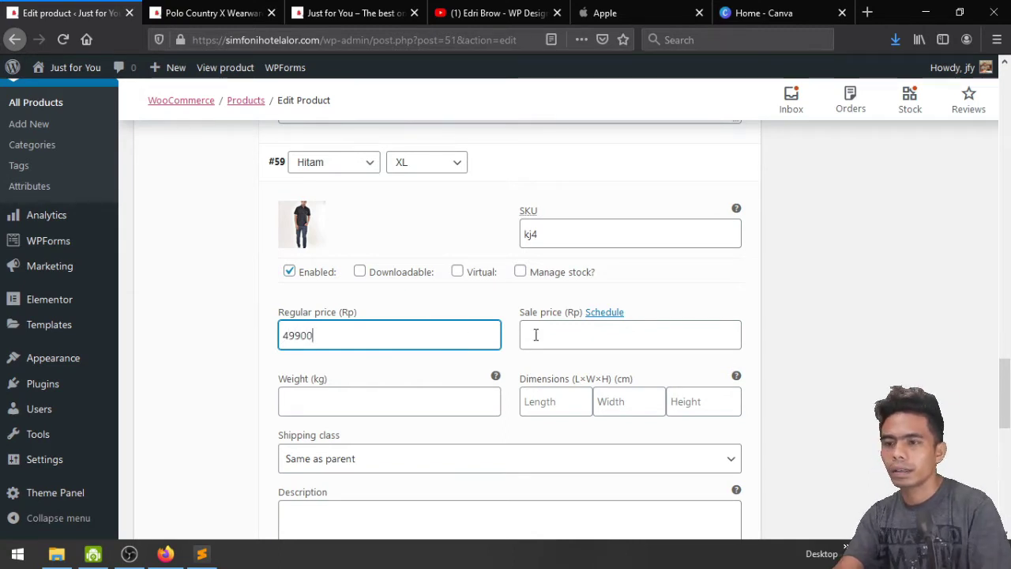
pyautogui.click(536, 335)
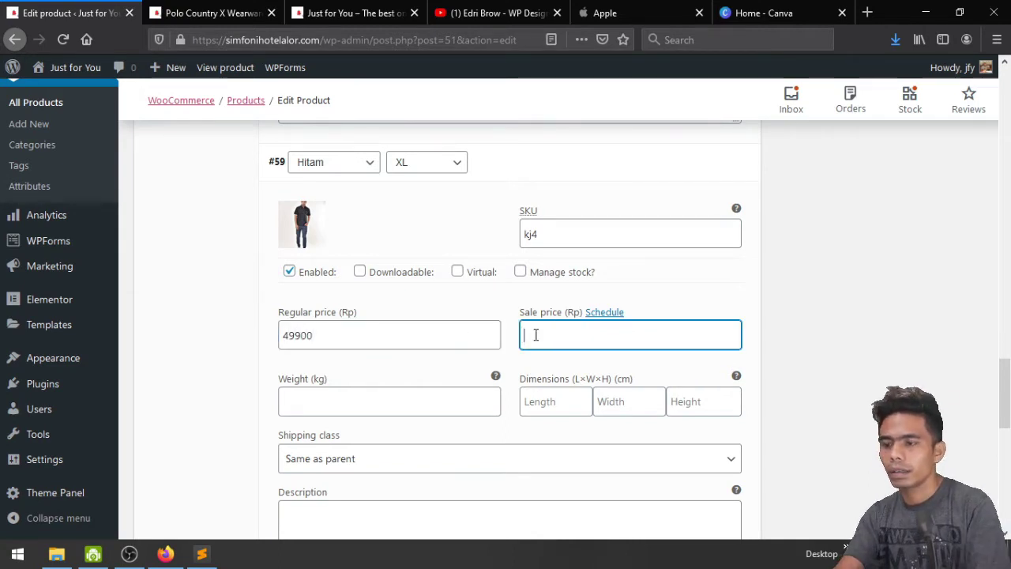
pyautogui.write('39900')
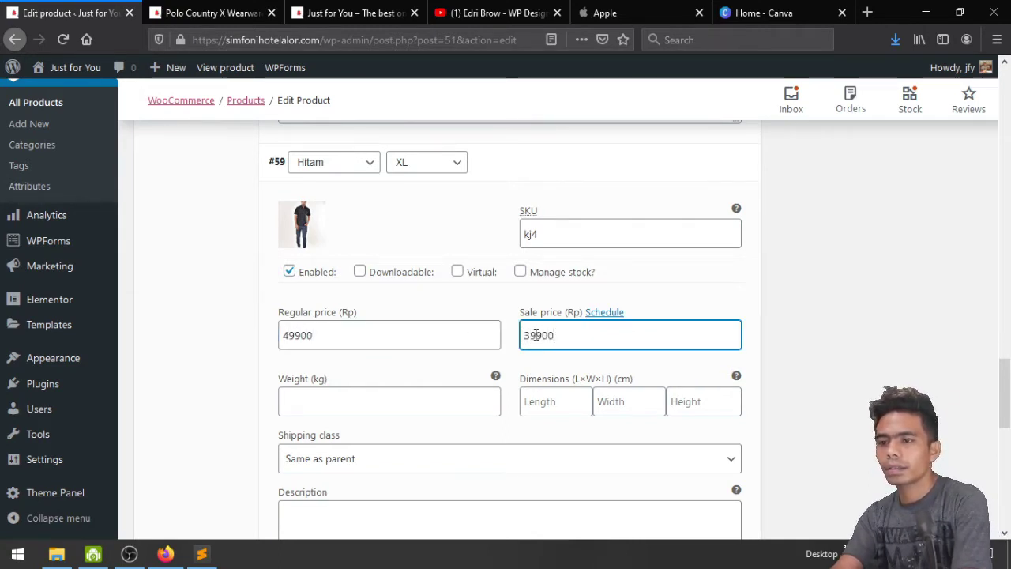
# Set variation #59's weight to 1 and move into its description field
pyautogui.click(416, 402)
pyautogui.write('1')
pyautogui.scroll(-3, 415, 390)
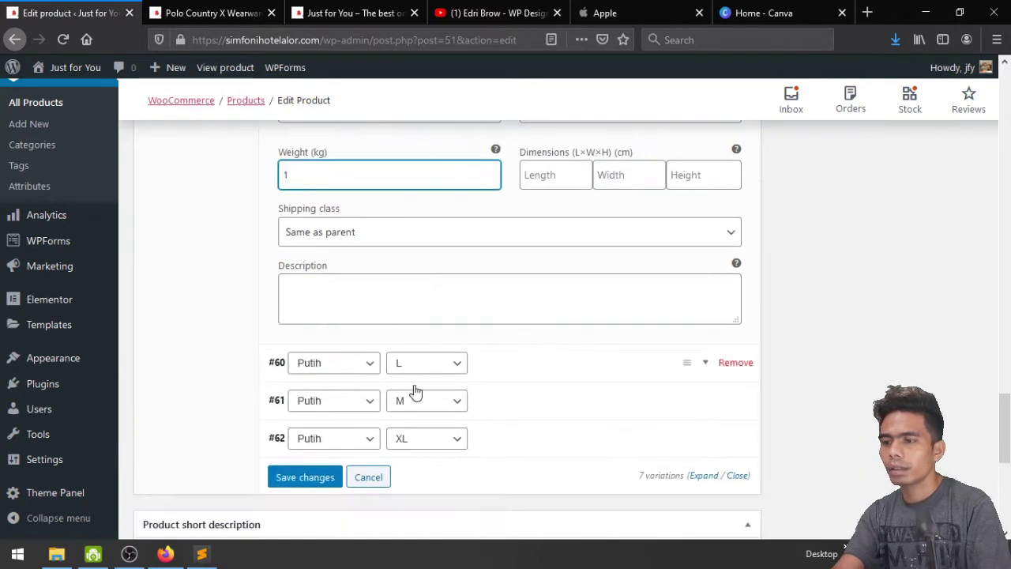
pyautogui.click(368, 305)
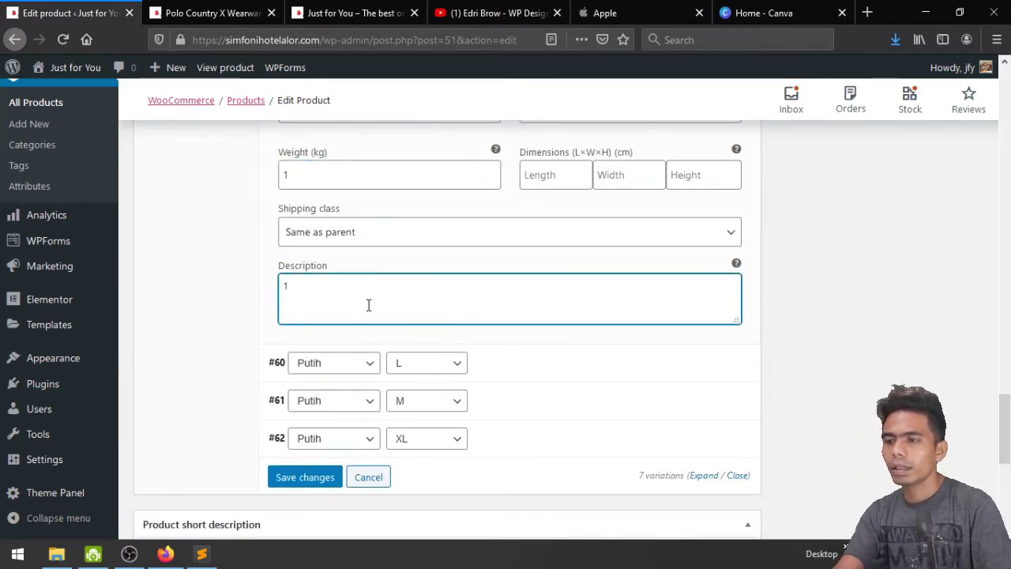
pyautogui.scroll(-2, 379, 309)
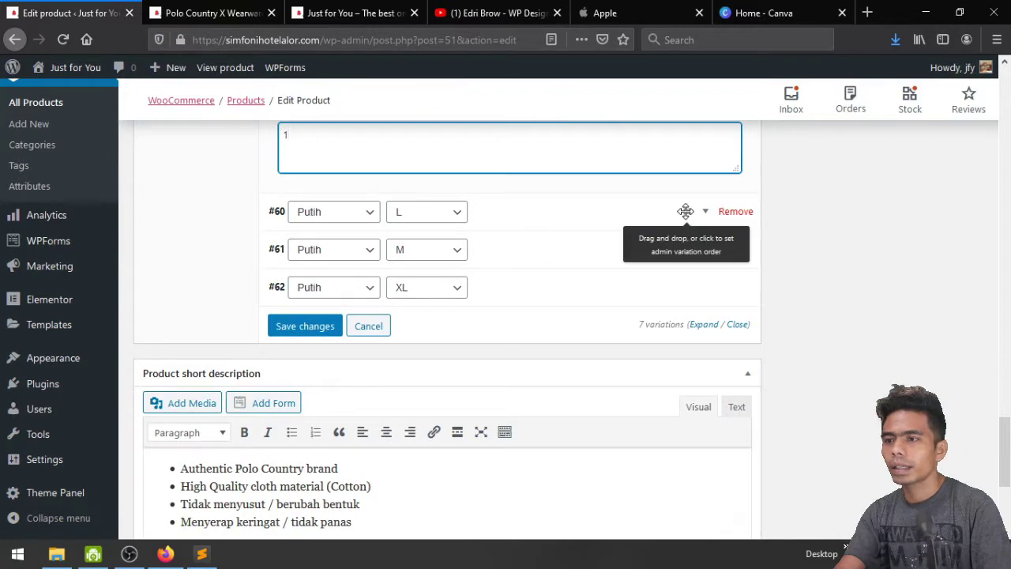
# Expand variation #60 and set its image to the white-shirt photo
pyautogui.click(700, 218)
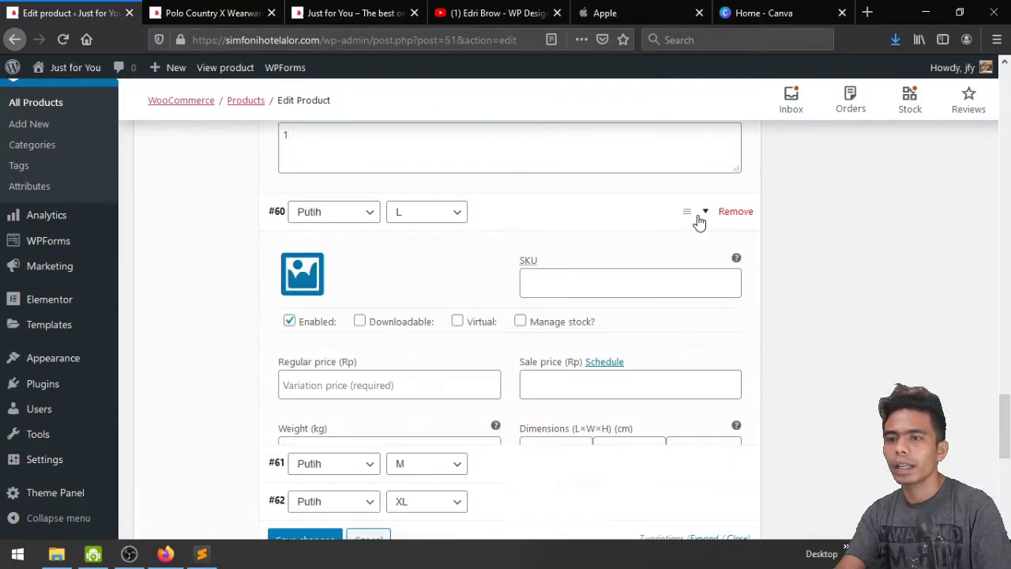
pyautogui.click(315, 272)
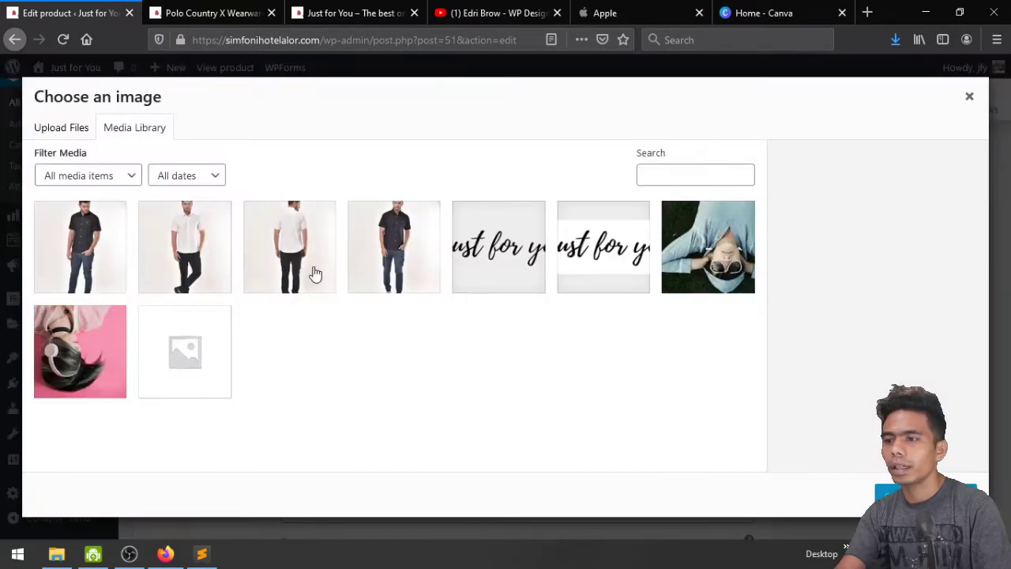
pyautogui.click(156, 248)
pyautogui.click(885, 495)
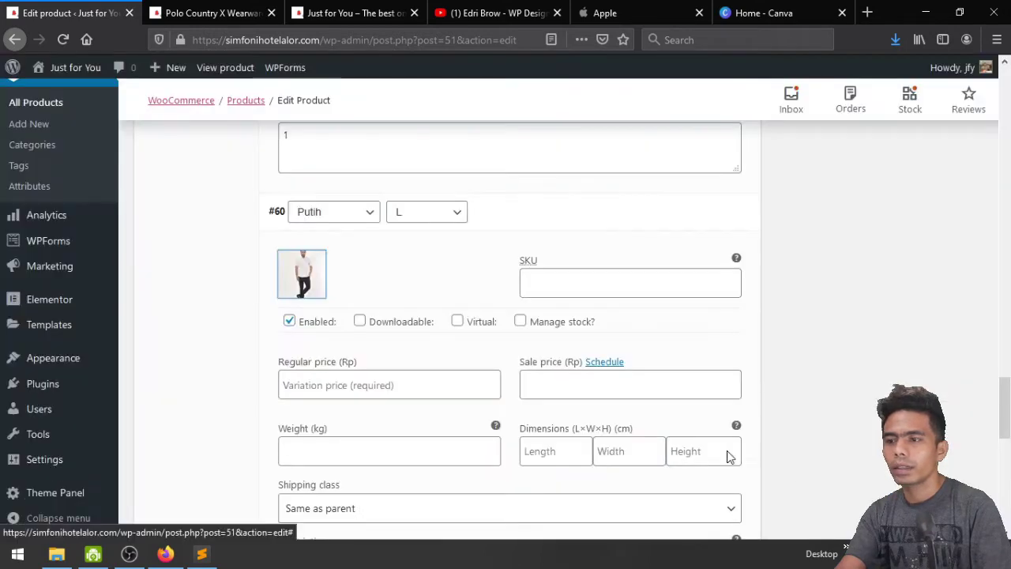
# Enter SKU kj6, prices 49900/39900 and weight 1 for variation #60
pyautogui.click(573, 281)
pyautogui.write('kj6')
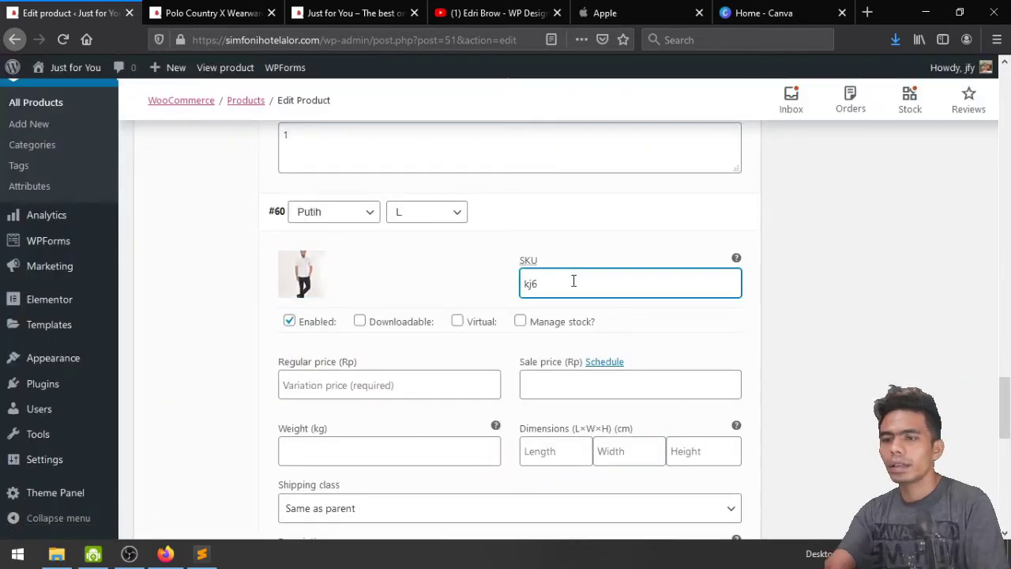
pyautogui.scroll(-2, 574, 285)
pyautogui.click(445, 236)
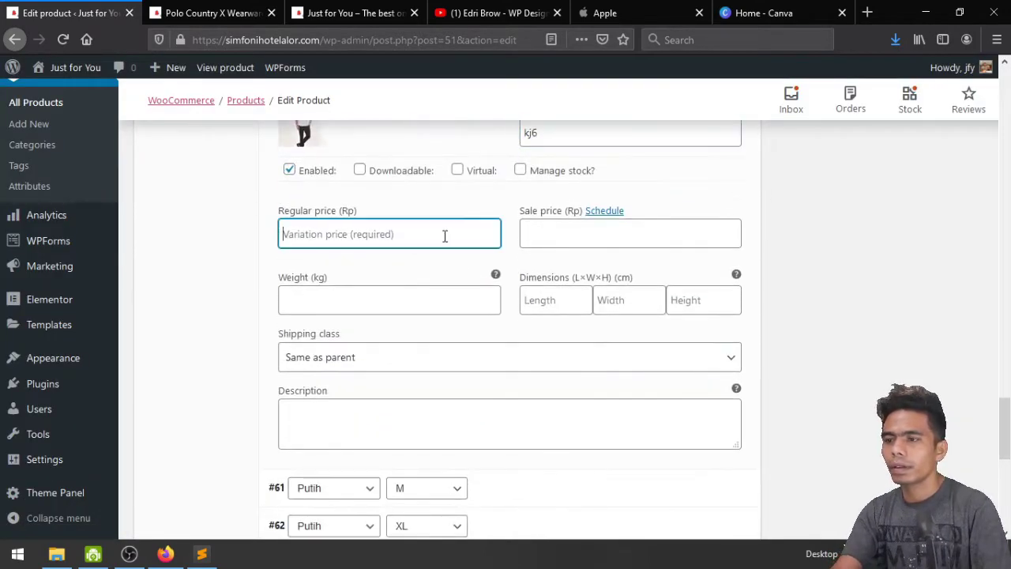
pyautogui.write('49900')
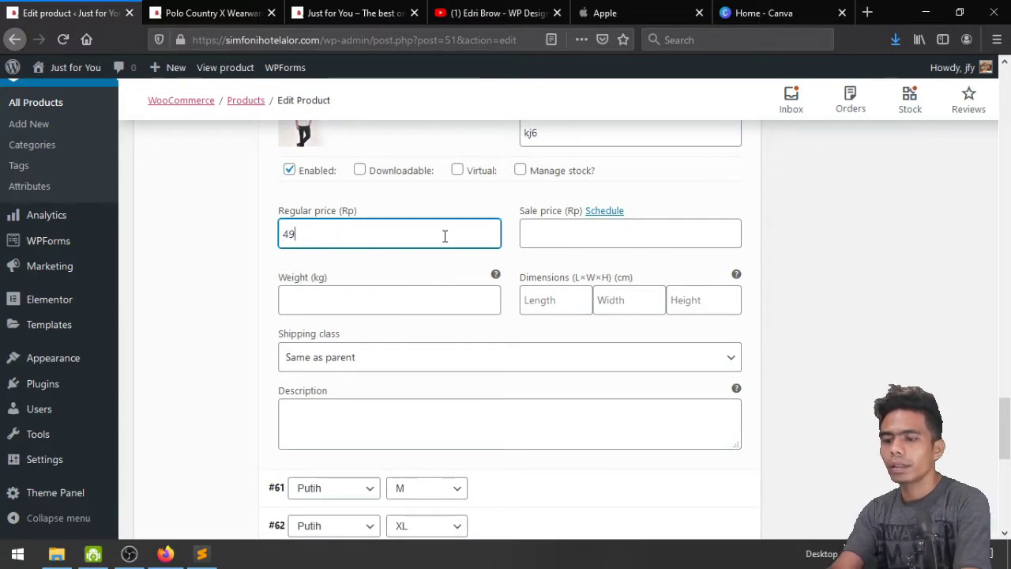
pyautogui.click(553, 245)
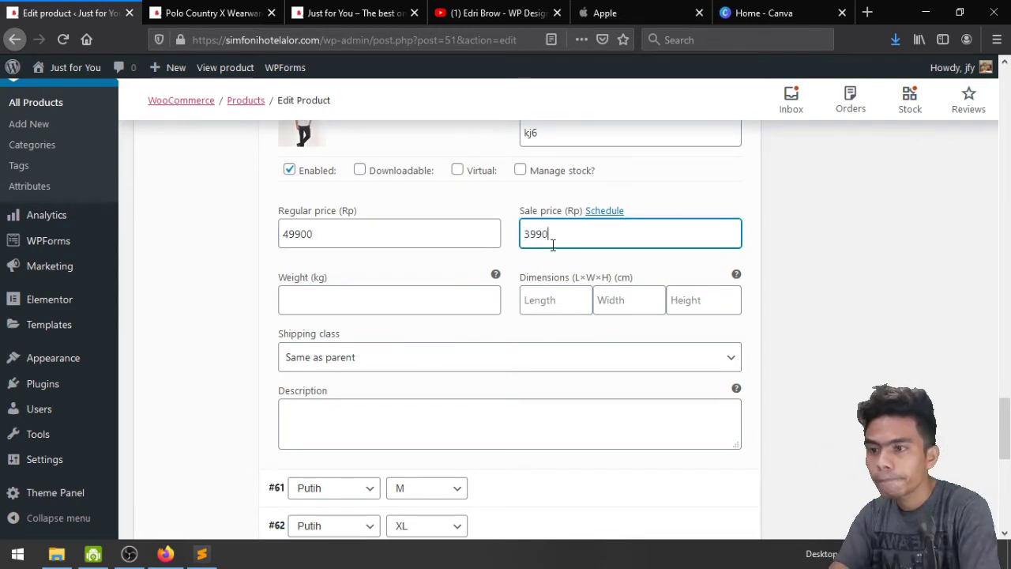
pyautogui.click(405, 305)
pyautogui.write('1')
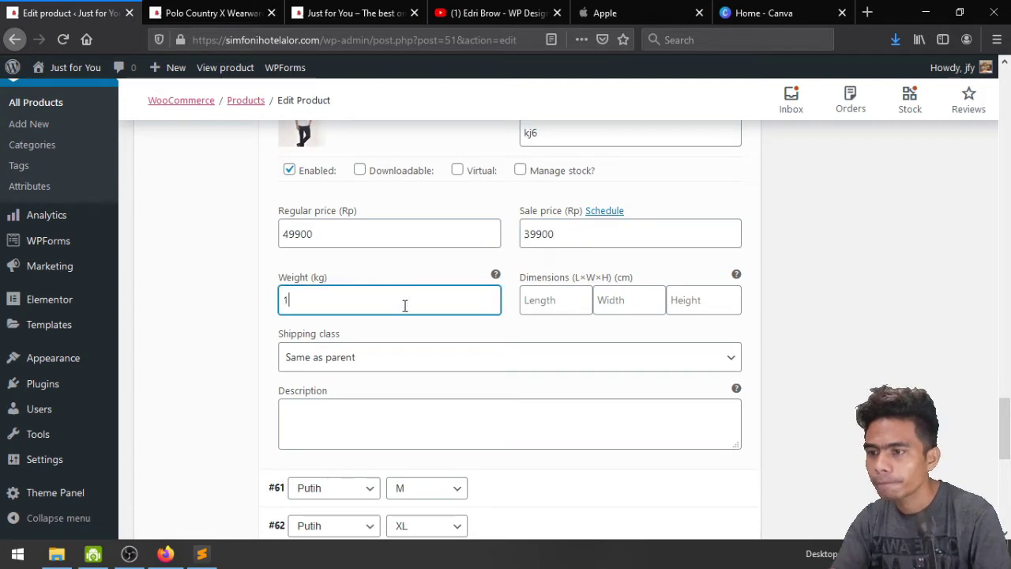
# Paste the model sizing note into variation #60's description
pyautogui.scroll(-3, 404, 305)
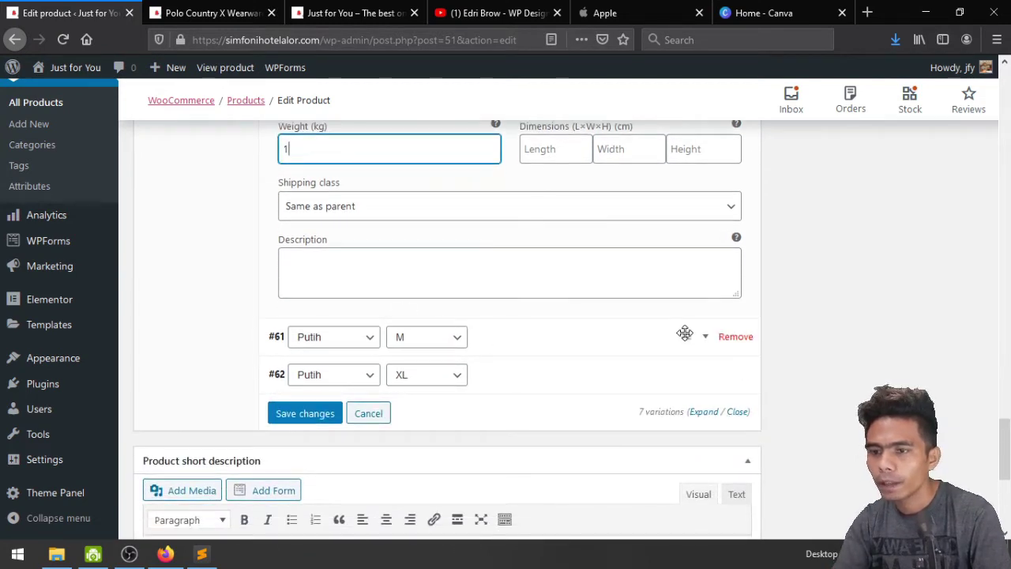
pyautogui.click(389, 251)
pyautogui.write('Model: Tinggi 185cm – Size L Harap cek size dahulu sebelum melakukan order')
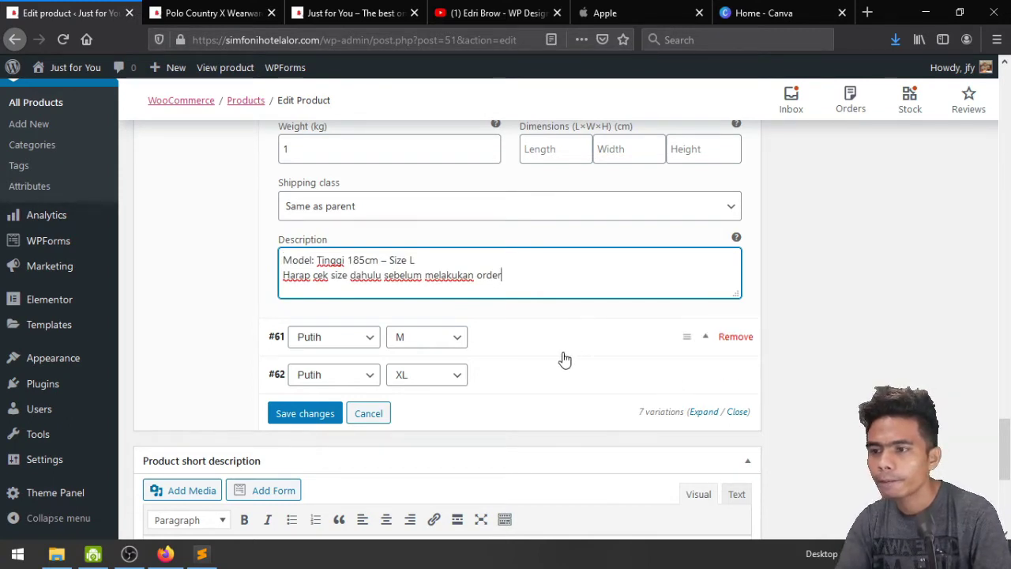
pyautogui.click(705, 337)
# Set variation #61's image to the white-shirt photo
pyautogui.scroll(-1, 388, 391)
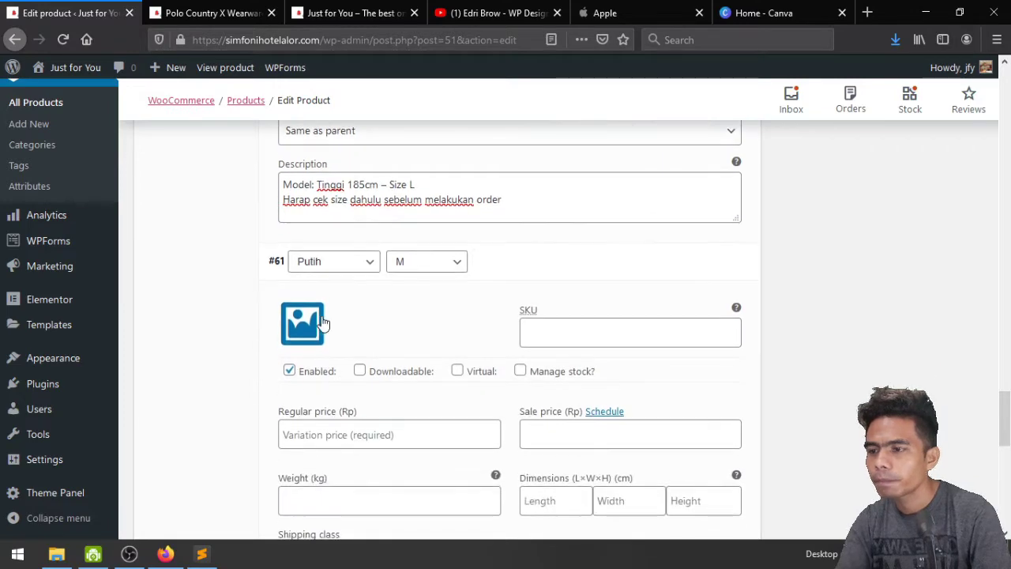
pyautogui.click(303, 324)
pyautogui.click(290, 271)
pyautogui.click(226, 261)
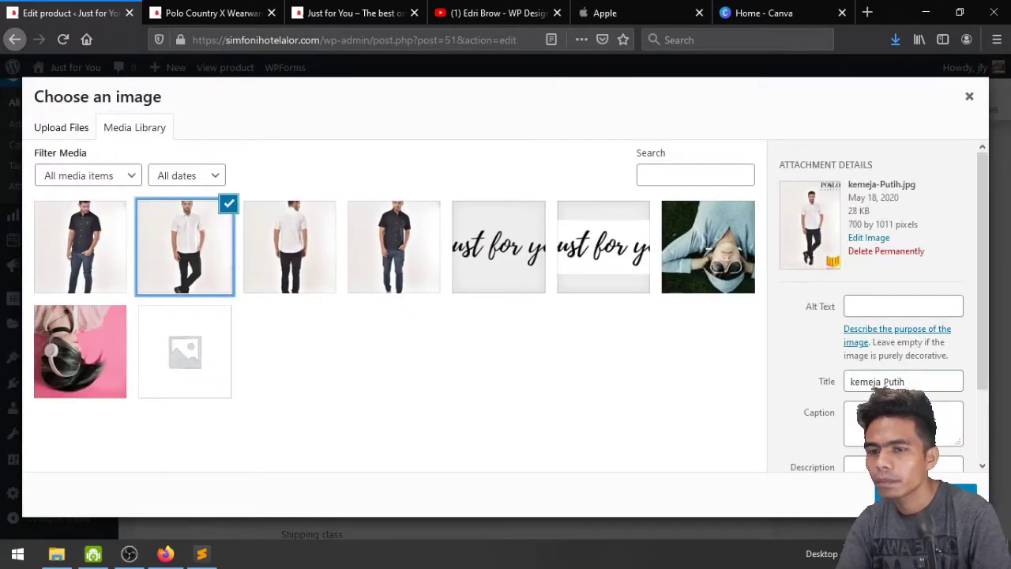
pyautogui.click(926, 492)
# Enter SKU kj7, regular price 49900 and sale price 39900, fixing a mistyped digit
pyautogui.click(639, 335)
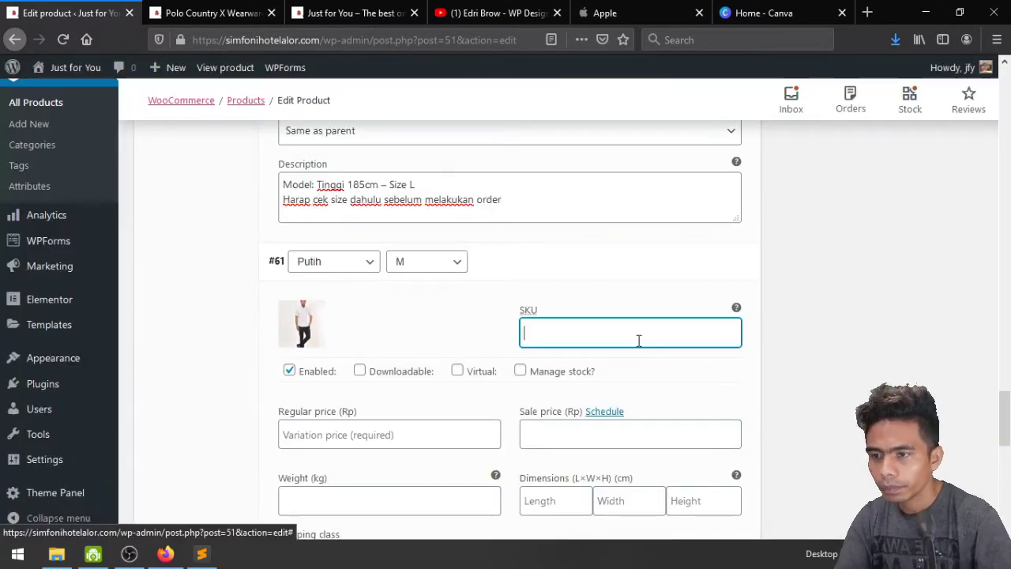
pyautogui.write('kj7')
pyautogui.scroll(-2, 638, 340)
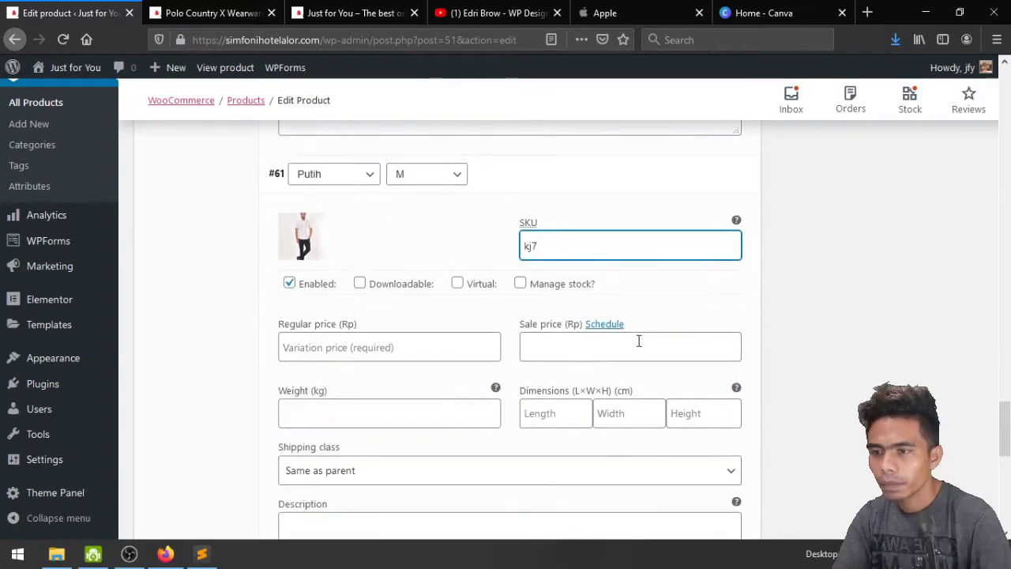
pyautogui.click(401, 293)
pyautogui.write('3')
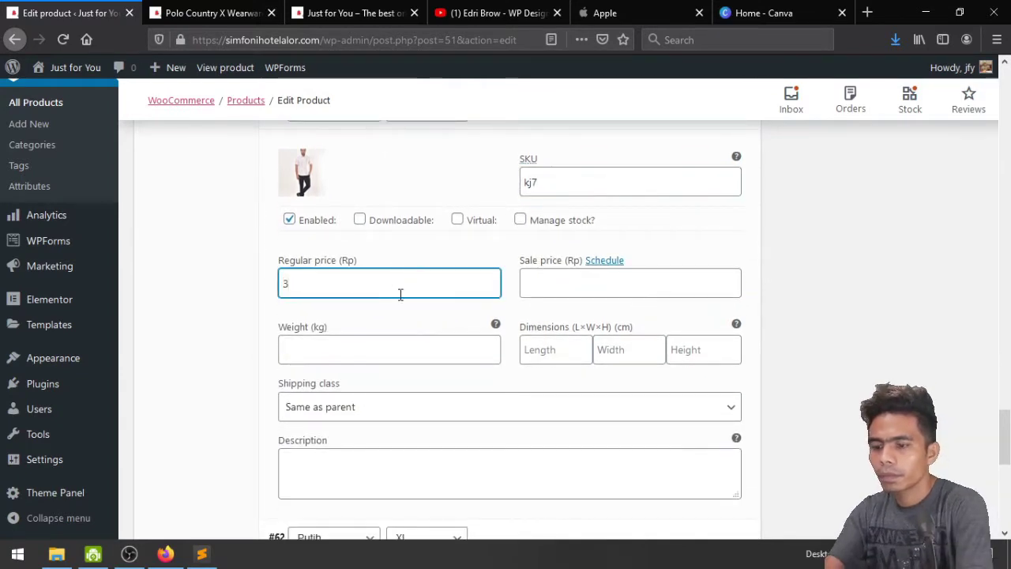
pyautogui.press('BackSpace')
pyautogui.write('49900')
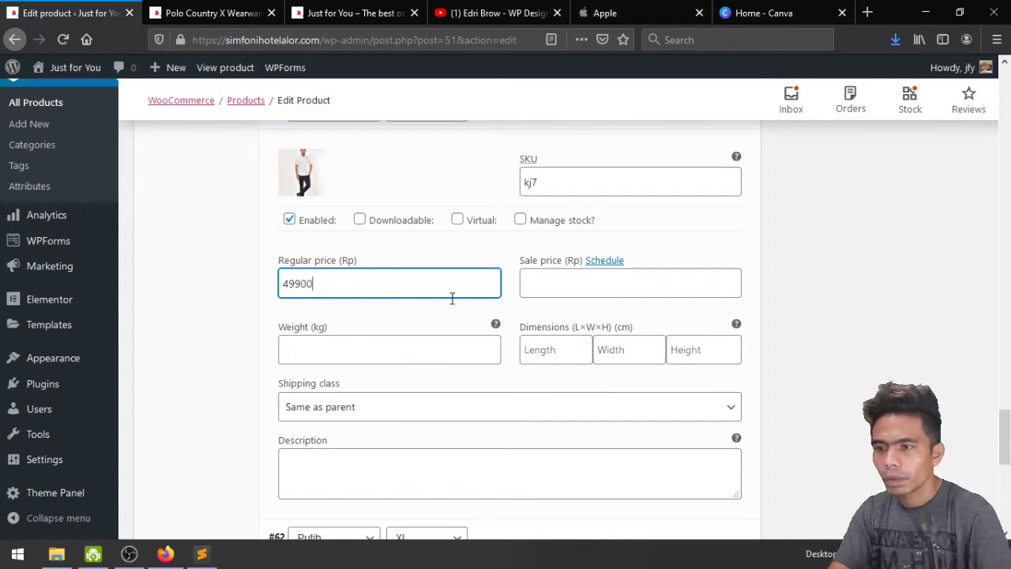
pyautogui.click(543, 294)
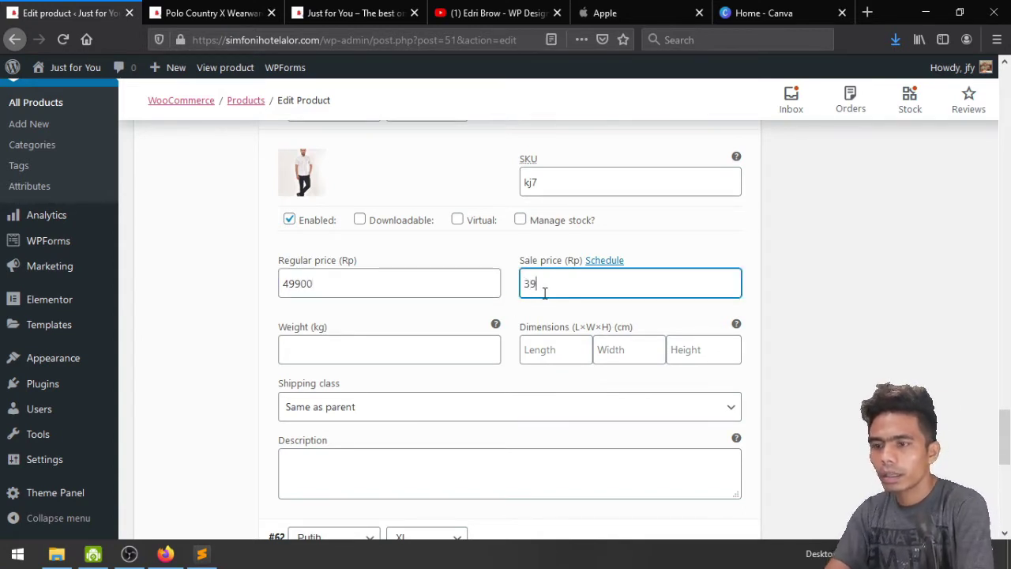
# Give the kj7 variation weight 1 and the model-size description, then expand variation #62
pyautogui.click(412, 345)
pyautogui.write('1')
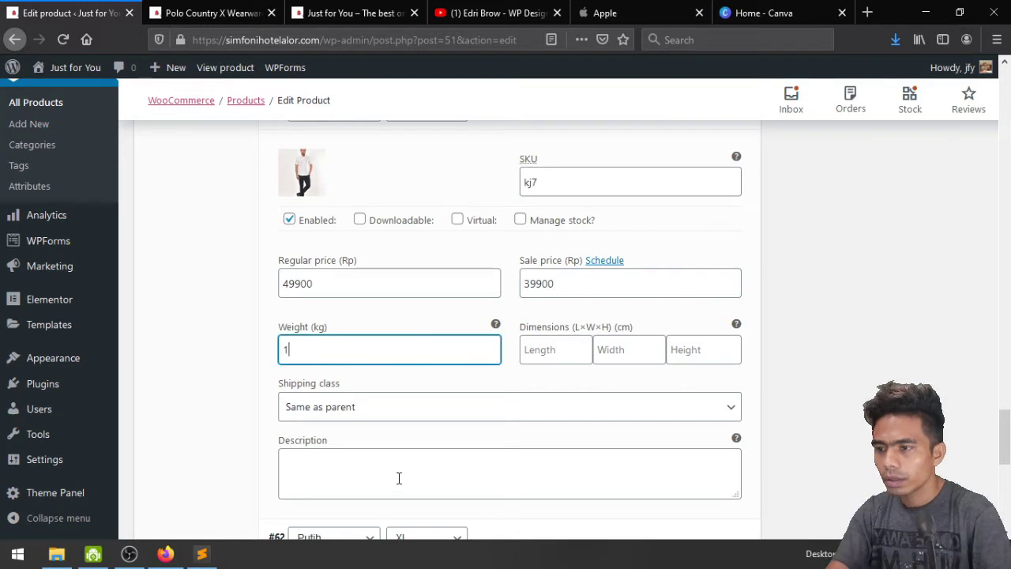
pyautogui.click(399, 478)
pyautogui.write('Model: Tinggi 185cm – Size L Harap cek size dahulu sebelum melakukan order')
pyautogui.scroll(-2, 399, 482)
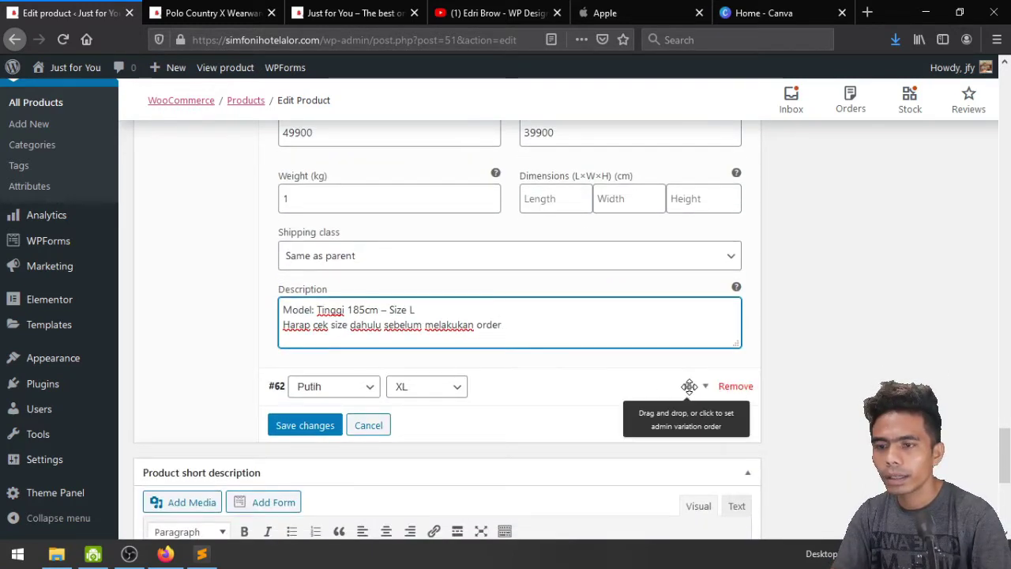
pyautogui.click(701, 390)
pyautogui.scroll(-3, 630, 422)
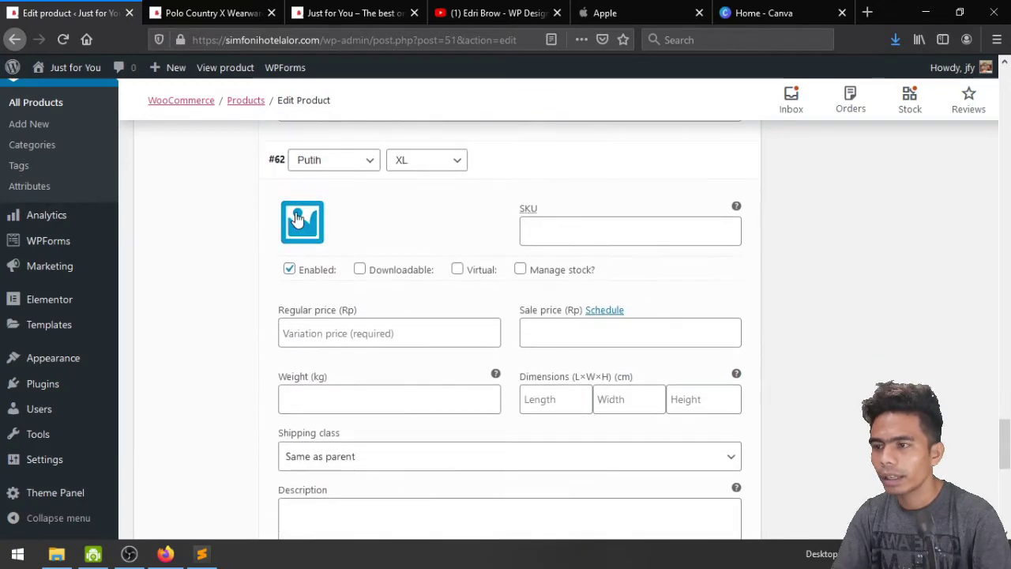
# Give variation #62 the white-shirt image, SKU Kj8, regular price 49900 and sale price 39900
pyautogui.click(297, 219)
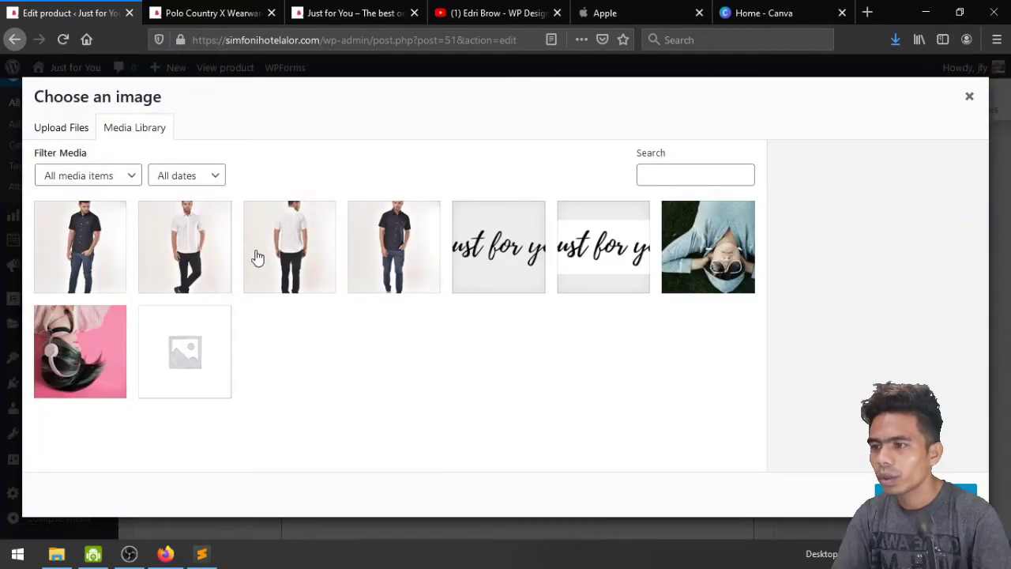
pyautogui.click(221, 259)
pyautogui.click(925, 491)
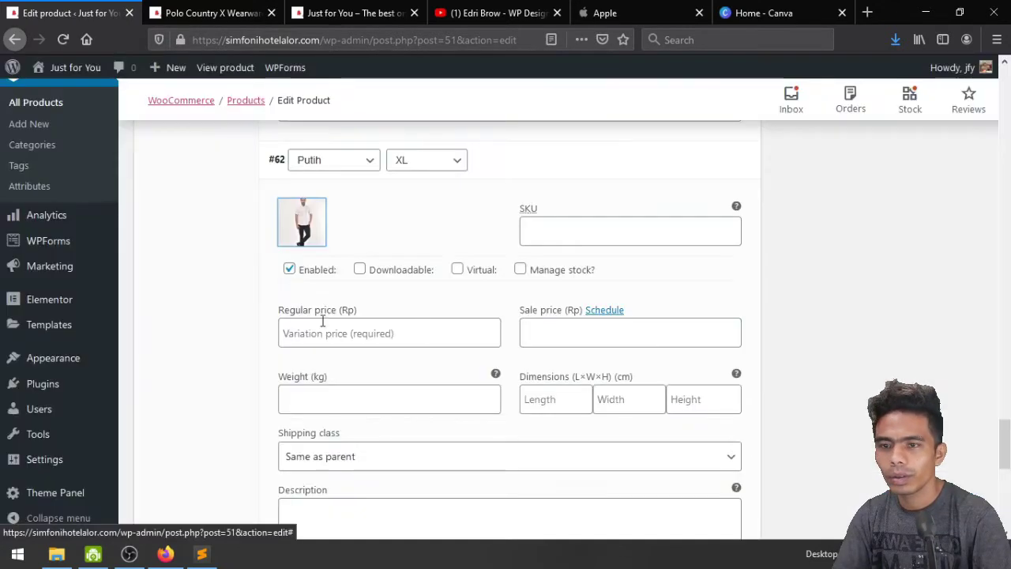
pyautogui.click(521, 238)
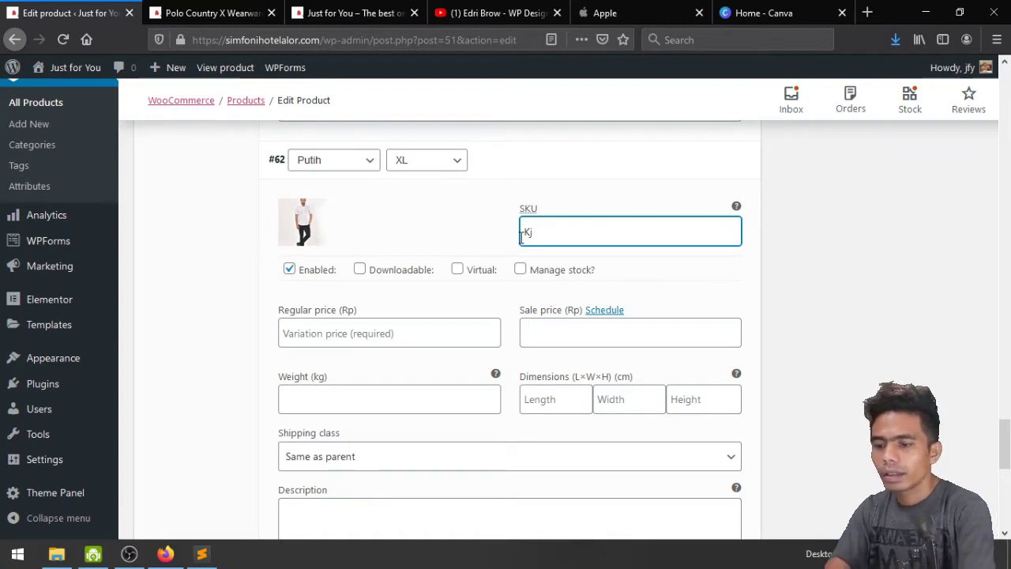
pyautogui.click(459, 338)
pyautogui.write('49900')
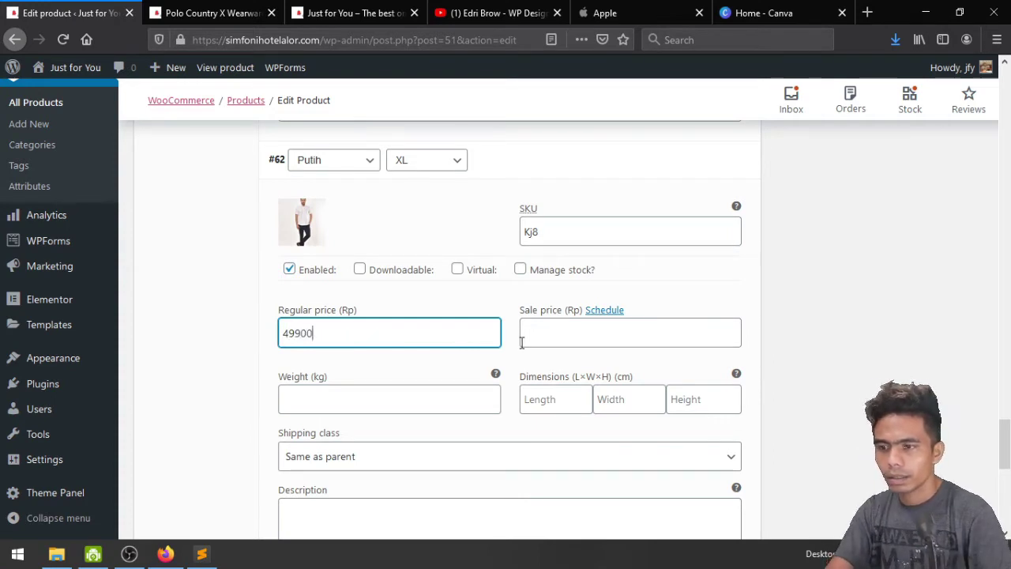
pyautogui.click(529, 337)
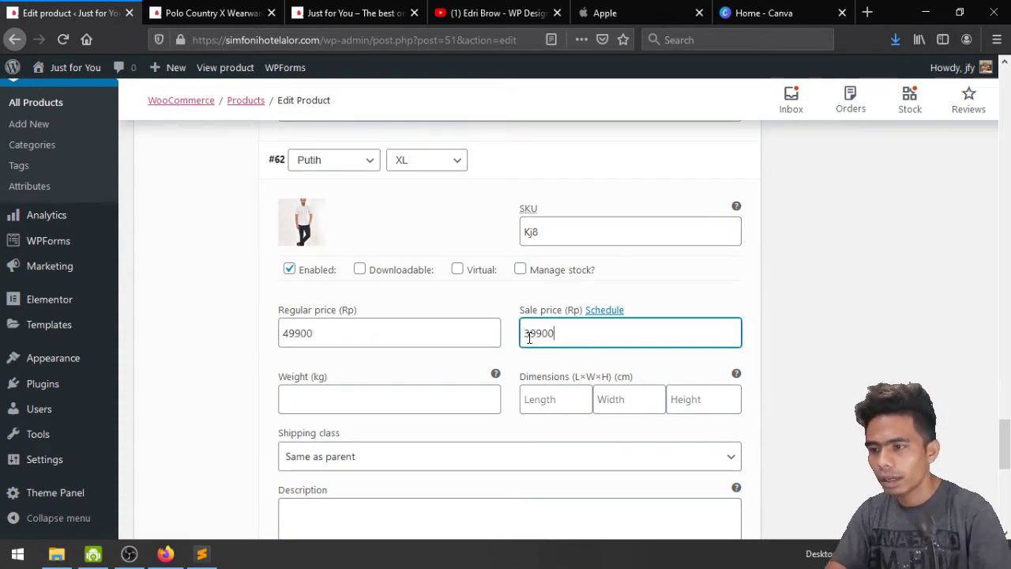
# Set weight 1, paste the model-size description and save the variation changes
pyautogui.click(406, 386)
pyautogui.write('1')
pyautogui.scroll(-3, 406, 386)
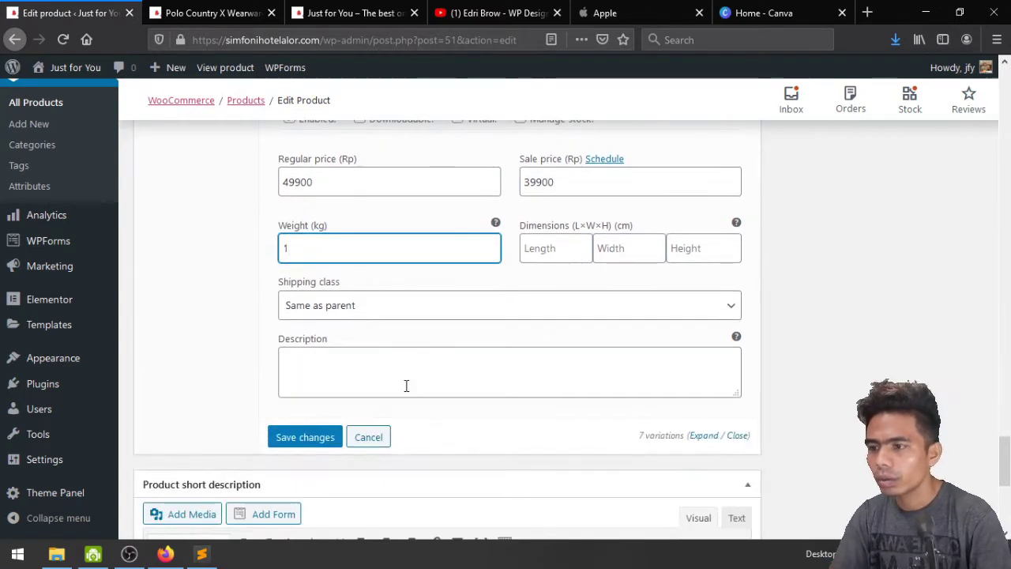
pyautogui.click(394, 378)
pyautogui.write('Model: Tinggi 185cm – Size L Harap cek size dahulu sebelum melakukan order')
pyautogui.click(299, 440)
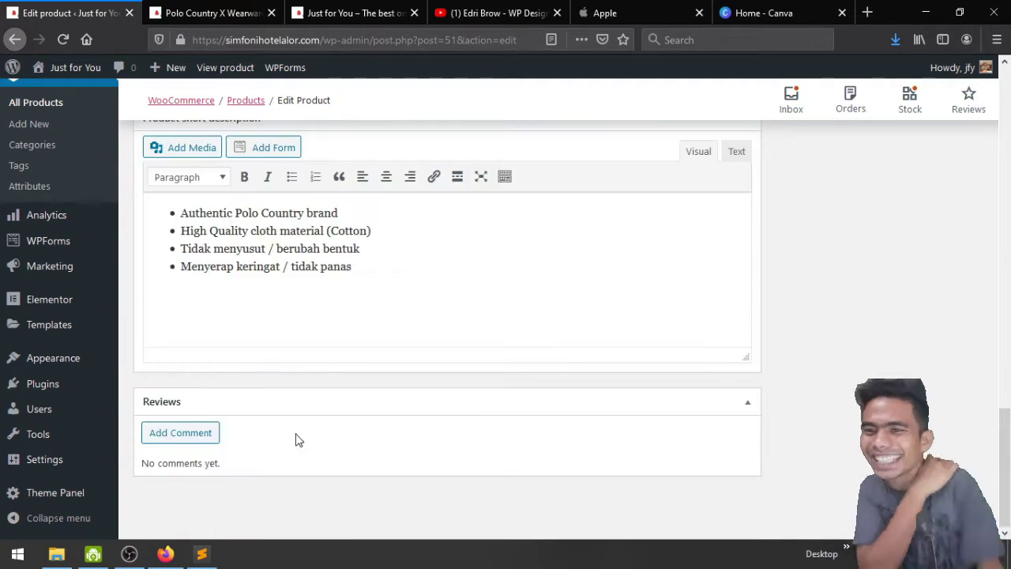
# Expand all variations to check them, then update the product
pyautogui.scroll(10, 297, 440)
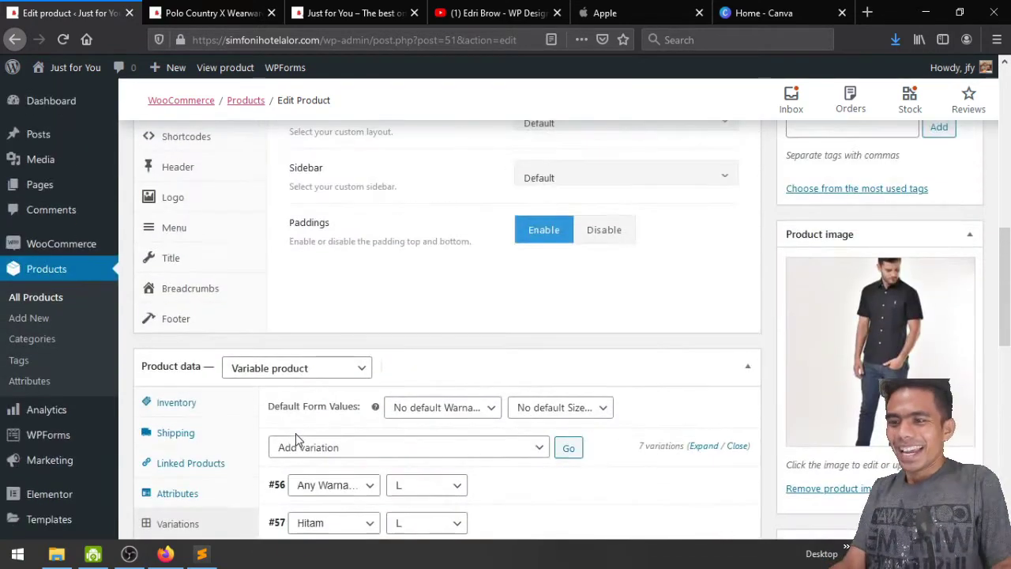
pyautogui.scroll(-1, 296, 440)
pyautogui.scroll(-1, 297, 440)
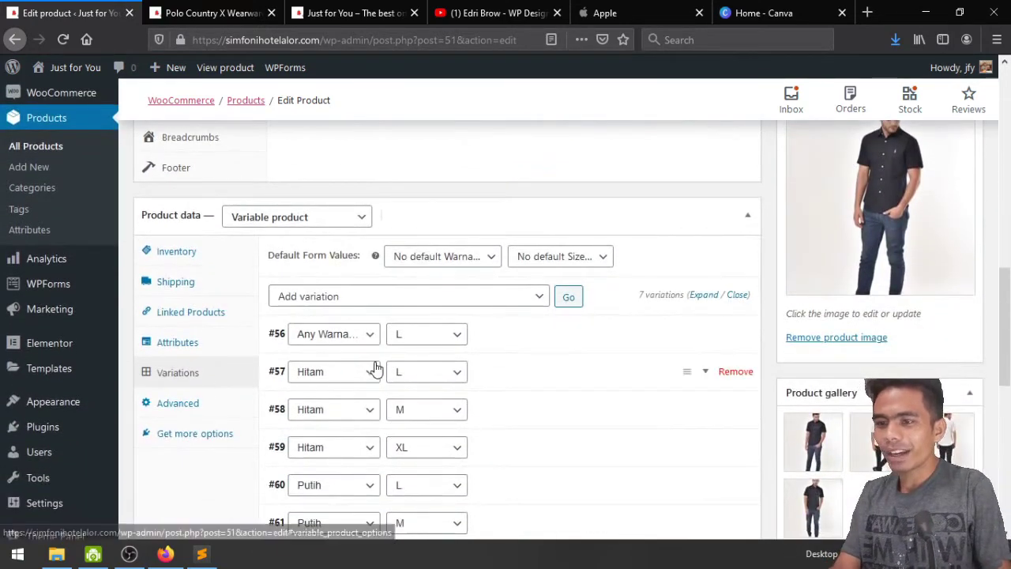
pyautogui.click(703, 295)
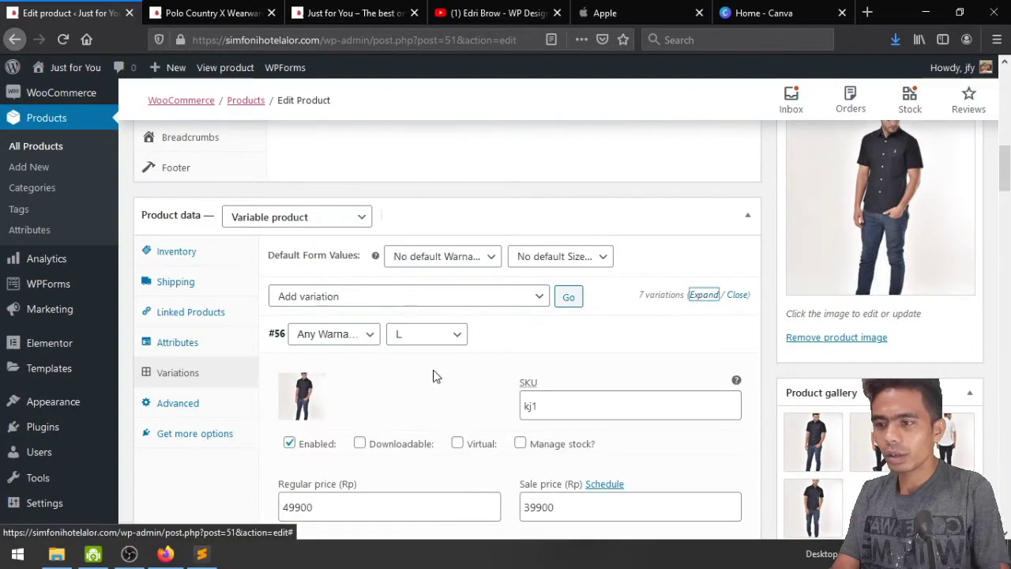
pyautogui.scroll(-1, 497, 356)
pyautogui.scroll(7, 566, 334)
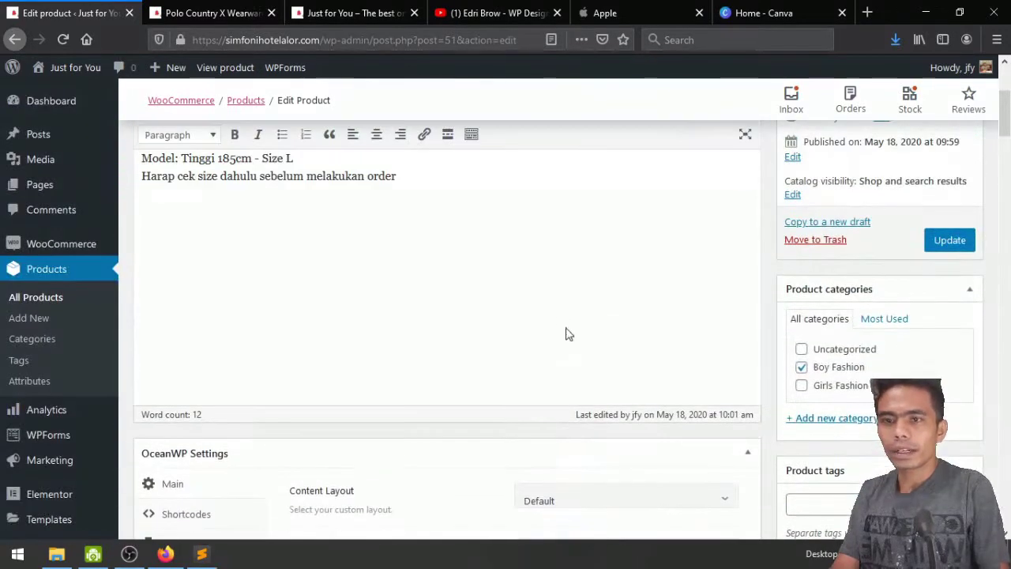
pyautogui.click(951, 240)
# Reload the Polo Country X Wearware storefront page to show the updates
pyautogui.click(207, 13)
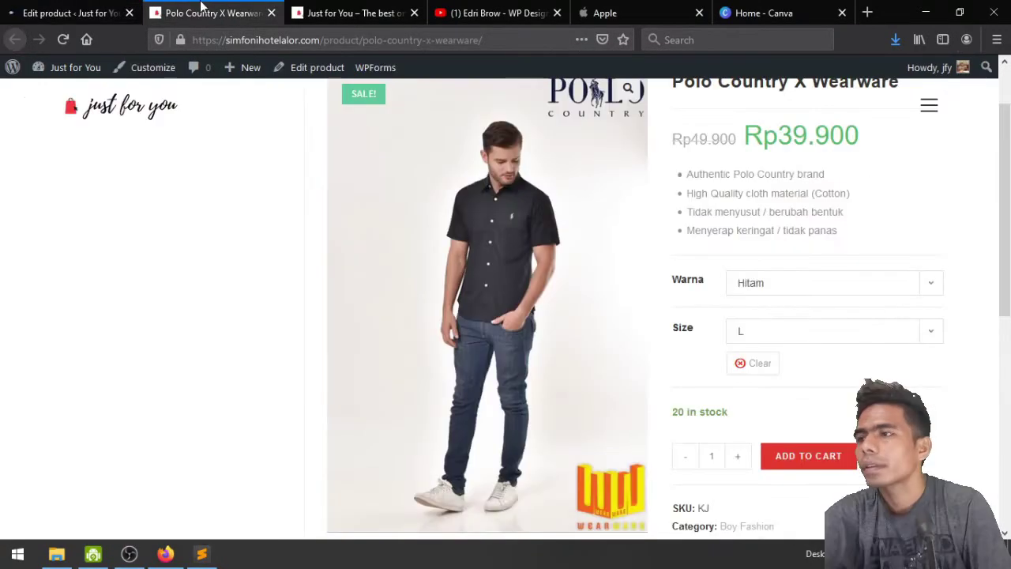
pyautogui.click(68, 12)
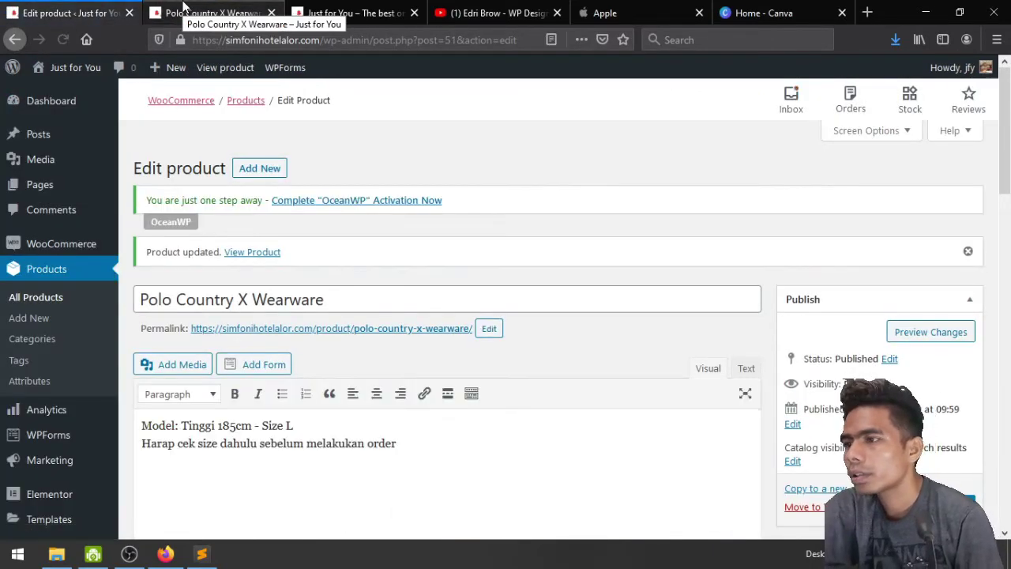
pyautogui.click(183, 7)
pyautogui.click(63, 40)
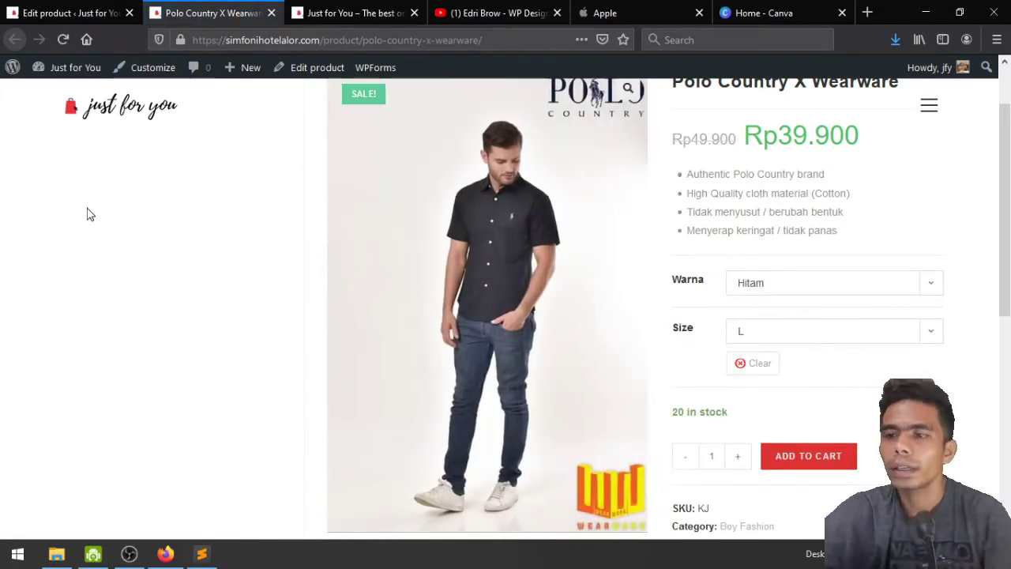
# Clear the selection, try Putih / L, then choose Warna Hitam with size XL
pyautogui.click(739, 364)
pyautogui.click(779, 286)
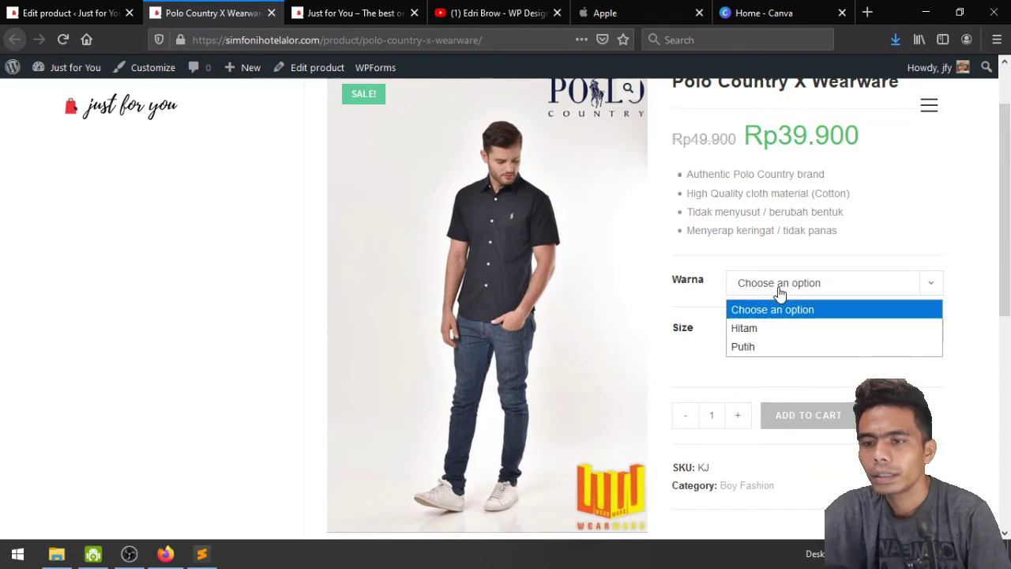
pyautogui.click(771, 352)
pyautogui.click(776, 342)
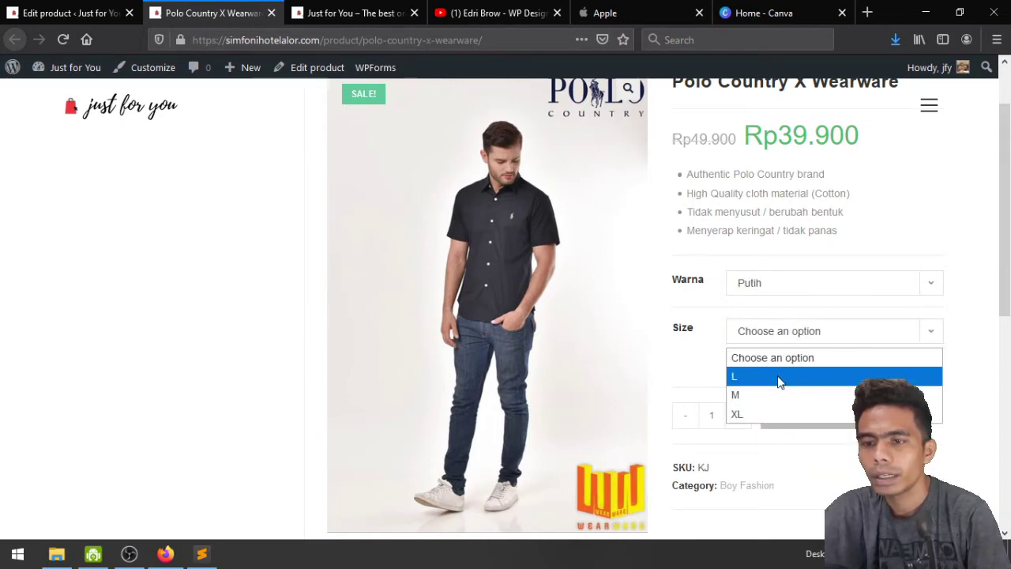
pyautogui.click(779, 378)
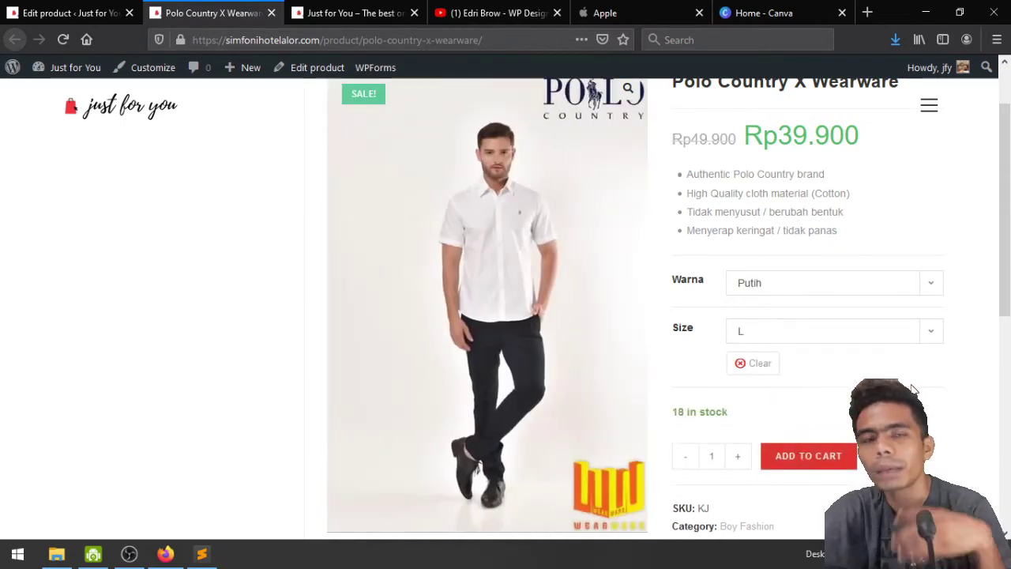
pyautogui.click(822, 292)
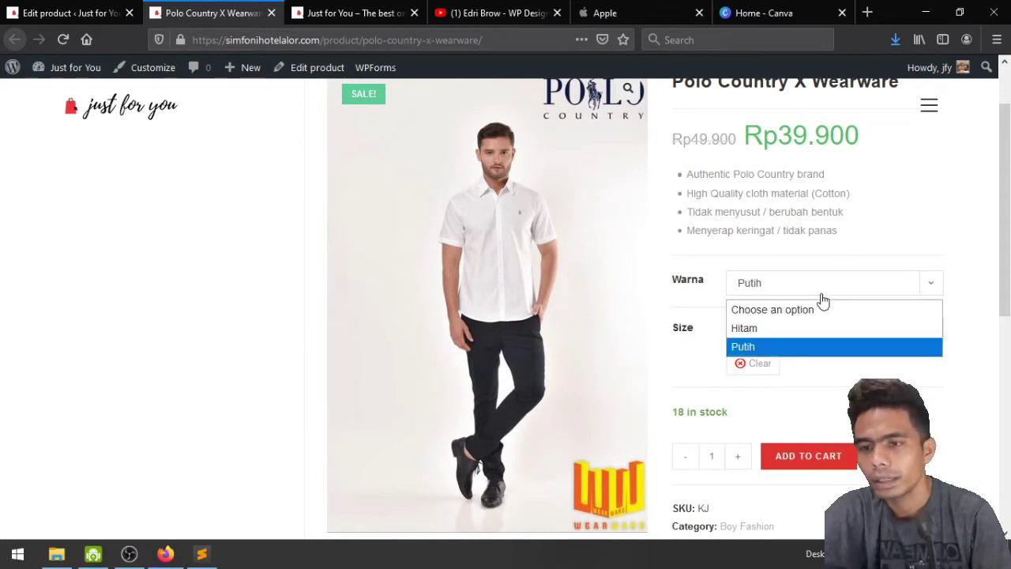
pyautogui.click(782, 327)
pyautogui.click(778, 340)
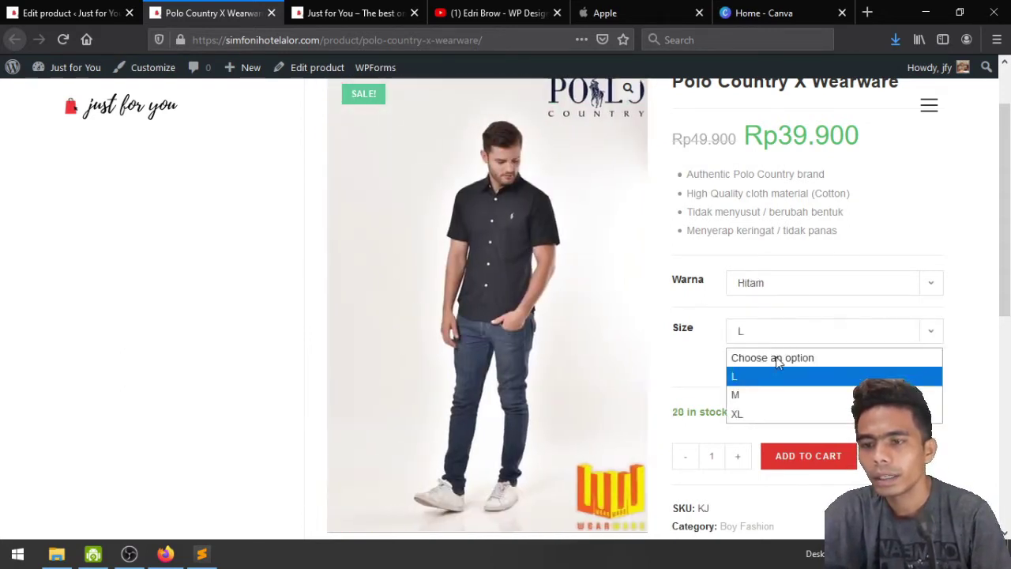
pyautogui.click(773, 416)
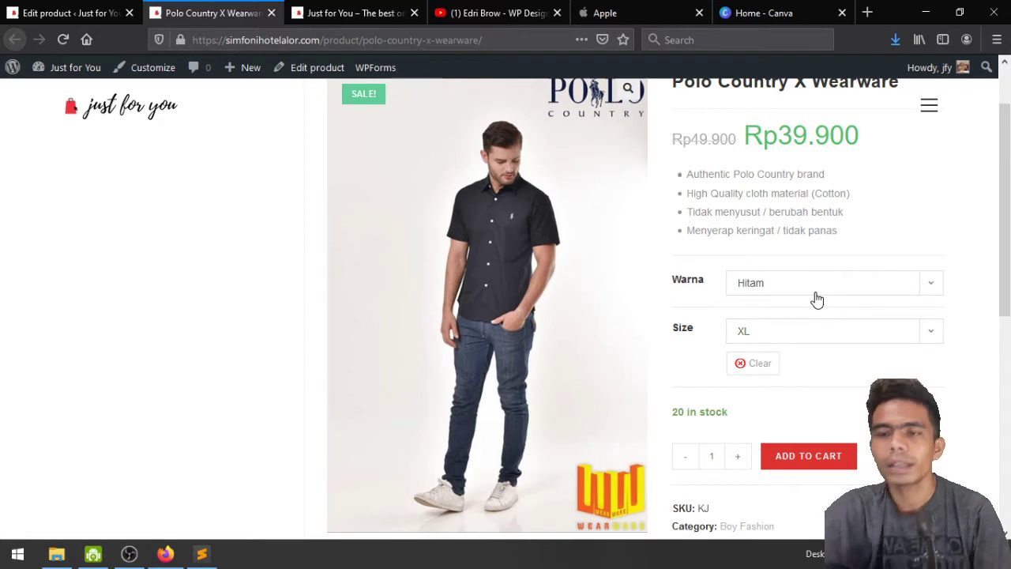
# Scroll through the product page to review stock and price
pyautogui.scroll(2, 817, 298)
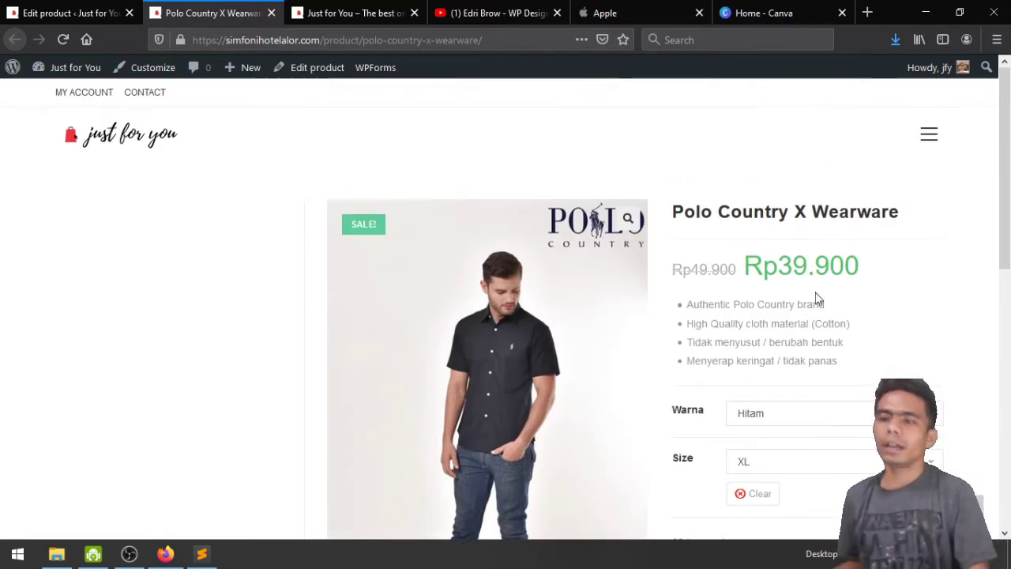
pyautogui.scroll(-6, 817, 298)
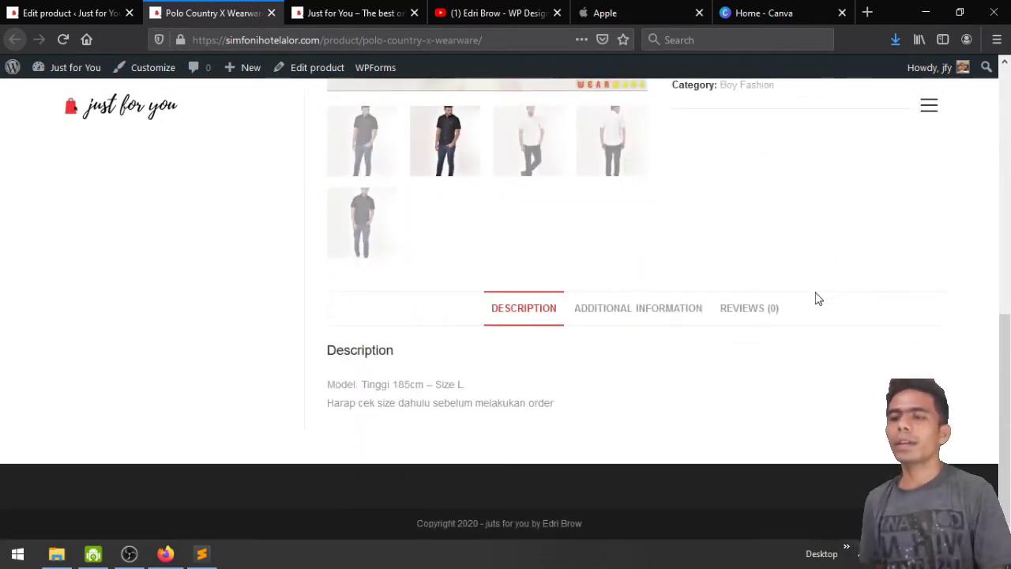
pyautogui.scroll(6, 818, 298)
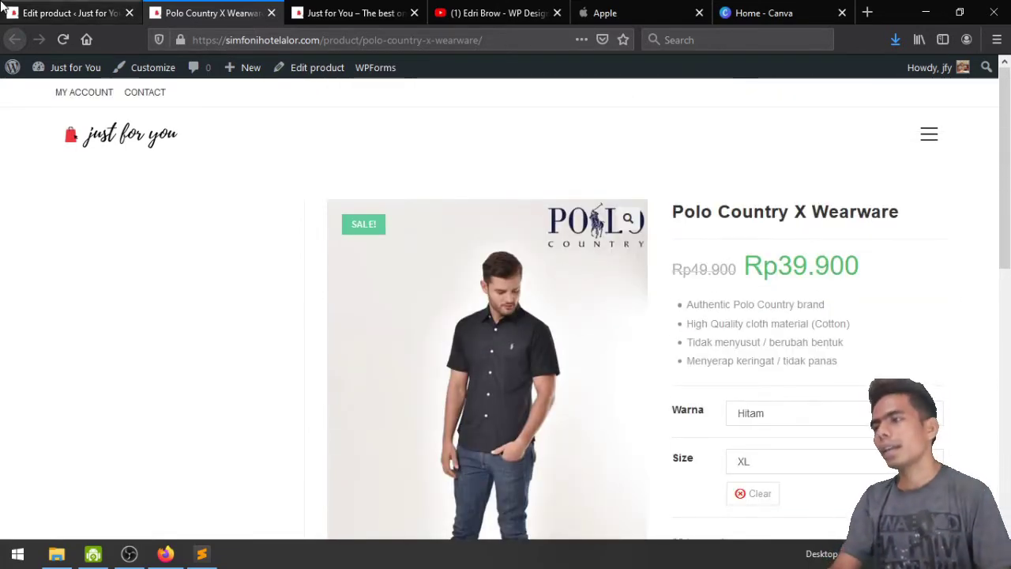
pyautogui.click(67, 13)
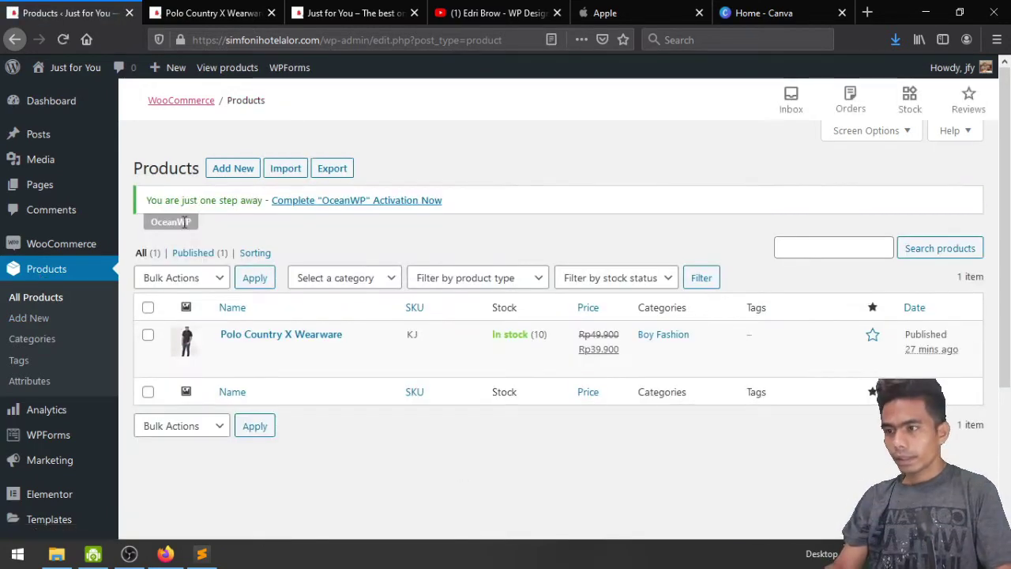
# Start a new product titled 'Daster Satin Lingerie' and tick the Girls Fashion category
pyautogui.click(227, 172)
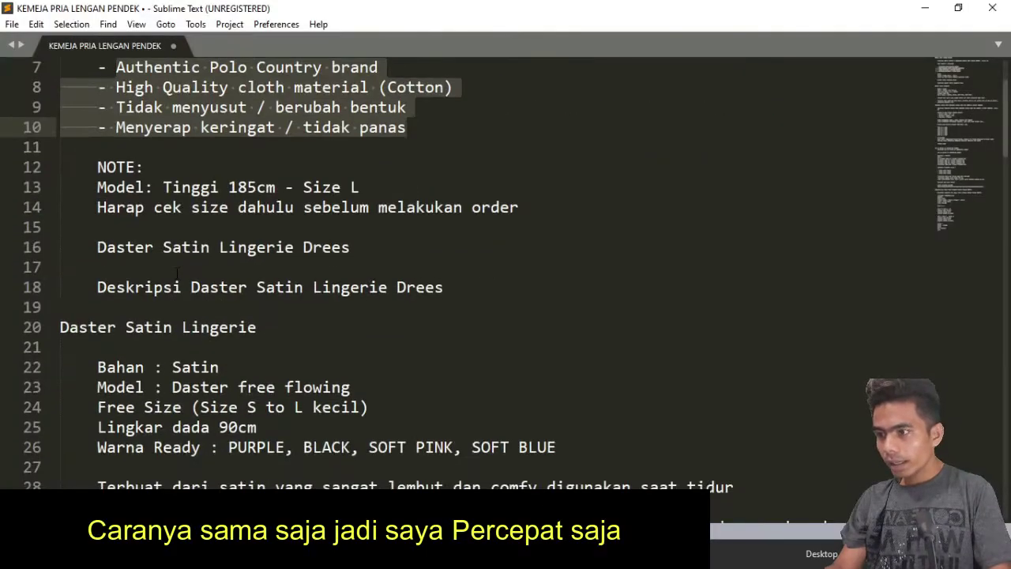
pyautogui.scroll(-1, 177, 273)
pyautogui.moveTo(60, 262); pyautogui.dragTo(258, 263)
pyautogui.hotkey('ctrl', 'c')
pyautogui.hotkey('alt', 'Tab')
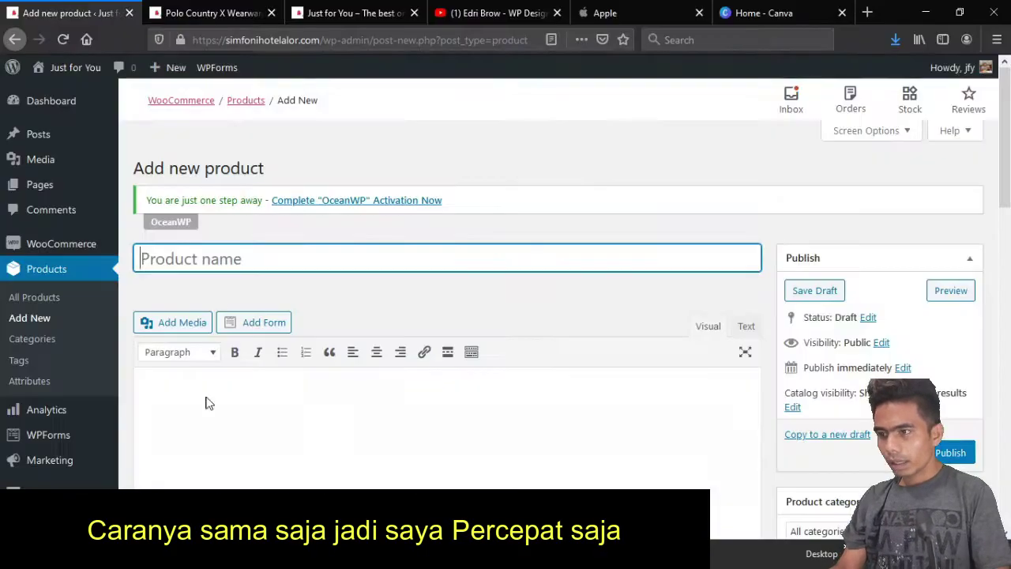
pyautogui.hotkey('ctrl', 'v')
pyautogui.scroll(-3, 552, 316)
pyautogui.click(801, 447)
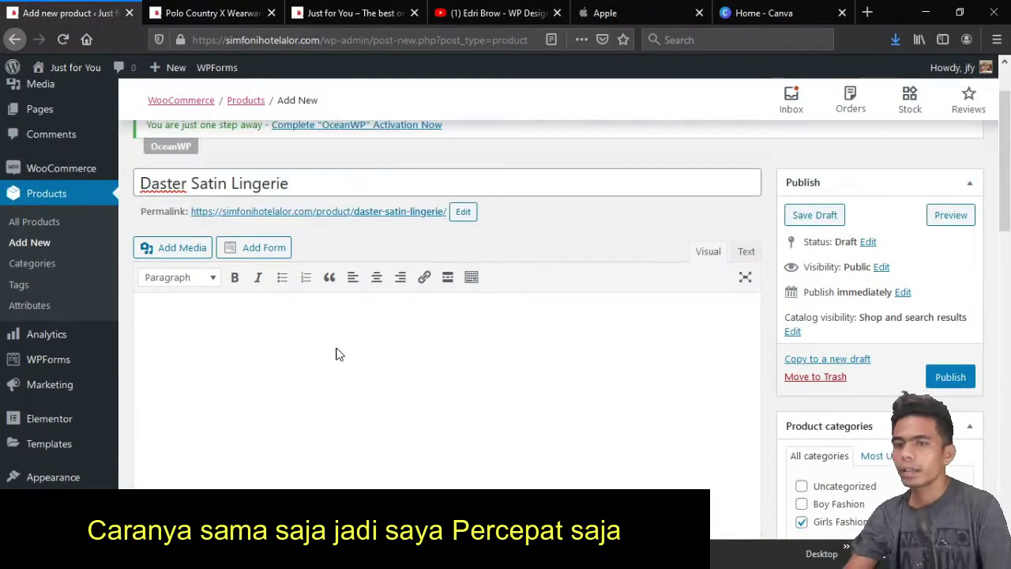
# Paste the colour, satin and gift-wrap lines from the notes into the product description
pyautogui.hotkey('alt', 'Tab')
pyautogui.moveTo(98, 308); pyautogui.dragTo(313, 368)
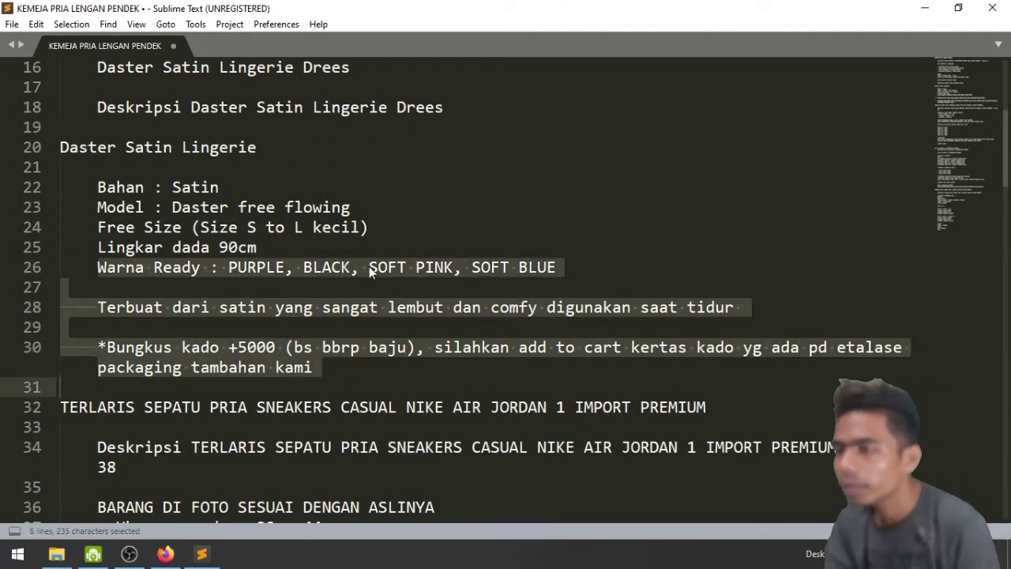
pyautogui.click(165, 554)
pyautogui.hotkey('ctrl', 'v')
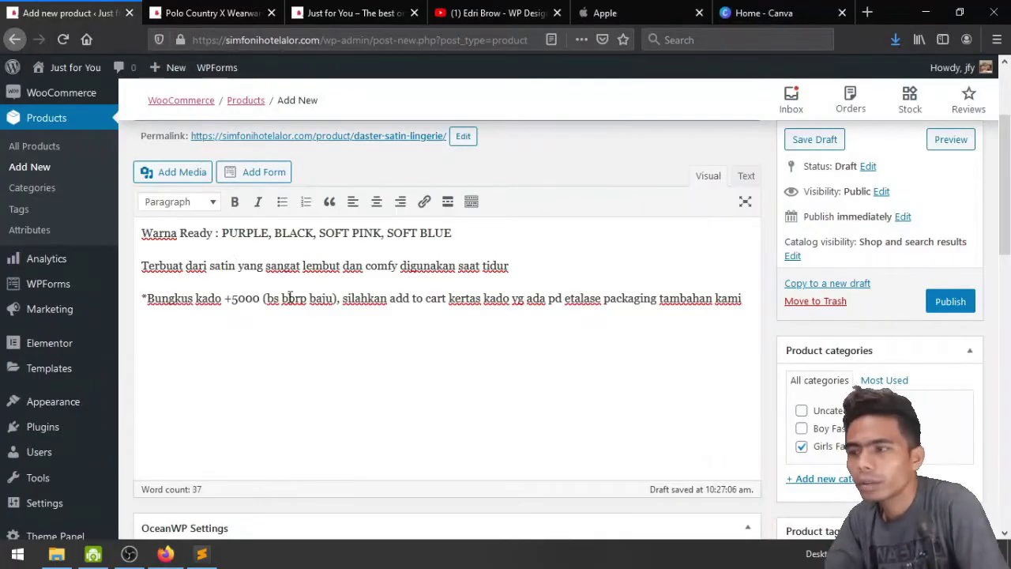
# Delete the Warna Ready colour line, the blank paragraph and the asterisk before Bungkus
pyautogui.press('Home')
pyautogui.press('BackSpace')
pyautogui.hotkey('ctrl', 'Home')
pyautogui.hotkey('shift', 'End')
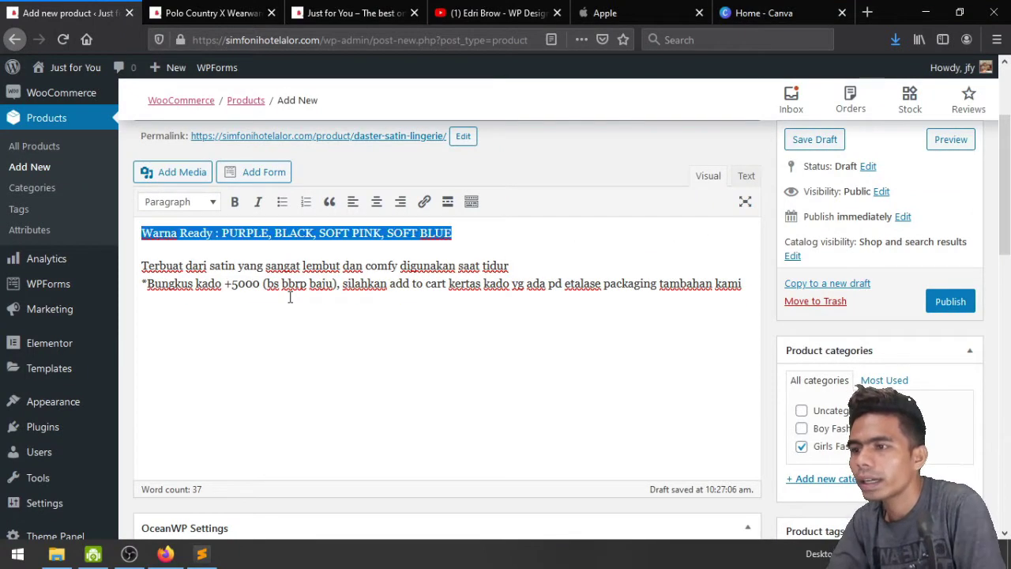
pyautogui.press('Delete')
pyautogui.press('Delete')
pyautogui.press('Down')
pyautogui.press('Delete')
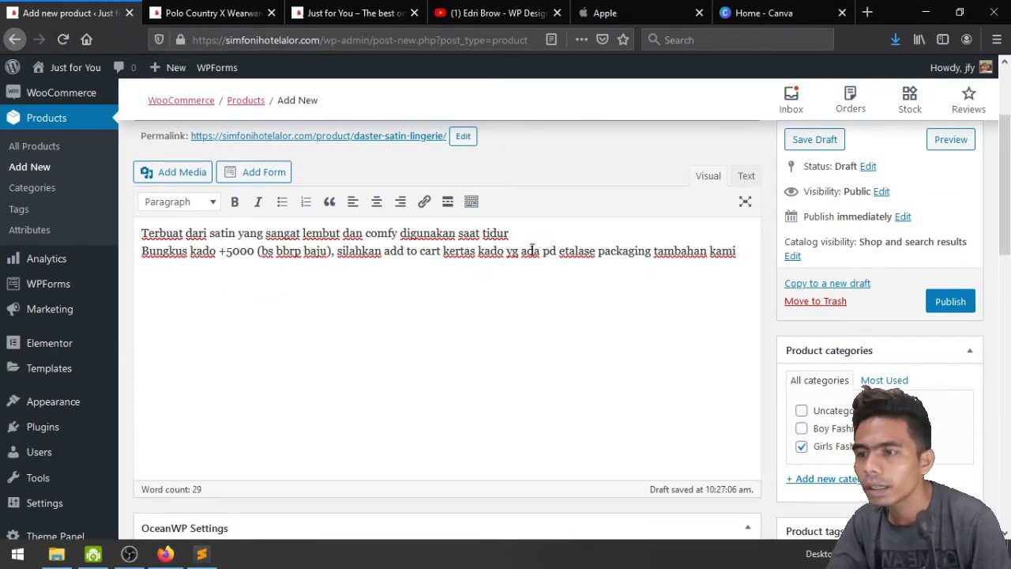
# Spell out yg and pd as yang and pada, and move 'etalase packaging tambahan kami' to a new line
pyautogui.doubleClick(513, 251)
pyautogui.write('yang')
pyautogui.doubleClick(549, 250)
pyautogui.write('pada')
pyautogui.press('Return')
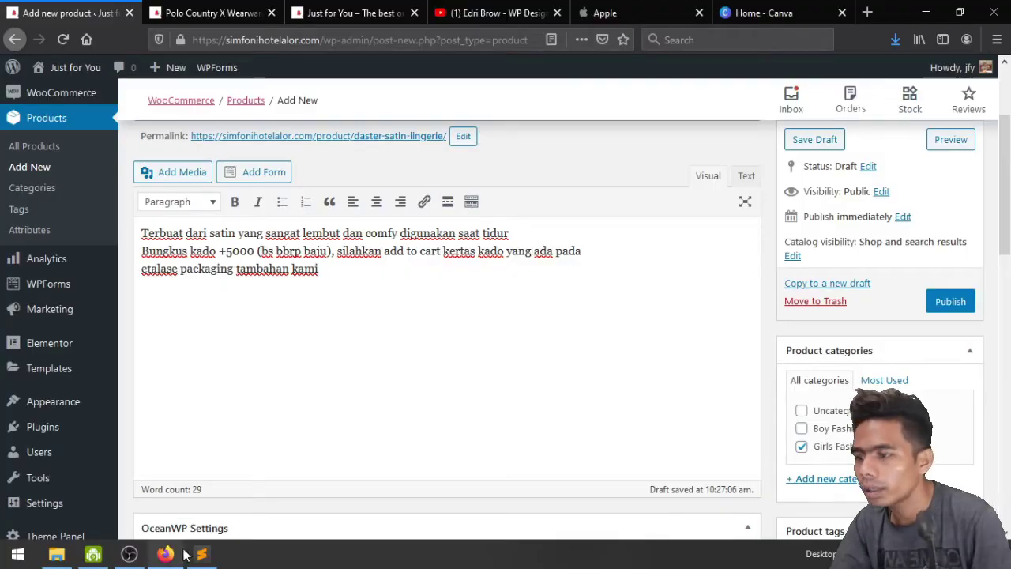
# Copy the Free Size and chest size lines from the notes
pyautogui.click(201, 554)
pyautogui.click(96, 187)
pyautogui.hotkey('shift', 'Down')
pyautogui.hotkey('shift', 'Down')
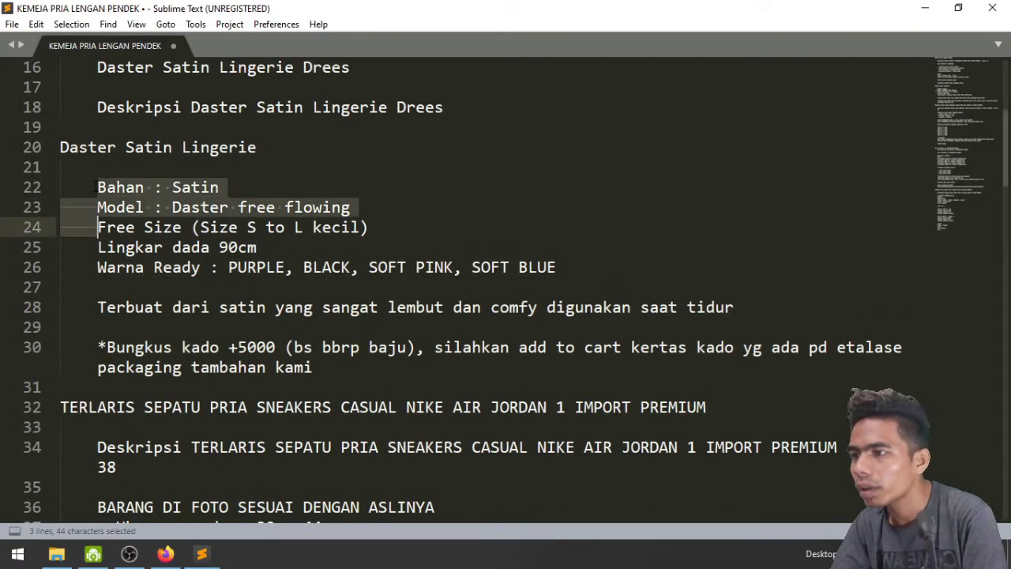
pyautogui.press('Down')
pyautogui.press('Up')
pyautogui.hotkey('shift', 'End')
pyautogui.hotkey('shift', 'Down')
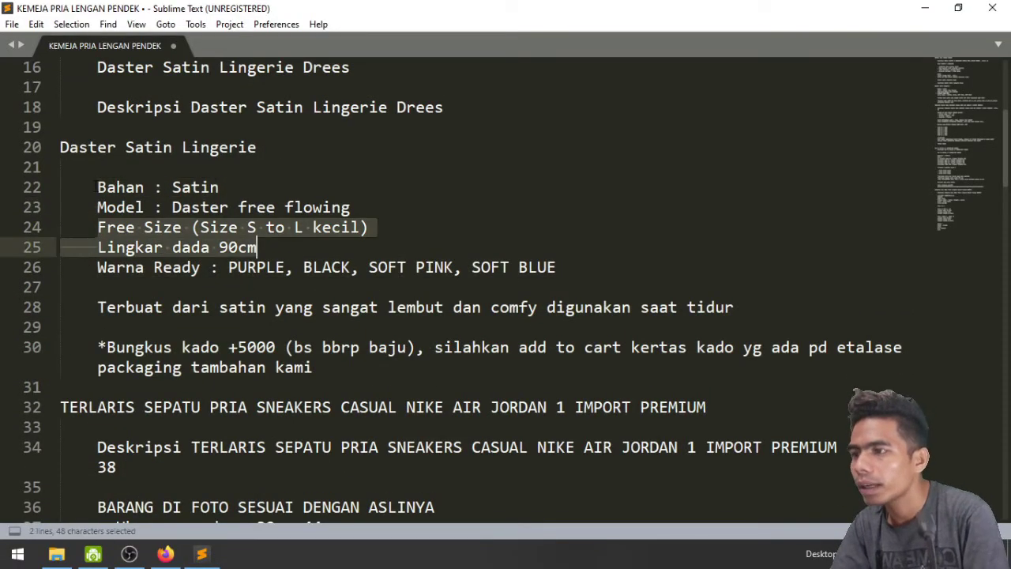
pyautogui.hotkey('alt', 'Tab')
pyautogui.scroll(-5, 249, 347)
pyautogui.scroll(10, 355, 347)
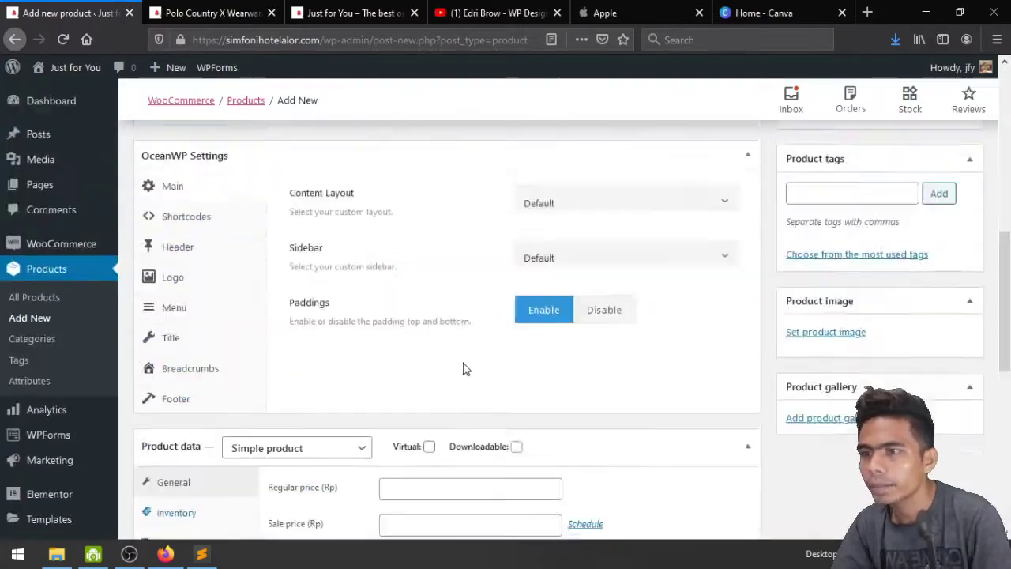
pyautogui.click(202, 554)
# Start uploading a product image and browse the Lingerie Sexy photos in the Product folder
pyautogui.hotkey('alt', 'Tab')
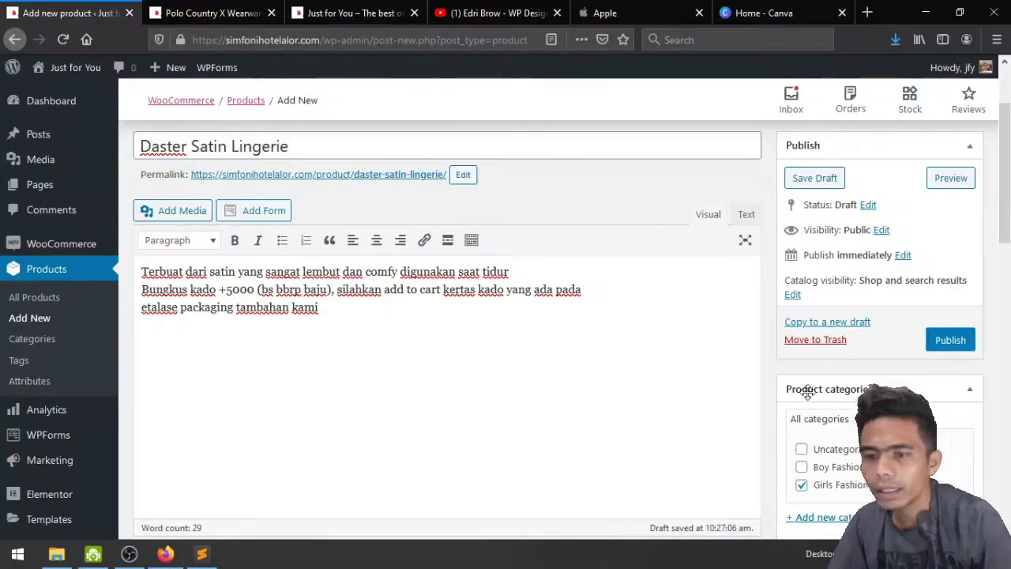
pyautogui.scroll(-5, 623, 345)
pyautogui.click(813, 366)
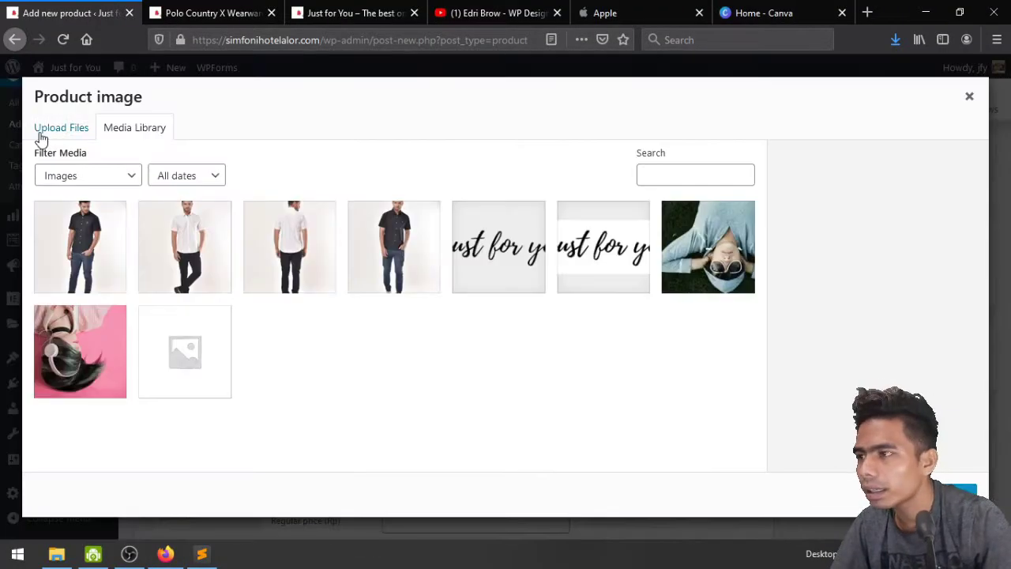
pyautogui.click(41, 129)
pyautogui.click(474, 326)
pyautogui.click(315, 62)
pyautogui.doubleClick(460, 160)
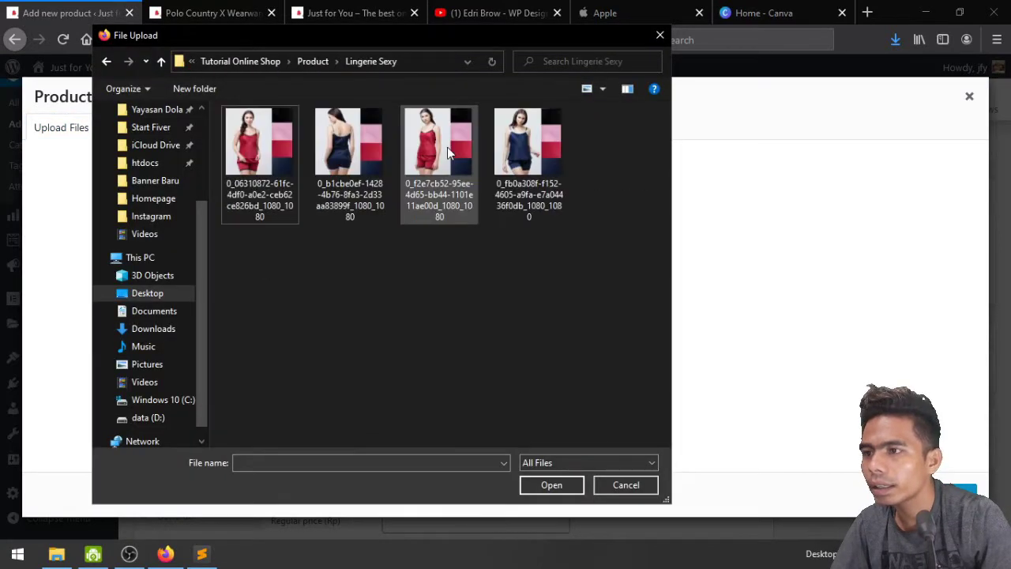
pyautogui.hotkey('ctrl', 'a')
# Compare against the notes and browse the photos in the Set by Polisk folder
pyautogui.hotkey('alt', 'Tab')
pyautogui.scroll(-20, 294, 348)
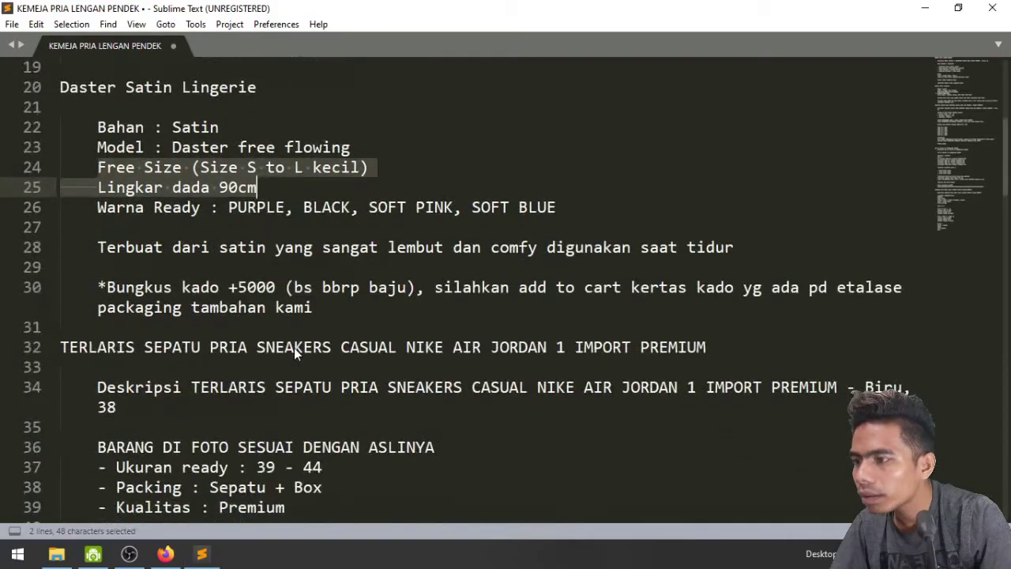
pyautogui.hotkey('alt', 'Tab')
pyautogui.click(311, 61)
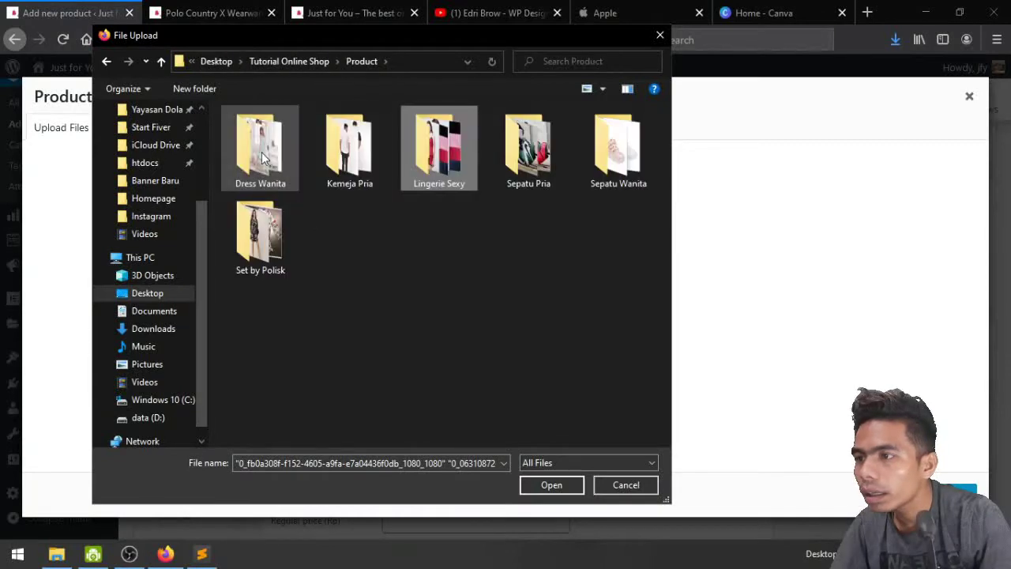
pyautogui.doubleClick(261, 218)
pyautogui.click(255, 158)
pyautogui.keyDown('shift'); pyautogui.click(594, 190); pyautogui.keyUp('shift')
# Recheck the Model line in the notes, then select the four Dress Wanita photos
pyautogui.hotkey('alt', 'Tab')
pyautogui.scroll(20, 475, 284)
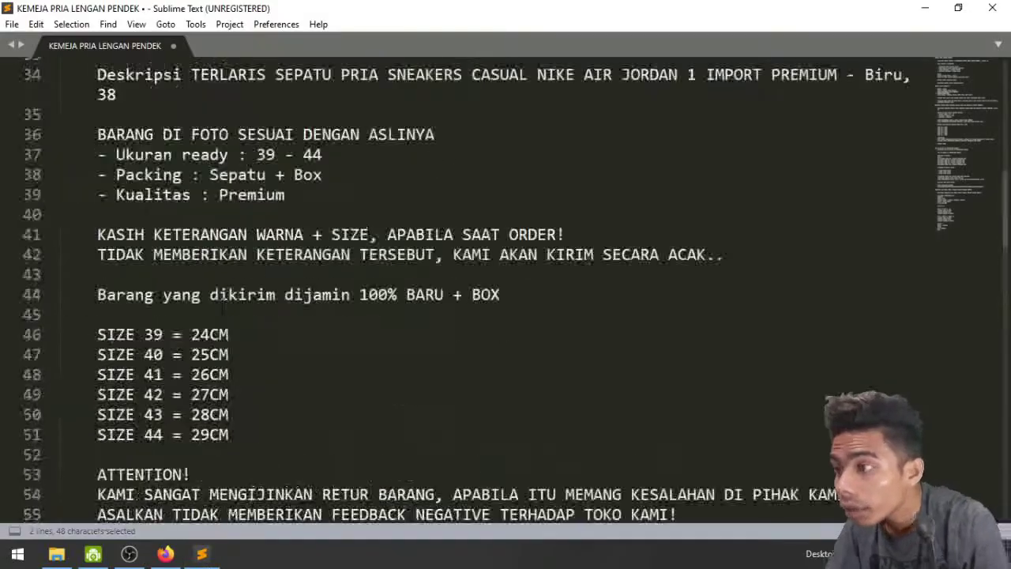
pyautogui.scroll(-3, 474, 284)
pyautogui.click(285, 327)
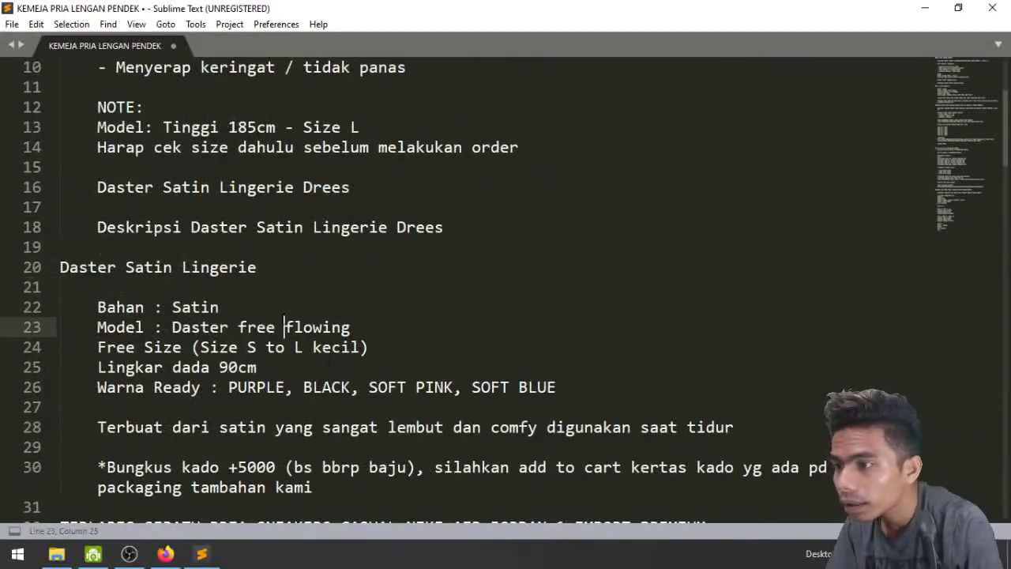
pyautogui.scroll(-3, 474, 285)
pyautogui.click(165, 553)
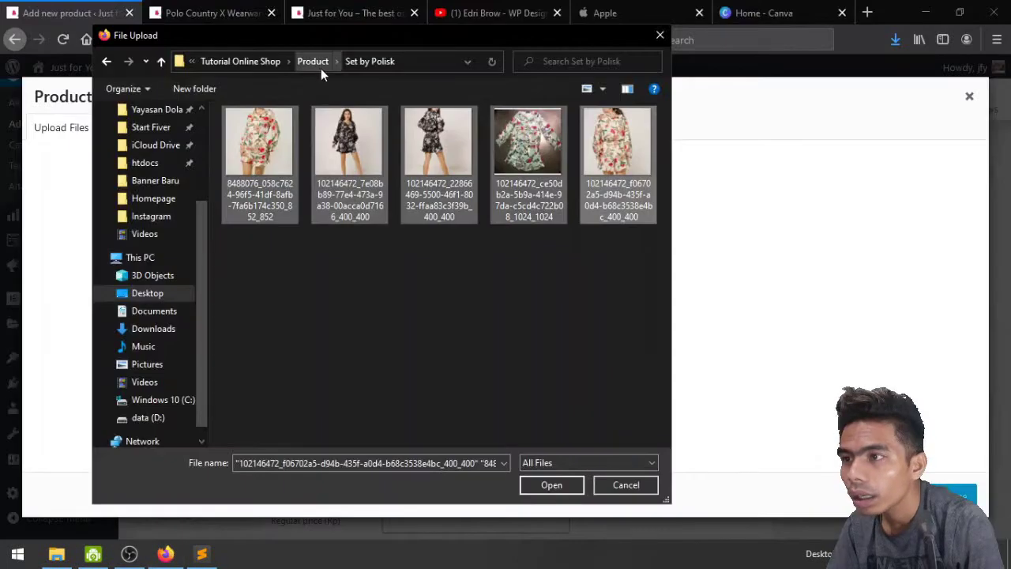
pyautogui.click(316, 62)
pyautogui.doubleClick(282, 154)
pyautogui.keyDown('shift'); pyautogui.click(532, 159); pyautogui.keyUp('shift')
# Upload the four dress photos and set the purple-and-black Feature-Img.jpg as product image
pyautogui.click(552, 485)
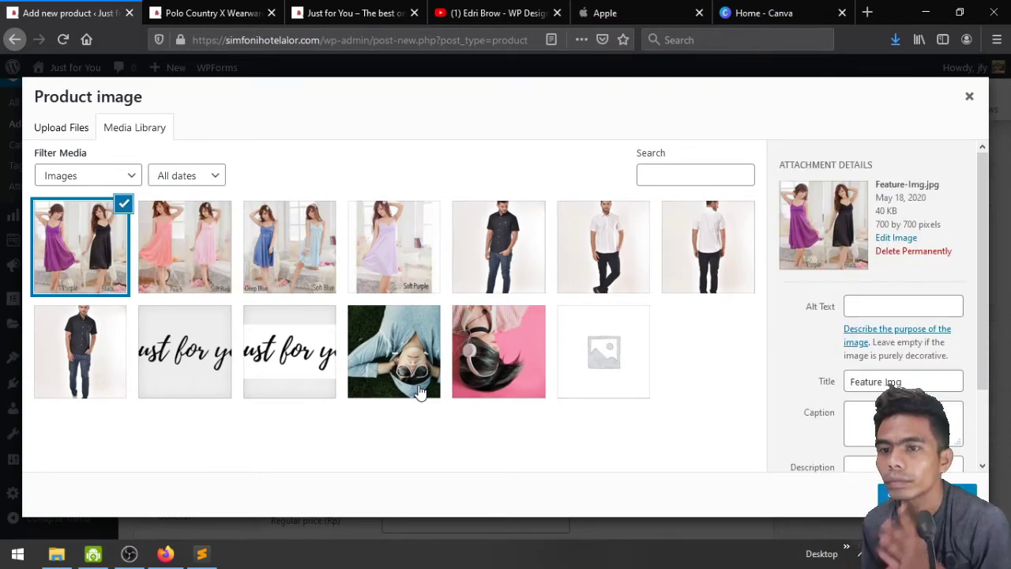
pyautogui.click(407, 248)
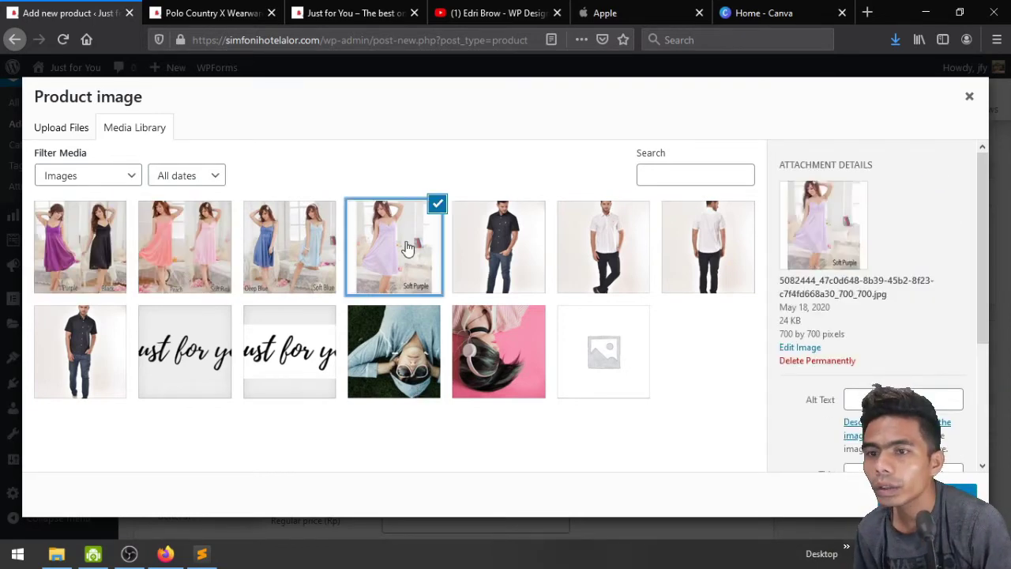
pyautogui.click(321, 248)
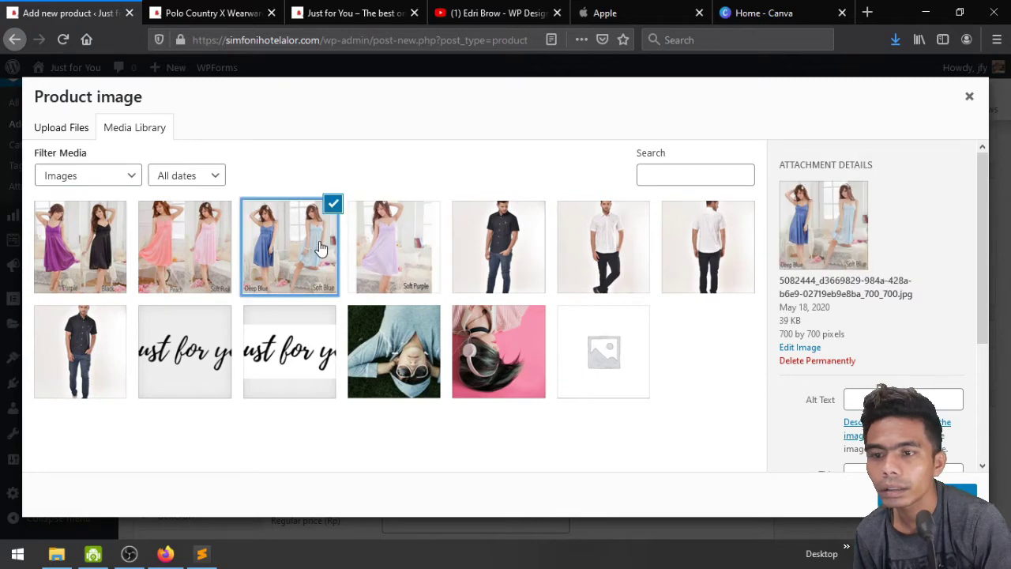
pyautogui.click(212, 262)
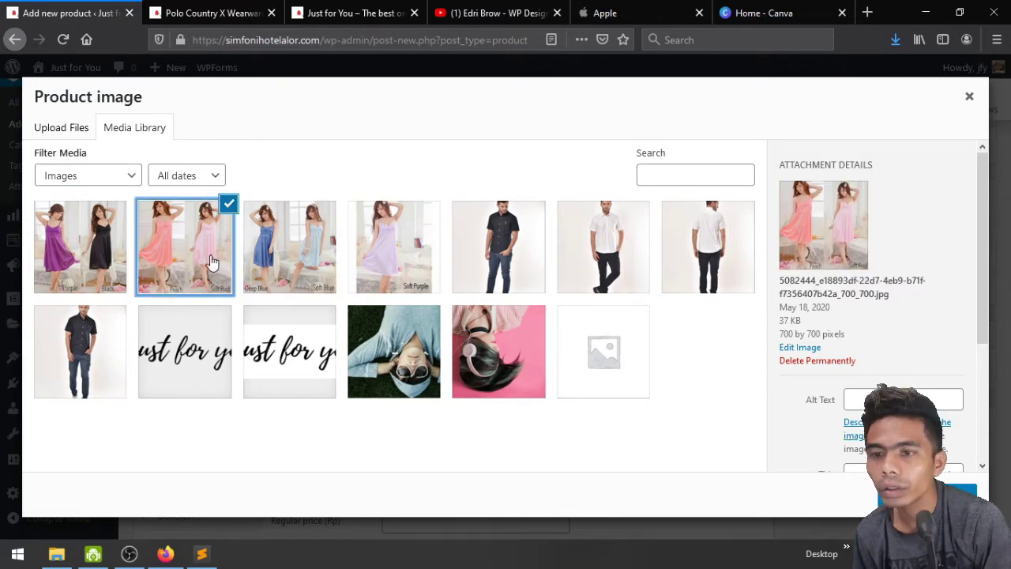
pyautogui.click(92, 243)
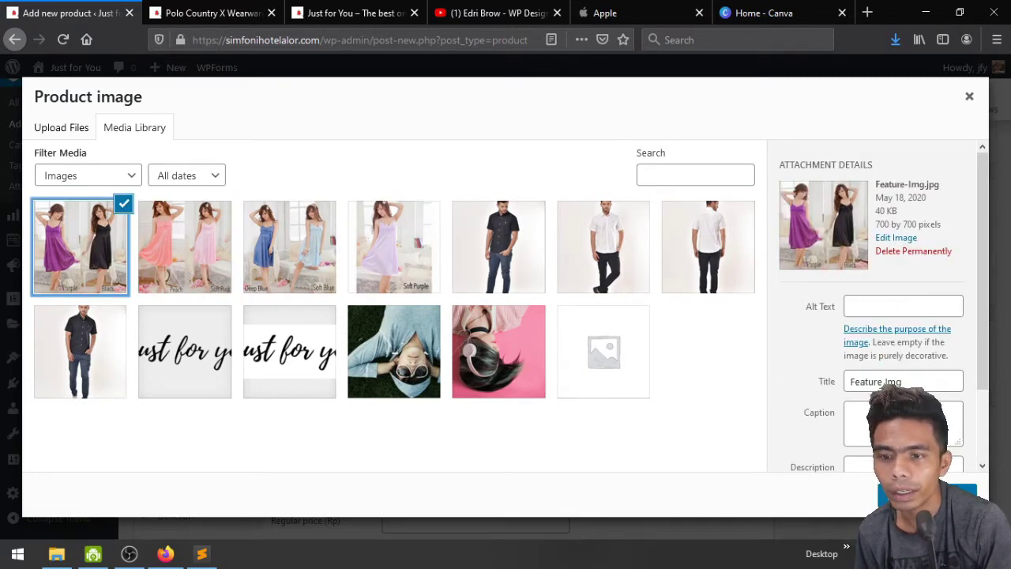
pyautogui.click(926, 493)
# Add the four dress photos to the product gallery
pyautogui.scroll(-5, 925, 443)
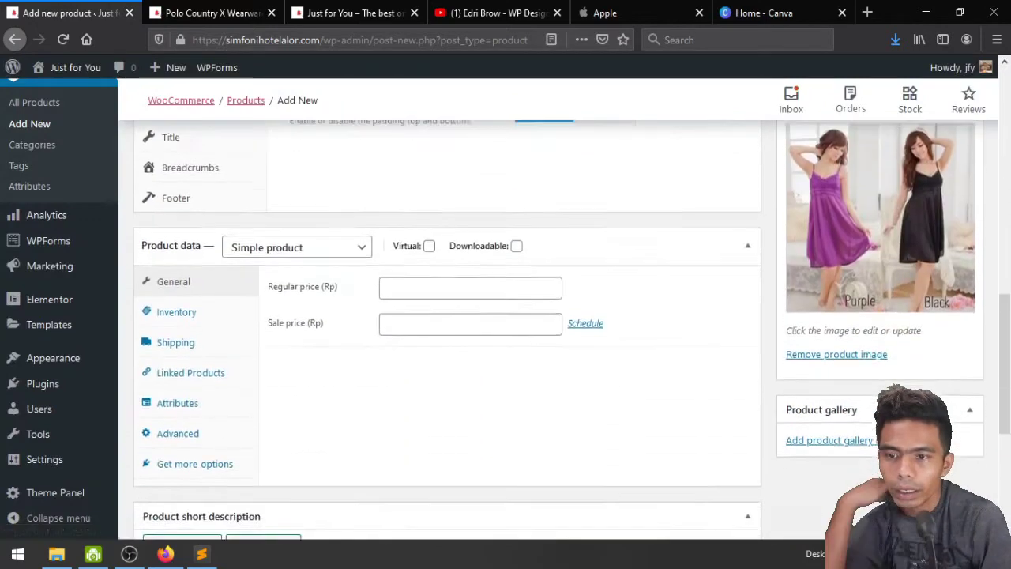
pyautogui.scroll(-2, 869, 377)
pyautogui.click(869, 371)
pyautogui.click(123, 243)
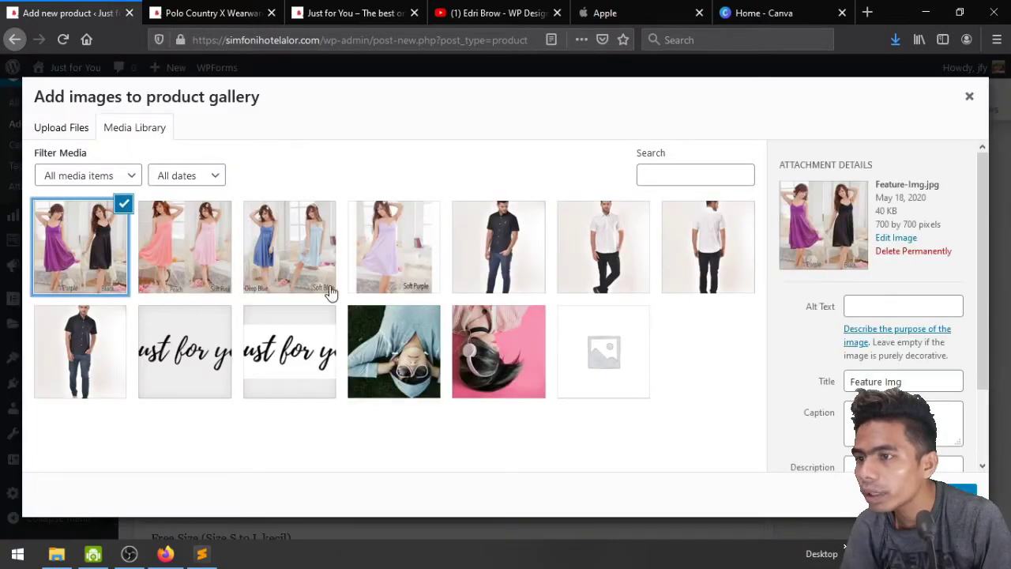
pyautogui.keyDown('shift'); pyautogui.click(368, 292); pyautogui.keyUp('shift')
pyautogui.click(924, 493)
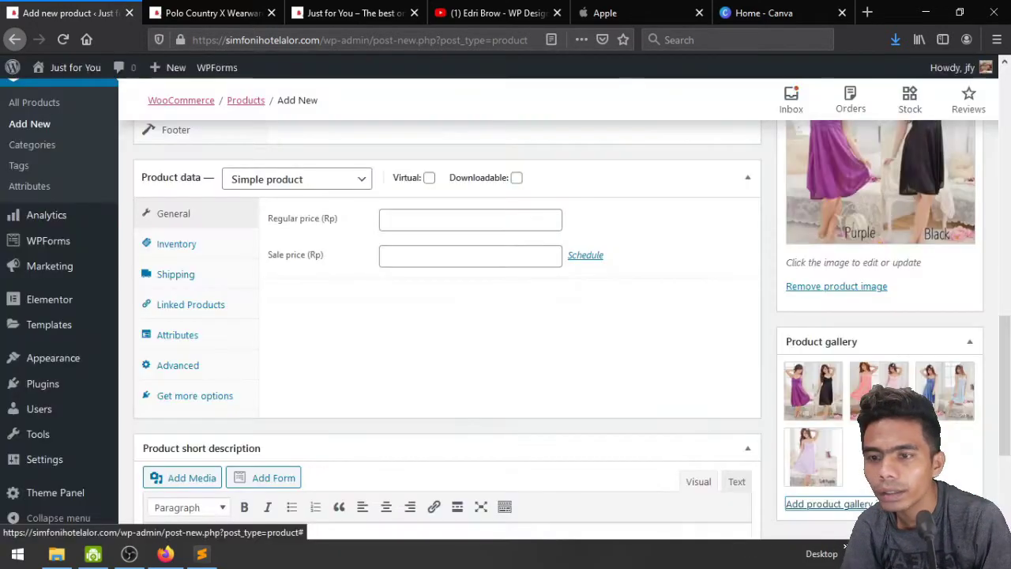
# Change the product type to Variable product
pyautogui.scroll(3, 732, 394)
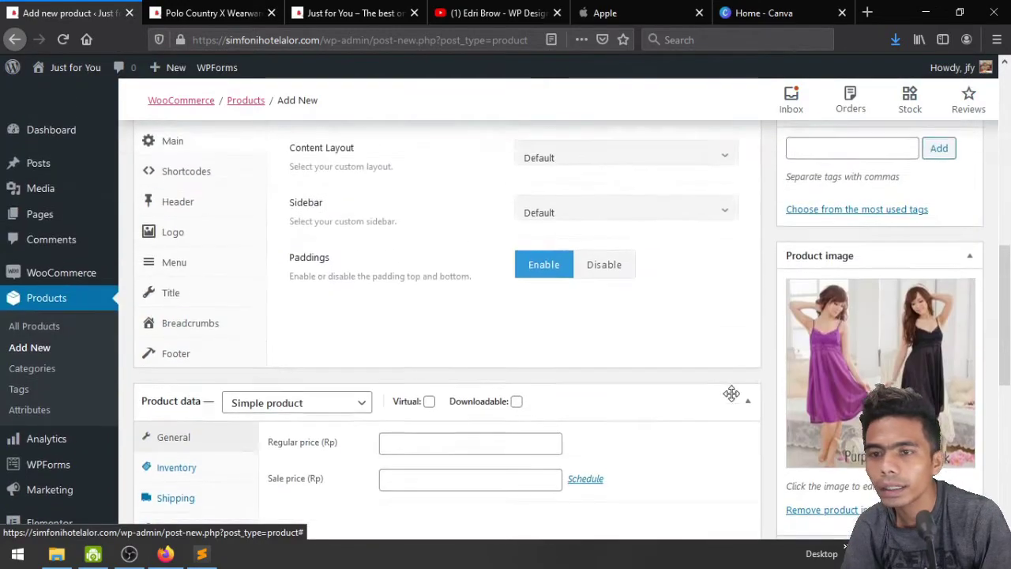
pyautogui.scroll(3, 732, 393)
pyautogui.scroll(-3, 734, 397)
pyautogui.scroll(-3, 734, 399)
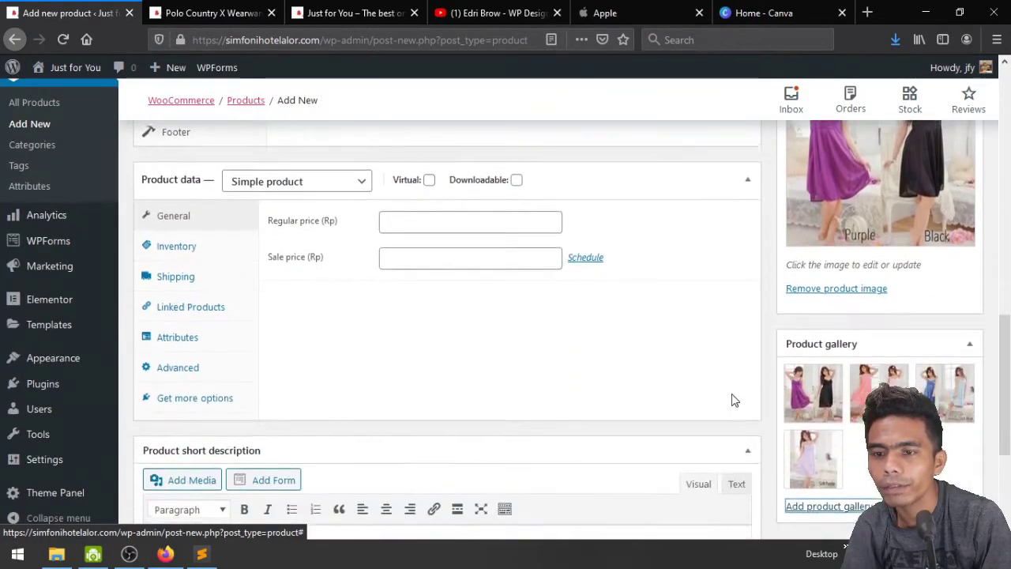
pyautogui.scroll(3, 564, 379)
pyautogui.click(309, 406)
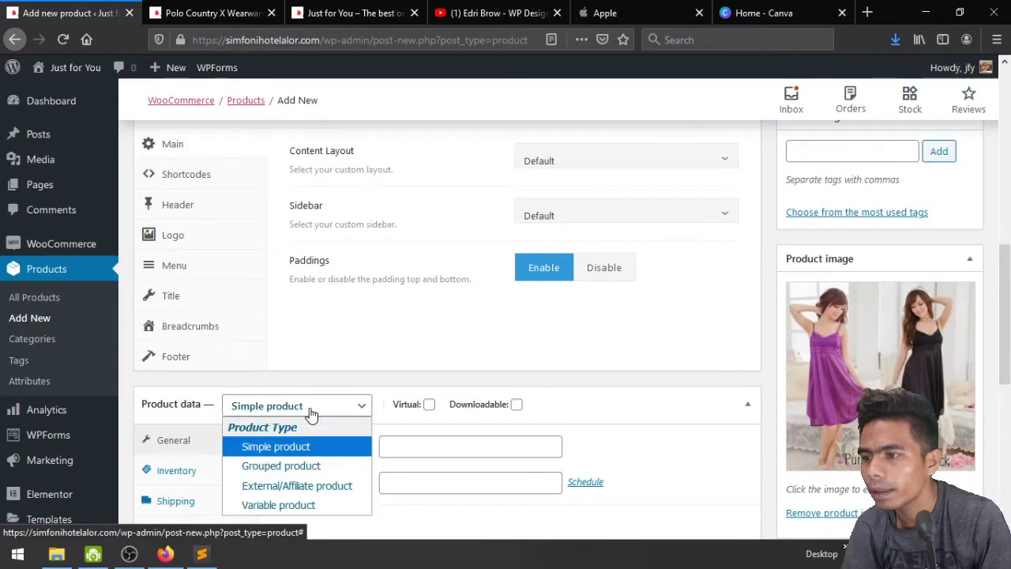
pyautogui.click(317, 505)
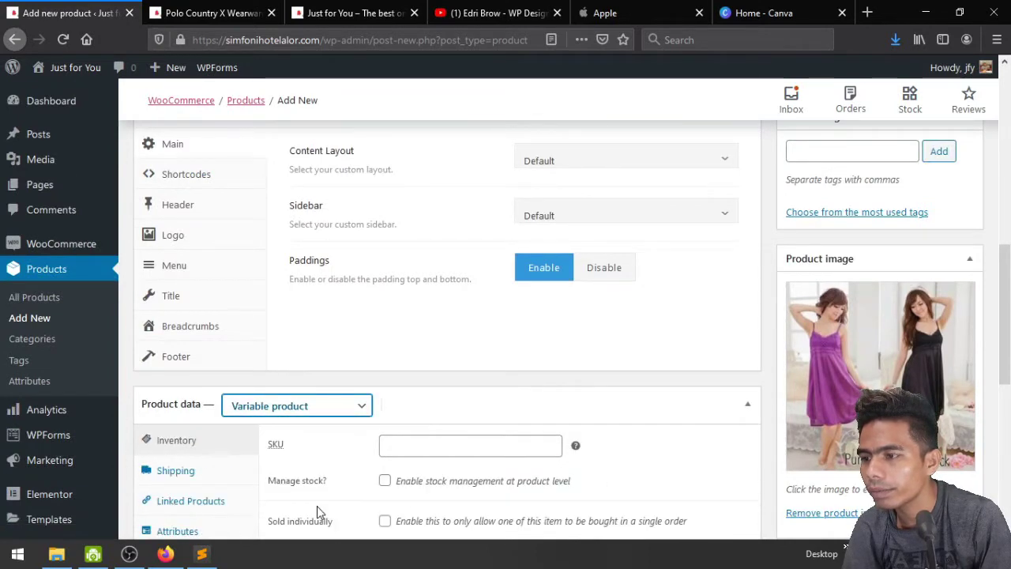
# Enter SKU das, enable Manage stock and set stock quantity to 50
pyautogui.scroll(-3, 317, 505)
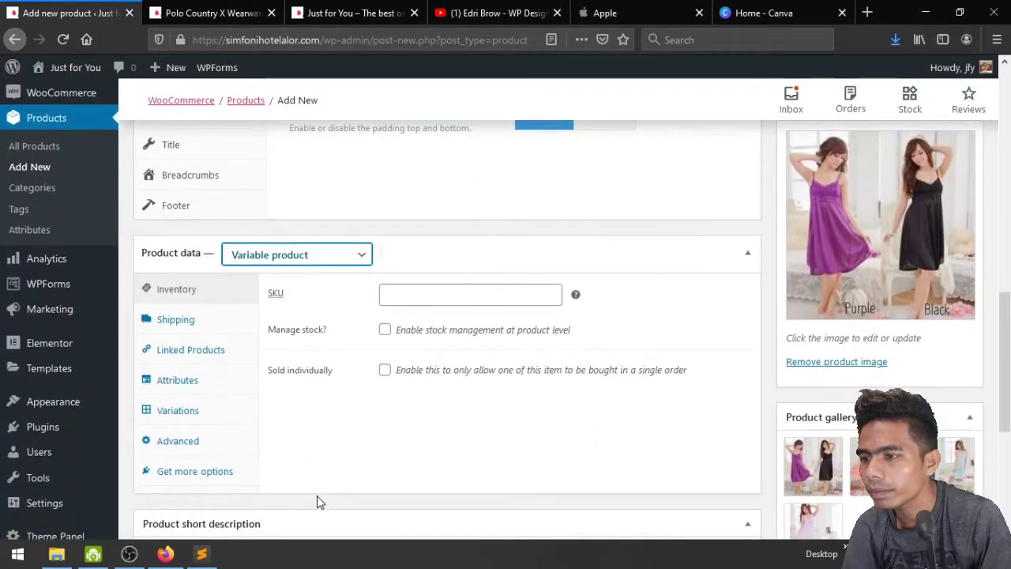
pyautogui.click(456, 292)
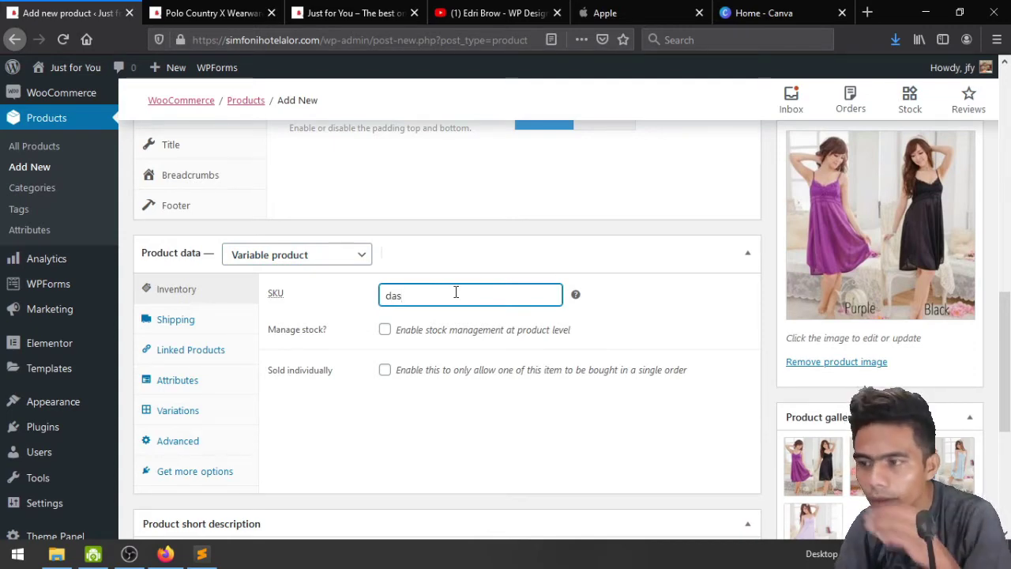
pyautogui.click(383, 332)
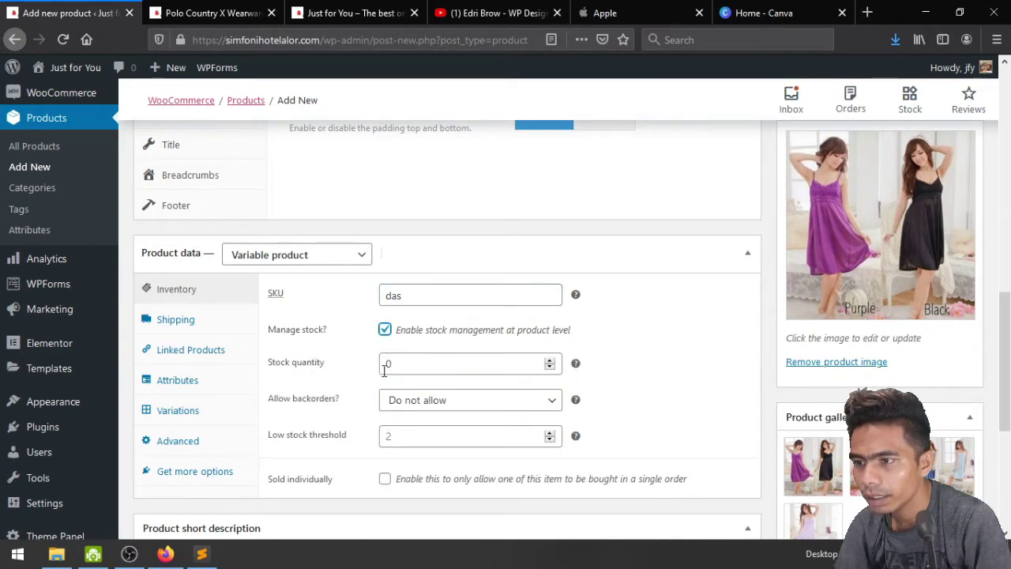
pyautogui.click(388, 364)
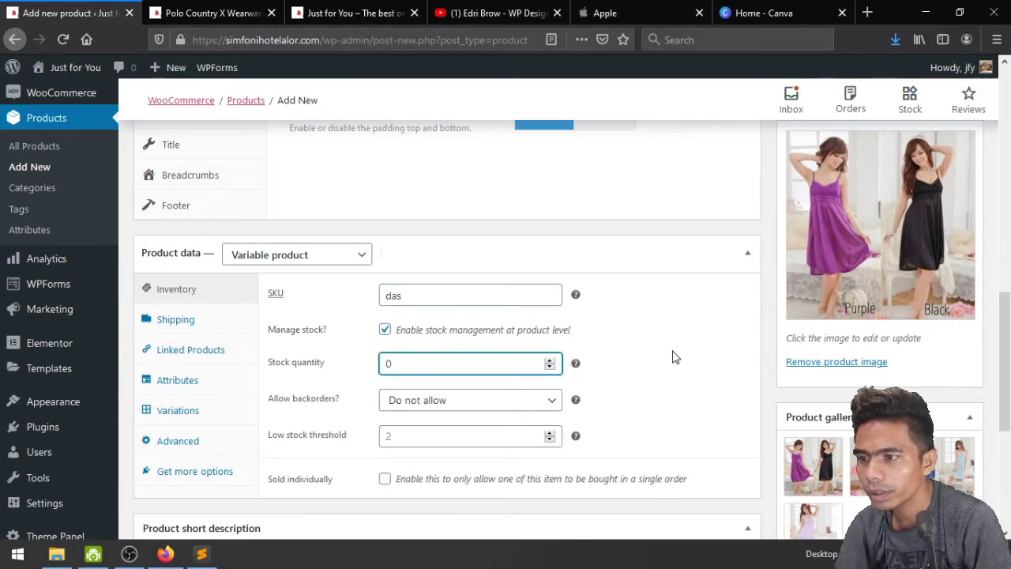
pyautogui.write('5')
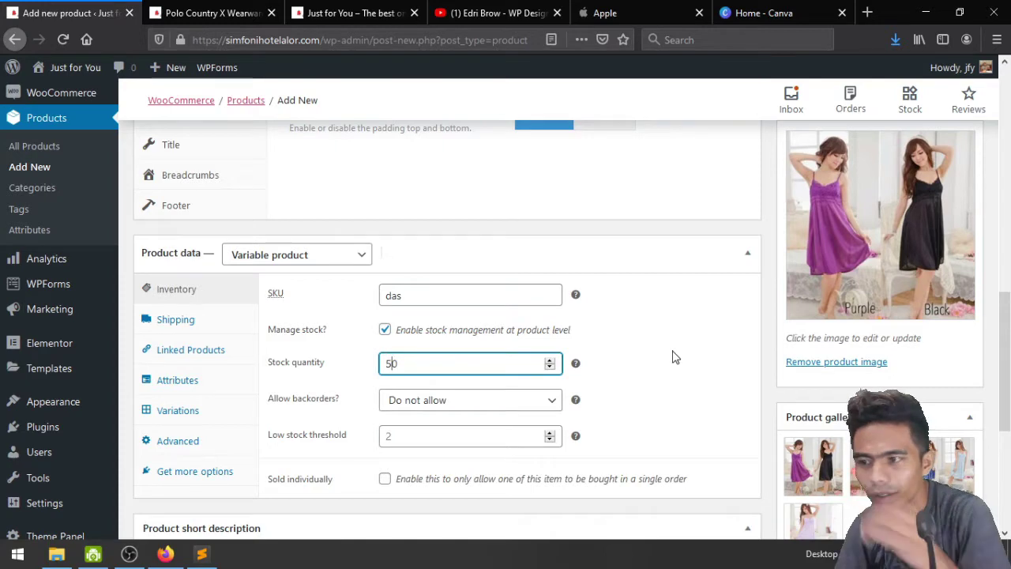
pyautogui.scroll(-3, 672, 357)
pyautogui.scroll(2, 526, 355)
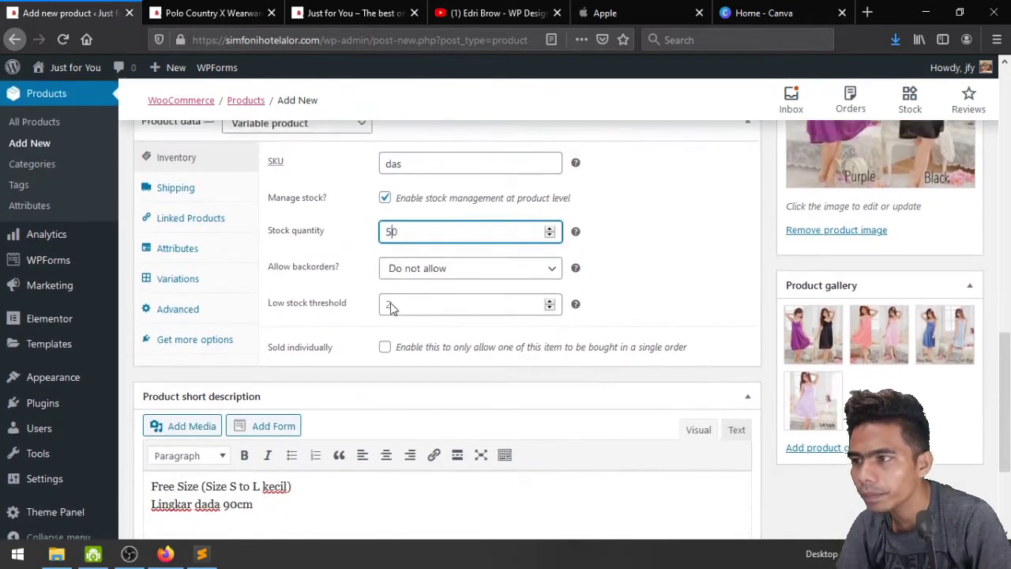
pyautogui.click(176, 251)
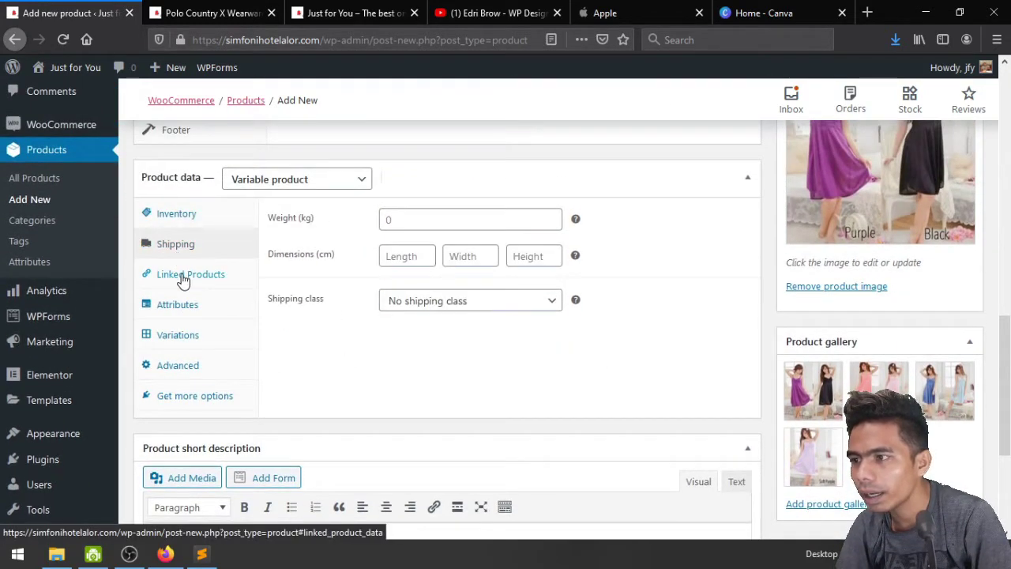
# Set the shipping weight to 1 kg and review the attribute choices without changes
pyautogui.click(429, 222)
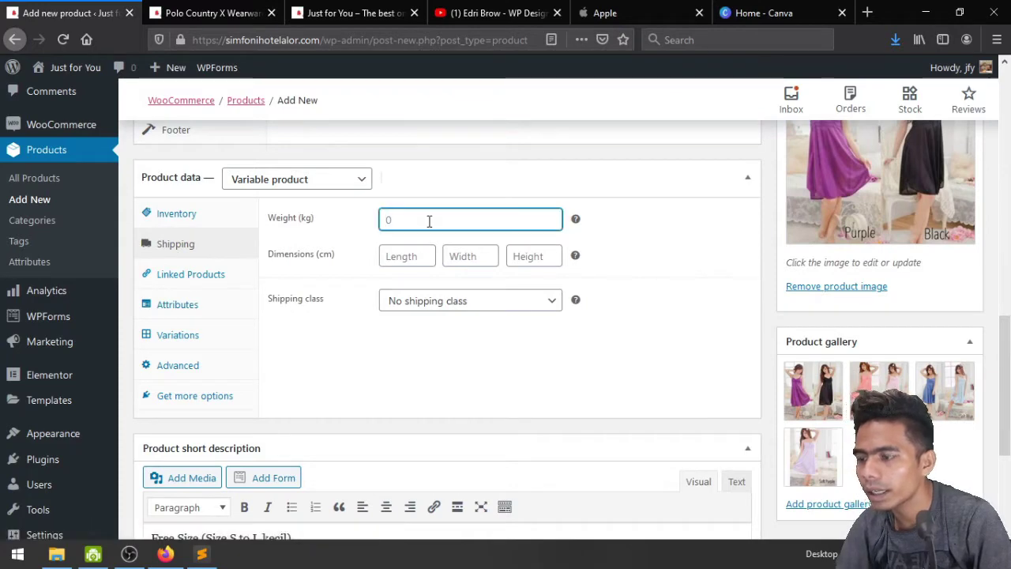
pyautogui.write('1')
pyautogui.click(189, 308)
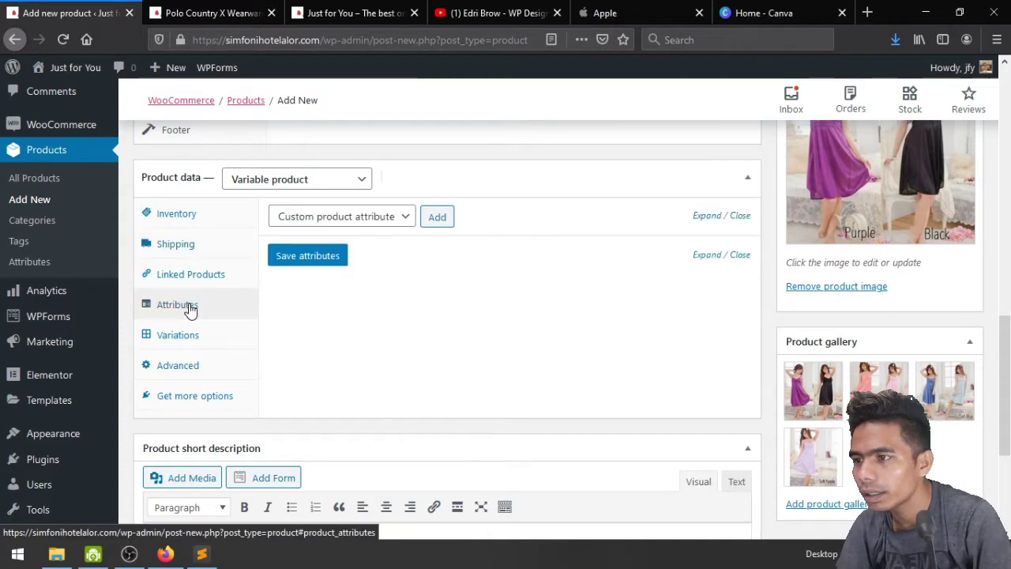
pyautogui.click(395, 221)
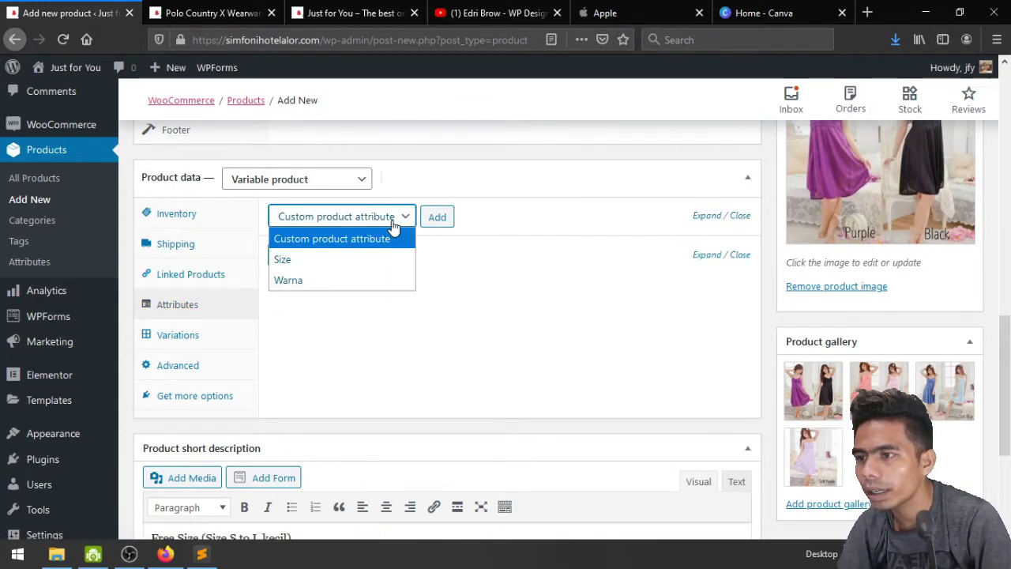
pyautogui.click(394, 225)
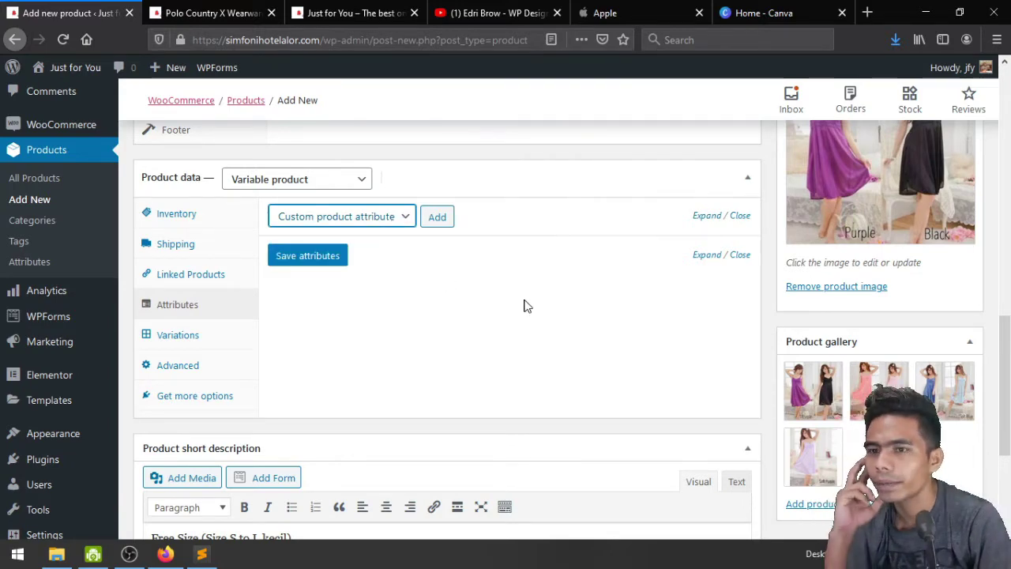
# Publish Daster Satin Lingerie and close the extra browser tab
pyautogui.scroll(2, 655, 366)
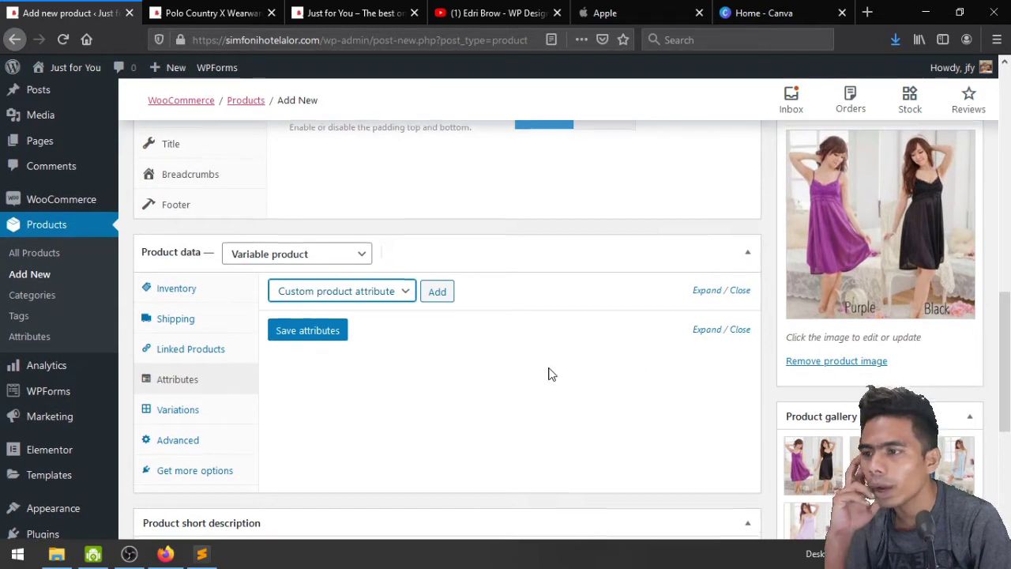
pyautogui.scroll(-3, 548, 368)
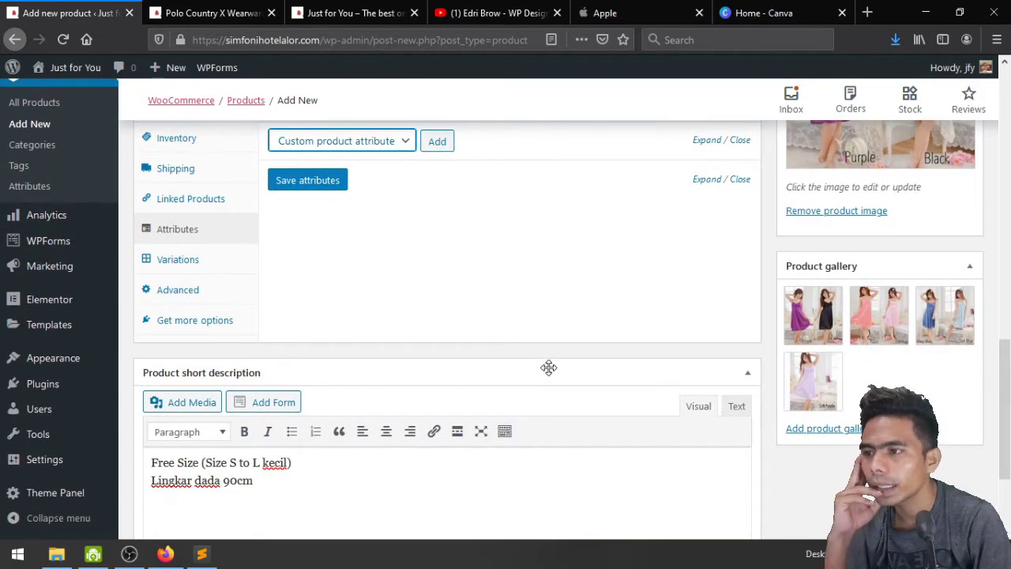
pyautogui.scroll(6, 548, 368)
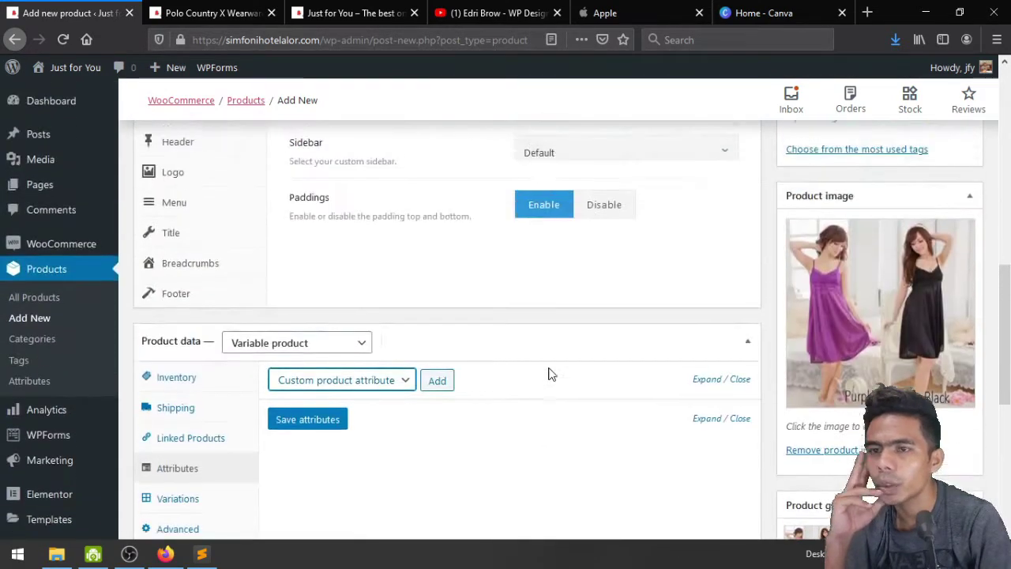
pyautogui.scroll(5, 551, 375)
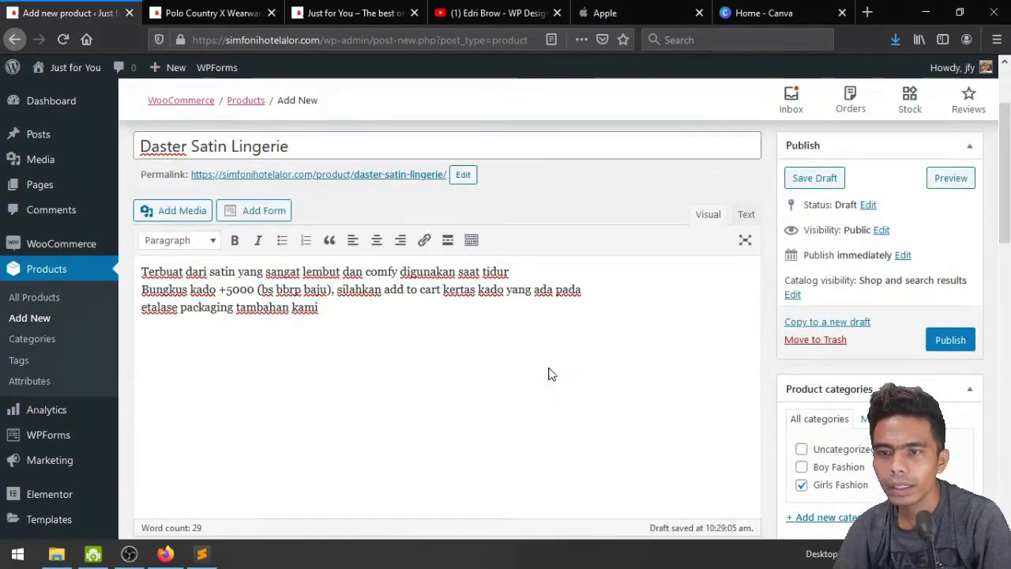
pyautogui.scroll(-2, 551, 375)
pyautogui.scroll(2, 551, 374)
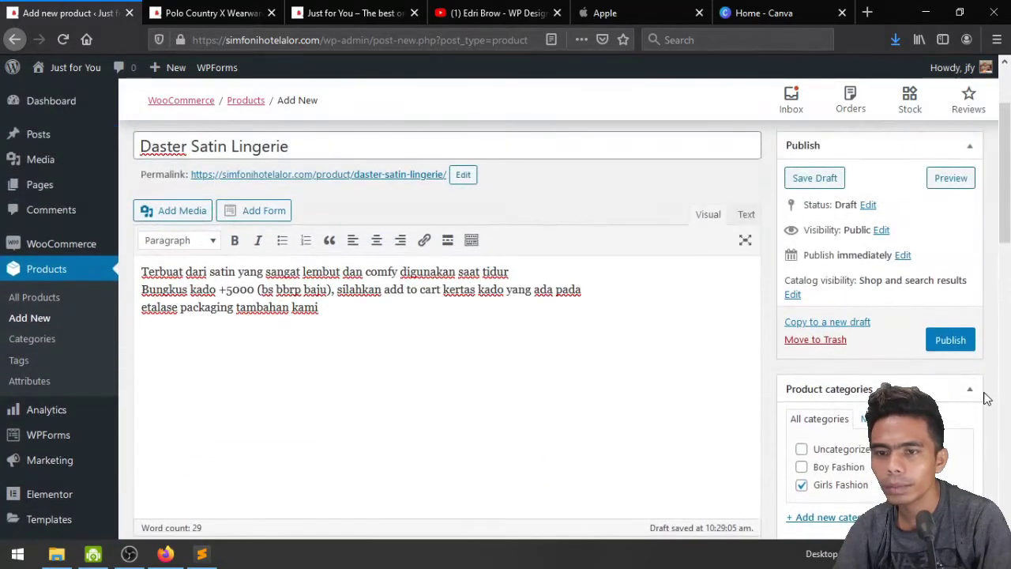
pyautogui.click(949, 346)
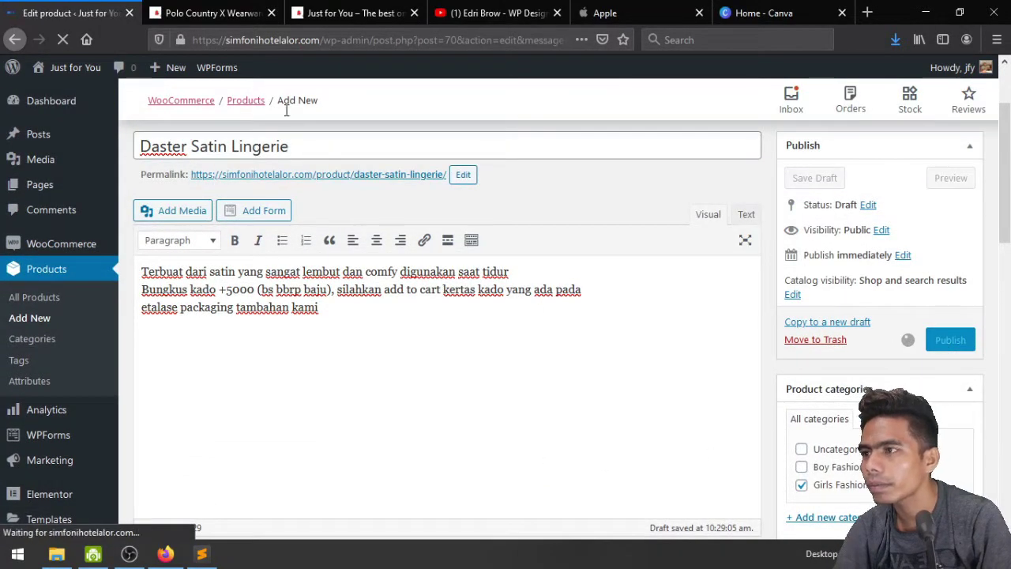
pyautogui.click(272, 13)
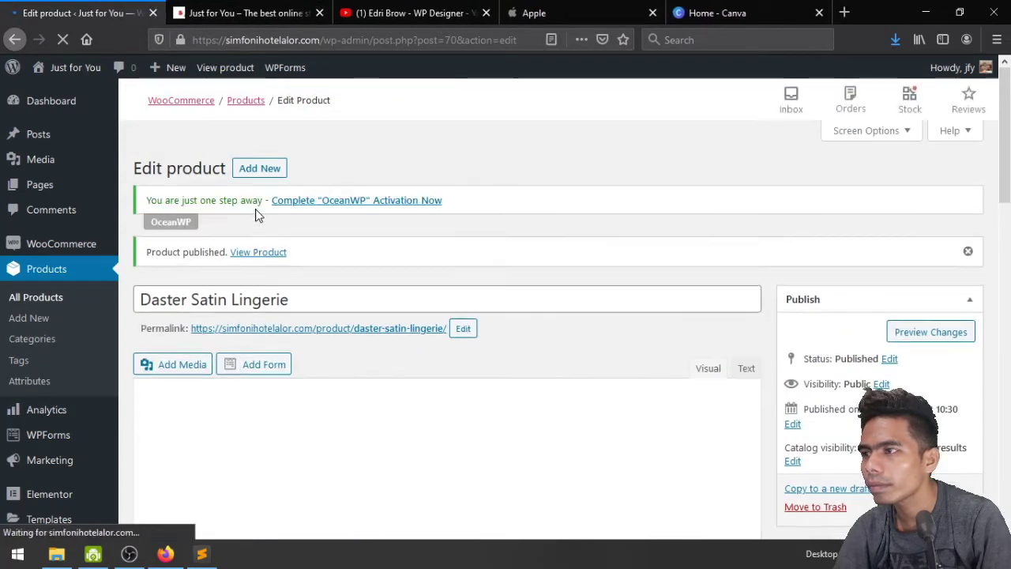
# Open the live Daster Satin Lingerie page in a new tab and look it over
pyautogui.middleClick(253, 255)
pyautogui.click(226, 11)
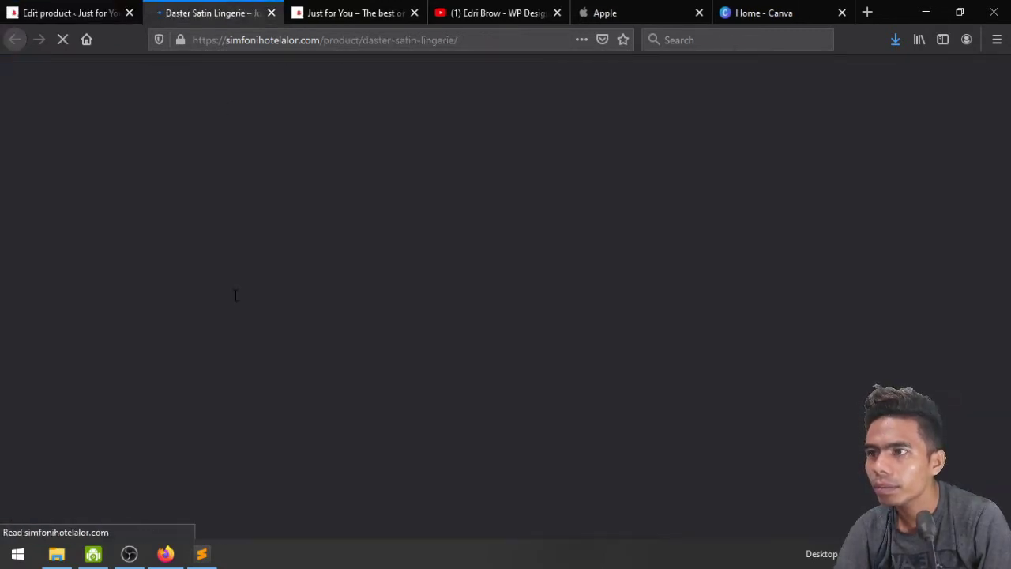
pyautogui.scroll(-3, 235, 300)
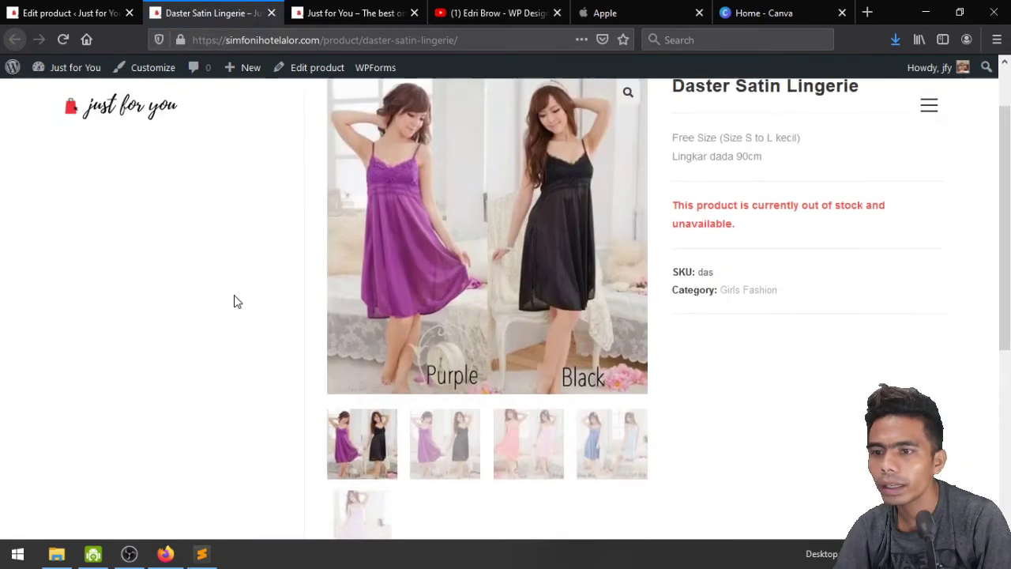
pyautogui.scroll(3, 234, 301)
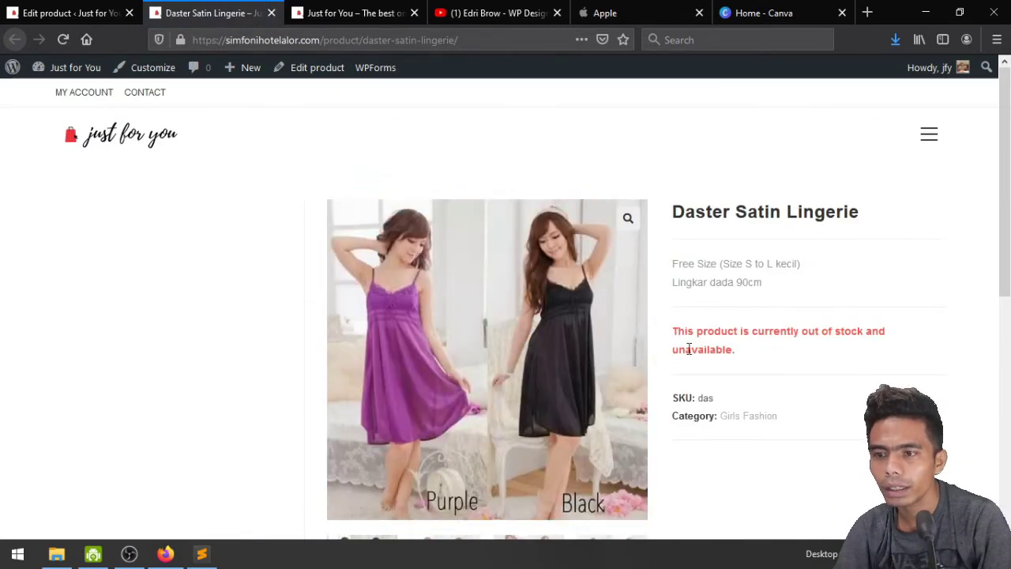
pyautogui.scroll(-3, 672, 371)
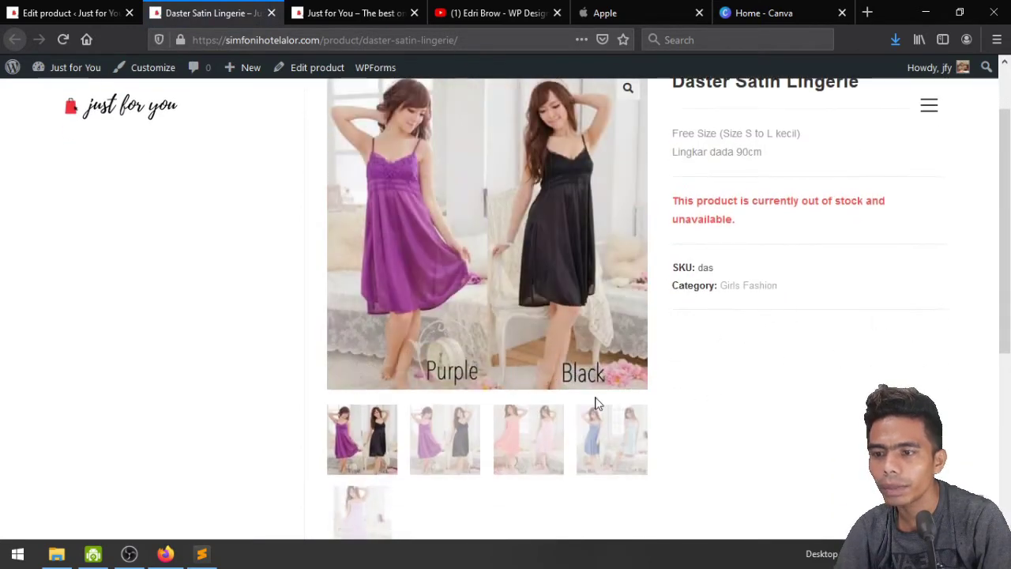
# View the Peach/Soft Pink, Deep Blue/Soft Blue and Soft Purple gallery photos, then return to the editor
pyautogui.click(523, 435)
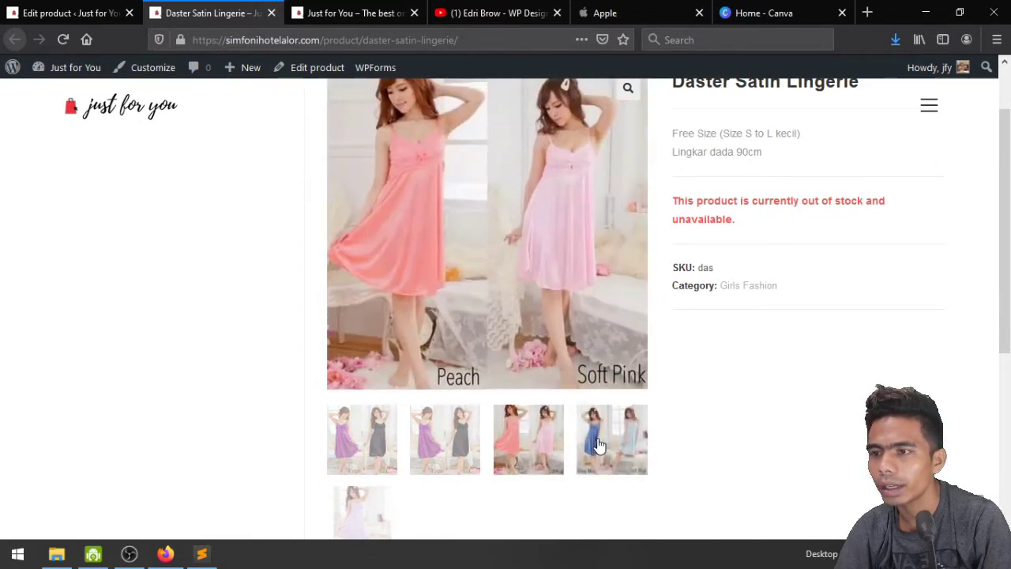
pyautogui.click(591, 449)
pyautogui.click(366, 513)
pyautogui.scroll(3, 501, 388)
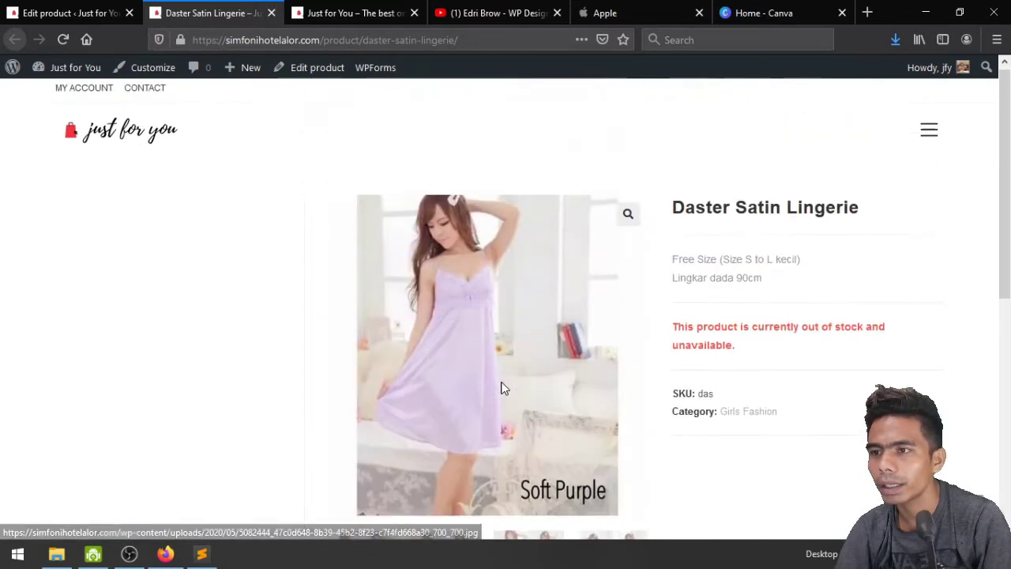
pyautogui.scroll(-5, 193, 343)
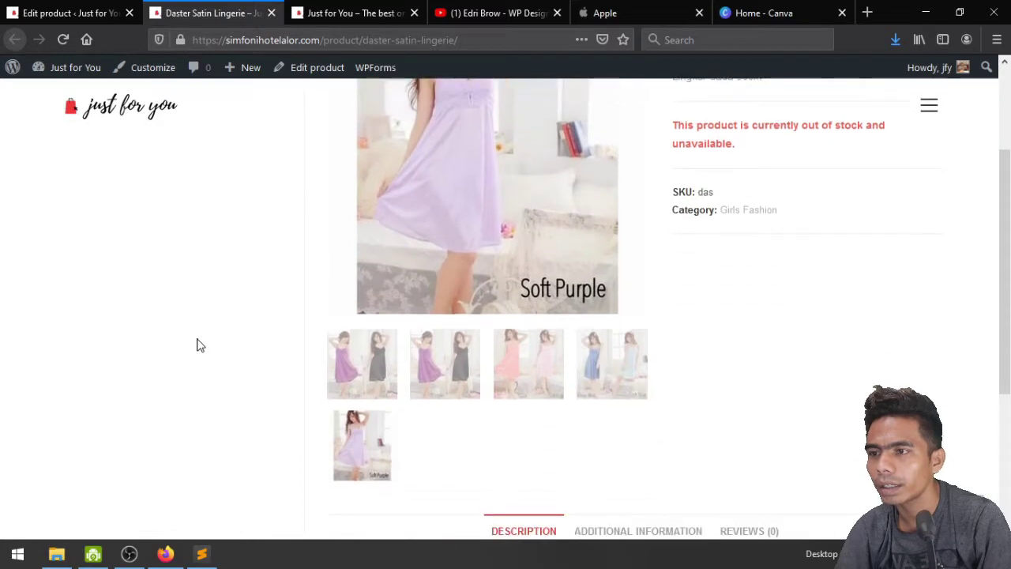
pyautogui.click(85, 9)
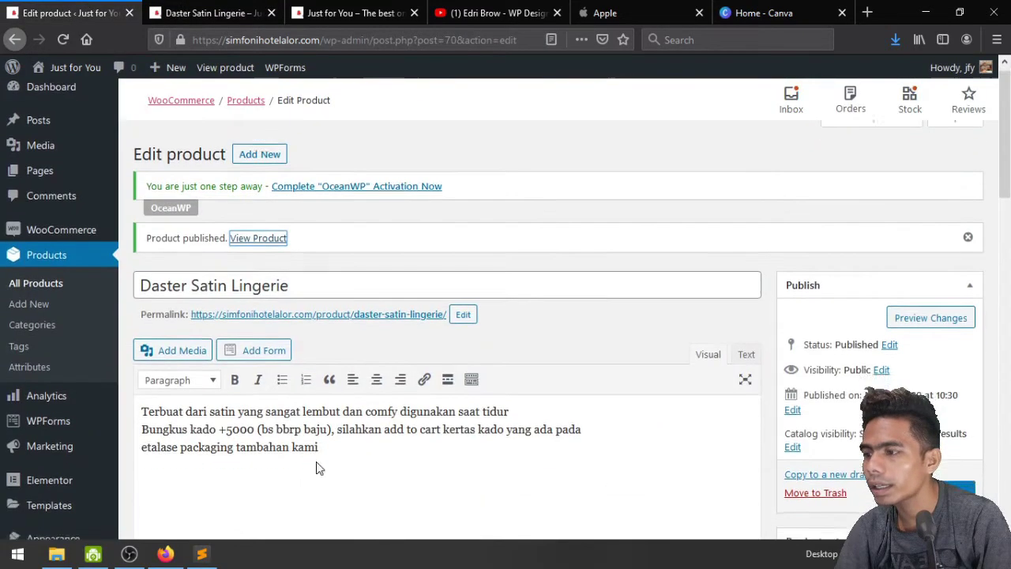
# Open Products > Attributes showing Size and Warna, then bring up the Sublime Text notes
pyautogui.scroll(-3, 92, 389)
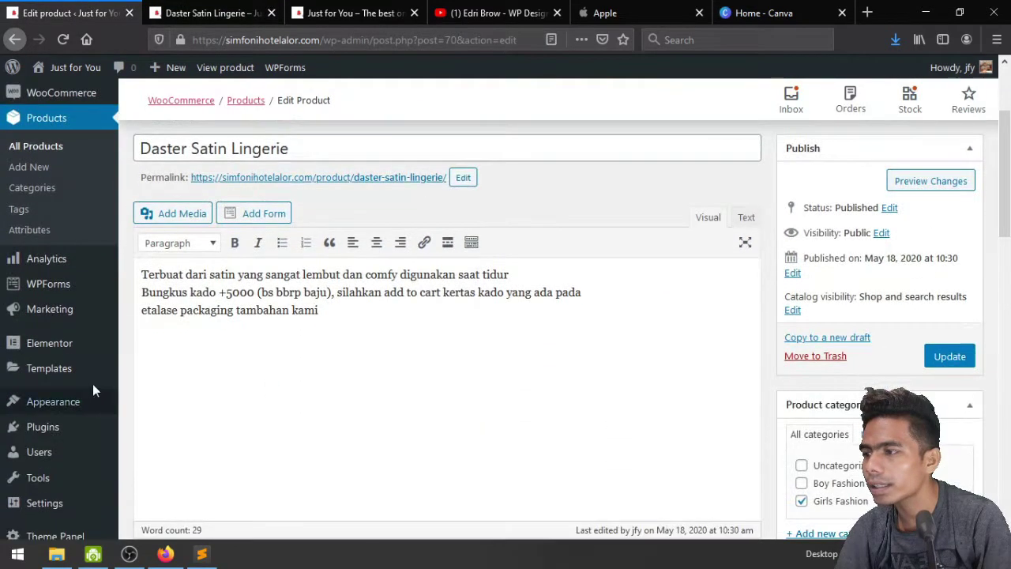
pyautogui.click(30, 231)
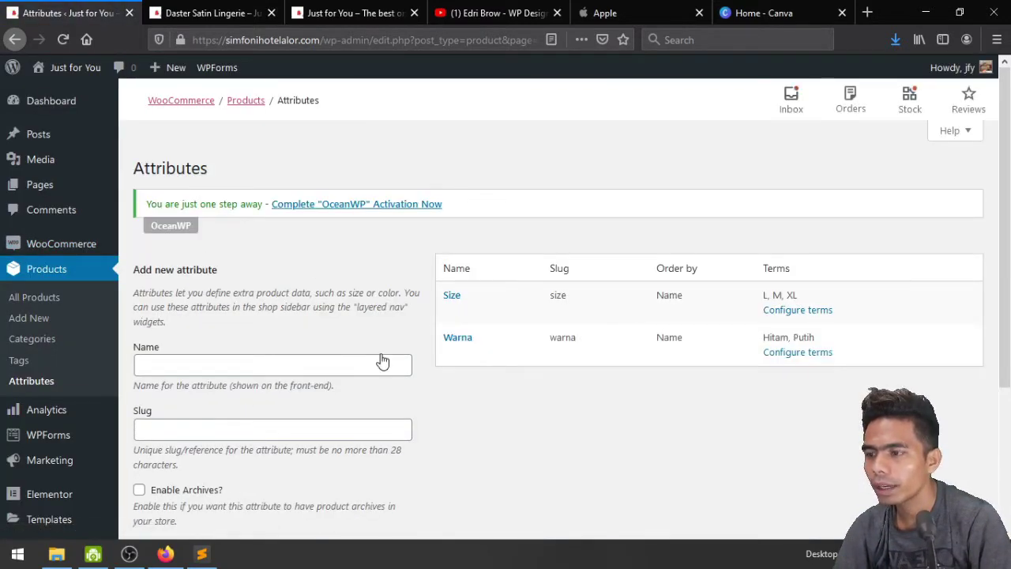
pyautogui.click(201, 553)
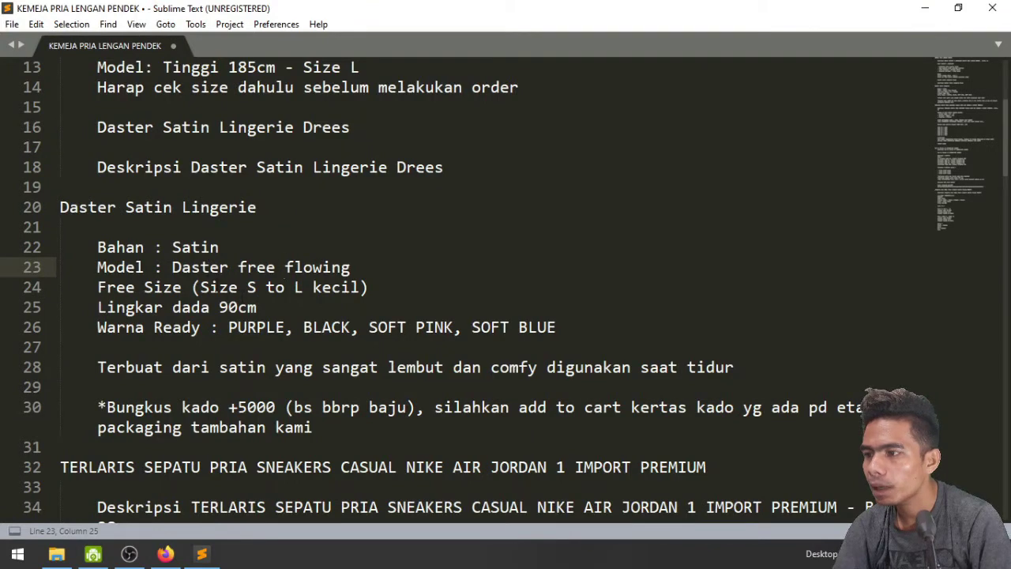
# Replace PURPLE and BLACK on the colour line with Ungu and Hitam
pyautogui.click(210, 287)
pyautogui.click(202, 267)
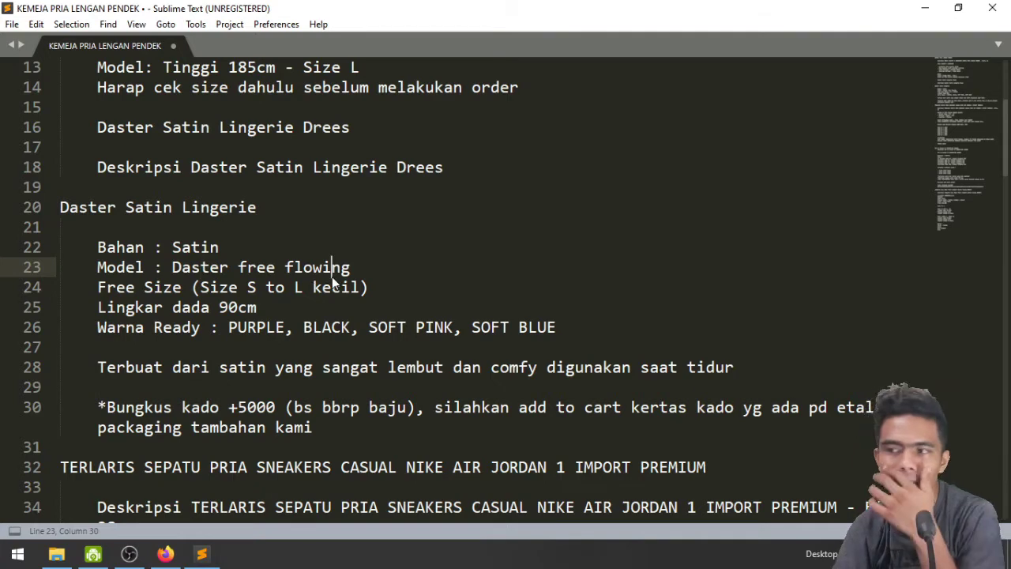
pyautogui.click(256, 327)
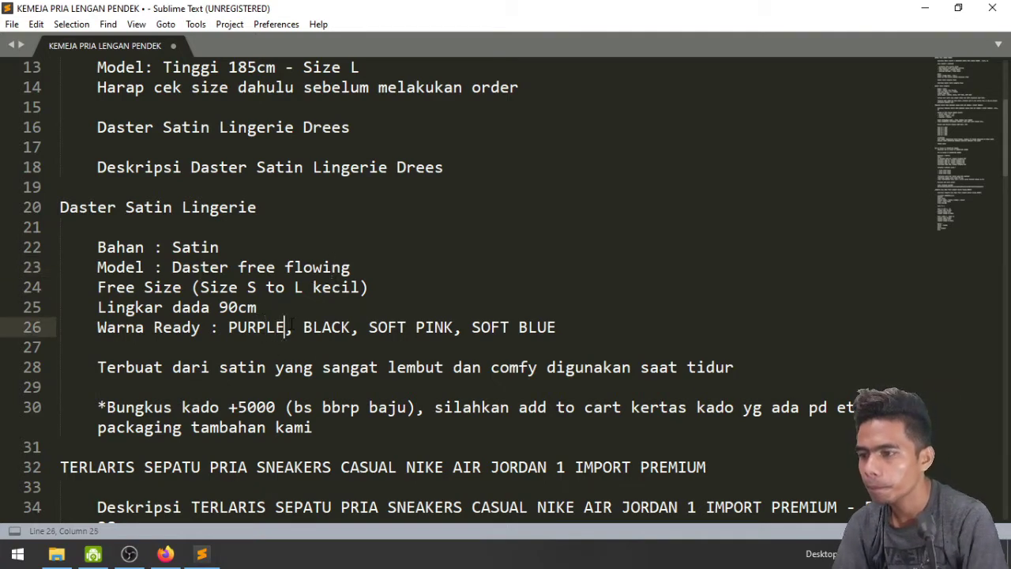
pyautogui.write('Pur')
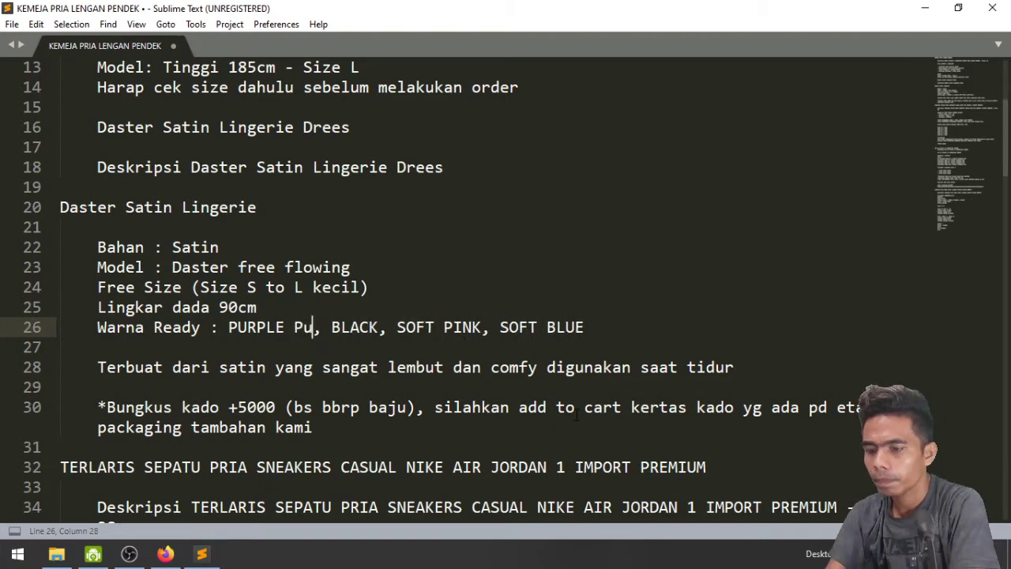
pyautogui.write('ple')
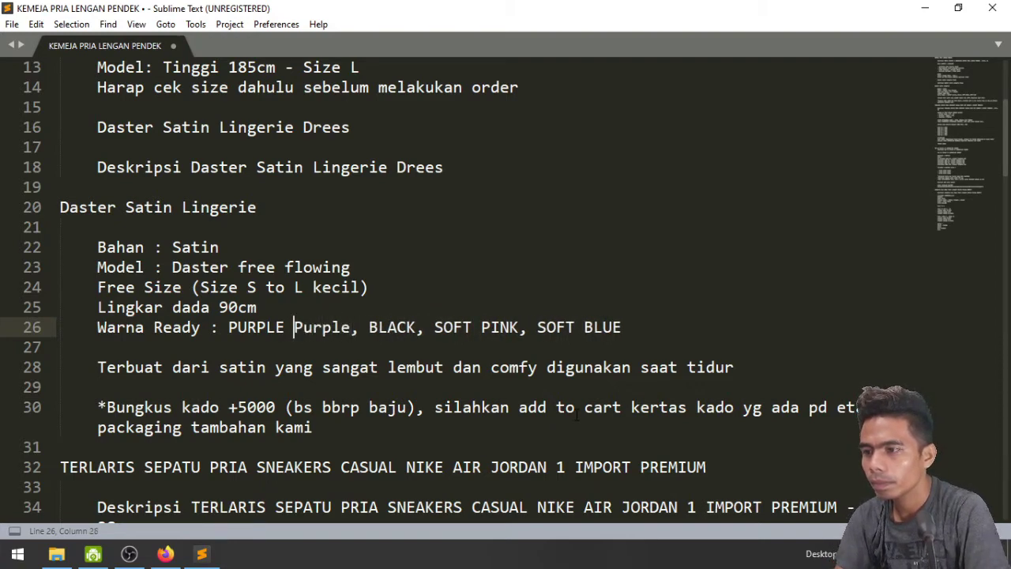
pyautogui.press('Left')
pyautogui.hotkey('shift', 'Left')
pyautogui.hotkey('shift', 'Left')
pyautogui.press('BackSpace')
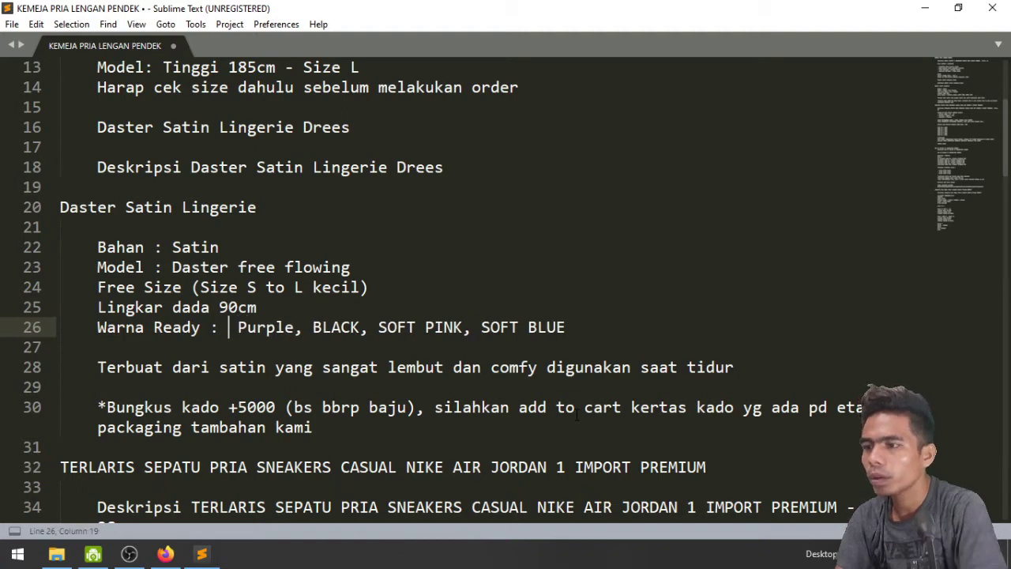
pyautogui.hotkey('shift', 'Right')
pyautogui.hotkey('shift', 'Right')
pyautogui.hotkey('shift', 'Right')
pyautogui.hotkey('shift', 'Right')
pyautogui.hotkey('shift', 'Right')
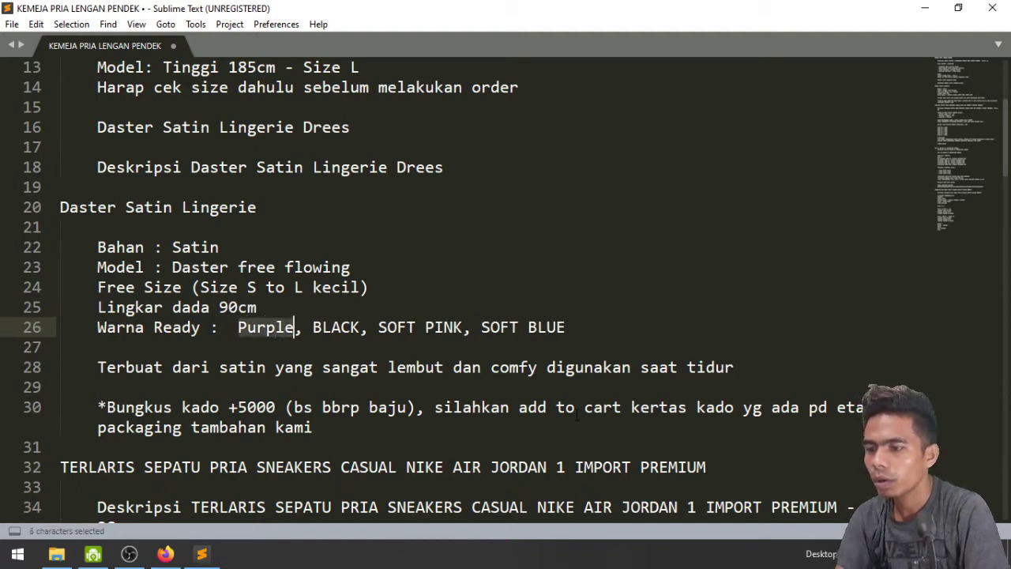
pyautogui.write('Ungu')
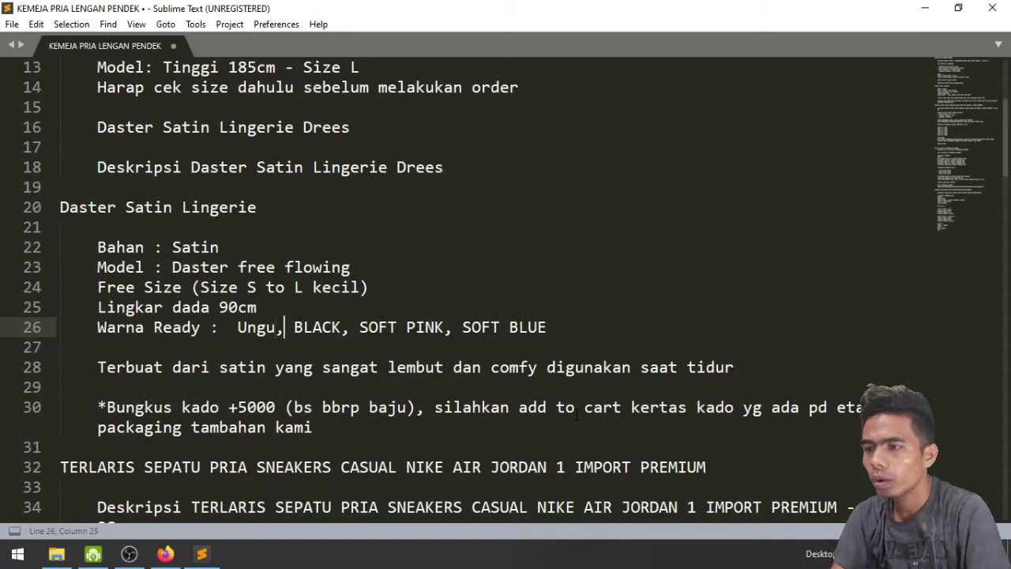
pyautogui.hotkey('shift', 'Right')
pyautogui.hotkey('shift', 'Right')
pyautogui.hotkey('shift', 'Right')
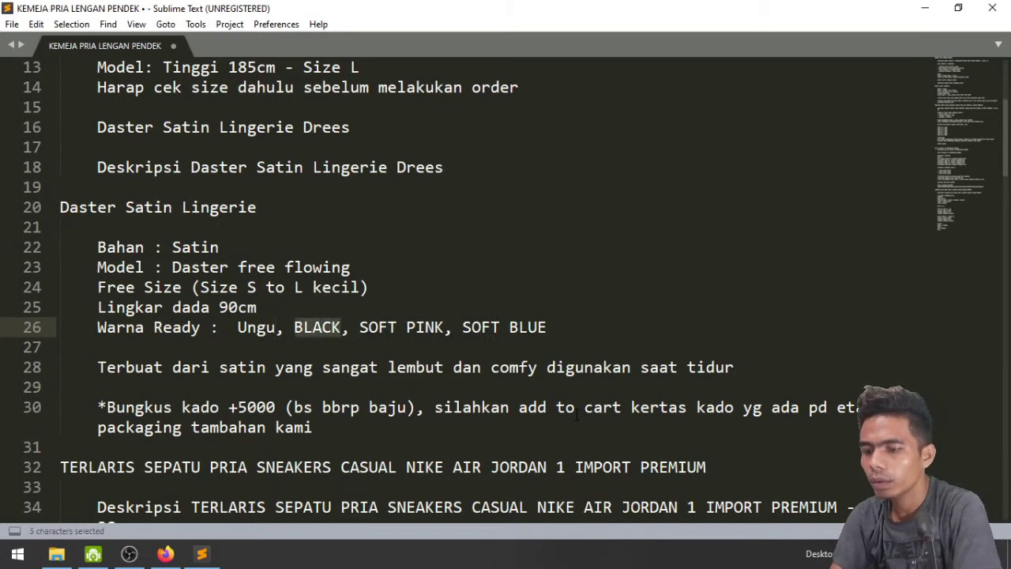
pyautogui.write('hitam')
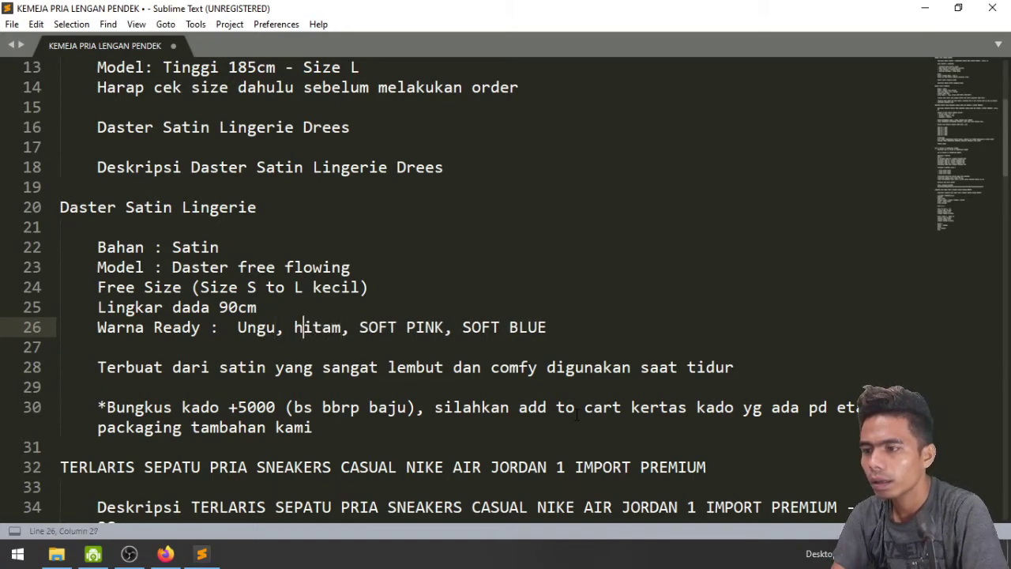
pyautogui.press('BackSpace')
pyautogui.write('H')
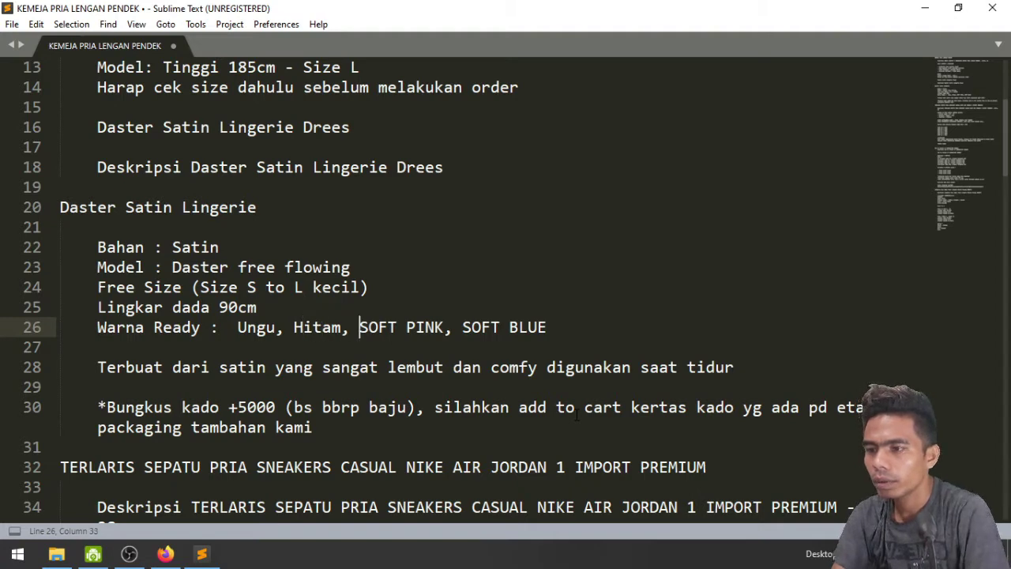
# Change SOFT PINK and SOFT BLUE to Pink and Biru, then copy Ungu
pyautogui.hotkey('shift', 'Right')
pyautogui.hotkey('shift', 'Right')
pyautogui.hotkey('shift', 'Right')
pyautogui.hotkey('shift', 'Right')
pyautogui.hotkey('shift', 'Right')
pyautogui.hotkey('shift', 'Right')
pyautogui.hotkey('shift', 'Right')
pyautogui.hotkey('shift', 'Right')
pyautogui.hotkey('shift', 'Right')
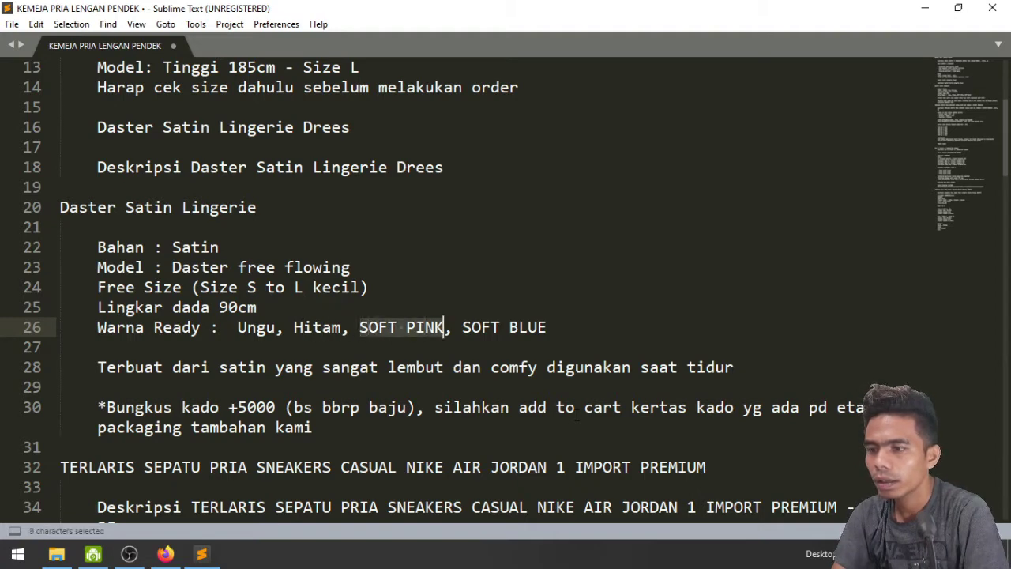
pyautogui.write('pink')
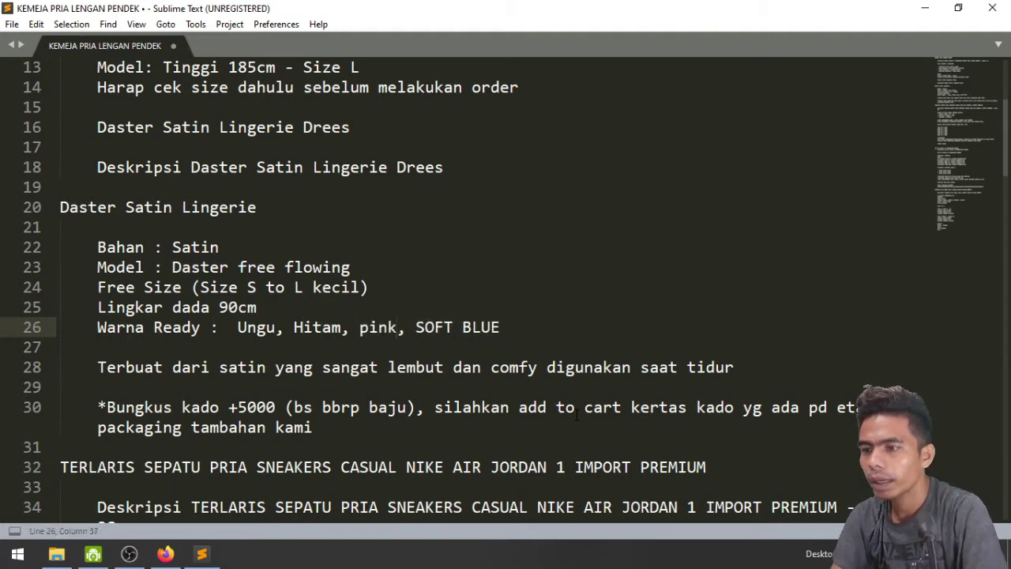
pyautogui.press('BackSpace')
pyautogui.write('P')
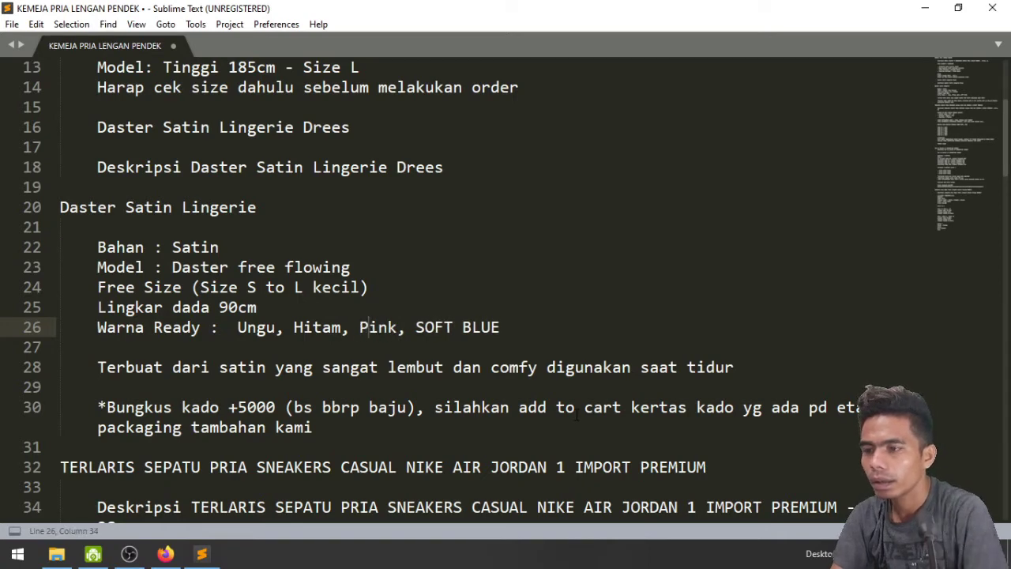
pyautogui.hotkey('shift', 'End')
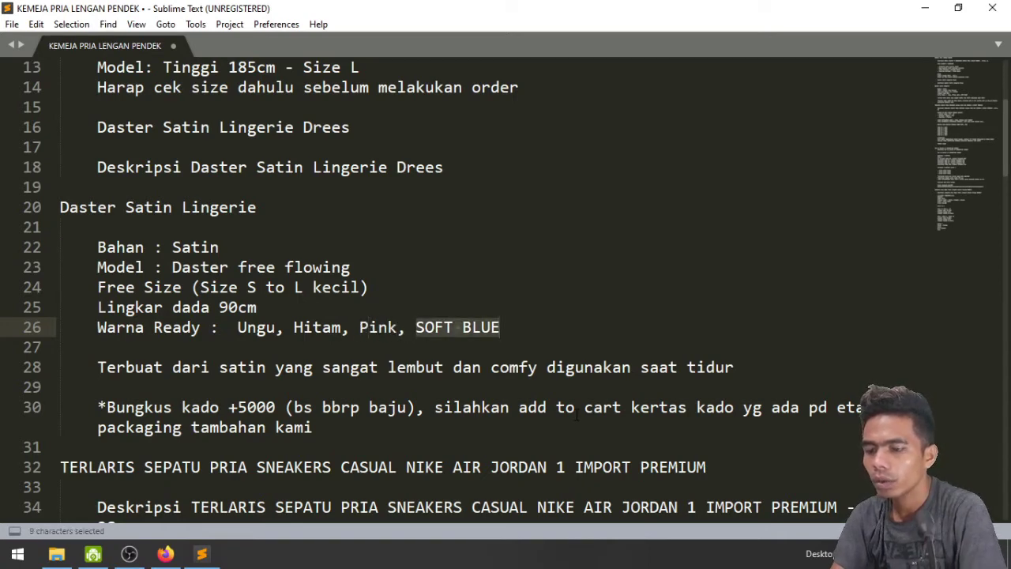
pyautogui.write('Biru')
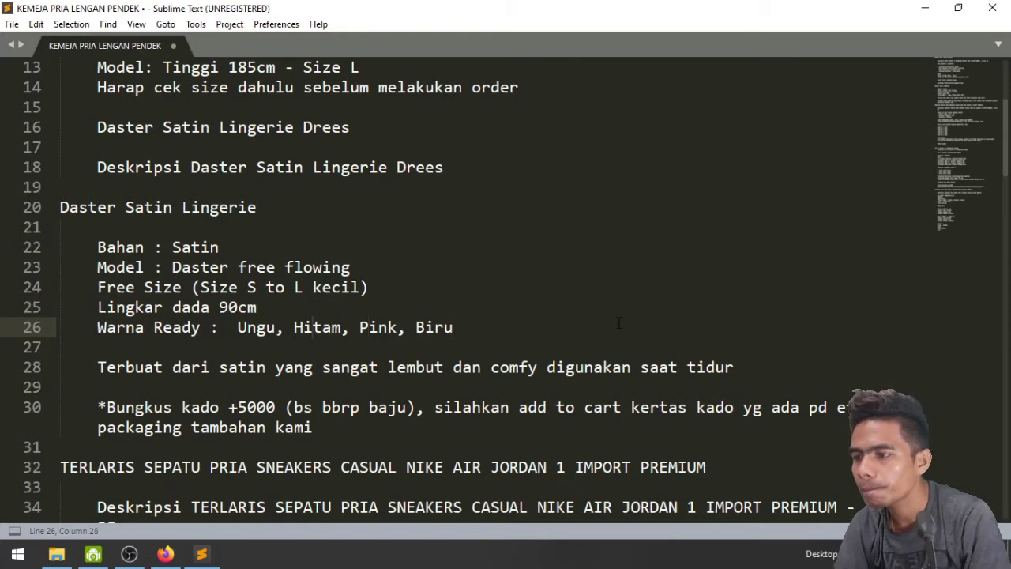
pyautogui.scroll(-1, 618, 322)
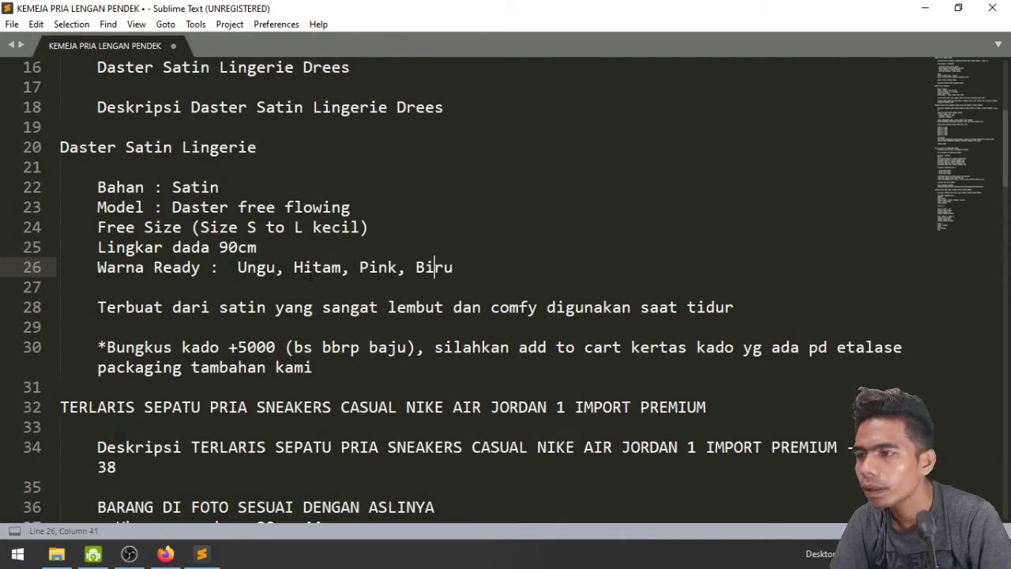
pyautogui.hotkey('shift', 'Left')
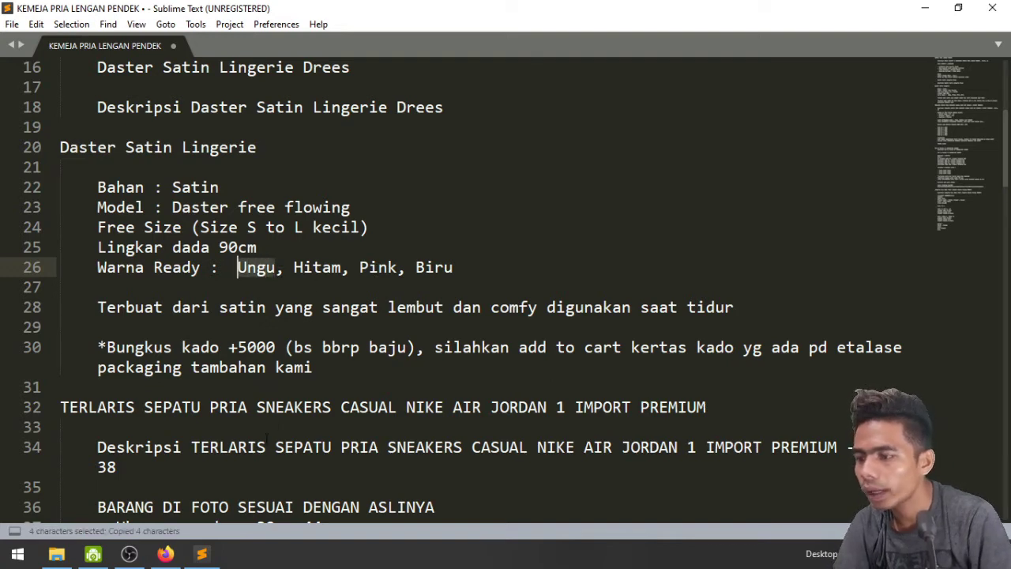
pyautogui.click(165, 554)
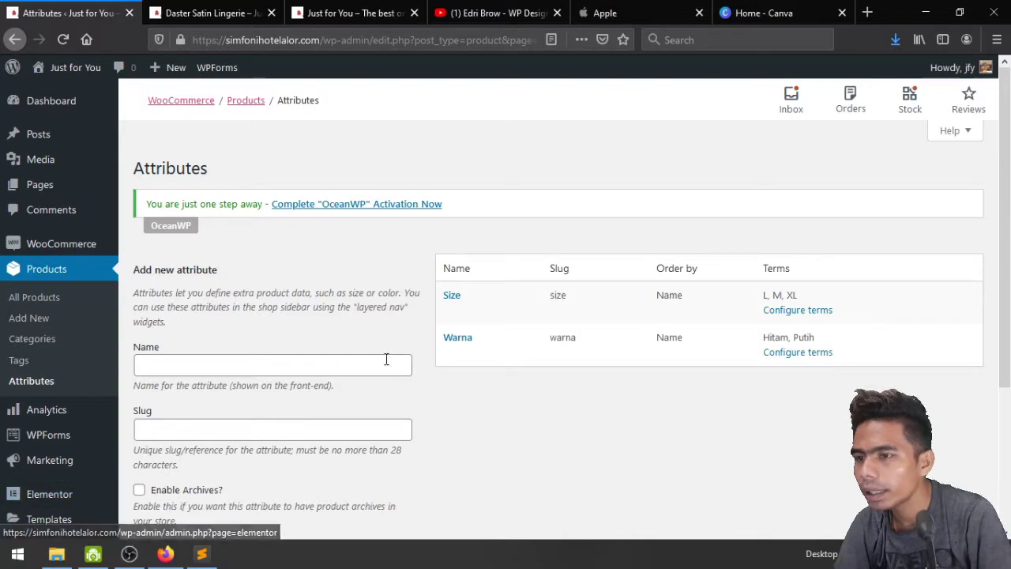
# Open the Warna attribute's terms and add Ungu as a new term
pyautogui.click(798, 356)
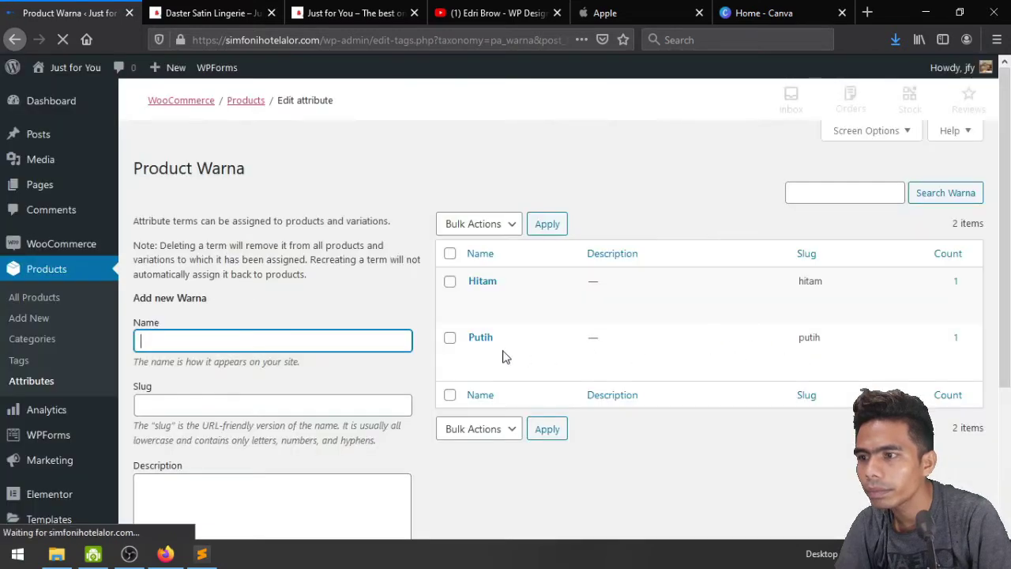
pyautogui.scroll(-2, 305, 355)
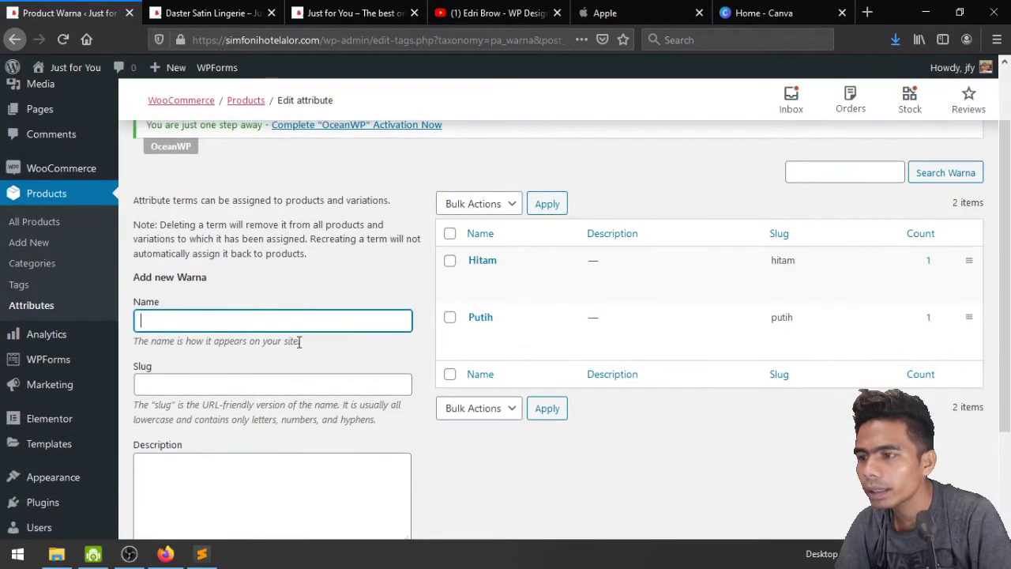
pyautogui.scroll(-3, 299, 325)
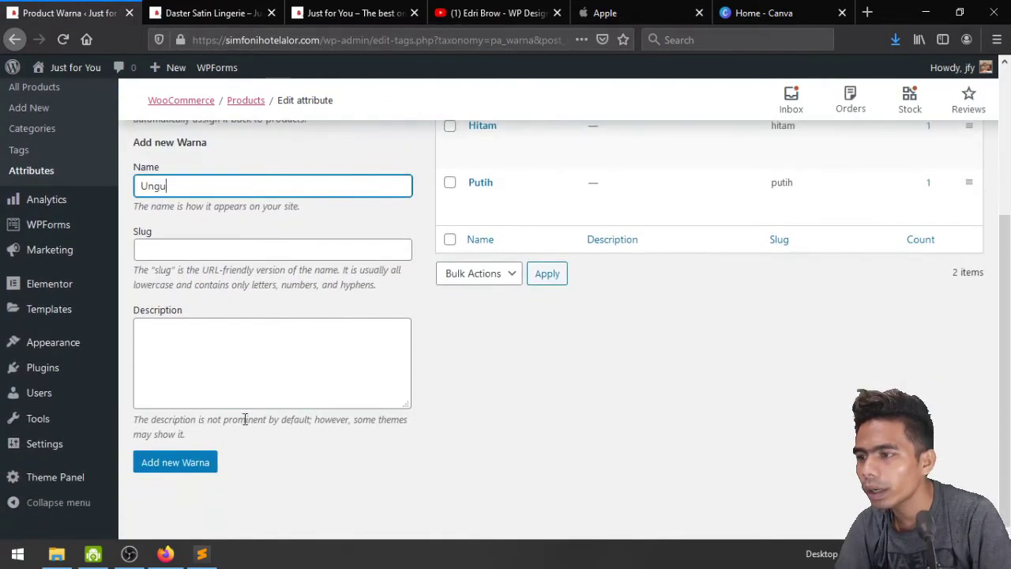
pyautogui.click(201, 466)
# Add Pink and Biru as further Warna terms
pyautogui.click(207, 553)
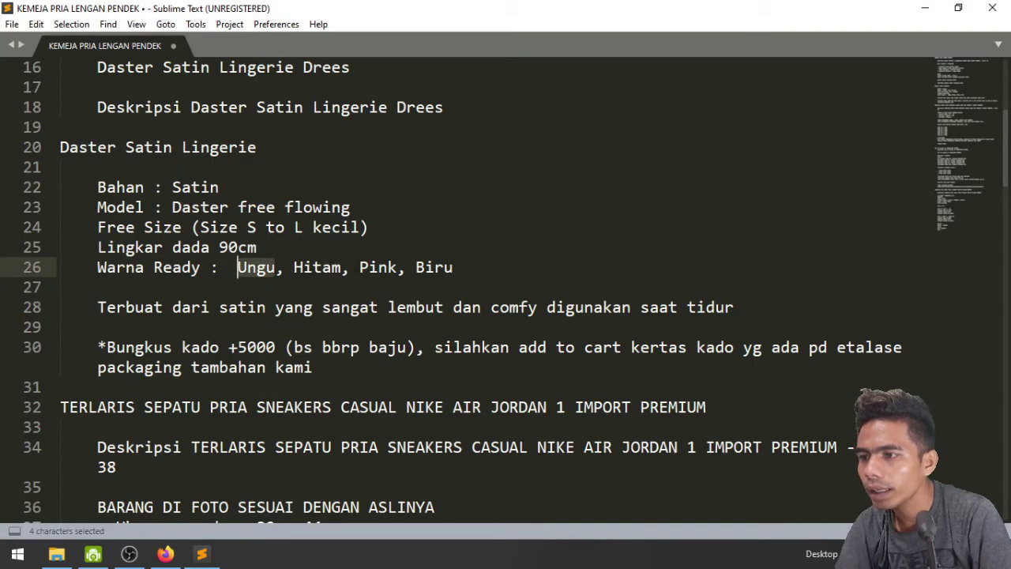
pyautogui.moveTo(360, 267); pyautogui.dragTo(395, 267)
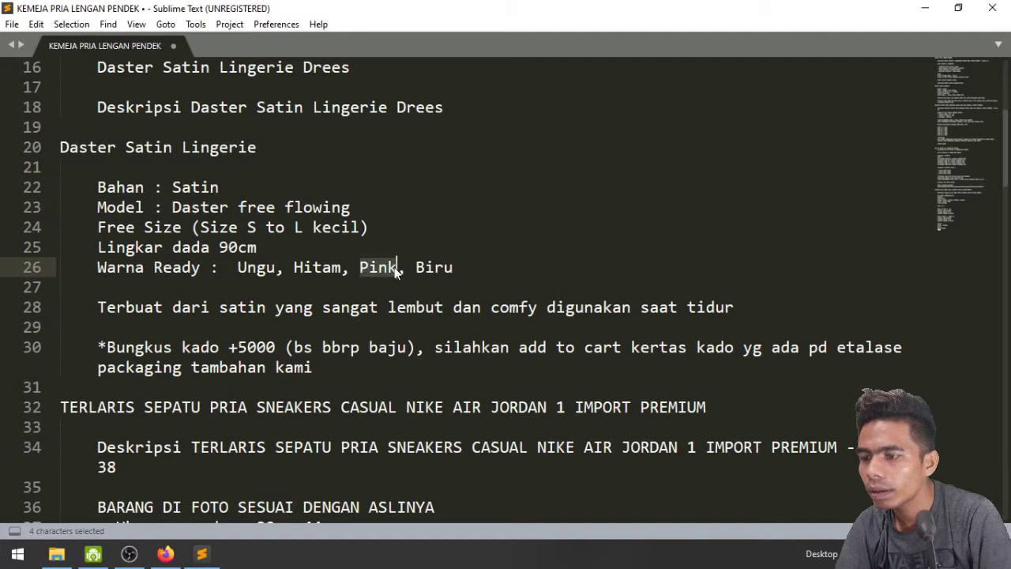
pyautogui.click(165, 553)
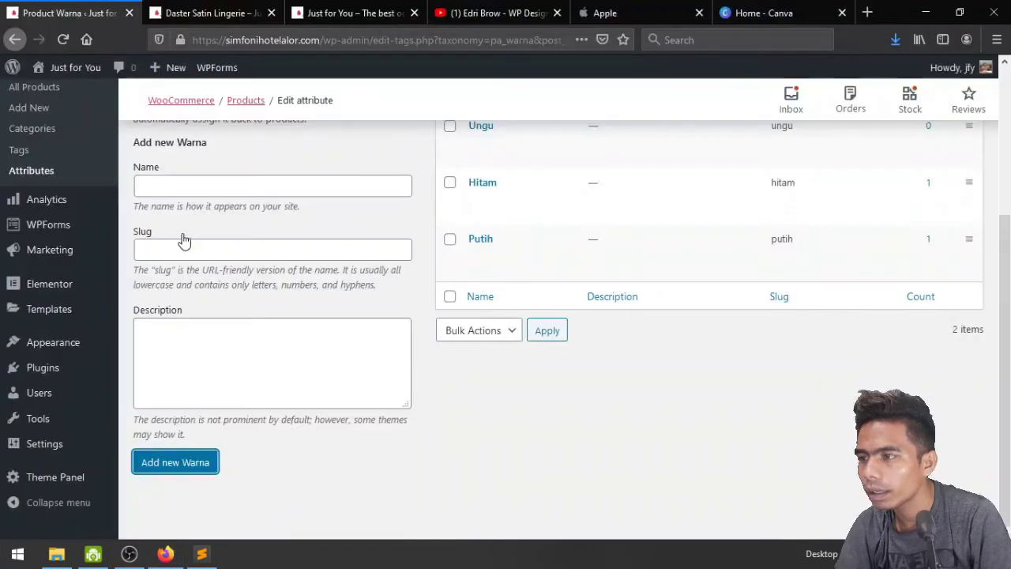
pyautogui.click(183, 186)
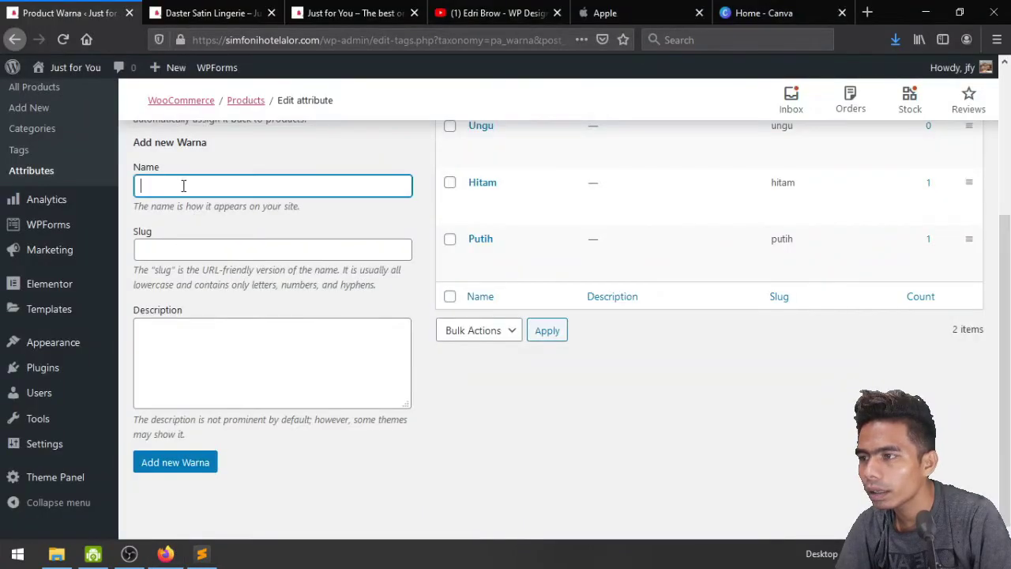
pyautogui.click(165, 469)
pyautogui.click(189, 188)
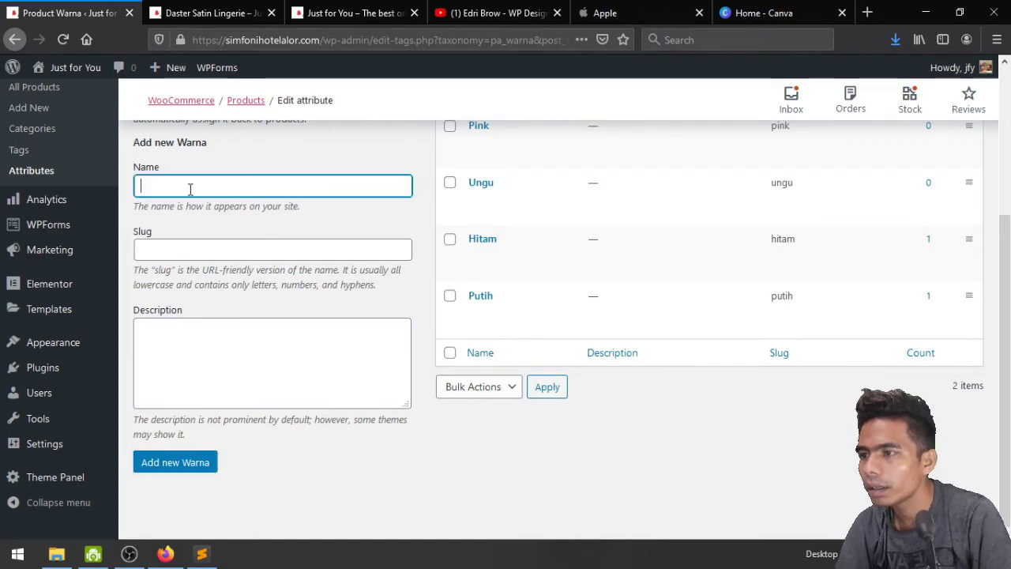
pyautogui.write('Bir')
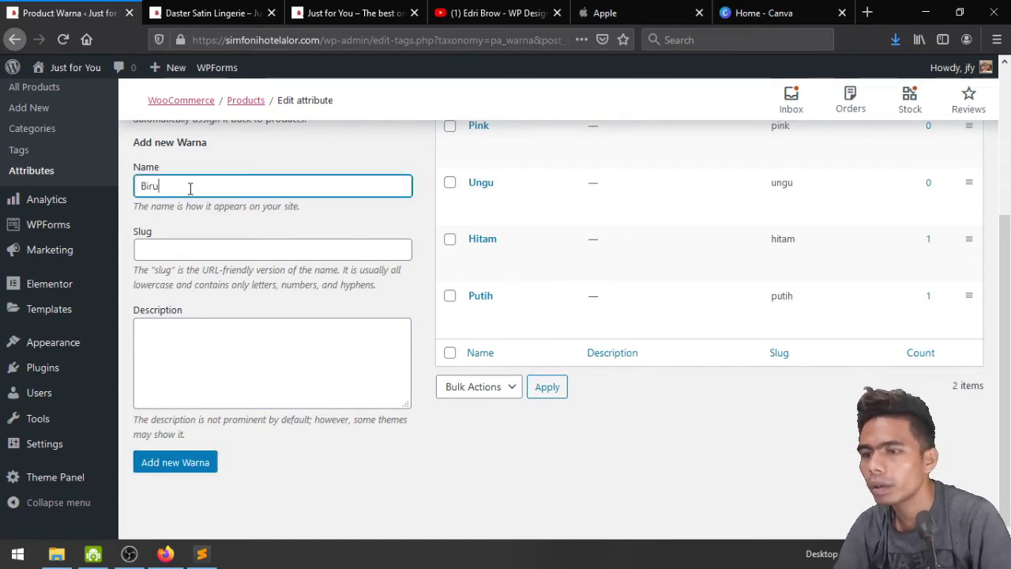
pyautogui.write('u')
pyautogui.click(168, 459)
pyautogui.scroll(3, 261, 359)
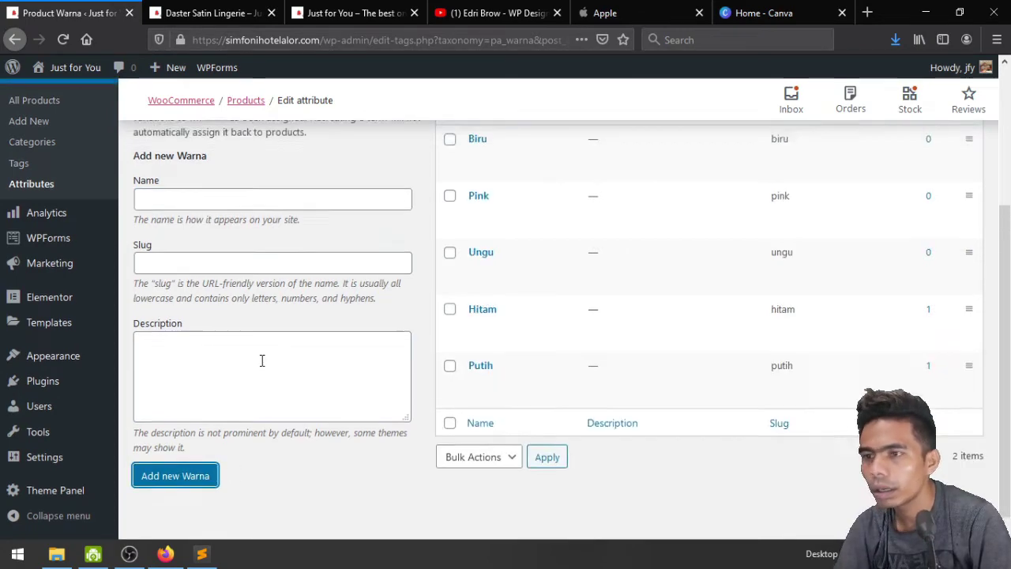
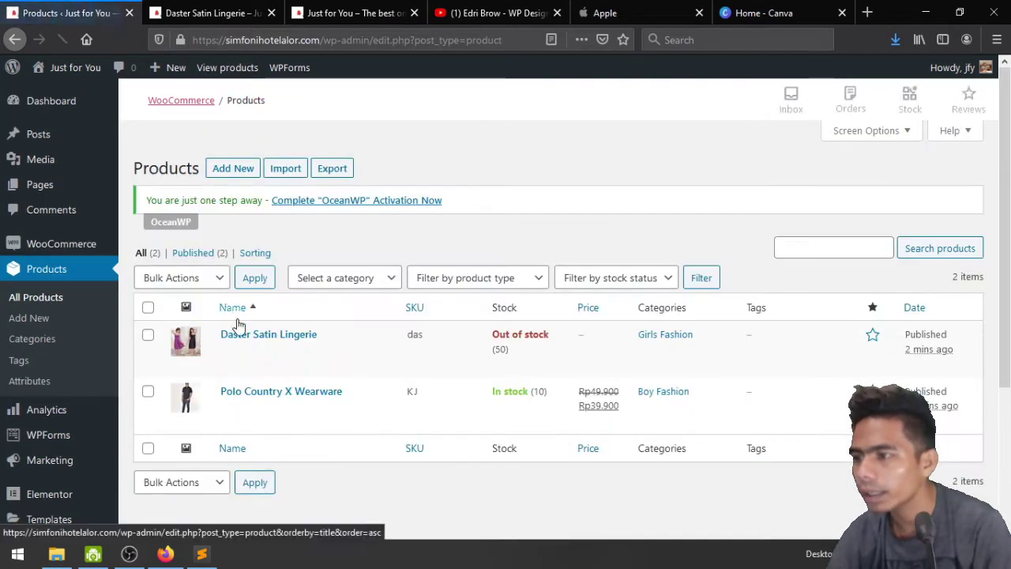
# Open the Daster Satin Lingerie product for editing and scroll down to its Product data section
pyautogui.click(261, 351)
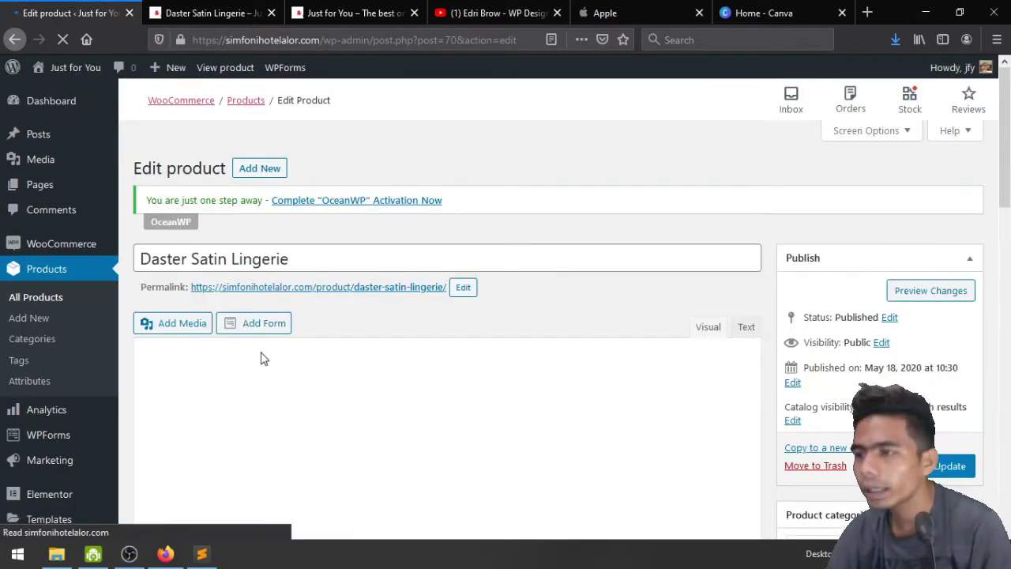
pyautogui.scroll(-10, 263, 359)
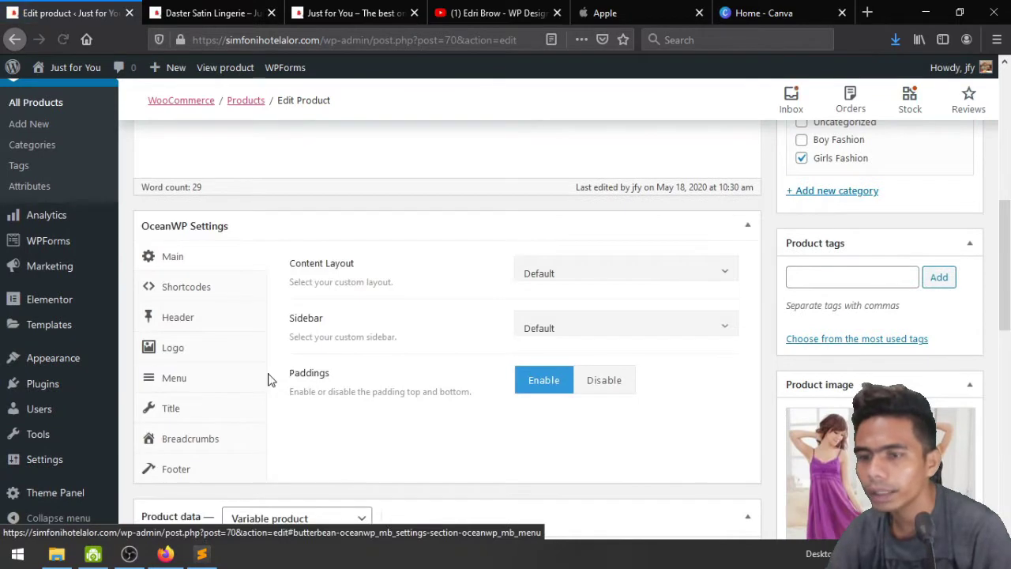
pyautogui.scroll(-2, 431, 314)
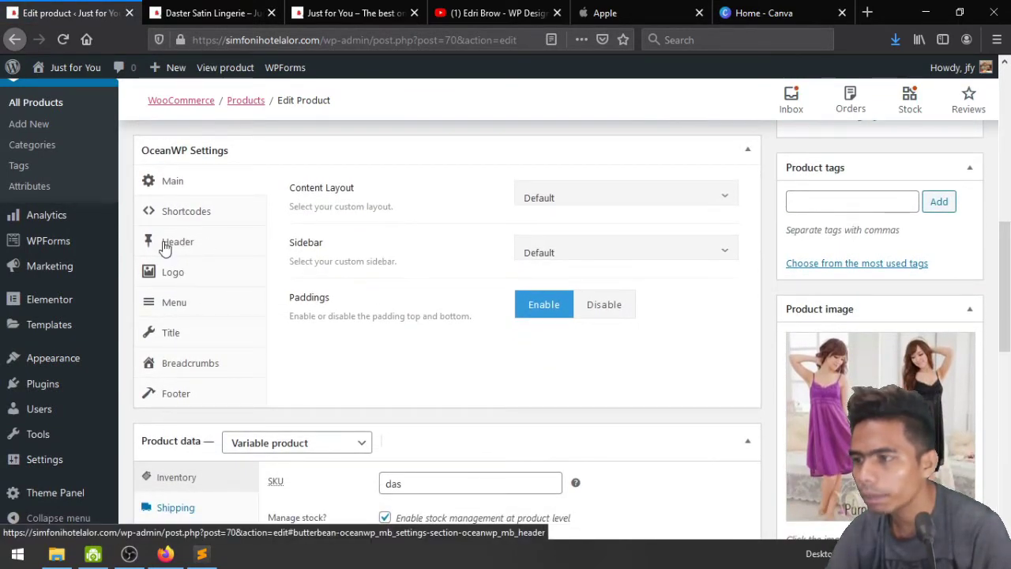
pyautogui.scroll(-4, 255, 376)
pyautogui.scroll(-2, 255, 377)
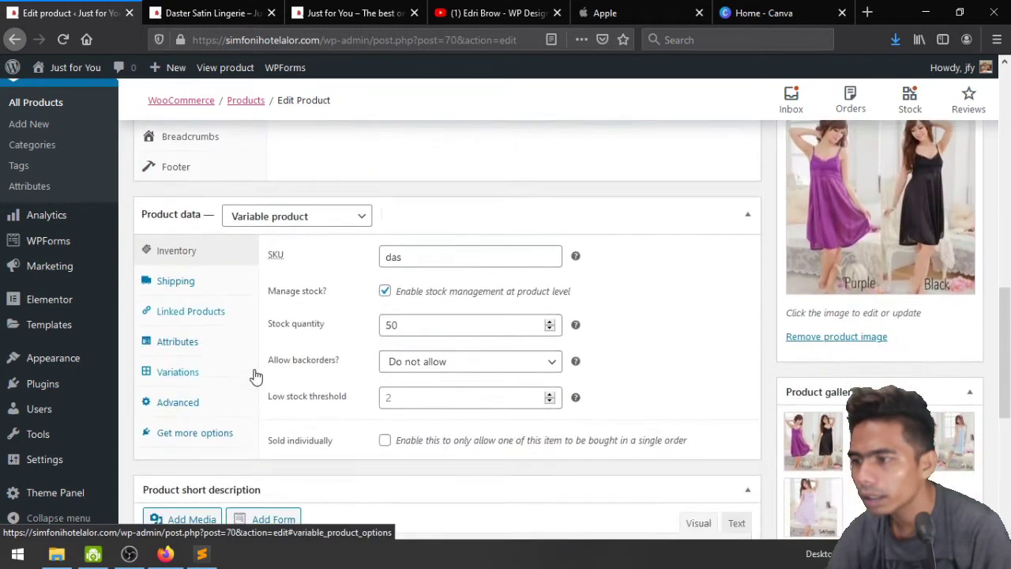
# Add the Warna attribute with all values (Biru, Hitam, Pink, Putih, Ungu) and save it
pyautogui.click(190, 341)
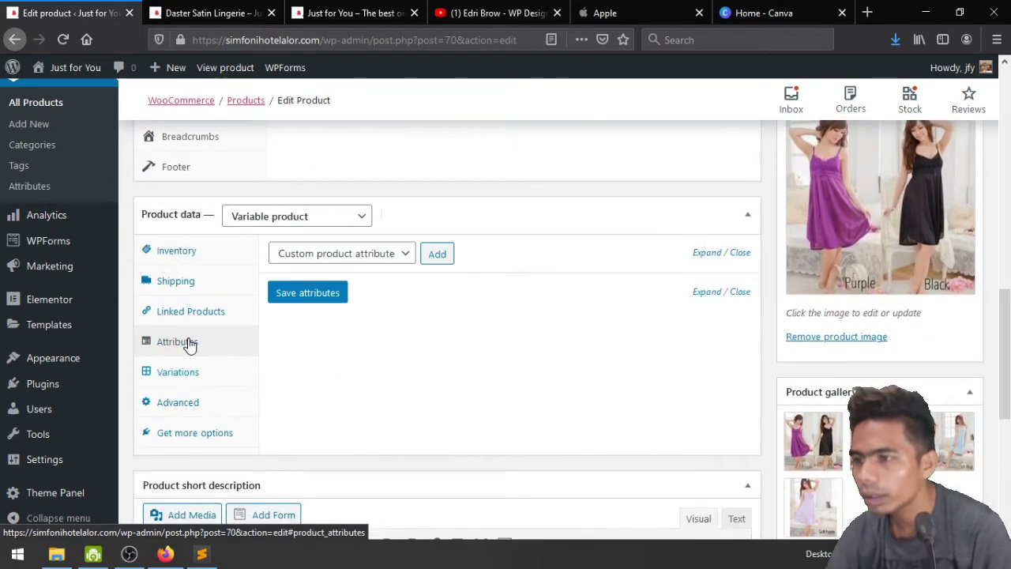
pyautogui.click(381, 253)
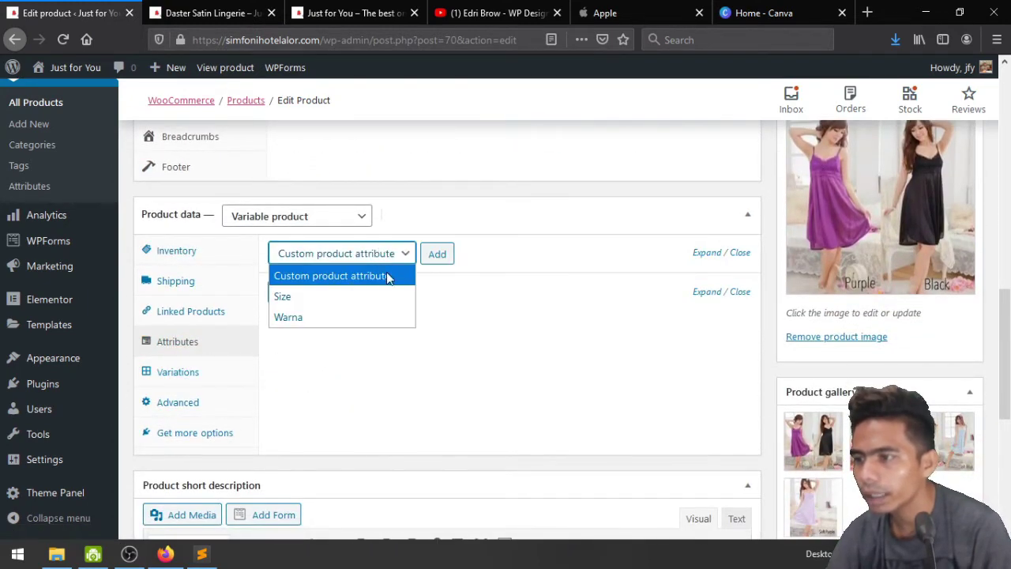
pyautogui.click(379, 315)
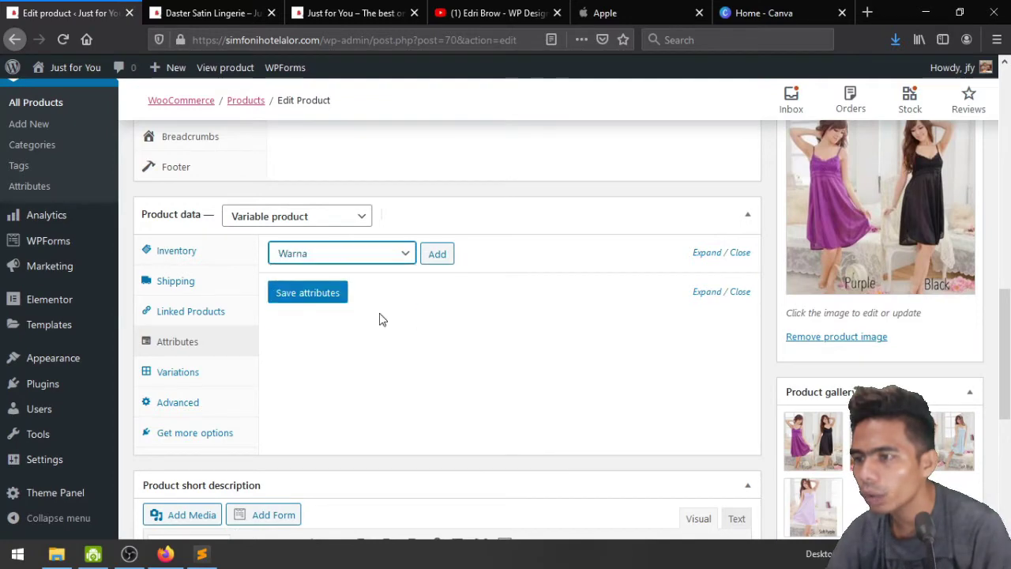
pyautogui.click(436, 255)
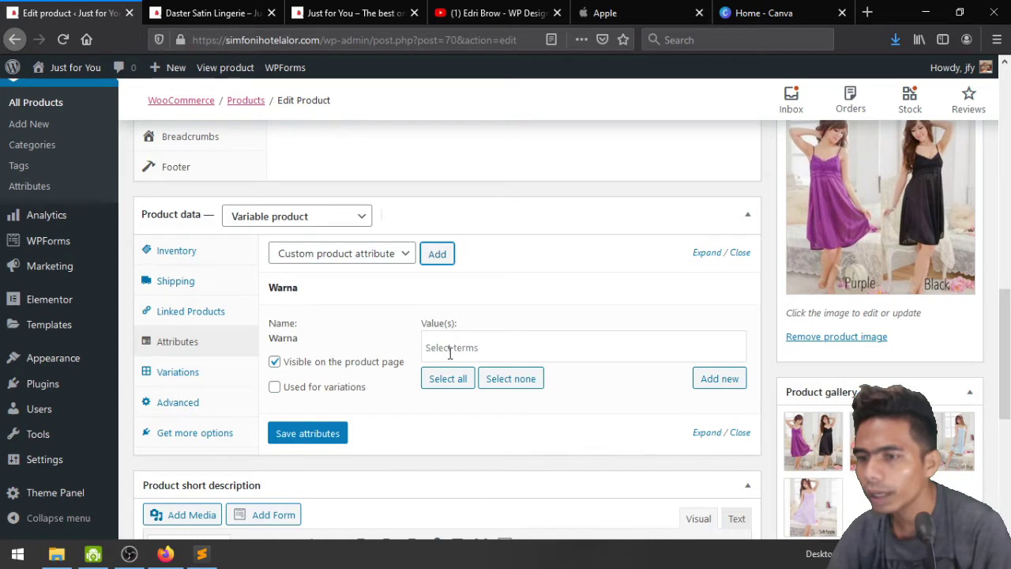
pyautogui.click(448, 381)
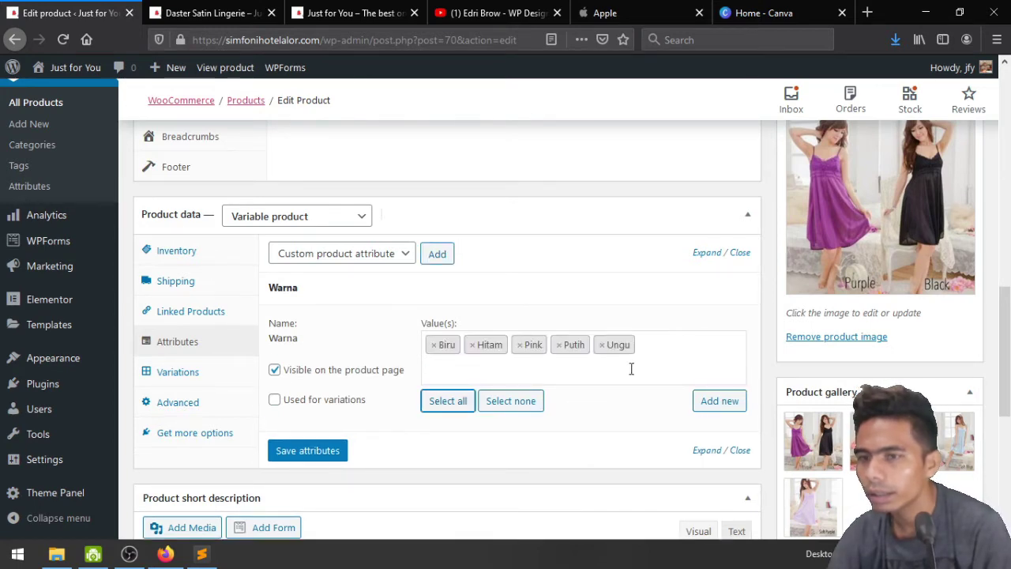
pyautogui.scroll(-2, 796, 447)
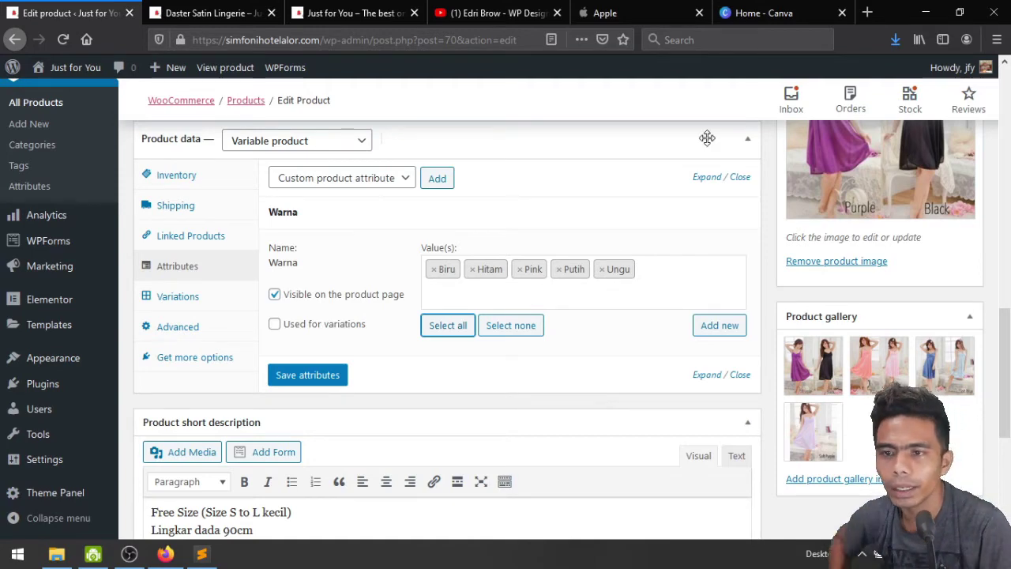
pyautogui.scroll(2, 896, 356)
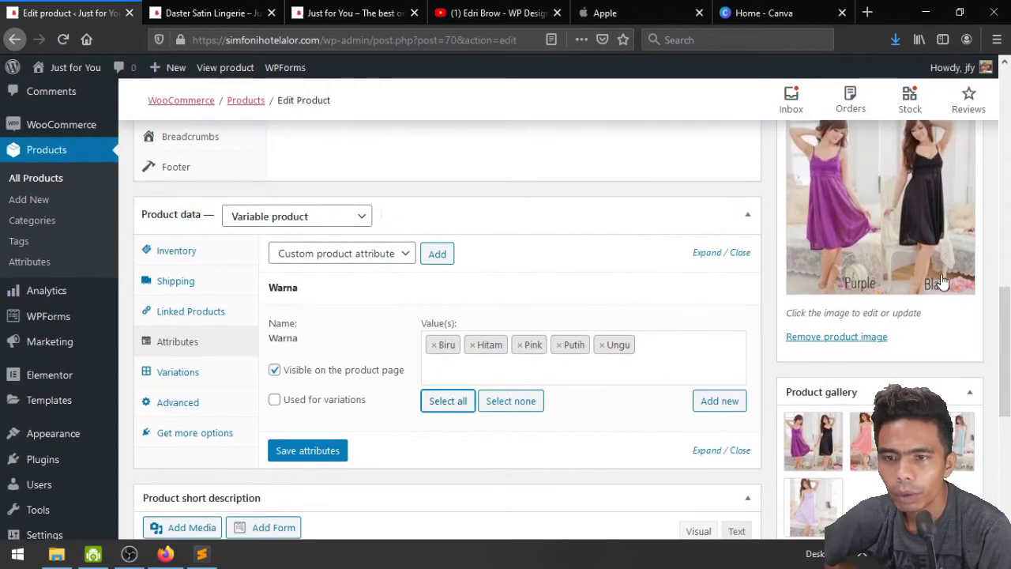
pyautogui.scroll(-2, 935, 384)
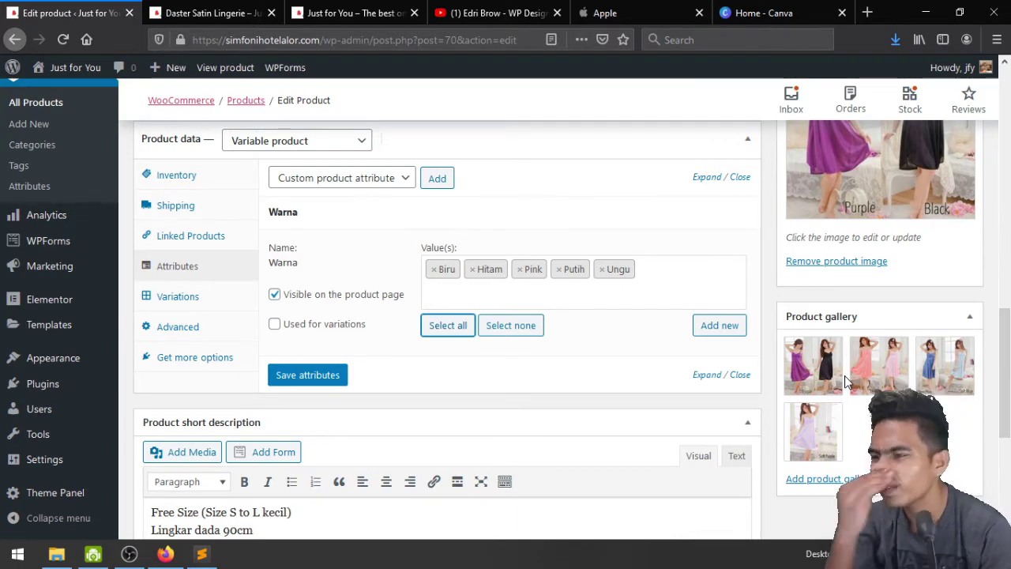
pyautogui.click(204, 296)
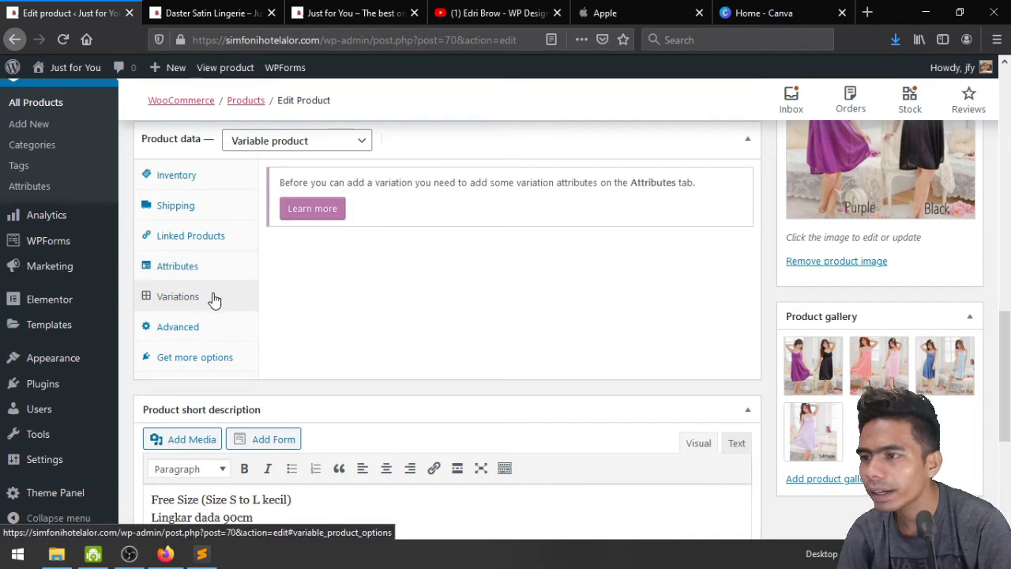
pyautogui.scroll(1, 553, 332)
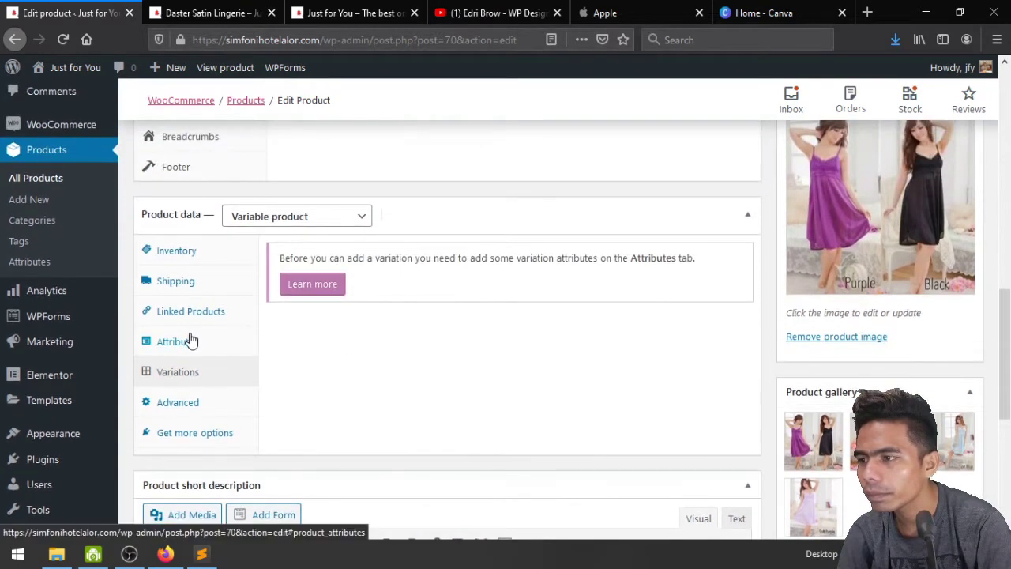
pyautogui.click(189, 342)
pyautogui.click(330, 452)
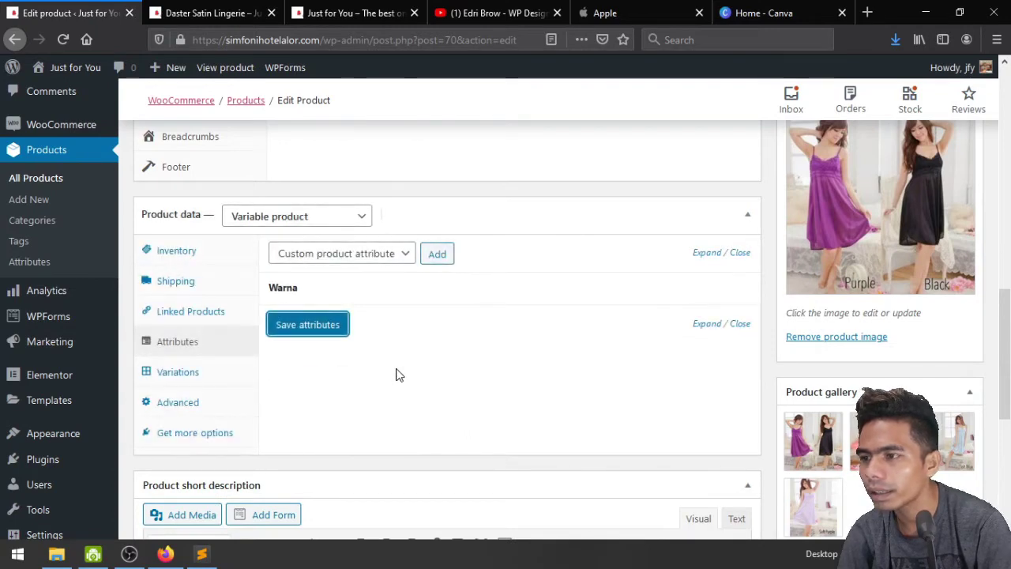
# Mark the Warna attribute as used for variations and save the attributes again
pyautogui.click(163, 381)
pyautogui.click(181, 350)
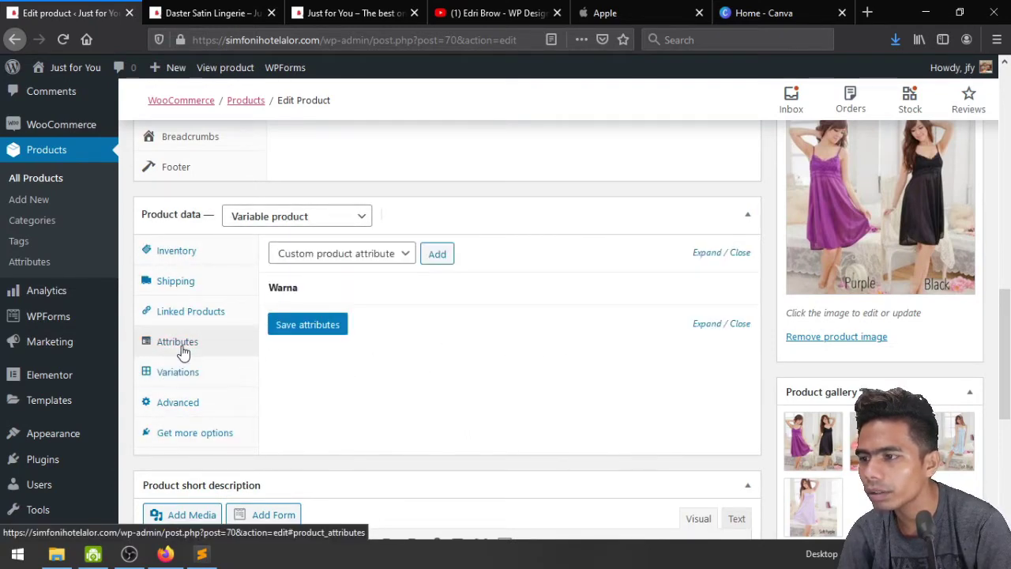
pyautogui.click(370, 256)
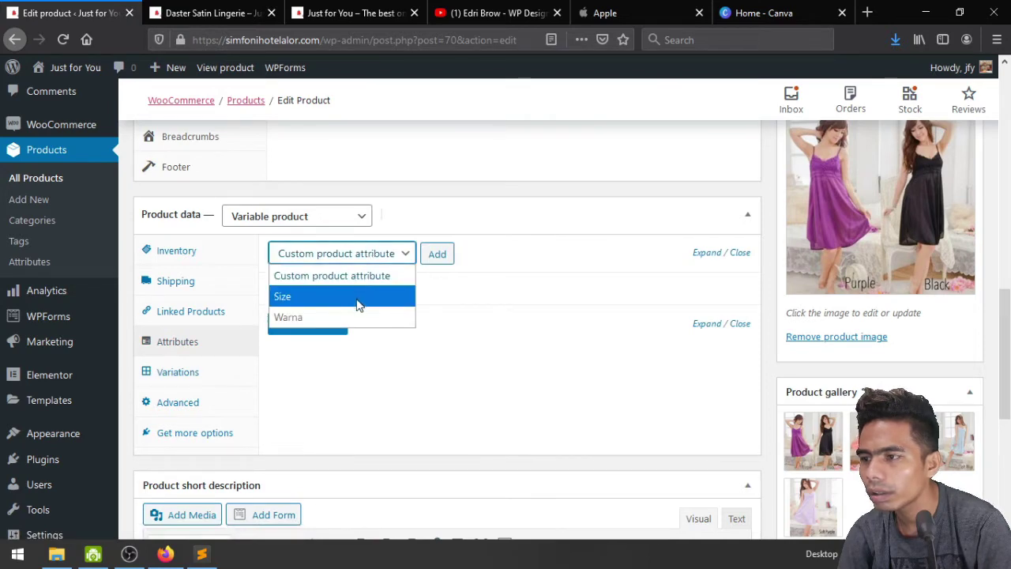
pyautogui.click(309, 296)
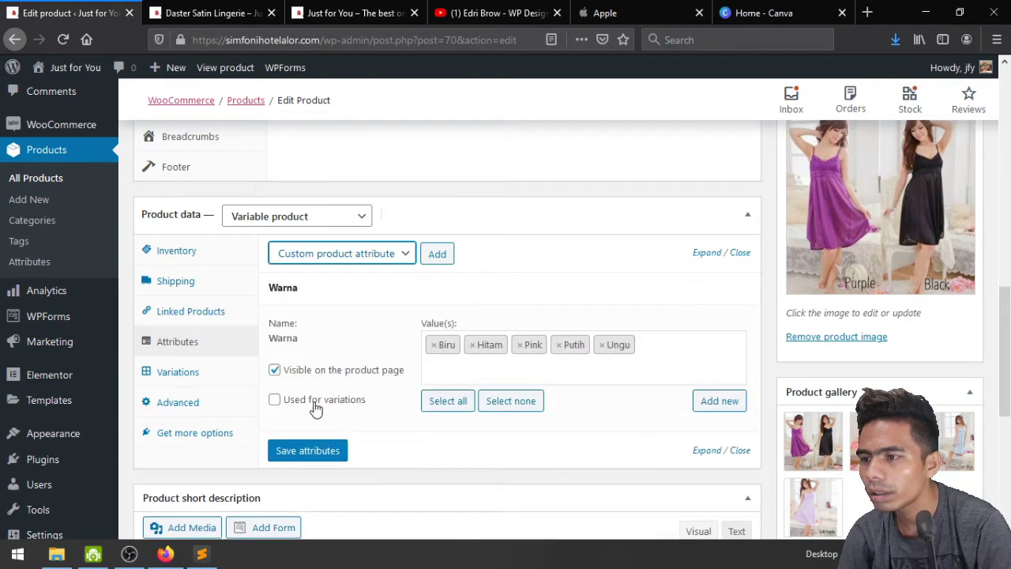
pyautogui.click(316, 403)
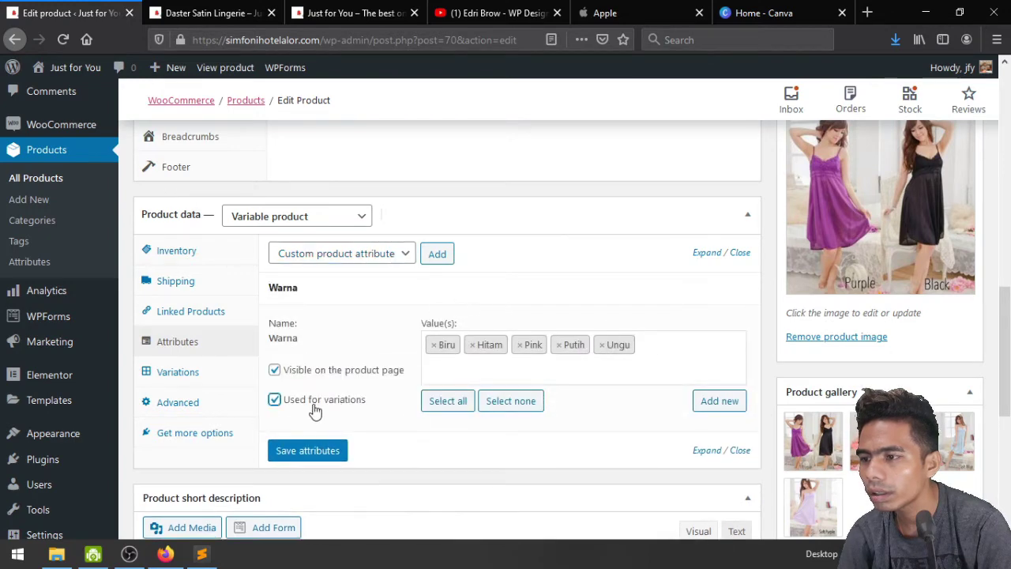
pyautogui.click(314, 451)
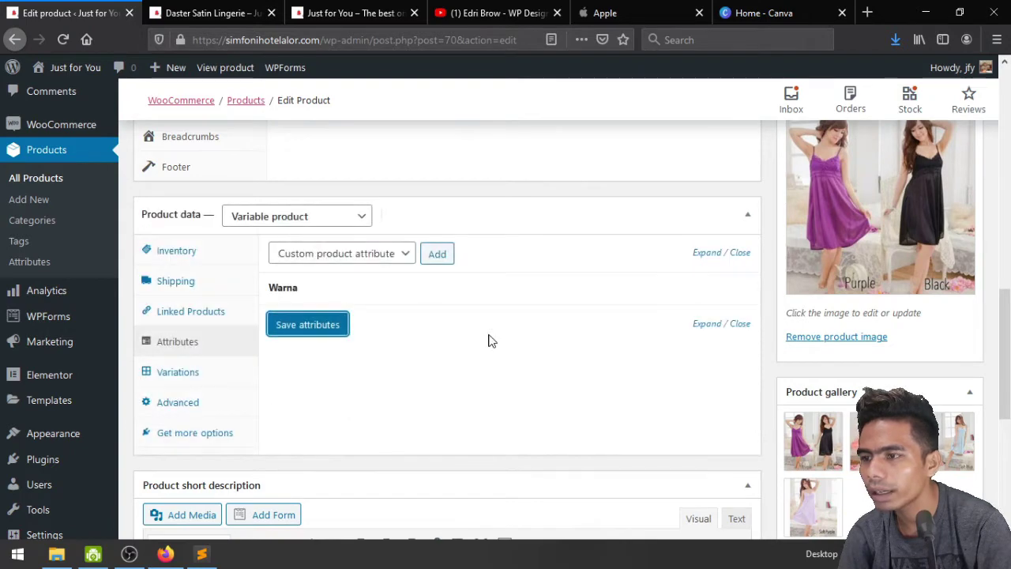
# Create five variations from all attributes, one per Warna colour, confirming the prompts
pyautogui.click(170, 371)
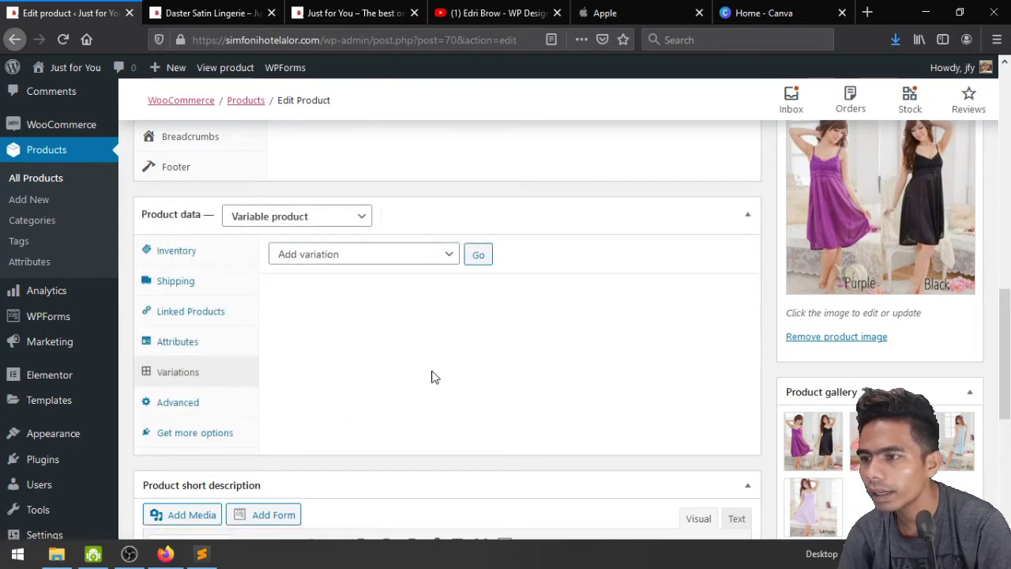
pyautogui.click(367, 255)
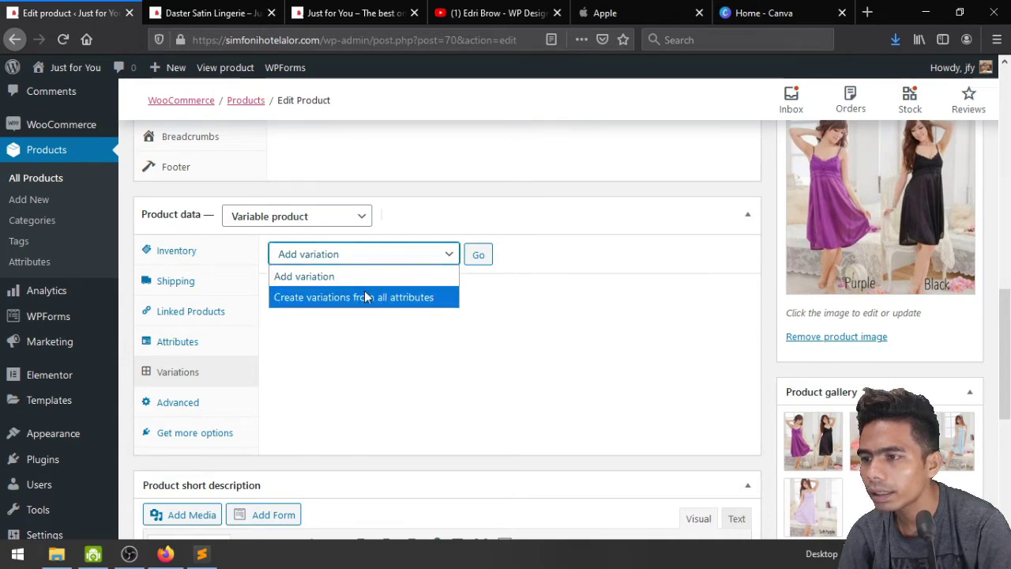
pyautogui.click(351, 298)
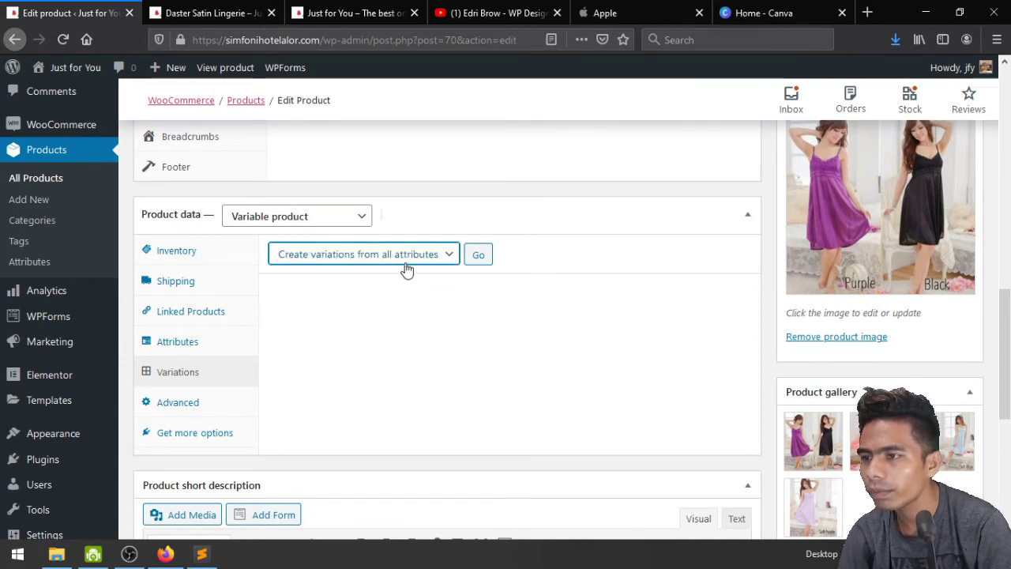
pyautogui.click(478, 254)
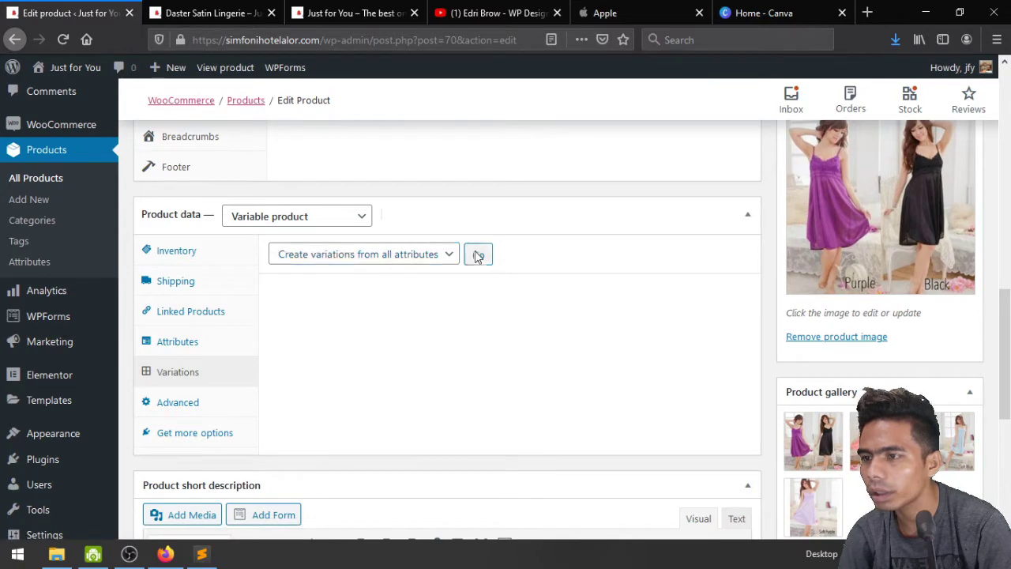
pyautogui.click(715, 265)
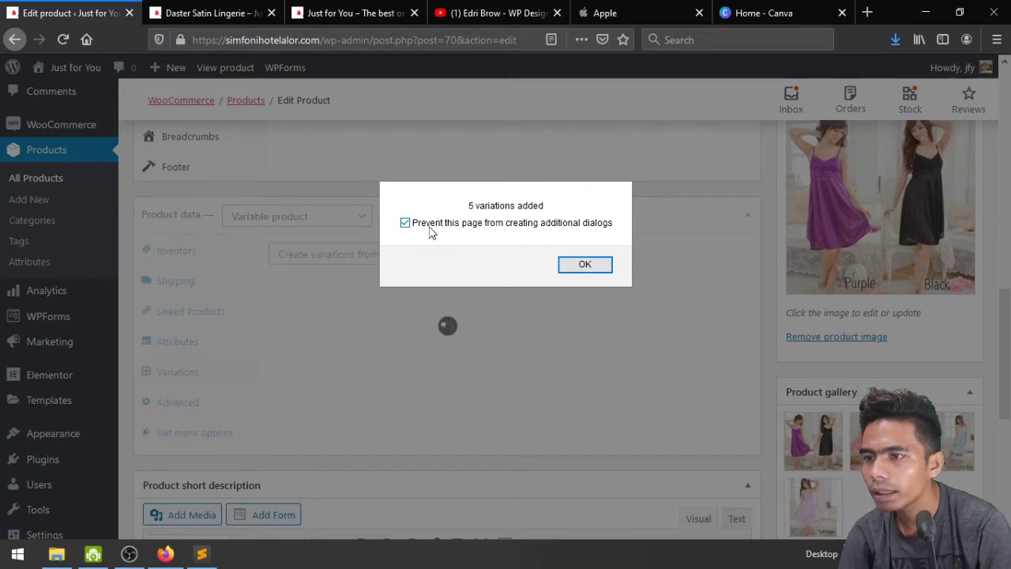
pyautogui.click(583, 264)
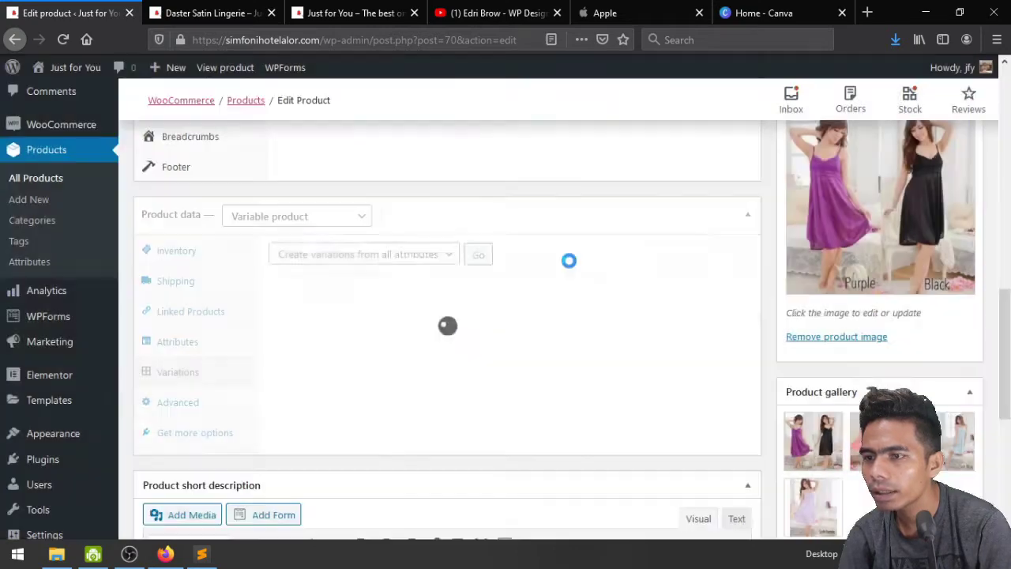
pyautogui.scroll(-3, 512, 447)
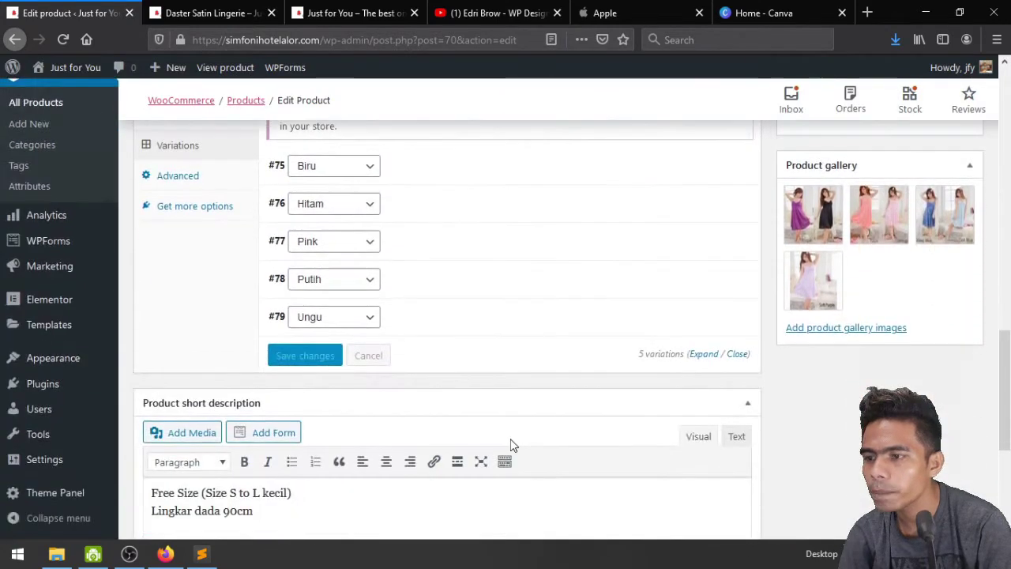
pyautogui.scroll(2, 511, 442)
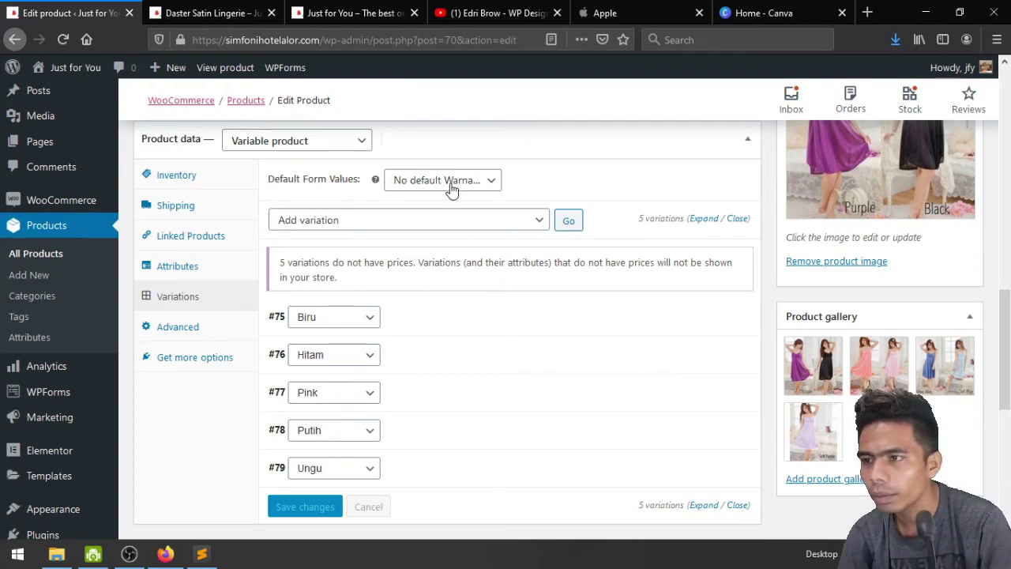
# Give the Biru variation the blue dress photo and enable its stock management
pyautogui.click(692, 323)
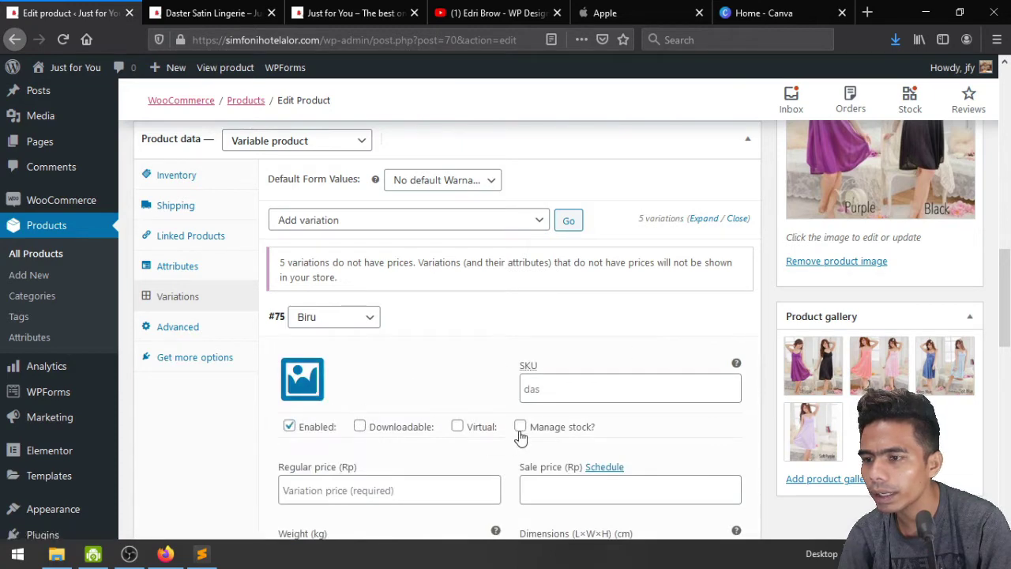
pyautogui.scroll(-3, 535, 400)
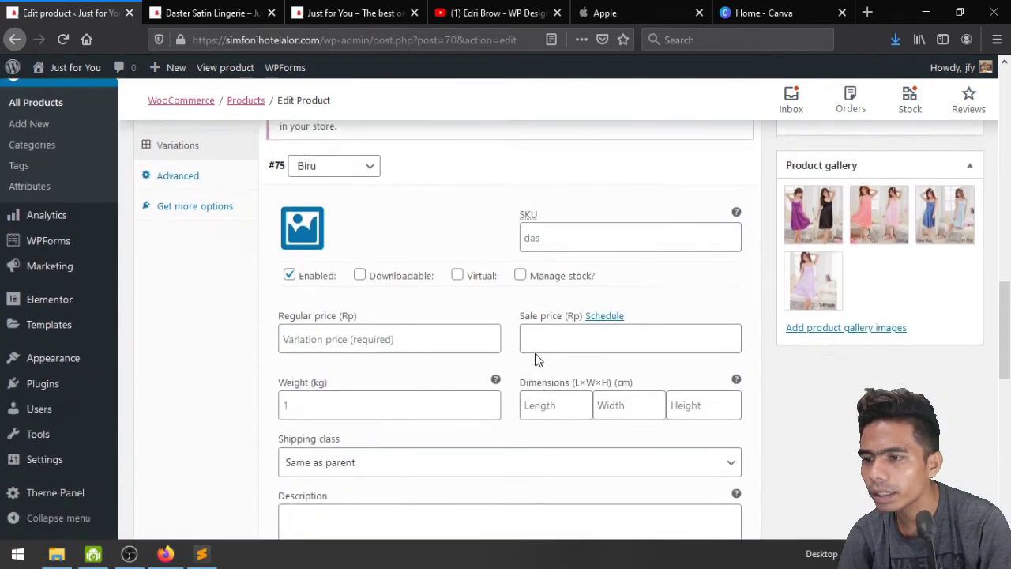
pyautogui.click(520, 275)
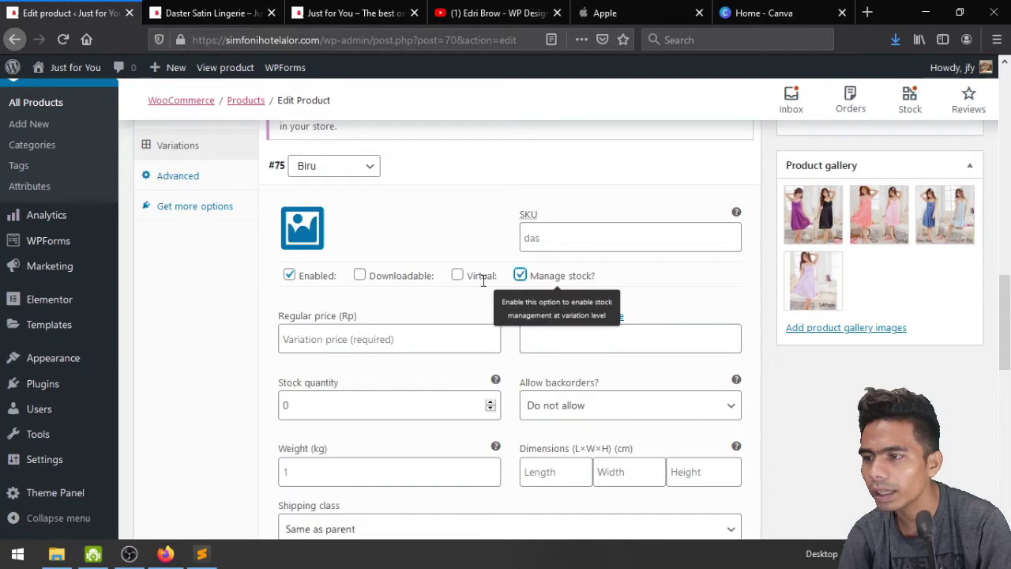
pyautogui.click(362, 405)
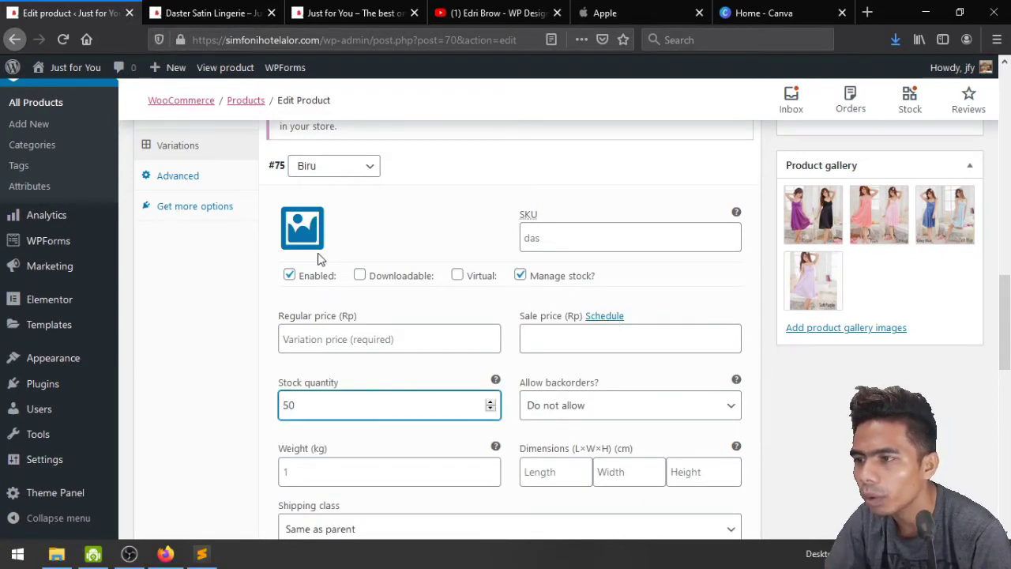
pyautogui.click(310, 230)
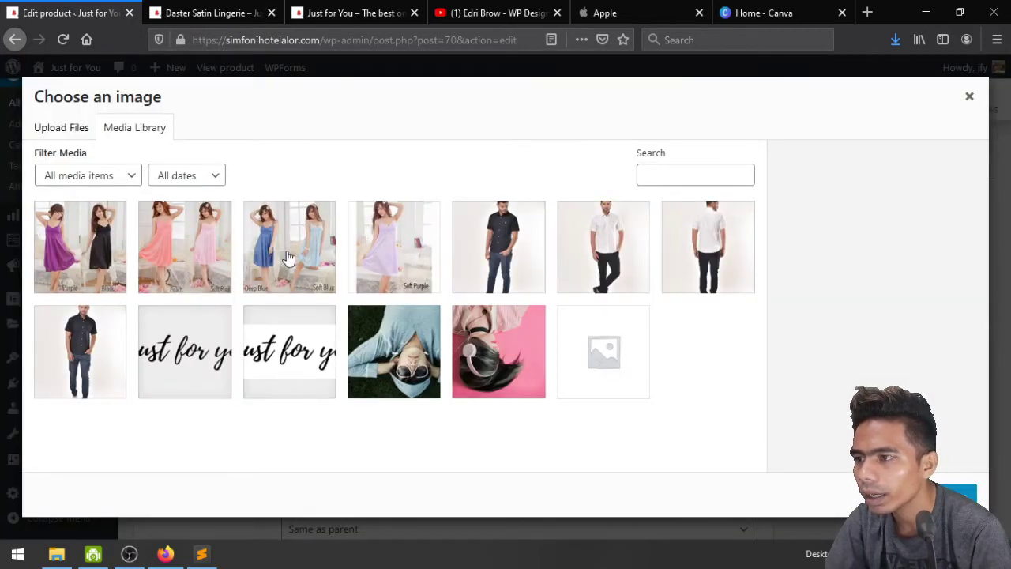
pyautogui.click(315, 243)
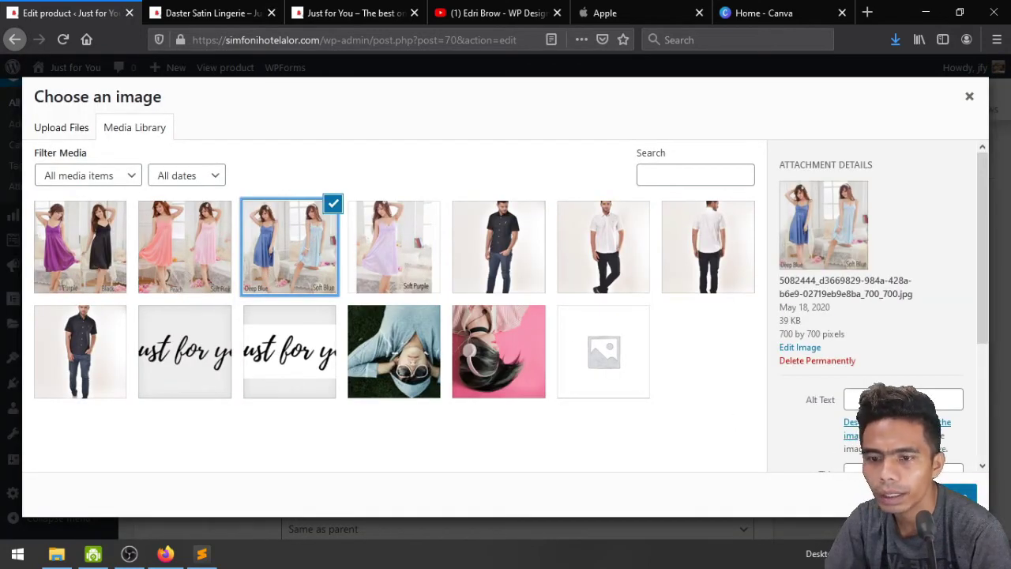
pyautogui.click(954, 495)
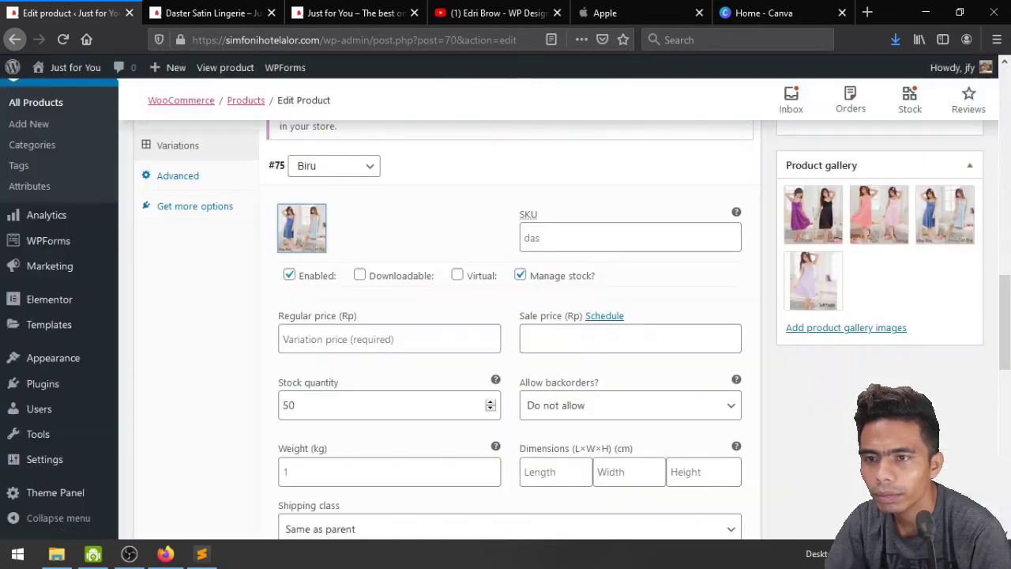
pyautogui.scroll(-4, 389, 375)
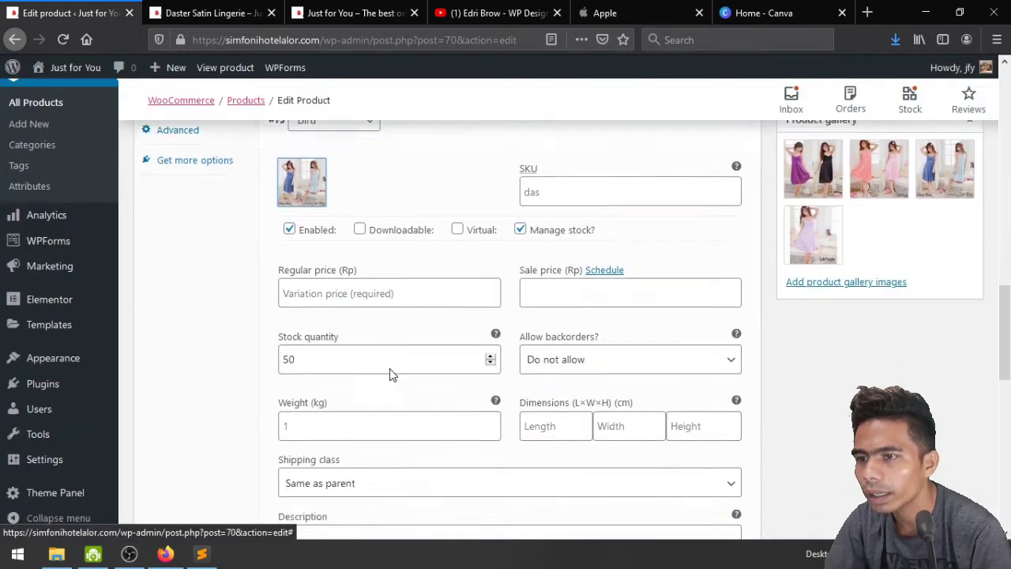
pyautogui.scroll(4, 421, 382)
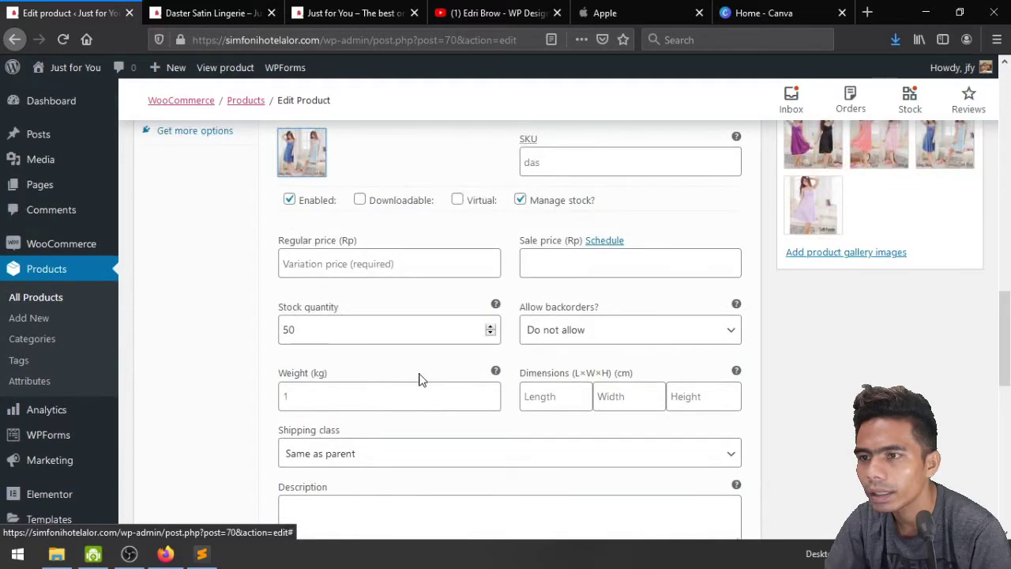
pyautogui.scroll(-4, 420, 378)
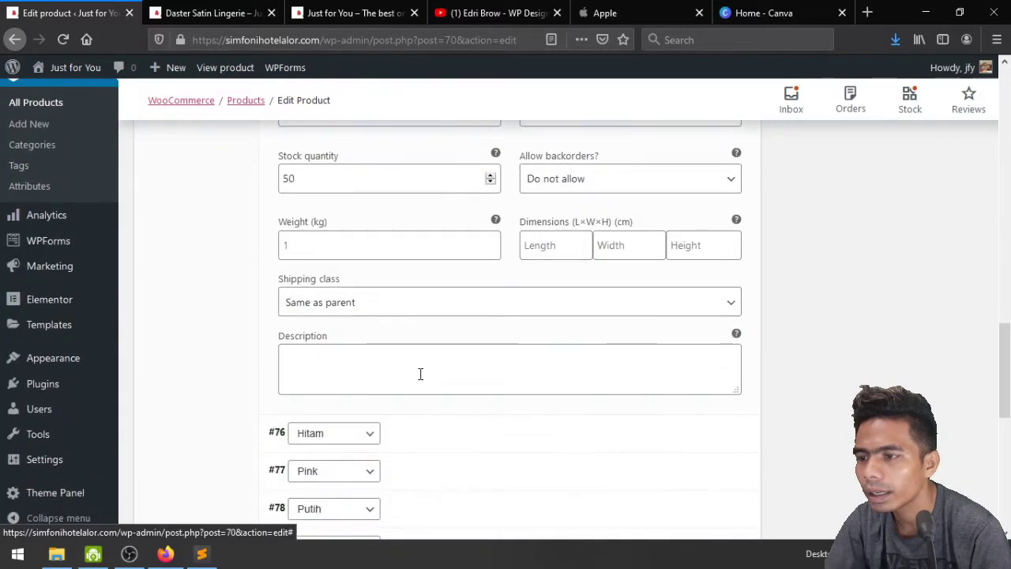
# Give the Hitam variation the purple and black dress photo and managed stock
pyautogui.click(698, 362)
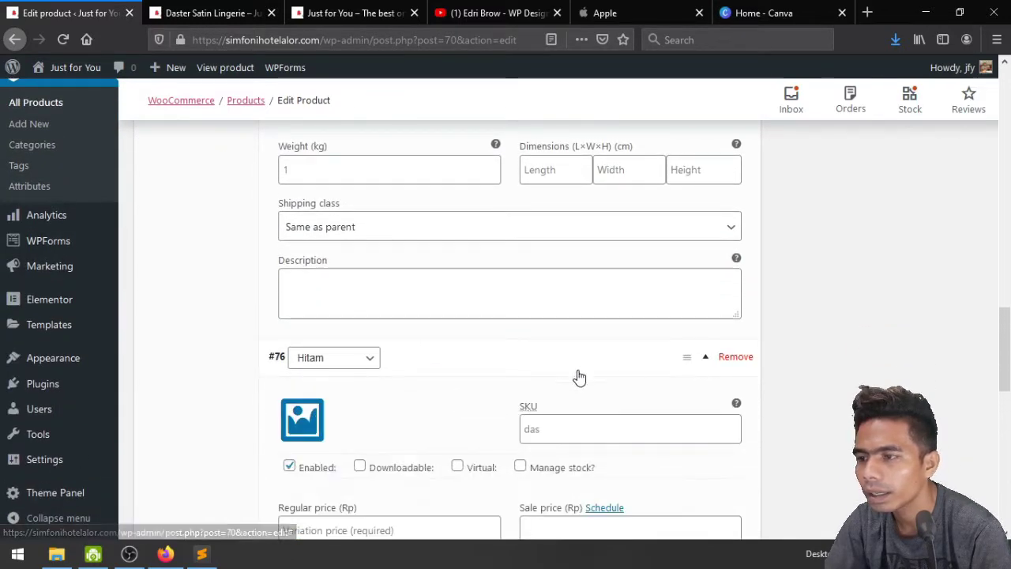
pyautogui.click(303, 416)
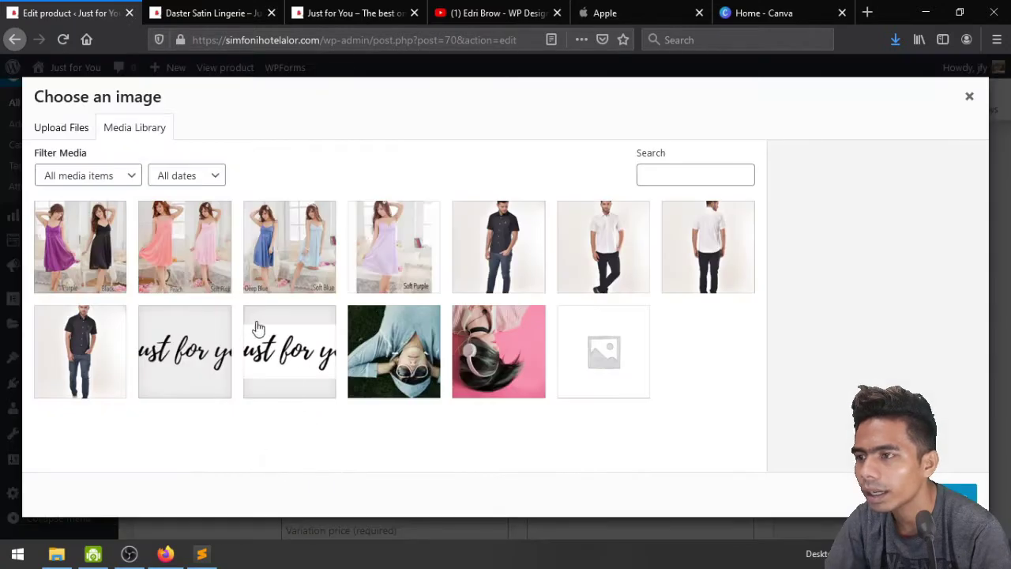
pyautogui.click(83, 252)
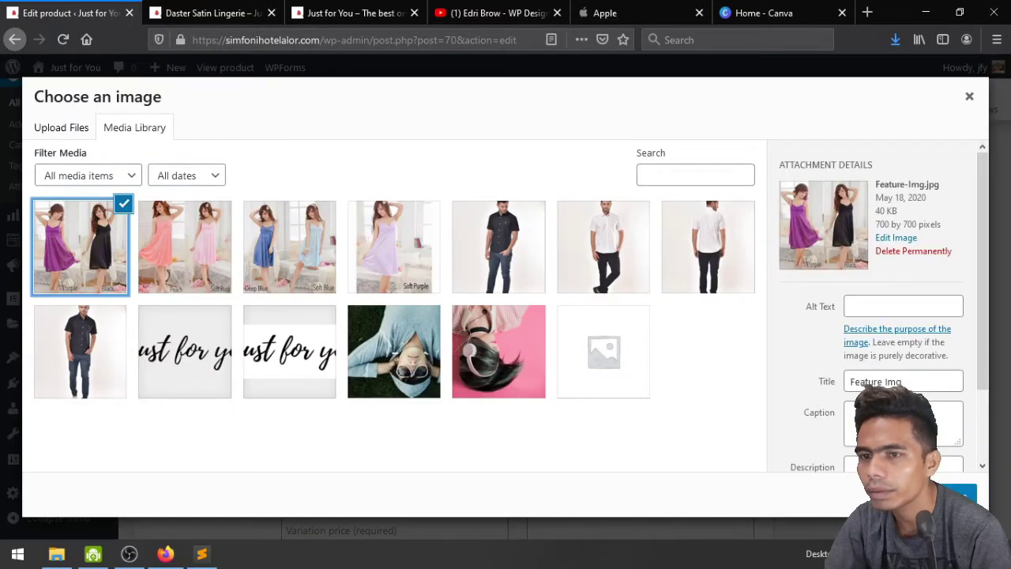
pyautogui.click(957, 495)
pyautogui.scroll(-3, 490, 360)
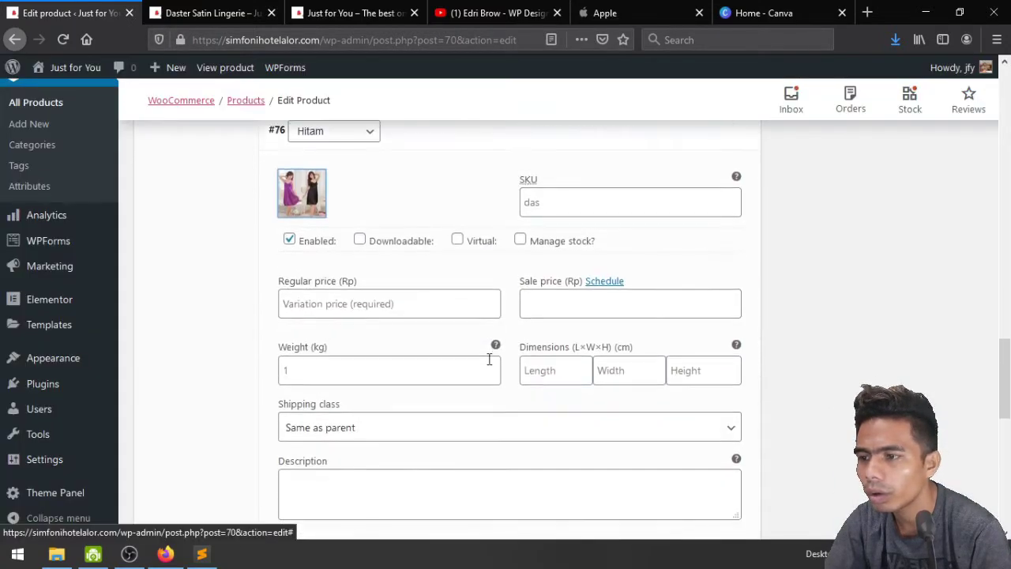
pyautogui.click(520, 239)
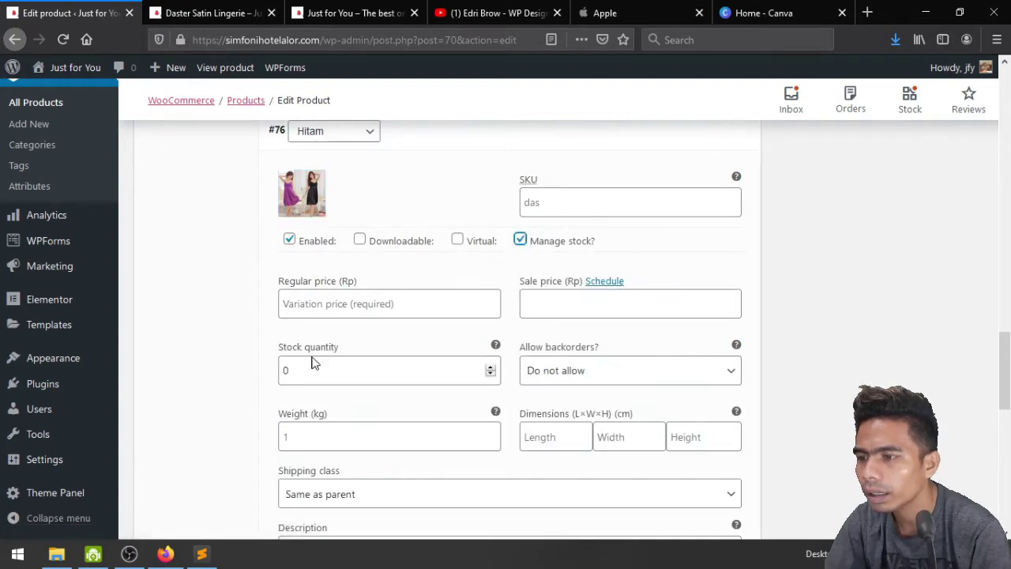
pyautogui.click(283, 377)
pyautogui.write('1')
pyautogui.scroll(-4, 363, 395)
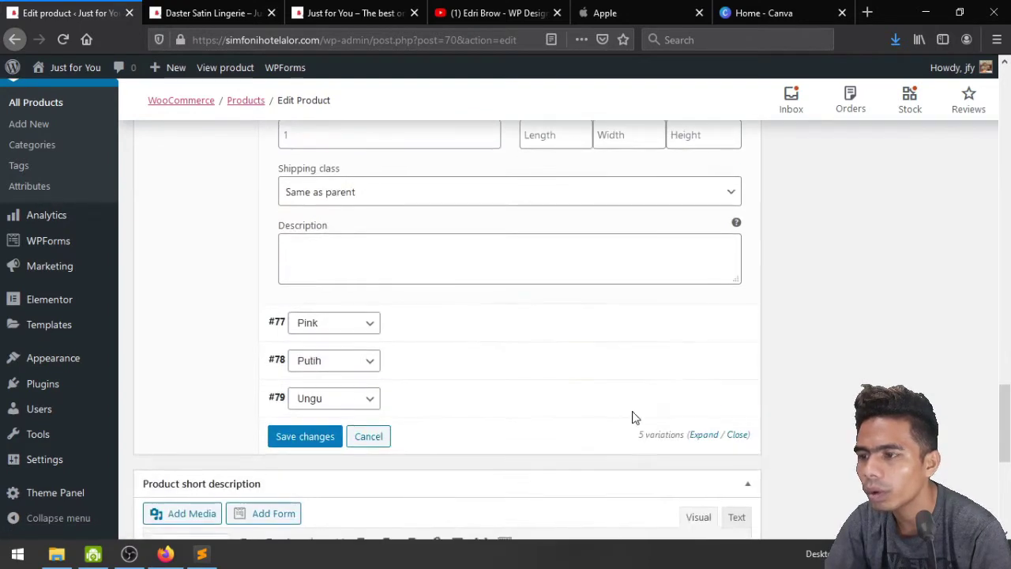
# Give the Pink variation the pink dress photo and a stock quantity of 47
pyautogui.click(707, 326)
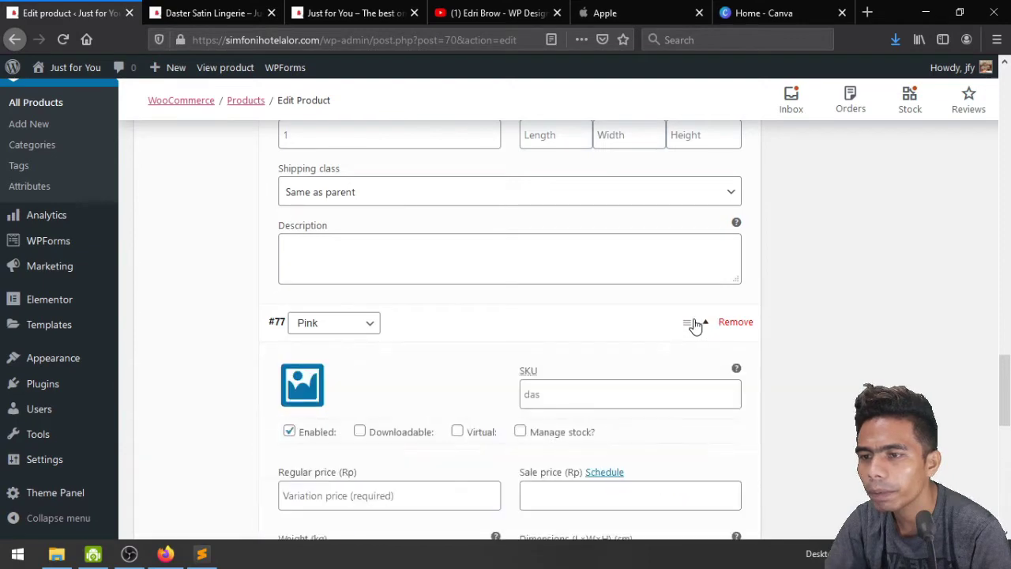
pyautogui.click(302, 385)
pyautogui.click(205, 251)
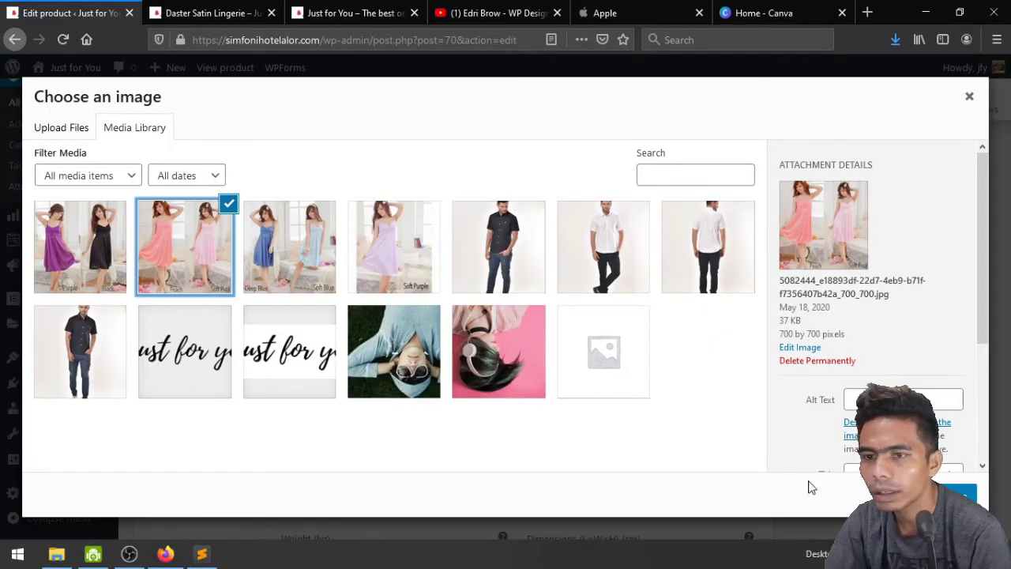
pyautogui.click(956, 495)
pyautogui.scroll(-2, 409, 390)
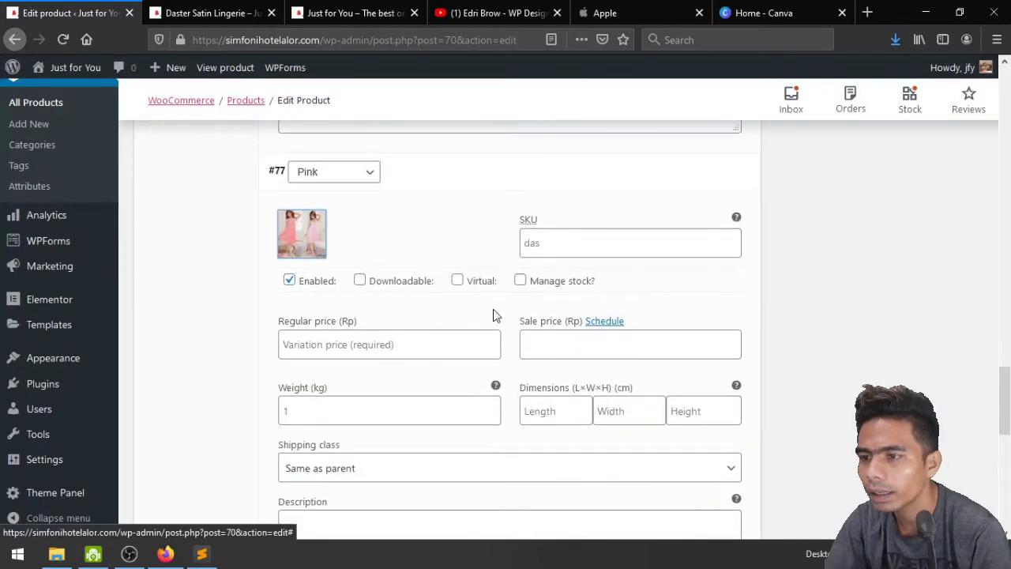
pyautogui.click(521, 282)
pyautogui.click(286, 411)
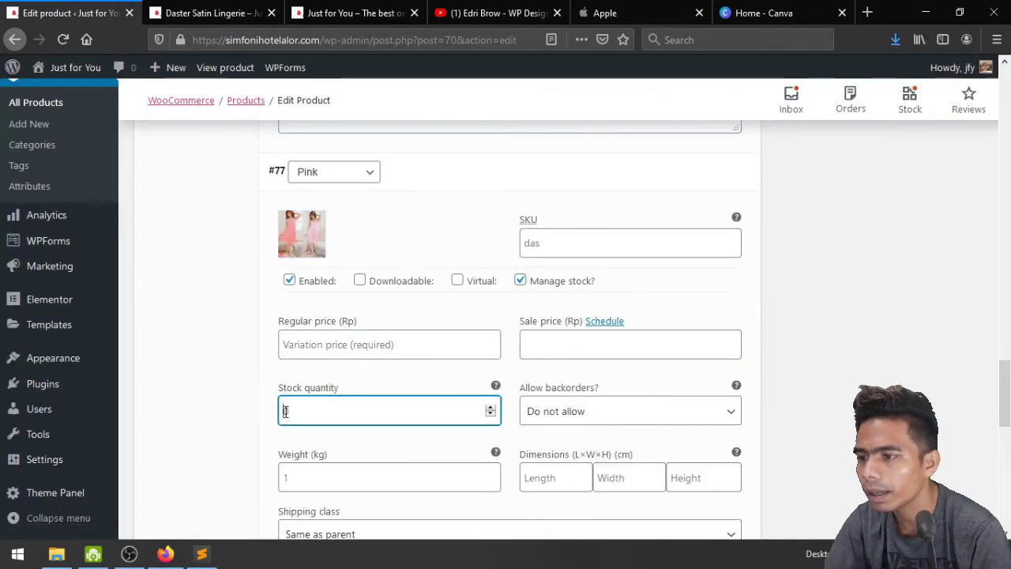
pyautogui.write('47')
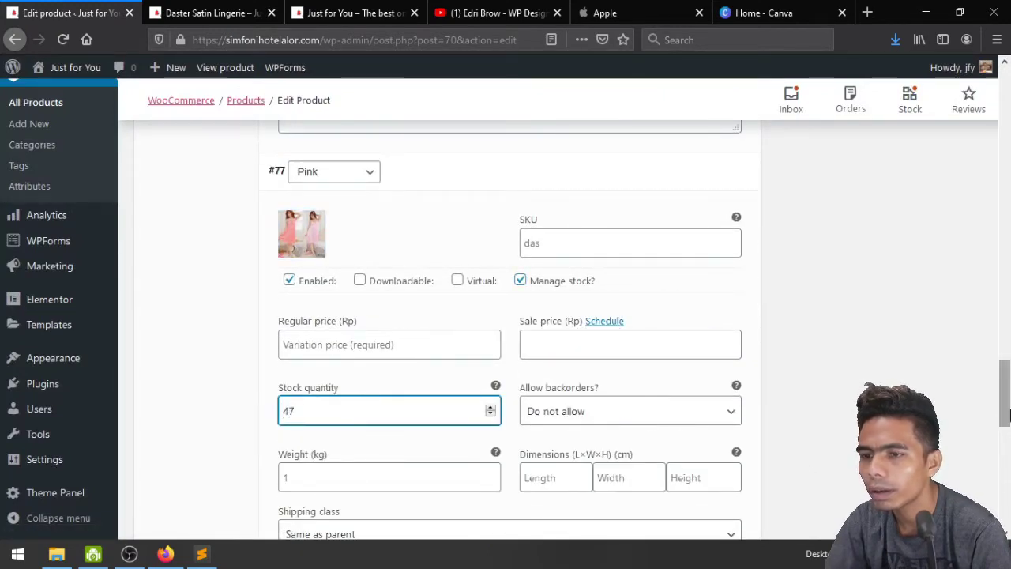
pyautogui.scroll(-2, 348, 379)
pyautogui.scroll(-2, 541, 412)
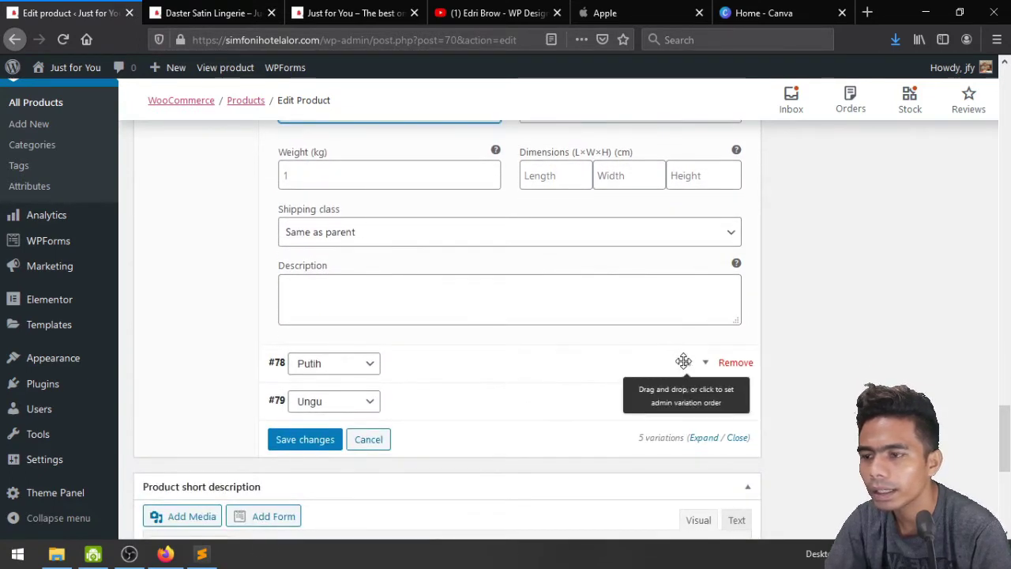
# Give the Putih variation the Soft Purple dress photo and enable its stock management
pyautogui.click(693, 371)
pyautogui.scroll(-2, 308, 345)
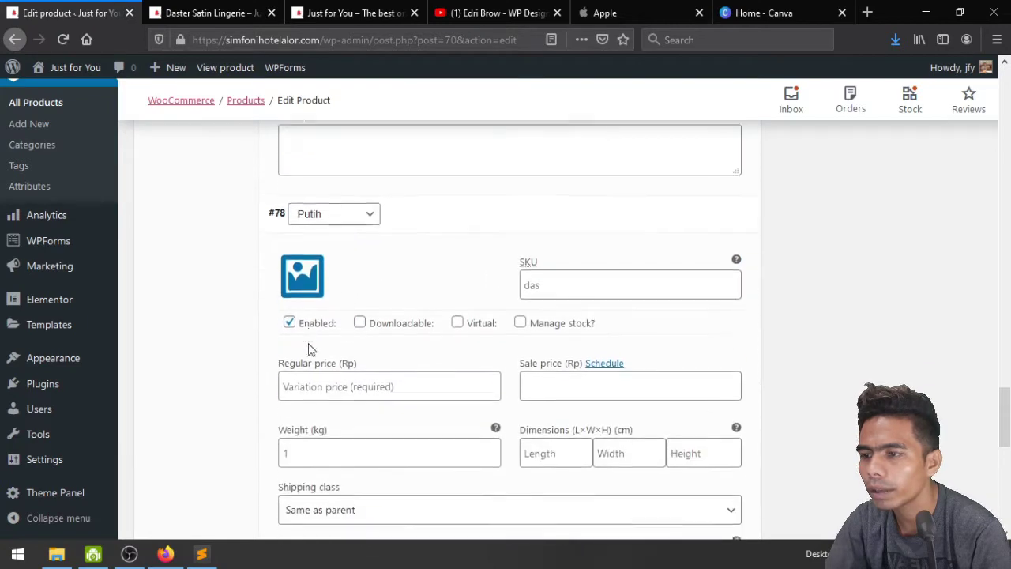
pyautogui.click(305, 286)
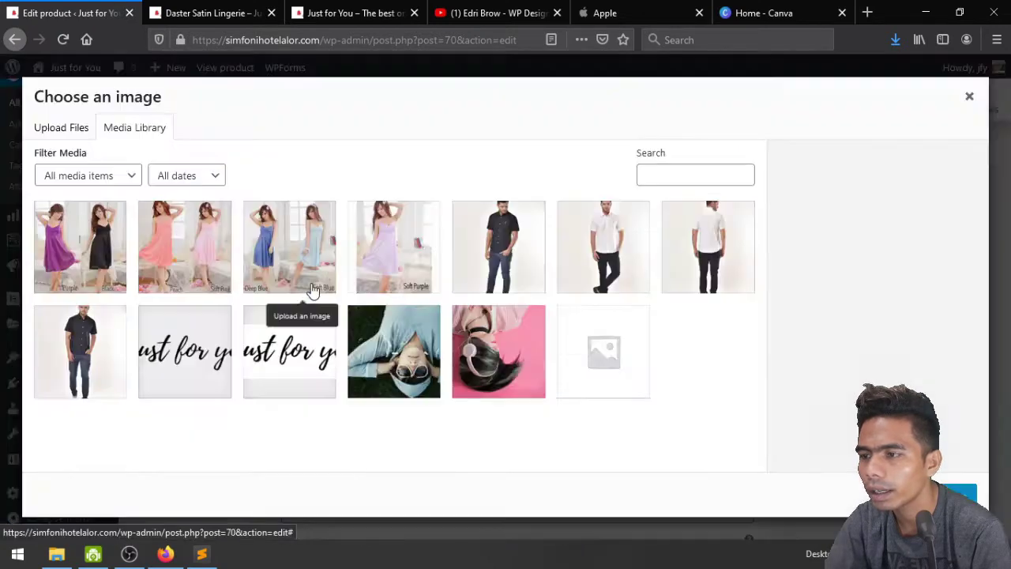
pyautogui.click(387, 253)
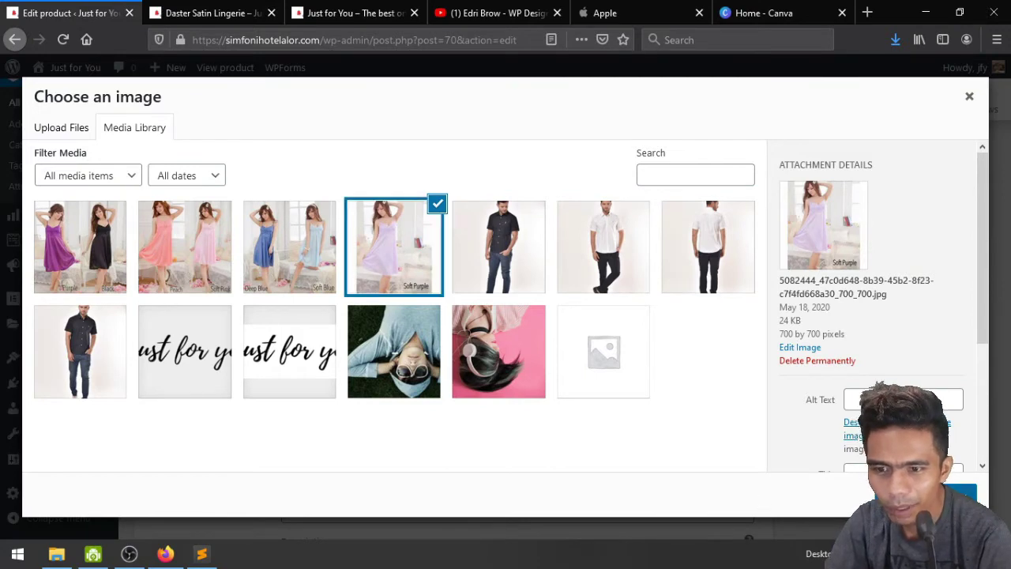
pyautogui.click(956, 496)
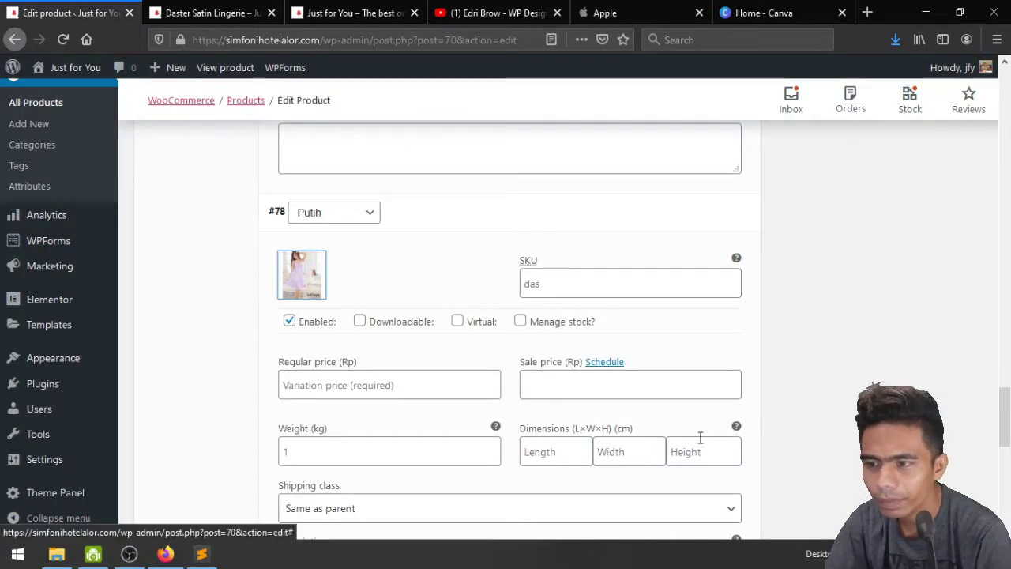
pyautogui.click(521, 320)
pyautogui.click(282, 452)
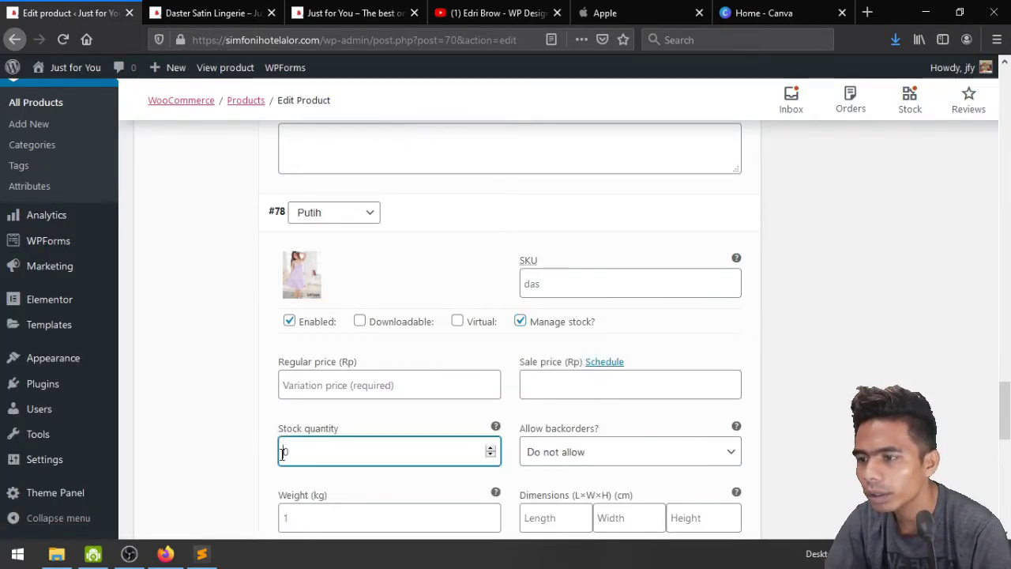
pyautogui.scroll(-6, 403, 425)
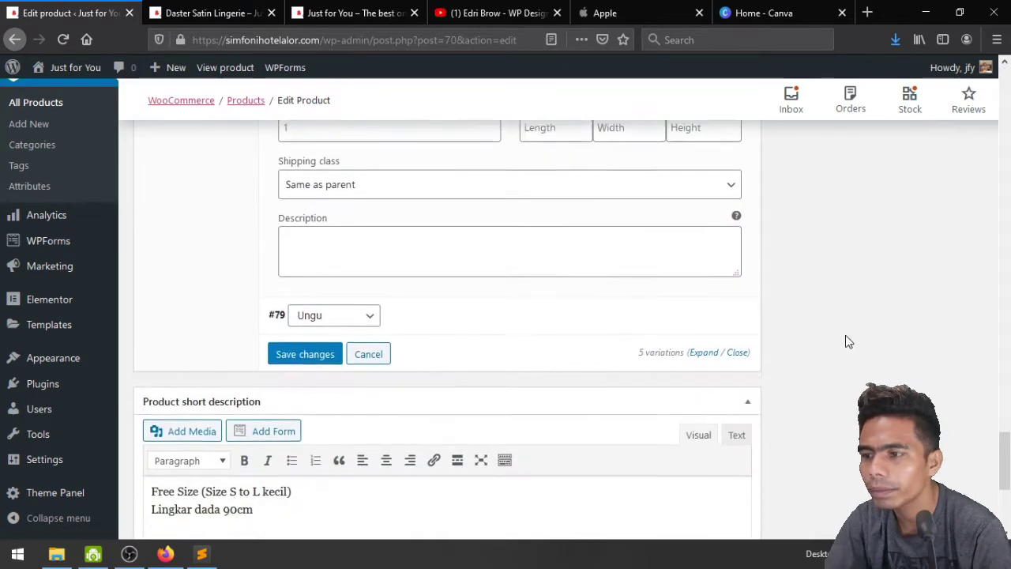
# Give the Ungu variation the purple and black dress photo and enable its stock management
pyautogui.click(695, 258)
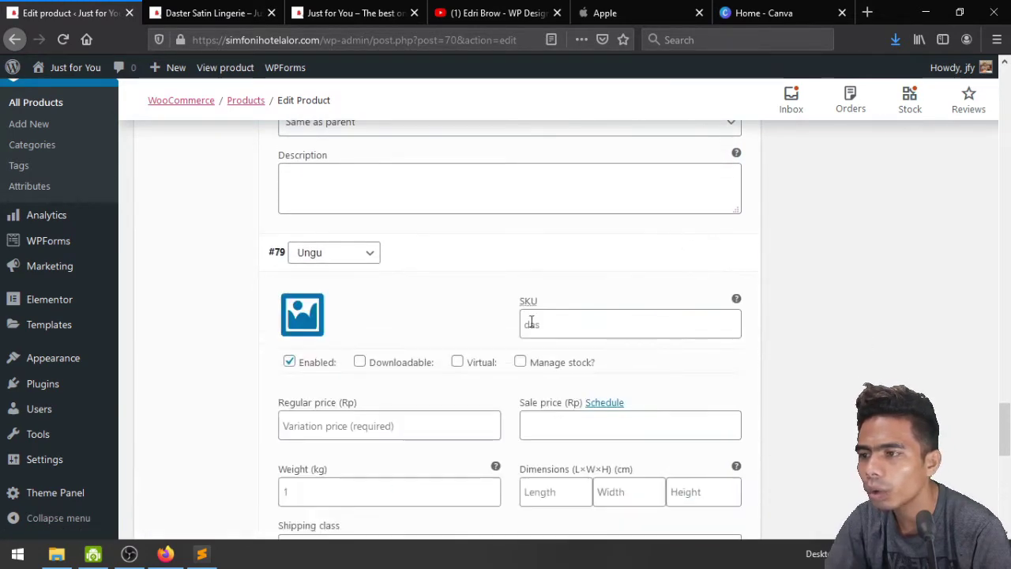
pyautogui.click(303, 316)
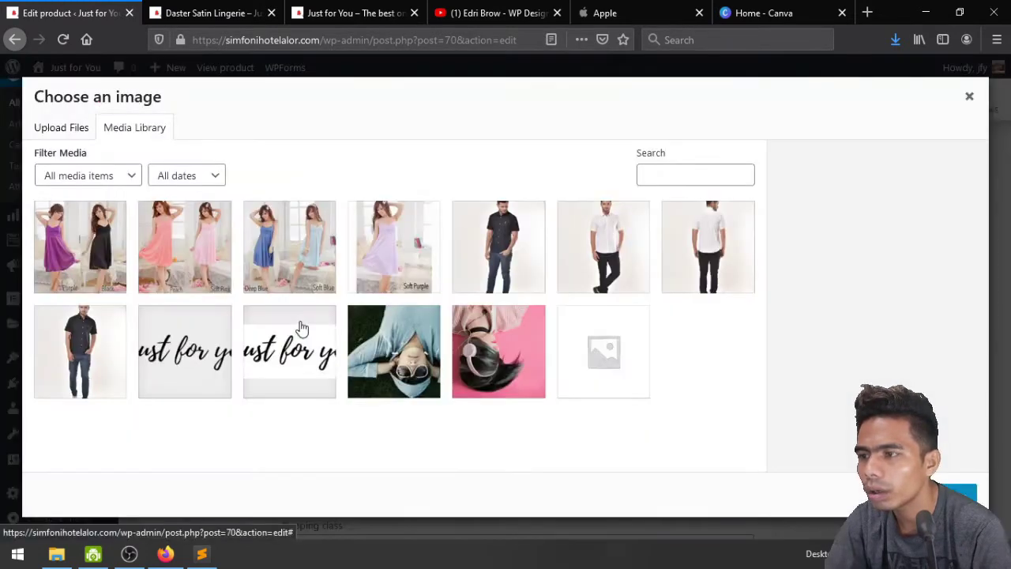
pyautogui.click(89, 254)
pyautogui.click(955, 495)
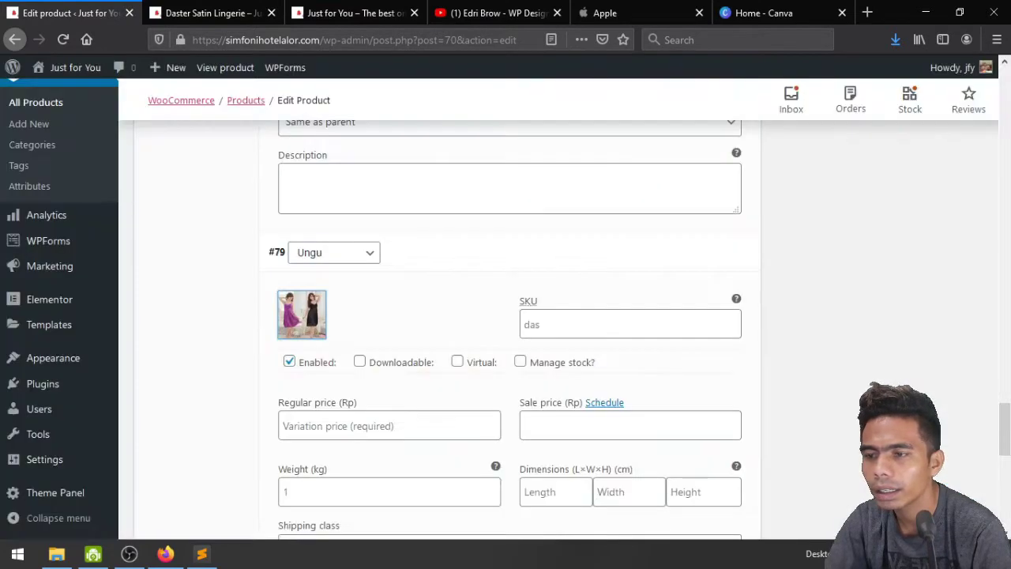
pyautogui.scroll(-4, 752, 364)
pyautogui.click(560, 214)
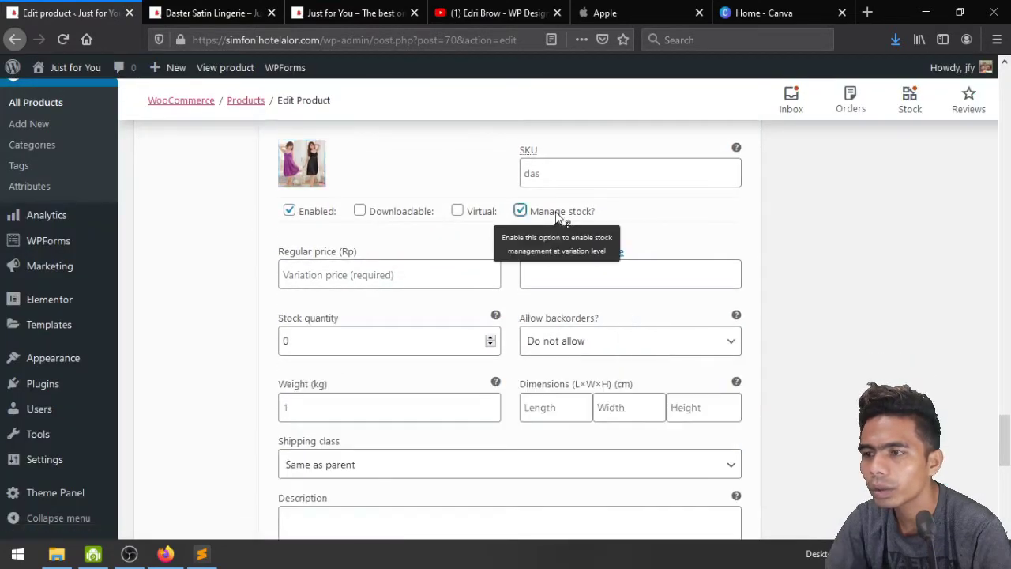
pyautogui.click(305, 342)
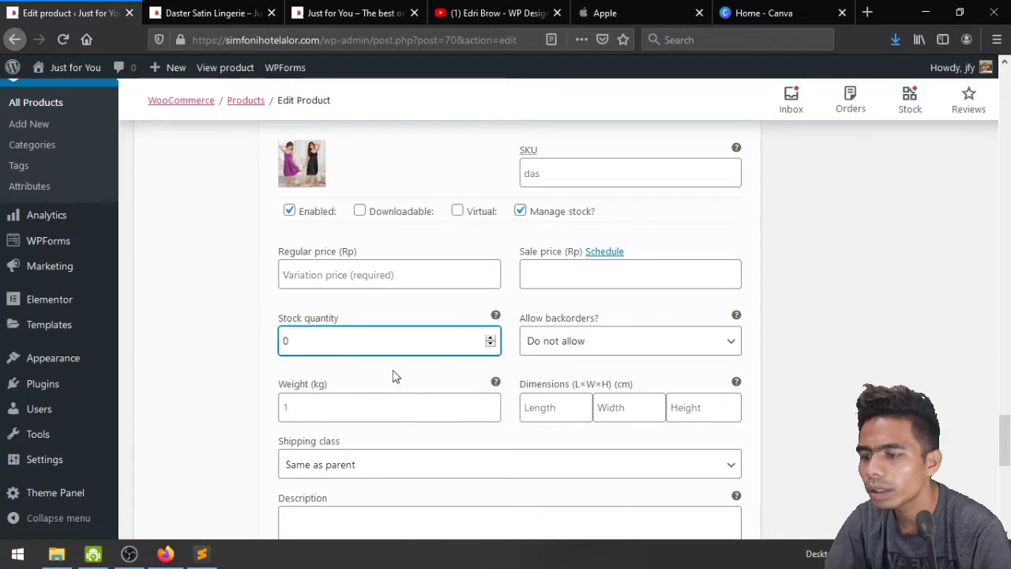
pyautogui.scroll(-7, 827, 386)
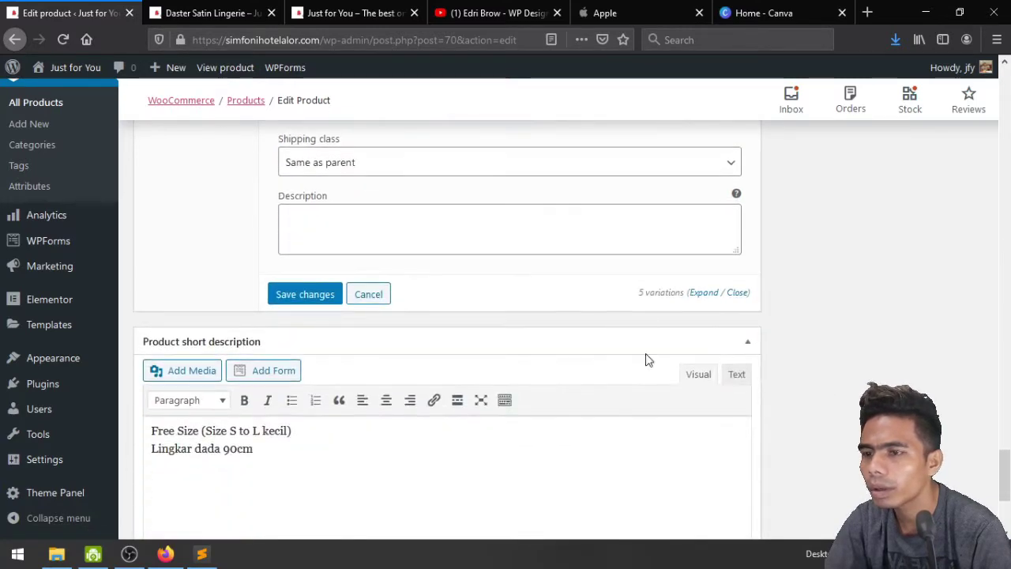
pyautogui.scroll(7, 539, 348)
pyautogui.scroll(-20, 539, 348)
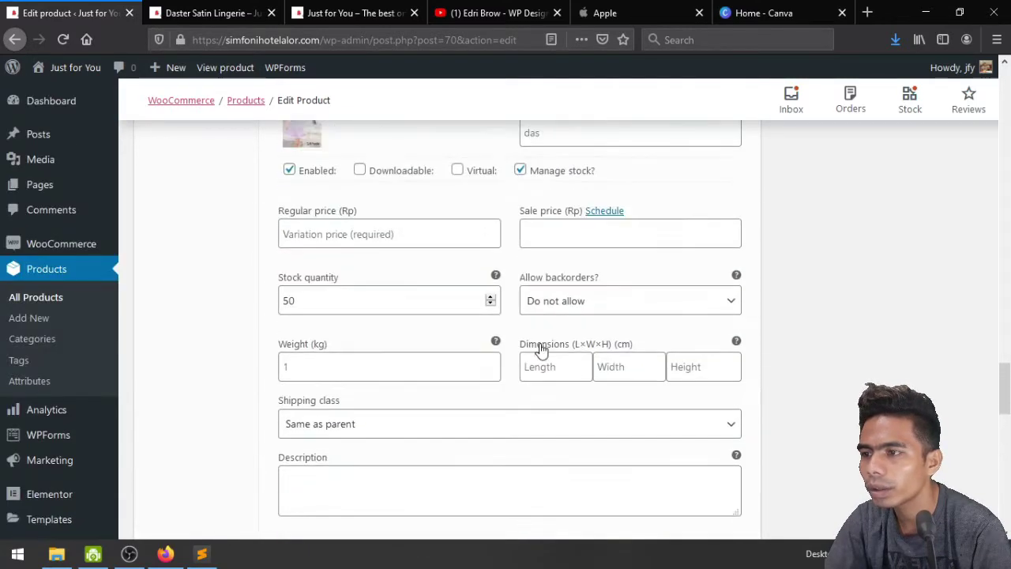
pyautogui.scroll(13, 539, 348)
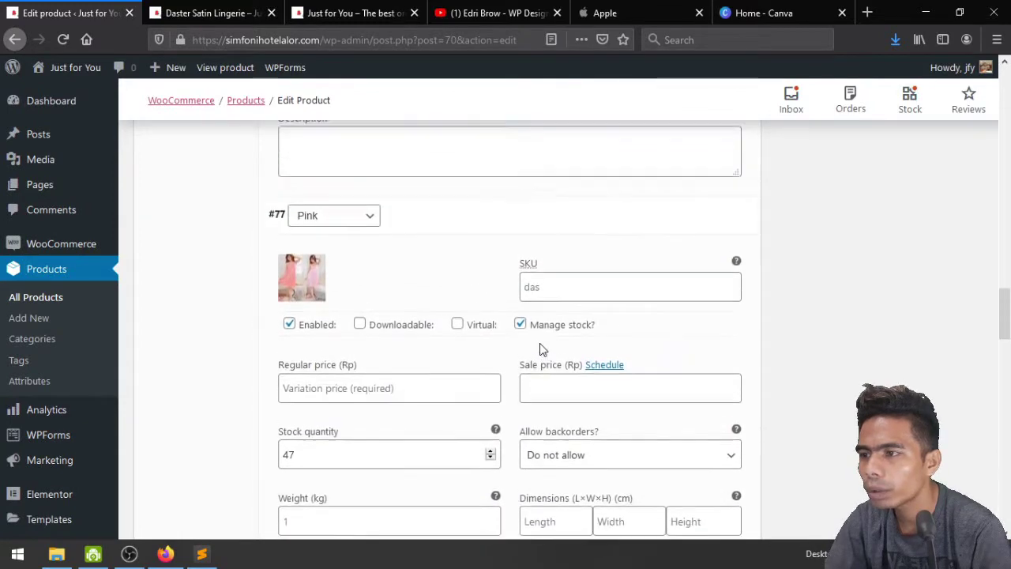
pyautogui.scroll(4, 541, 350)
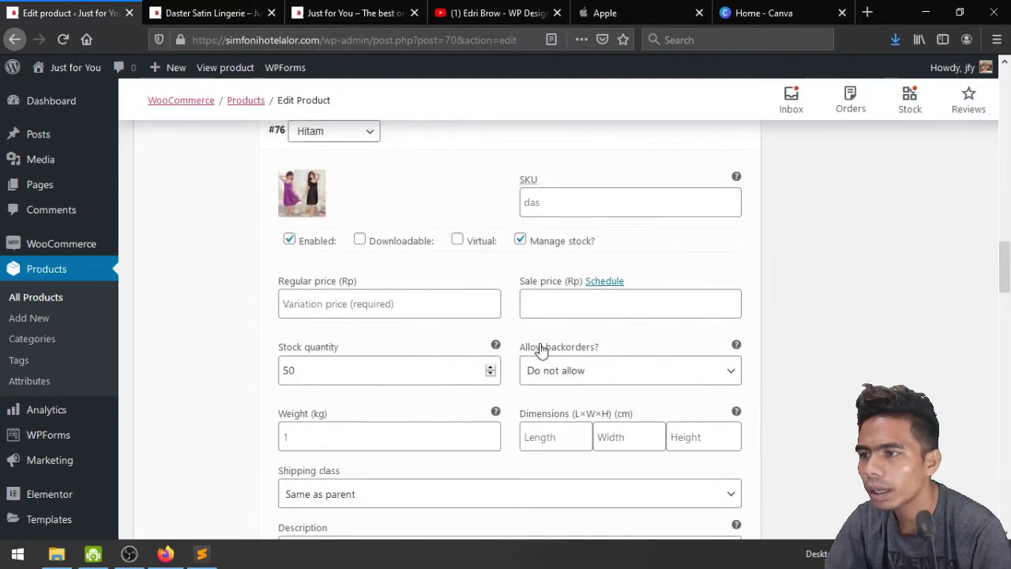
pyautogui.scroll(16, 541, 349)
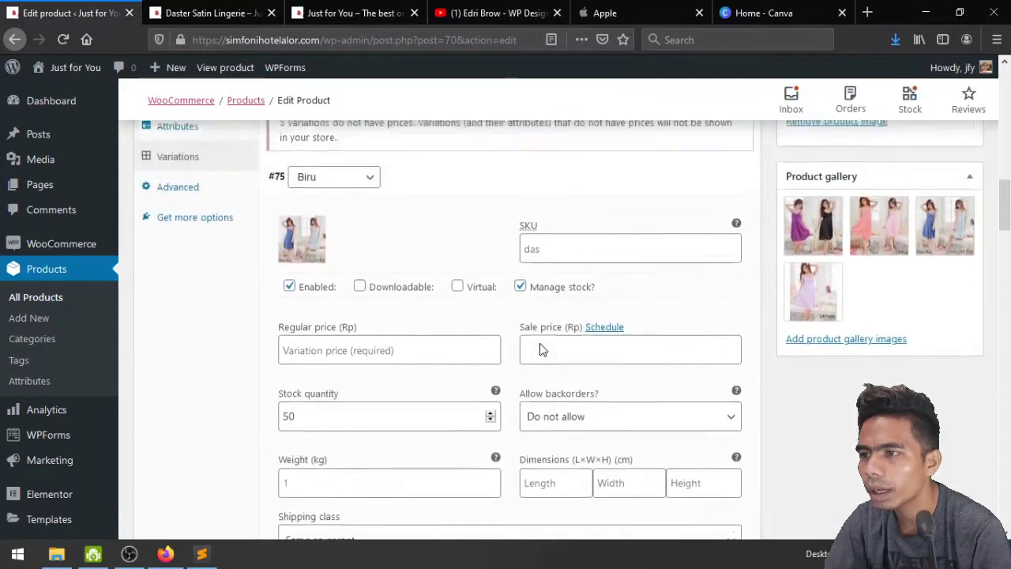
pyautogui.scroll(2, 540, 350)
pyautogui.scroll(-4, 540, 350)
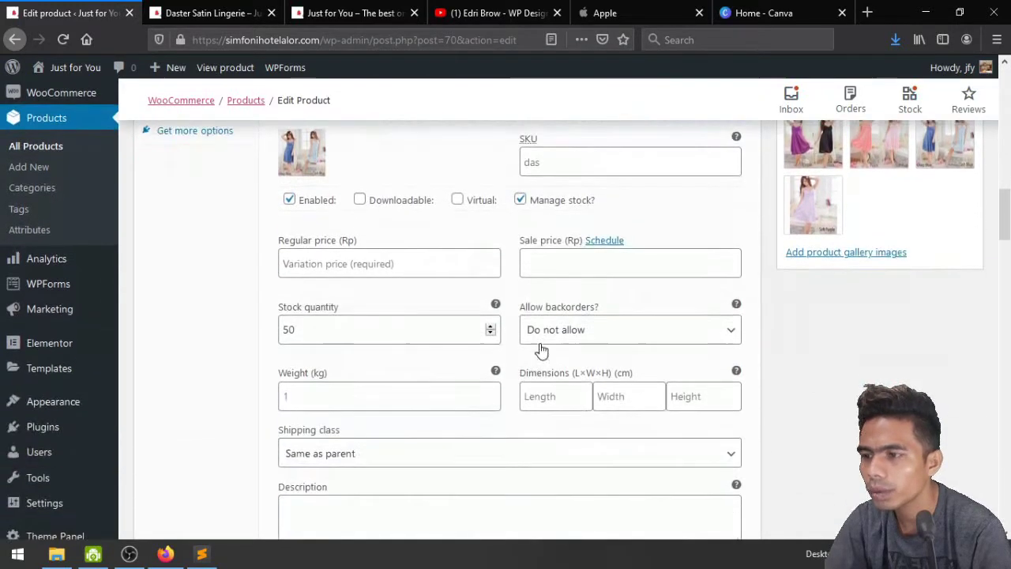
# Enter the regular price for the Biru and Hitam variations
pyautogui.click(356, 276)
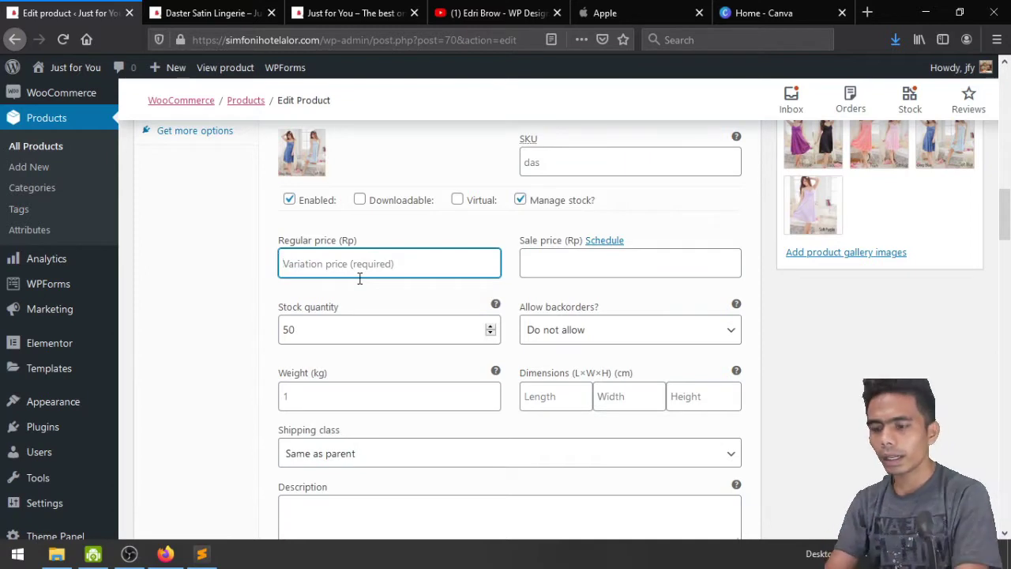
pyautogui.write('55000')
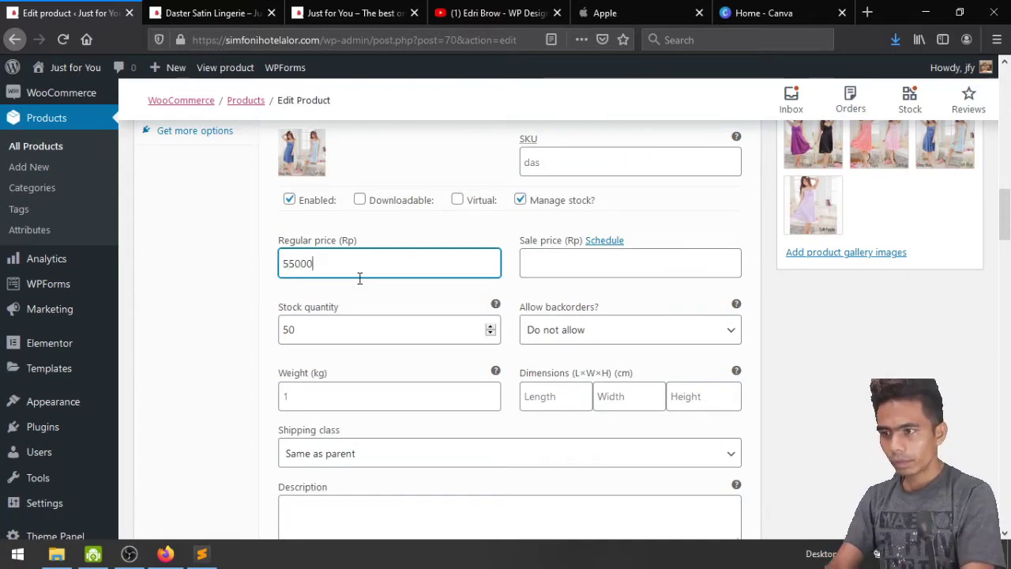
pyautogui.scroll(-5, 357, 284)
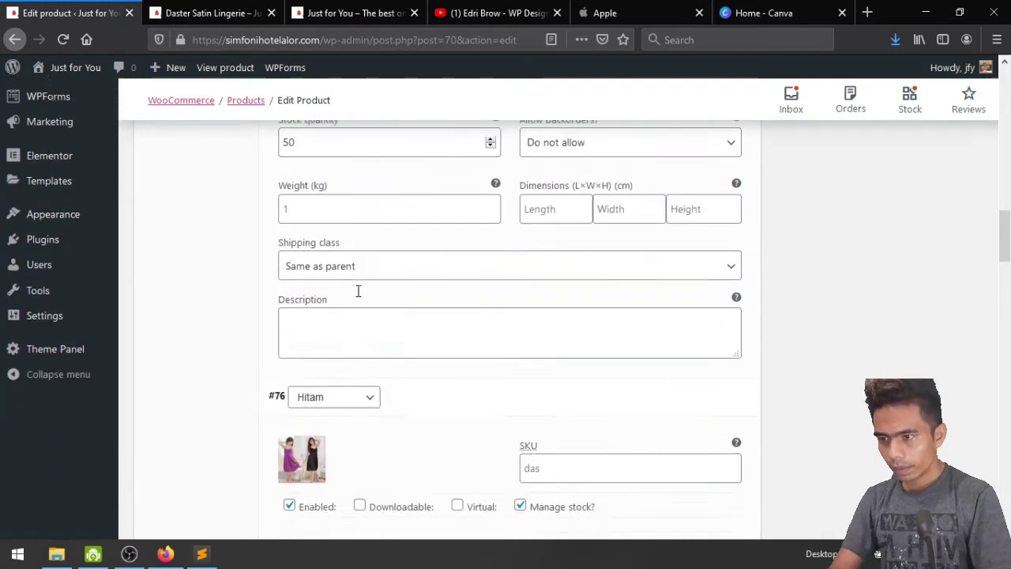
pyautogui.click(352, 311)
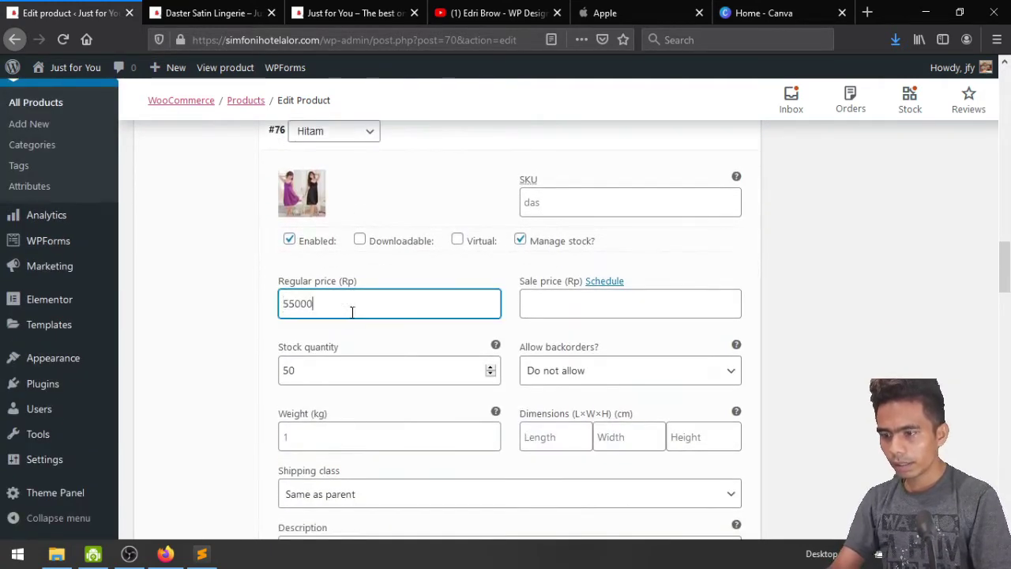
pyautogui.scroll(-2, 318, 367)
pyautogui.scroll(1, 557, 225)
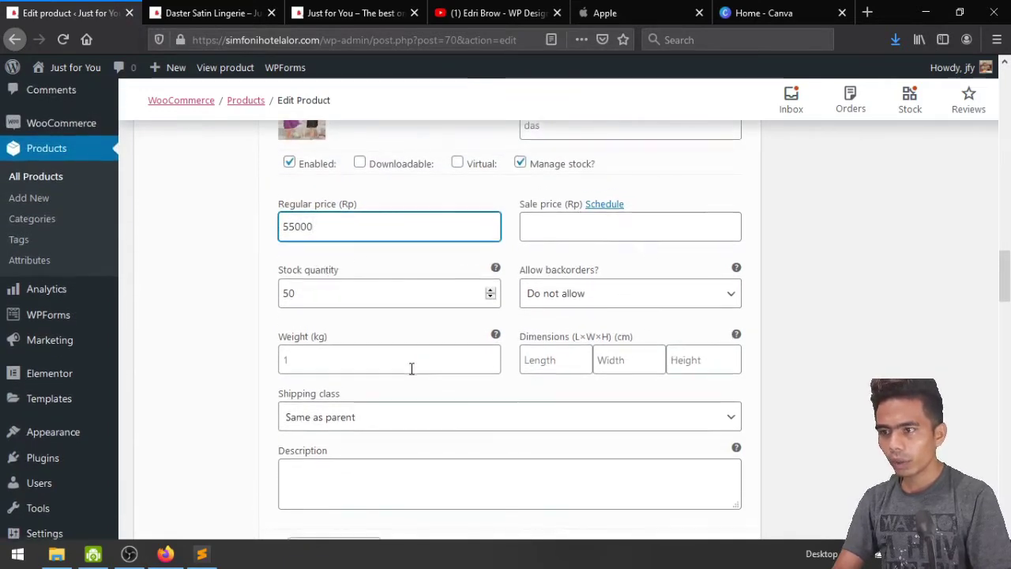
pyautogui.scroll(-5, 410, 368)
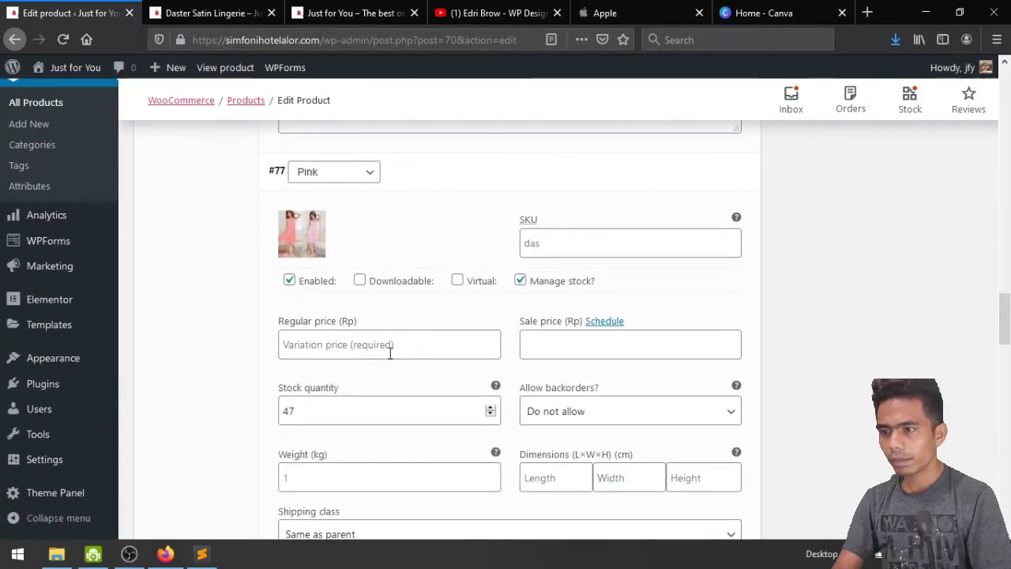
# Set a 55000 regular price on the Pink, Putih and Ungu variations
pyautogui.click(389, 348)
pyautogui.write('55000')
pyautogui.scroll(-3, 389, 351)
pyautogui.scroll(-4, 390, 351)
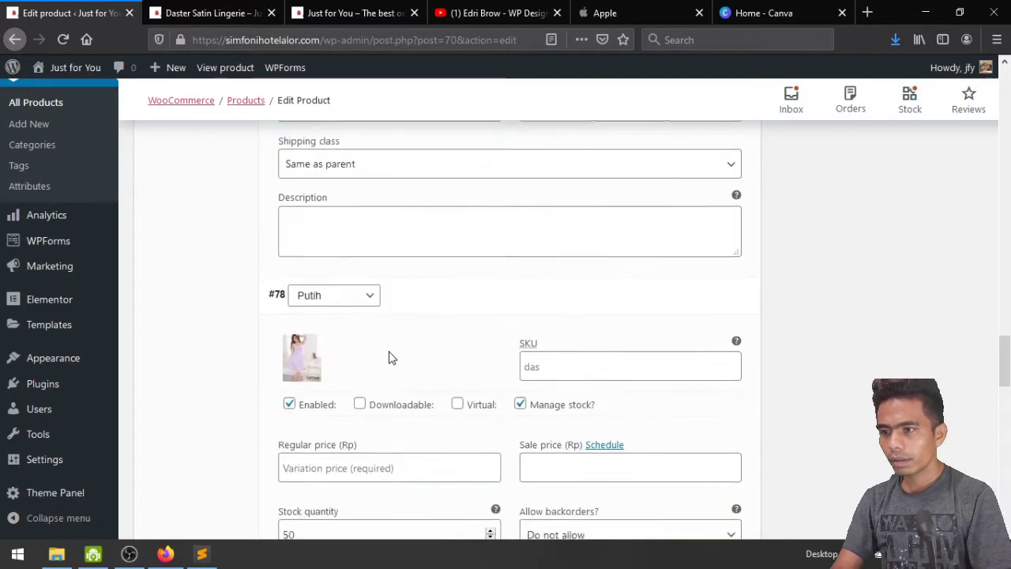
pyautogui.click(387, 313)
pyautogui.write('55000')
pyautogui.scroll(-7, 387, 314)
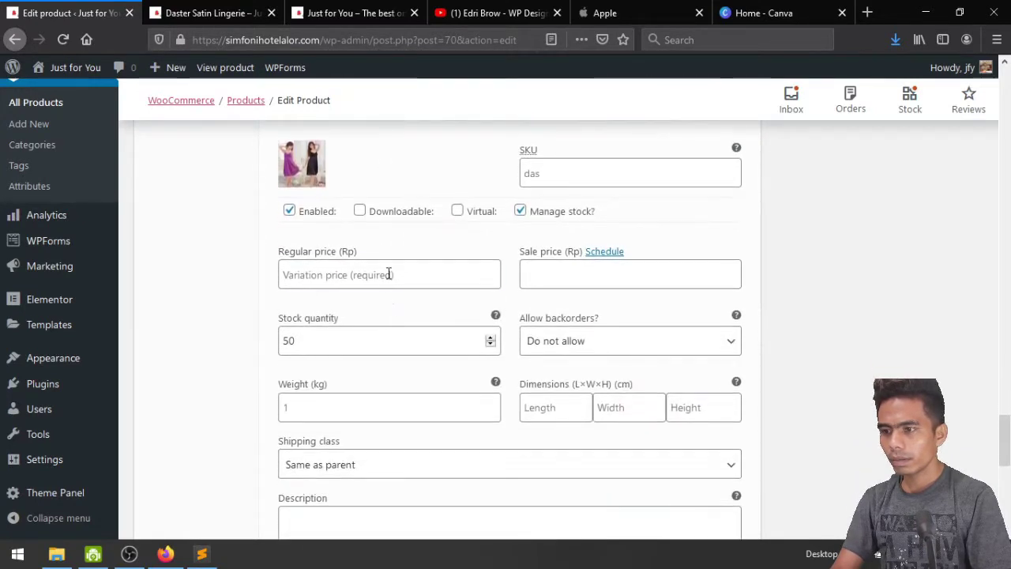
pyautogui.click(388, 274)
pyautogui.write('55000')
pyautogui.scroll(-3, 387, 273)
pyautogui.scroll(3, 387, 273)
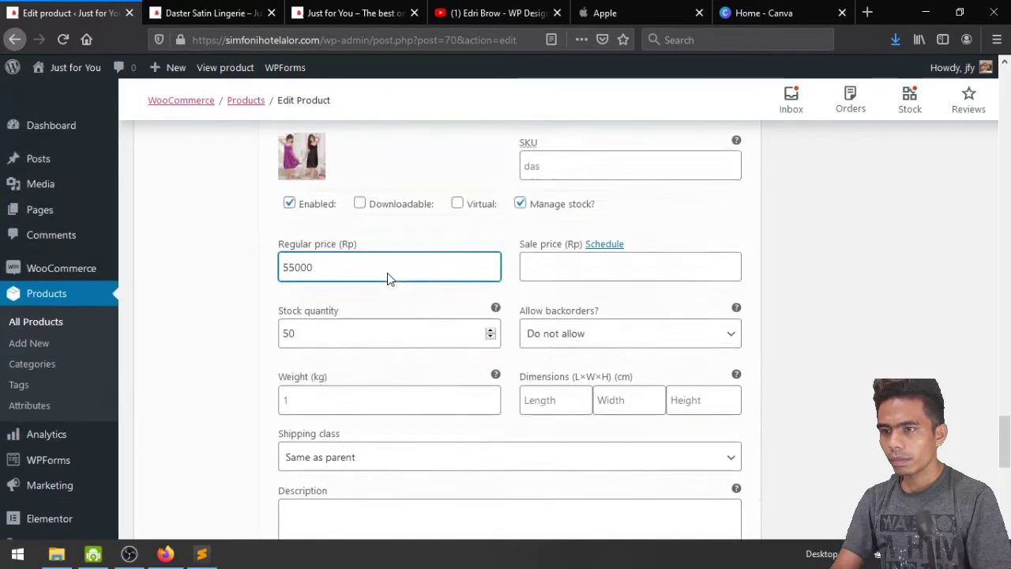
pyautogui.scroll(15, 387, 272)
pyautogui.scroll(-4, 387, 273)
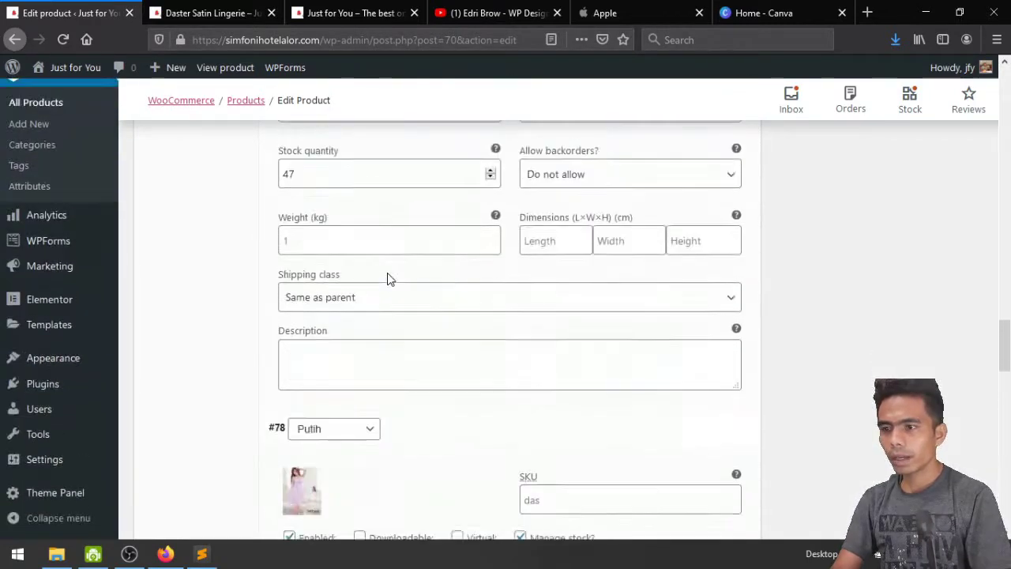
pyautogui.scroll(-20, 387, 274)
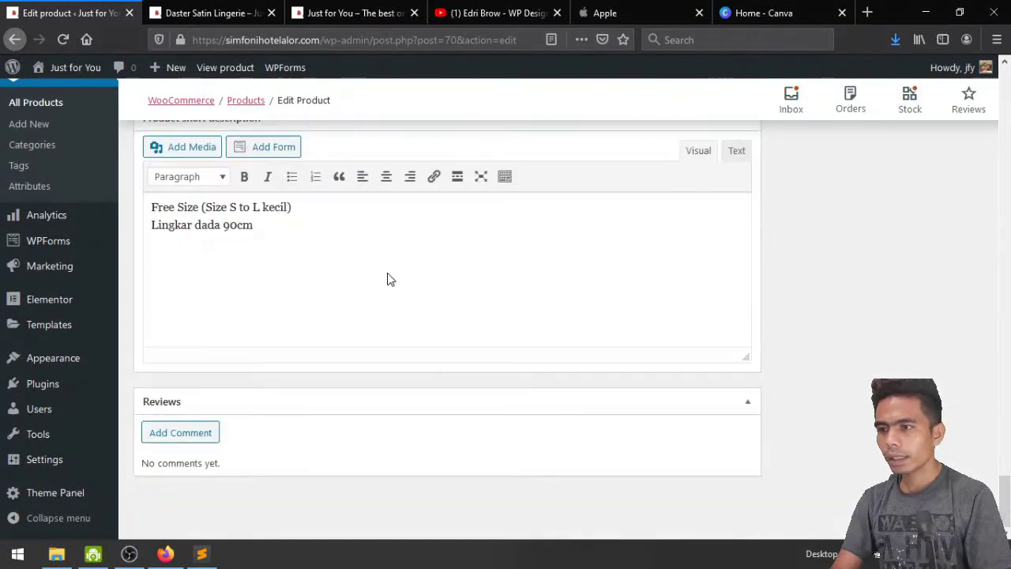
pyautogui.scroll(2, 387, 274)
# Save the variation changes and update the Daster Satin Lingerie product
pyautogui.click(305, 222)
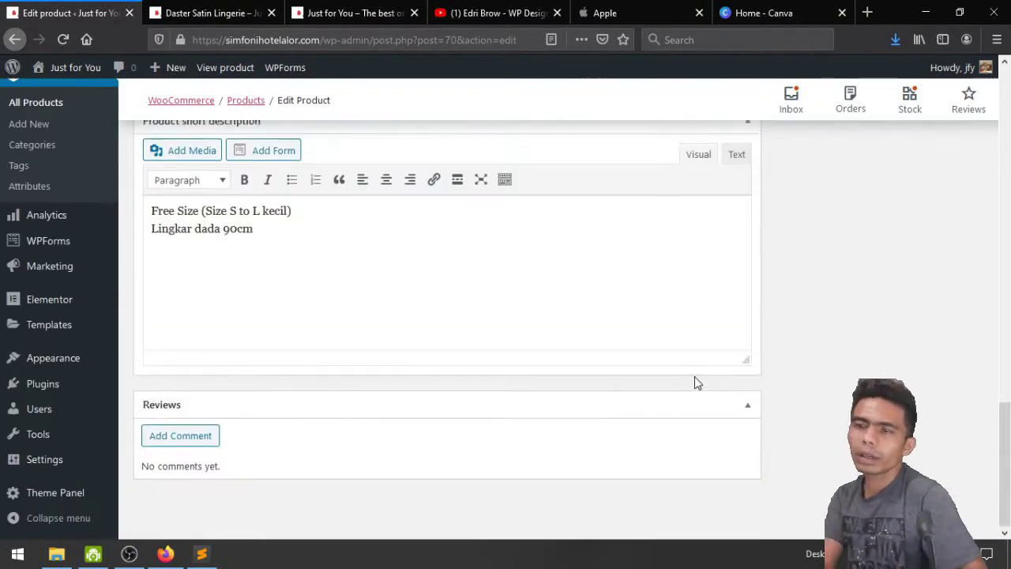
pyautogui.scroll(15, 695, 380)
pyautogui.scroll(3, 695, 383)
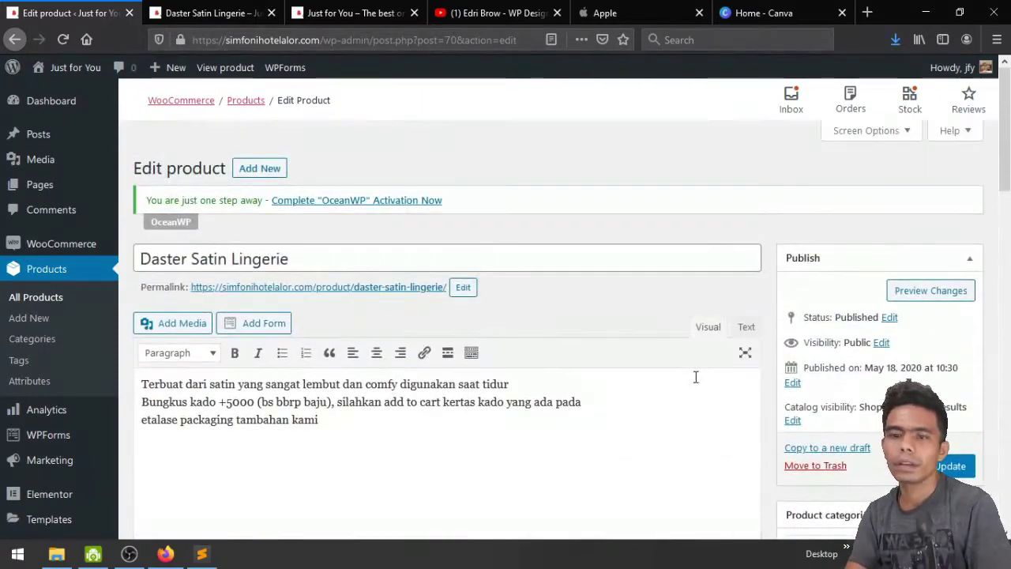
pyautogui.scroll(-3, 693, 377)
pyautogui.click(952, 315)
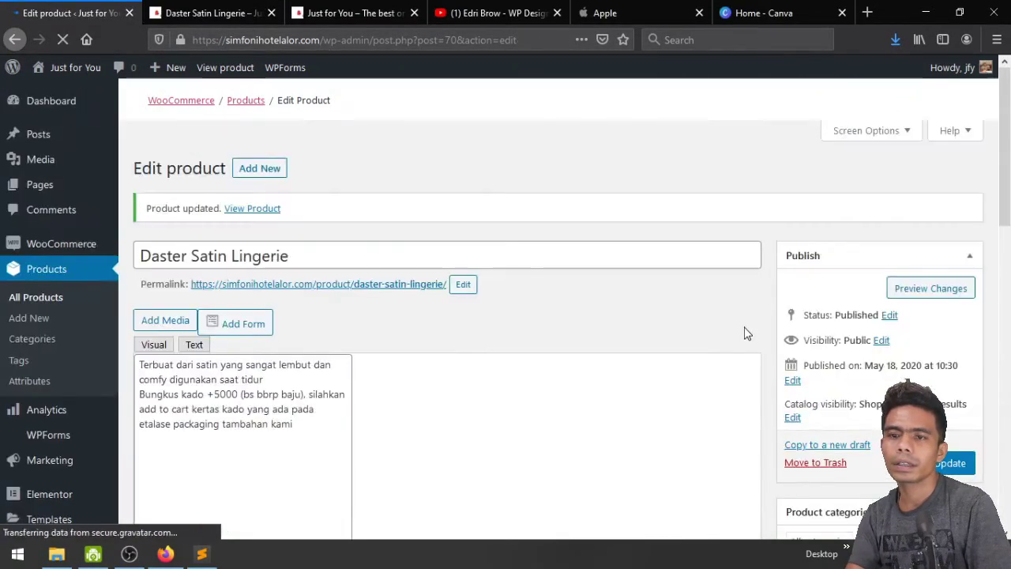
# Reload the Daster Satin Lingerie storefront page to see the updated product
pyautogui.click(182, 10)
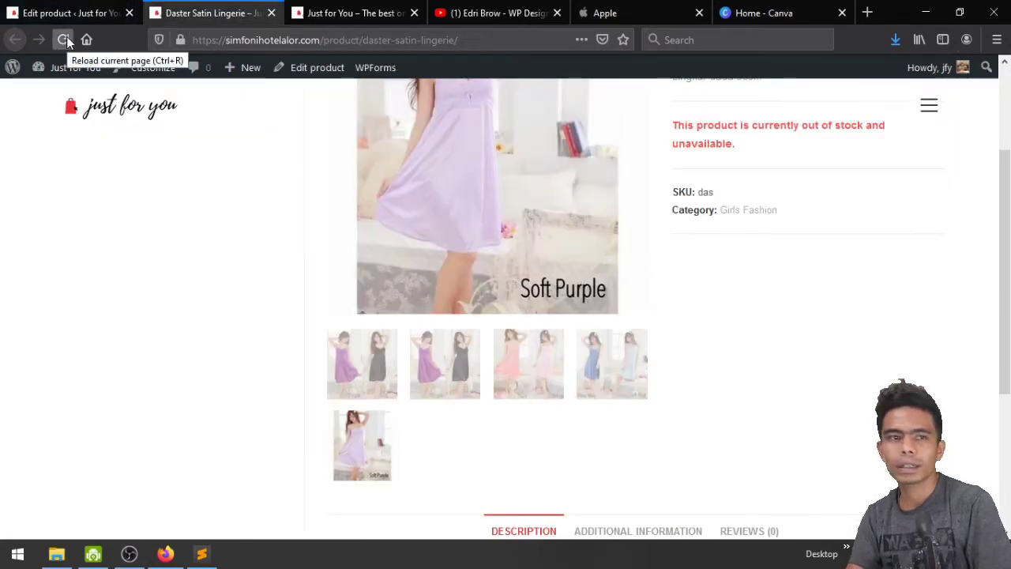
pyautogui.click(64, 39)
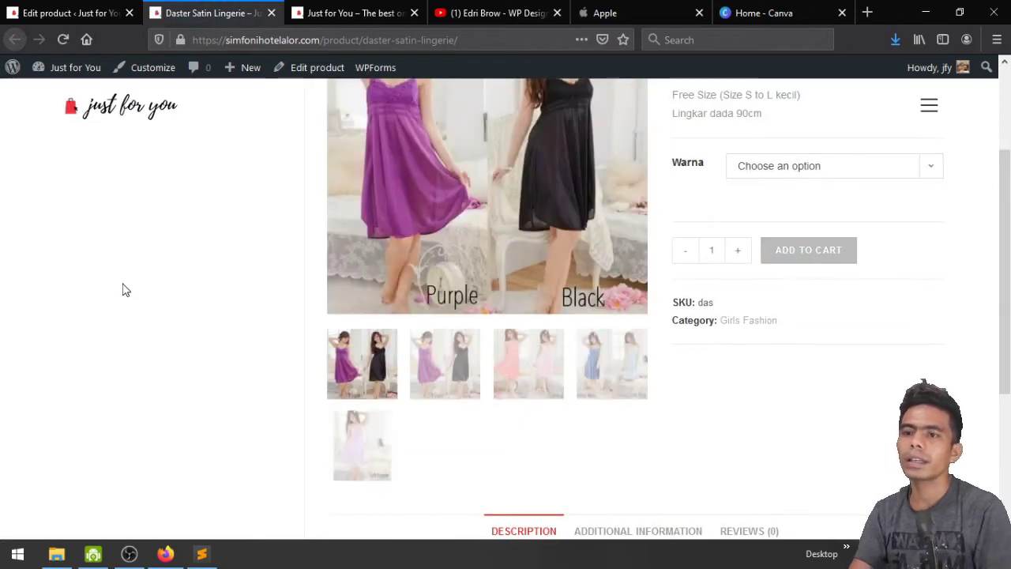
pyautogui.scroll(3, 123, 290)
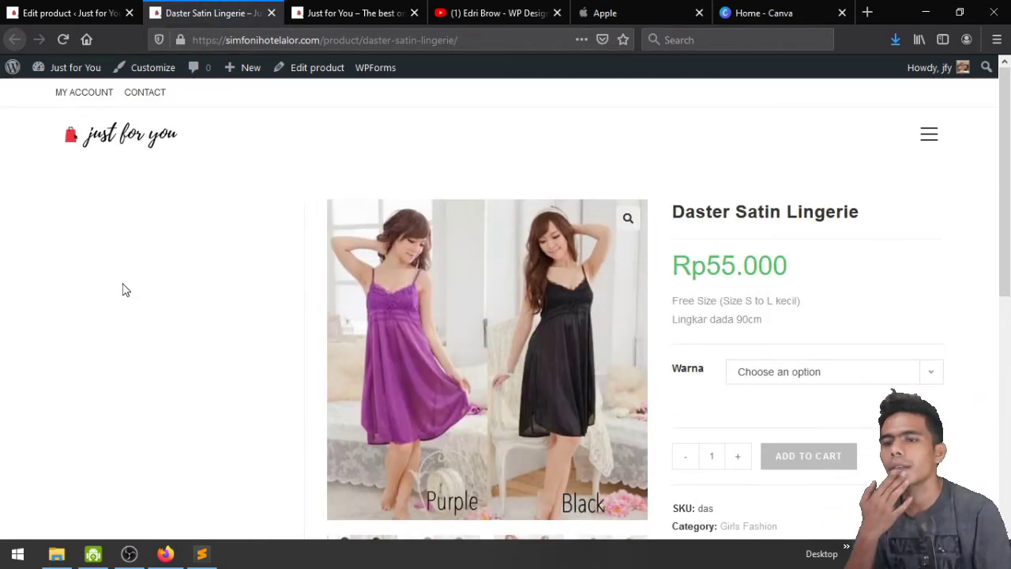
pyautogui.scroll(-3, 123, 290)
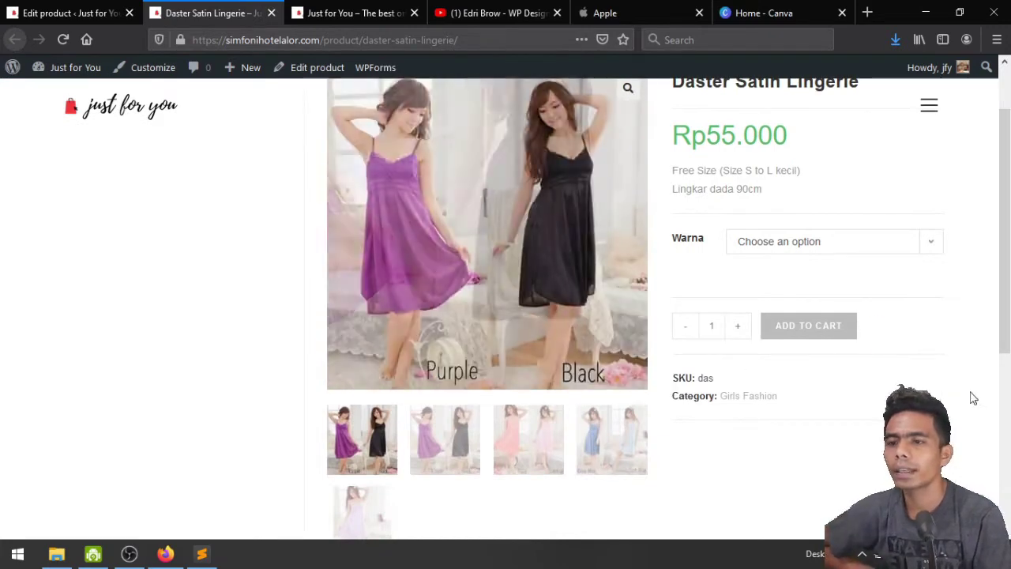
pyautogui.scroll(3, 932, 355)
pyautogui.scroll(-3, 869, 276)
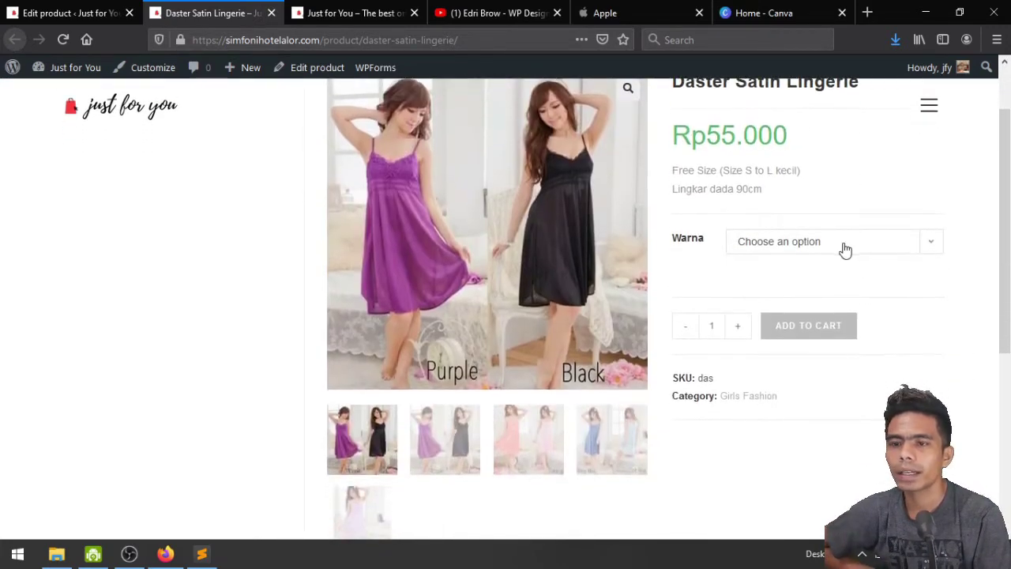
# Try the Biru, Hitam, Ungu and Putih options in the Warna dropdown
pyautogui.click(846, 250)
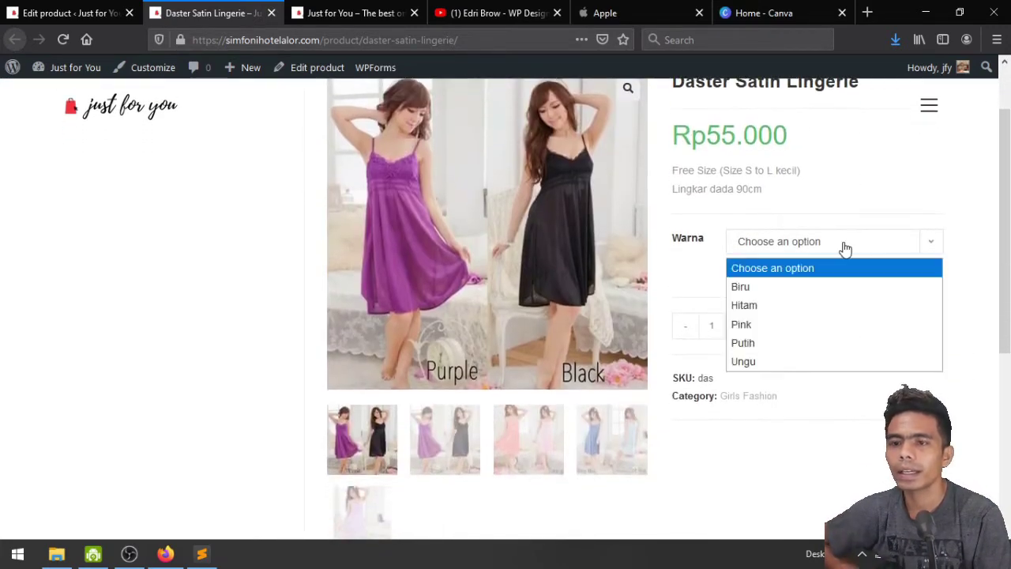
pyautogui.click(842, 288)
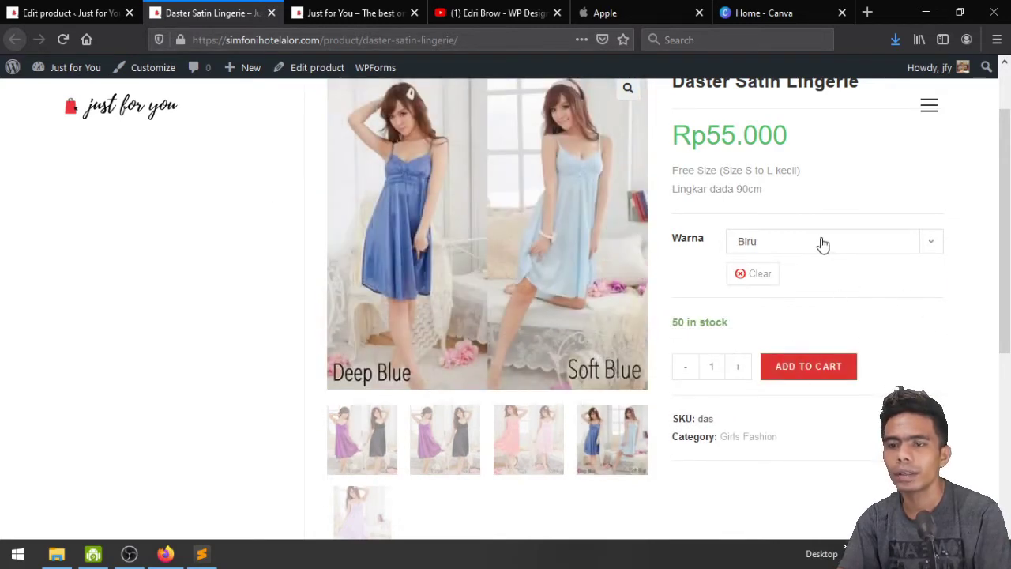
pyautogui.click(823, 245)
pyautogui.click(819, 306)
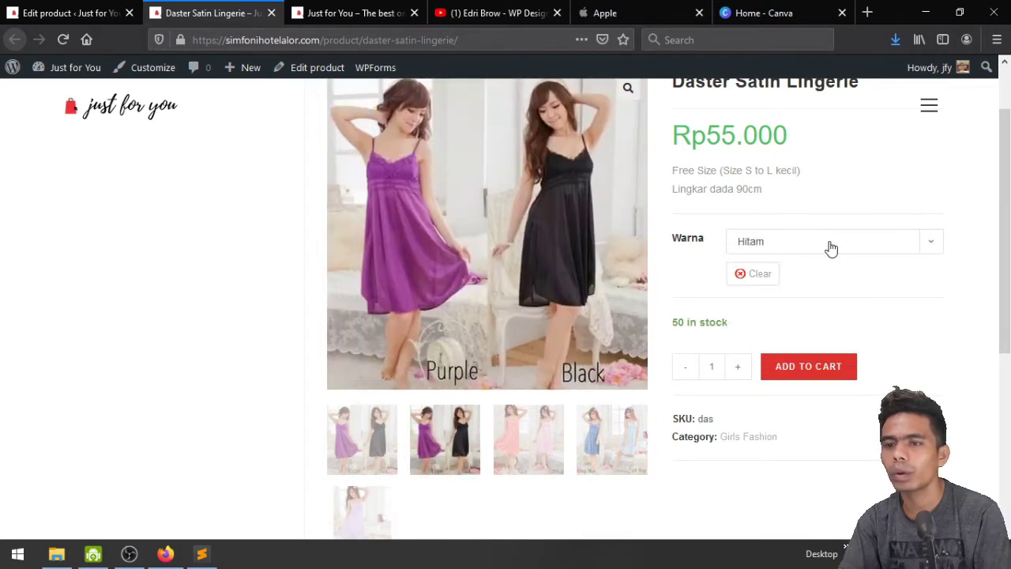
pyautogui.click(831, 249)
pyautogui.click(829, 362)
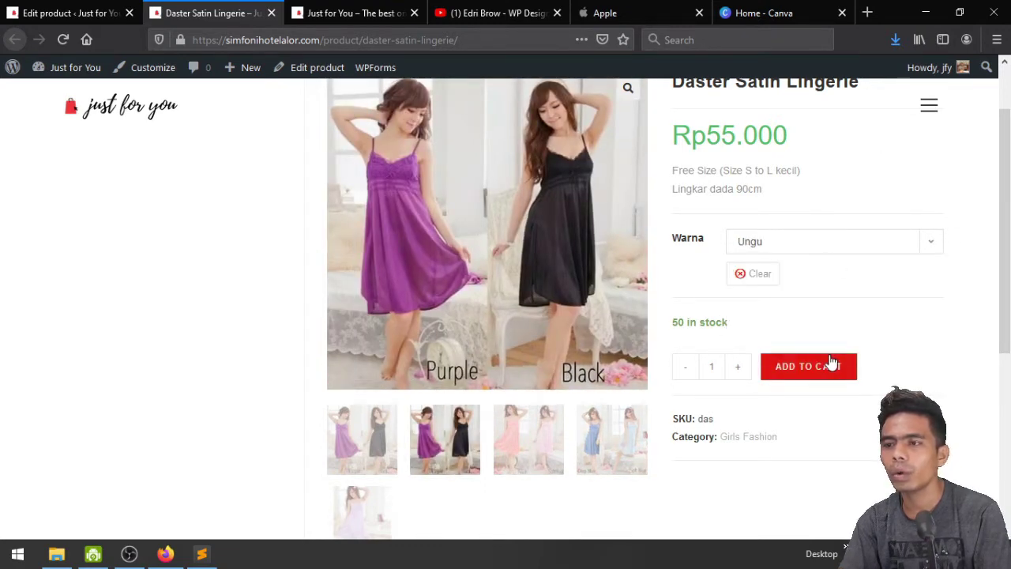
pyautogui.click(806, 251)
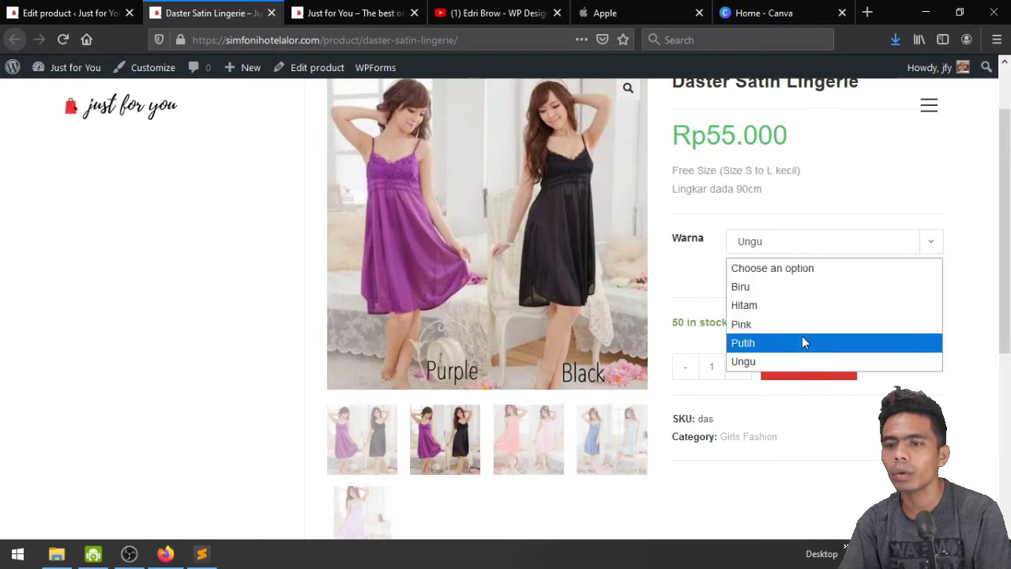
pyautogui.click(804, 342)
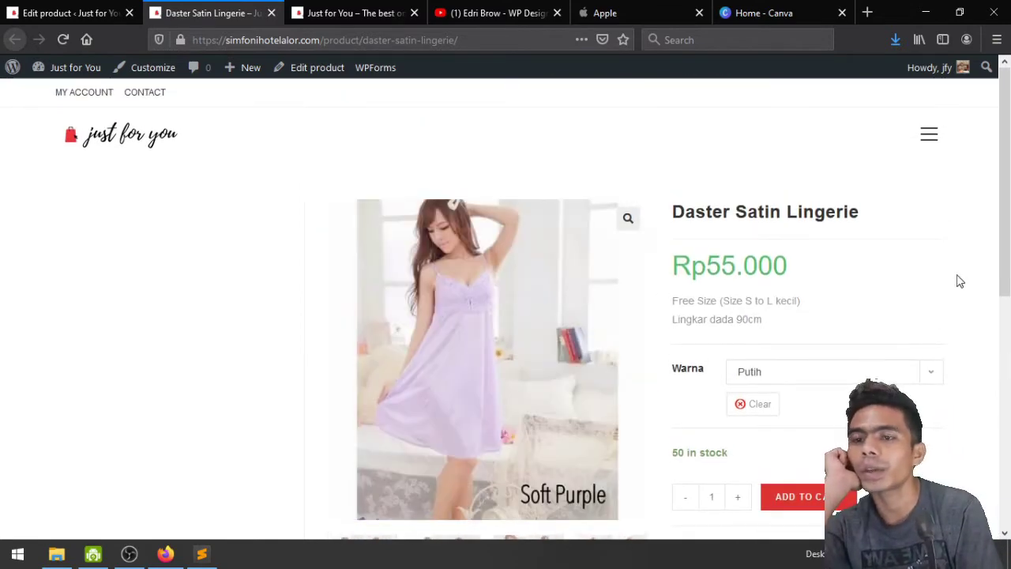
pyautogui.scroll(-3, 959, 282)
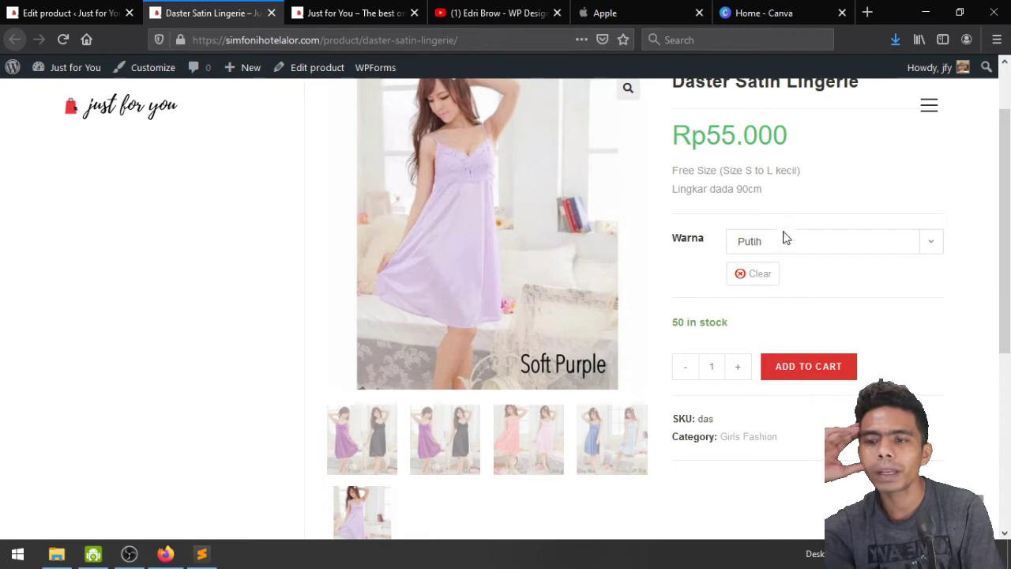
pyautogui.scroll(1, 1002, 347)
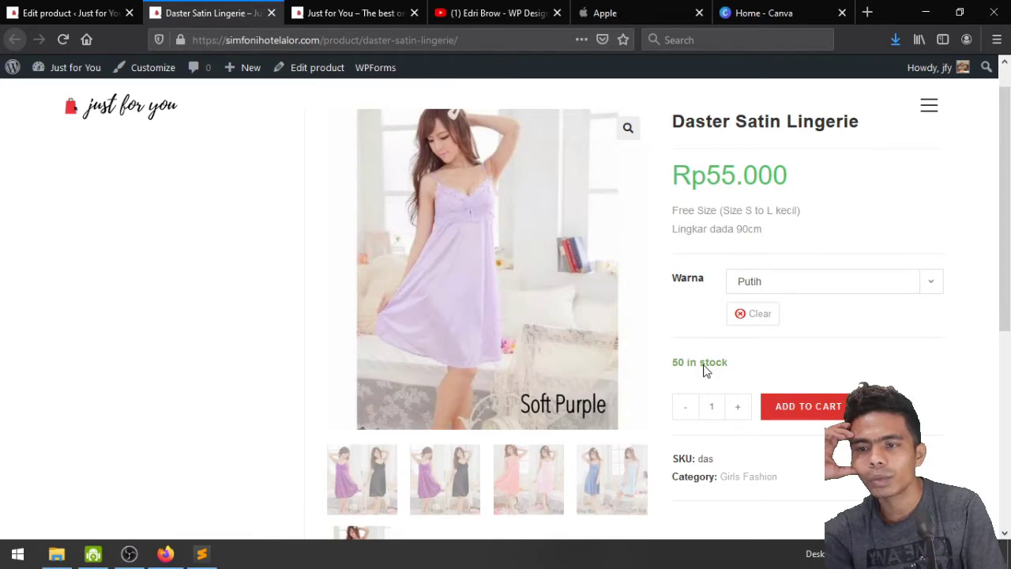
# Switch Warna through Biru and Hitam, ending on Pink with 47 in stock
pyautogui.click(817, 287)
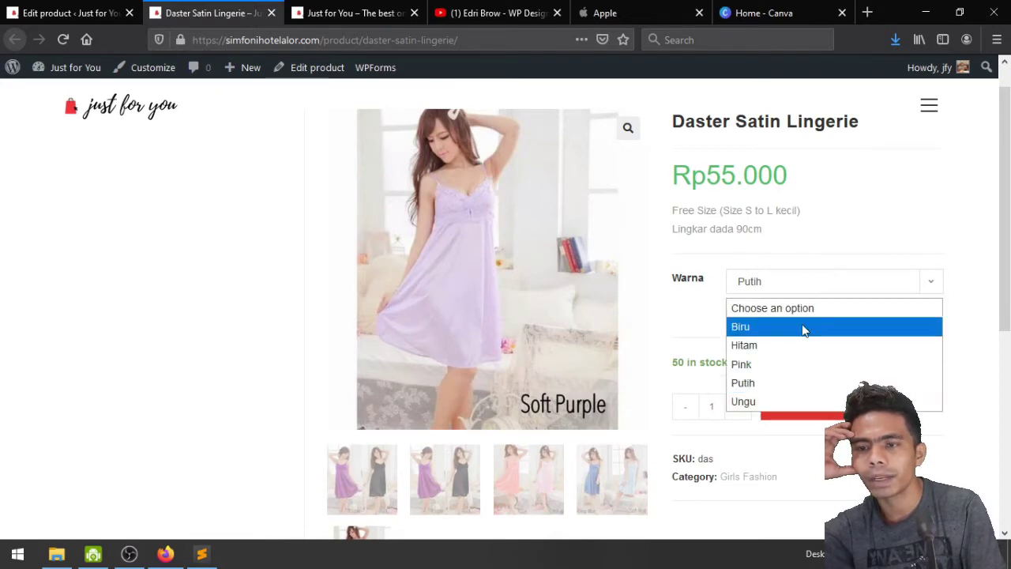
pyautogui.click(804, 328)
pyautogui.click(805, 293)
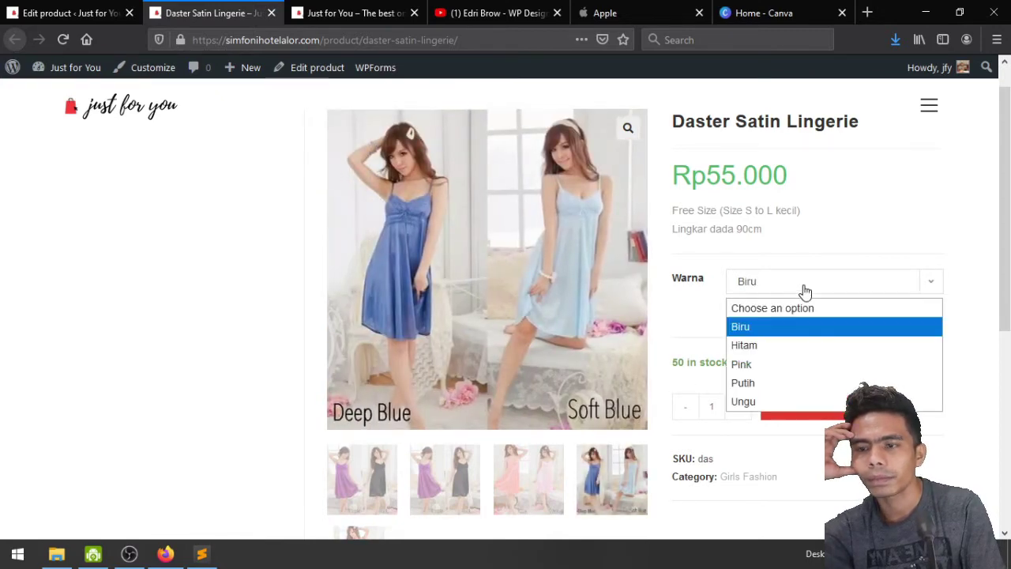
pyautogui.click(796, 344)
pyautogui.click(797, 288)
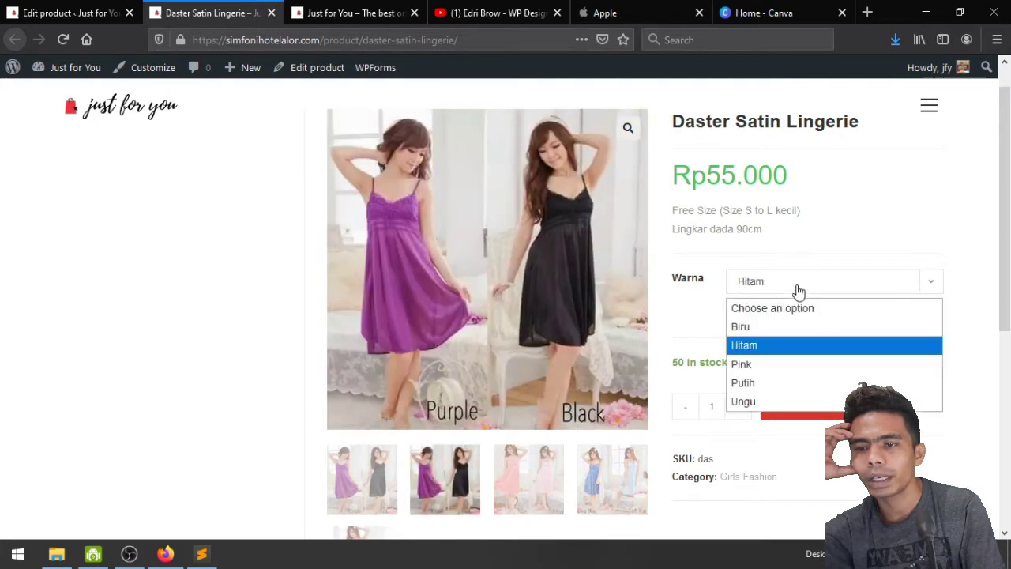
pyautogui.click(790, 364)
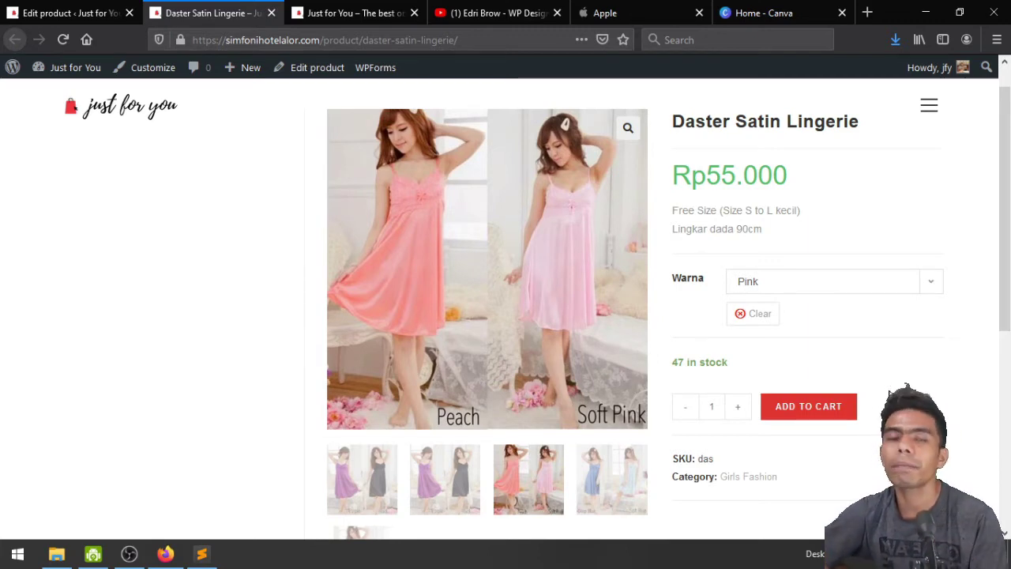
# View the product's Additional information tab, then return to the top of the page
pyautogui.scroll(-4, 890, 393)
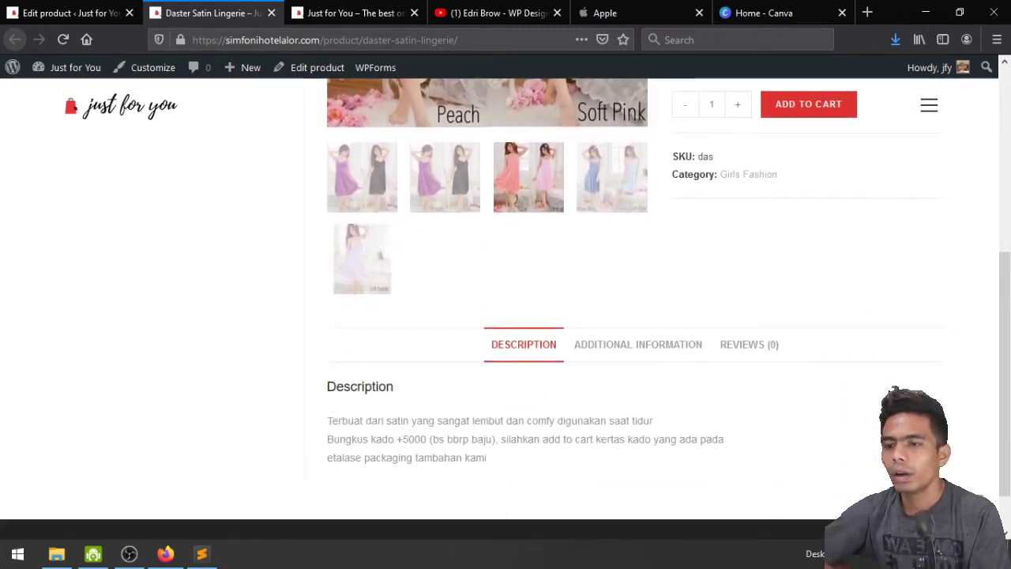
pyautogui.scroll(-1, 690, 316)
pyautogui.click(624, 305)
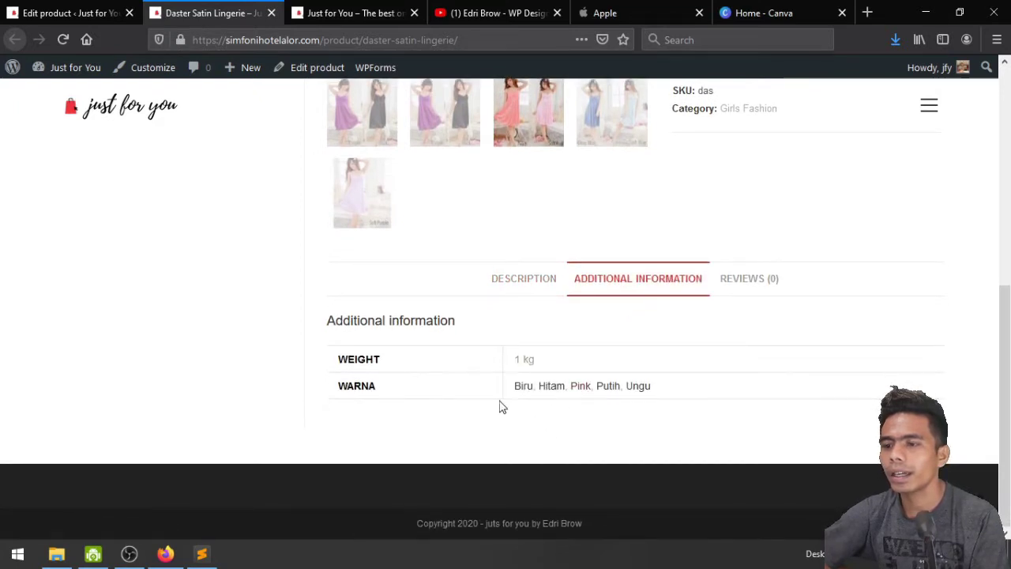
pyautogui.scroll(7, 630, 379)
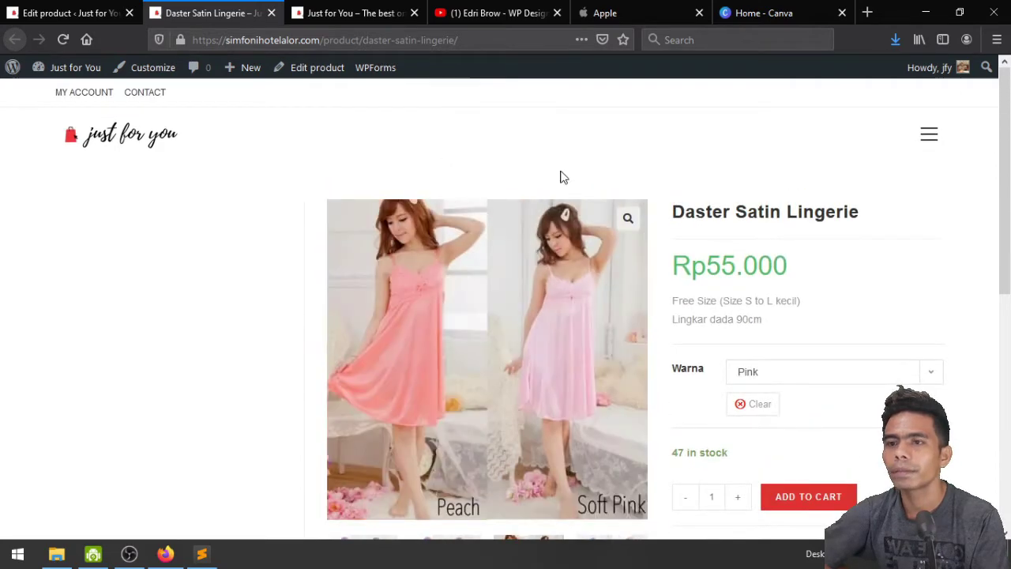
# Browse the Boy Fashion category in list view, quick-view the polo shirt, then return to grid view
pyautogui.click(930, 136)
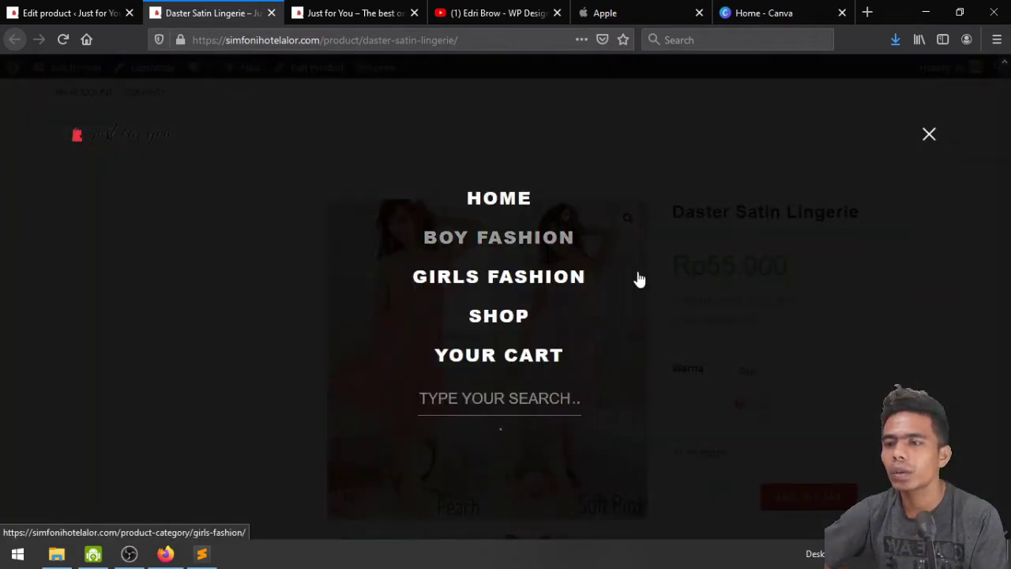
pyautogui.click(505, 237)
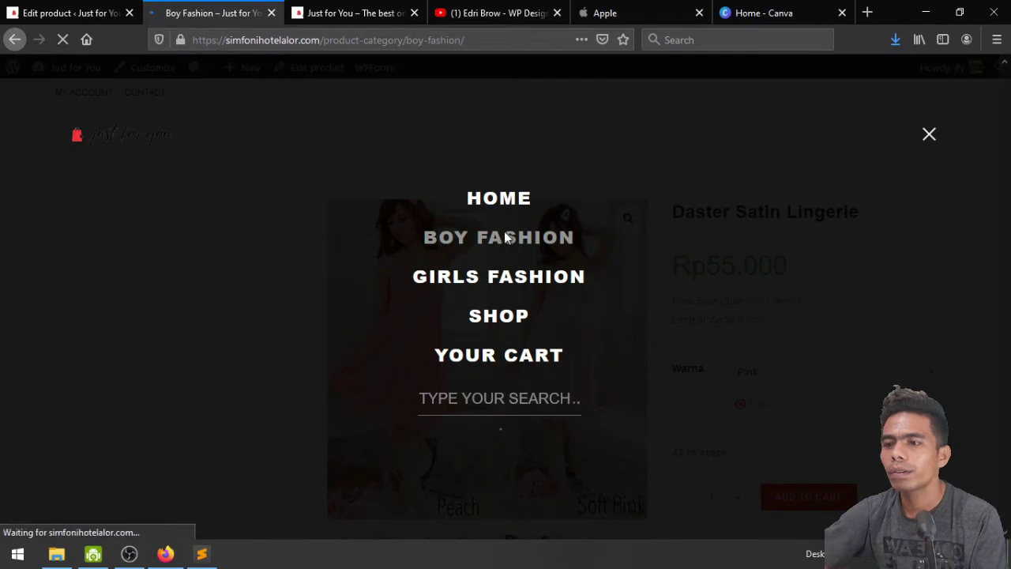
pyautogui.scroll(-2, 812, 301)
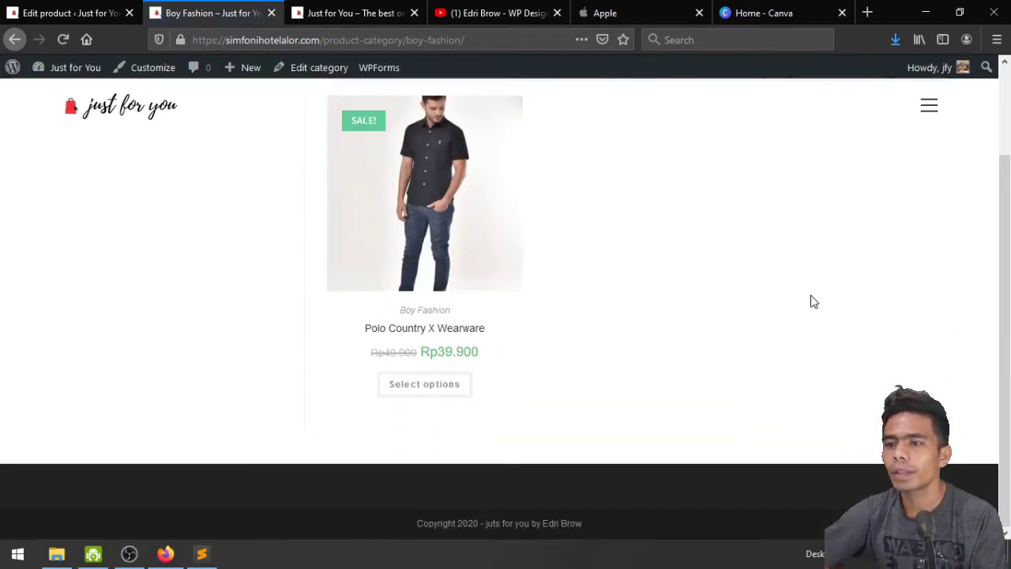
pyautogui.scroll(2, 812, 301)
pyautogui.click(365, 224)
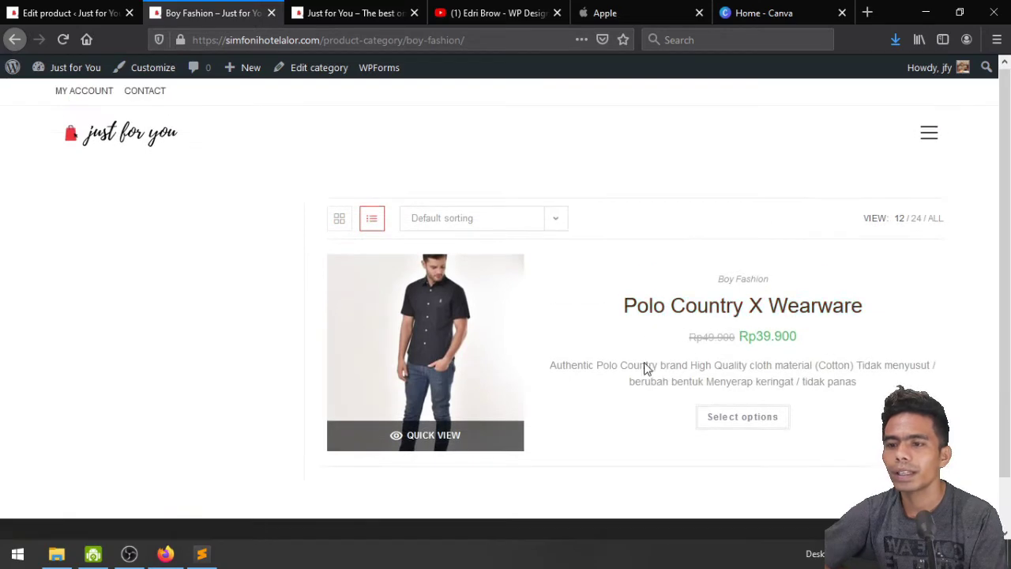
pyautogui.click(445, 435)
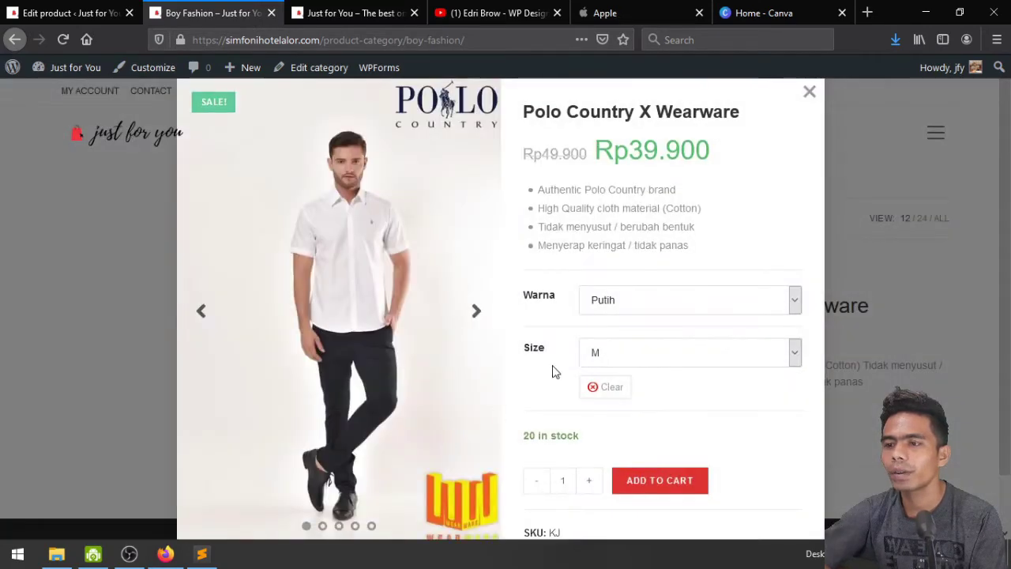
pyautogui.scroll(-1, 470, 317)
pyautogui.scroll(1, 511, 339)
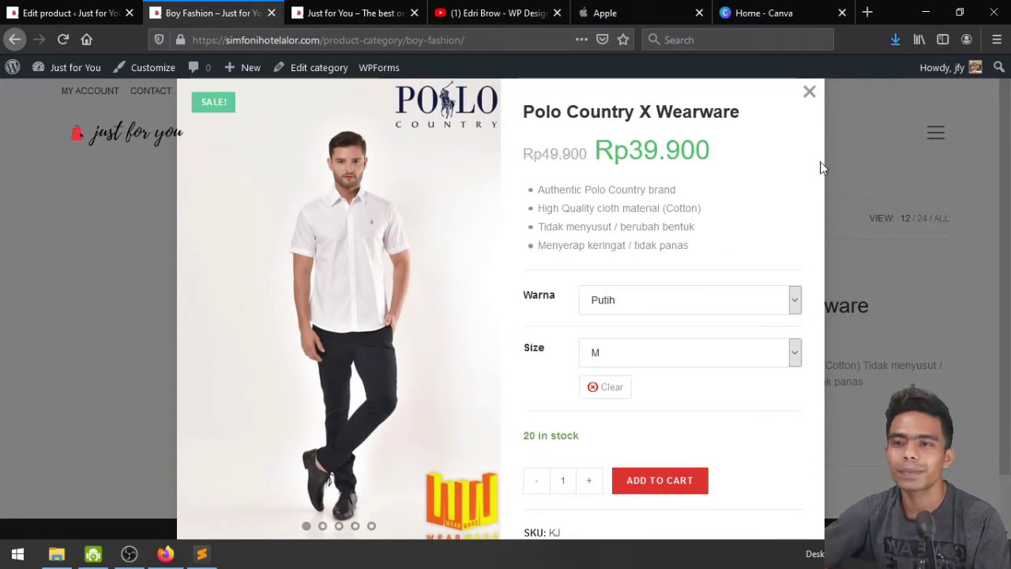
pyautogui.click(809, 93)
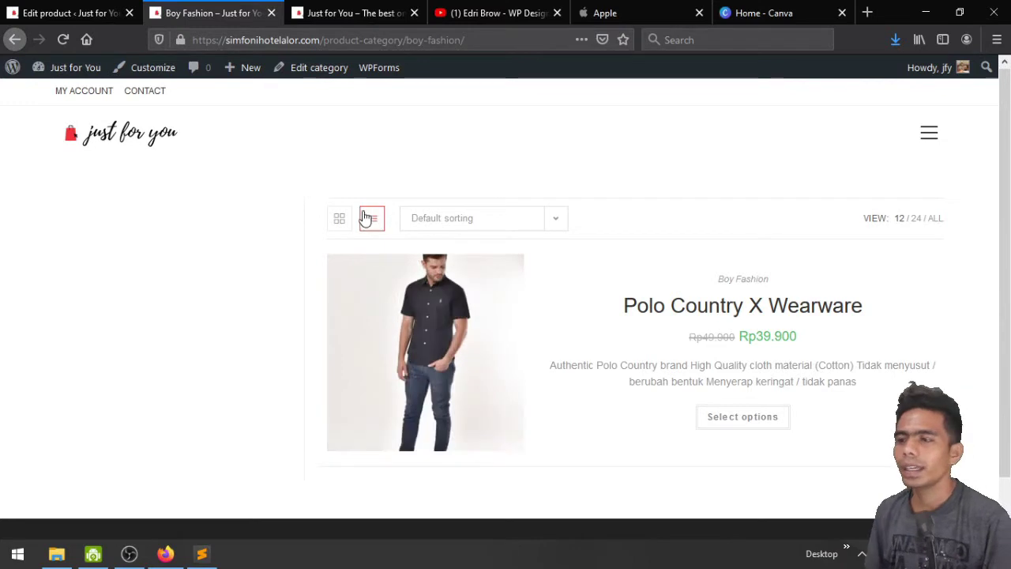
pyautogui.click(341, 220)
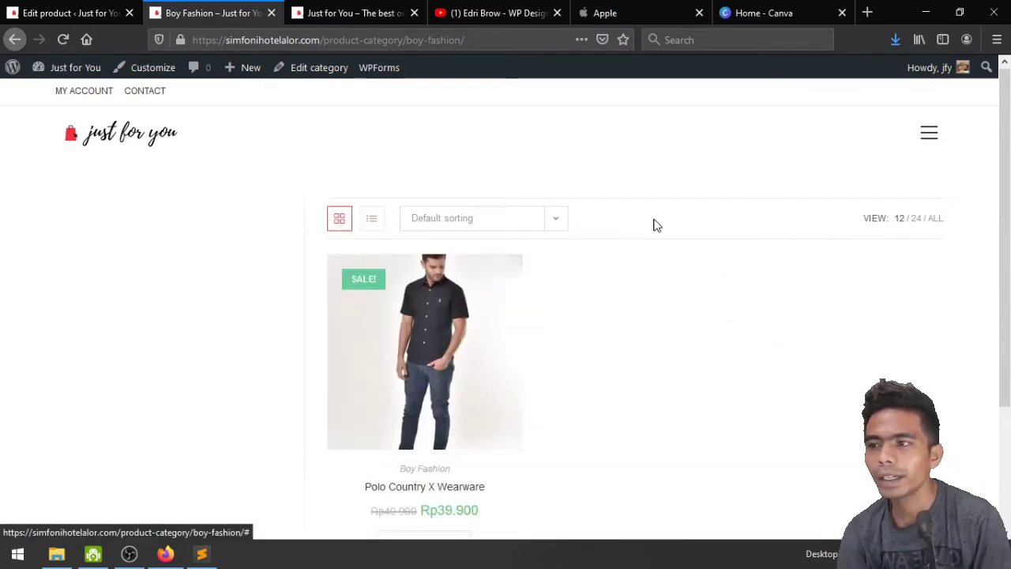
# Open the Polo Country X Wearware product page and choose the Hitam colour
pyautogui.click(930, 139)
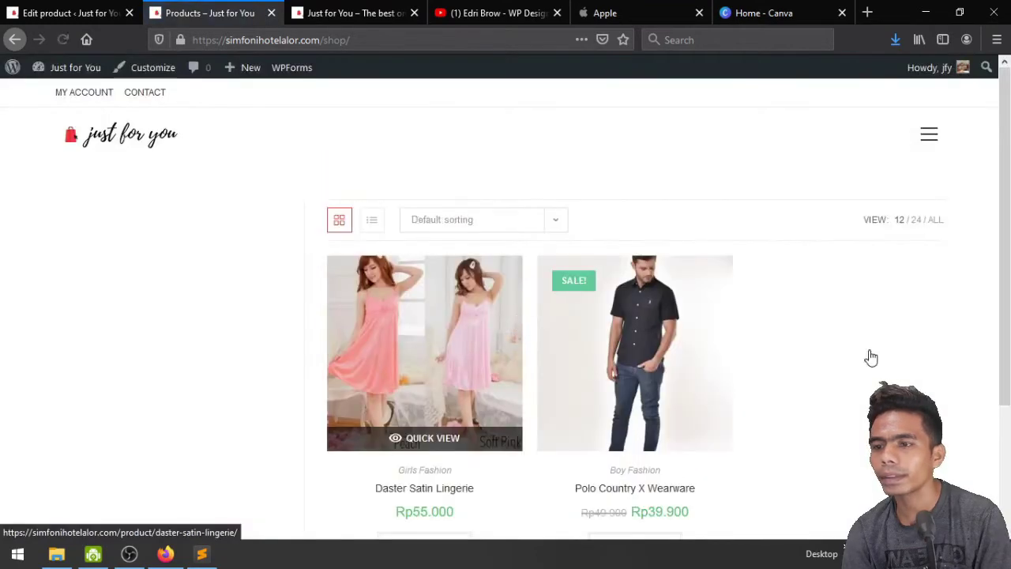
pyautogui.scroll(-3, 856, 369)
pyautogui.scroll(3, 517, 372)
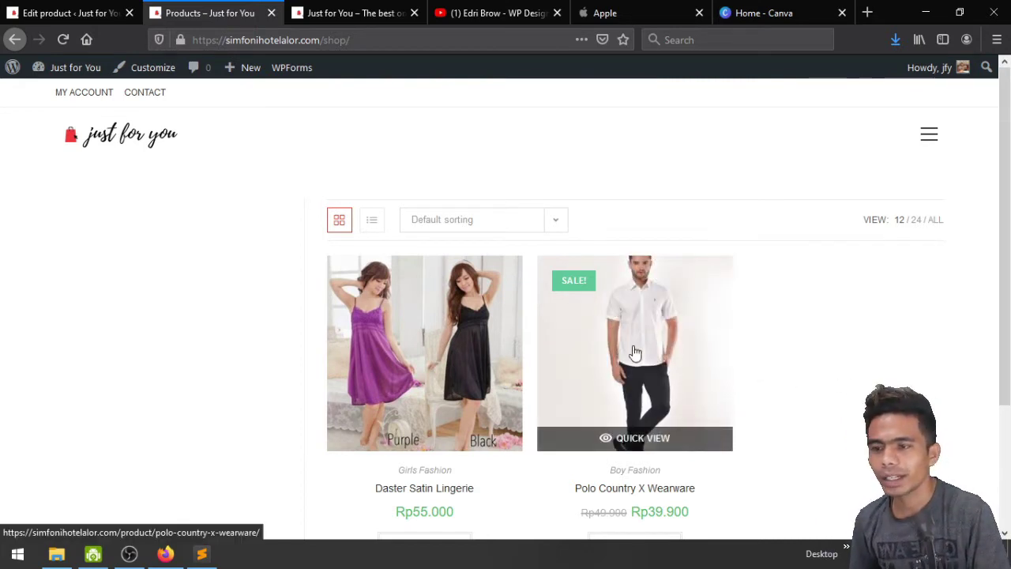
pyautogui.click(639, 386)
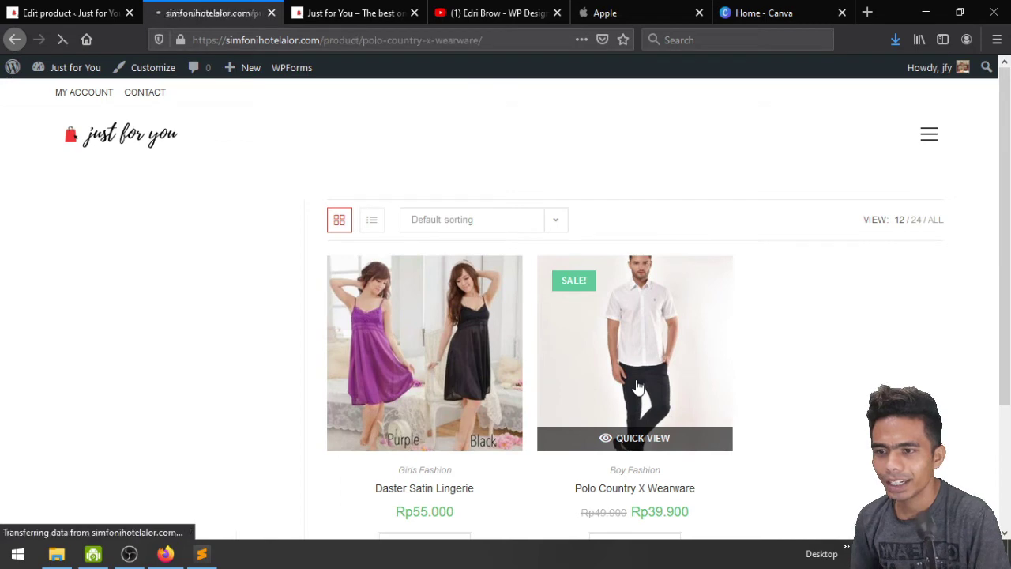
pyautogui.scroll(-2, 638, 386)
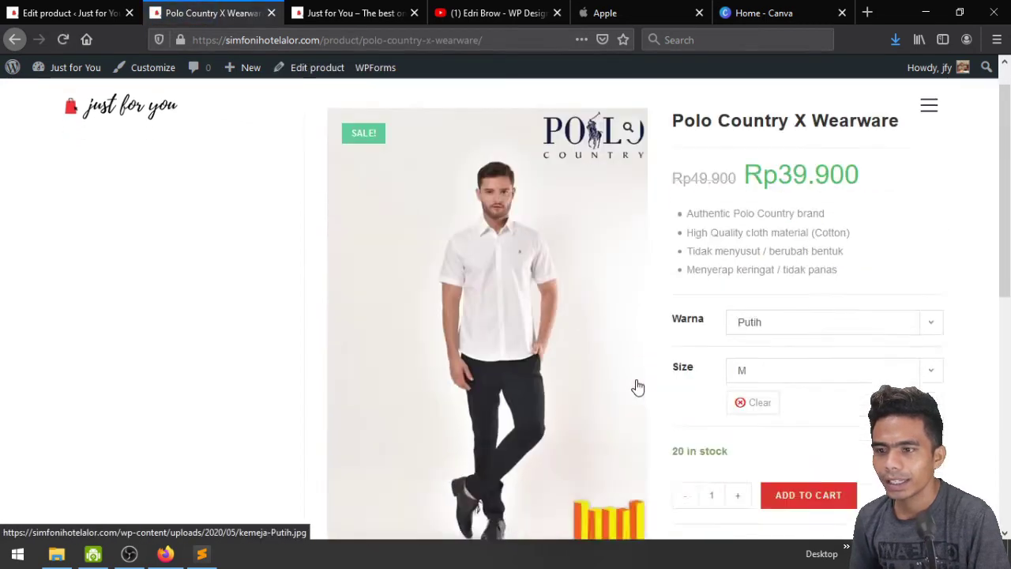
pyautogui.click(762, 292)
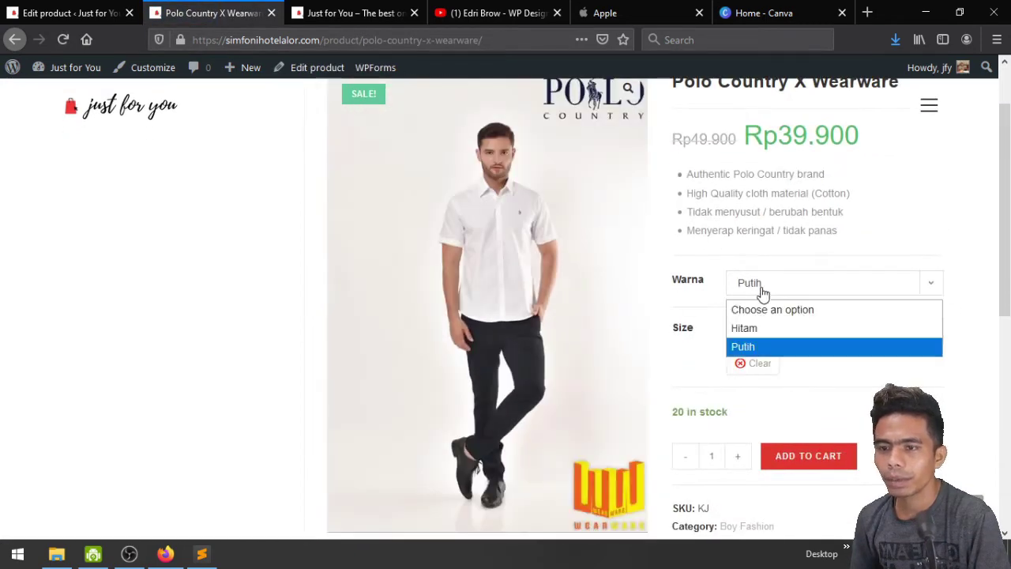
pyautogui.click(760, 332)
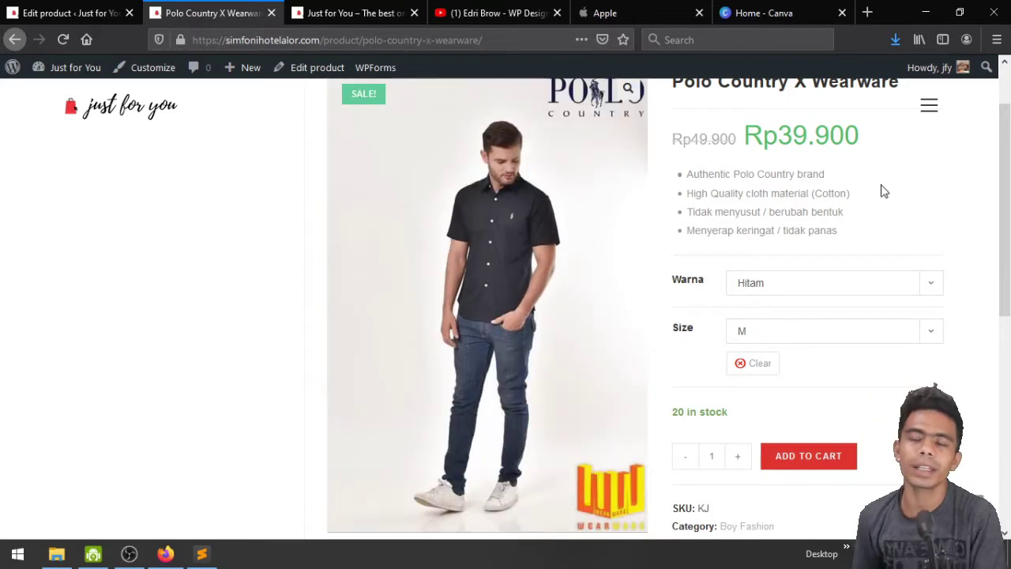
# Go to the Shop page through the site menu and look over the listed products
pyautogui.scroll(3, 880, 189)
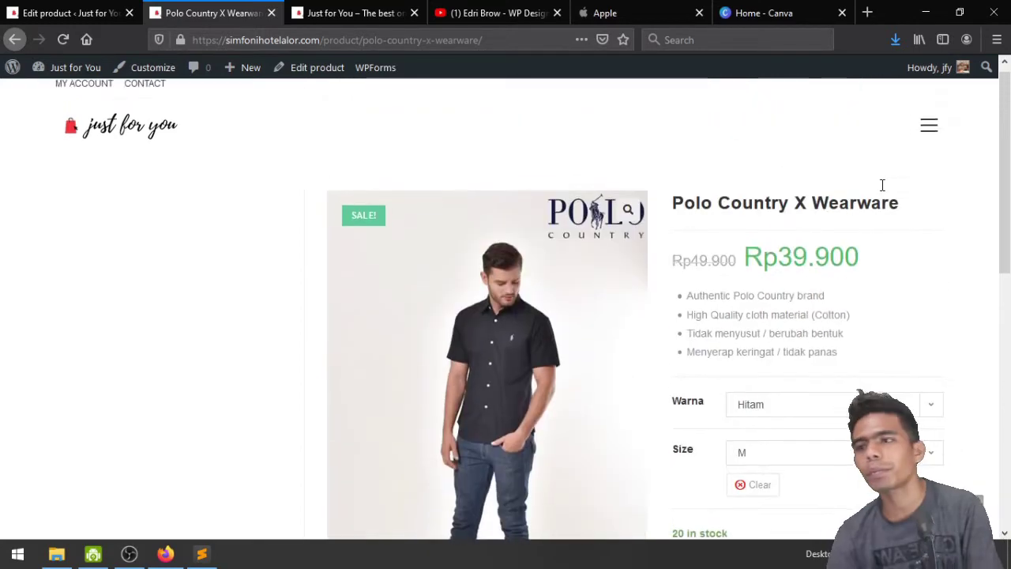
pyautogui.click(924, 139)
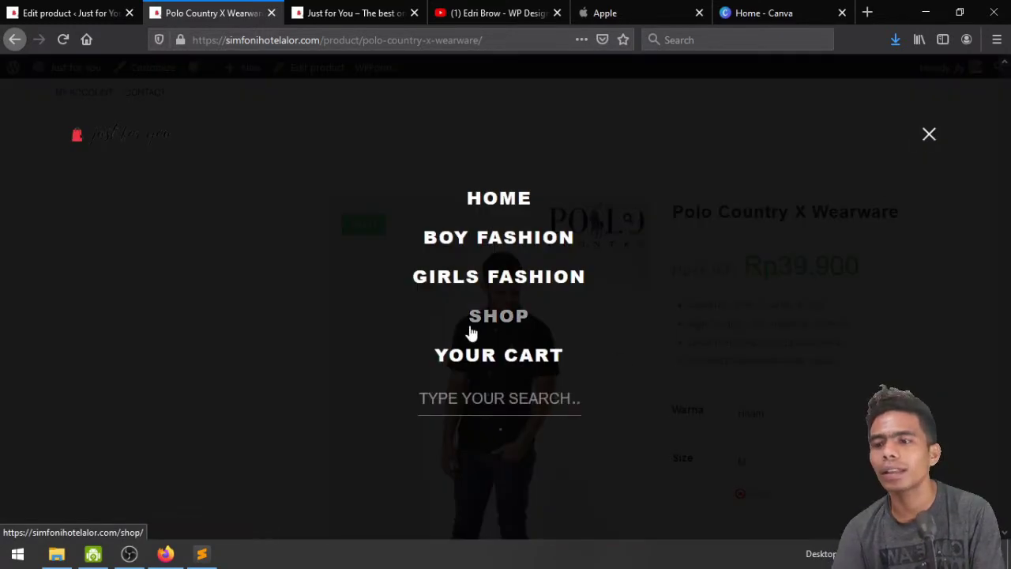
pyautogui.click(471, 332)
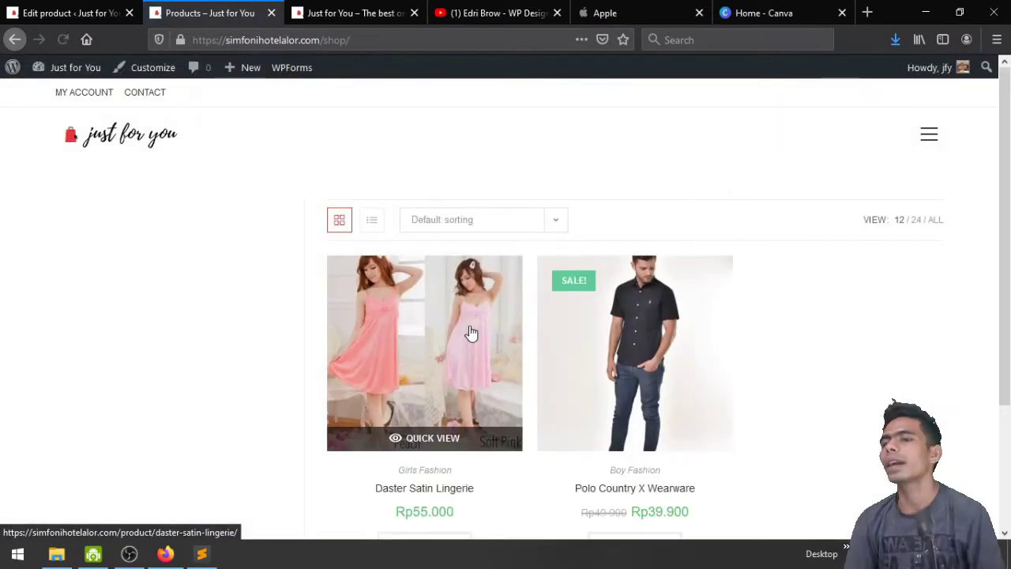
pyautogui.scroll(-2, 215, 332)
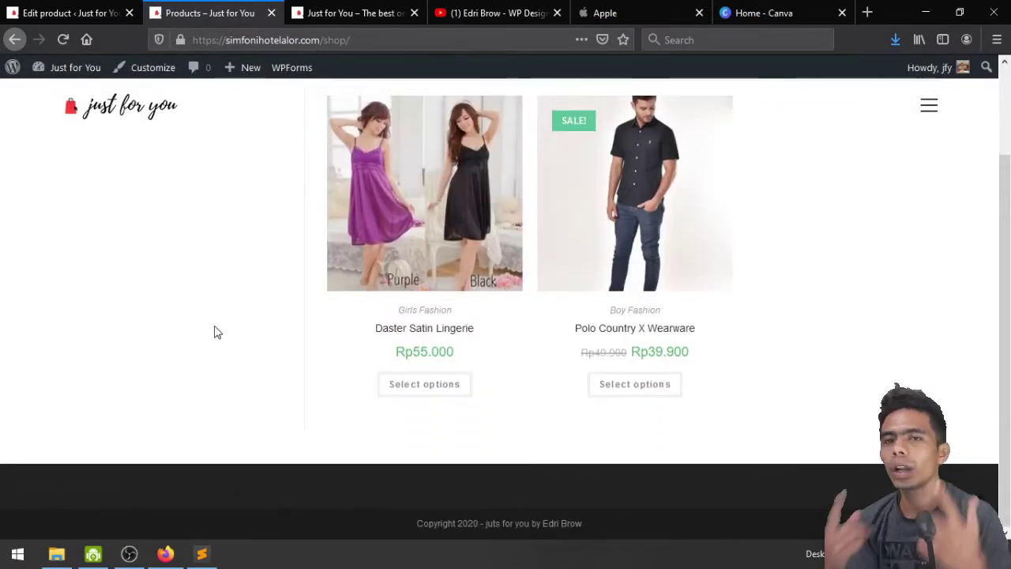
pyautogui.scroll(2, 215, 332)
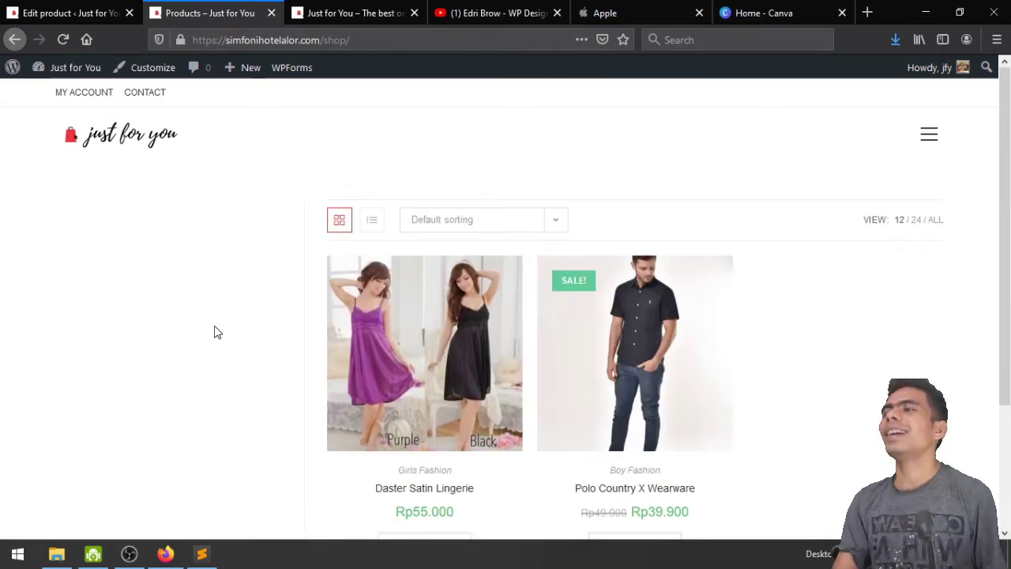
# Start a new product and copy 'SNEAKERS CASUAL NIKE AIR JORDAN' from the Sublime Text notes
pyautogui.click(37, 9)
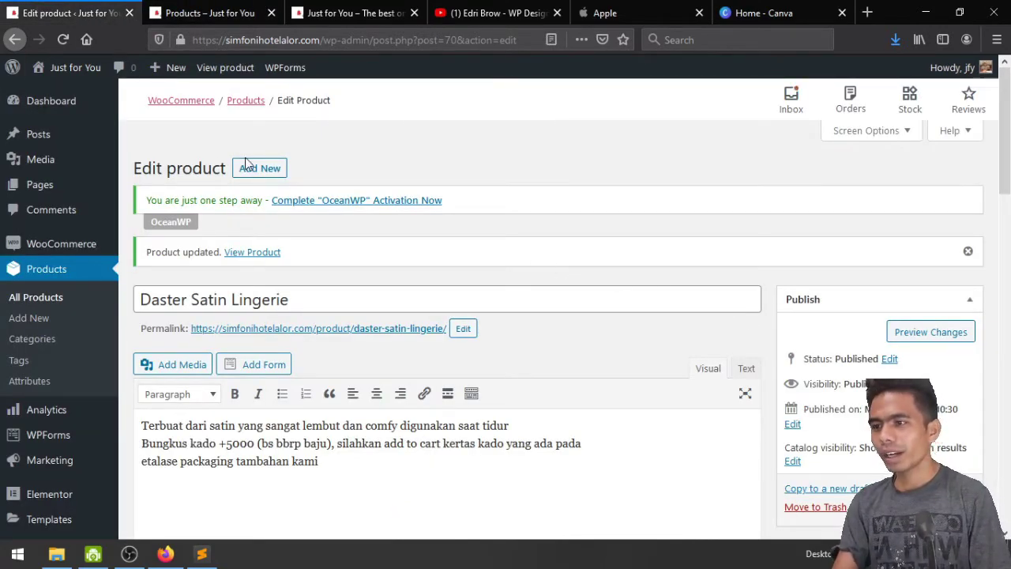
pyautogui.click(271, 169)
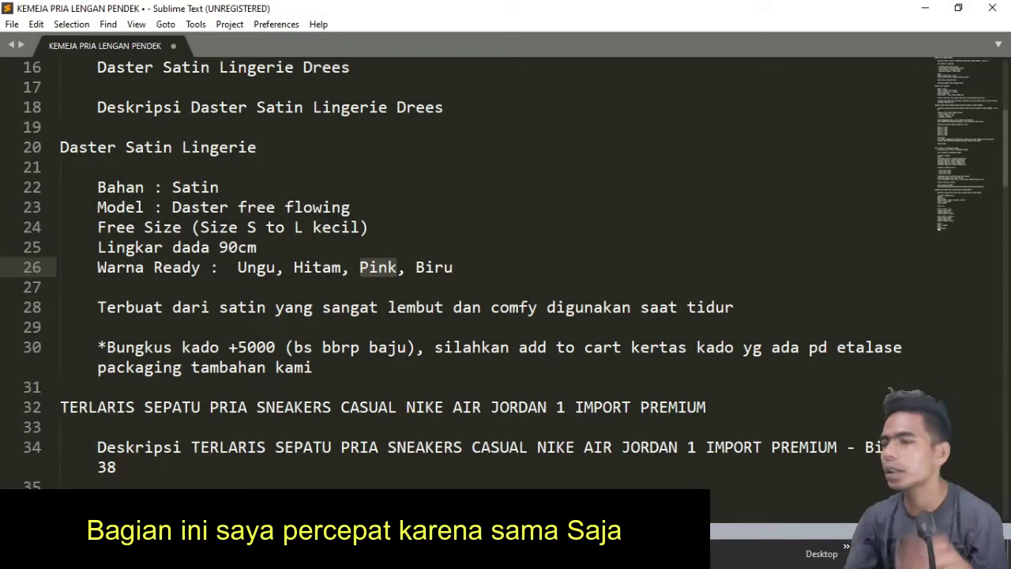
pyautogui.scroll(-3, 235, 240)
pyautogui.click(235, 239)
pyautogui.click(257, 227)
pyautogui.hotkey('shift', 'Right')
pyautogui.hotkey('shift', 'Right')
pyautogui.hotkey('shift', 'Right')
pyautogui.hotkey('shift', 'Right')
pyautogui.hotkey('shift', 'Right')
pyautogui.hotkey('shift', 'Right')
pyautogui.hotkey('shift', 'Right')
pyautogui.hotkey('shift', 'Right')
pyautogui.hotkey('shift', 'Right')
pyautogui.hotkey('shift', 'Right')
pyautogui.hotkey('shift', 'Right')
pyautogui.hotkey('shift', 'Right')
pyautogui.hotkey('shift', 'Right')
pyautogui.hotkey('shift', 'Right')
pyautogui.hotkey('shift', 'Right')
pyautogui.hotkey('shift', 'Right')
pyautogui.hotkey('shift', 'Right')
pyautogui.hotkey('shift', 'Right')
pyautogui.hotkey('shift', 'Right')
pyautogui.hotkey('shift', 'Right')
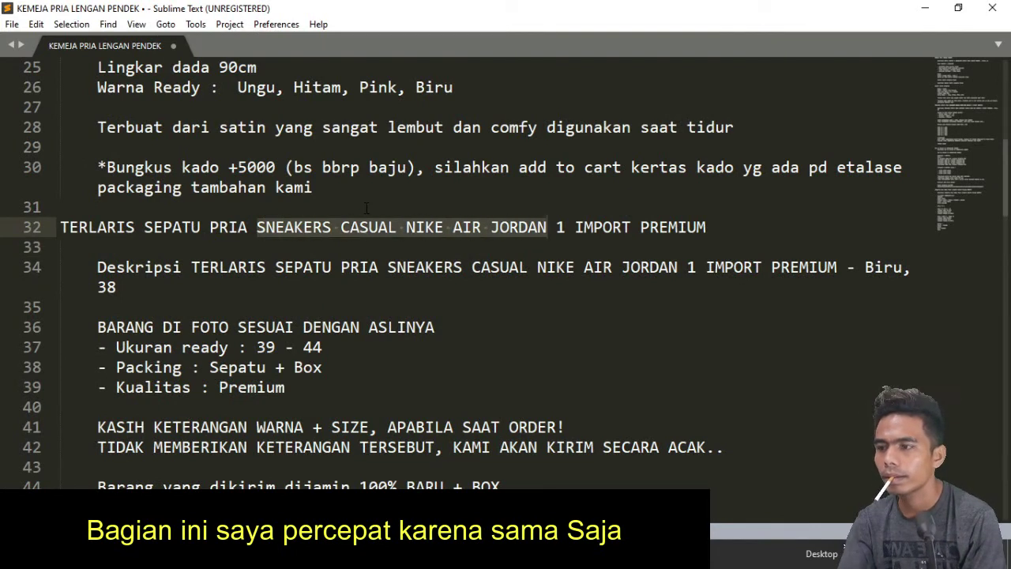
pyautogui.click(360, 228)
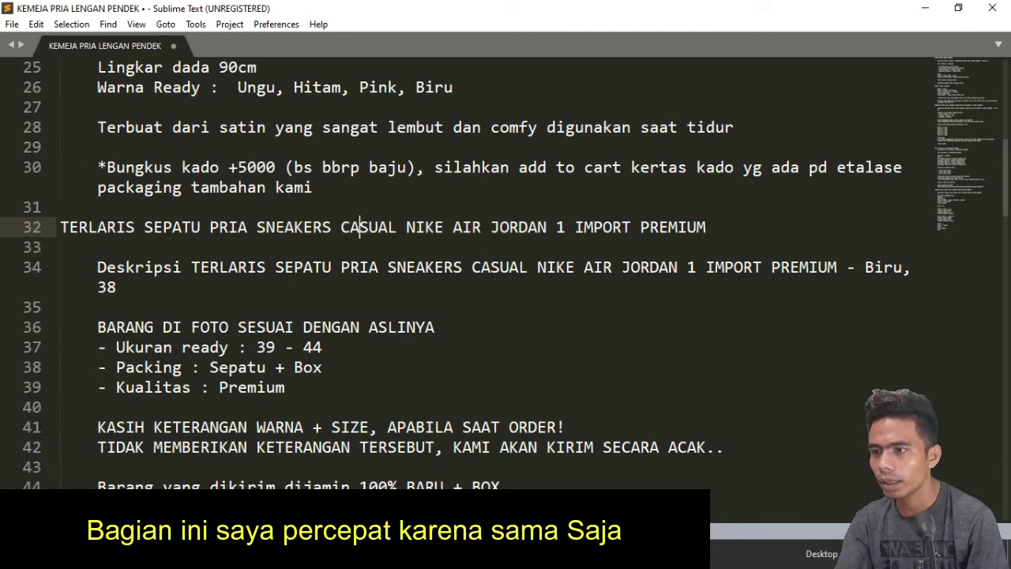
pyautogui.moveTo(257, 228); pyautogui.dragTo(547, 227)
pyautogui.hotkey('ctrl', 'c')
# Name the product 'Sneakers Casual Nike Air Jordan', removing the pasted uppercase version
pyautogui.hotkey('alt', 'Tab')
pyautogui.click(197, 263)
pyautogui.hotkey('ctrl', 'v')
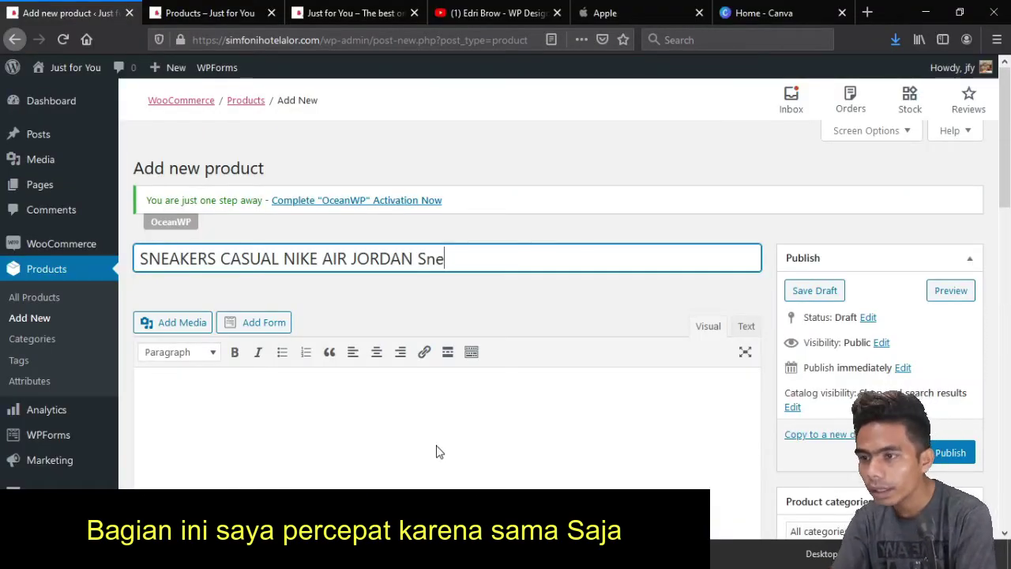
pyautogui.write('Sneakers Casual Nike air ')
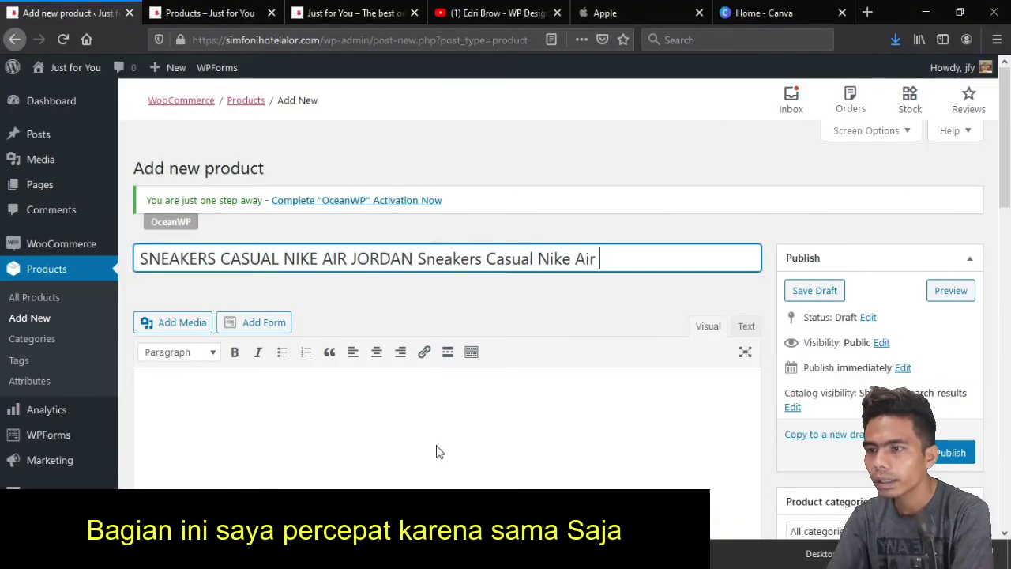
pyautogui.write('Jordan')
pyautogui.press('Home')
pyautogui.hotkey('ctrl', 'shift', 'Right')
pyautogui.hotkey('ctrl', 'shift', 'Right')
pyautogui.hotkey('ctrl', 'shift', 'Right')
pyautogui.hotkey('ctrl', 'shift', 'Right')
pyautogui.hotkey('ctrl', 'shift', 'Right')
pyautogui.press('BackSpace')
pyautogui.scroll(-1, 436, 452)
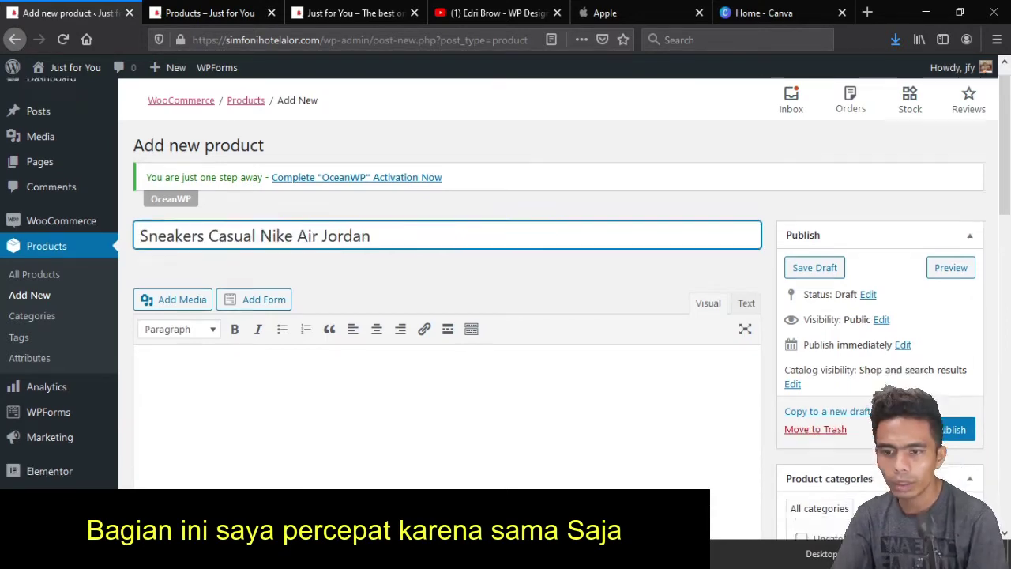
pyautogui.scroll(-3, 636, 372)
# Remove the ' - Biru, 38' suffix and move the TERLARIS title onto its own line
pyautogui.hotkey('alt', 'Tab')
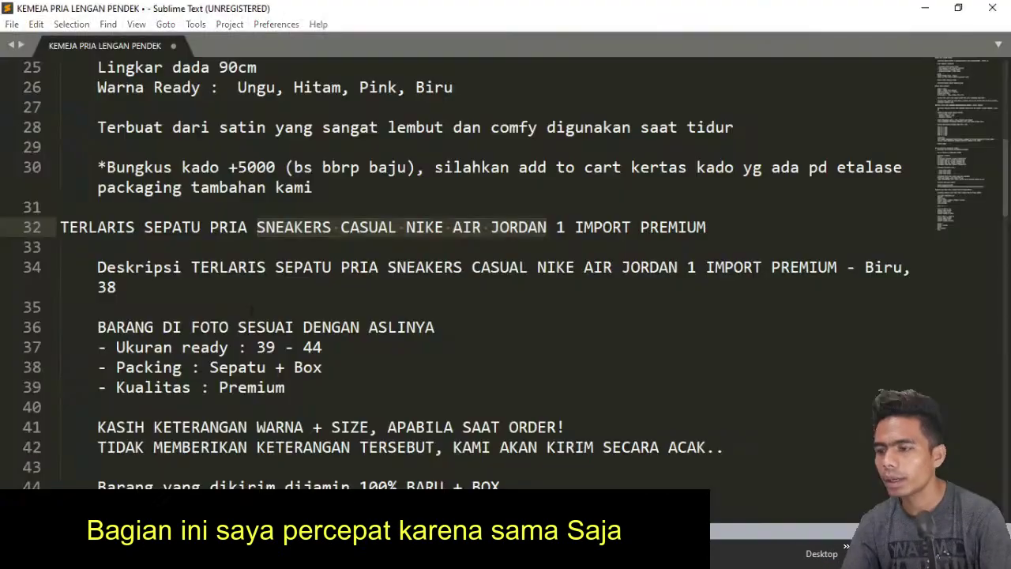
pyautogui.click(219, 267)
pyautogui.hotkey('shift', 'End')
pyautogui.press('End')
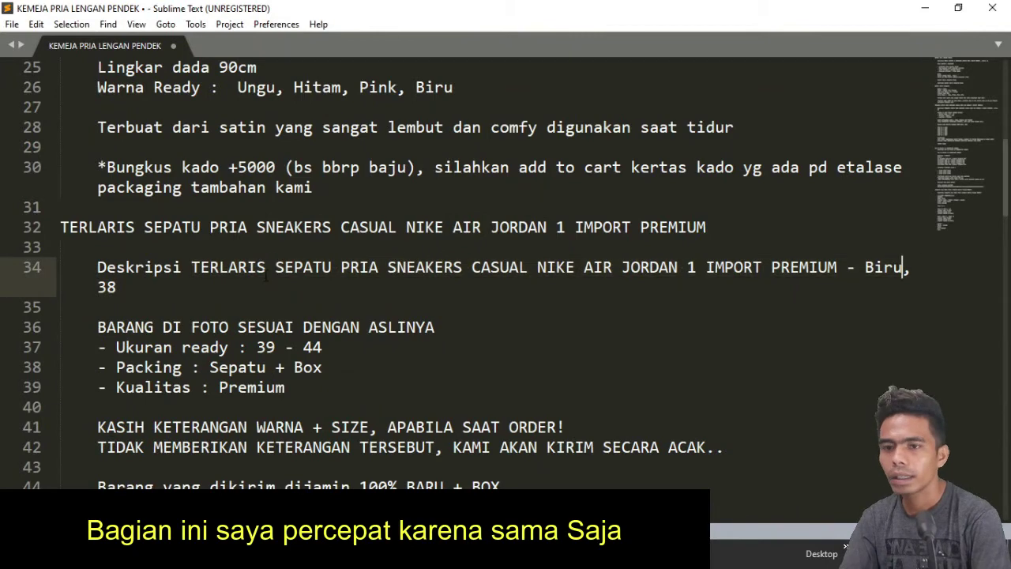
pyautogui.hotkey('ctrl', 'Left')
pyautogui.hotkey('ctrl', 'Left')
pyautogui.hotkey('ctrl', 'Left')
pyautogui.hotkey('shift', 'End')
pyautogui.press('BackSpace')
pyautogui.press('Left')
pyautogui.press('Left')
pyautogui.press('Left')
pyautogui.press('Left')
pyautogui.press('Left')
pyautogui.press('Left')
pyautogui.press('Left')
pyautogui.press('Left')
pyautogui.press('Left')
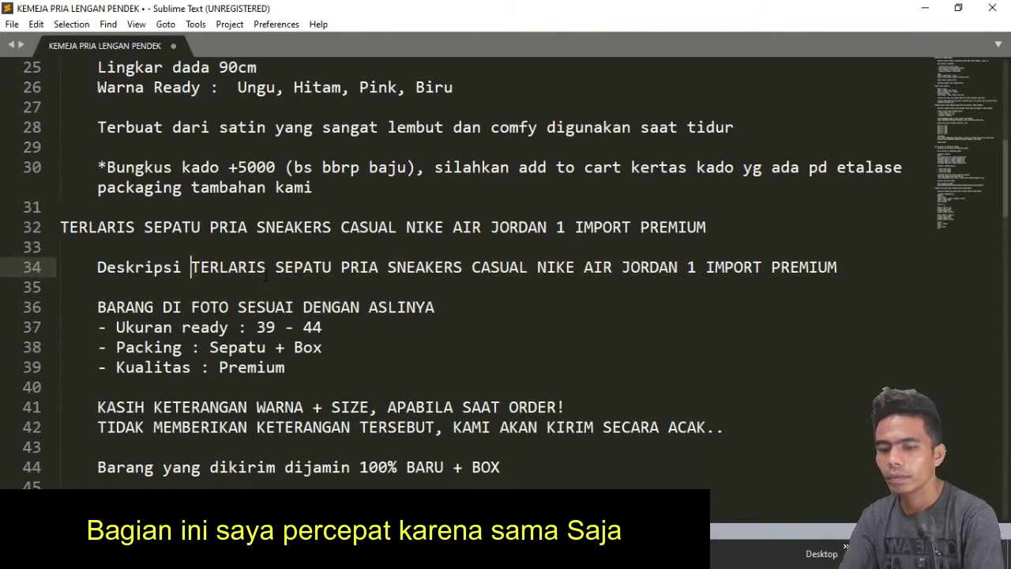
pyautogui.press('Return')
pyautogui.press('Return')
# Copy the description through the size list and paste it into the product description
pyautogui.hotkey('shift', 'Down')
pyautogui.hotkey('shift', 'Down')
pyautogui.hotkey('shift', 'Down')
pyautogui.hotkey('shift', 'Down')
pyautogui.hotkey('shift', 'Down')
pyautogui.hotkey('shift', 'Down')
pyautogui.scroll(-1, 266, 275)
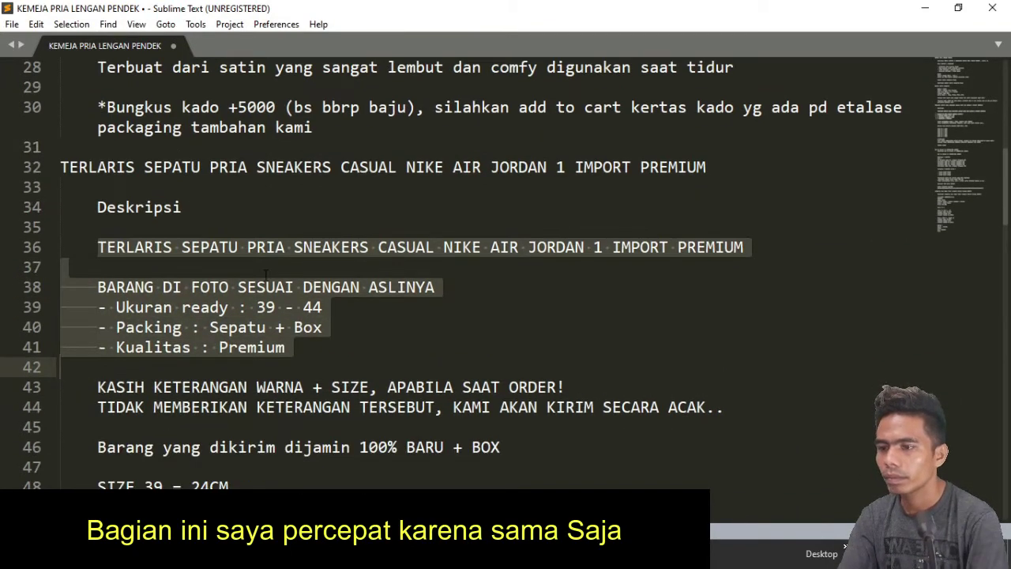
pyautogui.hotkey('shift', 'Down')
pyautogui.hotkey('shift', 'Down')
pyautogui.hotkey('shift', 'Down')
pyautogui.scroll(-2, 265, 273)
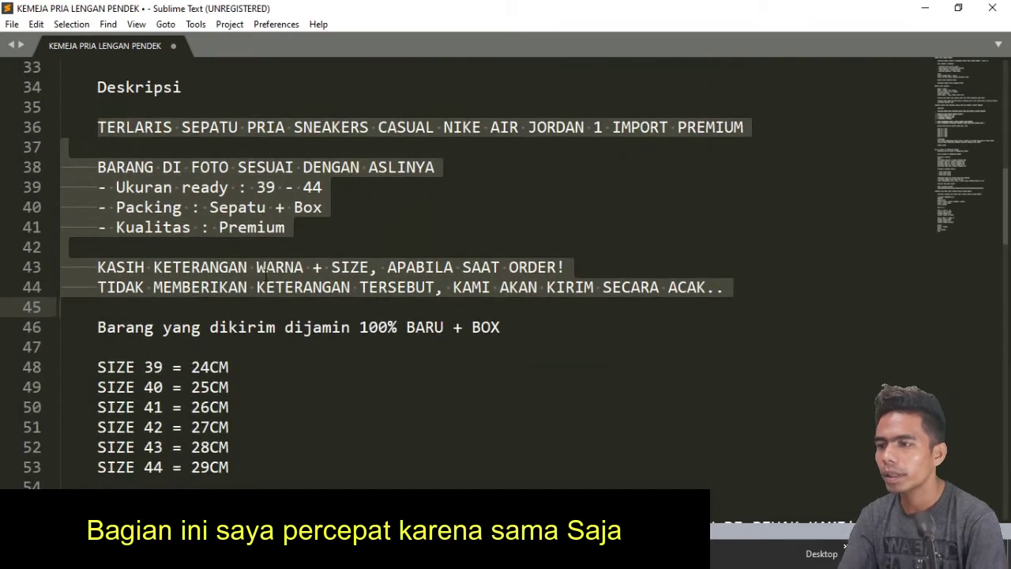
pyautogui.hotkey('shift', 'Down')
pyautogui.hotkey('shift', 'Down')
pyautogui.hotkey('shift', 'Down')
pyautogui.hotkey('shift', 'Down')
pyautogui.hotkey('shift', 'Down')
pyautogui.hotkey('shift', 'Down')
pyautogui.hotkey('shift', 'Down')
pyautogui.hotkey('shift', 'Down')
pyautogui.hotkey('shift', 'Down')
pyautogui.scroll(-2, 266, 269)
pyautogui.hotkey('shift', 'Down')
pyautogui.hotkey('shift', 'Down')
pyautogui.hotkey('shift', 'Down')
pyautogui.hotkey('shift', 'Down')
pyautogui.scroll(2, 265, 269)
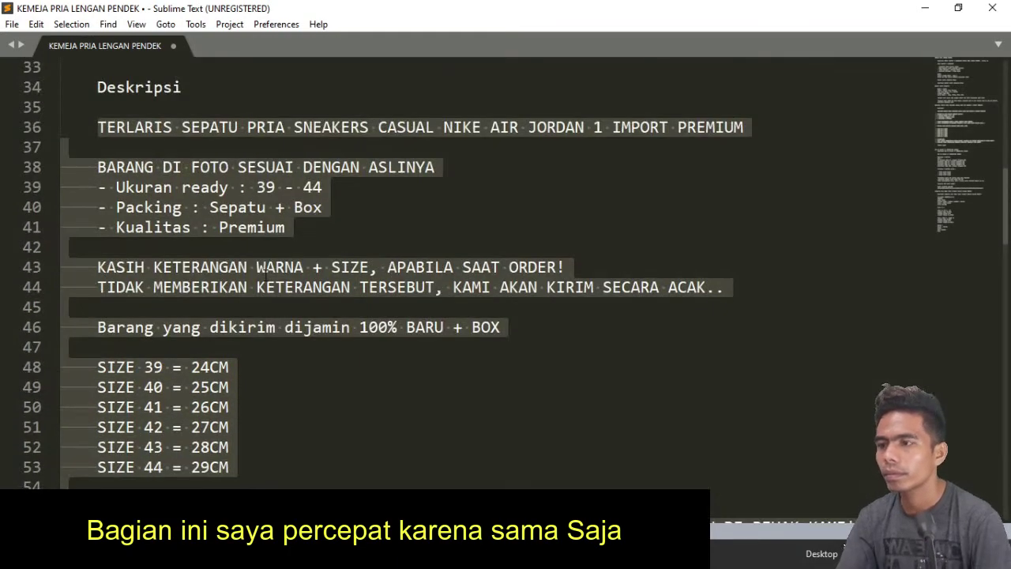
pyautogui.scroll(-1, 263, 293)
pyautogui.hotkey('ctrl', 'c')
pyautogui.hotkey('alt', 'Tab')
pyautogui.hotkey('ctrl', 'v')
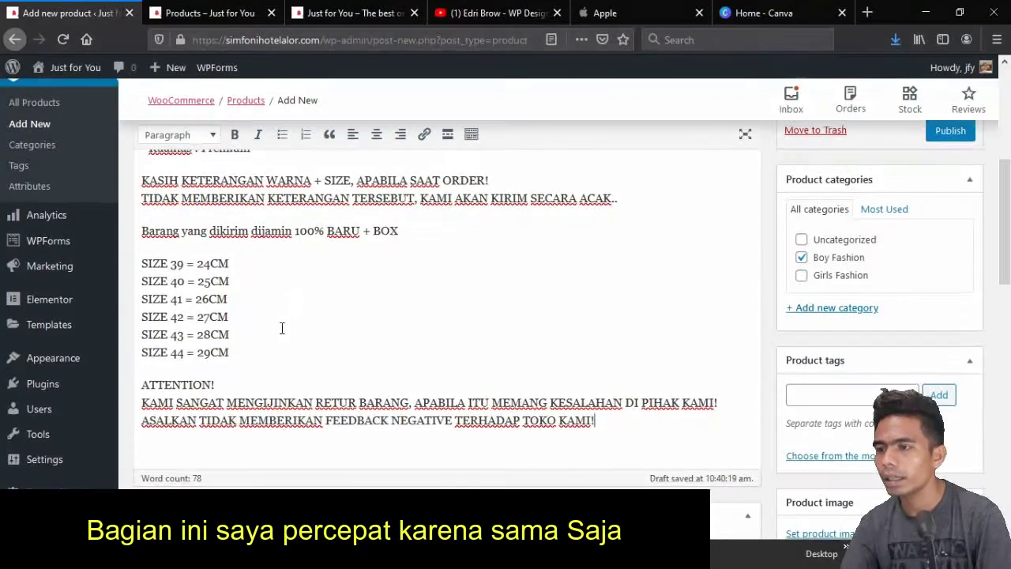
# Select the Ukuran, Packing and Kualitas lines in the notes
pyautogui.scroll(3, 282, 328)
pyautogui.scroll(-2, 282, 328)
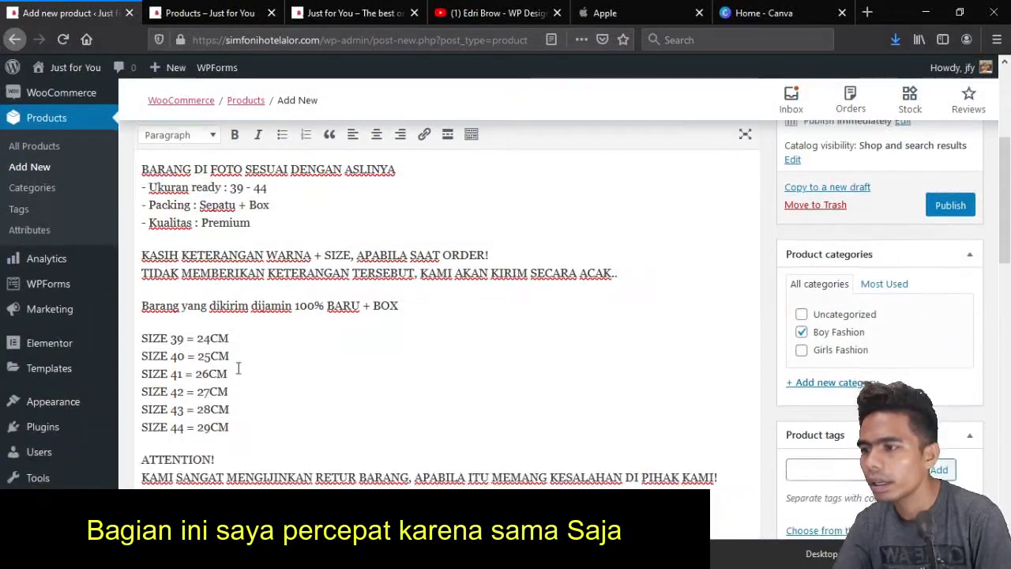
pyautogui.scroll(2, 272, 348)
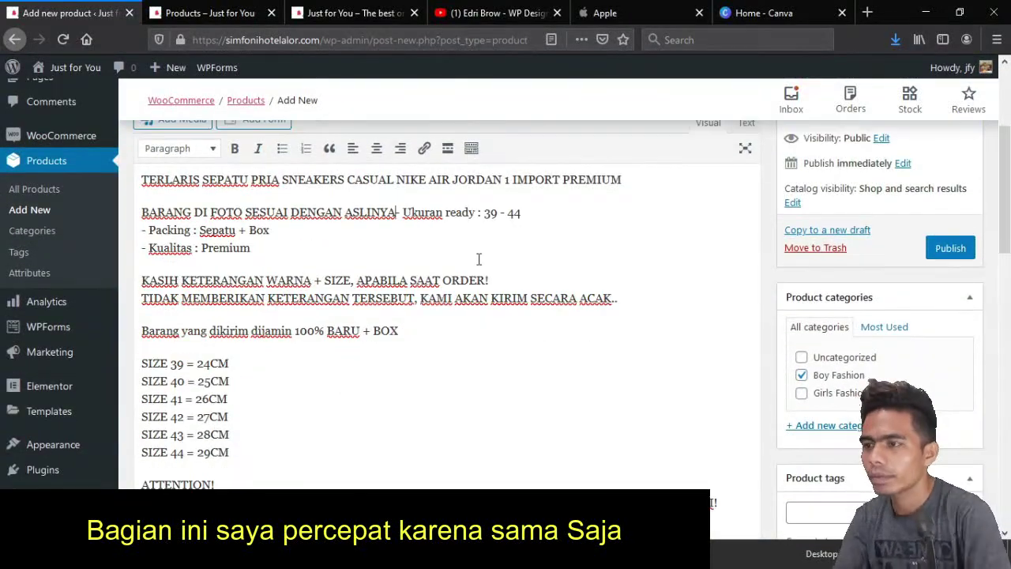
pyautogui.scroll(-3, 410, 292)
pyautogui.scroll(5, 366, 307)
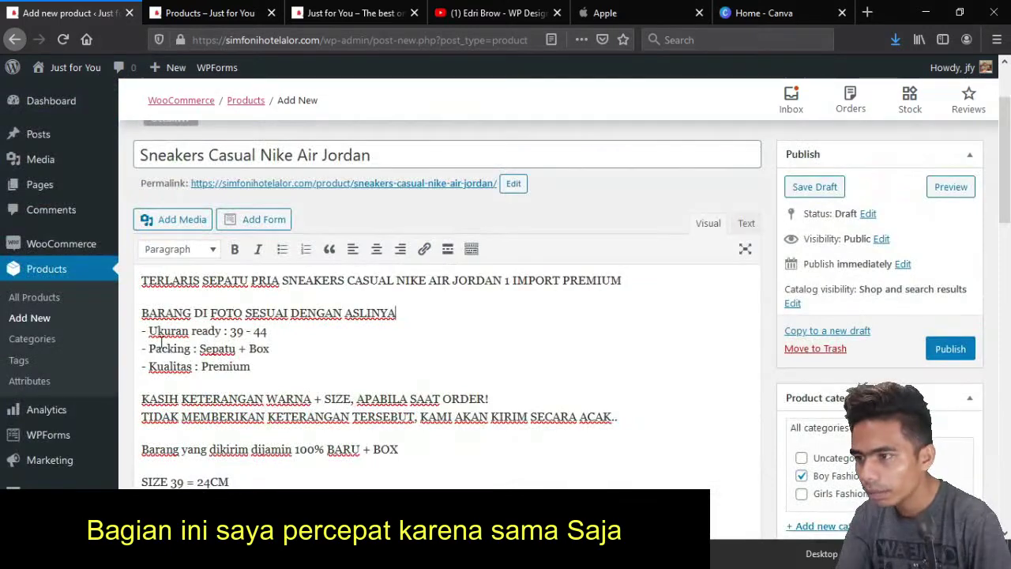
pyautogui.moveTo(142, 331); pyautogui.dragTo(251, 366)
pyautogui.scroll(-15, 365, 387)
# Paste those lines into the short description as a bulleted list, each on its own bullet
pyautogui.click(335, 348)
pyautogui.hotkey('ctrl', 'v')
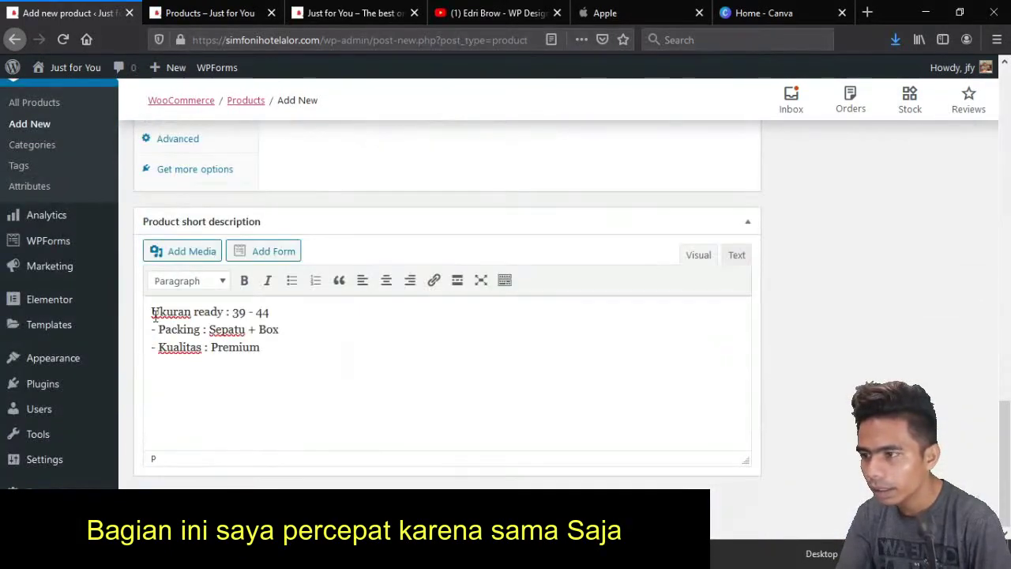
pyautogui.hotkey('alt', 'shift', 'u')
pyautogui.press('Delete')
pyautogui.press('Delete')
pyautogui.press('Delete')
pyautogui.press('Return')
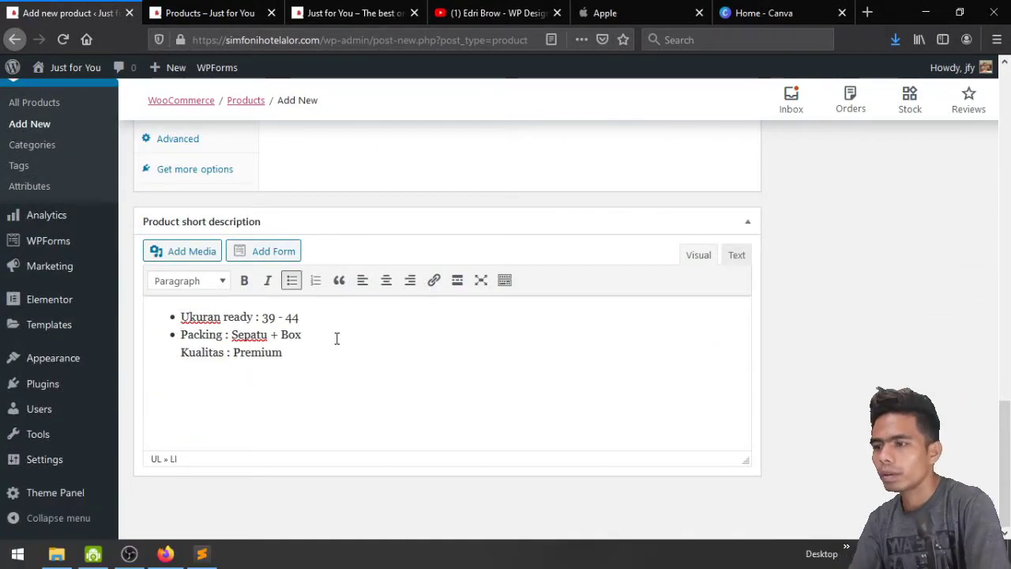
pyautogui.scroll(15, 337, 341)
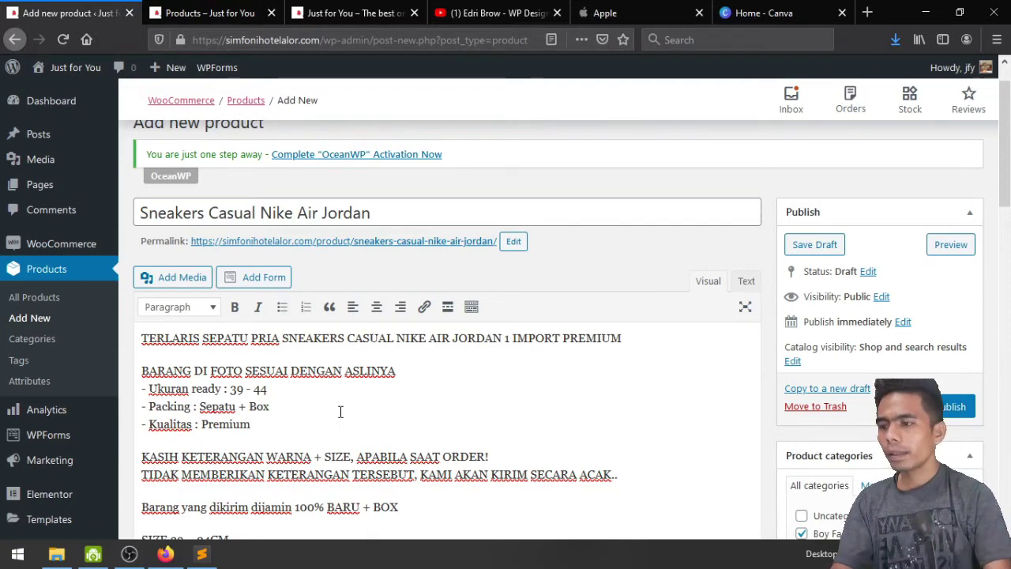
pyautogui.scroll(-1, 340, 411)
pyautogui.scroll(-1, 341, 410)
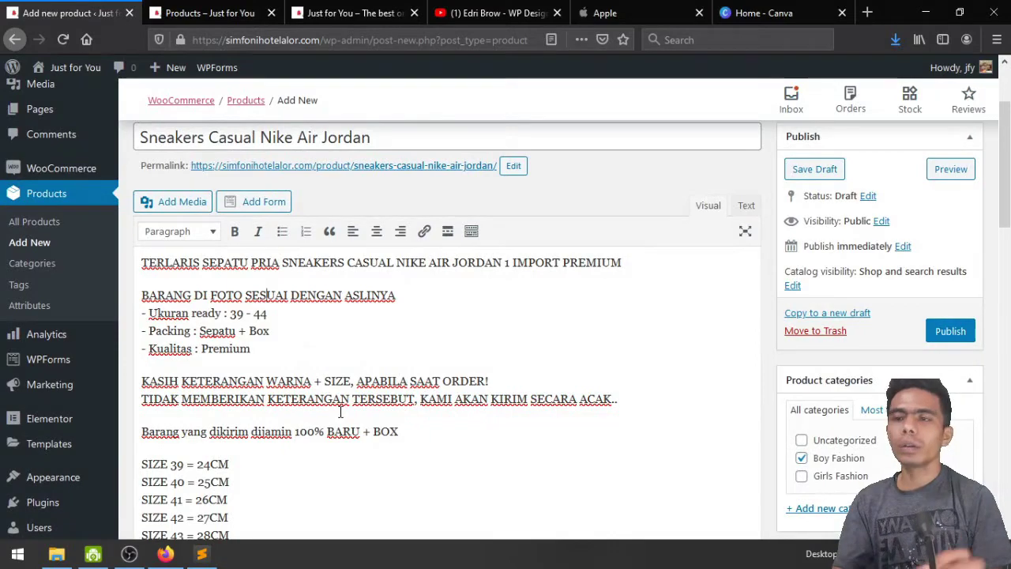
# Set the regular price to 500000 and the sale price to 432000
pyautogui.scroll(-10, 341, 411)
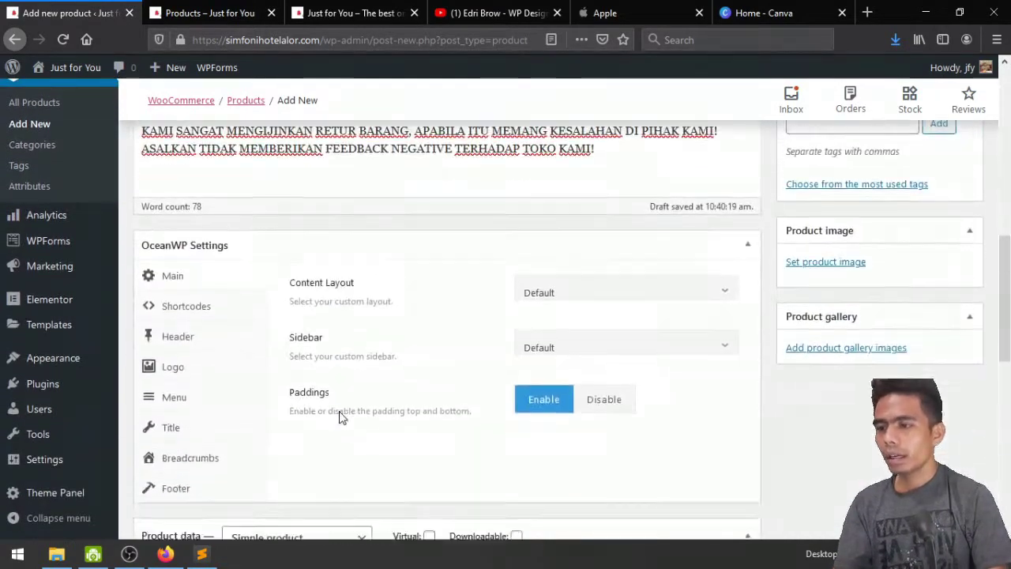
pyautogui.scroll(-5, 341, 417)
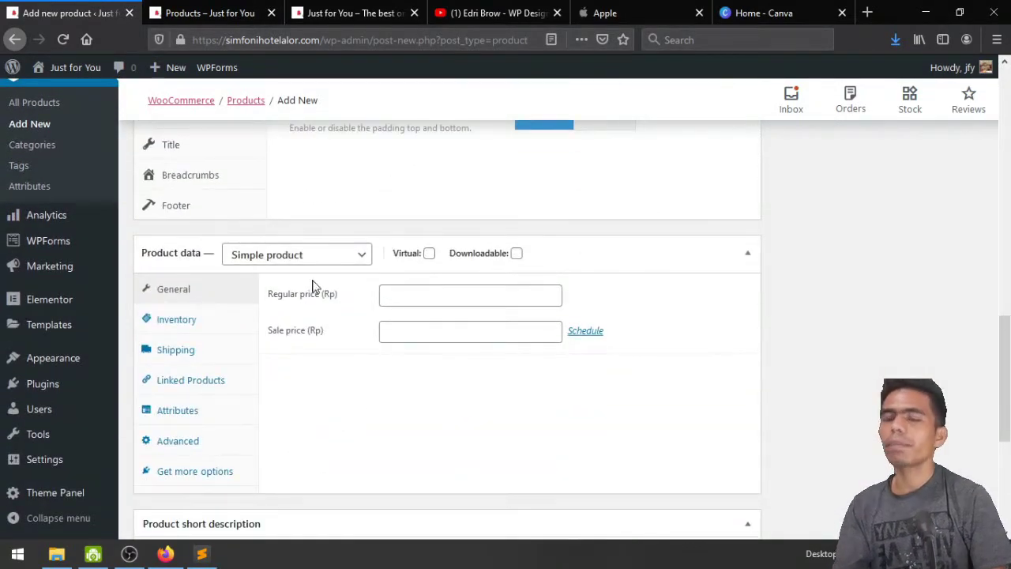
pyautogui.click(398, 294)
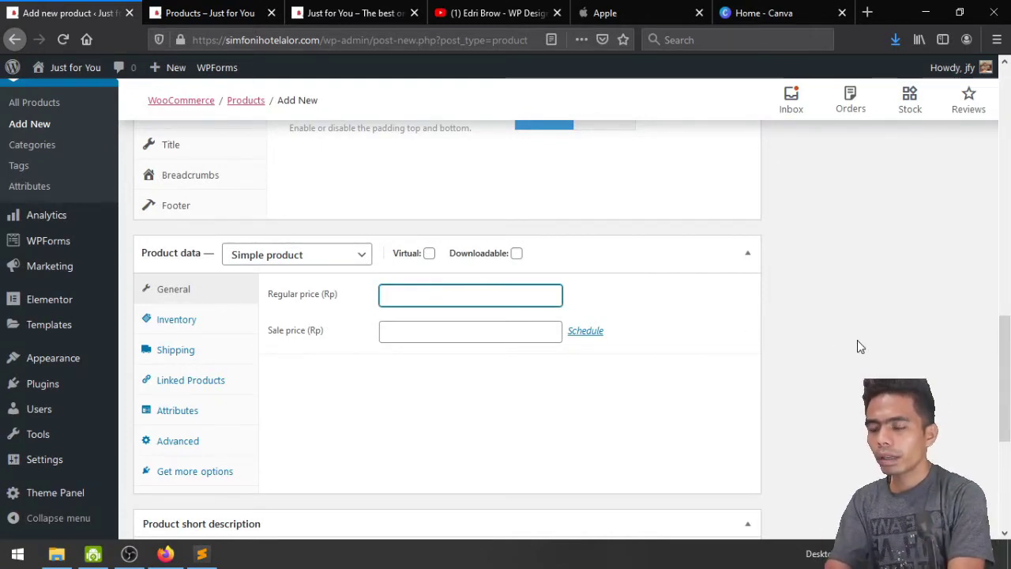
pyautogui.write('5')
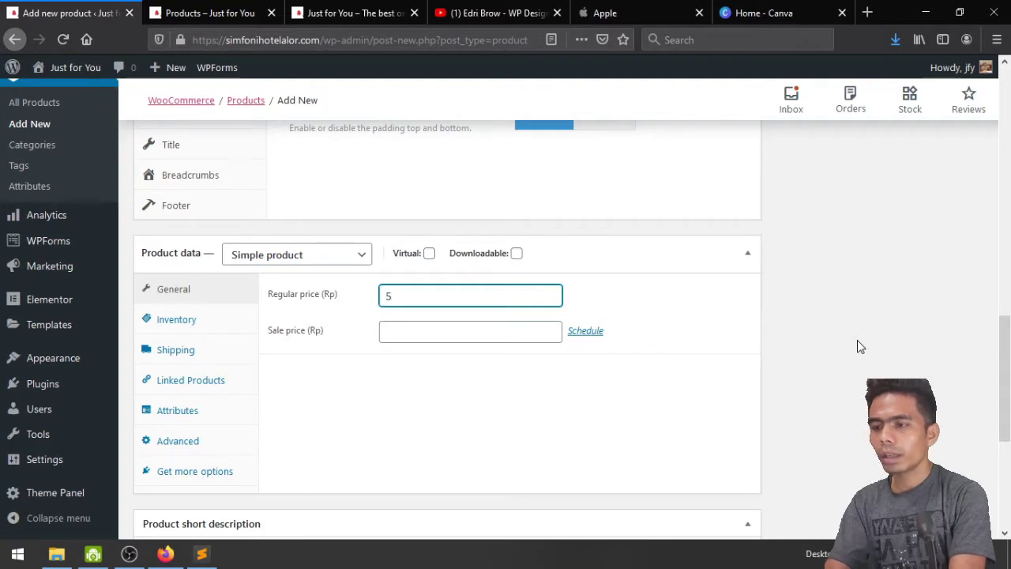
pyautogui.write('00000')
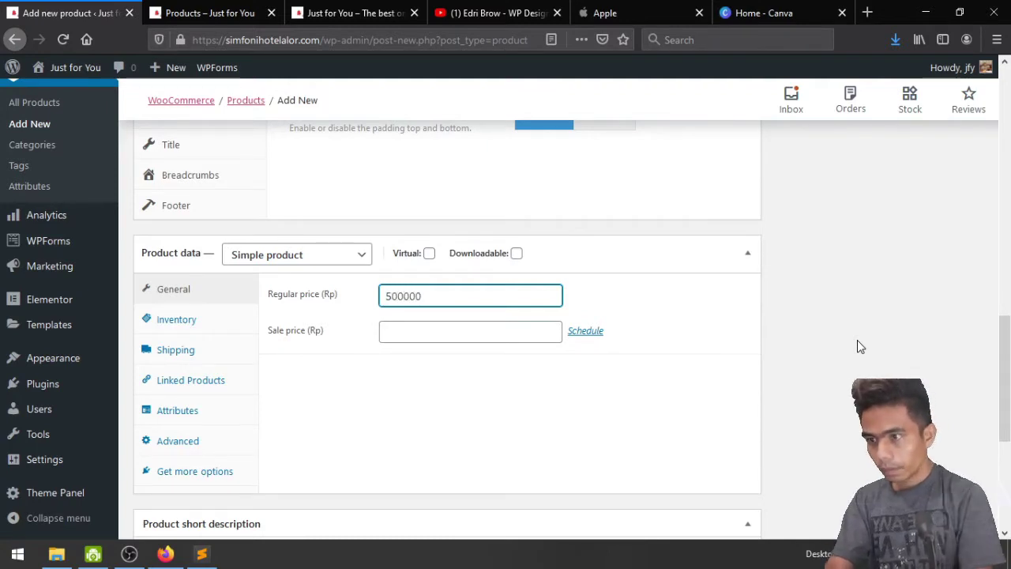
pyautogui.click(486, 334)
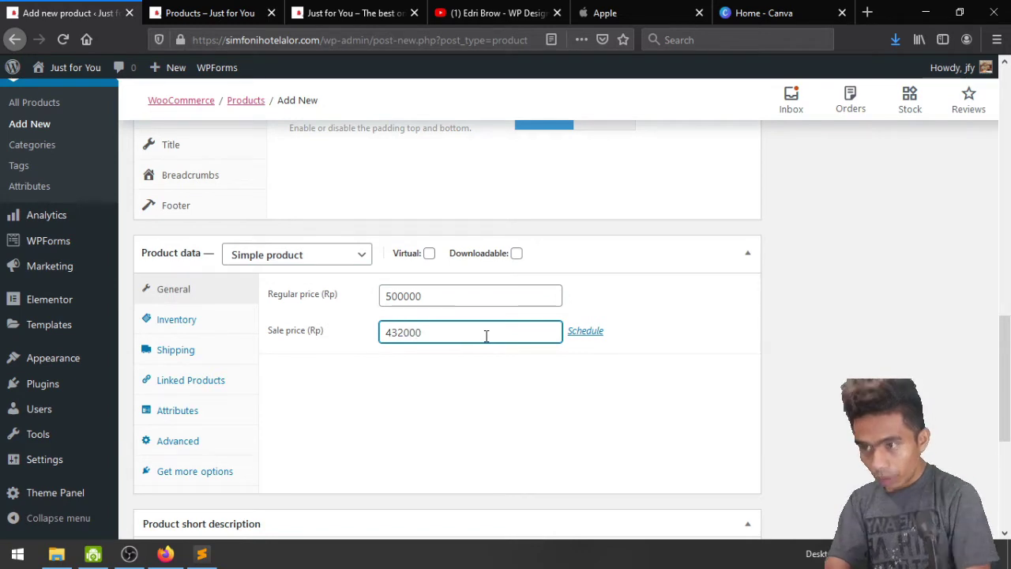
pyautogui.press('Left')
pyautogui.press('Left')
pyautogui.press('Left')
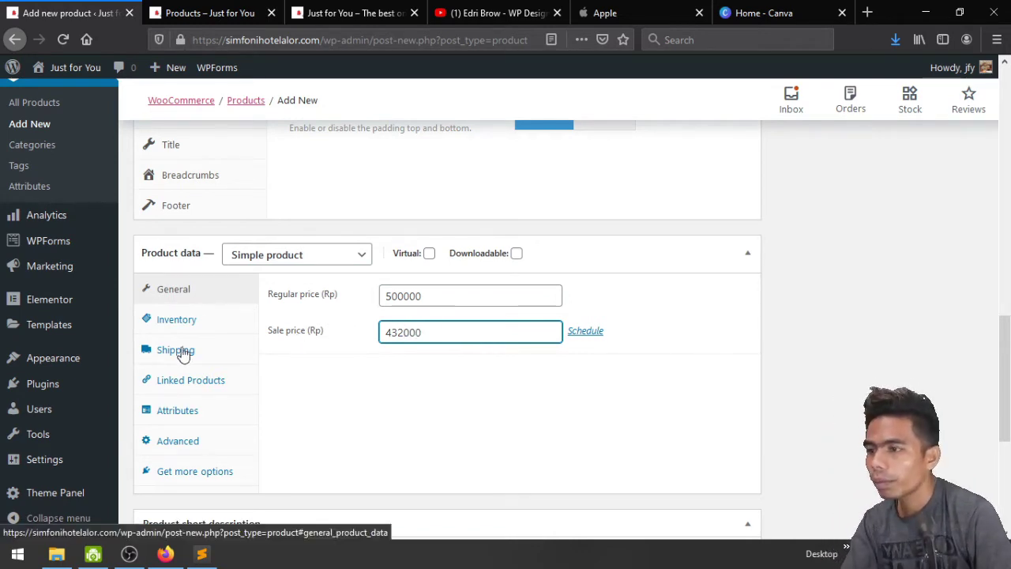
# On Inventory, set SKU 'spt', enable stock management and enter stock quantity 10
pyautogui.click(175, 324)
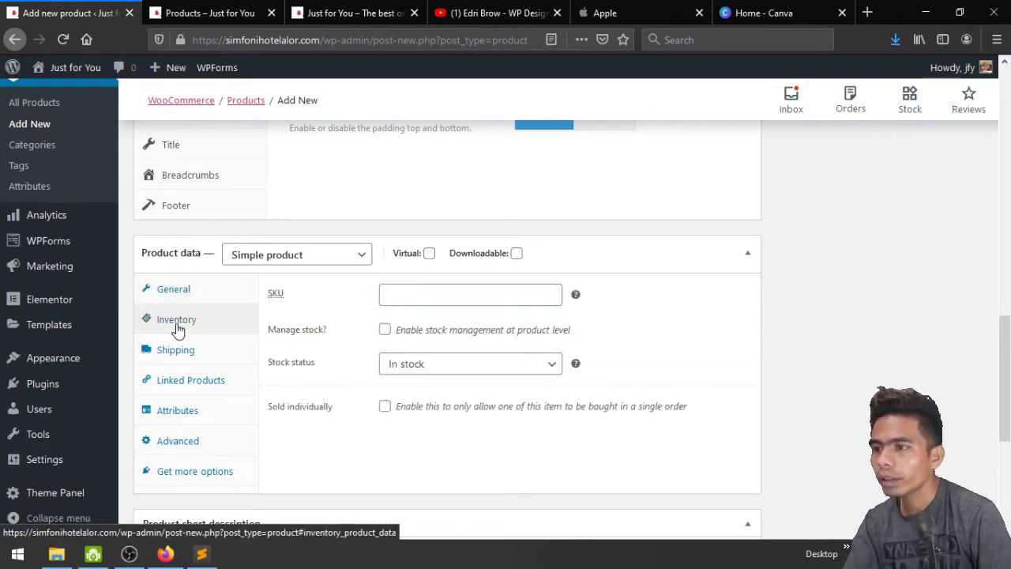
pyautogui.click(387, 294)
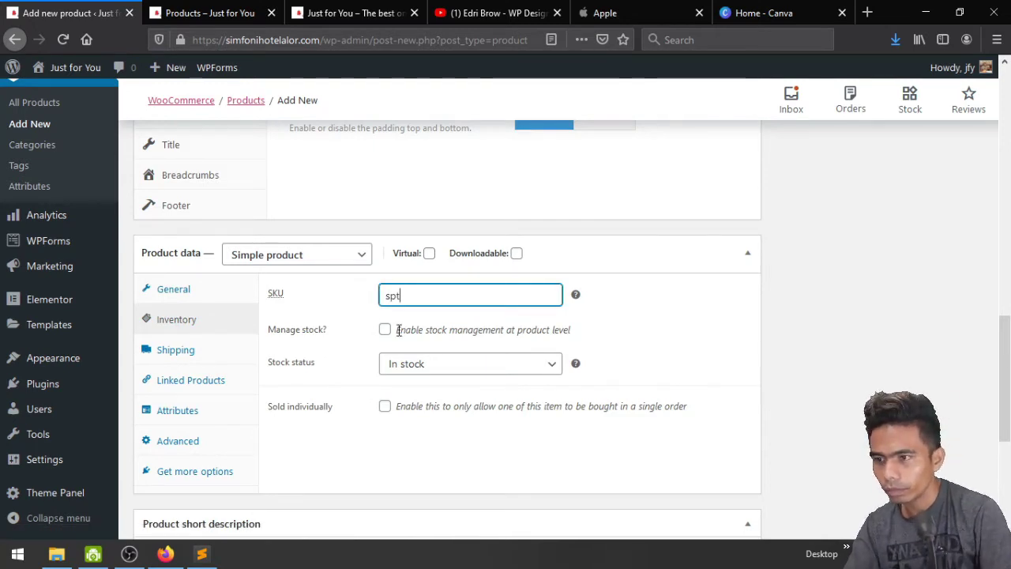
pyautogui.write('spt')
pyautogui.click(386, 330)
pyautogui.click(389, 365)
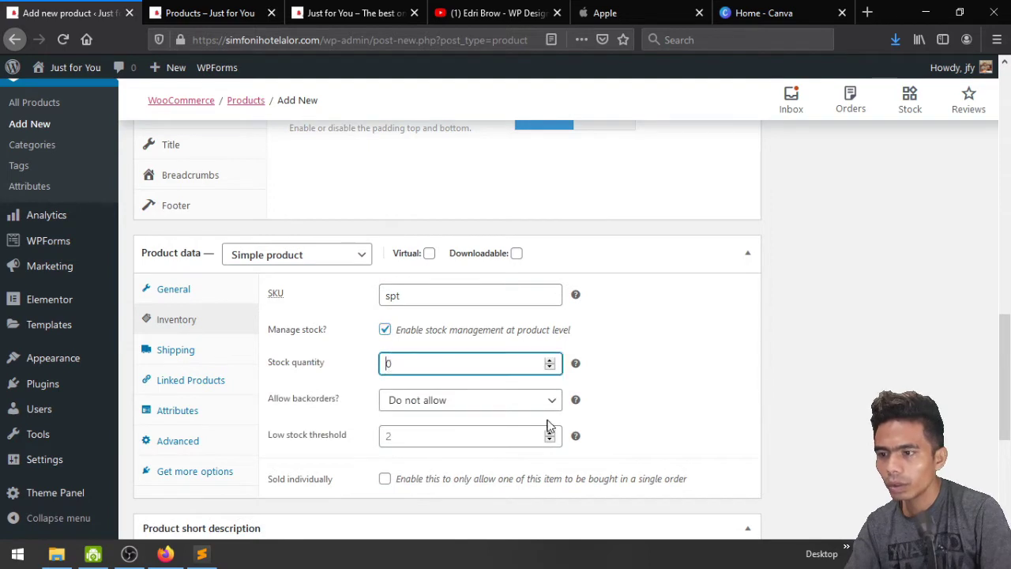
pyautogui.scroll(-2, 653, 464)
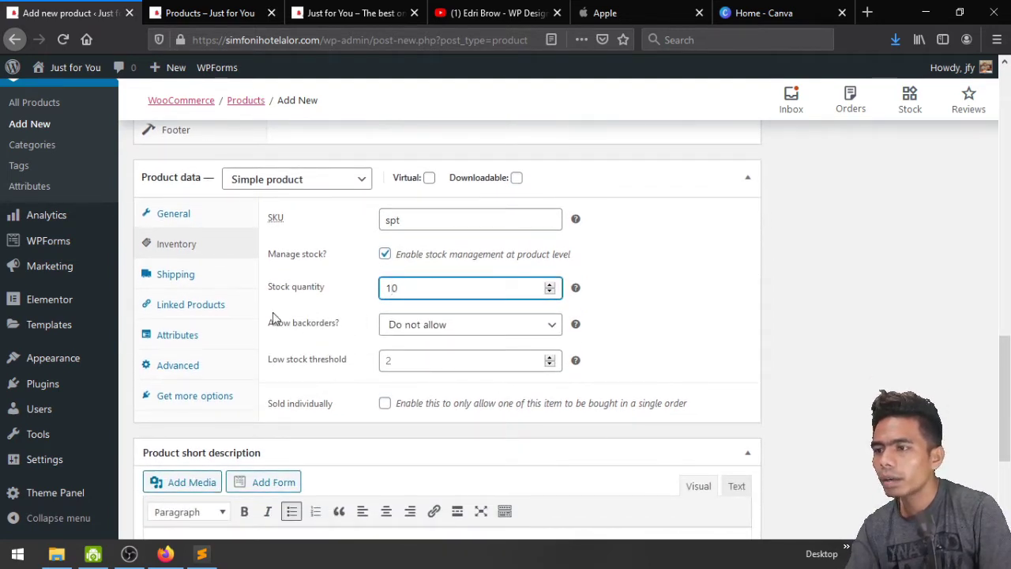
pyautogui.click(200, 282)
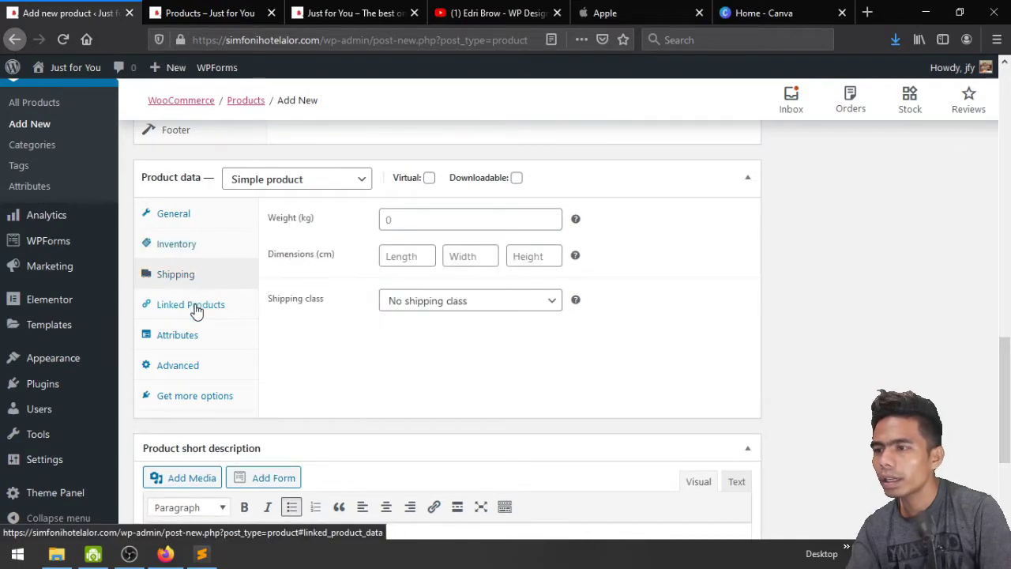
pyautogui.click(197, 310)
pyautogui.scroll(15, 674, 419)
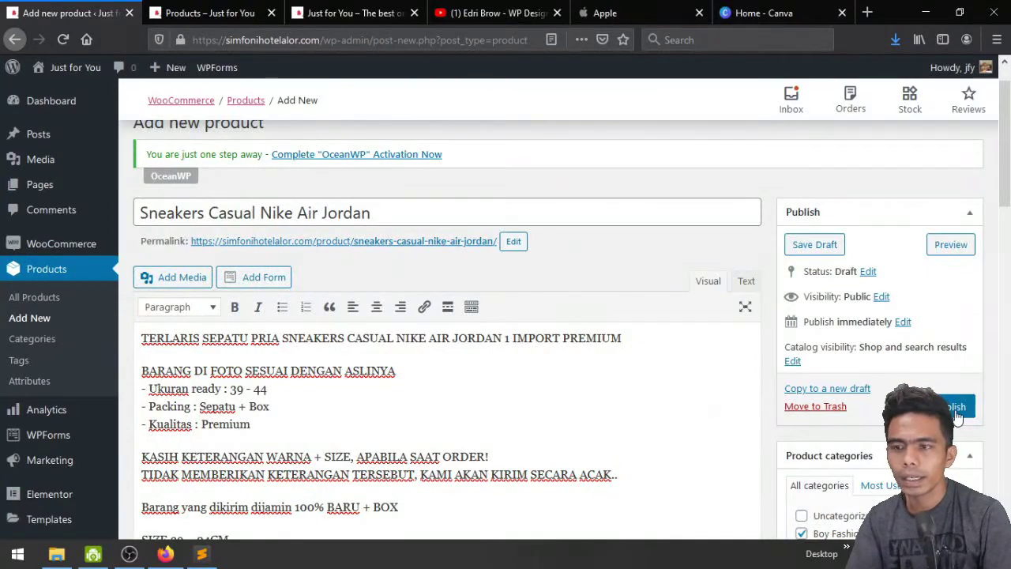
# Upload the three Sepatu Pria sneaker photos and set the blue one as product image
pyautogui.scroll(-8, 958, 419)
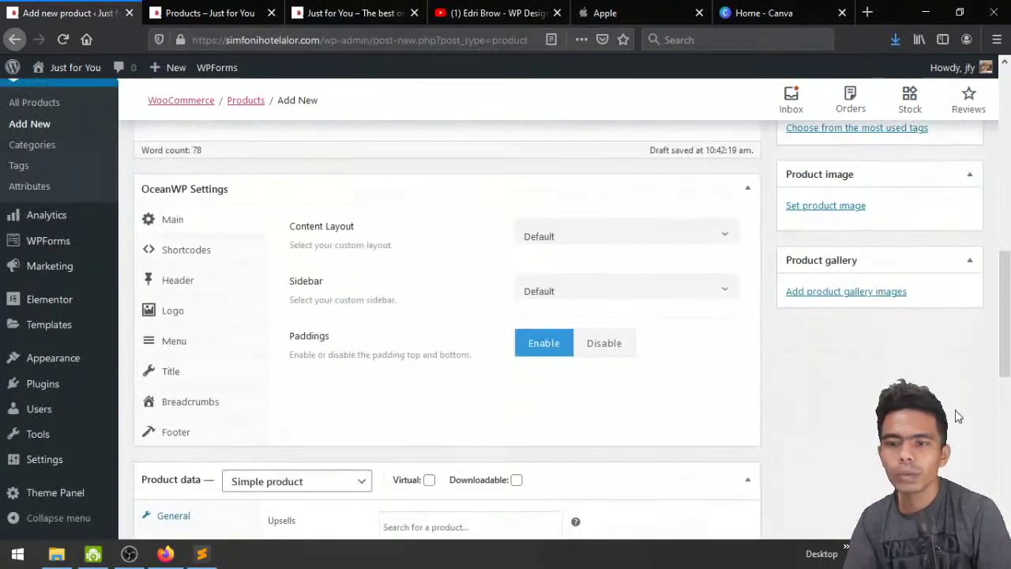
pyautogui.scroll(1, 957, 417)
pyautogui.click(824, 286)
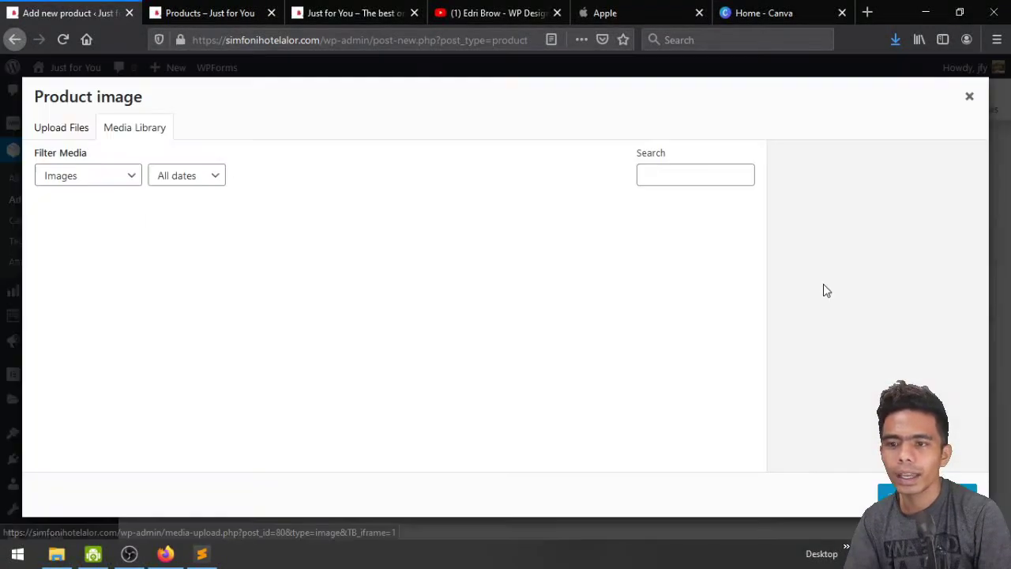
pyautogui.click(47, 130)
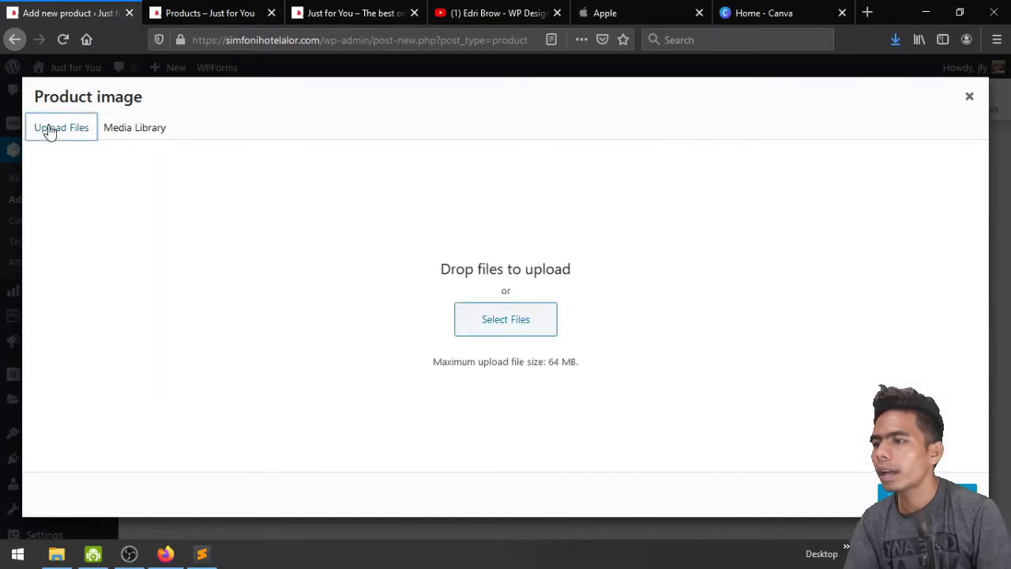
pyautogui.click(531, 322)
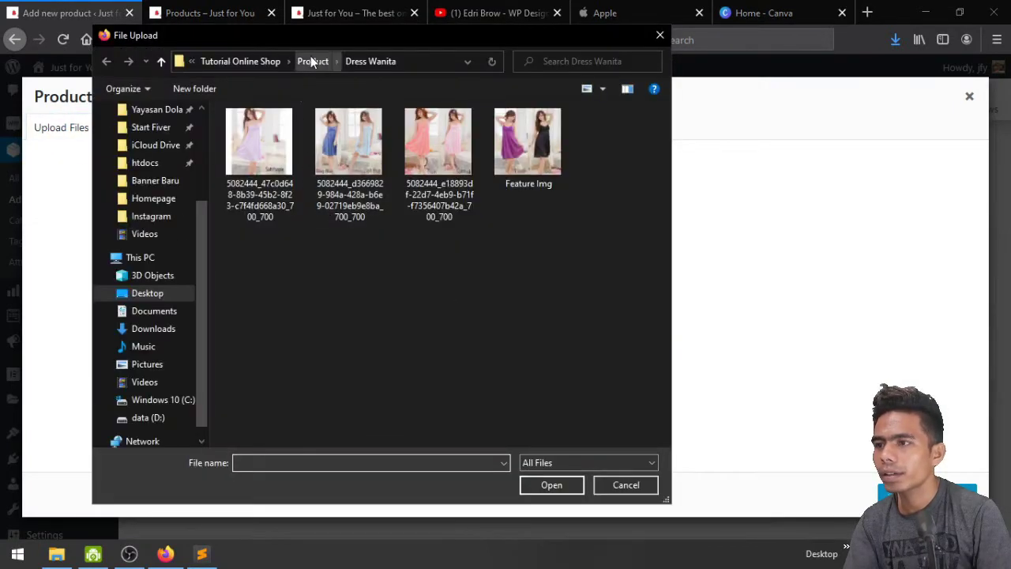
pyautogui.click(313, 60)
pyautogui.doubleClick(510, 157)
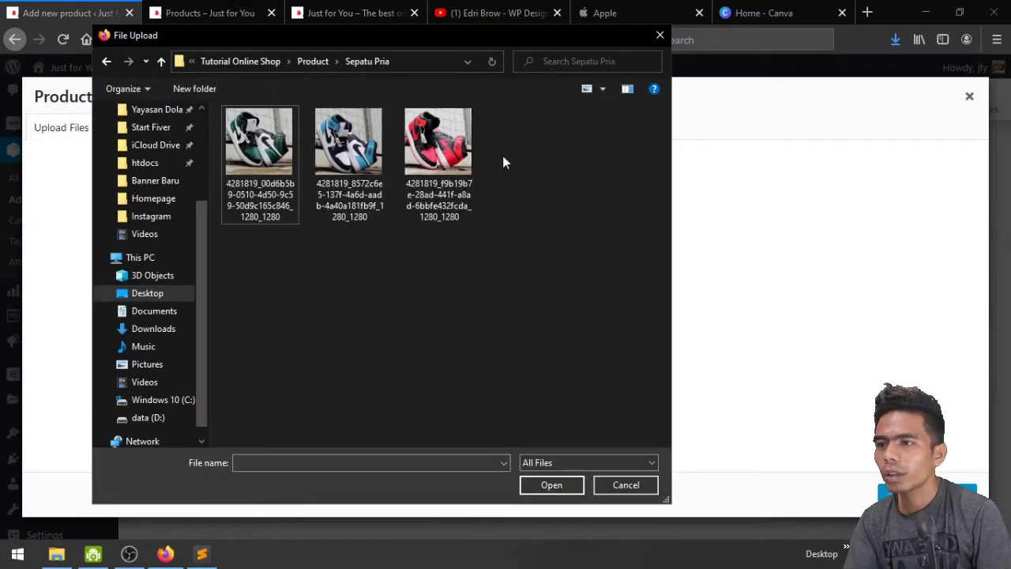
pyautogui.click(260, 142)
pyautogui.keyDown('shift'); pyautogui.click(433, 166); pyautogui.keyUp('shift')
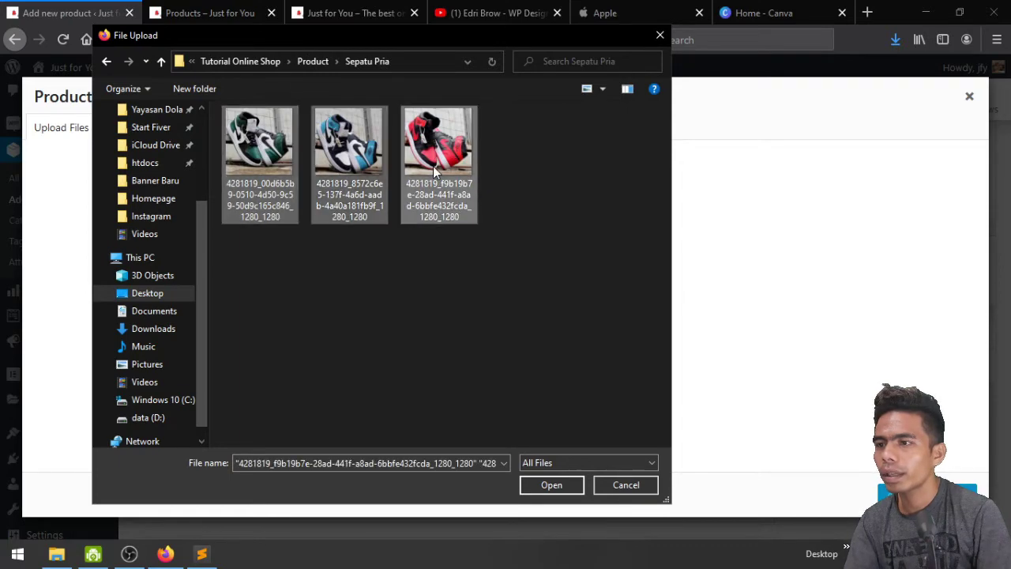
pyautogui.click(556, 487)
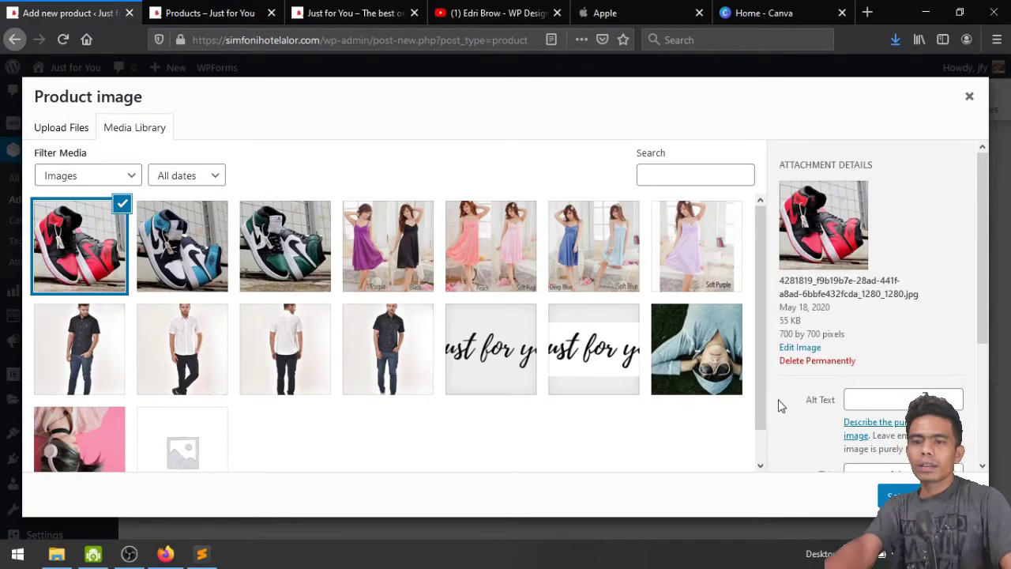
pyautogui.click(181, 245)
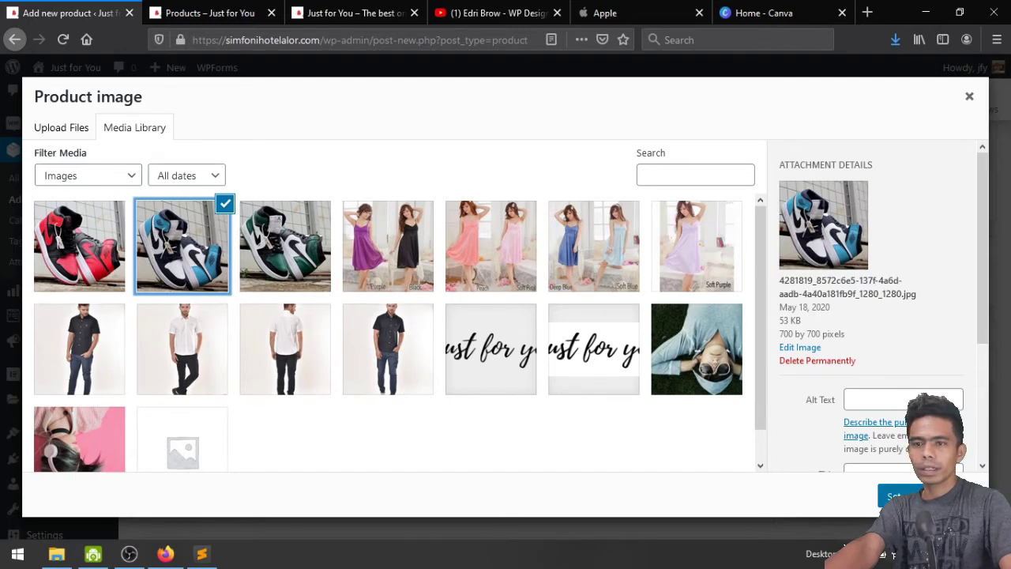
pyautogui.click(897, 496)
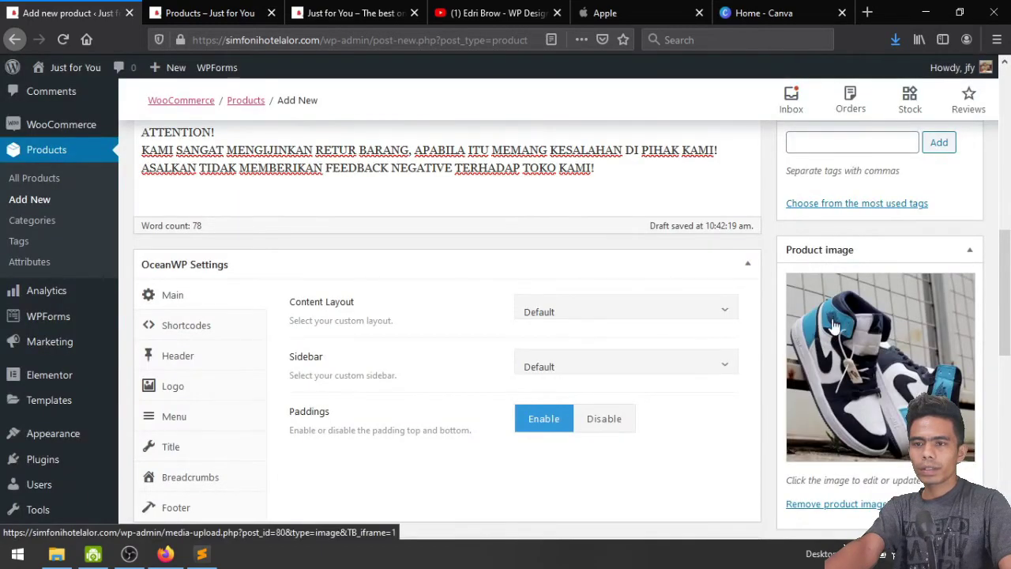
# Add the red, blue and green sneaker photos to the product gallery
pyautogui.scroll(-4, 834, 326)
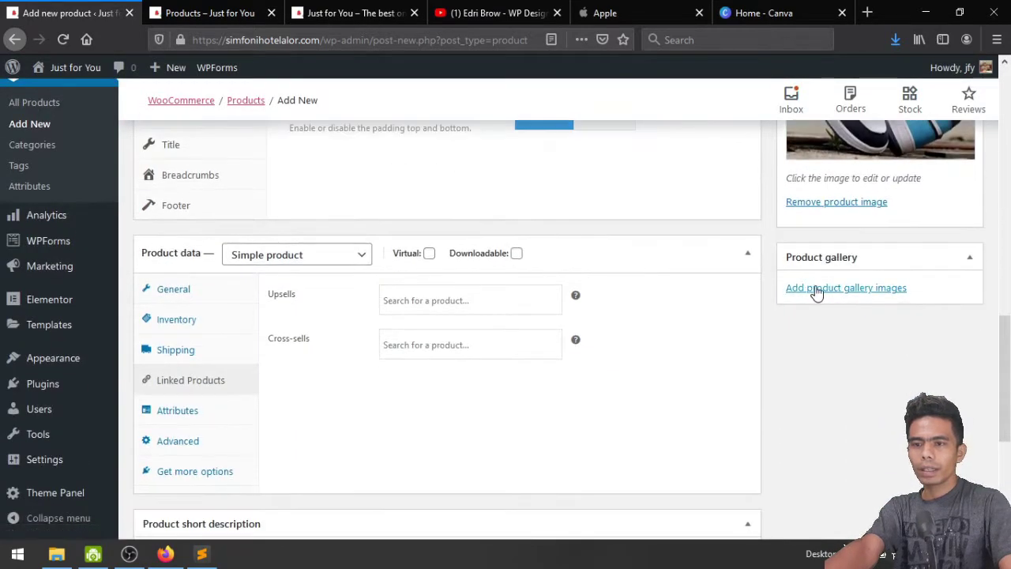
pyautogui.click(817, 290)
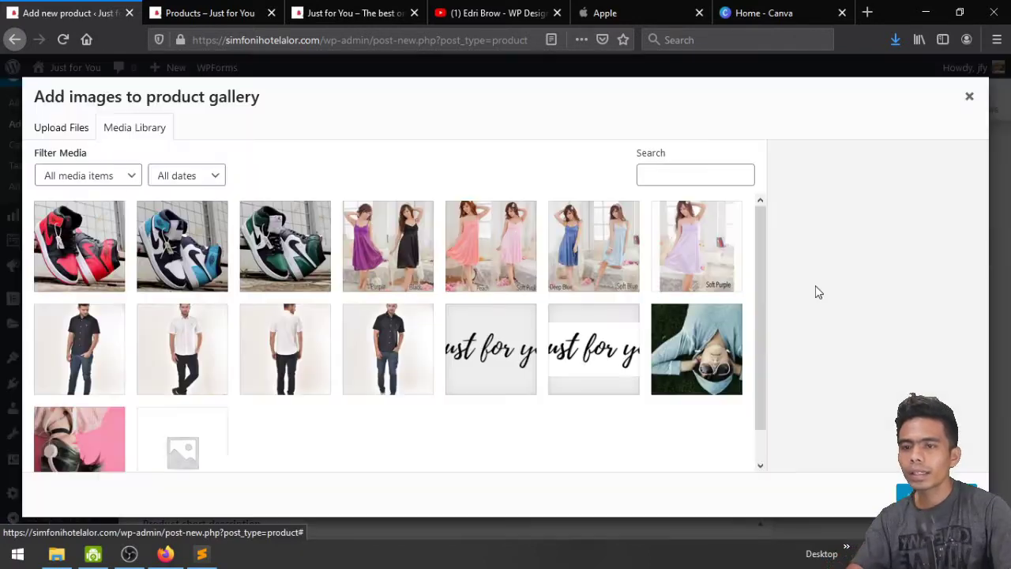
pyautogui.click(69, 267)
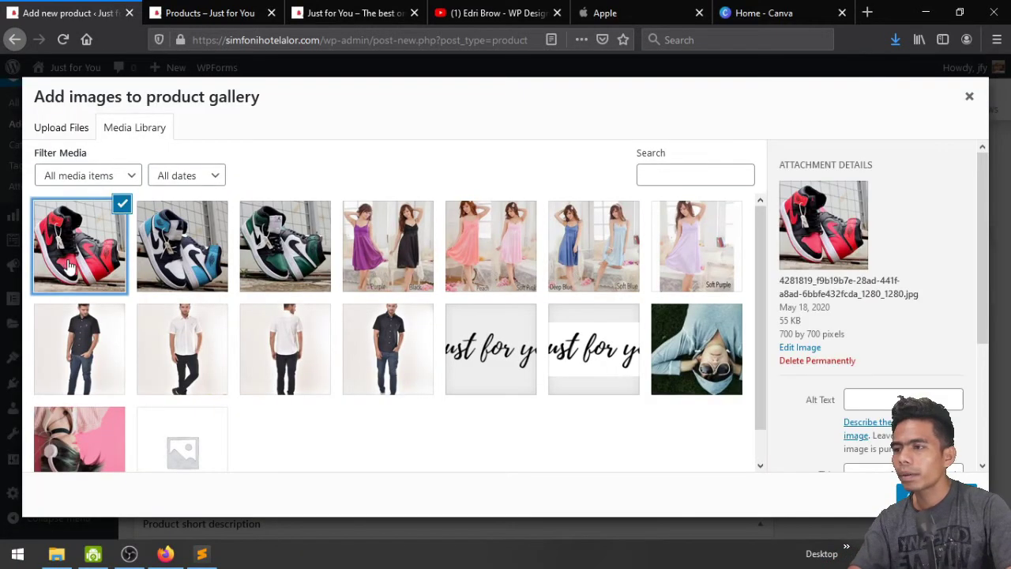
pyautogui.keyDown('shift'); pyautogui.click(281, 261); pyautogui.keyUp('shift')
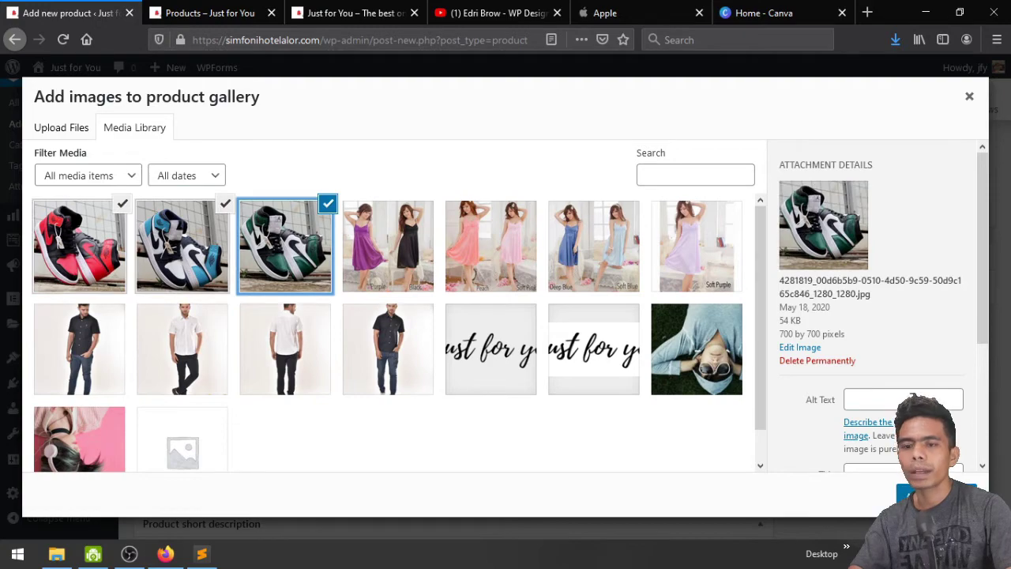
pyautogui.click(937, 494)
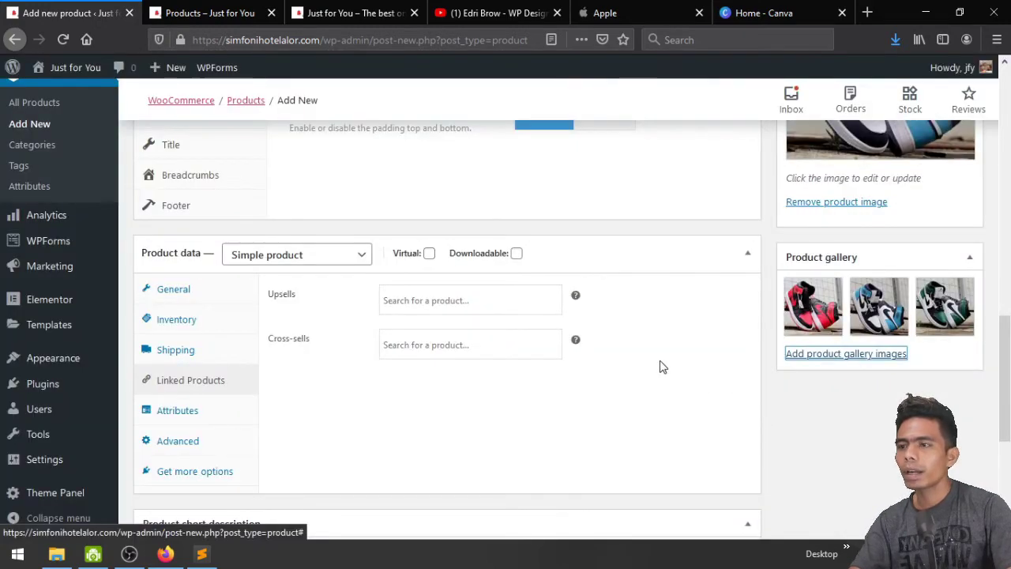
pyautogui.scroll(10, 881, 479)
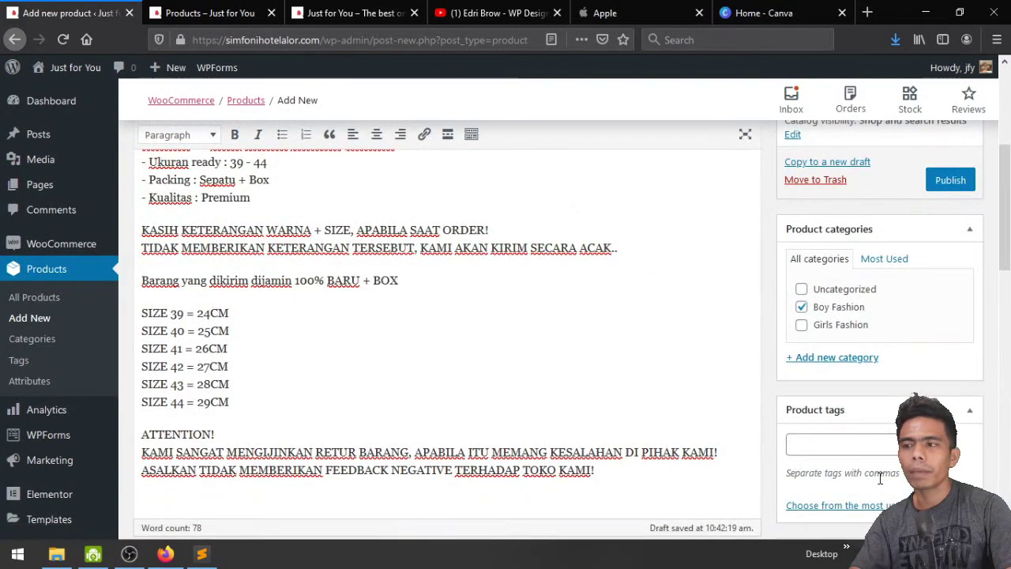
pyautogui.scroll(3, 881, 480)
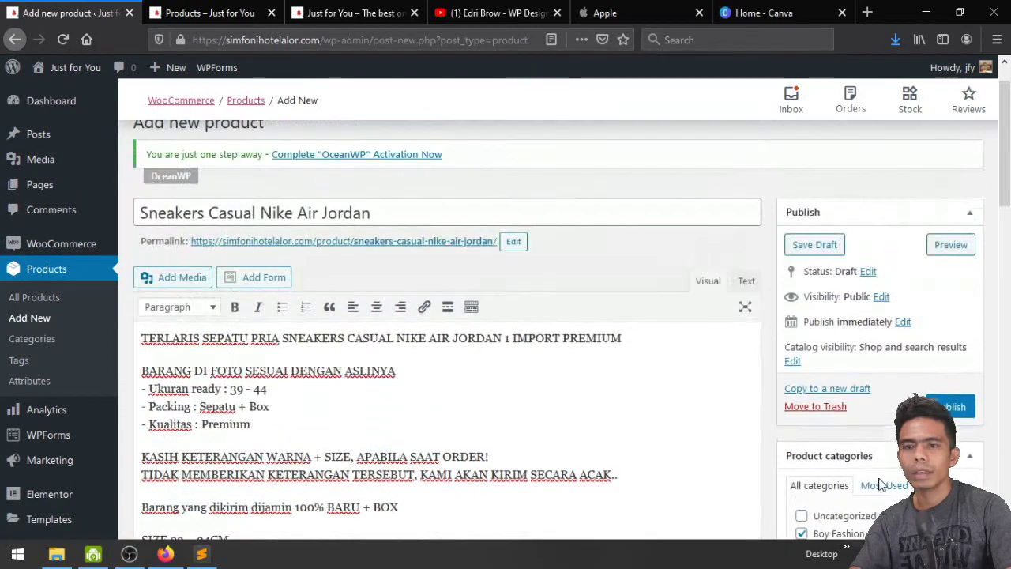
# Publish the sneaker product and view its live product page in a new tab
pyautogui.click(952, 410)
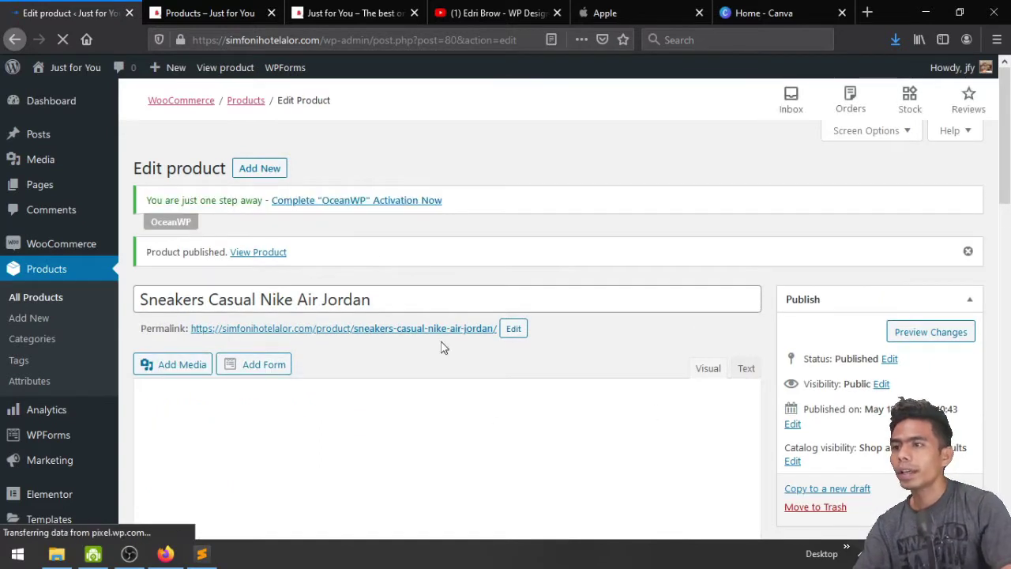
pyautogui.click(272, 14)
pyautogui.middleClick(257, 253)
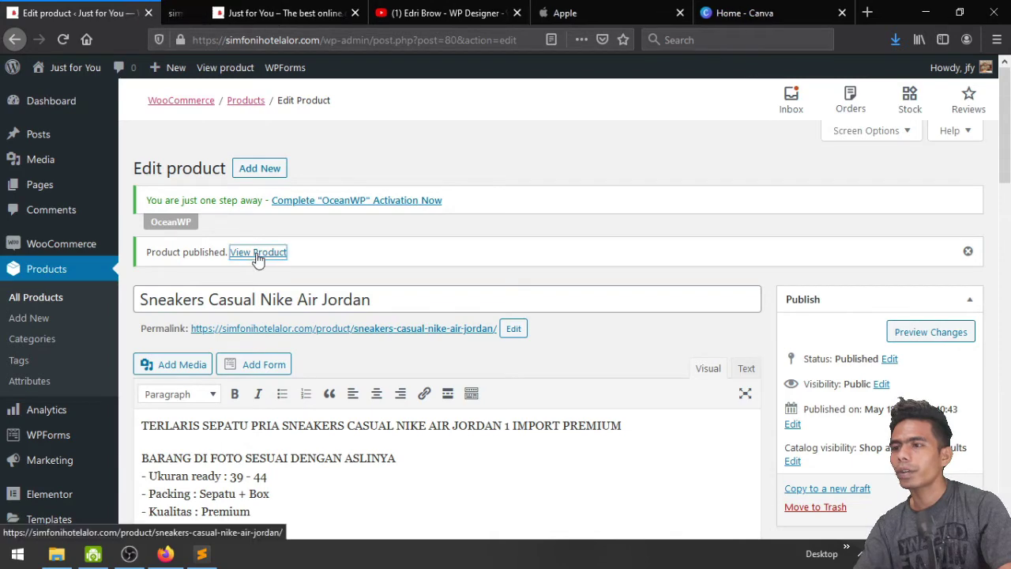
pyautogui.click(254, 9)
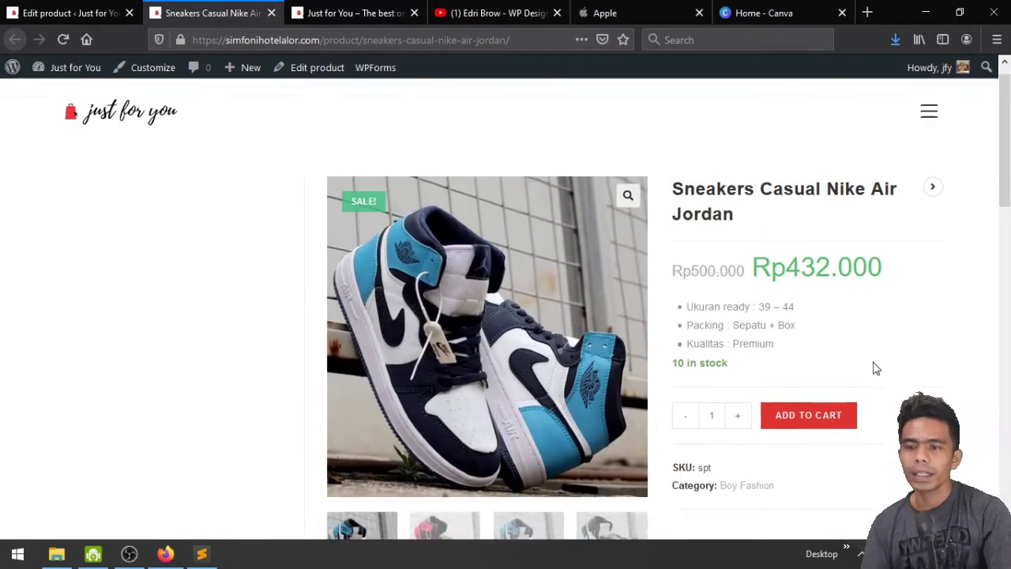
pyautogui.scroll(-3, 865, 368)
pyautogui.scroll(3, 864, 368)
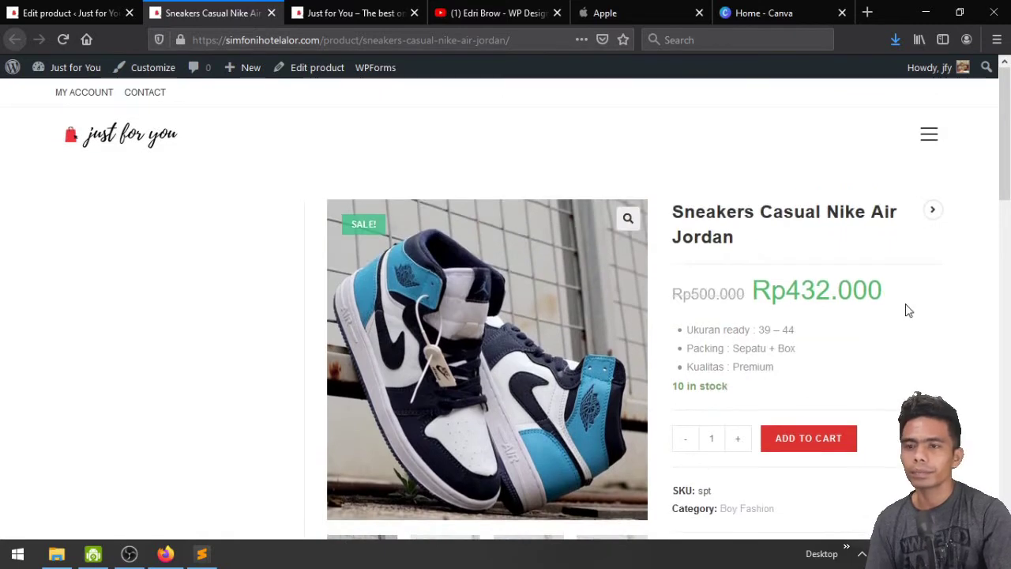
# Quick-view the sneaker and Daster Satin Lingerie on the Shop page, then return to the edit page
pyautogui.click(924, 139)
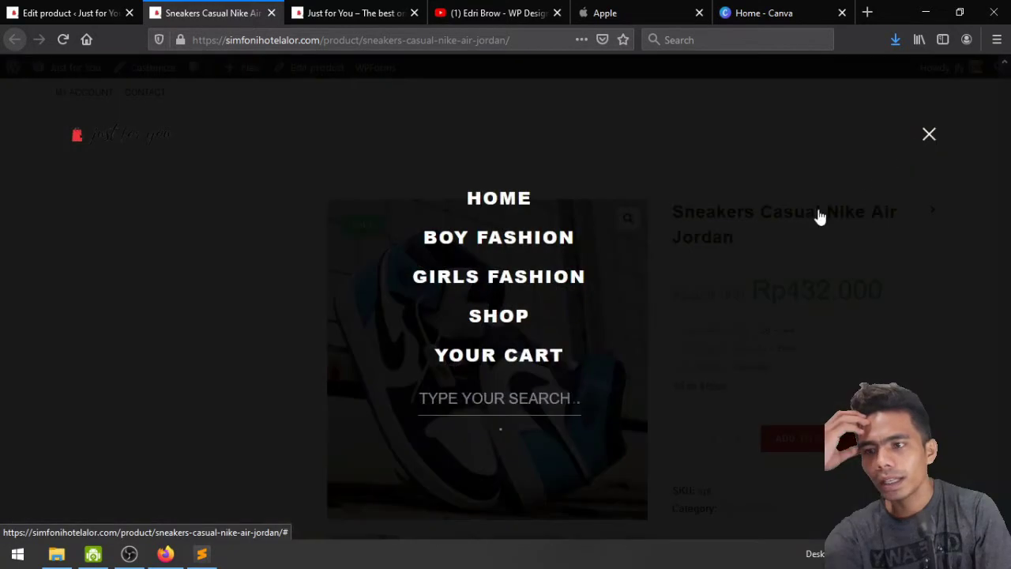
pyautogui.click(523, 329)
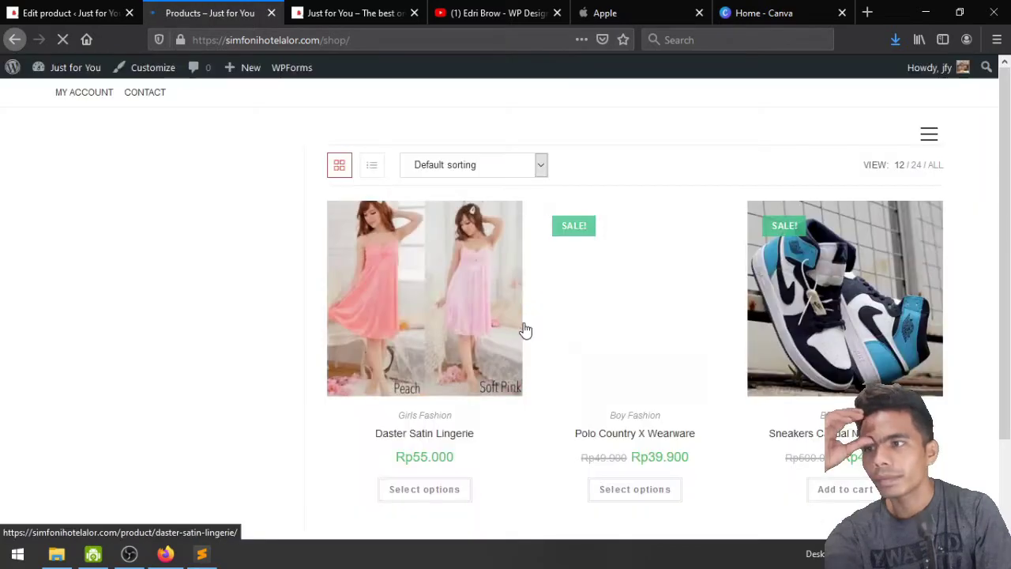
pyautogui.scroll(-3, 980, 323)
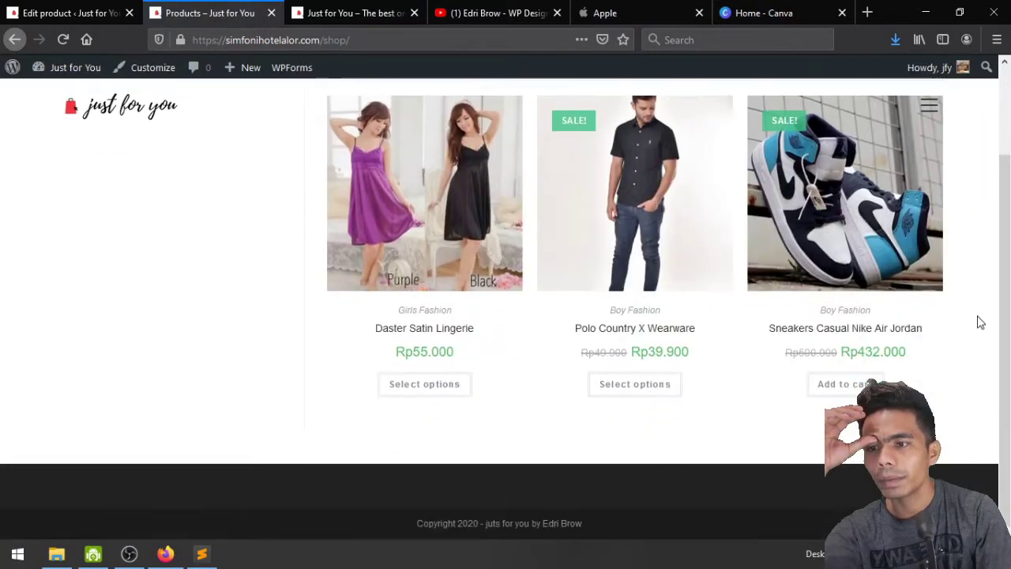
pyautogui.scroll(3, 980, 322)
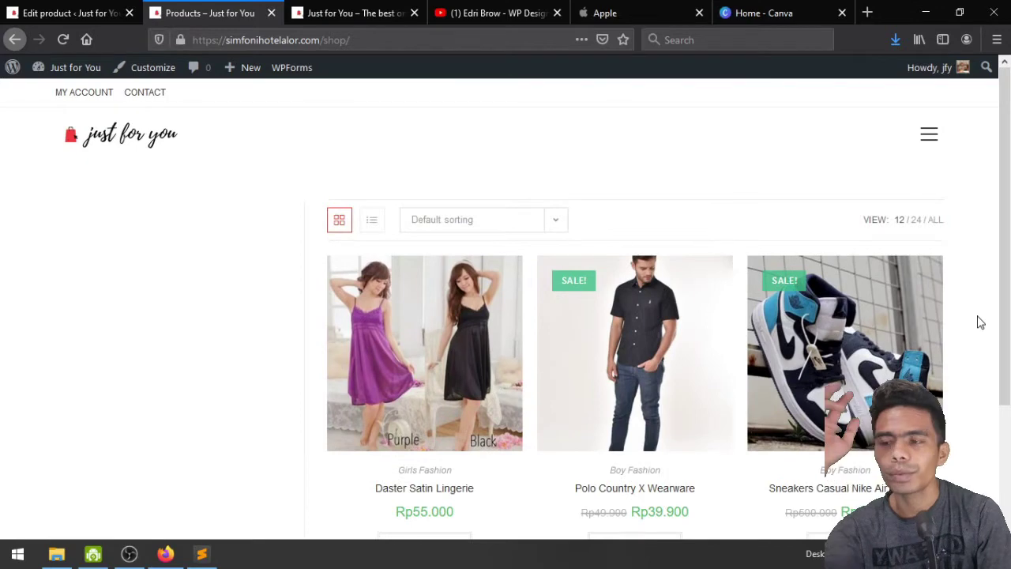
pyautogui.scroll(-3, 979, 323)
pyautogui.scroll(3, 979, 322)
pyautogui.scroll(-3, 980, 322)
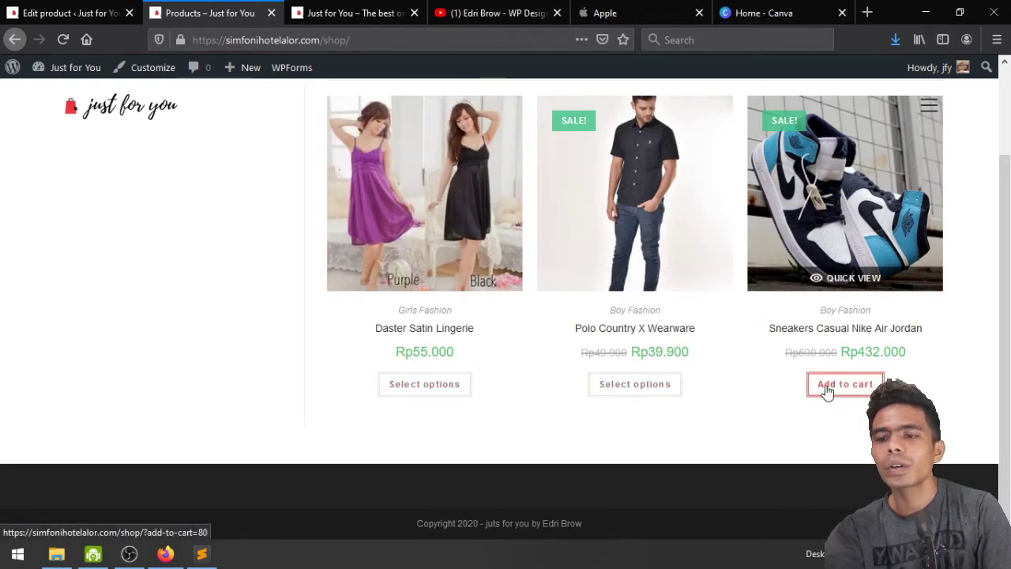
pyautogui.click(829, 288)
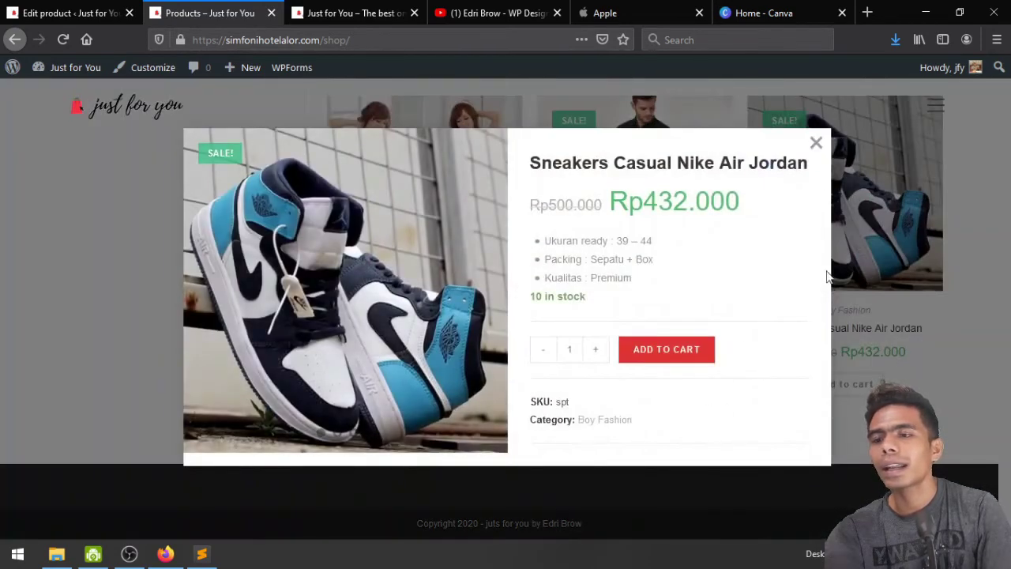
pyautogui.click(816, 143)
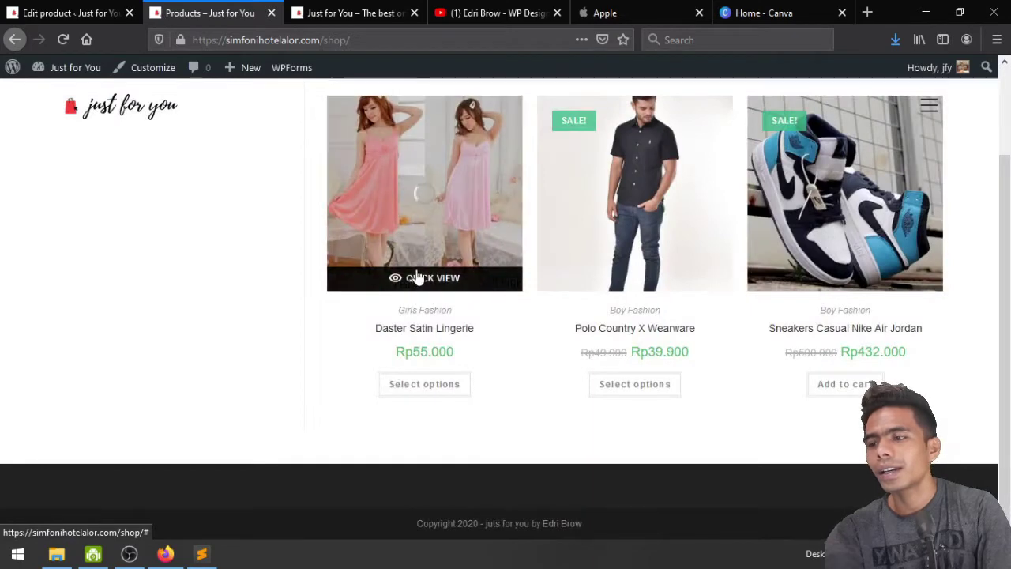
pyautogui.click(416, 275)
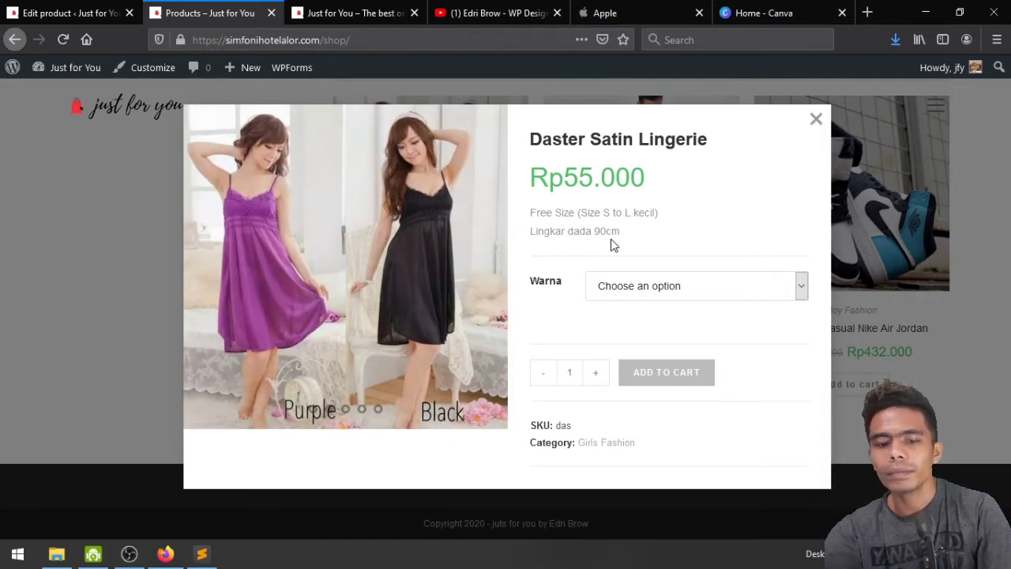
pyautogui.click(6, 14)
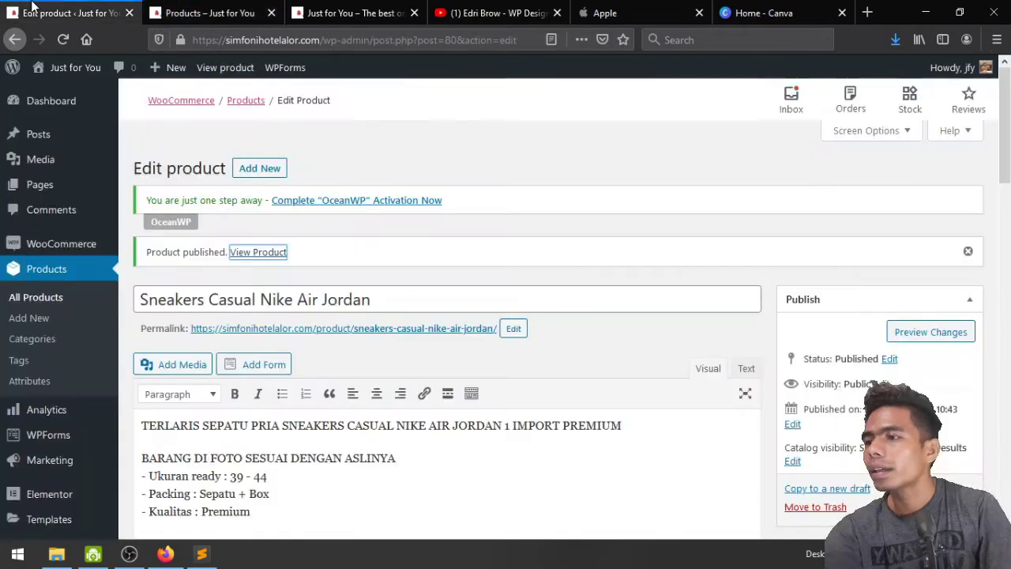
pyautogui.click(203, 555)
# Scroll the notes to line 62 and select the name 'Set by Polisk'
pyautogui.scroll(-8, 325, 361)
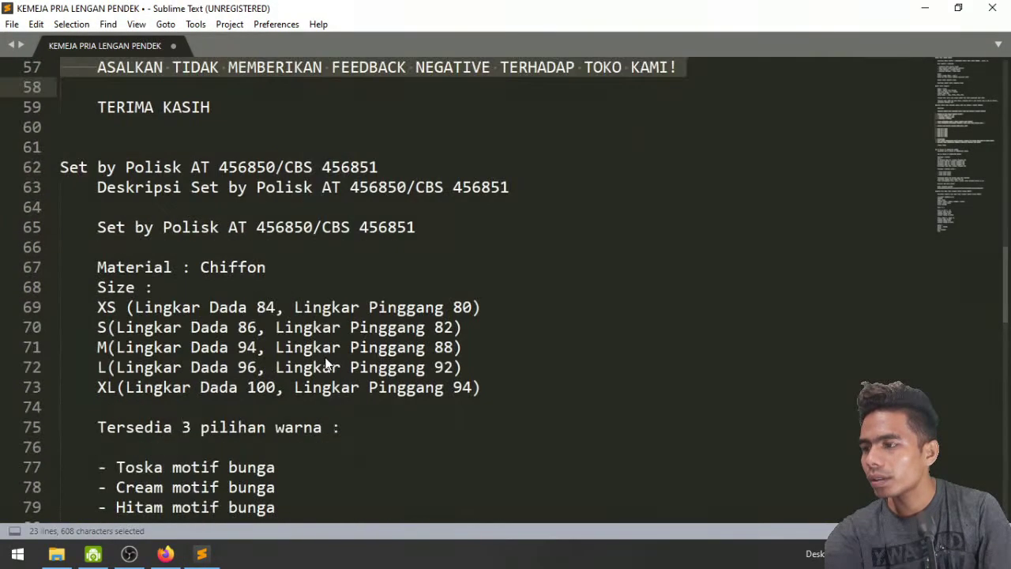
pyautogui.scroll(-7, 325, 357)
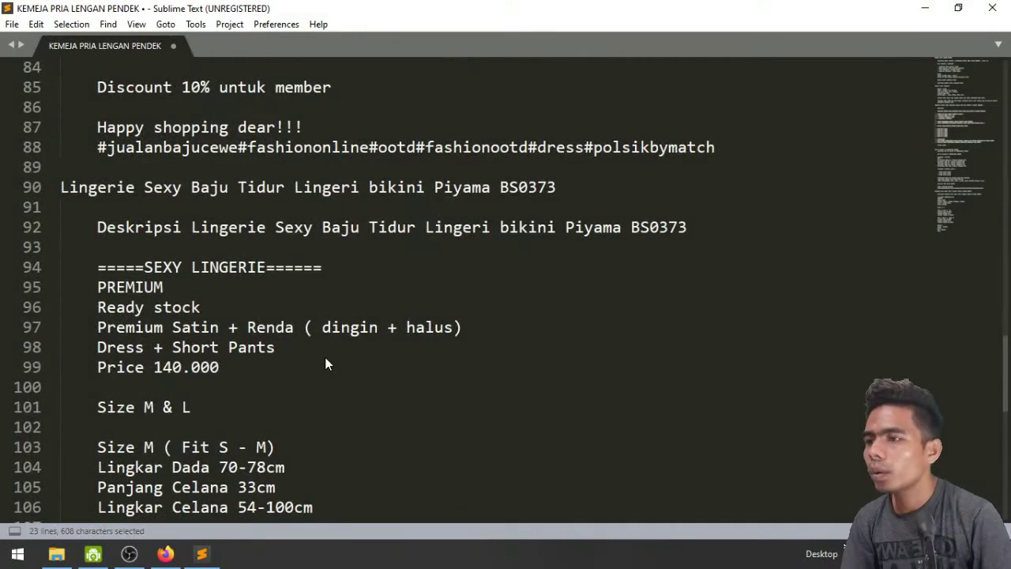
pyautogui.scroll(-3, 325, 357)
pyautogui.scroll(-3, 324, 359)
pyautogui.scroll(15, 325, 359)
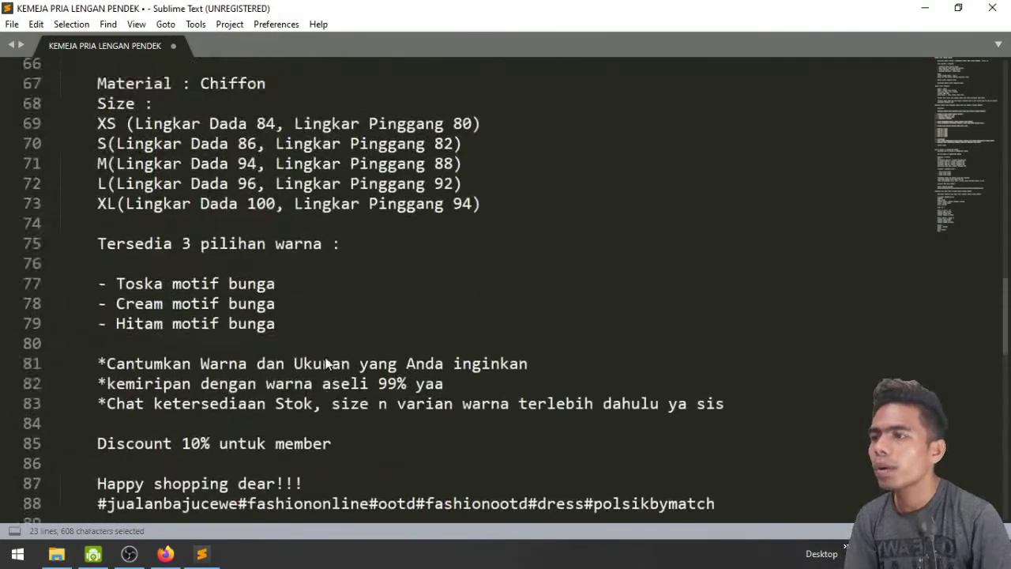
pyautogui.scroll(2, 325, 360)
pyautogui.scroll(-1, 325, 359)
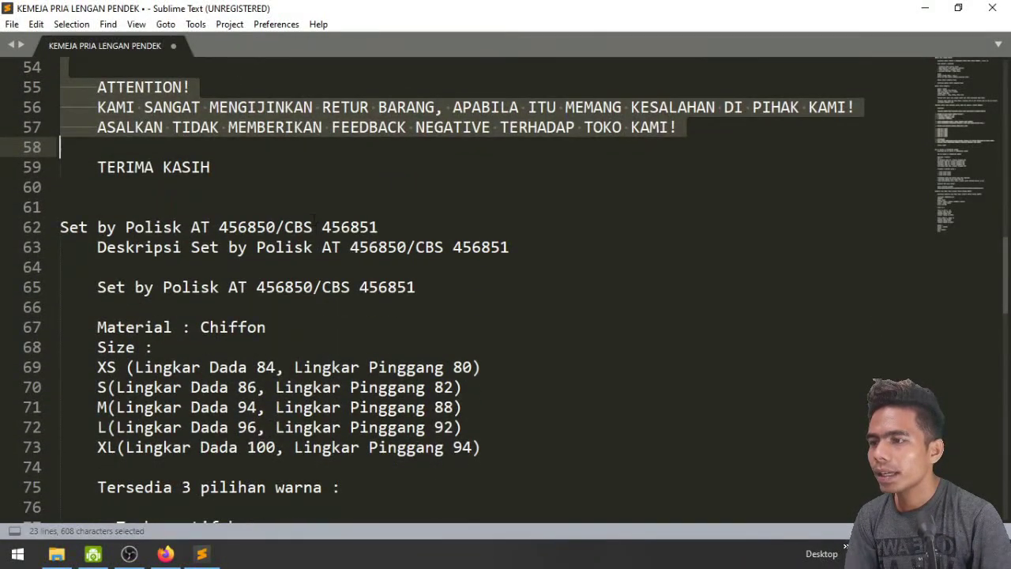
pyautogui.click(314, 225)
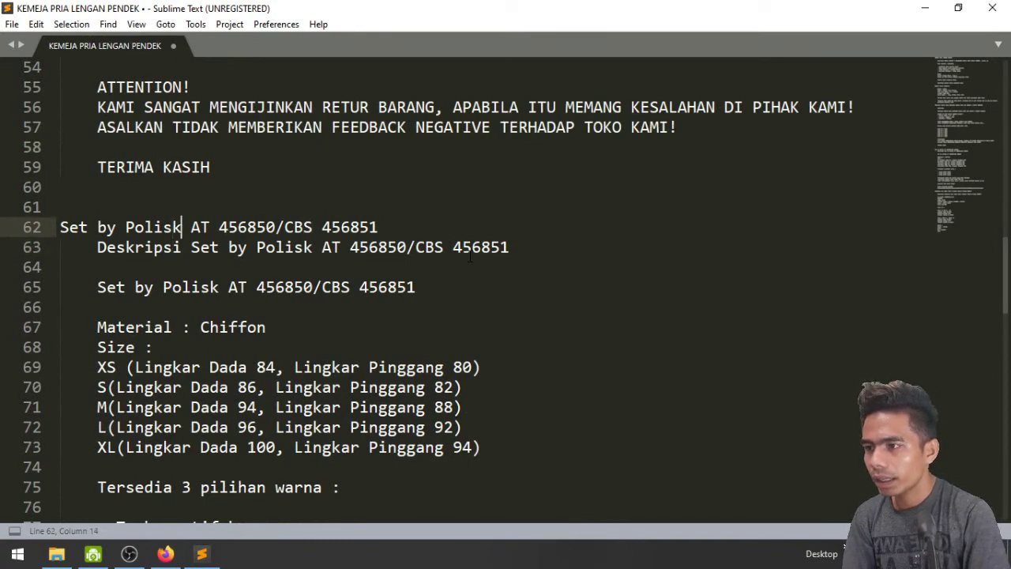
pyautogui.hotkey('shift', 'Home')
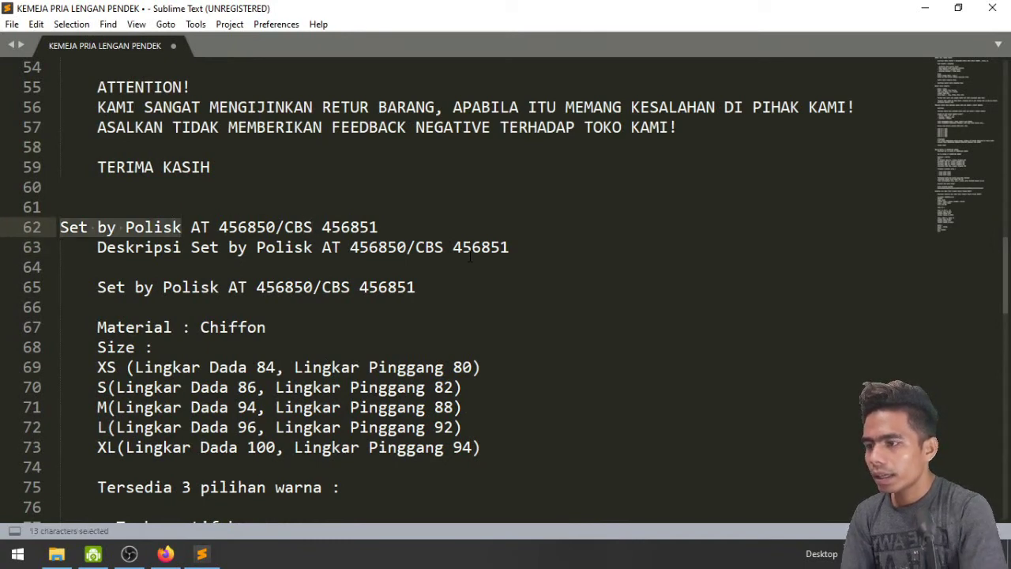
pyautogui.scroll(-1, 469, 255)
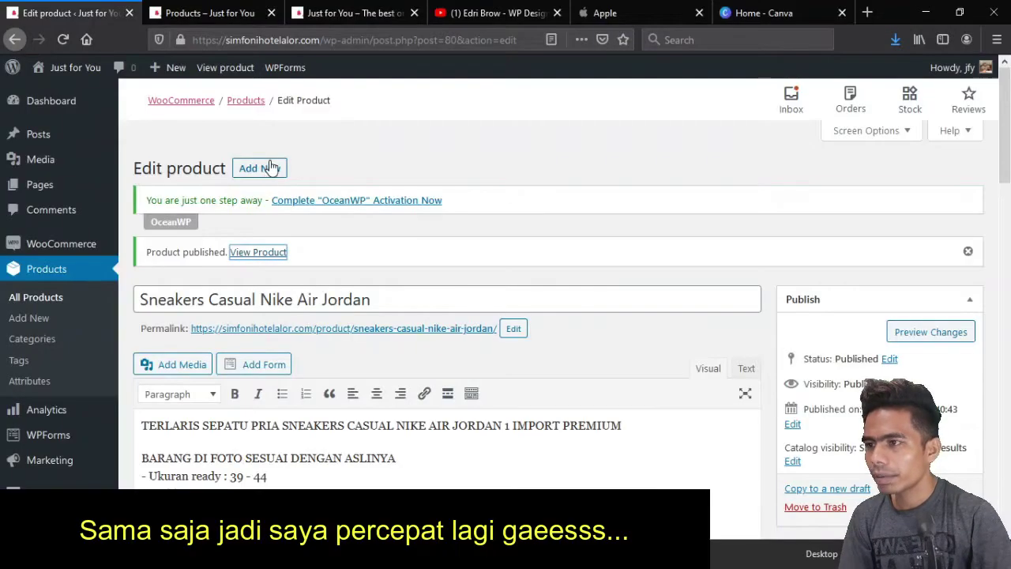
# Start a new product titled 'Set by Polisk' in the Girls Fashion category
pyautogui.click(266, 167)
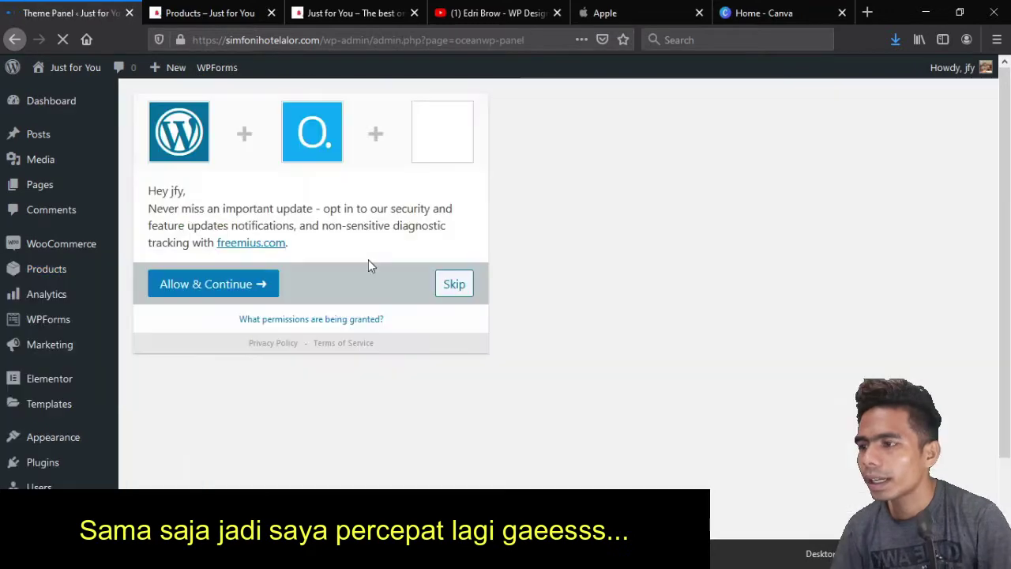
pyautogui.click(43, 272)
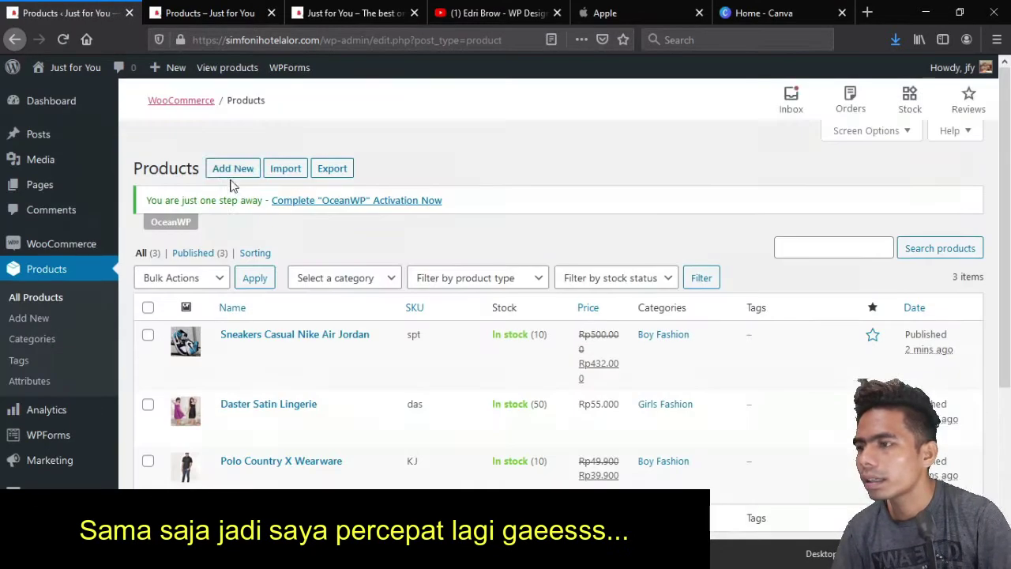
pyautogui.click(233, 169)
pyautogui.write('Set by Polisk')
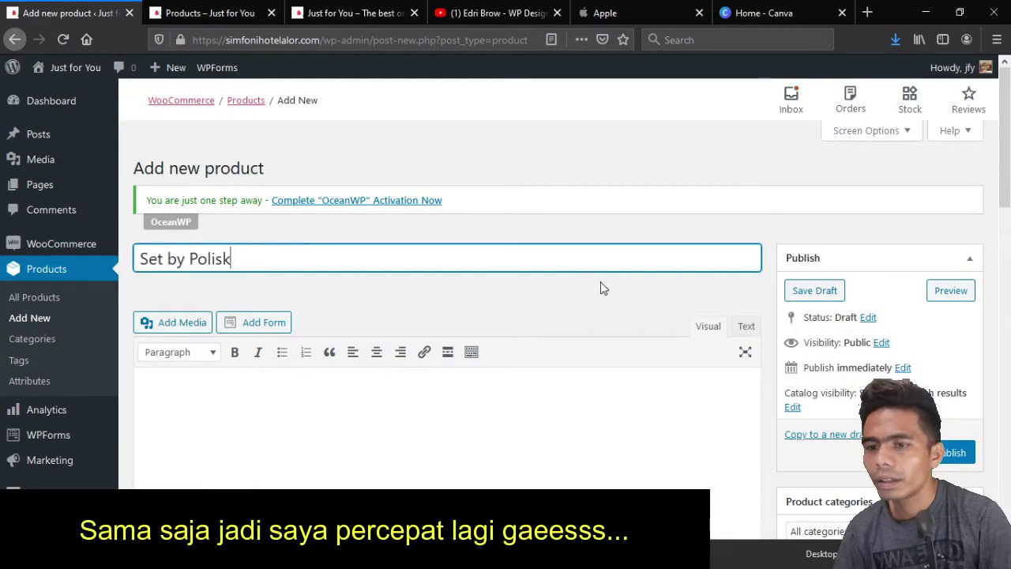
pyautogui.scroll(-5, 769, 361)
pyautogui.click(801, 312)
pyautogui.scroll(-3, 804, 378)
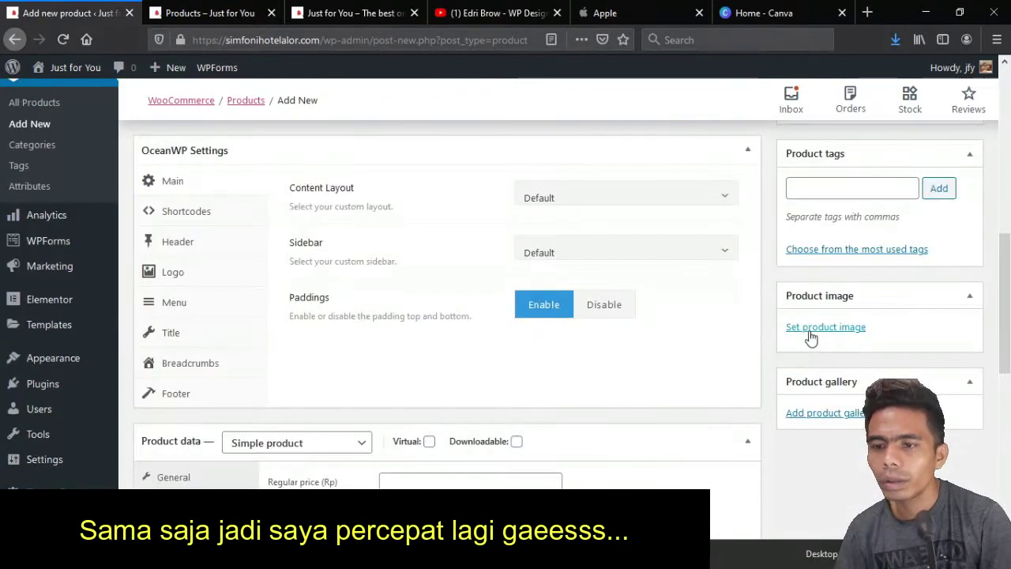
# Upload the five Set by Polisk dress images and make the black dress the product image
pyautogui.click(811, 330)
pyautogui.click(60, 127)
pyautogui.click(522, 319)
pyautogui.click(308, 62)
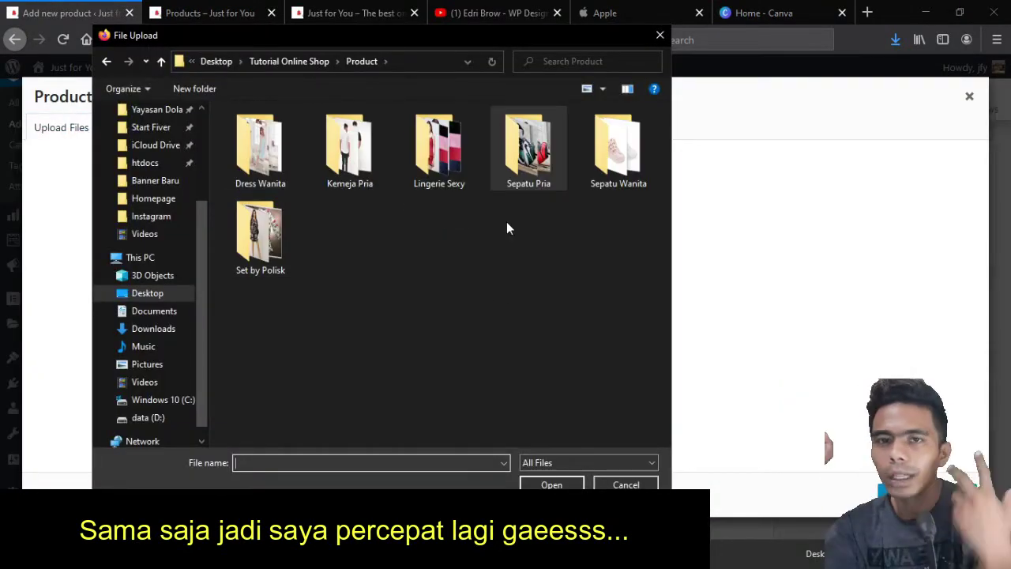
pyautogui.doubleClick(260, 236)
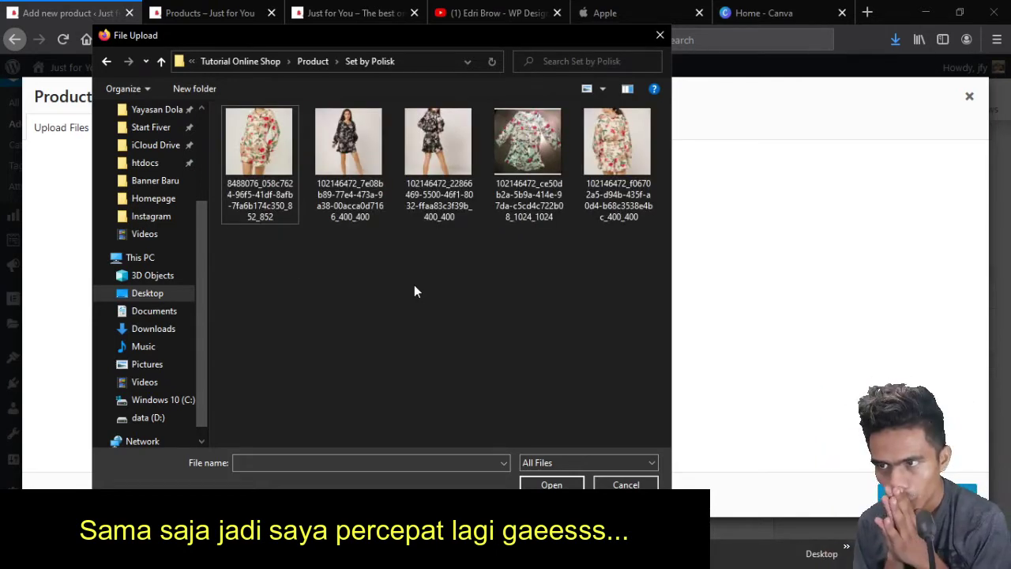
pyautogui.hotkey('ctrl', 'a')
pyautogui.press('Return')
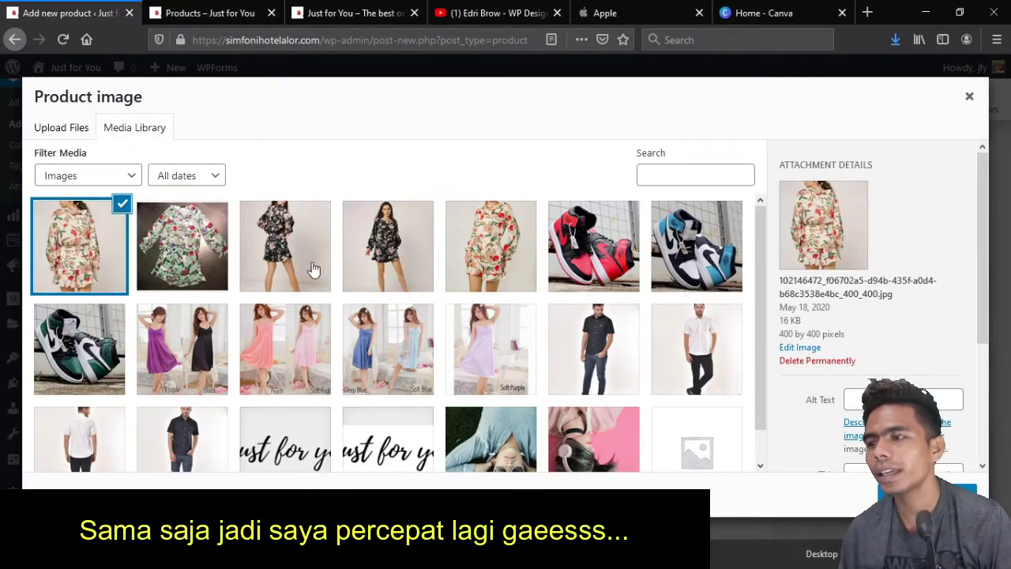
pyautogui.click(285, 245)
pyautogui.click(928, 492)
# Add the five Set by Polisk dress photos to the product gallery
pyautogui.click(830, 440)
pyautogui.click(79, 246)
pyautogui.keyDown('shift'); pyautogui.click(490, 246); pyautogui.keyUp('shift')
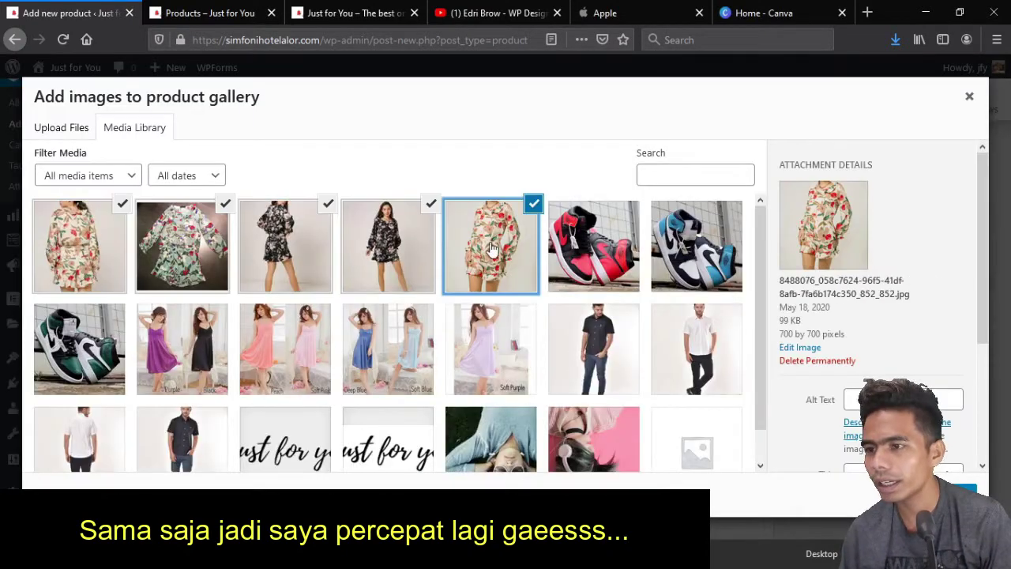
pyautogui.click(928, 492)
pyautogui.scroll(2, 749, 422)
pyautogui.scroll(-3, 730, 413)
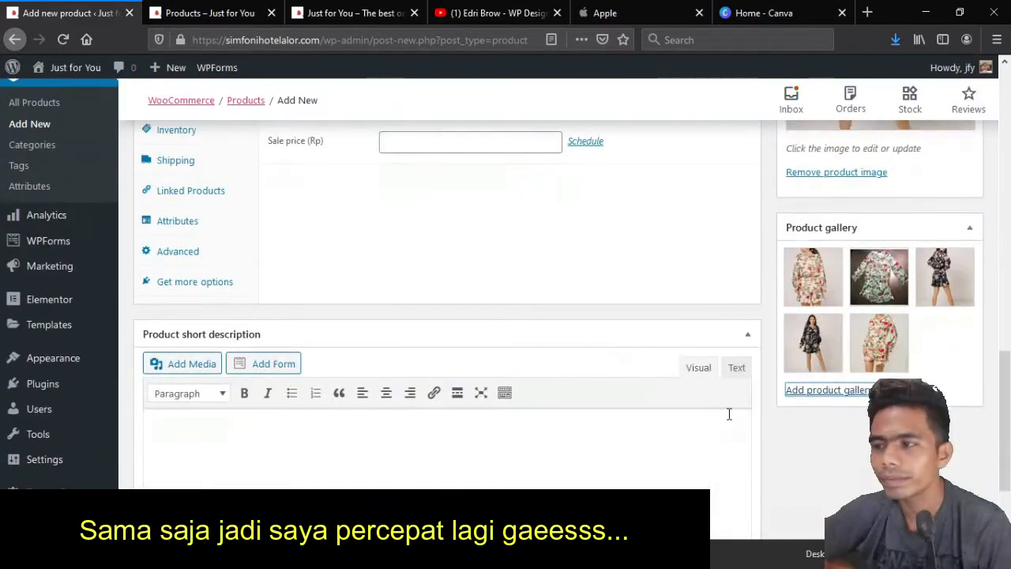
pyautogui.scroll(3, 764, 359)
# Review the Set by Polisk size and colour lists in the Sublime Text notes
pyautogui.scroll(-3, 764, 353)
pyautogui.hotkey('alt', 'Tab')
pyautogui.scroll(-1, 506, 277)
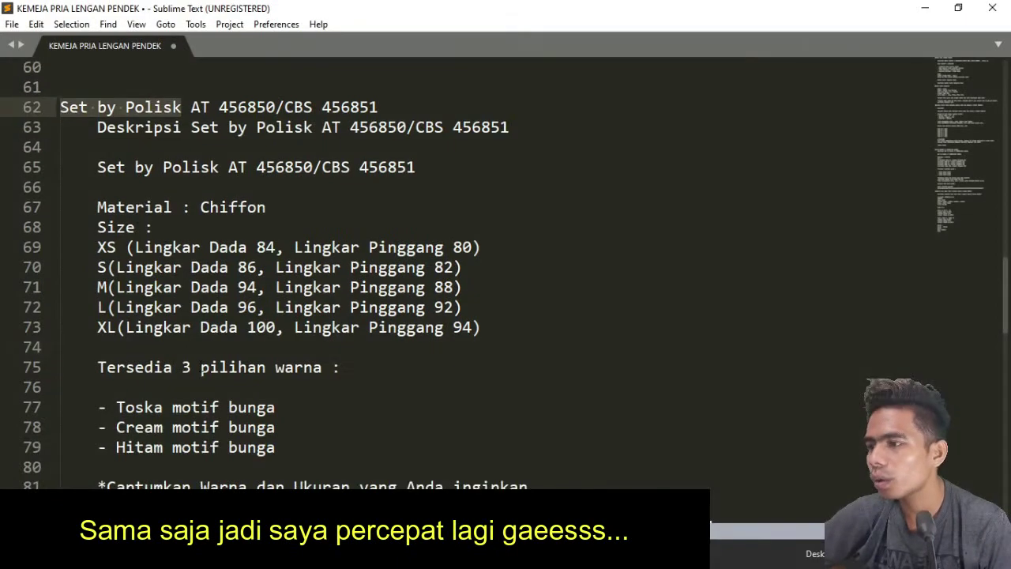
pyautogui.click(324, 308)
pyautogui.scroll(-2, 314, 374)
pyautogui.click(191, 287)
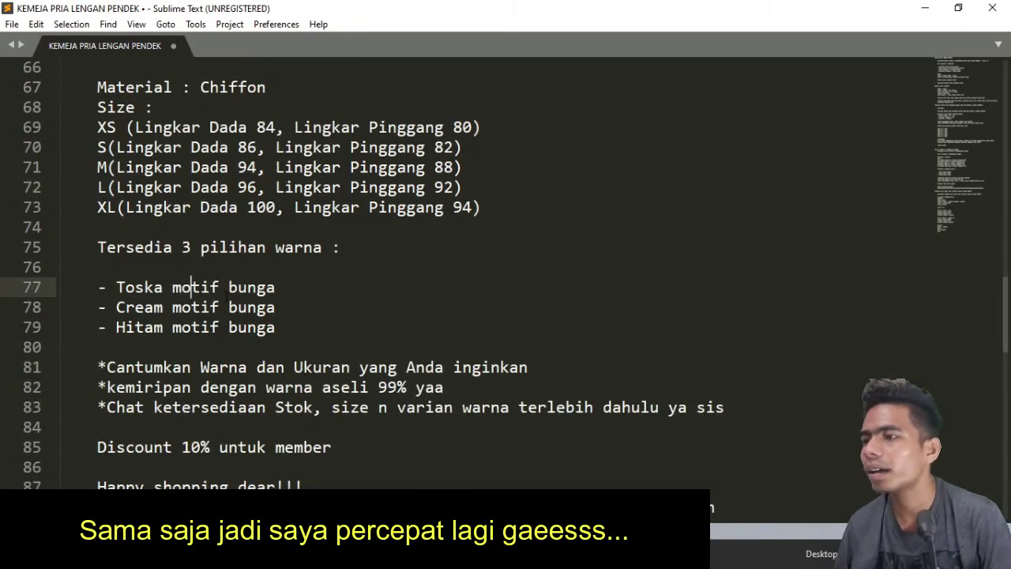
pyautogui.click(230, 307)
pyautogui.hotkey('alt', 'Tab')
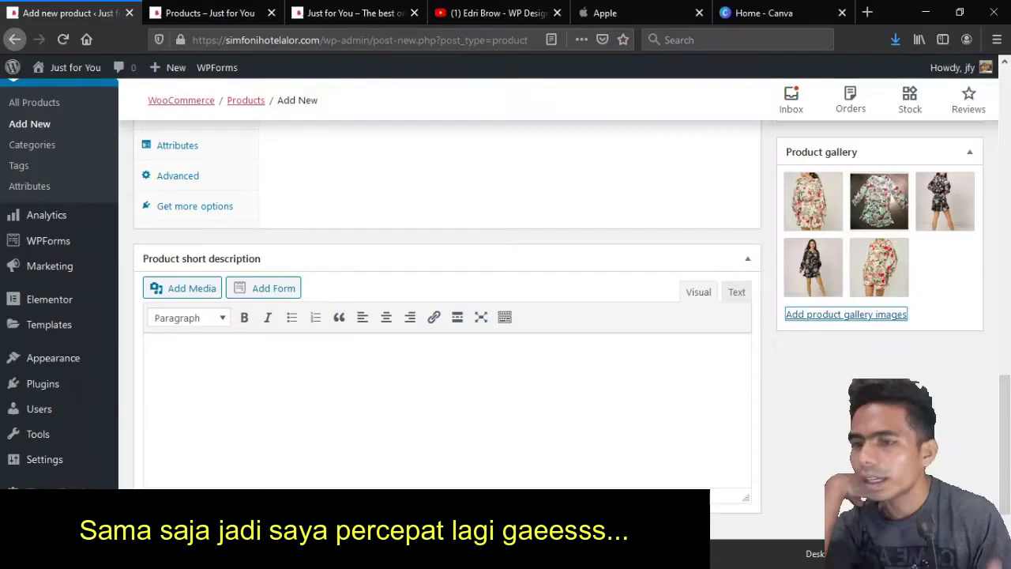
pyautogui.scroll(10, 339, 288)
pyautogui.hotkey('alt', 'Tab')
pyautogui.scroll(-2, 506, 276)
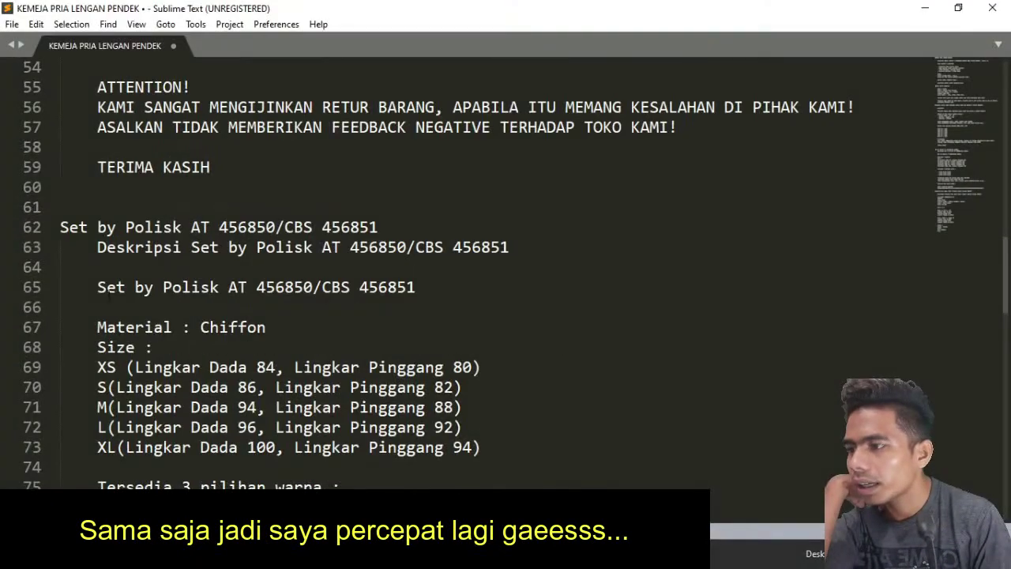
# Copy the whole Set by Polisk description, through the hashtags, into the product description
pyautogui.moveTo(61, 298); pyautogui.dragTo(687, 480)
pyautogui.scroll(-4, 687, 214)
pyautogui.moveTo(687, 214); pyautogui.dragTo(717, 214)
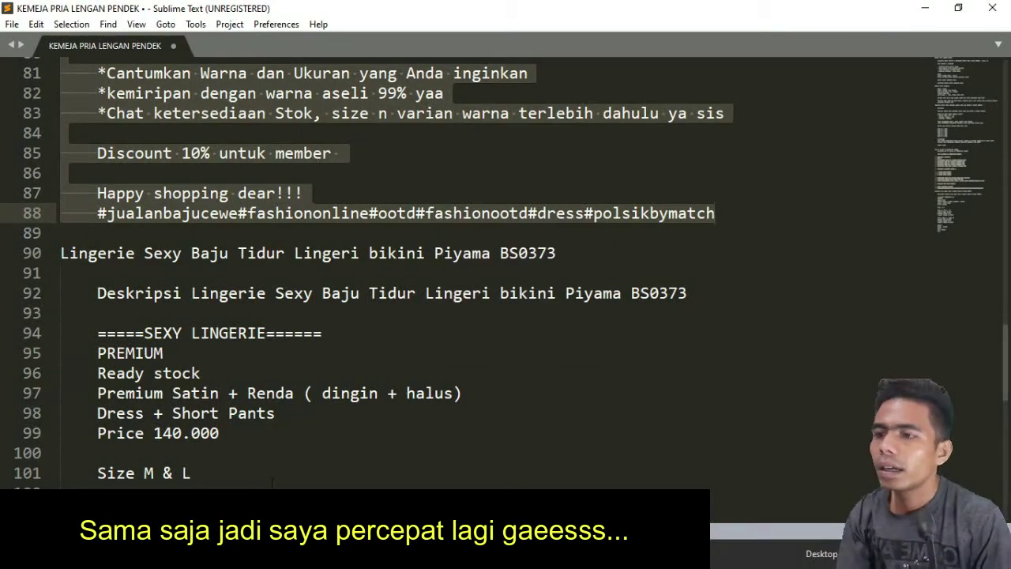
pyautogui.hotkey('ctrl', 'c')
pyautogui.hotkey('alt', 'Tab')
pyautogui.hotkey('ctrl', 'v')
# Delete the duplicated title line at the top of the description
pyautogui.scroll(10, 309, 372)
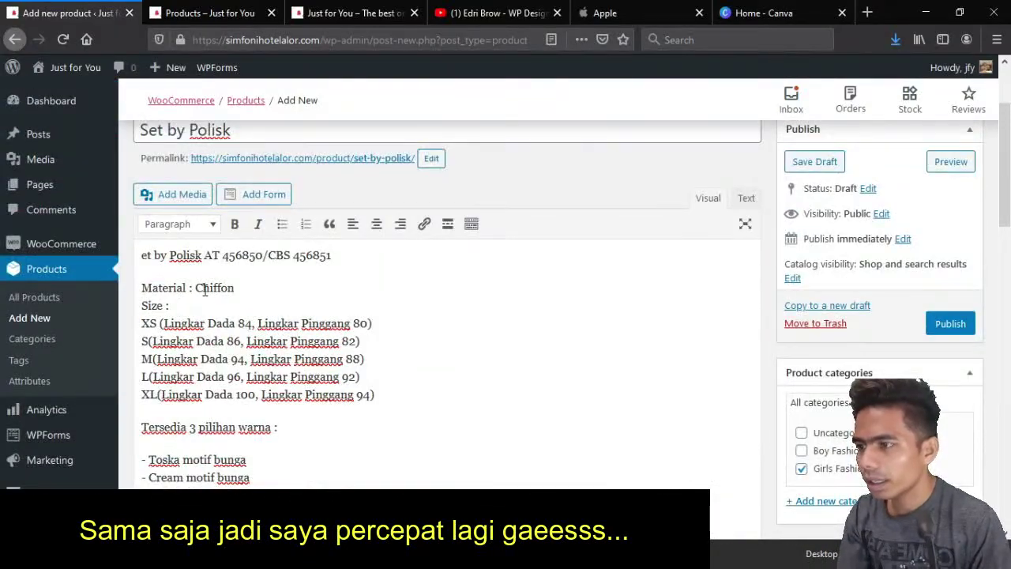
pyautogui.hotkey('shift', 'Down')
pyautogui.hotkey('shift', 'Down')
pyautogui.hotkey('shift', 'Down')
pyautogui.hotkey('shift', 'Down')
pyautogui.hotkey('shift', 'Down')
pyautogui.hotkey('shift', 'Down')
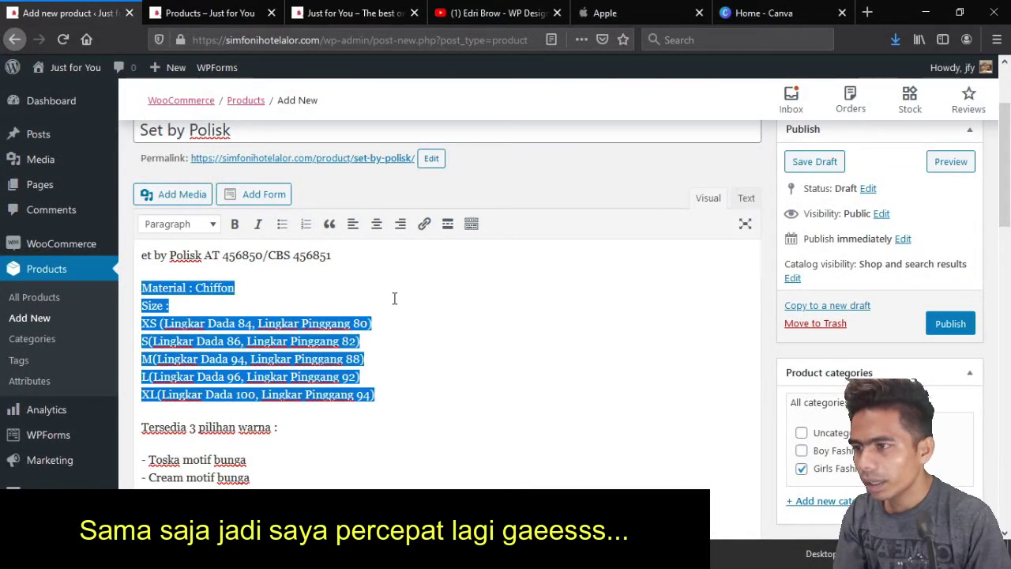
pyautogui.click(359, 264)
pyautogui.hotkey('shift', 'Home')
pyautogui.press('Delete')
pyautogui.press('Delete')
# Paste the Material : Chiffon and size lines into the short description
pyautogui.scroll(-15, 426, 265)
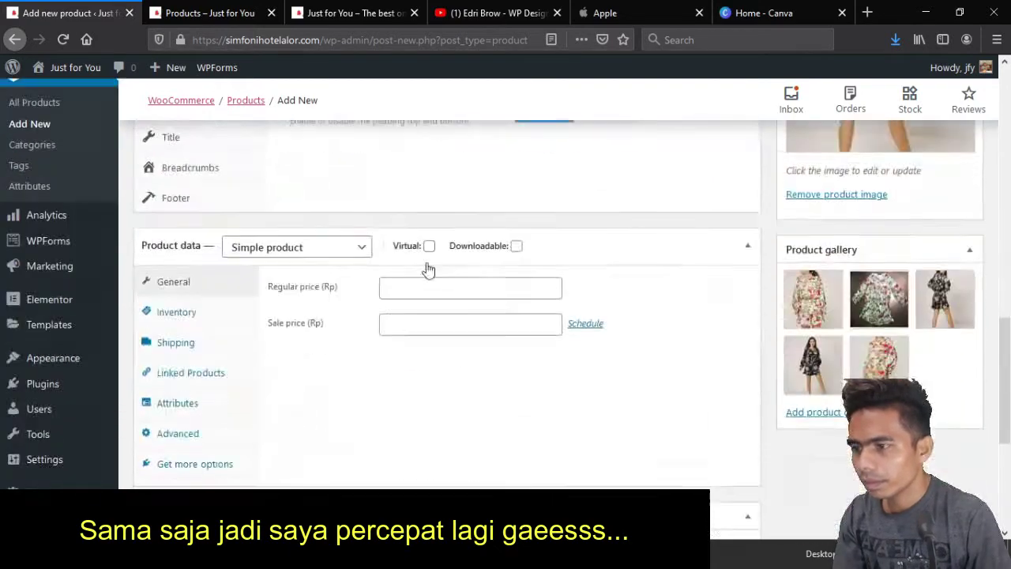
pyautogui.click(227, 403)
pyautogui.hotkey('ctrl', 'v')
pyautogui.press('Return')
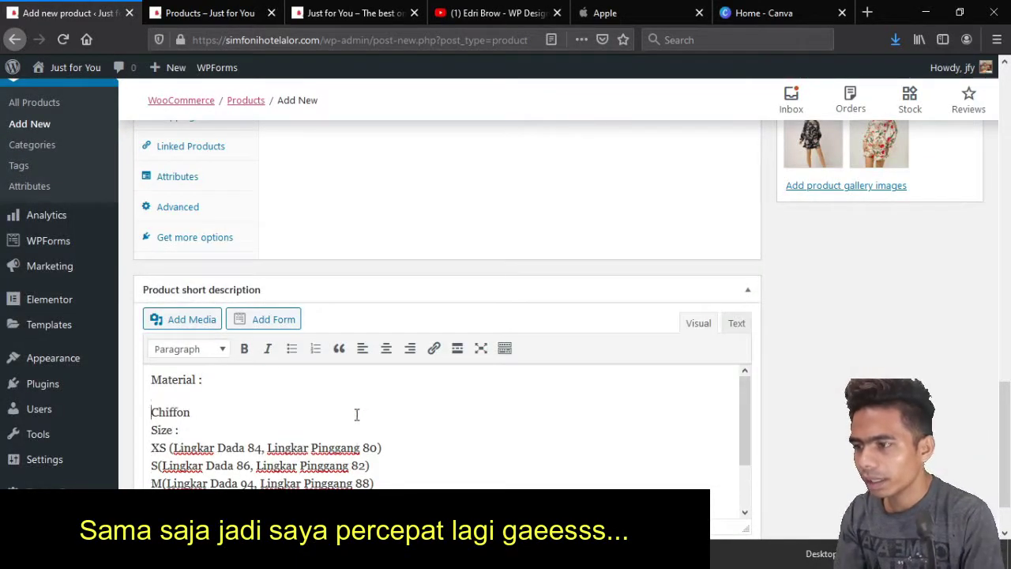
pyautogui.press('BackSpace')
pyautogui.press('Return')
pyautogui.press('BackSpace')
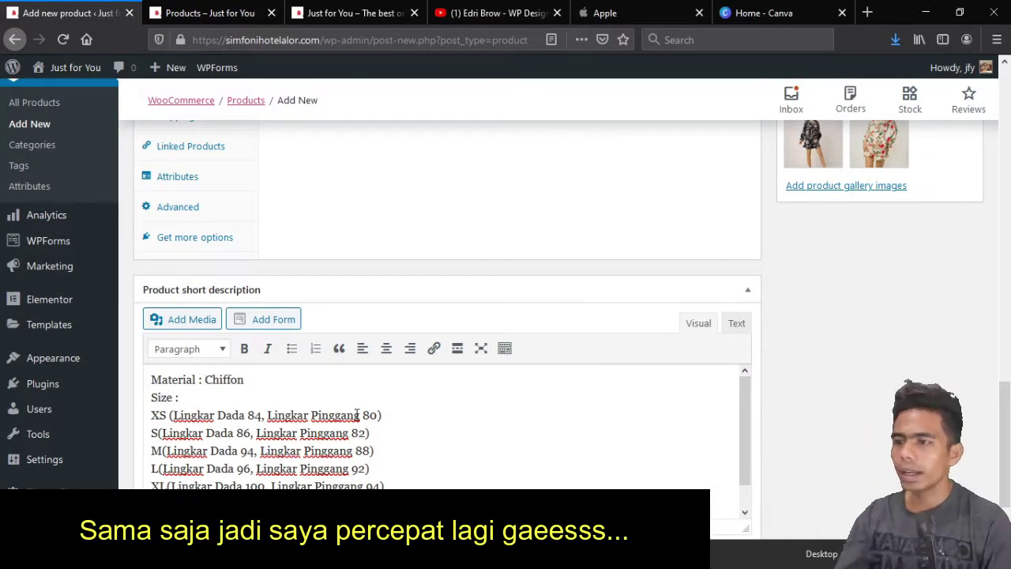
# Add a space after the S, M, L and XL size letters in the short description
pyautogui.scroll(15, 359, 415)
pyautogui.scroll(-15, 305, 333)
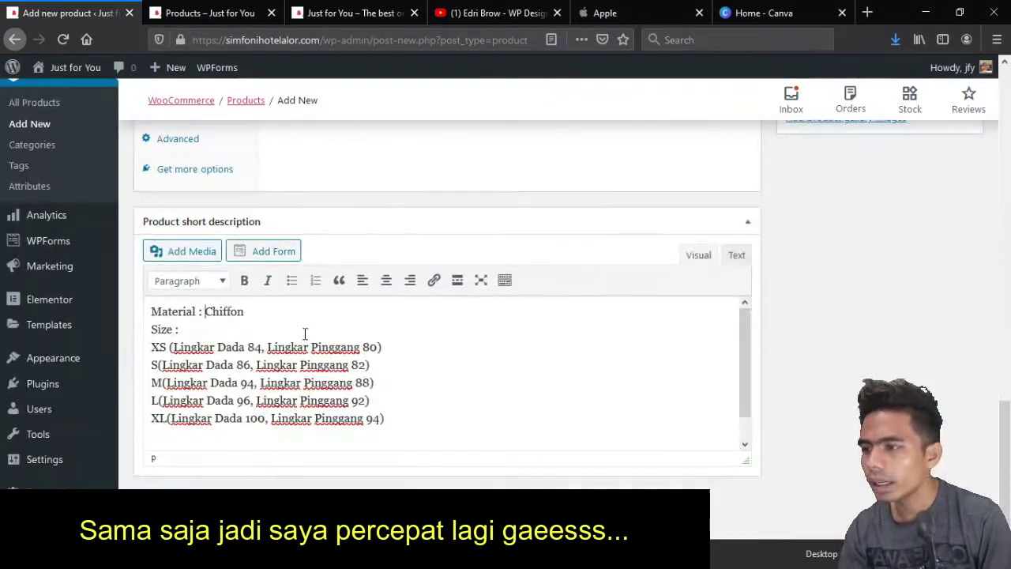
pyautogui.press('Down')
pyautogui.press('Down')
pyautogui.press('Home')
pyautogui.press('Down')
pyautogui.press('Right')
pyautogui.press('Down')
pyautogui.press('Down')
pyautogui.press('Left')
pyautogui.press('Left')
pyautogui.press('Down')
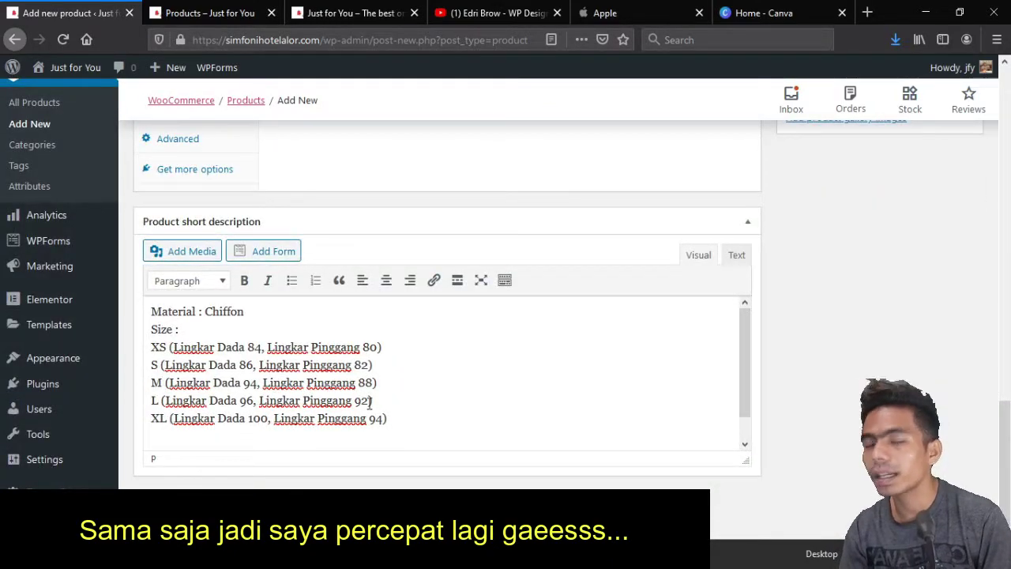
pyautogui.scroll(4, 369, 393)
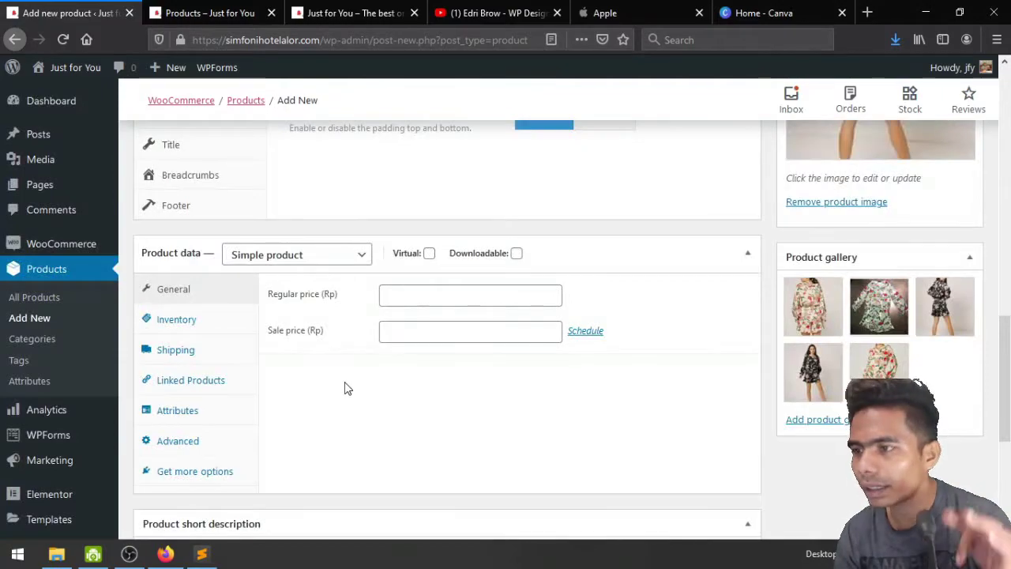
# Set the regular price to 50000, leaving the product type unchanged
pyautogui.scroll(2, 347, 388)
pyautogui.scroll(5, 344, 382)
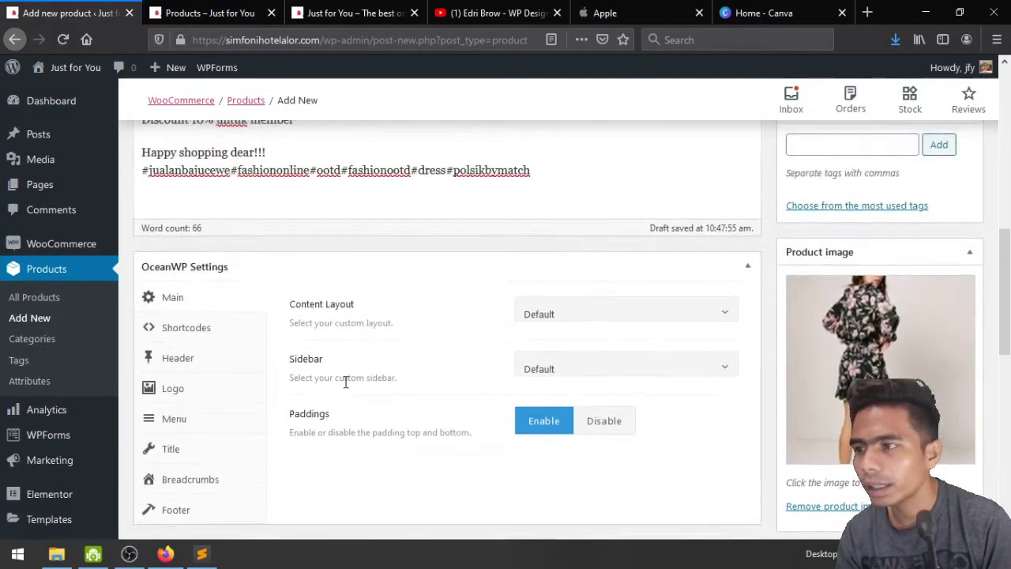
pyautogui.scroll(-4, 345, 381)
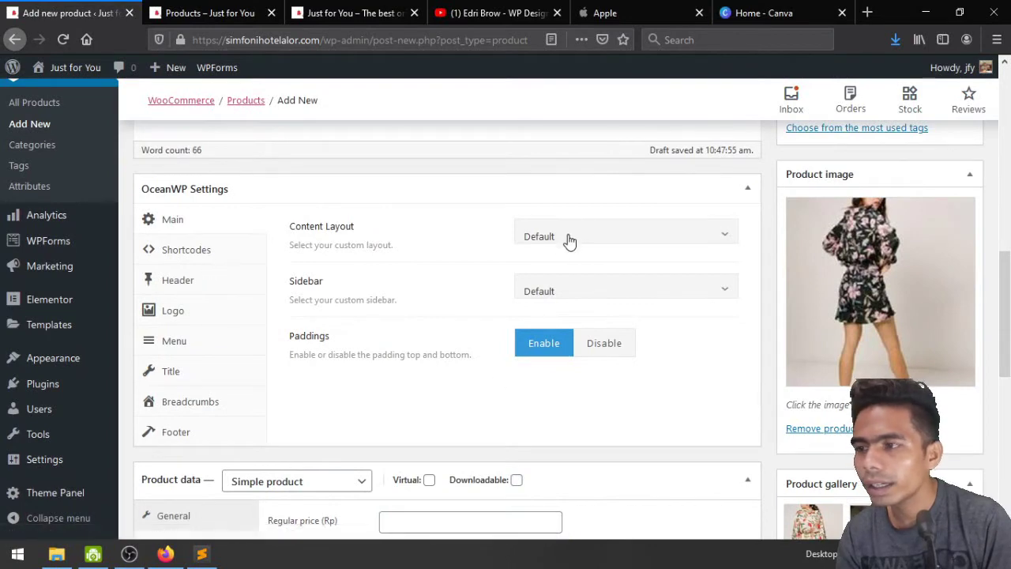
pyautogui.scroll(-4, 377, 257)
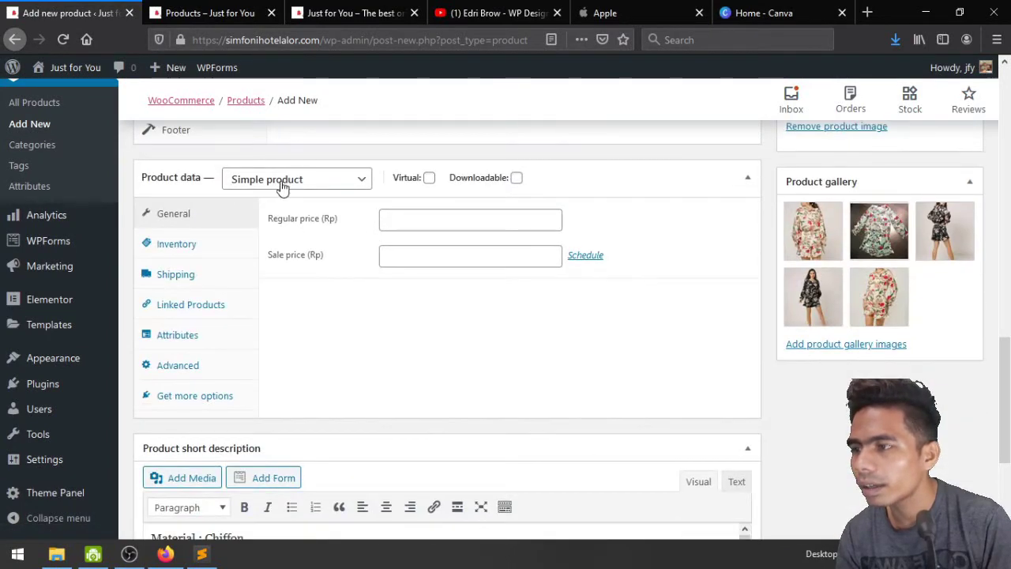
pyautogui.click(326, 189)
pyautogui.click(328, 190)
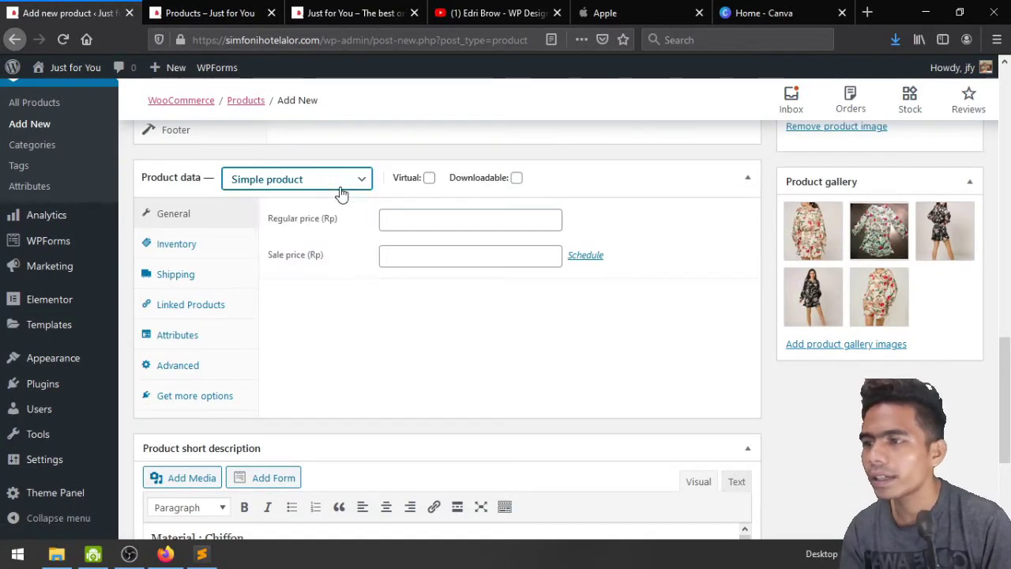
pyautogui.click(341, 190)
pyautogui.click(341, 190)
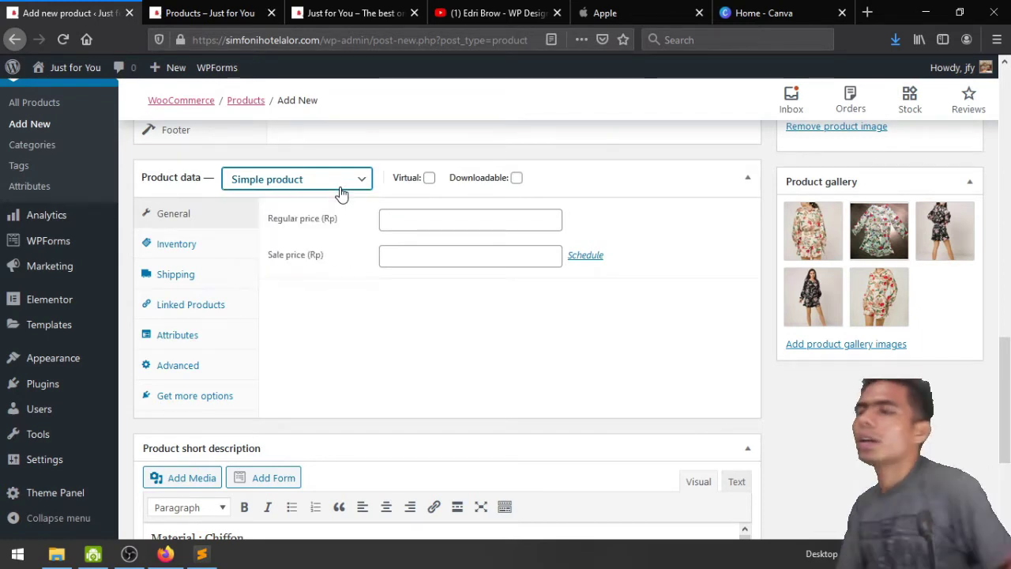
pyautogui.click(410, 216)
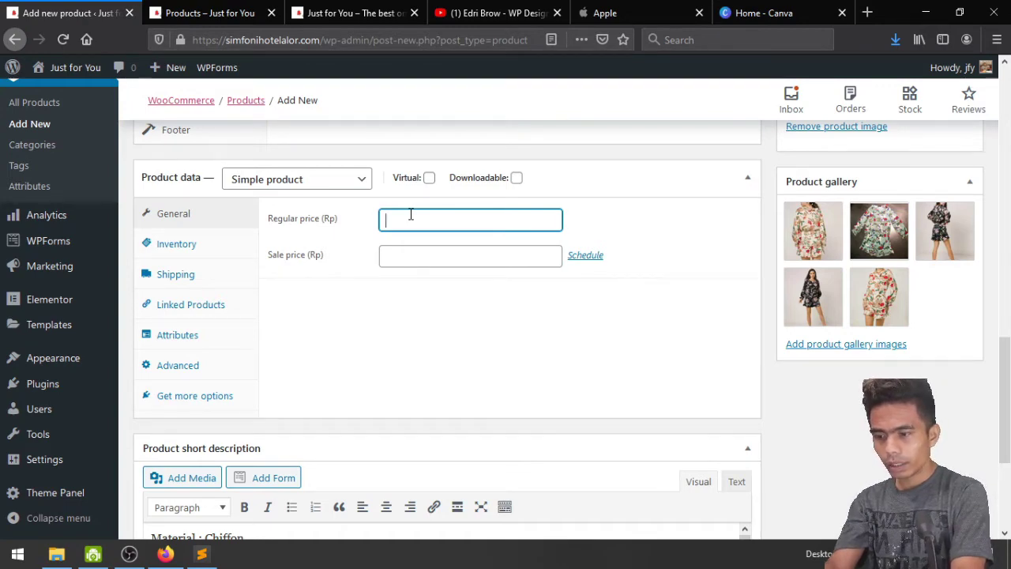
pyautogui.write('50000')
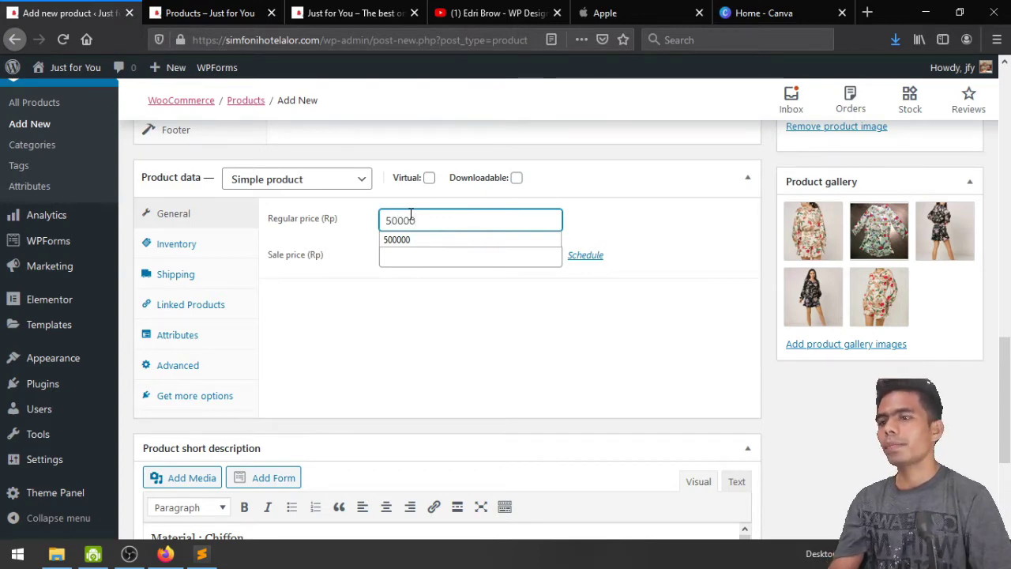
pyautogui.click(444, 329)
# In Inventory, set SKU 'set', enable stock management, and enter stock quantity 90
pyautogui.click(174, 245)
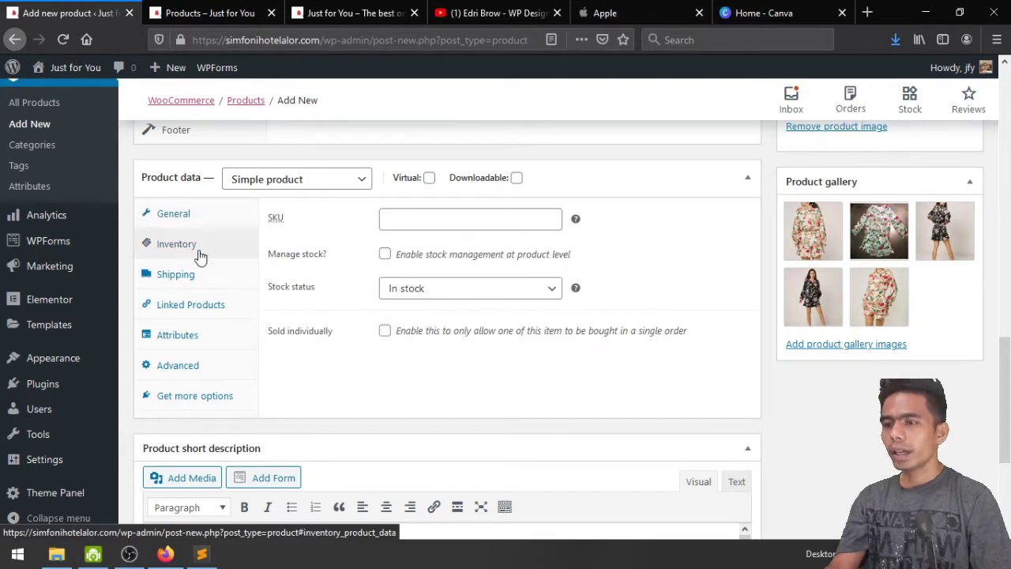
pyautogui.click(393, 217)
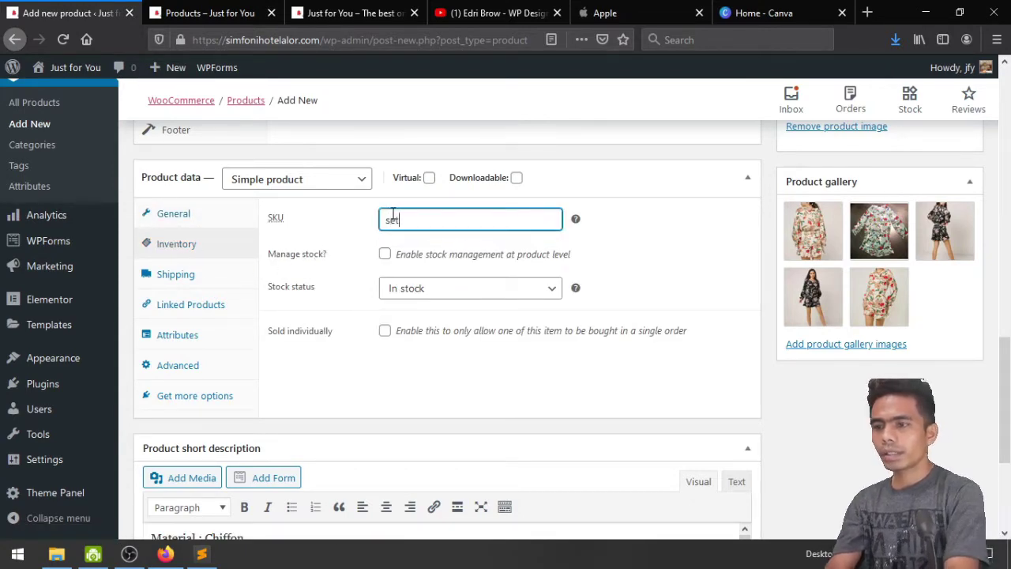
pyautogui.click(385, 252)
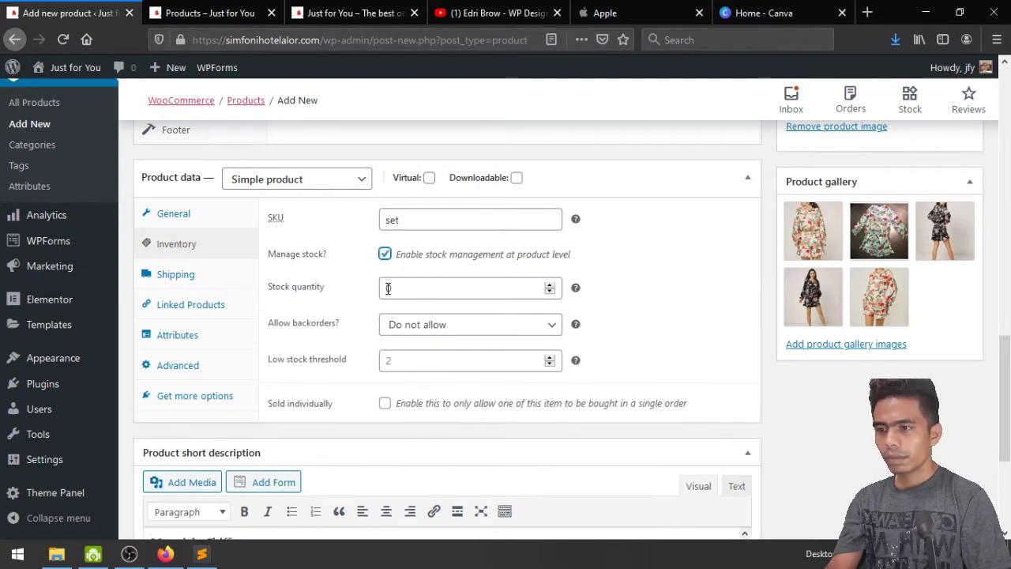
pyautogui.click(433, 288)
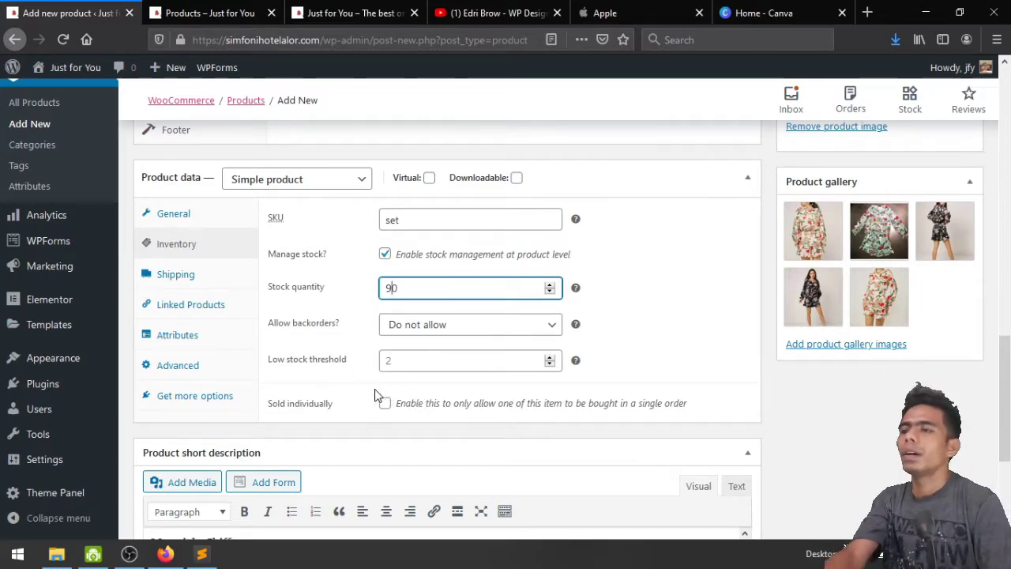
pyautogui.scroll(-5, 294, 382)
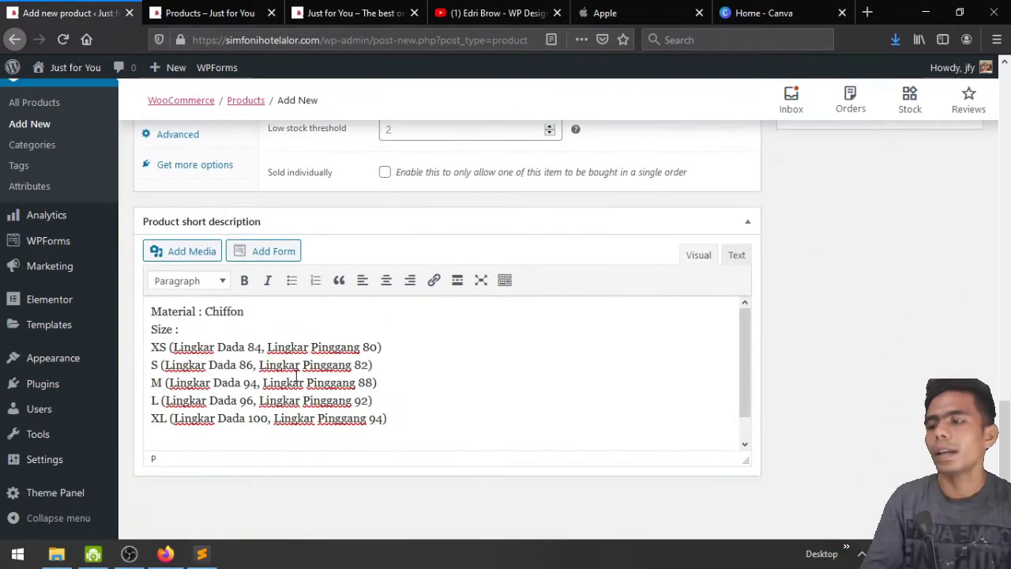
pyautogui.scroll(10, 295, 381)
pyautogui.scroll(15, 294, 382)
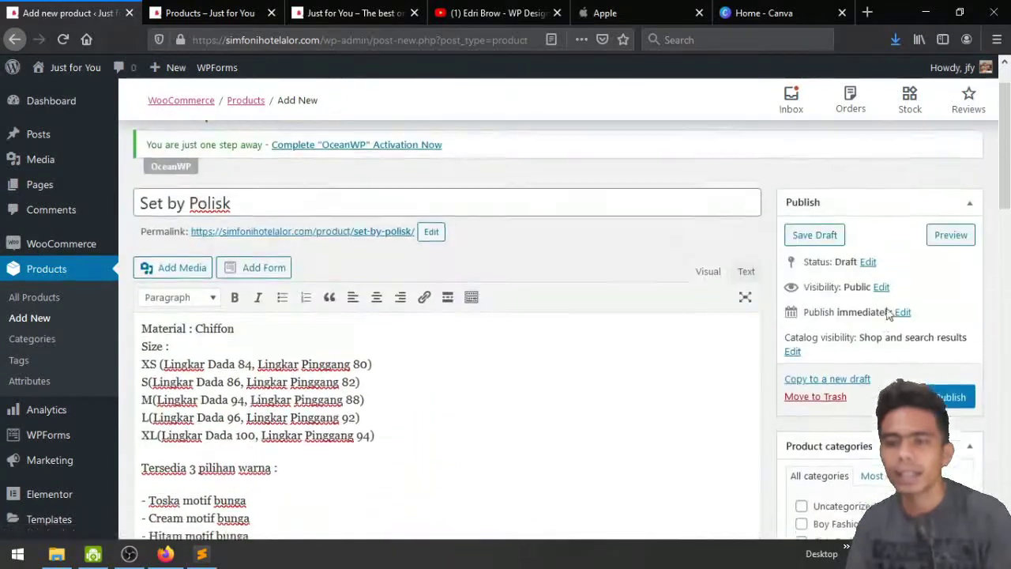
# Publish Set by Polisk, confirm it appears in the shop at Rp50.000, then return to its edit page
pyautogui.click(950, 407)
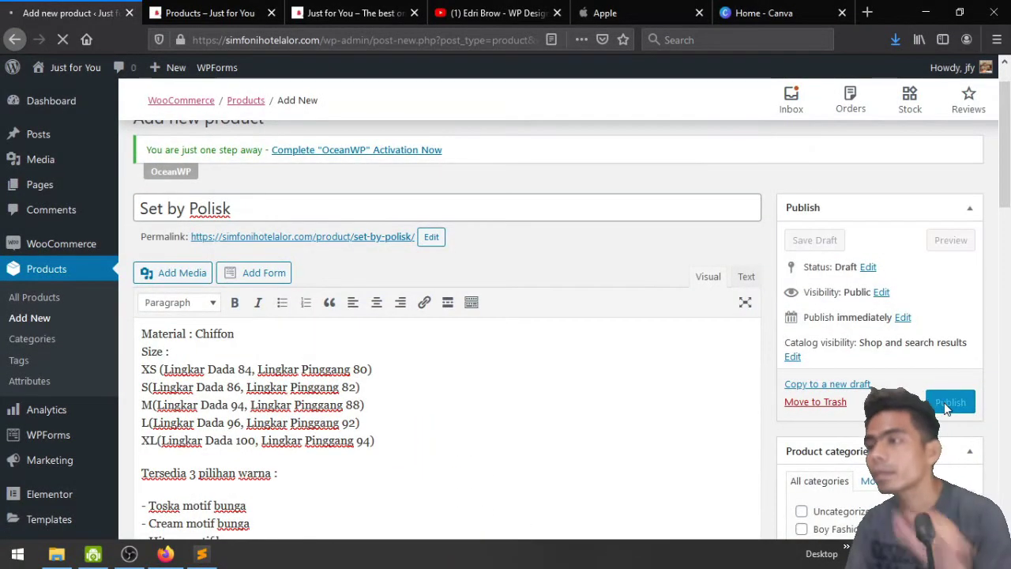
pyautogui.click(181, 6)
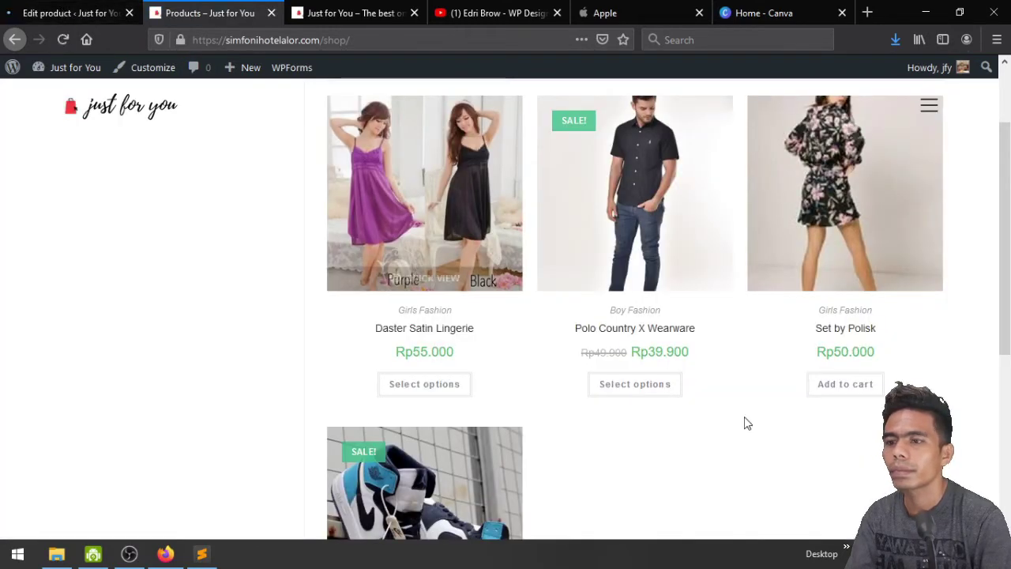
pyautogui.scroll(2, 413, 350)
pyautogui.scroll(-2, 411, 352)
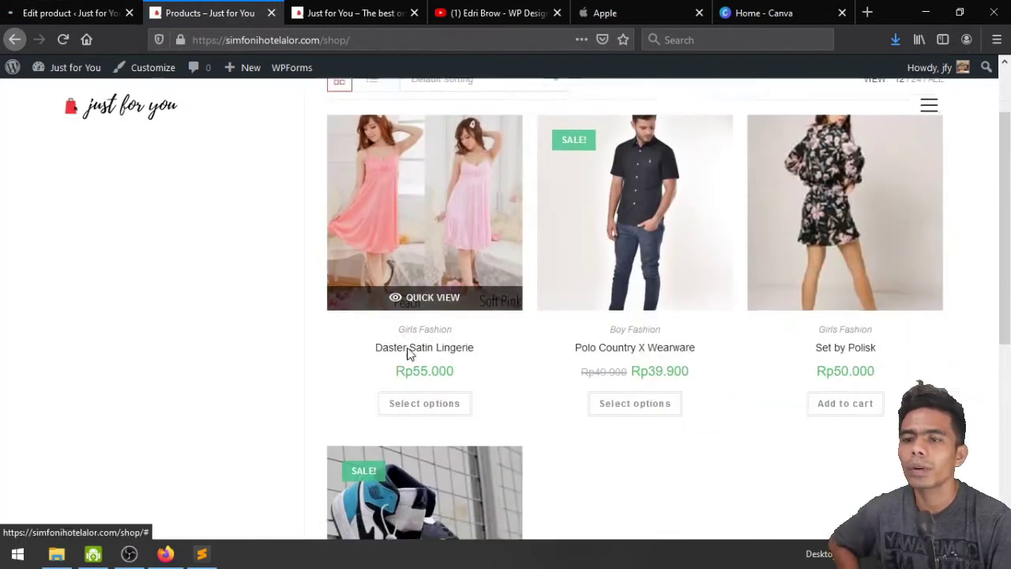
pyautogui.scroll(-1, 723, 435)
pyautogui.scroll(2, 724, 436)
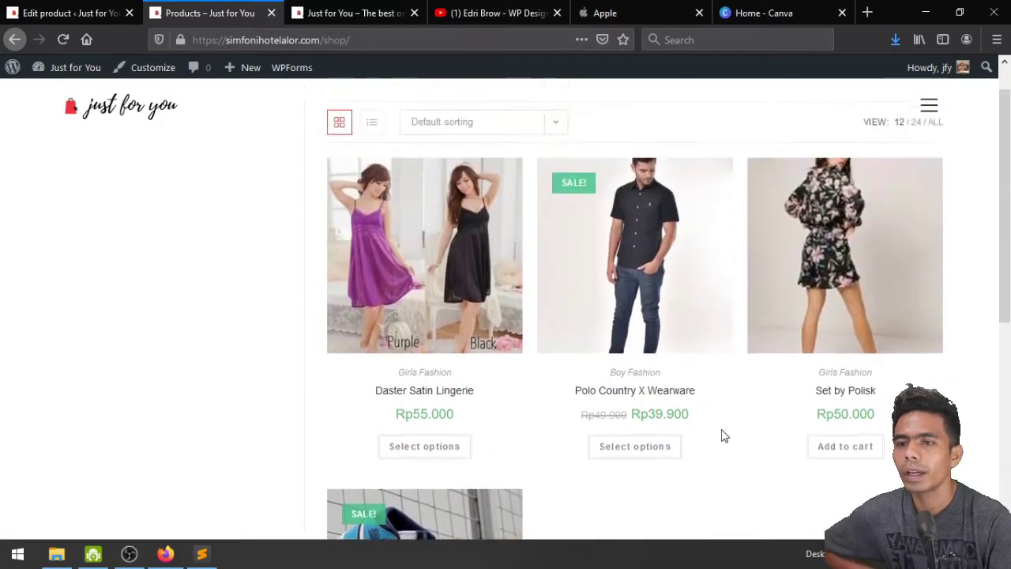
pyautogui.scroll(2, 725, 437)
pyautogui.scroll(-3, 562, 221)
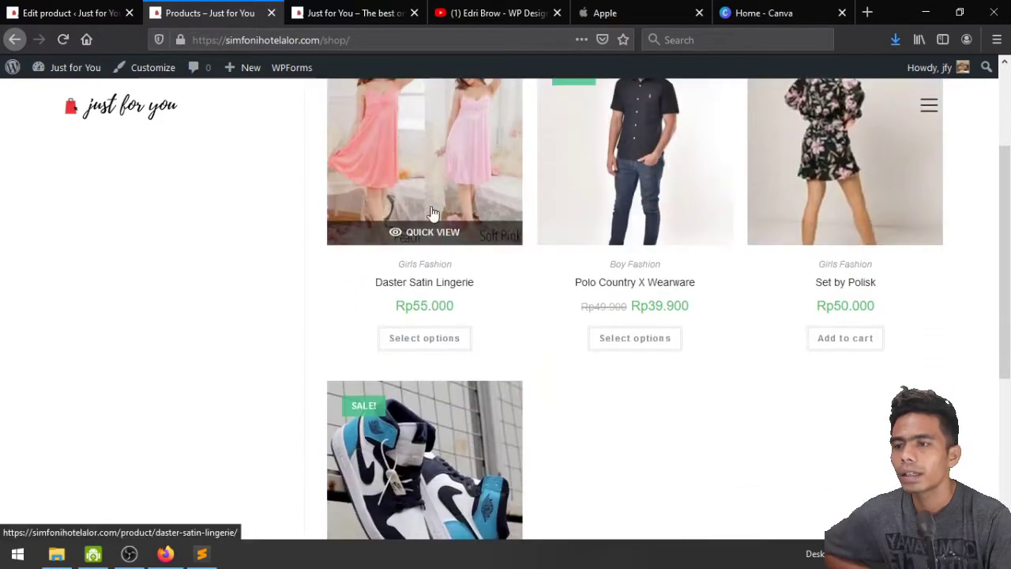
pyautogui.click(113, 10)
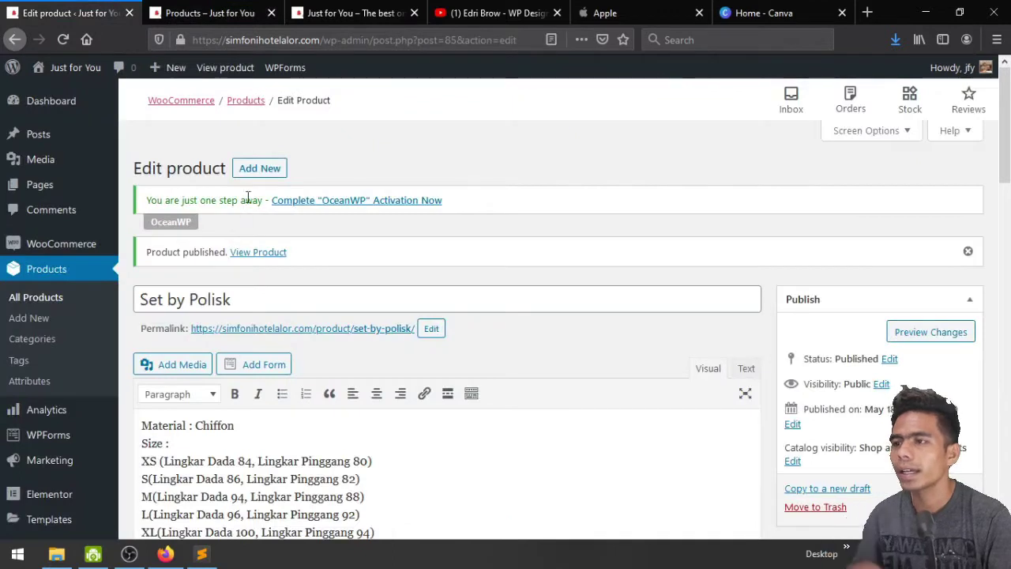
# Put the Lingerie Sexy title and PREMIUM-to-Price 140.000 details into the short description
pyautogui.moveTo(173, 69)
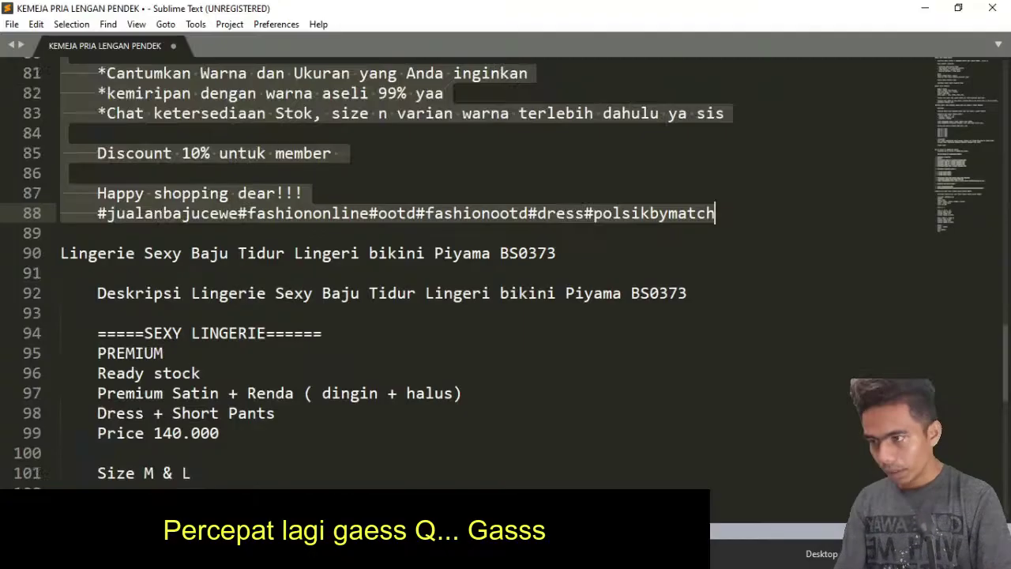
pyautogui.scroll(-7, 477, 288)
pyautogui.scroll(6, 477, 288)
pyautogui.hotkey('shift', 'Home')
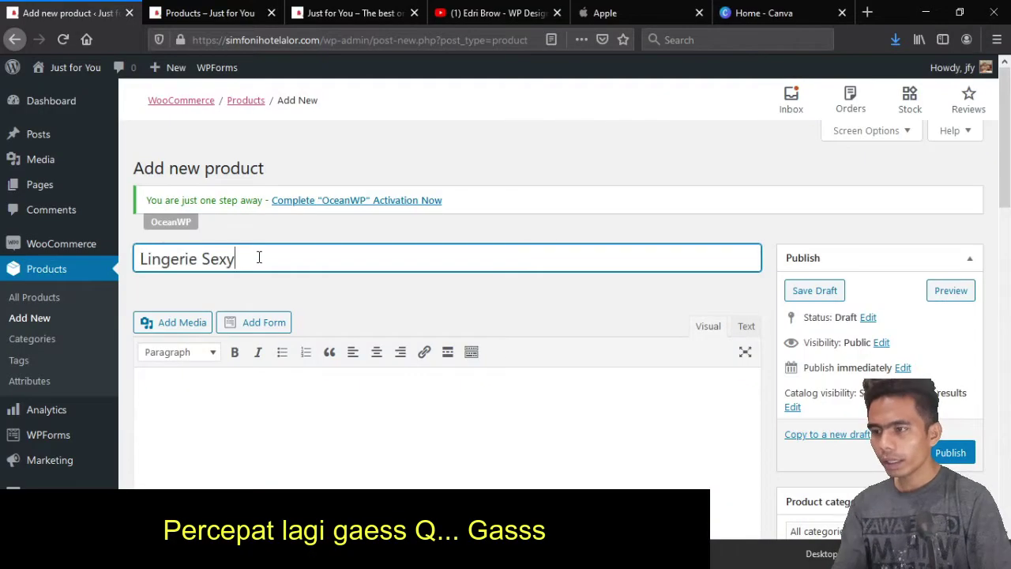
pyautogui.scroll(-4, 774, 377)
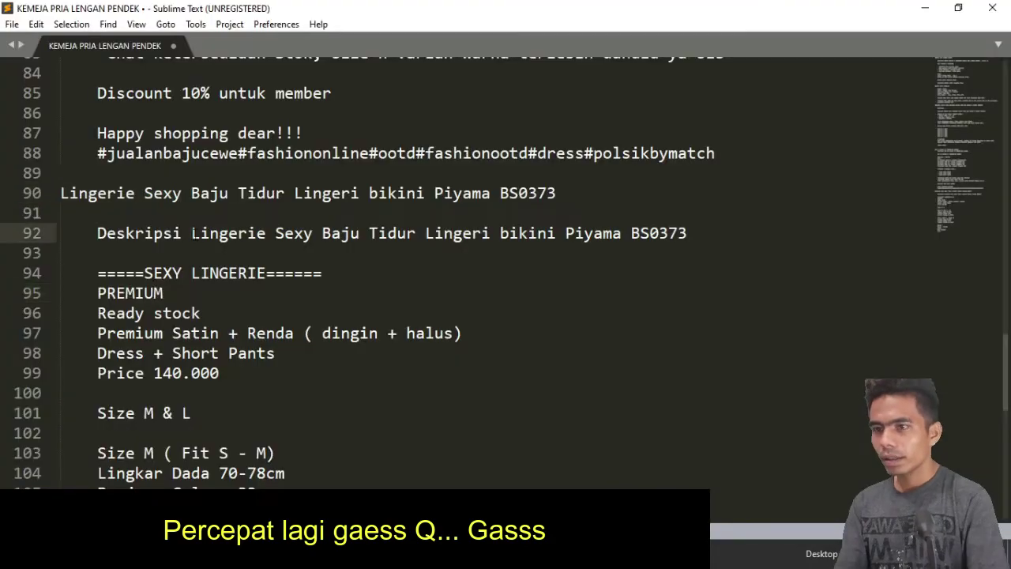
pyautogui.moveTo(687, 233); pyautogui.dragTo(193, 233)
pyautogui.hotkey('ctrl', 'c')
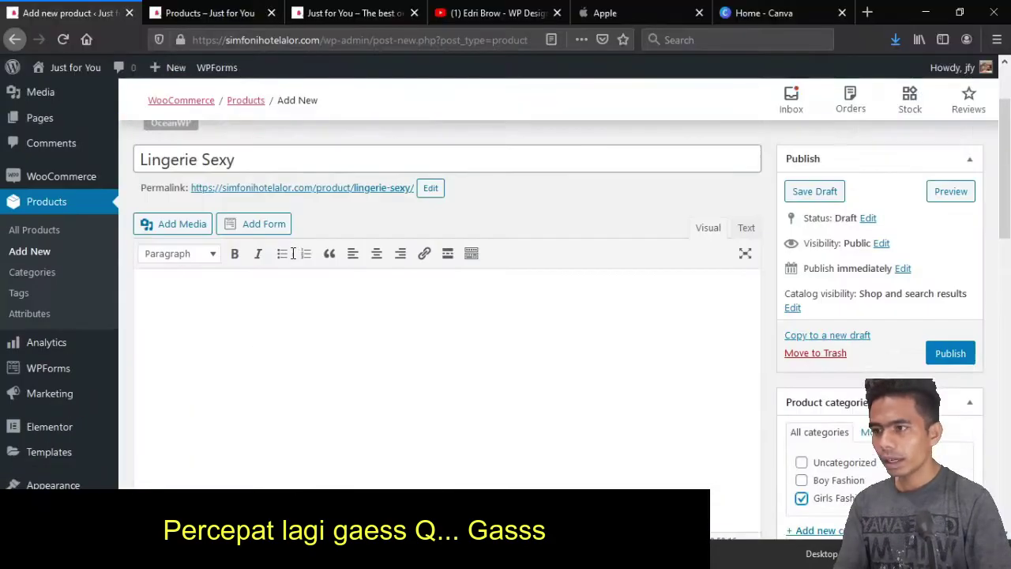
pyautogui.scroll(-10, 293, 253)
pyautogui.click(241, 347)
pyautogui.hotkey('ctrl', 'v')
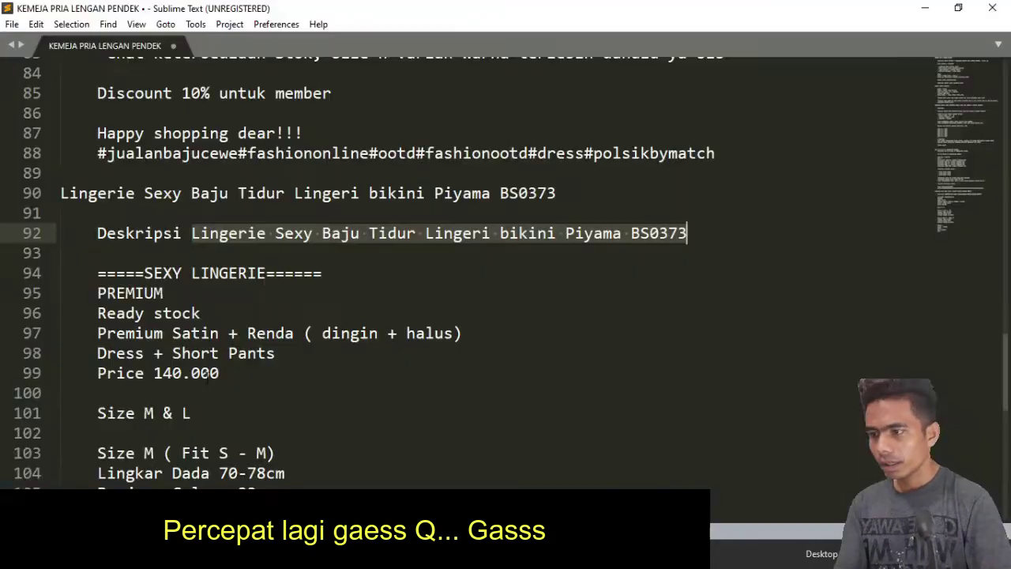
pyautogui.moveTo(97, 293); pyautogui.dragTo(219, 375)
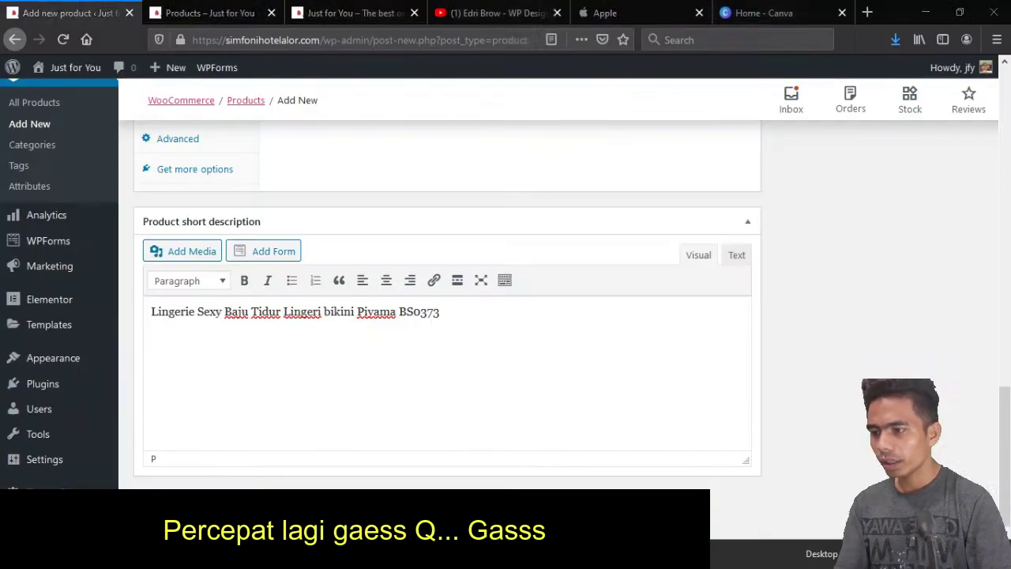
pyautogui.write('PREMIUM Ready stock Premium Satin + Renda ( dingin + halus) Dress + Short Pants Price 140.000')
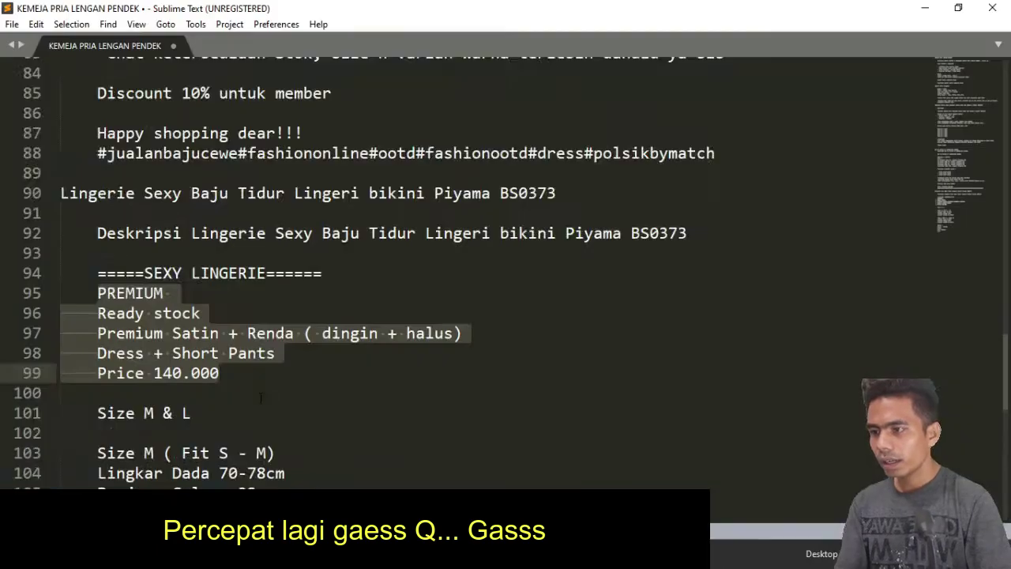
# Copy the Size M and Size L measurements into the main description
pyautogui.scroll(-2, 202, 301)
pyautogui.scroll(-1, 201, 301)
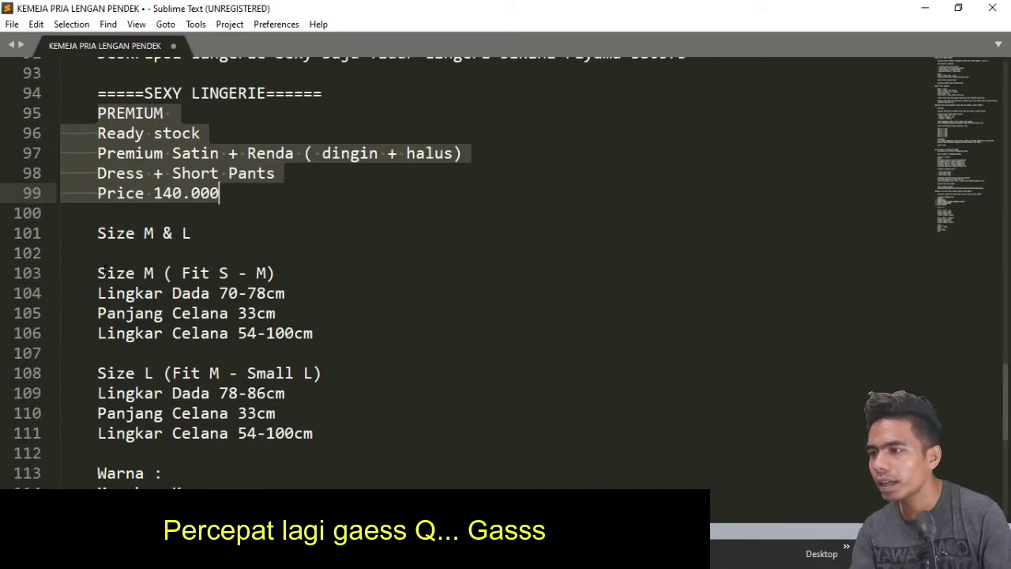
pyautogui.moveTo(97, 273); pyautogui.dragTo(285, 333)
pyautogui.hotkey('ctrl', 'c')
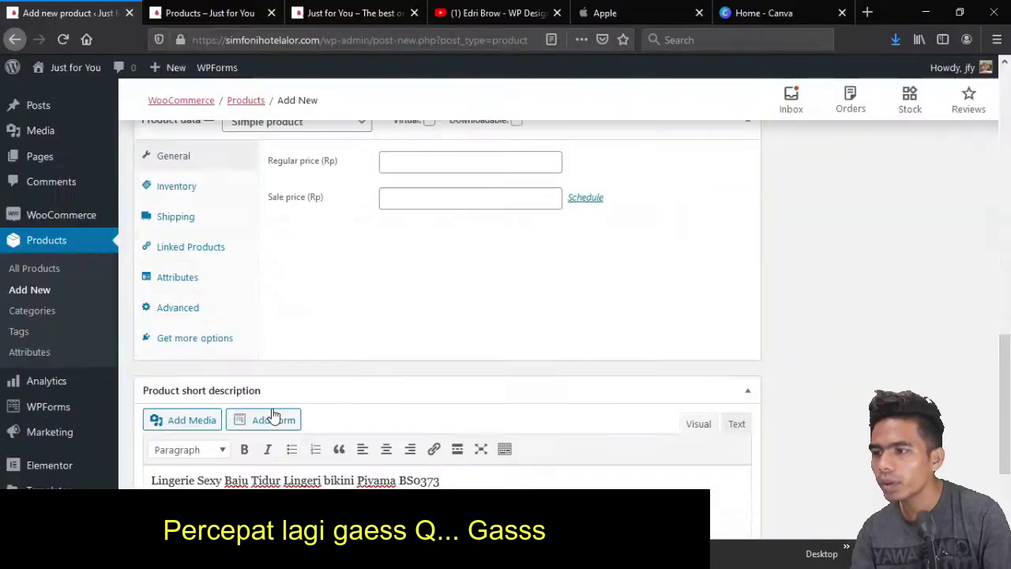
pyautogui.scroll(5, 271, 418)
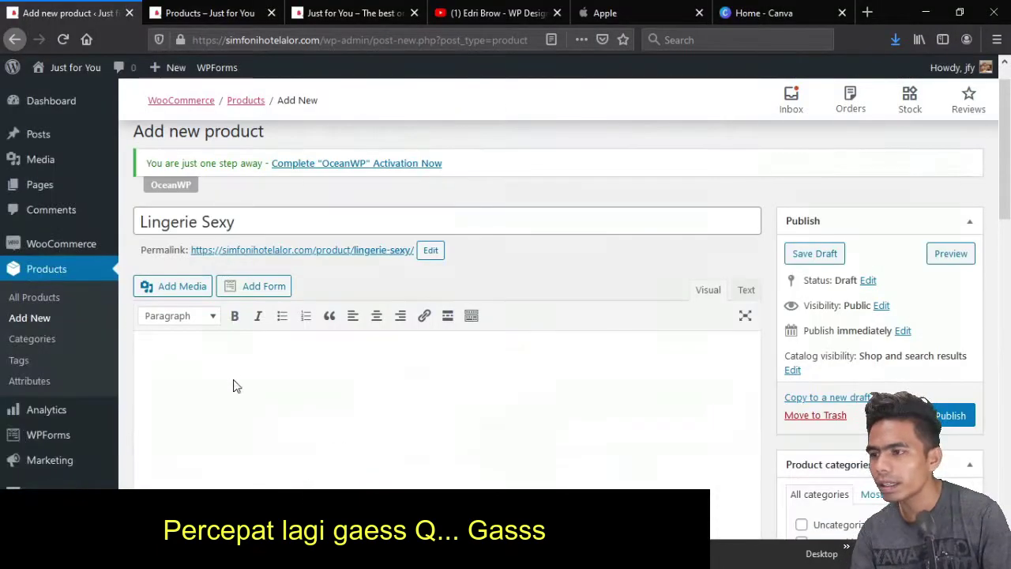
pyautogui.click(233, 384)
pyautogui.hotkey('ctrl', 'v')
pyautogui.hotkey('alt', 'Tab')
pyautogui.moveTo(97, 370); pyautogui.dragTo(318, 433)
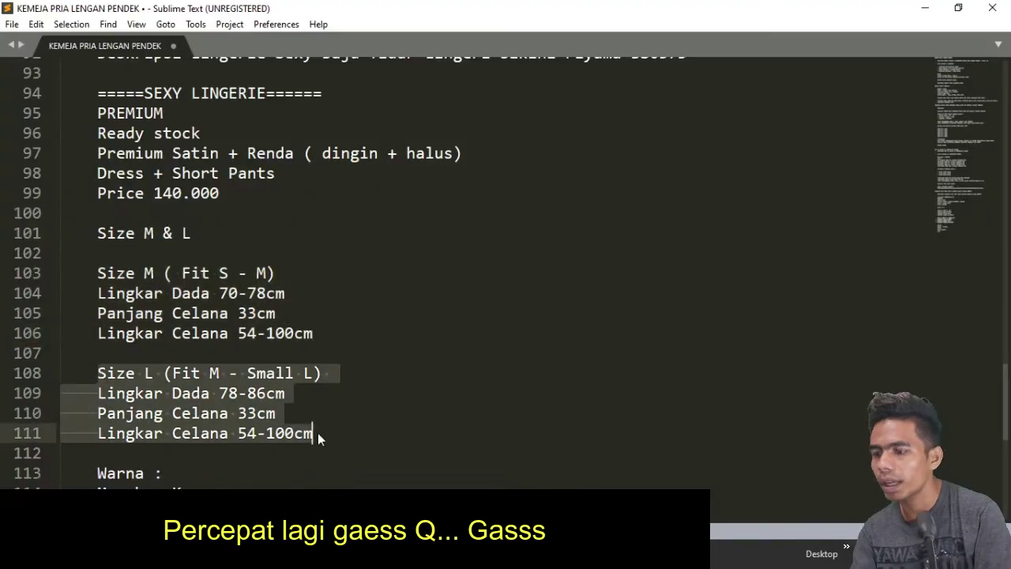
pyautogui.hotkey('ctrl', 'c')
pyautogui.hotkey('alt', 'Tab')
pyautogui.hotkey('ctrl', 'v')
# Paste the Warna colour list above Size M in the description
pyautogui.hotkey('alt', 'Tab')
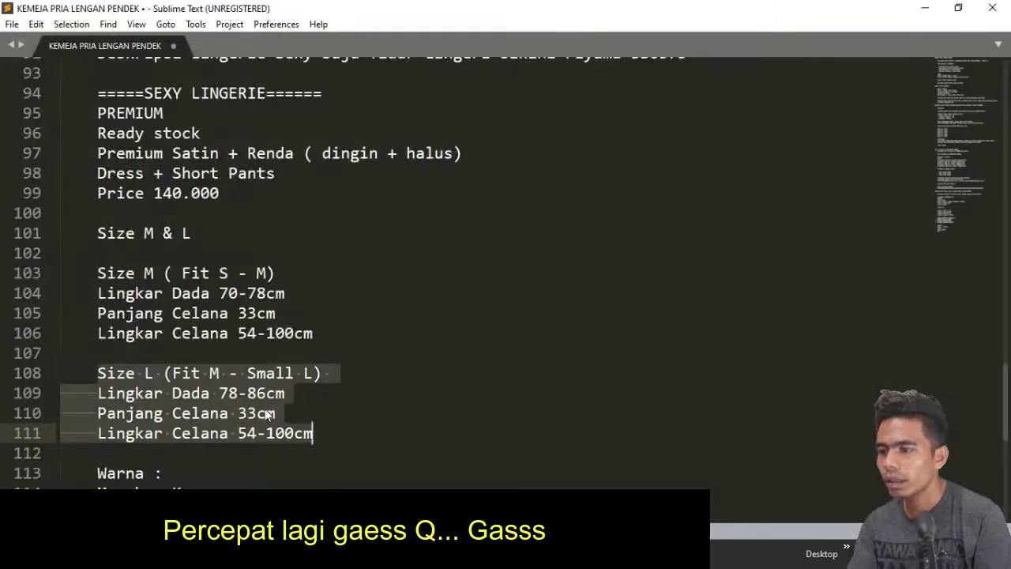
pyautogui.scroll(-2, 306, 435)
pyautogui.scroll(3, 306, 316)
pyautogui.scroll(-3, 305, 316)
pyautogui.moveTo(97, 354); pyautogui.dragTo(135, 433)
pyautogui.hotkey('ctrl', 'c')
pyautogui.hotkey('alt', 'Tab')
pyautogui.scroll(-2, 253, 360)
pyautogui.scroll(5, 253, 360)
pyautogui.click(181, 323)
pyautogui.hotkey('ctrl', 'v')
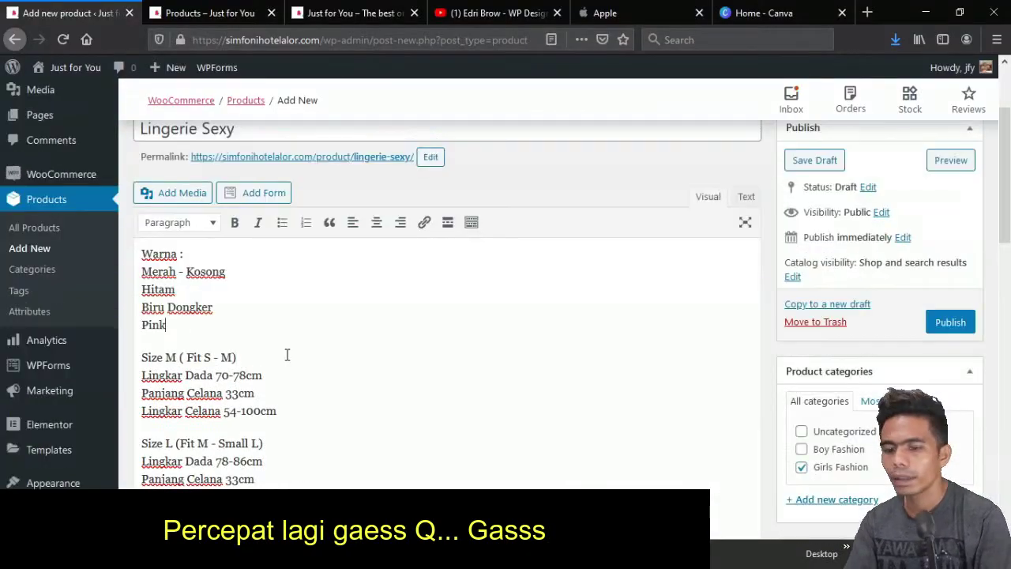
pyautogui.scroll(-5, 287, 352)
# Copy the first short description line and paste it above the Warna list
pyautogui.hotkey('alt', 'Tab')
pyautogui.scroll(6, 306, 276)
pyautogui.click(61, 309)
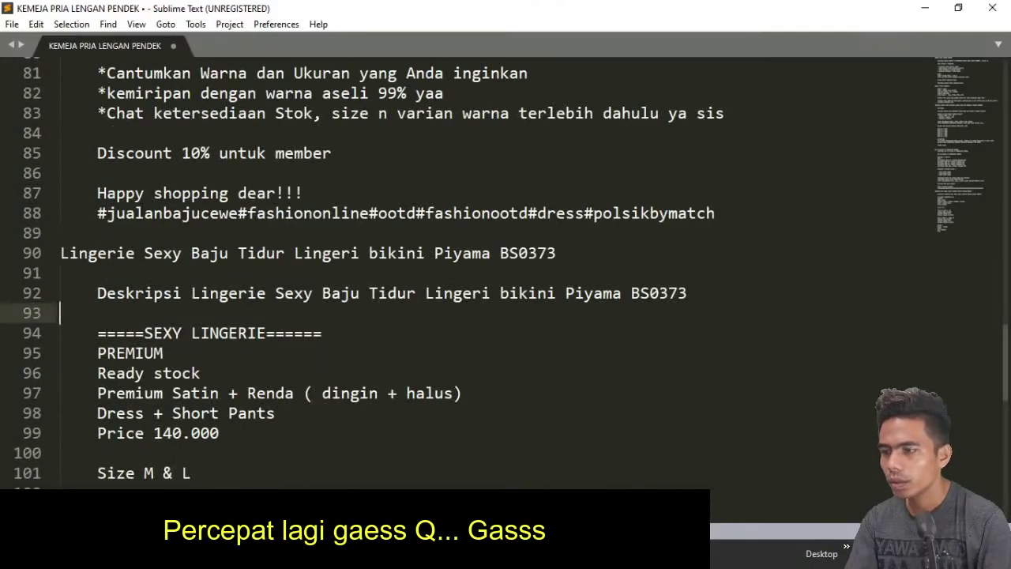
pyautogui.hotkey('alt', 'Tab')
pyautogui.tripleClick(482, 338)
pyautogui.hotkey('ctrl', 'c')
pyautogui.scroll(10, 350, 285)
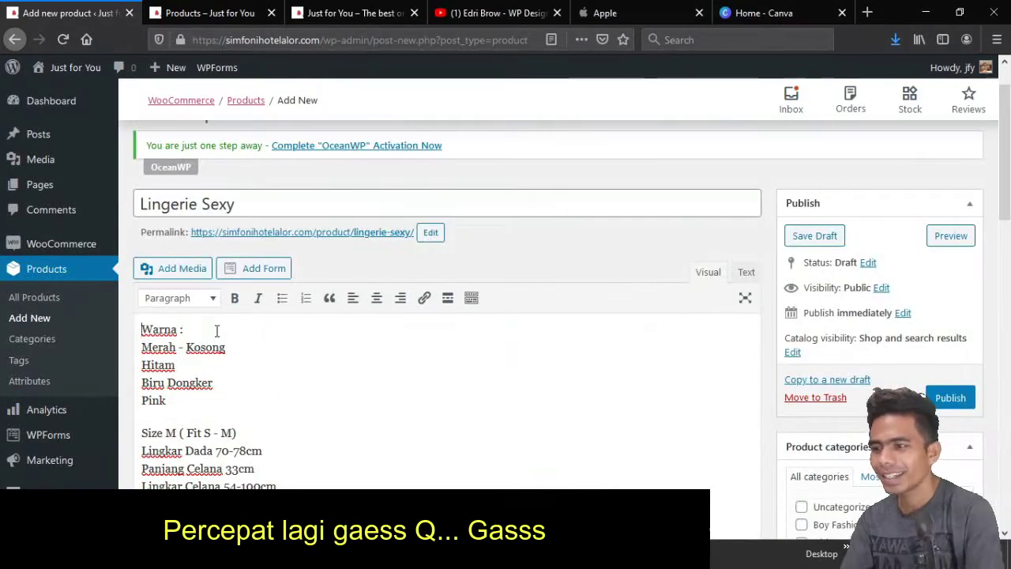
pyautogui.click(216, 331)
pyautogui.hotkey('ctrl', 'v')
pyautogui.scroll(-2, 215, 329)
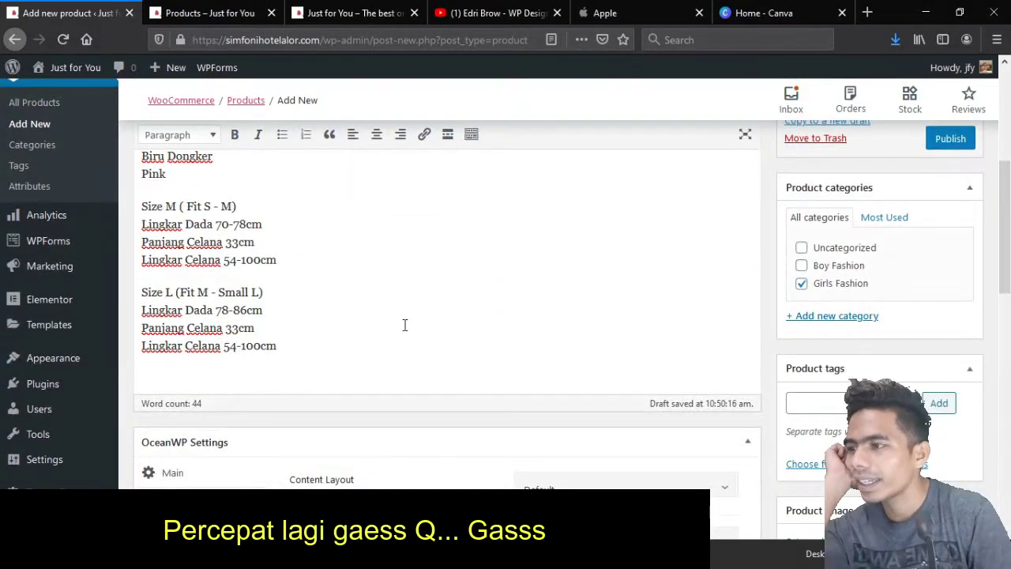
pyautogui.scroll(-6, 404, 327)
pyautogui.scroll(7, 406, 326)
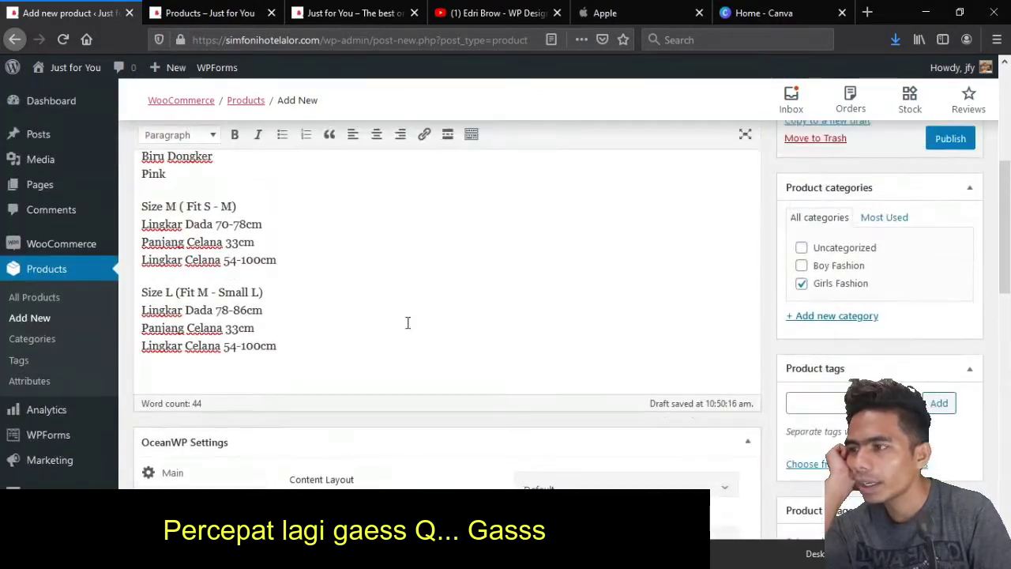
pyautogui.scroll(3, 256, 235)
# Locate the Lingerie Sexy photos folder in the file manager, then return to the product page
pyautogui.hotkey('alt', 'Tab')
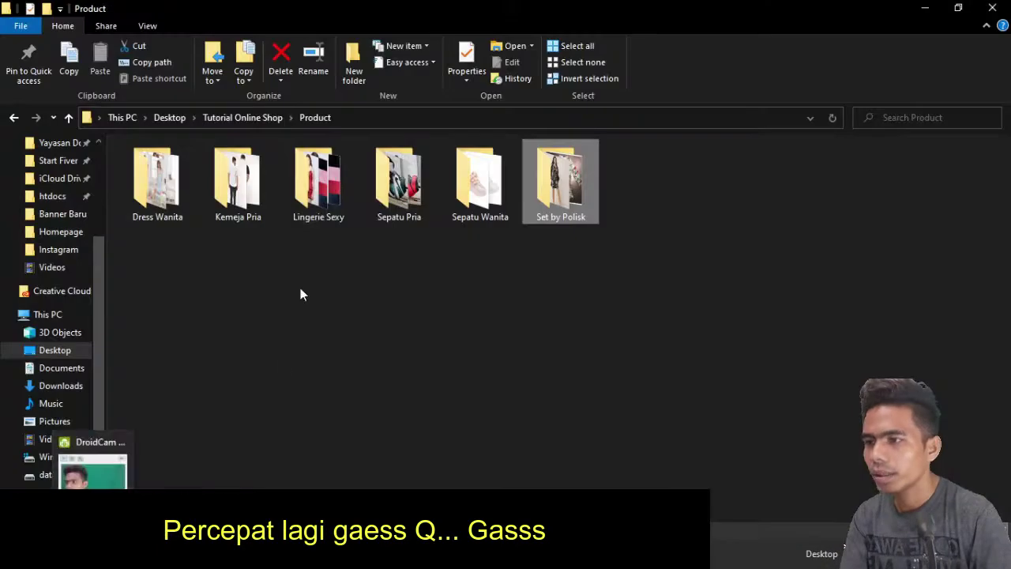
pyautogui.click(157, 182)
pyautogui.doubleClick(319, 196)
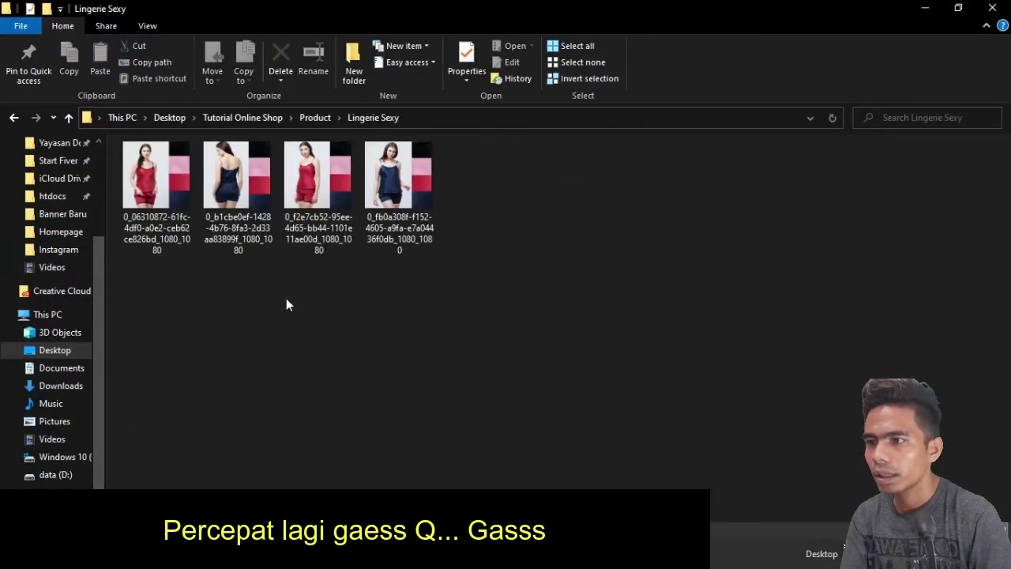
pyautogui.hotkey('alt', 'Tab')
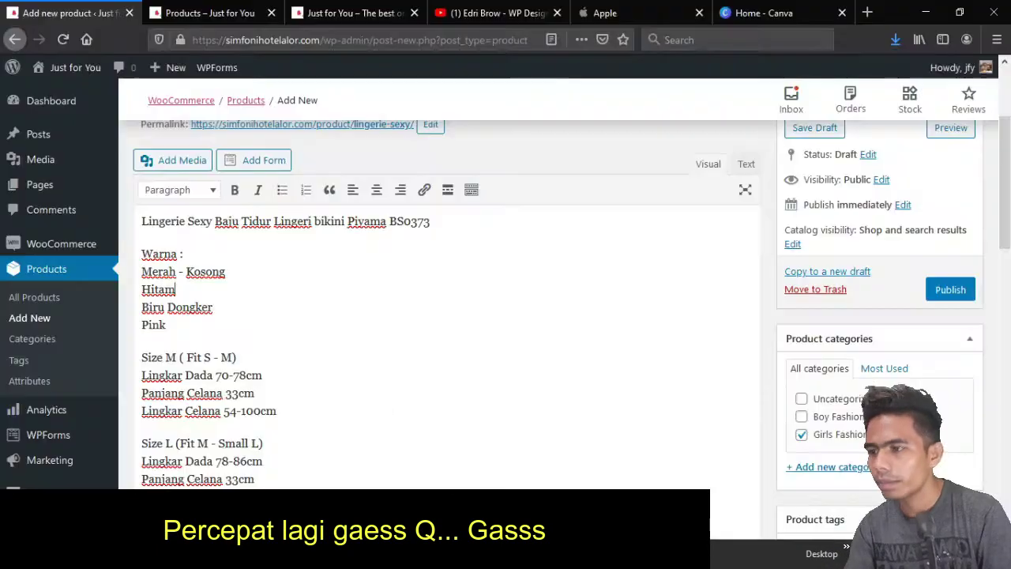
pyautogui.scroll(3, 510, 334)
pyautogui.scroll(-10, 511, 334)
# Upload all four Lingerie Sexy photos and set the red cami as product image
pyautogui.click(846, 188)
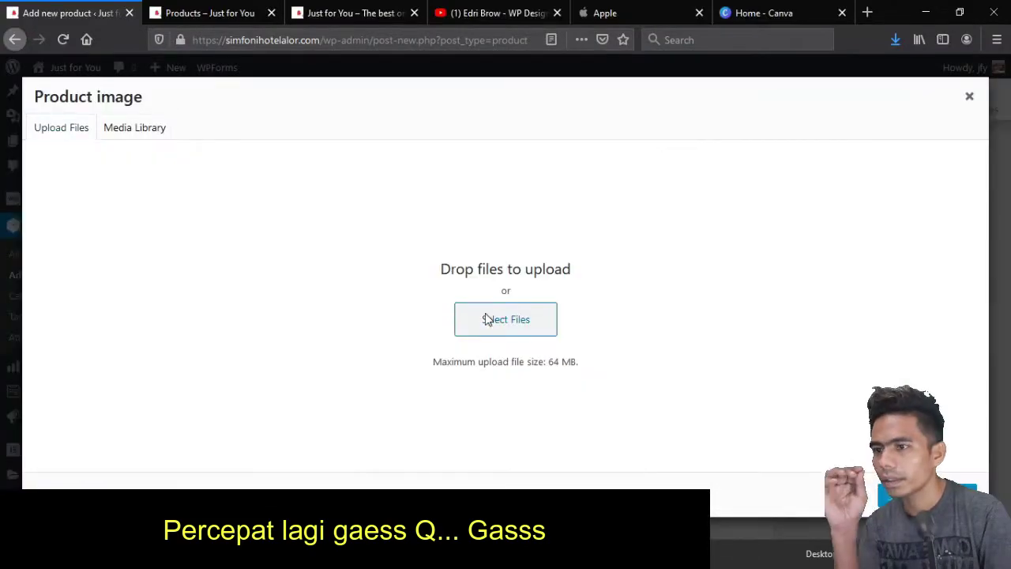
pyautogui.click(506, 319)
pyautogui.click(319, 61)
pyautogui.doubleClick(282, 154)
pyautogui.click(313, 61)
pyautogui.doubleClick(440, 142)
pyautogui.hotkey('ctrl', 'a')
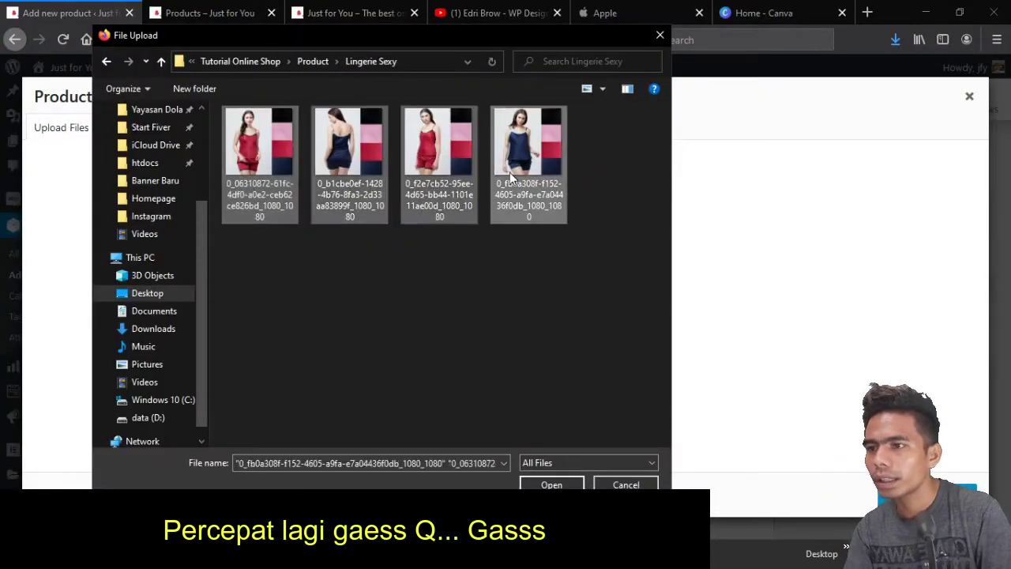
pyautogui.click(551, 484)
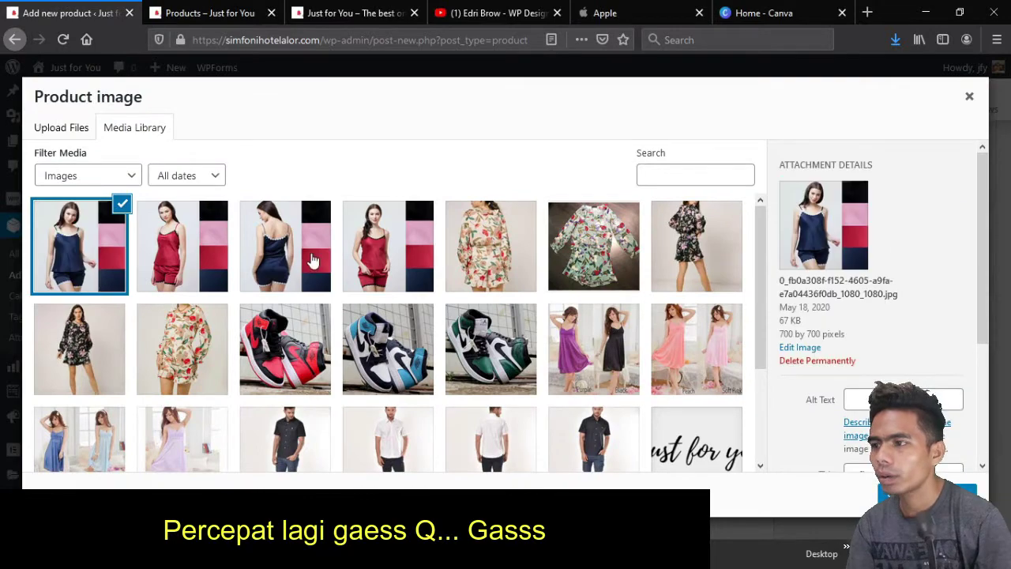
pyautogui.click(382, 257)
pyautogui.click(916, 491)
# Add the navy and red cami photos to the gallery and publish Lingerie Sexy
pyautogui.click(846, 334)
pyautogui.click(79, 245)
pyautogui.click(182, 245)
pyautogui.click(285, 245)
pyautogui.click(387, 246)
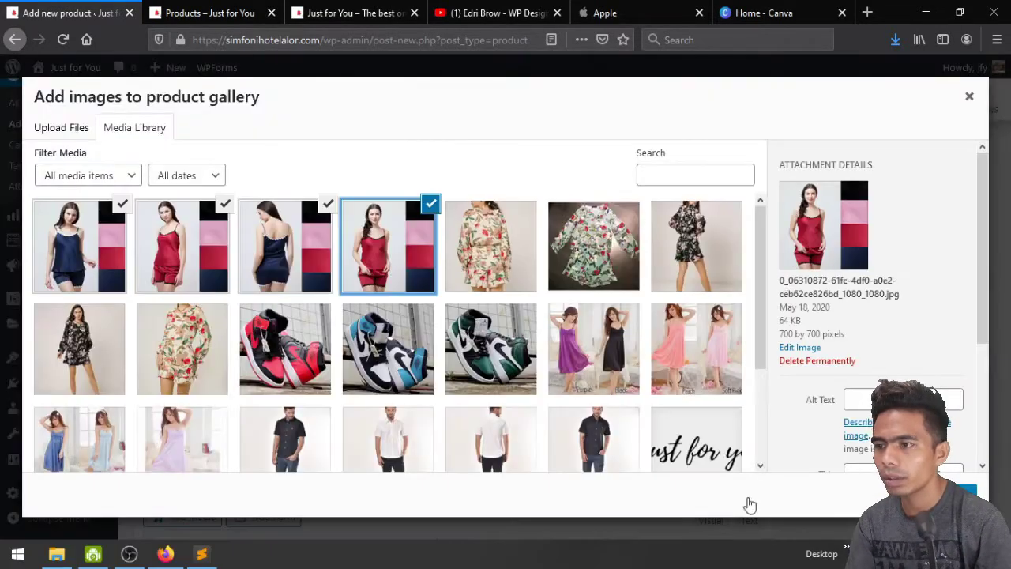
pyautogui.click(932, 492)
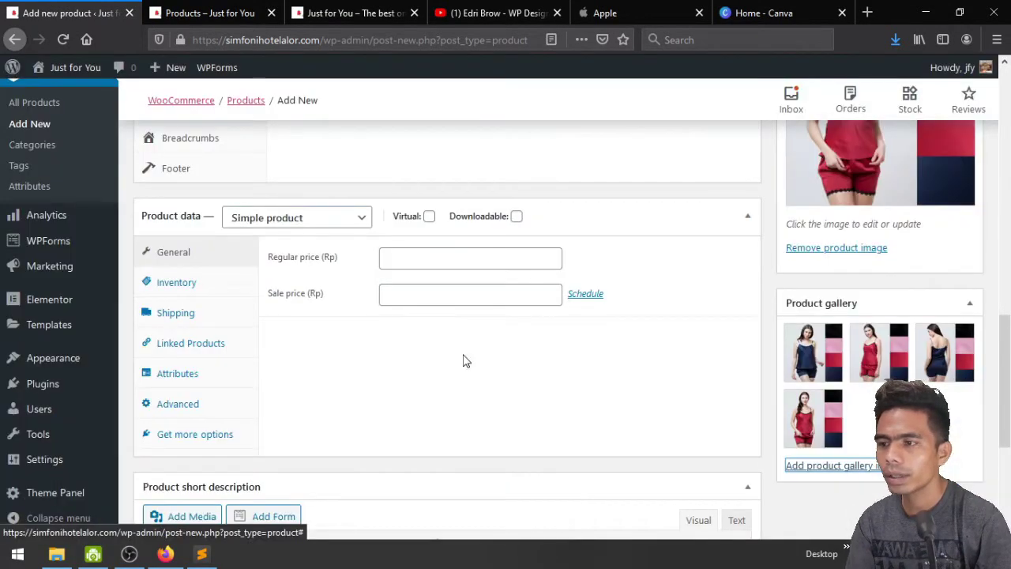
pyautogui.scroll(10, 585, 441)
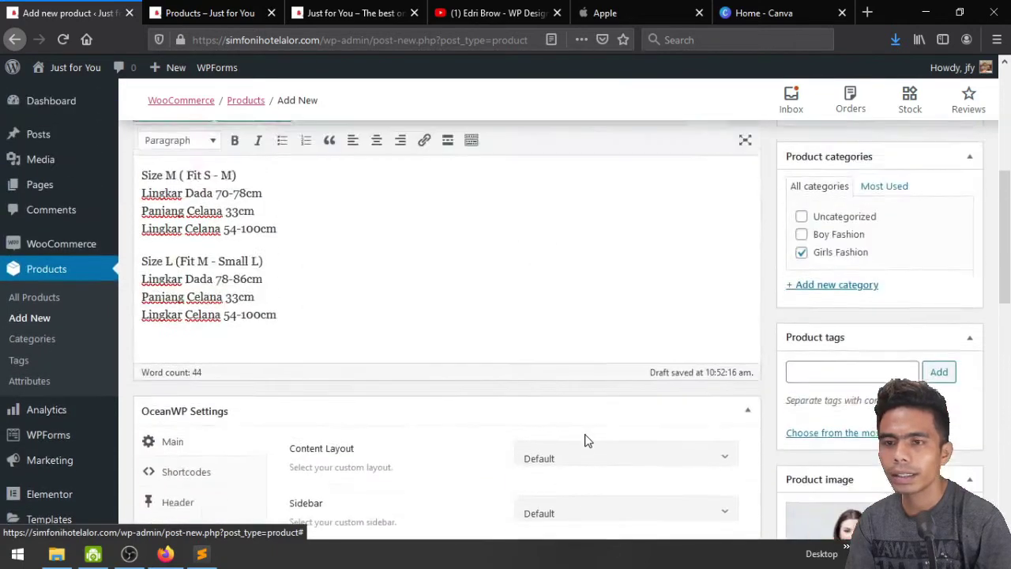
pyautogui.click(949, 303)
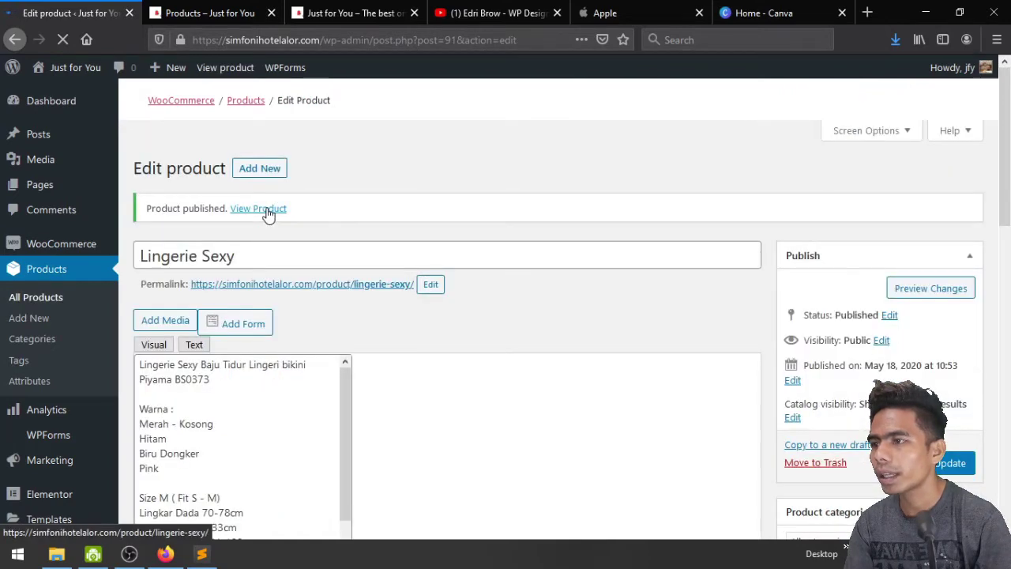
pyautogui.middleClick(269, 215)
pyautogui.click(184, 11)
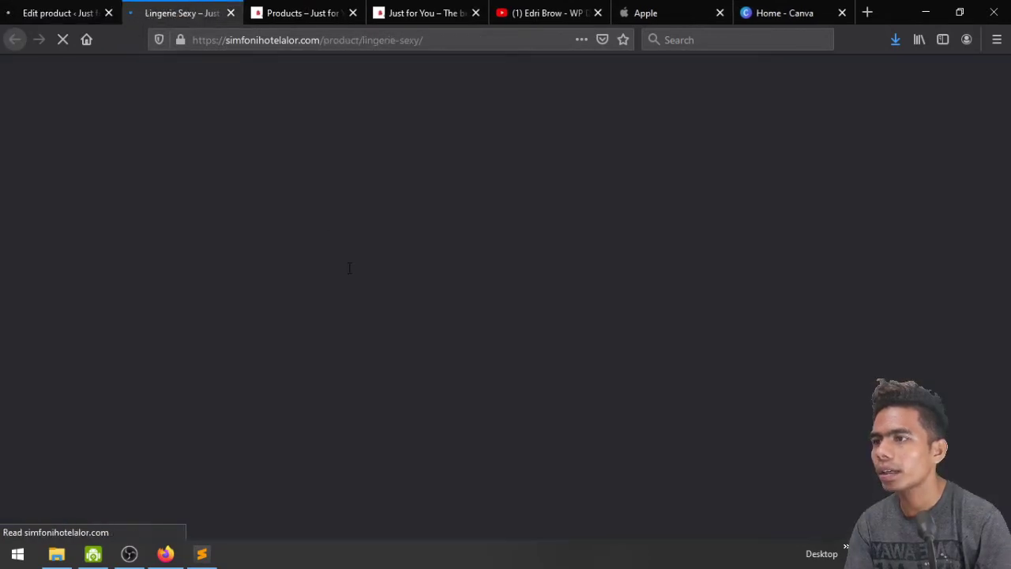
pyautogui.scroll(-3, 585, 357)
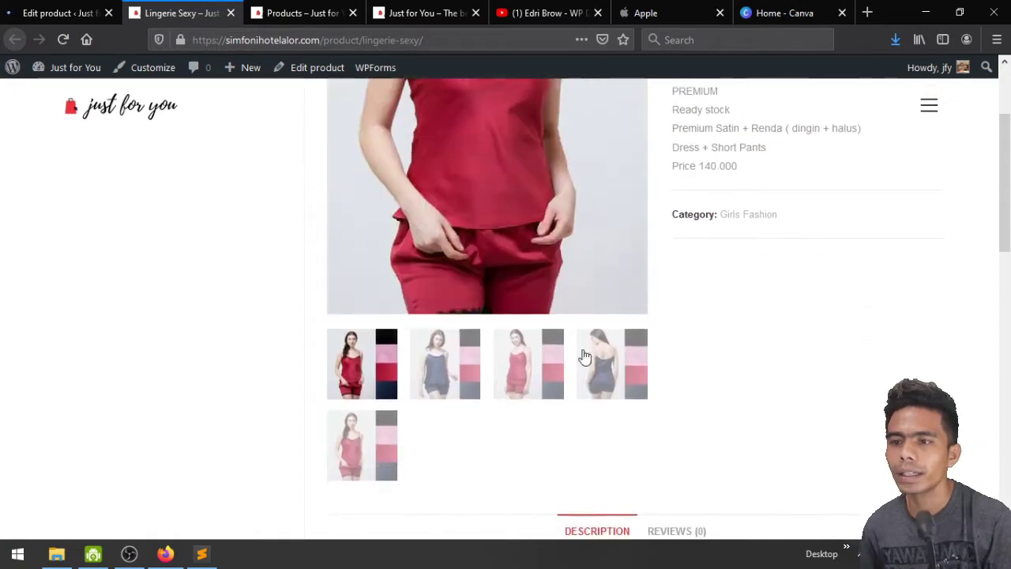
pyautogui.scroll(2, 641, 361)
pyautogui.scroll(-2, 643, 361)
pyautogui.click(474, 381)
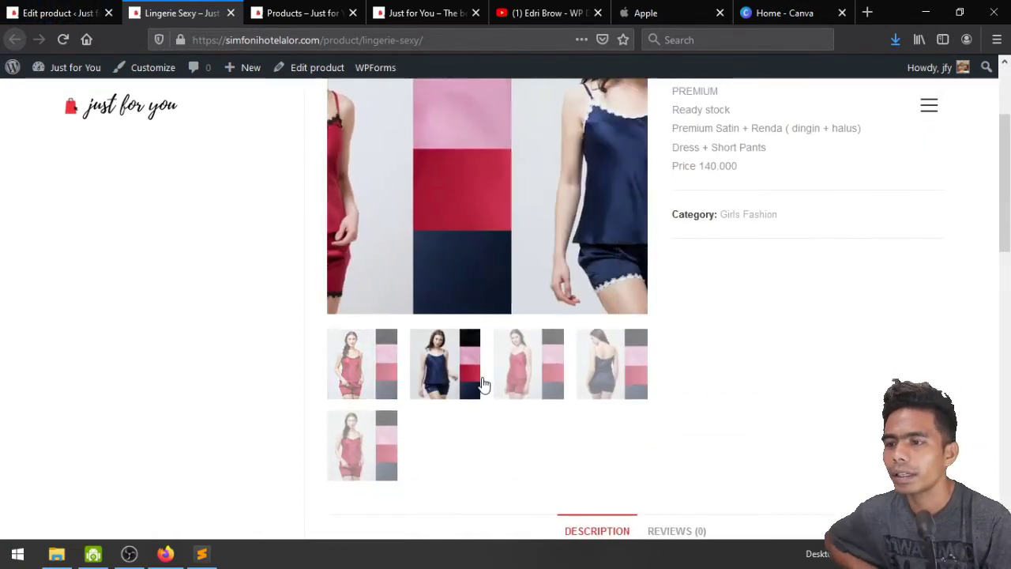
pyautogui.click(537, 385)
pyautogui.click(589, 386)
pyautogui.scroll(3, 724, 390)
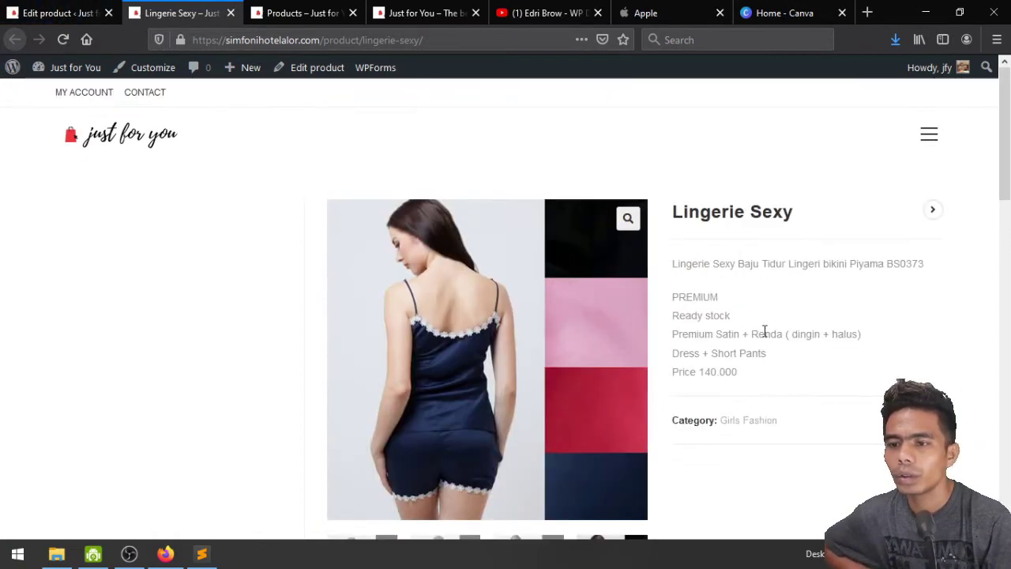
pyautogui.scroll(-10, 795, 300)
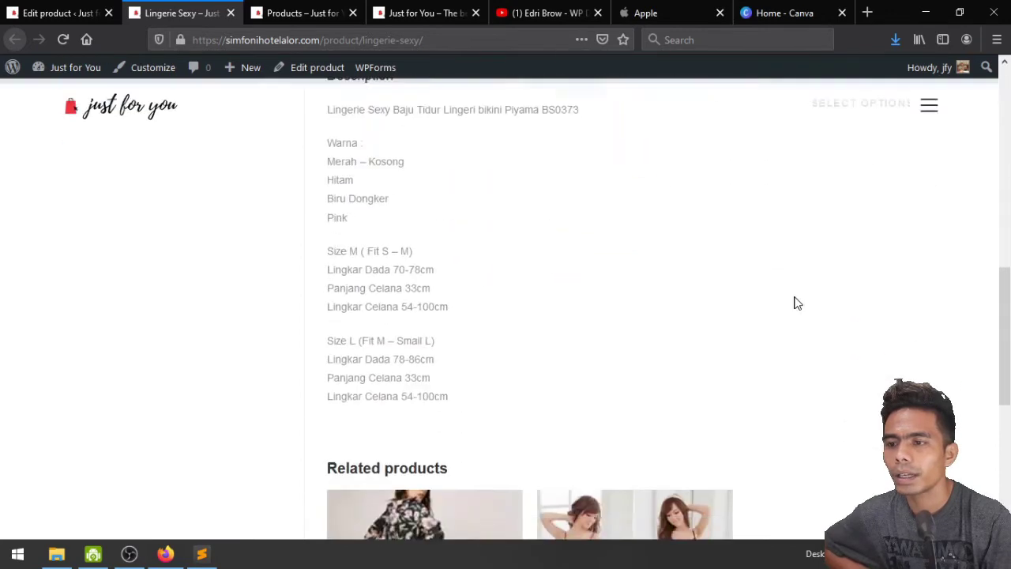
pyautogui.scroll(3, 357, 313)
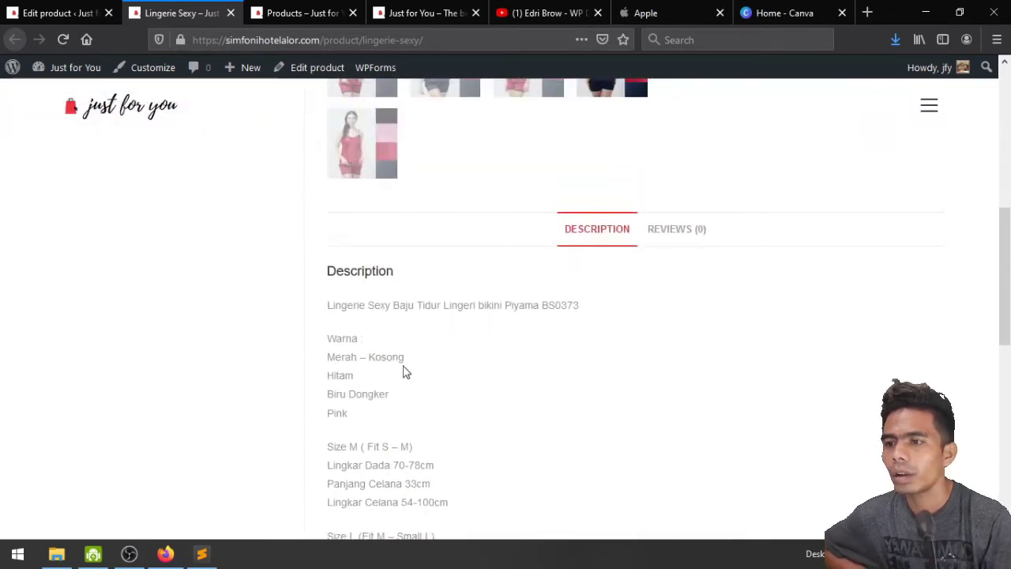
pyautogui.scroll(-2, 406, 371)
pyautogui.scroll(2, 403, 372)
pyautogui.click(661, 231)
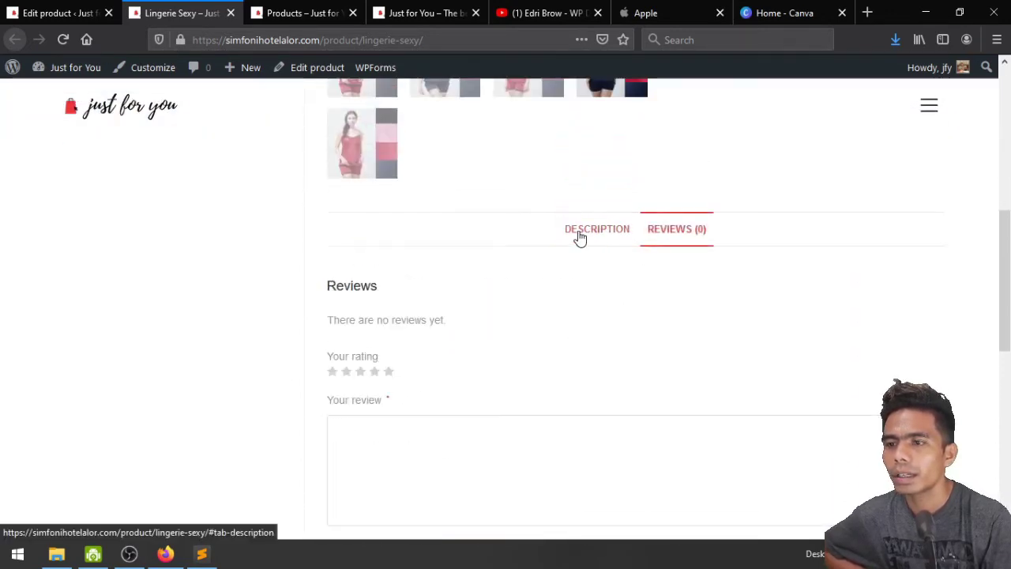
pyautogui.click(581, 236)
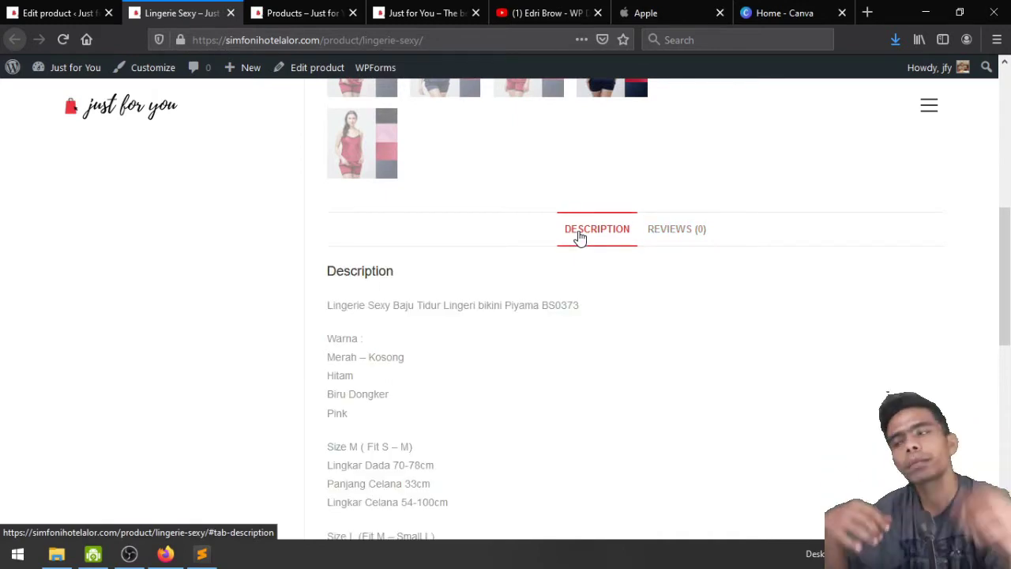
pyautogui.click(231, 13)
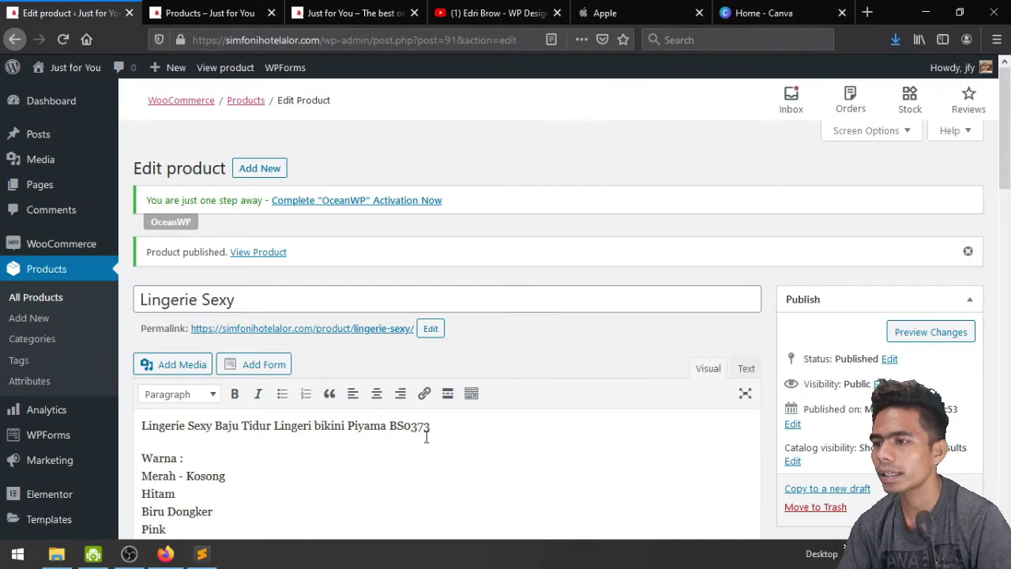
# Delete the Biru Dongker and Merah - Kosong lines from the description's colour list
pyautogui.scroll(-3, 426, 437)
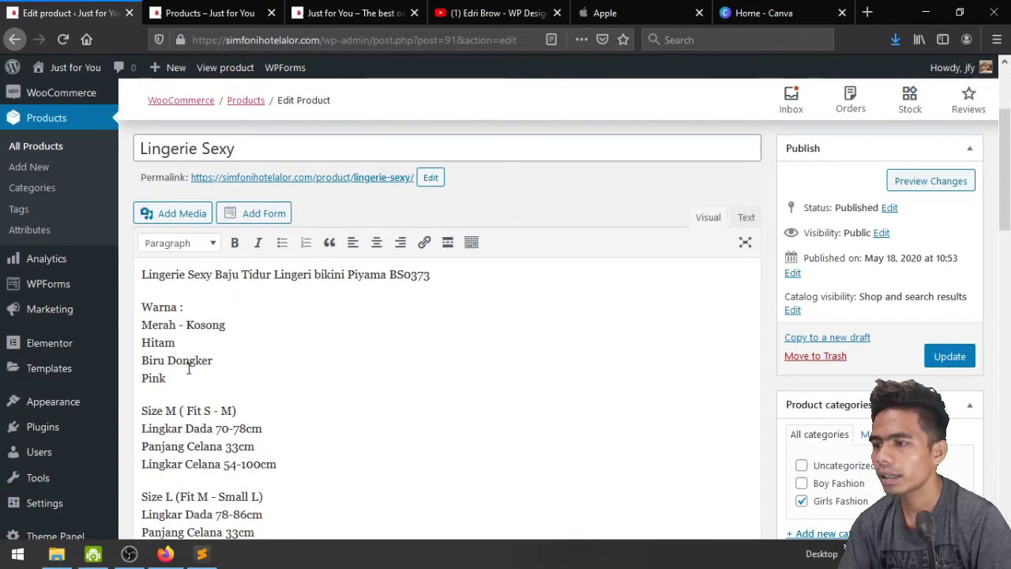
pyautogui.click(218, 360)
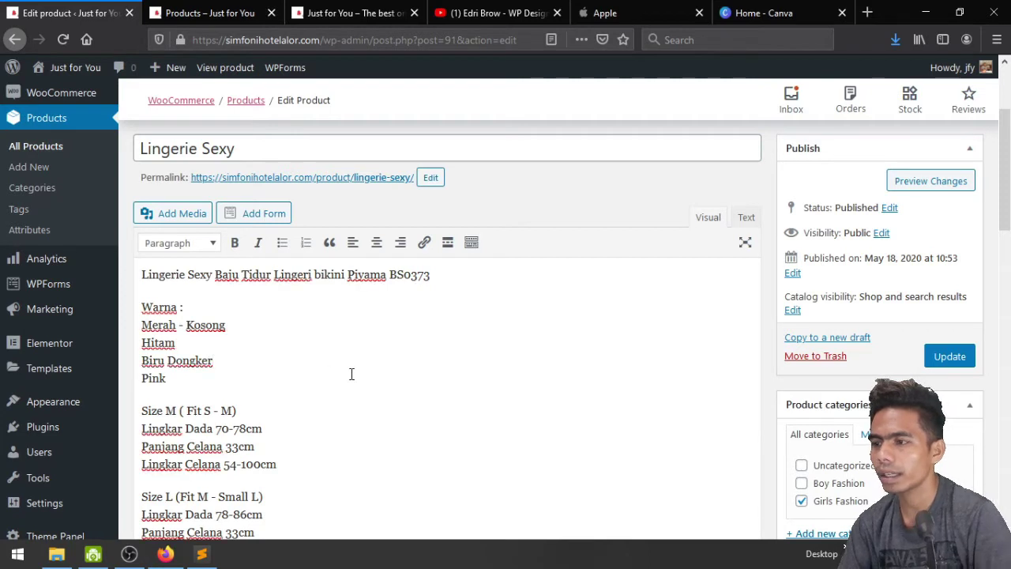
pyautogui.press('BackSpace')
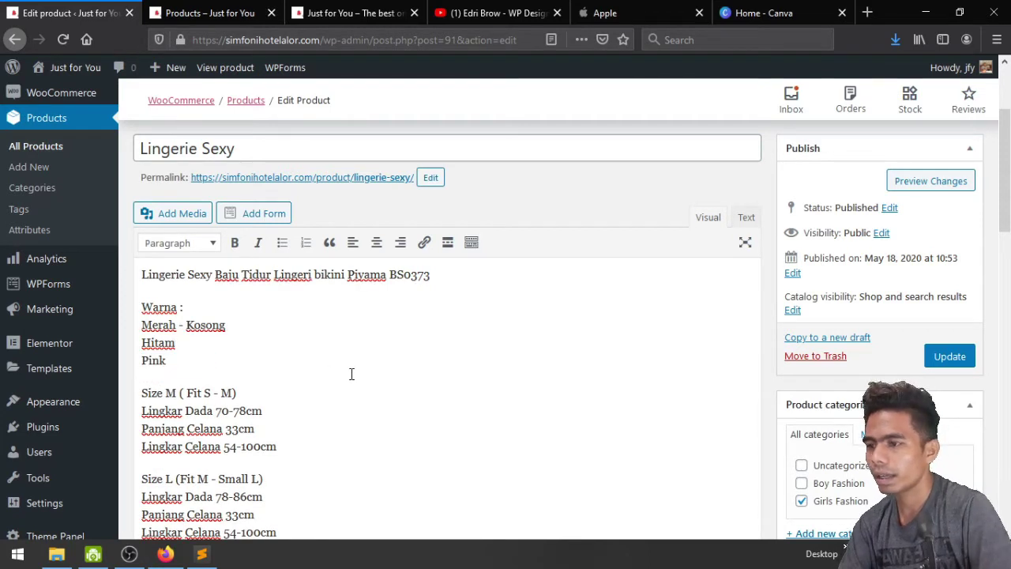
pyautogui.hotkey('shift', 'Home')
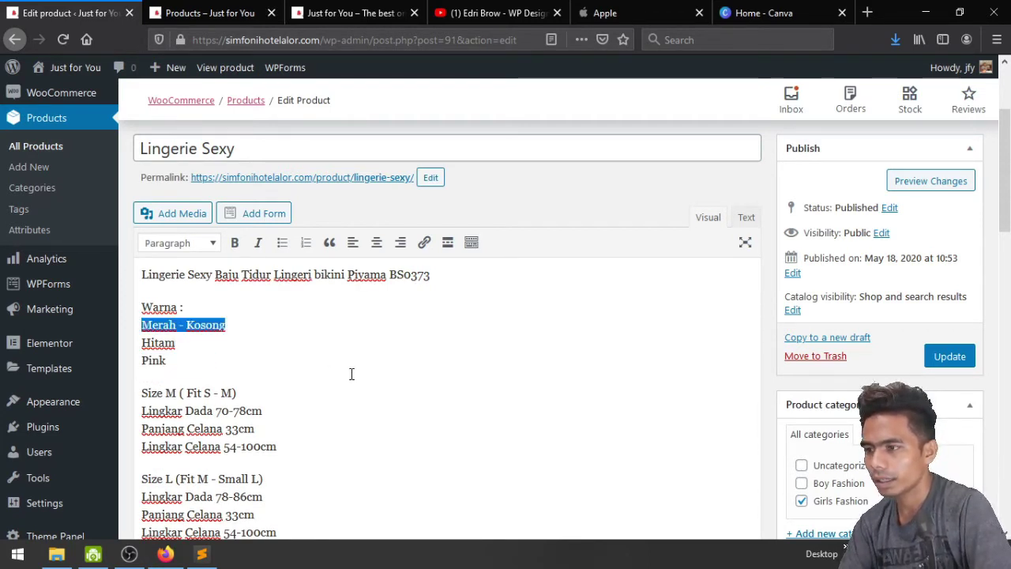
pyautogui.press('BackSpace')
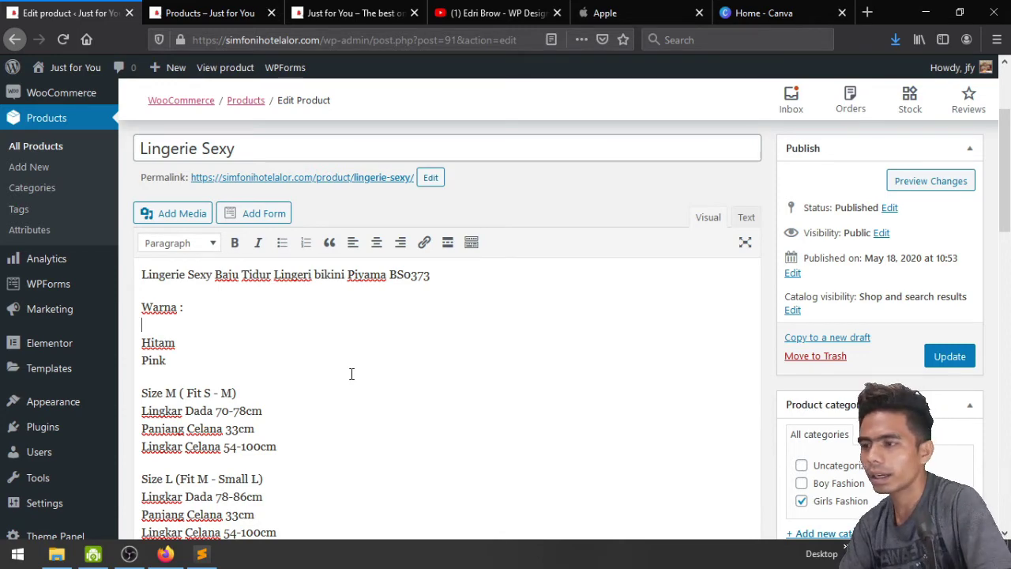
pyautogui.press('Delete')
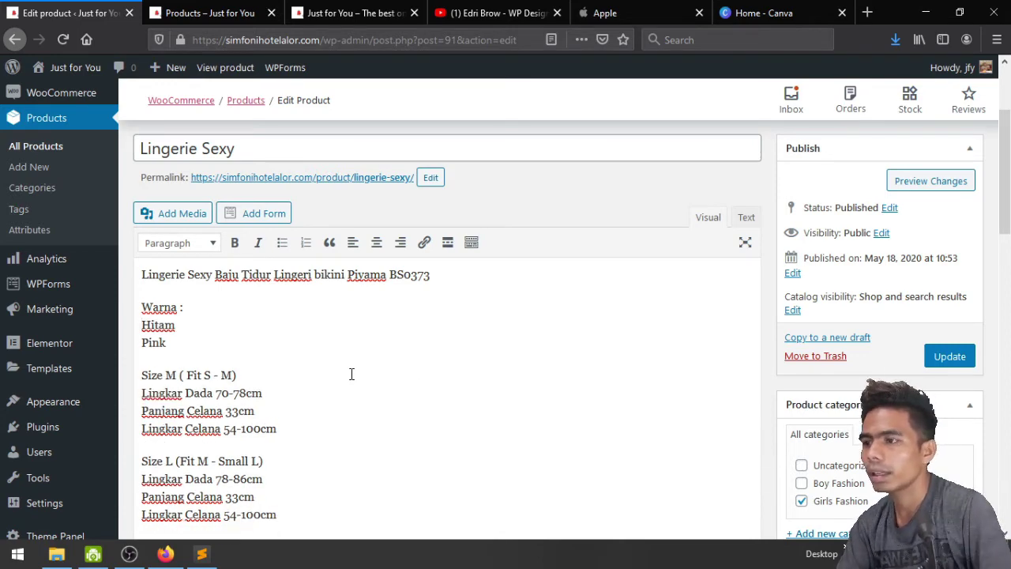
# Check the live Lingerie Sexy product page, then go back to the editor
pyautogui.scroll(3, 316, 340)
pyautogui.click(271, 259)
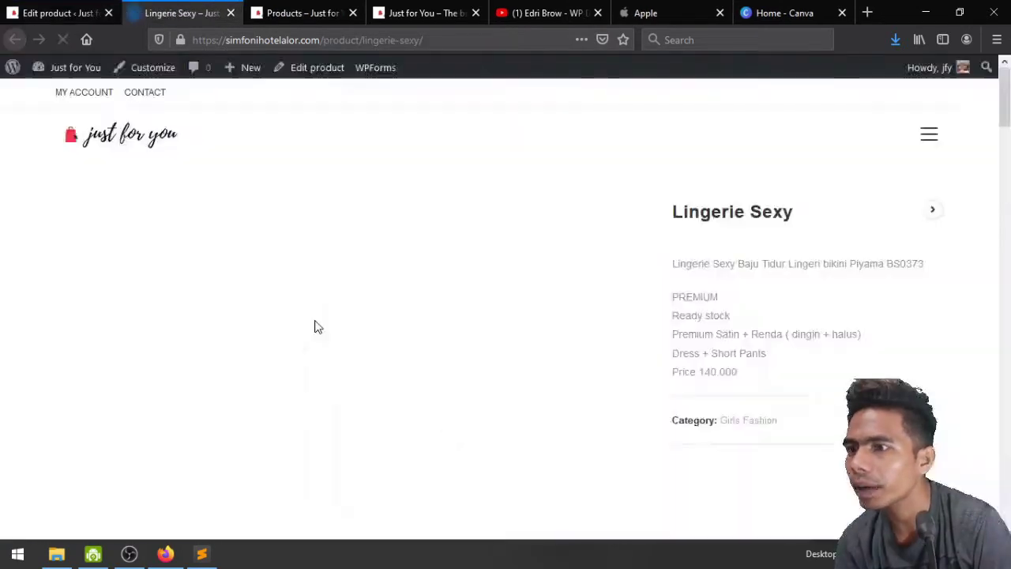
pyautogui.scroll(-2, 593, 439)
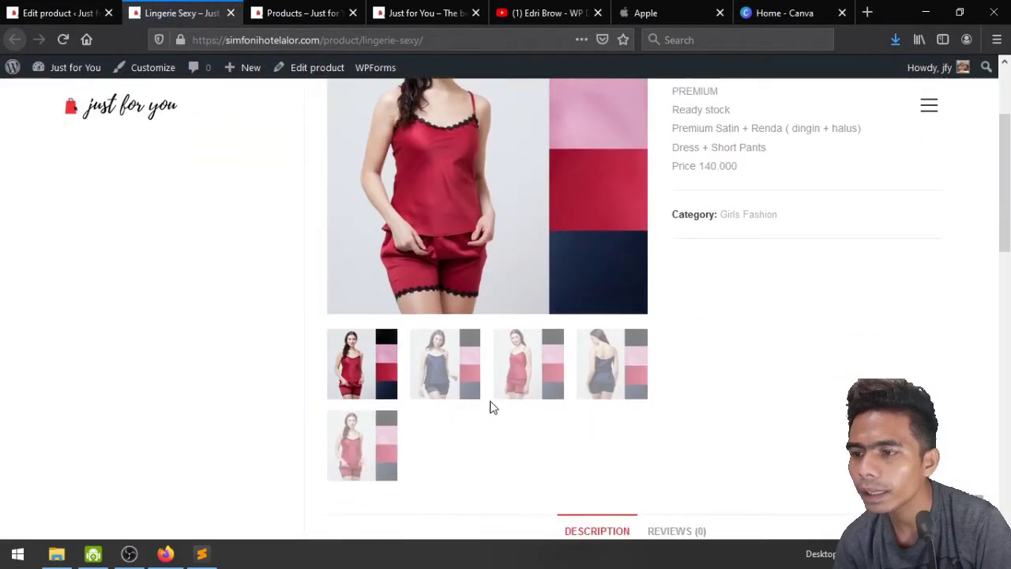
pyautogui.scroll(4, 812, 393)
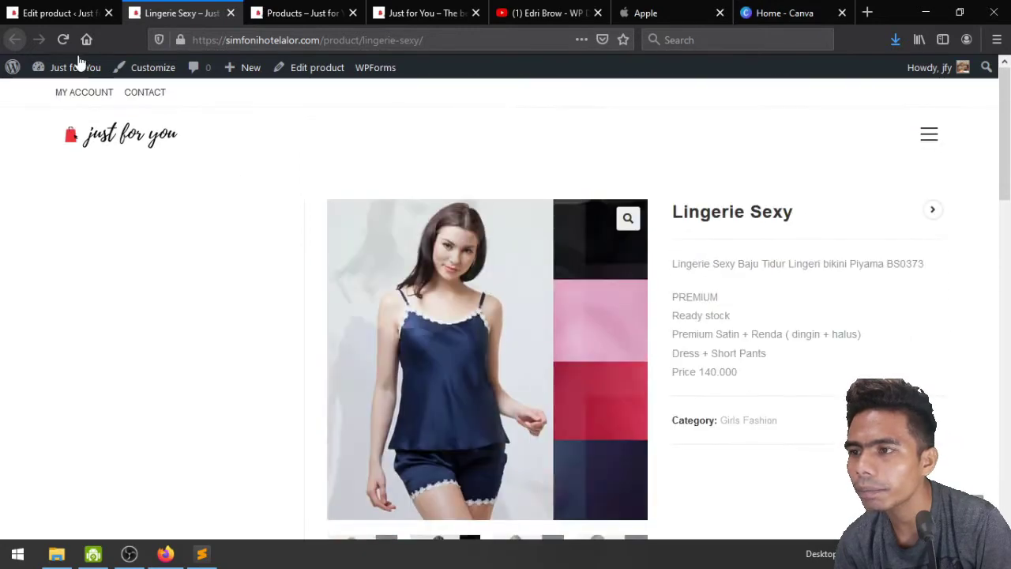
pyautogui.click(56, 13)
# Delete the remaining Warna heading and the Hitam and Pink lines
pyautogui.scroll(-2, 201, 469)
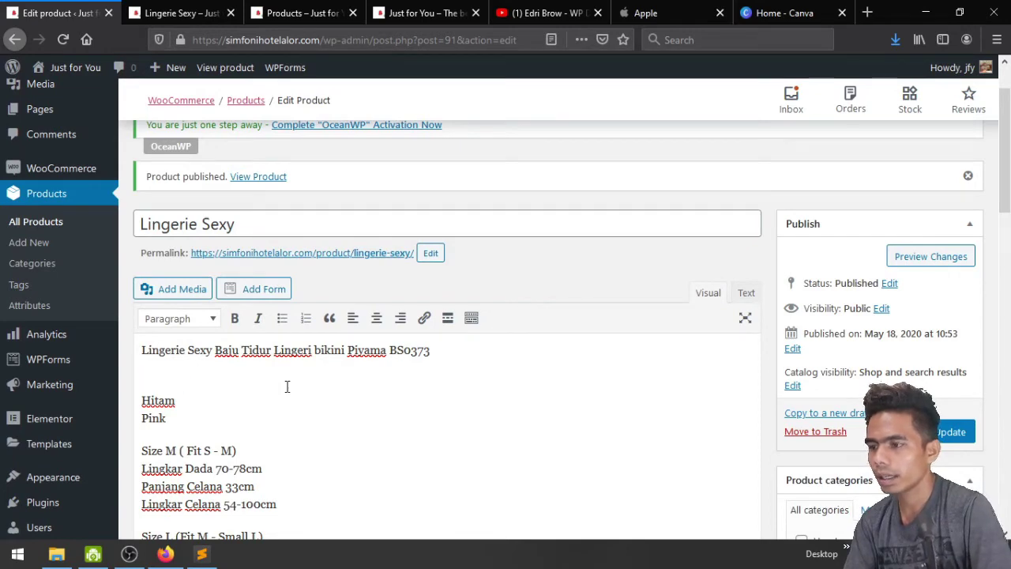
pyautogui.press('BackSpace')
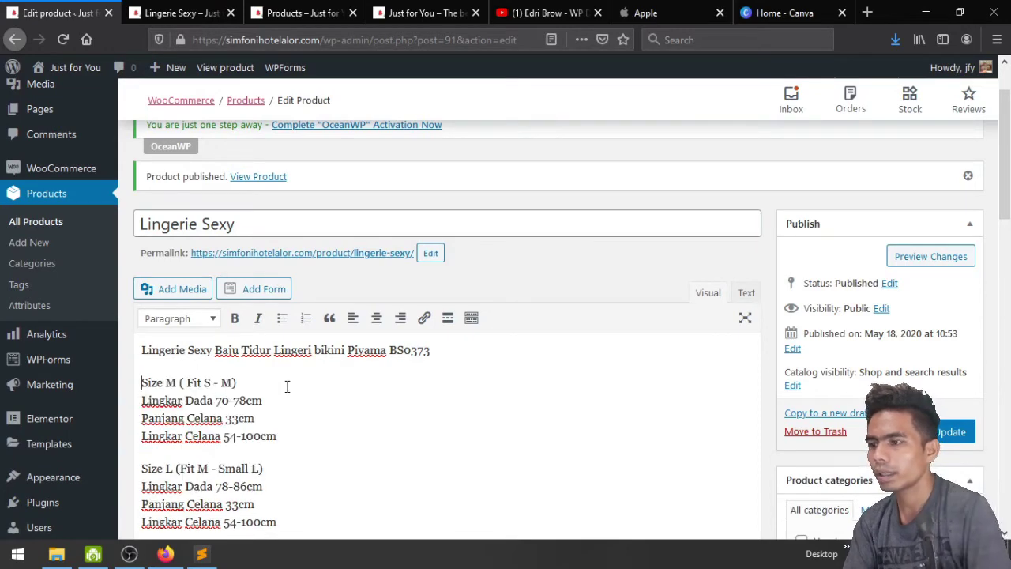
pyautogui.scroll(-2, 287, 385)
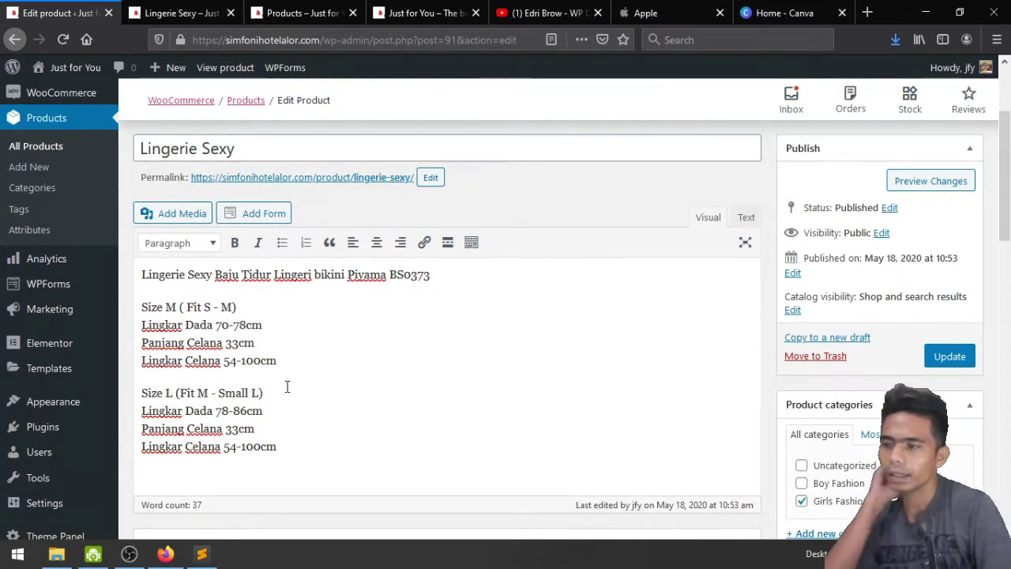
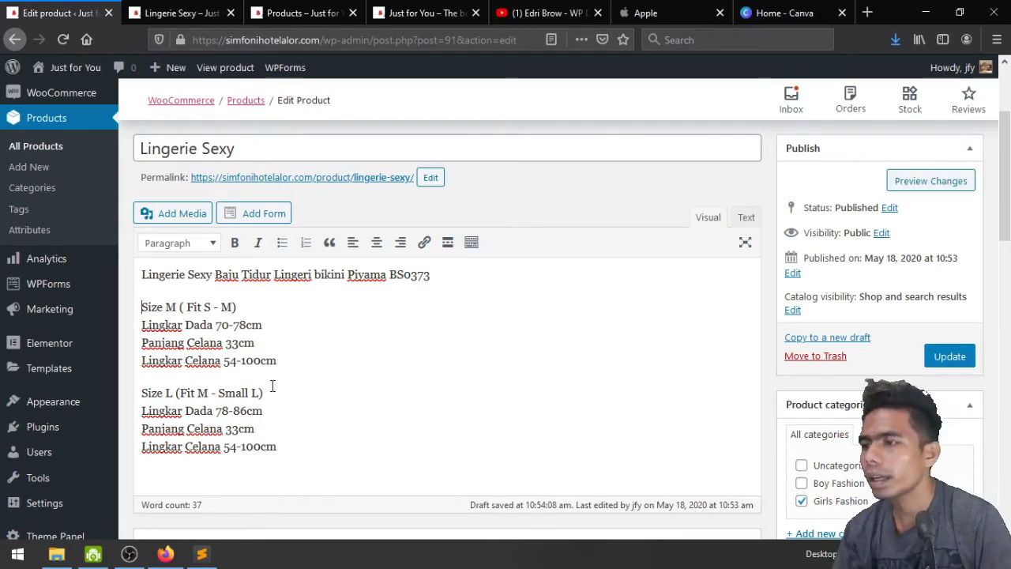
# Update the Lingerie Sexy product and go to the product Attributes page
pyautogui.click(947, 357)
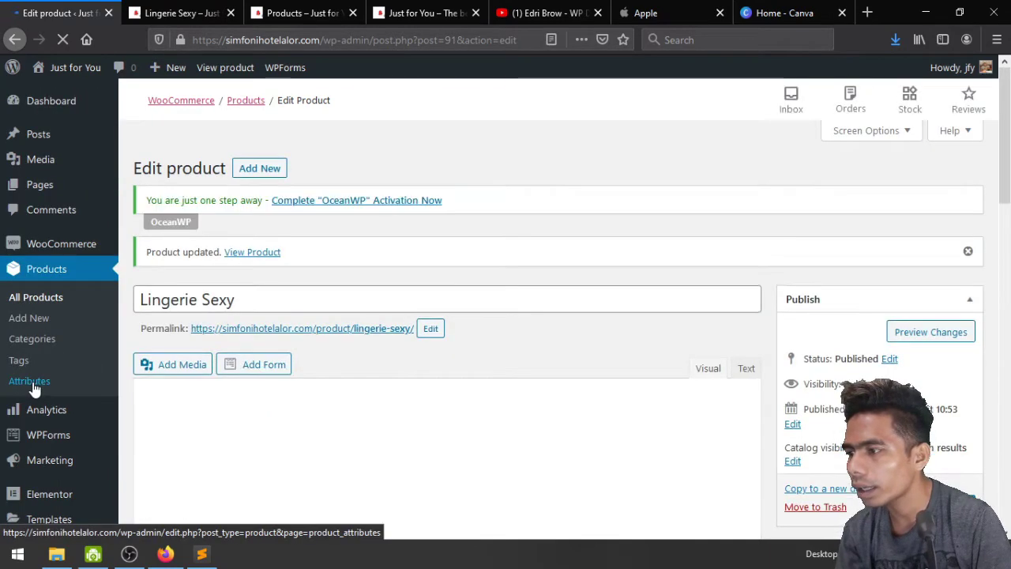
pyautogui.click(29, 380)
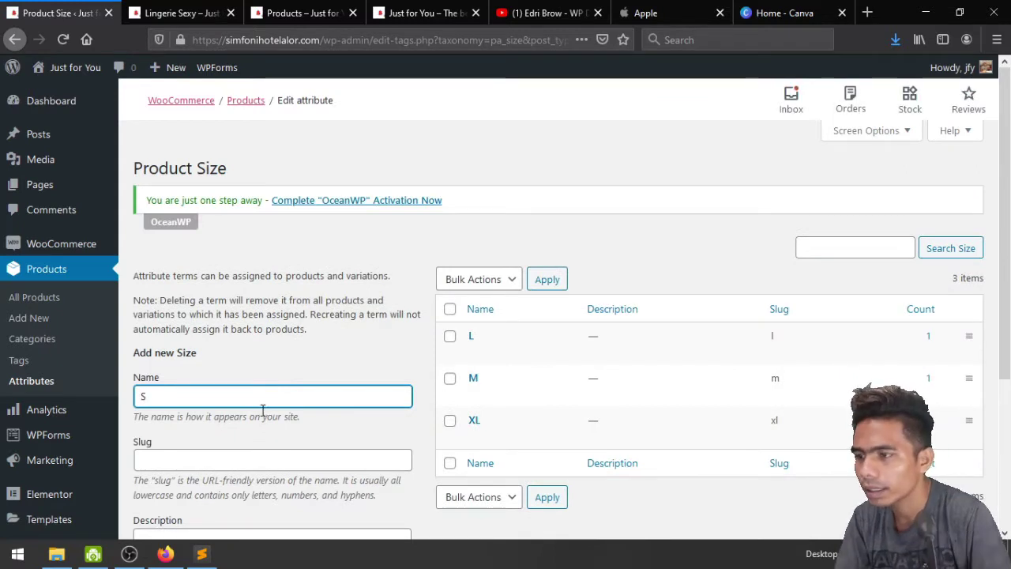
pyautogui.scroll(-3, 264, 410)
pyautogui.click(227, 309)
pyautogui.scroll(-2, 213, 395)
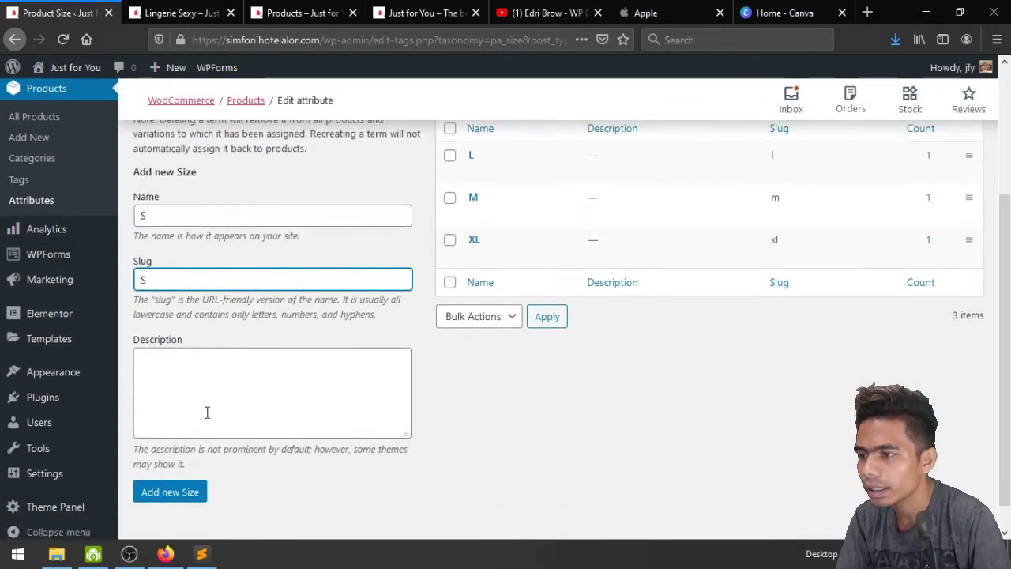
pyautogui.click(183, 472)
pyautogui.hotkey('ctrl', 'Tab')
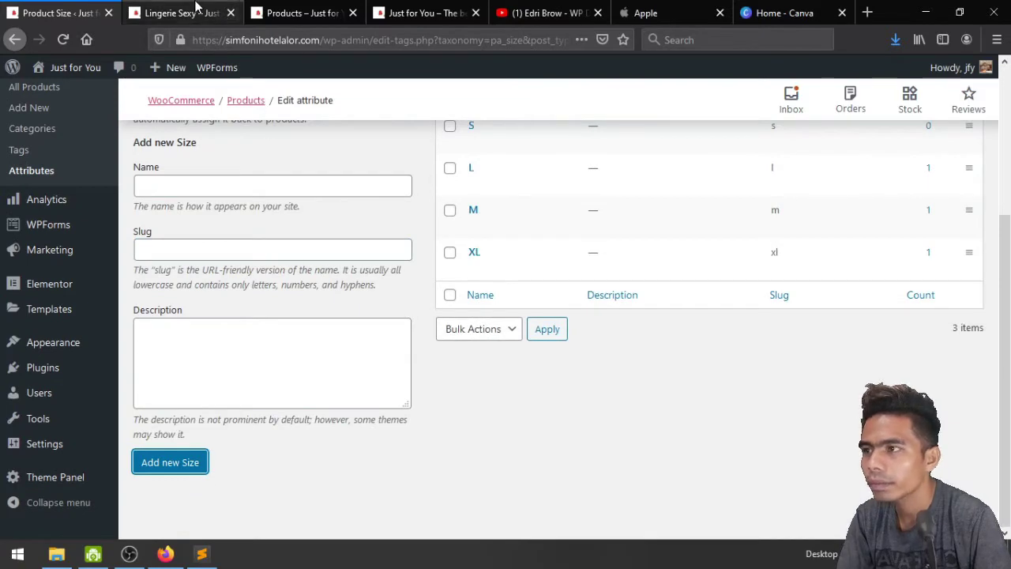
pyautogui.scroll(-3, 861, 432)
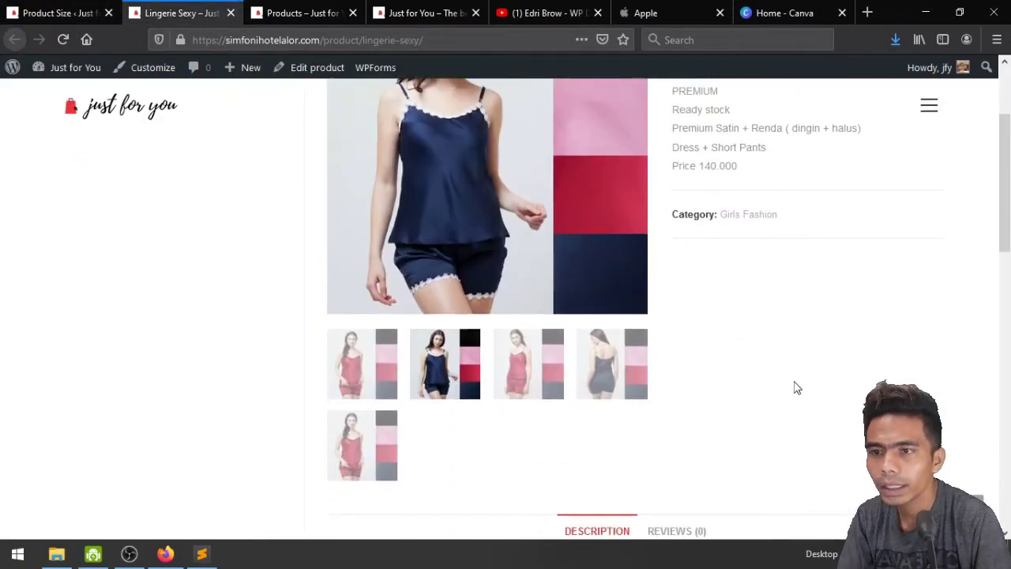
pyautogui.scroll(1, 795, 386)
pyautogui.scroll(-5, 785, 365)
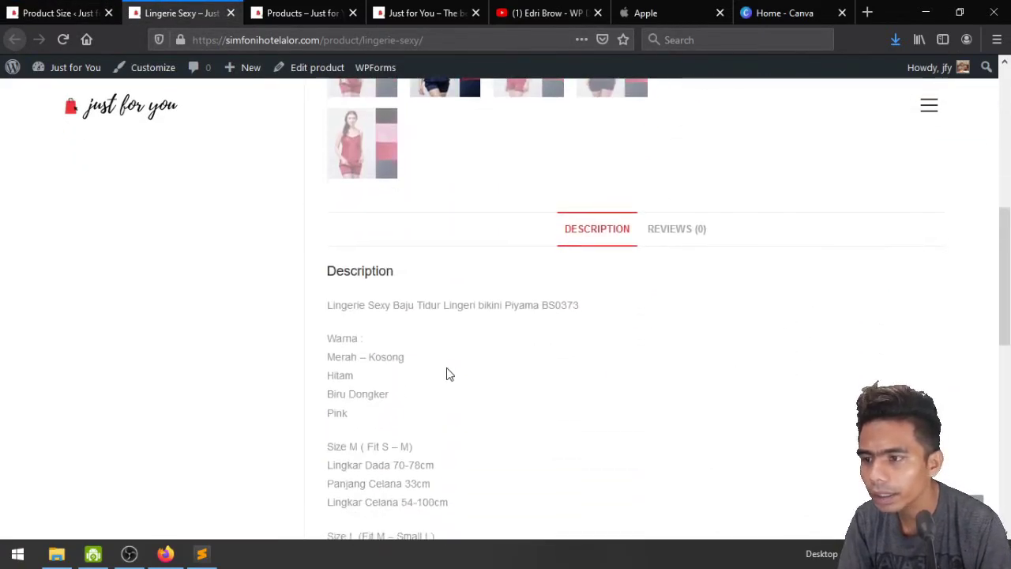
pyautogui.scroll(-3, 447, 373)
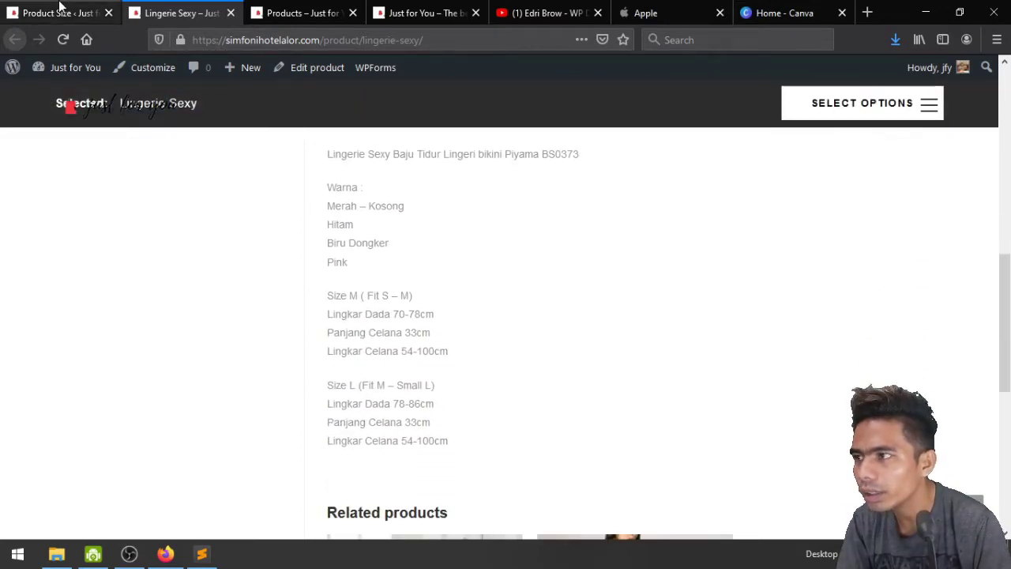
pyautogui.click(32, 13)
pyautogui.scroll(4, 707, 395)
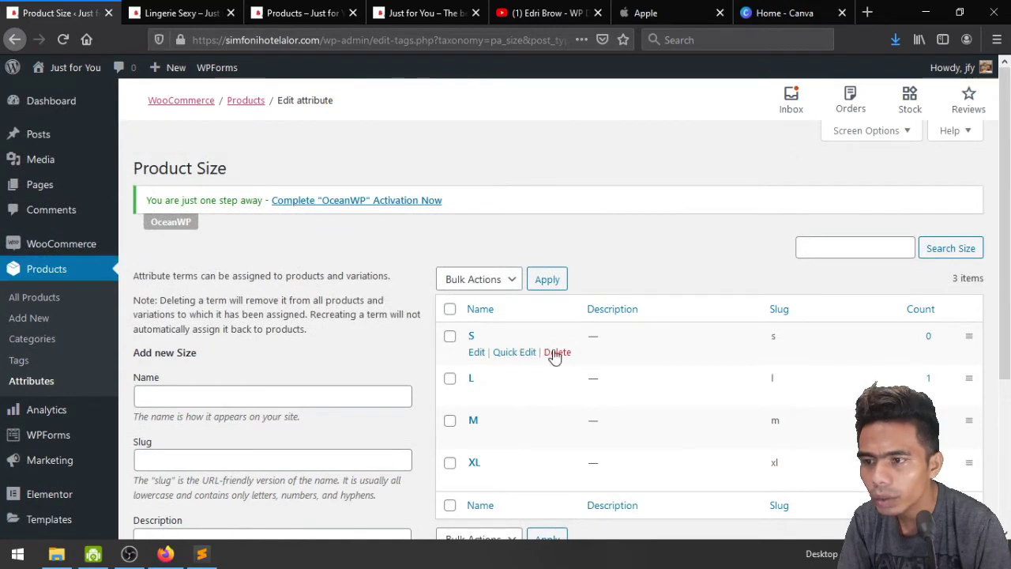
pyautogui.click(562, 355)
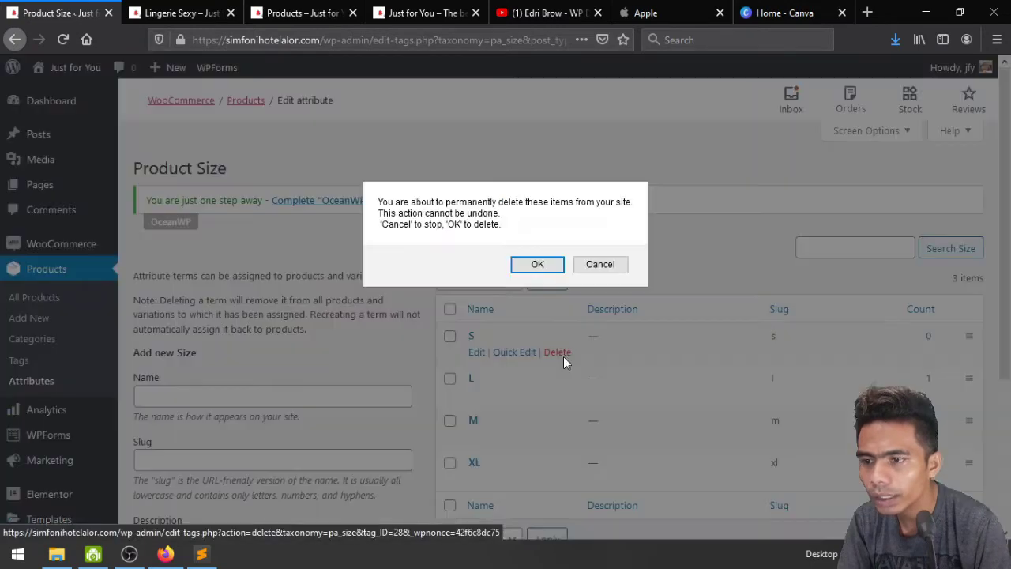
pyautogui.click(538, 264)
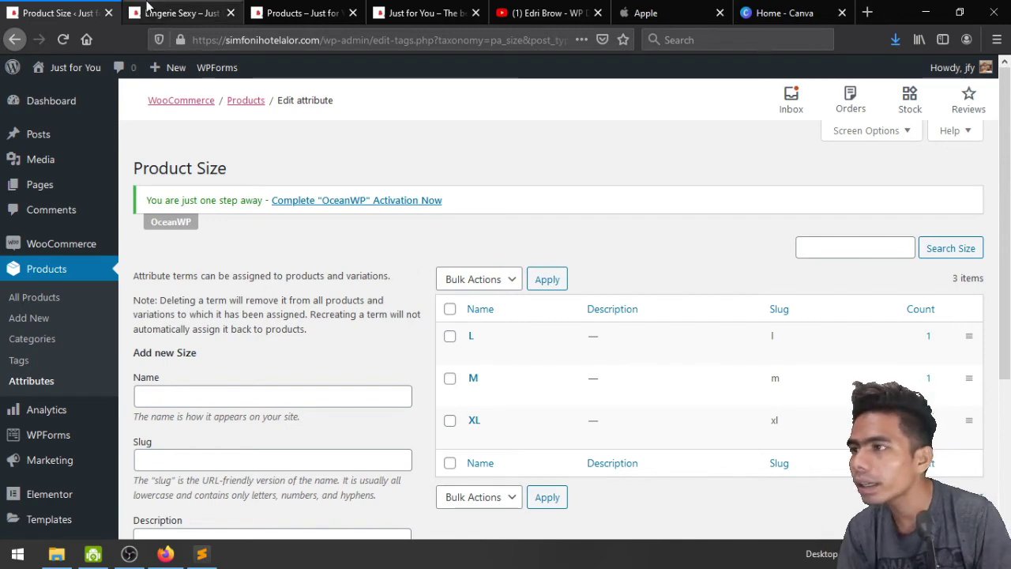
pyautogui.click(178, 13)
pyautogui.scroll(2, 614, 407)
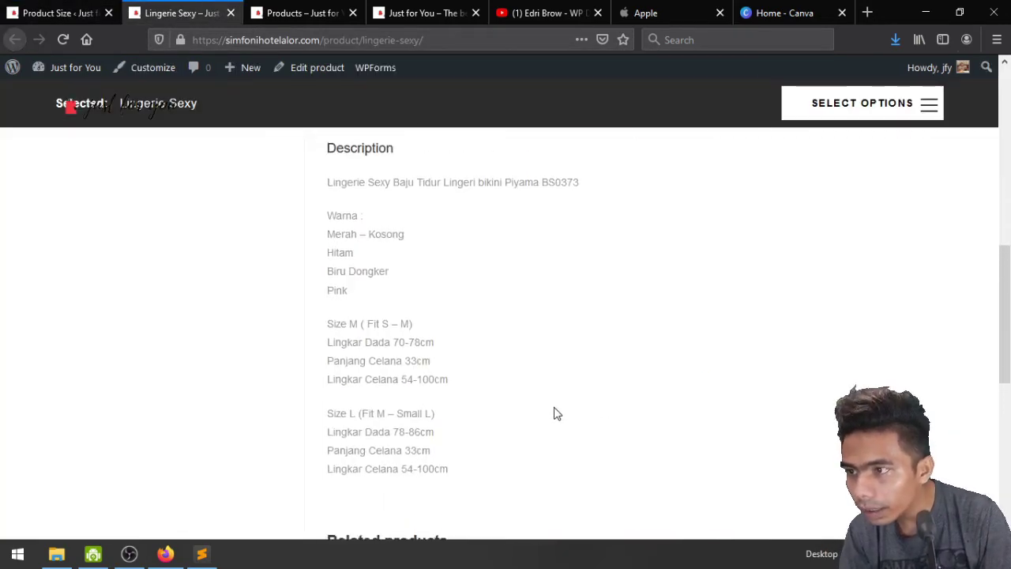
pyautogui.click(77, 10)
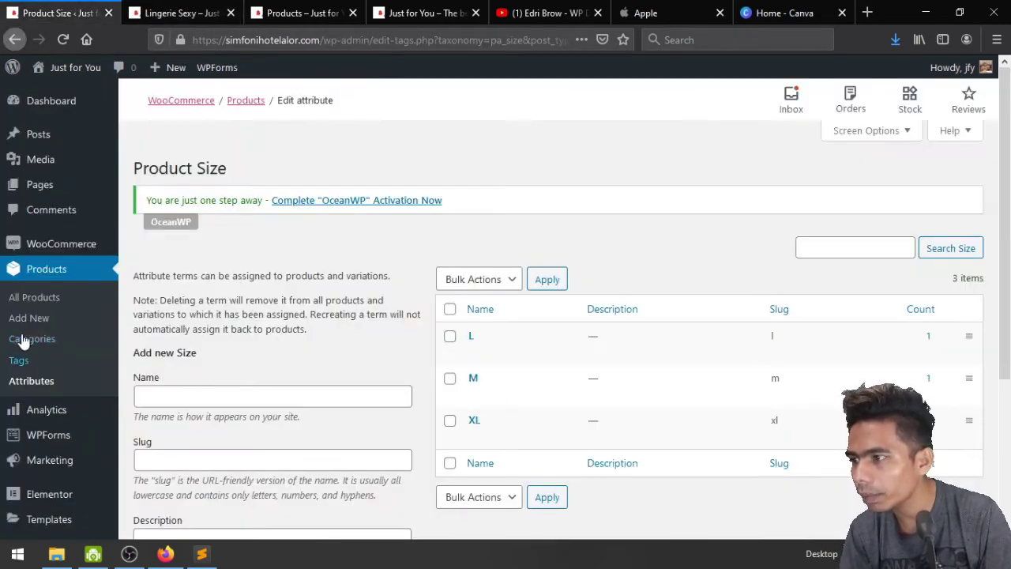
# Add the colour term Merah to the Warna attribute, then return to All Products
pyautogui.click(36, 380)
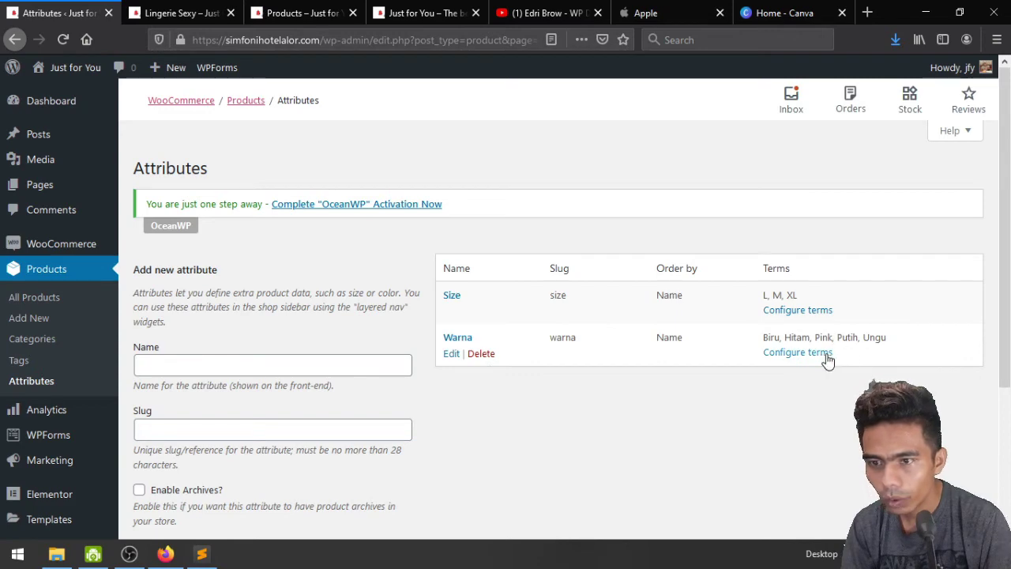
pyautogui.click(794, 355)
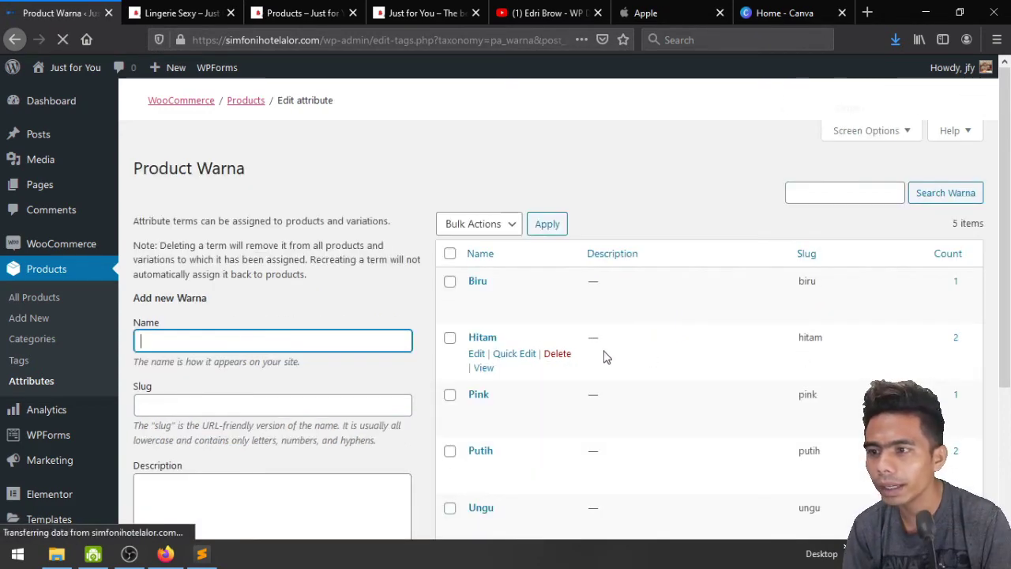
pyautogui.scroll(-2, 590, 355)
pyautogui.write('Merah')
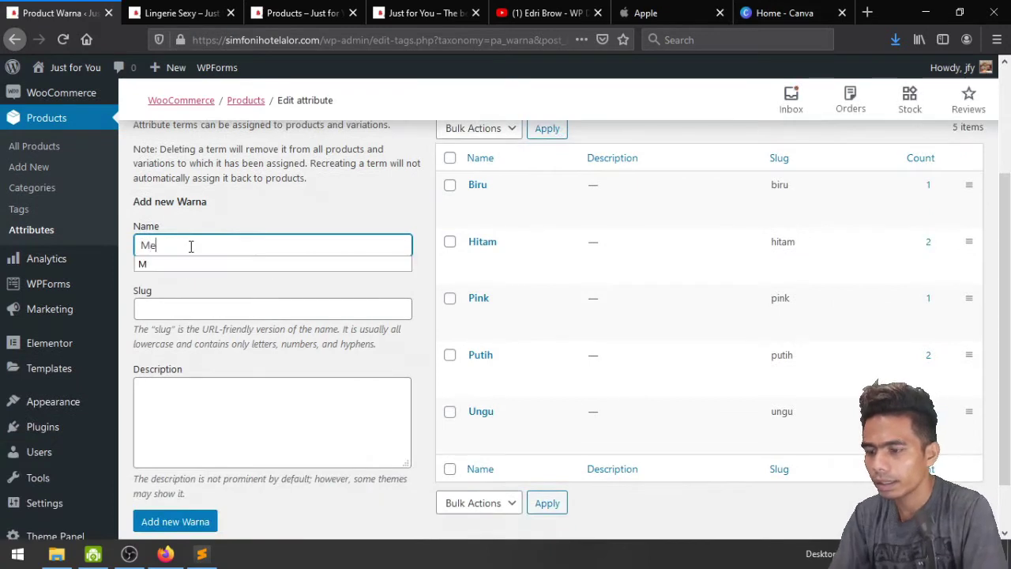
pyautogui.click(207, 518)
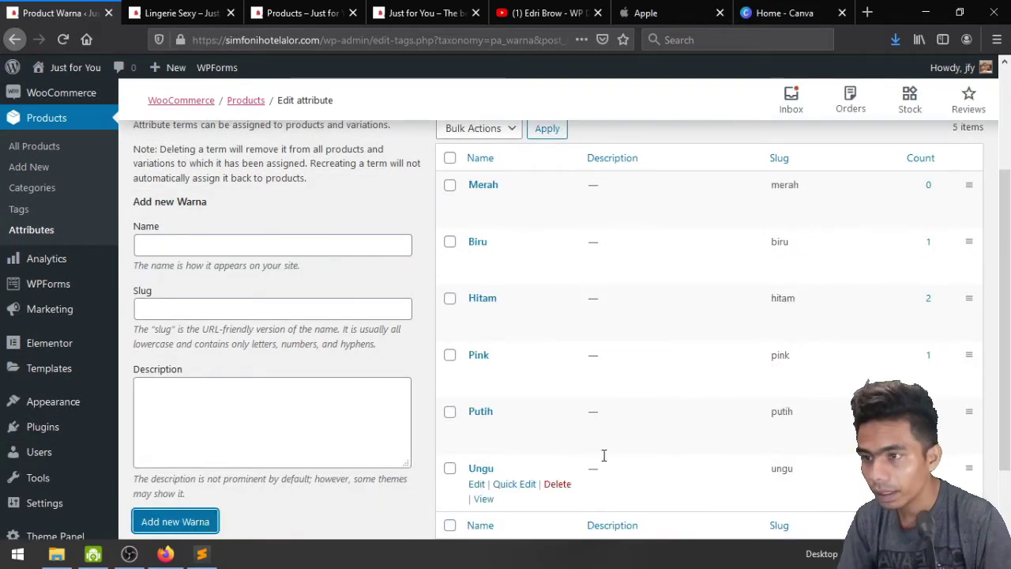
pyautogui.scroll(3, 4, 328)
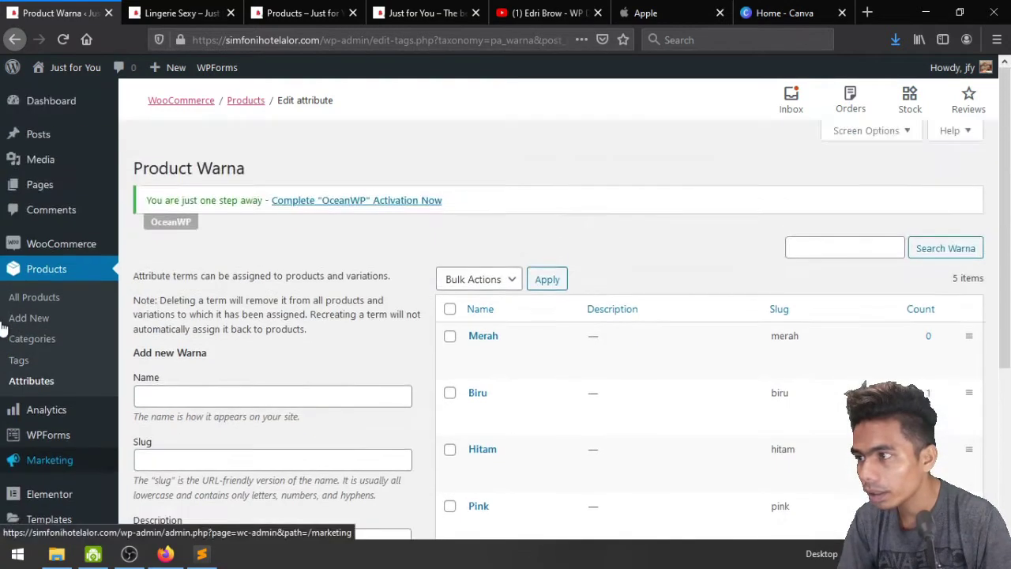
pyautogui.click(34, 297)
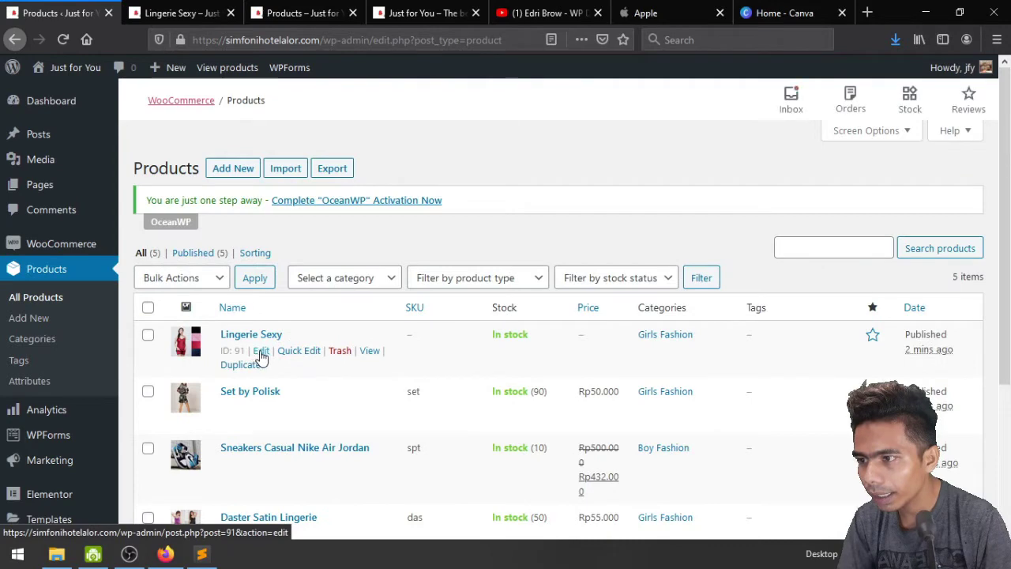
# Open Lingerie Sexy for editing and change its product type to Variable product
pyautogui.click(260, 352)
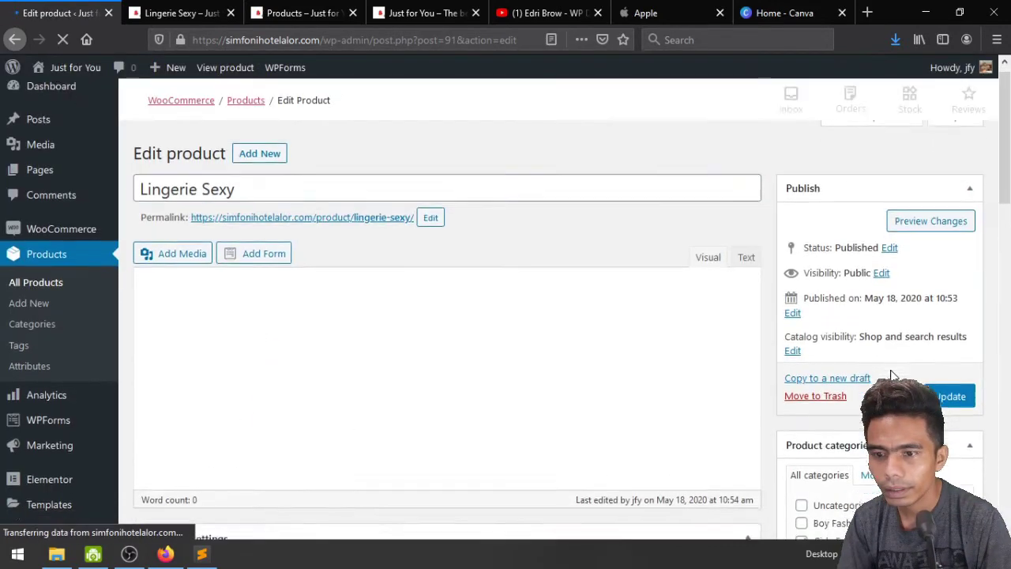
pyautogui.scroll(-5, 892, 375)
pyautogui.scroll(5, 891, 369)
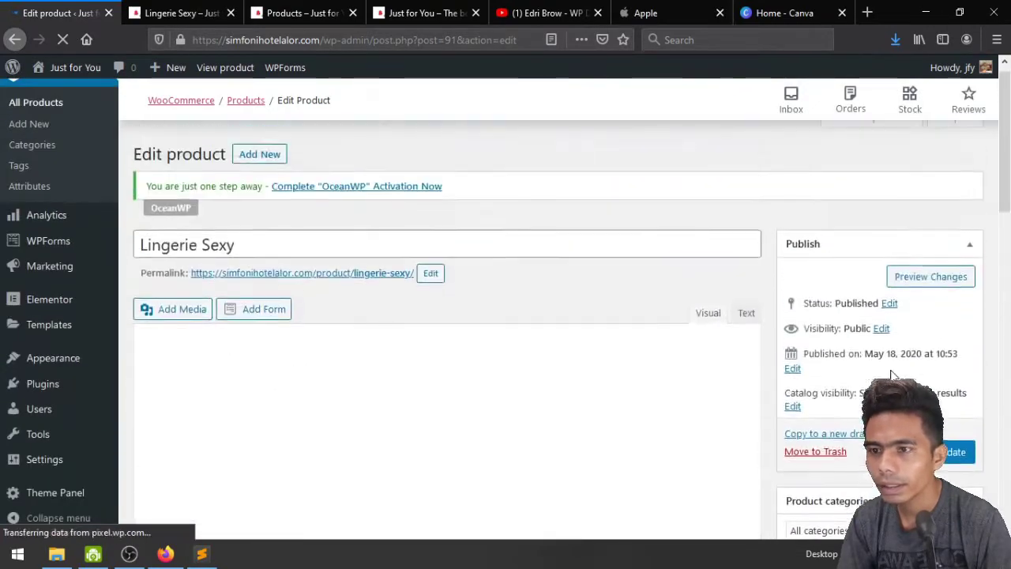
pyautogui.scroll(-7, 733, 326)
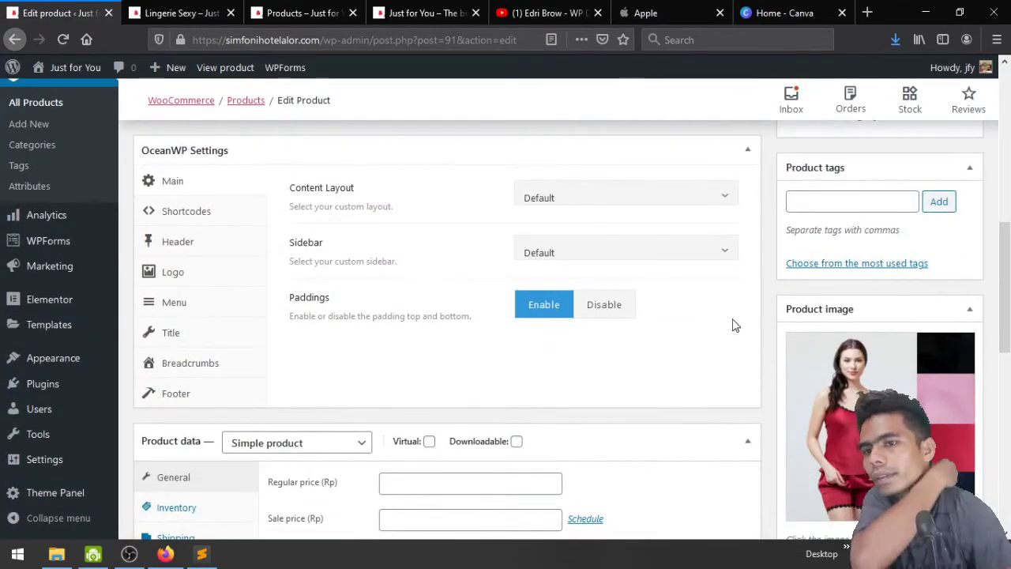
pyautogui.scroll(-3, 648, 386)
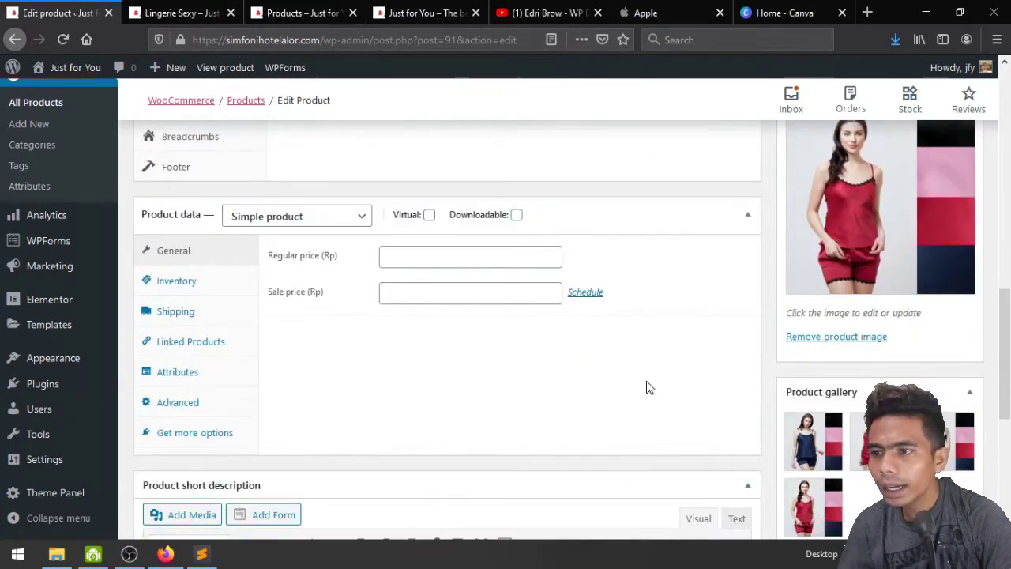
pyautogui.click(302, 215)
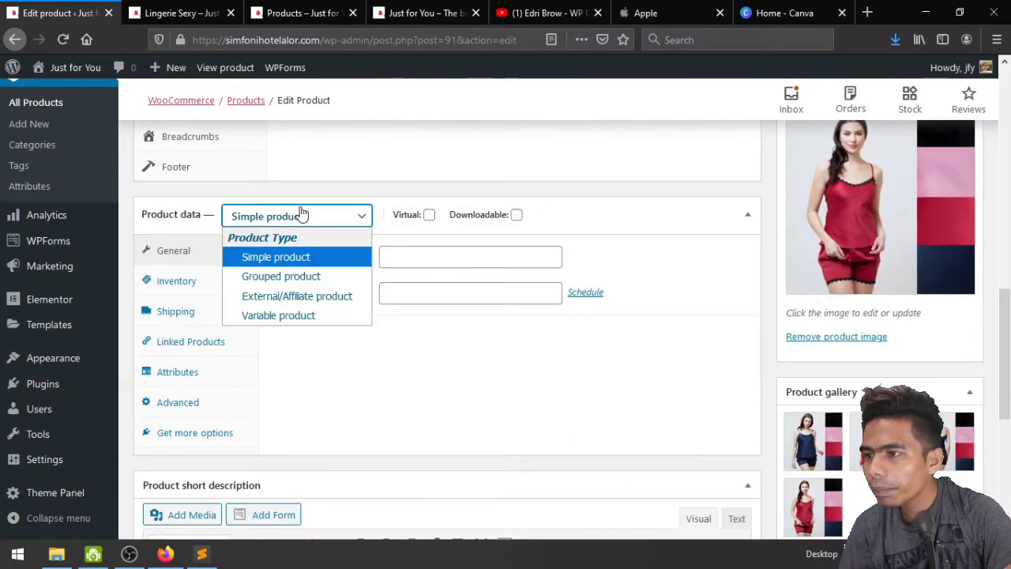
pyautogui.click(293, 315)
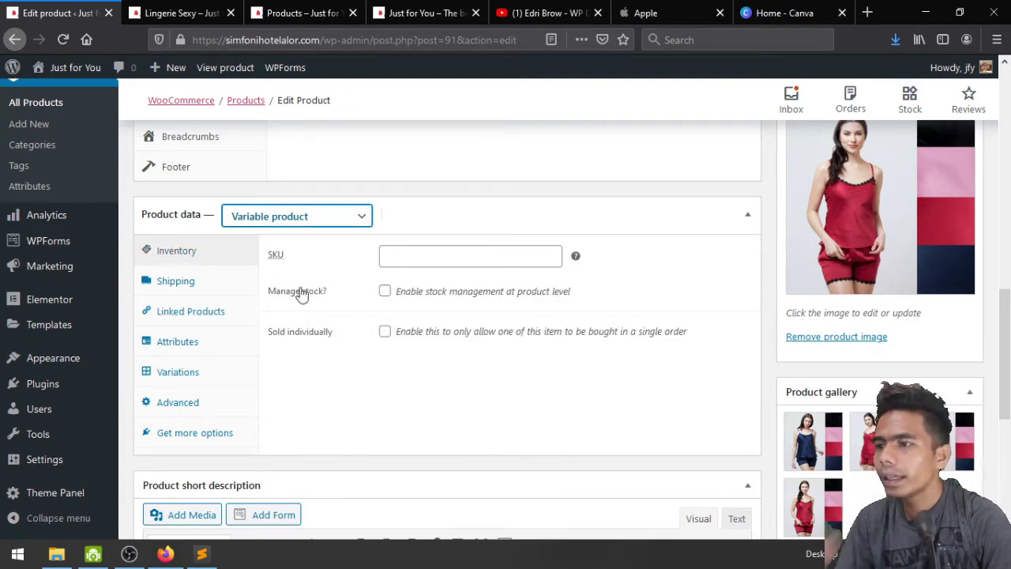
# Set SKU 'sexy' and enable stock management with quantity 70, then view shipping settings
pyautogui.click(399, 254)
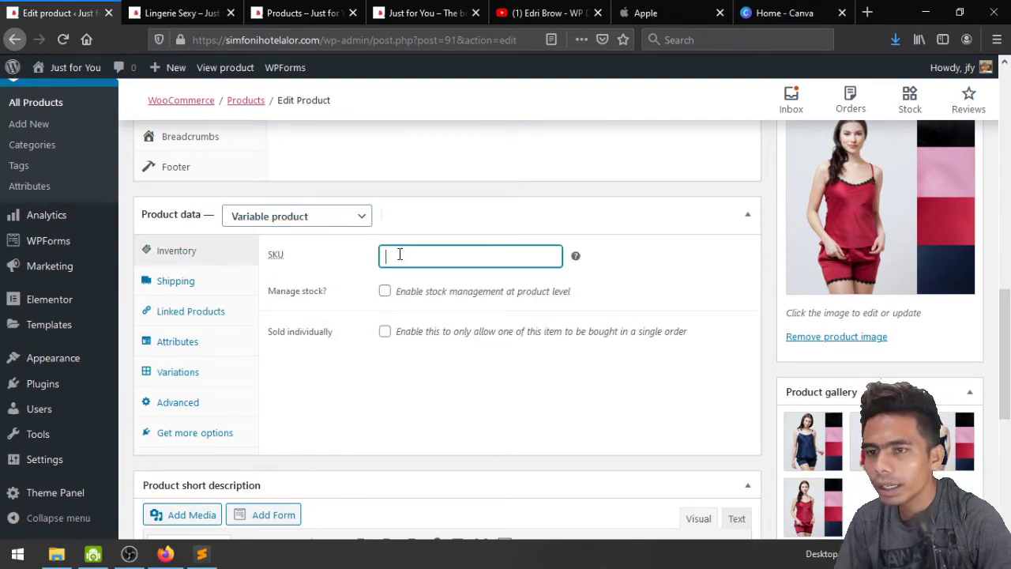
pyautogui.scroll(15, 400, 254)
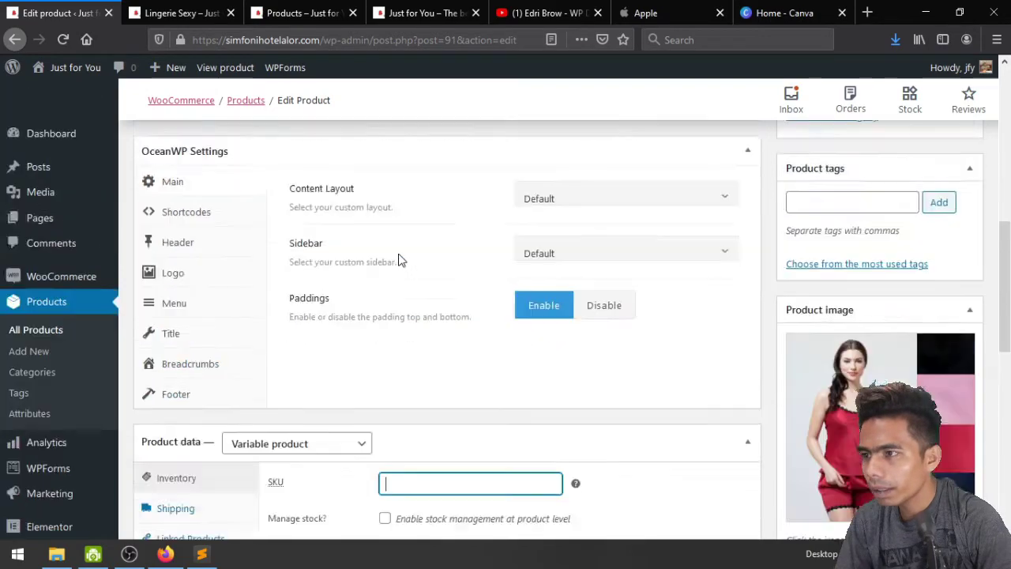
pyautogui.scroll(-15, 399, 254)
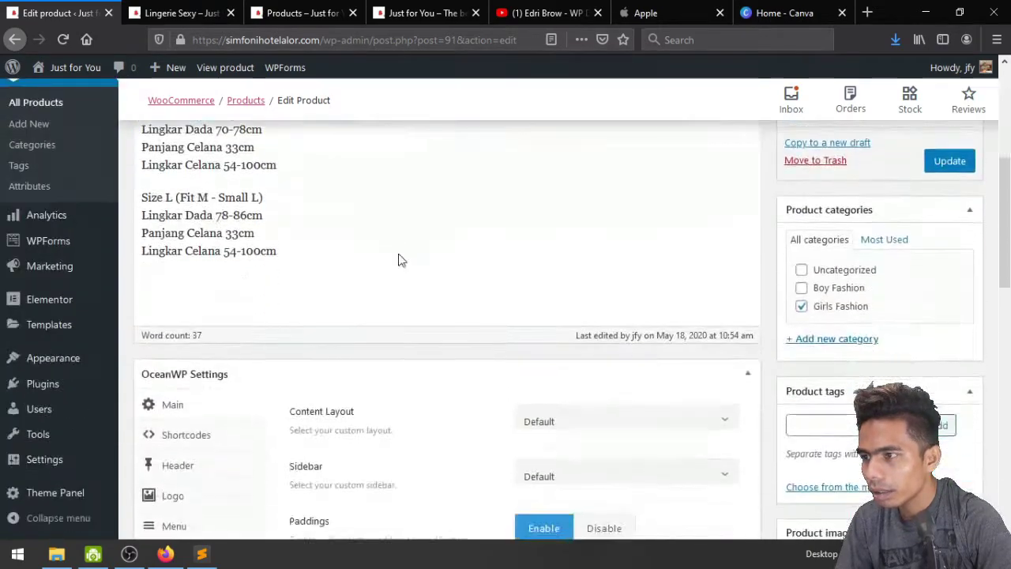
pyautogui.scroll(2, 407, 259)
pyautogui.write('sexy')
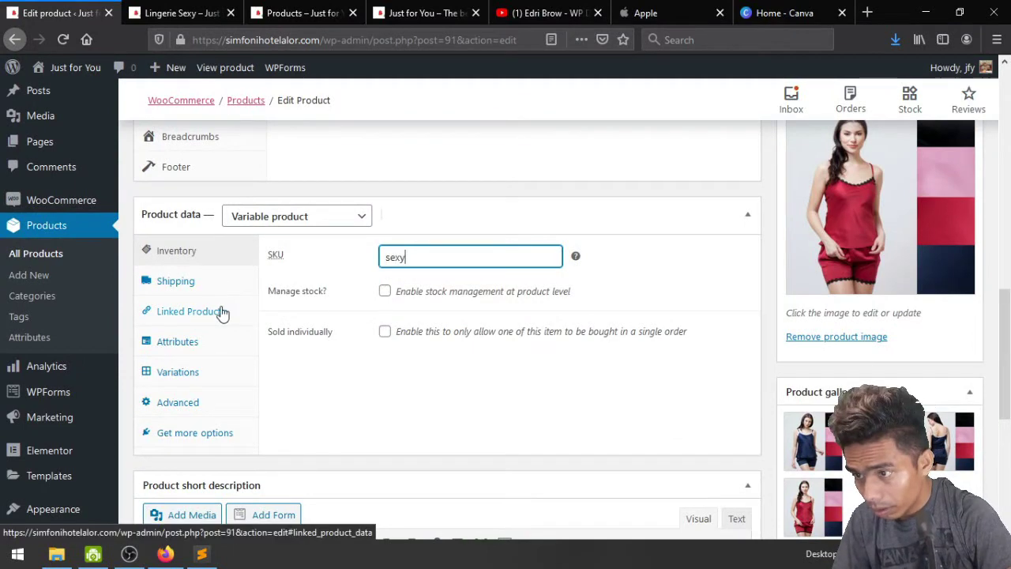
pyautogui.click(385, 292)
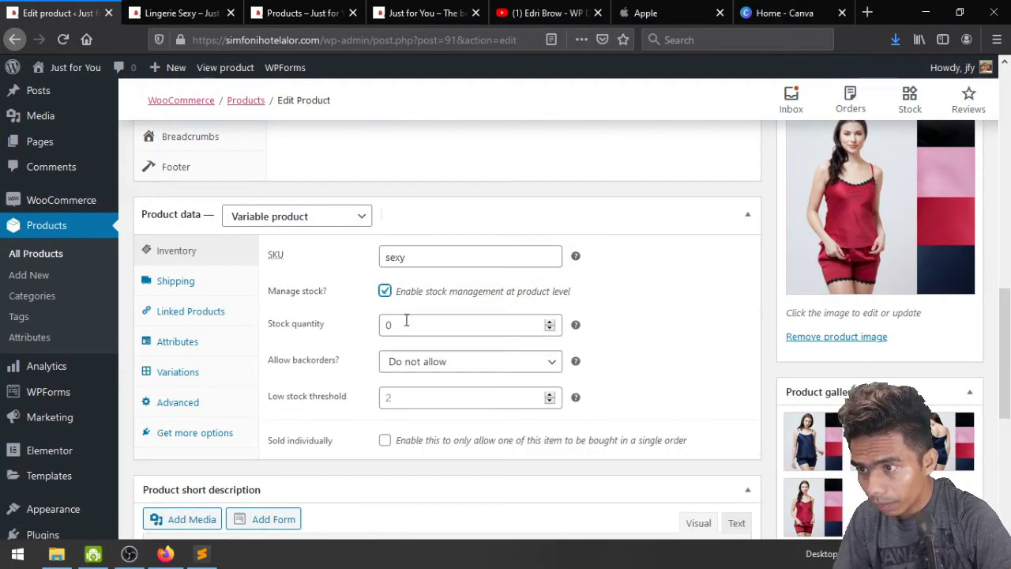
pyautogui.click(387, 325)
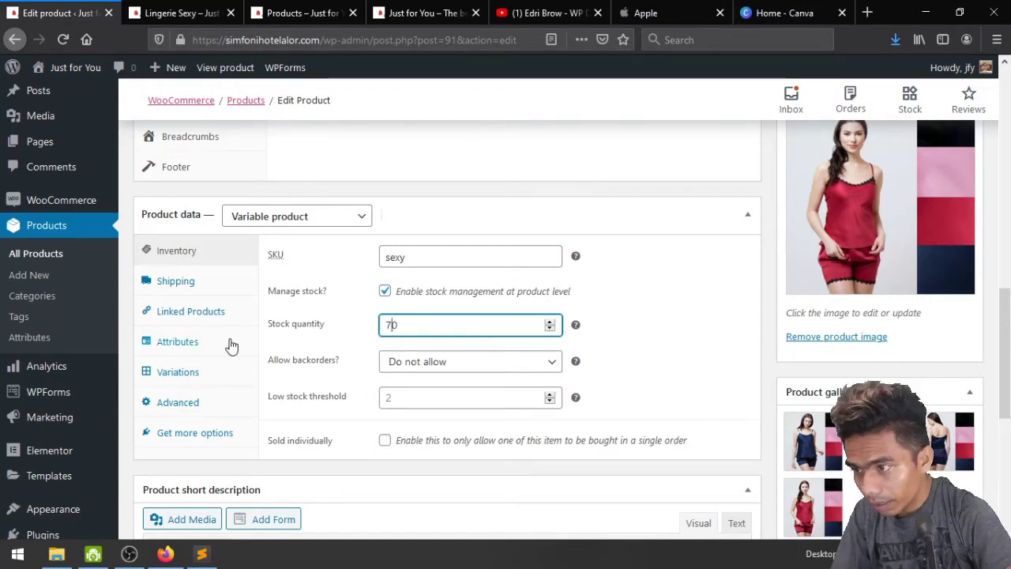
pyautogui.click(206, 316)
# Add the Warna attribute to the product in the Attributes tab
pyautogui.click(205, 282)
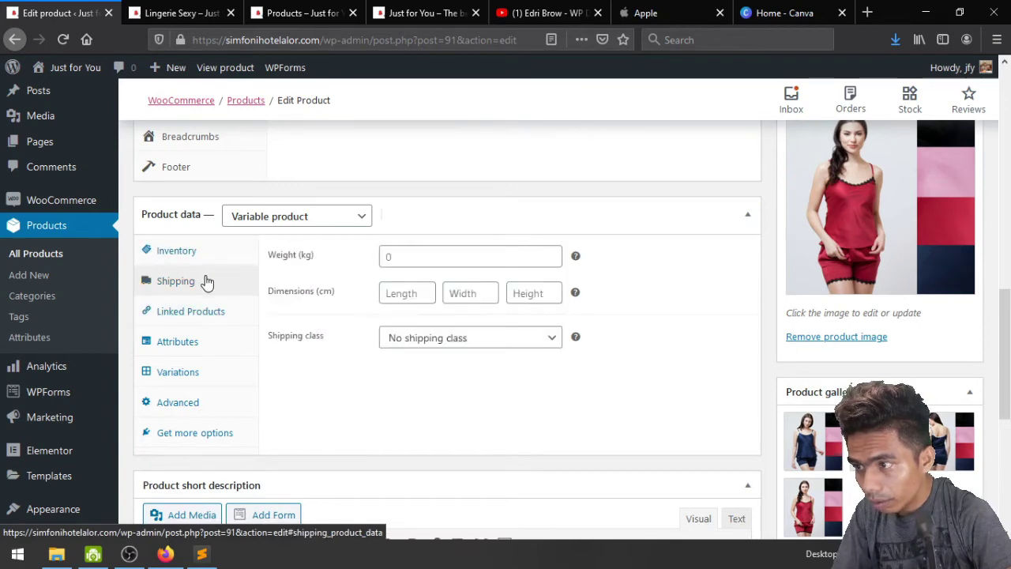
pyautogui.click(202, 315)
pyautogui.click(190, 348)
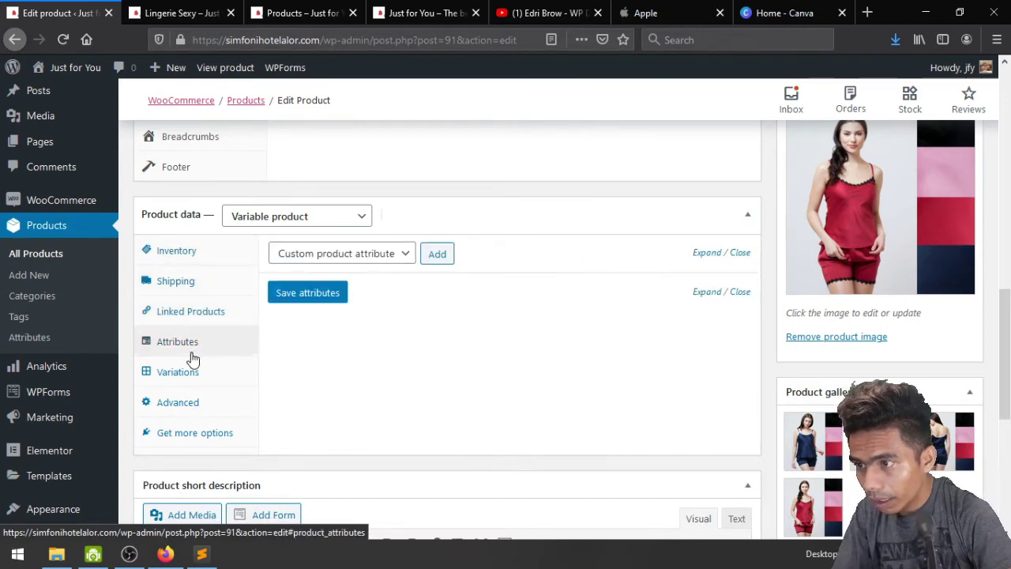
pyautogui.click(374, 255)
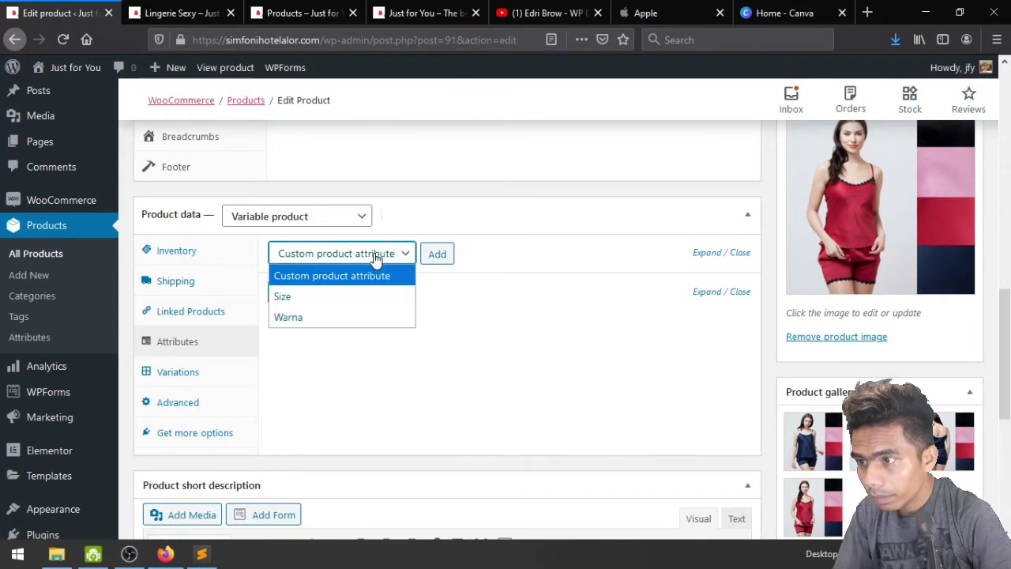
pyautogui.click(345, 317)
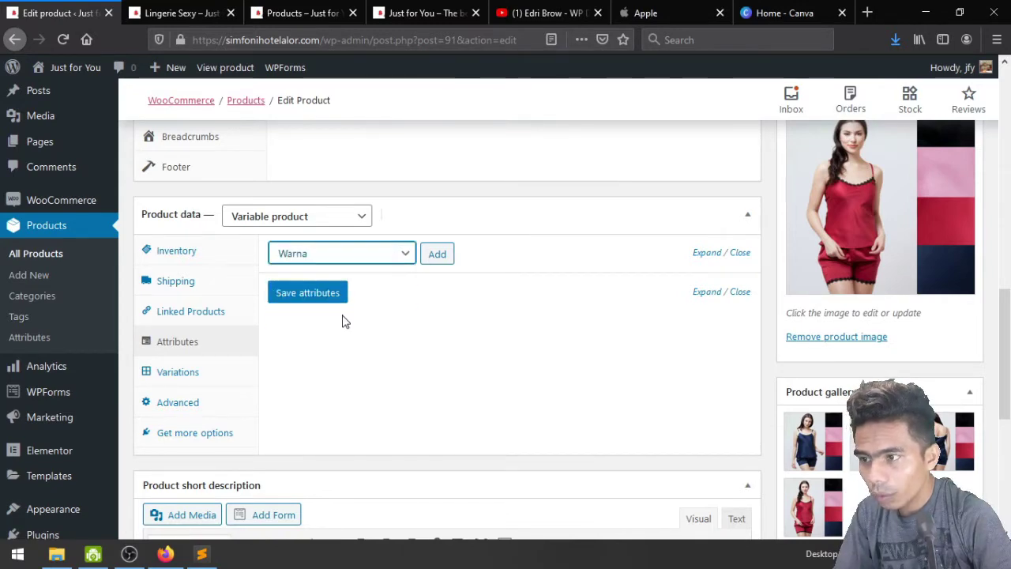
pyautogui.click(437, 255)
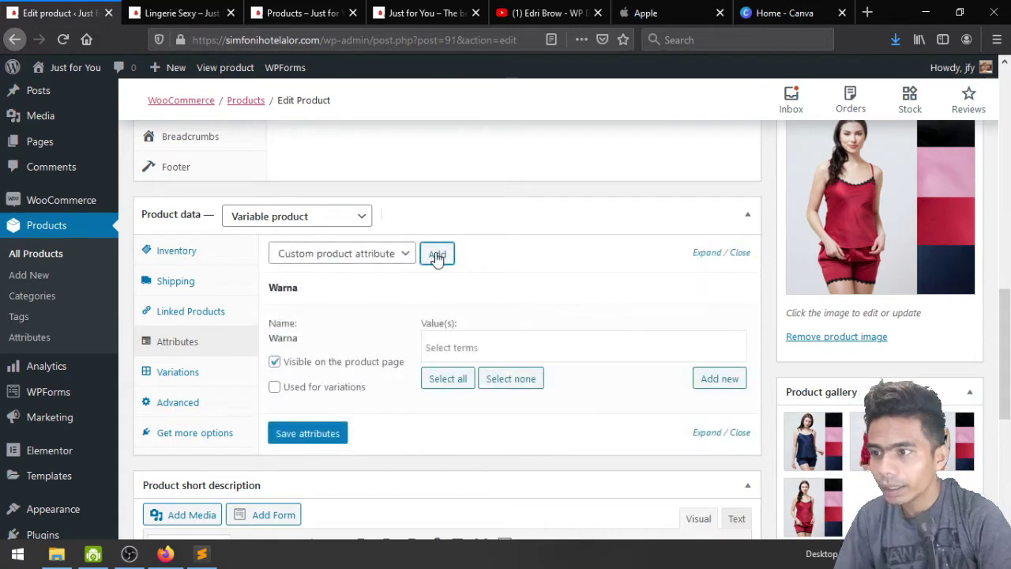
# Give Warna the values Merah and Hitam, mark it used for variations, and save attributes
pyautogui.click(451, 346)
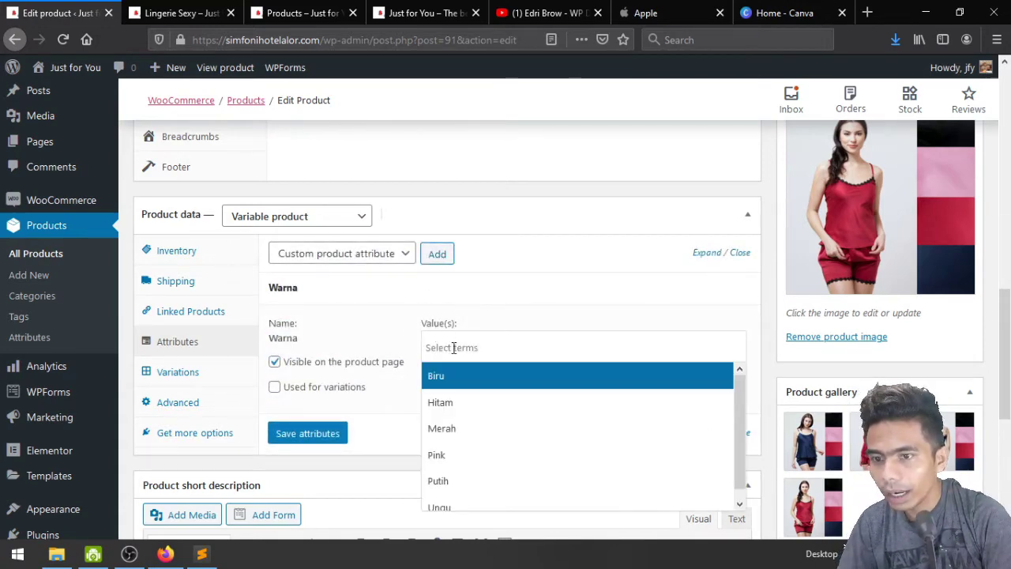
pyautogui.click(458, 429)
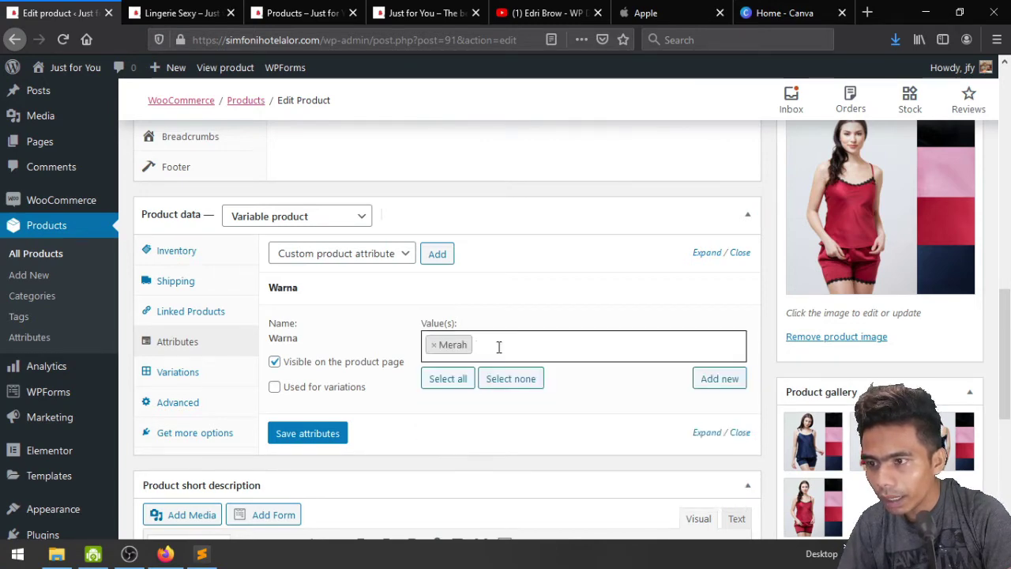
pyautogui.click(499, 346)
pyautogui.click(490, 402)
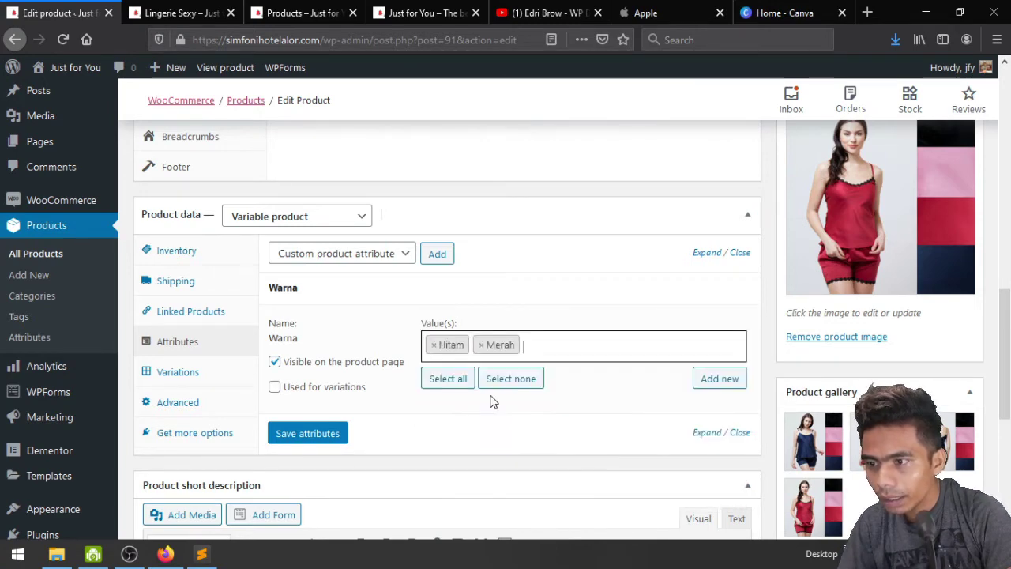
pyautogui.click(291, 390)
pyautogui.click(304, 433)
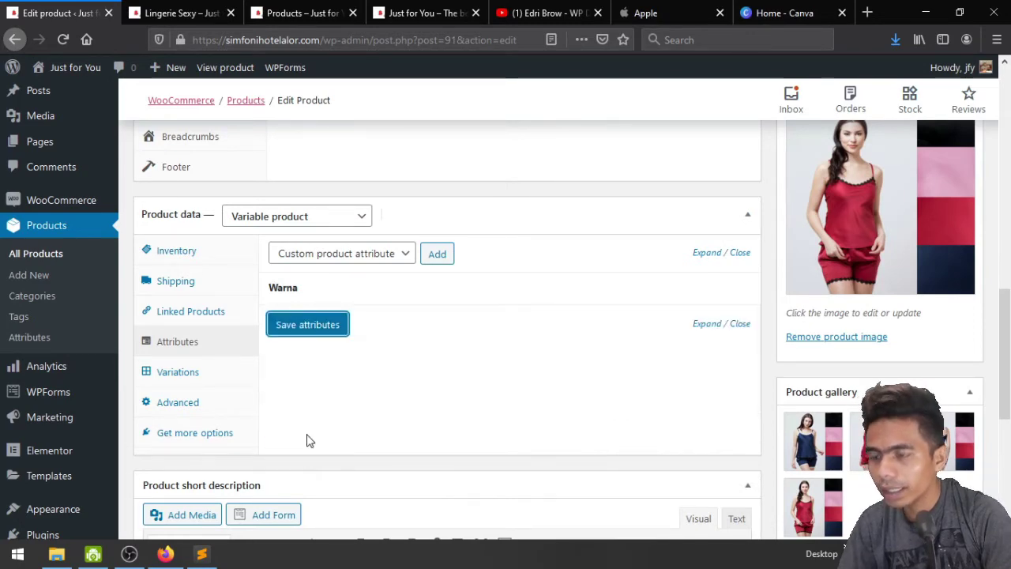
# Create variations from all attributes, producing #97 Hitam and #98 Merah
pyautogui.click(180, 373)
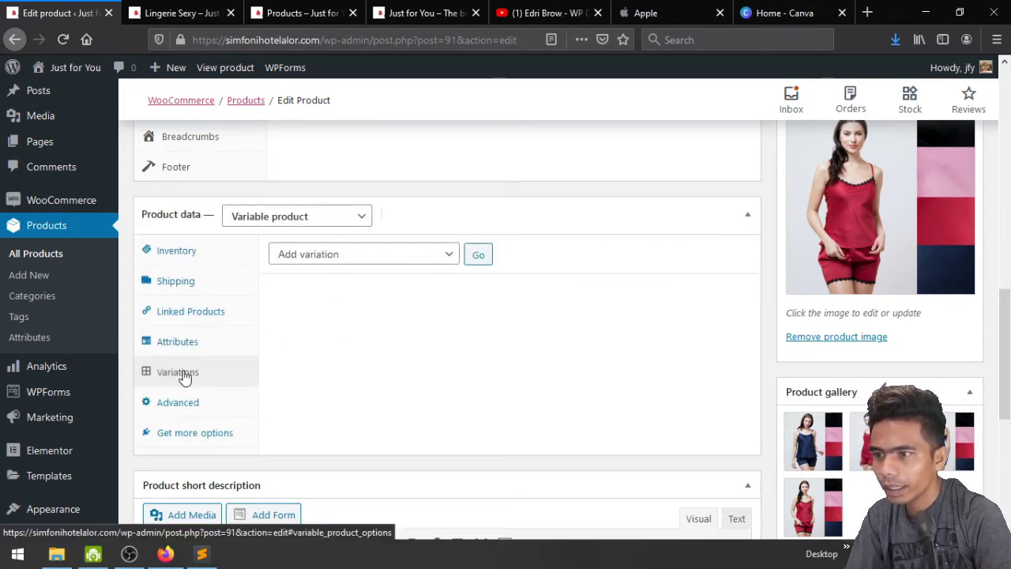
pyautogui.click(373, 260)
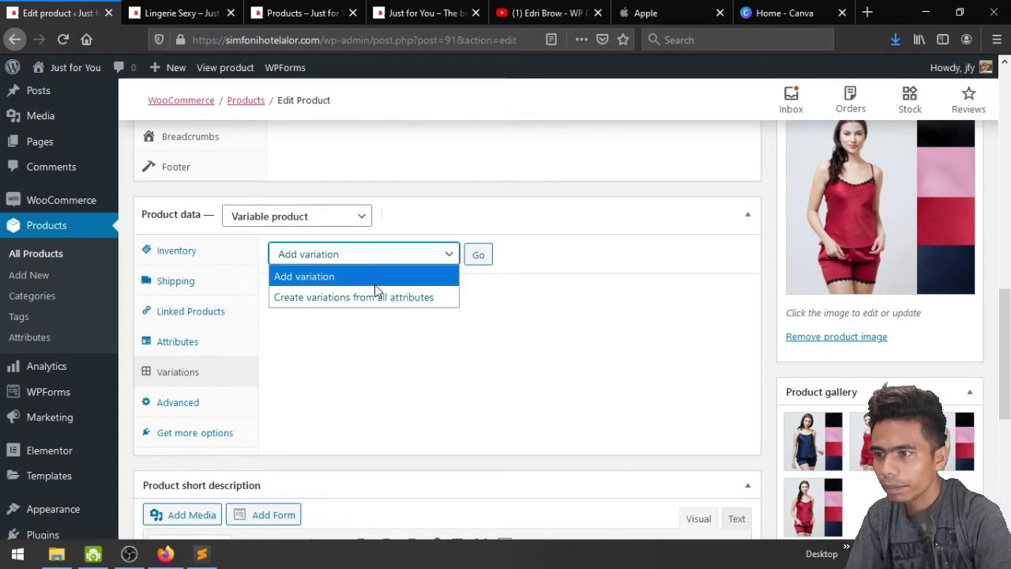
pyautogui.click(375, 297)
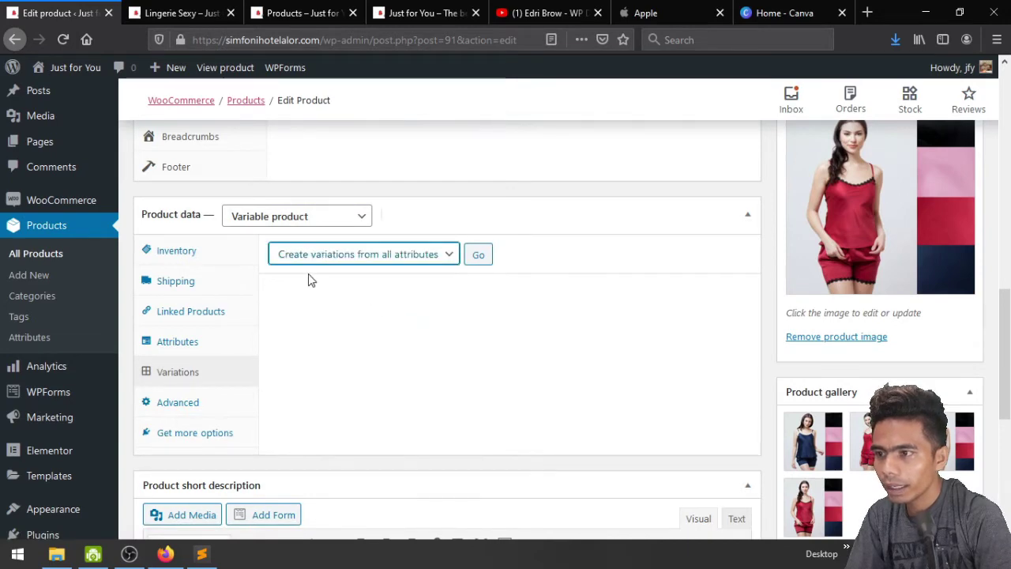
pyautogui.click(479, 257)
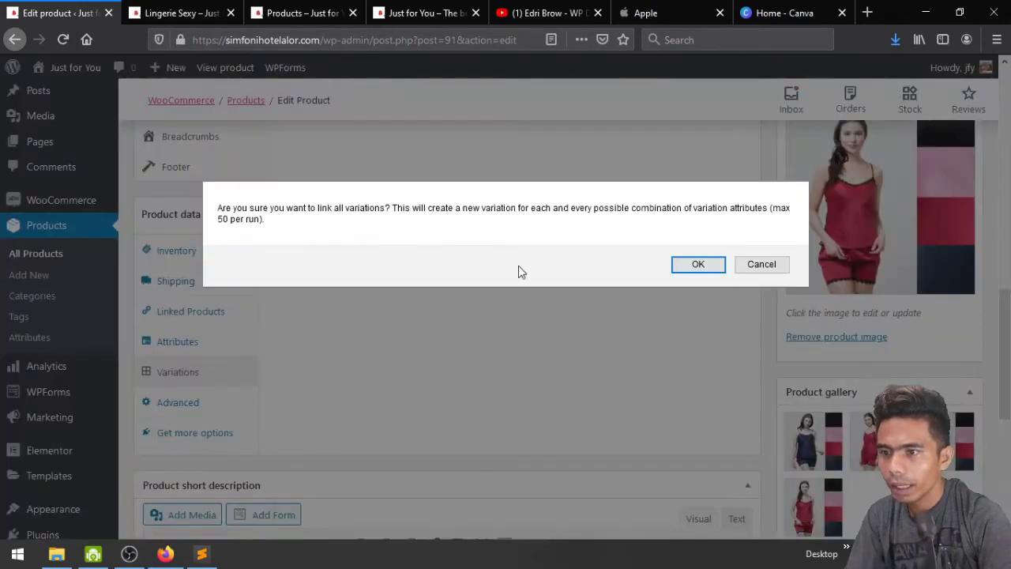
pyautogui.click(698, 265)
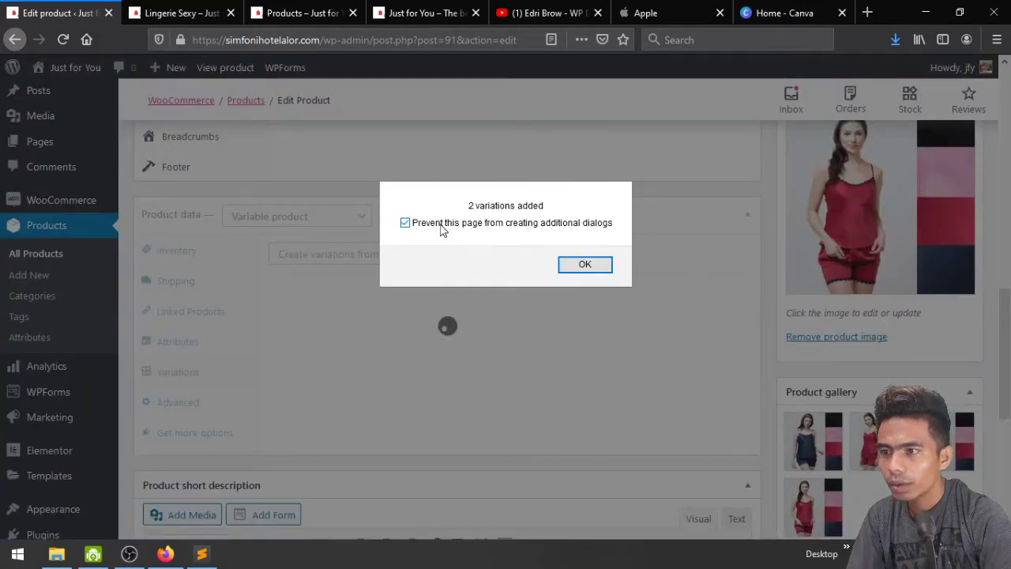
pyautogui.click(578, 267)
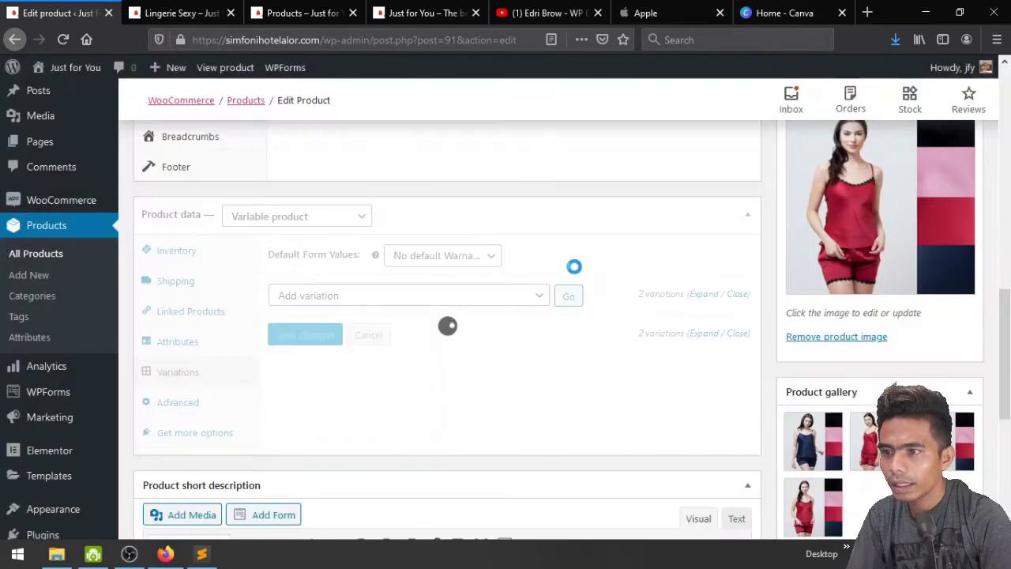
pyautogui.scroll(-1, 500, 397)
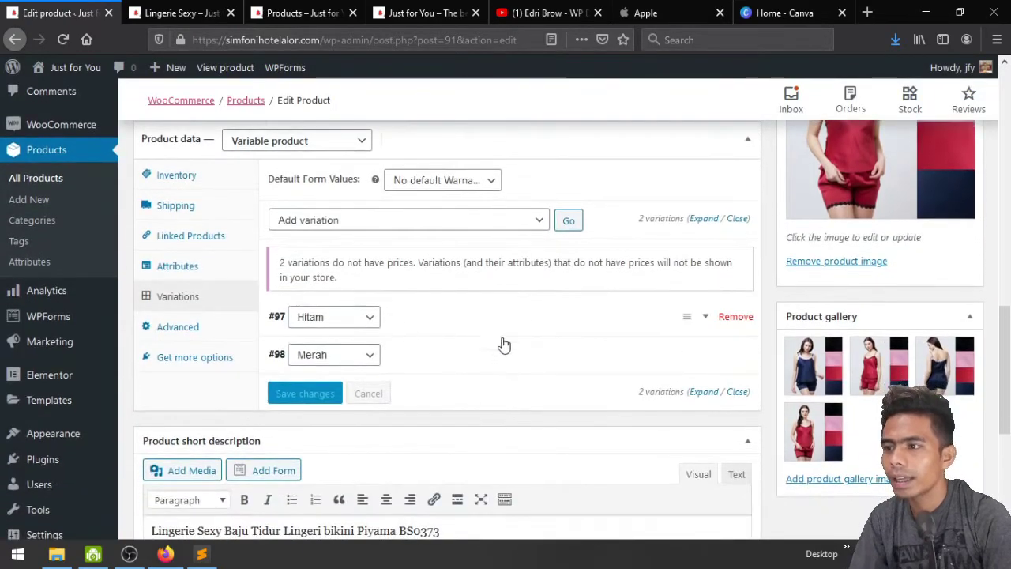
# Expand variation #97 Hitam and set the navy outfit photo as its image
pyautogui.click(703, 316)
pyautogui.click(304, 379)
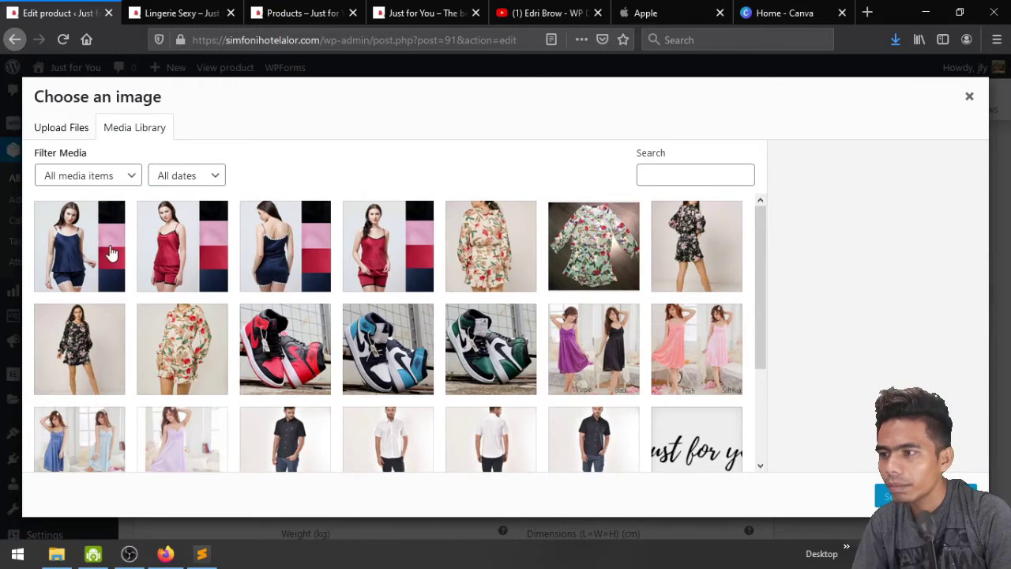
pyautogui.click(111, 252)
pyautogui.click(893, 496)
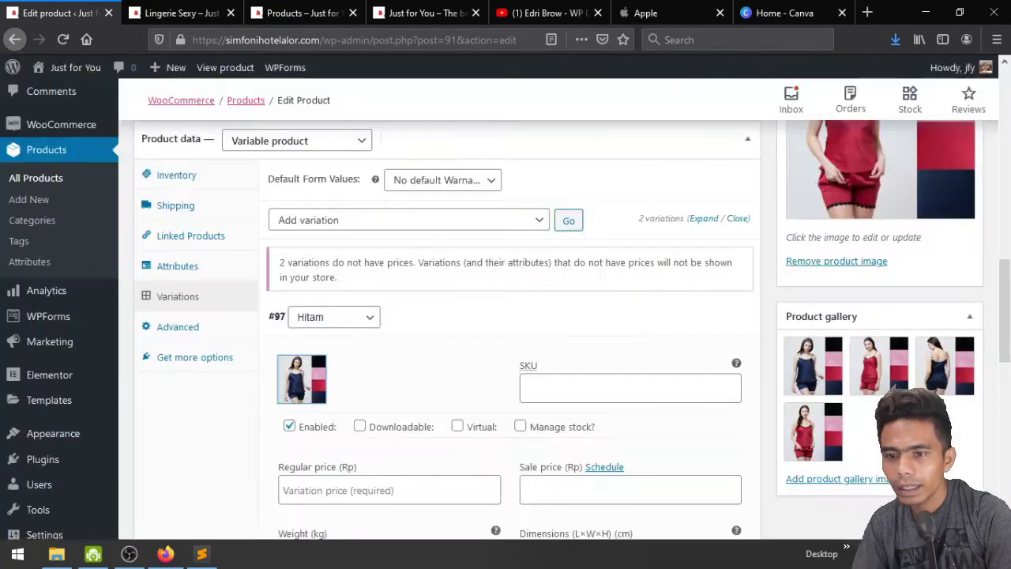
pyautogui.scroll(-1, 525, 335)
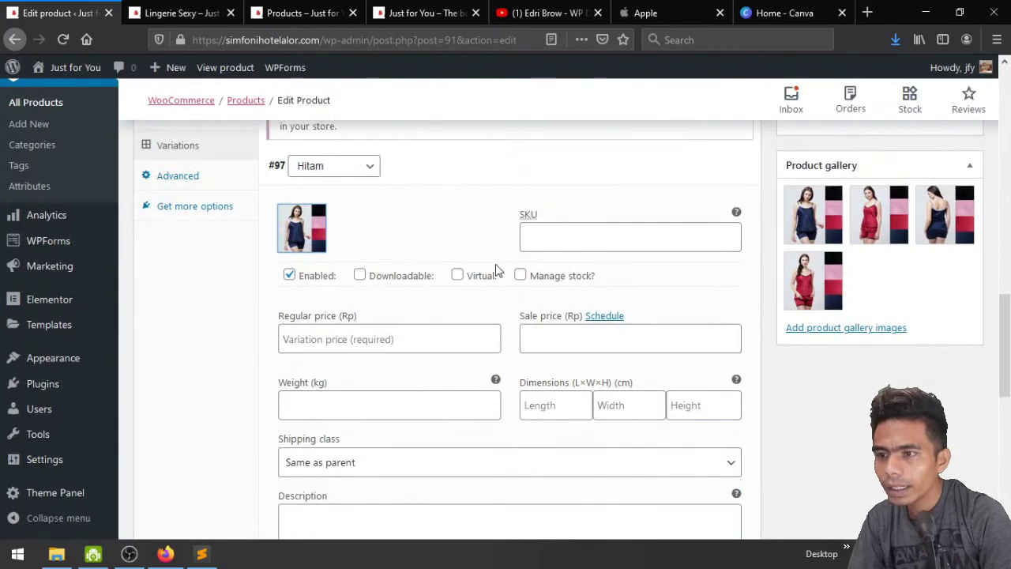
# Enable stock for Hitam with price 150000, stock quantity 40 and weight 1 kg
pyautogui.click(521, 275)
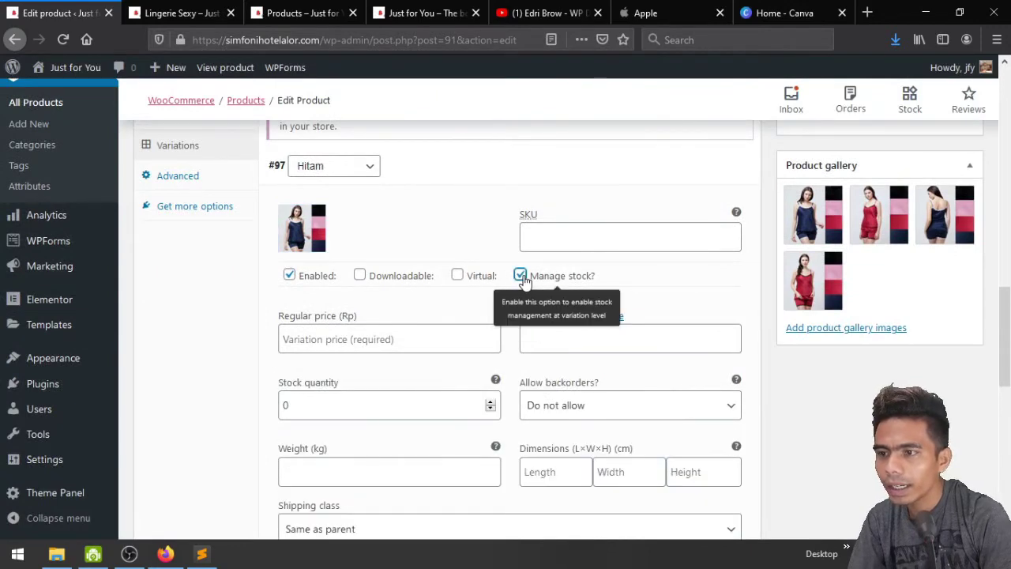
pyautogui.scroll(-2, 529, 277)
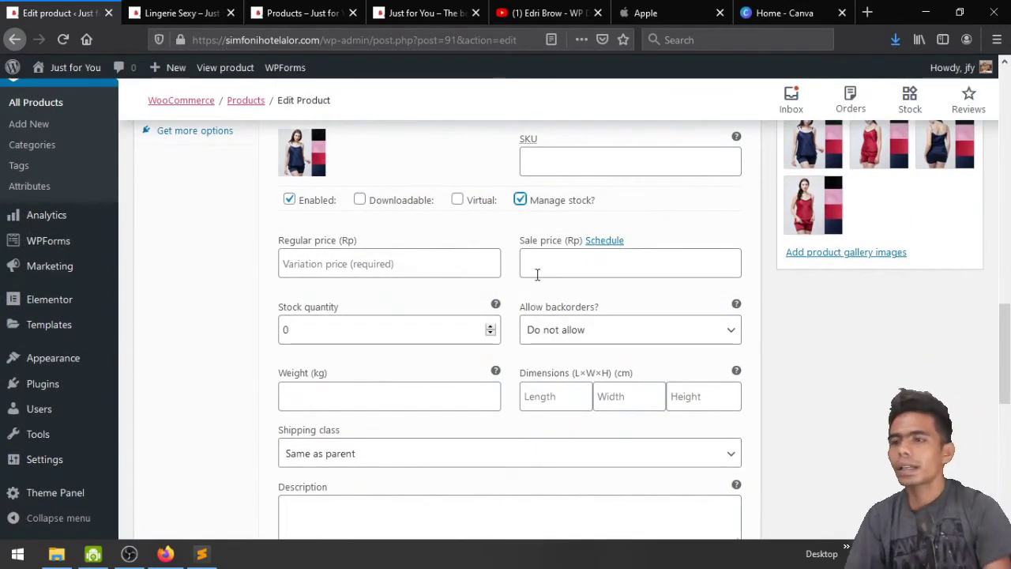
pyautogui.click(404, 278)
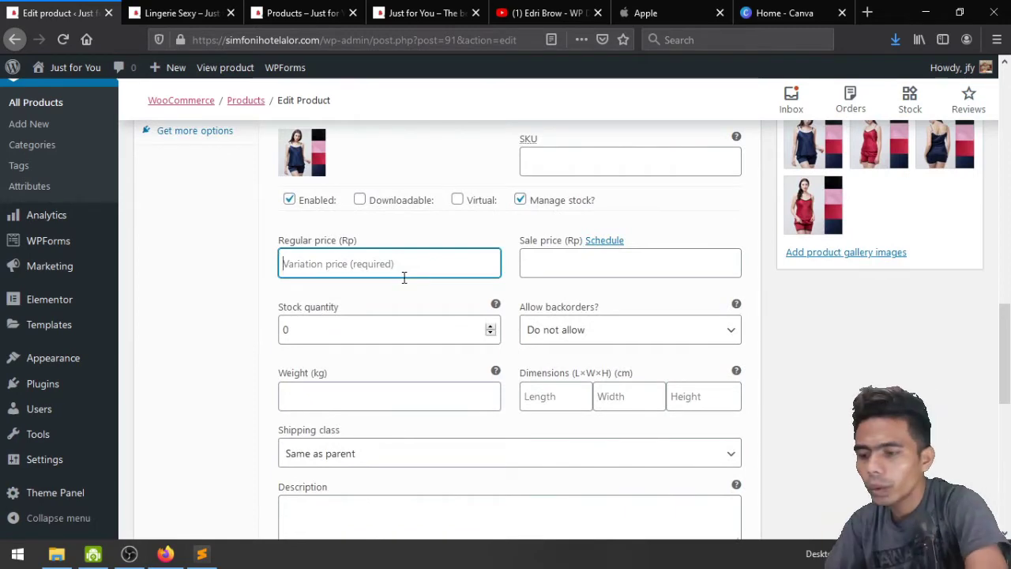
pyautogui.write('150000')
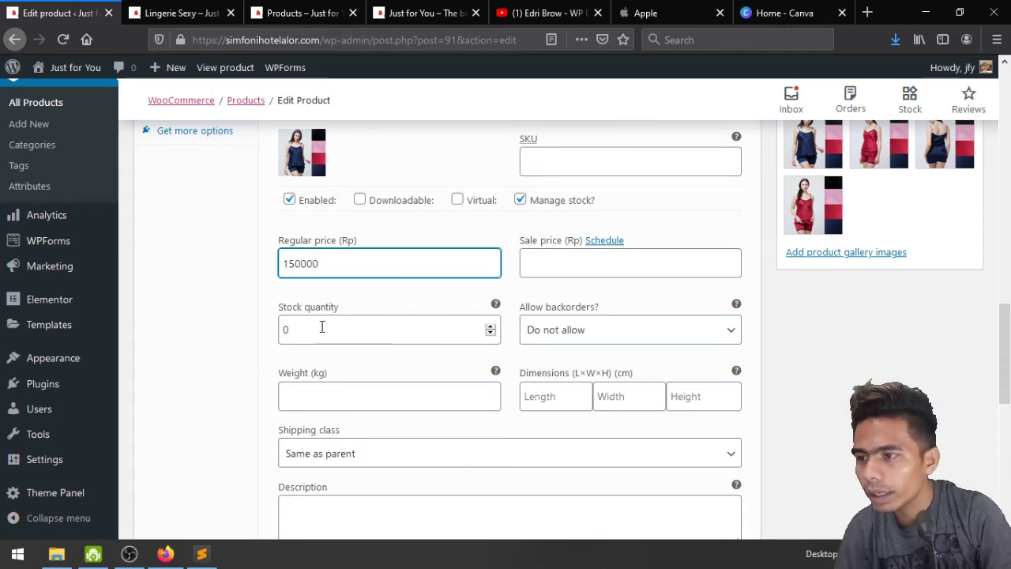
pyautogui.click(285, 328)
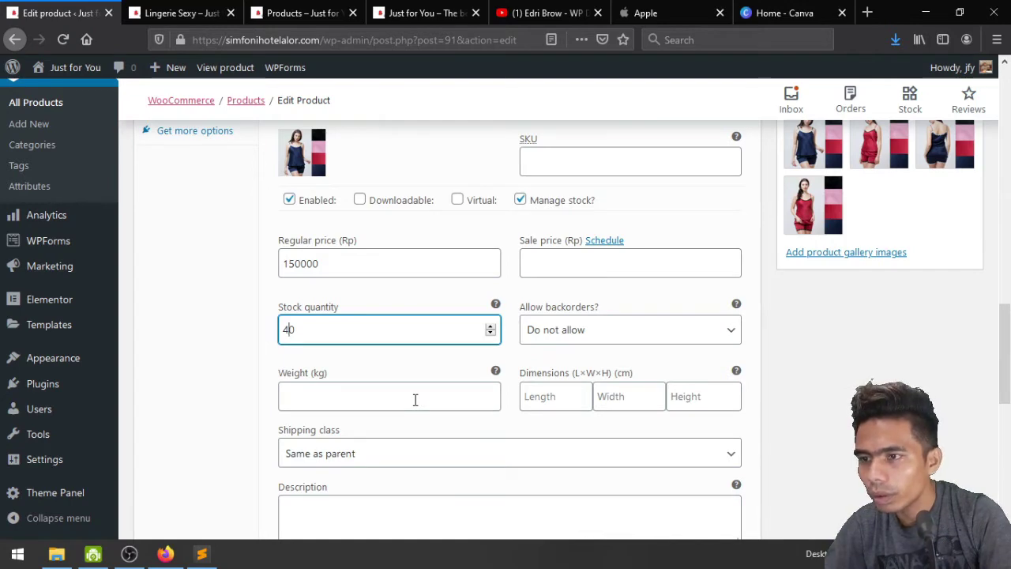
pyautogui.scroll(-2, 413, 400)
pyautogui.click(404, 322)
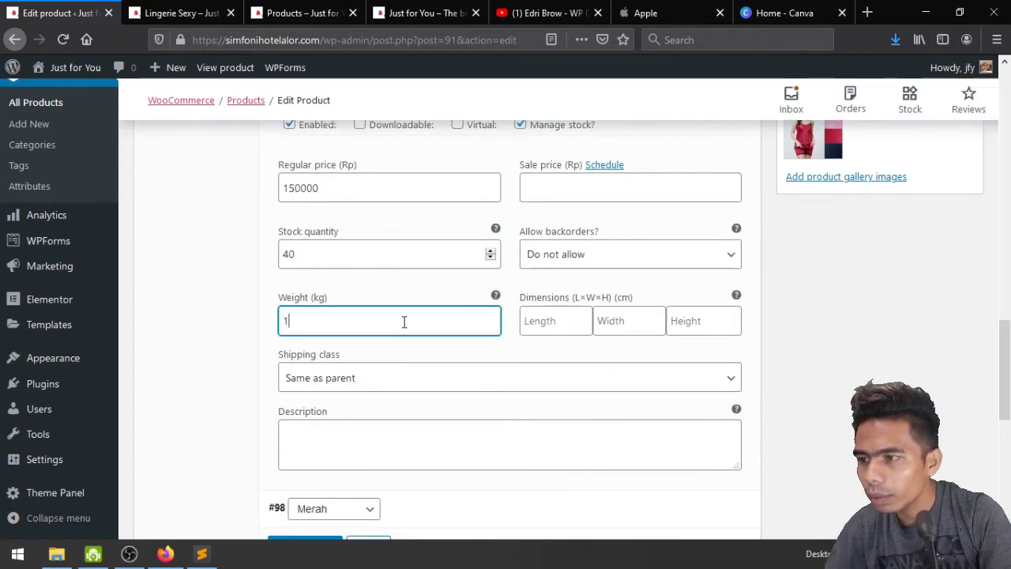
pyautogui.scroll(-4, 404, 325)
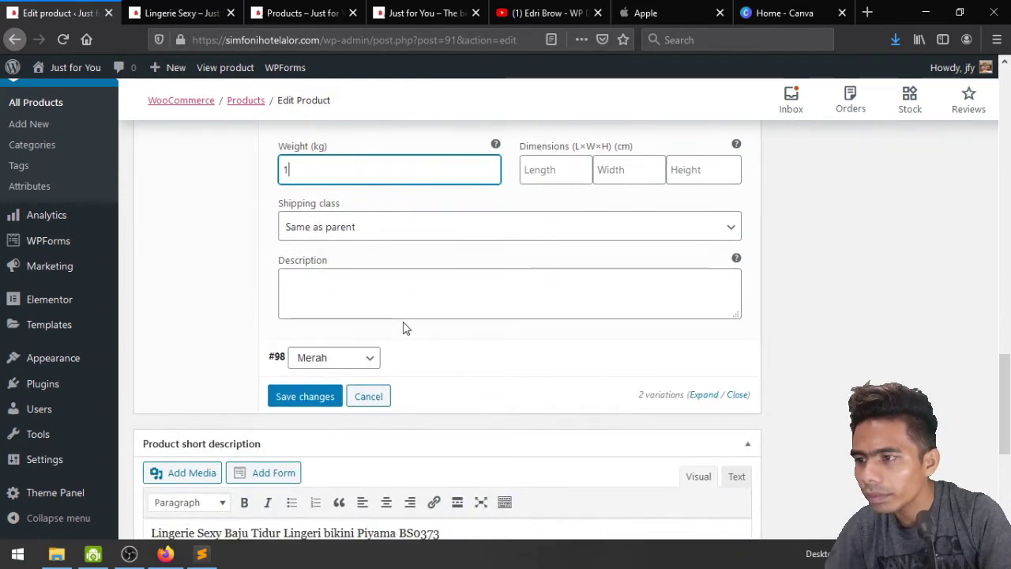
pyautogui.scroll(8, 405, 328)
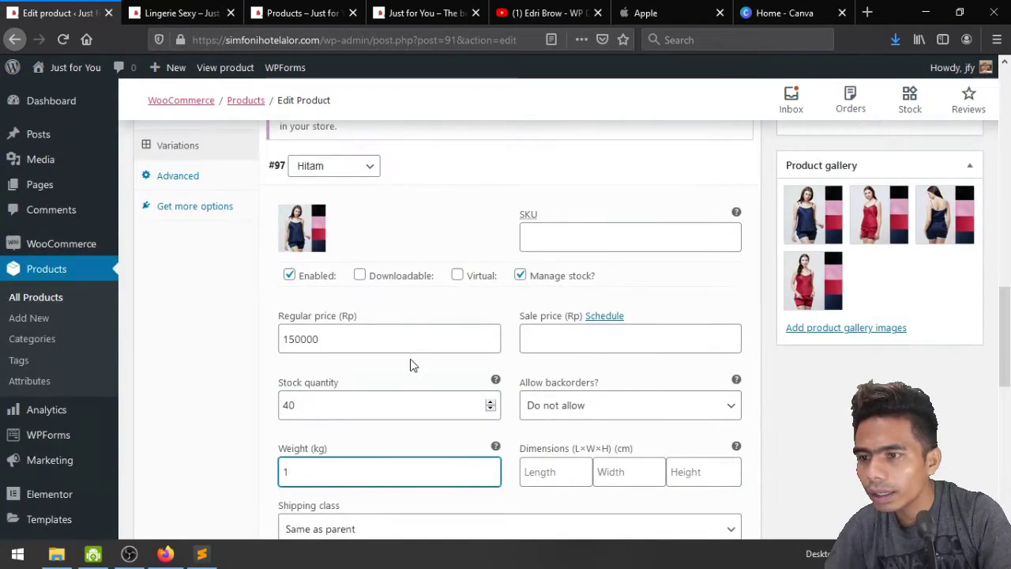
pyautogui.scroll(-10, 410, 364)
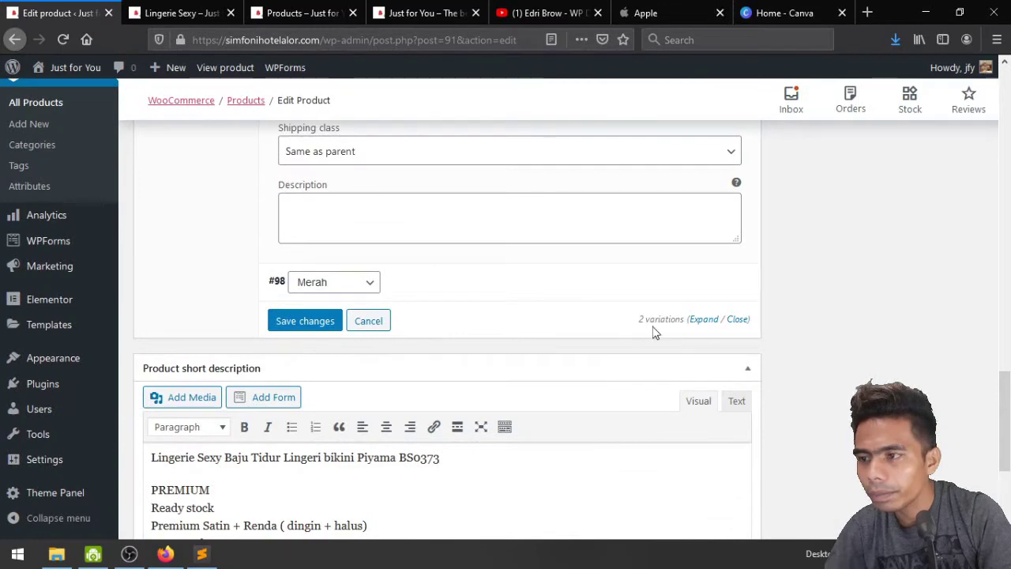
# Expand variation #98 Merah and set the red outfit photo as its image
pyautogui.click(703, 320)
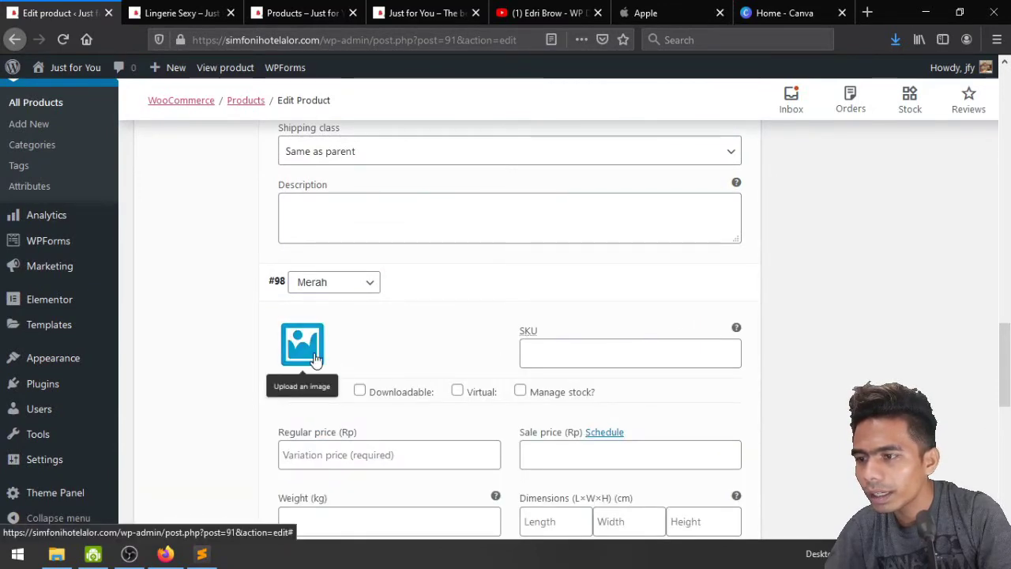
pyautogui.scroll(10, 316, 355)
pyautogui.scroll(-5, 318, 353)
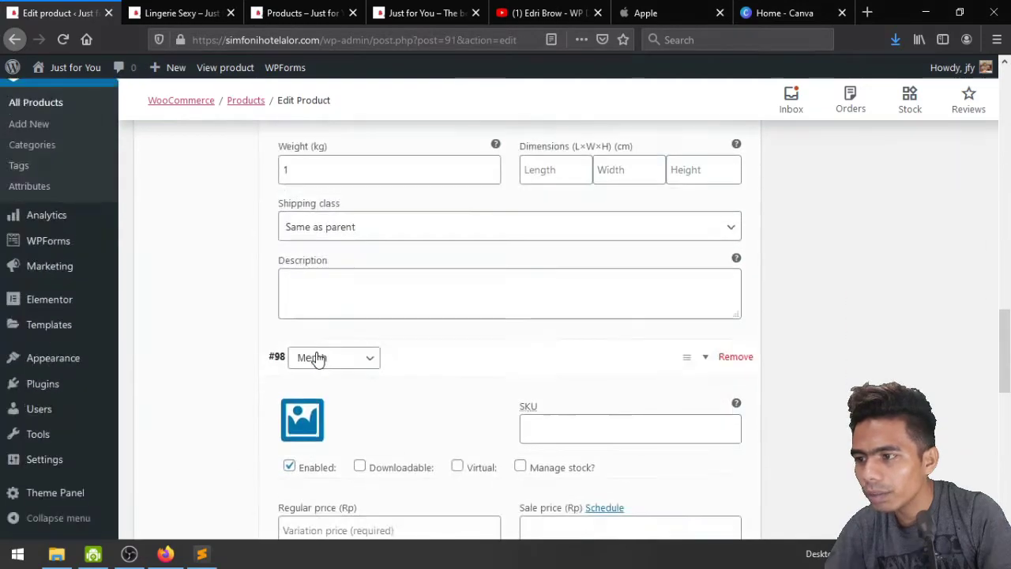
pyautogui.scroll(4, 318, 356)
pyautogui.scroll(7, 345, 384)
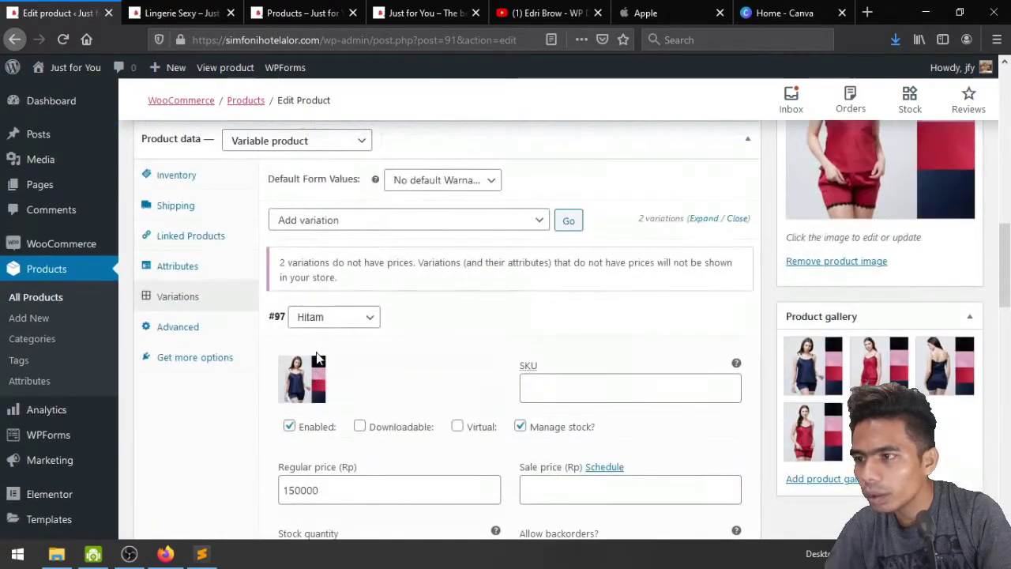
pyautogui.scroll(-14, 350, 384)
pyautogui.scroll(-2, 348, 379)
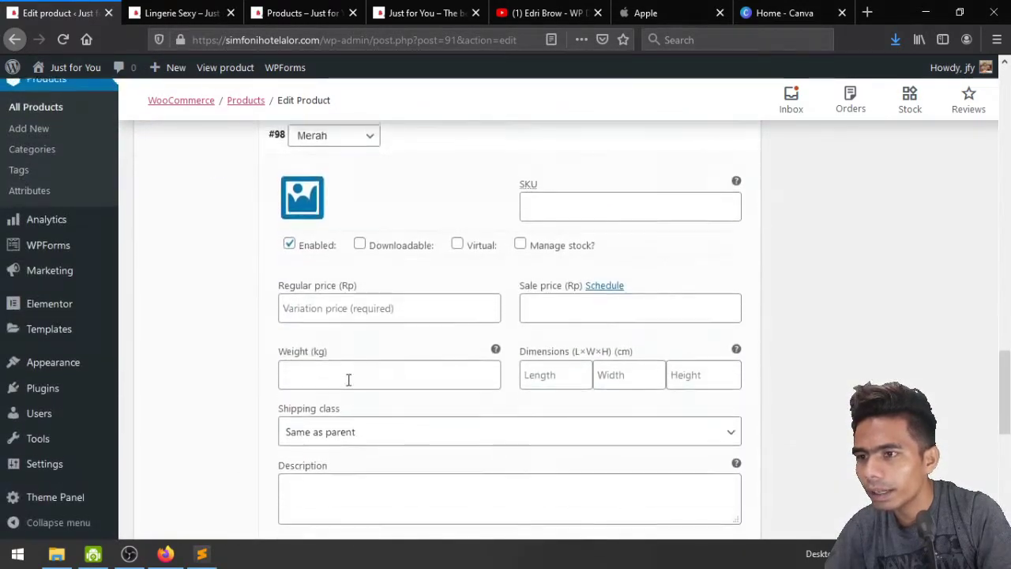
pyautogui.scroll(2, 332, 332)
pyautogui.click(302, 281)
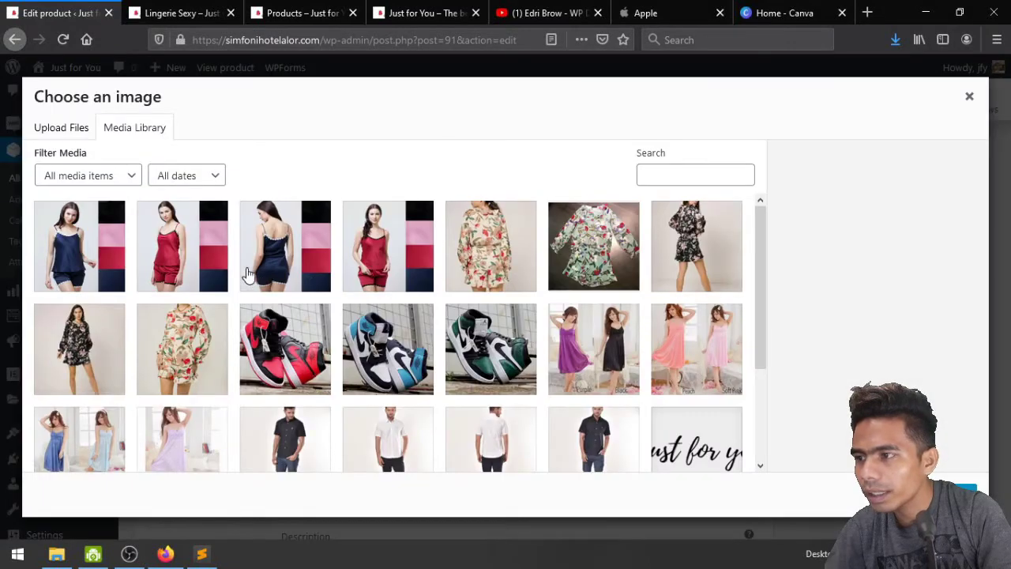
pyautogui.click(188, 266)
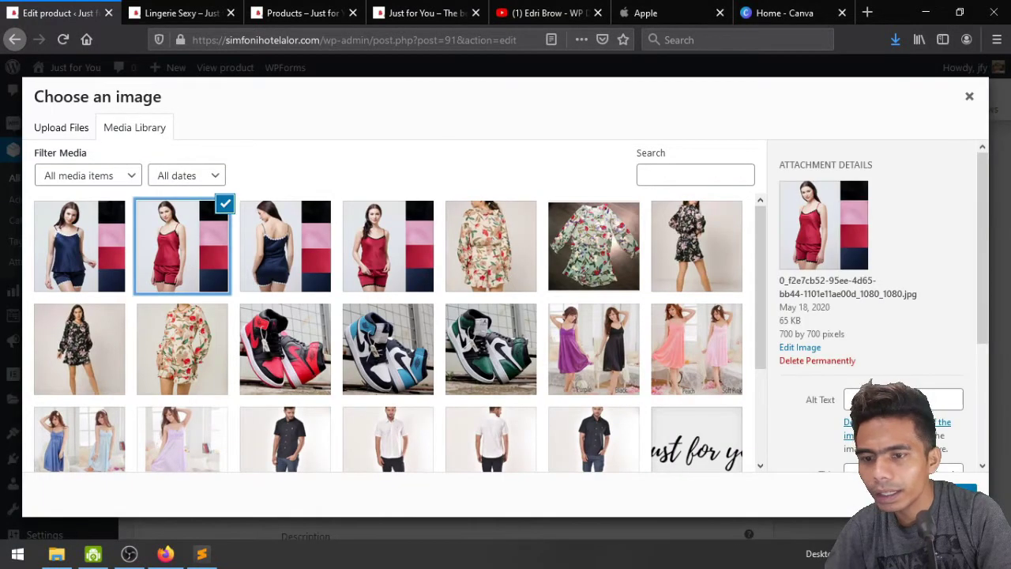
pyautogui.click(960, 494)
pyautogui.scroll(5, 342, 320)
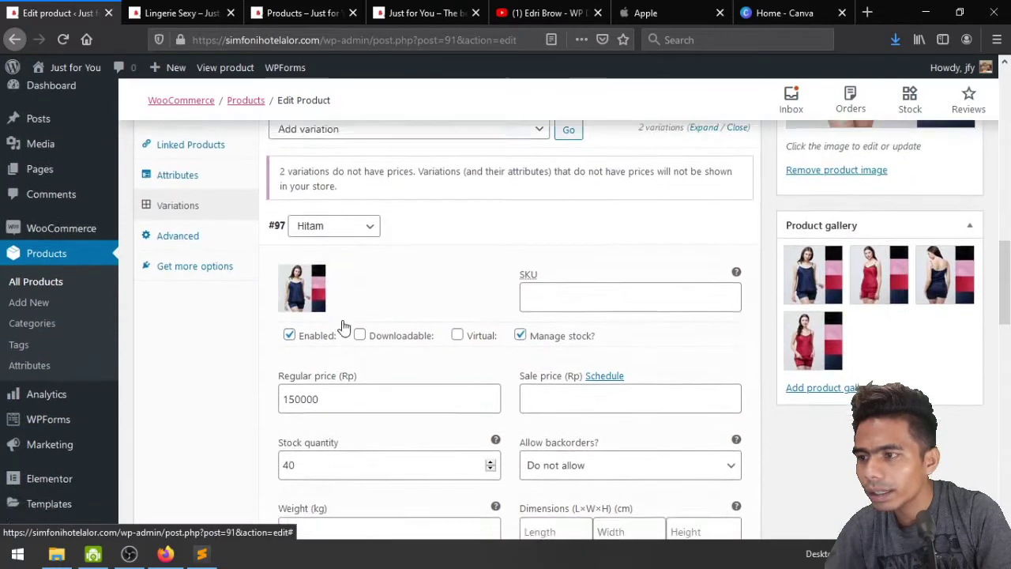
pyautogui.scroll(-6, 342, 320)
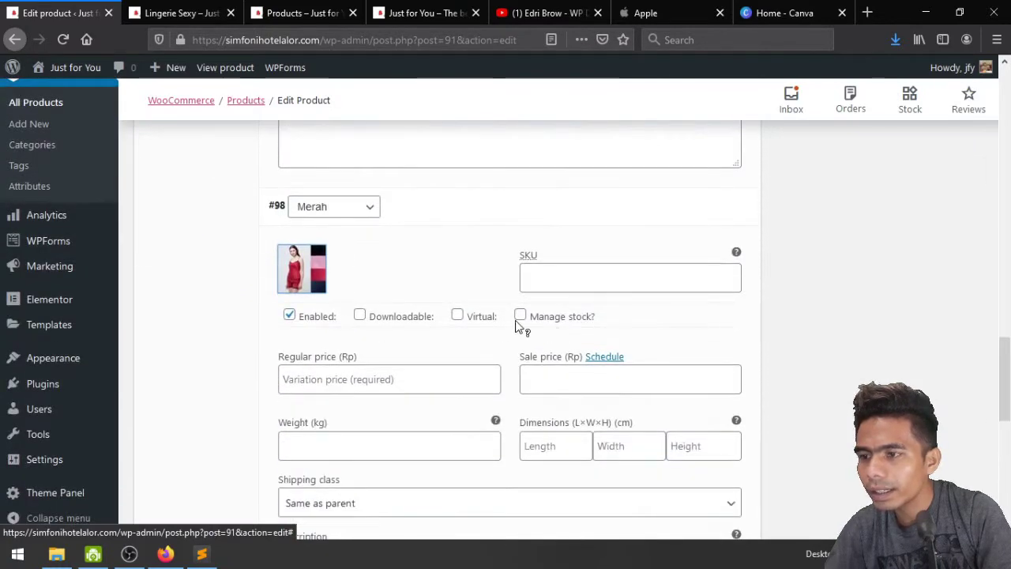
# Enable stock for Merah with price 155000, stock quantity 30 and weight 1
pyautogui.click(521, 316)
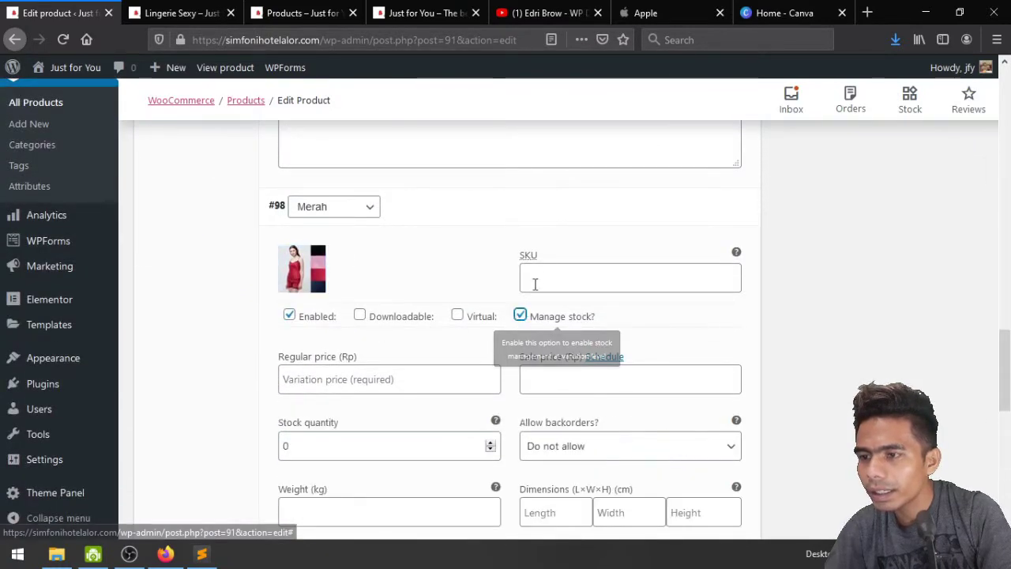
pyautogui.click(378, 385)
pyautogui.write('155000')
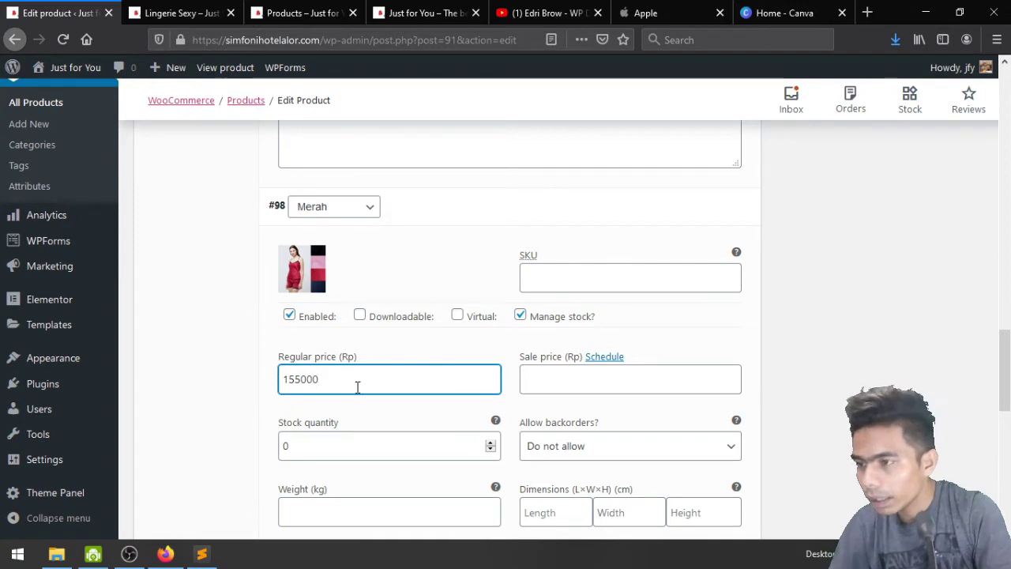
pyautogui.scroll(-2, 411, 455)
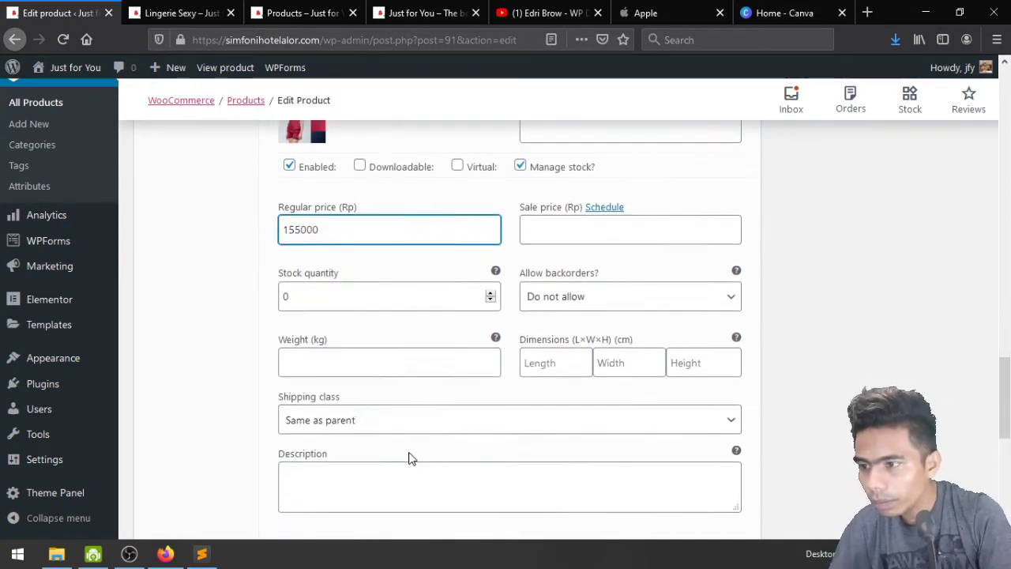
pyautogui.click(285, 293)
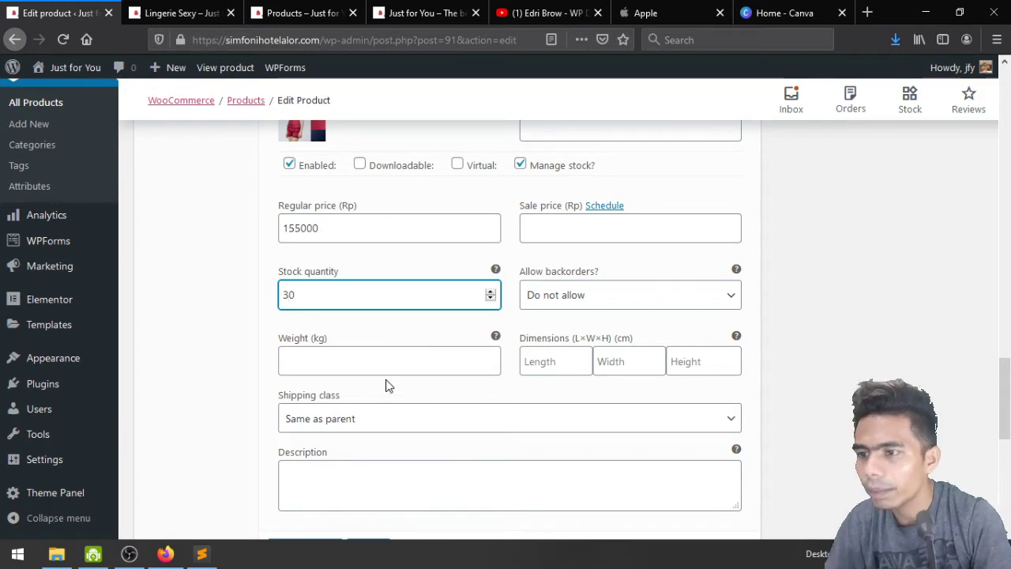
pyautogui.click(377, 357)
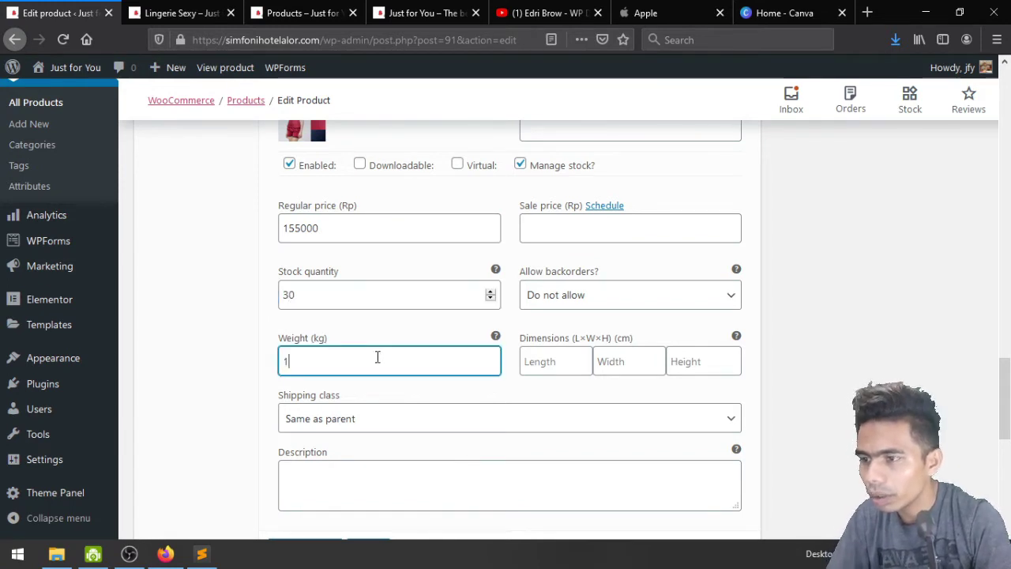
pyautogui.scroll(-2, 381, 376)
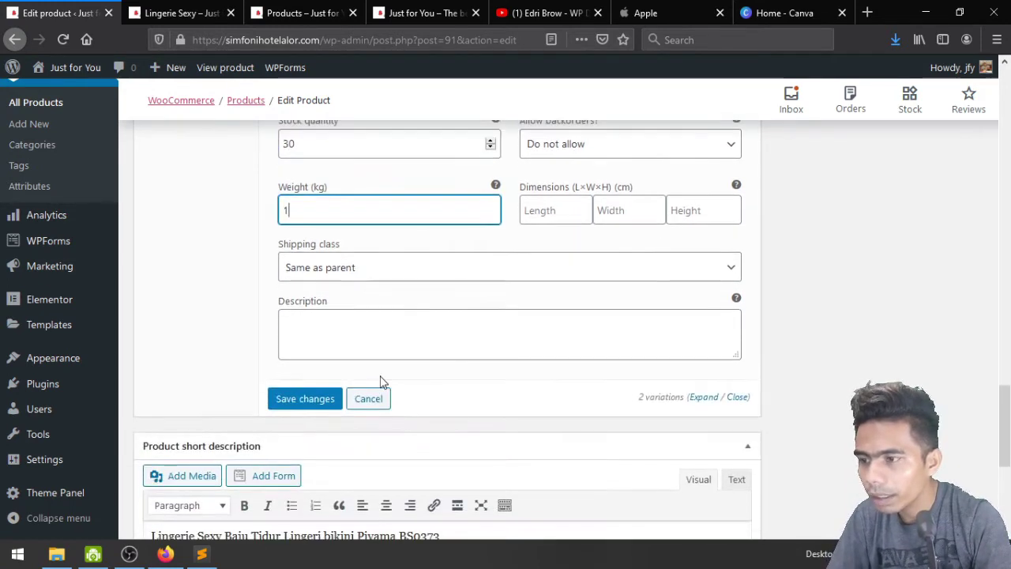
# Save the variation changes, update Lingerie Sexy, and open its live product page
pyautogui.click(315, 402)
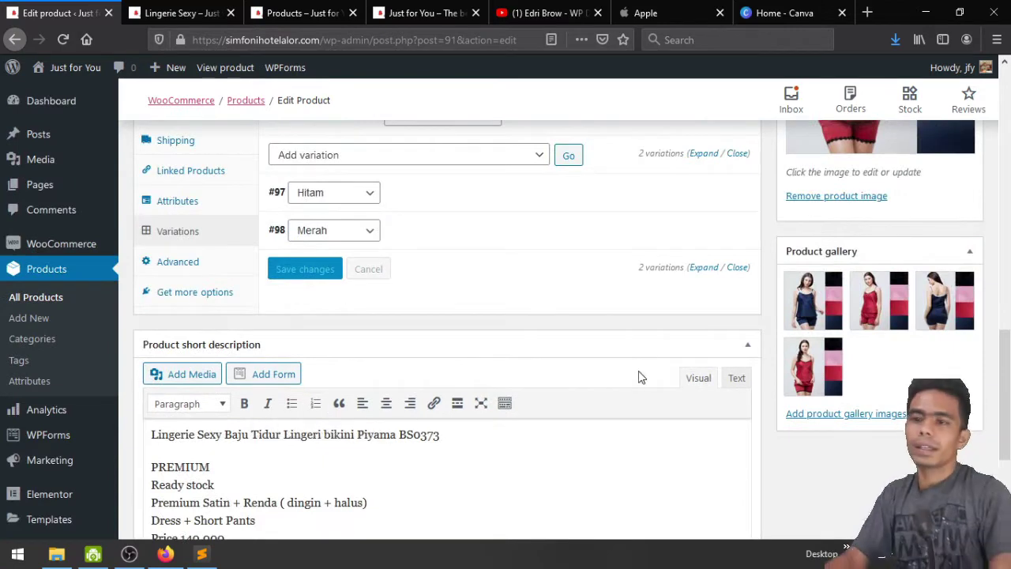
pyautogui.scroll(3, 639, 377)
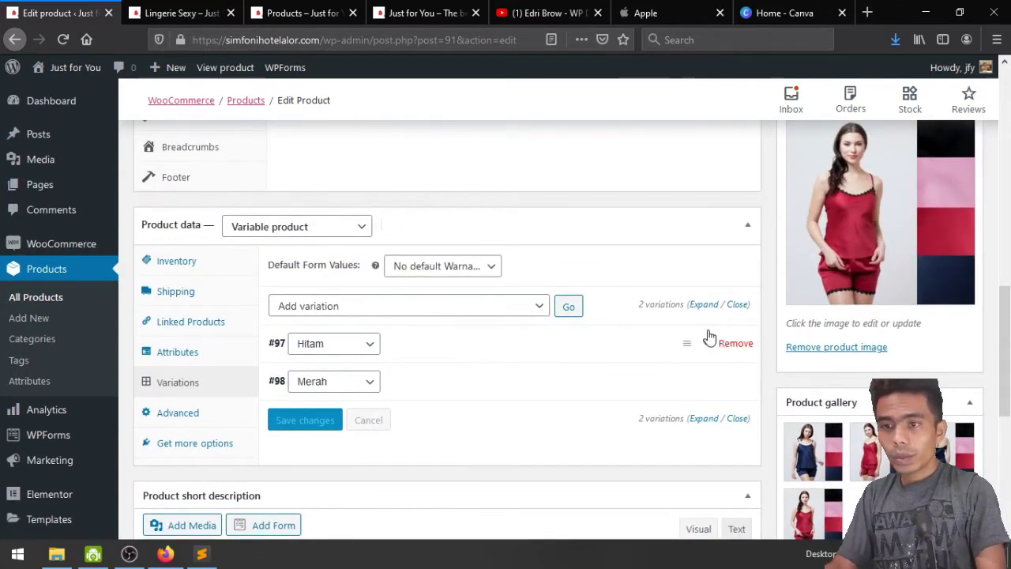
pyautogui.scroll(10, 996, 272)
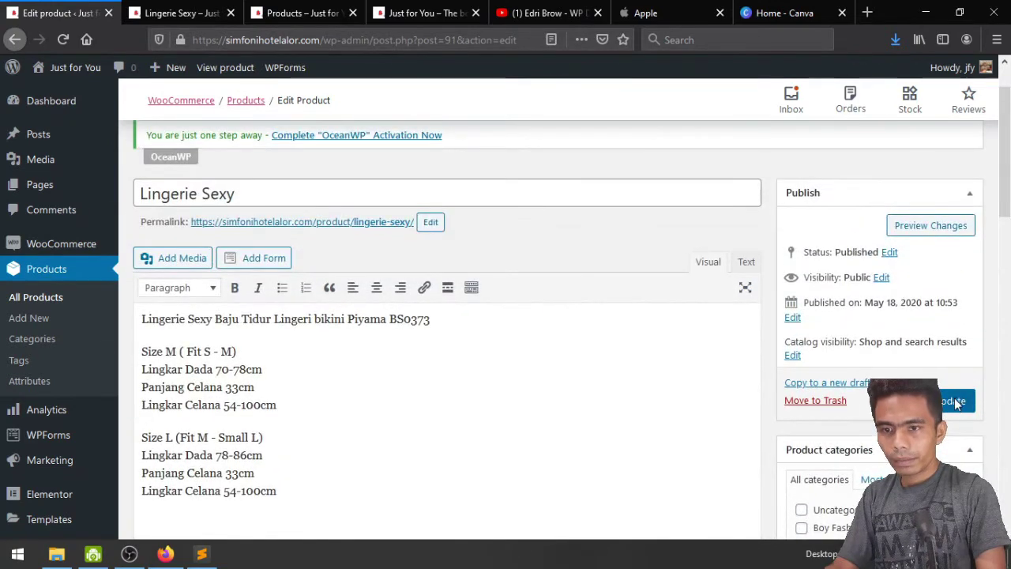
pyautogui.click(954, 401)
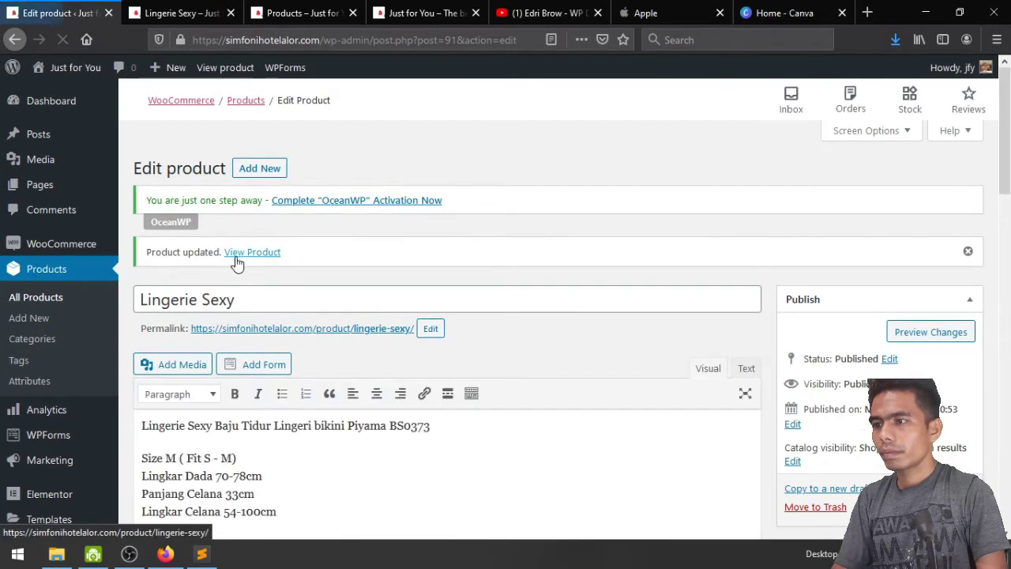
pyautogui.click(250, 254)
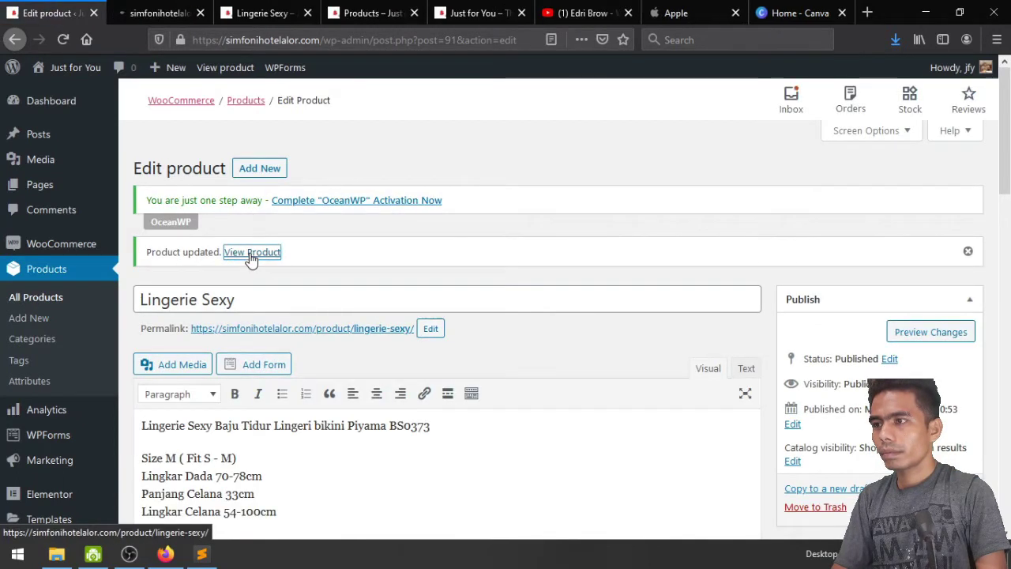
# Check the live product page's price range of Rp150.000–Rp155.000
pyautogui.click(183, 13)
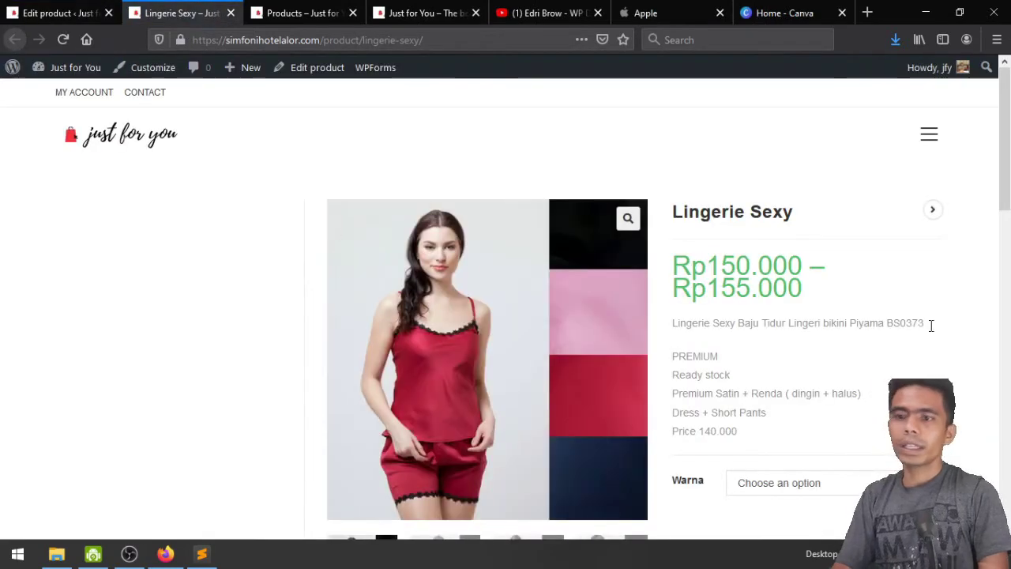
pyautogui.scroll(-4, 970, 347)
pyautogui.scroll(4, 948, 332)
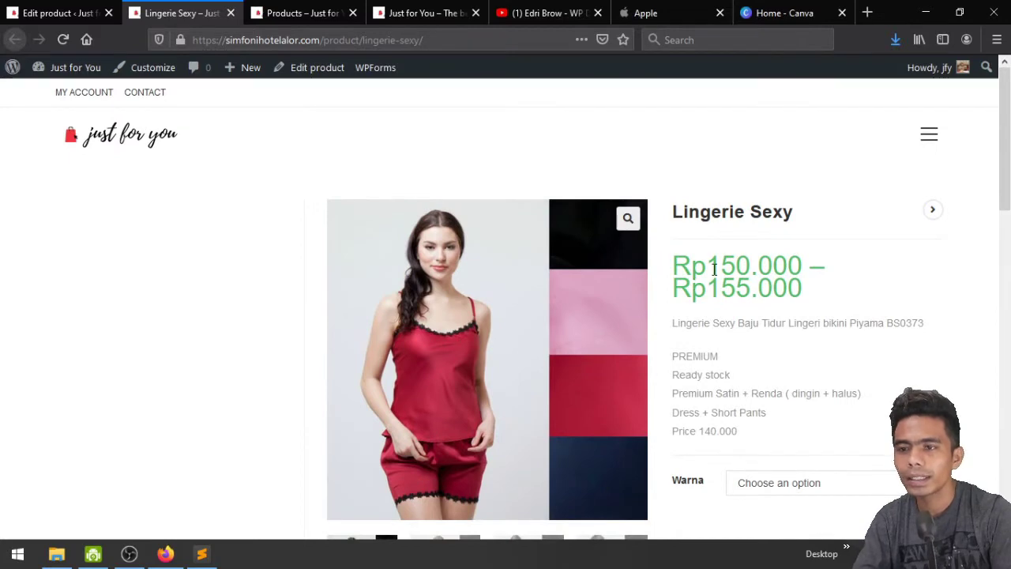
pyautogui.moveTo(708, 270); pyautogui.dragTo(789, 269)
pyautogui.click(778, 298)
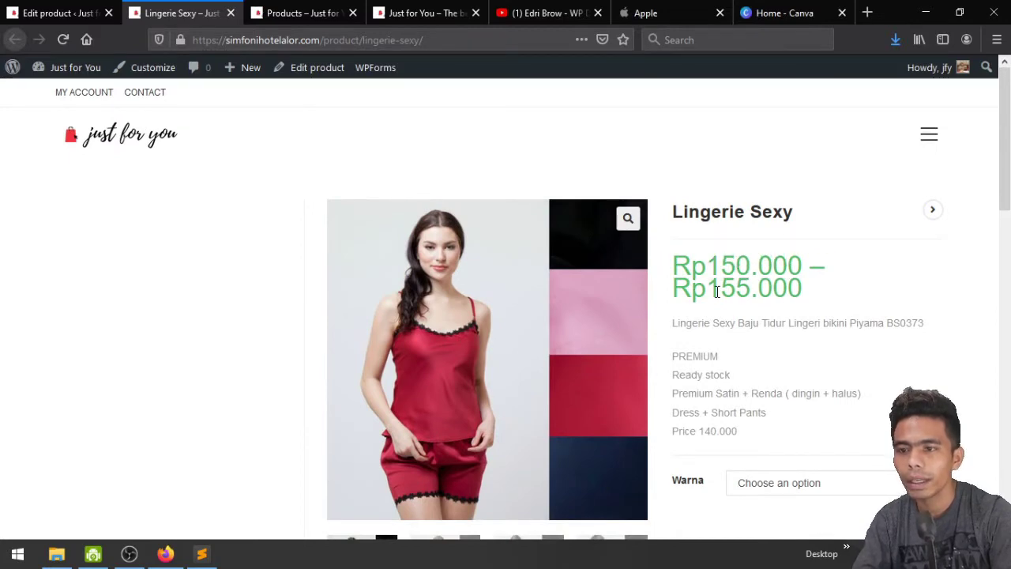
pyautogui.moveTo(721, 289); pyautogui.dragTo(854, 293)
pyautogui.click(853, 293)
pyautogui.scroll(-3, 853, 293)
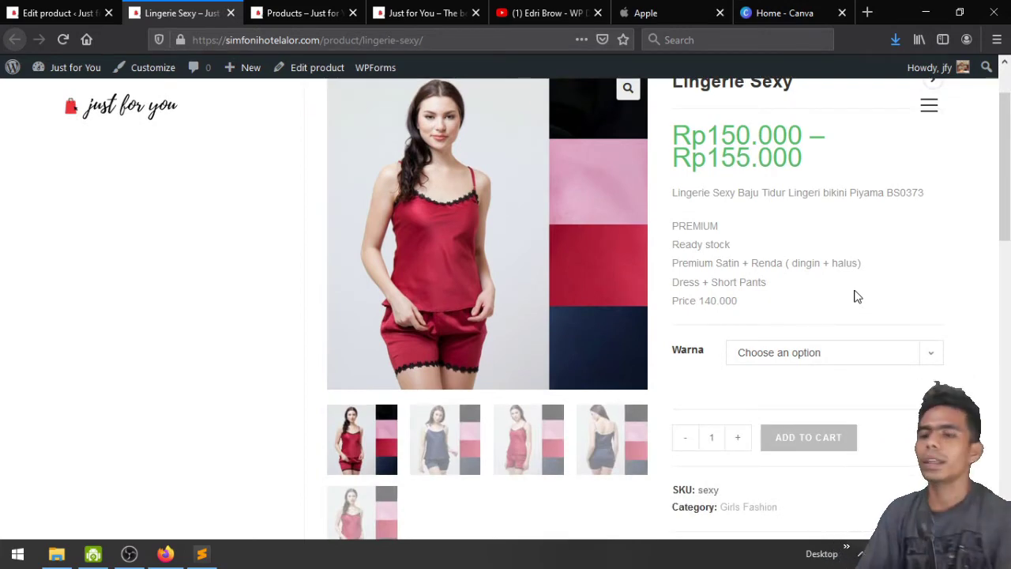
# Select Hitam, then Merah, to verify Merah shows Rp155.000 with 30 in stock
pyautogui.click(855, 360)
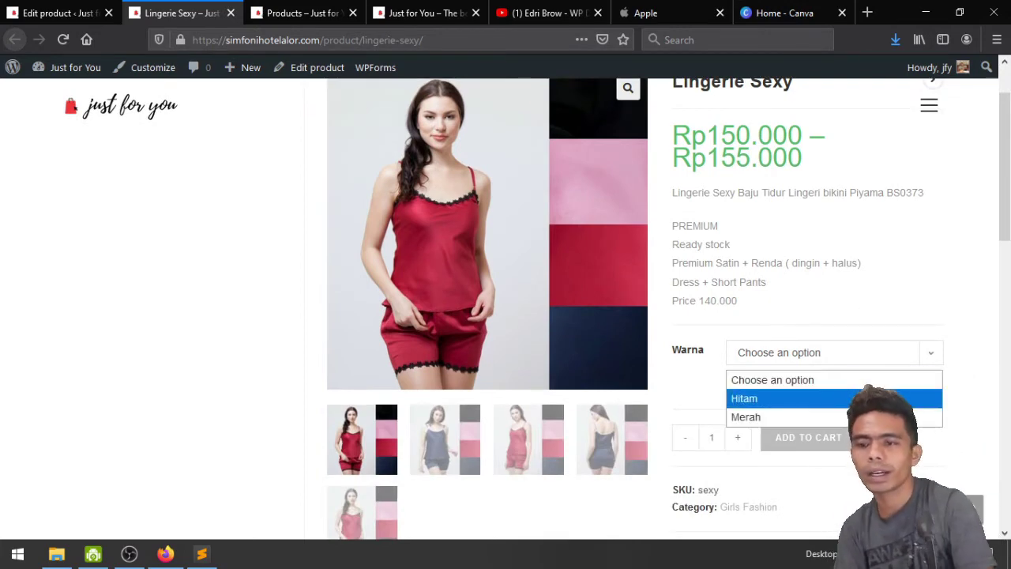
pyautogui.click(861, 399)
pyautogui.click(837, 356)
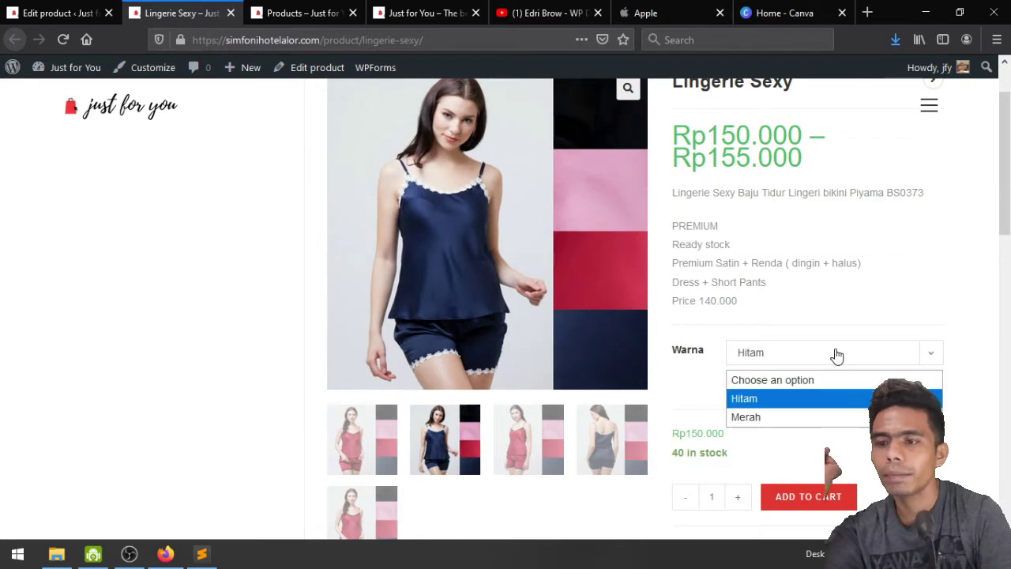
pyautogui.click(807, 414)
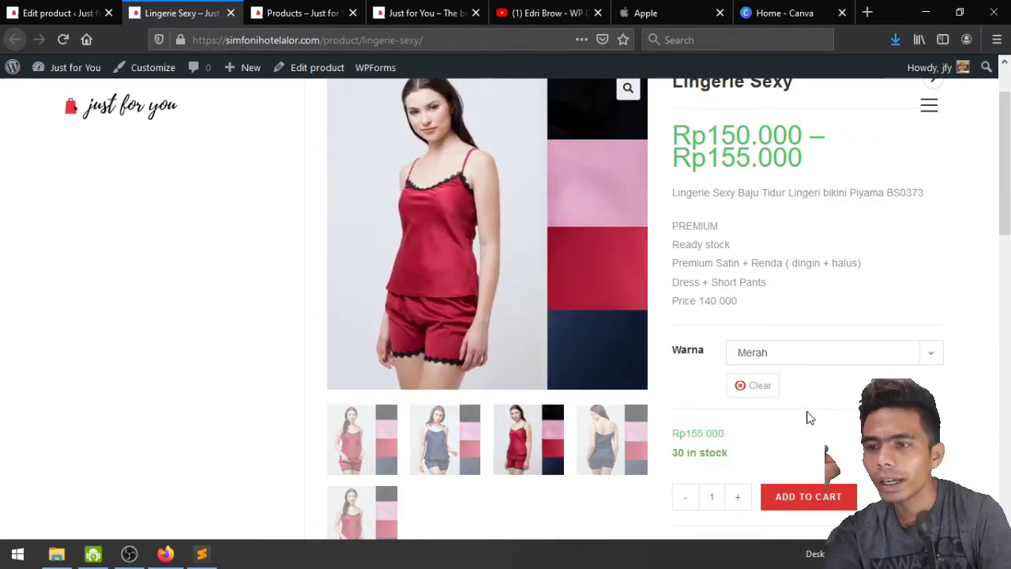
pyautogui.scroll(-5, 808, 417)
pyautogui.scroll(-1, 502, 349)
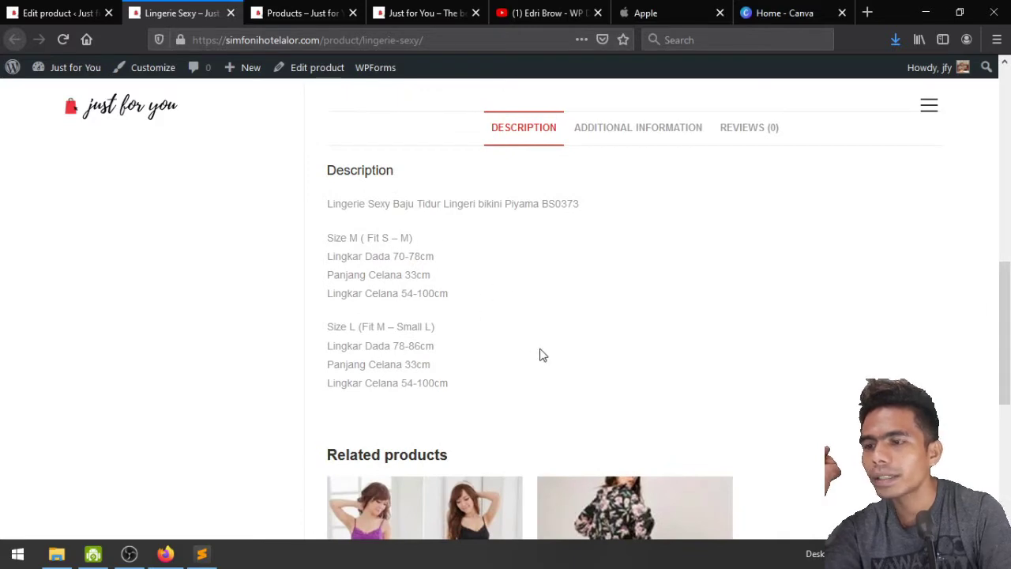
pyautogui.scroll(-1, 541, 354)
pyautogui.scroll(-2, 542, 356)
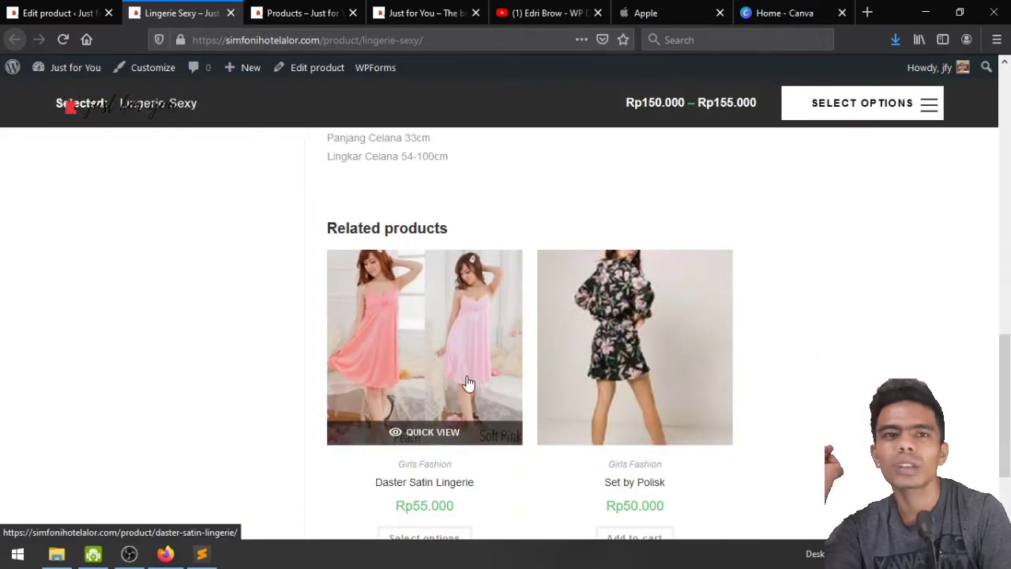
pyautogui.scroll(6, 469, 383)
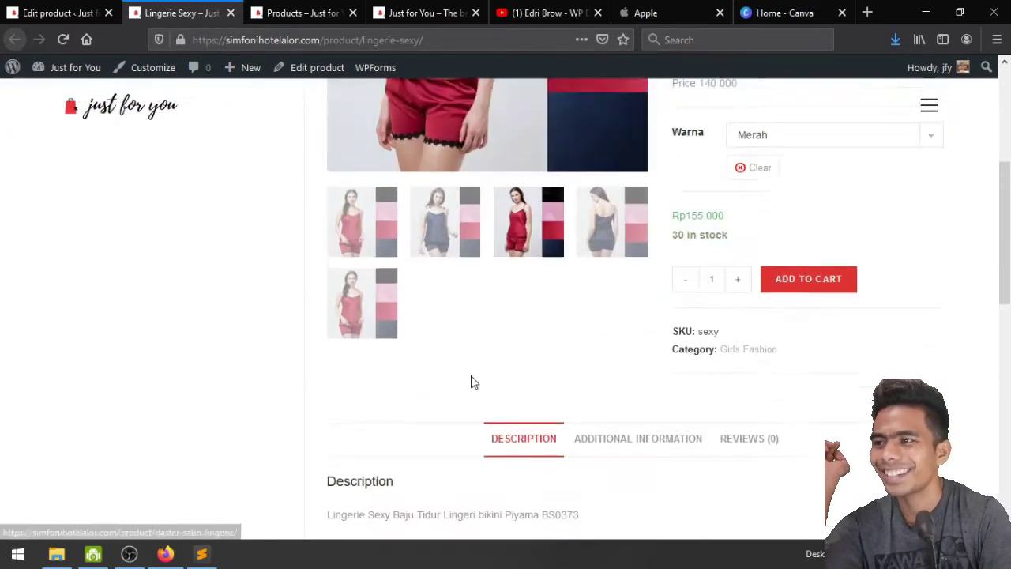
pyautogui.scroll(-2, 472, 382)
pyautogui.scroll(-8, 473, 382)
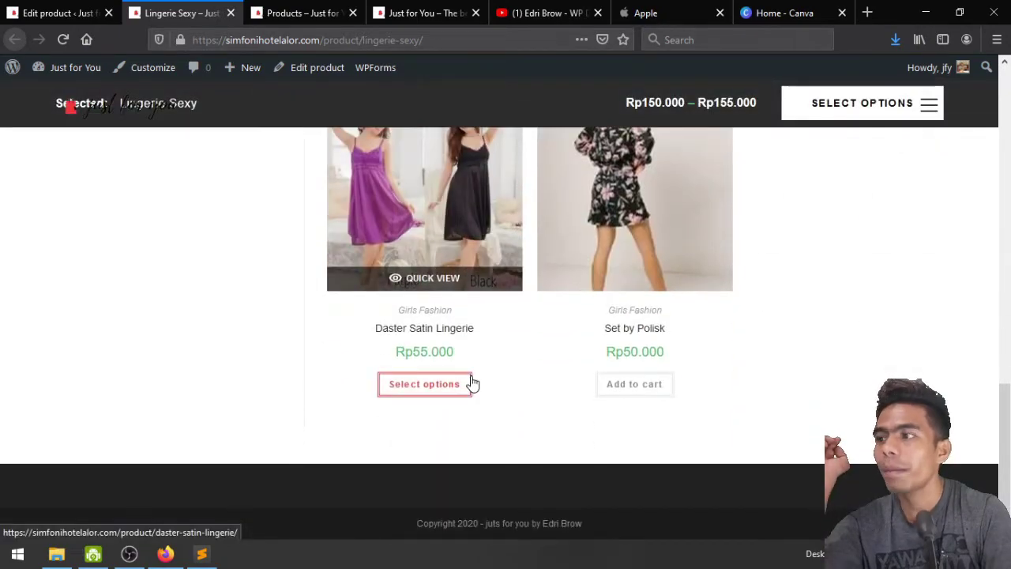
pyautogui.scroll(12, 471, 382)
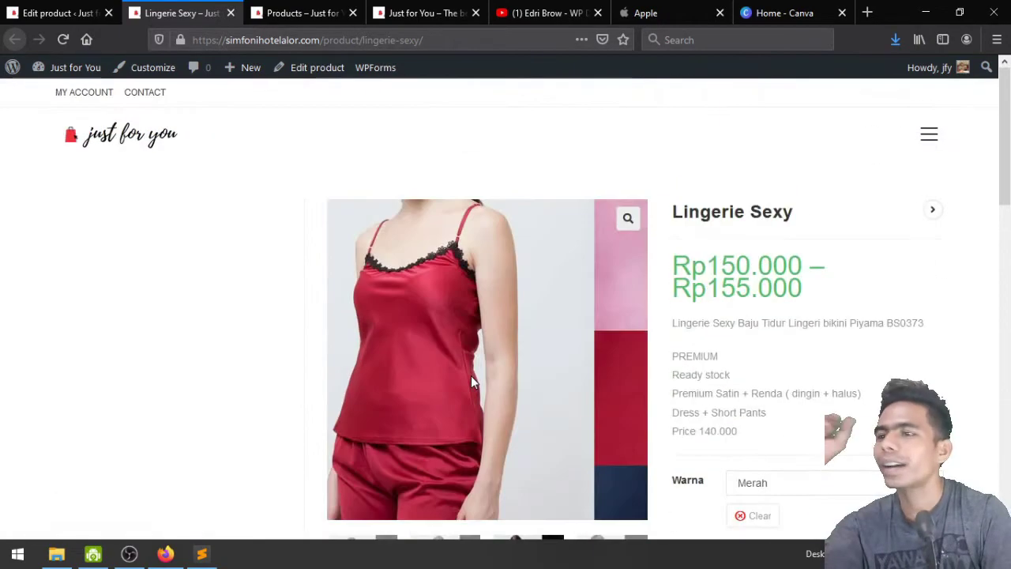
pyautogui.scroll(-12, 470, 383)
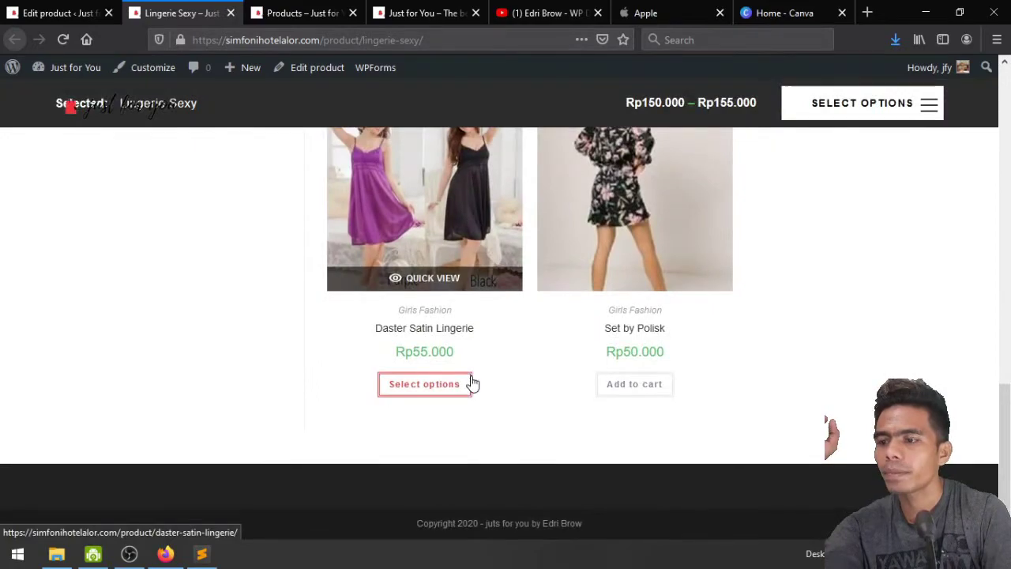
pyautogui.scroll(6, 471, 382)
pyautogui.scroll(10, 471, 379)
pyautogui.scroll(-2, 829, 245)
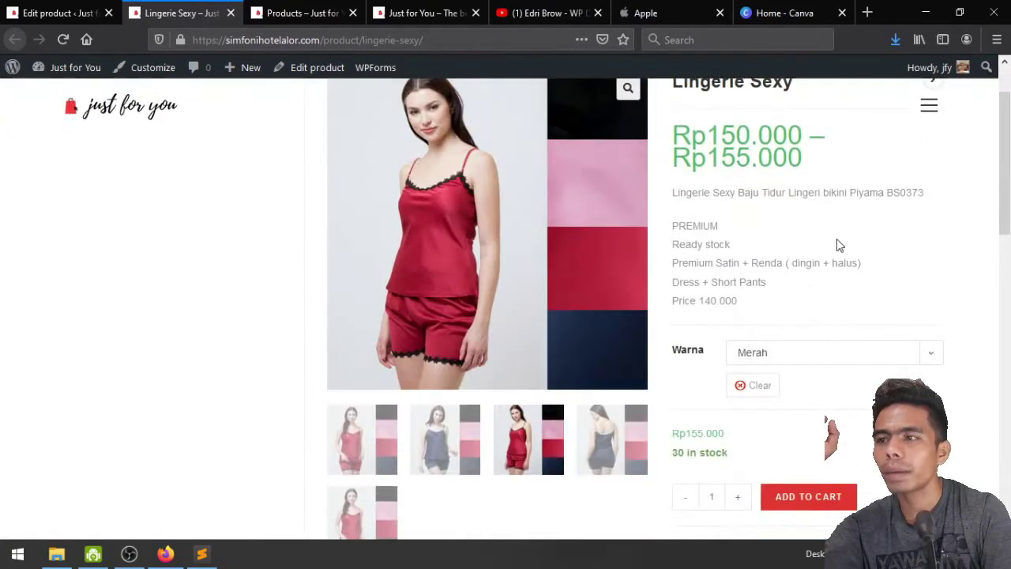
pyautogui.scroll(2, 811, 275)
# Go to the Shop page through the full-screen menu
pyautogui.click(930, 136)
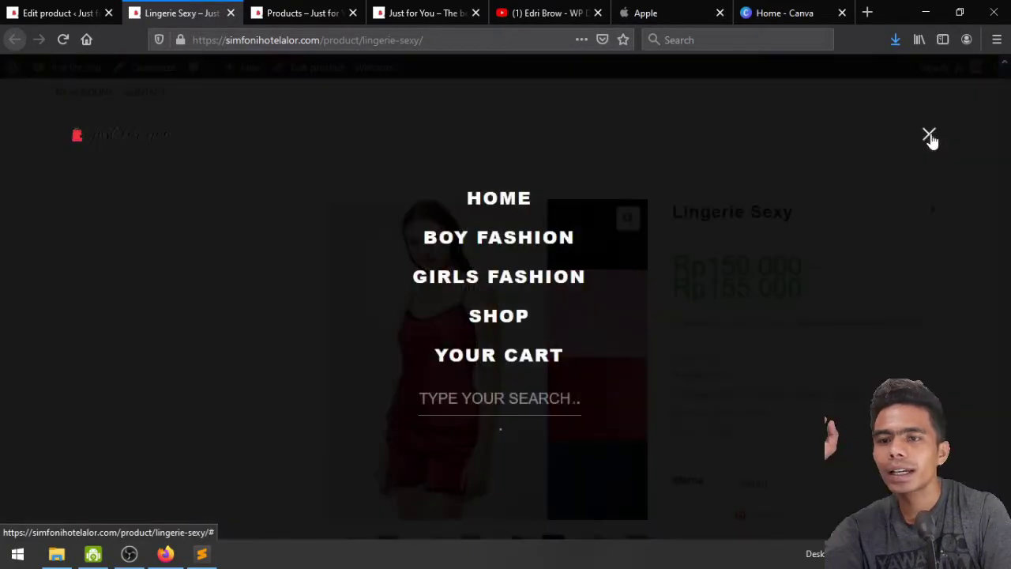
pyautogui.click(491, 327)
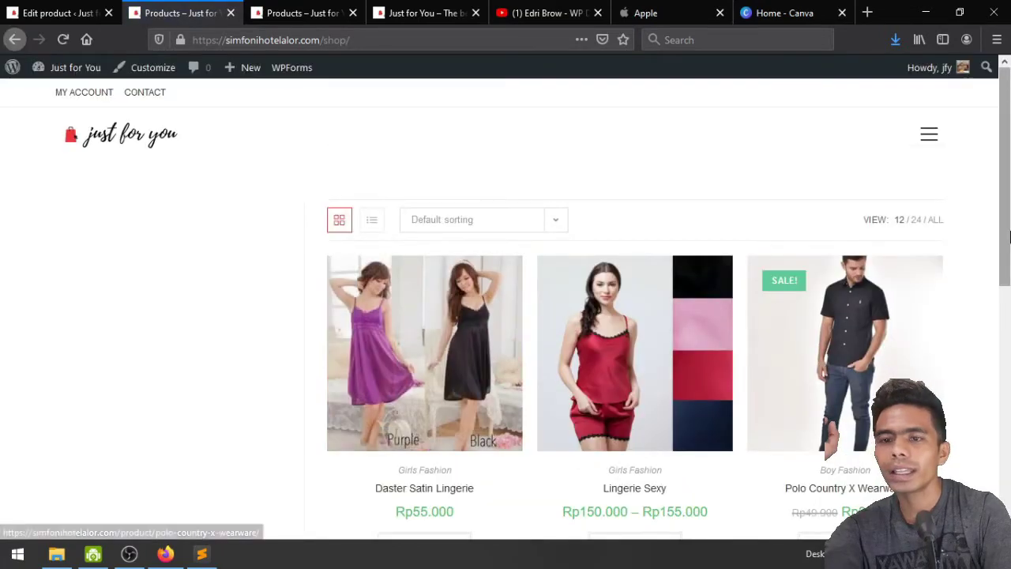
pyautogui.scroll(-5, 1008, 429)
pyautogui.scroll(1, 1008, 429)
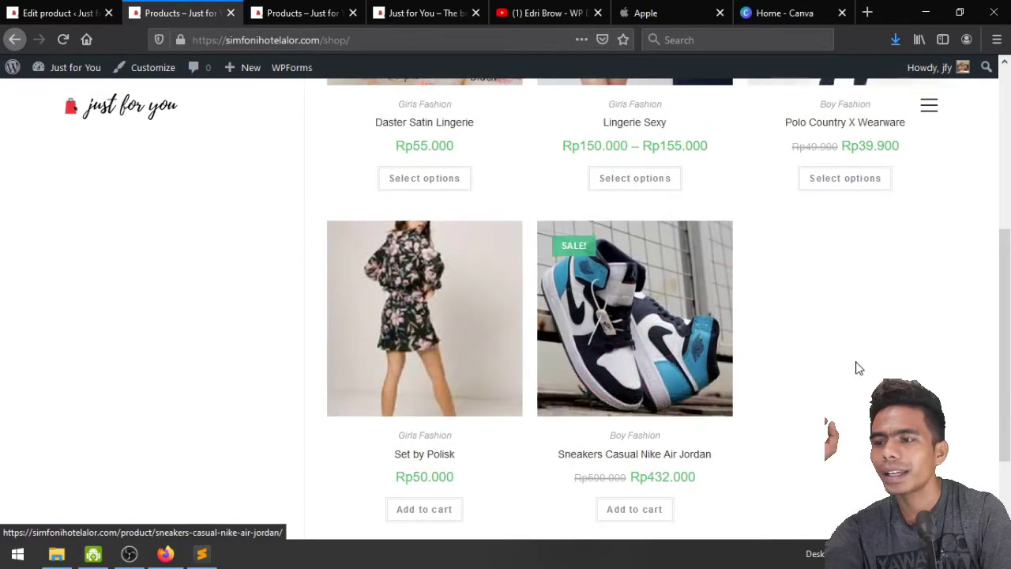
pyautogui.scroll(3, 858, 366)
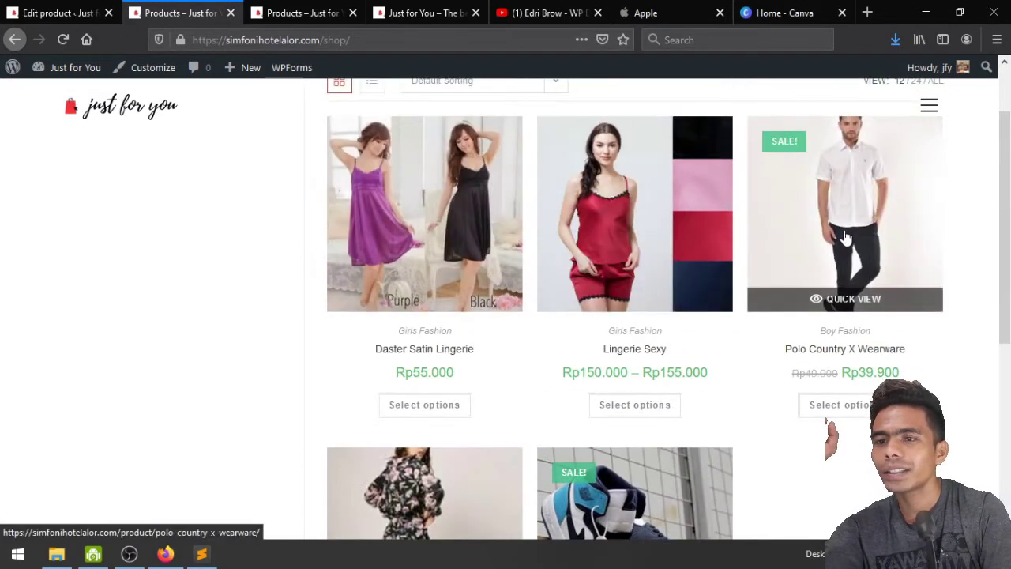
pyautogui.scroll(2, 456, 239)
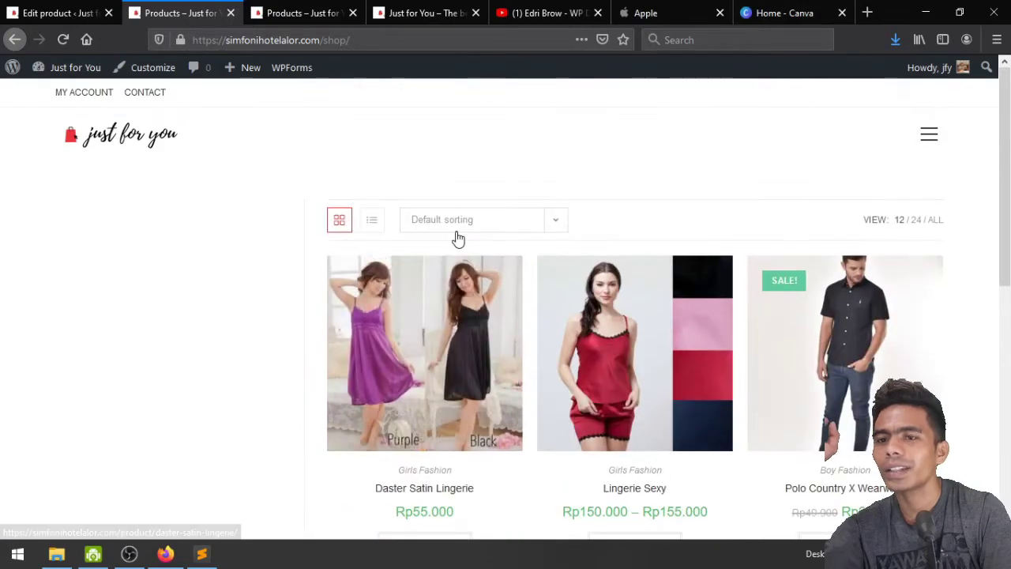
# Switch the shop to list view, browse the products, and return to the home page
pyautogui.click(373, 220)
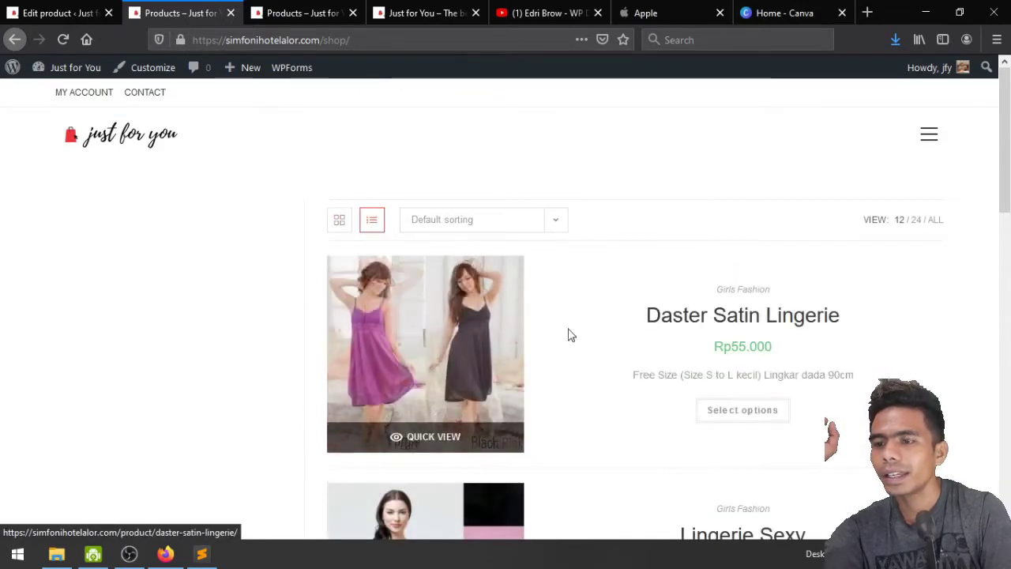
pyautogui.scroll(-4, 569, 334)
pyautogui.scroll(-8, 569, 334)
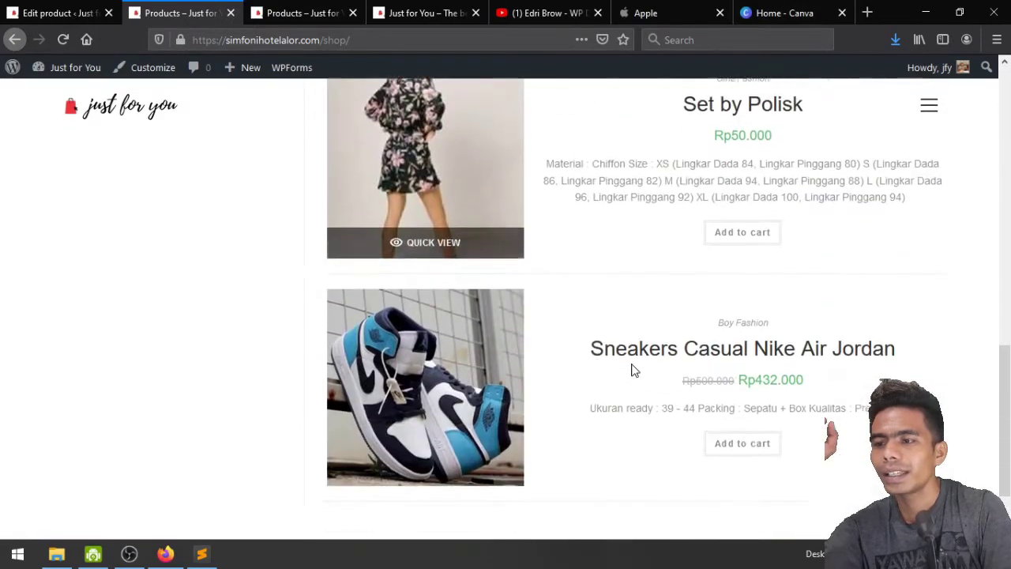
pyautogui.scroll(4, 632, 369)
pyautogui.scroll(7, 632, 369)
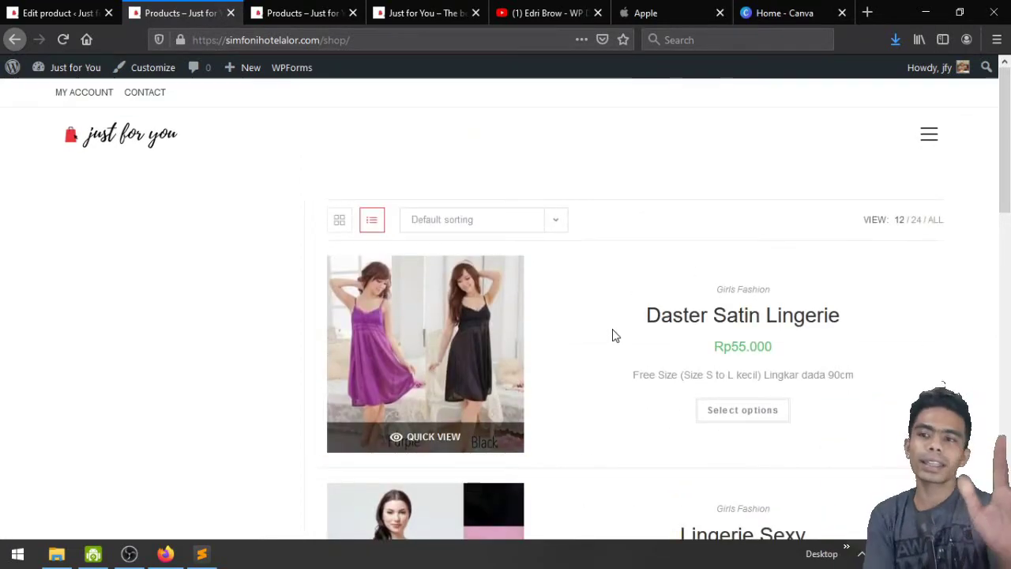
pyautogui.click(110, 115)
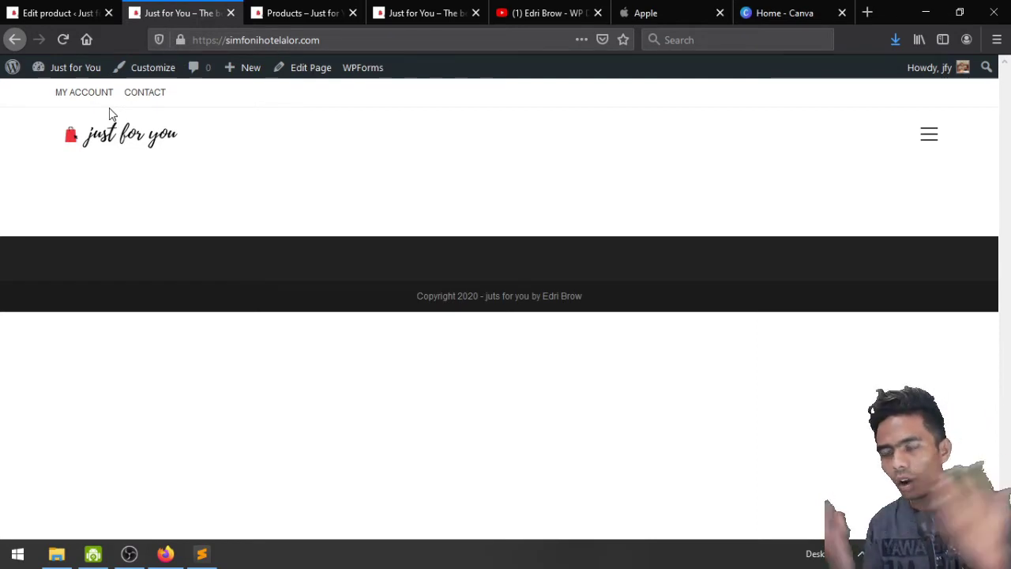
# Open the Homepage in Elementor from the Edit Page screen and close the extra site tab
pyautogui.click(308, 70)
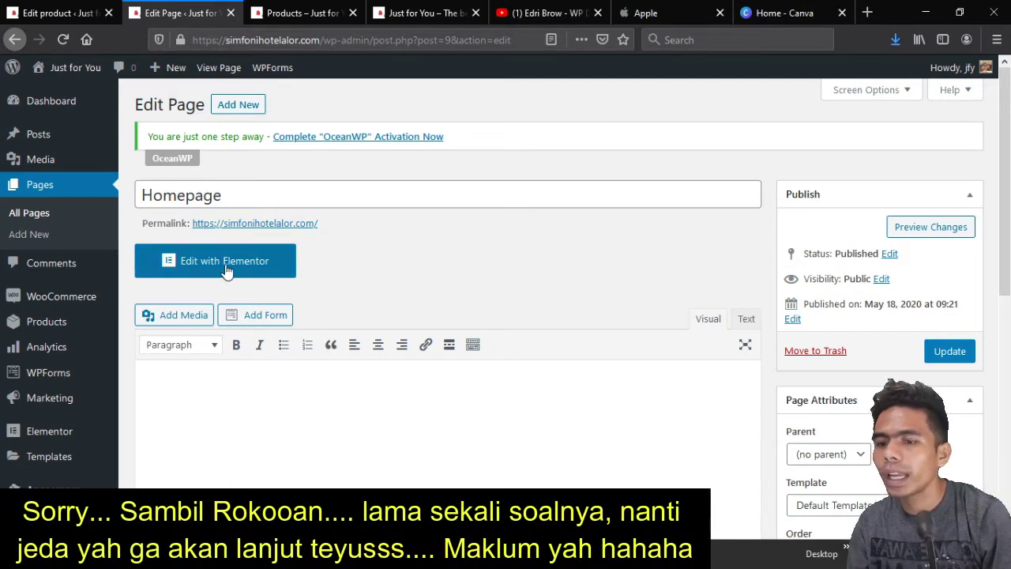
pyautogui.click(226, 268)
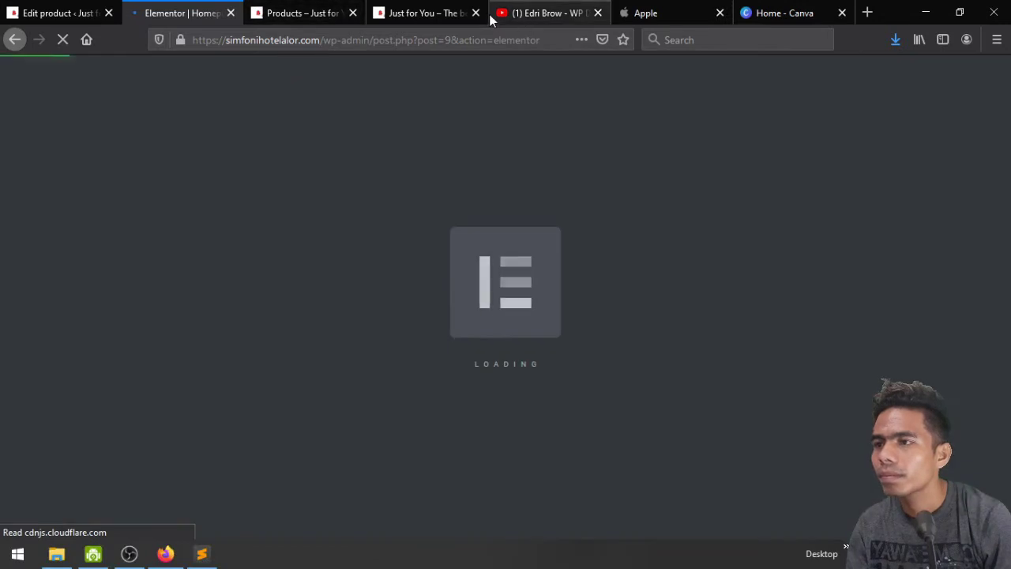
pyautogui.click(475, 13)
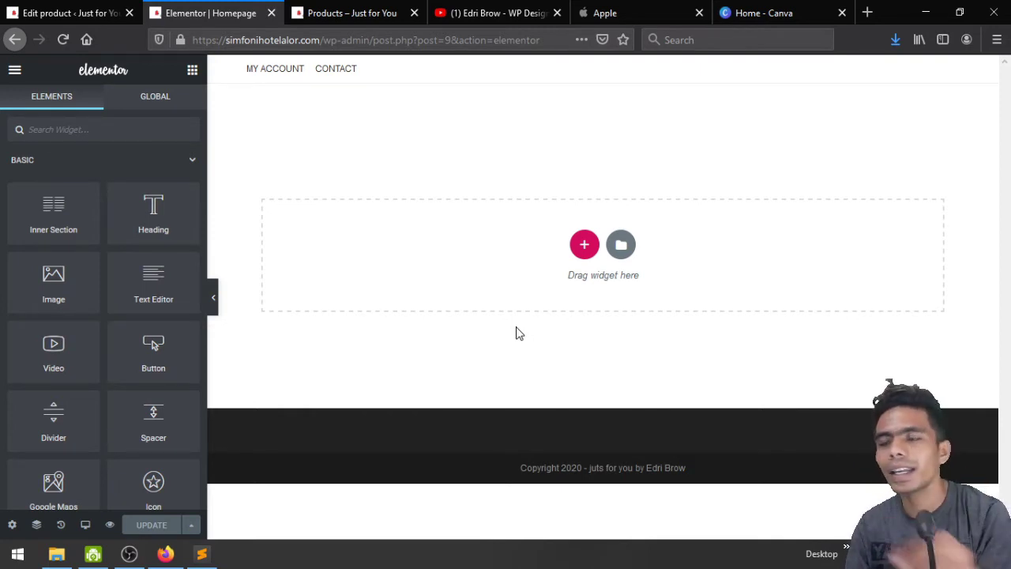
# Add a stretched one-column section with Full Width content and Fit To Screen height
pyautogui.click(585, 246)
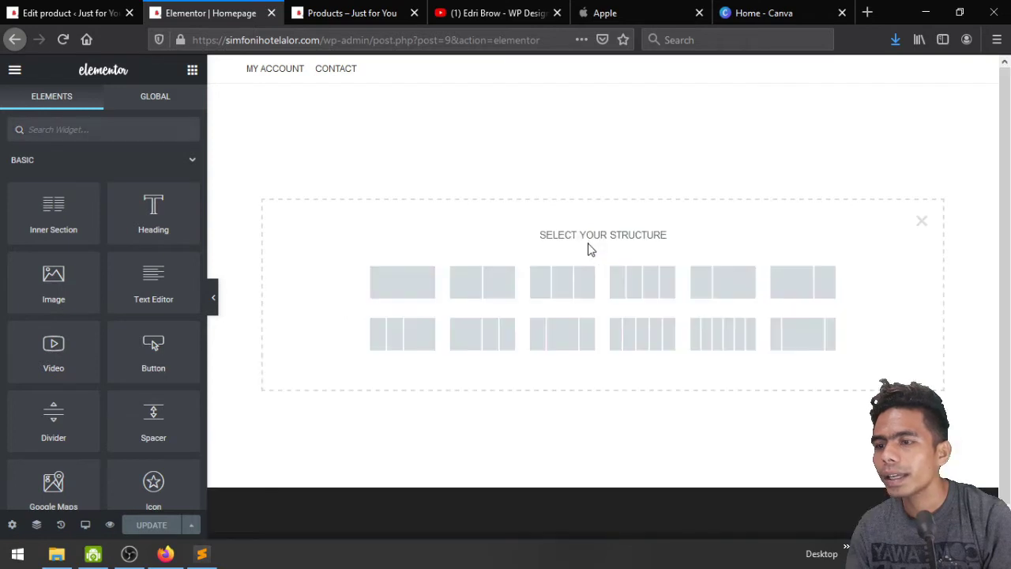
pyautogui.click(416, 280)
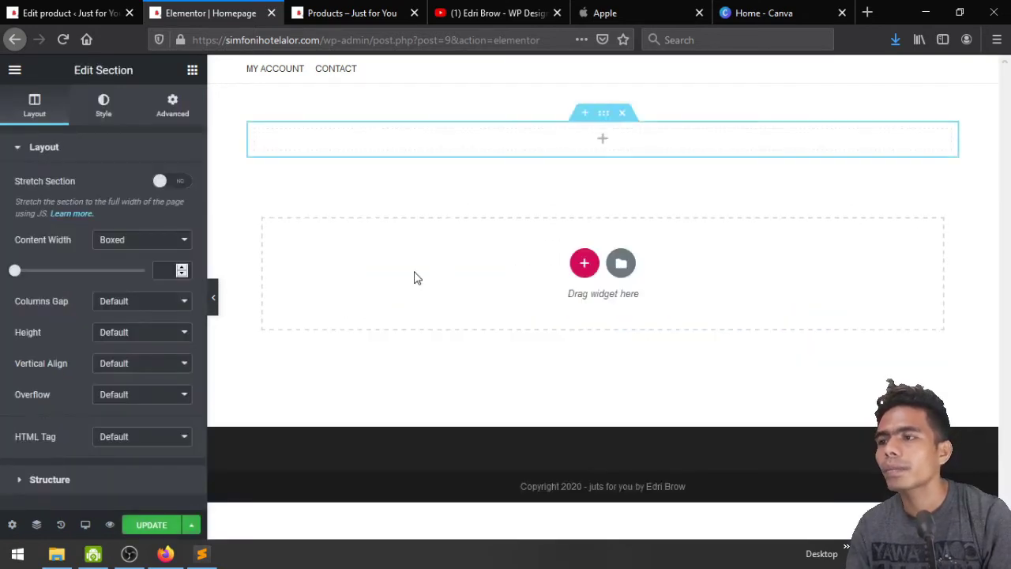
pyautogui.click(167, 185)
pyautogui.click(130, 241)
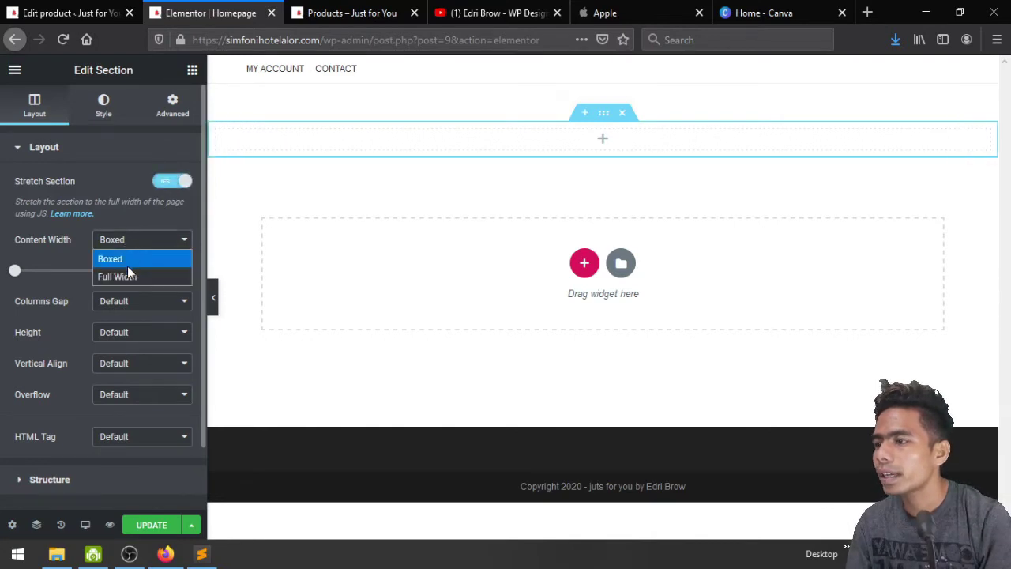
pyautogui.click(130, 278)
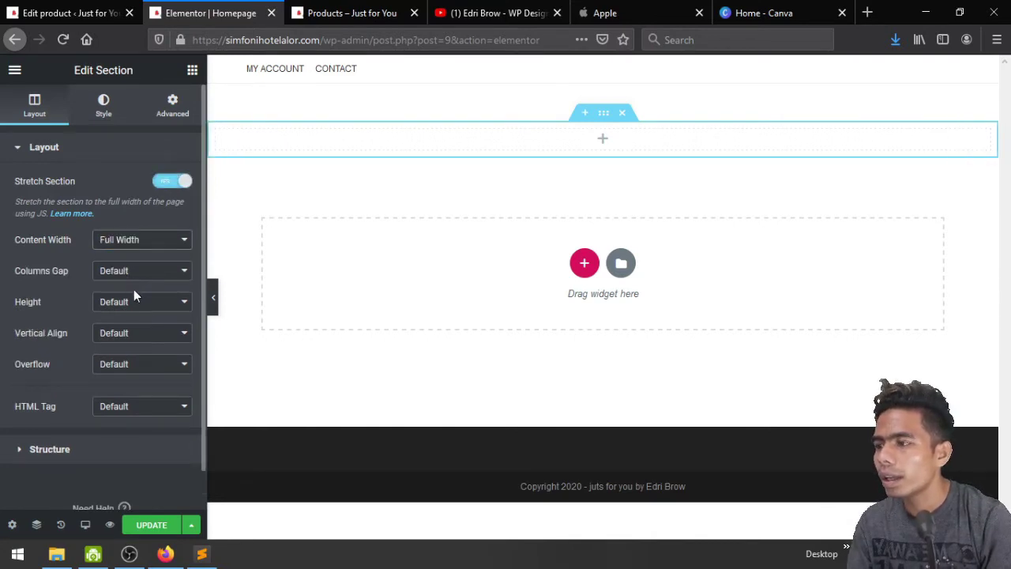
pyautogui.click(135, 306)
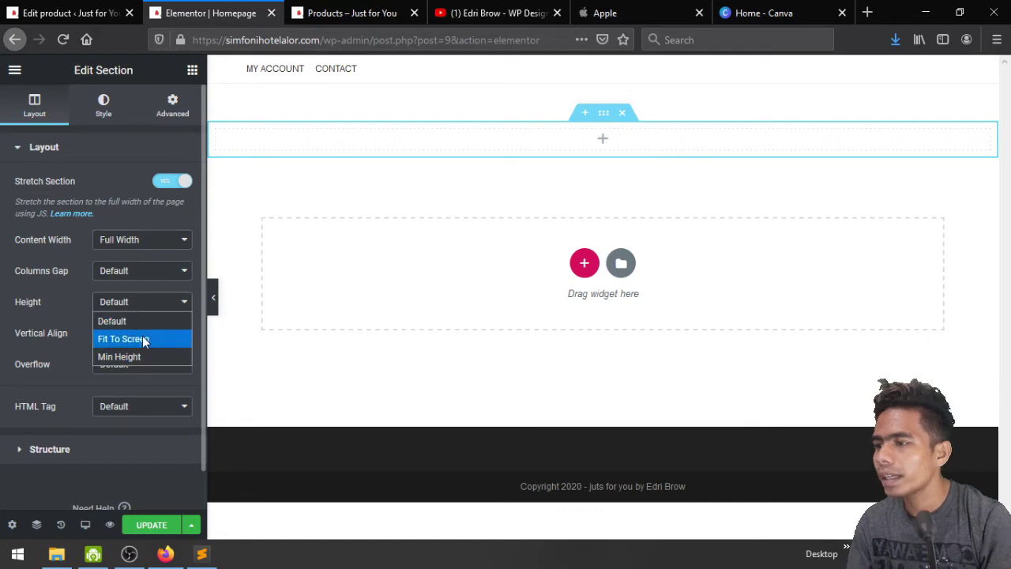
pyautogui.click(142, 339)
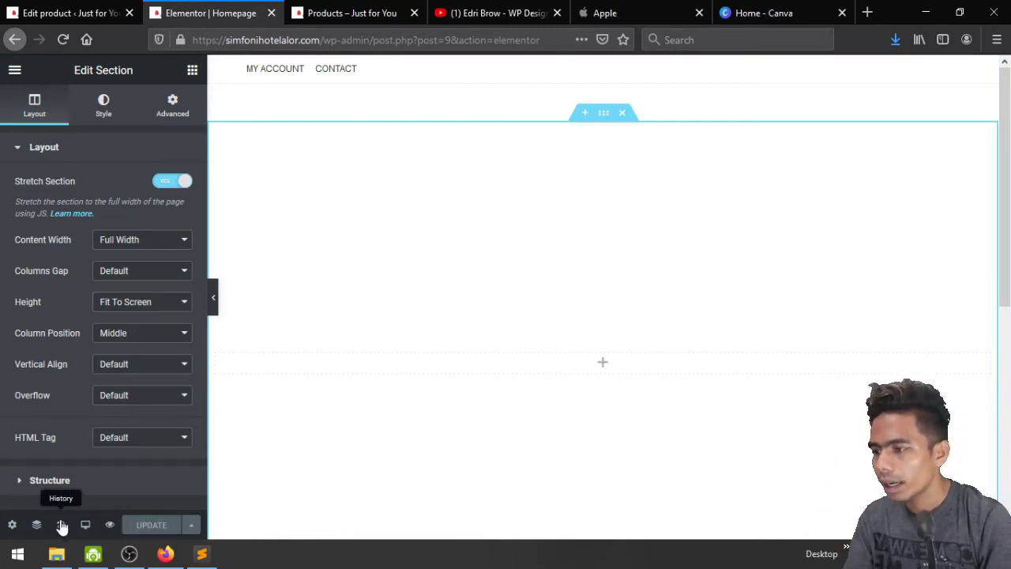
pyautogui.click(12, 525)
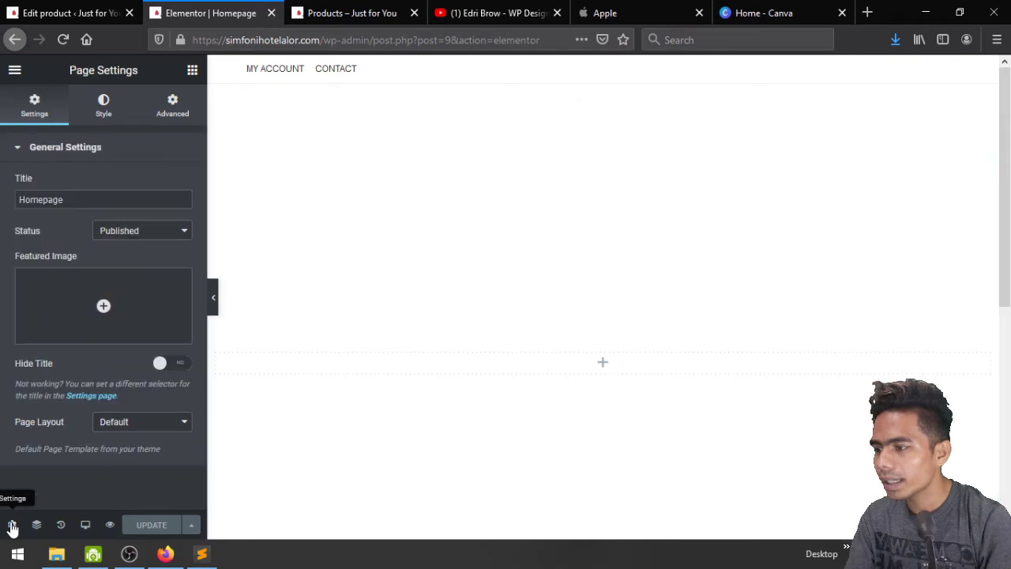
# Change the Homepage's page layout from Default to Elementor Full Width
pyautogui.click(149, 425)
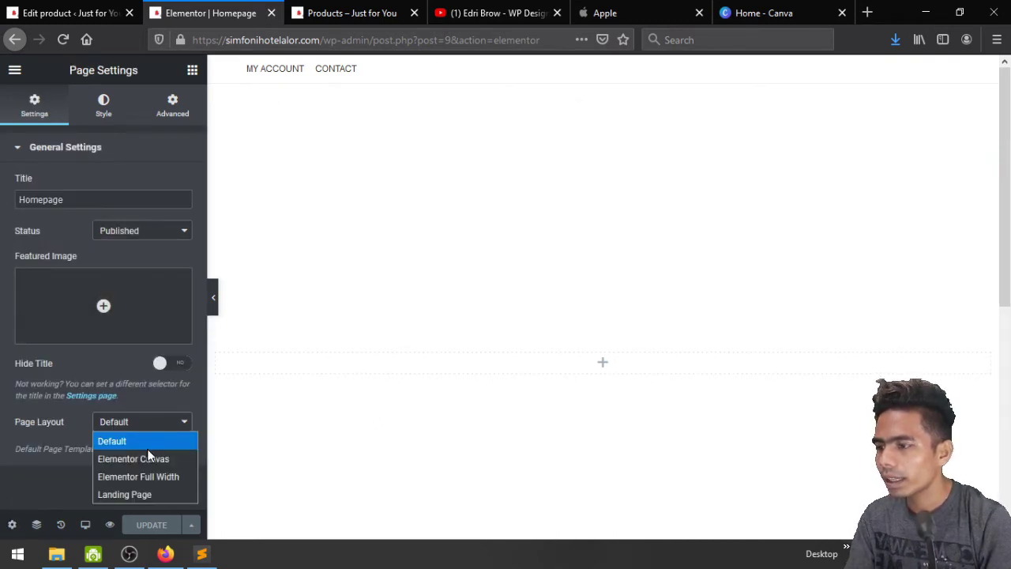
pyautogui.click(148, 482)
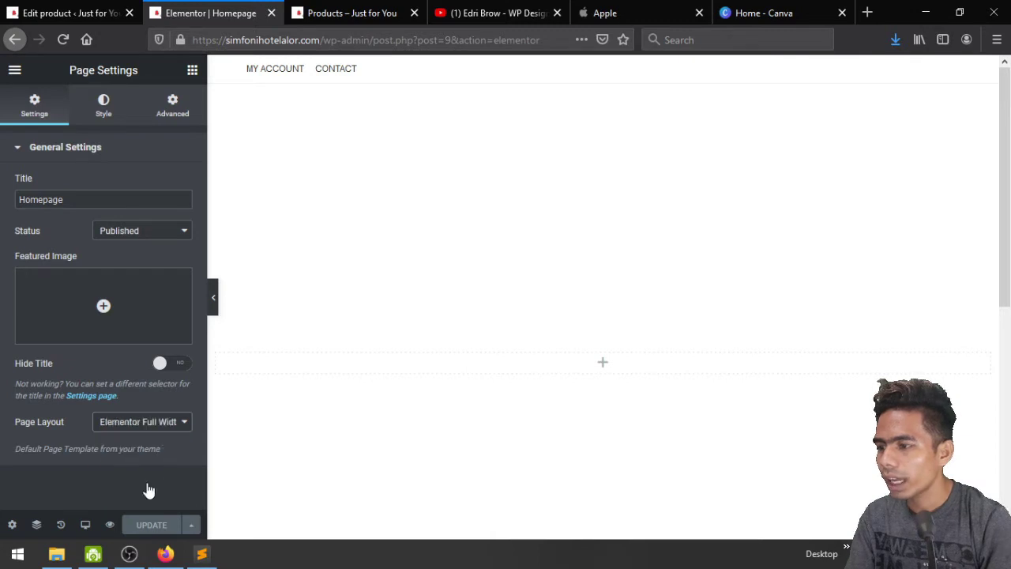
pyautogui.click(155, 526)
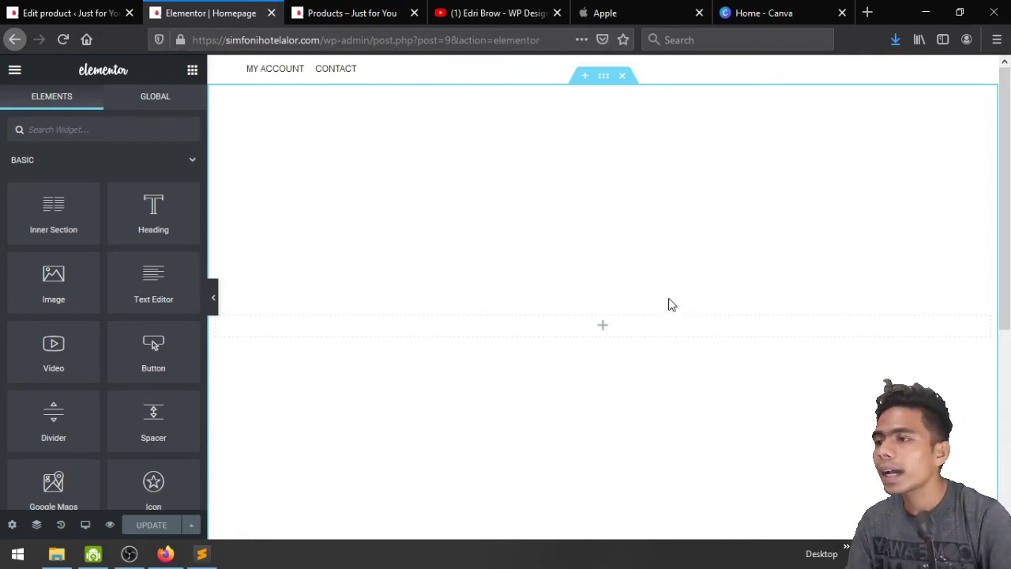
# Select the full-screen section and set its background type to Slideshow
pyautogui.click(601, 79)
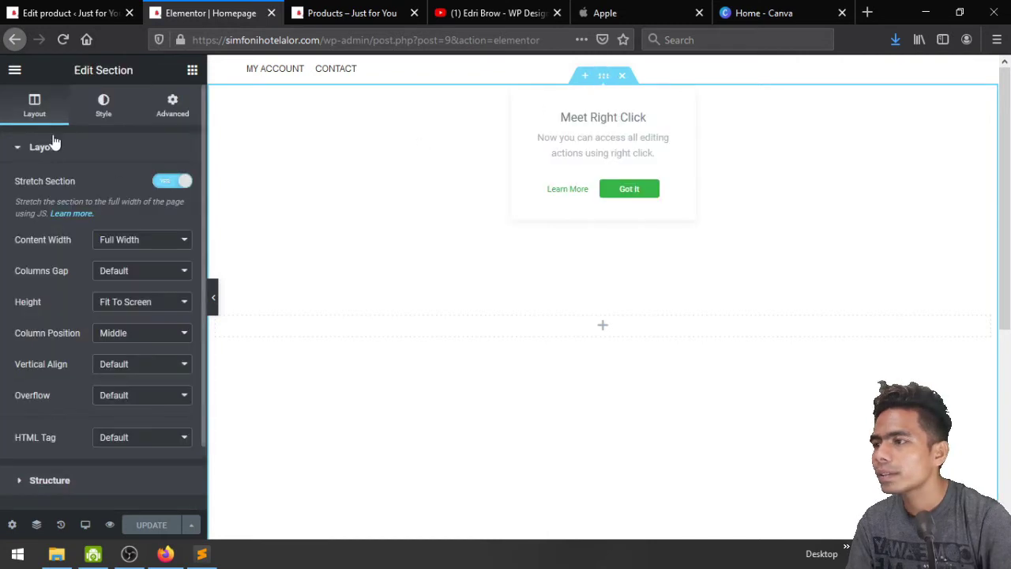
pyautogui.click(301, 192)
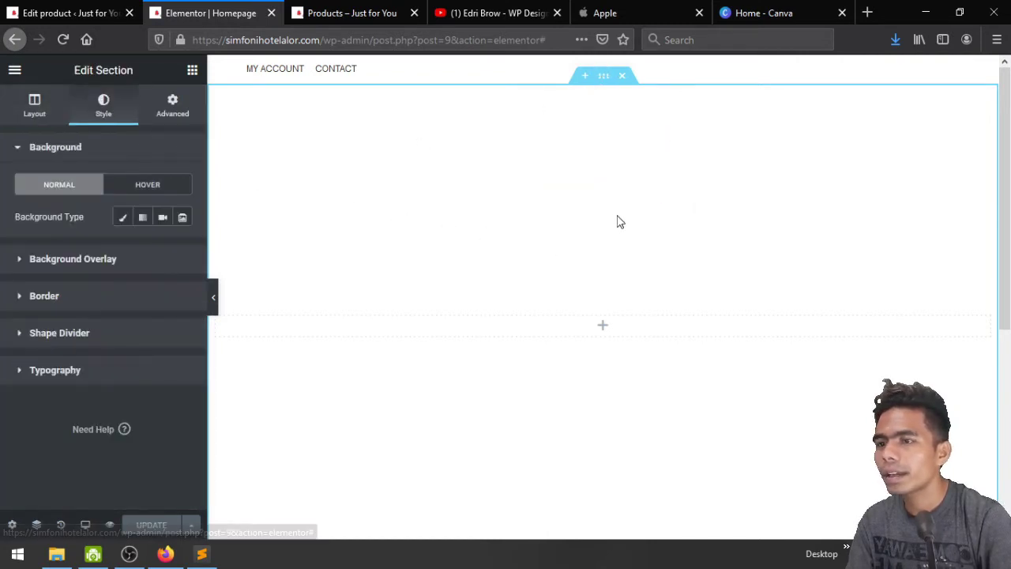
pyautogui.click(124, 217)
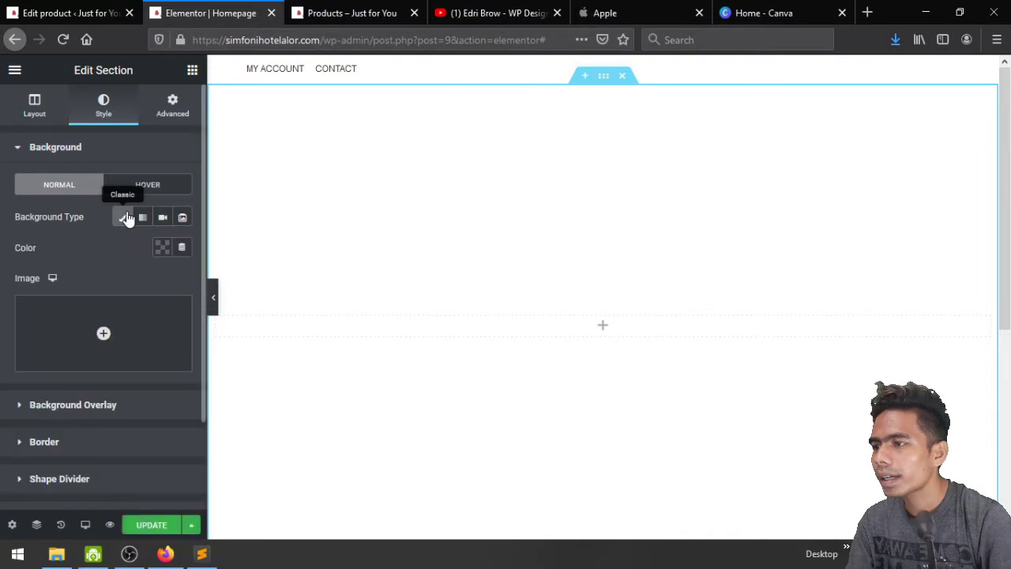
pyautogui.click(183, 222)
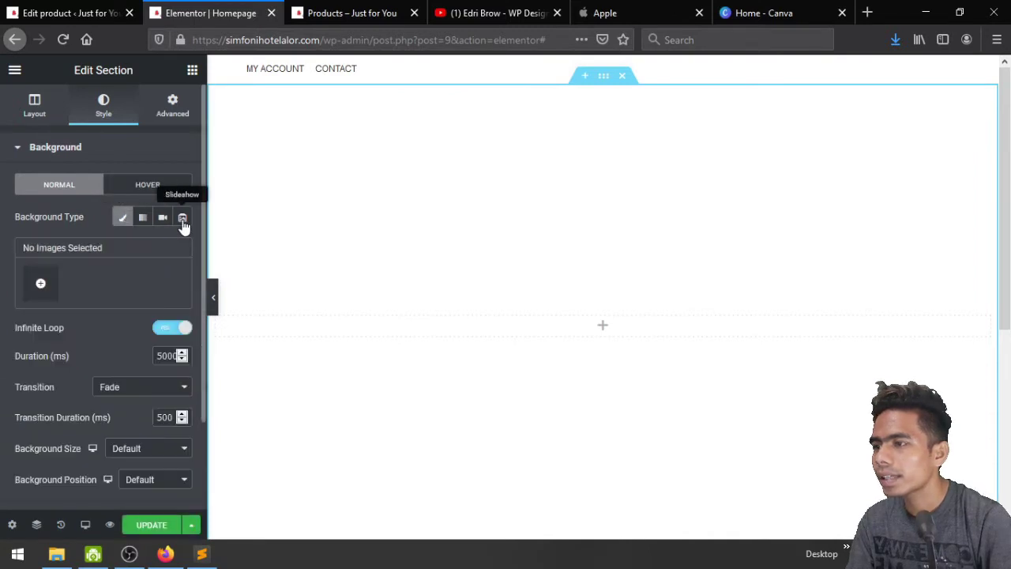
# Create and insert a gallery of the pink headphones and grass-lying person photos
pyautogui.click(43, 286)
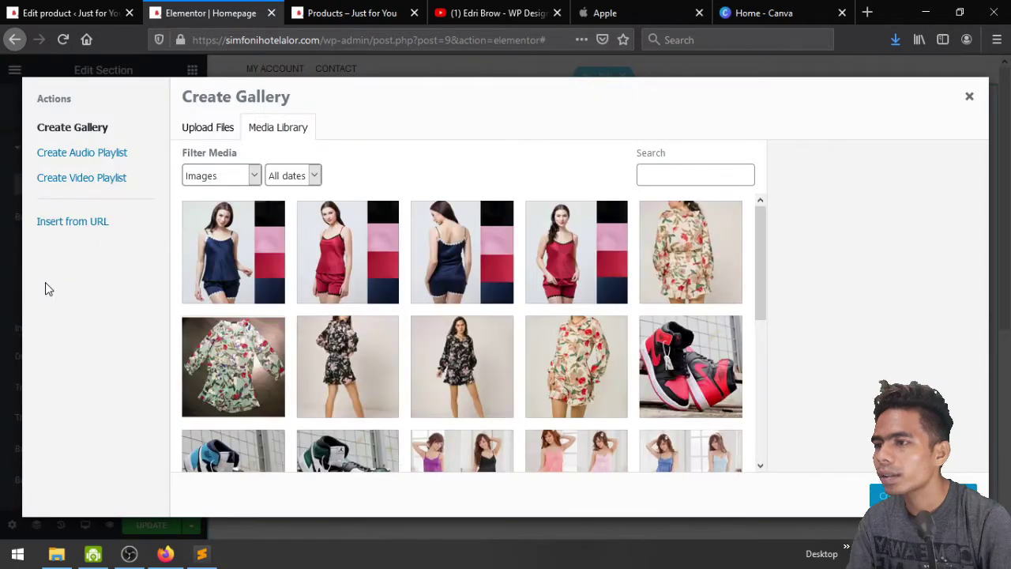
pyautogui.scroll(-5, 492, 391)
pyautogui.scroll(-2, 493, 390)
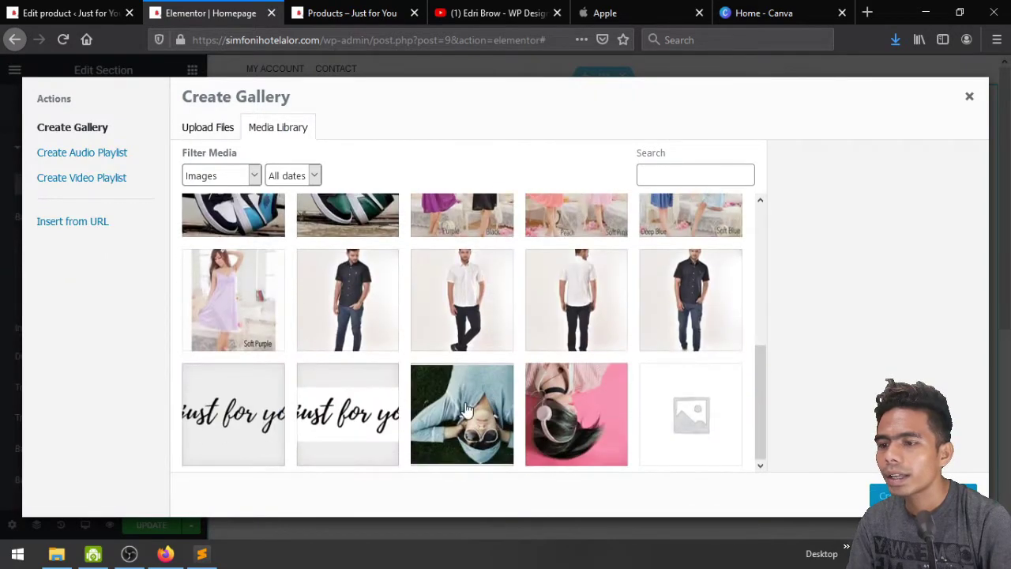
pyautogui.click(589, 410)
pyautogui.click(492, 407)
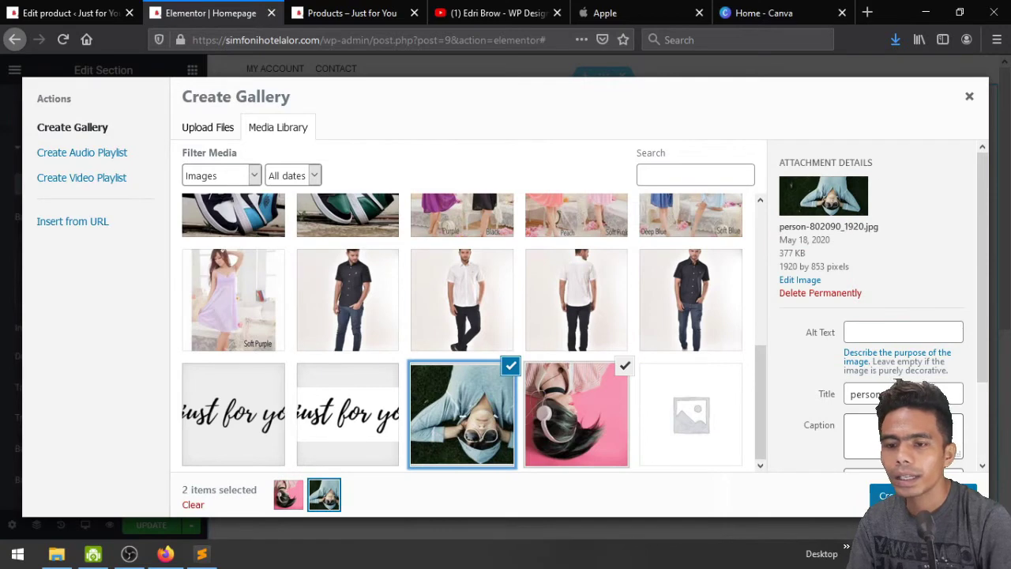
pyautogui.click(884, 495)
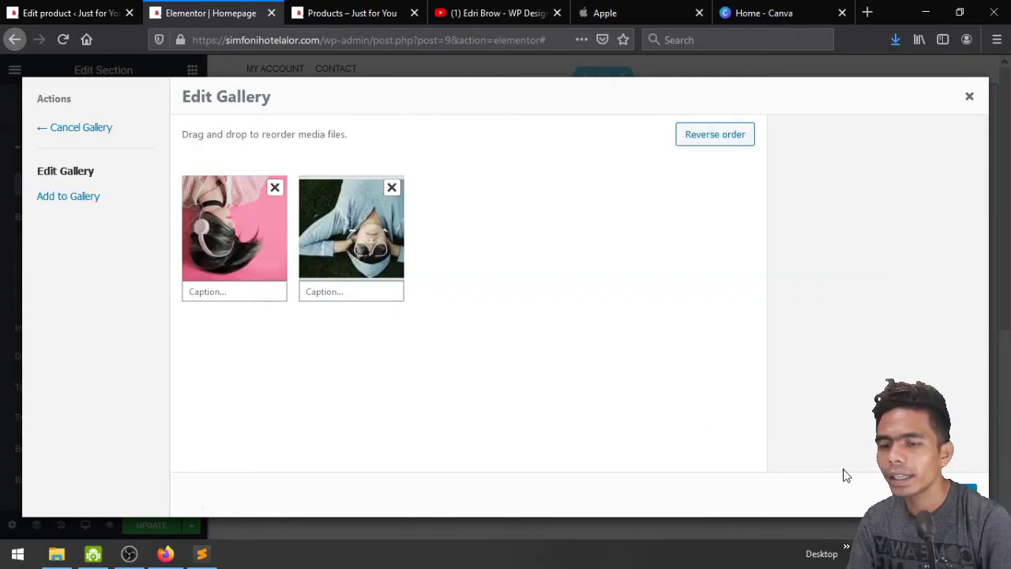
pyautogui.click(933, 493)
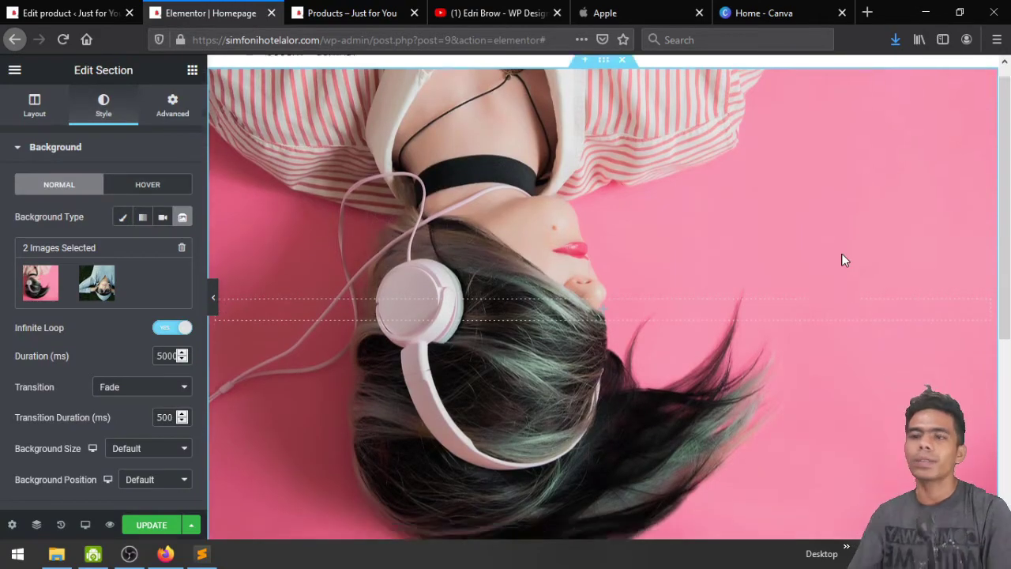
# Set the slideshow transition to Slide Right and the background size to Cover
pyautogui.scroll(-4, 842, 260)
pyautogui.scroll(4, 842, 260)
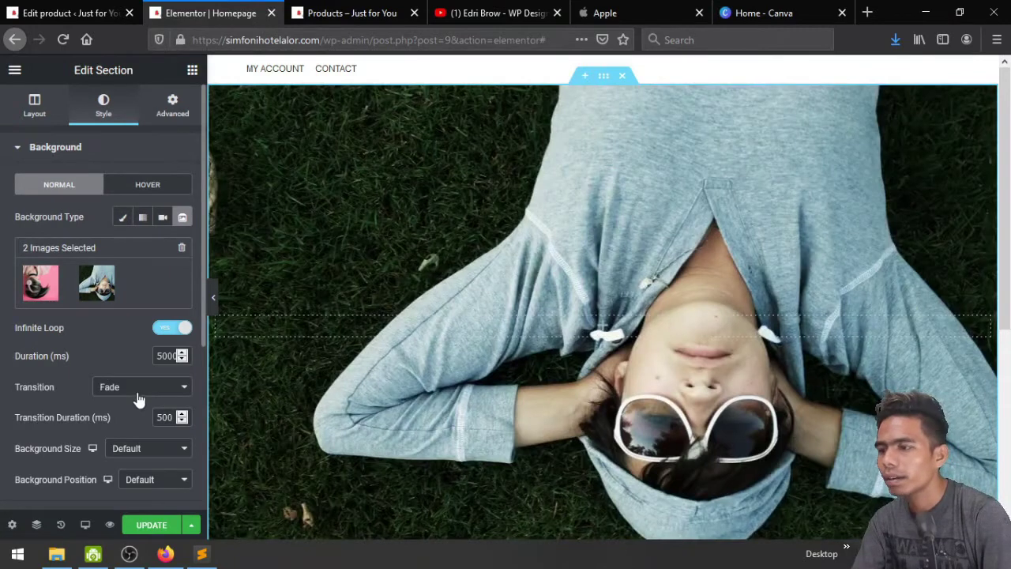
pyautogui.click(137, 394)
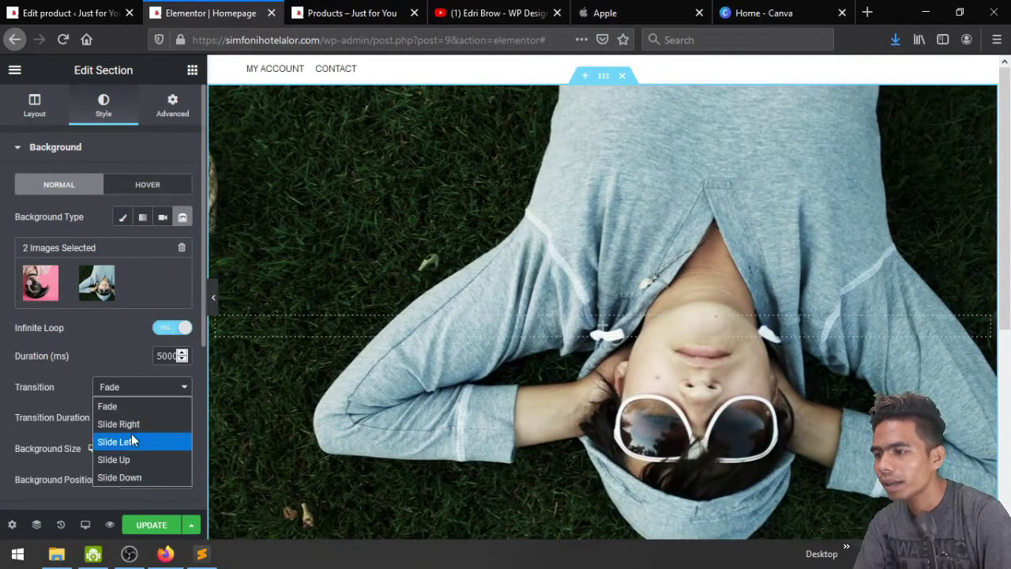
pyautogui.click(131, 428)
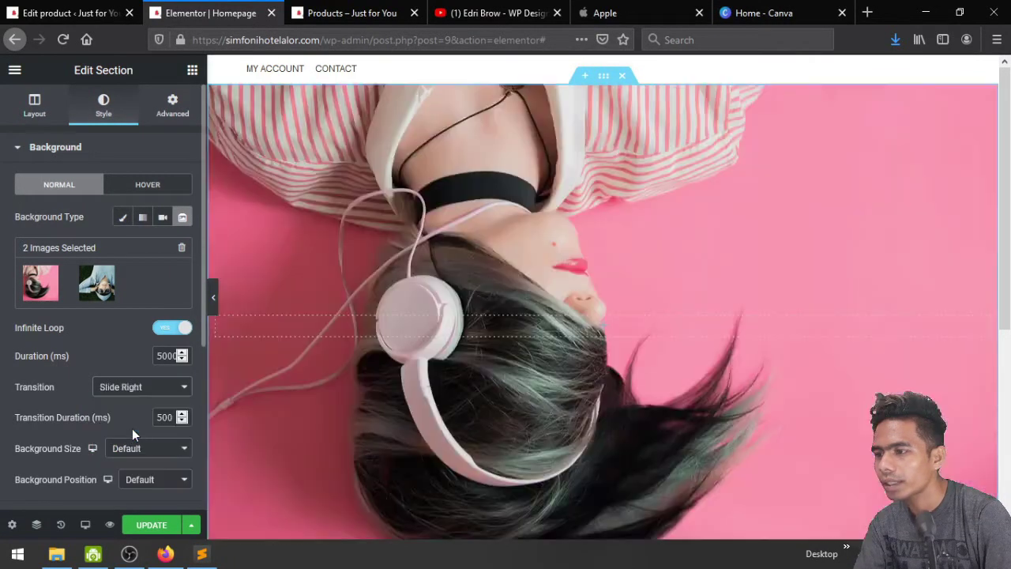
pyautogui.scroll(-1, 132, 428)
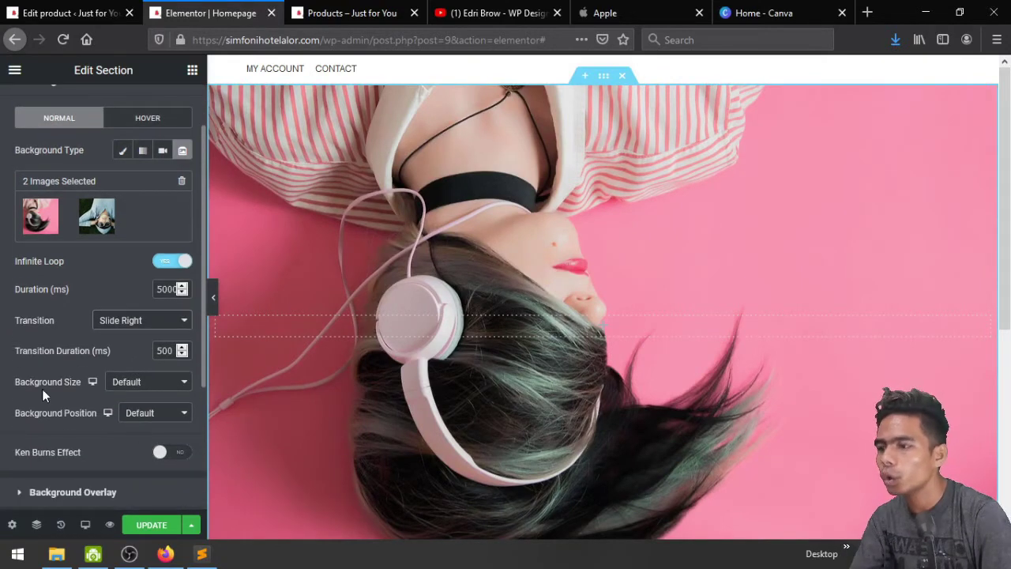
pyautogui.click(158, 386)
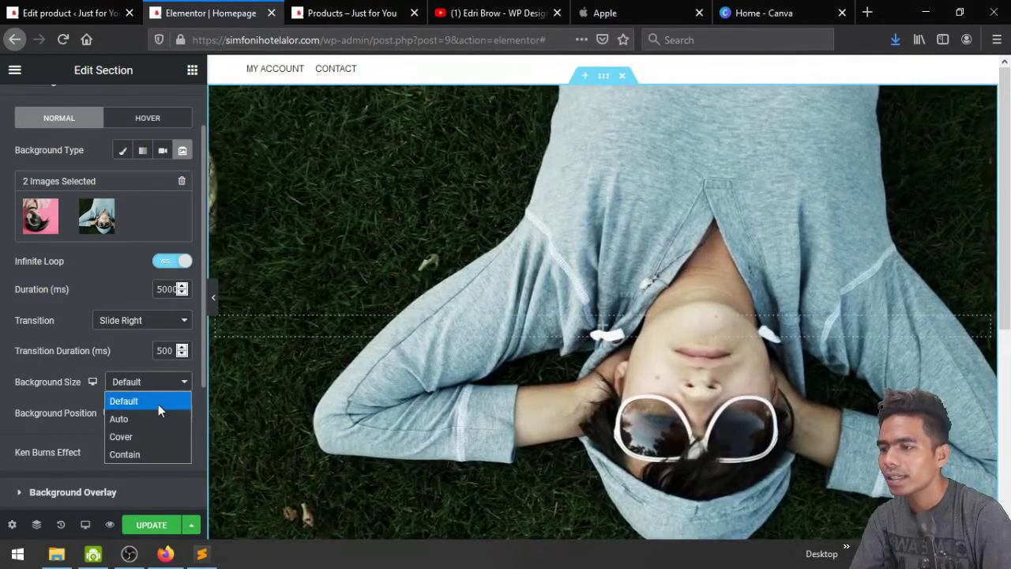
pyautogui.click(153, 440)
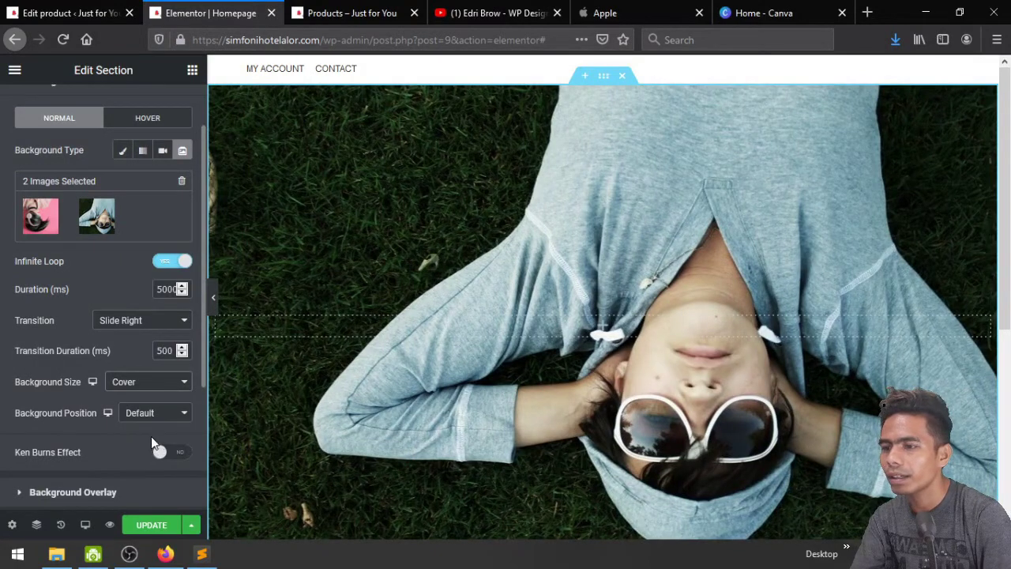
# Keep background position at Default and turn on Ken Burns Effect with direction Out
pyautogui.click(150, 413)
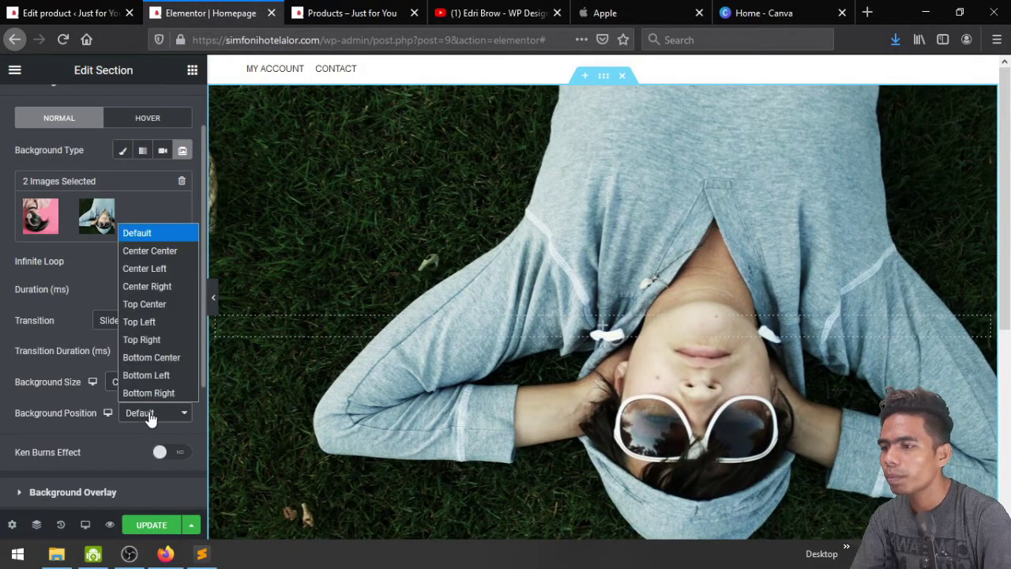
pyautogui.click(150, 416)
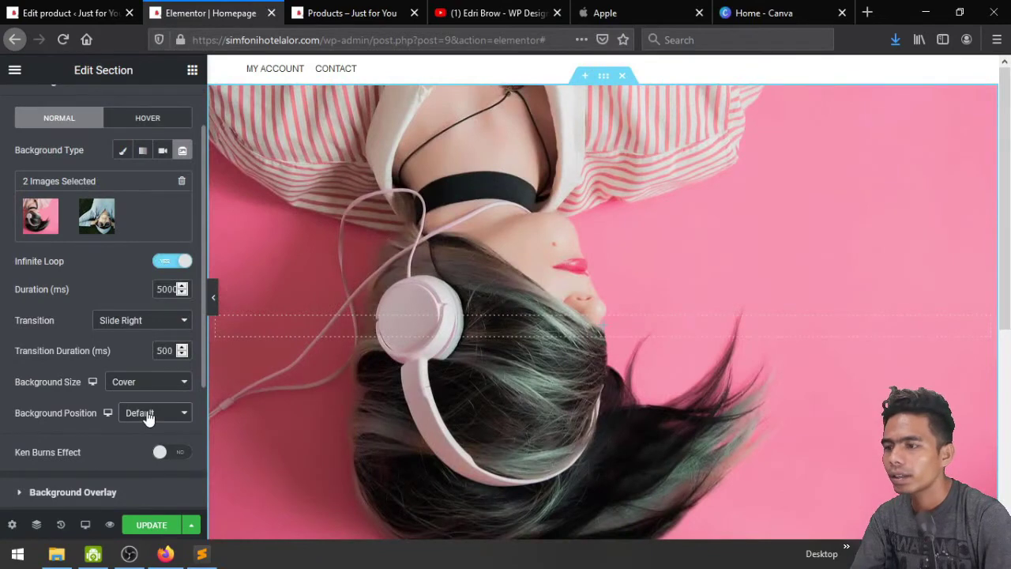
pyautogui.click(147, 415)
pyautogui.click(147, 416)
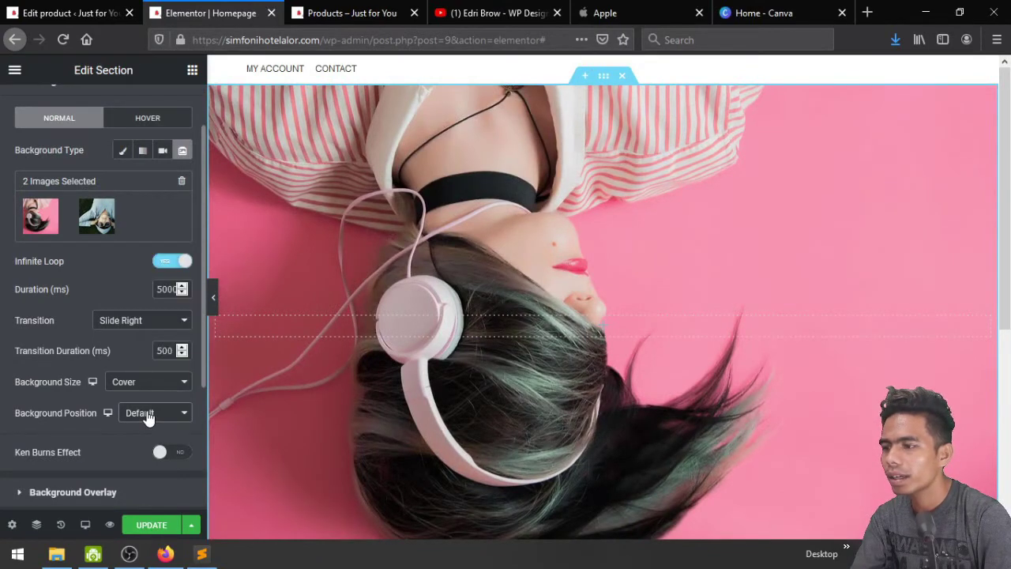
pyautogui.click(162, 453)
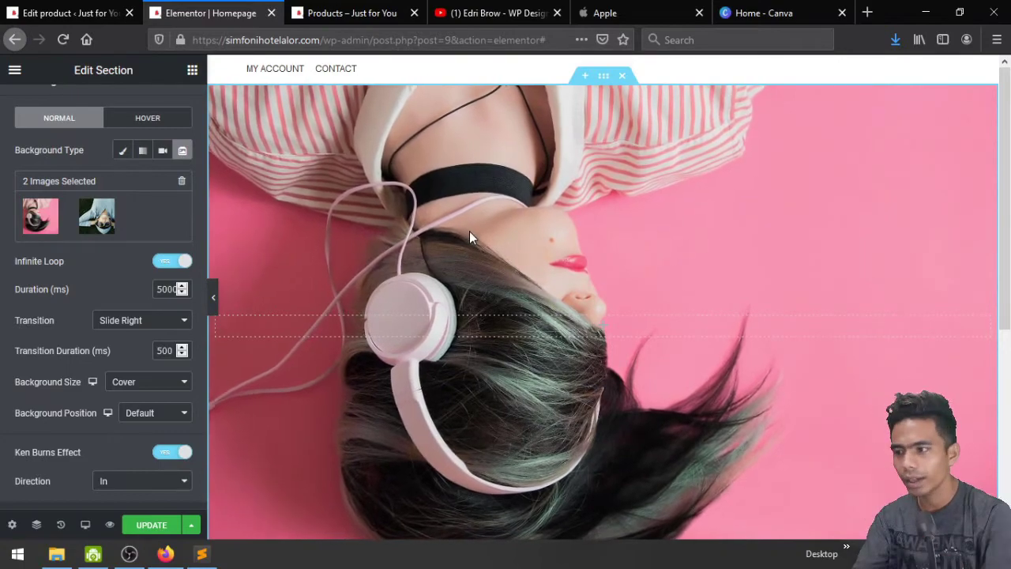
pyautogui.scroll(-1, 113, 435)
pyautogui.click(103, 439)
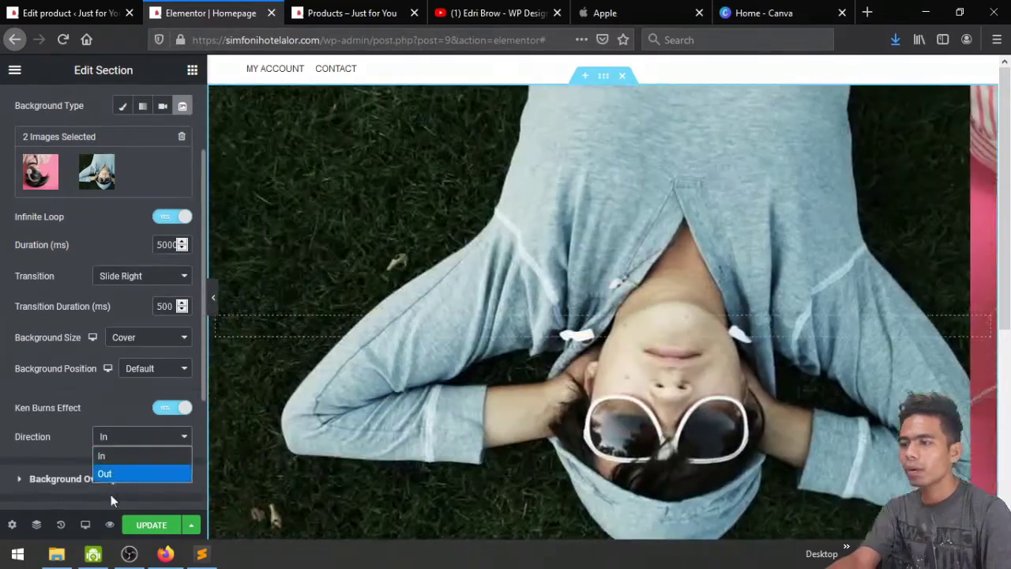
pyautogui.click(115, 474)
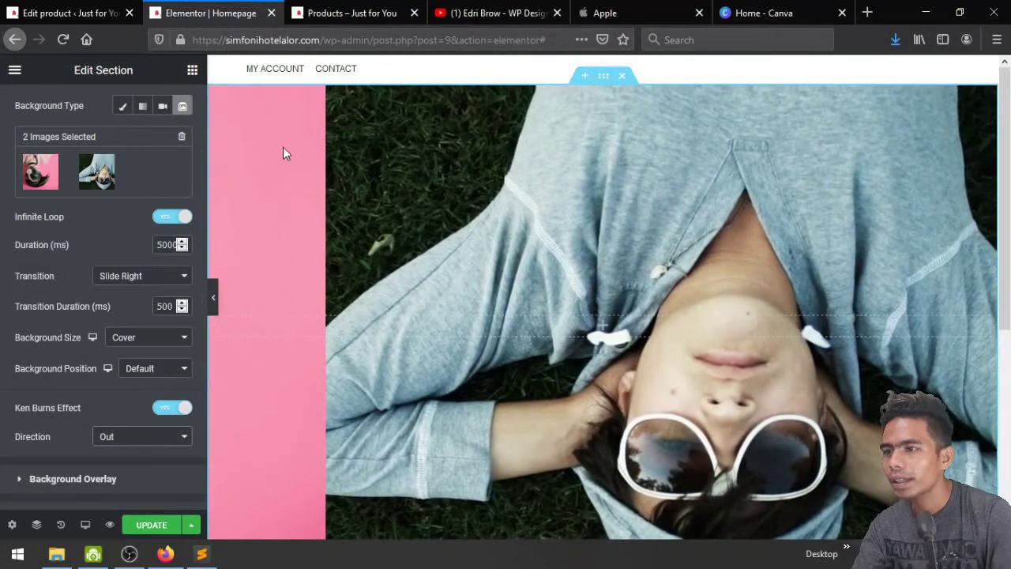
# Save the homepage and scroll through its preview of the sliding headphones and grass photos
pyautogui.click(159, 524)
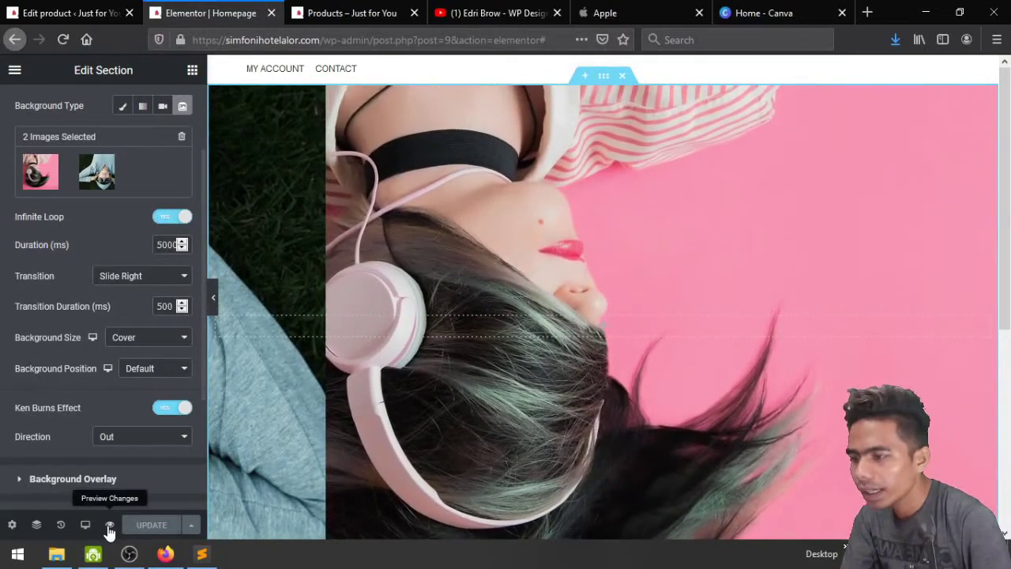
pyautogui.click(110, 525)
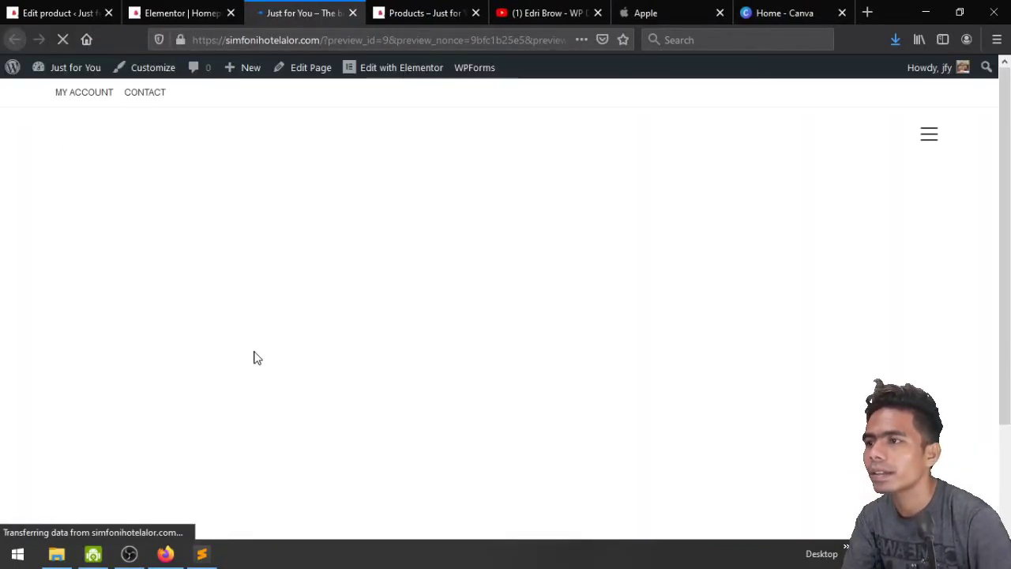
pyautogui.scroll(-3, 254, 358)
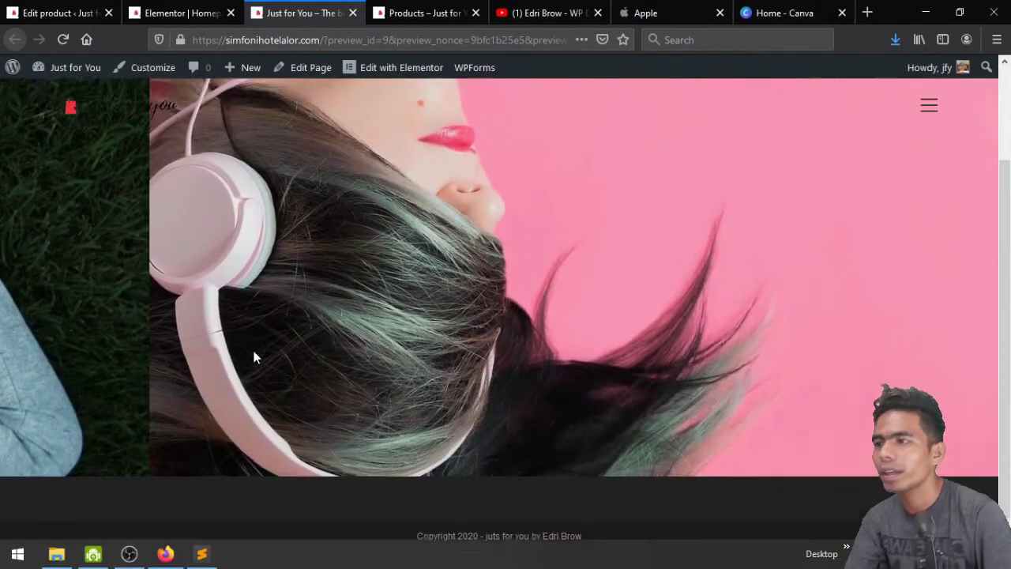
pyautogui.scroll(1, 254, 358)
pyautogui.scroll(-2, 203, 242)
pyautogui.scroll(1, 148, 172)
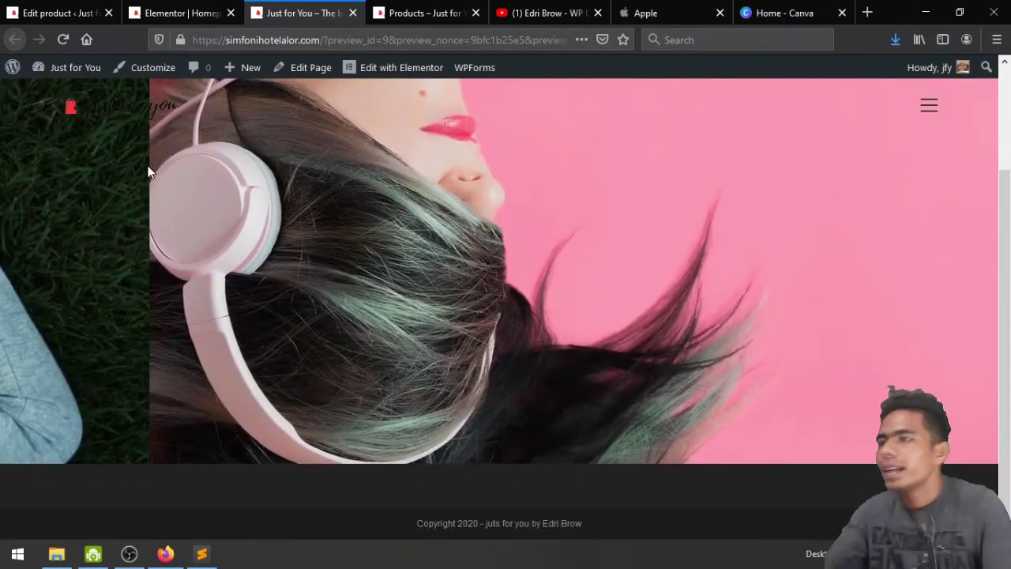
pyautogui.scroll(1, 148, 173)
pyautogui.scroll(-1, 149, 169)
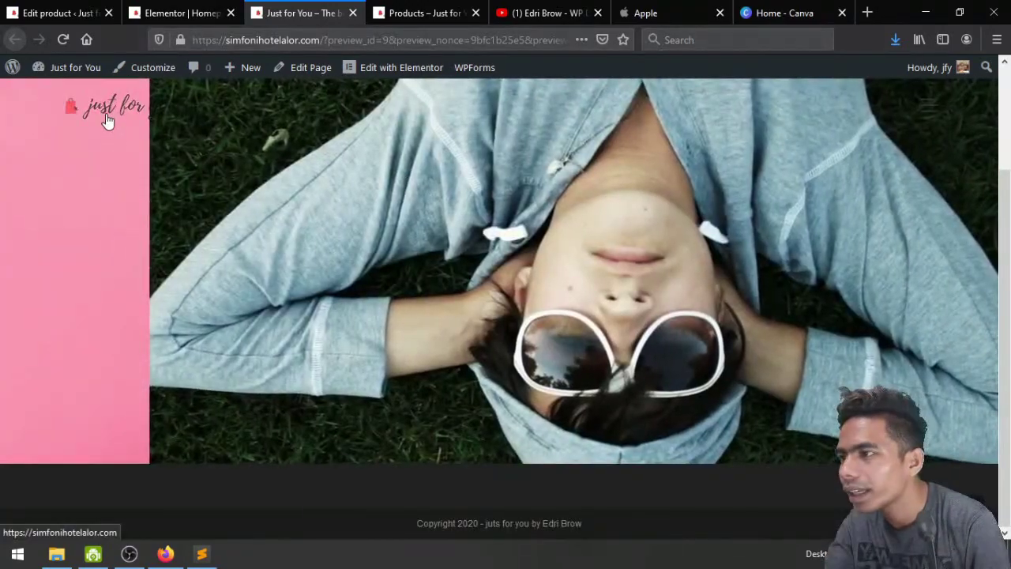
pyautogui.scroll(1, 273, 229)
pyautogui.scroll(-1, 274, 229)
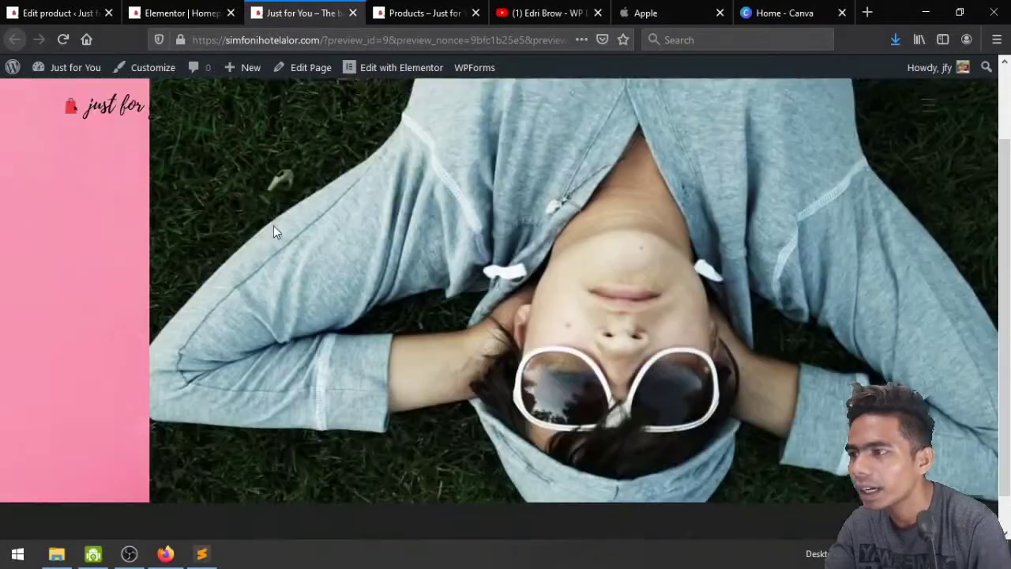
pyautogui.scroll(1, 672, 282)
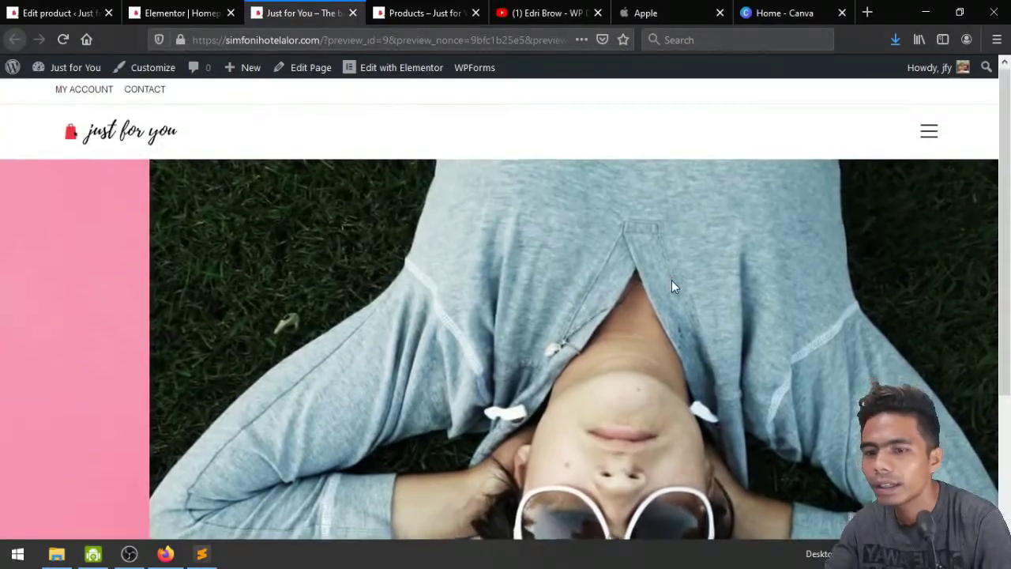
pyautogui.scroll(-1, 672, 286)
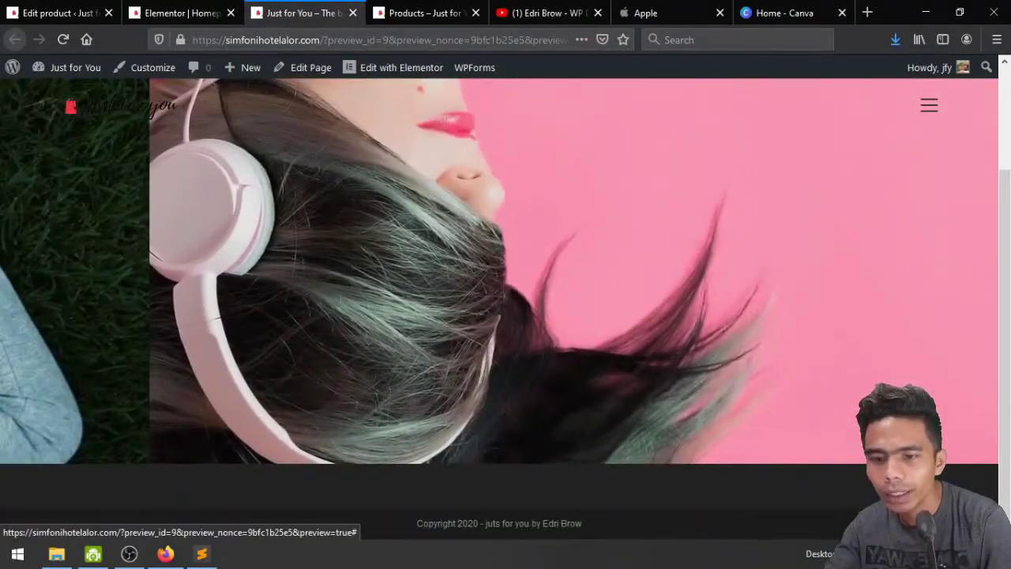
pyautogui.scroll(2, 399, 229)
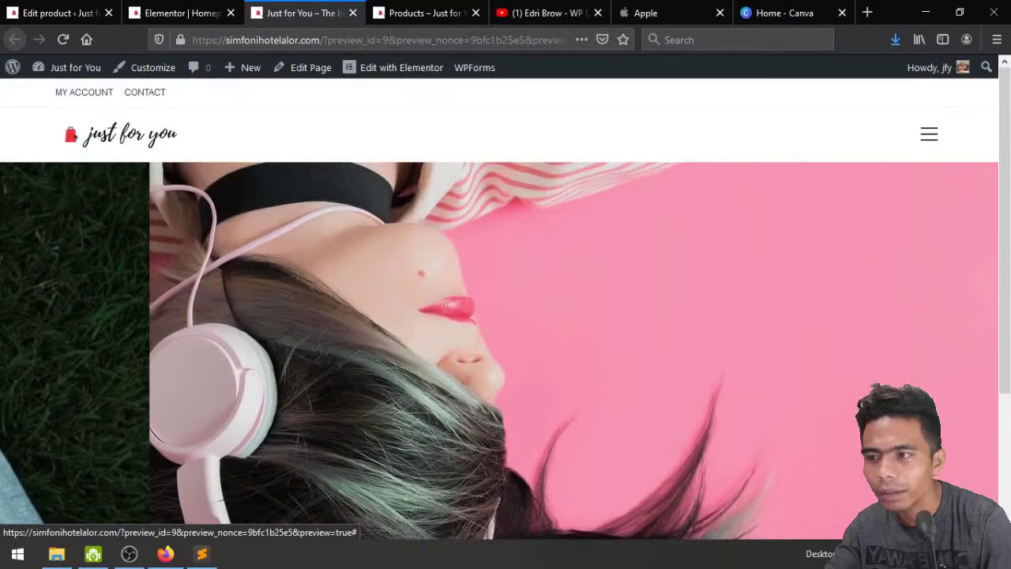
# Set the slideshow background position to Center Center, keeping the size at Cover
pyautogui.click(178, 12)
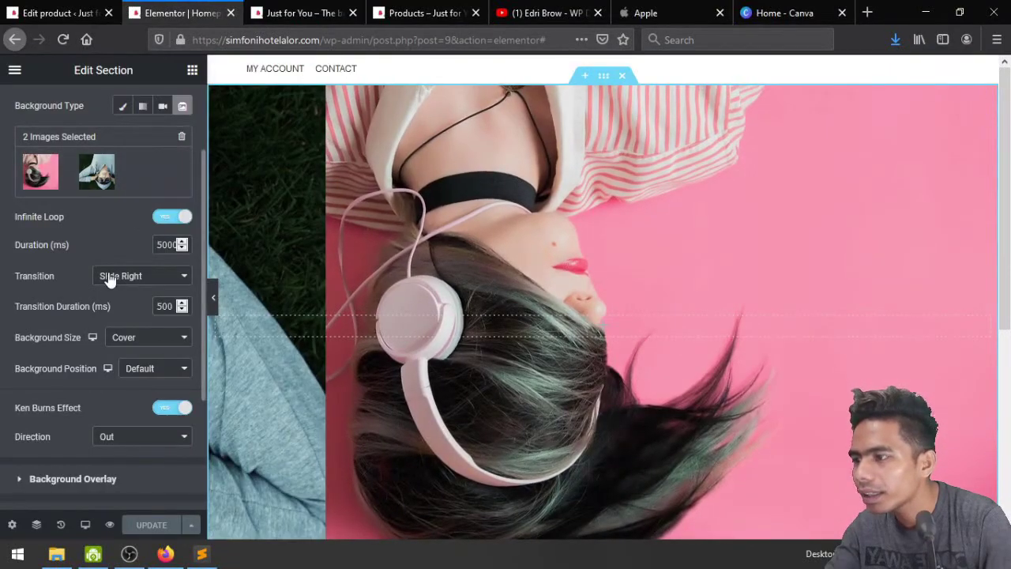
pyautogui.click(149, 369)
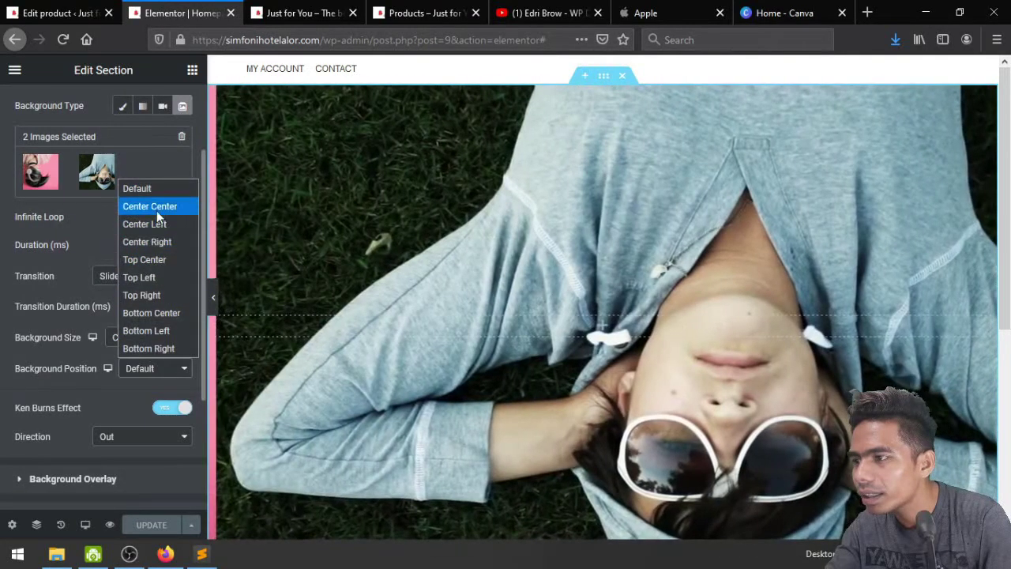
pyautogui.click(156, 208)
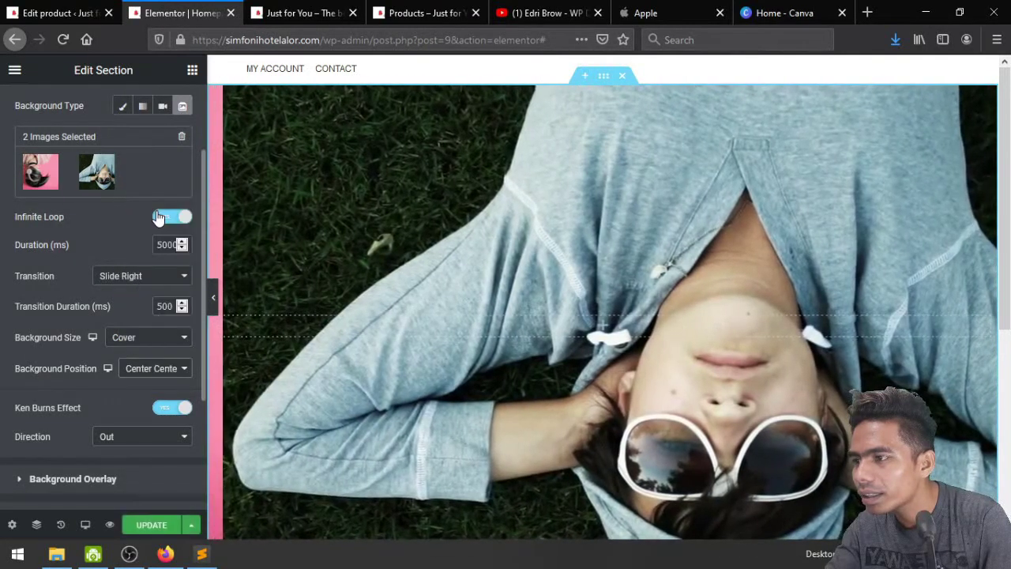
pyautogui.click(142, 342)
pyautogui.click(142, 342)
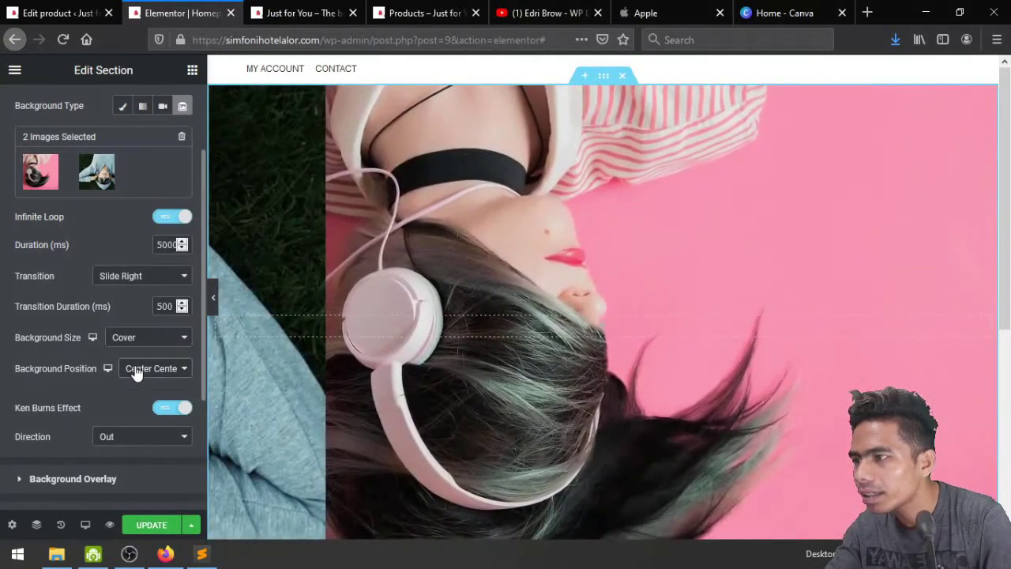
pyautogui.scroll(-4, 136, 371)
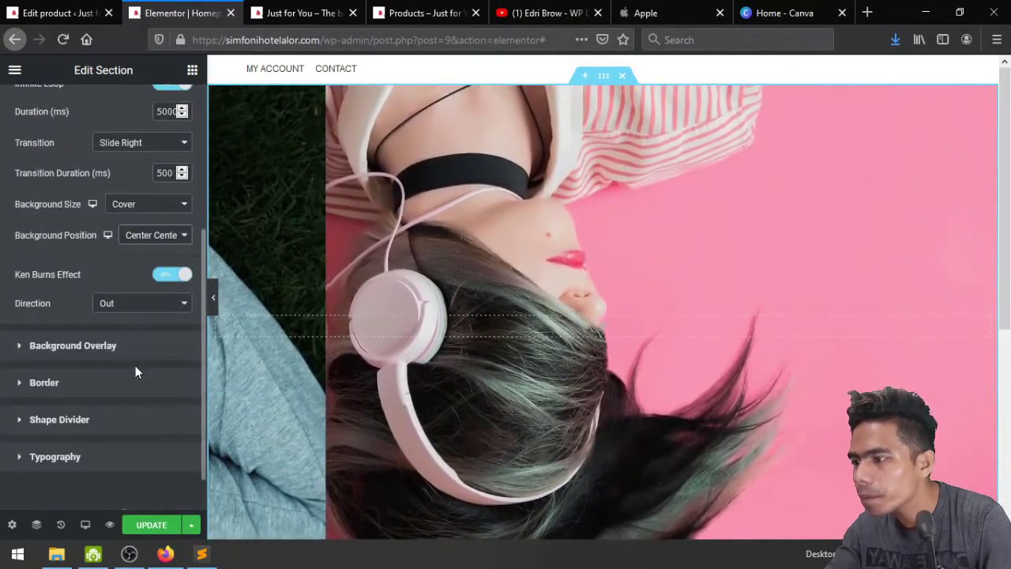
pyautogui.scroll(-1, 135, 371)
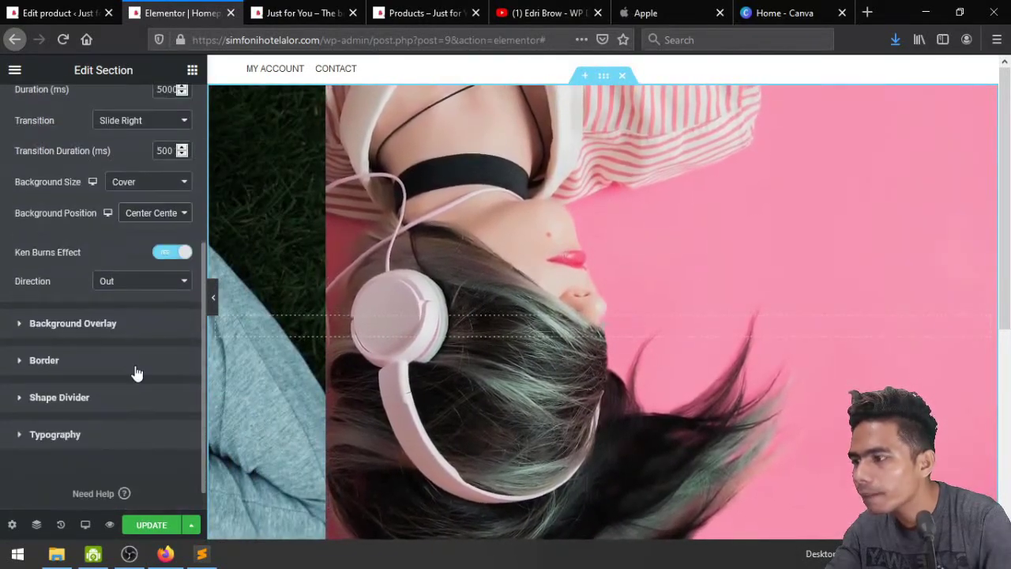
# Add a Classic black background overlay at 0.17 opacity
pyautogui.click(107, 325)
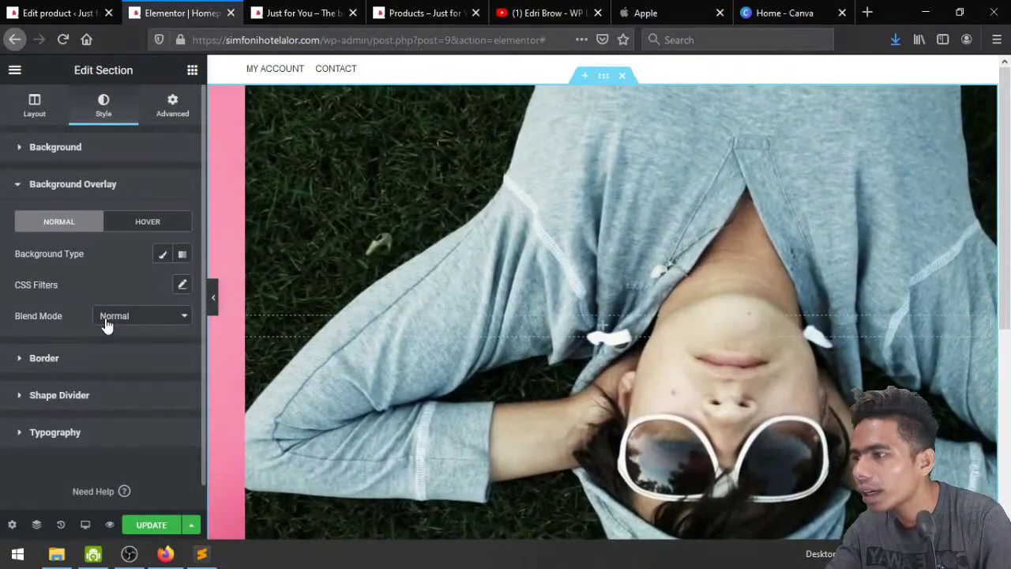
pyautogui.click(162, 258)
pyautogui.click(162, 284)
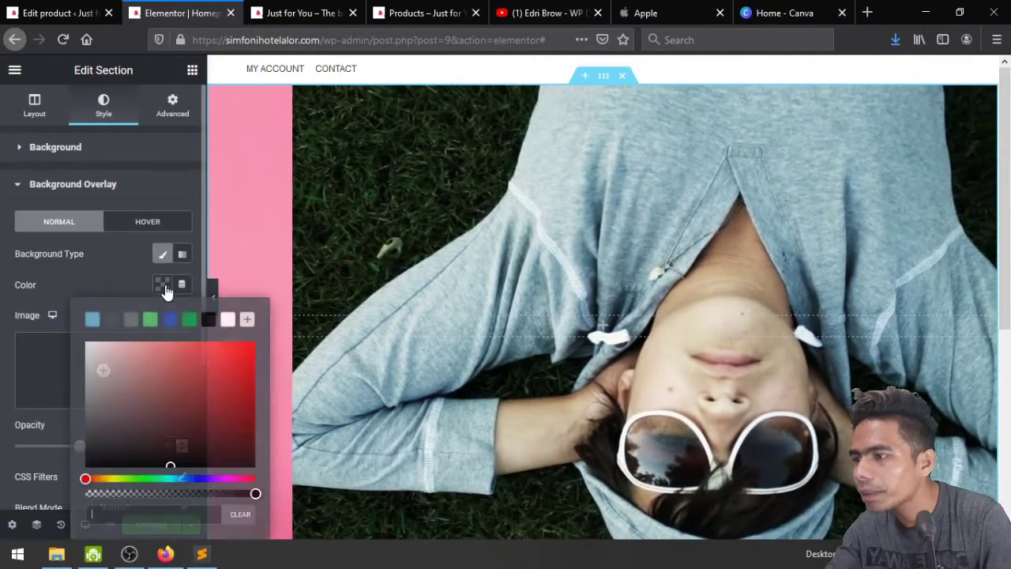
pyautogui.click(207, 319)
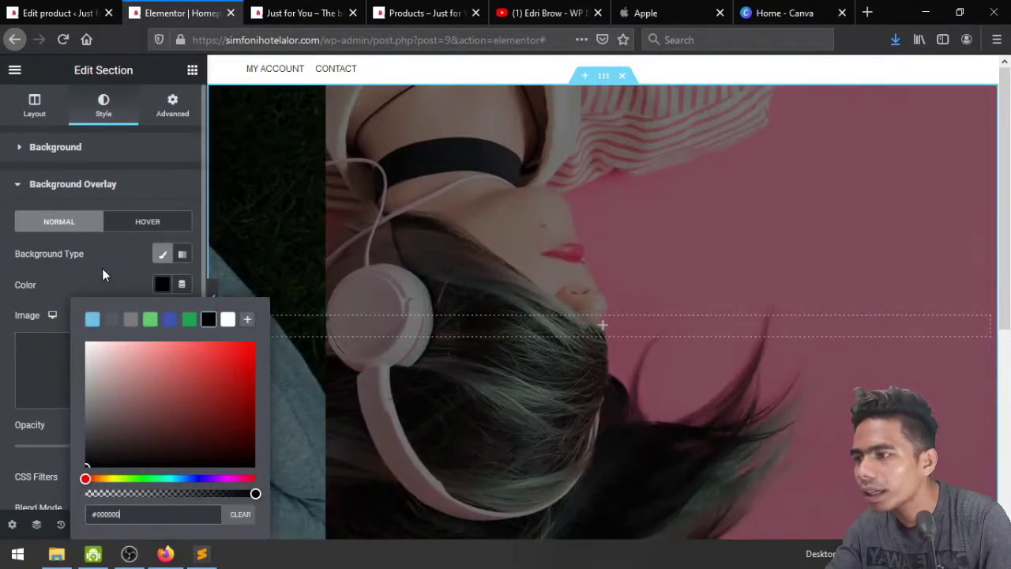
pyautogui.click(103, 270)
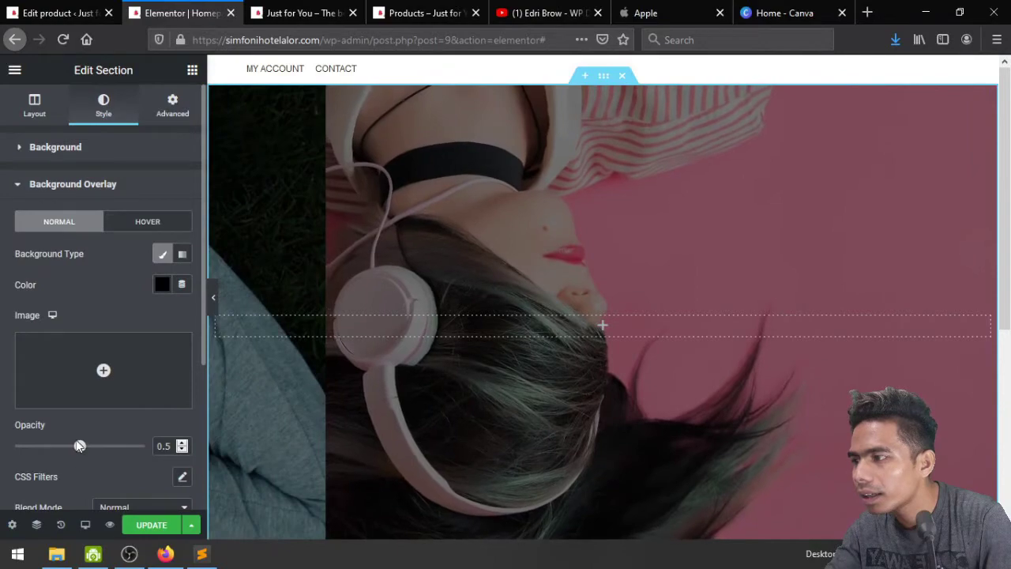
pyautogui.moveTo(80, 446); pyautogui.dragTo(38, 448)
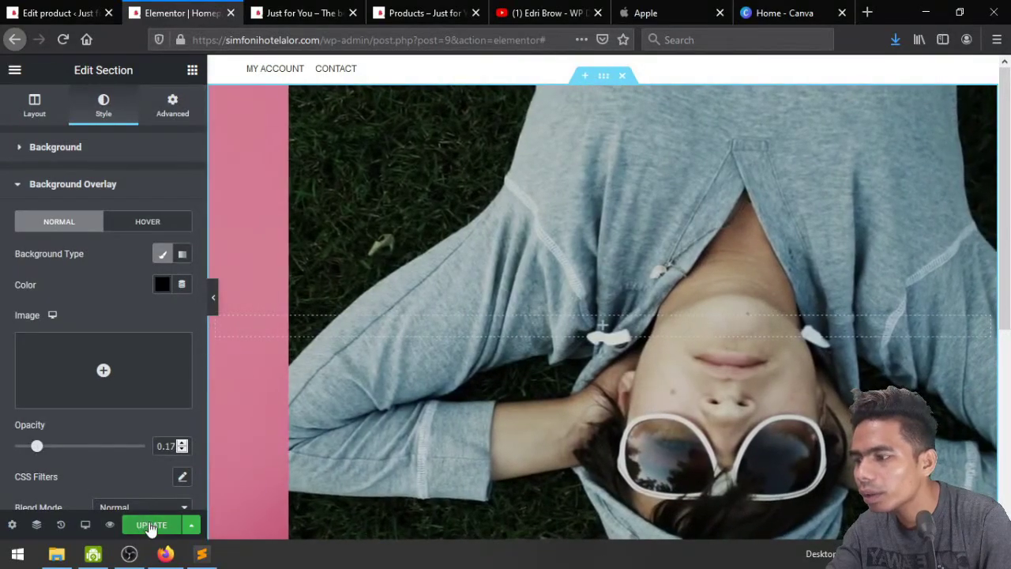
pyautogui.scroll(-2, 115, 454)
pyautogui.scroll(2, 114, 455)
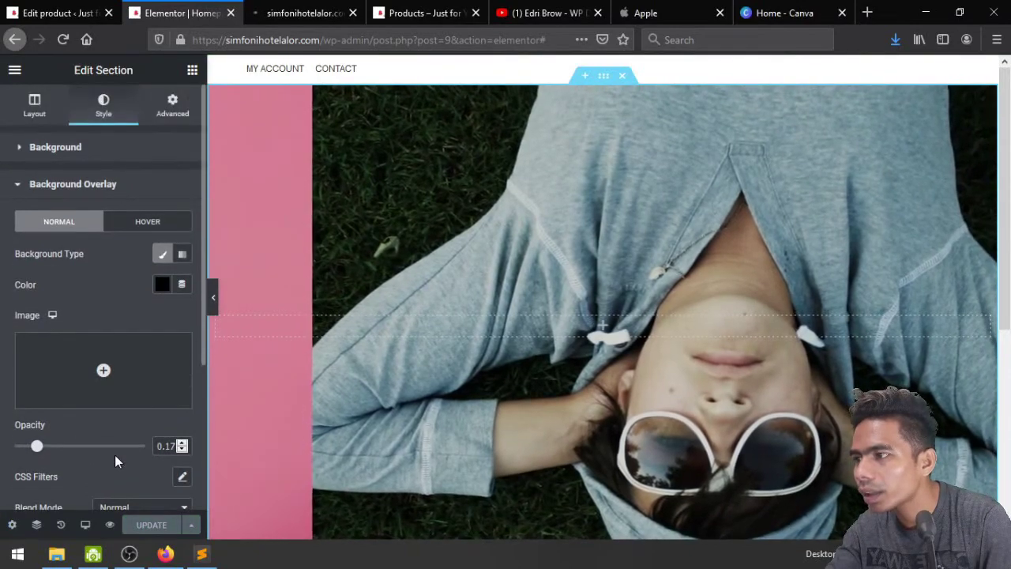
pyautogui.click(79, 184)
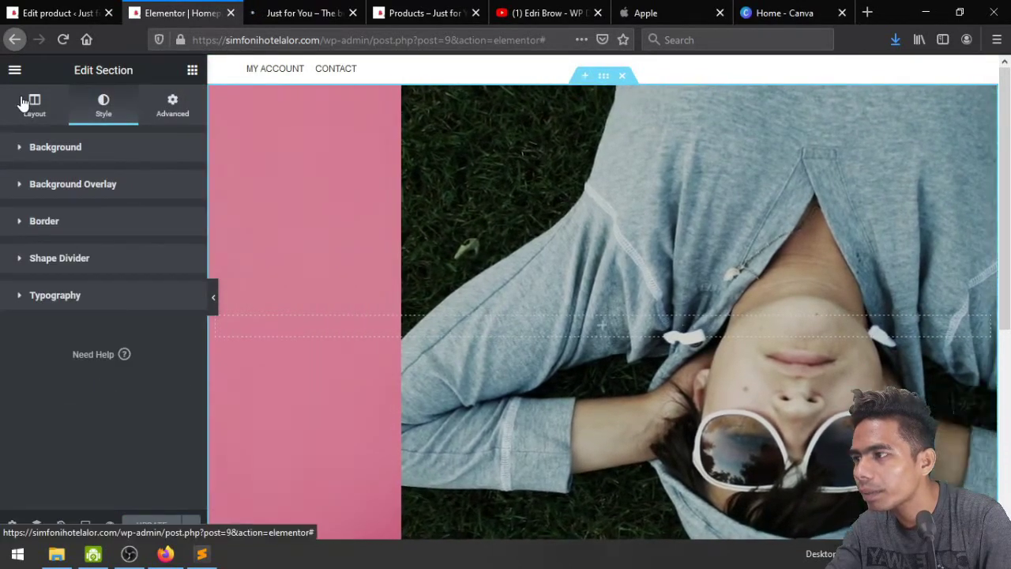
# Change the slideshow transition to Fade and save the page
pyautogui.click(24, 103)
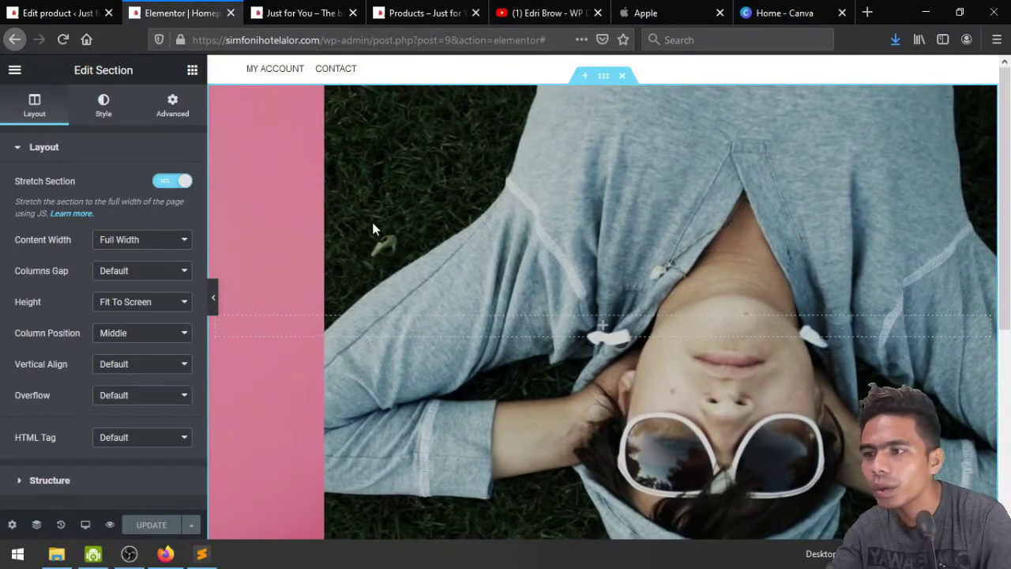
pyautogui.click(44, 148)
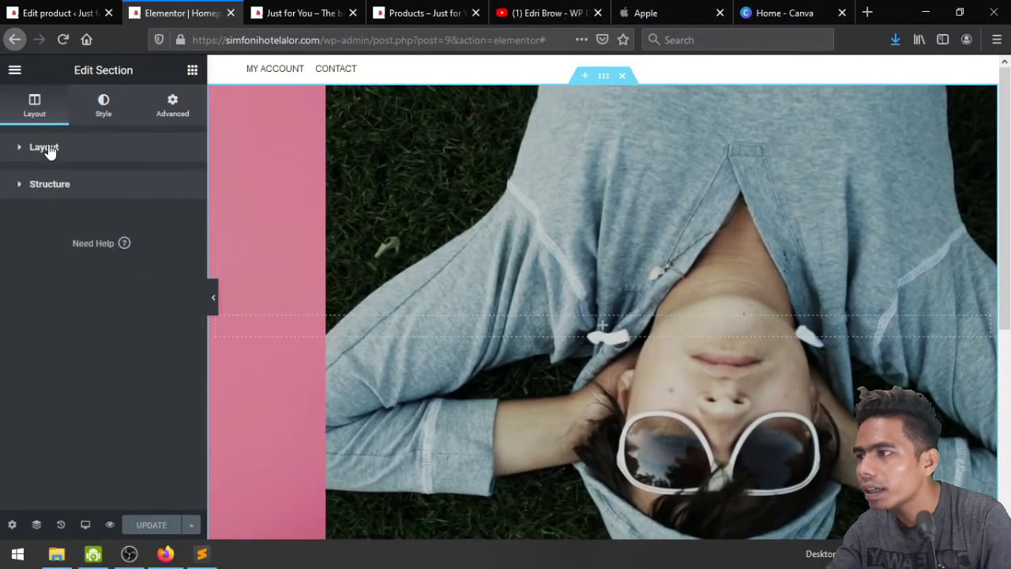
pyautogui.click(94, 110)
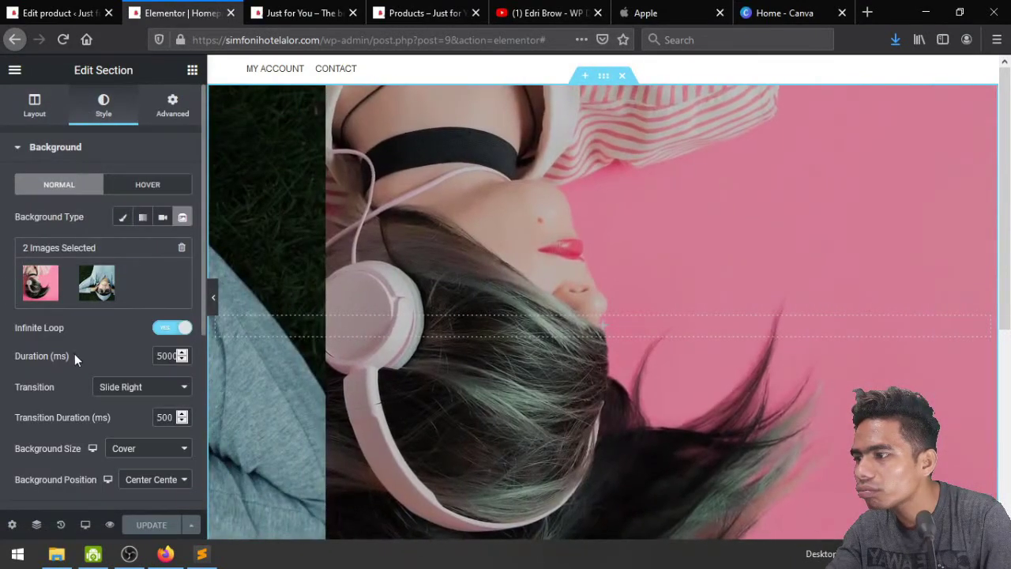
pyautogui.scroll(-1, 79, 356)
pyautogui.click(136, 367)
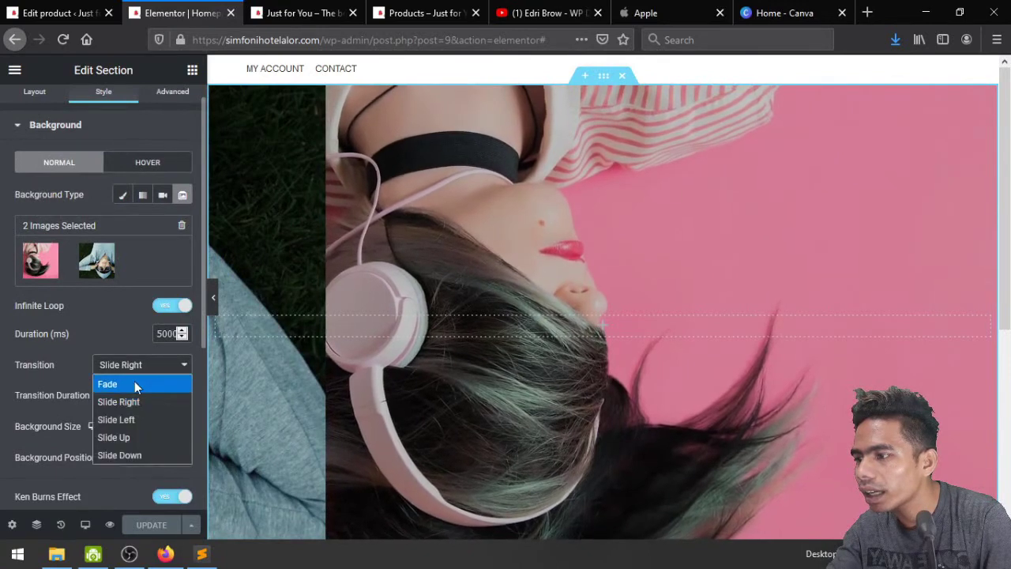
pyautogui.click(135, 384)
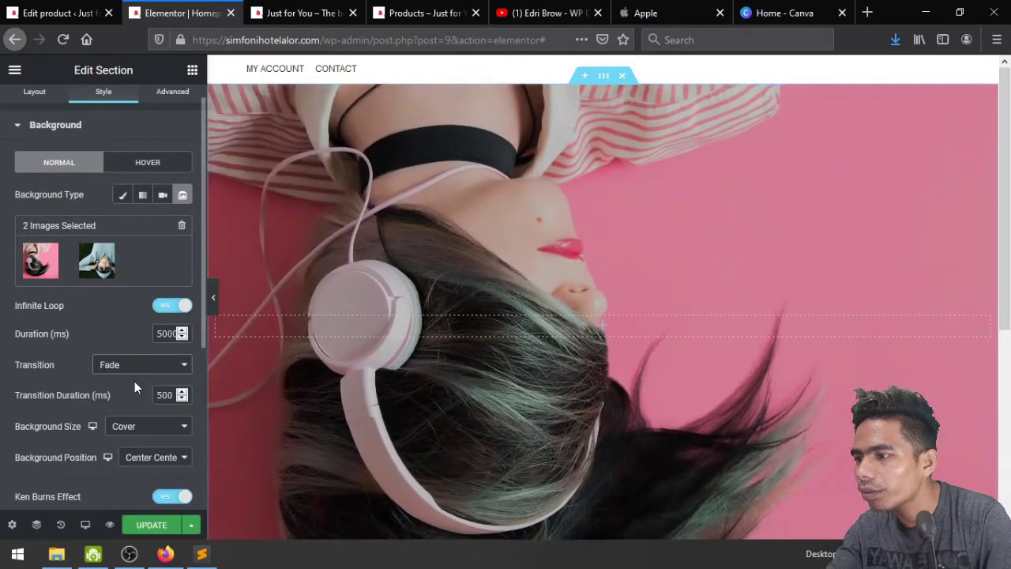
pyautogui.click(150, 524)
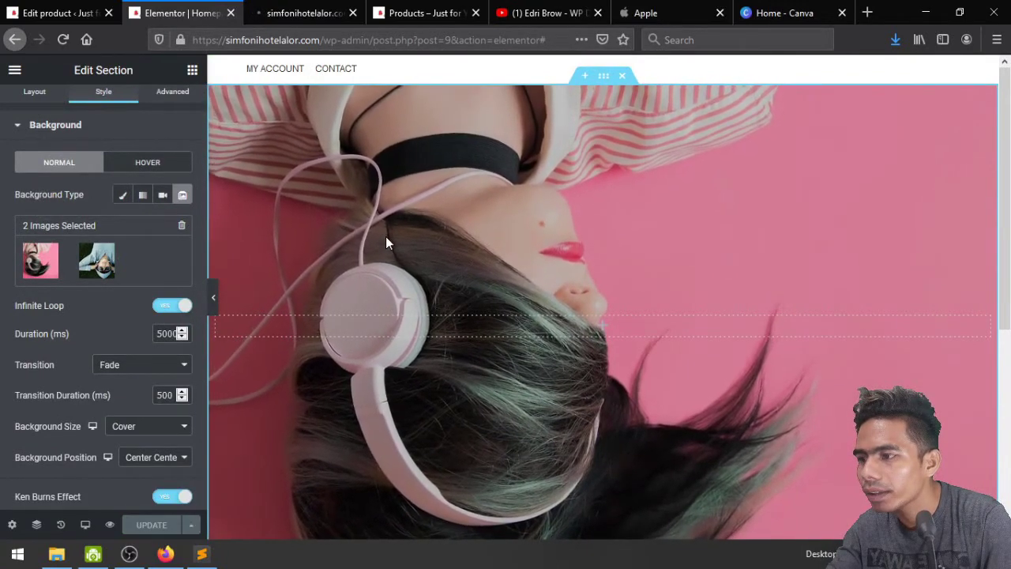
# Reload the site preview and open the Homepage's WordPress edit screen
pyautogui.click(313, 11)
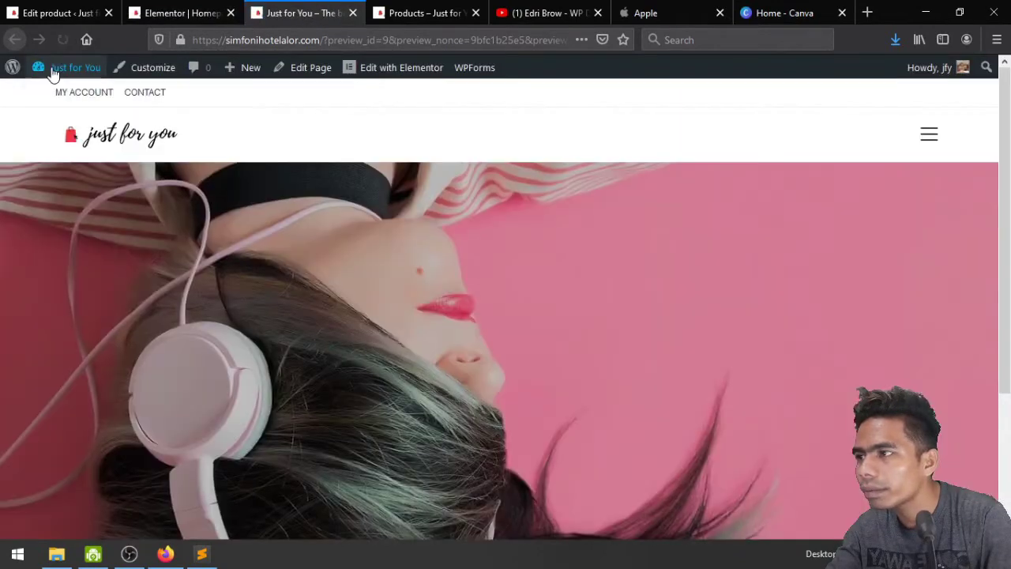
pyautogui.click(63, 40)
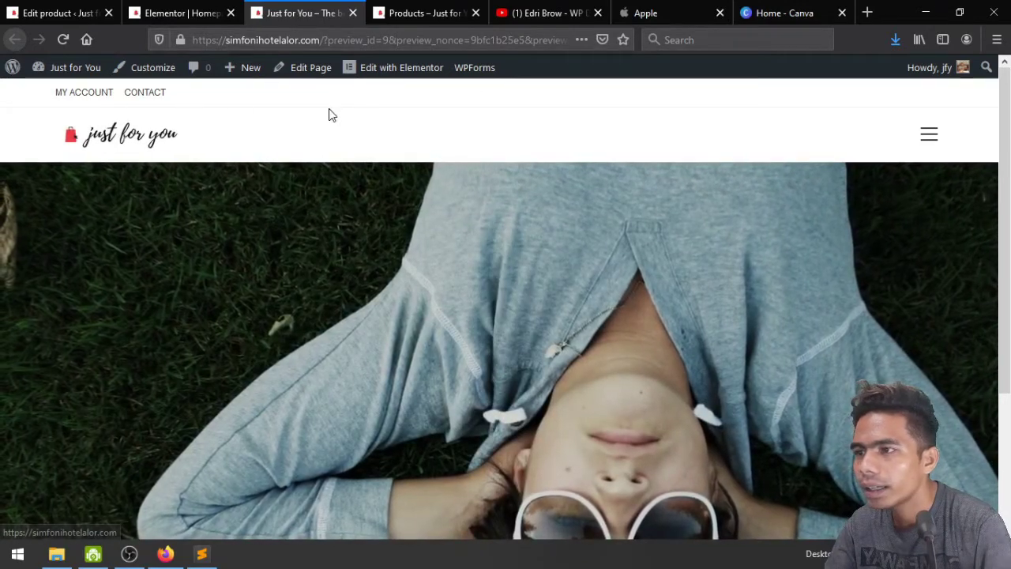
pyautogui.click(82, 487)
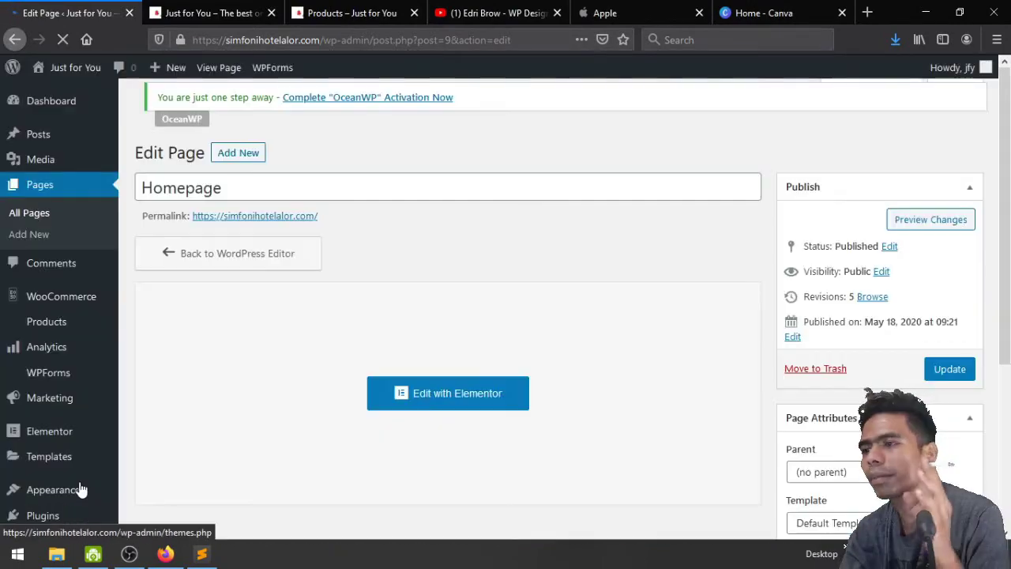
pyautogui.scroll(-5, 235, 433)
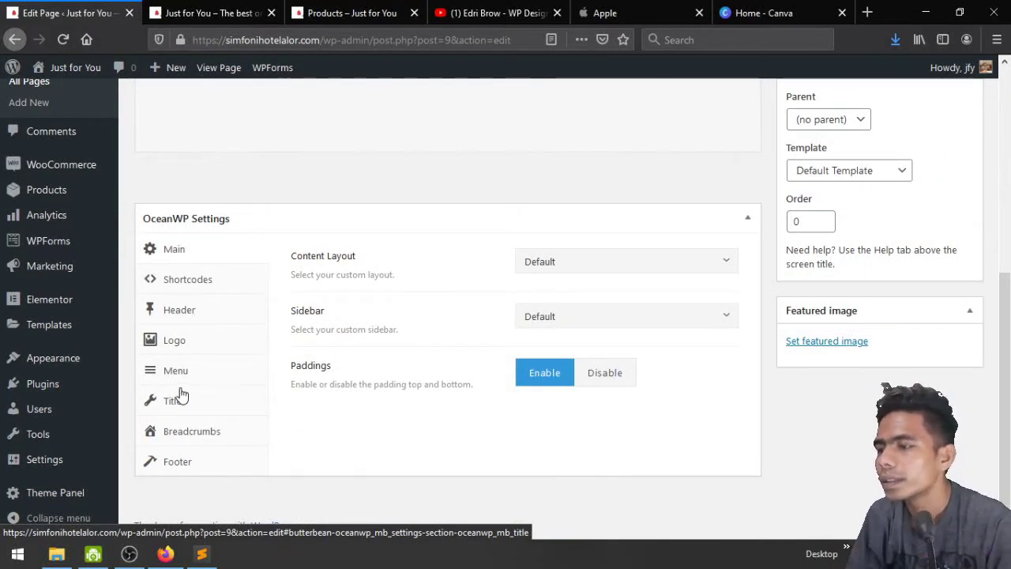
# Confirm the OceanWP header style is Transparent, then update the page with the Elementor Full Width template
pyautogui.click(188, 318)
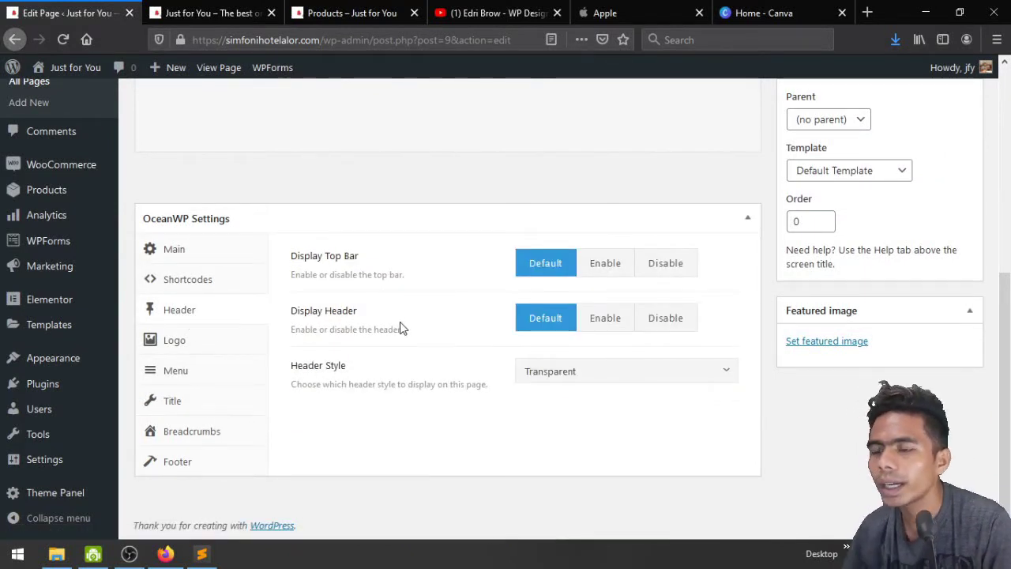
pyautogui.click(589, 380)
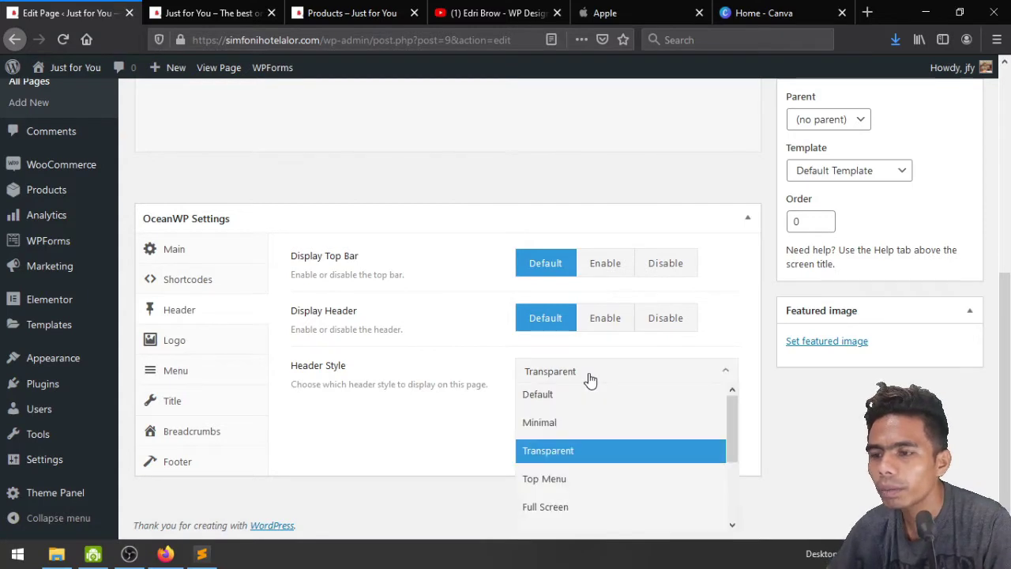
pyautogui.click(589, 381)
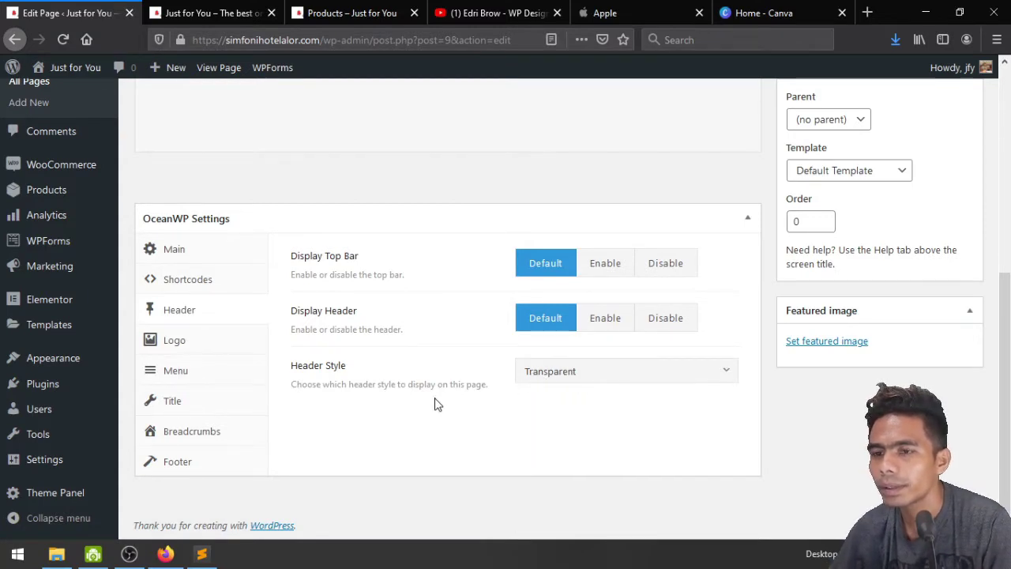
pyautogui.scroll(2, 746, 406)
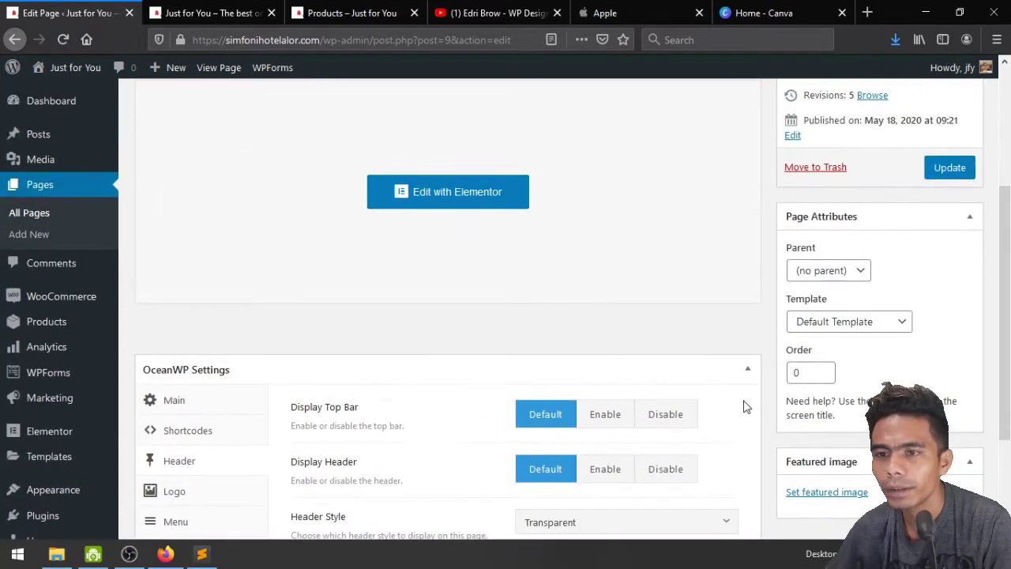
pyautogui.click(834, 327)
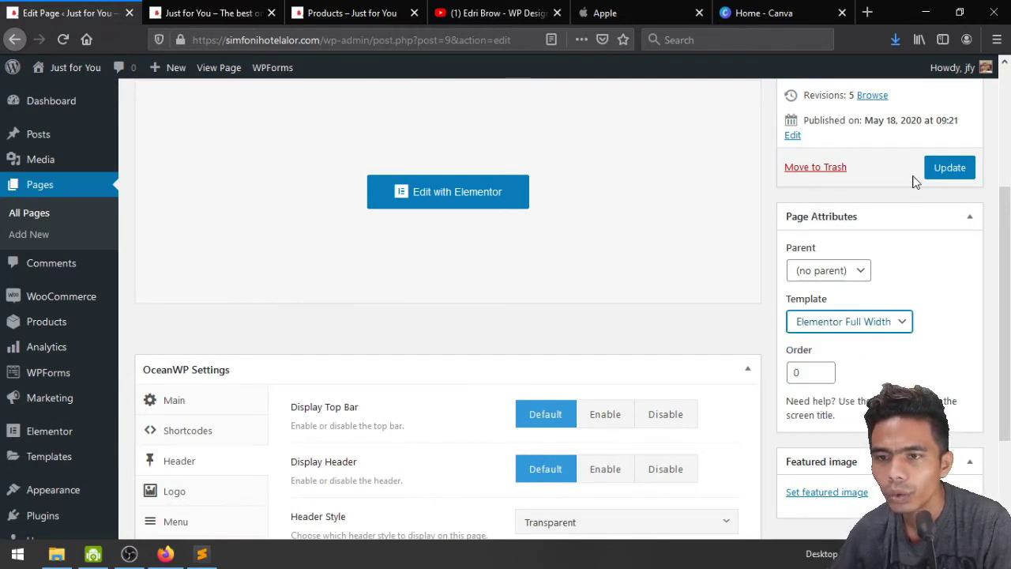
pyautogui.click(944, 169)
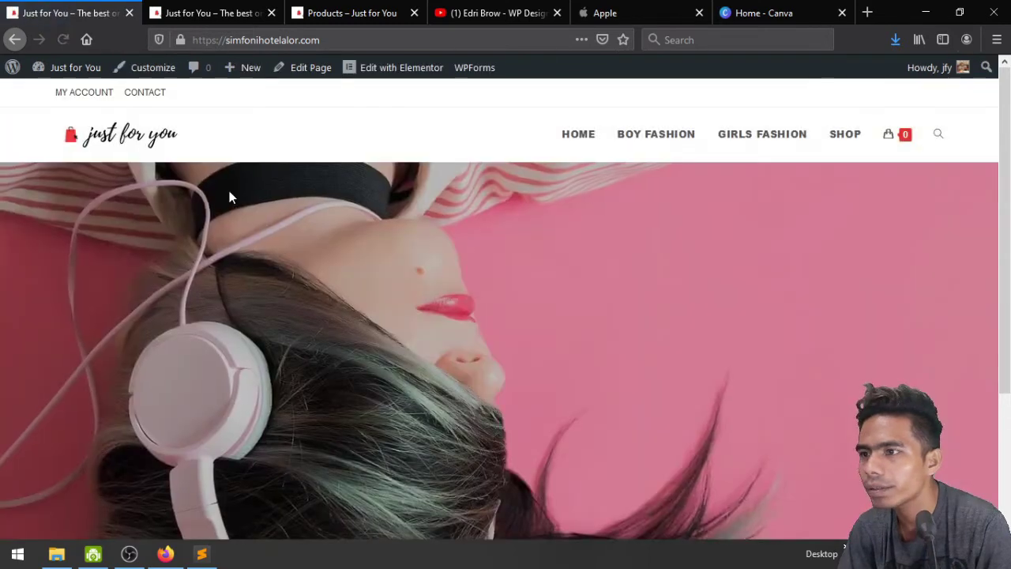
# In Elementor, unlink the hero section's margins, set its top margin to -40 px, and save
pyautogui.scroll(-2, 230, 196)
pyautogui.scroll(2, 229, 197)
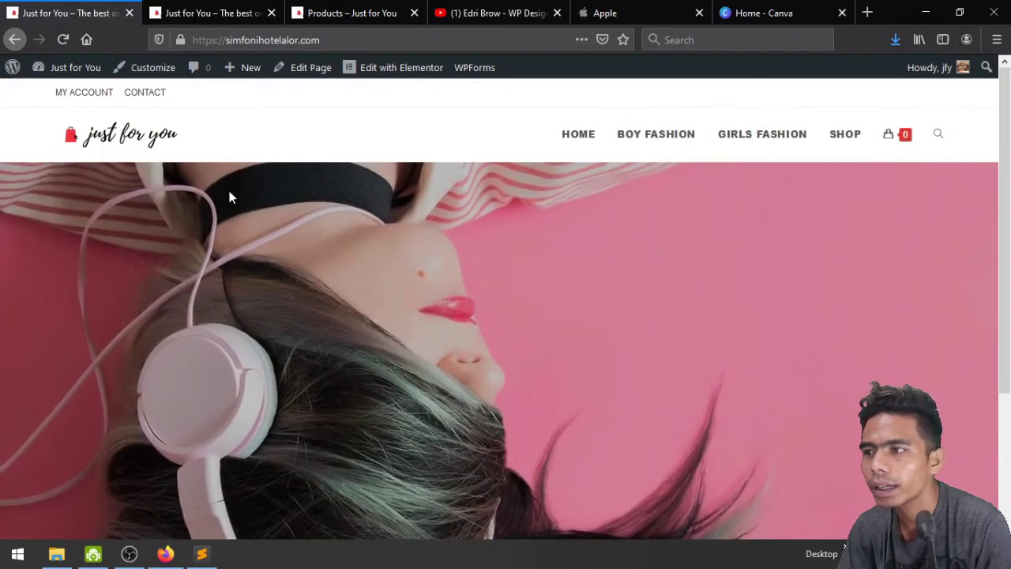
pyautogui.scroll(-2, 175, 197)
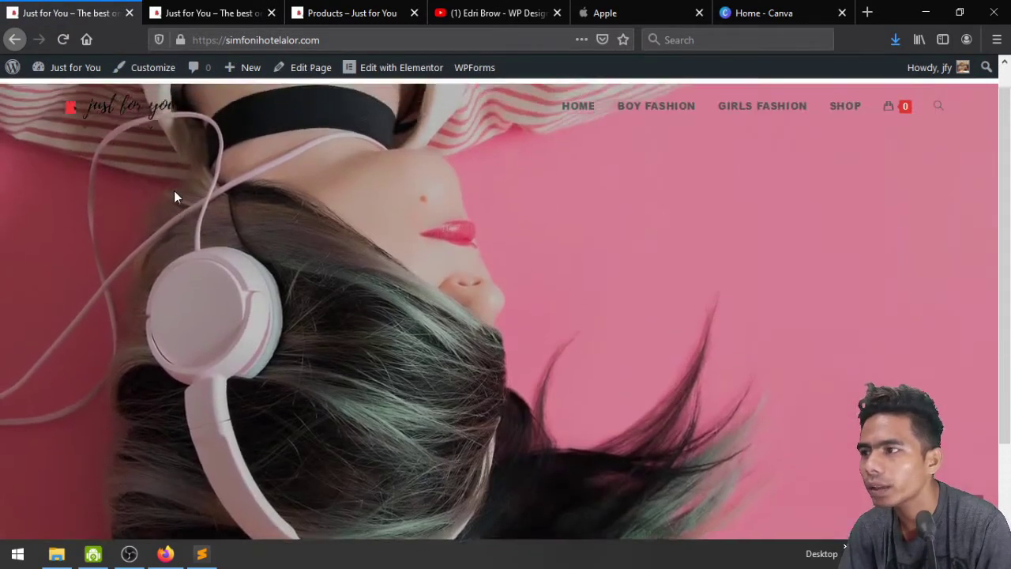
pyautogui.scroll(2, 174, 197)
pyautogui.click(362, 79)
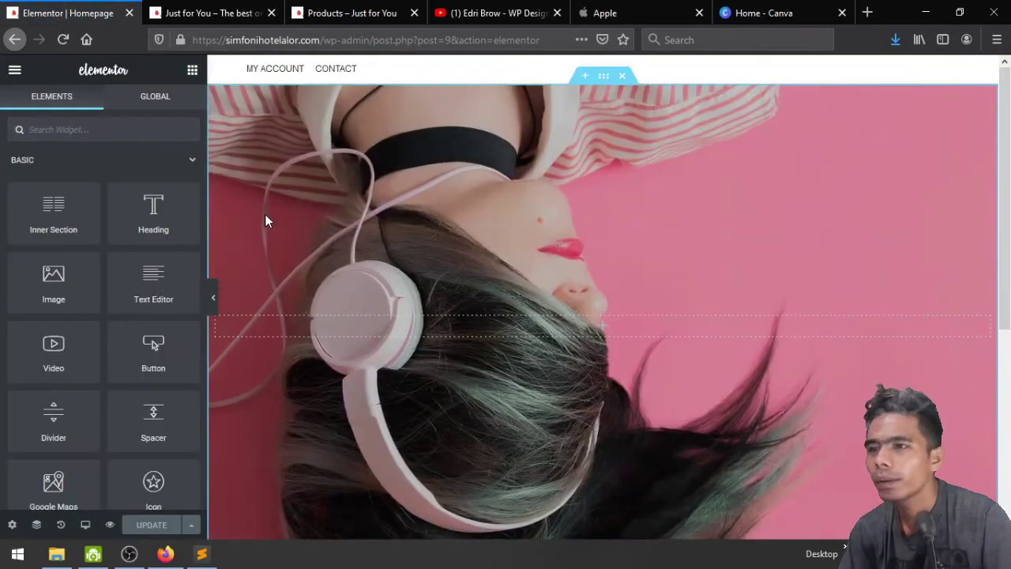
pyautogui.click(603, 76)
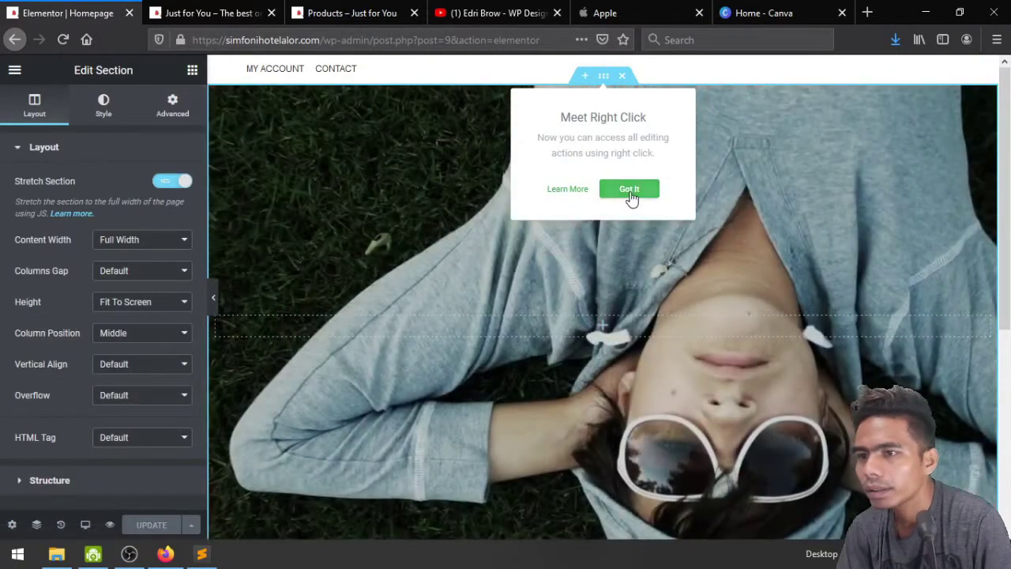
pyautogui.click(630, 192)
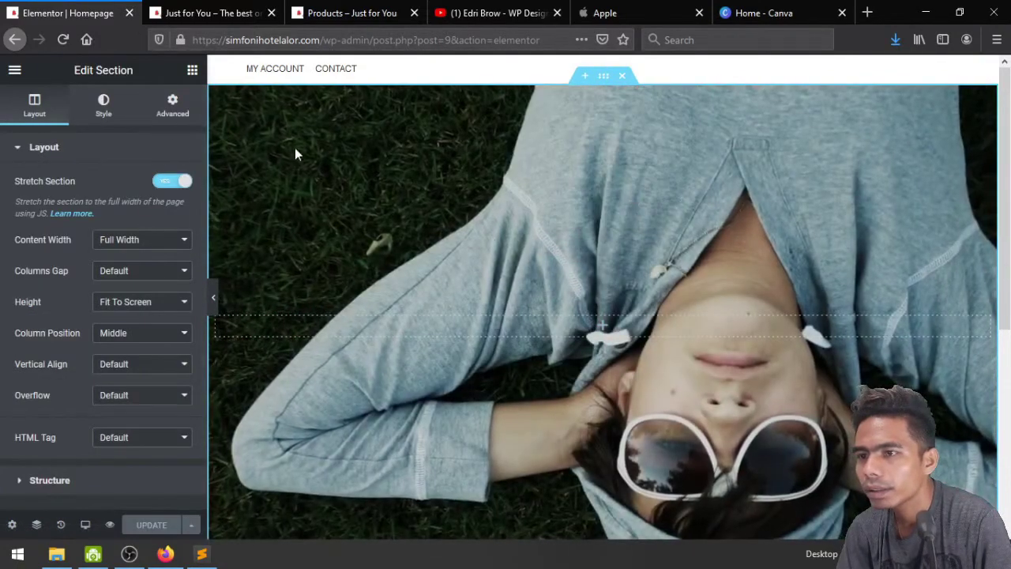
pyautogui.click(169, 115)
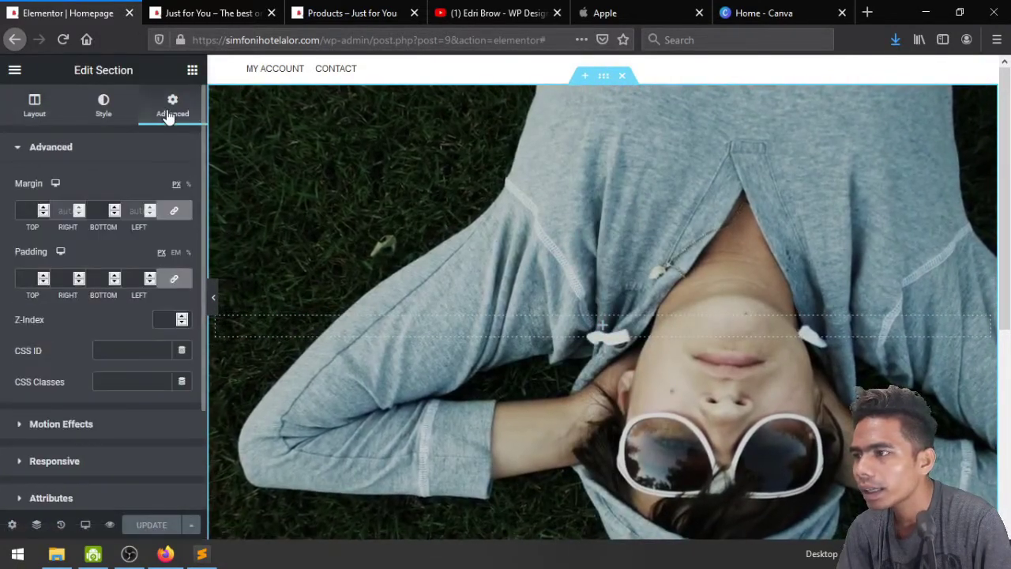
pyautogui.click(175, 211)
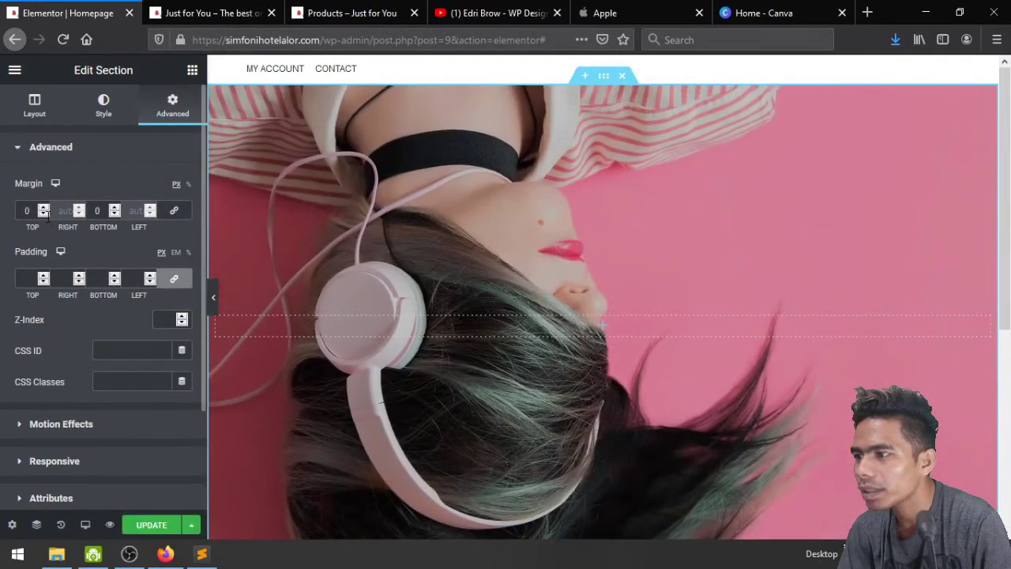
pyautogui.moveTo(46, 215); pyautogui.dragTo(47, 215)
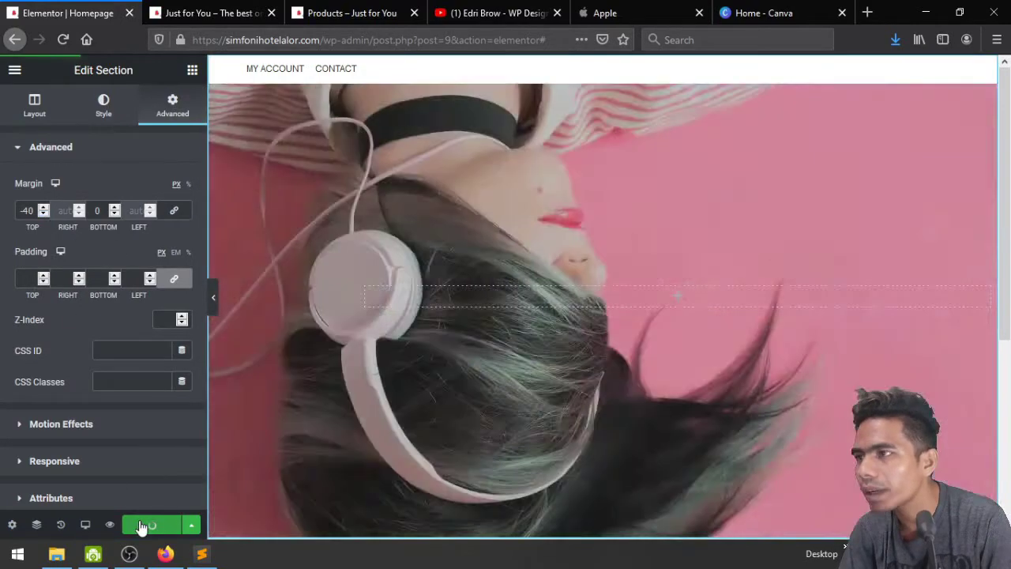
pyautogui.click(139, 525)
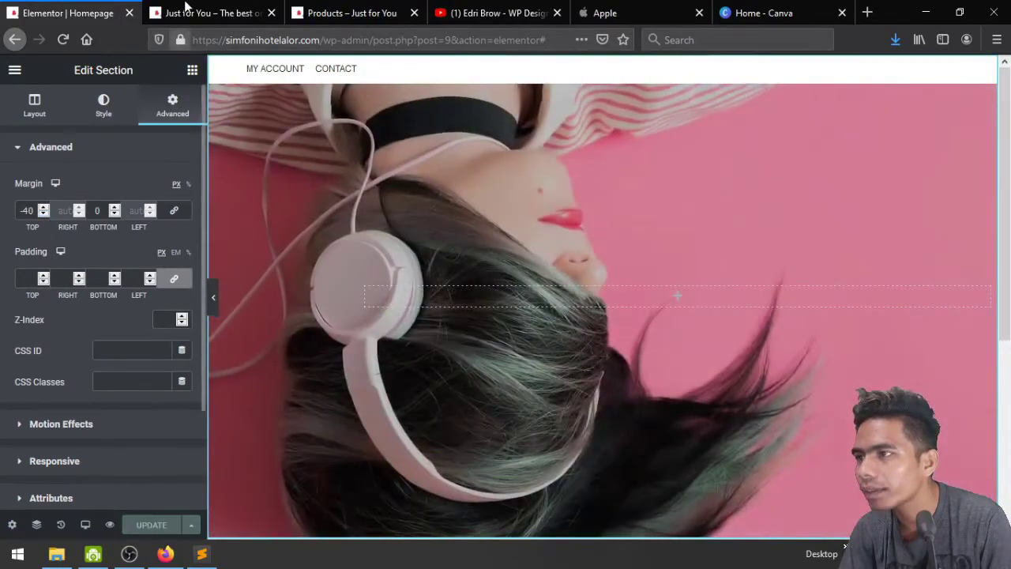
# Check the live site, change the top margin to -100 px, save and preview again
pyautogui.click(189, 10)
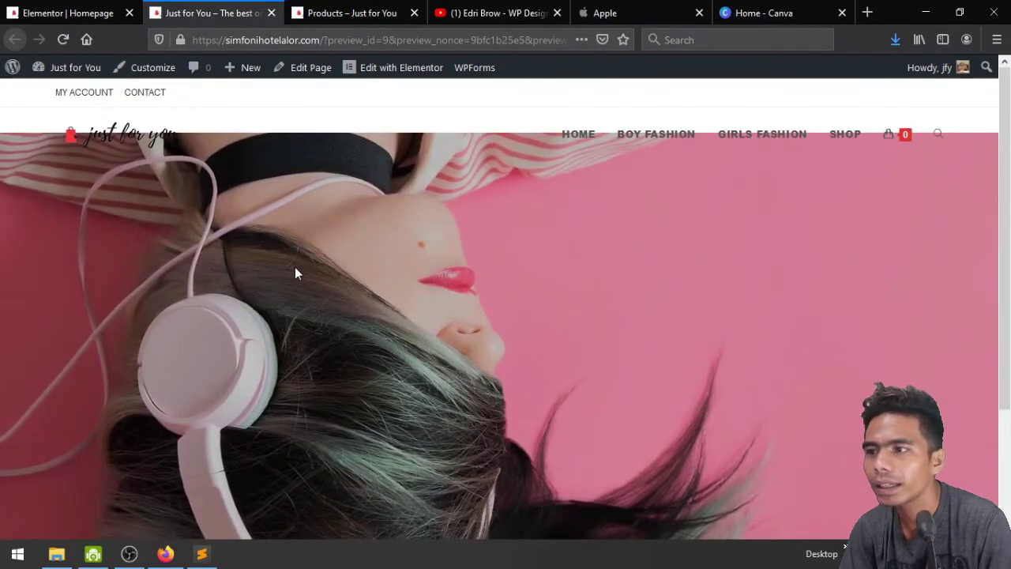
pyautogui.click(50, 9)
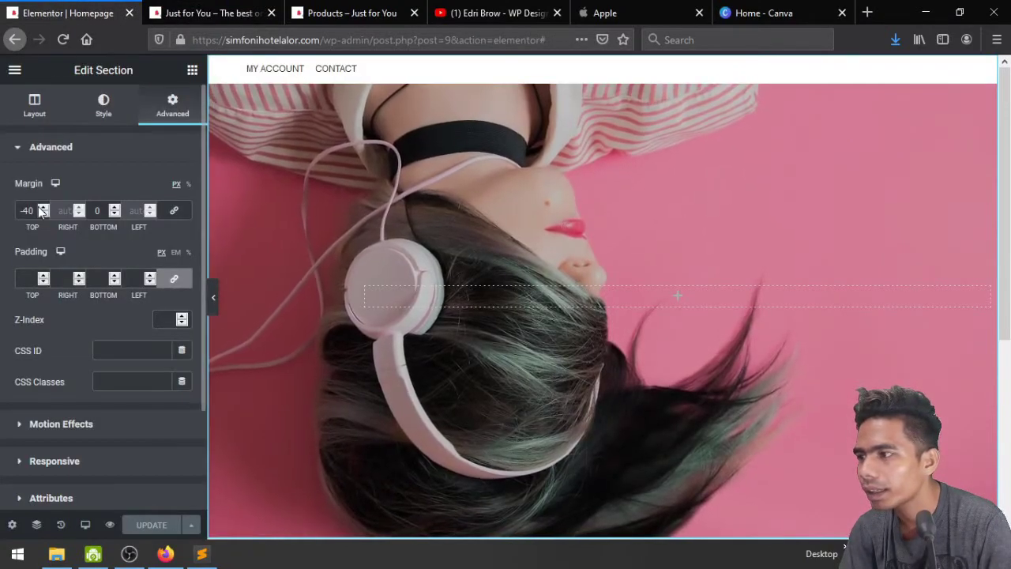
pyautogui.hotkey('ctrl', 'a')
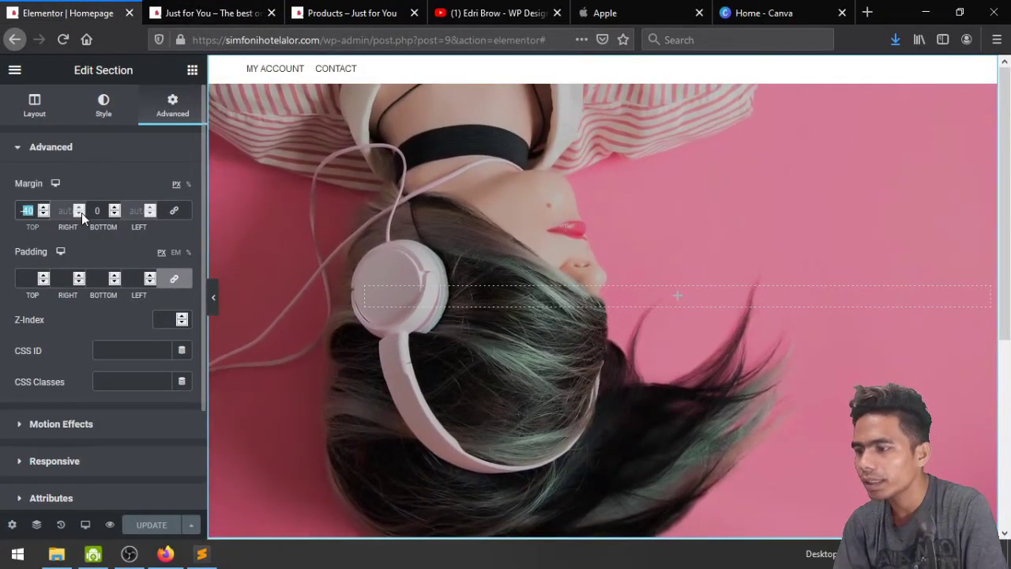
pyautogui.write('-100')
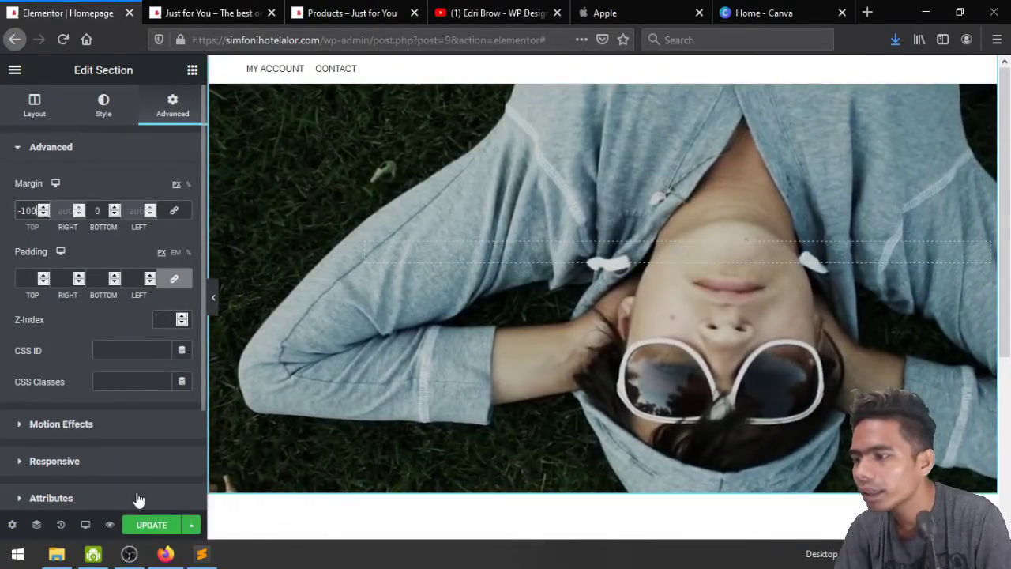
pyautogui.click(149, 526)
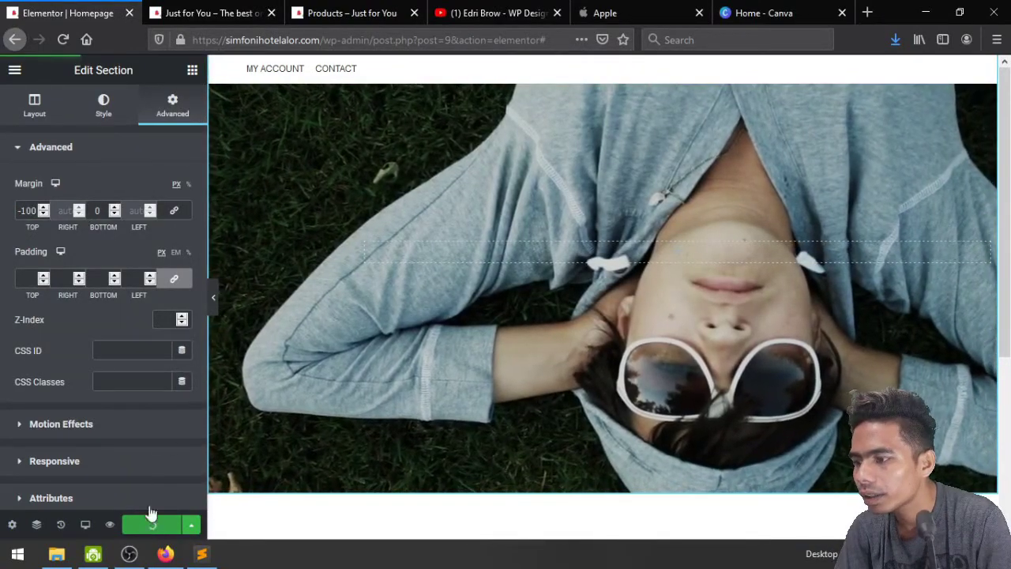
pyautogui.click(271, 12)
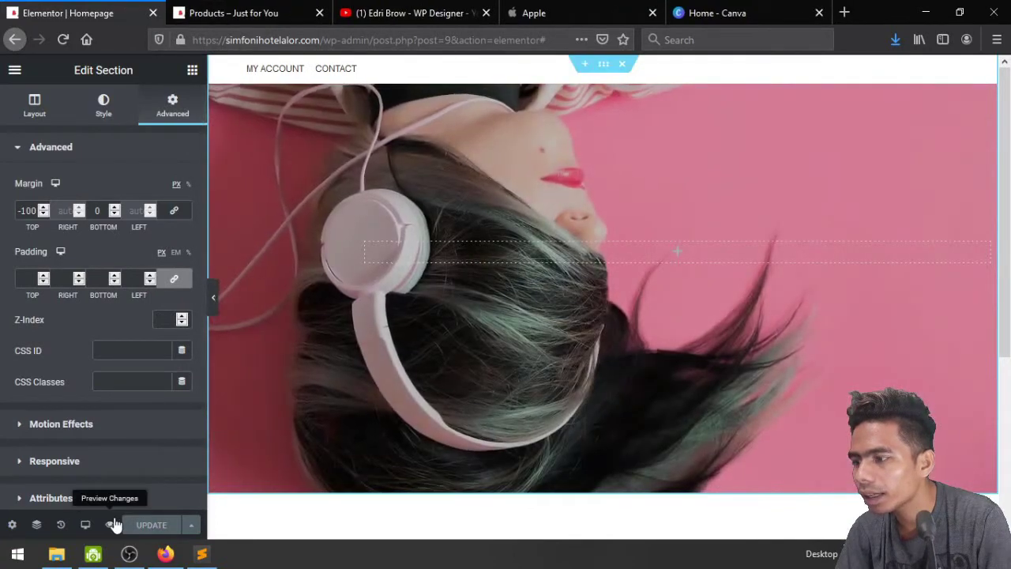
pyautogui.click(111, 525)
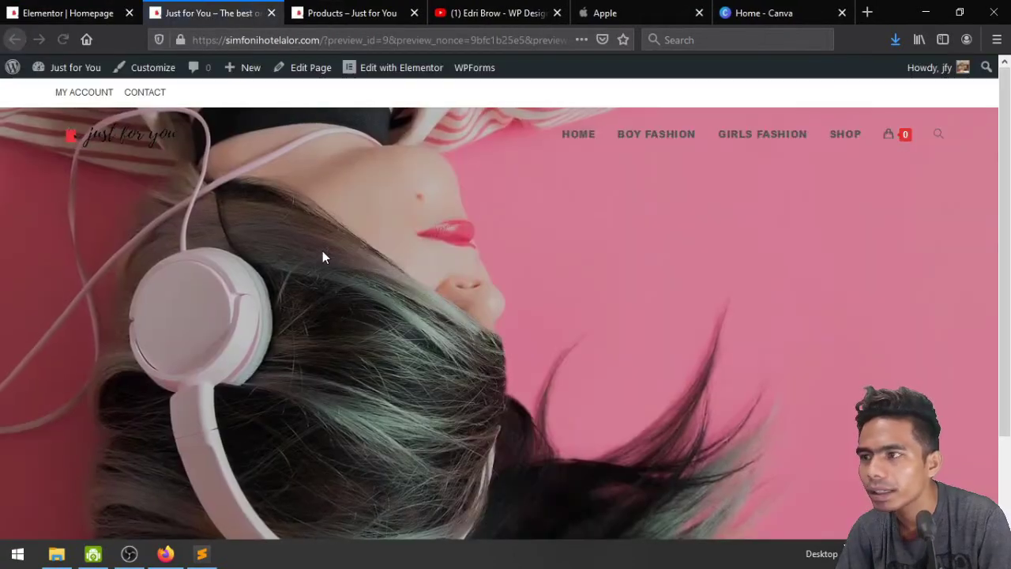
pyautogui.scroll(-1, 322, 257)
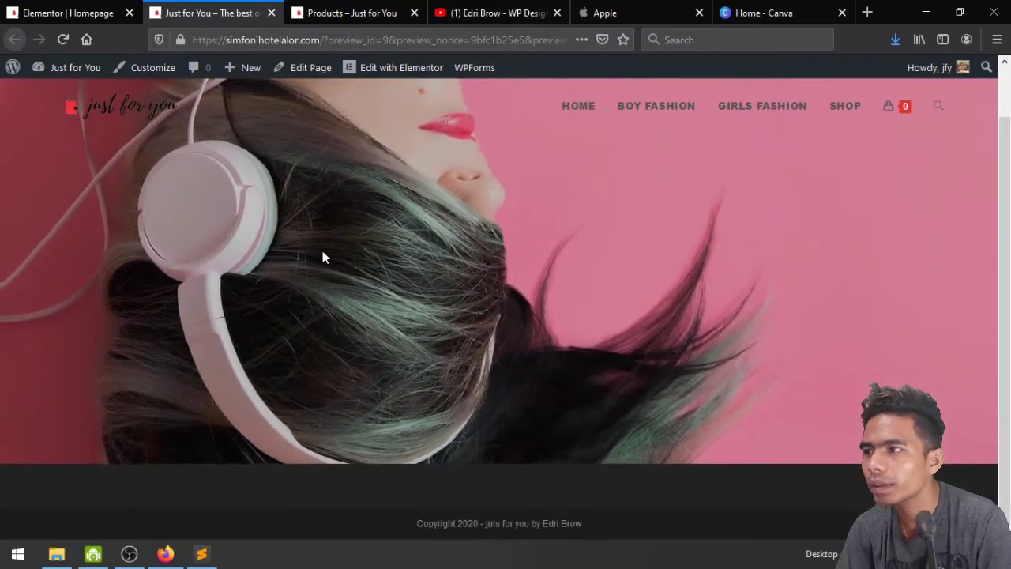
pyautogui.scroll(2, 322, 257)
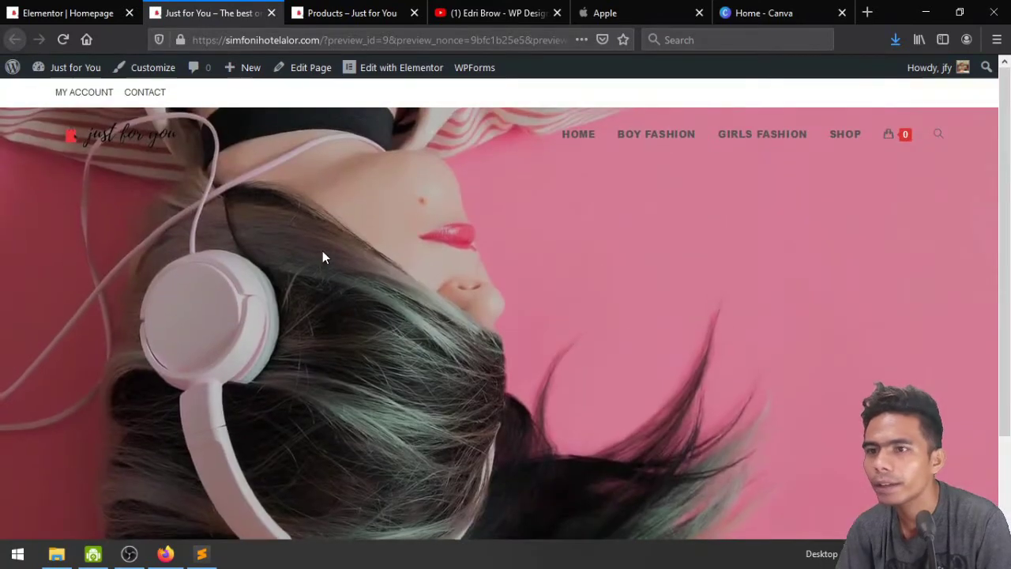
# Set the top margin to -150 px, save, and verify the hero sits under the header
pyautogui.click(79, 8)
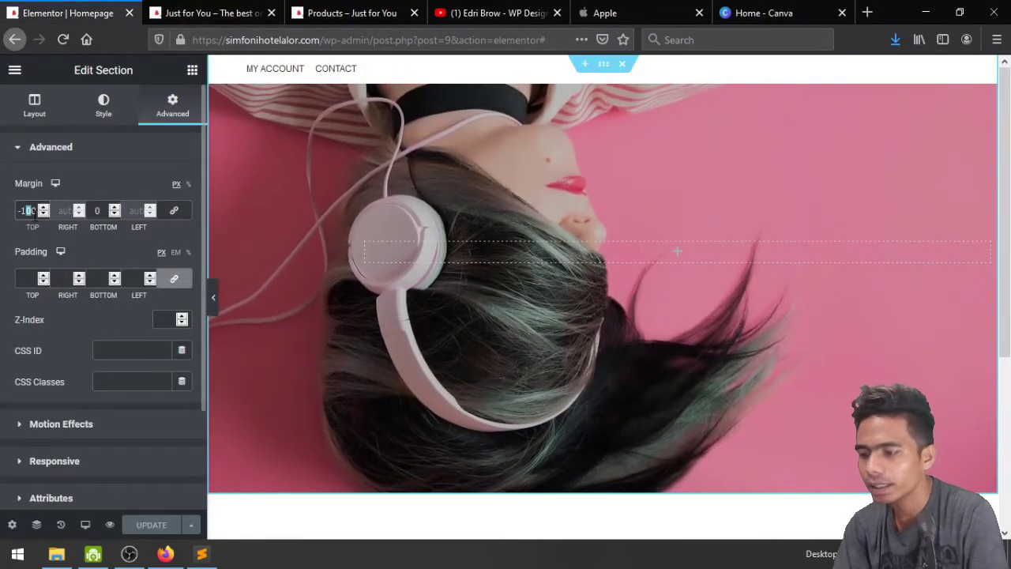
pyautogui.doubleClick(28, 211)
pyautogui.write('150')
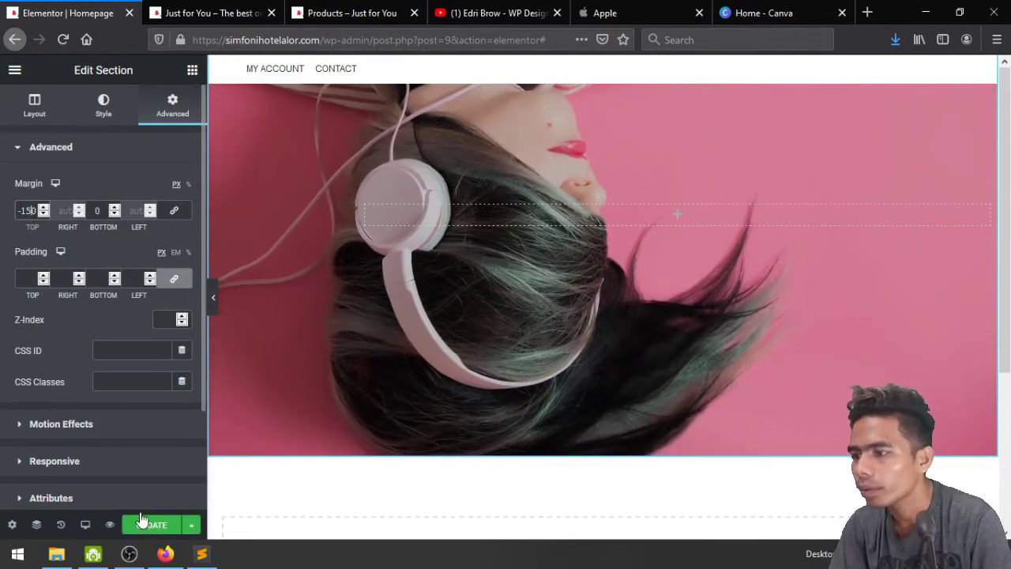
pyautogui.click(142, 519)
pyautogui.click(201, 12)
pyautogui.click(63, 40)
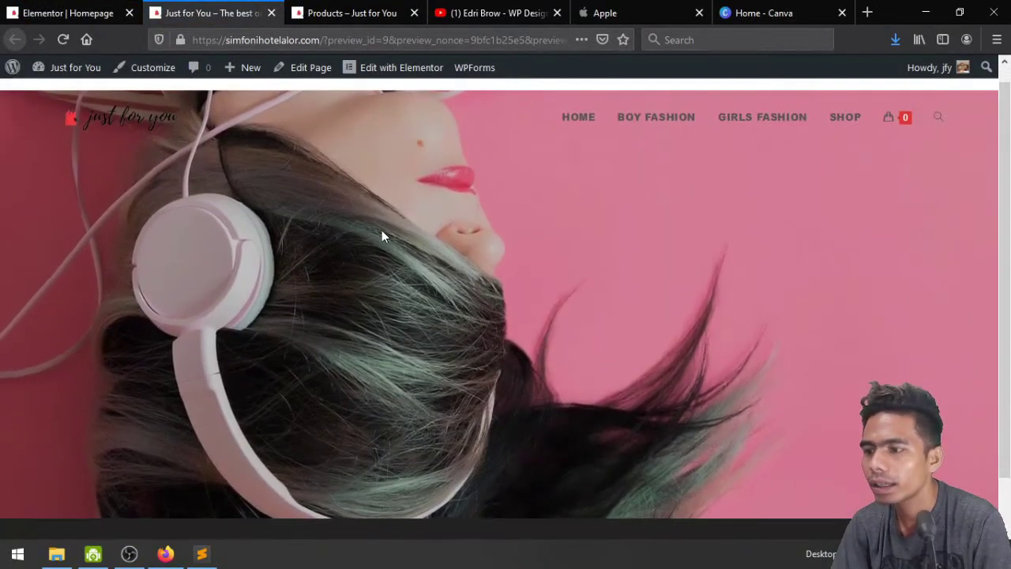
pyautogui.click(61, 8)
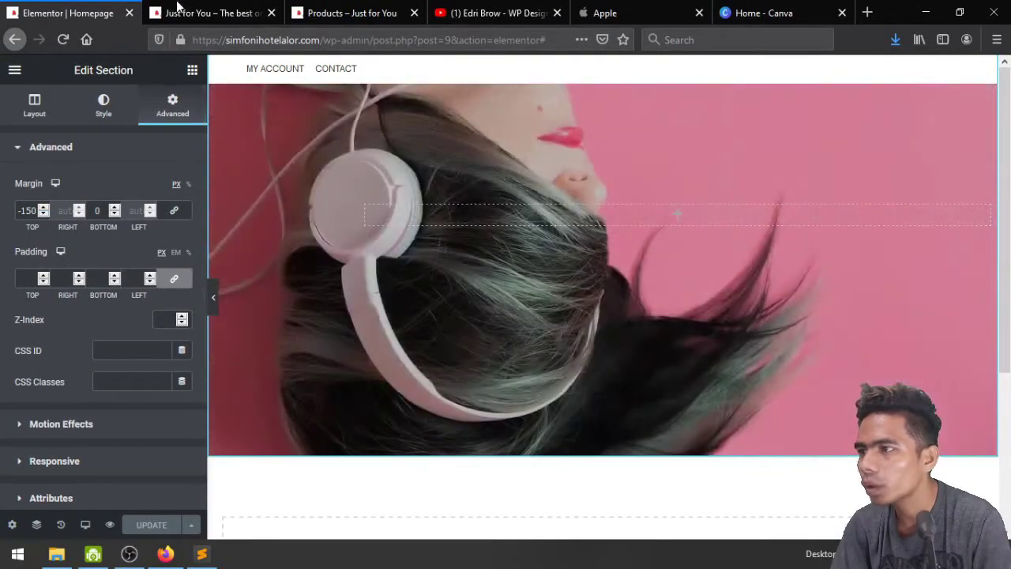
pyautogui.click(178, 8)
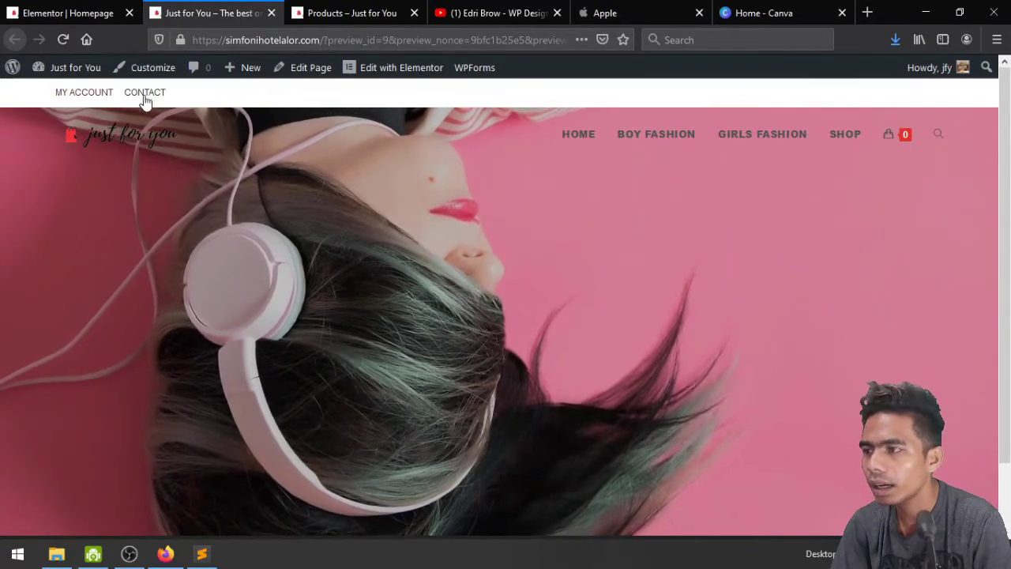
pyautogui.click(63, 13)
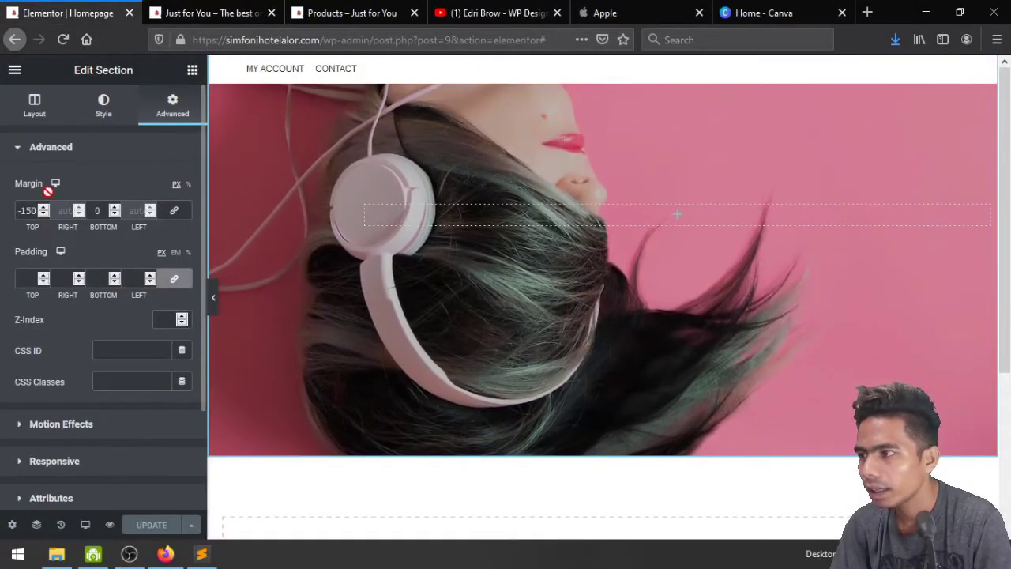
pyautogui.click(11, 71)
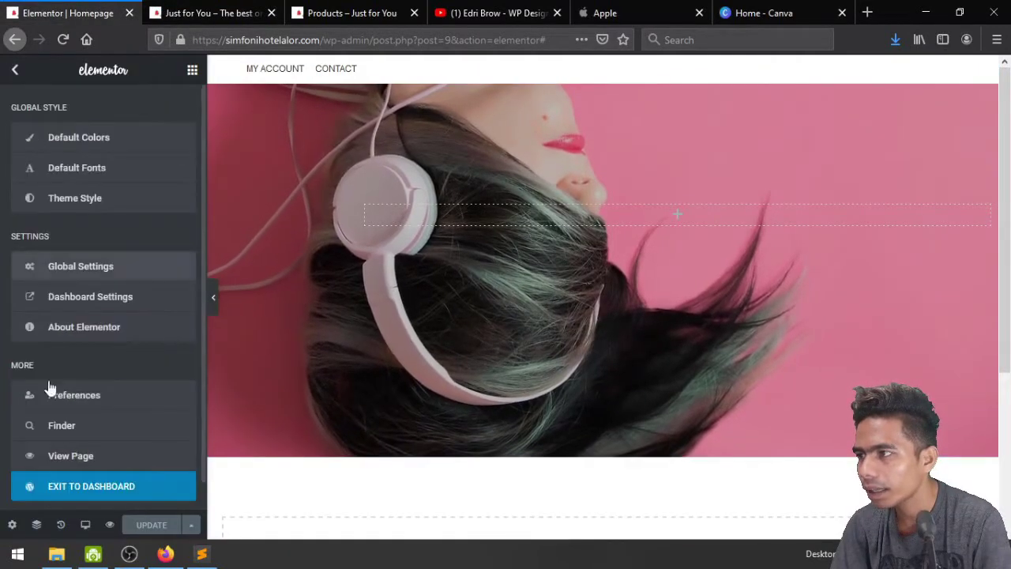
# Exit to the Homepage's WordPress edit screen, review its header options and update the page
pyautogui.click(99, 486)
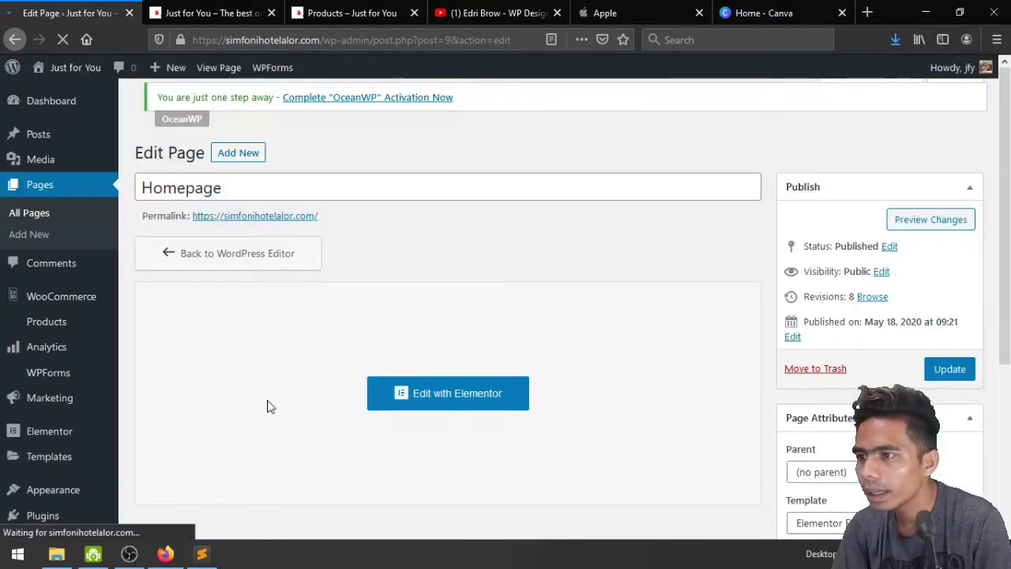
pyautogui.scroll(-5, 267, 406)
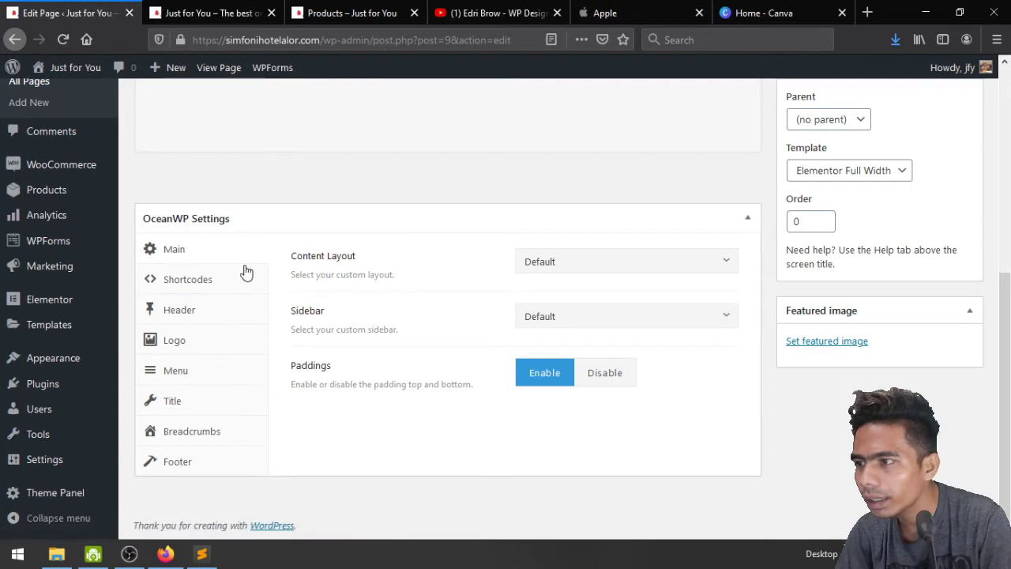
pyautogui.click(212, 315)
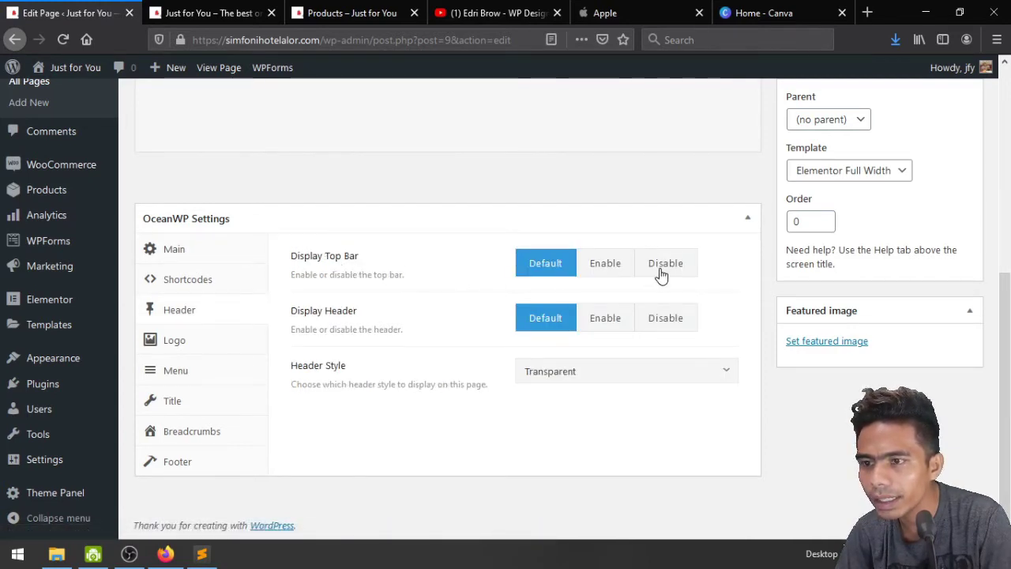
pyautogui.scroll(5, 662, 272)
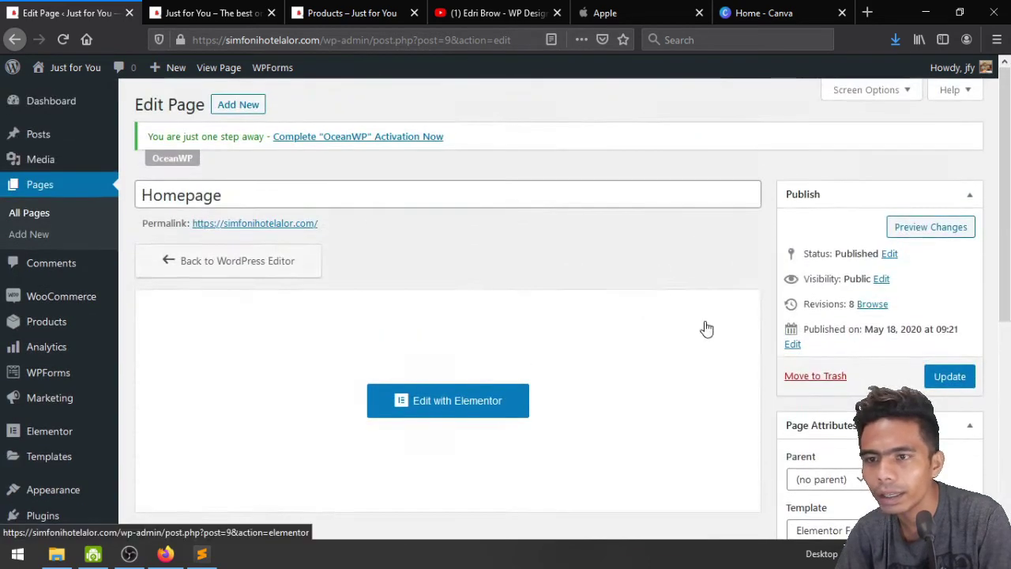
pyautogui.click(946, 378)
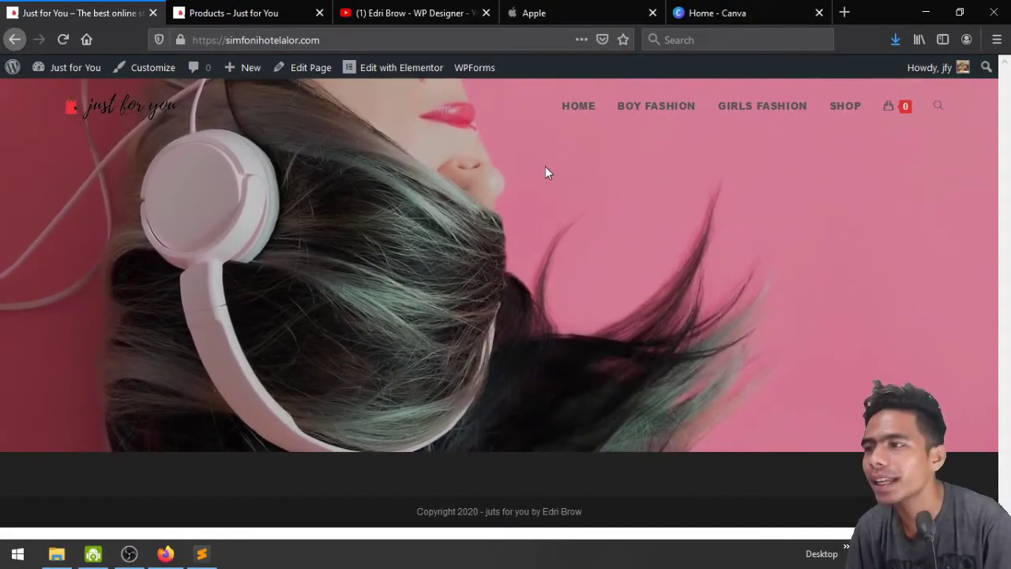
# Open the Boy Fashion page and scroll through it
pyautogui.click(666, 107)
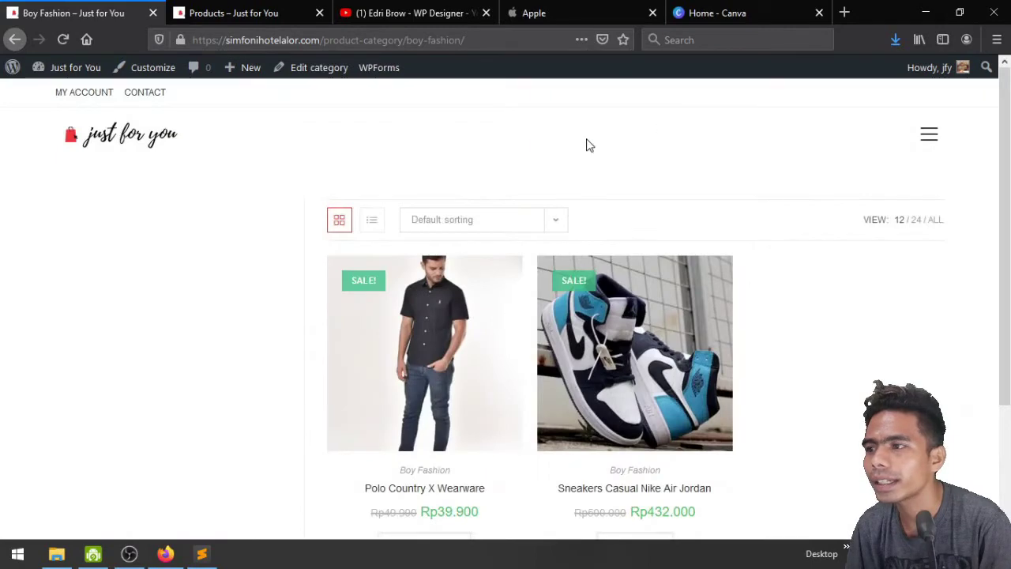
pyautogui.scroll(-3, 842, 113)
pyautogui.scroll(3, 877, 190)
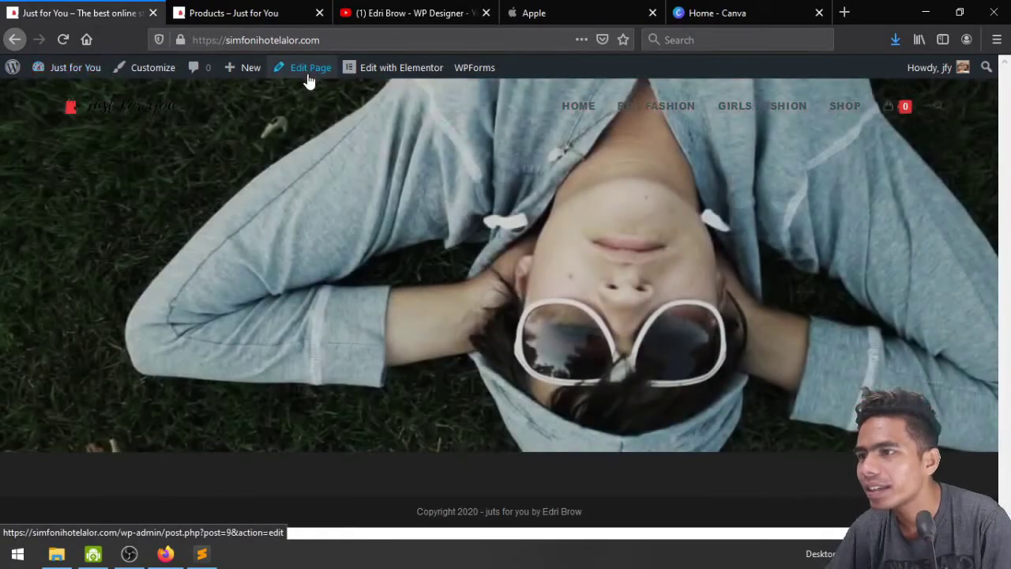
# In the Homepage's OceanWP Settings, set Header Style to Full Screen and update the page
pyautogui.click(308, 70)
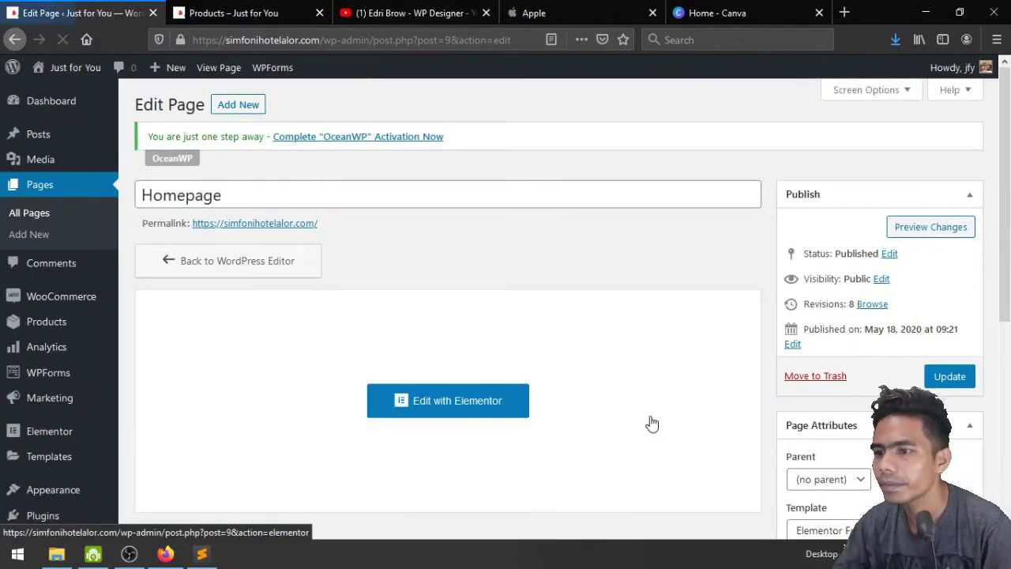
pyautogui.scroll(-2, 668, 424)
pyautogui.scroll(-4, 667, 424)
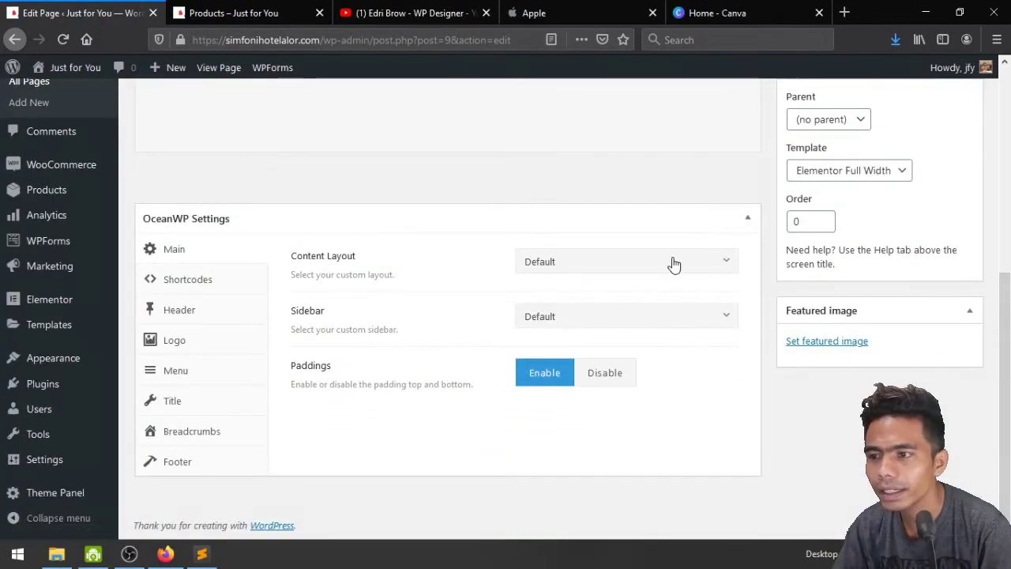
pyautogui.click(180, 308)
pyautogui.click(610, 378)
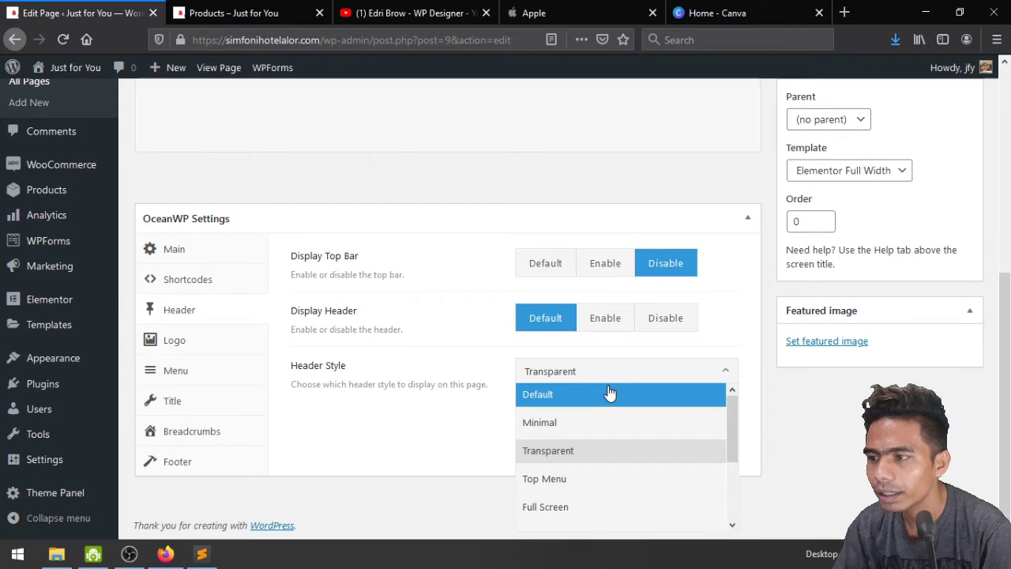
pyautogui.click(604, 507)
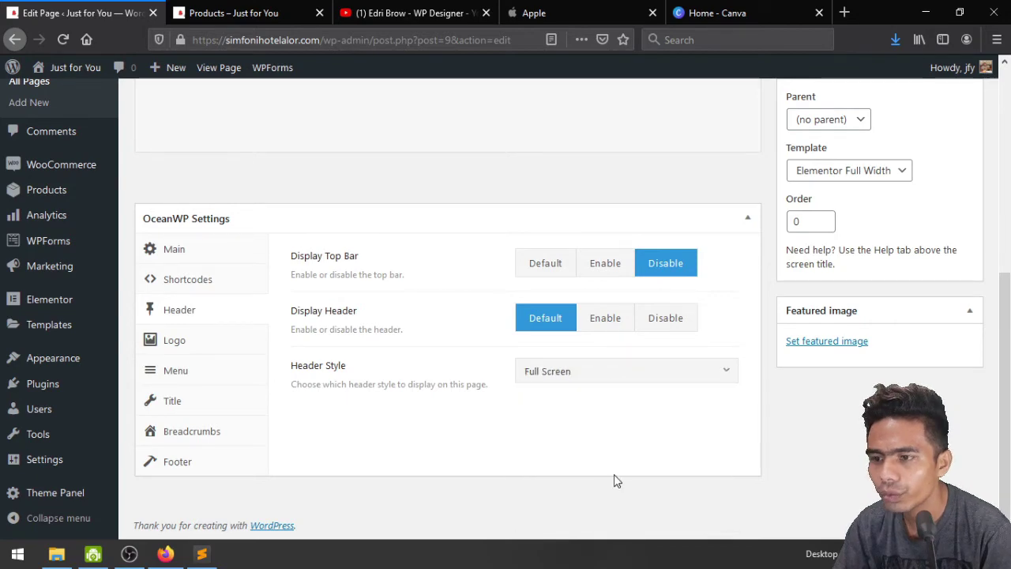
pyautogui.scroll(5, 614, 479)
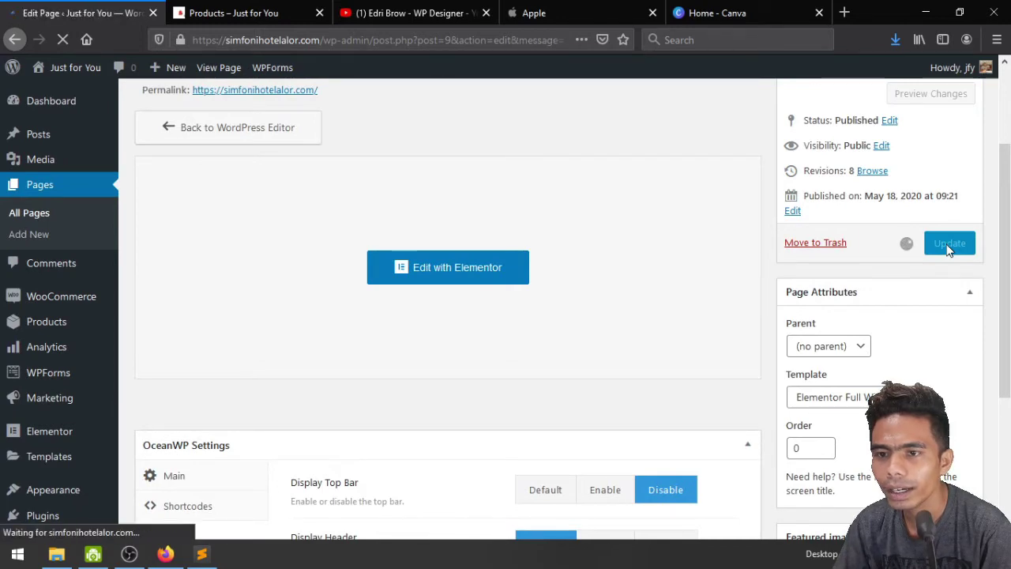
pyautogui.click(267, 10)
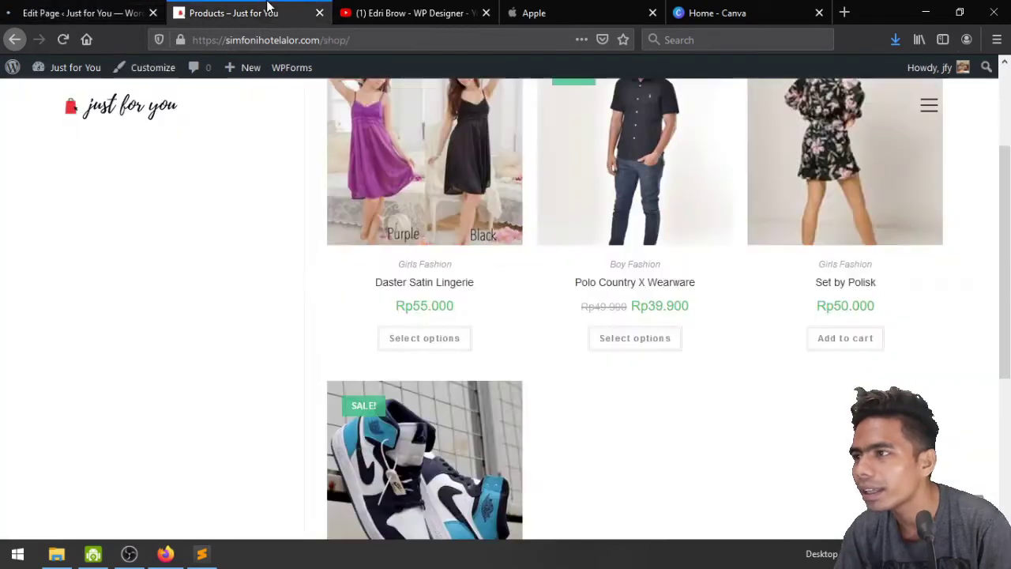
# Test the full-screen hamburger menu on the live homepage, then reopen the Homepage in Elementor
pyautogui.click(105, 8)
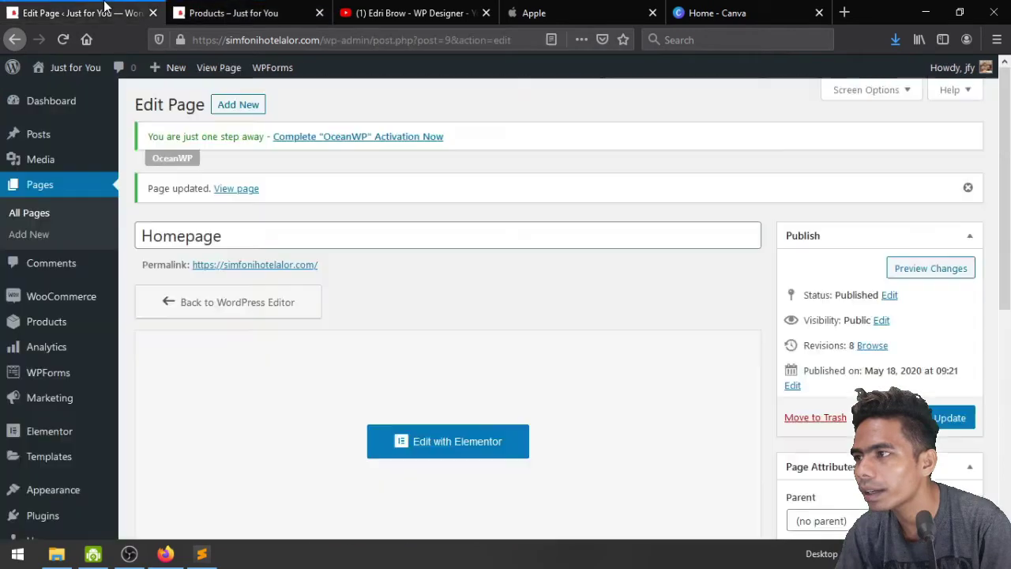
pyautogui.middleClick(256, 195)
pyautogui.click(229, 18)
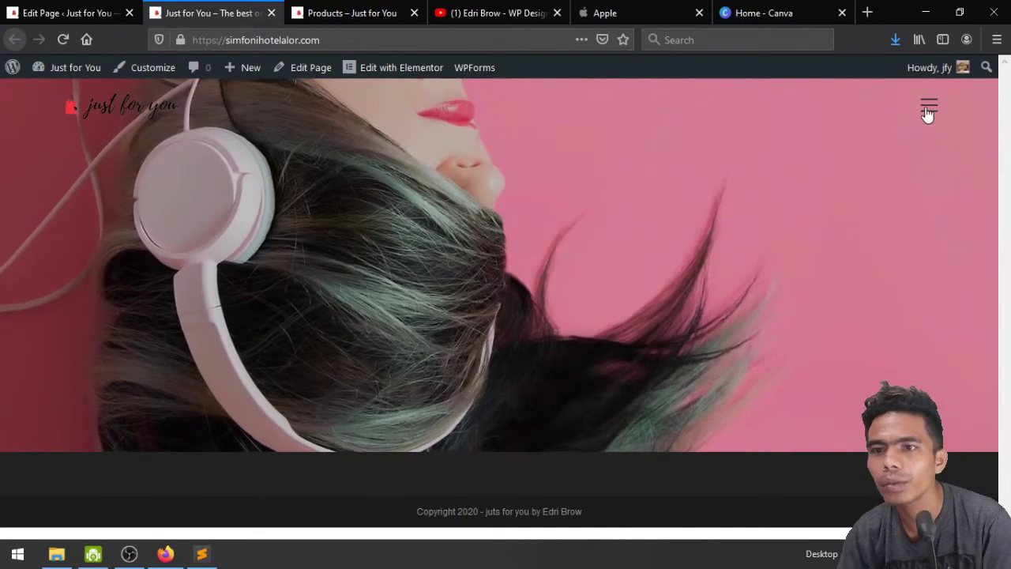
pyautogui.click(929, 111)
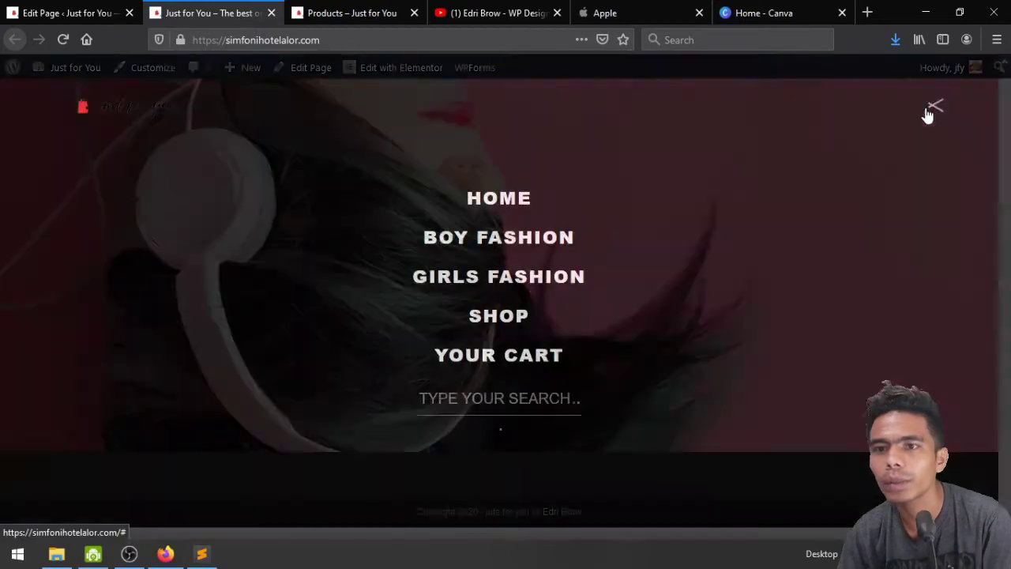
pyautogui.click(929, 110)
pyautogui.click(928, 110)
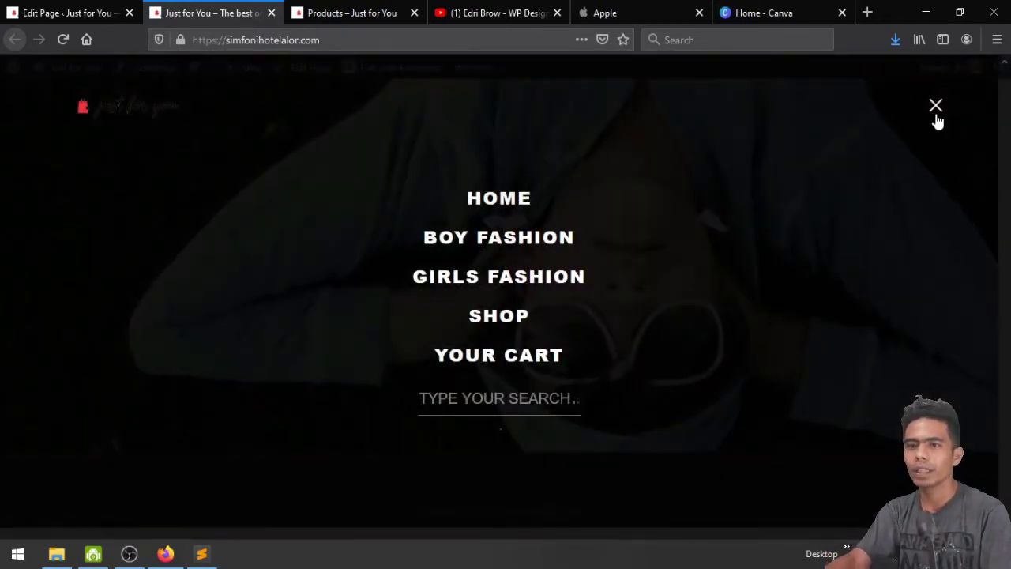
pyautogui.click(936, 115)
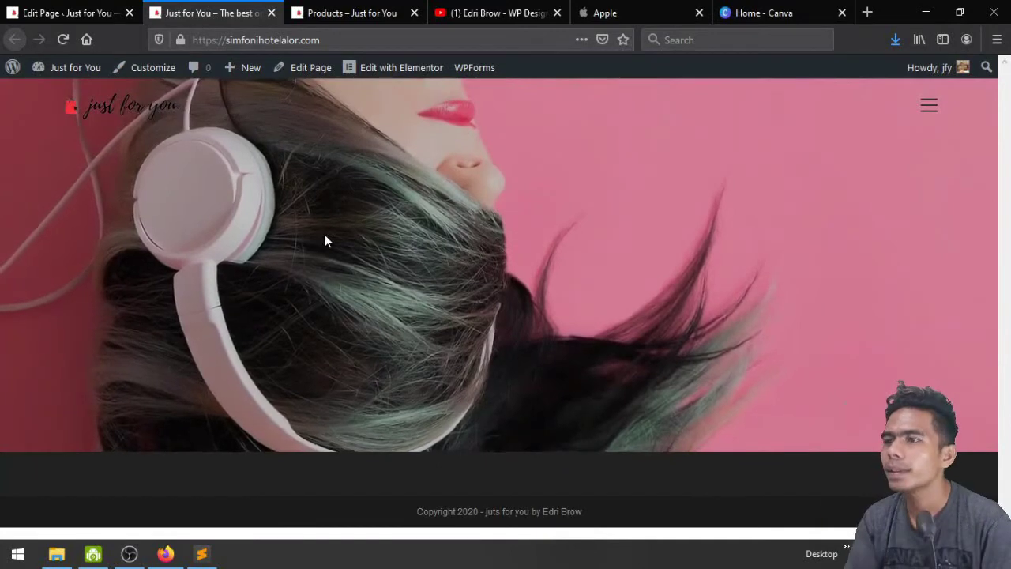
pyautogui.click(402, 67)
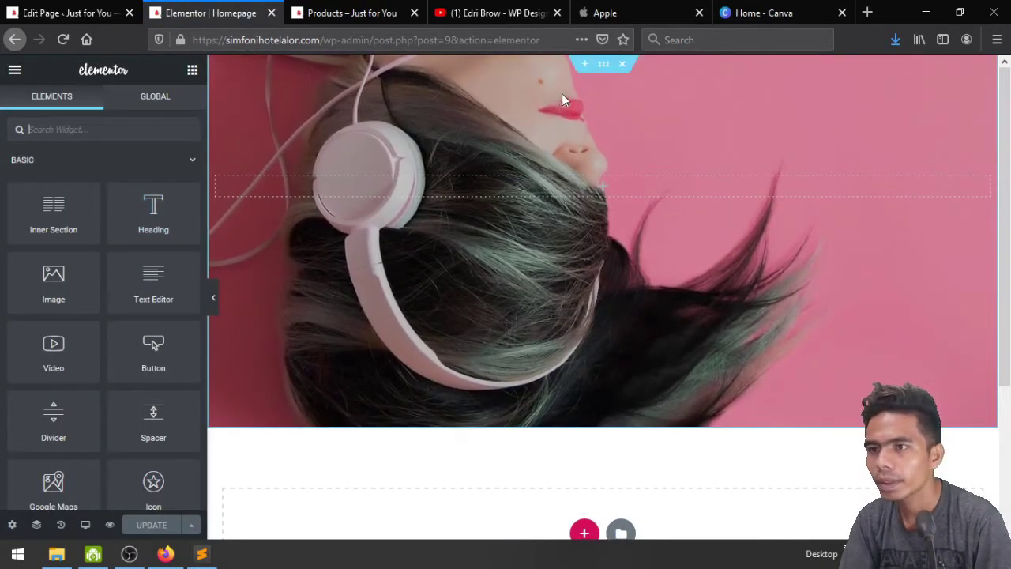
# Change the hero slideshow section's top margin from -150 to 0
pyautogui.click(545, 95)
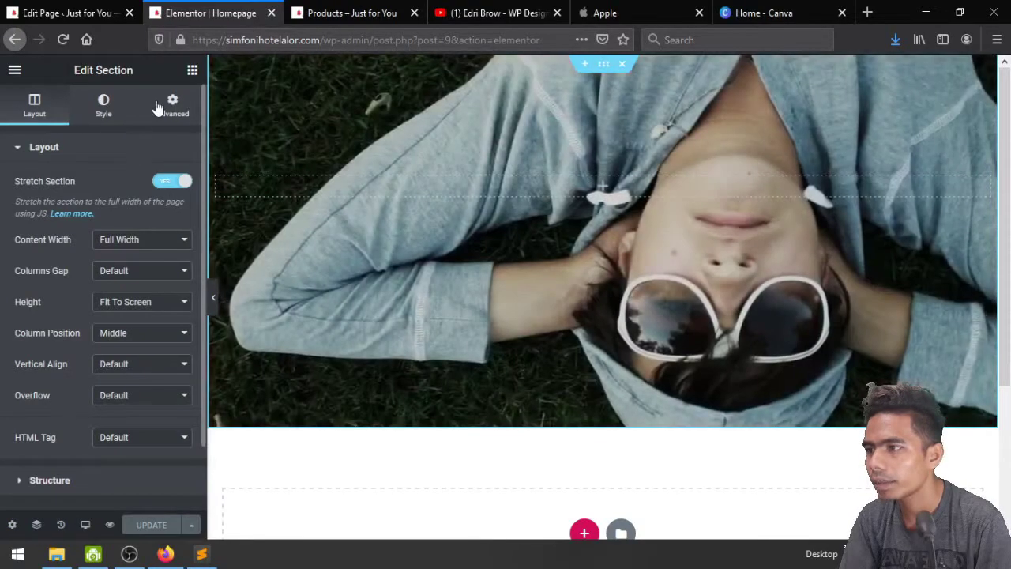
pyautogui.click(167, 106)
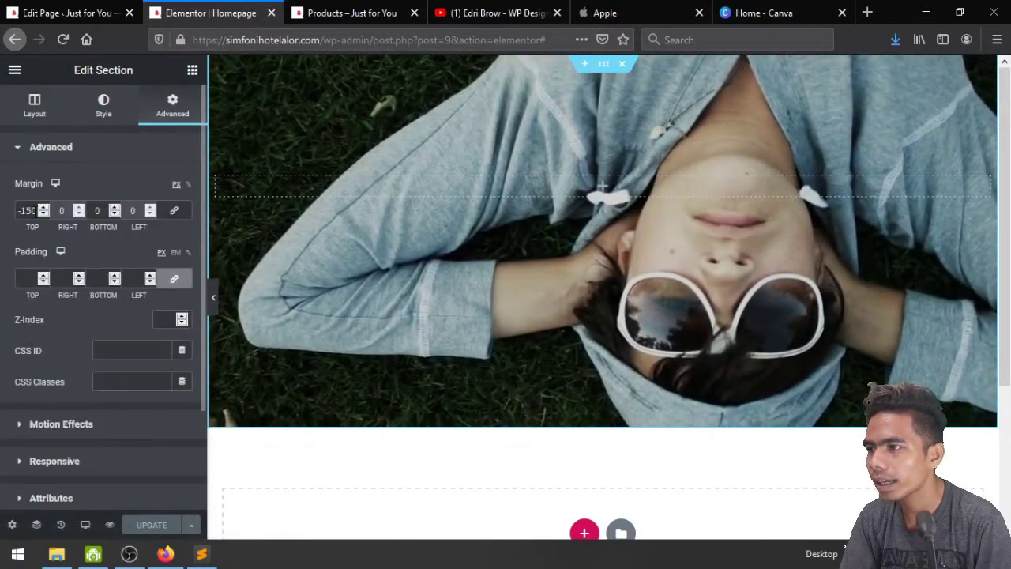
pyautogui.click(28, 210)
pyautogui.press('BackSpace')
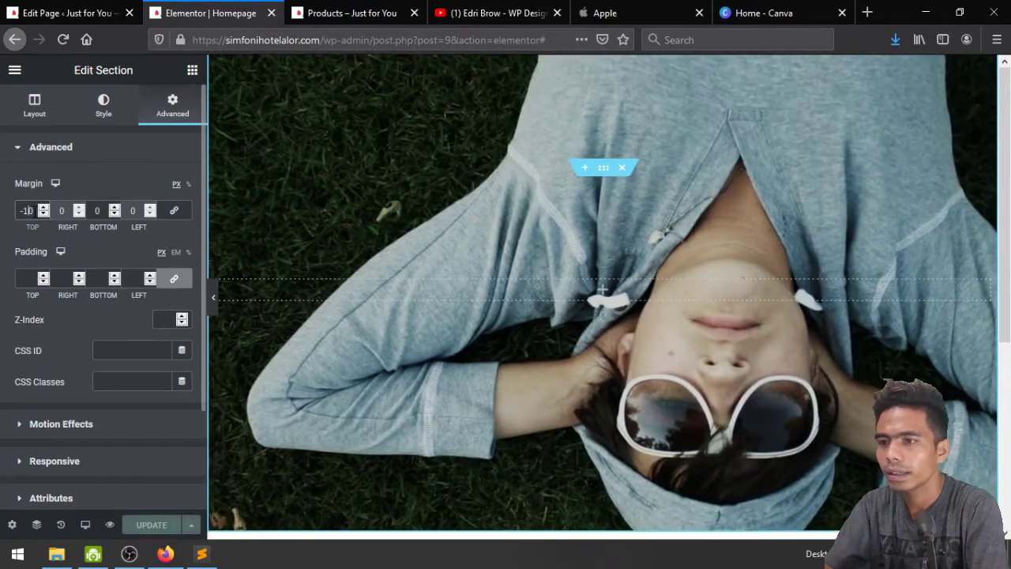
pyautogui.write('0')
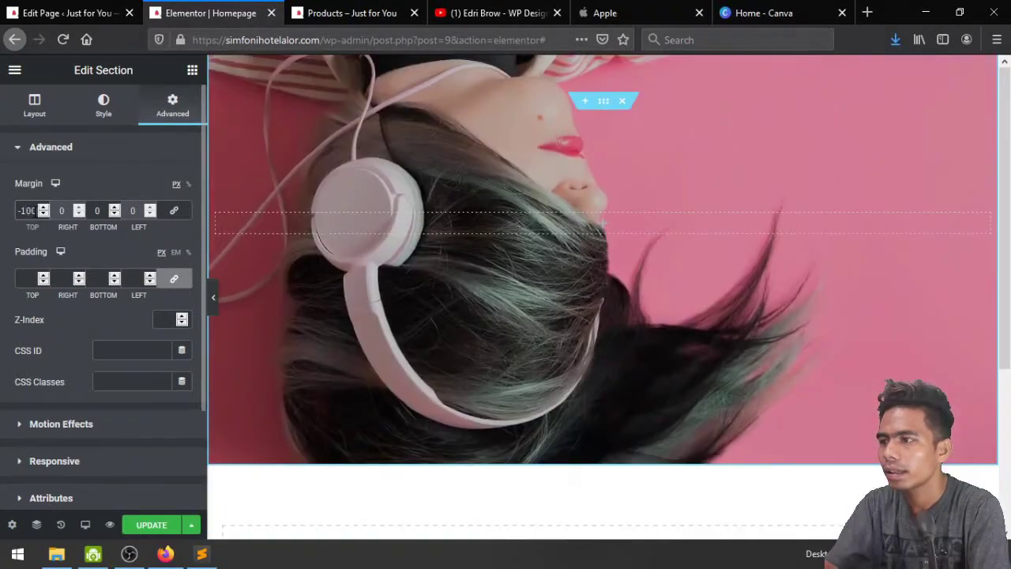
pyautogui.press('BackSpace')
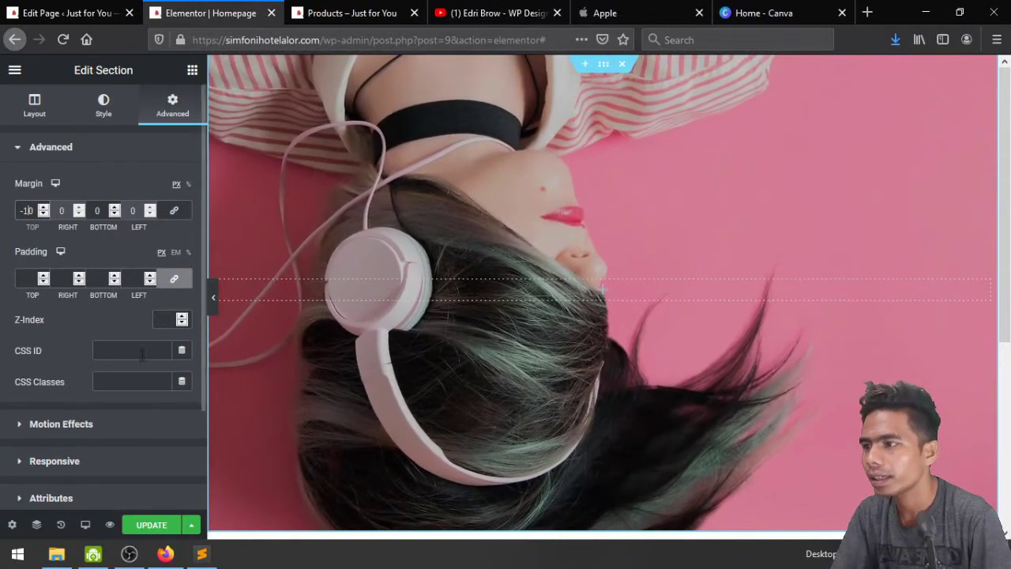
pyautogui.hotkey('ctrl', 'a')
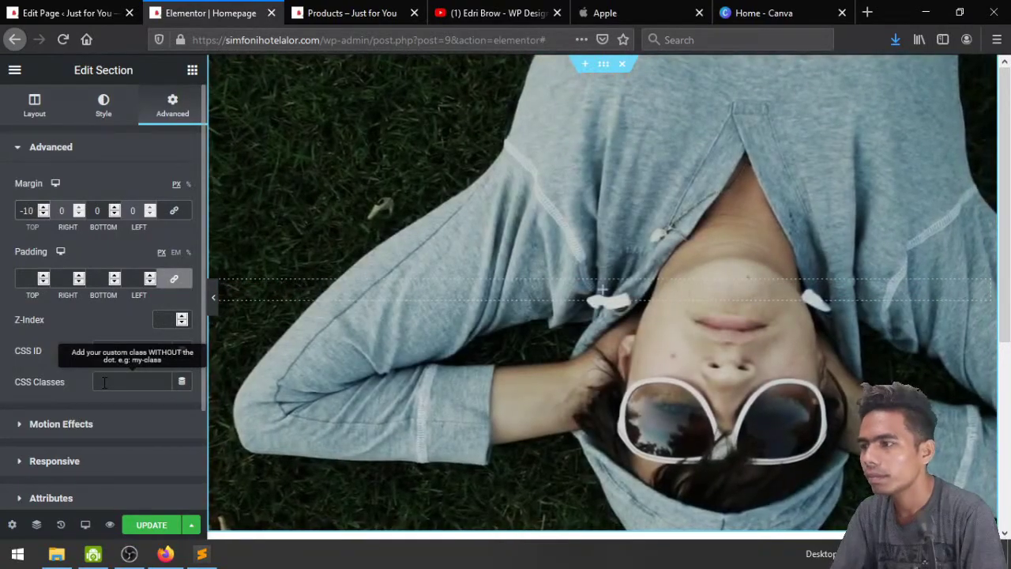
pyautogui.write('0')
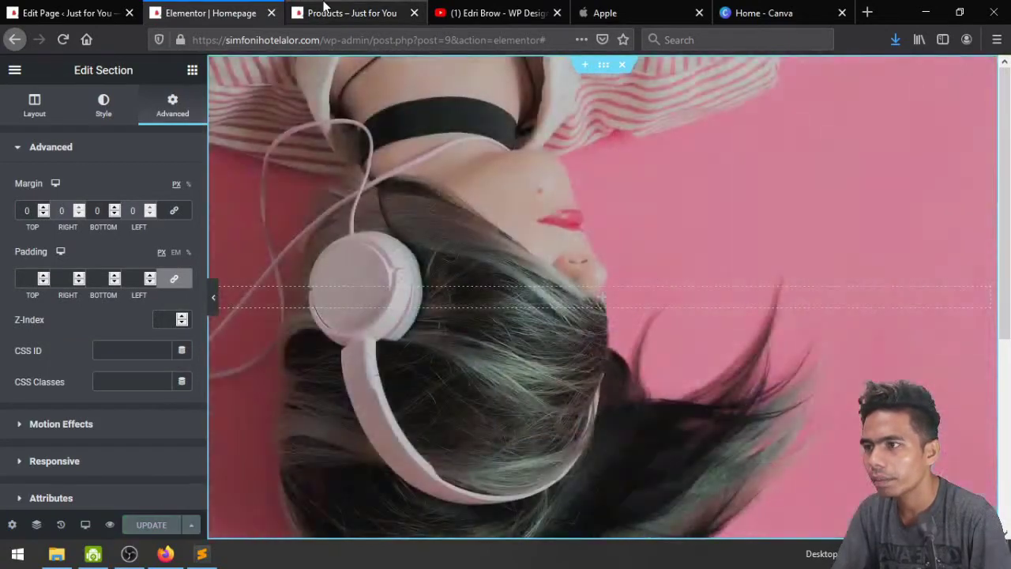
# Preview the edited homepage in a new tab
pyautogui.click(323, 12)
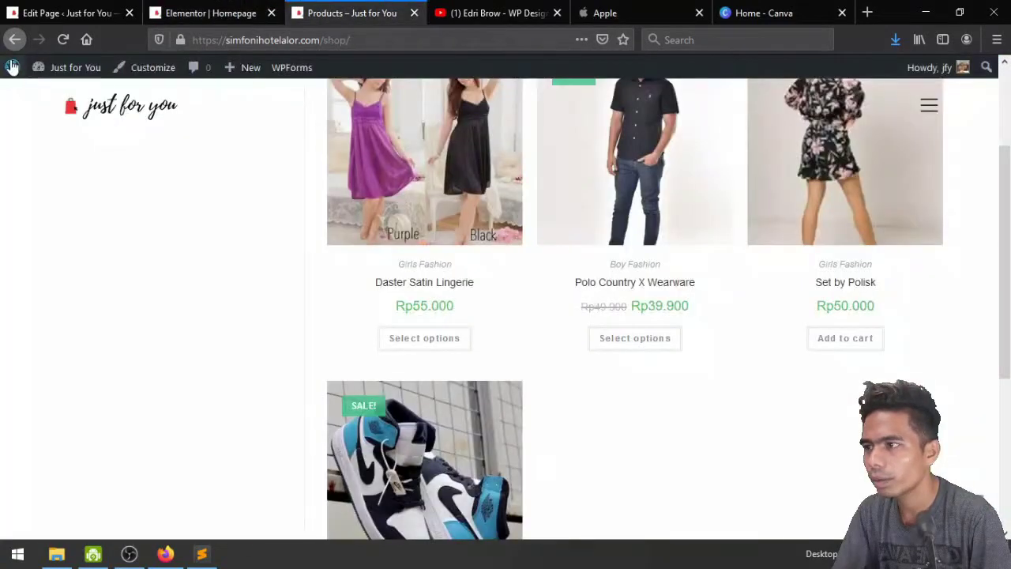
pyautogui.click(221, 6)
pyautogui.click(110, 523)
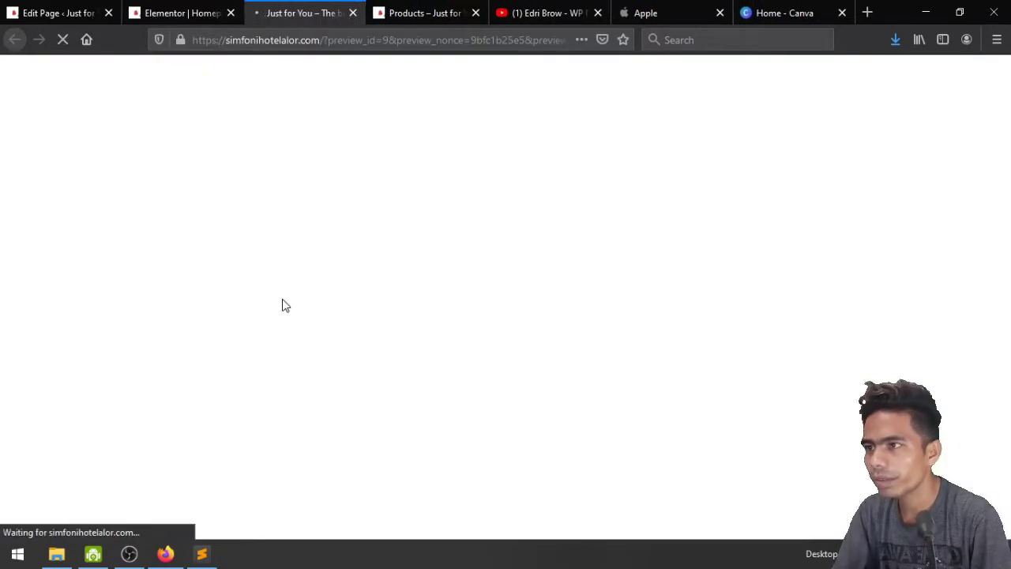
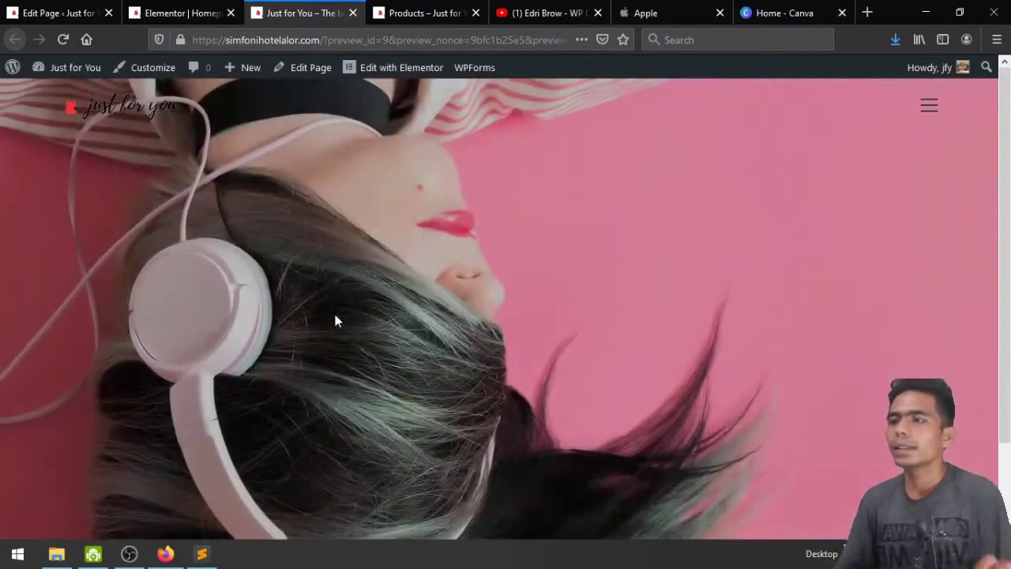
# Drop a two-column Inner Section onto the homepage and put a Heading widget in its left column
pyautogui.click(194, 13)
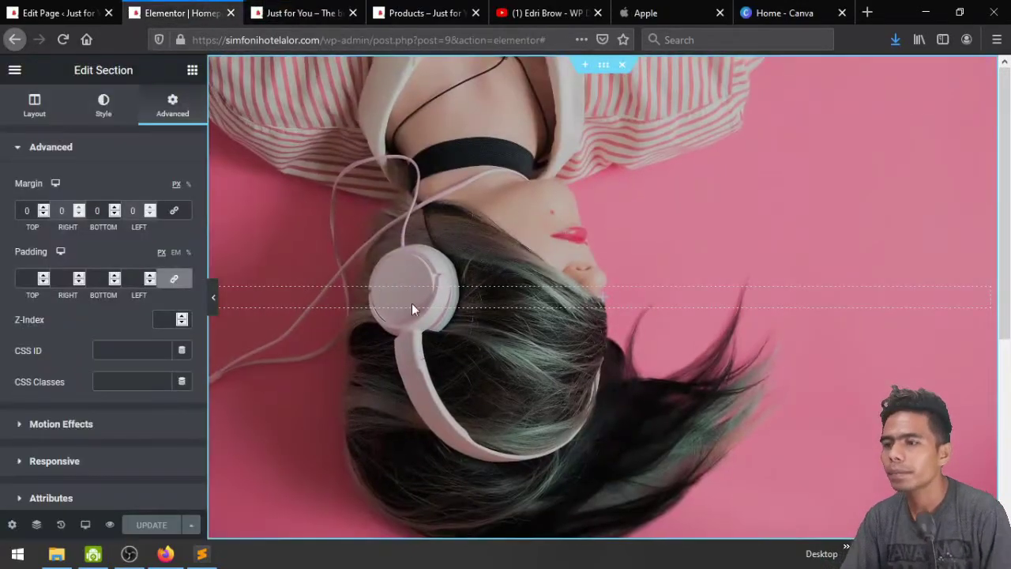
pyautogui.scroll(-5, 516, 203)
pyautogui.scroll(5, 515, 203)
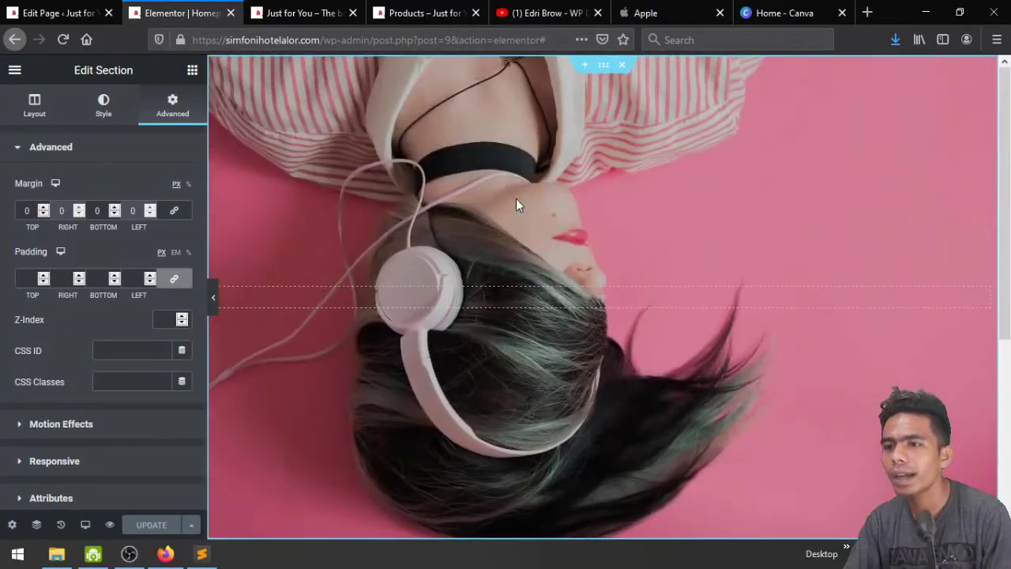
pyautogui.click(193, 71)
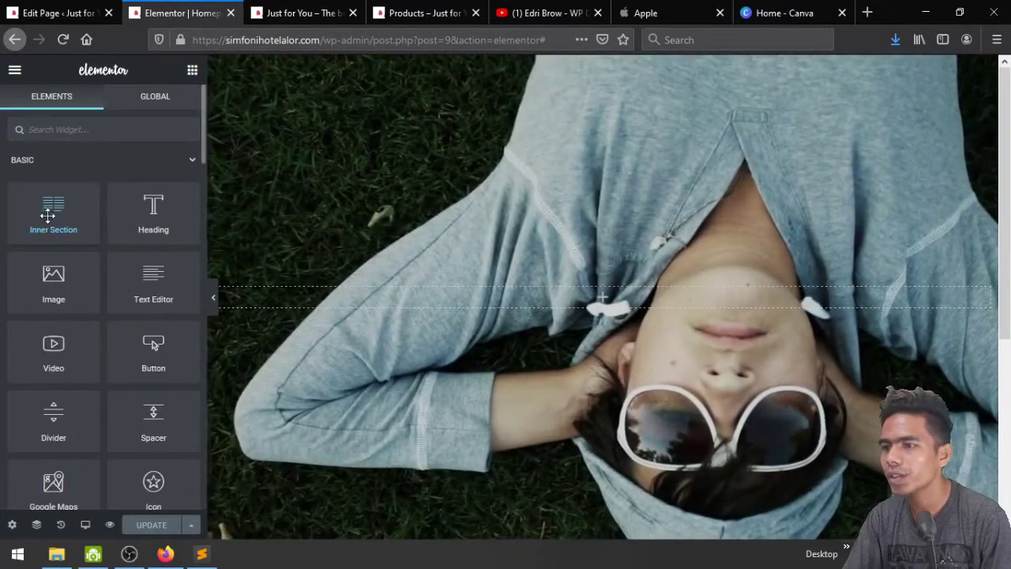
pyautogui.moveTo(47, 214); pyautogui.dragTo(593, 305)
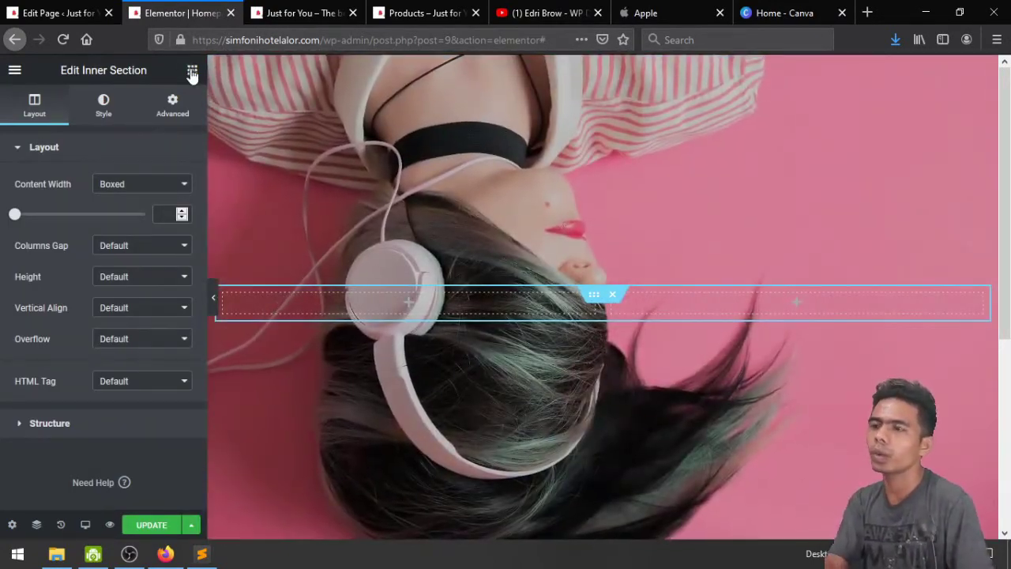
pyautogui.click(192, 73)
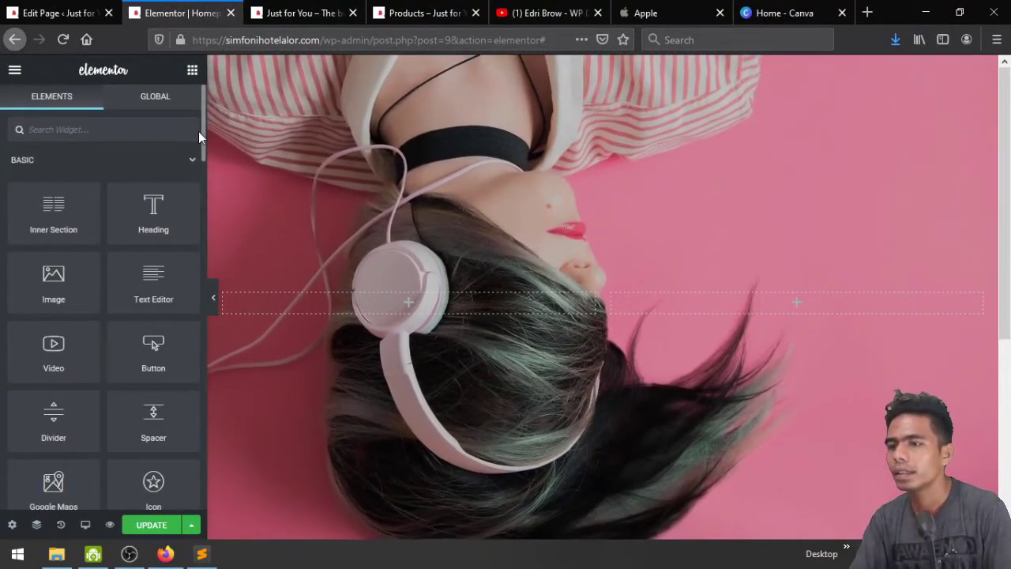
pyautogui.moveTo(153, 202); pyautogui.dragTo(372, 312)
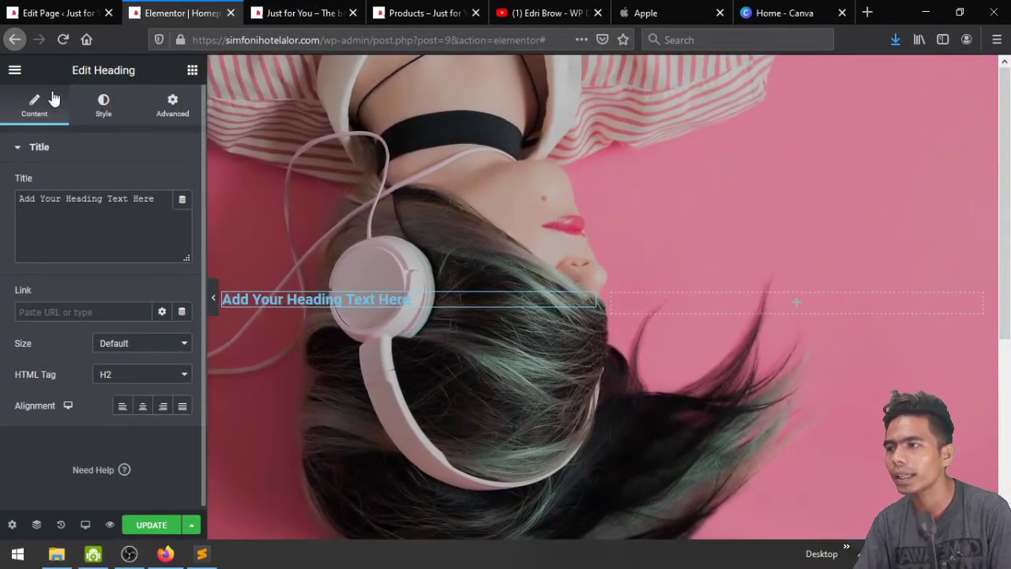
# Open Default Colors from the main menu and preview the Joker and Ocean palettes
pyautogui.click(14, 71)
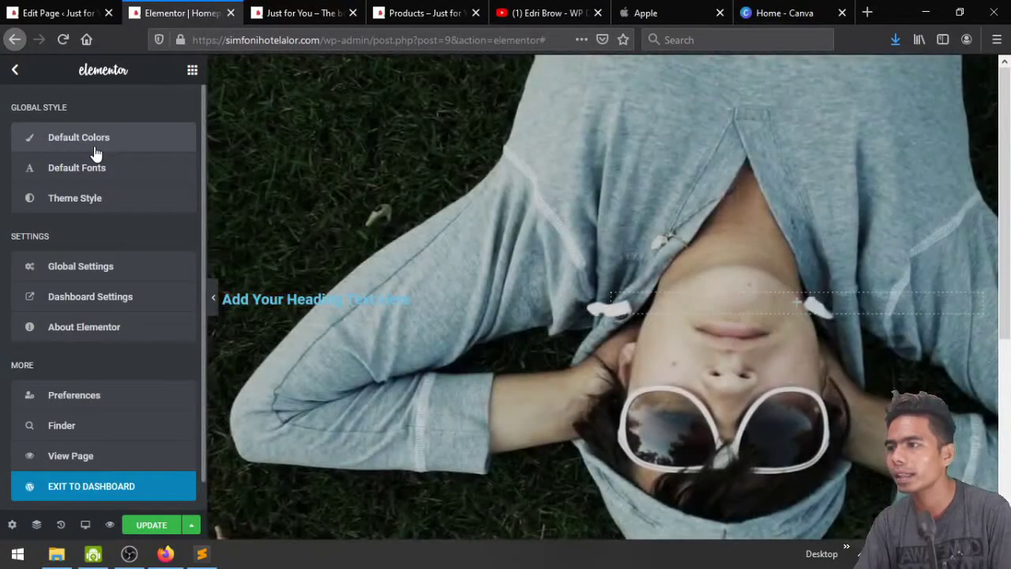
pyautogui.click(95, 152)
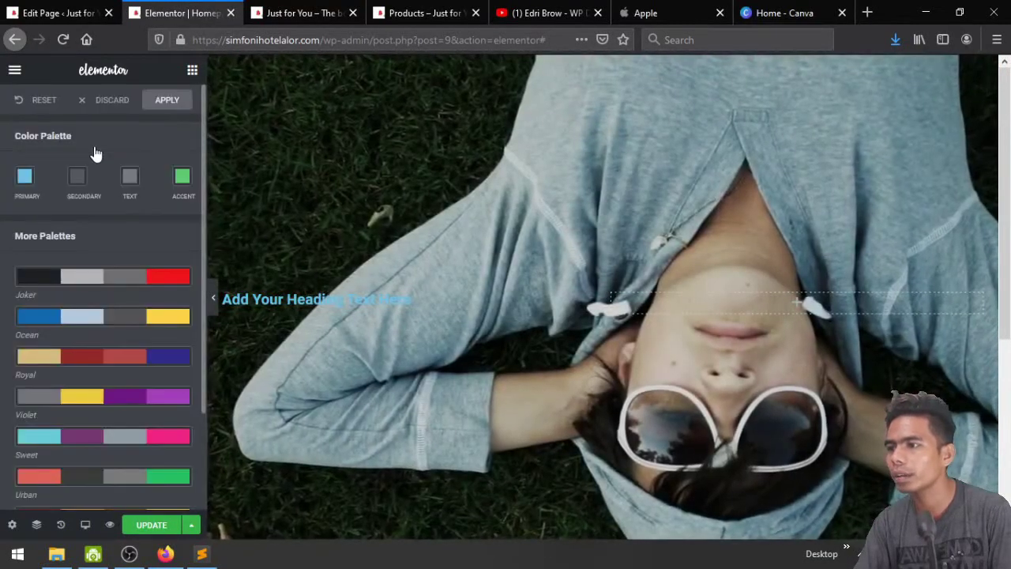
pyautogui.click(123, 286)
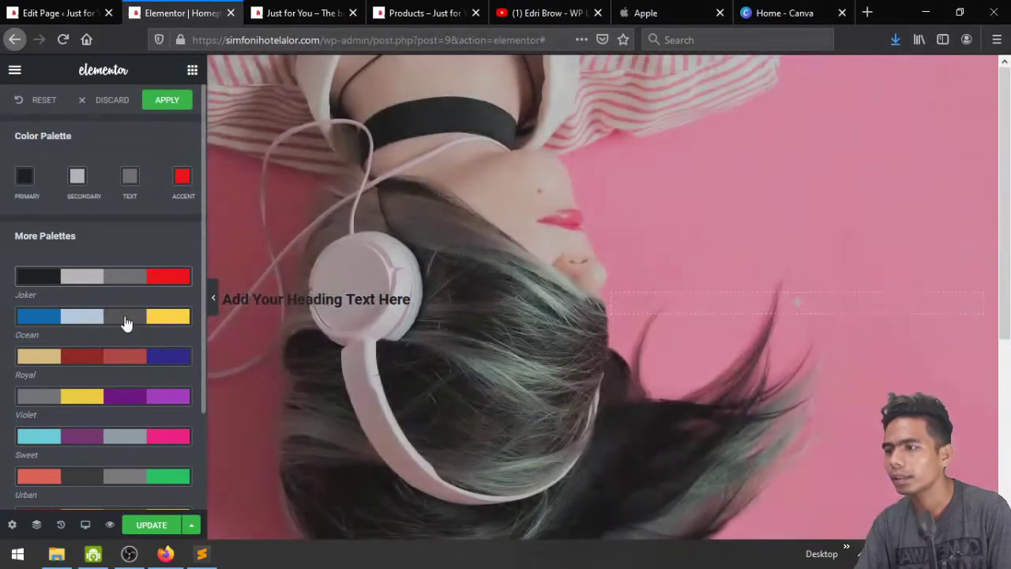
pyautogui.click(125, 322)
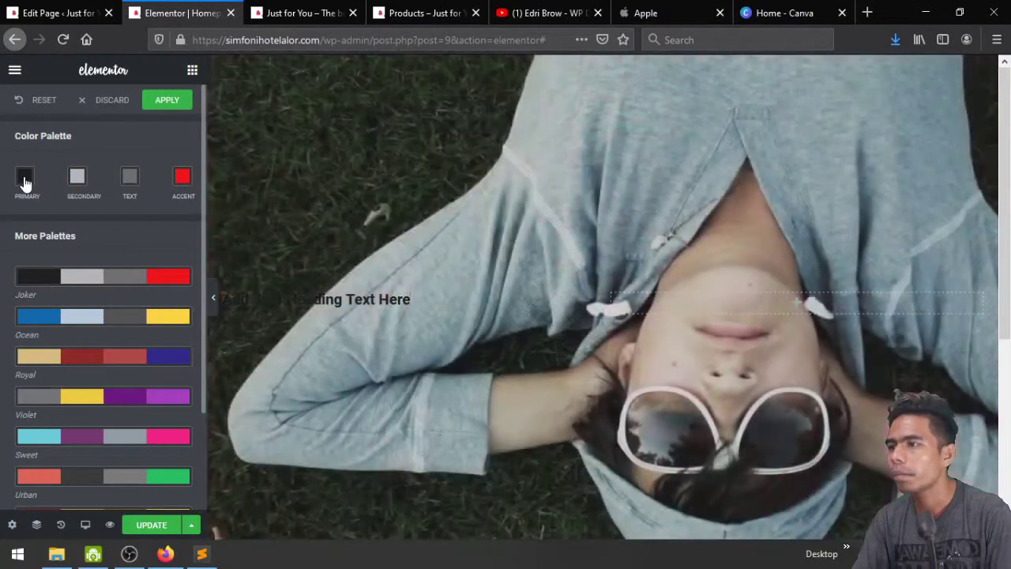
# Set the Primary default colour to a saturated bright red
pyautogui.click(24, 183)
pyautogui.click(34, 162)
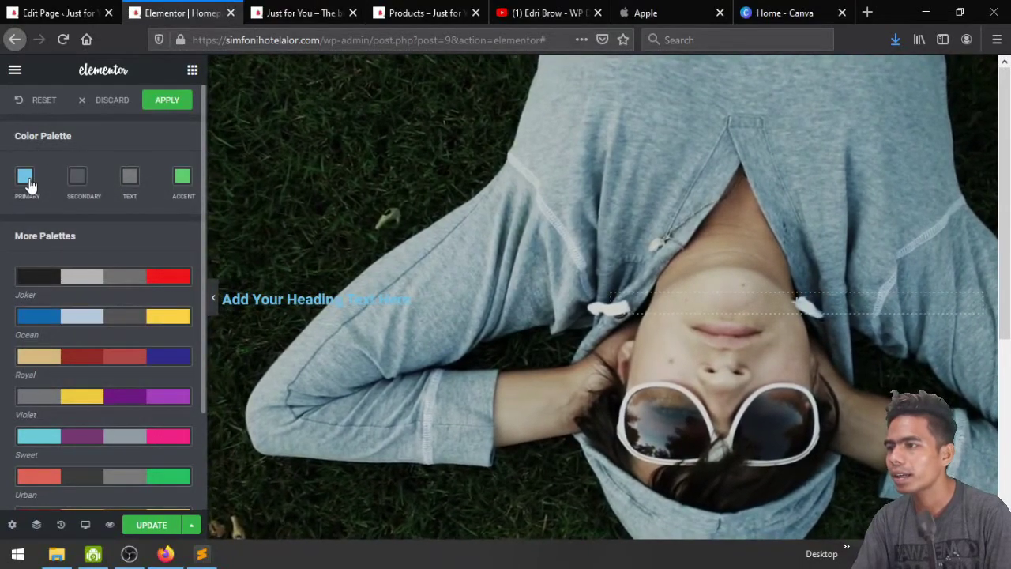
pyautogui.click(27, 187)
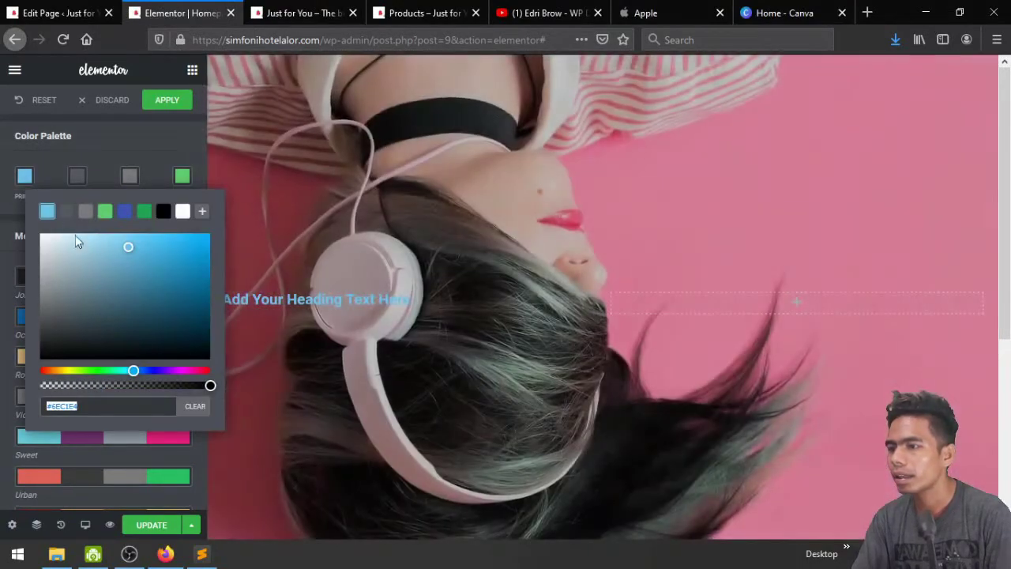
pyautogui.moveTo(135, 370); pyautogui.dragTo(210, 371)
pyautogui.click(142, 260)
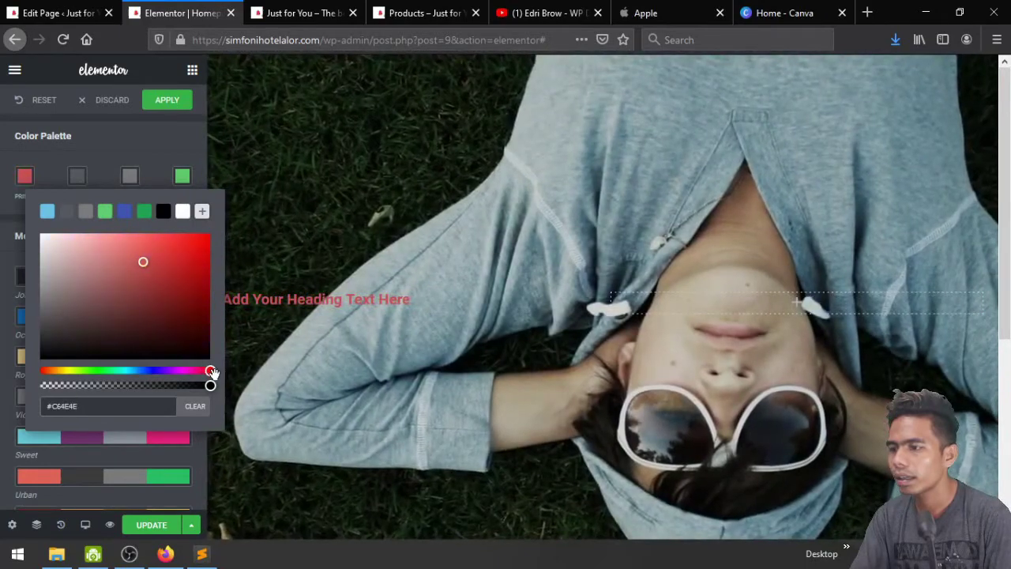
pyautogui.click(177, 274)
pyautogui.moveTo(176, 274); pyautogui.dragTo(208, 229)
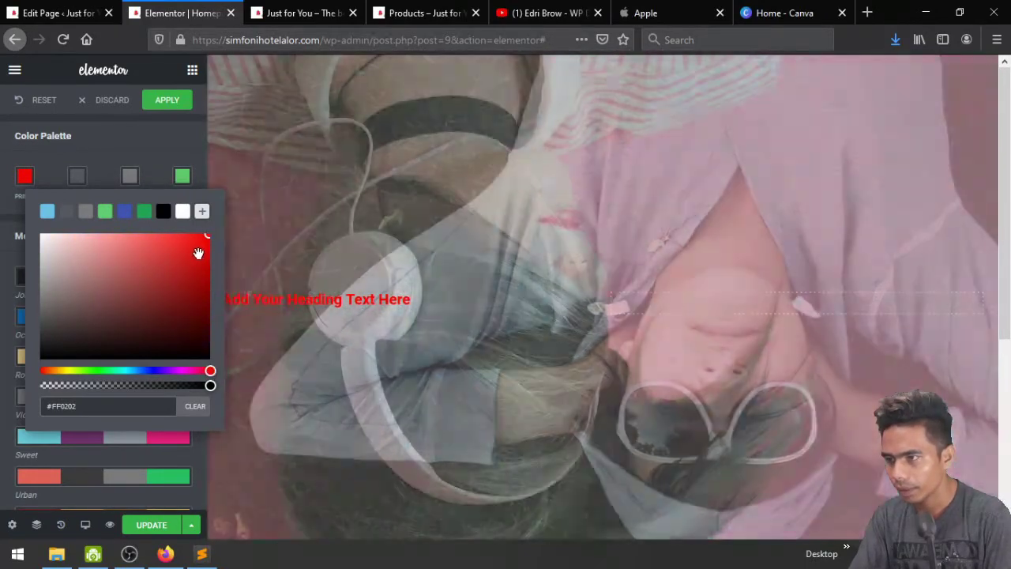
pyautogui.click(196, 263)
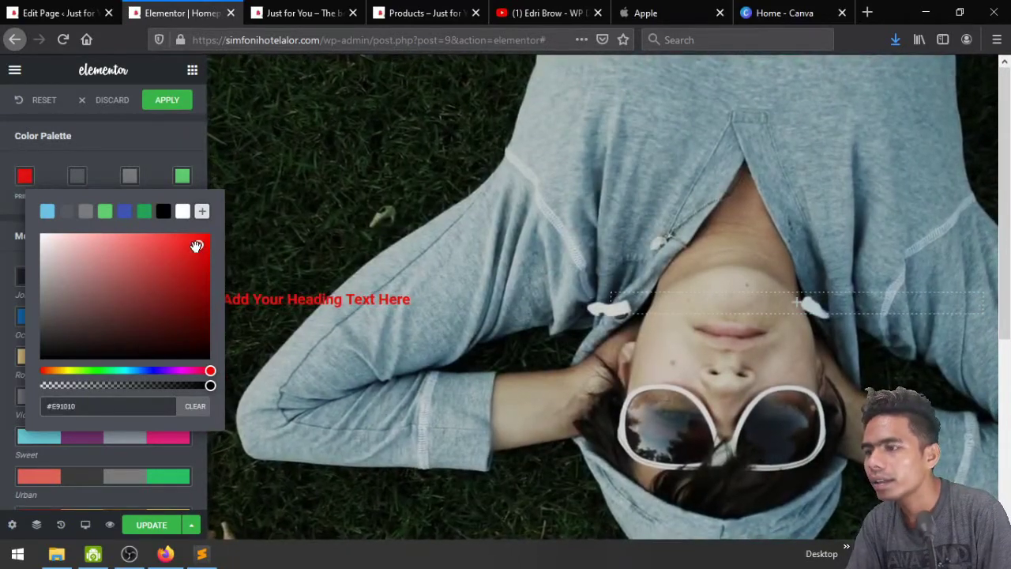
pyautogui.click(99, 135)
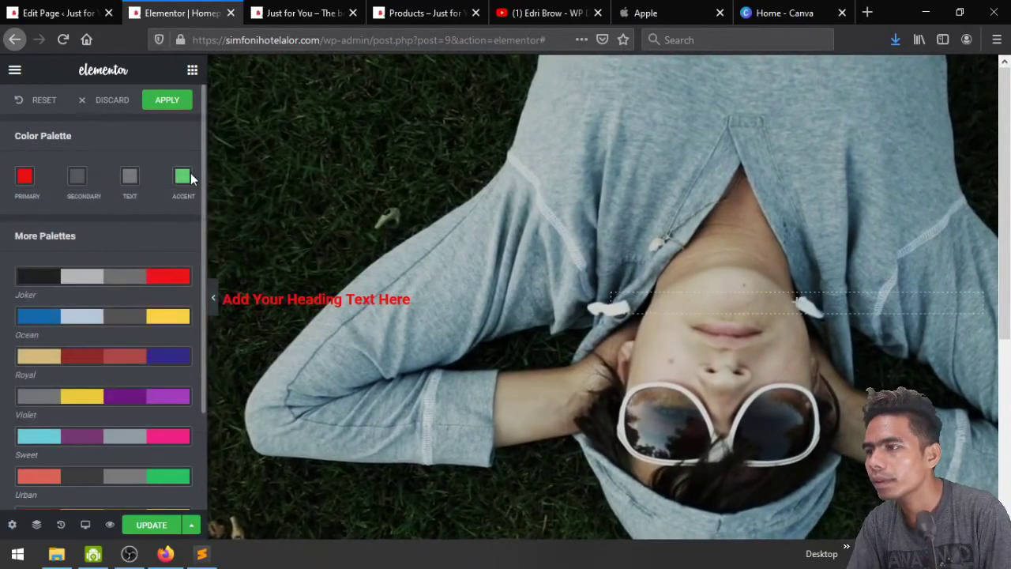
# Set the Accent default colour to red #F2160D and go back to the main menu
pyautogui.click(182, 179)
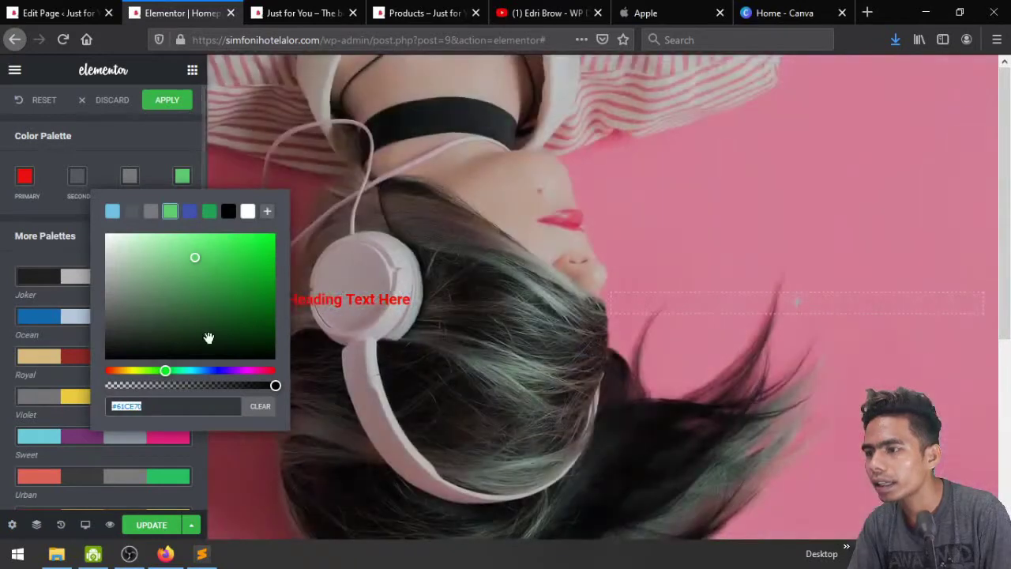
pyautogui.moveTo(165, 369); pyautogui.dragTo(106, 370)
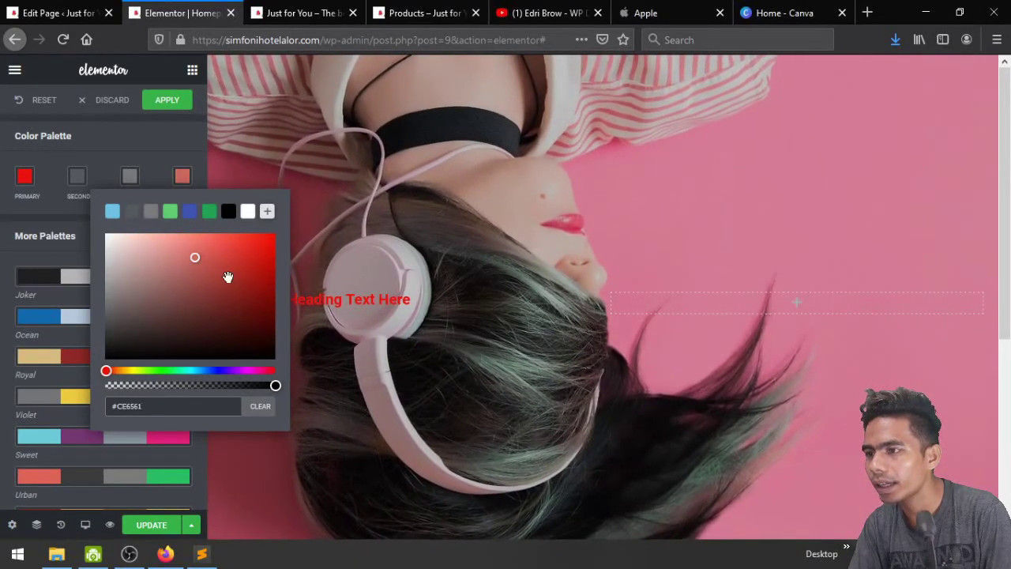
pyautogui.moveTo(240, 255); pyautogui.dragTo(264, 240)
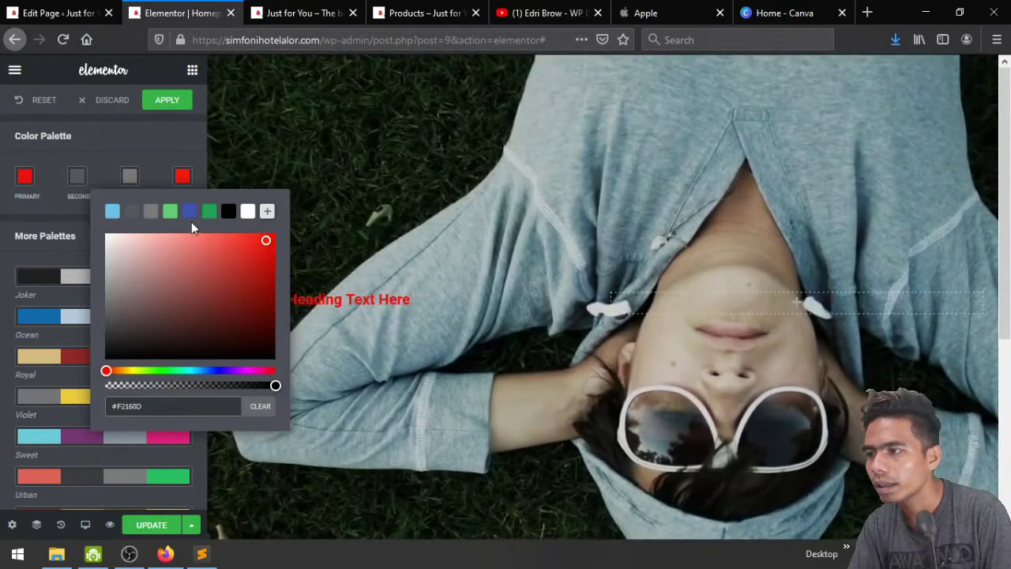
pyautogui.click(144, 150)
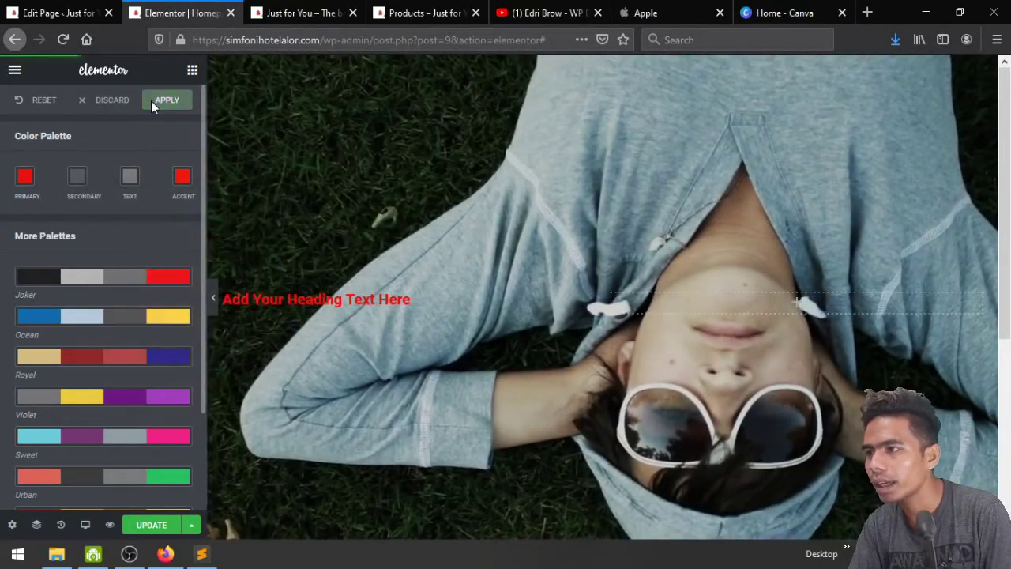
pyautogui.click(14, 69)
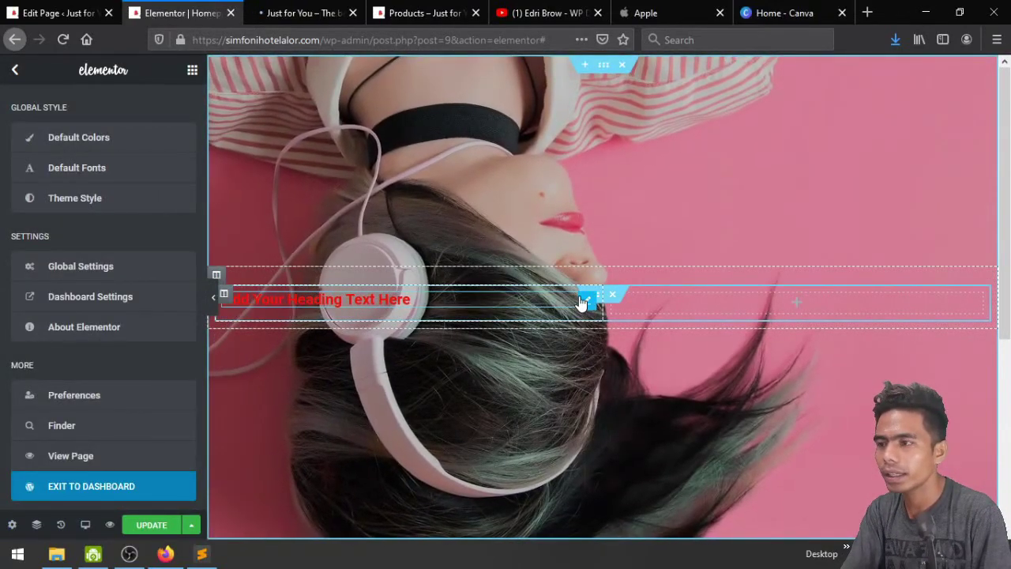
# Change the heading text to 'Just For you'
pyautogui.click(583, 299)
pyautogui.tripleClick(105, 199)
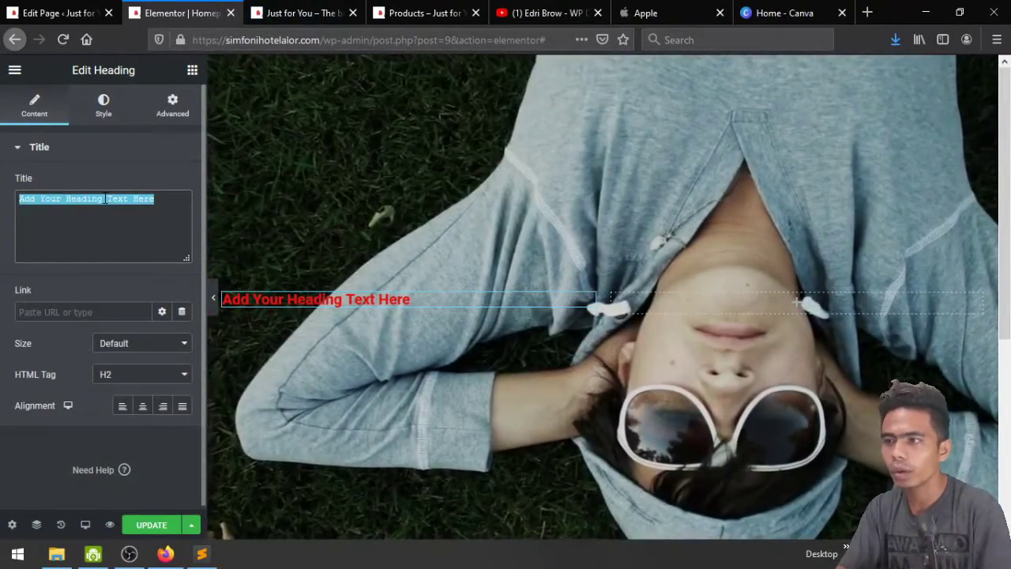
pyautogui.write('You')
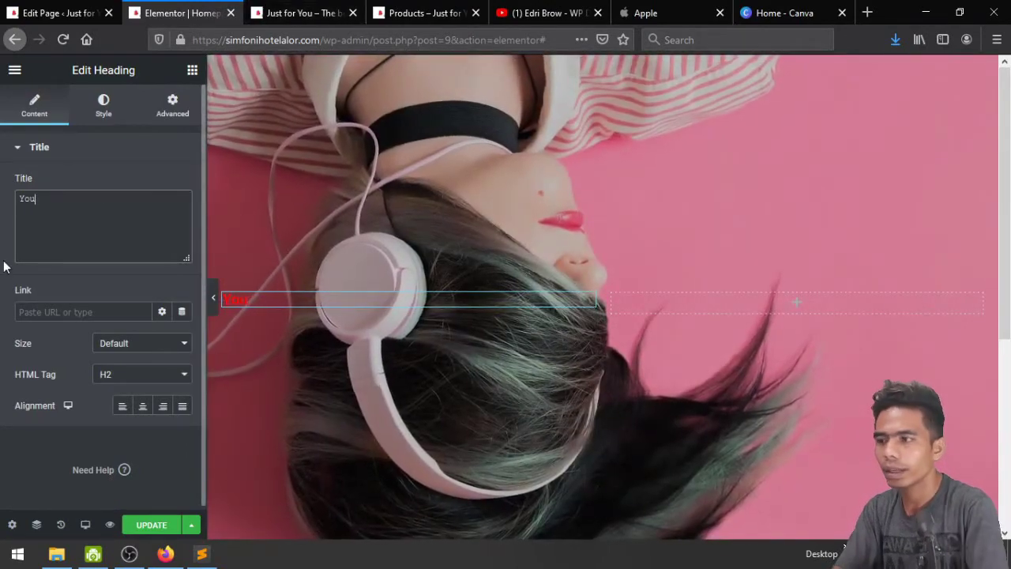
pyautogui.hotkey('ctrl', 'a')
pyautogui.write('Just ')
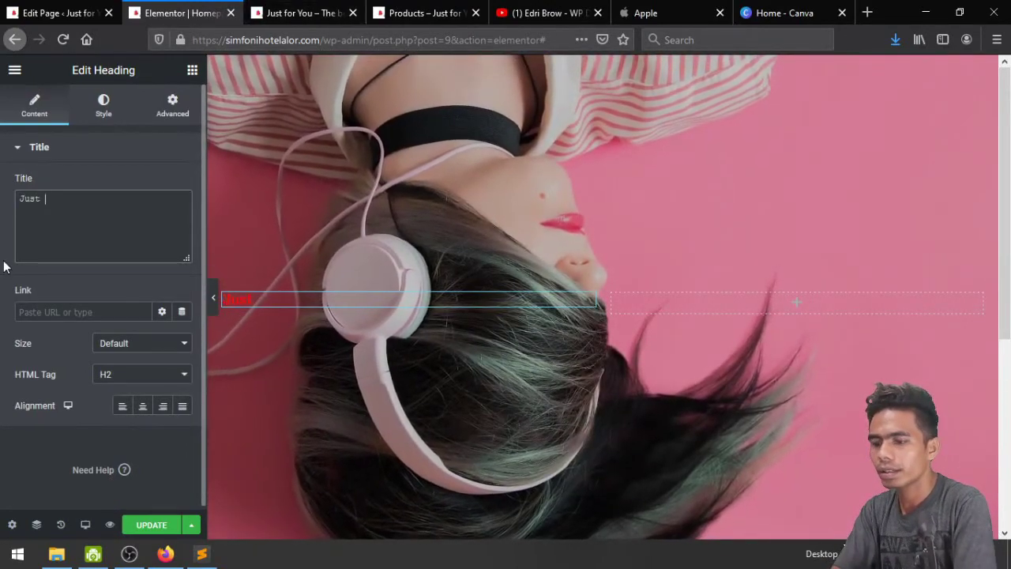
pyautogui.write('For you')
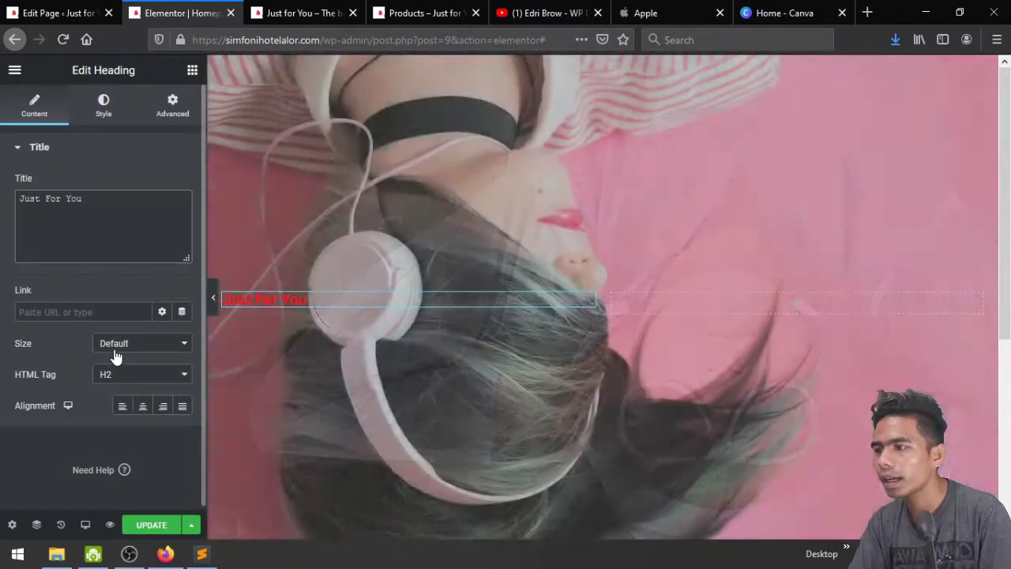
# Set the heading size to XXL and its typography size to 76 px
pyautogui.click(117, 346)
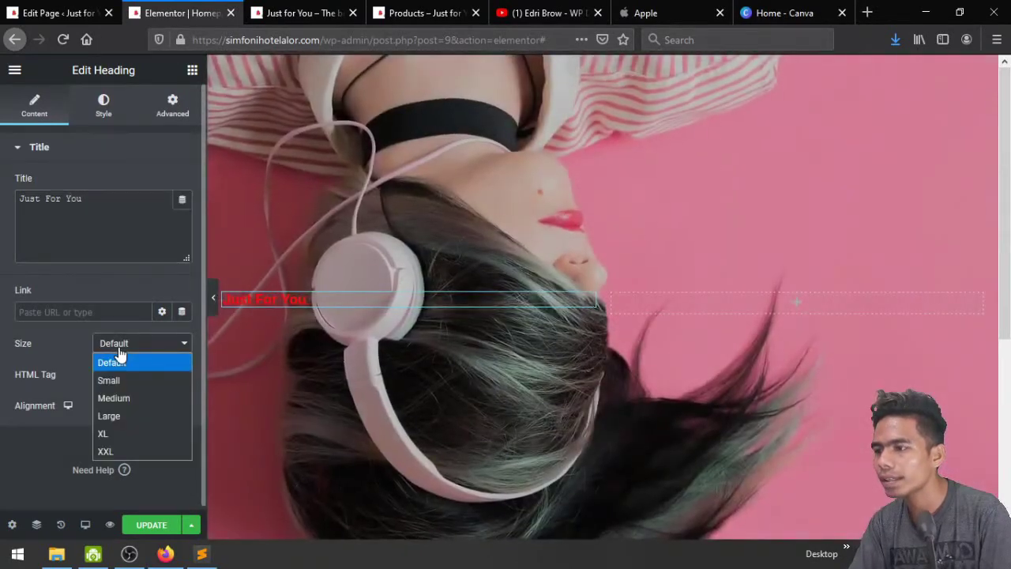
pyautogui.press('Escape')
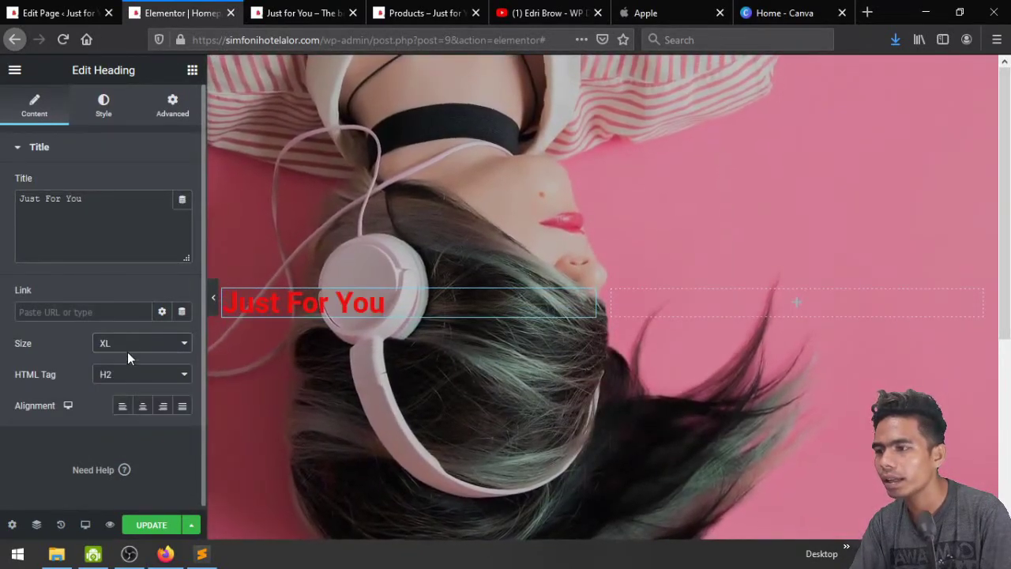
pyautogui.click(127, 349)
pyautogui.click(131, 448)
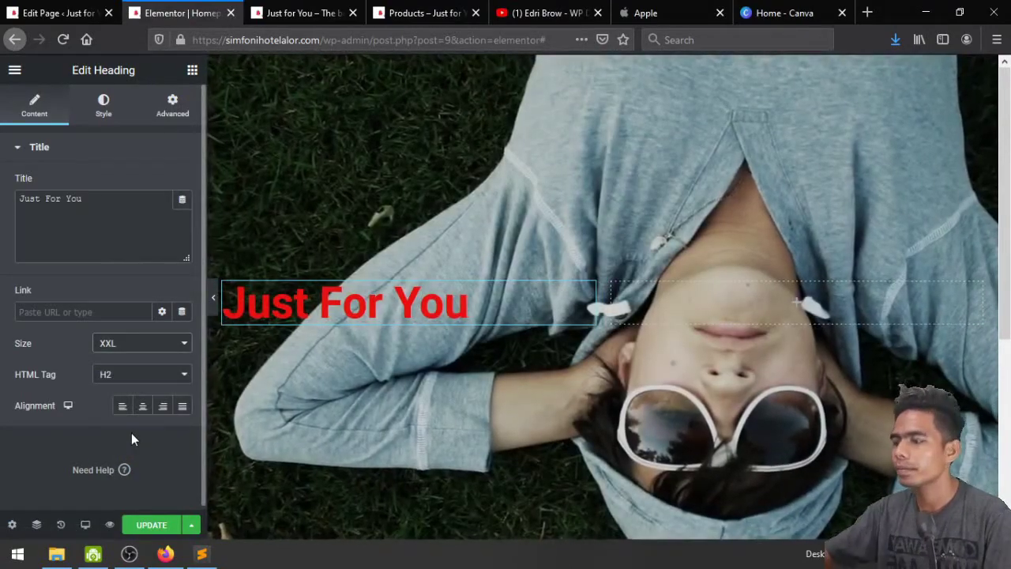
pyautogui.click(102, 110)
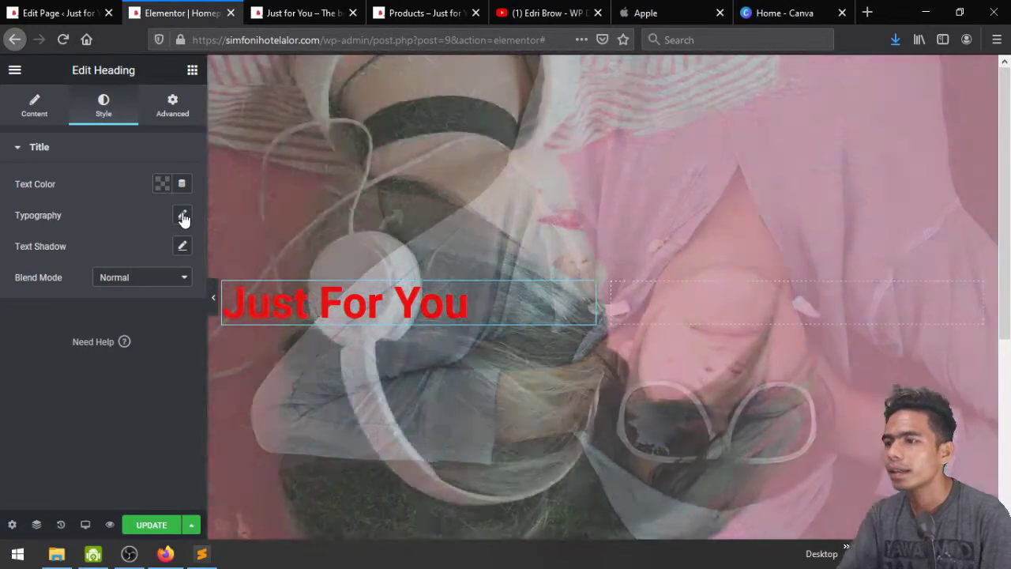
pyautogui.click(182, 215)
pyautogui.moveTo(25, 313); pyautogui.dragTo(68, 313)
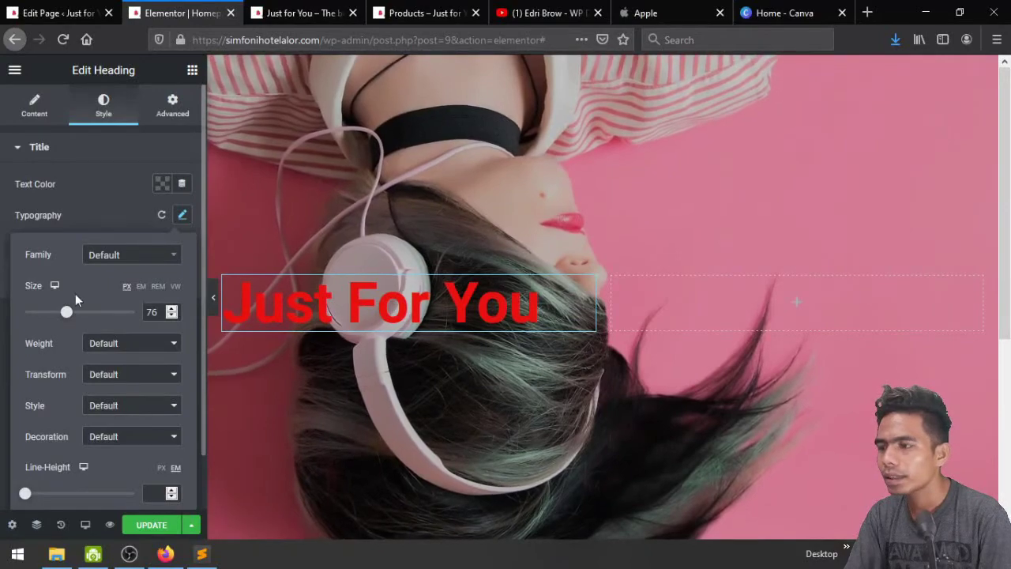
# Browse the heading's font family list, then switch to the Canva home page
pyautogui.click(112, 261)
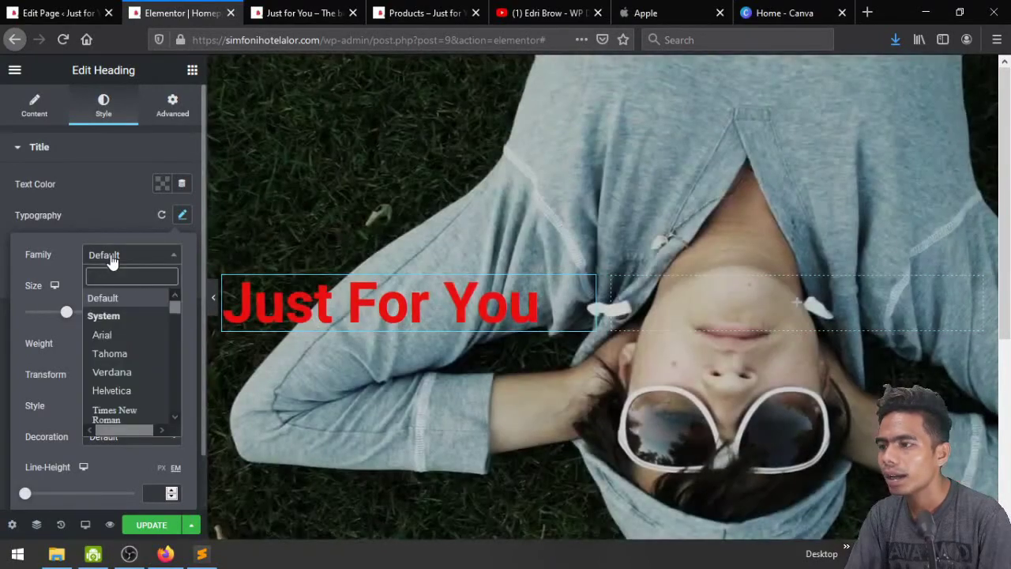
pyautogui.scroll(-15, 140, 346)
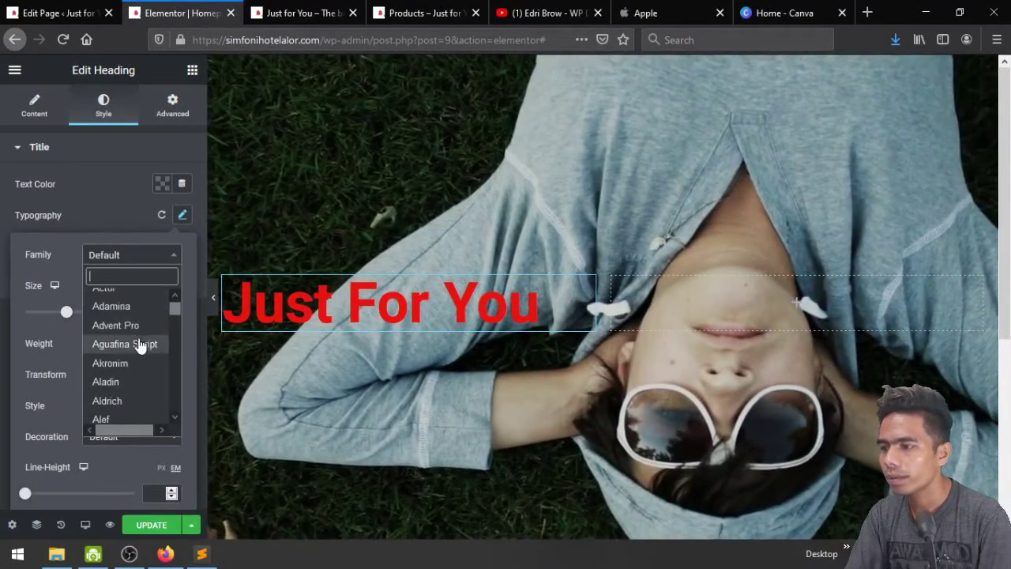
pyautogui.scroll(-10, 140, 346)
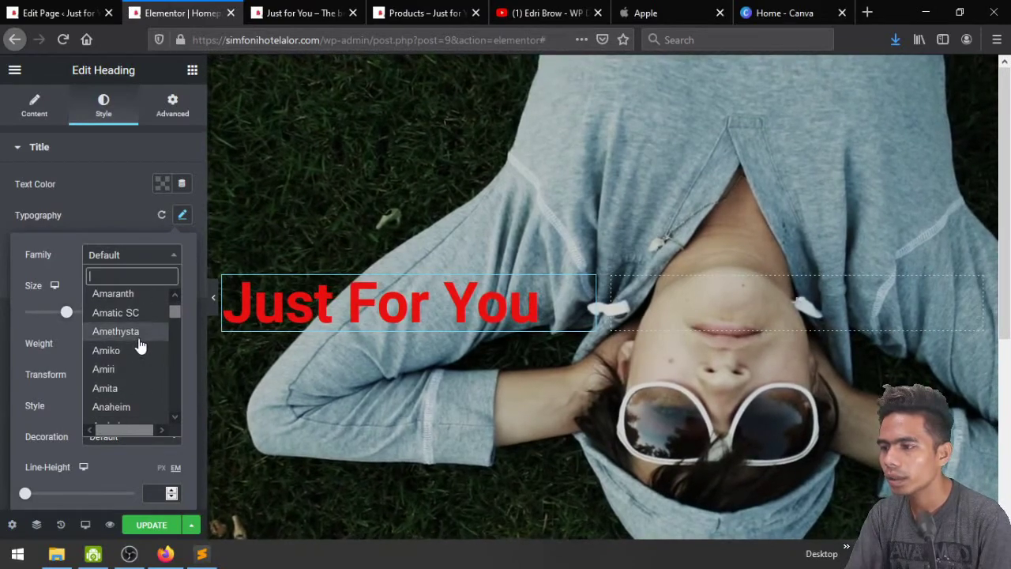
pyautogui.scroll(-3, 139, 344)
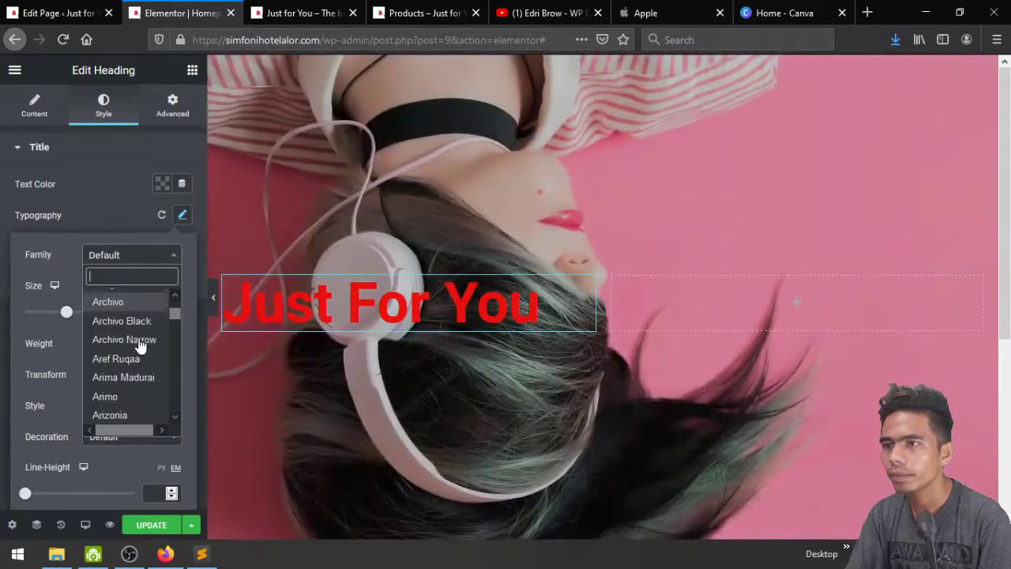
pyautogui.click(764, 6)
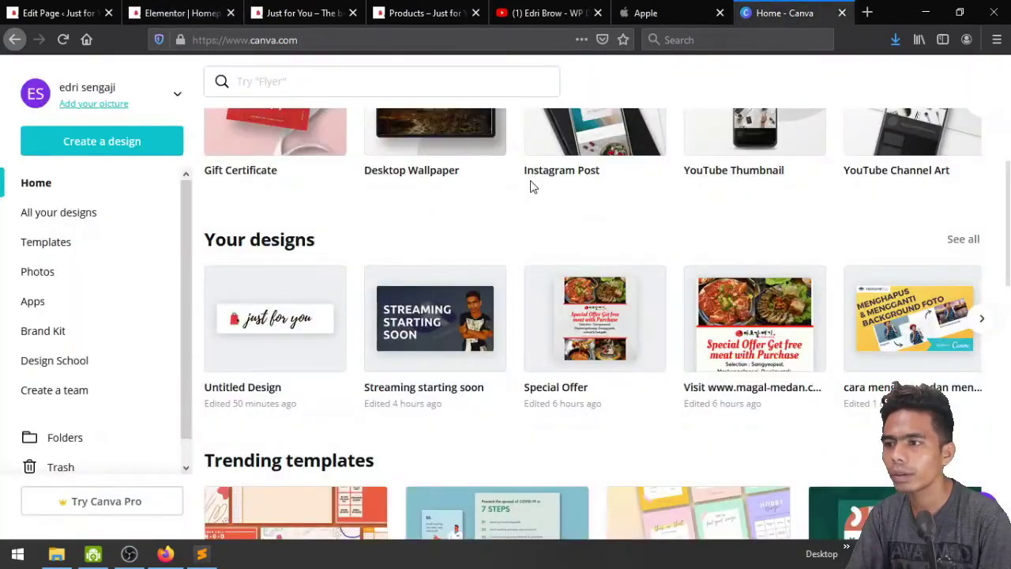
# Check that the Canva 'just for you' design uses the Playlist Script font, then return to Elementor
pyautogui.click(268, 323)
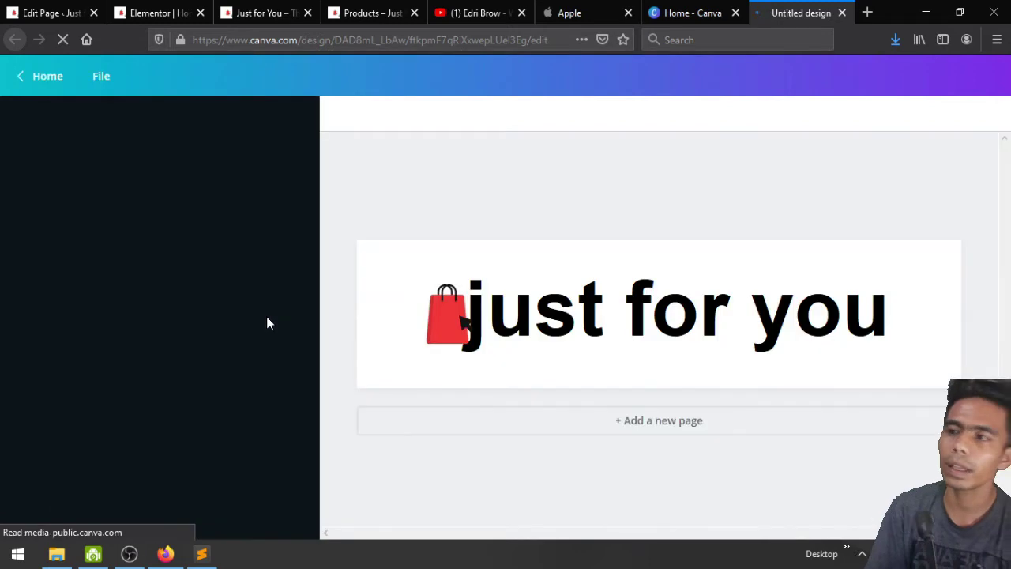
pyautogui.click(643, 316)
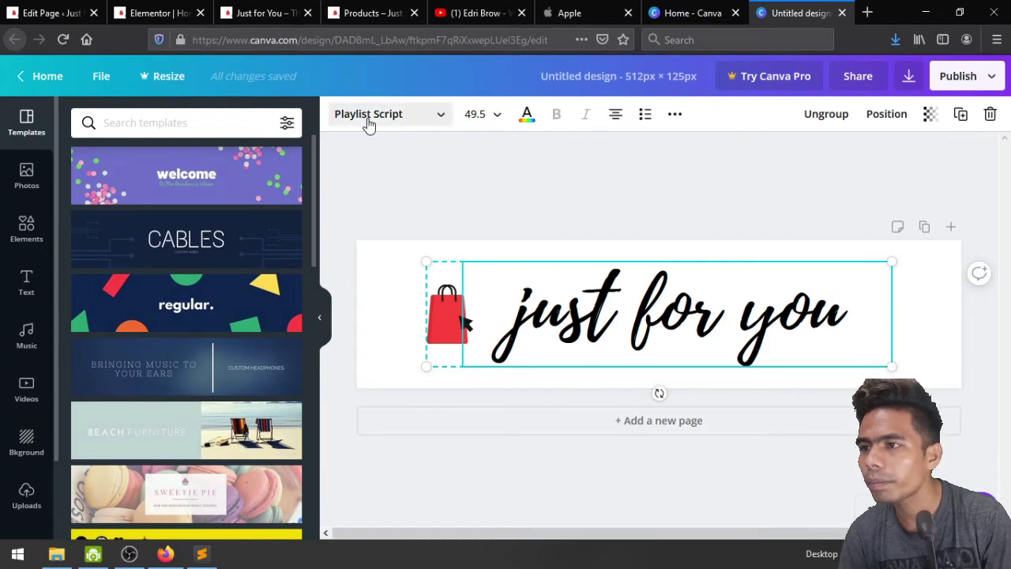
pyautogui.click(368, 116)
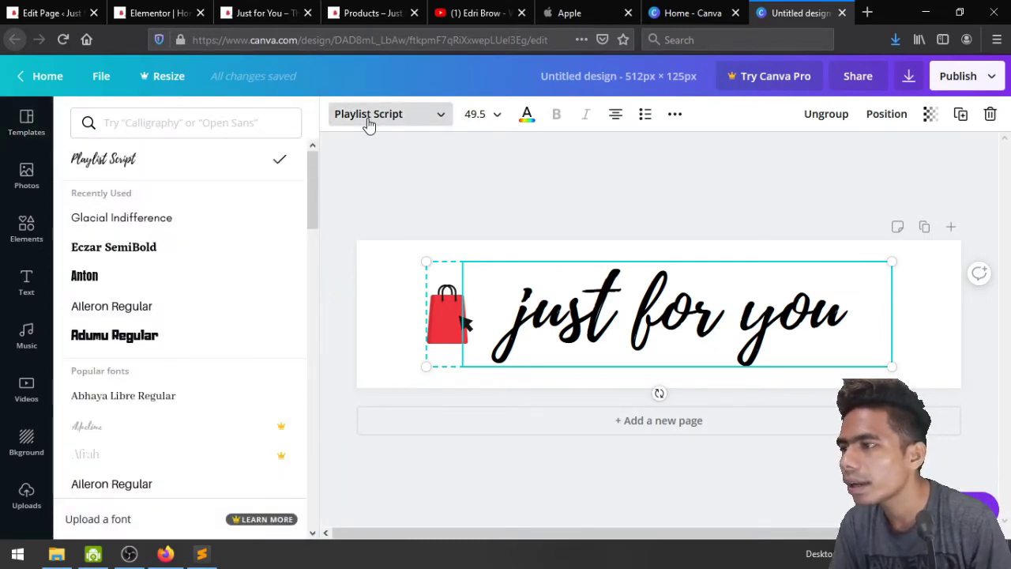
pyautogui.click(154, 8)
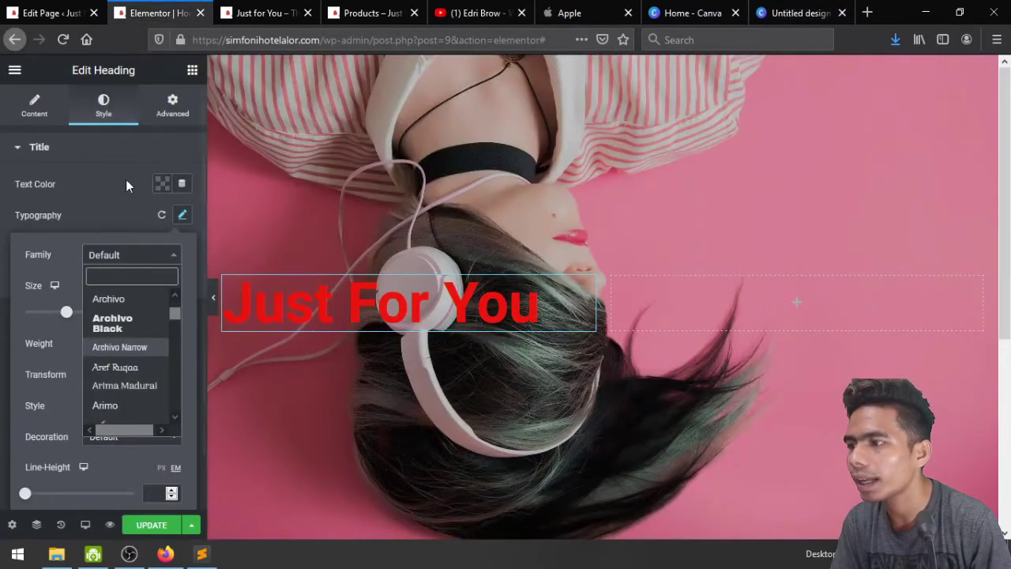
# Search 'play' in the font family and set the heading font to Playball
pyautogui.write('play')
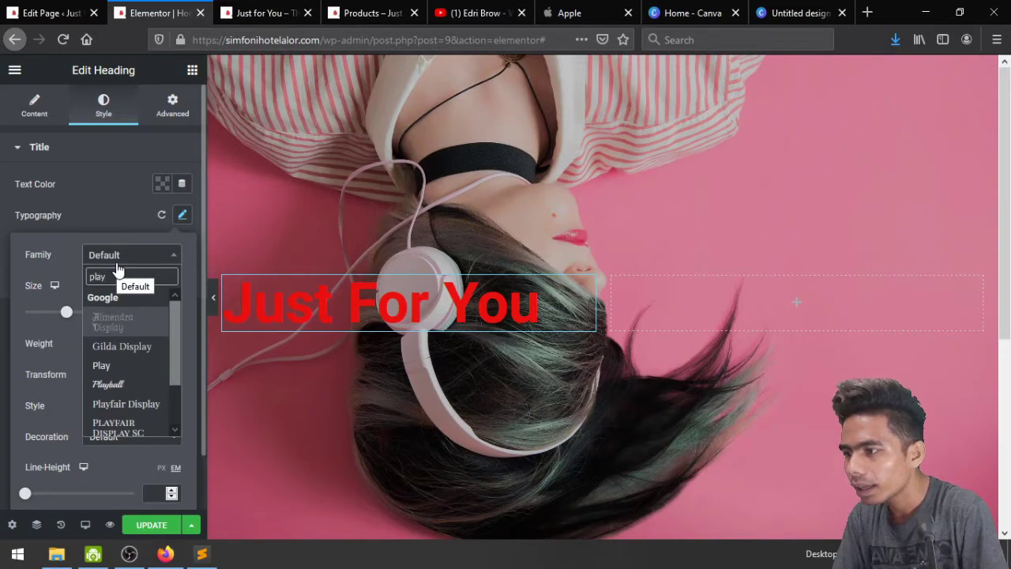
pyautogui.write('is')
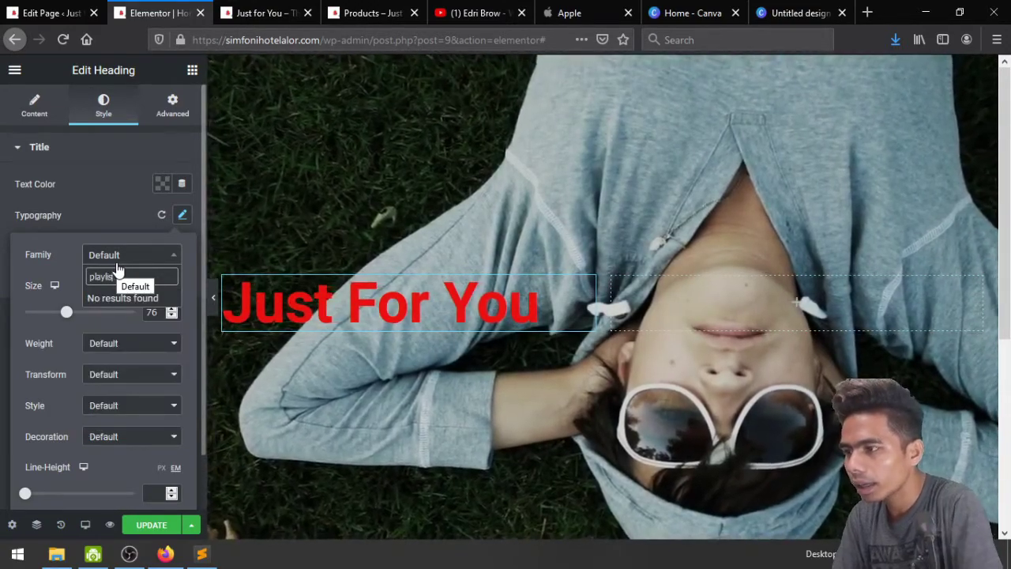
pyautogui.press('BackSpace')
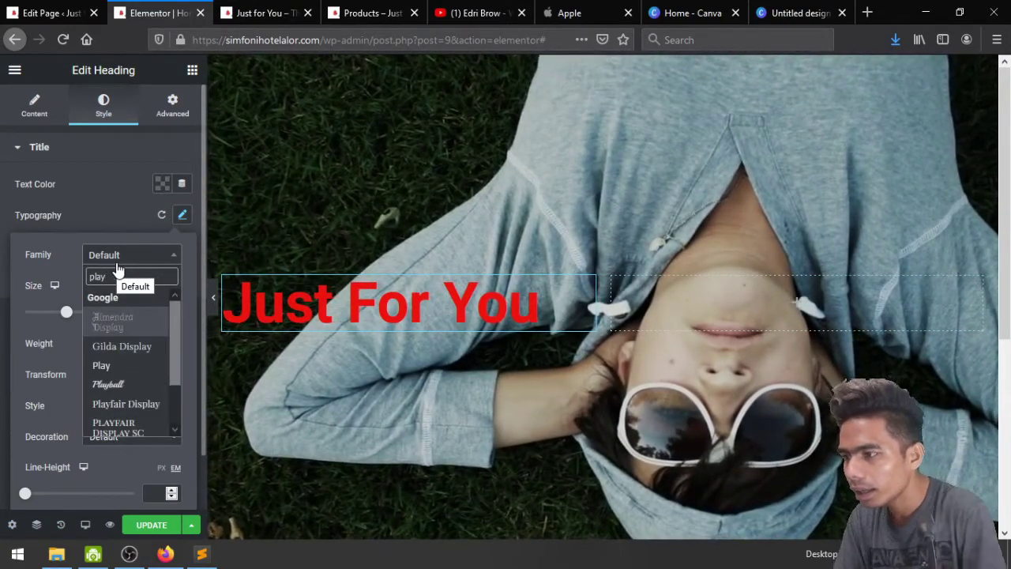
pyautogui.scroll(-2, 119, 375)
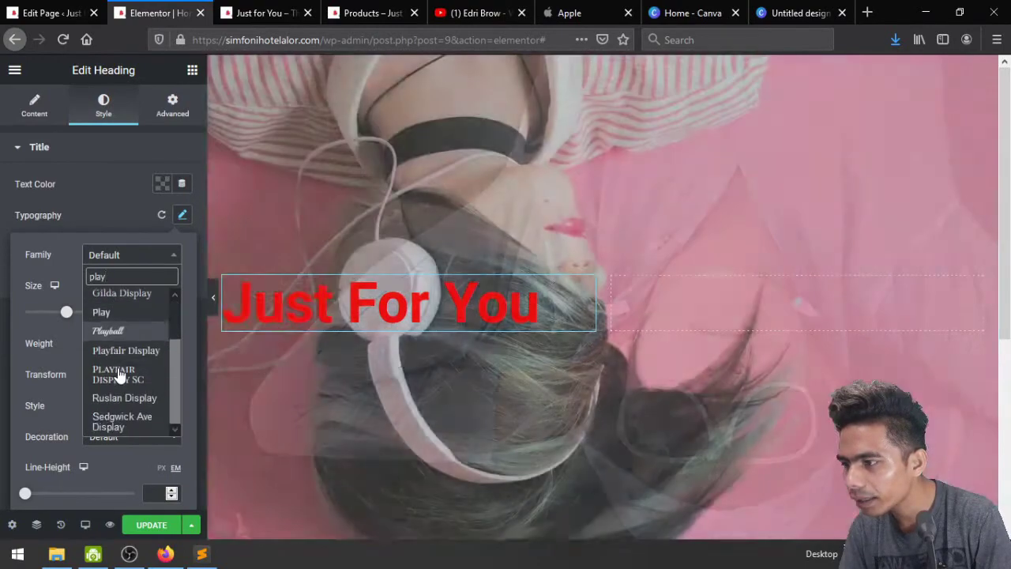
pyautogui.click(124, 331)
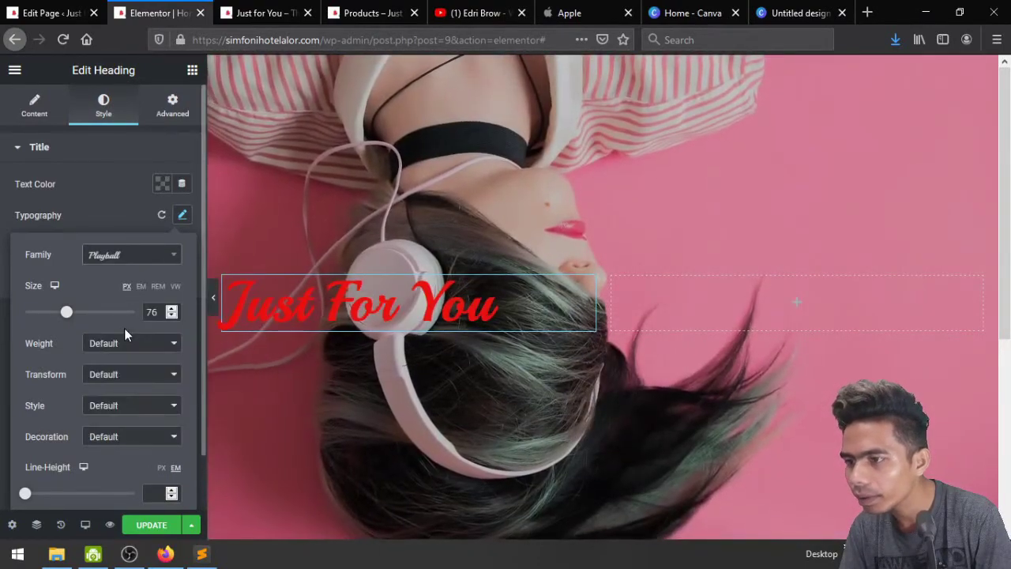
# Set the heading font weight to 100
pyautogui.click(113, 260)
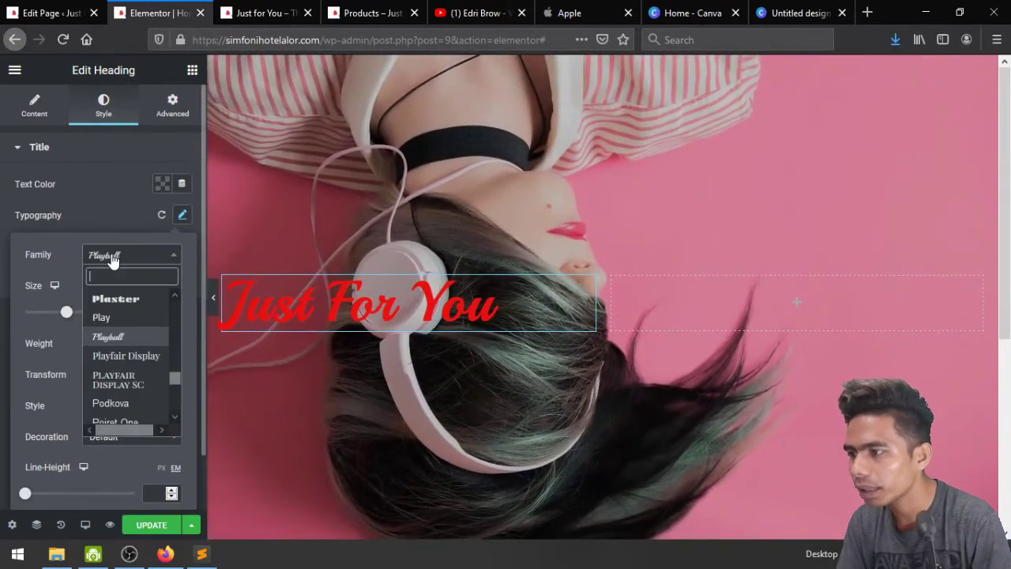
pyautogui.click(113, 259)
pyautogui.click(121, 354)
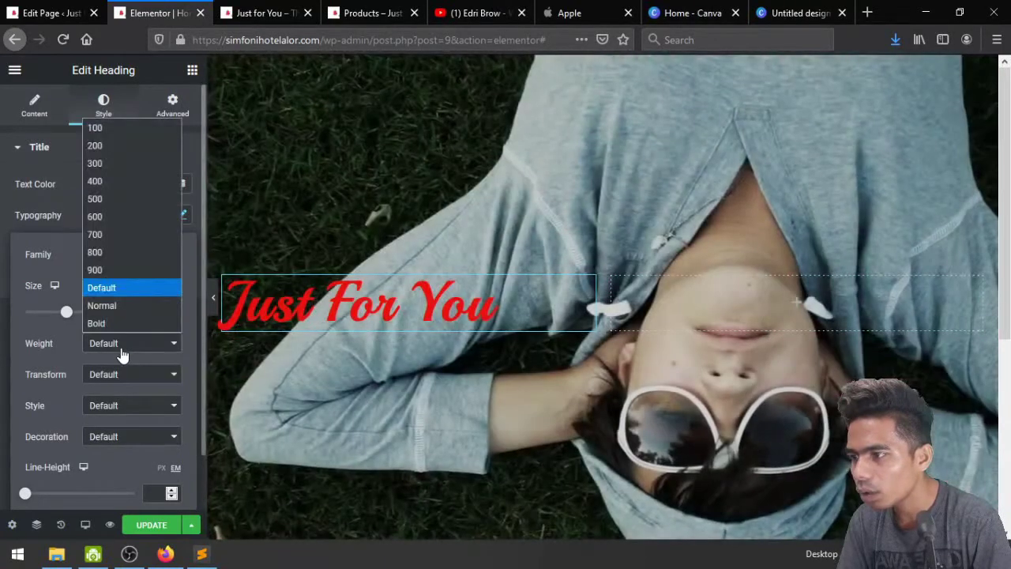
pyautogui.click(105, 145)
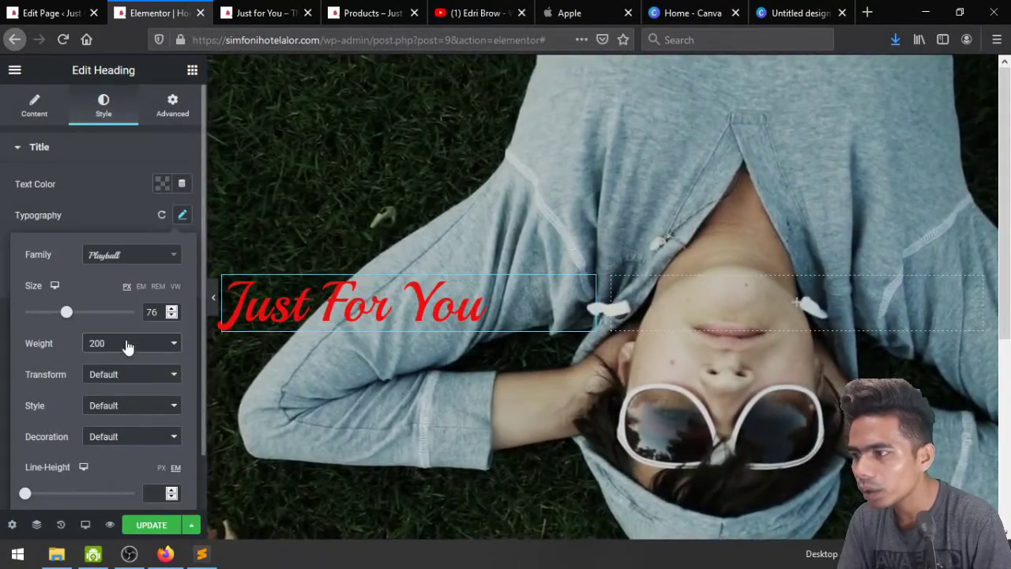
pyautogui.click(126, 346)
pyautogui.click(120, 131)
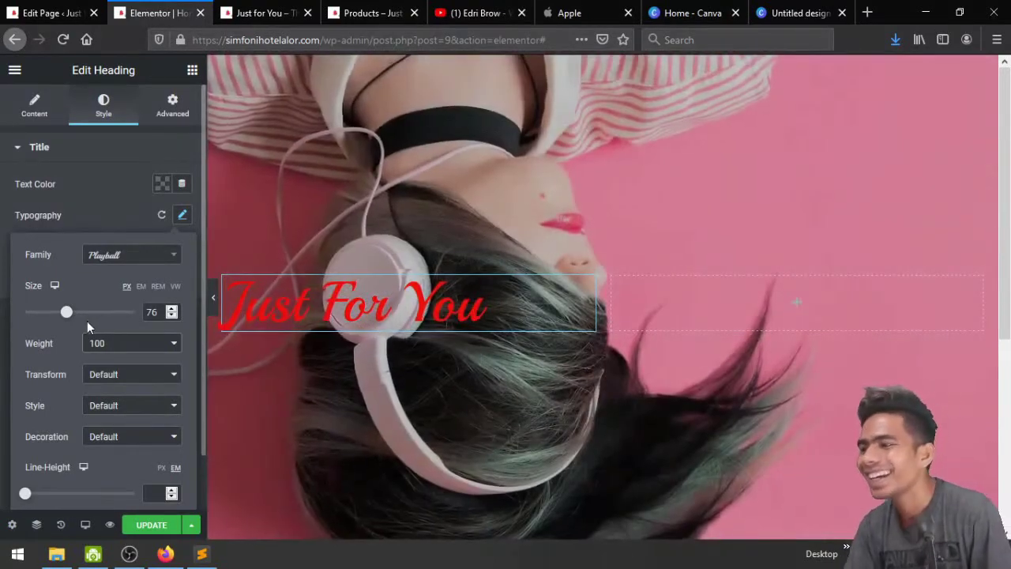
# Make the heading size 104, italic, with text colour white #FFFFFF
pyautogui.click(75, 312)
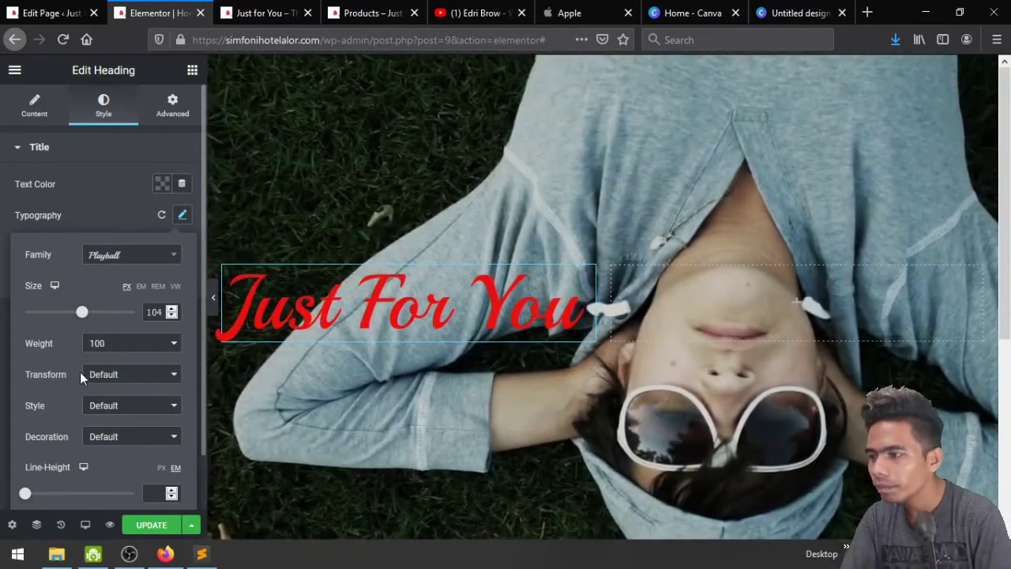
pyautogui.click(140, 409)
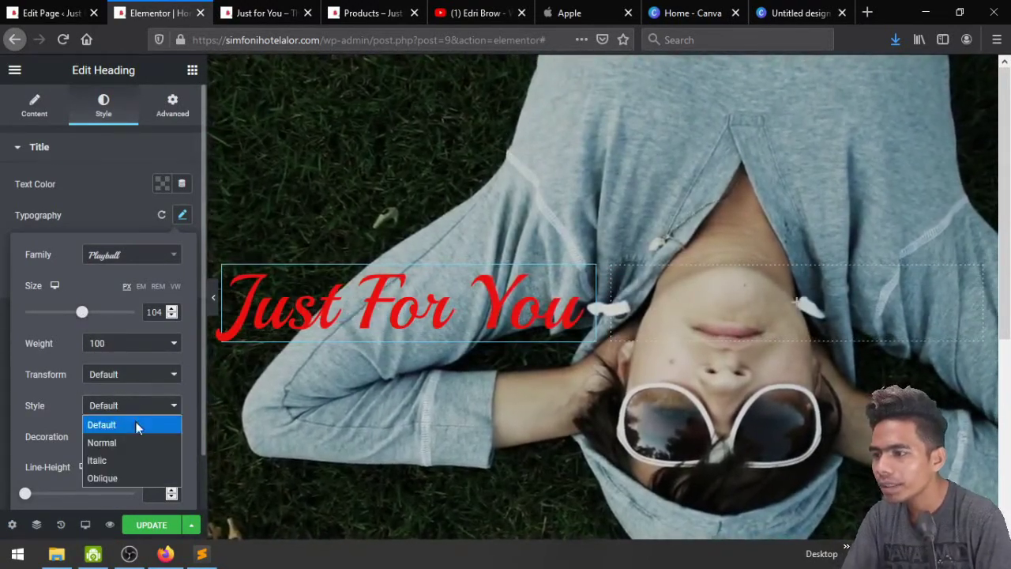
pyautogui.click(134, 459)
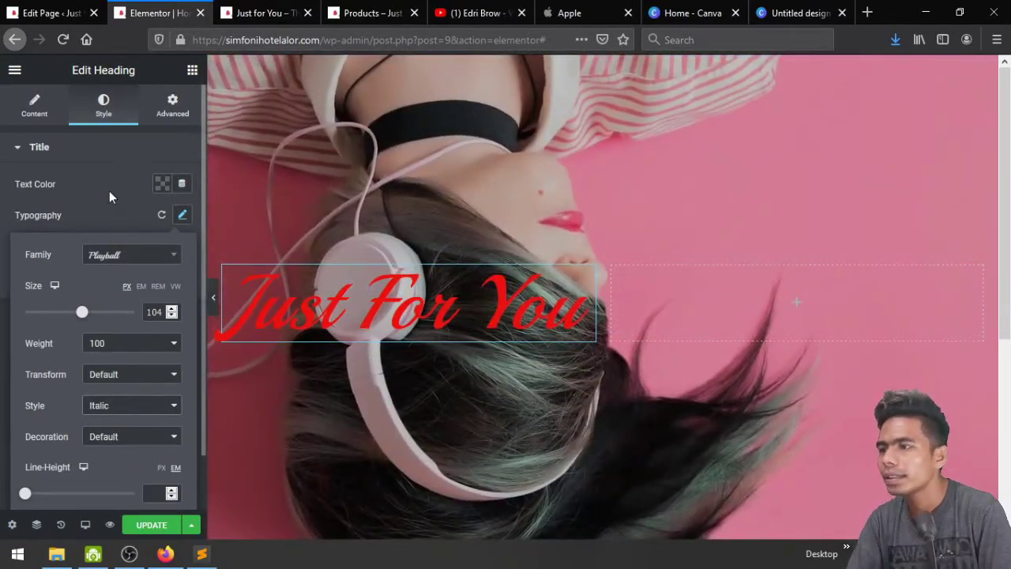
pyautogui.click(110, 188)
pyautogui.click(160, 185)
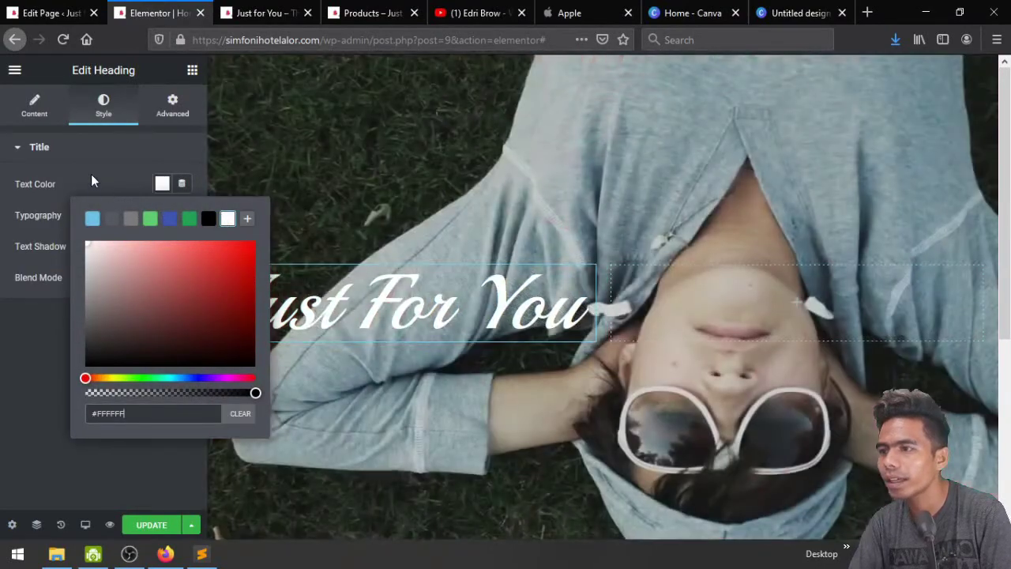
# Give the heading a text shadow offset 5 horizontally and 3 vertically
pyautogui.click(91, 181)
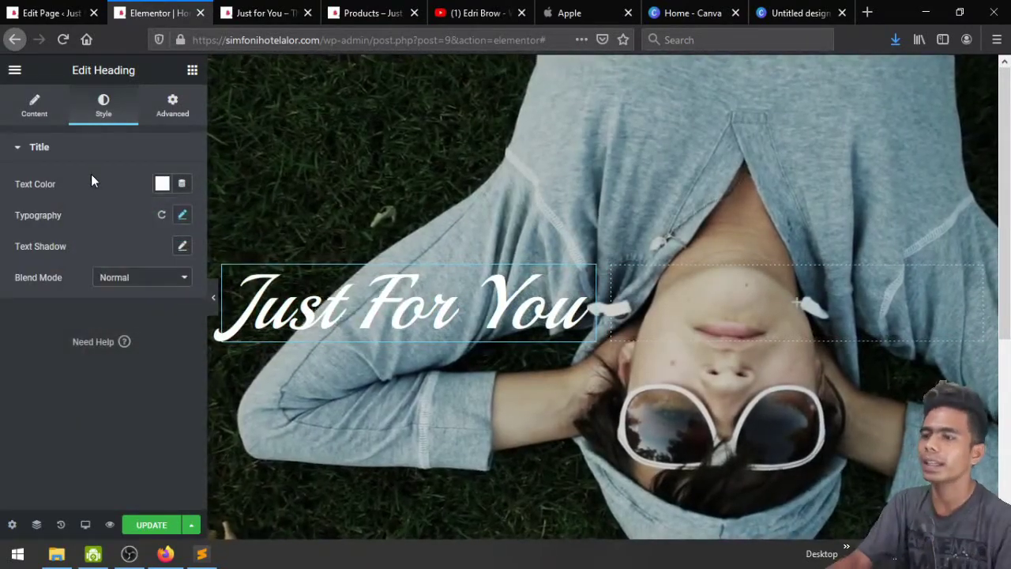
pyautogui.click(182, 248)
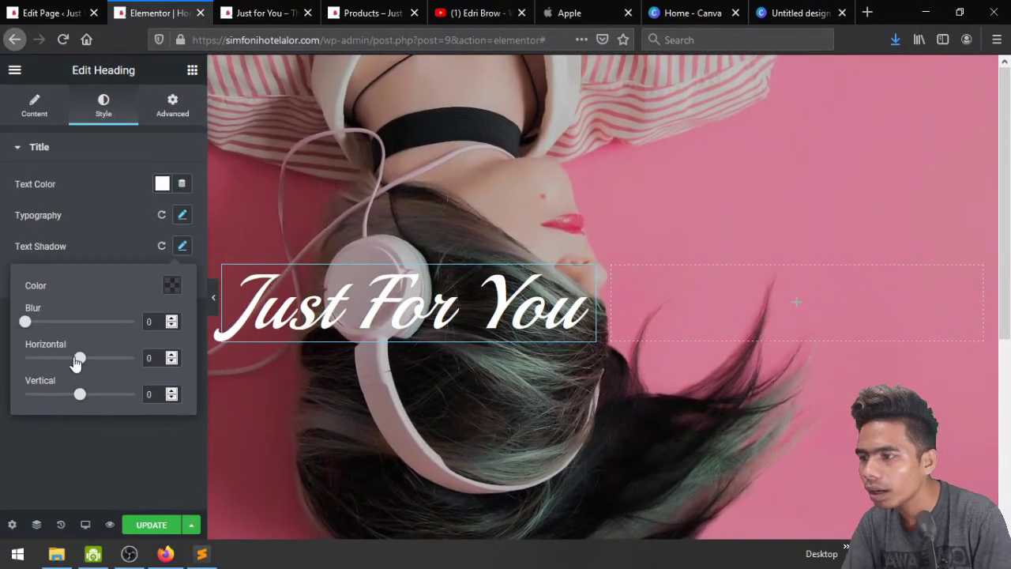
pyautogui.moveTo(79, 358); pyautogui.dragTo(85, 365)
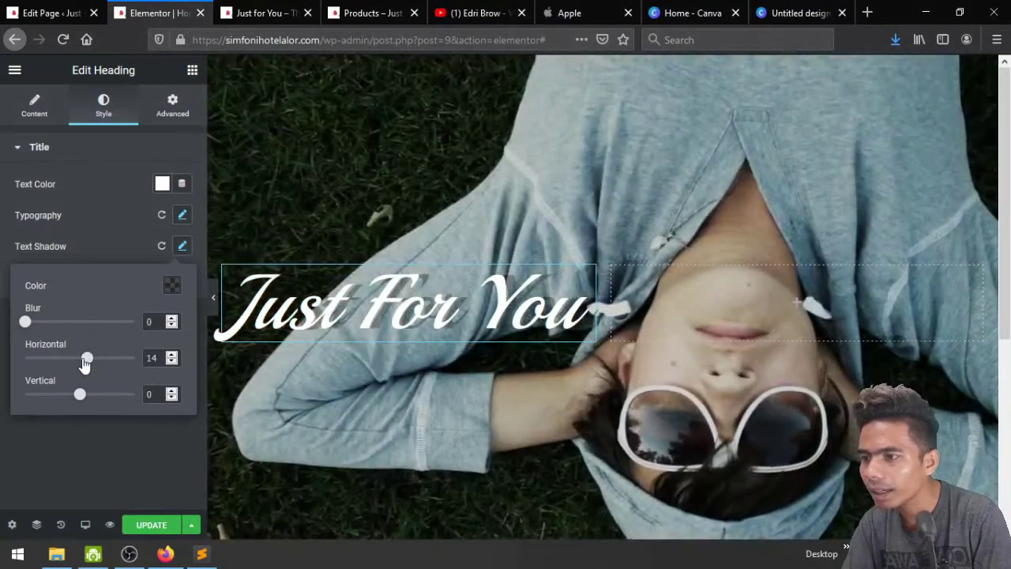
pyautogui.click(171, 362)
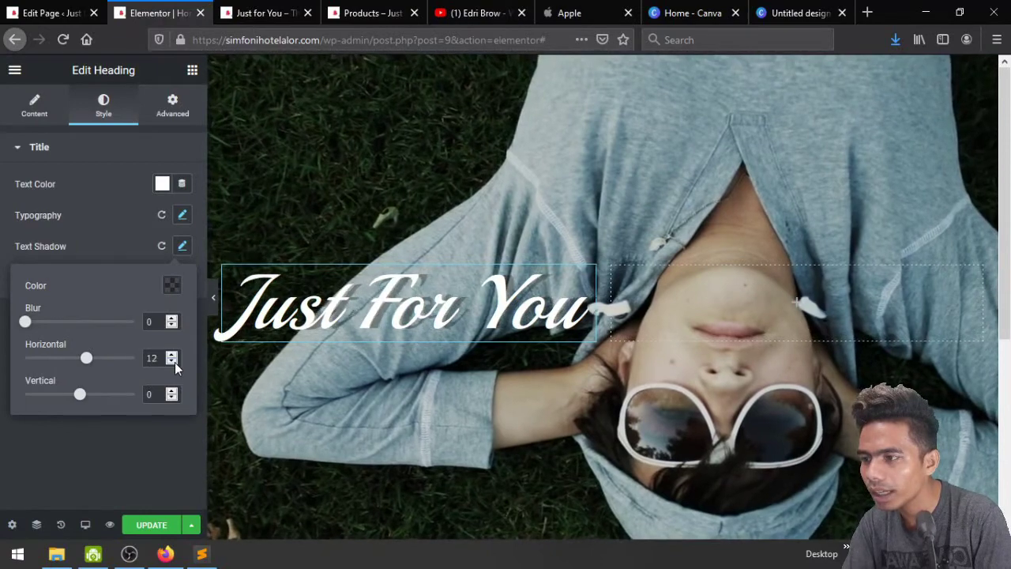
pyautogui.click(171, 362)
pyautogui.click(171, 362)
pyautogui.click(172, 362)
pyautogui.click(174, 361)
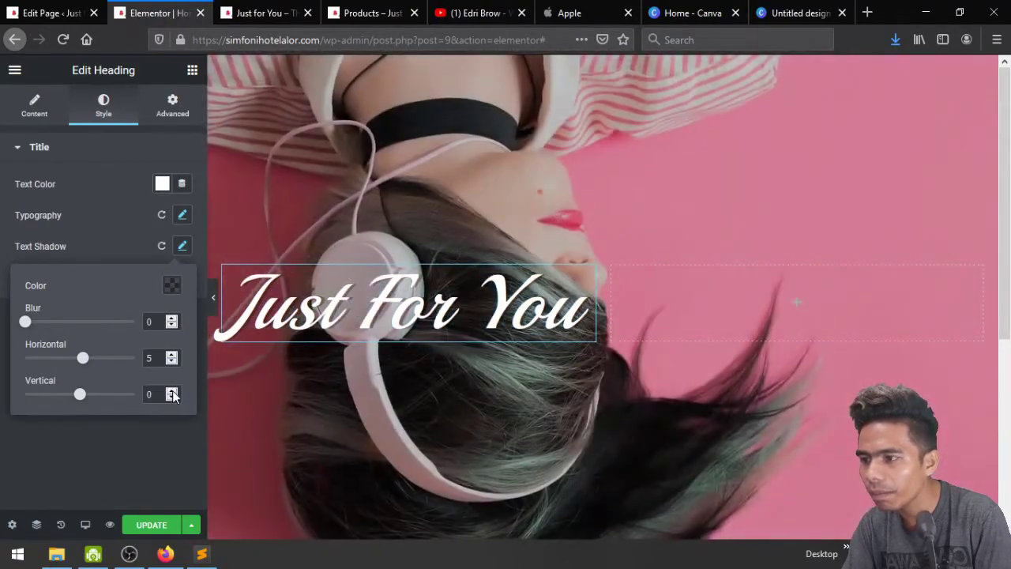
pyautogui.click(171, 392)
pyautogui.click(172, 392)
pyautogui.click(172, 392)
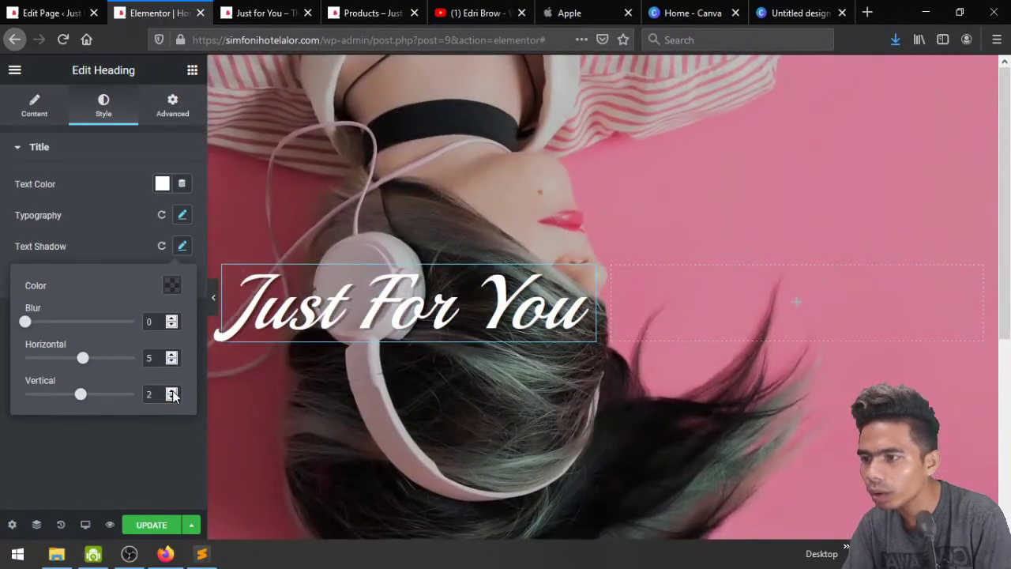
pyautogui.click(171, 392)
pyautogui.click(171, 392)
pyautogui.click(172, 398)
pyautogui.click(171, 398)
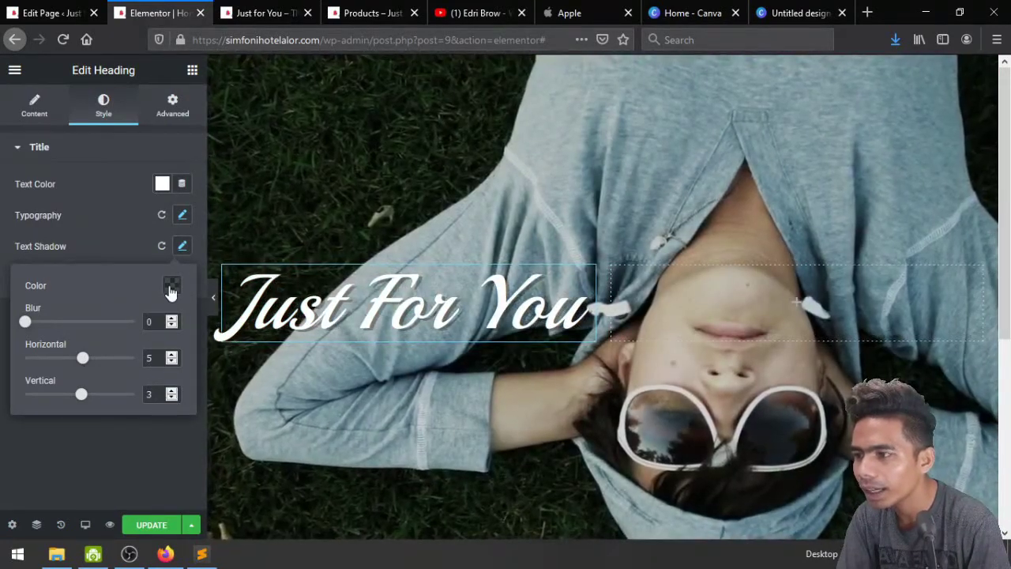
# Make the shadow colour semi-transparent black and reduce the horizontal offset to 3
pyautogui.click(171, 286)
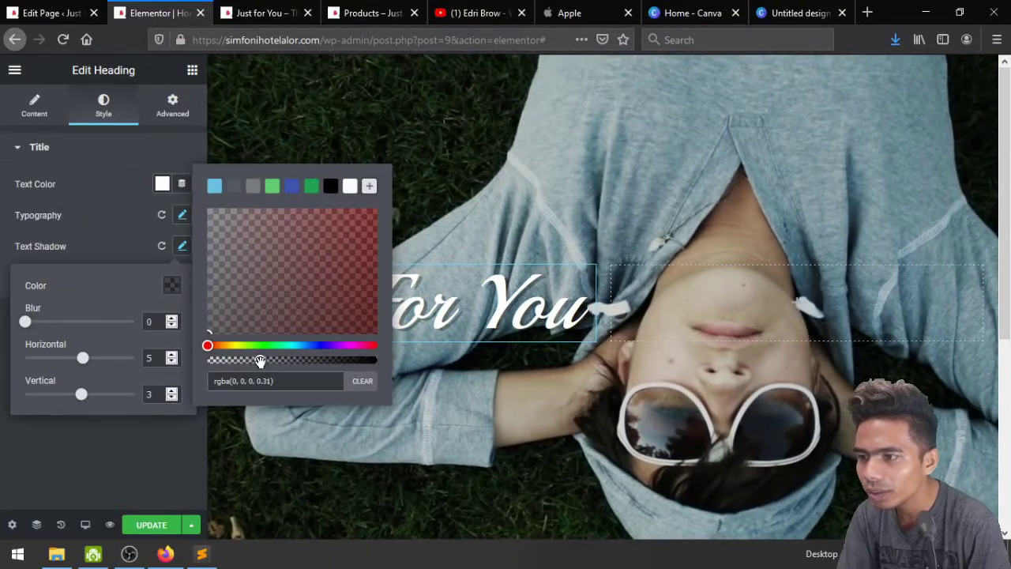
pyautogui.moveTo(288, 362); pyautogui.dragTo(321, 366)
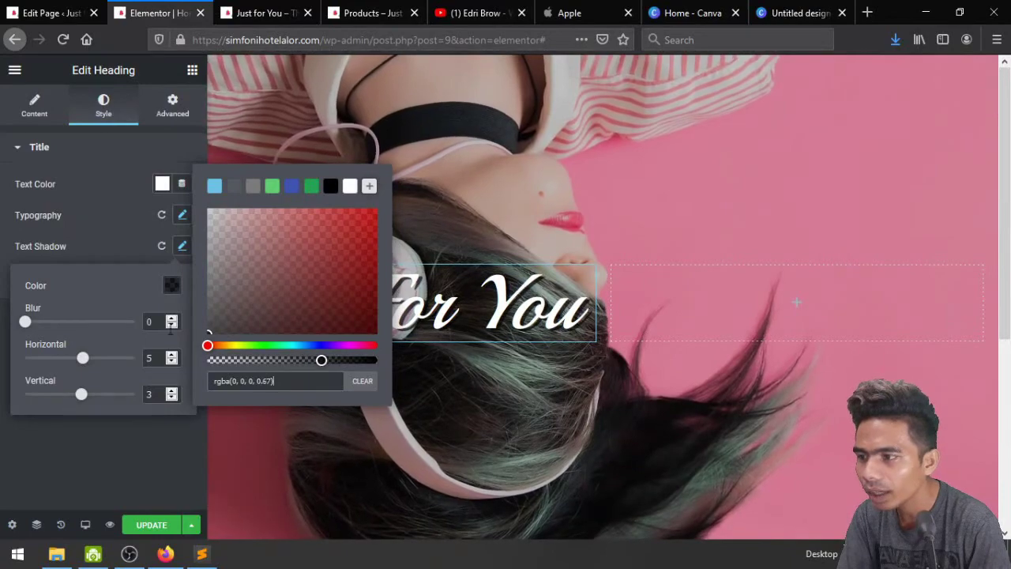
pyautogui.click(111, 340)
pyautogui.click(172, 361)
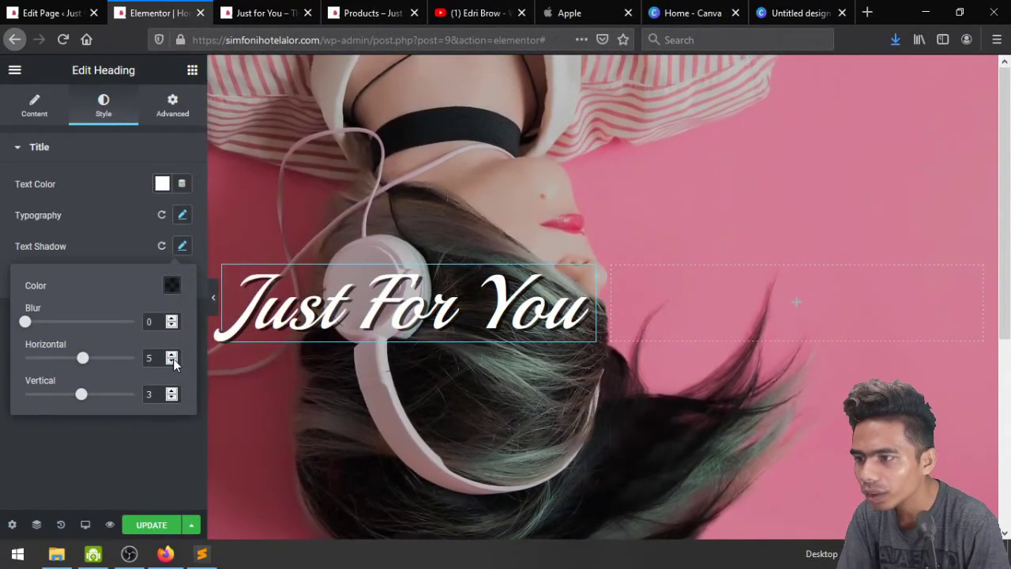
pyautogui.click(172, 361)
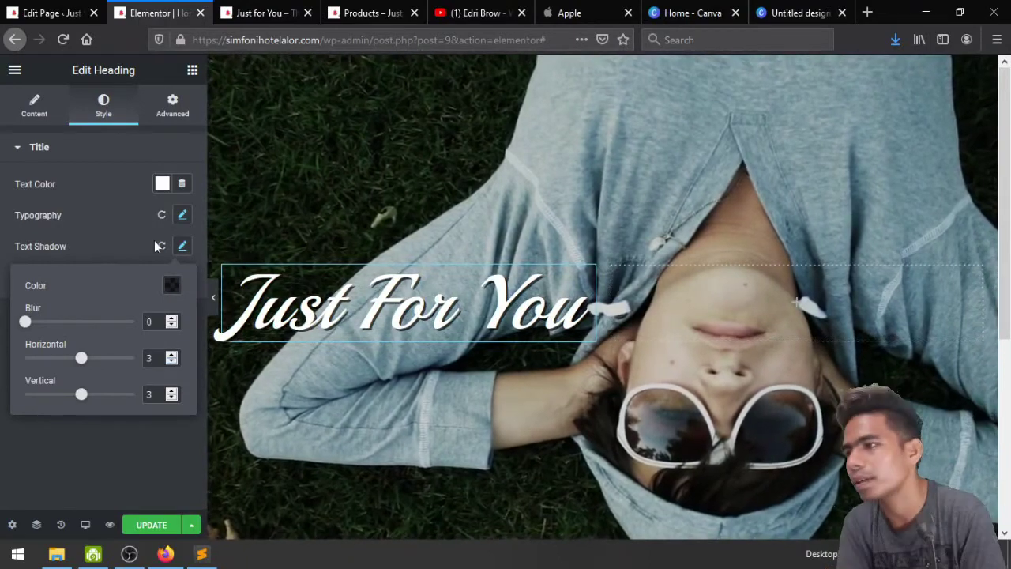
pyautogui.click(130, 214)
# Save the page with Ctrl+S and check the live preview before returning to the editor
pyautogui.hotkey('ctrl', 's')
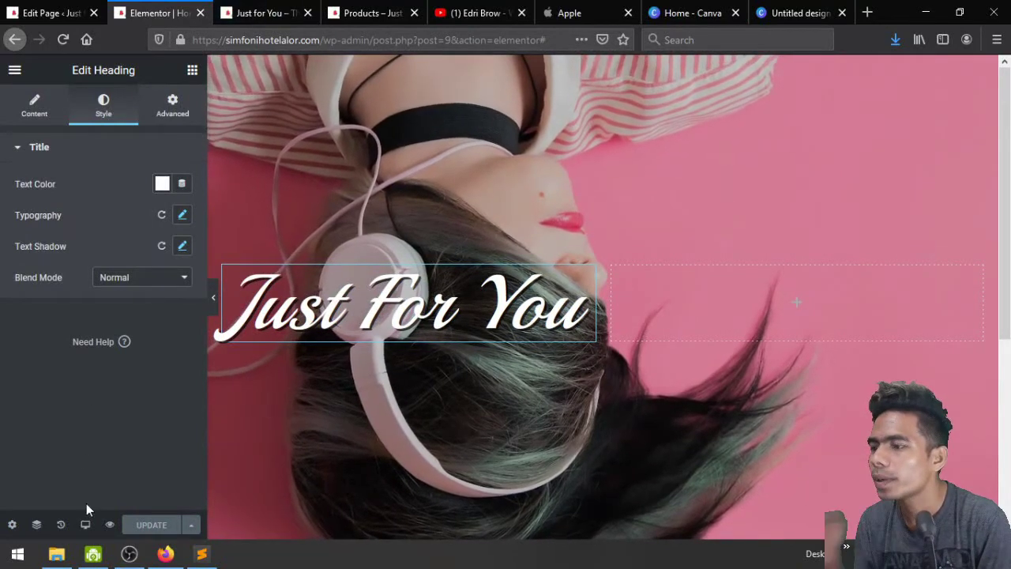
pyautogui.click(245, 10)
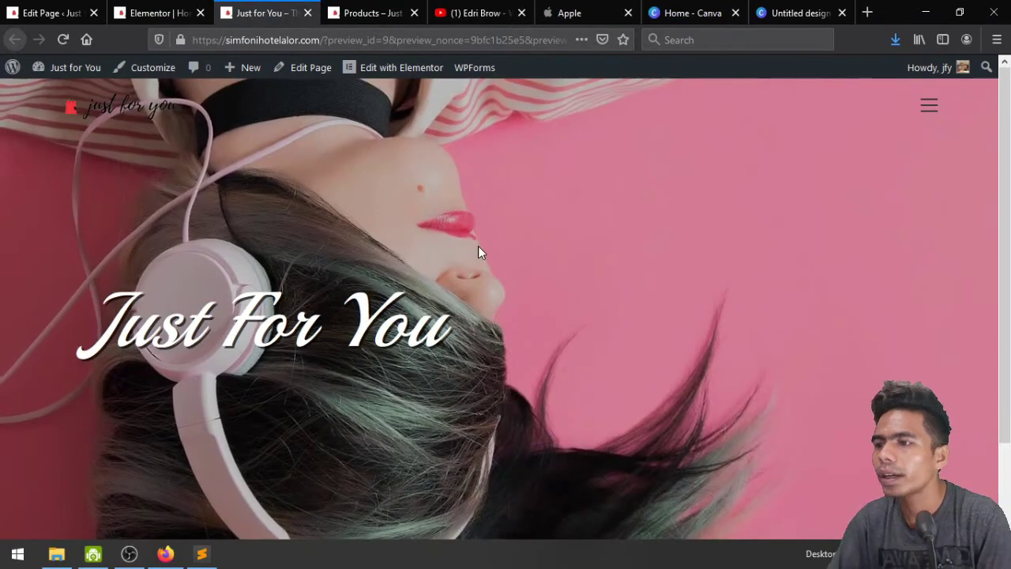
pyautogui.scroll(-2, 478, 251)
pyautogui.hotkey('ctrl', 'shift', 'Tab')
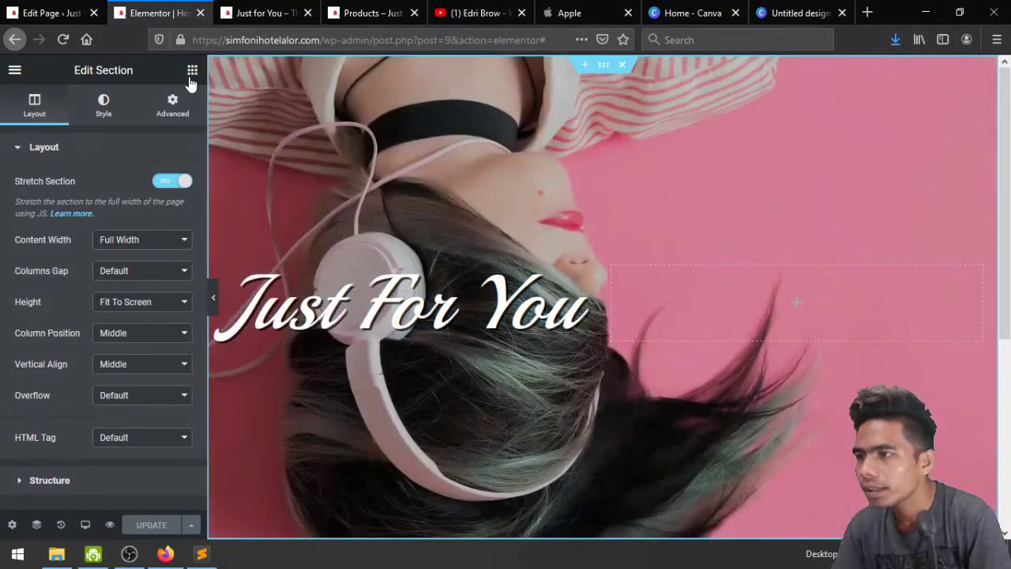
# Add a Text Editor below the heading reading 'Toko terlaris dan terbaik di Kota Kupang. Semua Produk…'
pyautogui.click(192, 70)
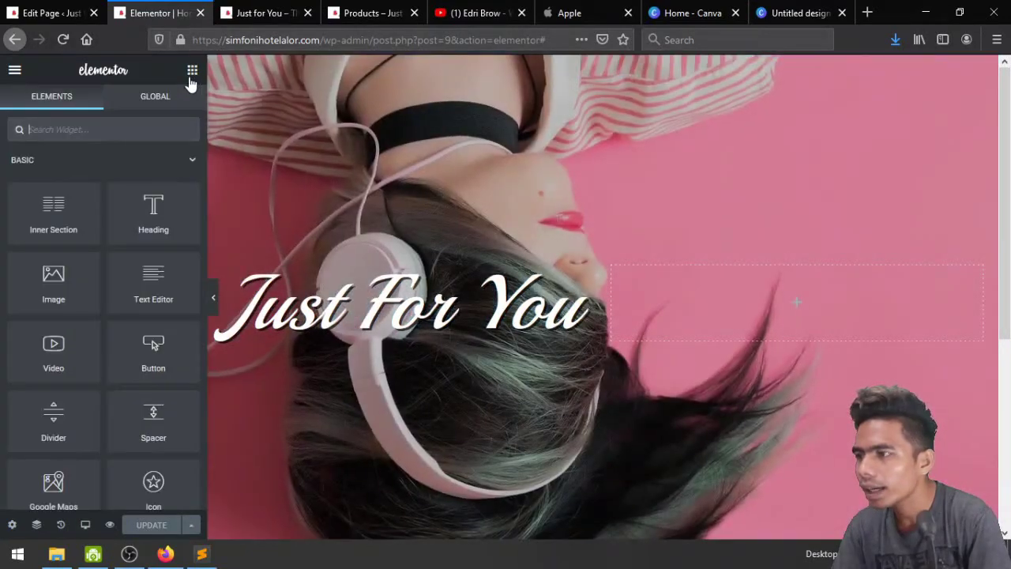
pyautogui.moveTo(153, 274); pyautogui.dragTo(380, 331)
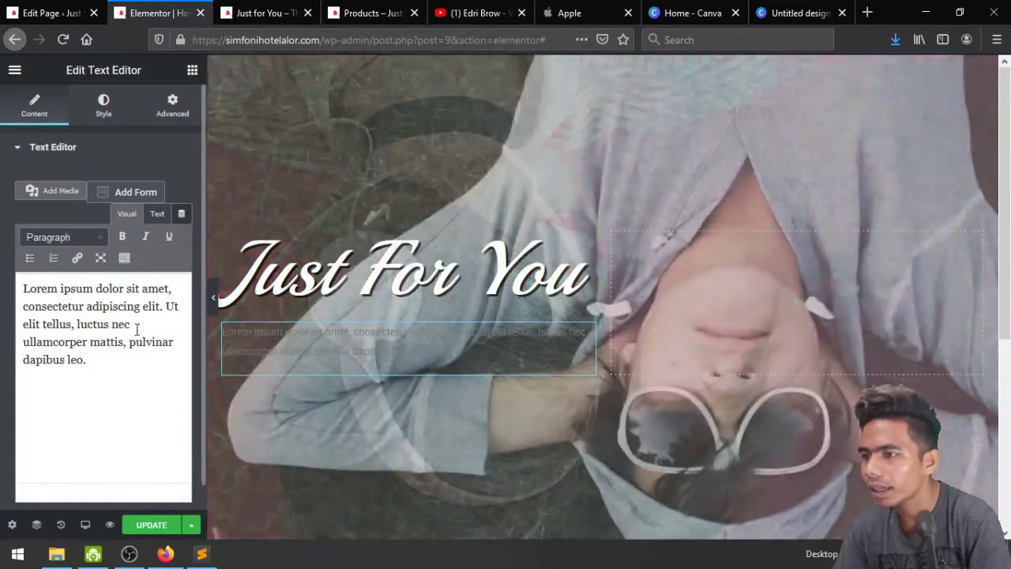
pyautogui.tripleClick(136, 327)
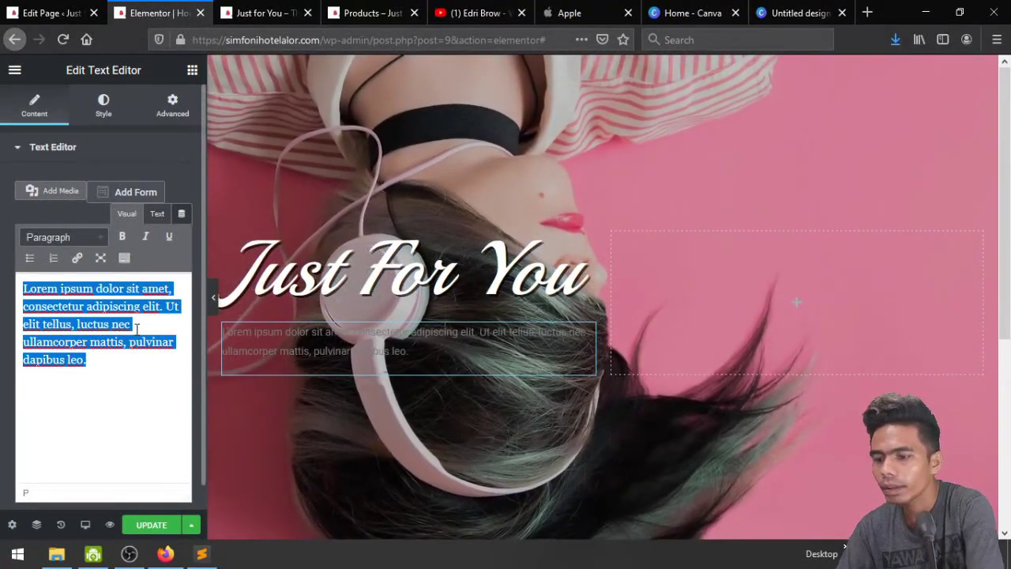
pyautogui.write('Toko terlaris dan')
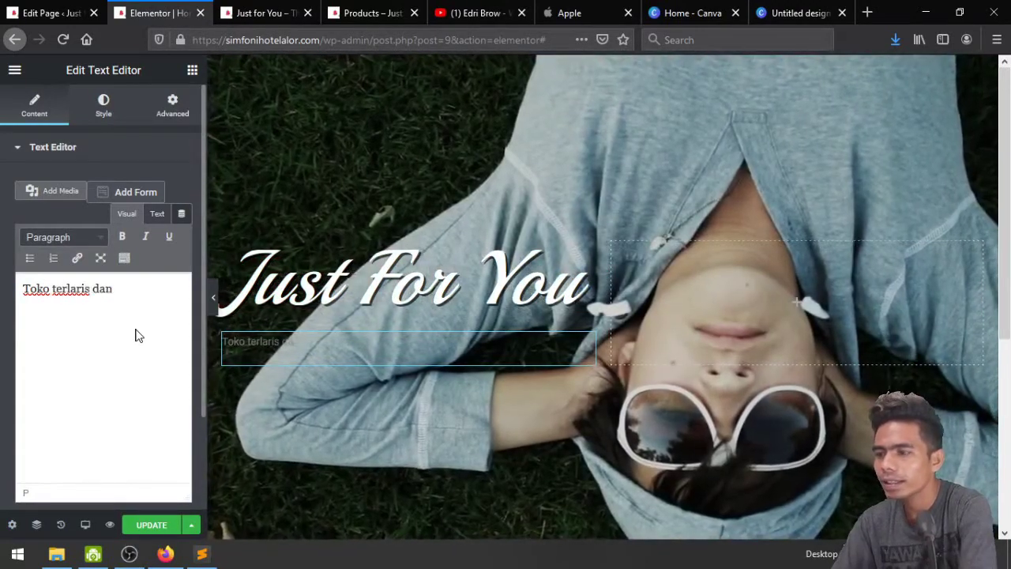
pyautogui.write(' terbaik di ')
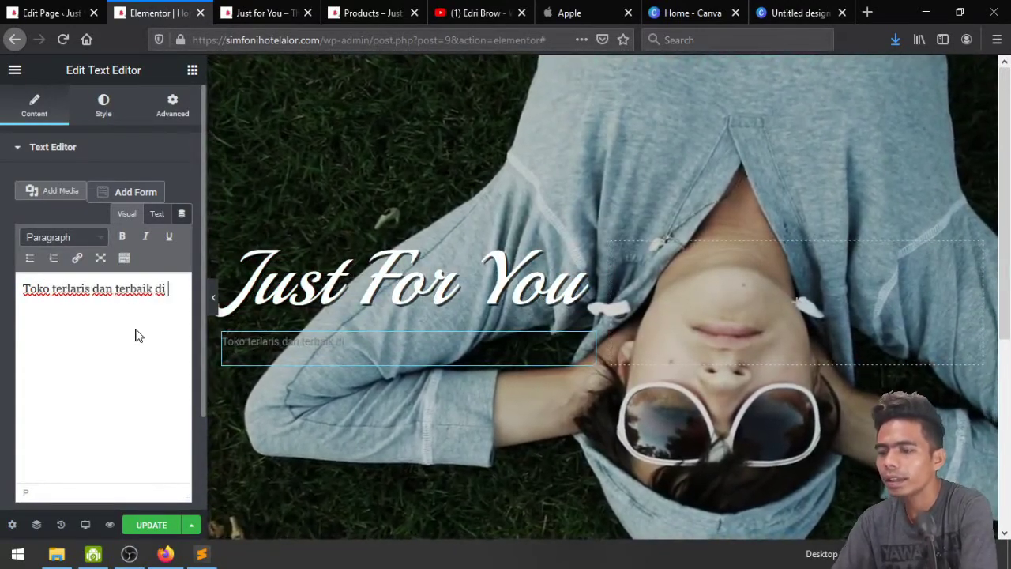
pyautogui.write('Kota Kupang. J')
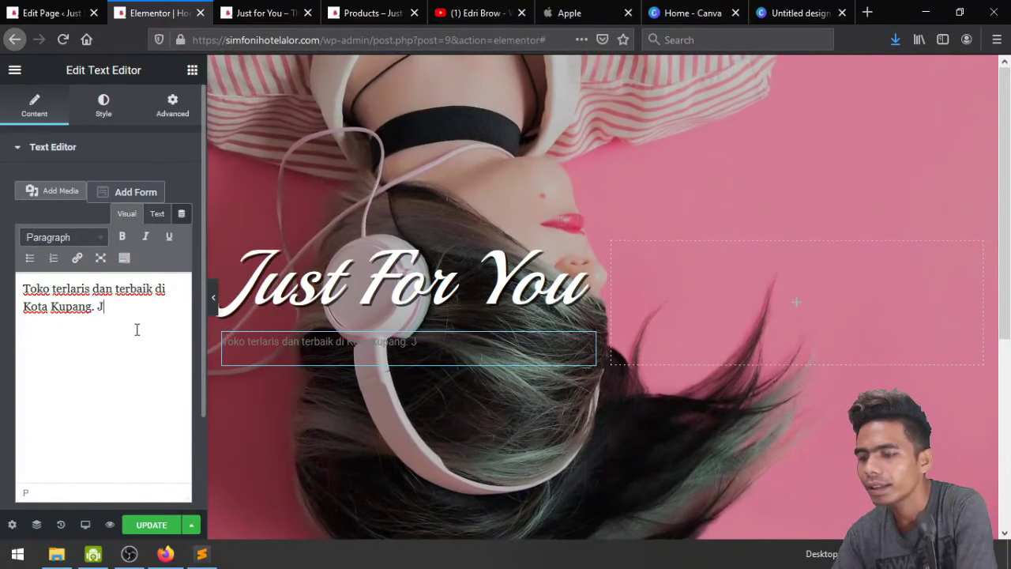
pyautogui.write('angan ')
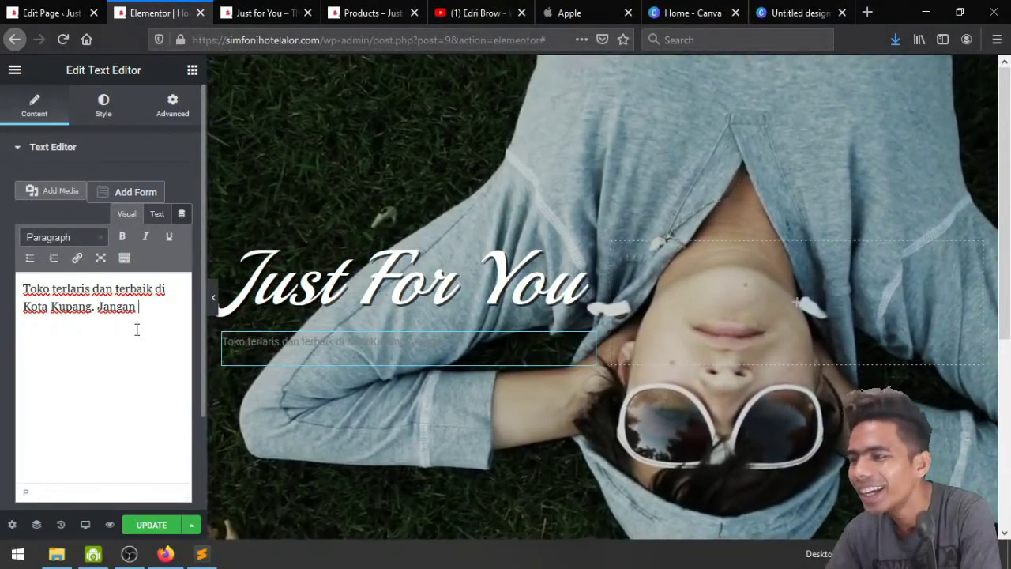
pyautogui.write('ter')
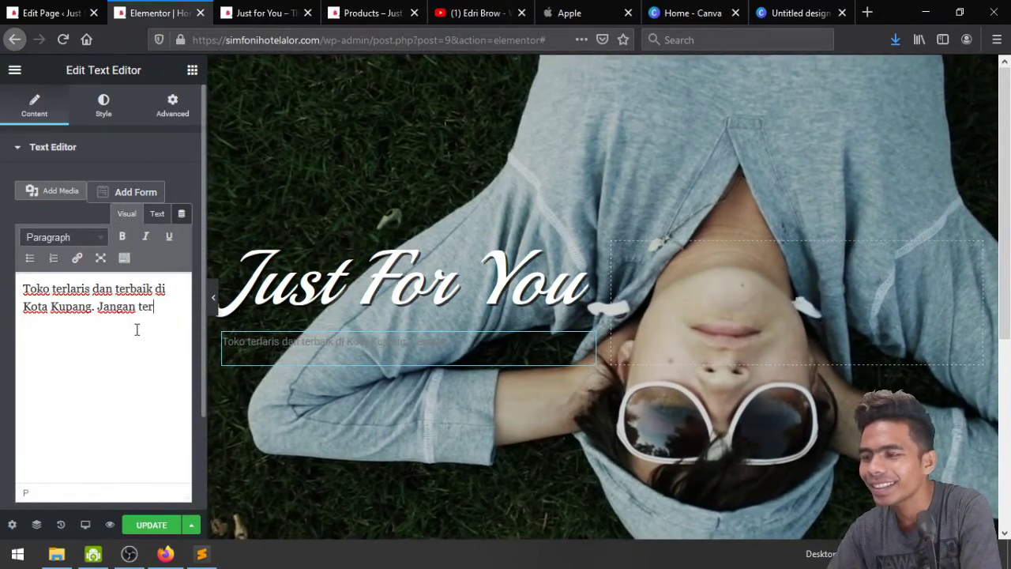
pyautogui.write('lam')
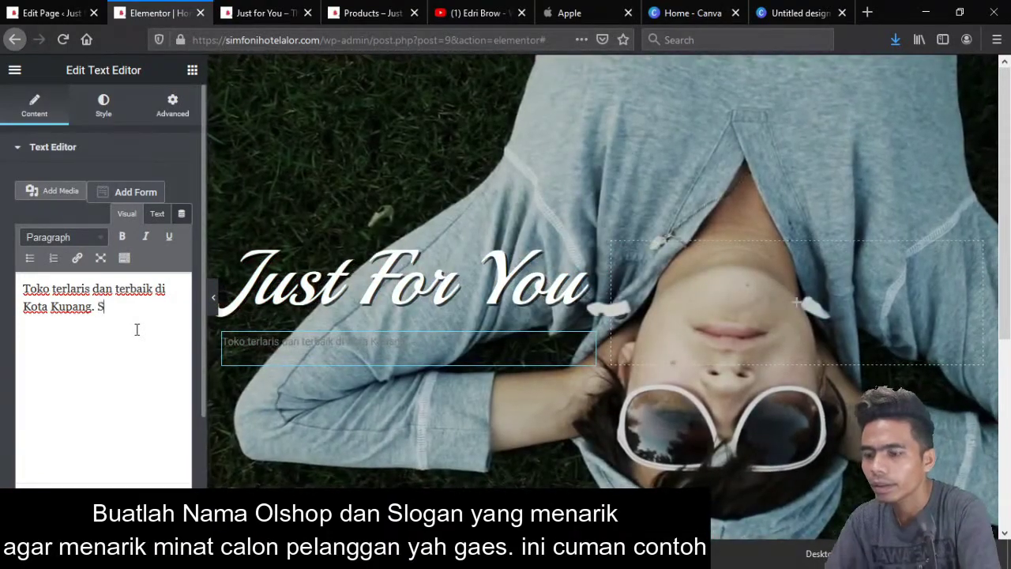
pyautogui.write('Semua Produ')
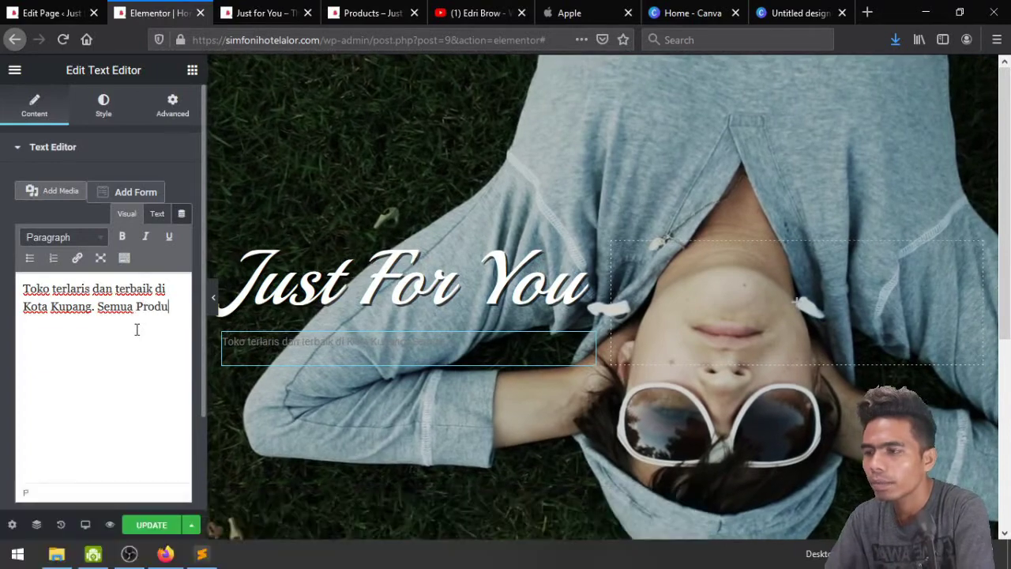
pyautogui.write('k ini terbaik')
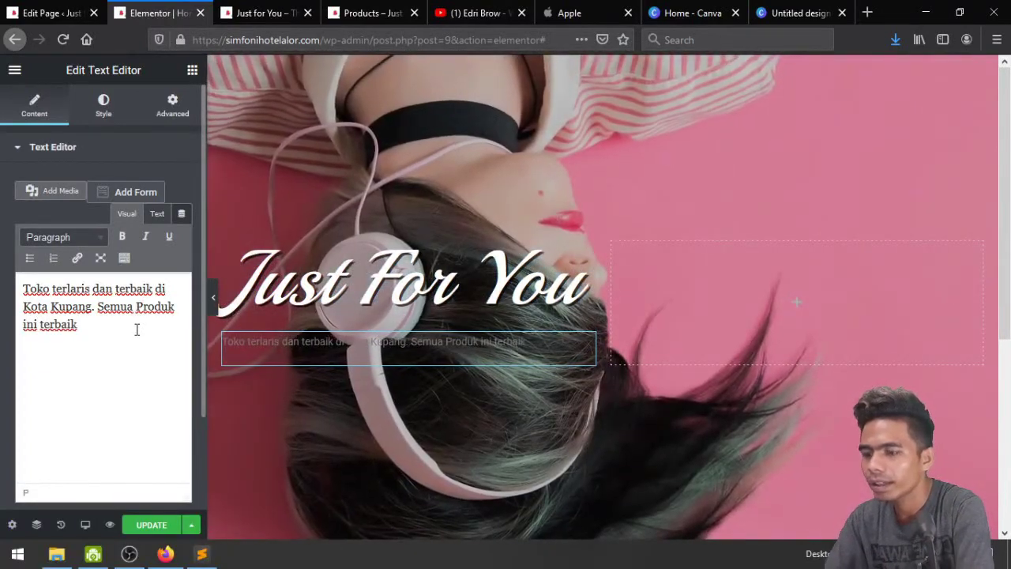
pyautogui.write(' dan ')
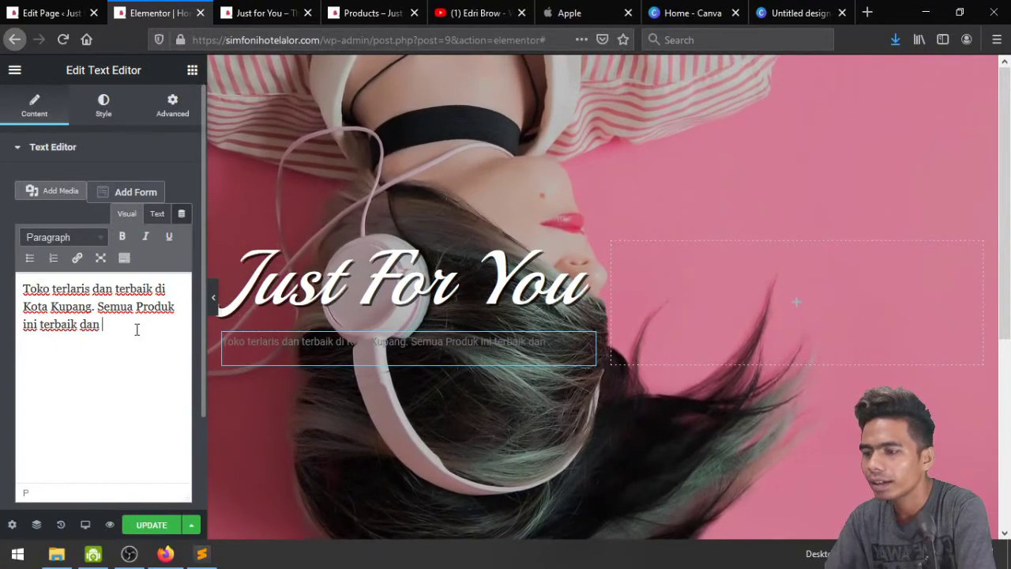
pyautogui.write('populer')
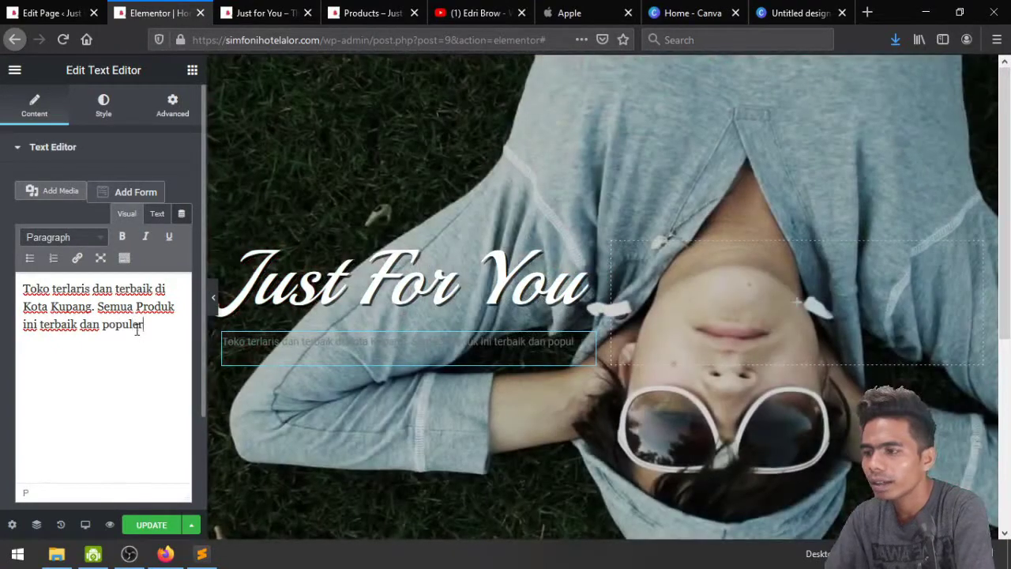
pyautogui.write(' untuk kebutuhan ')
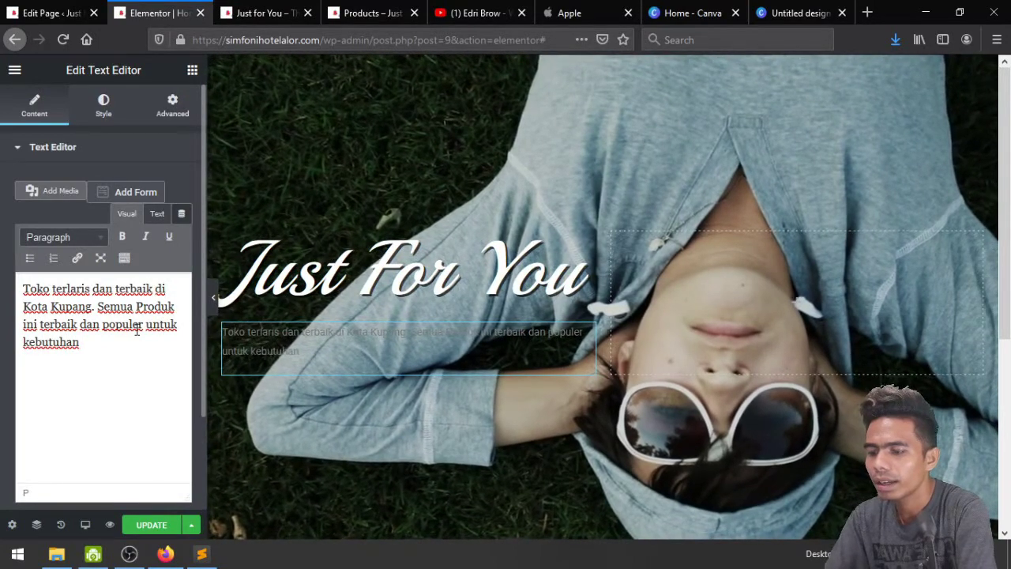
pyautogui.write('Anda.')
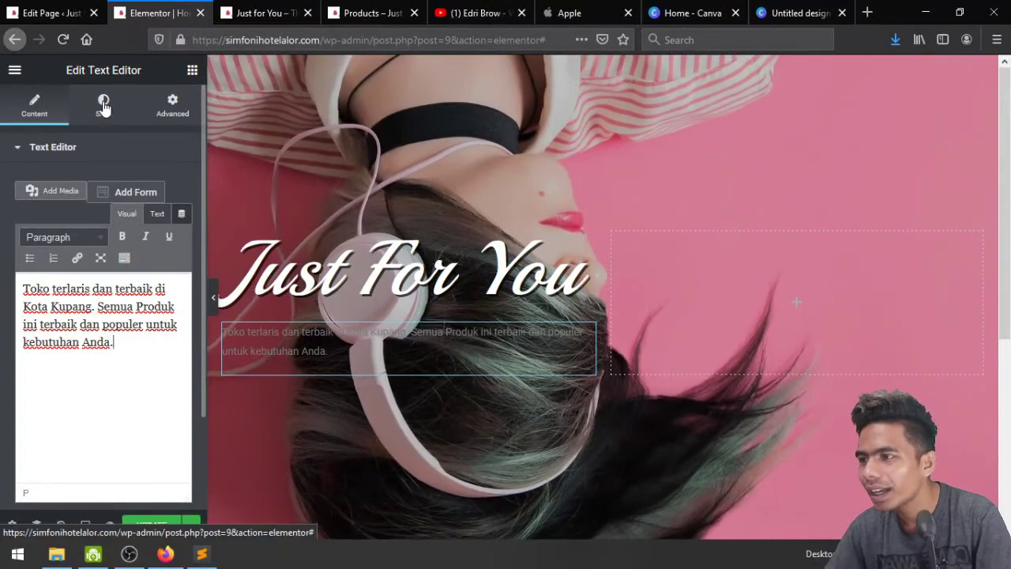
# Try the paragraph's Drop Cap option and turn it back off
pyautogui.scroll(-2, 70, 488)
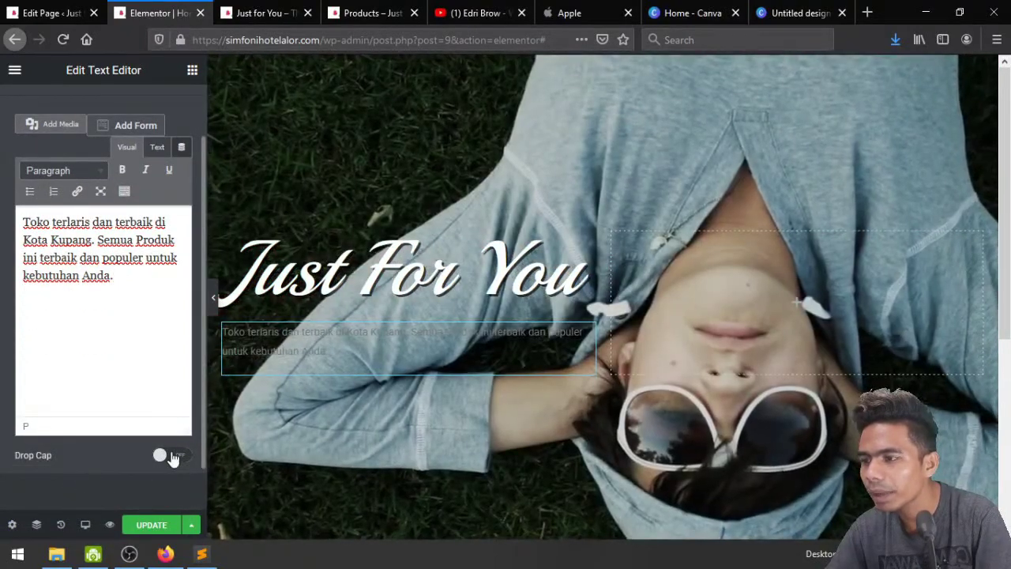
pyautogui.click(172, 458)
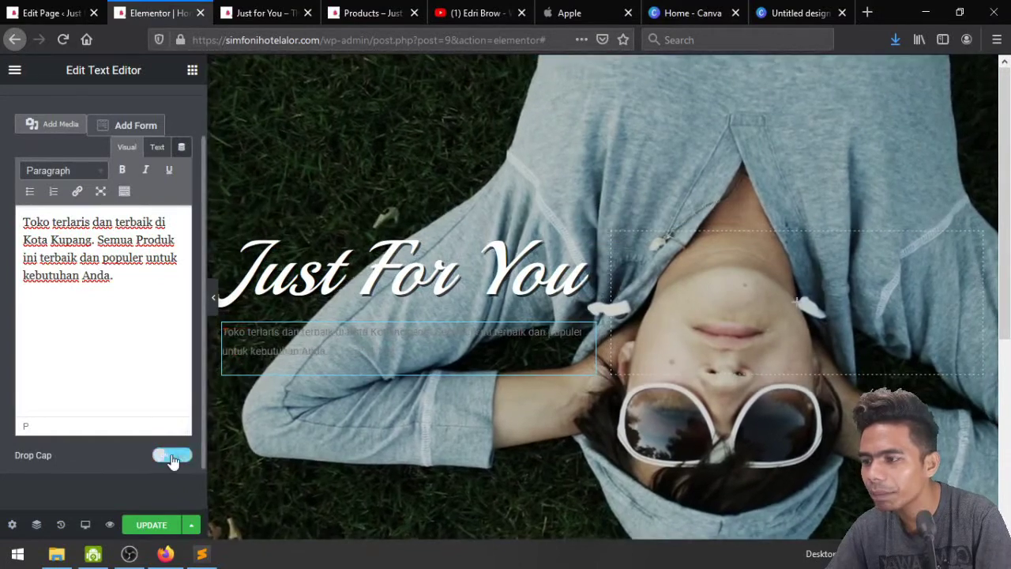
pyautogui.click(173, 457)
pyautogui.scroll(2, 150, 197)
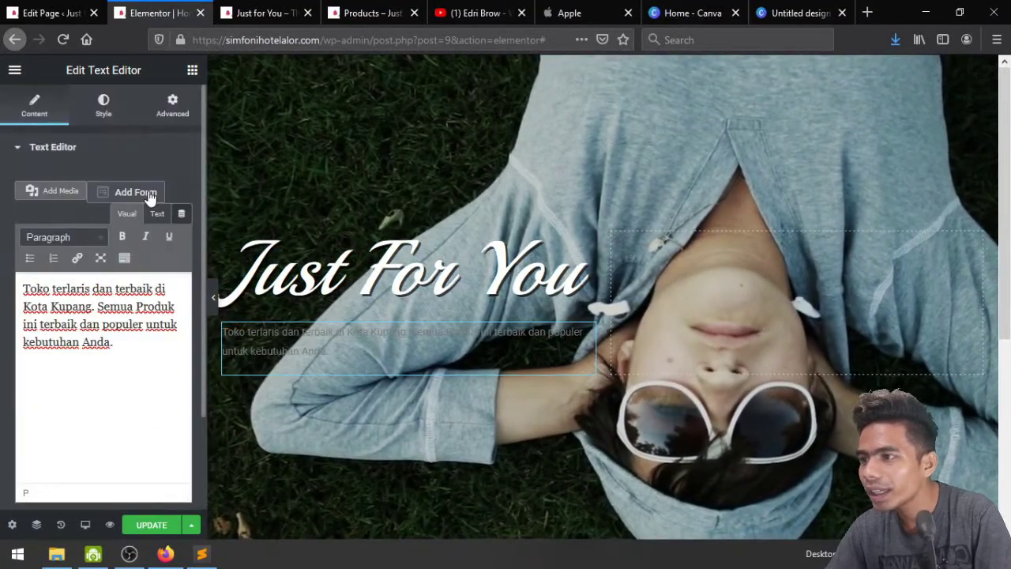
pyautogui.click(102, 104)
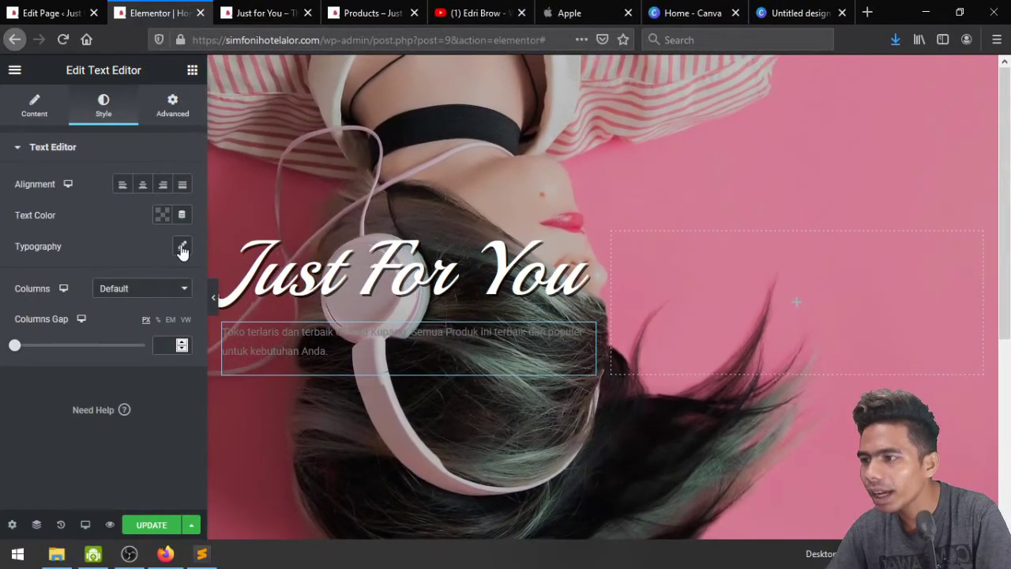
# Keep the paragraph left-aligned with white text colour
pyautogui.click(162, 186)
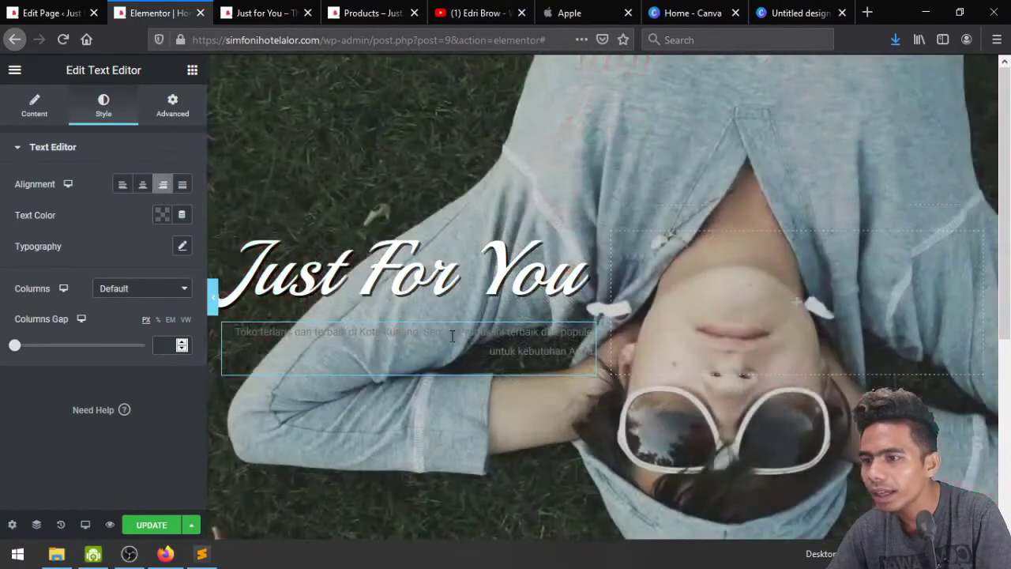
pyautogui.click(142, 190)
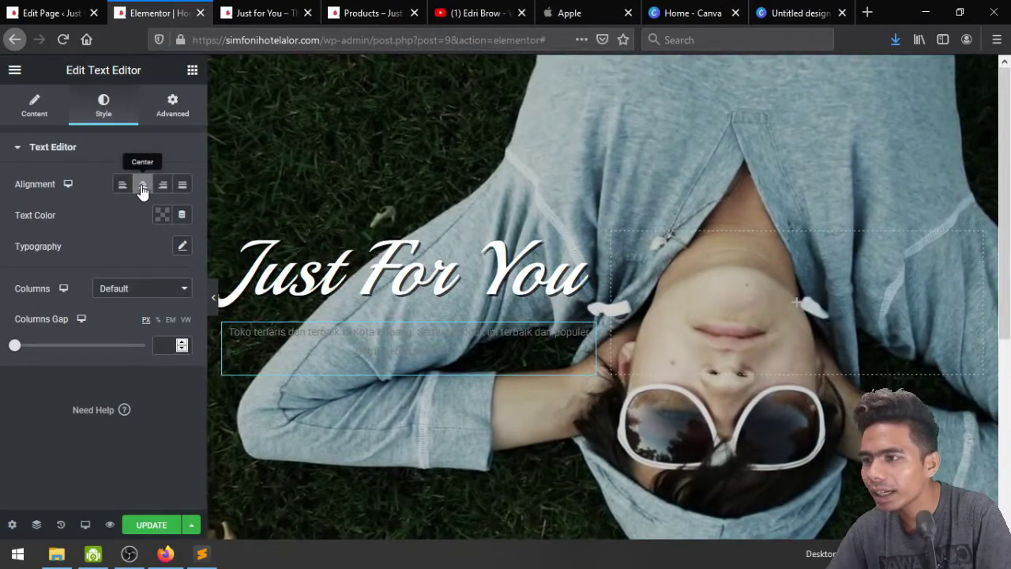
pyautogui.click(124, 189)
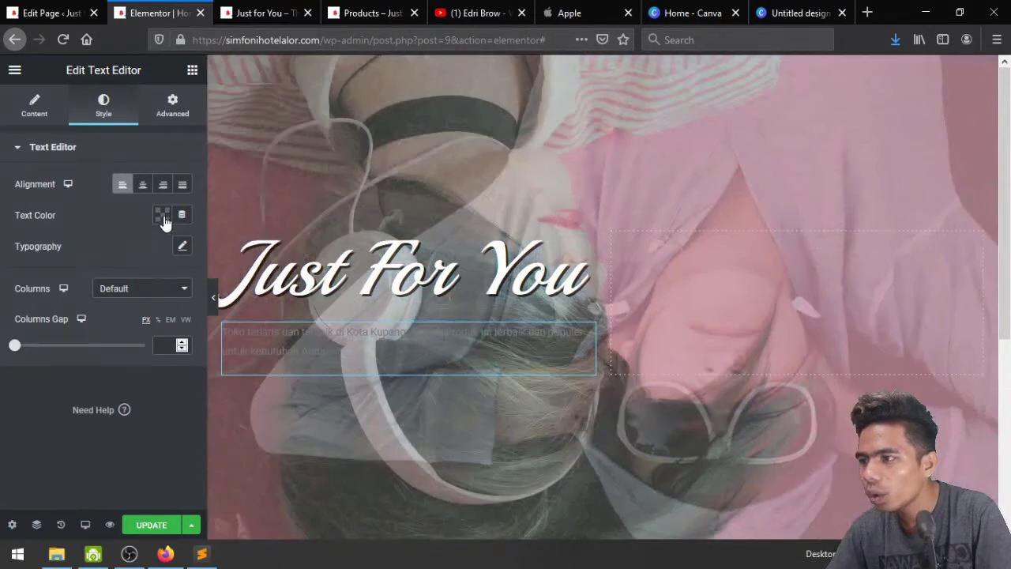
pyautogui.click(163, 219)
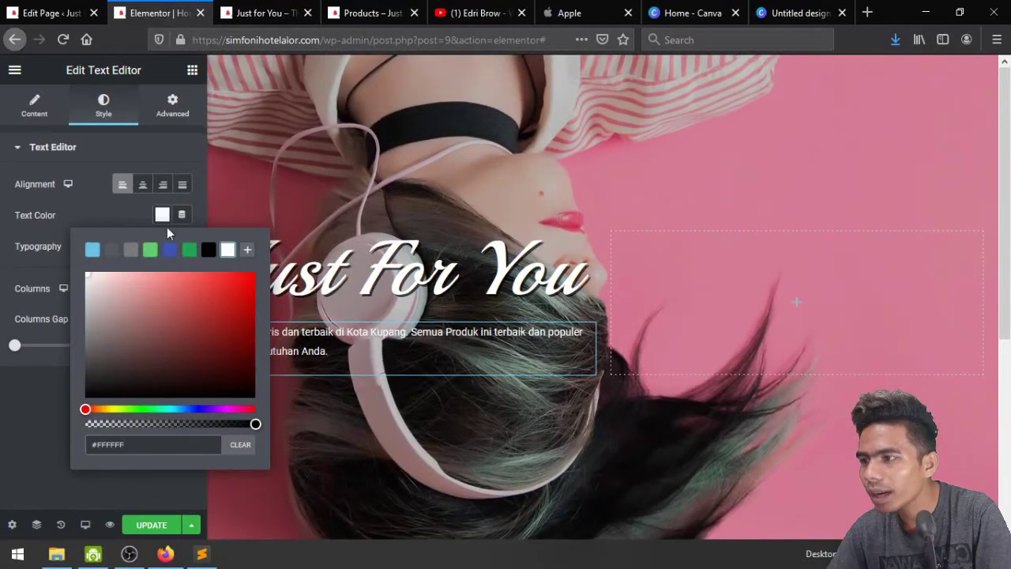
pyautogui.click(112, 209)
# Enlarge the paragraph text and set its font weight to light 300
pyautogui.click(181, 246)
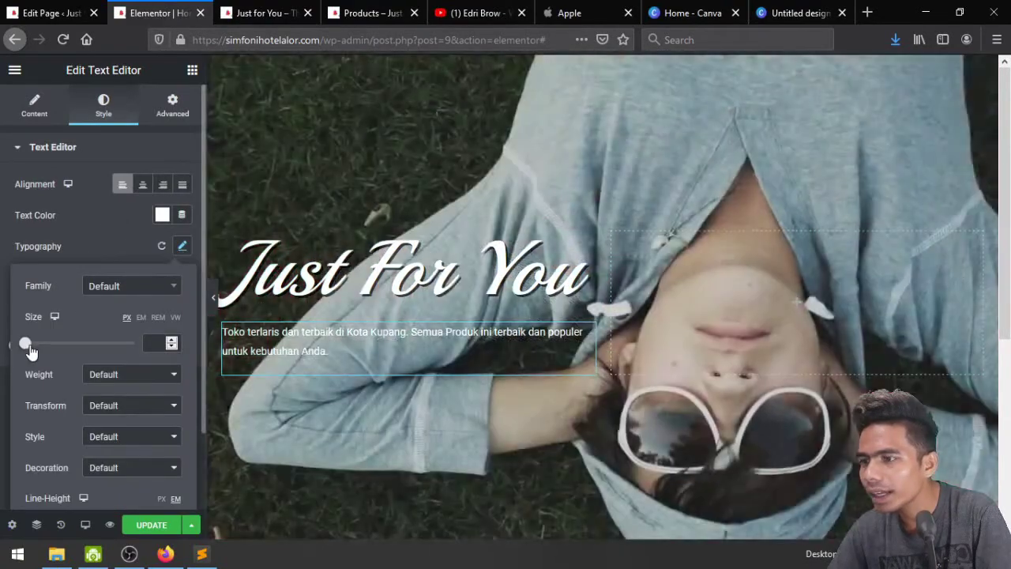
pyautogui.moveTo(26, 342); pyautogui.dragTo(41, 345)
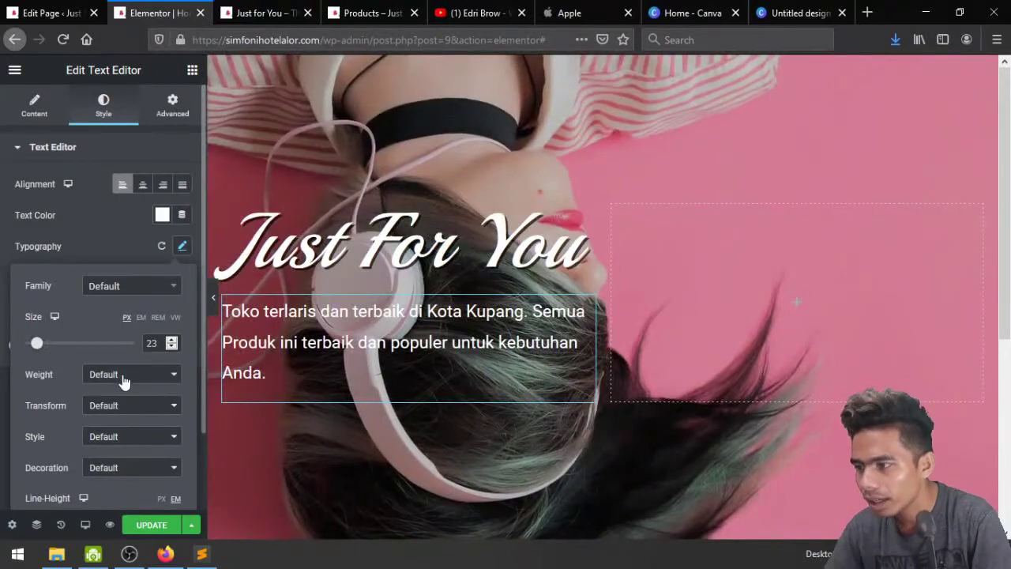
pyautogui.click(123, 379)
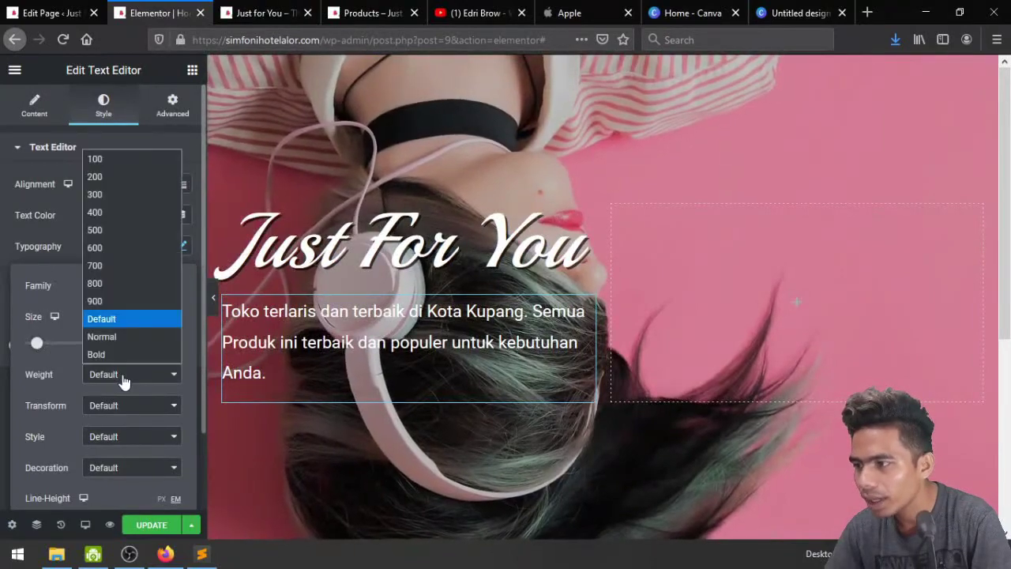
pyautogui.click(136, 231)
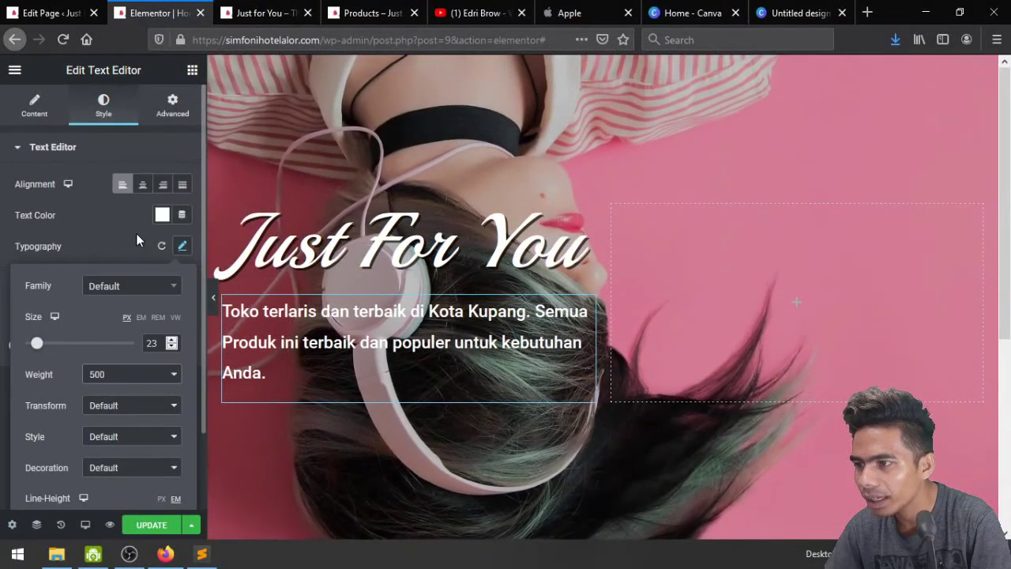
pyautogui.click(135, 376)
pyautogui.click(120, 162)
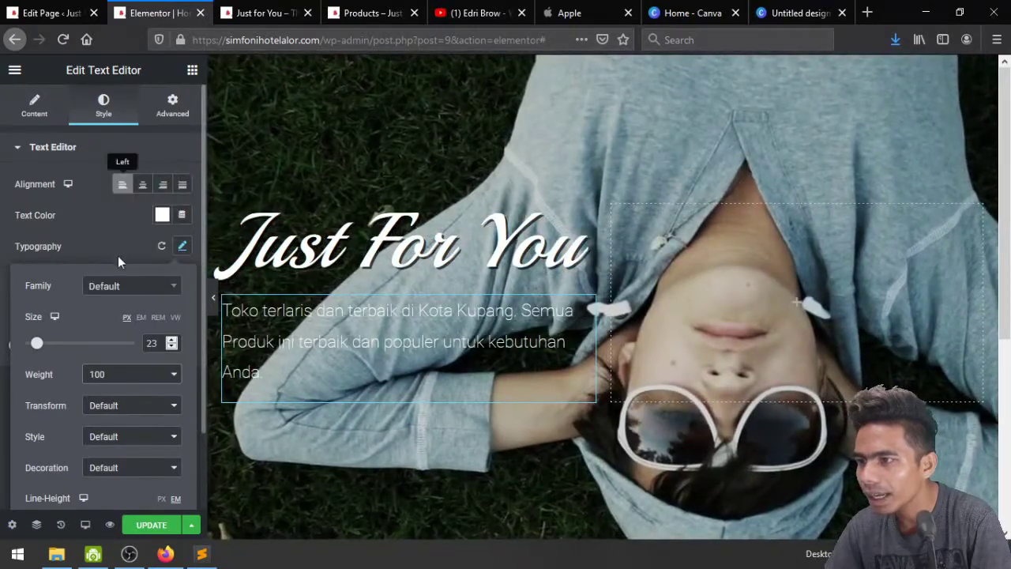
pyautogui.click(118, 376)
pyautogui.press('Escape')
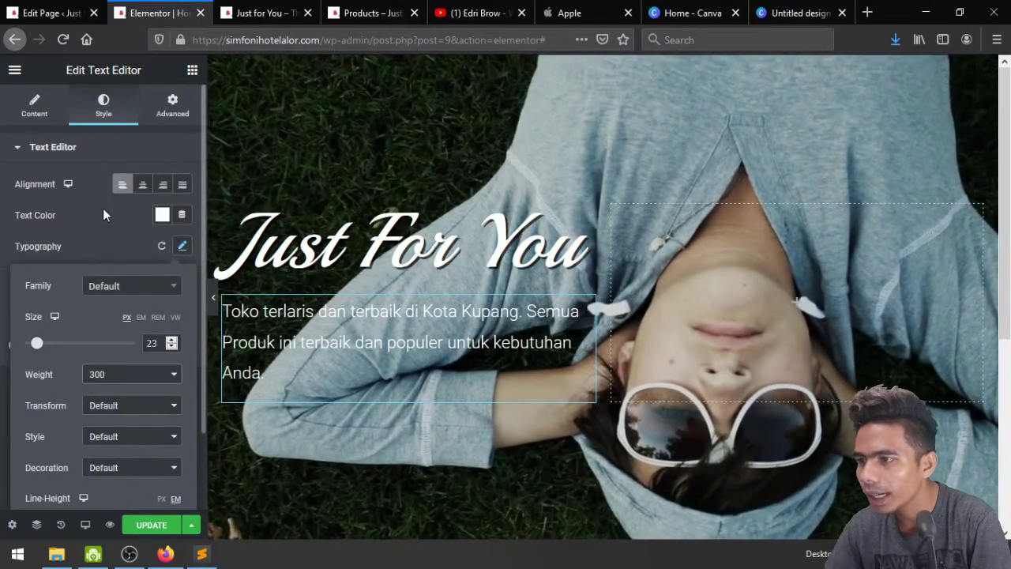
# Make the paragraph italic with 1.1 line height and save the page
pyautogui.scroll(-1, 116, 352)
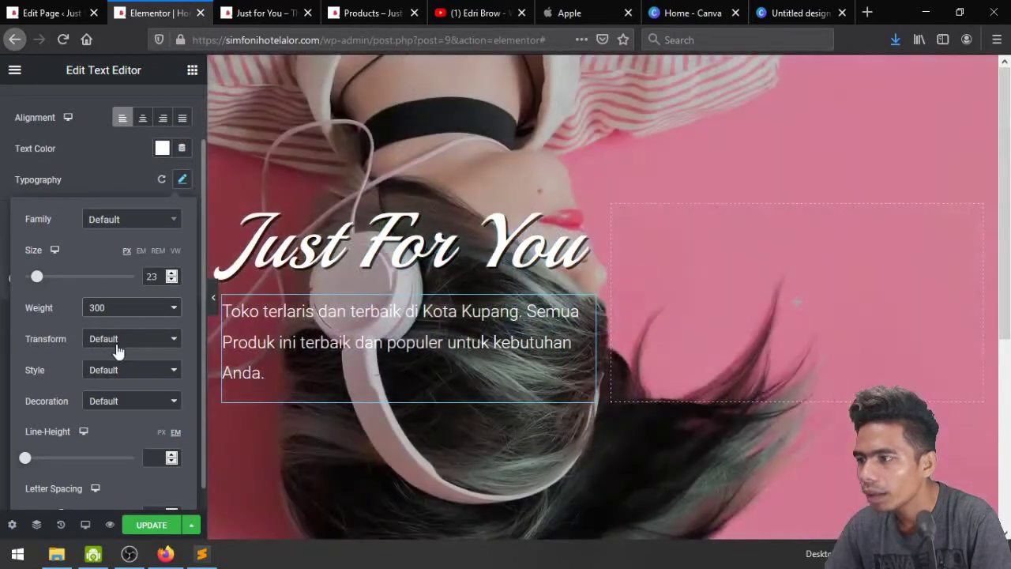
pyautogui.click(126, 371)
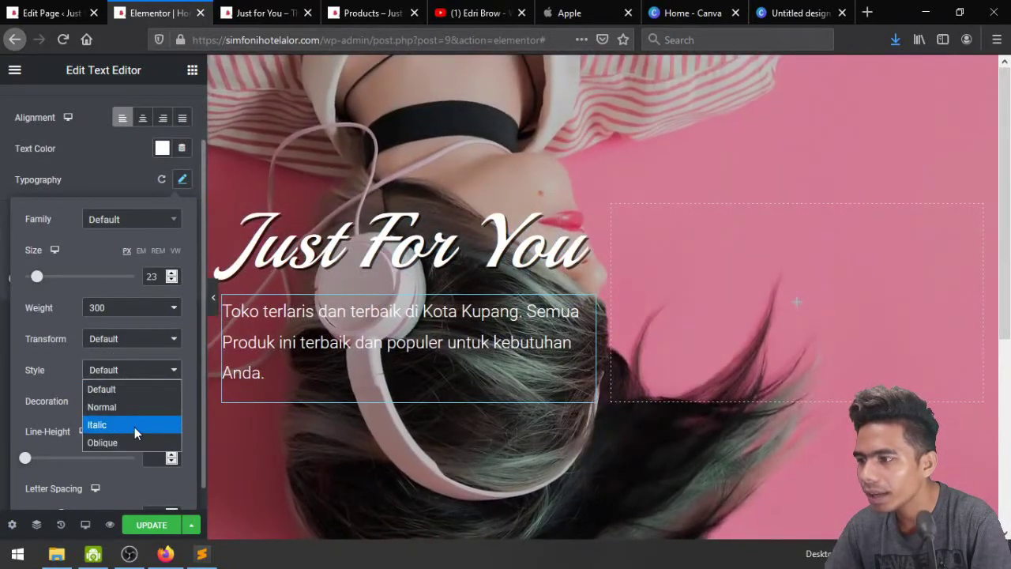
pyautogui.click(135, 427)
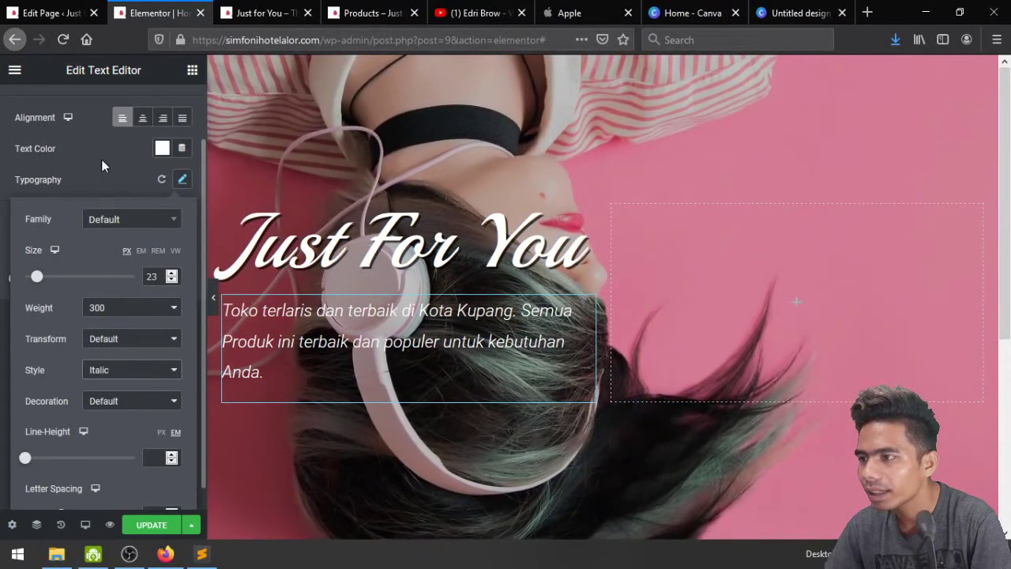
pyautogui.scroll(-1, 79, 372)
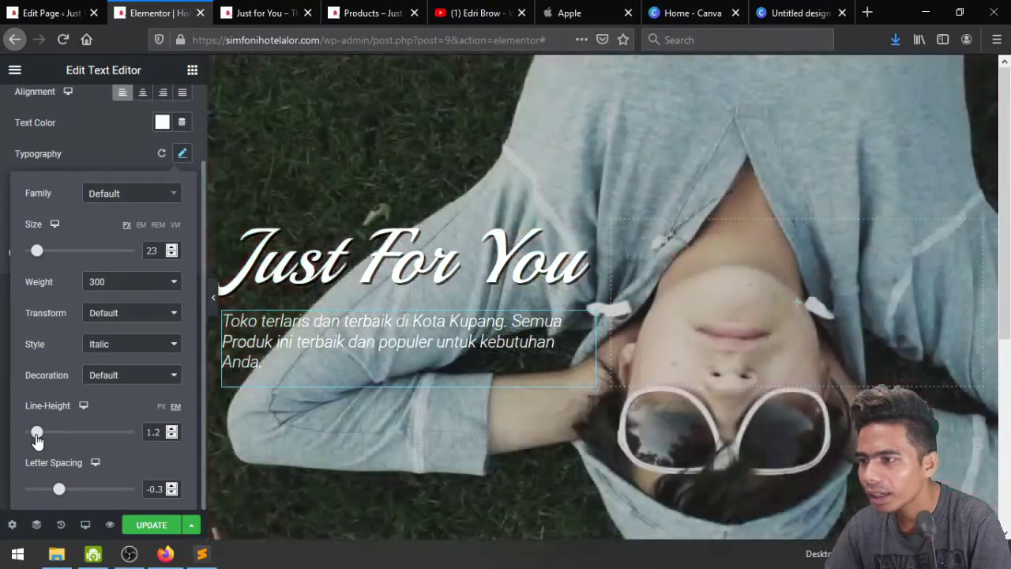
pyautogui.moveTo(36, 433); pyautogui.dragTo(33, 433)
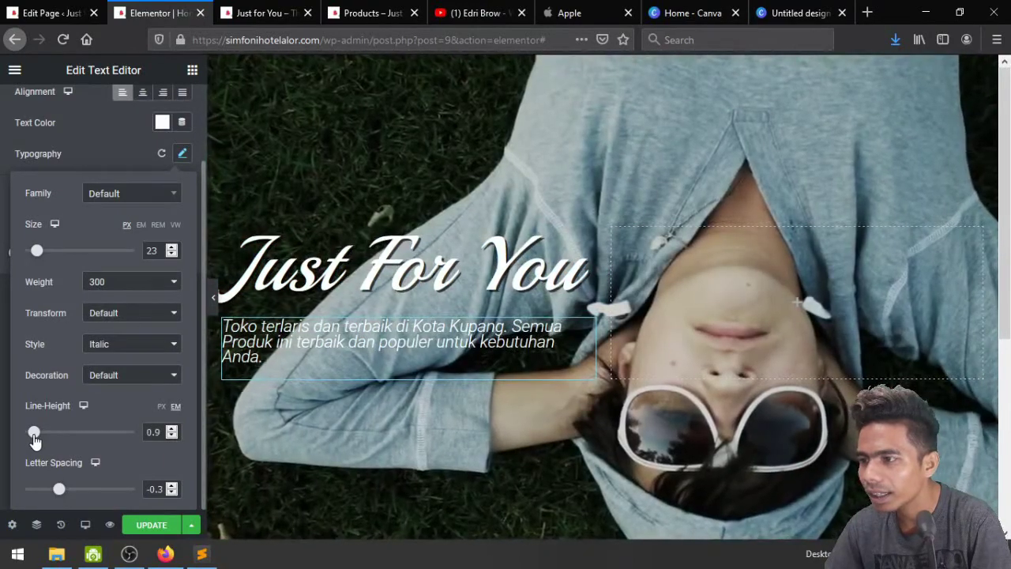
pyautogui.click(171, 429)
pyautogui.click(171, 429)
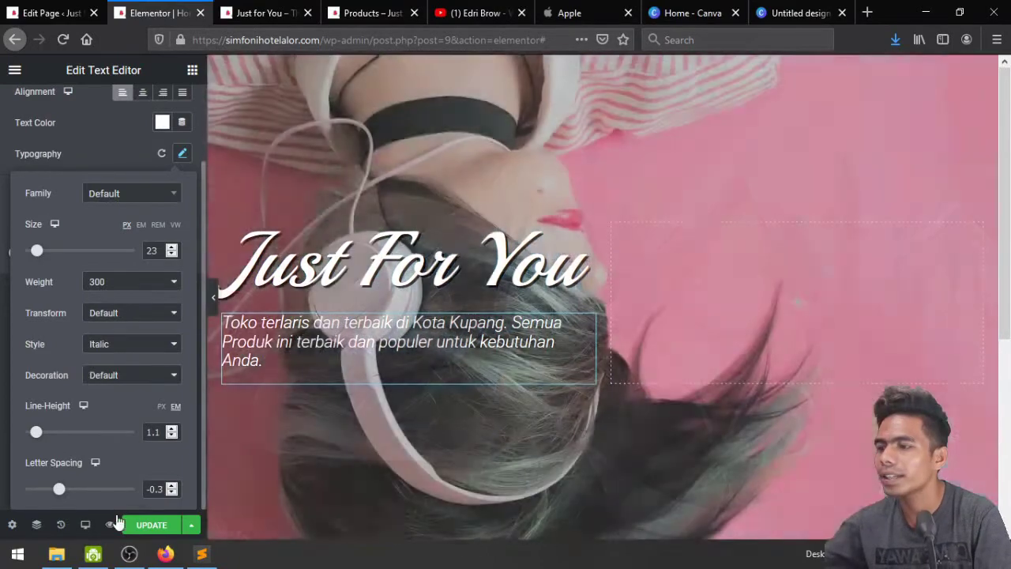
pyautogui.click(152, 524)
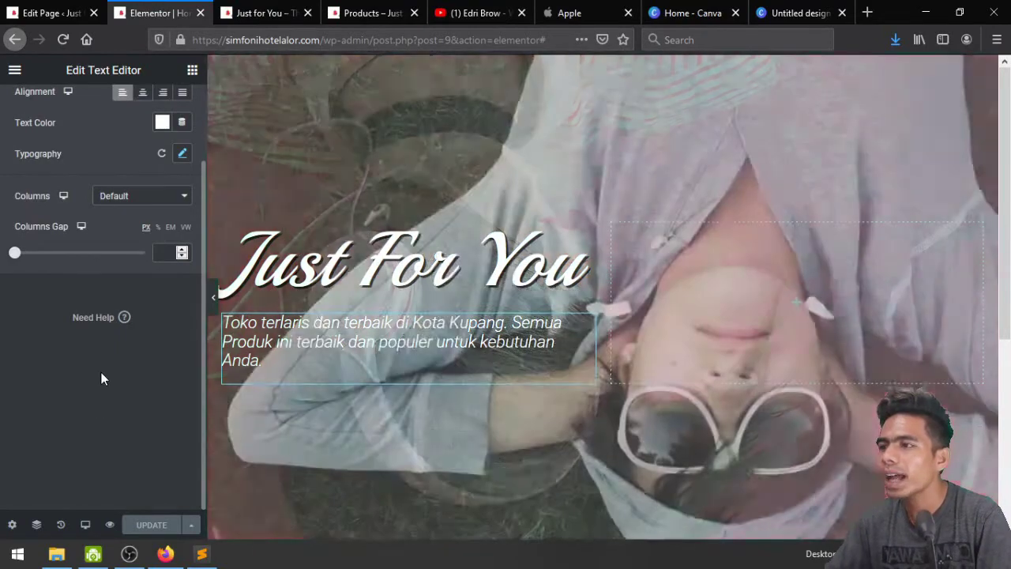
pyautogui.scroll(2, 101, 375)
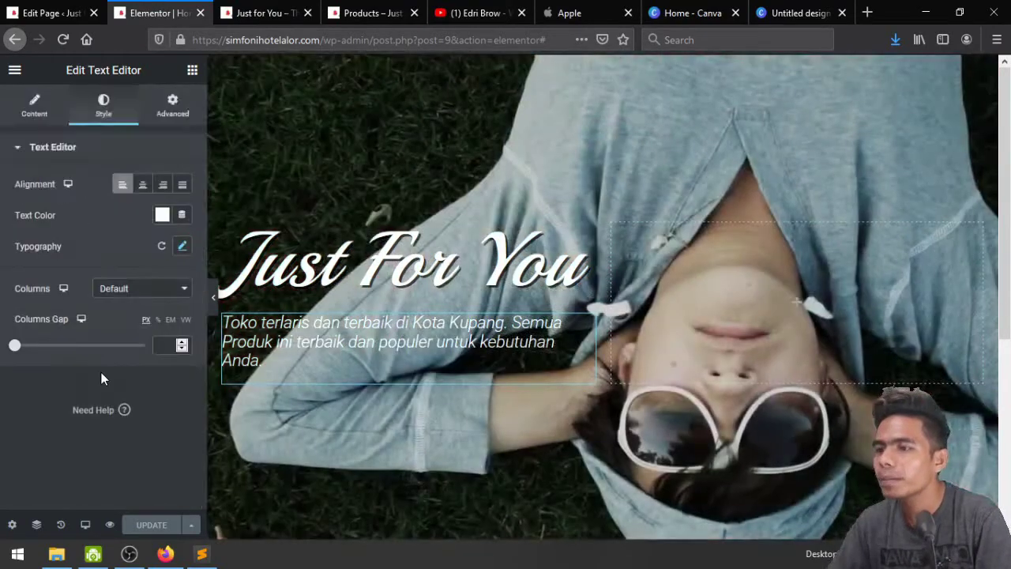
pyautogui.click(192, 71)
# Add a Button under the paragraph with a circled right-arrow icon placed after its text
pyautogui.moveTo(129, 345); pyautogui.dragTo(255, 367)
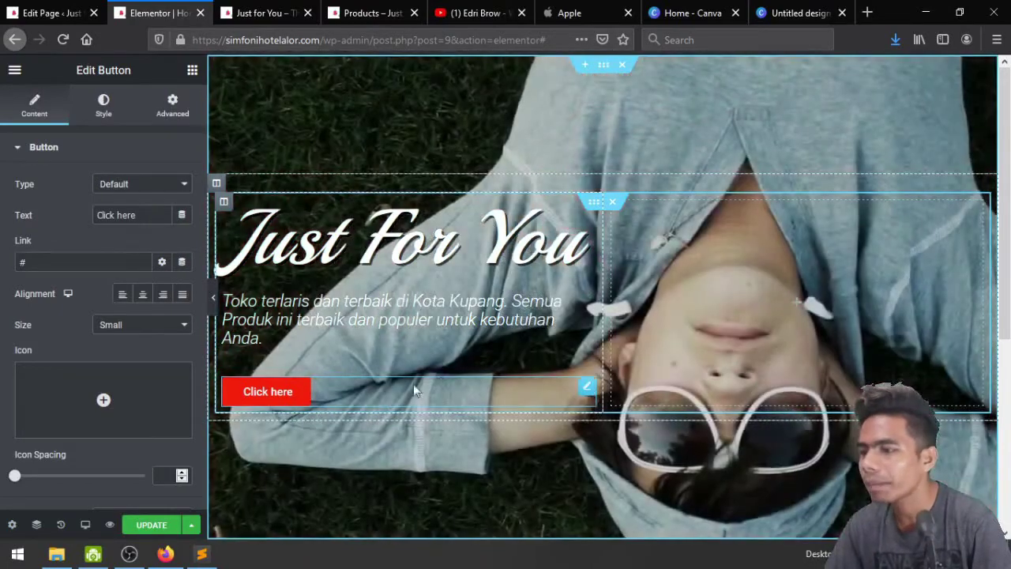
pyautogui.scroll(-4, 591, 465)
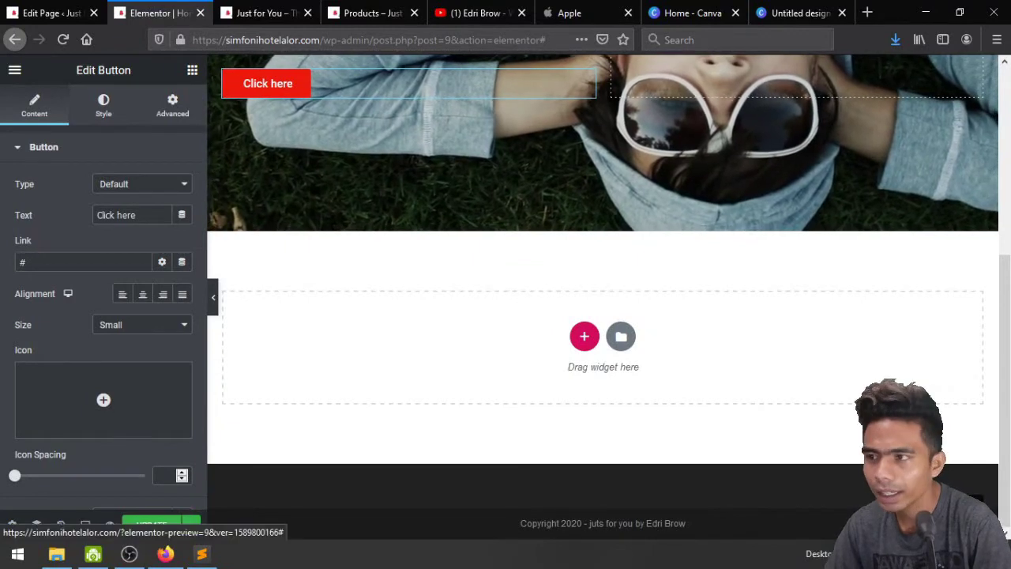
pyautogui.moveTo(140, 400)
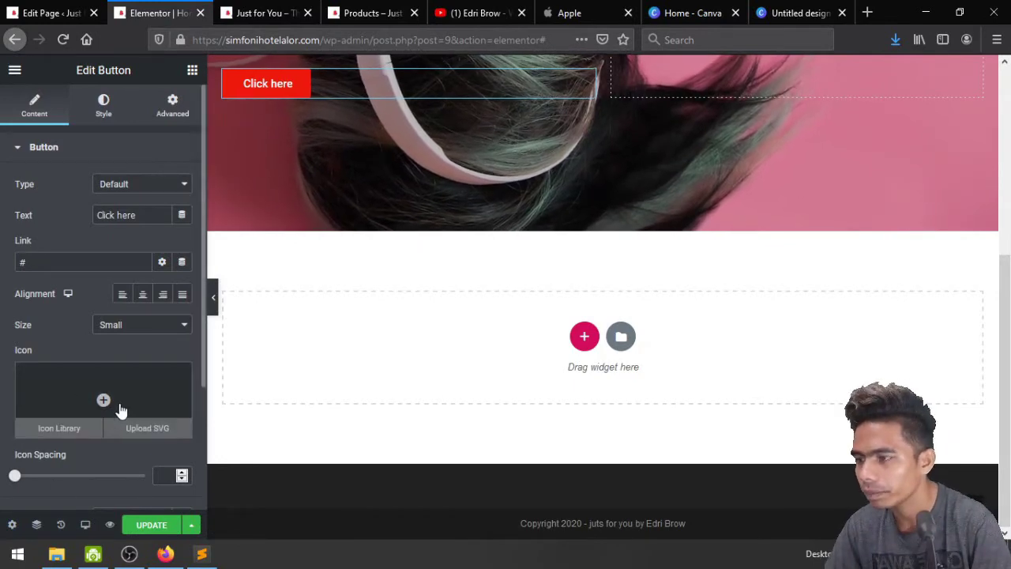
pyautogui.click(120, 410)
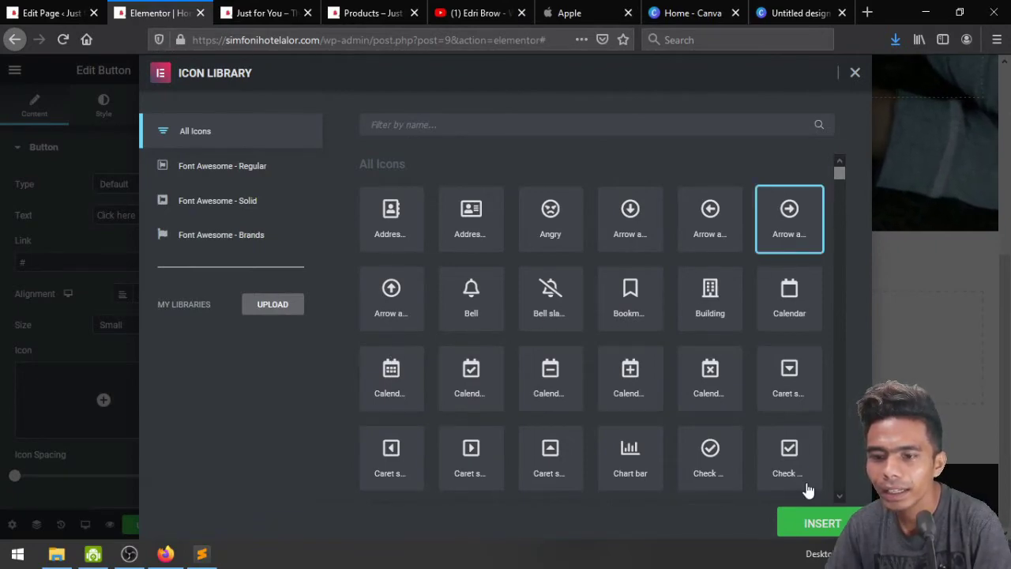
pyautogui.click(822, 526)
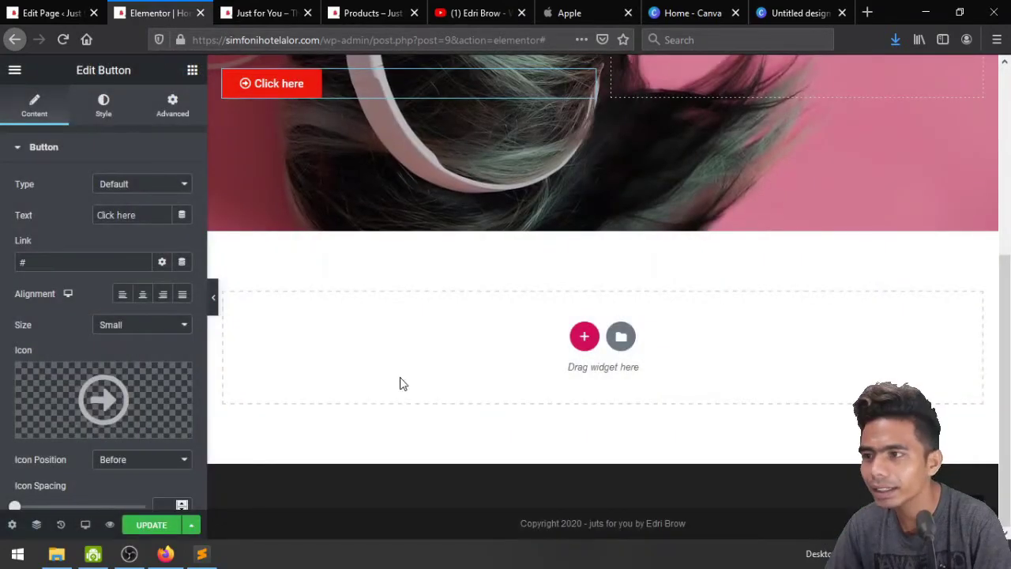
pyautogui.click(142, 461)
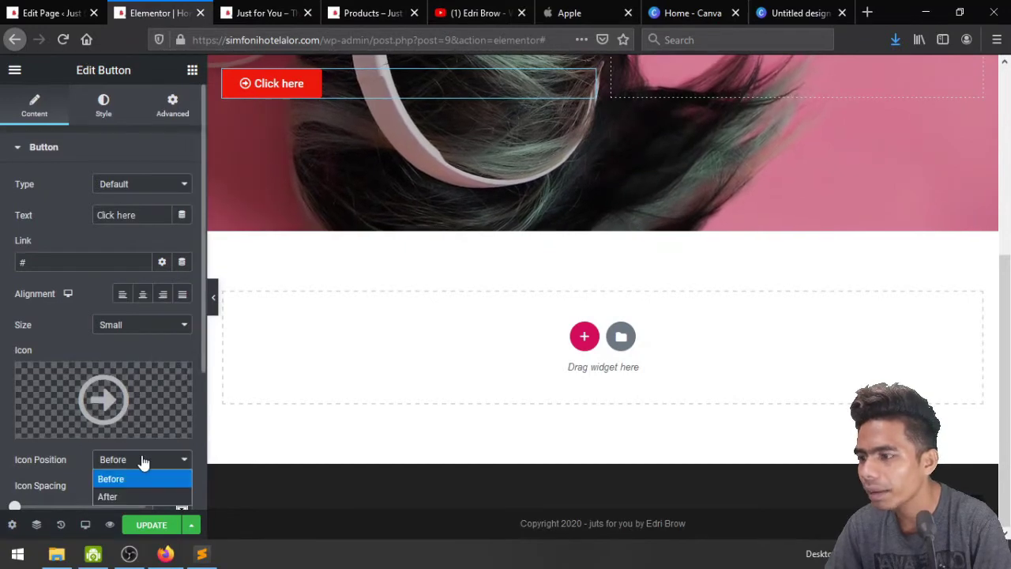
pyautogui.click(144, 496)
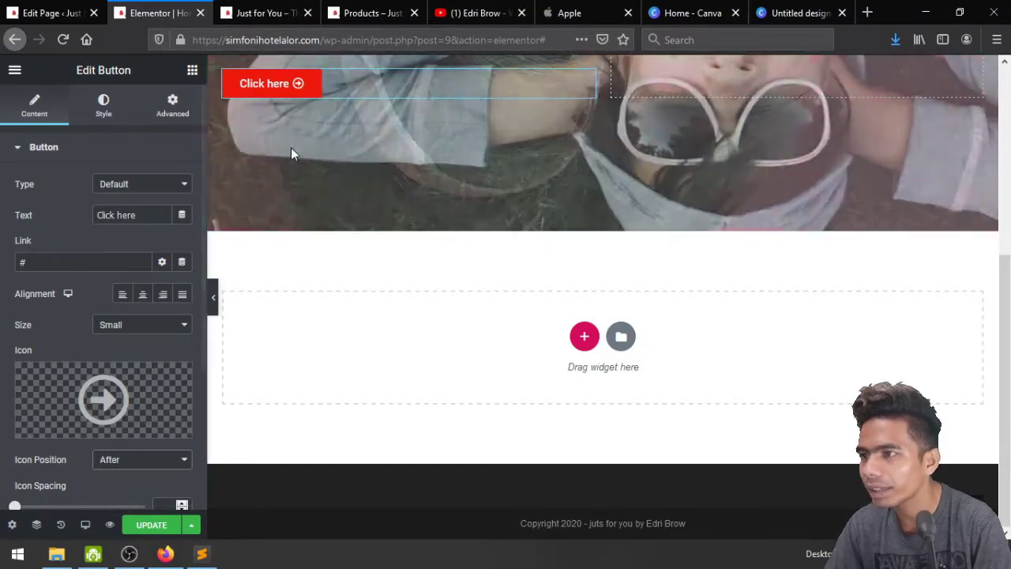
# Change the button label to 'BELANJA SEKARANG'
pyautogui.tripleClick(155, 221)
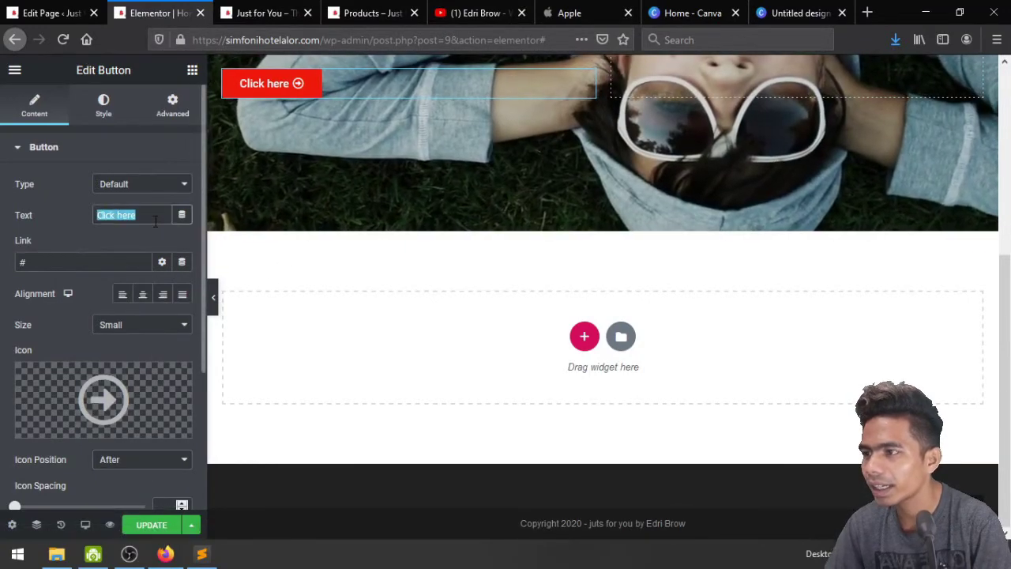
pyautogui.write('S')
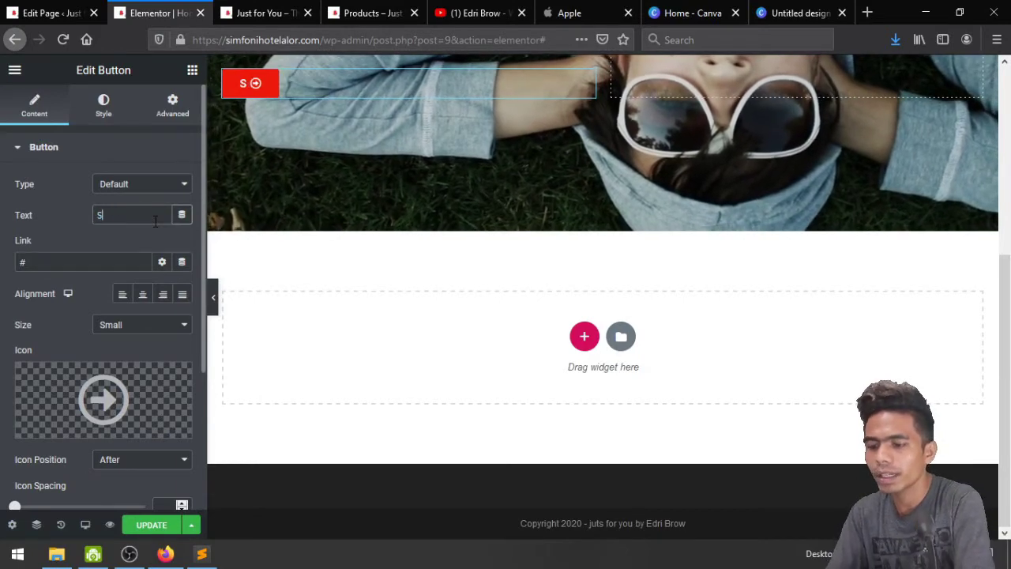
pyautogui.write('HOP NOW')
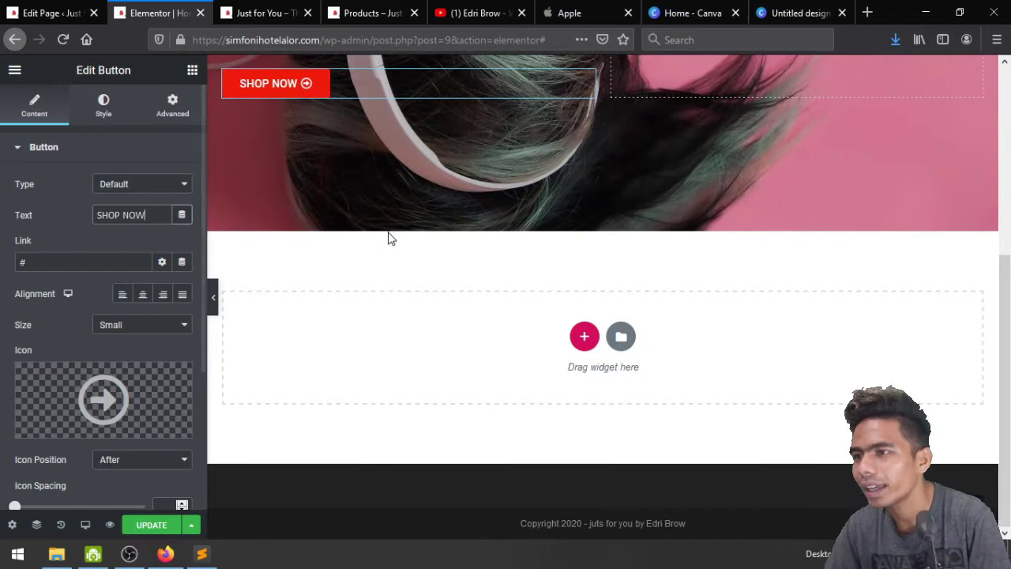
pyautogui.scroll(2, 388, 235)
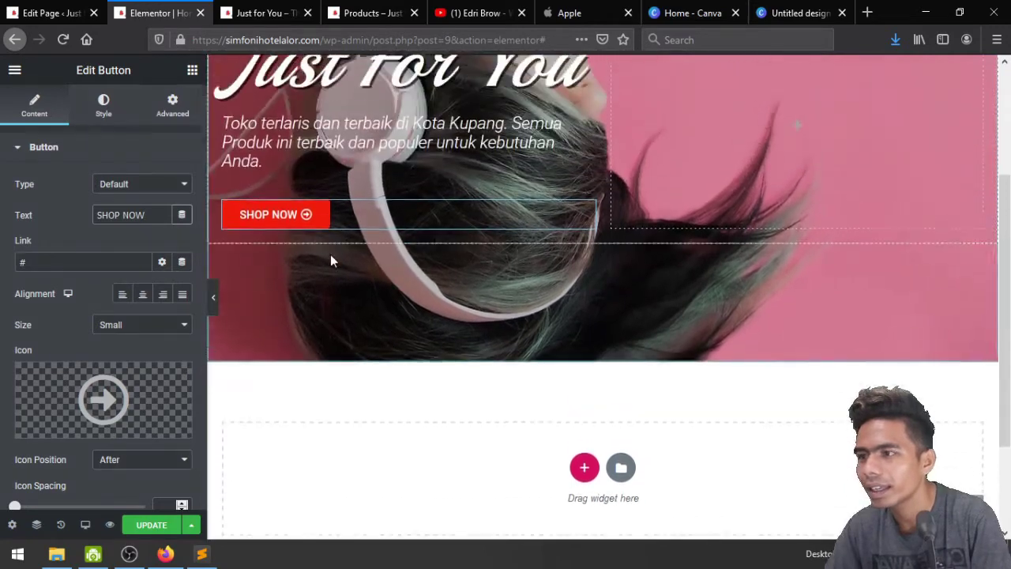
pyautogui.hotkey('ctrl', 'a')
pyautogui.write('BELA')
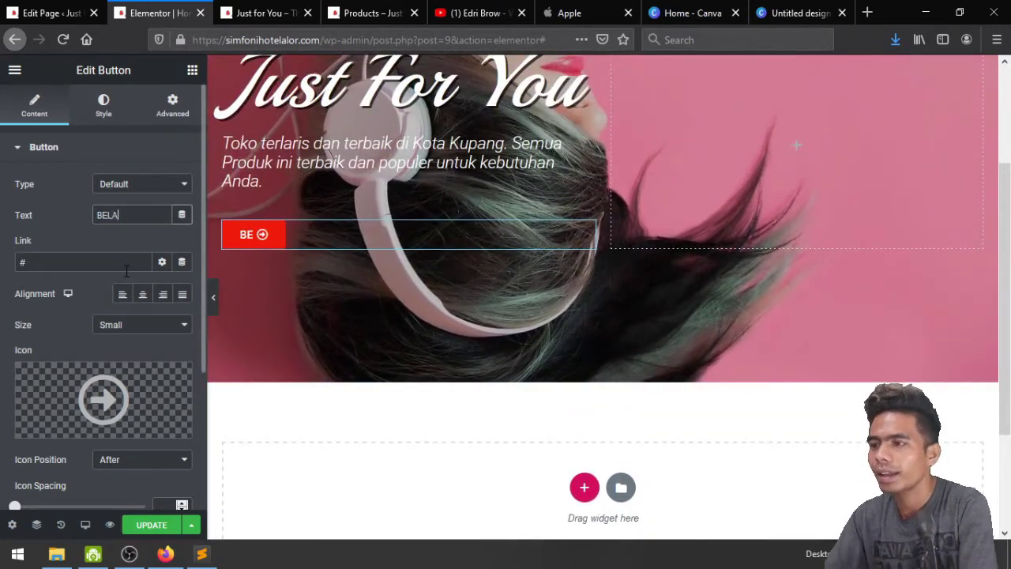
pyautogui.write('NJA SEAK')
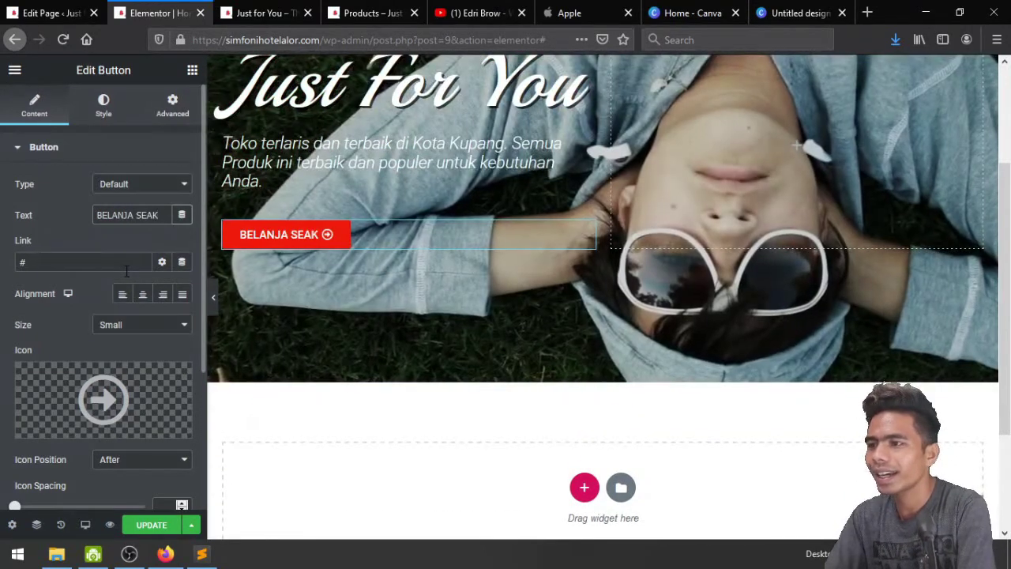
pyautogui.press('BackSpace')
pyautogui.press('BackSpace')
pyautogui.write('KARANG')
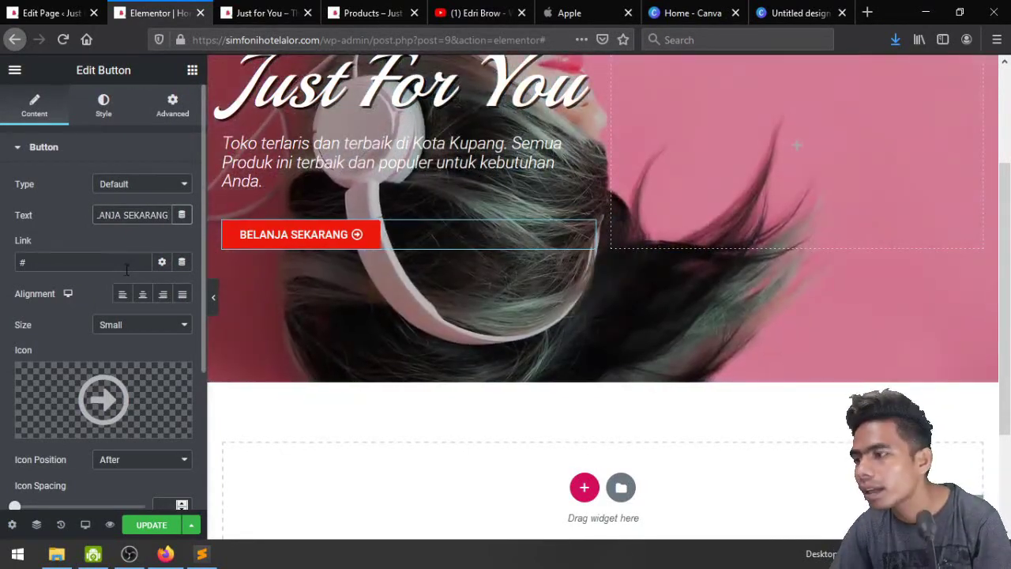
# Link the button to the site's Shop page
pyautogui.click(128, 263)
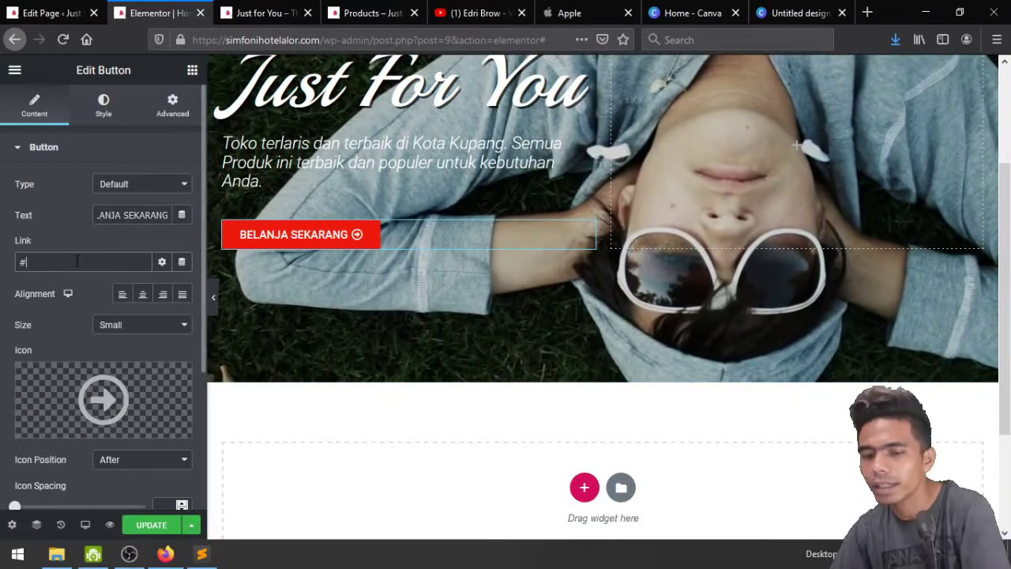
pyautogui.press('BackSpace')
pyautogui.write('SHOP')
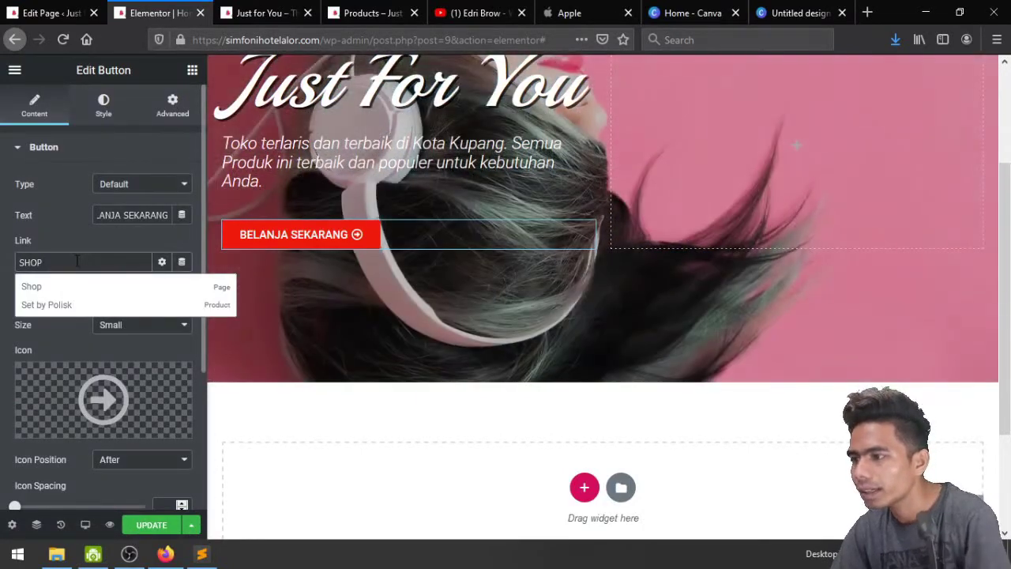
pyautogui.click(47, 288)
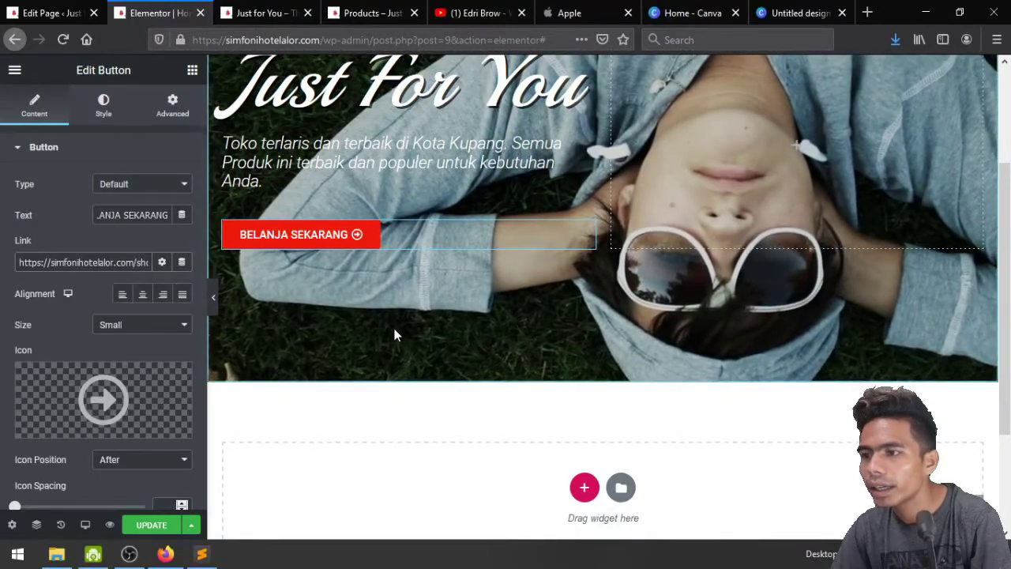
pyautogui.scroll(3, 393, 324)
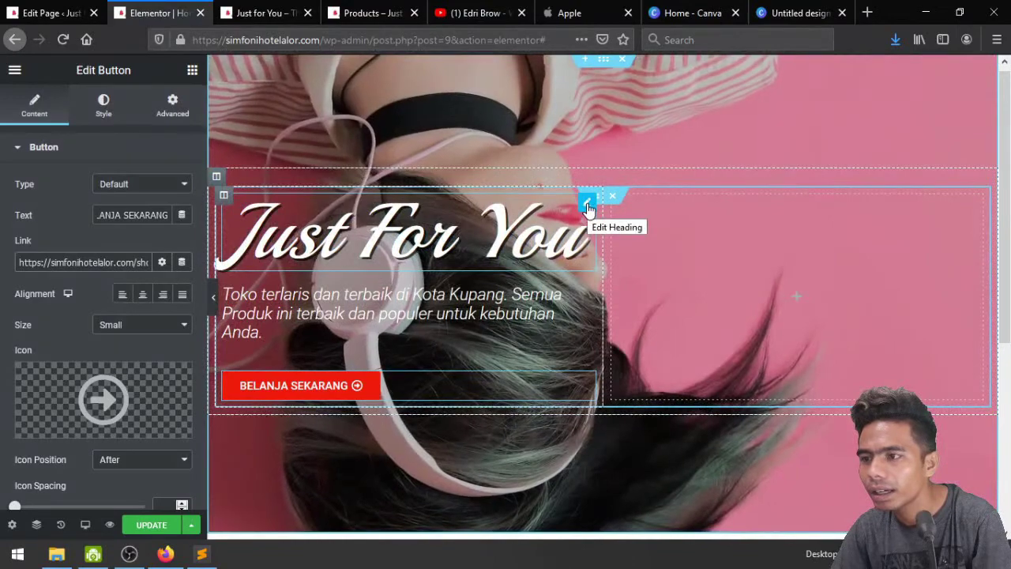
# Open the Just For You heading's title style settings and check its text colour picker
pyautogui.click(587, 205)
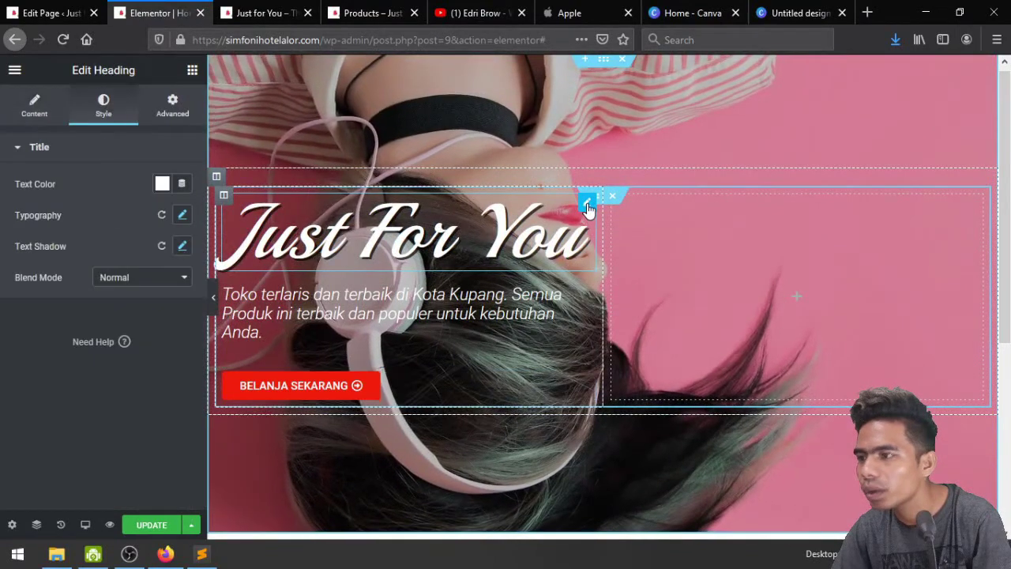
pyautogui.click(162, 183)
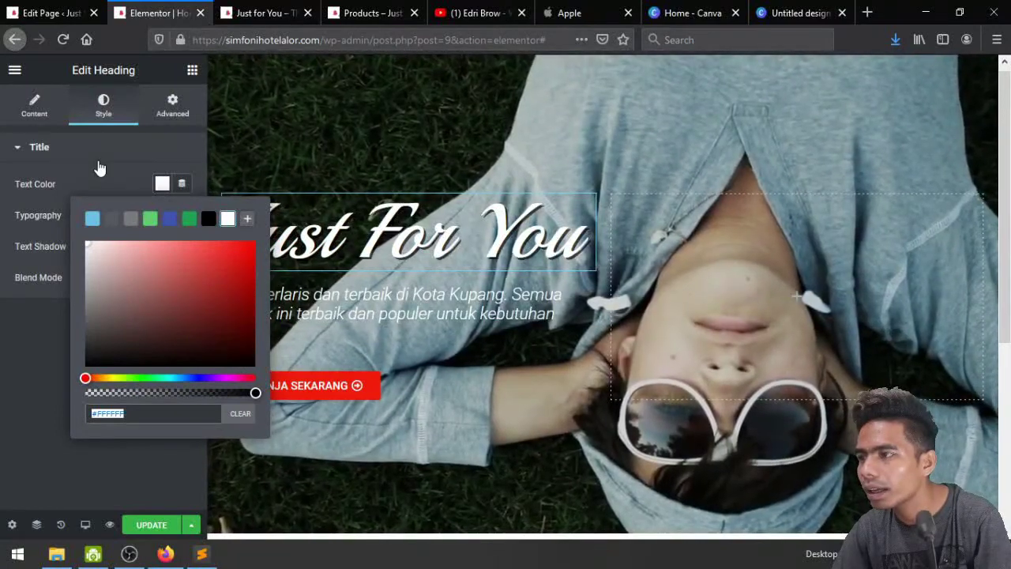
pyautogui.click(99, 164)
pyautogui.click(60, 149)
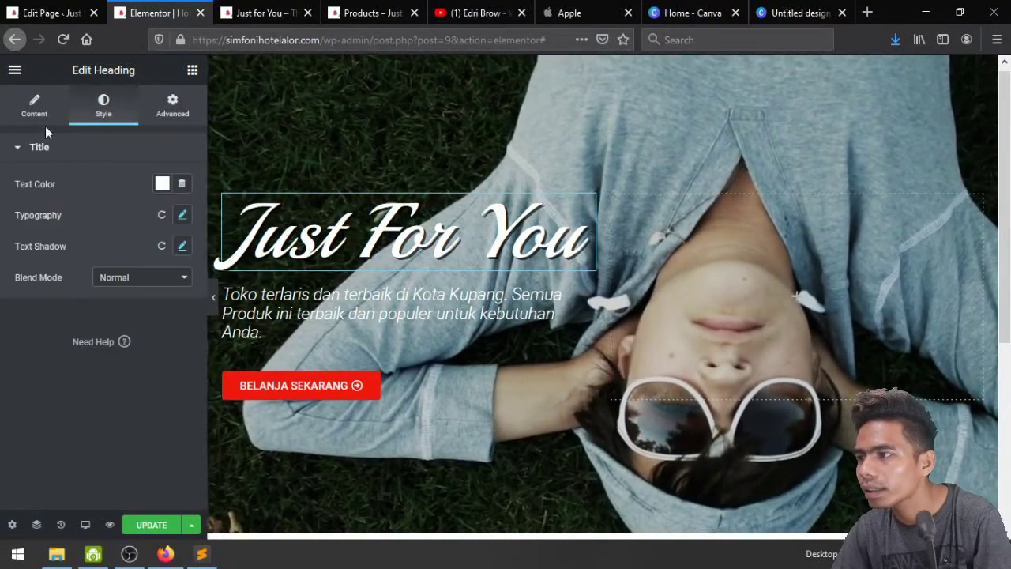
# Save red #E31010 as a preset swatch in the Default Colors palette
pyautogui.click(15, 71)
pyautogui.click(31, 135)
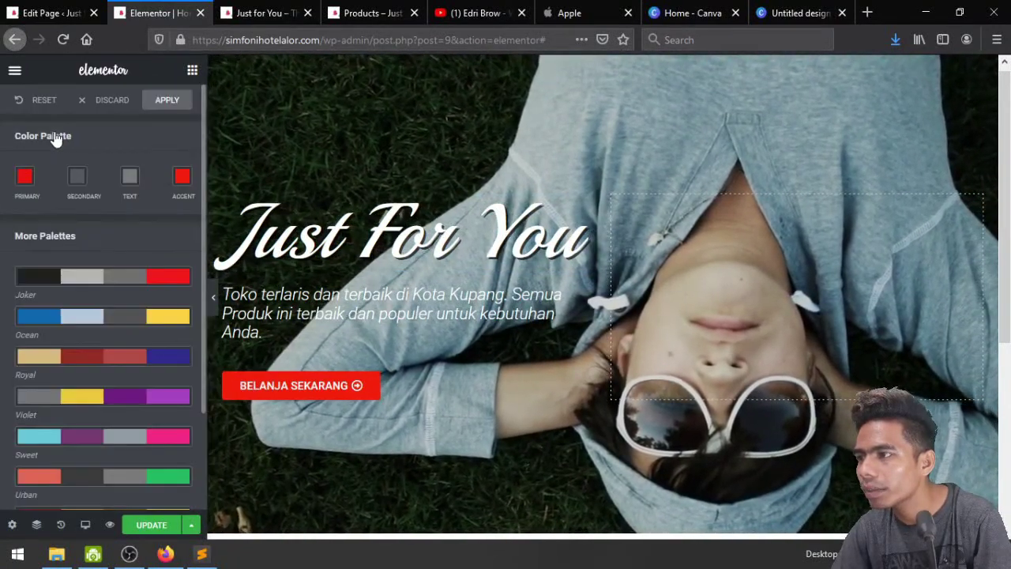
pyautogui.click(28, 182)
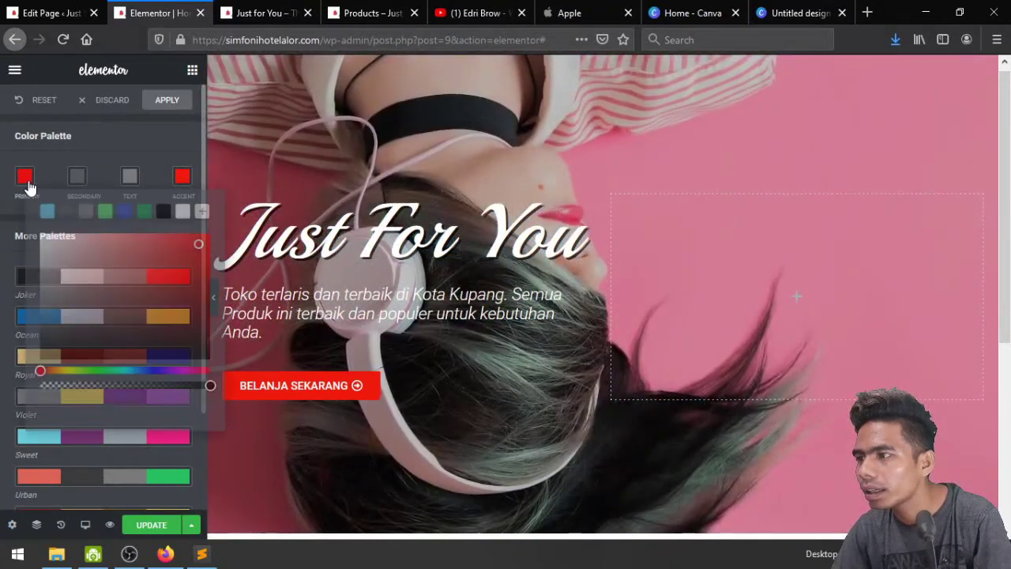
pyautogui.click(203, 212)
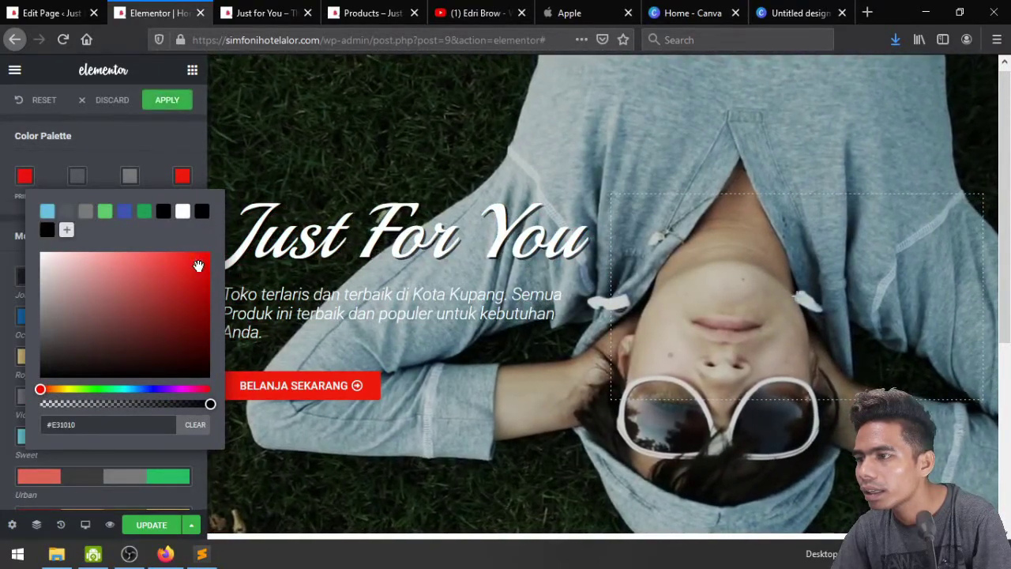
pyautogui.click(66, 229)
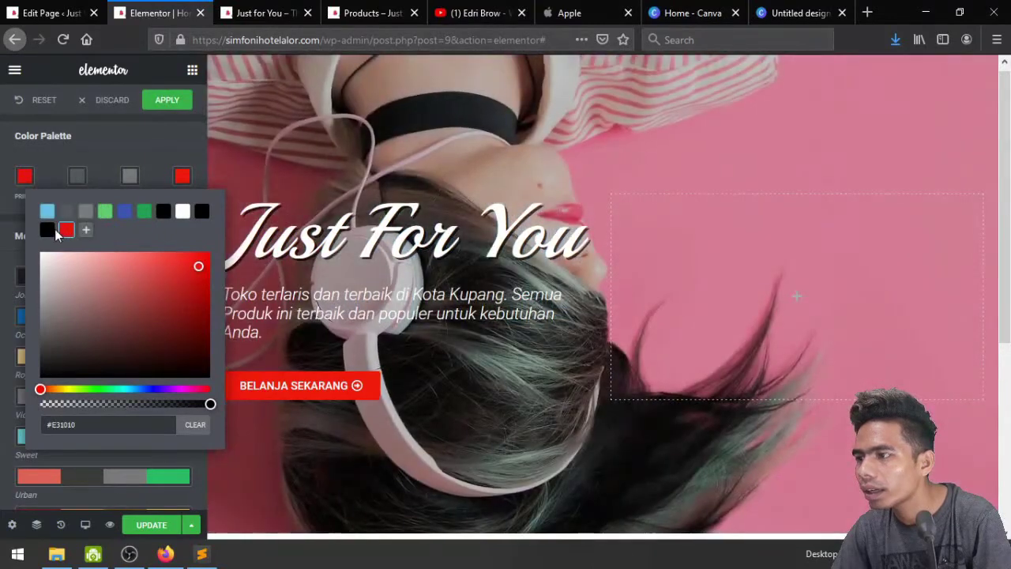
pyautogui.click(164, 101)
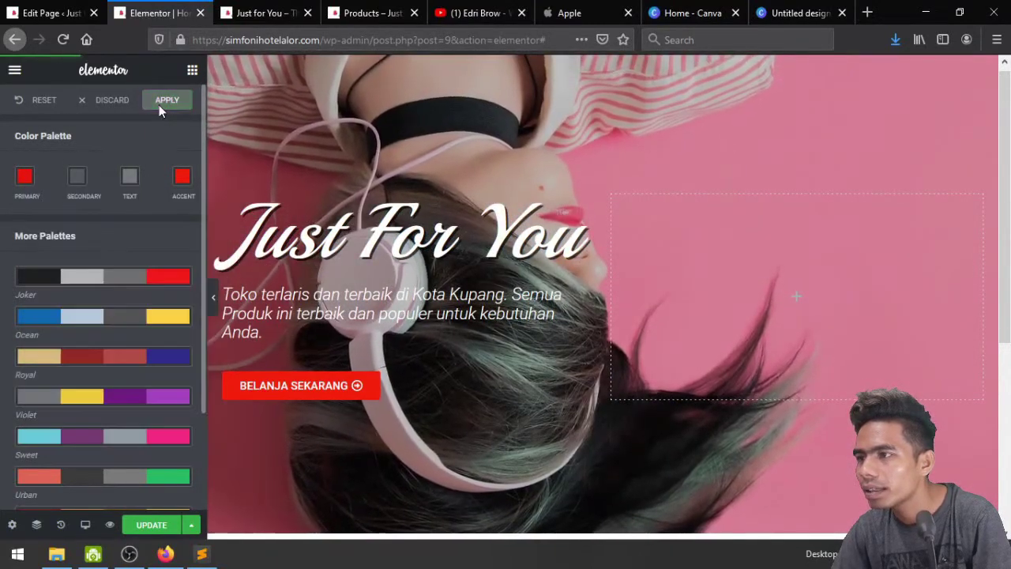
# Set the Just For You heading text colour to red #E31010 and update the page
pyautogui.click(589, 206)
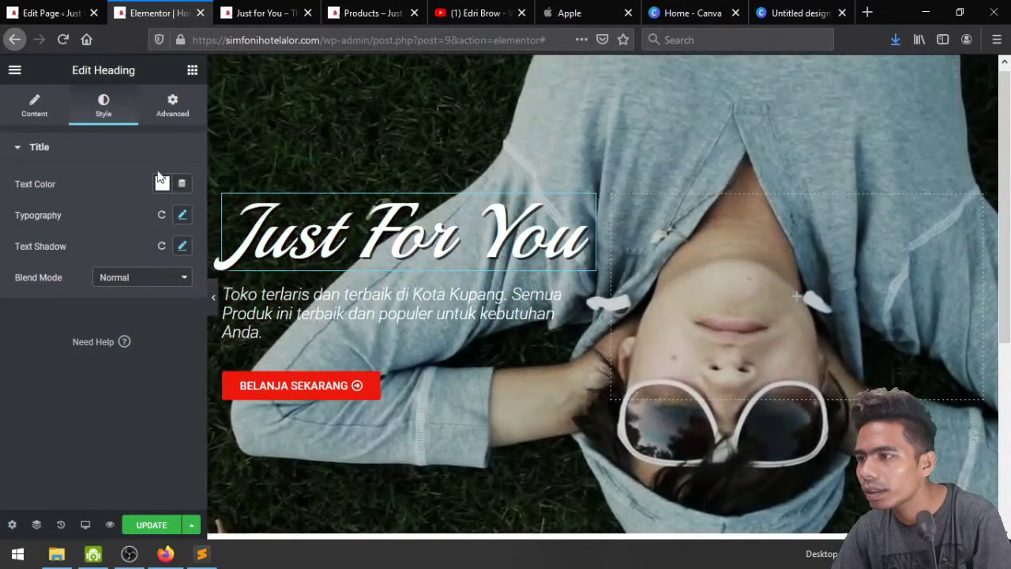
pyautogui.click(161, 182)
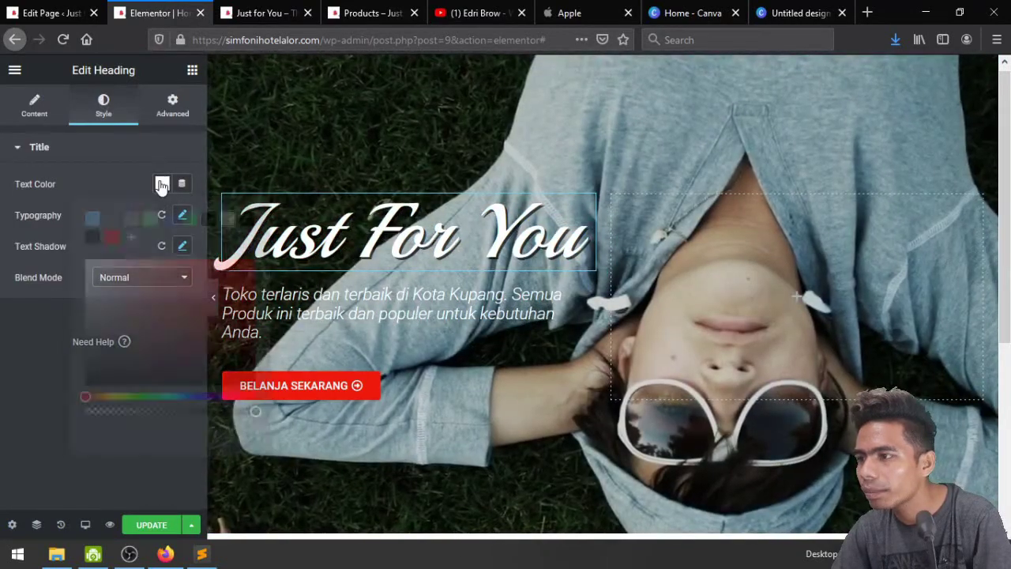
pyautogui.click(112, 237)
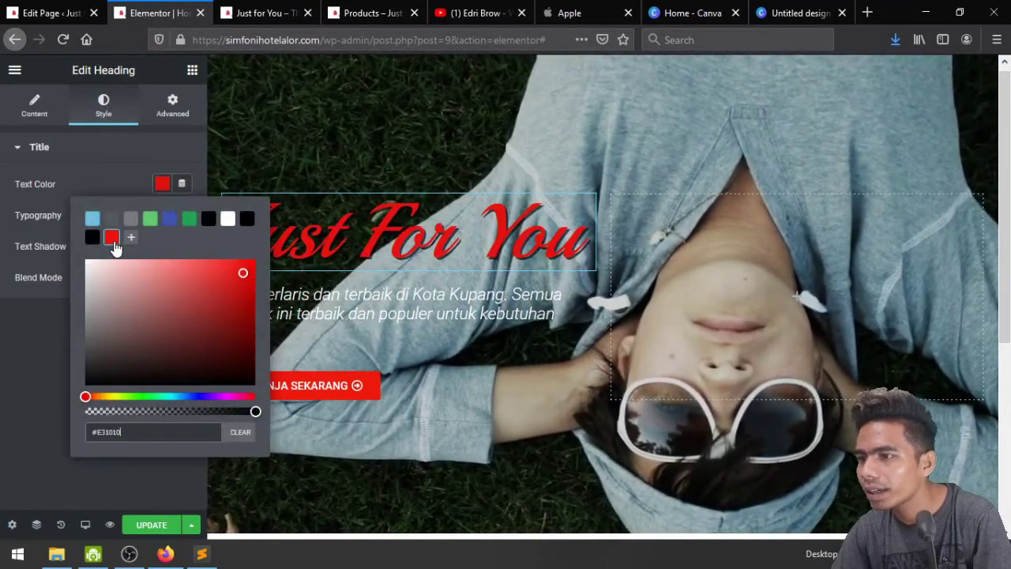
pyautogui.click(119, 181)
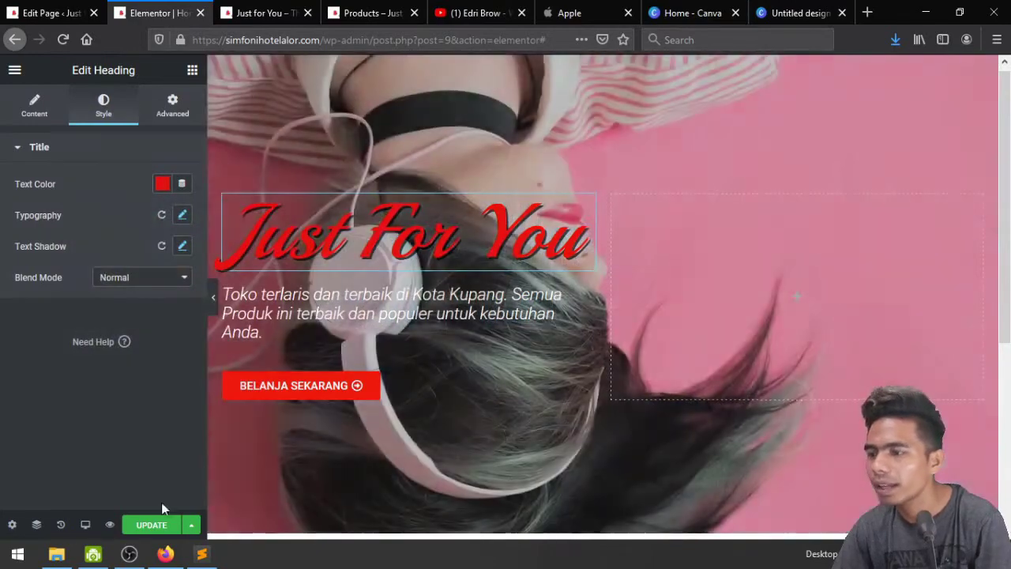
pyautogui.click(153, 526)
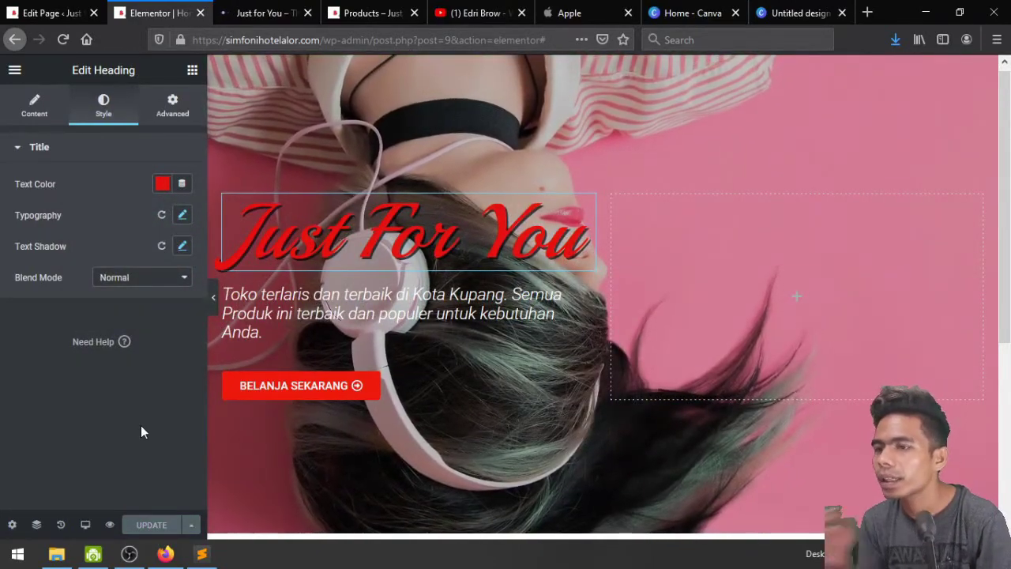
pyautogui.click(260, 13)
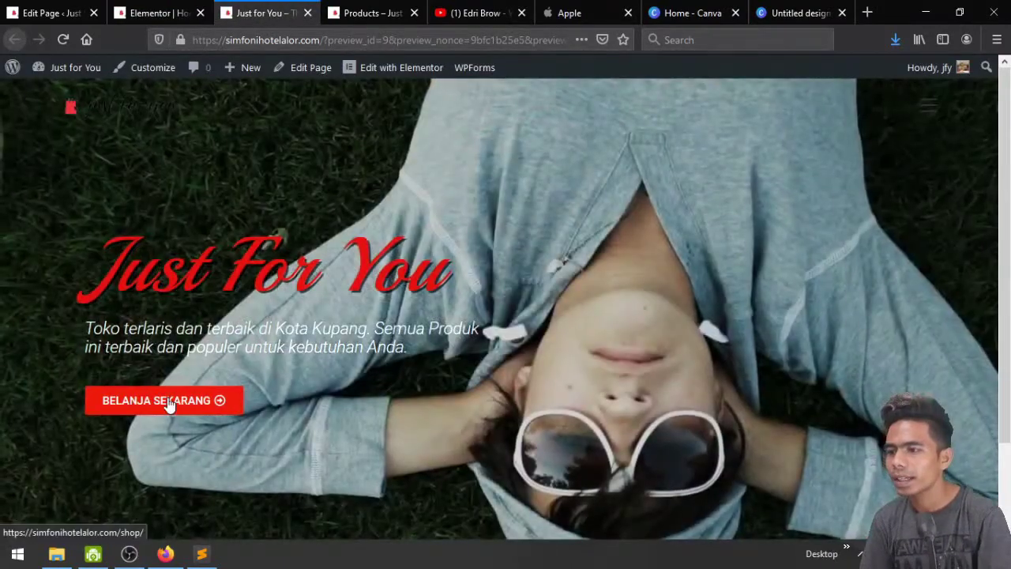
pyautogui.click(168, 403)
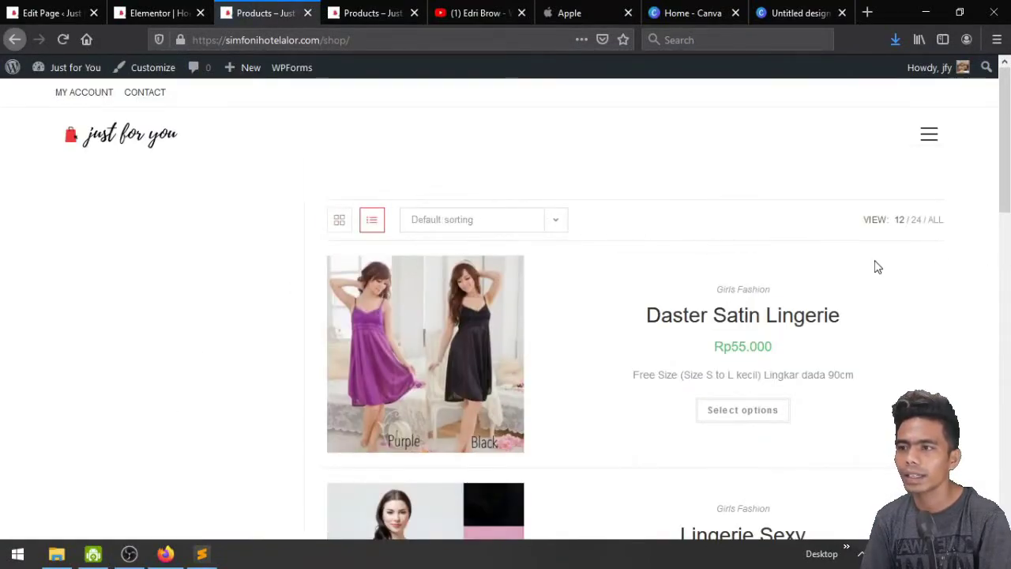
pyautogui.click(14, 40)
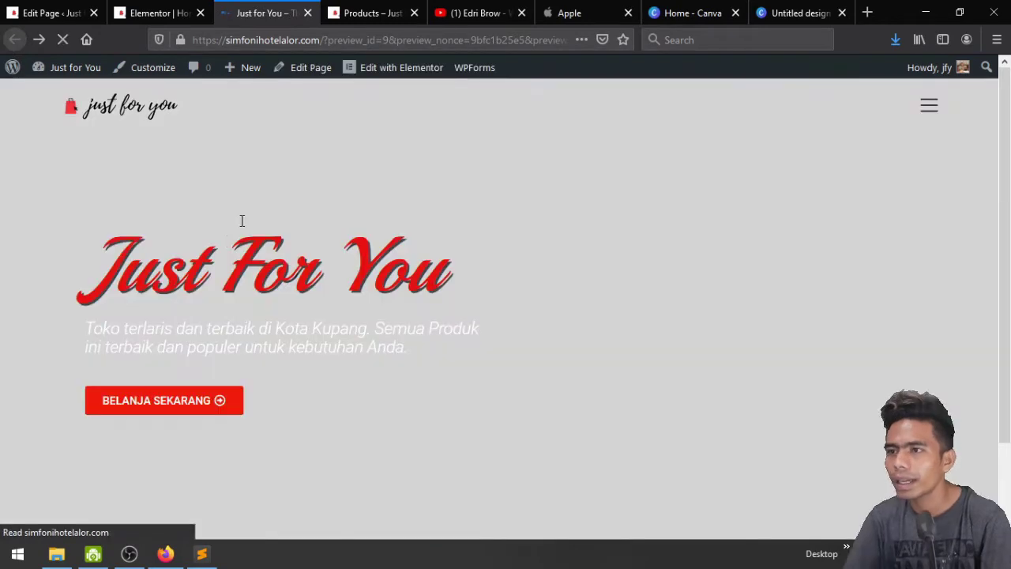
pyautogui.scroll(-2, 665, 269)
pyautogui.scroll(2, 666, 269)
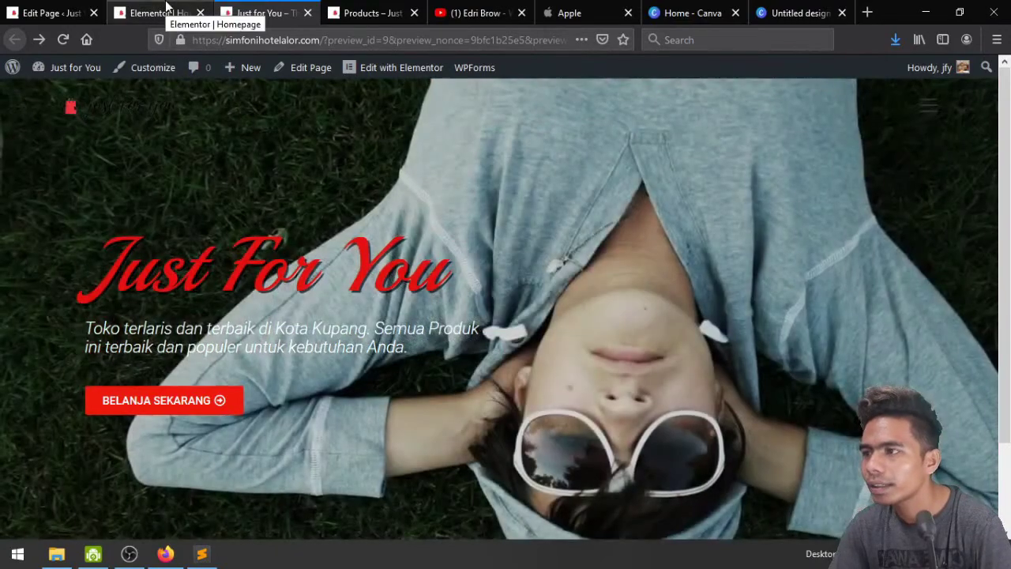
pyautogui.click(166, 8)
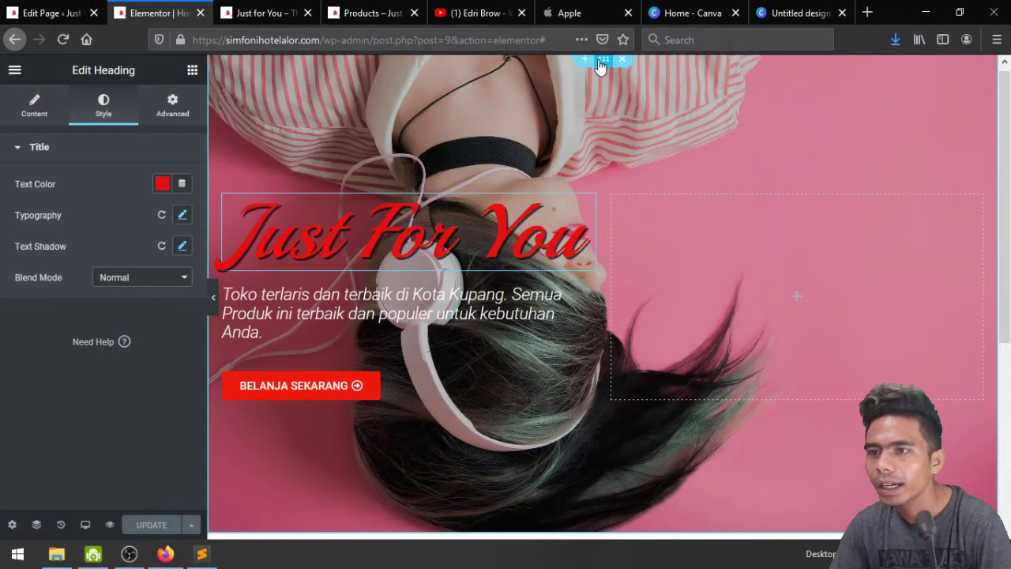
# Set the hero section's black background overlay opacity to 0.21
pyautogui.click(601, 66)
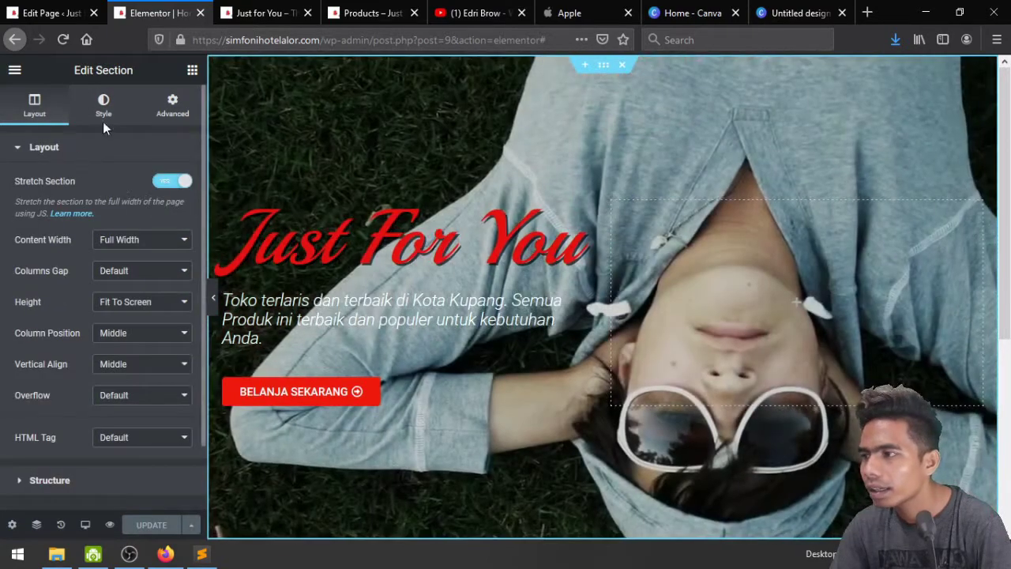
pyautogui.click(104, 102)
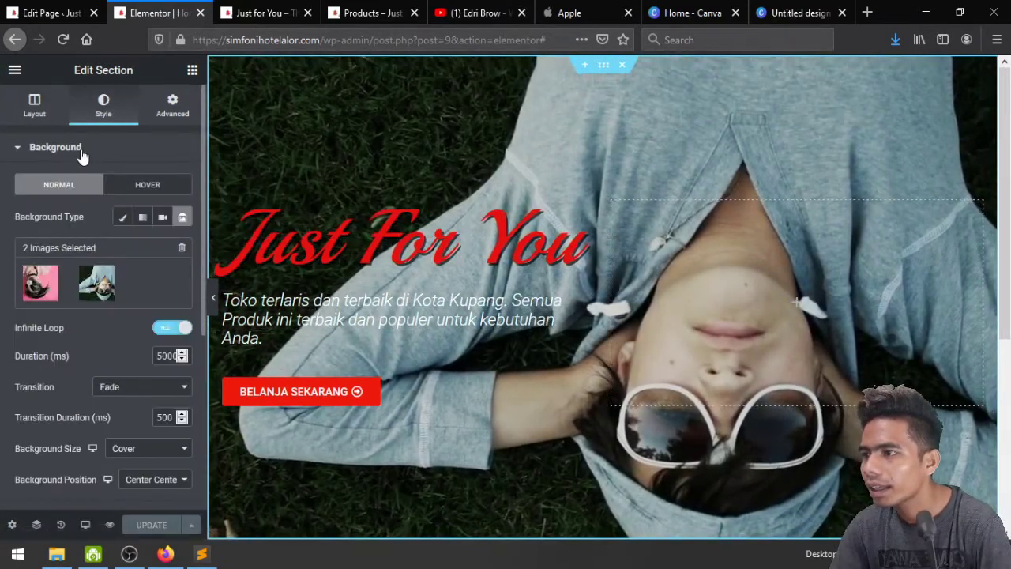
pyautogui.click(81, 154)
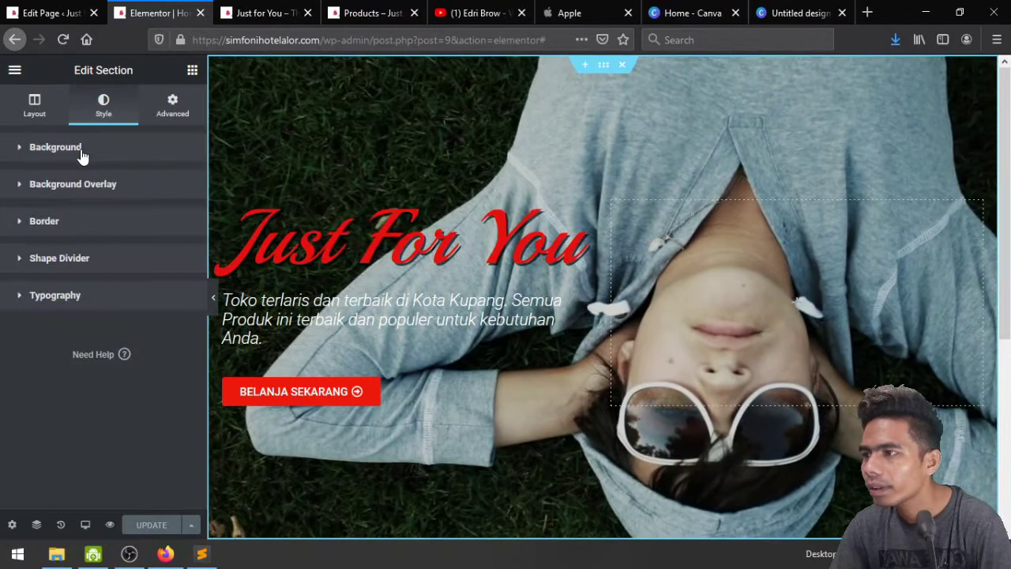
pyautogui.click(92, 193)
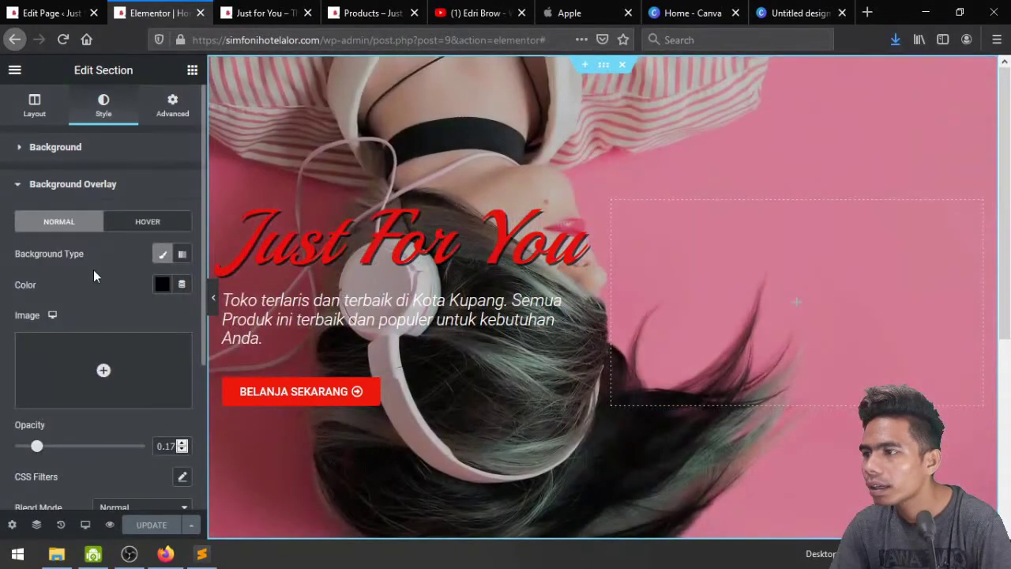
pyautogui.scroll(-1, 93, 273)
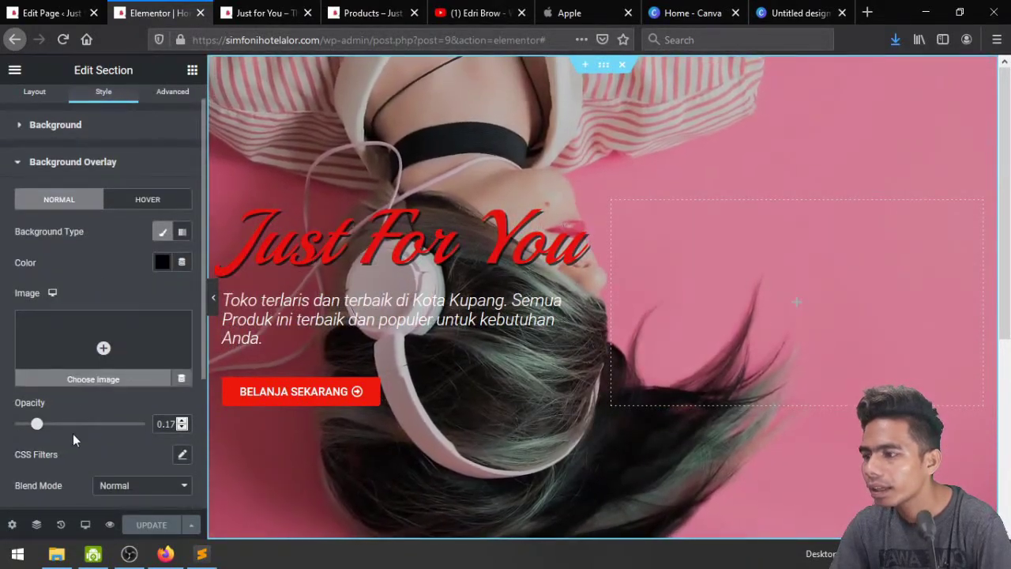
pyautogui.moveTo(37, 427); pyautogui.dragTo(84, 427)
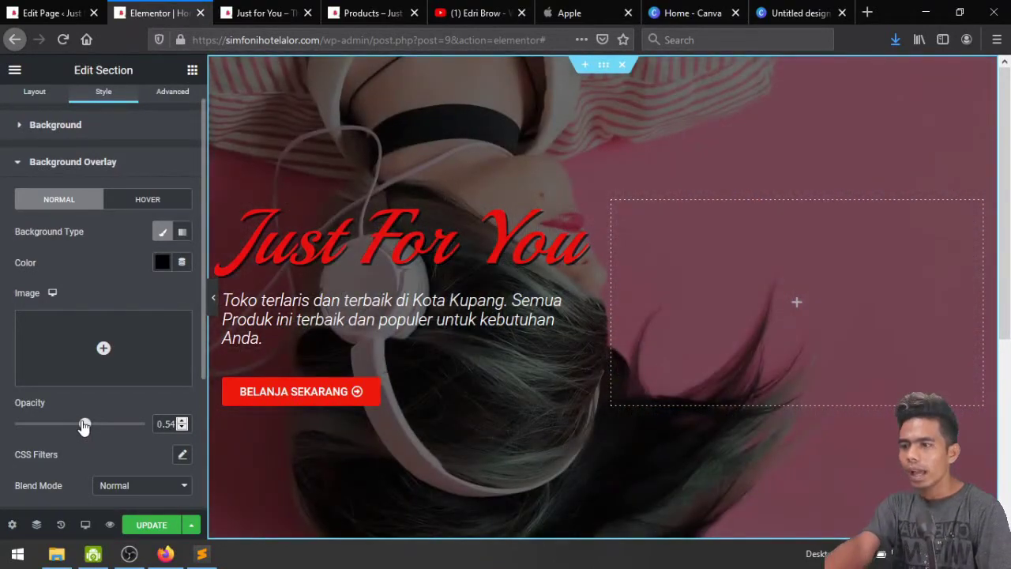
pyautogui.moveTo(83, 425); pyautogui.dragTo(41, 425)
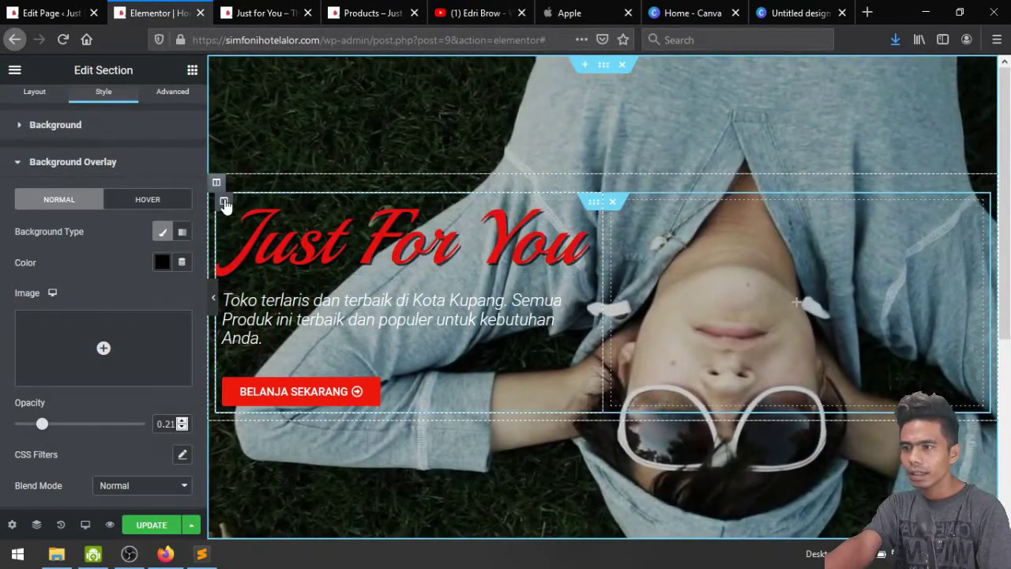
# Give the left hero column a semi-transparent black background colour (#0000008A)
pyautogui.click(224, 202)
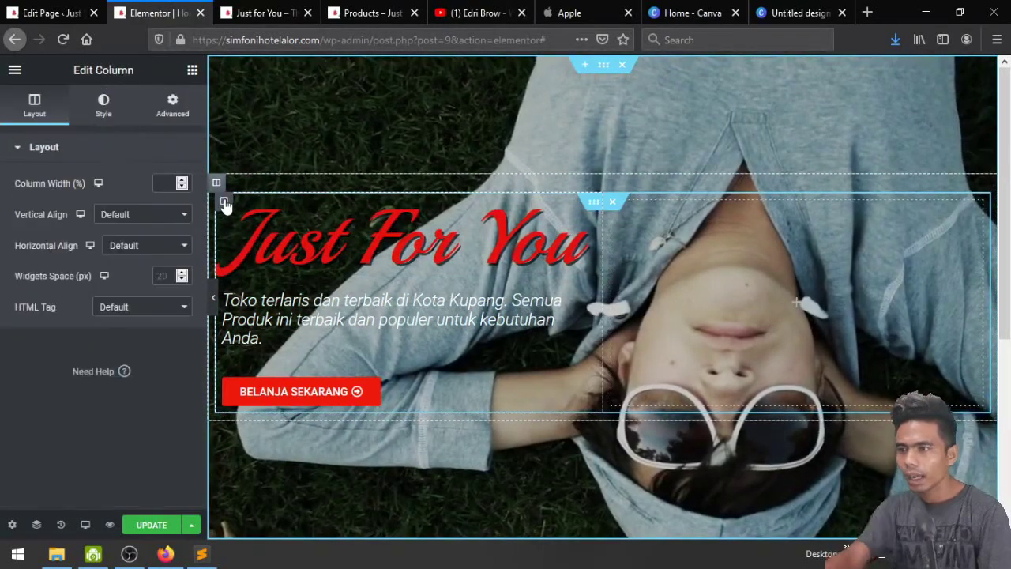
pyautogui.click(104, 111)
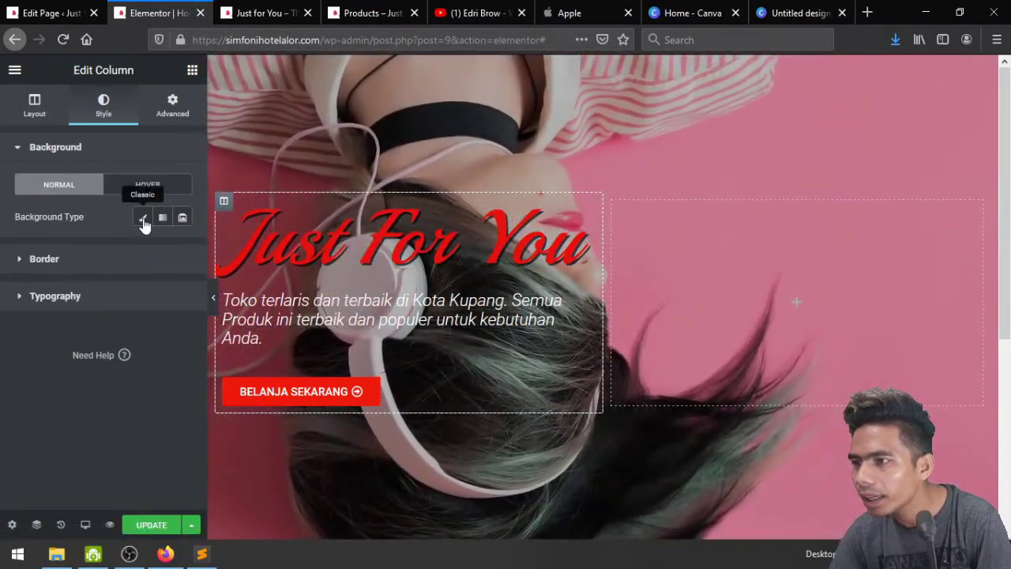
pyautogui.click(143, 219)
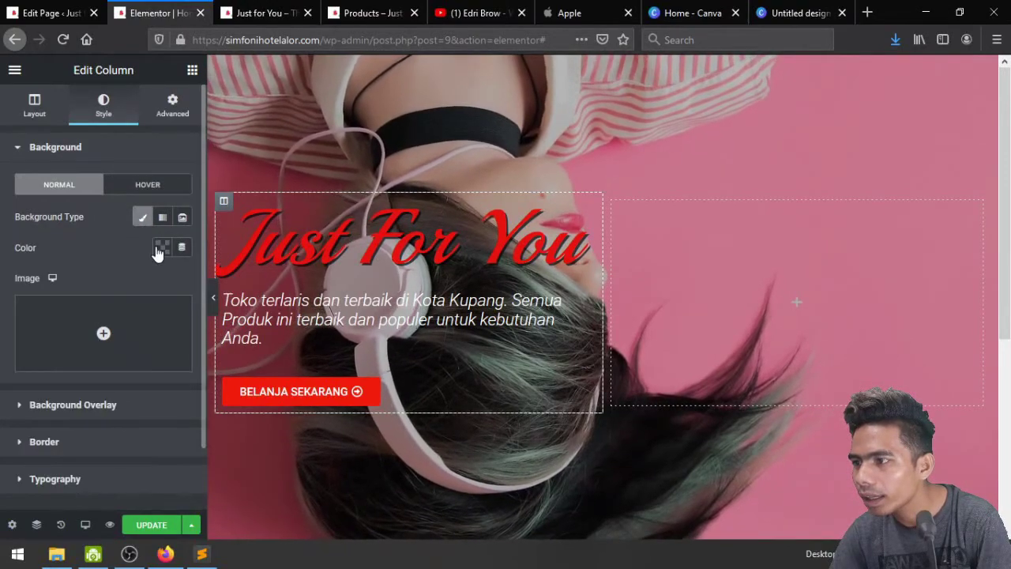
pyautogui.click(159, 249)
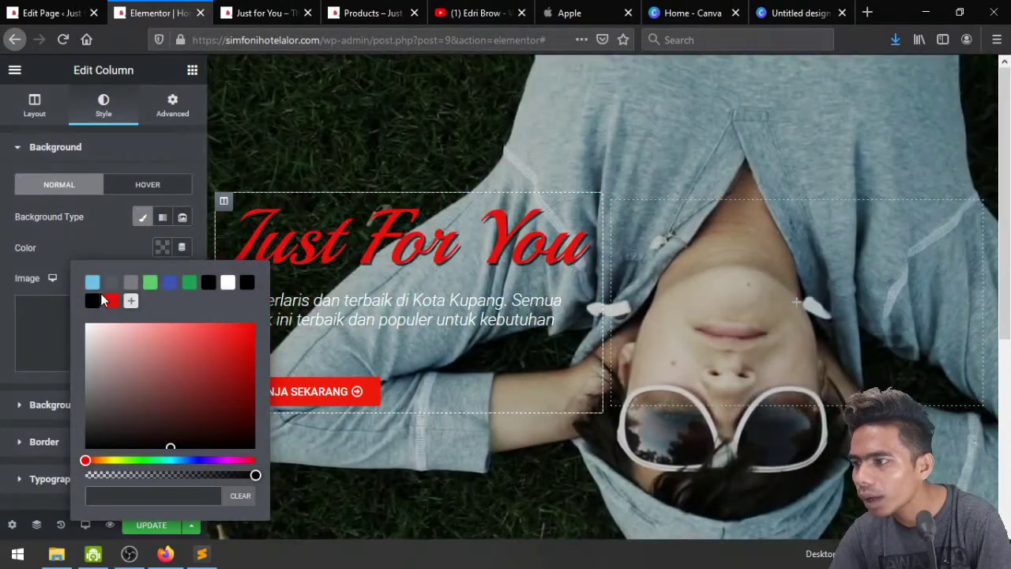
pyautogui.click(93, 301)
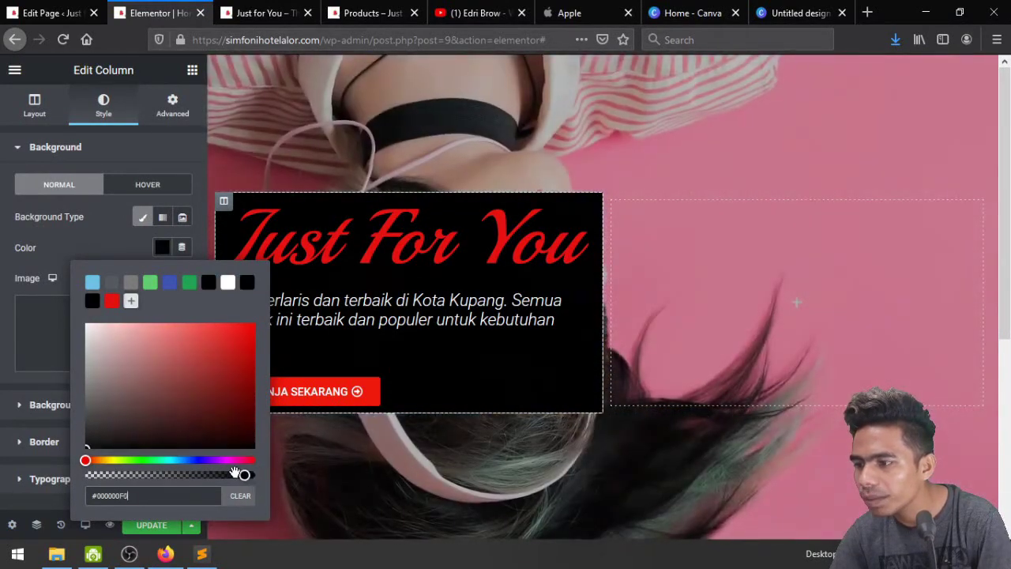
pyautogui.moveTo(234, 472); pyautogui.dragTo(181, 474)
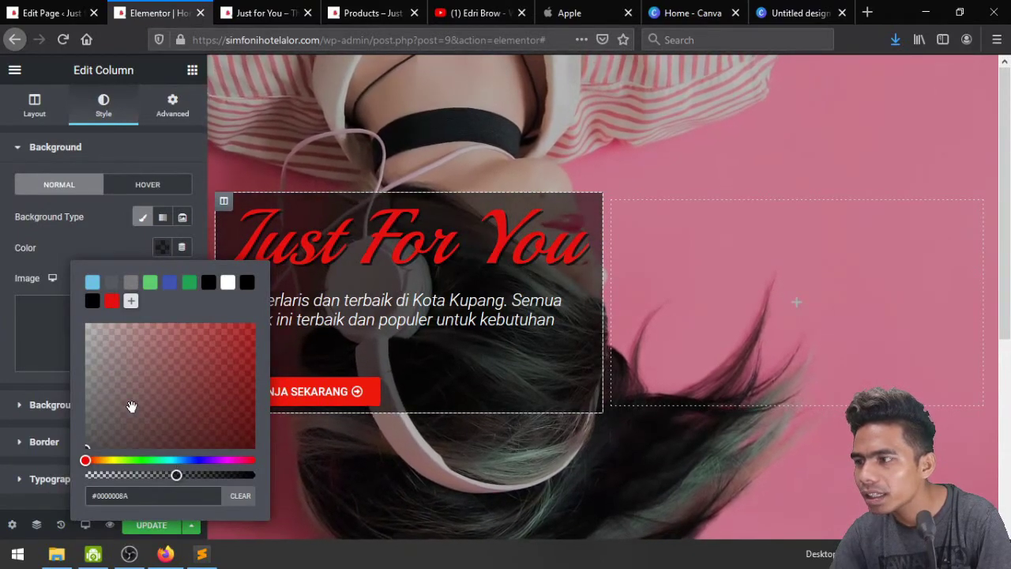
pyautogui.click(96, 232)
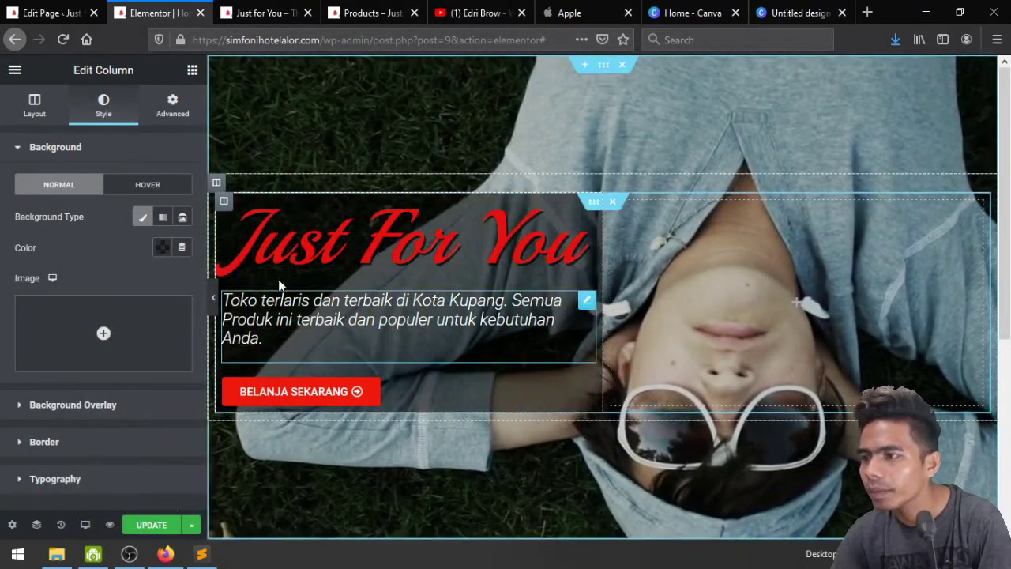
# Set the hero column's linked padding to 15 px on all sides
pyautogui.click(173, 107)
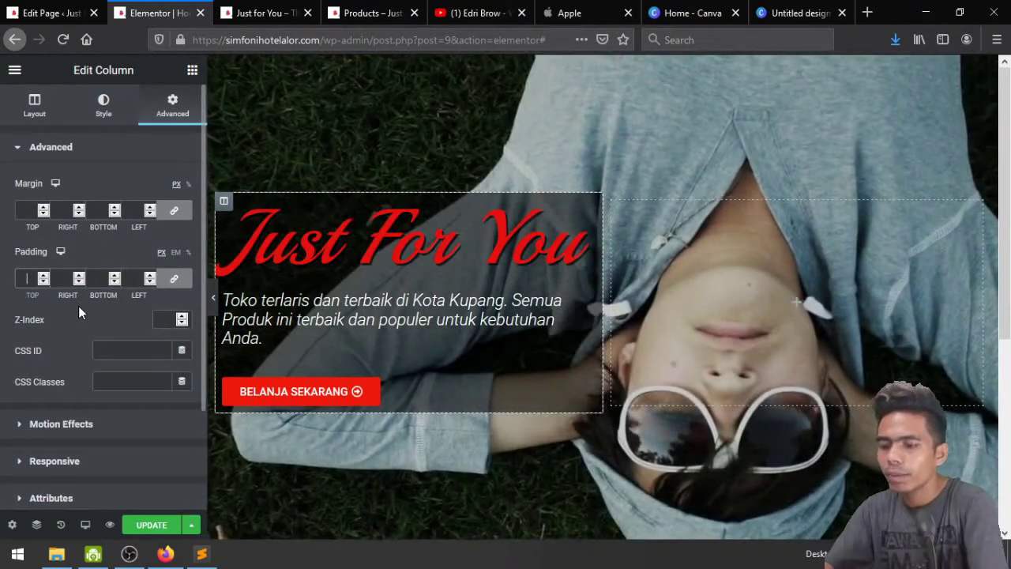
pyautogui.write('10')
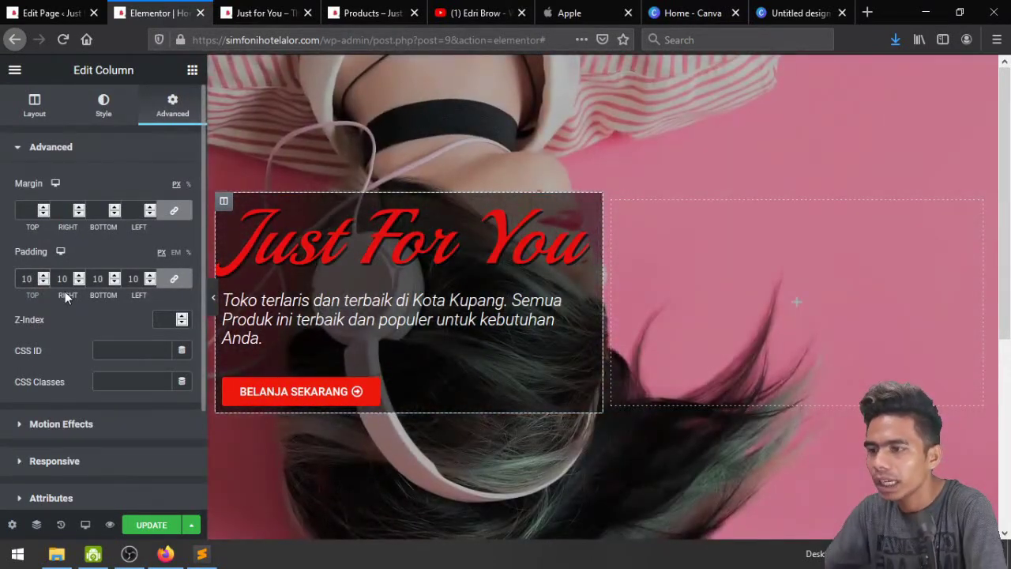
pyautogui.press('BackSpace')
pyautogui.write('5')
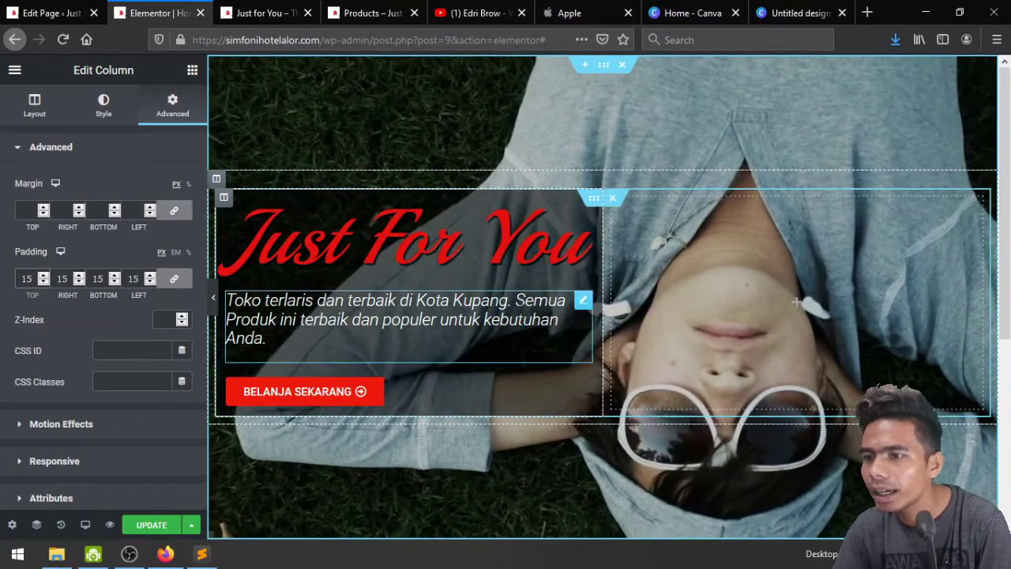
# Update the page, check the live preview, then return to the editor
pyautogui.click(152, 524)
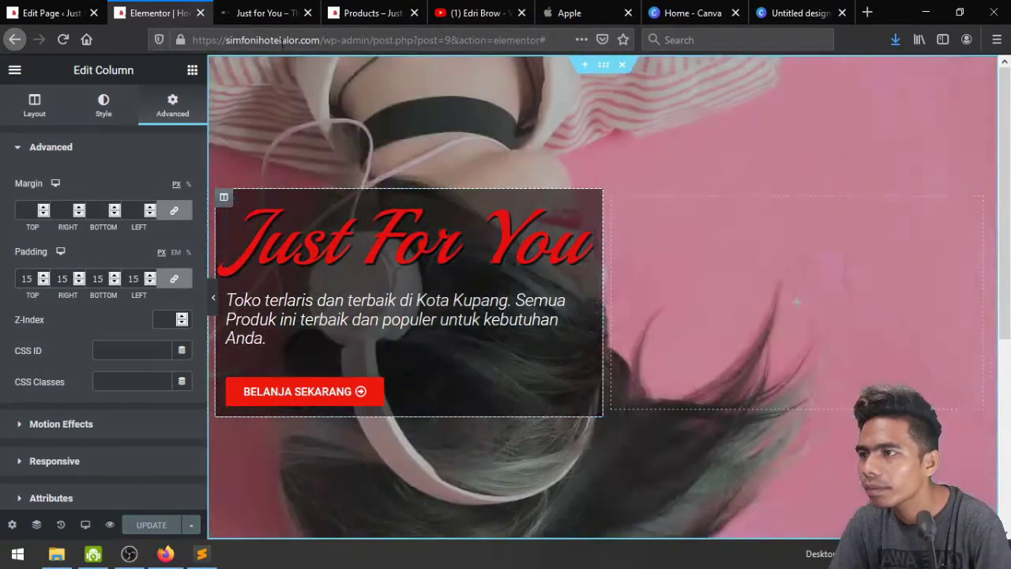
pyautogui.click(267, 8)
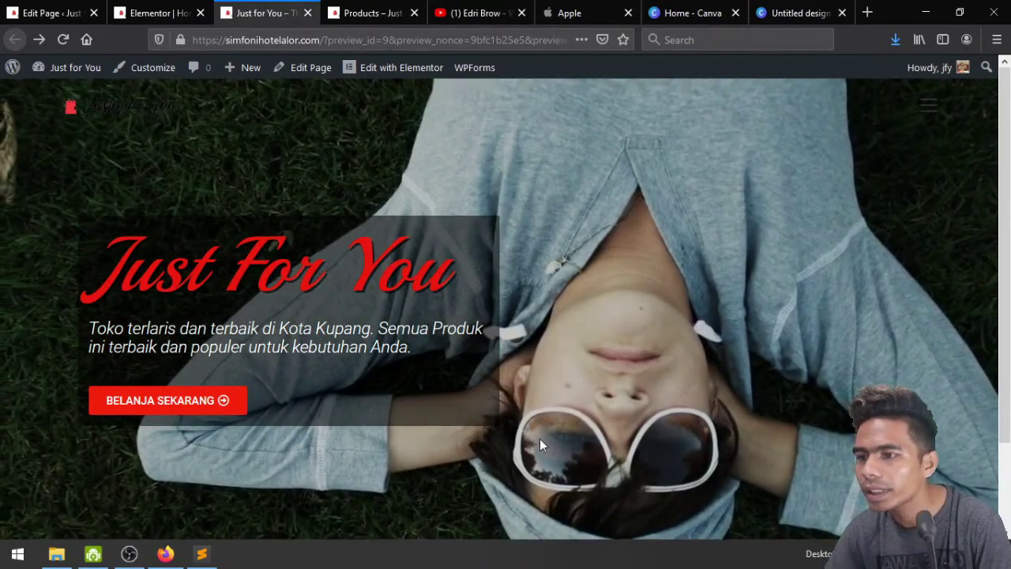
pyautogui.click(158, 13)
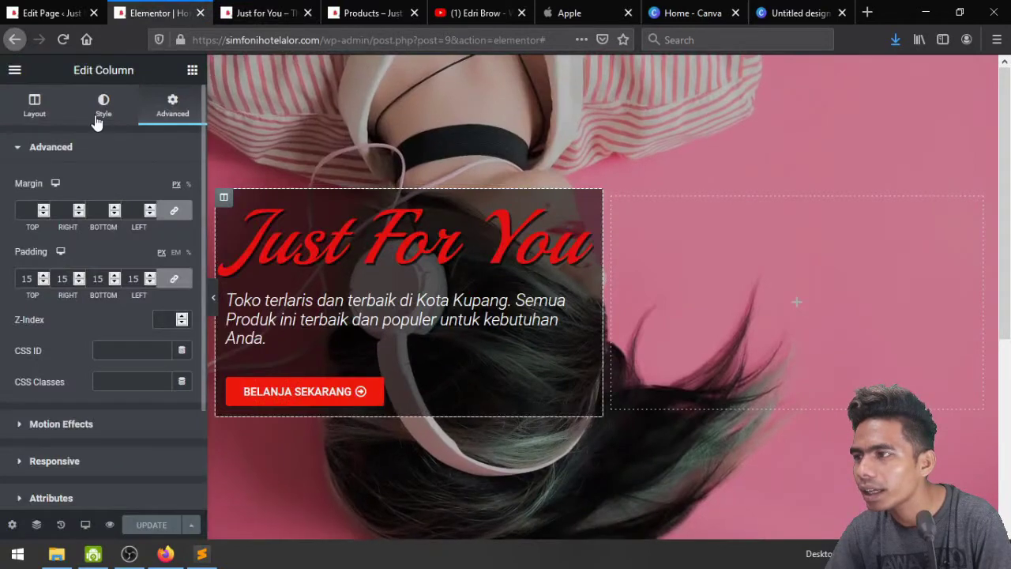
# Remove the hero column's background colour and clear its padding
pyautogui.click(102, 109)
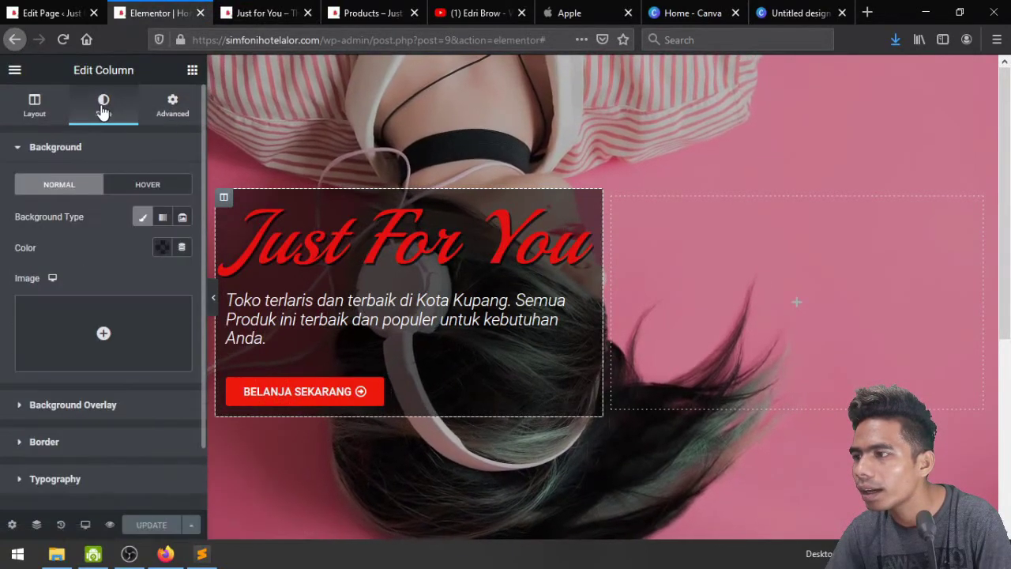
pyautogui.click(160, 247)
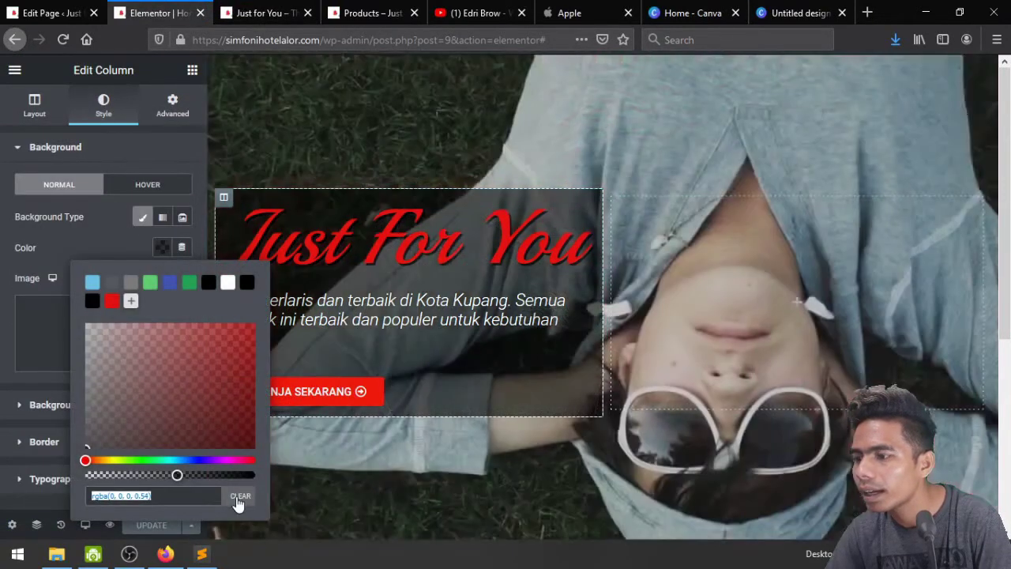
pyautogui.click(238, 497)
pyautogui.click(170, 108)
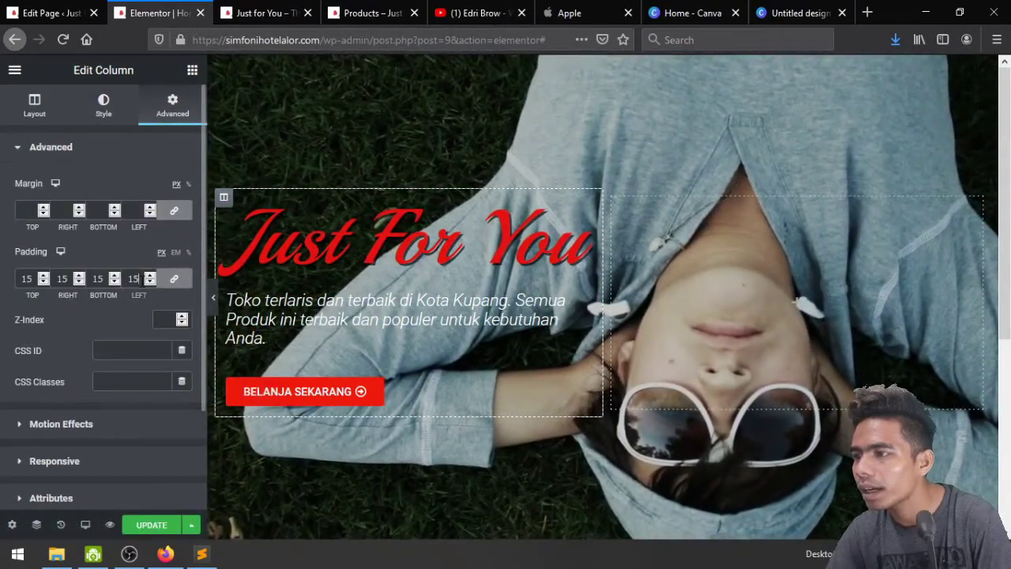
pyautogui.doubleClick(134, 278)
pyautogui.press('BackSpace')
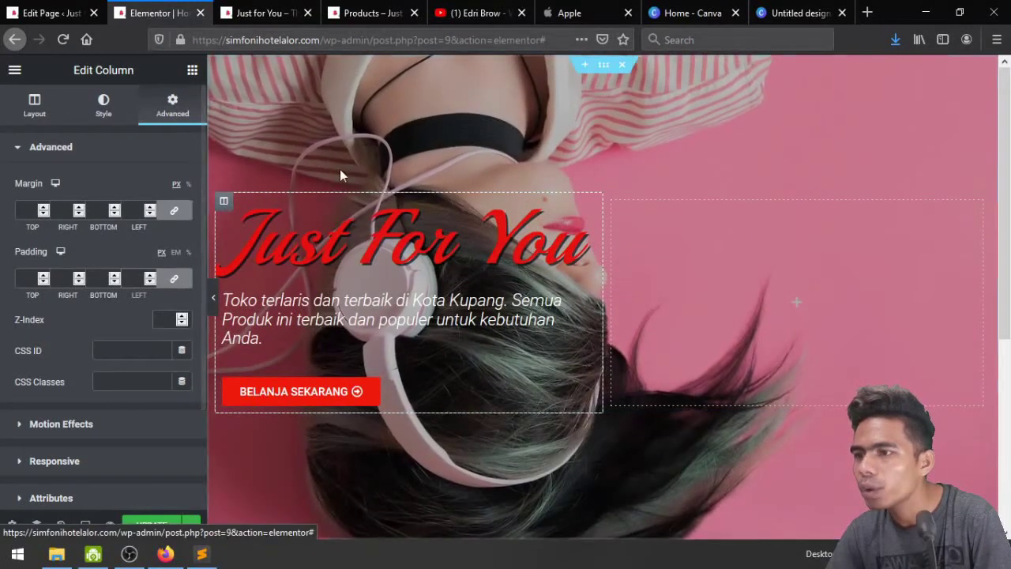
# Raise the hero section's background overlay opacity to about 0.4
pyautogui.click(600, 70)
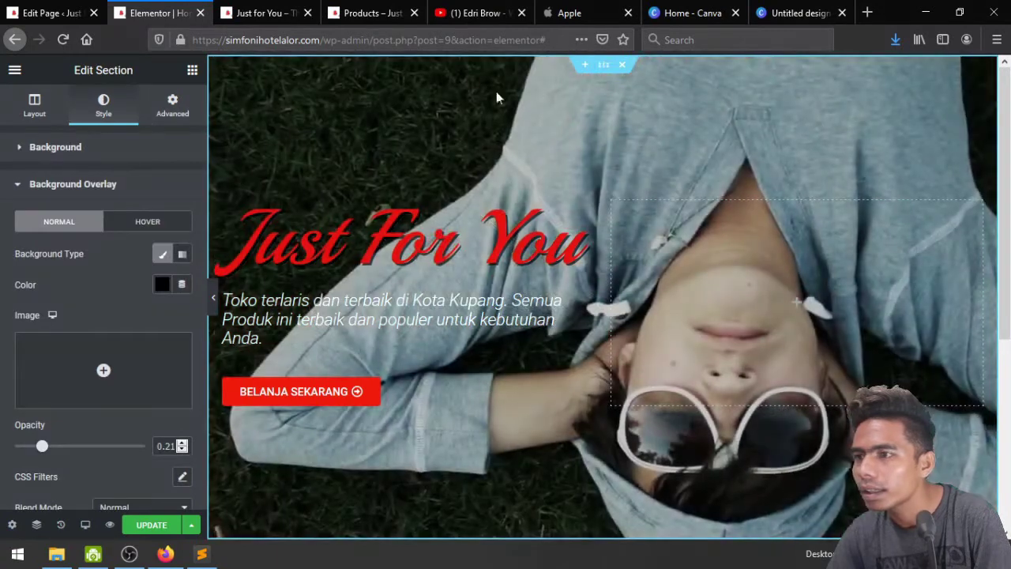
pyautogui.click(82, 190)
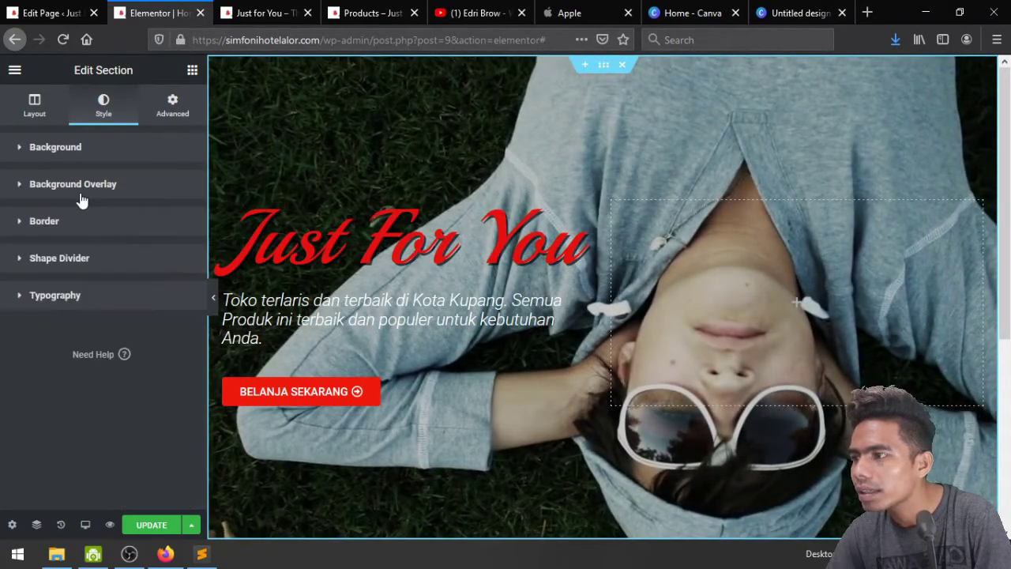
pyautogui.click(80, 196)
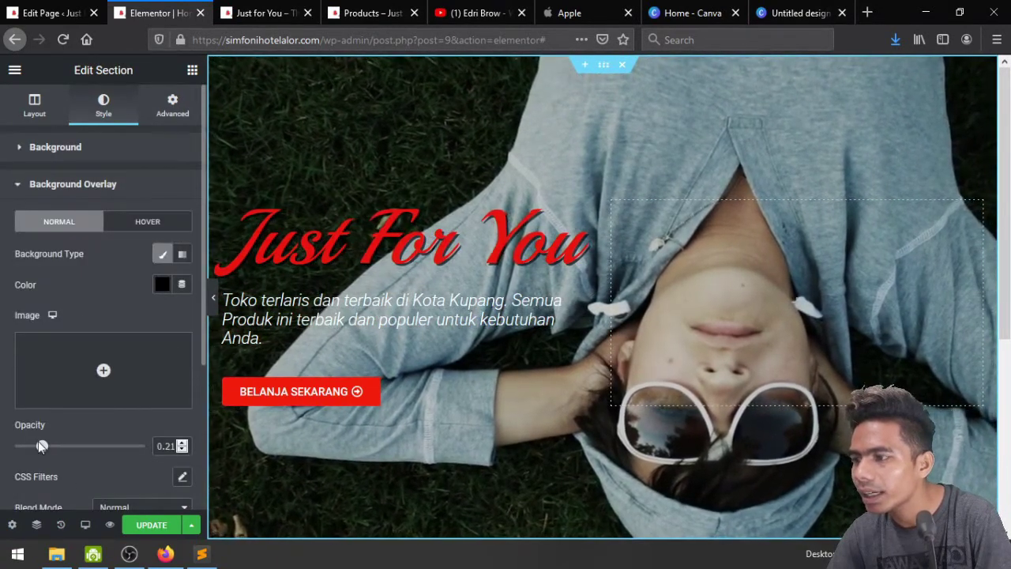
pyautogui.moveTo(42, 448); pyautogui.dragTo(66, 448)
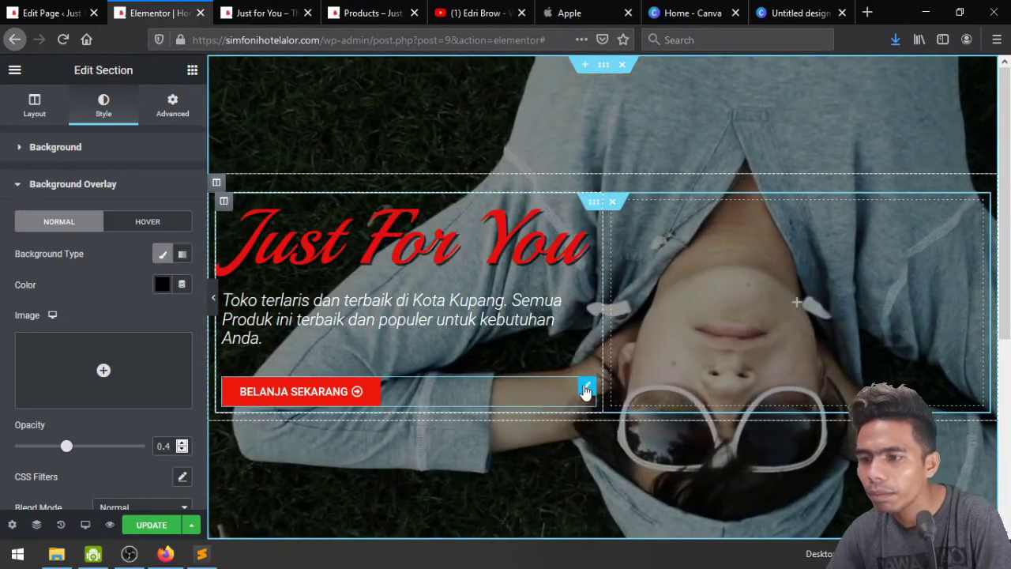
# Right-align the BELANJA SEKARANG button, update the page, and view the live preview
pyautogui.click(585, 389)
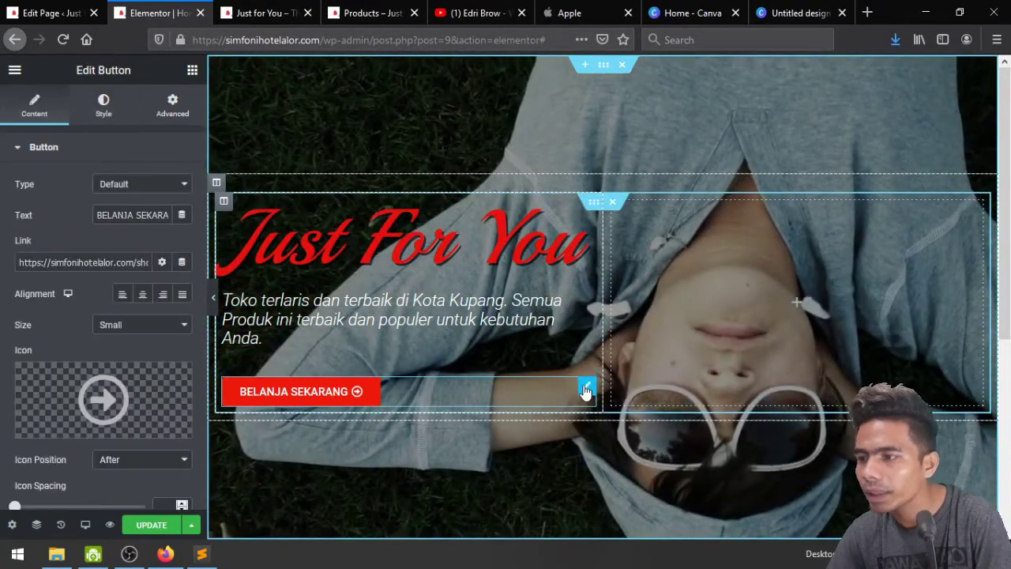
pyautogui.click(166, 300)
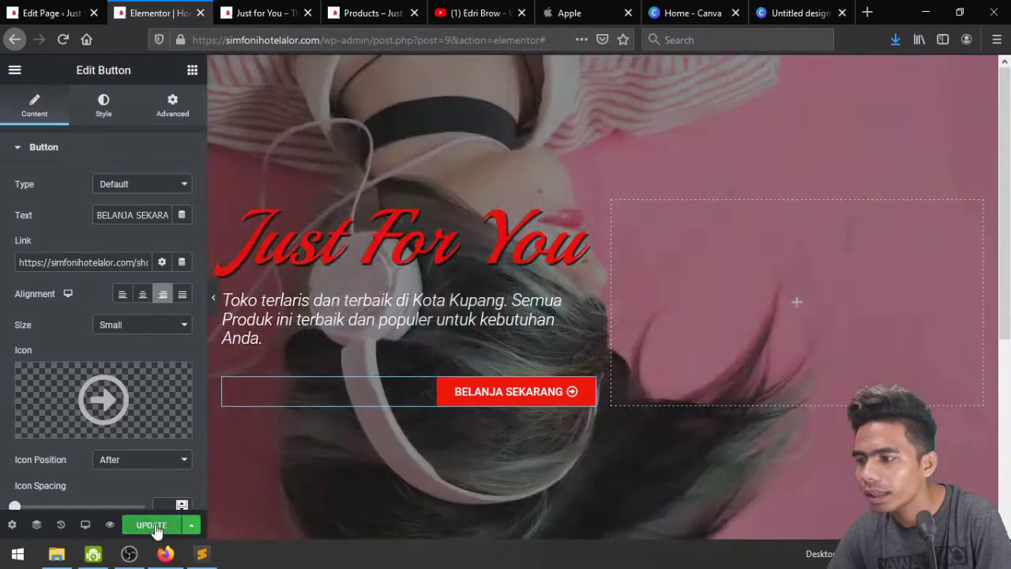
pyautogui.click(156, 526)
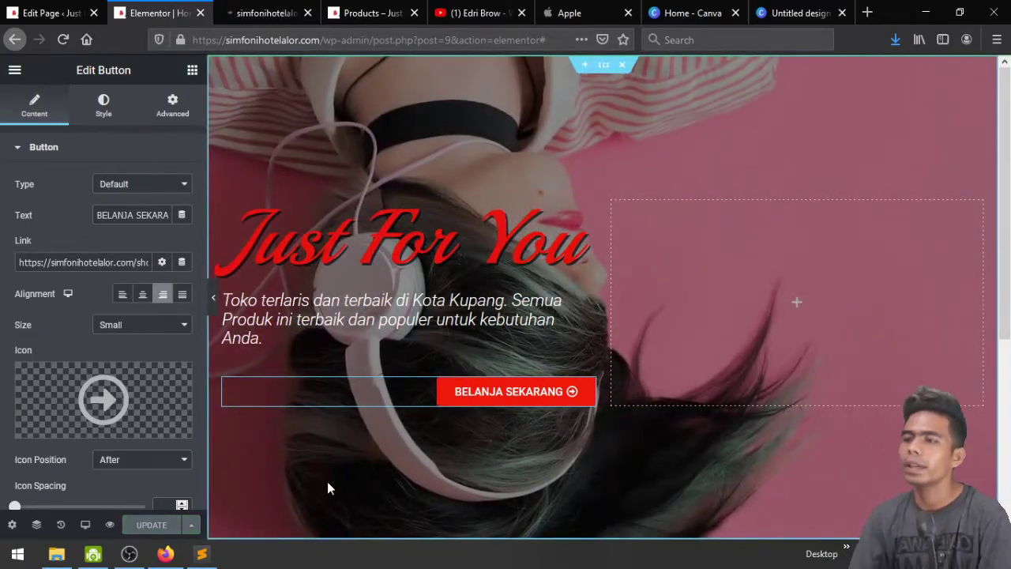
pyautogui.click(268, 13)
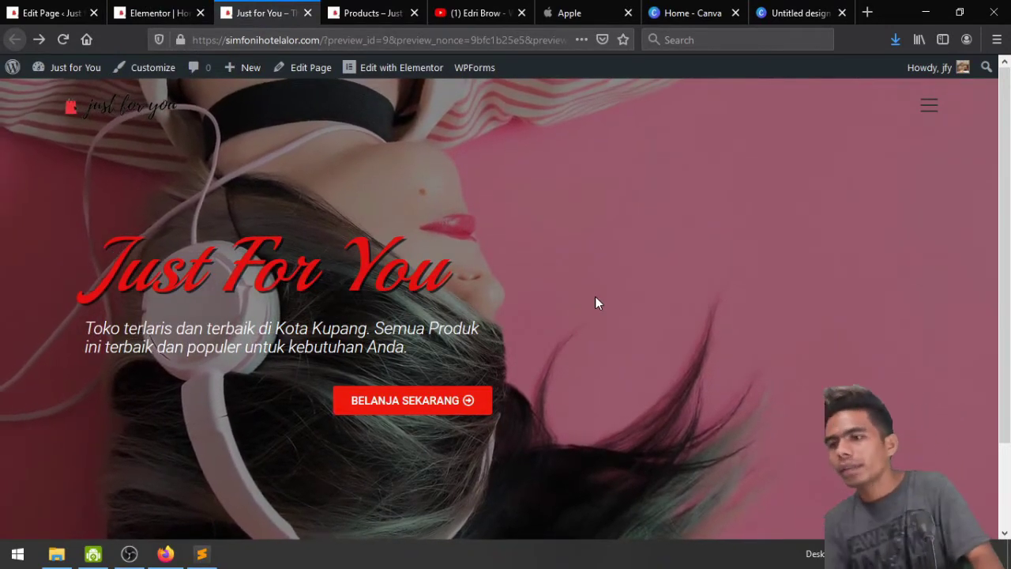
# Scroll through the live preview, then return to the editor's empty area below the hero
pyautogui.scroll(-2, 596, 300)
pyautogui.scroll(2, 595, 296)
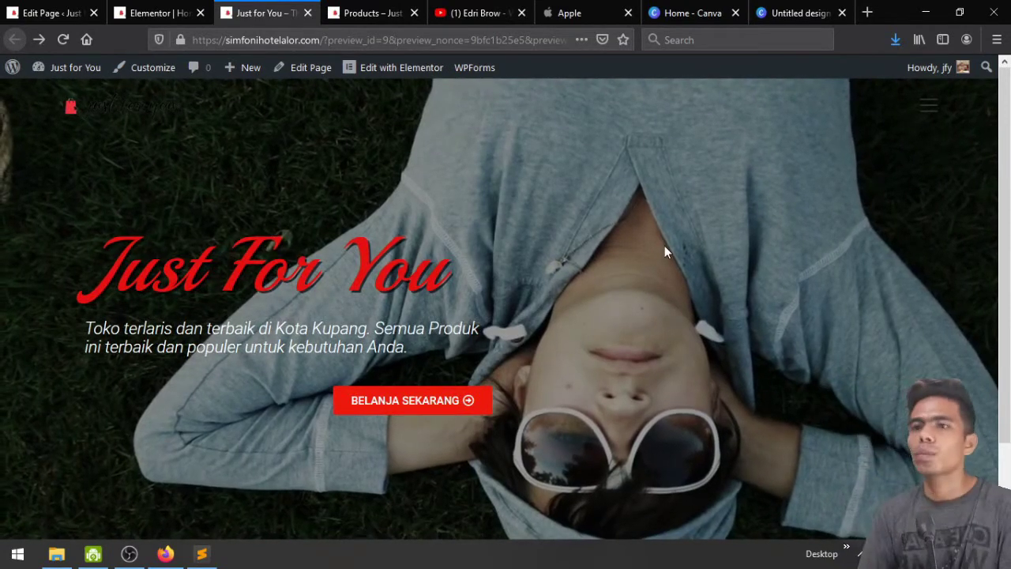
pyautogui.scroll(-2, 656, 253)
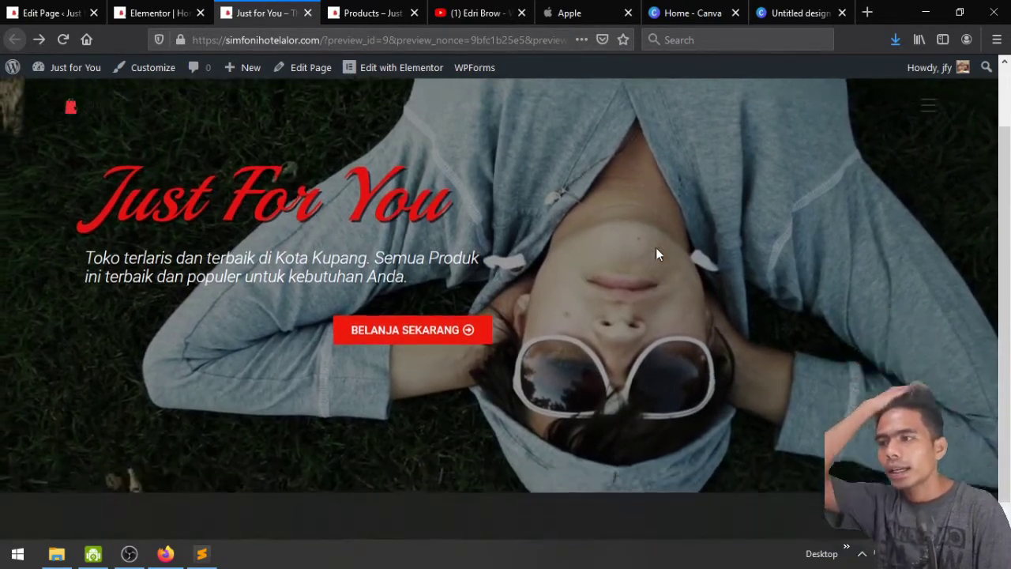
pyautogui.scroll(2, 656, 253)
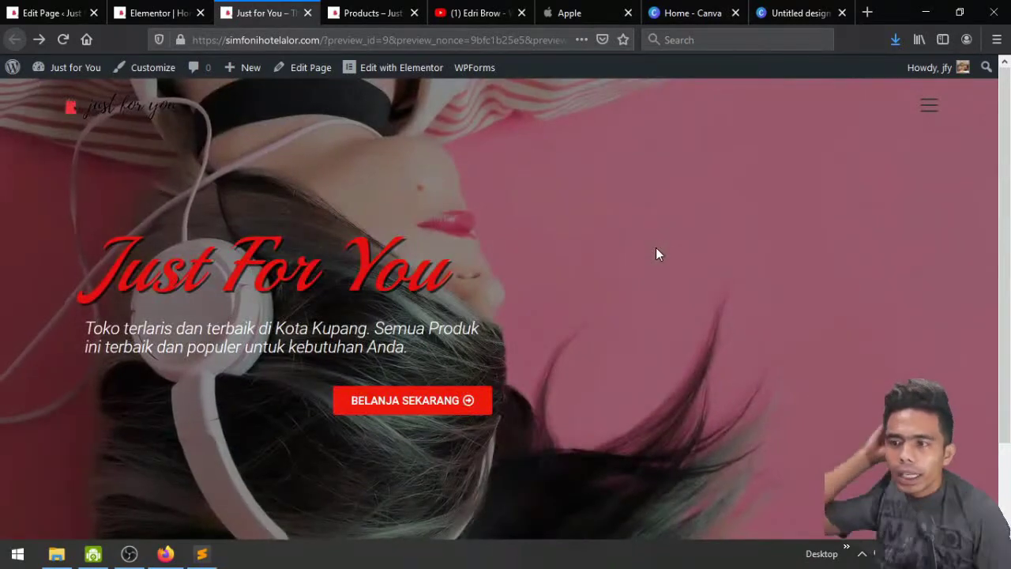
pyautogui.click(151, 12)
pyautogui.scroll(-3, 441, 426)
pyautogui.scroll(-1, 441, 429)
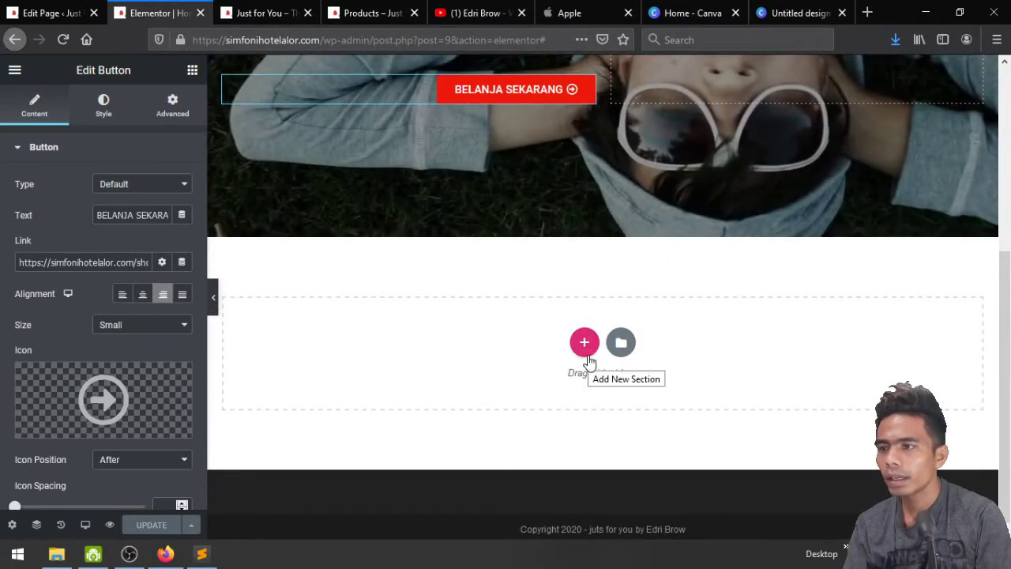
# Add a single-column section below the hero with 400 px minimum height and update the page
pyautogui.click(585, 342)
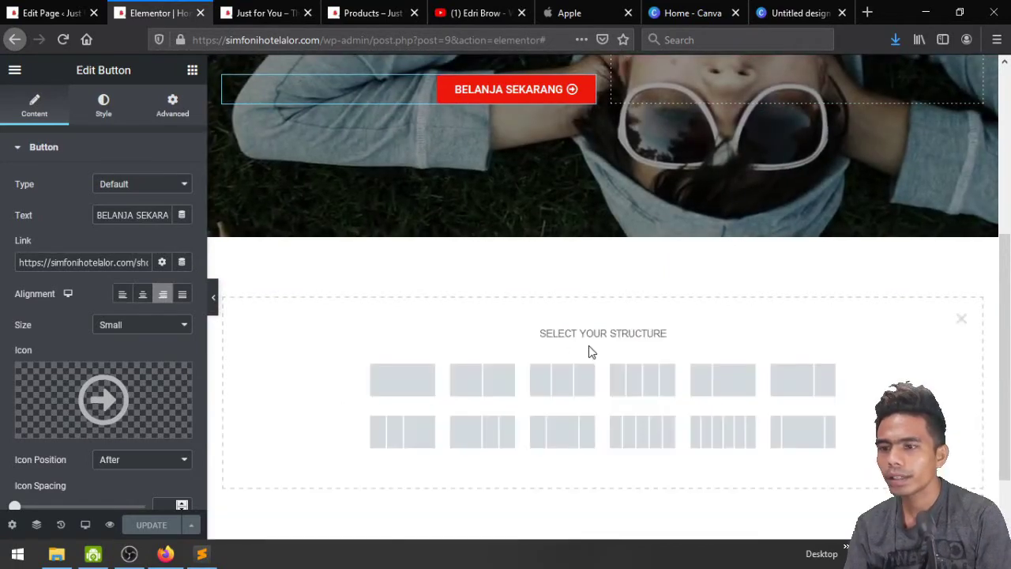
pyautogui.click(402, 382)
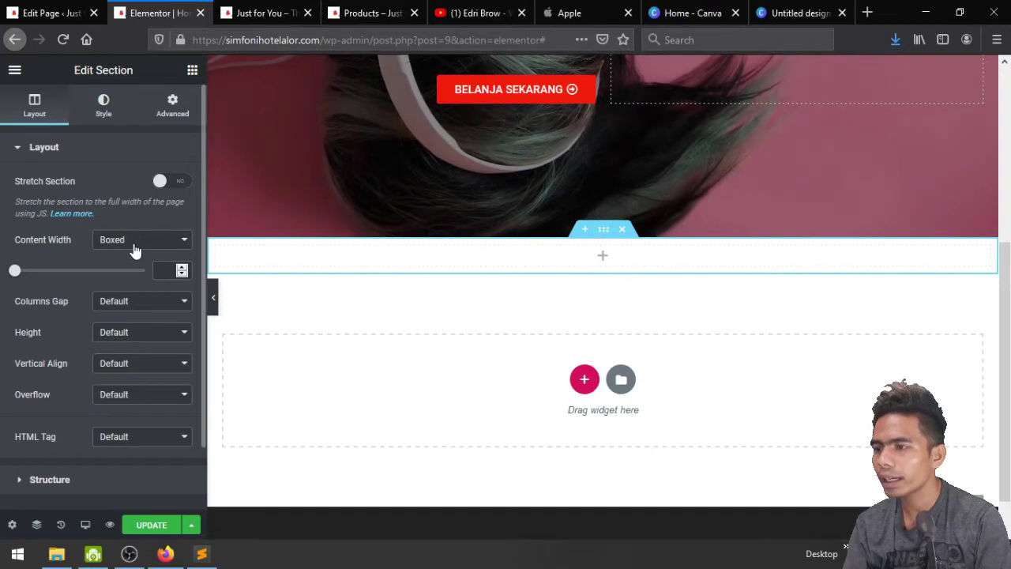
pyautogui.click(147, 336)
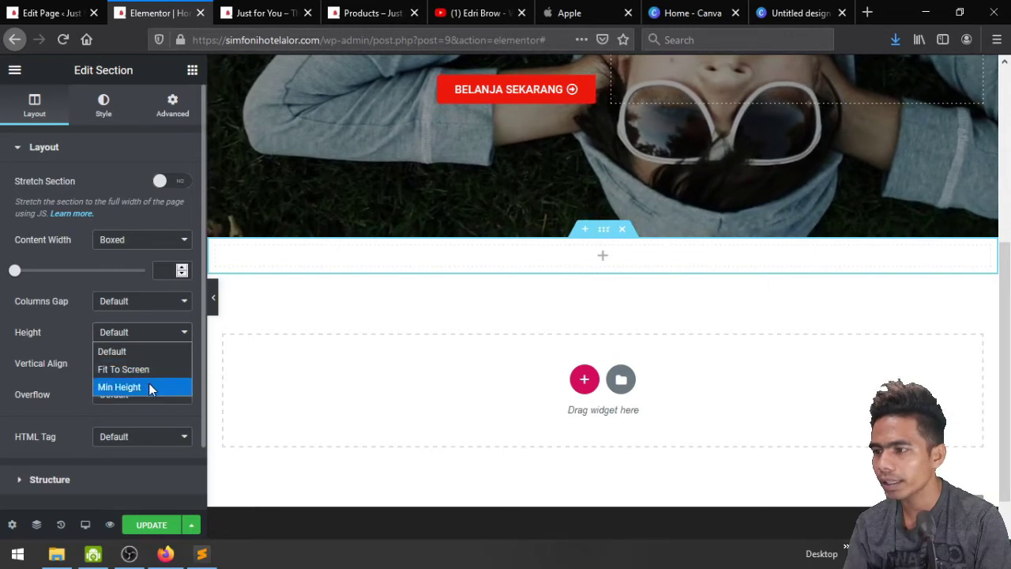
pyautogui.click(149, 387)
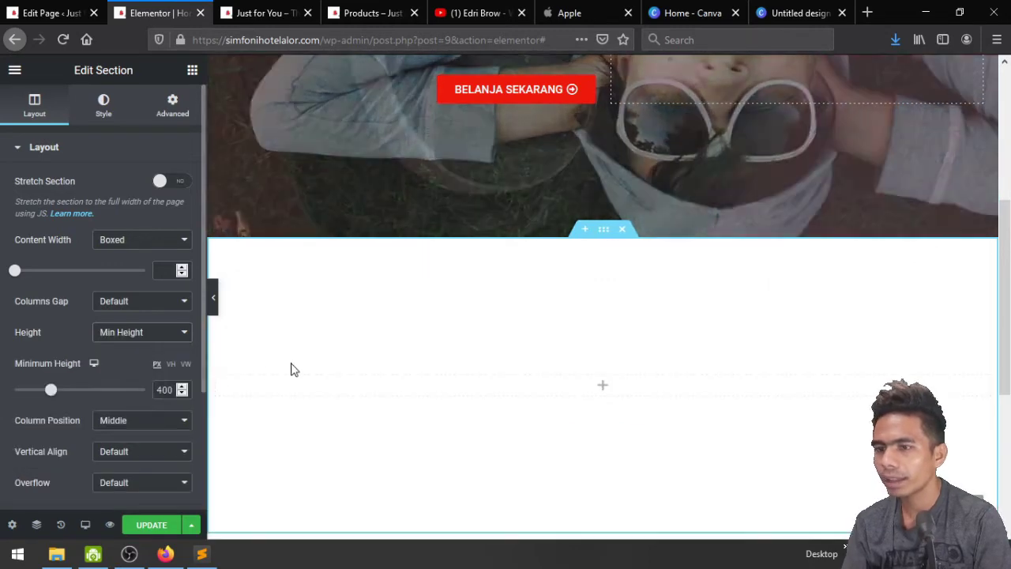
pyautogui.scroll(-2, 492, 368)
pyautogui.scroll(6, 491, 368)
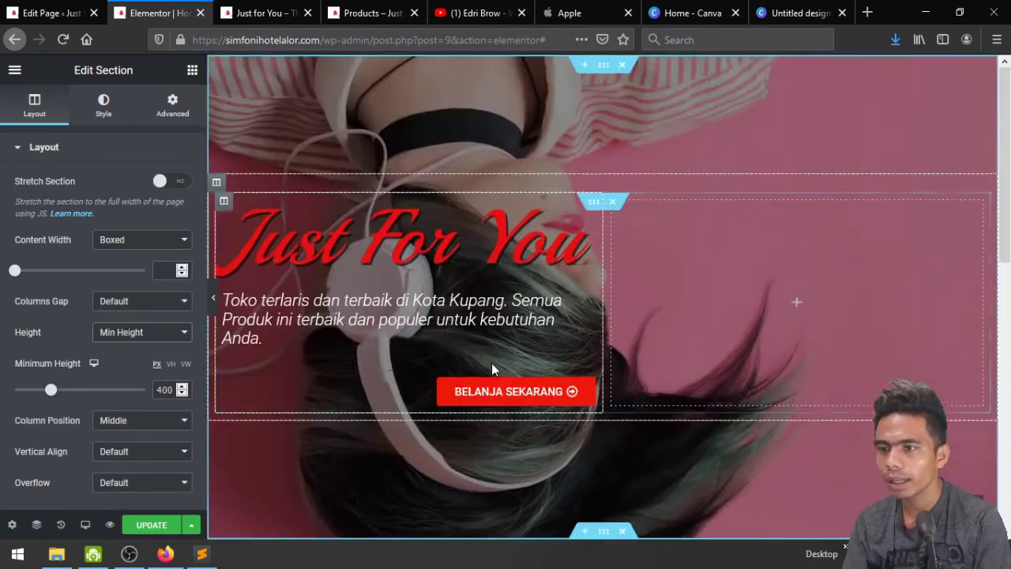
pyautogui.scroll(-4, 469, 309)
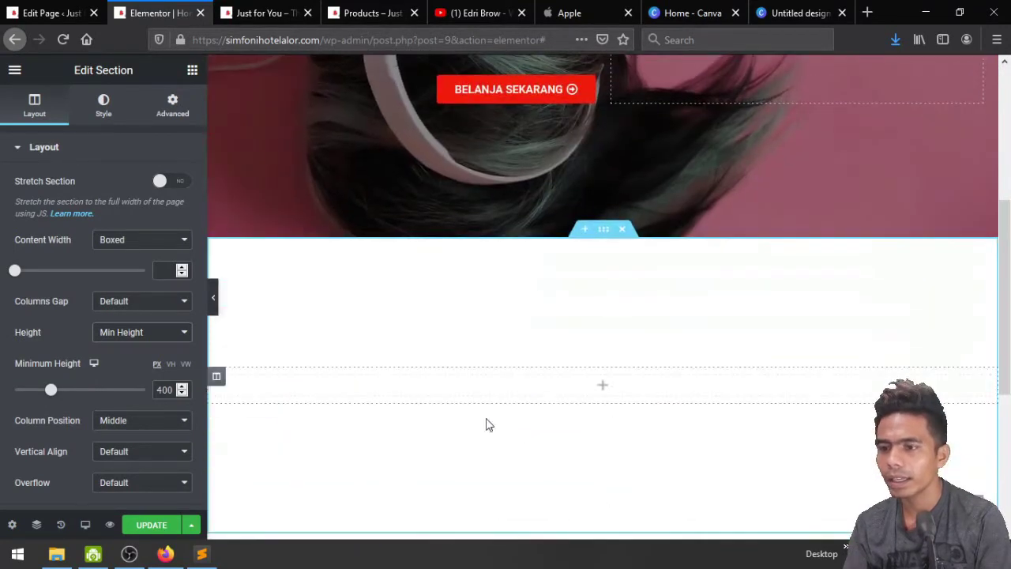
pyautogui.scroll(-1, 553, 427)
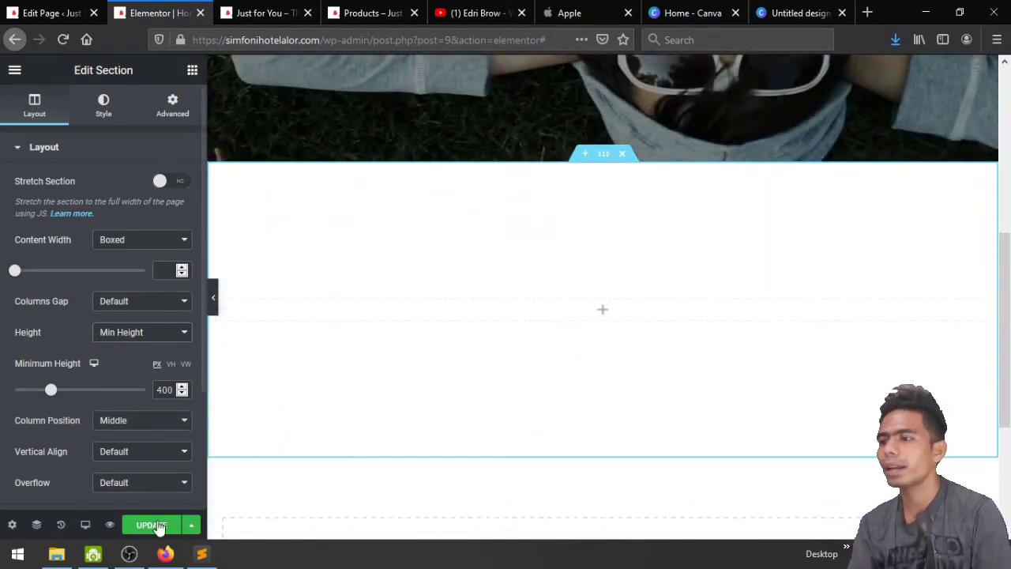
pyautogui.click(155, 526)
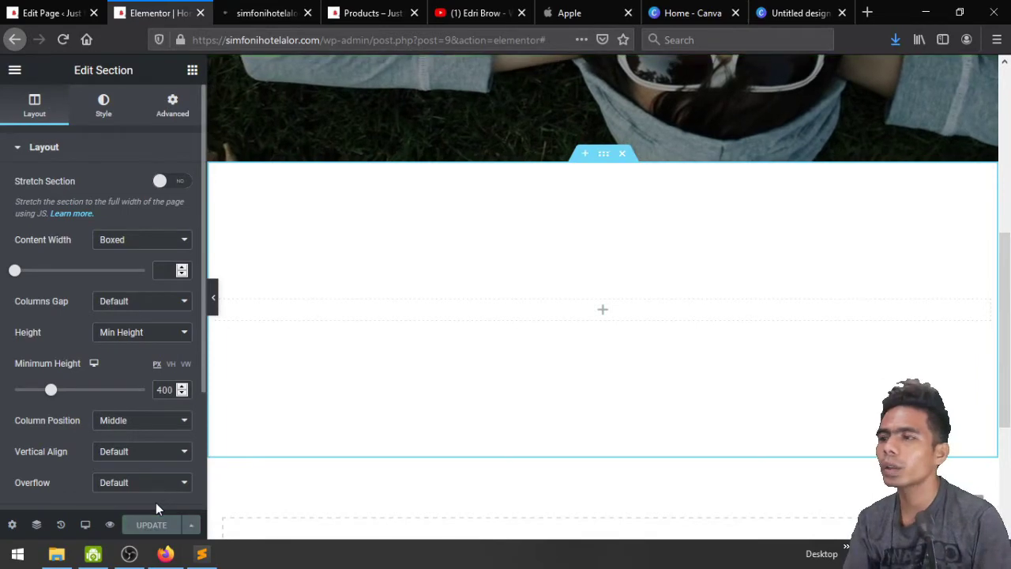
# Browse the widget library past the Pro widgets down to the General section
pyautogui.click(192, 73)
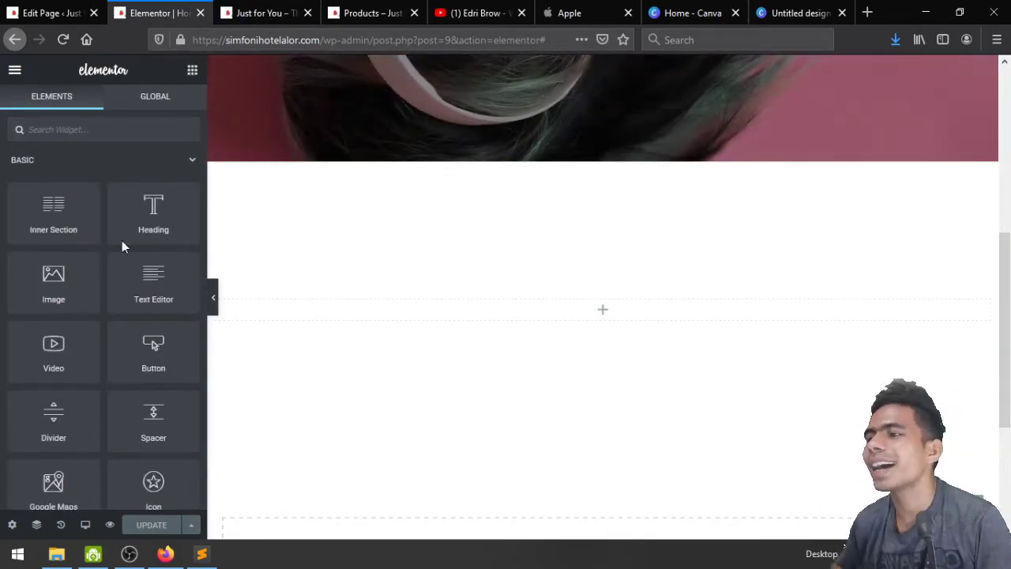
pyautogui.scroll(-6, 96, 395)
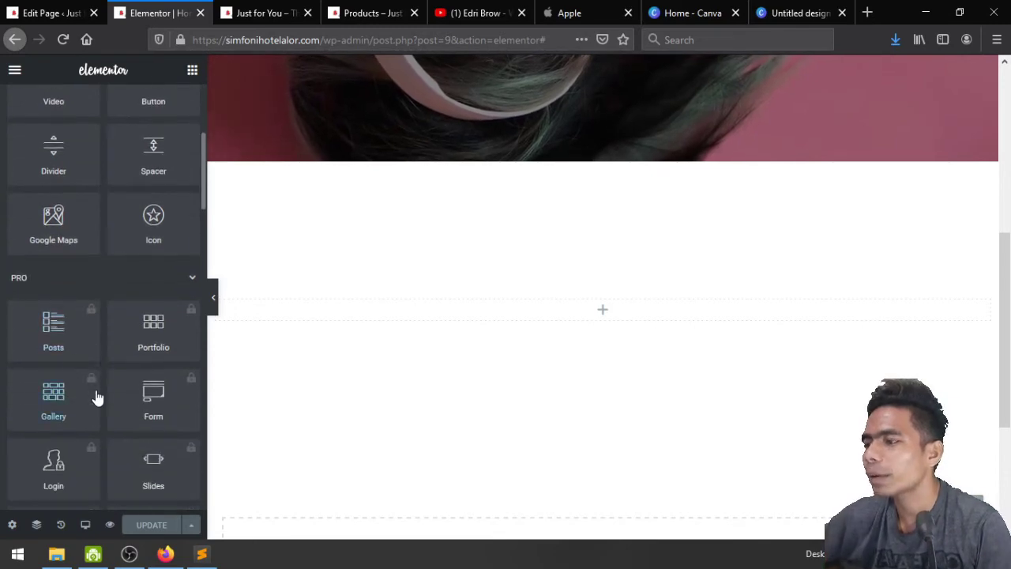
pyautogui.scroll(-5, 125, 293)
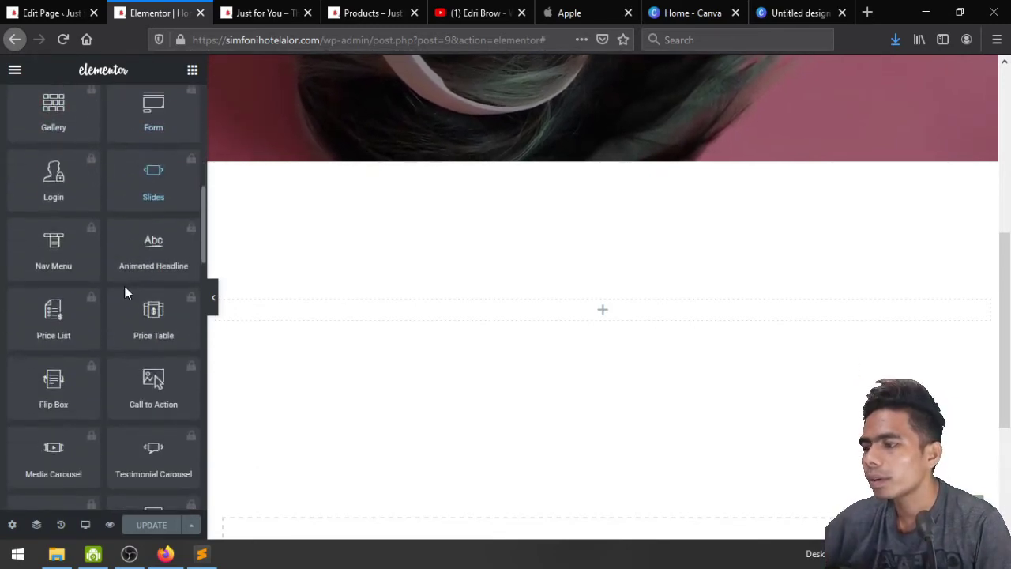
pyautogui.scroll(-6, 125, 293)
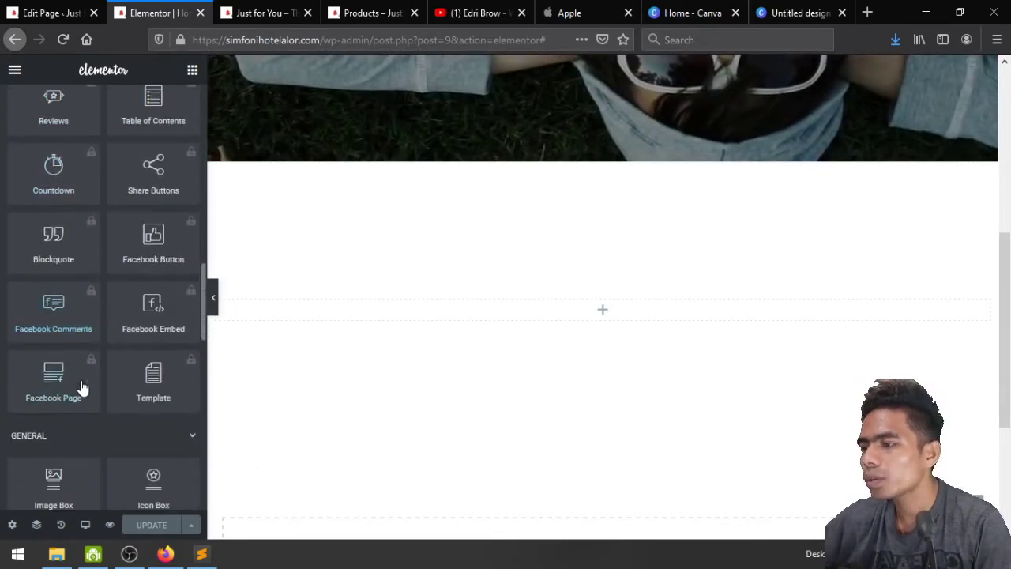
pyautogui.scroll(-4, 82, 387)
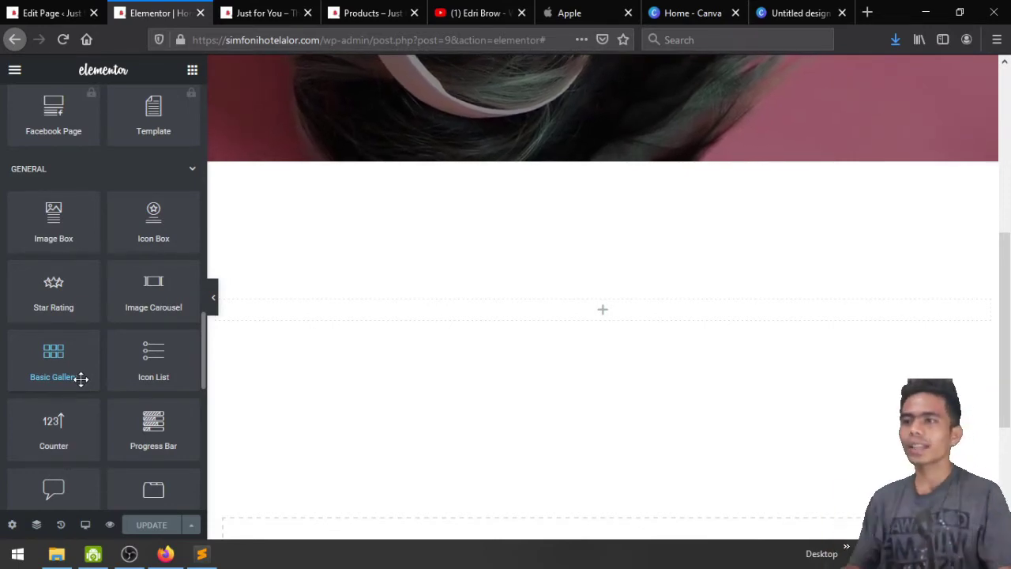
# Check the YouTube channel playlists, then return to Elementor and open its main menu
pyautogui.click(466, 13)
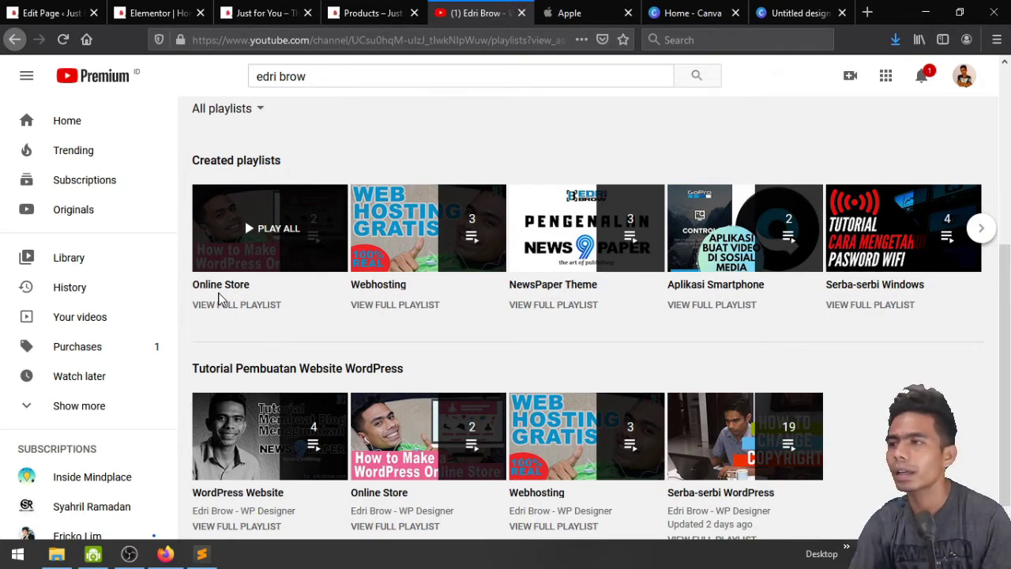
pyautogui.click(198, 10)
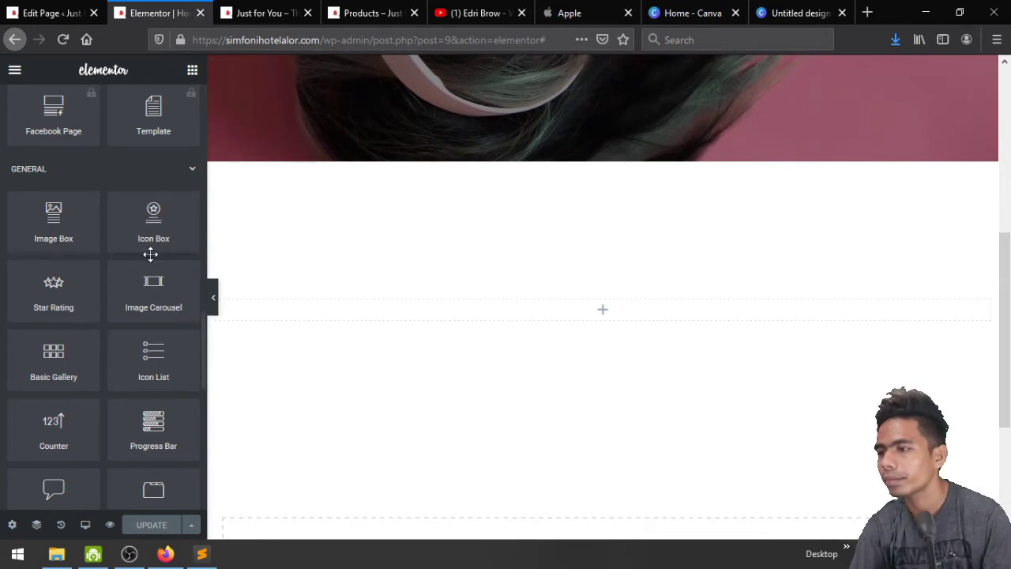
pyautogui.scroll(-3, 139, 324)
pyautogui.scroll(10, 139, 324)
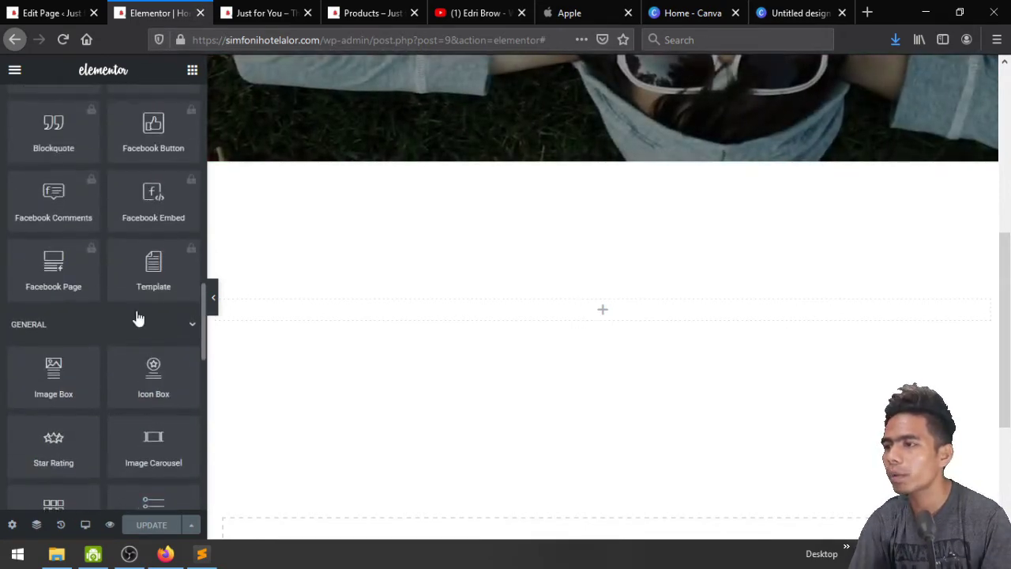
pyautogui.scroll(5, 130, 276)
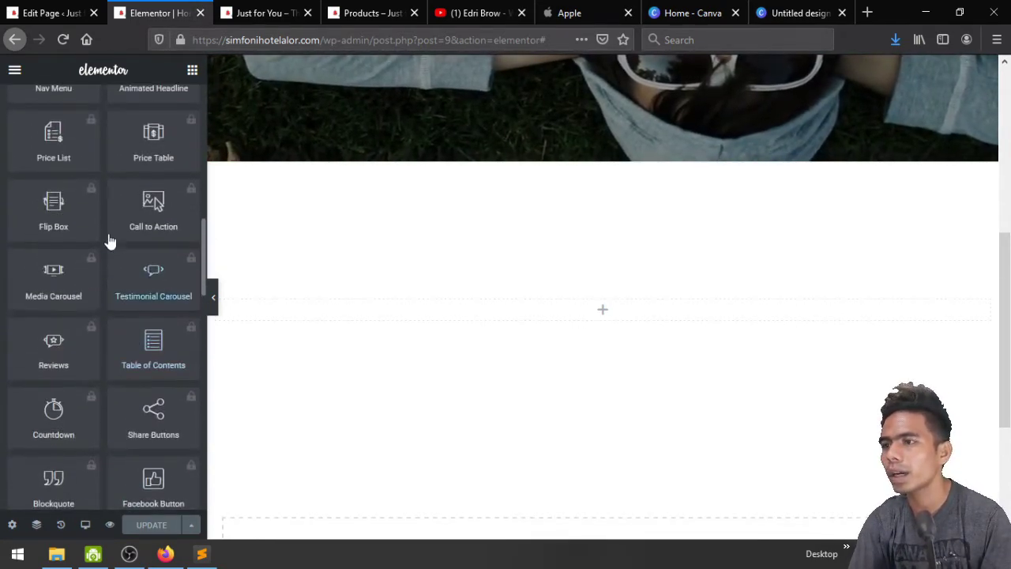
pyautogui.click(15, 71)
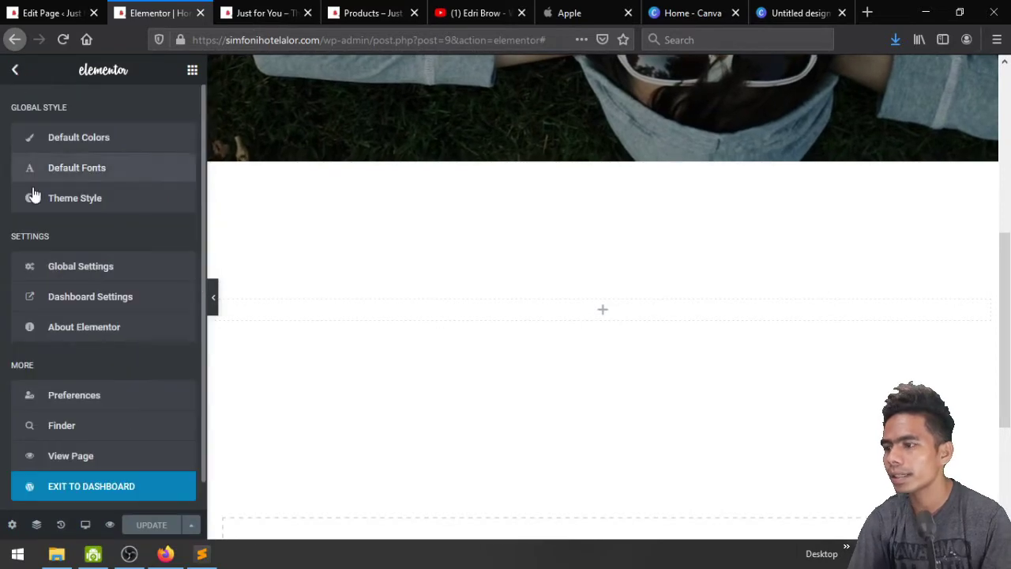
# Preview the live homepage, then return to its admin edit screen and go to the Plugins menu
pyautogui.click(94, 467)
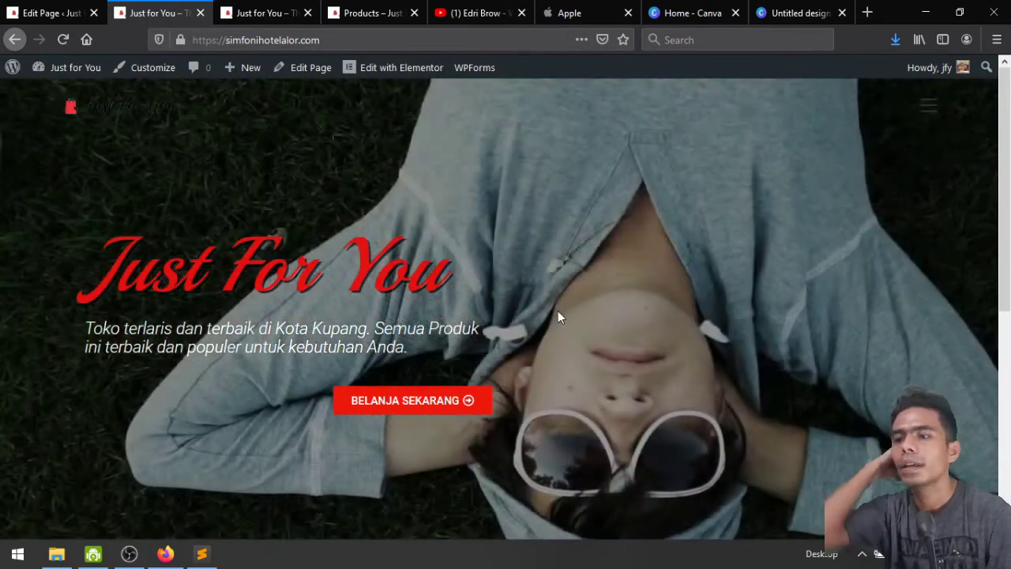
pyautogui.click(26, 8)
pyautogui.scroll(-4, 50, 384)
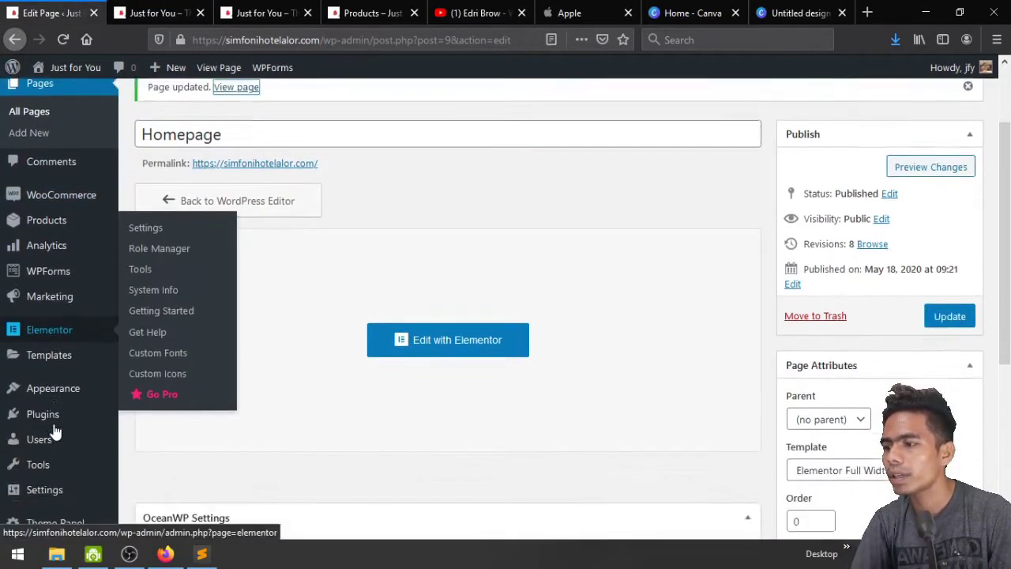
pyautogui.moveTo(53, 392)
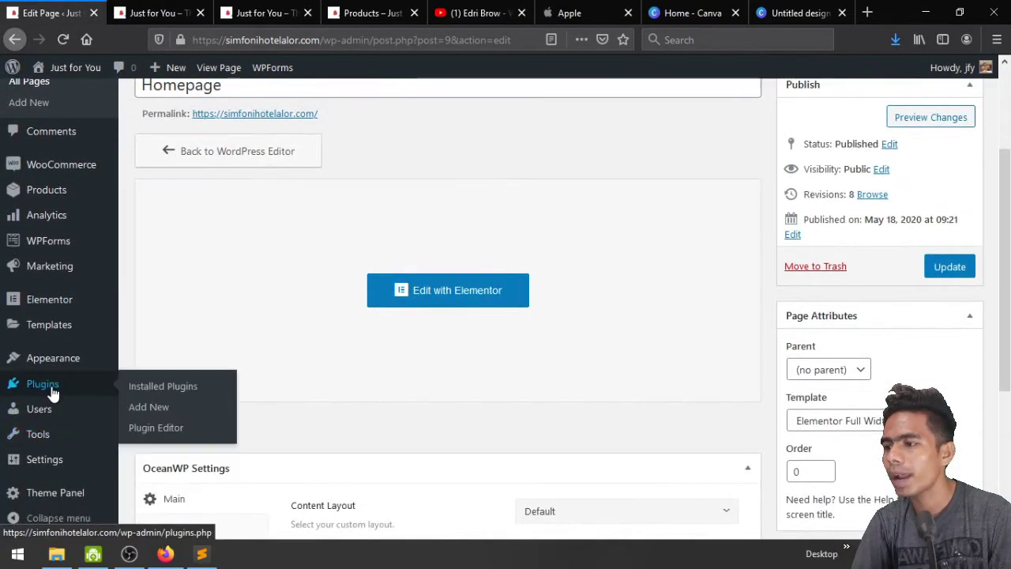
# Upload elementor-pro.2.8.5.zip from the Software folder, install and activate it, then return to the homepage tab
pyautogui.click(168, 412)
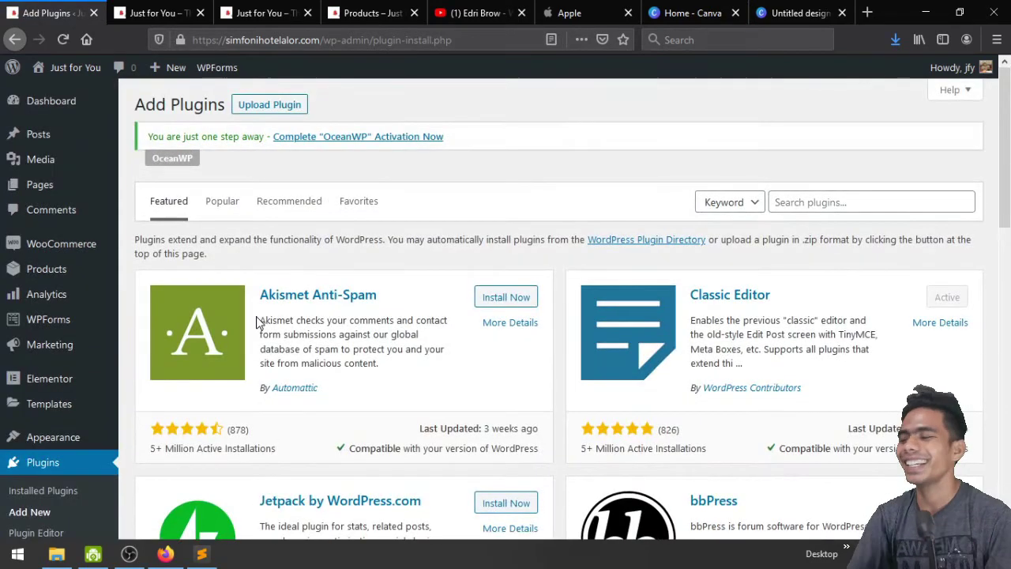
pyautogui.click(248, 107)
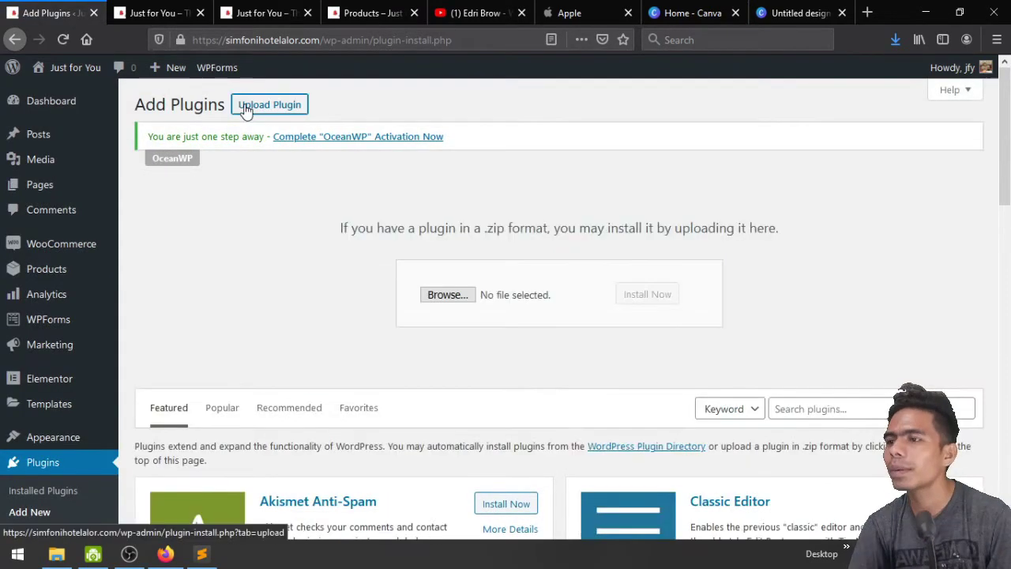
pyautogui.click(439, 305)
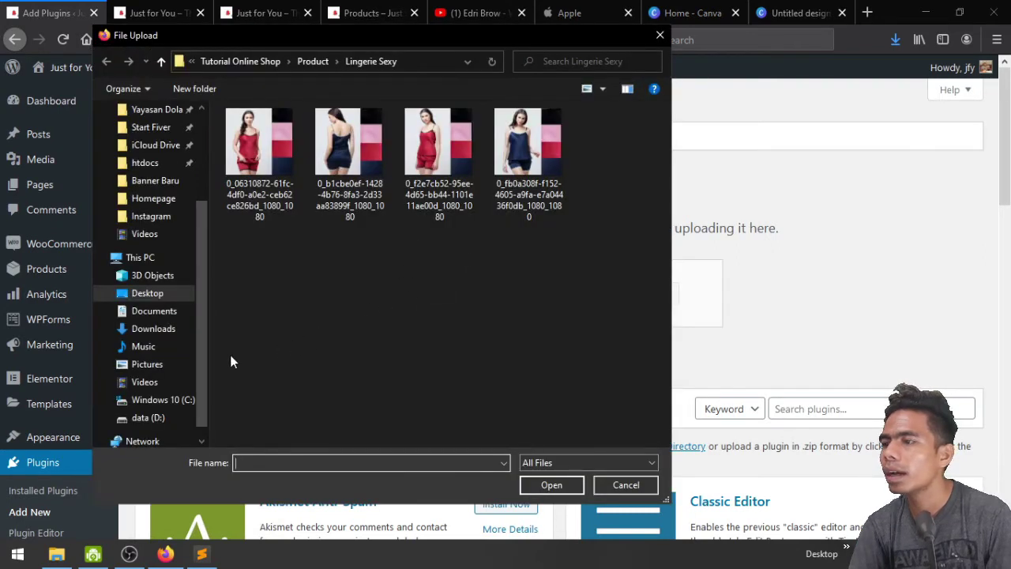
pyautogui.click(241, 65)
pyautogui.doubleClick(256, 162)
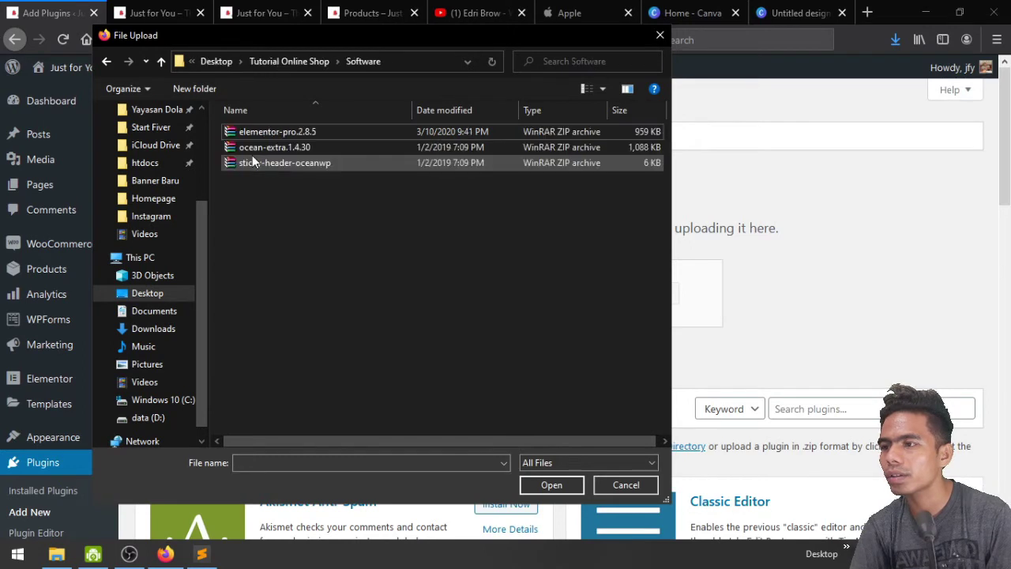
pyautogui.click(269, 133)
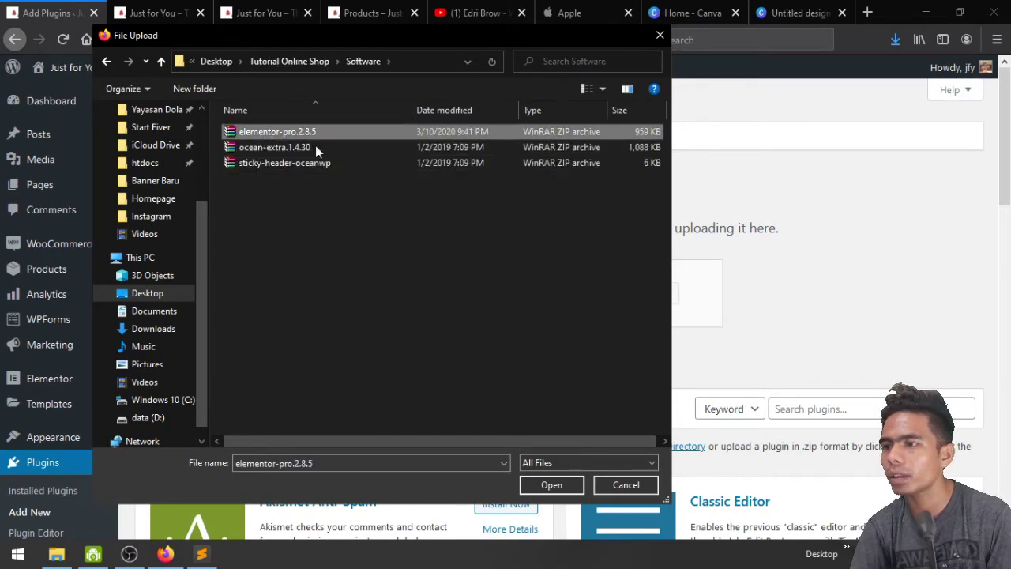
pyautogui.click(551, 485)
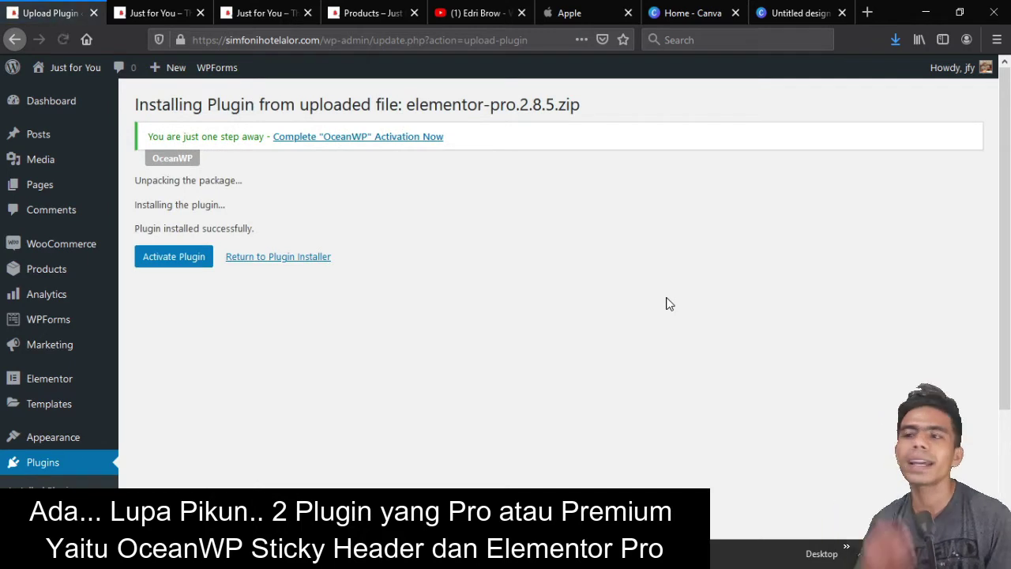
pyautogui.click(178, 264)
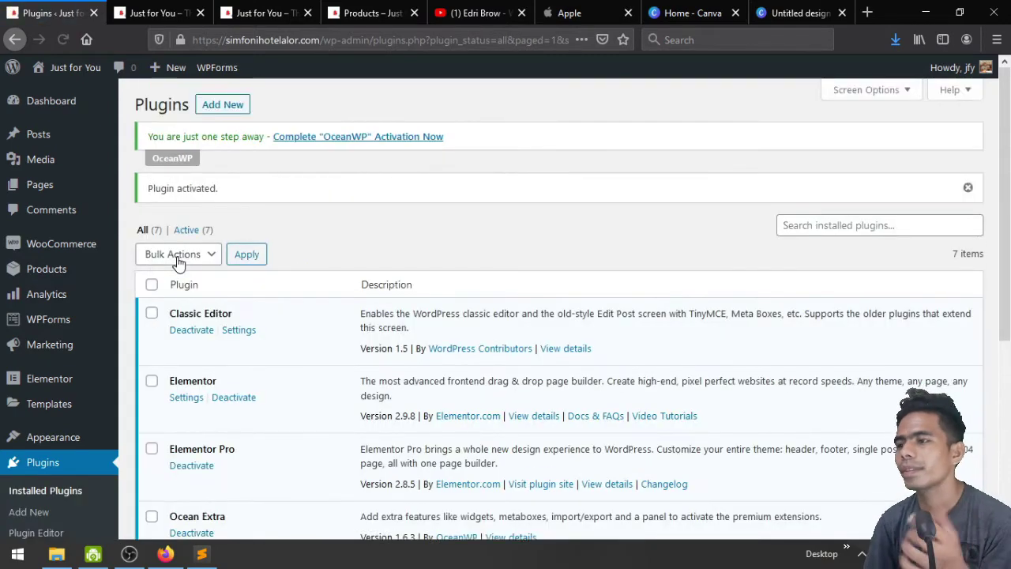
pyautogui.click(155, 12)
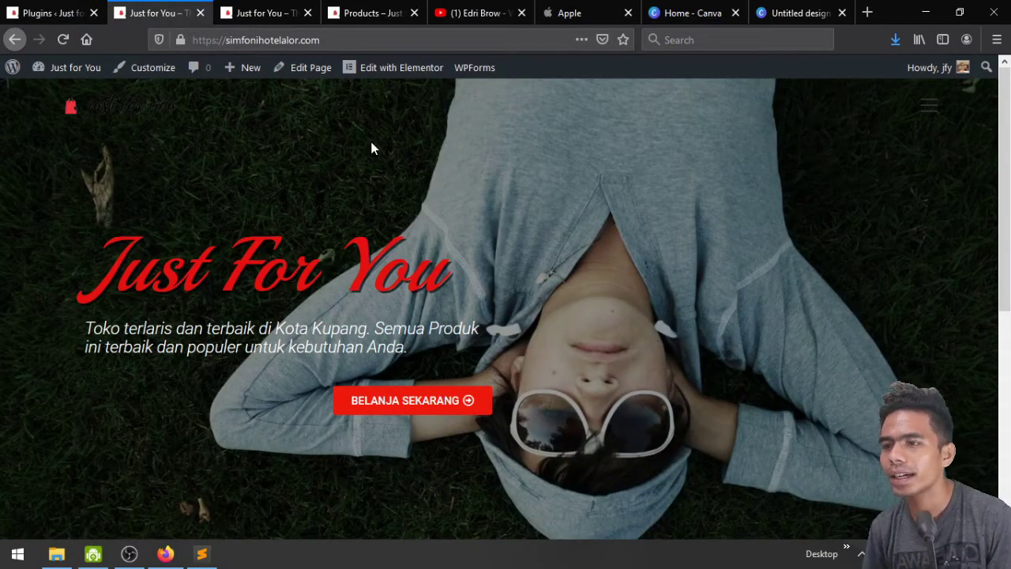
# Edit the homepage with Elementor and scroll the widget panel down to the WooCommerce Product Categories widget
pyautogui.click(395, 68)
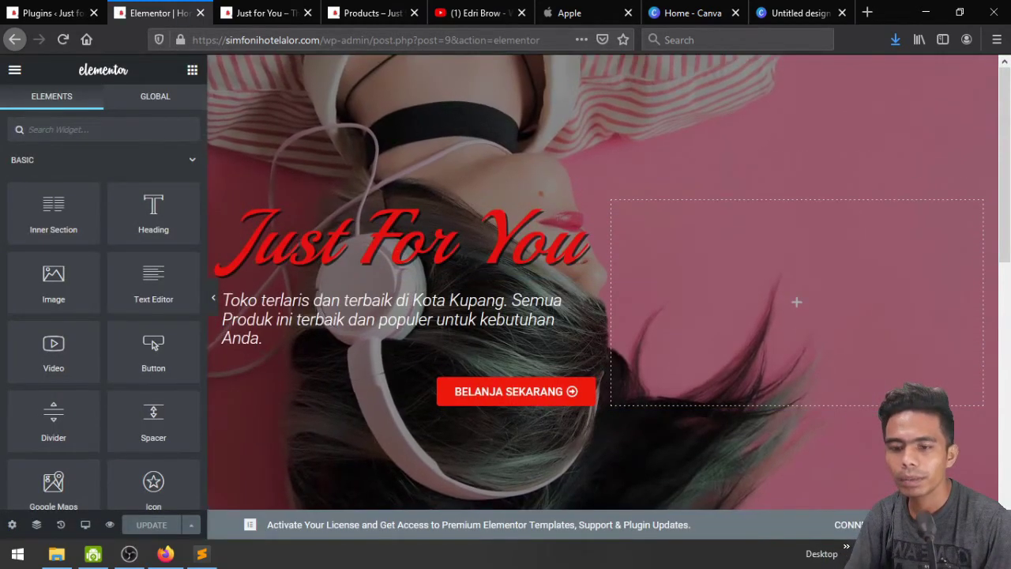
pyautogui.scroll(-5, 497, 440)
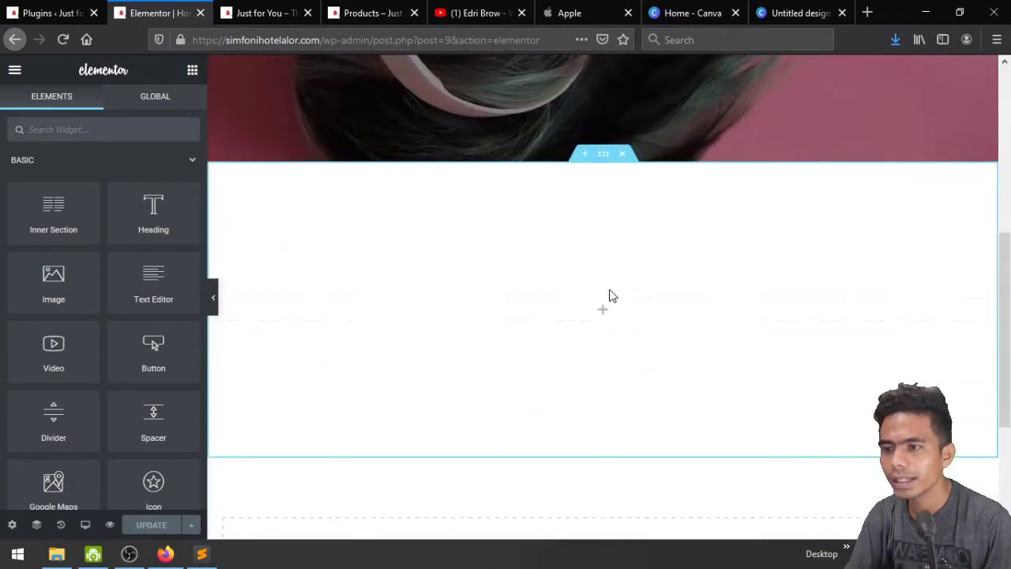
pyautogui.scroll(-1, 70, 289)
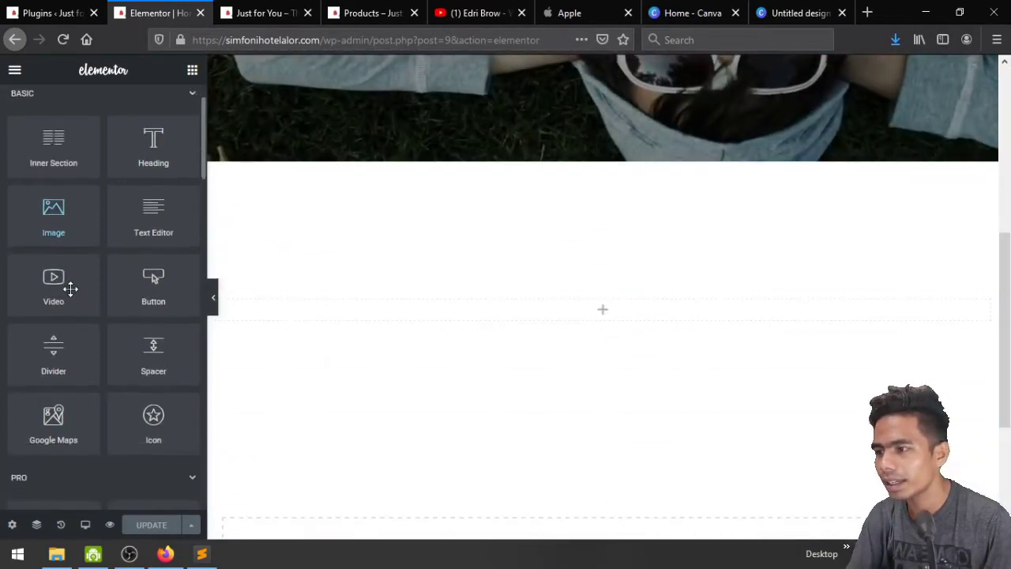
pyautogui.scroll(-3, 70, 290)
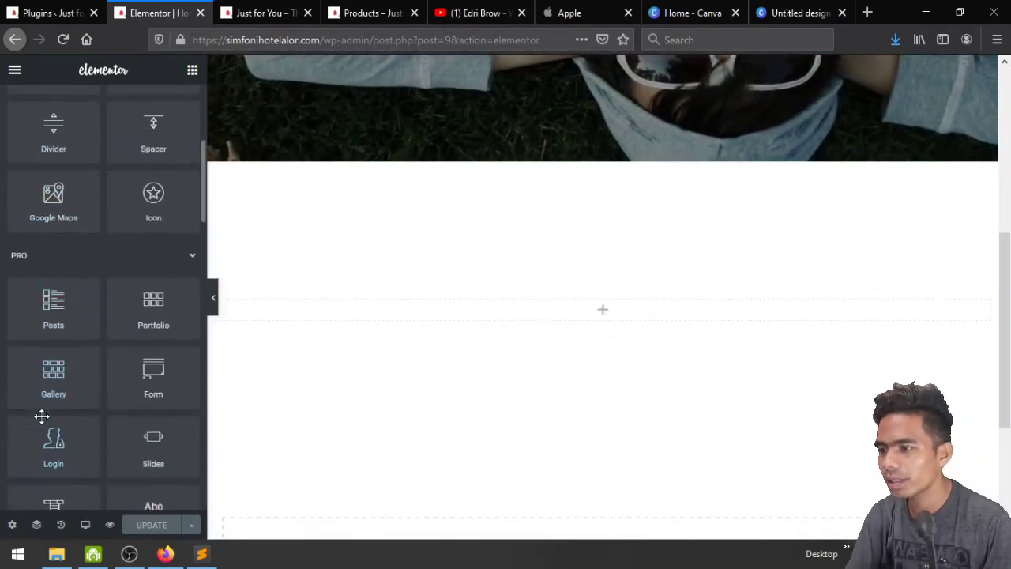
pyautogui.scroll(-3, 42, 416)
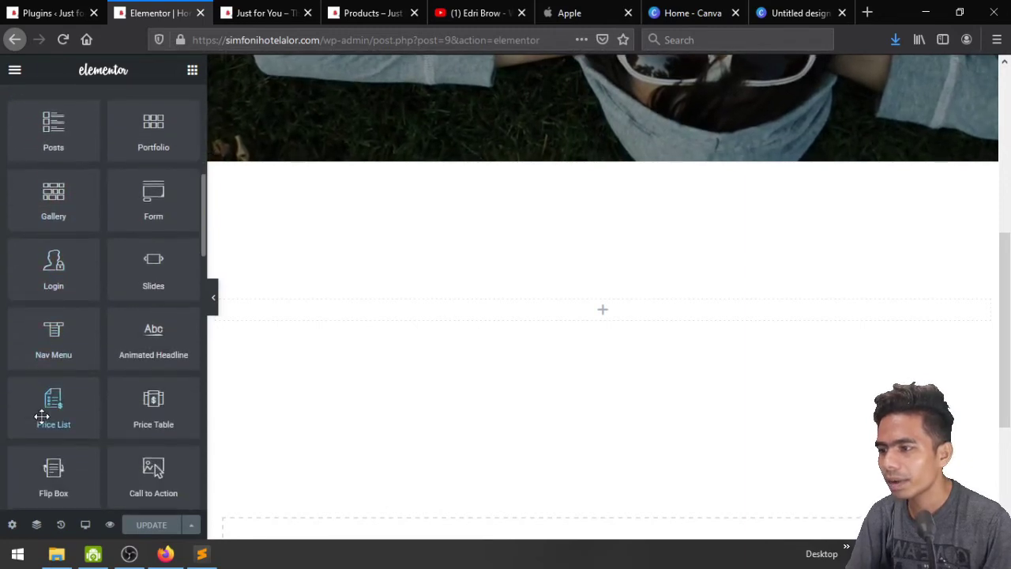
pyautogui.scroll(7, 42, 416)
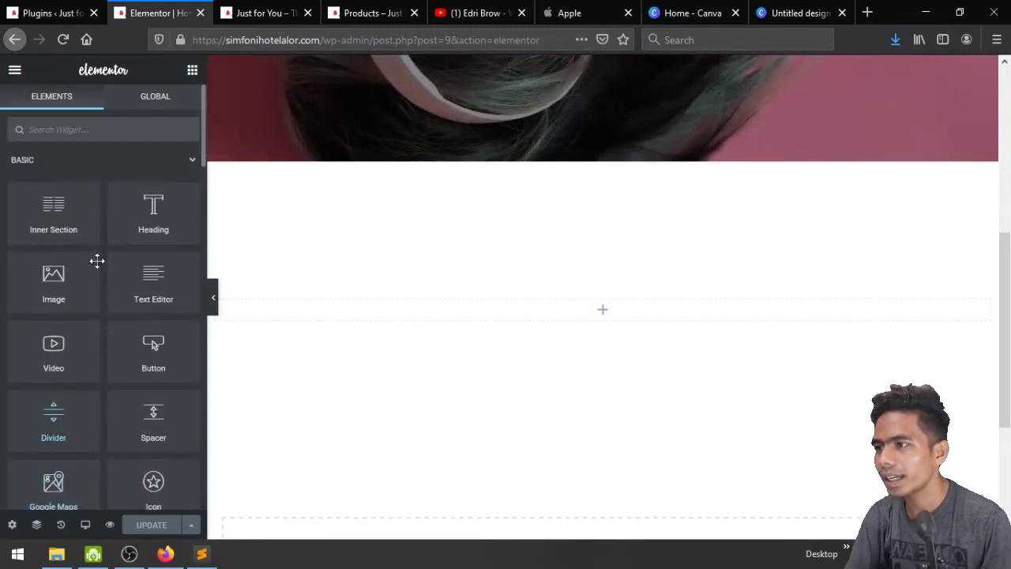
pyautogui.scroll(-15, 138, 279)
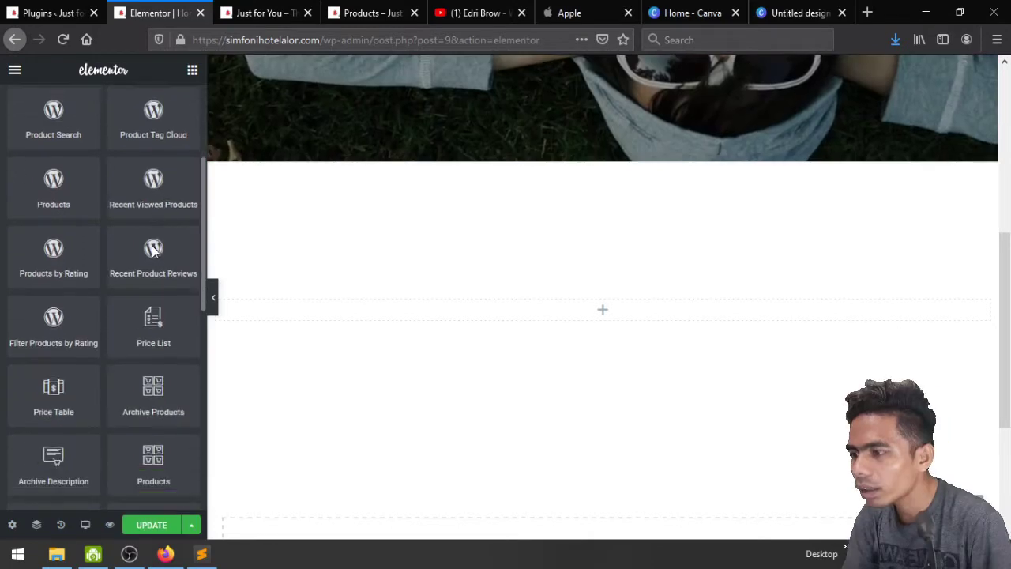
pyautogui.scroll(-2, 138, 279)
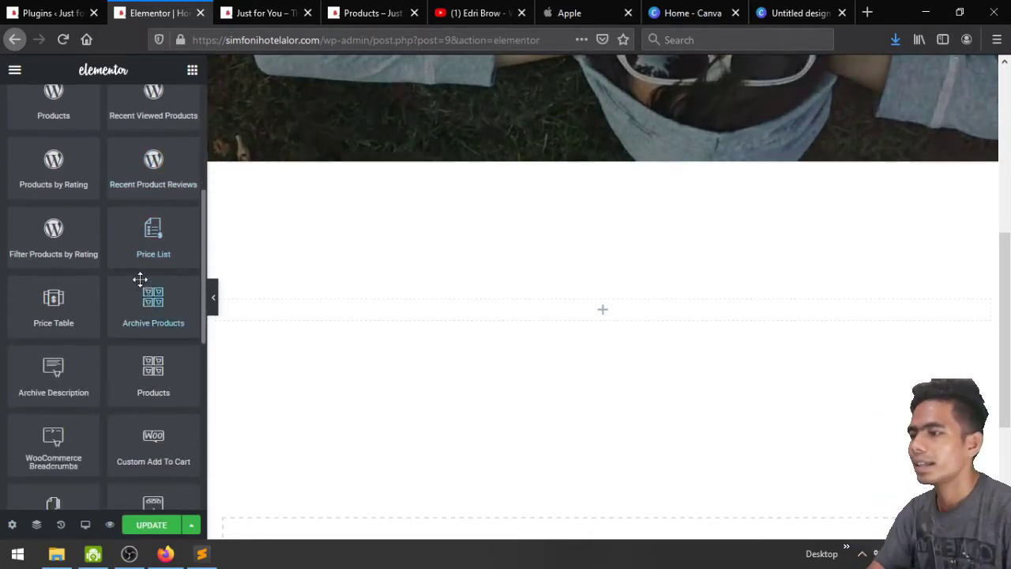
pyautogui.scroll(-1, 126, 257)
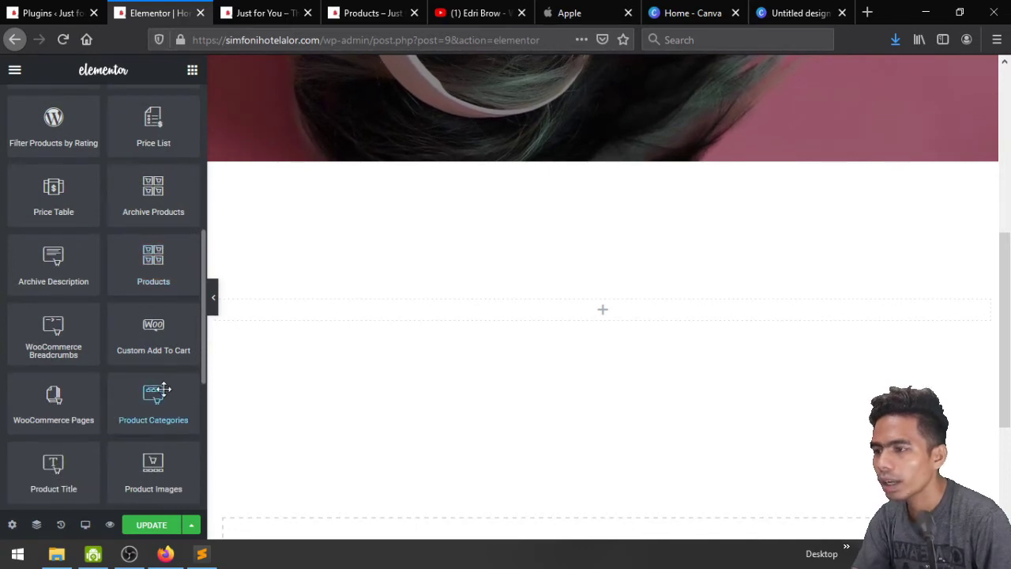
pyautogui.scroll(-1, 164, 388)
pyautogui.scroll(-1, 163, 389)
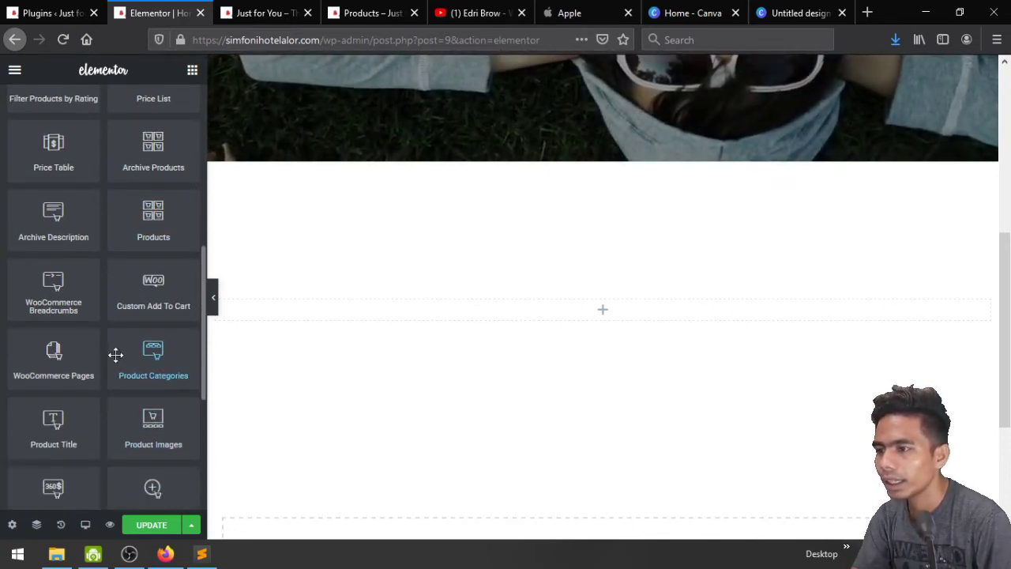
# Drop a Product Categories widget into the empty section and enable Hide Empty in its query
pyautogui.moveTo(139, 354); pyautogui.dragTo(605, 307)
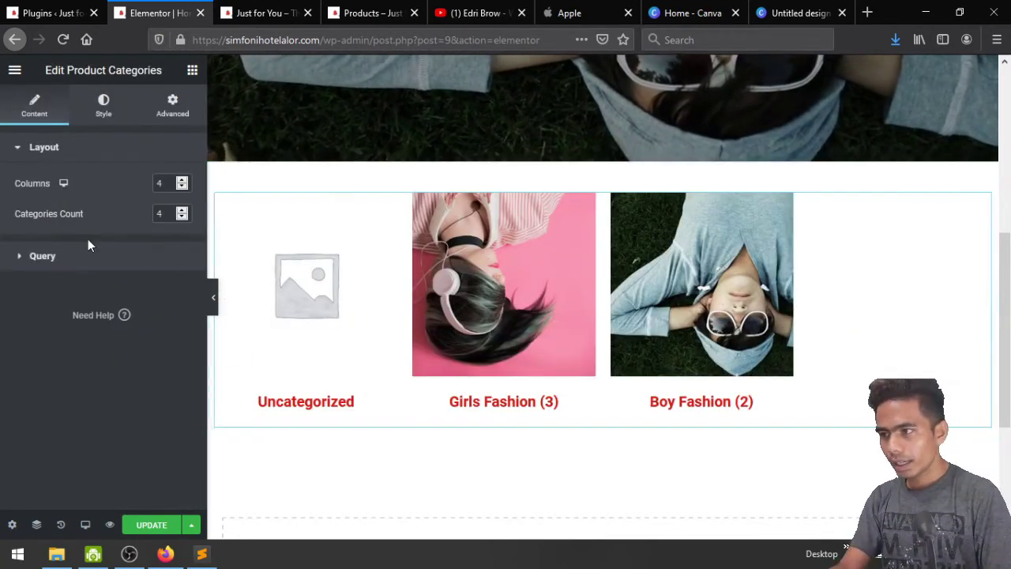
pyautogui.click(43, 256)
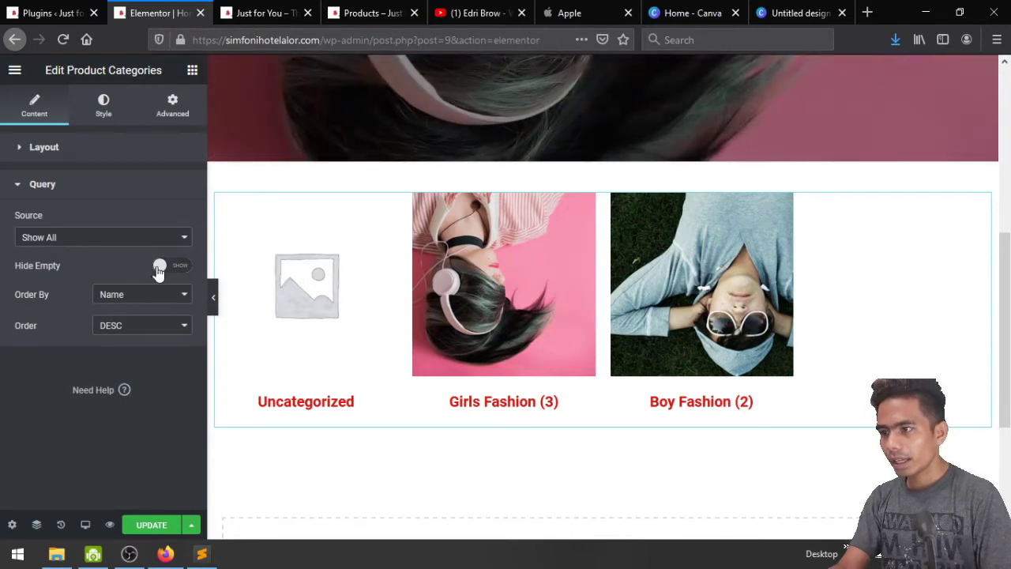
pyautogui.click(168, 269)
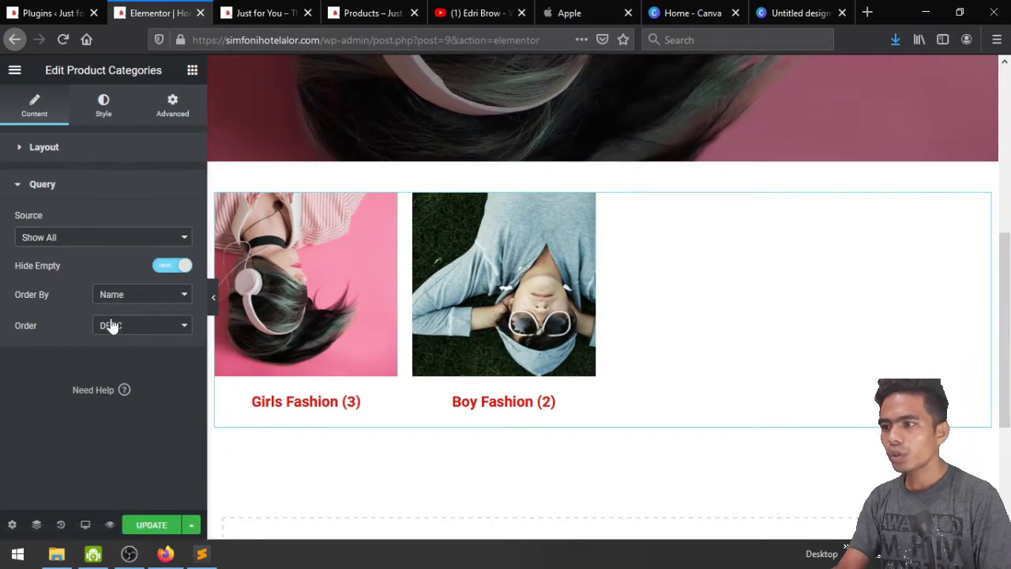
# Set the grid to 2 columns showing 2 categories, update the page, and recheck the settings
pyautogui.click(44, 149)
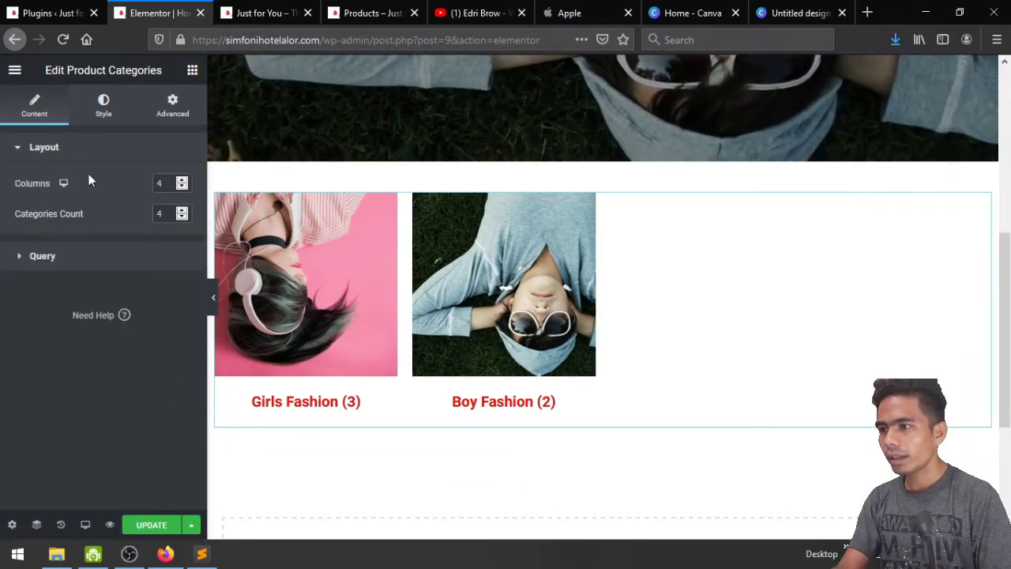
pyautogui.click(181, 188)
pyautogui.click(181, 188)
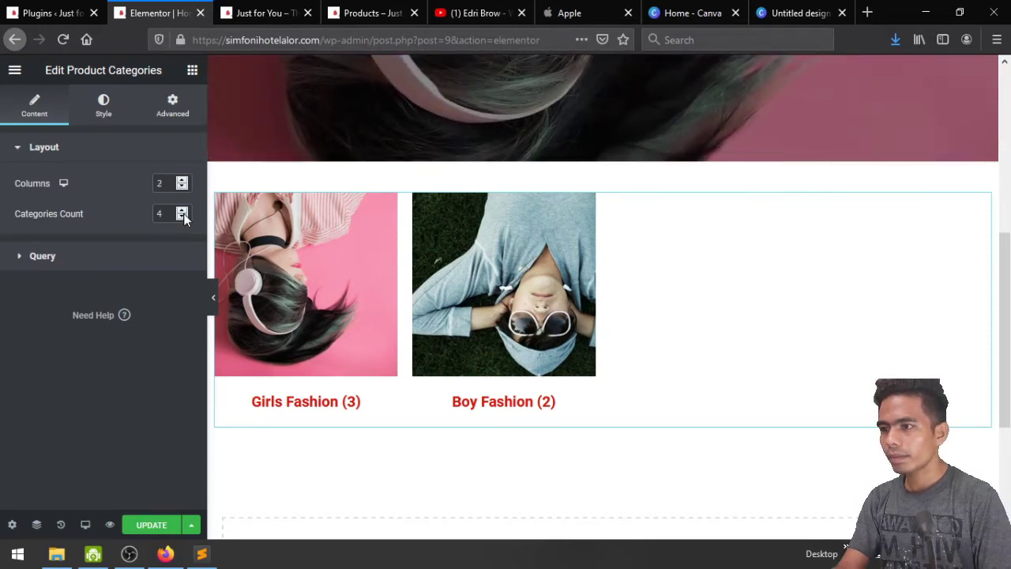
pyautogui.click(182, 218)
pyautogui.click(182, 217)
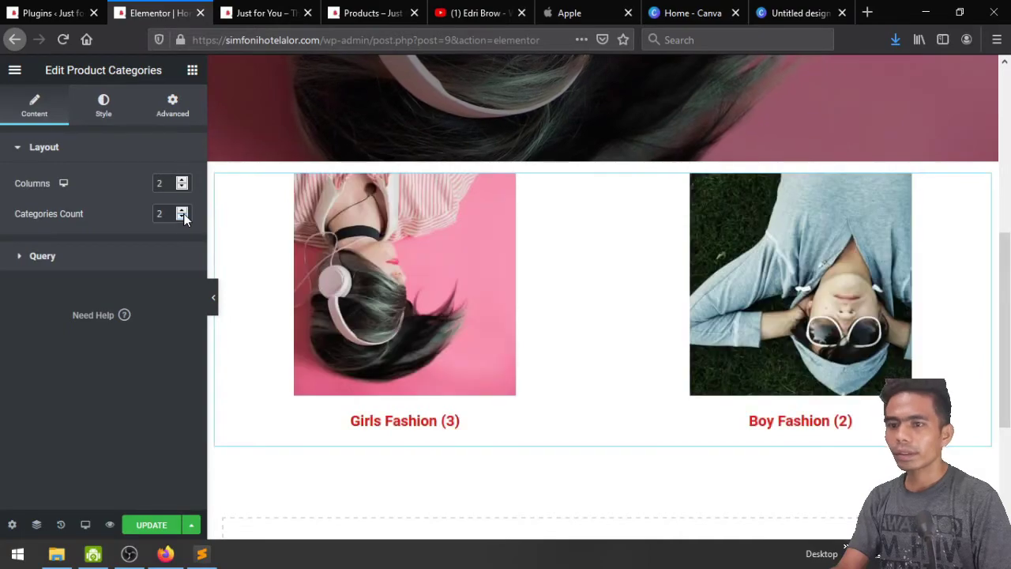
pyautogui.scroll(-2, 514, 335)
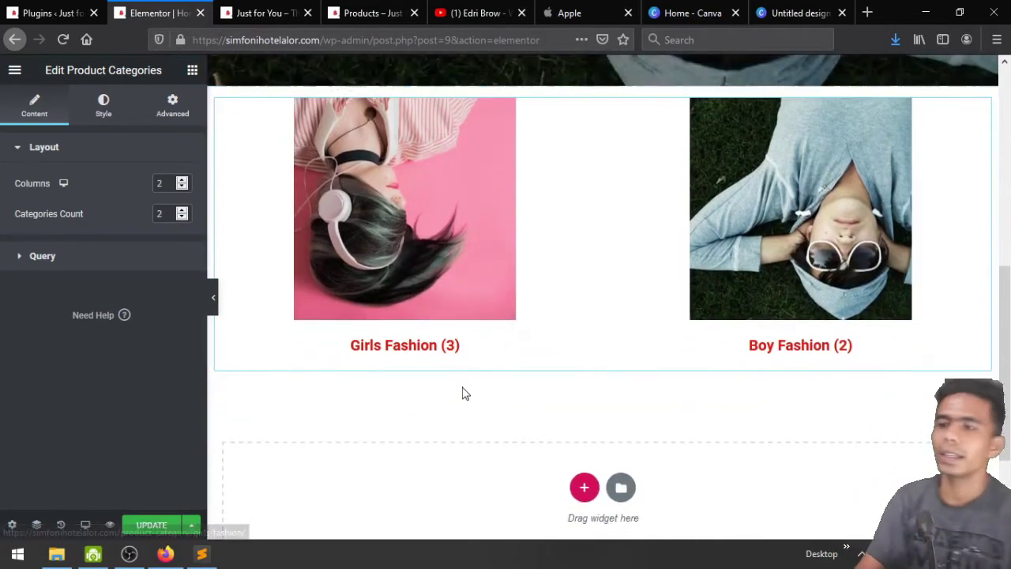
pyautogui.scroll(4, 465, 394)
pyautogui.scroll(-3, 463, 395)
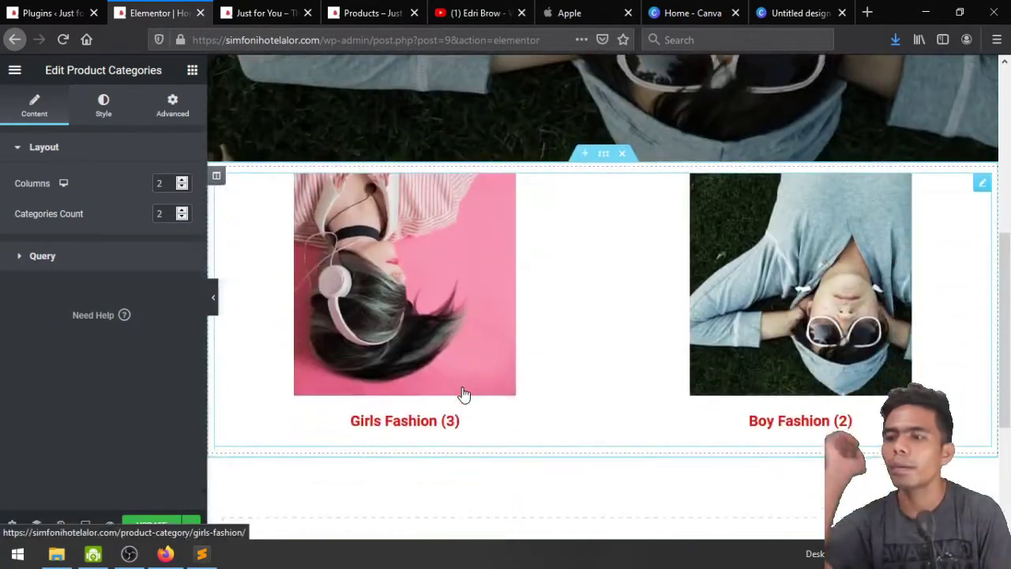
pyautogui.click(162, 525)
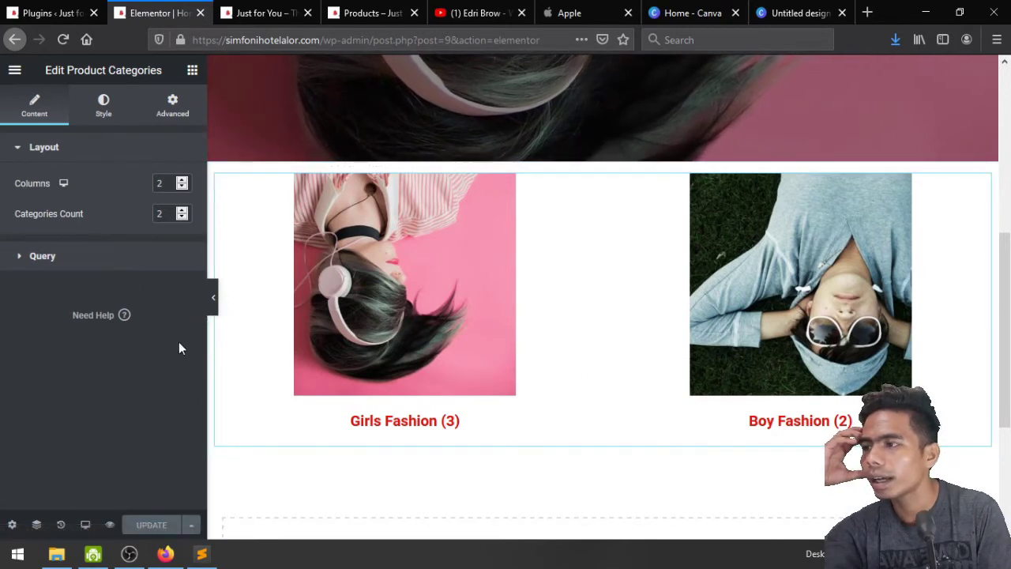
pyautogui.click(35, 256)
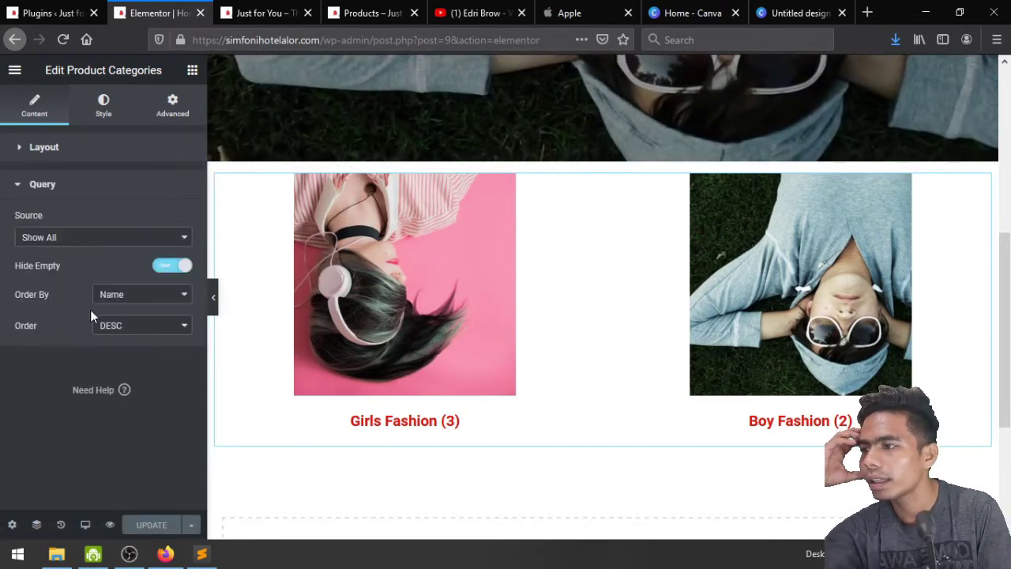
pyautogui.click(52, 148)
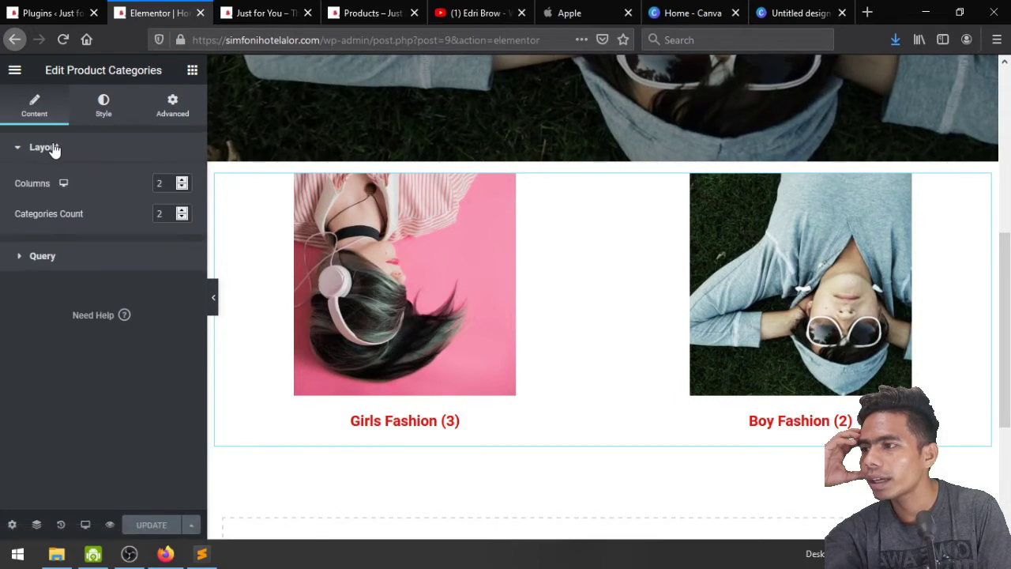
# In the Style settings, set the column gap to 19, centre the alignment and adjust the spacing
pyautogui.click(114, 116)
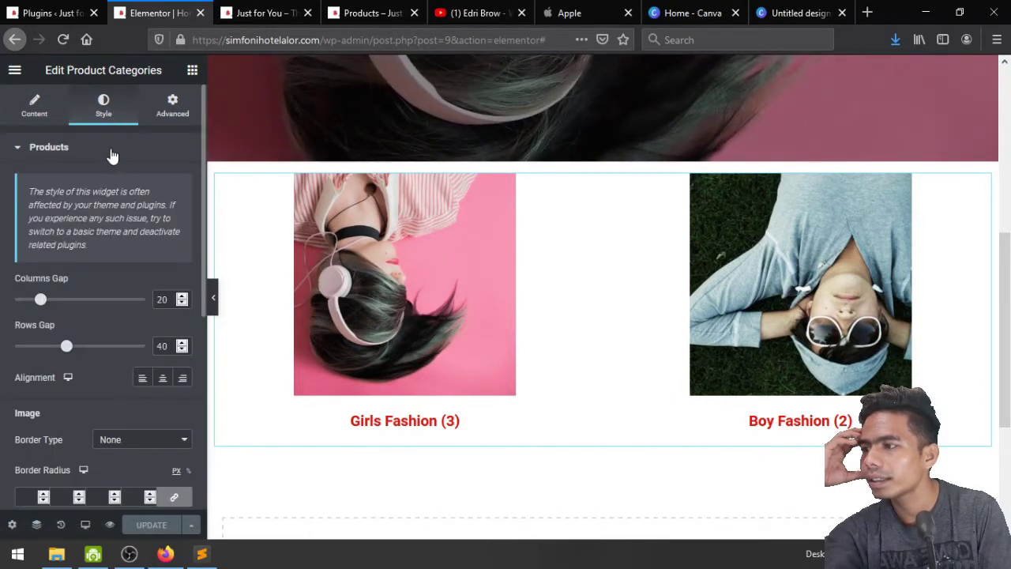
pyautogui.moveTo(40, 302); pyautogui.dragTo(80, 307)
pyautogui.moveTo(49, 305); pyautogui.dragTo(4, 301)
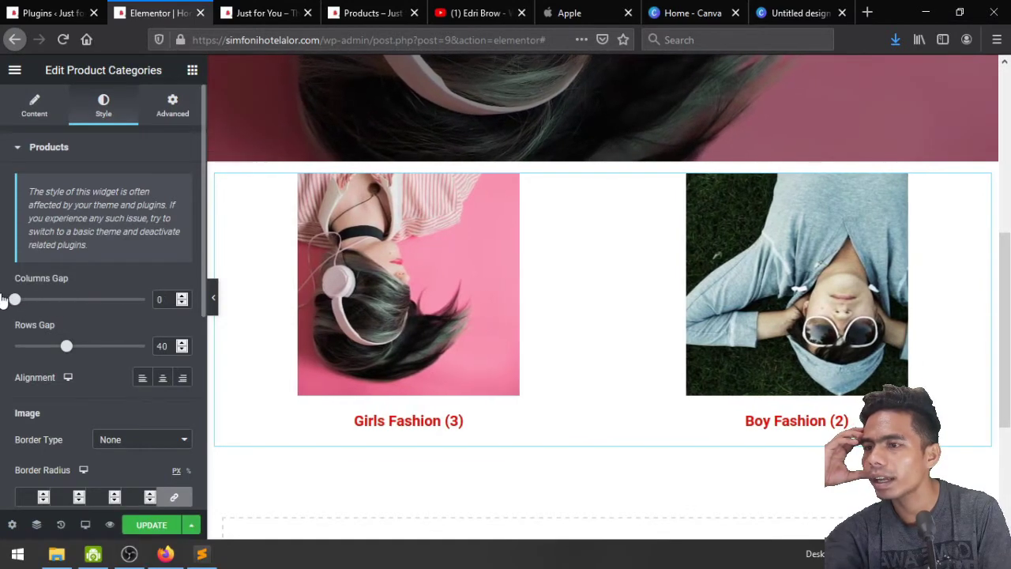
pyautogui.click(38, 300)
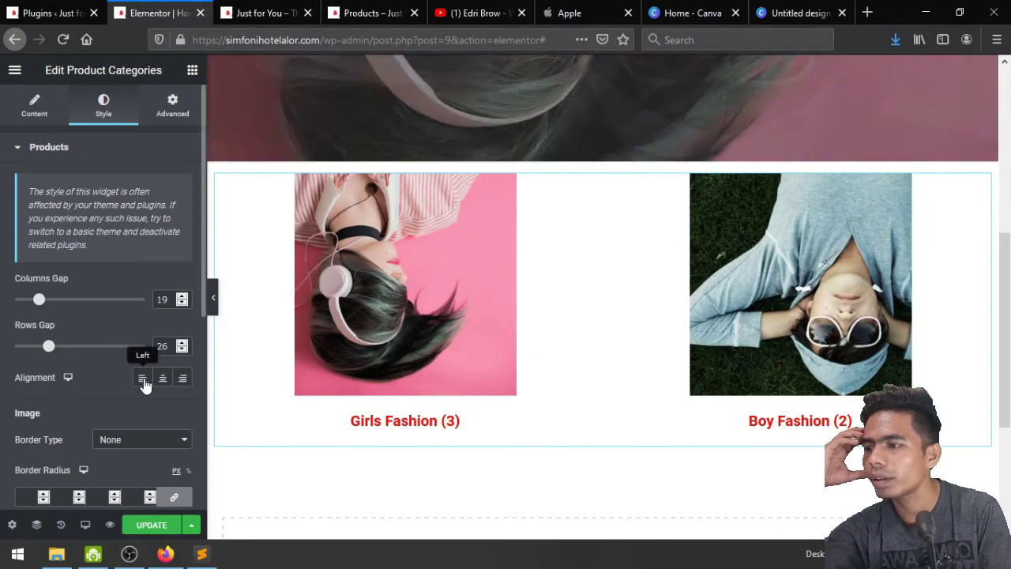
pyautogui.click(143, 381)
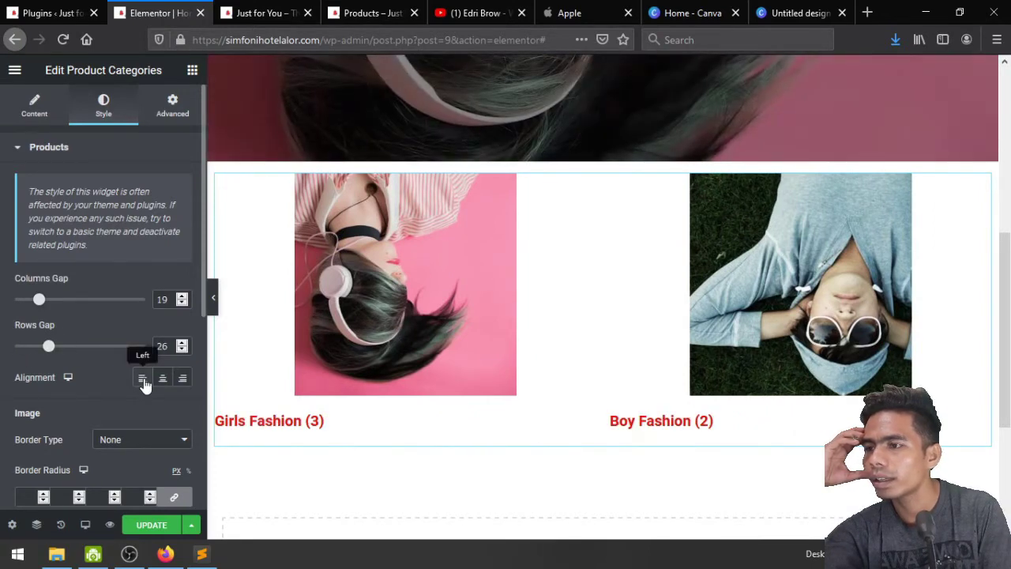
pyautogui.click(187, 380)
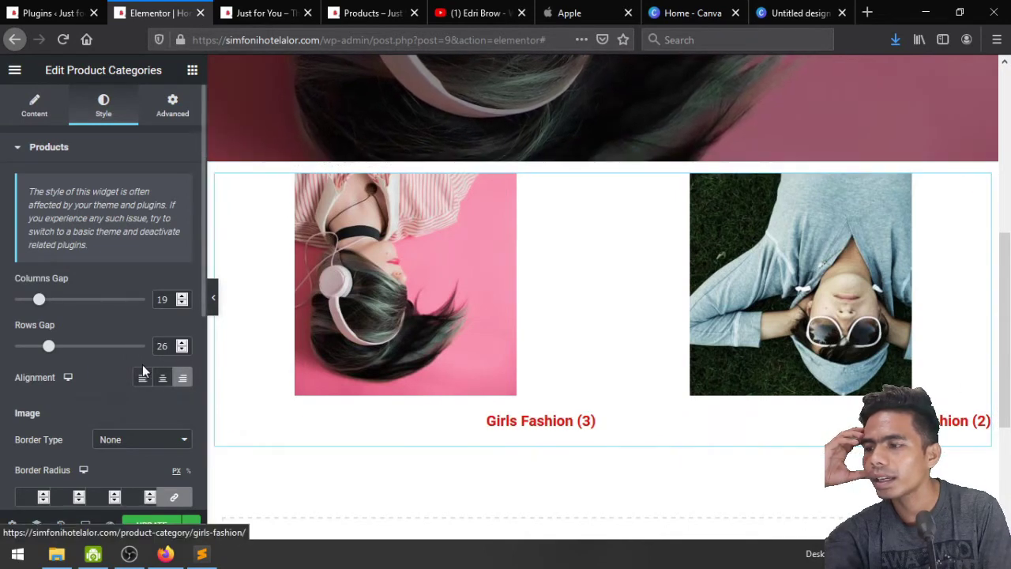
pyautogui.click(162, 383)
pyautogui.scroll(-3, 91, 367)
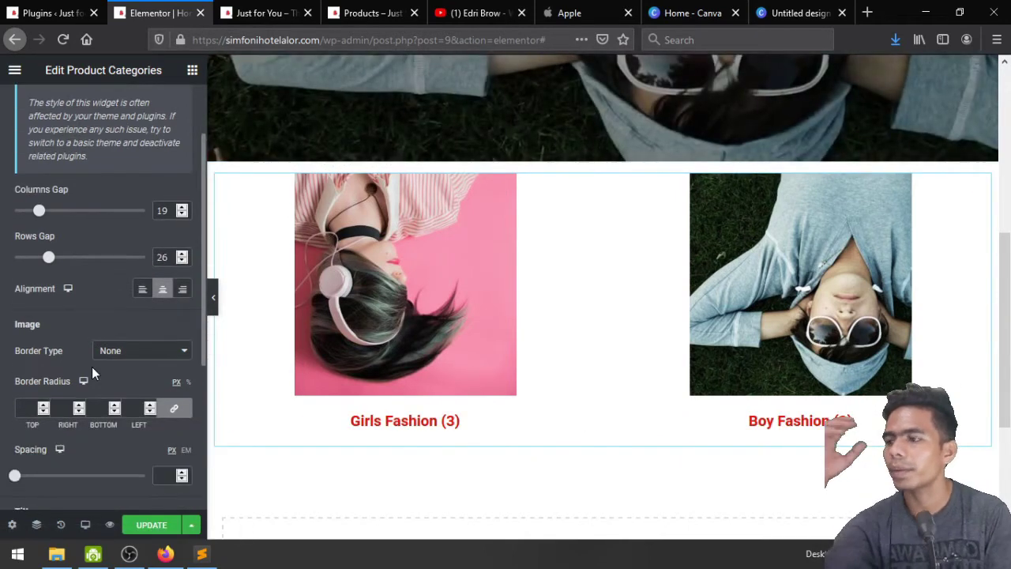
pyautogui.scroll(-1, 92, 367)
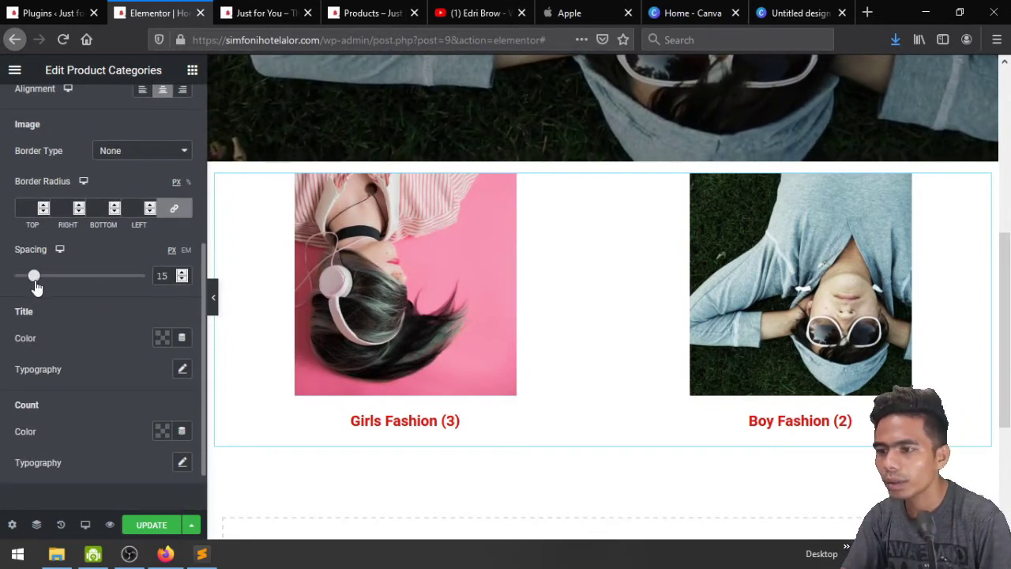
pyautogui.moveTo(39, 288); pyautogui.dragTo(32, 292)
pyautogui.scroll(-1, 128, 350)
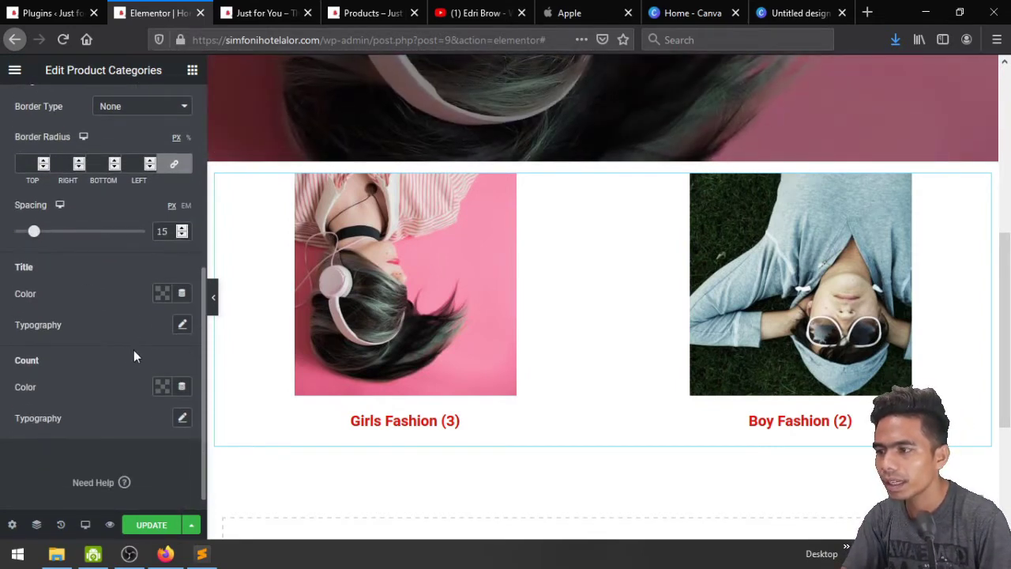
# Set the category title font size to 18 and the product count font size to 12
pyautogui.click(181, 327)
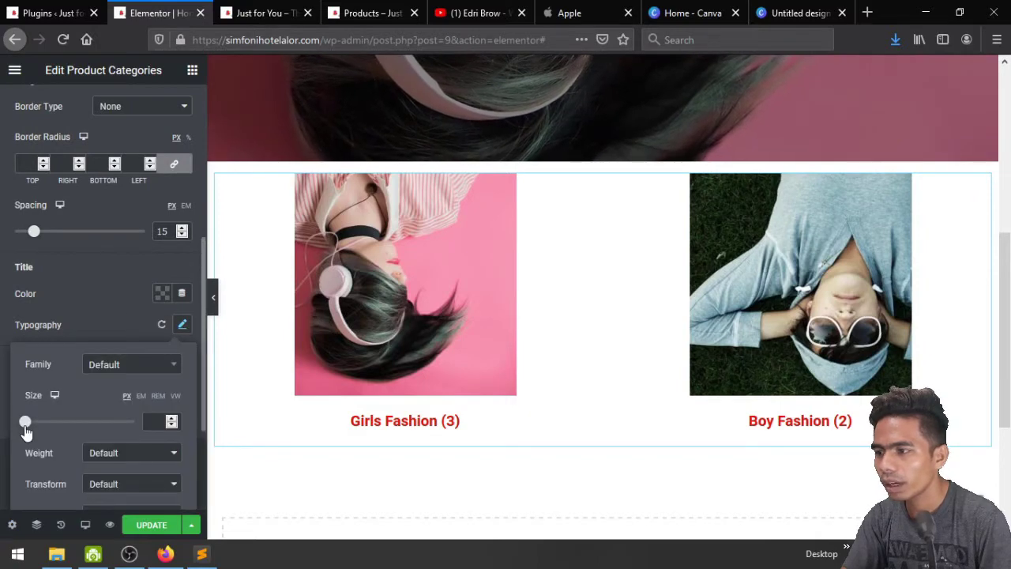
pyautogui.moveTo(26, 427); pyautogui.dragTo(35, 431)
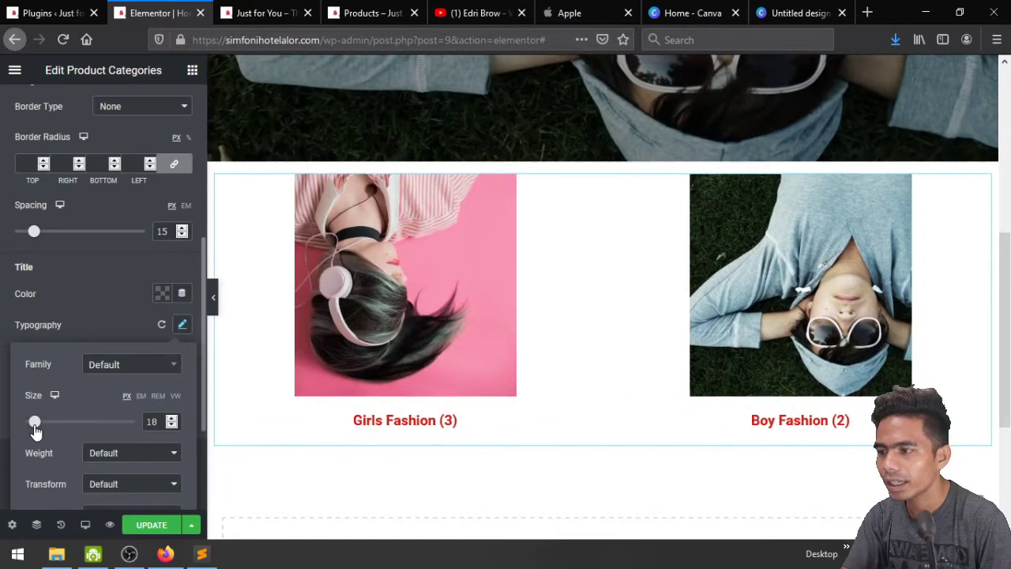
pyautogui.click(88, 306)
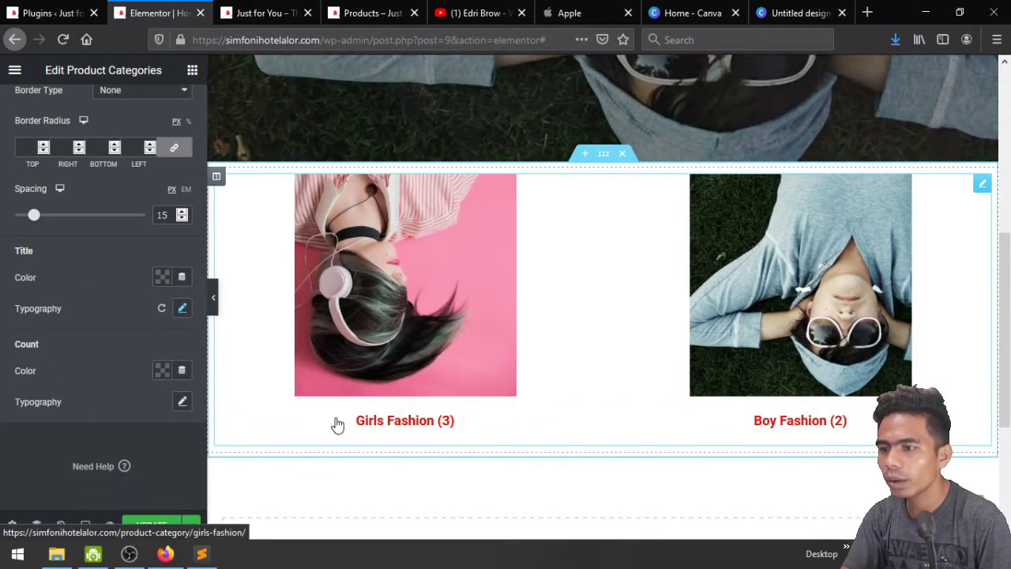
pyautogui.click(183, 402)
pyautogui.scroll(-1, 135, 406)
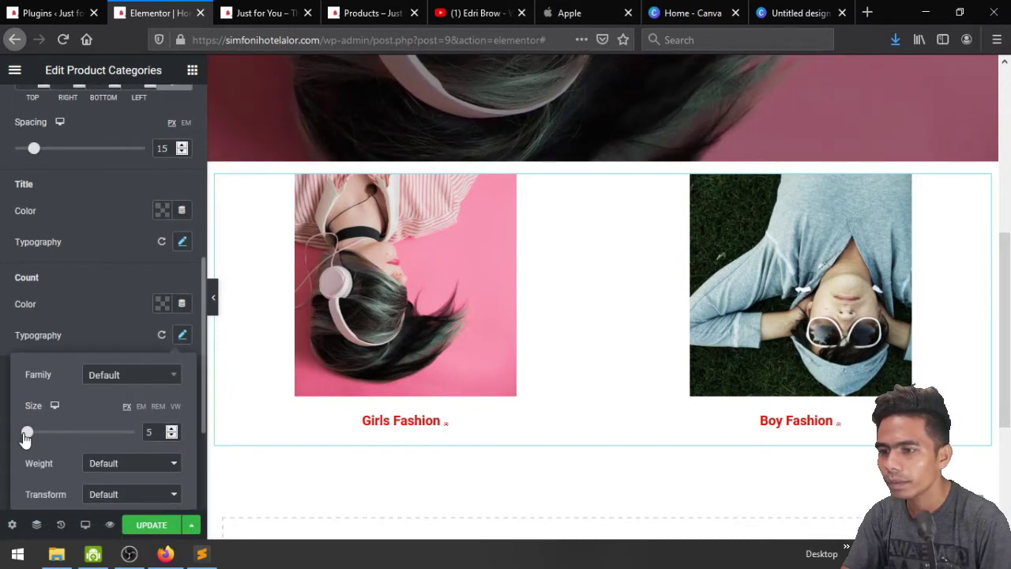
pyautogui.click(171, 436)
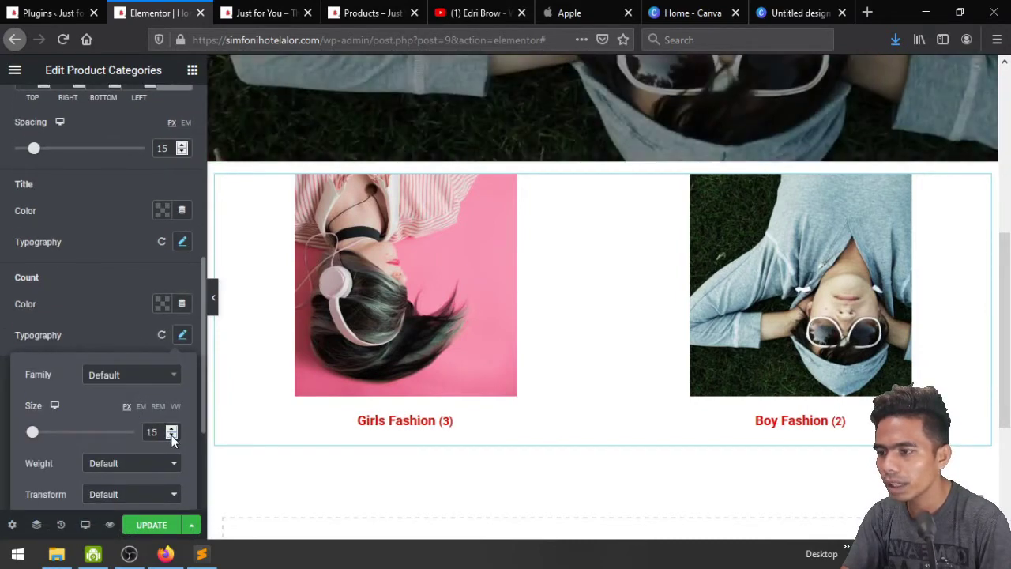
pyautogui.click(120, 324)
pyautogui.scroll(3, 120, 324)
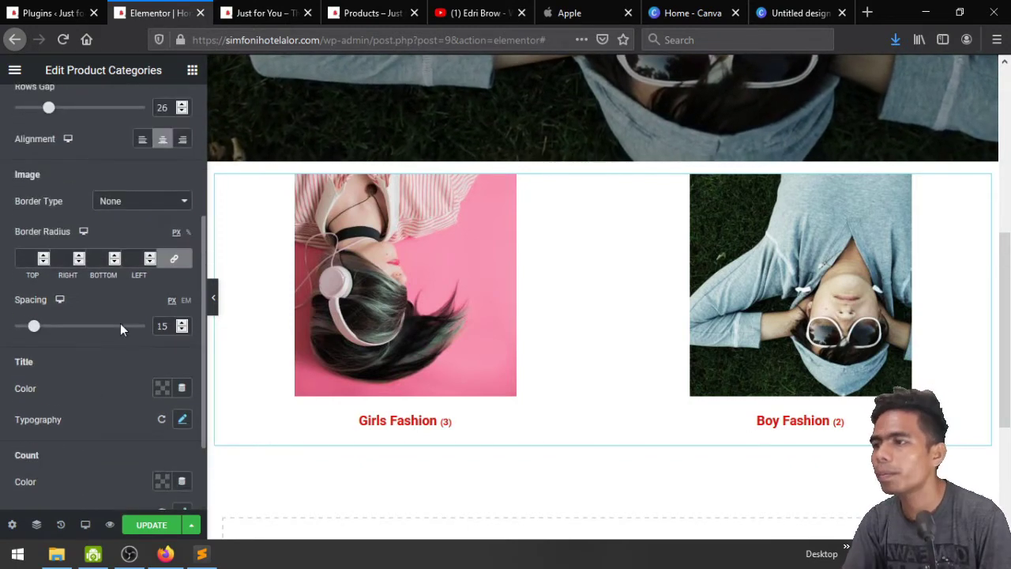
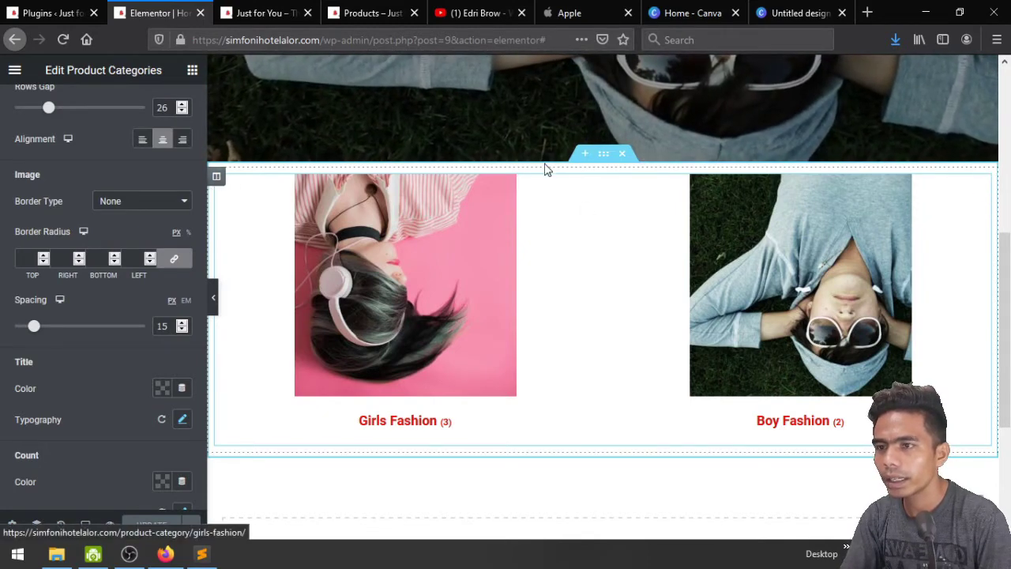
# Give the category-tile column 50 px top and bottom padding, then close the old preview tab
pyautogui.click(216, 178)
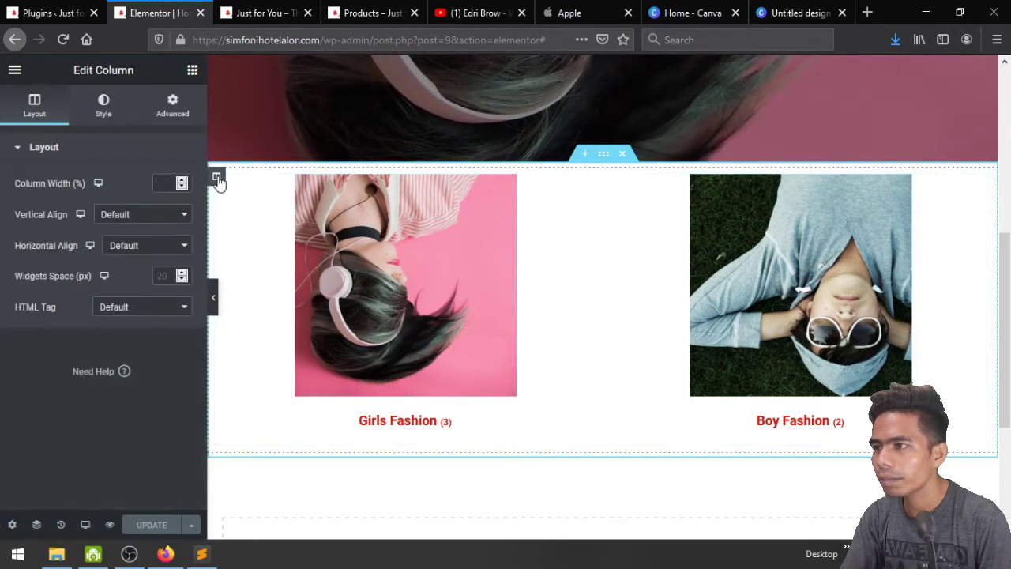
pyautogui.click(173, 106)
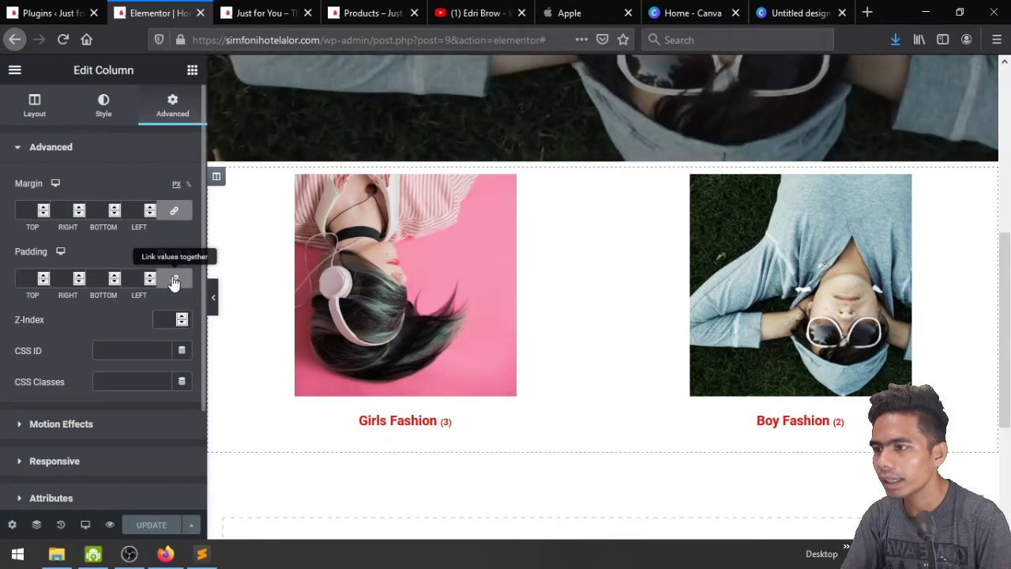
pyautogui.click(175, 280)
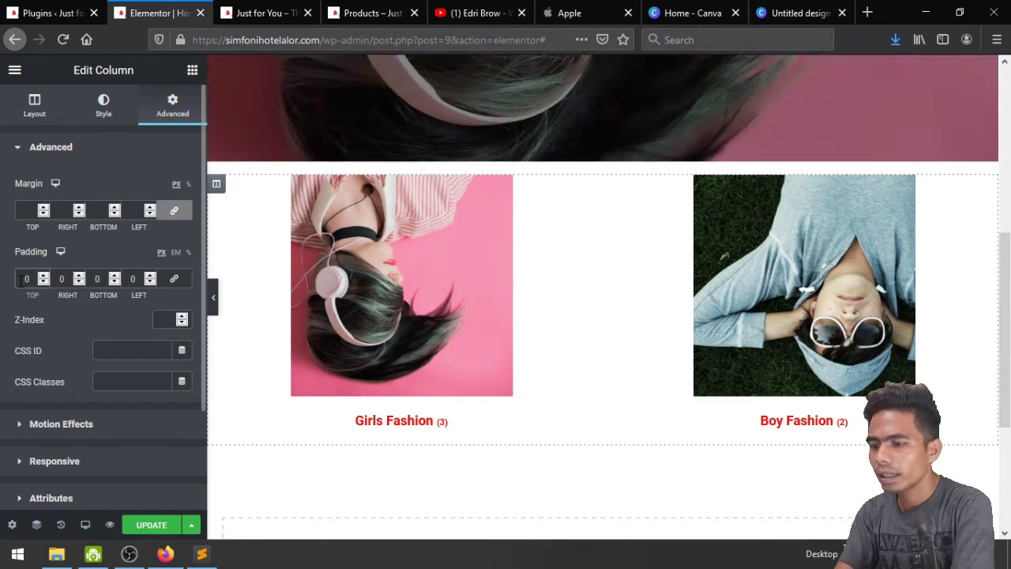
pyautogui.write('2')
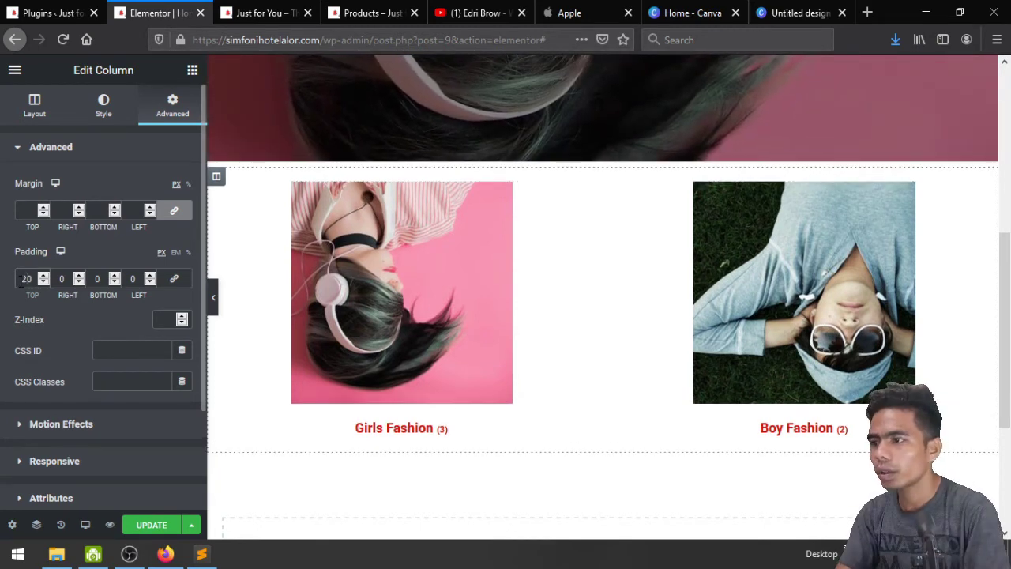
pyautogui.write('5')
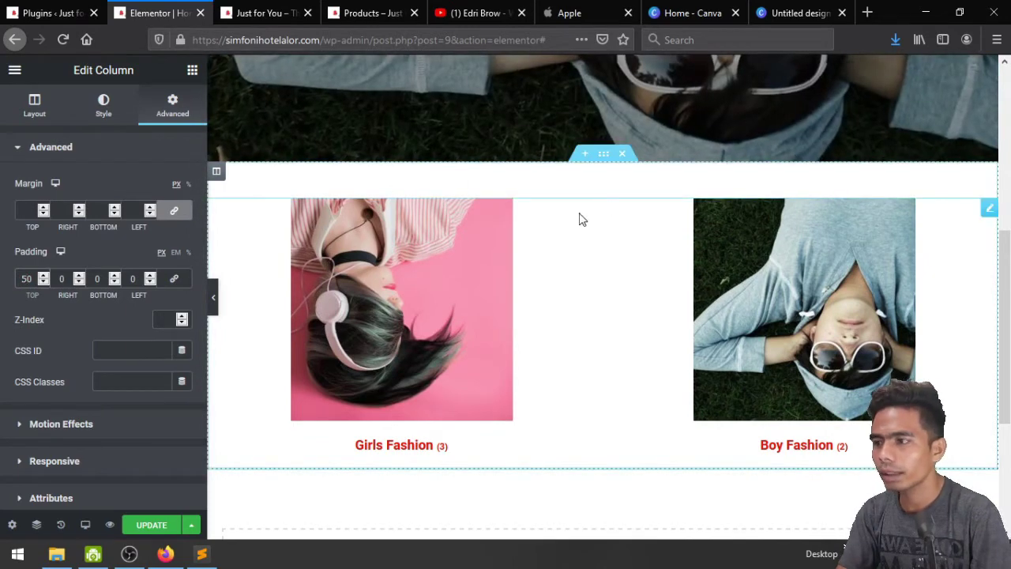
pyautogui.scroll(-3, 619, 396)
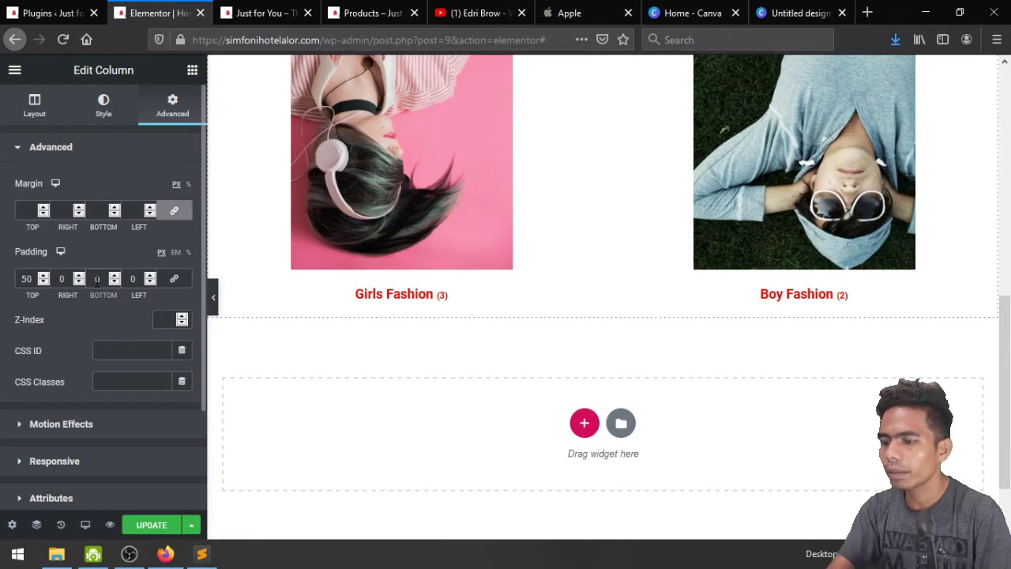
pyautogui.write('50')
pyautogui.scroll(3, 551, 316)
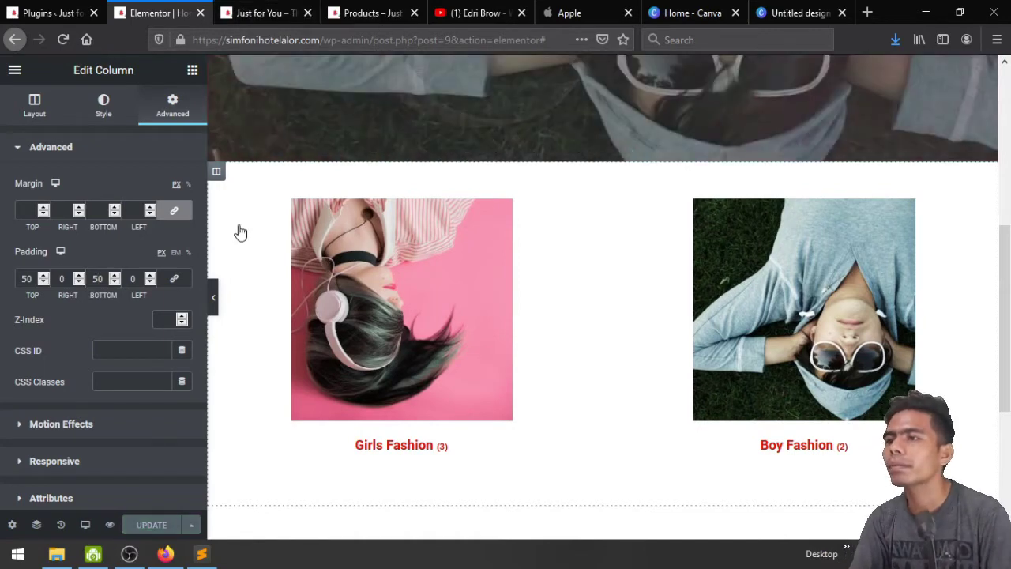
pyautogui.click(307, 13)
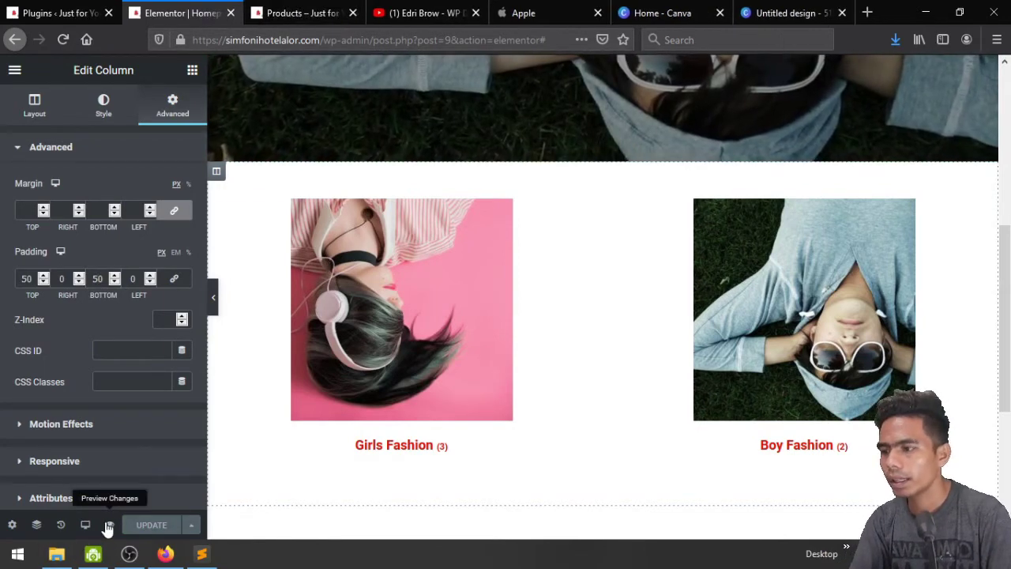
# Preview the changes and scroll past the padded Girls Fashion and Boy Fashion tiles, then return to Elementor
pyautogui.click(109, 525)
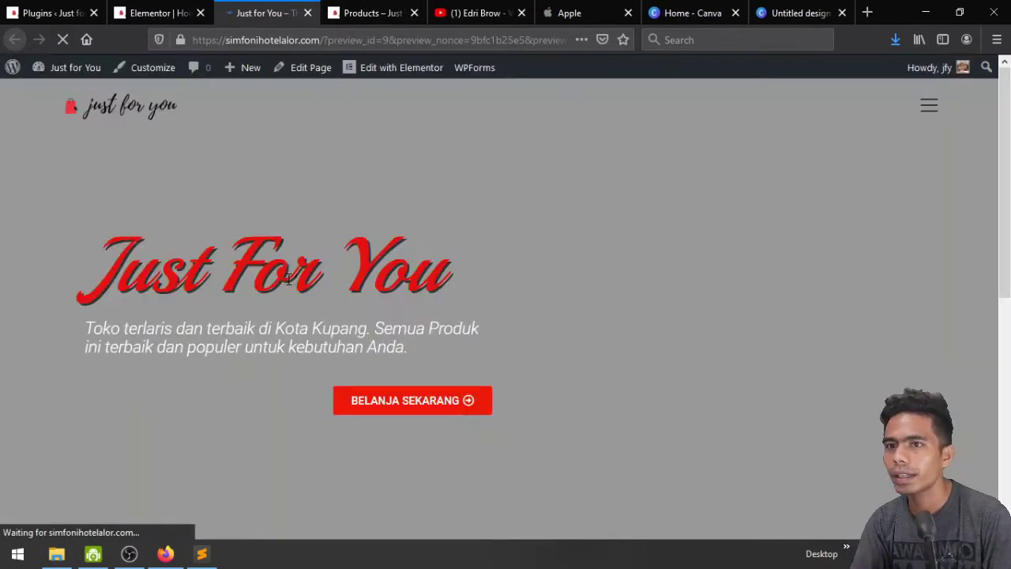
pyautogui.scroll(-5, 288, 279)
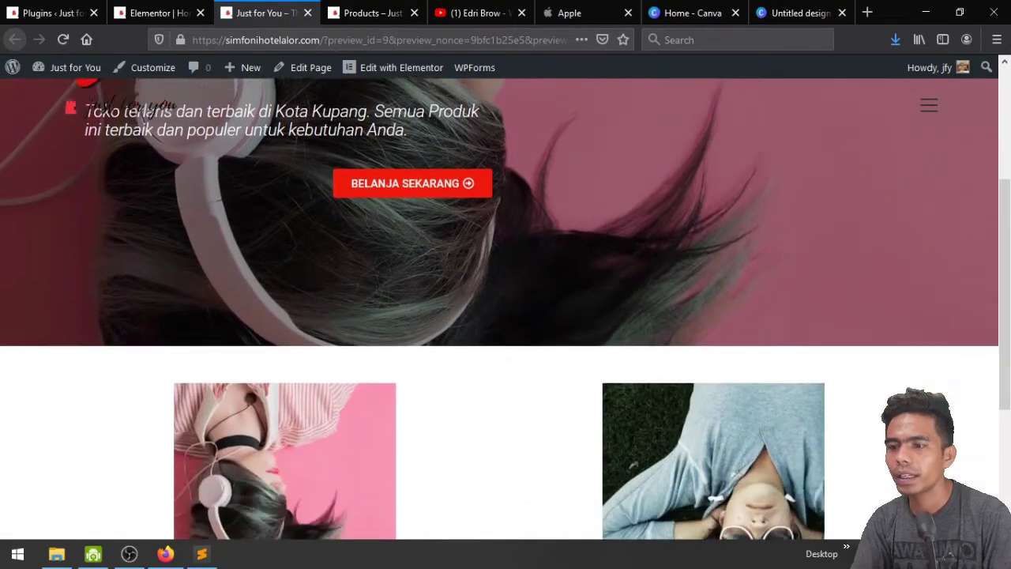
pyautogui.scroll(-1, 289, 279)
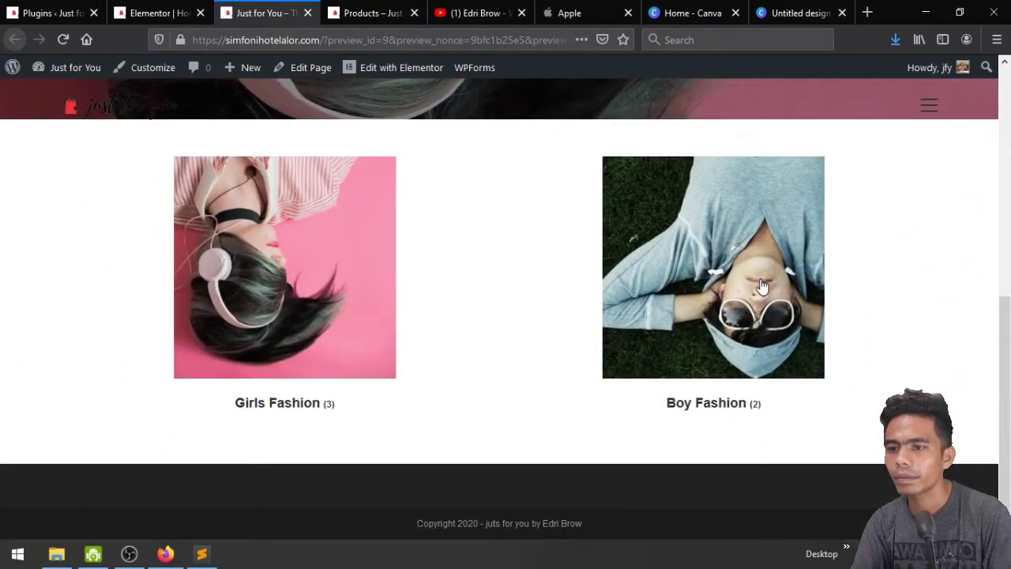
pyautogui.scroll(6, 342, 306)
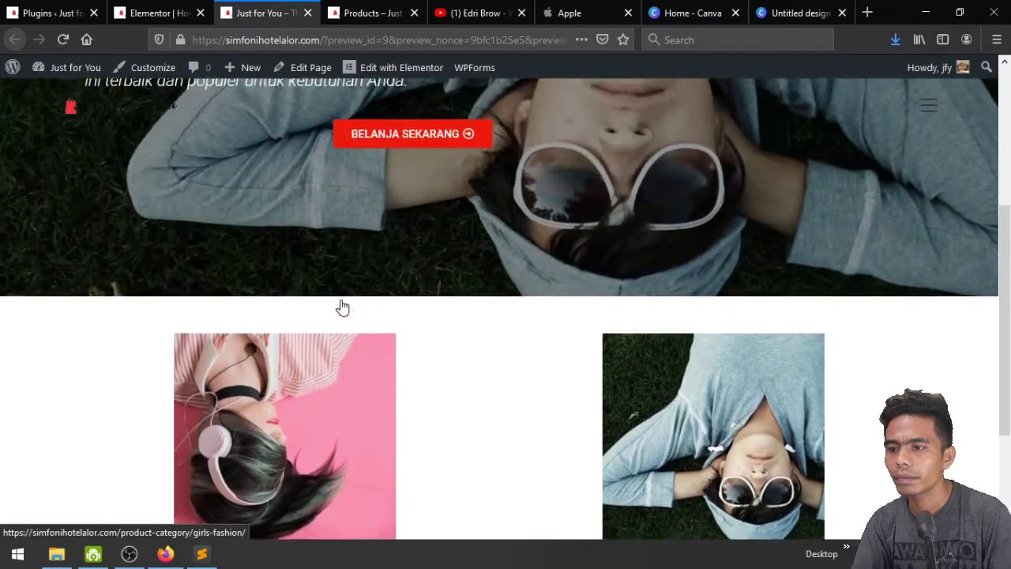
pyautogui.scroll(-6, 342, 300)
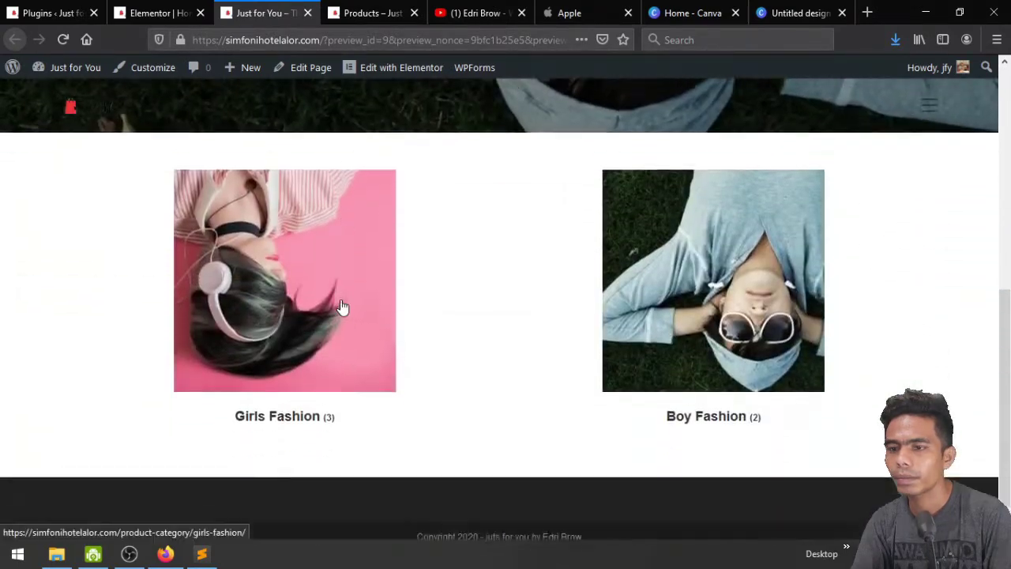
pyautogui.scroll(1, 342, 306)
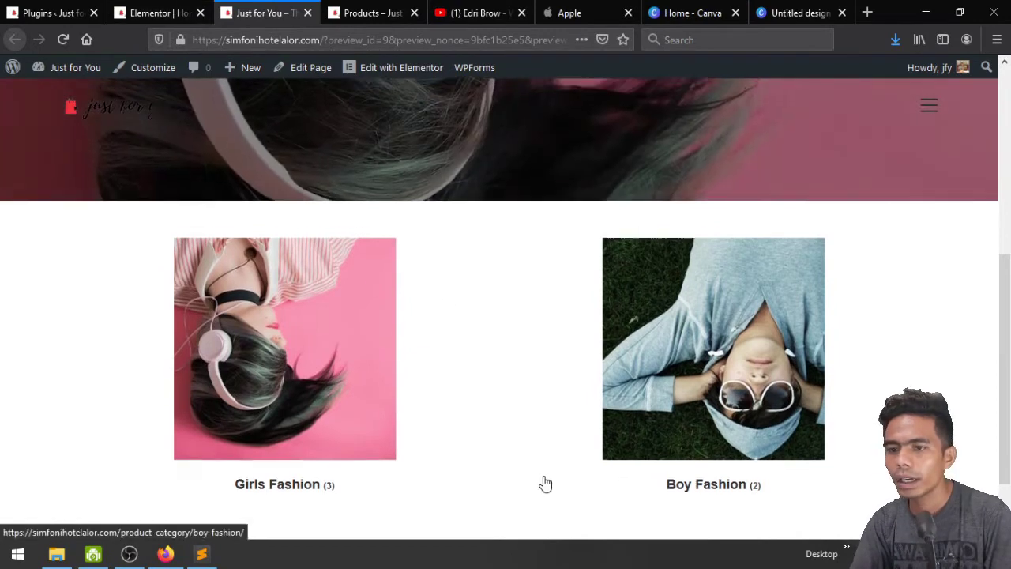
pyautogui.scroll(1, 542, 482)
pyautogui.scroll(-3, 542, 482)
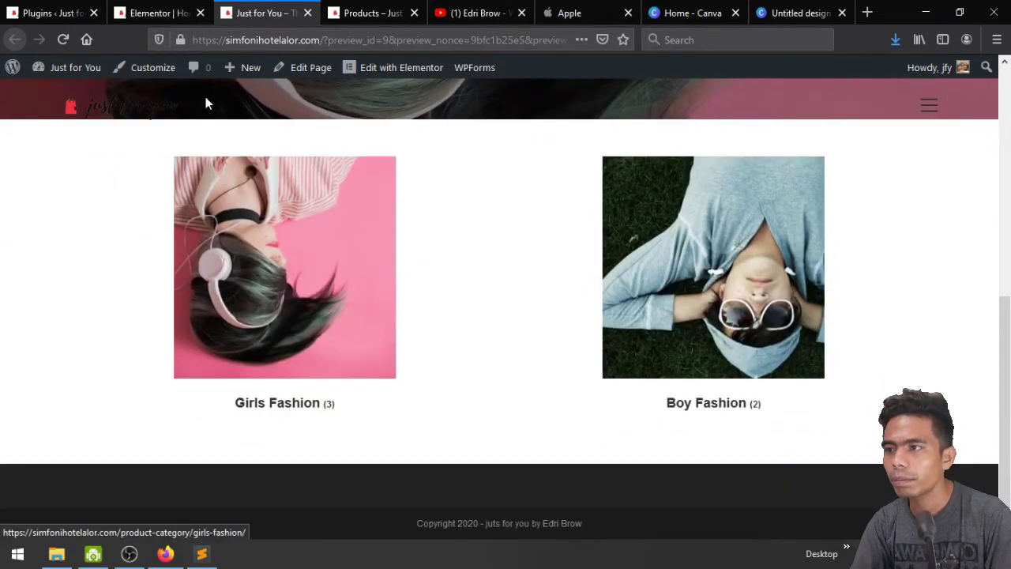
pyautogui.click(142, 13)
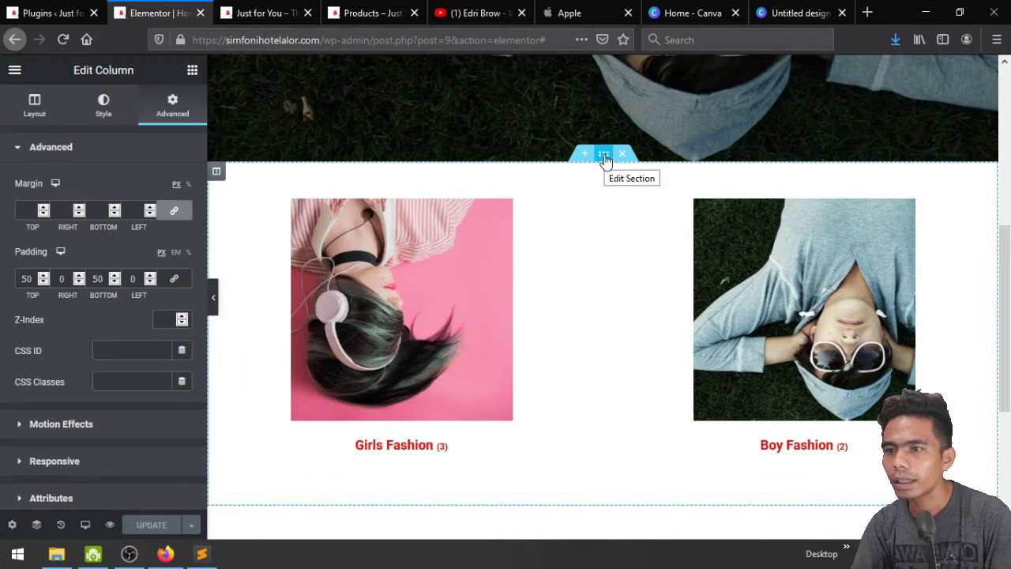
# Switch the category section's Style > Background type to Video
pyautogui.click(605, 156)
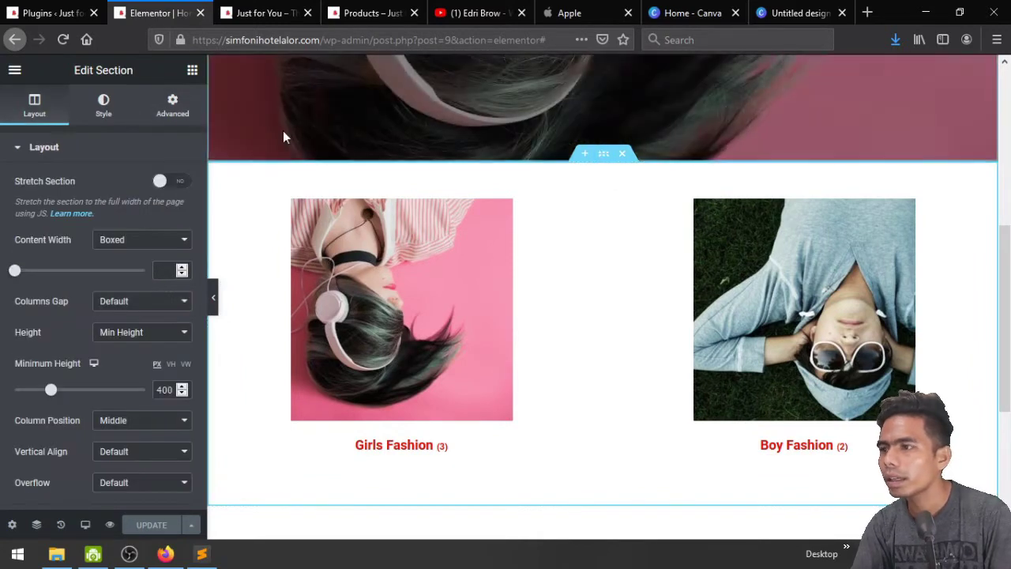
pyautogui.click(93, 106)
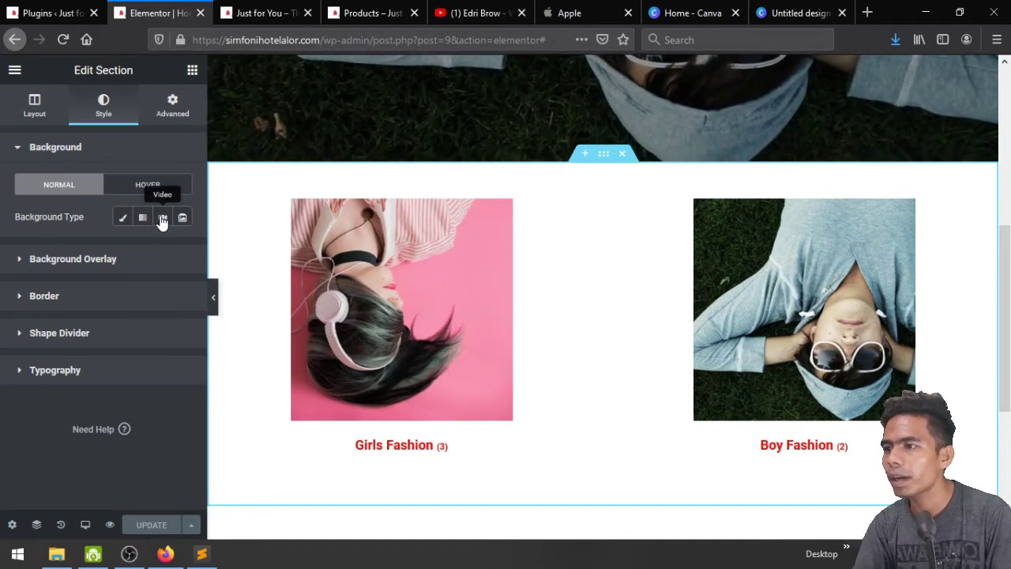
pyautogui.click(162, 219)
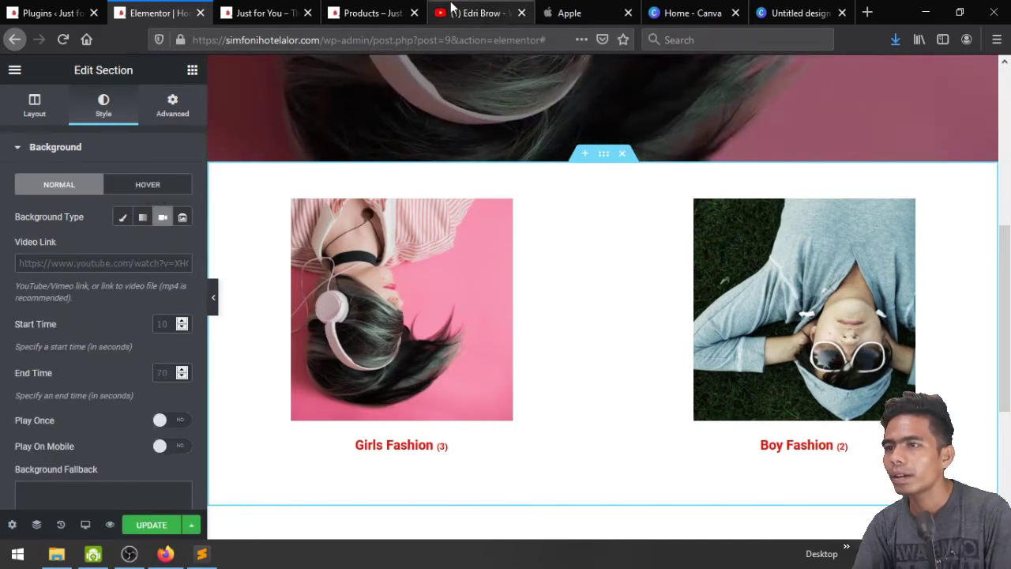
pyautogui.click(452, 7)
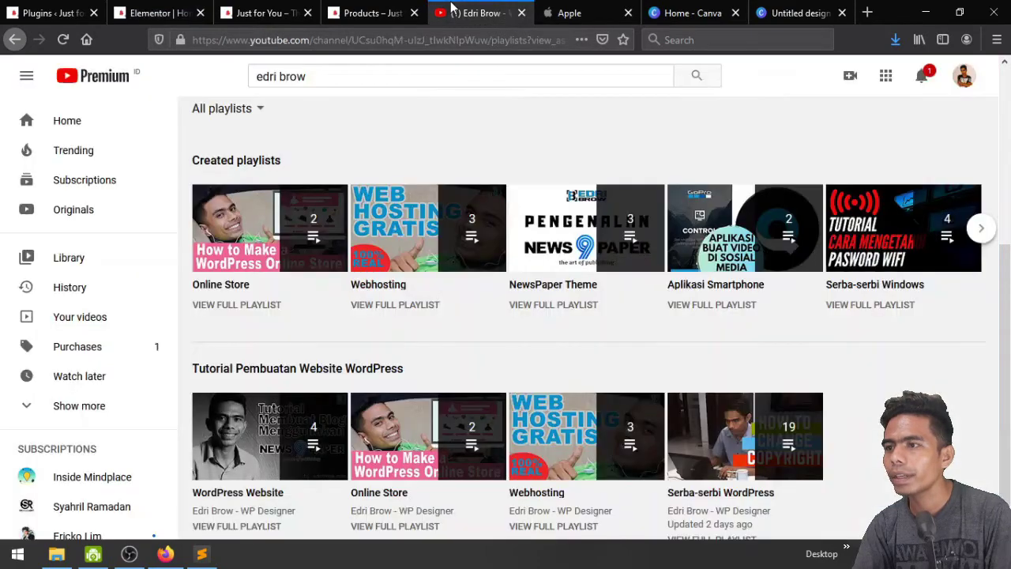
# Search YouTube for 'fashion show' and skim through the Fashion Show Music video
pyautogui.click(434, 77)
pyautogui.write('FAS')
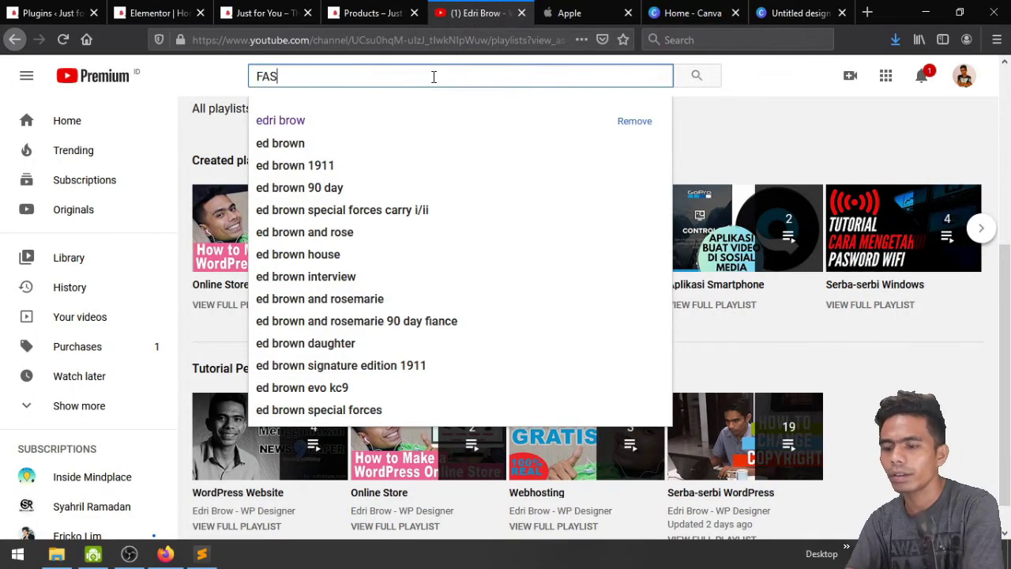
pyautogui.write('ION')
pyautogui.press('Down')
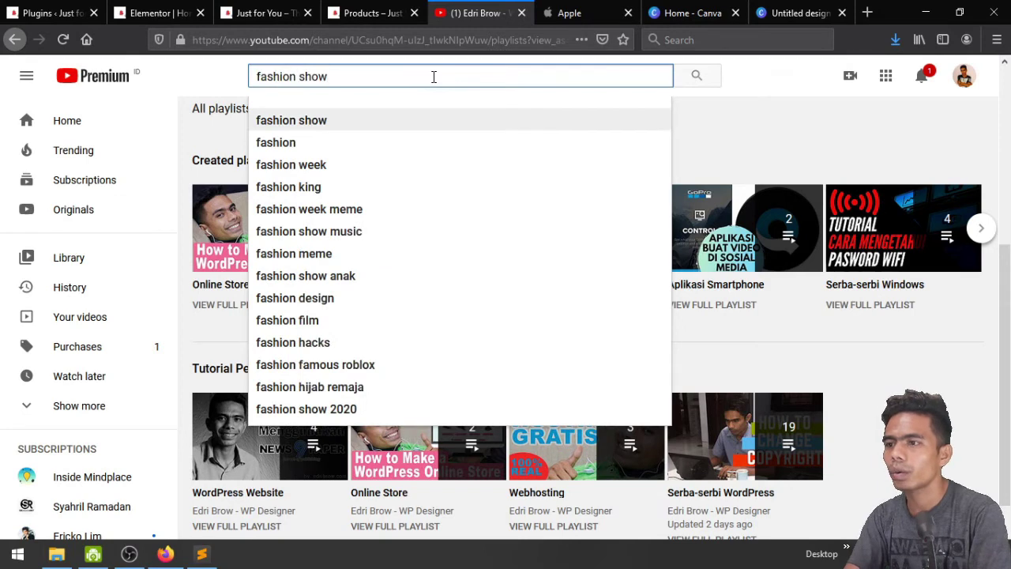
pyautogui.press('Return')
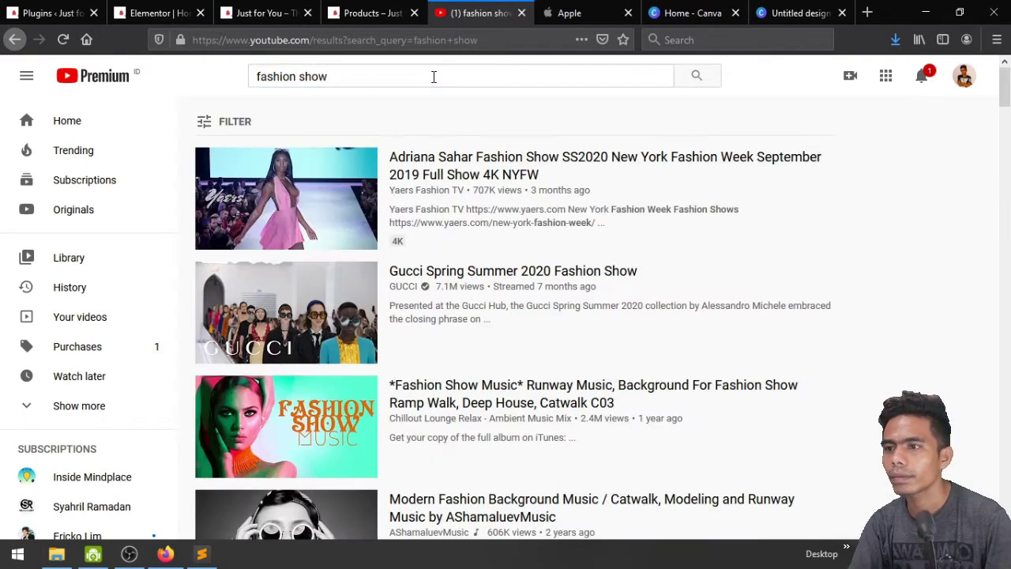
pyautogui.scroll(-3, 688, 258)
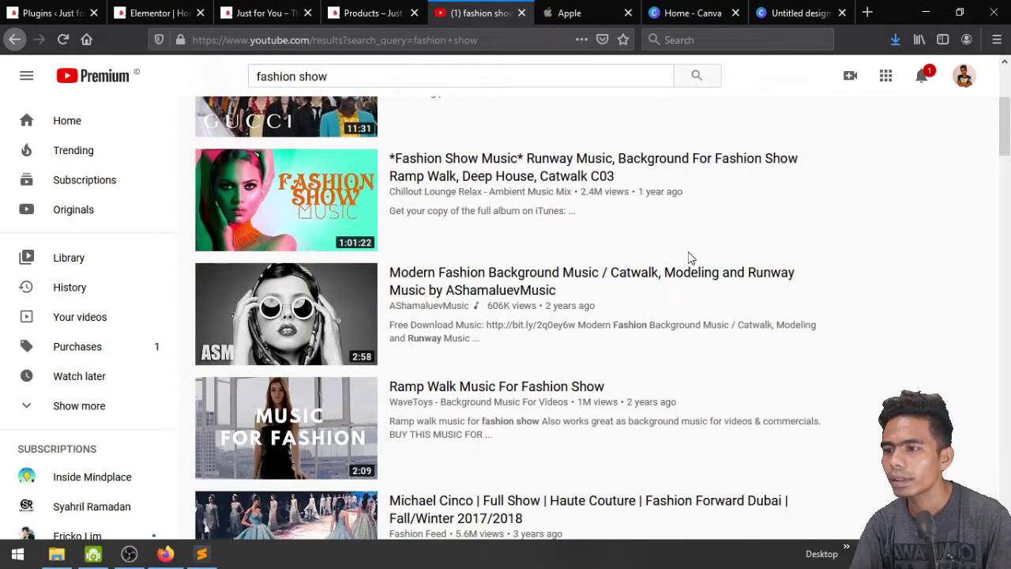
pyautogui.scroll(-5, 688, 257)
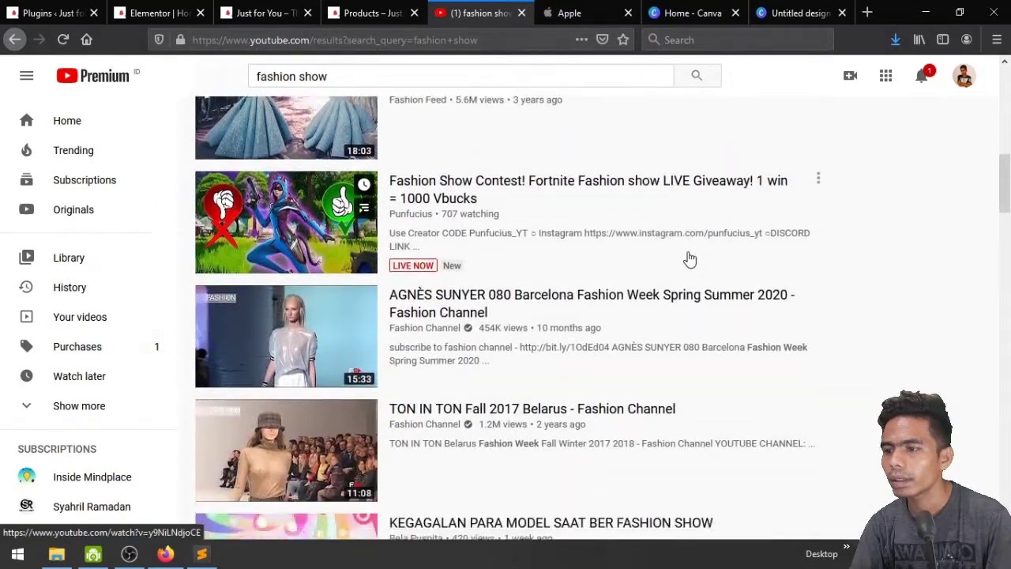
pyautogui.scroll(2, 688, 257)
pyautogui.scroll(7, 688, 257)
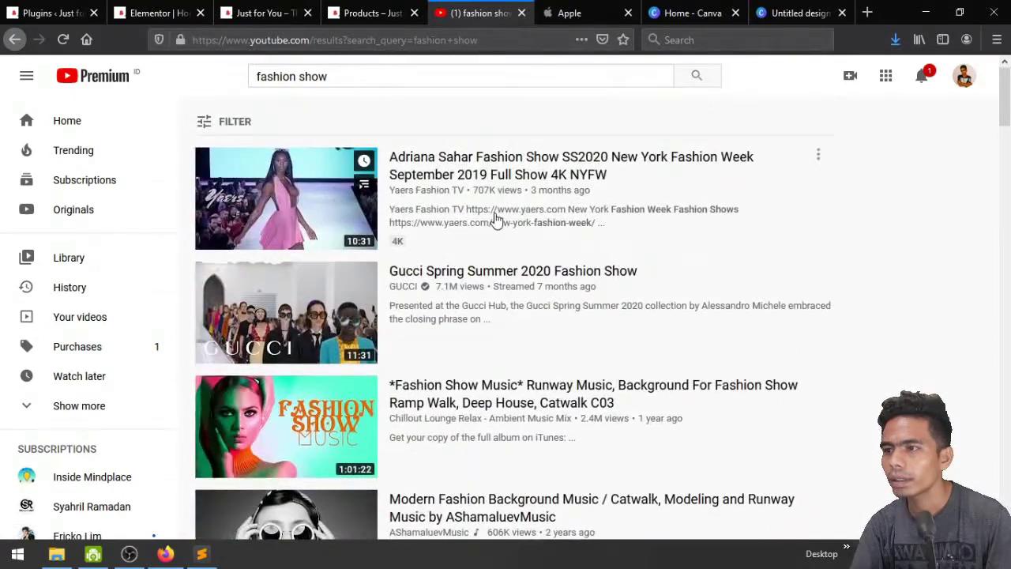
pyautogui.scroll(-1, 446, 304)
pyautogui.click(467, 323)
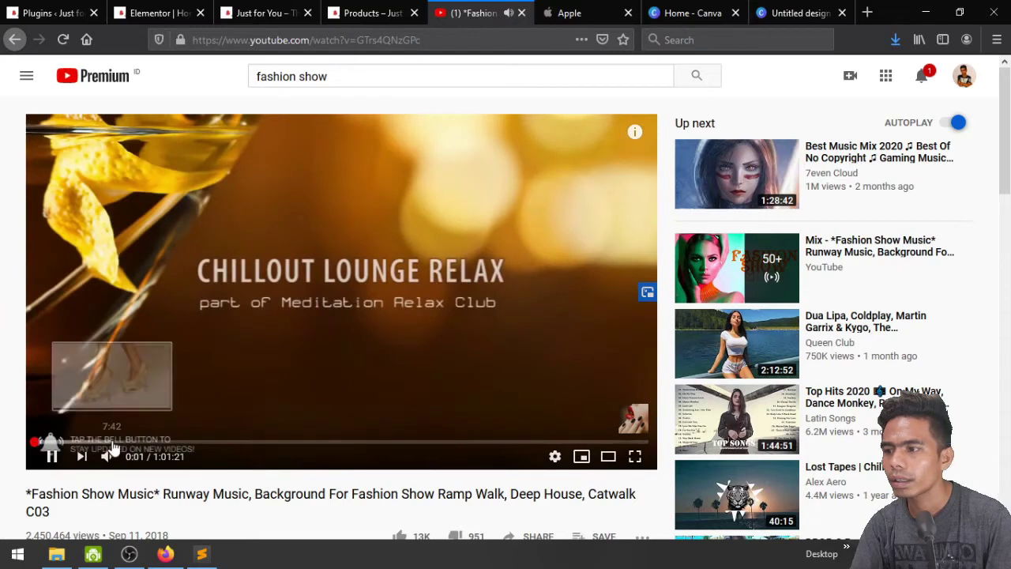
pyautogui.click(112, 441)
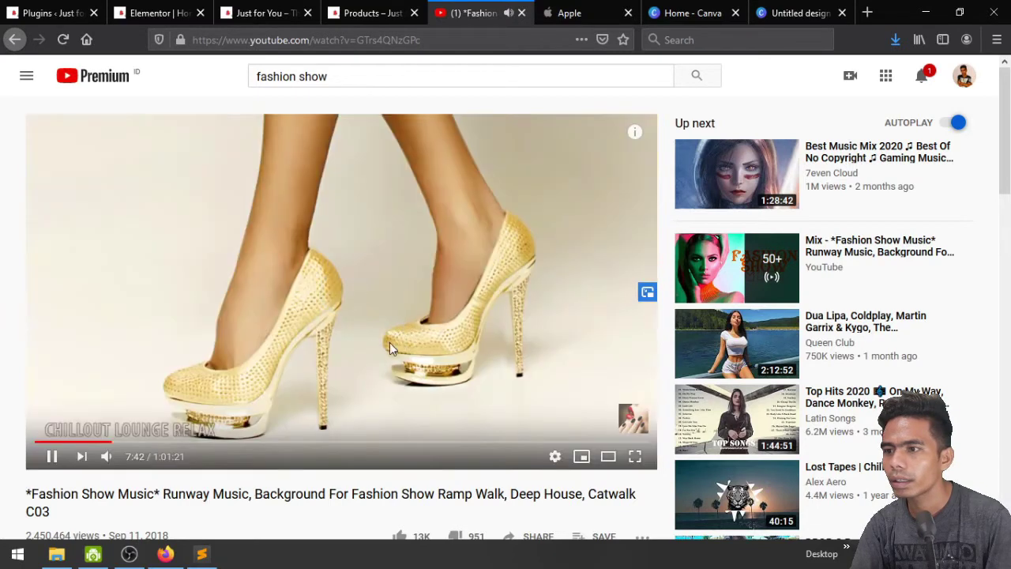
pyautogui.click(77, 441)
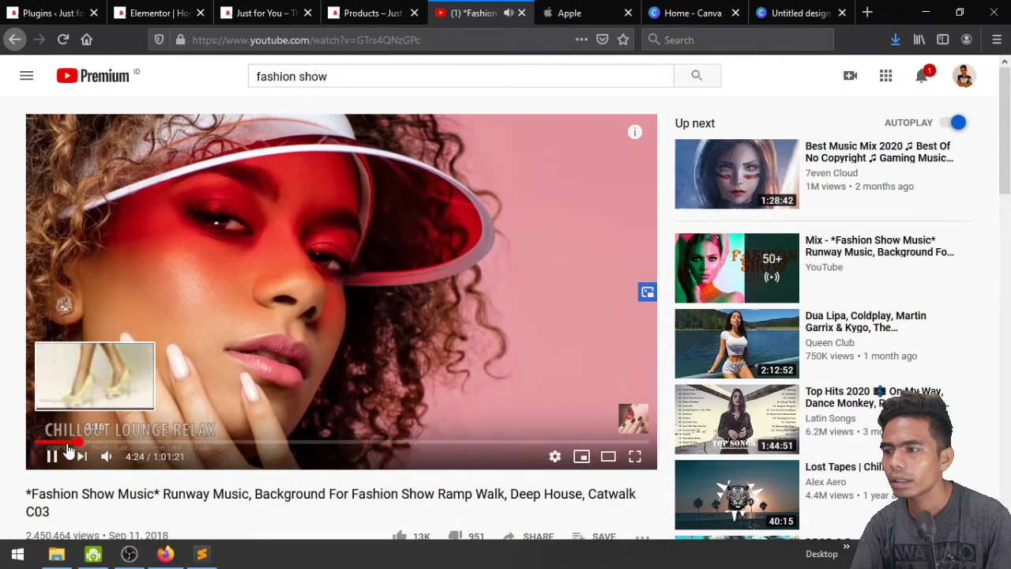
pyautogui.click(61, 443)
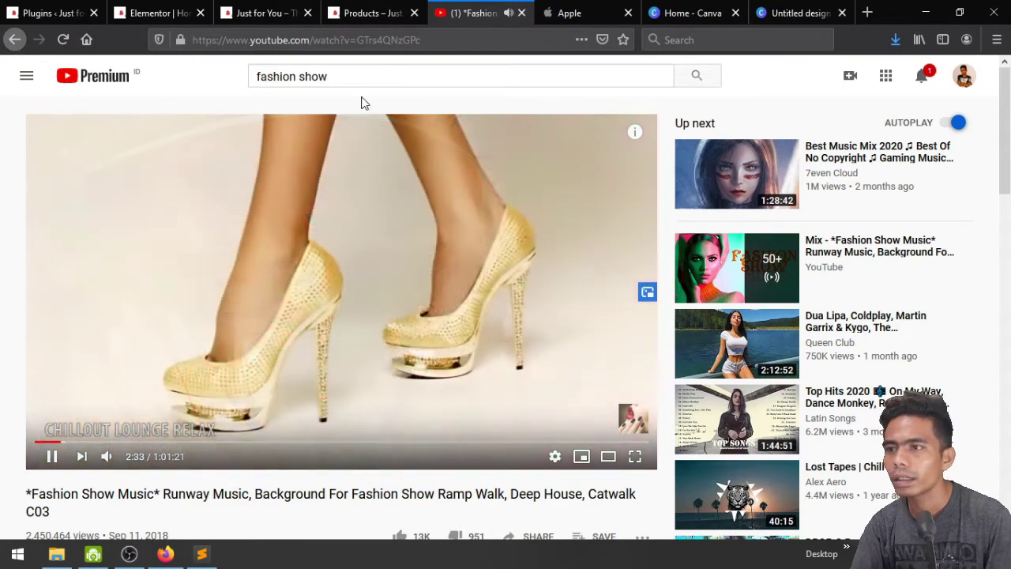
# Search 'fashion', open the Modeling Music catwalk video, pause it near 4:17 and select its URL
pyautogui.click(368, 79)
pyautogui.press('BackSpace')
pyautogui.press('BackSpace')
pyautogui.press('BackSpace')
pyautogui.press('BackSpace')
pyautogui.press('BackSpace')
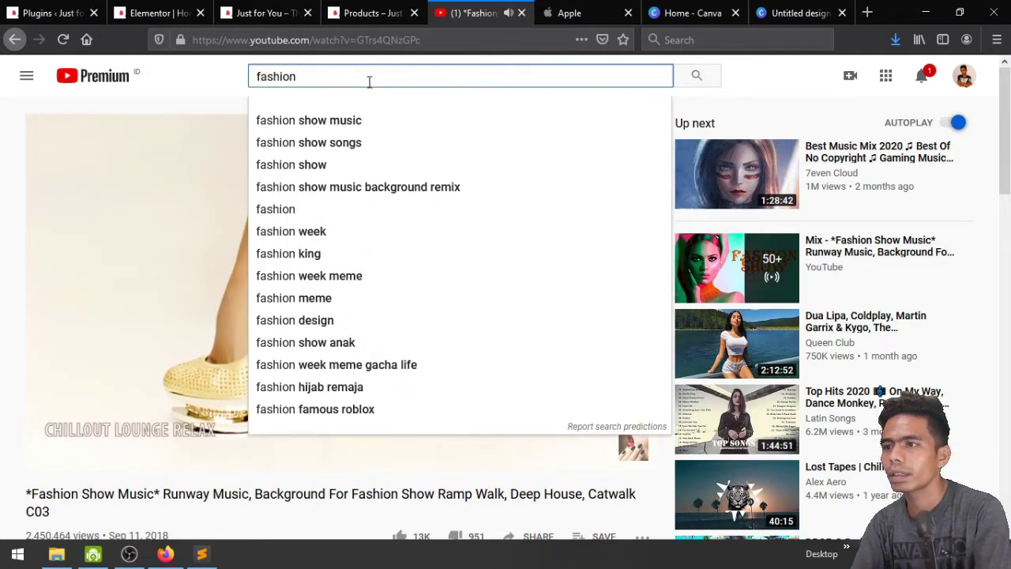
pyautogui.press('Return')
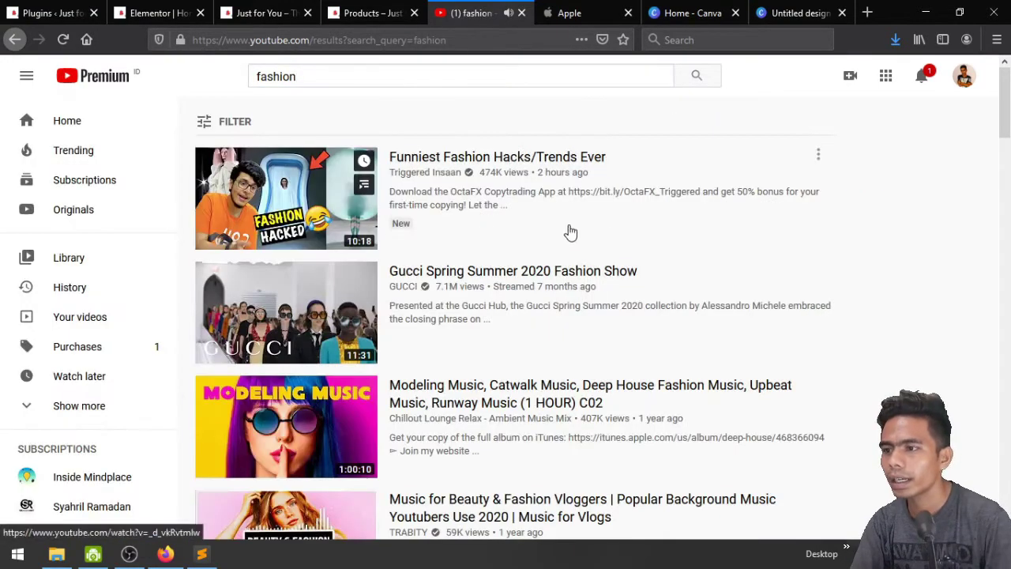
pyautogui.scroll(-3, 569, 230)
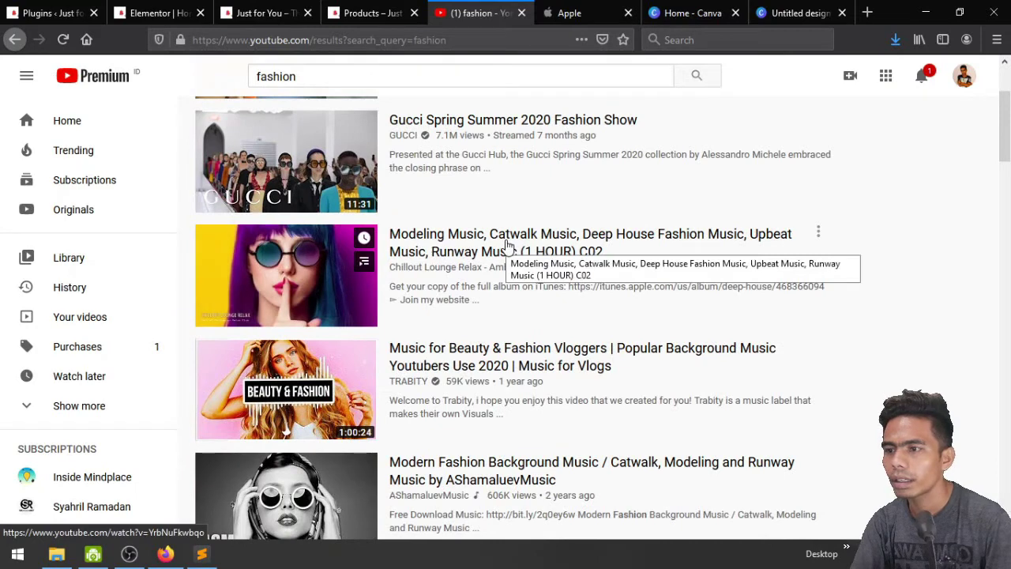
pyautogui.click(505, 244)
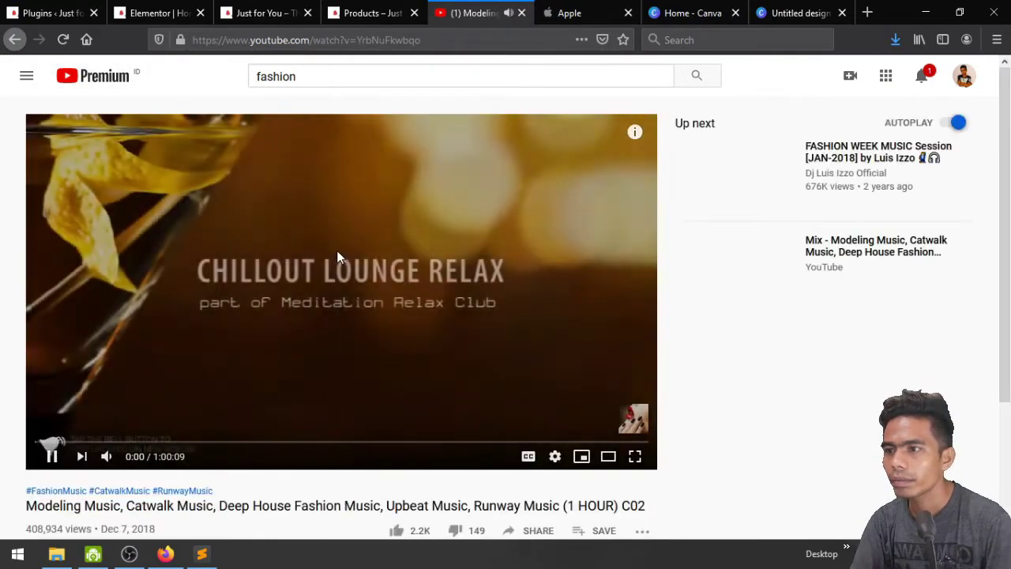
pyautogui.click(79, 443)
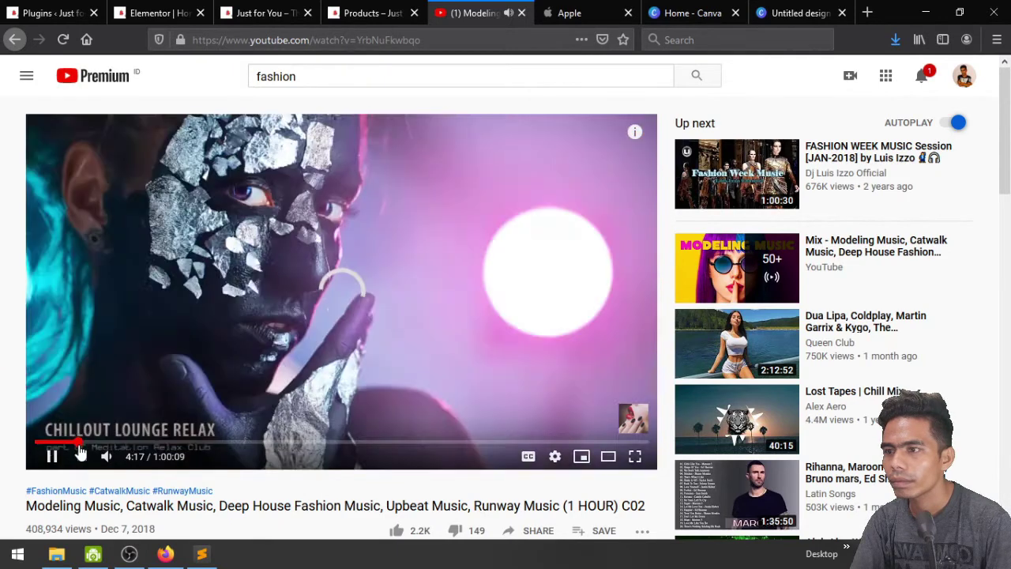
pyautogui.click(300, 190)
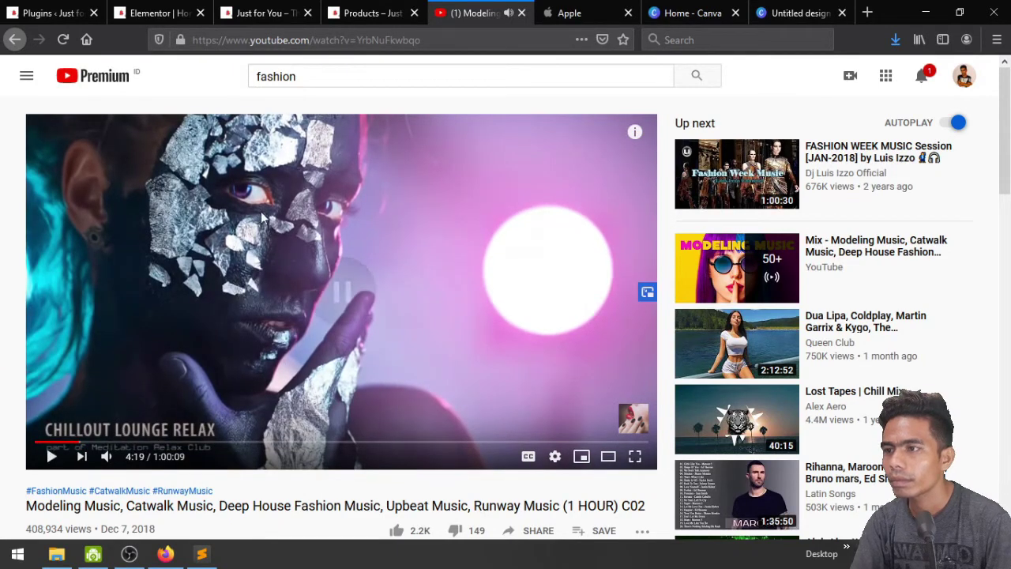
pyautogui.click(419, 37)
pyautogui.hotkey('ctrl', 'c')
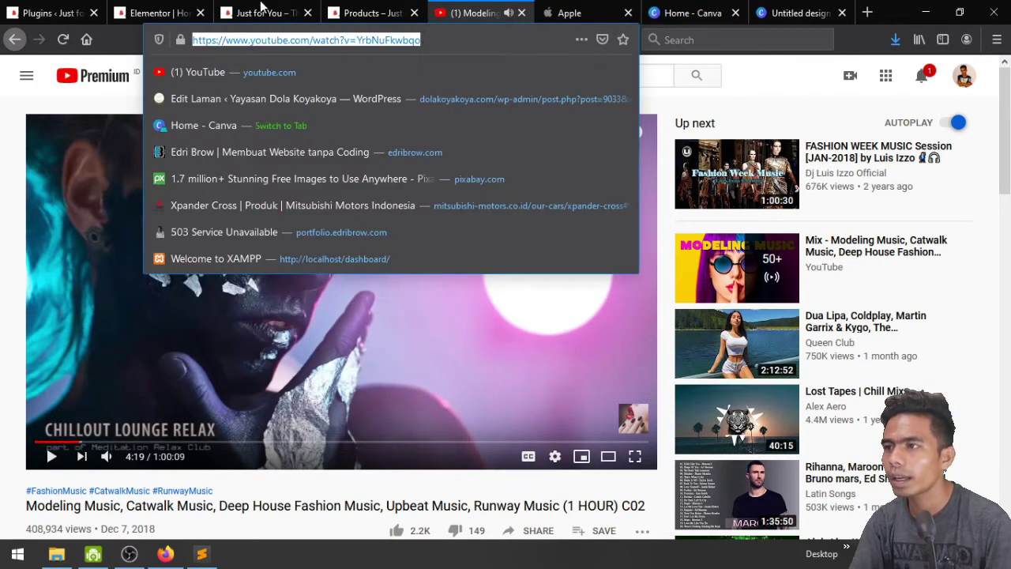
pyautogui.click(177, 8)
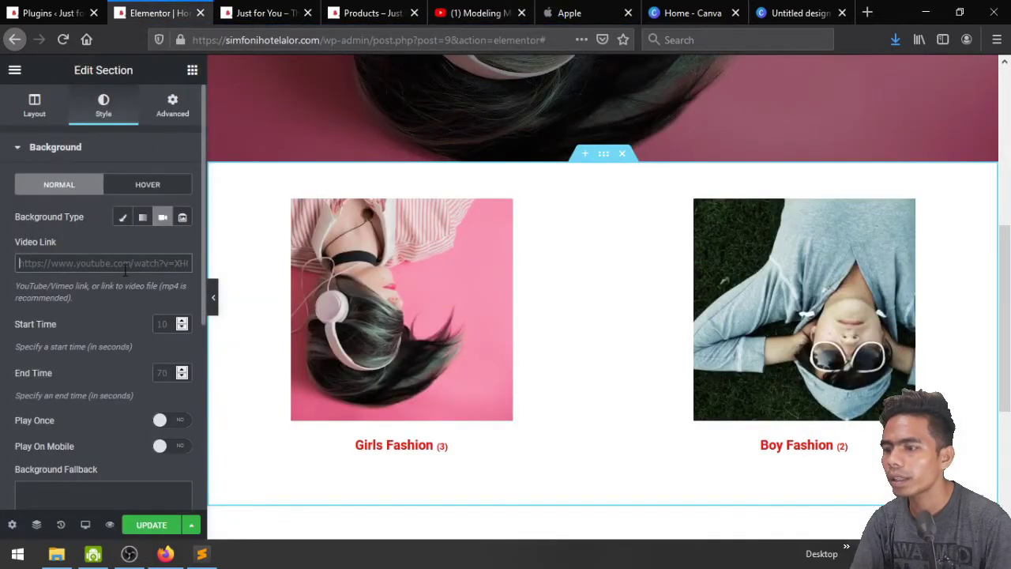
# Paste the copied YouTube URL into the section's Video Link and watch it play as background
pyautogui.hotkey('ctrl', 'v')
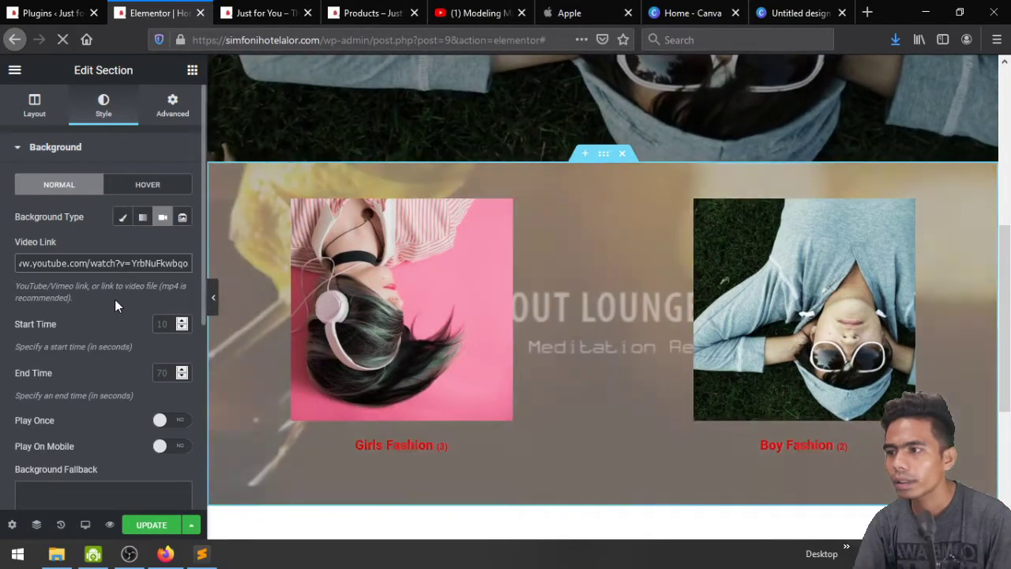
pyautogui.scroll(-3, 543, 366)
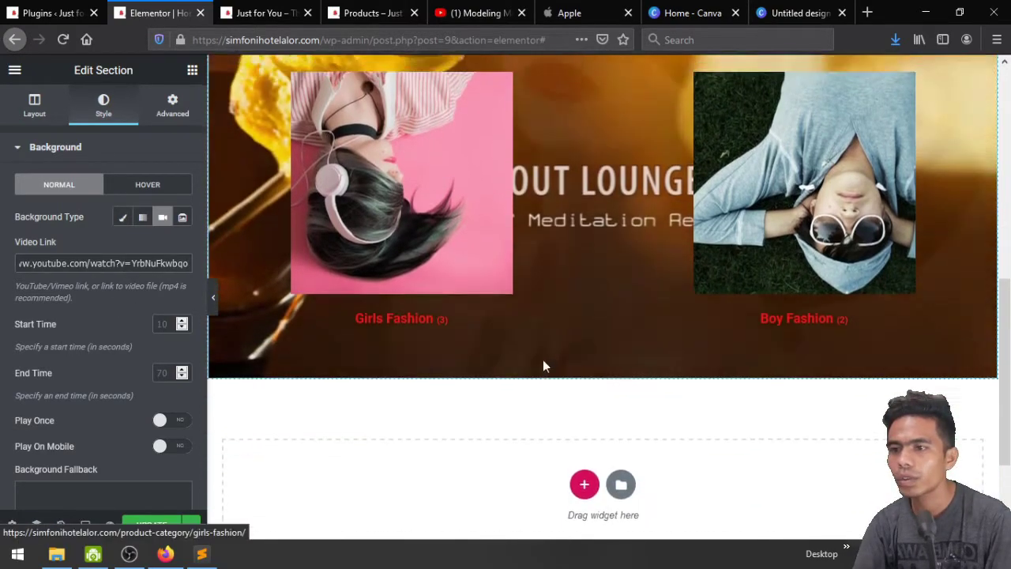
pyautogui.scroll(1, 543, 367)
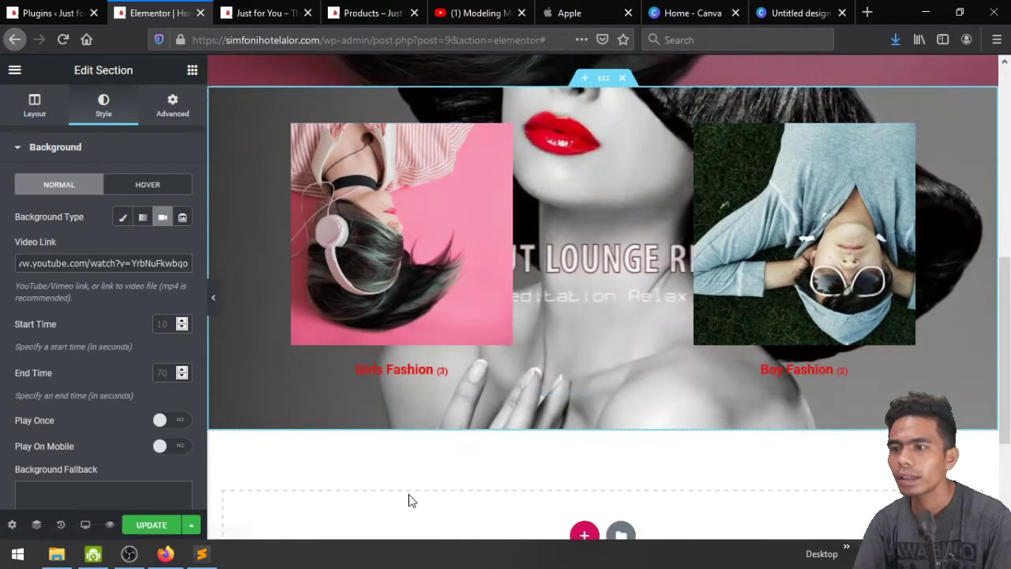
pyautogui.scroll(3, 408, 494)
pyautogui.scroll(-1, 409, 494)
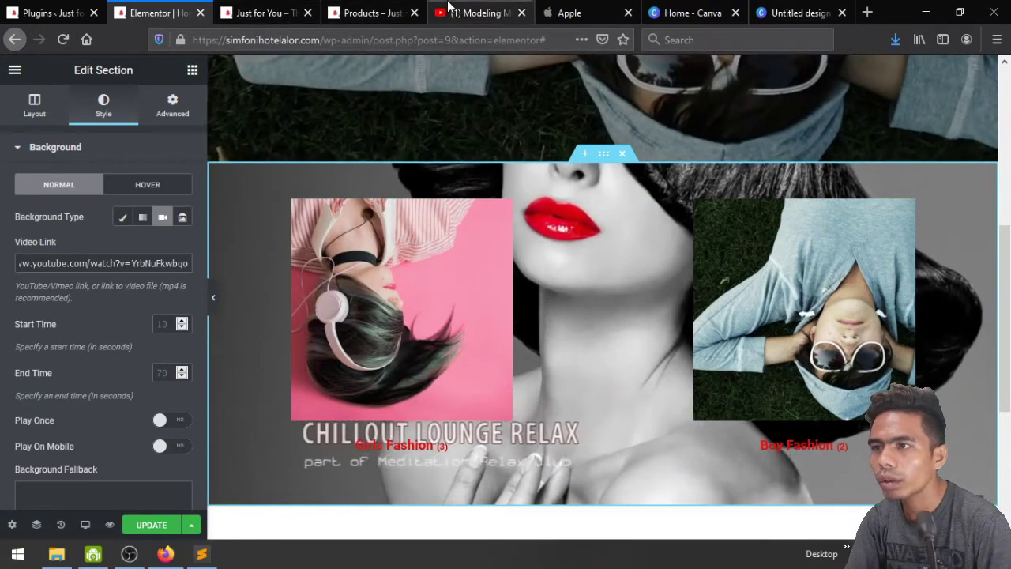
pyautogui.click(482, 9)
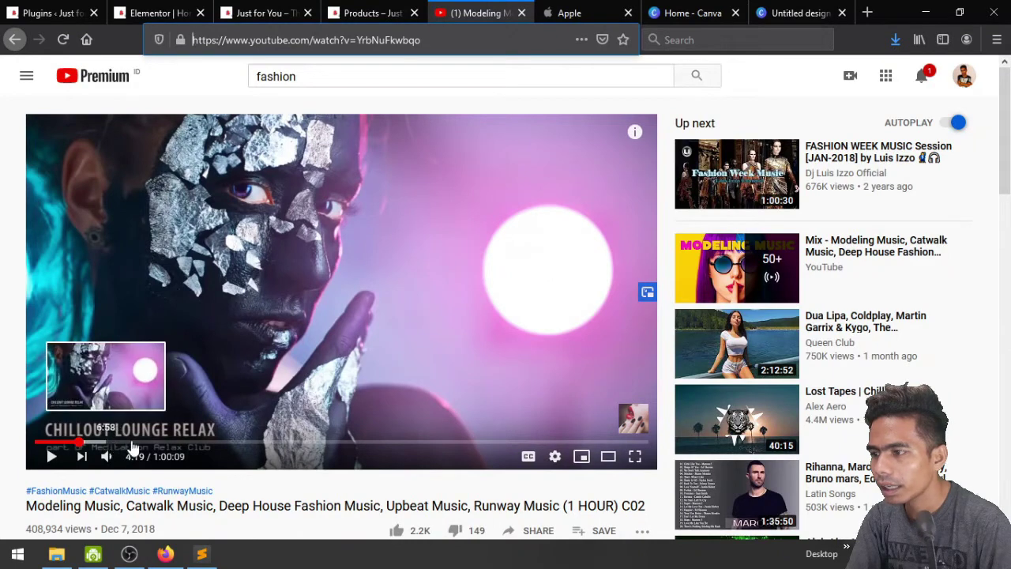
# Seek the catwalk video to 23:57 of 1:00:09, then go back to the Elementor editor
pyautogui.click(281, 444)
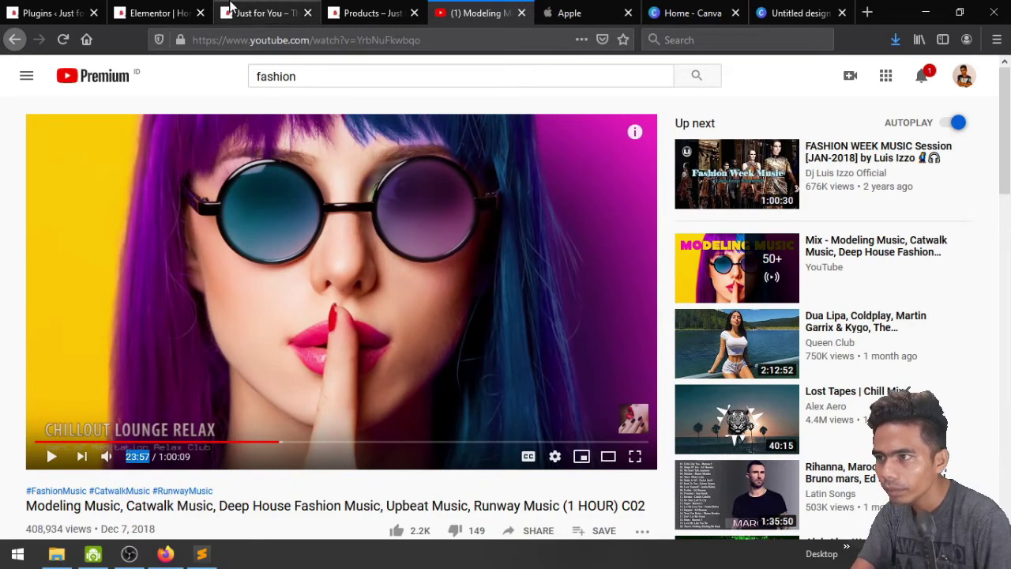
pyautogui.click(186, 11)
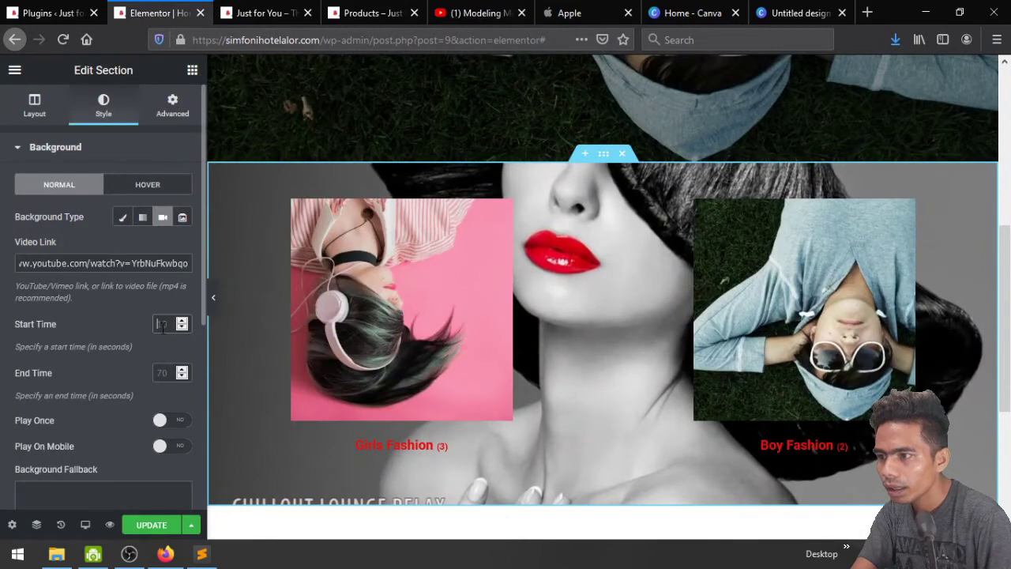
# Enter 3:57 as the background video's Start Time
pyautogui.write('3:57')
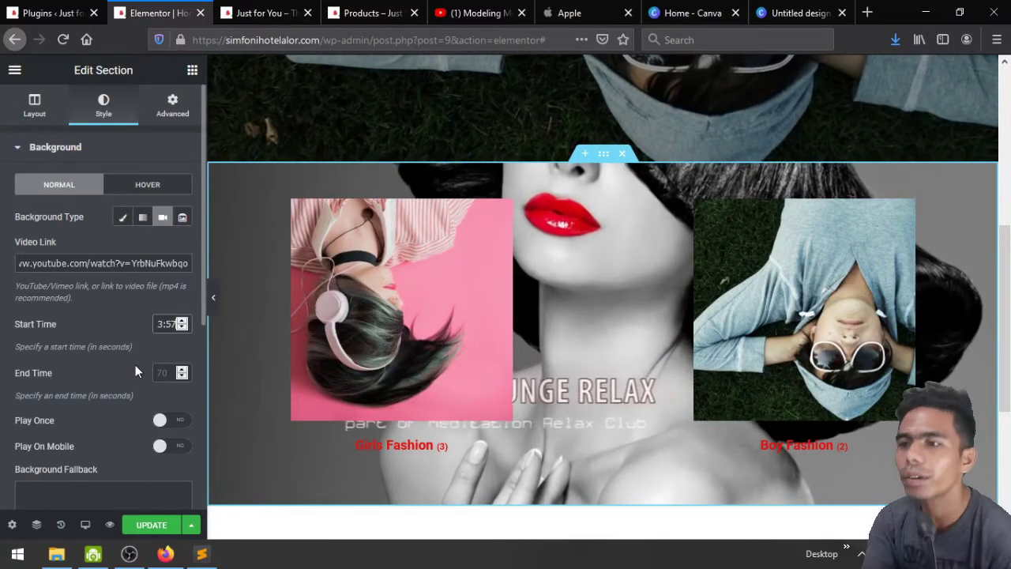
pyautogui.scroll(2, 370, 316)
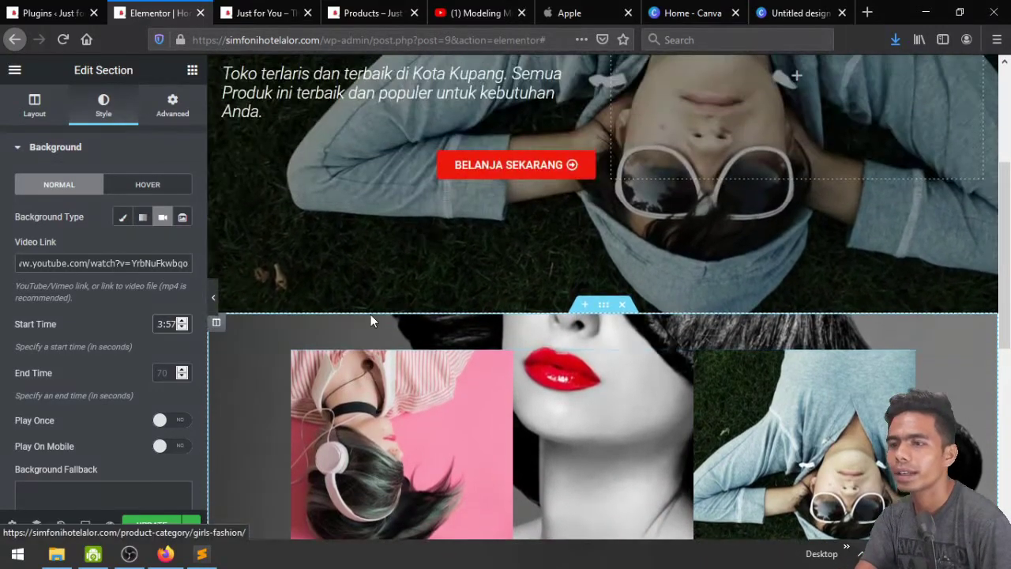
pyautogui.scroll(-2, 371, 314)
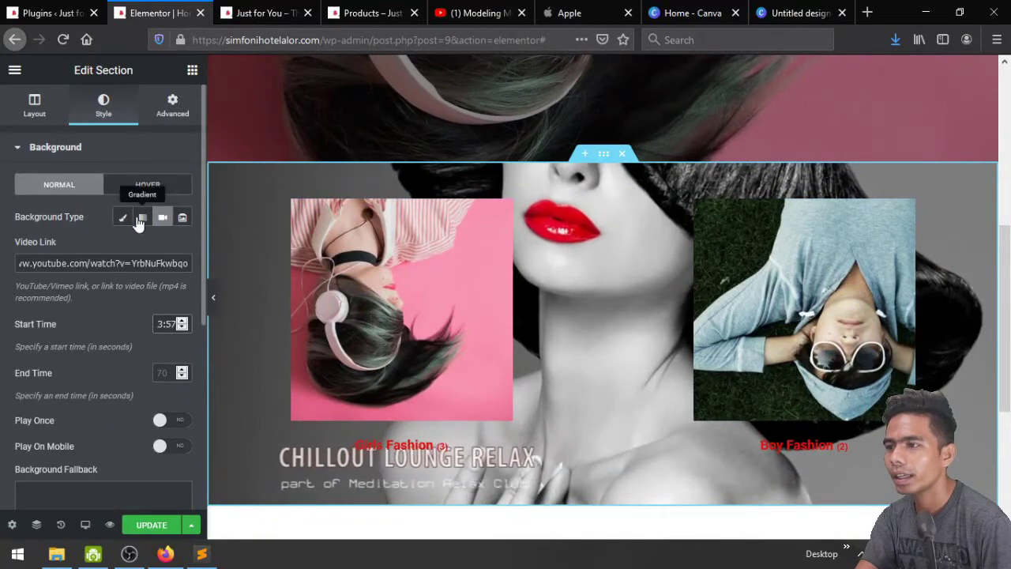
# Switch the section background to Classic using the pink Hero-Image photo
pyautogui.click(124, 218)
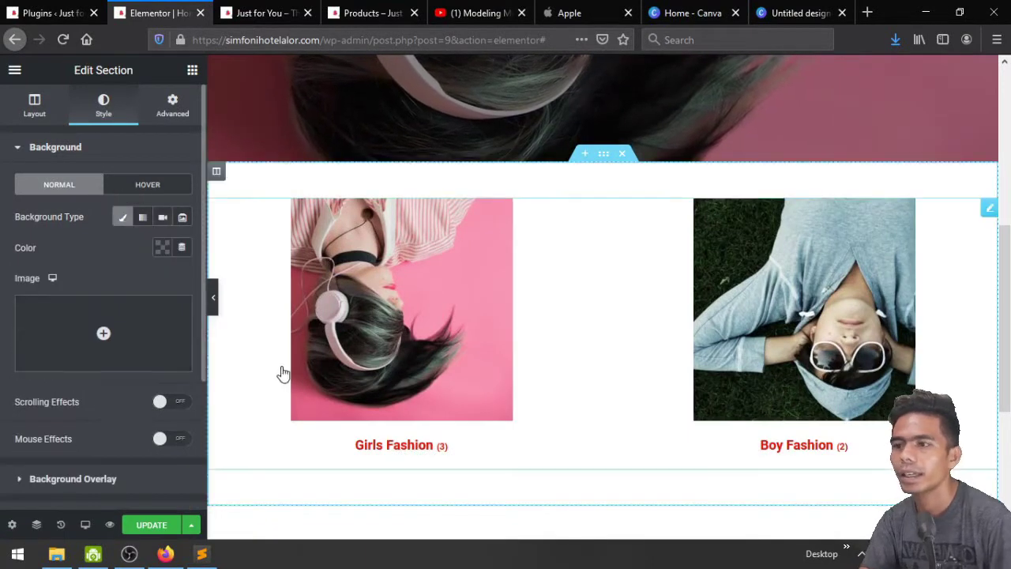
pyautogui.click(50, 335)
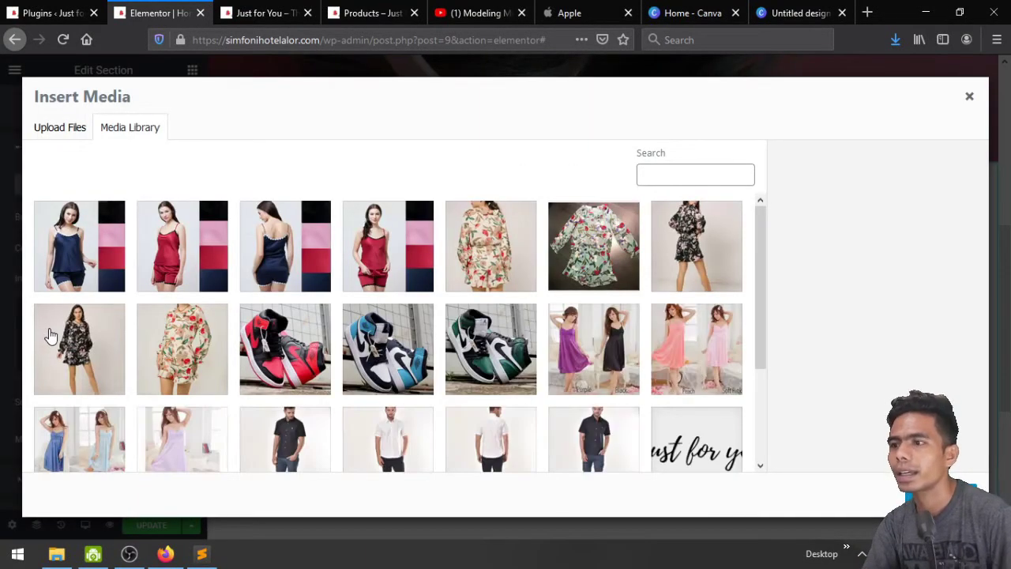
pyautogui.scroll(-2, 453, 379)
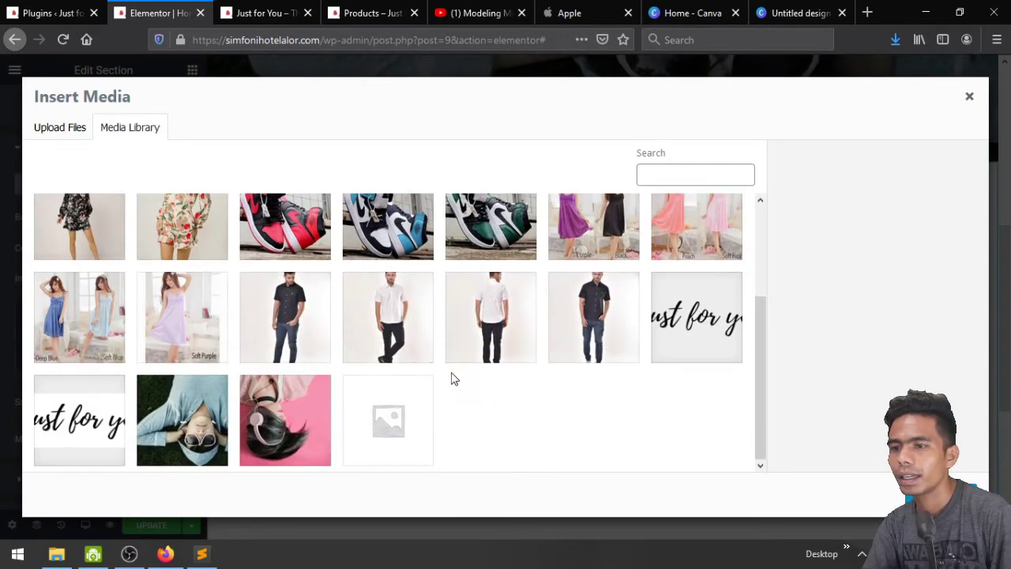
pyautogui.click(290, 423)
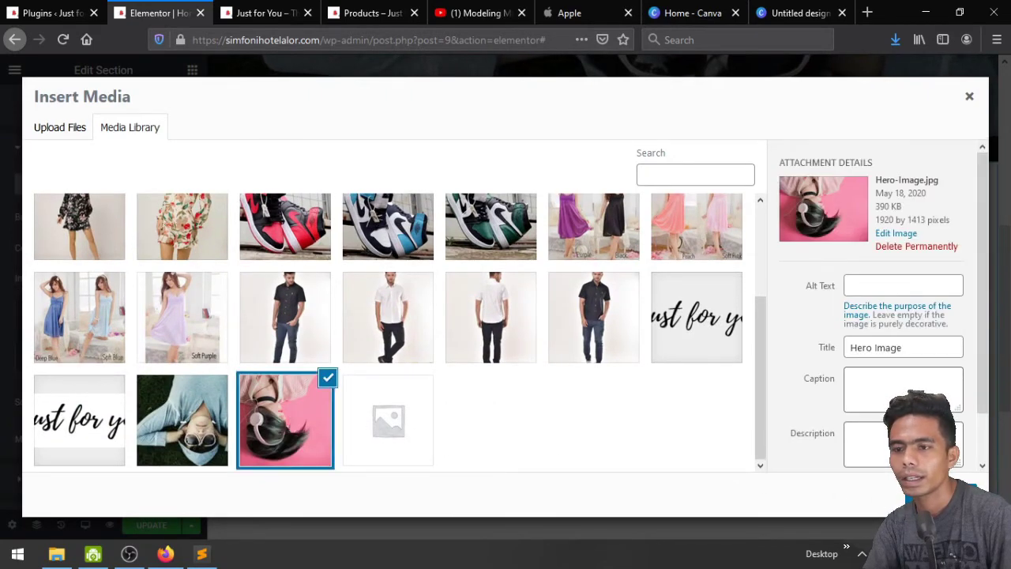
pyautogui.click(940, 496)
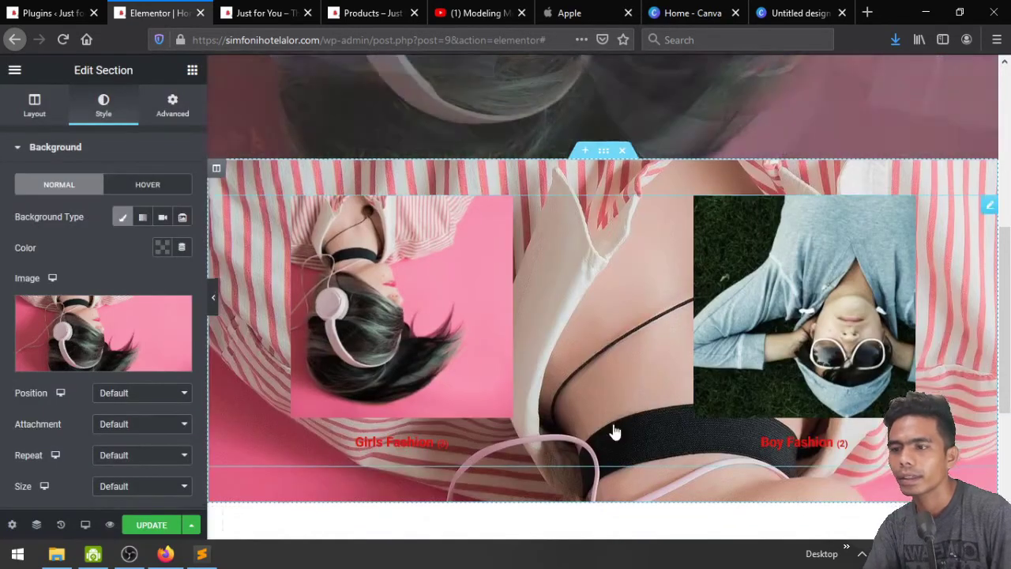
pyautogui.scroll(-3, 614, 429)
pyautogui.scroll(4, 613, 429)
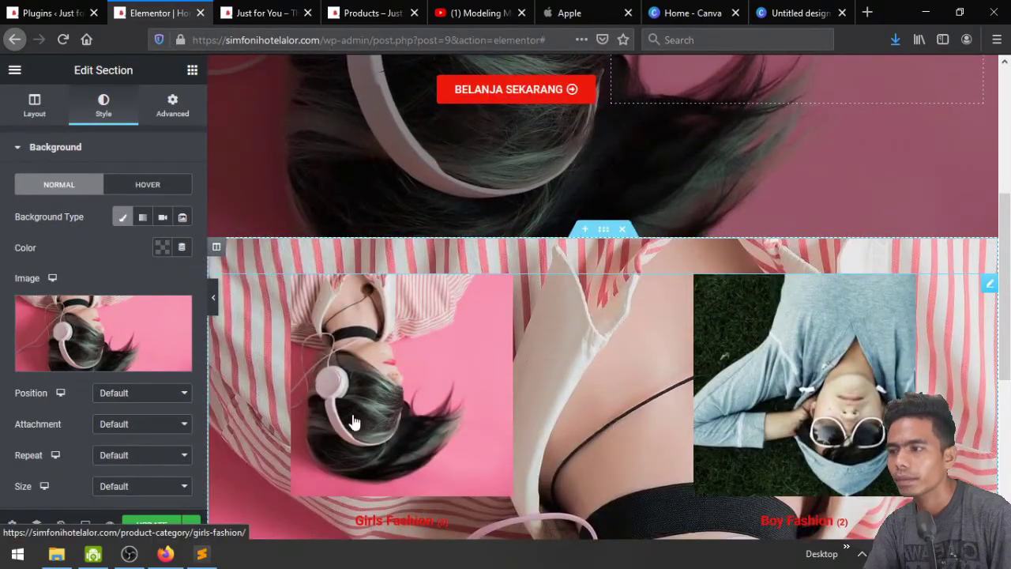
pyautogui.scroll(-1, 47, 426)
# Keep position at Default, set Background Attachment to Fixed, and scroll to check it
pyautogui.click(125, 372)
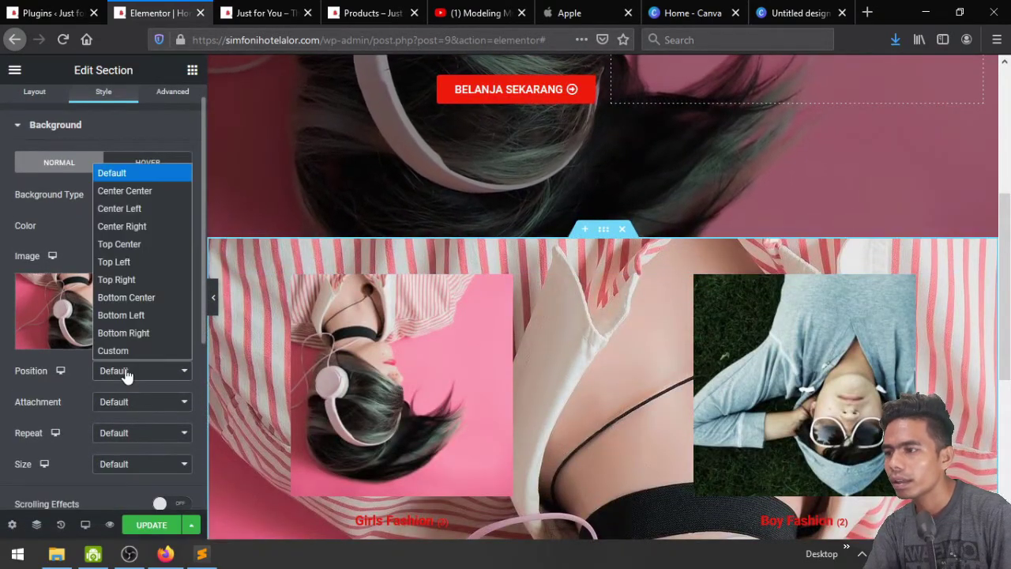
pyautogui.click(126, 373)
pyautogui.click(124, 400)
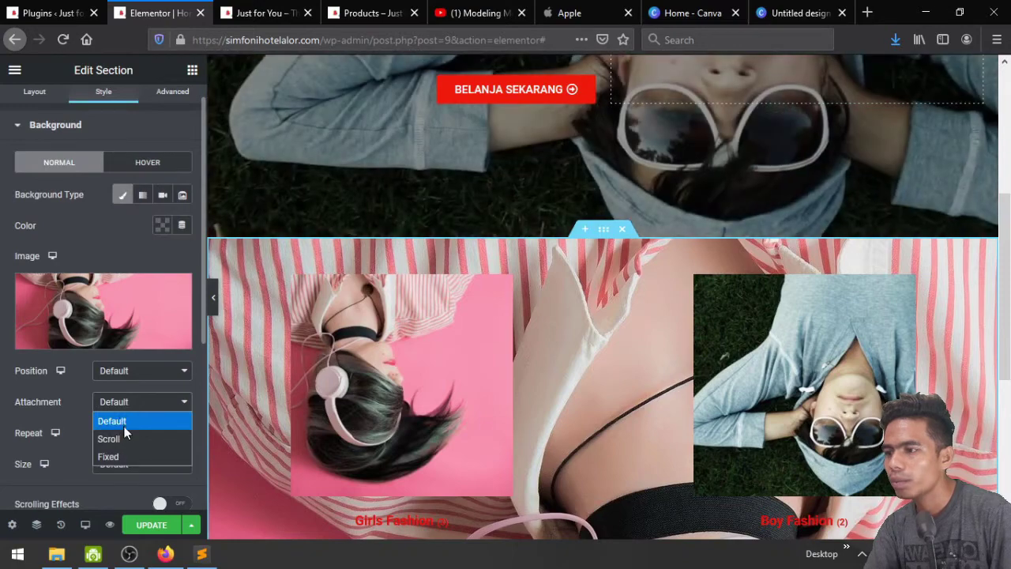
pyautogui.click(127, 457)
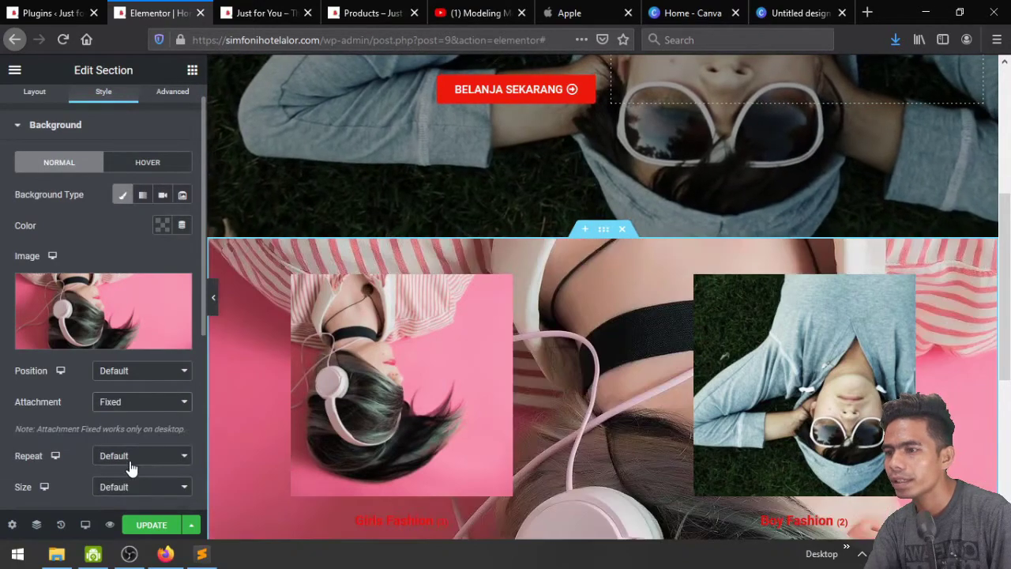
pyautogui.scroll(-3, 270, 384)
pyautogui.scroll(5, 270, 379)
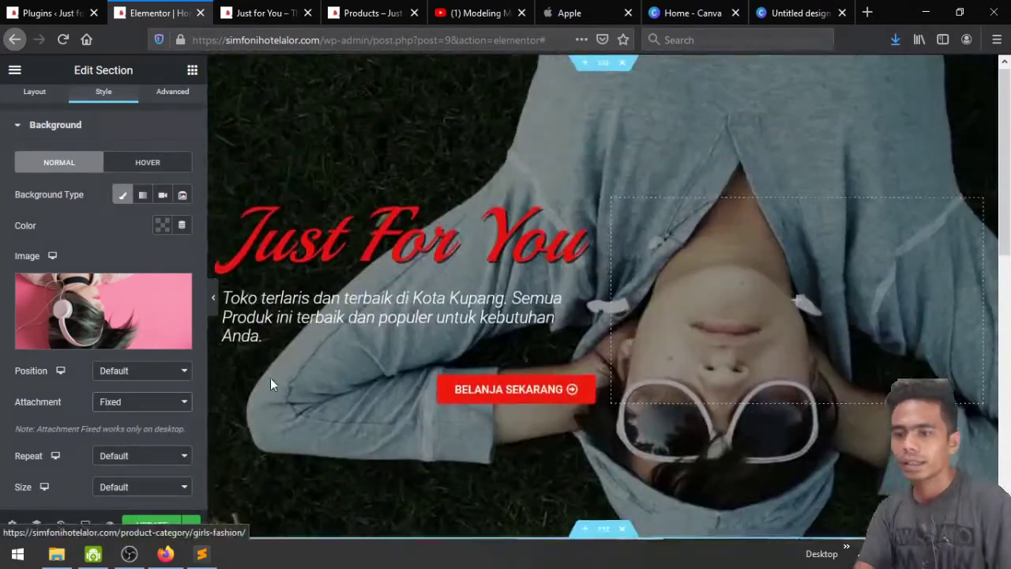
pyautogui.scroll(-5, 486, 292)
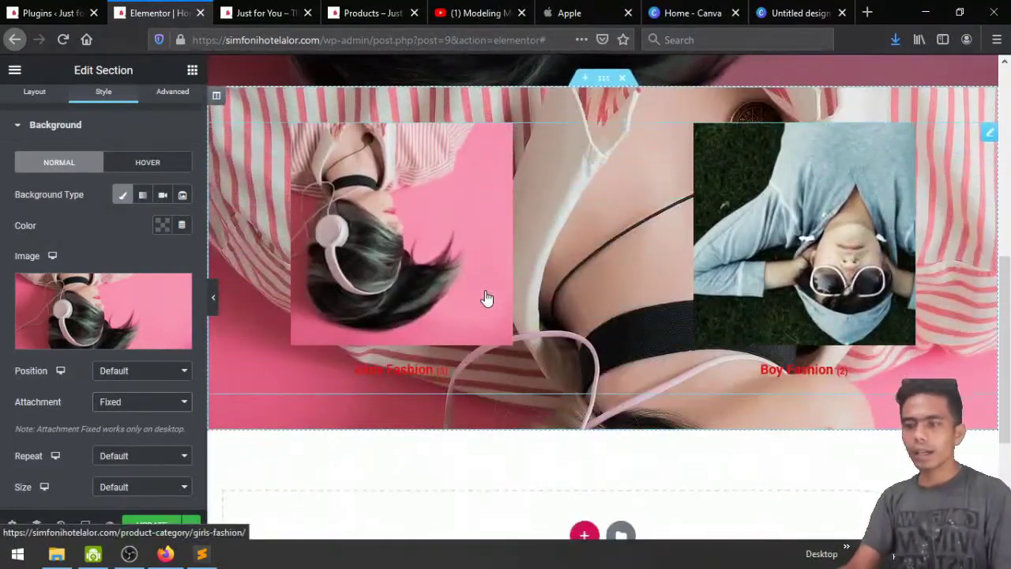
pyautogui.scroll(5, 641, 292)
pyautogui.scroll(2, 640, 291)
pyautogui.scroll(-6, 639, 293)
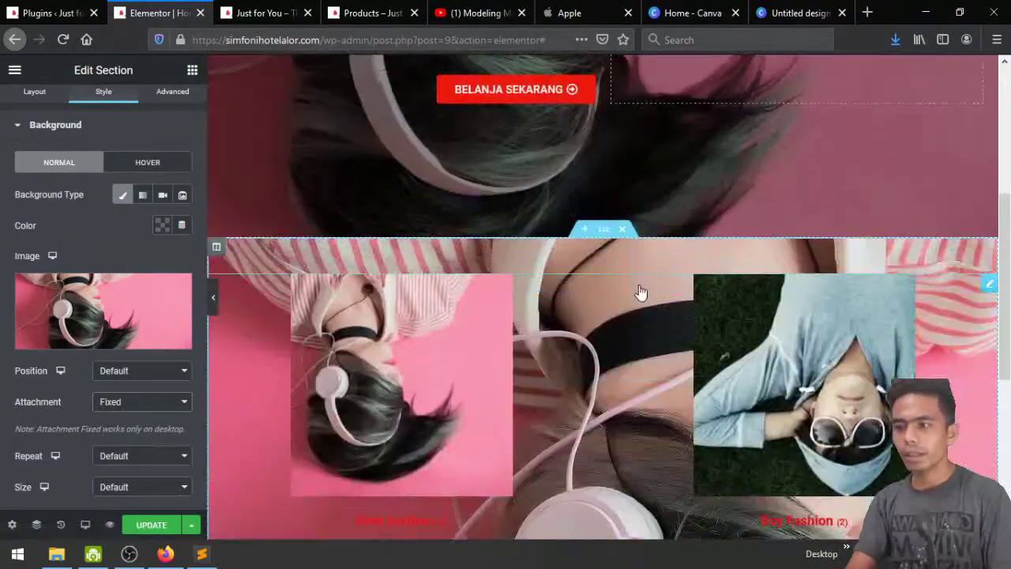
pyautogui.scroll(2, 504, 314)
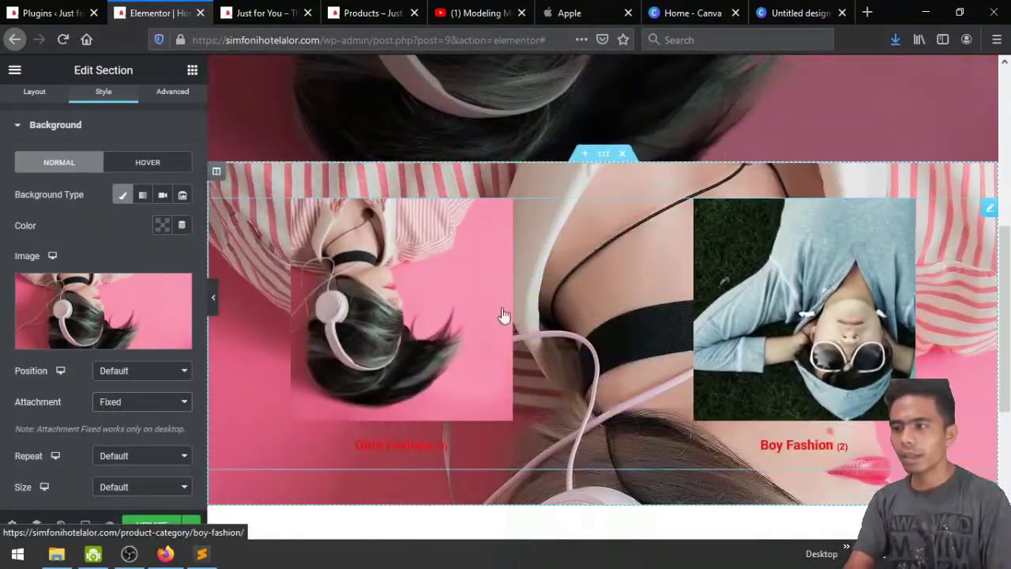
pyautogui.click(64, 125)
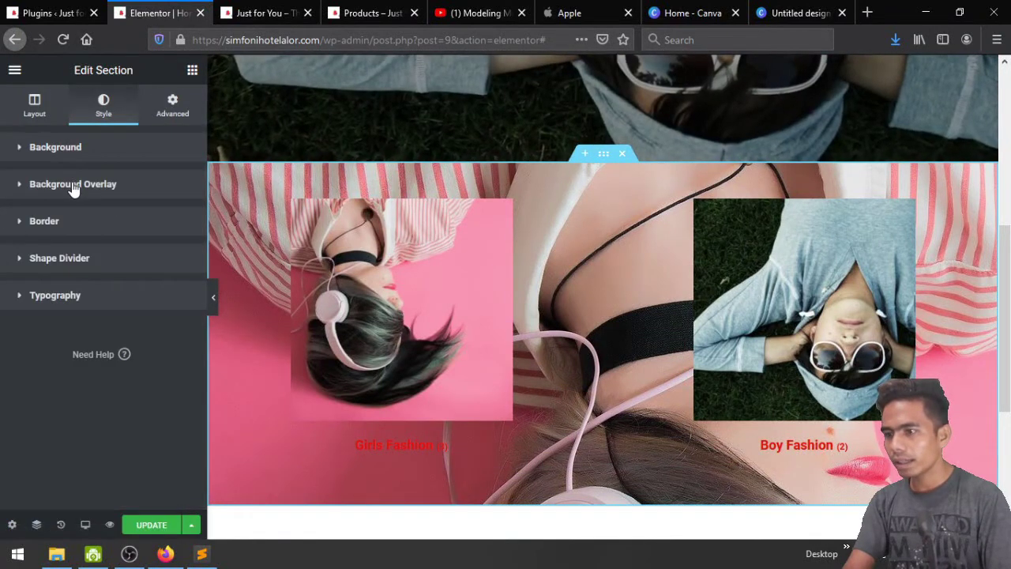
# Make the section's Background Overlay a gradient with grey #54595F as the first colour
pyautogui.click(72, 188)
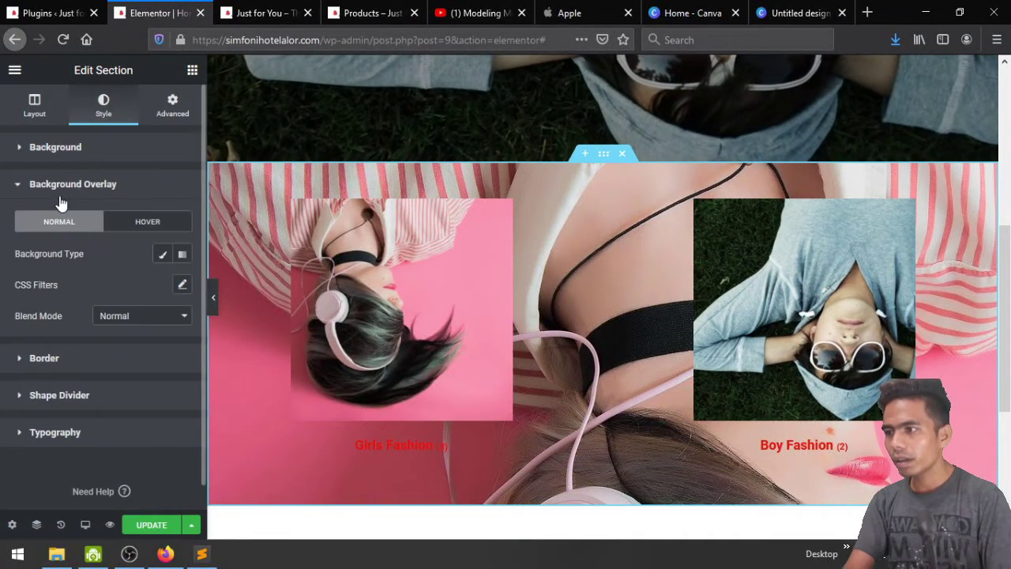
pyautogui.click(181, 256)
pyautogui.scroll(-1, 130, 300)
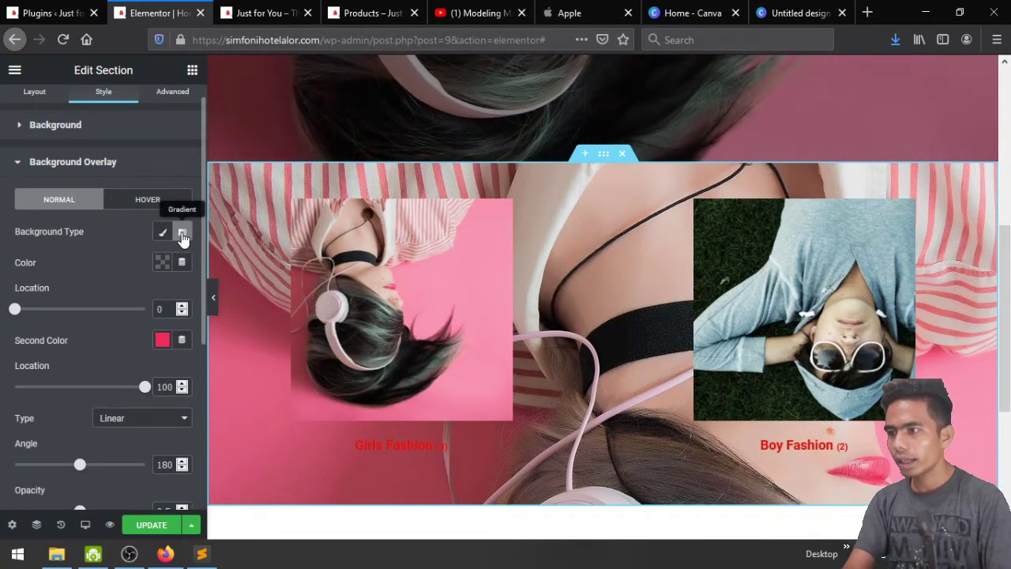
pyautogui.click(162, 263)
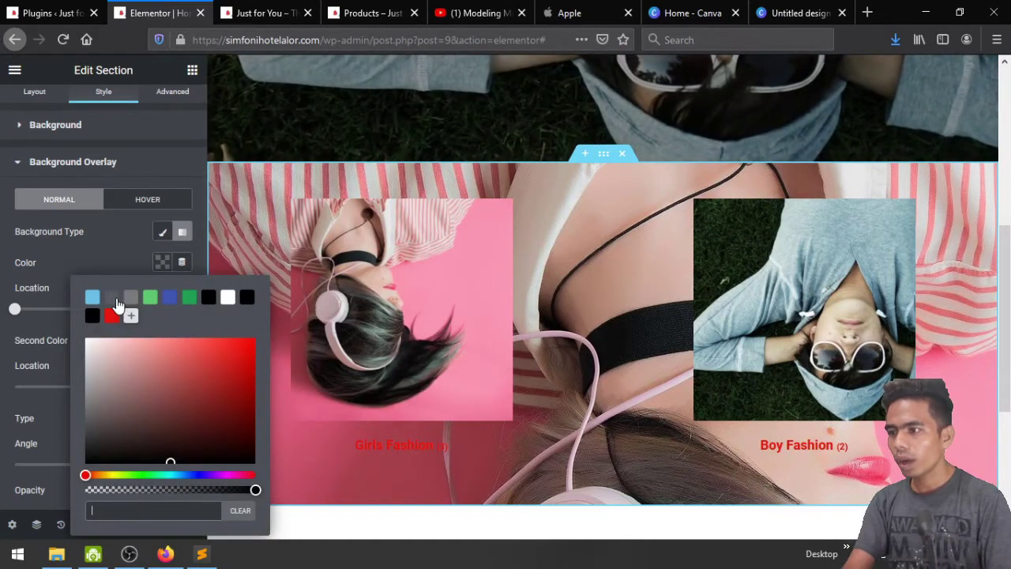
pyautogui.click(111, 297)
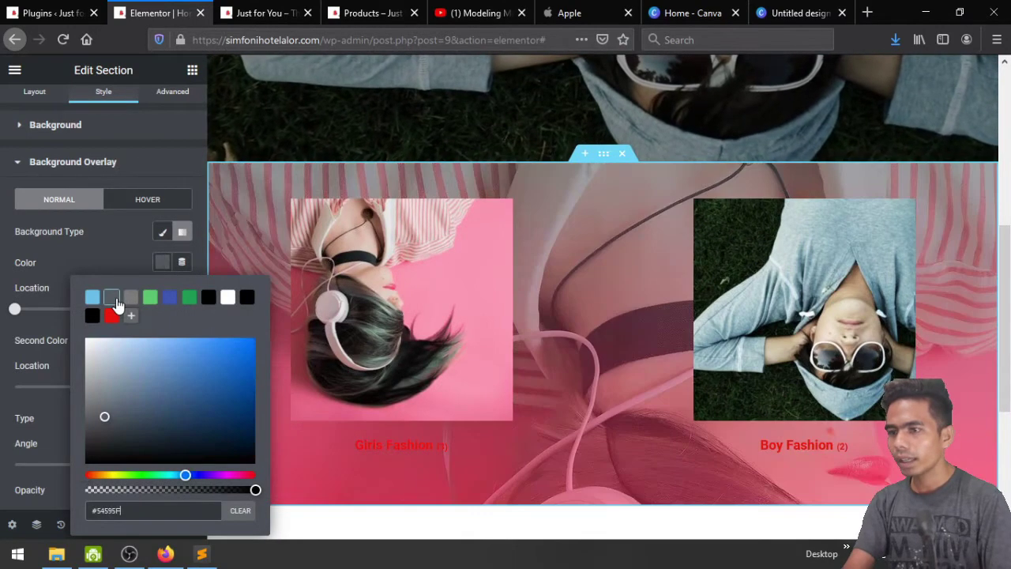
pyautogui.click(105, 253)
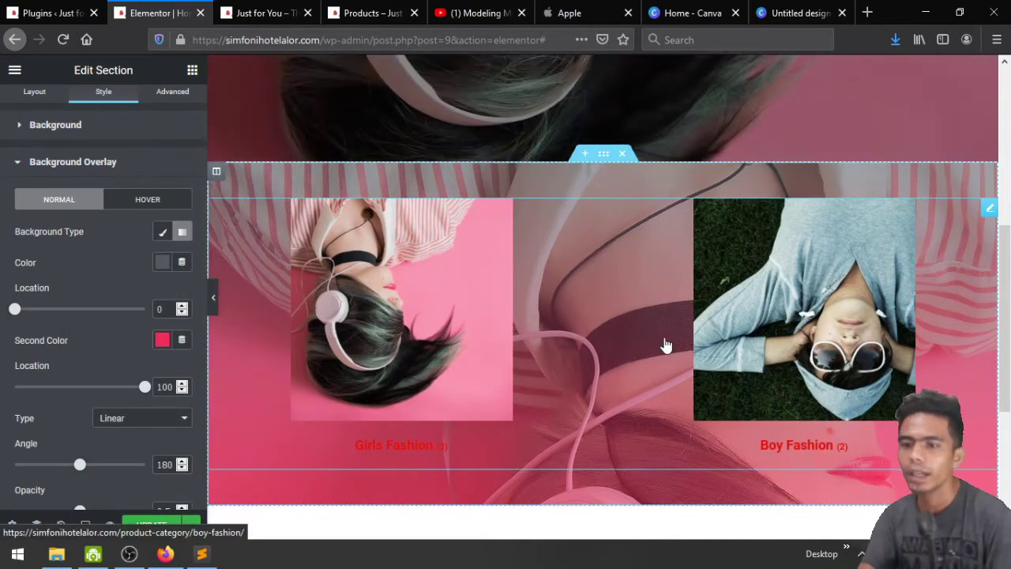
# Set location 20, opacity 0.56 and a Radial gradient type, then save the page
pyautogui.scroll(-2, 666, 343)
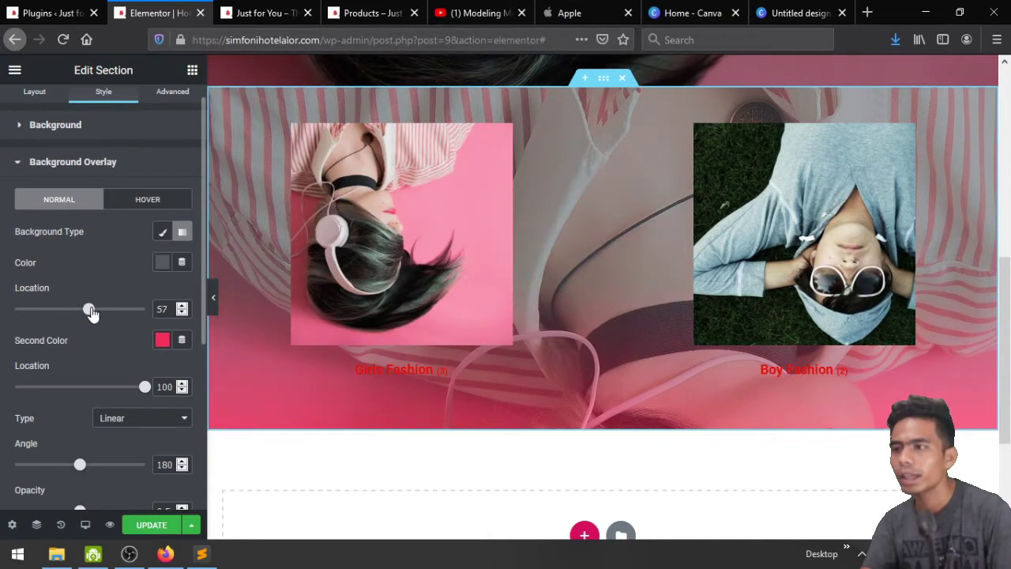
pyautogui.scroll(-1, 74, 347)
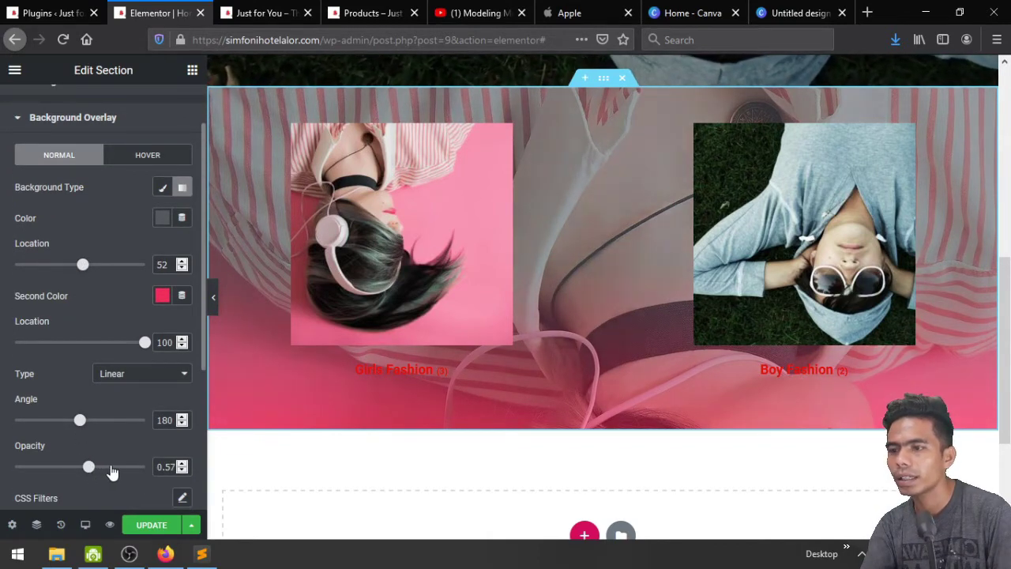
pyautogui.moveTo(112, 471); pyautogui.dragTo(113, 470)
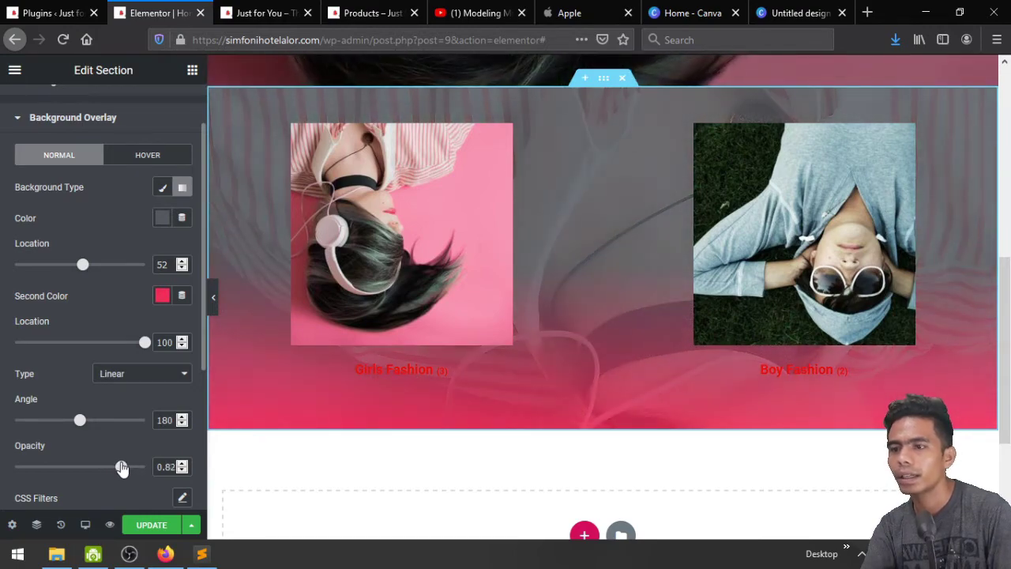
pyautogui.moveTo(122, 466); pyautogui.dragTo(88, 466)
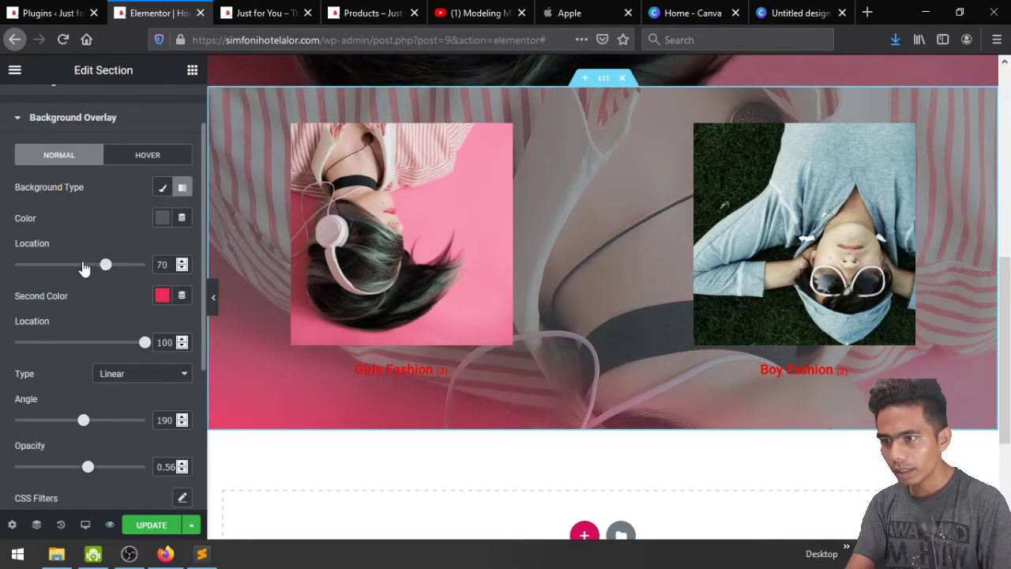
pyautogui.click(123, 373)
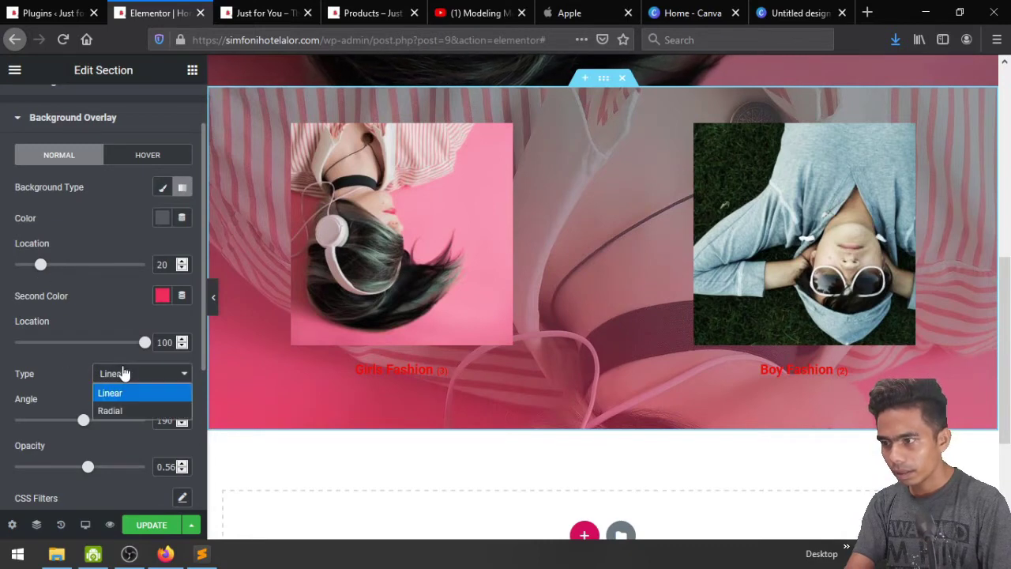
pyautogui.click(122, 410)
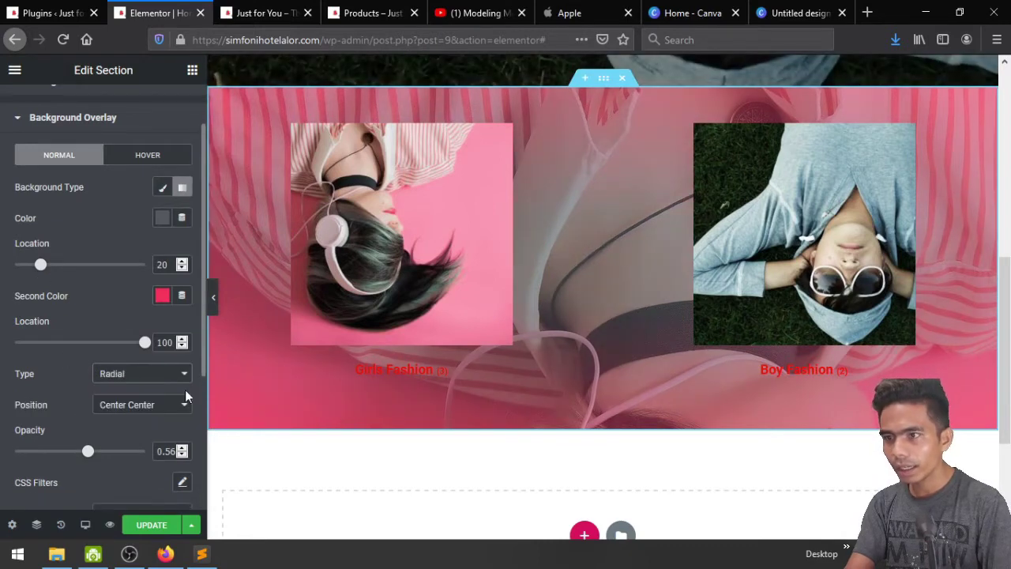
pyautogui.click(153, 525)
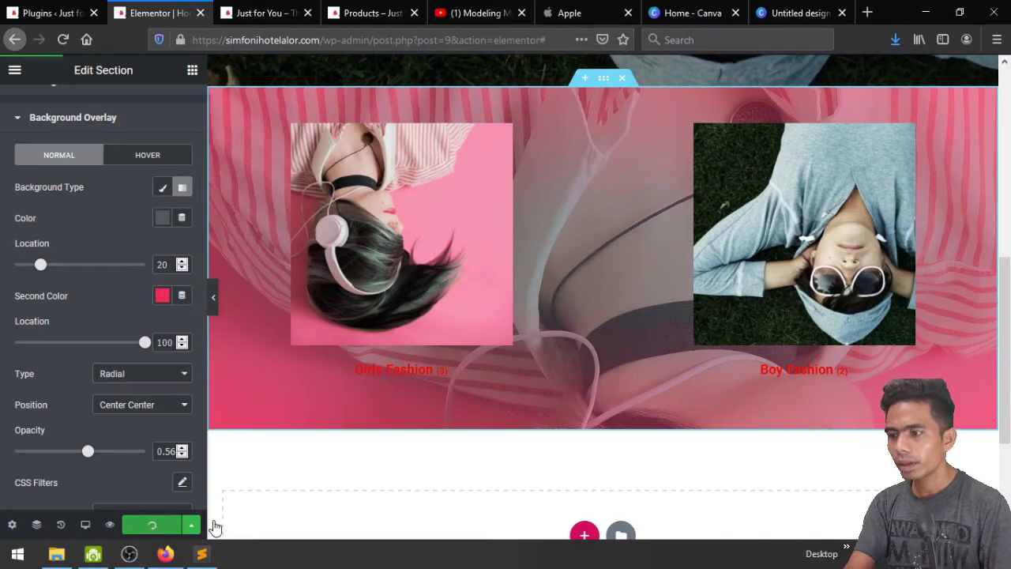
# Check the pink-tinted fashion category section on the live Just for You tab, then return to Elementor
pyautogui.click(244, 8)
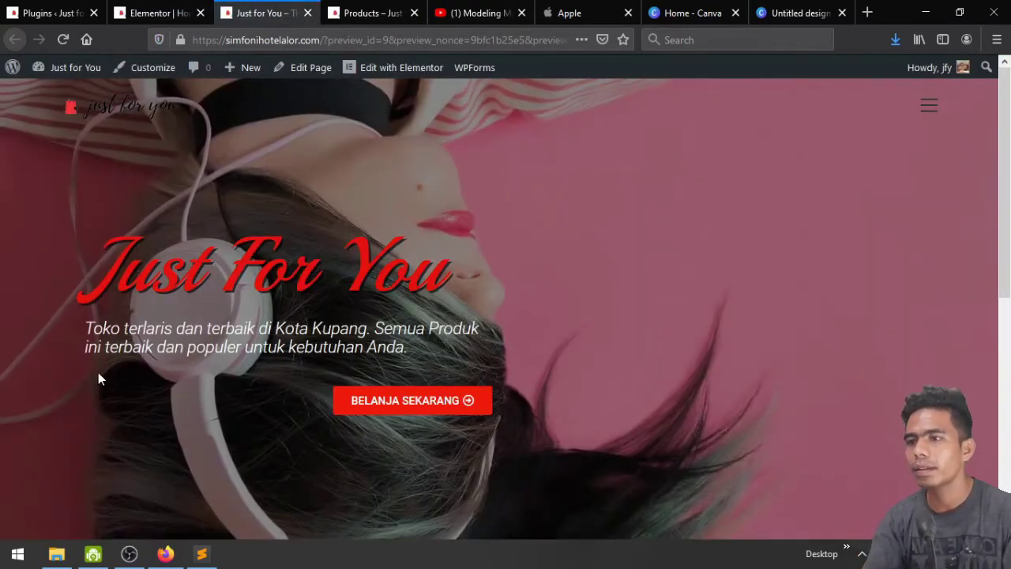
pyautogui.scroll(-5, 98, 374)
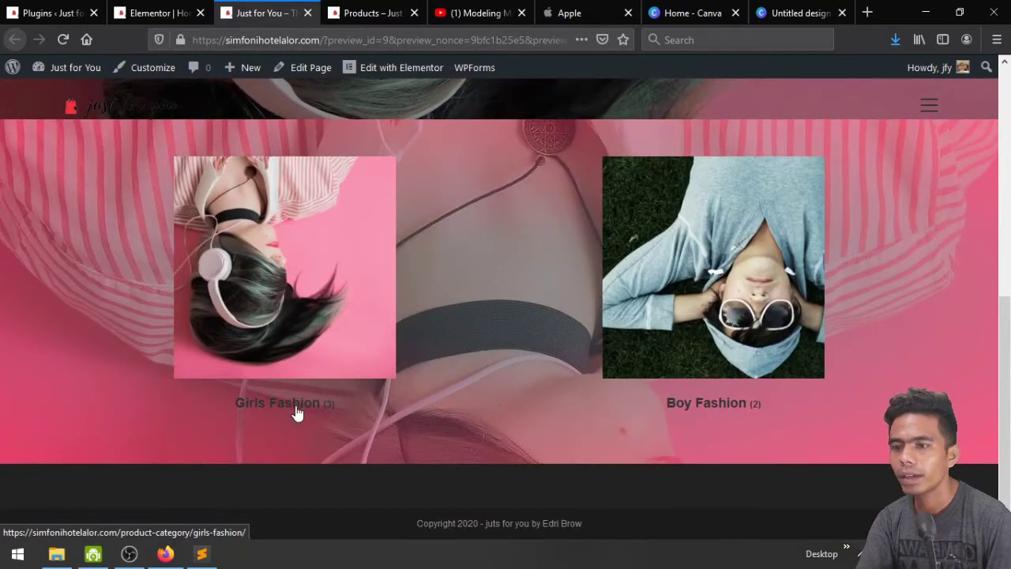
pyautogui.scroll(1, 495, 391)
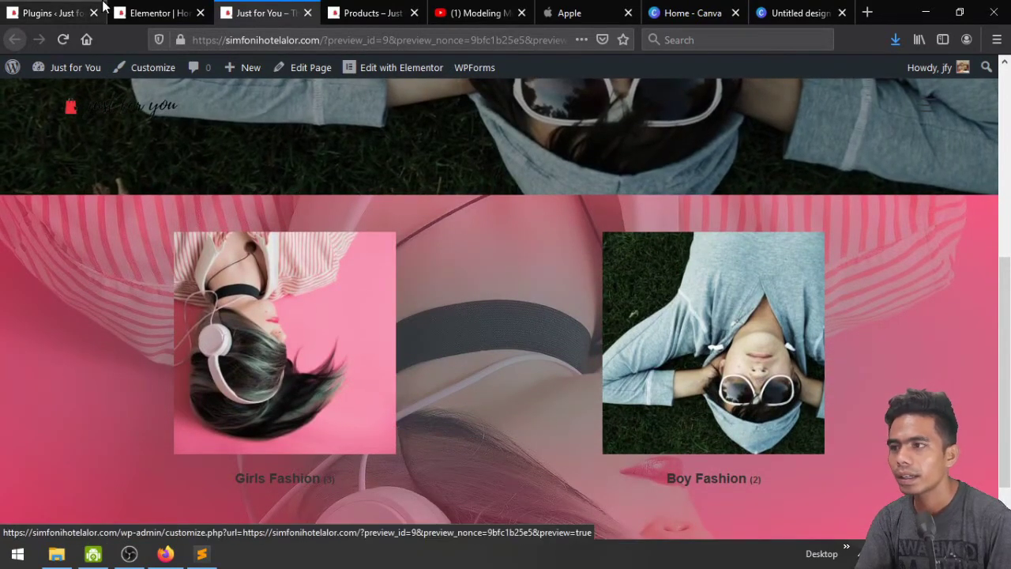
pyautogui.click(127, 12)
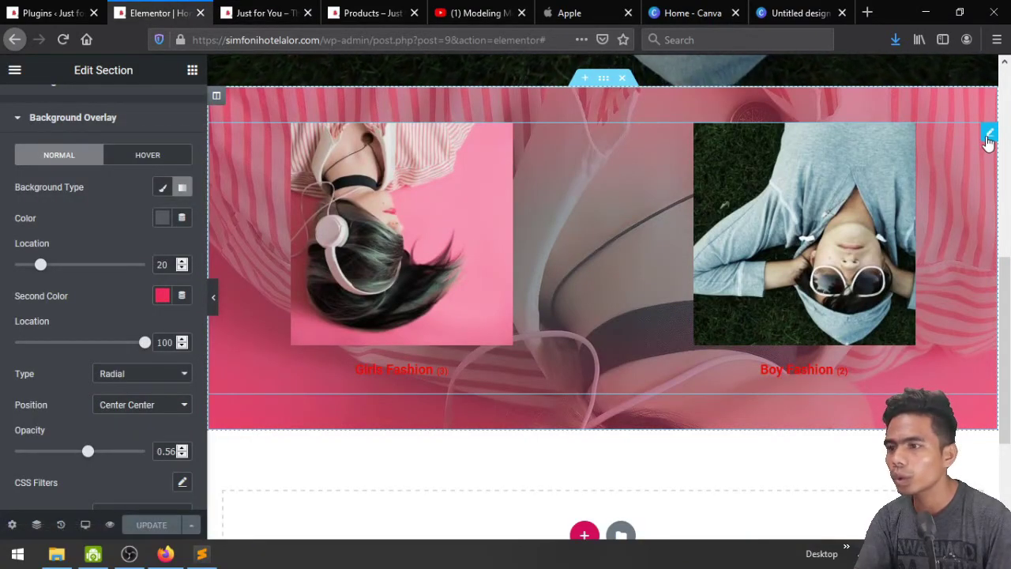
# Make the product category titles white in the categories grid's Products style settings
pyautogui.click(247, 233)
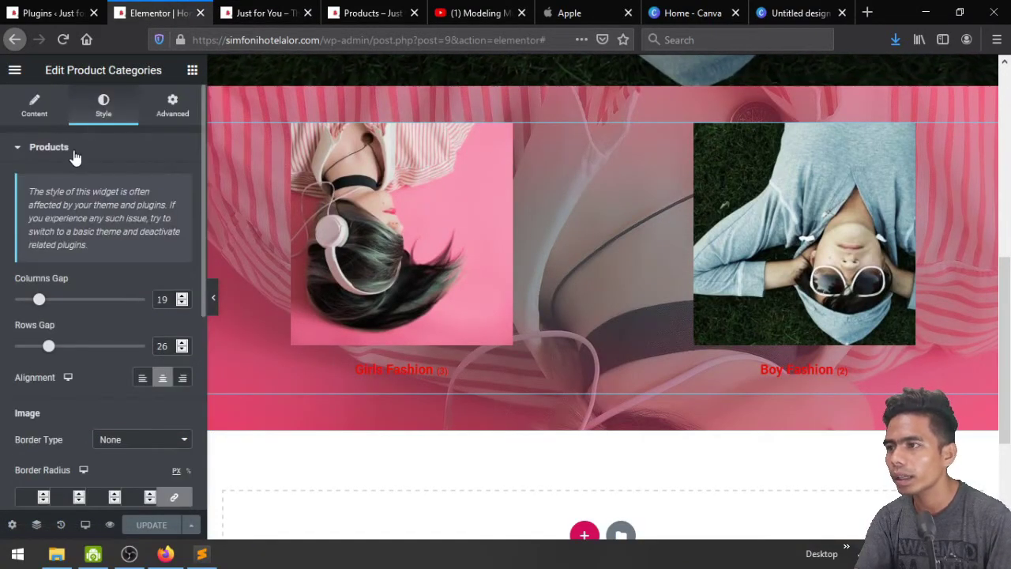
pyautogui.scroll(-1, 122, 425)
pyautogui.scroll(1, 122, 425)
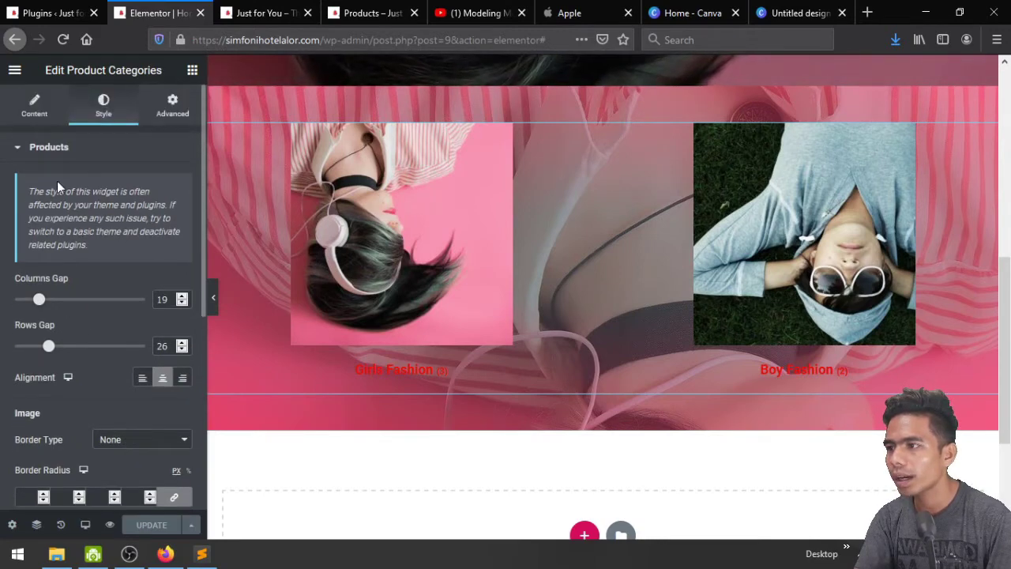
pyautogui.click(52, 150)
pyautogui.click(49, 146)
pyautogui.scroll(-5, 73, 310)
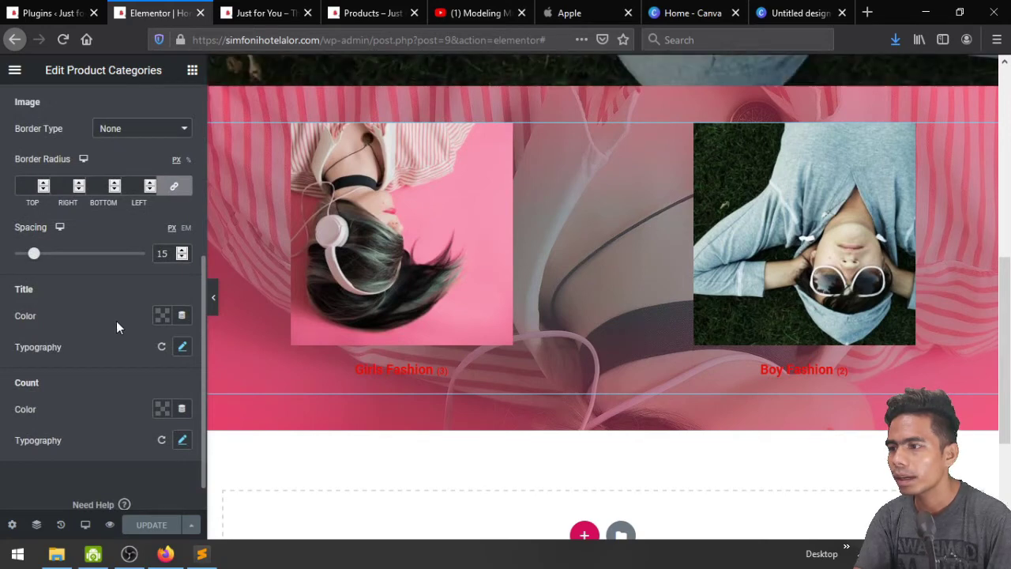
pyautogui.click(160, 316)
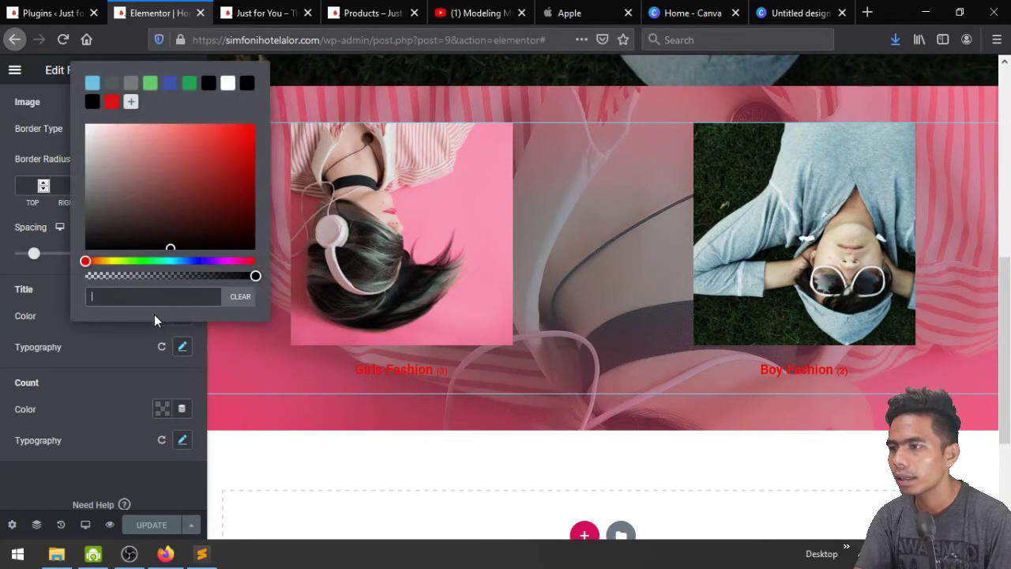
pyautogui.click(227, 84)
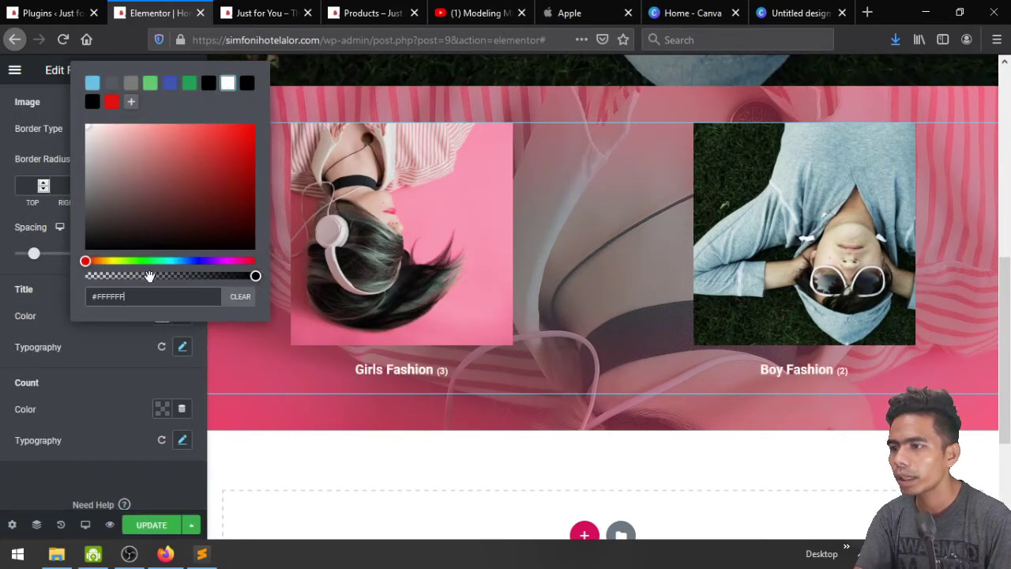
pyautogui.click(103, 341)
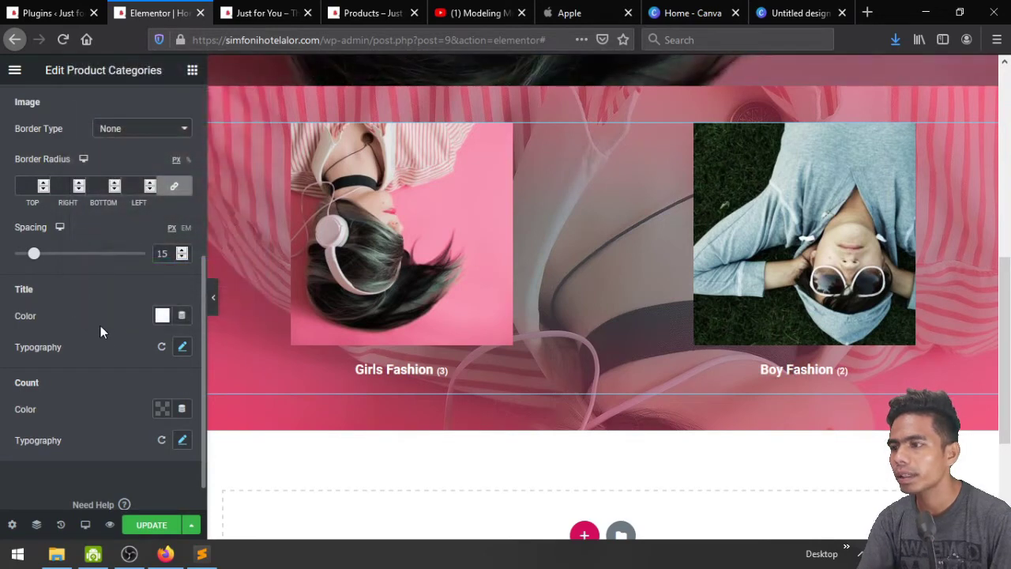
# Select the column holding the Girls and Boy Fashion categories grid and open its style settings
pyautogui.scroll(1, 290, 258)
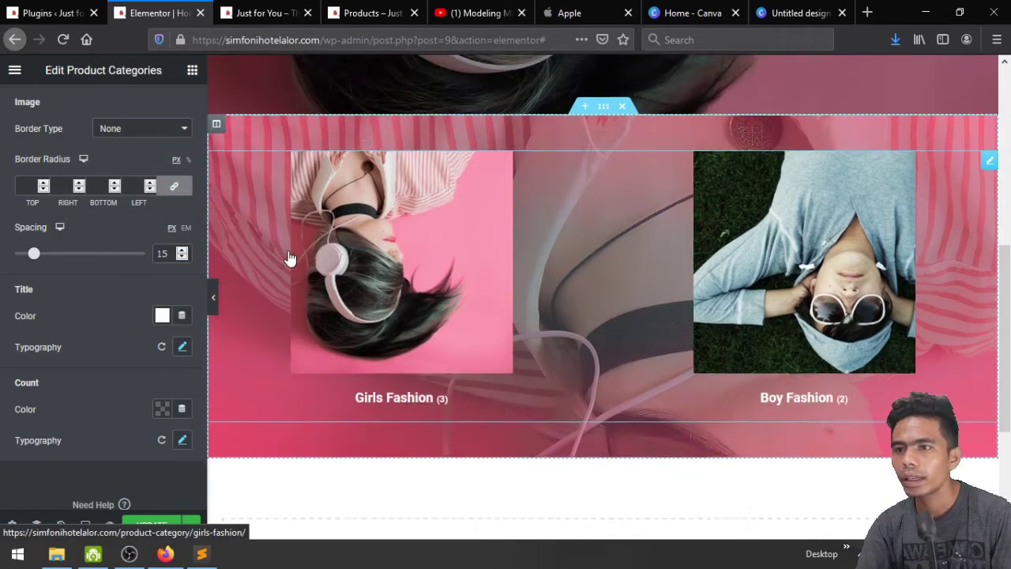
pyautogui.scroll(1, 290, 259)
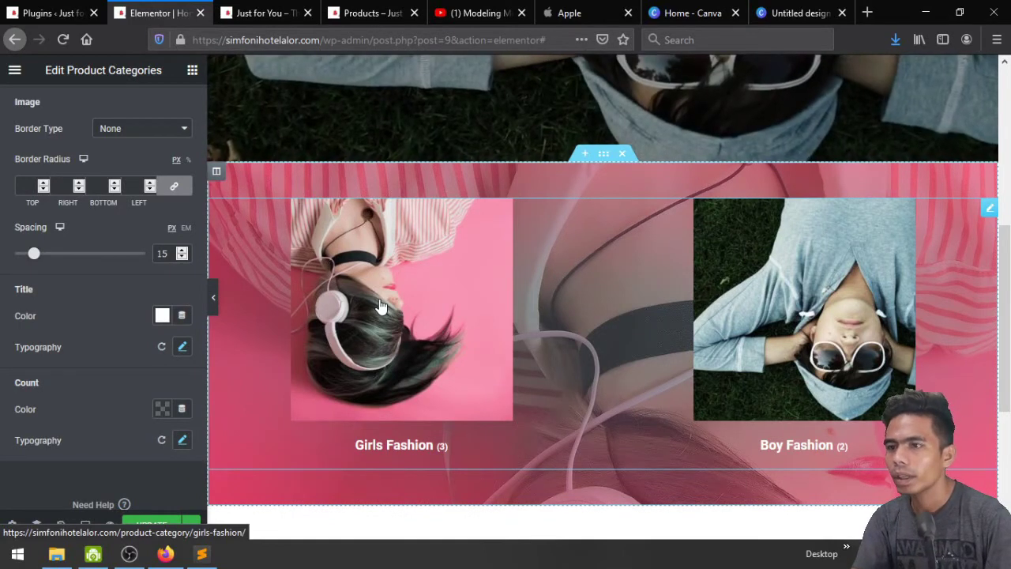
pyautogui.click(218, 172)
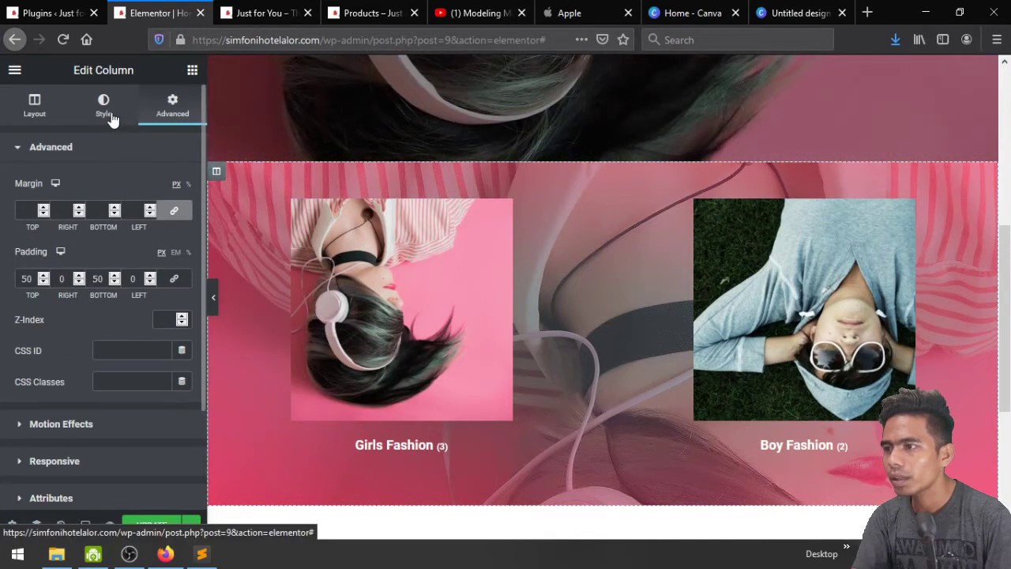
pyautogui.click(106, 110)
# Give the column a Classic black background at roughly half opacity (#0000008A), then UPDATE the page
pyautogui.click(143, 218)
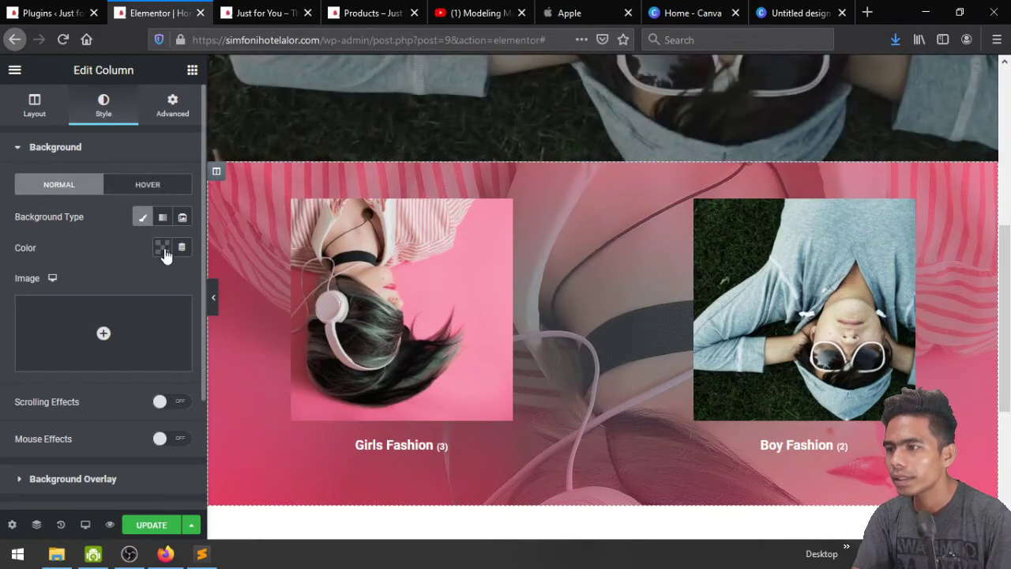
pyautogui.click(162, 251)
pyautogui.click(208, 284)
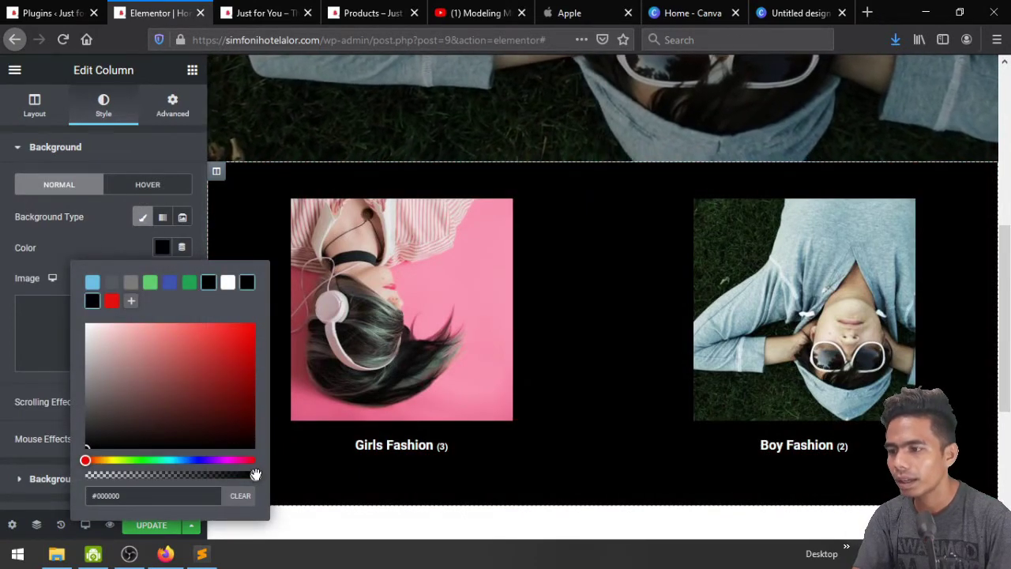
pyautogui.moveTo(254, 475); pyautogui.dragTo(174, 475)
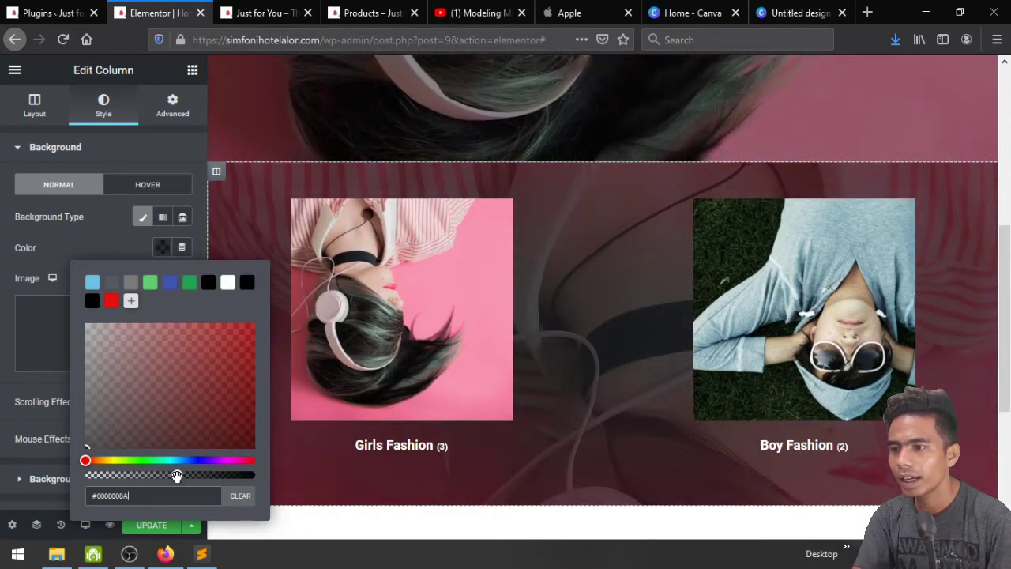
pyautogui.click(112, 245)
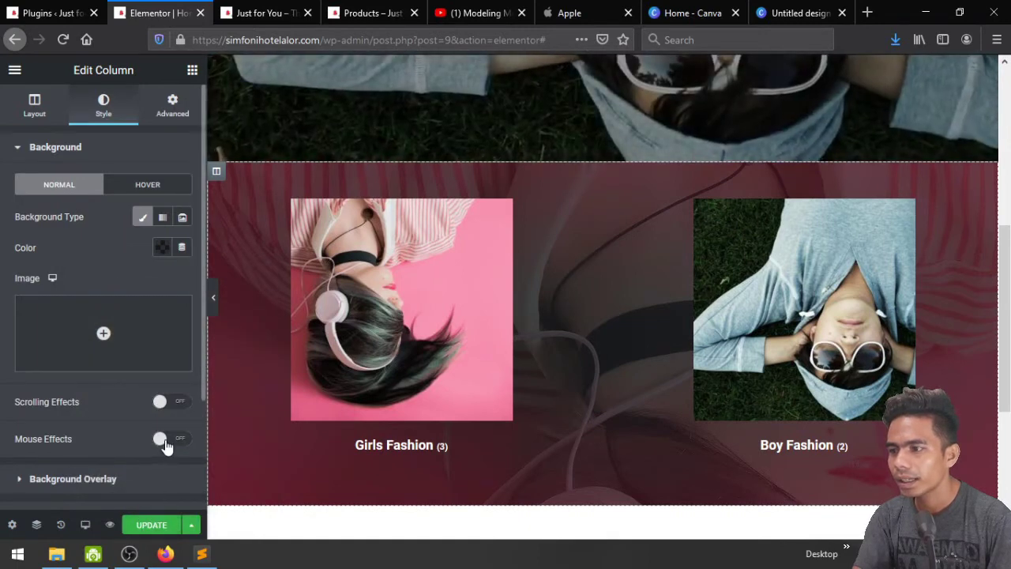
pyautogui.click(141, 530)
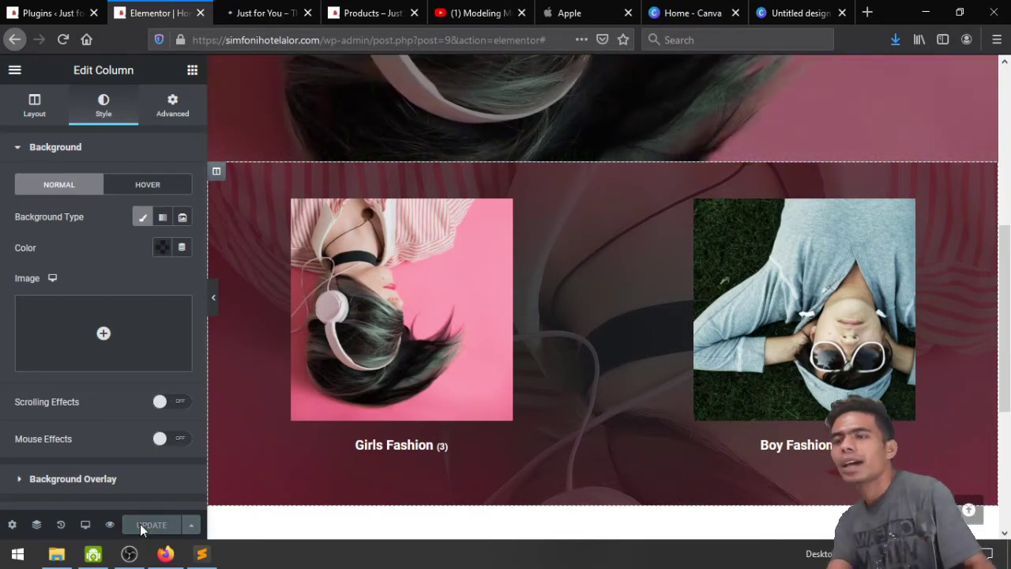
# Review the darkened Fashion tiles on the live front page, then return to the Elementor editor
pyautogui.click(242, 14)
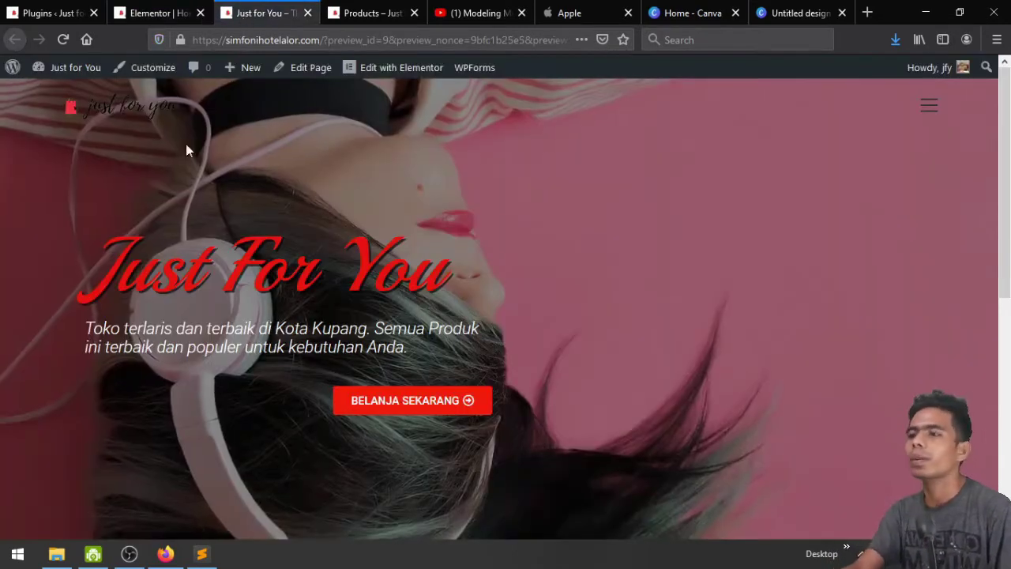
pyautogui.scroll(-5, 113, 264)
pyautogui.scroll(-2, 113, 261)
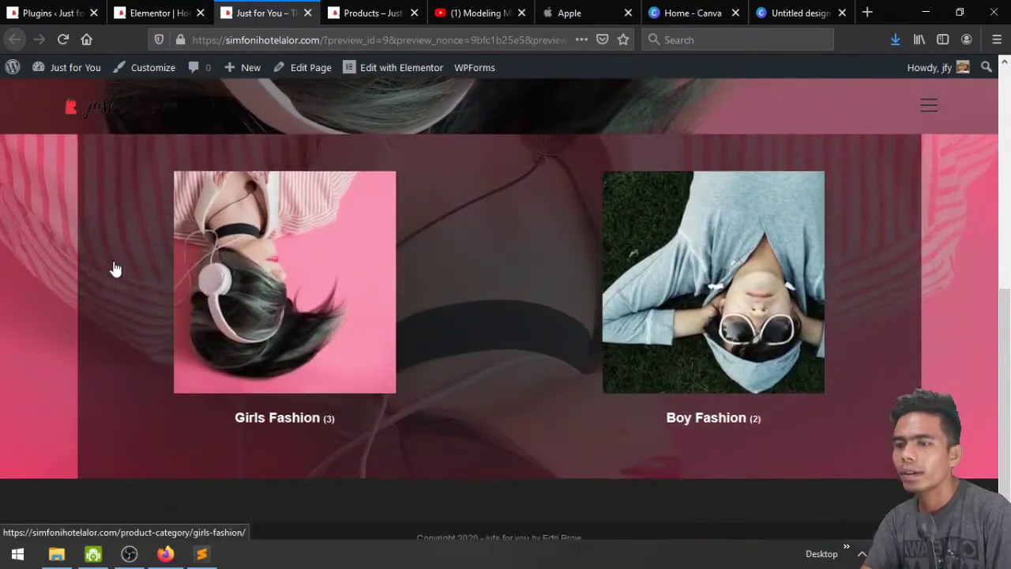
pyautogui.scroll(3, 113, 261)
pyautogui.scroll(-3, 113, 261)
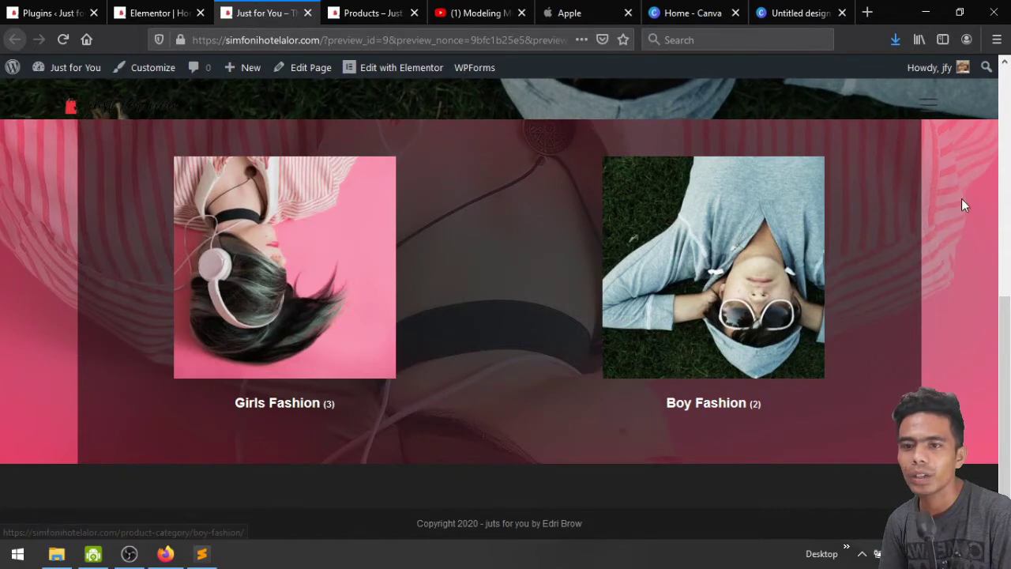
pyautogui.scroll(1, 463, 379)
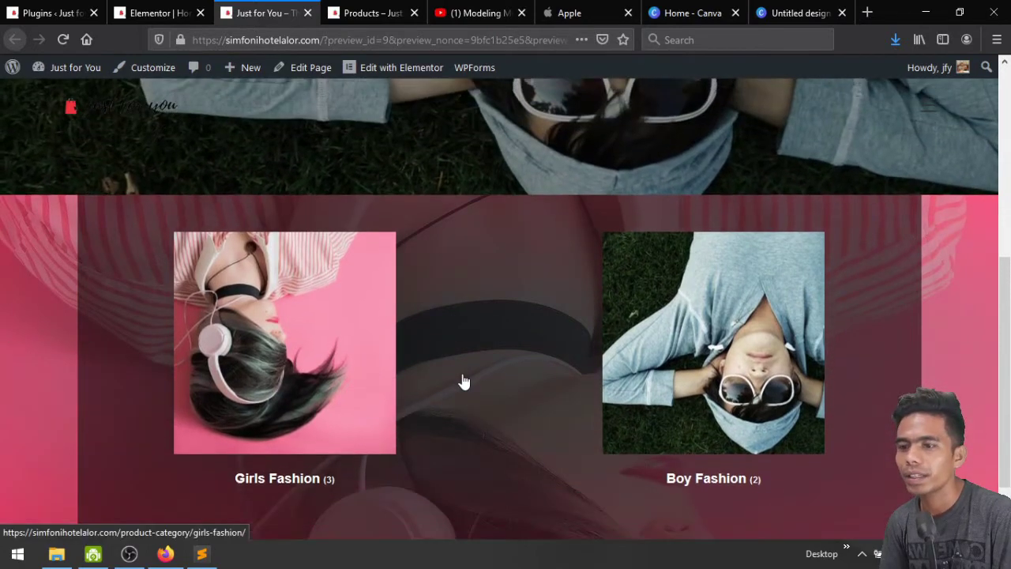
pyautogui.scroll(-1, 463, 379)
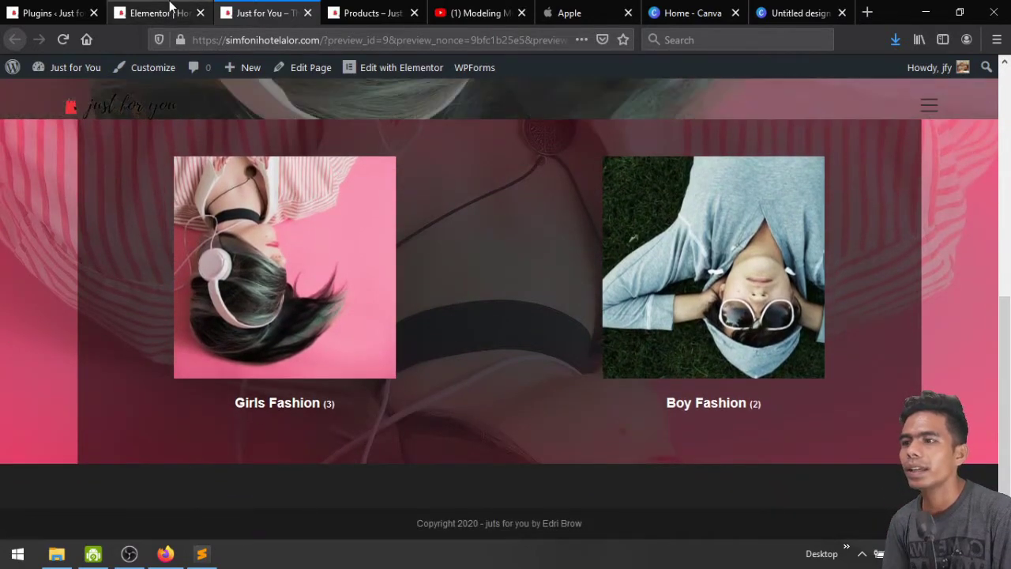
pyautogui.click(168, 12)
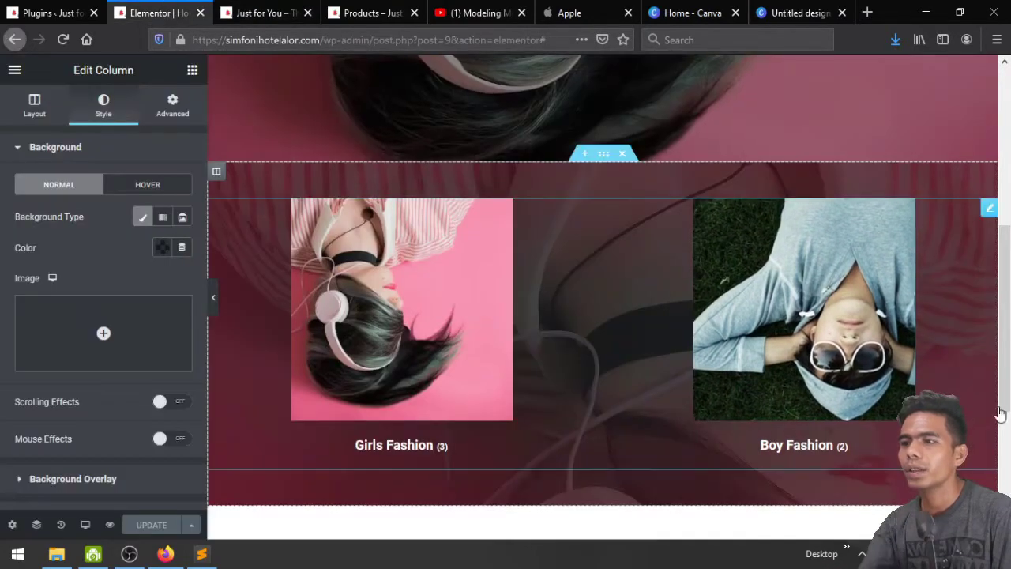
# Try the category grid at 1 column and 1 category, then restore both to 2
pyautogui.click(990, 210)
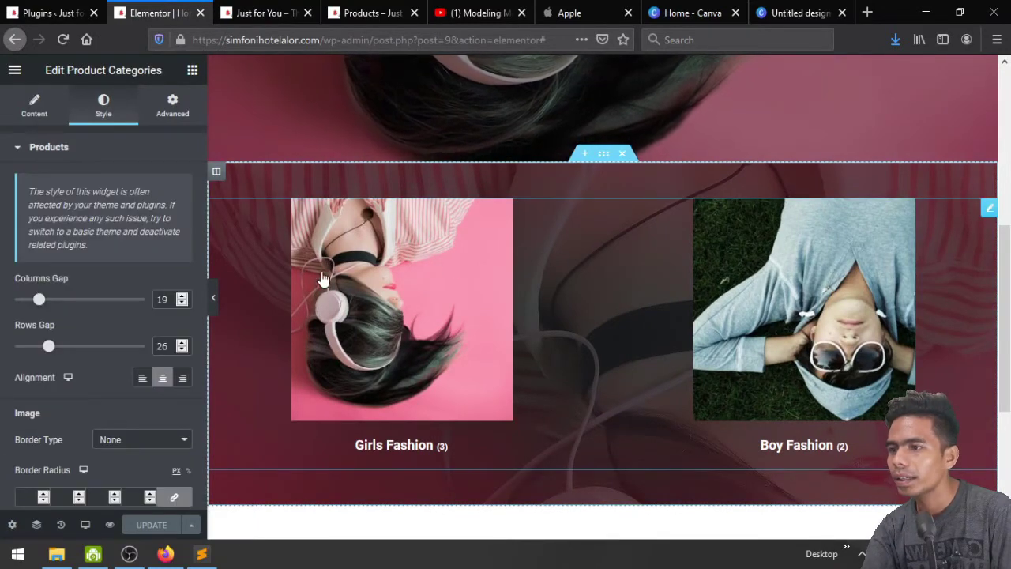
pyautogui.click(30, 111)
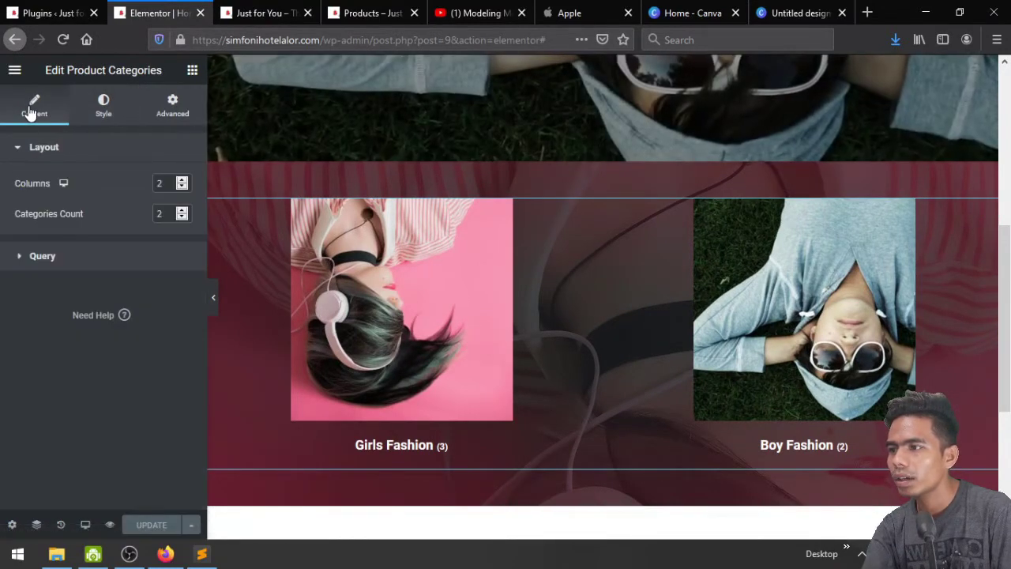
pyautogui.click(181, 187)
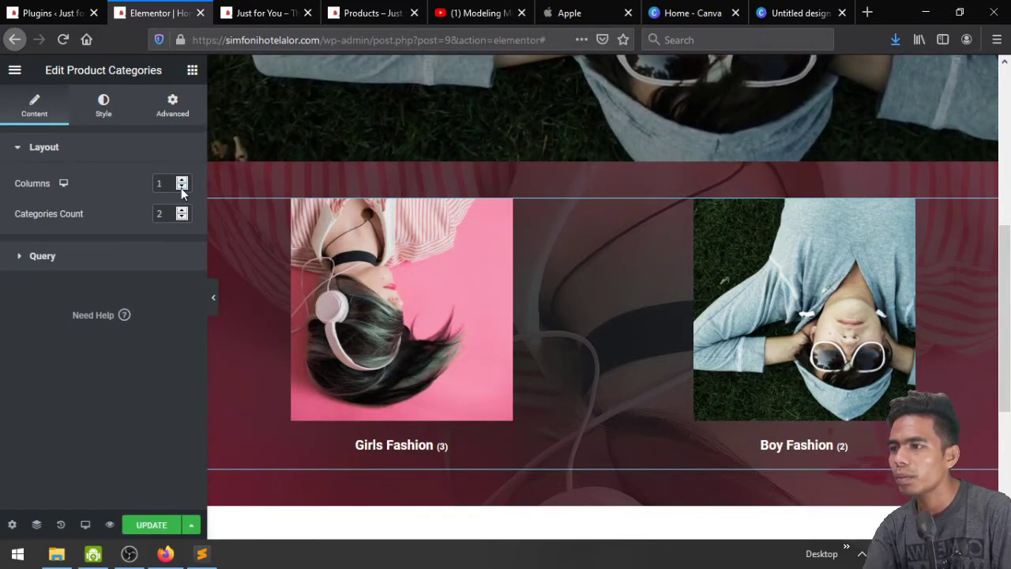
pyautogui.click(183, 218)
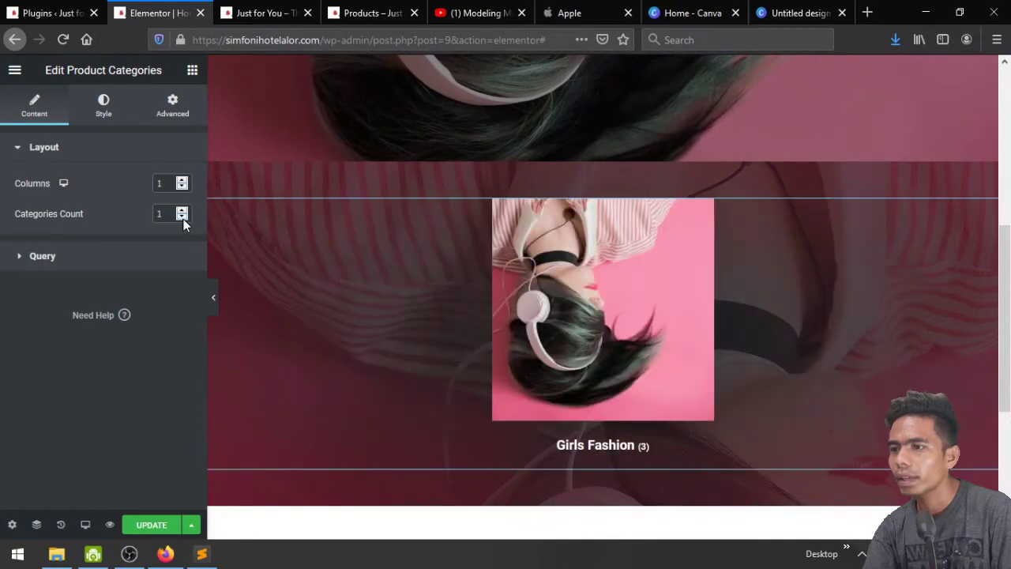
pyautogui.scroll(-3, 659, 388)
pyautogui.scroll(3, 713, 387)
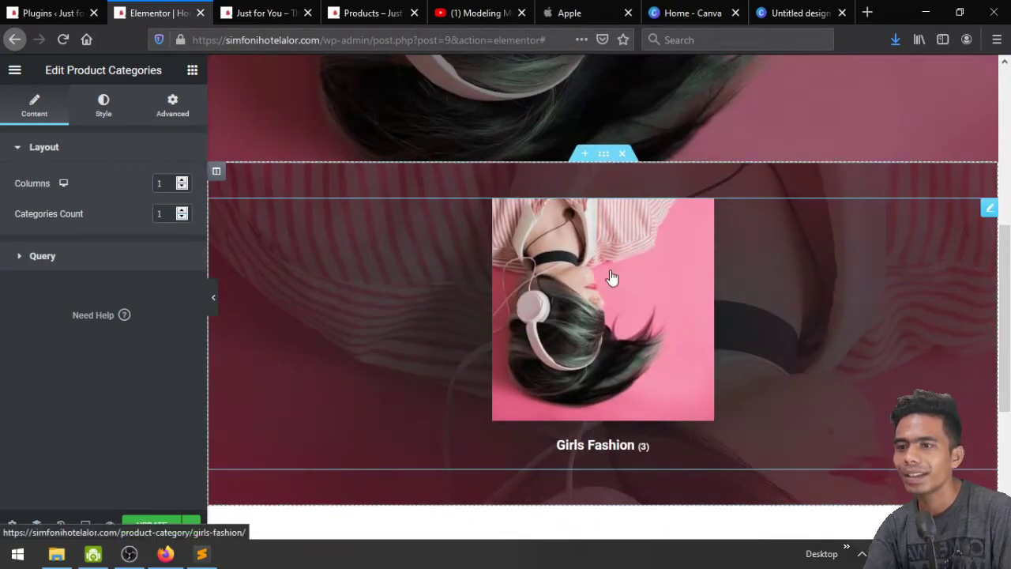
pyautogui.click(182, 179)
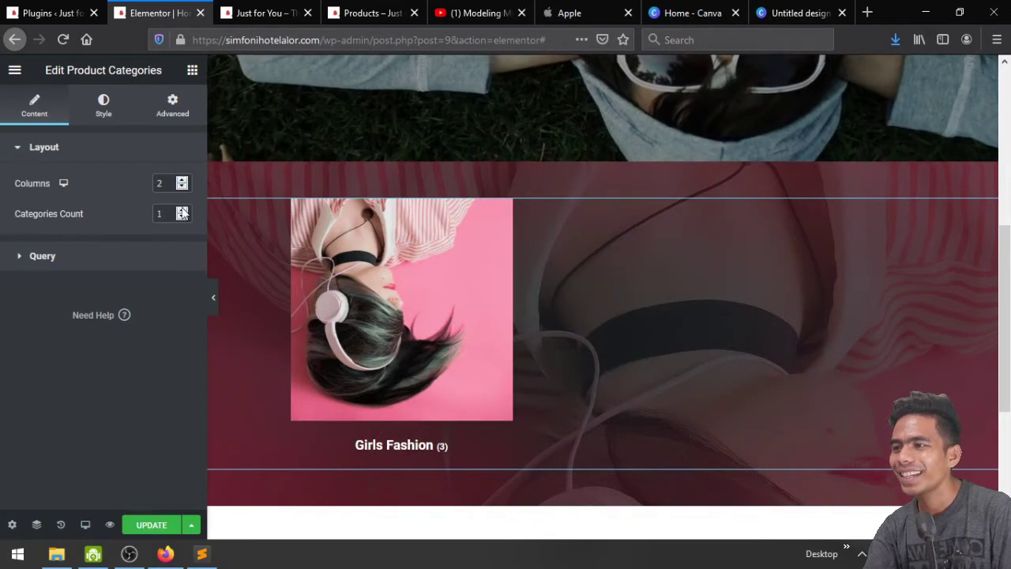
pyautogui.click(181, 210)
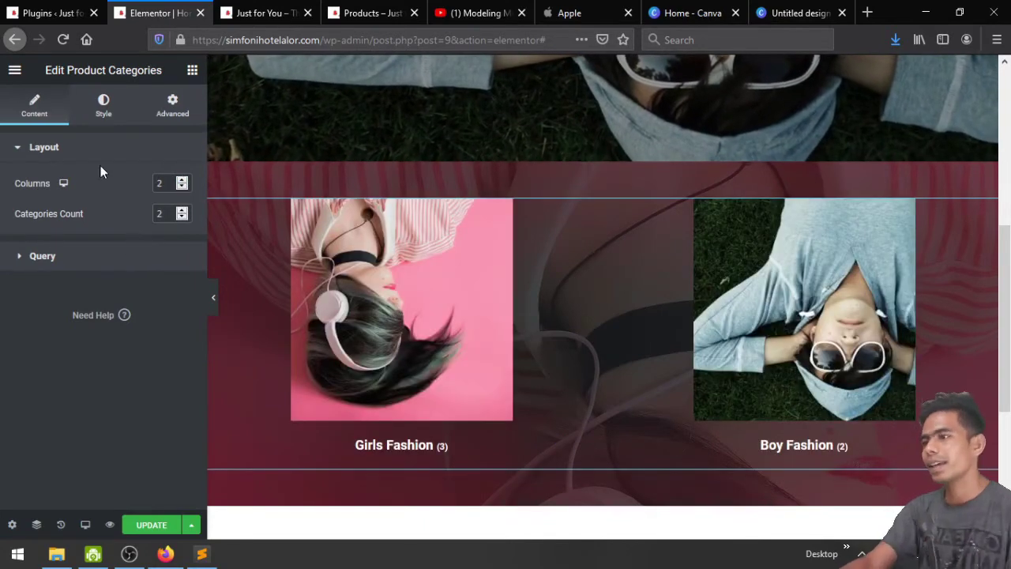
pyautogui.click(103, 110)
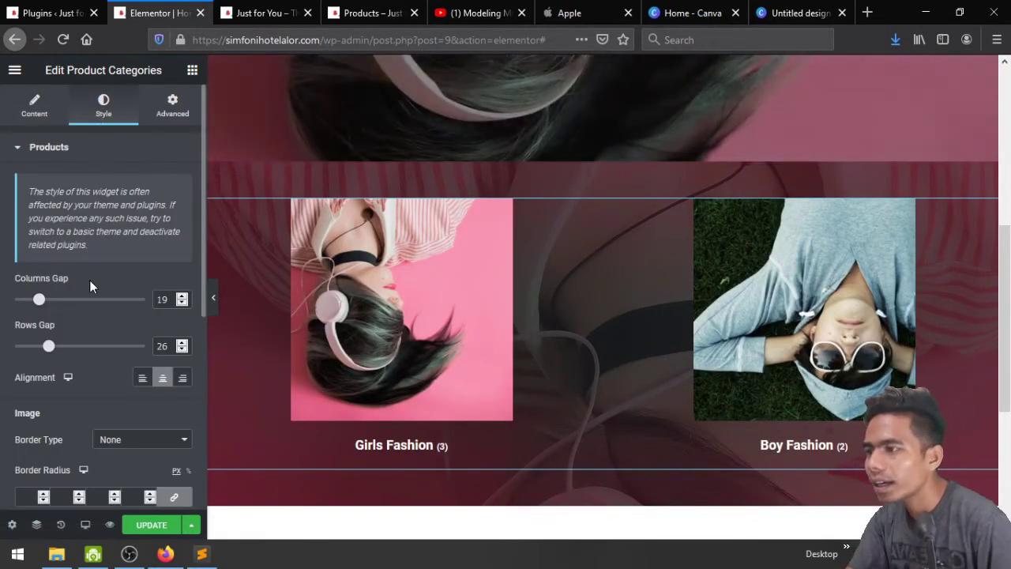
# Set the category Columns Gap to 100 and Image Spacing to 6, then save
pyautogui.scroll(-5, 89, 282)
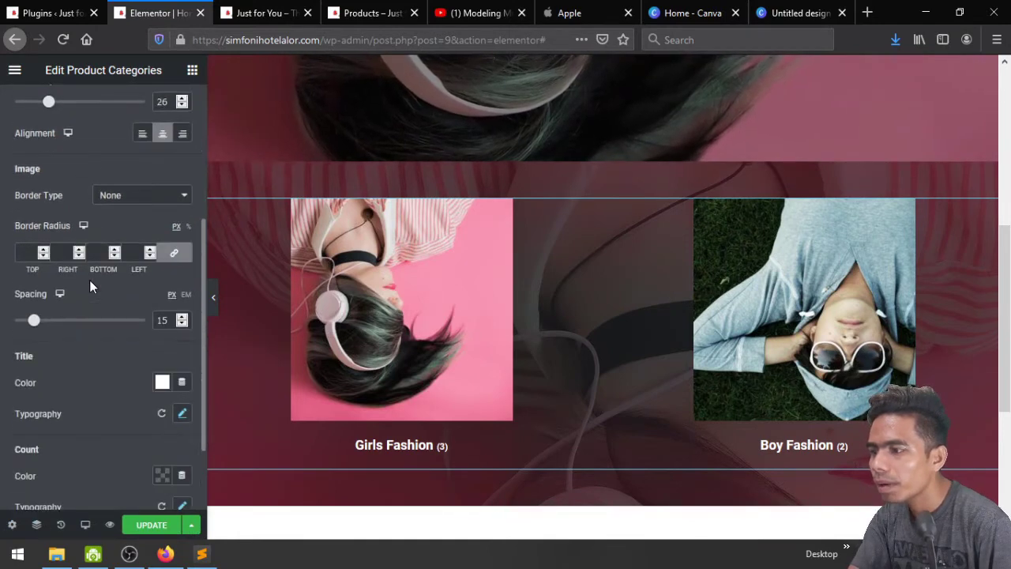
pyautogui.scroll(-2, 89, 284)
pyautogui.scroll(3, 89, 284)
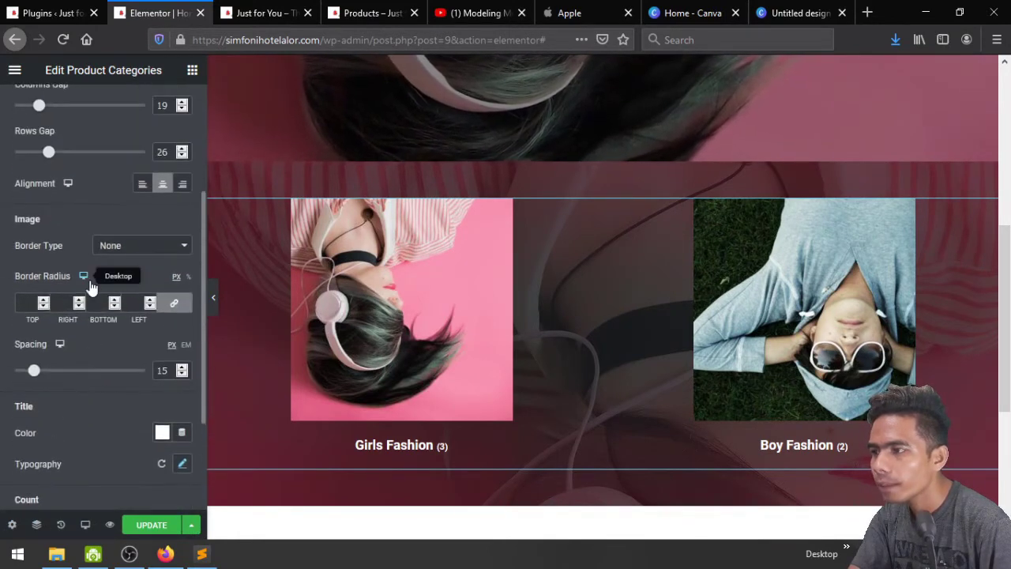
pyautogui.scroll(2, 89, 282)
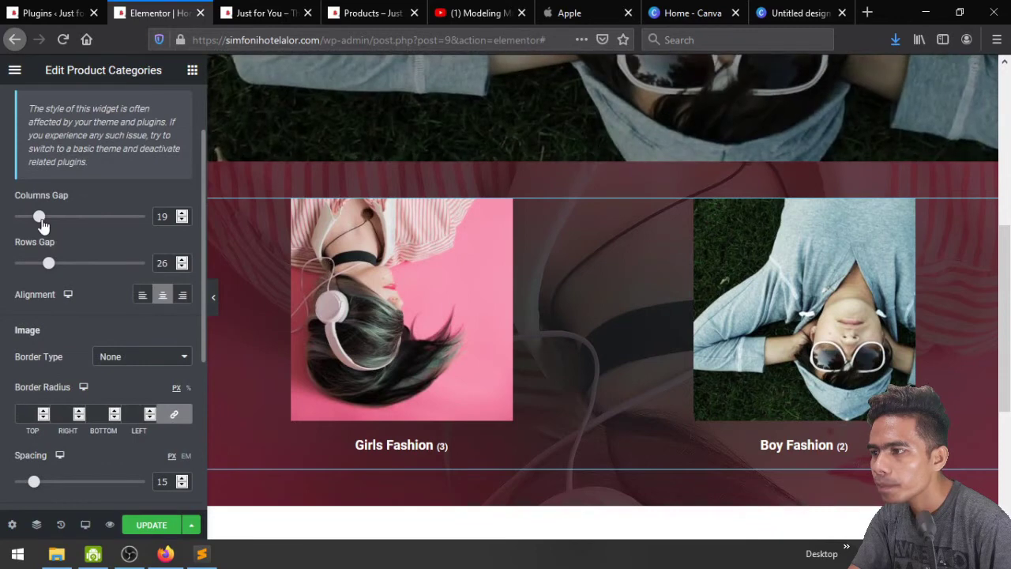
pyautogui.moveTo(41, 219); pyautogui.dragTo(154, 240)
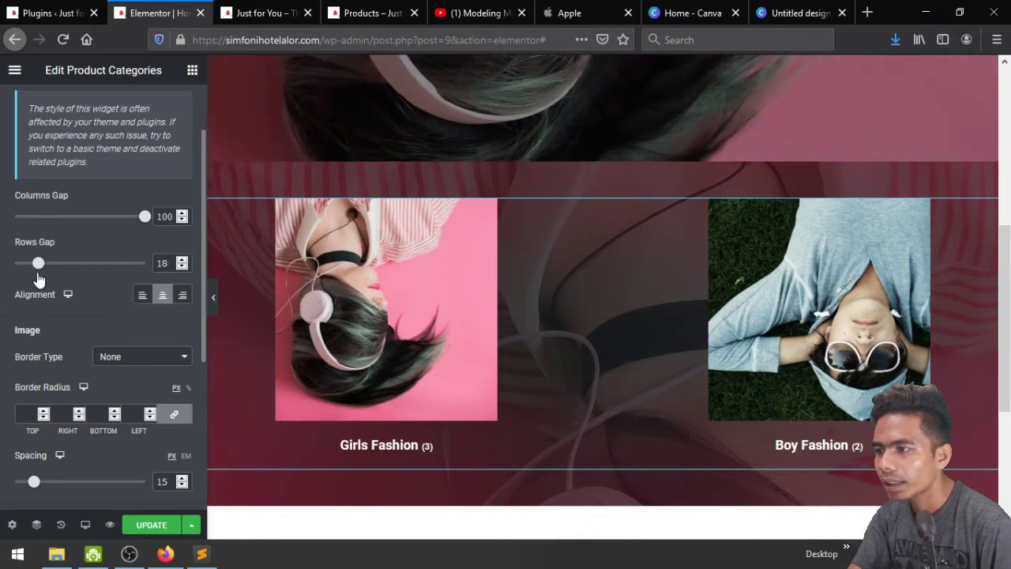
pyautogui.scroll(-1, 75, 384)
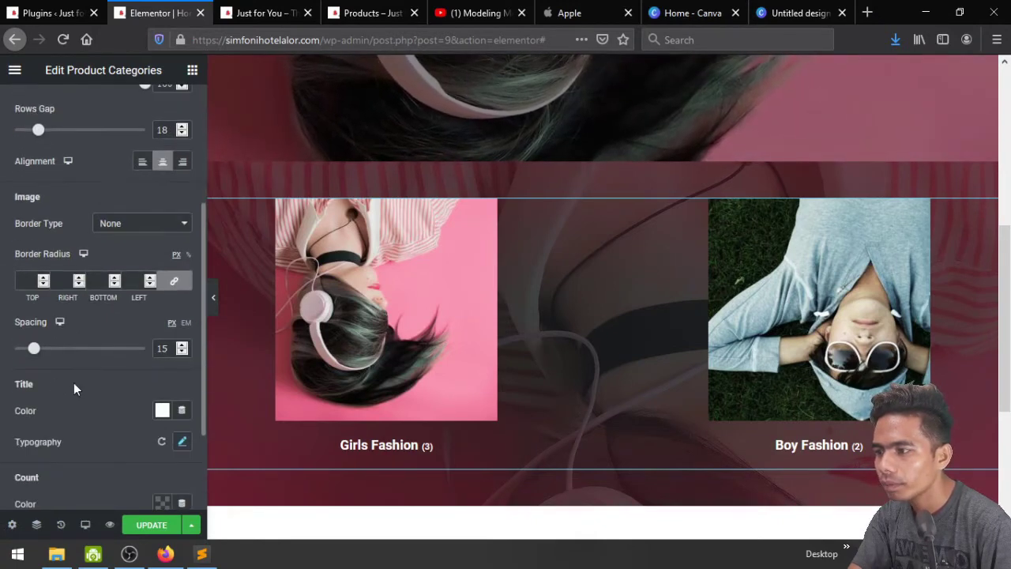
pyautogui.moveTo(34, 353)
pyautogui.mouseDown()
pyautogui.moveTo(49, 351)
pyautogui.moveTo(24, 352)
pyautogui.mouseUp()
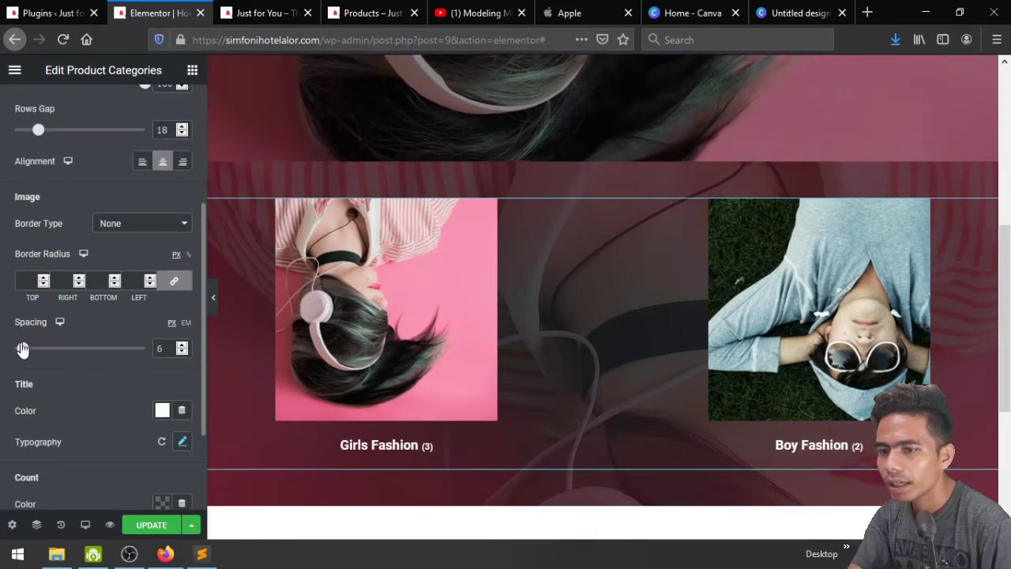
pyautogui.scroll(-2, 98, 381)
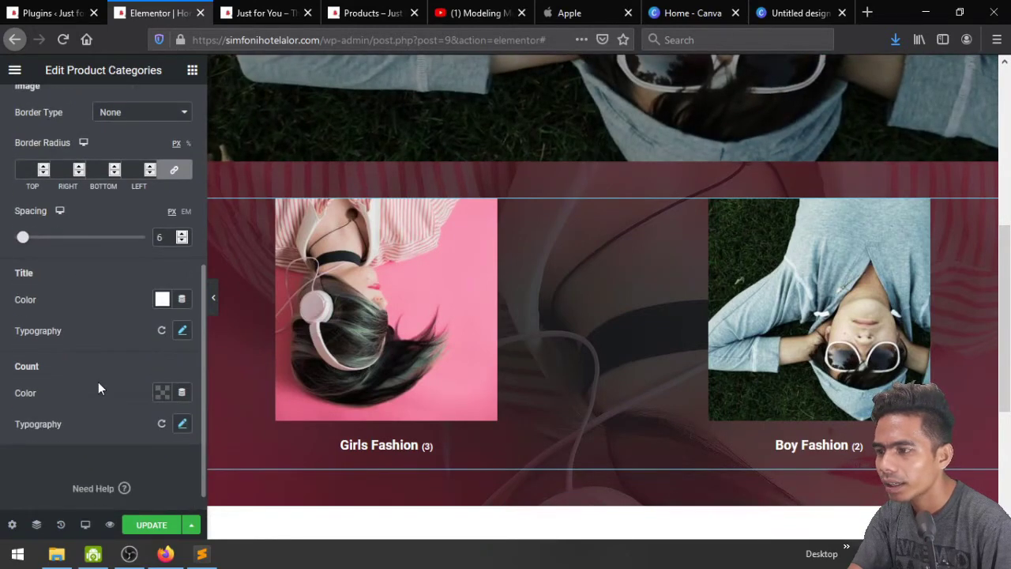
pyautogui.click(158, 525)
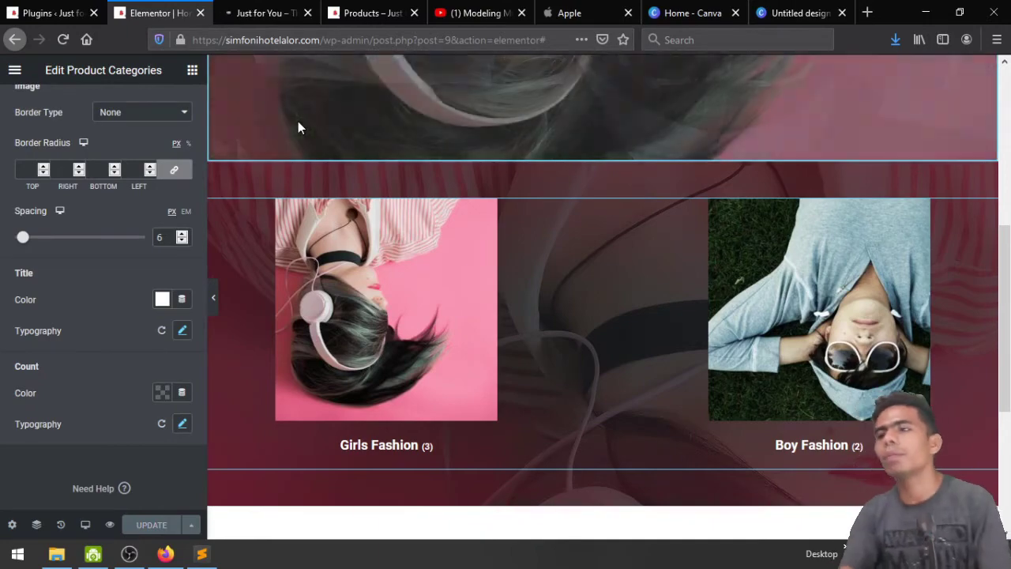
# Check the wider-spaced Girls and Boy Fashion tiles on the live page, then return to Elementor
pyautogui.click(261, 12)
pyautogui.scroll(-8, 671, 320)
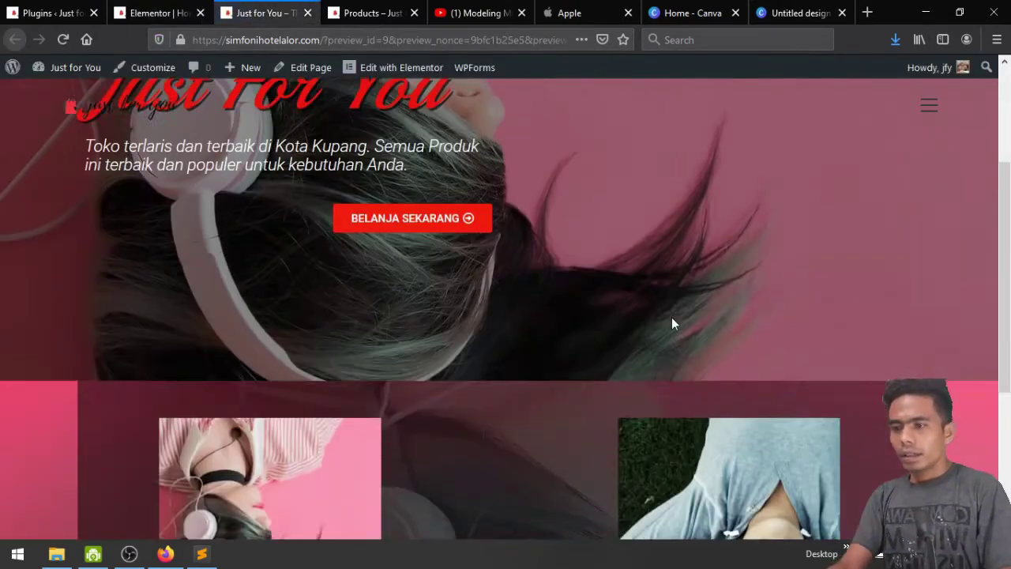
pyautogui.scroll(2, 672, 323)
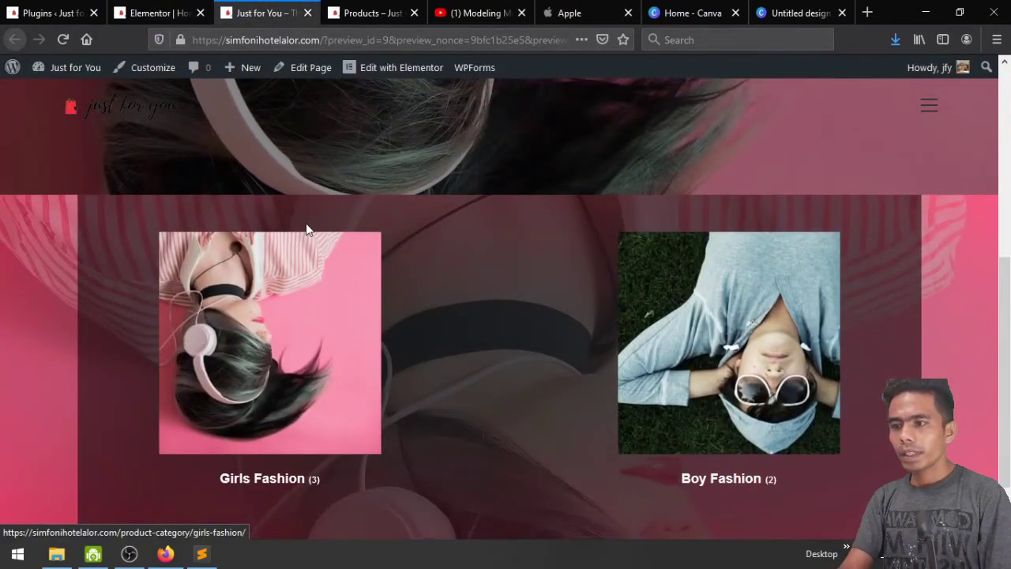
pyautogui.scroll(2, 502, 356)
pyautogui.scroll(-4, 502, 356)
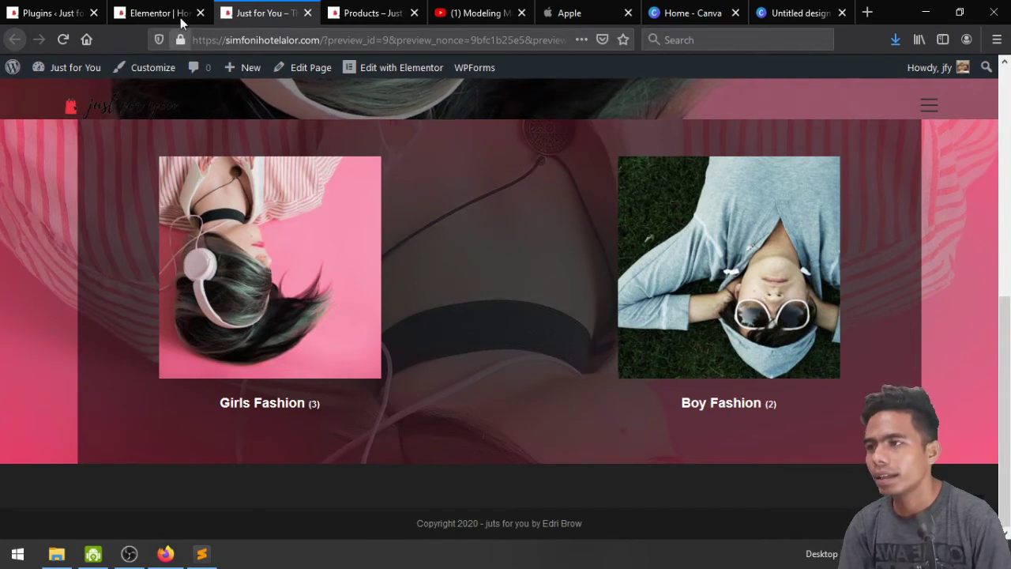
pyautogui.click(158, 10)
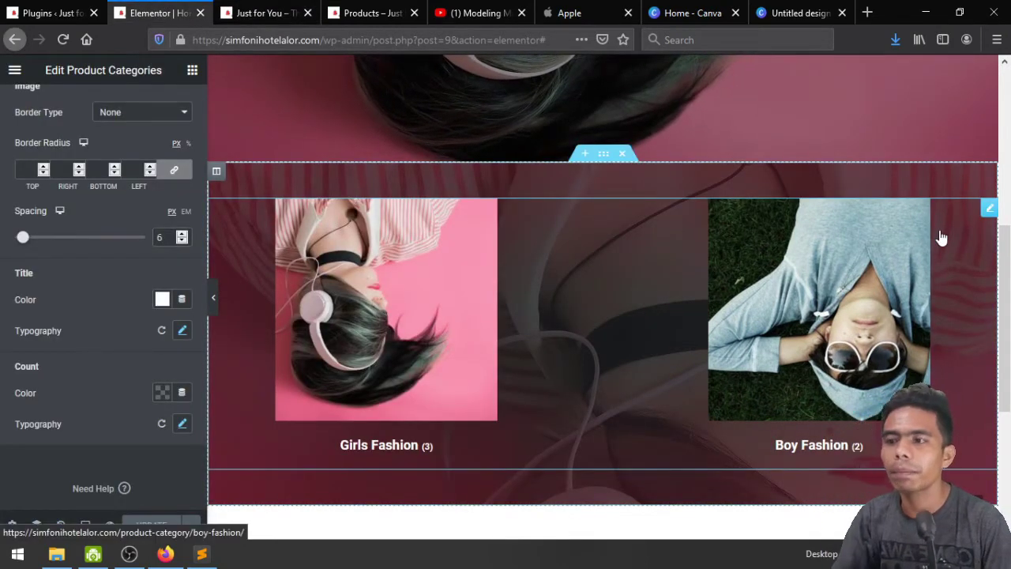
# Delete the Product Categories widget and search the widget list for 'PROD'
pyautogui.rightClick(985, 219)
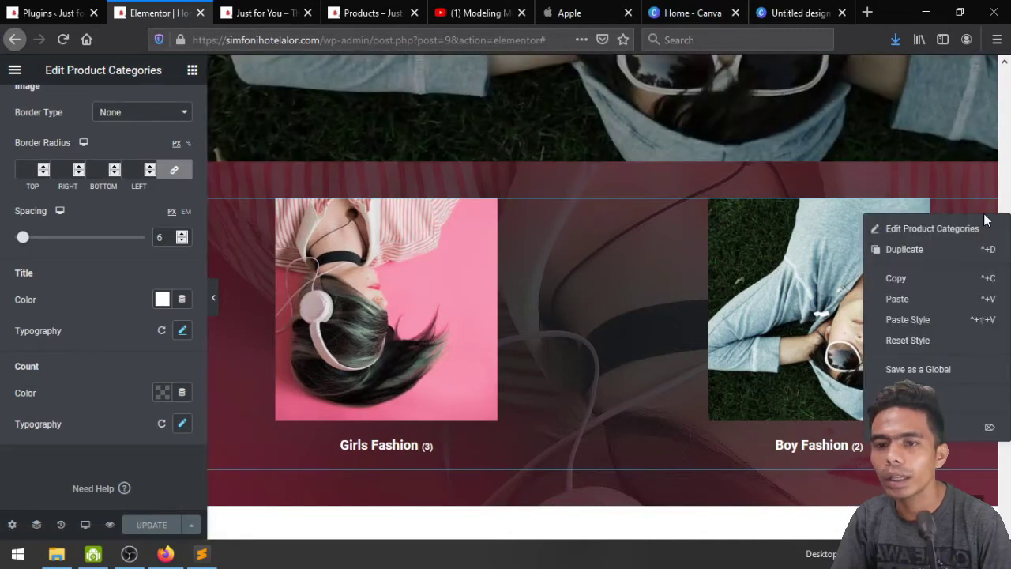
pyautogui.click(979, 427)
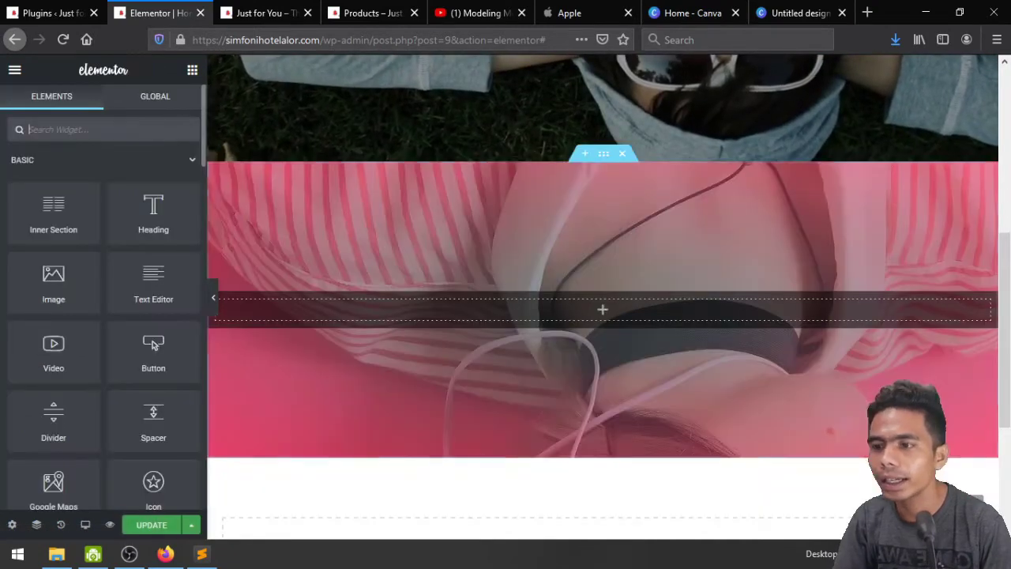
pyautogui.click(108, 132)
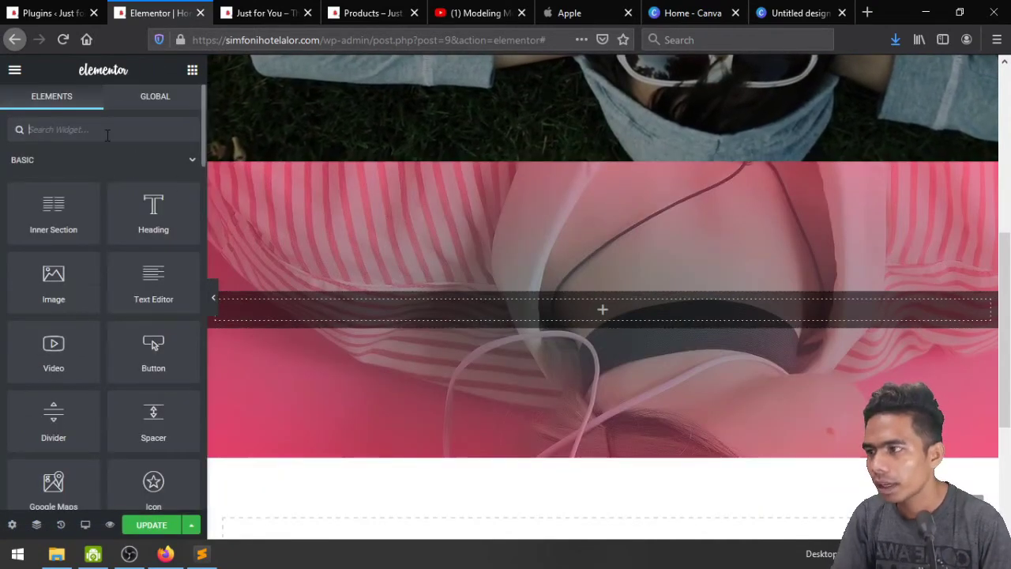
pyautogui.write('PR')
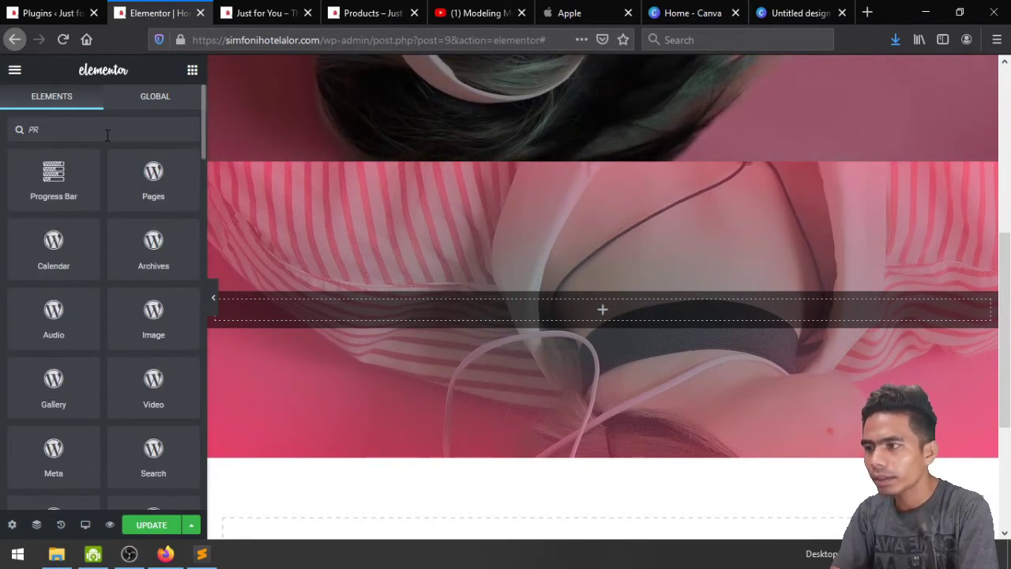
pyautogui.write('ODU')
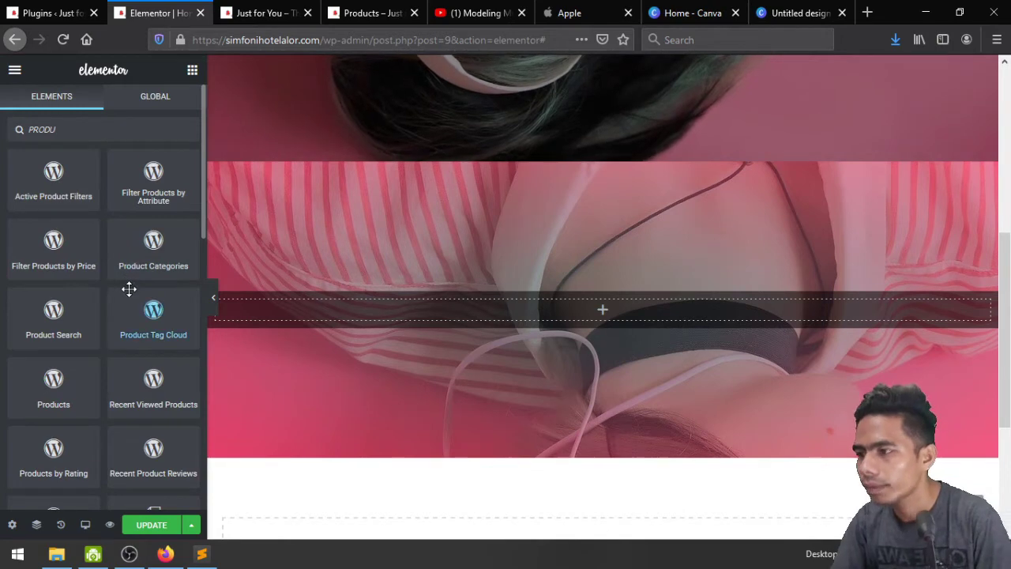
pyautogui.scroll(-5, 120, 331)
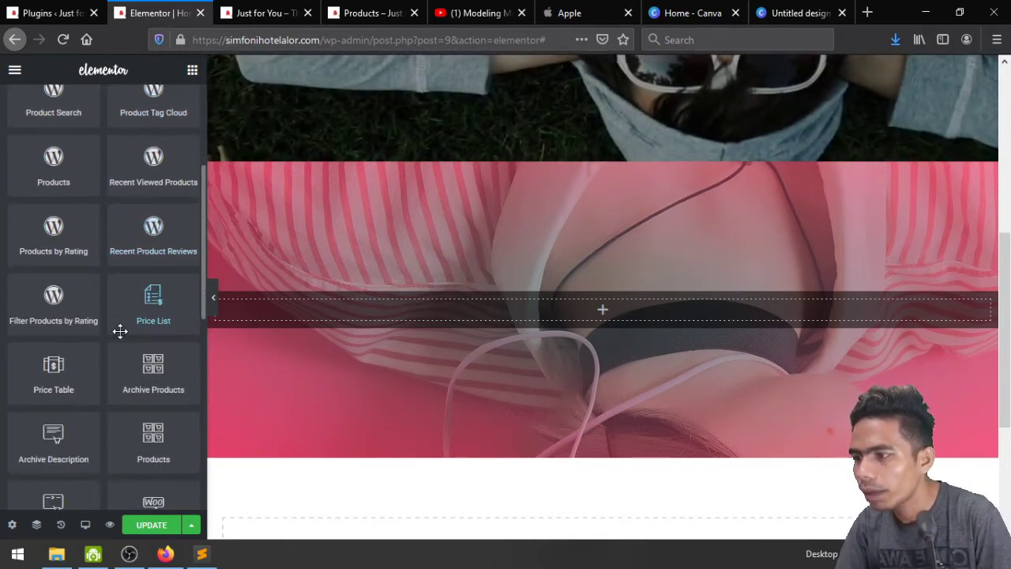
pyautogui.scroll(-1, 120, 331)
pyautogui.scroll(-1, 115, 360)
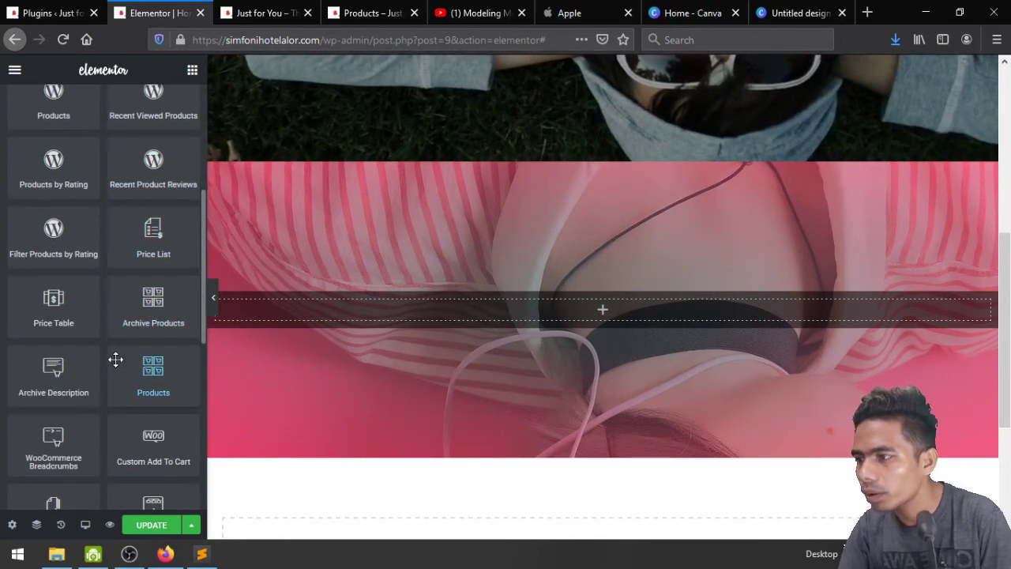
pyautogui.scroll(-2, 116, 360)
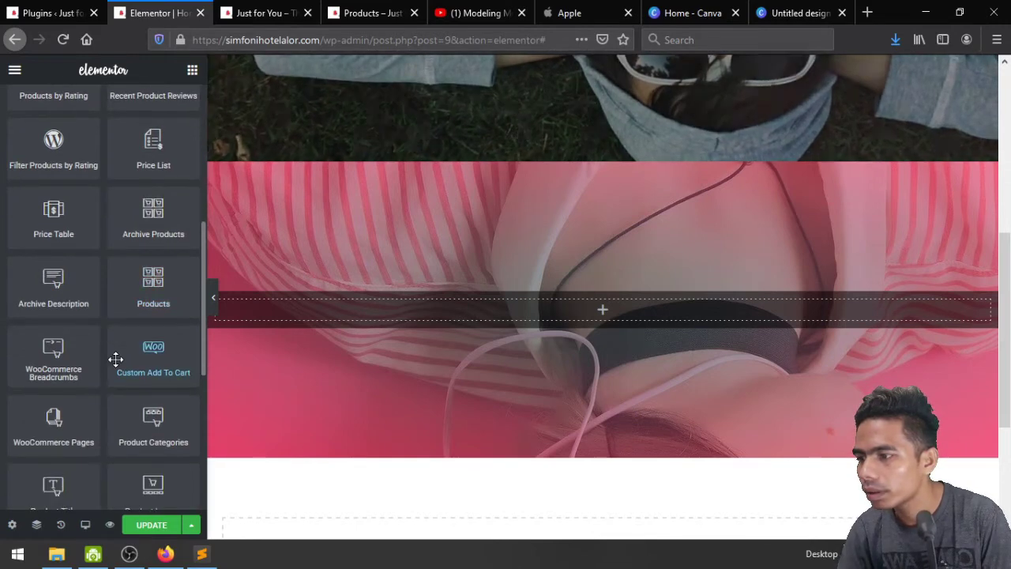
pyautogui.scroll(-1, 115, 360)
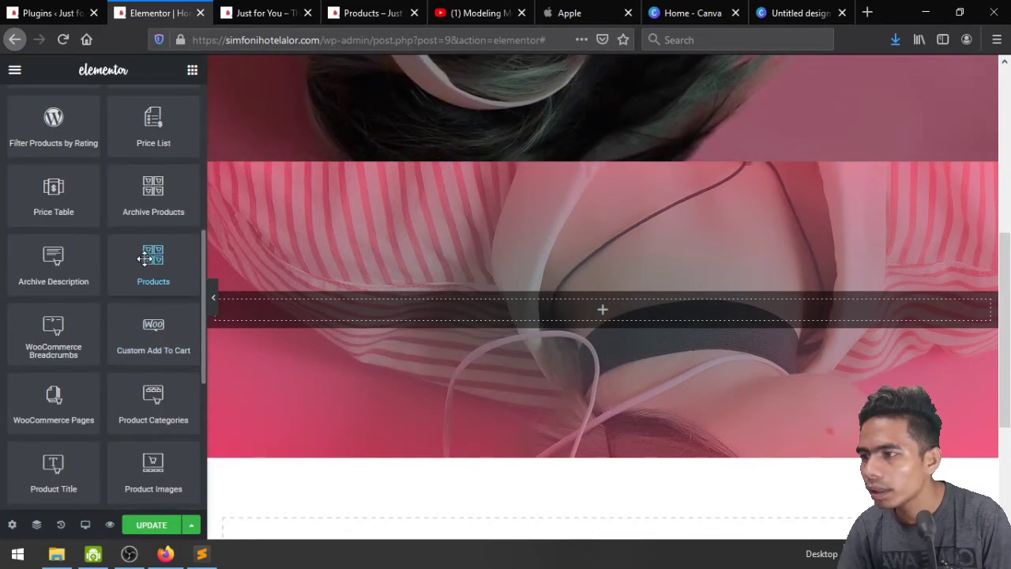
# Drop the Products widget into the empty section and select its column's background settings
pyautogui.moveTo(144, 258); pyautogui.dragTo(606, 320)
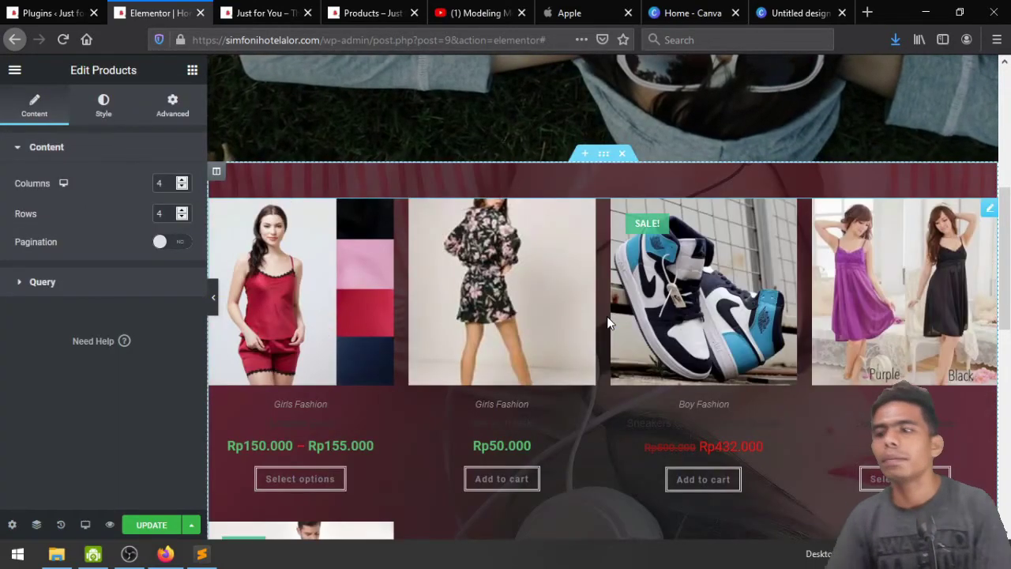
pyautogui.scroll(-3, 608, 321)
pyautogui.scroll(6, 608, 321)
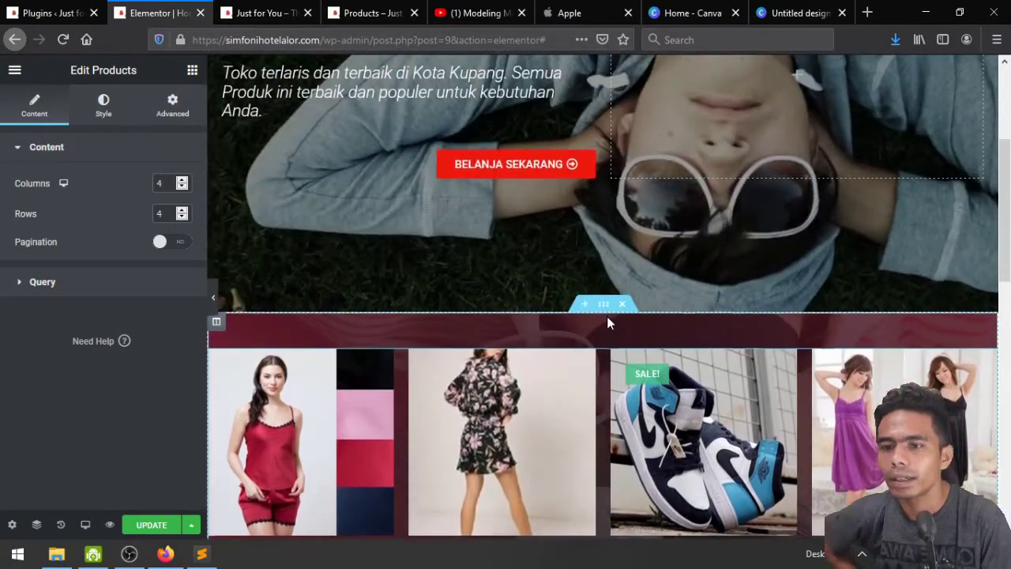
pyautogui.scroll(-2, 608, 322)
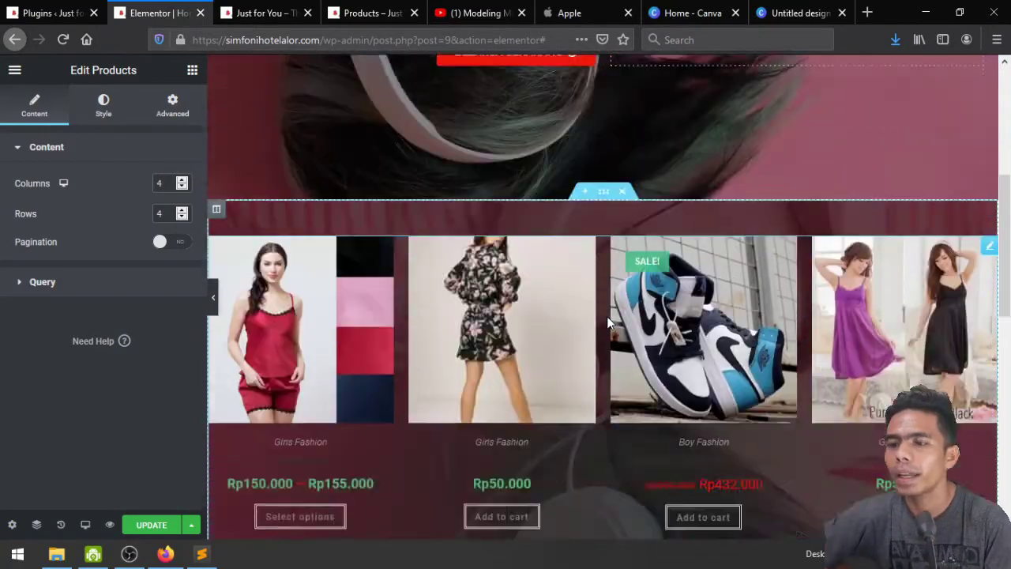
pyautogui.scroll(-5, 609, 322)
pyautogui.scroll(4, 609, 322)
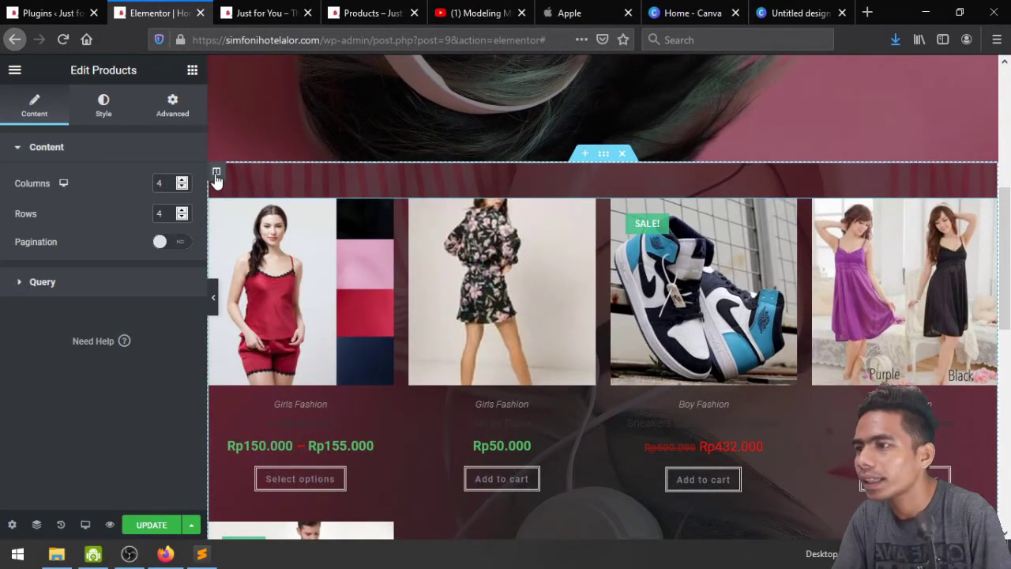
pyautogui.click(215, 173)
# Set the Products column background to solid white, rgba(255,255,255,1)
pyautogui.click(163, 249)
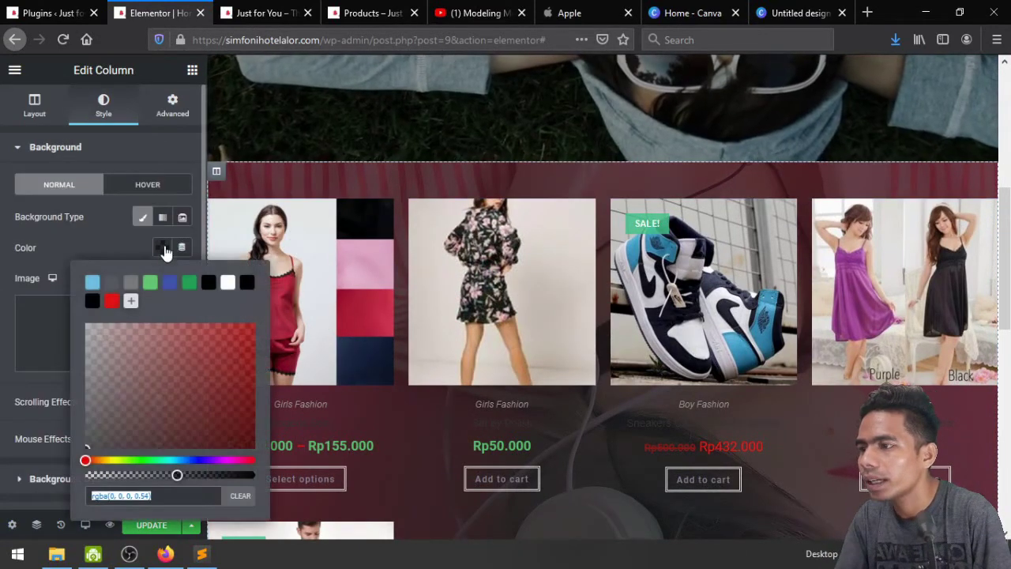
pyautogui.click(229, 284)
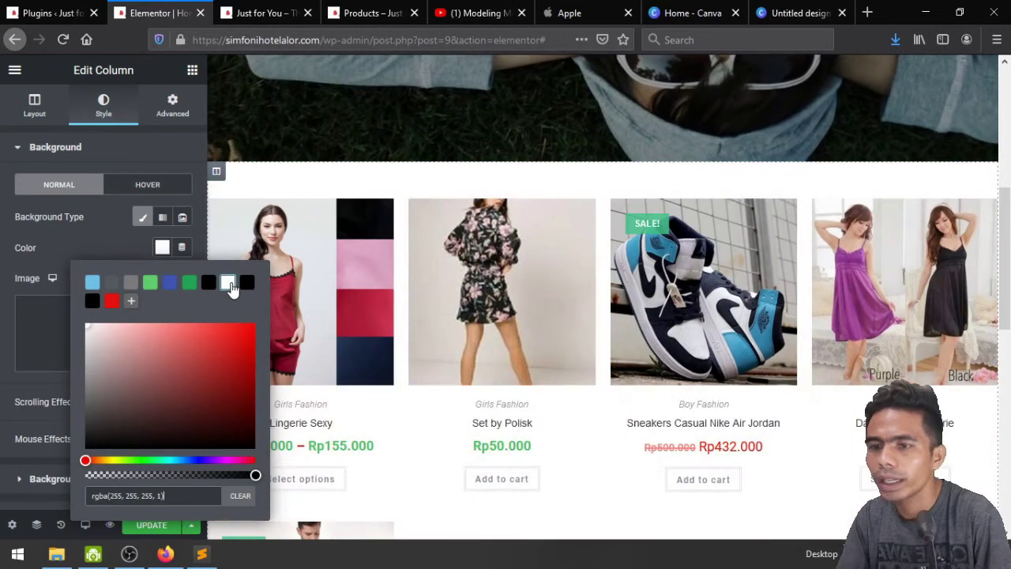
pyautogui.click(78, 232)
pyautogui.scroll(-3, 549, 345)
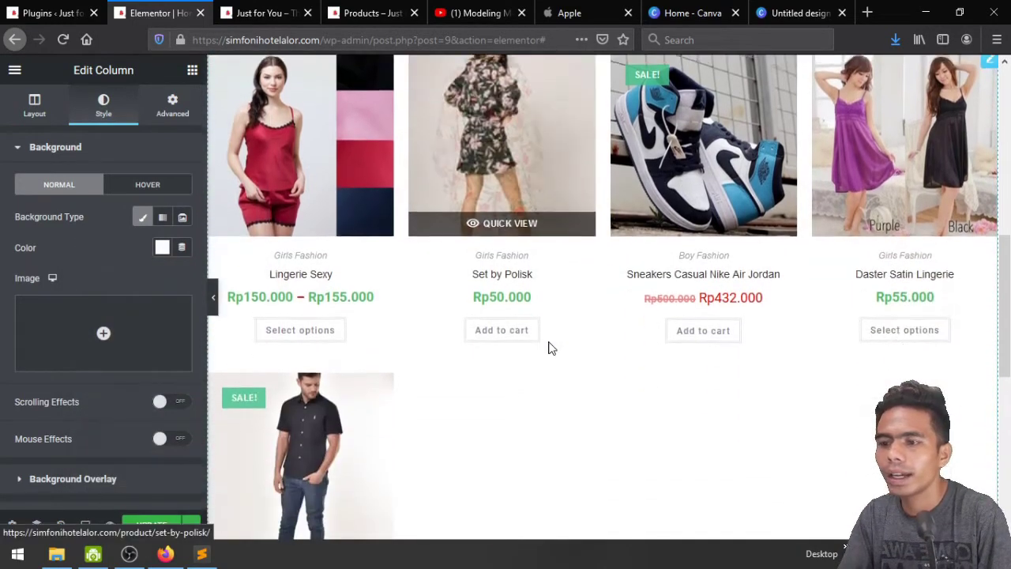
pyautogui.scroll(-2, 702, 389)
pyautogui.scroll(5, 700, 388)
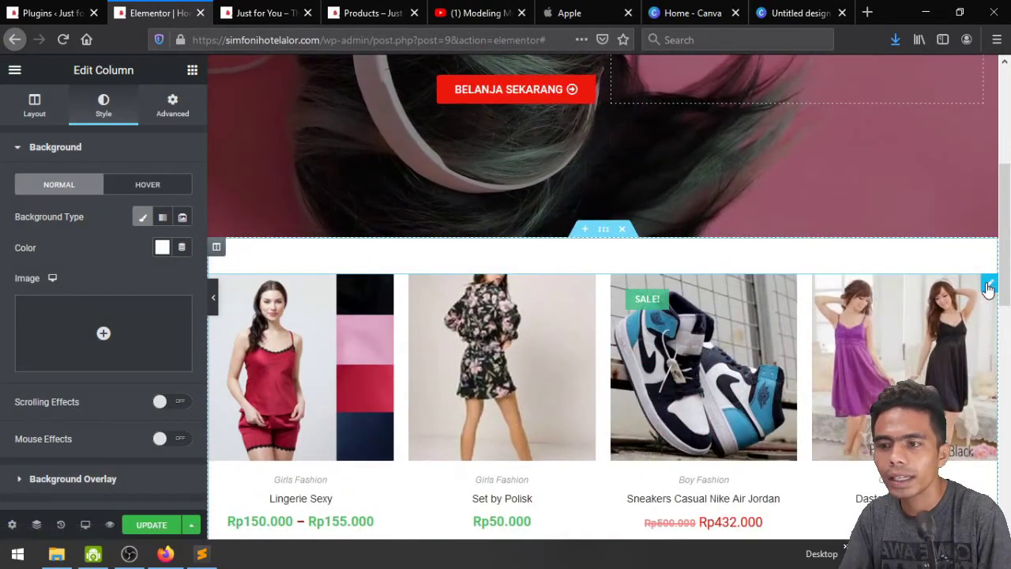
pyautogui.click(988, 284)
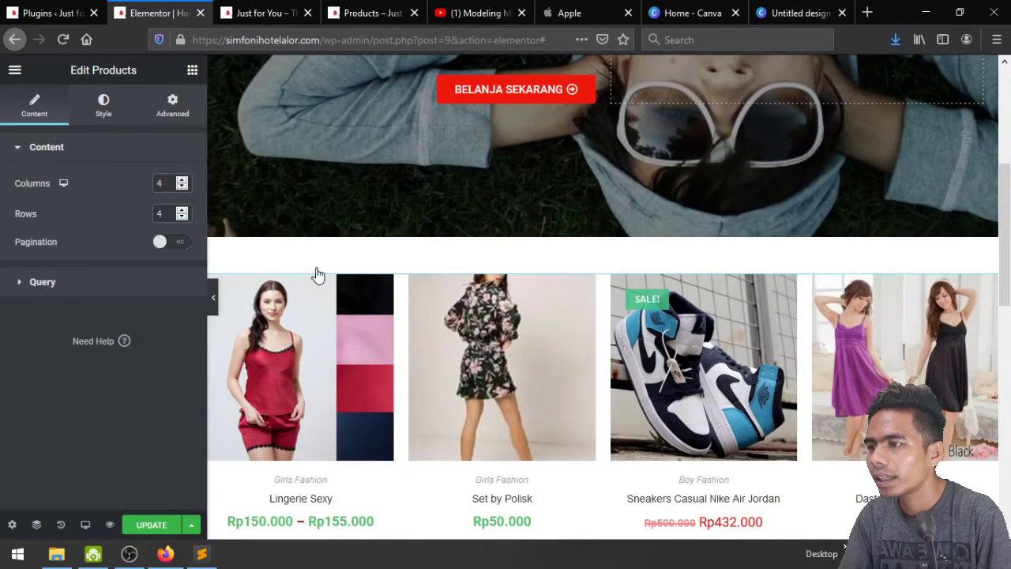
# Set the Products grid to 3 columns and 1 row
pyautogui.scroll(-4, 316, 274)
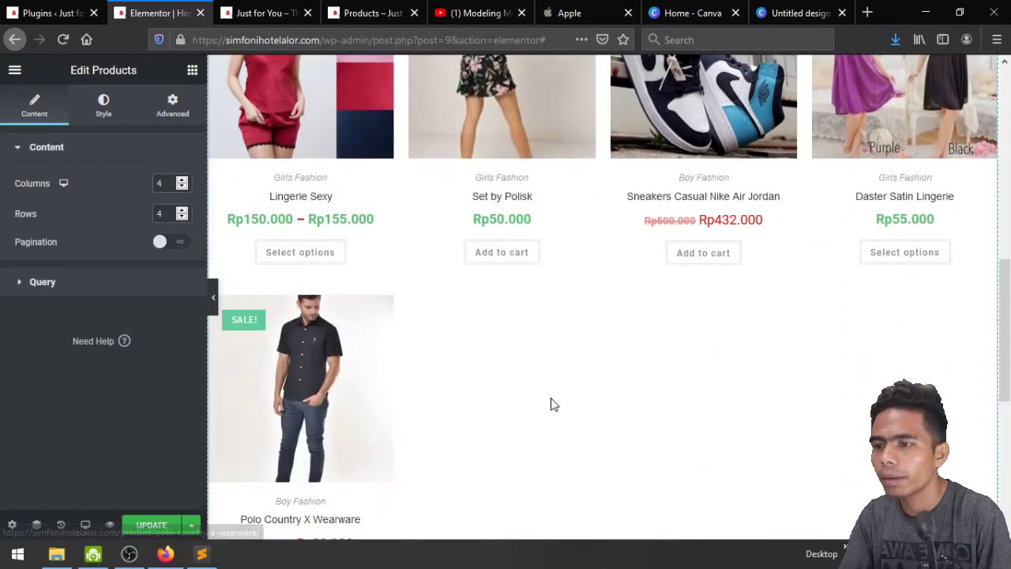
pyautogui.scroll(-1, 551, 404)
pyautogui.scroll(3, 550, 404)
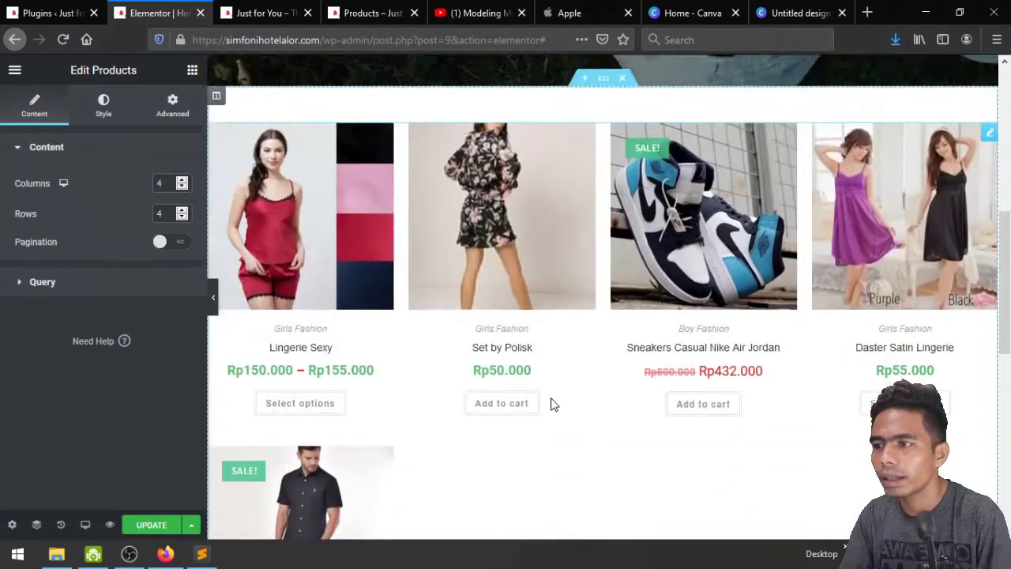
pyautogui.click(183, 218)
pyautogui.click(183, 218)
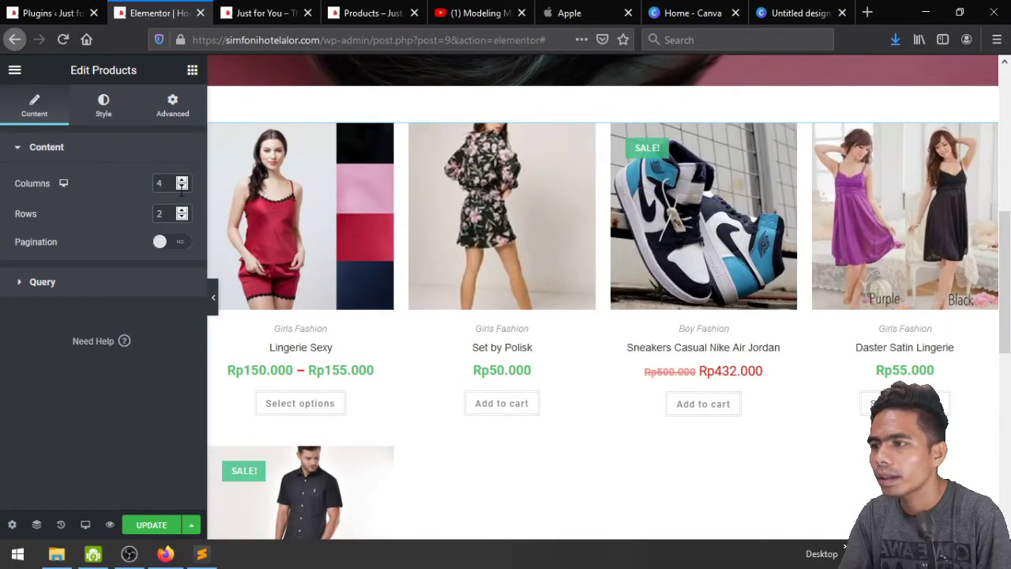
pyautogui.click(183, 186)
pyautogui.click(182, 186)
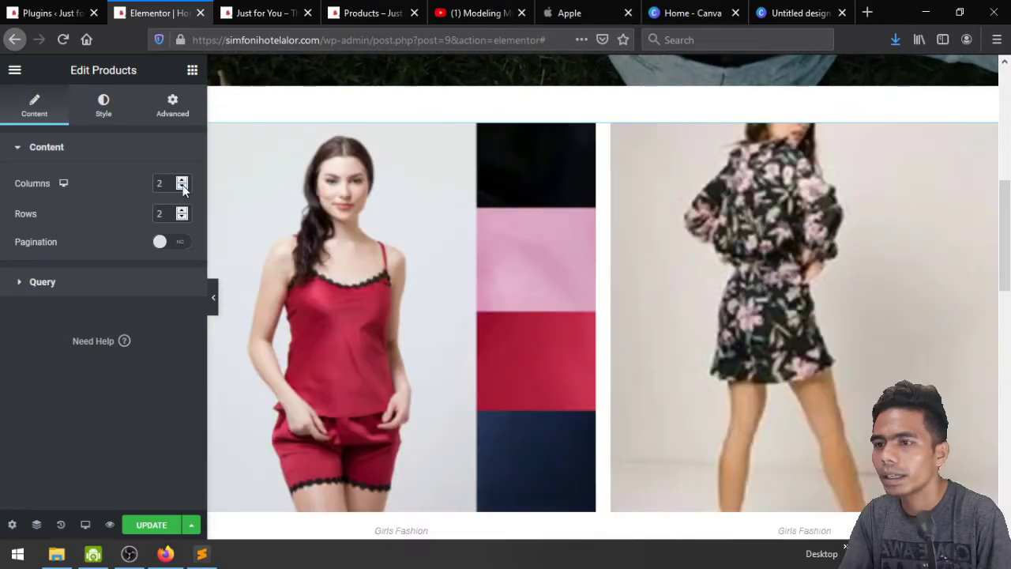
pyautogui.click(182, 181)
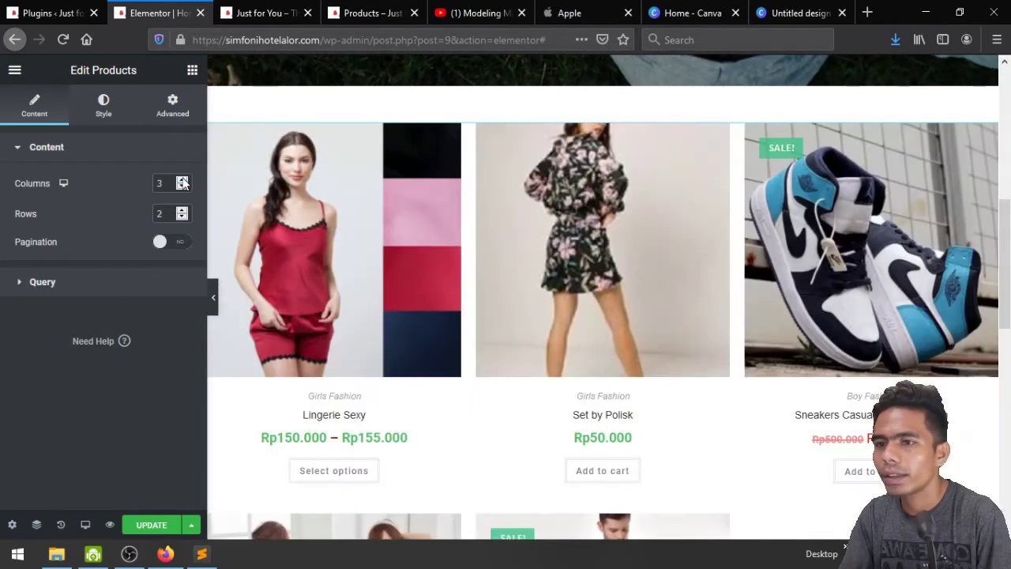
pyautogui.scroll(-3, 668, 308)
pyautogui.scroll(2, 671, 308)
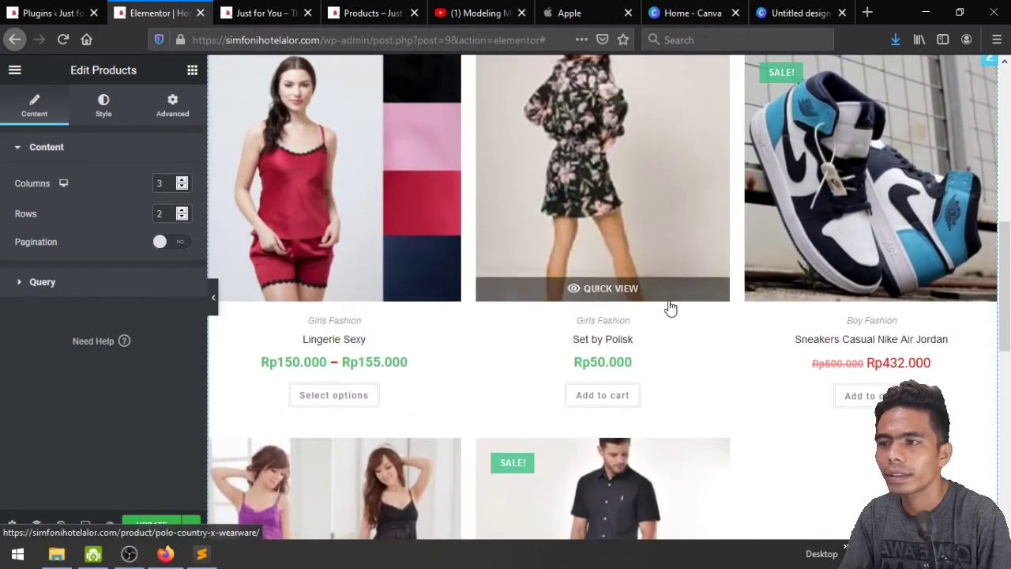
pyautogui.click(182, 218)
pyautogui.scroll(-2, 779, 401)
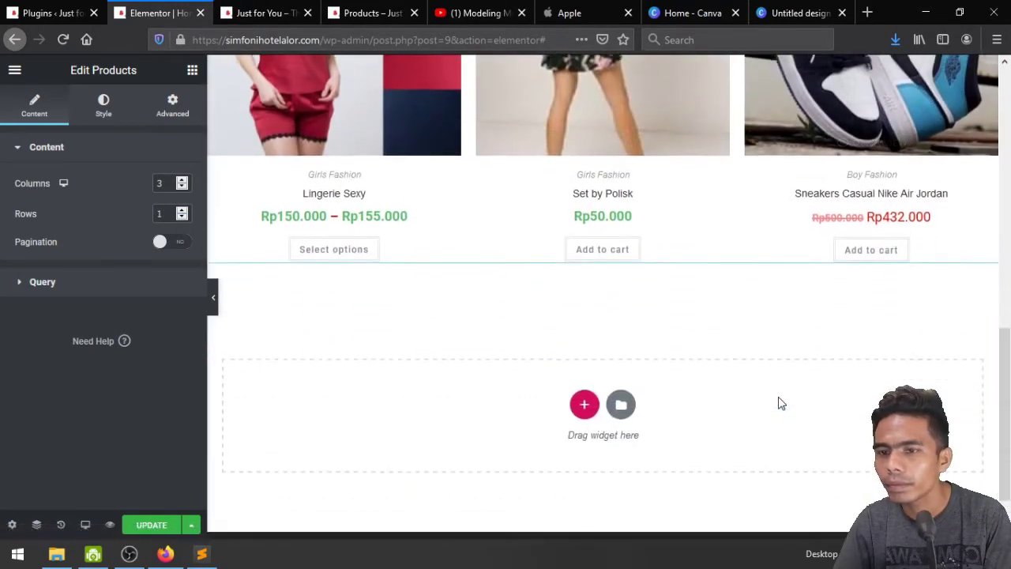
pyautogui.scroll(3, 780, 402)
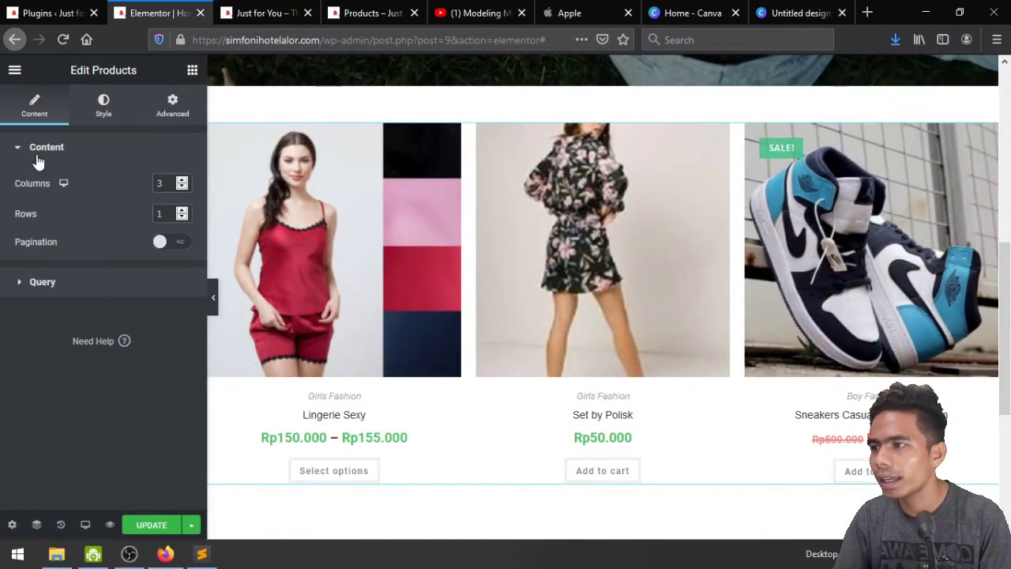
# Set the Products query Source to Manual Selection, keeping it on include
pyautogui.click(56, 286)
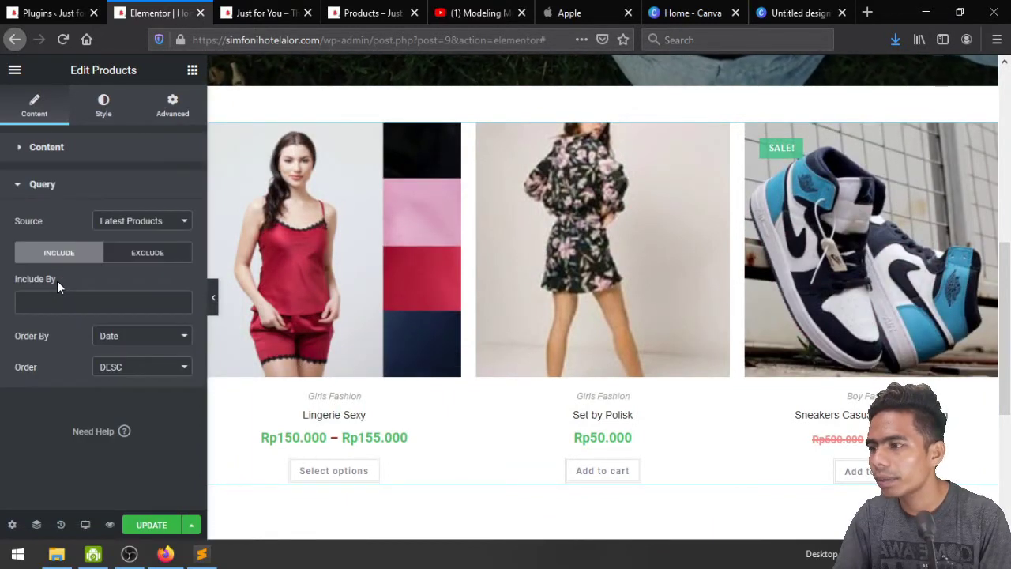
pyautogui.click(137, 222)
pyautogui.click(137, 225)
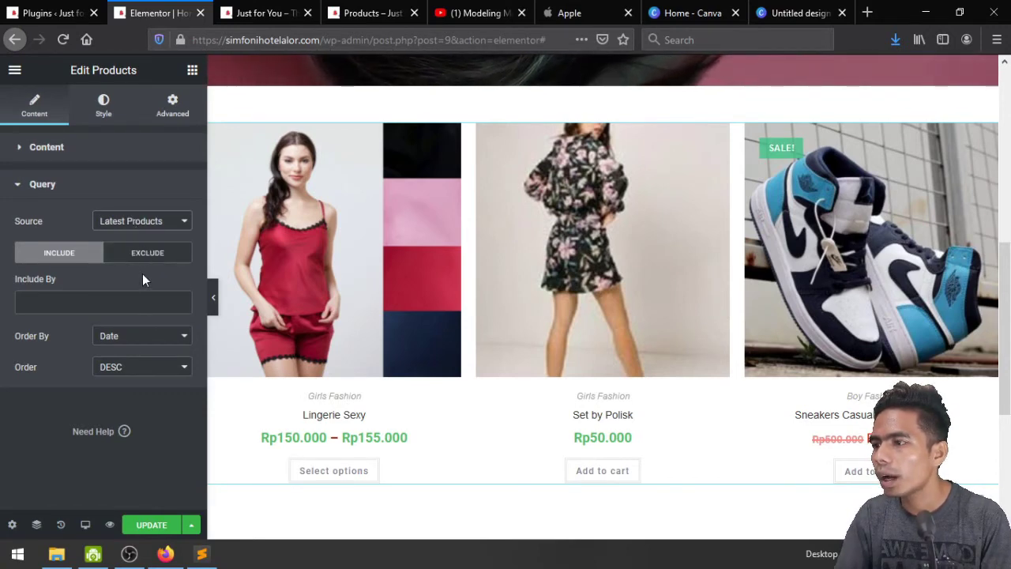
pyautogui.click(145, 253)
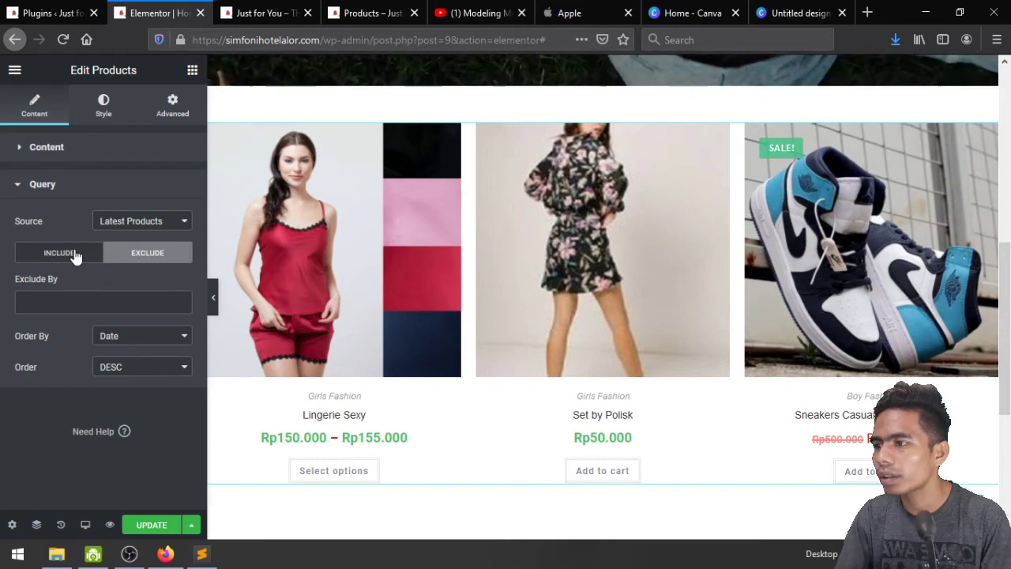
pyautogui.click(75, 257)
pyautogui.click(137, 220)
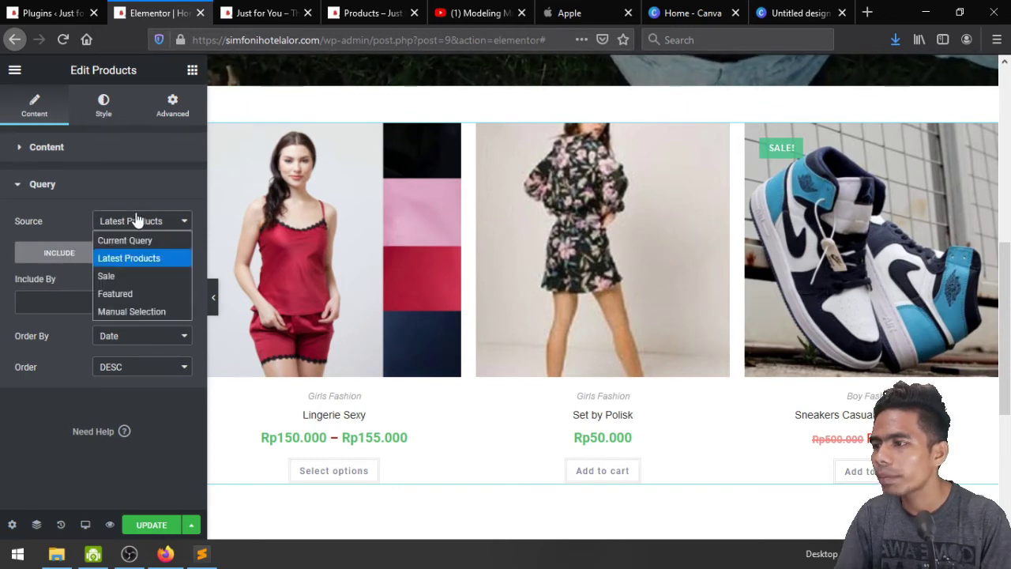
pyautogui.click(148, 312)
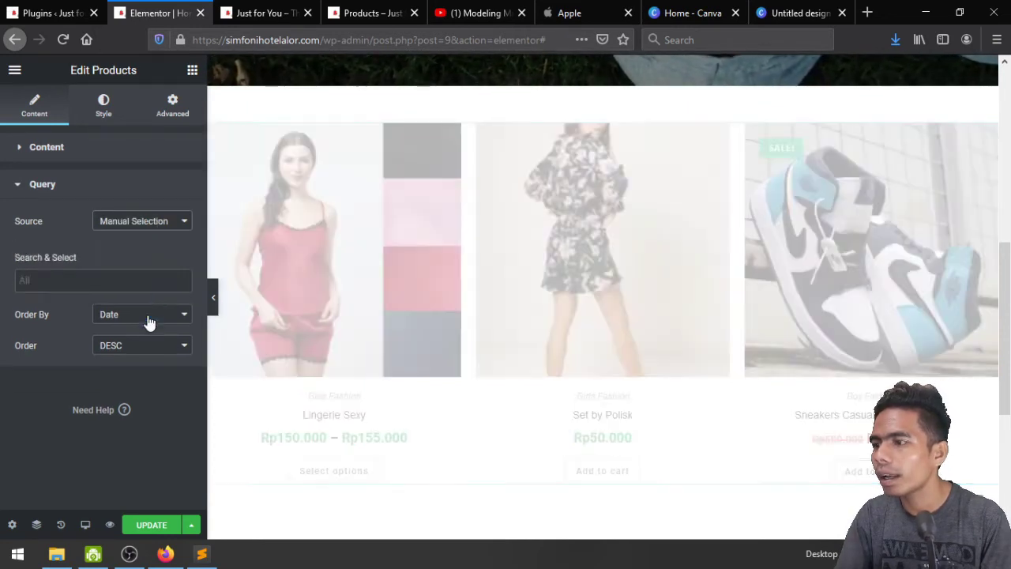
# Search for and add Lingerie Sexy, Daster Satin Lingerie and Set by Polisk to the grid
pyautogui.click(101, 279)
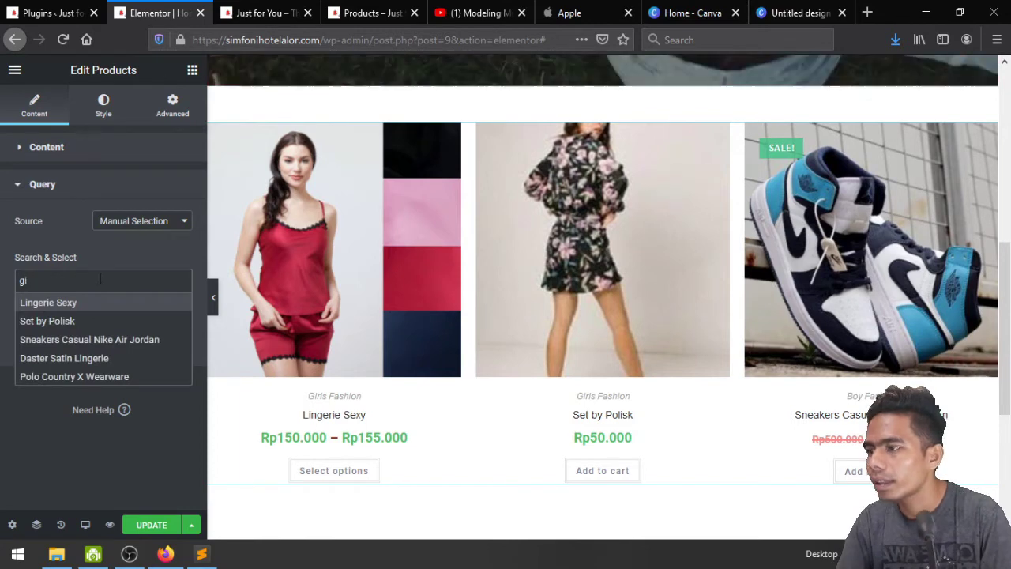
pyautogui.write('gir')
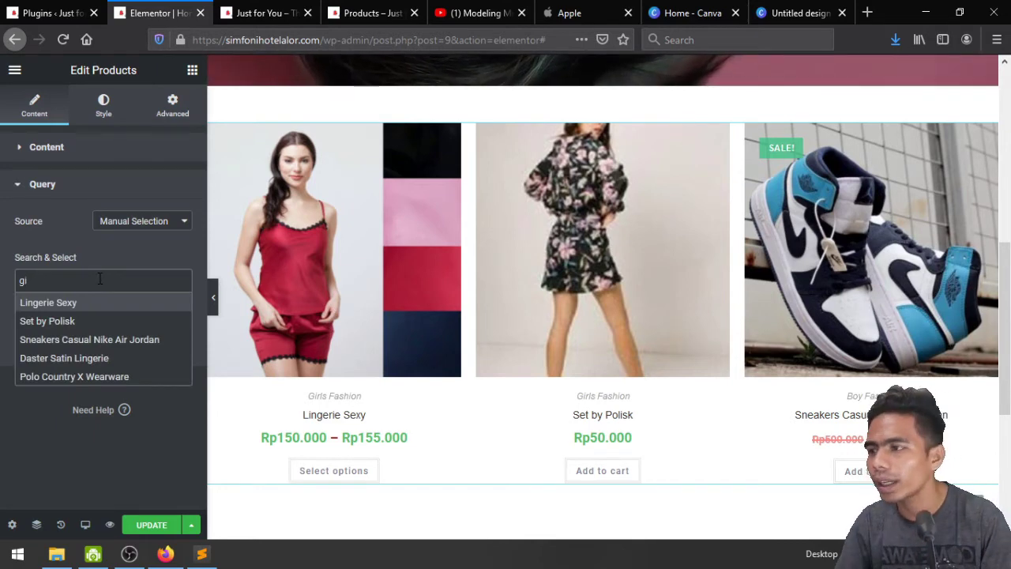
pyautogui.click(77, 306)
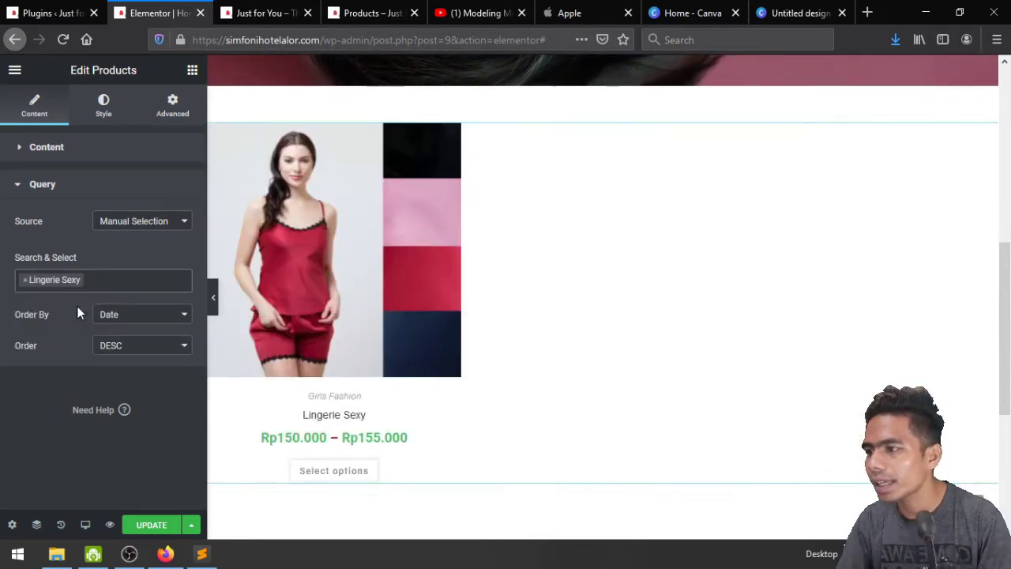
pyautogui.click(119, 279)
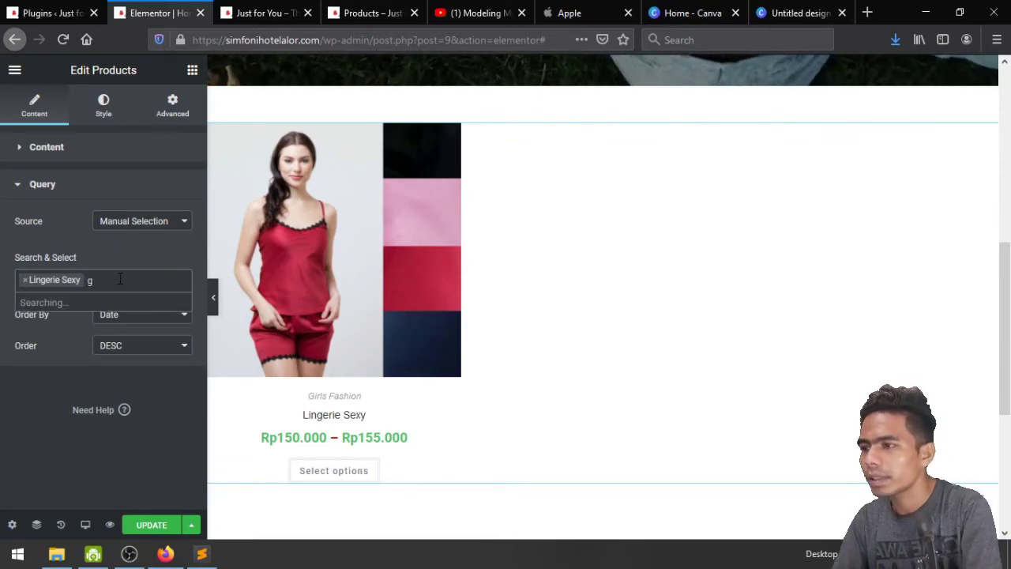
pyautogui.write('g')
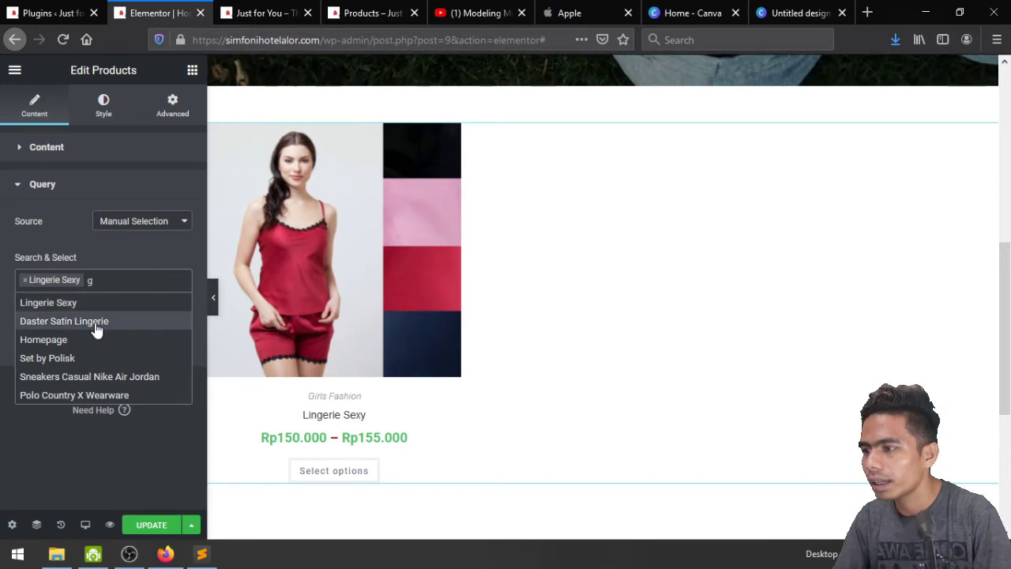
pyautogui.click(94, 327)
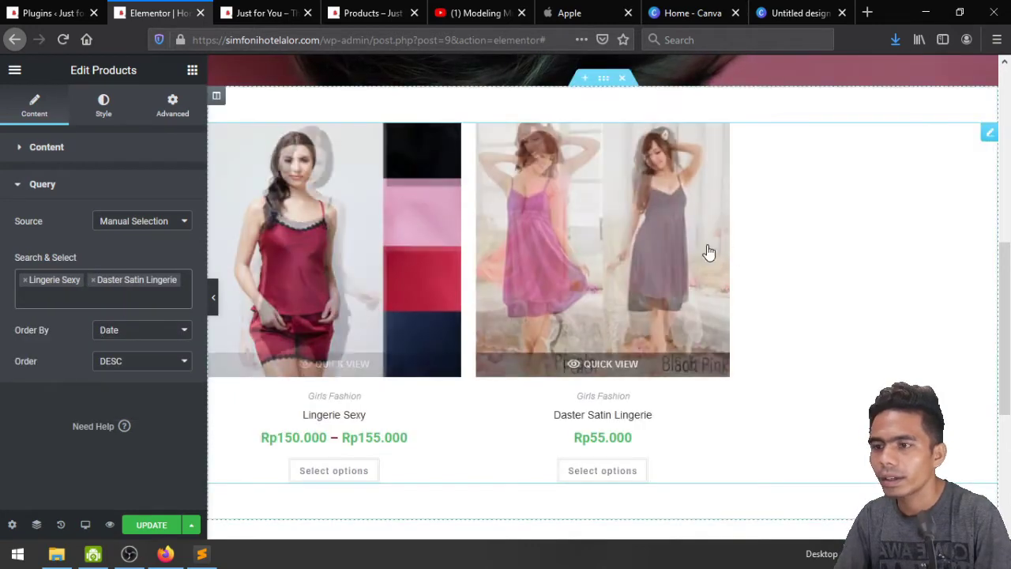
pyautogui.click(50, 303)
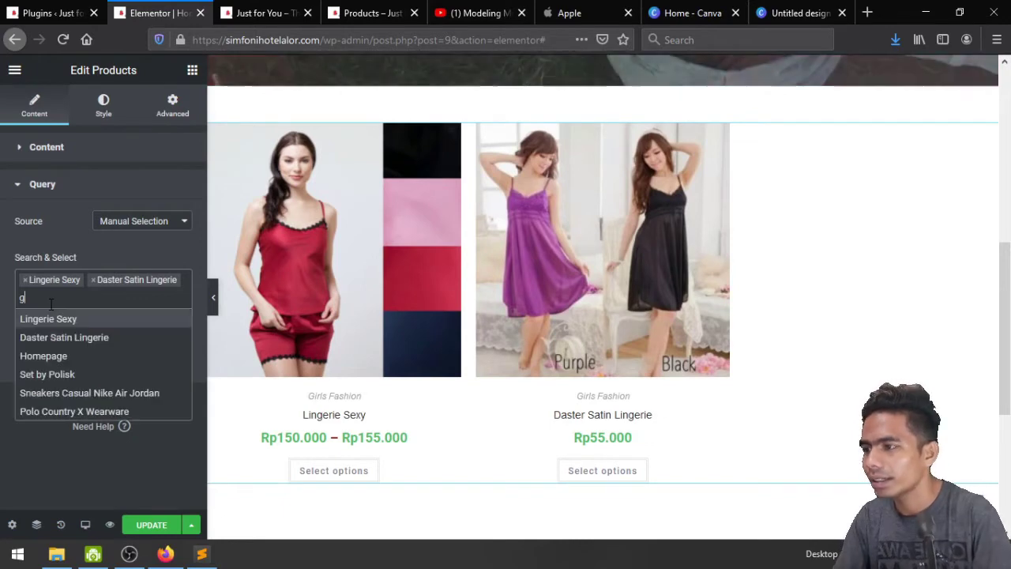
pyautogui.click(77, 375)
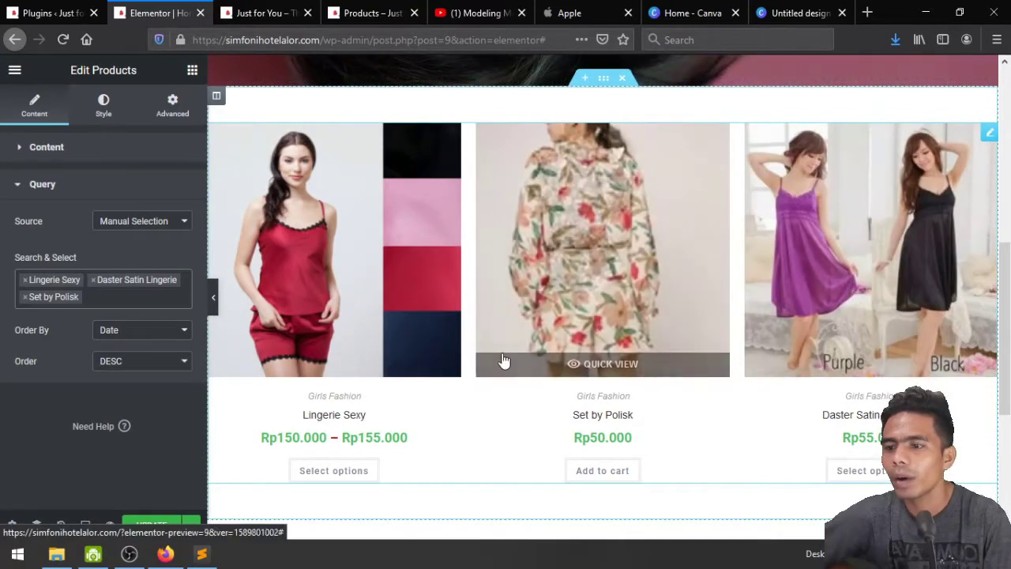
pyautogui.scroll(2, 502, 357)
pyautogui.scroll(-2, 452, 345)
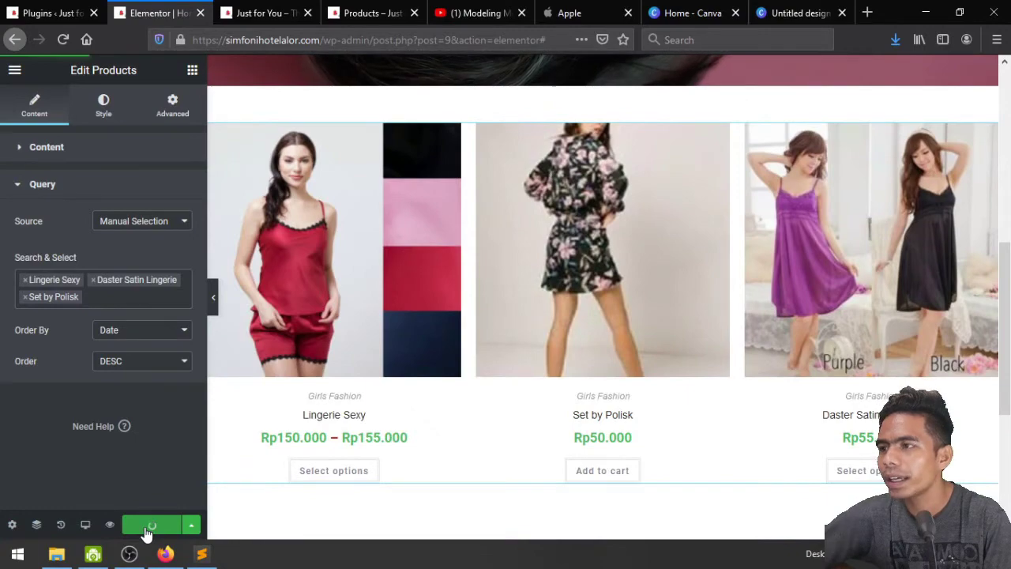
# Update the page and check that the live homepage shows the three hand-picked products
pyautogui.click(110, 525)
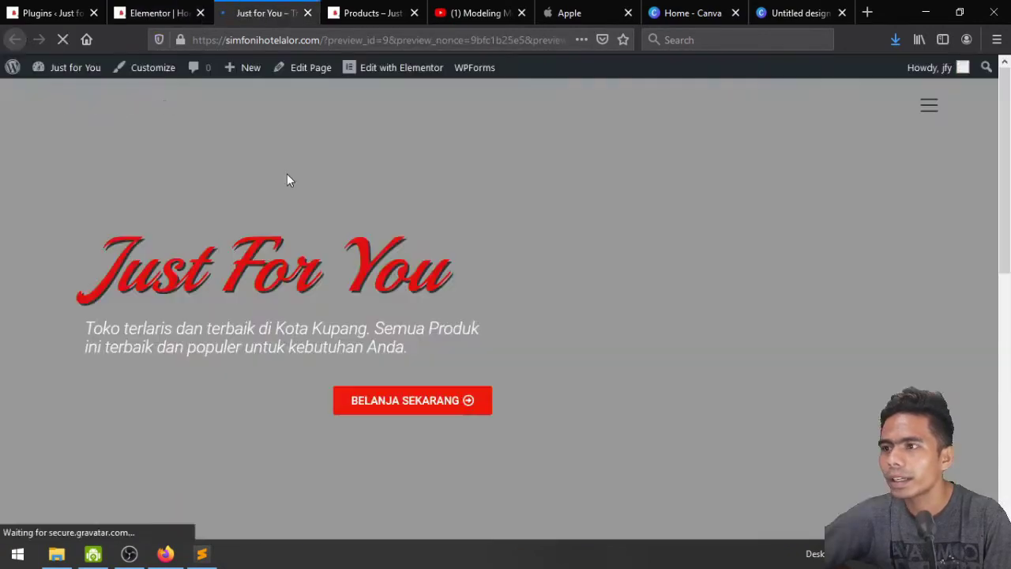
pyautogui.scroll(-4, 289, 186)
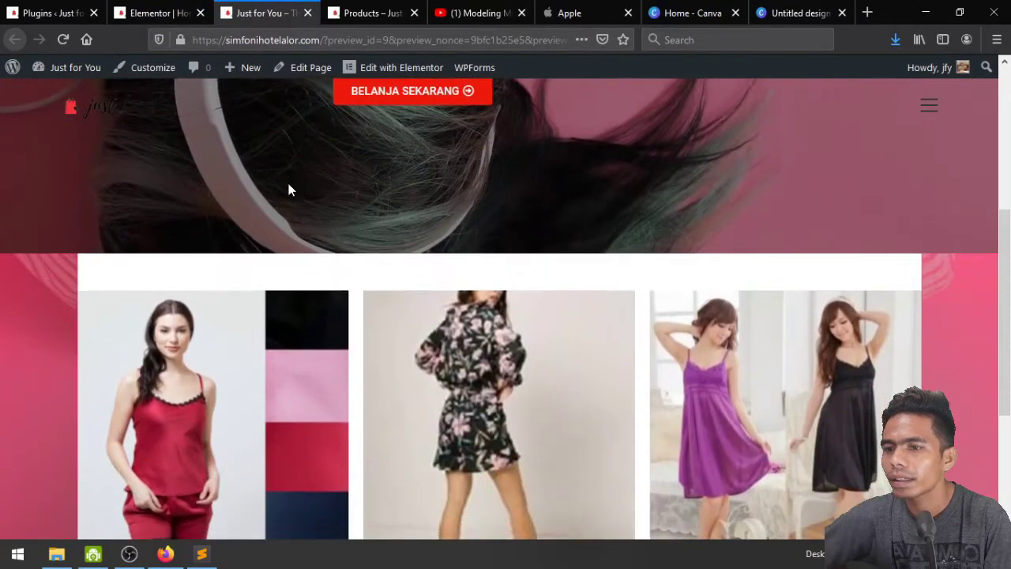
pyautogui.scroll(-3, 288, 190)
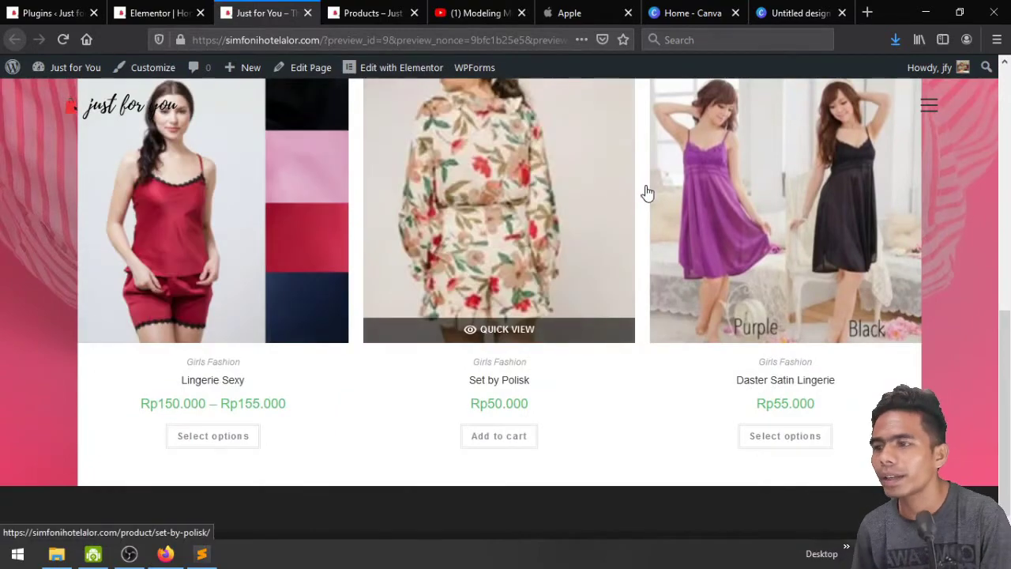
pyautogui.scroll(1, 788, 234)
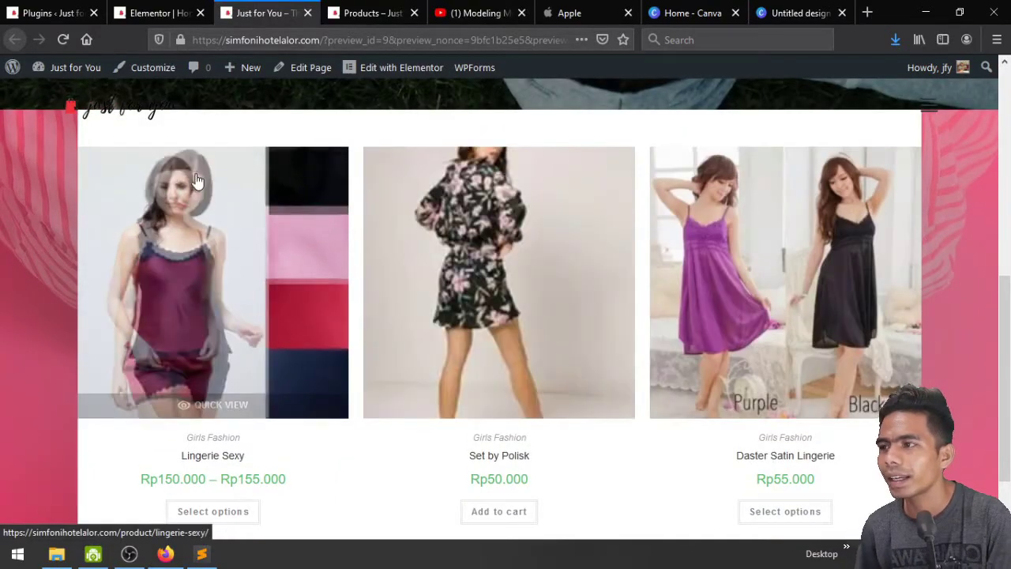
pyautogui.scroll(1, 197, 181)
pyautogui.scroll(-2, 197, 181)
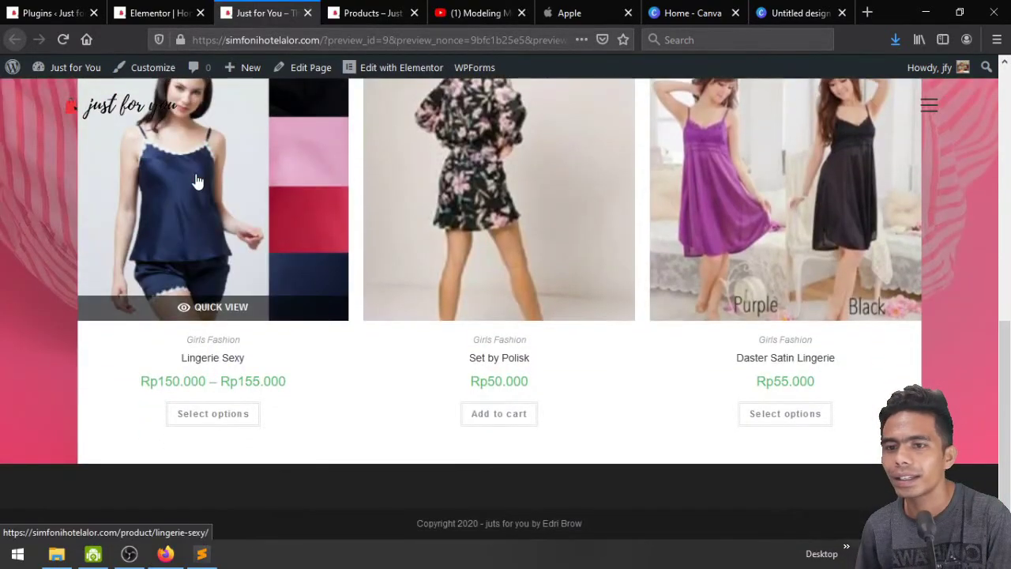
pyautogui.scroll(1, 198, 181)
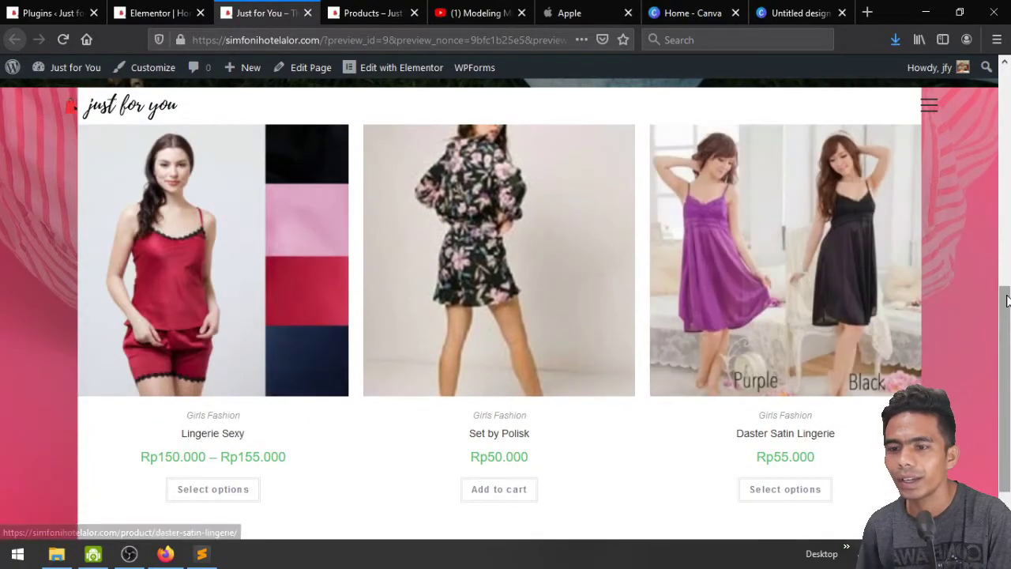
pyautogui.scroll(-1, 514, 250)
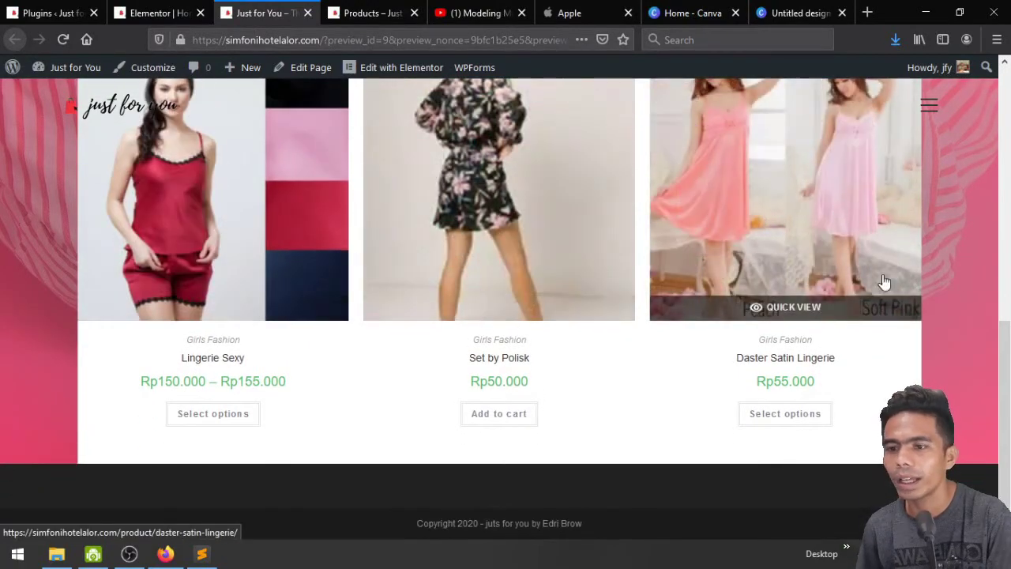
pyautogui.scroll(2, 363, 235)
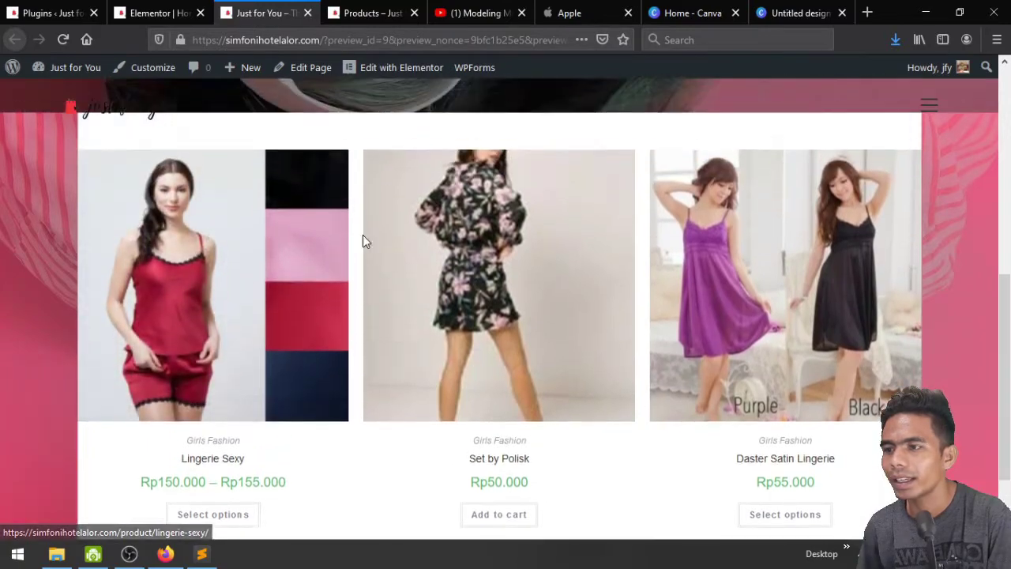
pyautogui.scroll(-2, 388, 300)
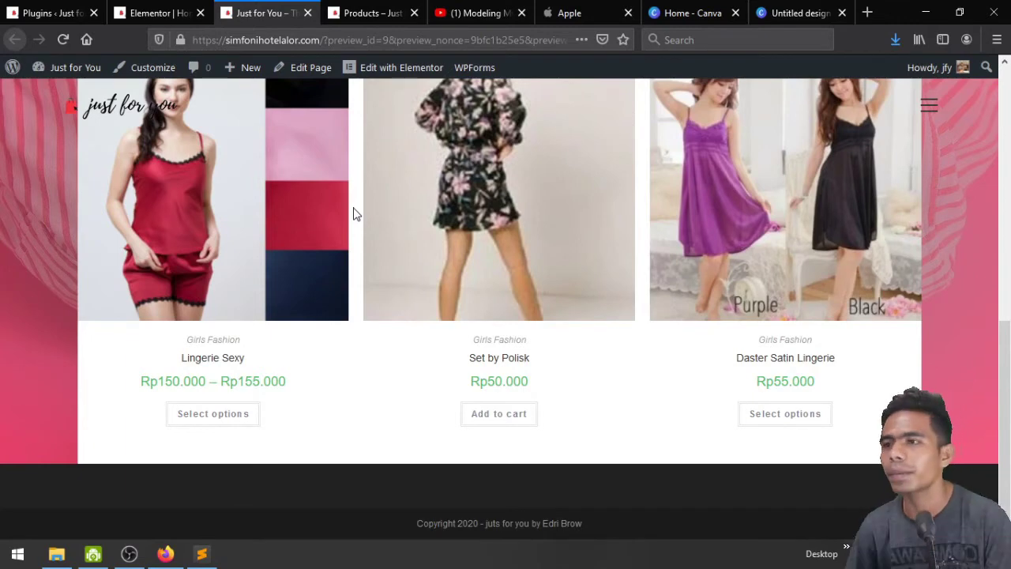
# Back in the editor, widen the Products grid's column gap in the Style settings
pyautogui.click(158, 12)
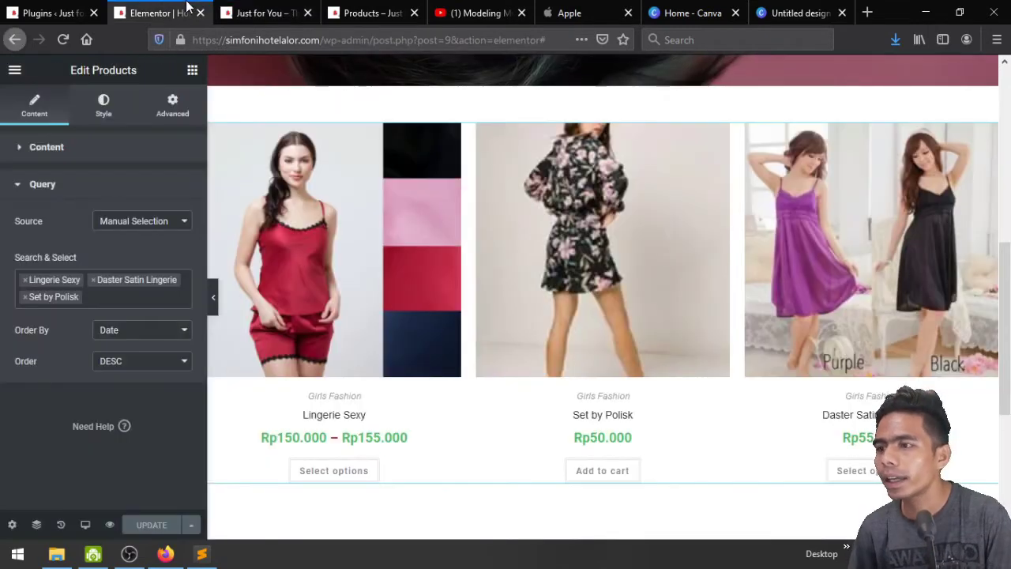
pyautogui.scroll(-1, 688, 357)
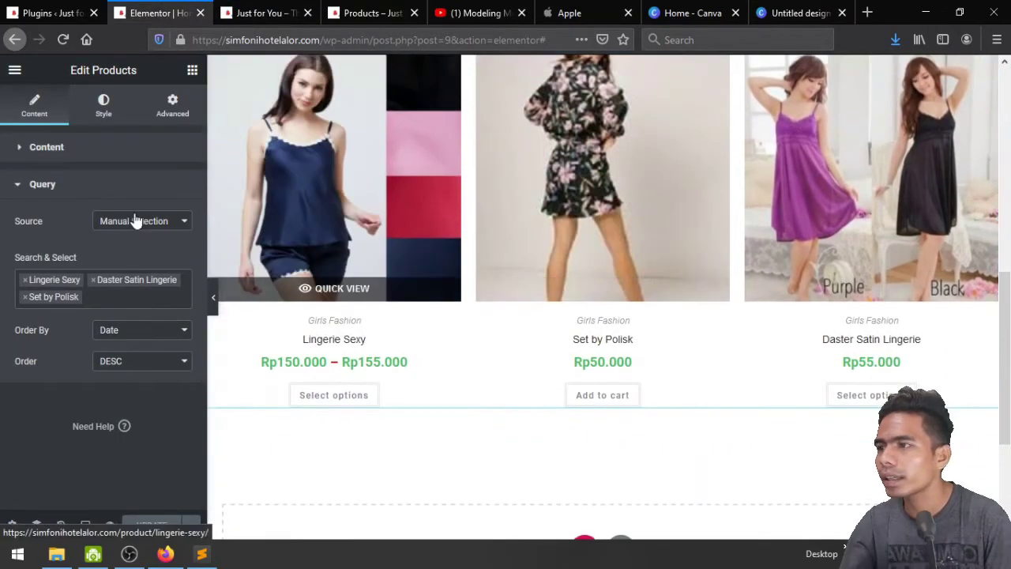
pyautogui.click(102, 121)
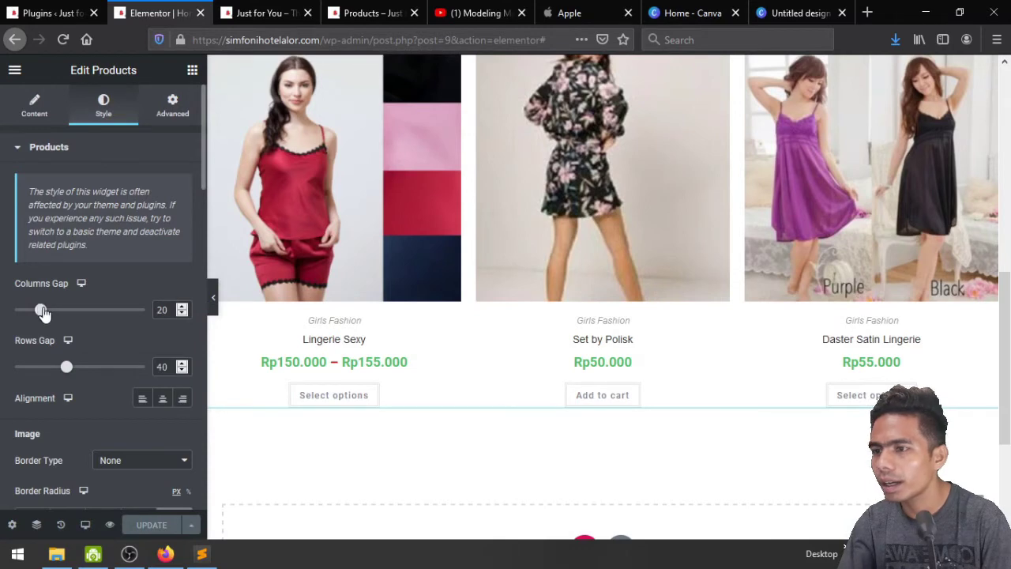
pyautogui.moveTo(43, 313); pyautogui.dragTo(92, 311)
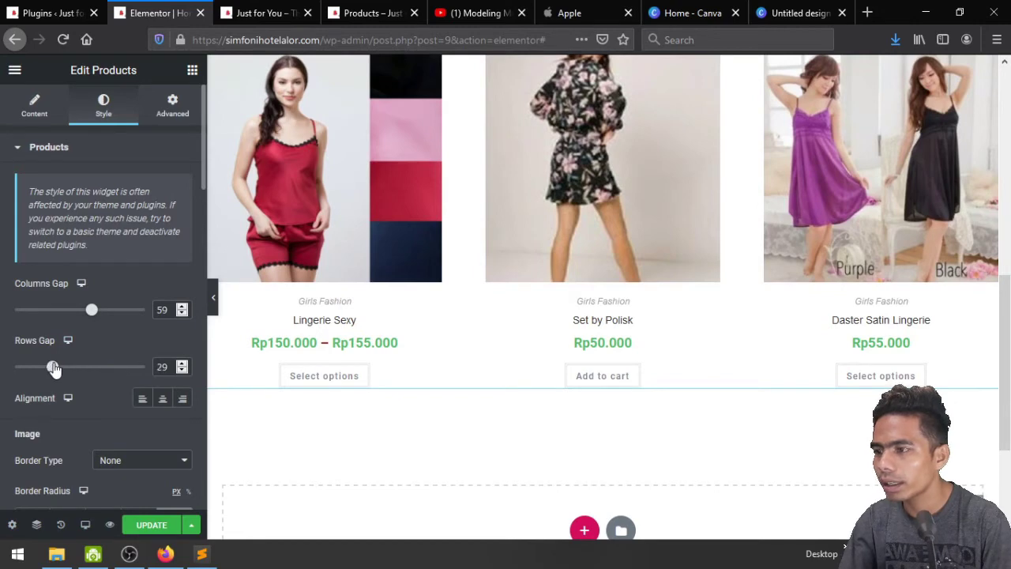
# Scroll down to the Price section and open the Price Color picker
pyautogui.scroll(-5, 127, 377)
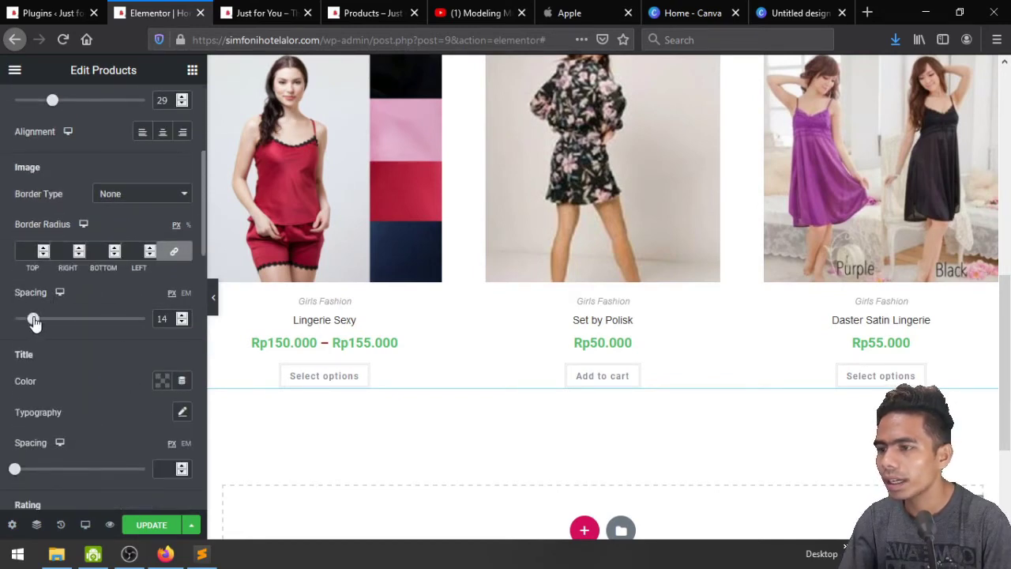
pyautogui.scroll(-3, 104, 343)
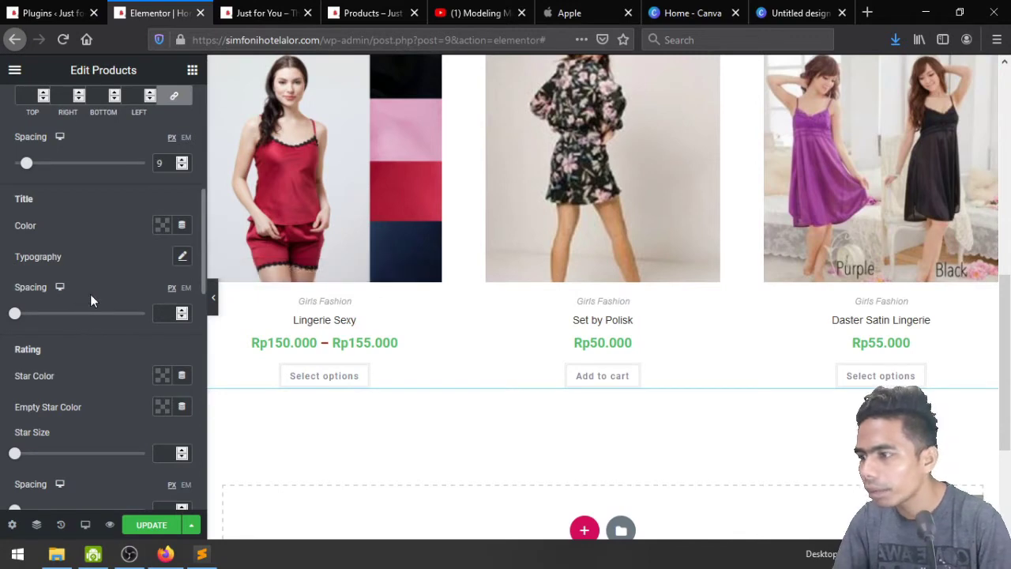
pyautogui.scroll(-2, 96, 289)
pyautogui.scroll(-2, 95, 286)
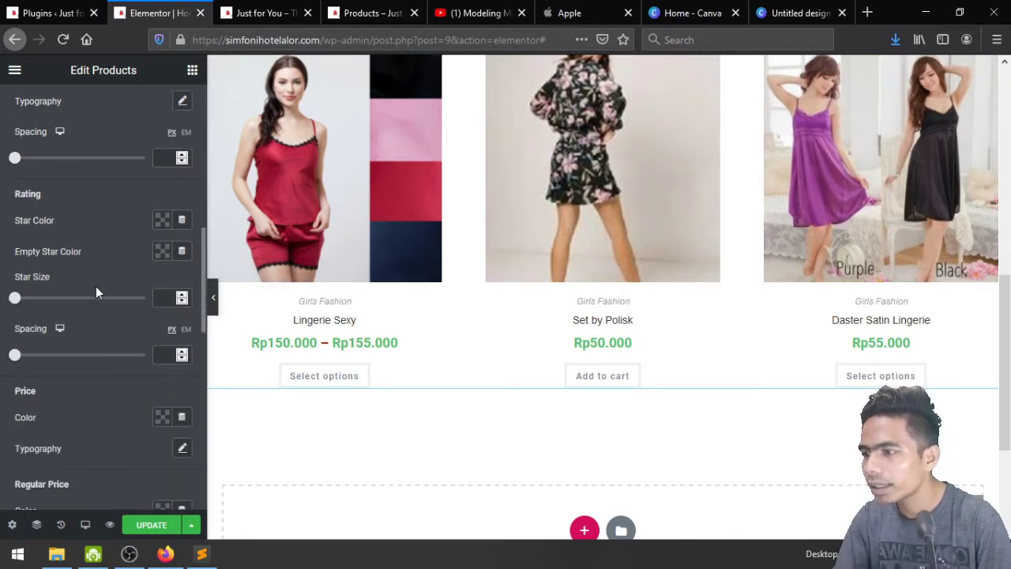
pyautogui.scroll(-1, 119, 360)
pyautogui.scroll(-1, 125, 378)
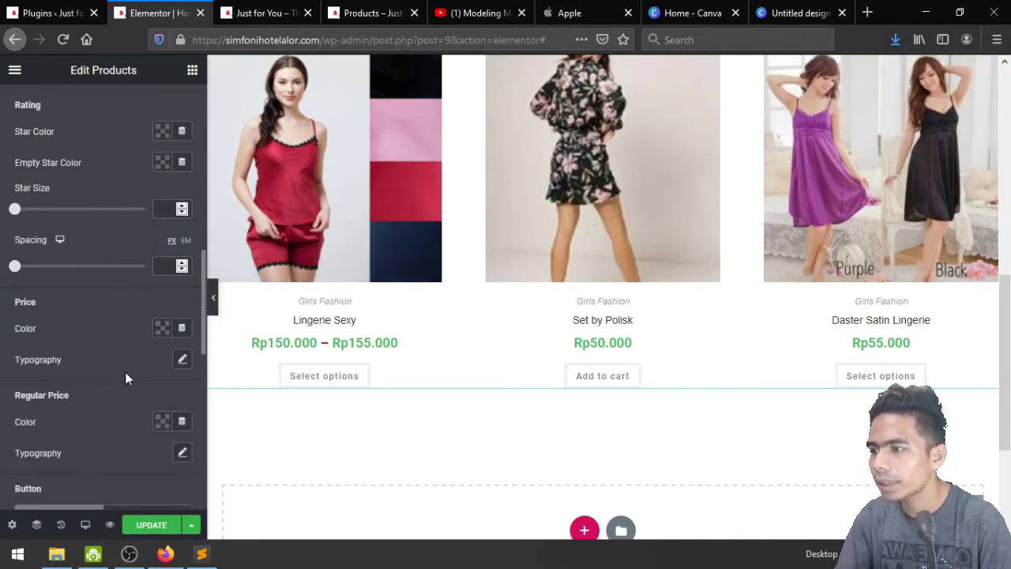
pyautogui.click(161, 328)
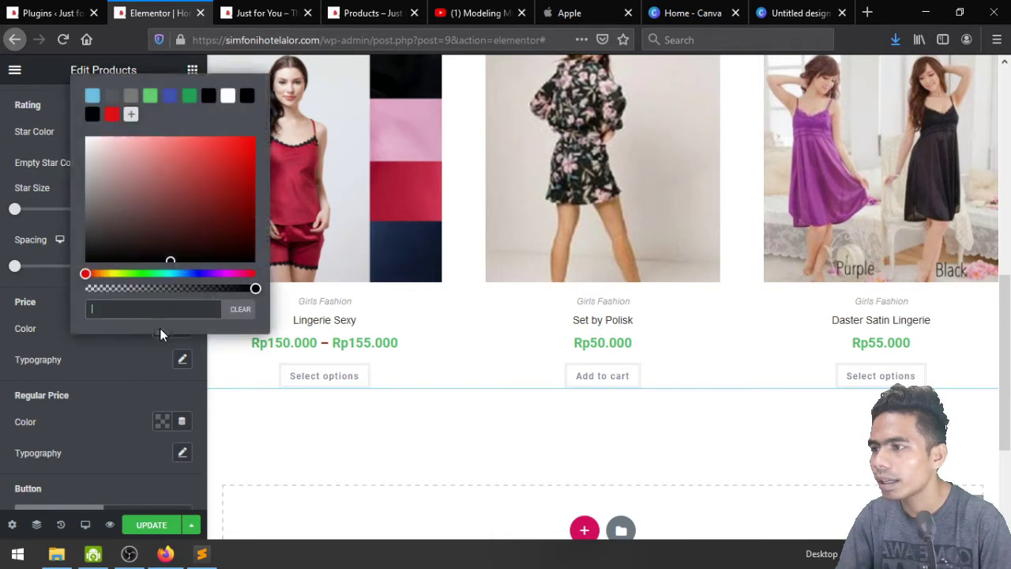
# Set the product Price Color to black
pyautogui.click(92, 97)
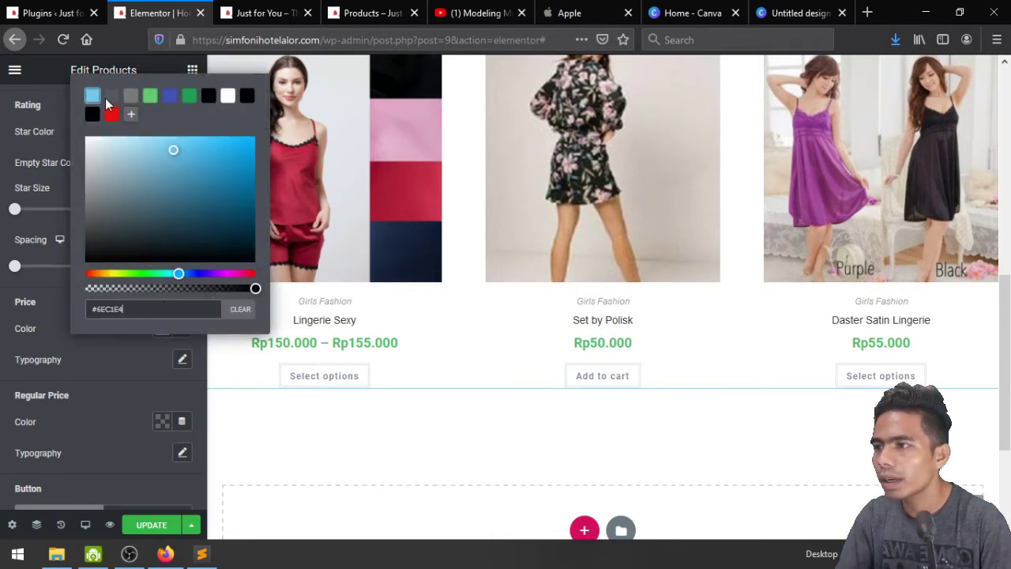
pyautogui.click(112, 114)
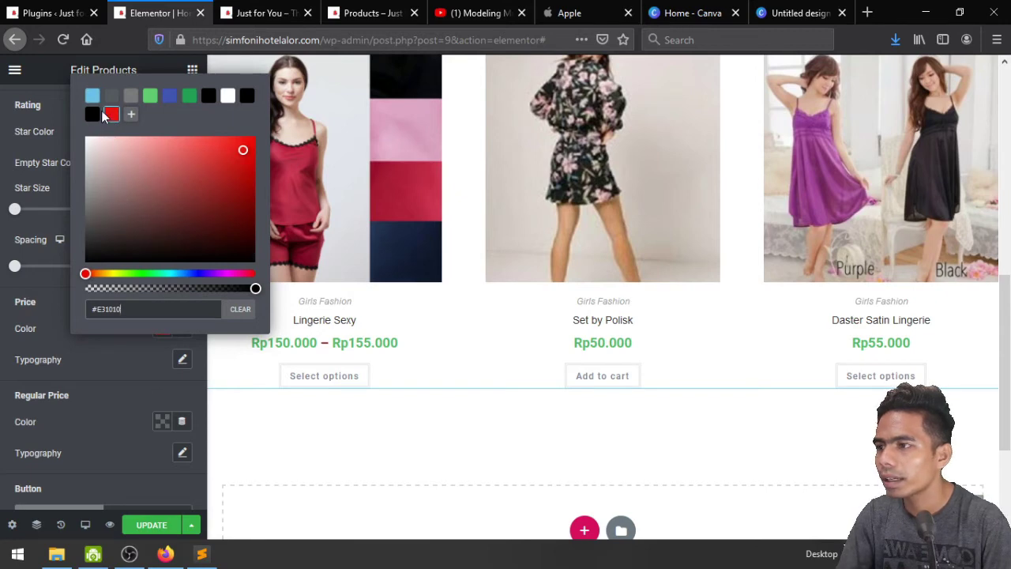
pyautogui.click(92, 115)
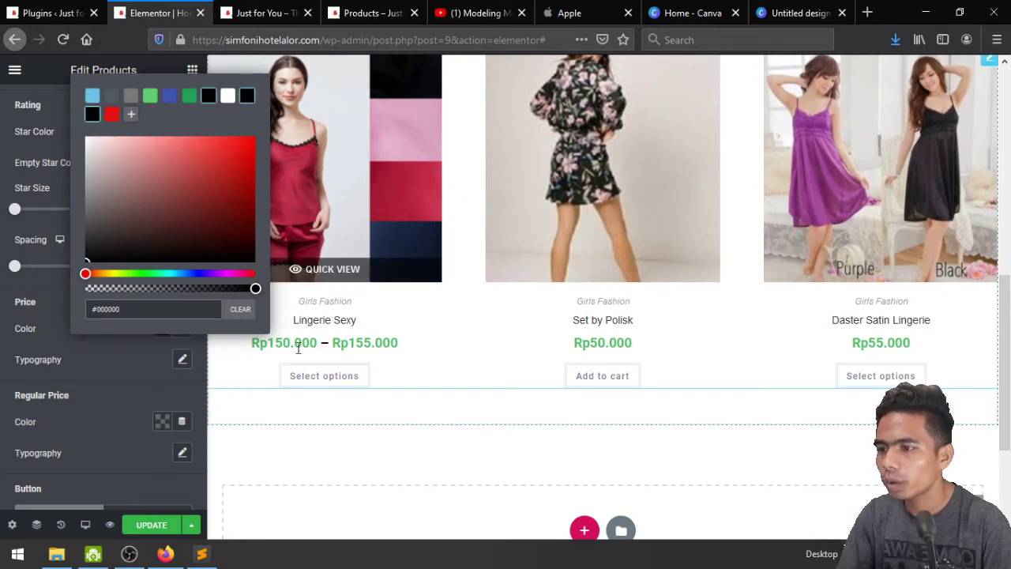
pyautogui.click(124, 369)
# Set the Regular Price Color to red (#E31010)
pyautogui.scroll(-1, 135, 378)
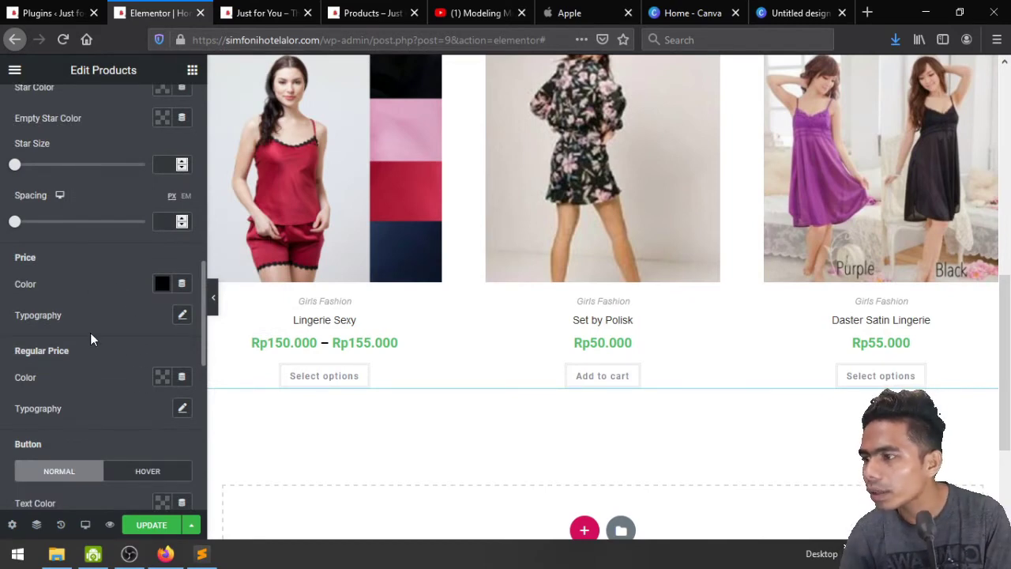
pyautogui.scroll(-2, 90, 332)
pyautogui.scroll(8, 90, 332)
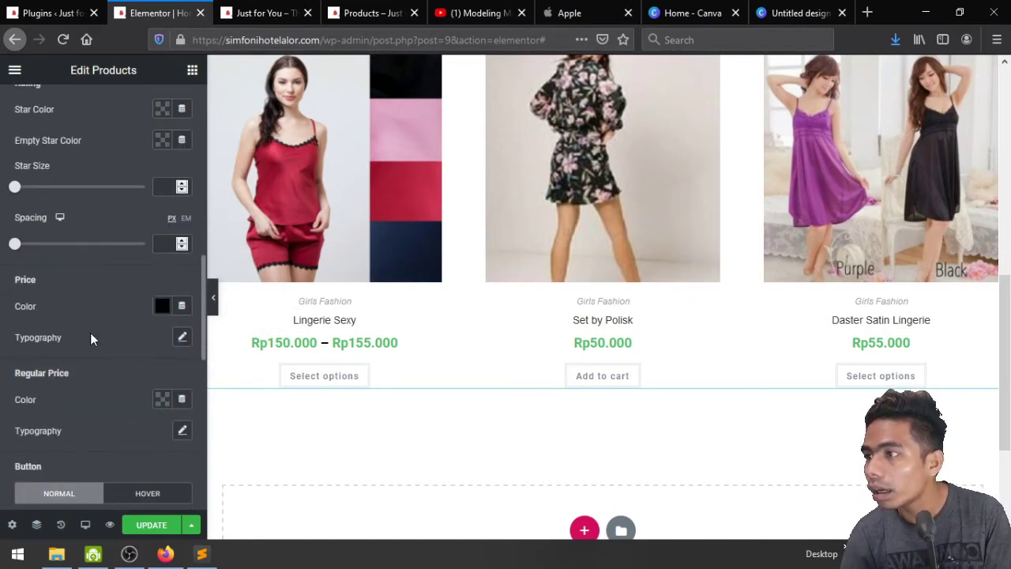
pyautogui.scroll(-10, 90, 333)
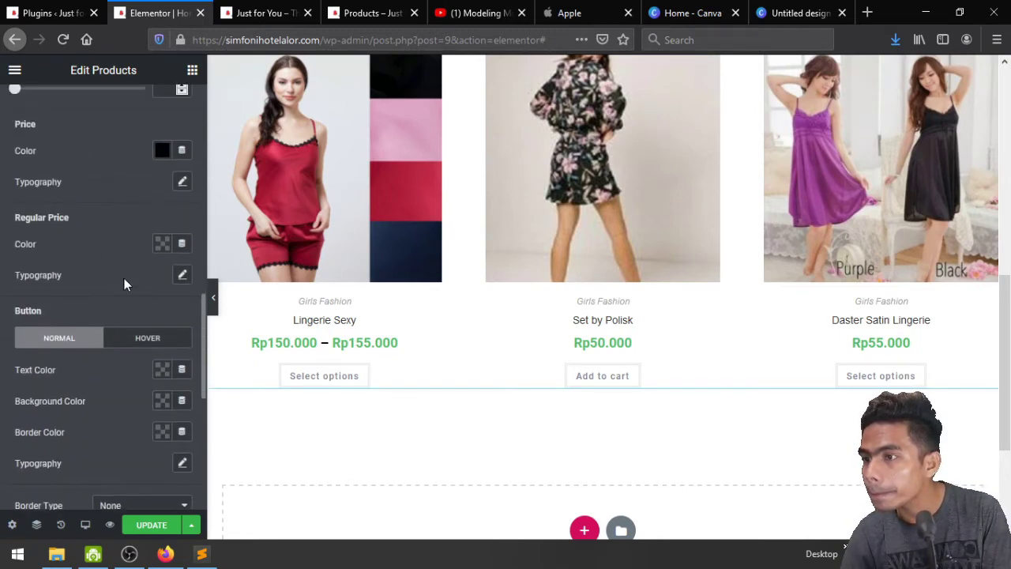
pyautogui.scroll(1, 106, 288)
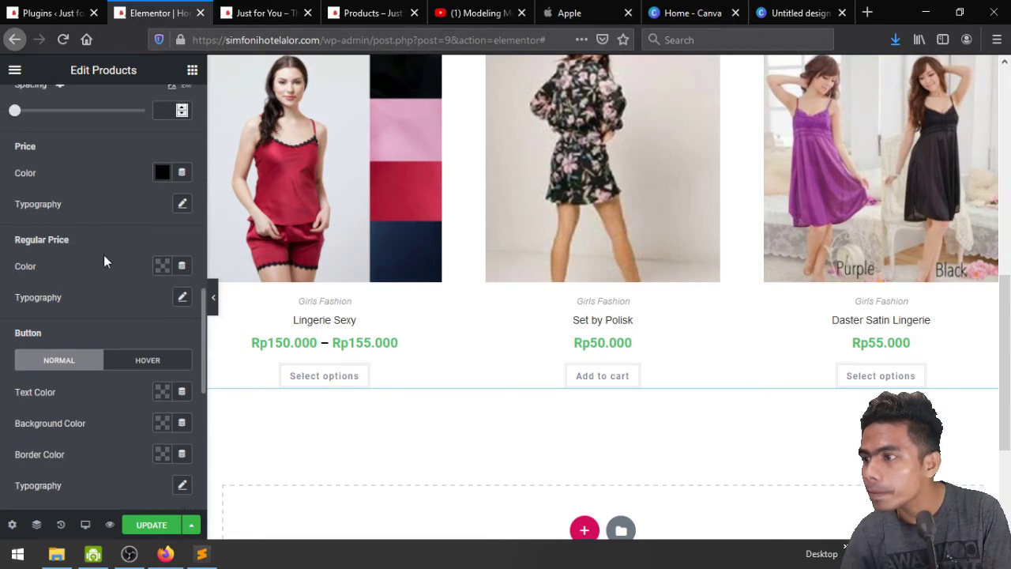
pyautogui.click(162, 265)
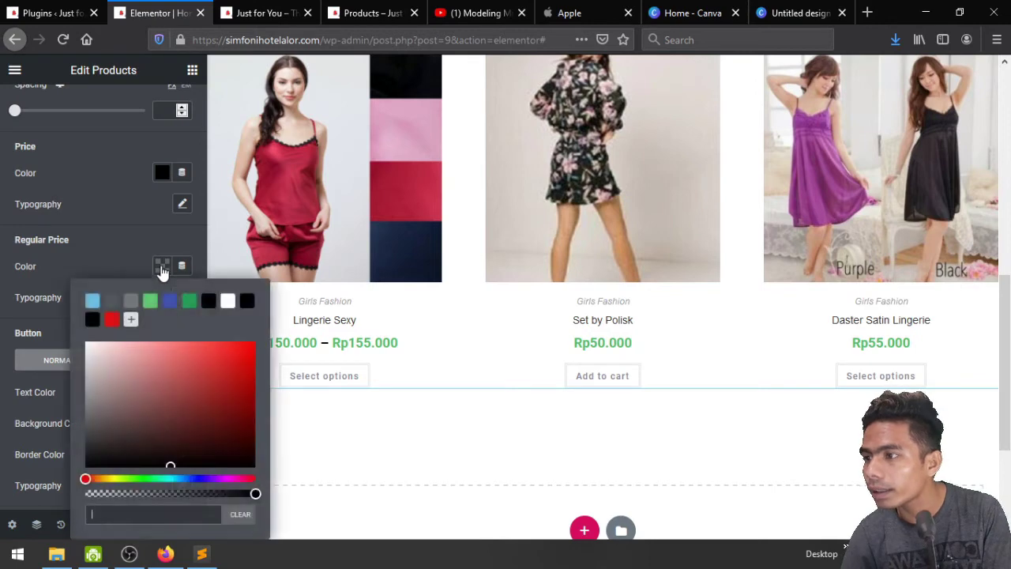
pyautogui.click(117, 240)
pyautogui.scroll(1, 122, 268)
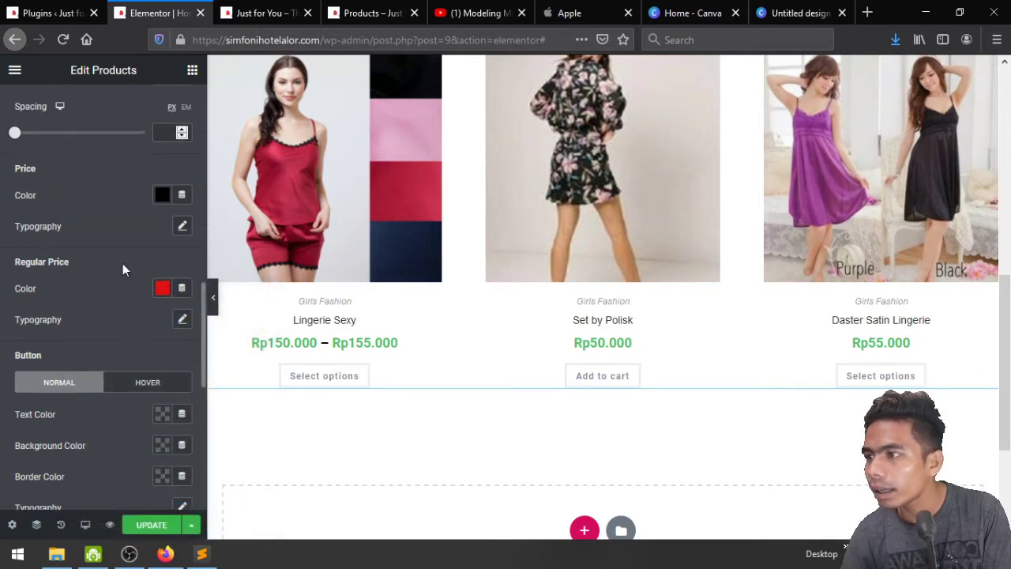
pyautogui.scroll(1, 122, 270)
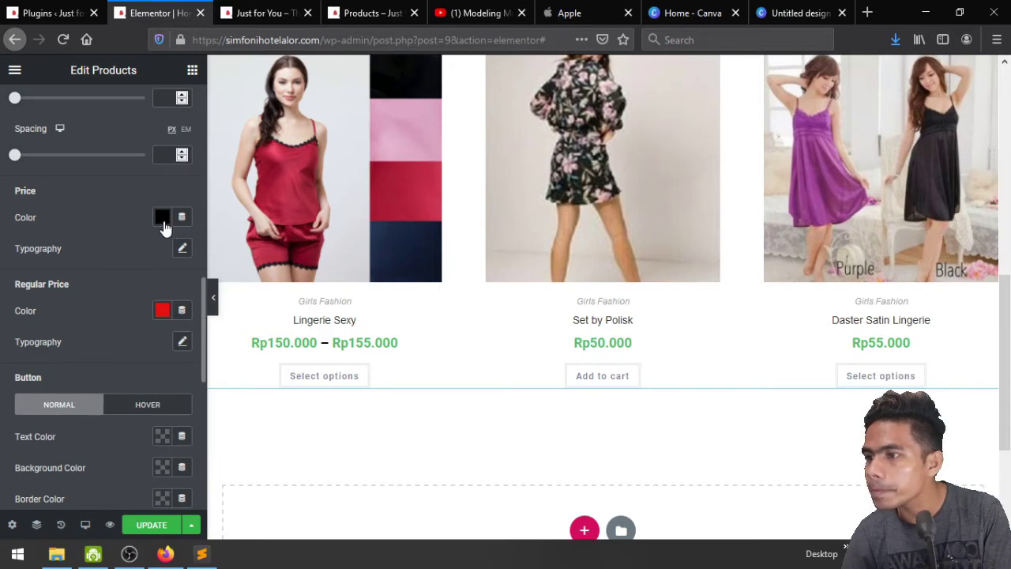
pyautogui.scroll(6, 83, 271)
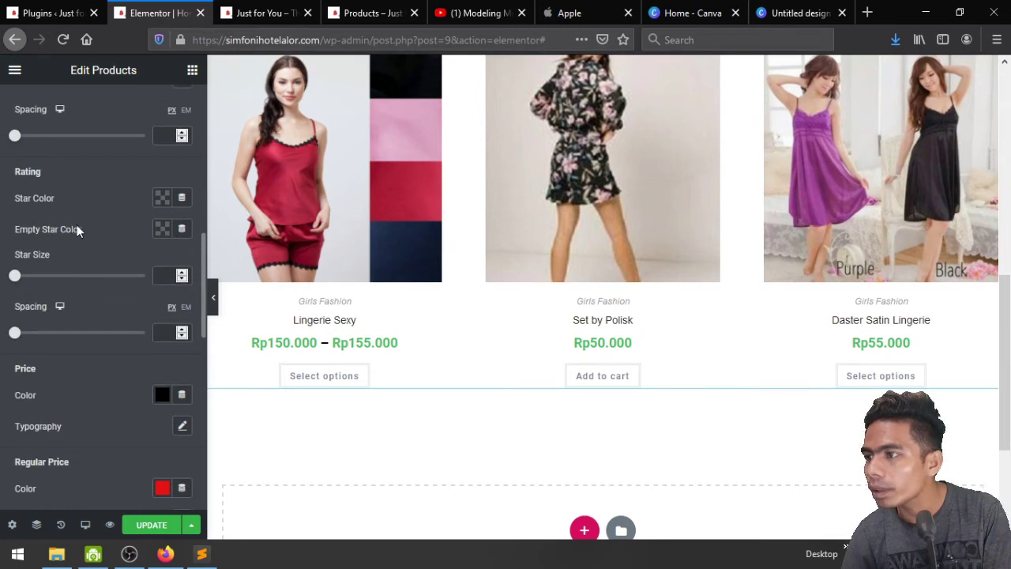
pyautogui.scroll(4, 119, 283)
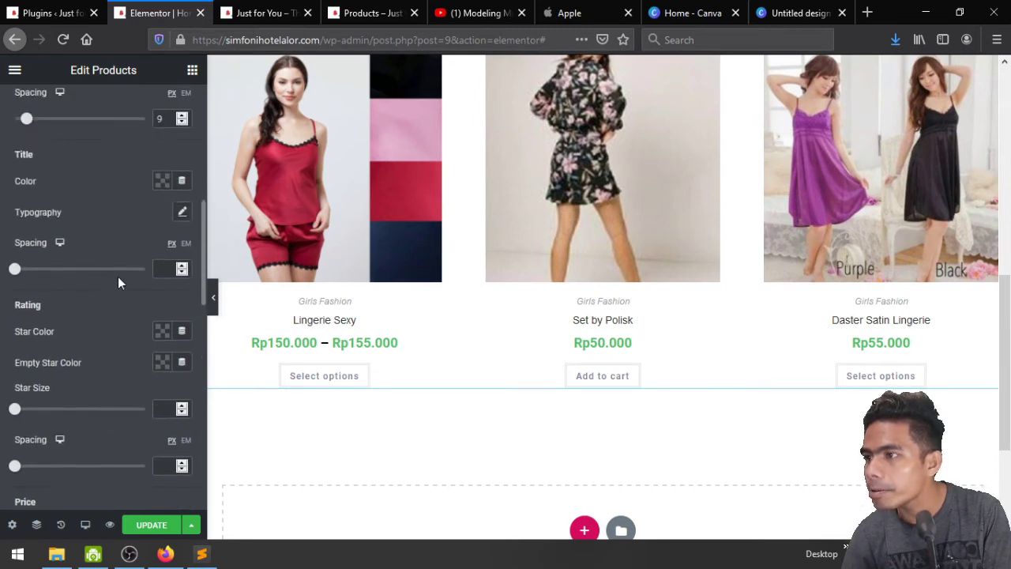
# Make the product Title Color red (#E31010) and reduce Image Spacing to 8
pyautogui.click(162, 182)
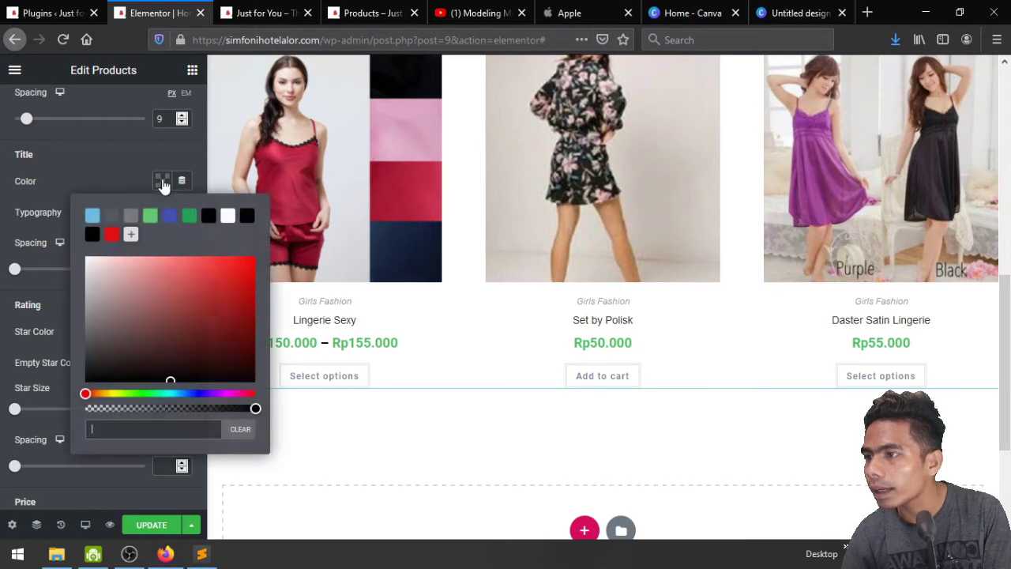
pyautogui.click(99, 172)
pyautogui.scroll(3, 101, 224)
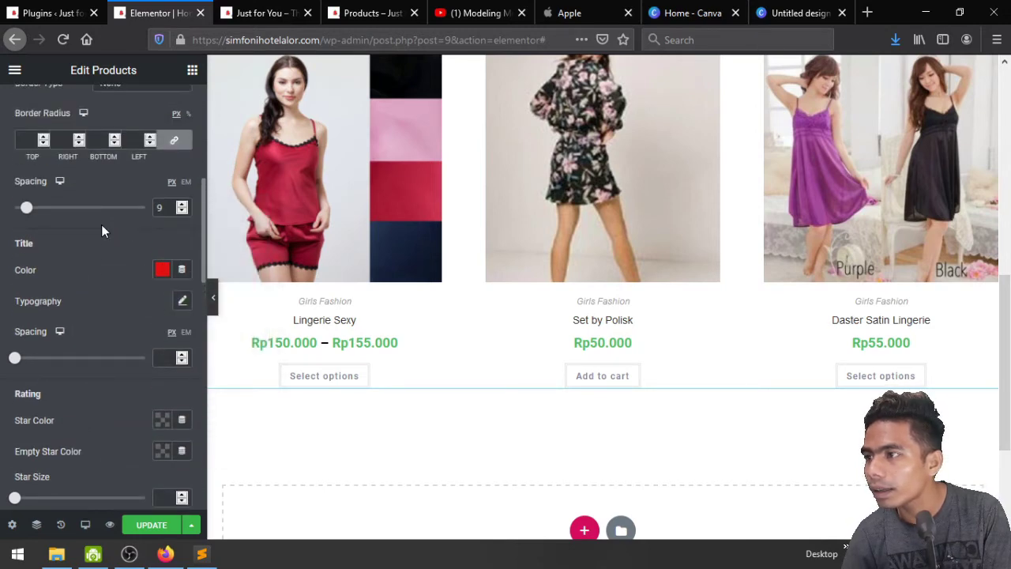
pyautogui.scroll(1, 101, 224)
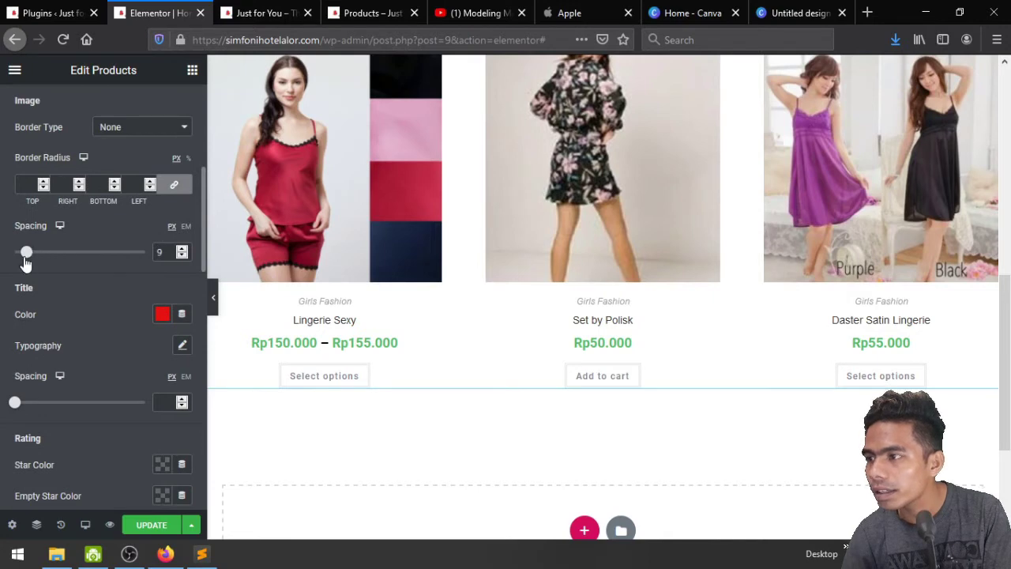
pyautogui.moveTo(26, 252); pyautogui.dragTo(35, 252)
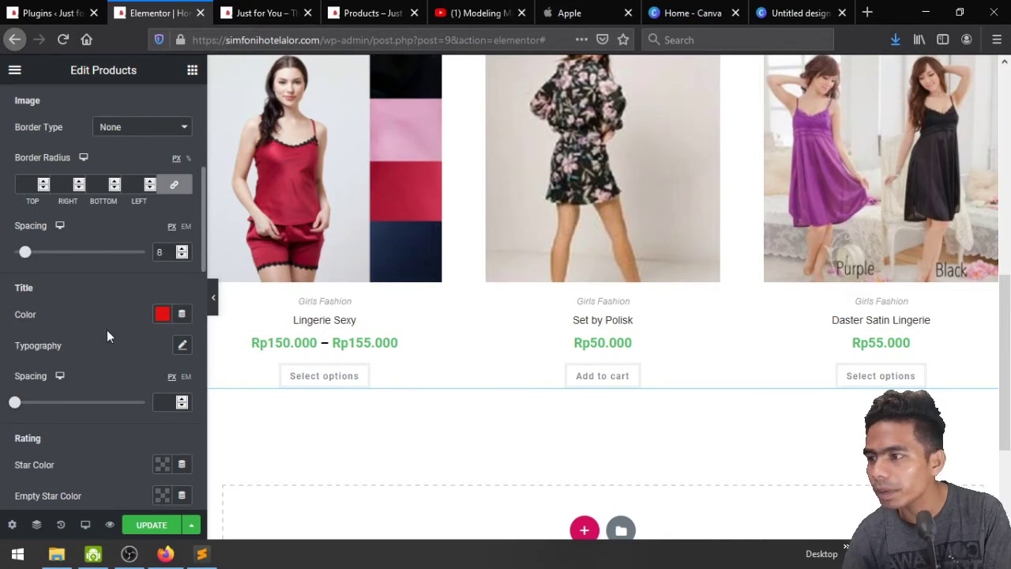
pyautogui.scroll(-10, 107, 335)
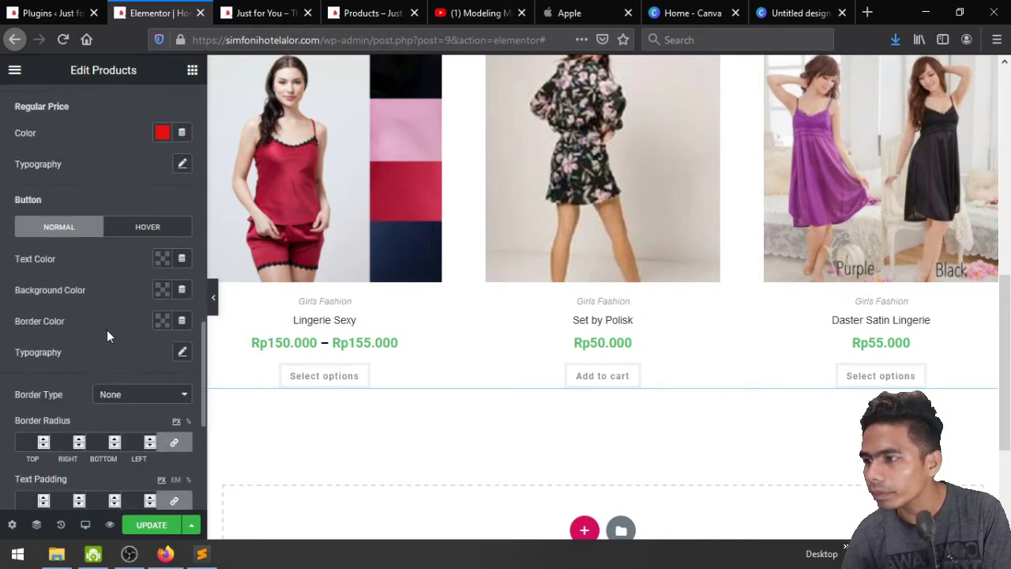
pyautogui.scroll(-1, 103, 300)
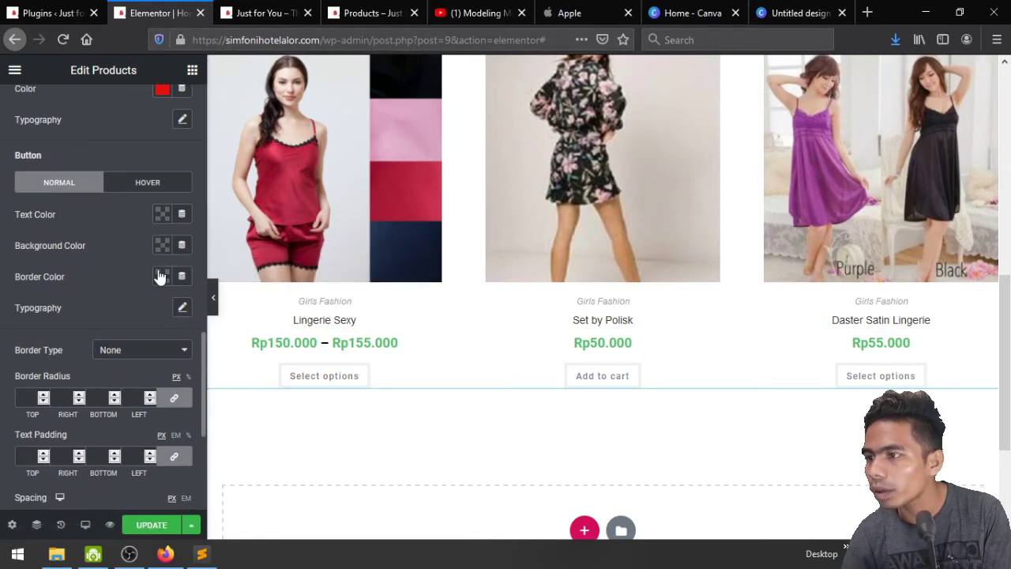
# Give the product buttons a red background and white text colour
pyautogui.click(161, 245)
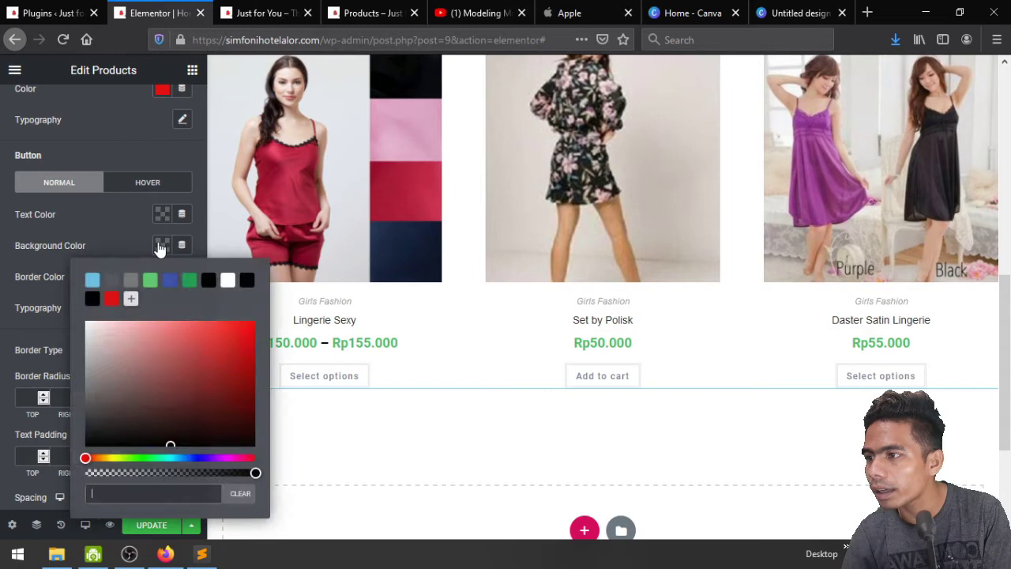
pyautogui.click(111, 299)
pyautogui.click(113, 237)
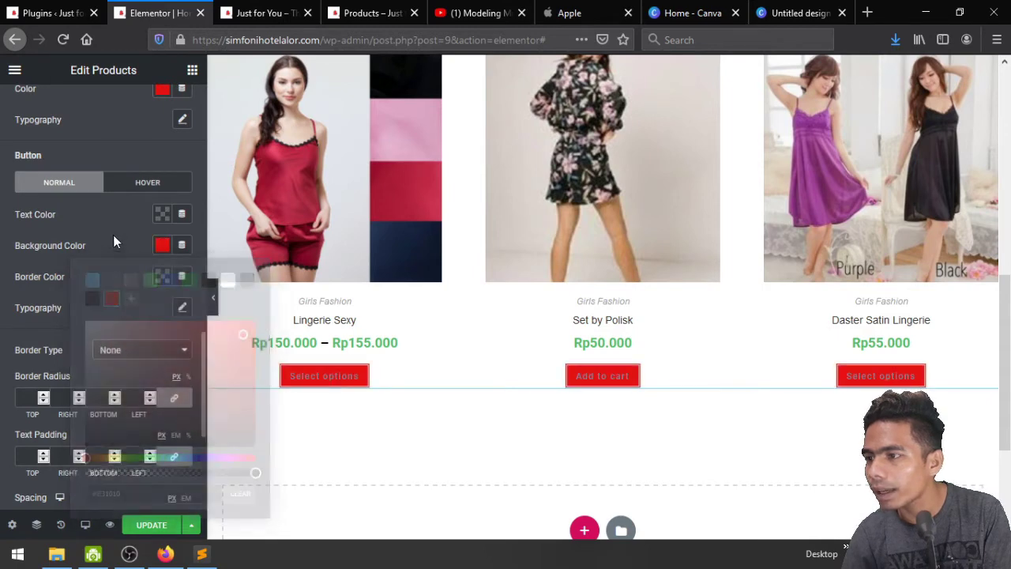
pyautogui.click(161, 215)
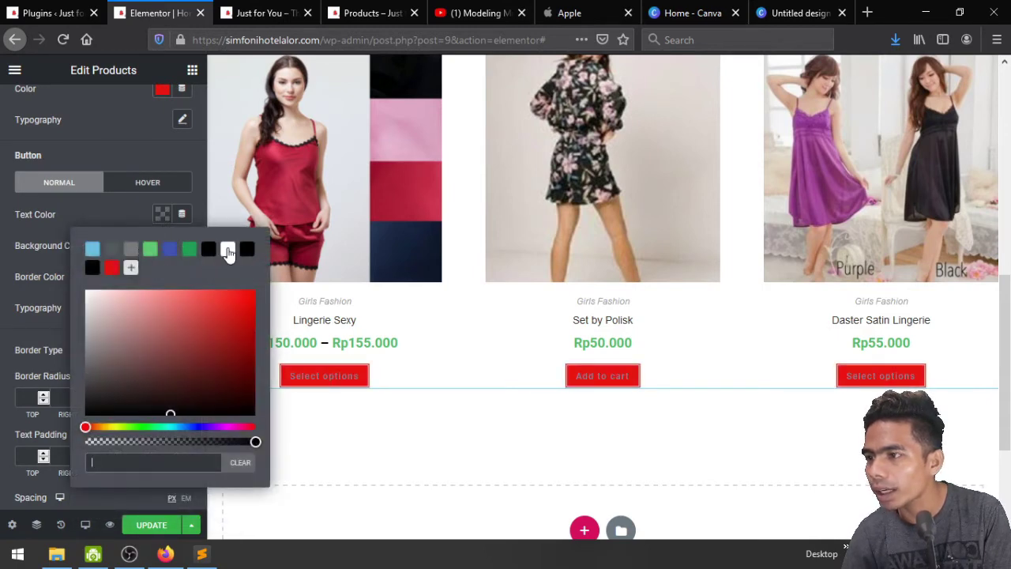
pyautogui.click(120, 214)
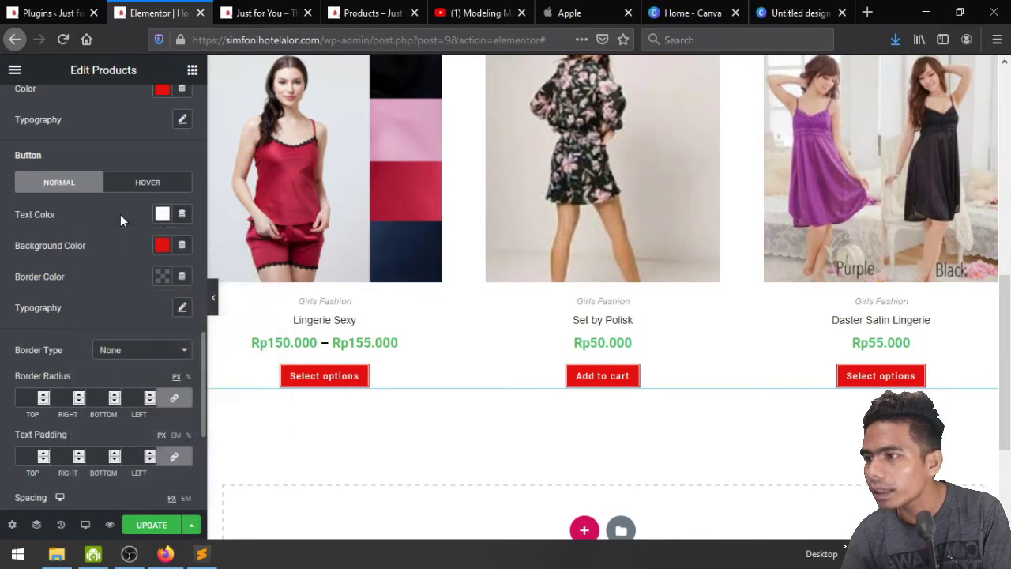
# Set the button typography Transform to Uppercase
pyautogui.click(181, 308)
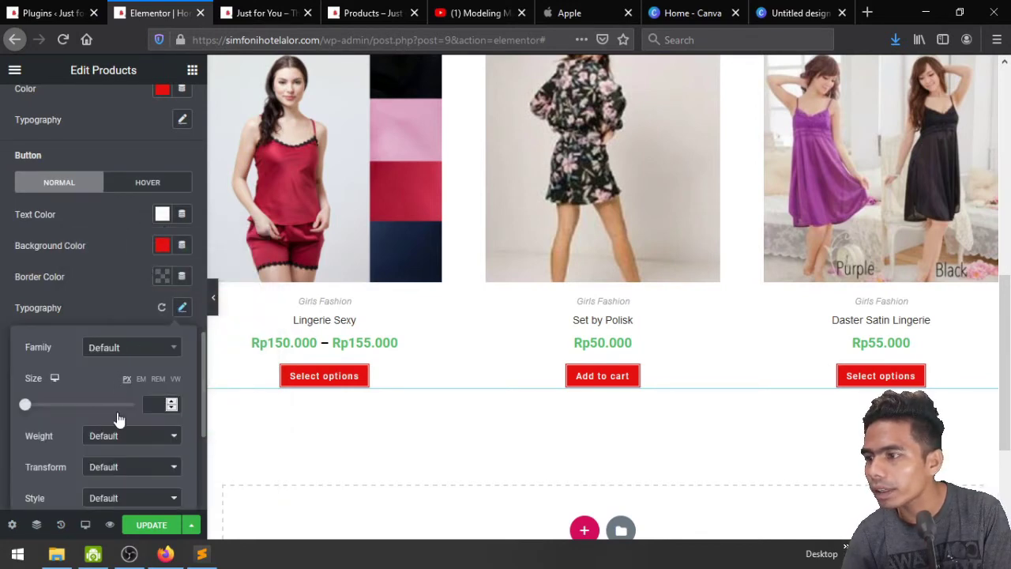
pyautogui.click(126, 467)
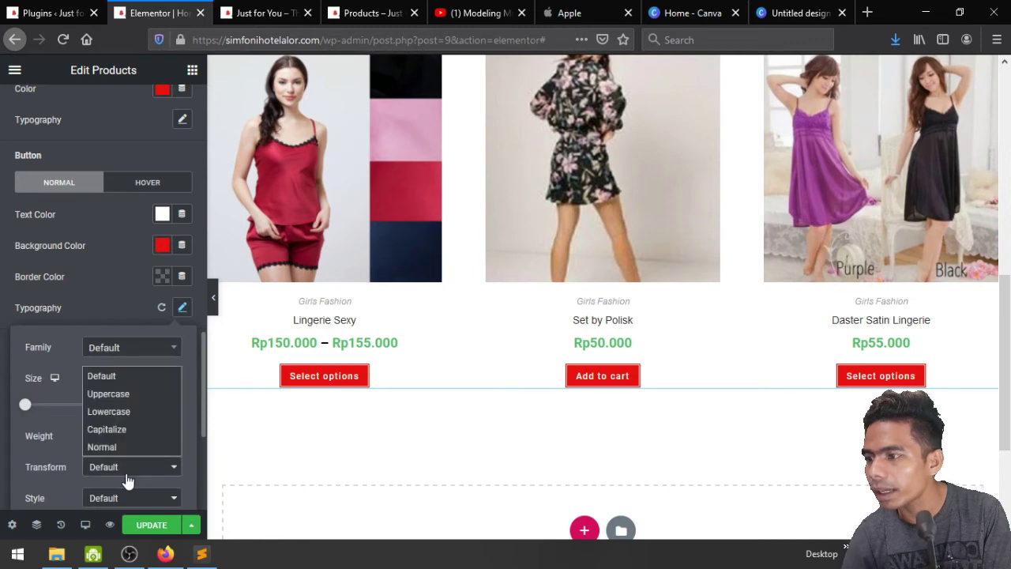
pyautogui.click(116, 392)
pyautogui.click(125, 286)
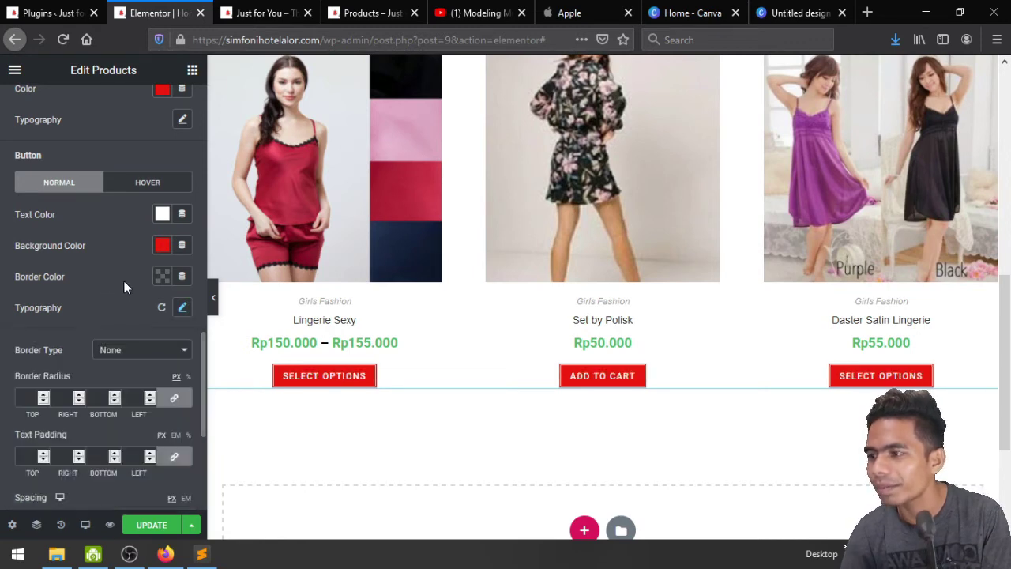
pyautogui.scroll(-1, 124, 287)
pyautogui.scroll(-4, 124, 286)
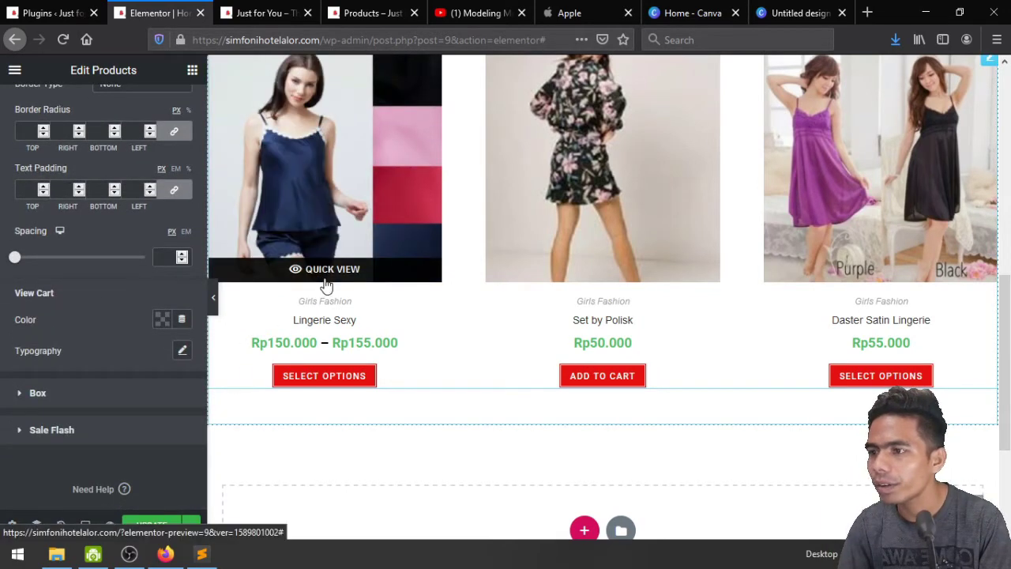
# Inspect the View Cart colour choices without changing them
pyautogui.click(162, 319)
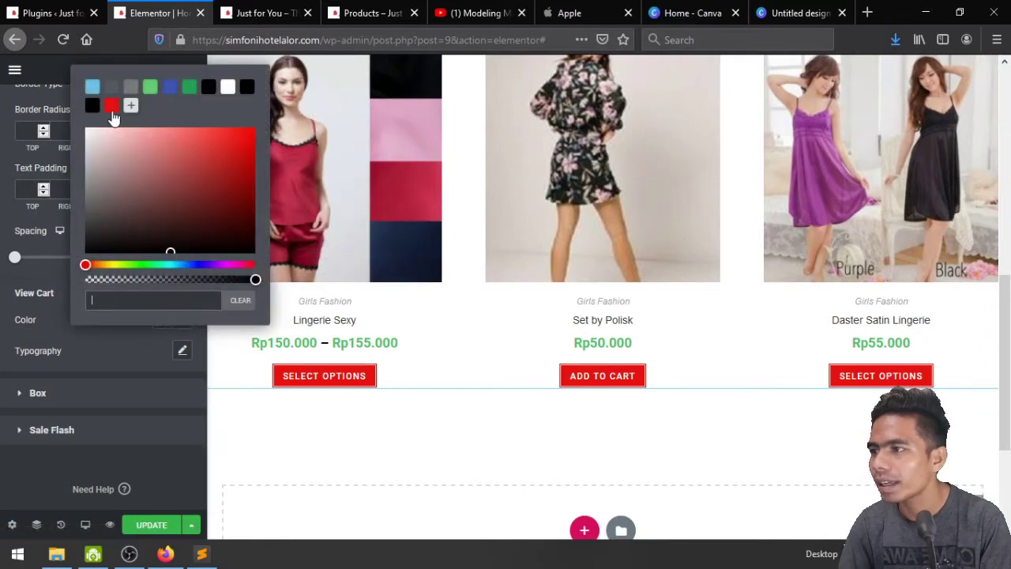
pyautogui.click(87, 347)
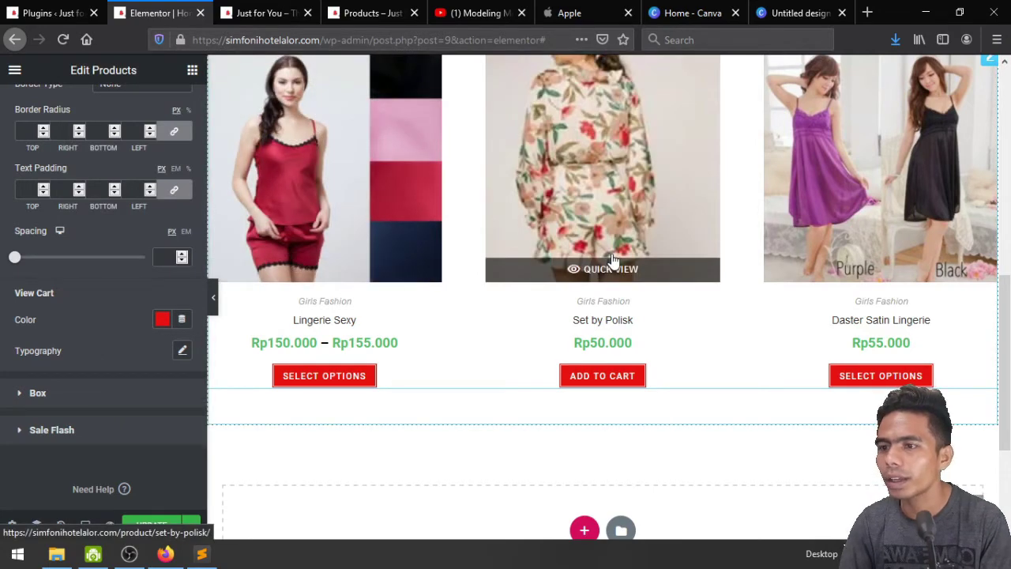
pyautogui.scroll(2, 610, 257)
pyautogui.scroll(-1, 613, 260)
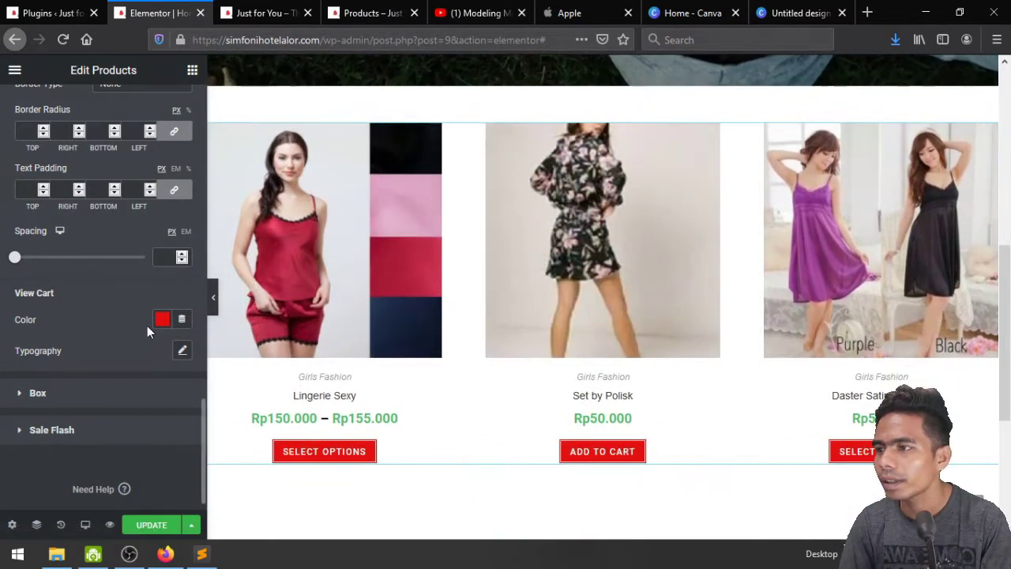
pyautogui.scroll(-1, 98, 387)
pyautogui.scroll(3, 515, 344)
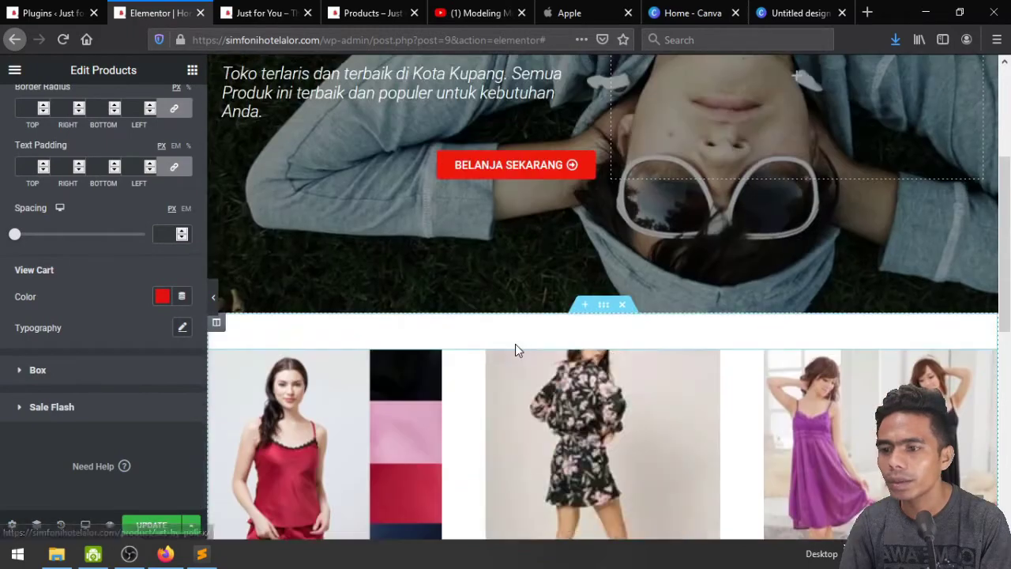
pyautogui.scroll(-4, 515, 343)
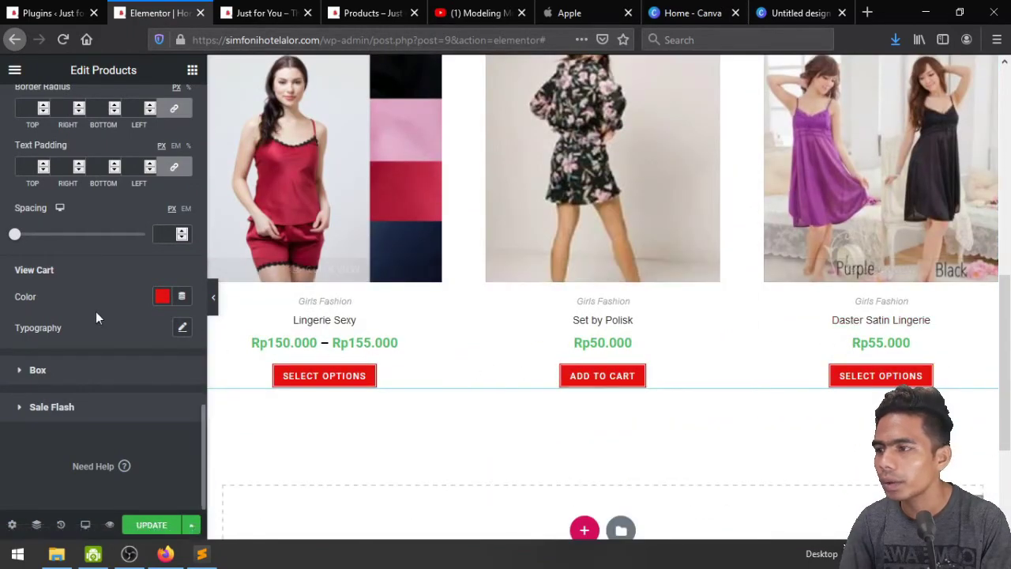
pyautogui.scroll(5, 95, 311)
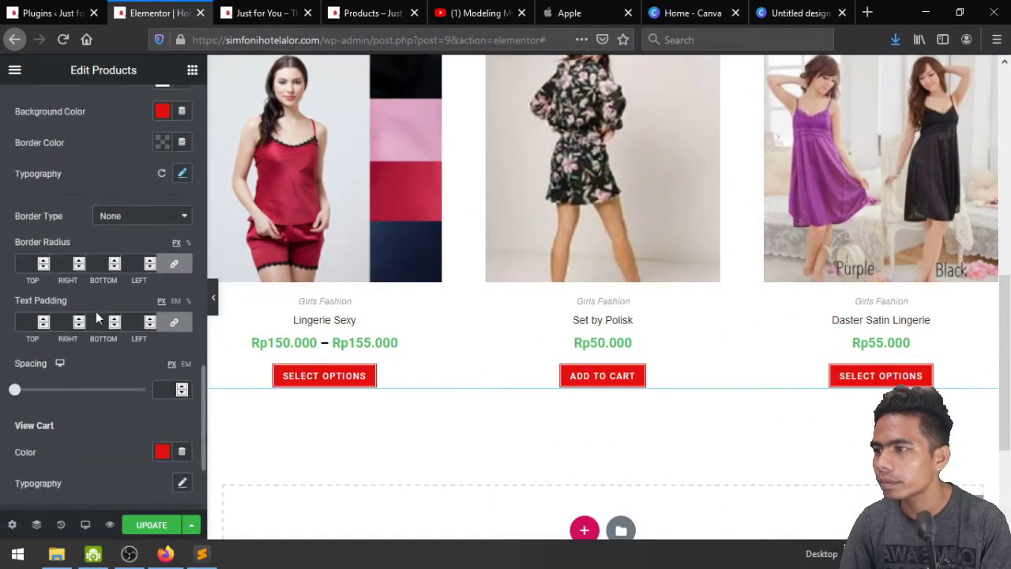
pyautogui.scroll(6, 95, 311)
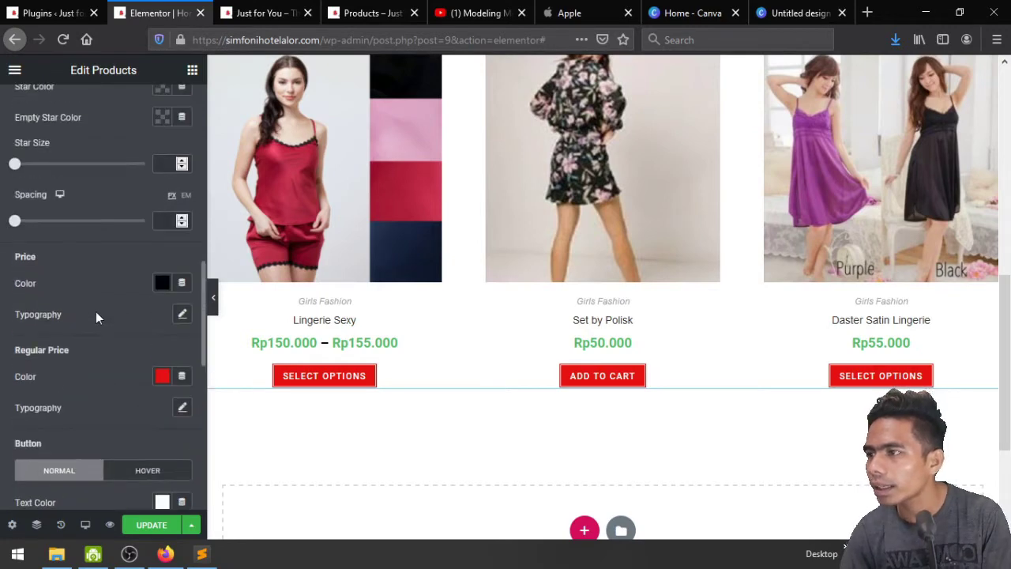
pyautogui.scroll(4, 95, 313)
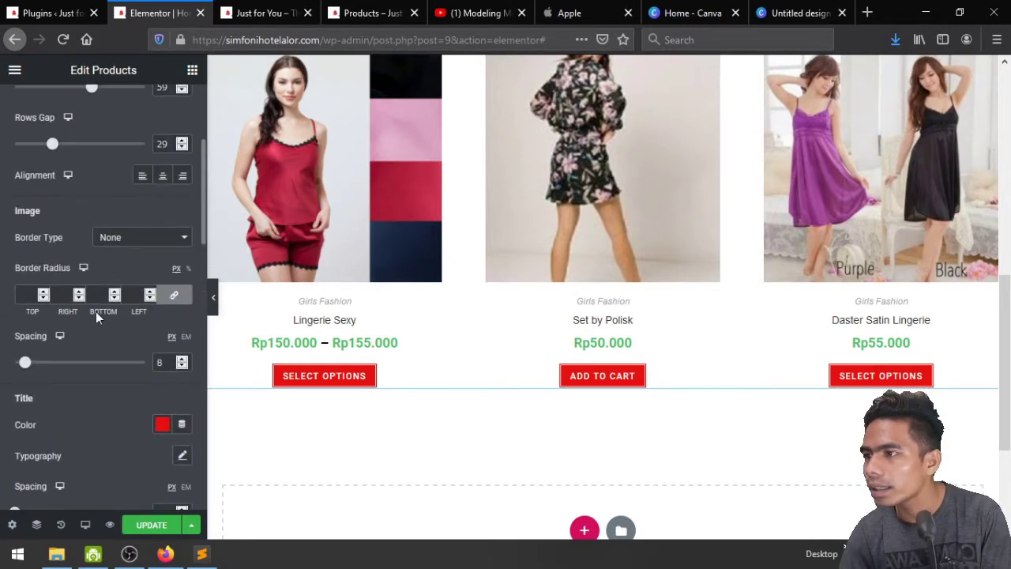
pyautogui.scroll(-3, 95, 311)
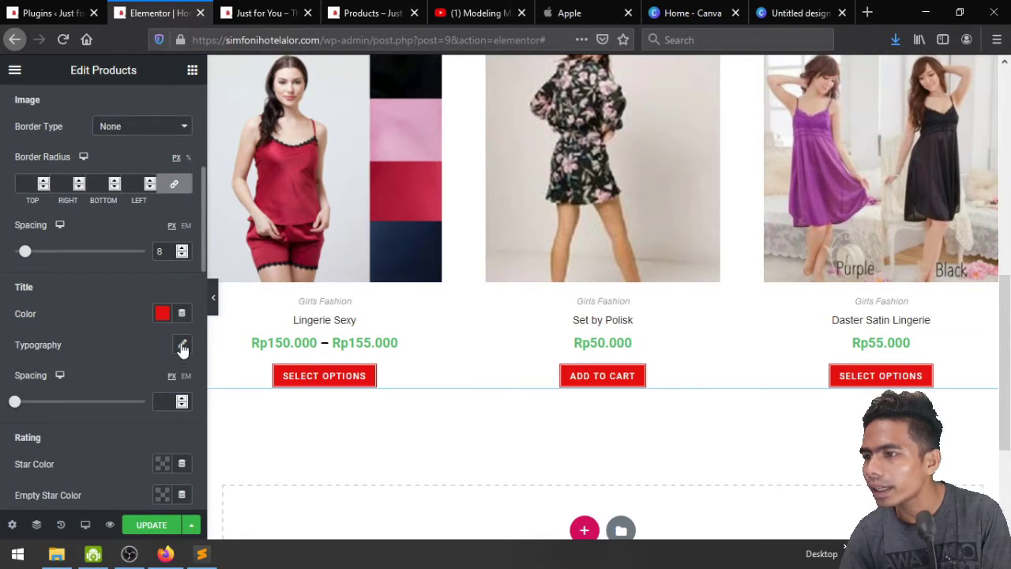
# Set the product title typography Transform to Uppercase and save the page
pyautogui.click(182, 347)
pyautogui.scroll(-2, 133, 330)
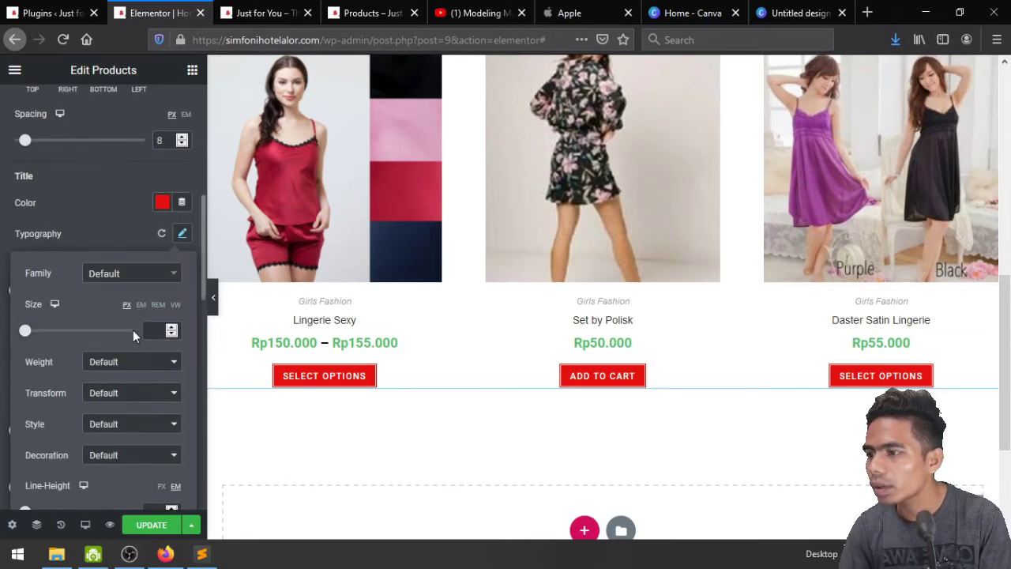
pyautogui.click(113, 393)
pyautogui.click(125, 436)
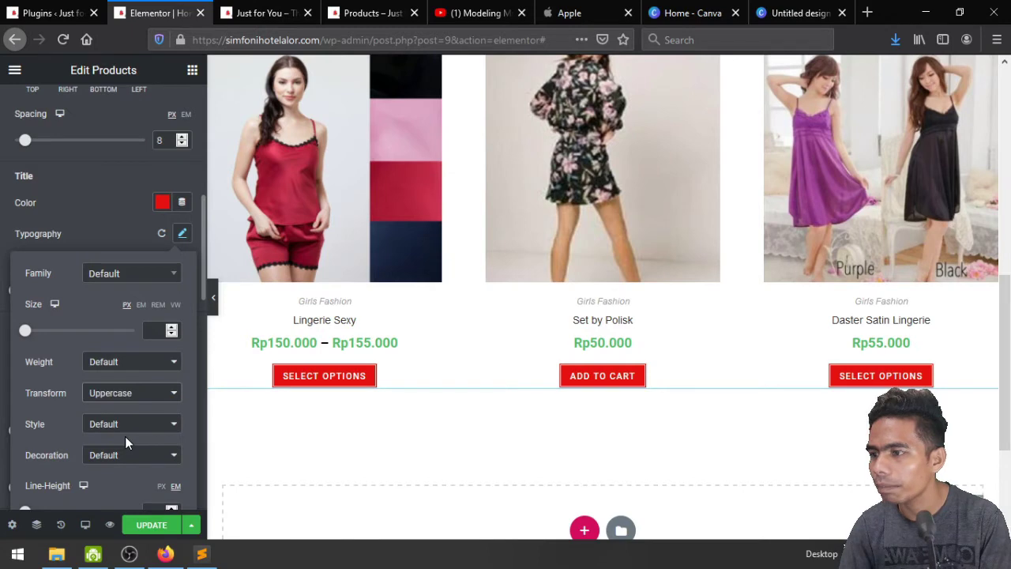
pyautogui.click(101, 220)
pyautogui.click(156, 525)
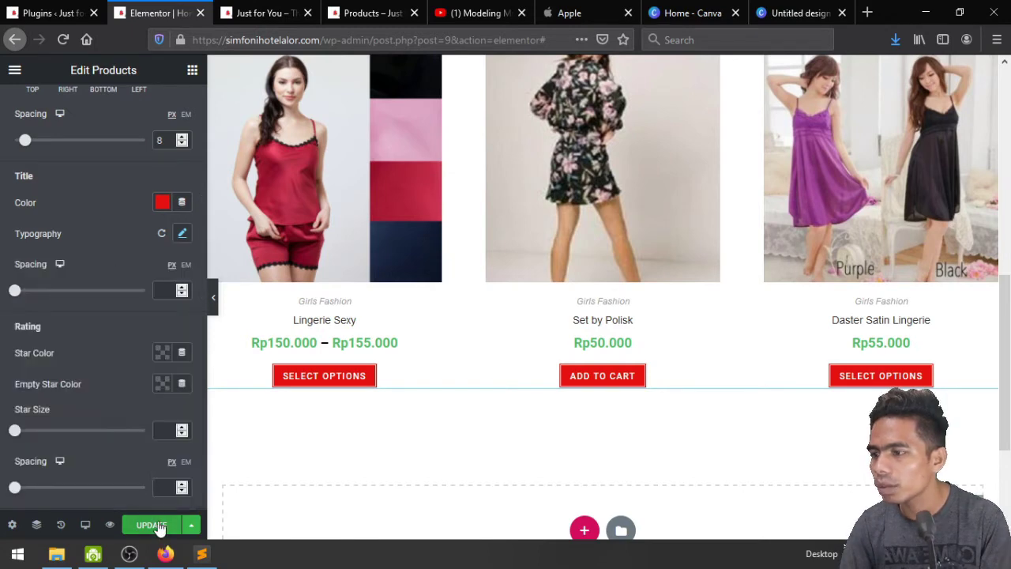
pyautogui.click(263, 12)
pyautogui.press('F5')
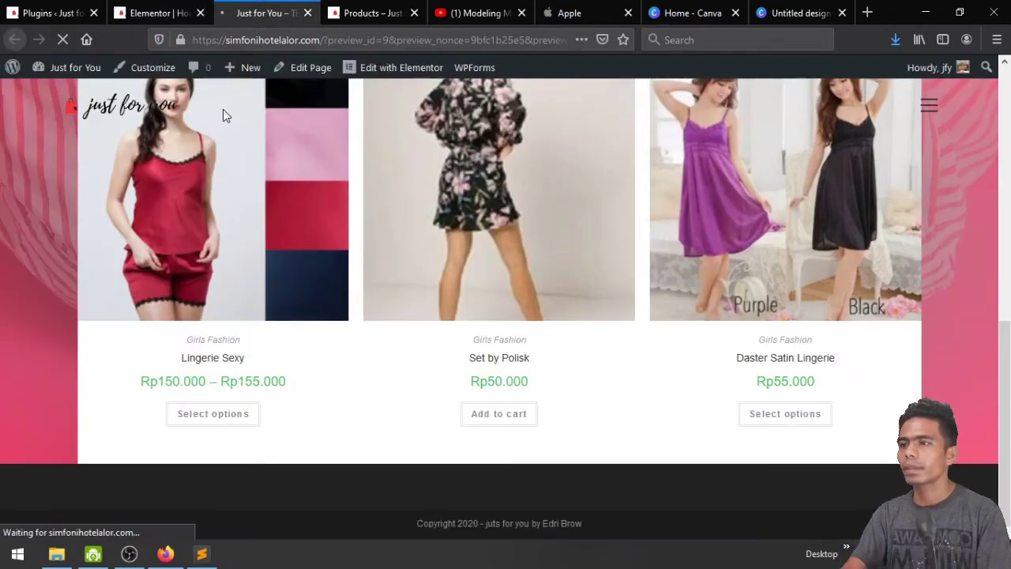
pyautogui.scroll(-8, 172, 287)
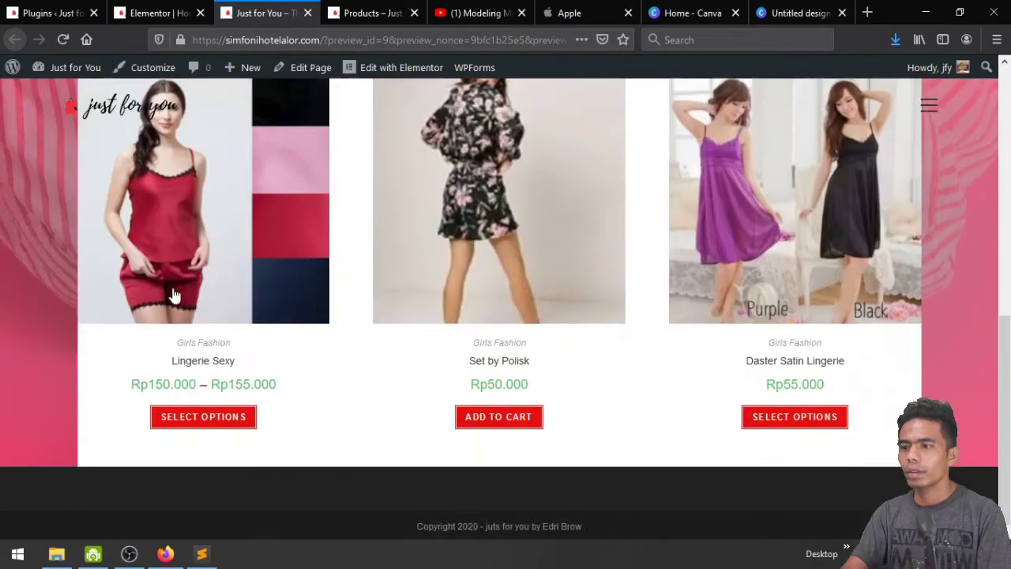
pyautogui.scroll(2, 384, 400)
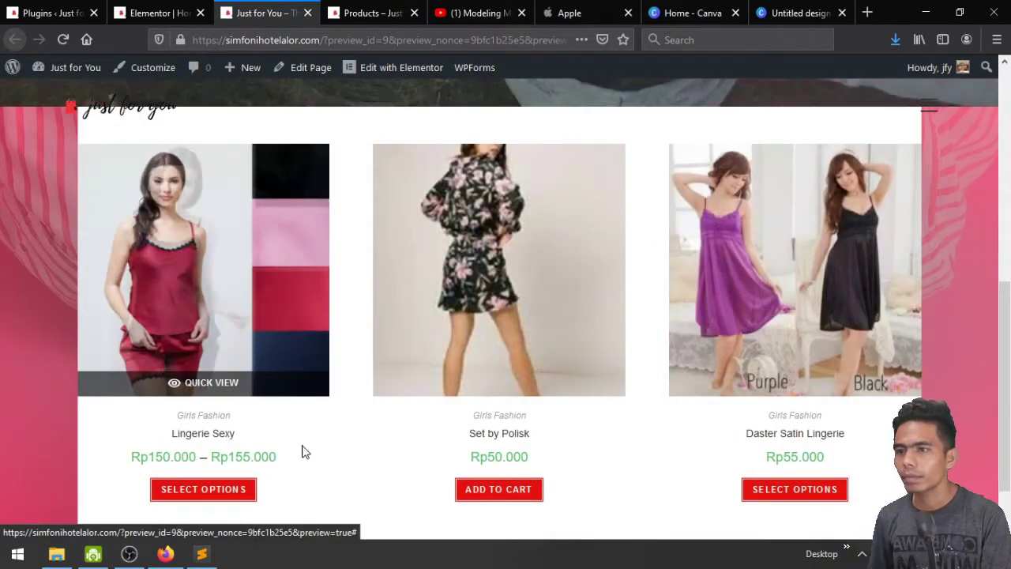
pyautogui.scroll(-1, 305, 466)
pyautogui.scroll(-1, 305, 468)
pyautogui.scroll(4, 305, 468)
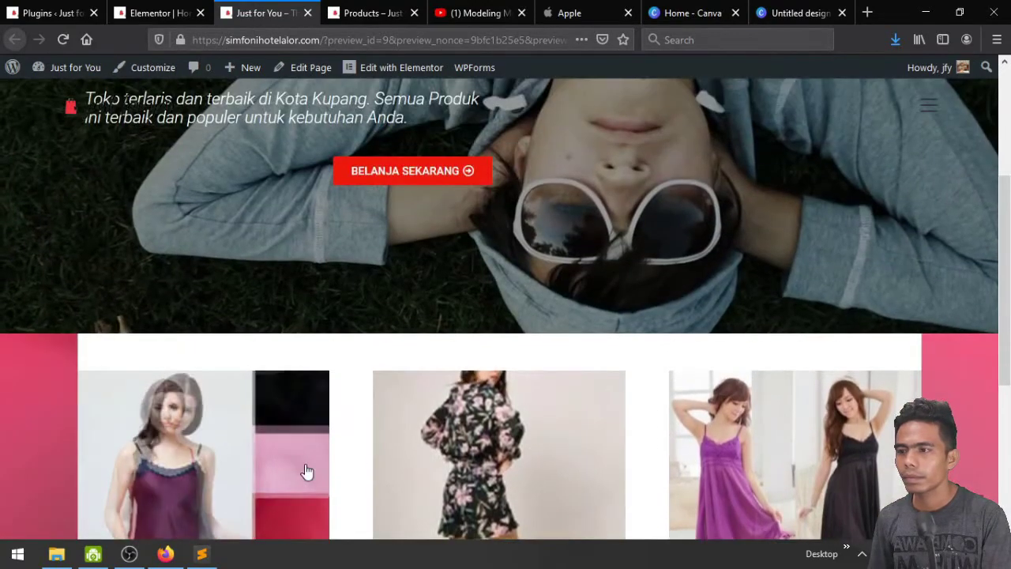
pyautogui.scroll(-3, 755, 453)
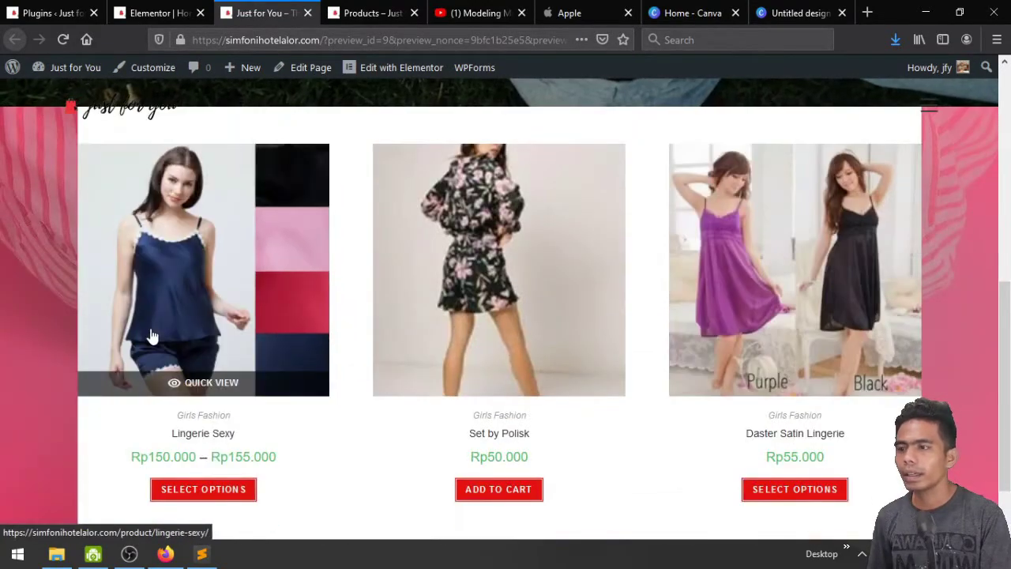
pyautogui.click(188, 385)
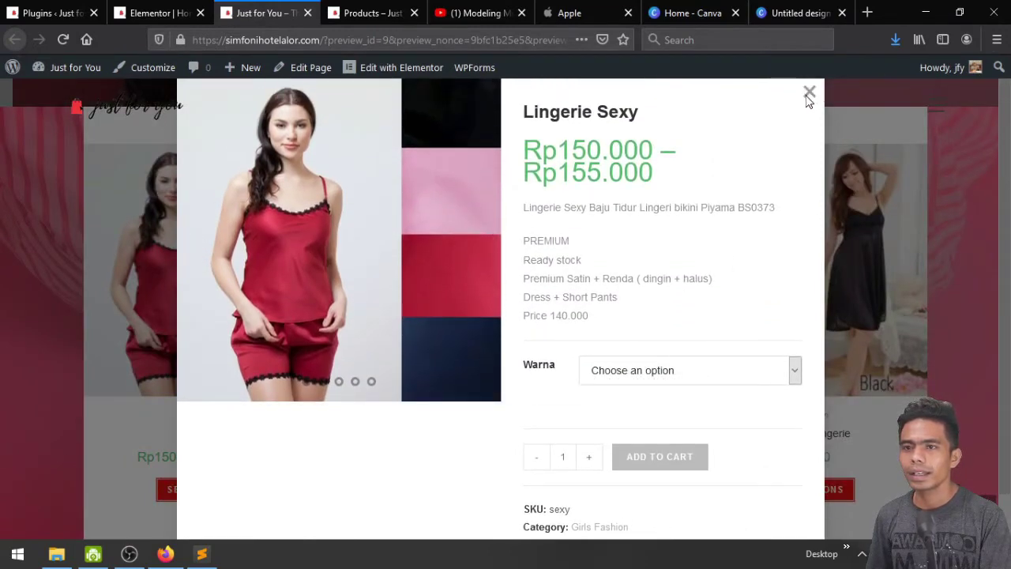
pyautogui.click(50, 205)
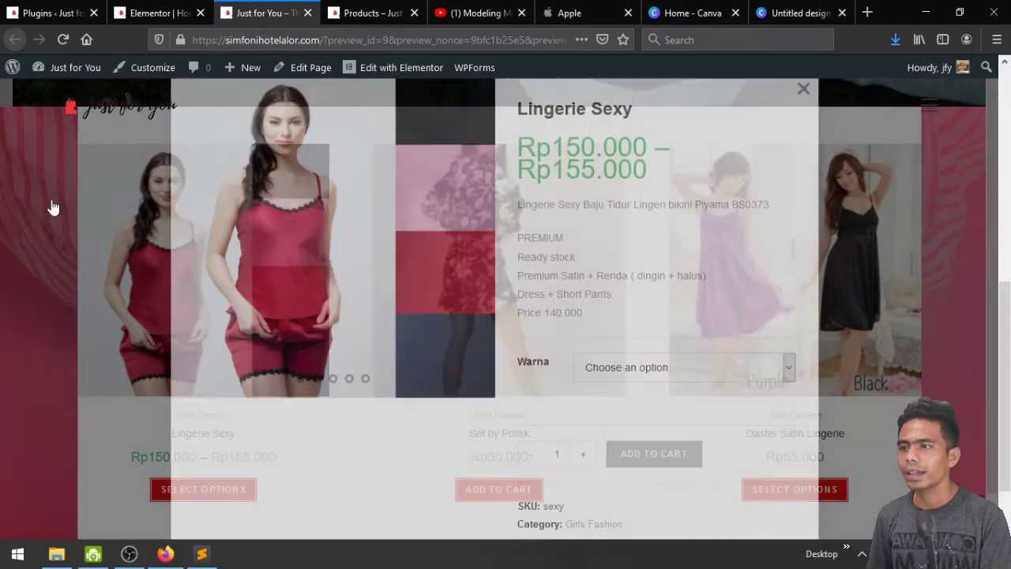
pyautogui.click(482, 383)
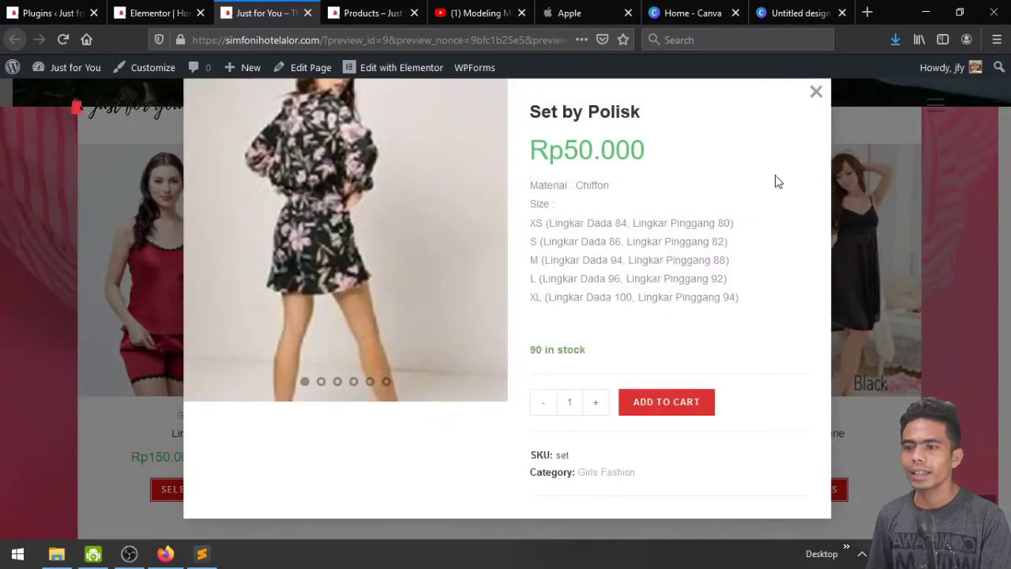
pyautogui.click(831, 103)
pyautogui.scroll(-1, 520, 307)
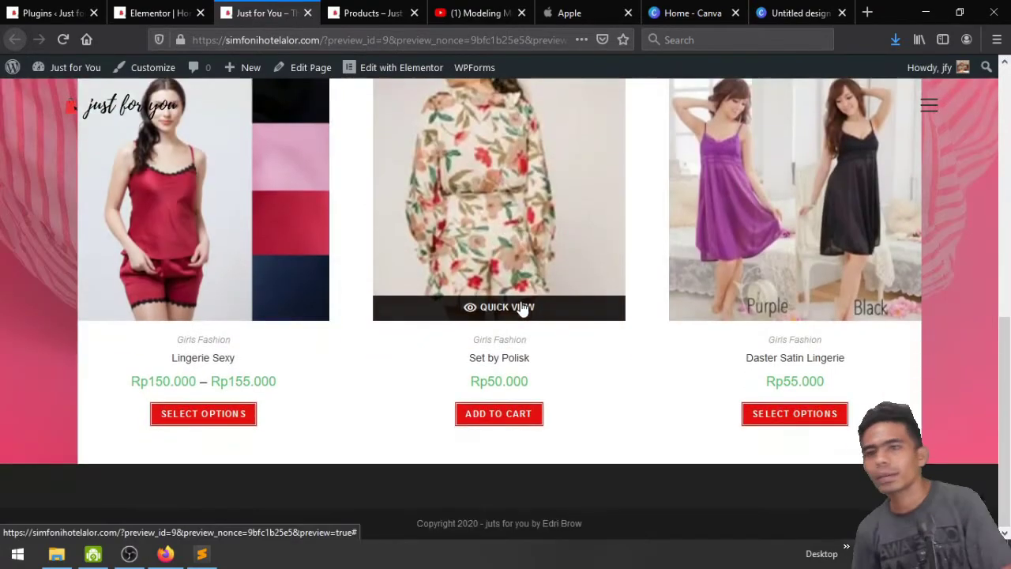
pyautogui.scroll(3, 521, 309)
pyautogui.scroll(3, 521, 308)
pyautogui.scroll(-6, 522, 308)
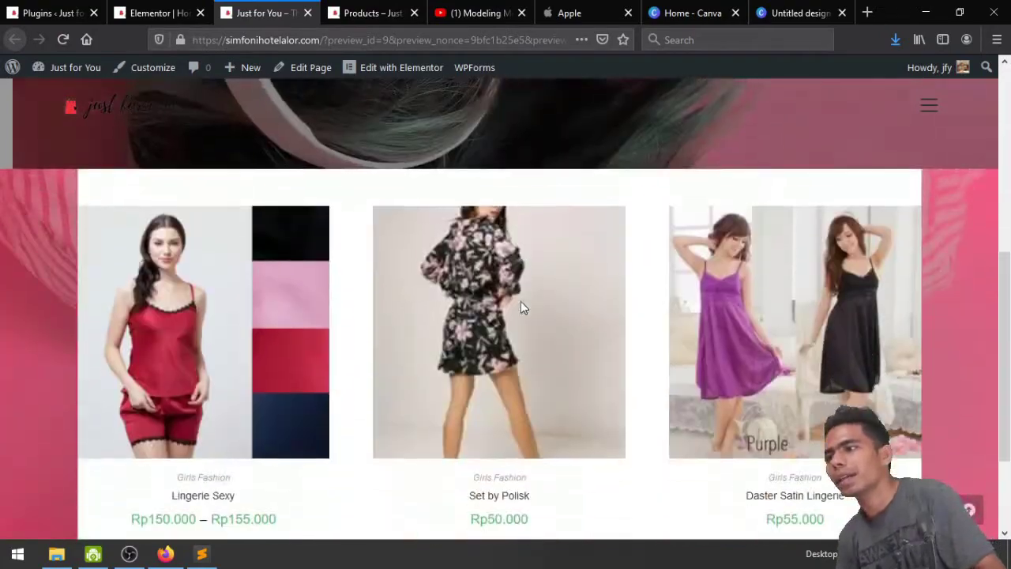
pyautogui.scroll(5, 521, 308)
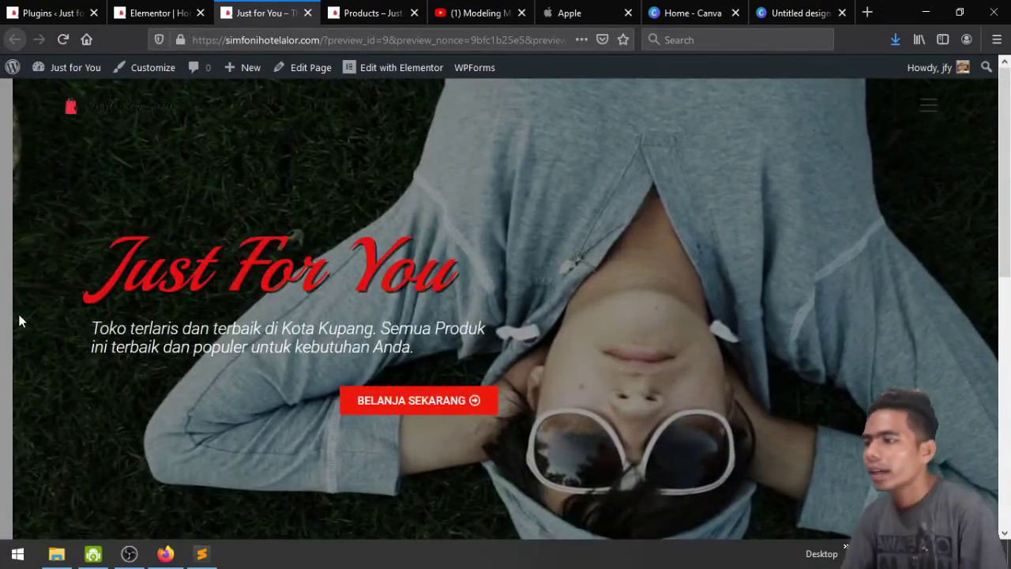
pyautogui.scroll(-3, 19, 320)
pyautogui.scroll(-2, 18, 314)
pyautogui.scroll(6, 19, 316)
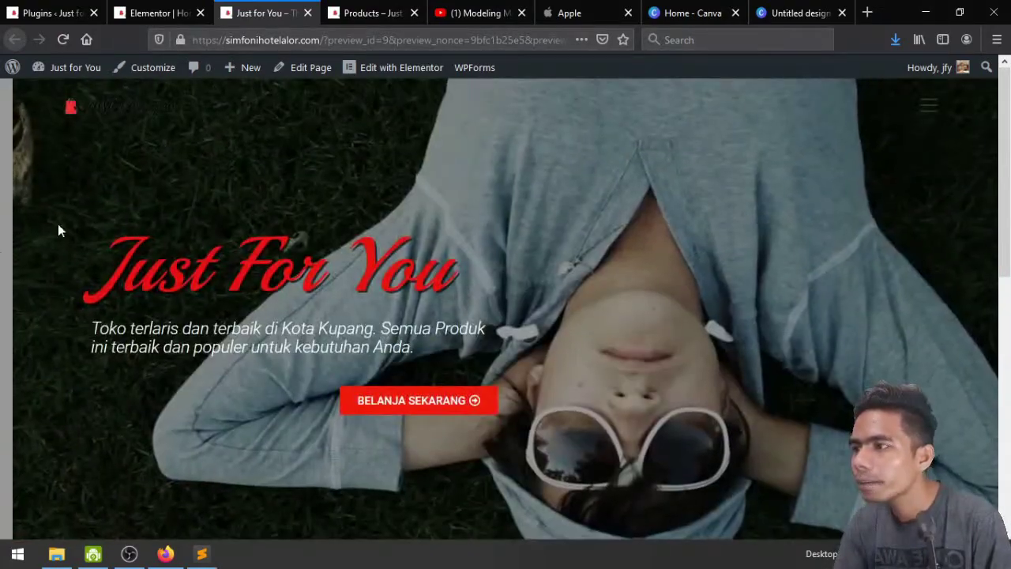
# Set the hero section's Columns Gap to No Gap and save the page
pyautogui.click(180, 6)
pyautogui.scroll(6, 660, 389)
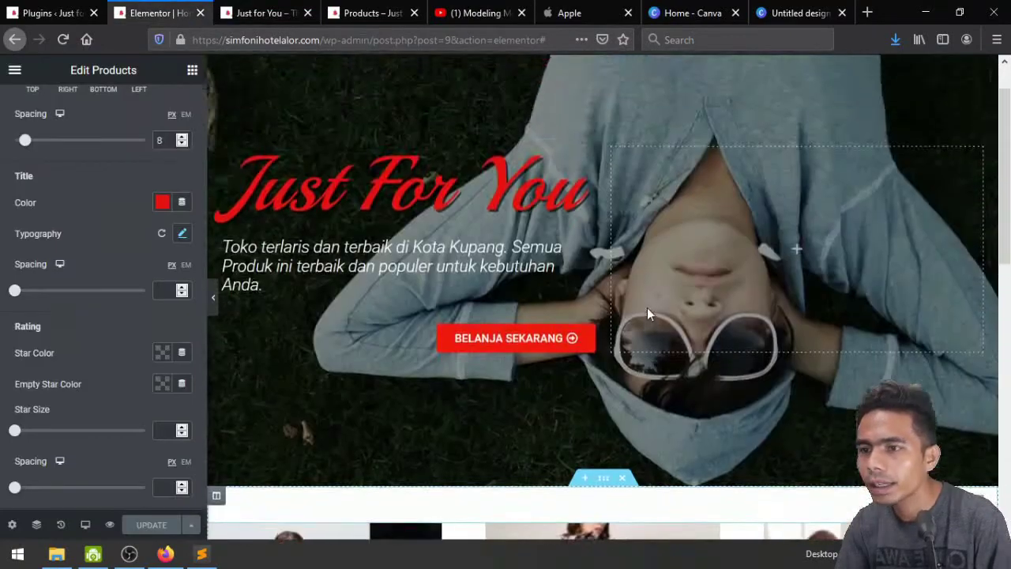
pyautogui.click(603, 69)
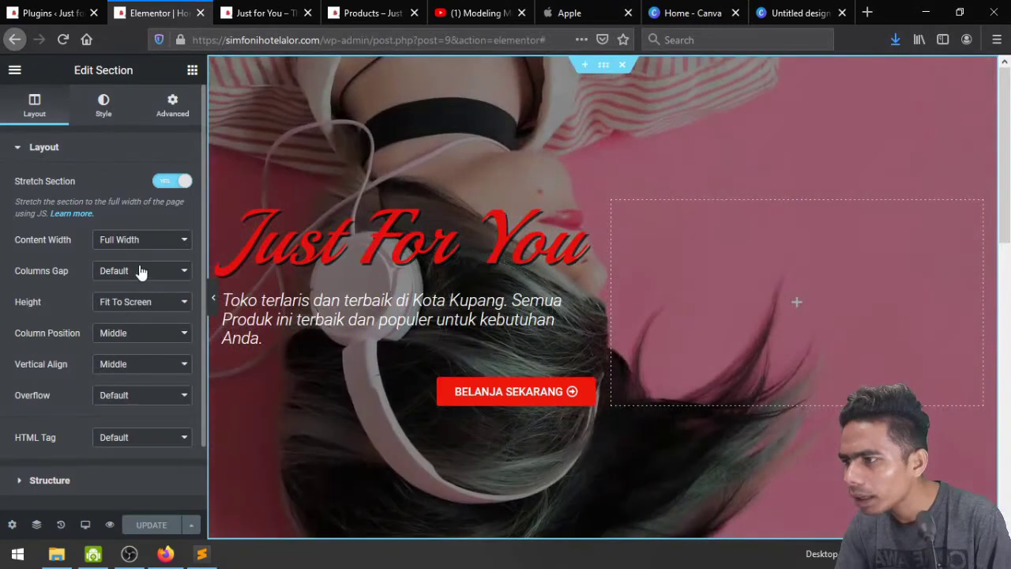
pyautogui.click(141, 270)
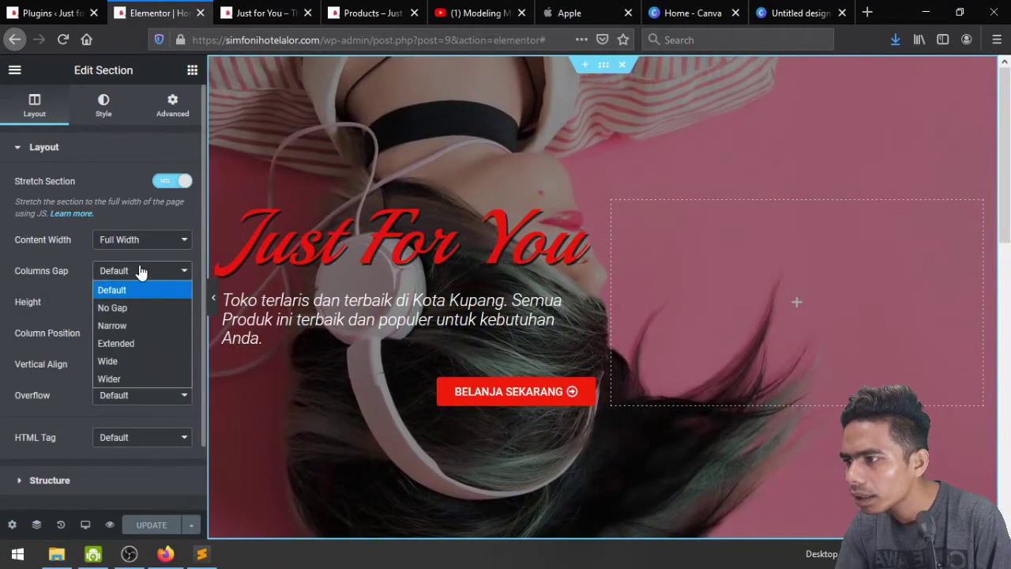
pyautogui.press('Escape')
pyautogui.click(143, 307)
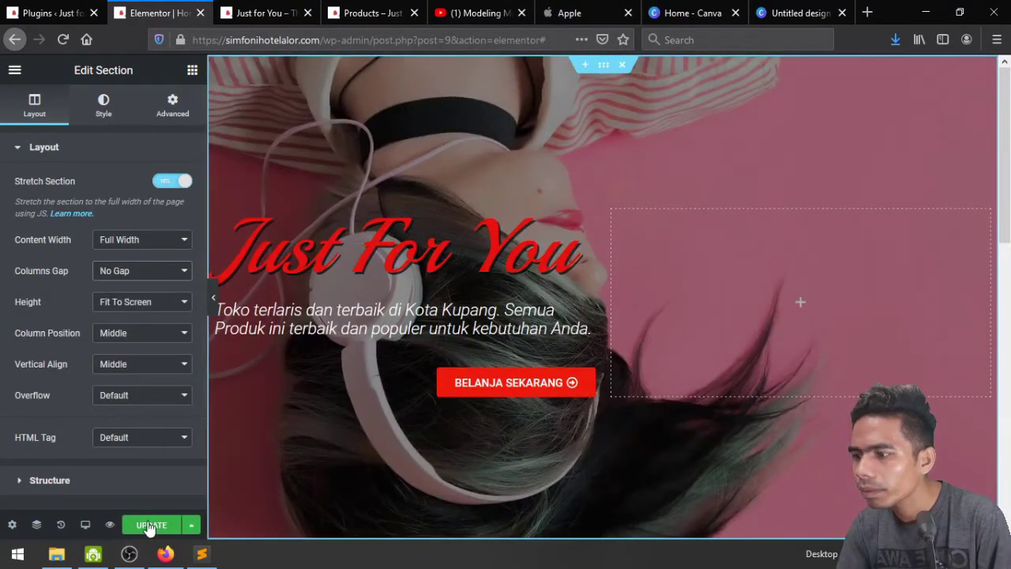
pyautogui.click(150, 526)
pyautogui.click(110, 525)
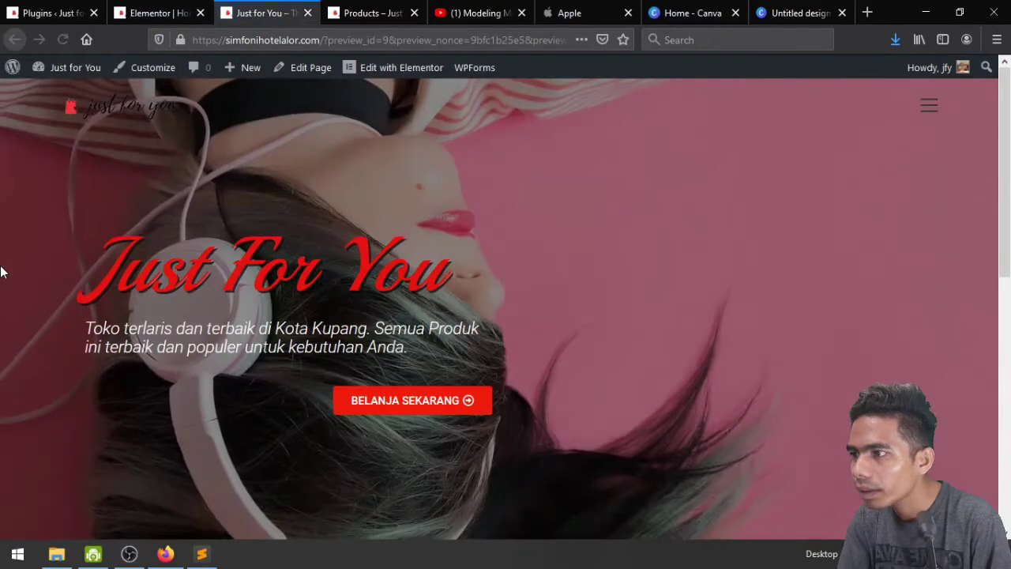
# Scroll the live homepage to check the hero and product grid, then return to the editor
pyautogui.scroll(-10, 568, 285)
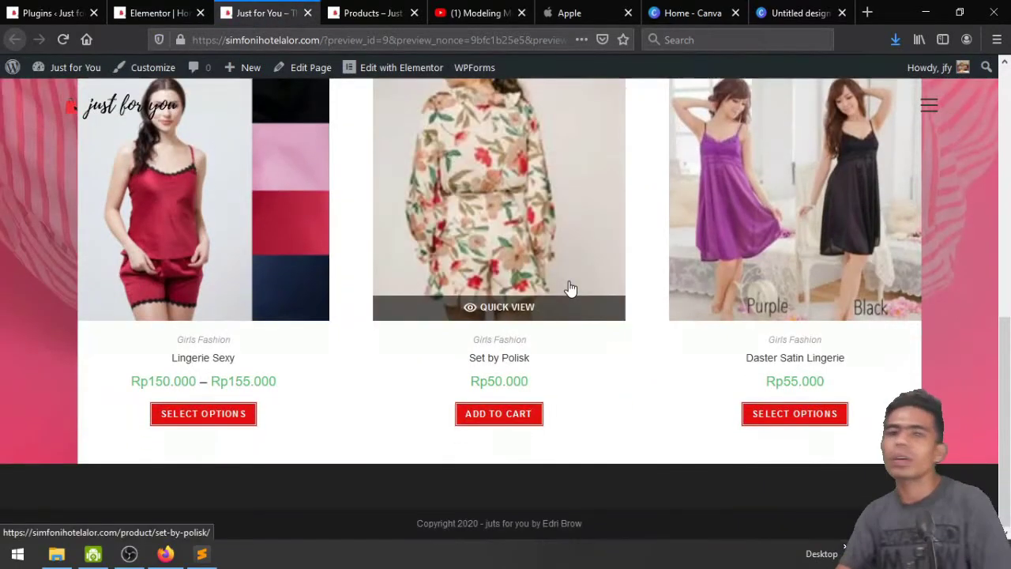
pyautogui.scroll(8, 568, 289)
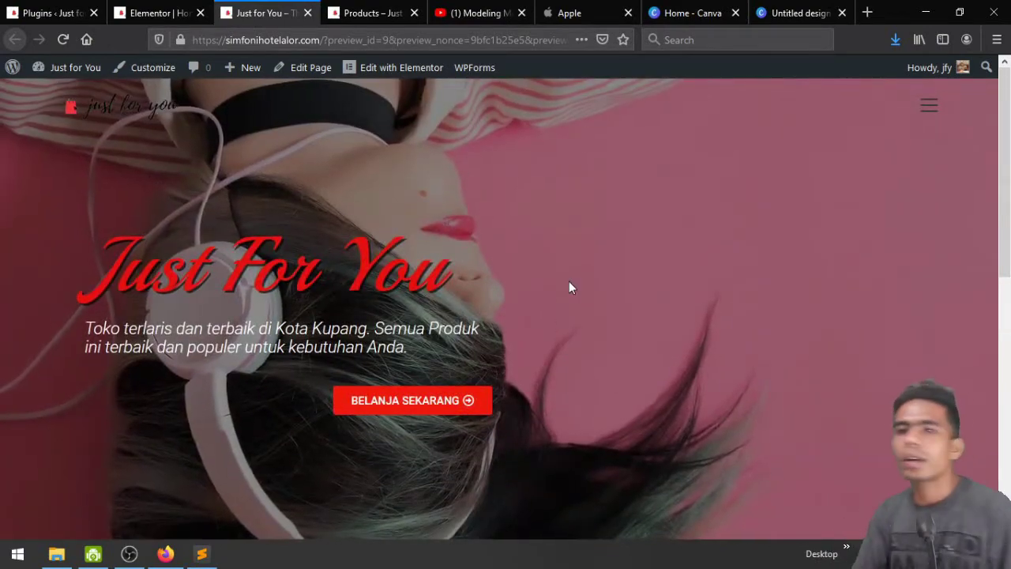
pyautogui.scroll(-8, 570, 289)
pyautogui.scroll(10, 571, 287)
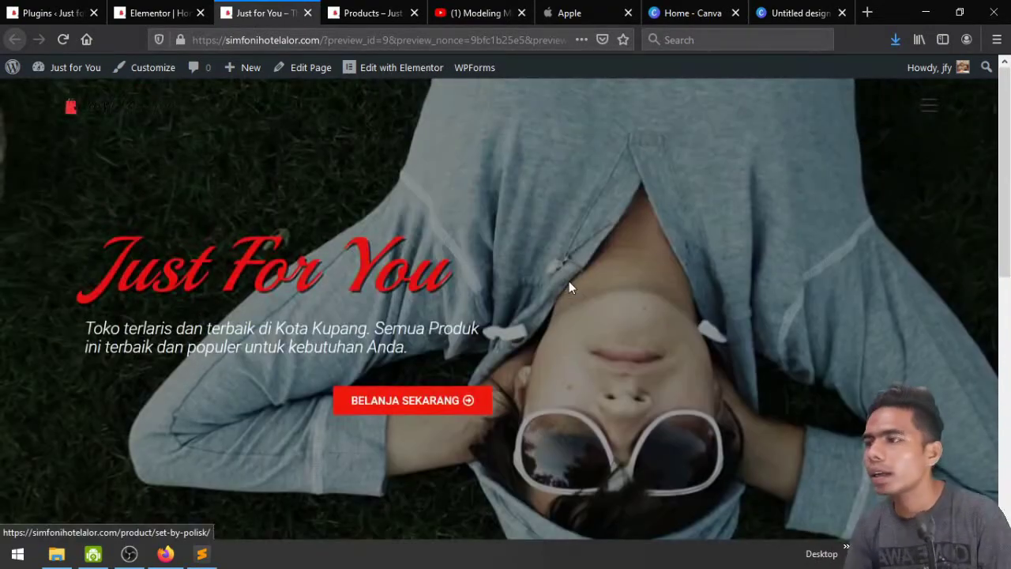
pyautogui.click(185, 8)
# Clear the products column's linked padding on all sides and save the page
pyautogui.scroll(-6, 531, 513)
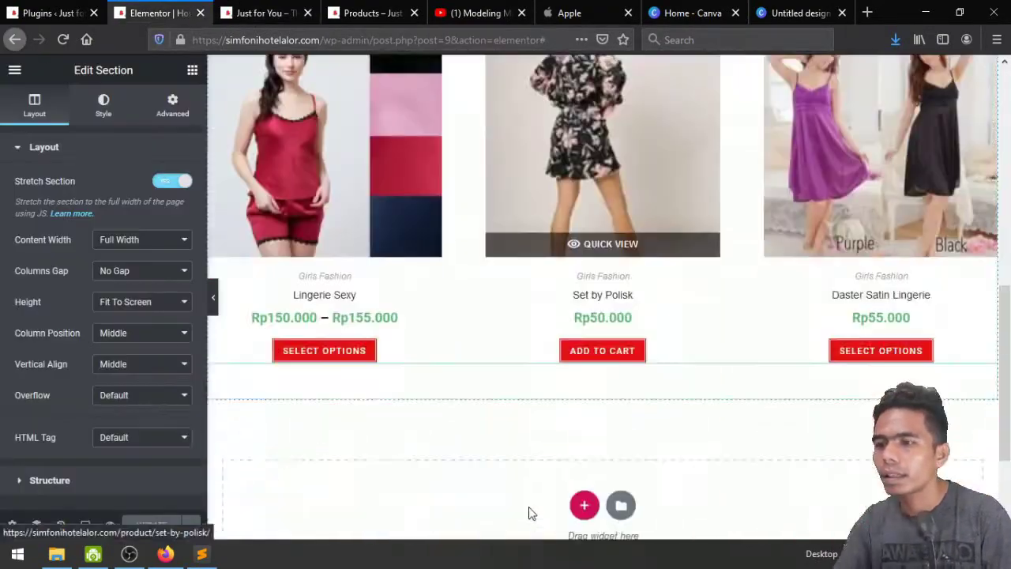
pyautogui.scroll(2, 501, 480)
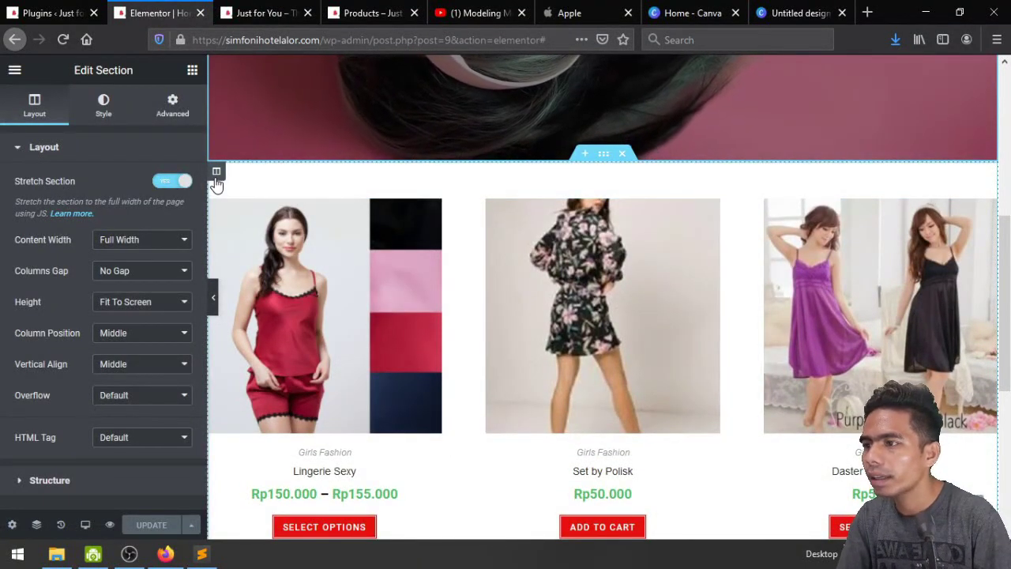
pyautogui.click(216, 172)
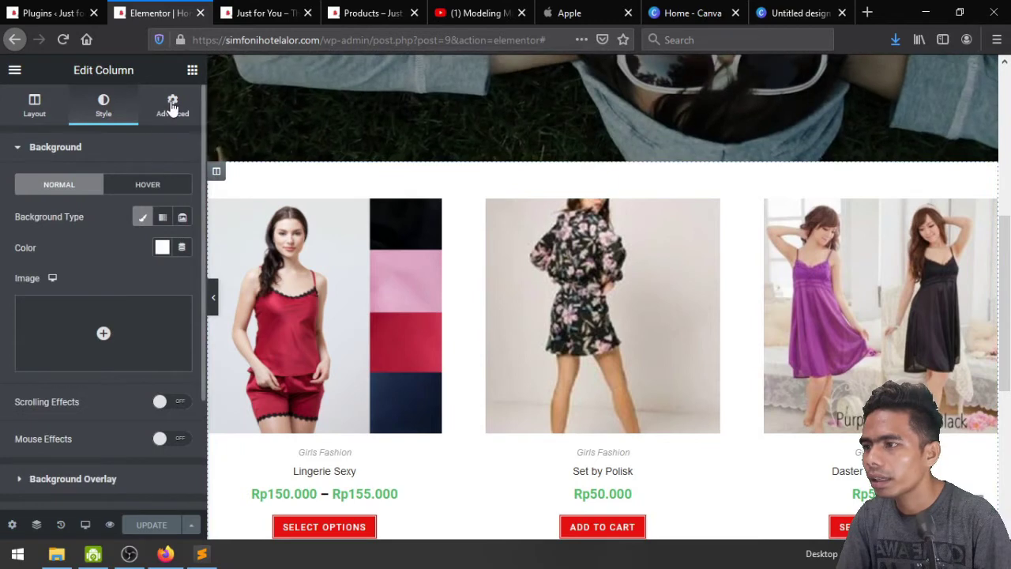
pyautogui.click(172, 104)
pyautogui.click(184, 281)
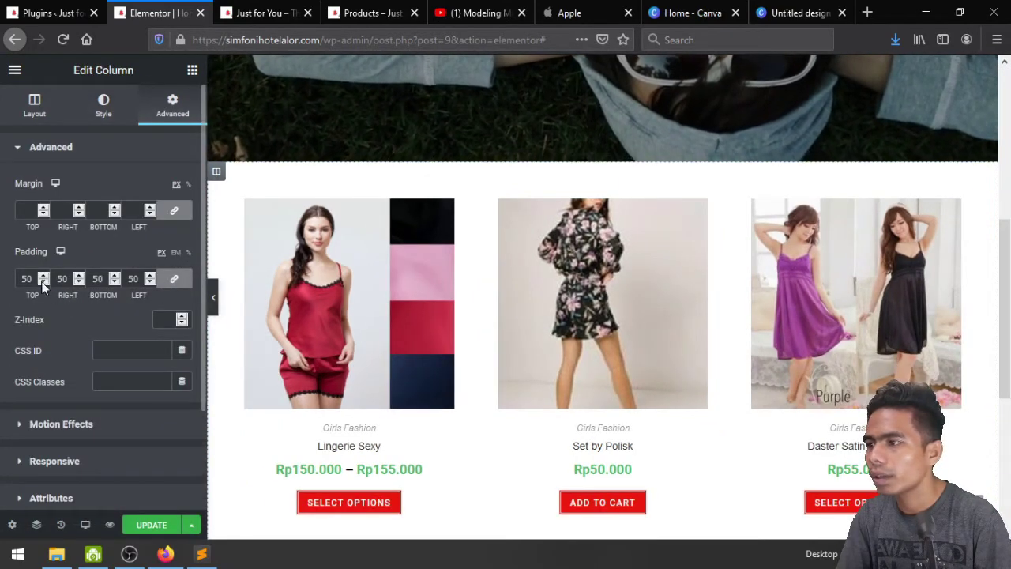
pyautogui.doubleClick(26, 278)
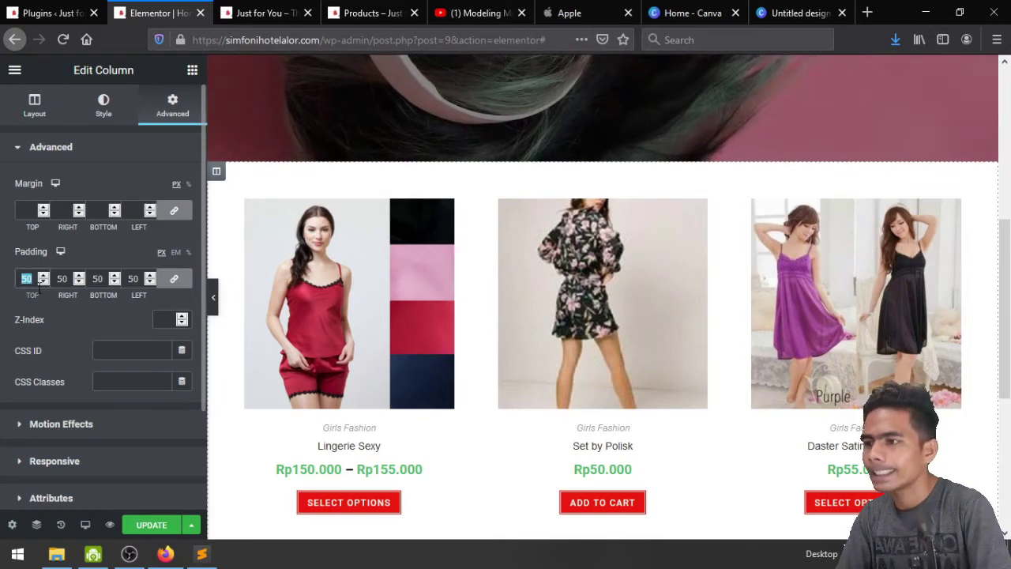
pyautogui.press('BackSpace')
pyautogui.click(148, 529)
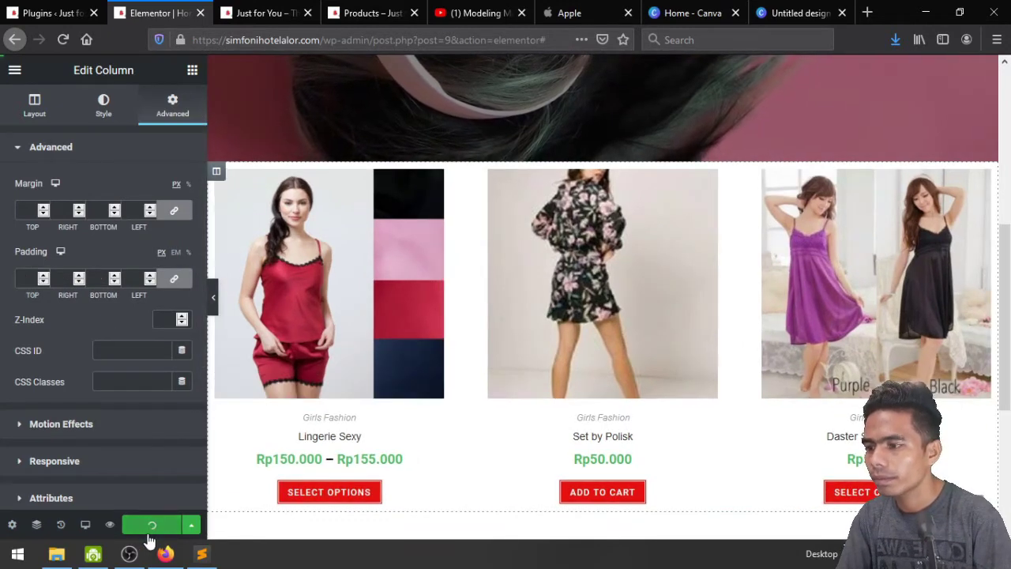
pyautogui.click(293, 12)
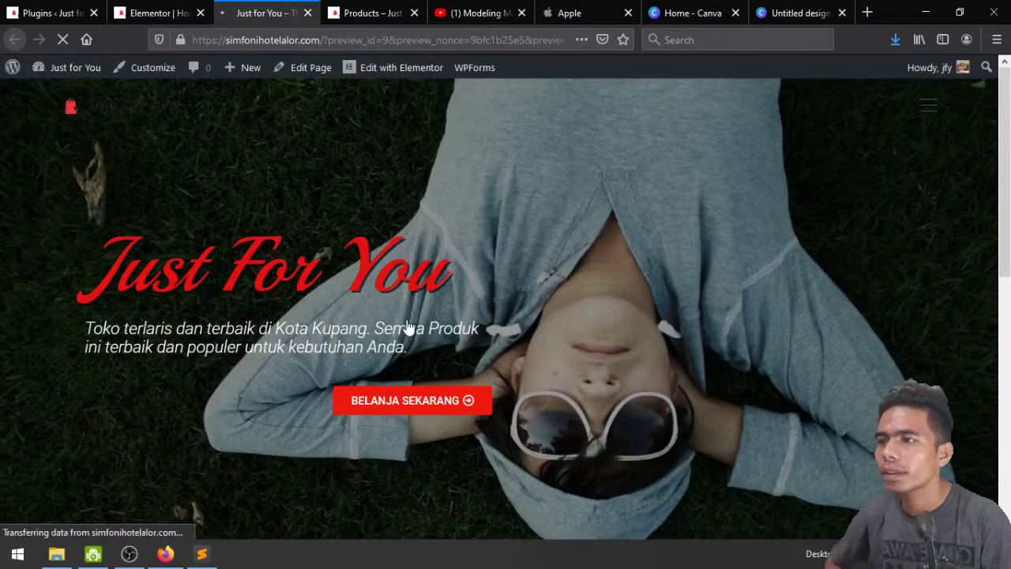
# Inspect the padding-free, wider Products cards on the live homepage, then return to the Elementor editor
pyautogui.scroll(-5, 408, 322)
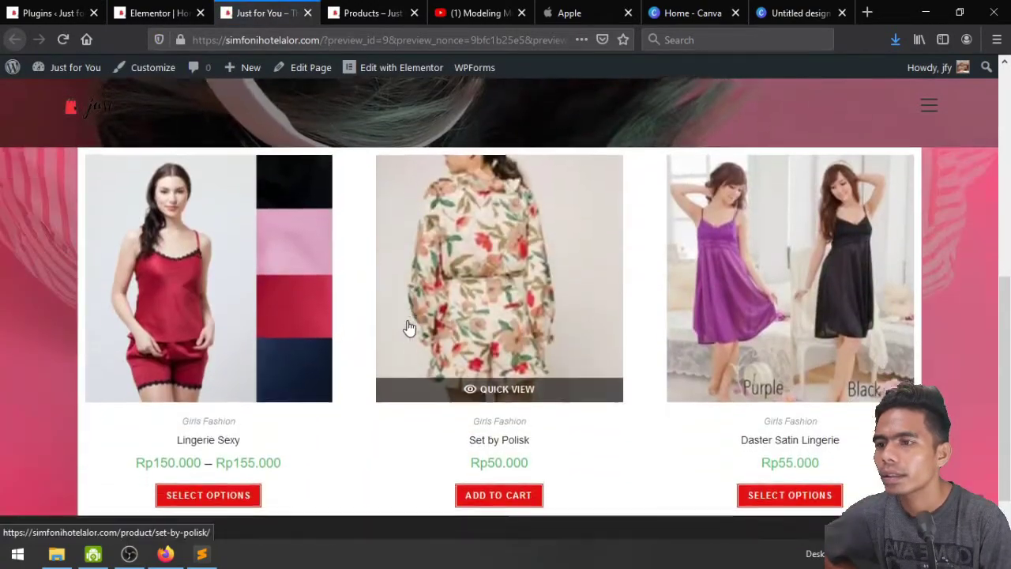
pyautogui.scroll(2, 409, 327)
pyautogui.scroll(-2, 409, 327)
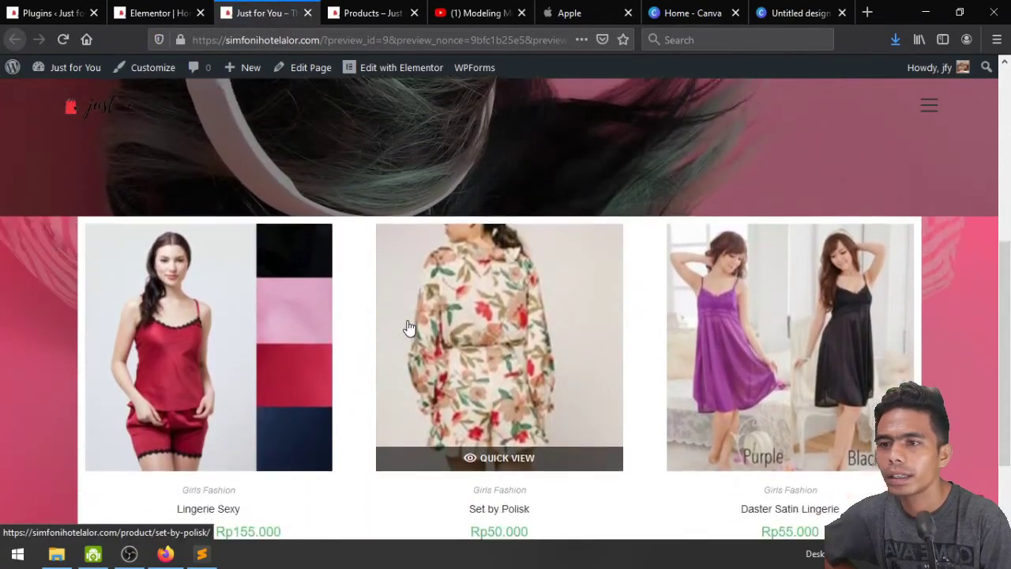
pyautogui.scroll(2, 375, 278)
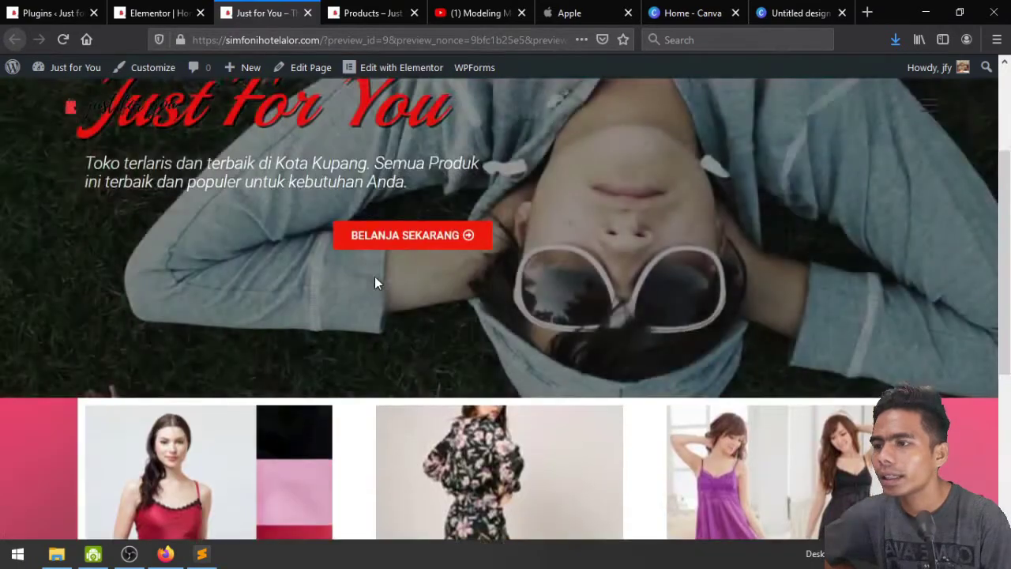
pyautogui.scroll(-2, 375, 279)
pyautogui.click(162, 13)
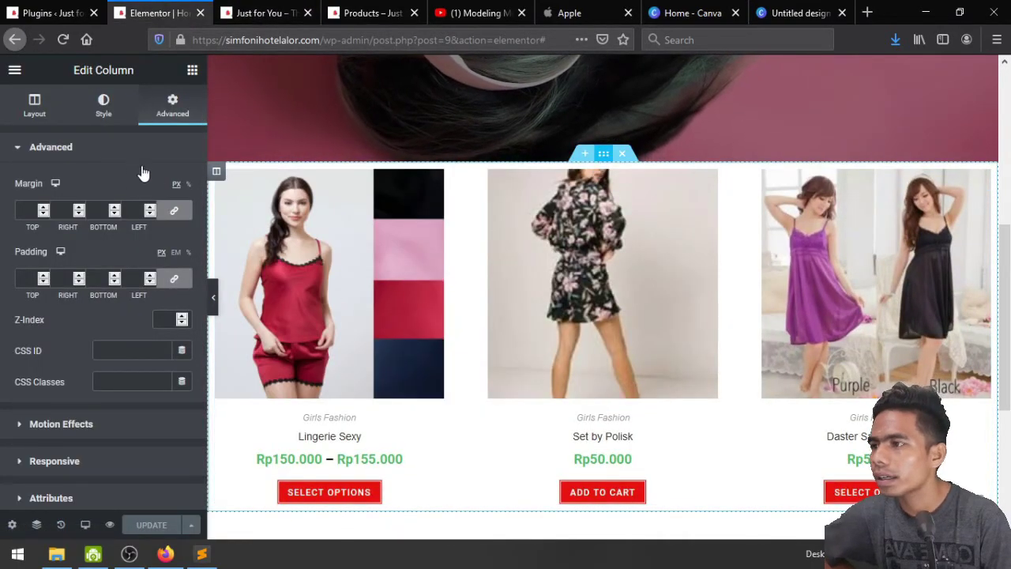
# Set the Products section's Columns Gap to Wide and switch to the live homepage preview
pyautogui.click(105, 111)
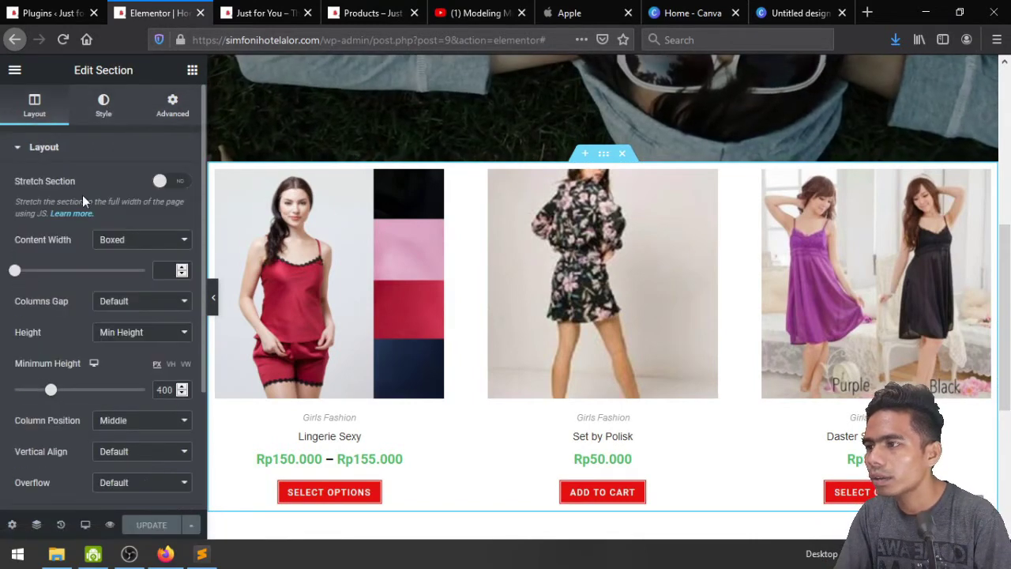
pyautogui.click(137, 303)
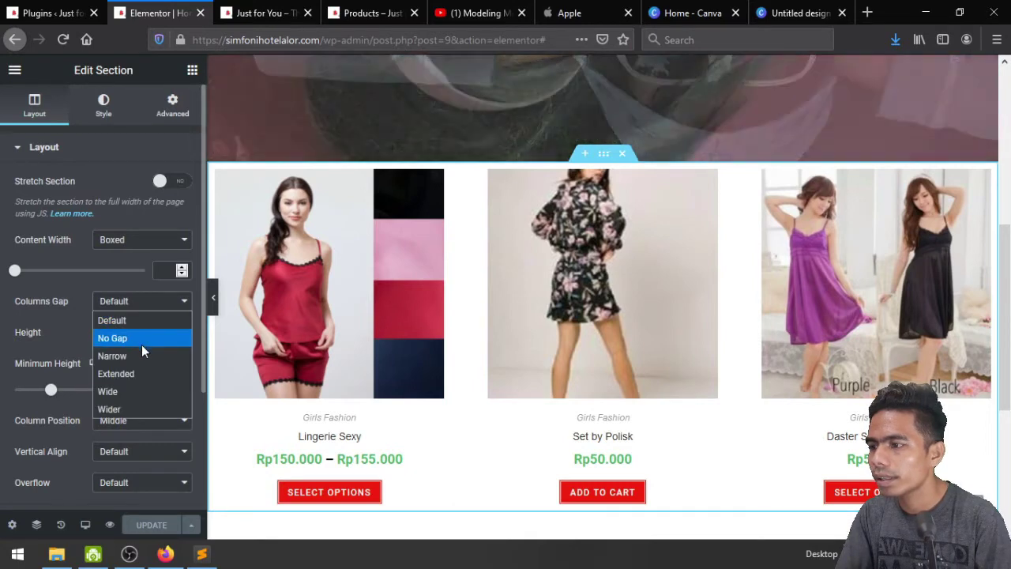
pyautogui.click(142, 390)
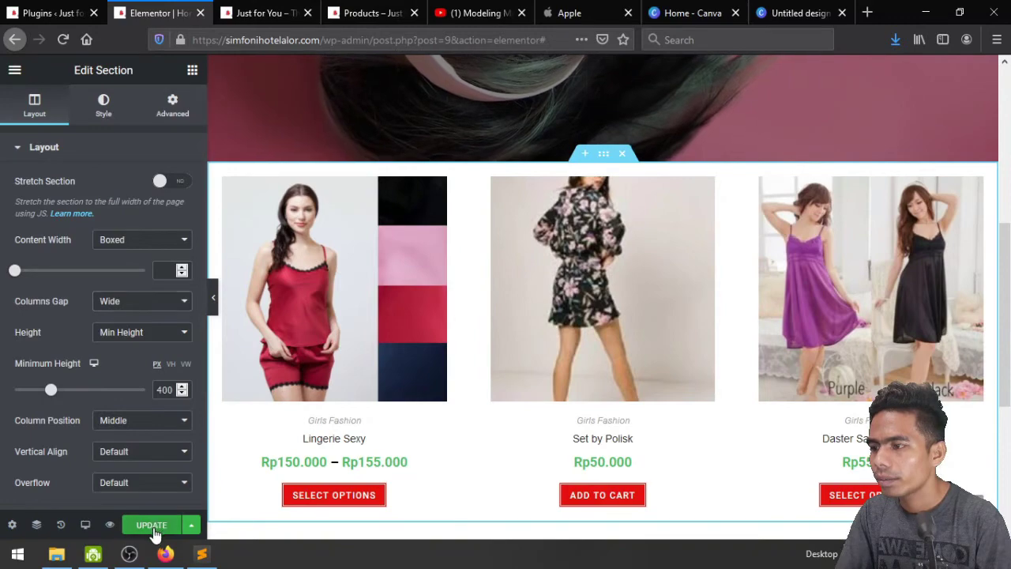
pyautogui.click(266, 13)
# Review the Lingerie Sexy, Set by Polisk and Daster Satin Lingerie cards with red buttons in the widened grid
pyautogui.scroll(-5, 294, 257)
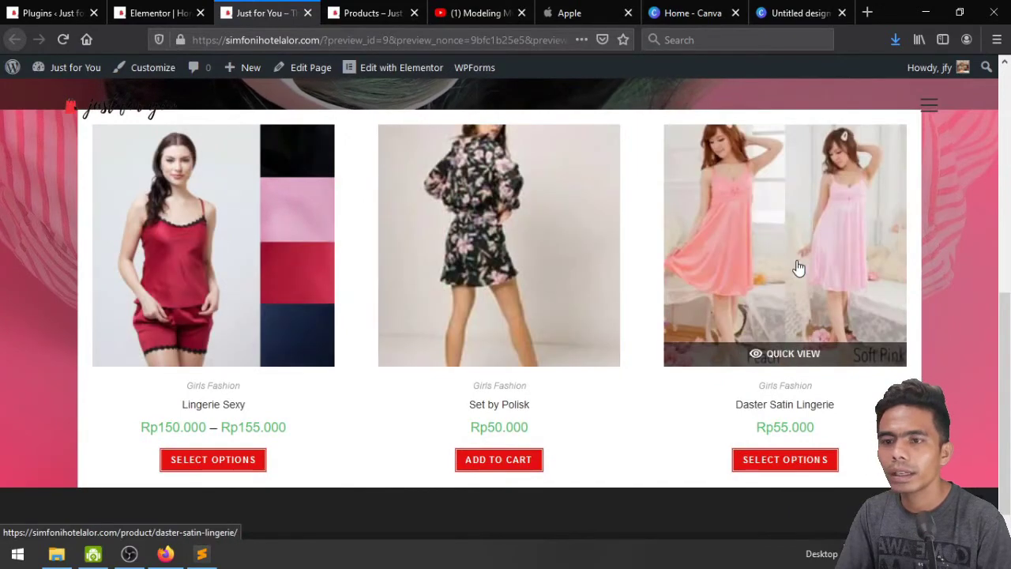
pyautogui.scroll(2, 231, 300)
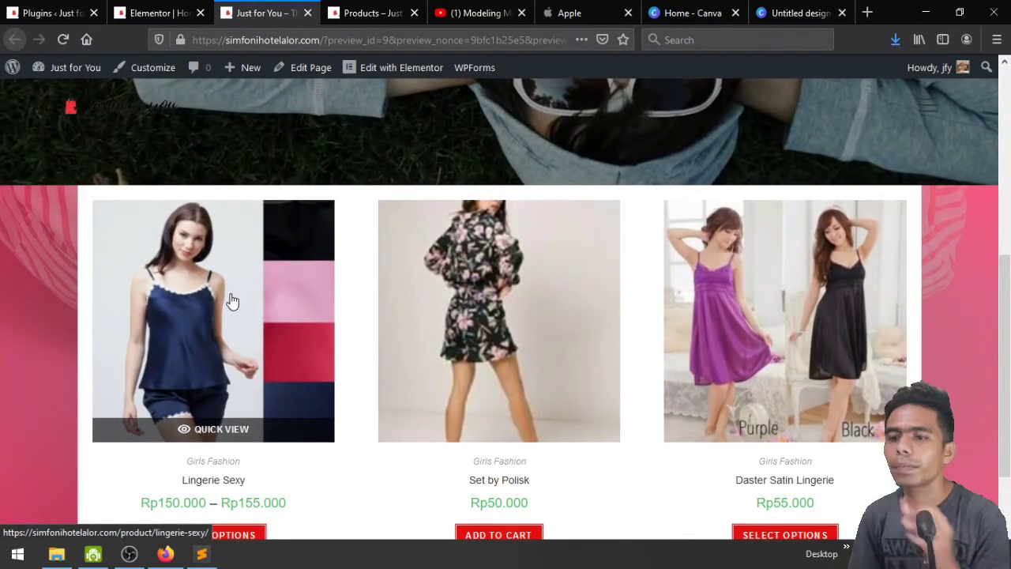
pyautogui.scroll(-2, 231, 300)
pyautogui.scroll(-1, 232, 301)
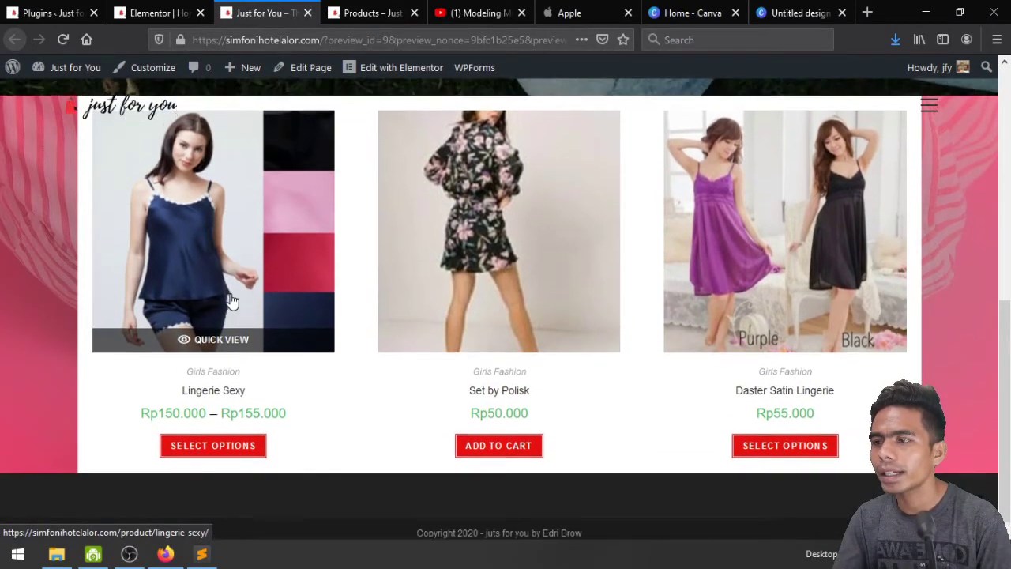
pyautogui.scroll(2, 231, 300)
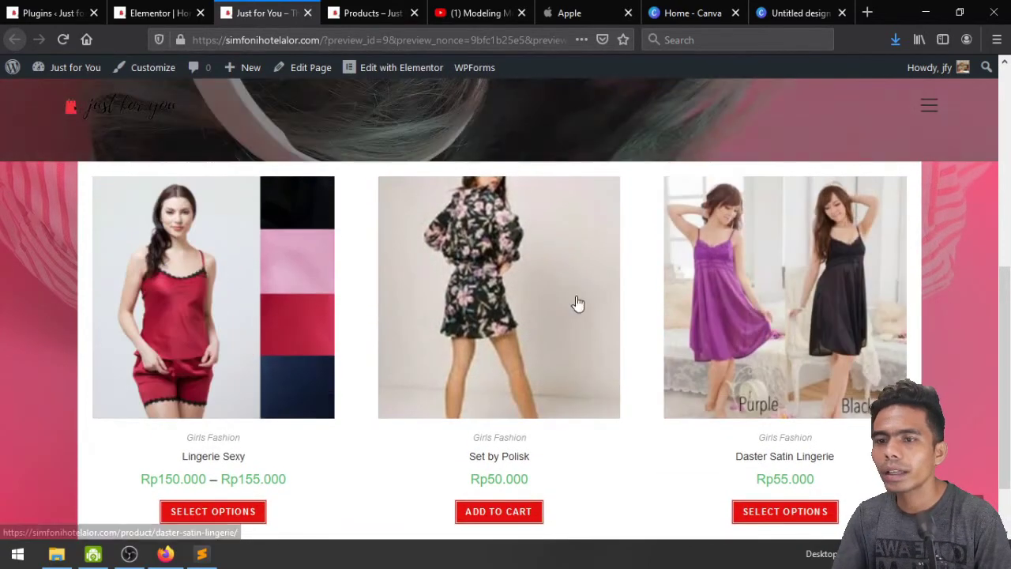
pyautogui.scroll(1, 31, 278)
pyautogui.scroll(4, 31, 278)
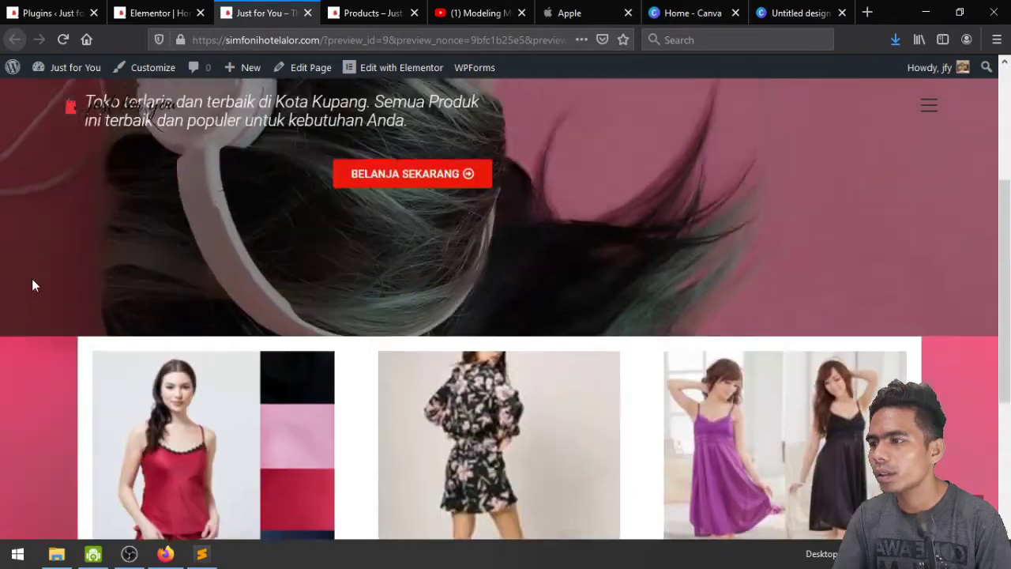
pyautogui.scroll(-6, 33, 281)
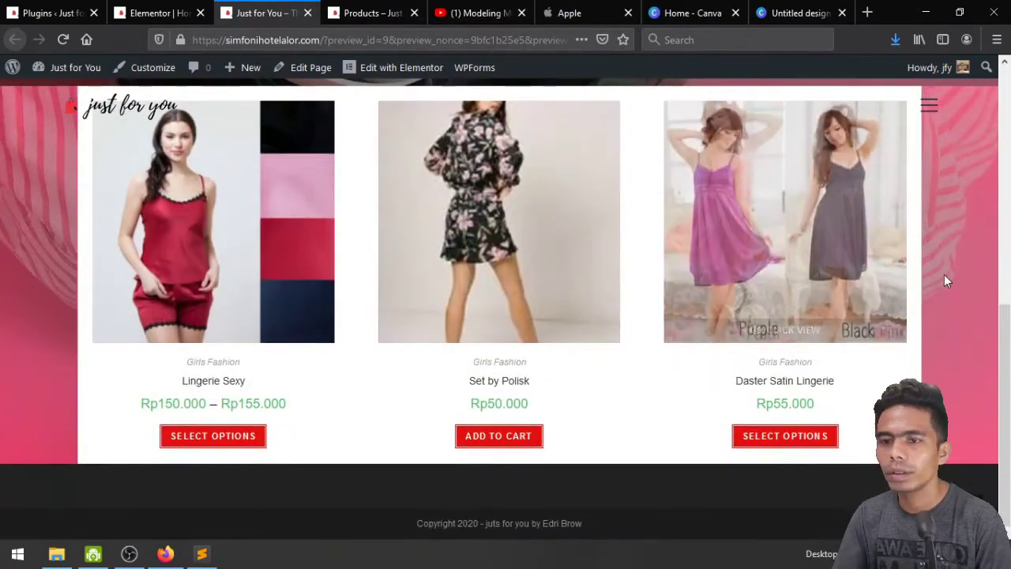
pyautogui.scroll(2, 35, 284)
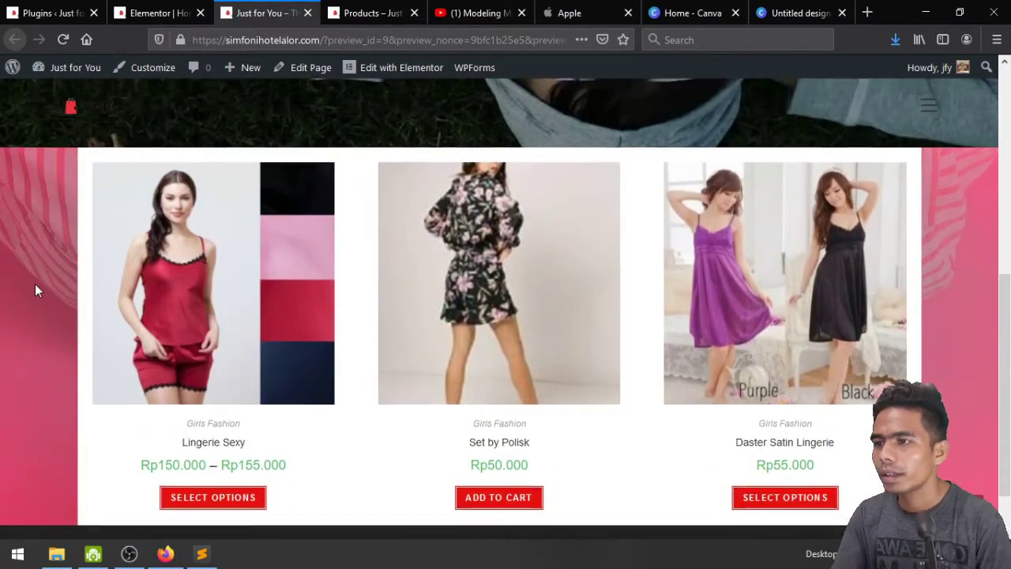
# Back in the editor, search the widget library for 'tit' to list title widgets
pyautogui.click(158, 11)
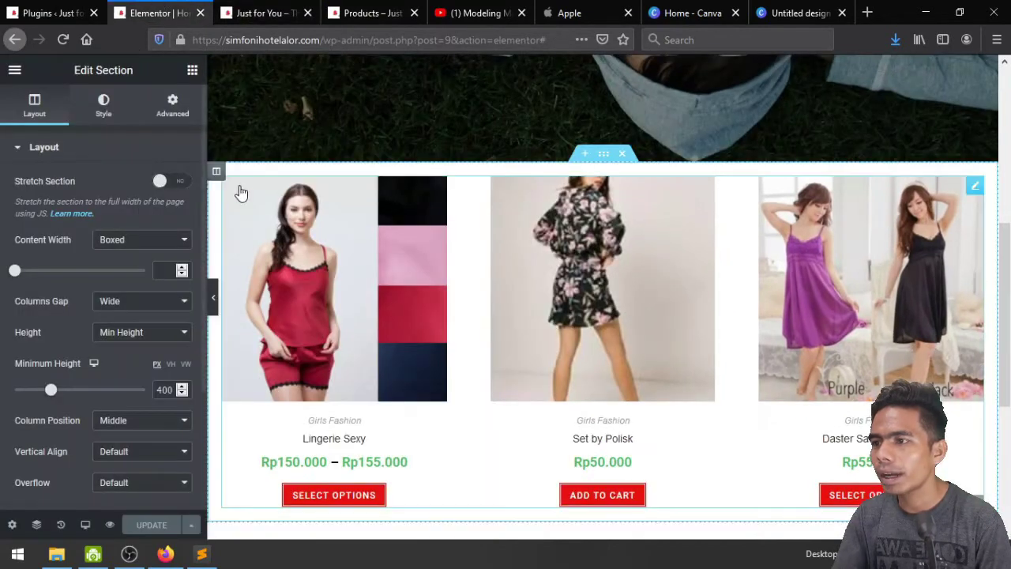
pyautogui.click(191, 73)
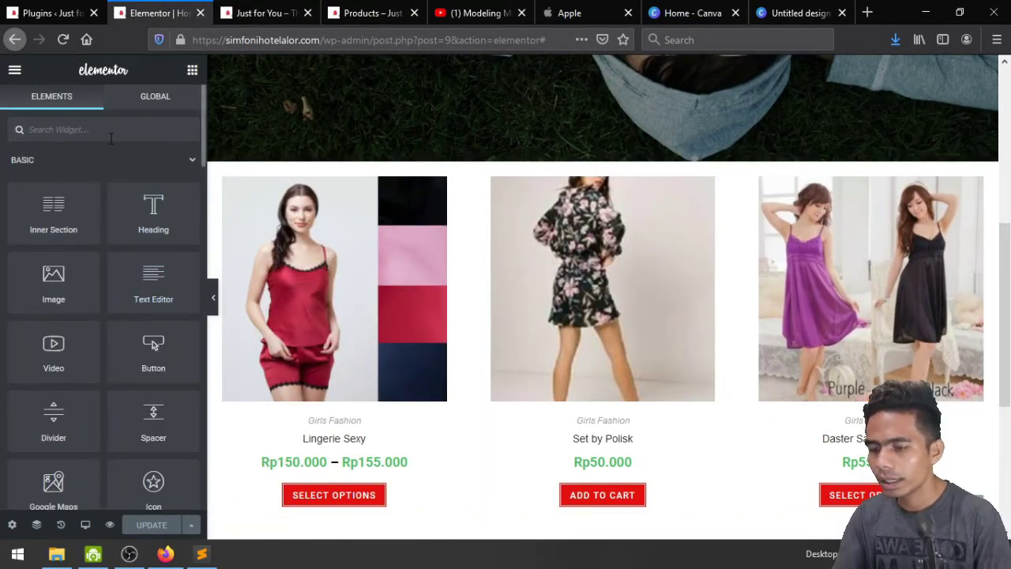
pyautogui.write('tit')
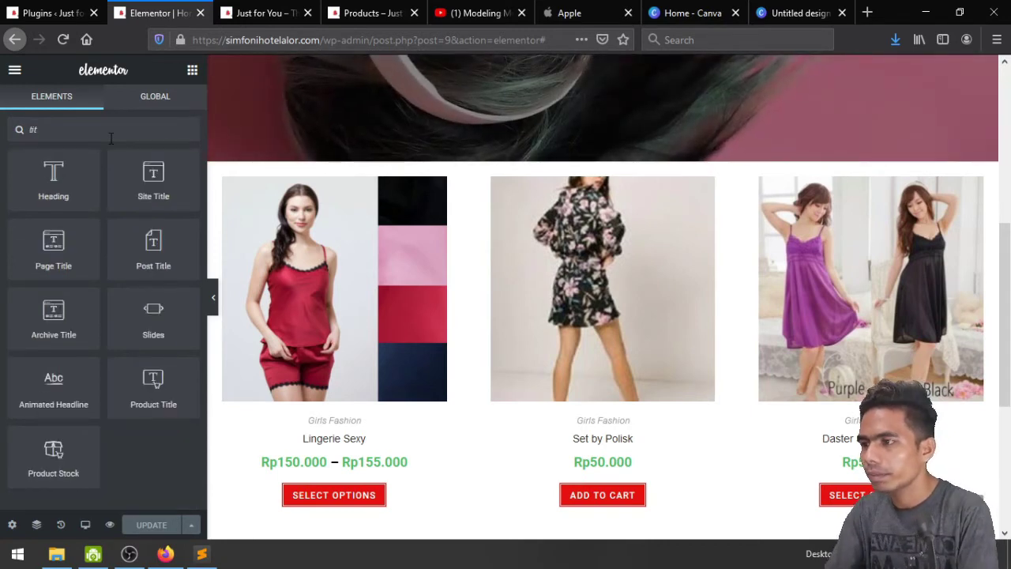
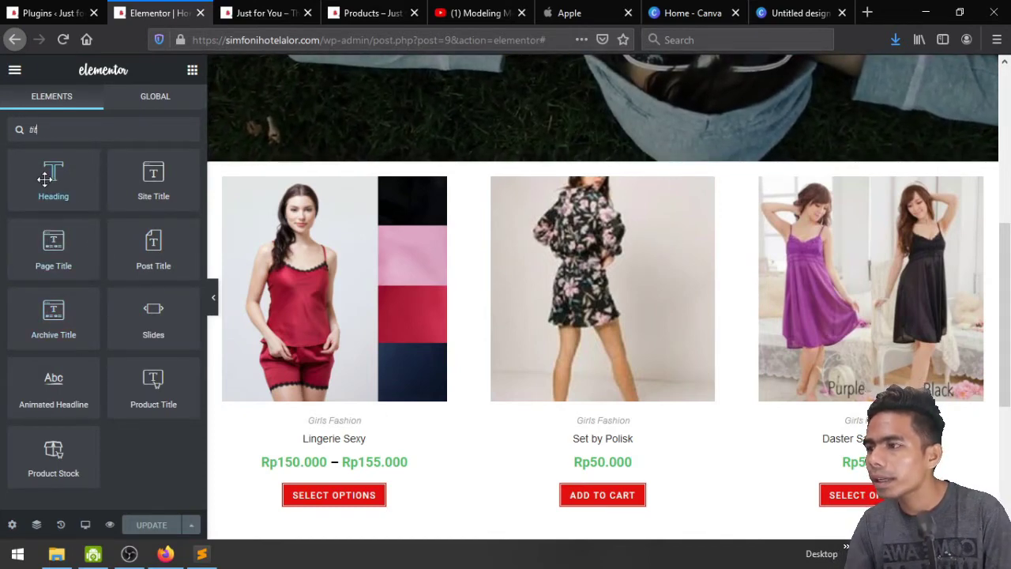
# Add a Heading widget above the product grid and paste the Just For You title's style onto it
pyautogui.moveTo(54, 175); pyautogui.dragTo(324, 189)
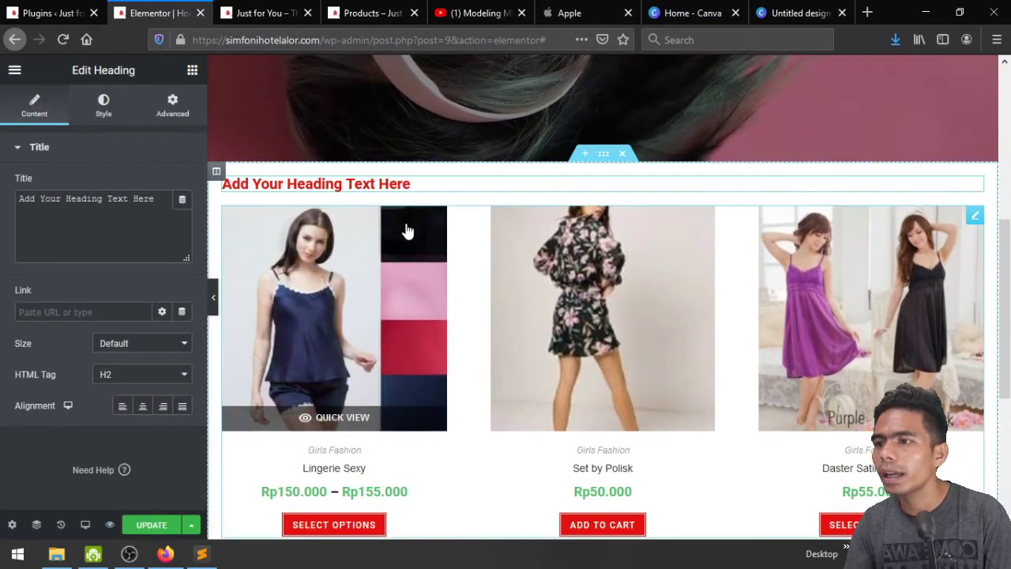
pyautogui.scroll(5, 406, 228)
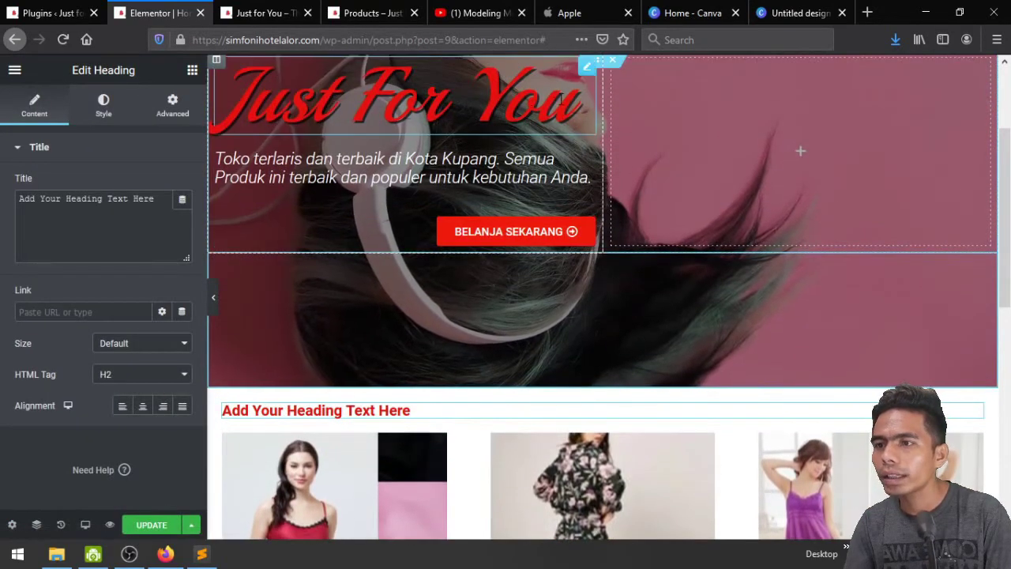
pyautogui.rightClick(585, 77)
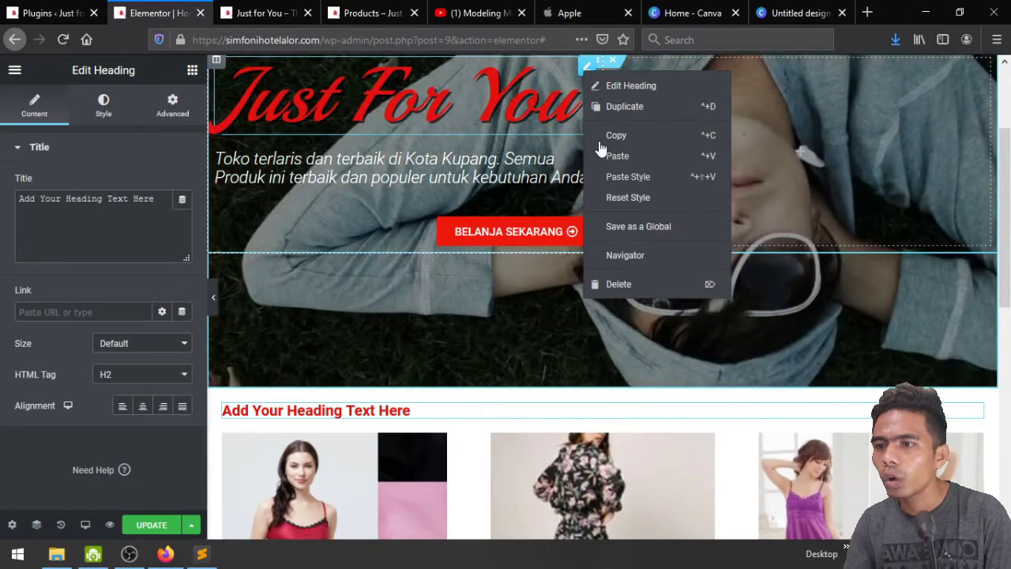
pyautogui.click(594, 133)
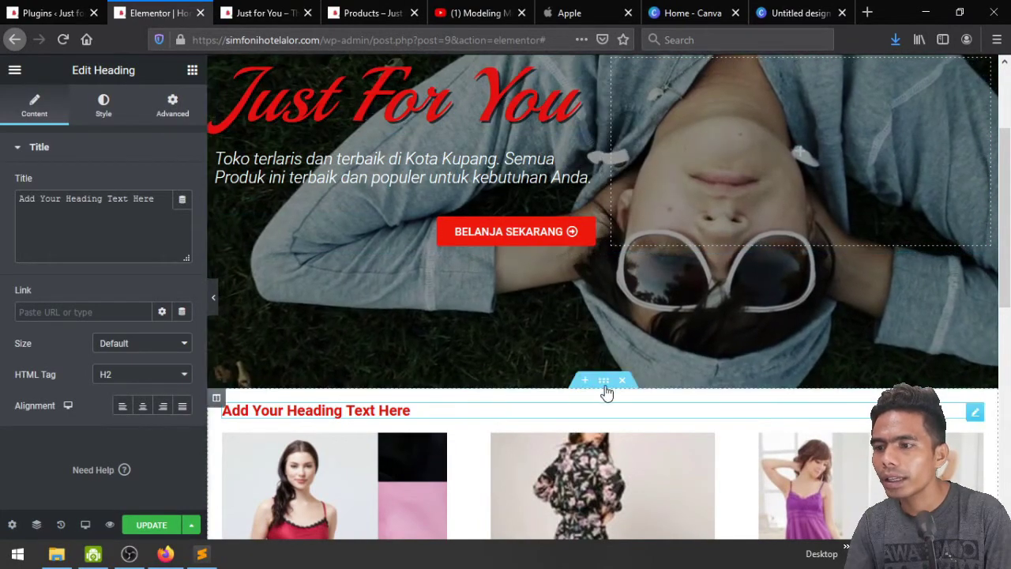
pyautogui.rightClick(976, 421)
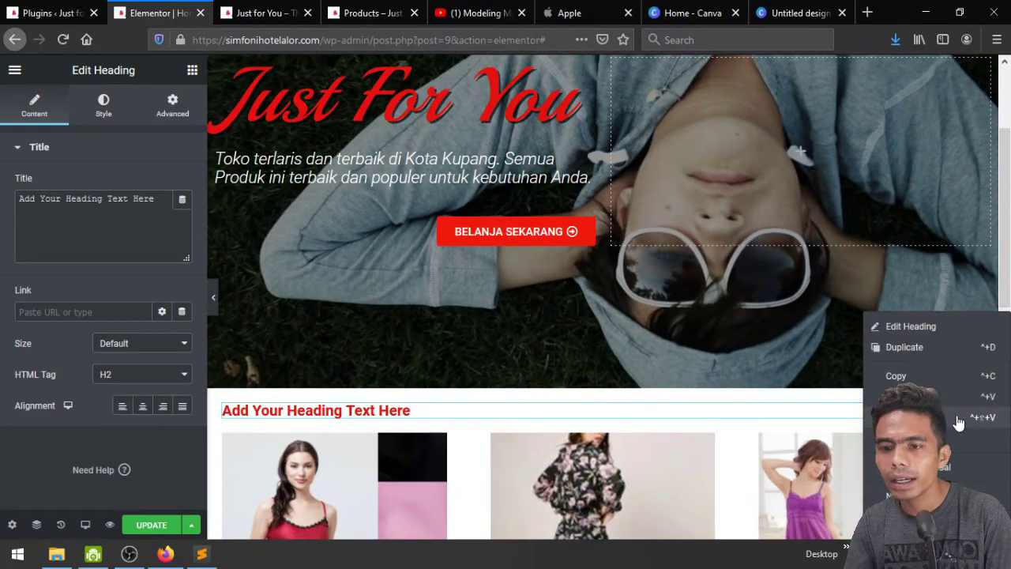
pyautogui.click(971, 418)
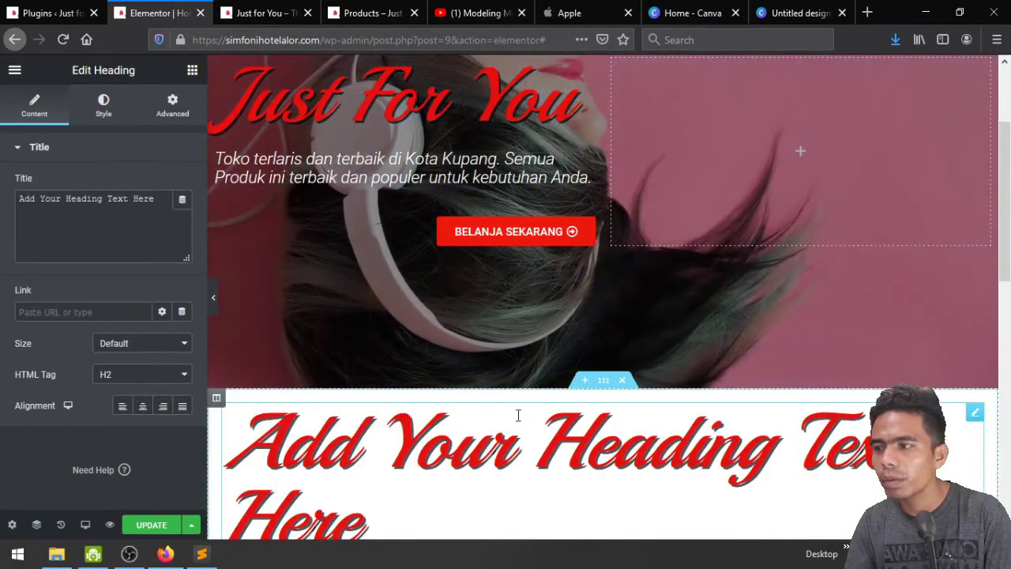
# Change the heading text to For Girls and reduce its typography size
pyautogui.tripleClick(128, 202)
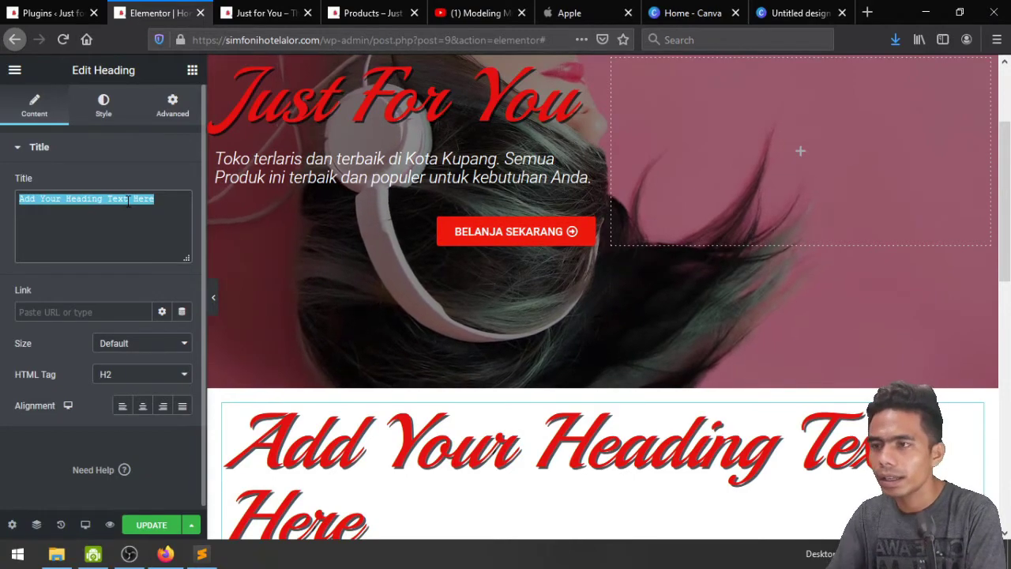
pyautogui.write('For')
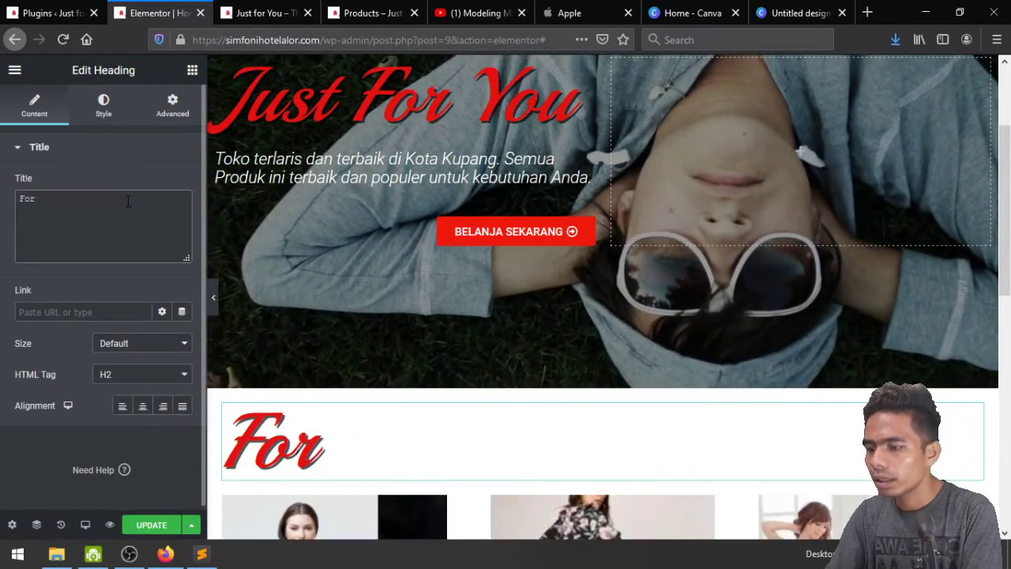
pyautogui.write('mGir')
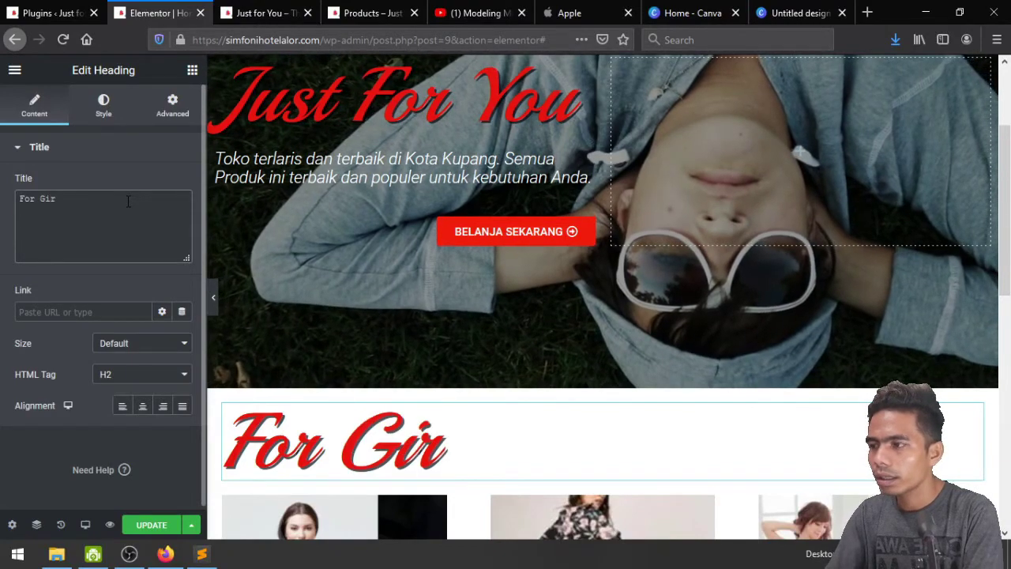
pyautogui.write('ls')
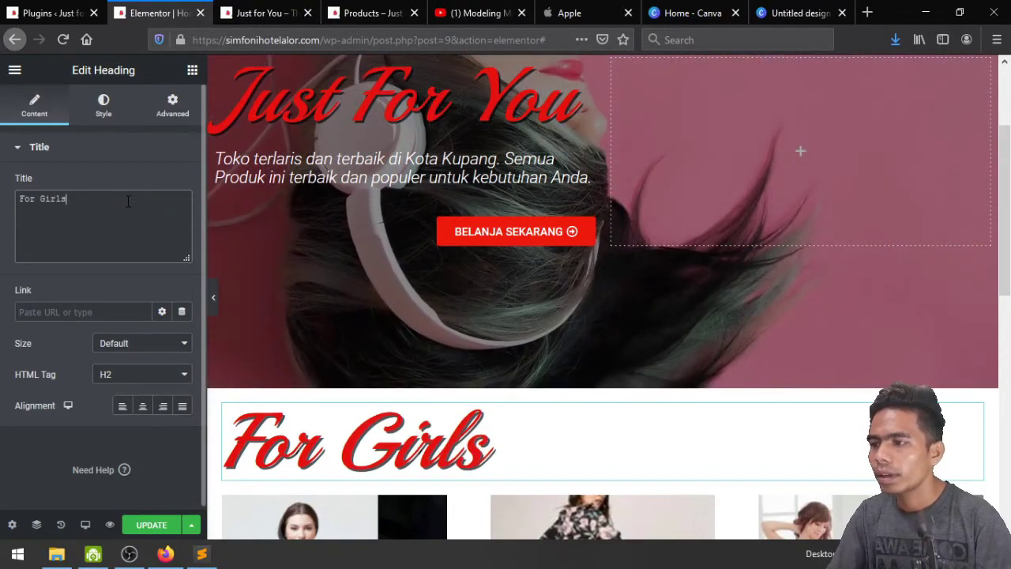
pyautogui.click(97, 111)
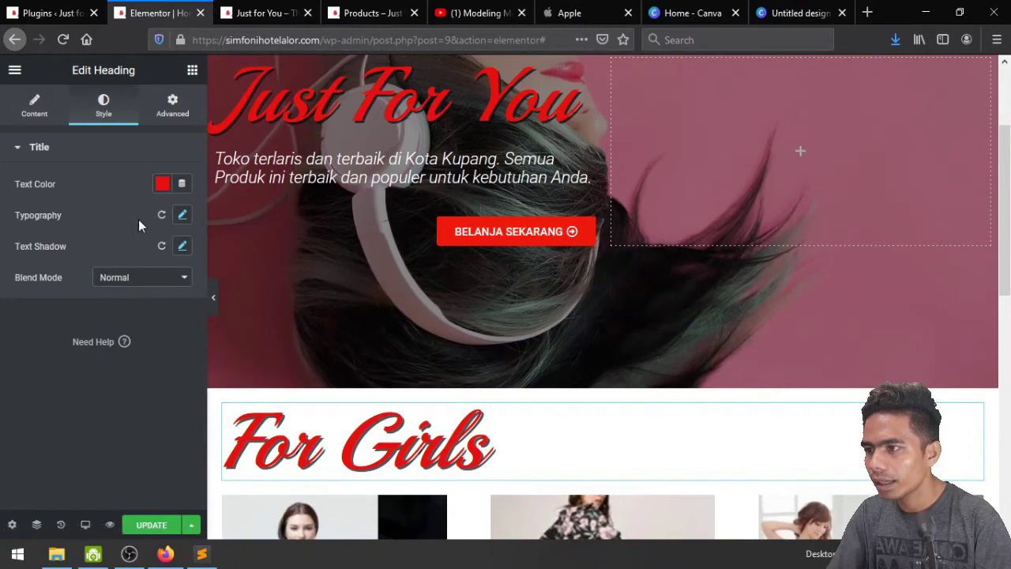
pyautogui.click(181, 218)
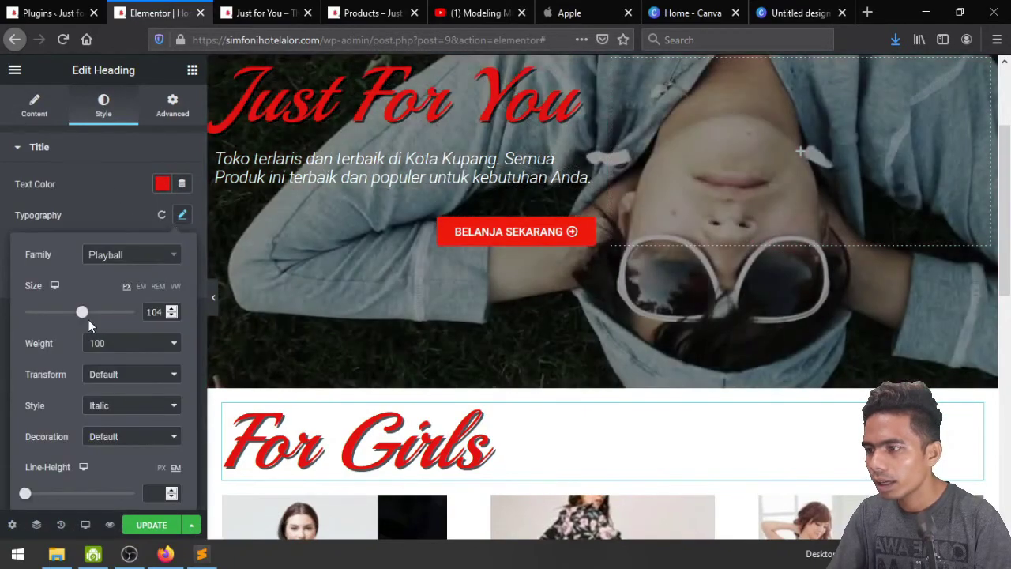
pyautogui.moveTo(82, 312); pyautogui.dragTo(52, 313)
pyautogui.click(84, 206)
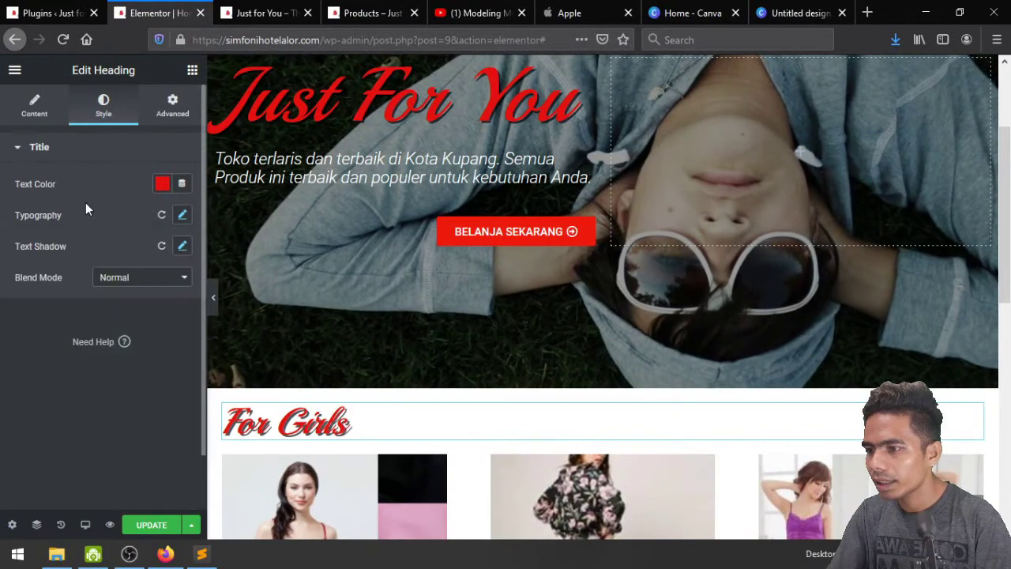
pyautogui.scroll(-2, 500, 398)
pyautogui.scroll(-2, 659, 348)
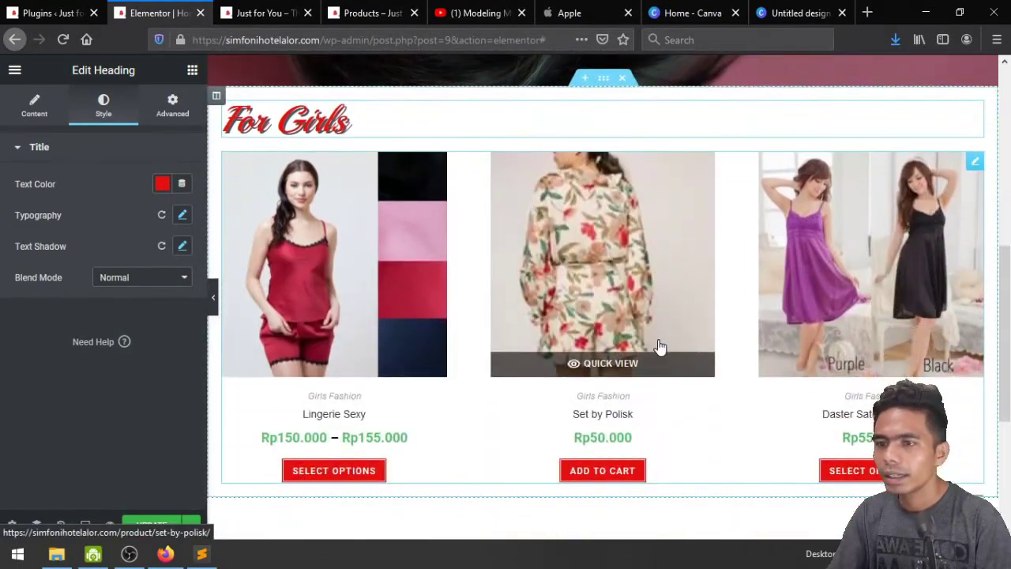
# Centre the For Girls heading, reset its text shadow, and set font weight to Bold
pyautogui.click(41, 108)
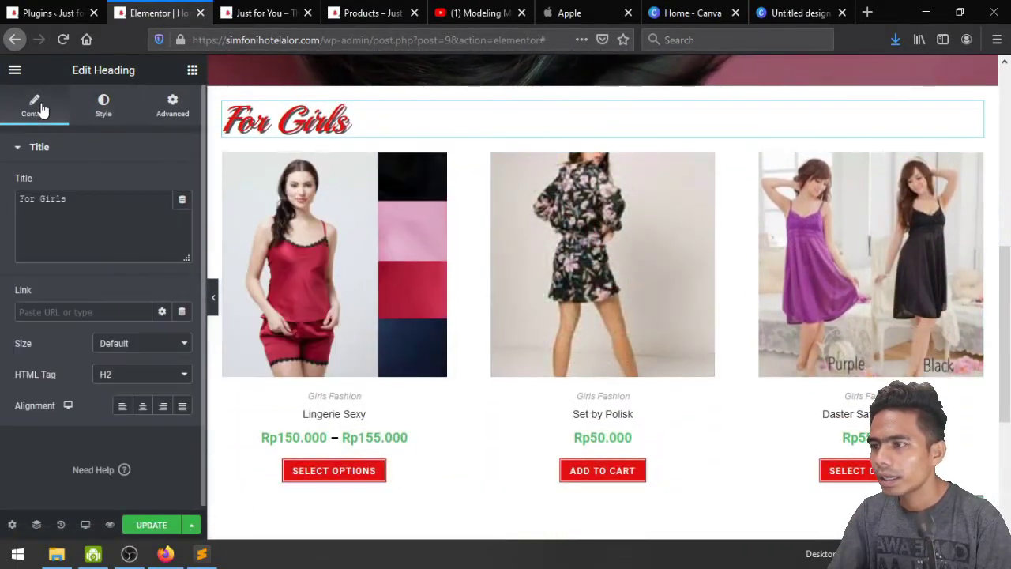
pyautogui.click(142, 407)
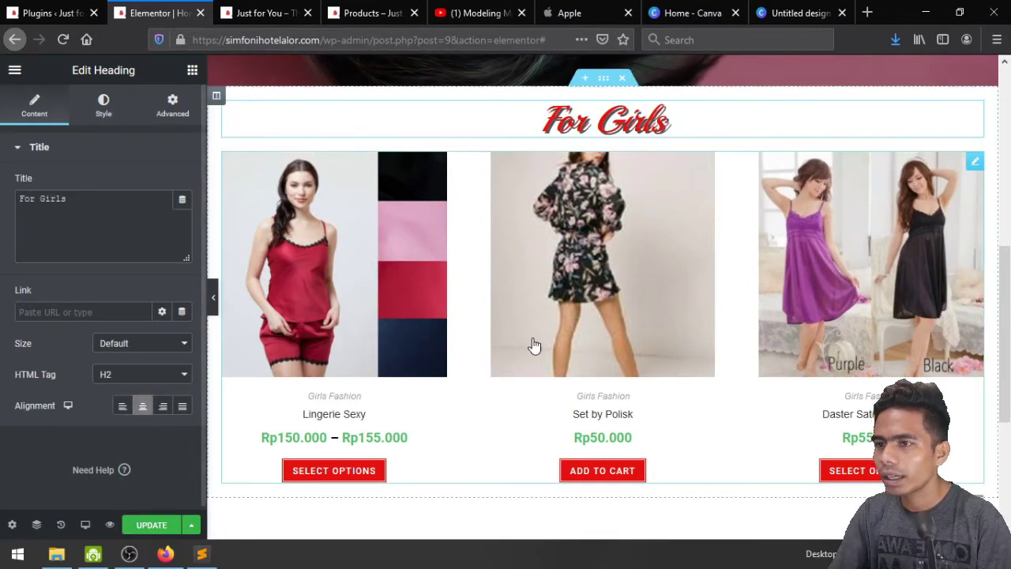
pyautogui.scroll(1, 601, 316)
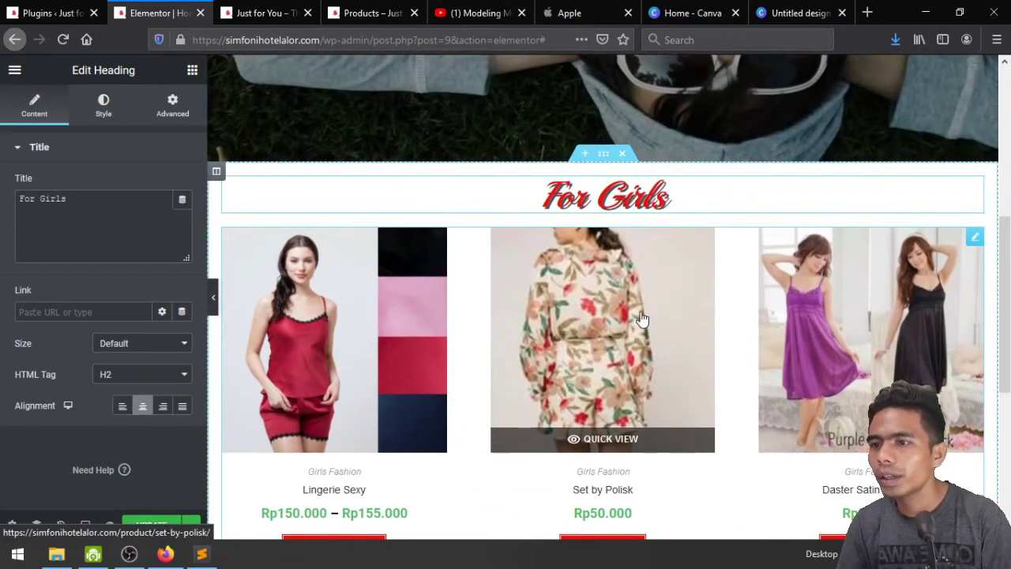
pyautogui.click(101, 111)
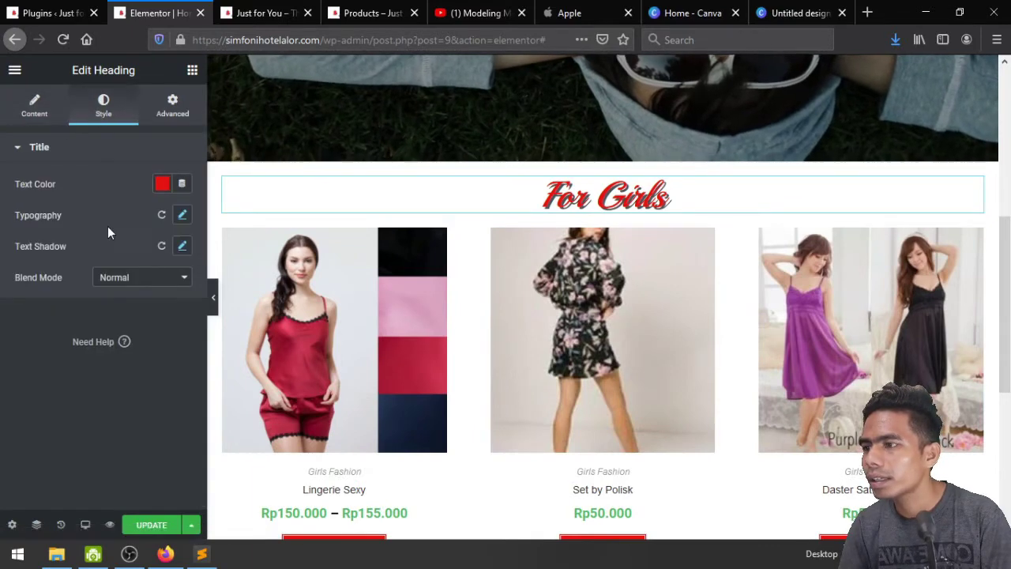
pyautogui.click(162, 247)
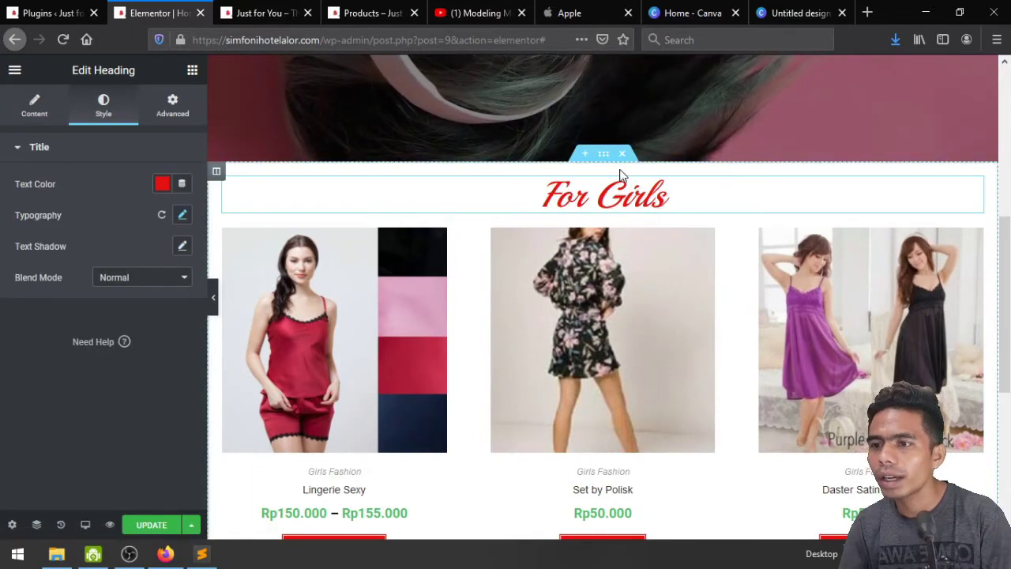
pyautogui.click(182, 216)
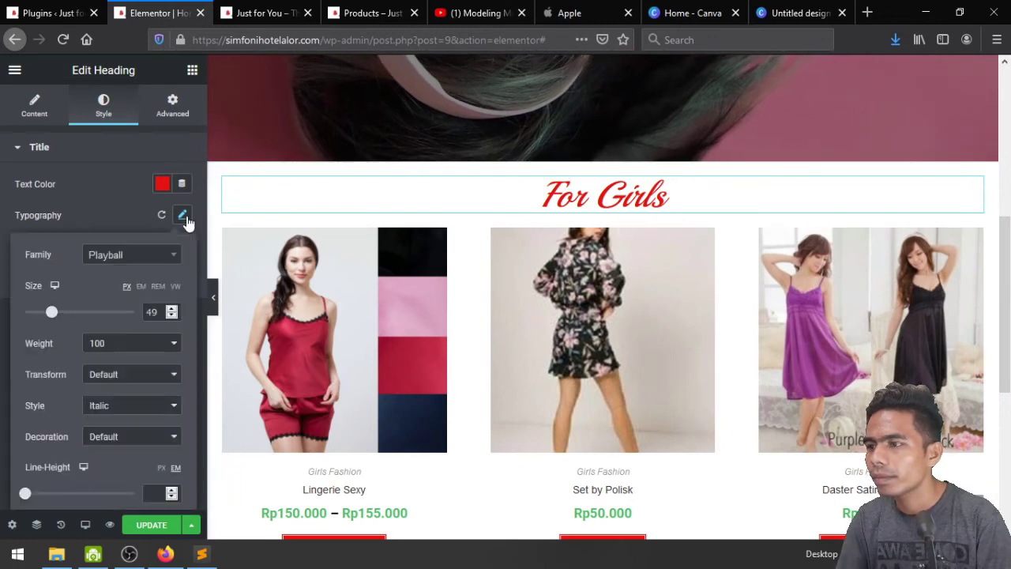
pyautogui.click(130, 346)
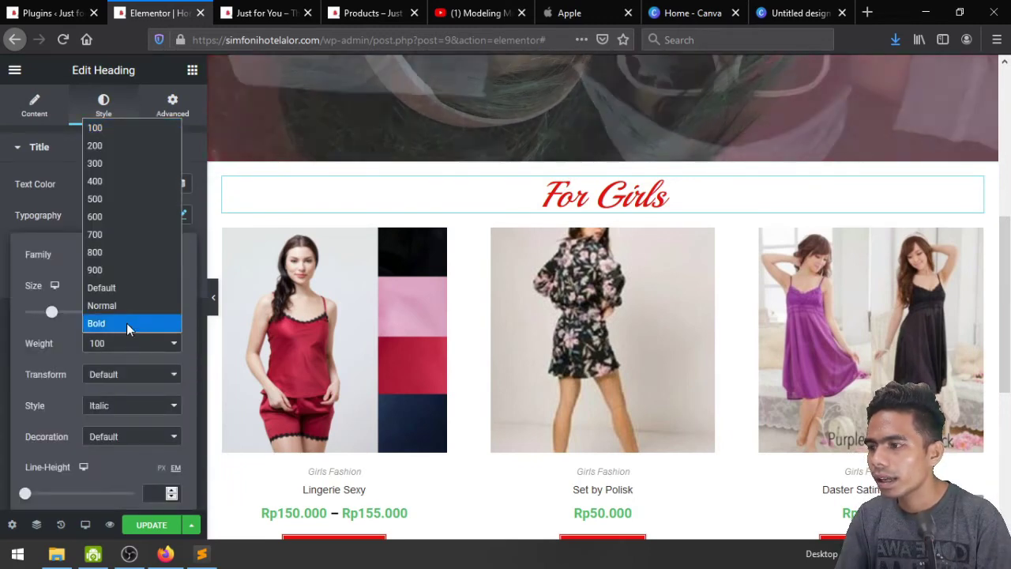
pyautogui.click(126, 320)
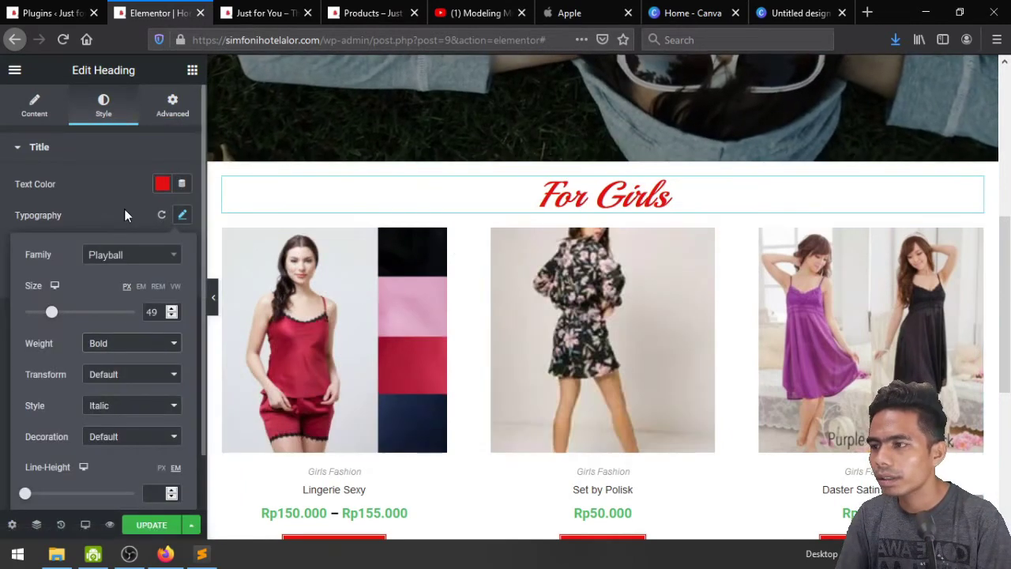
pyautogui.click(124, 210)
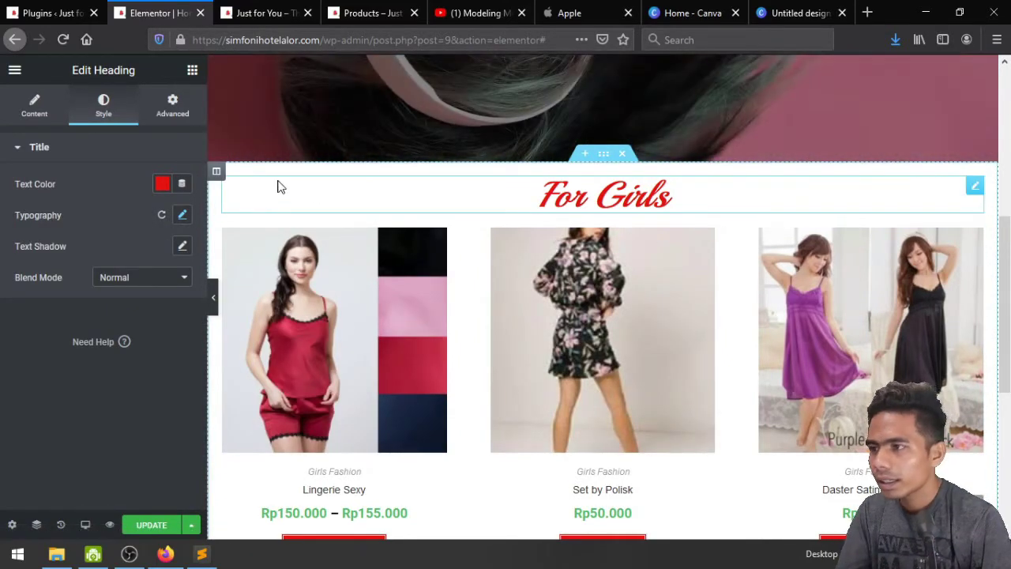
# Give the For Girls heading 30 px top and 20 px bottom padding, then view the updated page
pyautogui.click(166, 105)
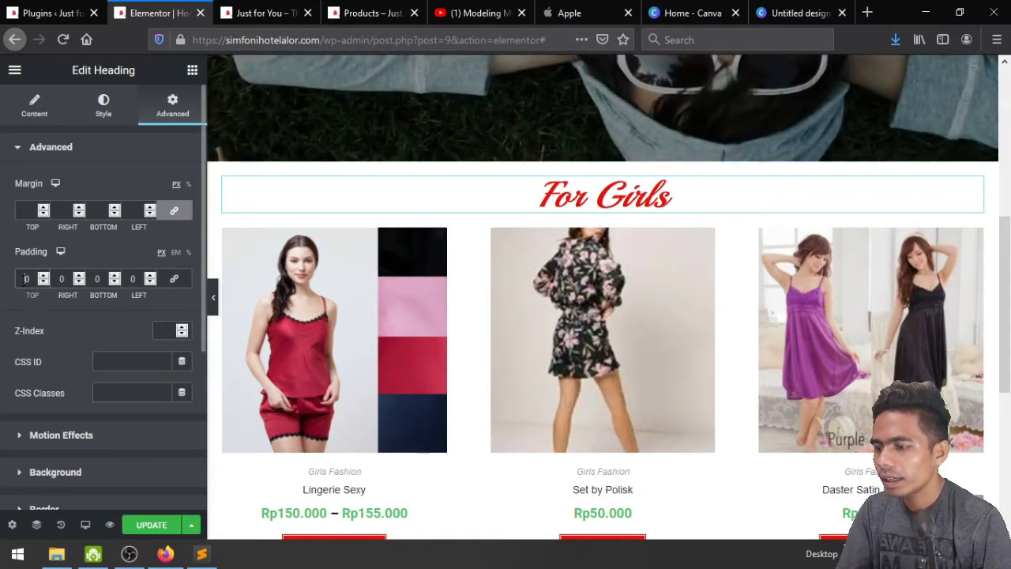
pyautogui.write('3')
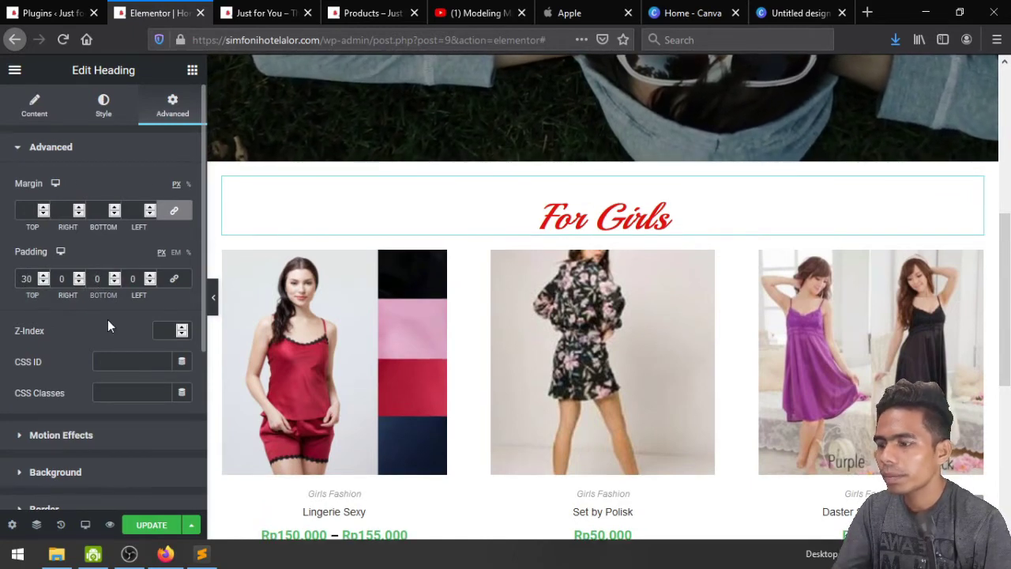
pyautogui.write('20')
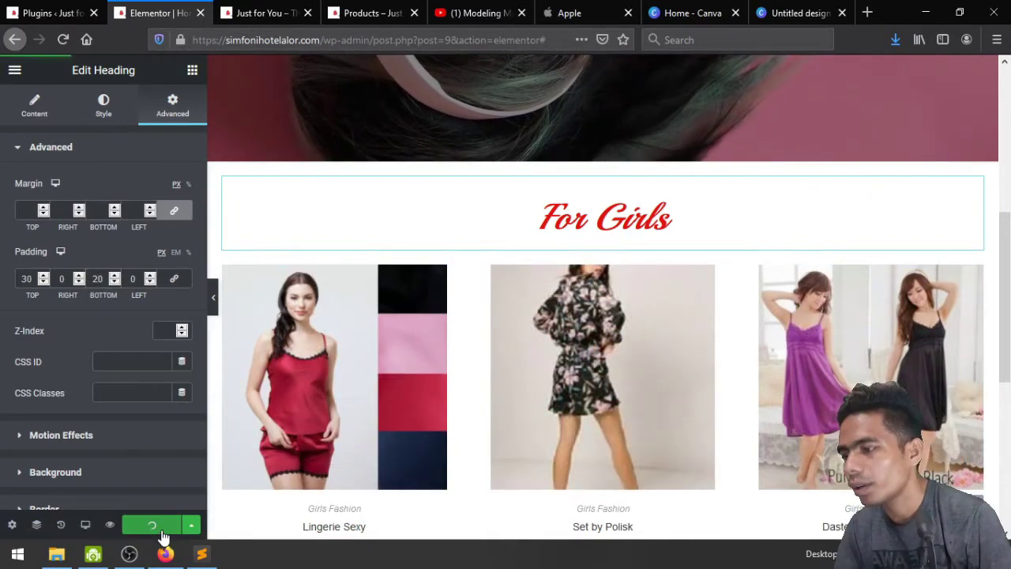
pyautogui.click(280, 10)
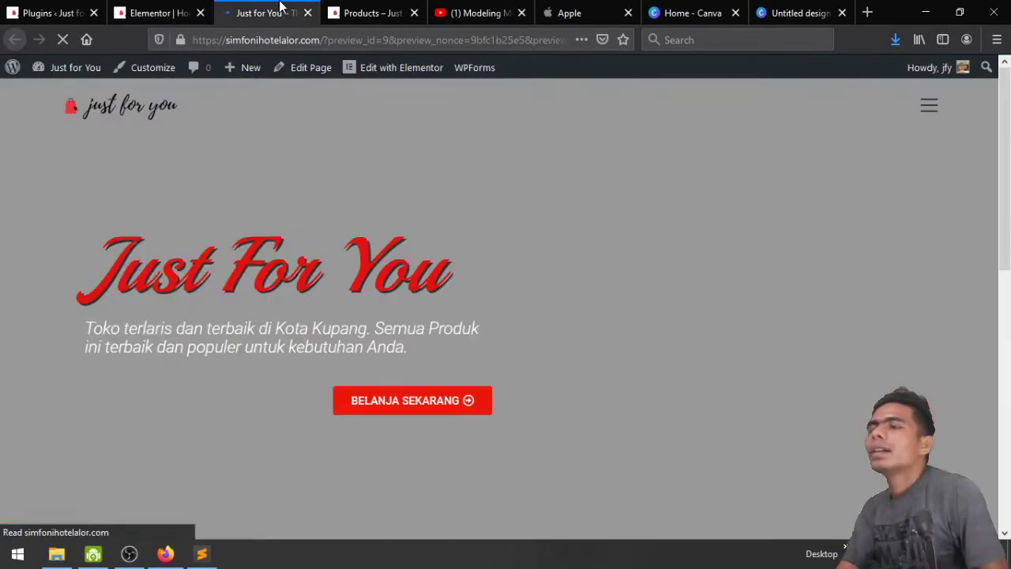
pyautogui.scroll(-5, 105, 217)
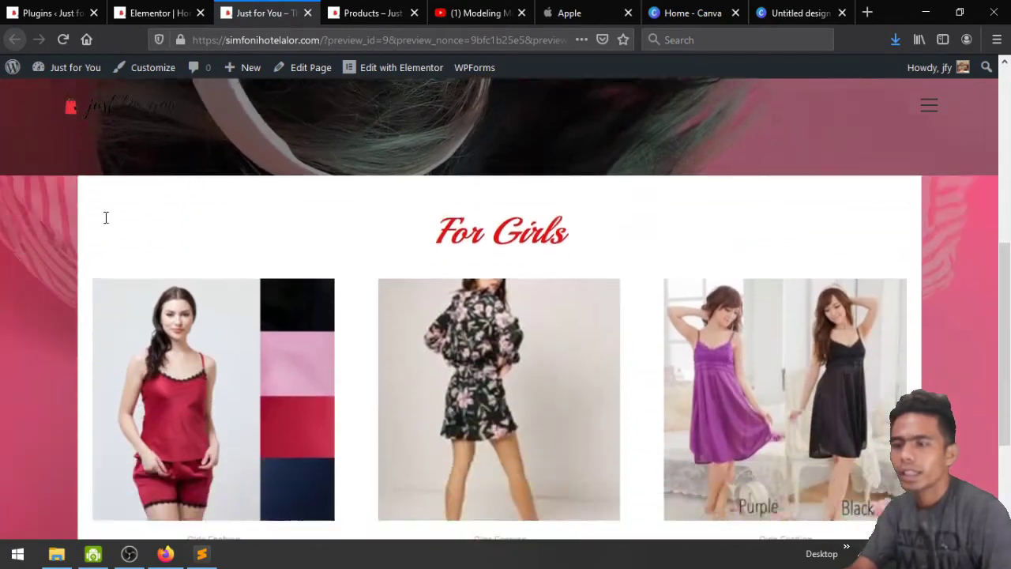
pyautogui.scroll(-2, 237, 221)
pyautogui.scroll(1, 387, 226)
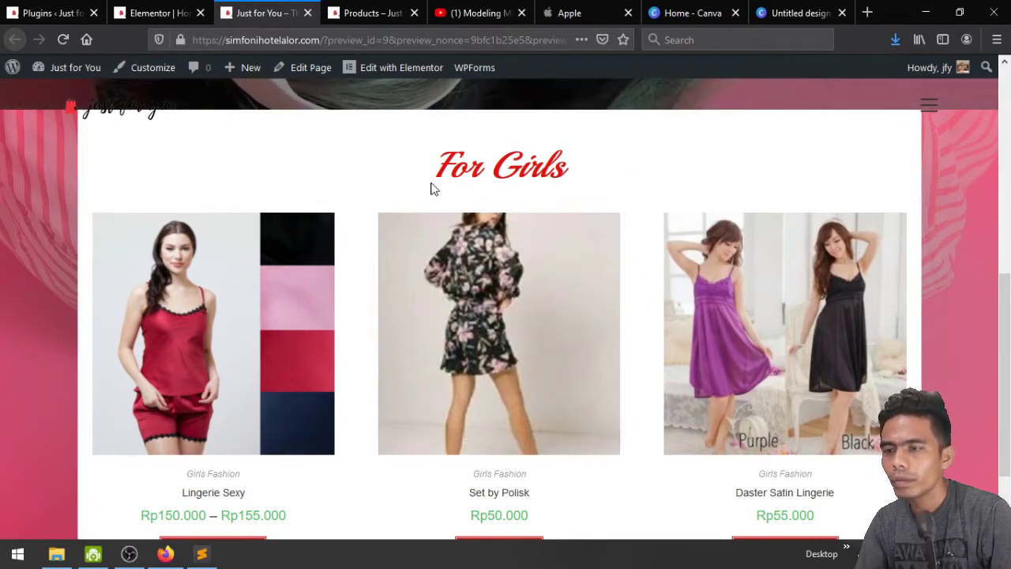
pyautogui.click(170, 11)
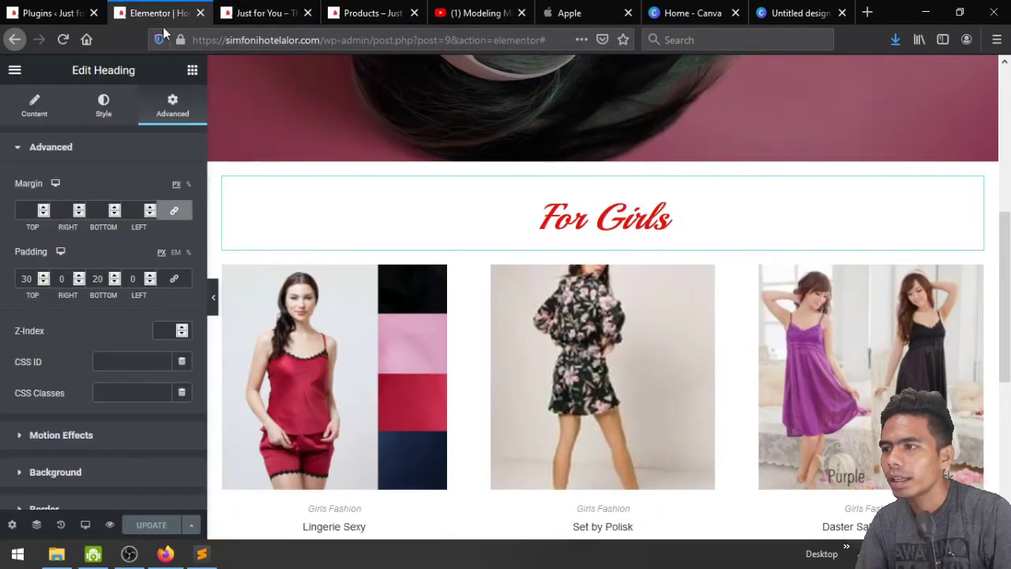
# Copy the hero description text block, paste it, and move it under the For Girls heading
pyautogui.scroll(3, 401, 169)
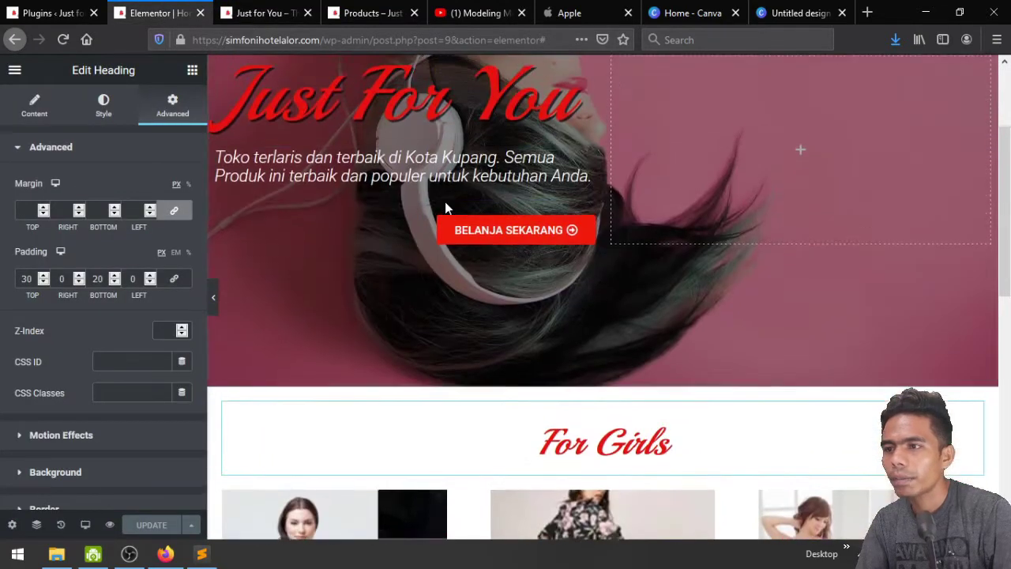
pyautogui.rightClick(587, 162)
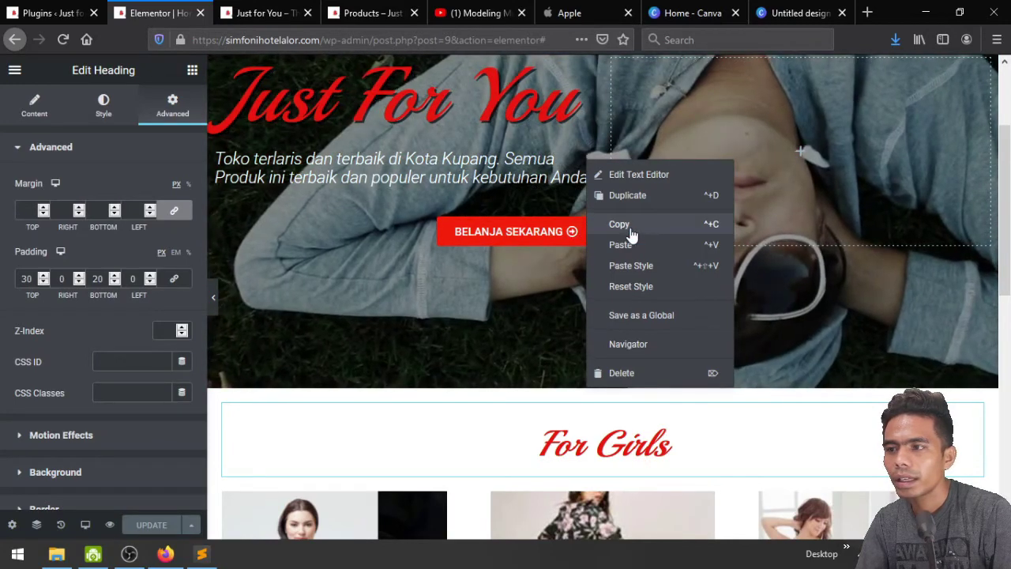
pyautogui.click(630, 226)
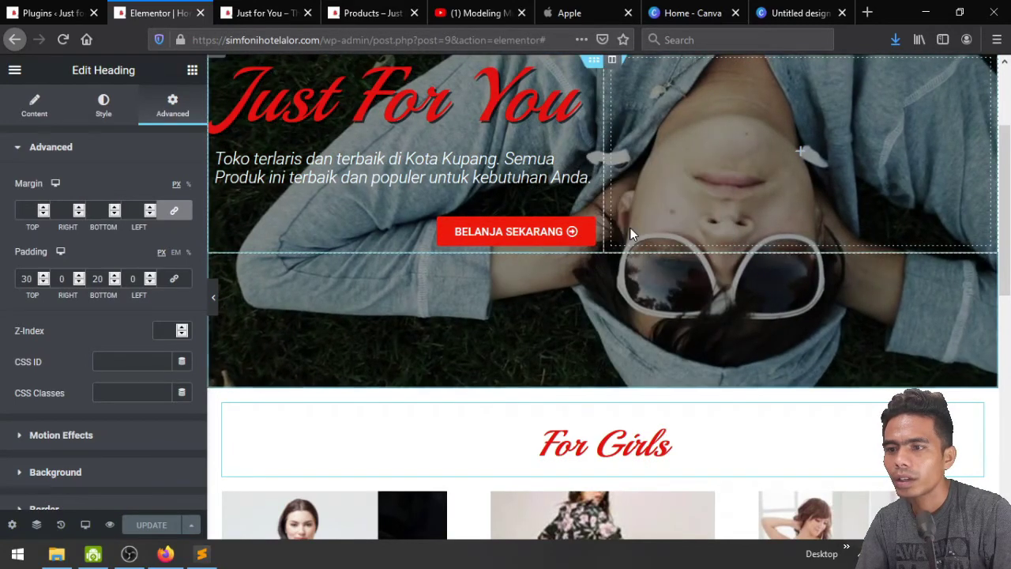
pyautogui.click(192, 71)
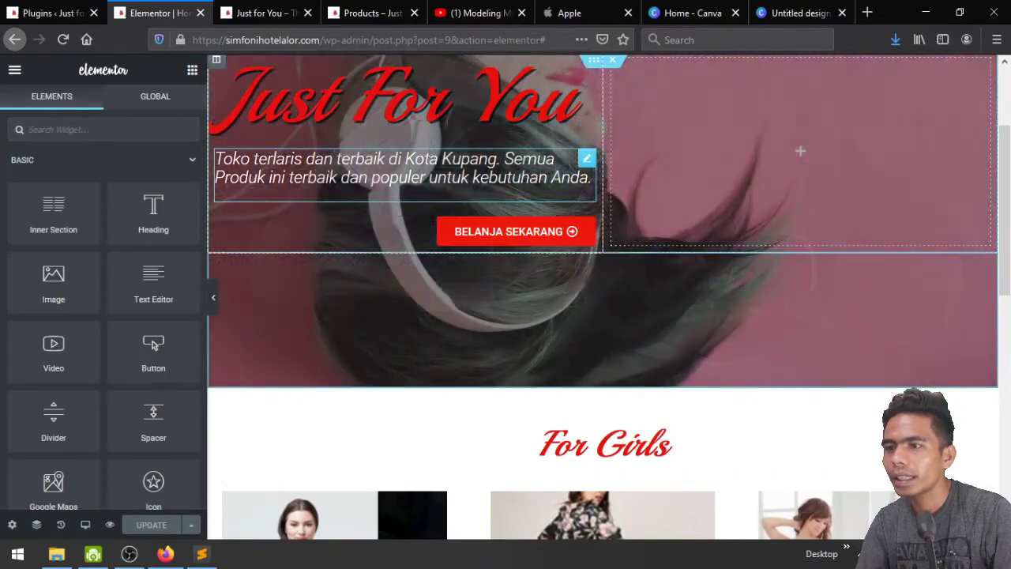
pyautogui.scroll(-8, 382, 324)
pyautogui.rightClick(382, 320)
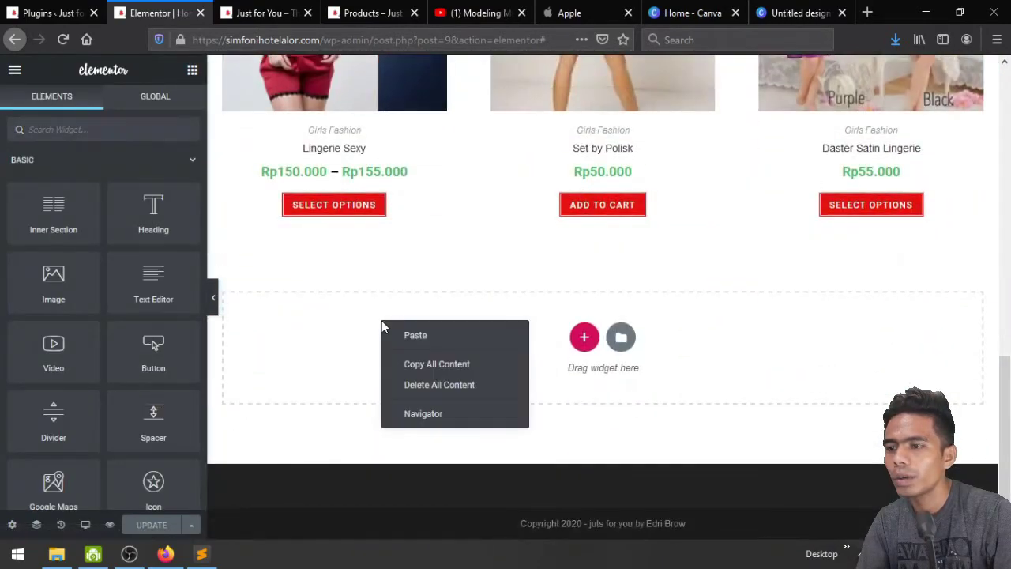
pyautogui.click(415, 335)
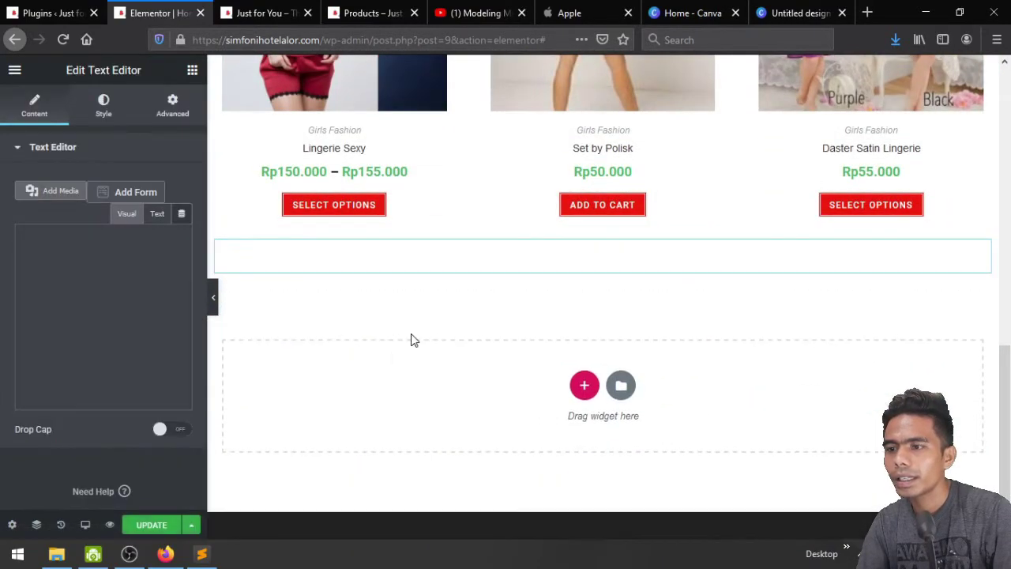
pyautogui.scroll(3, 806, 388)
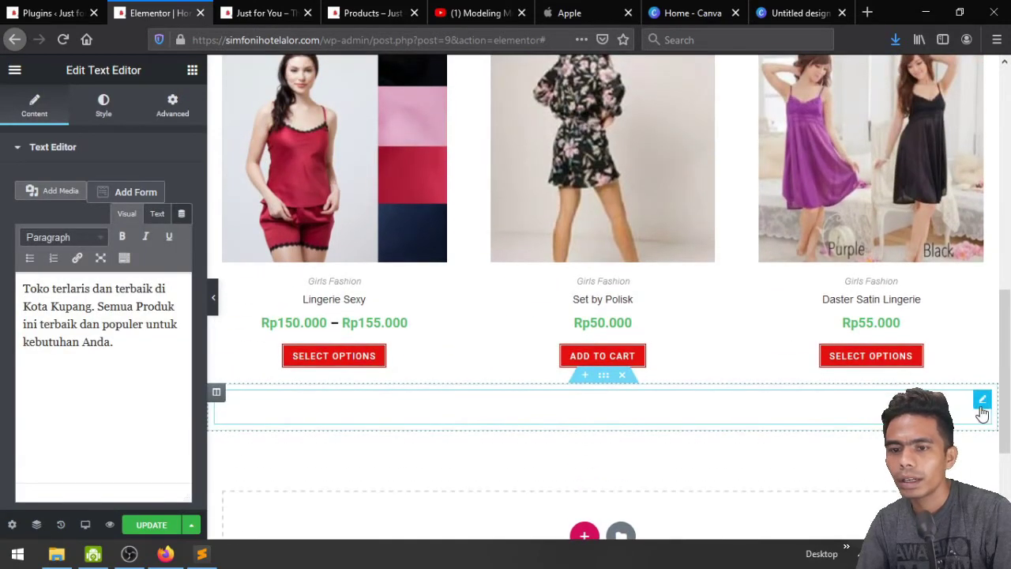
pyautogui.moveTo(981, 405); pyautogui.dragTo(593, 294)
pyautogui.scroll(3, 524, 317)
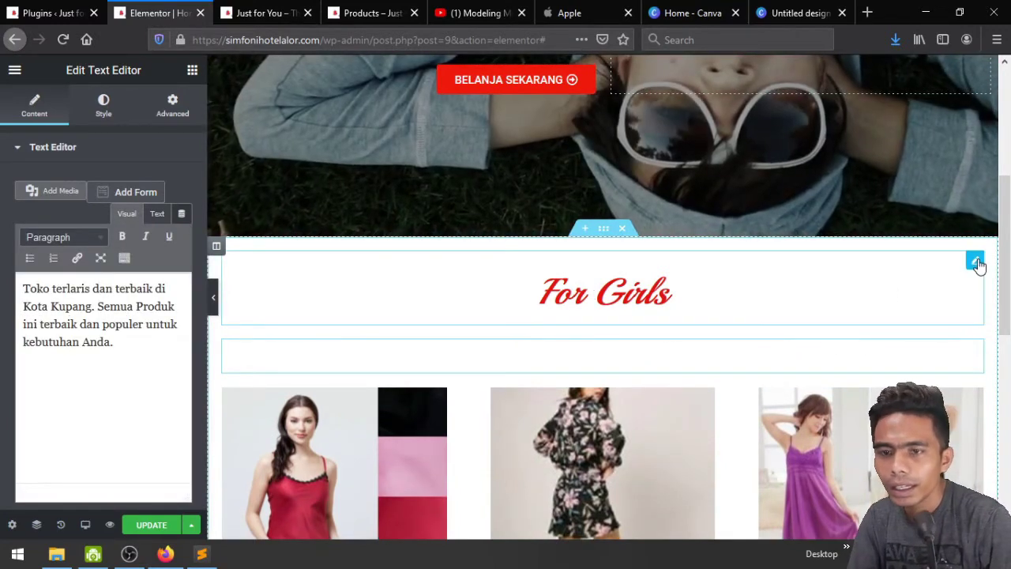
# Set the For Girls heading's bottom padding to 0
pyautogui.click(976, 262)
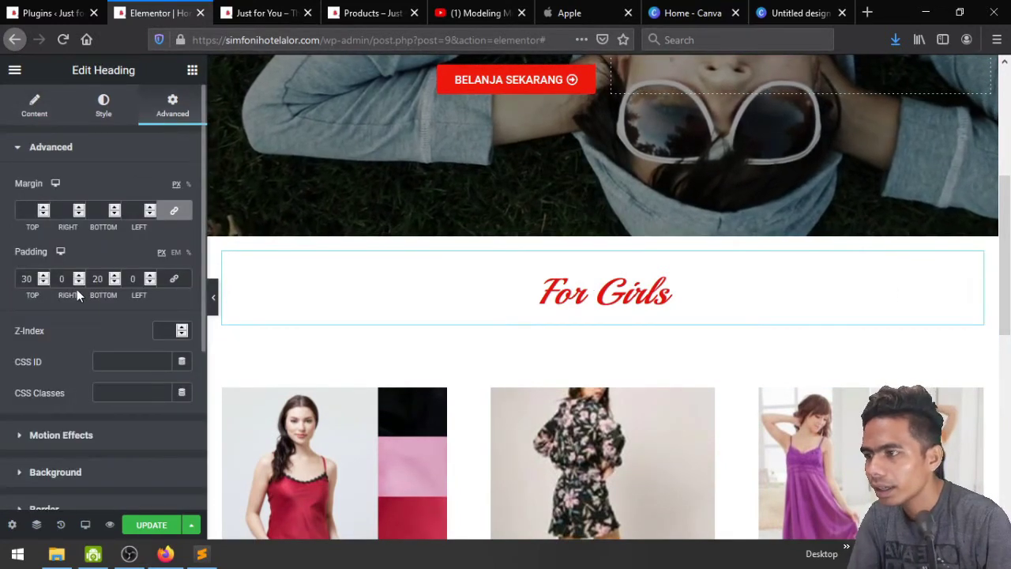
pyautogui.press('BackSpace')
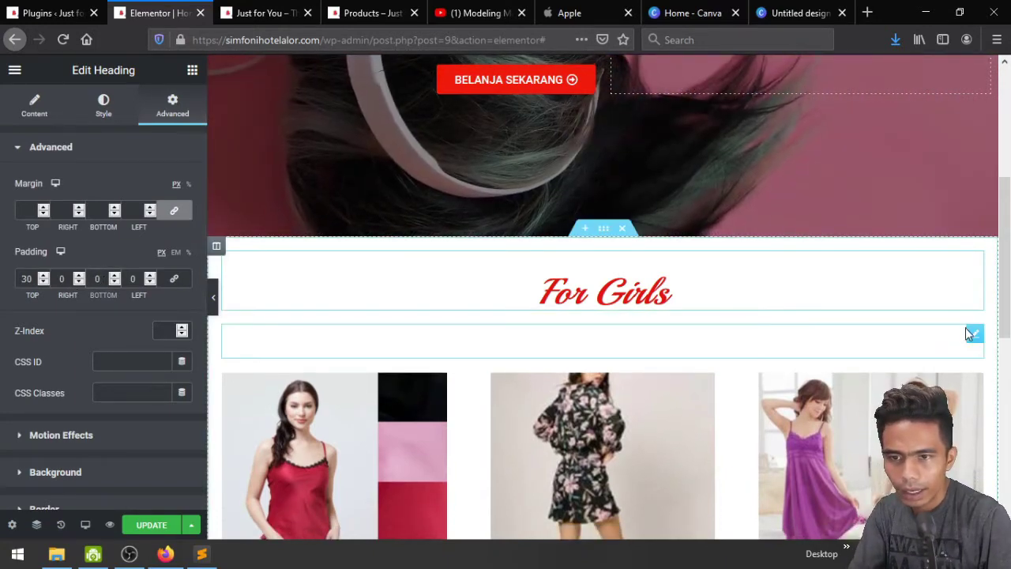
pyautogui.click(975, 335)
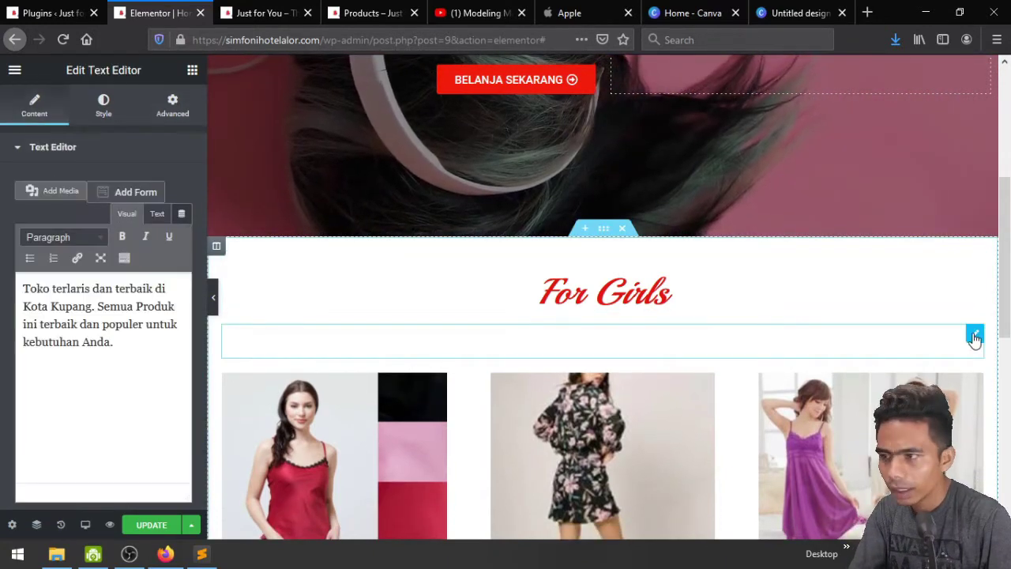
pyautogui.click(173, 107)
# Give the description 15 px bottom padding, dark grey #54595F text colour, and centre alignment
pyautogui.click(173, 278)
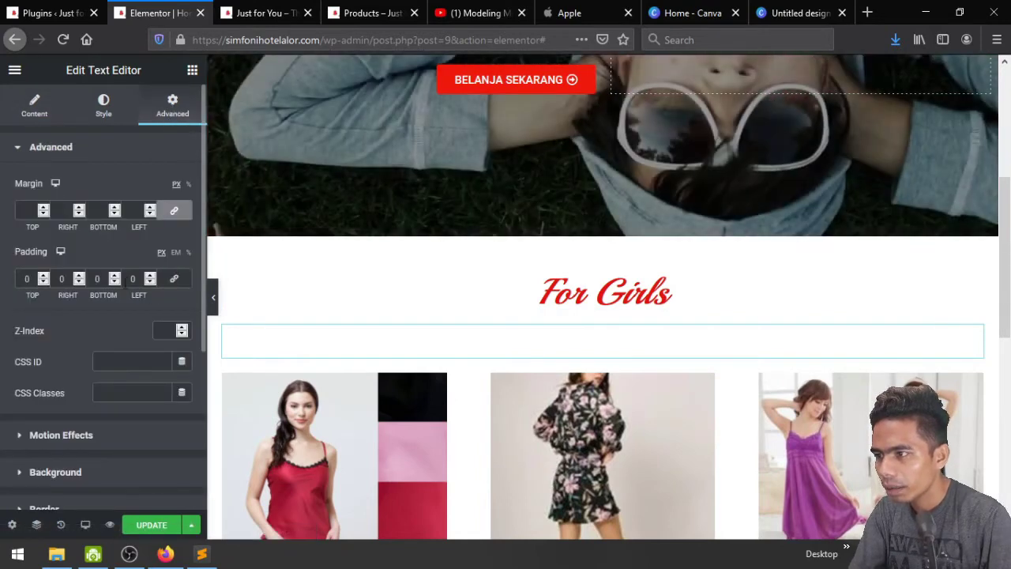
pyautogui.write('10')
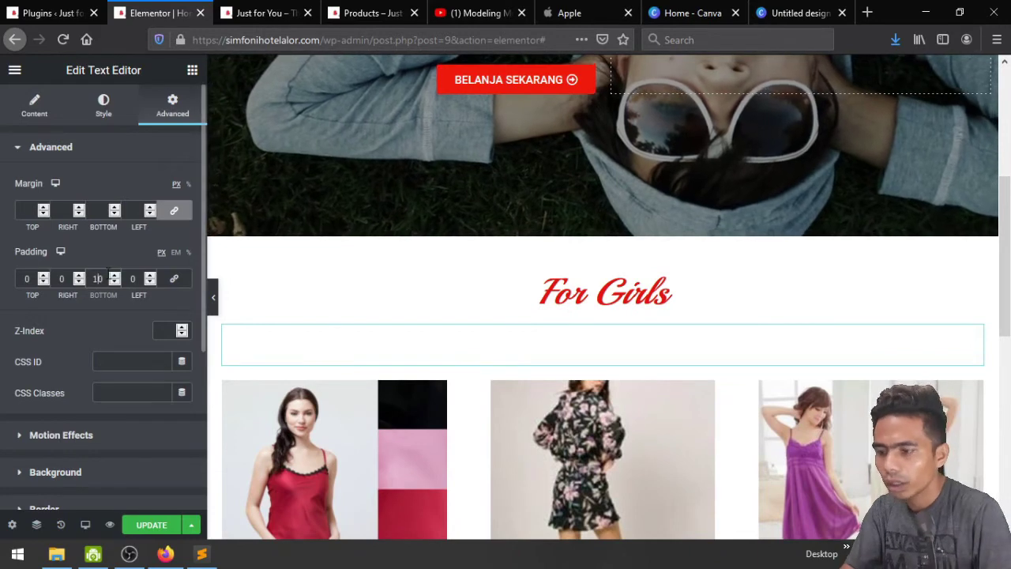
pyautogui.write('5')
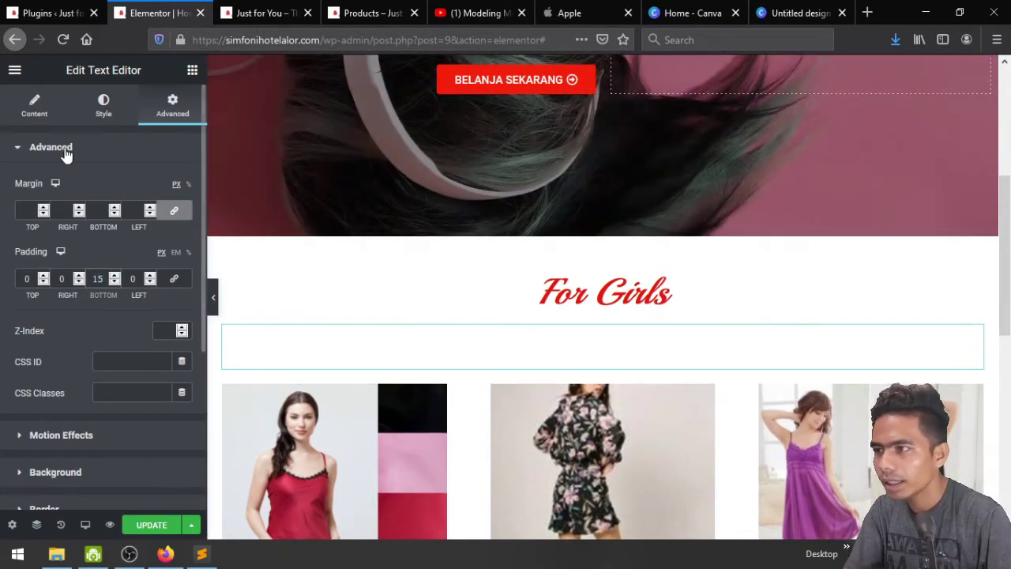
pyautogui.click(103, 105)
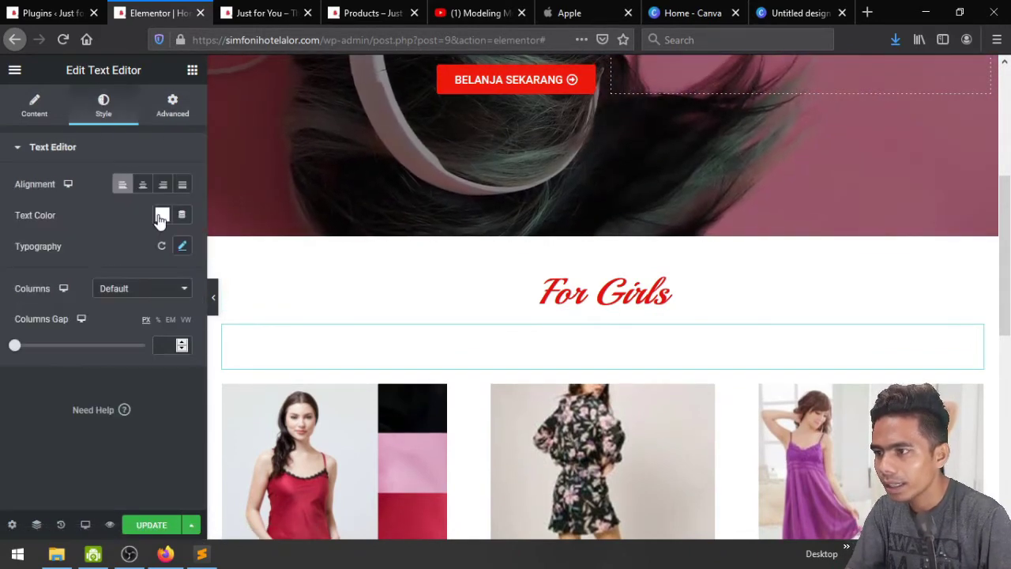
pyautogui.click(161, 216)
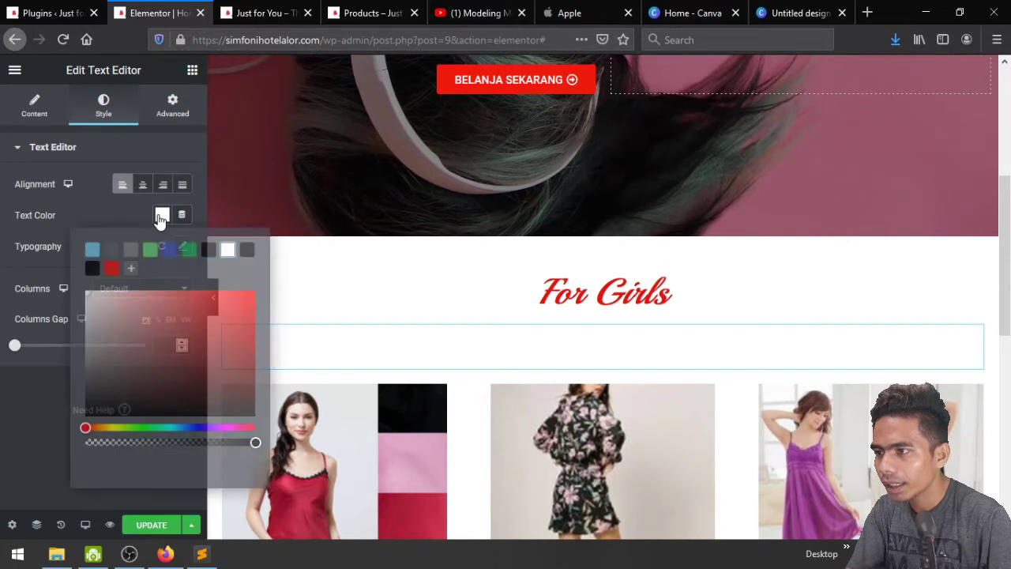
pyautogui.click(112, 251)
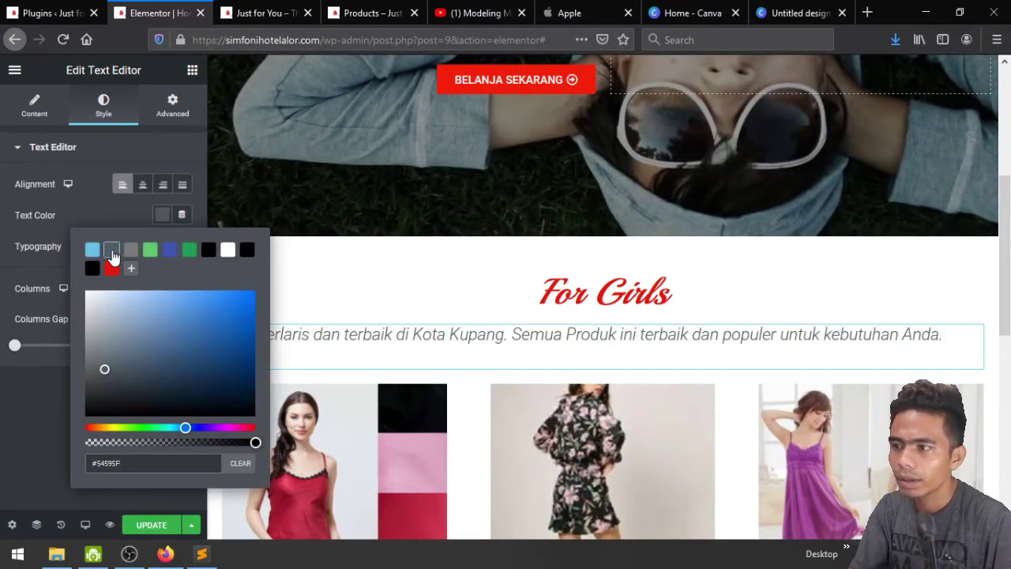
pyautogui.click(129, 251)
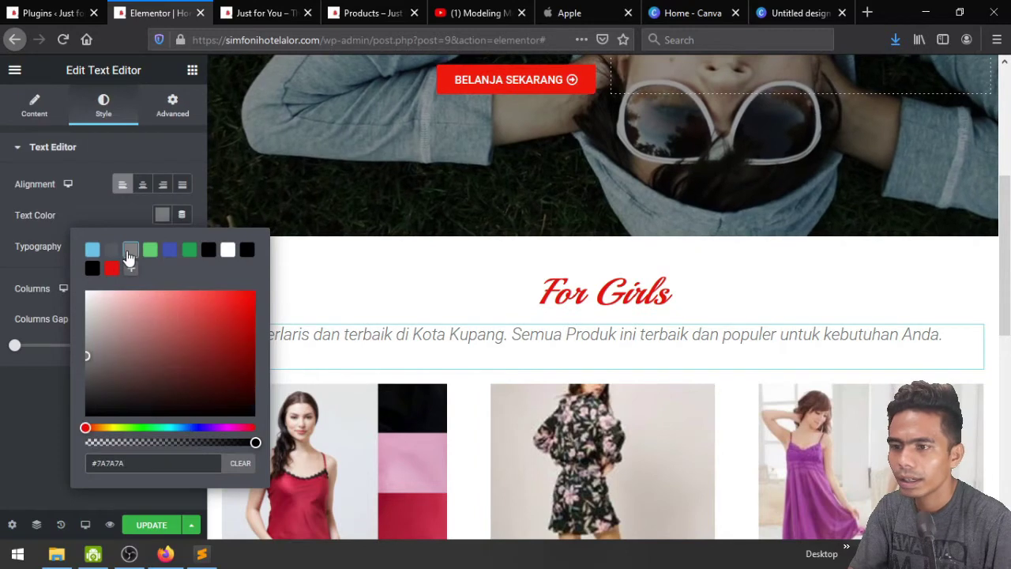
pyautogui.click(113, 251)
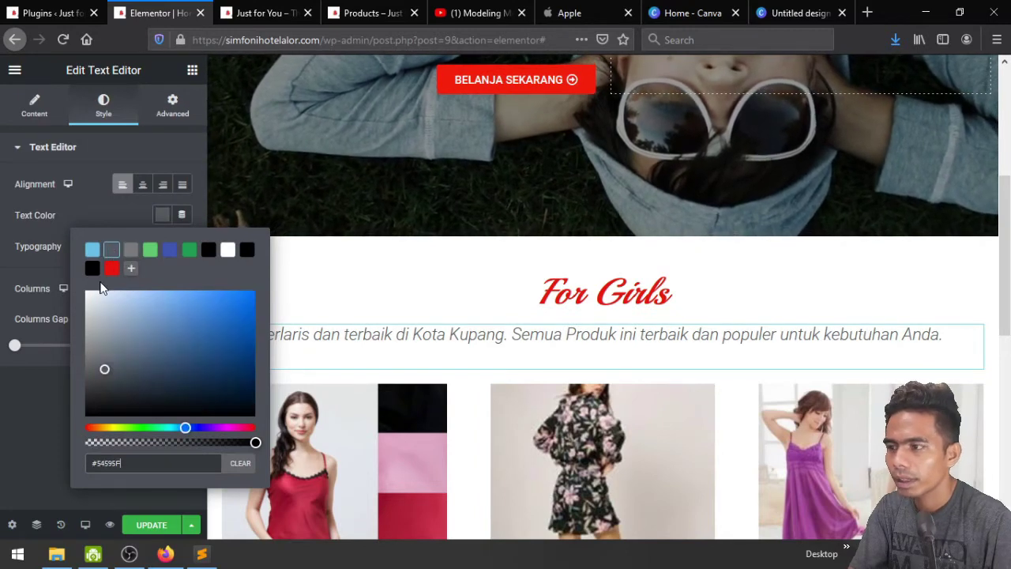
pyautogui.click(93, 269)
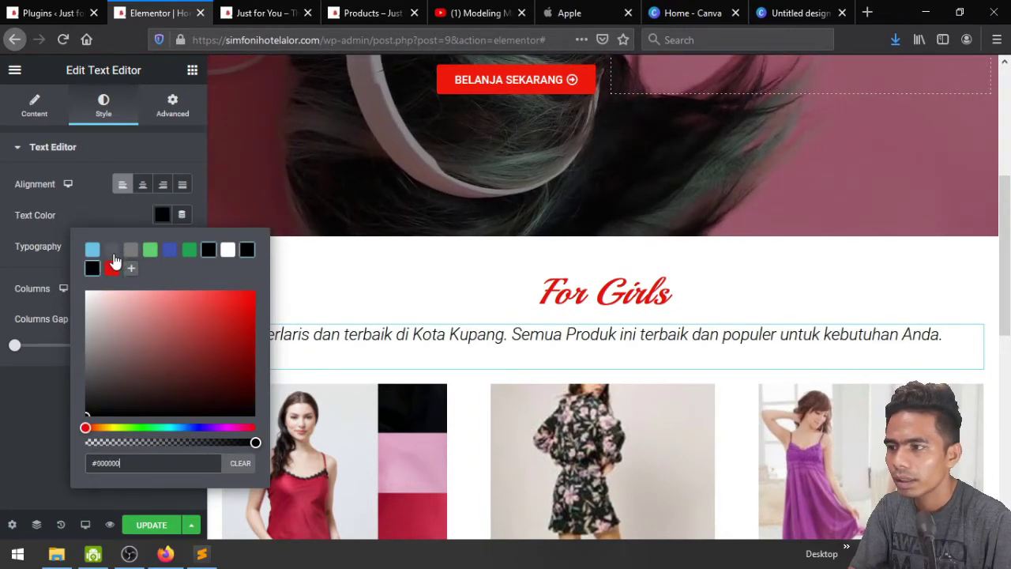
pyautogui.click(113, 254)
pyautogui.click(111, 204)
pyautogui.click(144, 189)
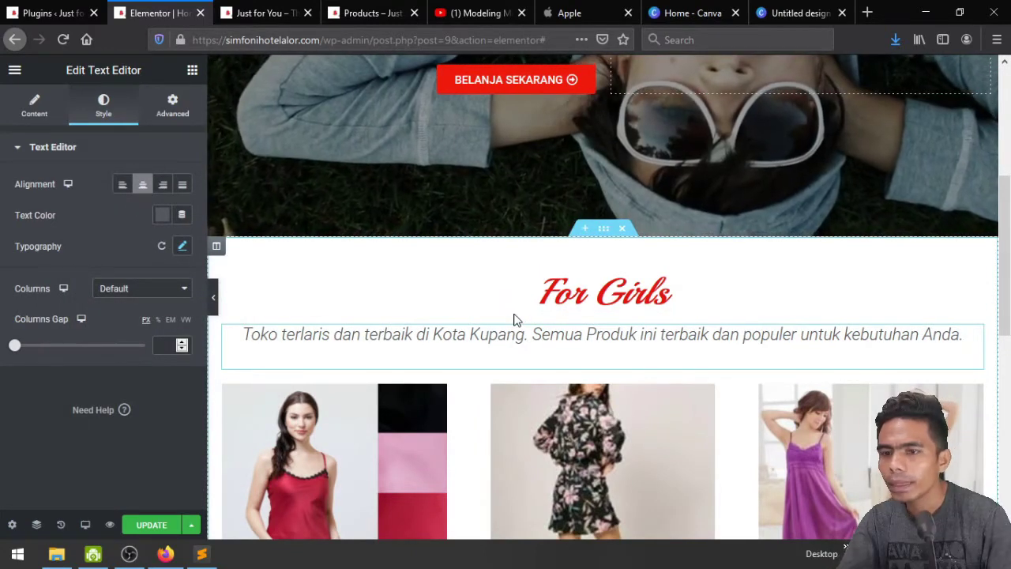
# Replace the paragraph with 'Kami menjual Produk untuk Fashion Wanita yang berkualitas dan terbaik untuk Anda'
pyautogui.click(22, 112)
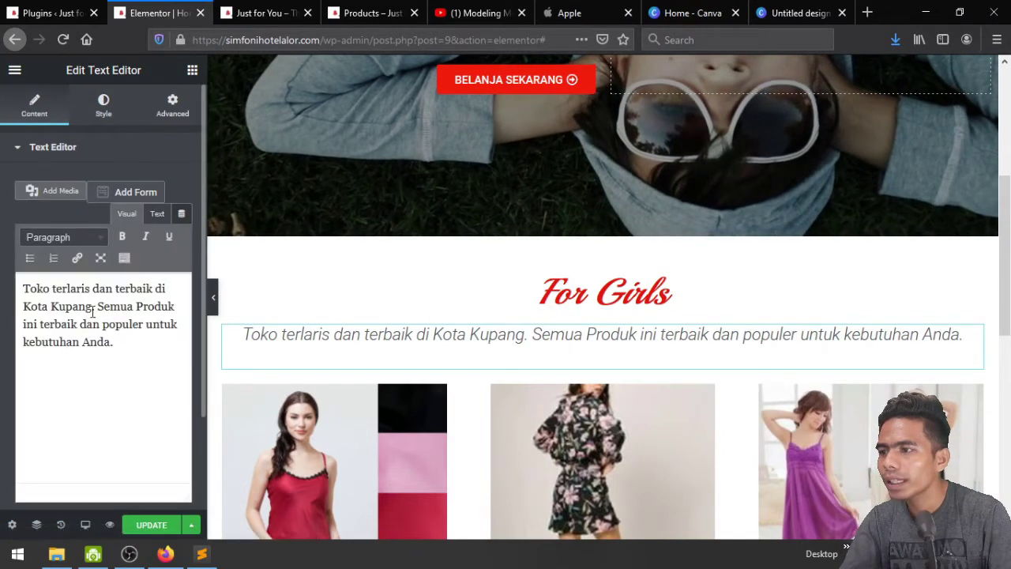
pyautogui.hotkey('ctrl', 'a')
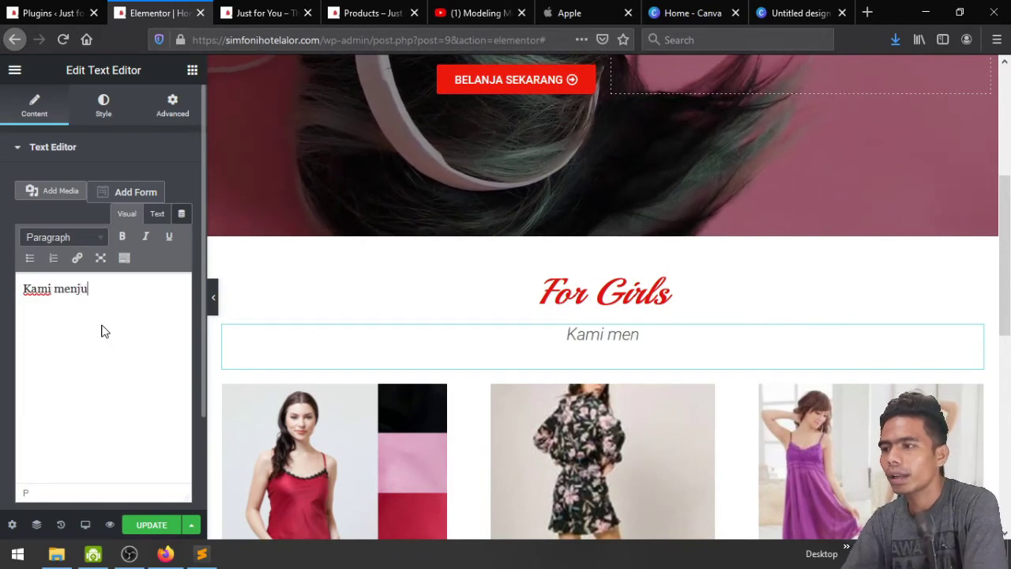
pyautogui.write('Produl ')
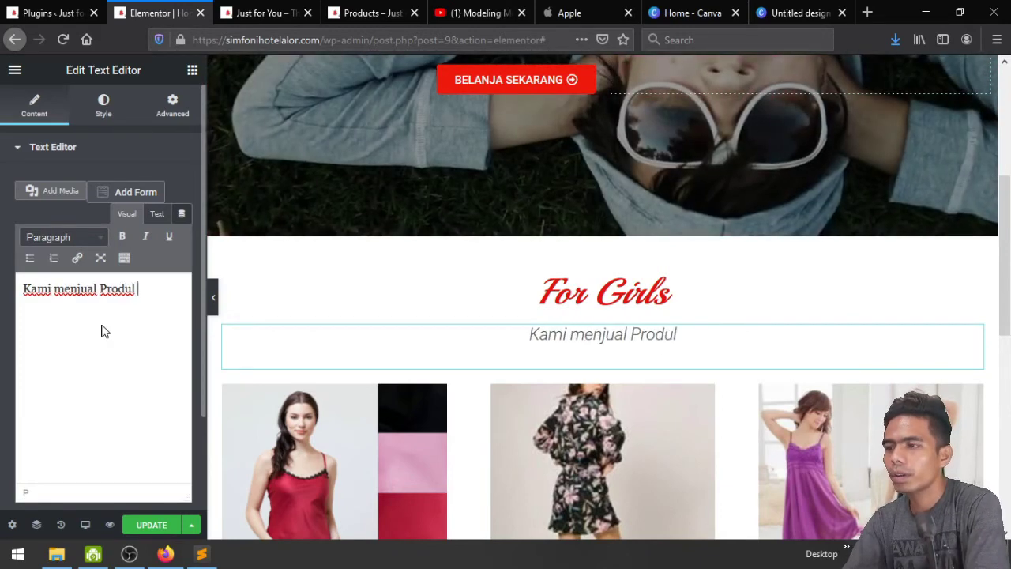
pyautogui.write('untuk')
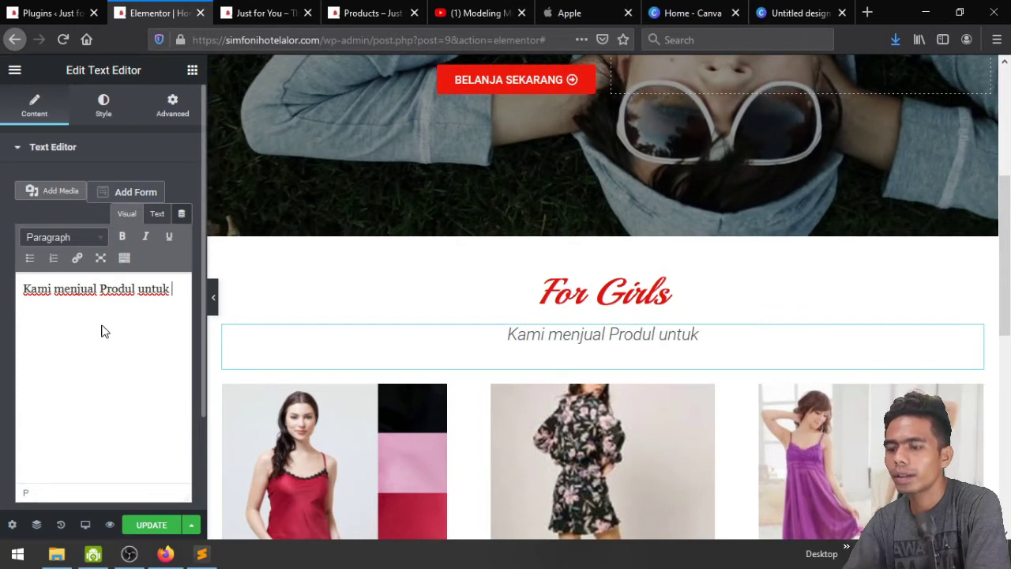
pyautogui.press('BackSpace')
pyautogui.press('BackSpace')
pyautogui.press('BackSpace')
pyautogui.press('BackSpace')
pyautogui.press('BackSpace')
pyautogui.press('BackSpace')
pyautogui.press('BackSpace')
pyautogui.press('BackSpace')
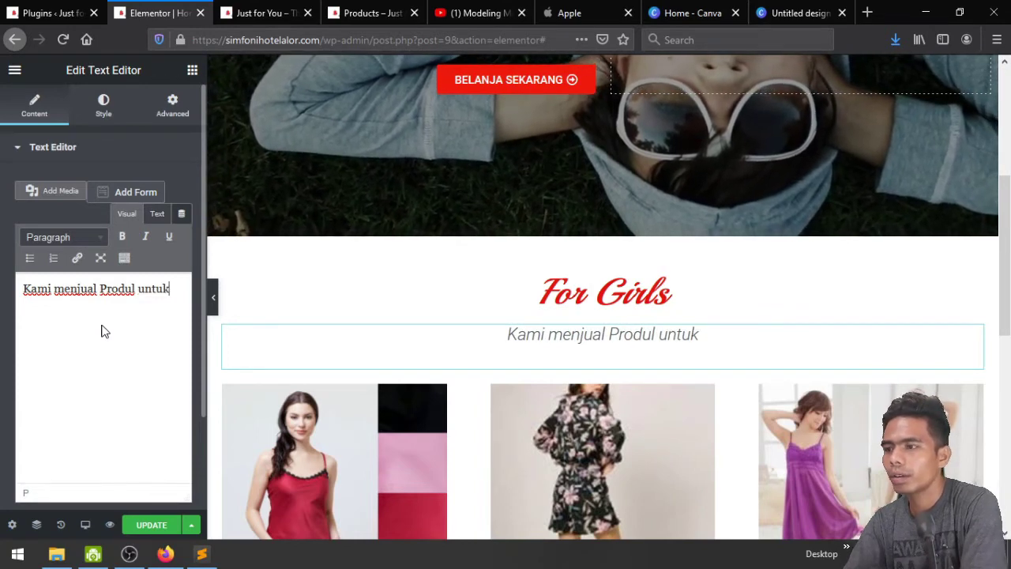
pyautogui.write('k')
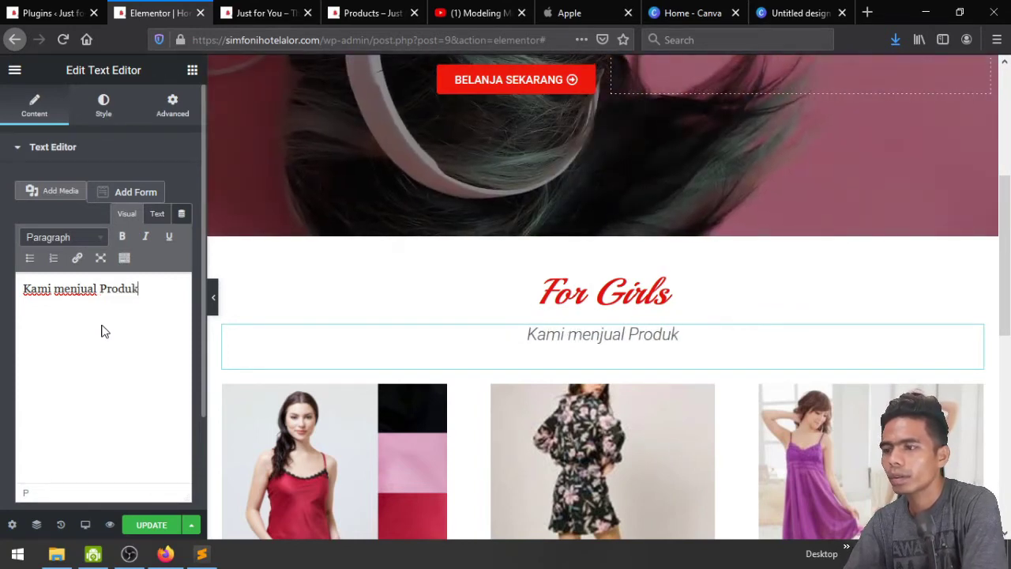
pyautogui.write(' untuk ')
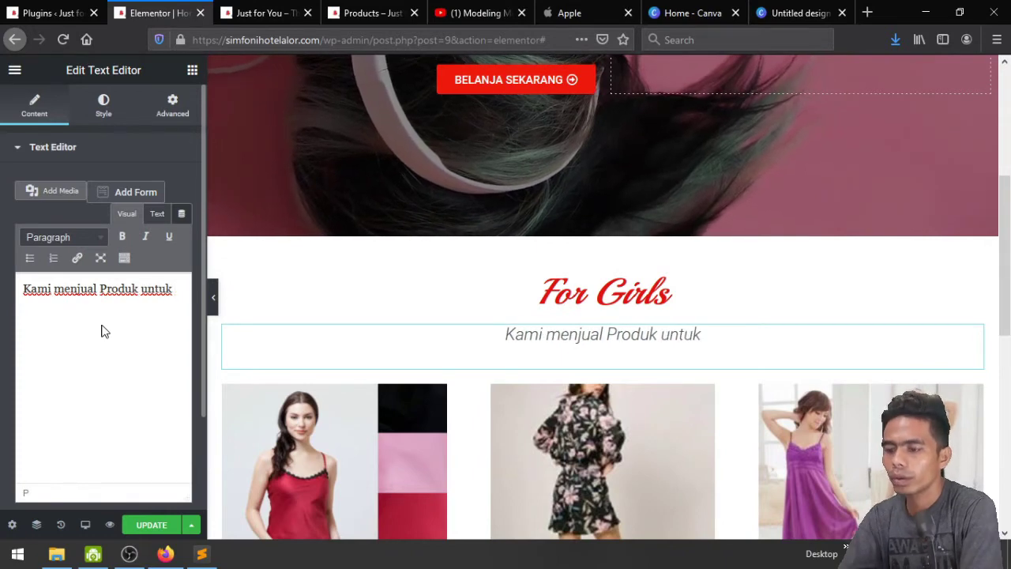
pyautogui.write('FFa')
pyautogui.press('BackSpace')
pyautogui.write('as')
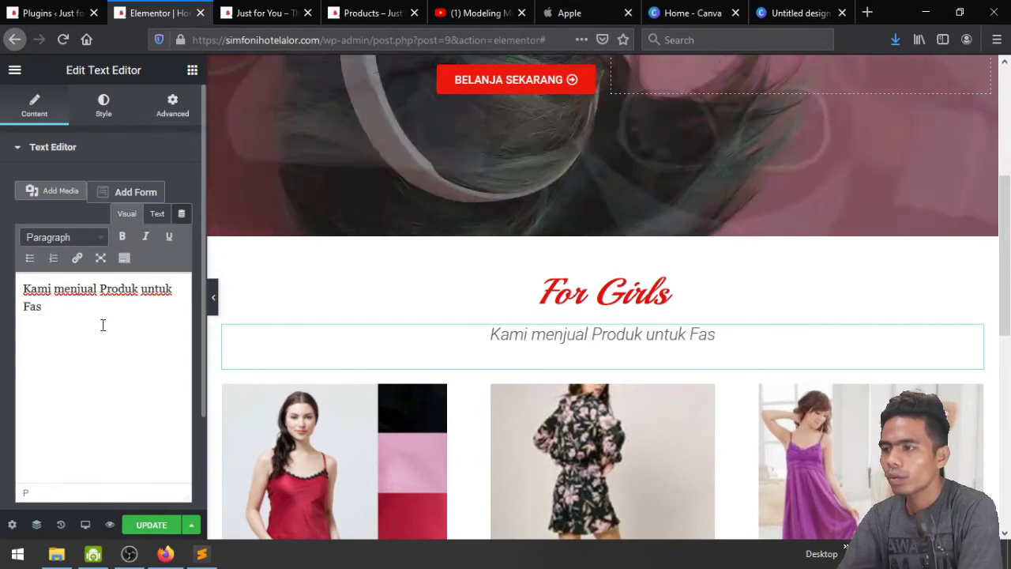
pyautogui.write('hion Wani')
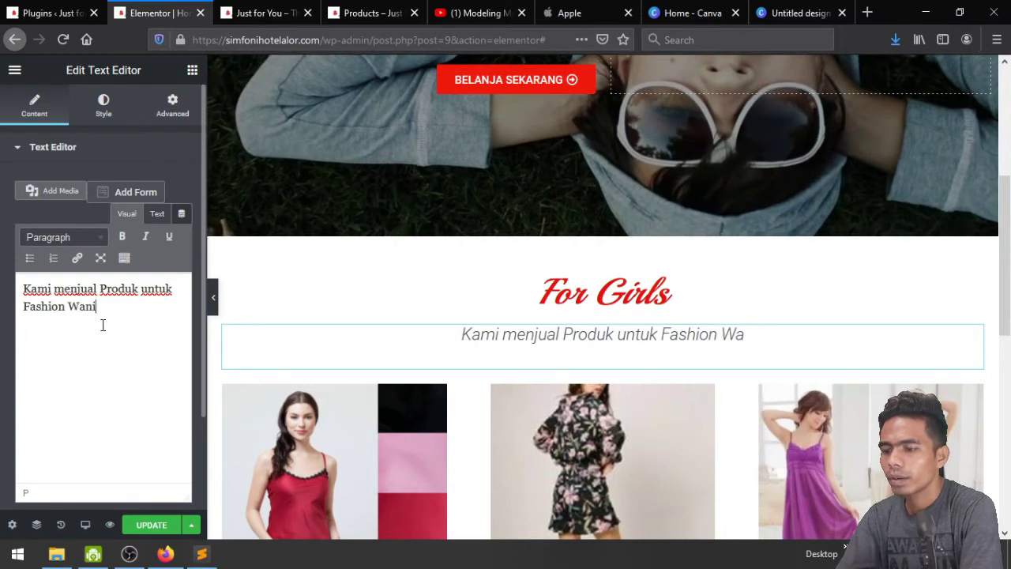
pyautogui.write('ta yang berkualitas')
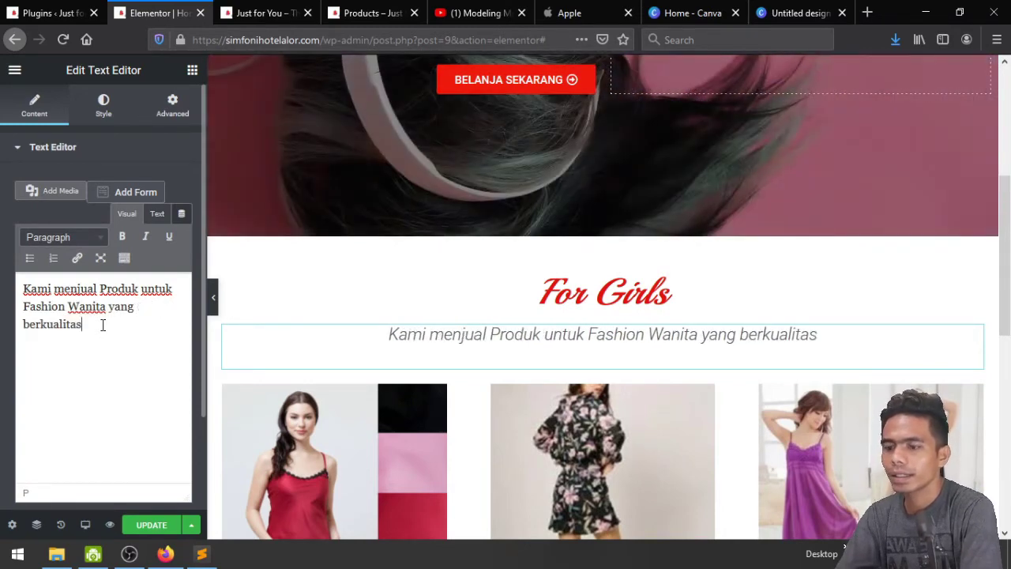
pyautogui.write(' dan terbaik ')
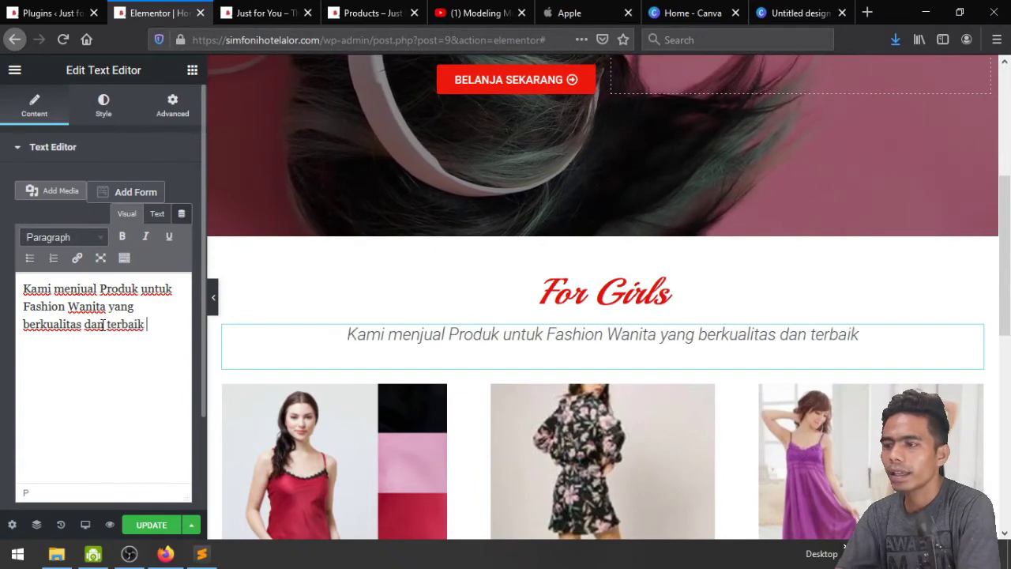
pyautogui.write('untuk Anda')
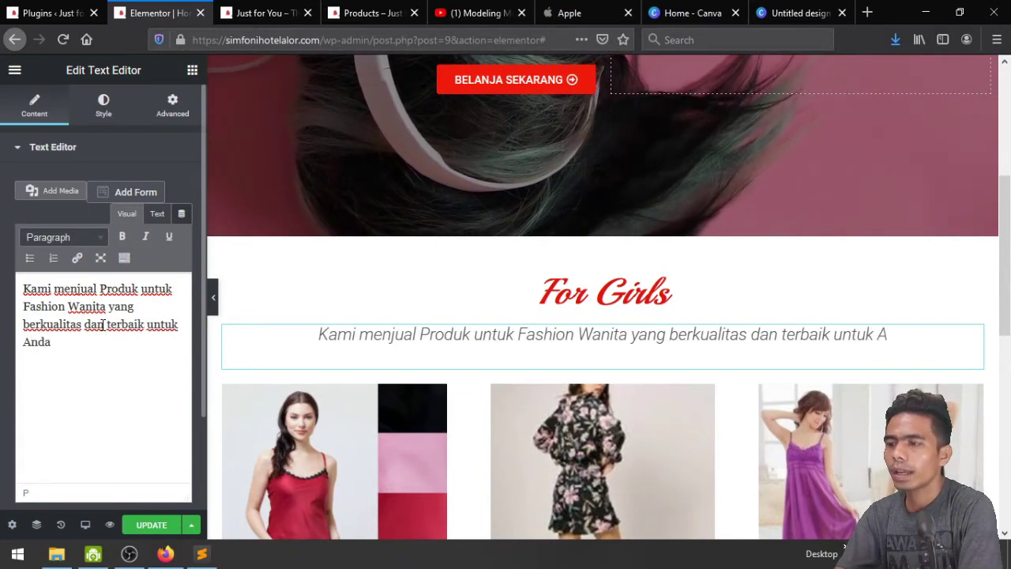
# Lower the subtitle's font size from 23 to 20 px
pyautogui.click(106, 111)
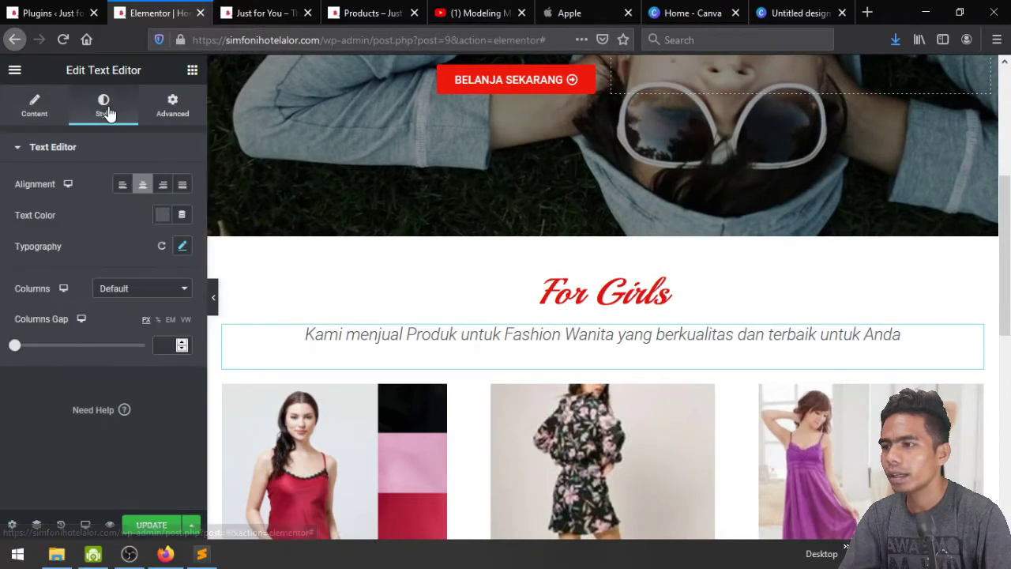
pyautogui.click(182, 248)
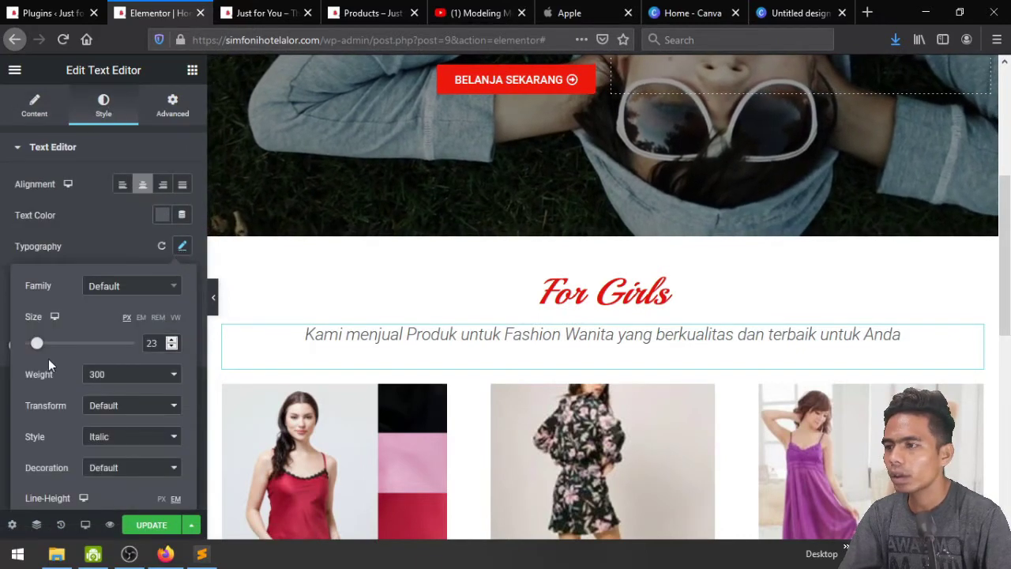
pyautogui.click(172, 347)
pyautogui.click(172, 347)
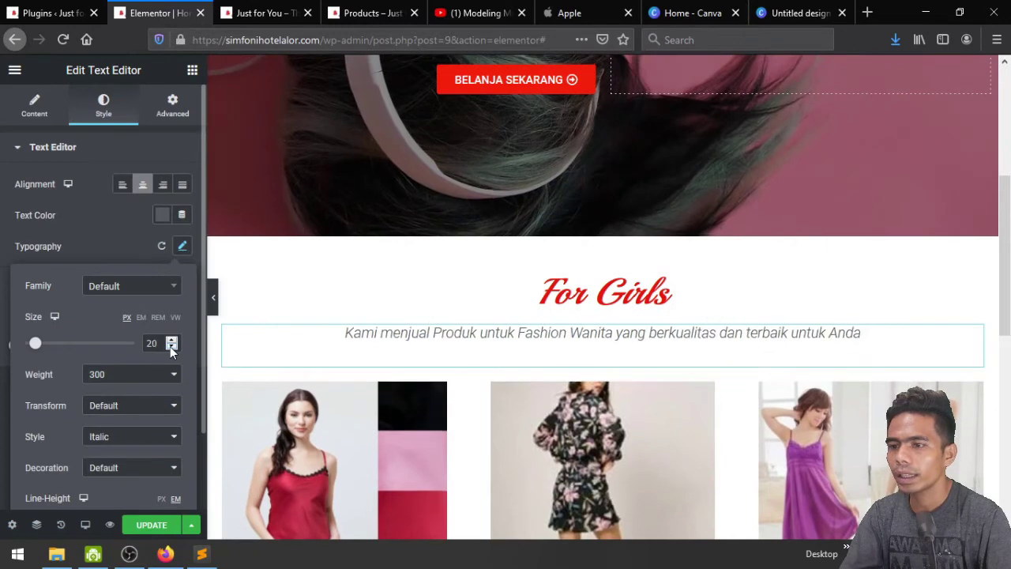
pyautogui.click(171, 348)
pyautogui.click(171, 349)
pyautogui.click(115, 233)
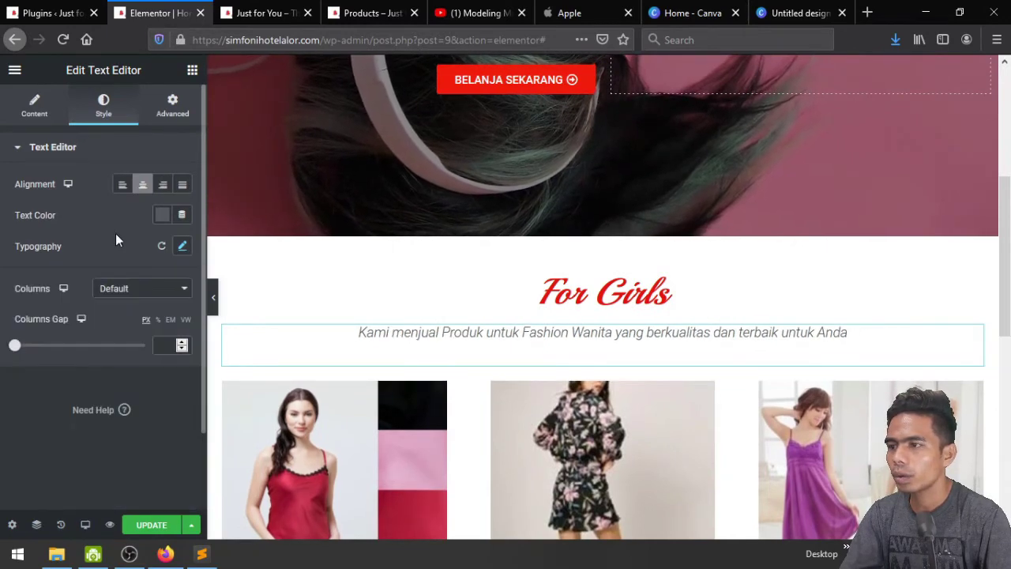
pyautogui.click(169, 108)
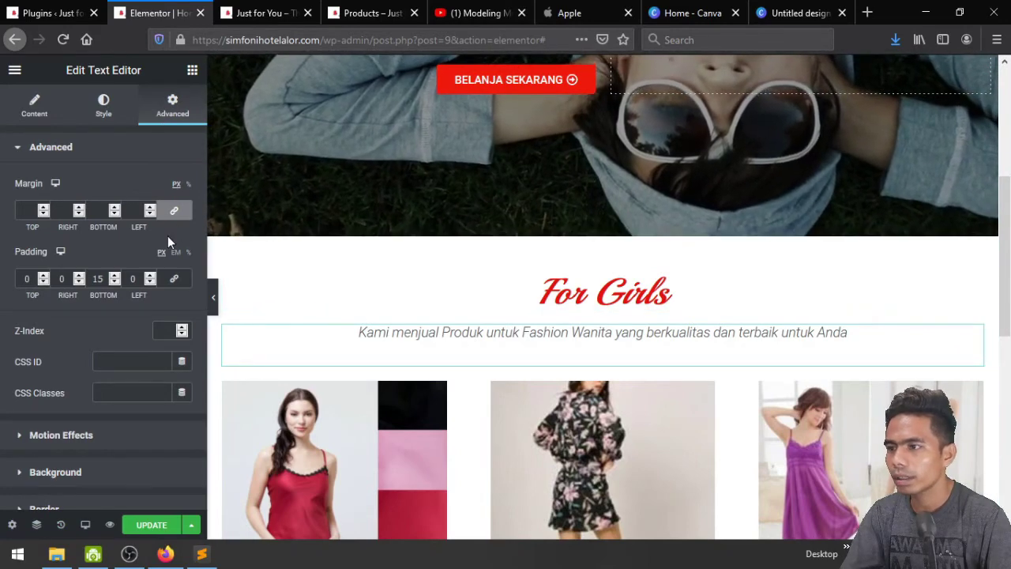
# Set the subtitle's top margin to -15 px, tucking it under For Girls
pyautogui.click(175, 213)
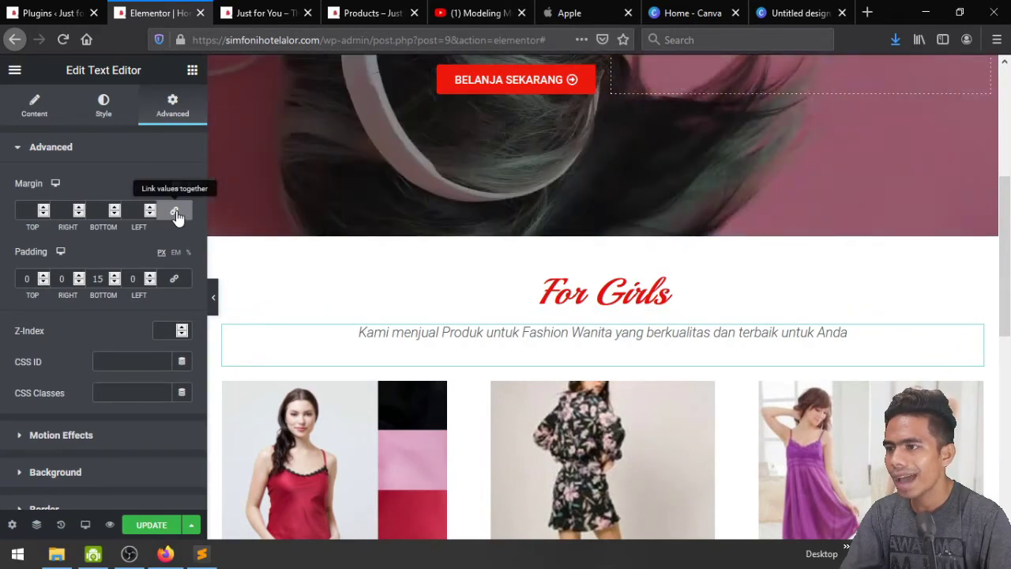
pyautogui.click(44, 214)
pyautogui.click(44, 215)
pyautogui.click(45, 214)
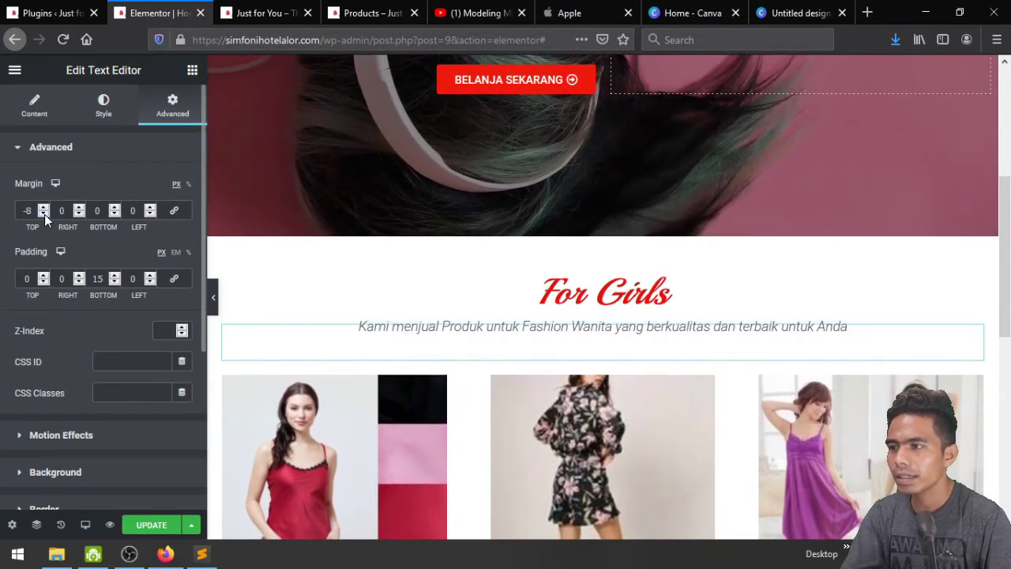
pyautogui.click(44, 214)
pyautogui.click(45, 214)
pyautogui.click(44, 214)
pyautogui.click(44, 214)
pyautogui.click(44, 214)
pyautogui.click(44, 214)
pyautogui.click(44, 214)
pyautogui.click(44, 214)
pyautogui.click(44, 214)
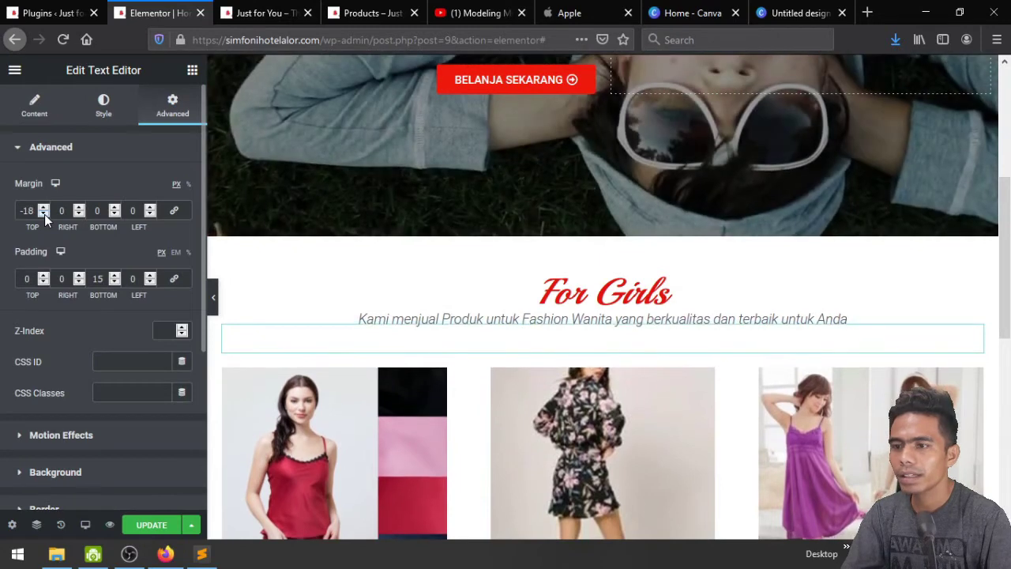
pyautogui.click(44, 208)
pyautogui.click(45, 209)
pyautogui.click(44, 209)
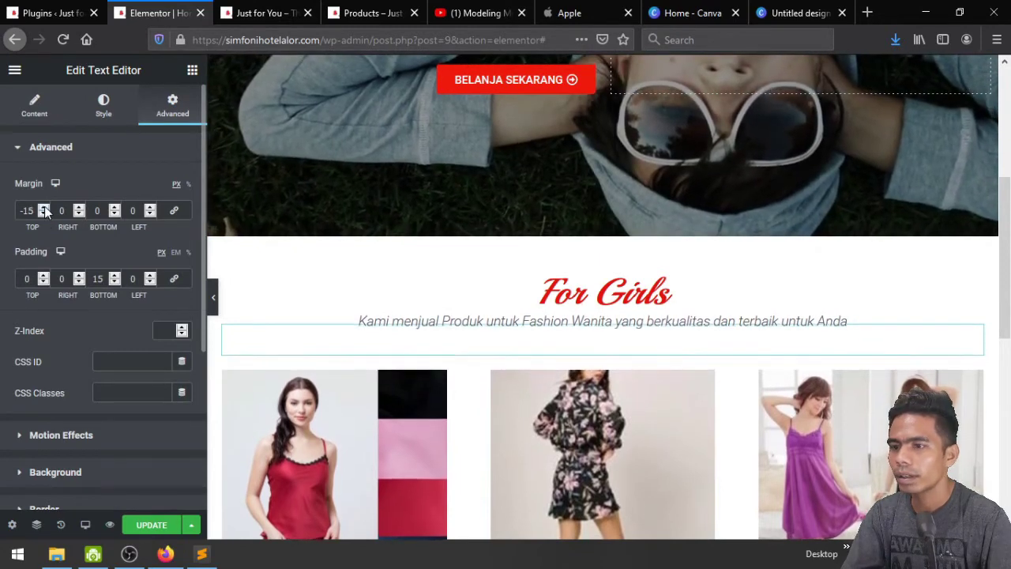
# Collapse the Text Editor section and save the page update
pyautogui.click(33, 105)
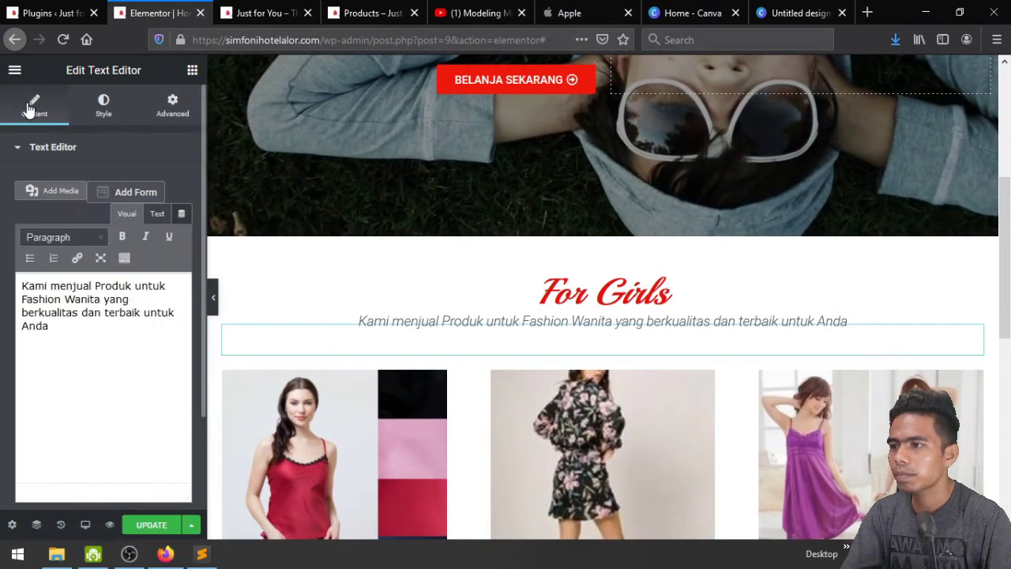
pyautogui.click(41, 148)
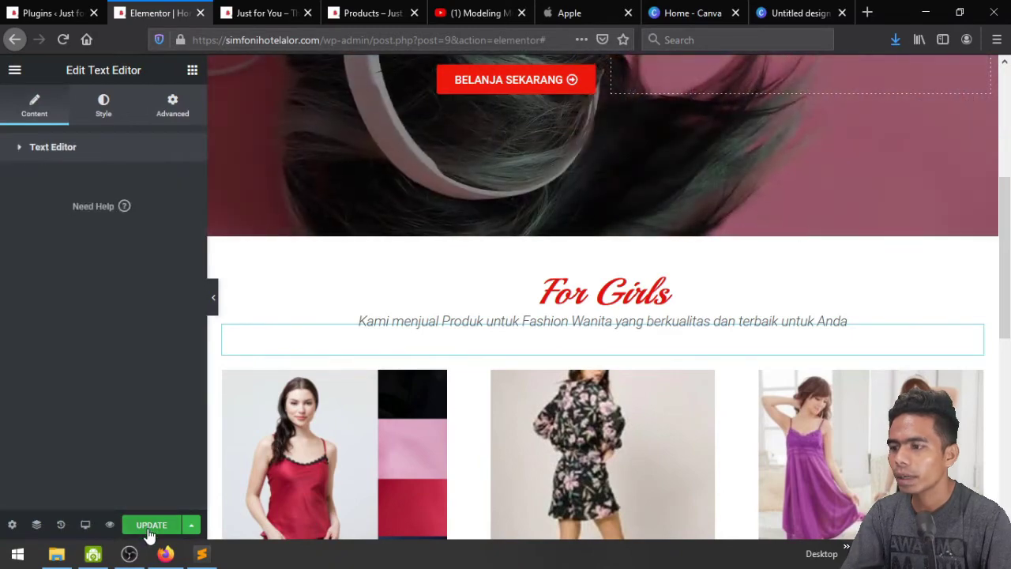
pyautogui.click(261, 11)
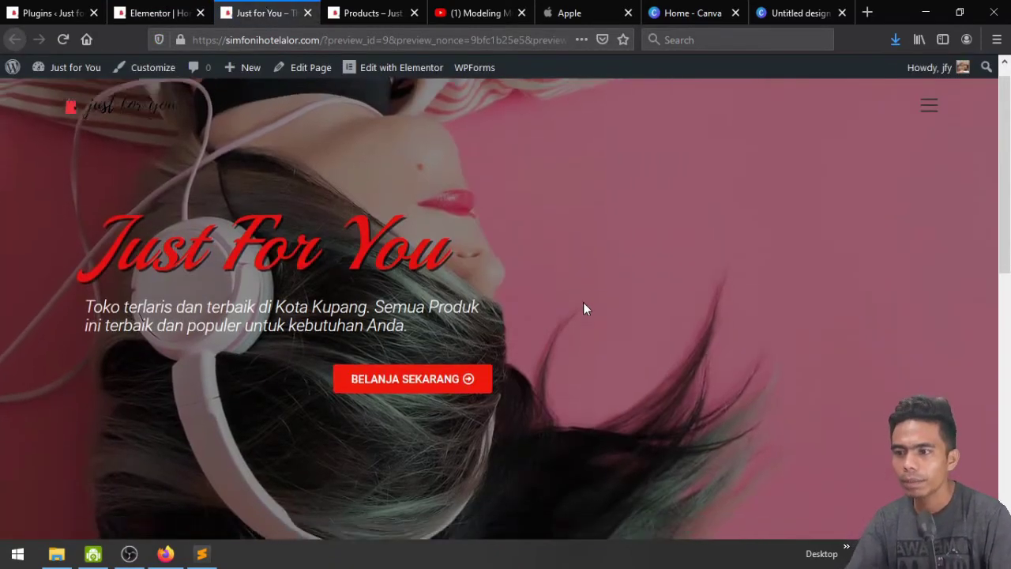
pyautogui.scroll(-3, 584, 309)
pyautogui.scroll(-3, 583, 309)
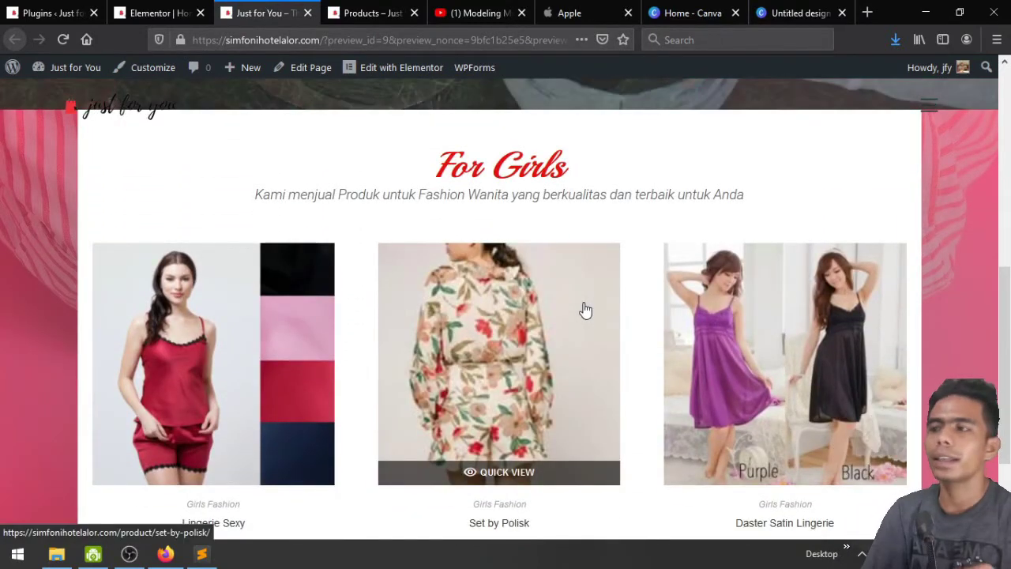
pyautogui.scroll(1, 585, 310)
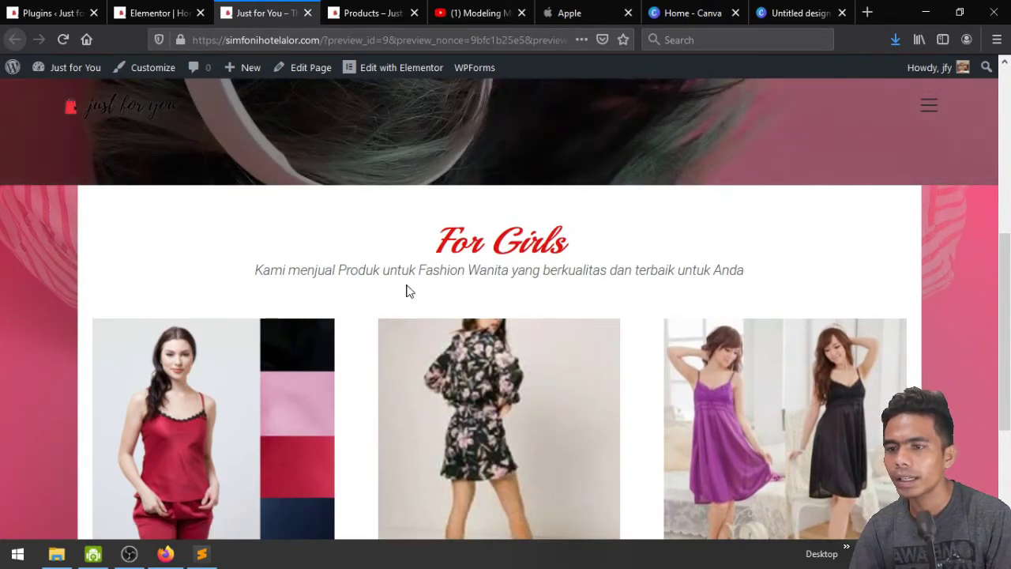
pyautogui.scroll(-5, 681, 294)
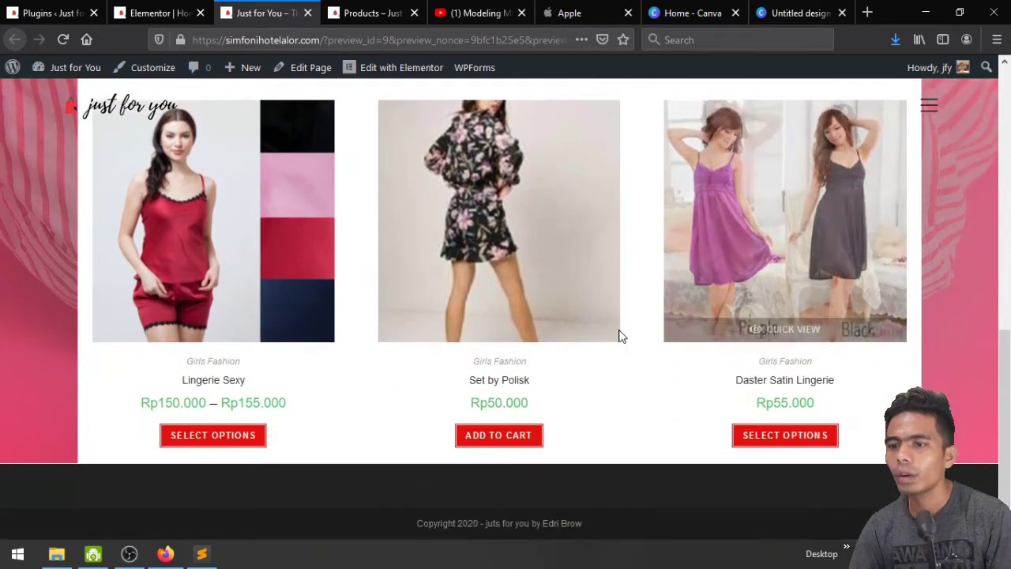
pyautogui.scroll(3, 601, 387)
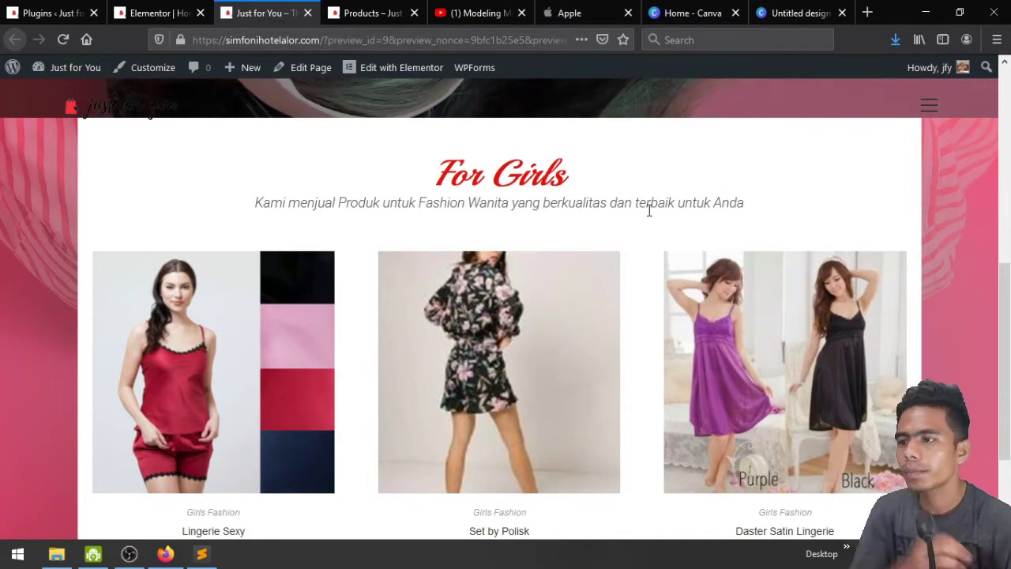
pyautogui.scroll(-2, 650, 210)
pyautogui.scroll(3, 650, 210)
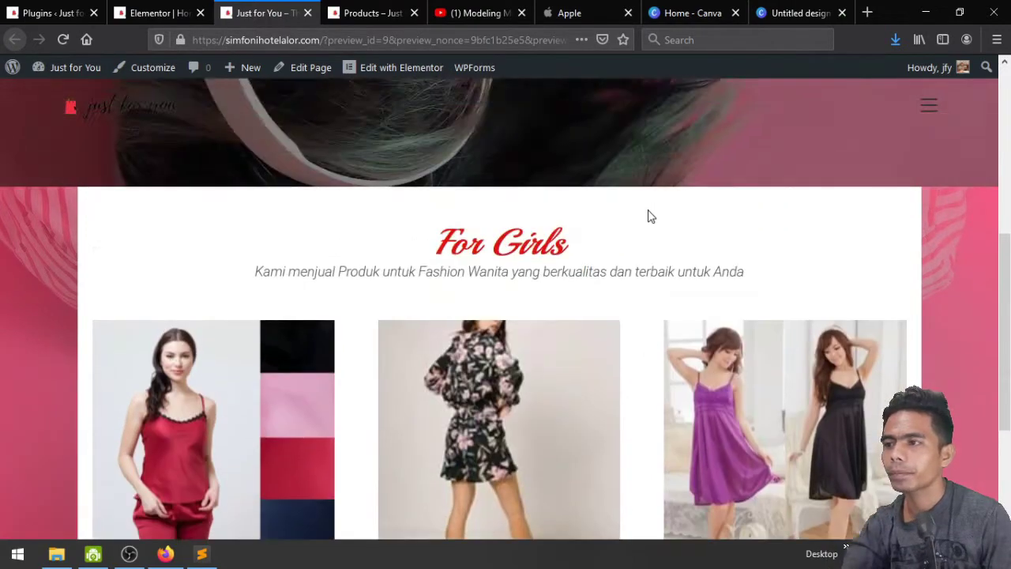
pyautogui.scroll(-2, 649, 217)
pyautogui.click(158, 12)
pyautogui.scroll(-3, 545, 424)
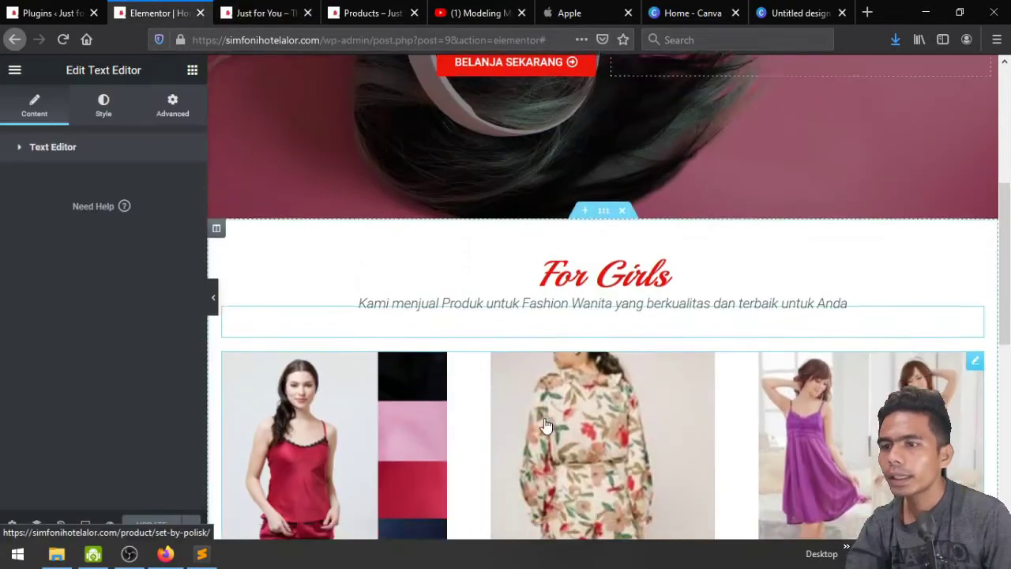
pyautogui.scroll(-2, 513, 435)
pyautogui.scroll(3, 480, 445)
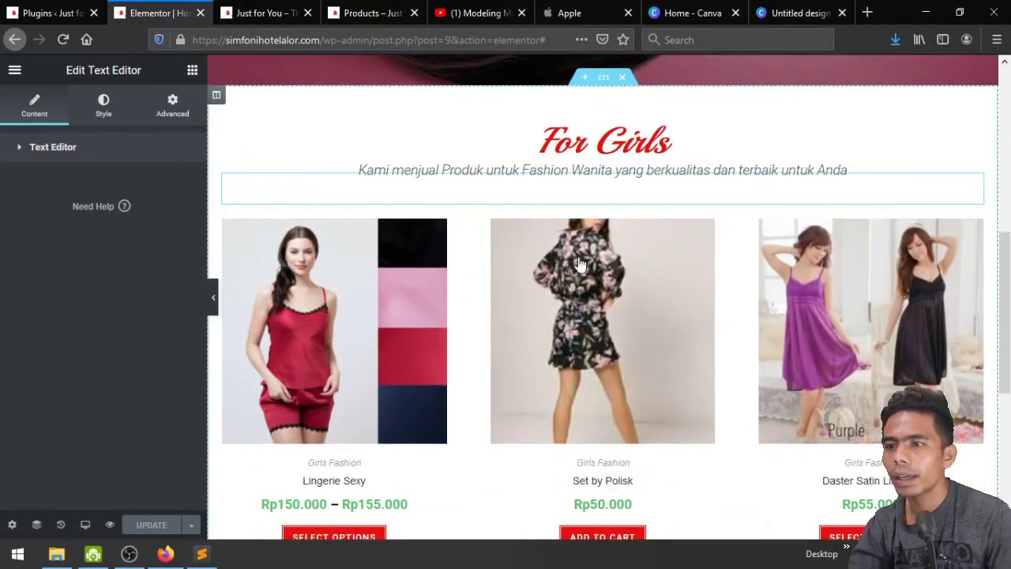
pyautogui.scroll(2, 513, 341)
pyautogui.scroll(-1, 445, 413)
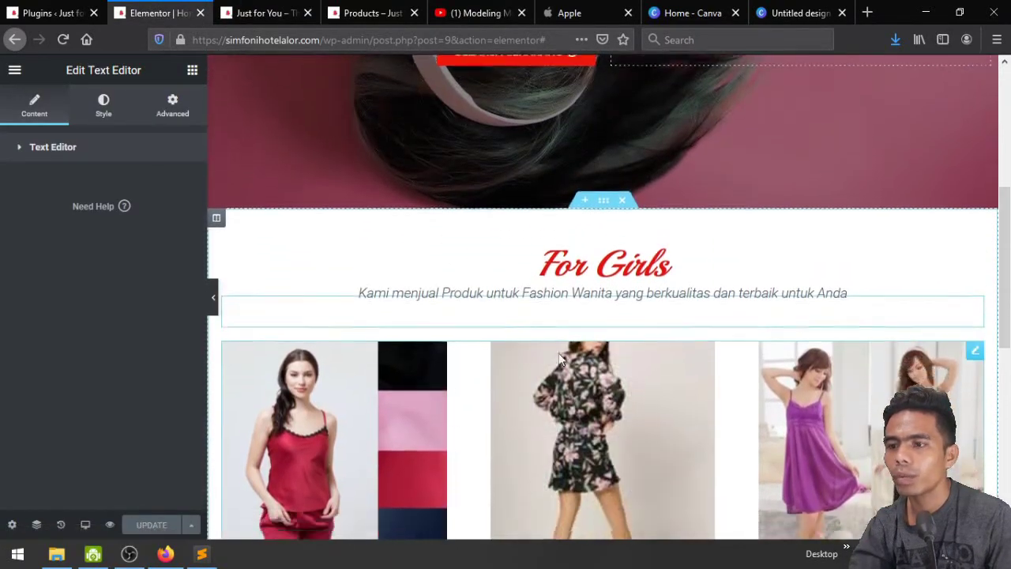
pyautogui.scroll(1, 562, 336)
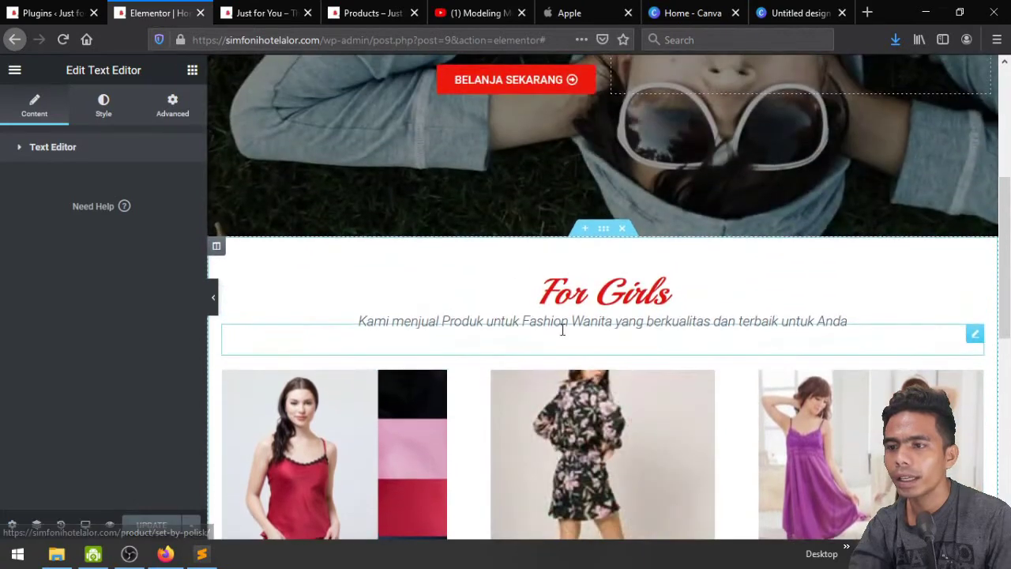
# Duplicate the For Girls section
pyautogui.click(602, 230)
pyautogui.rightClick(602, 230)
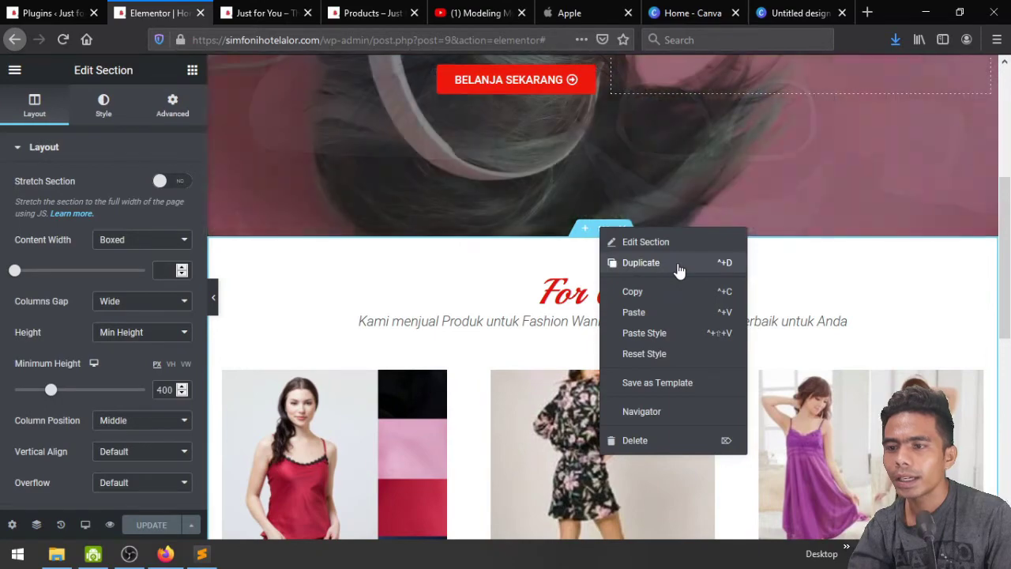
pyautogui.click(678, 265)
pyautogui.scroll(-7, 605, 326)
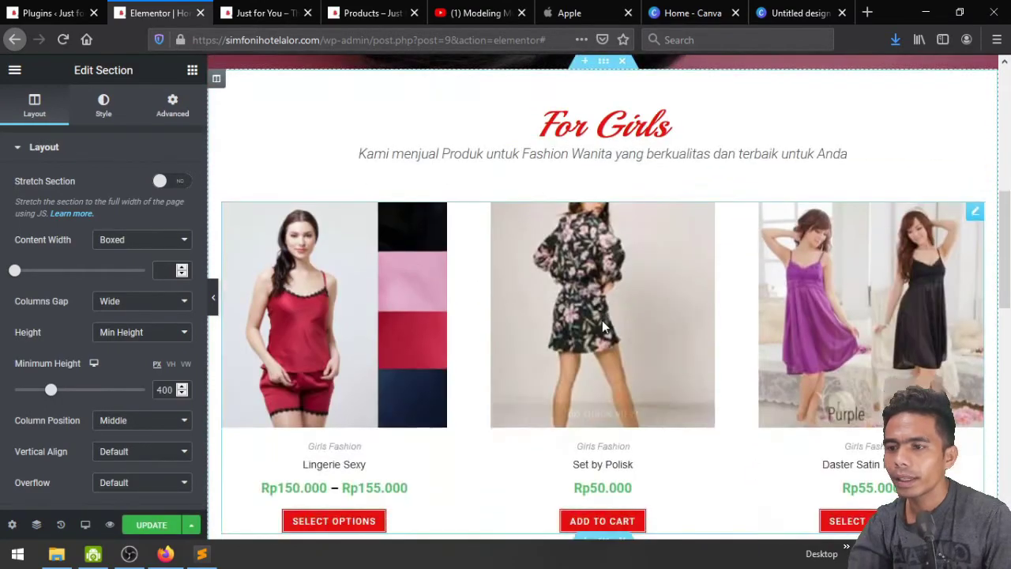
pyautogui.scroll(1, 624, 284)
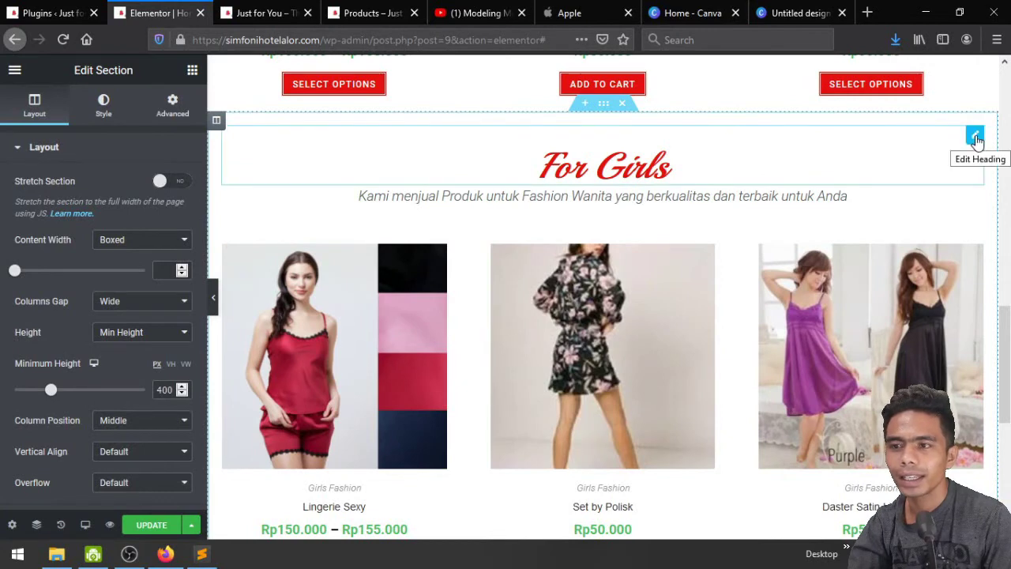
# Rename the copy's heading to For Boys, change Wanita to Pria in its subtitle, and update
pyautogui.click(975, 137)
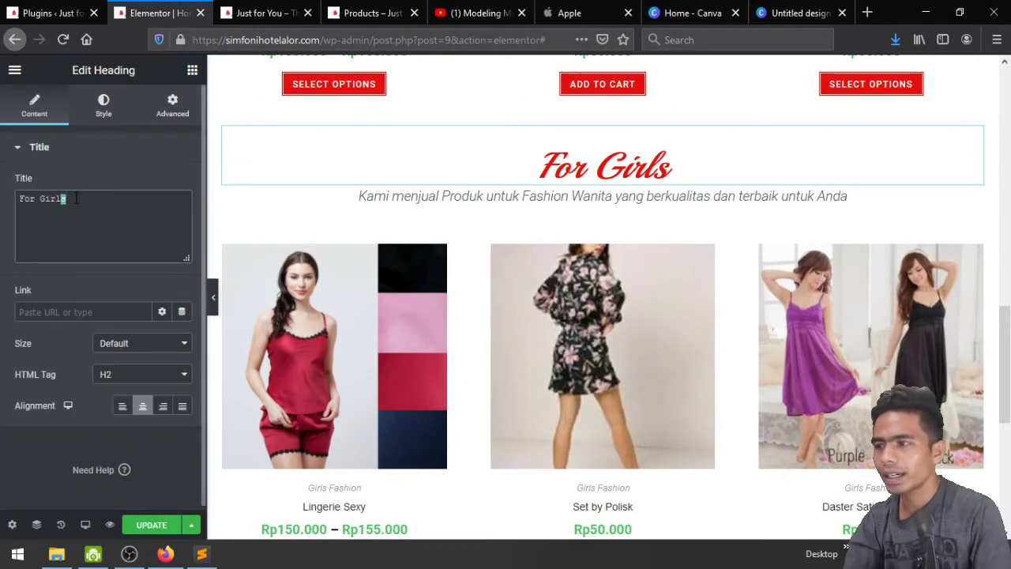
pyautogui.write('Bo')
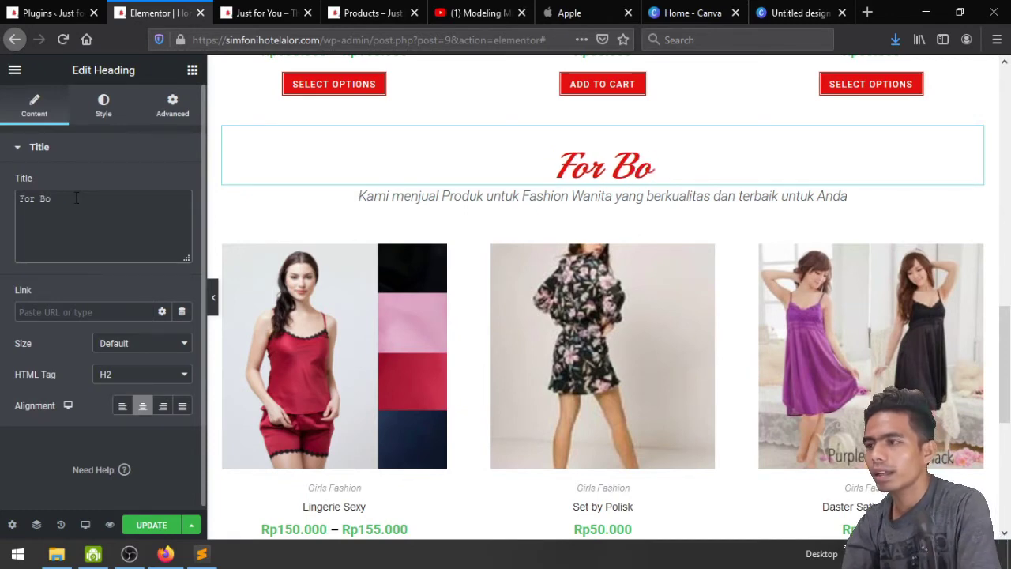
pyautogui.write('ys')
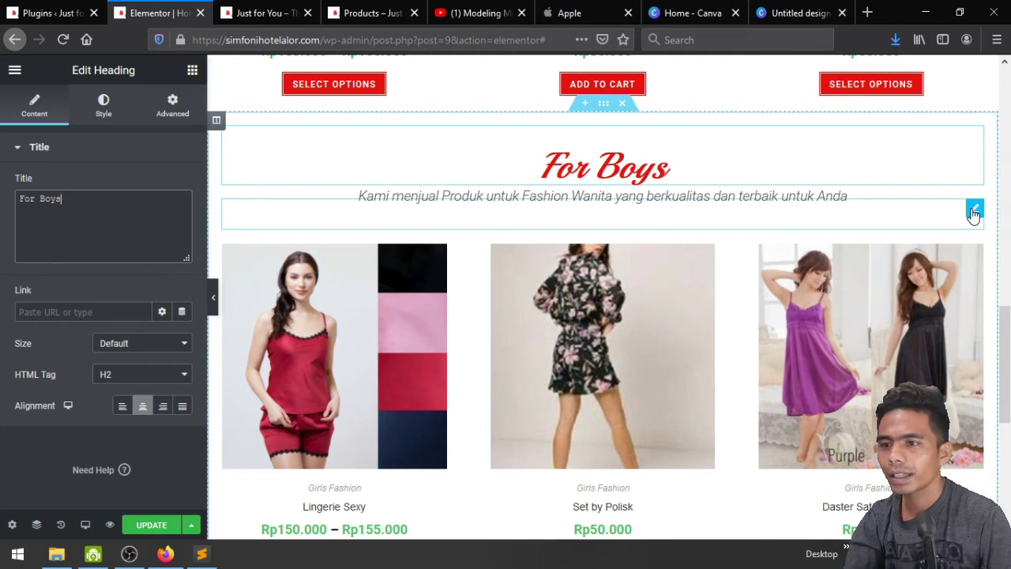
pyautogui.click(974, 212)
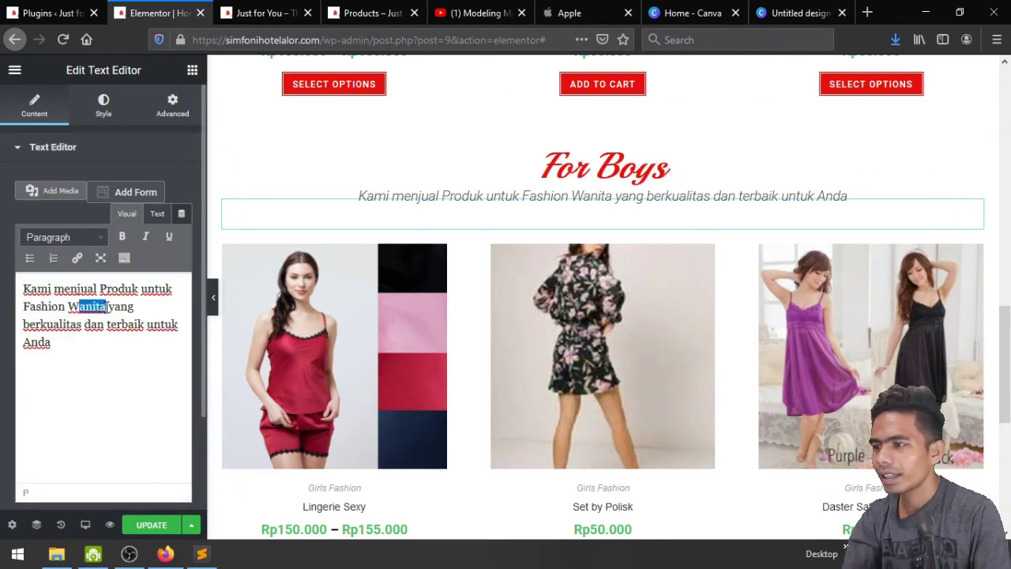
pyautogui.write('Pria')
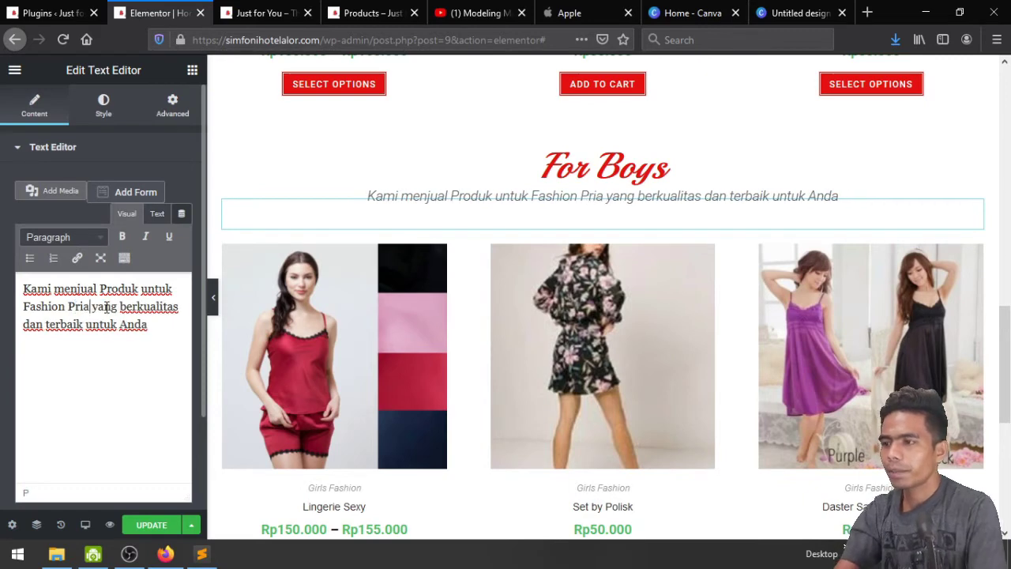
pyautogui.click(153, 528)
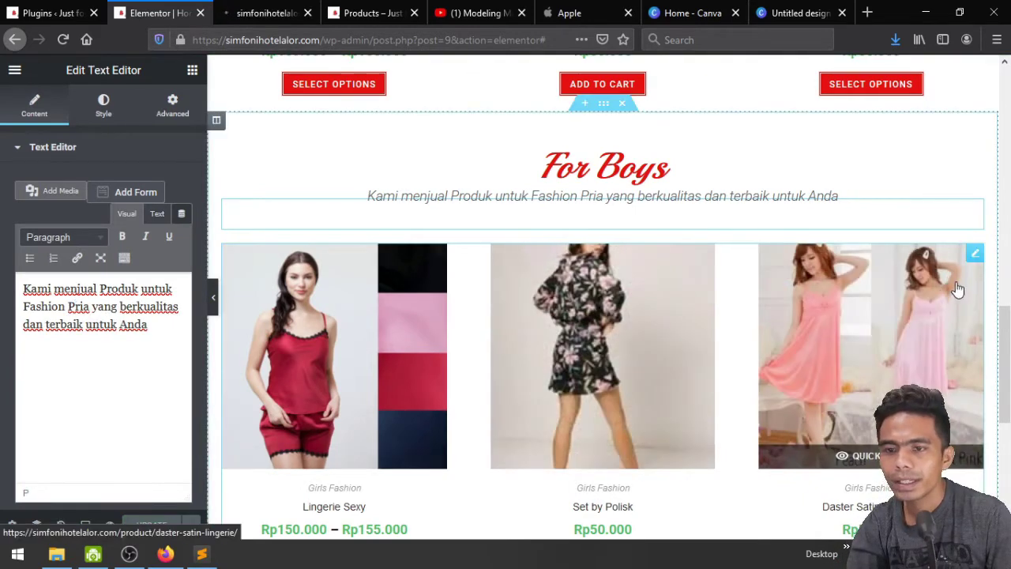
pyautogui.click(976, 256)
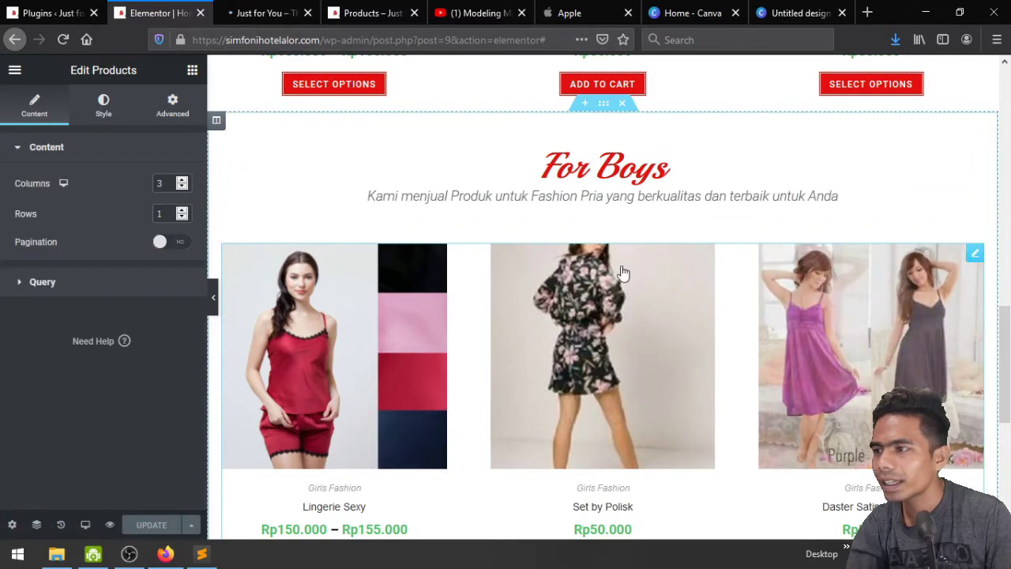
# Remove Daster Satin Lingerie, Set by Polisk and Lingerie Sexy from the For Boys grid
pyautogui.click(43, 283)
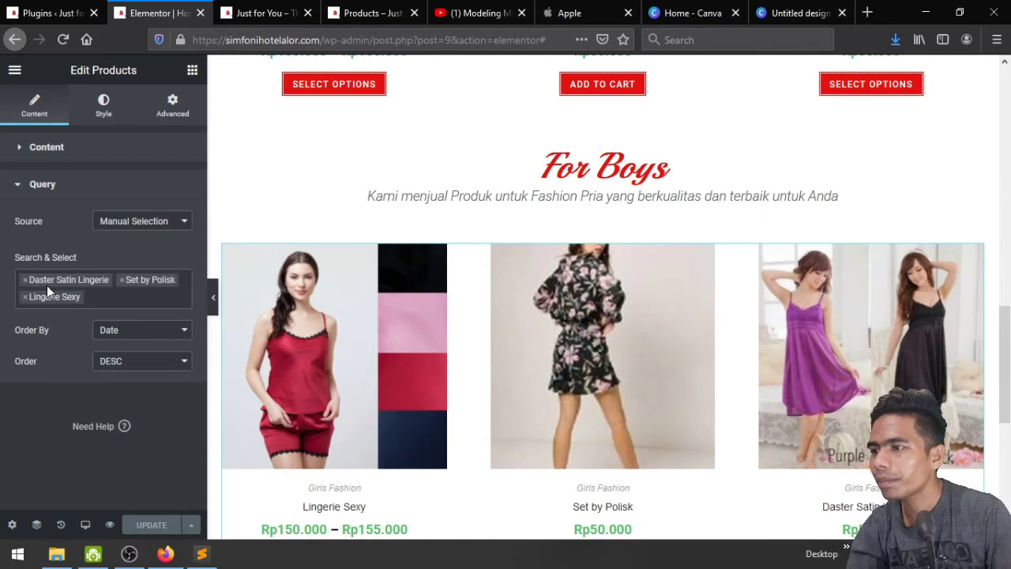
pyautogui.click(25, 280)
pyautogui.click(24, 280)
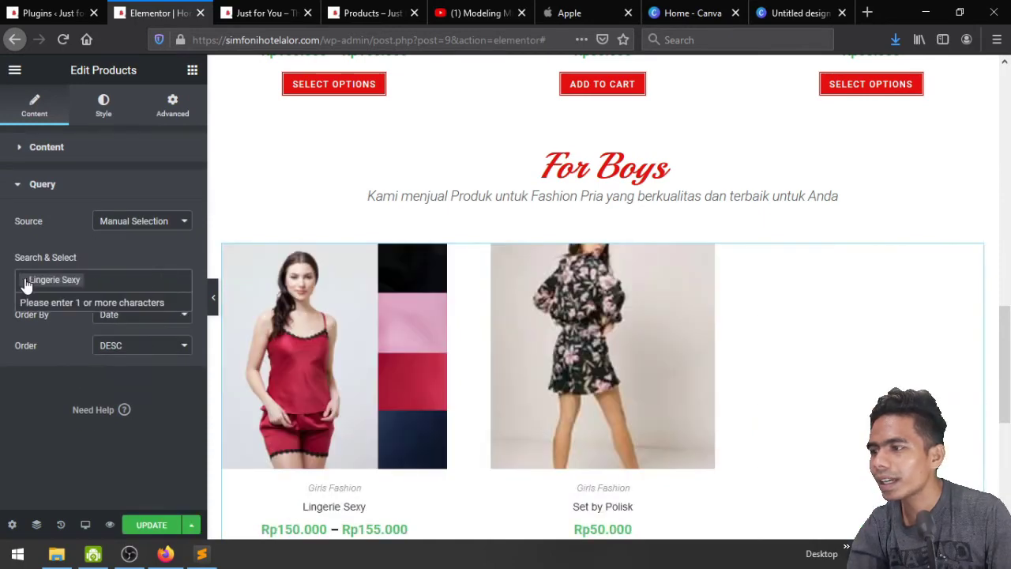
pyautogui.click(24, 280)
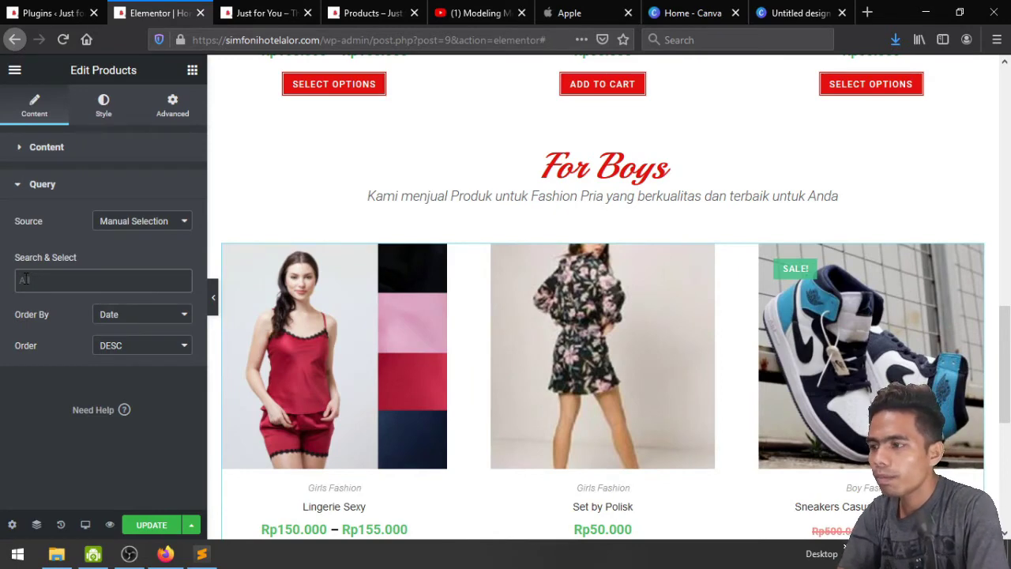
# Add Polo Country X Wearware and Sneakers Casual Nike Air Jordan to the grid, then check the shop page
pyautogui.click(45, 278)
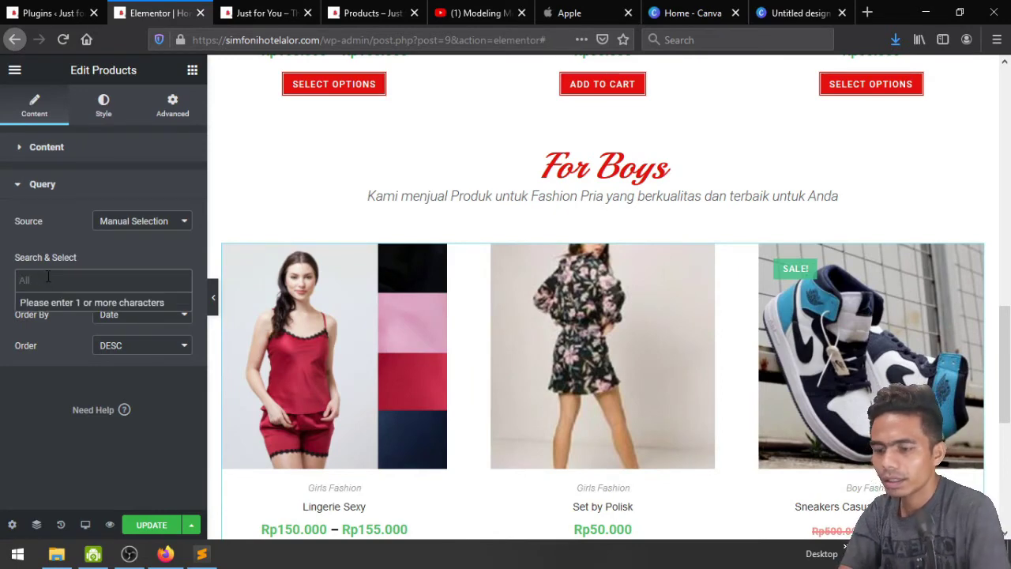
pyautogui.write('boy')
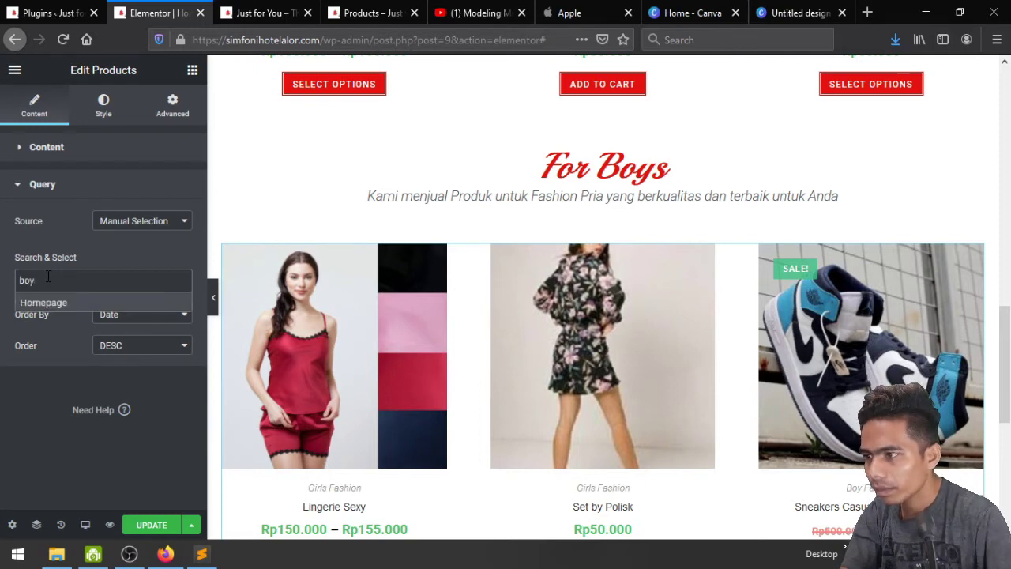
pyautogui.write('s')
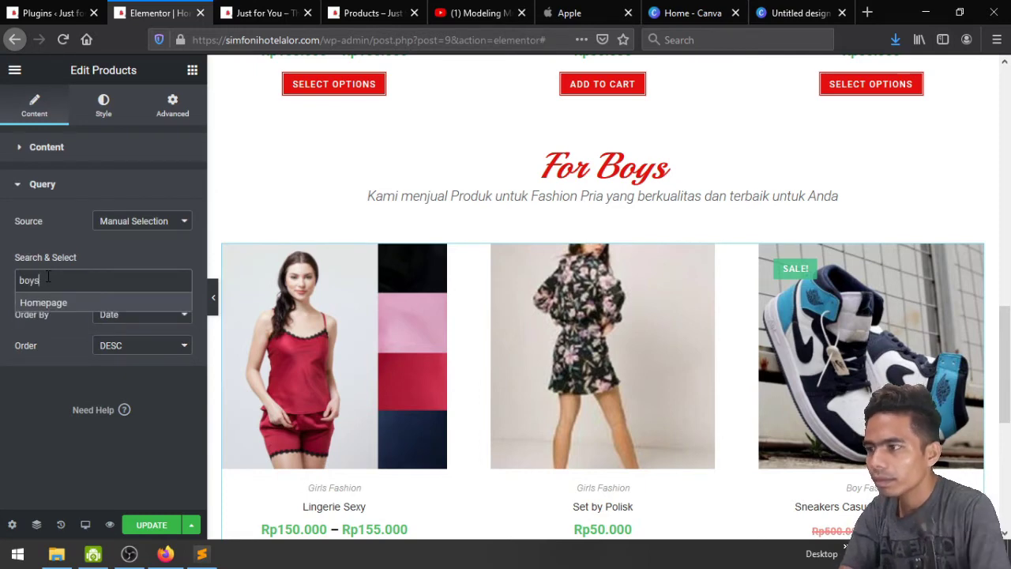
pyautogui.press('BackSpace')
pyautogui.press('BackSpace')
pyautogui.press('BackSpace')
pyautogui.press('BackSpace')
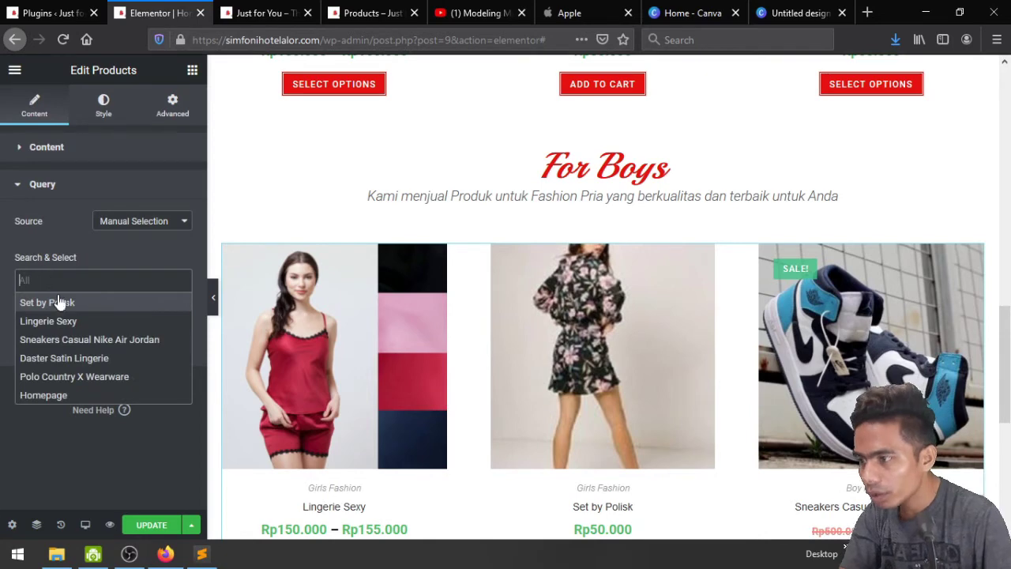
pyautogui.click(100, 377)
pyautogui.click(144, 280)
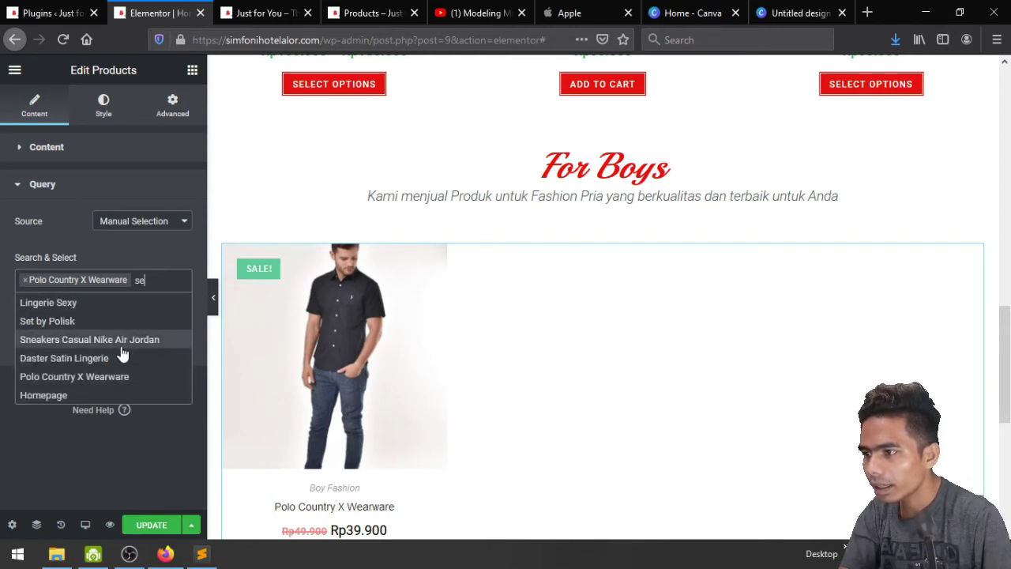
pyautogui.click(121, 346)
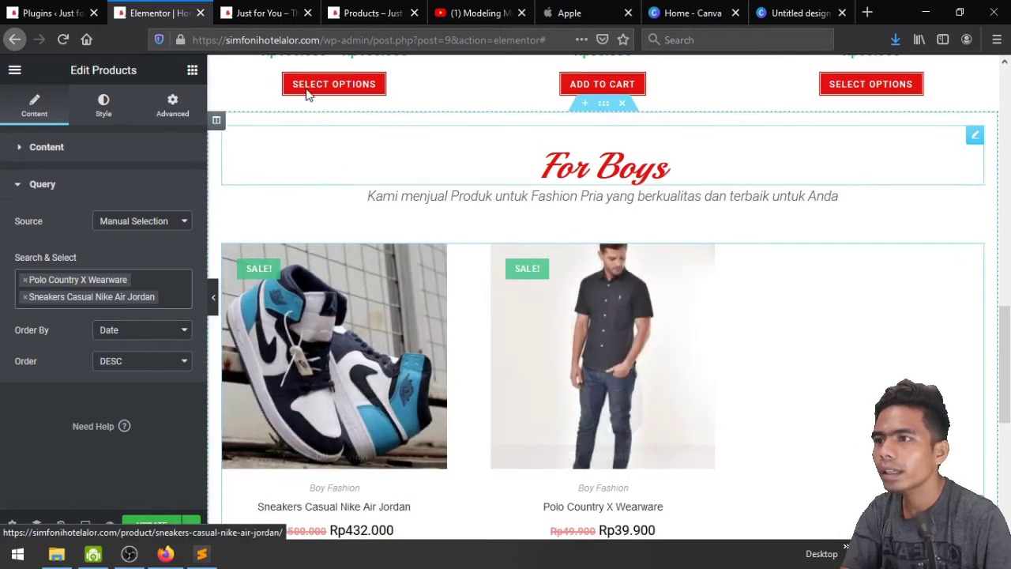
pyautogui.click(338, 9)
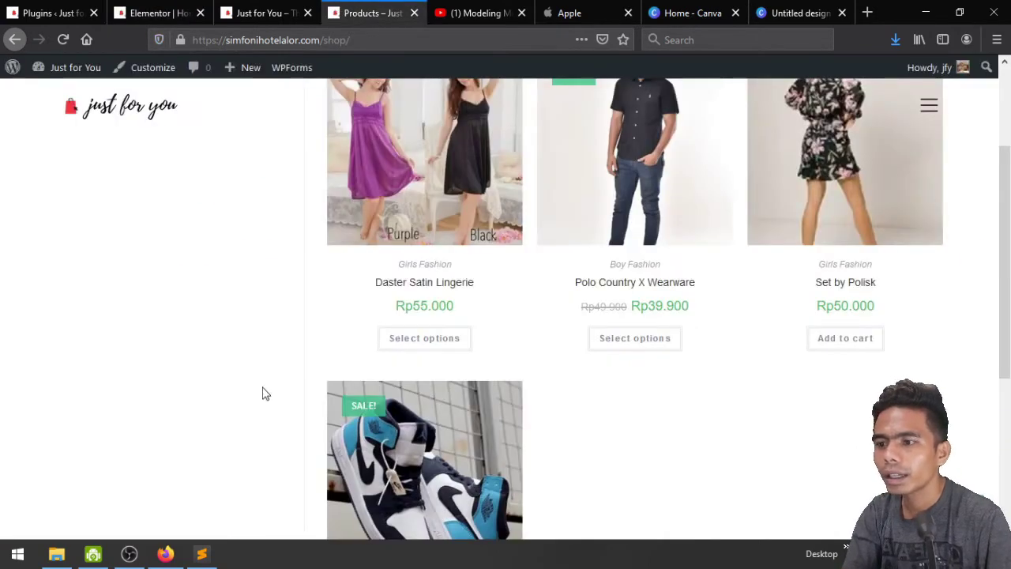
# Reload the Just for You shop, switch its products from list to grid view, and return to Elementor
pyautogui.scroll(3, 265, 394)
pyautogui.click(63, 41)
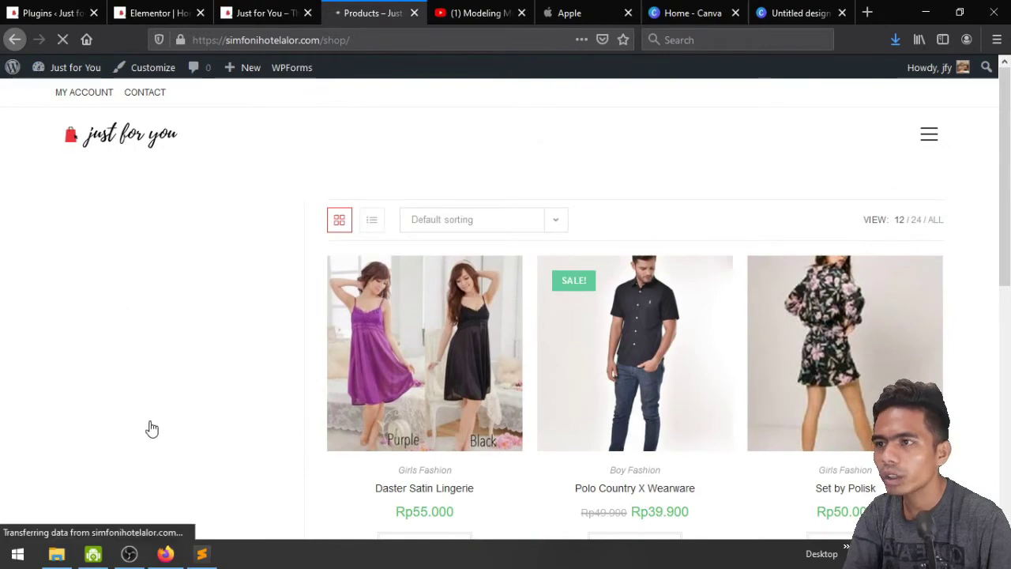
pyautogui.scroll(-7, 168, 445)
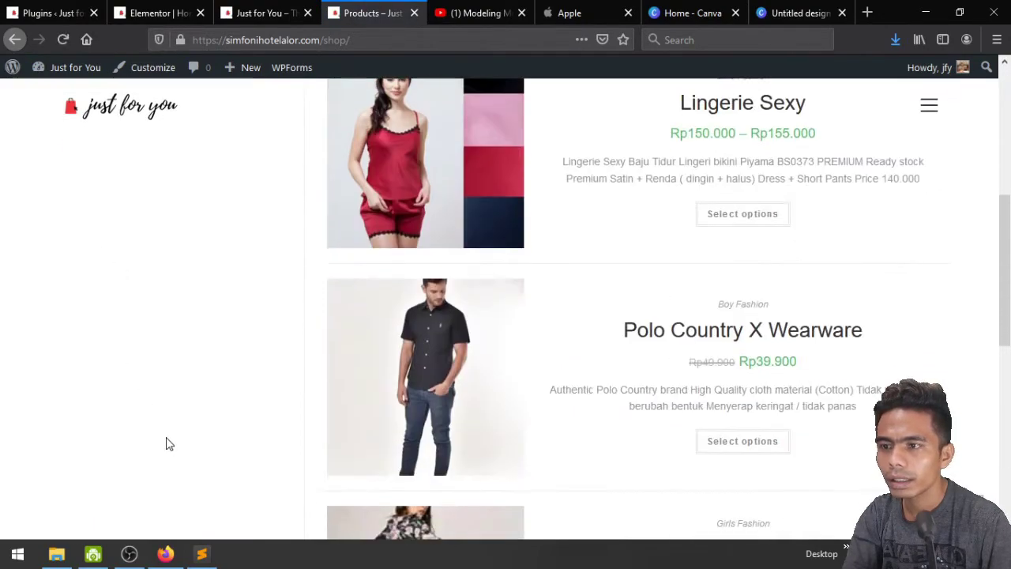
pyautogui.scroll(-3, 167, 445)
pyautogui.scroll(10, 168, 445)
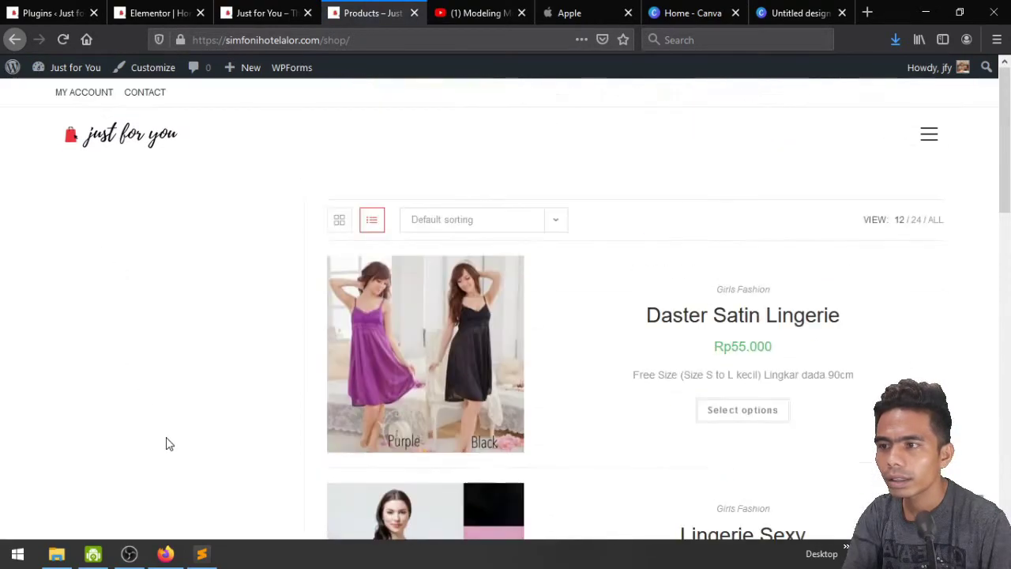
pyautogui.click(339, 219)
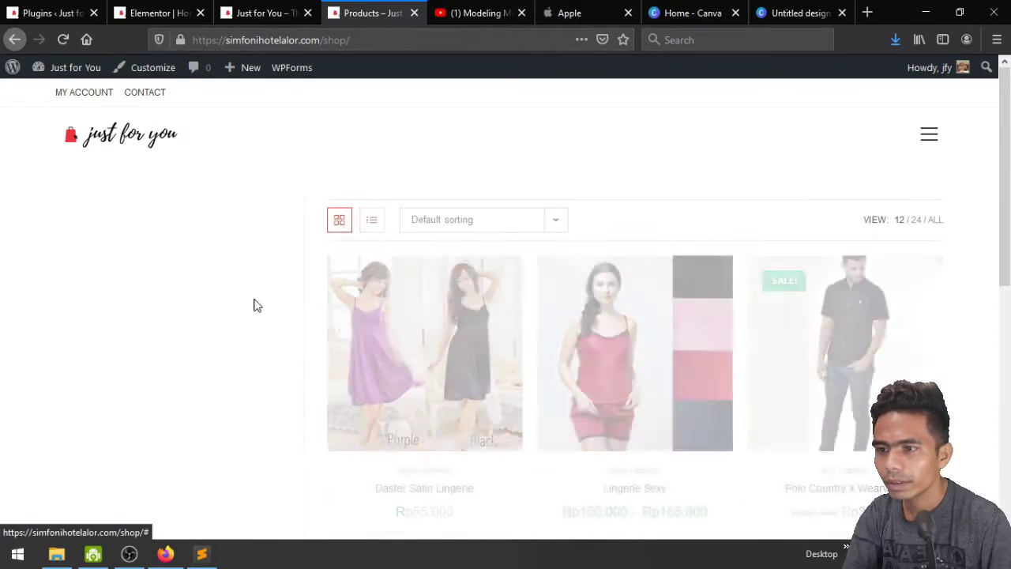
pyautogui.scroll(-1, 255, 308)
pyautogui.scroll(-5, 255, 309)
pyautogui.click(158, 13)
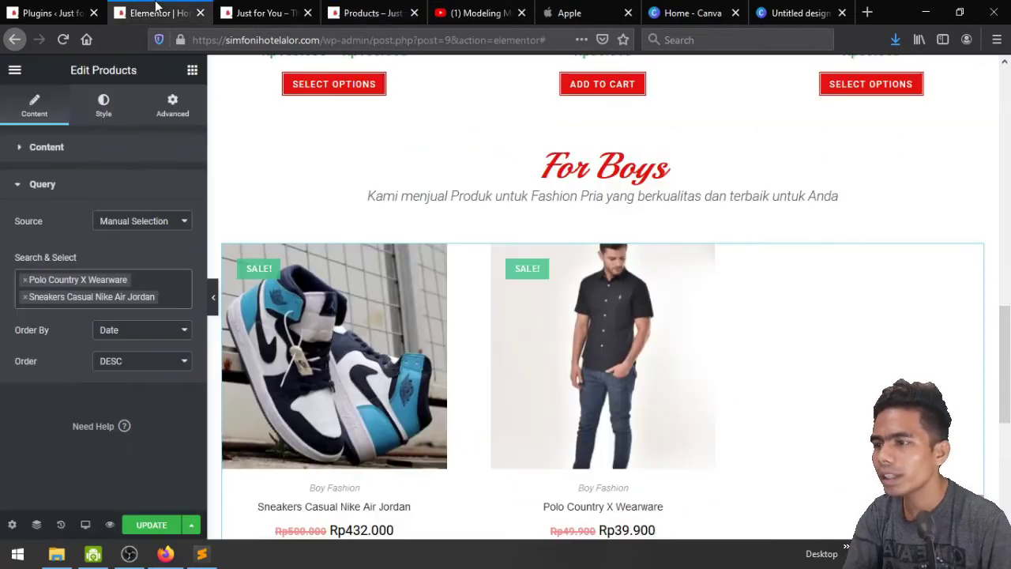
# Set the For Boys product grid to 2 columns
pyautogui.click(47, 148)
pyautogui.click(182, 187)
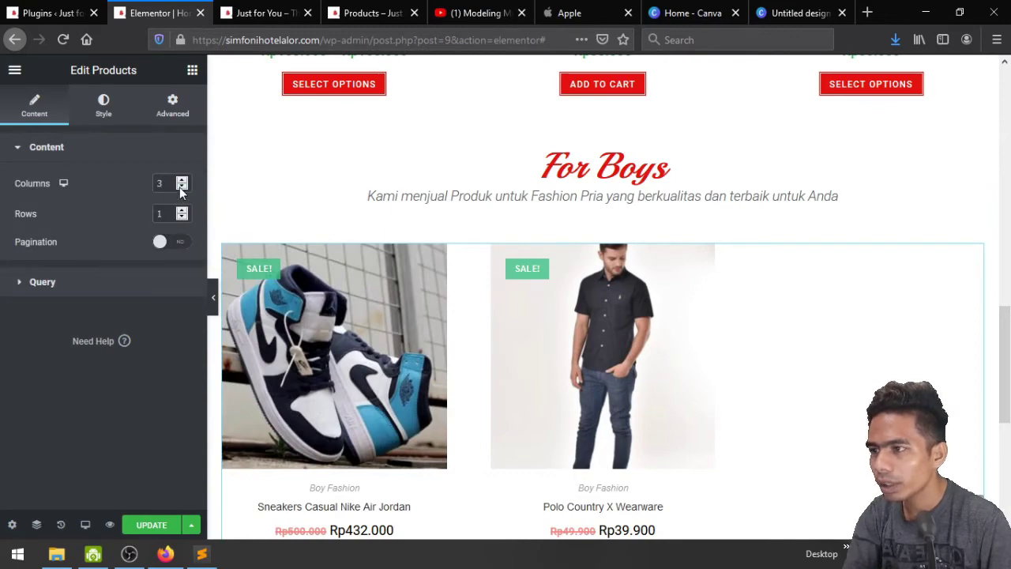
pyautogui.scroll(-4, 711, 372)
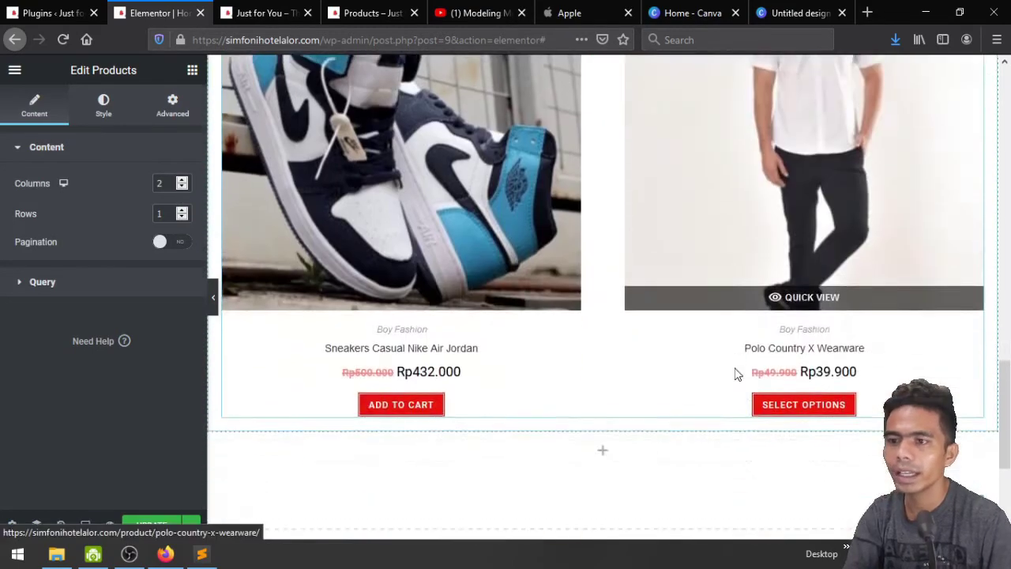
pyautogui.scroll(4, 648, 444)
pyautogui.scroll(-5, 579, 515)
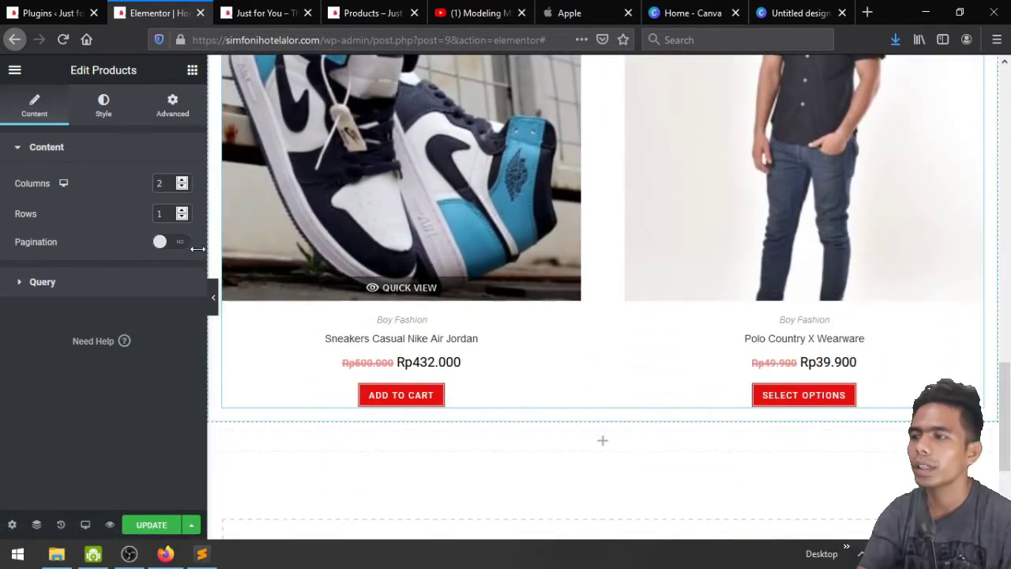
# Widen the product grid's Columns Gap to 100 in the Style settings
pyautogui.click(102, 124)
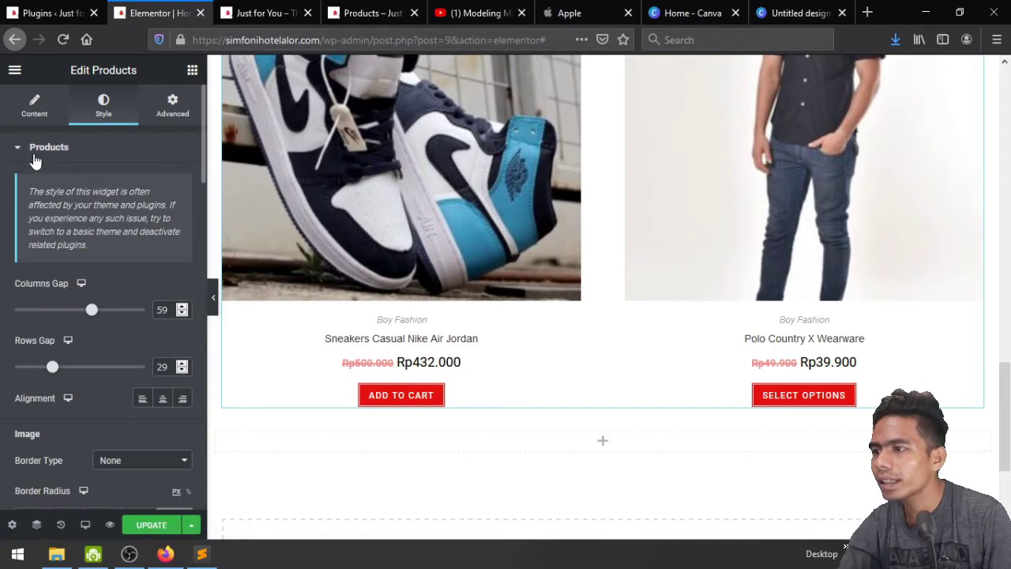
pyautogui.moveTo(91, 312); pyautogui.dragTo(144, 310)
pyautogui.scroll(3, 639, 298)
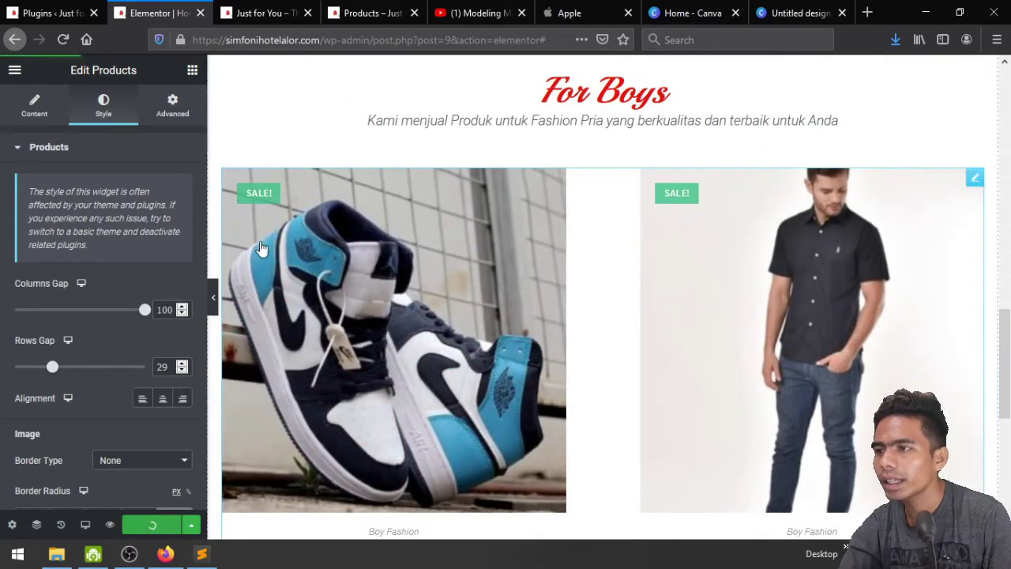
# Reload the live site preview and scroll through the For Boys grid's two widely spaced products
pyautogui.click(256, 13)
pyautogui.press('F5')
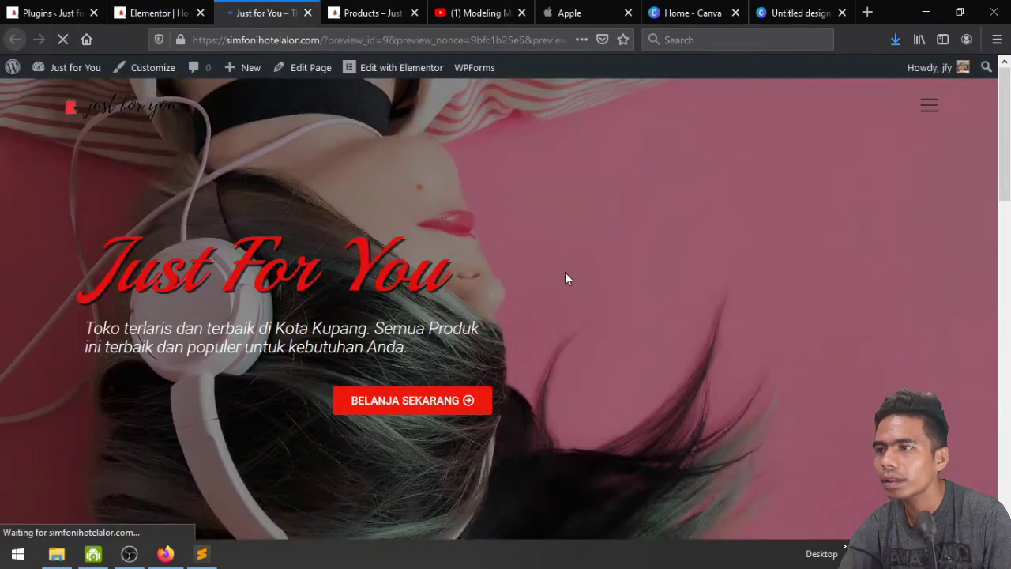
pyautogui.scroll(-5, 565, 277)
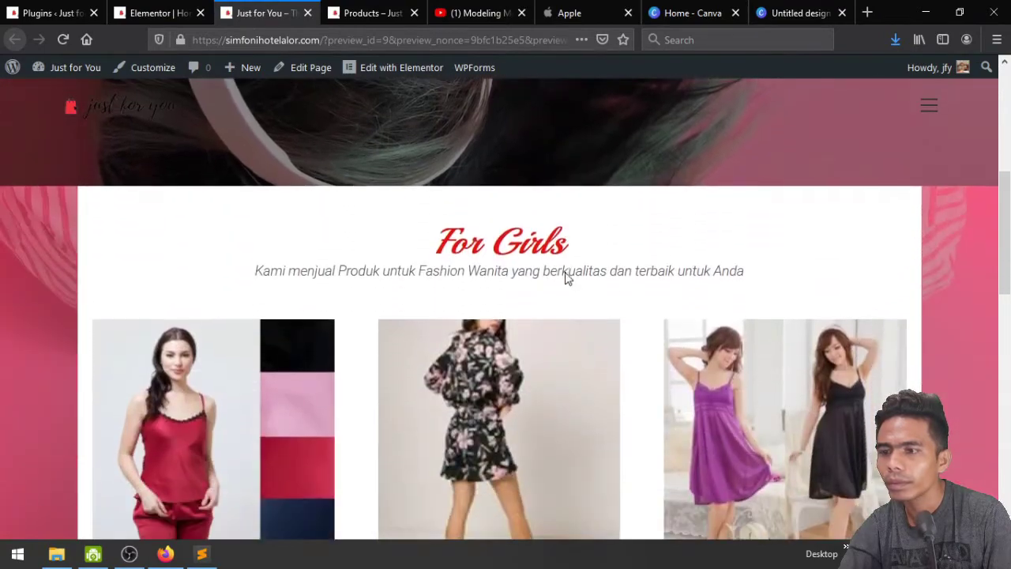
pyautogui.scroll(-9, 566, 277)
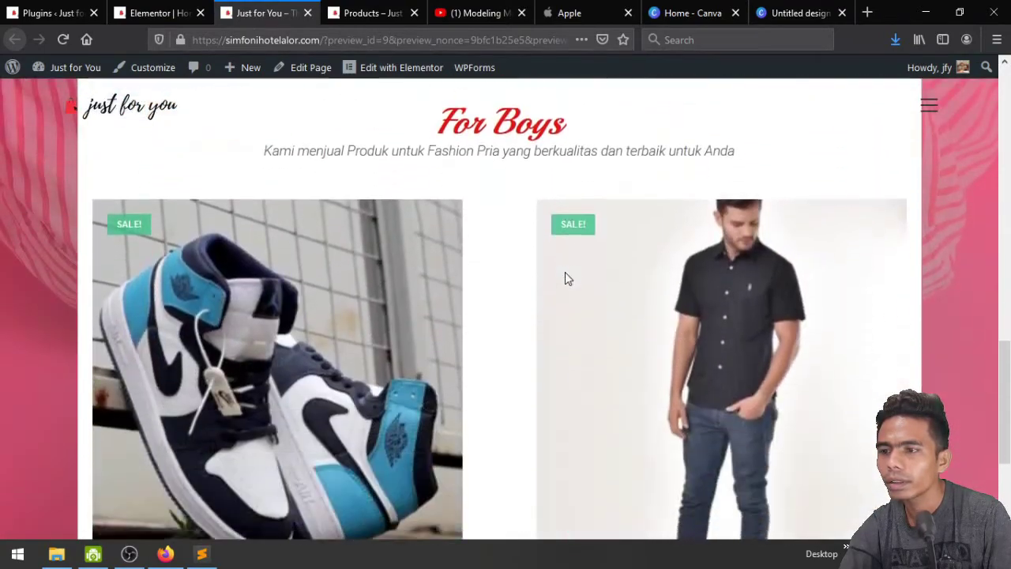
pyautogui.scroll(-4, 565, 277)
pyautogui.scroll(6, 565, 277)
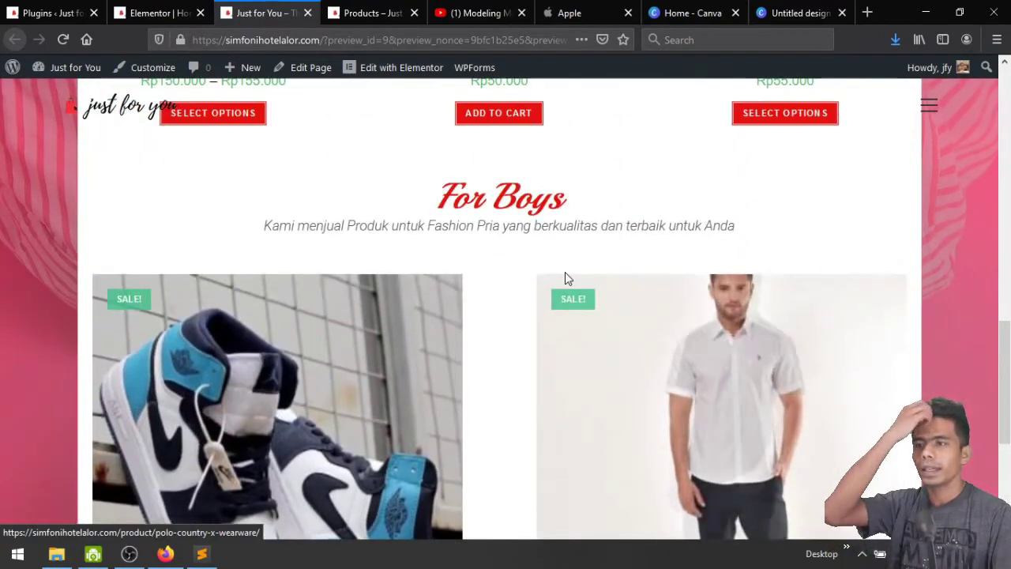
pyautogui.scroll(7, 565, 277)
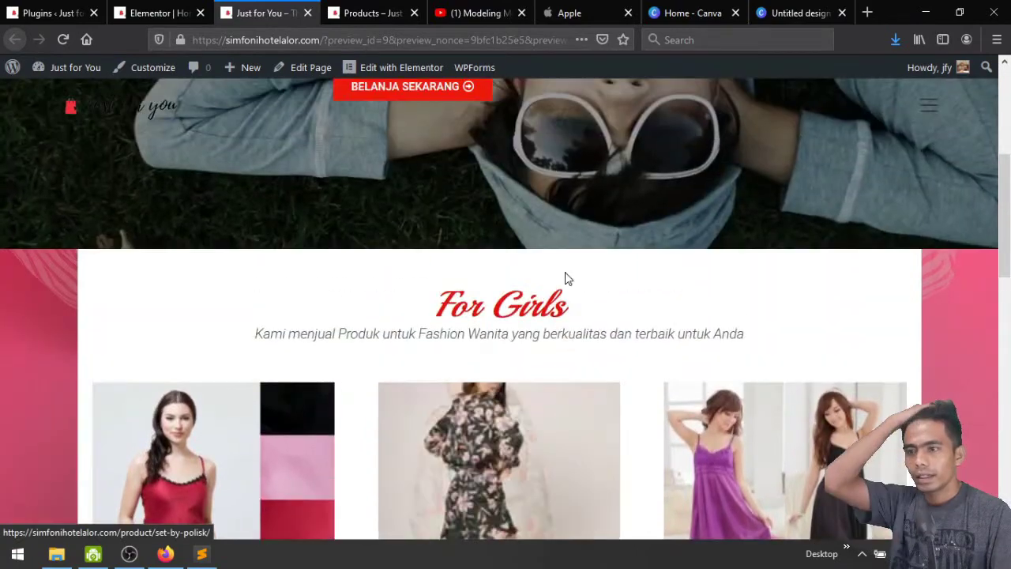
pyautogui.scroll(-4, 565, 278)
pyautogui.scroll(-4, 565, 278)
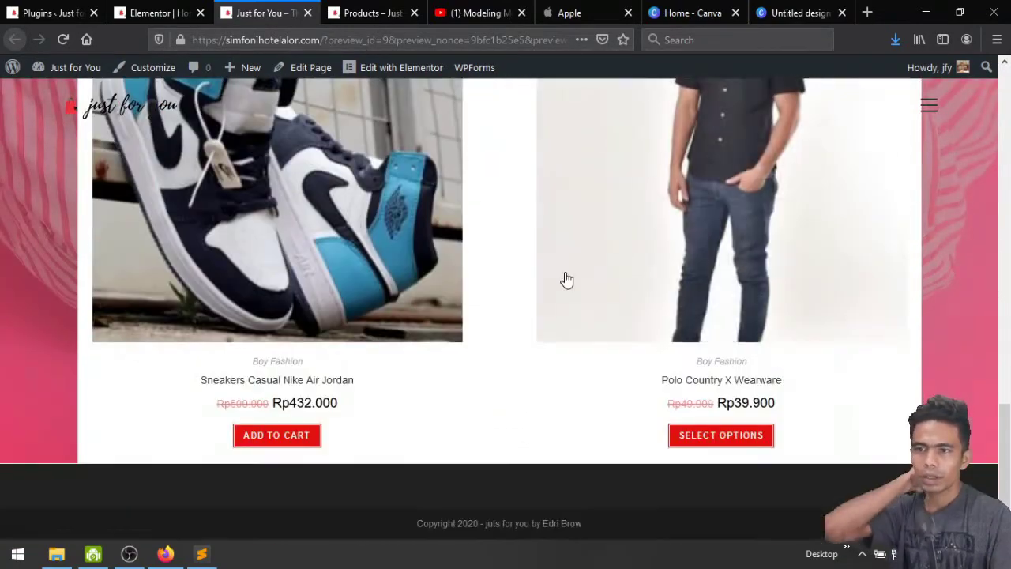
pyautogui.scroll(5, 565, 278)
pyautogui.scroll(5, 567, 280)
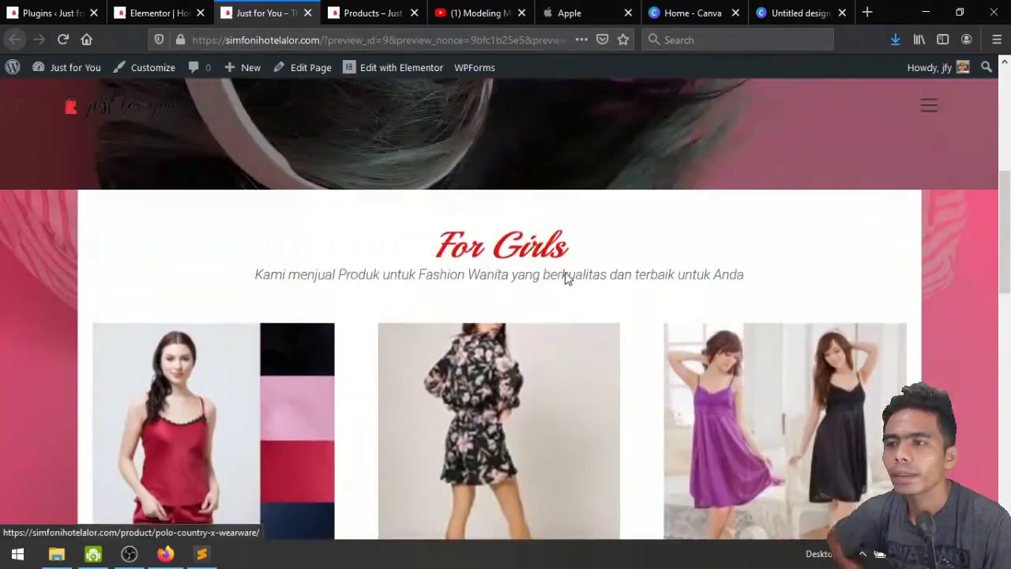
pyautogui.scroll(-3, 566, 279)
pyautogui.scroll(-7, 567, 280)
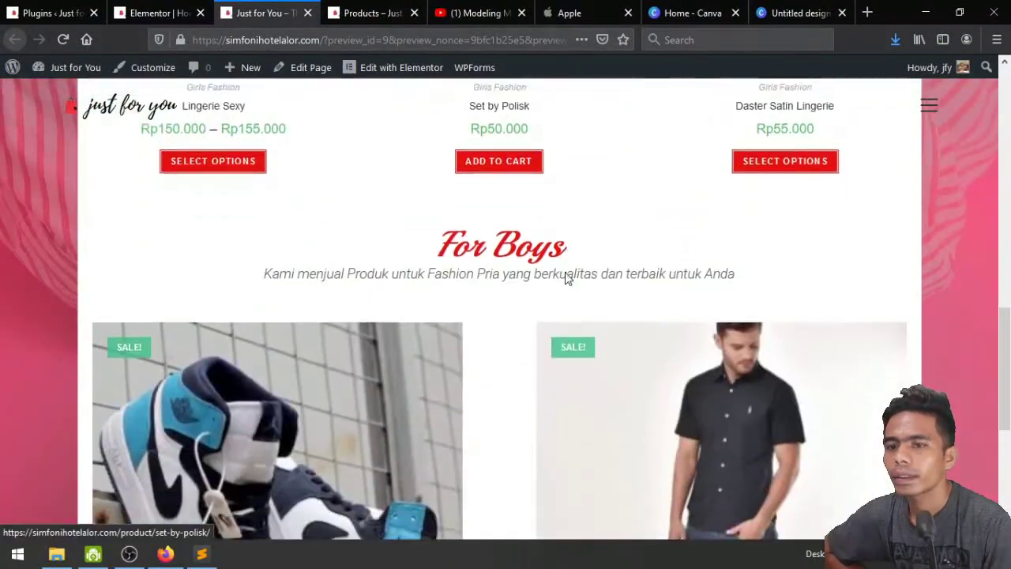
pyautogui.scroll(4, 564, 278)
pyautogui.scroll(5, 564, 279)
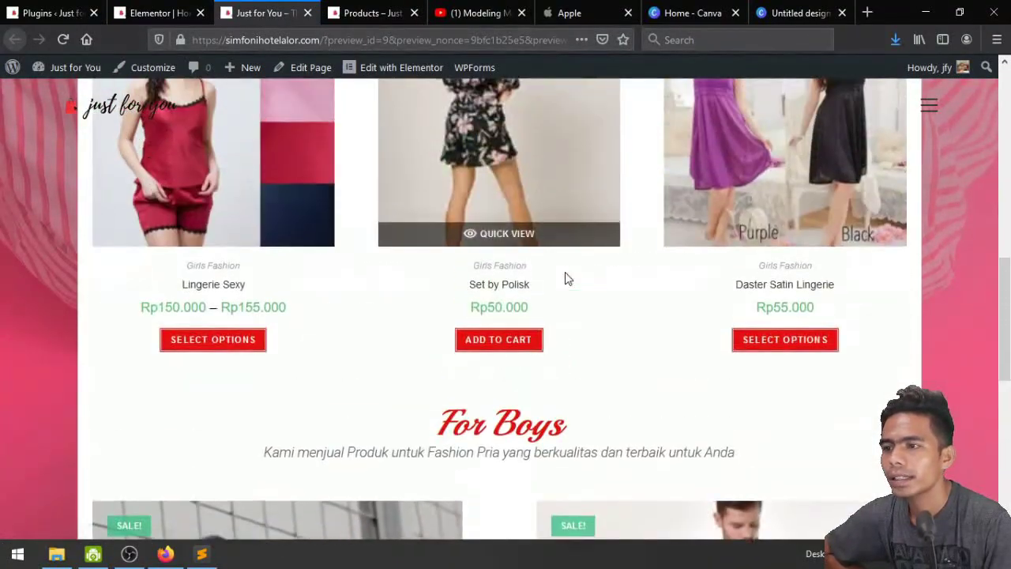
pyautogui.scroll(-5, 569, 278)
pyautogui.scroll(3, 337, 284)
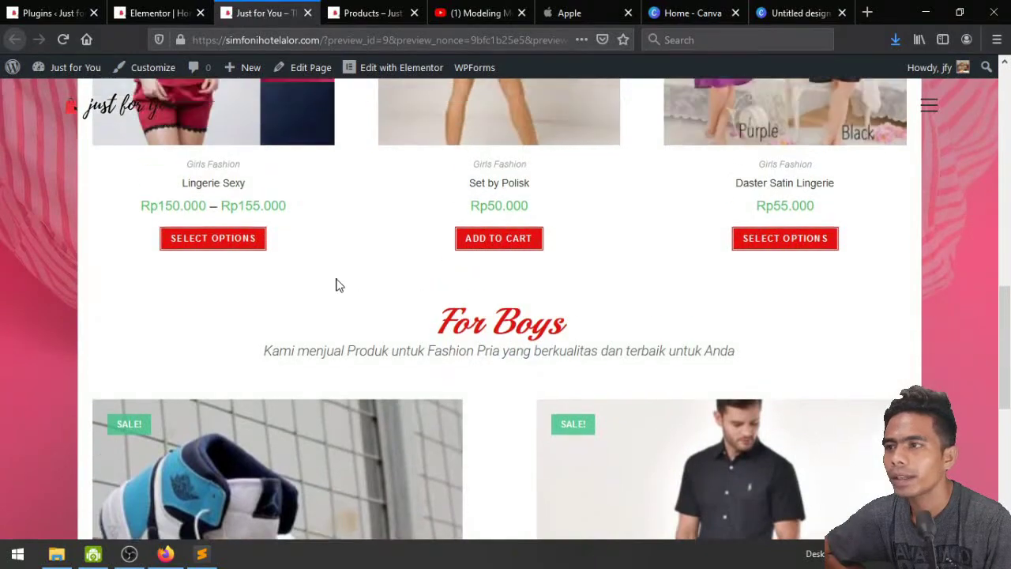
# Return to the Elementor page editor
pyautogui.click(155, 8)
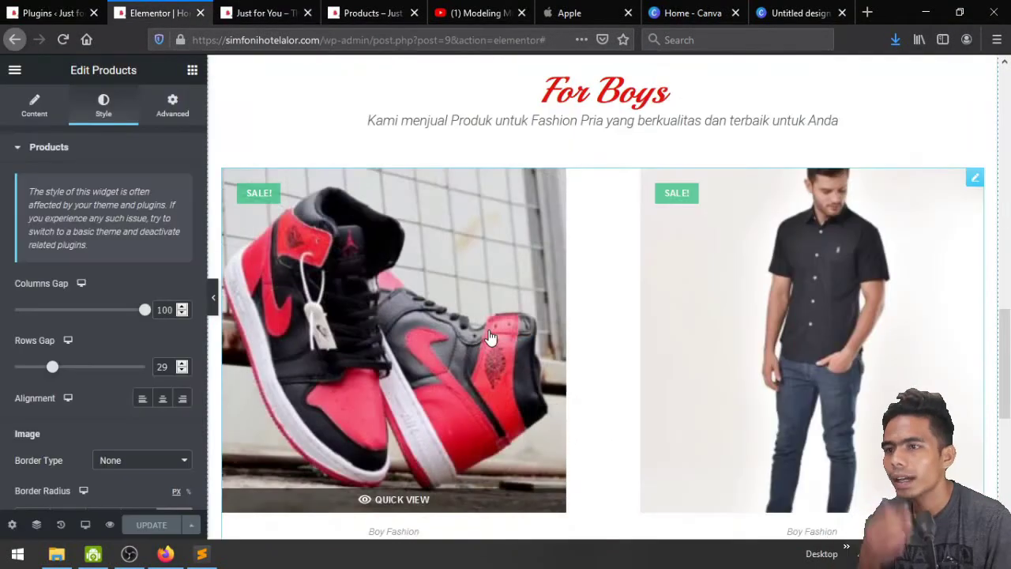
pyautogui.scroll(4, 488, 334)
pyautogui.scroll(3, 487, 334)
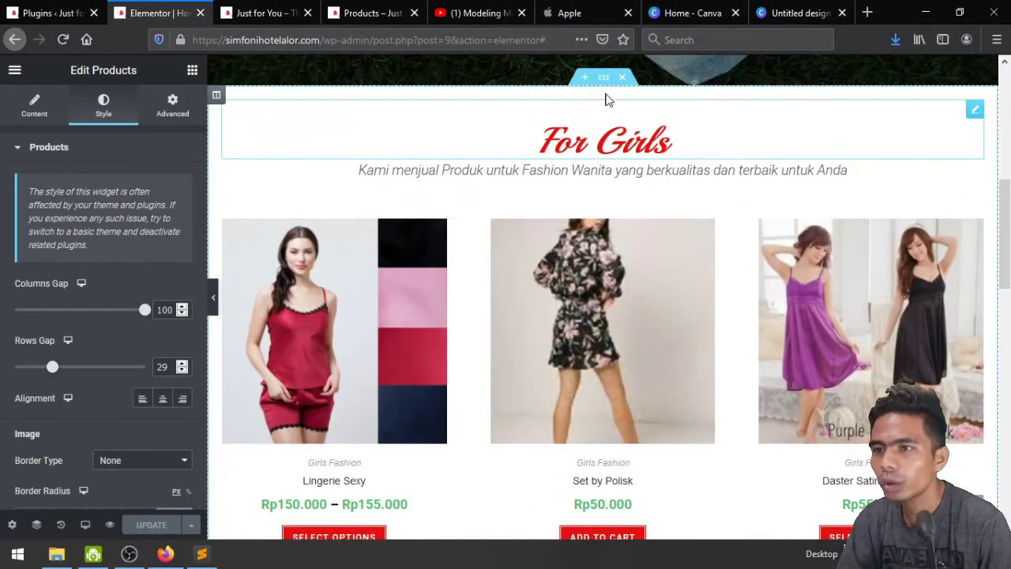
# Replace the For Boys section's background image with person-802090_1920.jpg, the person lying down
pyautogui.scroll(-5, 591, 409)
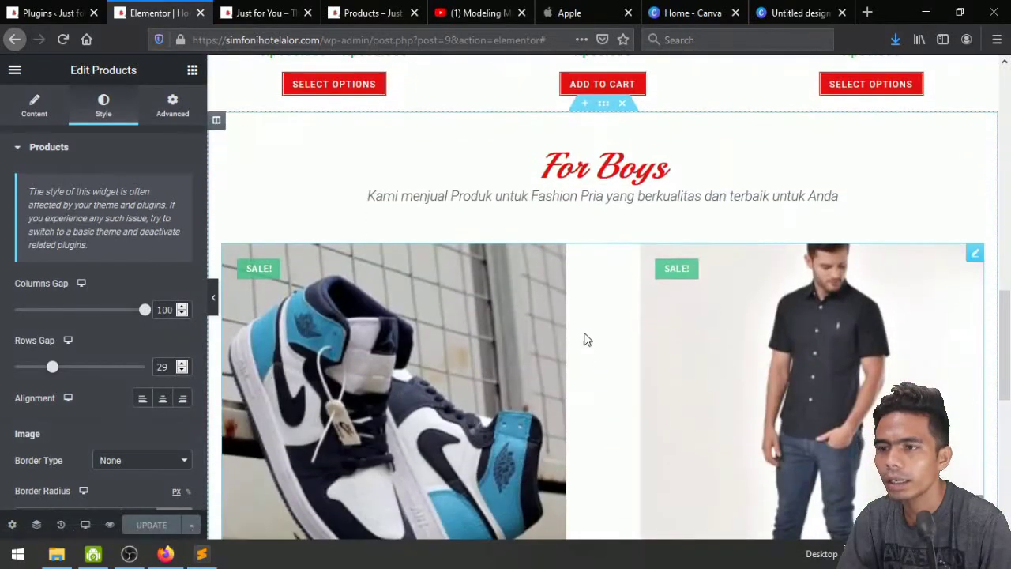
pyautogui.scroll(2, 585, 338)
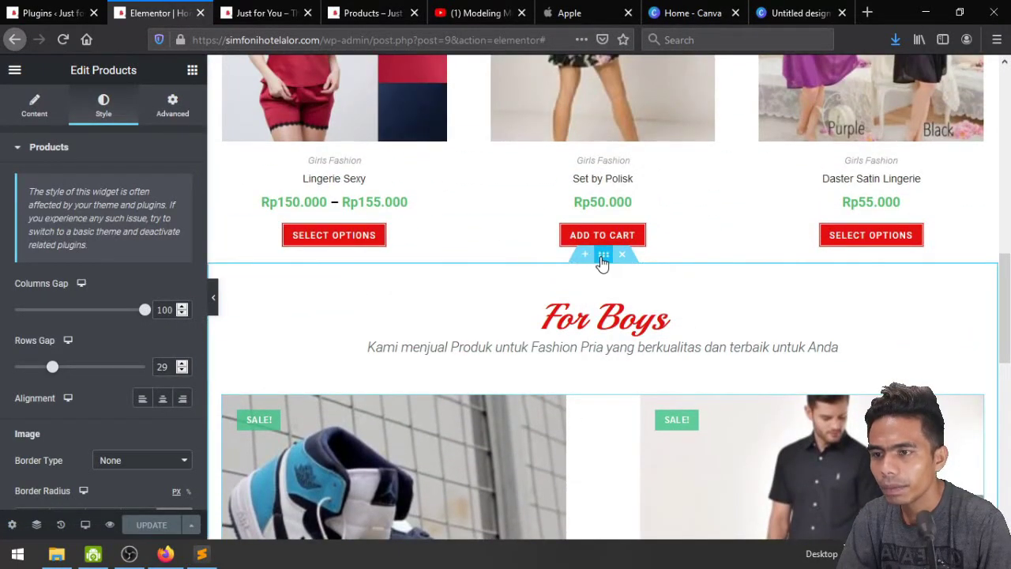
pyautogui.click(603, 256)
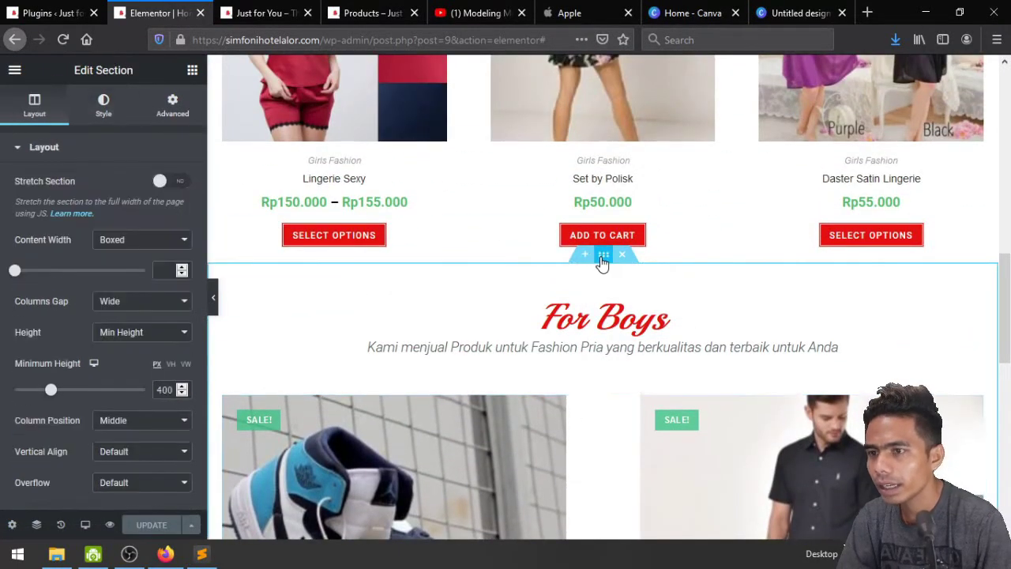
pyautogui.click(104, 109)
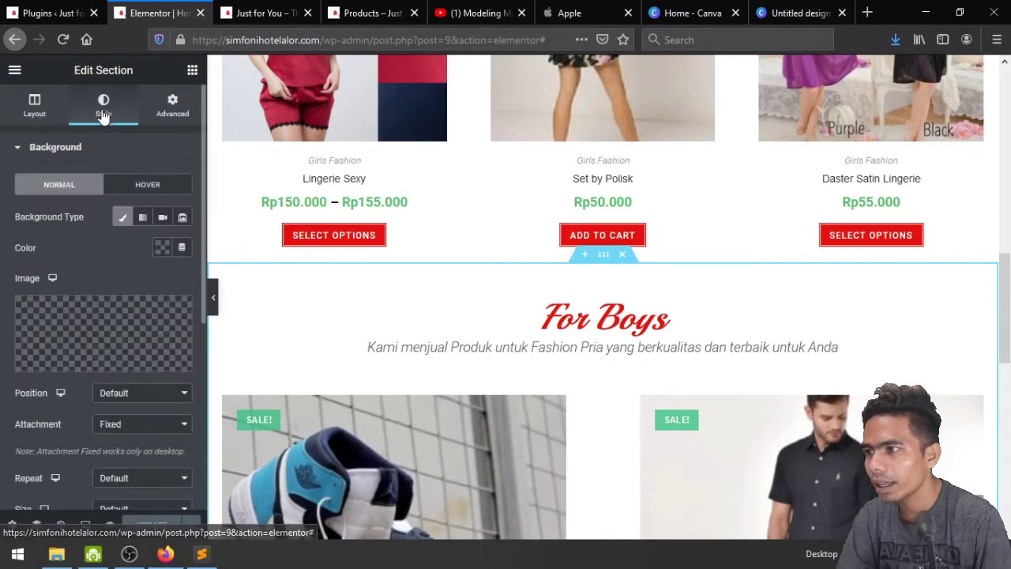
pyautogui.click(116, 327)
pyautogui.scroll(-3, 430, 339)
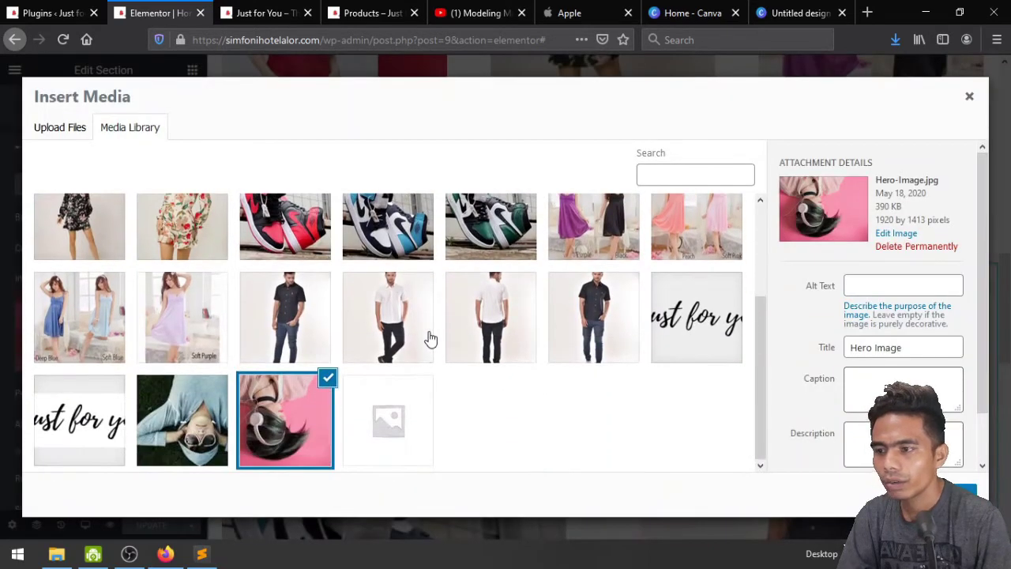
pyautogui.click(212, 418)
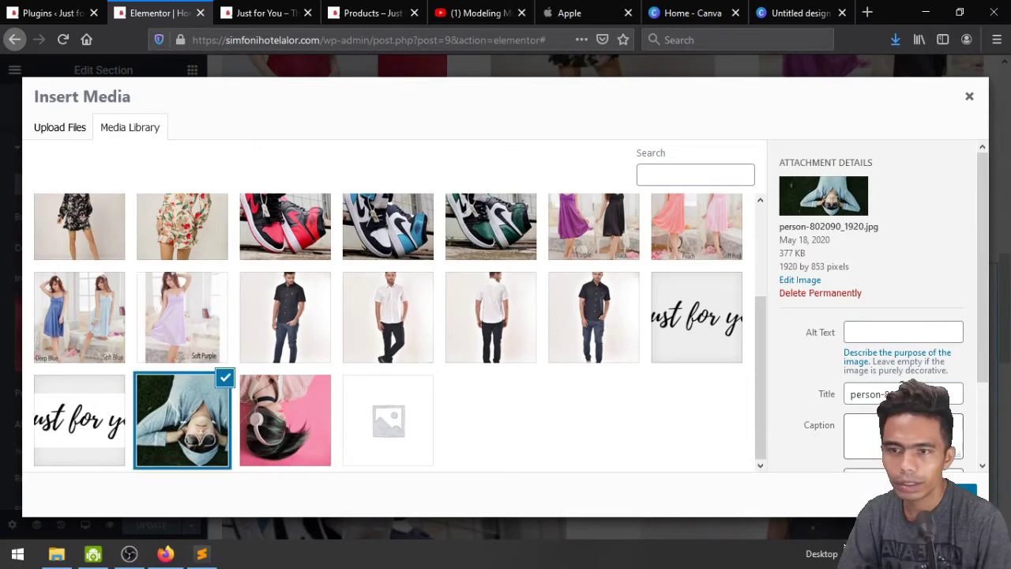
pyautogui.click(956, 490)
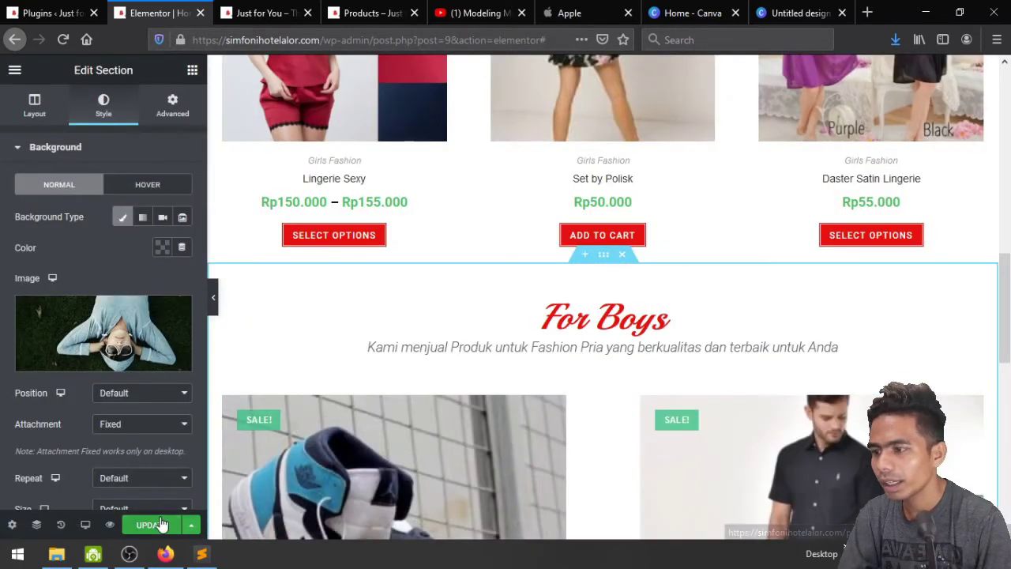
# Check the updated For Boys section on the site preview, then return to Elementor
pyautogui.click(110, 524)
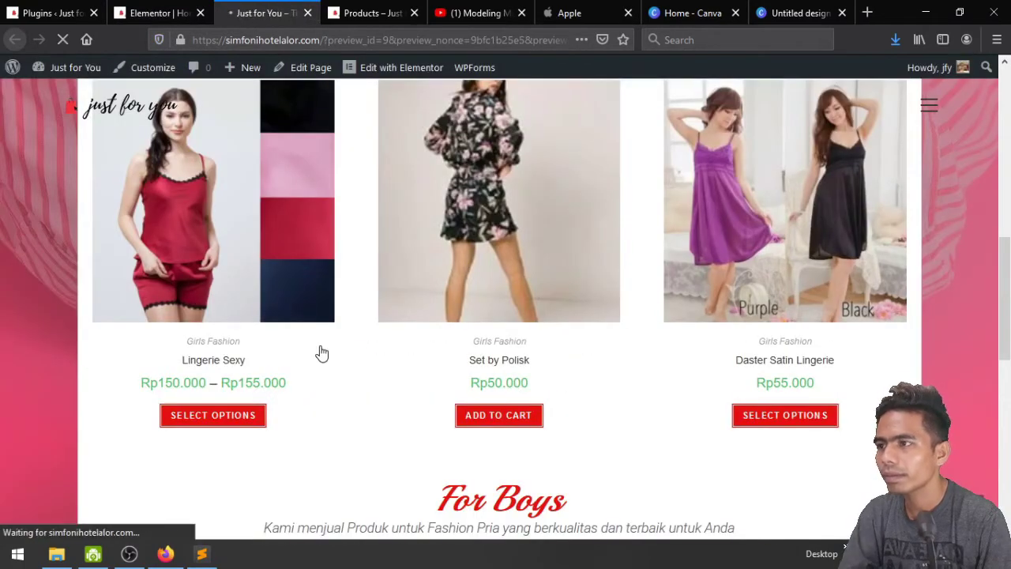
pyautogui.scroll(-4, 320, 345)
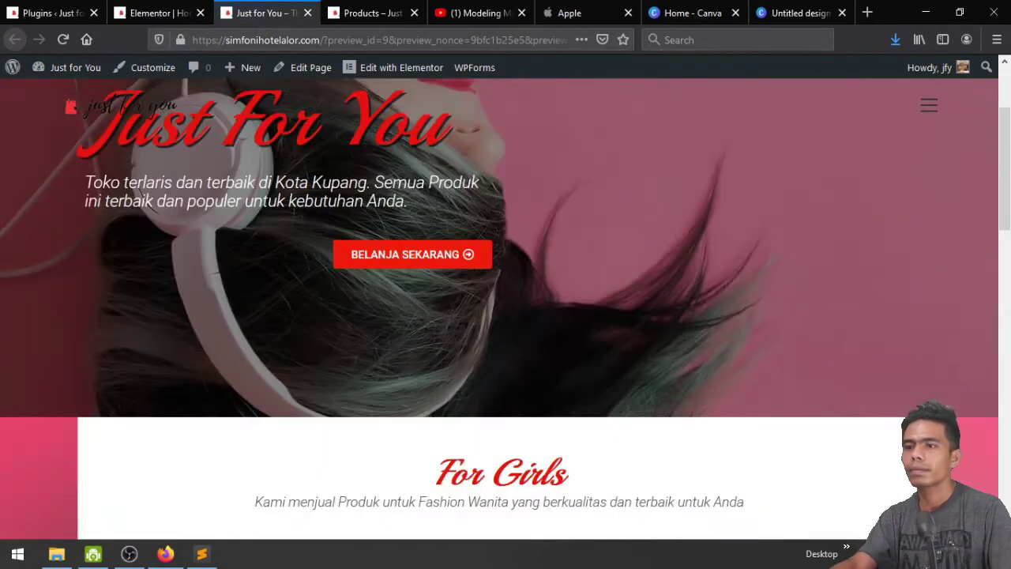
pyautogui.scroll(-7, 320, 345)
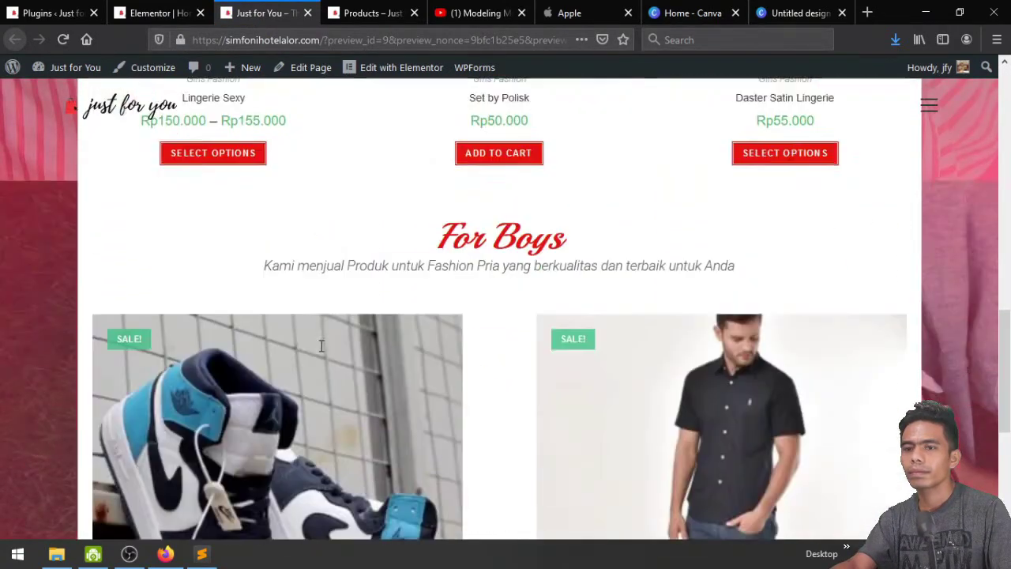
pyautogui.scroll(-4, 321, 345)
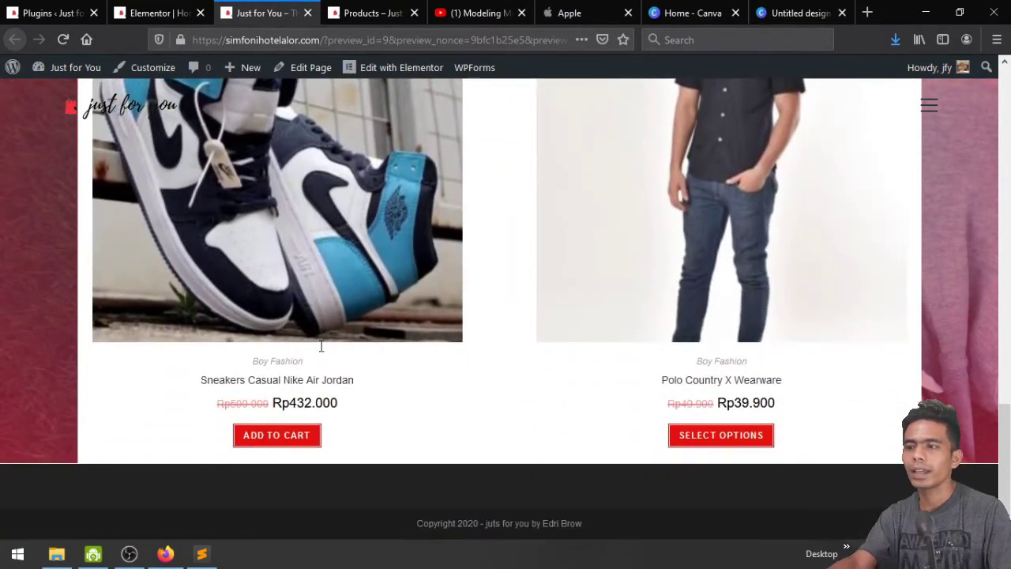
pyautogui.scroll(9, 321, 345)
pyautogui.scroll(-5, 321, 345)
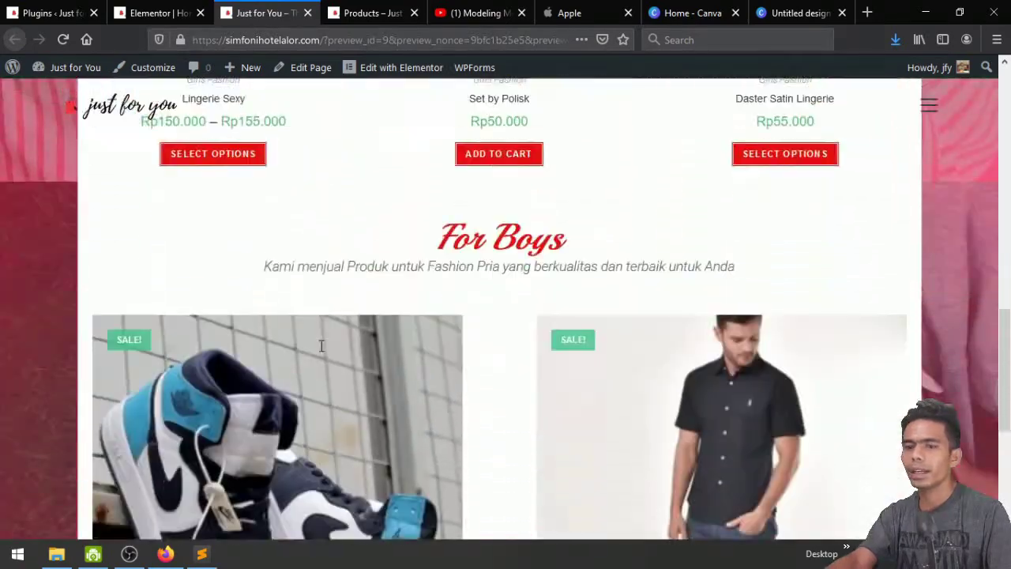
pyautogui.scroll(-4, 321, 345)
pyautogui.scroll(2, 321, 345)
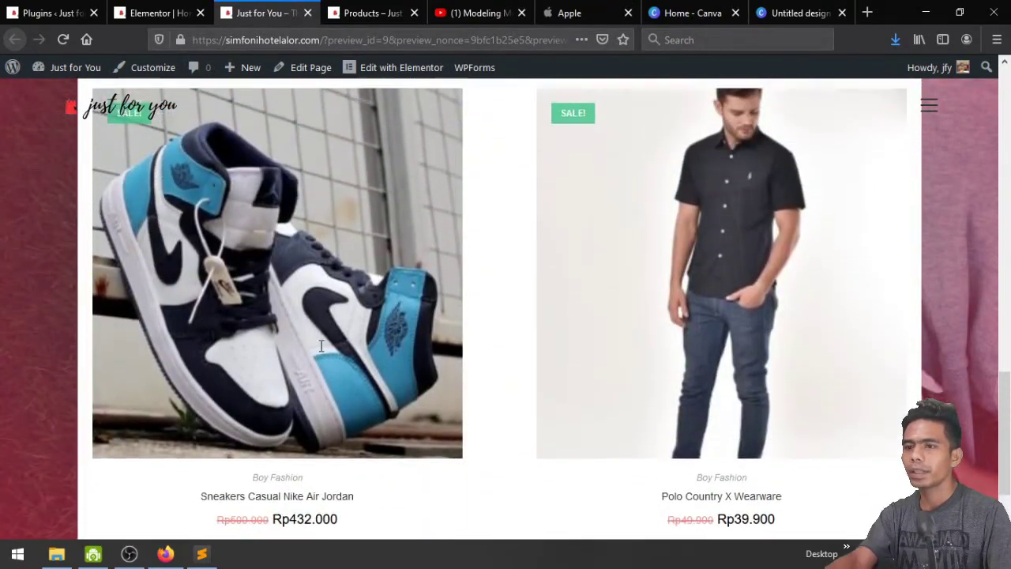
pyautogui.scroll(2, 321, 345)
pyautogui.scroll(-3, 320, 345)
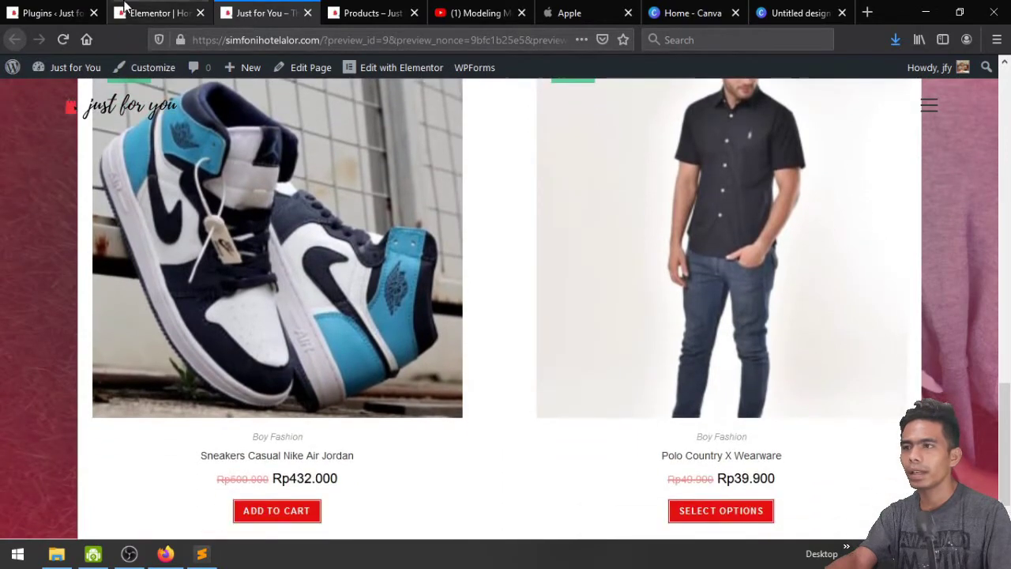
pyautogui.click(126, 9)
pyautogui.scroll(-2, 604, 118)
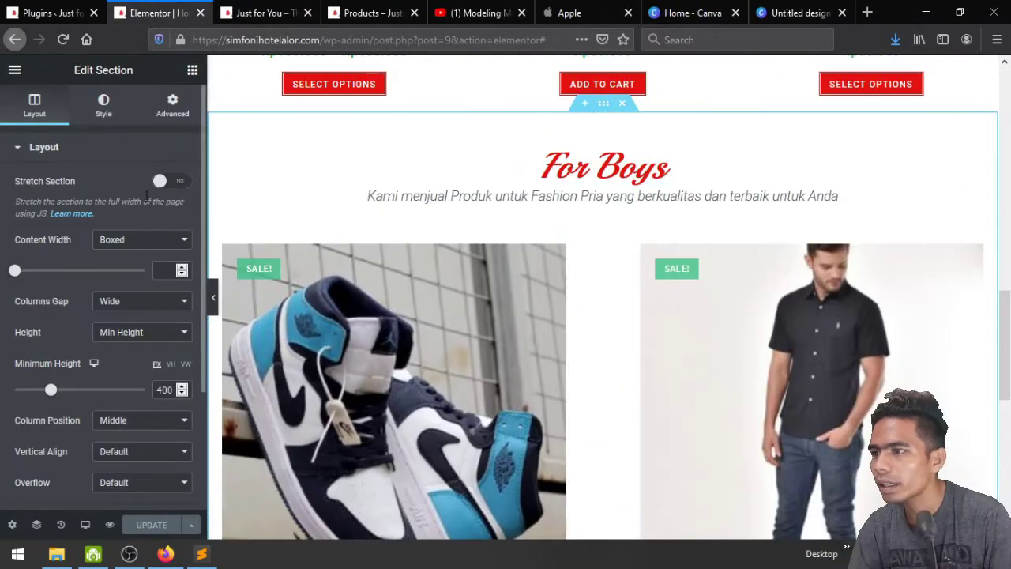
# Set the For Boys overlay's second gradient colour to blue #4054B2, update, and open the preview
pyautogui.click(104, 110)
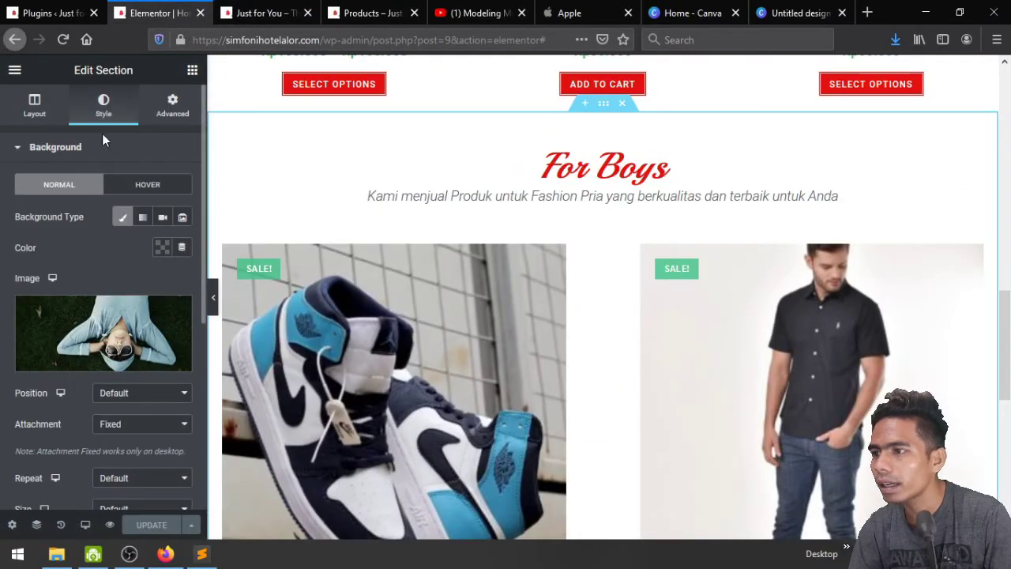
pyautogui.scroll(-1, 110, 257)
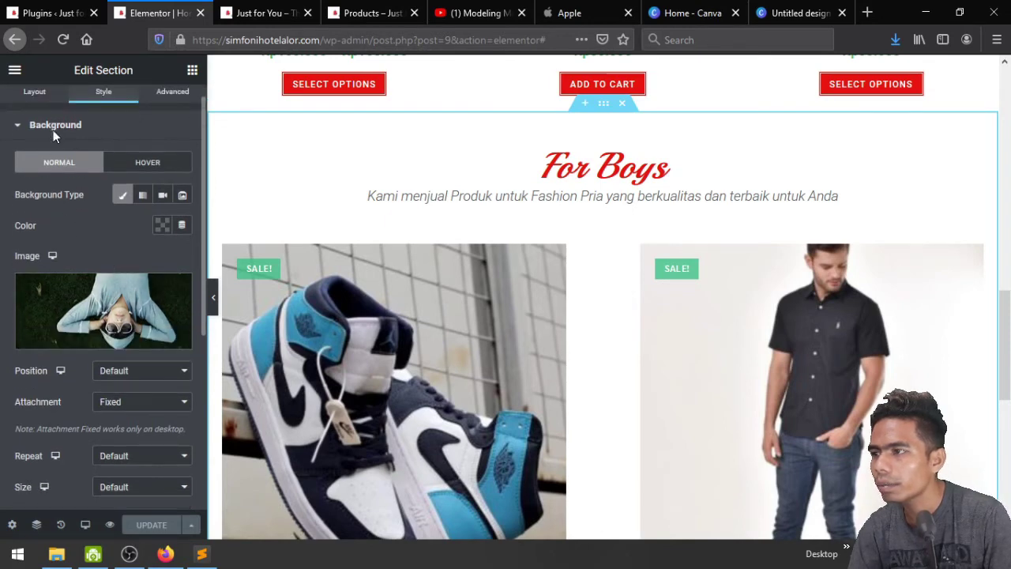
pyautogui.click(53, 126)
pyautogui.click(71, 199)
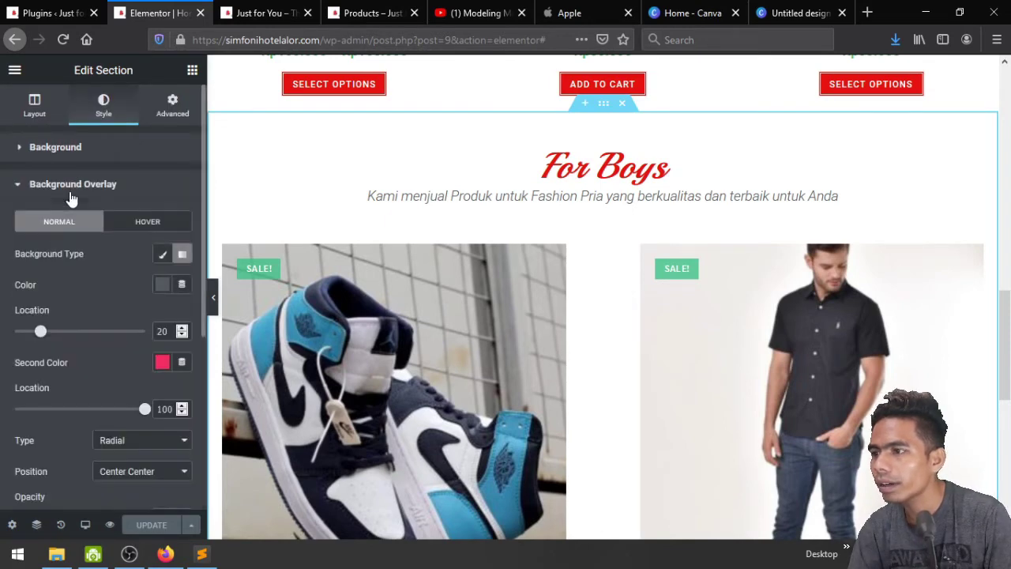
pyautogui.scroll(-1, 93, 272)
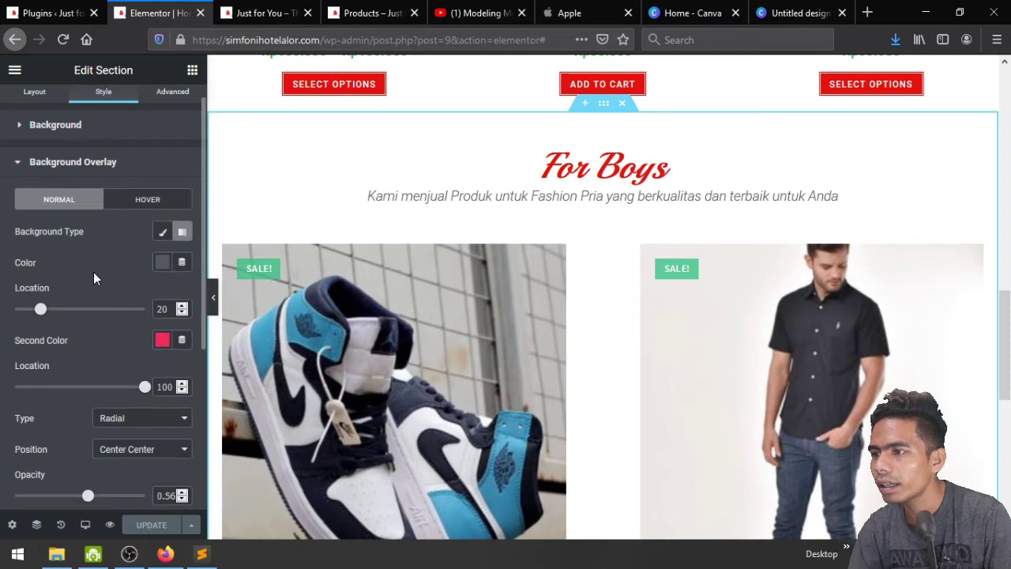
pyautogui.click(161, 341)
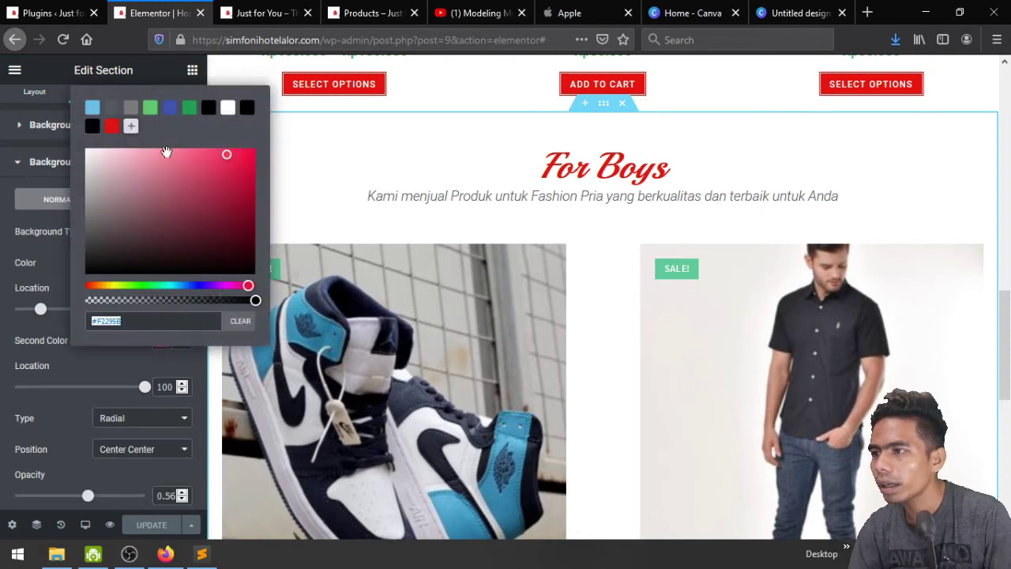
pyautogui.click(169, 112)
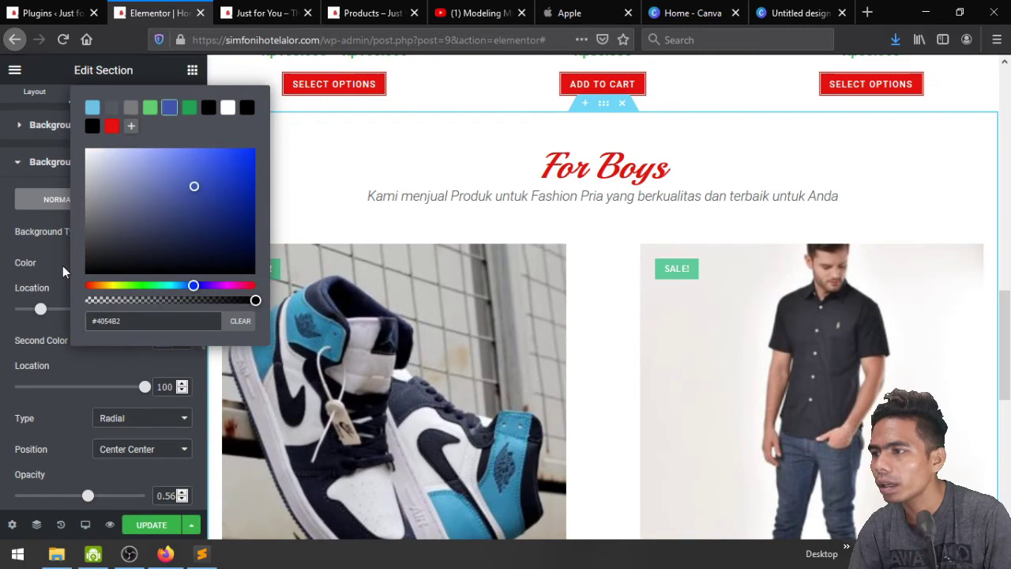
pyautogui.click(65, 266)
pyautogui.click(151, 525)
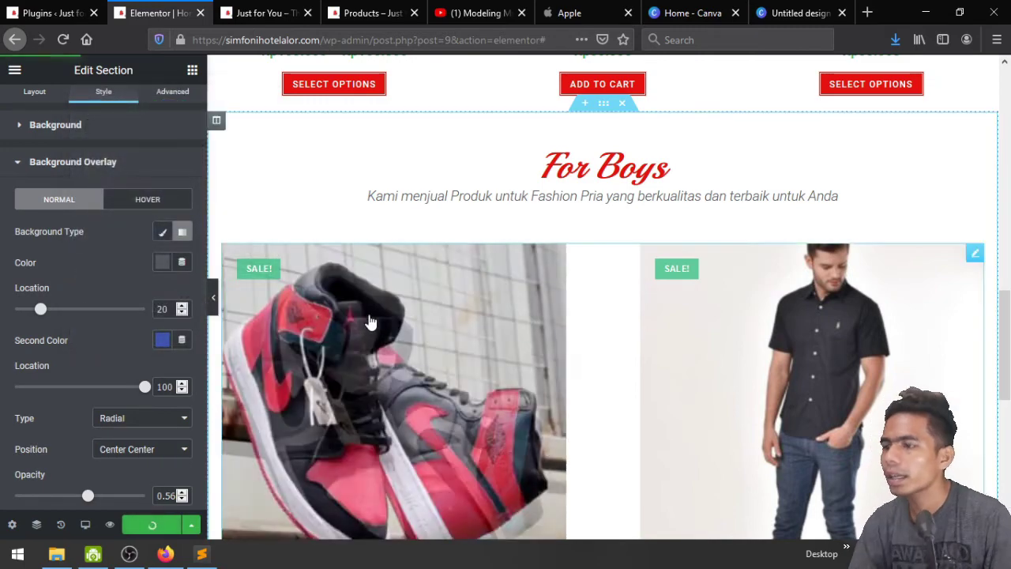
pyautogui.click(251, 11)
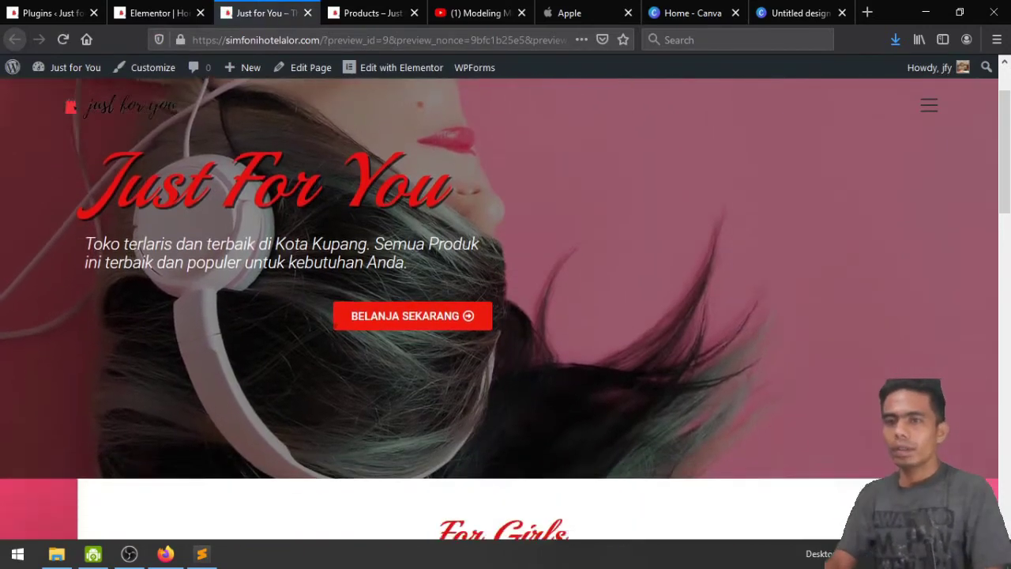
# Scroll the live site to review the blue-tinted For Boys section, then return to Elementor
pyautogui.scroll(-8, 334, 330)
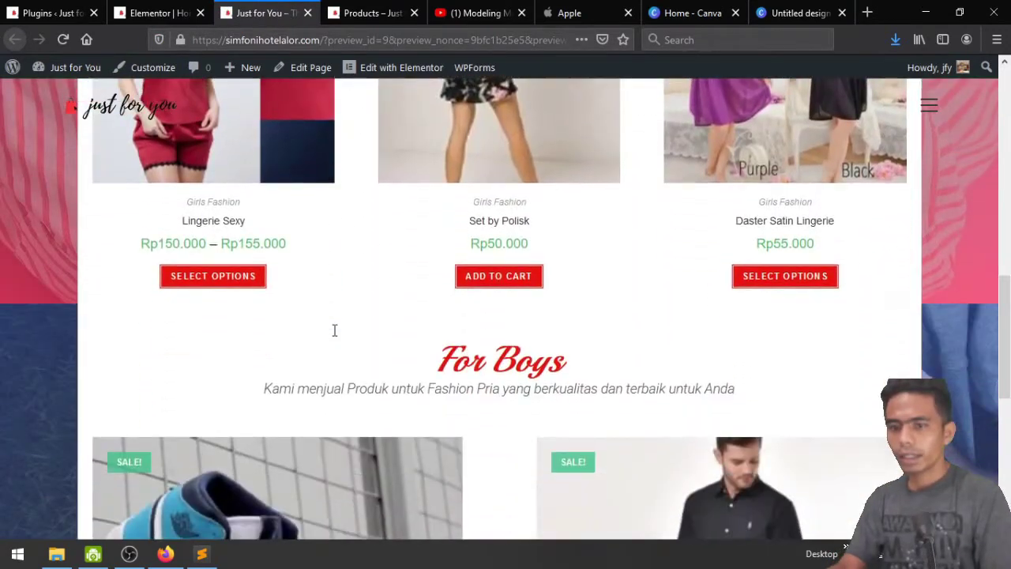
pyautogui.scroll(-6, 335, 330)
pyautogui.scroll(5, 334, 330)
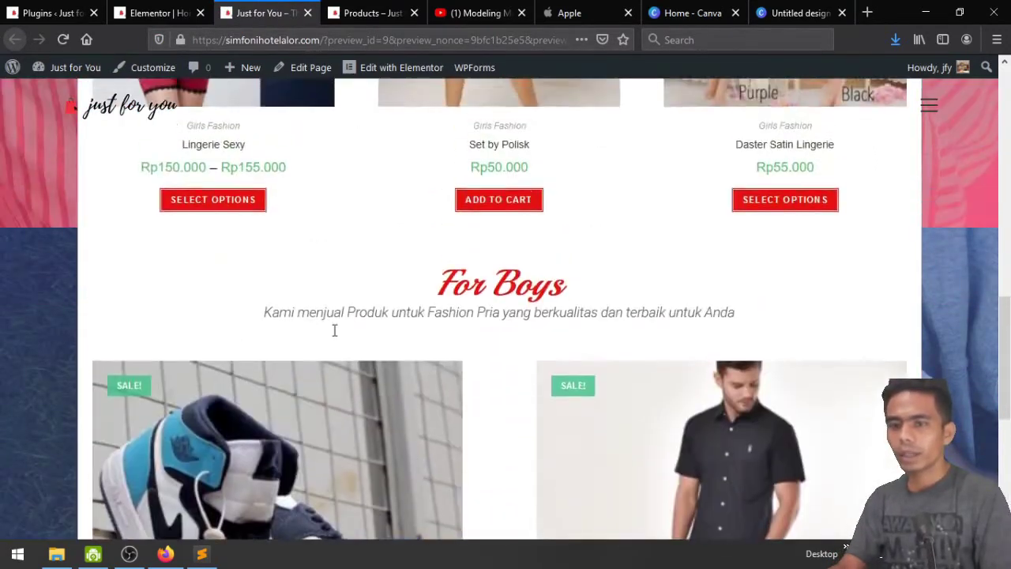
pyautogui.scroll(9, 334, 330)
pyautogui.scroll(-8, 334, 330)
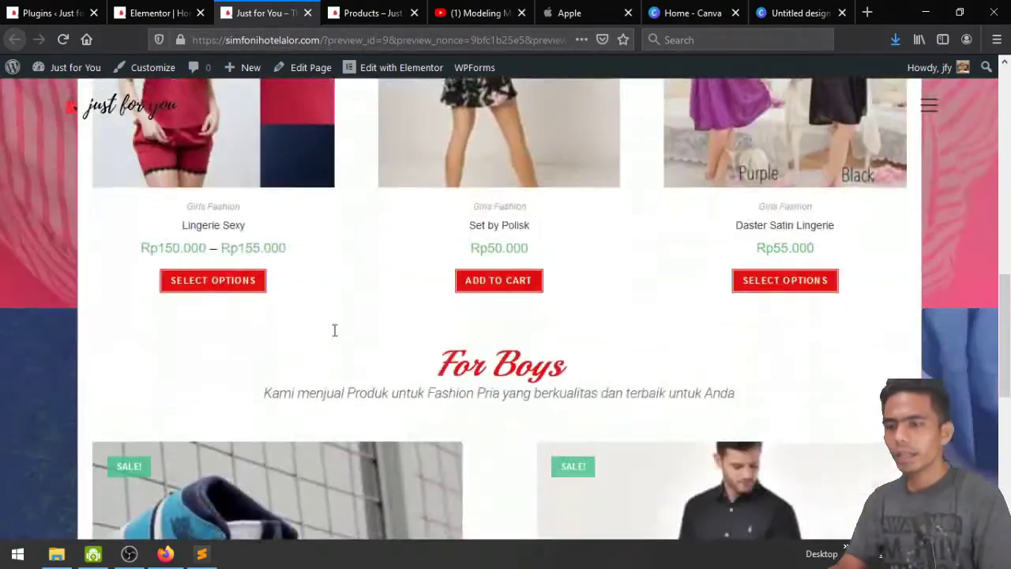
pyautogui.scroll(-6, 334, 331)
pyautogui.scroll(4, 335, 331)
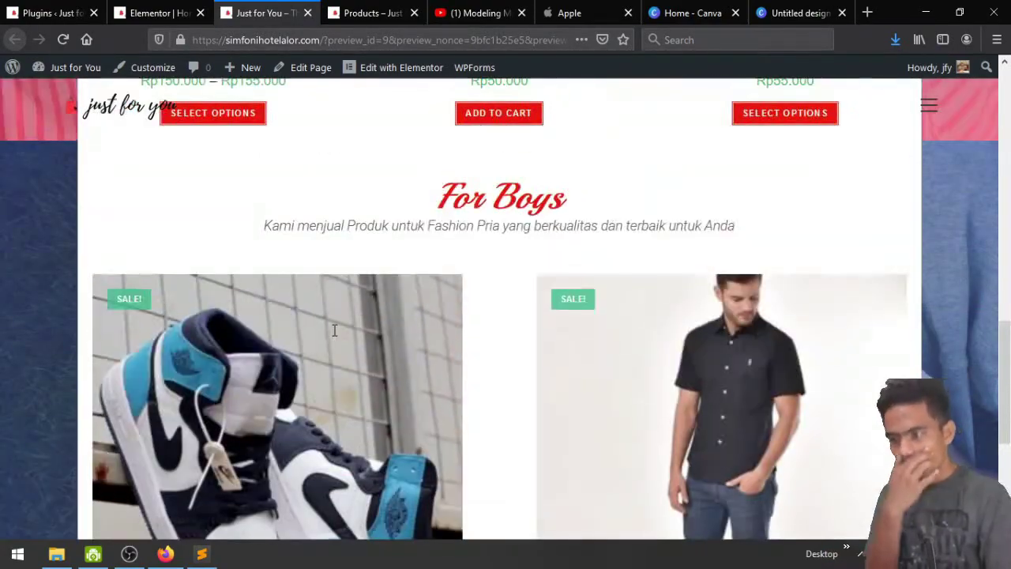
pyautogui.scroll(2, 334, 330)
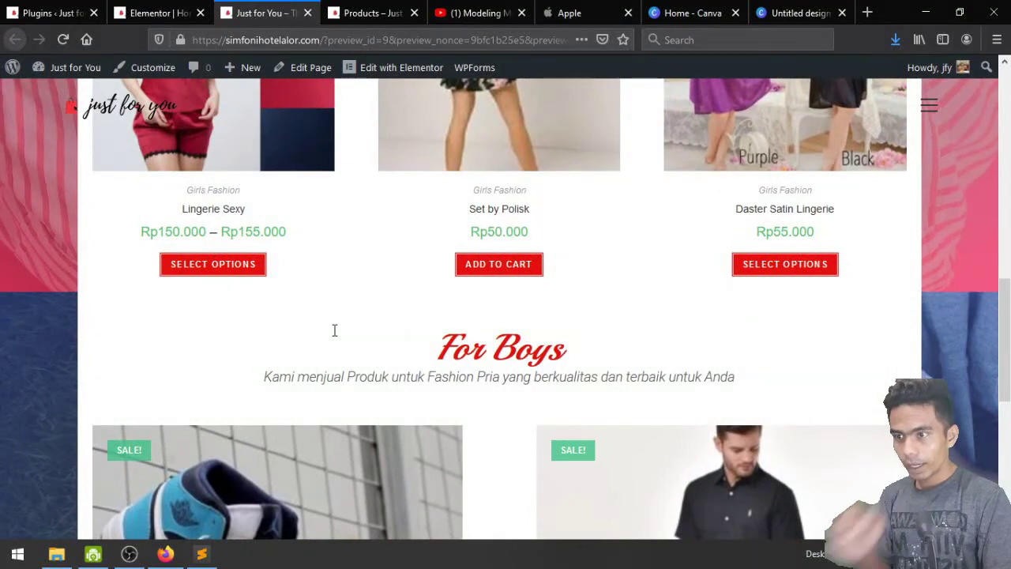
pyautogui.scroll(8, 321, 387)
pyautogui.scroll(-6, 321, 388)
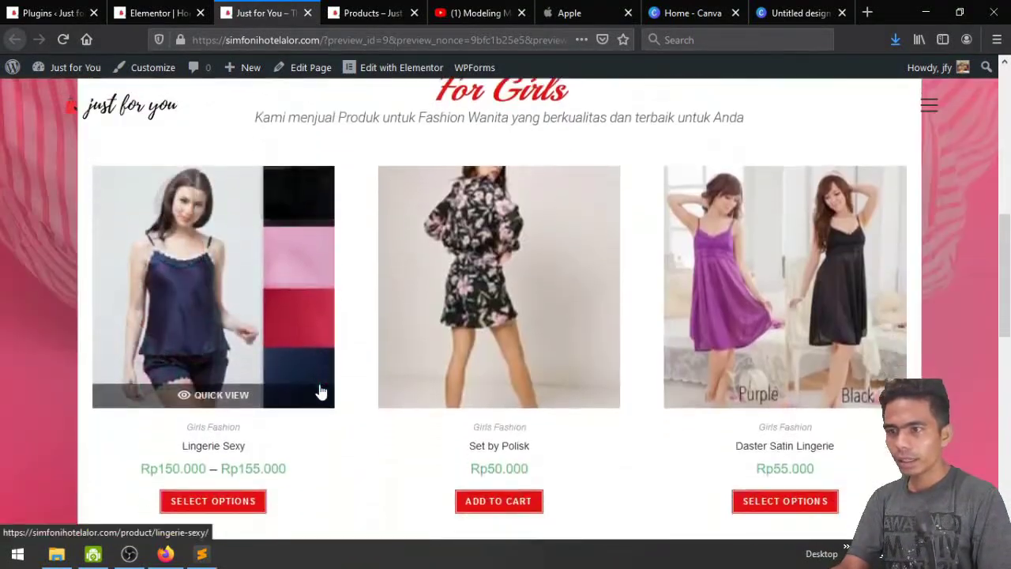
pyautogui.scroll(-2, 321, 391)
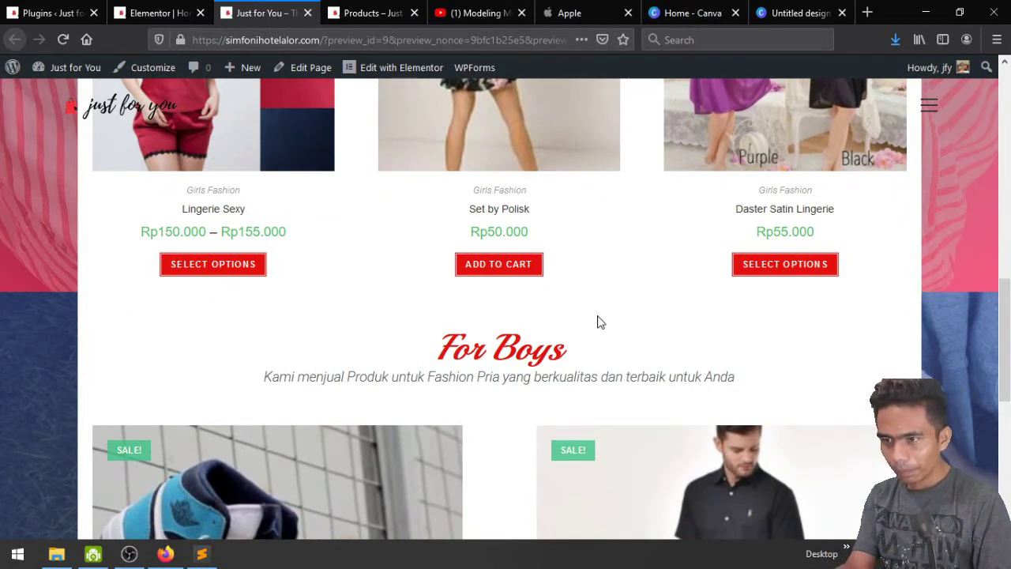
pyautogui.click(158, 12)
# Add a new single-column section above the For Boys section
pyautogui.scroll(-2, 621, 309)
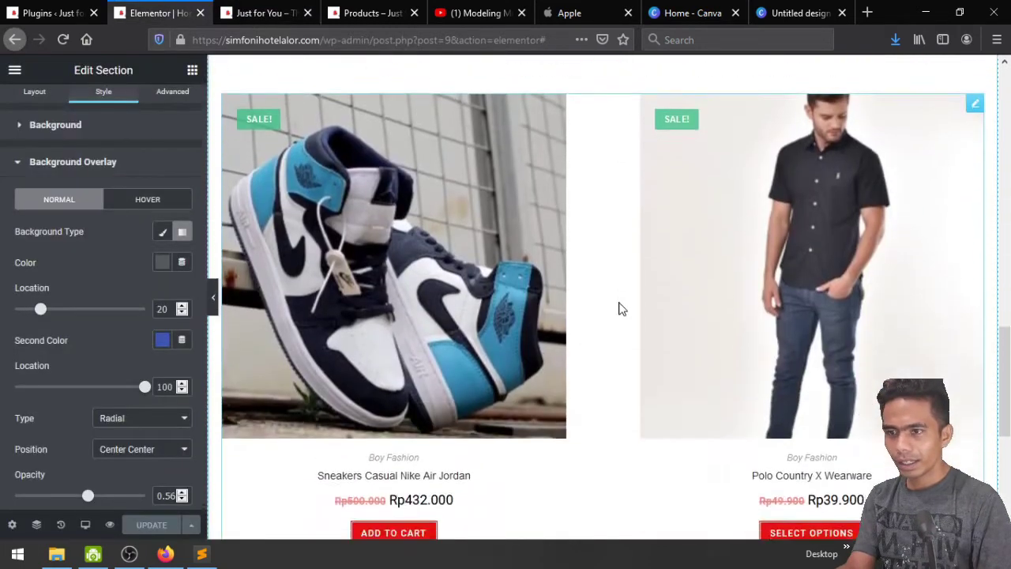
pyautogui.scroll(4, 621, 308)
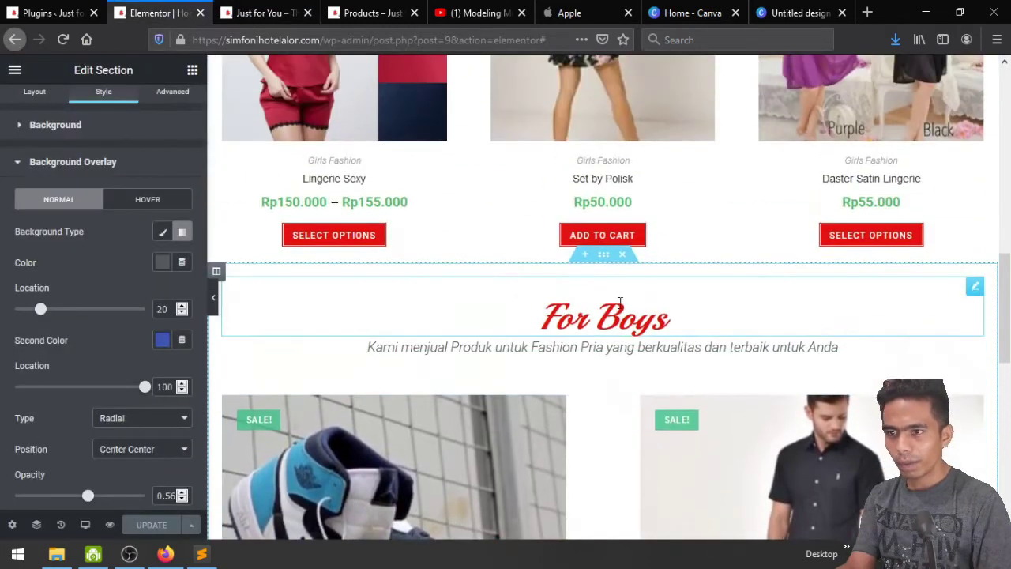
pyautogui.click(582, 264)
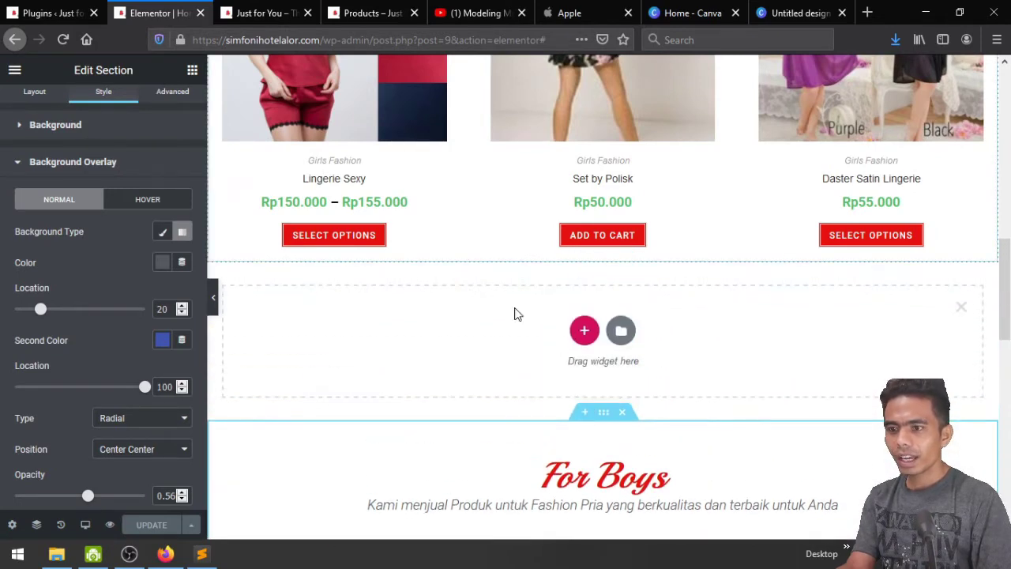
pyautogui.click(584, 331)
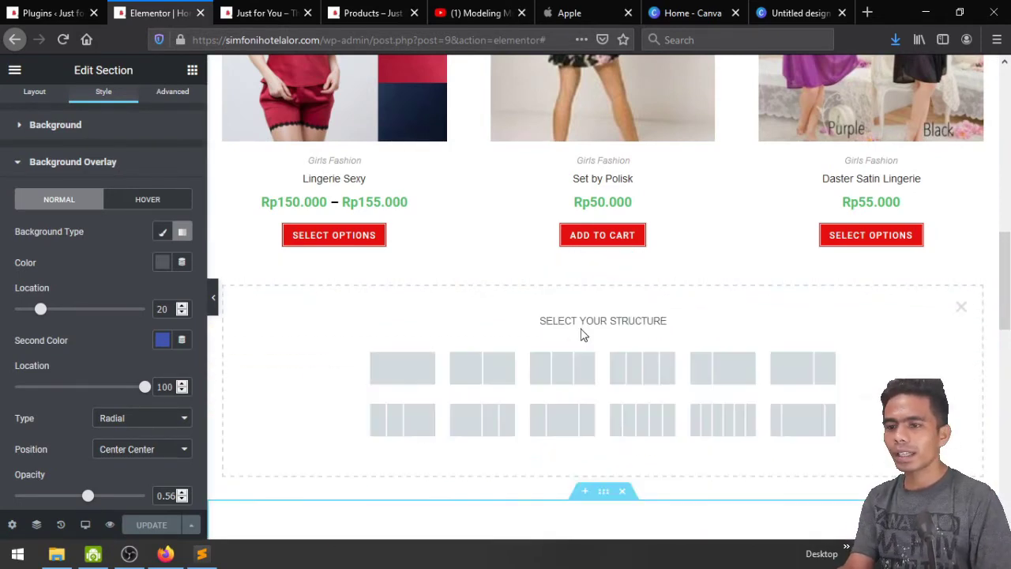
pyautogui.click(408, 373)
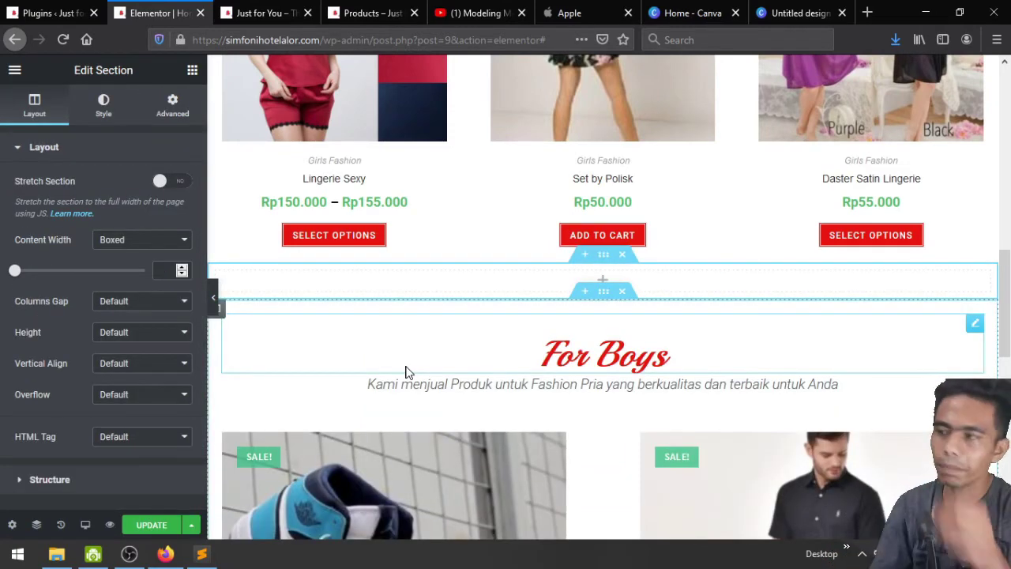
# Place a Call to Action widget in the new section and set its skin to Cover
pyautogui.click(191, 72)
pyautogui.write('cal')
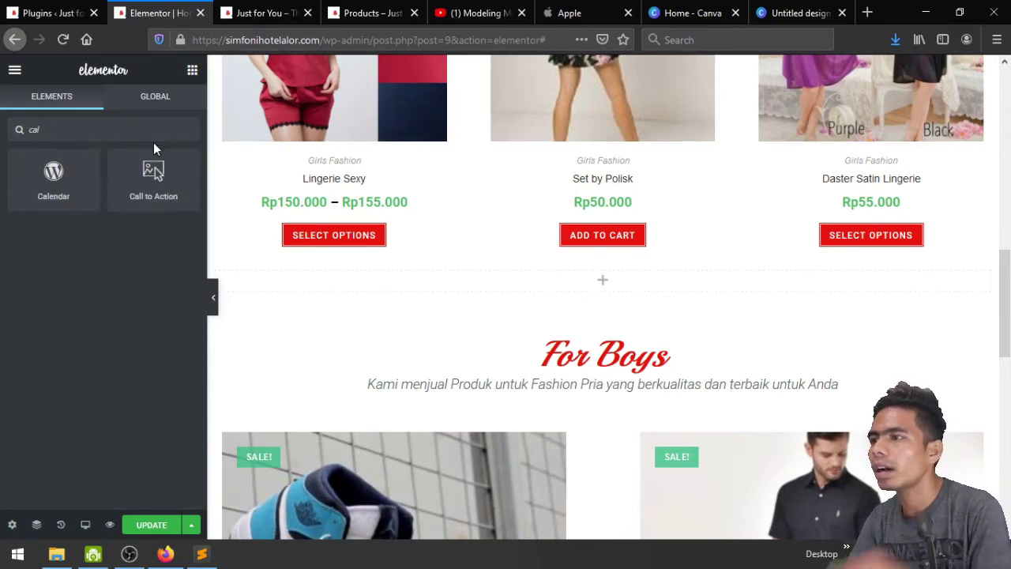
pyautogui.moveTo(176, 163); pyautogui.dragTo(582, 288)
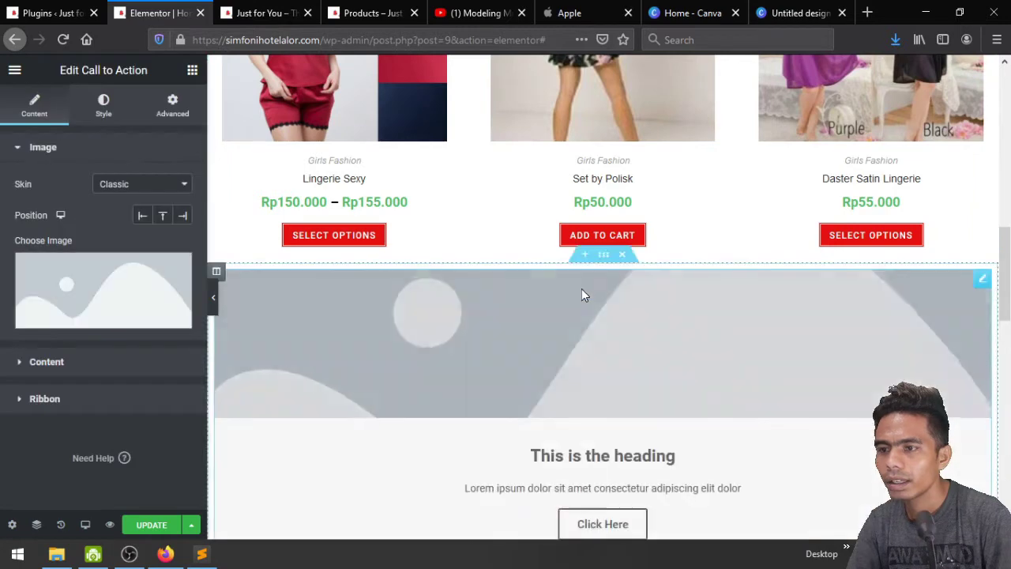
pyautogui.scroll(-2, 581, 289)
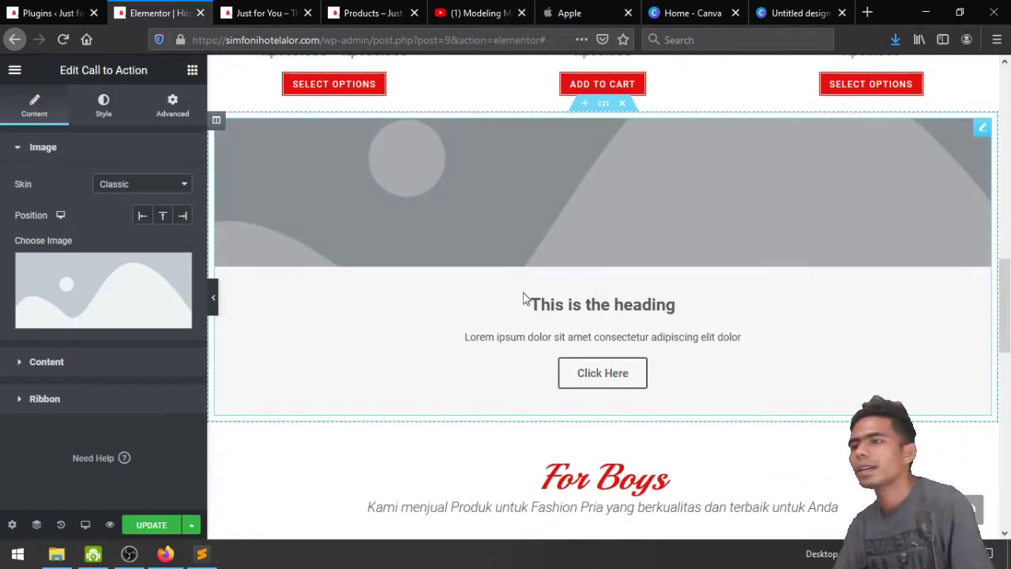
pyautogui.click(146, 185)
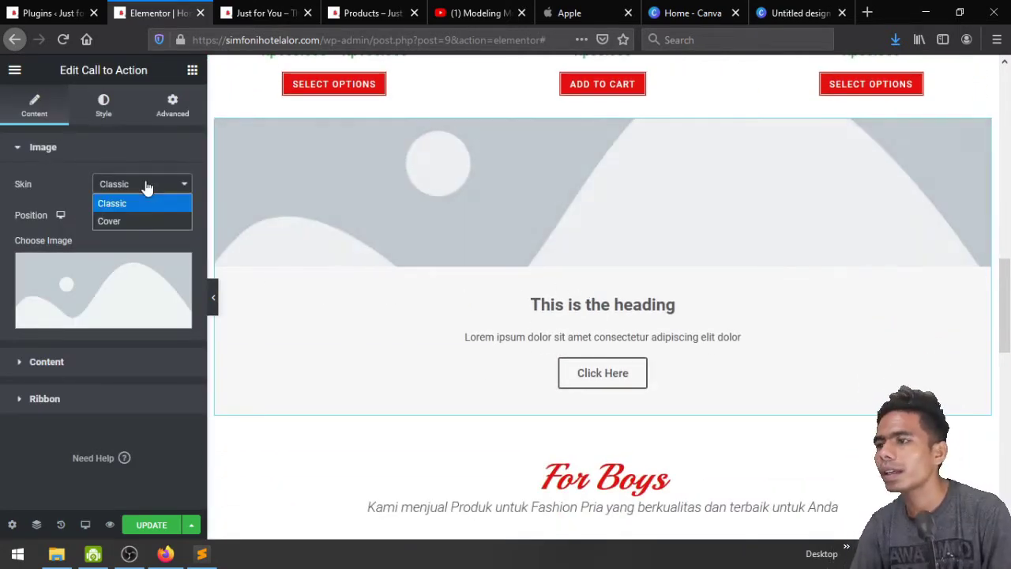
pyautogui.click(123, 223)
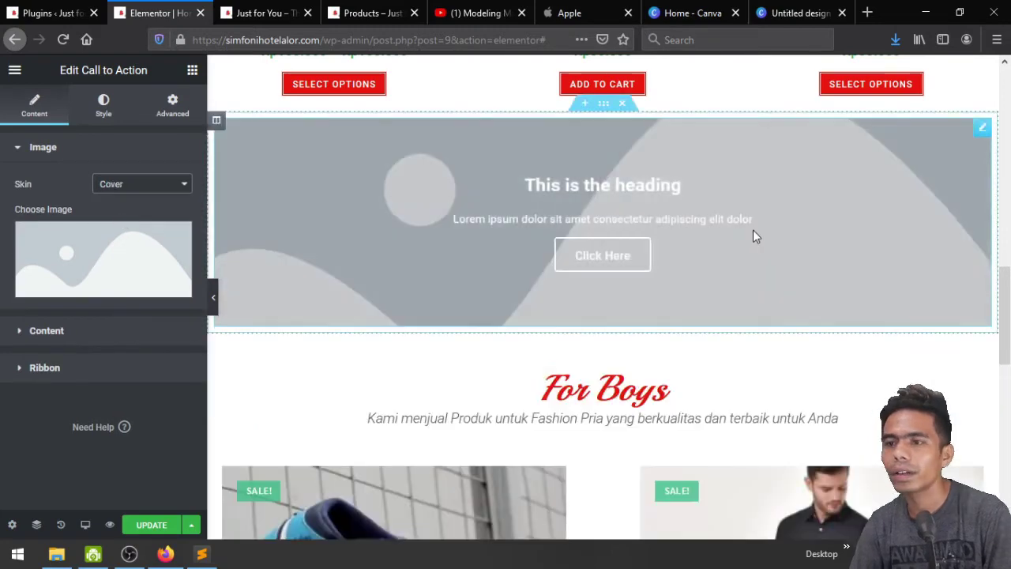
# Give the banner the floral dress photo at Full image size
pyautogui.click(103, 252)
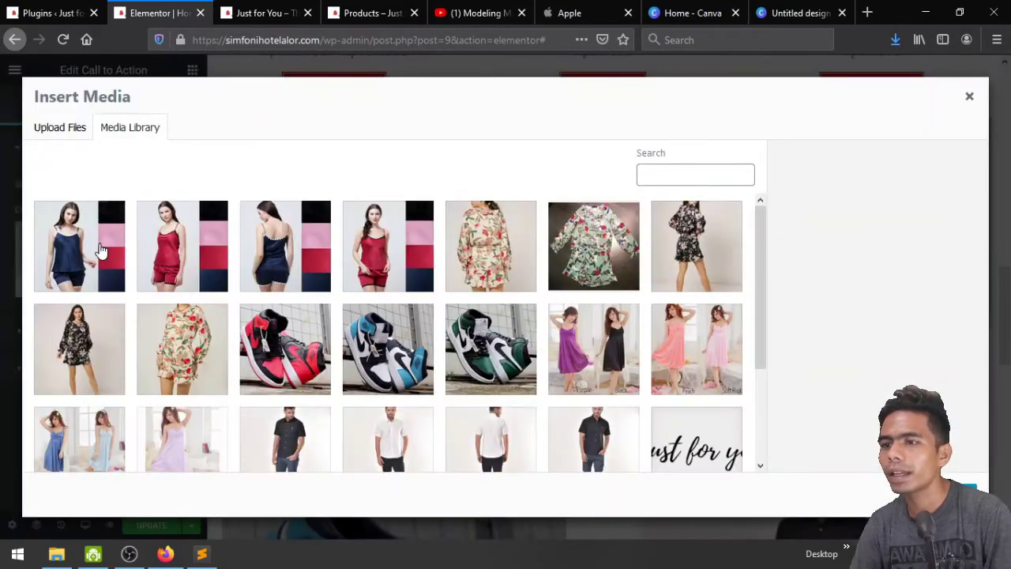
pyautogui.scroll(-3, 615, 349)
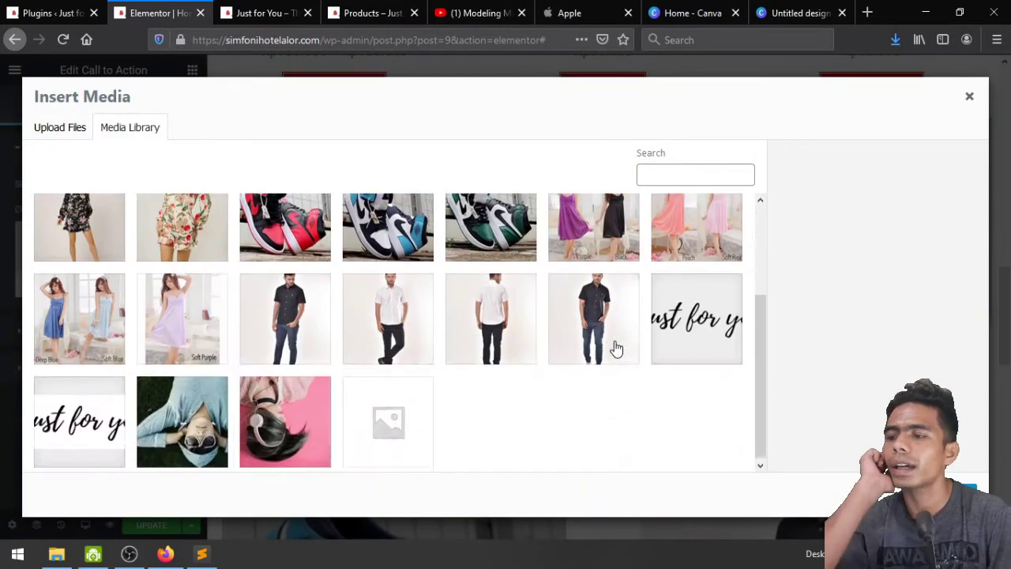
pyautogui.scroll(2, 420, 316)
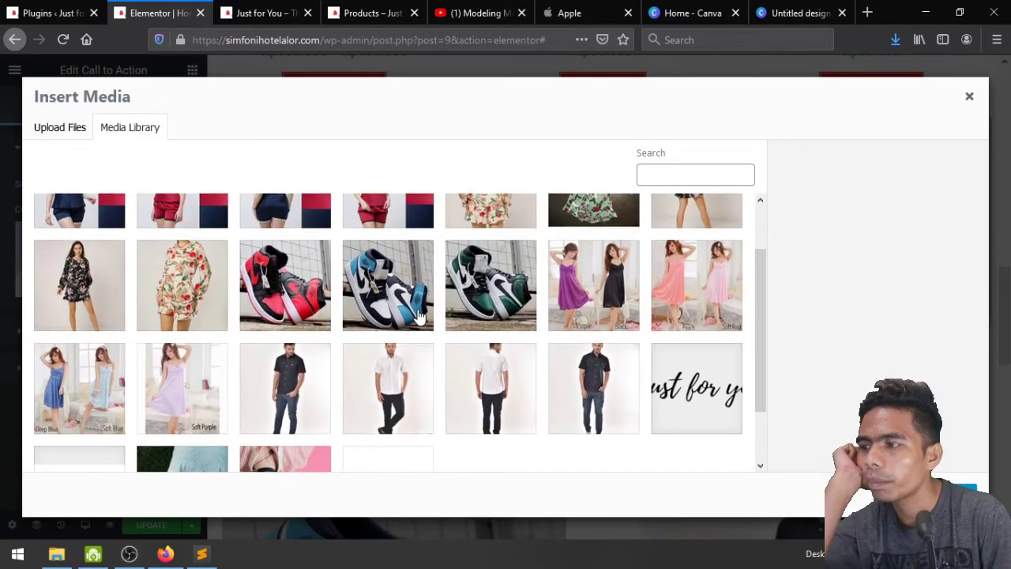
pyautogui.scroll(1, 420, 316)
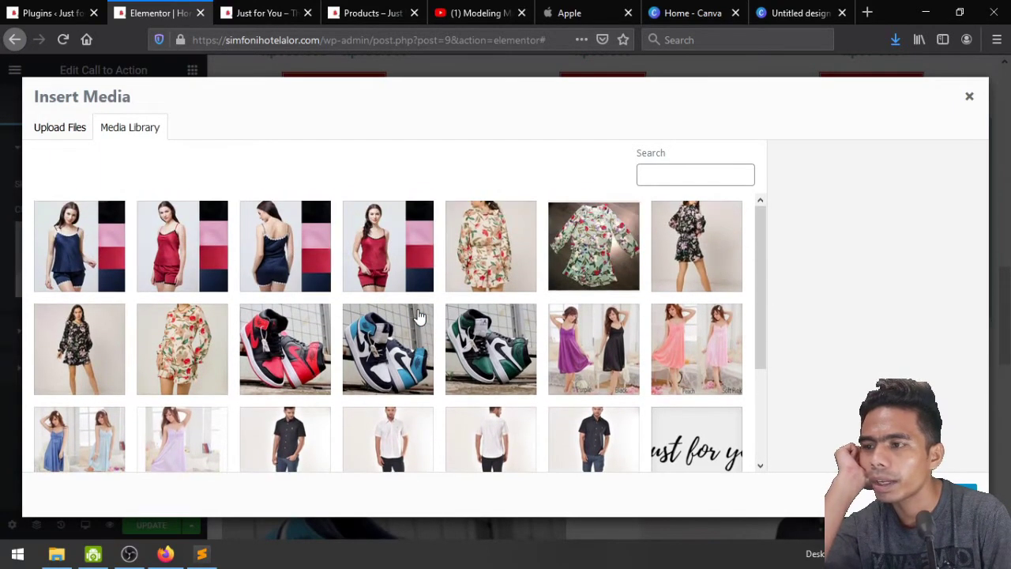
pyautogui.click(112, 348)
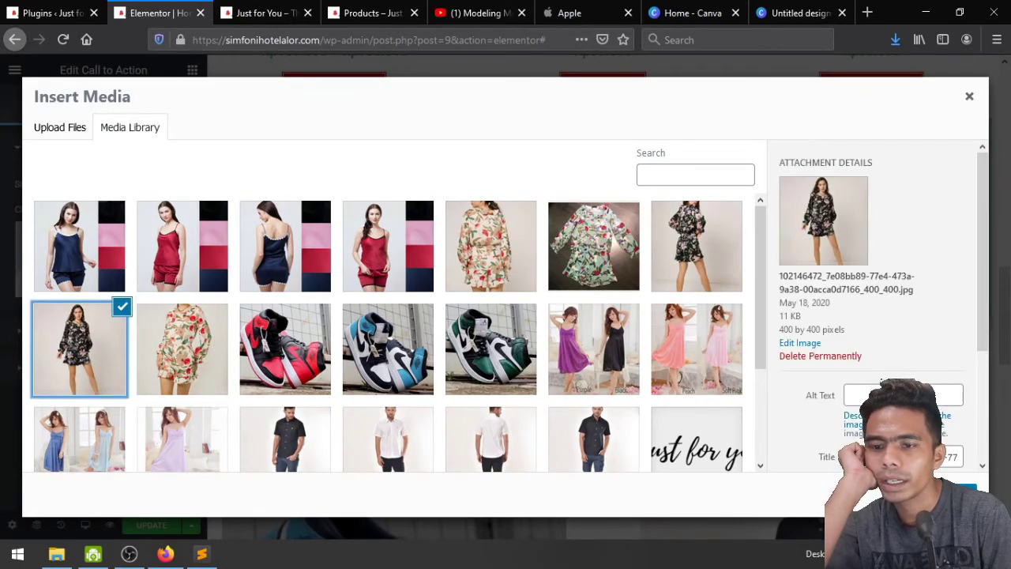
pyautogui.click(944, 494)
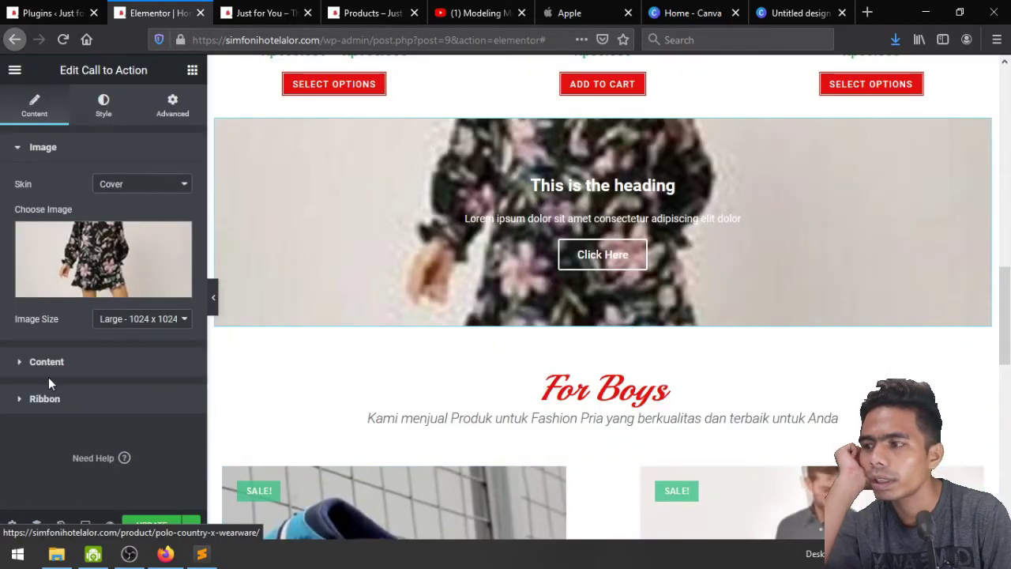
pyautogui.click(133, 320)
pyautogui.click(131, 283)
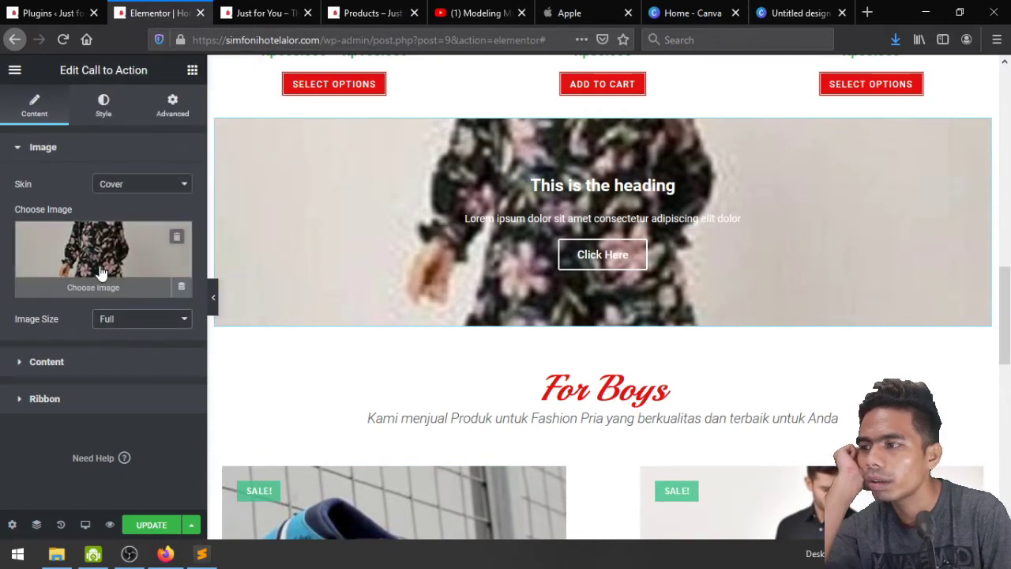
# Swap the banner image for Feature-Img.jpg, the purple and black dresses photo
pyautogui.click(100, 273)
pyautogui.scroll(-3, 424, 345)
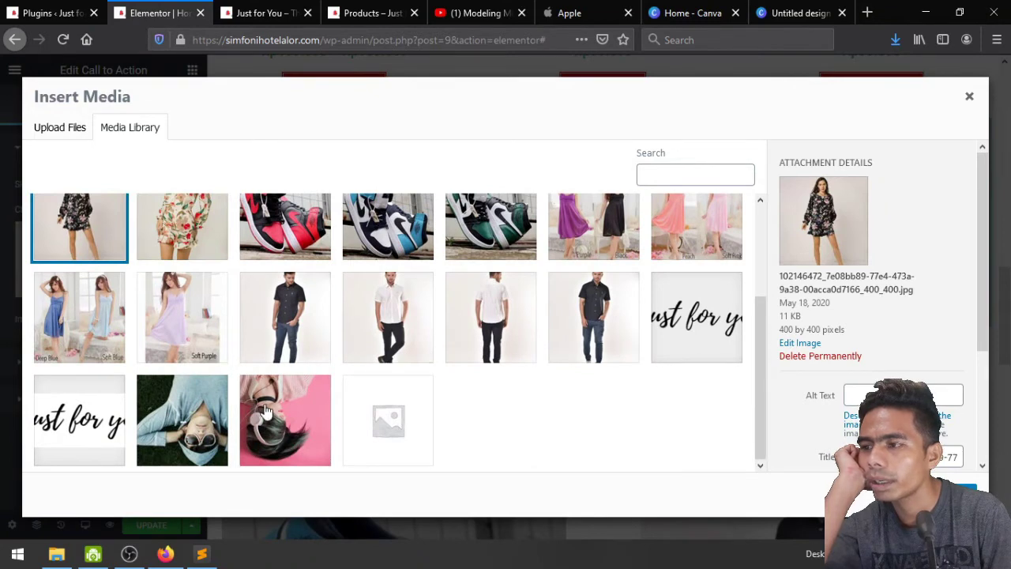
pyautogui.scroll(3, 287, 359)
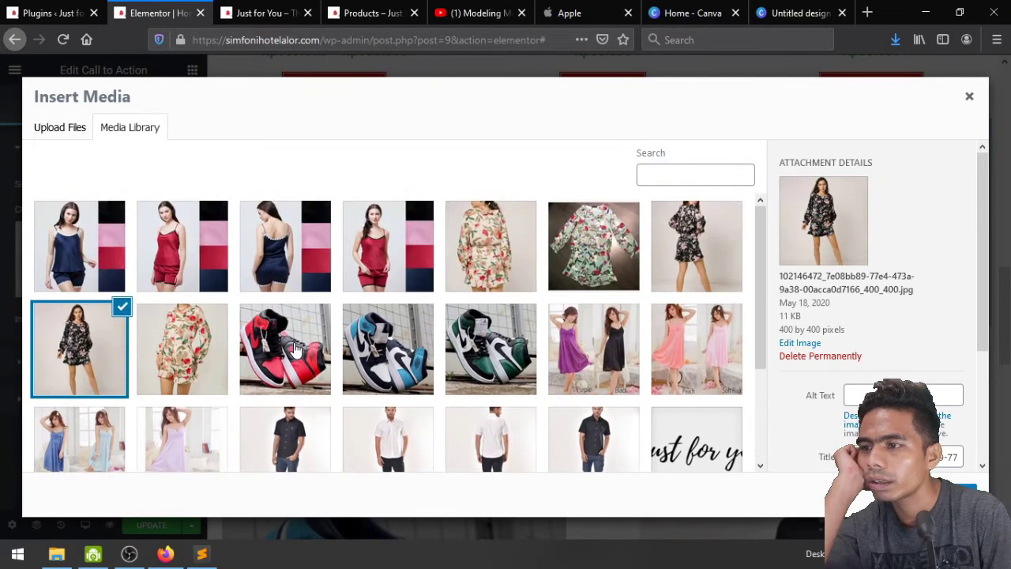
pyautogui.scroll(-3, 505, 332)
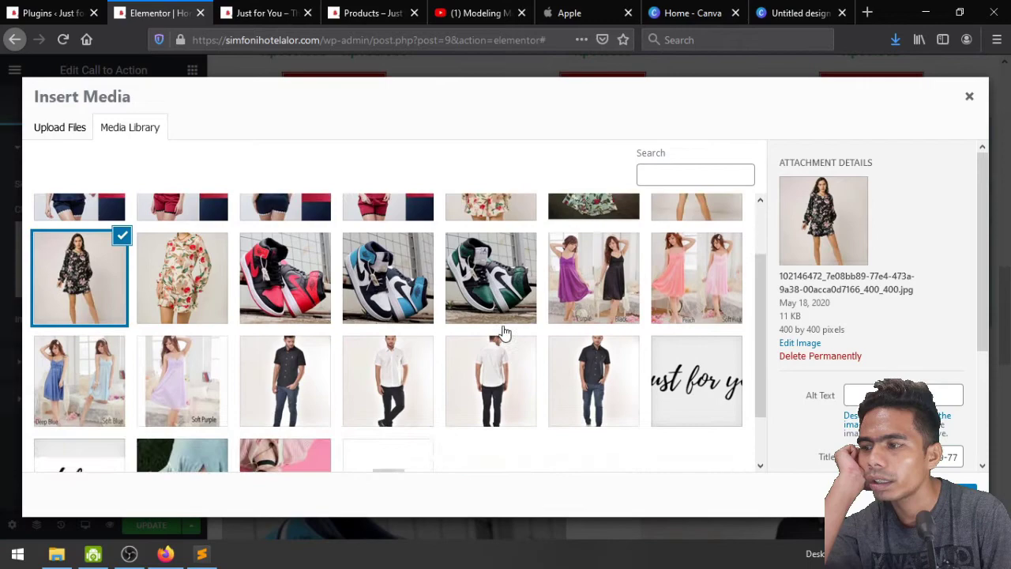
pyautogui.click(608, 286)
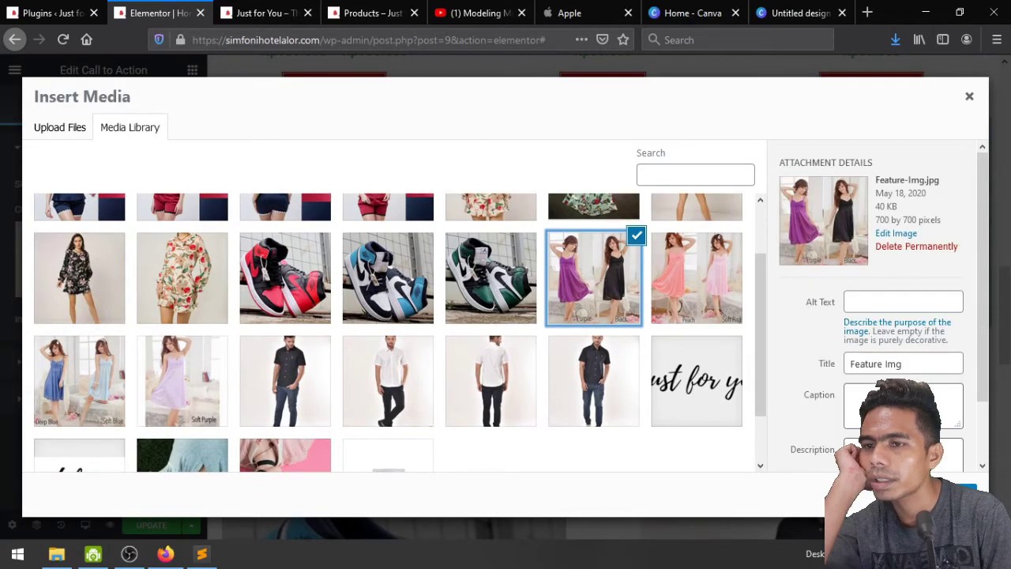
pyautogui.click(948, 494)
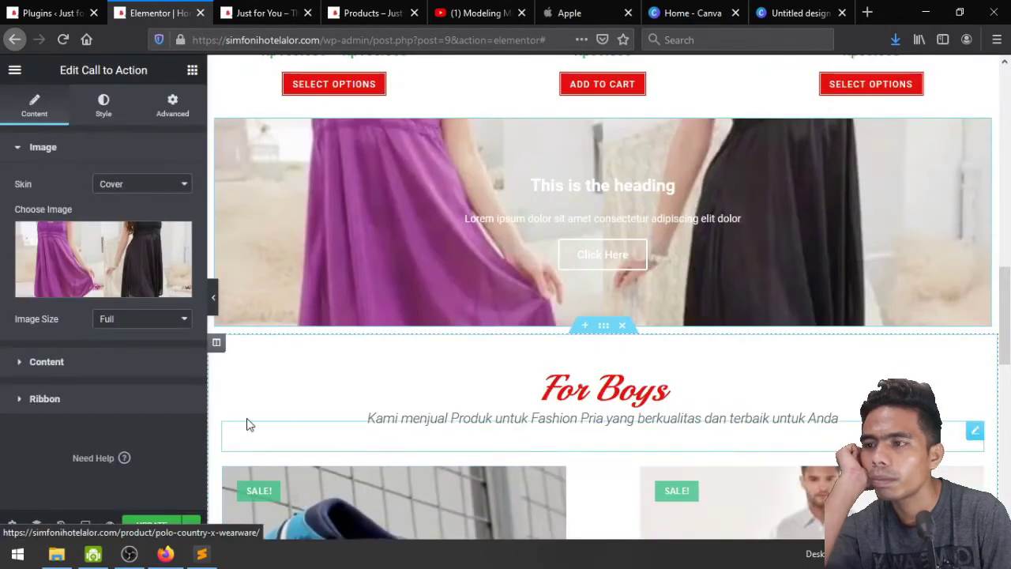
# Try the Classic skin on the banner, then switch it back to Cover
pyautogui.click(135, 188)
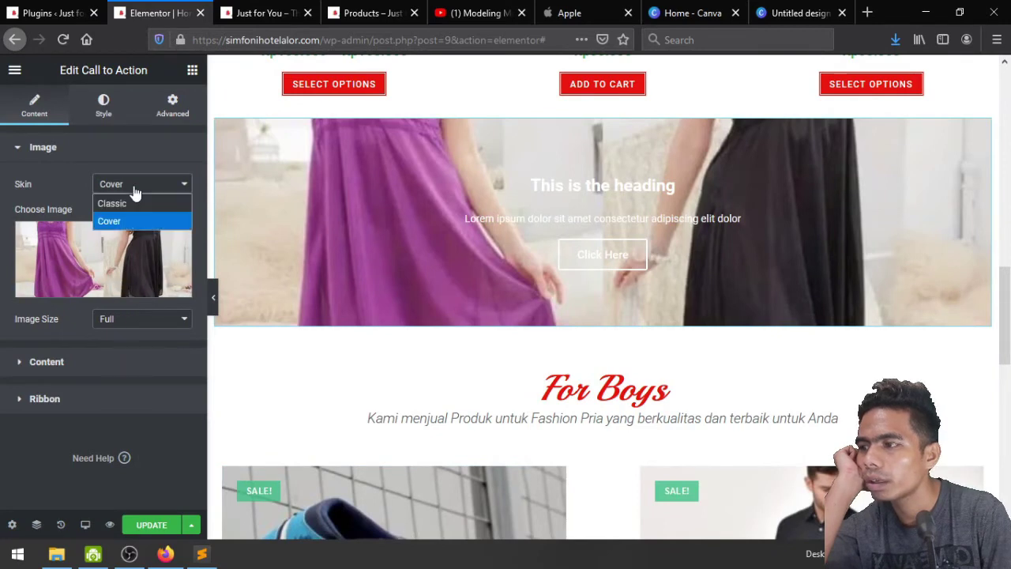
pyautogui.click(136, 204)
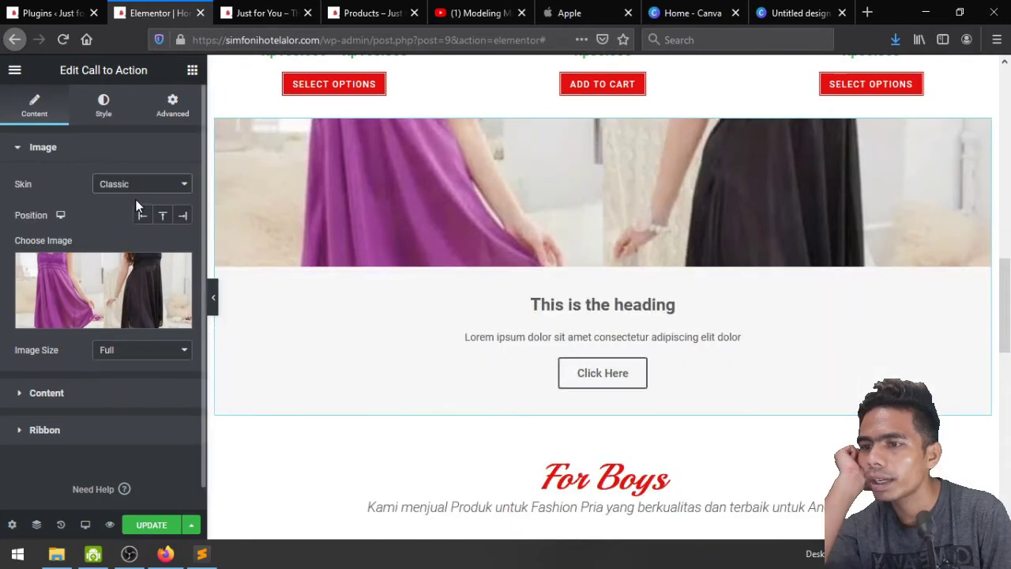
pyautogui.click(128, 184)
pyautogui.click(120, 224)
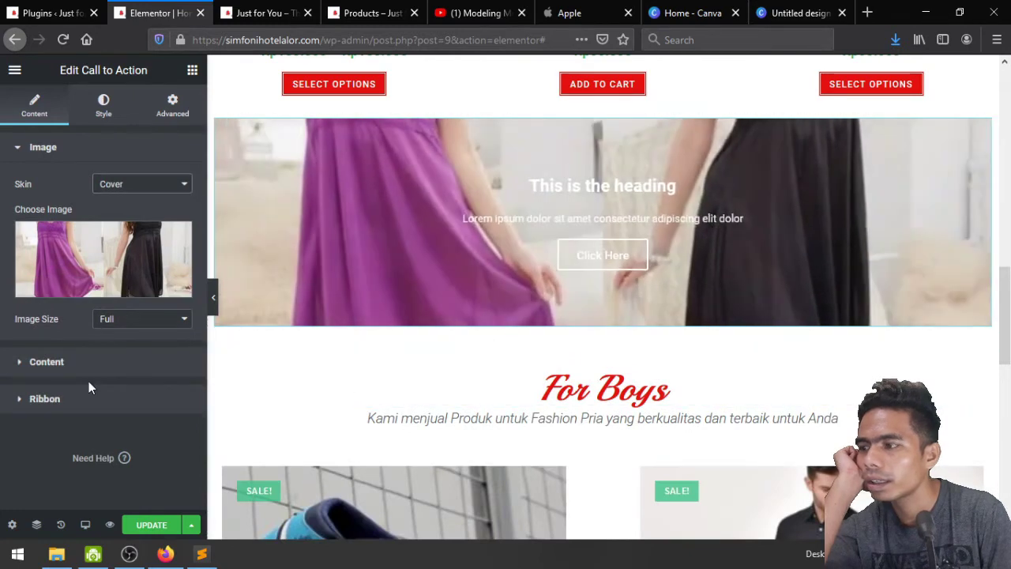
# Look over the banner's Content, Ribbon and Image settings unchanged, then go to the Canva home page
pyautogui.click(67, 365)
pyautogui.scroll(-2, 66, 368)
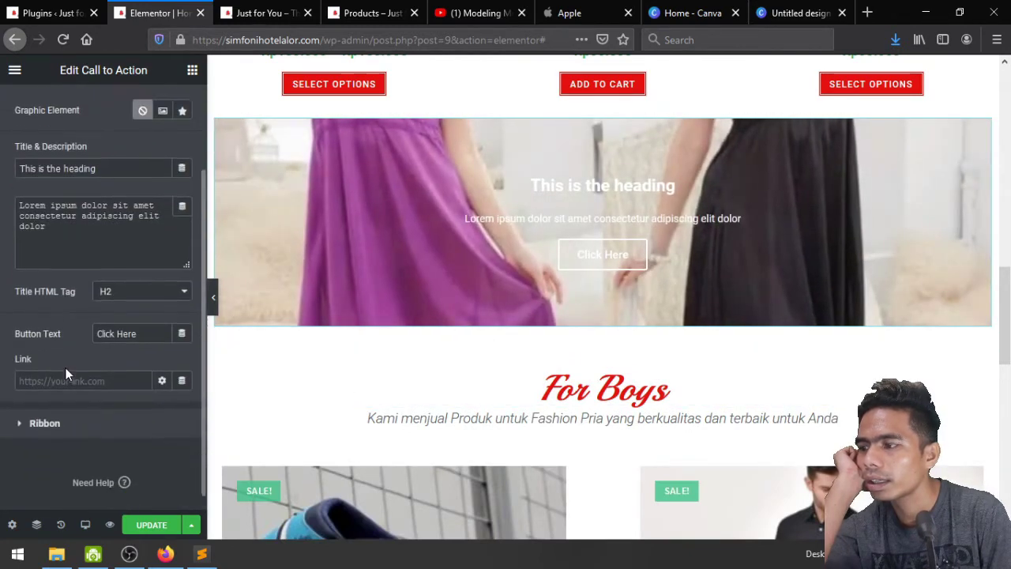
pyautogui.click(70, 401)
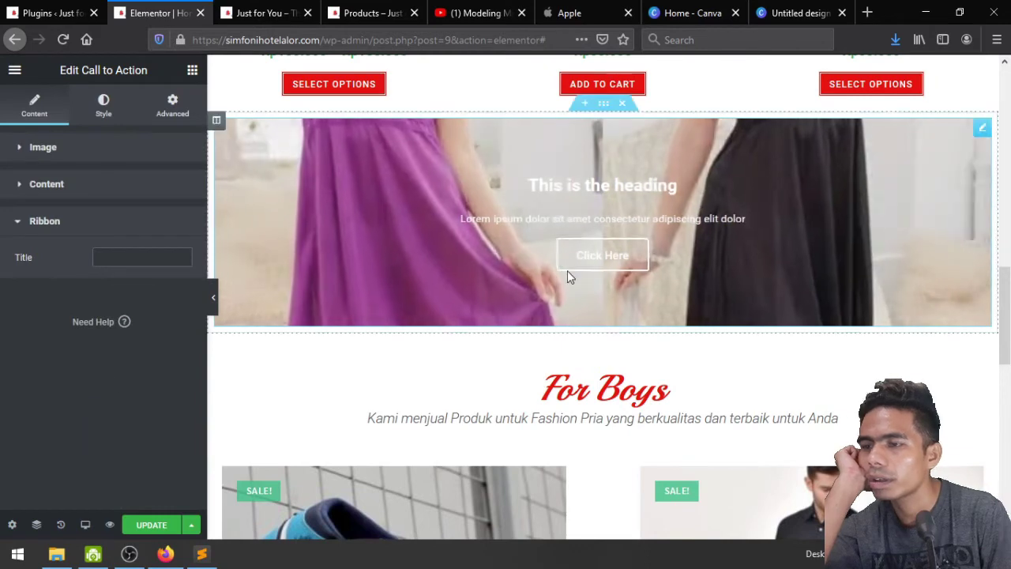
pyautogui.click(62, 150)
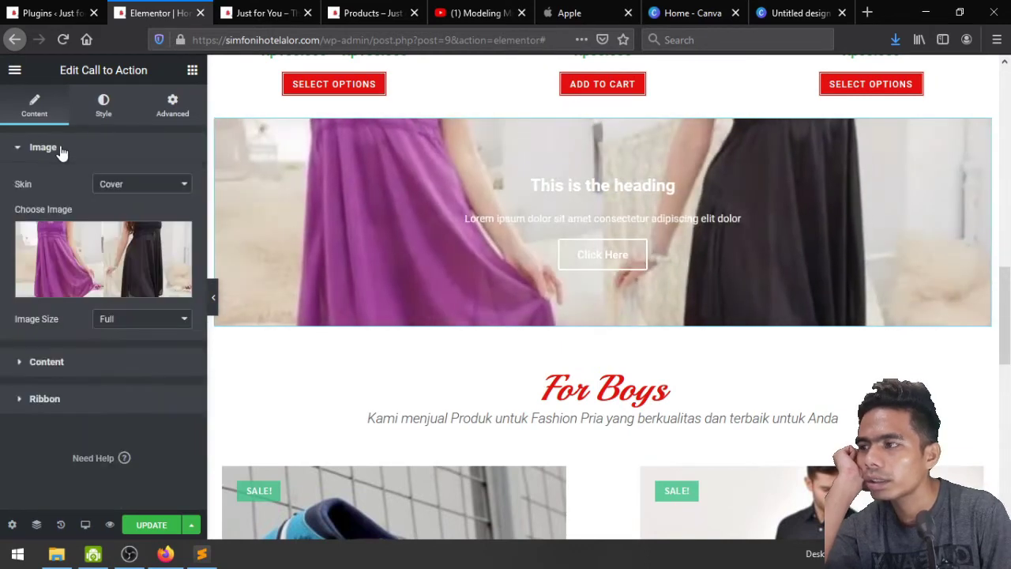
pyautogui.click(86, 248)
pyautogui.scroll(-2, 567, 315)
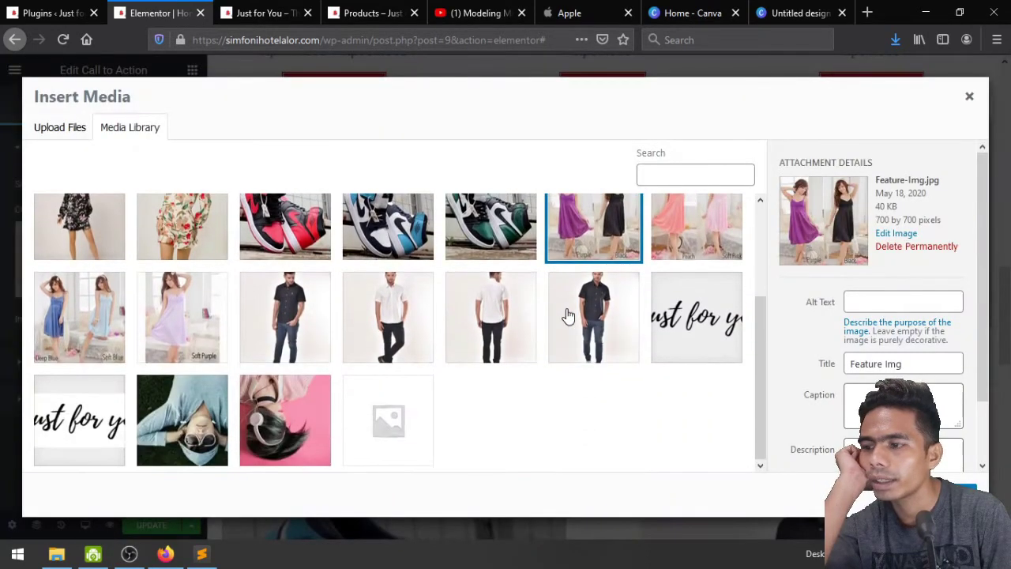
pyautogui.scroll(2, 567, 314)
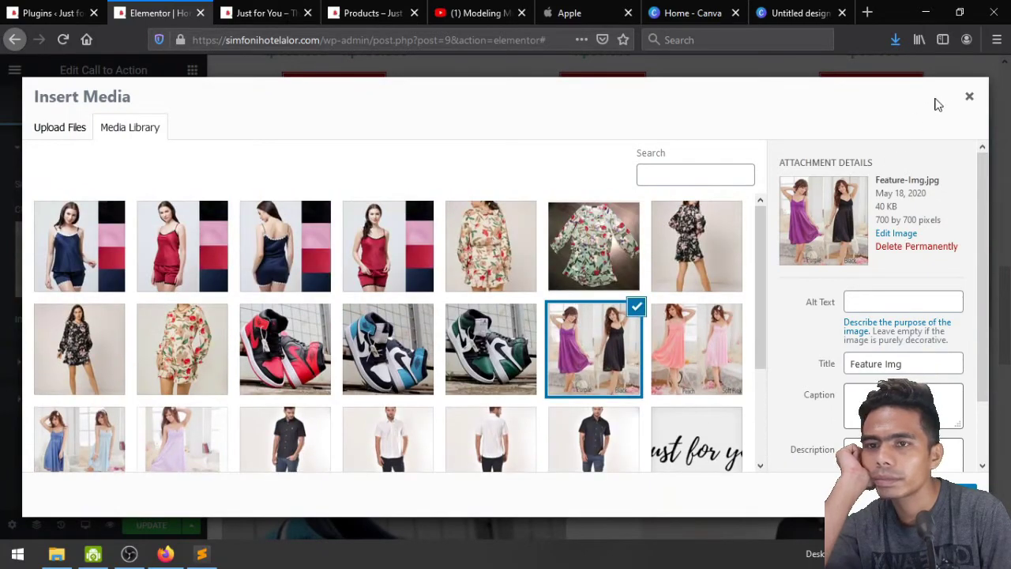
pyautogui.click(968, 97)
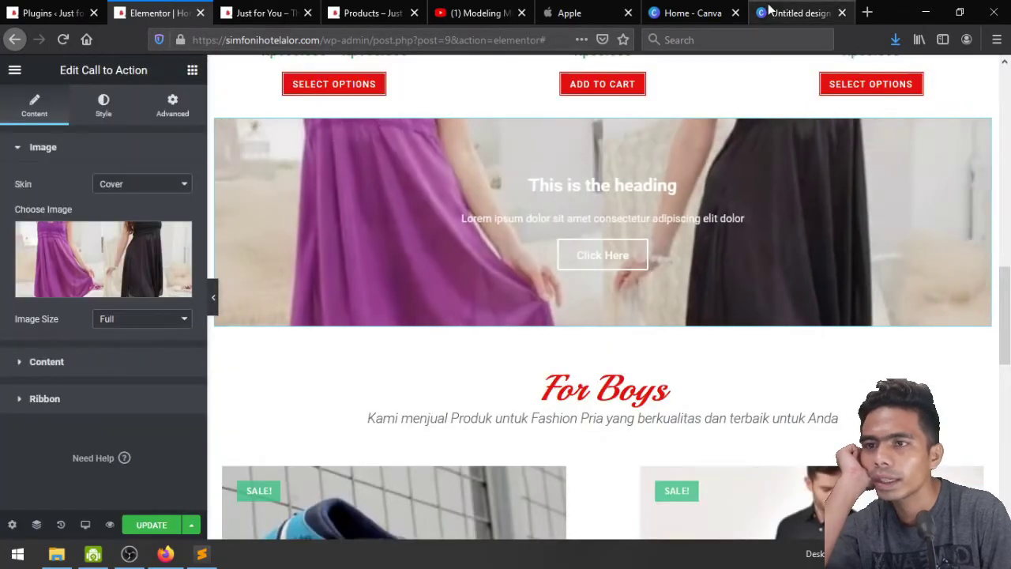
pyautogui.click(770, 9)
# Create a new blank Blog Banner design in Canva
pyautogui.click(689, 12)
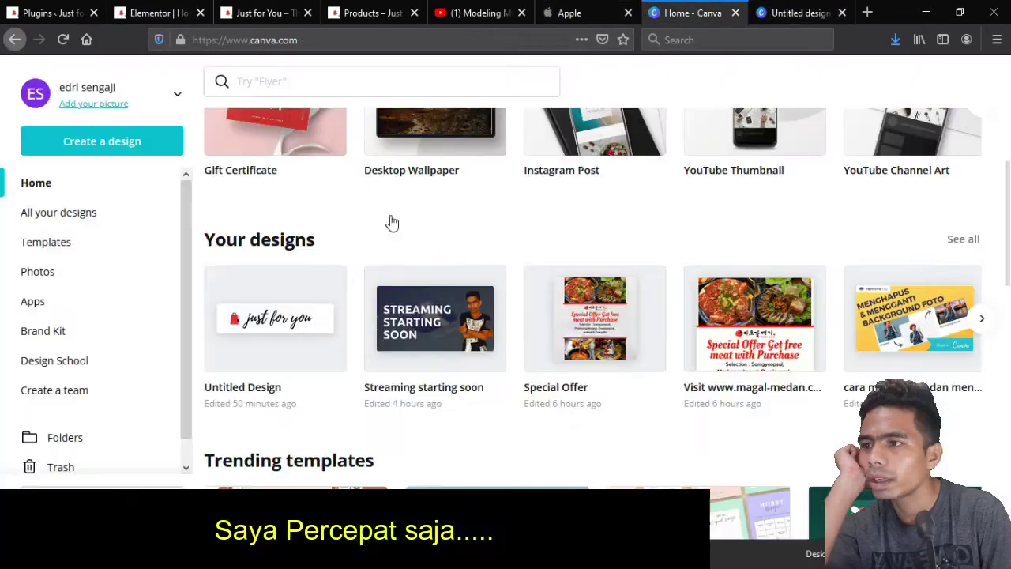
pyautogui.click(268, 80)
pyautogui.write('bann')
pyautogui.click(300, 167)
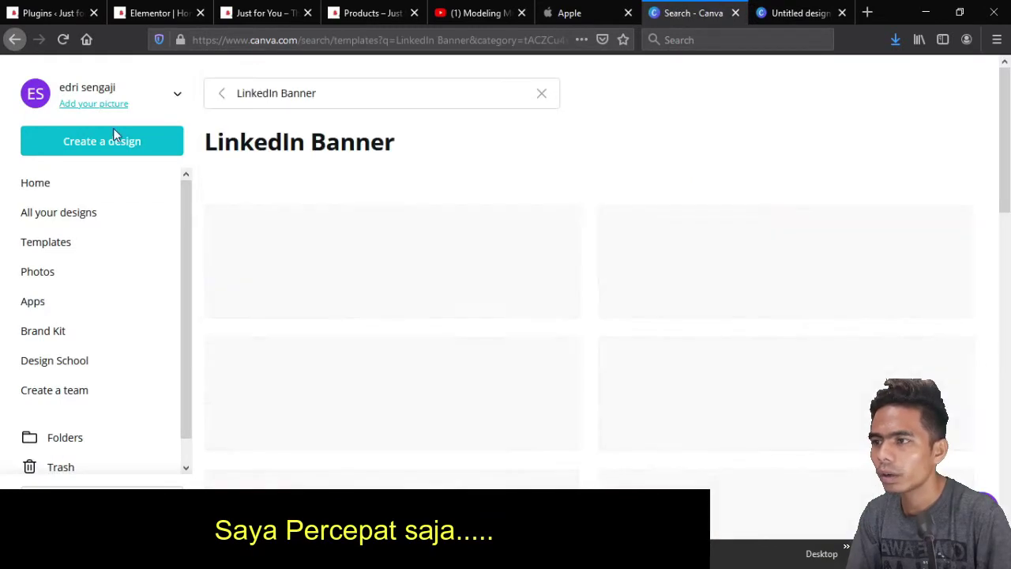
pyautogui.hotkey('alt', 'Left')
pyautogui.write('ba')
pyautogui.click(477, 286)
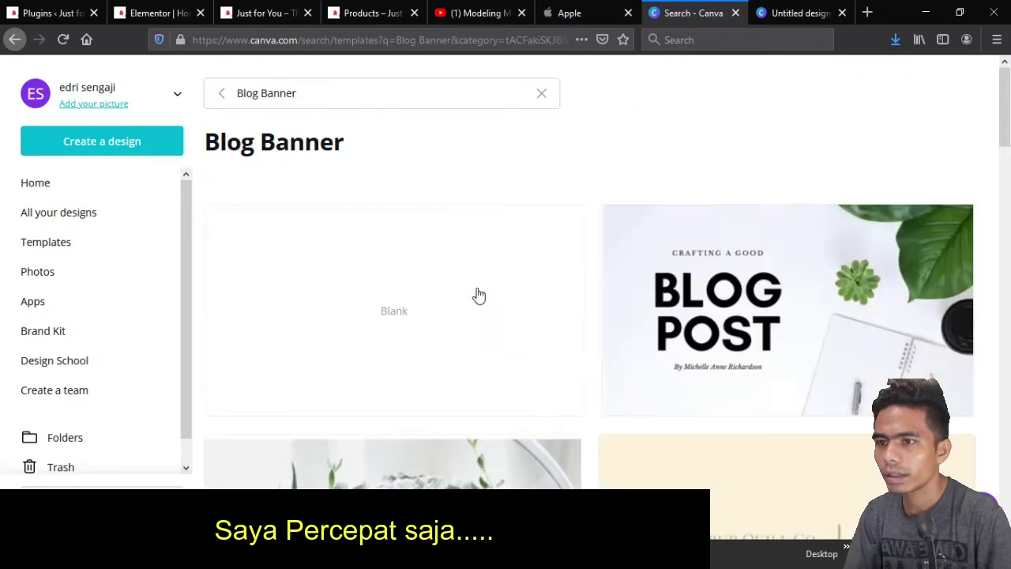
pyautogui.scroll(-5, 478, 294)
pyautogui.click(452, 207)
pyautogui.click(654, 14)
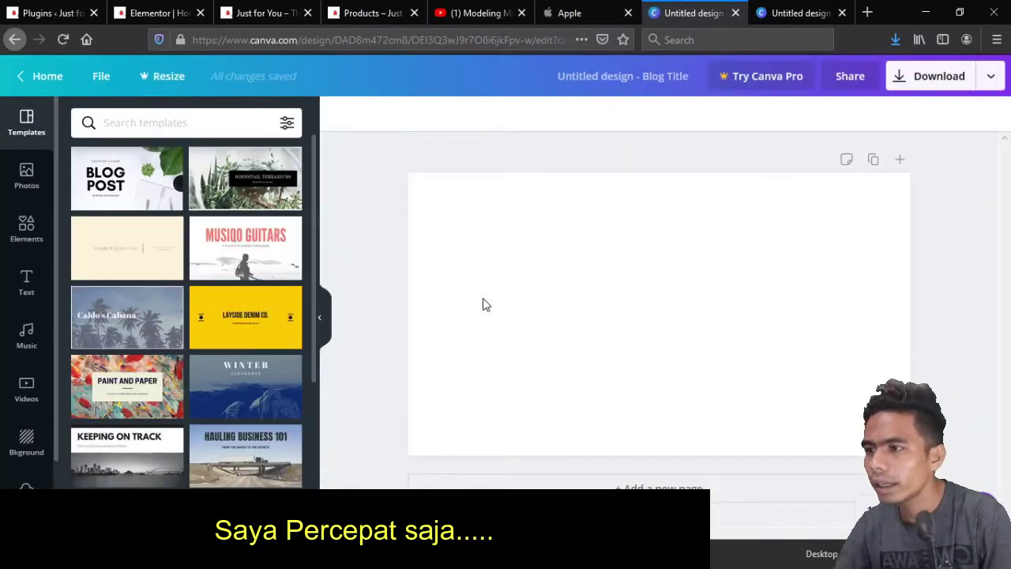
# Apply the Neue Subterraneans fashion template to the banner
pyautogui.click(184, 124)
pyautogui.write('fashion')
pyautogui.press('Return')
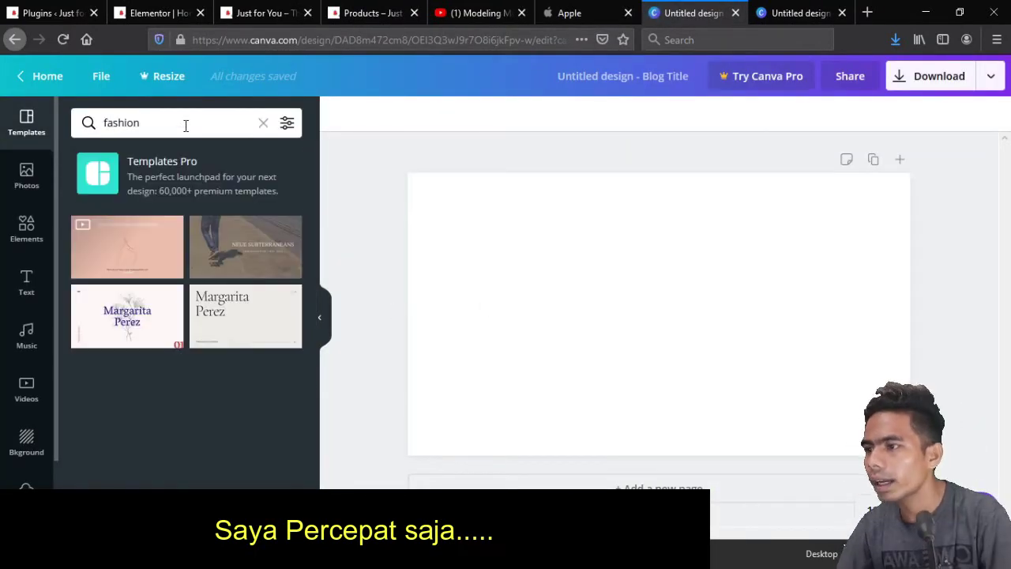
pyautogui.click(220, 261)
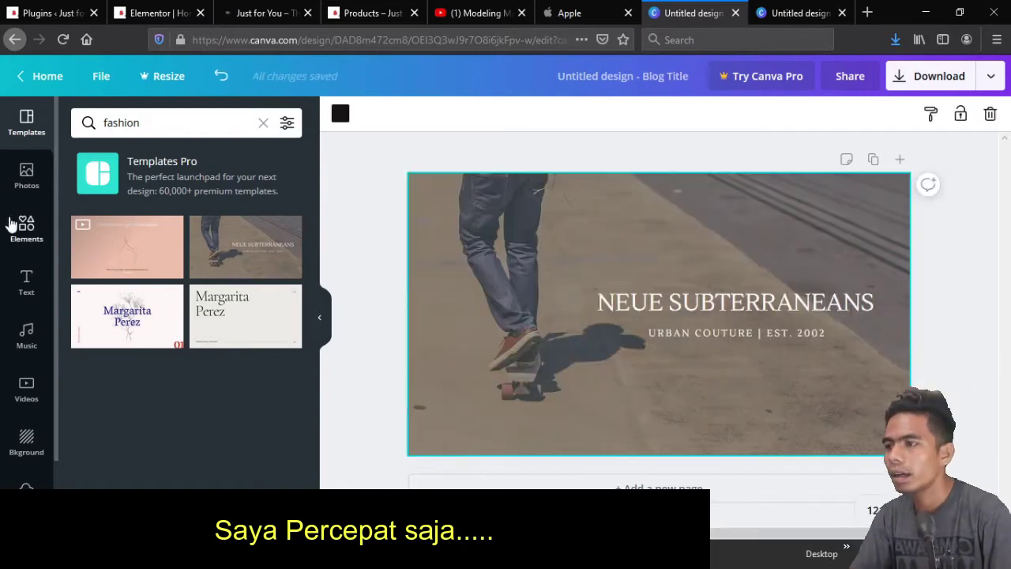
# Replace the banner background with the pink fashion collage stock photo
pyautogui.click(26, 176)
pyautogui.click(154, 122)
pyautogui.write('fashion')
pyautogui.press('Return')
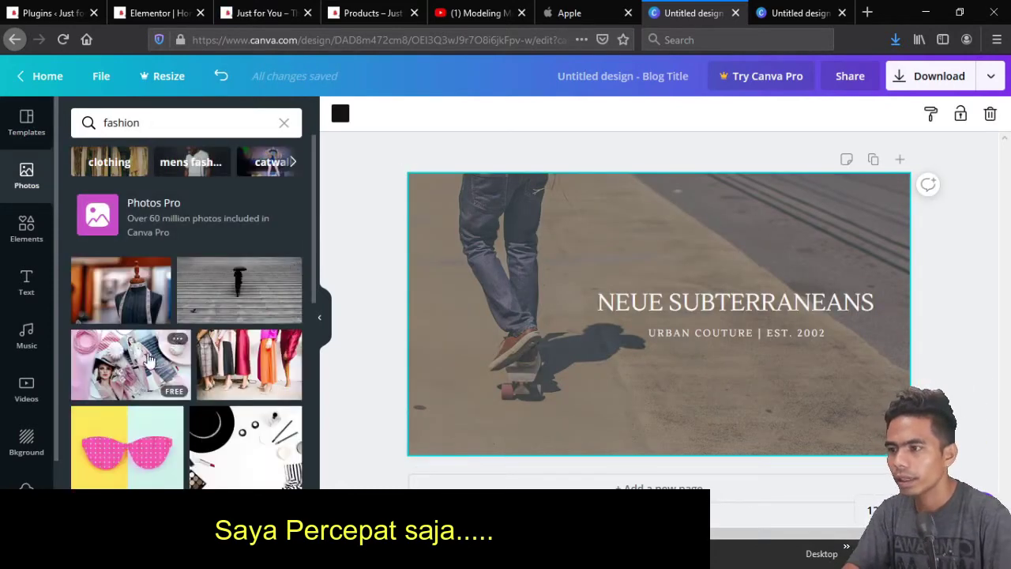
pyautogui.scroll(-3, 147, 352)
pyautogui.scroll(3, 147, 352)
pyautogui.moveTo(134, 363); pyautogui.dragTo(386, 293)
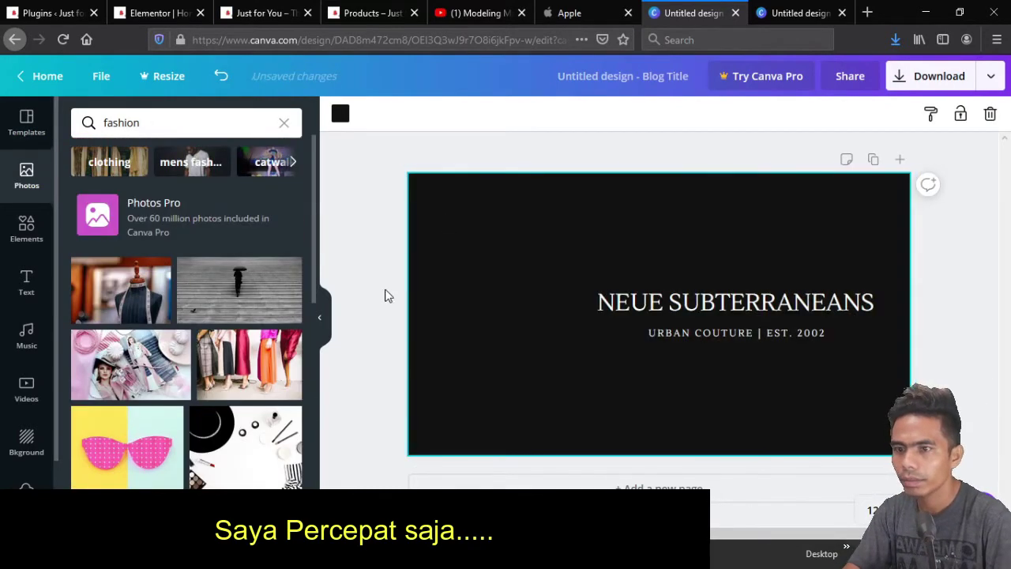
# Change the title to 'LIMITED EDITION' and make the text black
pyautogui.click(808, 308)
pyautogui.doubleClick(807, 308)
pyautogui.write('LIMITE')
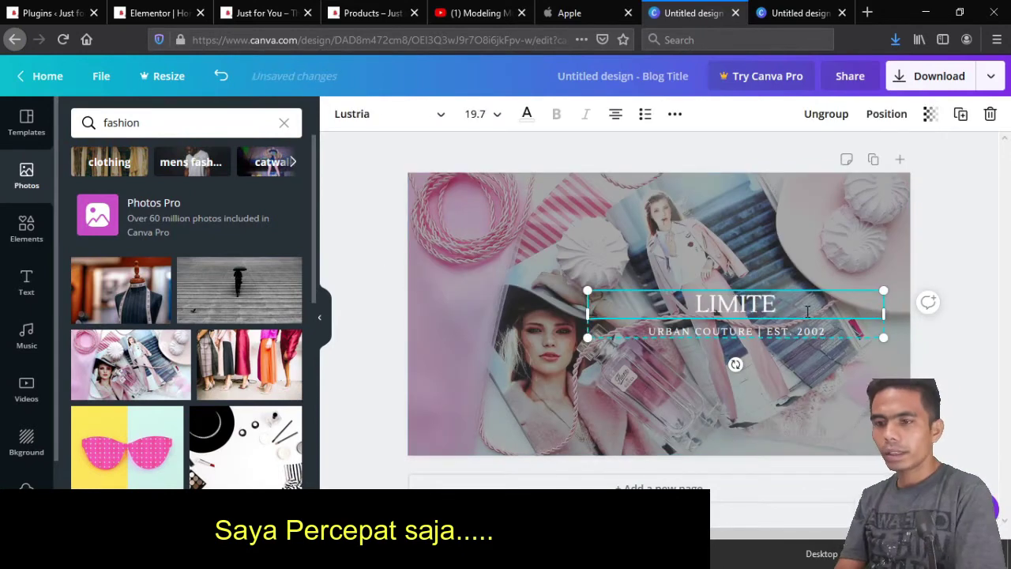
pyautogui.write('D EDITION')
pyautogui.doubleClick(822, 332)
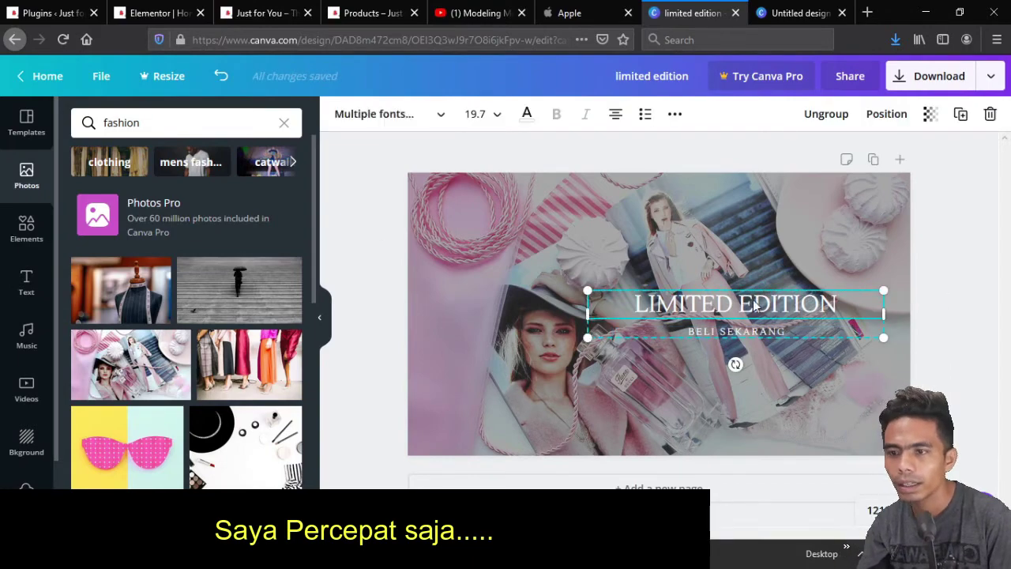
pyautogui.click(526, 114)
pyautogui.click(92, 269)
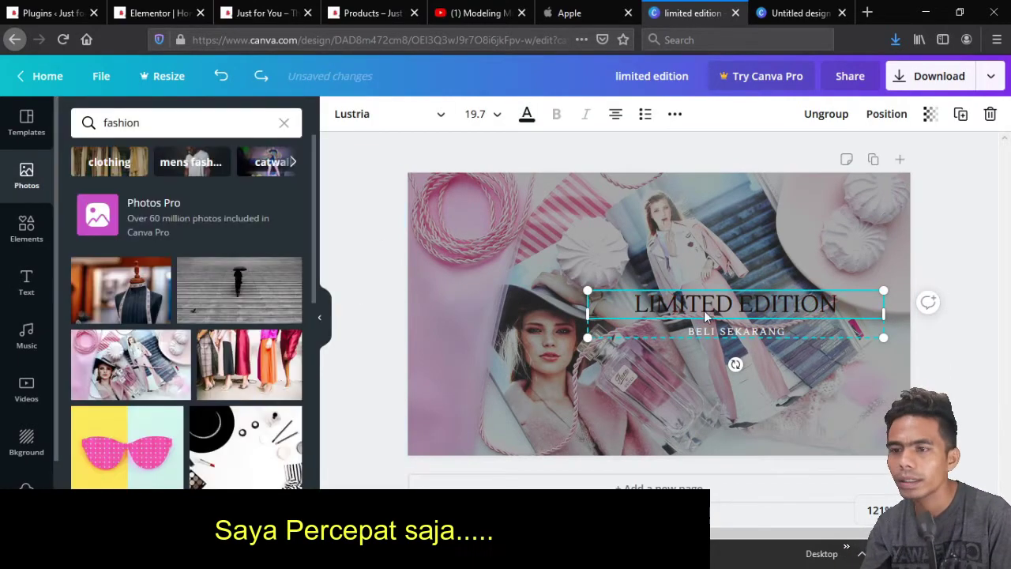
# Try the Selfie and Peony filters, then apply Dalliance to the background photo
pyautogui.doubleClick(517, 229)
pyautogui.click(355, 113)
pyautogui.click(399, 114)
pyautogui.click(211, 259)
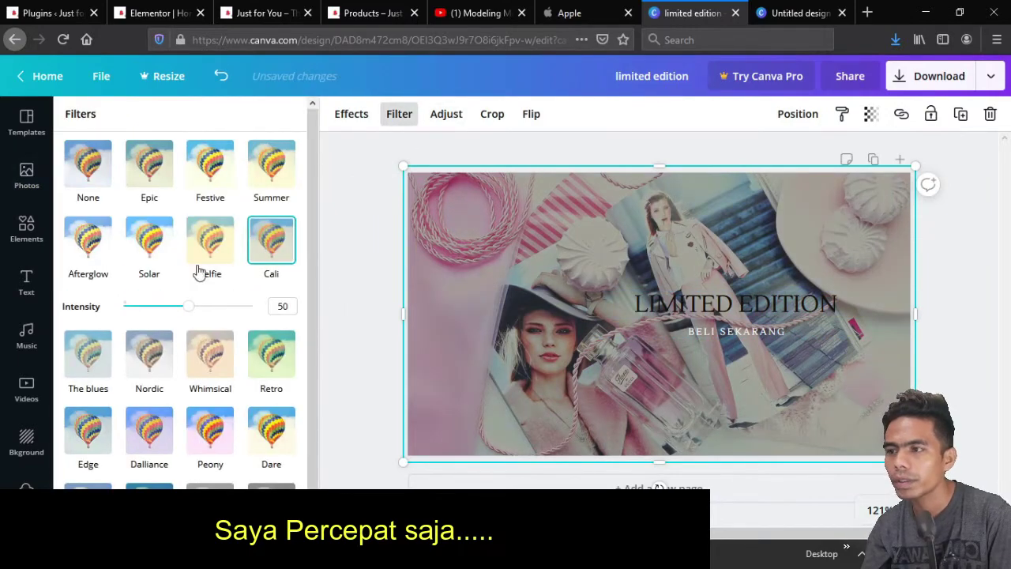
pyautogui.click(211, 421)
pyautogui.click(149, 378)
# Delete the text from the banner
pyautogui.click(734, 308)
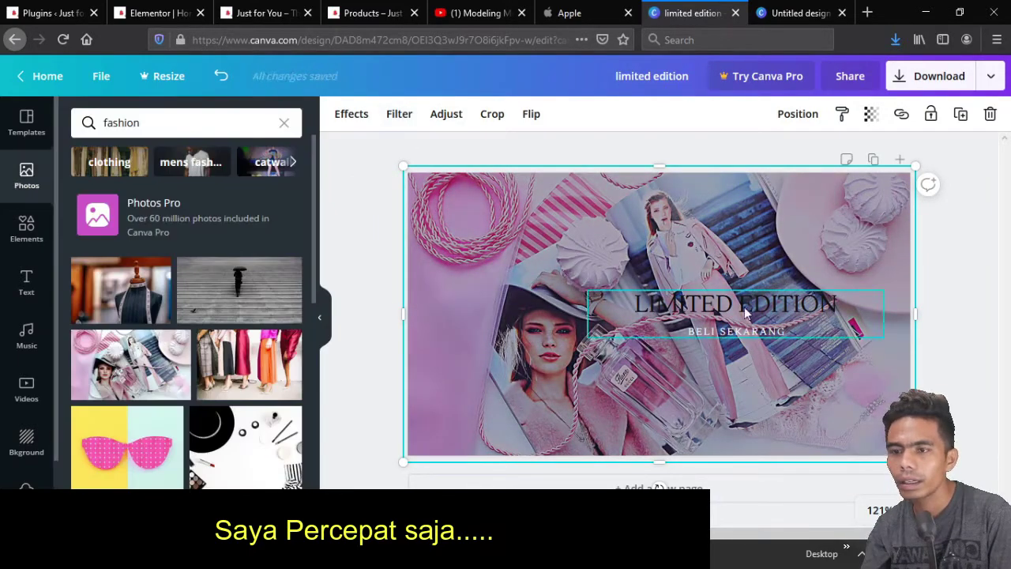
pyautogui.click(527, 114)
pyautogui.click(26, 174)
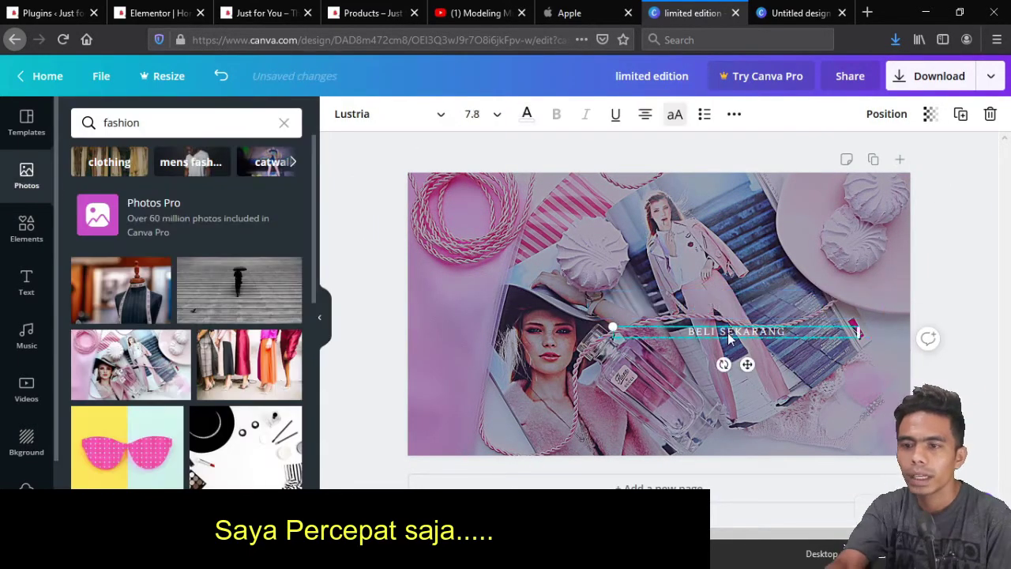
pyautogui.press('Delete')
# Swap in another fashion photo and remove its pink filter
pyautogui.scroll(-3, 181, 315)
pyautogui.scroll(-3, 181, 315)
pyautogui.moveTo(111, 245); pyautogui.dragTo(541, 260)
pyautogui.click(429, 114)
pyautogui.click(103, 178)
# Make the yellow-outfit photo the background and download the banner as a PNG
pyautogui.click(26, 174)
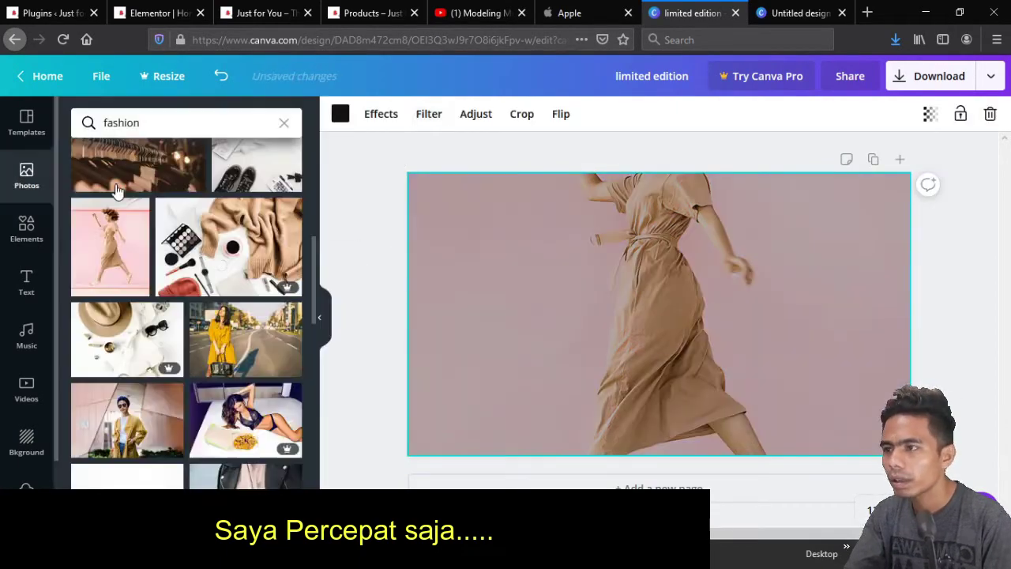
pyautogui.scroll(-5, 138, 283)
pyautogui.moveTo(498, 318); pyautogui.dragTo(463, 357)
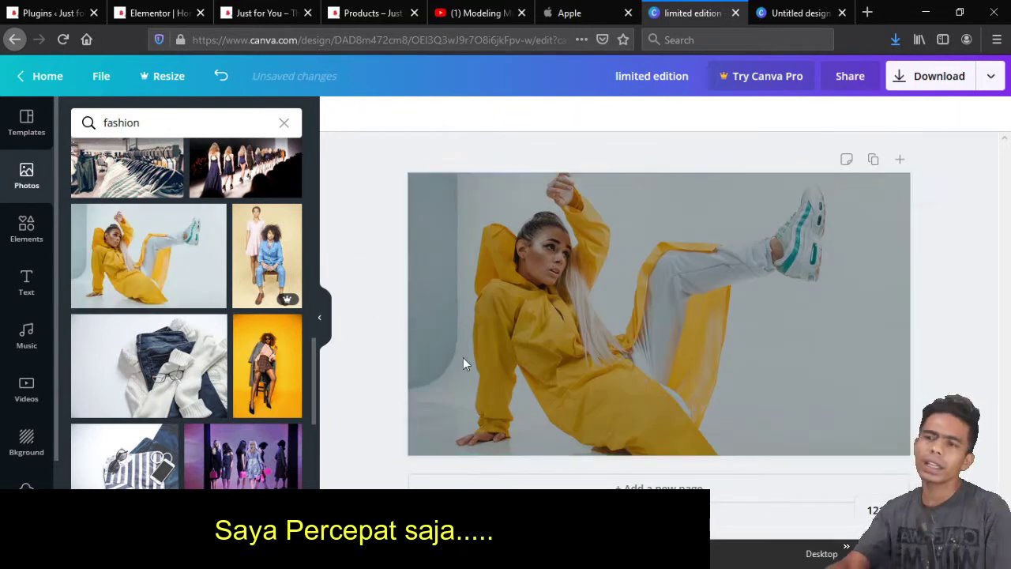
pyautogui.click(939, 76)
pyautogui.click(877, 361)
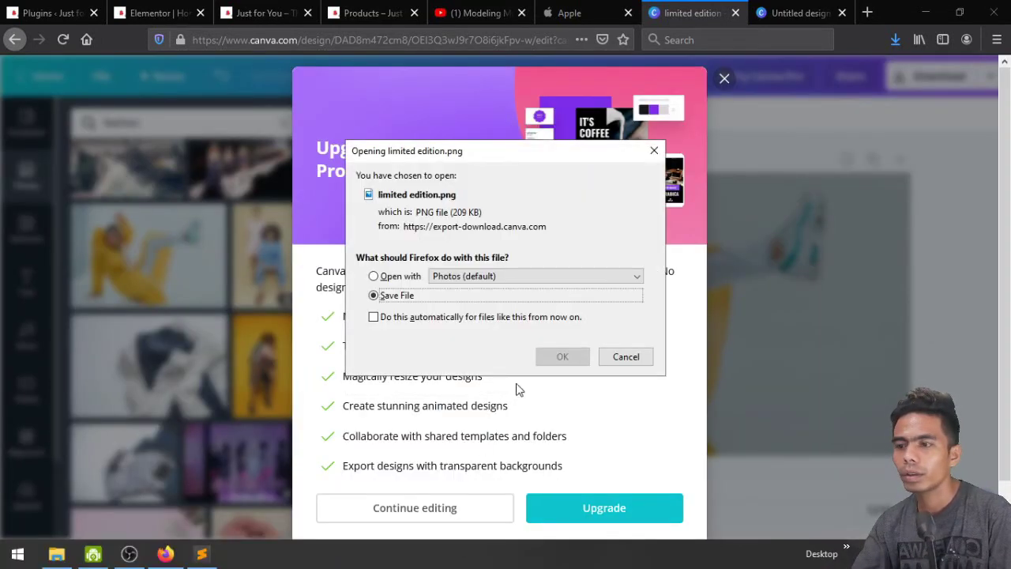
# Save the PNG into Tutorial Online Shop > Homepage, dismiss the upgrade offer, and return to Elementor
pyautogui.click(559, 359)
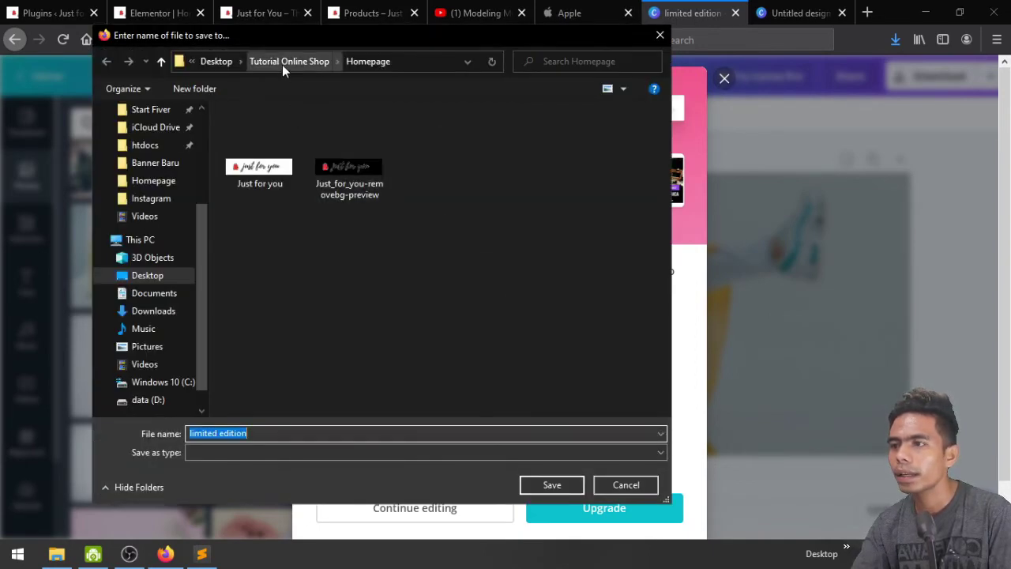
pyautogui.click(282, 65)
pyautogui.doubleClick(274, 131)
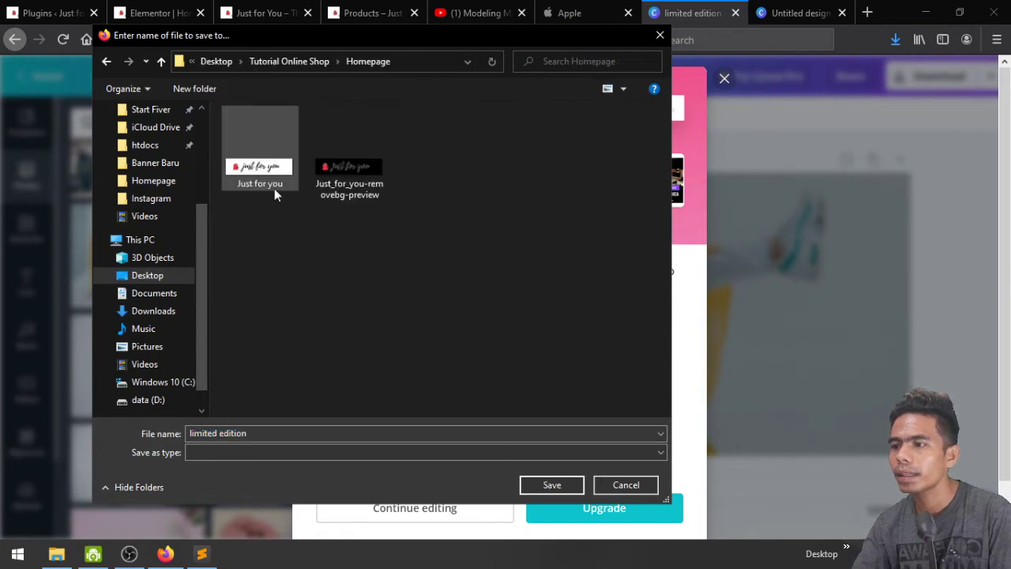
pyautogui.click(552, 485)
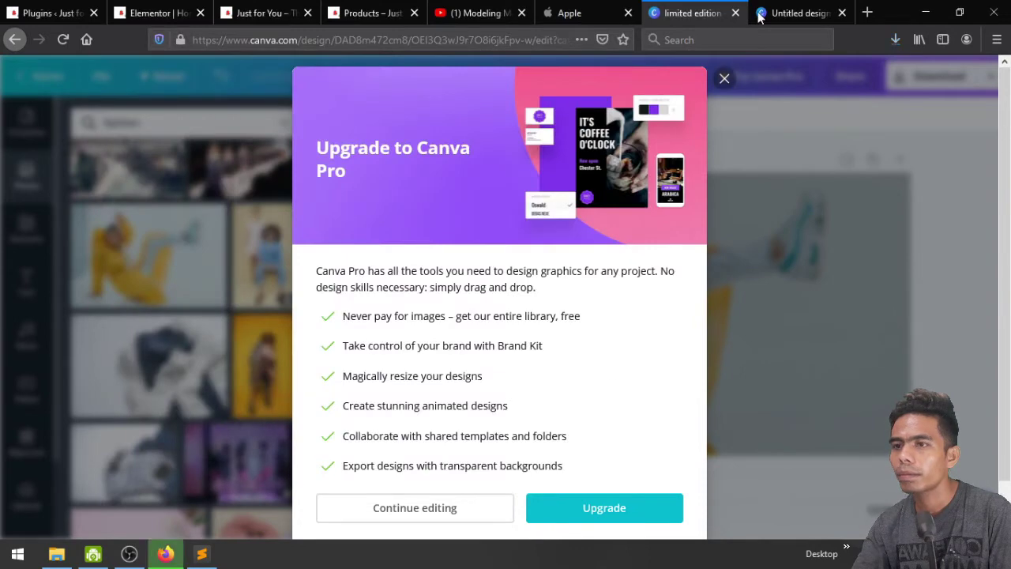
pyautogui.click(724, 78)
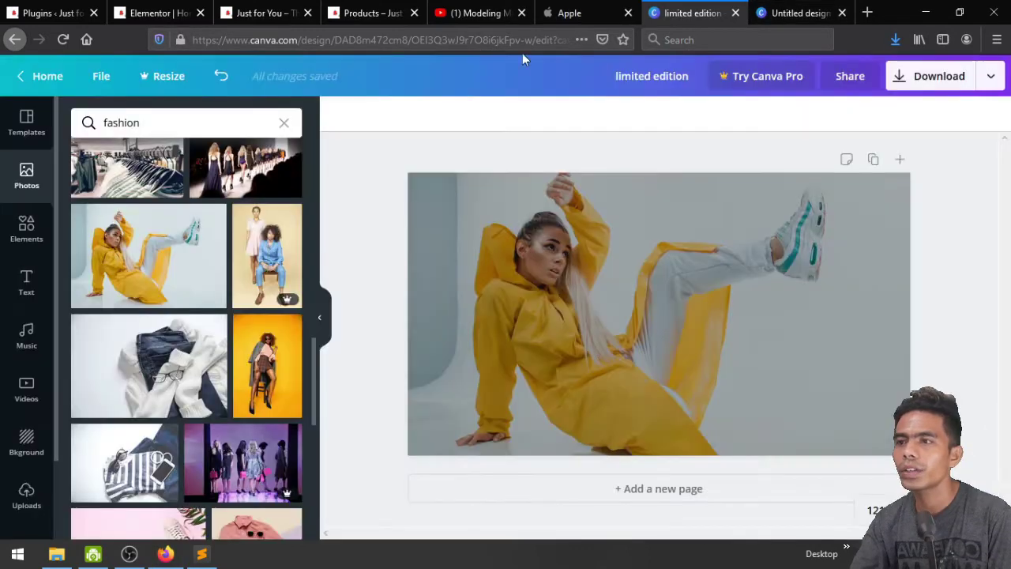
pyautogui.click(162, 9)
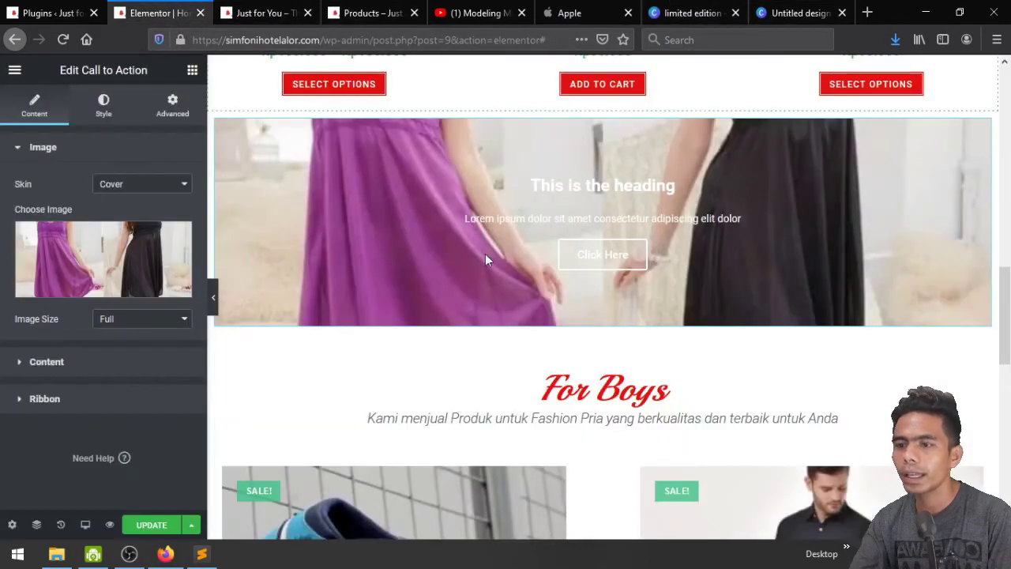
pyautogui.scroll(2, 740, 309)
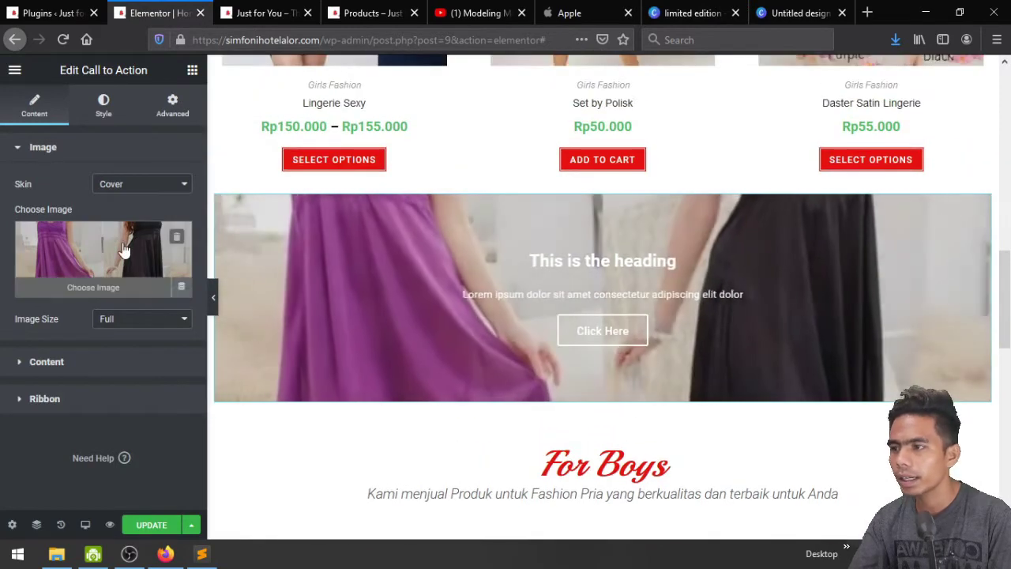
# Upload 'limited edition.png' from Tutorial Online Shop/Homepage to the media library
pyautogui.click(124, 250)
pyautogui.click(73, 129)
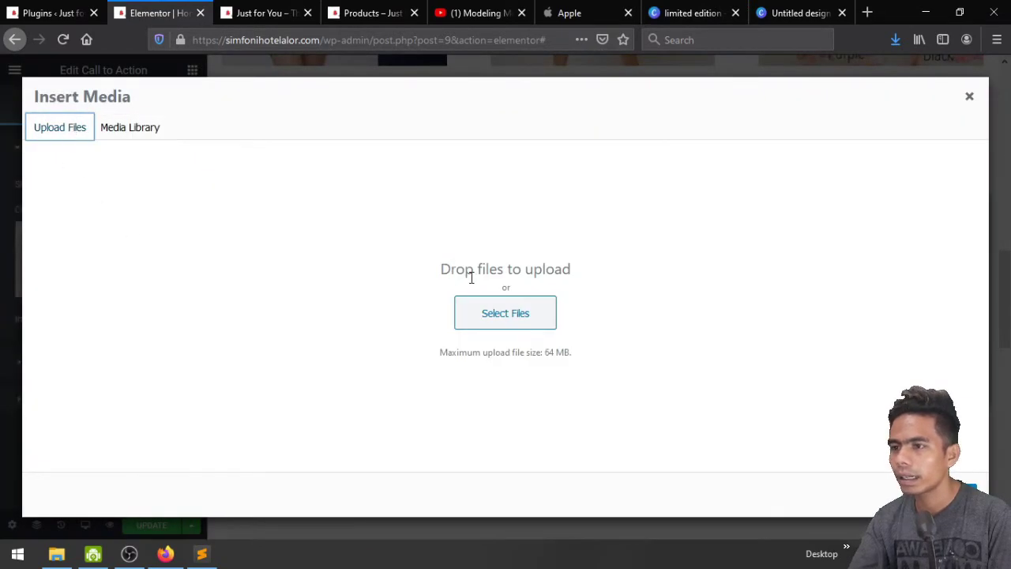
pyautogui.click(525, 316)
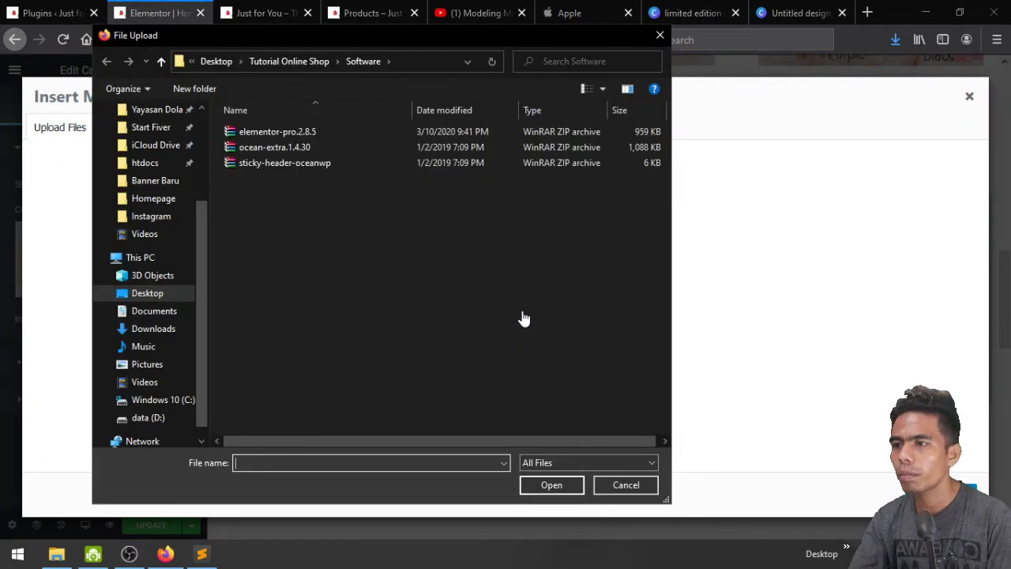
pyautogui.click(282, 61)
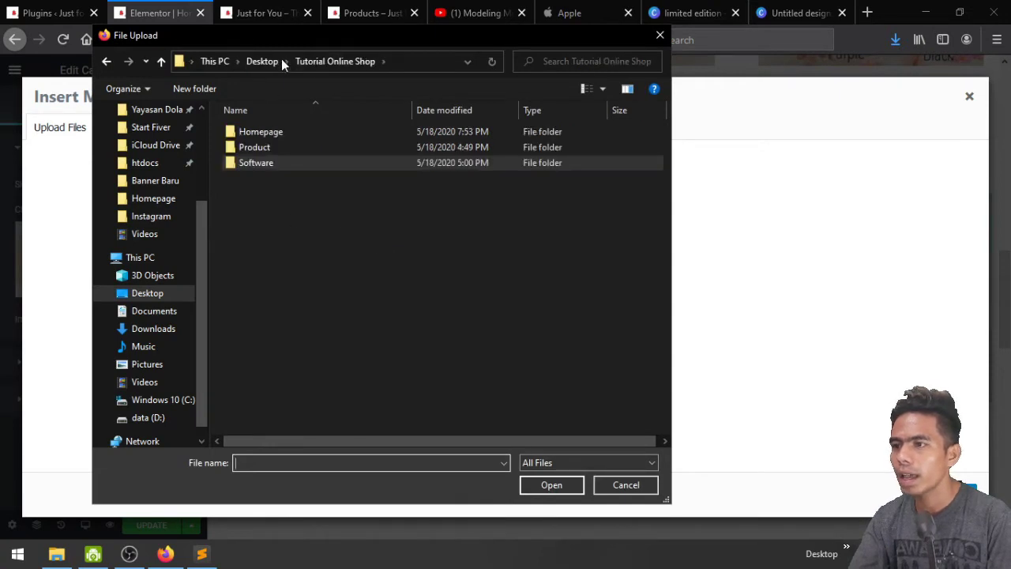
pyautogui.doubleClick(268, 132)
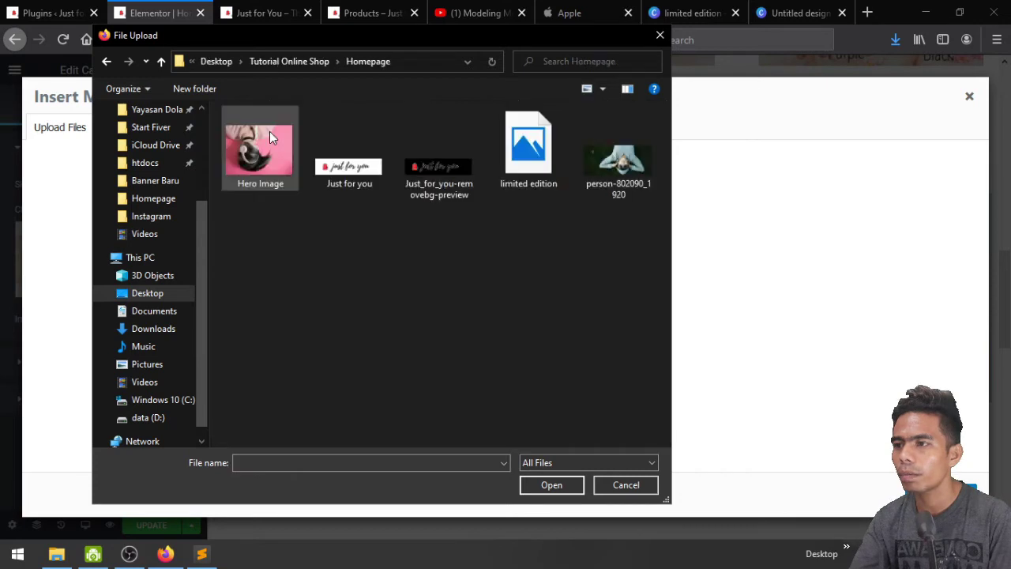
pyautogui.click(531, 177)
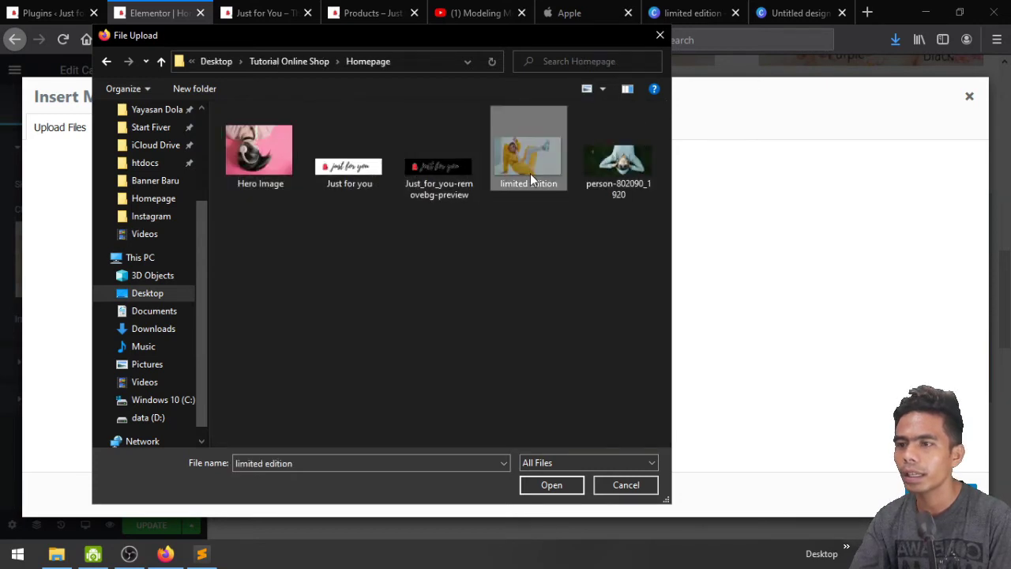
pyautogui.click(552, 485)
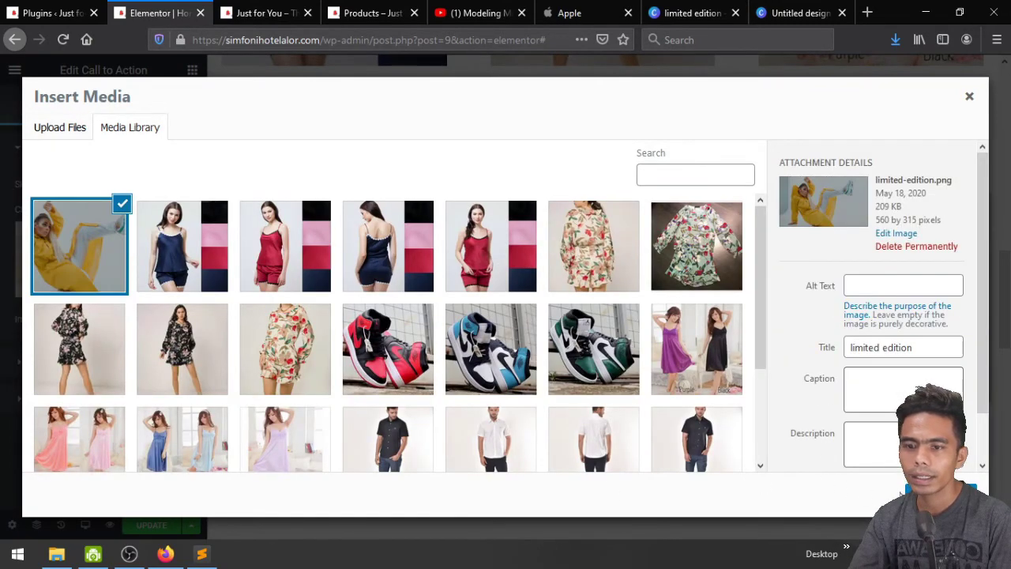
# Insert the uploaded photo and add a 'Limited Edition' ribbon at the top-left corner
pyautogui.click(942, 491)
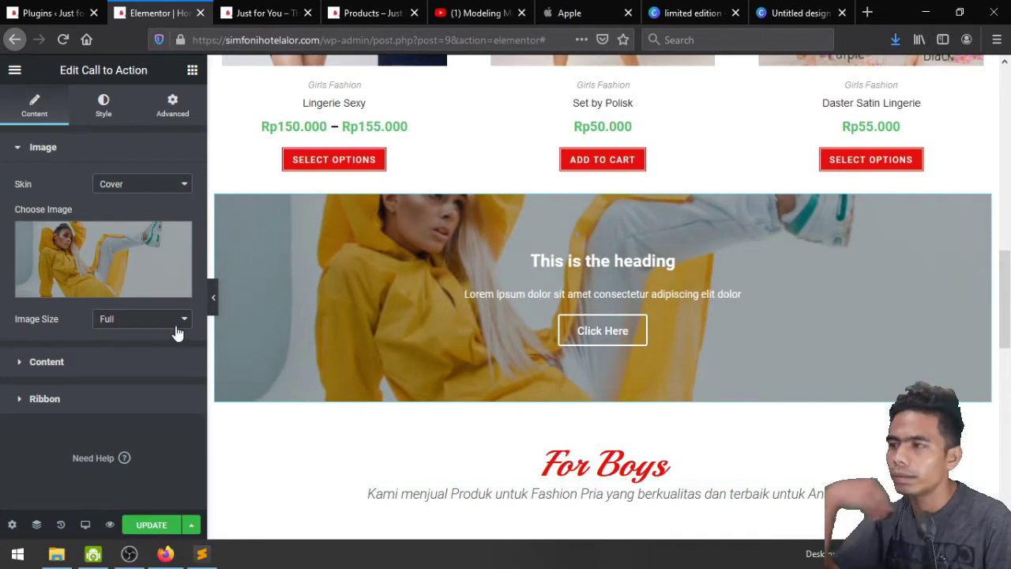
pyautogui.click(47, 362)
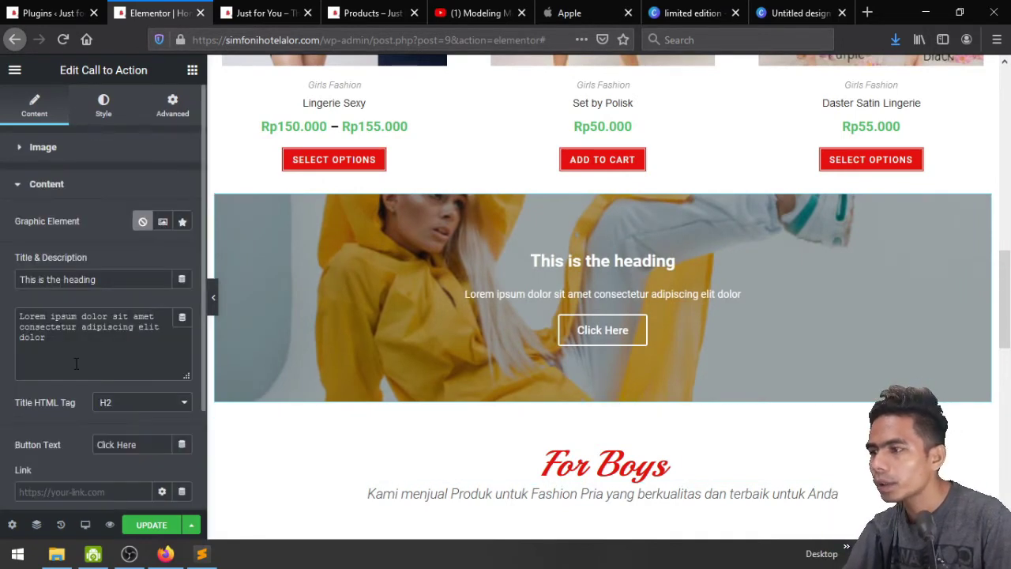
pyautogui.scroll(-1, 76, 364)
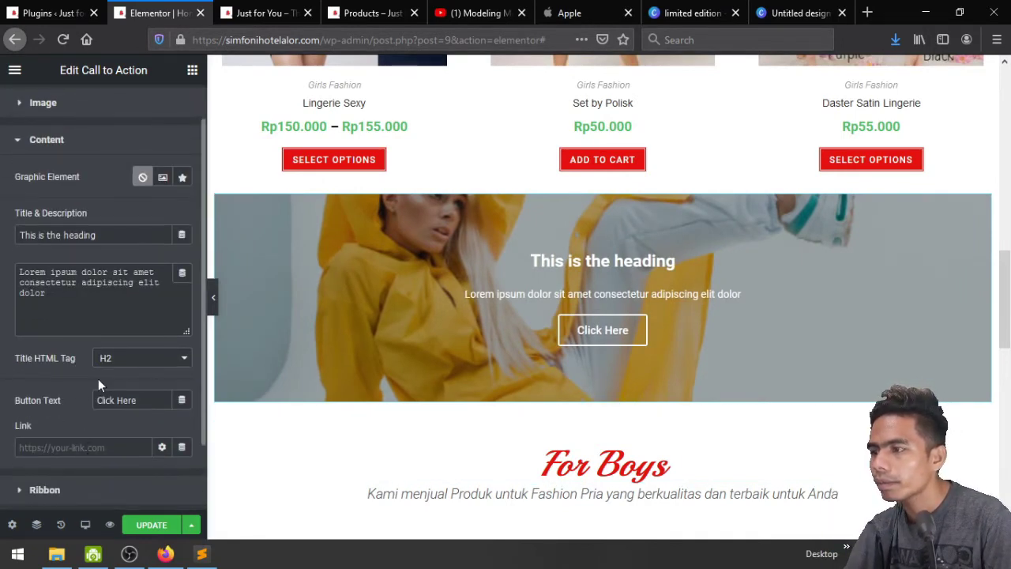
pyautogui.click(45, 490)
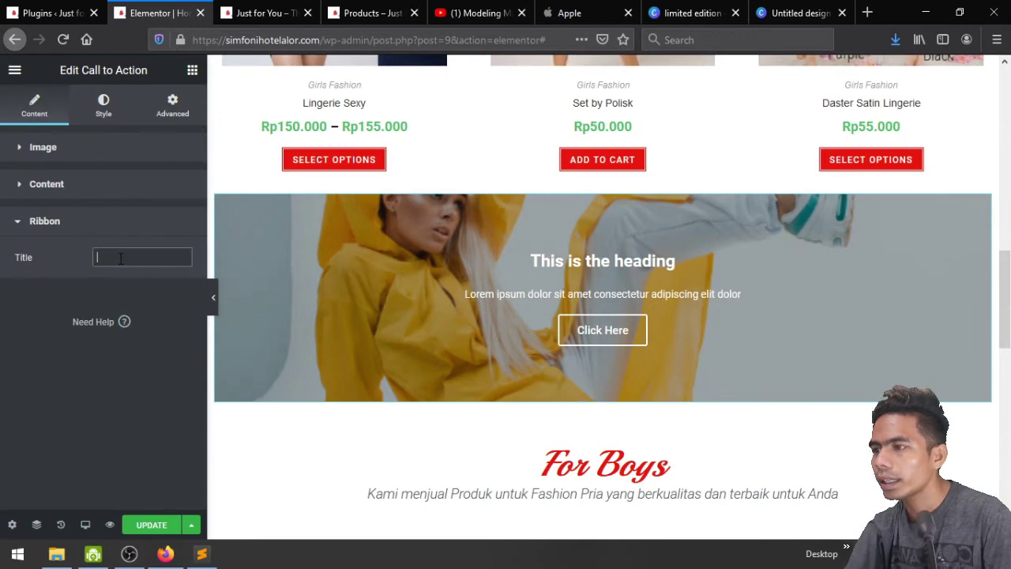
pyautogui.write('Limited')
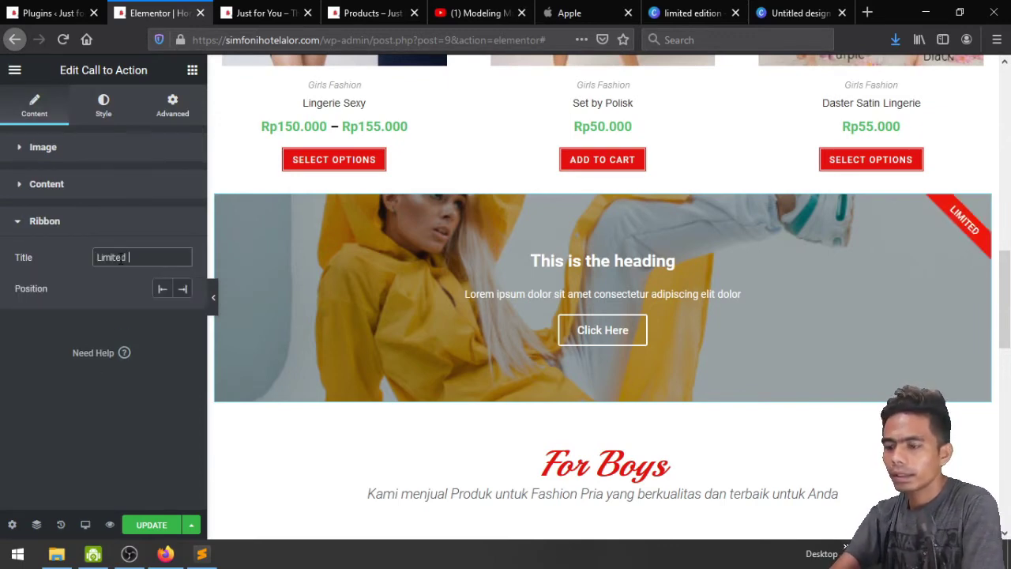
pyautogui.write(' Editi')
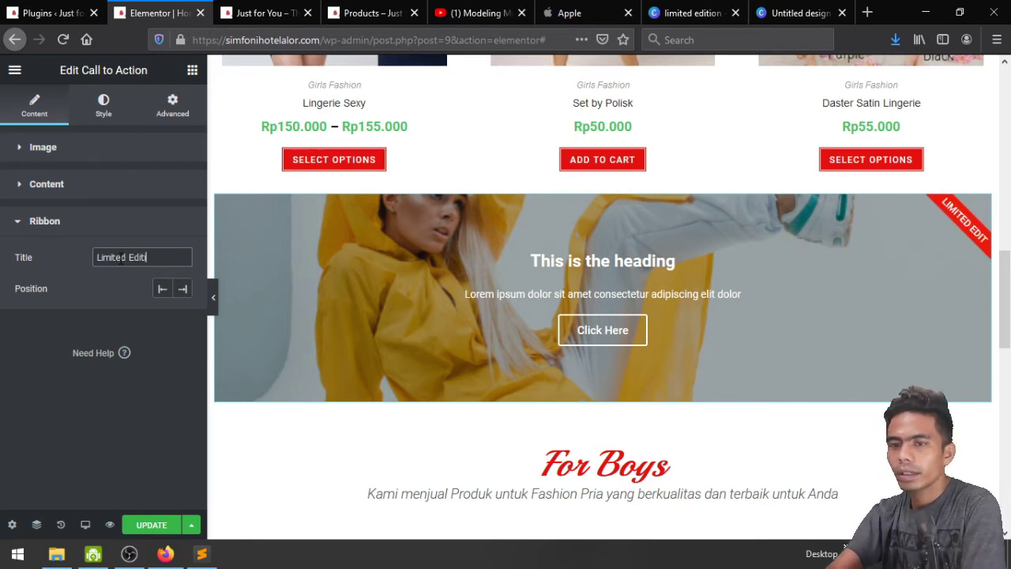
pyautogui.write('on')
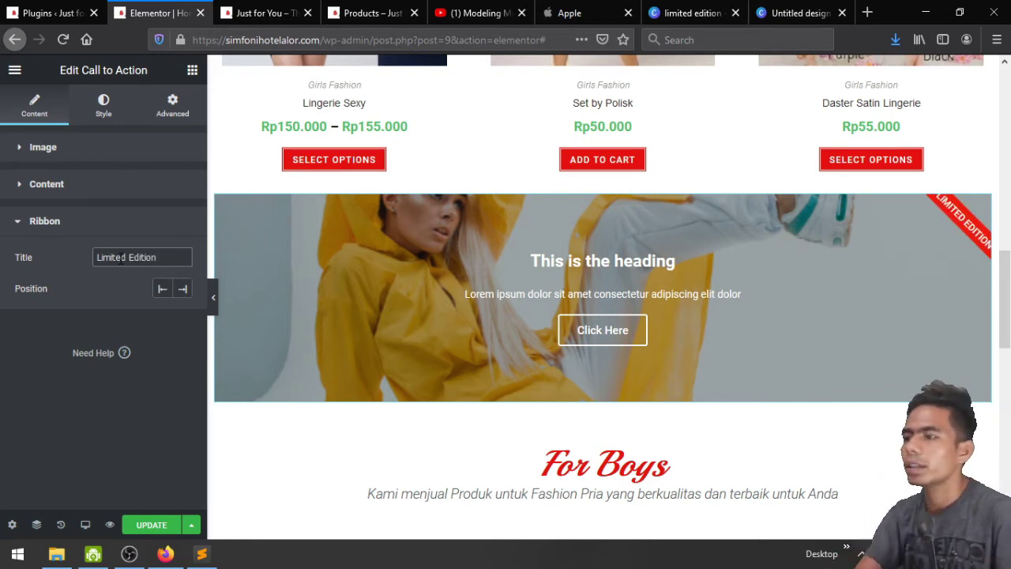
pyautogui.click(164, 288)
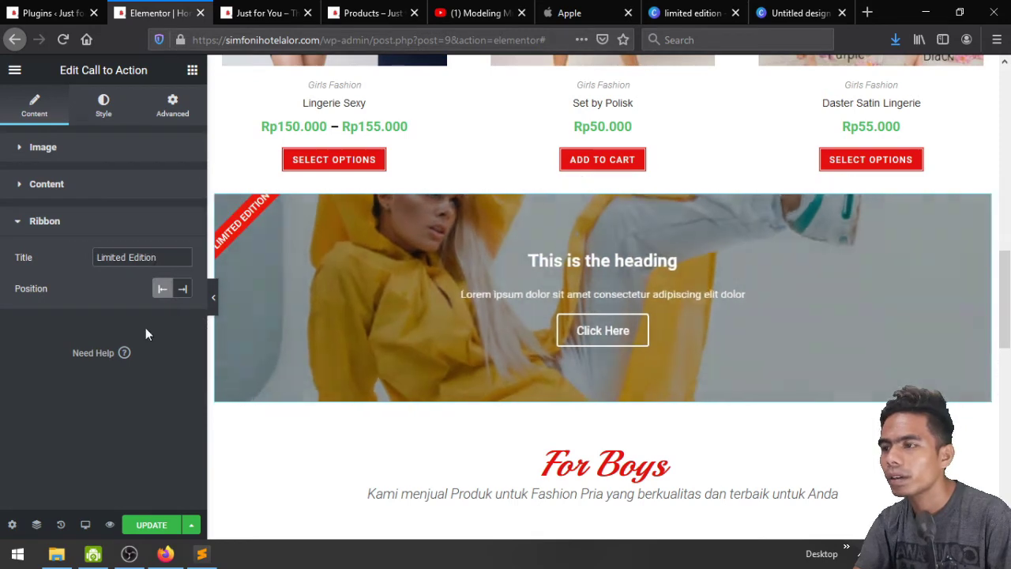
pyautogui.click(183, 292)
pyautogui.click(168, 295)
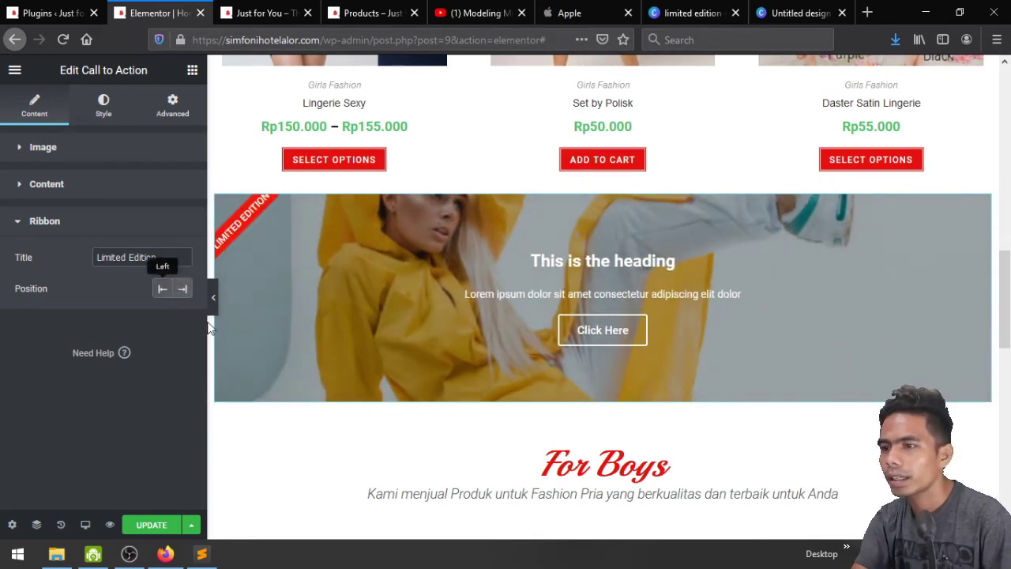
pyautogui.scroll(-2, 397, 368)
pyautogui.scroll(2, 505, 263)
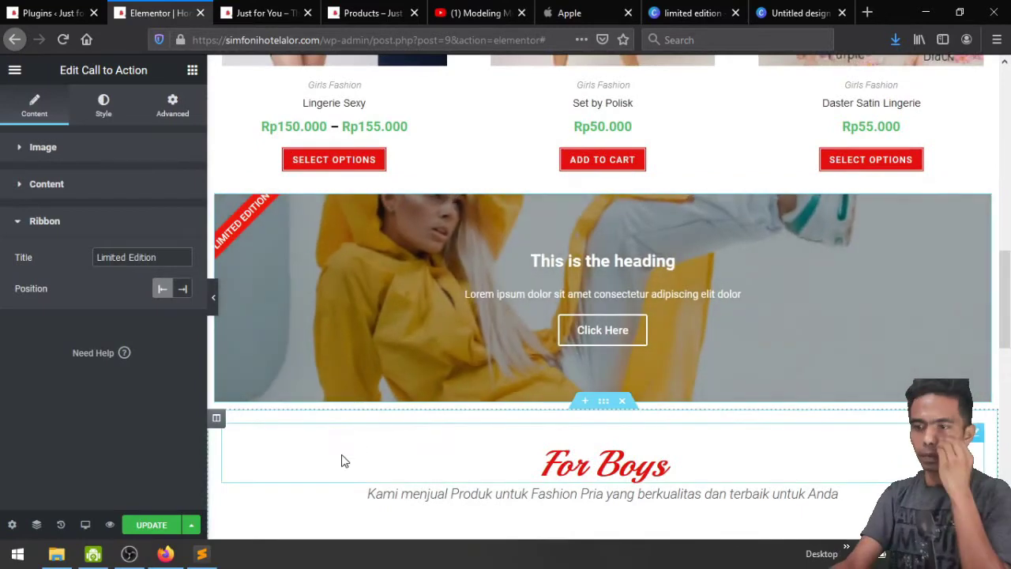
# Try the Classic skin, then revert the banner to the Cover skin
pyautogui.click(41, 155)
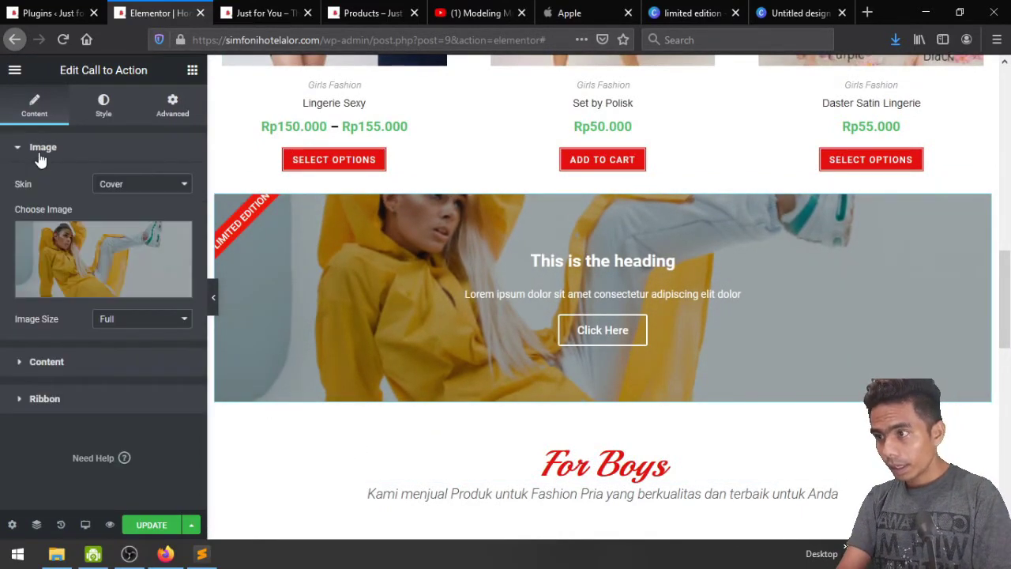
pyautogui.click(115, 183)
pyautogui.click(123, 205)
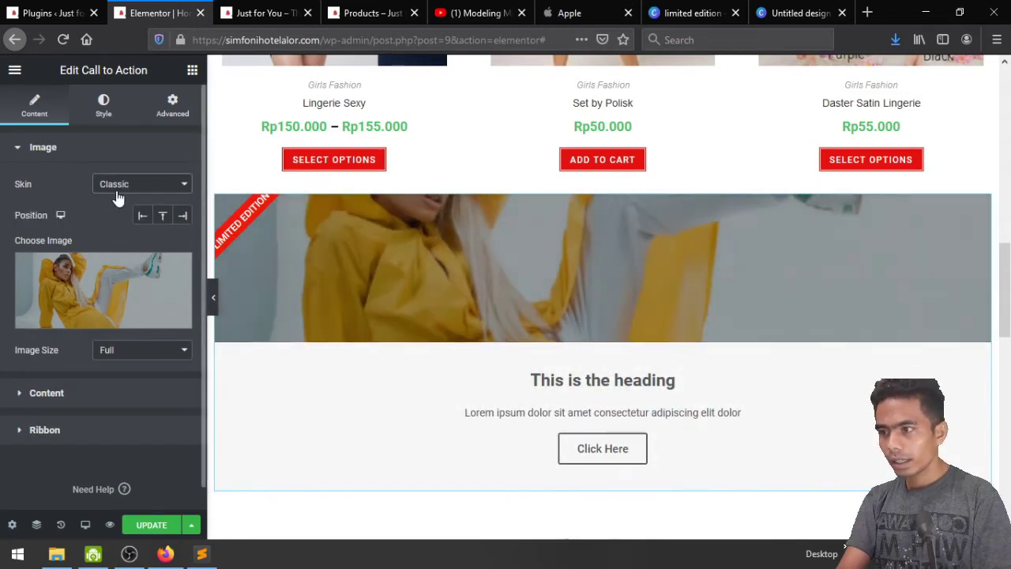
pyautogui.click(118, 189)
pyautogui.click(118, 222)
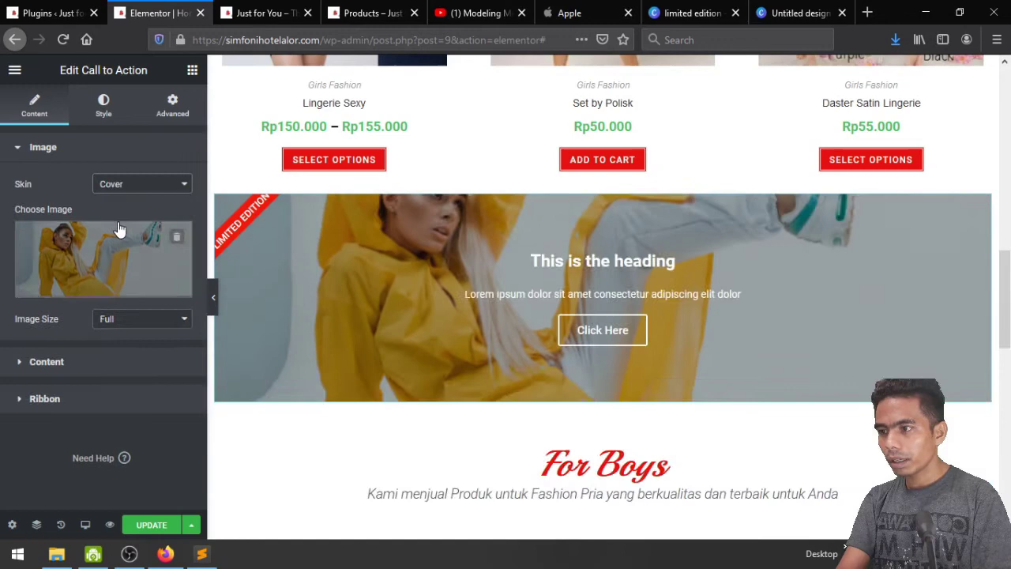
pyautogui.click(101, 362)
# Set the title to 'Kostum Dancer' and description to 'Miliki kostum Dancer Limited Edition'
pyautogui.tripleClick(129, 280)
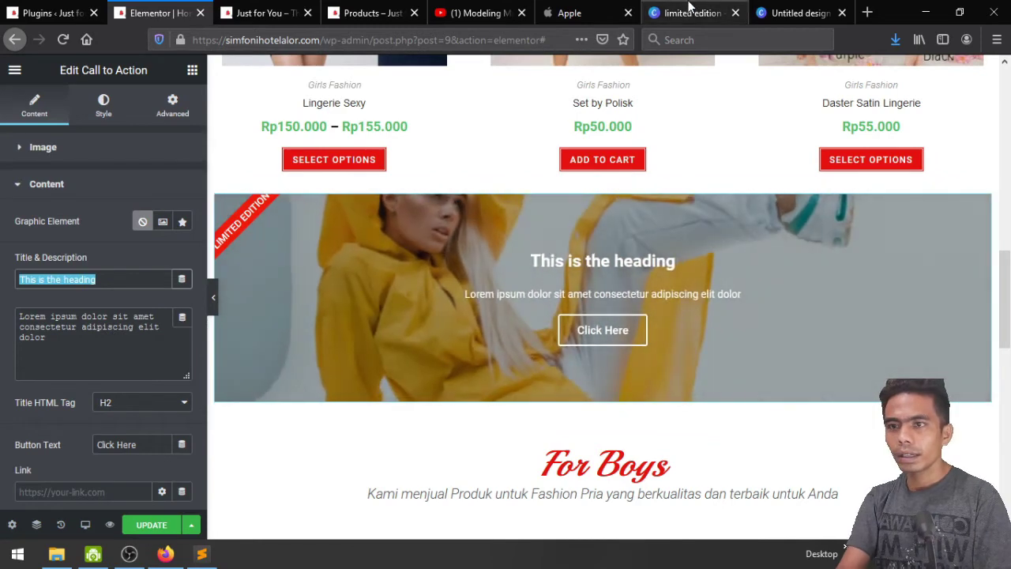
pyautogui.click(689, 10)
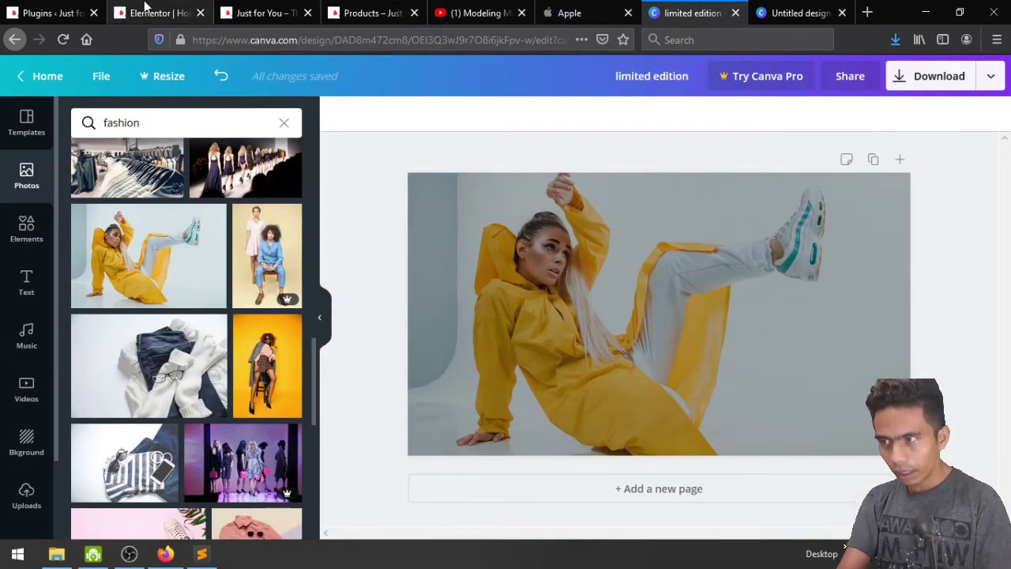
pyautogui.click(169, 10)
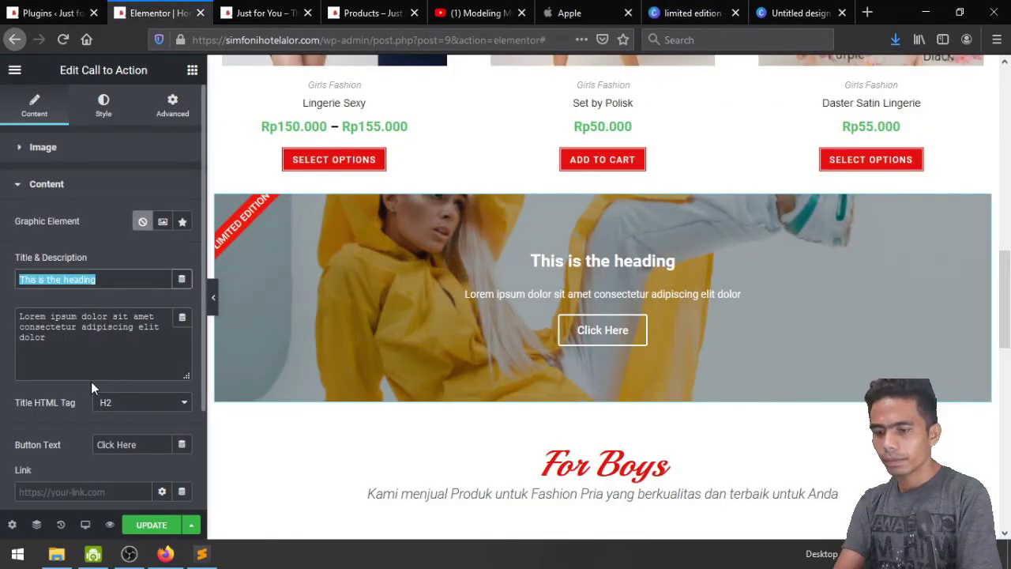
pyautogui.write('Kostum ')
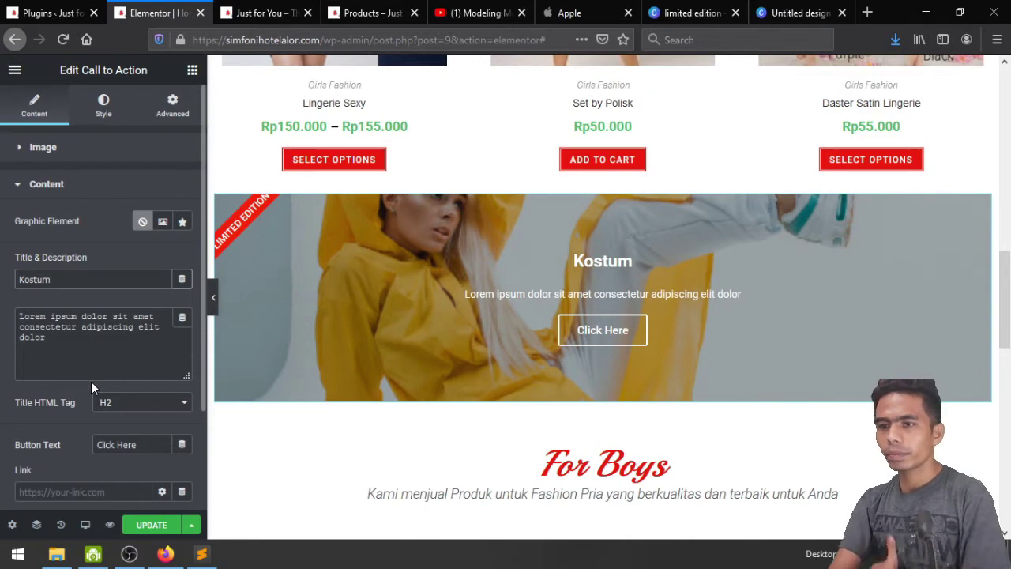
pyautogui.write('Dancer')
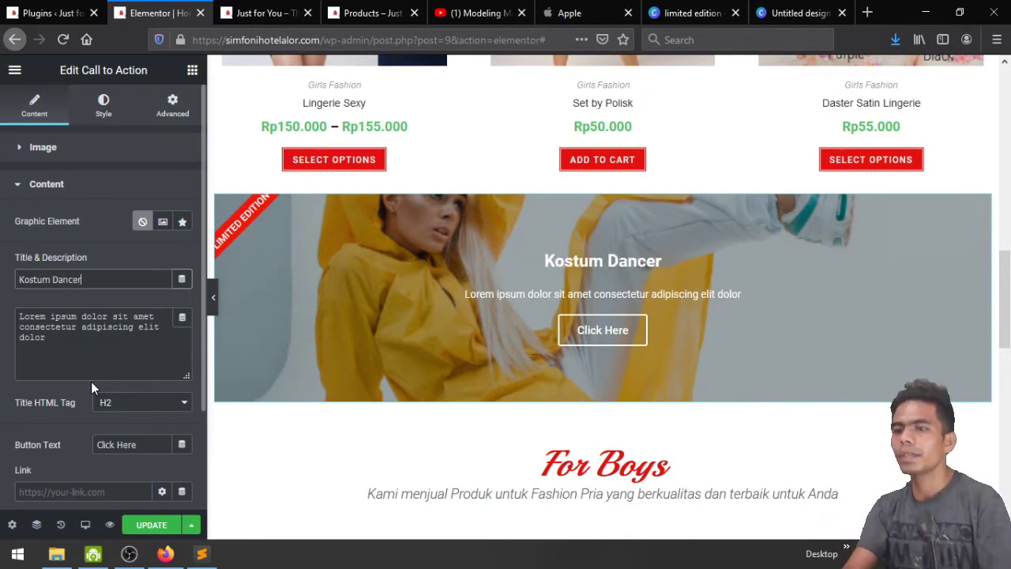
pyautogui.tripleClick(92, 354)
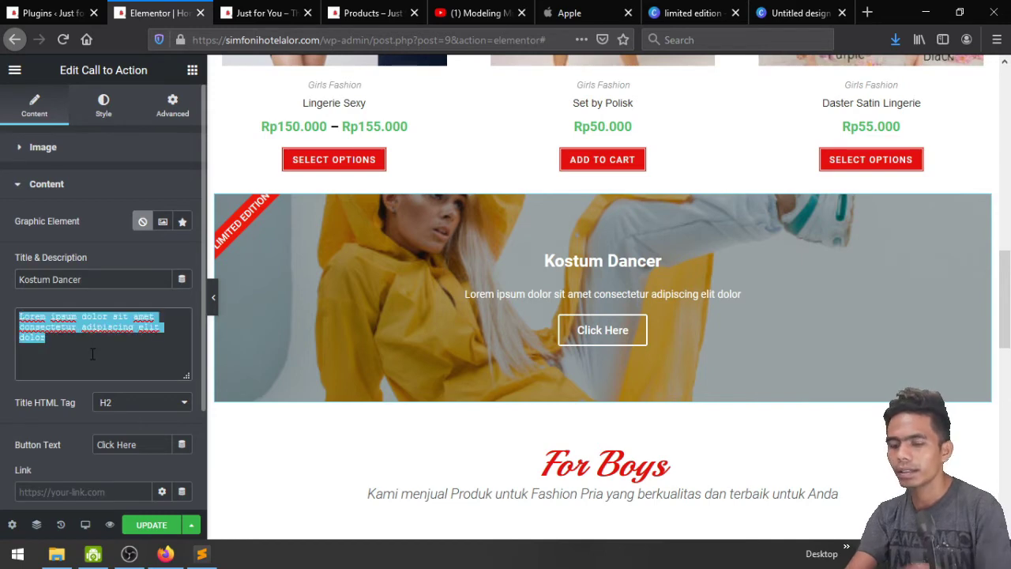
pyautogui.write('Miliki kostum')
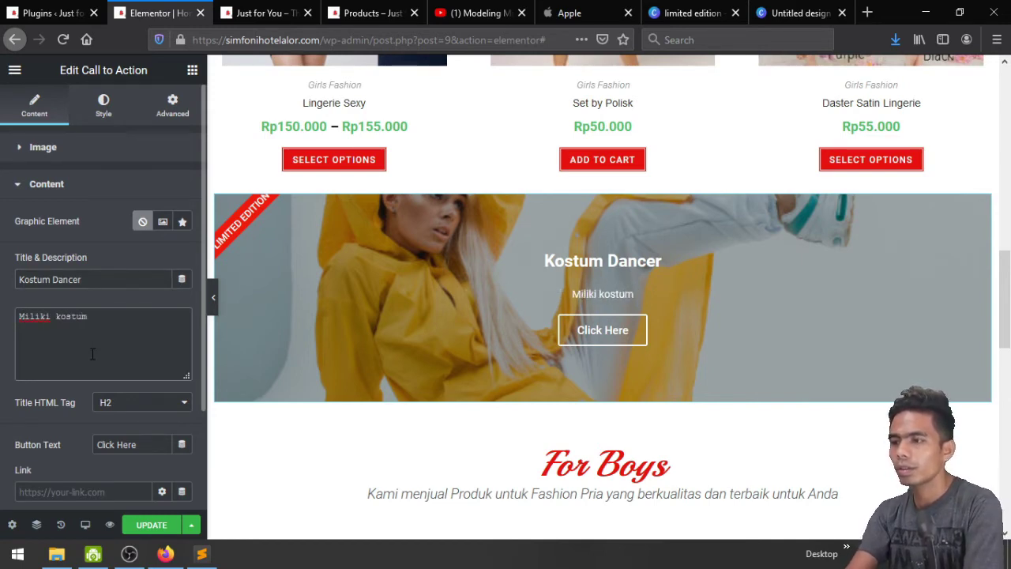
pyautogui.write(' Dancer')
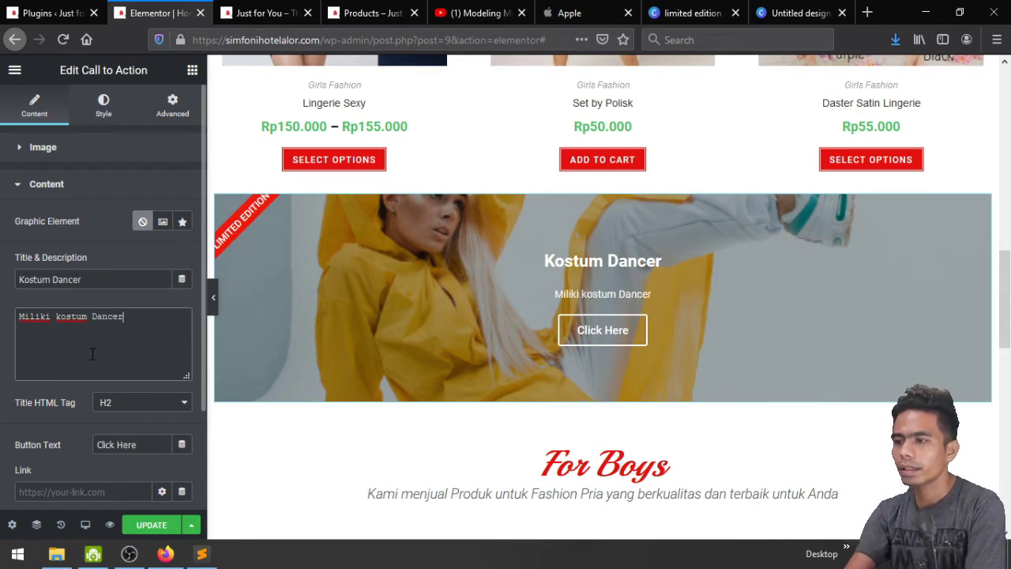
pyautogui.write(' Li')
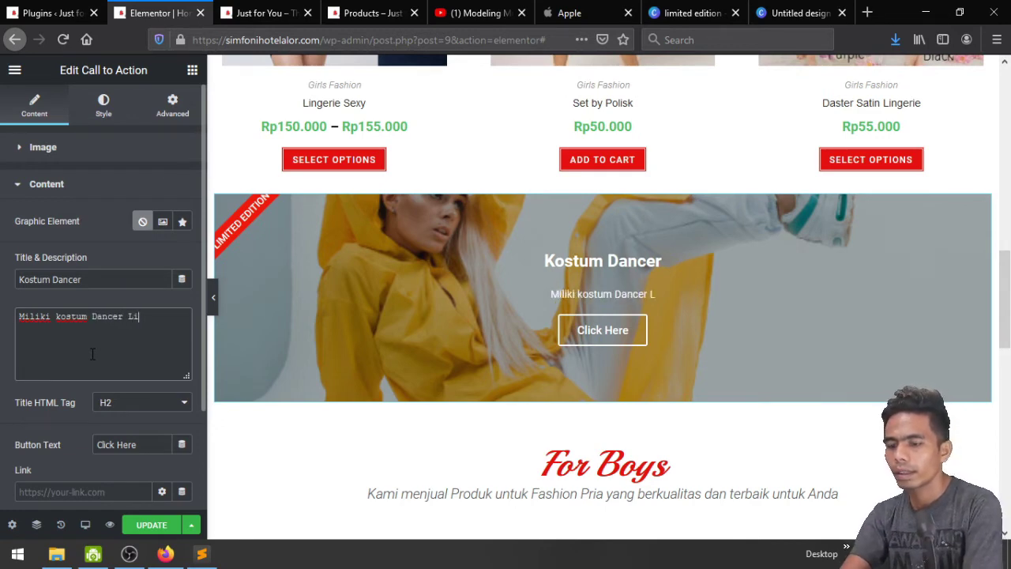
pyautogui.write('mited E')
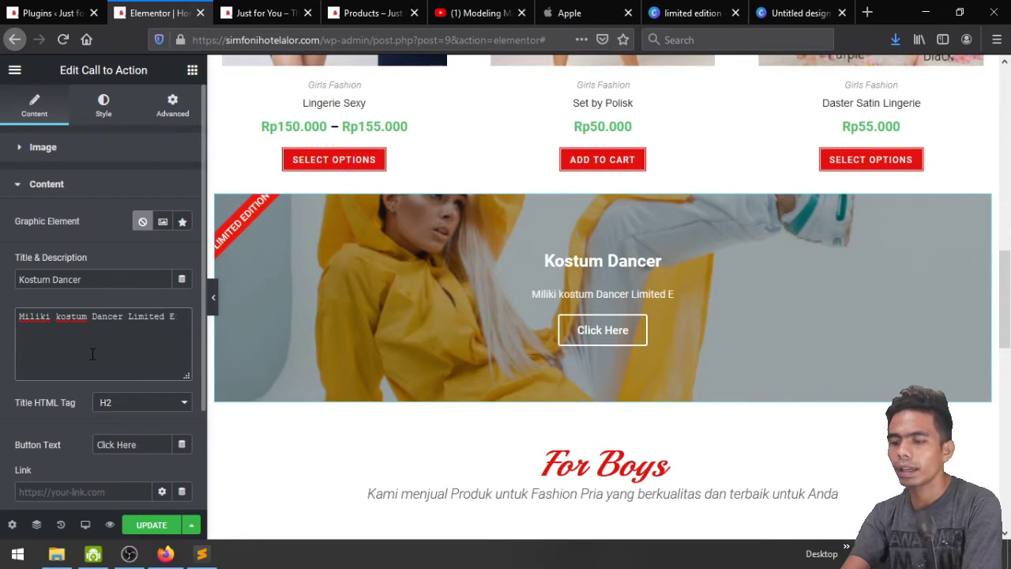
pyautogui.write('dito')
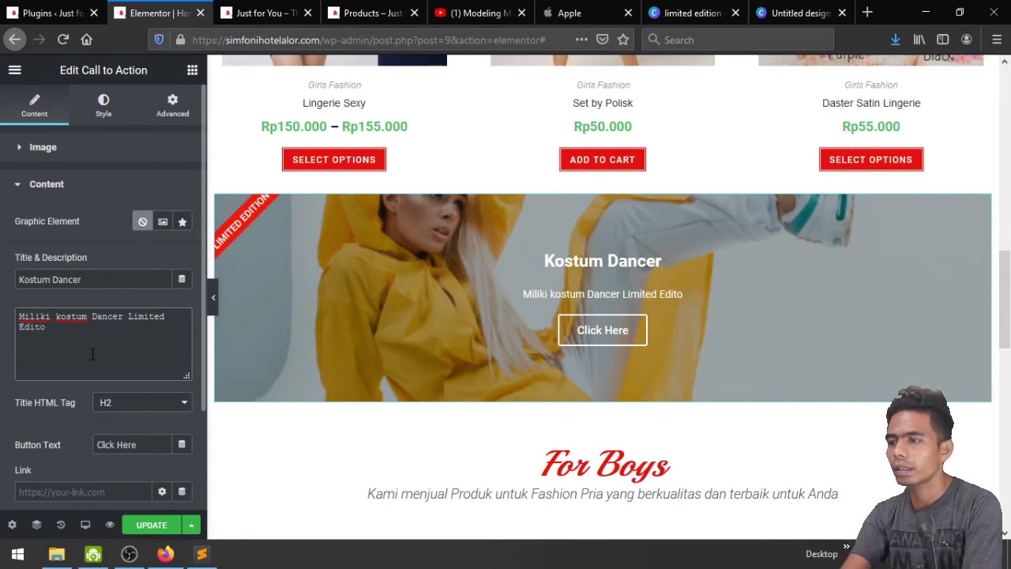
pyautogui.write('ion')
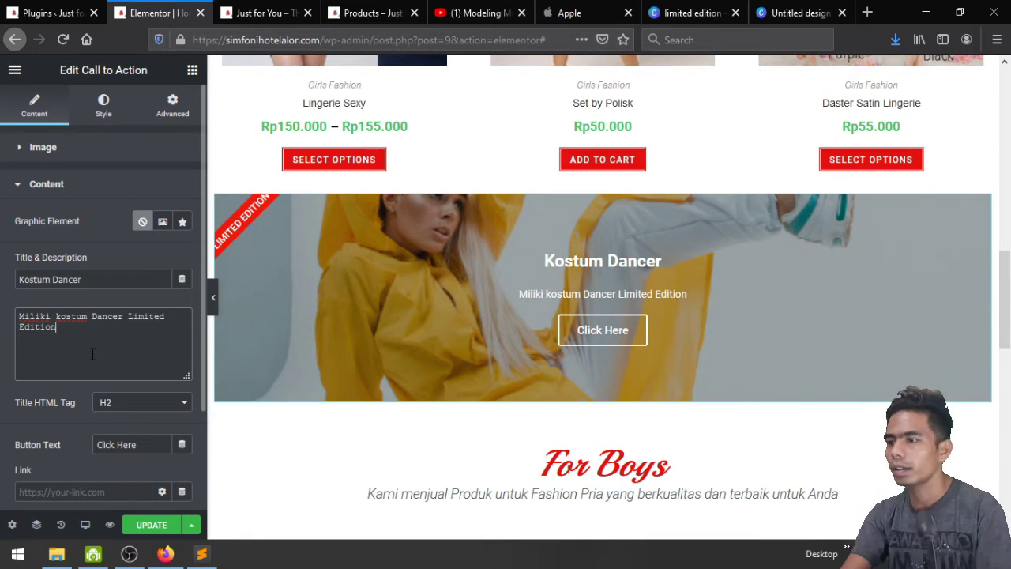
# Replace the button text 'Click Here' with 'Beli sekarang'
pyautogui.scroll(-1, 92, 354)
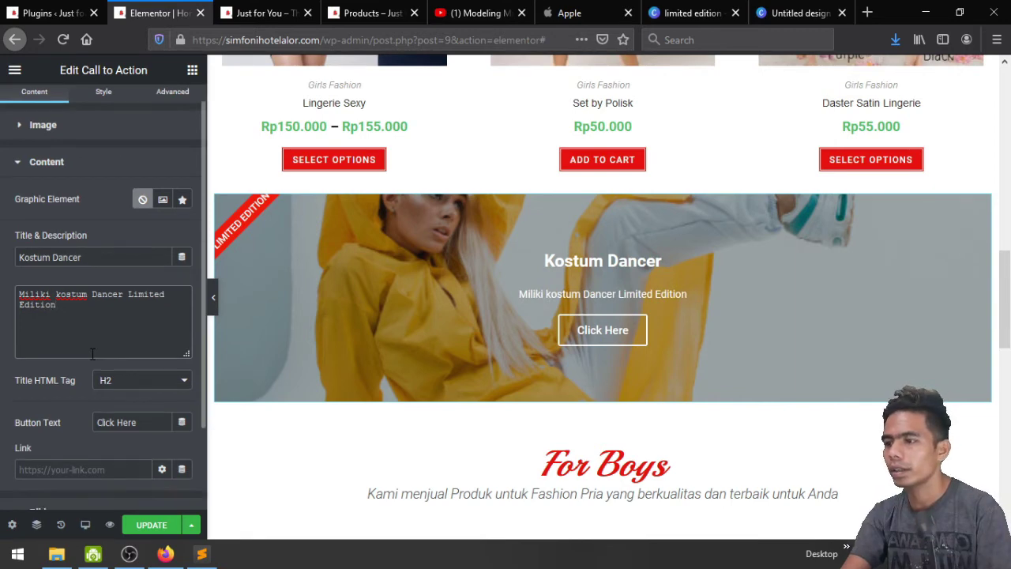
pyautogui.click(147, 426)
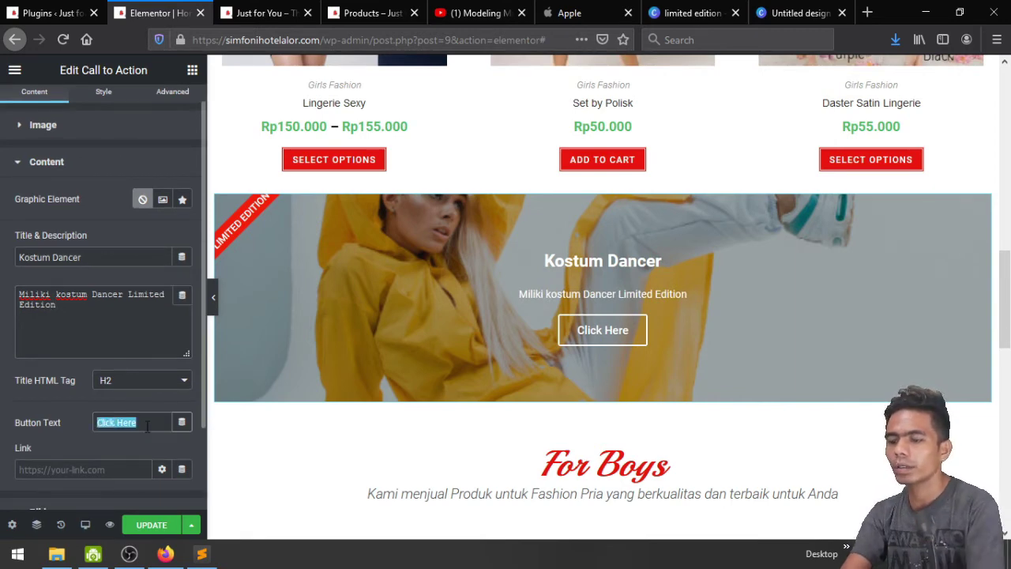
pyautogui.write('Be')
pyautogui.write('liku')
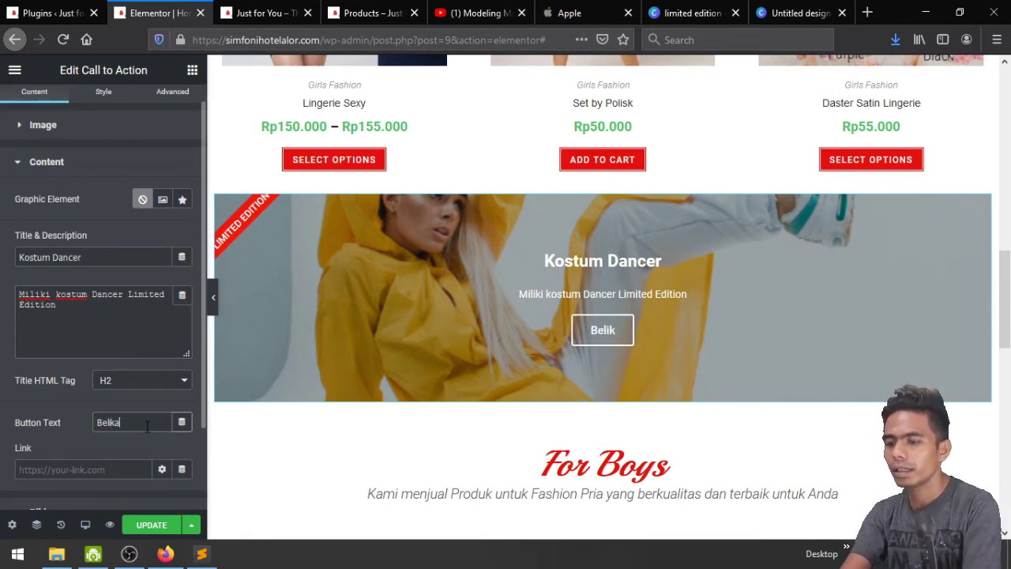
pyautogui.press('BackSpace')
pyautogui.press('BackSpace')
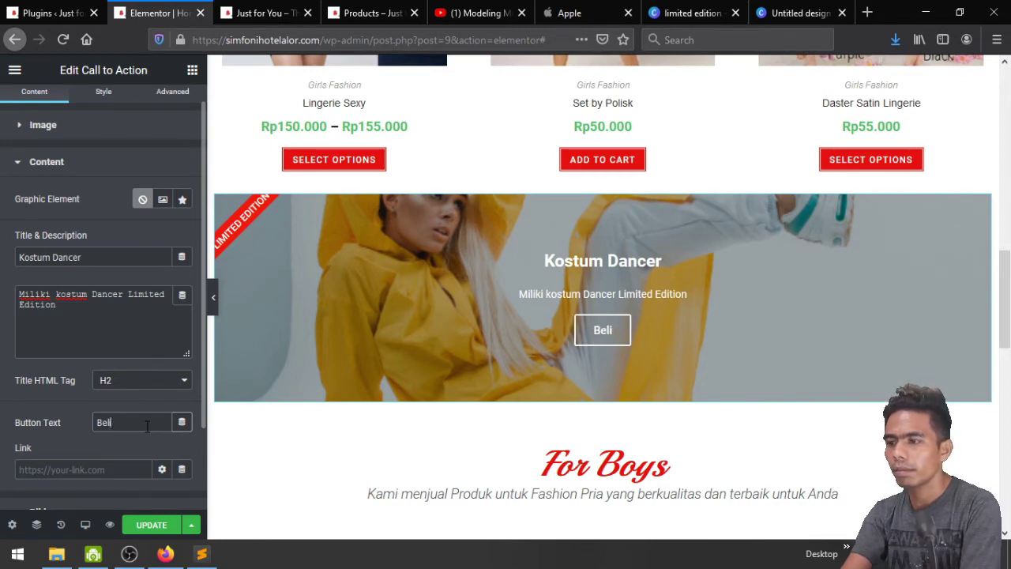
pyautogui.write('seka')
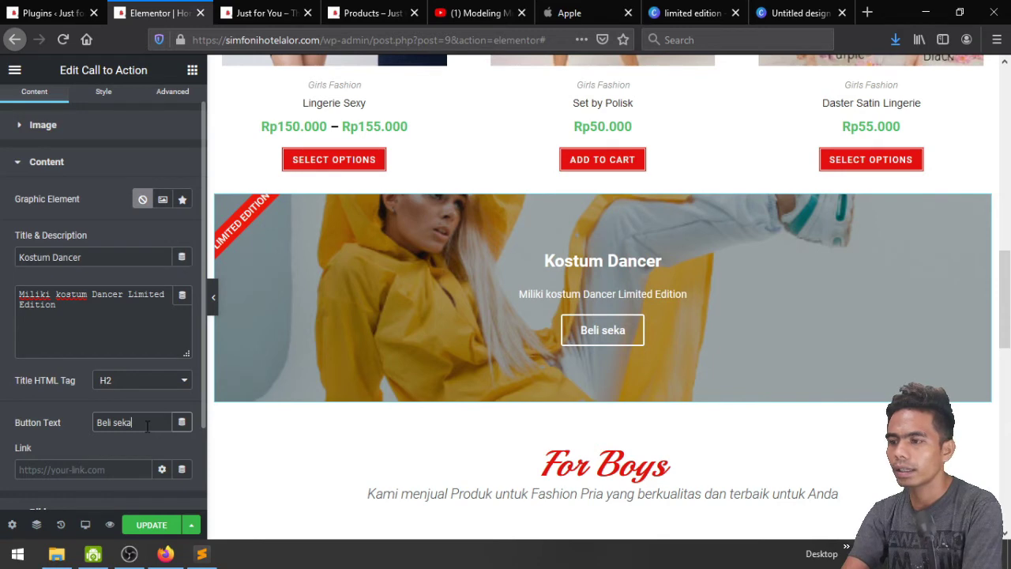
pyautogui.write('rang')
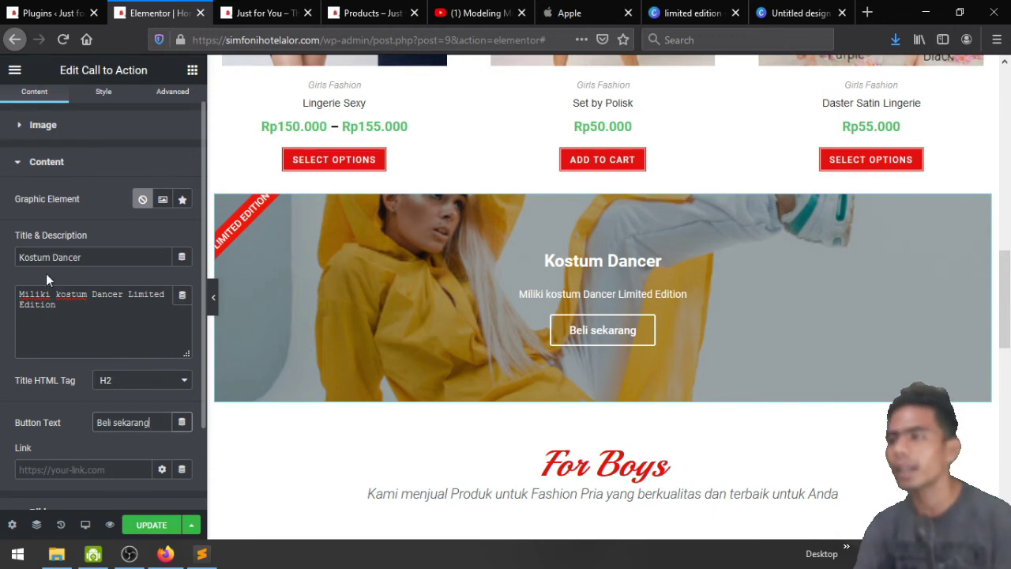
# Check the Plugins page and live site menu, then show the Call to Action Style tab
pyautogui.click(36, 9)
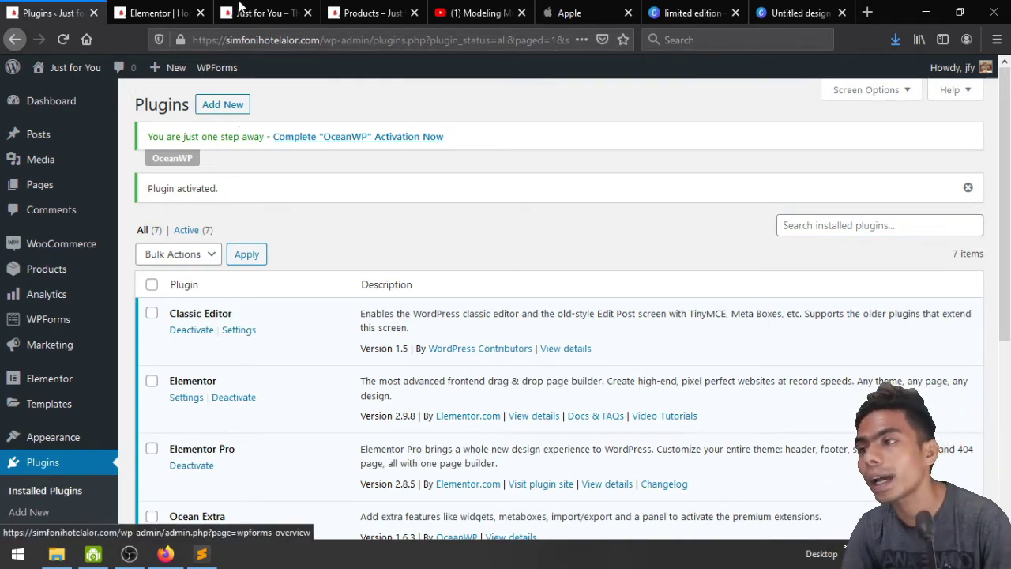
pyautogui.hotkey('ctrl', '3')
pyautogui.click(928, 120)
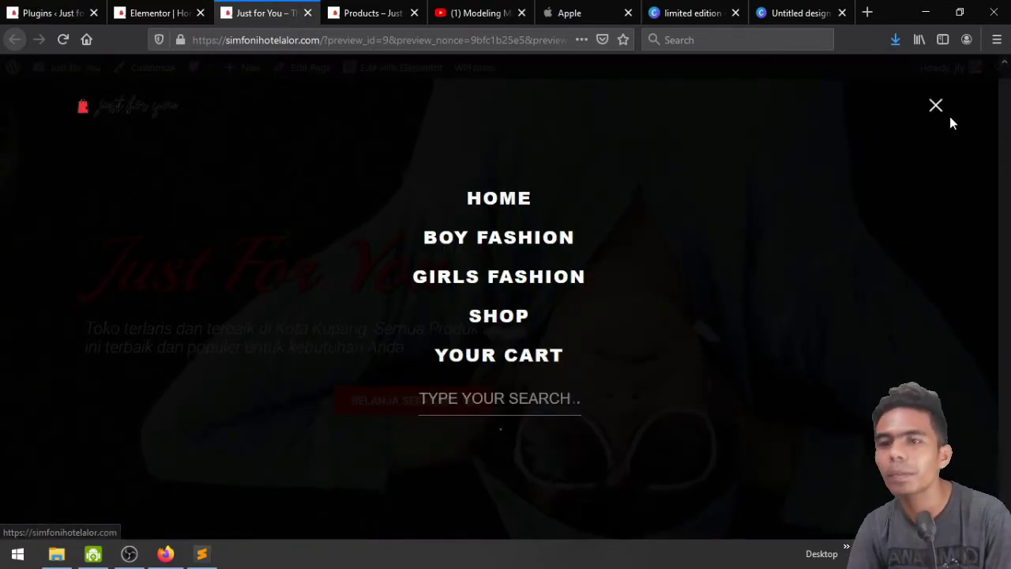
pyautogui.click(936, 108)
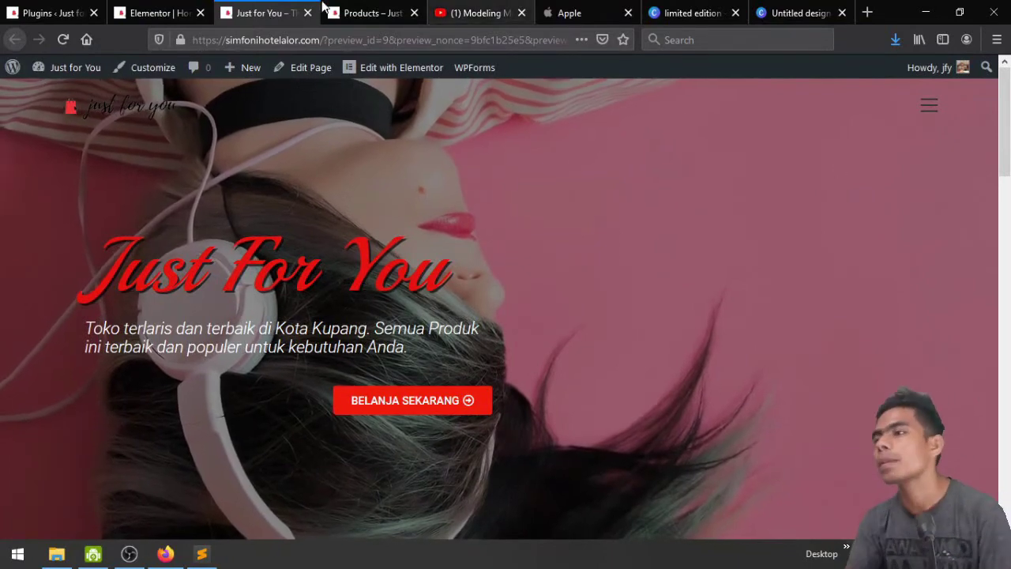
pyautogui.click(166, 13)
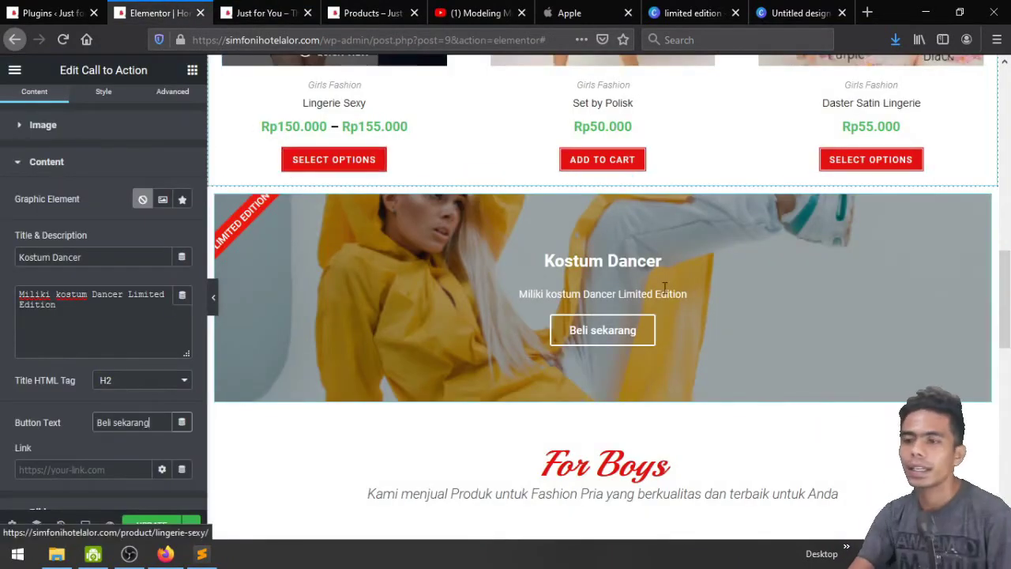
pyautogui.click(104, 106)
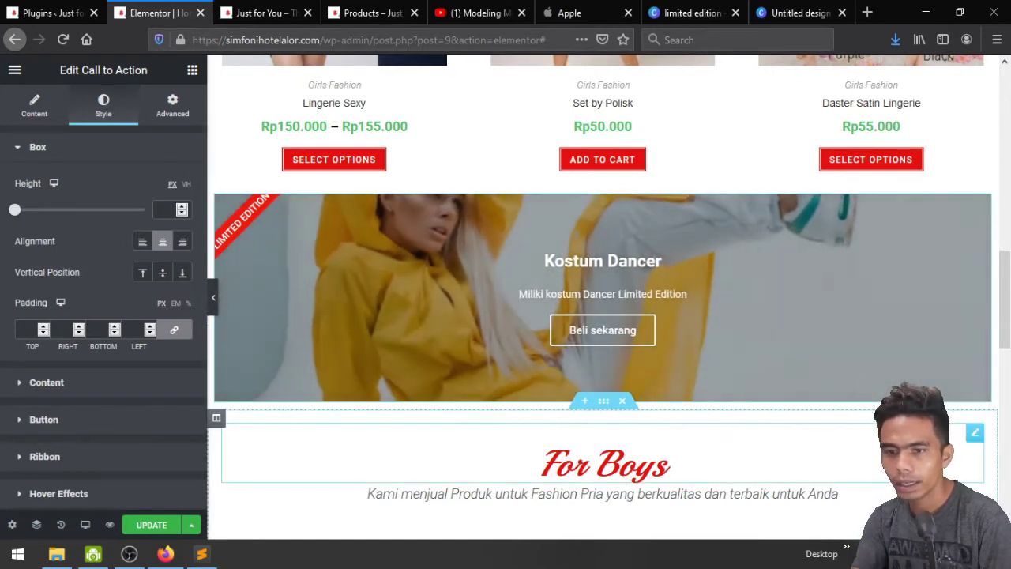
# Paste the For Boys heading's style onto the banner, then undo it
pyautogui.rightClick(974, 433)
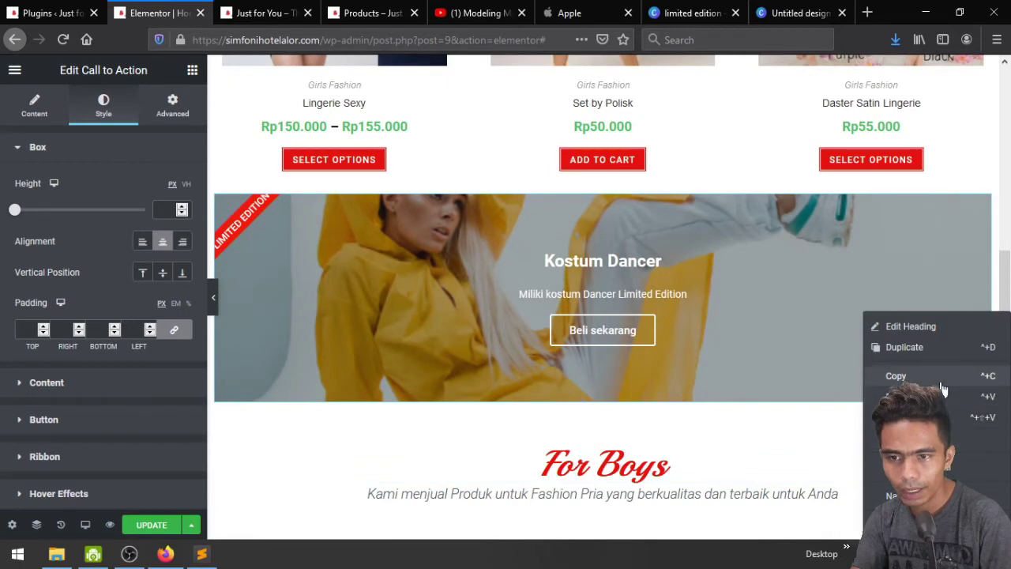
pyautogui.click(940, 379)
pyautogui.rightClick(979, 211)
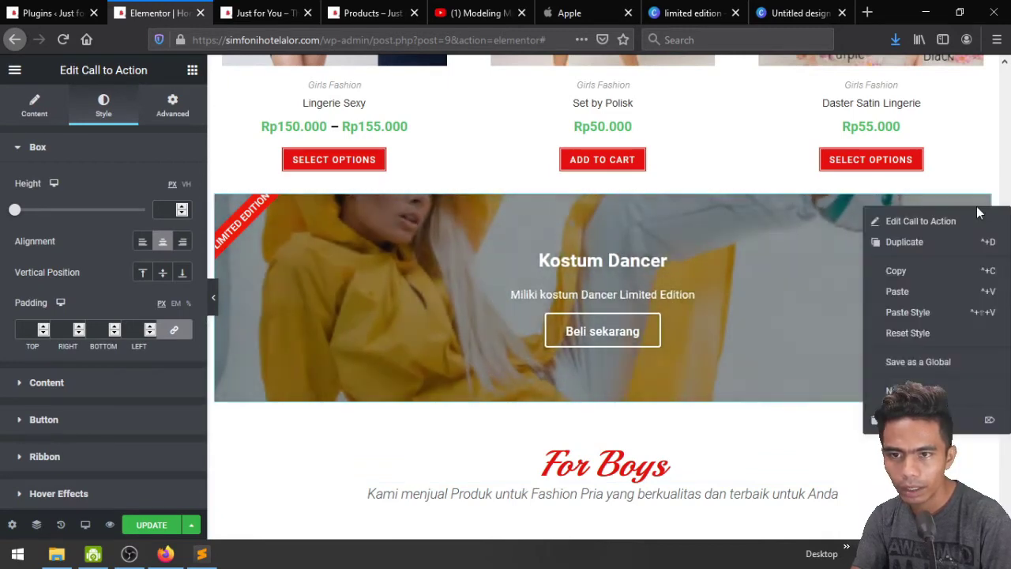
pyautogui.click(964, 312)
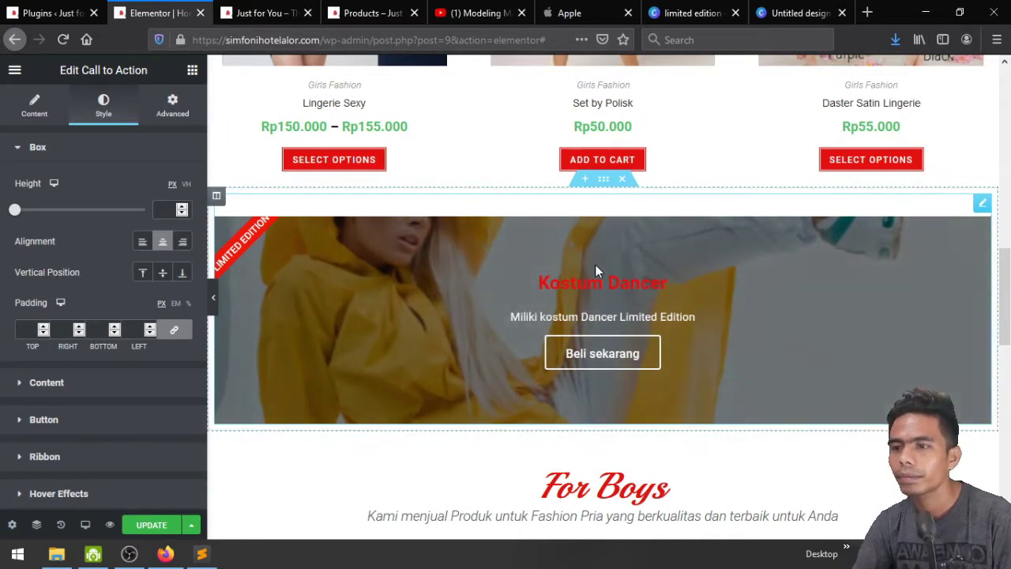
pyautogui.hotkey('ctrl', 'z')
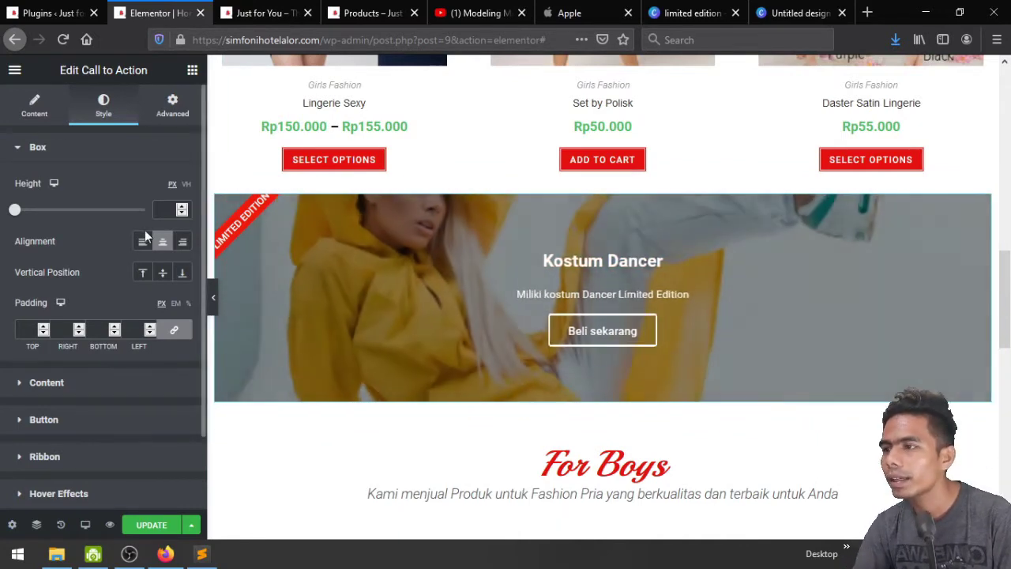
# Set box height to 100, left alignment, and move the ribbon to the right corner
pyautogui.moveTo(17, 211); pyautogui.dragTo(3, 229)
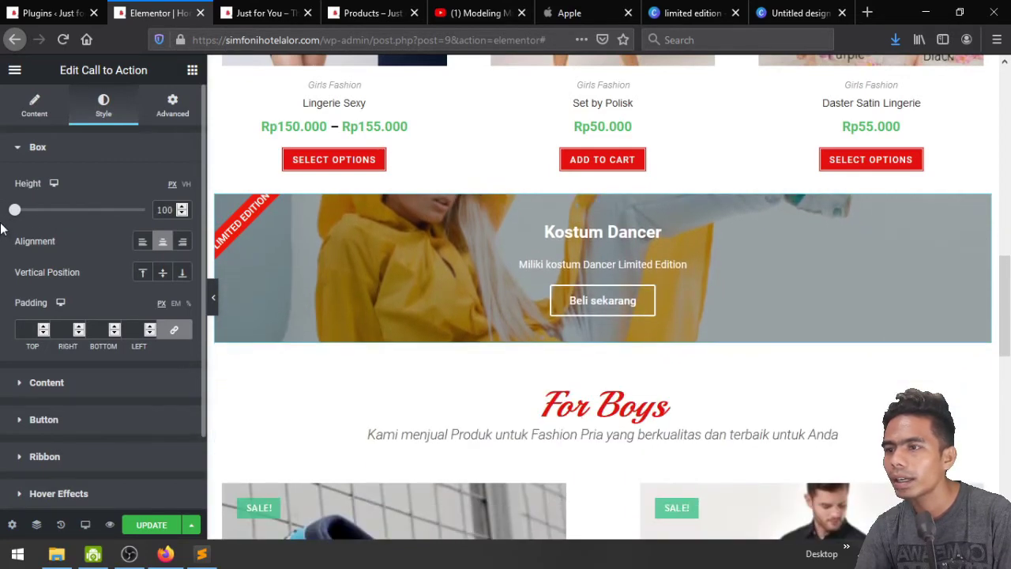
pyautogui.click(181, 244)
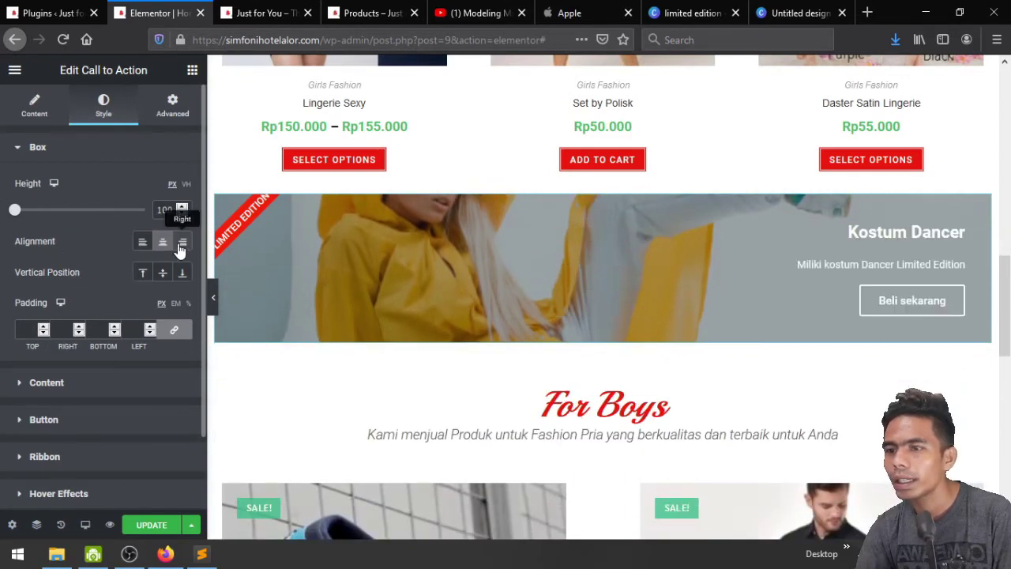
pyautogui.click(142, 245)
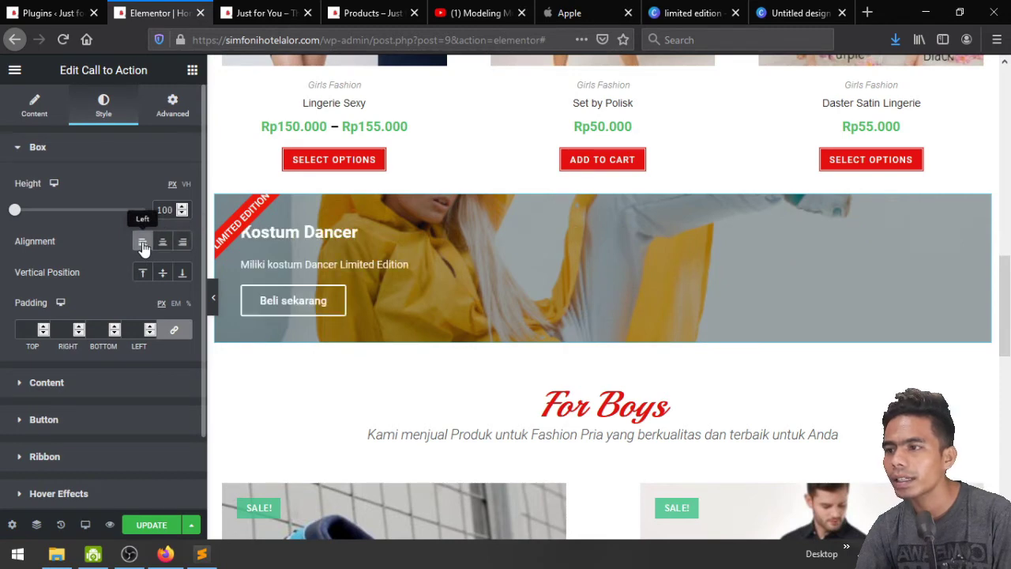
pyautogui.click(31, 105)
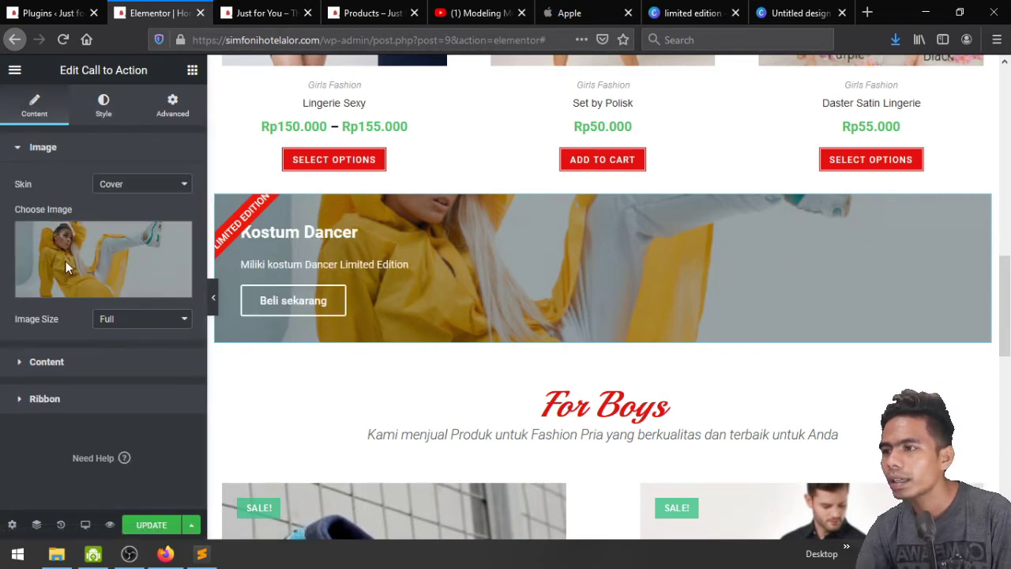
pyautogui.click(86, 401)
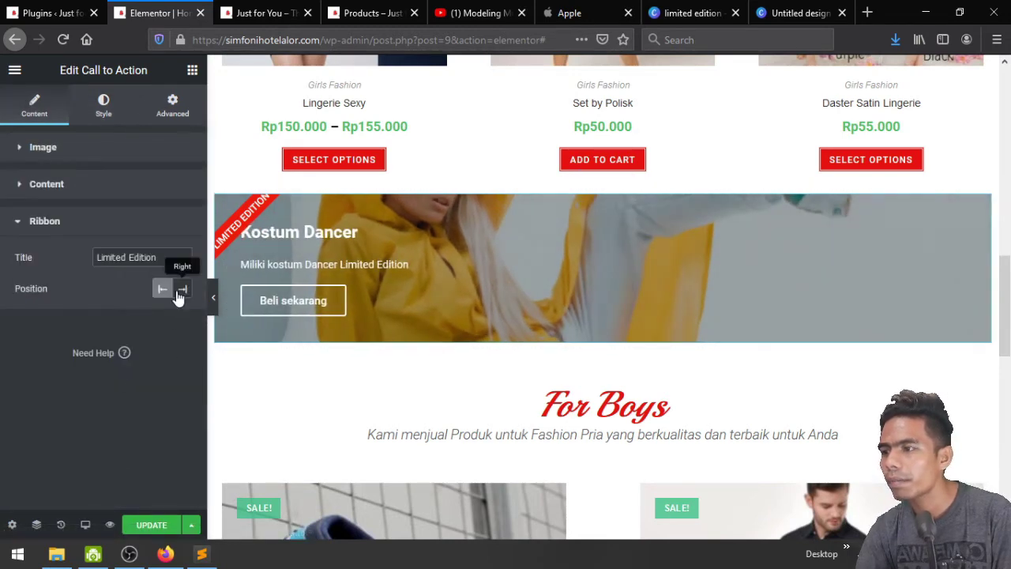
pyautogui.click(181, 290)
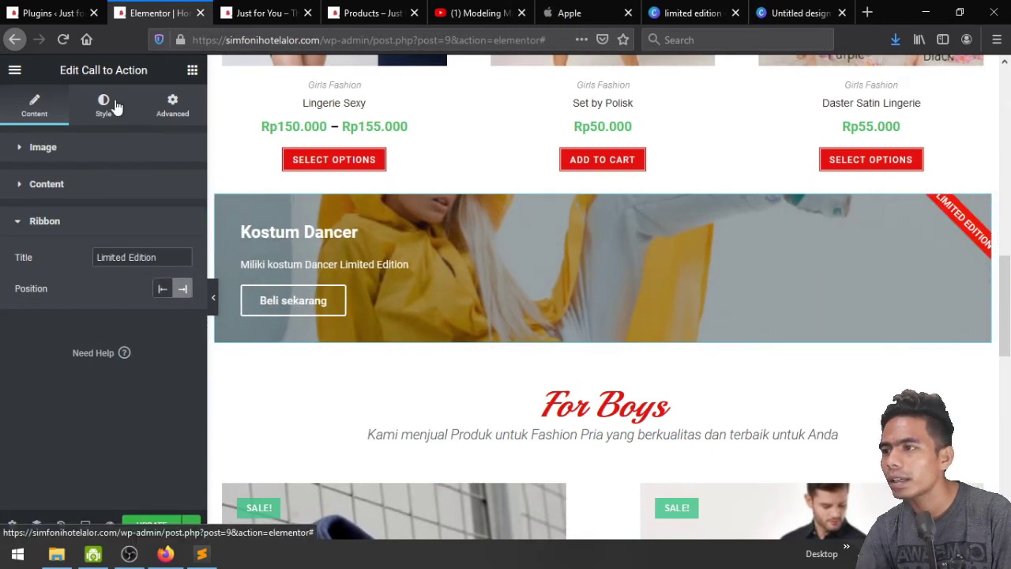
# Set the banner content's vertical position to Middle
pyautogui.click(115, 106)
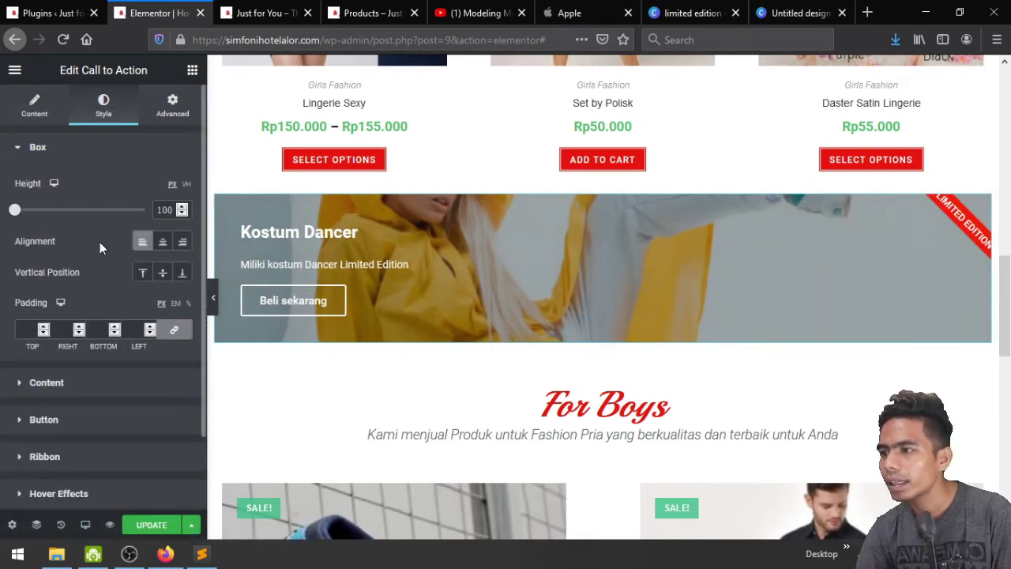
pyautogui.click(143, 272)
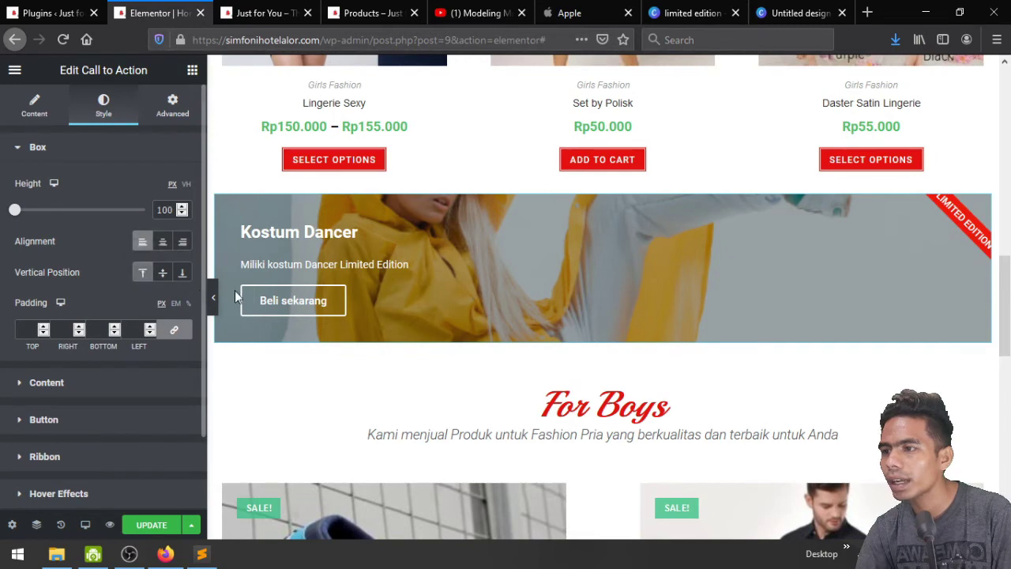
pyautogui.click(162, 273)
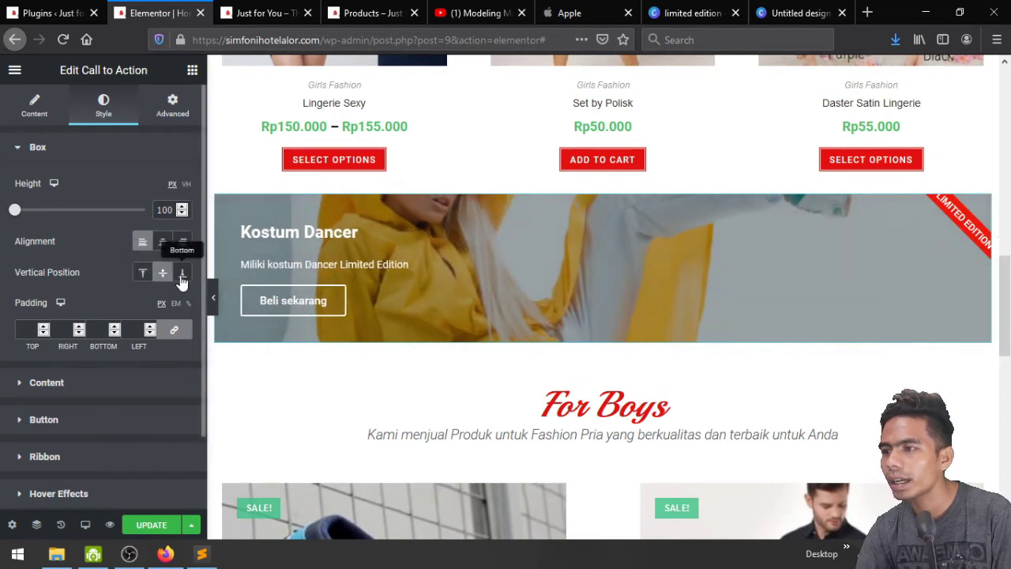
pyautogui.scroll(-1, 104, 257)
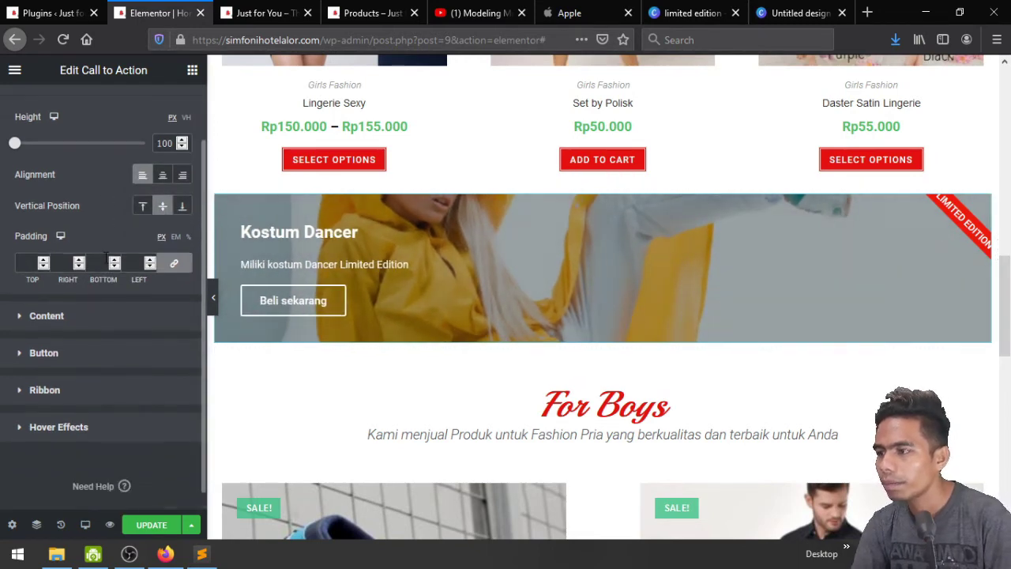
pyautogui.click(79, 323)
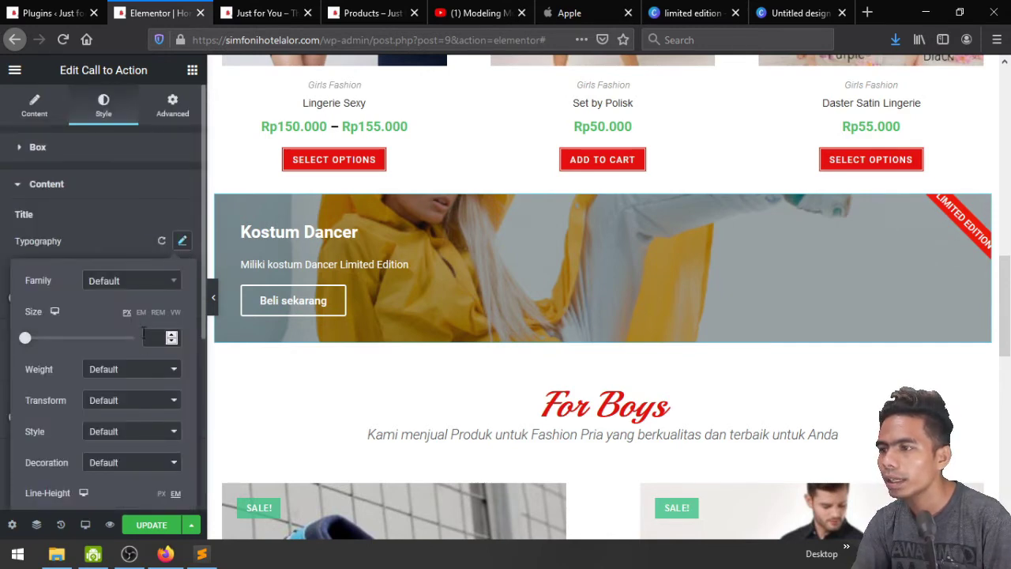
# Make the banner title uppercase at size 48
pyautogui.click(132, 402)
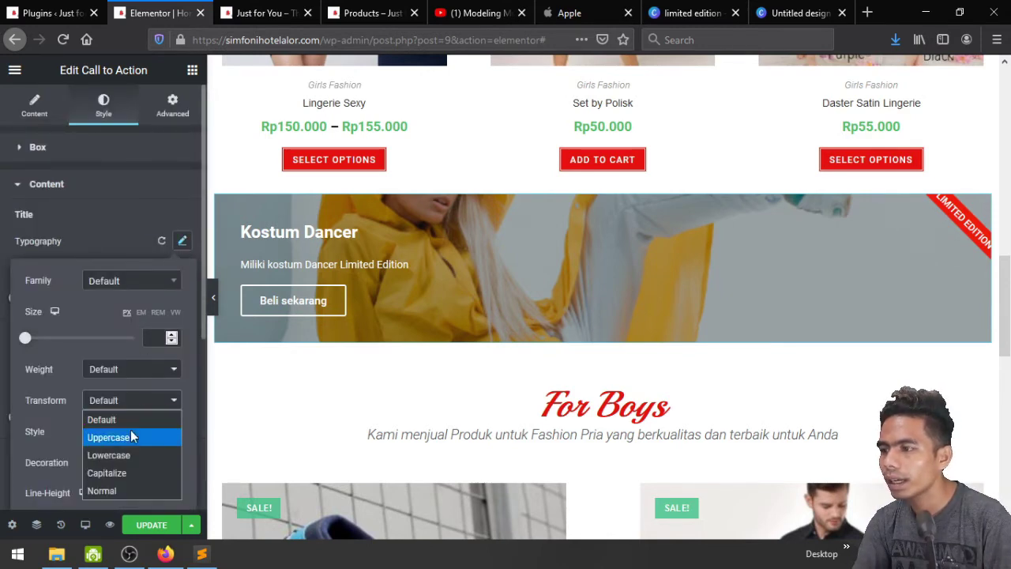
pyautogui.click(134, 436)
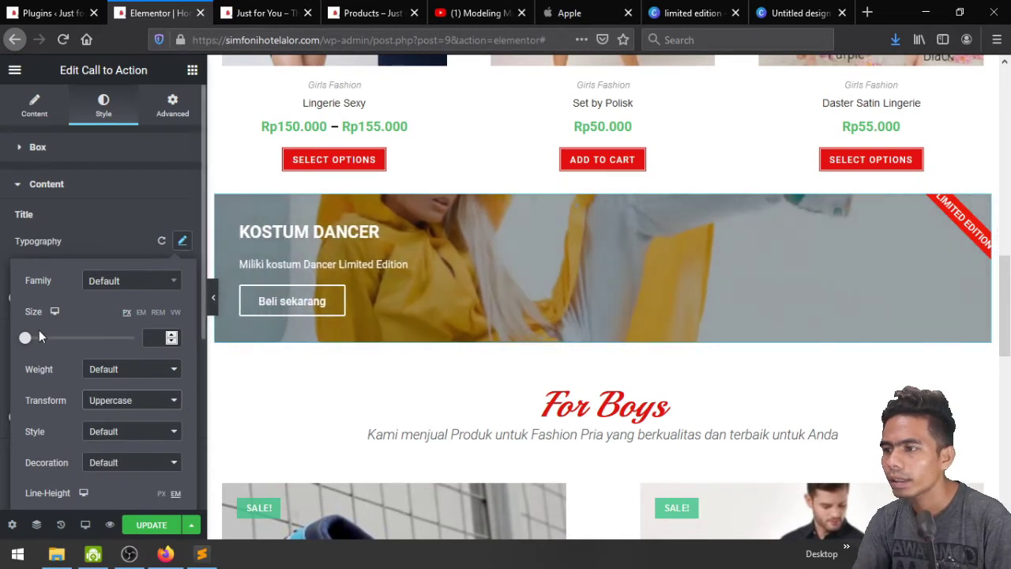
pyautogui.moveTo(30, 343); pyautogui.dragTo(48, 346)
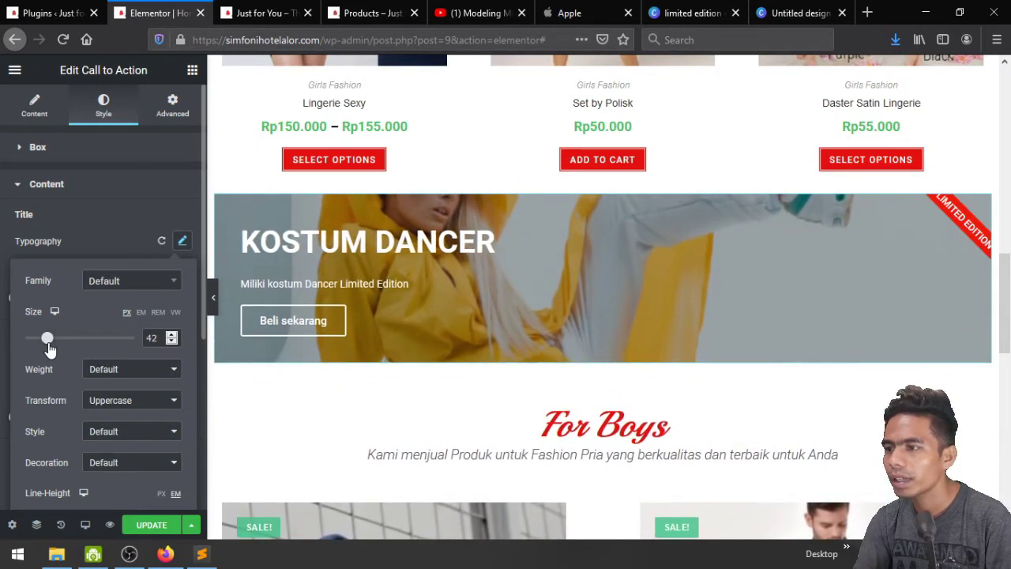
pyautogui.click(106, 219)
# Raise the description typography size to about 20px
pyautogui.scroll(-1, 136, 332)
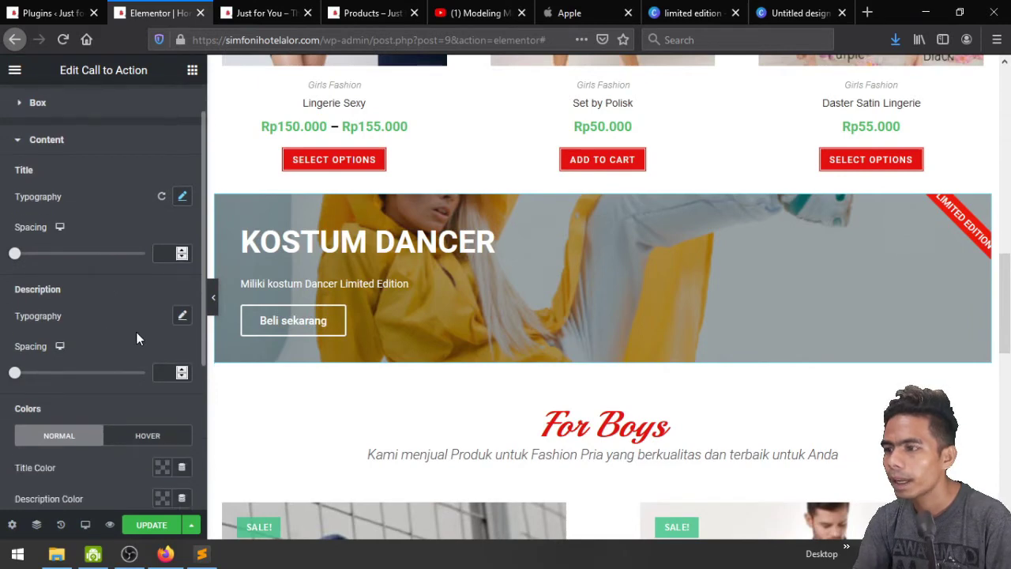
pyautogui.click(182, 316)
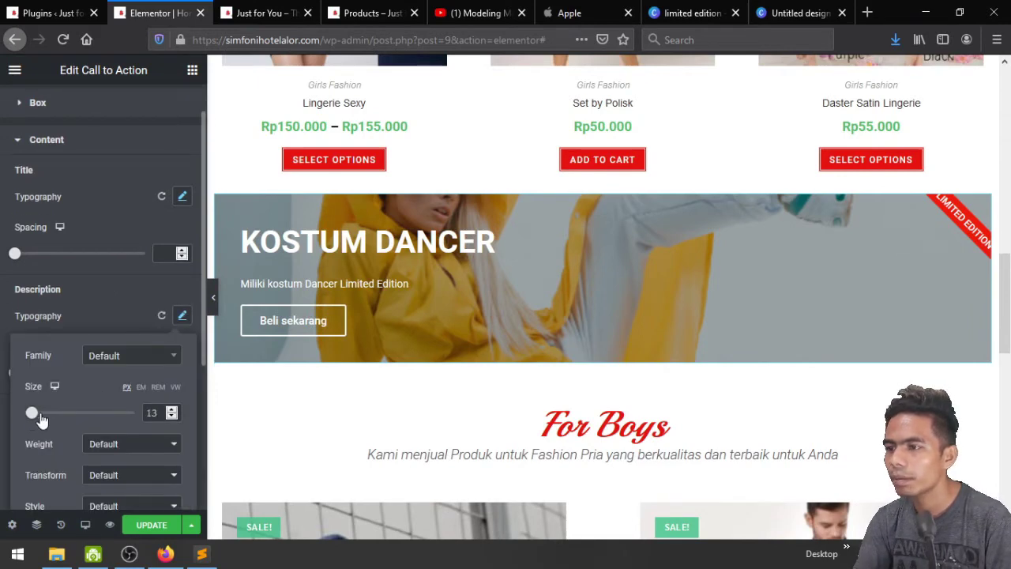
pyautogui.moveTo(40, 415); pyautogui.dragTo(34, 412)
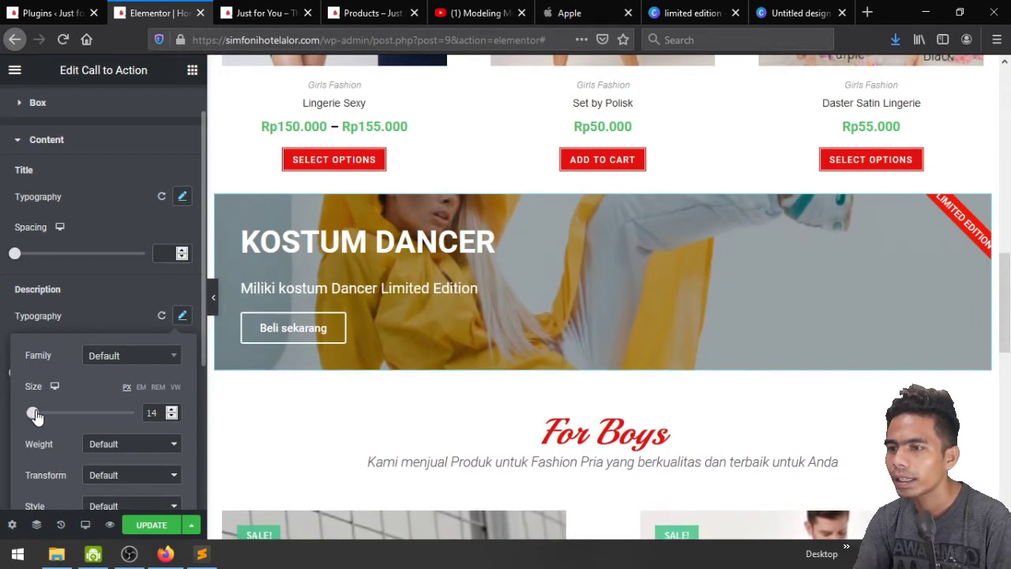
pyautogui.click(172, 410)
pyautogui.click(172, 410)
pyautogui.click(172, 410)
pyautogui.click(172, 410)
pyautogui.click(173, 410)
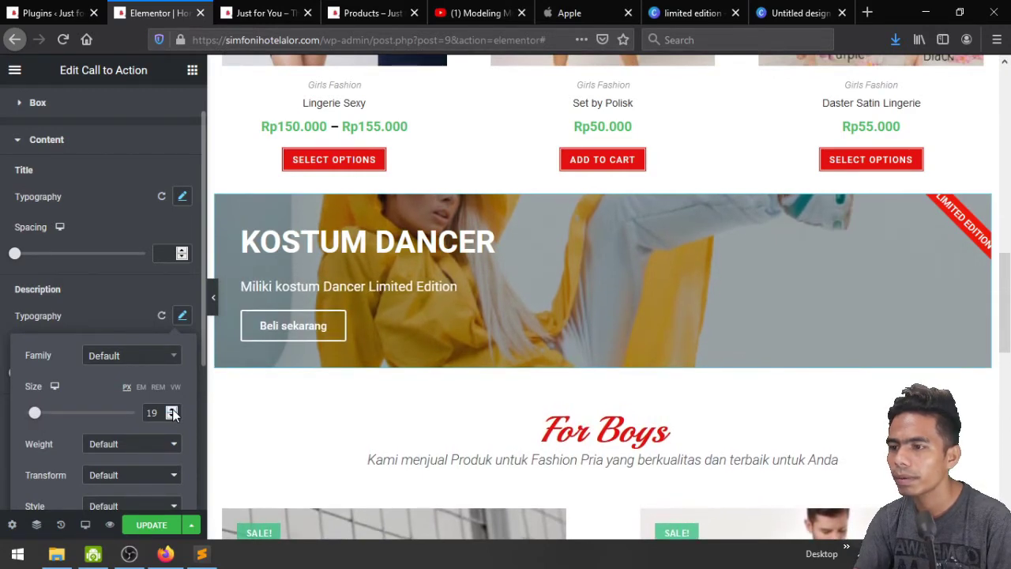
pyautogui.click(172, 410)
pyautogui.click(124, 284)
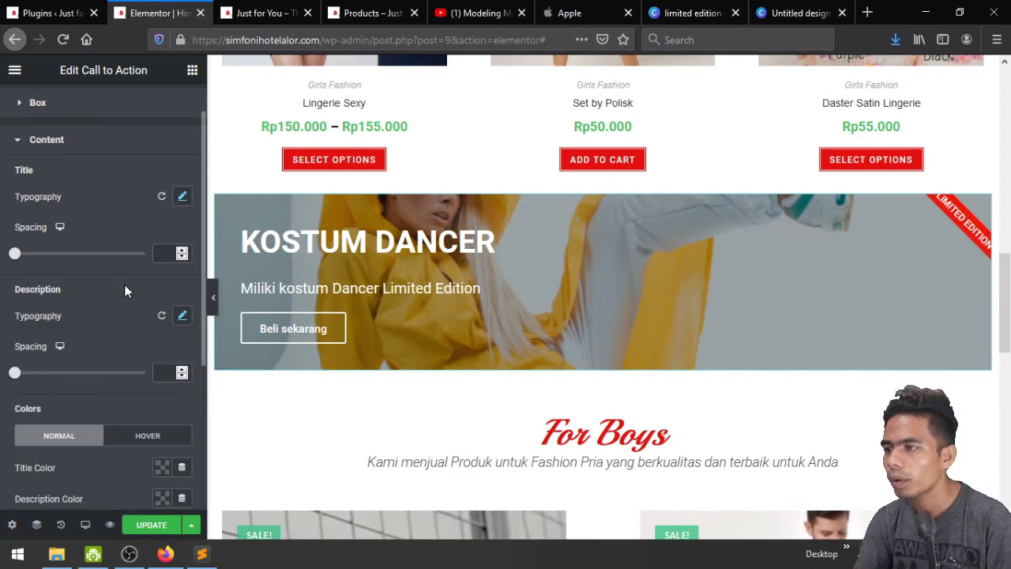
# Set the description spacing to 16
pyautogui.scroll(-1, 118, 306)
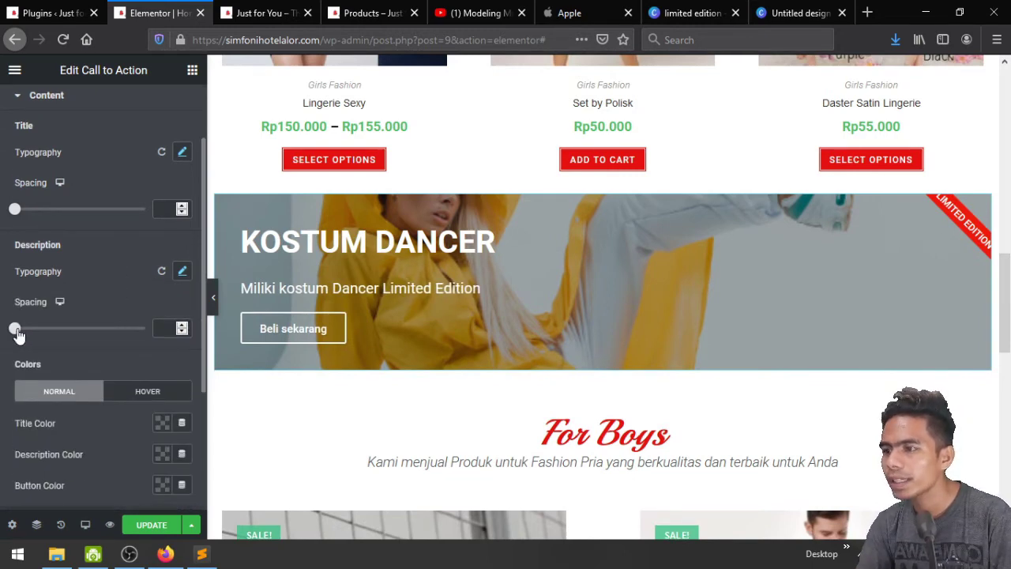
pyautogui.moveTo(18, 335); pyautogui.dragTo(36, 330)
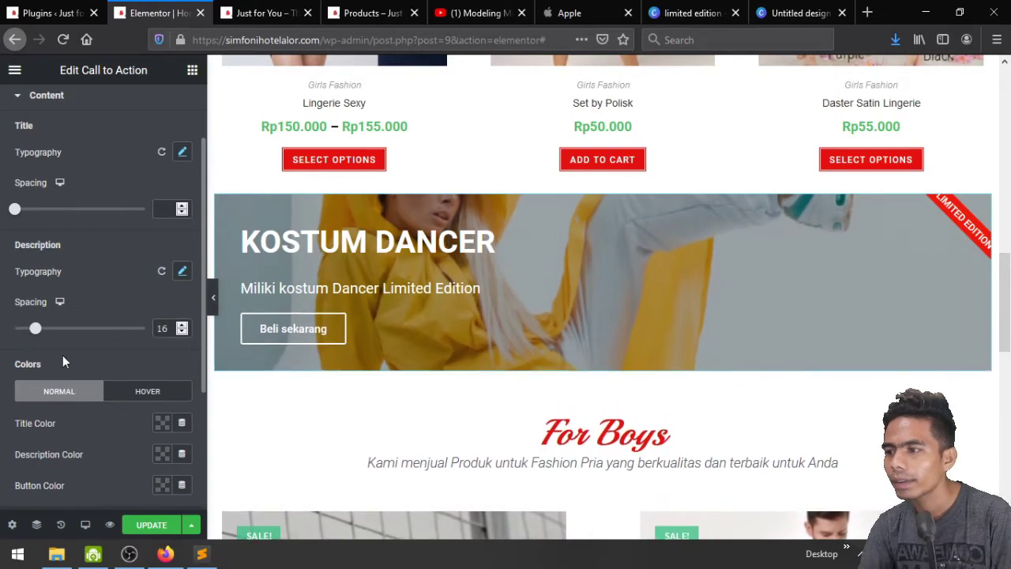
pyautogui.scroll(-1, 63, 357)
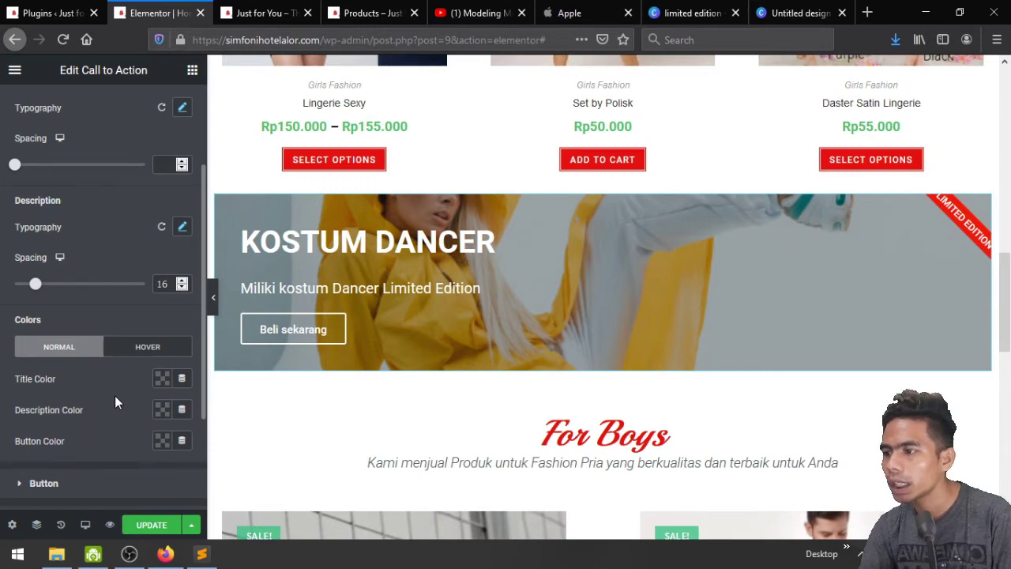
pyautogui.scroll(-1, 113, 378)
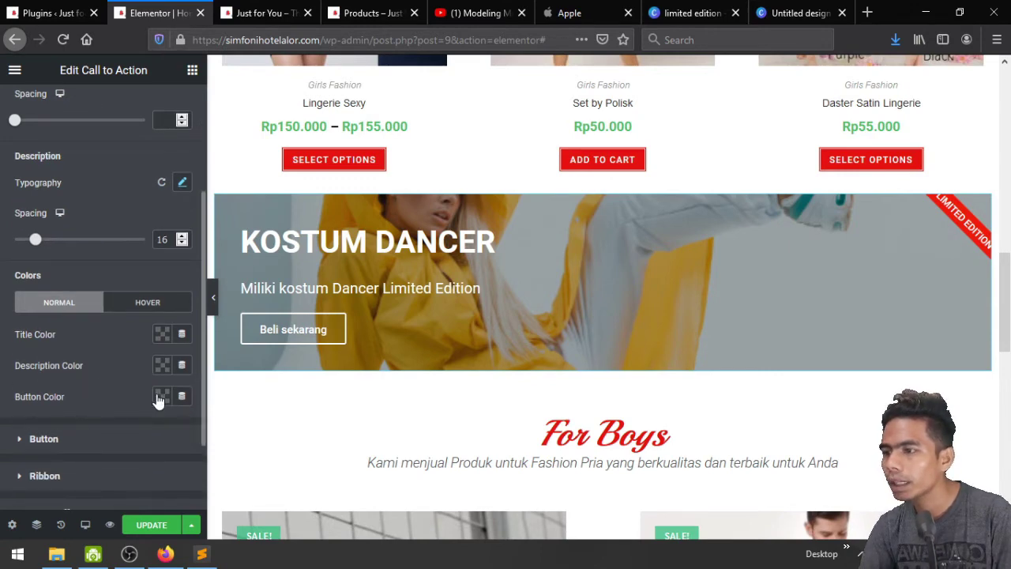
# Give the 'Beli sekarang' button a red #E31010 background colour
pyautogui.click(164, 396)
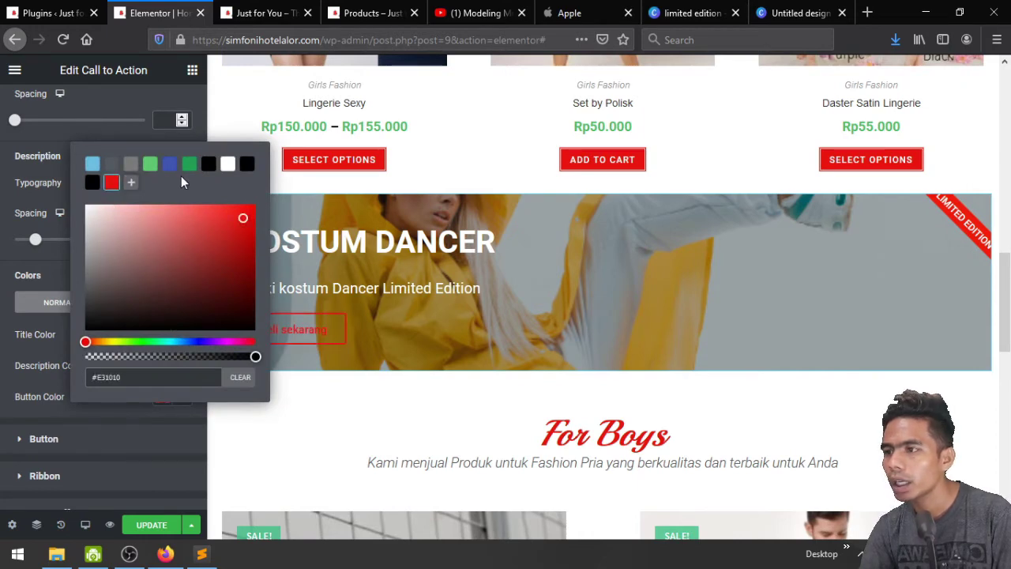
pyautogui.click(54, 275)
pyautogui.click(43, 439)
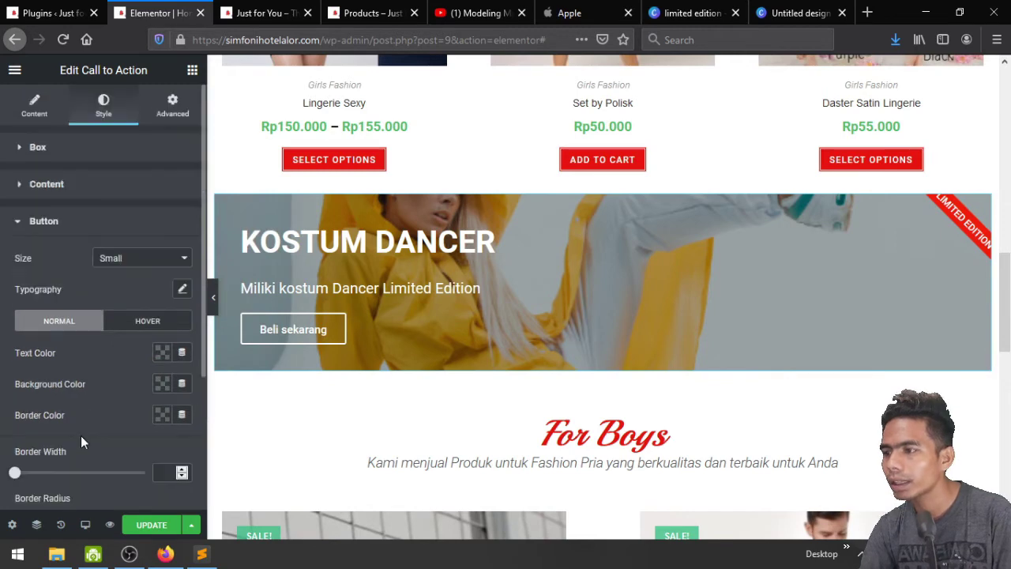
pyautogui.click(161, 385)
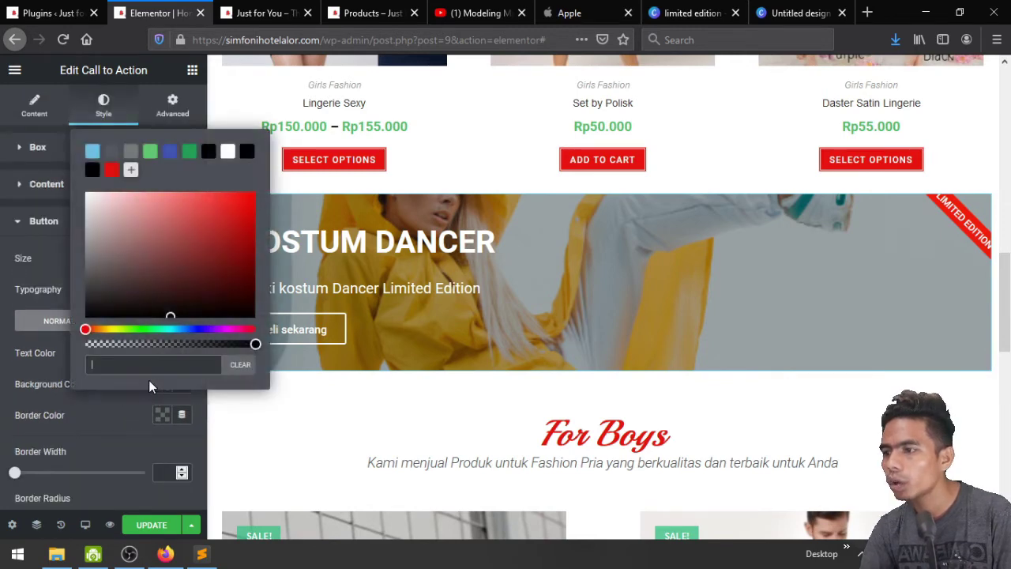
pyautogui.click(52, 257)
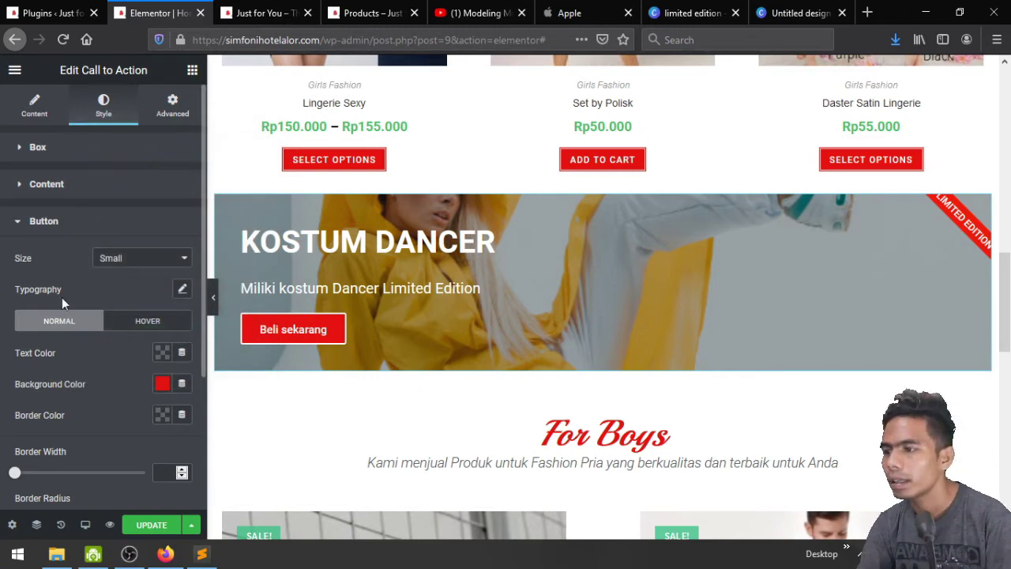
pyautogui.scroll(-3, 62, 297)
pyautogui.click(86, 428)
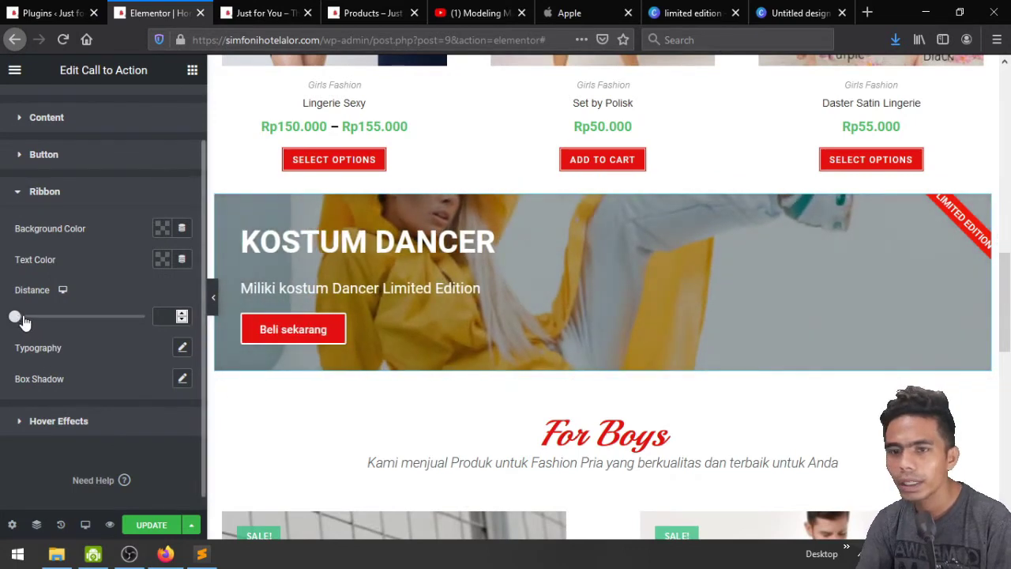
# Set the LIMITED EDITION ribbon's distance to 50 and its typography size to 16
pyautogui.moveTo(133, 336); pyautogui.dragTo(159, 338)
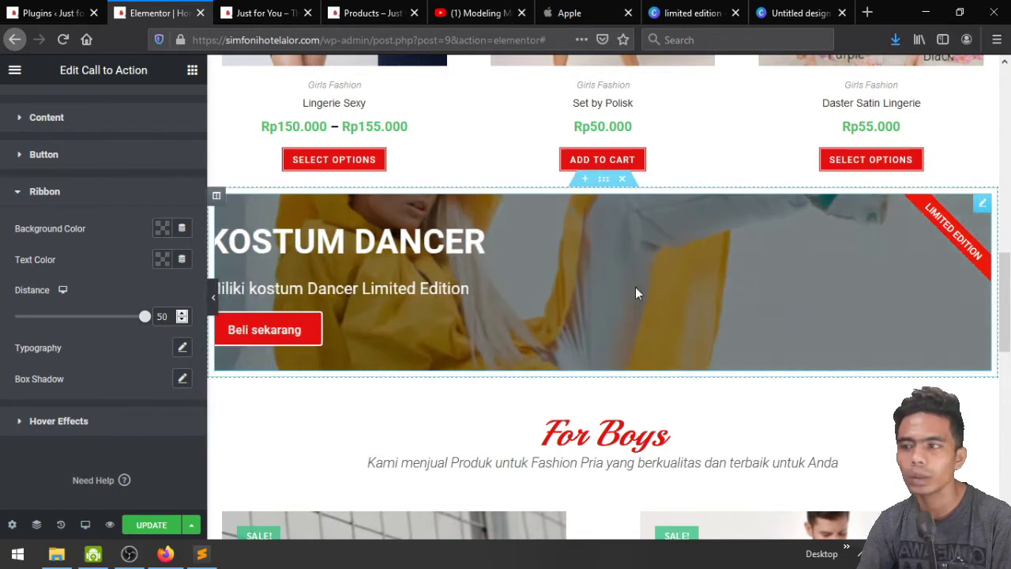
pyautogui.click(177, 349)
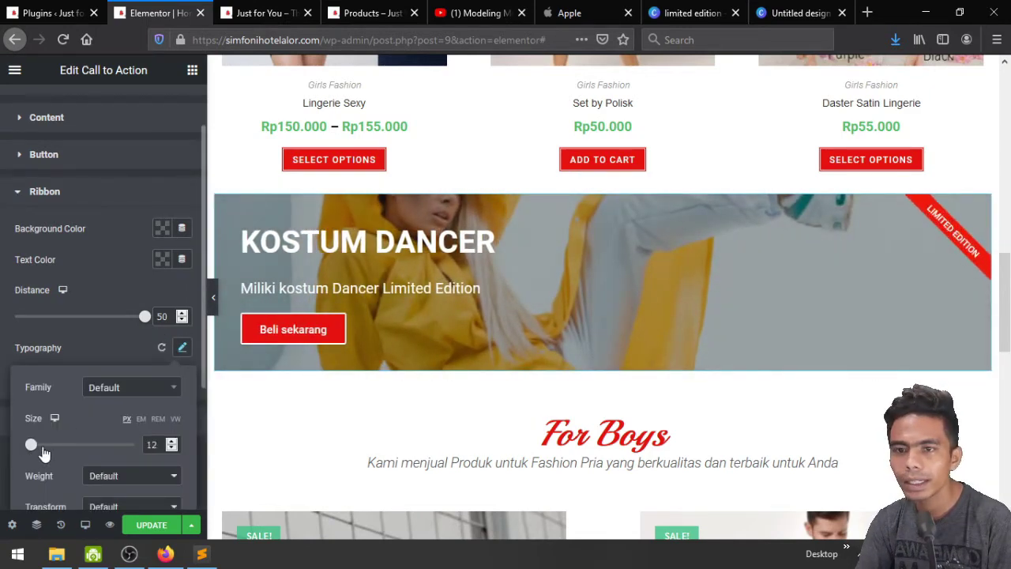
pyautogui.moveTo(45, 453); pyautogui.dragTo(43, 452)
pyautogui.click(171, 448)
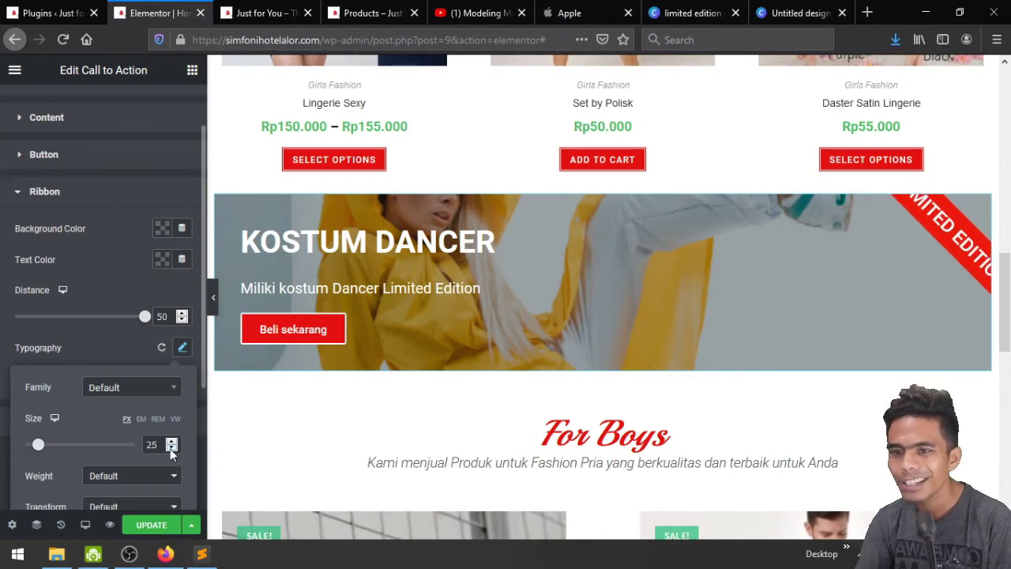
pyautogui.click(172, 448)
pyautogui.click(171, 448)
pyautogui.click(172, 448)
pyautogui.click(172, 448)
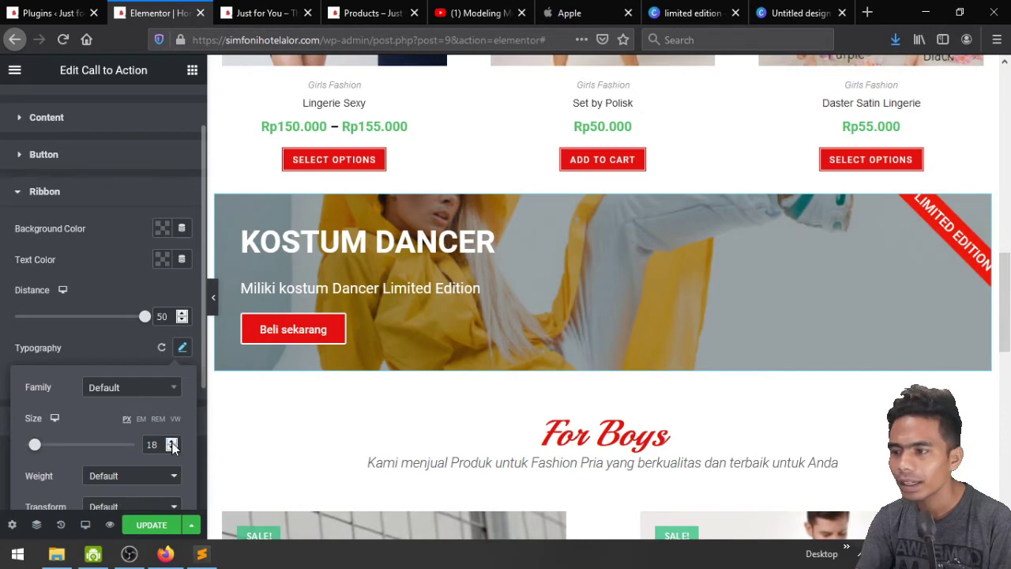
pyautogui.click(117, 338)
# Set the banner's Content Hover Animation to Shrink in Hover Effects
pyautogui.click(82, 420)
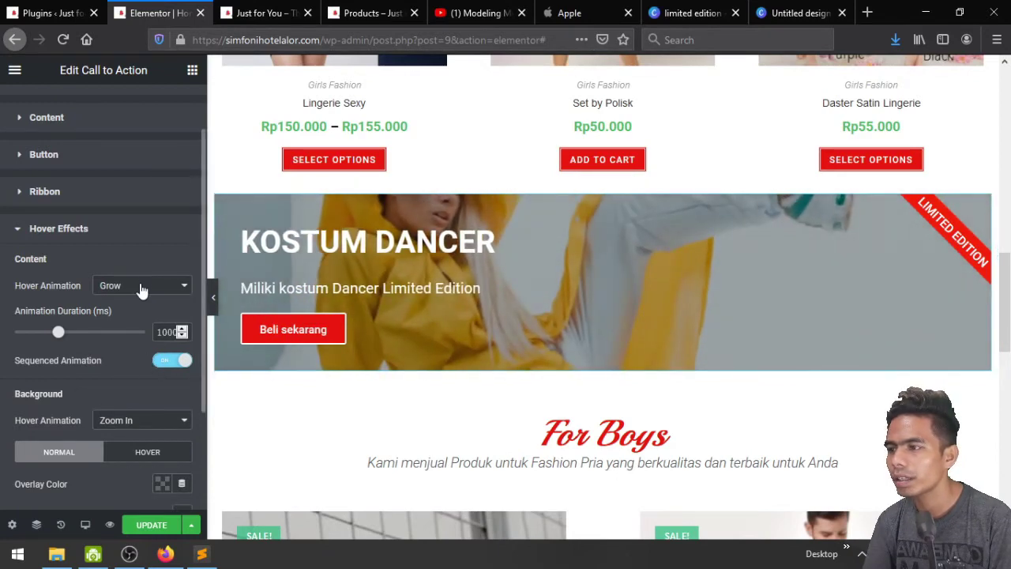
pyautogui.click(141, 287)
pyautogui.scroll(-4, 136, 433)
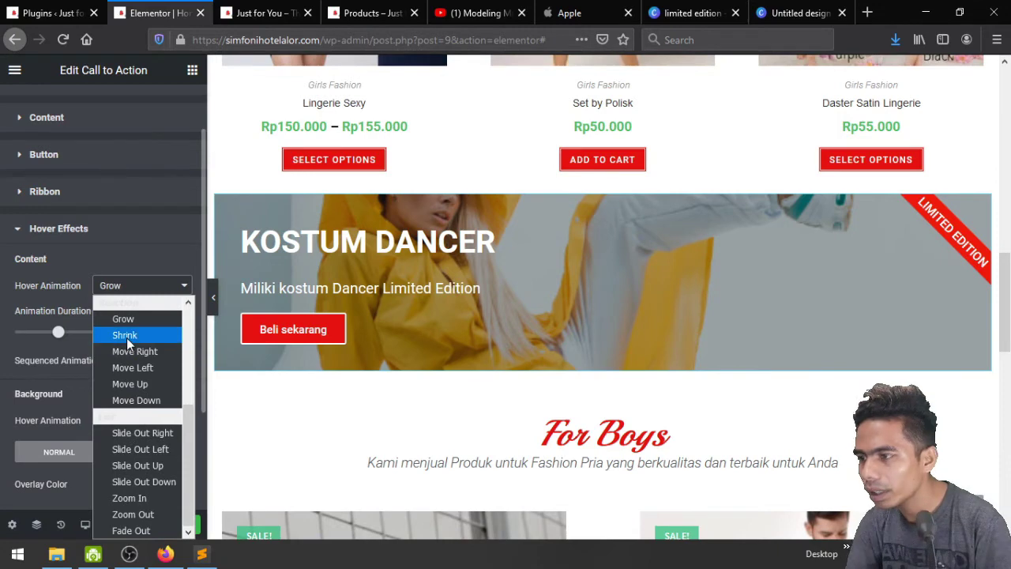
pyautogui.click(126, 338)
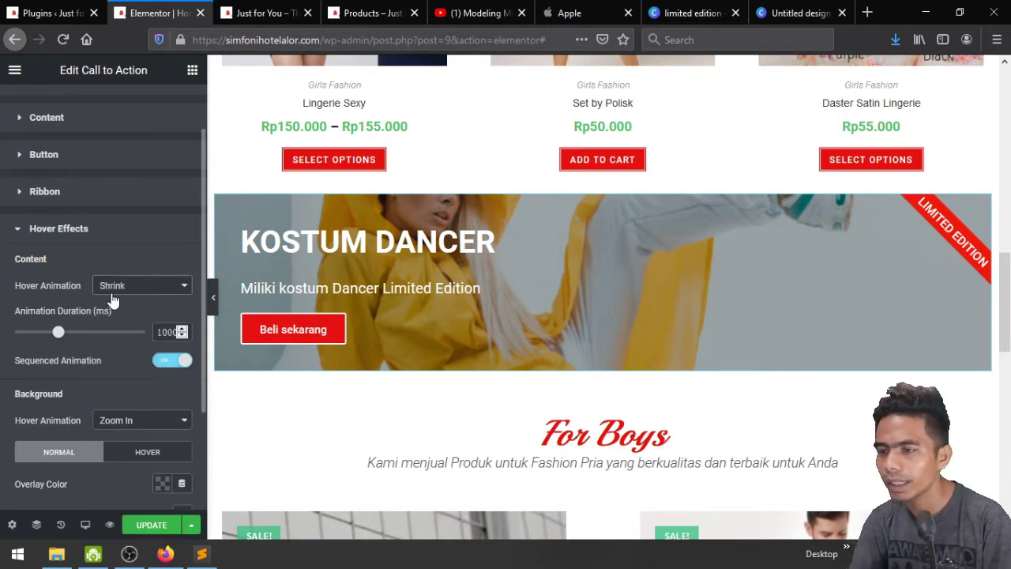
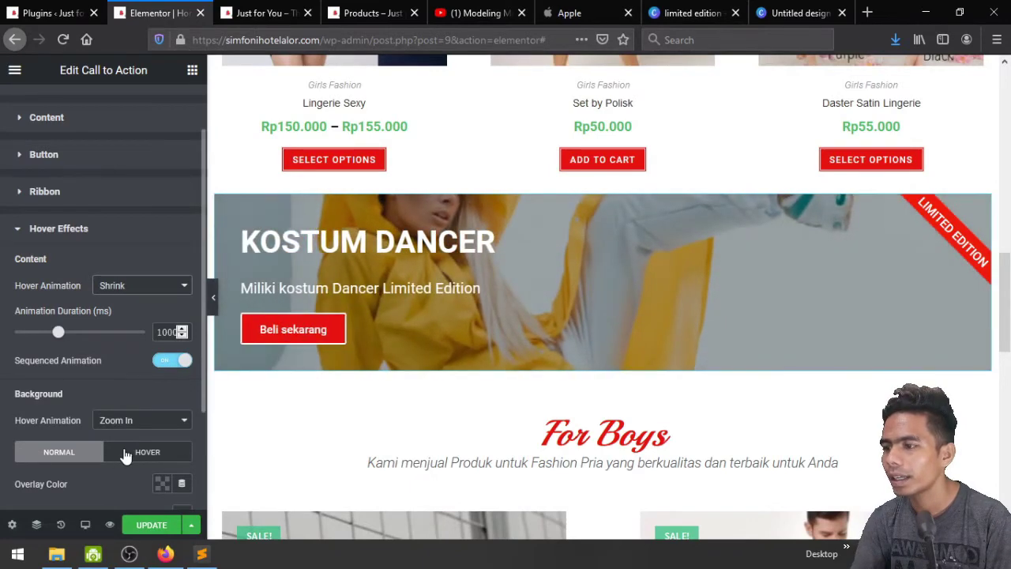
# Set the Kostum Dancer banner's Background Hover Animation to Zoom Out
pyautogui.scroll(-1, 123, 455)
pyautogui.click(134, 379)
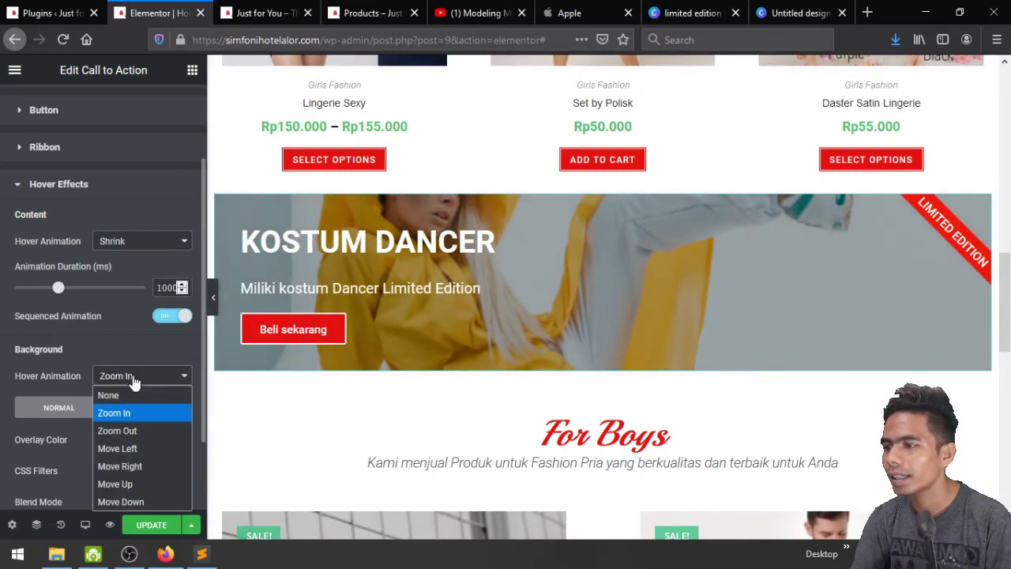
pyautogui.click(133, 431)
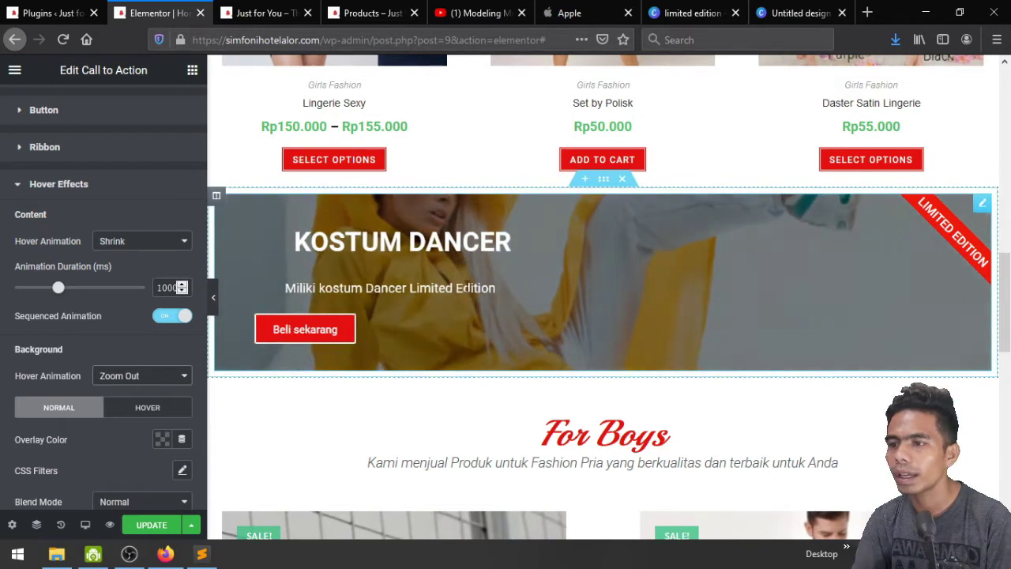
# Lengthen the hover-state background transition to about 1858 ms and view the live page
pyautogui.scroll(-2, 115, 390)
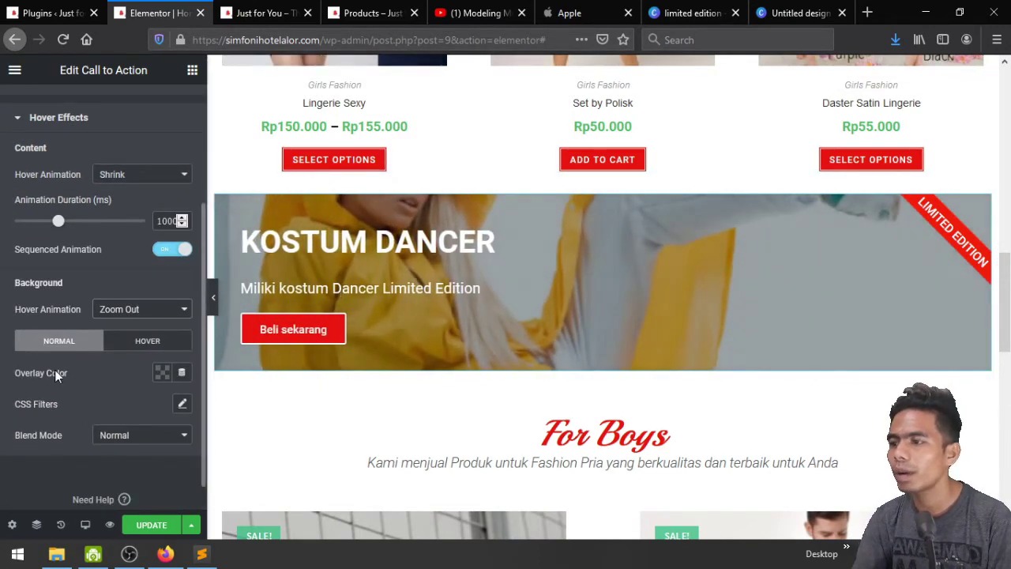
pyautogui.scroll(5, 121, 392)
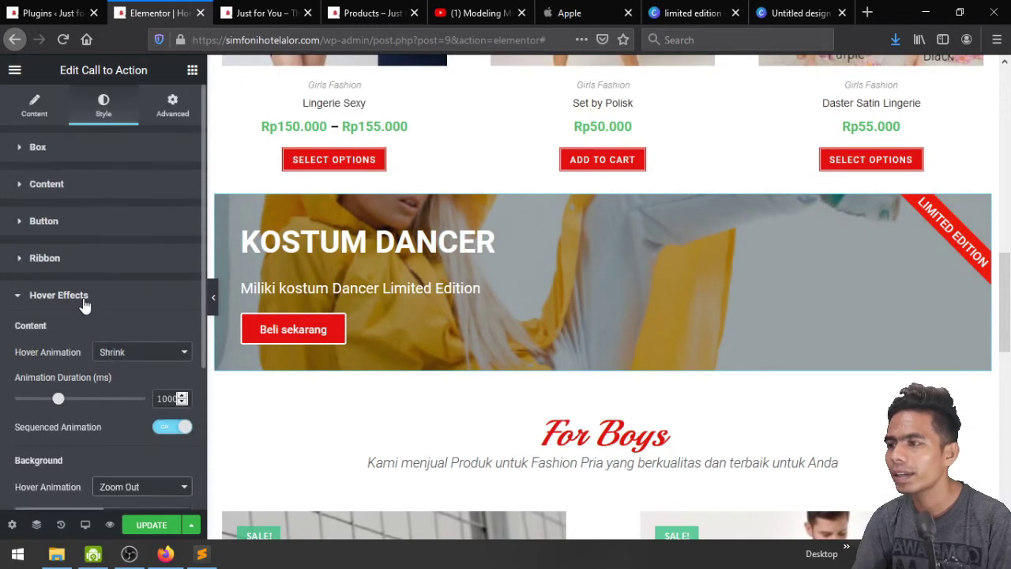
pyautogui.scroll(-4, 76, 452)
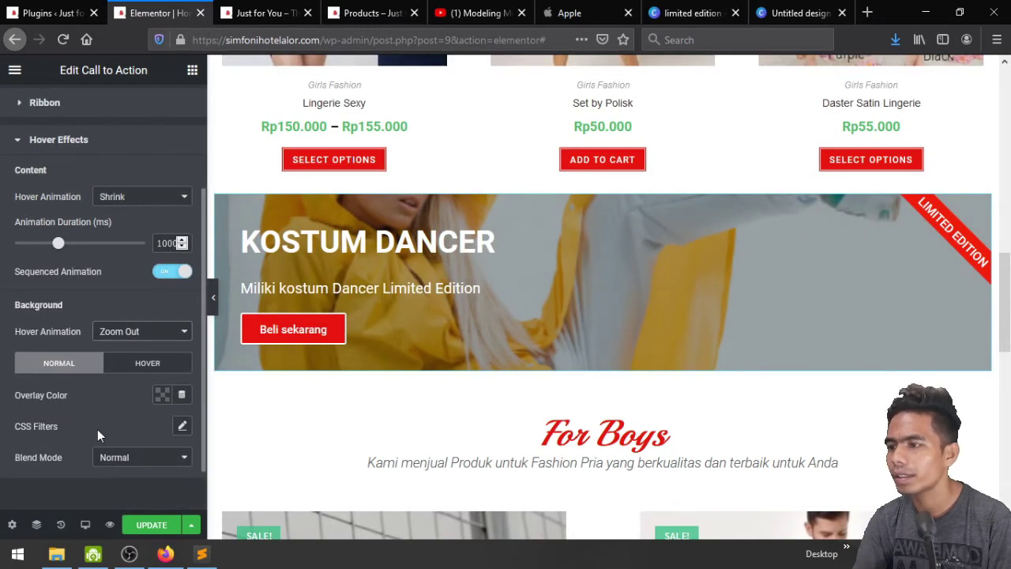
pyautogui.scroll(-2, 98, 429)
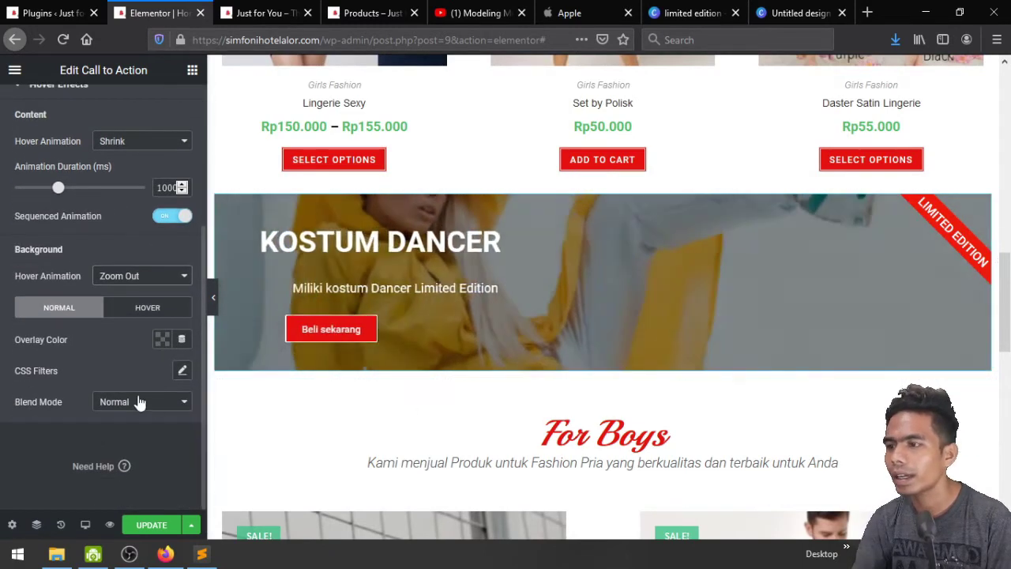
pyautogui.click(140, 313)
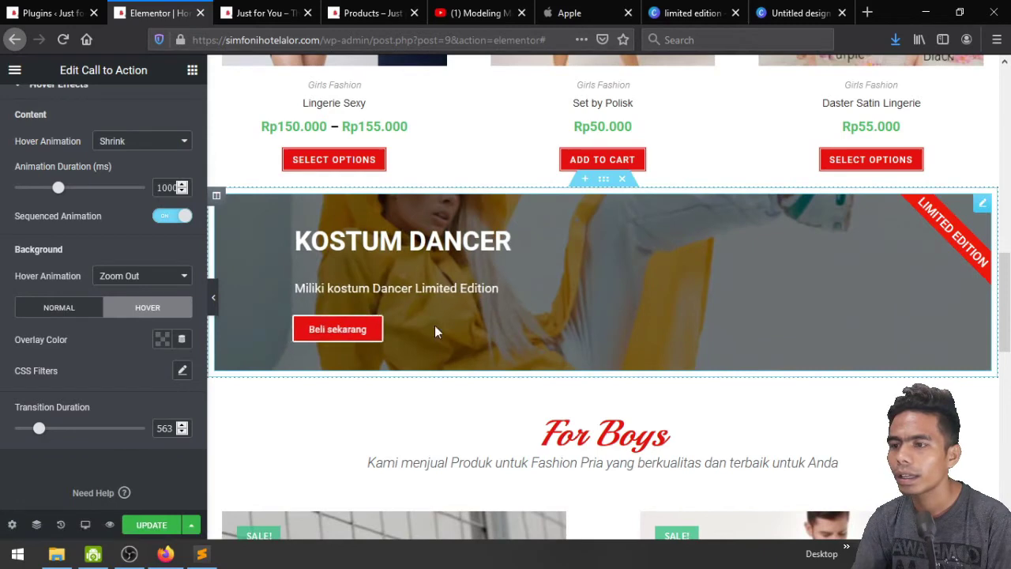
pyautogui.moveTo(39, 429); pyautogui.dragTo(117, 444)
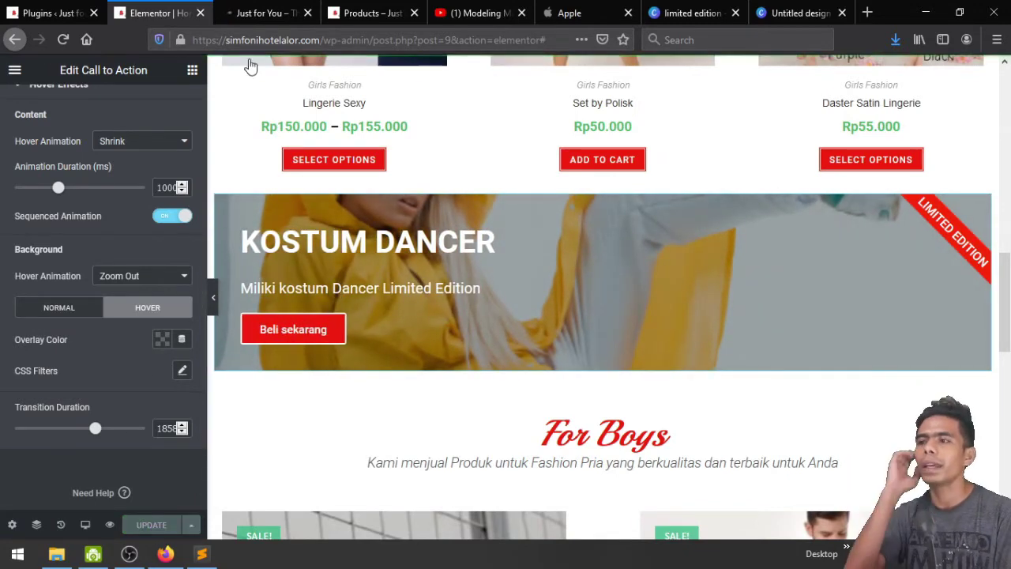
pyautogui.click(257, 13)
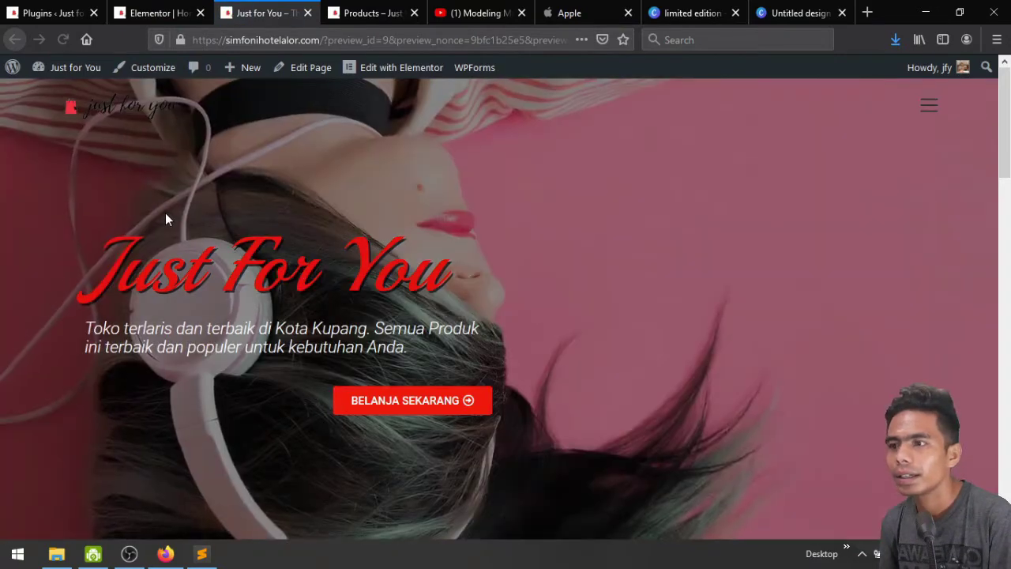
# Scroll the live Just For You homepage past For Girls down to the Kostum Dancer banner
pyautogui.scroll(-3, 165, 212)
pyautogui.scroll(-8, 165, 219)
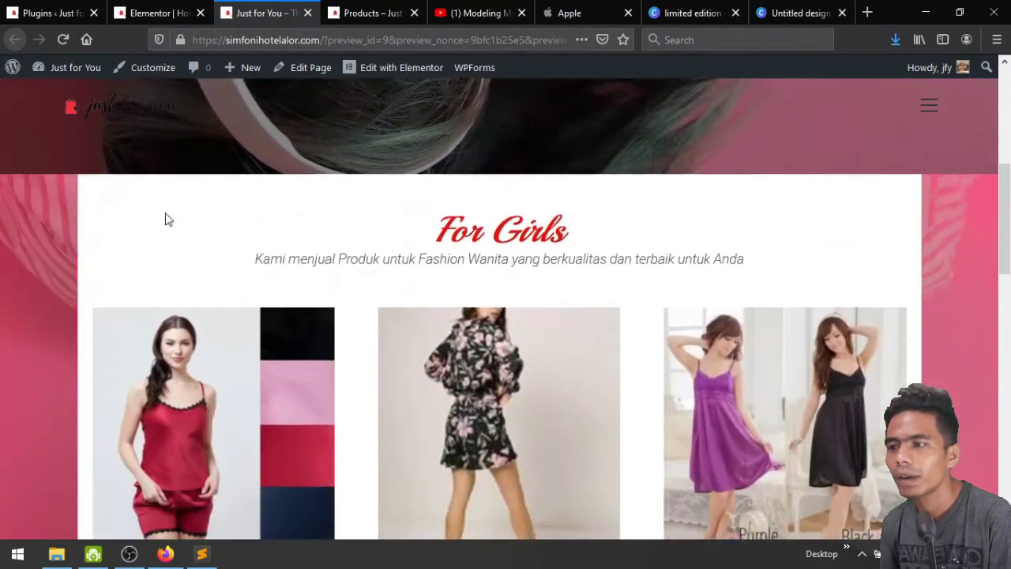
pyautogui.scroll(-1, 165, 219)
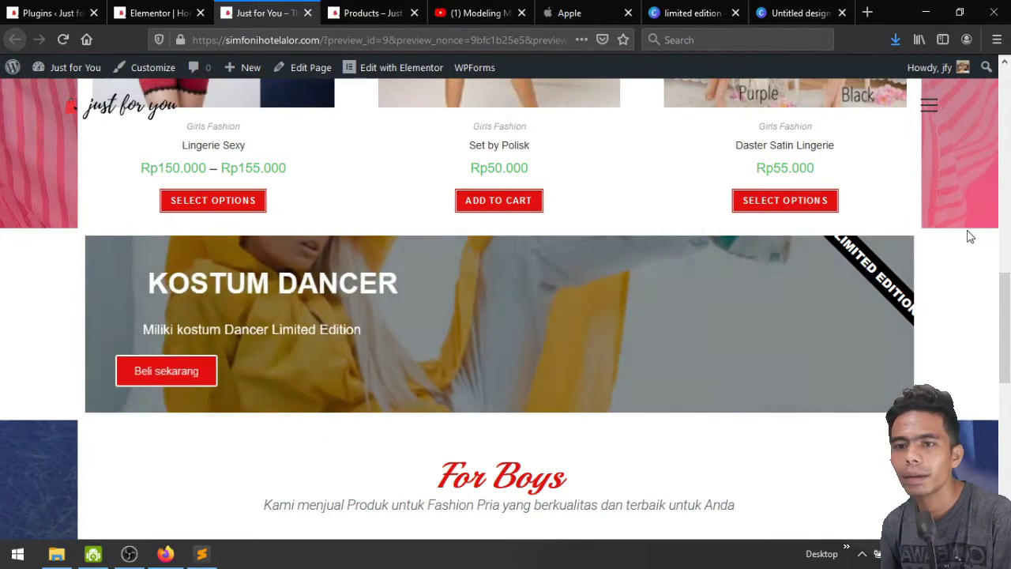
# Back in the editor, preview the page with the editing panel hidden, then restore the panel
pyautogui.click(158, 9)
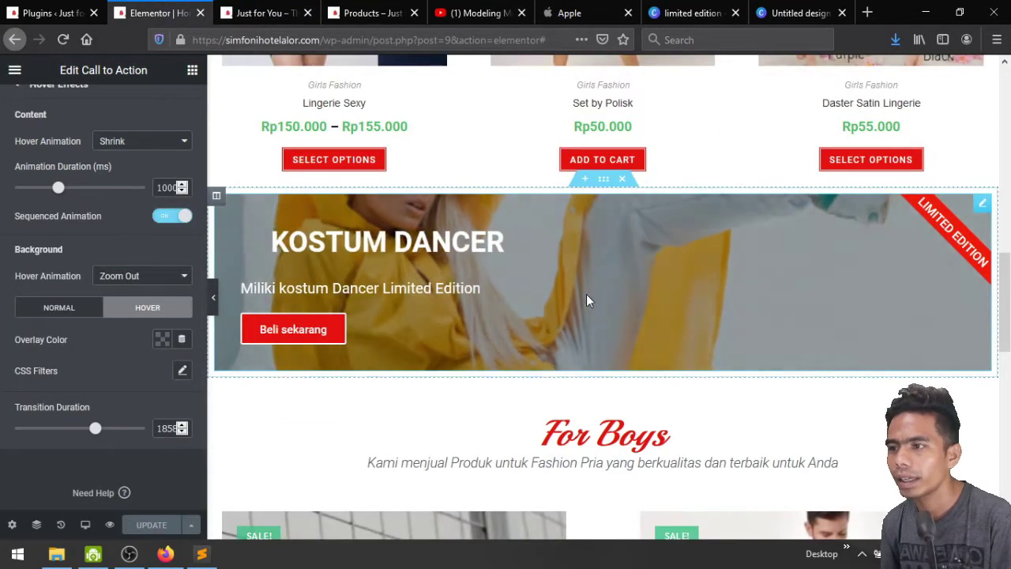
pyautogui.click(213, 298)
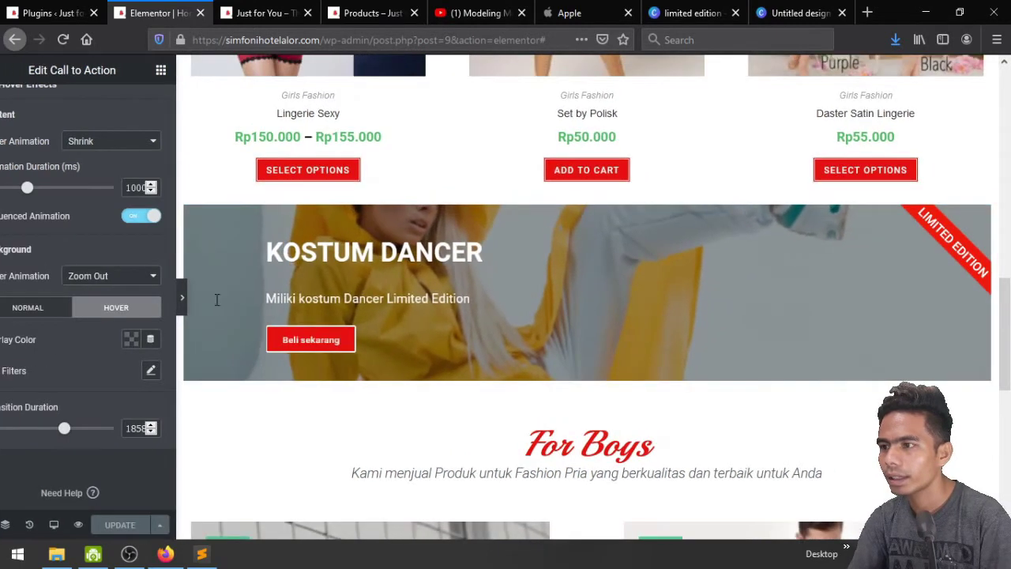
pyautogui.click(204, 299)
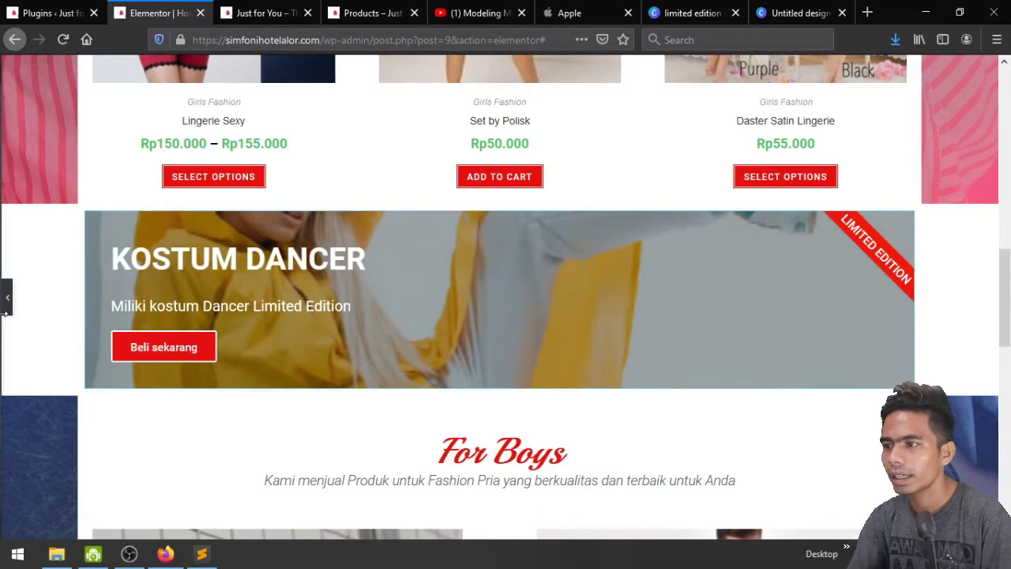
pyautogui.click(6, 304)
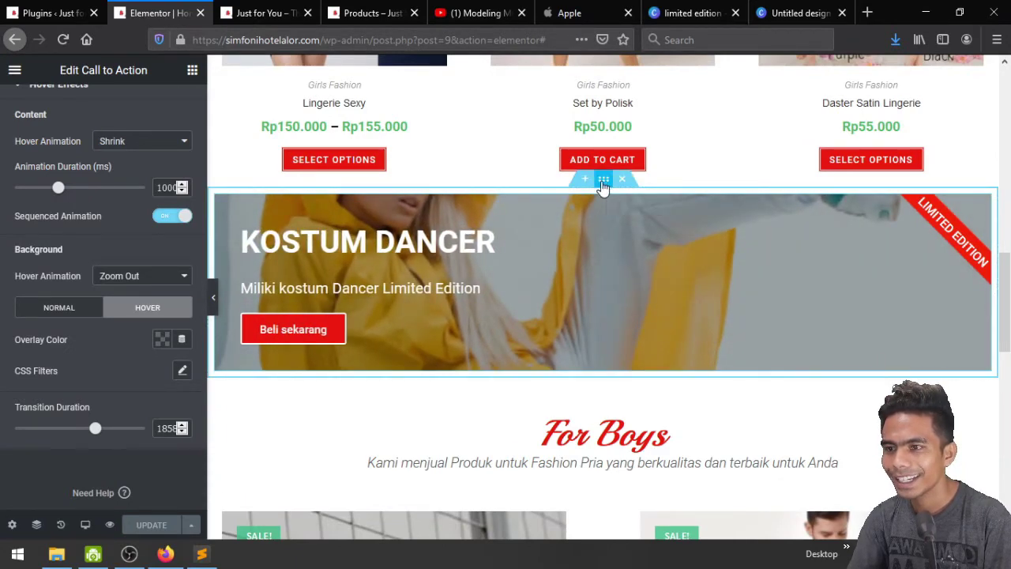
# Give the Kostum Dancer section Full Width content and No Gap columns, and save
pyautogui.click(603, 181)
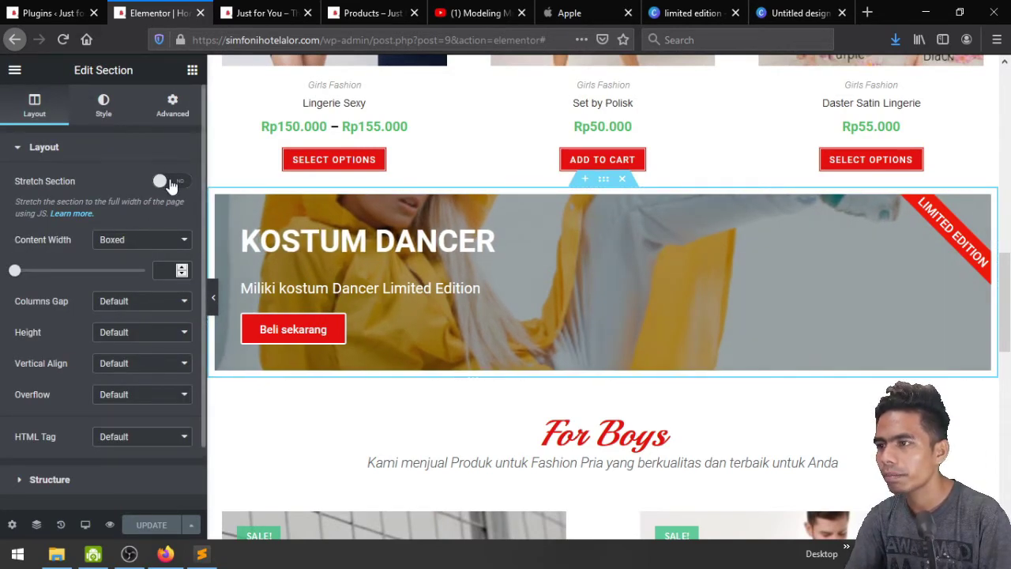
pyautogui.click(143, 241)
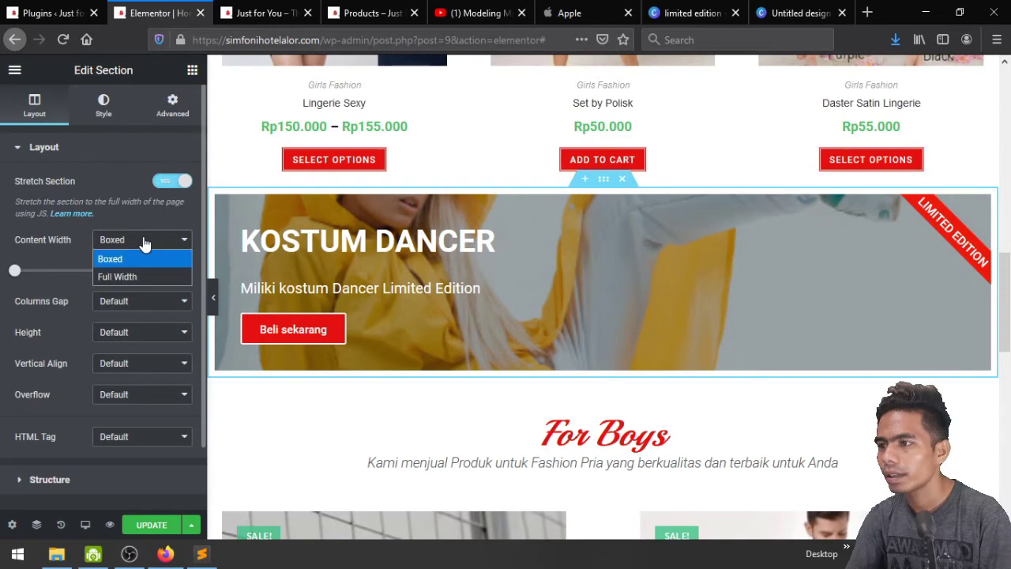
pyautogui.click(134, 281)
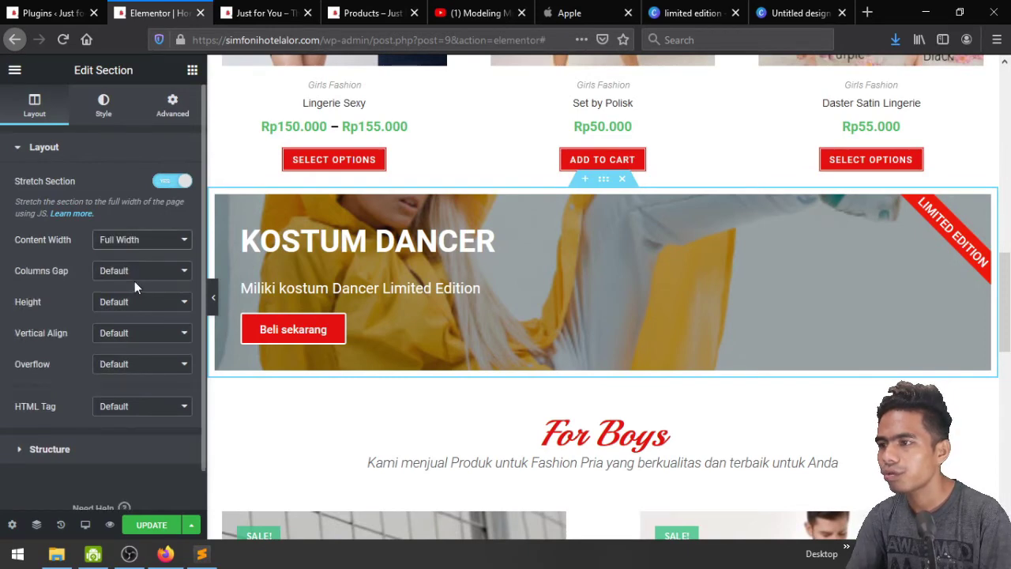
pyautogui.click(135, 275)
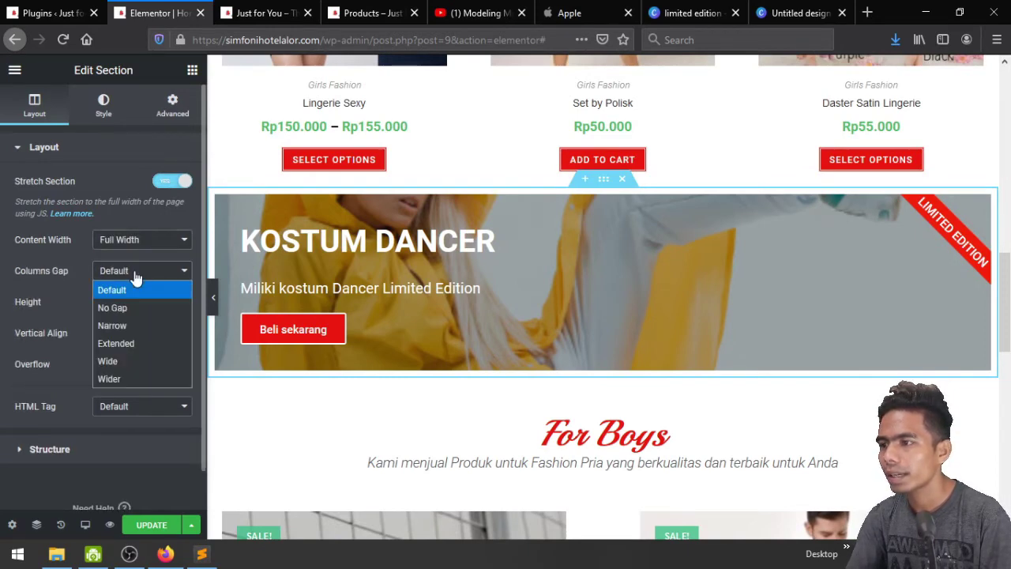
pyautogui.click(125, 308)
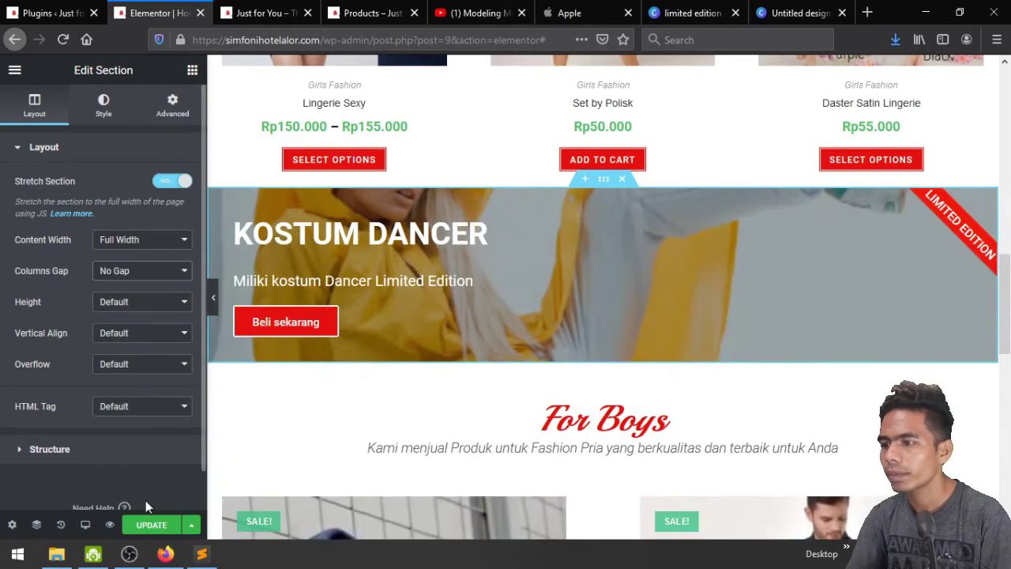
pyautogui.click(148, 525)
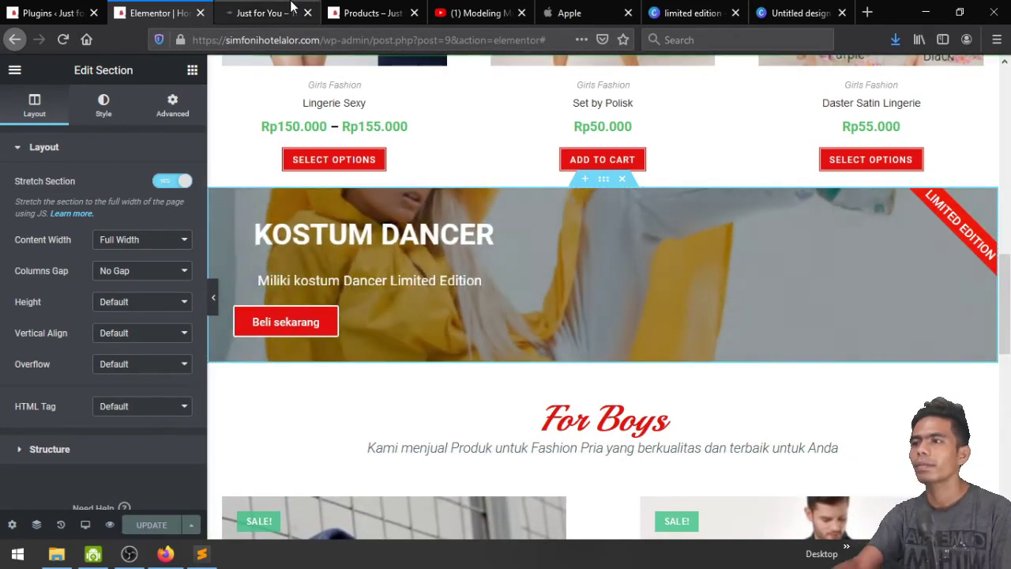
# Confirm on the live site that the Kostum Dancer banner spans full width, then return to the editor
pyautogui.click(291, 7)
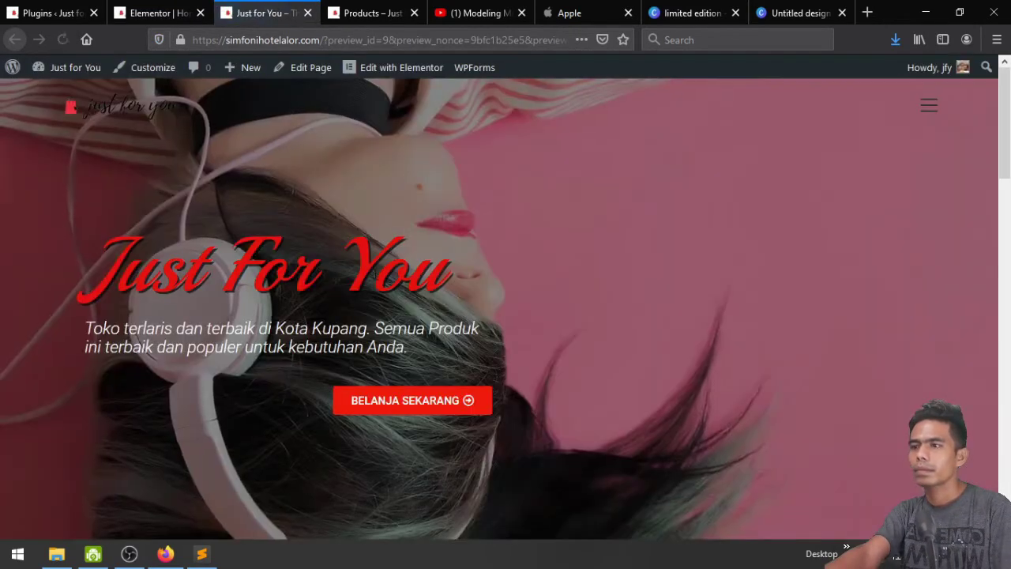
pyautogui.scroll(-10, 383, 293)
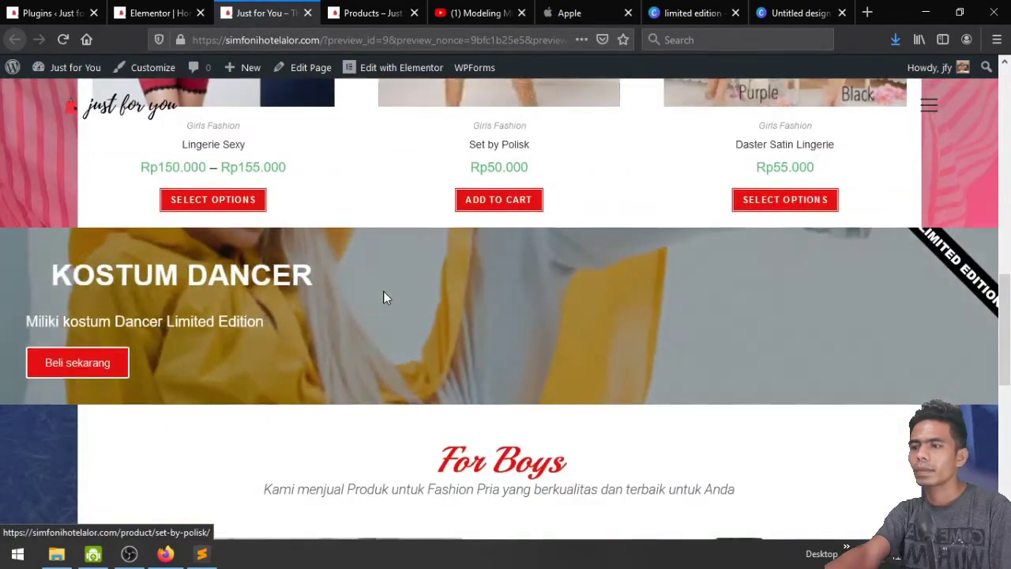
pyautogui.scroll(-1, 384, 297)
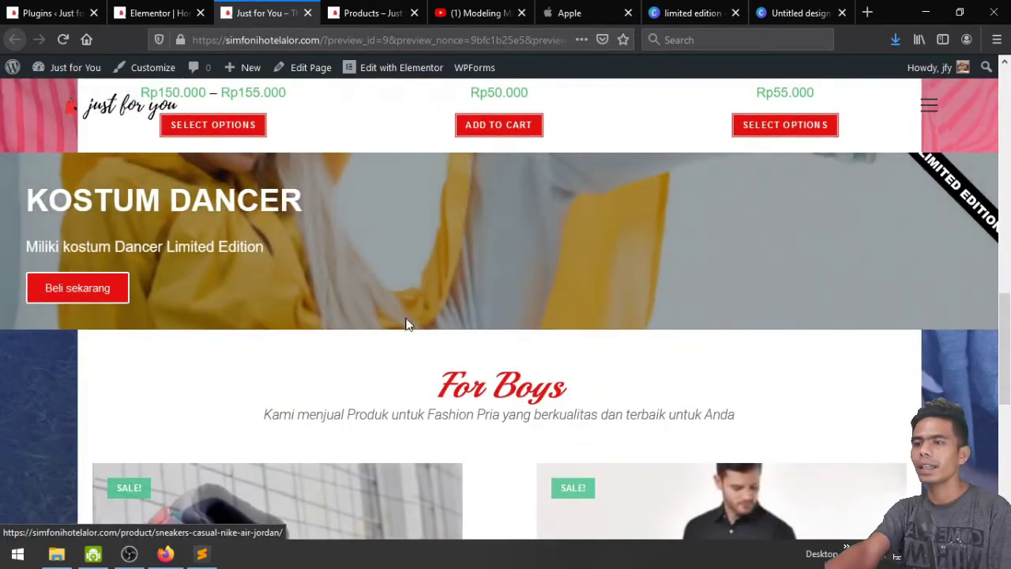
pyautogui.scroll(2, 566, 513)
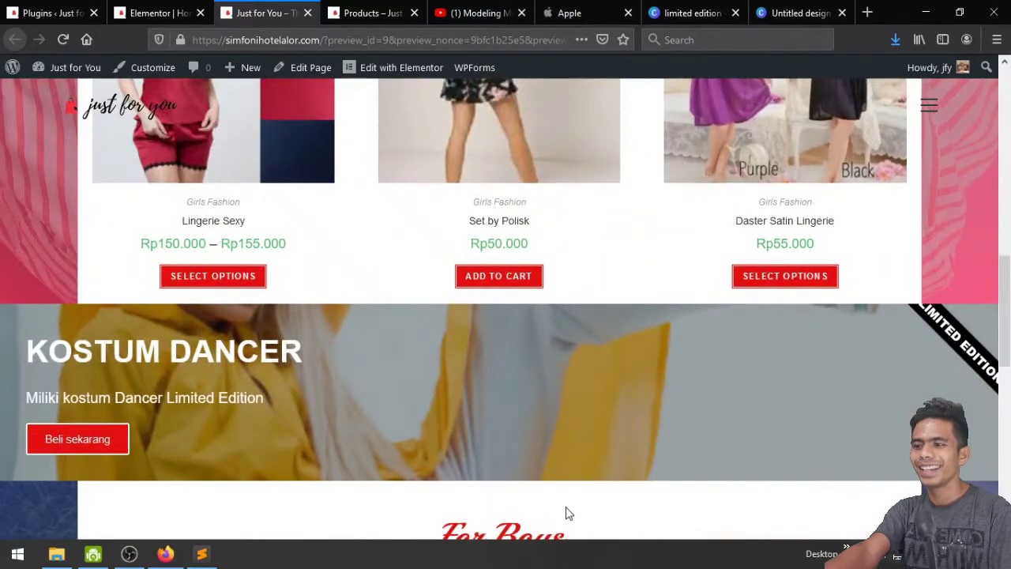
pyautogui.scroll(-1, 567, 512)
pyautogui.scroll(-4, 782, 485)
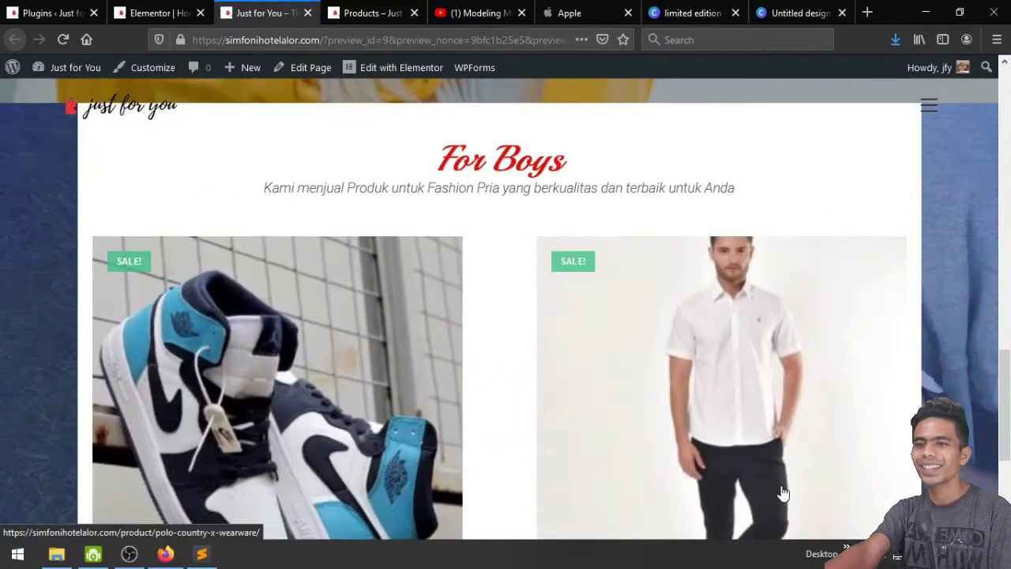
pyautogui.scroll(5, 782, 493)
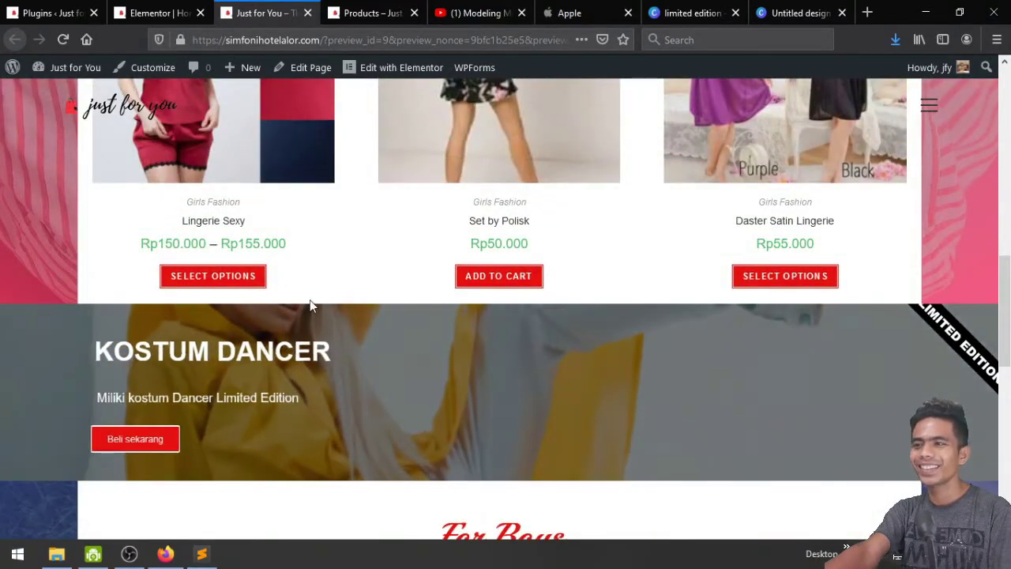
pyautogui.hotkey('ctrl', 'pageup')
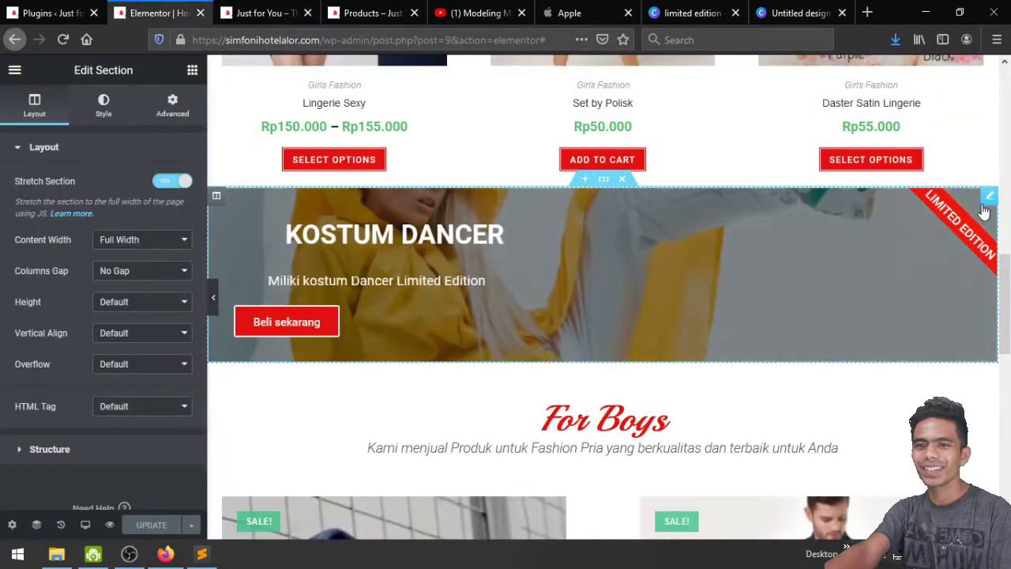
# Give the Kostum Dancer banner title spacing 15, description spacing 9 and height 402
pyautogui.click(987, 200)
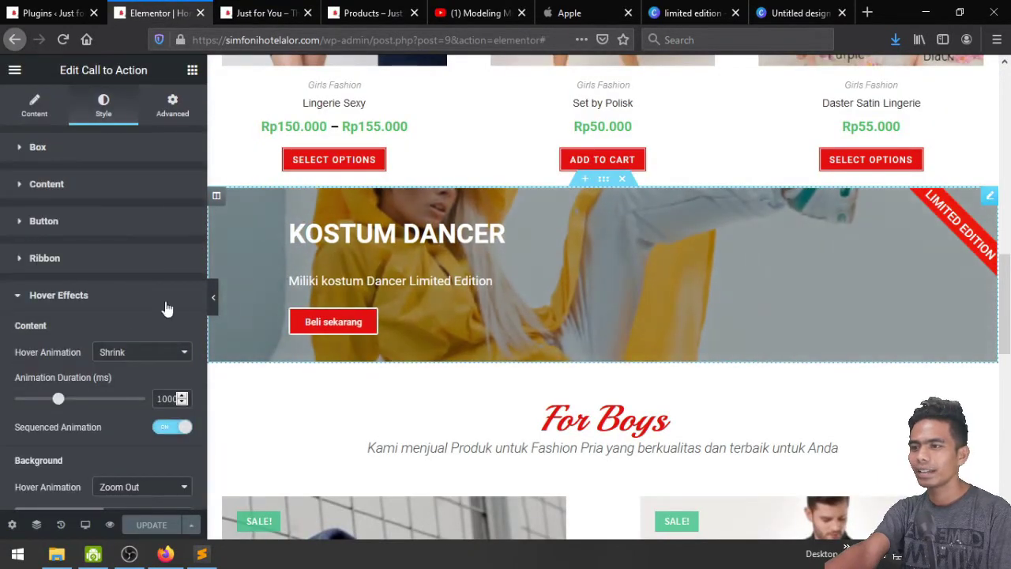
pyautogui.click(47, 184)
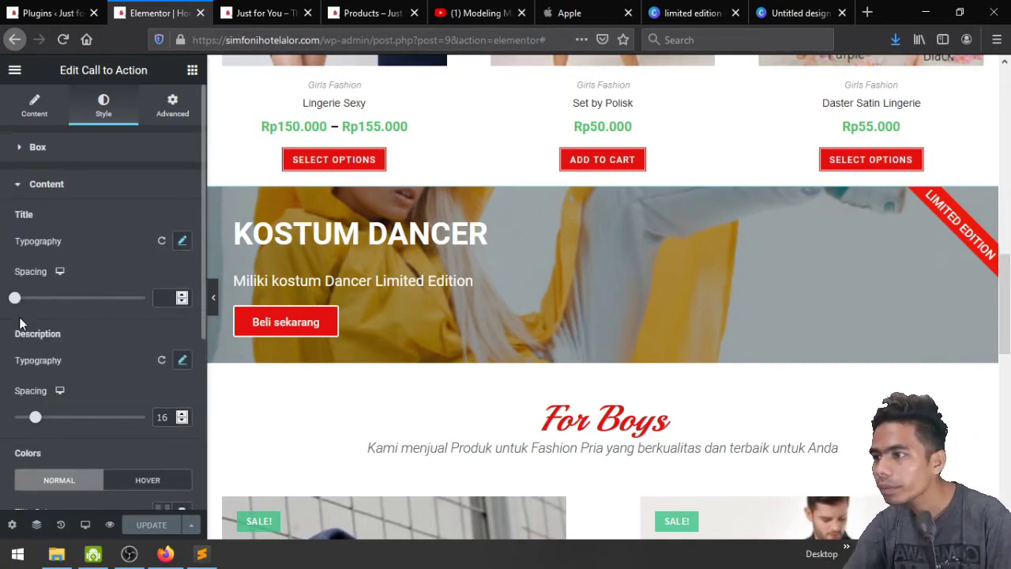
pyautogui.moveTo(23, 300); pyautogui.dragTo(34, 299)
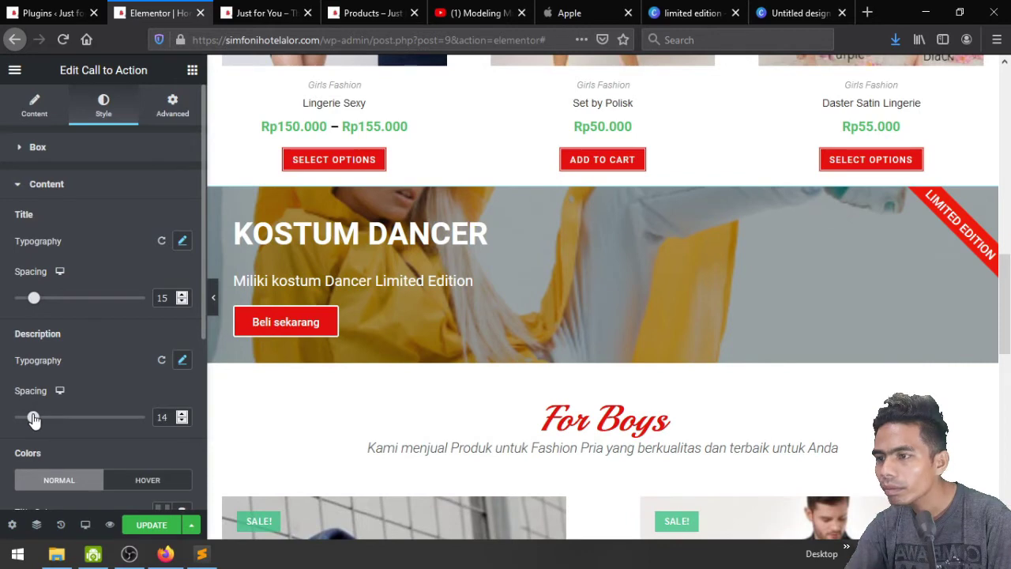
pyautogui.moveTo(31, 419); pyautogui.dragTo(27, 418)
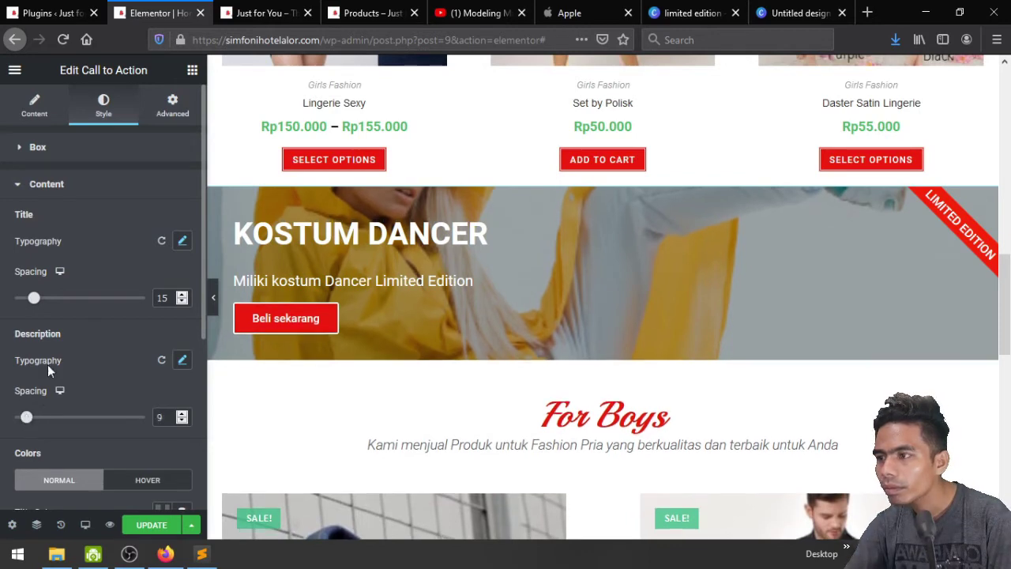
pyautogui.click(37, 147)
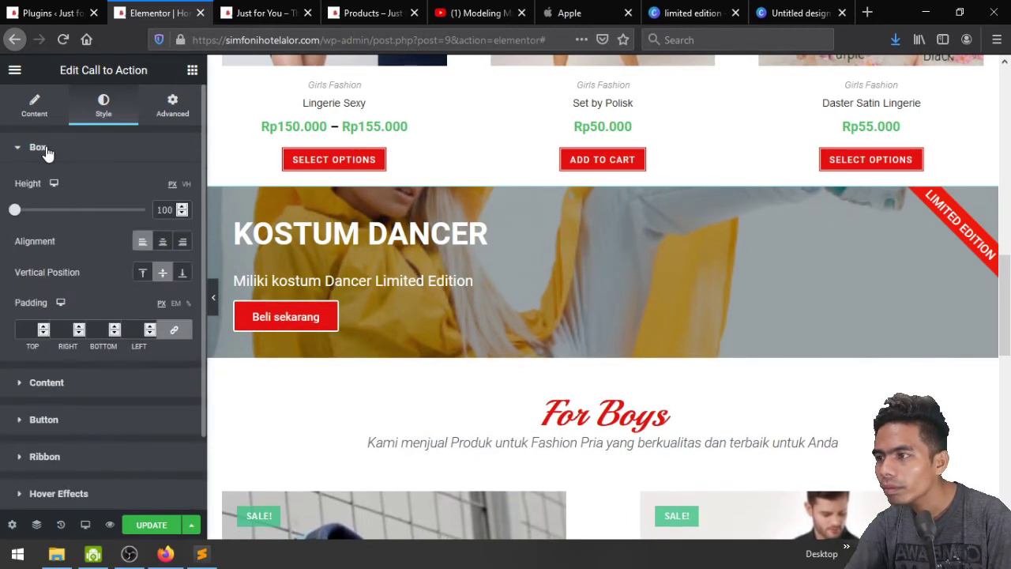
pyautogui.click(58, 222)
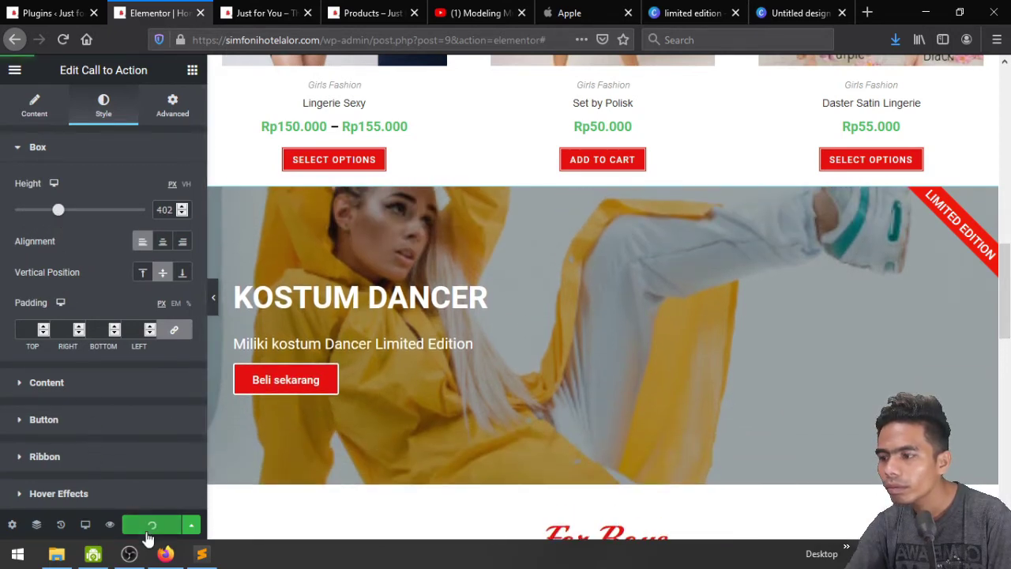
pyautogui.click(273, 8)
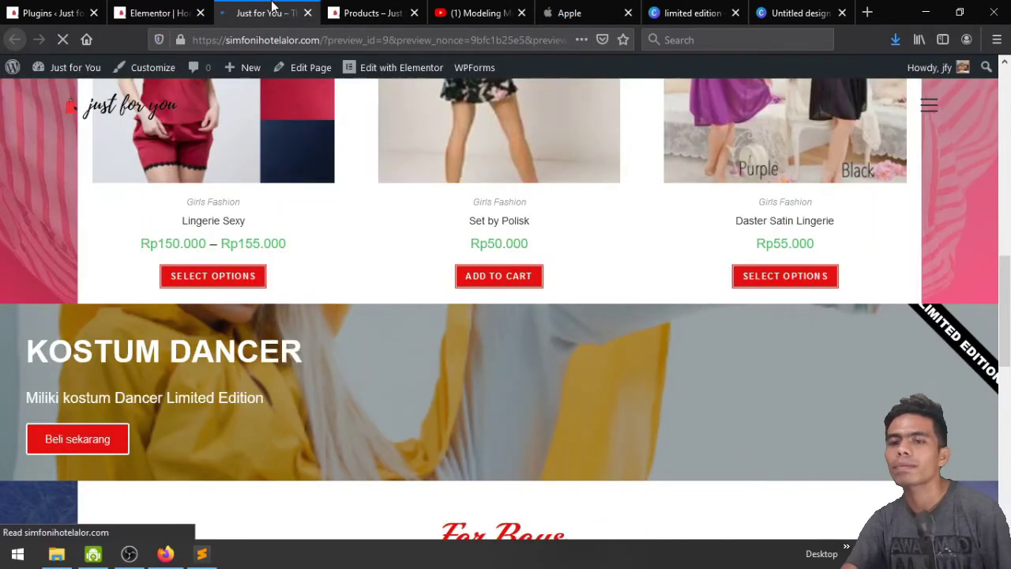
pyautogui.scroll(-2, 326, 372)
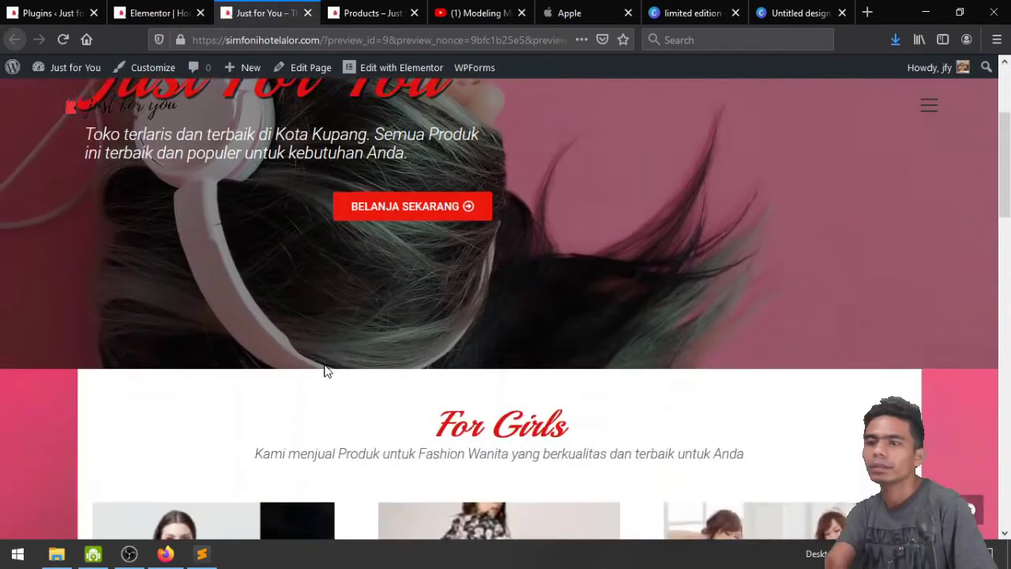
pyautogui.scroll(-7, 326, 372)
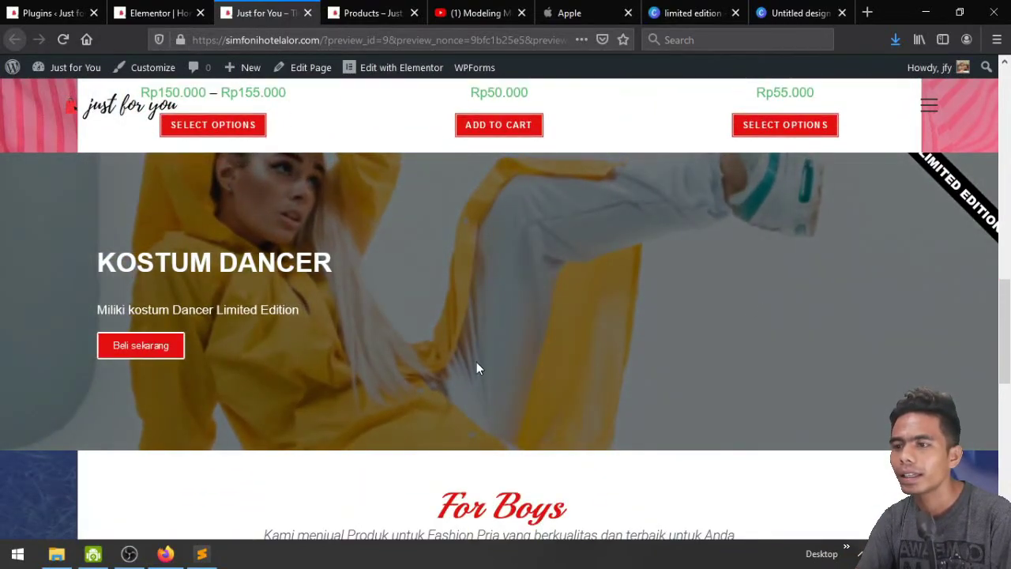
pyautogui.scroll(1, 477, 366)
pyautogui.scroll(-2, 477, 366)
pyautogui.scroll(1, 476, 365)
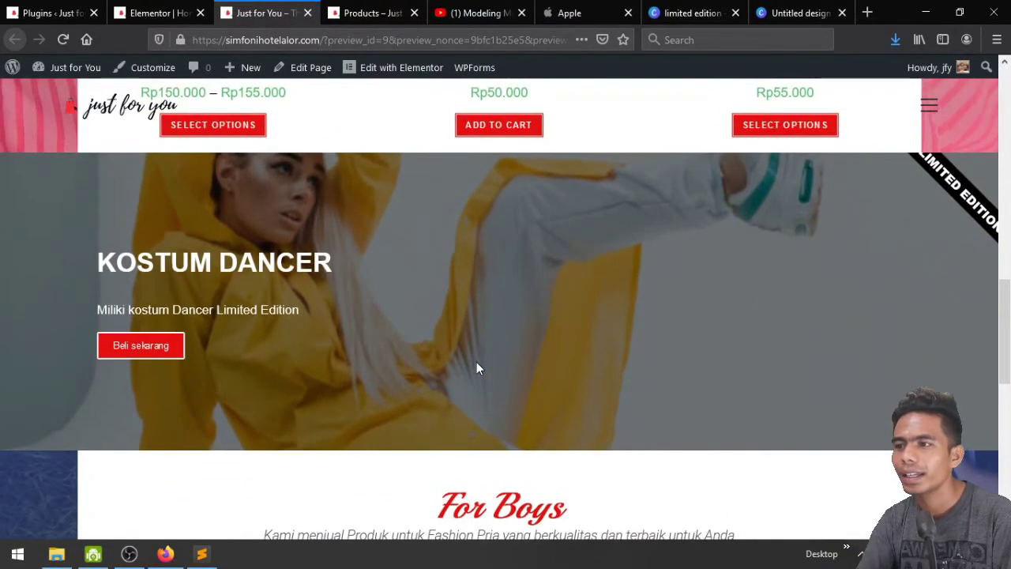
pyautogui.scroll(1, 477, 366)
pyautogui.scroll(-3, 476, 366)
pyautogui.scroll(-2, 478, 367)
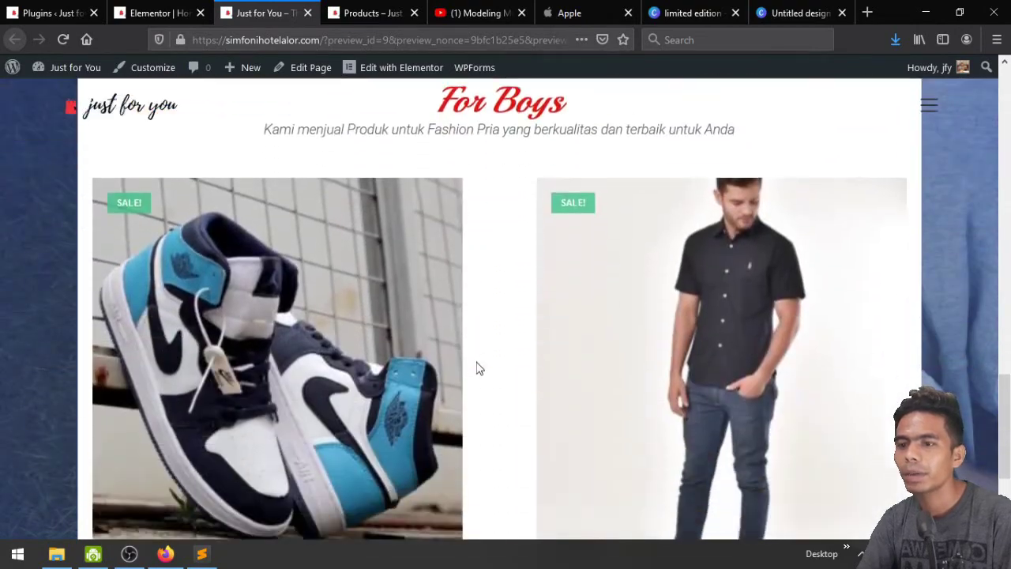
pyautogui.scroll(7, 478, 367)
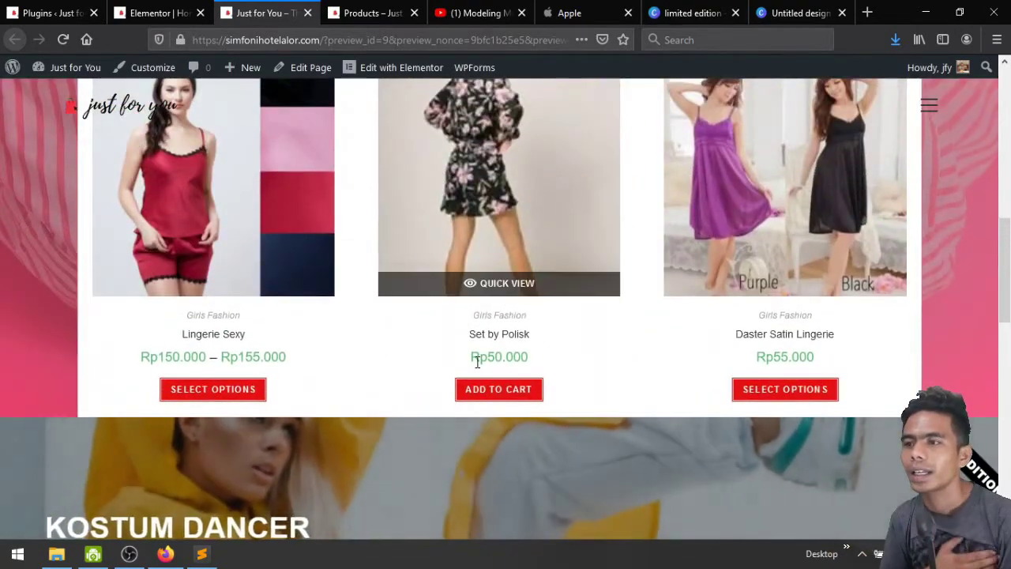
pyautogui.scroll(-8, 477, 366)
pyautogui.scroll(1, 476, 366)
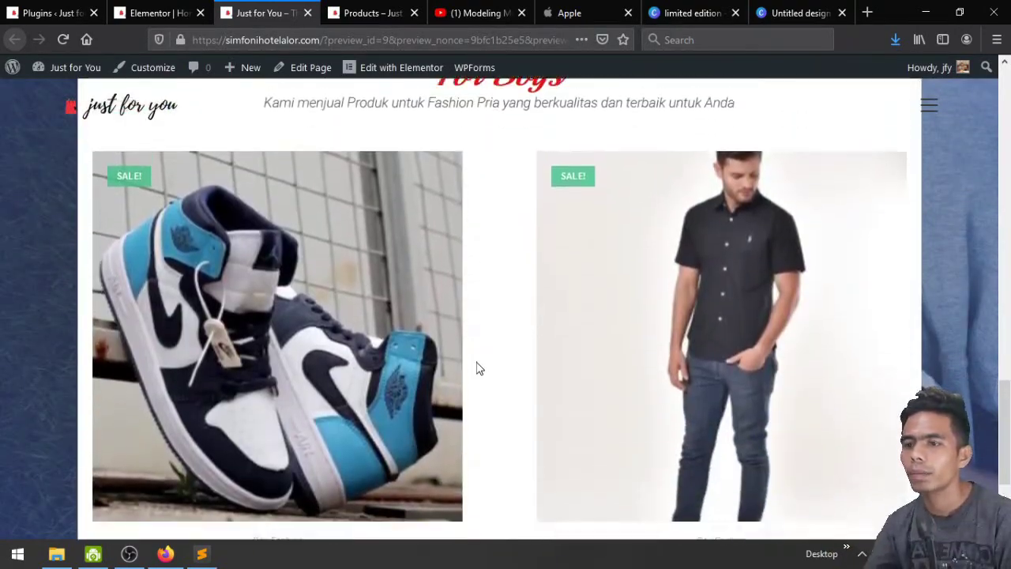
pyautogui.scroll(-2, 477, 366)
pyautogui.scroll(5, 476, 365)
pyautogui.scroll(2, 477, 363)
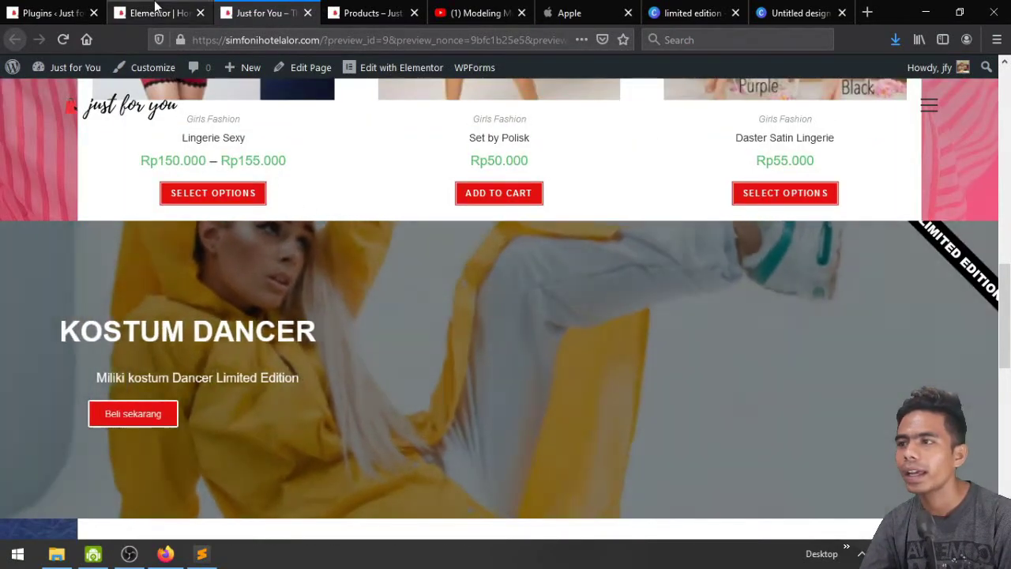
# Open the ribbon style settings, checking the live page and leaving ribbon distance at 50
pyautogui.click(156, 6)
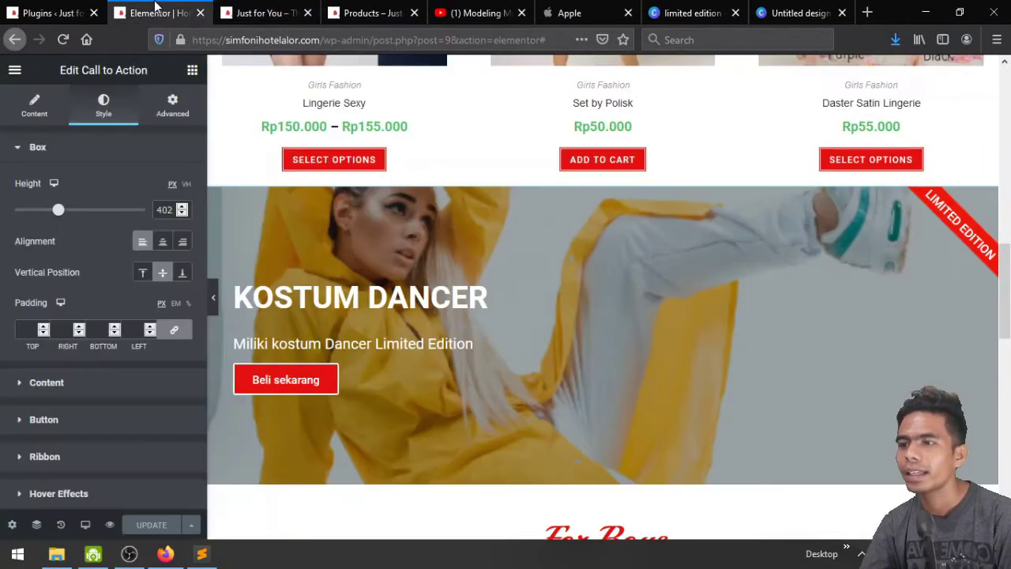
pyautogui.scroll(-1, 44, 446)
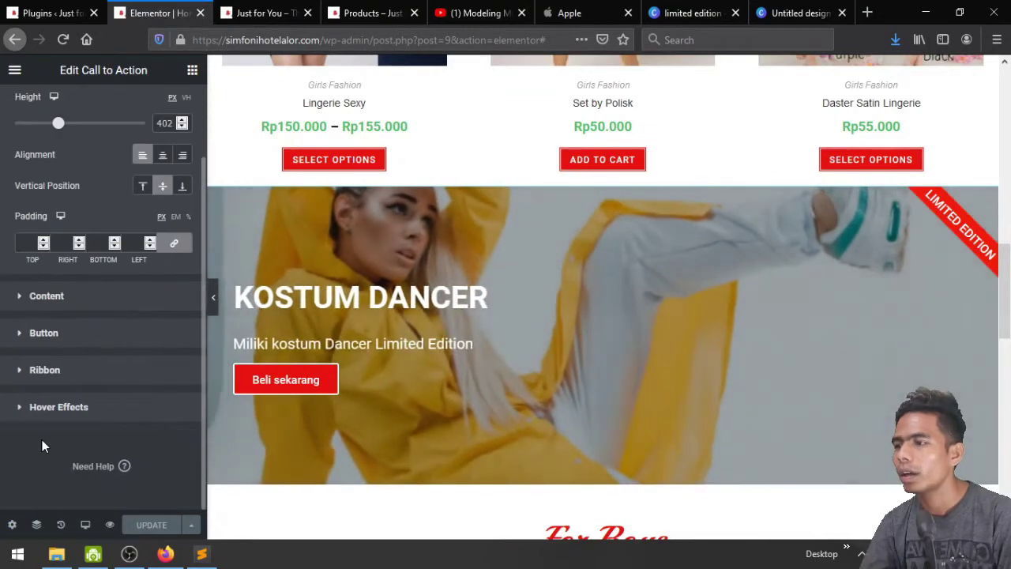
pyautogui.click(44, 369)
pyautogui.click(261, 13)
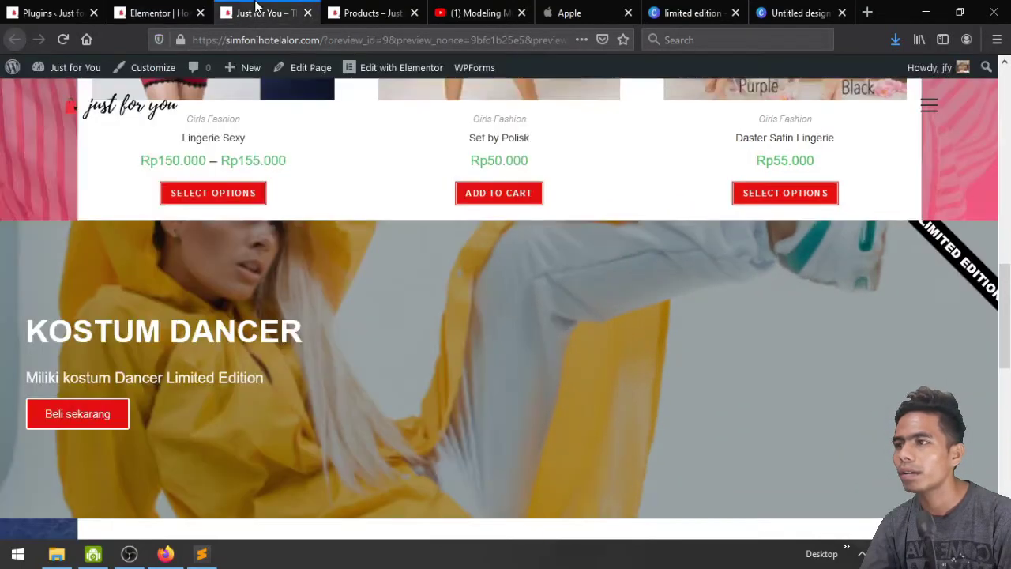
pyautogui.click(158, 9)
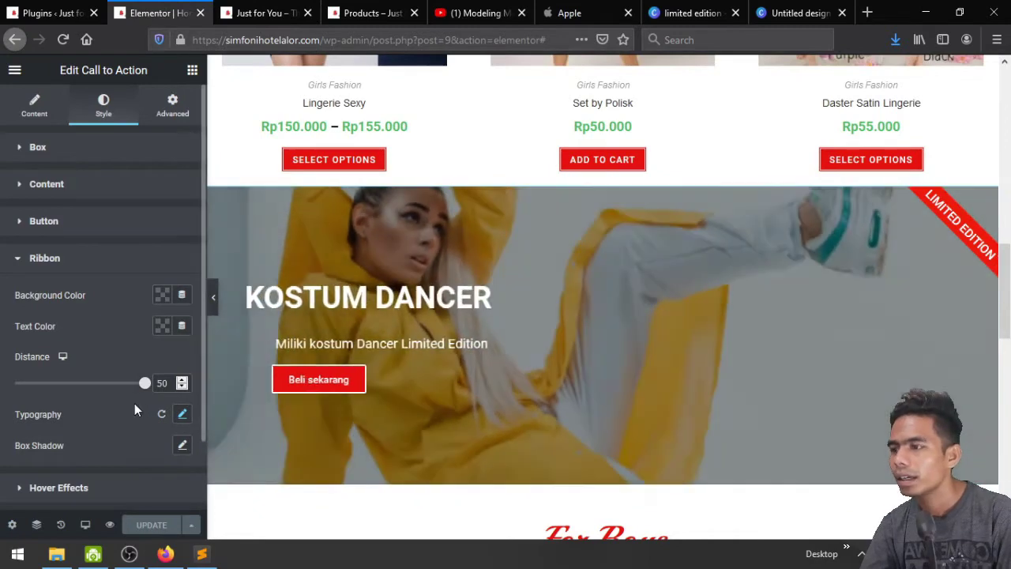
pyautogui.scroll(-2, 134, 403)
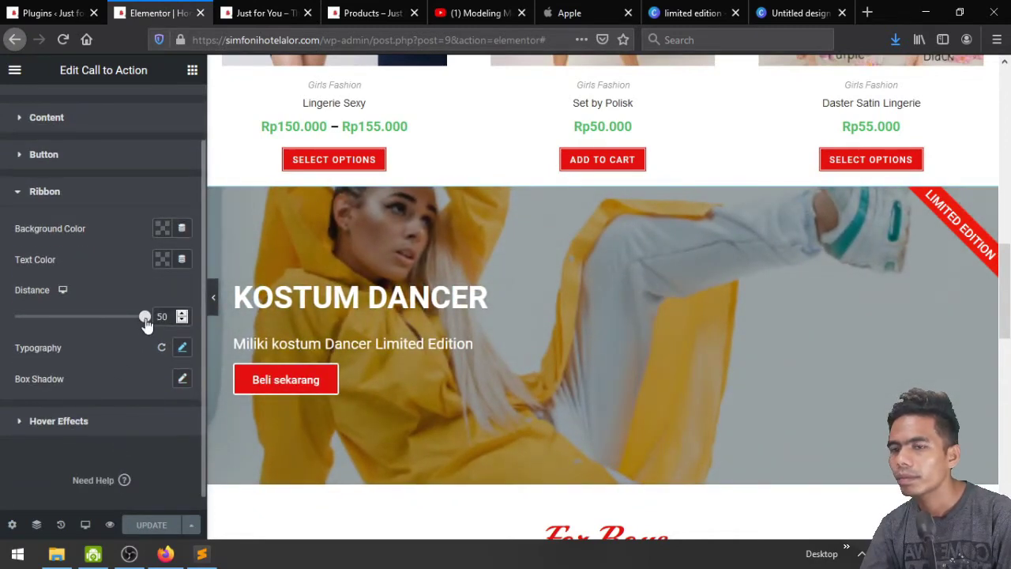
pyautogui.moveTo(145, 324); pyautogui.dragTo(182, 324)
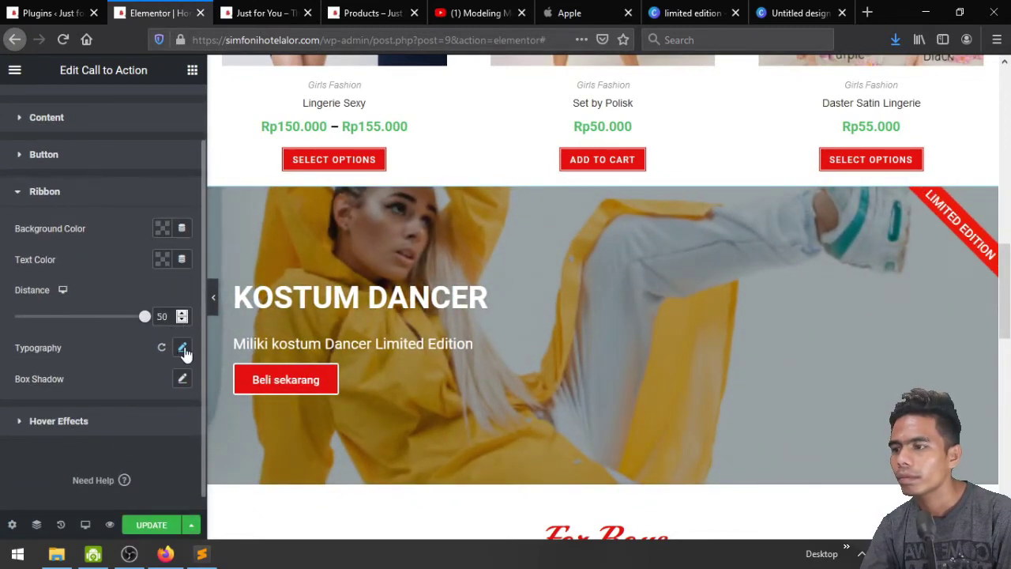
# Shrink the LIMITED EDITION ribbon text to size 12 and check it live
pyautogui.click(182, 348)
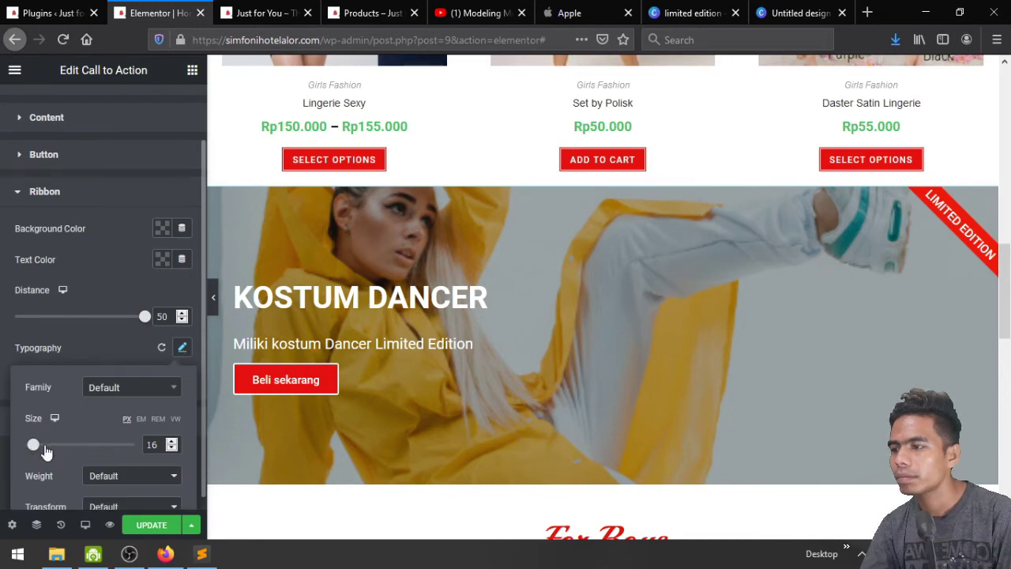
pyautogui.moveTo(35, 447); pyautogui.dragTo(18, 448)
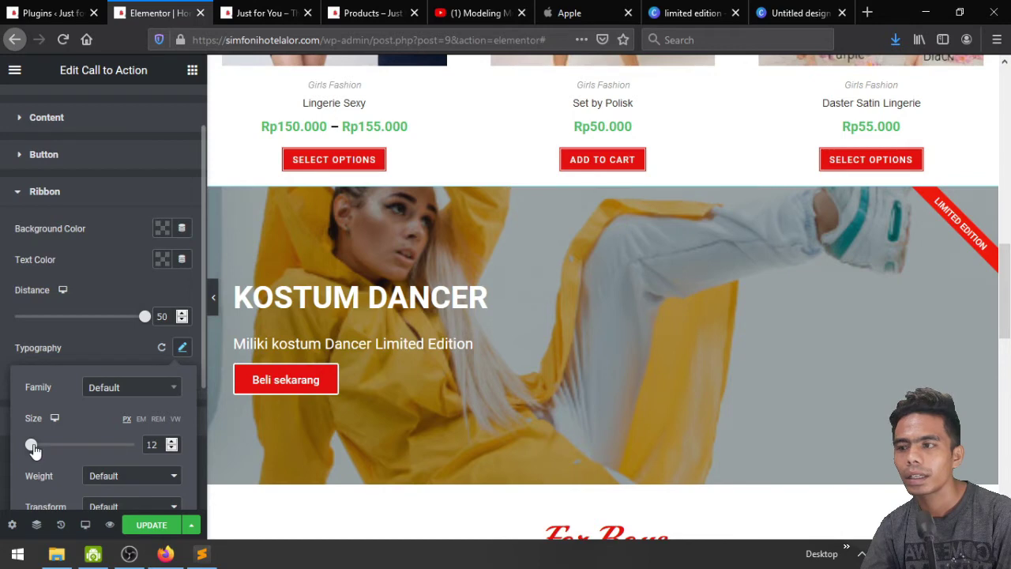
pyautogui.click(93, 340)
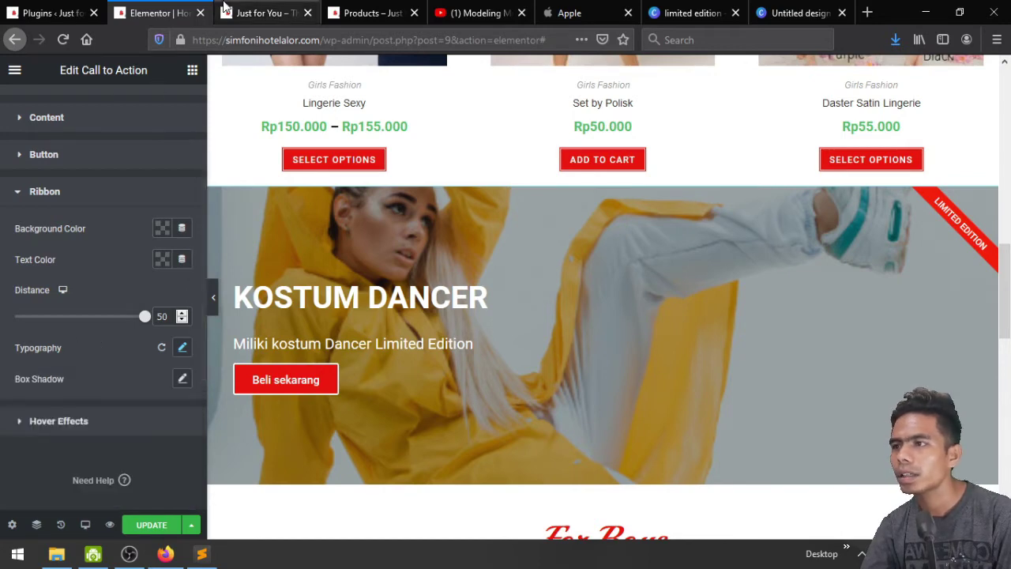
pyautogui.click(260, 12)
pyautogui.click(166, 13)
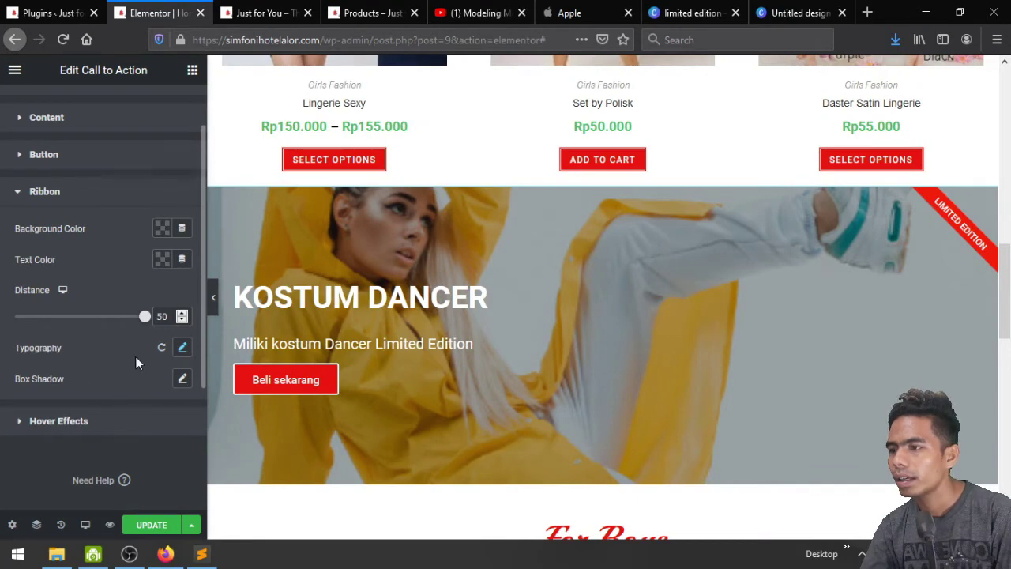
# Make the ribbon background red with white text and view the saved result live
pyautogui.scroll(1, 125, 349)
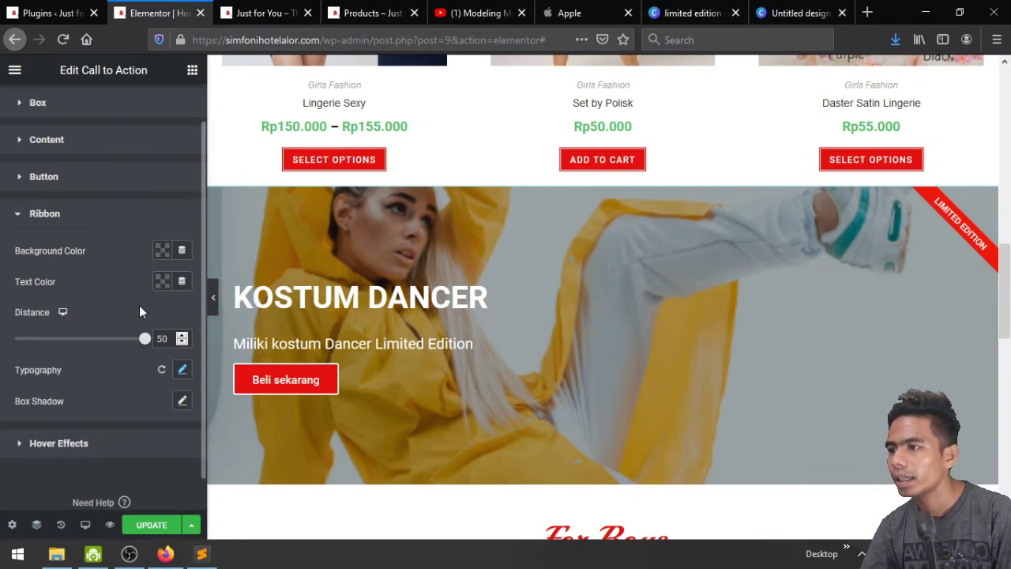
pyautogui.click(161, 251)
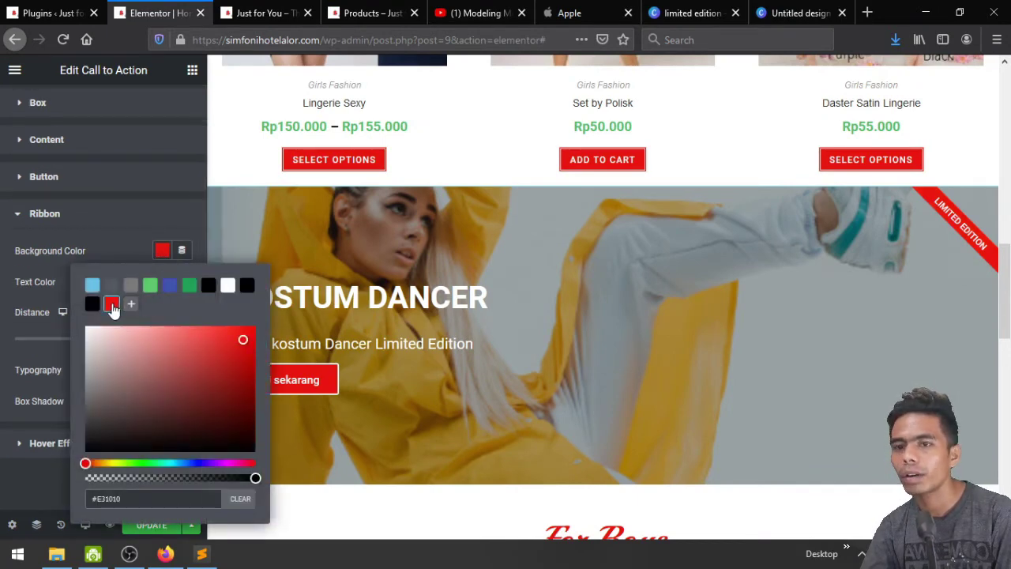
pyautogui.click(115, 248)
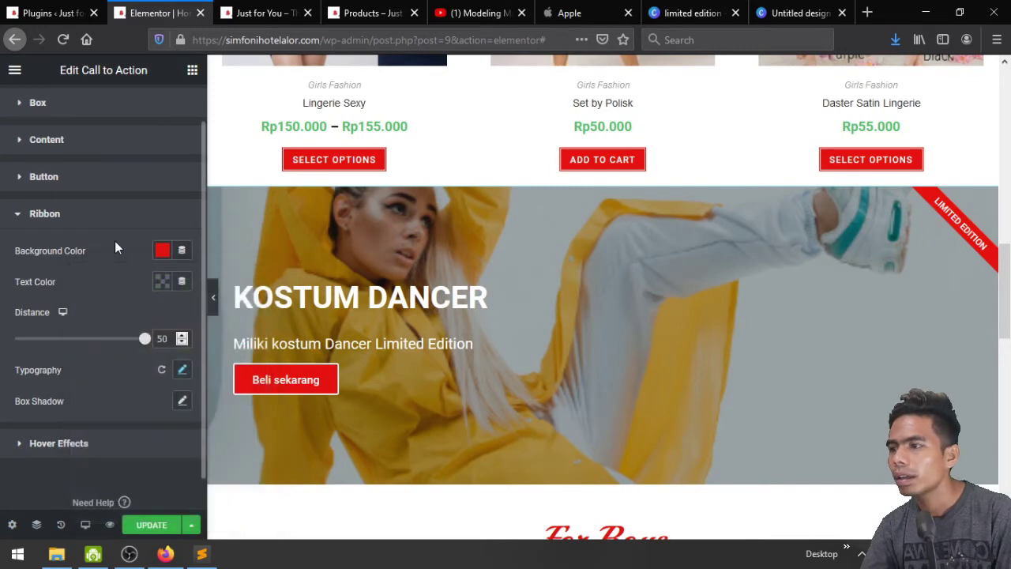
pyautogui.click(162, 281)
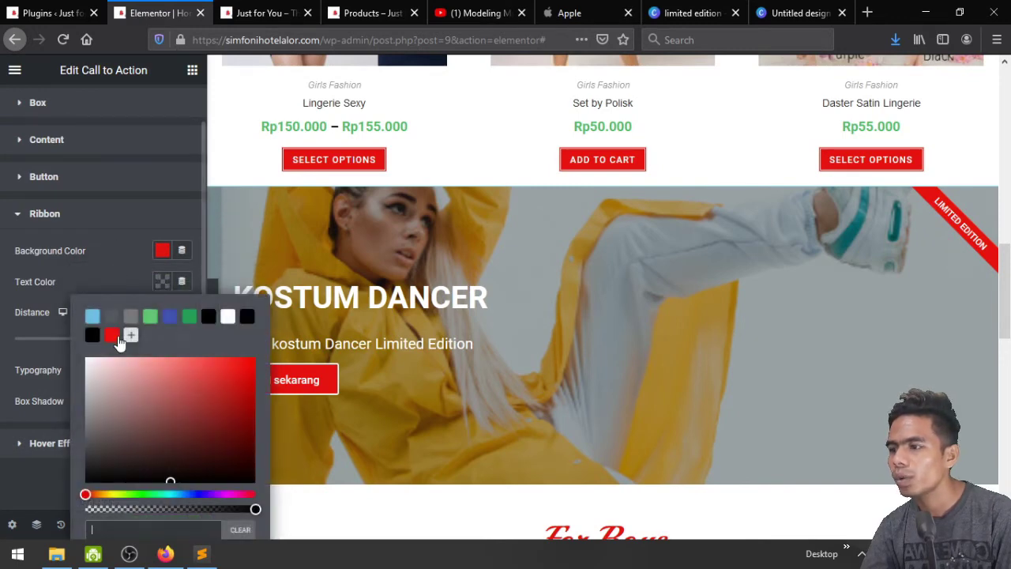
pyautogui.click(120, 269)
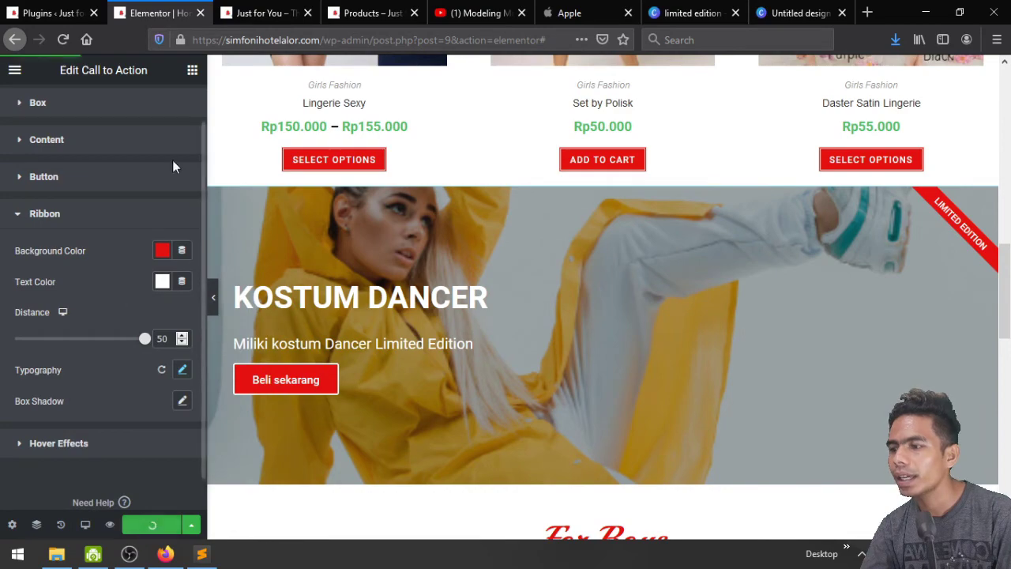
pyautogui.click(264, 12)
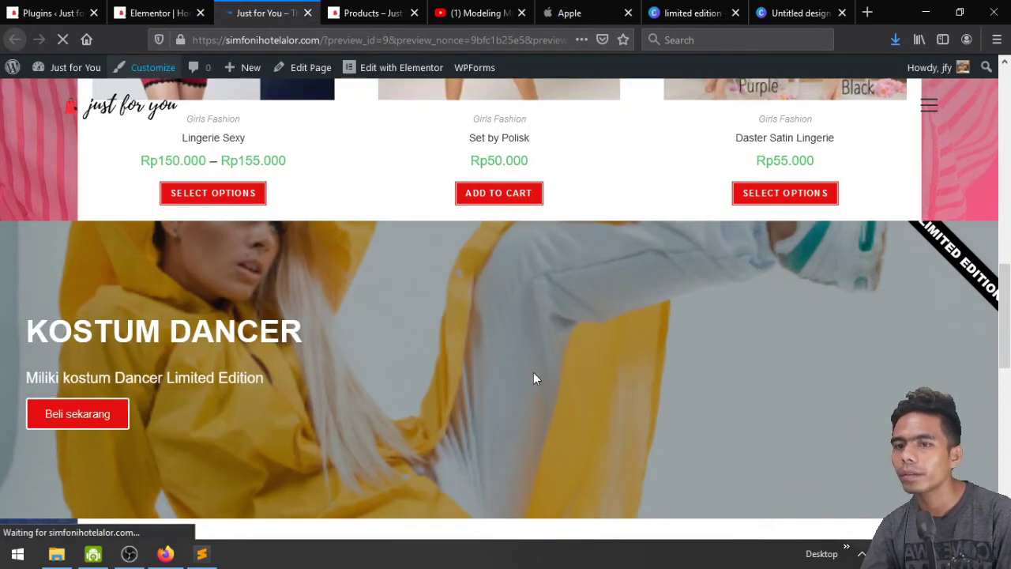
pyautogui.scroll(-10, 533, 377)
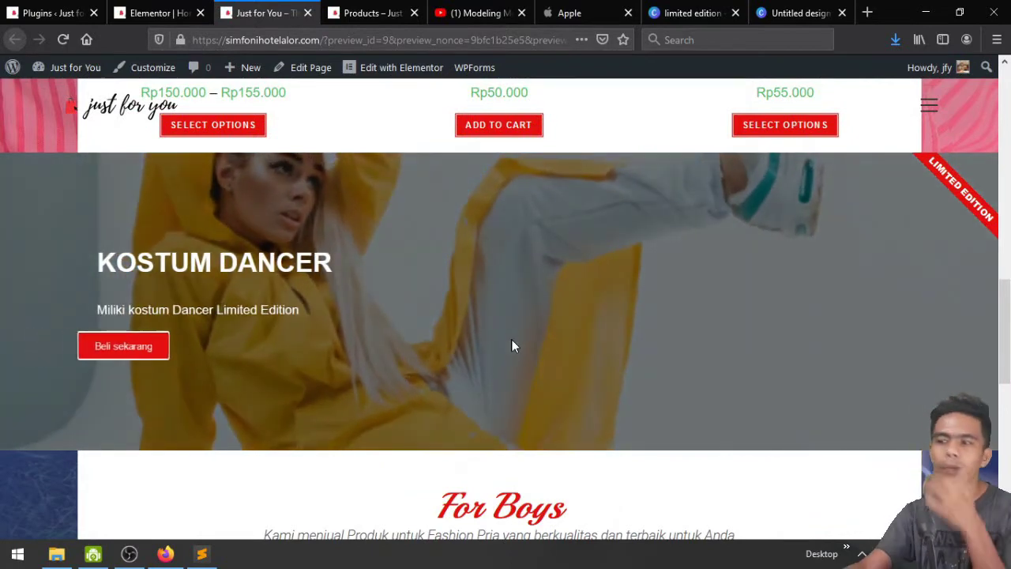
pyautogui.scroll(-6, 511, 345)
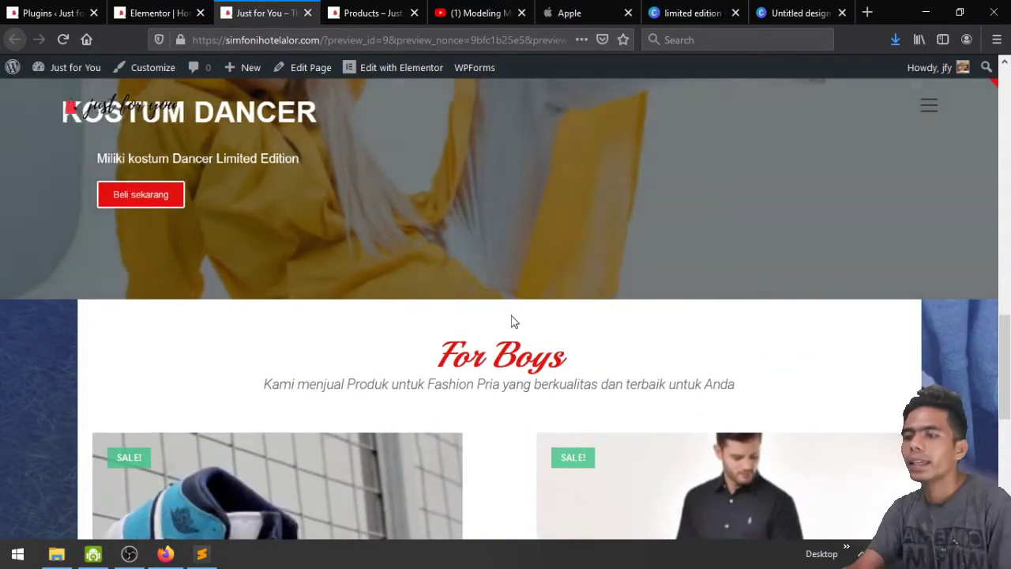
pyautogui.scroll(-3, 511, 322)
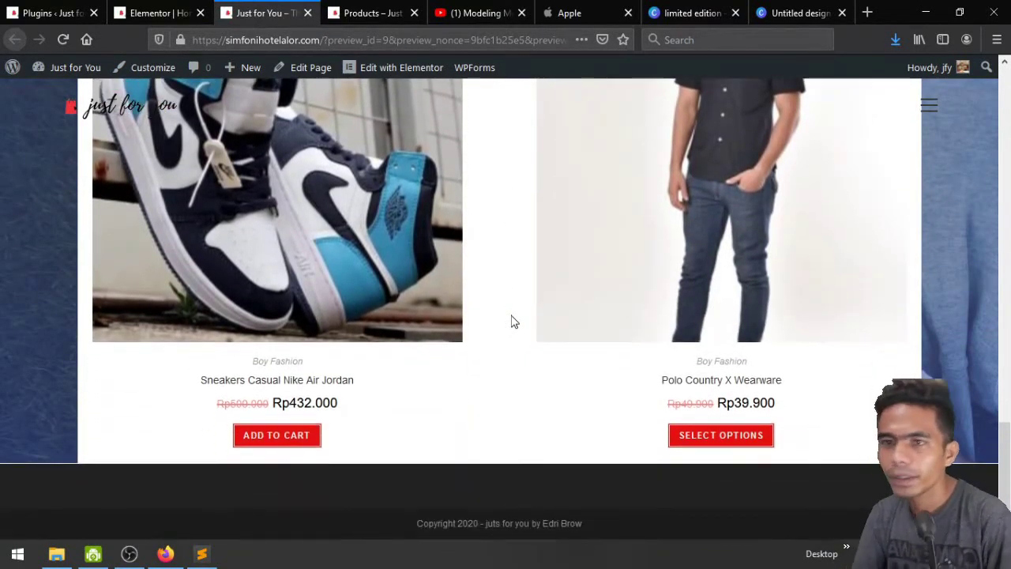
pyautogui.scroll(10, 511, 322)
pyautogui.scroll(5, 511, 320)
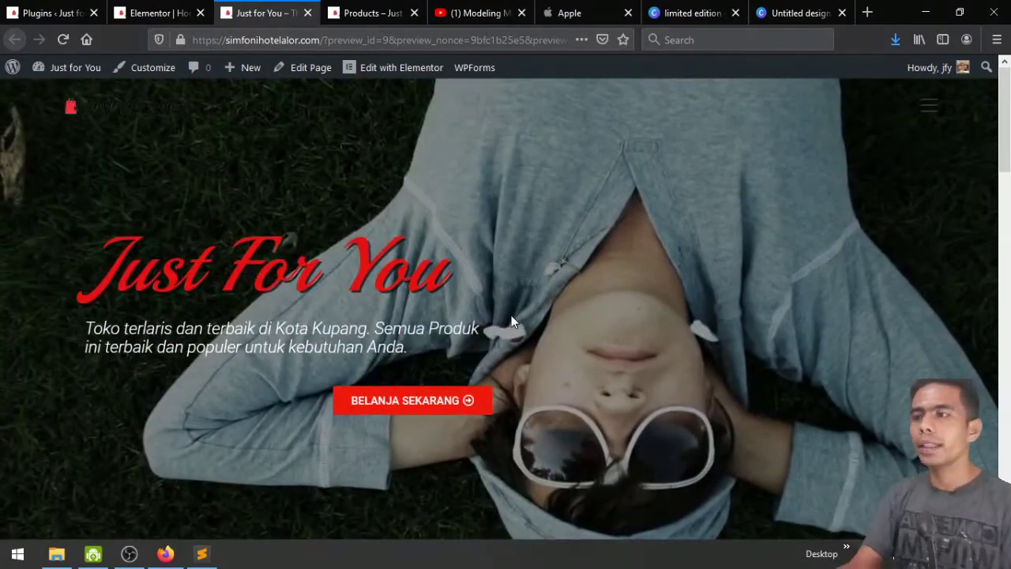
pyautogui.scroll(-10, 511, 316)
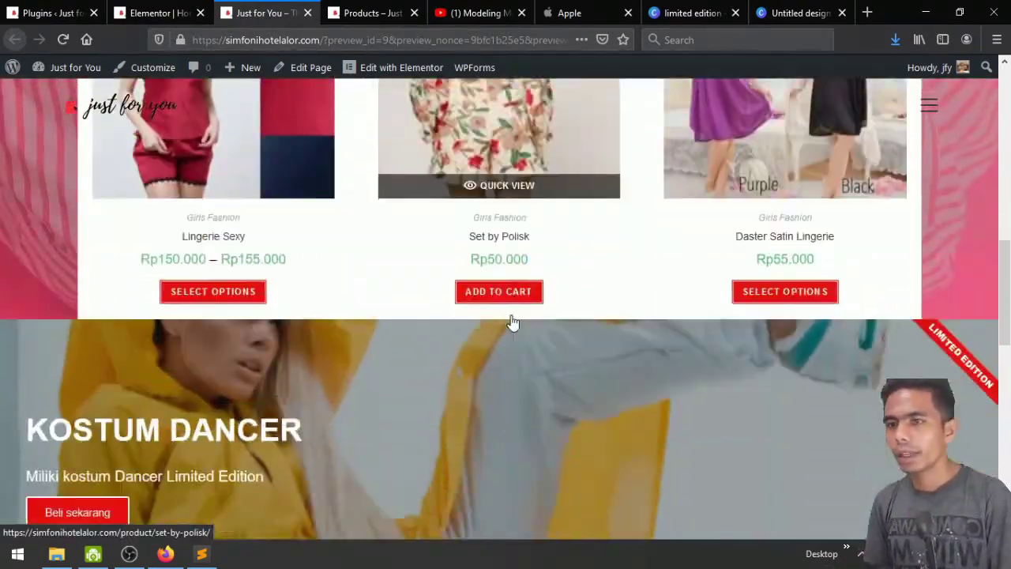
pyautogui.scroll(-4, 511, 317)
pyautogui.scroll(10, 511, 316)
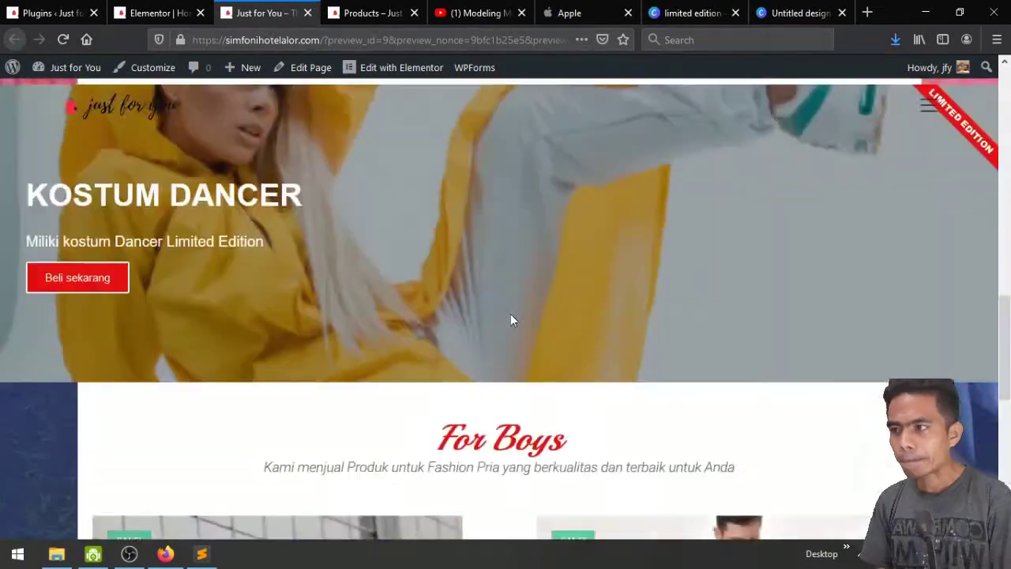
pyautogui.scroll(5, 511, 319)
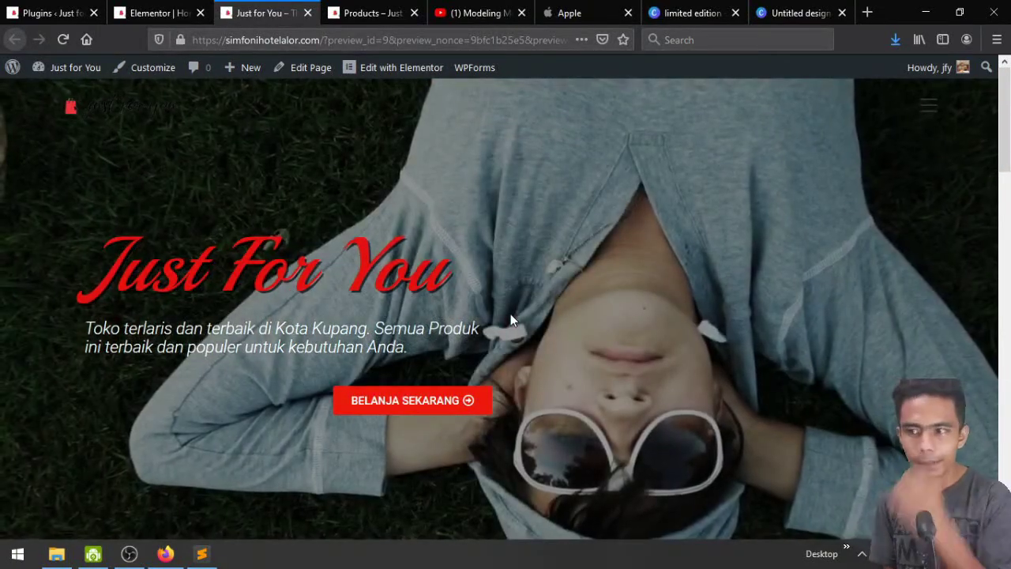
pyautogui.scroll(-3, 510, 319)
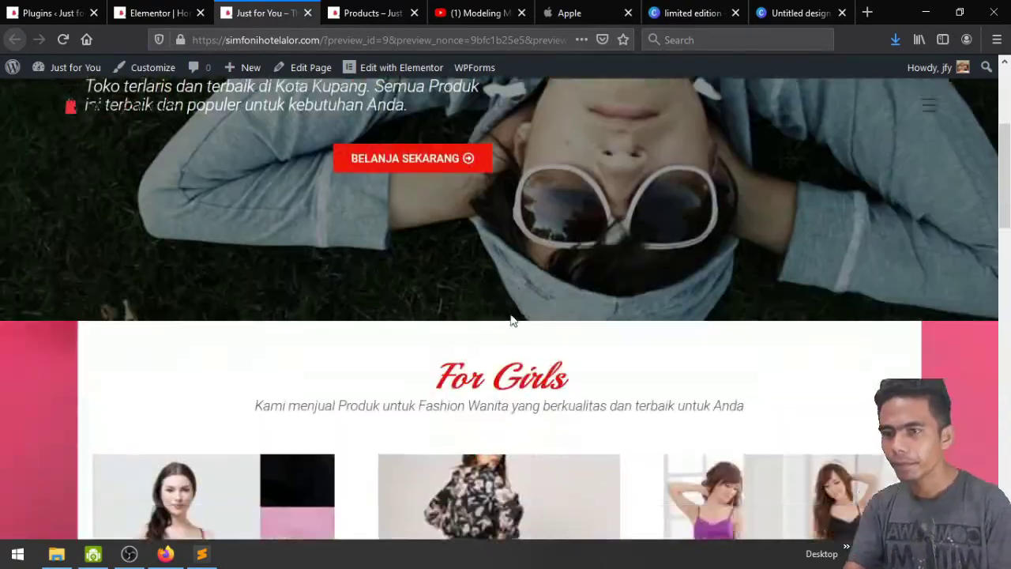
pyautogui.scroll(-15, 511, 320)
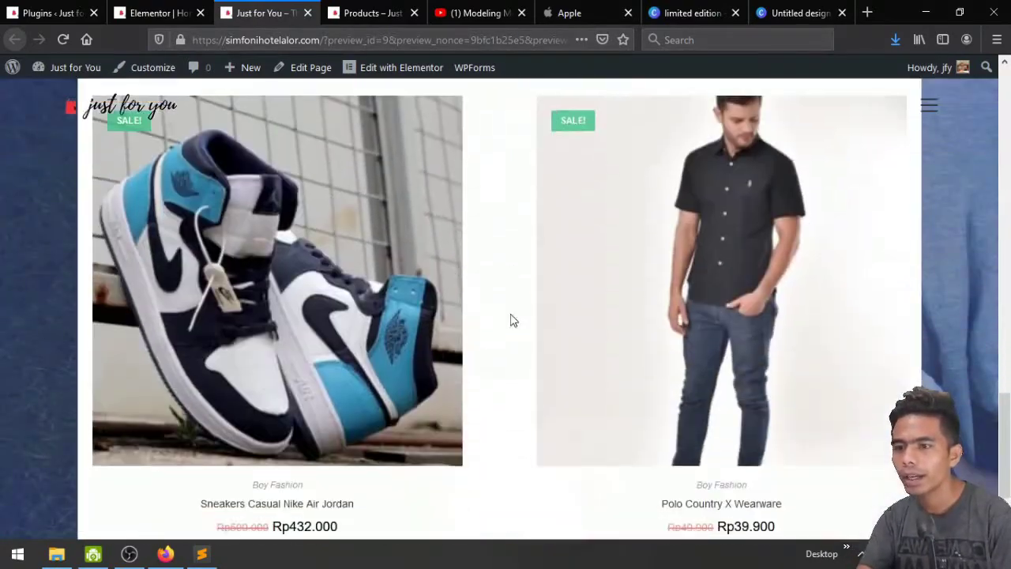
pyautogui.scroll(-2, 510, 320)
pyautogui.scroll(10, 511, 320)
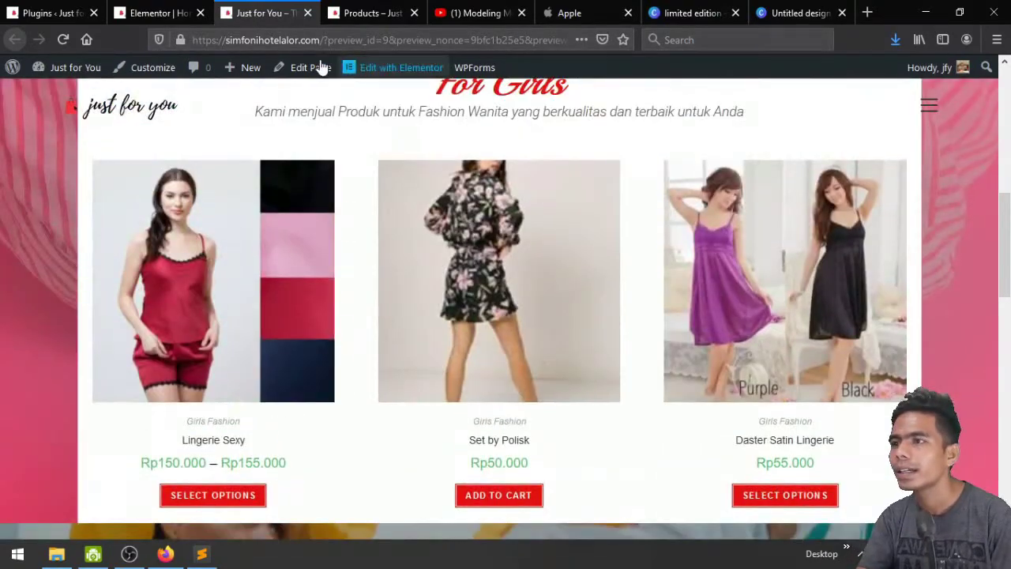
# Compare the editor and live page to locate the banner and the empty section below For Boys
pyautogui.click(183, 11)
pyautogui.scroll(-10, 572, 330)
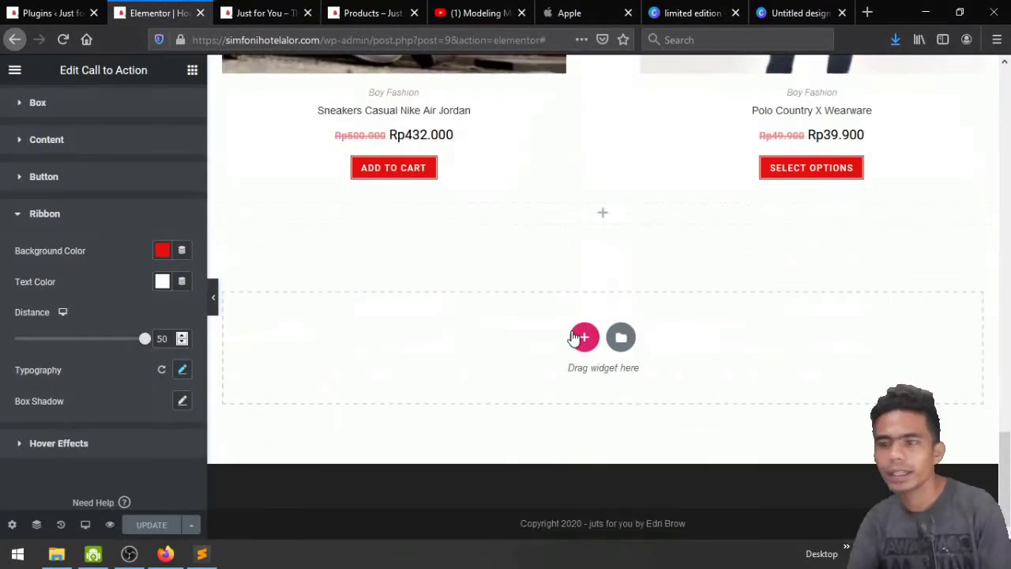
pyautogui.scroll(2, 575, 338)
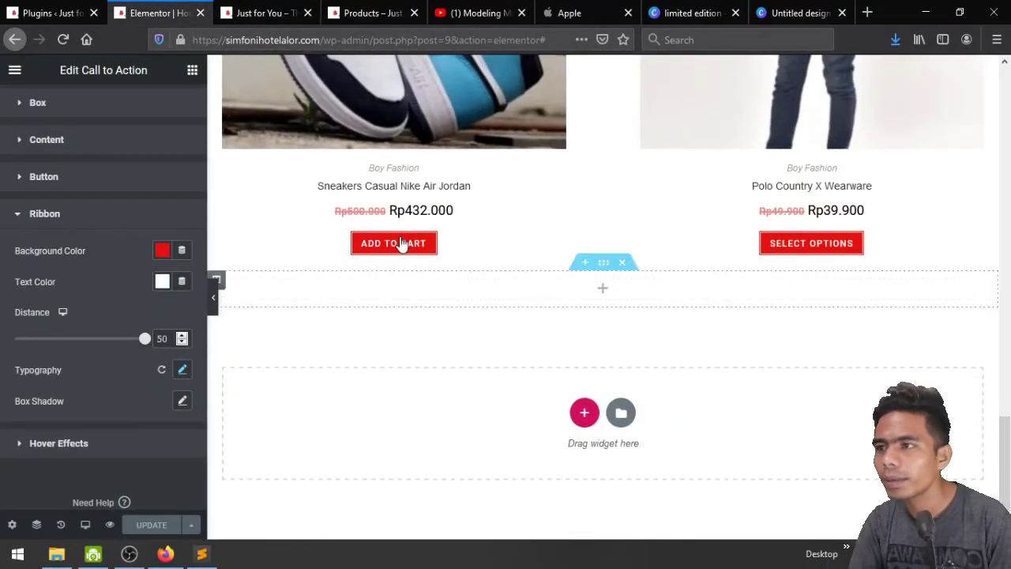
pyautogui.click(257, 12)
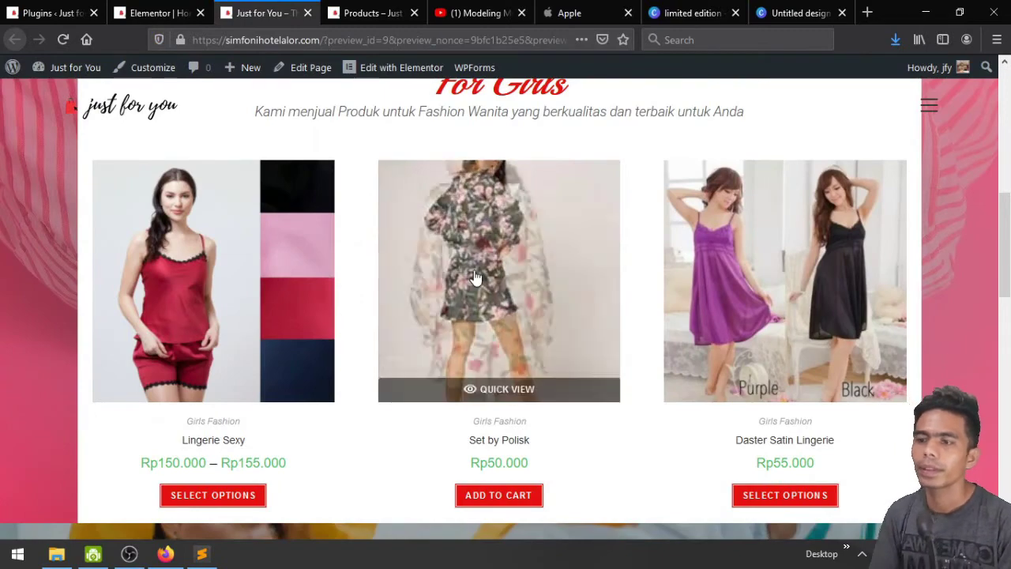
pyautogui.scroll(-7, 474, 270)
pyautogui.scroll(2, 474, 269)
pyautogui.scroll(2, 475, 270)
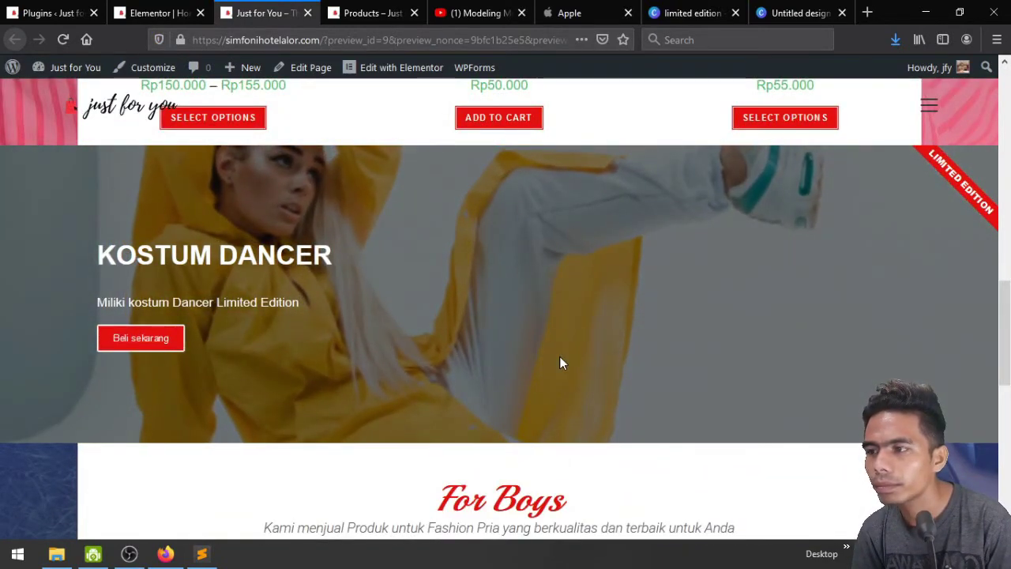
pyautogui.click(132, 7)
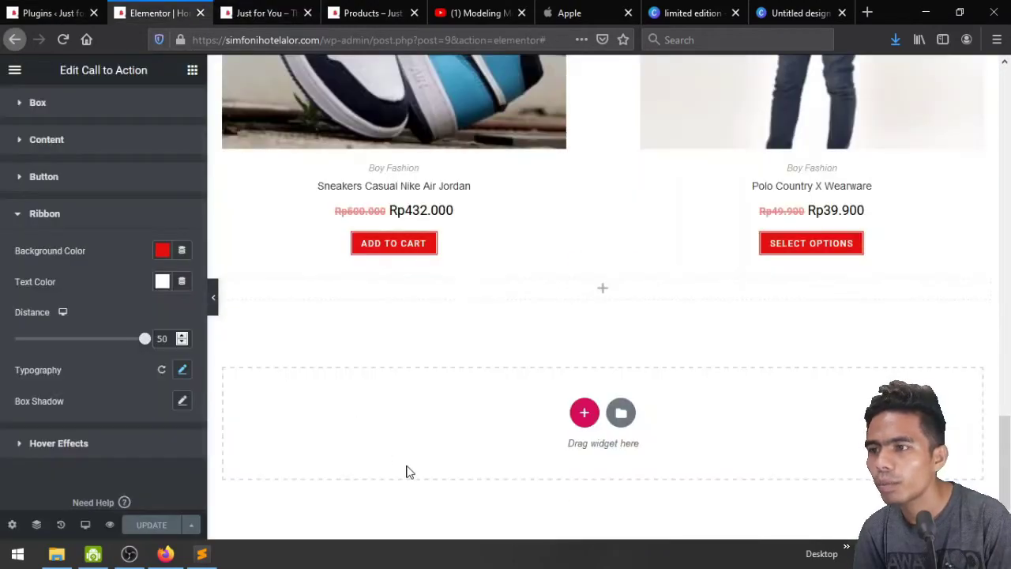
pyautogui.scroll(10, 411, 472)
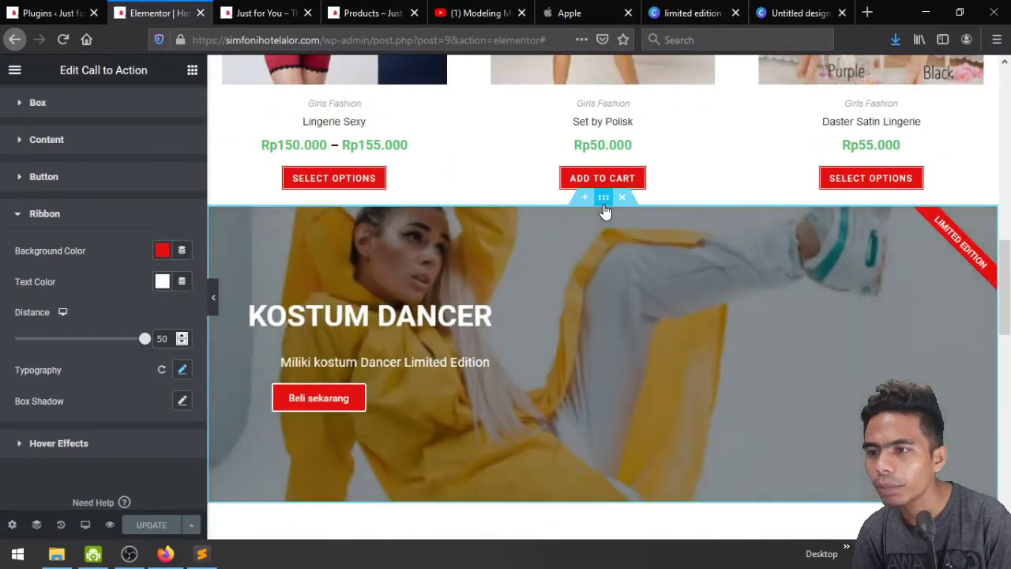
# Copy the KOSTUM DANCER section, paste it in place of the empty section below For Boys, and reload the preview
pyautogui.rightClick(603, 197)
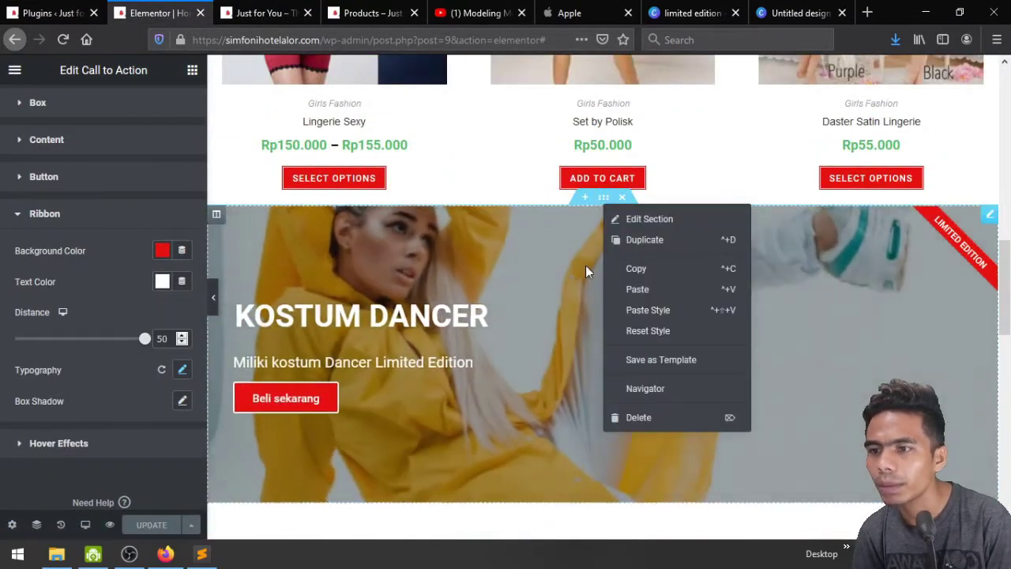
pyautogui.click(632, 267)
pyautogui.scroll(-10, 619, 300)
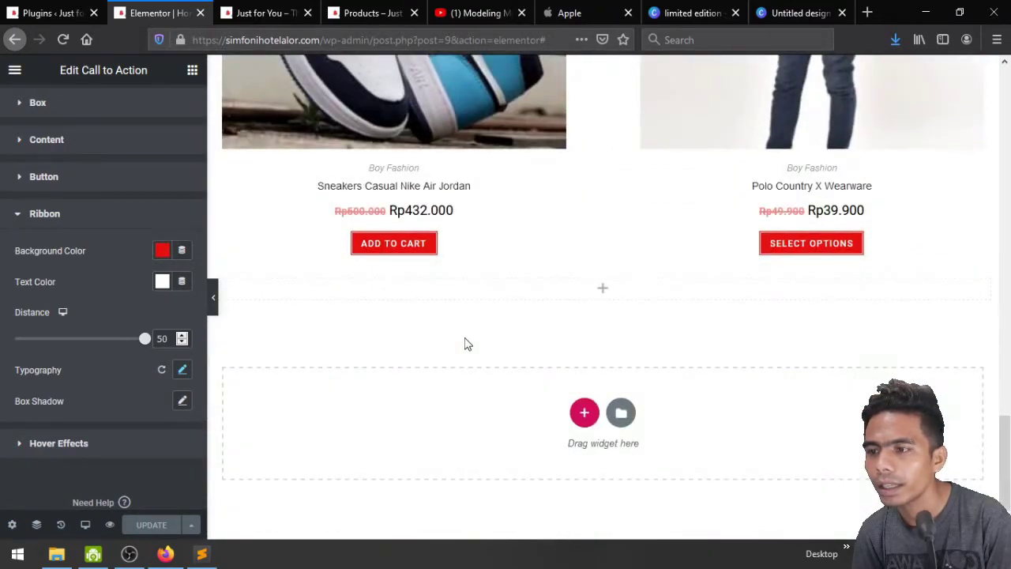
pyautogui.click(620, 267)
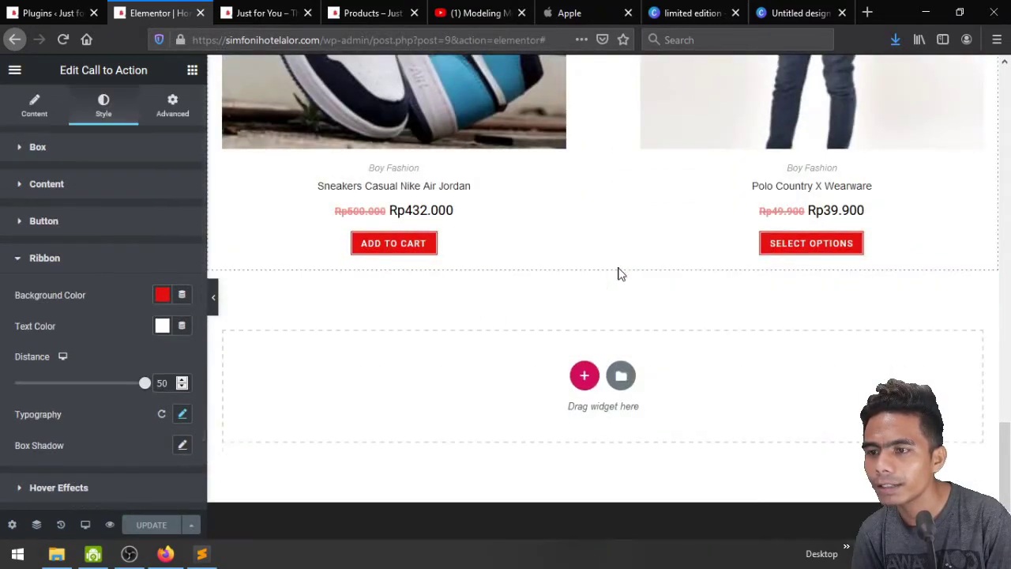
pyautogui.rightClick(465, 384)
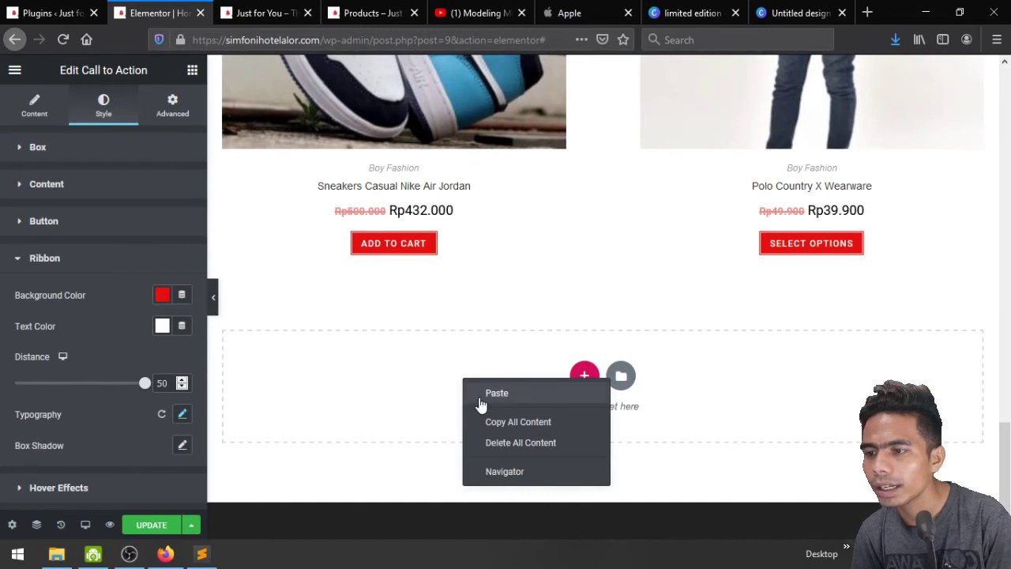
pyautogui.click(497, 393)
pyautogui.scroll(-3, 479, 402)
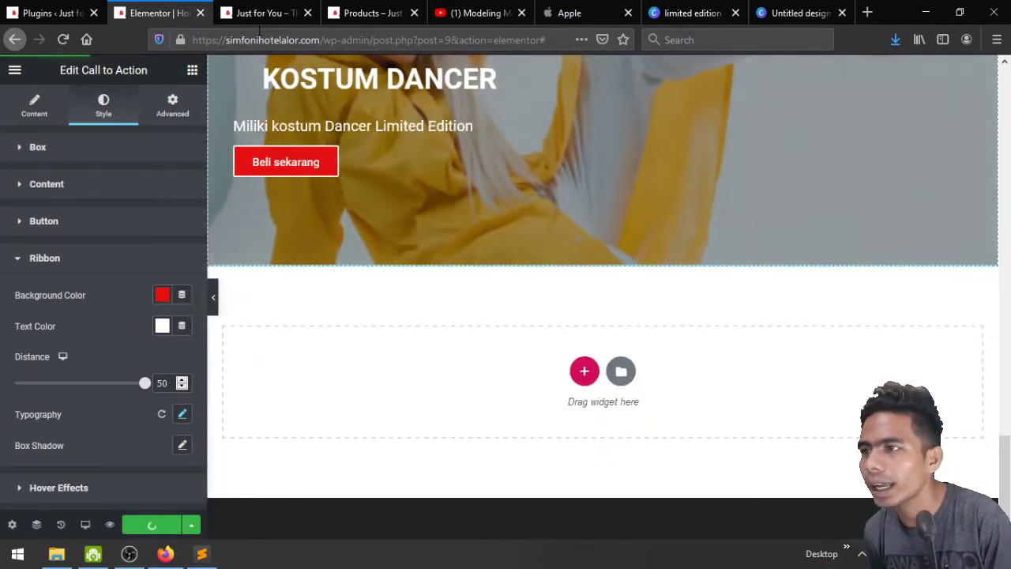
pyautogui.click(255, 13)
pyautogui.press('F5')
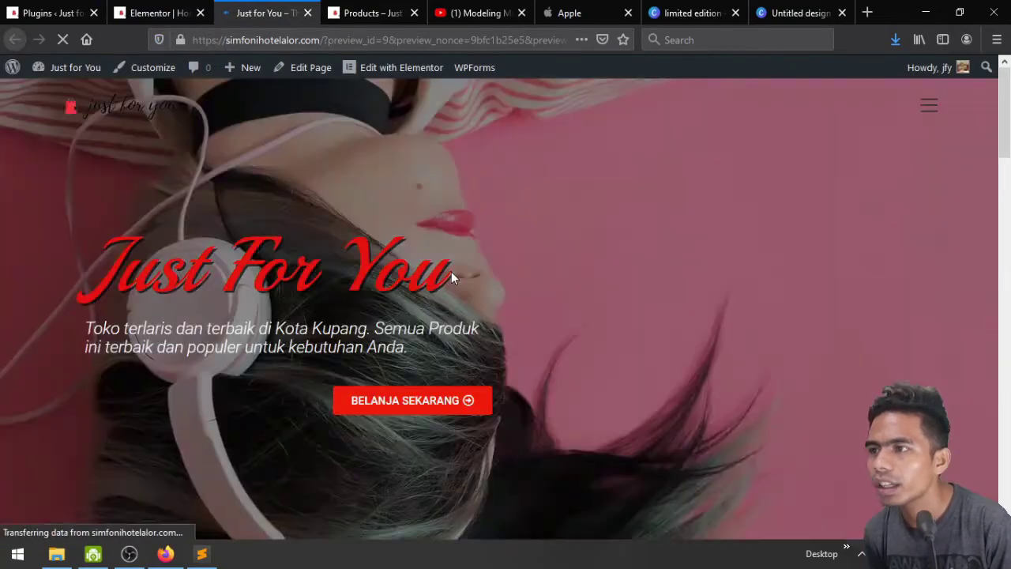
# Delete the duplicated KOSTUM DANCER section and reload the live preview
pyautogui.scroll(-10, 451, 277)
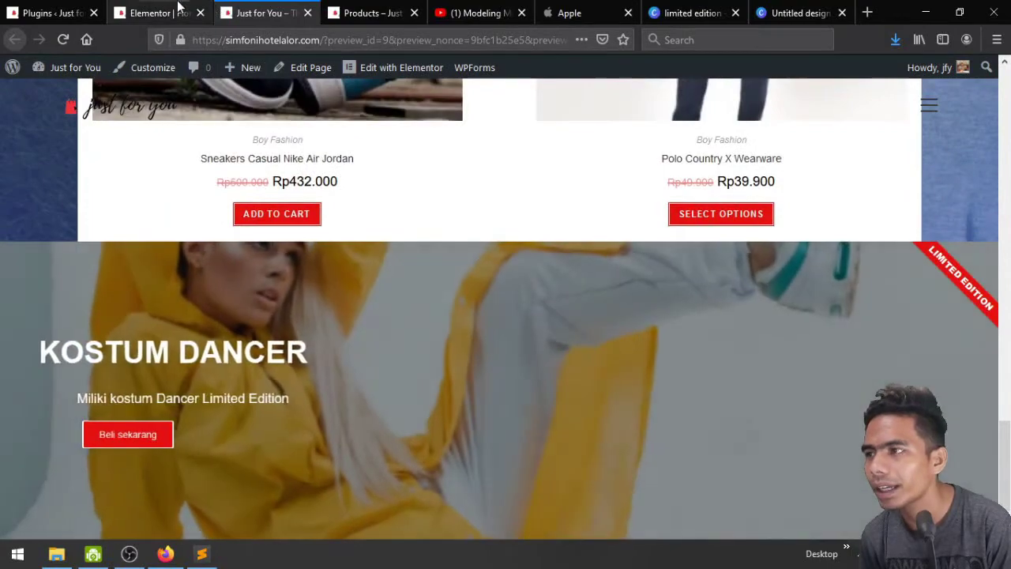
pyautogui.click(167, 14)
pyautogui.scroll(5, 594, 304)
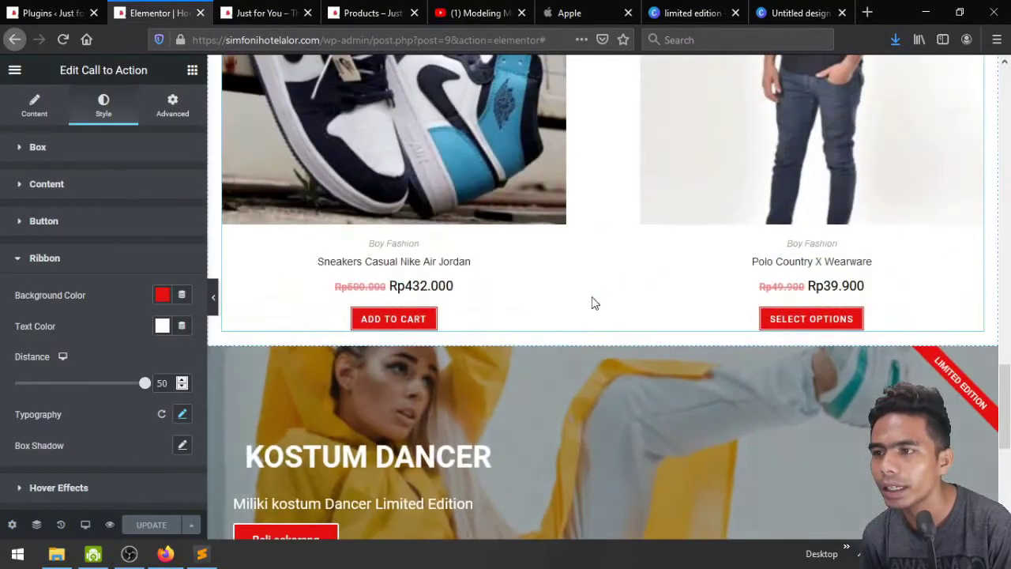
pyautogui.click(623, 339)
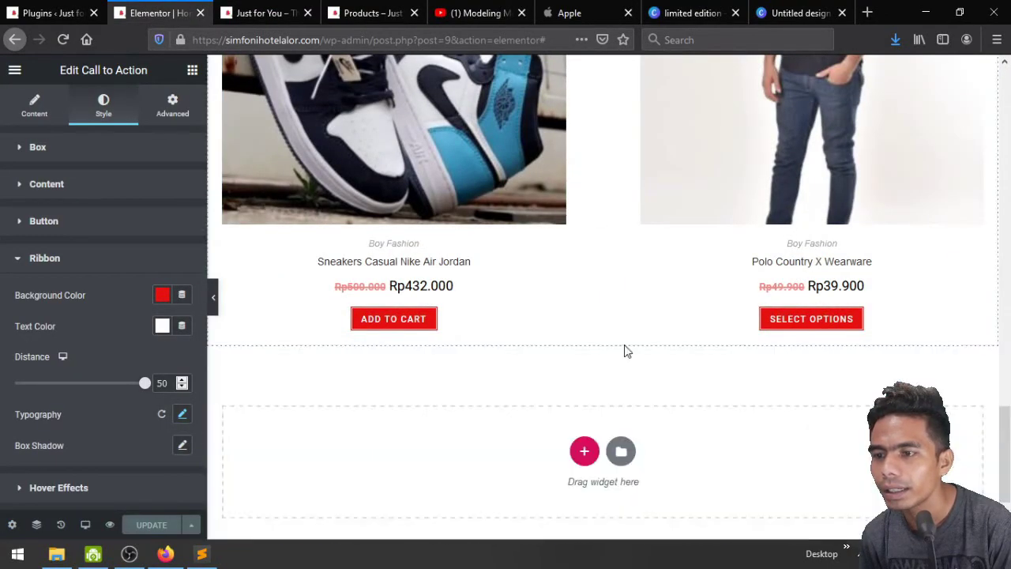
pyautogui.scroll(-3, 474, 403)
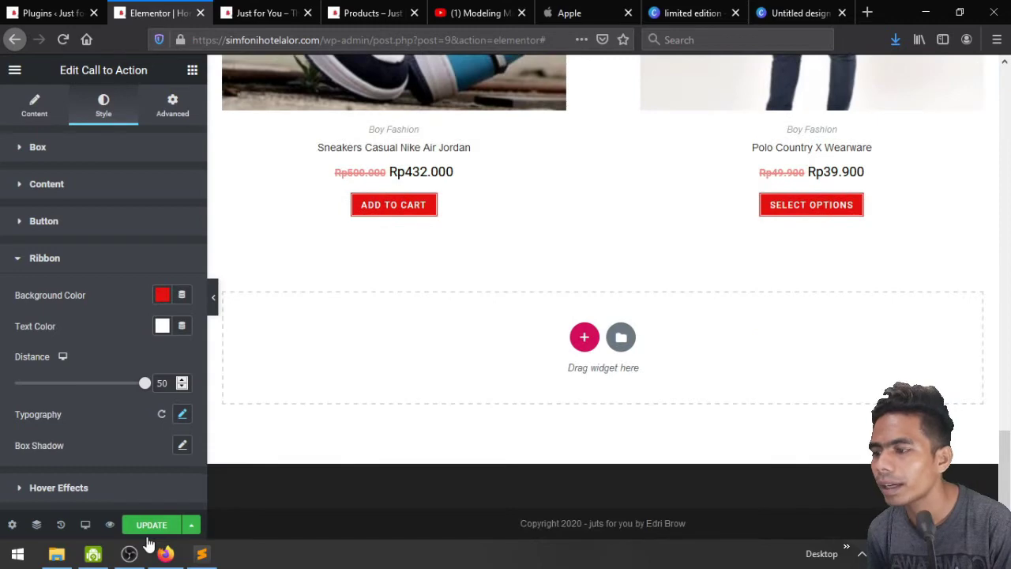
pyautogui.click(242, 11)
pyautogui.press('F5')
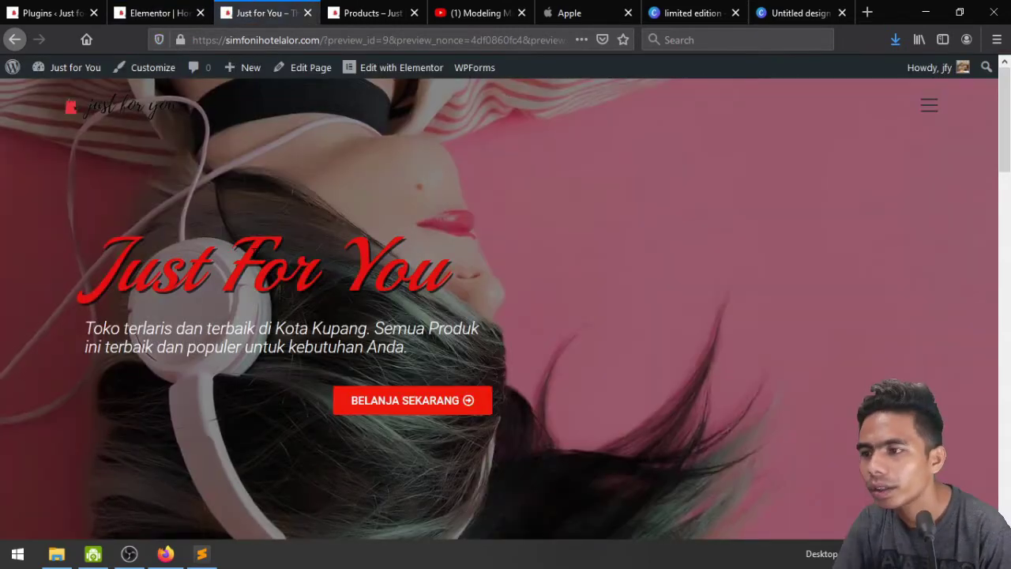
# Scroll the reloaded homepage to check the hero slideshow and the banner above For Boys
pyautogui.scroll(-10, 253, 261)
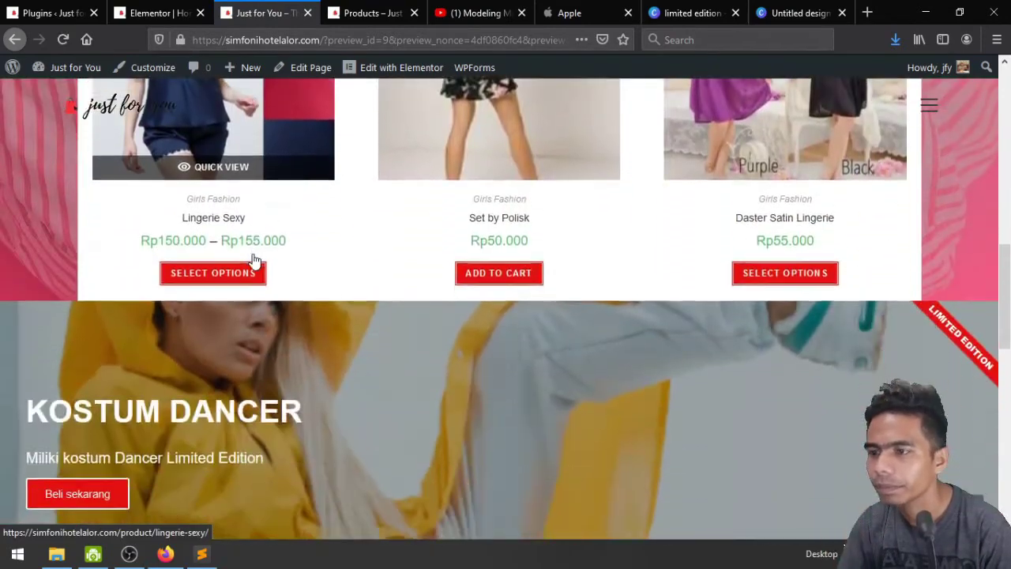
pyautogui.scroll(-5, 255, 261)
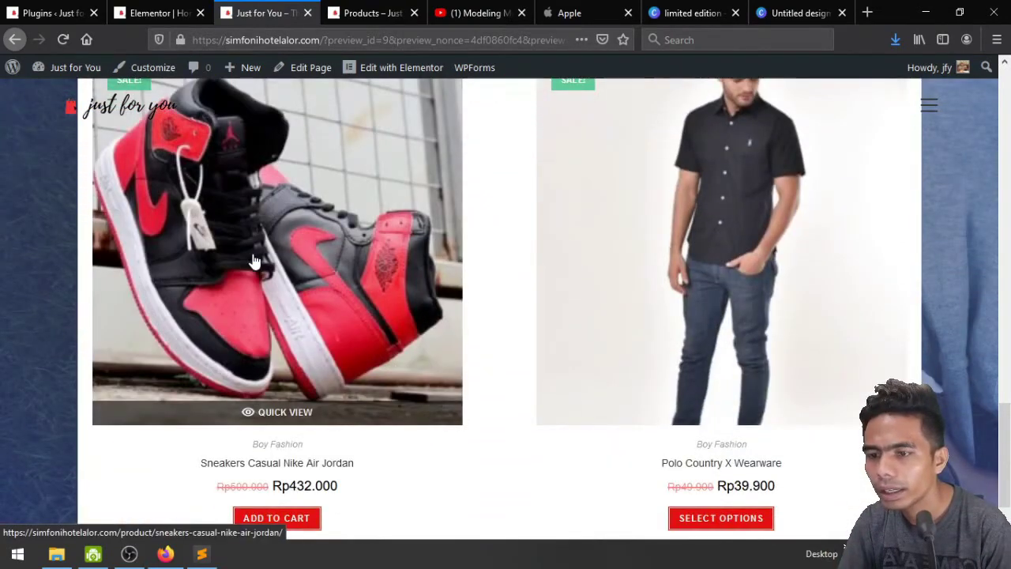
pyautogui.scroll(-1, 254, 262)
pyautogui.scroll(12, 517, 327)
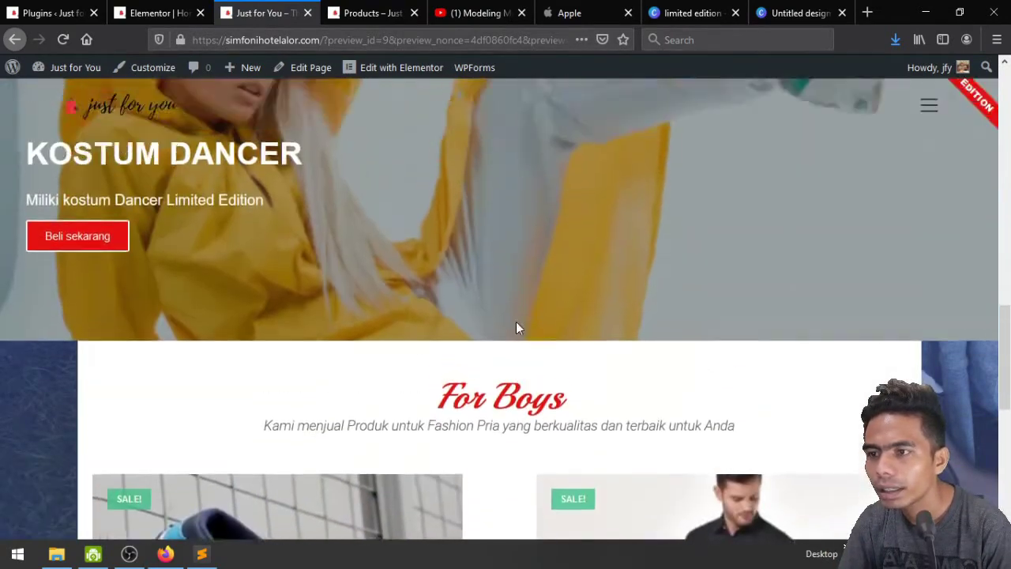
pyautogui.scroll(6, 515, 321)
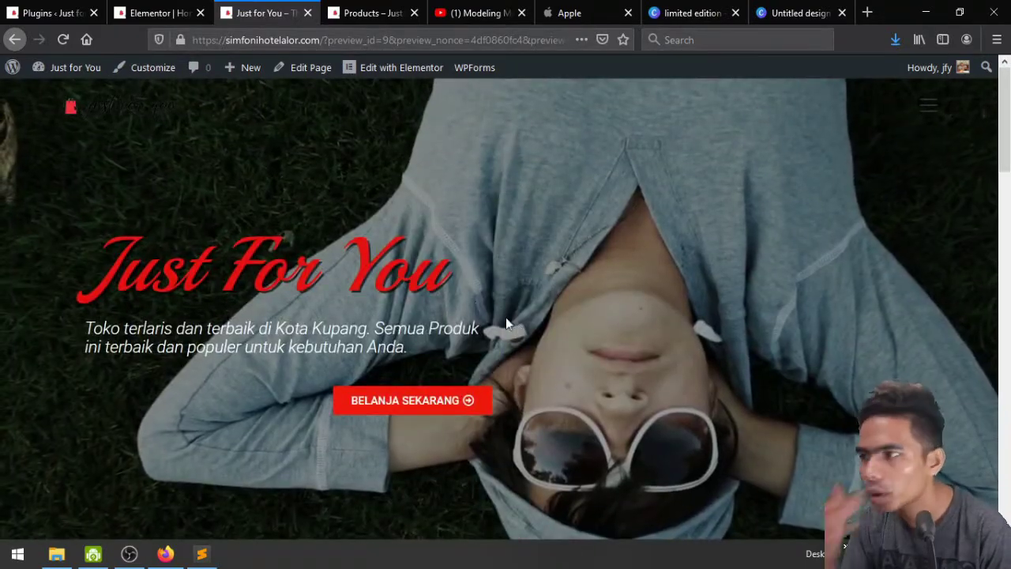
pyautogui.scroll(-1, 475, 307)
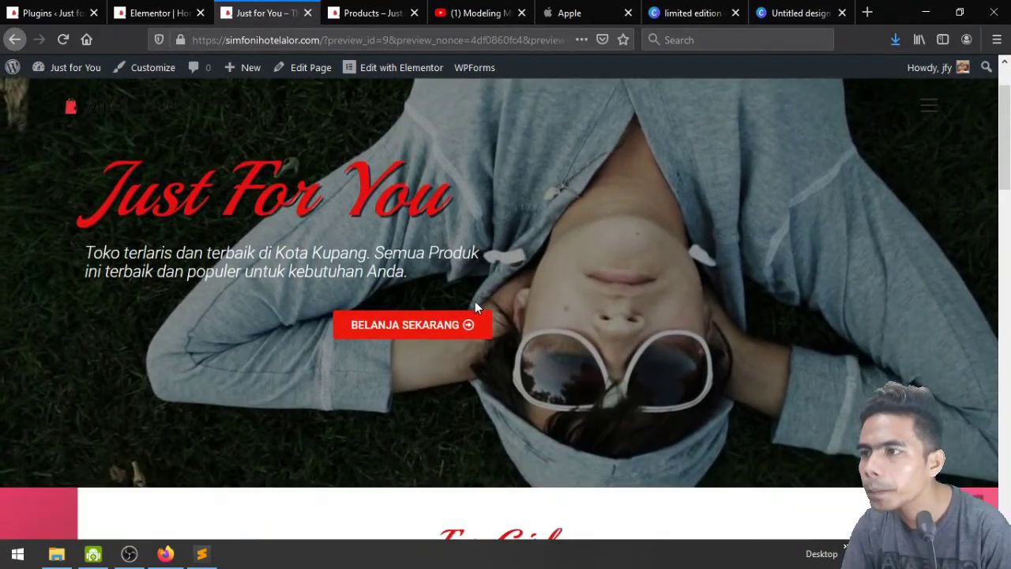
pyautogui.scroll(1, 453, 296)
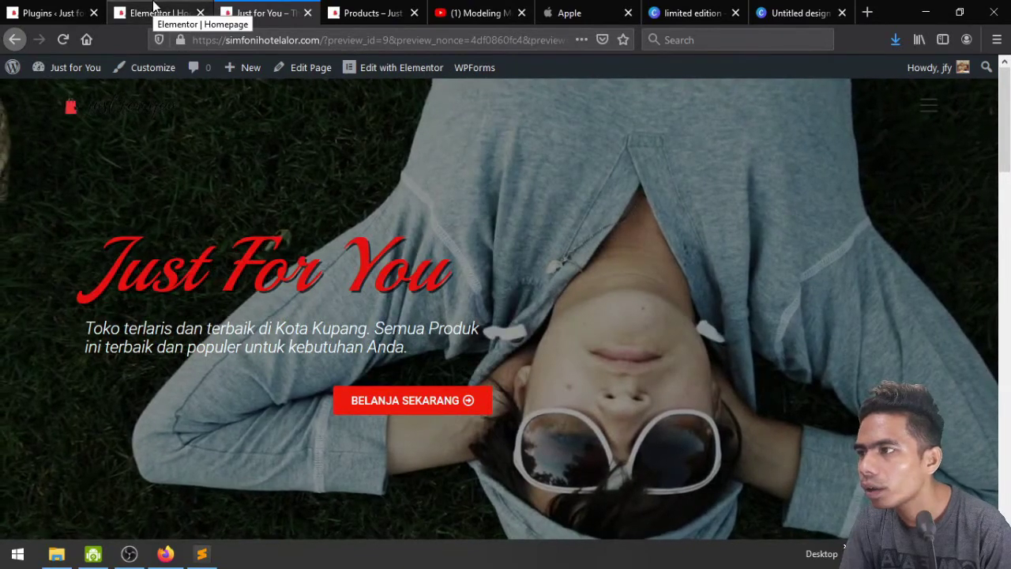
# From the editor's main menu, browse the page's OceanWP Header and Menu settings
pyautogui.click(155, 6)
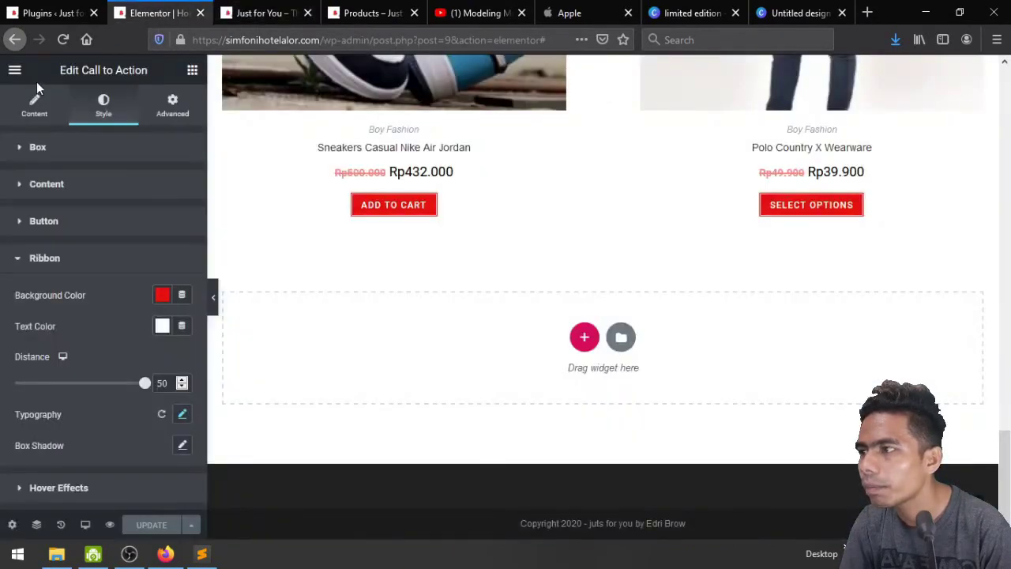
pyautogui.click(15, 71)
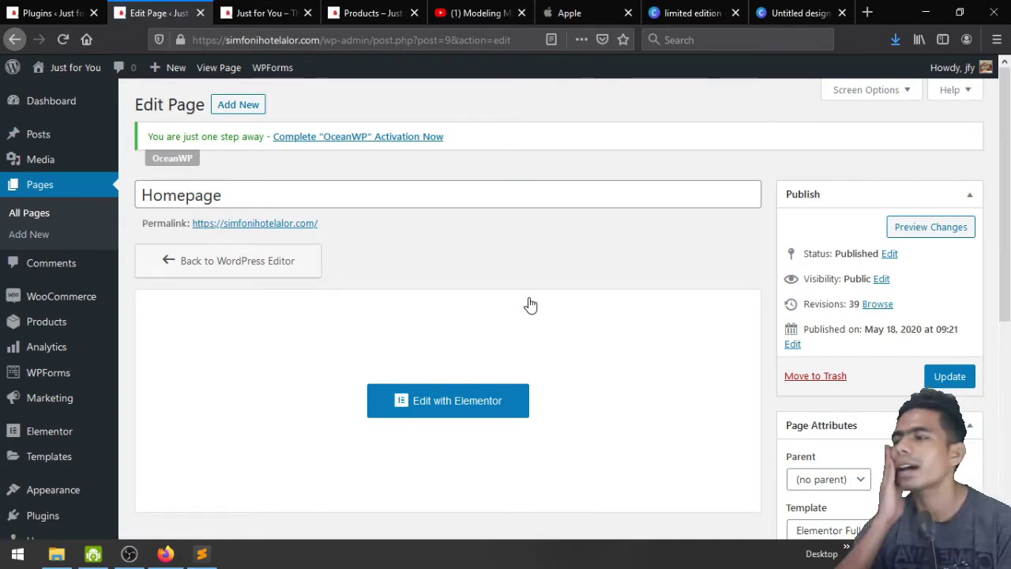
pyautogui.scroll(-5, 530, 305)
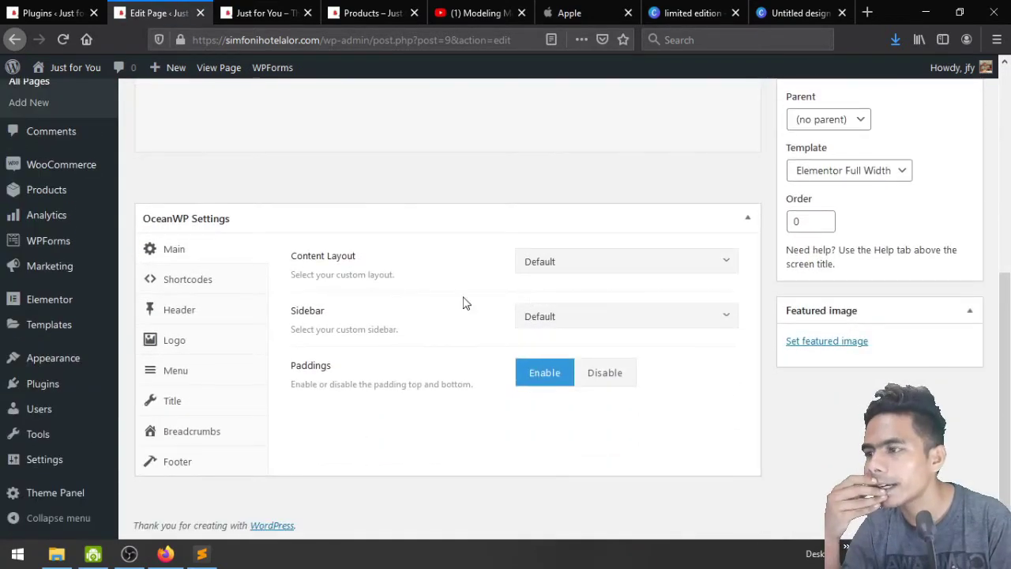
pyautogui.click(200, 320)
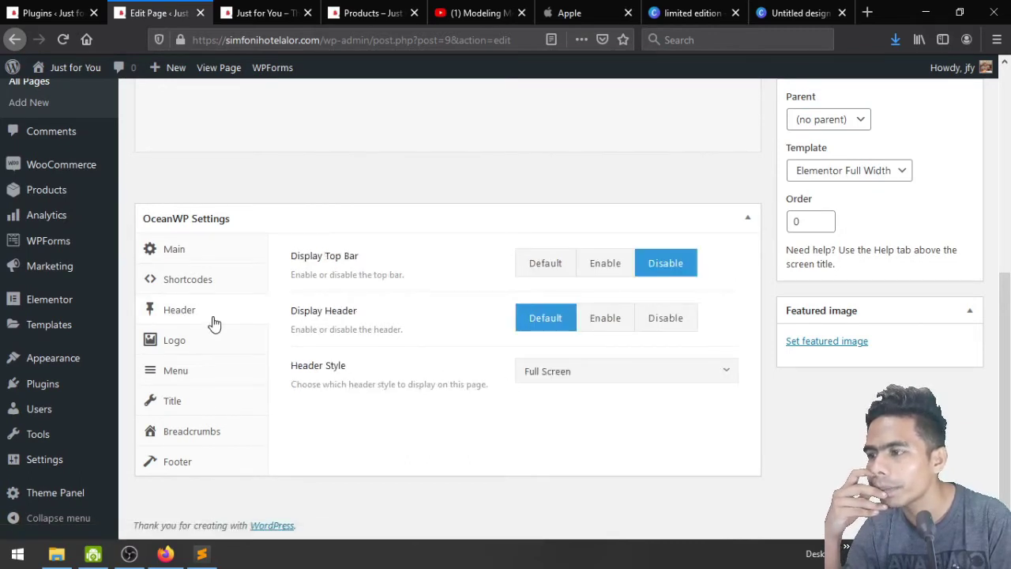
pyautogui.click(190, 370)
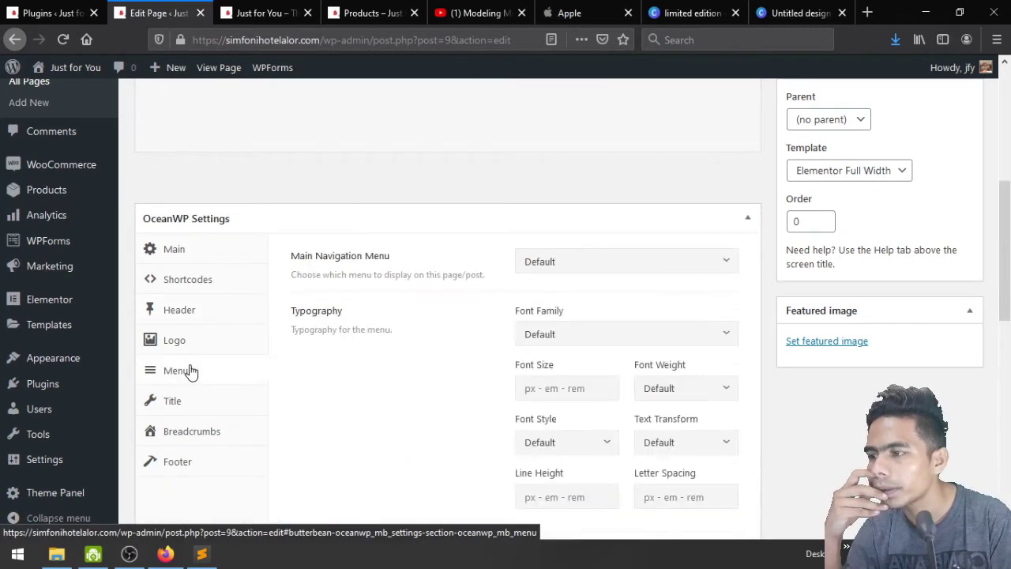
pyautogui.scroll(-5, 384, 369)
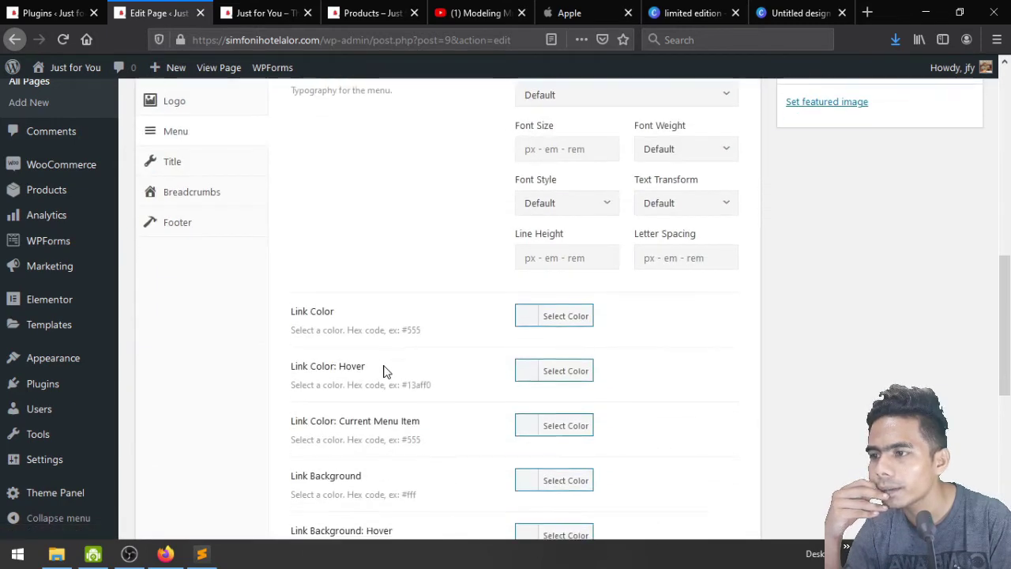
pyautogui.scroll(-5, 385, 371)
pyautogui.scroll(-3, 385, 371)
pyautogui.scroll(12, 384, 372)
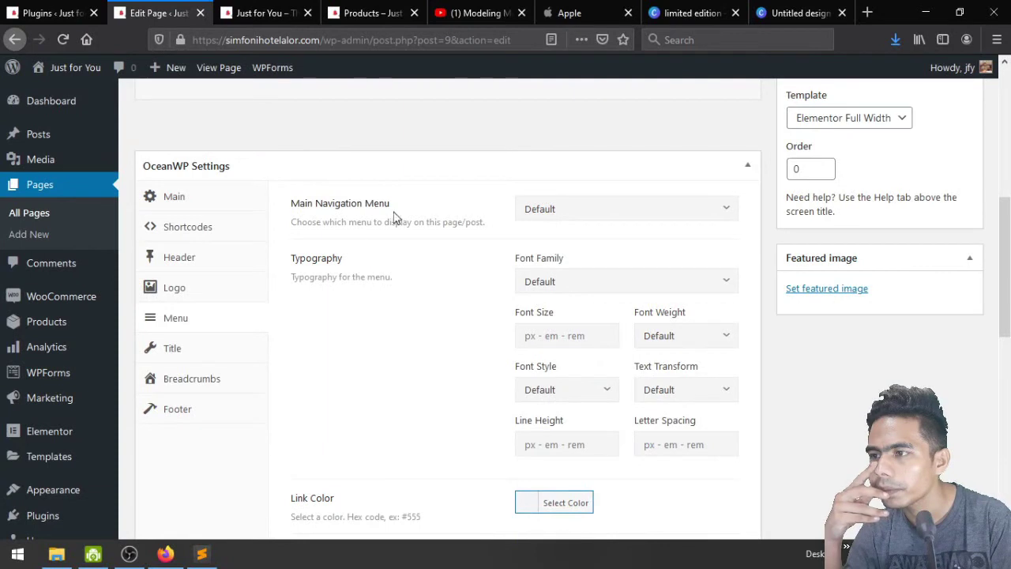
# Review the menu, page title, breadcrumbs and logo settings, keeping Default, then return to the preview
pyautogui.click(560, 212)
pyautogui.click(561, 212)
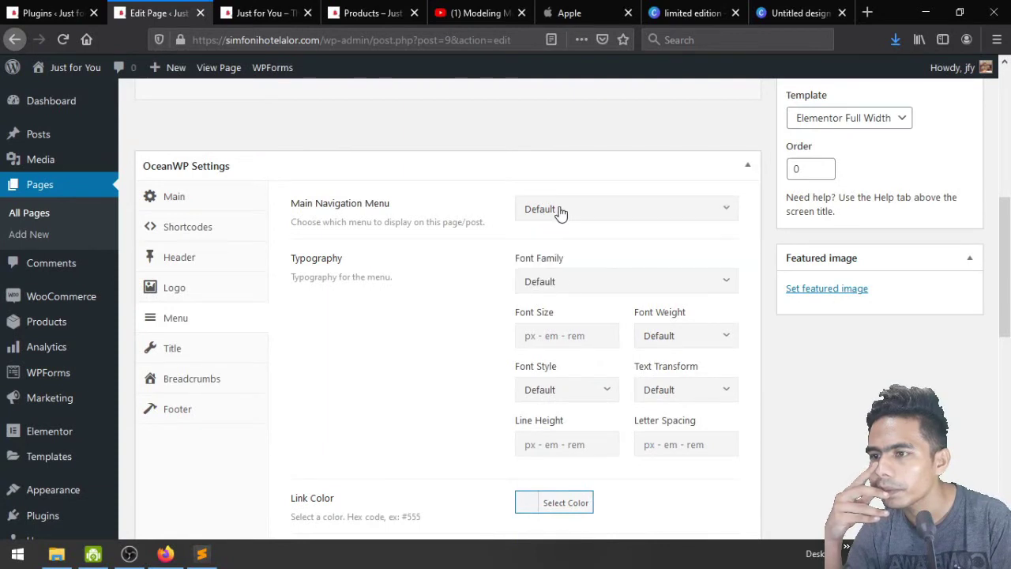
pyautogui.click(201, 349)
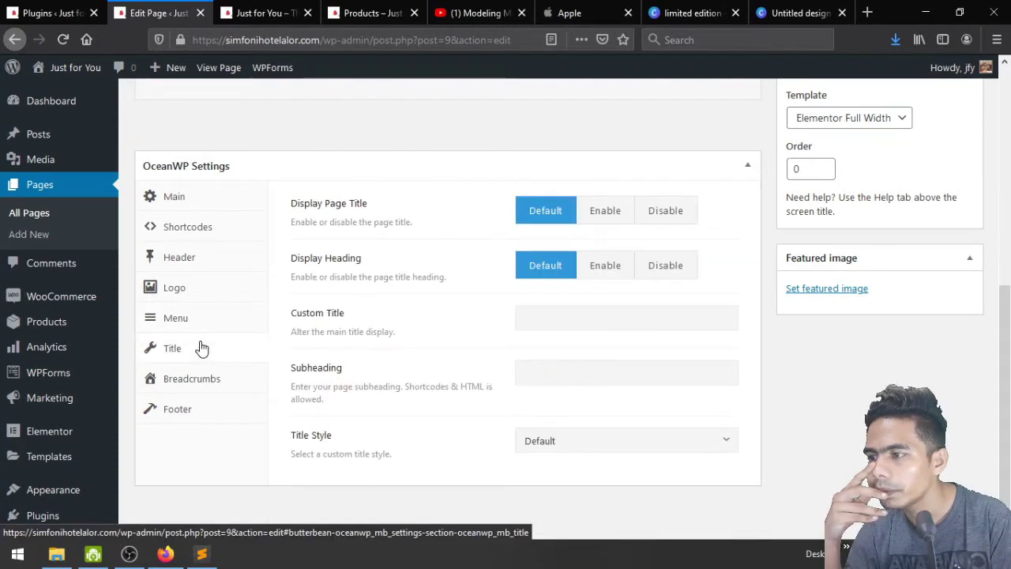
pyautogui.click(201, 382)
pyautogui.click(197, 224)
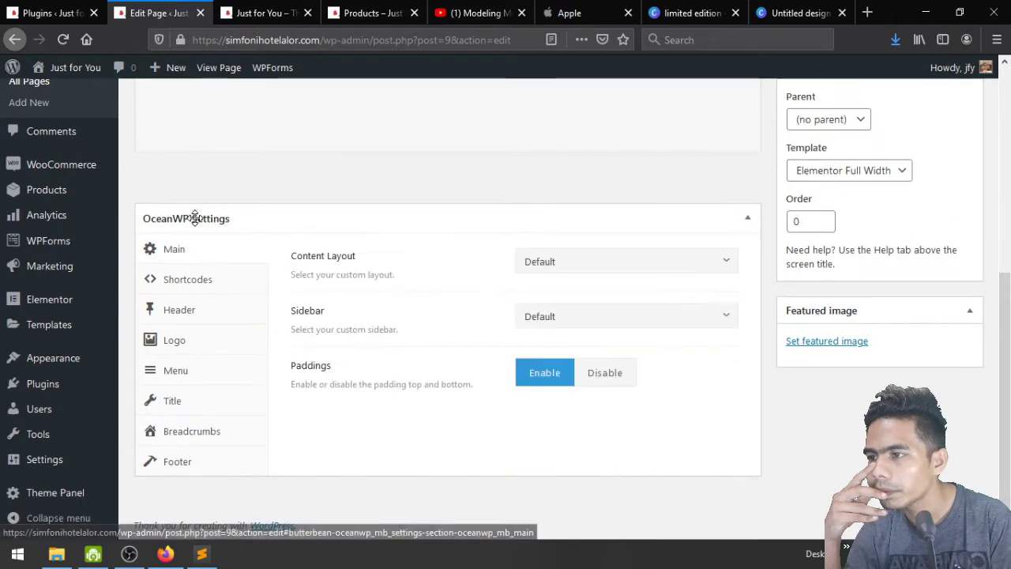
pyautogui.click(195, 344)
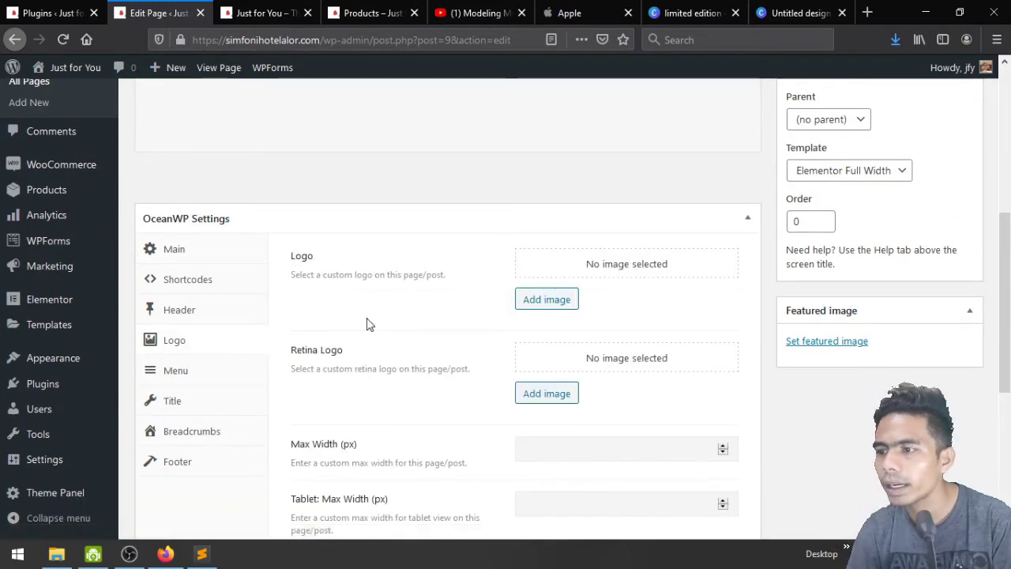
pyautogui.scroll(-5, 368, 324)
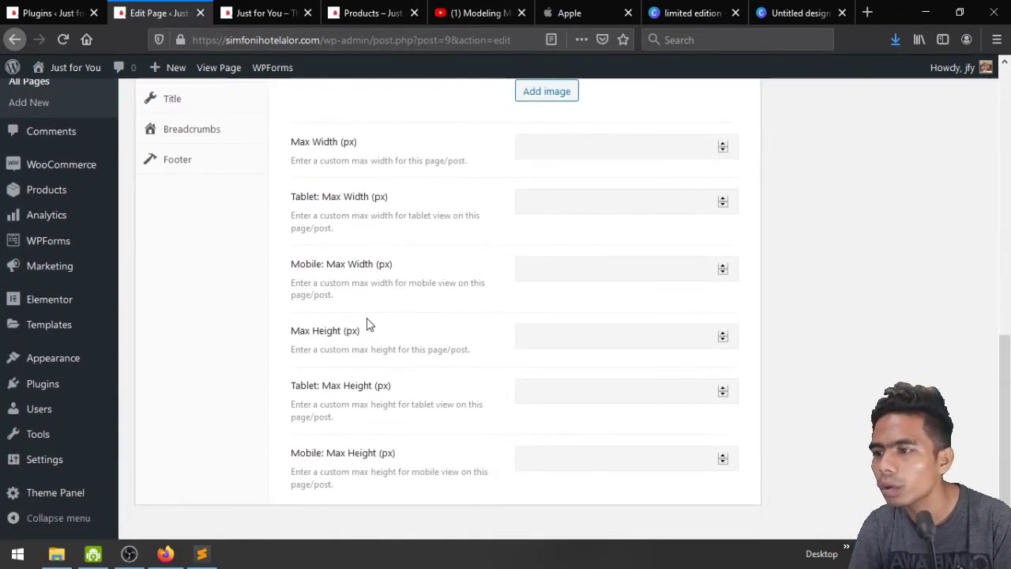
pyautogui.scroll(5, 367, 324)
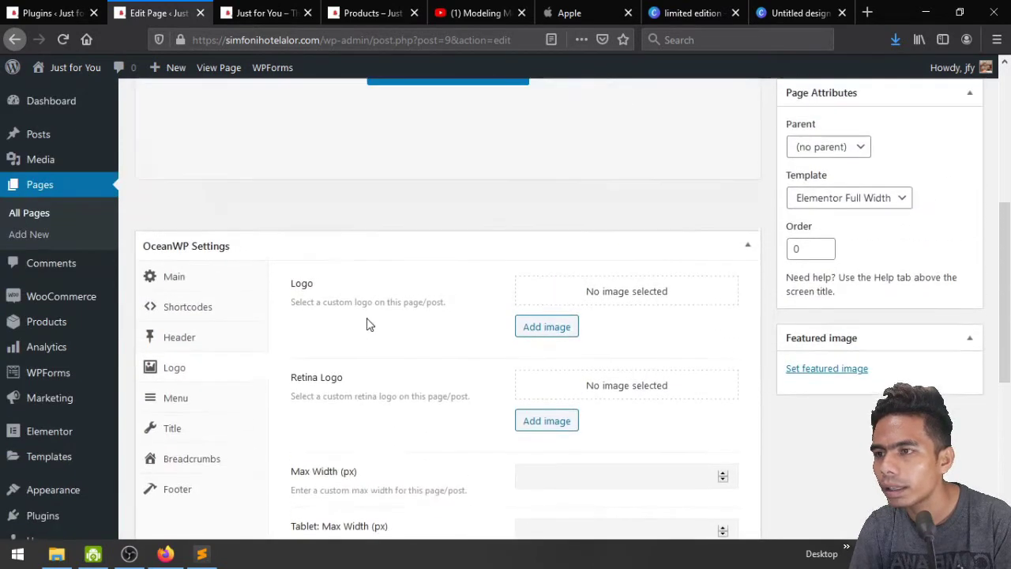
pyautogui.scroll(-1, 368, 324)
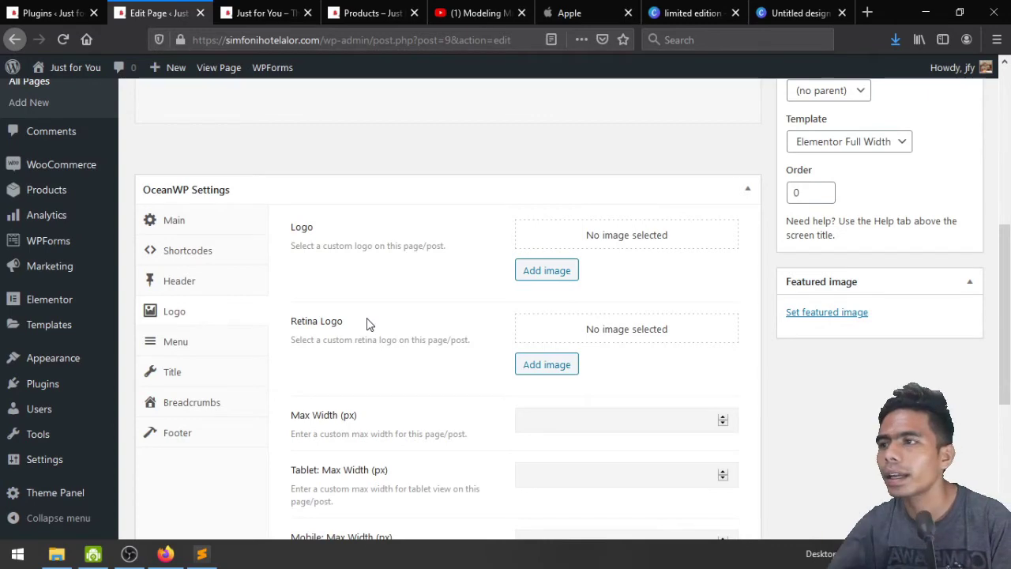
pyautogui.click(267, 15)
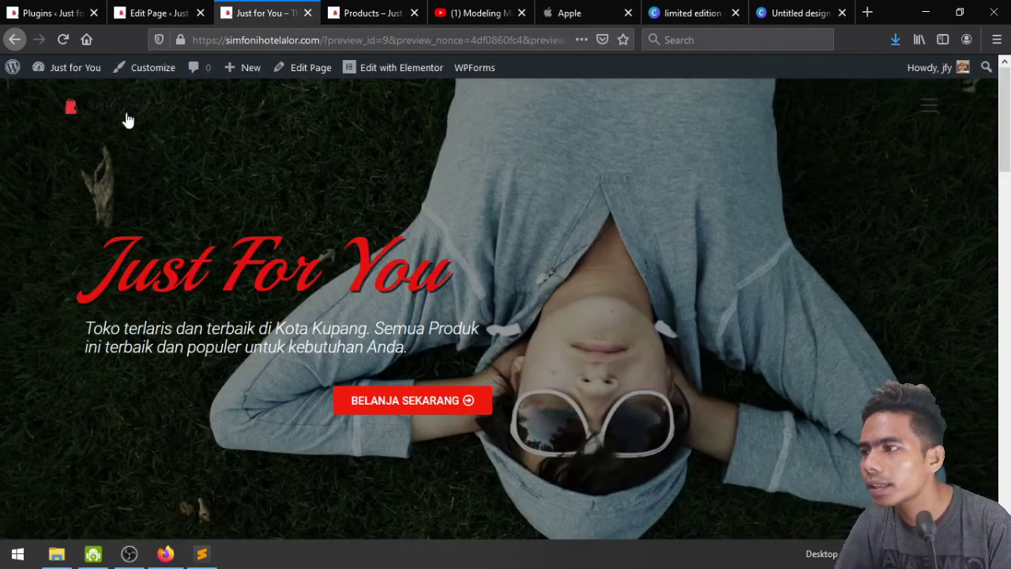
# Open the Boy Fashion product category from the site's full-screen navigation menu
pyautogui.scroll(-7, 167, 169)
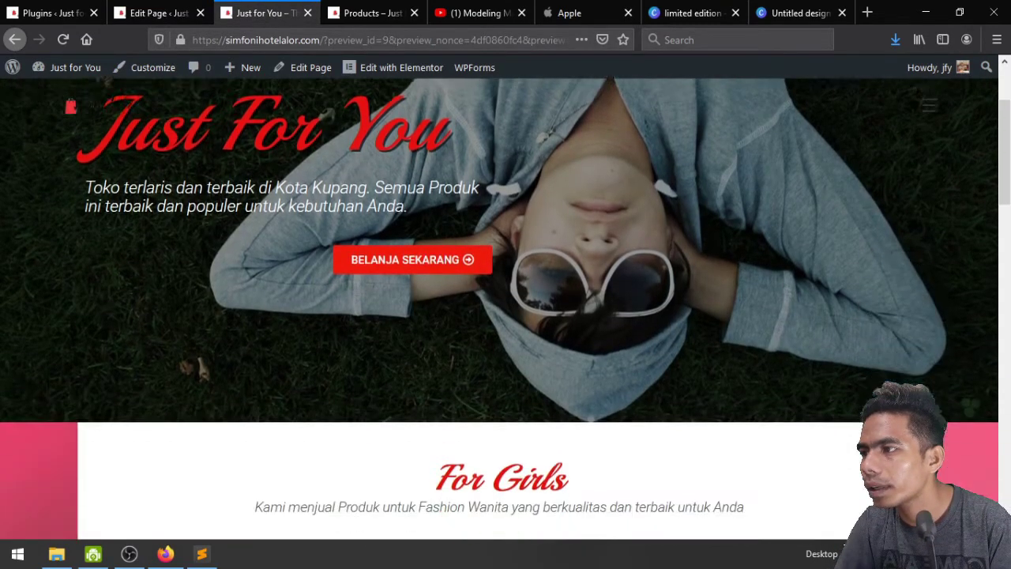
pyautogui.scroll(-8, 166, 170)
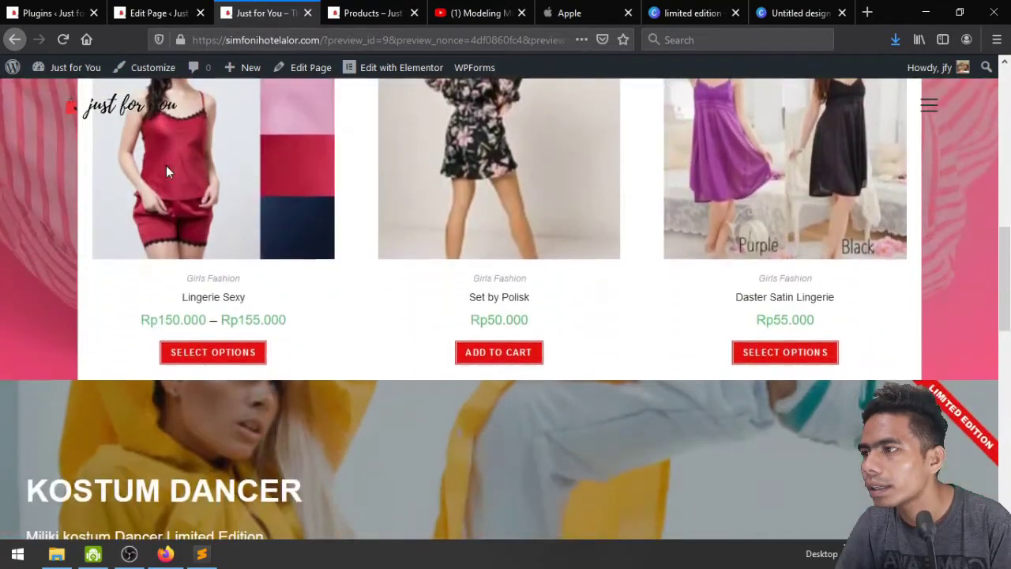
pyautogui.scroll(5, 166, 172)
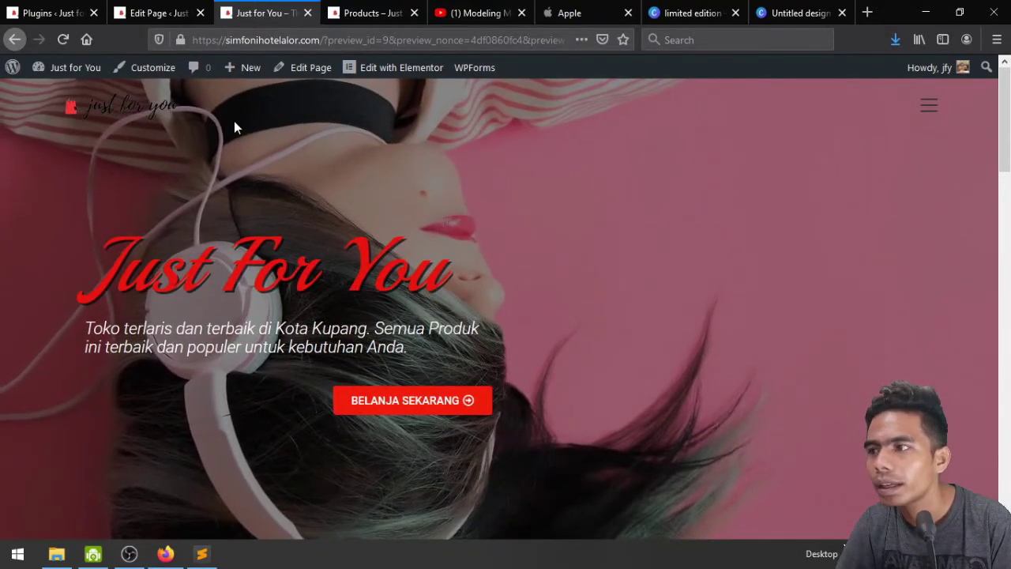
pyautogui.click(930, 113)
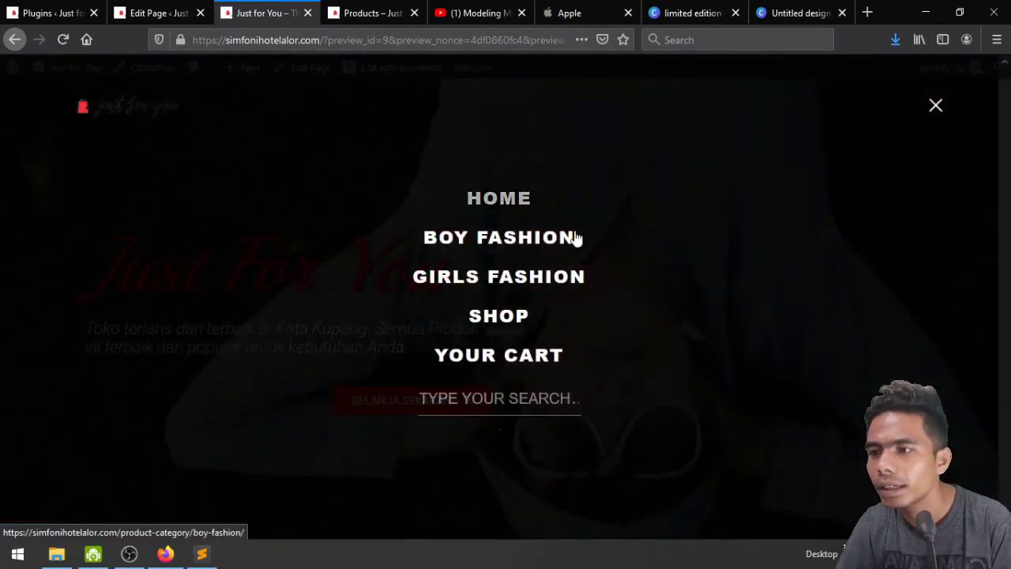
pyautogui.click(547, 243)
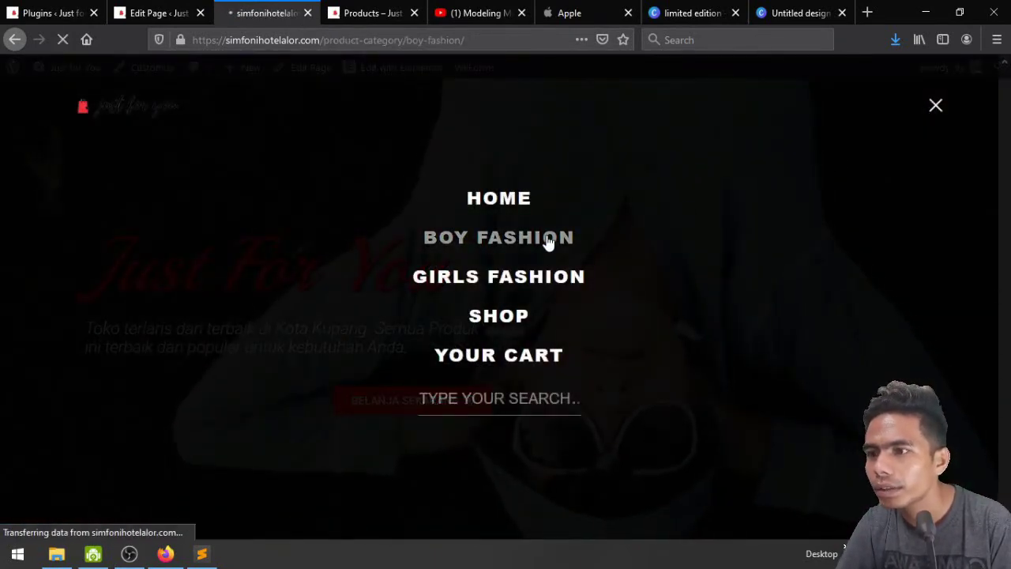
# Browse the two Boy Fashion products, then close the limited edition Canva design
pyautogui.scroll(-3, 547, 242)
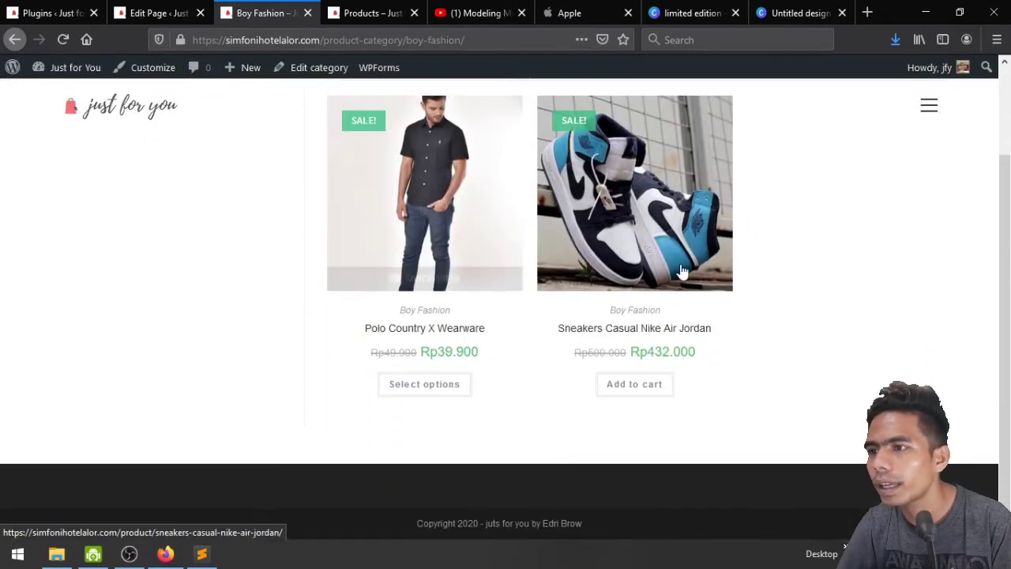
pyautogui.scroll(2, 679, 272)
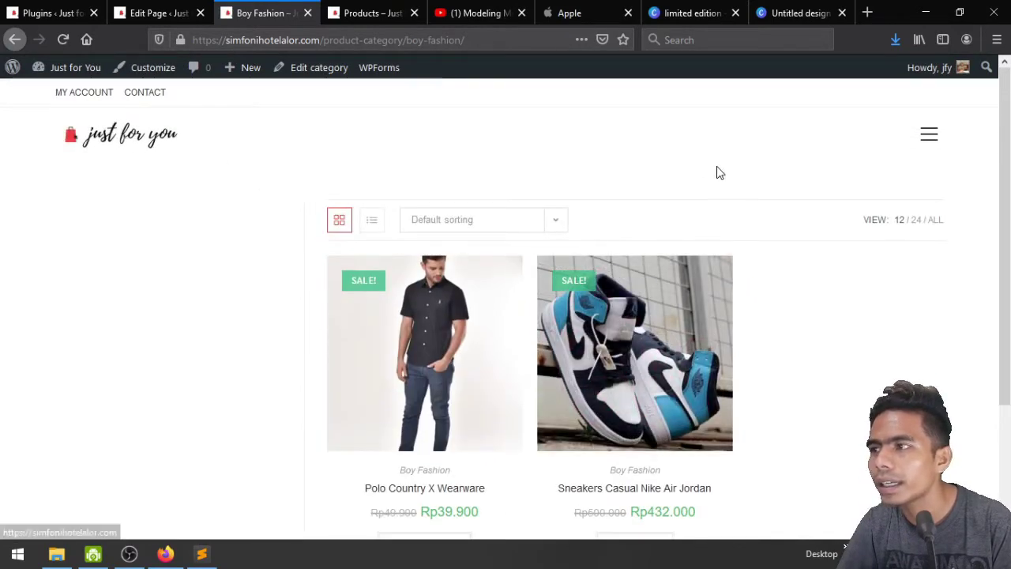
pyautogui.click(713, 14)
pyautogui.click(794, 13)
# In Canva, recolour the logo's black parts white and the bag icon's white part red
pyautogui.click(735, 12)
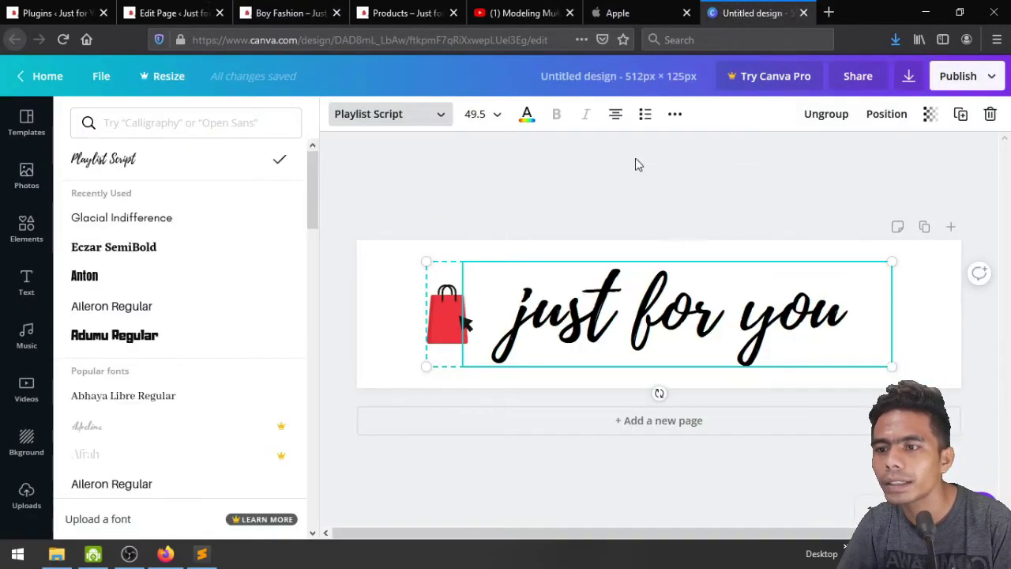
pyautogui.click(684, 186)
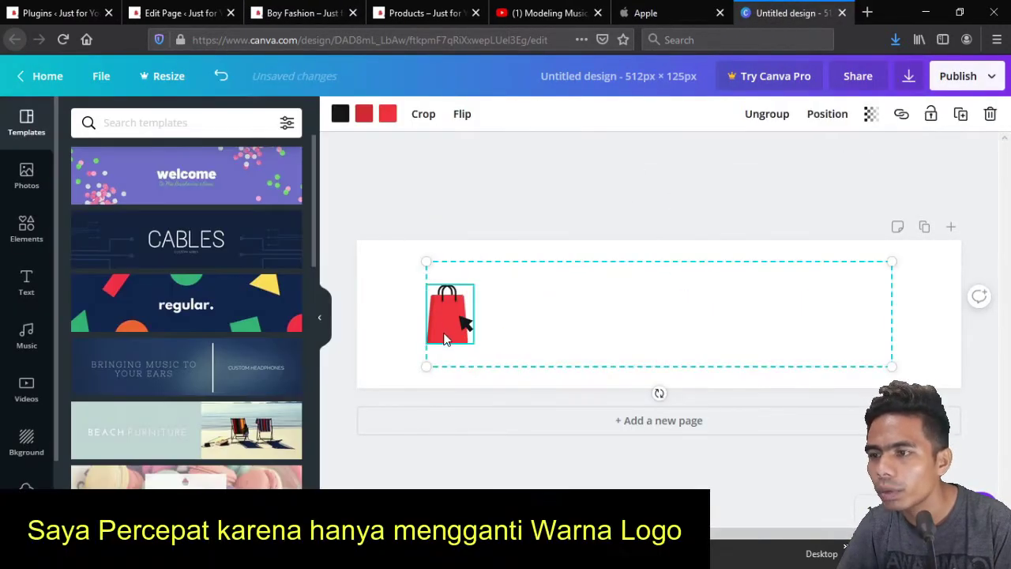
pyautogui.click(340, 114)
pyautogui.click(203, 264)
pyautogui.click(300, 12)
pyautogui.click(126, 134)
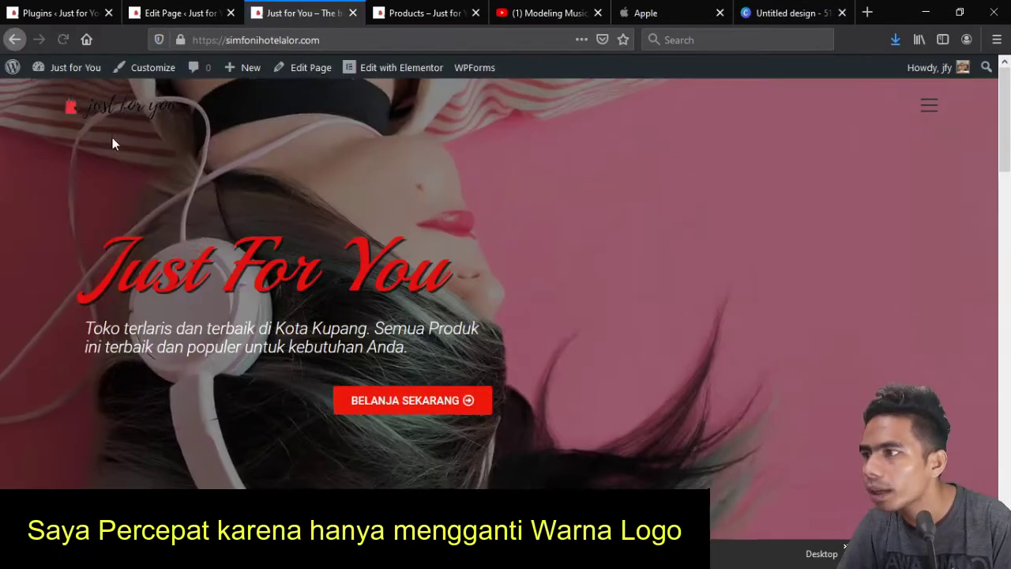
pyautogui.click(786, 12)
pyautogui.click(339, 114)
pyautogui.click(125, 260)
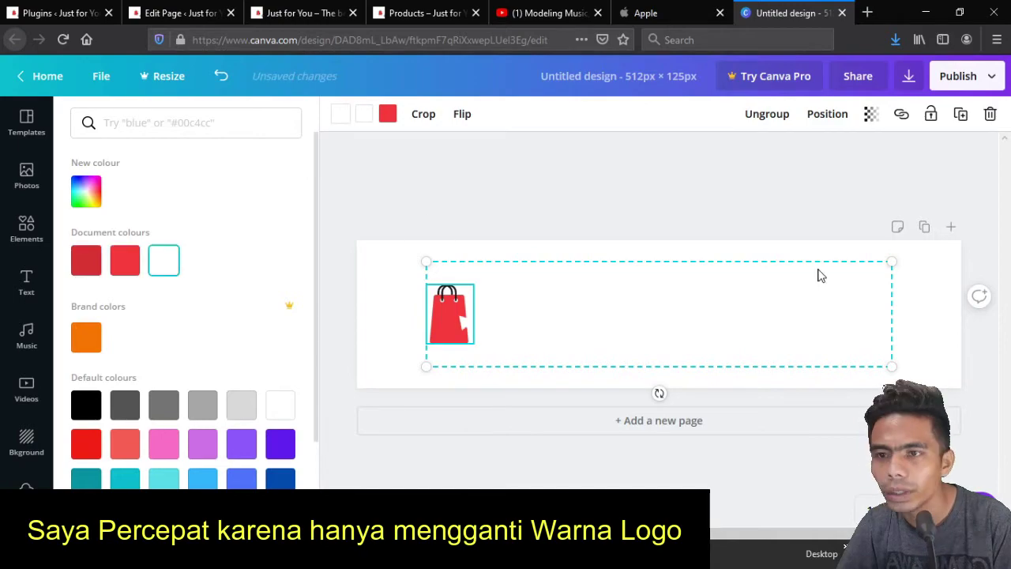
# Download the recoloured logo as a PNG, then open and close WordPress's logo upload window
pyautogui.click(909, 76)
pyautogui.click(861, 326)
pyautogui.click(545, 357)
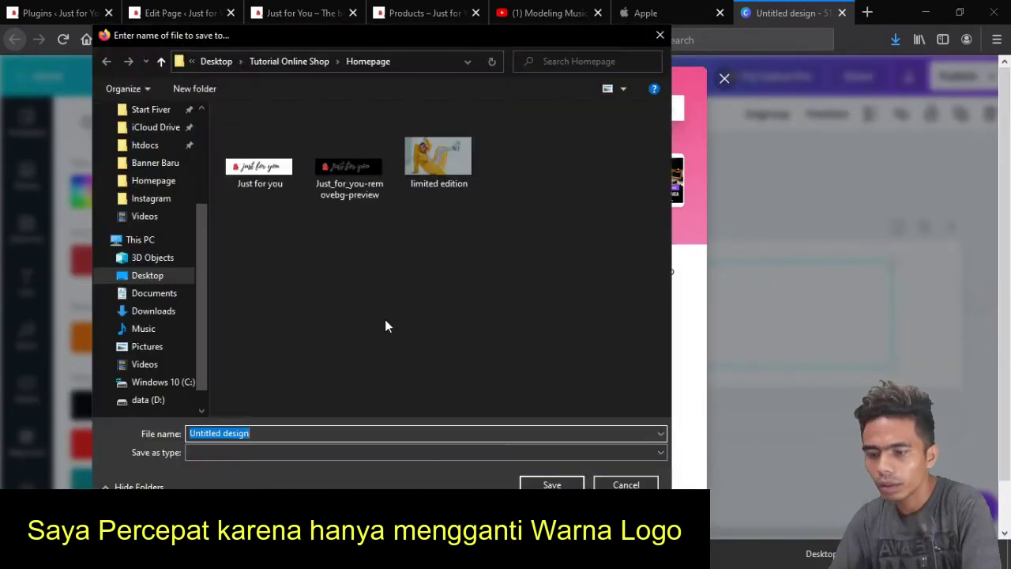
pyautogui.press('Return')
pyautogui.click(174, 12)
pyautogui.click(544, 269)
pyautogui.click(61, 127)
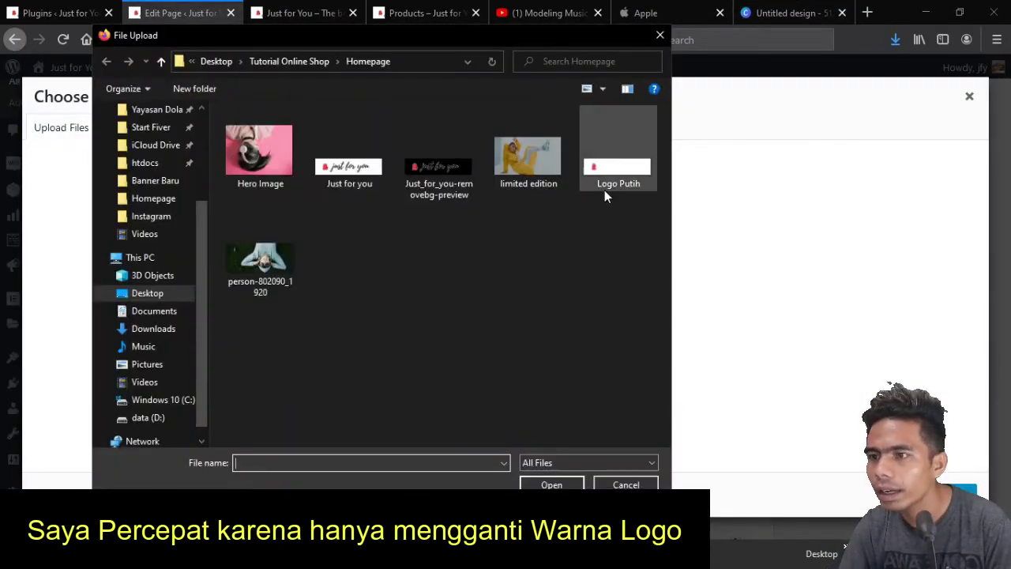
pyautogui.click(626, 485)
# Remove the logo's background on remove.bg and download the transparent PNG
pyautogui.click(646, 13)
pyautogui.click(245, 39)
pyautogui.write('remover')
pyautogui.press('Return')
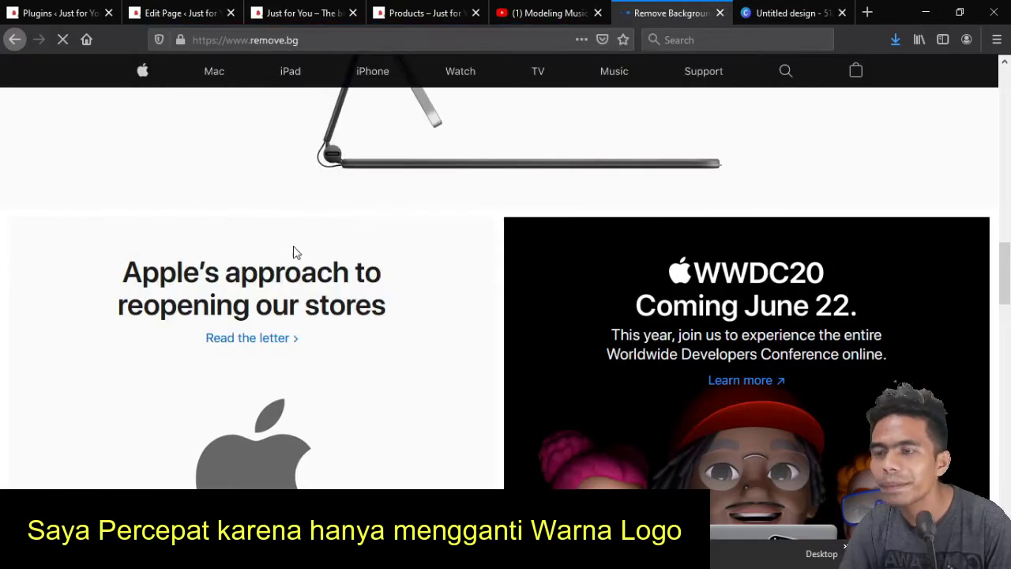
pyautogui.click(689, 384)
pyautogui.doubleClick(616, 166)
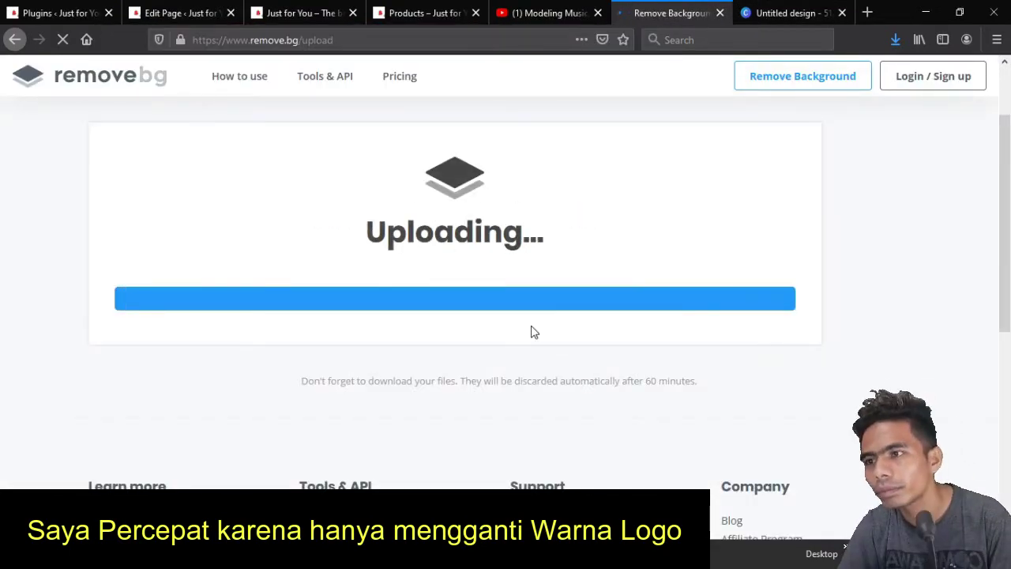
pyautogui.click(679, 263)
pyautogui.press('Return')
# Upload the background-free logo through the page's logo image chooser in WordPress
pyautogui.click(146, 13)
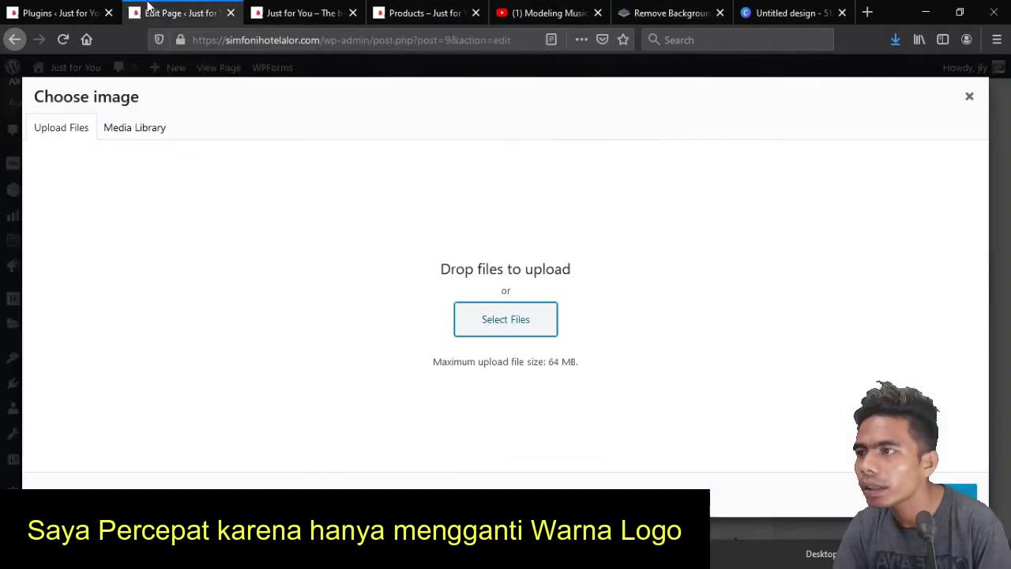
pyautogui.click(503, 318)
pyautogui.doubleClick(263, 261)
pyautogui.click(969, 96)
pyautogui.click(300, 12)
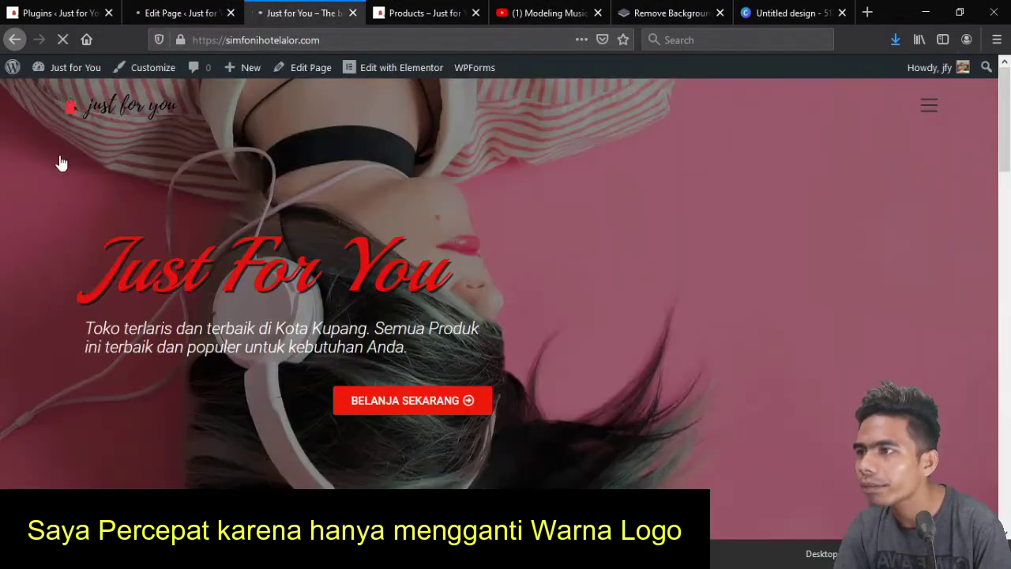
# Make the 'just for you' text light grey in Canva and download the design
pyautogui.click(790, 12)
pyautogui.click(677, 312)
pyautogui.click(241, 404)
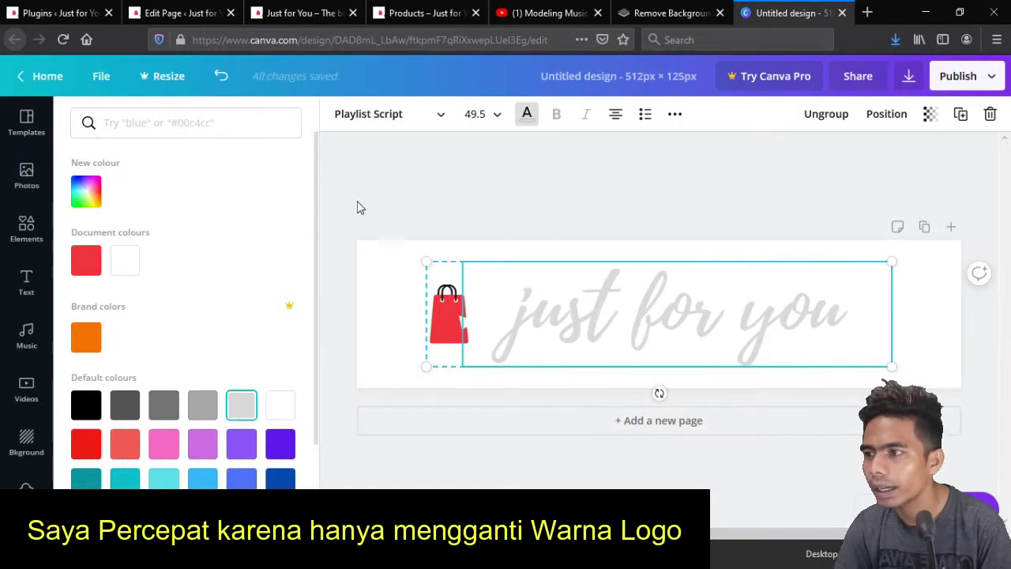
pyautogui.click(527, 114)
pyautogui.click(909, 76)
pyautogui.click(879, 264)
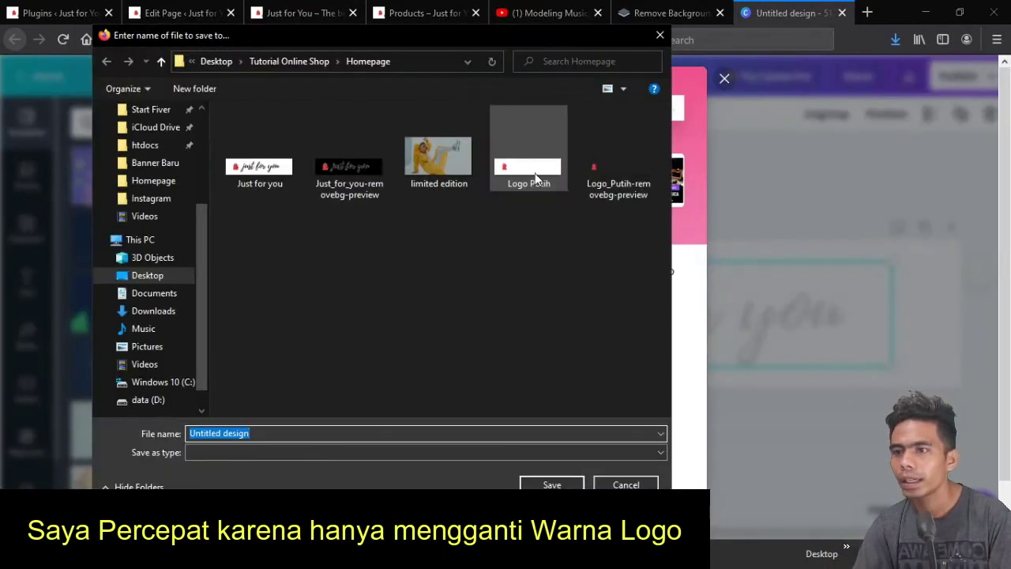
pyautogui.click(535, 181)
pyautogui.press('Return')
# Remove its background on remove.bg and save it over Logo_Putih-removebg-preview.png
pyautogui.click(672, 13)
pyautogui.click(802, 76)
pyautogui.doubleClick(616, 166)
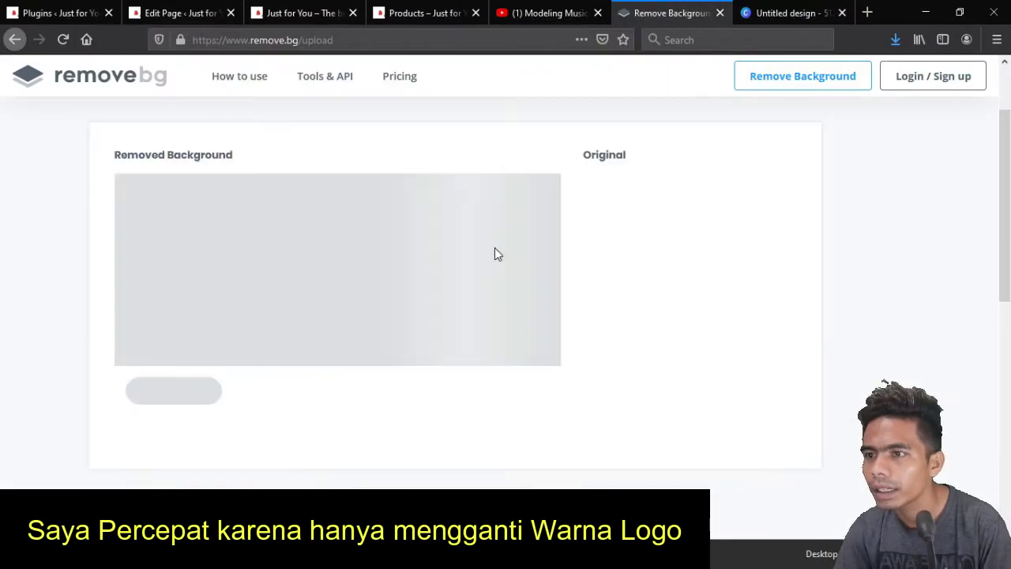
pyautogui.click(680, 263)
pyautogui.doubleClick(597, 184)
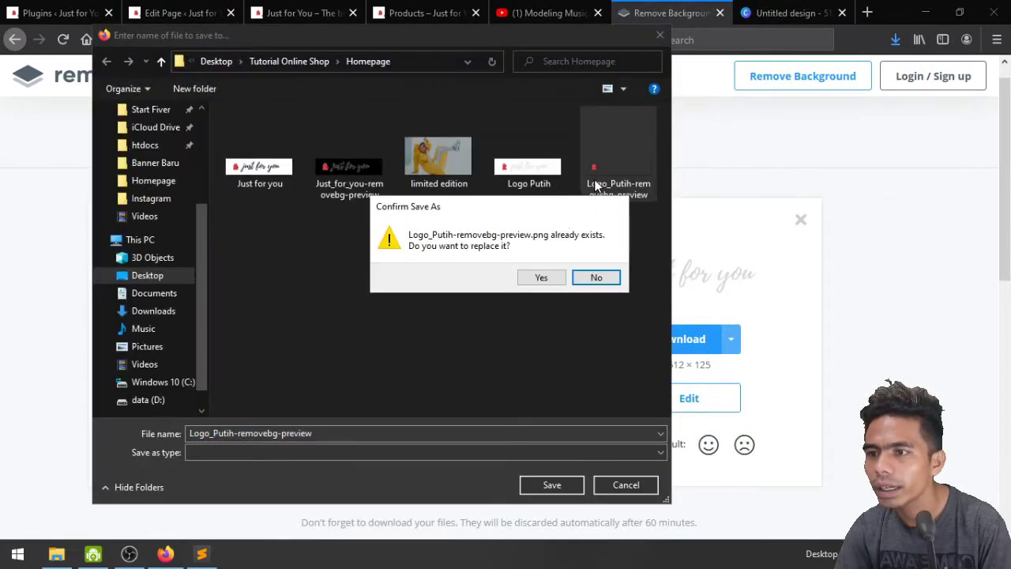
pyautogui.click(541, 277)
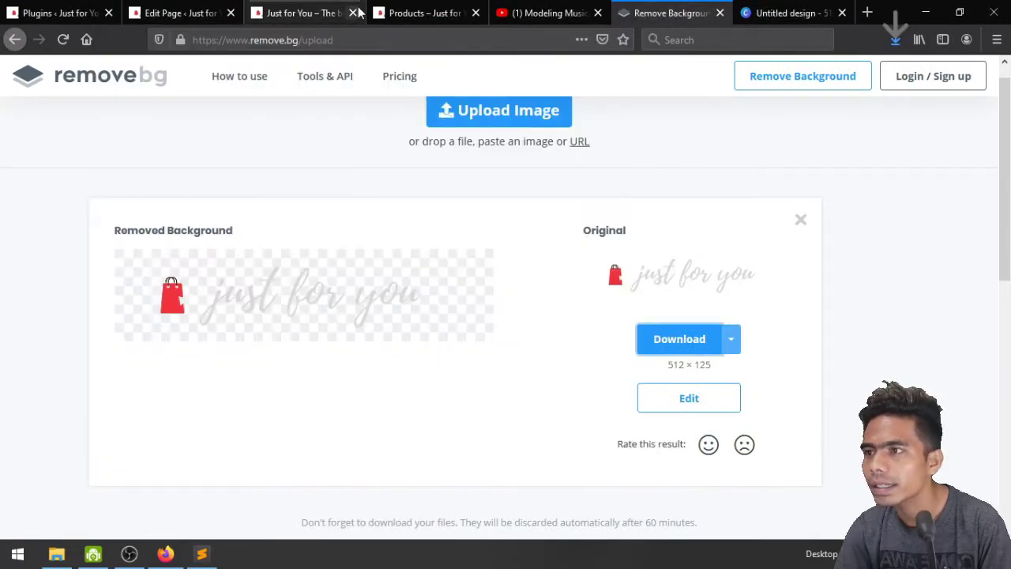
pyautogui.click(193, 9)
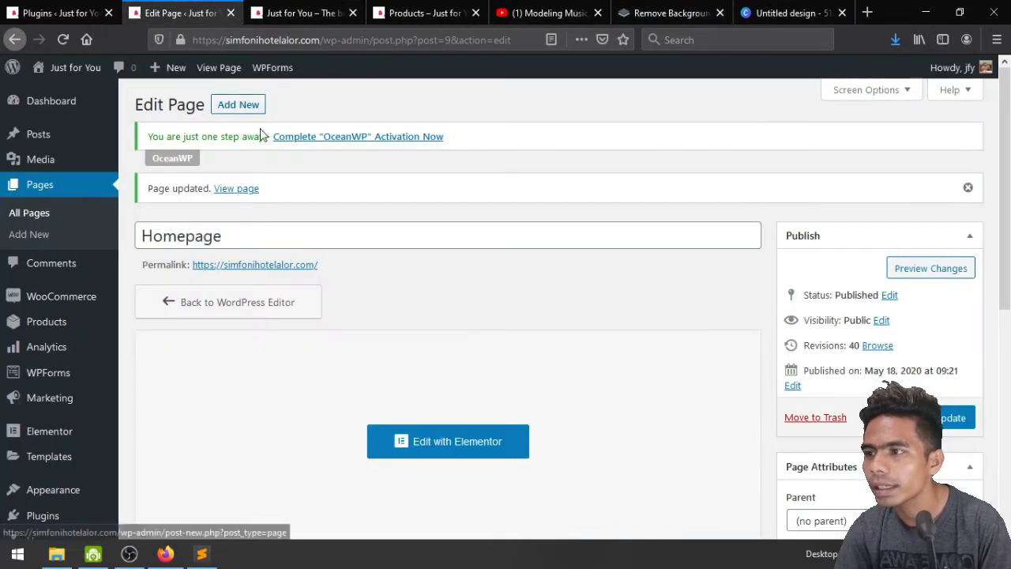
# Remove the current page logo and permanently delete the old logo image from the Media Library
pyautogui.scroll(-5, 650, 307)
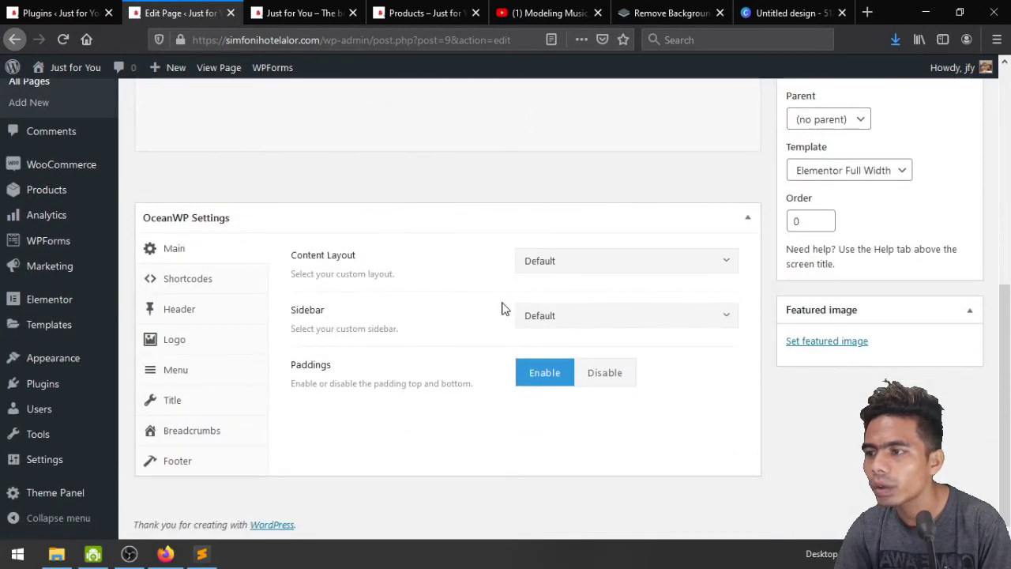
pyautogui.click(188, 340)
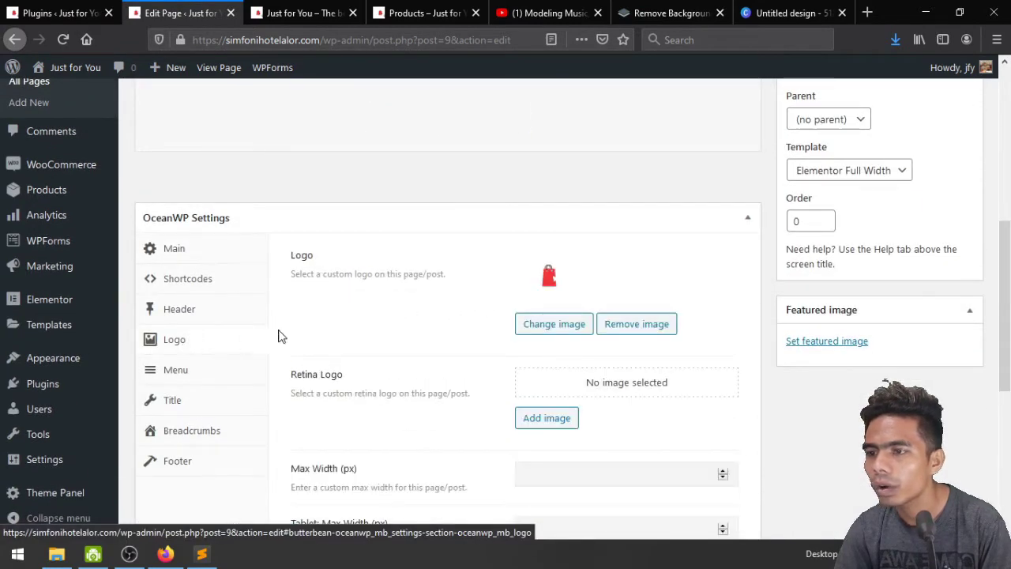
pyautogui.click(613, 326)
pyautogui.click(546, 299)
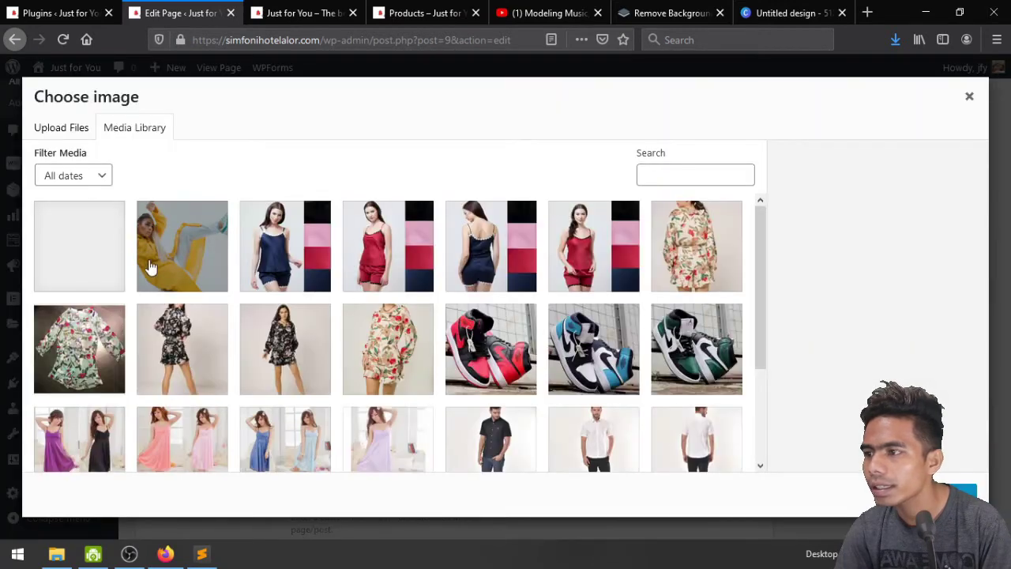
pyautogui.click(71, 265)
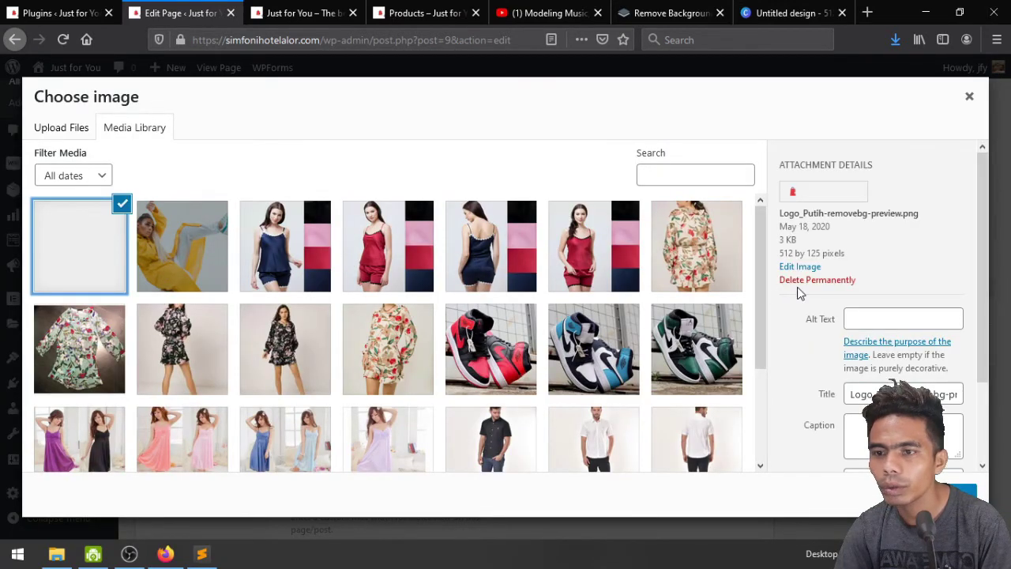
pyautogui.click(802, 281)
pyautogui.click(528, 267)
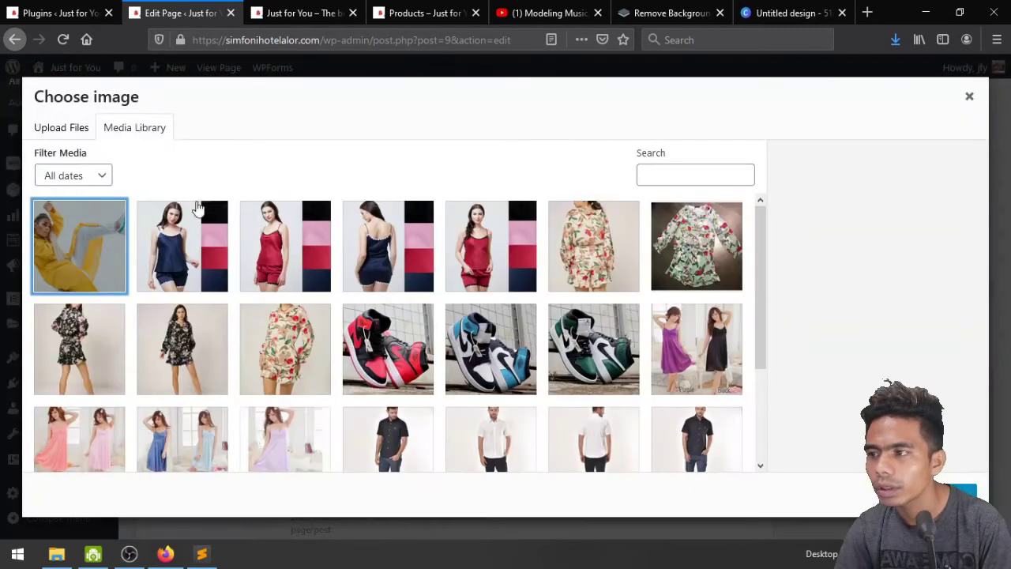
# Upload Logo_Putih-removebg-preview.png and set it as both the page logo and retina logo
pyautogui.click(64, 128)
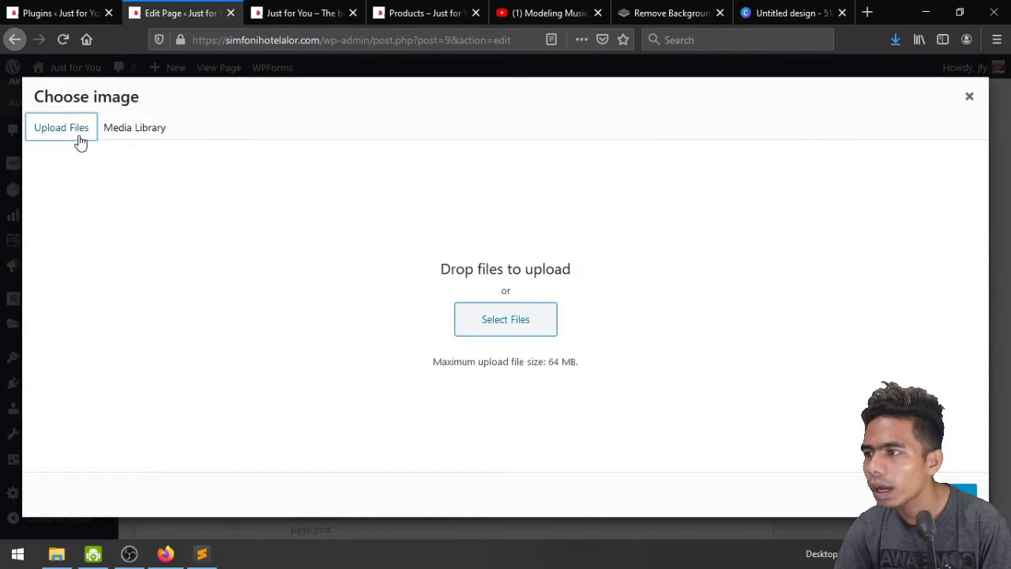
pyautogui.click(521, 321)
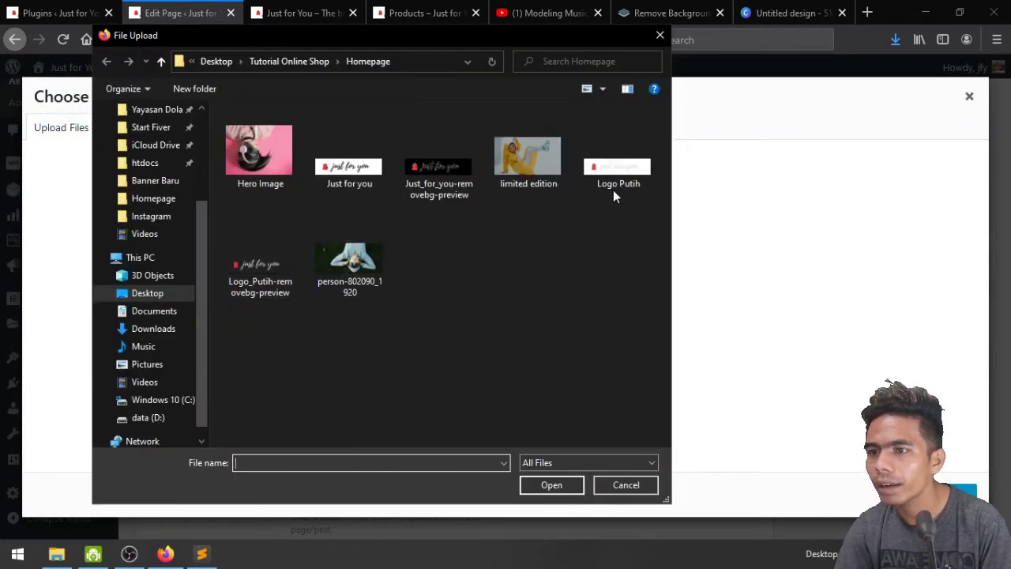
pyautogui.doubleClick(270, 279)
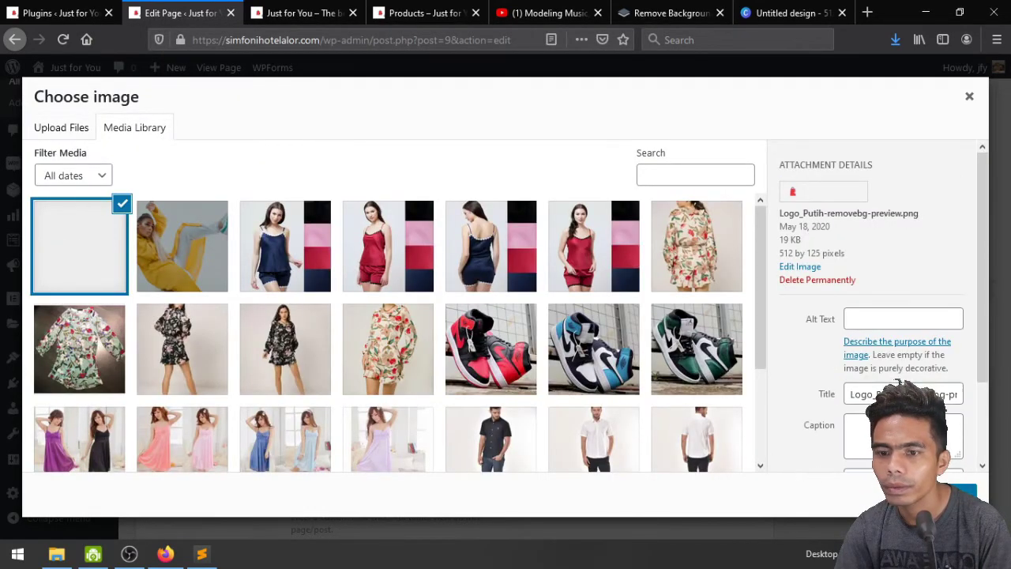
pyautogui.click(963, 492)
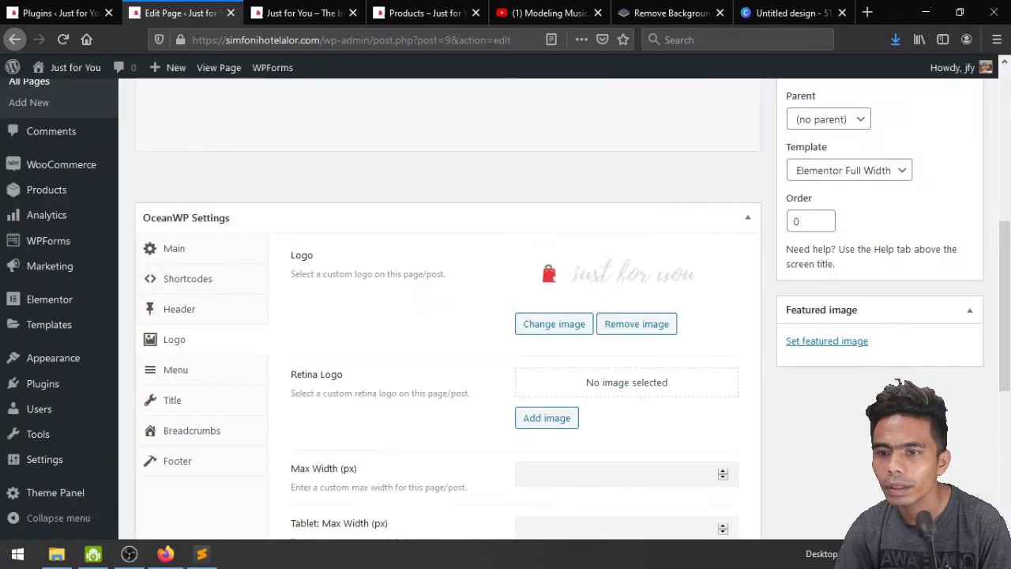
pyautogui.click(545, 425)
pyautogui.click(85, 271)
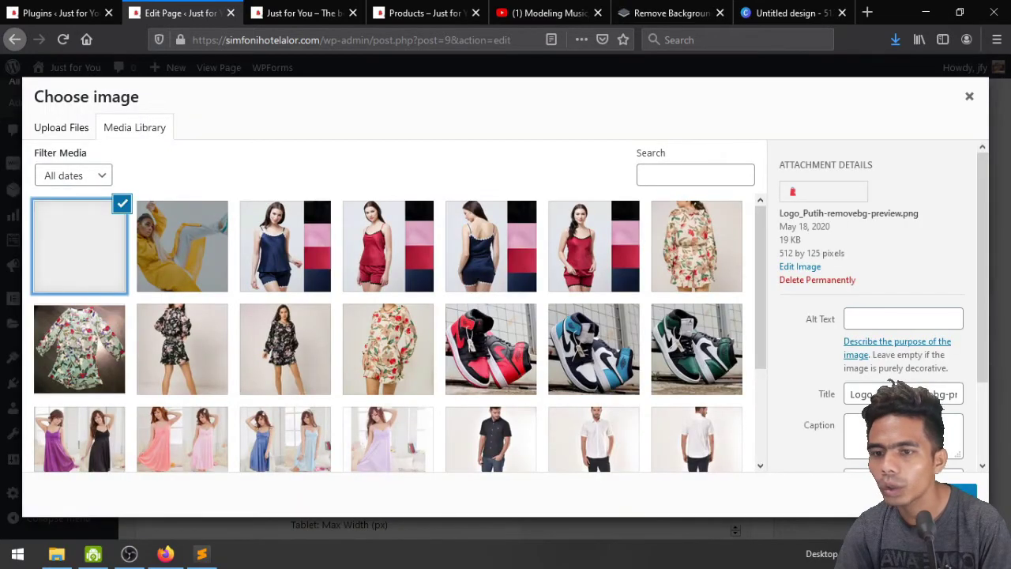
pyautogui.click(964, 492)
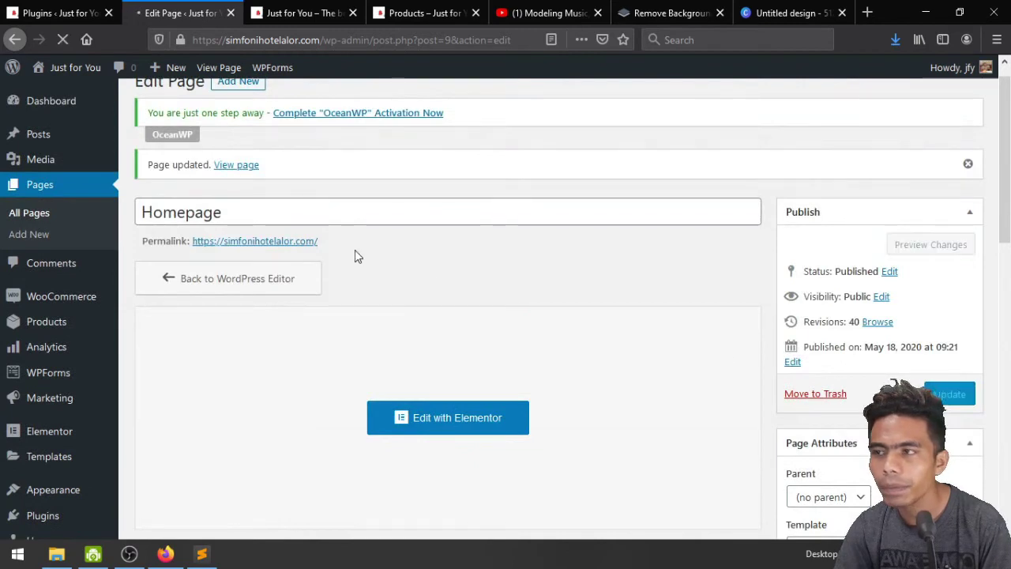
pyautogui.click(290, 13)
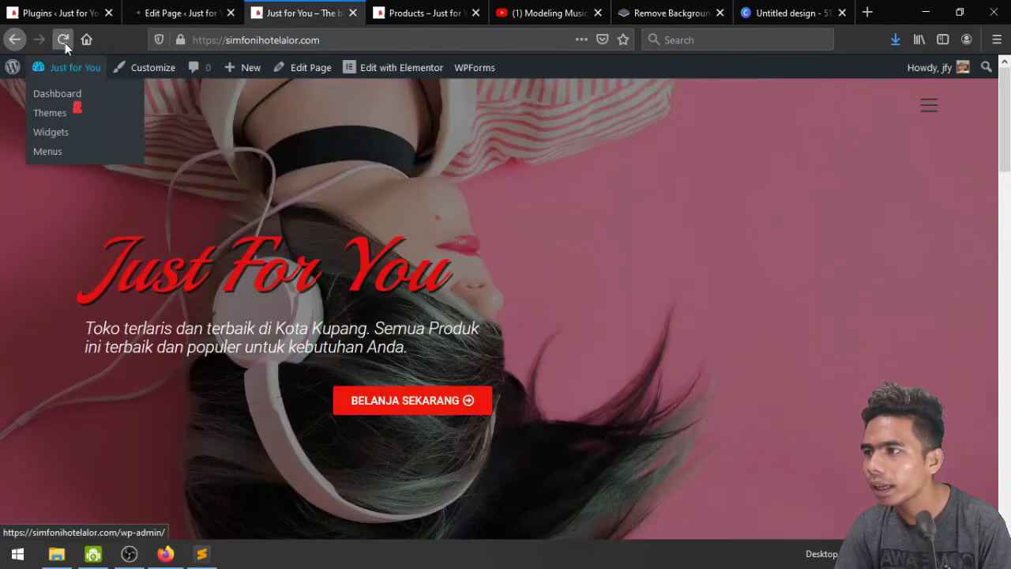
# Reload the live homepage and scroll through it to check the new logo
pyautogui.click(59, 89)
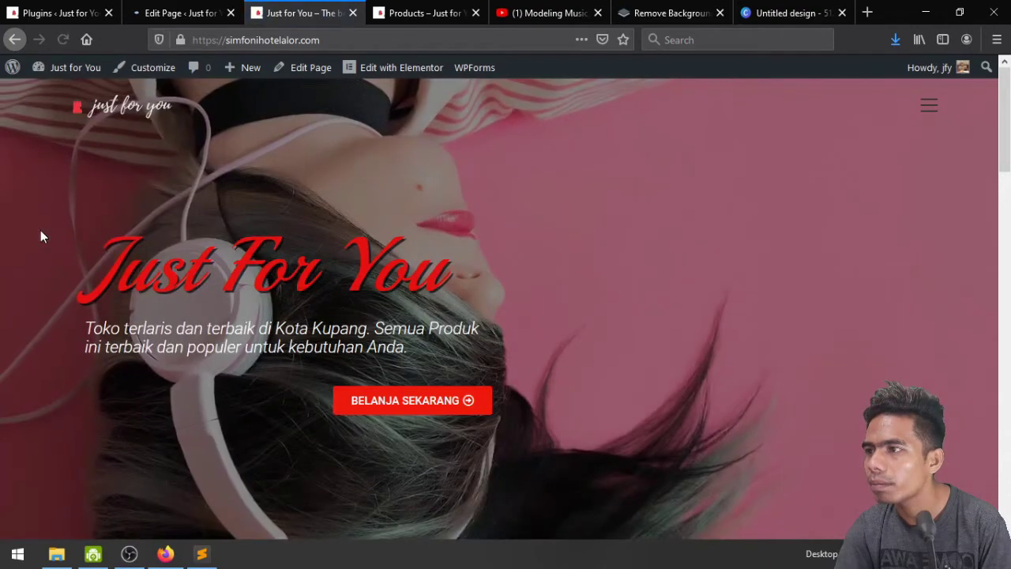
pyautogui.scroll(-15, 41, 230)
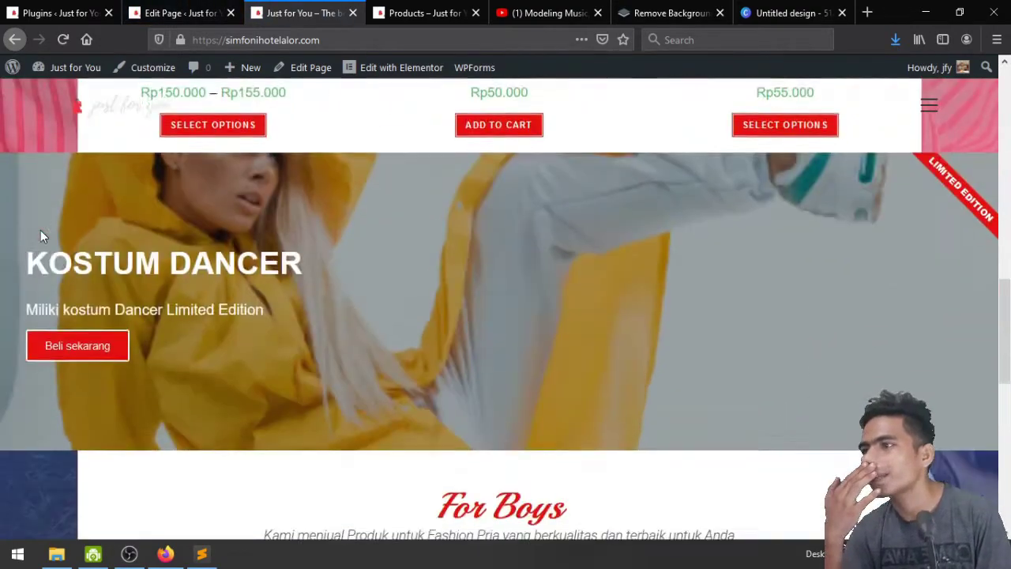
pyautogui.scroll(-2, 40, 232)
pyautogui.scroll(15, 39, 235)
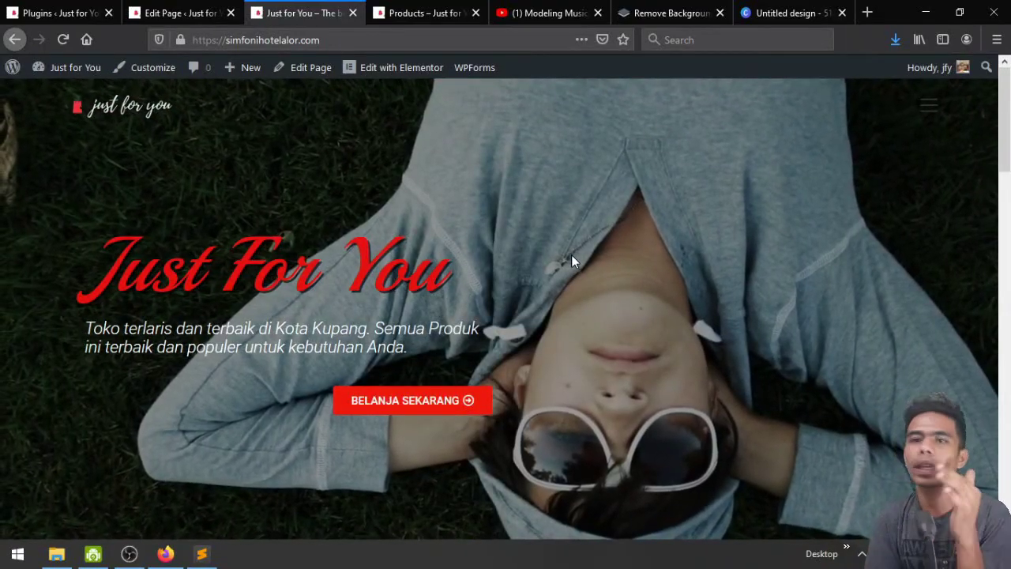
pyautogui.scroll(-6, 571, 255)
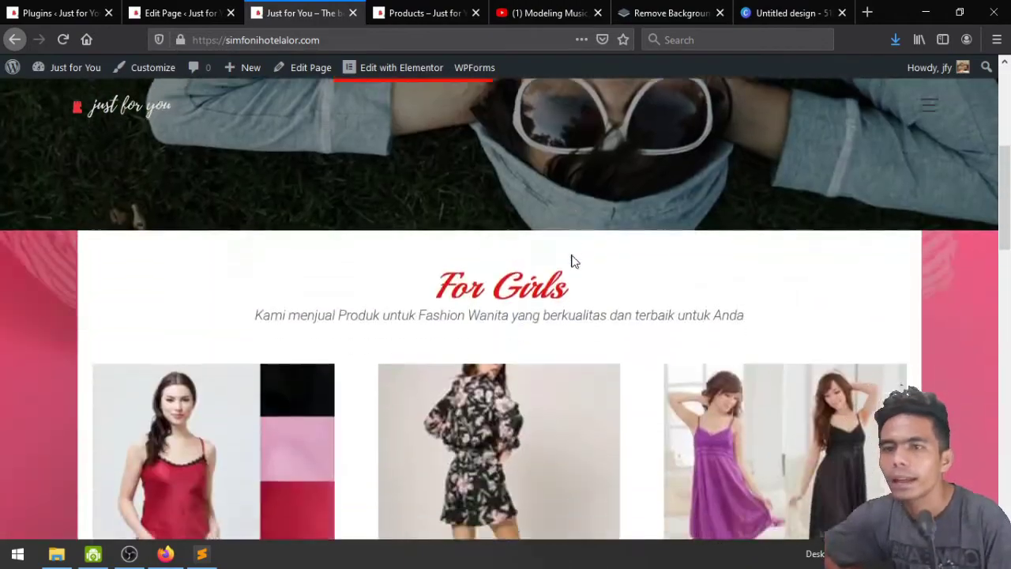
pyautogui.scroll(6, 575, 262)
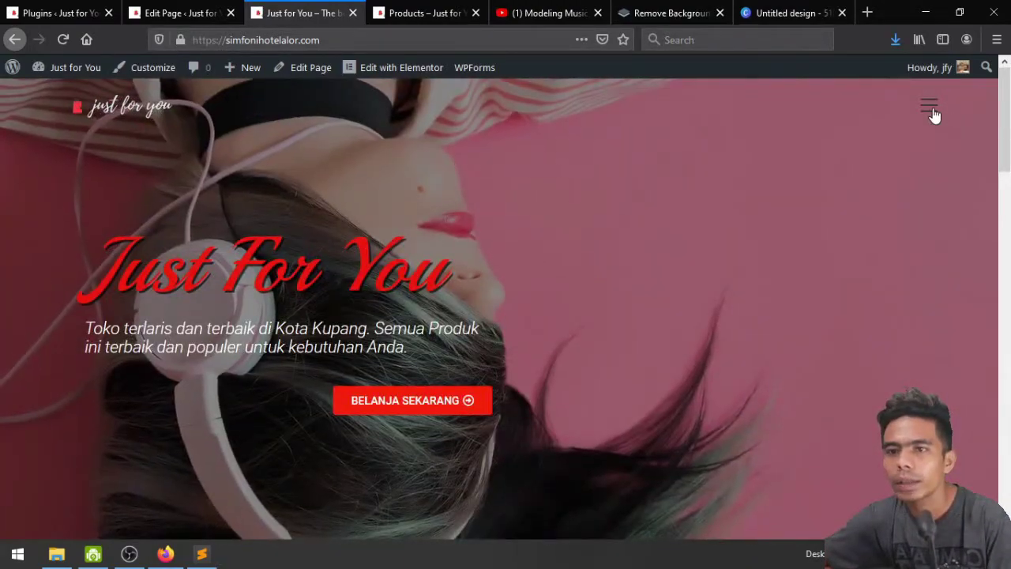
# Look through the page's menu and colour settings in the editor, then return to the live home page
pyautogui.click(174, 12)
pyautogui.scroll(-5, 312, 361)
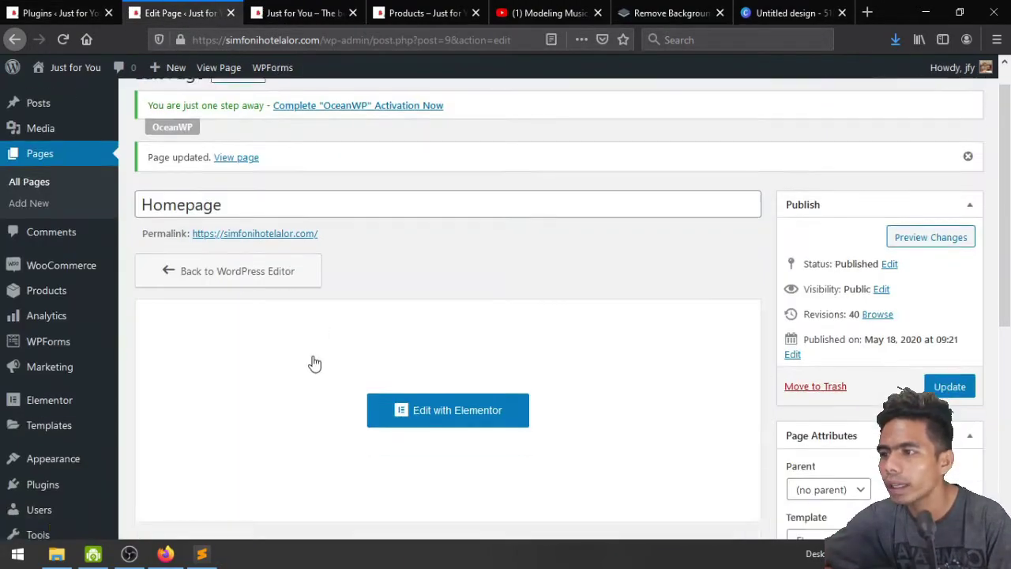
pyautogui.click(174, 377)
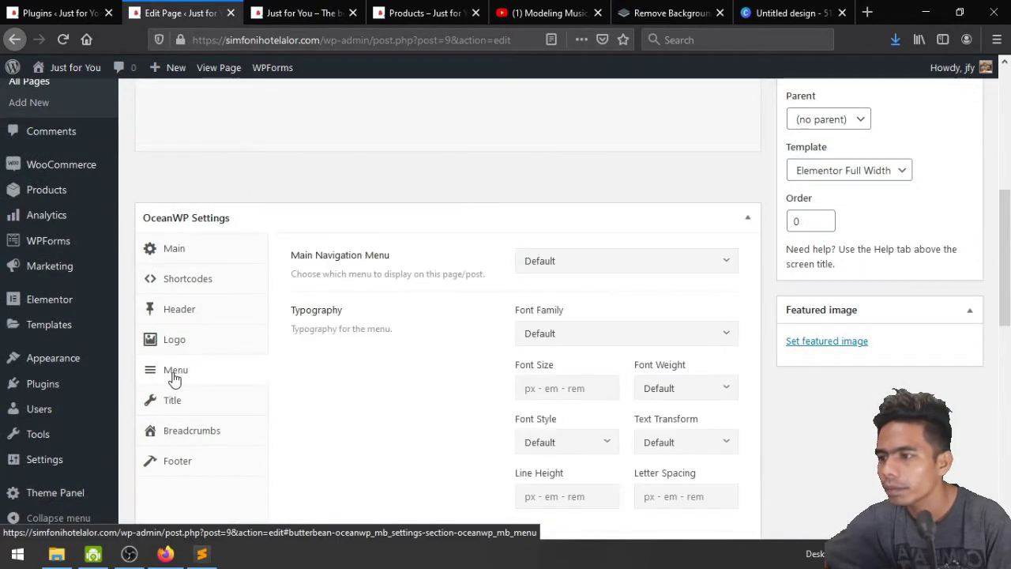
pyautogui.scroll(-2, 397, 402)
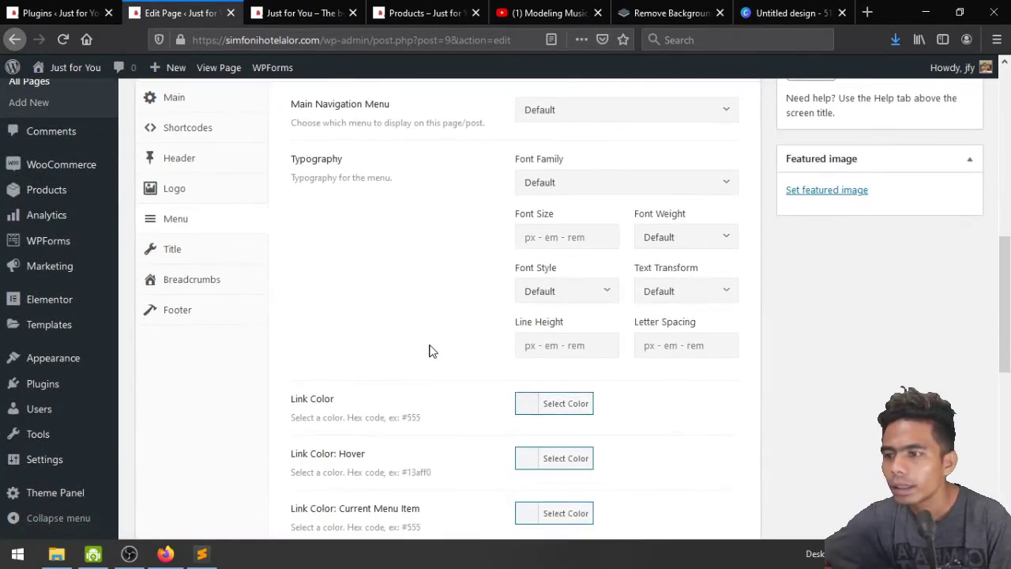
pyautogui.scroll(-3, 431, 352)
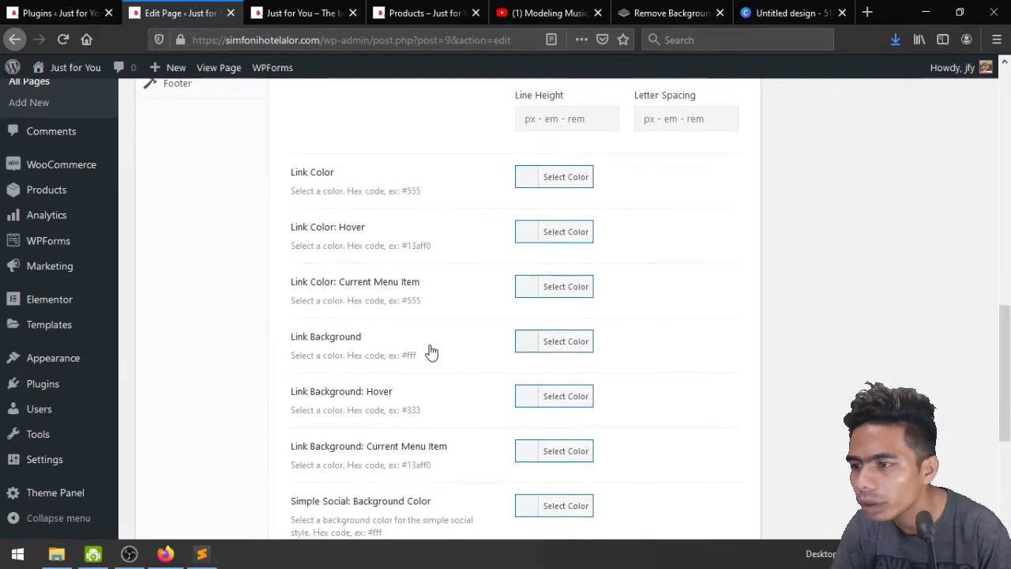
pyautogui.scroll(-3, 431, 351)
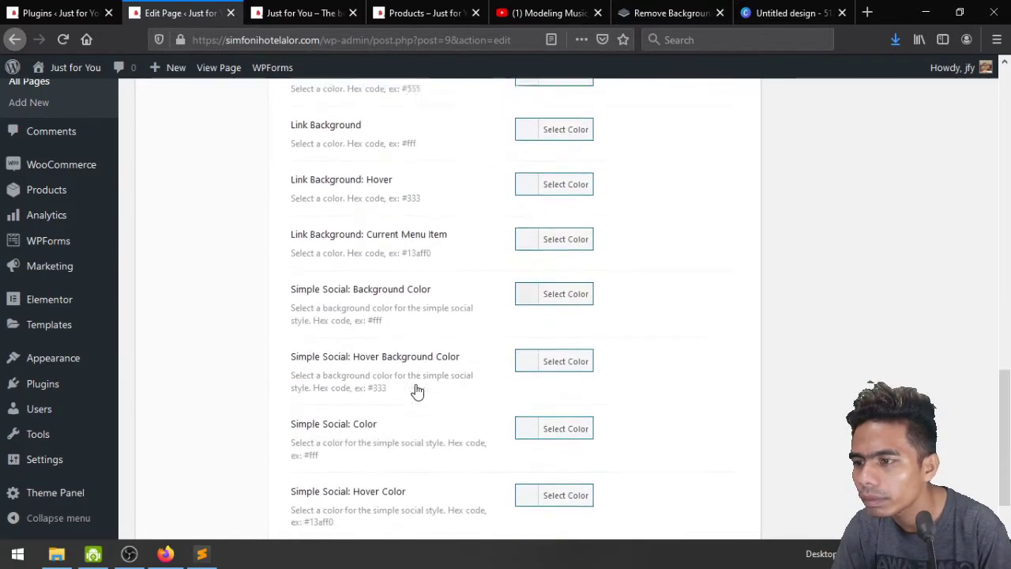
pyautogui.scroll(-1, 418, 390)
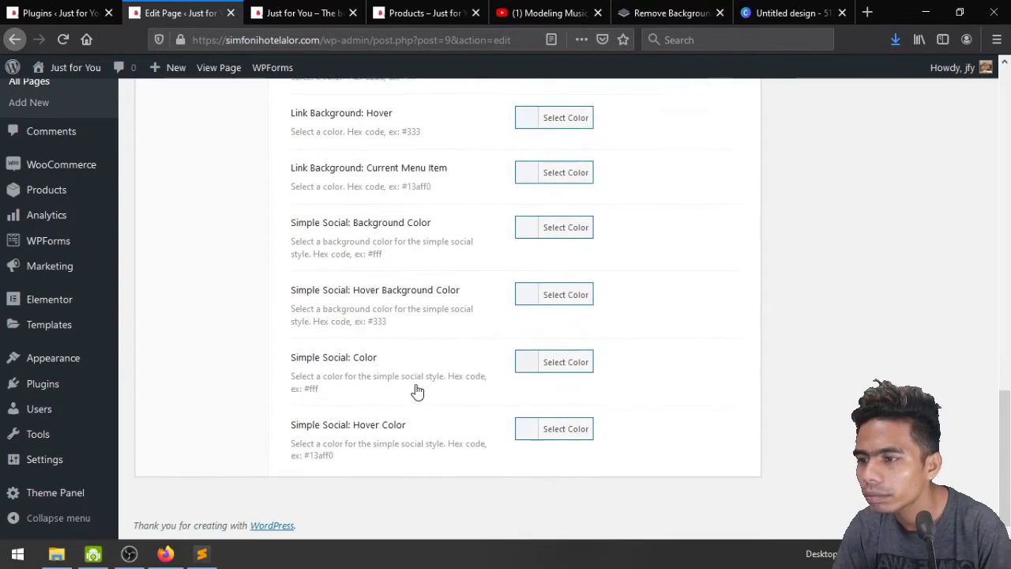
pyautogui.scroll(4, 418, 389)
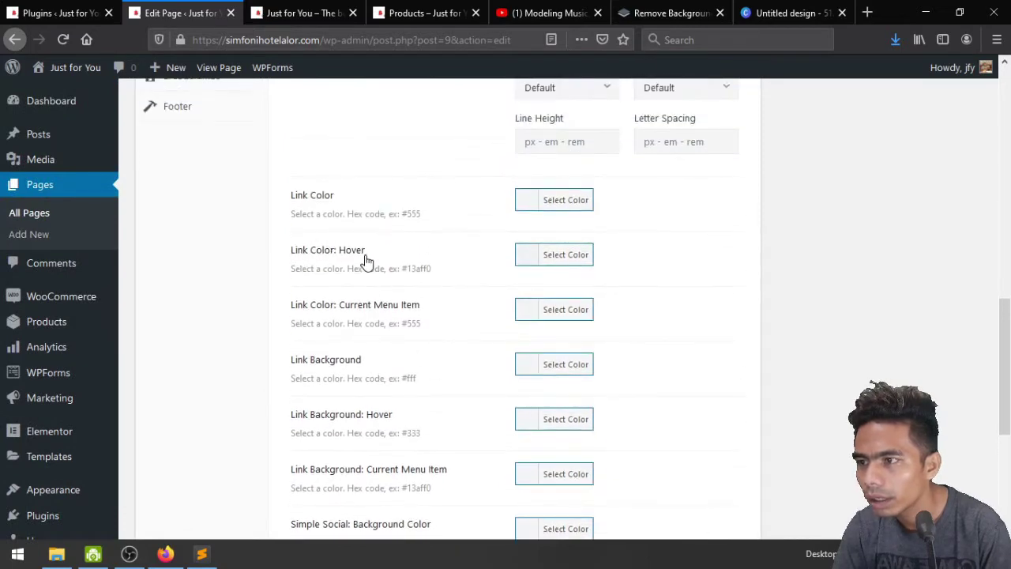
pyautogui.click(305, 12)
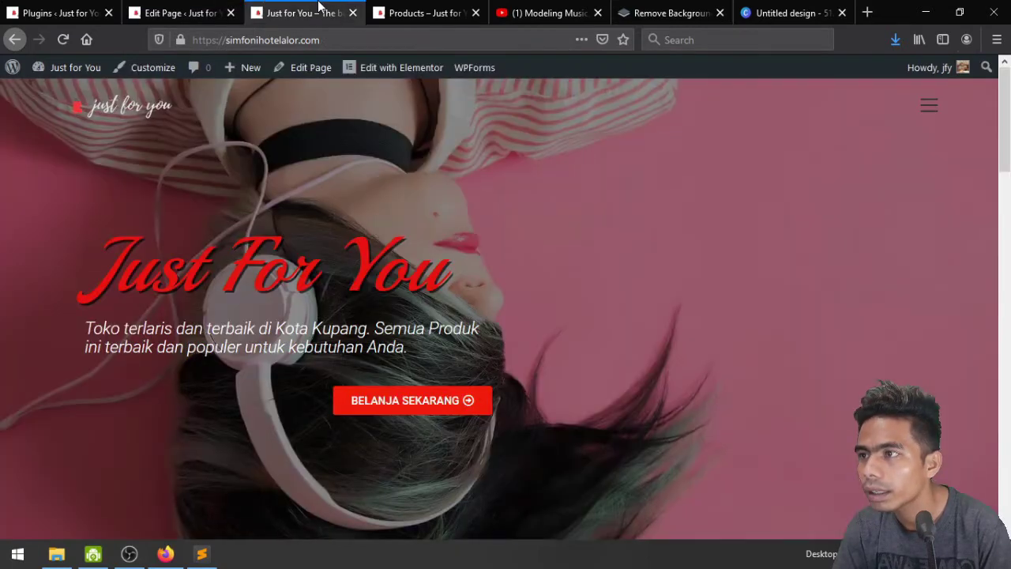
# In Customizer's Header > General options, set the Menu Bar Color to white (#ffffff)
pyautogui.click(150, 69)
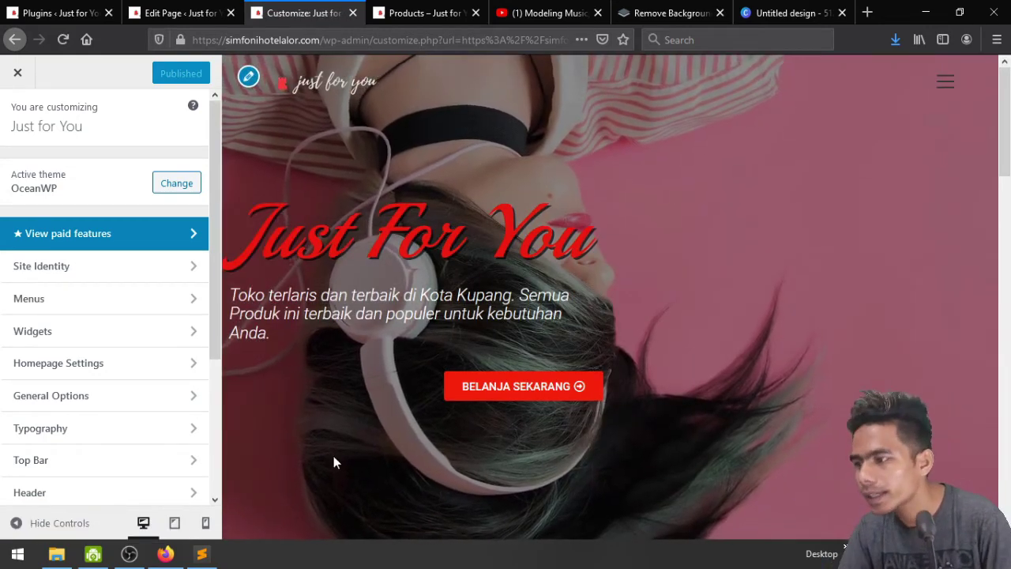
pyautogui.scroll(-5, 79, 409)
pyautogui.click(110, 308)
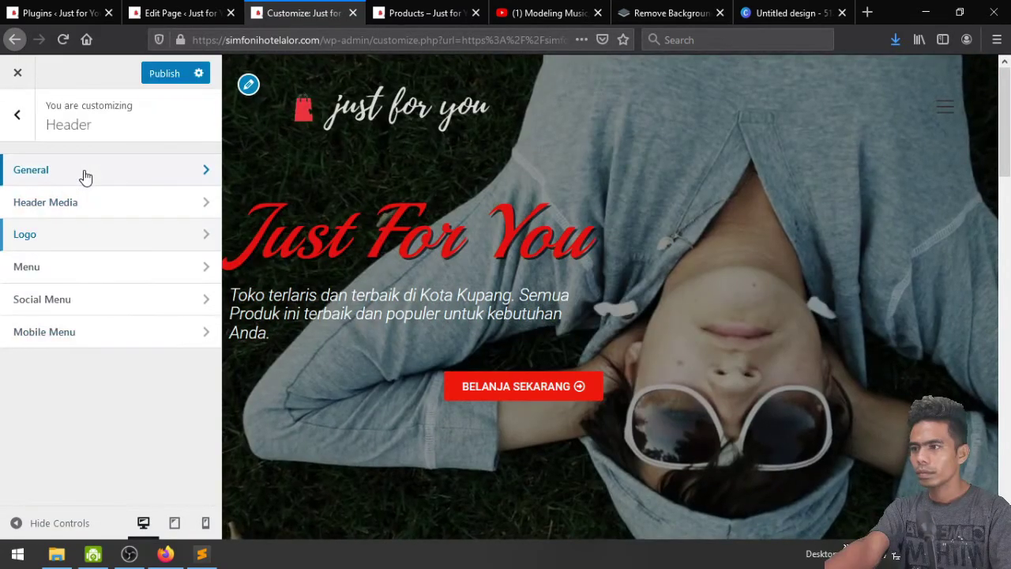
pyautogui.click(82, 175)
pyautogui.scroll(-6, 100, 286)
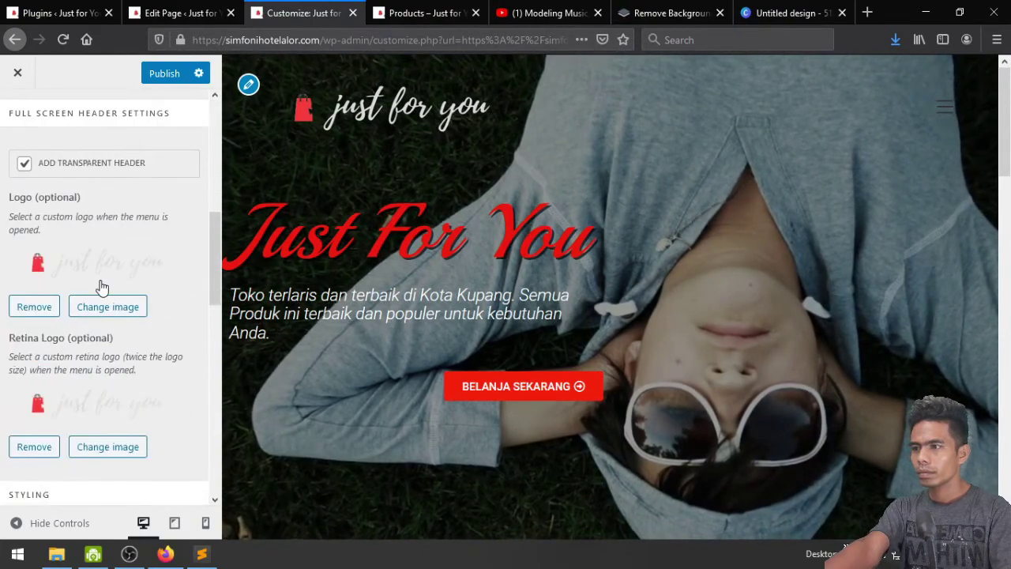
pyautogui.scroll(-5, 107, 267)
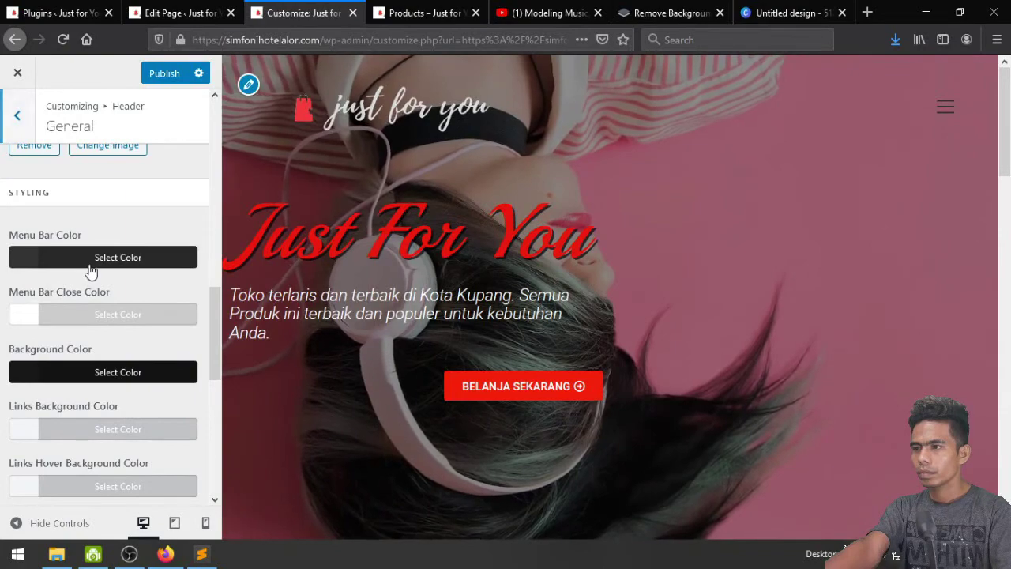
pyautogui.click(91, 259)
pyautogui.click(127, 467)
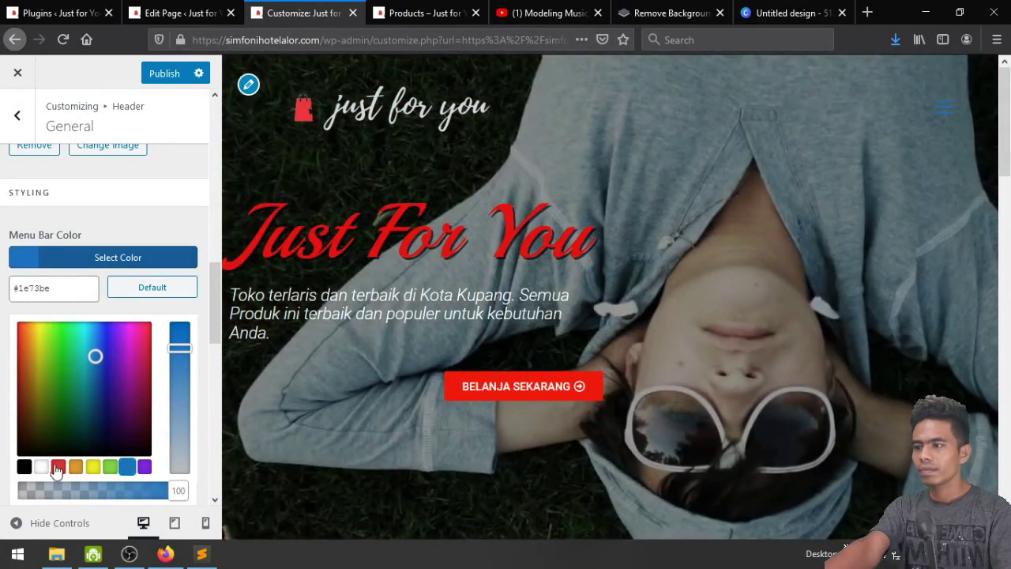
pyautogui.click(41, 467)
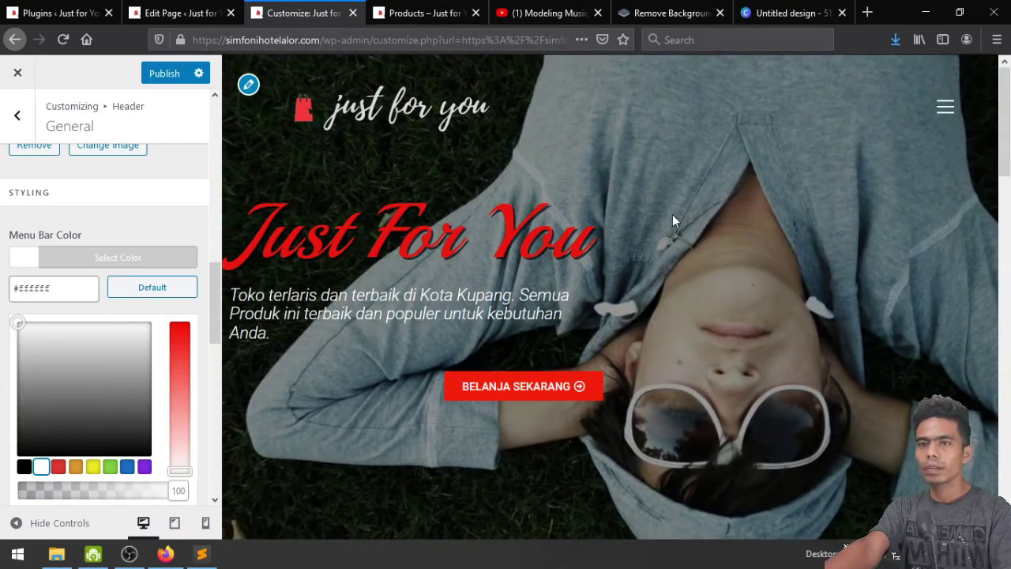
pyautogui.click(79, 211)
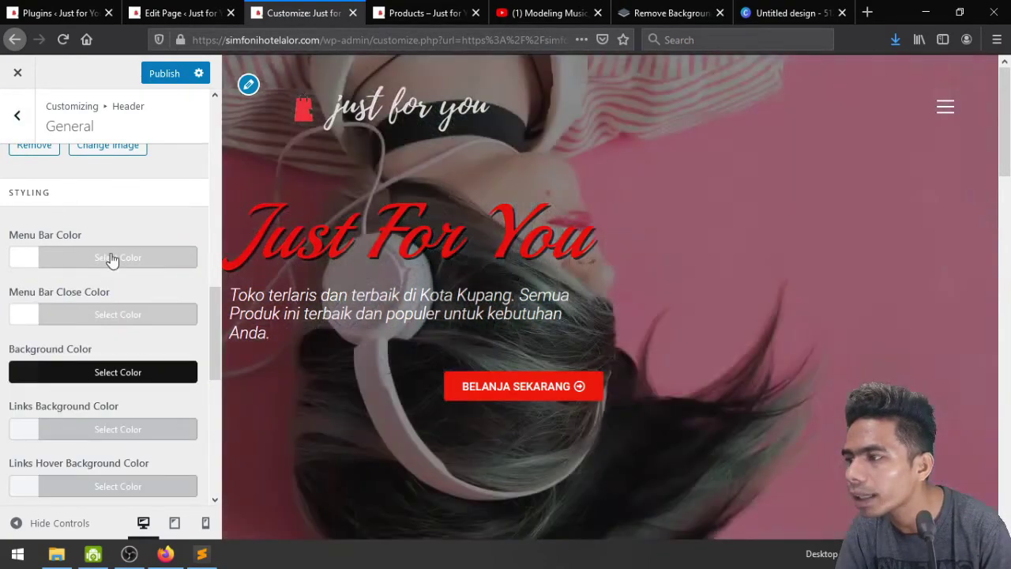
pyautogui.click(111, 258)
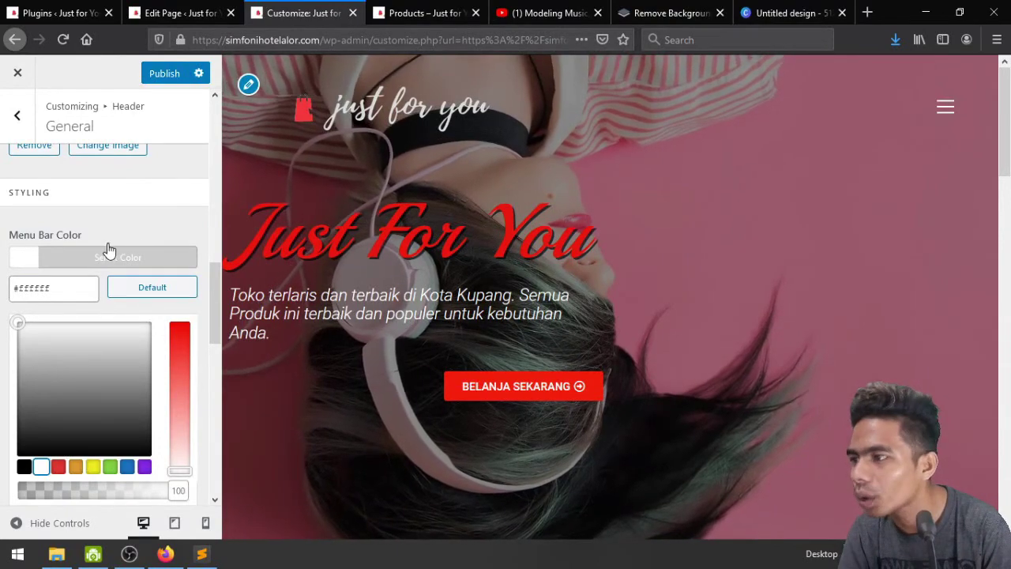
pyautogui.click(128, 213)
# Raise the header Height to 145 px
pyautogui.scroll(-6, 129, 215)
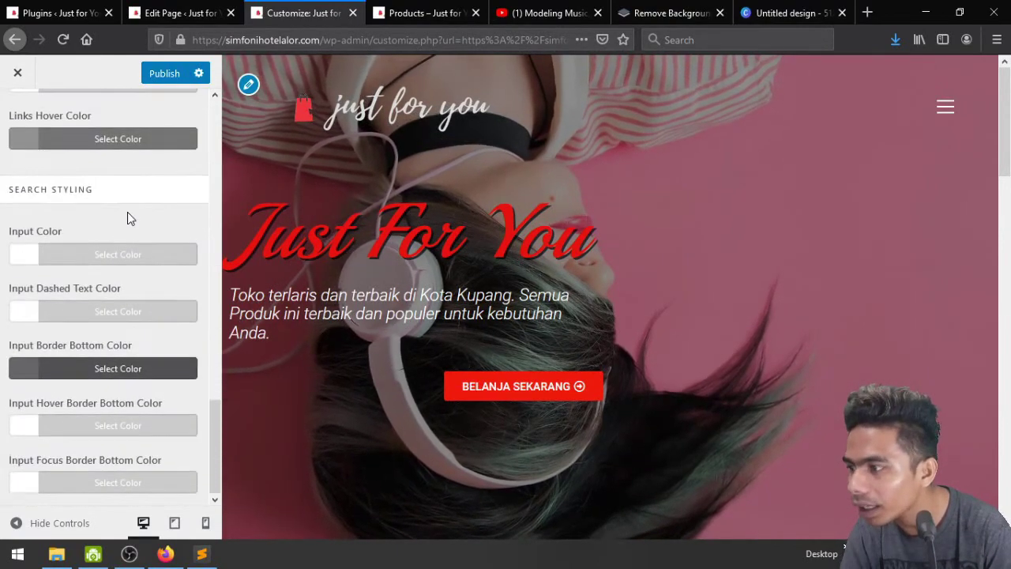
pyautogui.scroll(15, 128, 212)
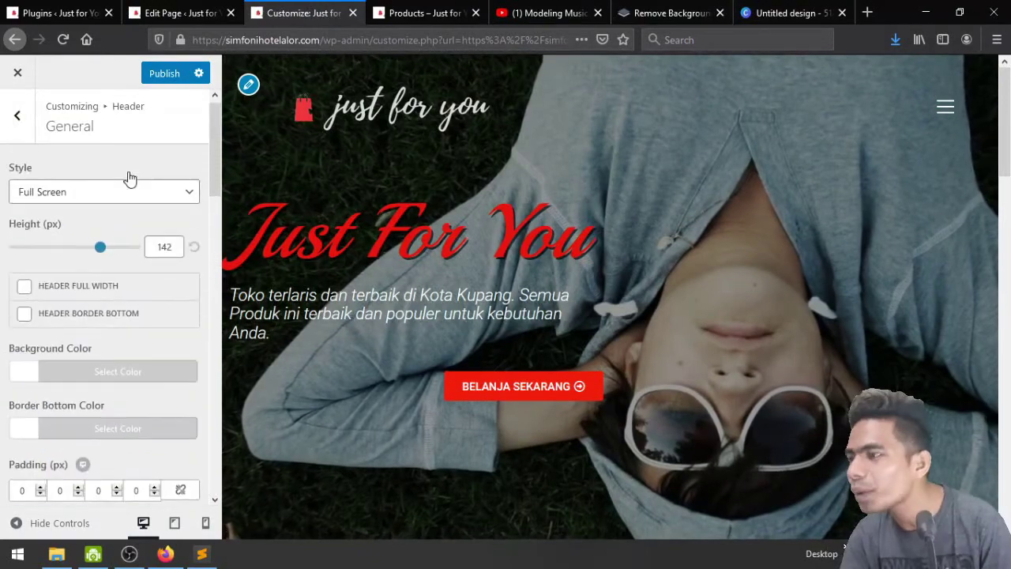
pyautogui.scroll(1, 129, 180)
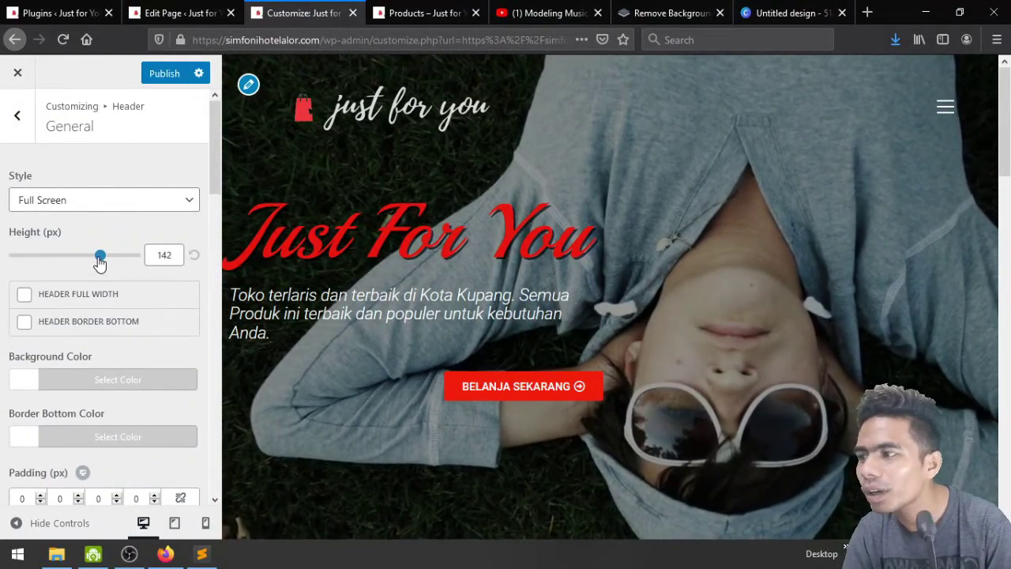
pyautogui.moveTo(100, 260); pyautogui.dragTo(102, 263)
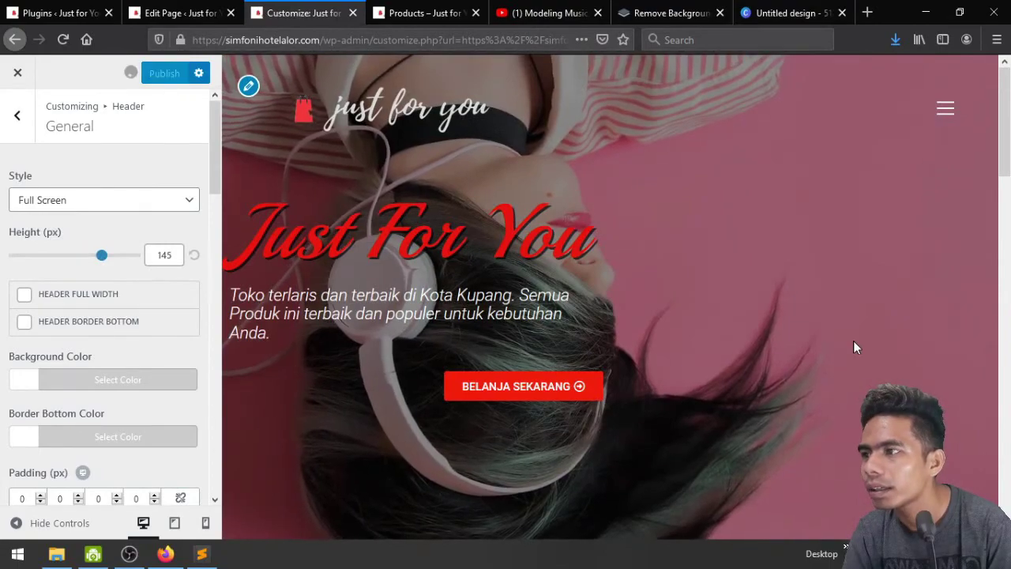
pyautogui.scroll(-15, 855, 347)
pyautogui.scroll(12, 856, 347)
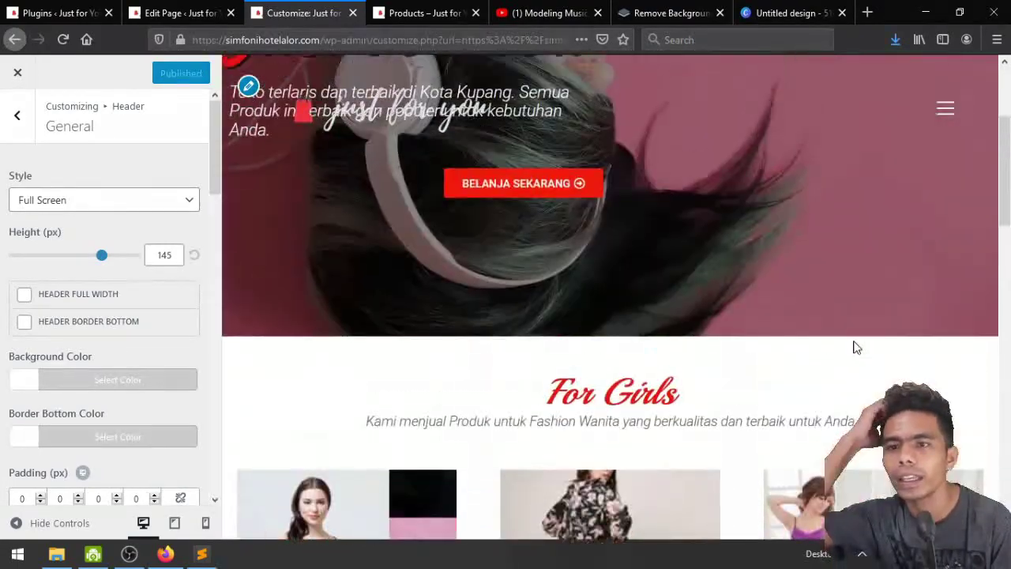
pyautogui.scroll(3, 856, 348)
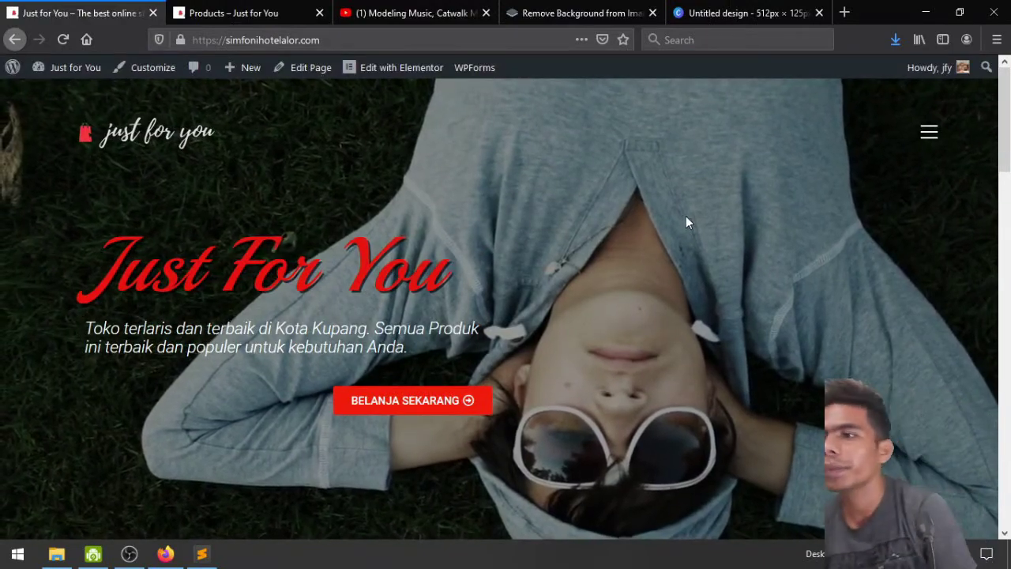
# Review the live homepage by scrolling through it, then launch the site Customizer
pyautogui.scroll(-10, 687, 223)
pyautogui.scroll(-10, 686, 223)
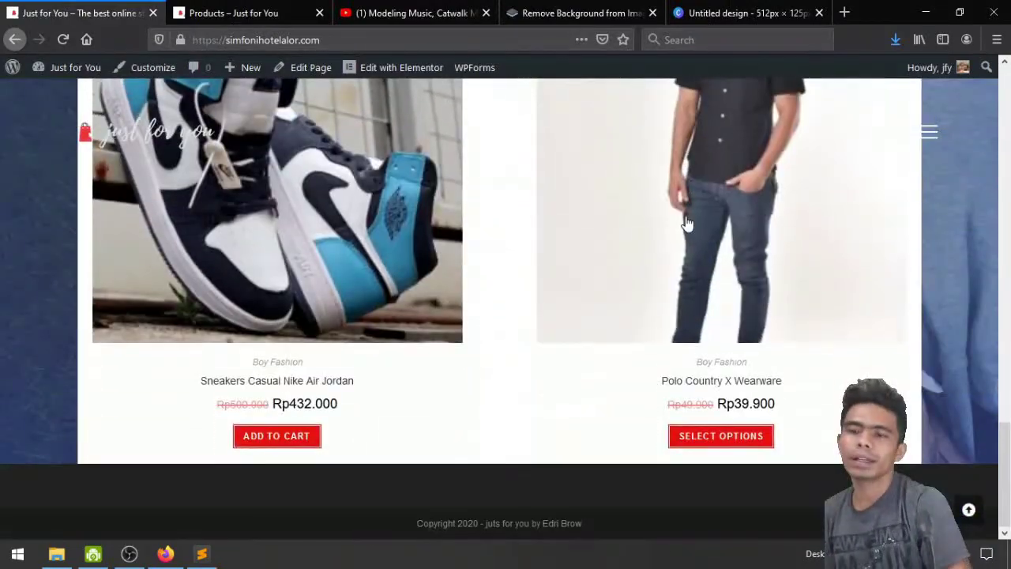
pyautogui.scroll(20, 688, 224)
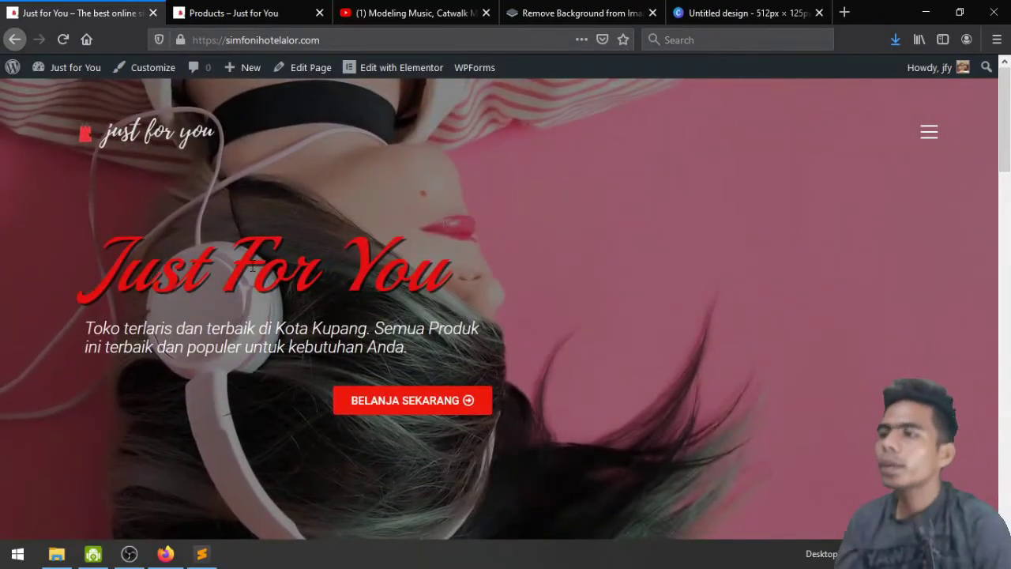
pyautogui.scroll(-15, 693, 365)
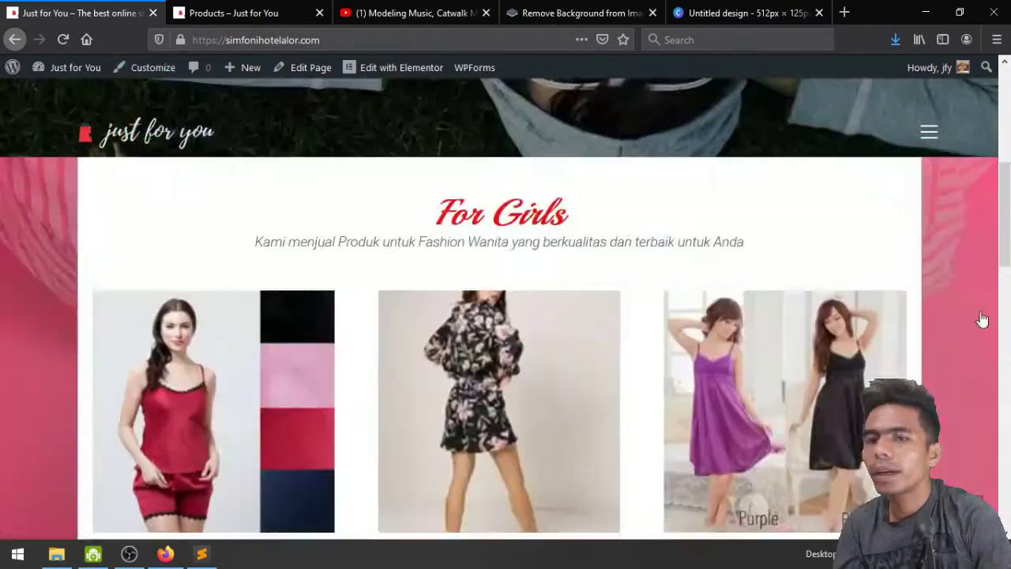
pyautogui.scroll(-3, 1007, 449)
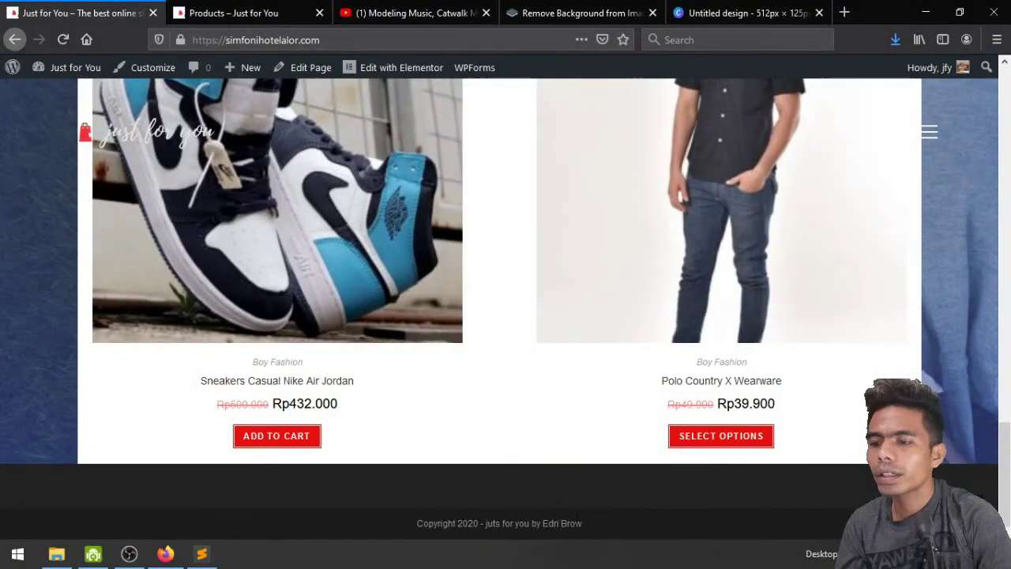
pyautogui.scroll(20, 1007, 445)
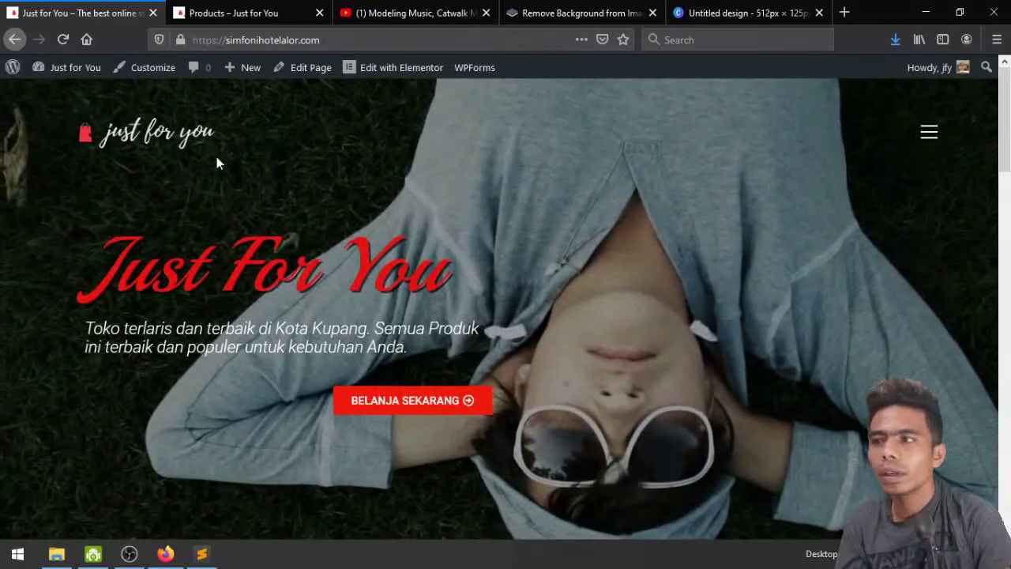
pyautogui.click(135, 68)
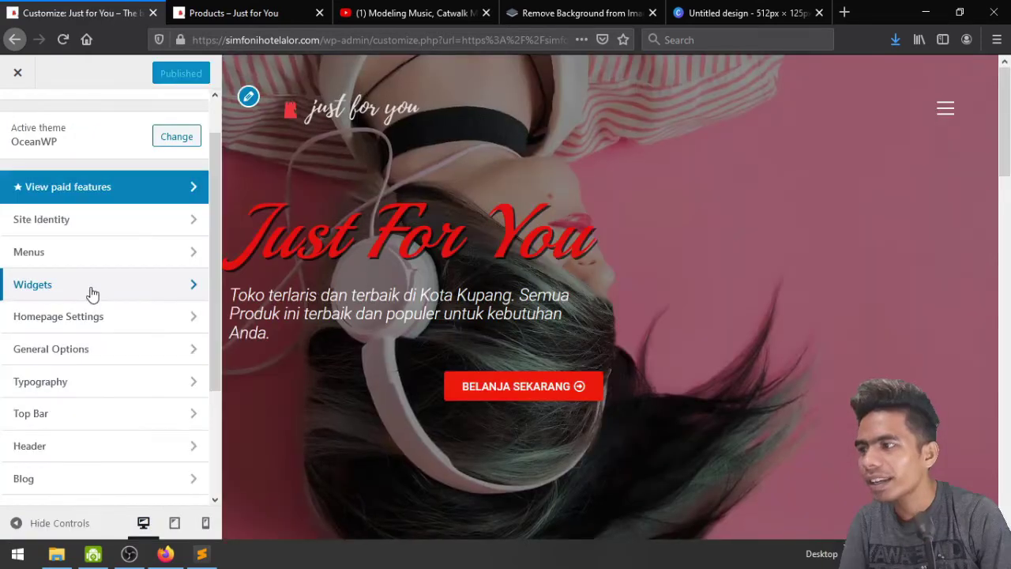
# Add a Text widget titled 'About Us' to the Footer 1 widget area
pyautogui.click(91, 292)
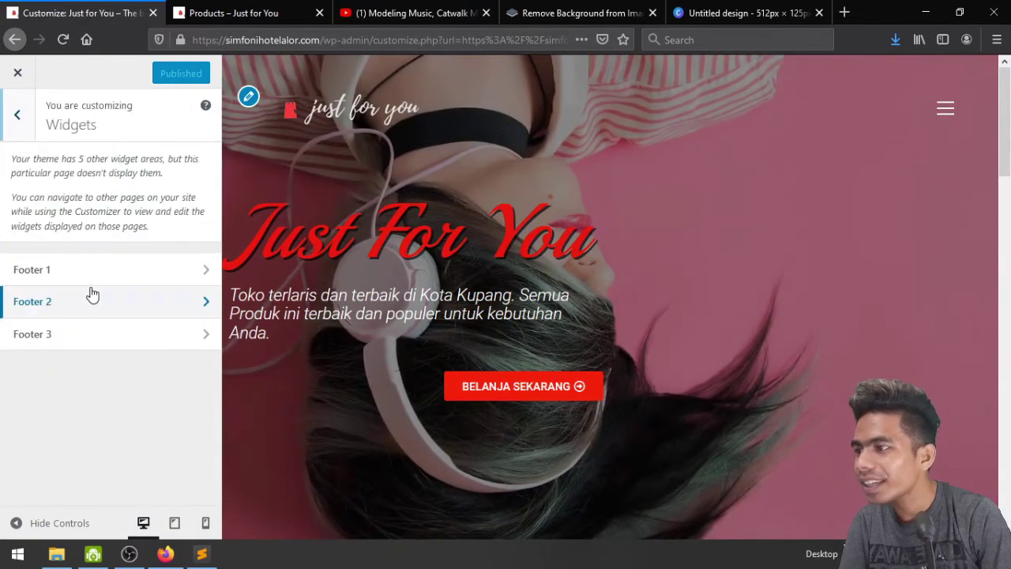
pyautogui.click(122, 275)
pyautogui.scroll(-5, 520, 322)
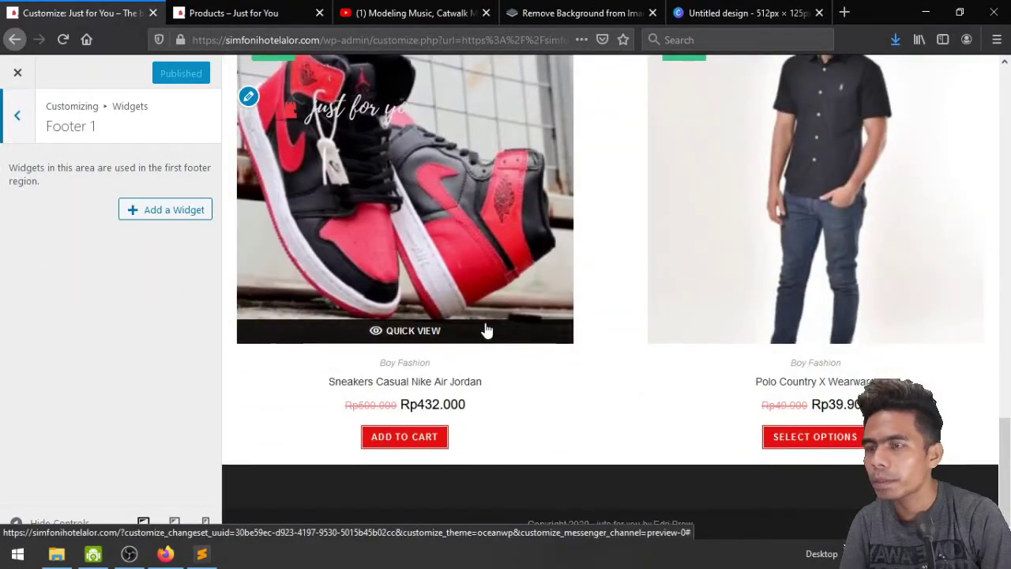
pyautogui.click(156, 219)
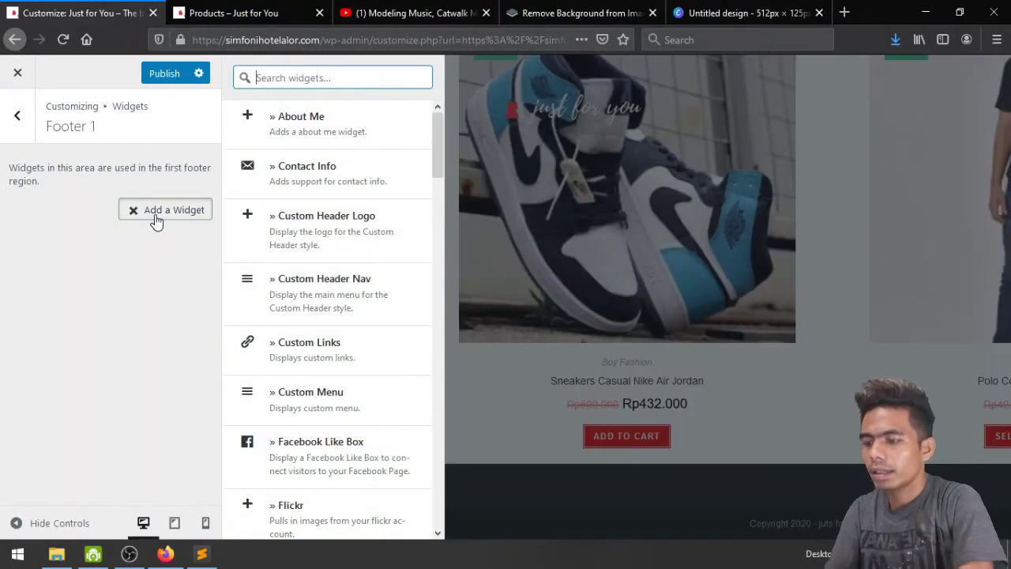
pyautogui.write('Text')
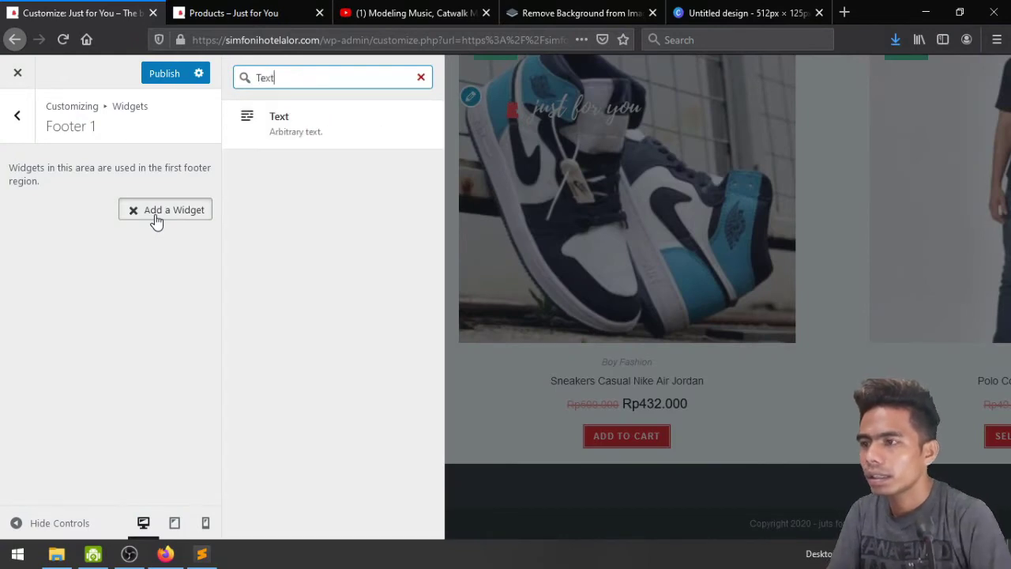
pyautogui.click(272, 130)
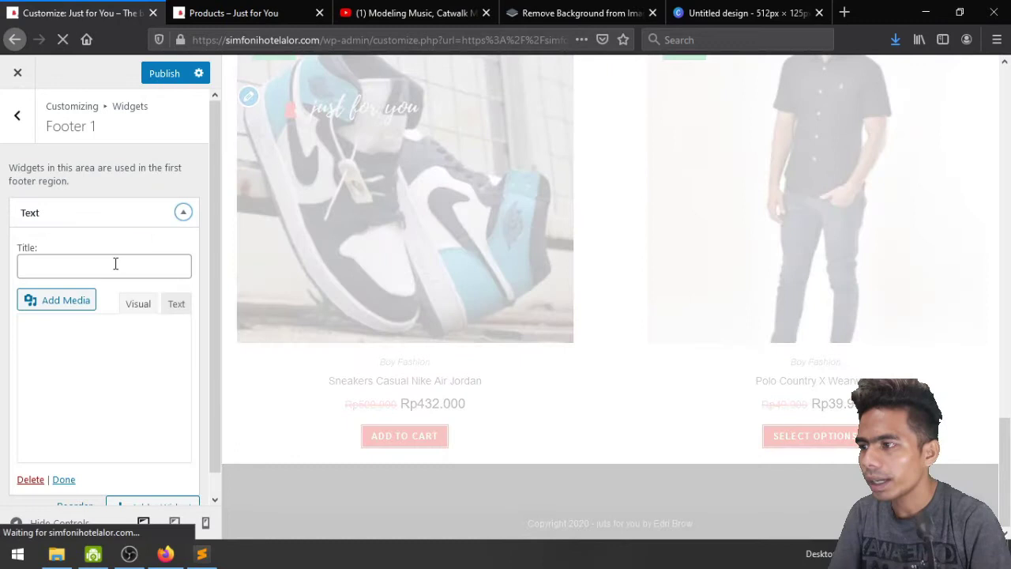
pyautogui.click(115, 264)
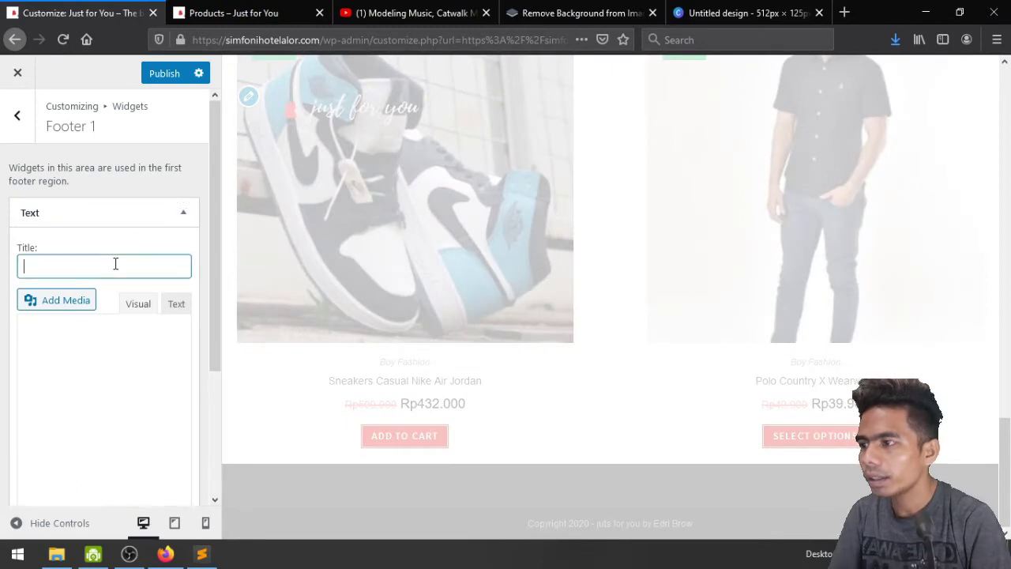
pyautogui.write('Abou')
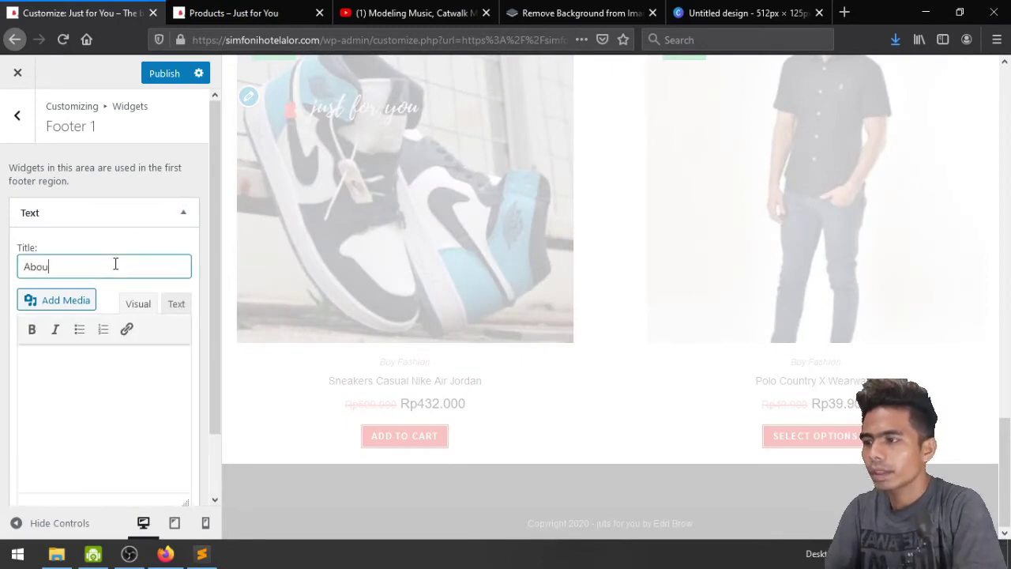
pyautogui.write('t Us')
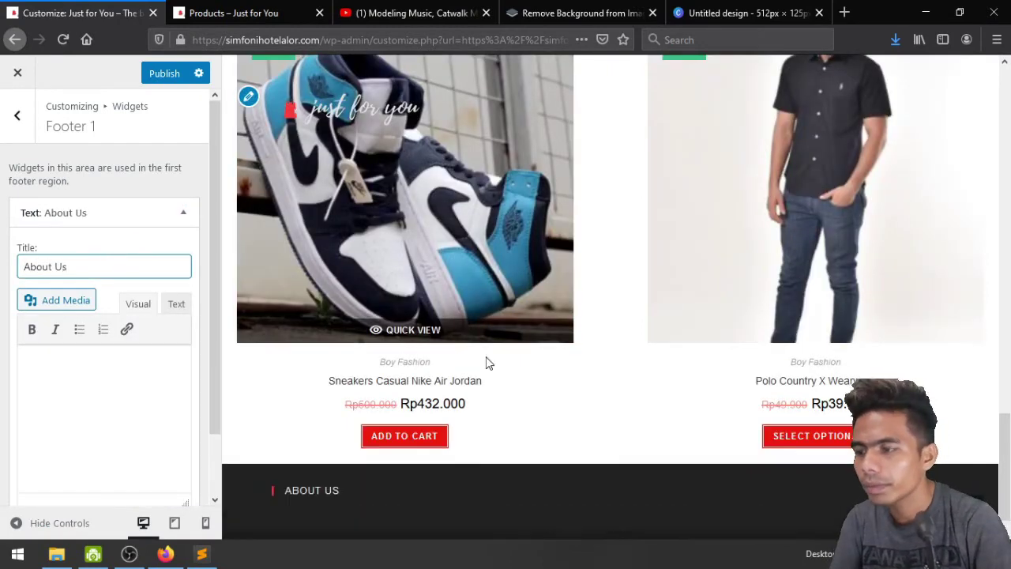
# Write the widget body 'Just For You adalah online shop yang beralamat di Kota Kupang'
pyautogui.scroll(-1, 478, 379)
pyautogui.click(124, 395)
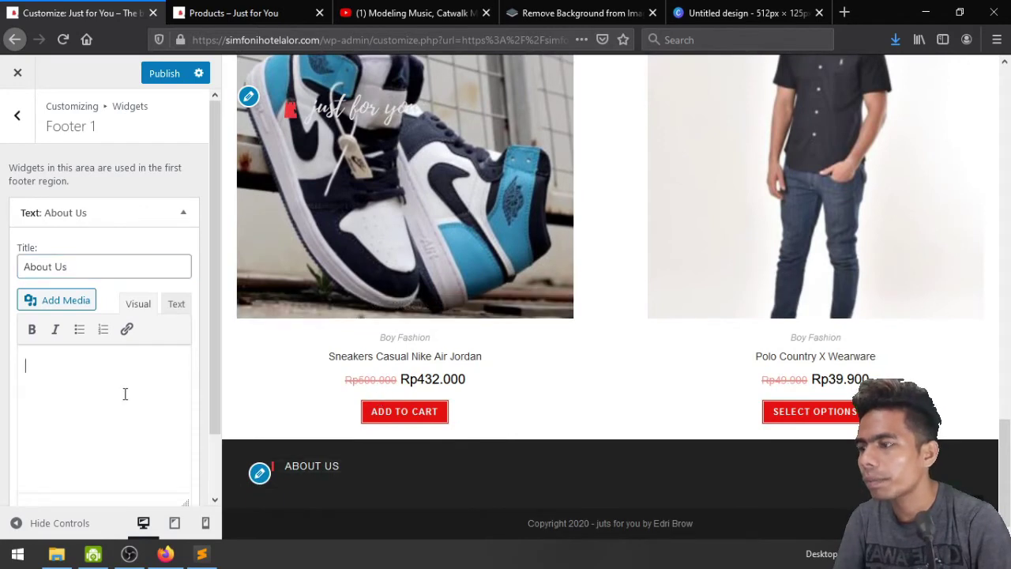
pyautogui.scroll(-2, 124, 395)
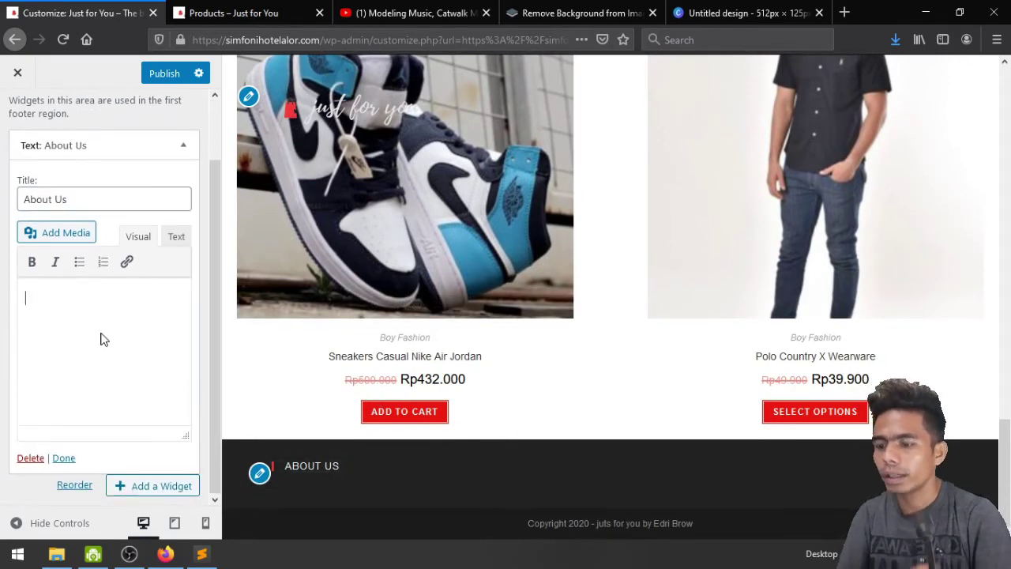
pyautogui.write('Just Fpr')
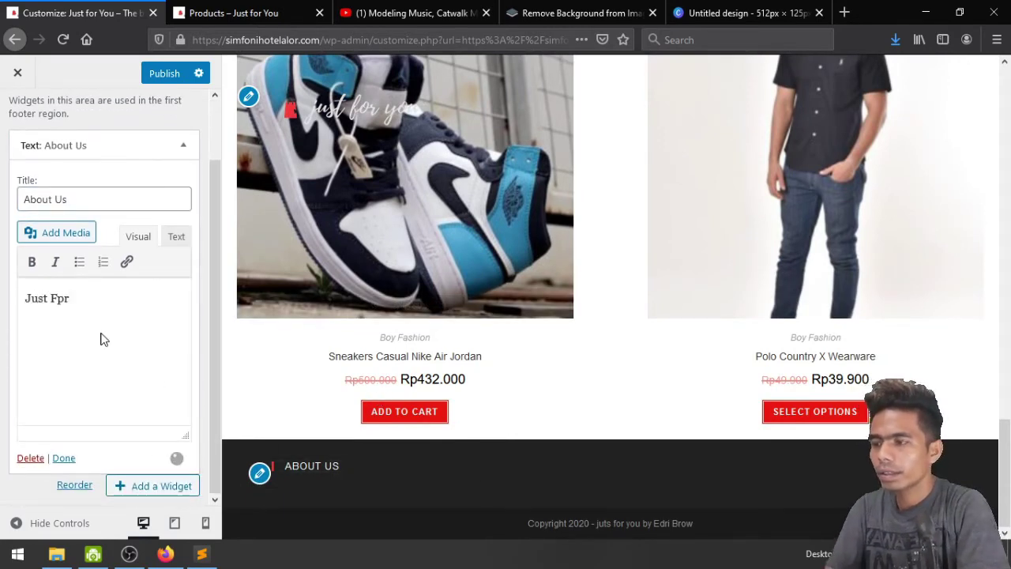
pyautogui.press('BackSpace')
pyautogui.press('BackSpace')
pyautogui.write('or ')
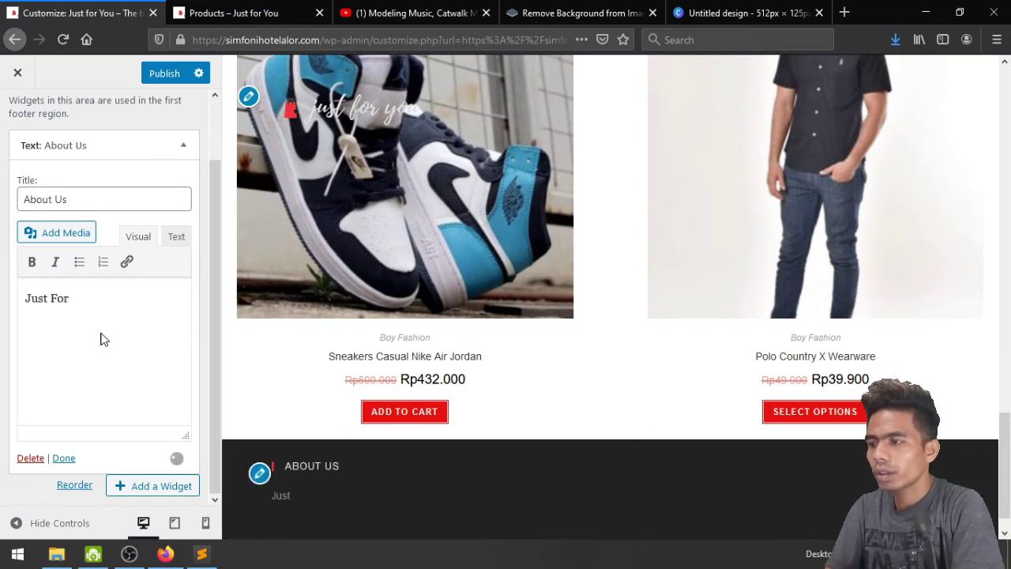
pyautogui.write('you')
pyautogui.press('BackSpace')
pyautogui.press('BackSpace')
pyautogui.write('y')
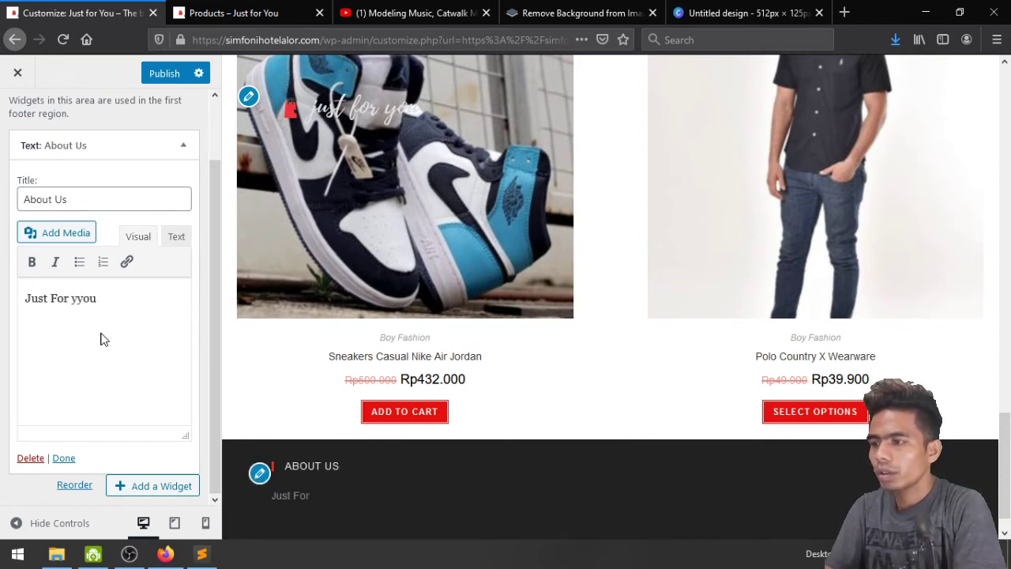
pyautogui.write('ou')
pyautogui.press('BackSpace')
pyautogui.press('BackSpace')
pyautogui.press('BackSpace')
pyautogui.press('BackSpace')
pyautogui.write('Yo')
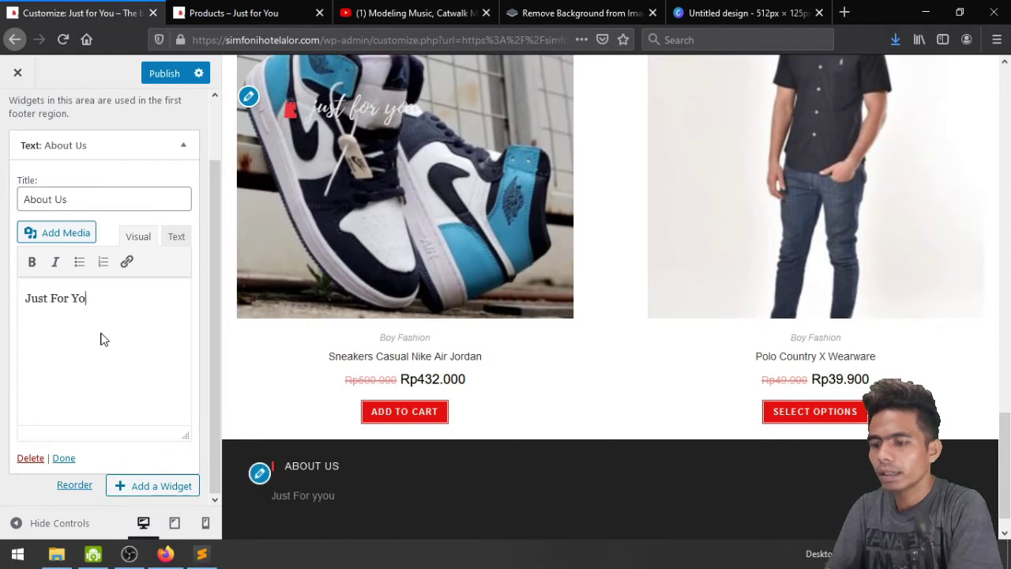
pyautogui.write('ur')
pyautogui.press('BackSpace')
pyautogui.press('BackSpace')
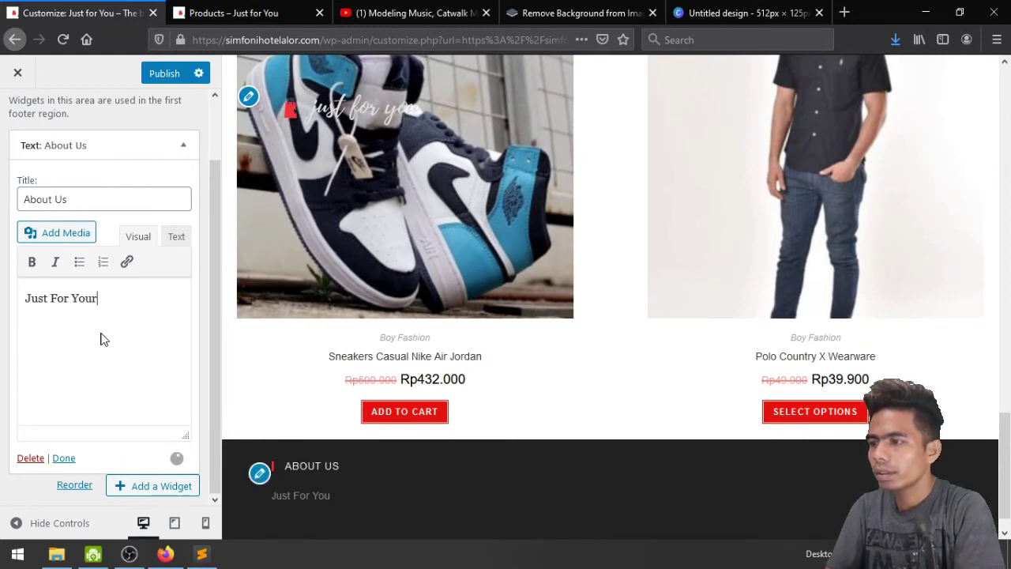
pyautogui.write('adalah ')
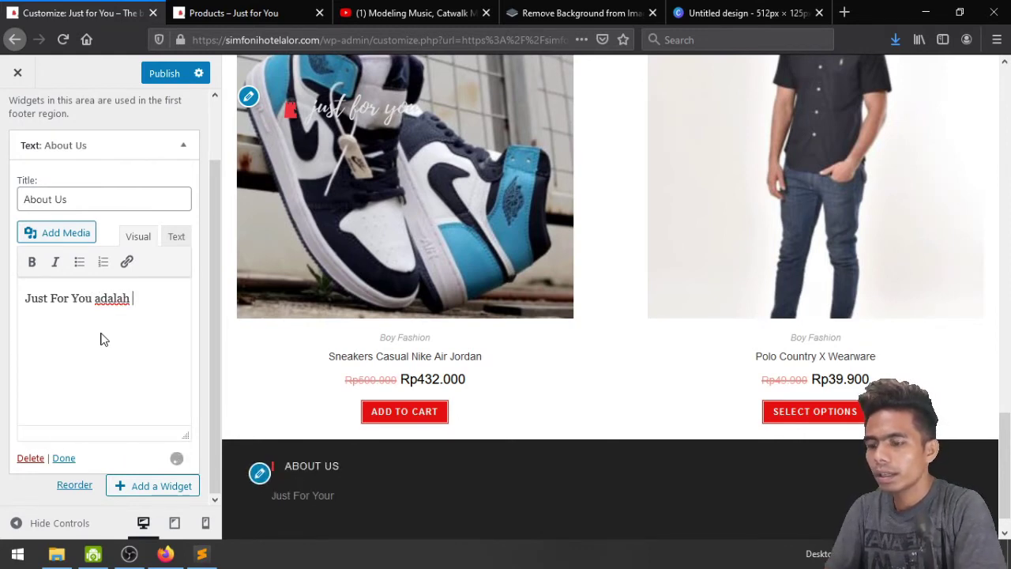
pyautogui.write('onl')
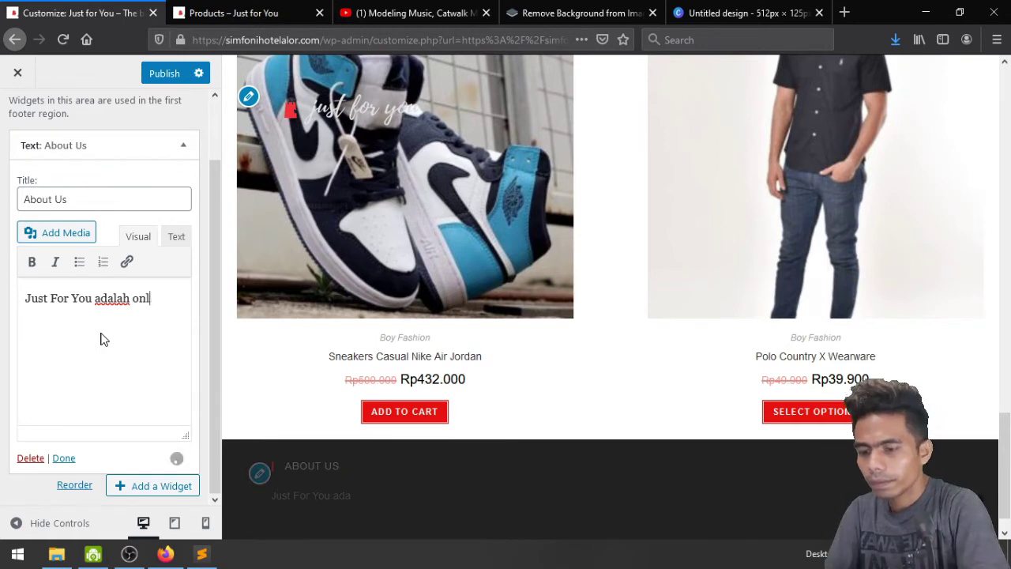
pyautogui.write('neine sho')
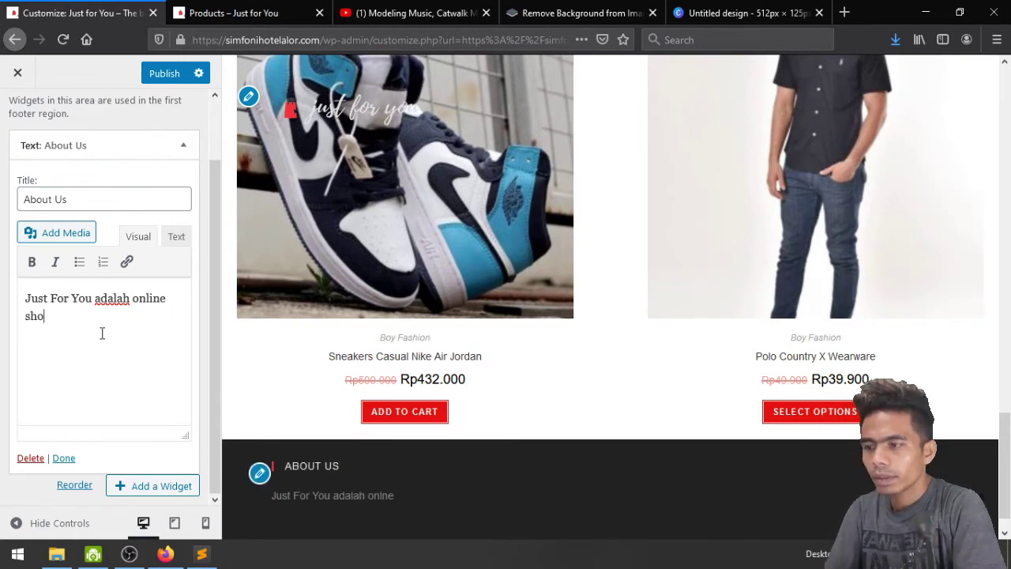
pyautogui.write('p')
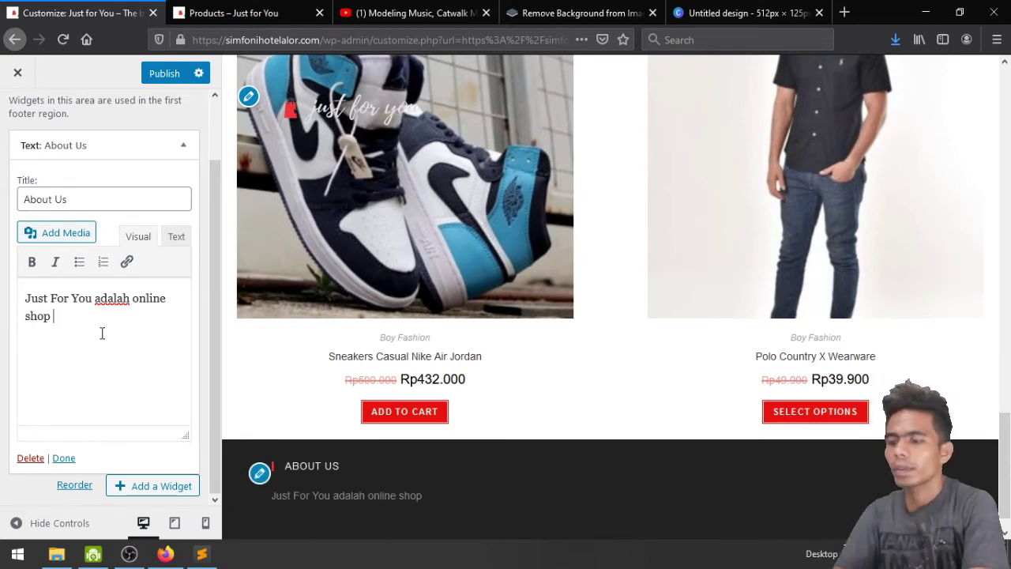
pyautogui.write(' yang ber')
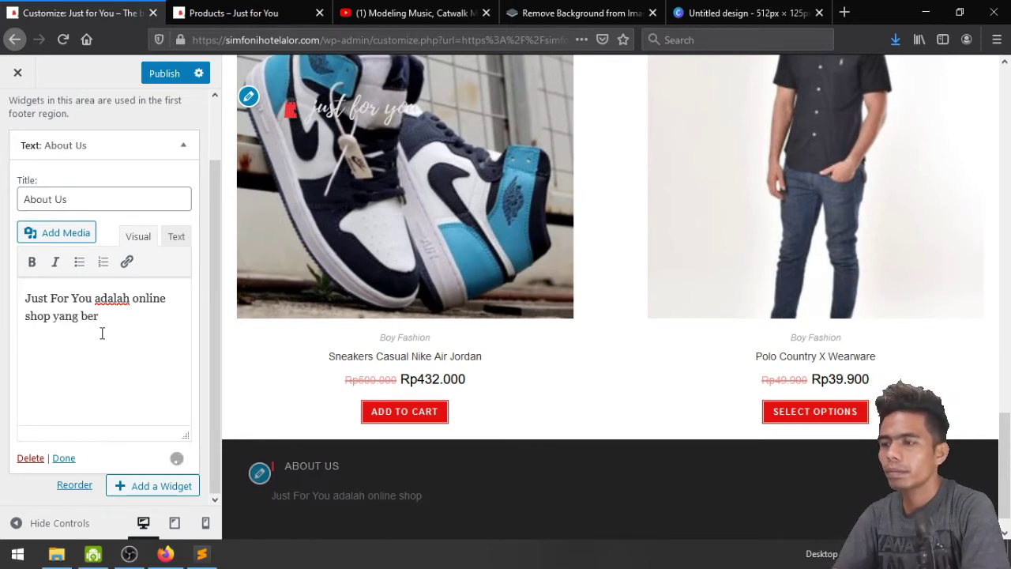
pyautogui.write('alamat di ')
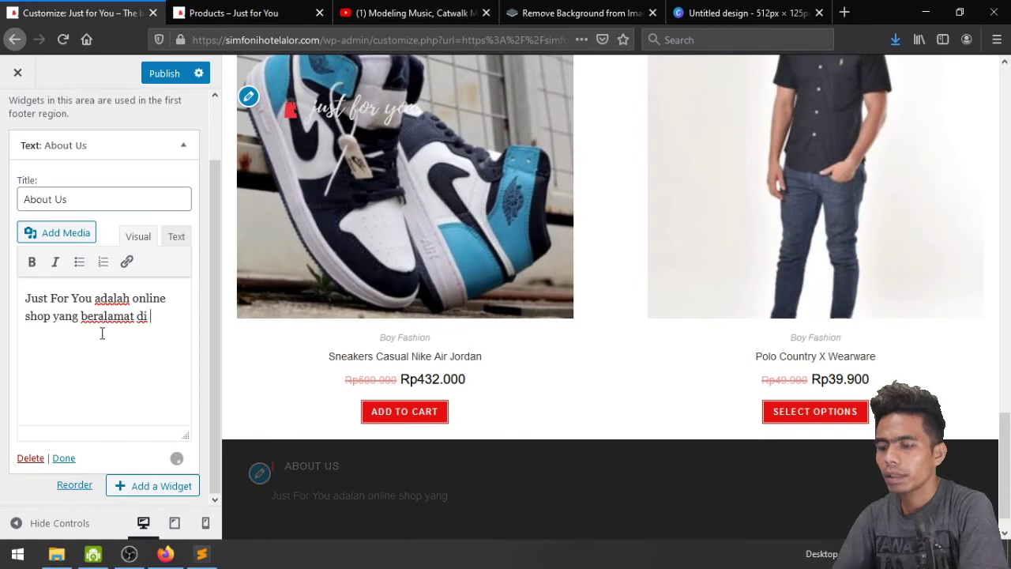
pyautogui.write('Kota Kupang')
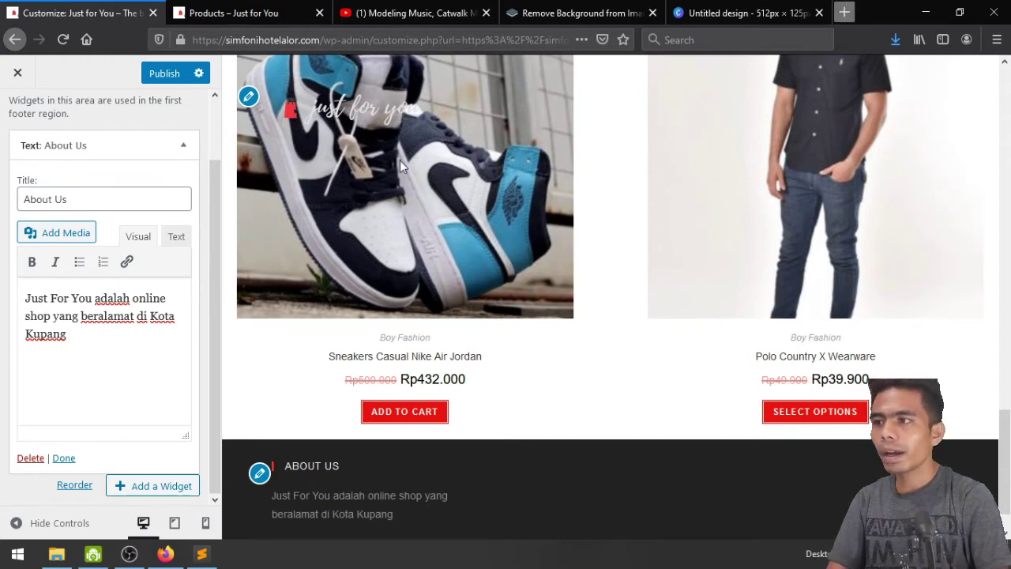
pyautogui.hotkey('ctrl', 't')
# Search Google for 'dummy text', open lipsum.com and copy its standard Lorem Ipsum paragraph
pyautogui.write('dum')
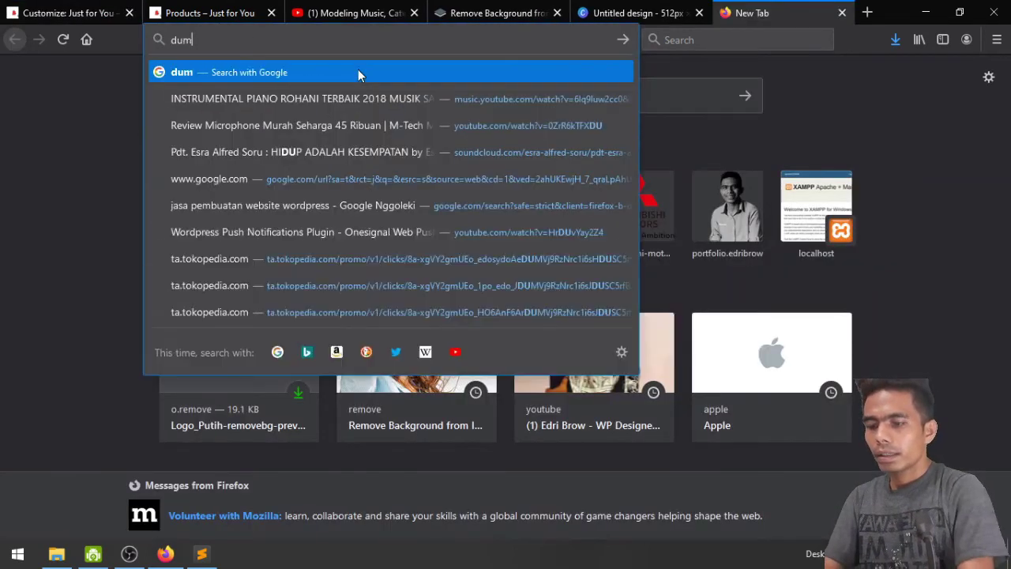
pyautogui.write('my text')
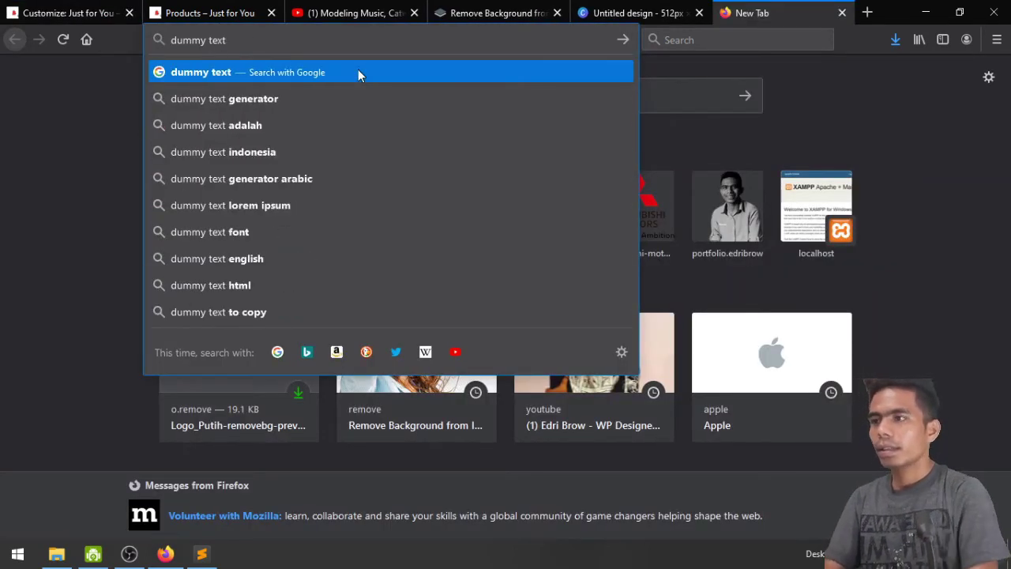
pyautogui.press('Return')
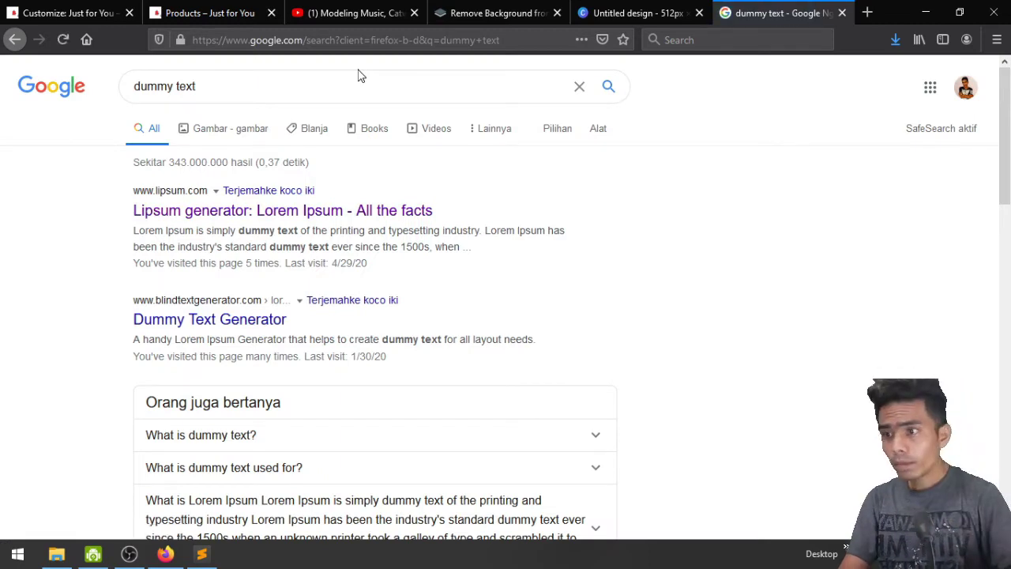
pyautogui.click(337, 218)
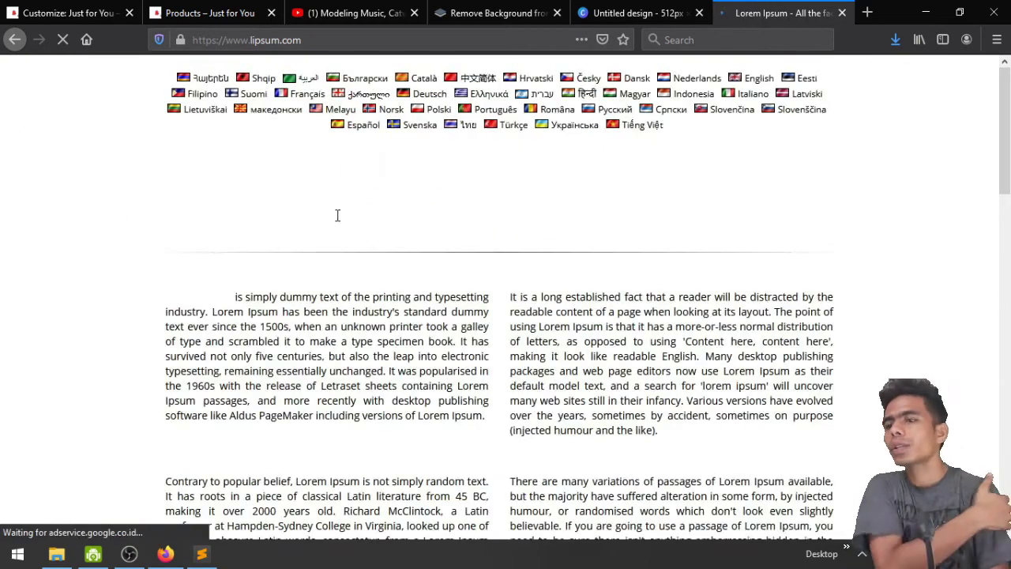
pyautogui.scroll(-5, 338, 218)
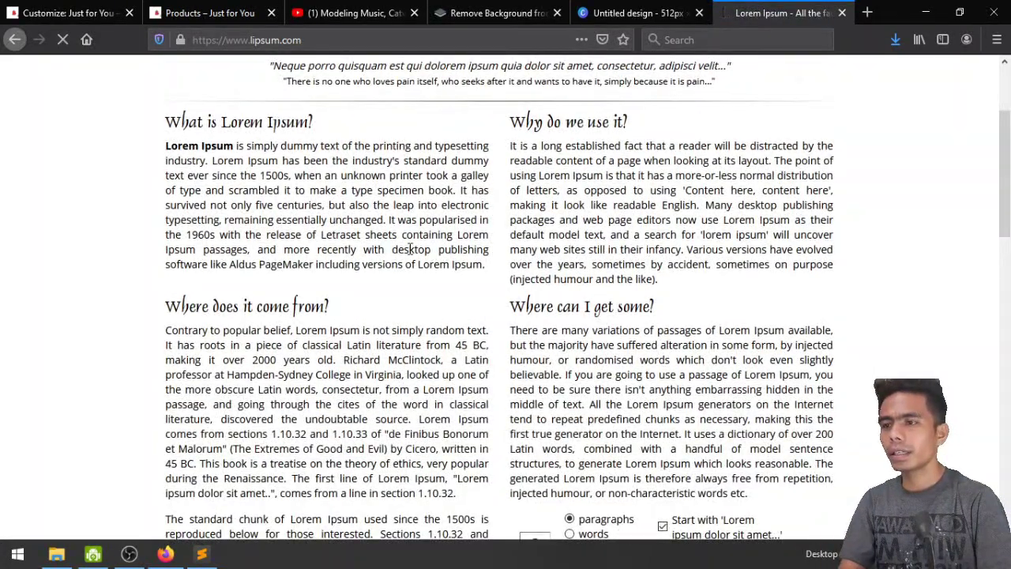
pyautogui.scroll(-8, 410, 249)
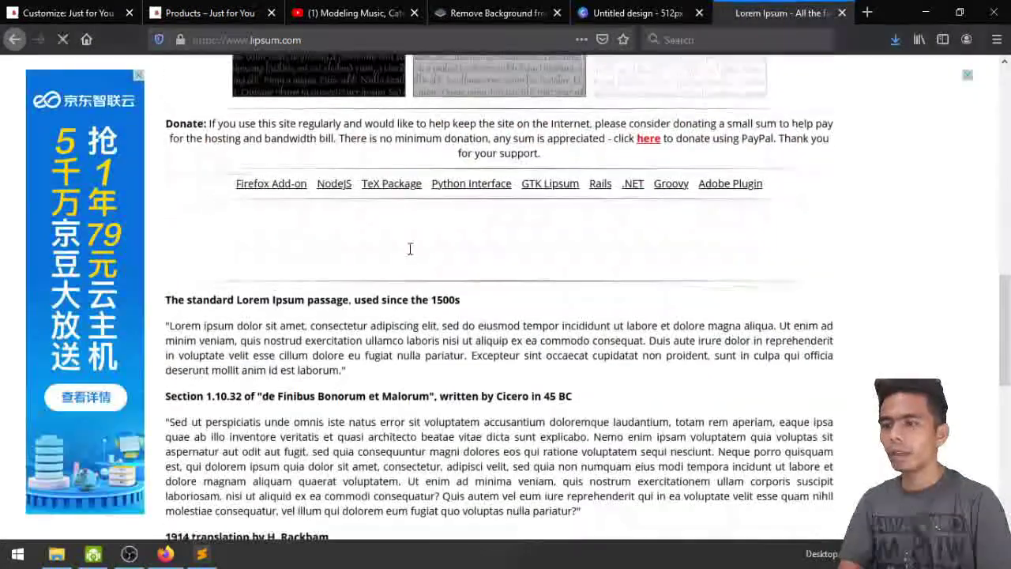
pyautogui.scroll(-3, 410, 249)
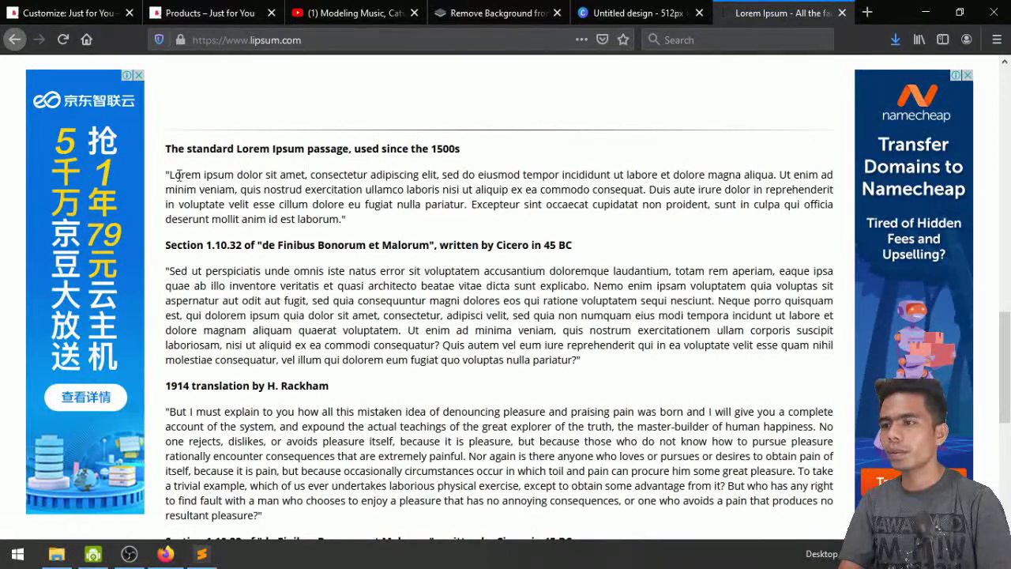
pyautogui.moveTo(166, 167); pyautogui.dragTo(360, 224)
pyautogui.hotkey('ctrl', 'c')
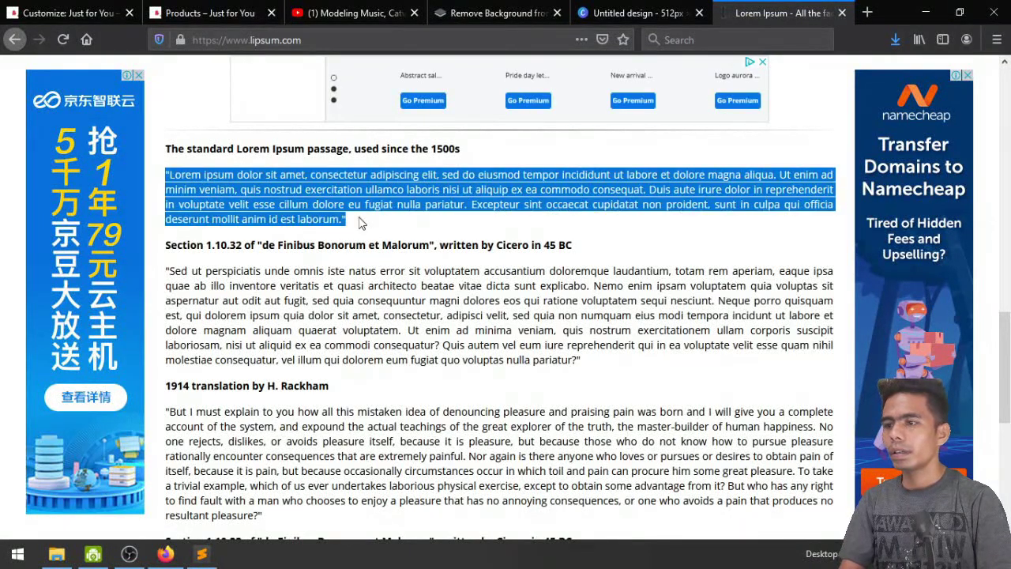
pyautogui.click(202, 13)
pyautogui.click(59, 8)
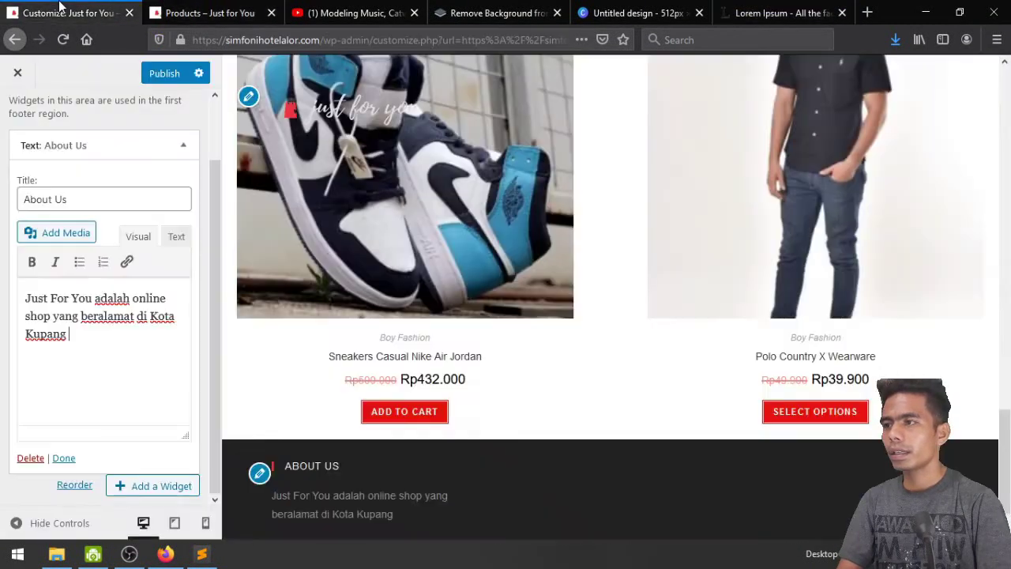
# Paste the Lorem Ipsum paragraph after Kupang and start a new paragraph after "aliqua."
pyautogui.click(115, 340)
pyautogui.hotkey('ctrl', 'v')
pyautogui.scroll(-1, 528, 406)
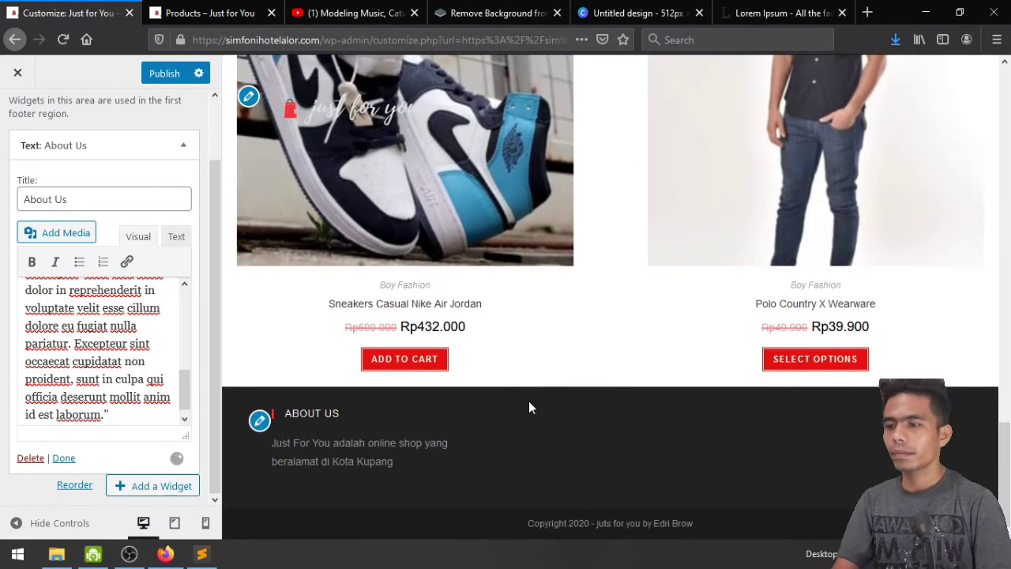
pyautogui.scroll(-3, 529, 407)
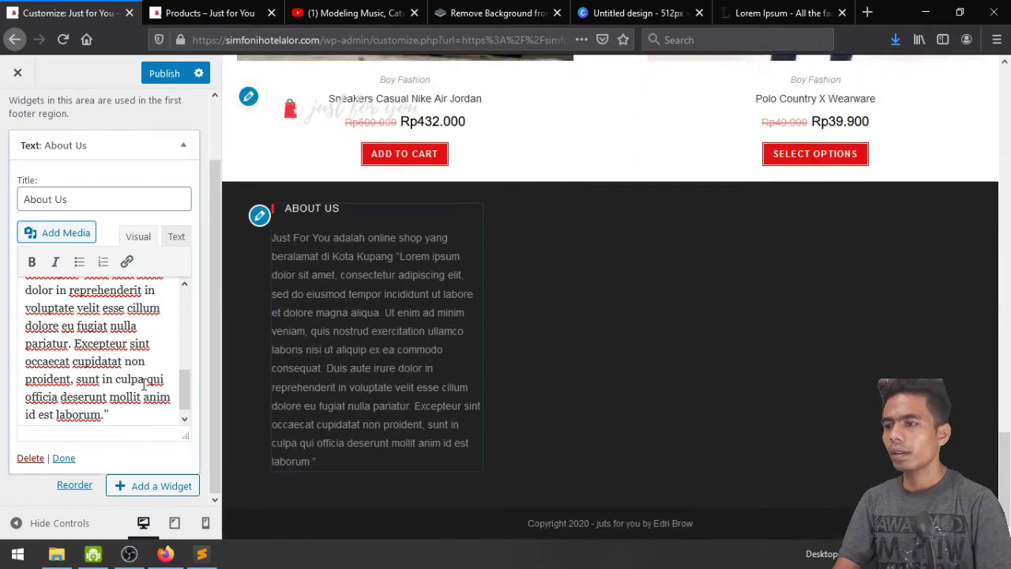
pyautogui.scroll(6, 144, 385)
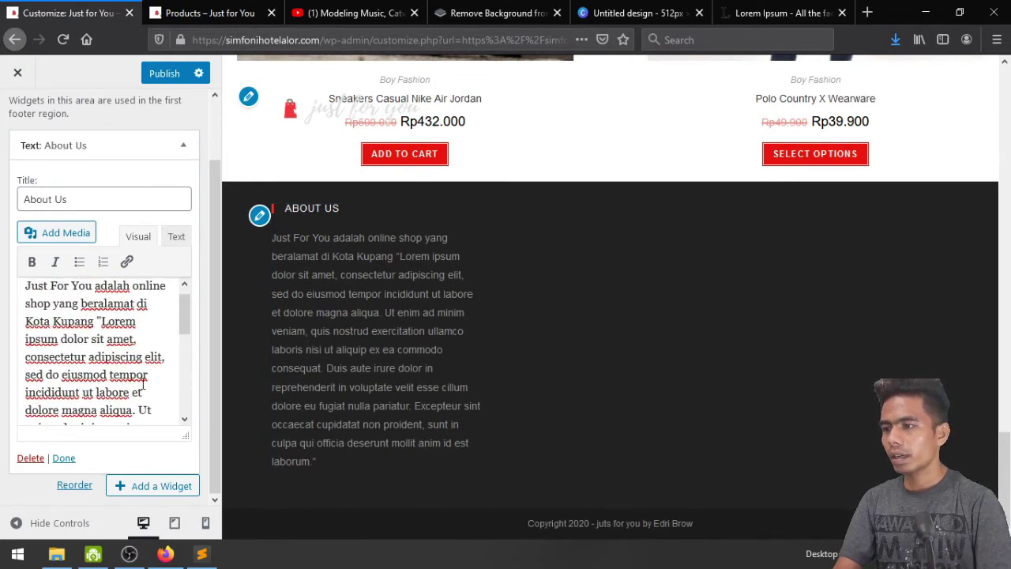
pyautogui.scroll(1, 144, 385)
pyautogui.scroll(-2, 144, 384)
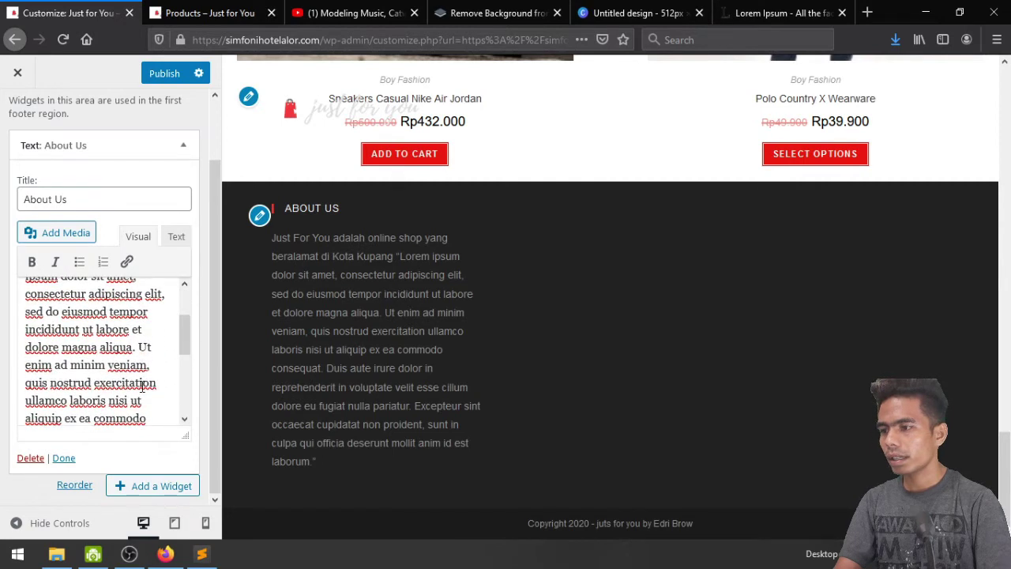
pyautogui.click(137, 347)
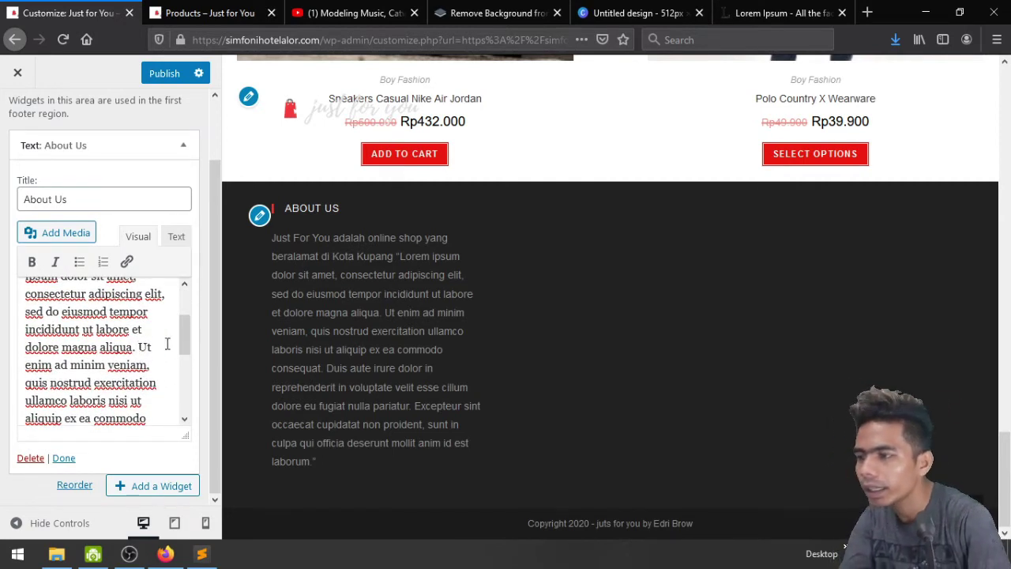
pyautogui.press('Return')
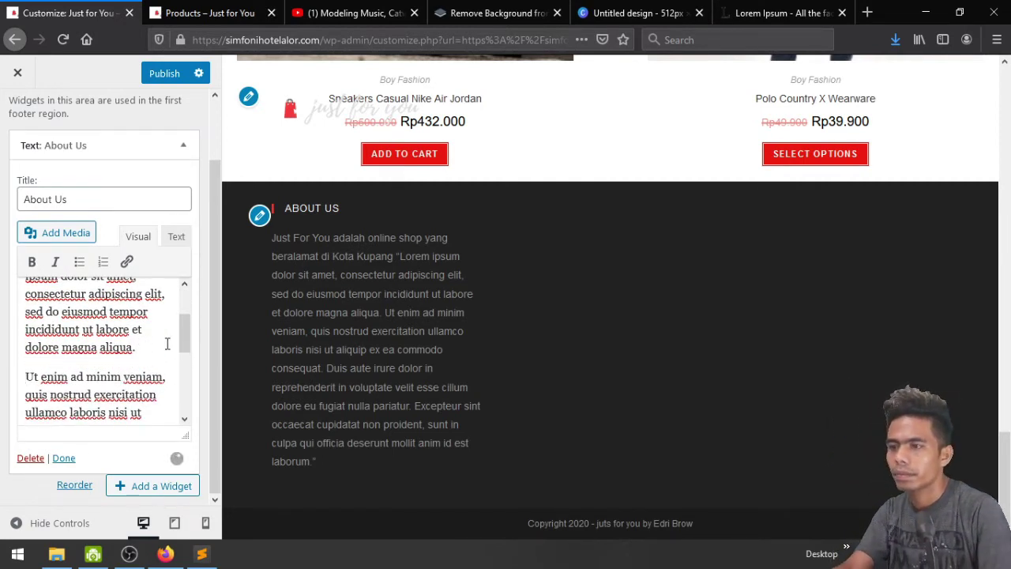
# Delete the text from "Duis aute irure" to the end, publish, and return to the widget areas
pyautogui.scroll(-1, 141, 377)
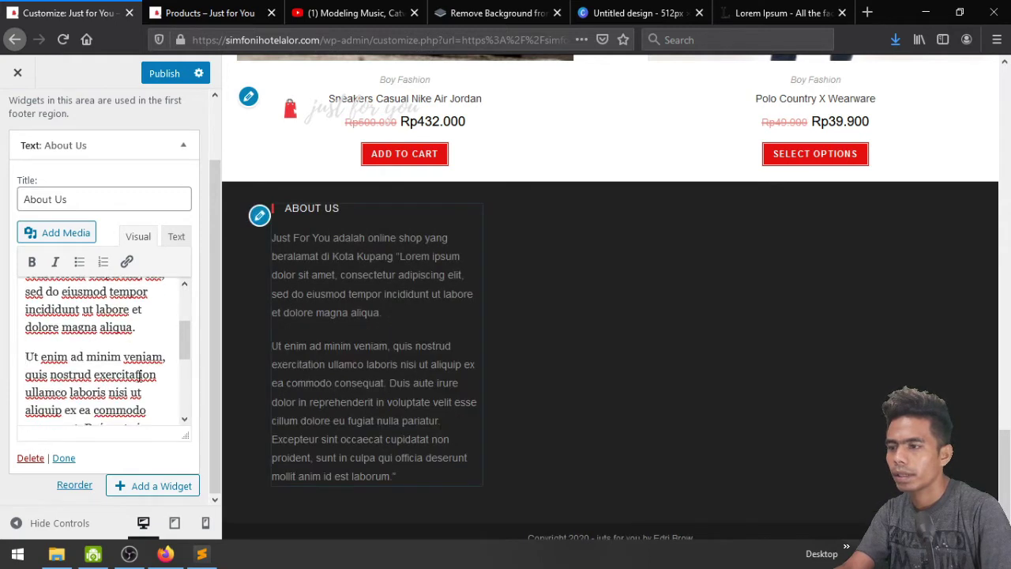
pyautogui.scroll(-2, 139, 376)
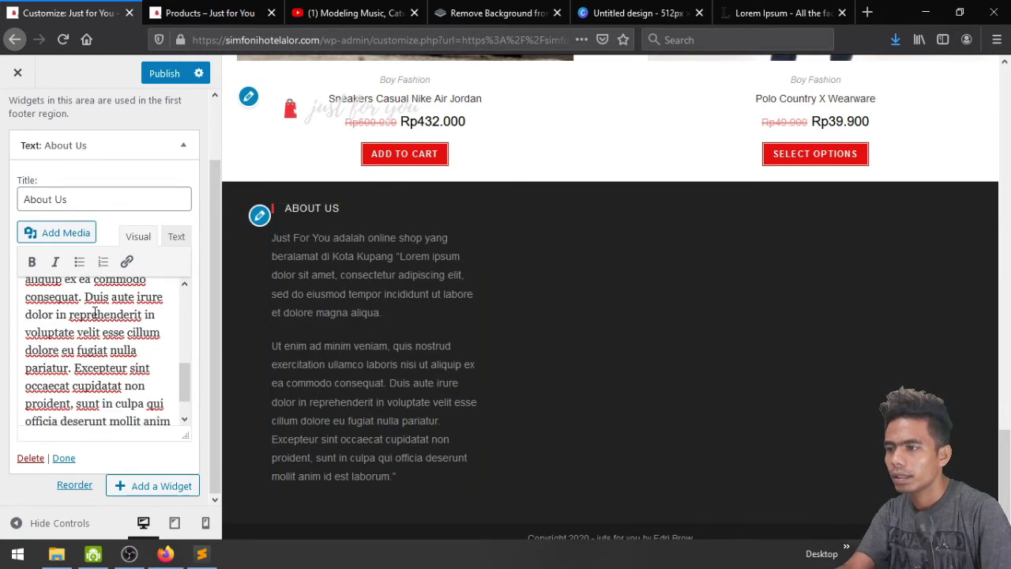
pyautogui.moveTo(85, 299); pyautogui.dragTo(88, 350)
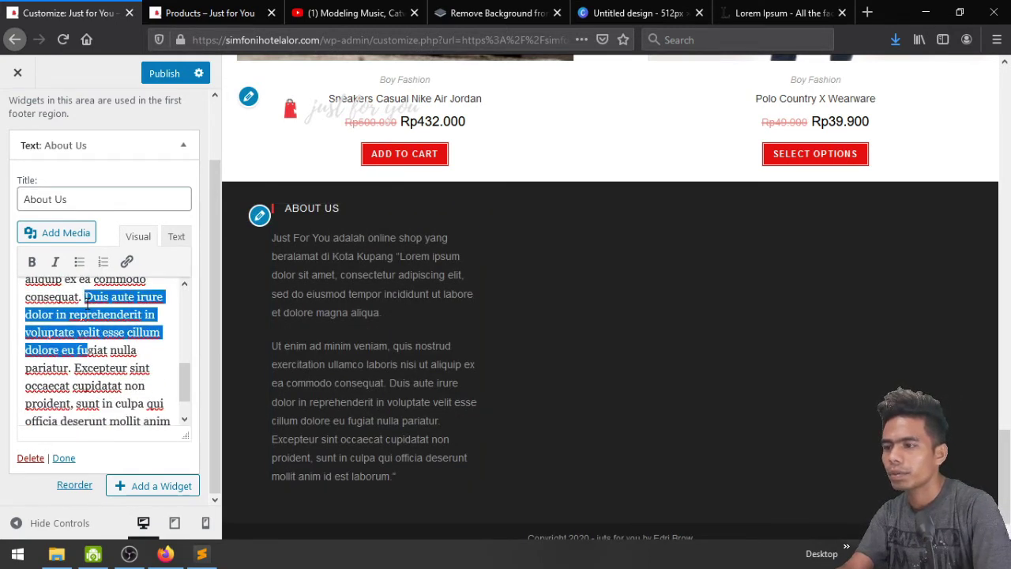
pyautogui.hotkey('ctrl', 'shift', 'End')
pyautogui.press('BackSpace')
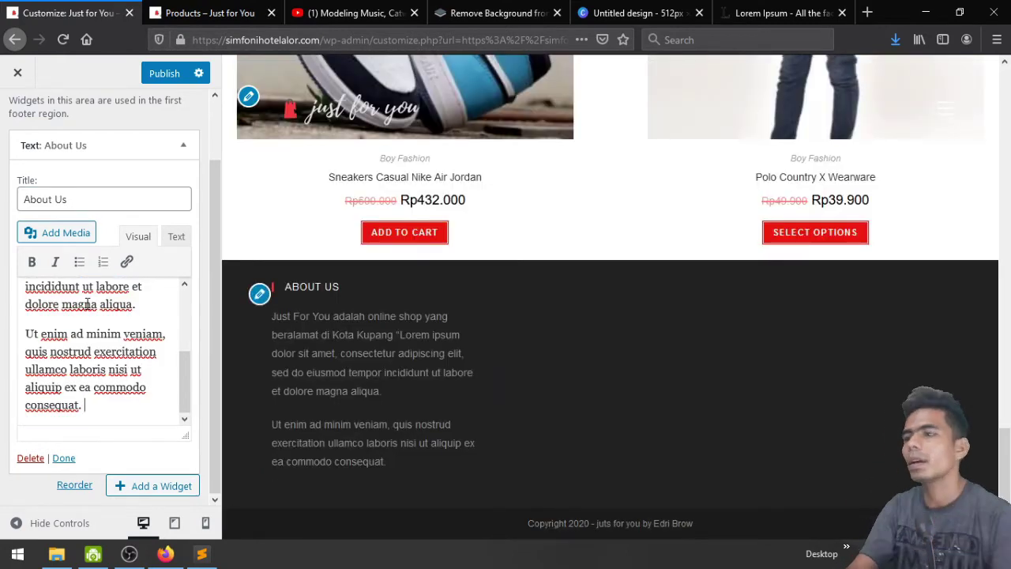
pyautogui.scroll(5, 76, 288)
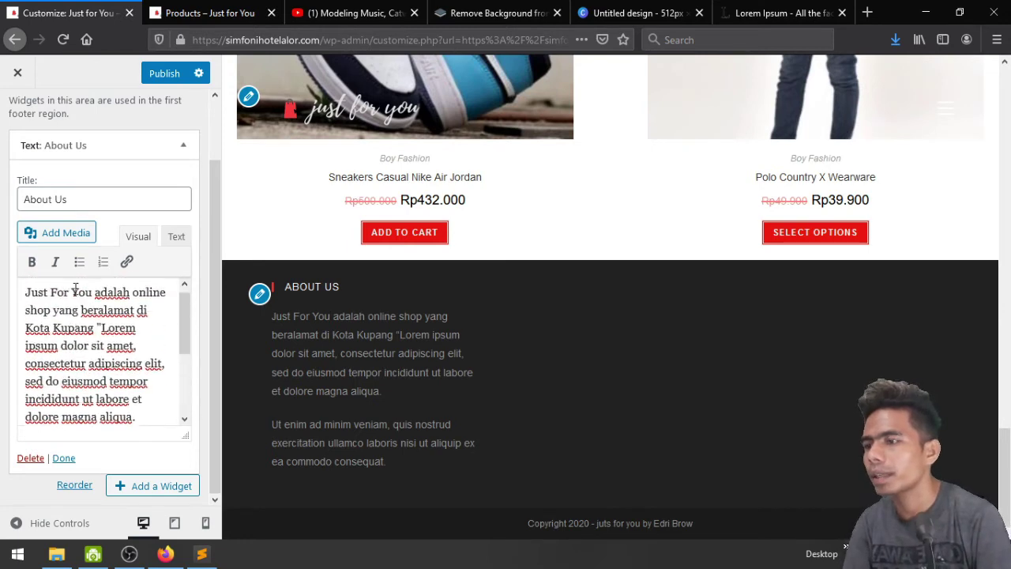
pyautogui.click(163, 72)
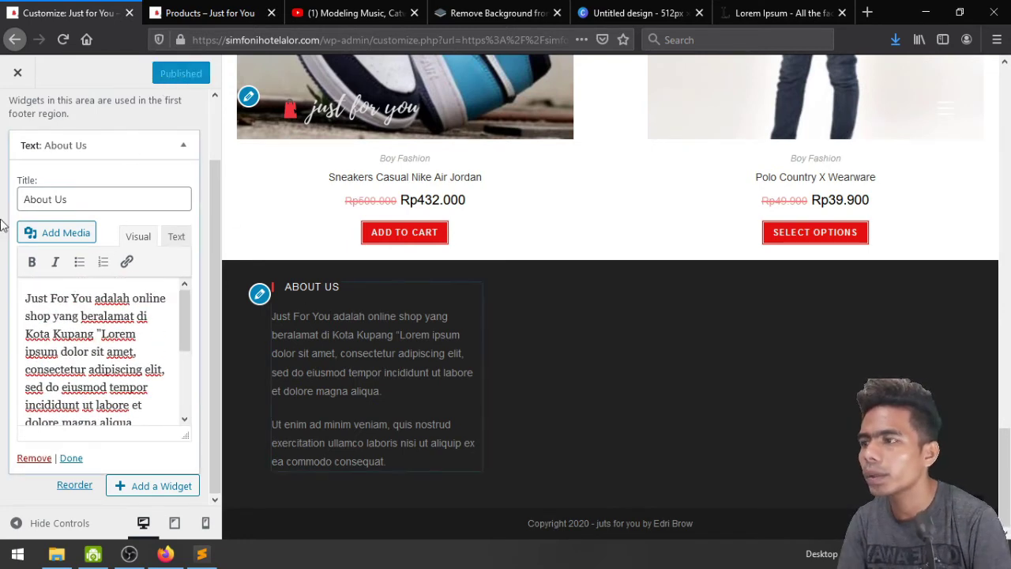
pyautogui.scroll(2, 4, 226)
pyautogui.click(15, 117)
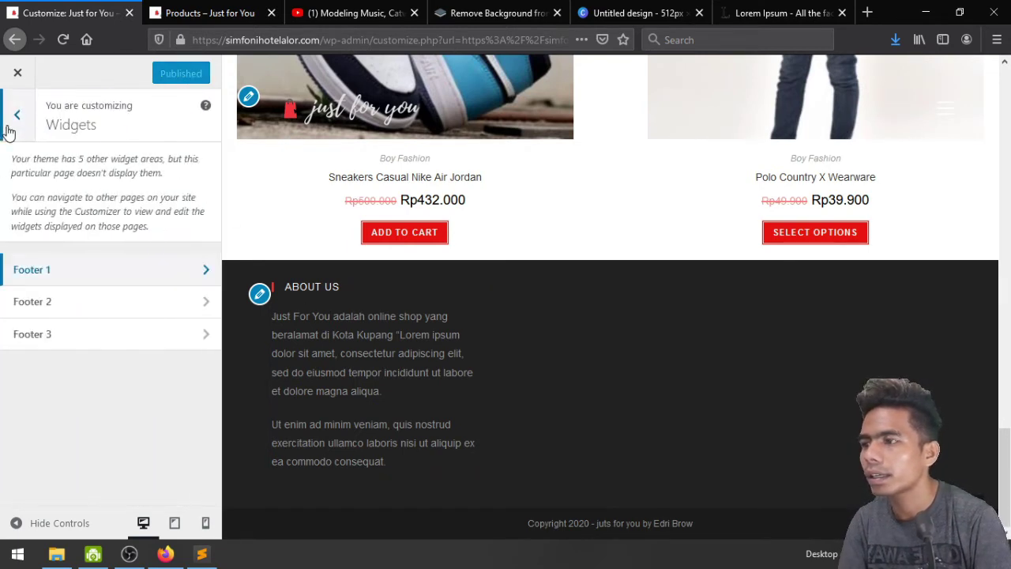
# Add a Product Categories widget to Footer 2 via a 'pr' search, then delete it again
pyautogui.click(97, 304)
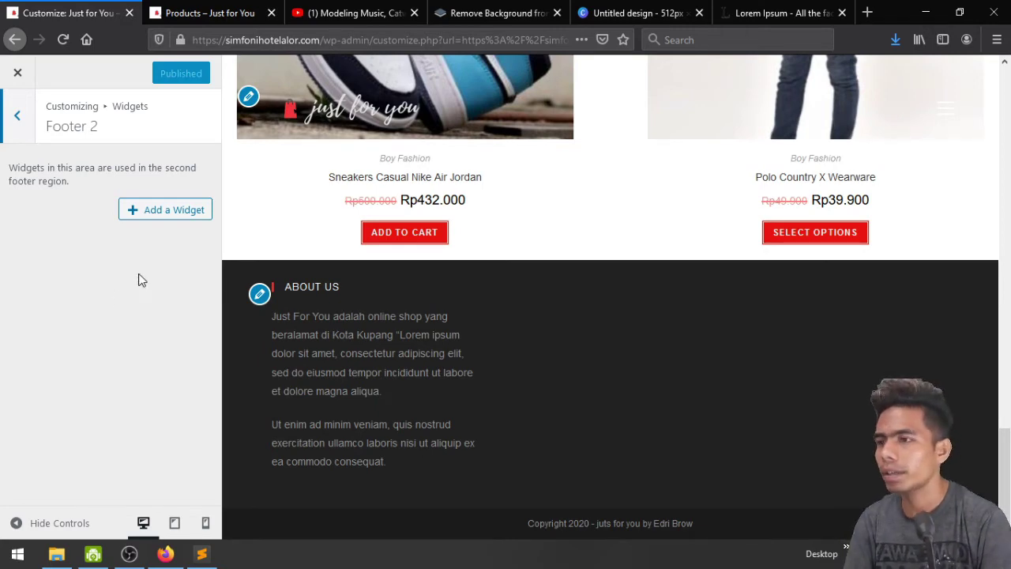
pyautogui.click(153, 210)
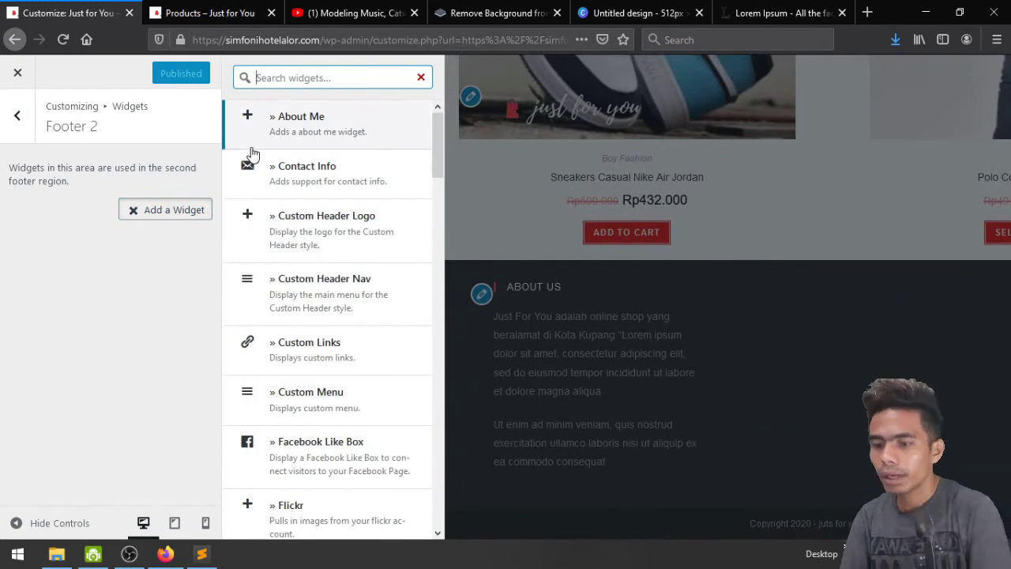
pyautogui.write('p')
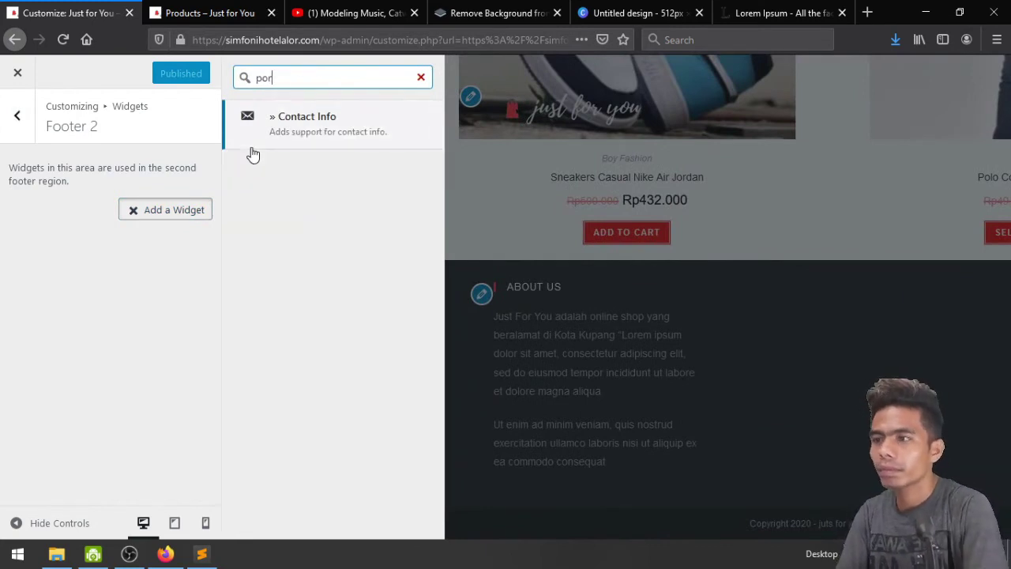
pyautogui.write('r')
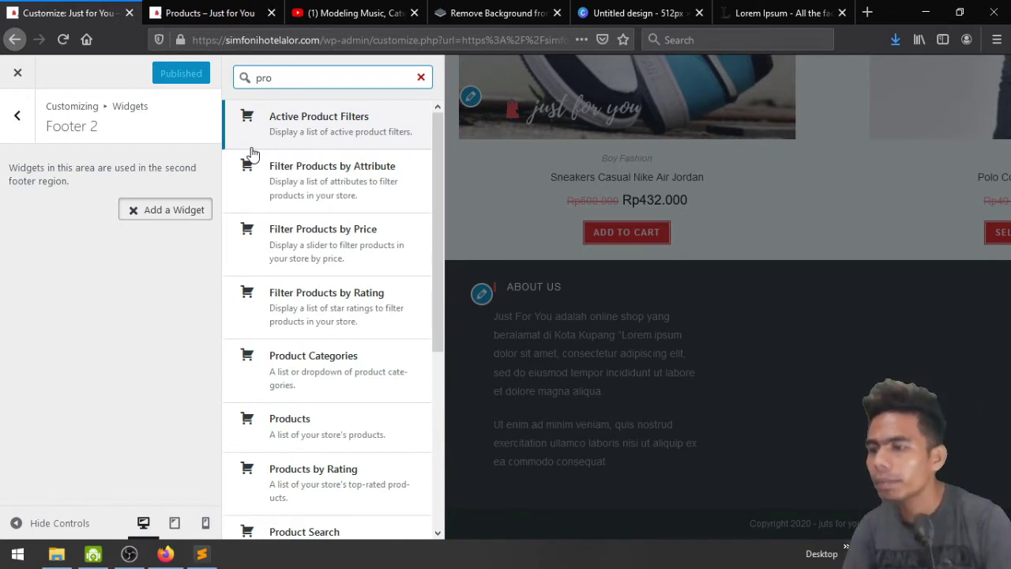
pyautogui.scroll(-2, 379, 390)
pyautogui.scroll(-2, 361, 474)
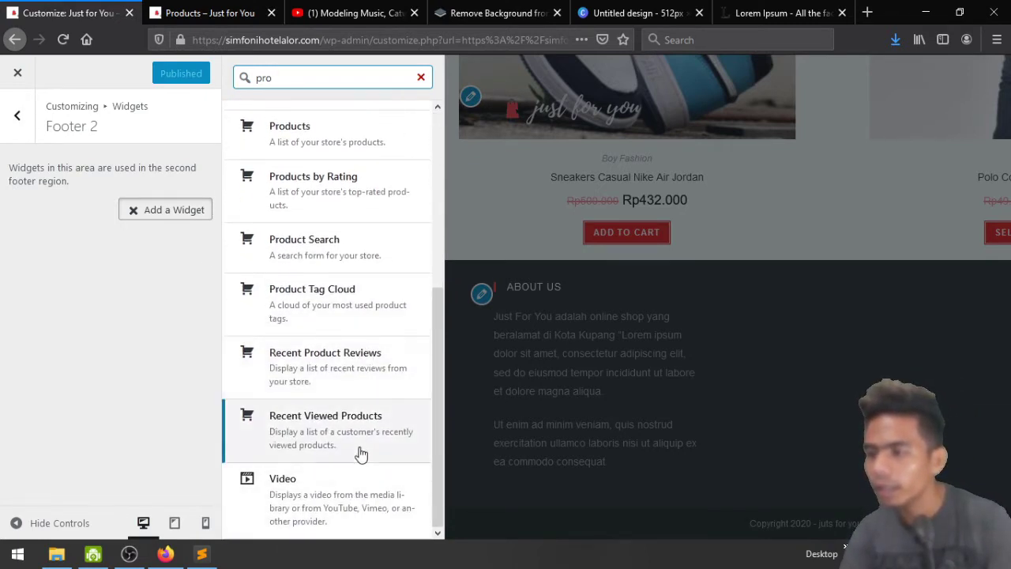
pyautogui.scroll(2, 361, 453)
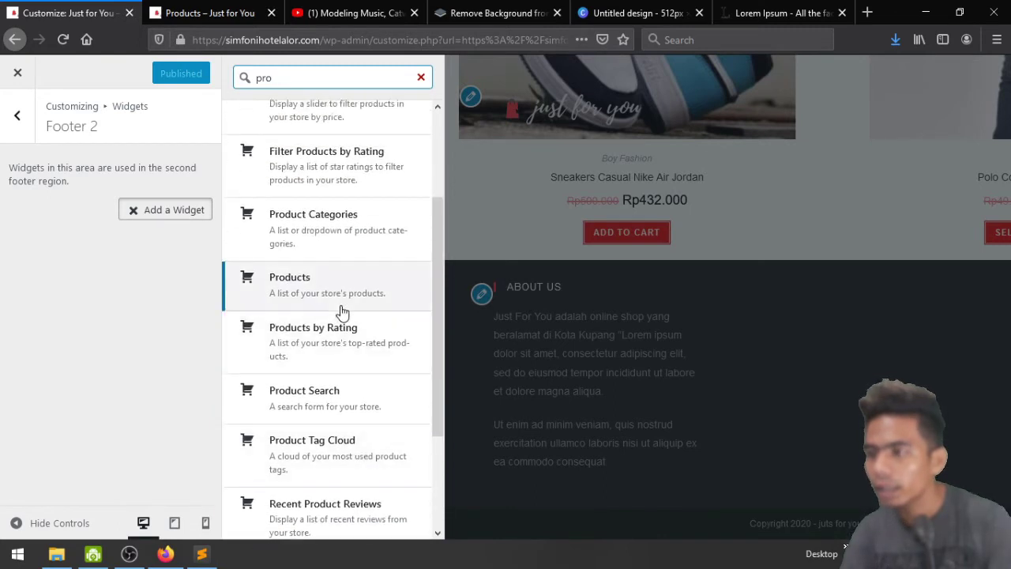
pyautogui.scroll(2, 350, 350)
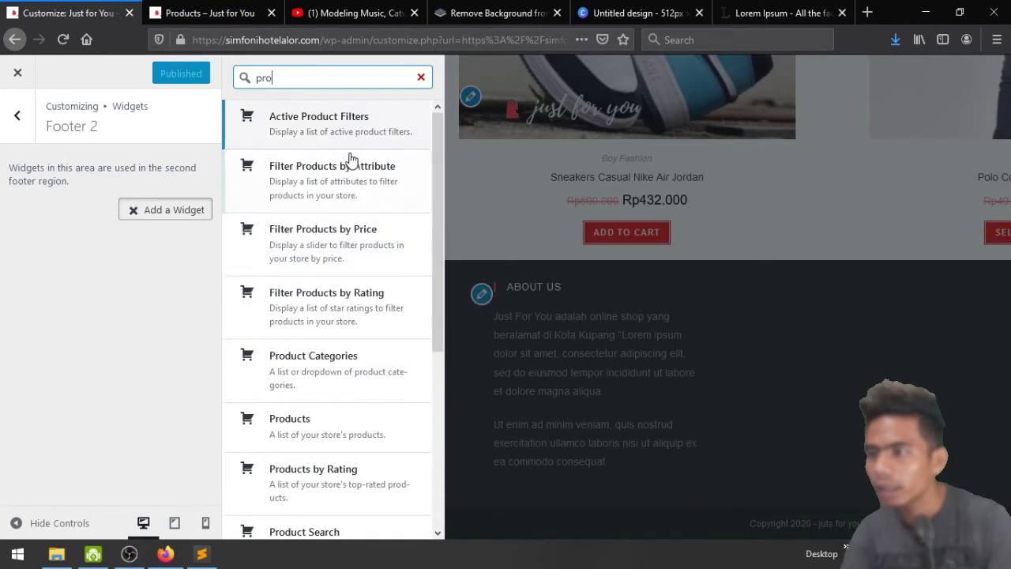
pyautogui.click(343, 365)
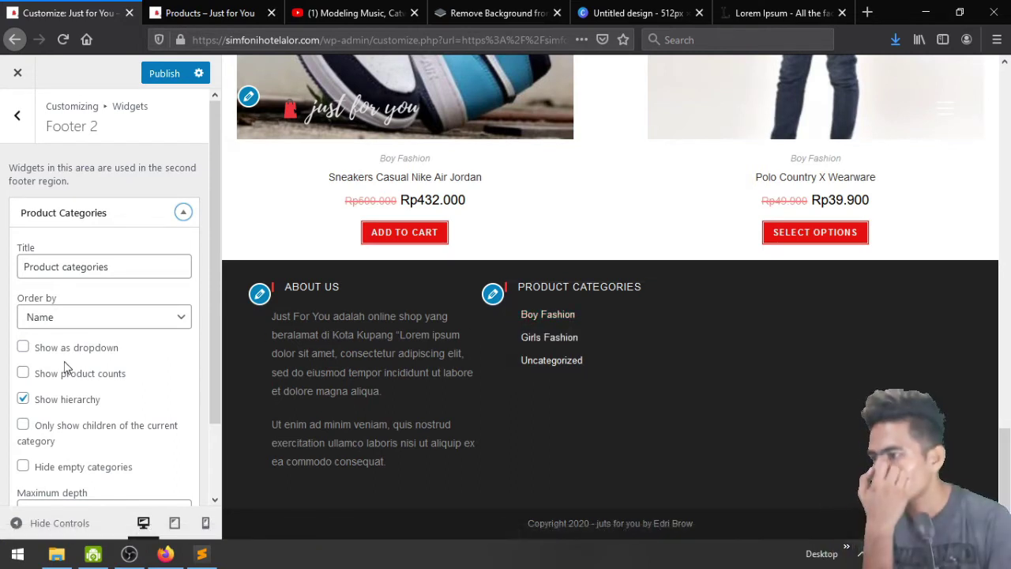
pyautogui.scroll(-2, 131, 382)
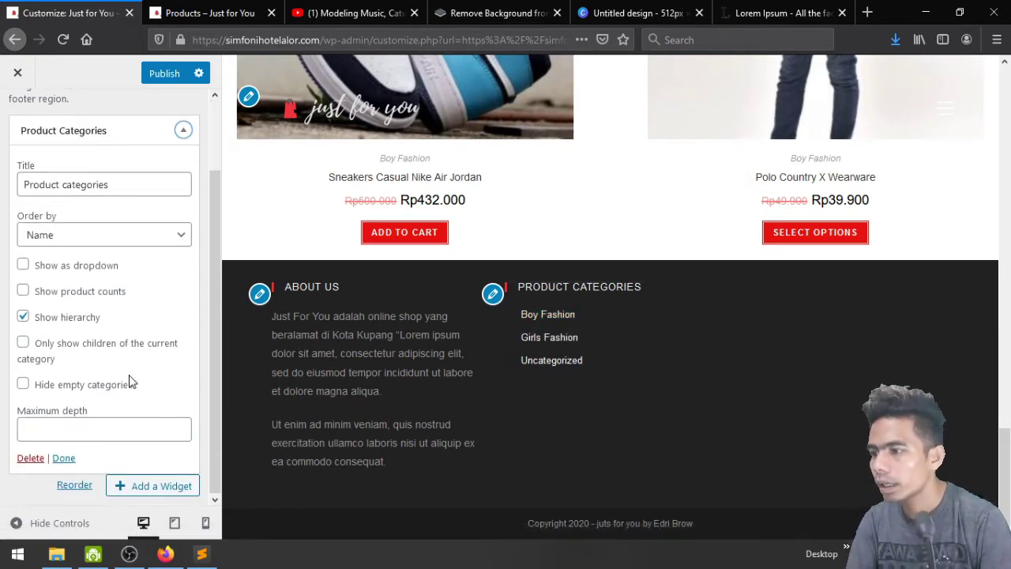
pyautogui.click(30, 458)
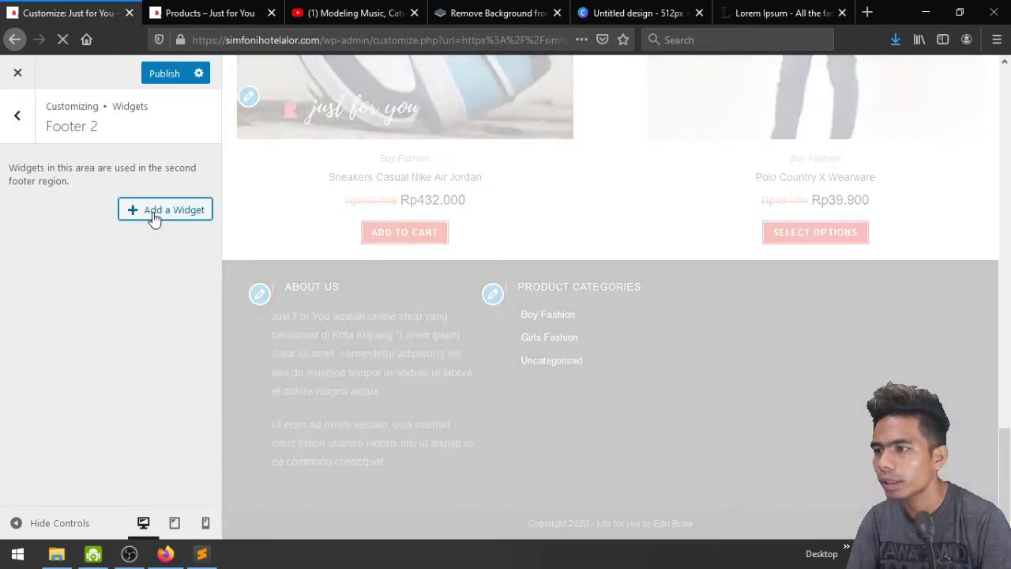
# Add a Products widget to Footer 2 by searching 'product'
pyautogui.click(154, 215)
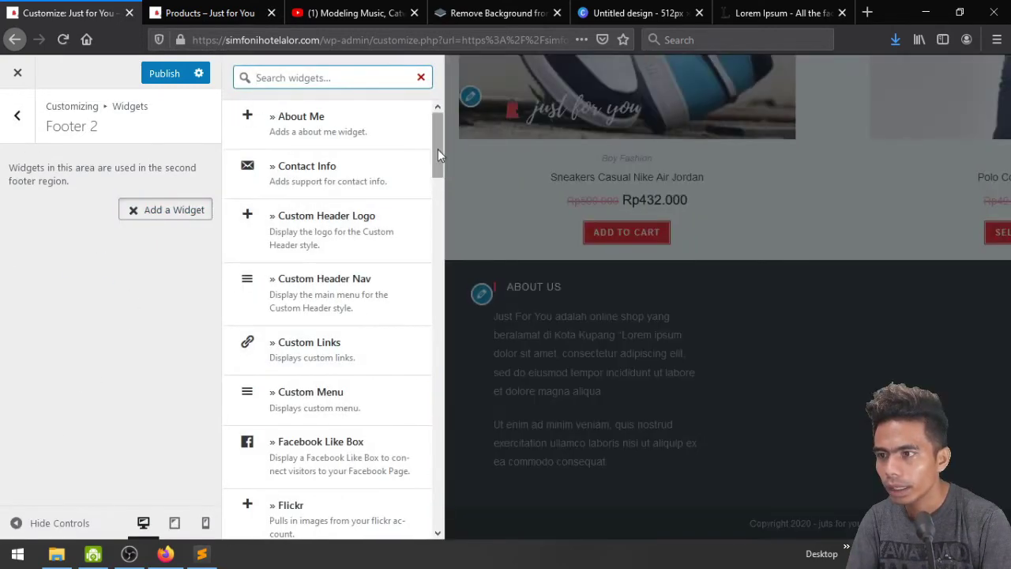
pyautogui.moveTo(438, 149); pyautogui.dragTo(471, 443)
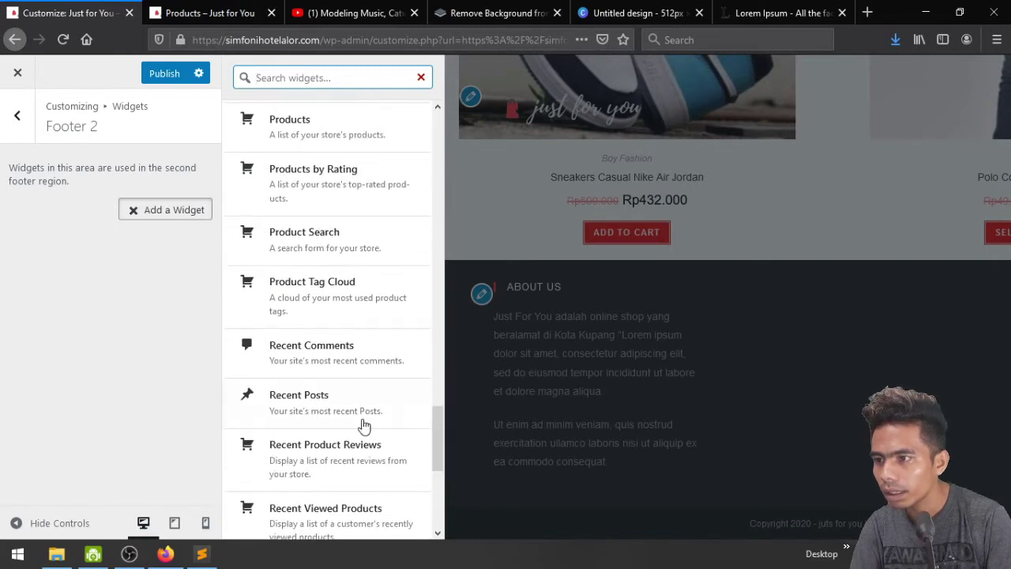
pyautogui.scroll(6, 363, 424)
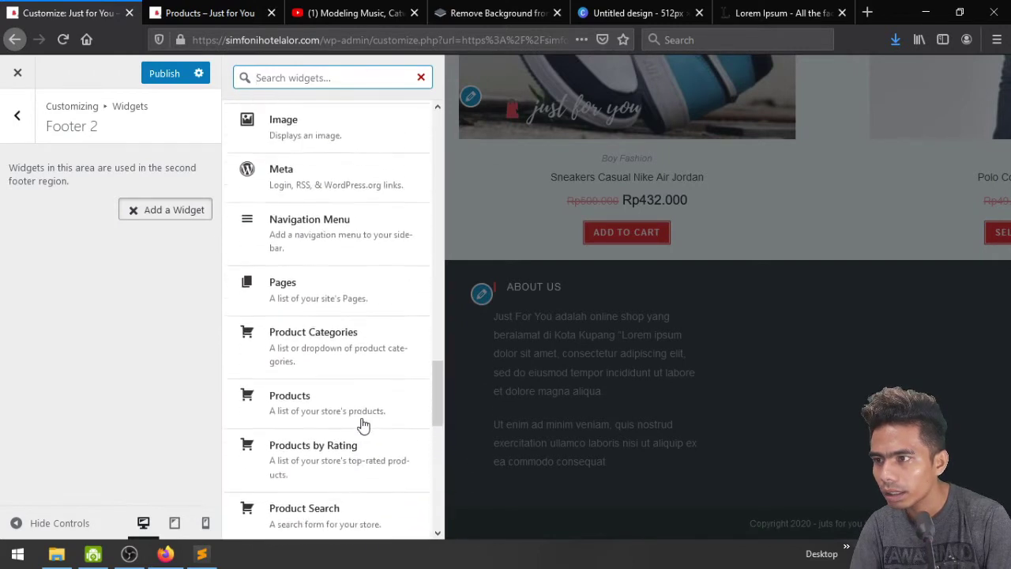
pyautogui.scroll(6, 363, 424)
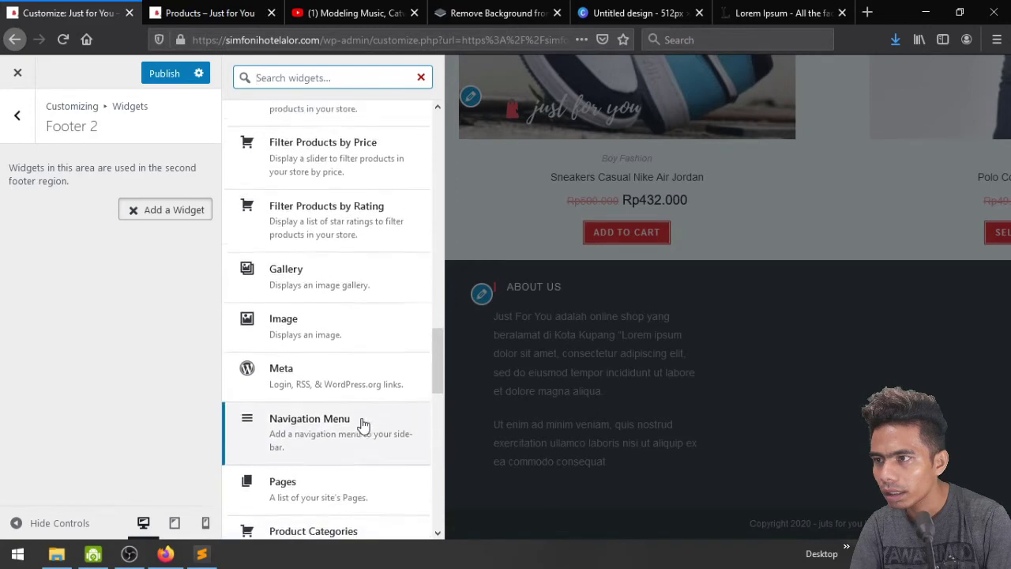
pyautogui.scroll(5, 362, 424)
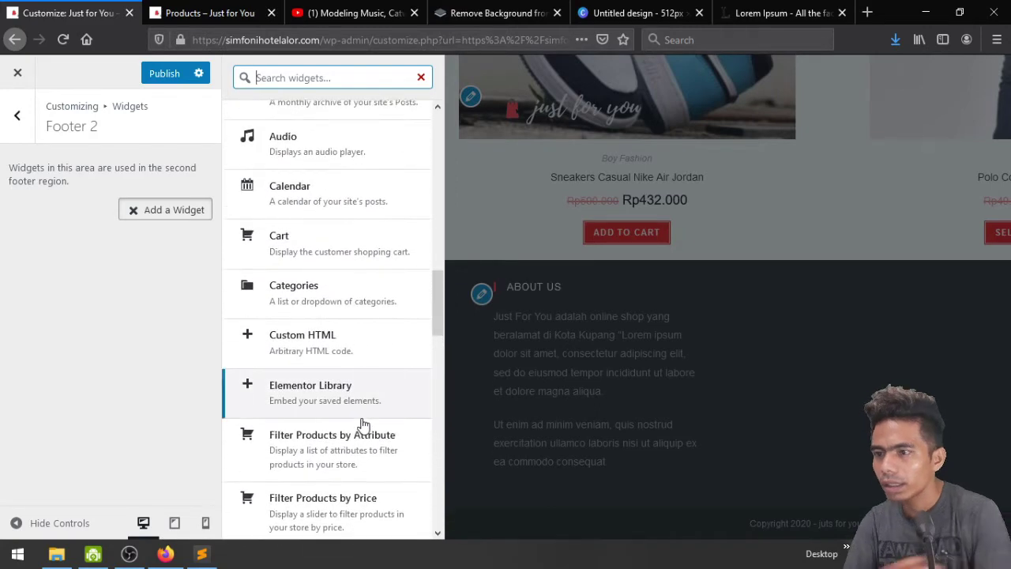
pyautogui.write('prod')
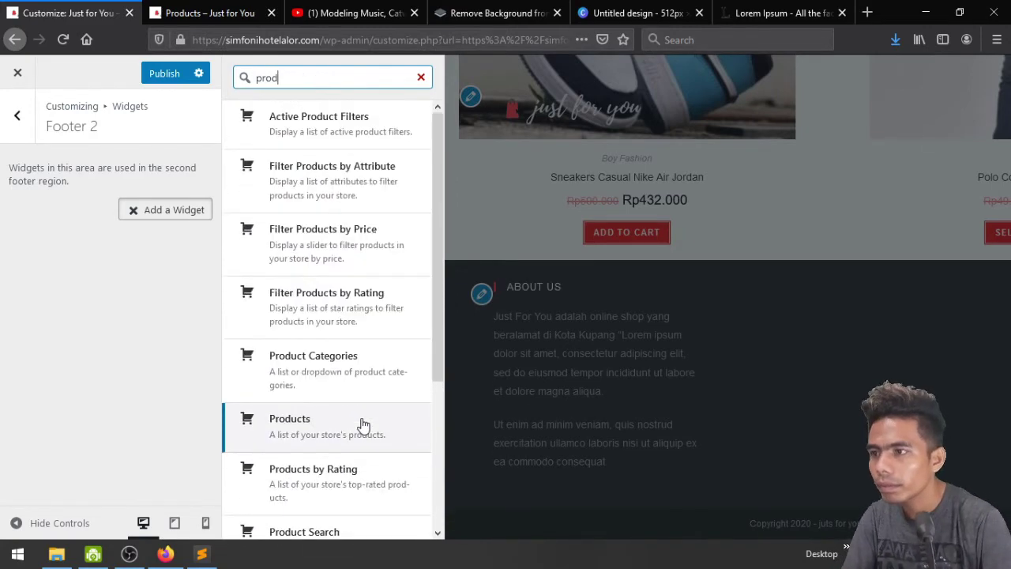
pyautogui.write('uct')
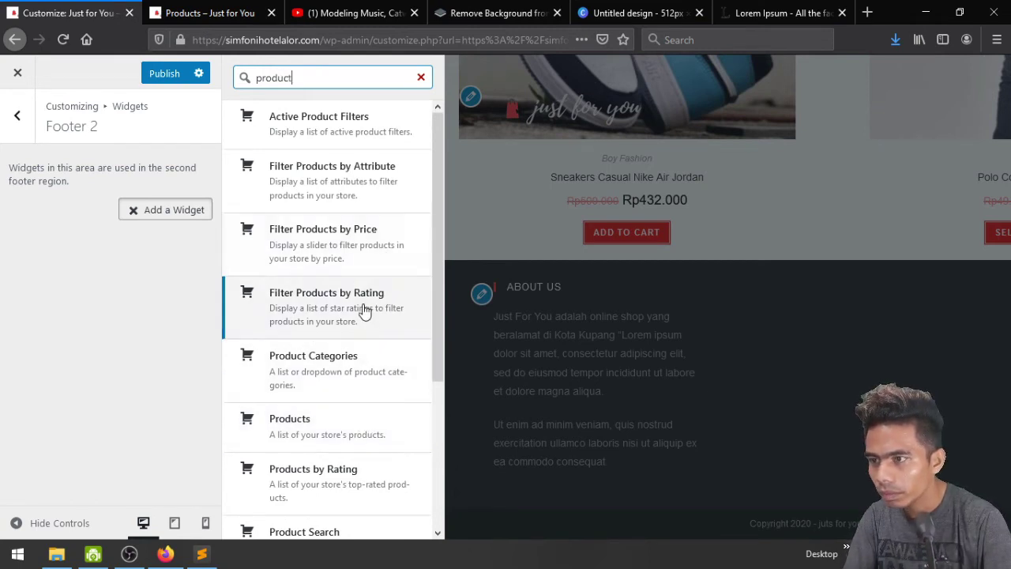
pyautogui.scroll(-2, 365, 312)
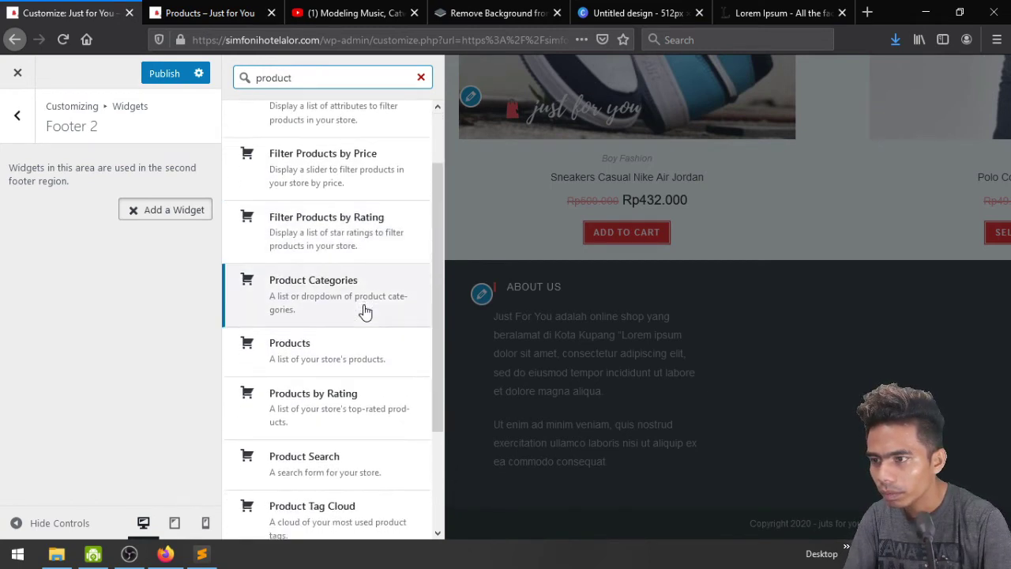
pyautogui.click(360, 356)
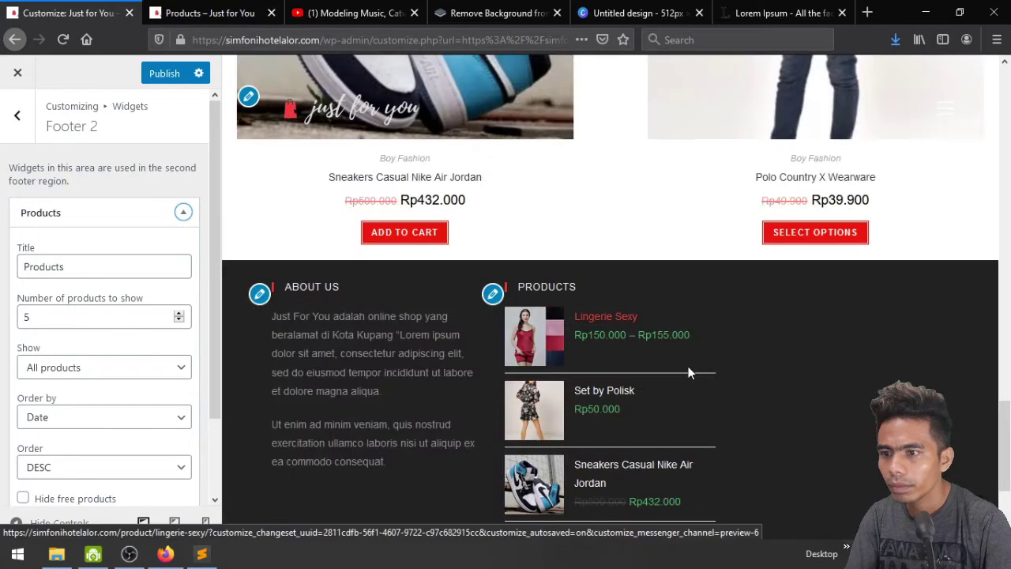
# Lower the widget's number of products to show to 3
pyautogui.scroll(-2, 796, 349)
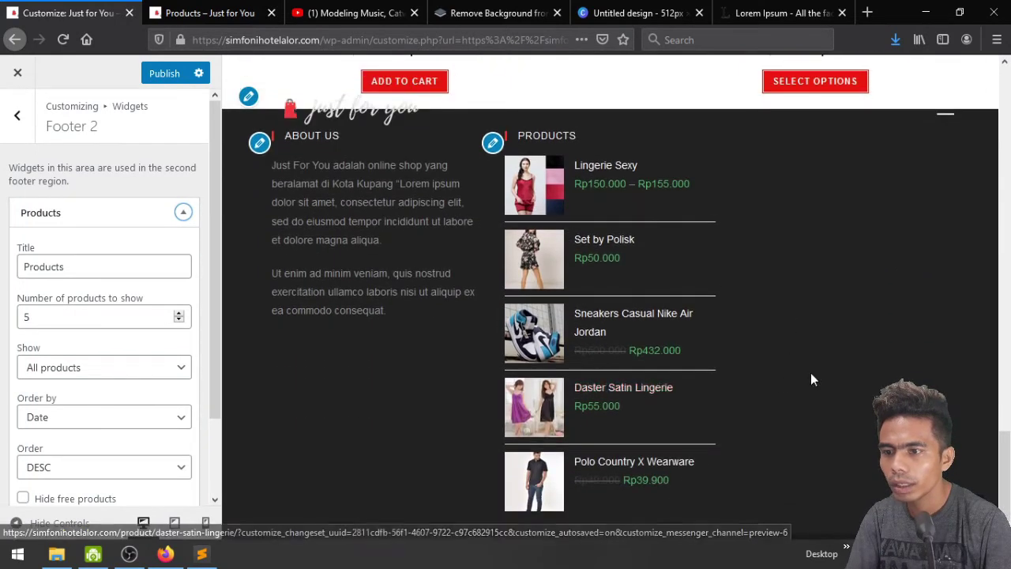
pyautogui.scroll(1, 811, 373)
pyautogui.scroll(-1, 810, 373)
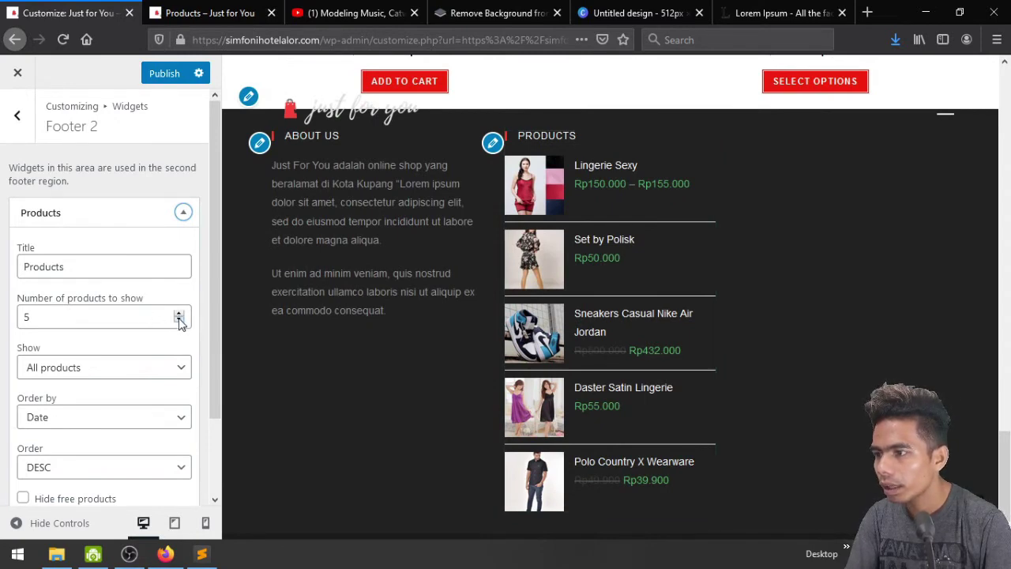
pyautogui.click(180, 320)
pyautogui.click(179, 320)
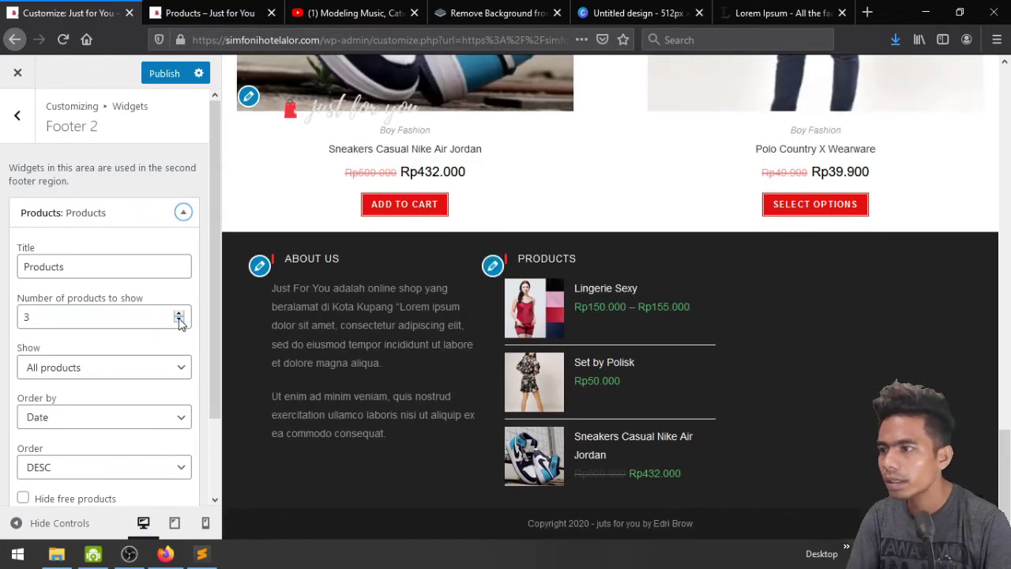
# Retitle the widget 'Recent Products', try On-sale and Featured, then keep All products
pyautogui.click(138, 263)
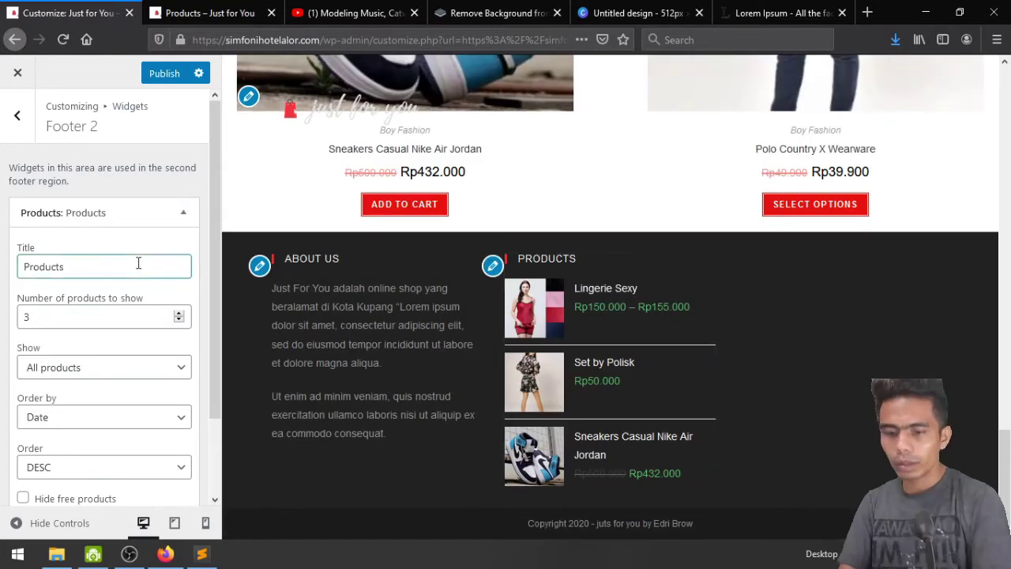
pyautogui.write('Recen')
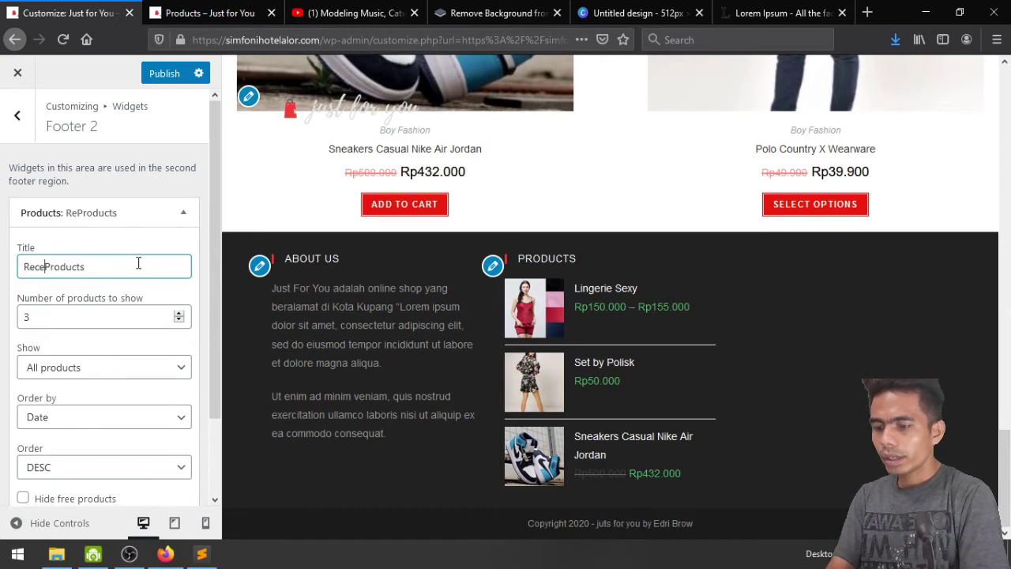
pyautogui.write('t')
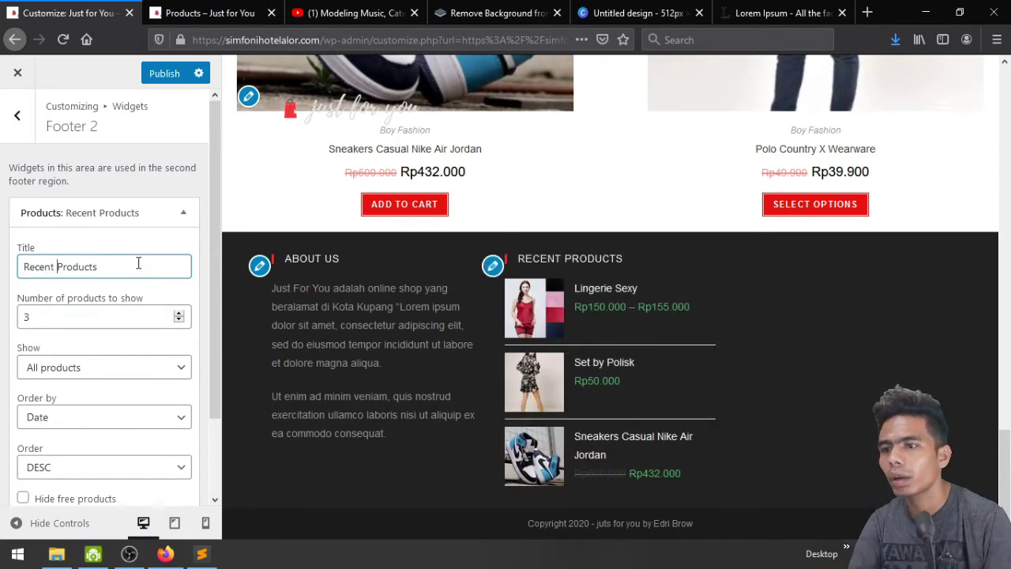
pyautogui.scroll(-2, 166, 363)
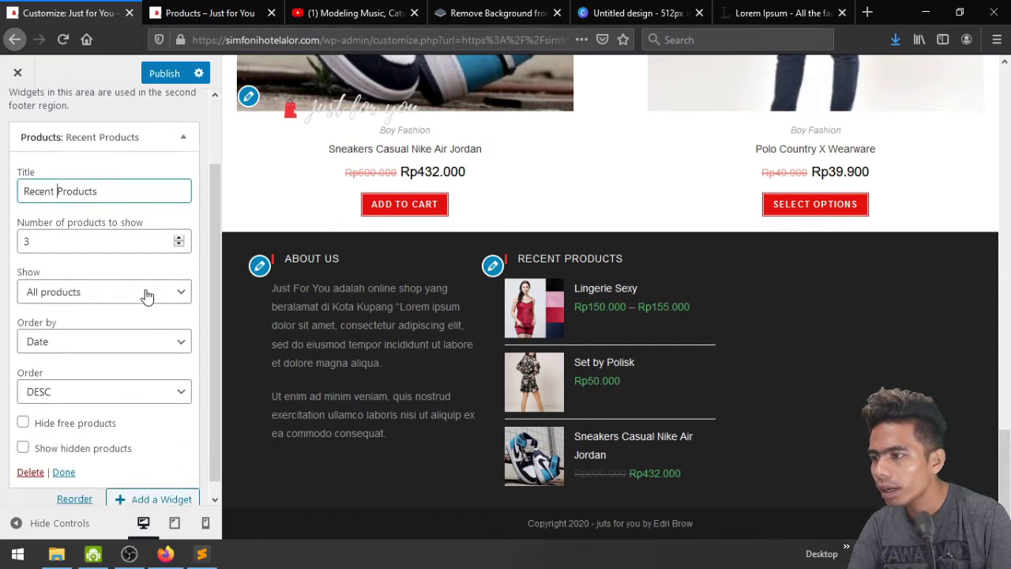
pyautogui.click(147, 293)
pyautogui.click(147, 292)
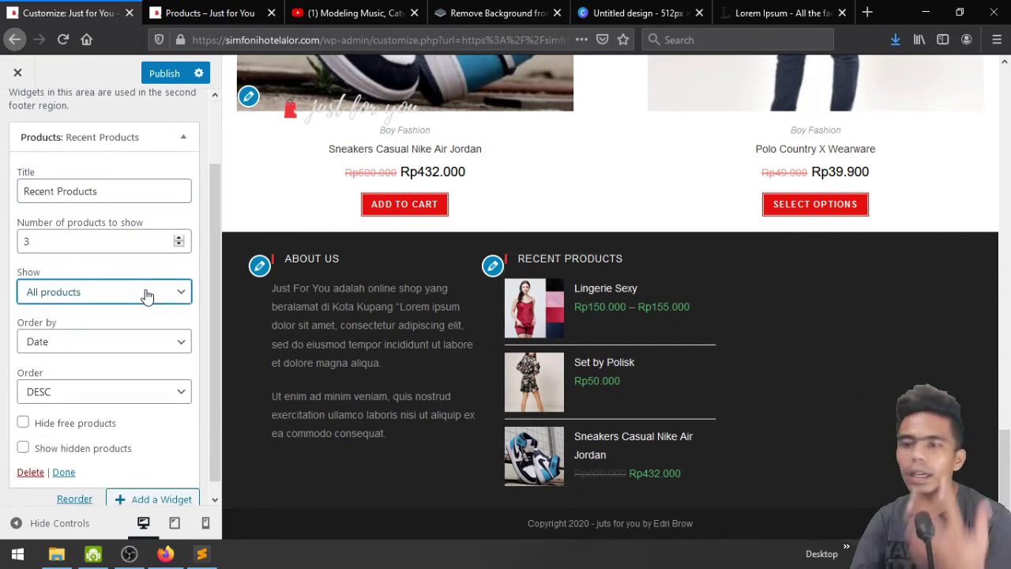
pyautogui.click(147, 293)
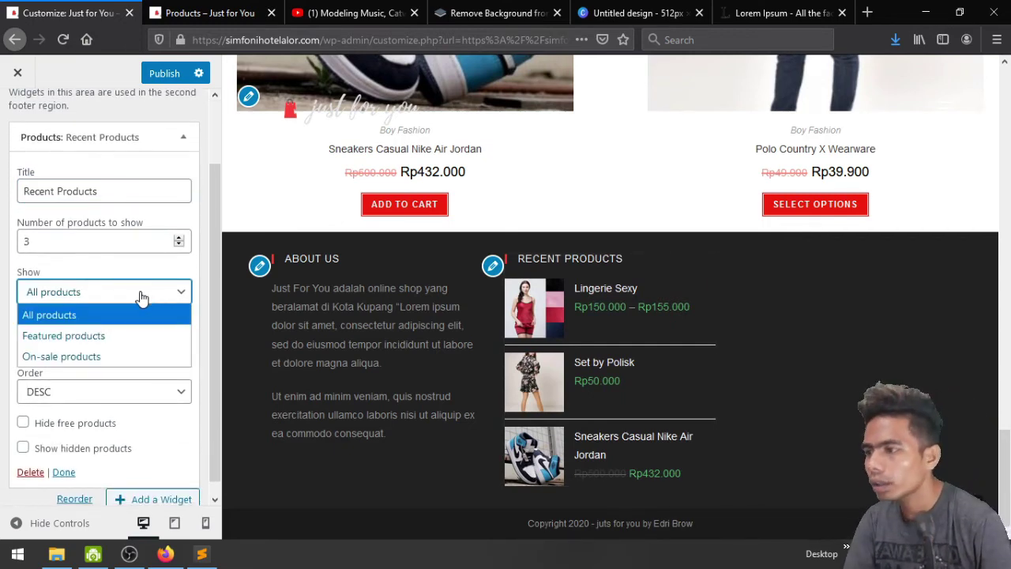
pyautogui.click(133, 360)
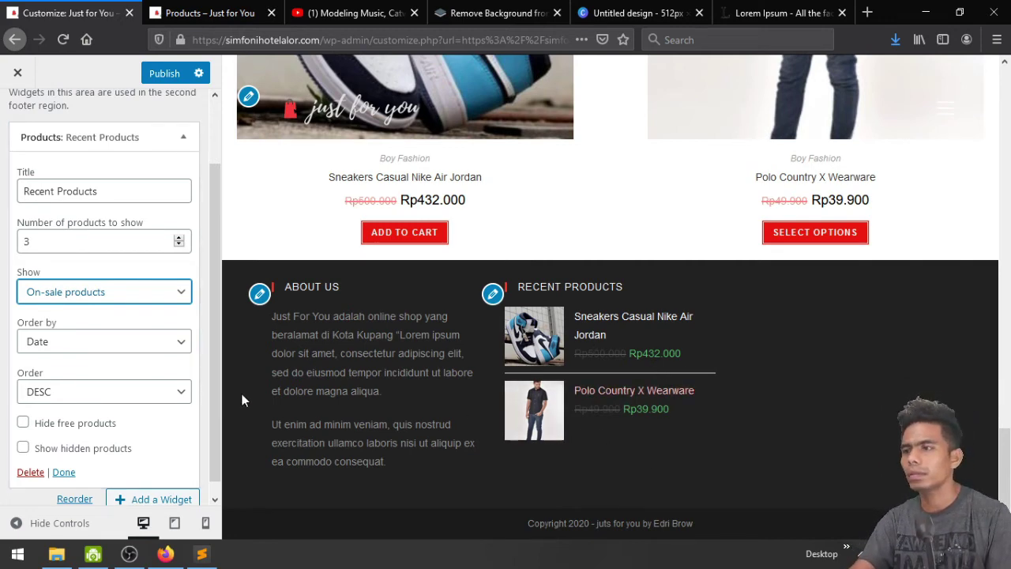
pyautogui.click(117, 300)
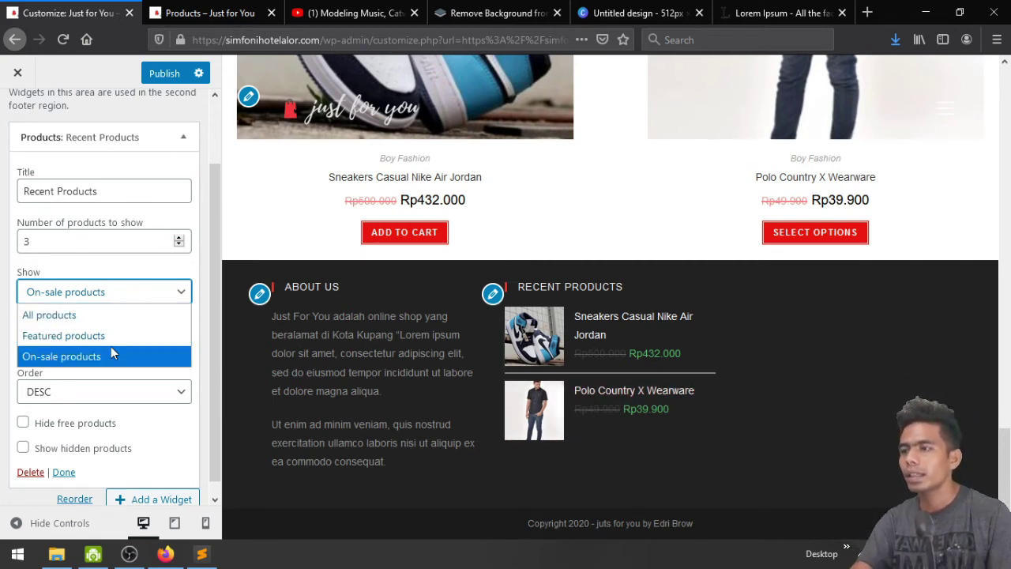
pyautogui.click(113, 336)
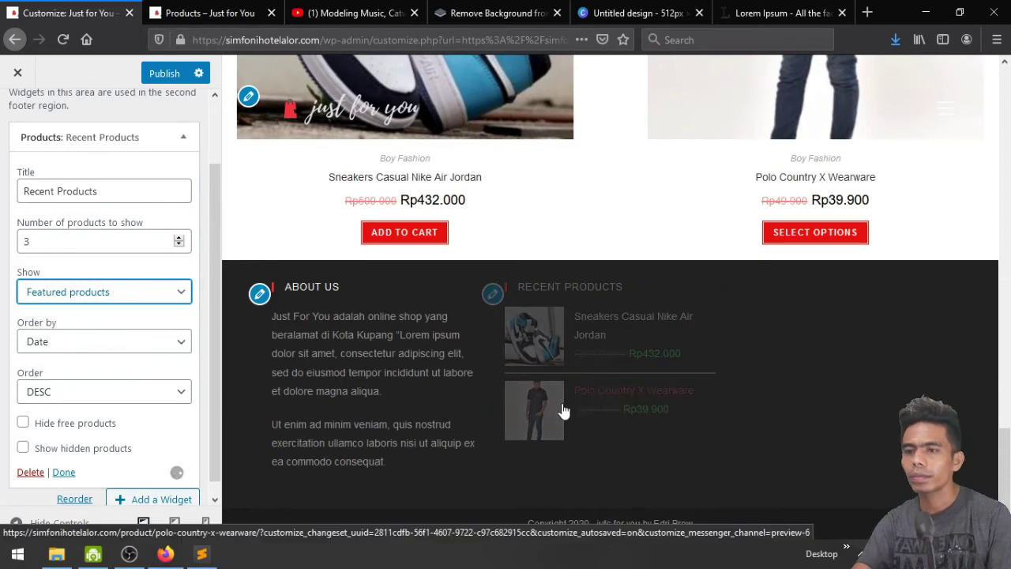
pyautogui.click(79, 295)
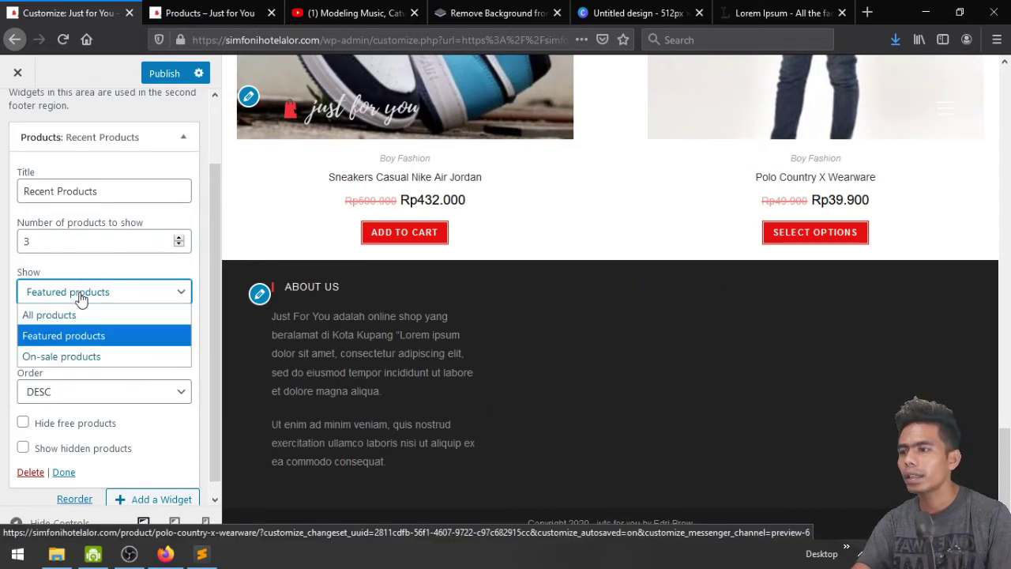
pyautogui.click(87, 314)
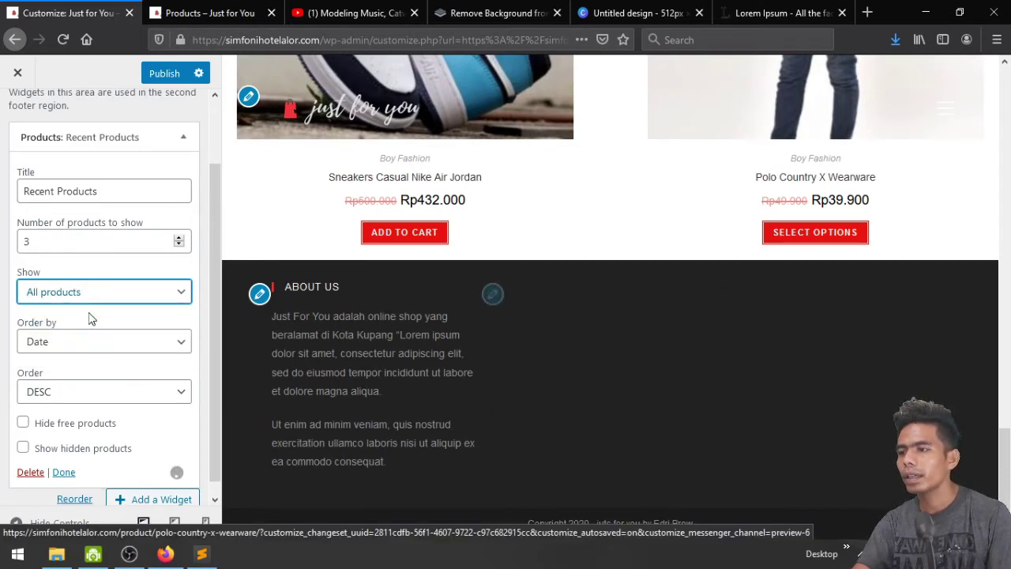
# Publish the footer changes and open the empty Footer 3 widget area
pyautogui.scroll(-1, 773, 437)
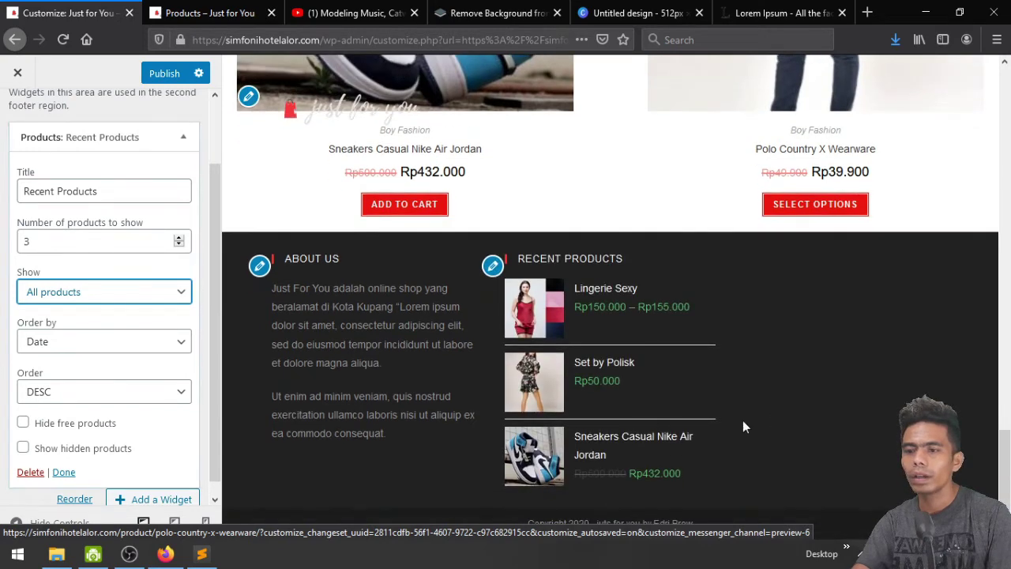
pyautogui.scroll(-1, 132, 385)
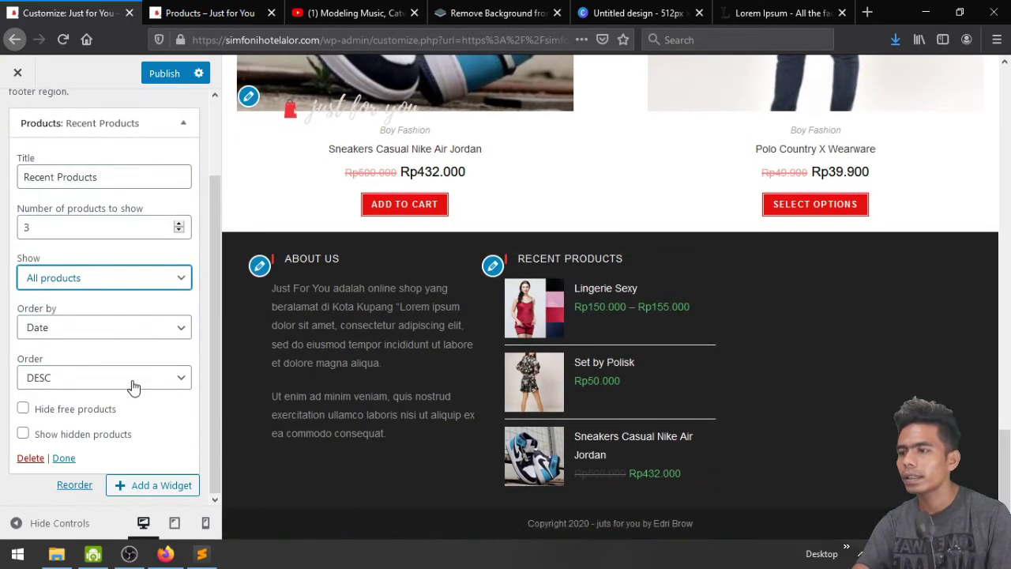
pyautogui.scroll(2, 113, 403)
pyautogui.scroll(-2, 113, 403)
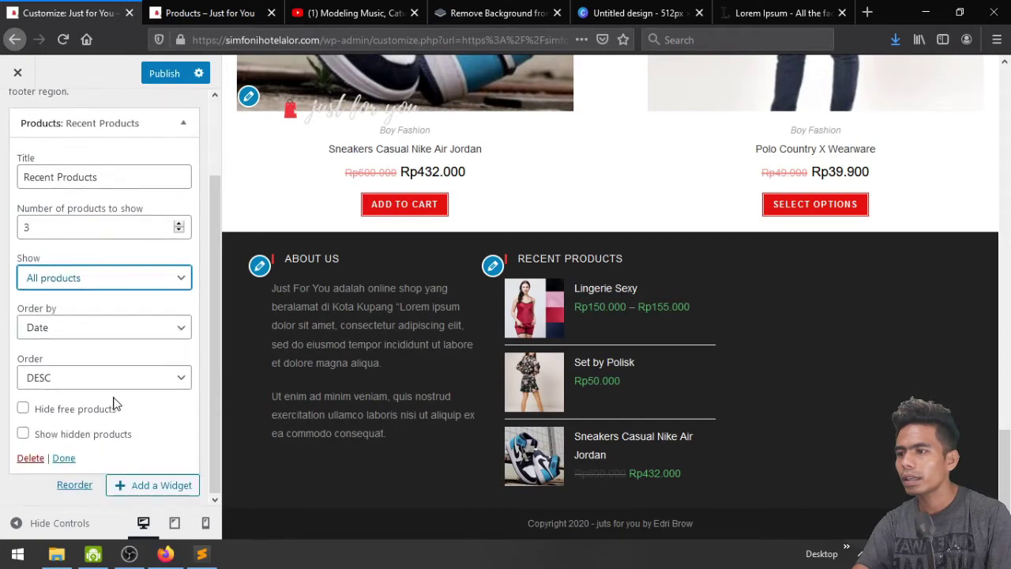
pyautogui.click(165, 73)
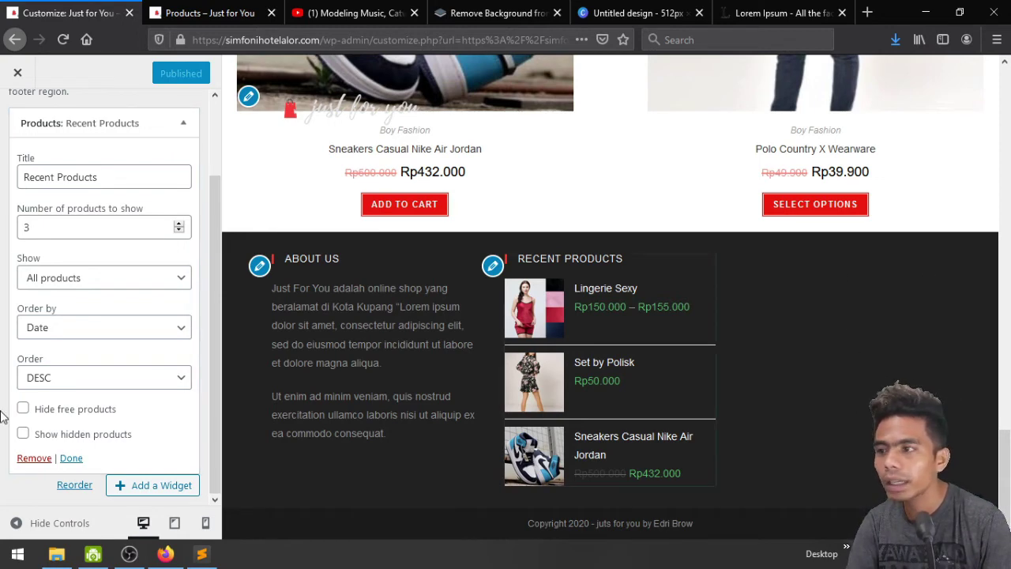
pyautogui.scroll(2, 114, 372)
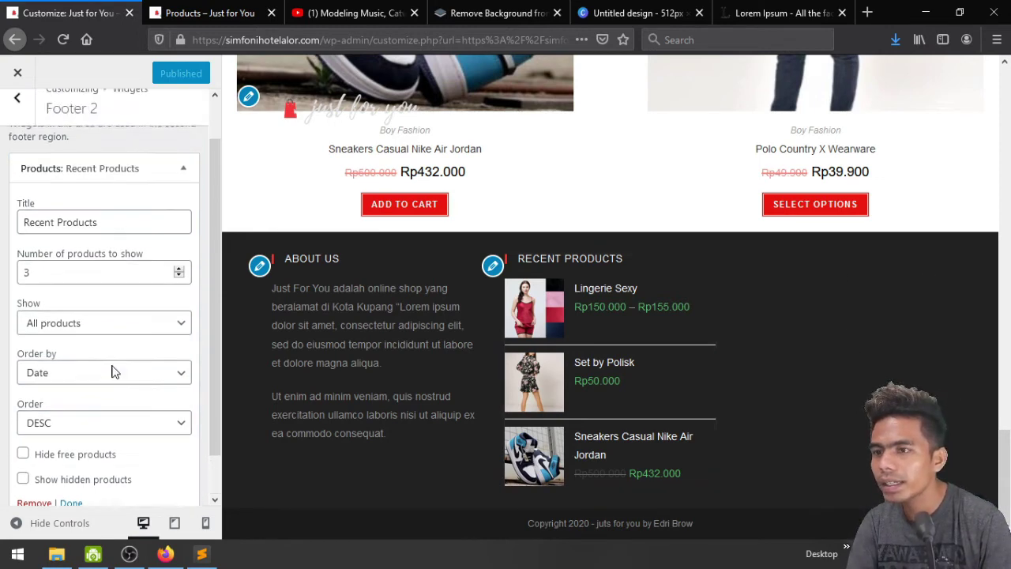
pyautogui.click(16, 115)
pyautogui.click(98, 337)
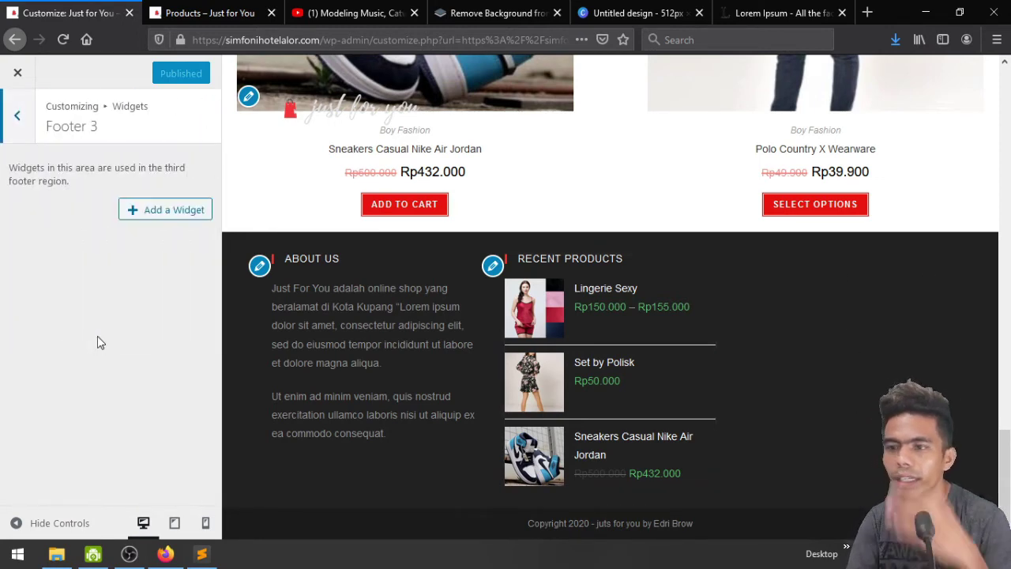
# Add an Instagram widget to Footer 3 and replace the username adidas with the account handle
pyautogui.click(169, 210)
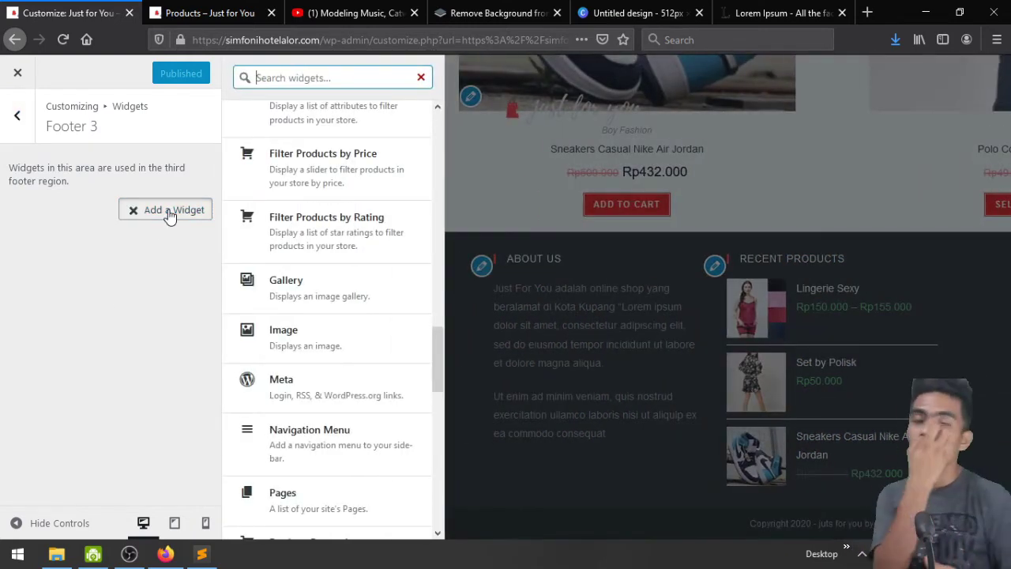
pyautogui.write('ins')
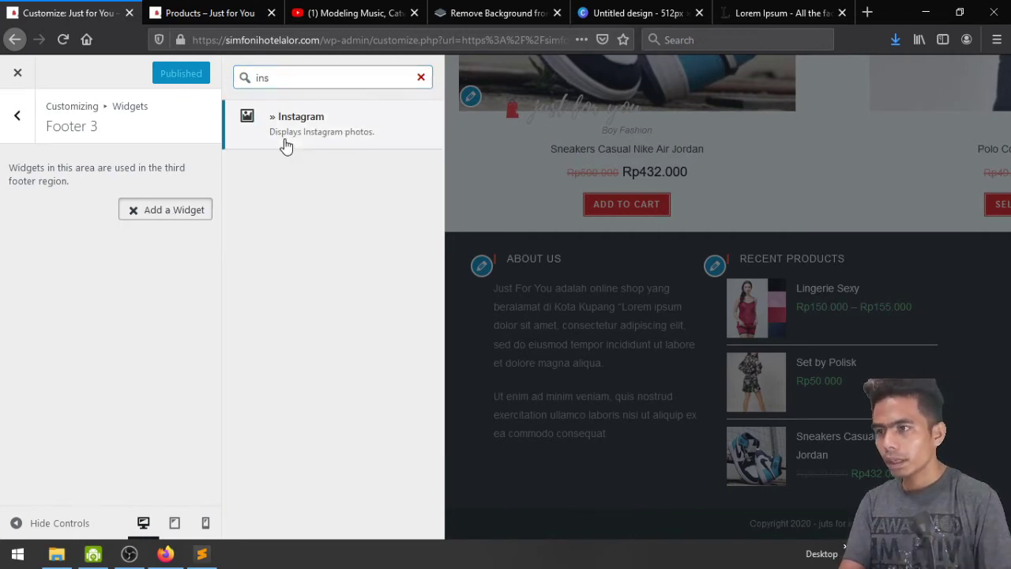
pyautogui.click(285, 142)
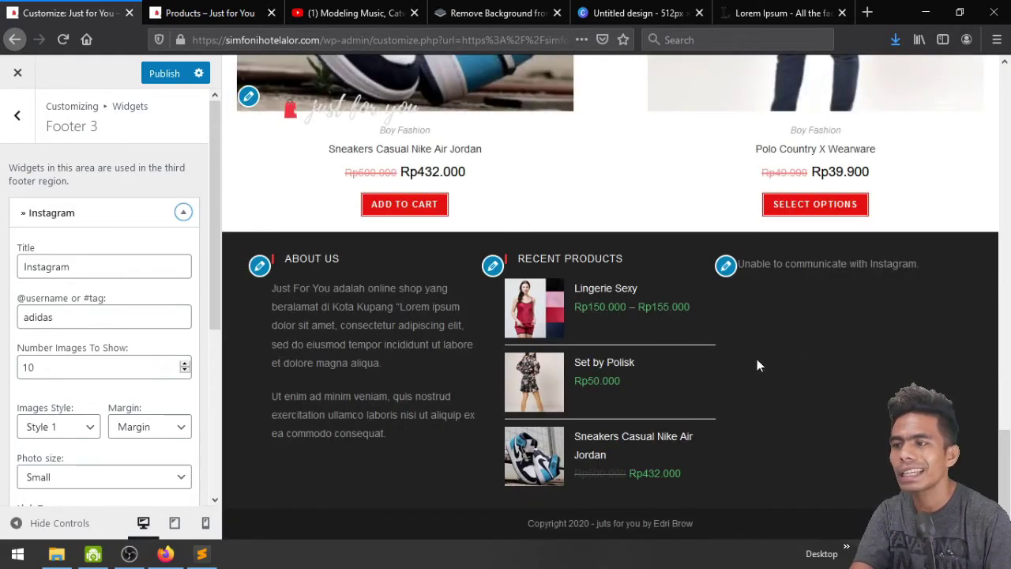
pyautogui.doubleClick(126, 318)
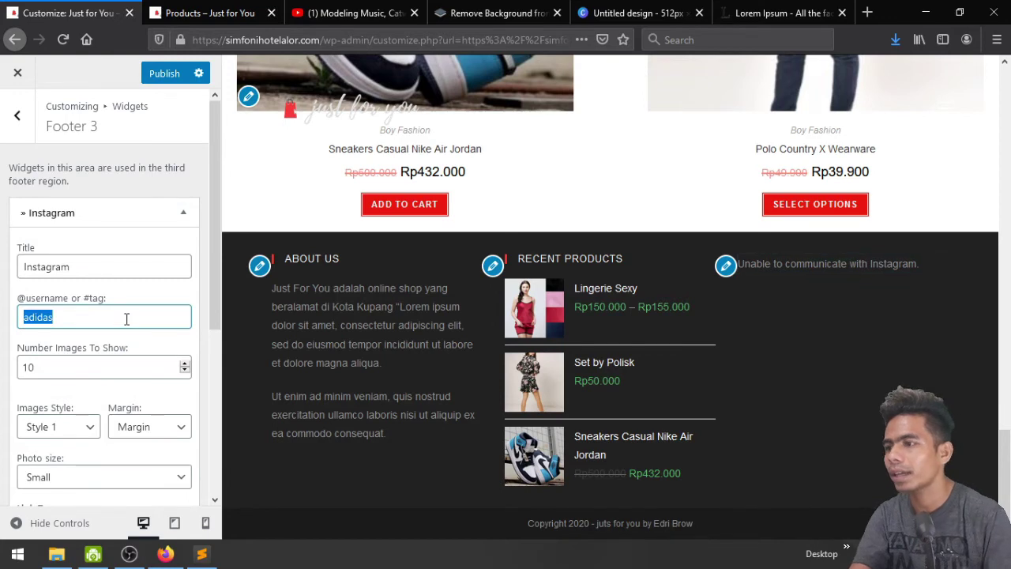
pyautogui.write('ed')
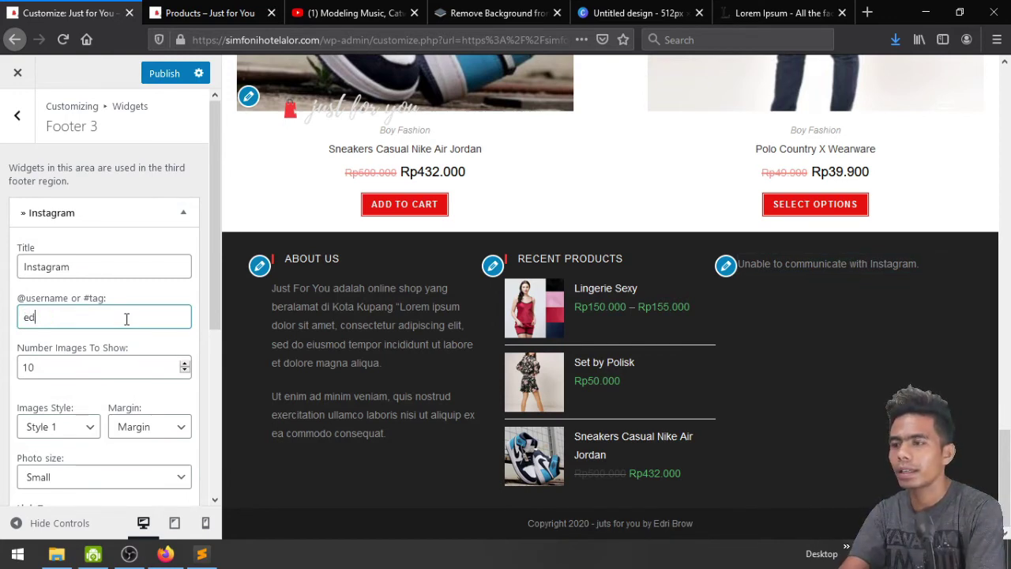
pyautogui.write('rib')
pyautogui.press('BackSpace')
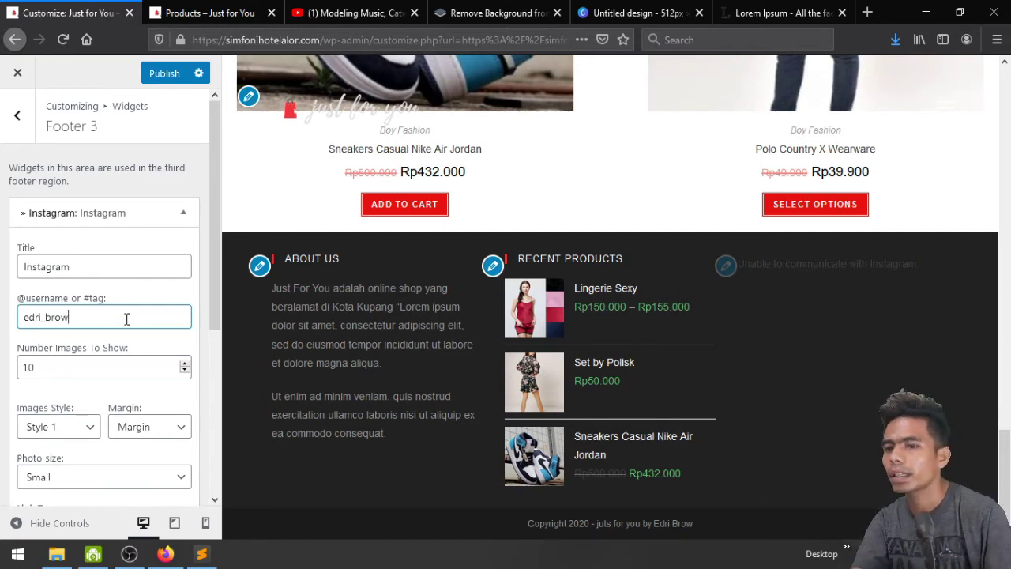
# Try linking images to the Instagram profile, then keep linking to each image
pyautogui.scroll(-6, 124, 317)
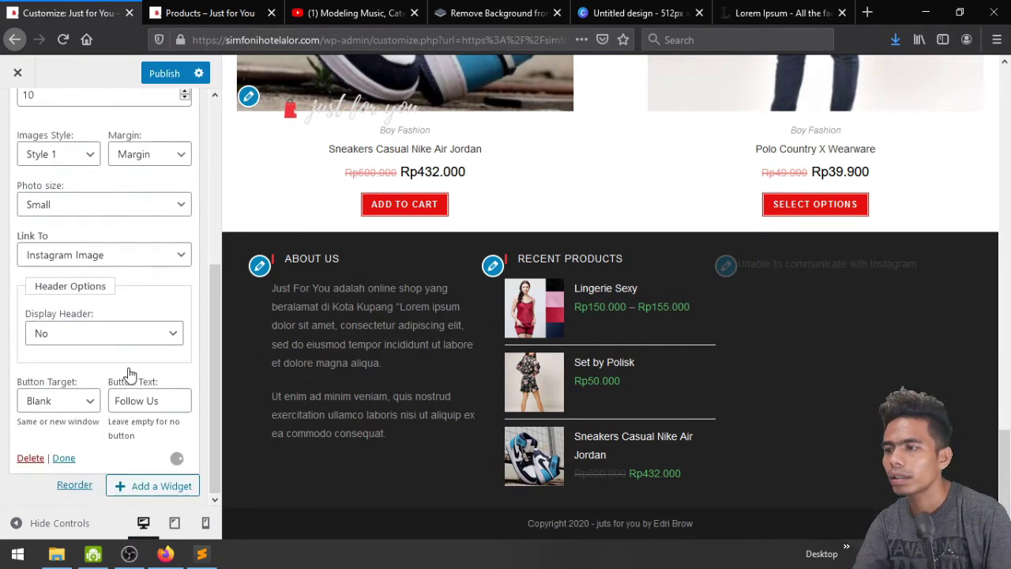
pyautogui.click(124, 264)
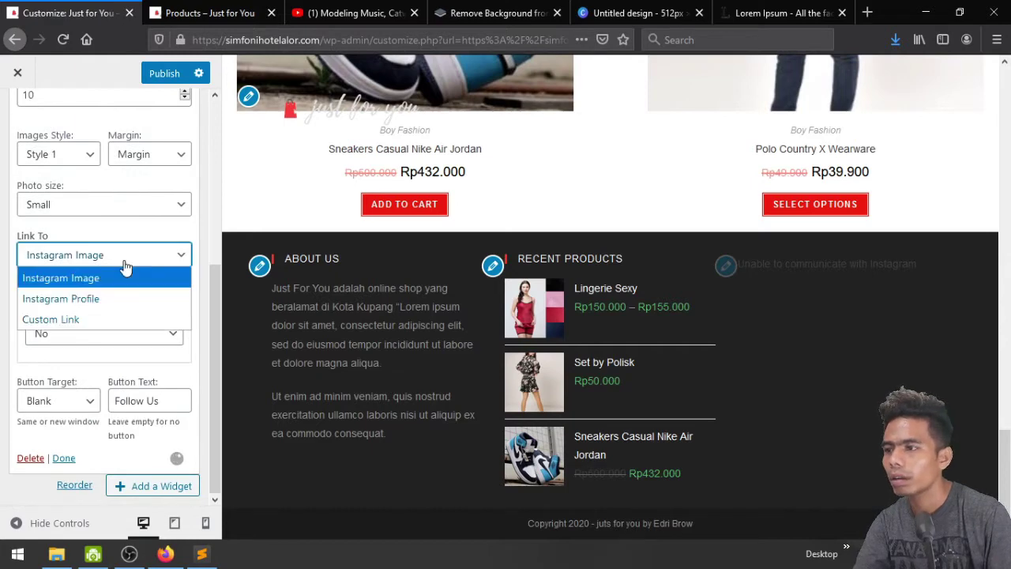
pyautogui.click(124, 305)
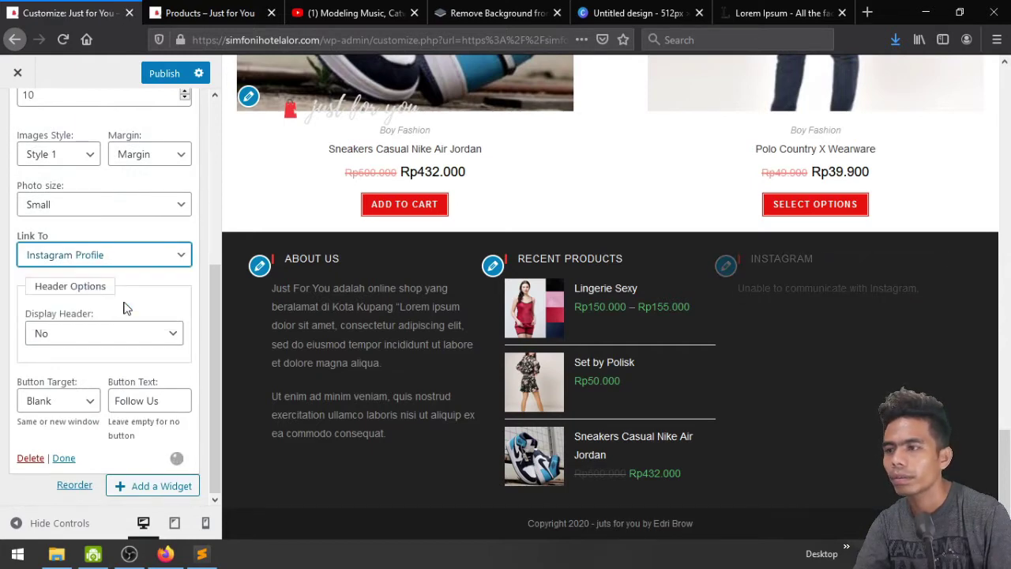
pyautogui.click(130, 262)
pyautogui.click(131, 281)
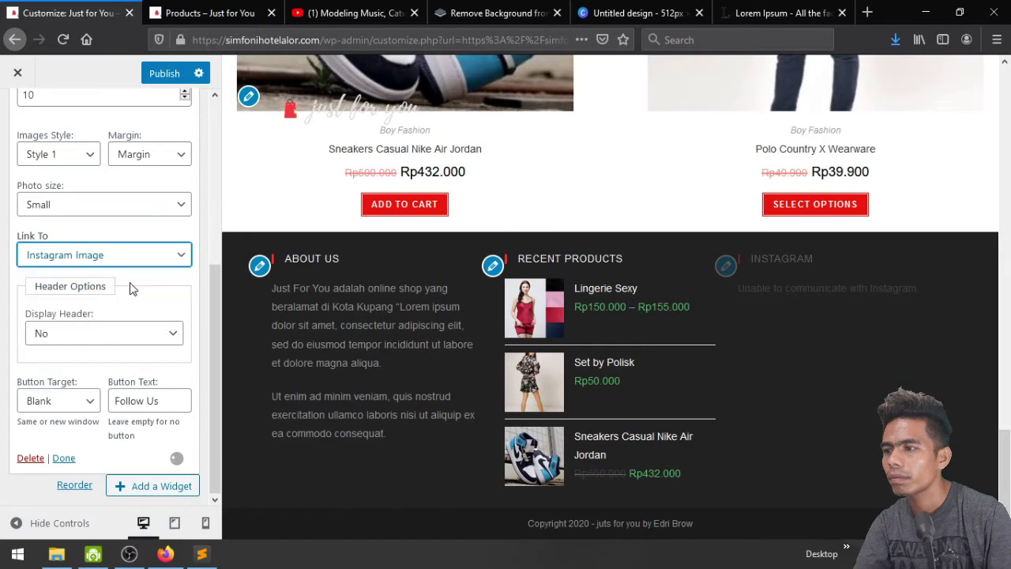
pyautogui.scroll(5, 131, 289)
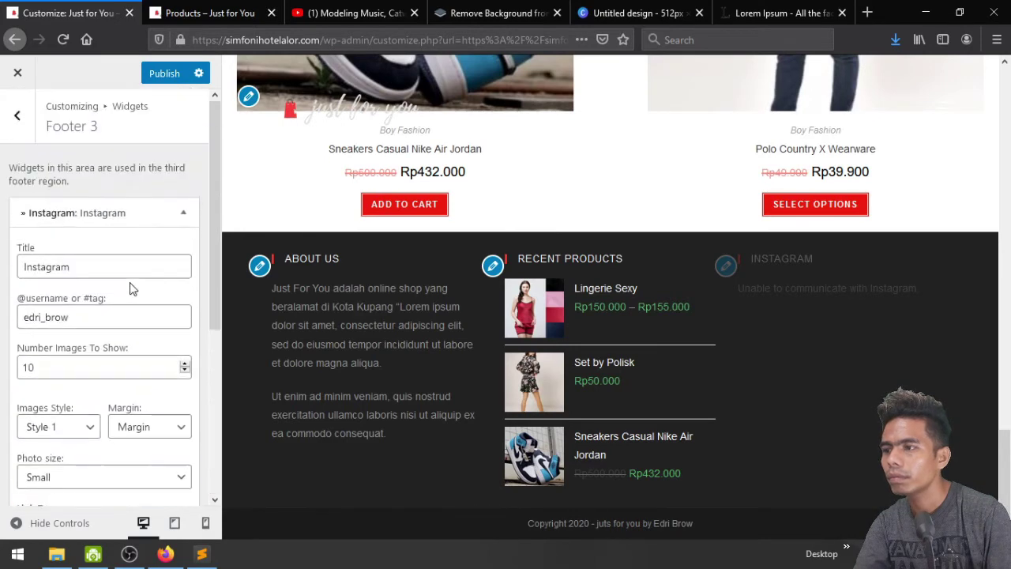
# Prefix the Instagram username with @ and publish the change
pyautogui.click(126, 316)
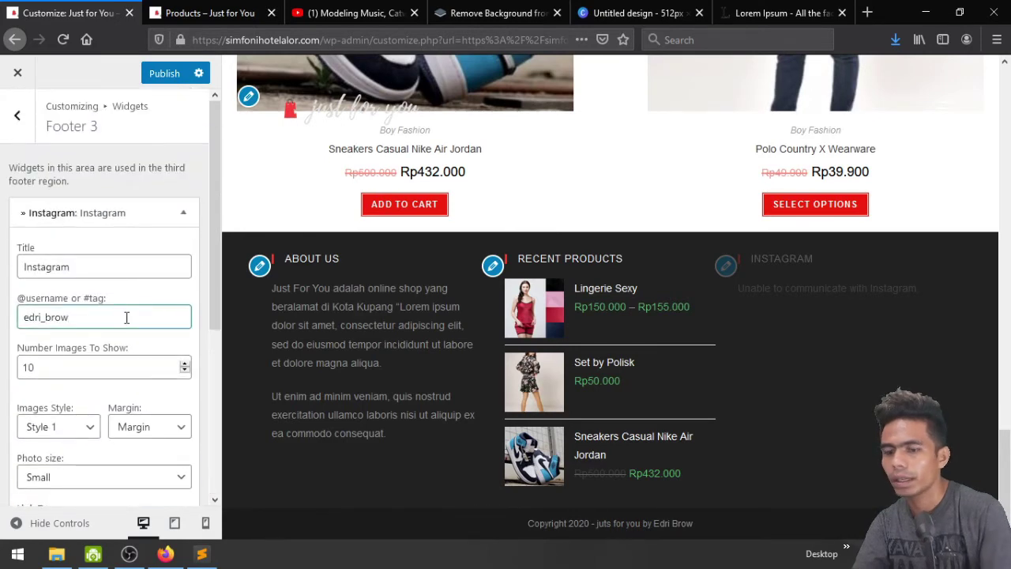
pyautogui.write('@')
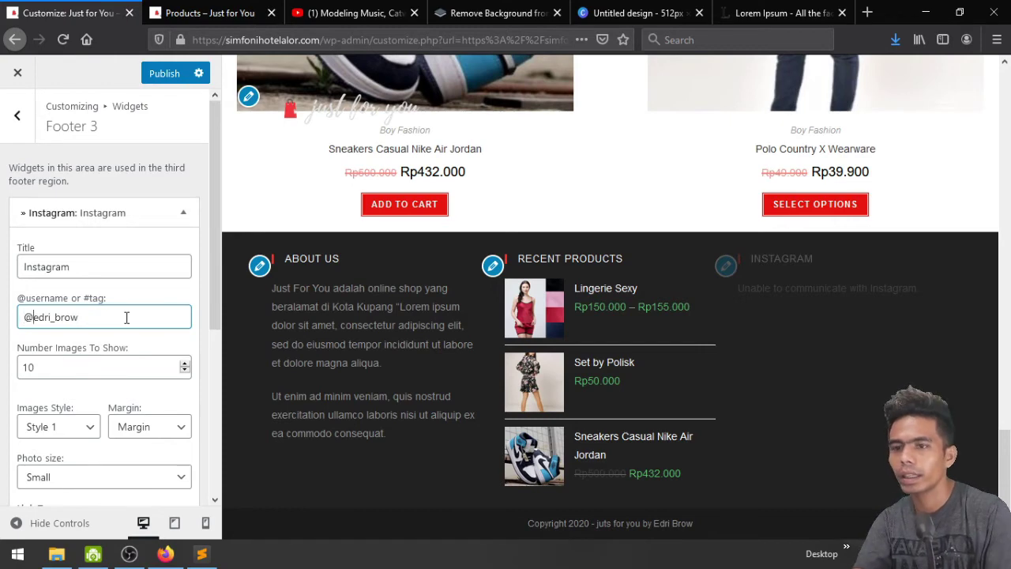
pyautogui.click(162, 75)
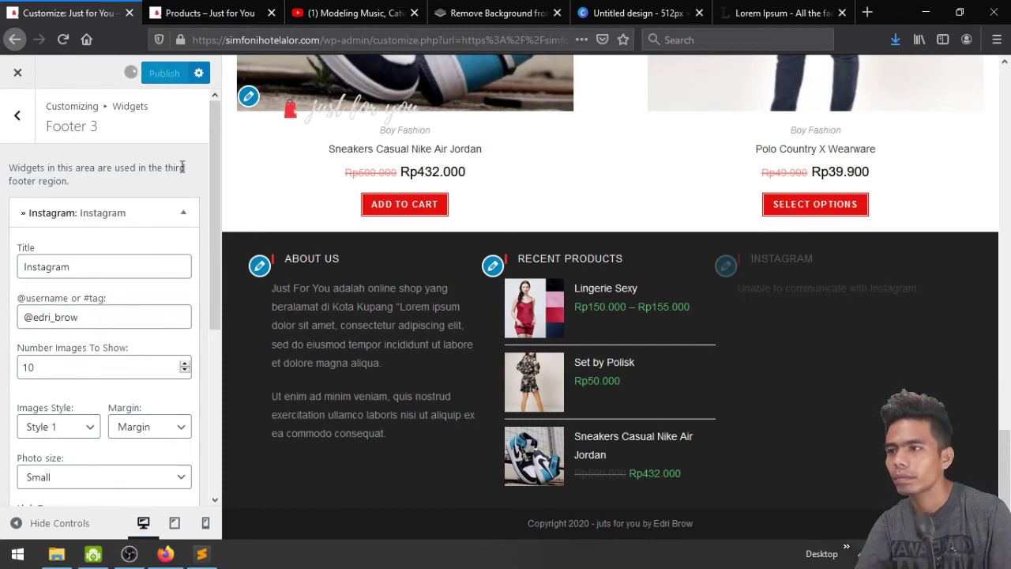
# Close the Customizer and scroll through the live site to check the footer
pyautogui.click(5, 118)
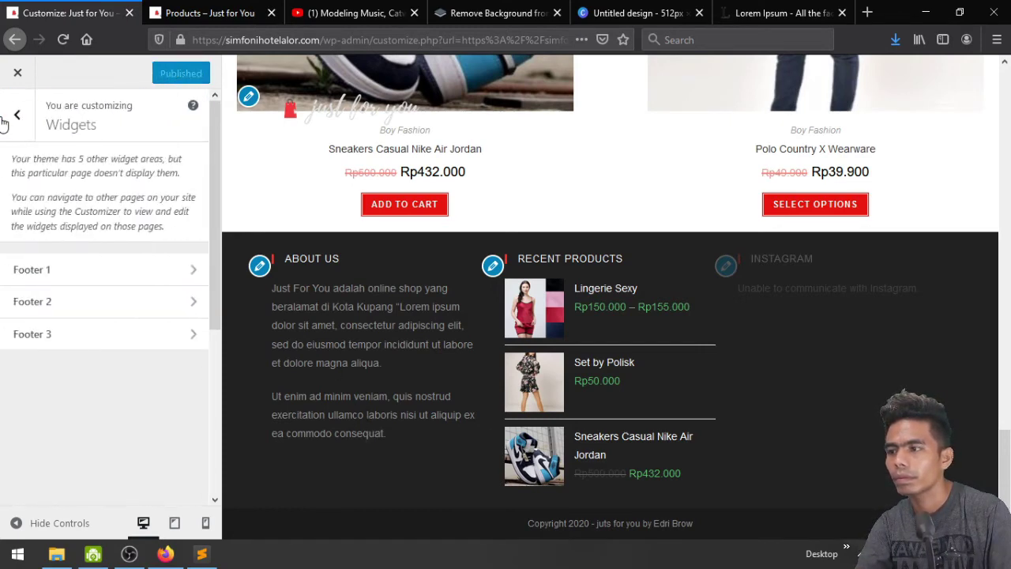
pyautogui.click(4, 101)
pyautogui.click(17, 72)
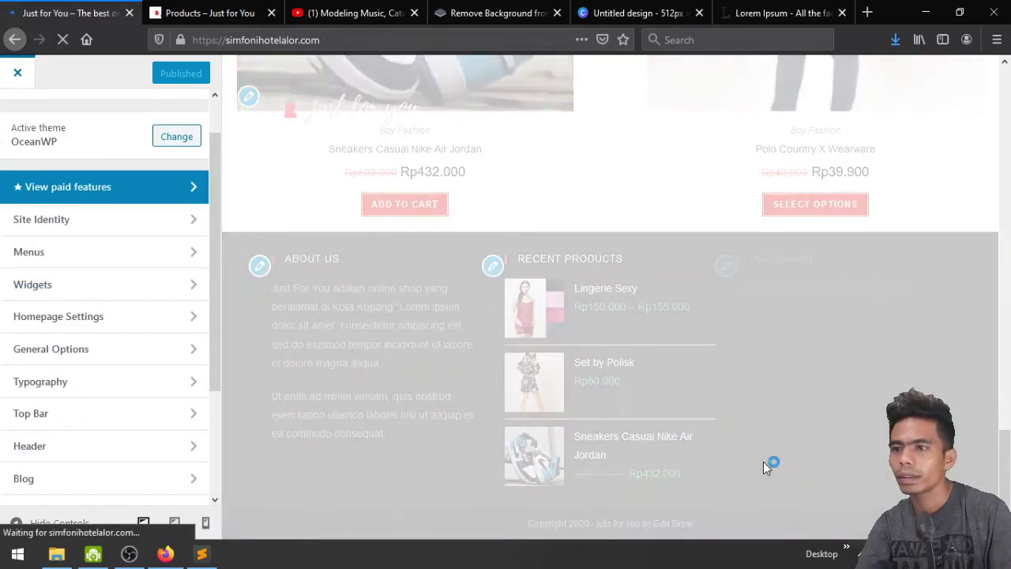
pyautogui.scroll(-15, 763, 463)
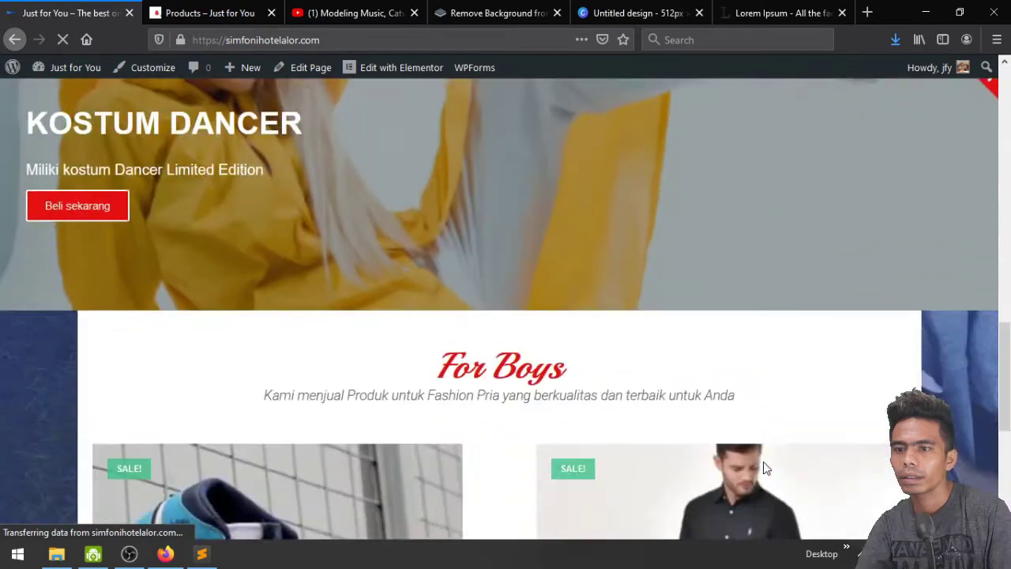
pyautogui.scroll(4, 763, 468)
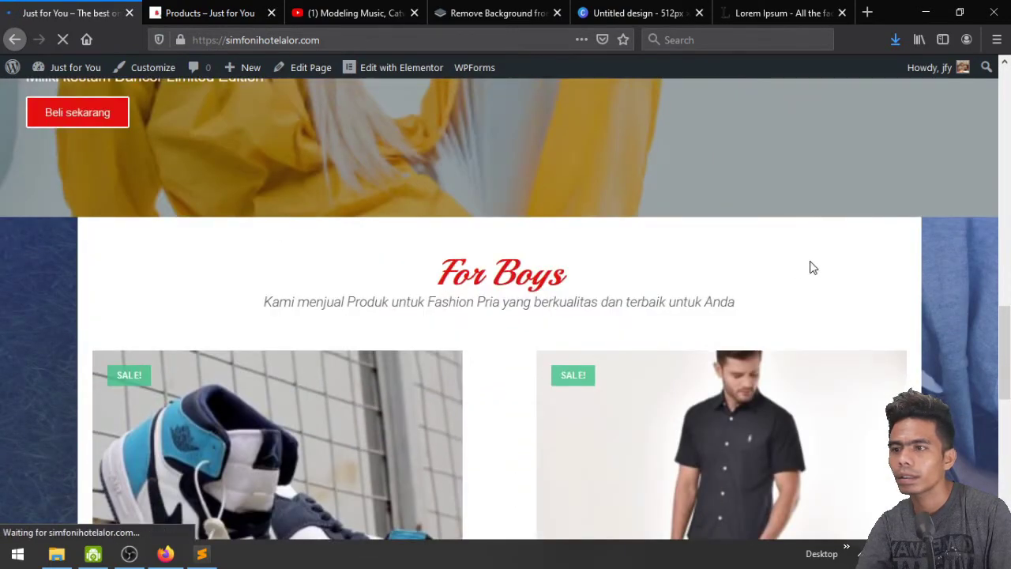
pyautogui.scroll(6, 813, 268)
pyautogui.scroll(-2, 813, 269)
pyautogui.scroll(-10, 813, 269)
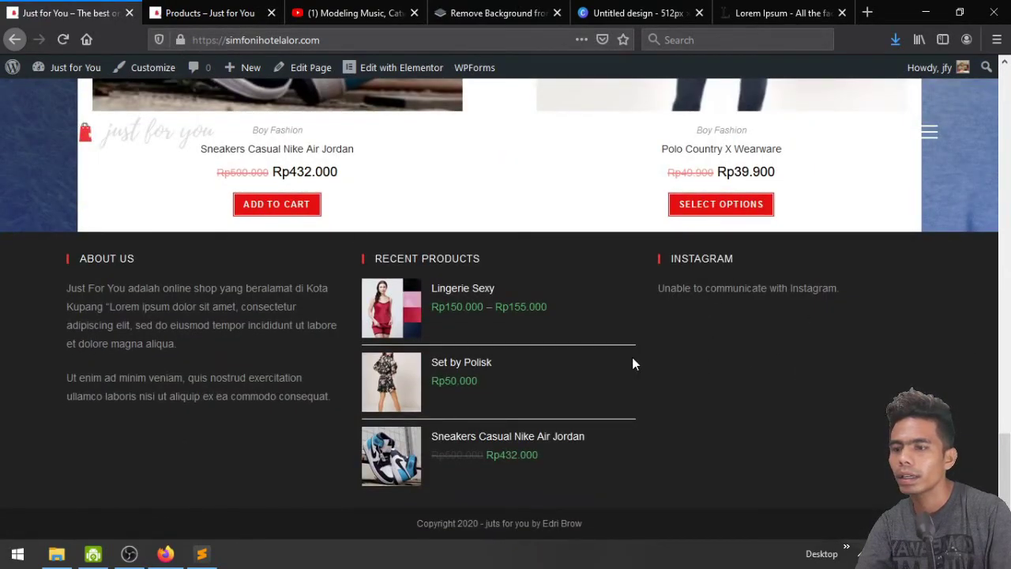
# Move the shop products tab first and go to Appearance > Widgets from the Dashboard
pyautogui.click(206, 9)
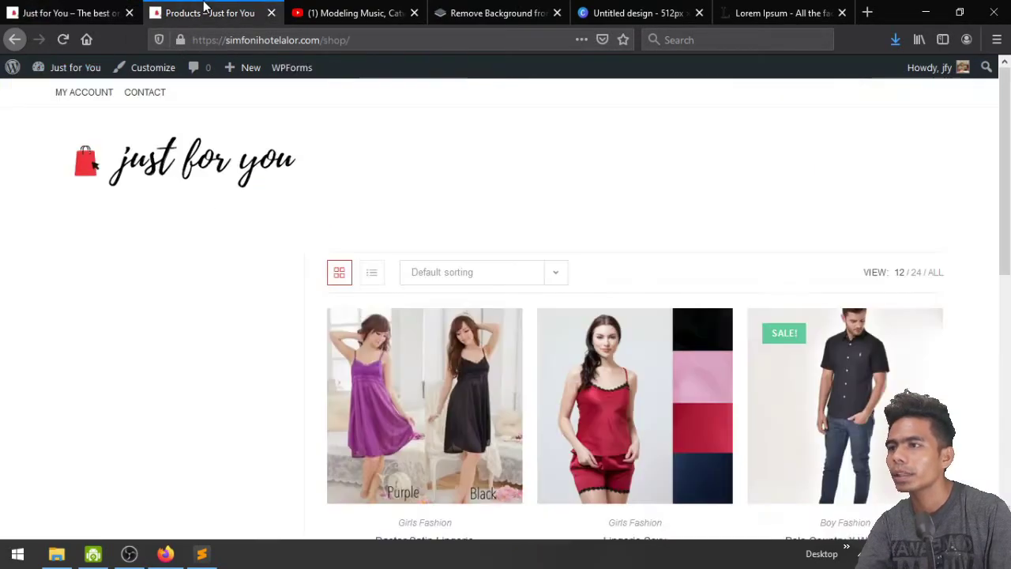
pyautogui.moveTo(205, 10); pyautogui.dragTo(32, 11)
pyautogui.moveTo(56, 69)
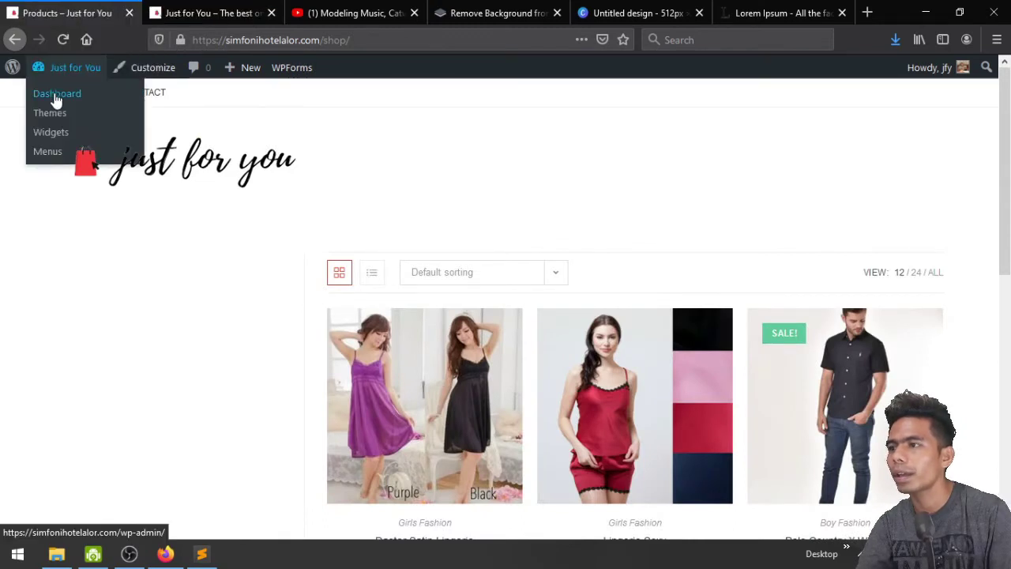
pyautogui.click(56, 96)
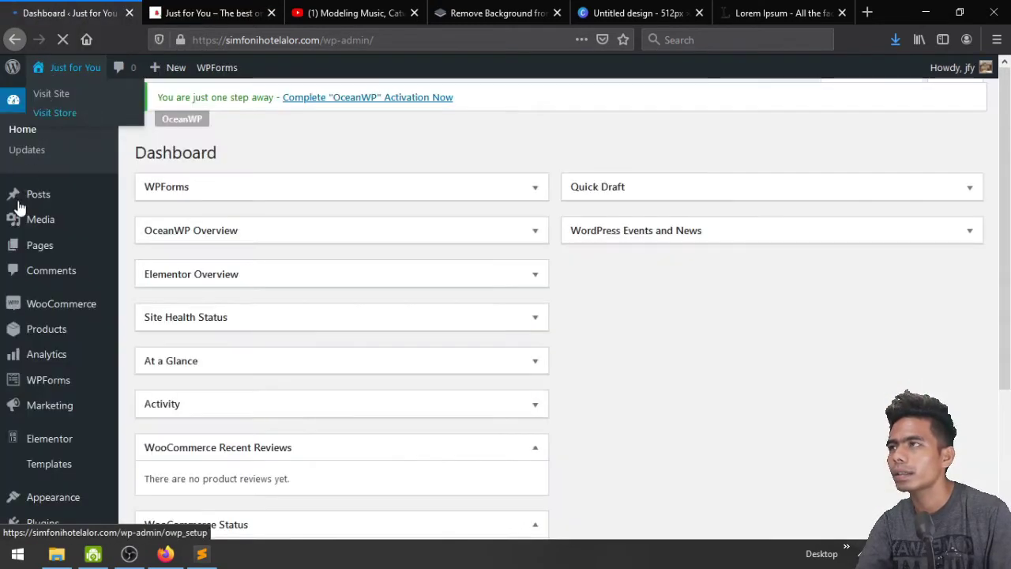
pyautogui.scroll(-5, 23, 348)
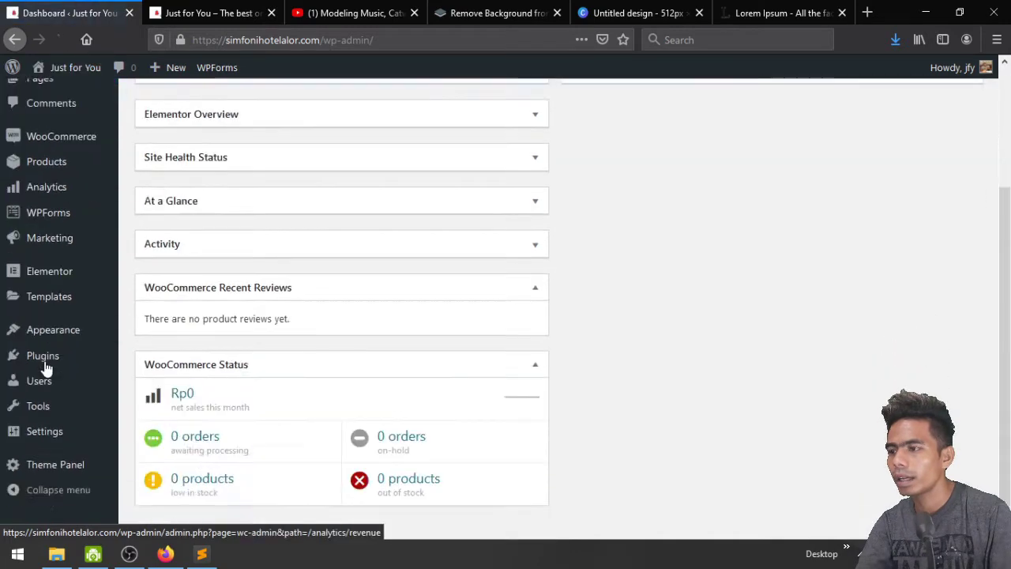
pyautogui.moveTo(46, 368)
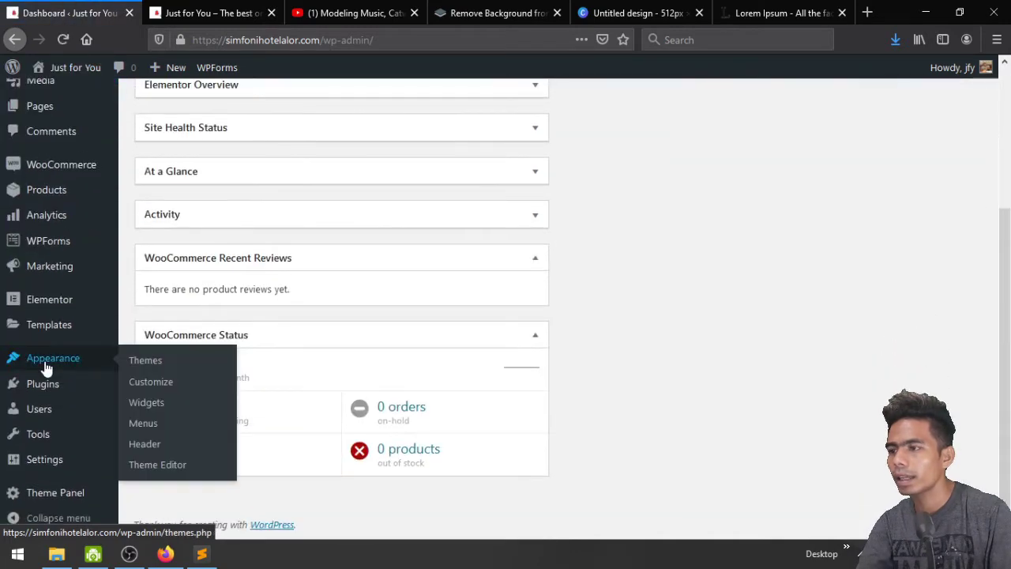
pyautogui.click(153, 406)
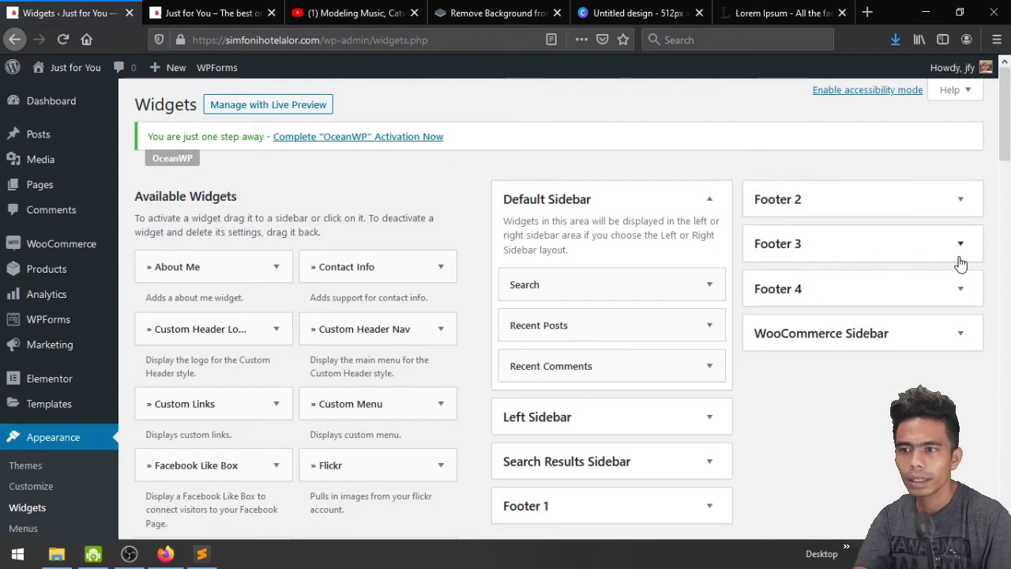
# Expand the Footer 3 Instagram widget and set Link To to Instagram Profile
pyautogui.click(960, 255)
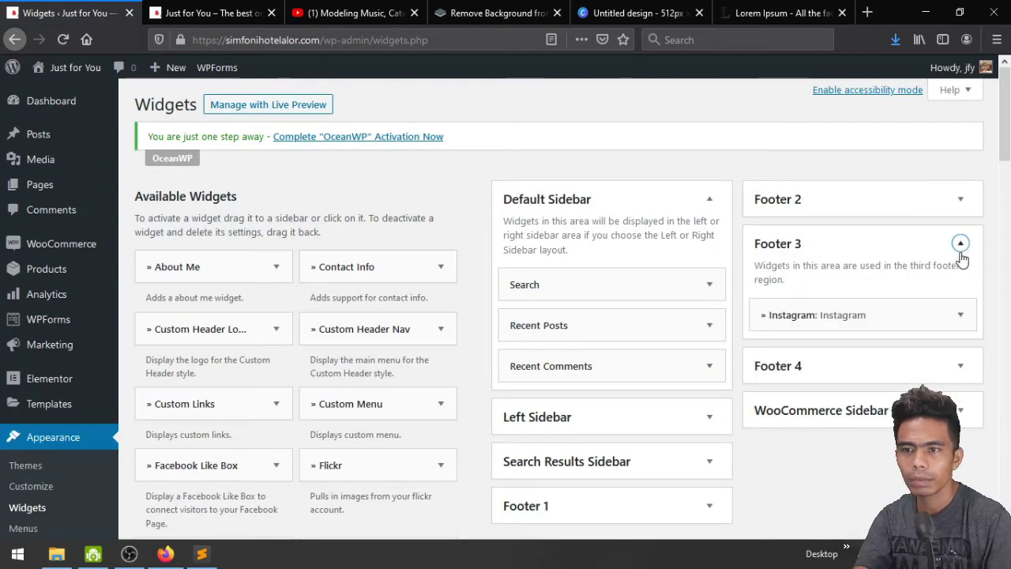
pyautogui.click(960, 315)
pyautogui.scroll(-3, 957, 316)
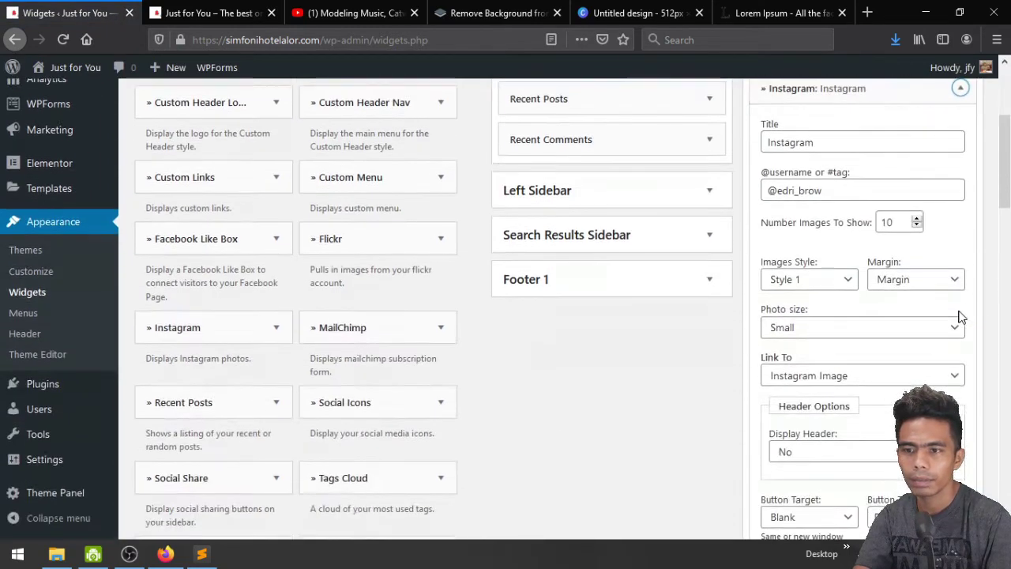
pyautogui.click(846, 280)
pyautogui.click(847, 280)
pyautogui.click(867, 377)
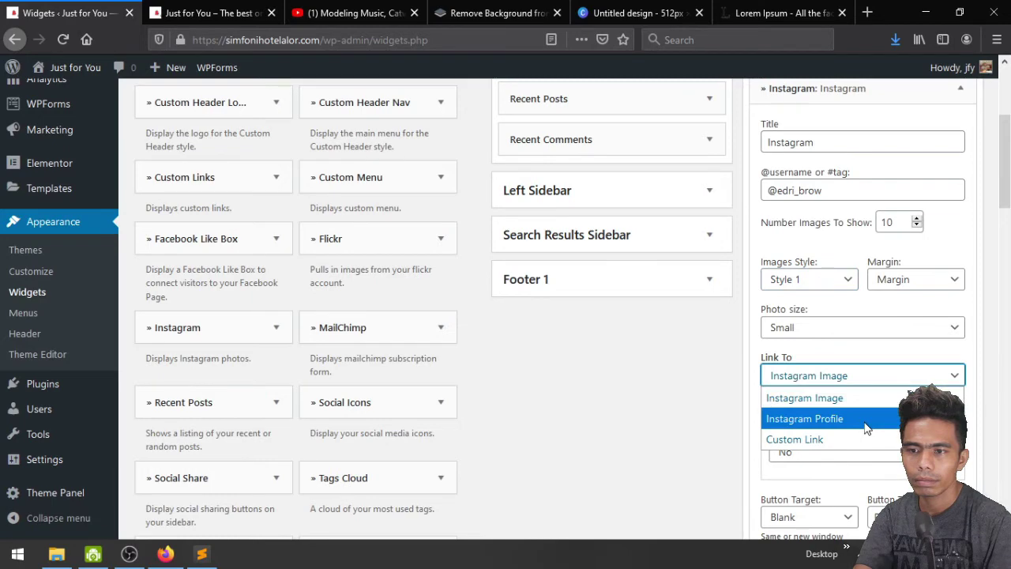
pyautogui.click(866, 419)
# Set Display Header to Yes and Images Style to Style 2, then save the widget
pyautogui.scroll(-1, 866, 428)
pyautogui.scroll(-2, 865, 427)
pyautogui.click(855, 377)
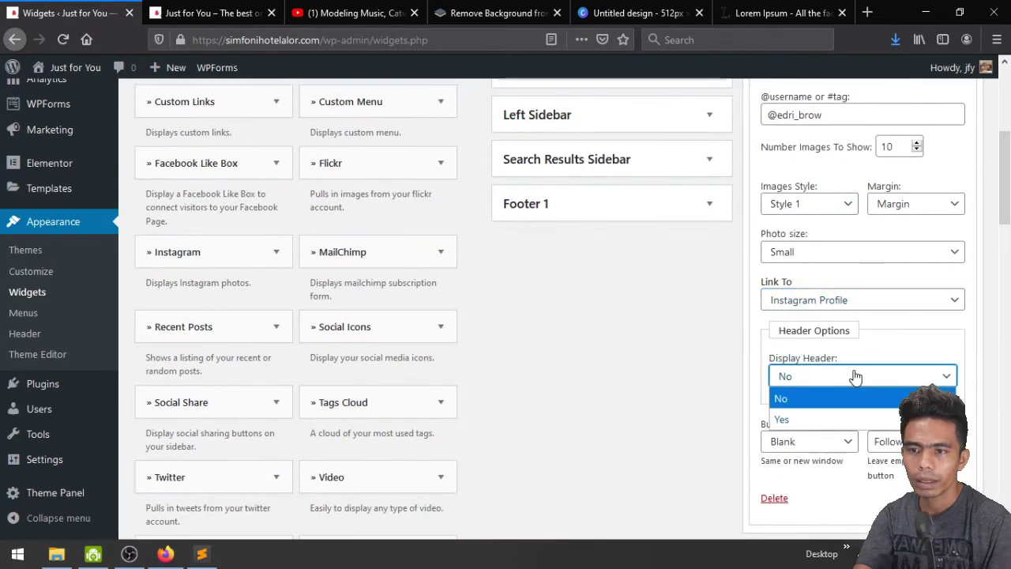
pyautogui.click(848, 416)
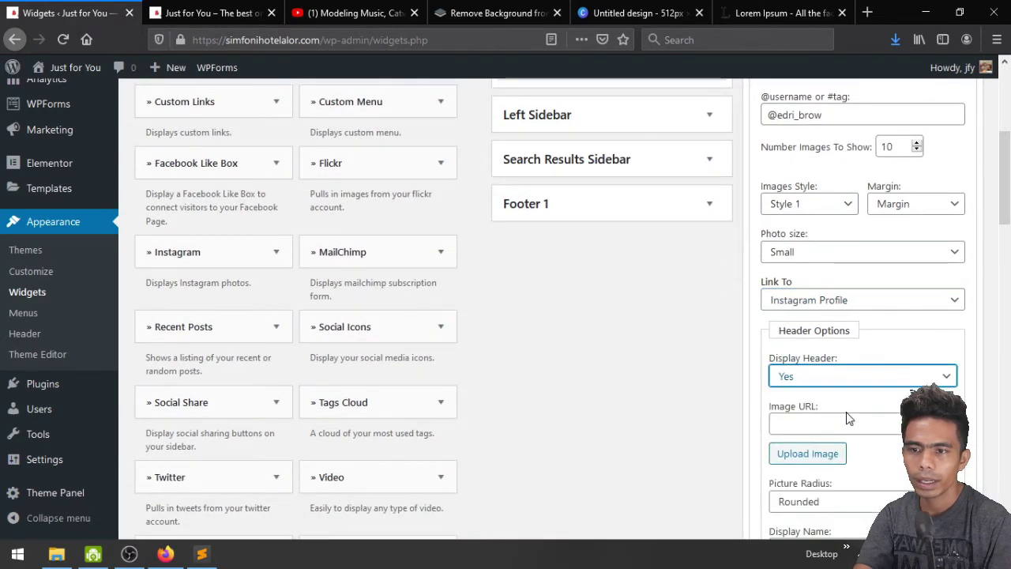
pyautogui.scroll(-3, 849, 419)
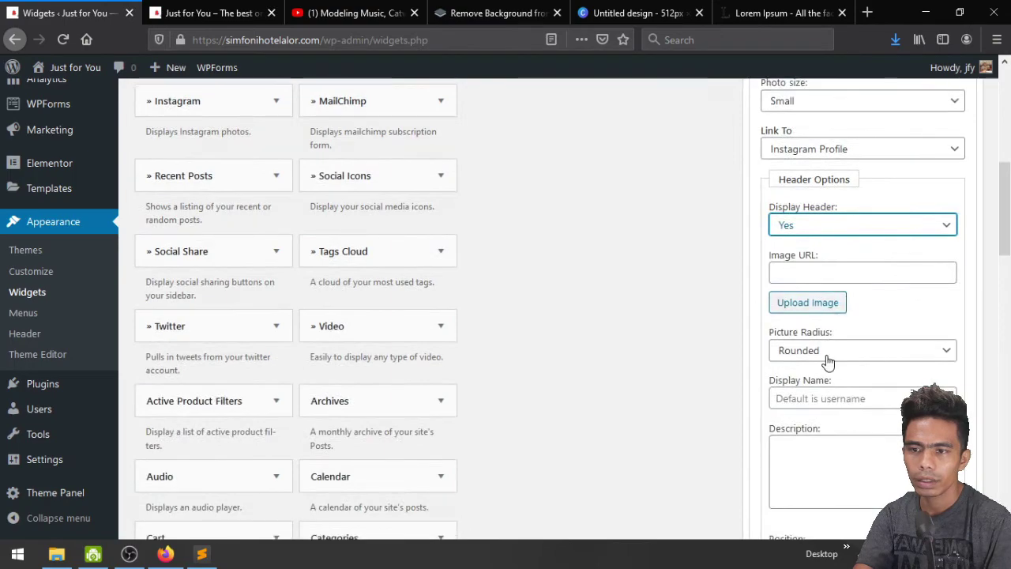
pyautogui.scroll(-3, 829, 359)
pyautogui.scroll(10, 829, 357)
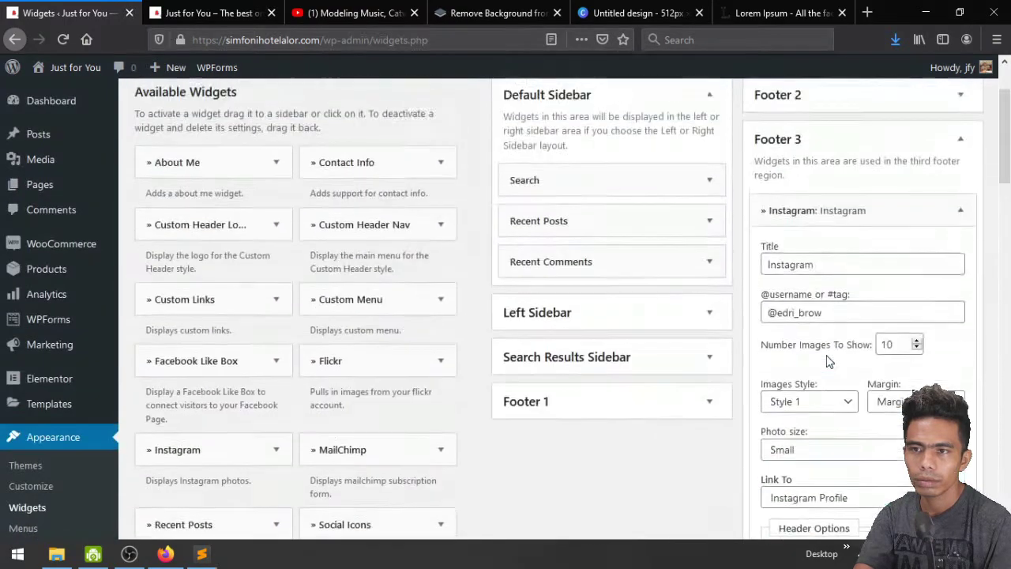
pyautogui.click(836, 431)
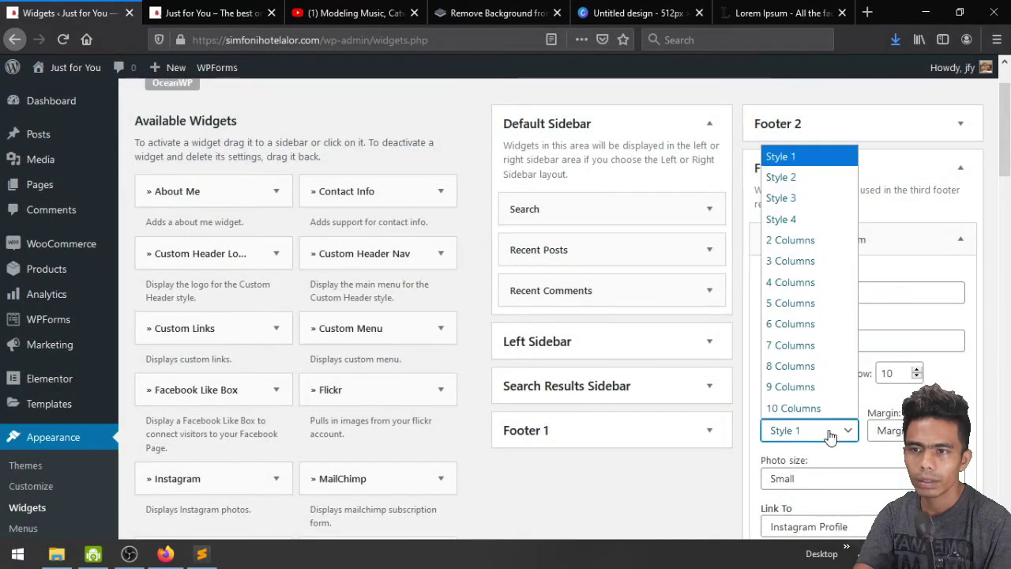
pyautogui.click(795, 176)
pyautogui.scroll(-3, 802, 379)
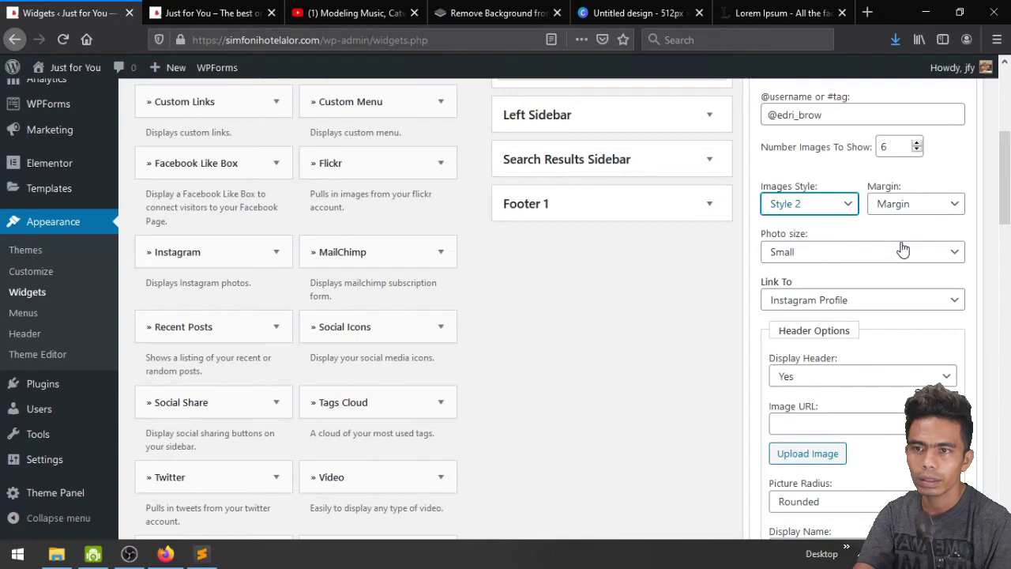
pyautogui.scroll(2, 903, 249)
pyautogui.scroll(-8, 903, 250)
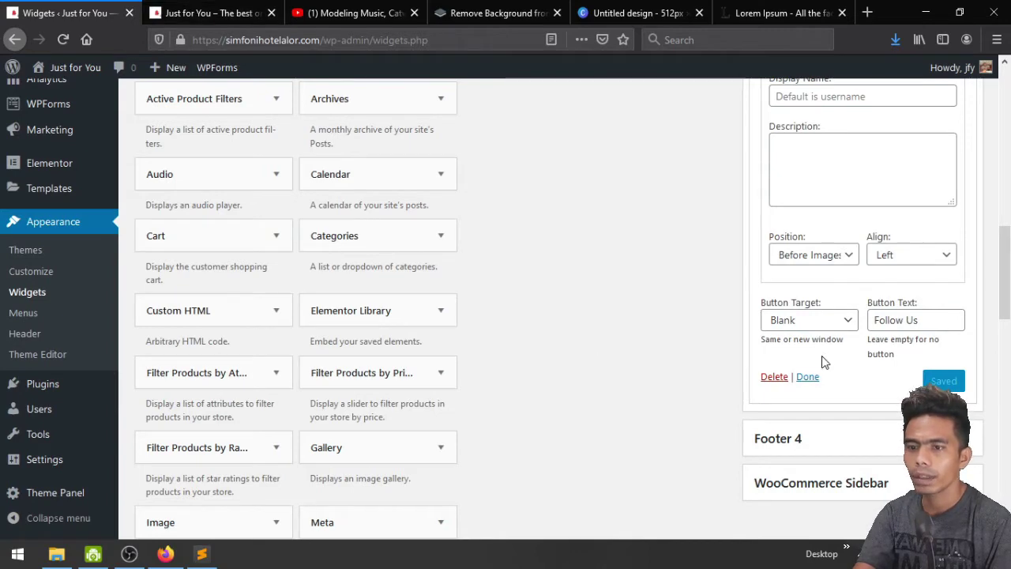
pyautogui.click(816, 377)
# Reload the homepage and scroll down to the footer's Instagram feed
pyautogui.click(191, 10)
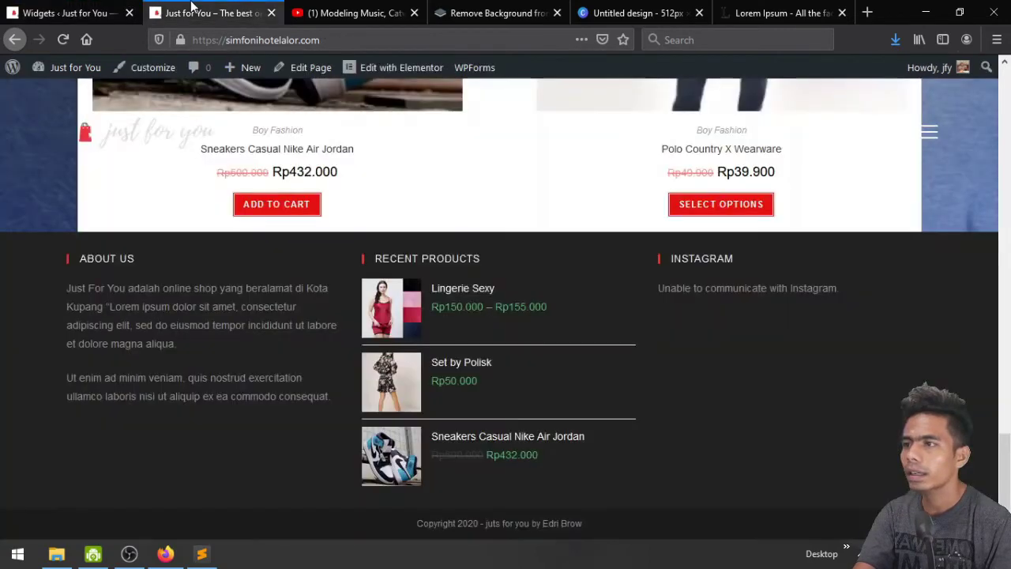
pyautogui.click(62, 44)
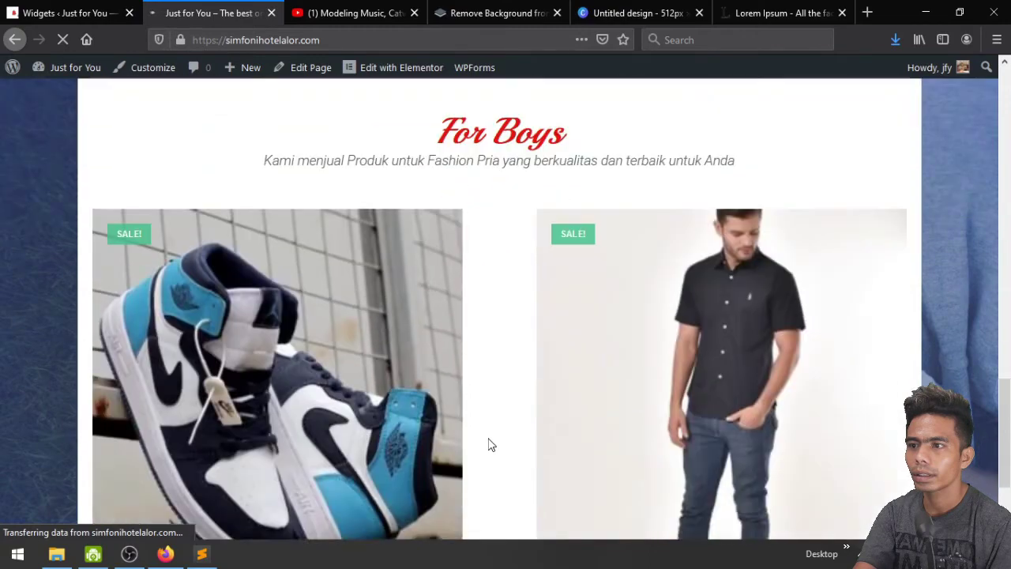
pyautogui.scroll(-5, 489, 445)
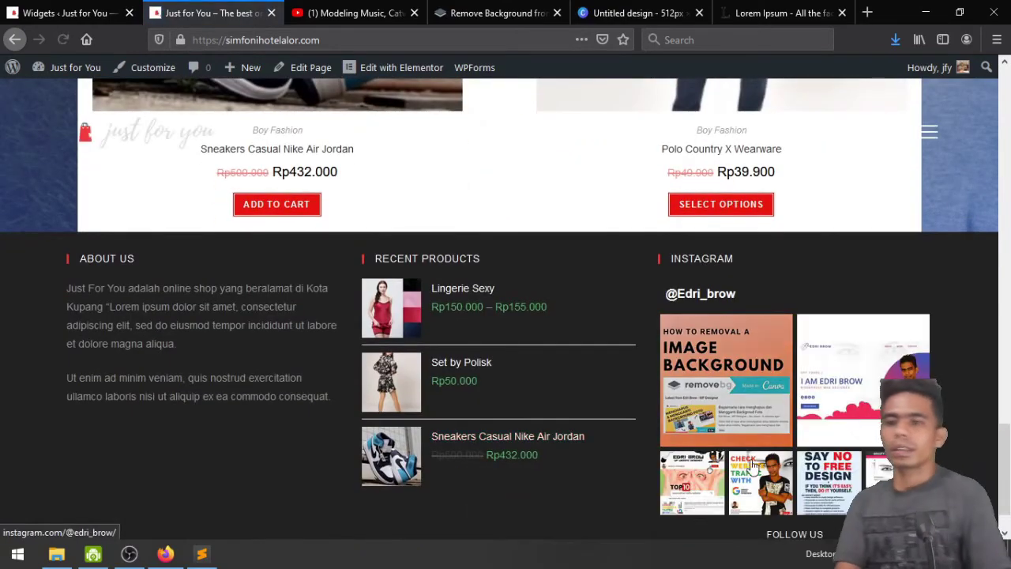
pyautogui.scroll(-2, 932, 382)
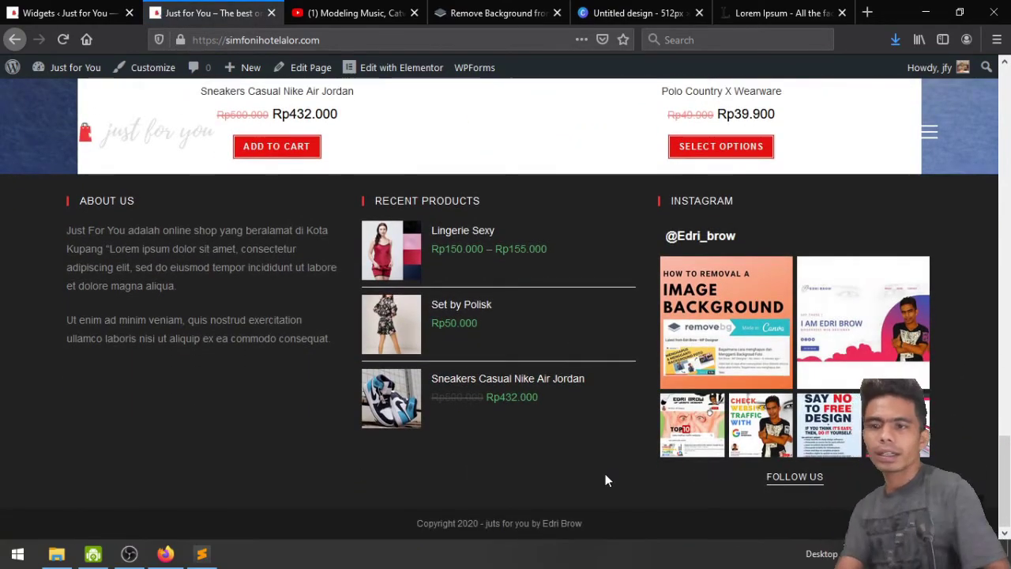
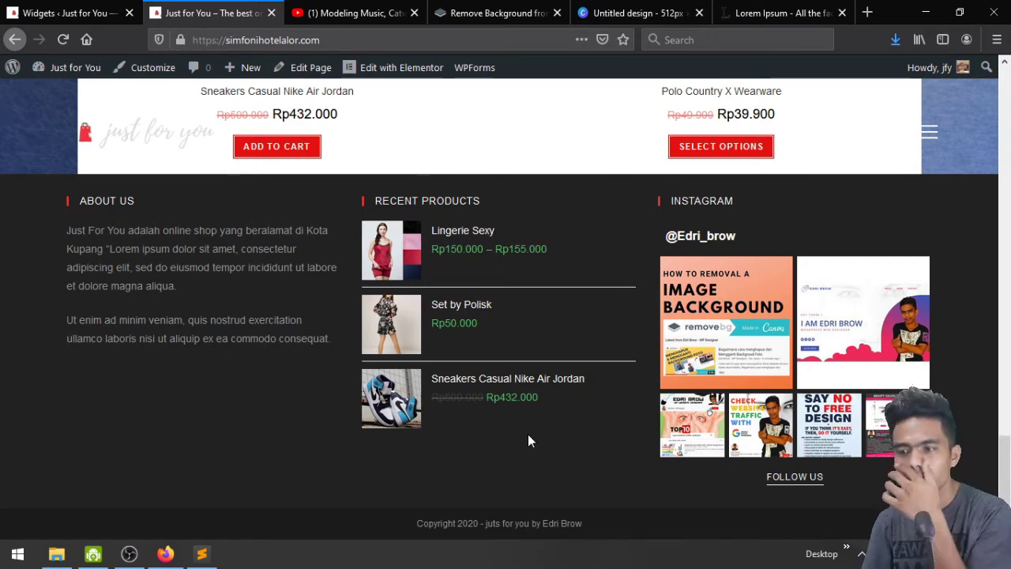
# Review the storefront homepage's product sections, then open the homepage in Elementor
pyautogui.scroll(3, 528, 435)
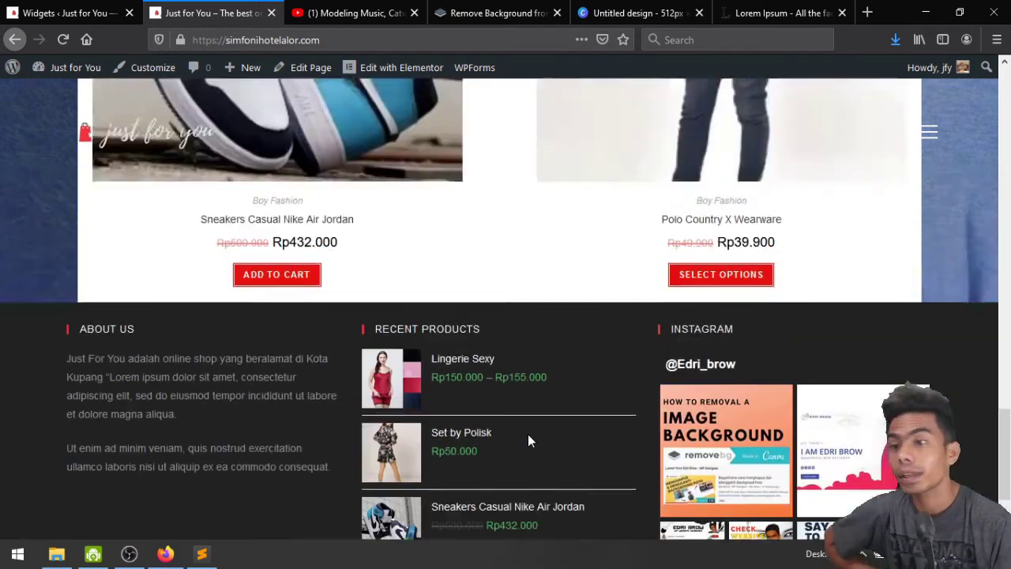
pyautogui.scroll(5, 528, 434)
pyautogui.scroll(-4, 528, 435)
pyautogui.scroll(5, 528, 435)
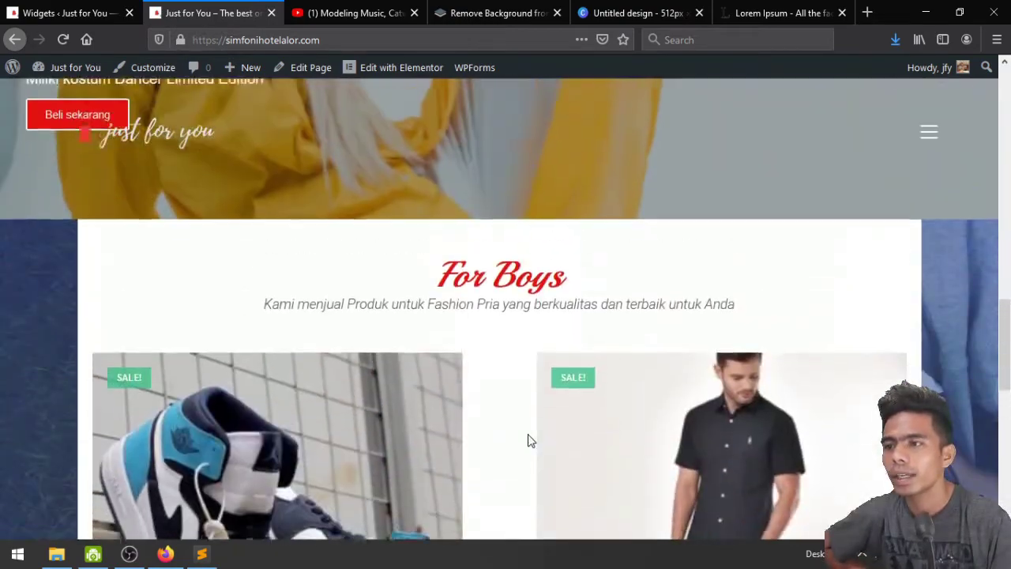
pyautogui.scroll(10, 530, 441)
pyautogui.scroll(-3, 529, 441)
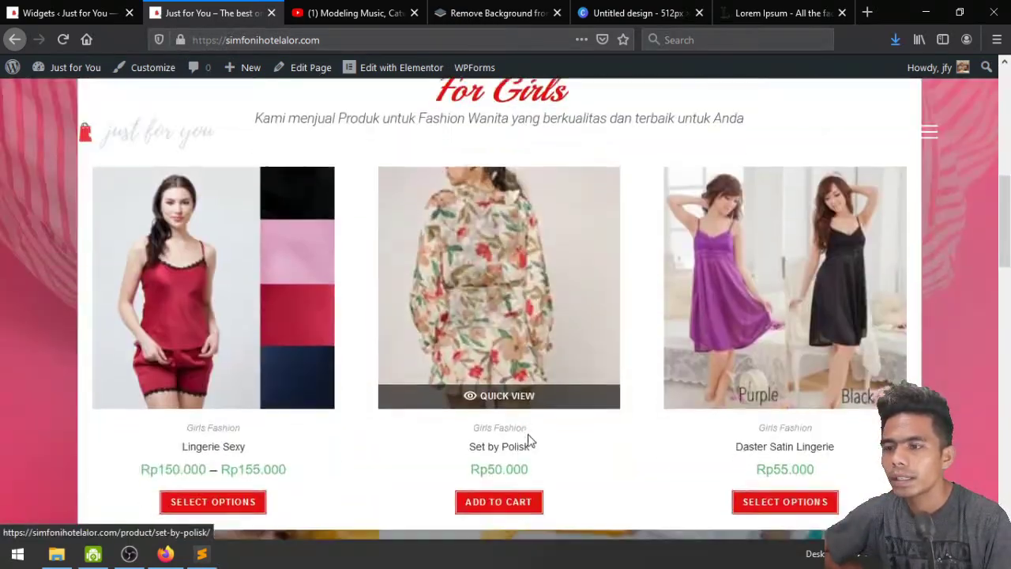
pyautogui.scroll(-8, 528, 438)
pyautogui.scroll(-2, 528, 440)
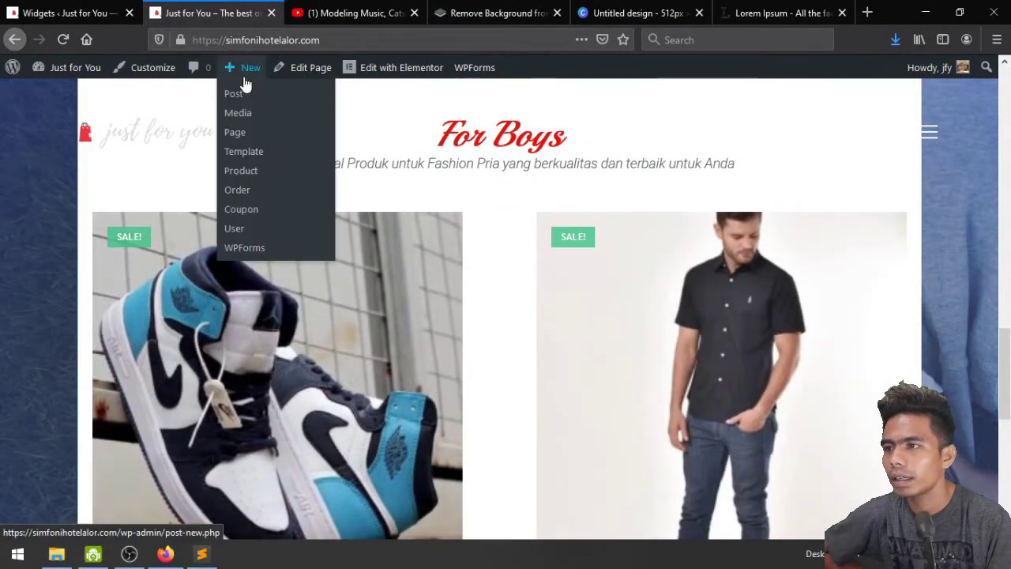
pyautogui.moveTo(494, 83)
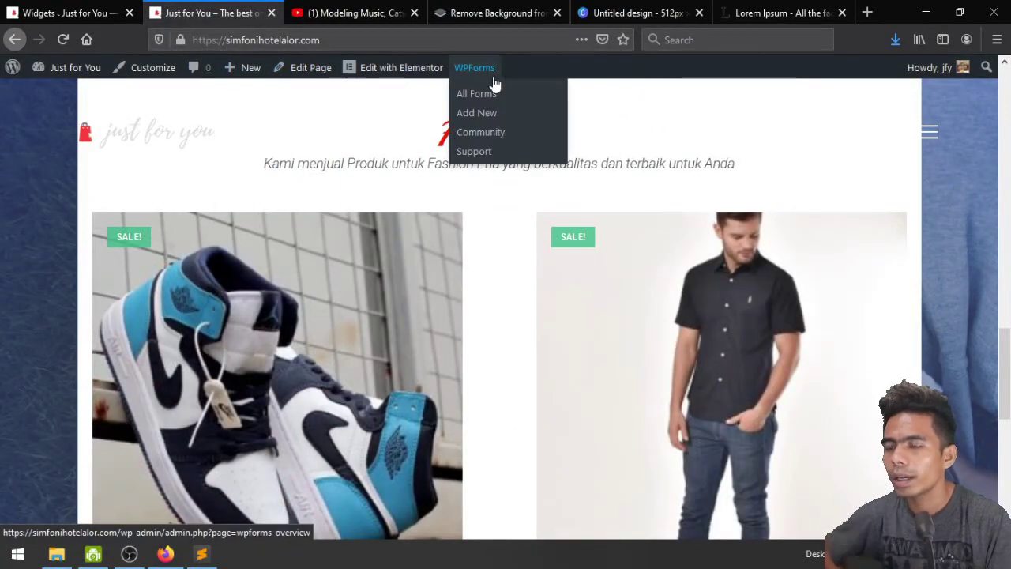
pyautogui.click(379, 77)
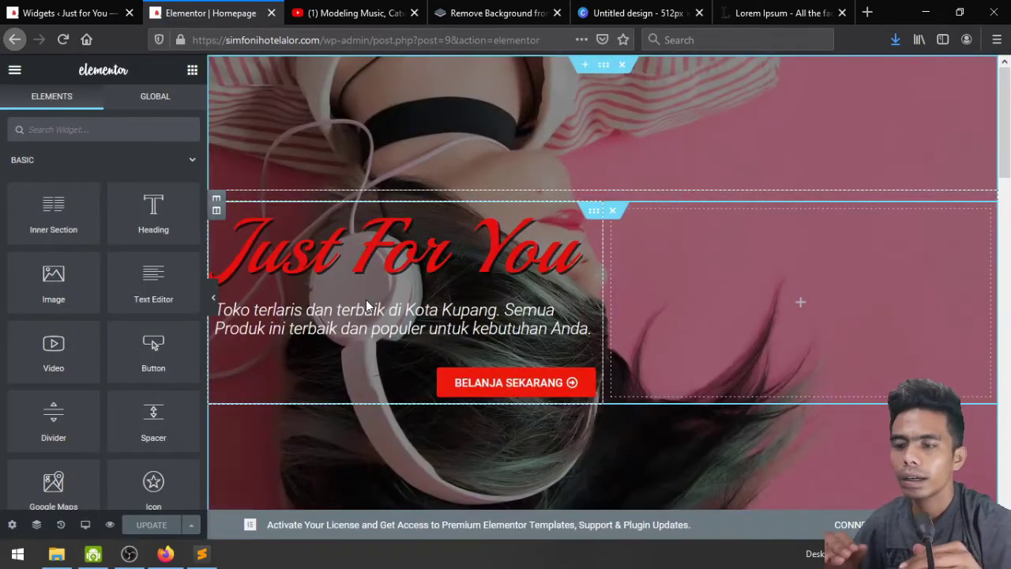
# Scroll the Elementor canvas down to the For Boys product section
pyautogui.scroll(-15, 477, 293)
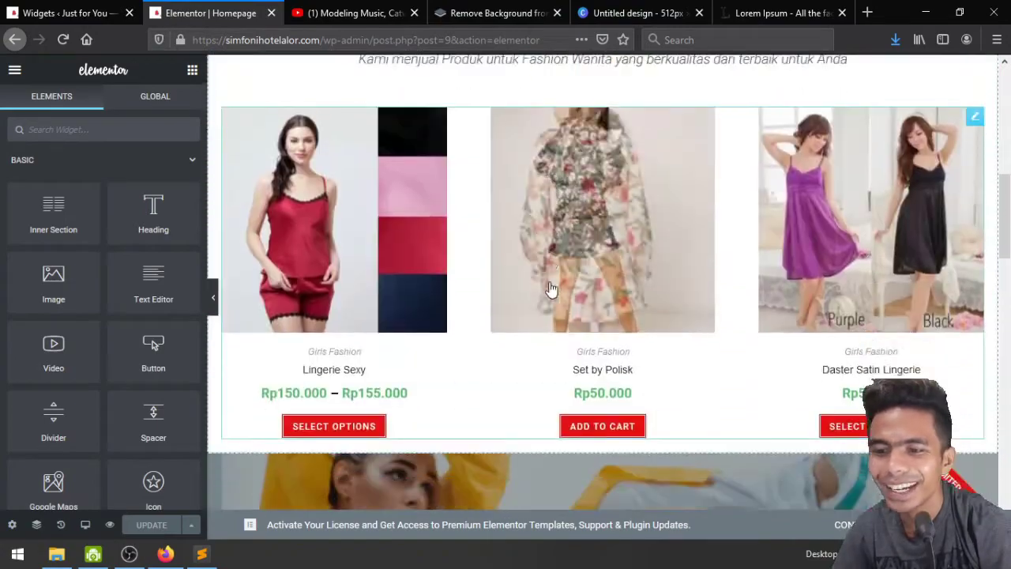
pyautogui.scroll(15, 550, 283)
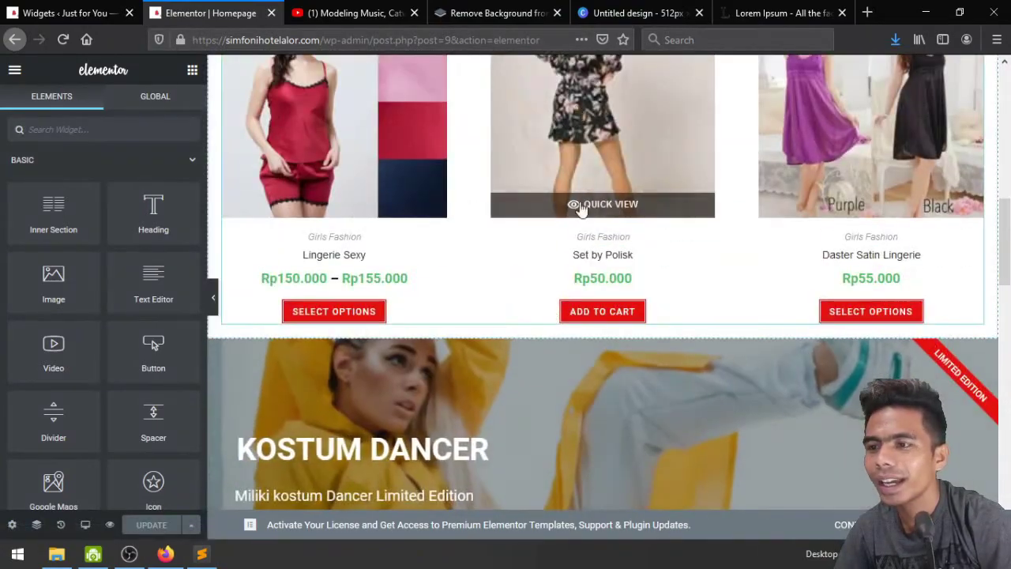
pyautogui.scroll(-6, 672, 297)
pyautogui.scroll(-5, 672, 296)
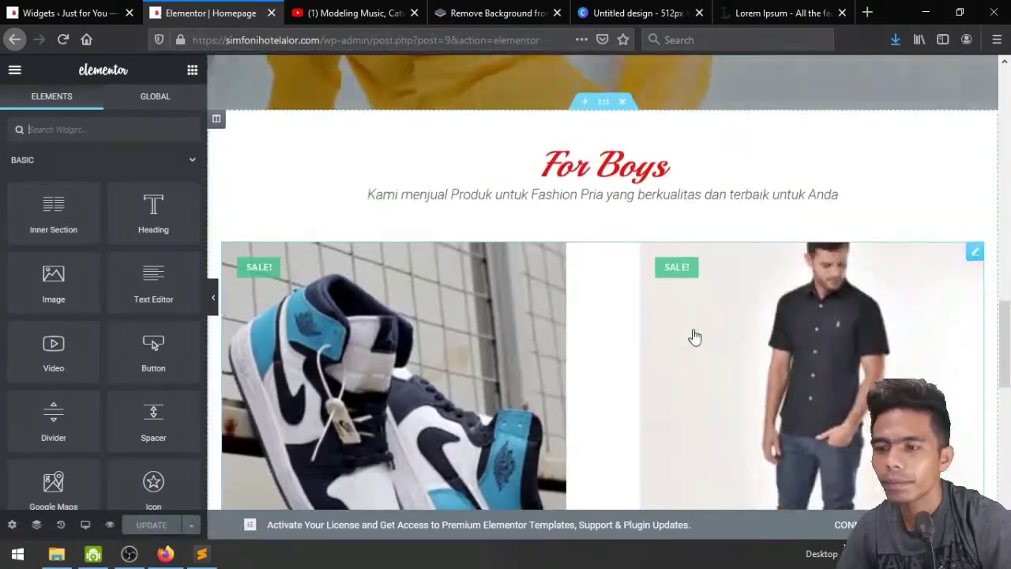
# Set the For Boys product grid to 3 columns and add Daster Satin Lingerie to its query
pyautogui.click(973, 266)
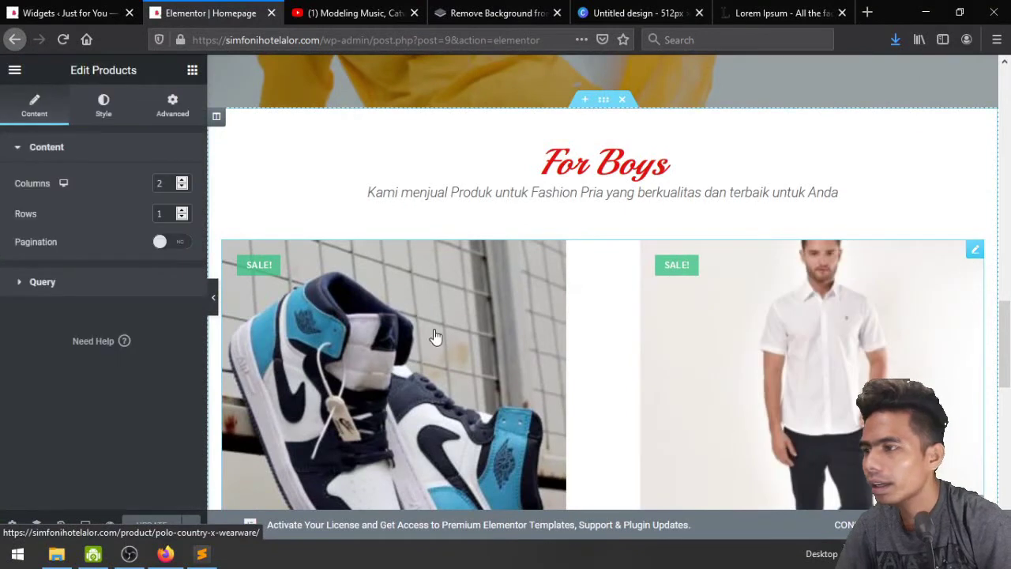
pyautogui.click(182, 180)
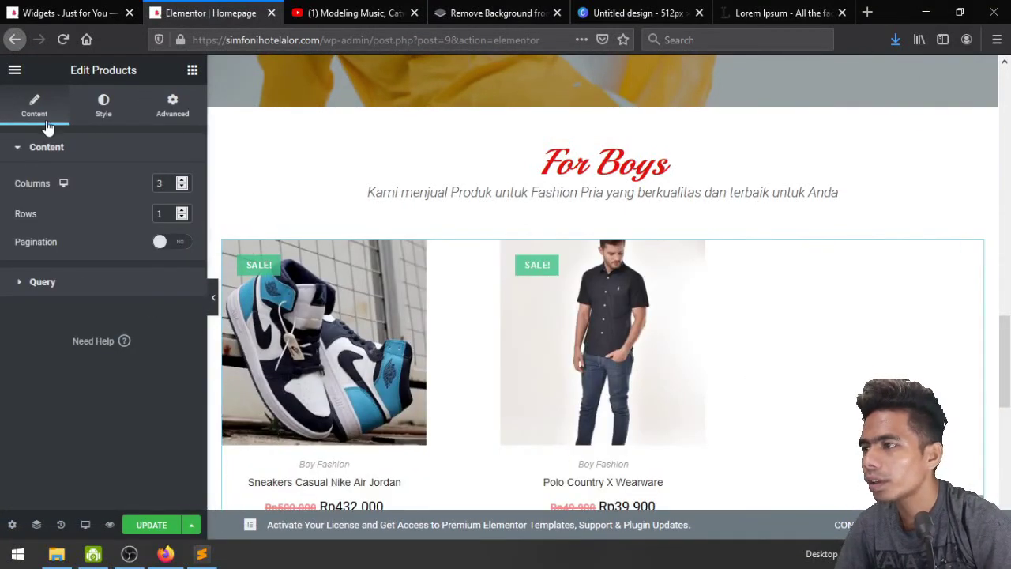
pyautogui.click(60, 284)
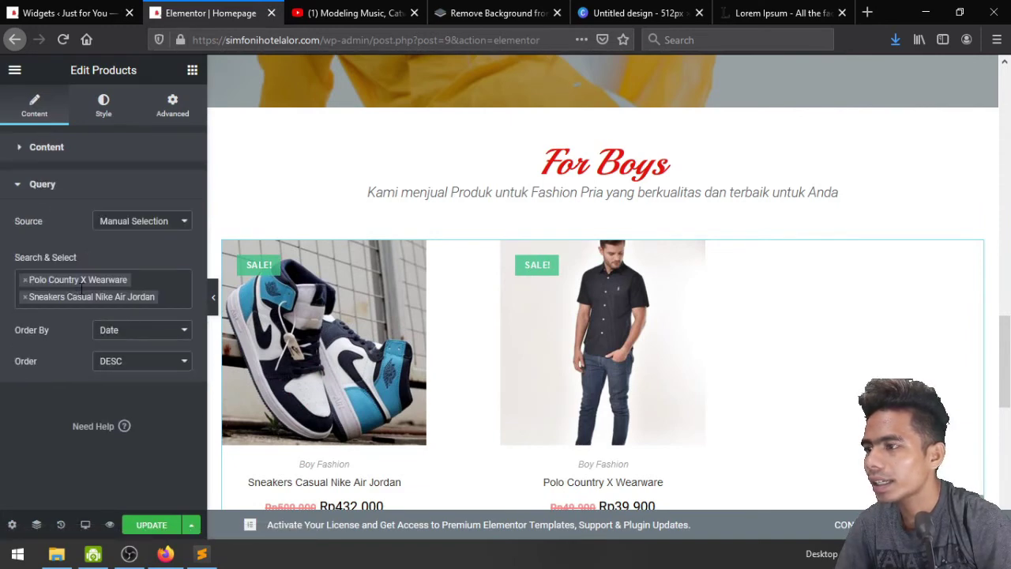
pyautogui.click(176, 304)
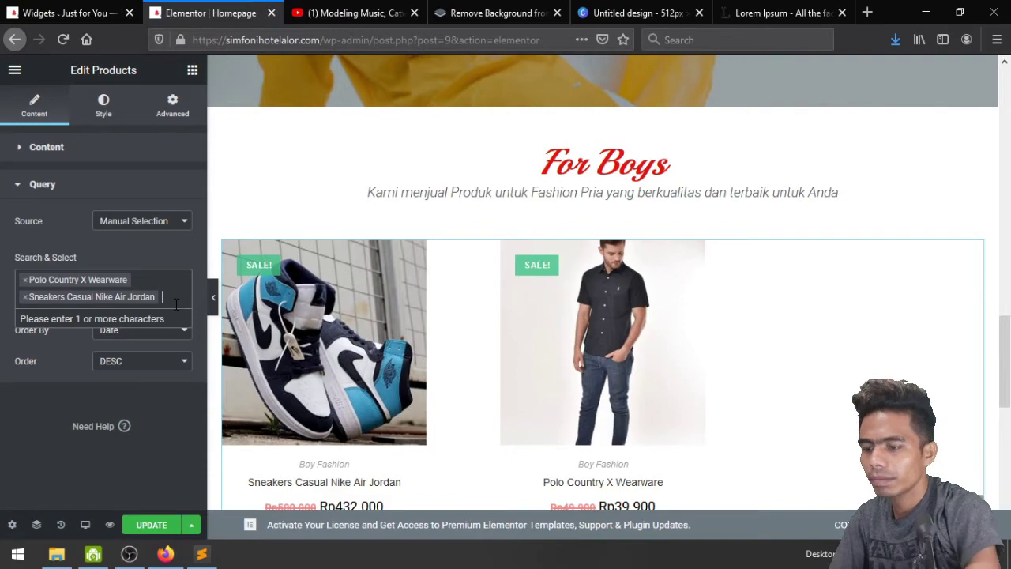
pyautogui.scroll(10, 474, 248)
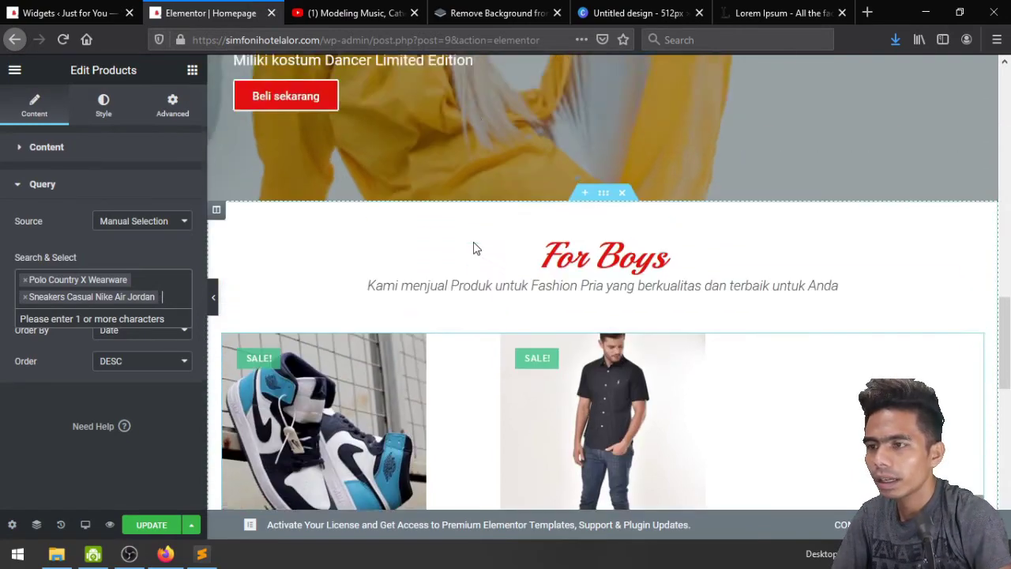
pyautogui.scroll(2, 474, 248)
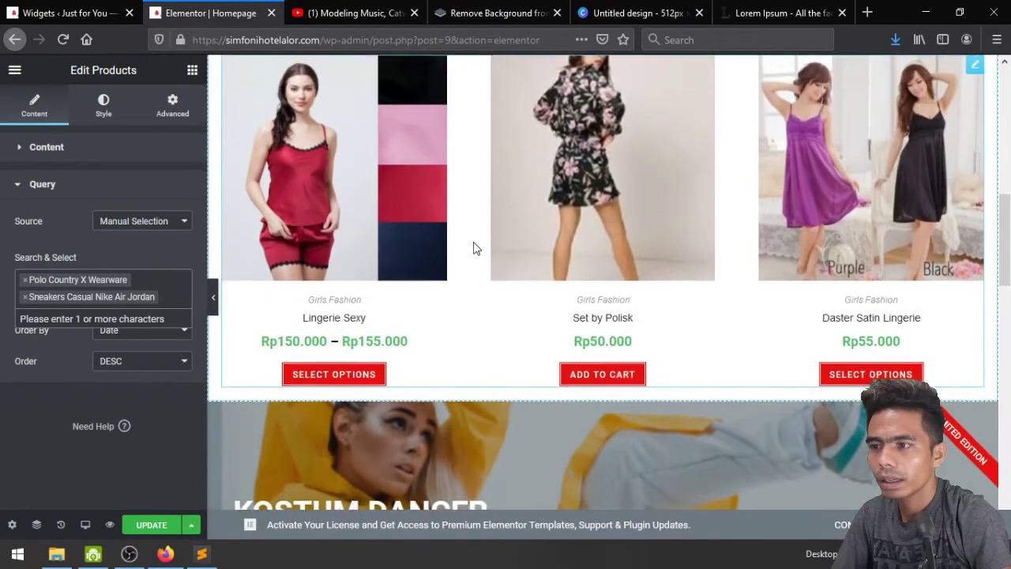
pyautogui.scroll(-12, 474, 248)
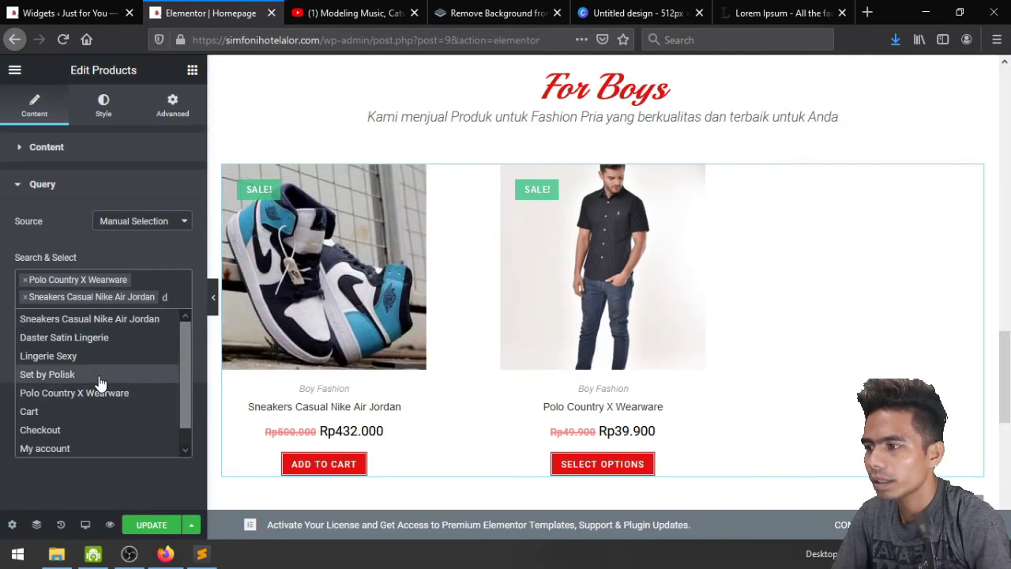
pyautogui.click(95, 337)
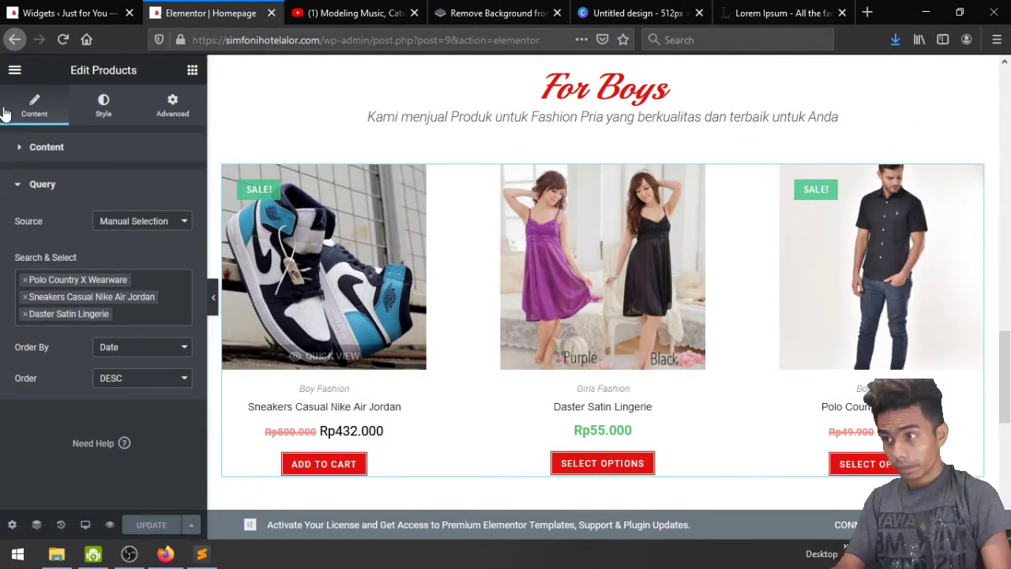
pyautogui.click(15, 73)
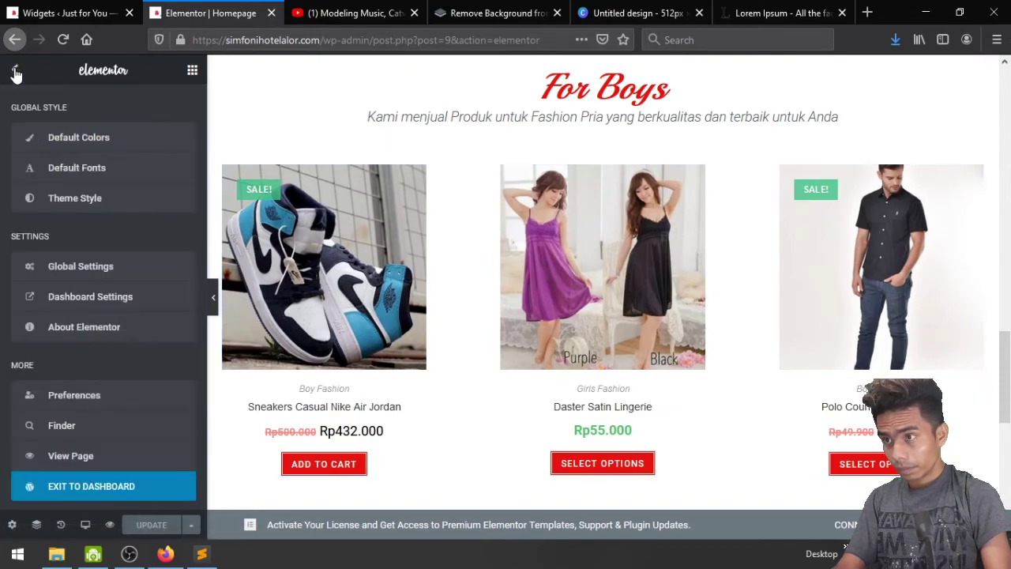
# View the live page and check the product row with Daster Satin Lingerie at Rp55.000
pyautogui.click(77, 457)
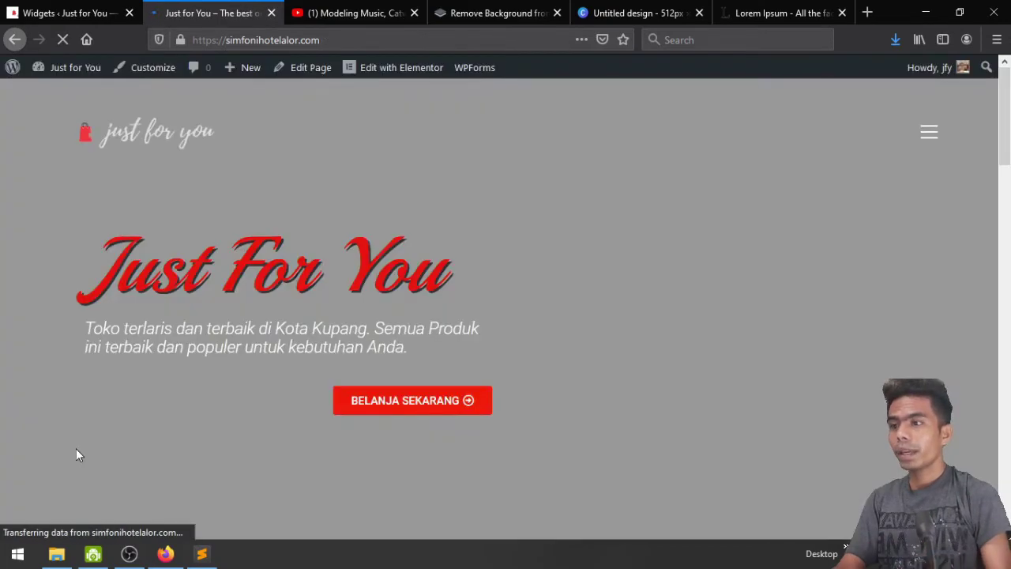
pyautogui.scroll(-5, 839, 233)
pyautogui.scroll(-15, 839, 235)
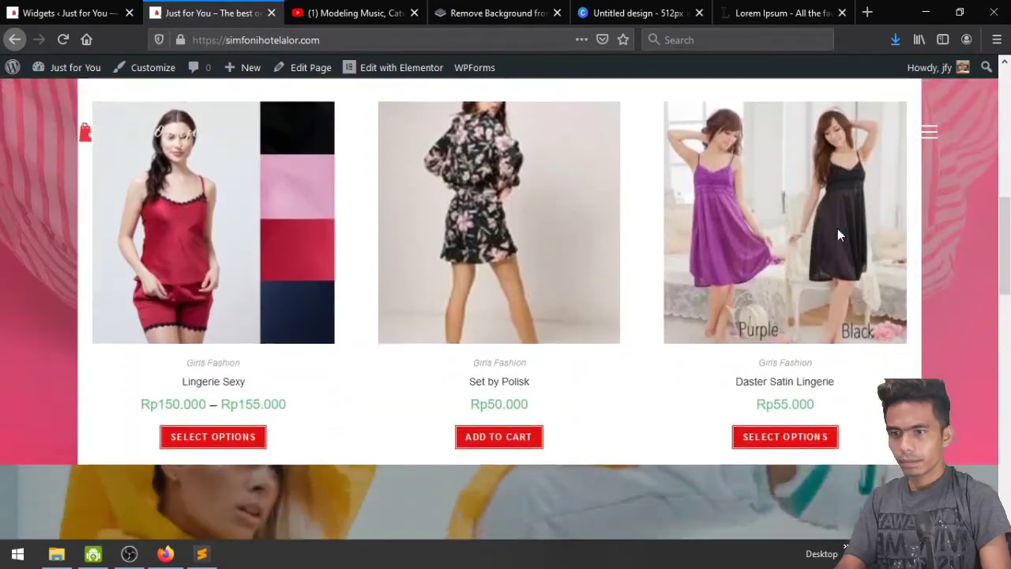
pyautogui.scroll(-3, 838, 228)
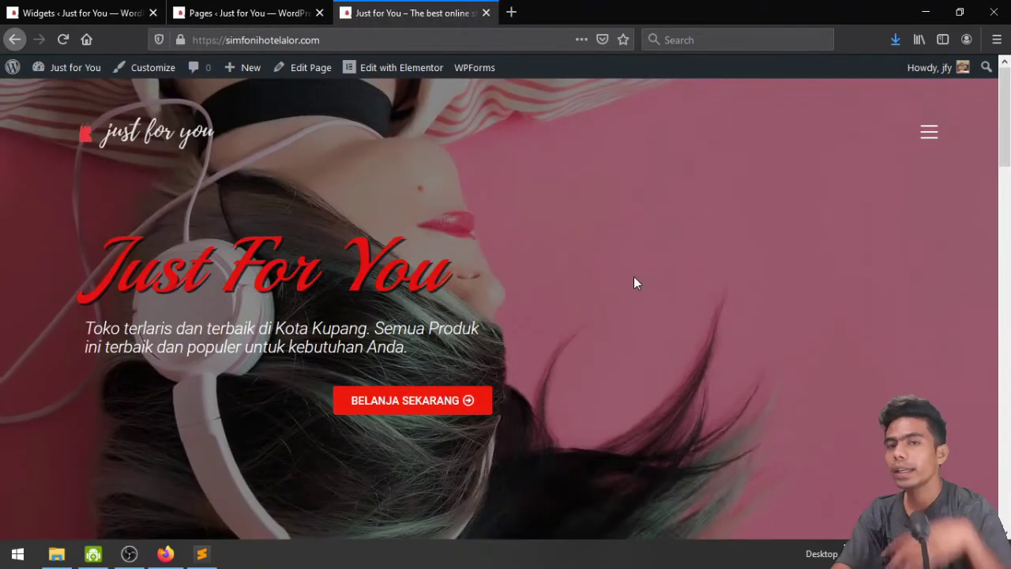
pyautogui.scroll(-15, 635, 283)
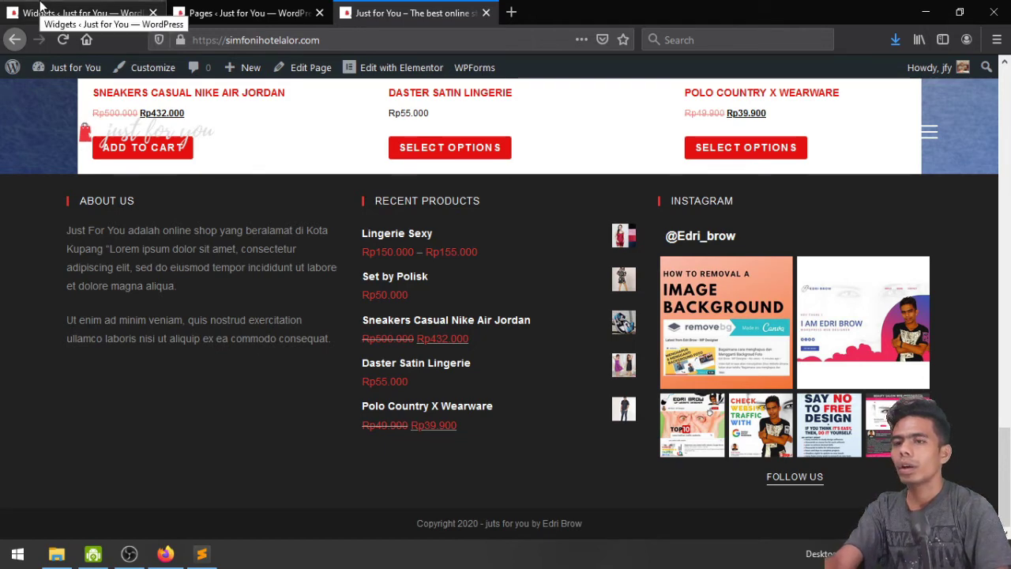
# Add the Social Icons widget to the Footer 1 widget area
pyautogui.click(41, 6)
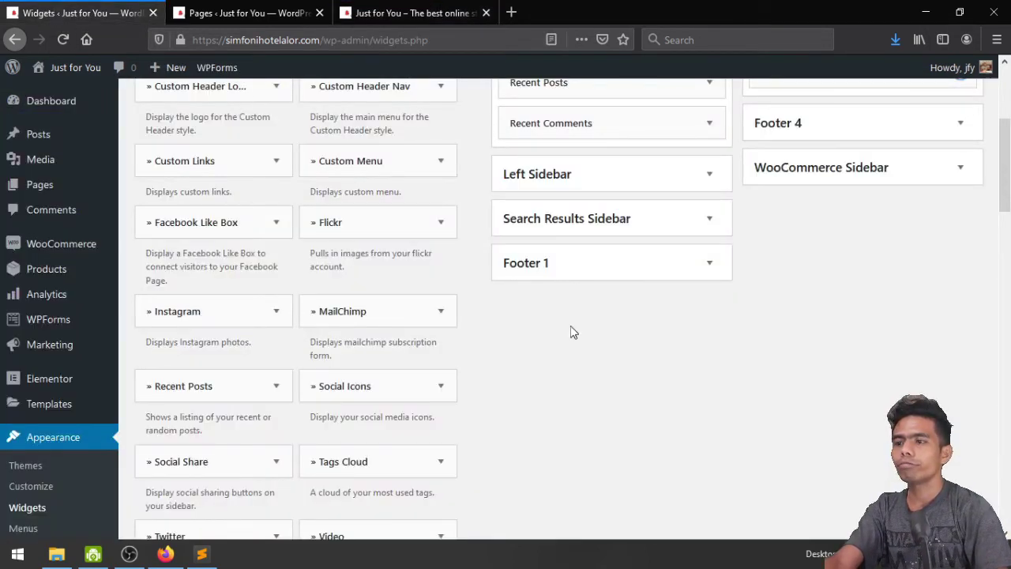
pyautogui.scroll(-6, 435, 354)
pyautogui.scroll(4, 435, 354)
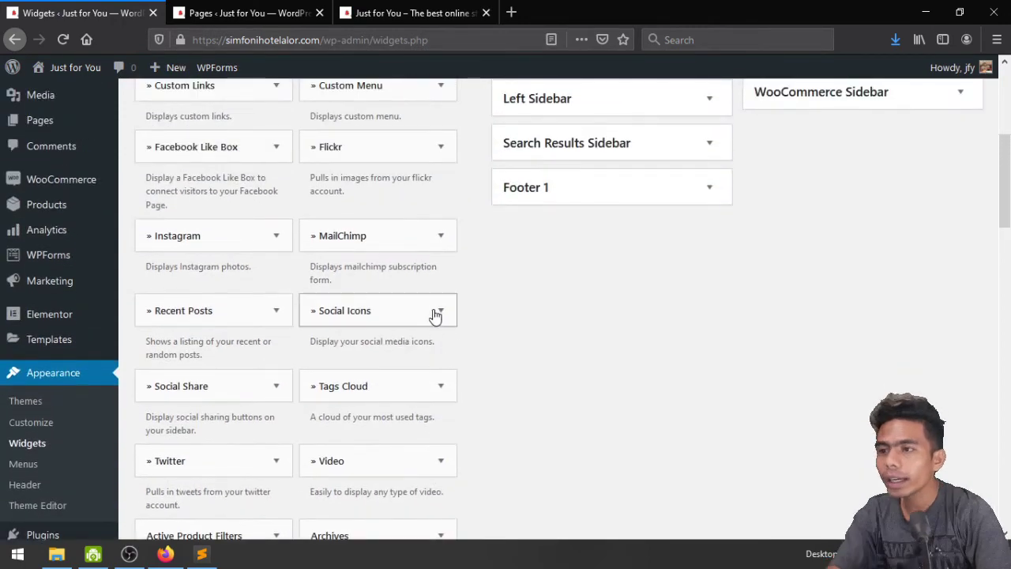
pyautogui.click(439, 310)
pyautogui.scroll(-3, 434, 316)
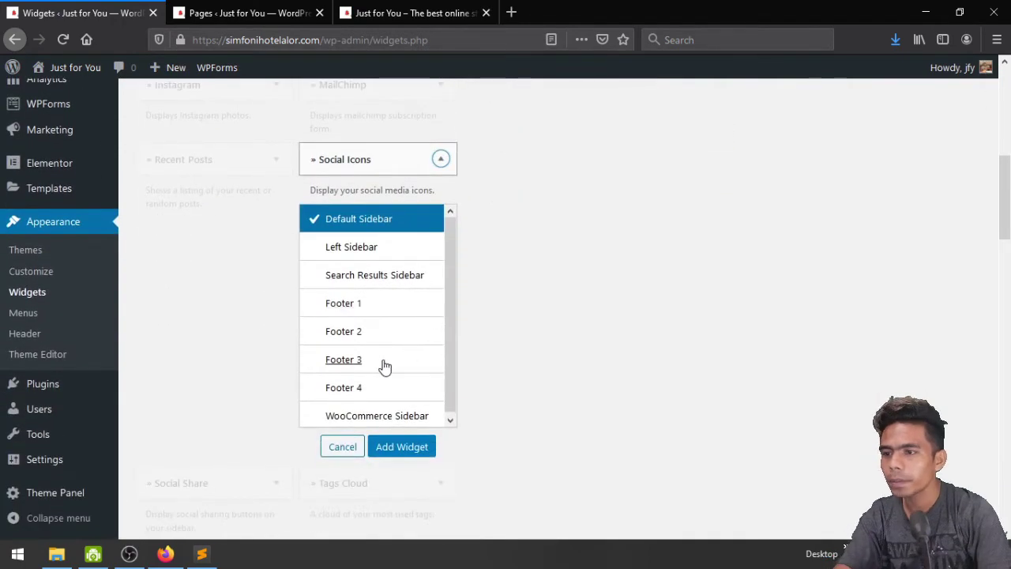
pyautogui.click(346, 308)
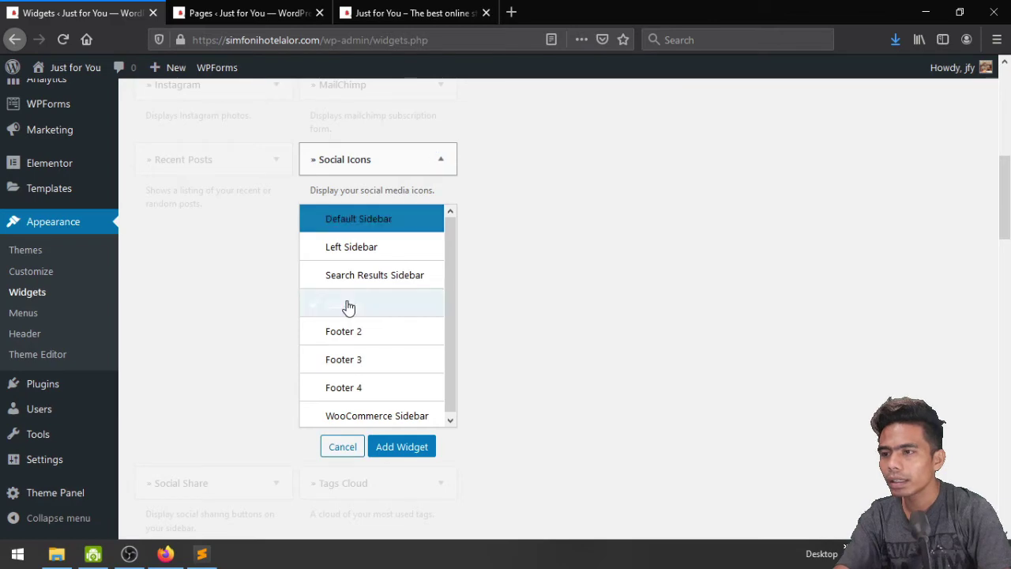
pyautogui.click(399, 447)
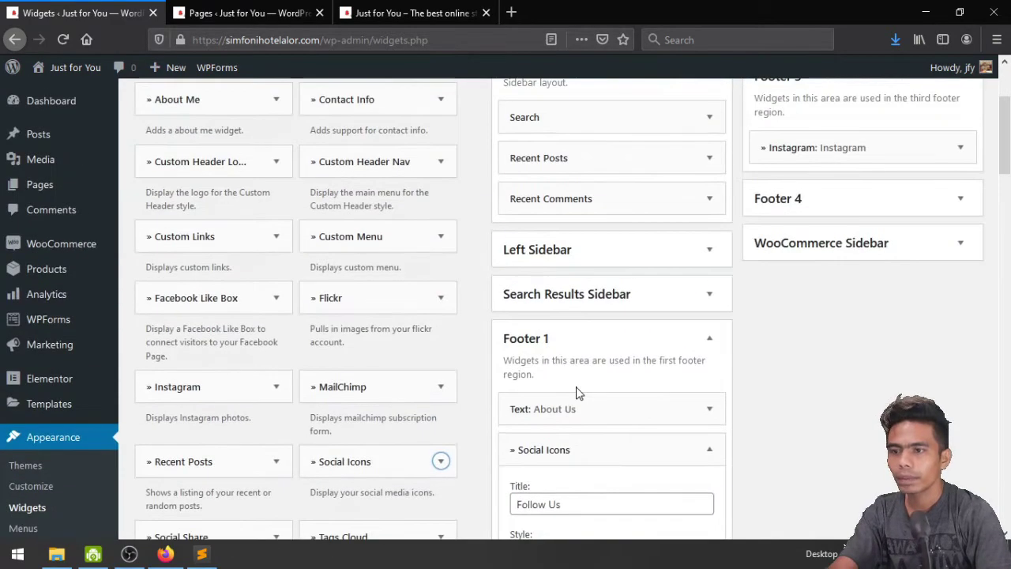
pyautogui.scroll(-8, 577, 393)
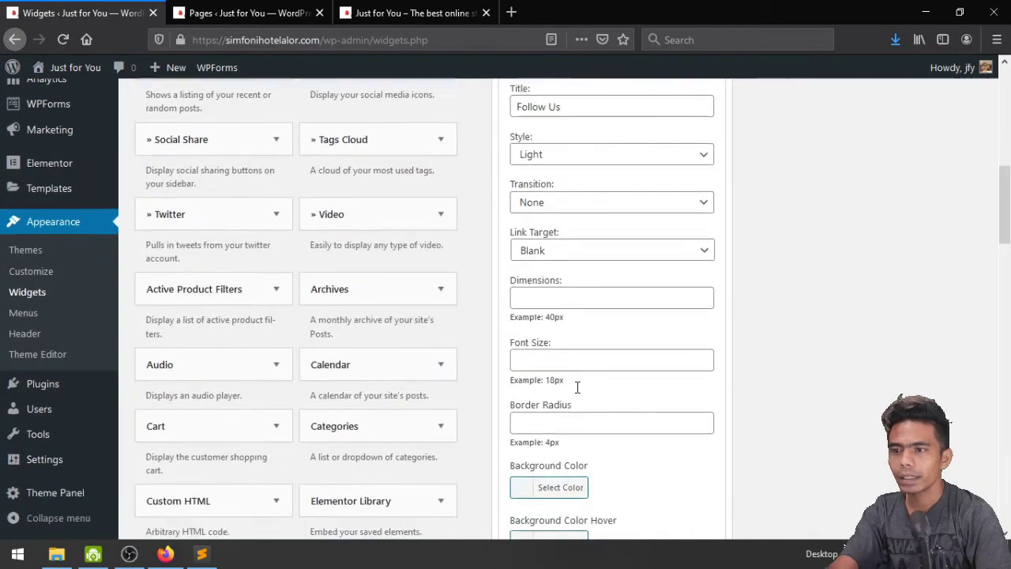
pyautogui.scroll(-3, 577, 392)
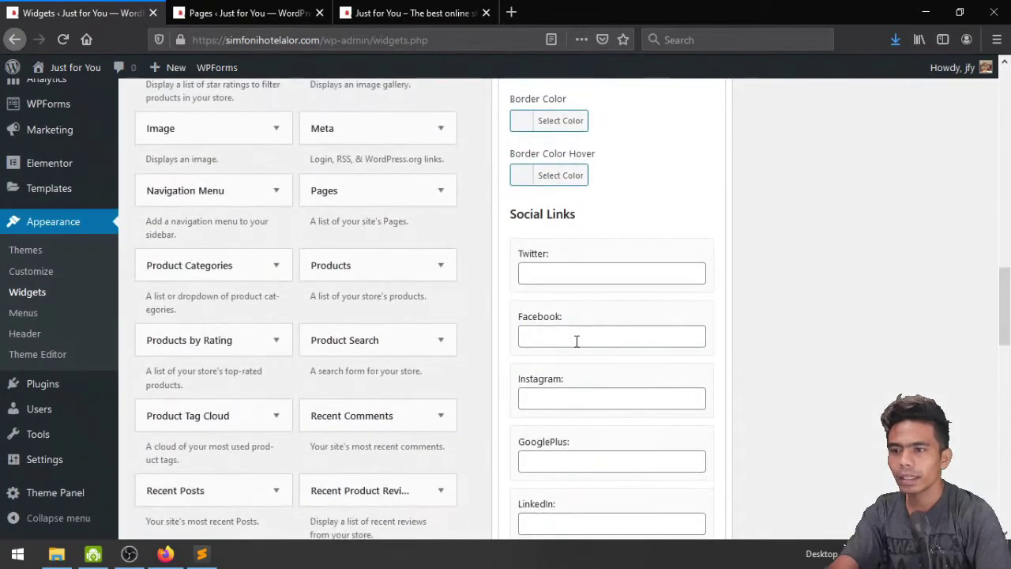
# Set the Facebook, Instagram, Pinterest and Youtube links to '#' and save the widget
pyautogui.click(577, 341)
pyautogui.write('#')
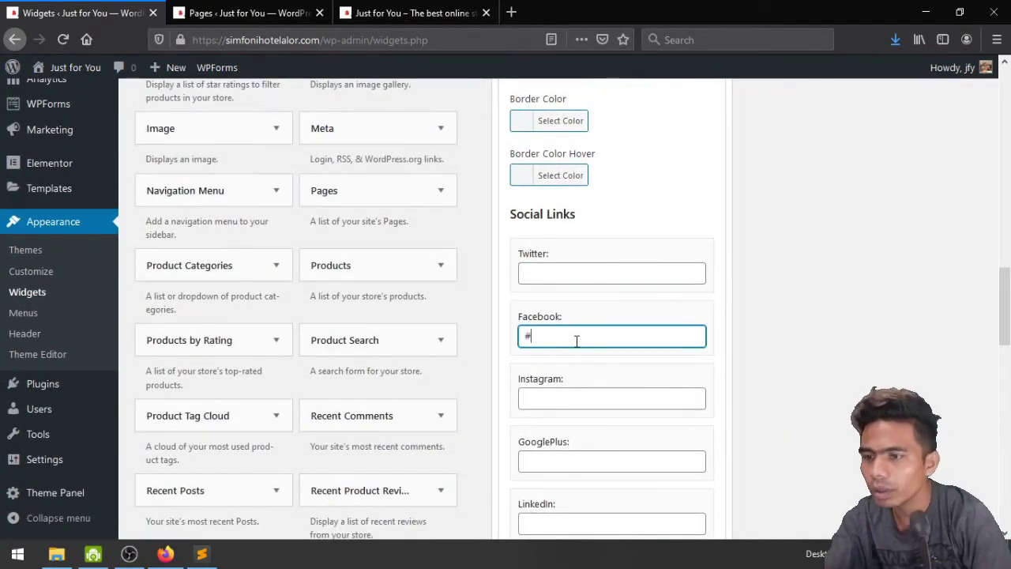
pyautogui.click(582, 399)
pyautogui.write('#')
pyautogui.scroll(-6, 581, 398)
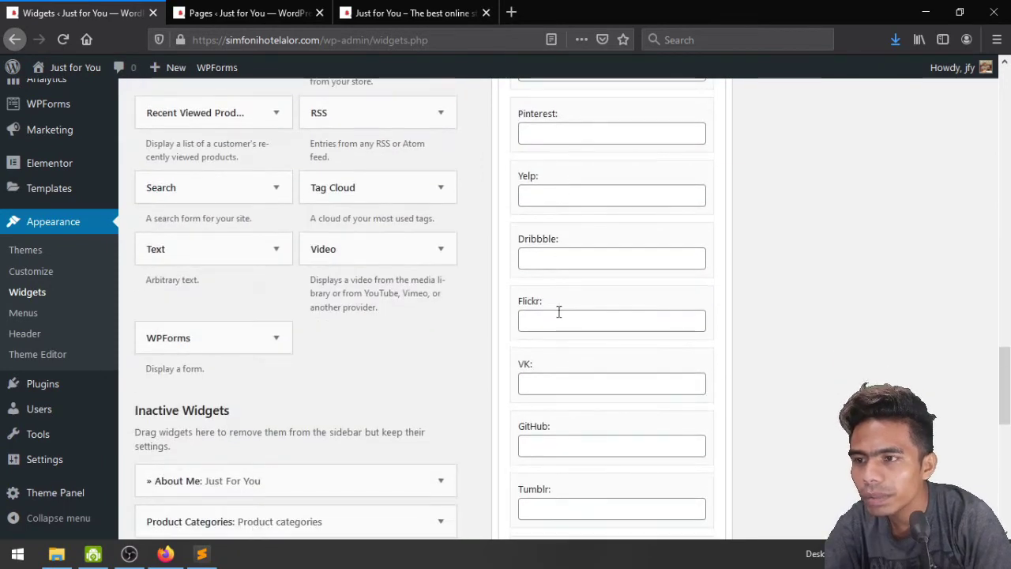
pyautogui.scroll(4, 558, 312)
pyautogui.click(559, 284)
pyautogui.write('#')
pyautogui.scroll(-5, 557, 293)
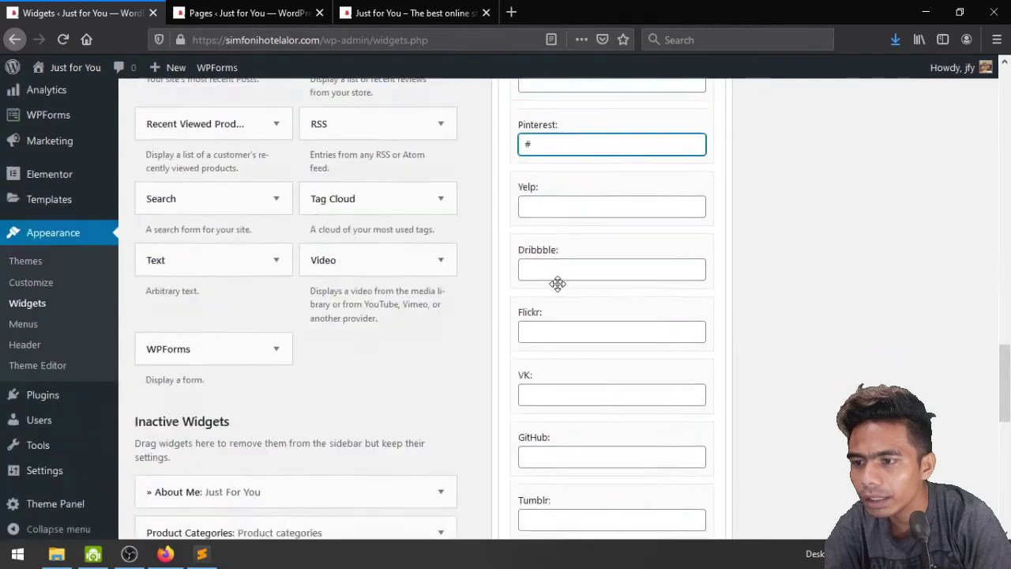
pyautogui.scroll(-9, 559, 312)
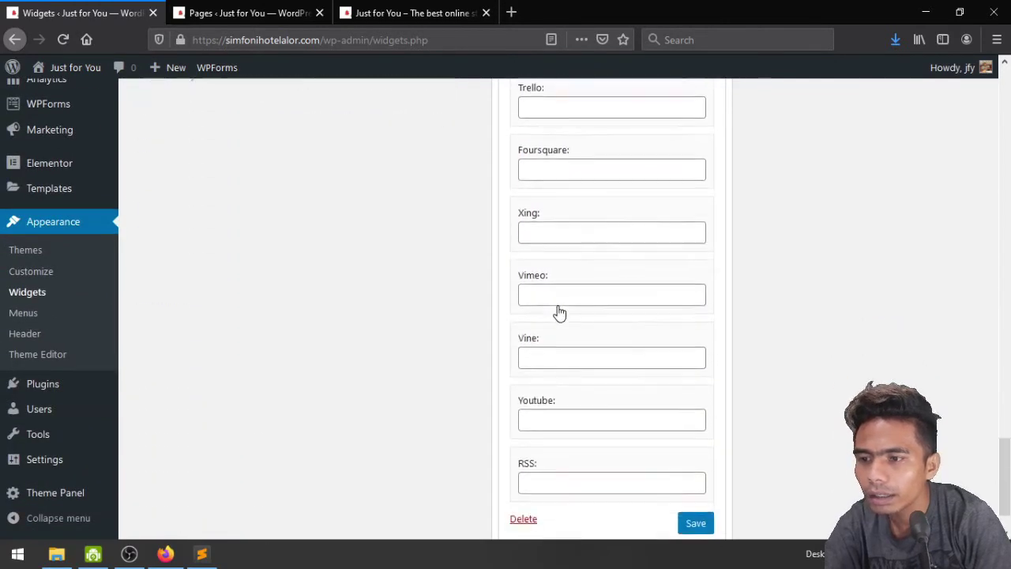
pyautogui.click(572, 357)
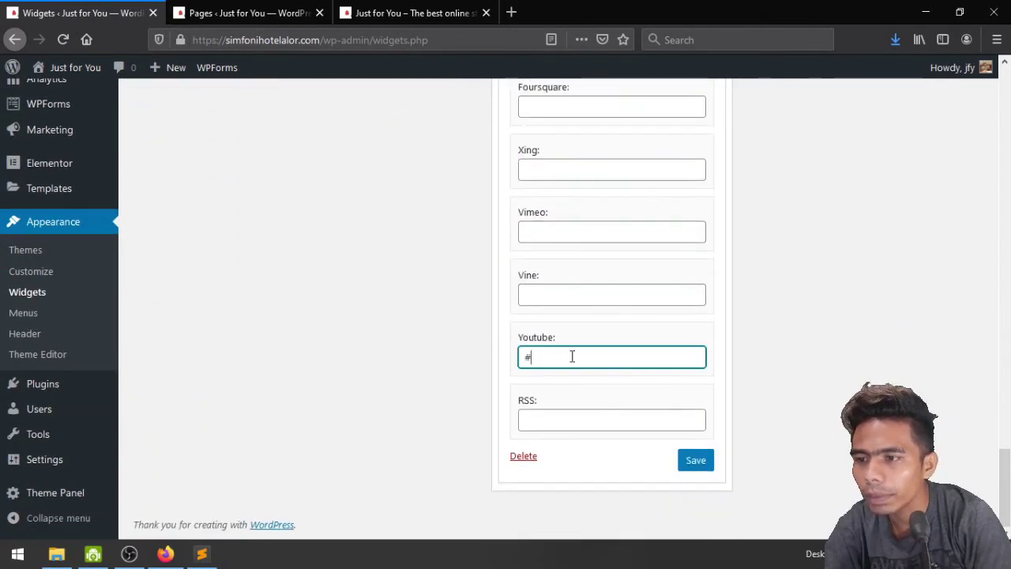
pyautogui.click(704, 466)
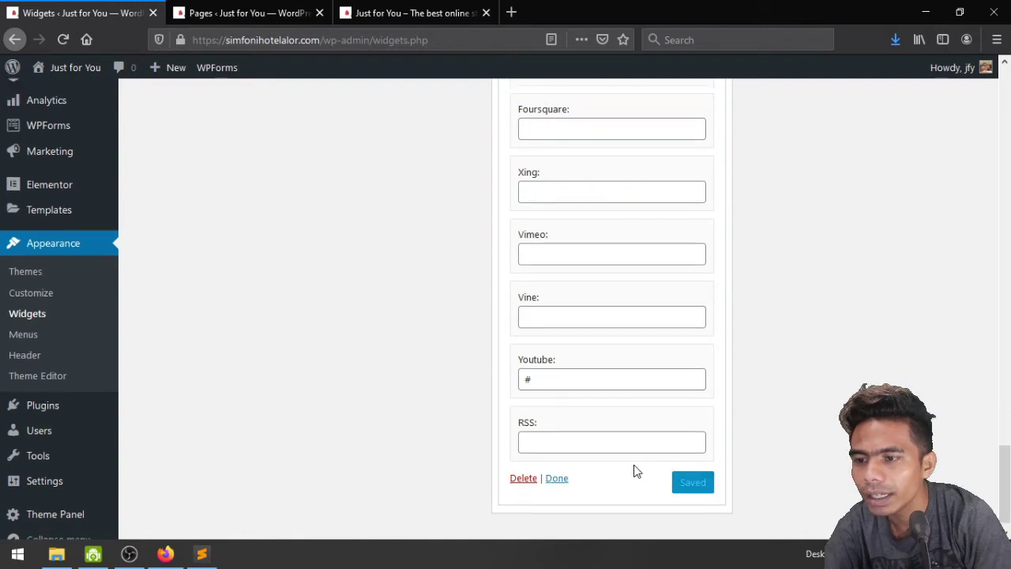
pyautogui.click(557, 478)
pyautogui.scroll(5, 474, 316)
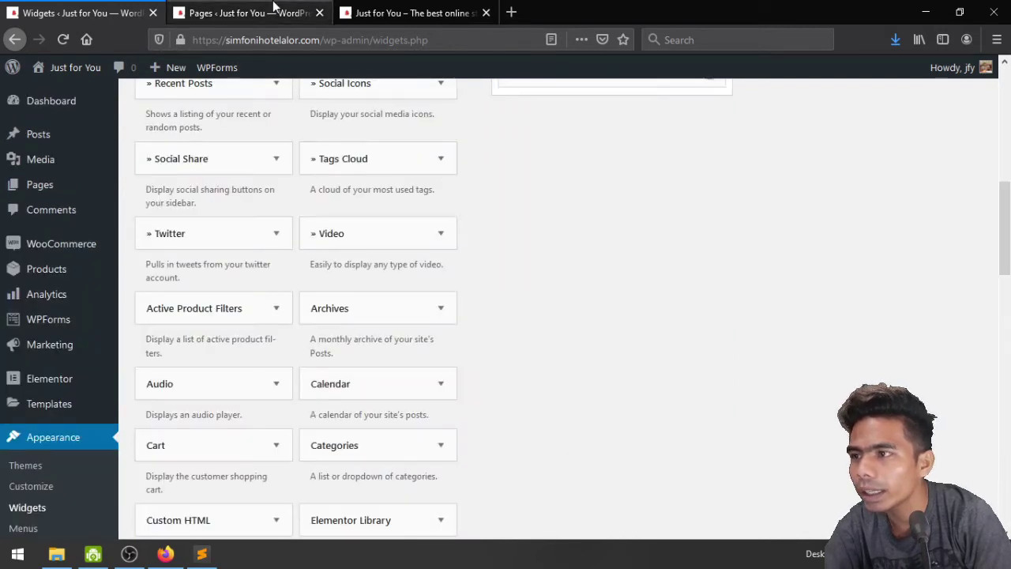
# Reload the live storefront and check the Follow Us social icons in the footer
pyautogui.click(247, 12)
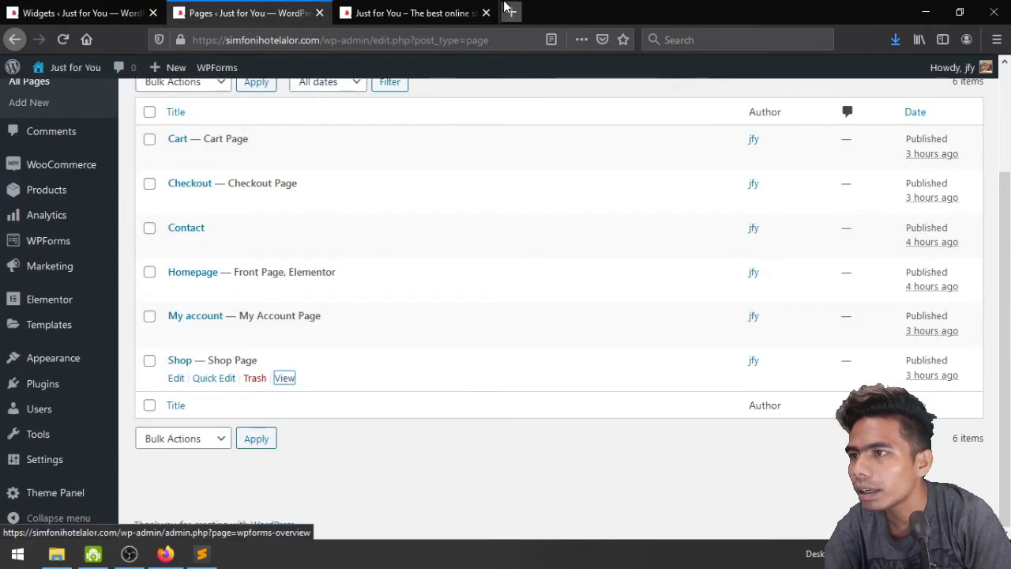
pyautogui.hotkey('ctrl', 'Tab')
pyautogui.click(64, 40)
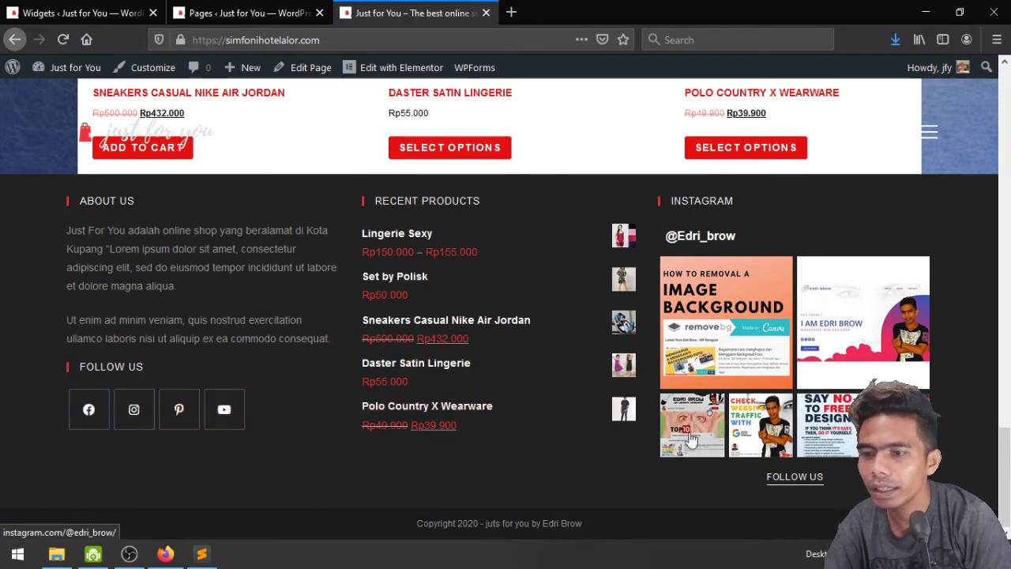
pyautogui.scroll(6, 552, 423)
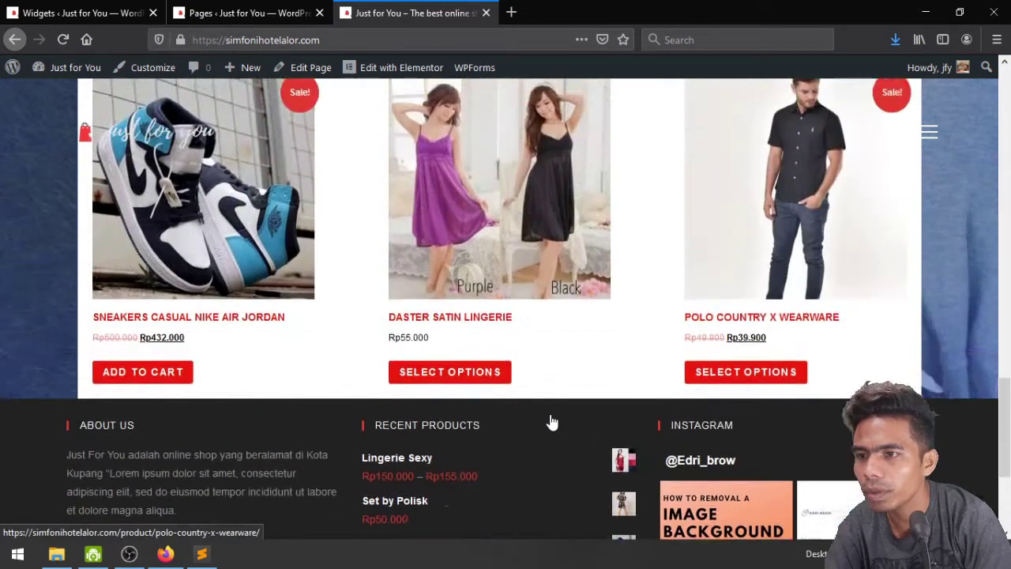
pyautogui.scroll(-3, 551, 418)
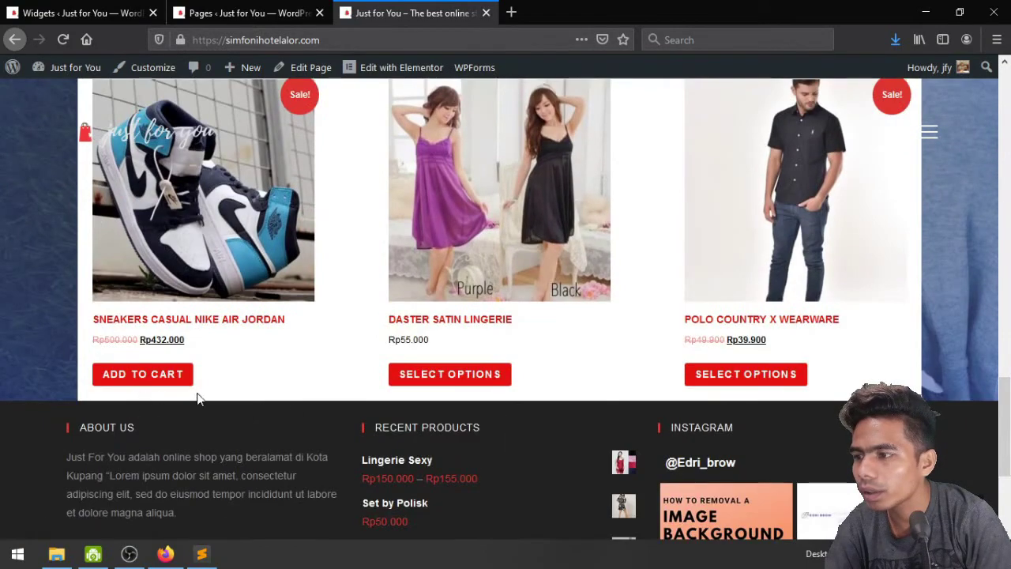
pyautogui.scroll(15, 466, 279)
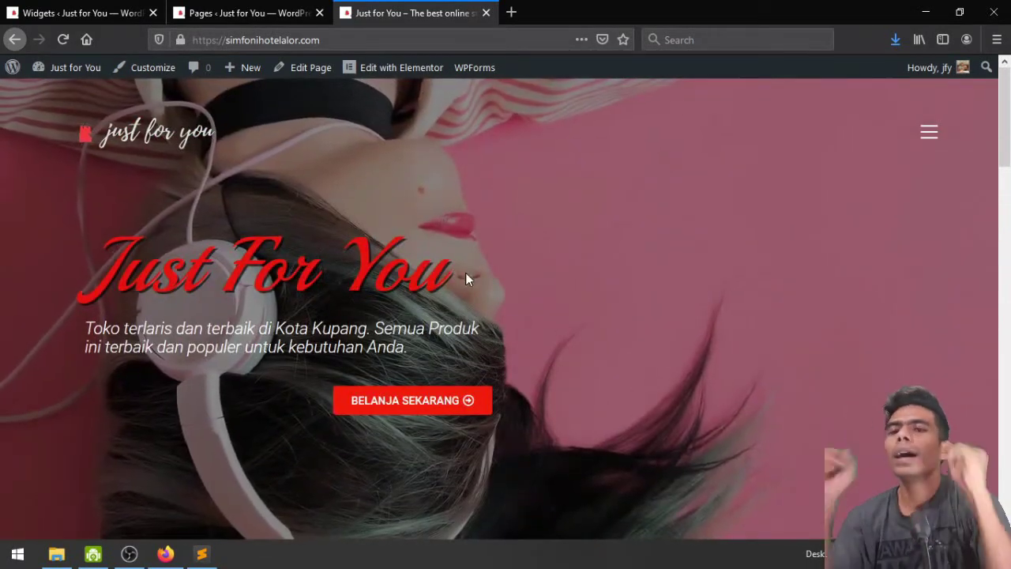
pyautogui.scroll(-4, 465, 278)
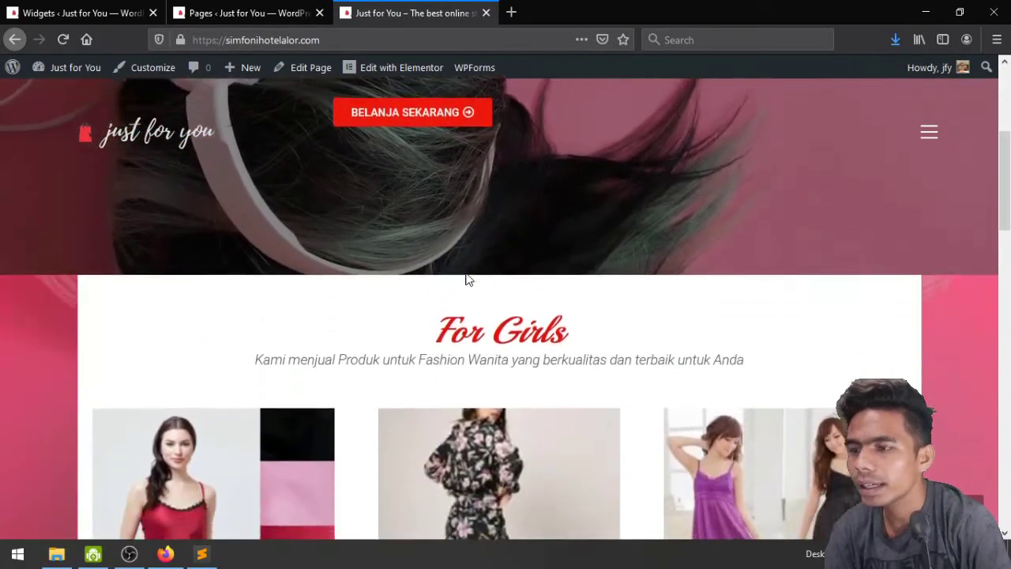
pyautogui.scroll(2, 466, 278)
# Go to the shop page through the BELANJA SEKARANG hero button, which lists all 5 products
pyautogui.click(424, 255)
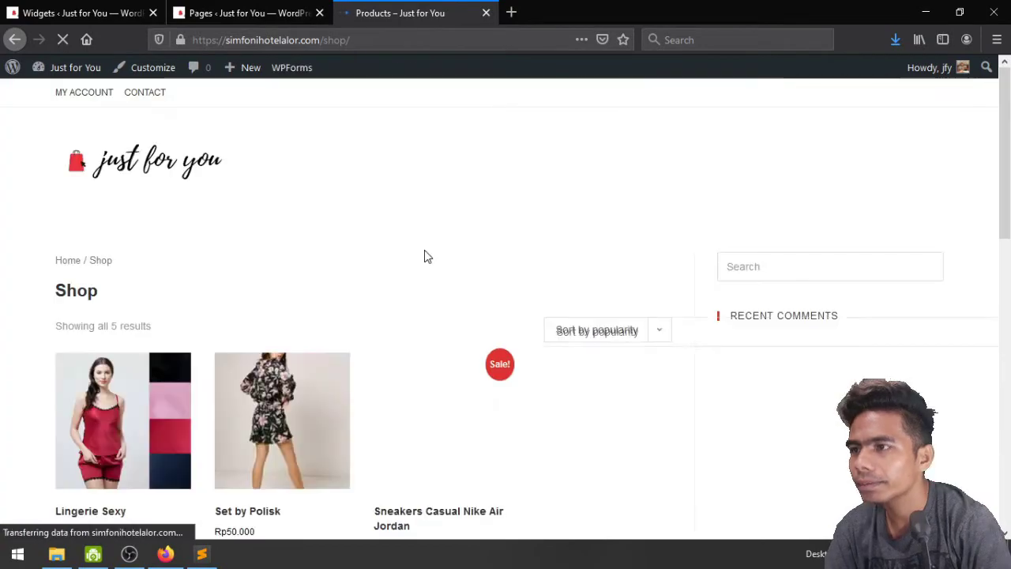
pyautogui.scroll(-6, 425, 255)
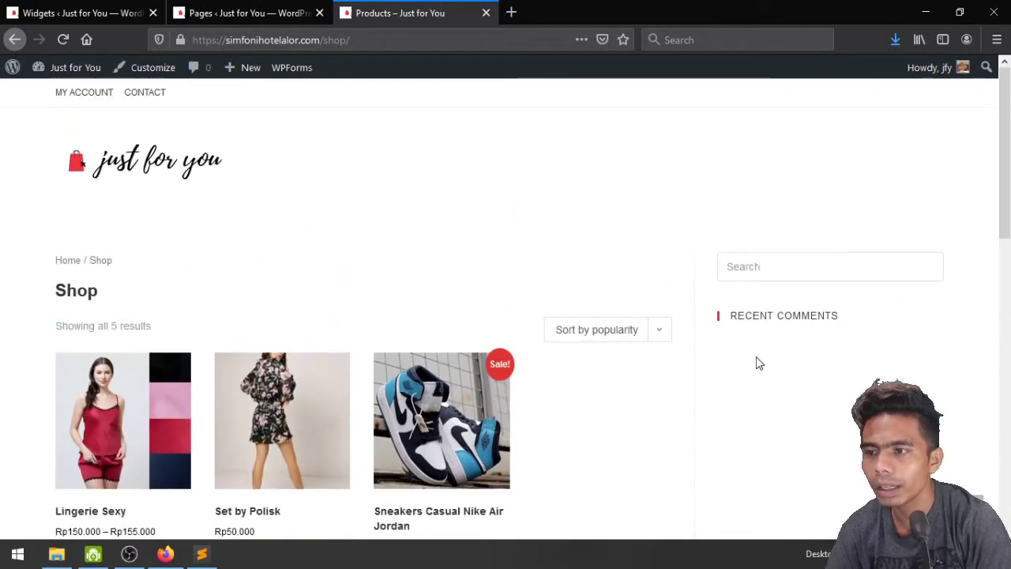
pyautogui.scroll(-6, 664, 335)
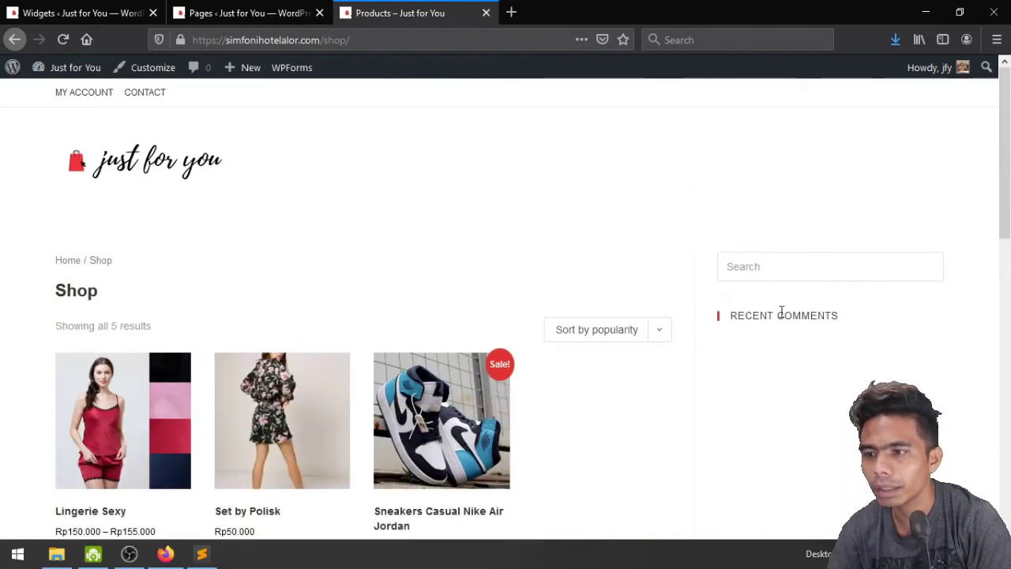
# Load the Customizer on the shop page, waiting past the browser's slow-page warning
pyautogui.click(139, 74)
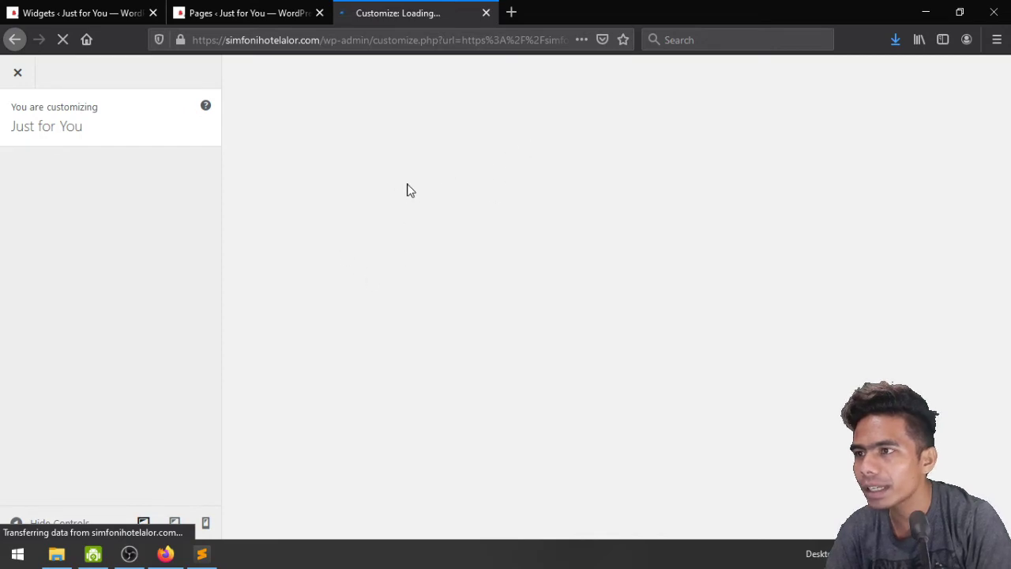
pyautogui.click(102, 9)
pyautogui.scroll(8, 488, 291)
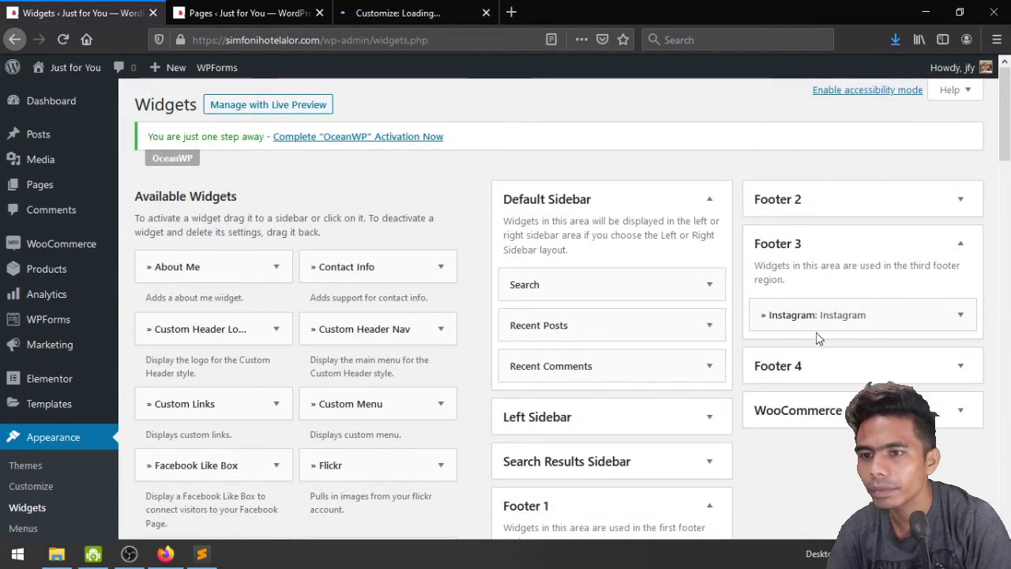
pyautogui.scroll(-2, 836, 345)
pyautogui.click(852, 347)
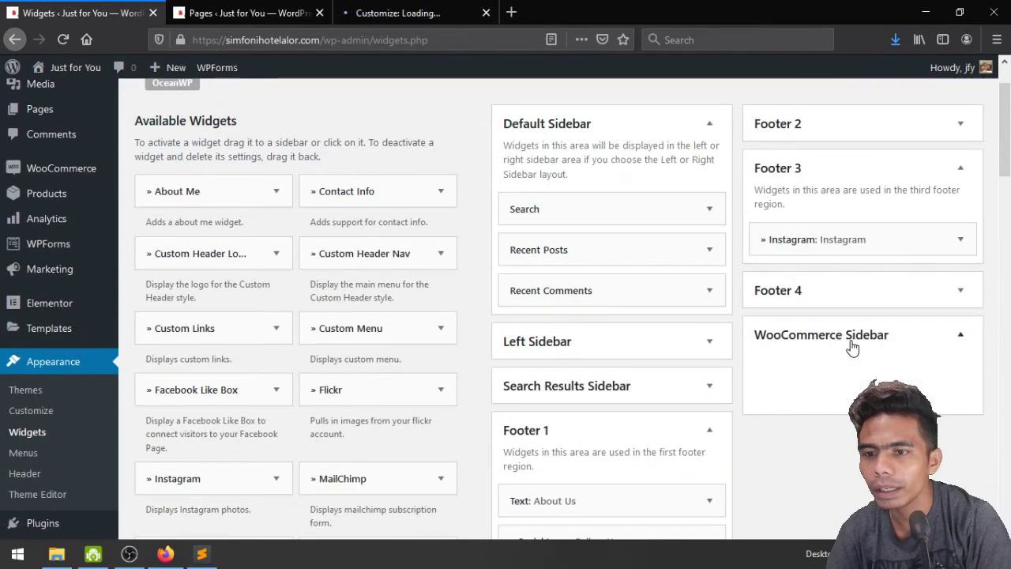
pyautogui.click(385, 7)
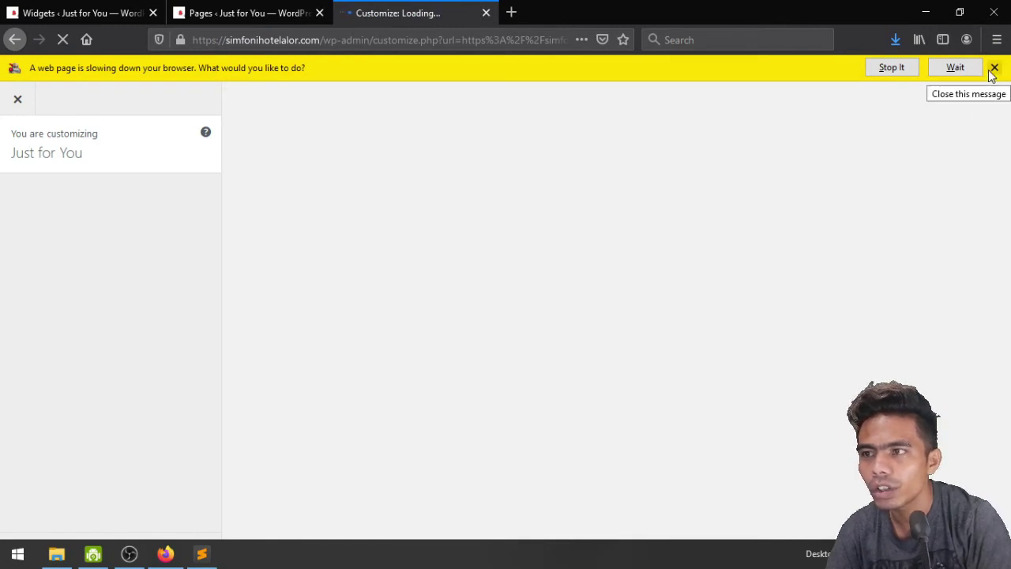
pyautogui.click(952, 68)
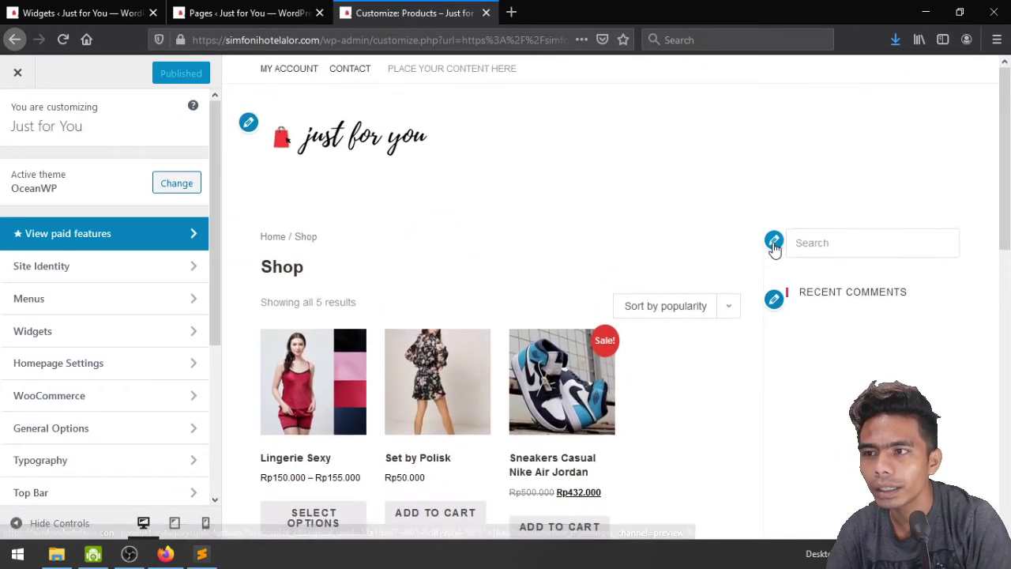
# Remove the Recent Posts and Recent Comments widgets from the Default Sidebar
pyautogui.click(774, 240)
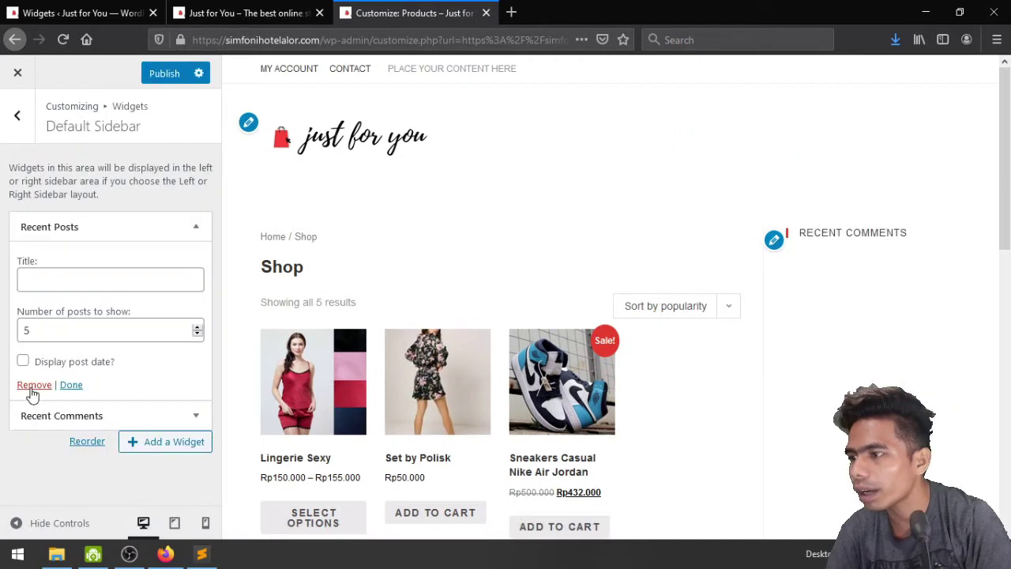
pyautogui.click(33, 386)
pyautogui.click(187, 234)
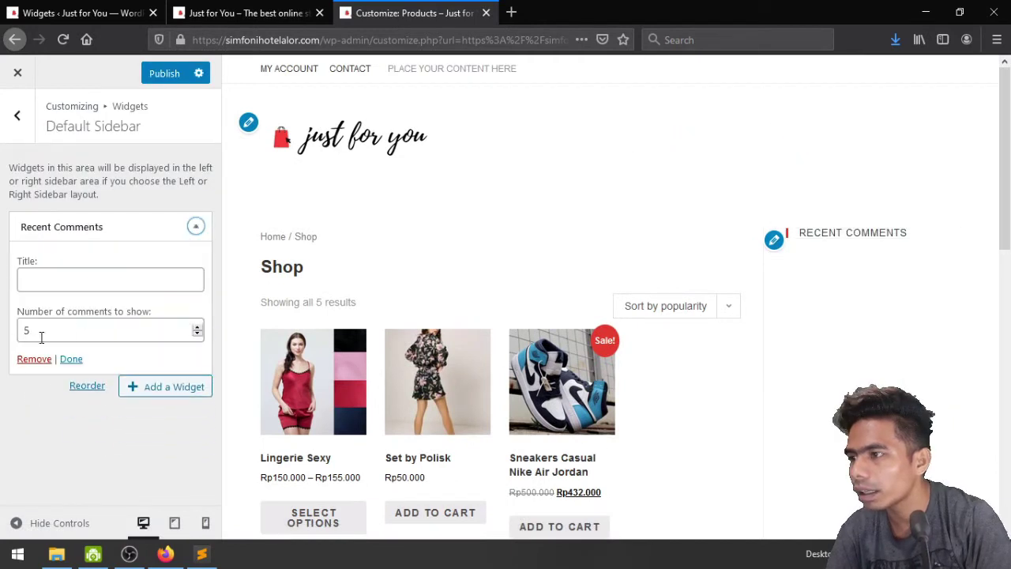
pyautogui.click(34, 360)
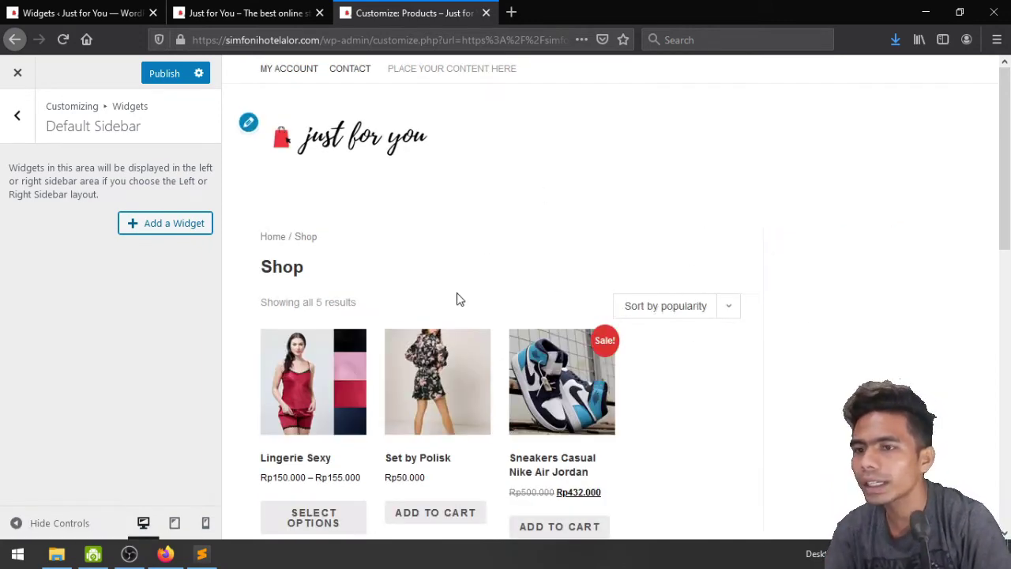
# Add the Filter Products by Price widget to the sidebar and publish
pyautogui.click(173, 225)
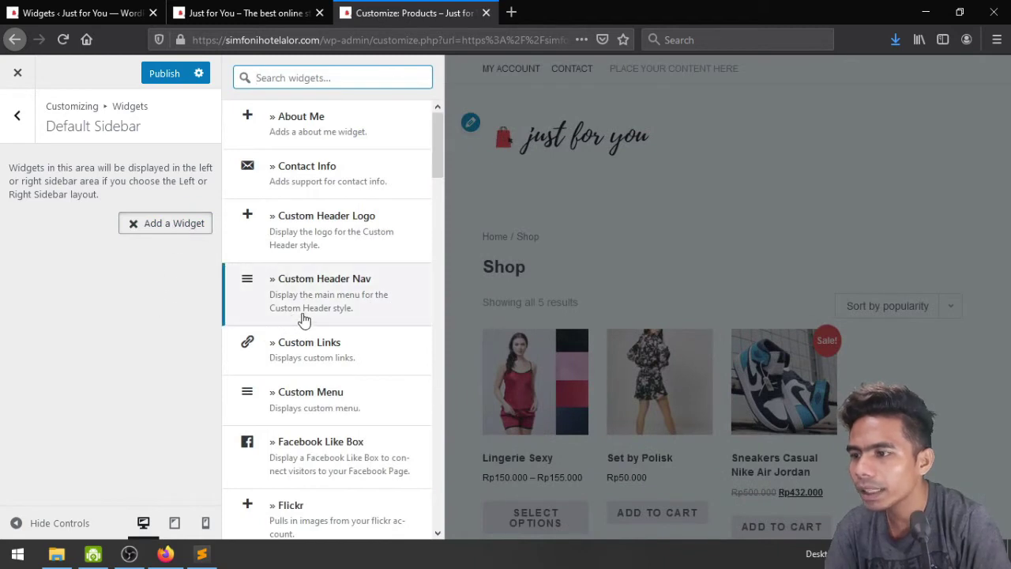
pyautogui.scroll(-5, 304, 319)
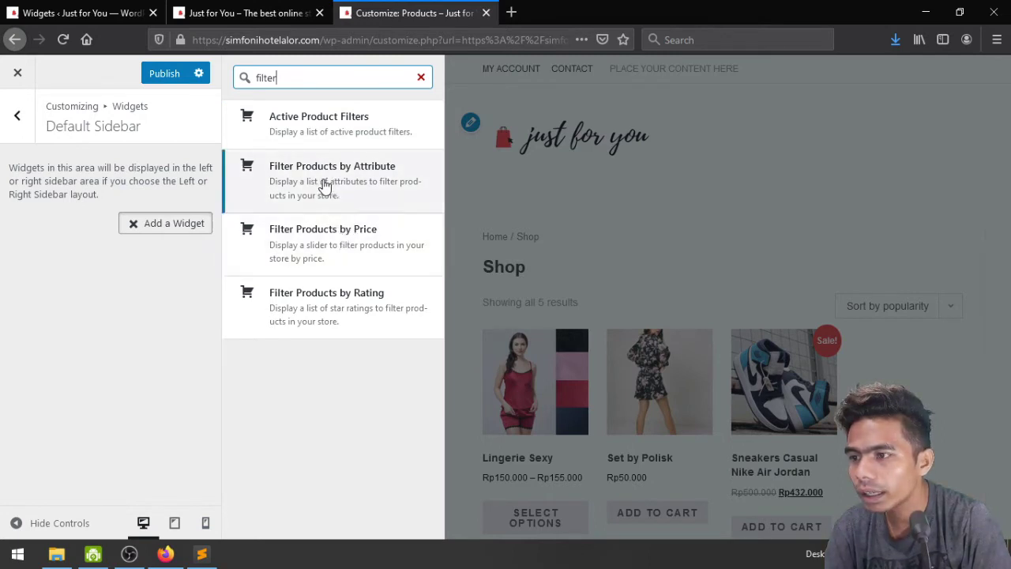
pyautogui.click(323, 241)
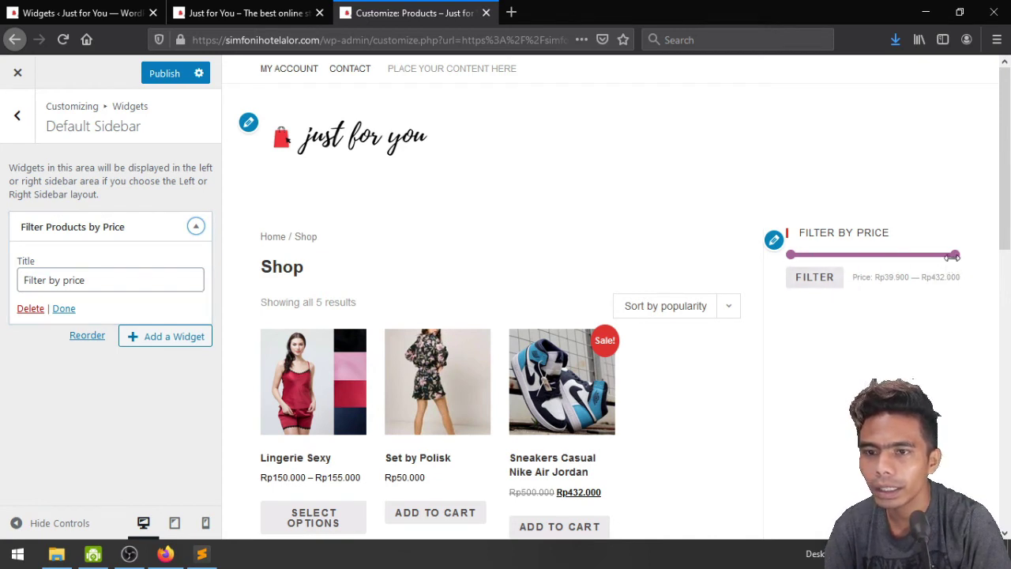
pyautogui.click(158, 79)
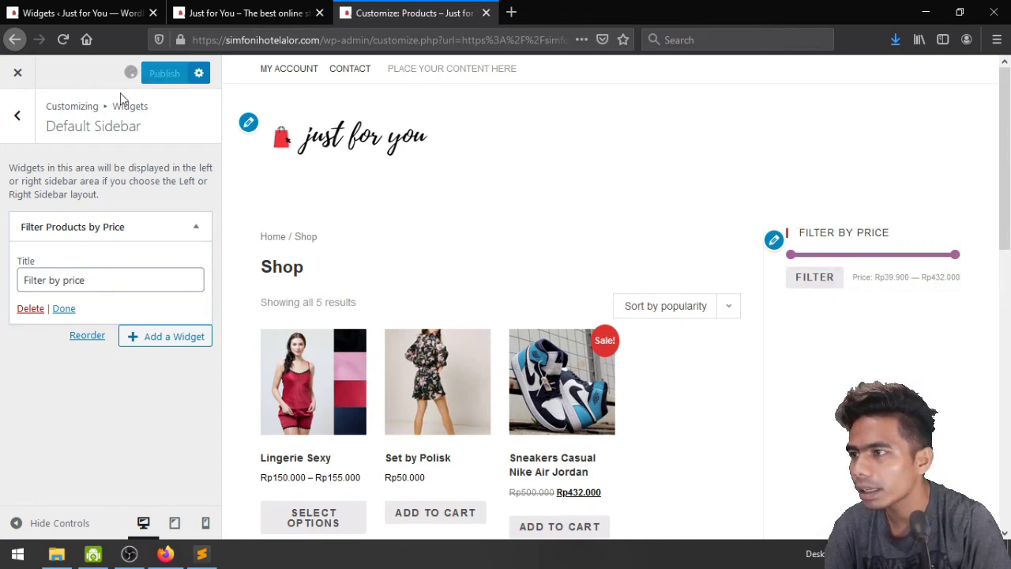
pyautogui.click(5, 123)
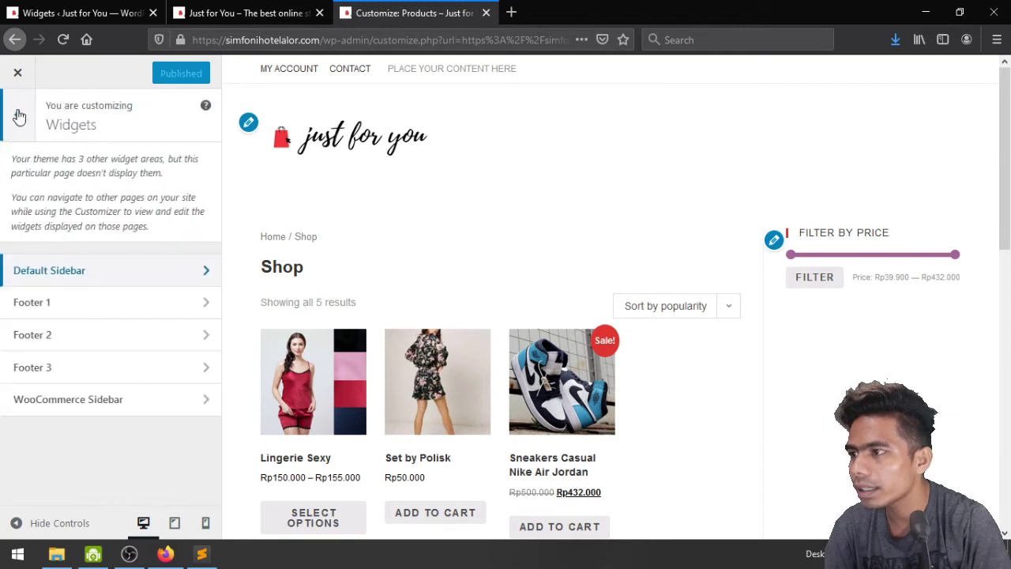
pyautogui.click(131, 273)
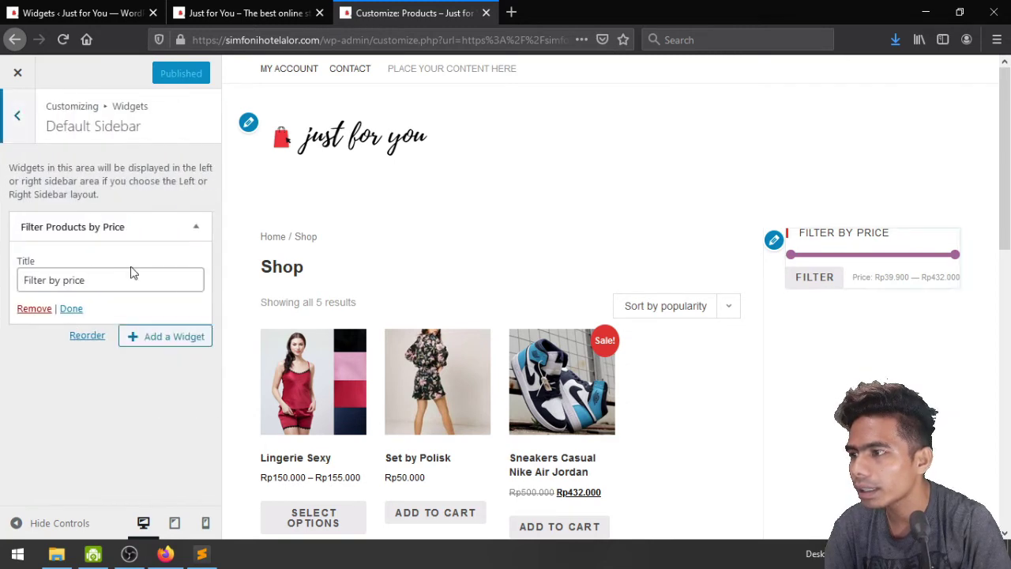
pyautogui.click(4, 124)
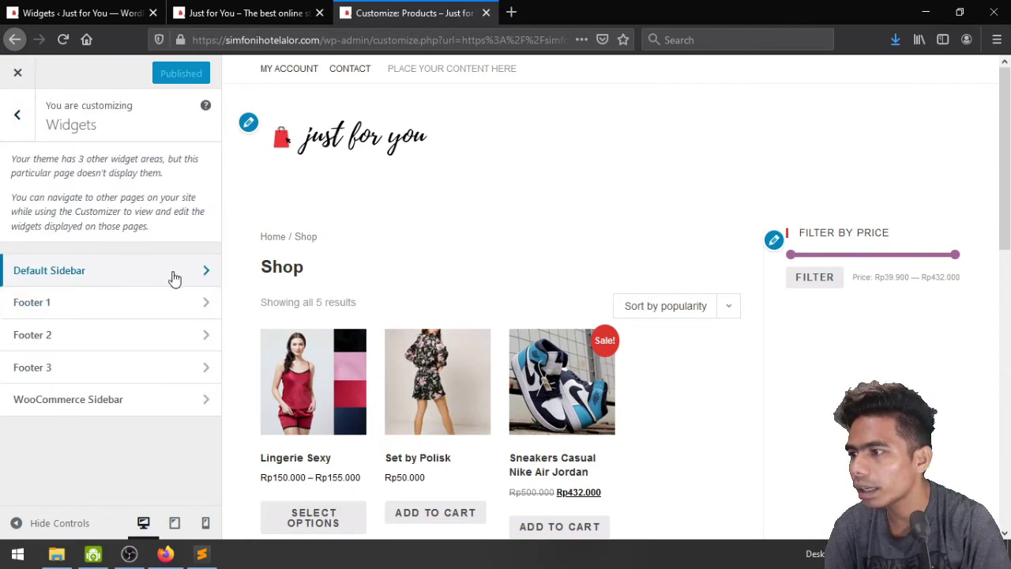
pyautogui.click(149, 400)
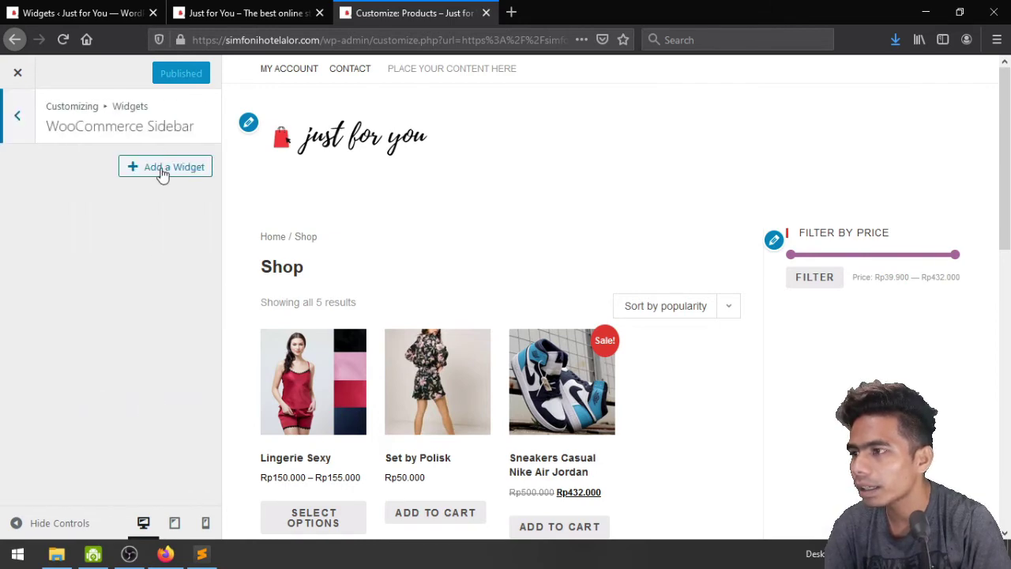
pyautogui.click(163, 170)
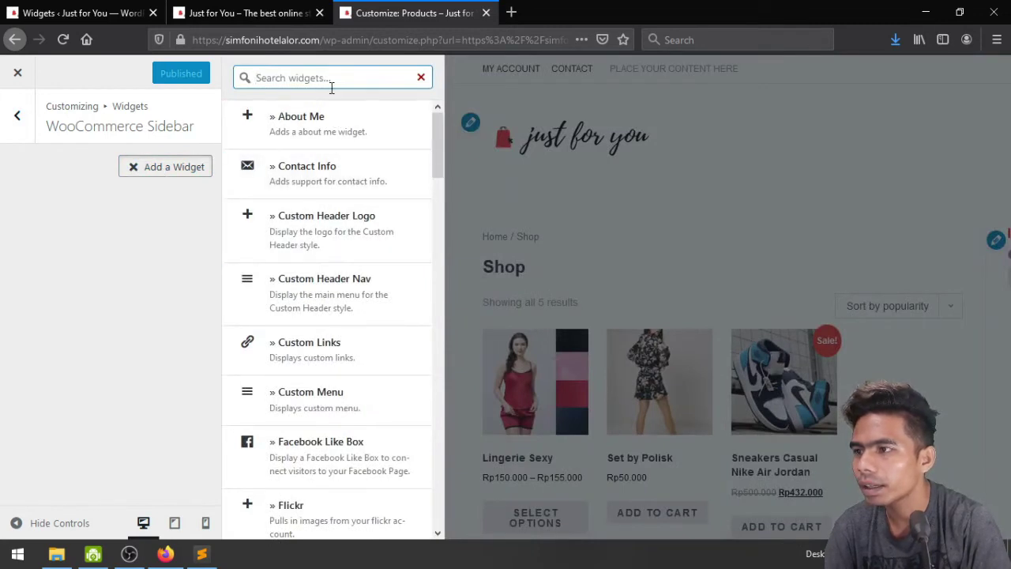
pyautogui.write('filter')
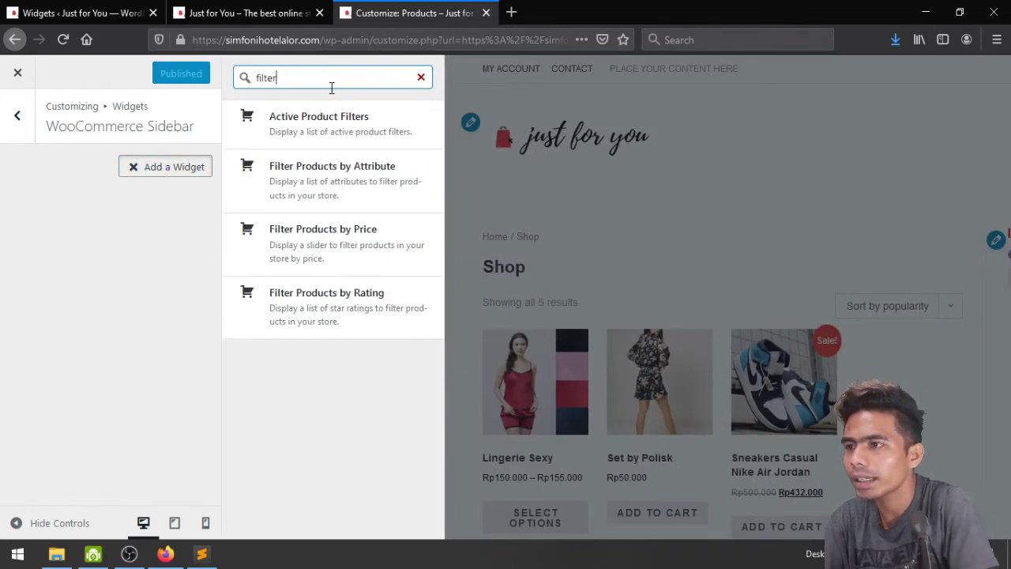
pyautogui.click(333, 120)
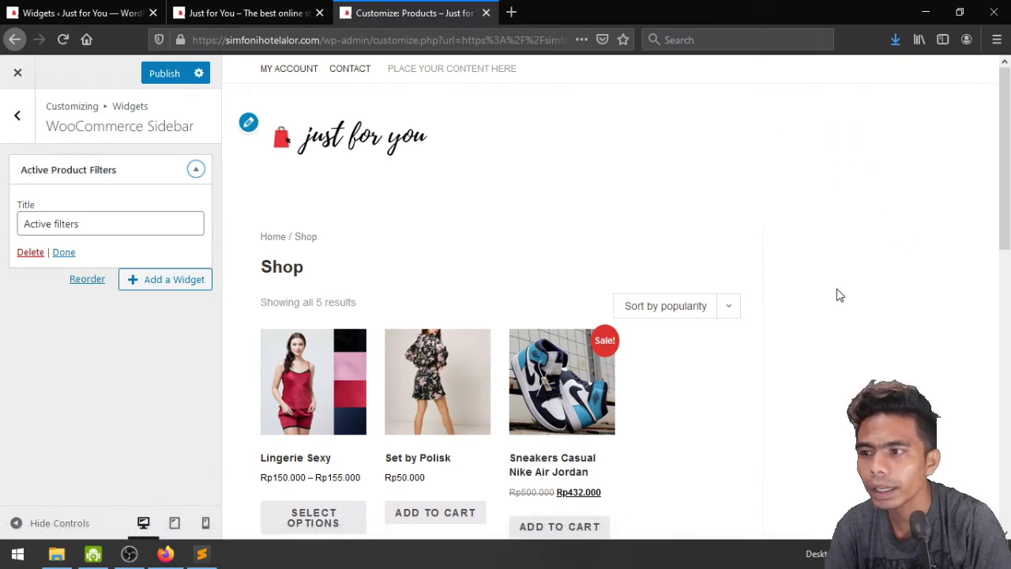
pyautogui.scroll(-4, 817, 356)
pyautogui.scroll(4, 817, 356)
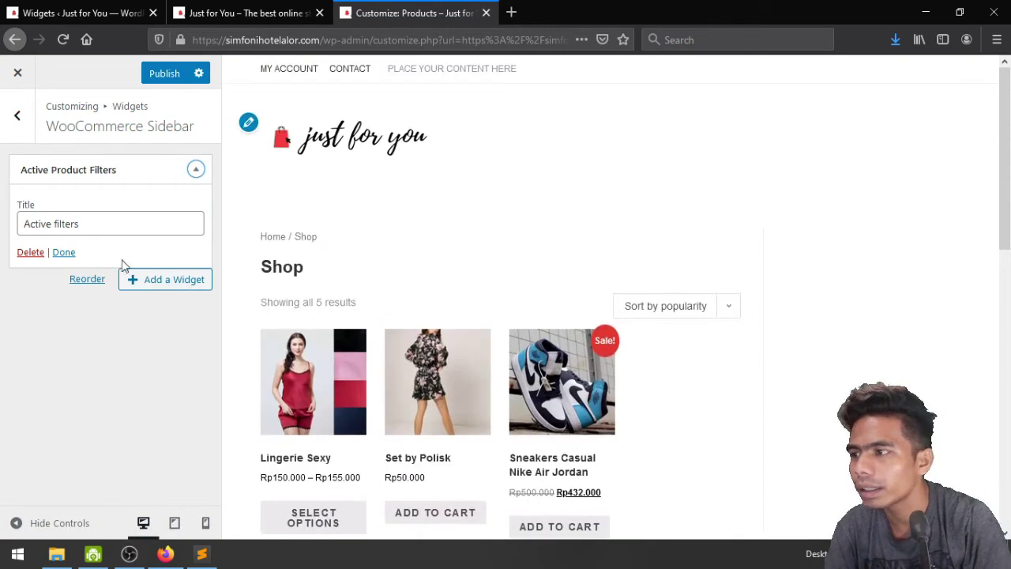
pyautogui.click(30, 252)
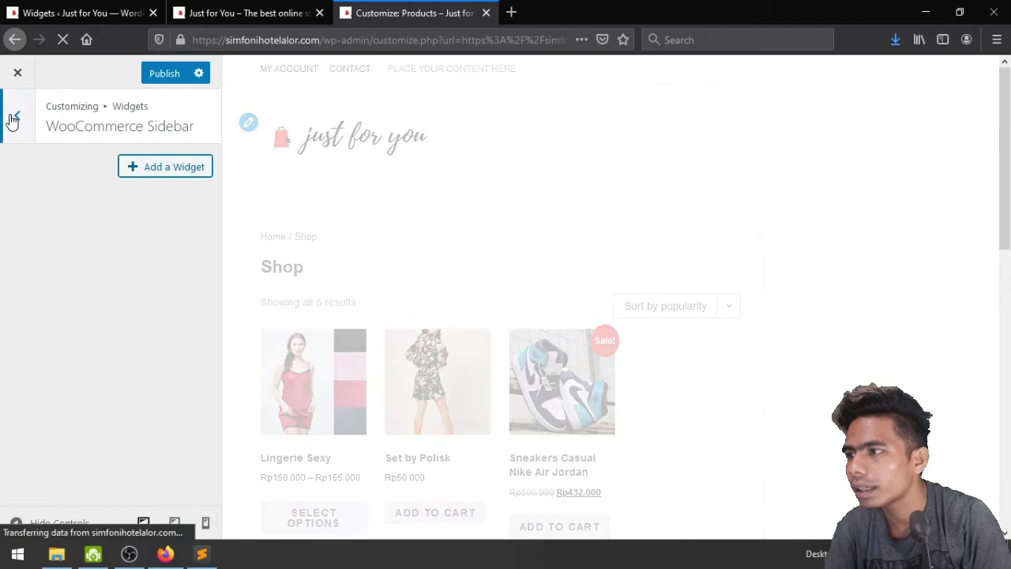
pyautogui.click(14, 116)
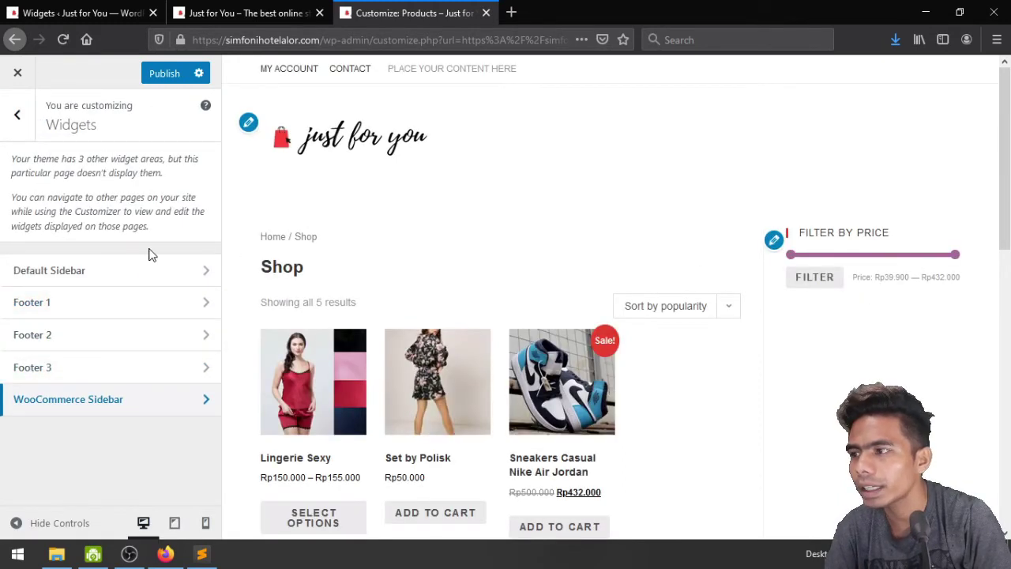
# Add a Product Categories widget to the Default Sidebar
pyautogui.click(98, 274)
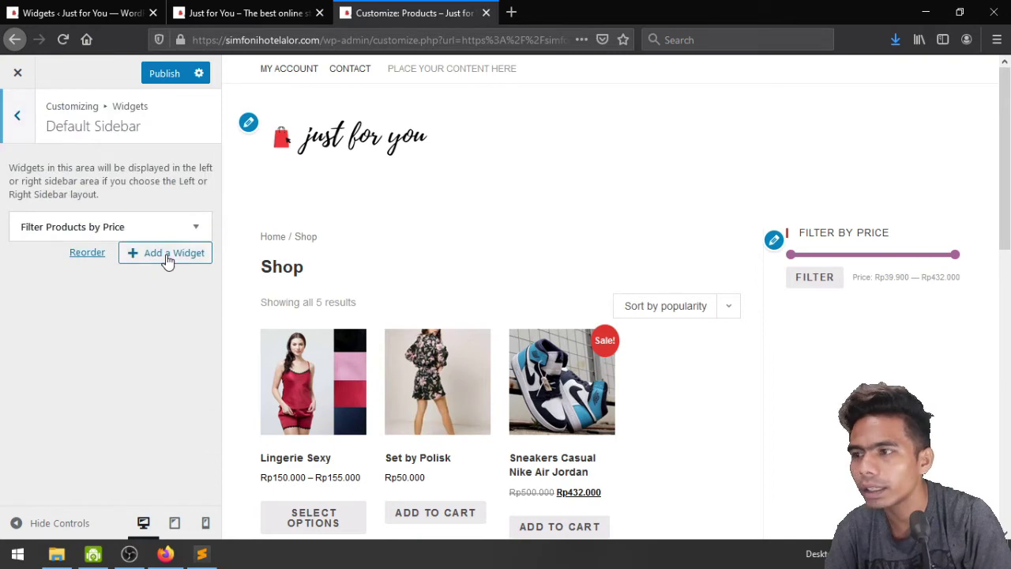
pyautogui.click(168, 253)
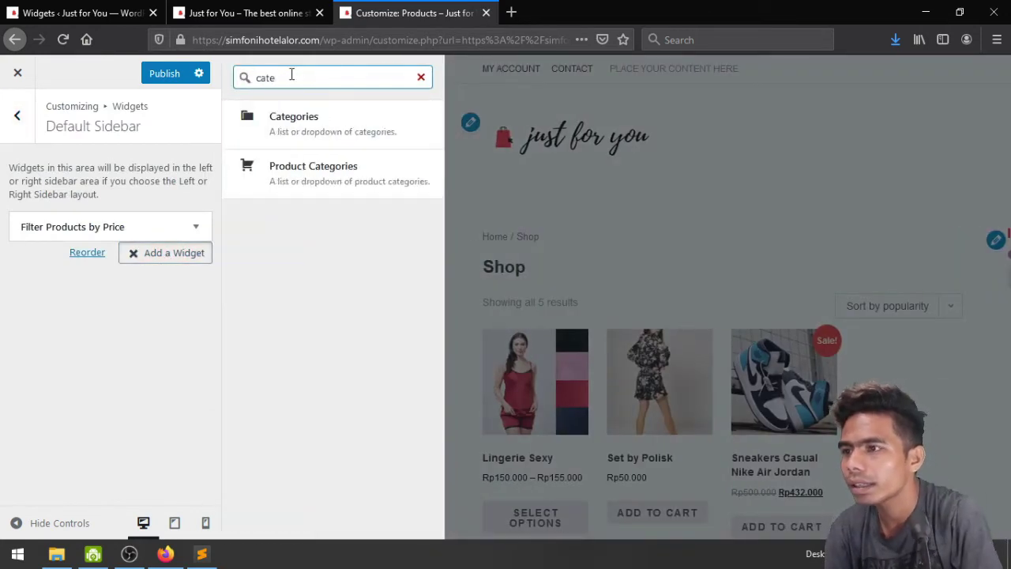
pyautogui.click(311, 180)
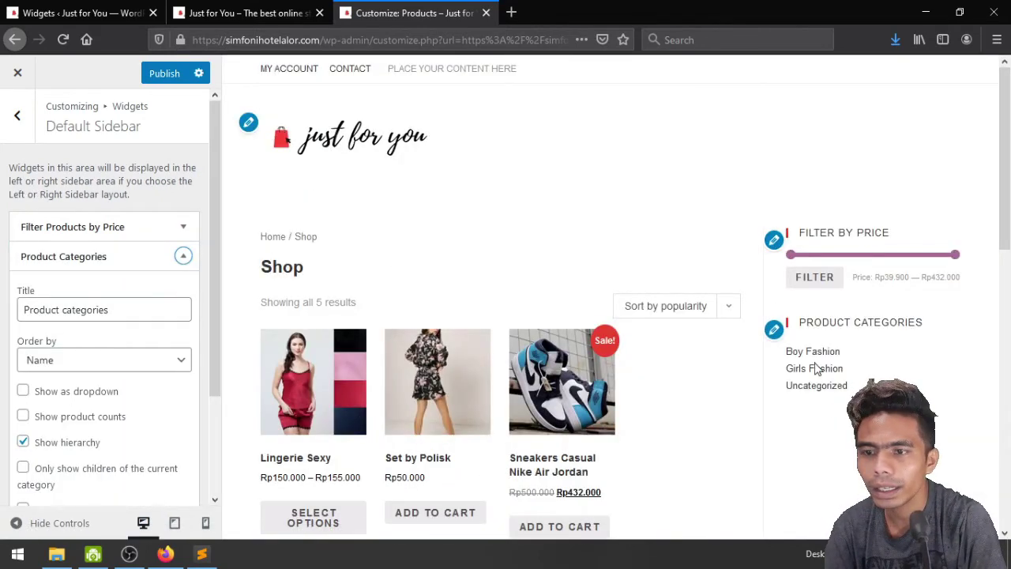
pyautogui.scroll(-3, 90, 344)
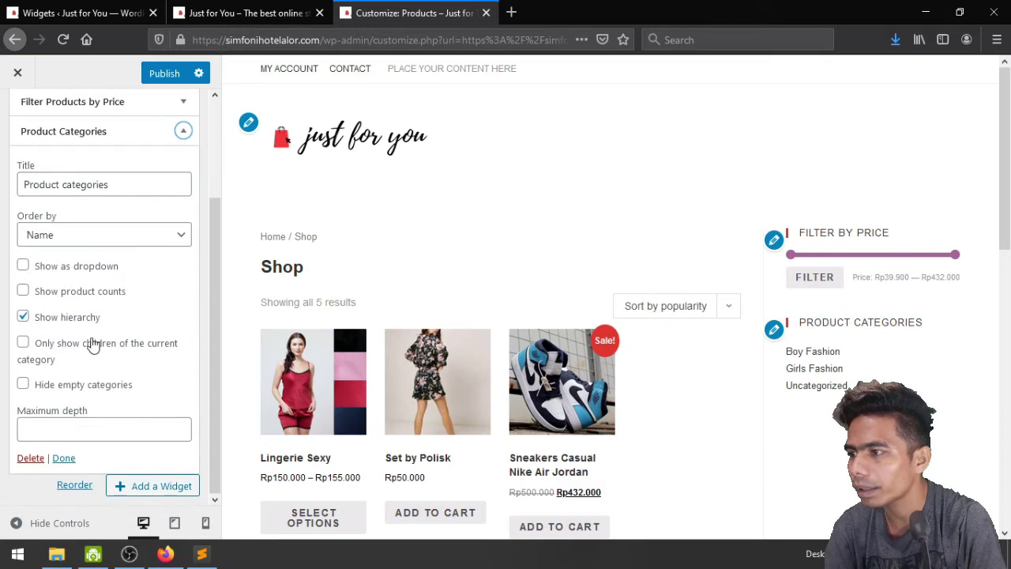
pyautogui.scroll(3, 93, 343)
pyautogui.scroll(-3, 93, 344)
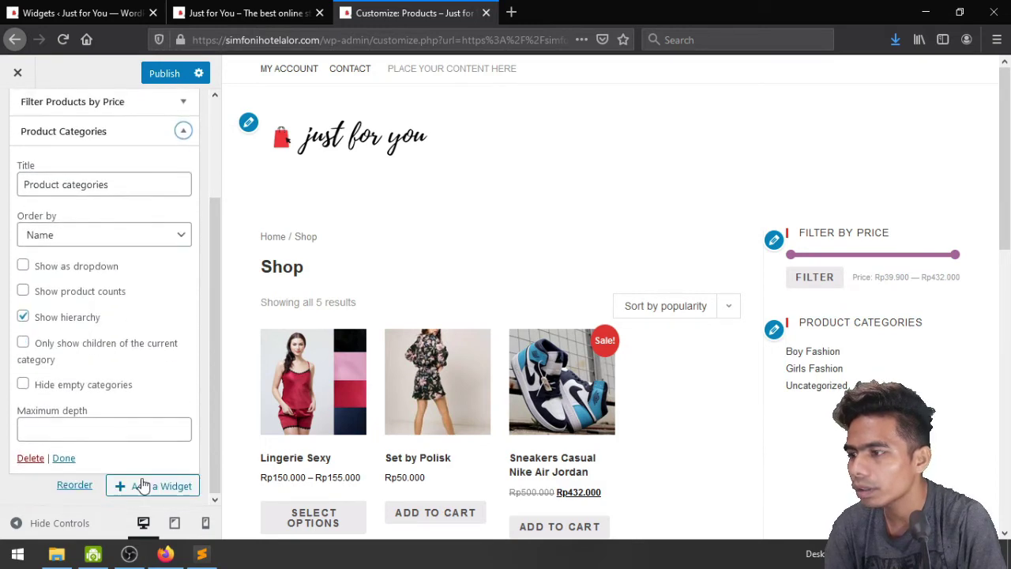
pyautogui.click(143, 485)
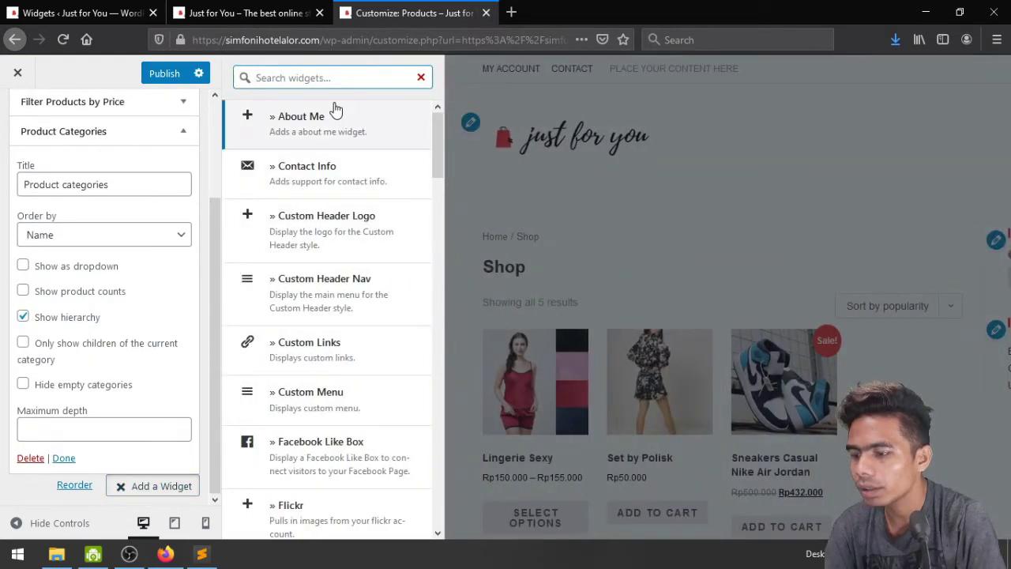
pyautogui.write('cate')
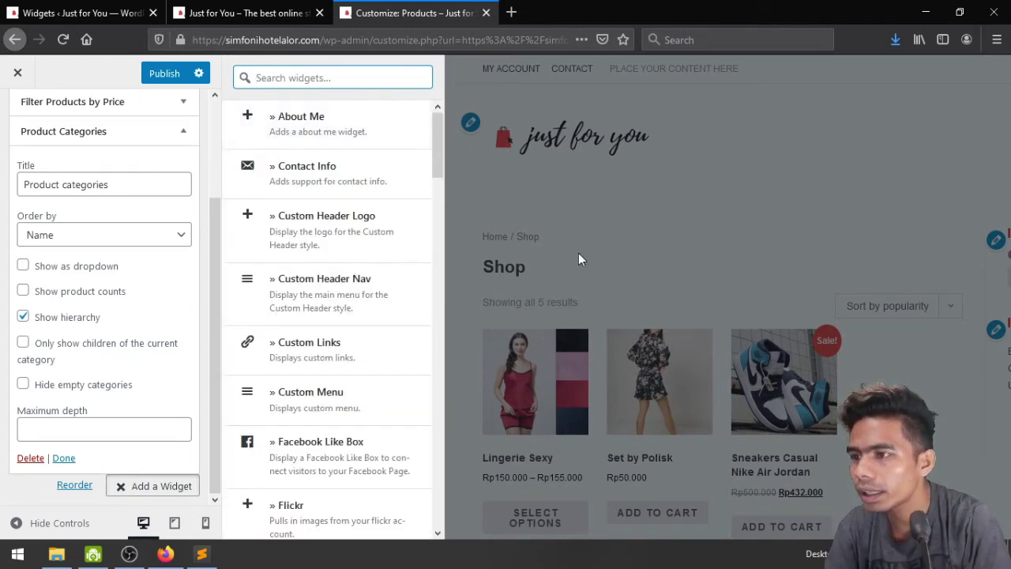
# Enable Show product counts and Hide empty categories, then publish the widget
pyautogui.click(87, 294)
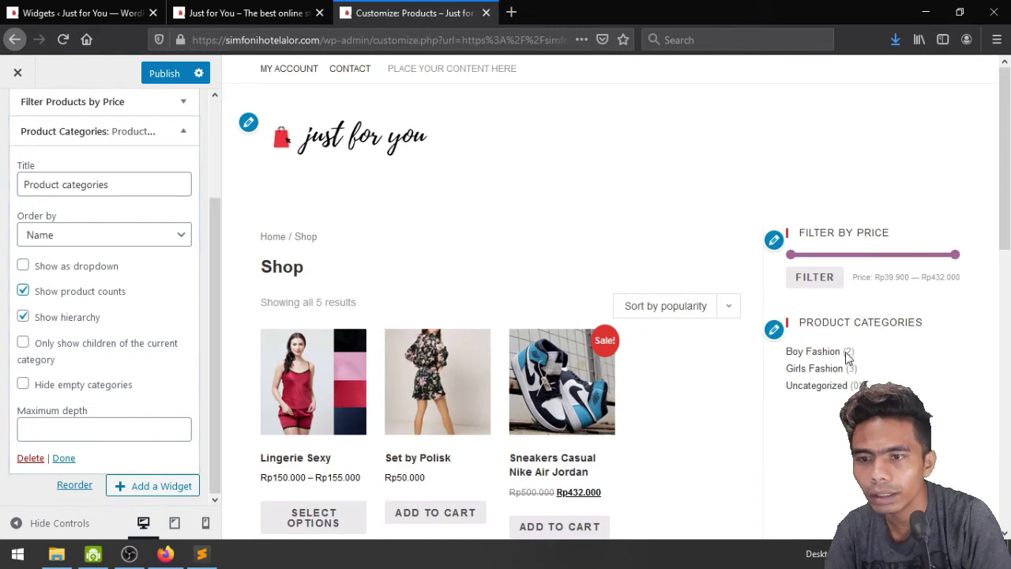
pyautogui.scroll(2, 122, 237)
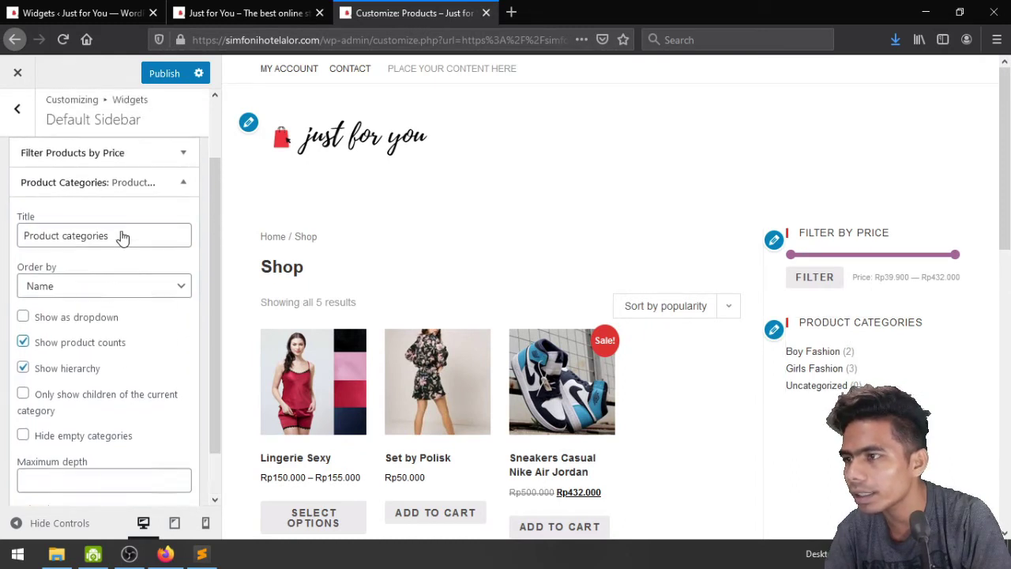
pyautogui.scroll(-2, 122, 237)
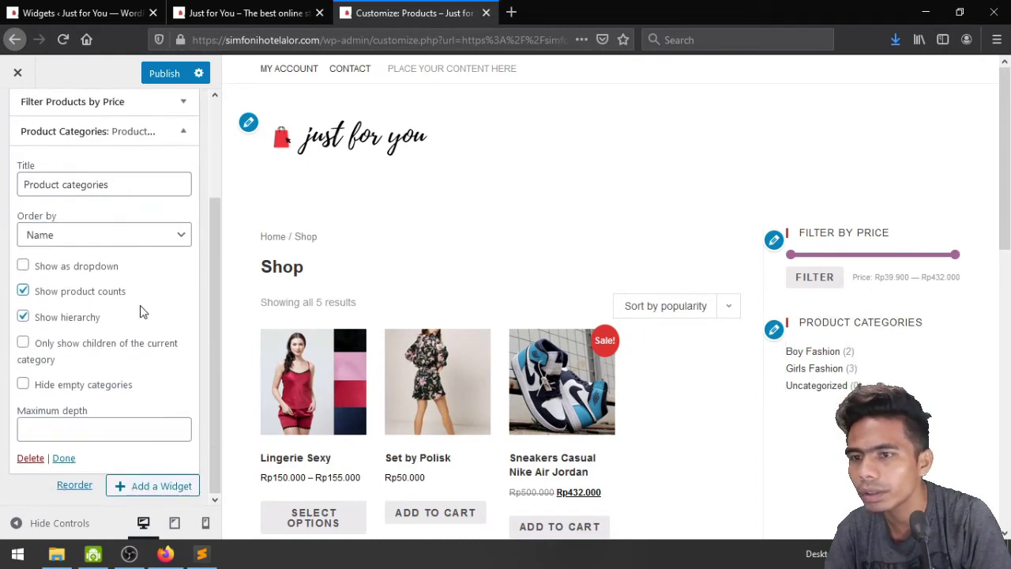
pyautogui.click(51, 392)
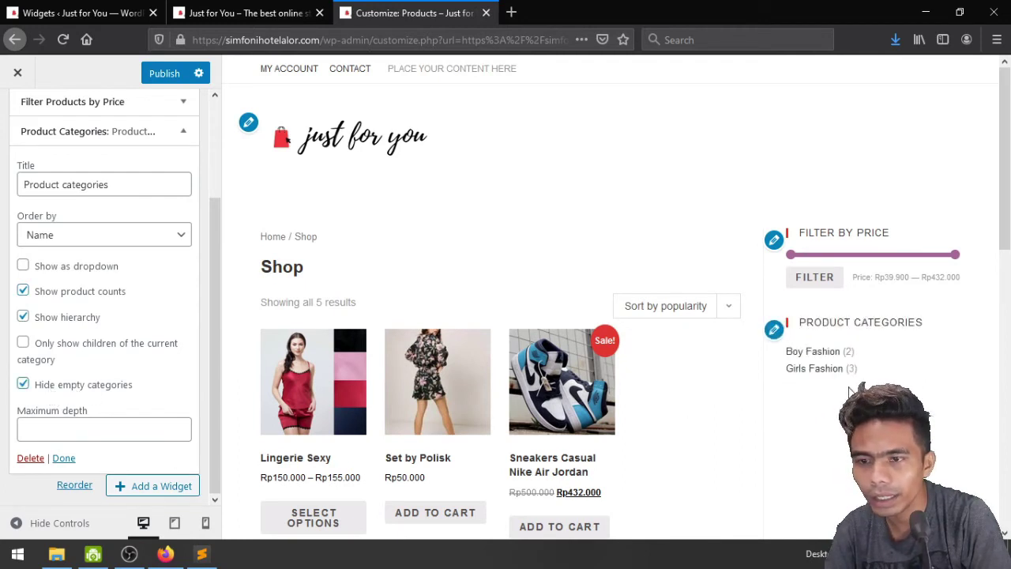
pyautogui.scroll(1, 115, 379)
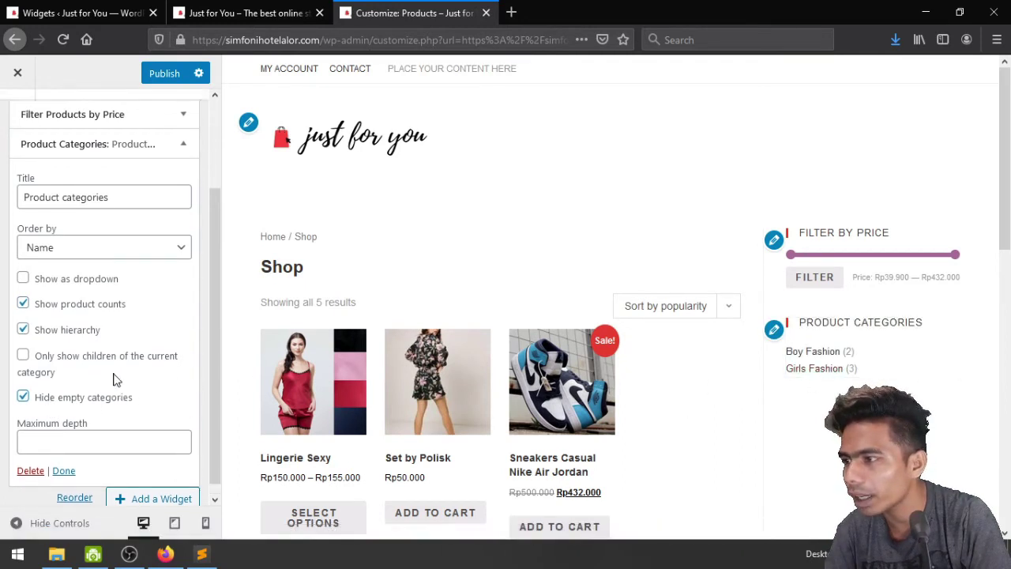
pyautogui.scroll(3, 115, 379)
pyautogui.click(183, 256)
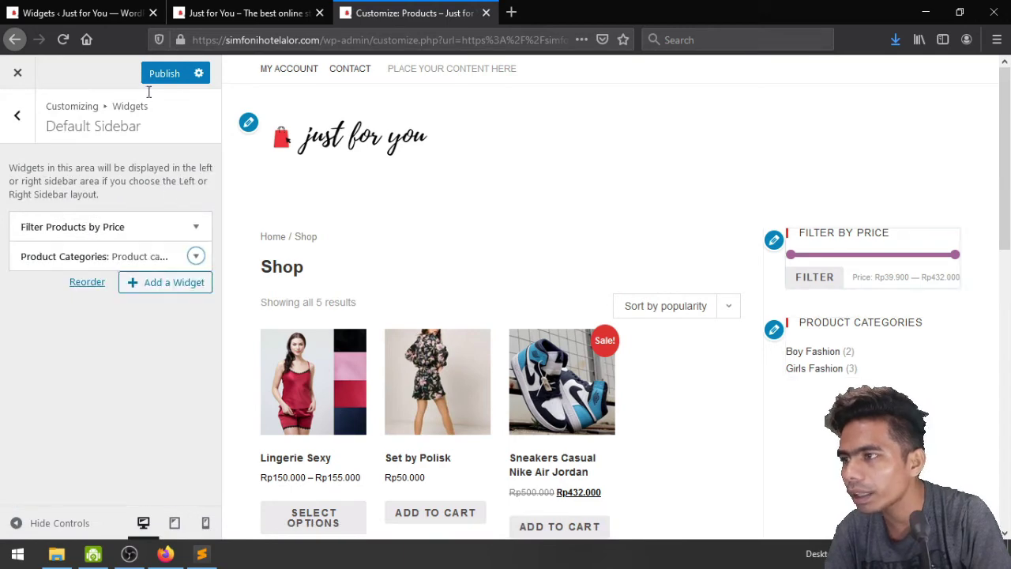
pyautogui.click(162, 74)
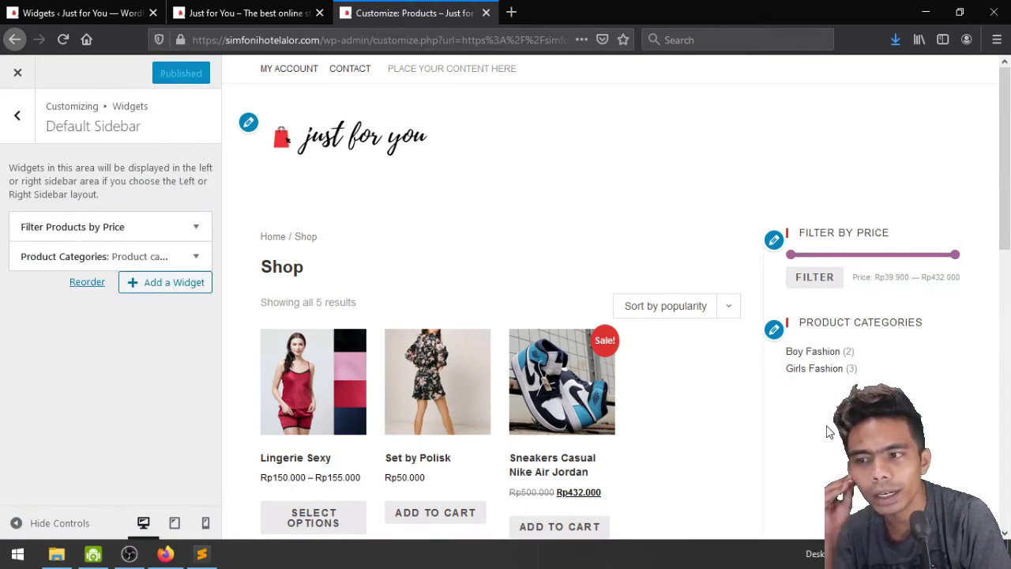
pyautogui.scroll(-7, 828, 432)
pyautogui.scroll(3, 828, 432)
pyautogui.scroll(-4, 826, 424)
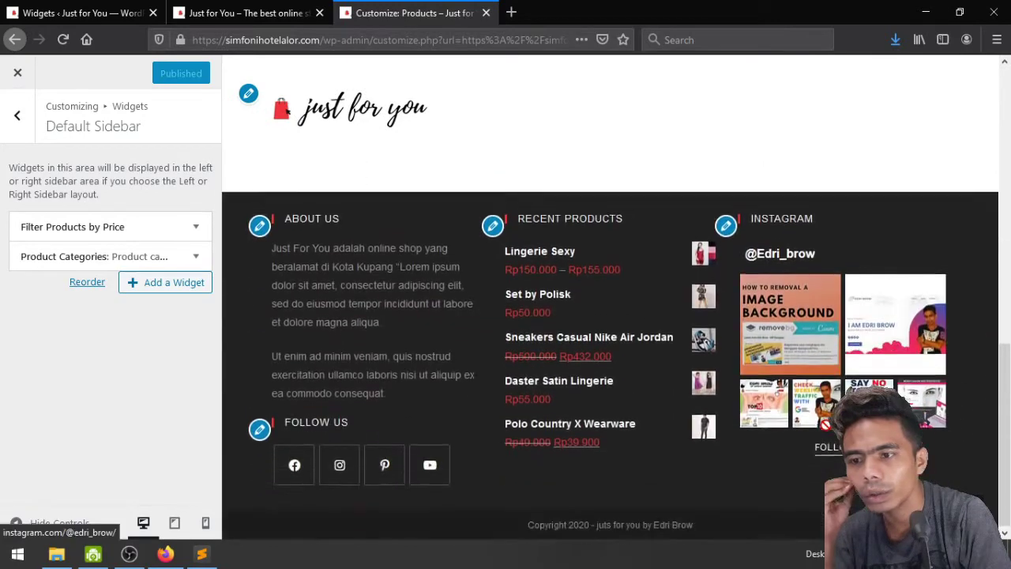
pyautogui.scroll(10, 826, 423)
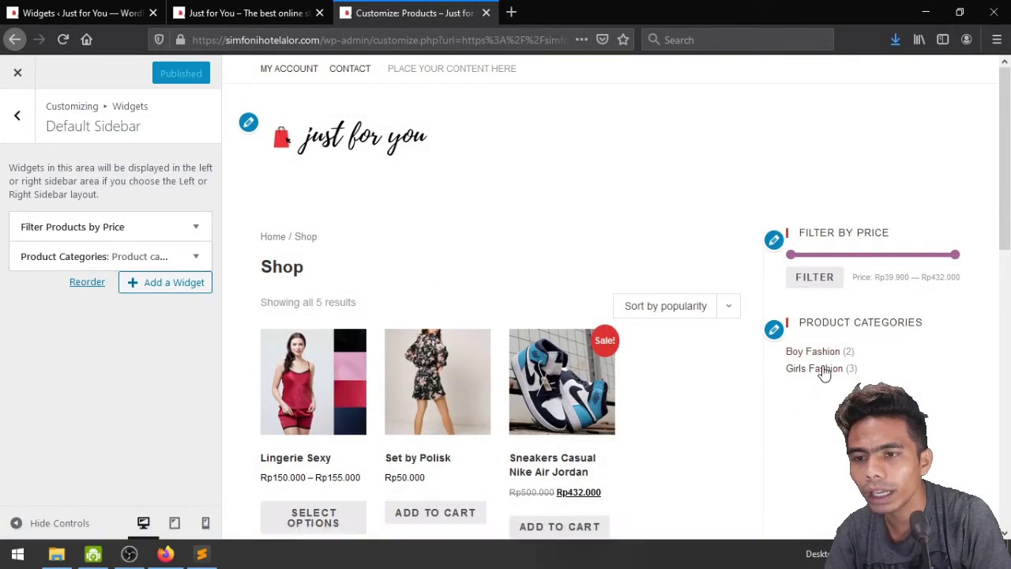
pyautogui.click(16, 115)
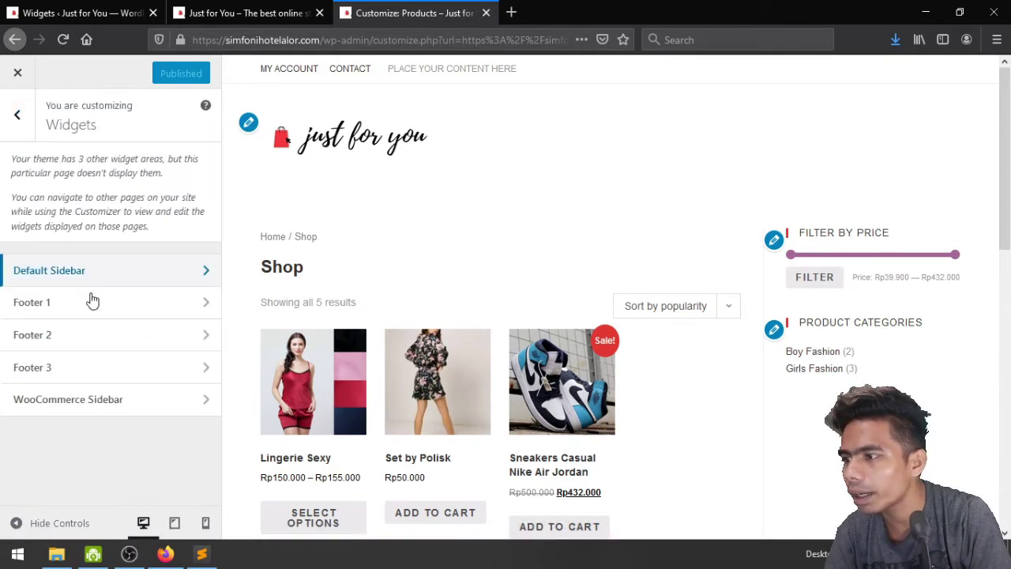
# Add a Filter Products by Attribute widget to the Default Sidebar, listing sizes L, M and XL
pyautogui.click(145, 274)
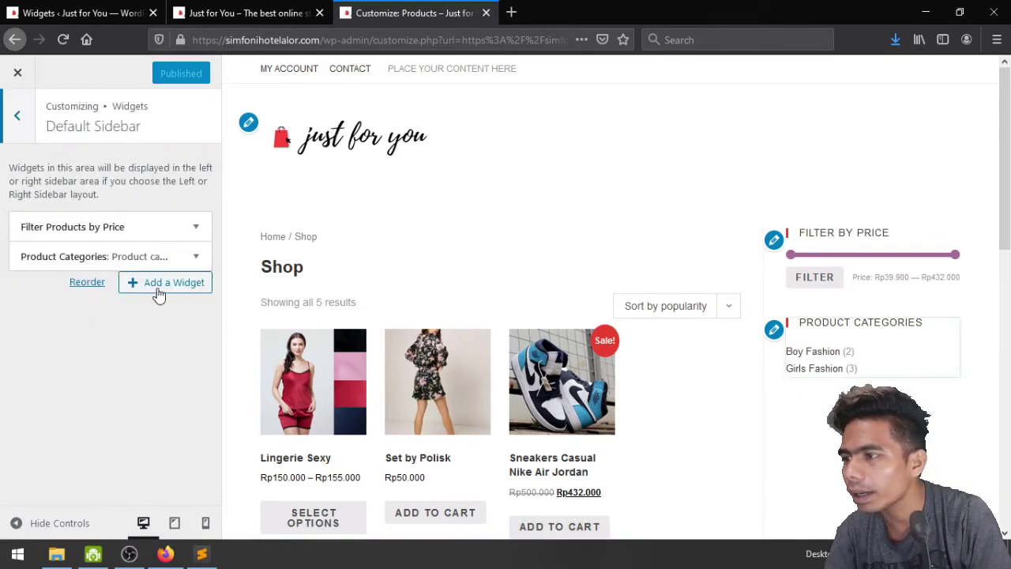
pyautogui.click(160, 283)
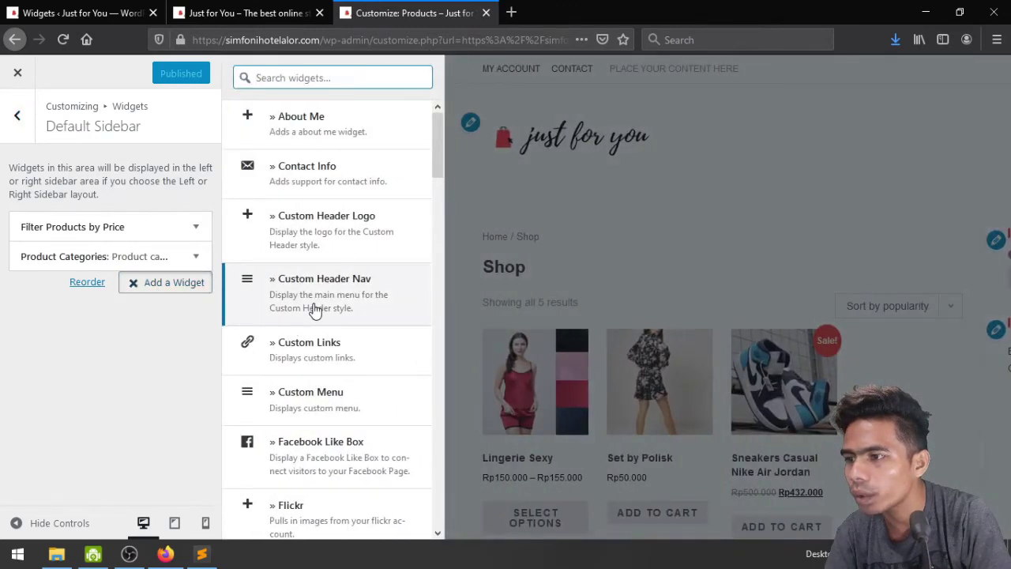
pyautogui.scroll(-2, 314, 310)
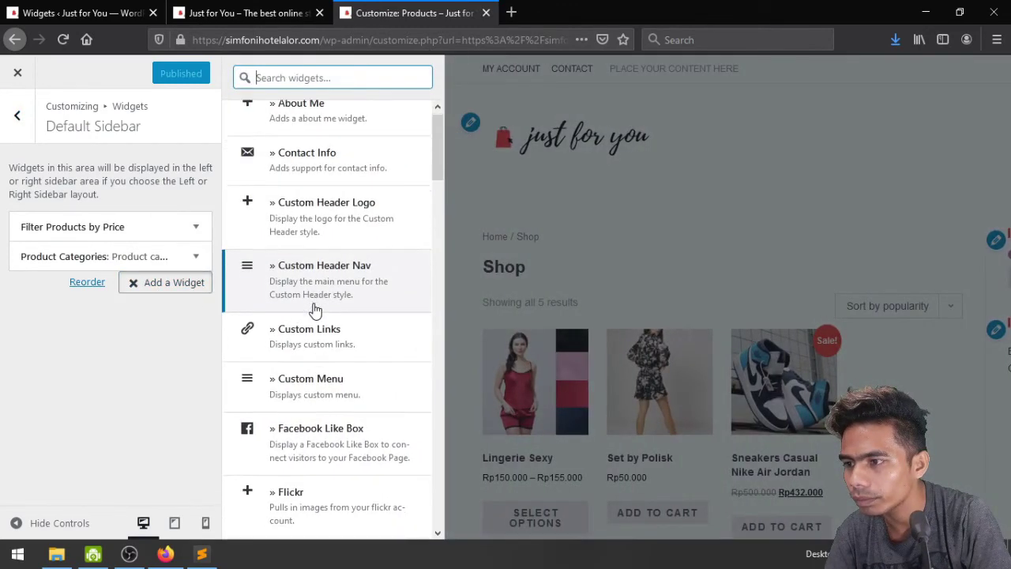
pyautogui.scroll(-7, 315, 308)
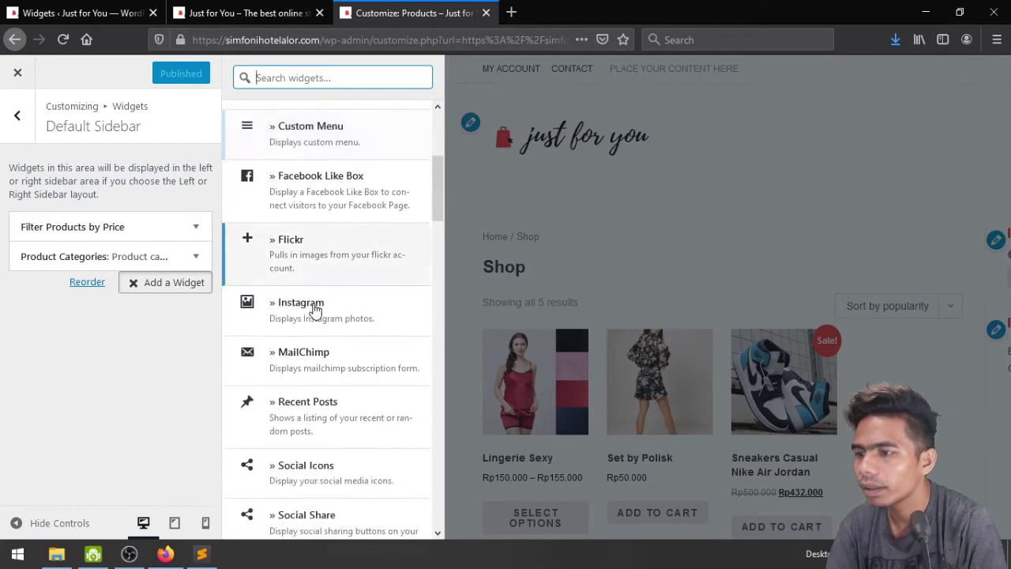
pyautogui.scroll(-5, 314, 308)
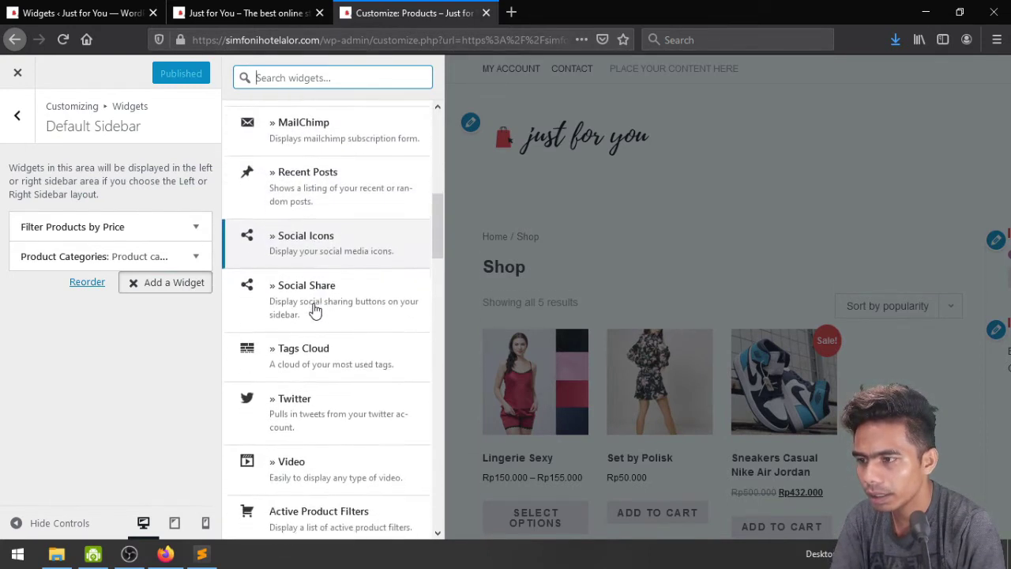
pyautogui.scroll(-9, 314, 310)
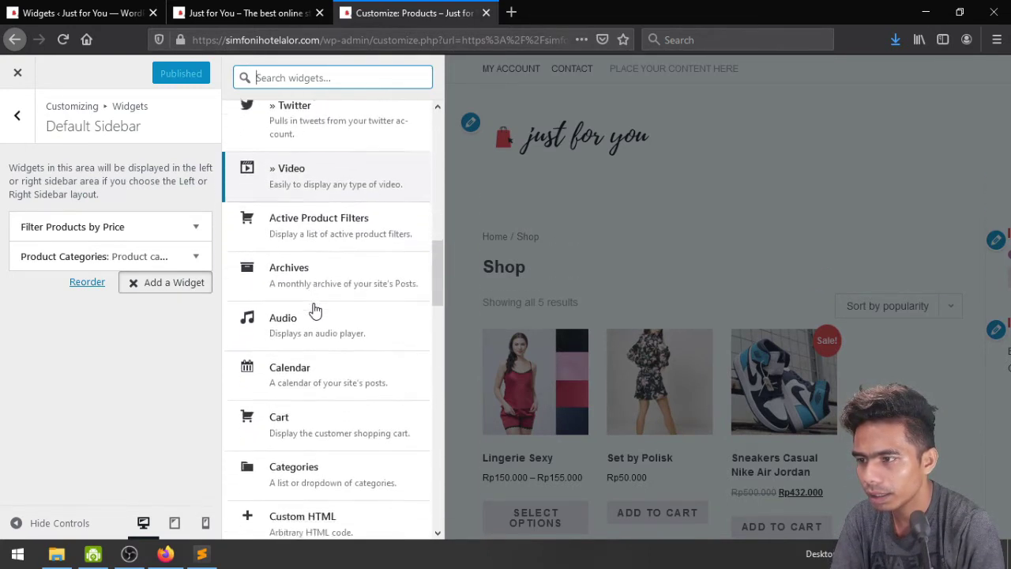
pyautogui.scroll(-1, 314, 310)
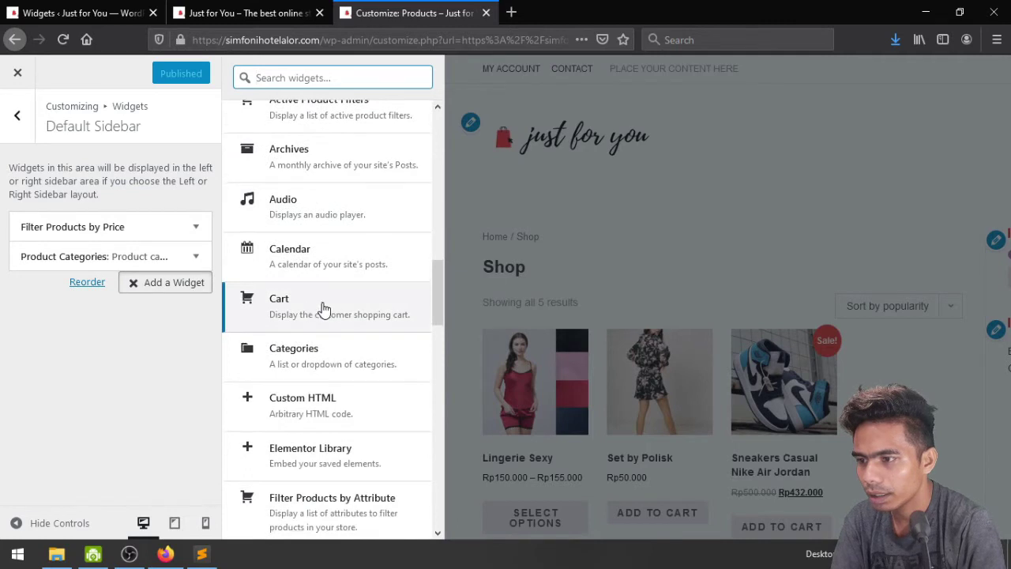
pyautogui.scroll(-4, 323, 310)
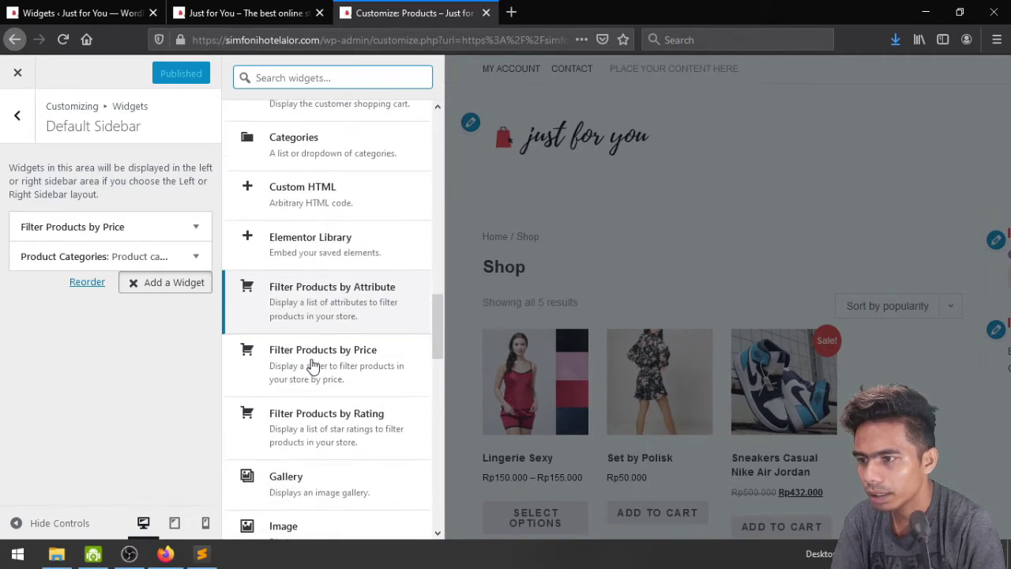
pyautogui.scroll(-2, 313, 368)
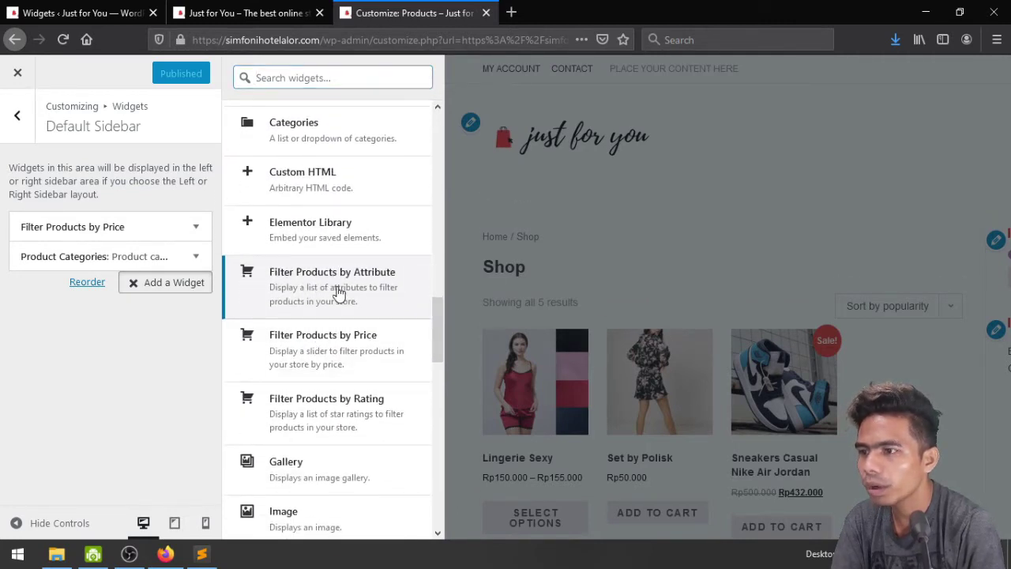
pyautogui.click(338, 291)
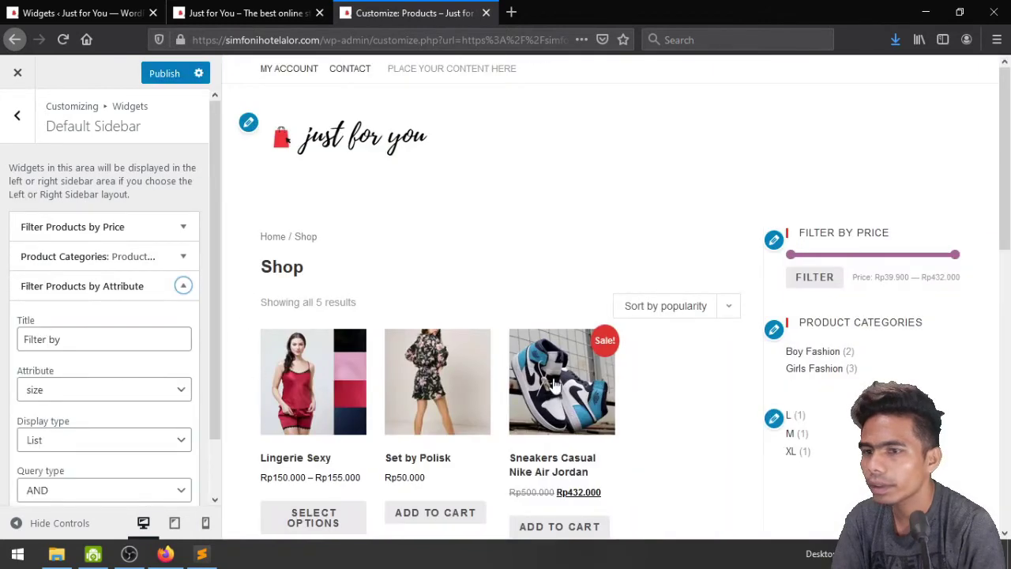
# Switch the attribute filter widget from size to warna so it lists colours Biru through Ungu
pyautogui.scroll(-2, 830, 373)
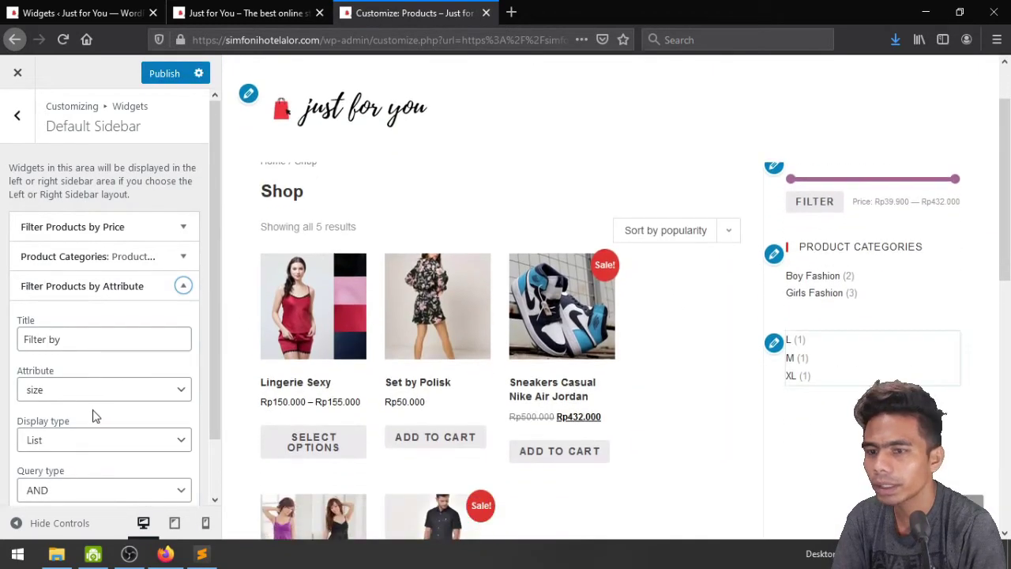
pyautogui.scroll(-1, 107, 408)
pyautogui.scroll(-1, 107, 409)
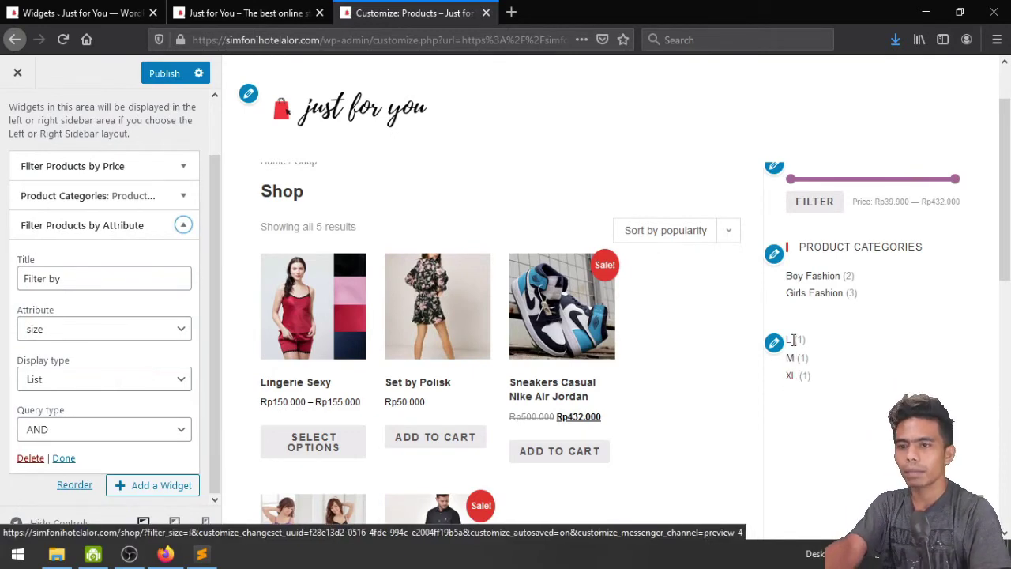
pyautogui.click(68, 384)
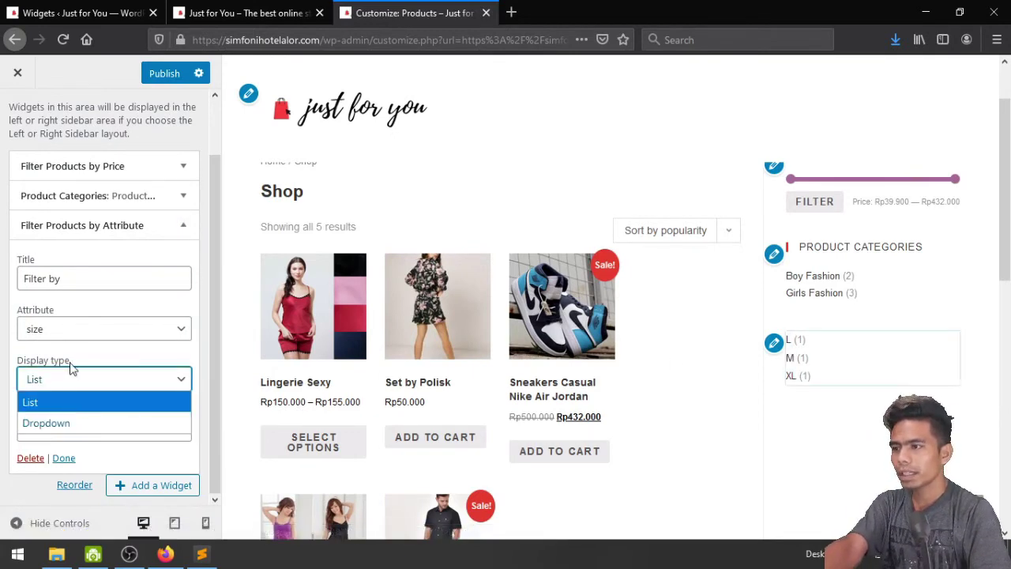
pyautogui.click(76, 337)
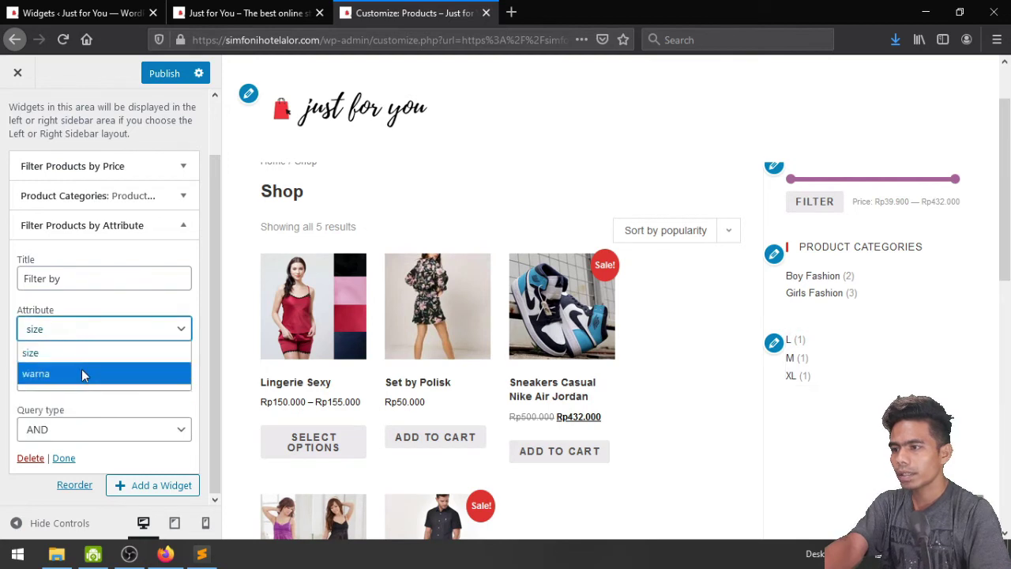
pyautogui.click(81, 369)
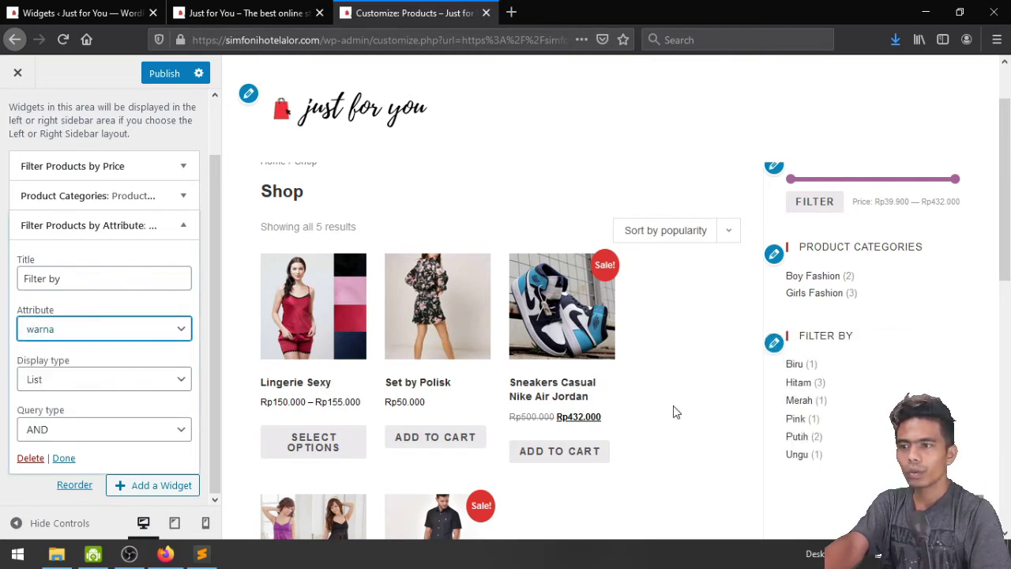
pyautogui.scroll(-3, 692, 368)
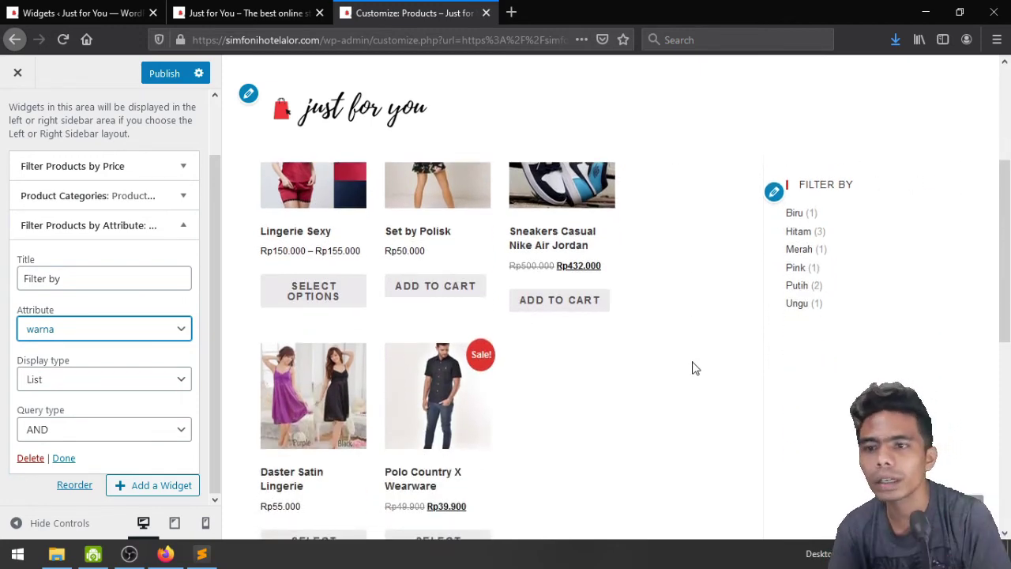
pyautogui.scroll(3, 692, 368)
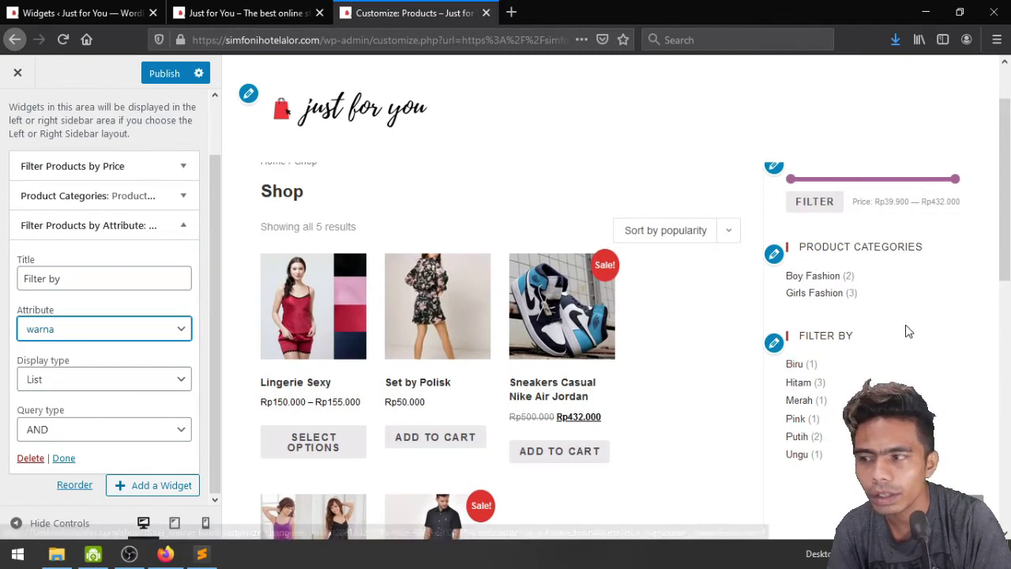
pyautogui.click(83, 282)
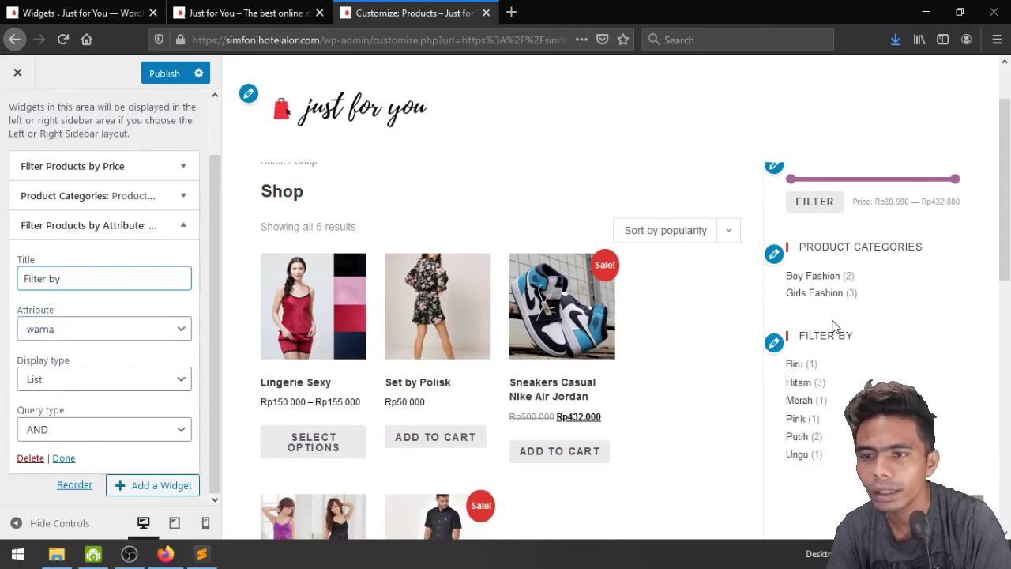
pyautogui.scroll(1, 878, 289)
pyautogui.scroll(-3, 877, 292)
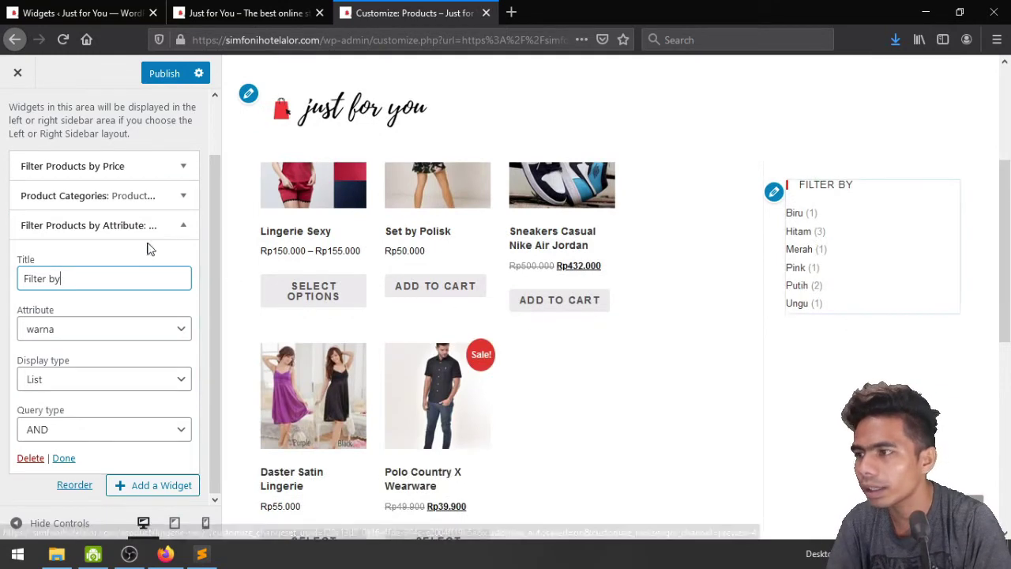
pyautogui.click(176, 229)
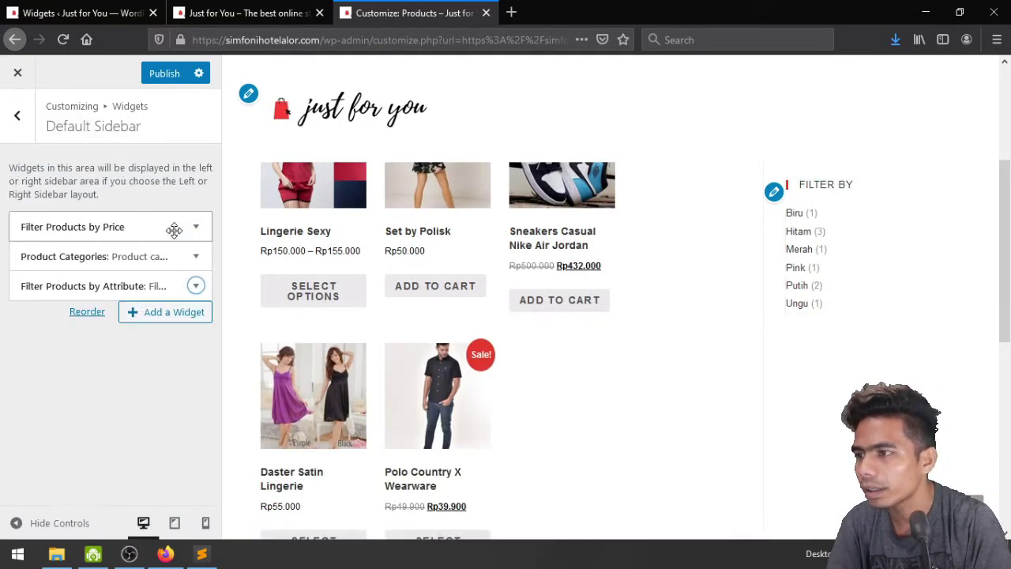
# Add a Filter Products by Rating widget ('Average rating') to the Default Sidebar and publish it
pyautogui.click(166, 314)
pyautogui.write('fi')
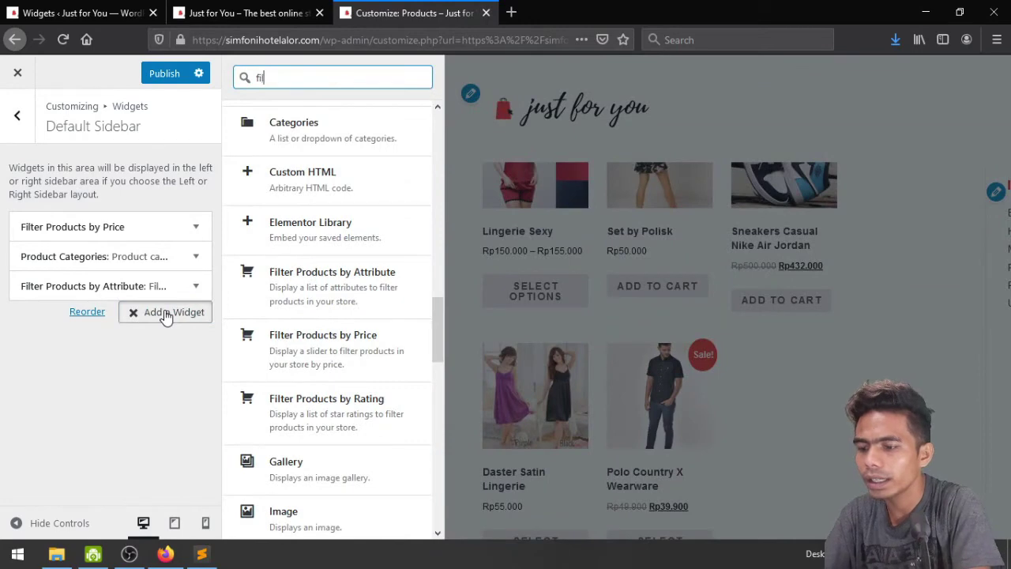
pyautogui.write('lter')
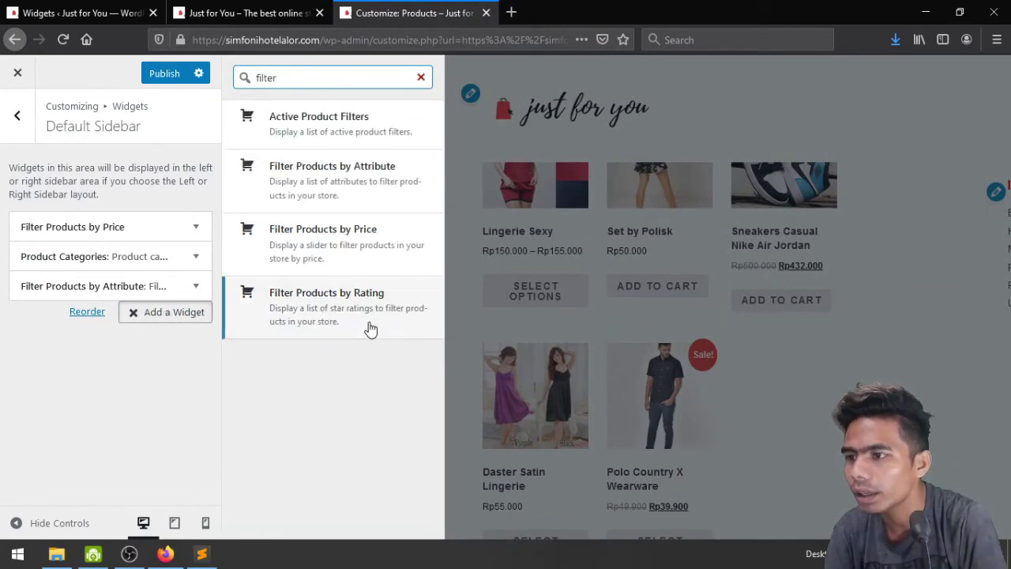
pyautogui.click(369, 324)
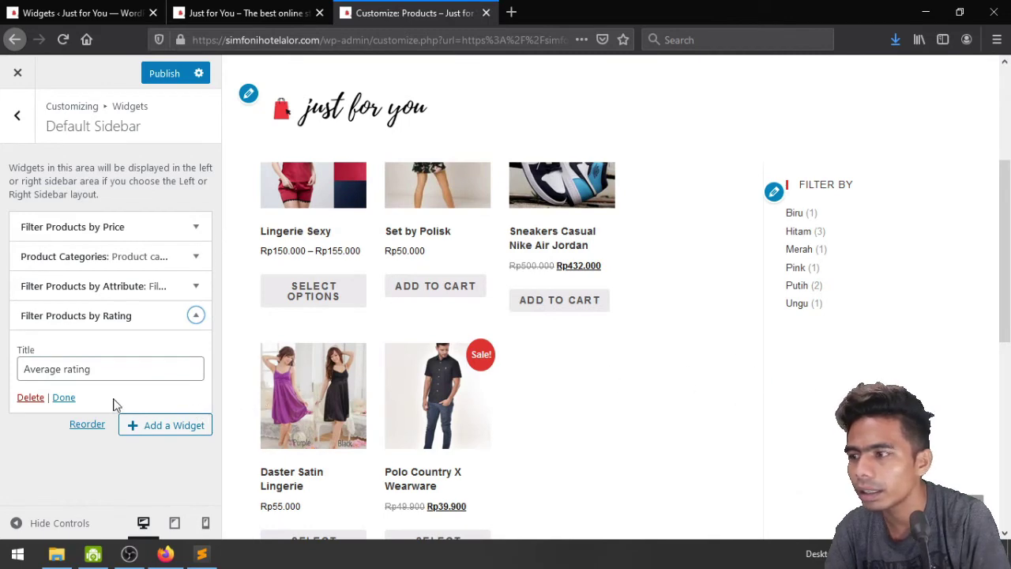
pyautogui.click(64, 397)
pyautogui.click(159, 71)
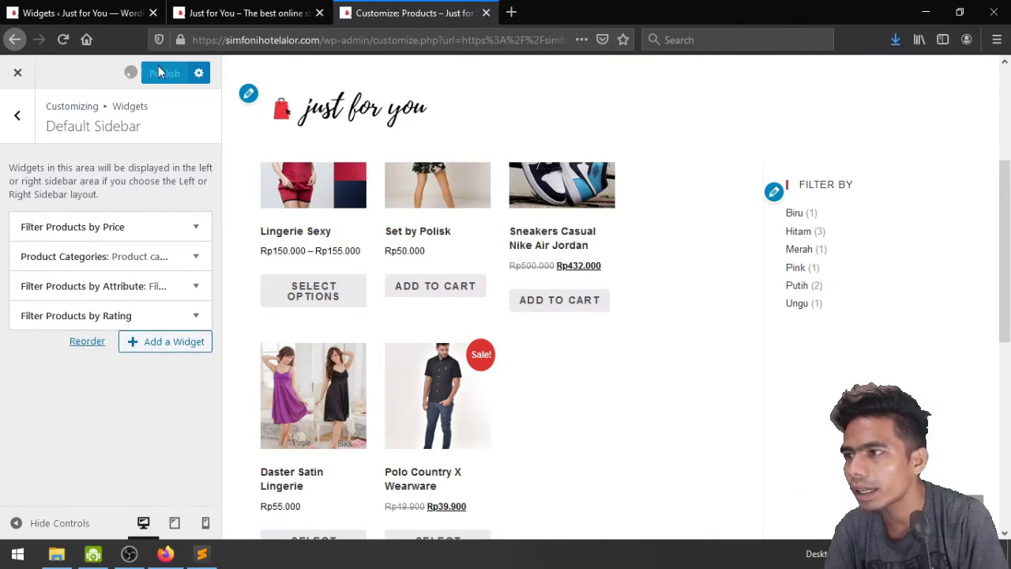
pyautogui.click(16, 115)
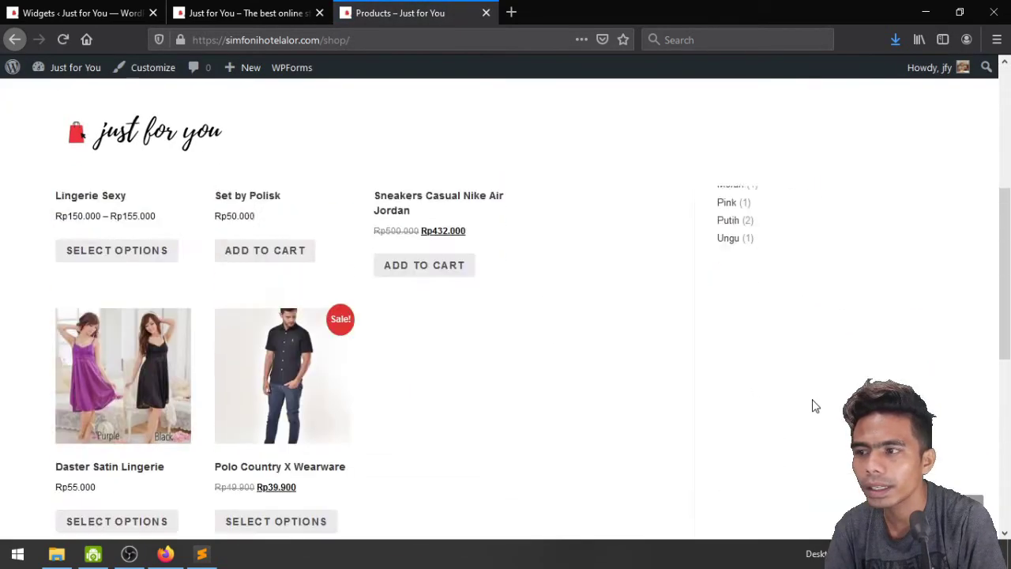
# Open the Sneakers Casual Nike Air Jordan product page and show its Reviews tab
pyautogui.scroll(2, 786, 342)
pyautogui.scroll(-1, 596, 408)
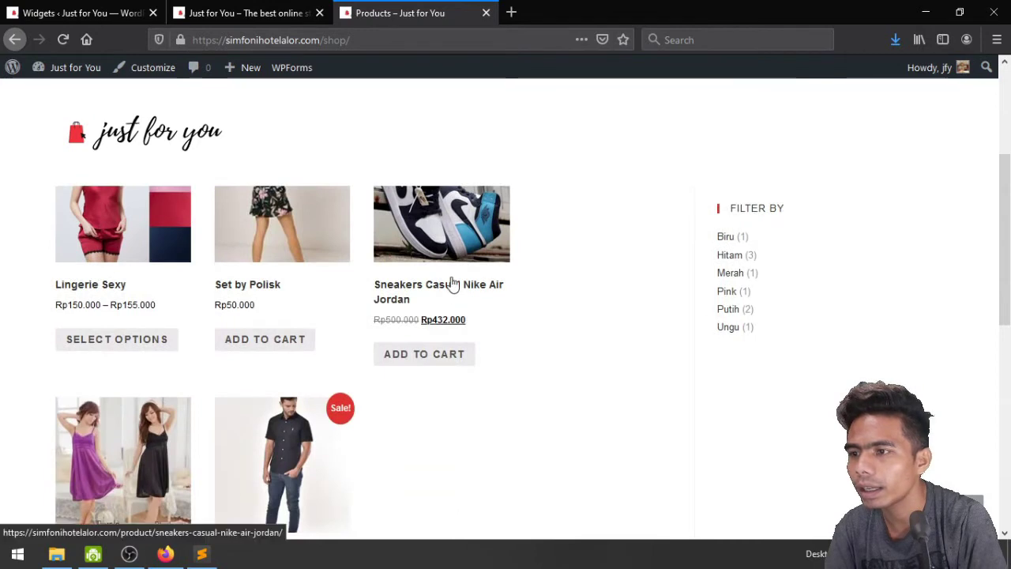
pyautogui.click(452, 283)
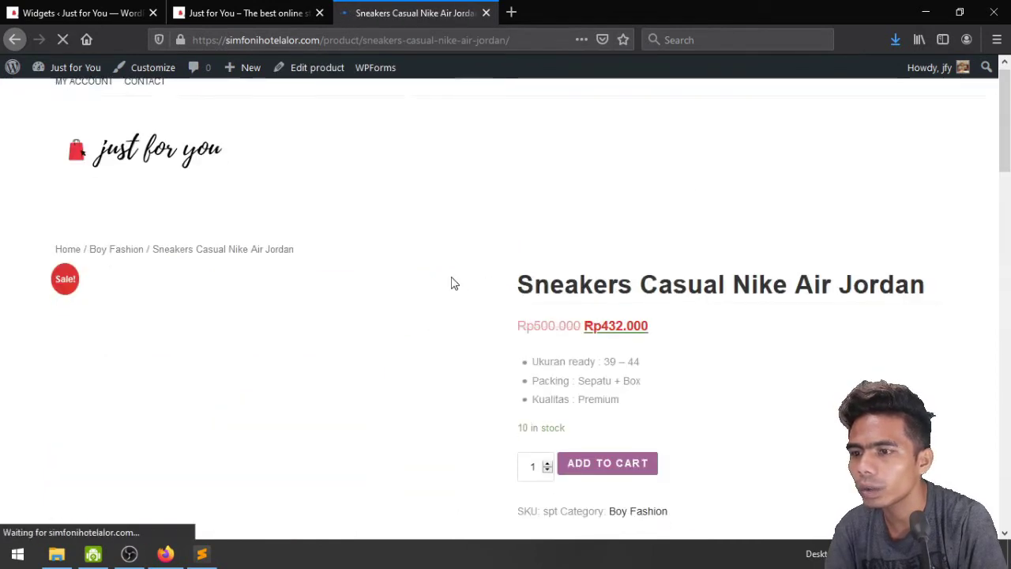
pyautogui.scroll(-4, 774, 428)
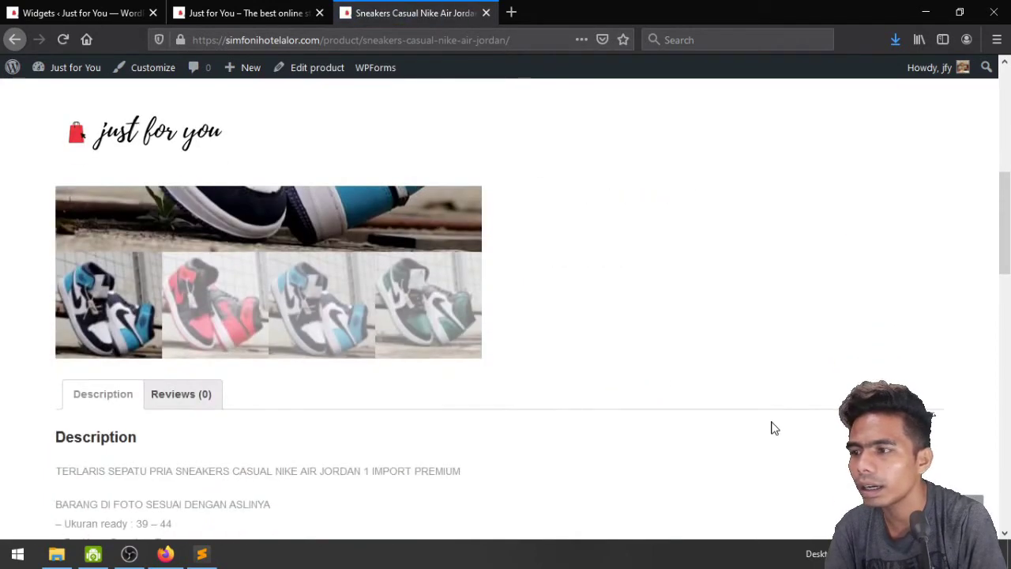
pyautogui.scroll(-3, 671, 417)
pyautogui.click(188, 251)
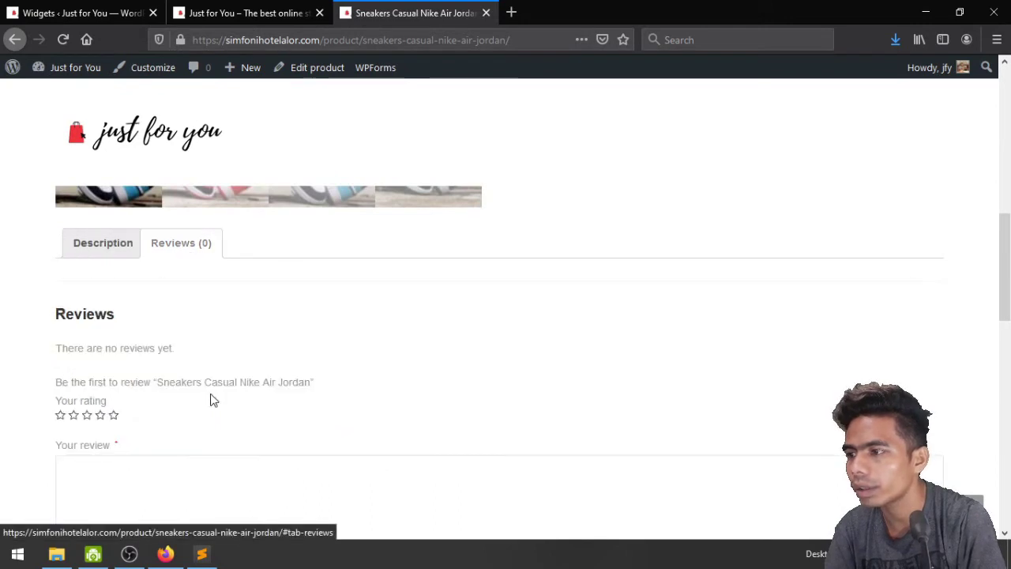
# Submit a five-star review reading 'Wow' for the product
pyautogui.click(115, 418)
pyautogui.scroll(-3, 296, 360)
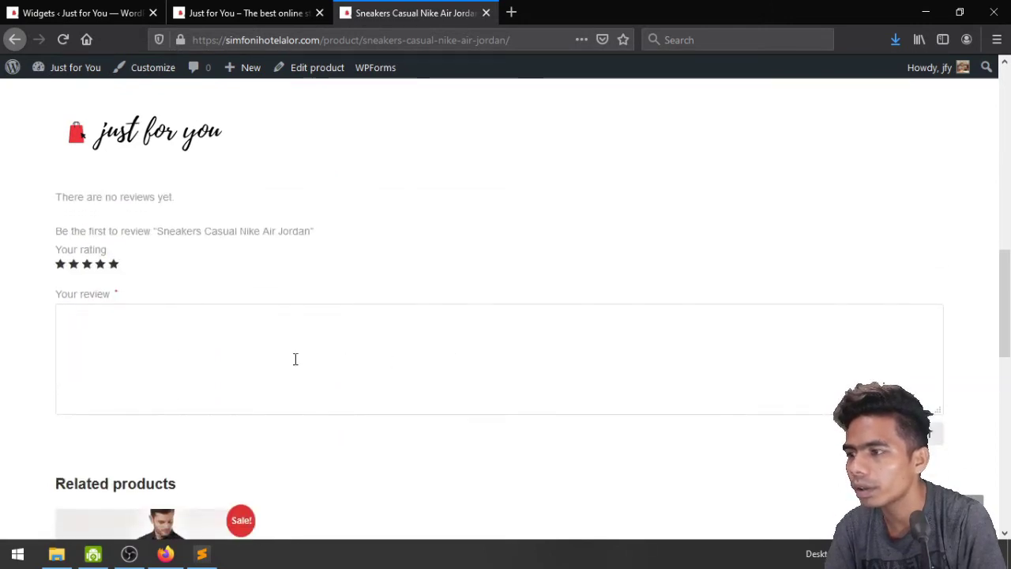
pyautogui.click(203, 336)
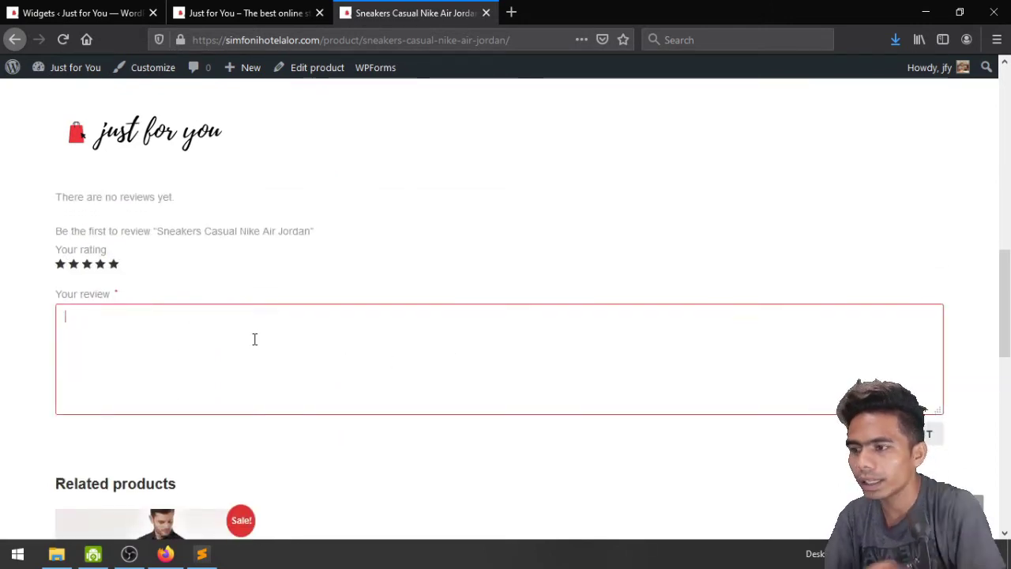
pyautogui.write('Wow')
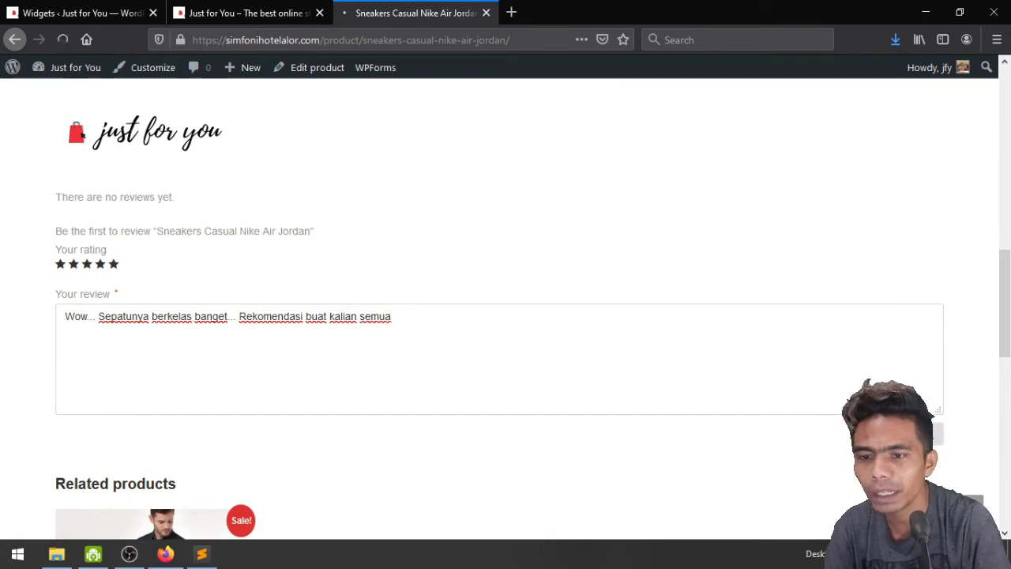
pyautogui.click(908, 432)
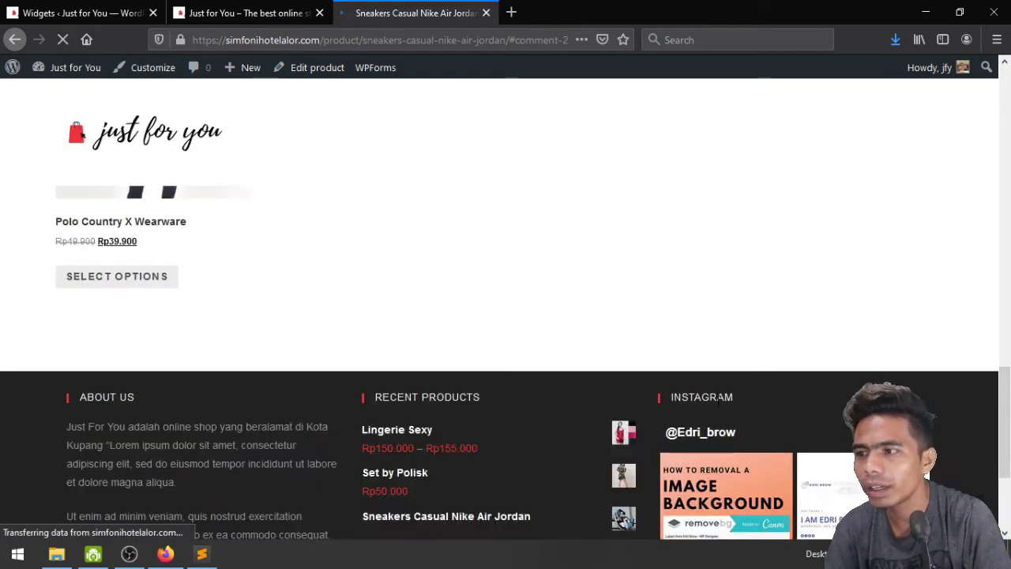
pyautogui.scroll(5, 624, 423)
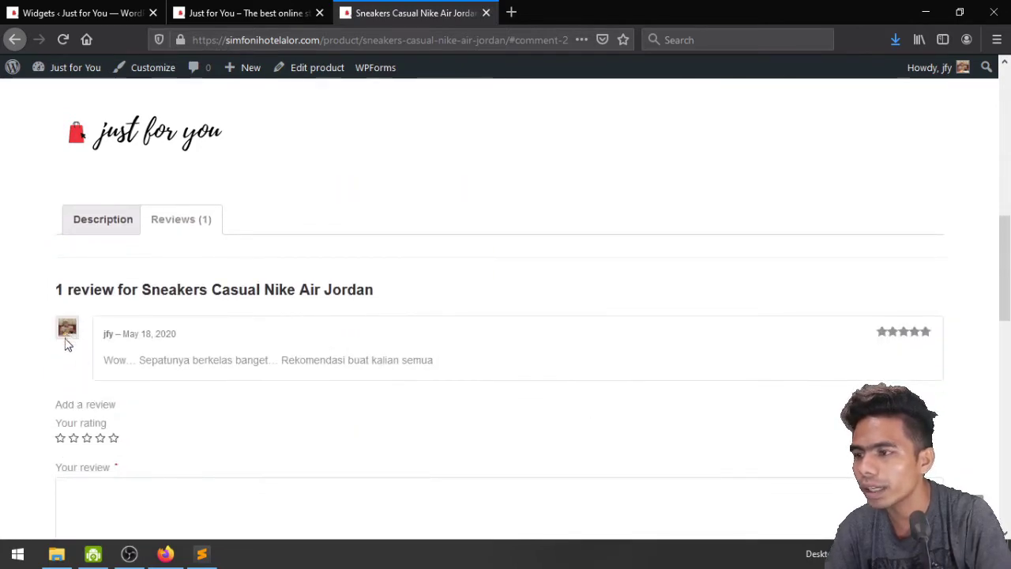
pyautogui.scroll(5, 300, 371)
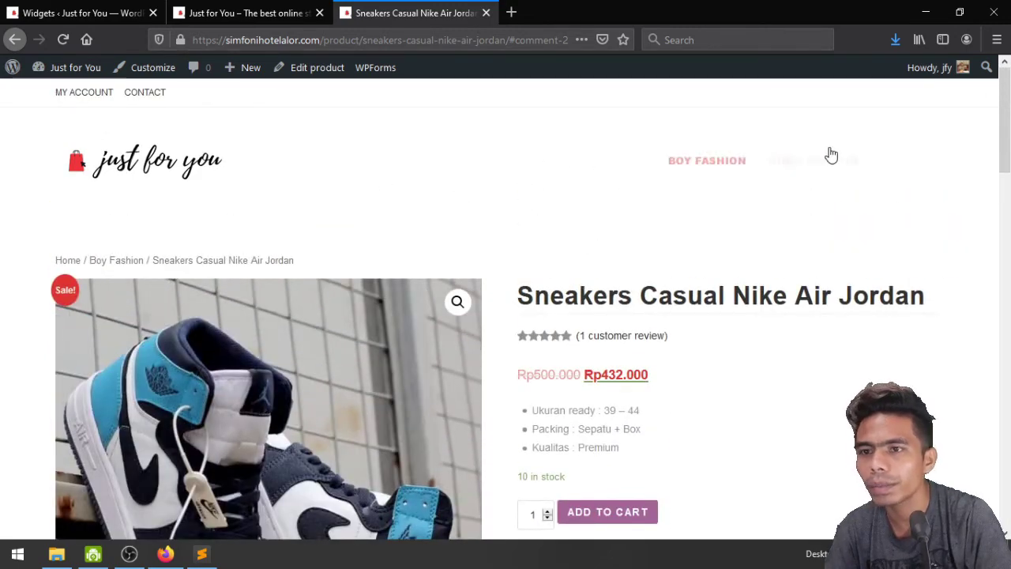
# Open the shop's product listing page and look over its sidebar
pyautogui.click(911, 162)
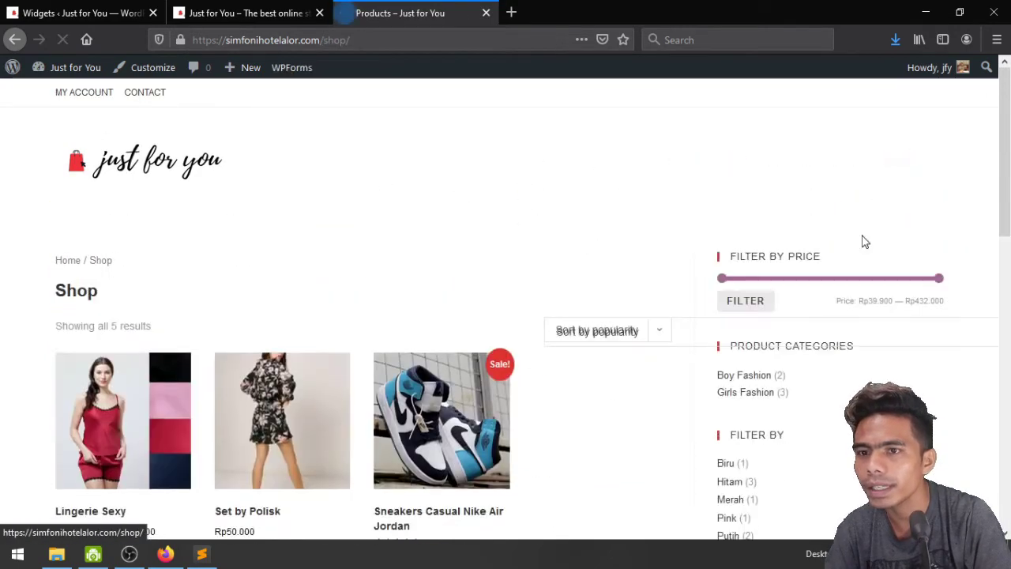
pyautogui.scroll(-2, 587, 327)
pyautogui.scroll(-3, 609, 326)
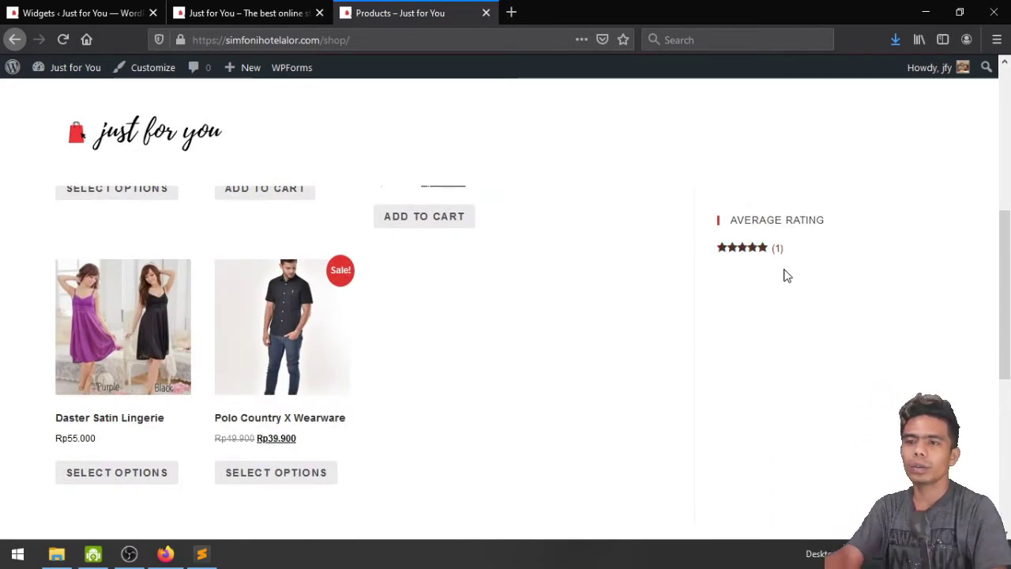
pyautogui.scroll(1, 783, 274)
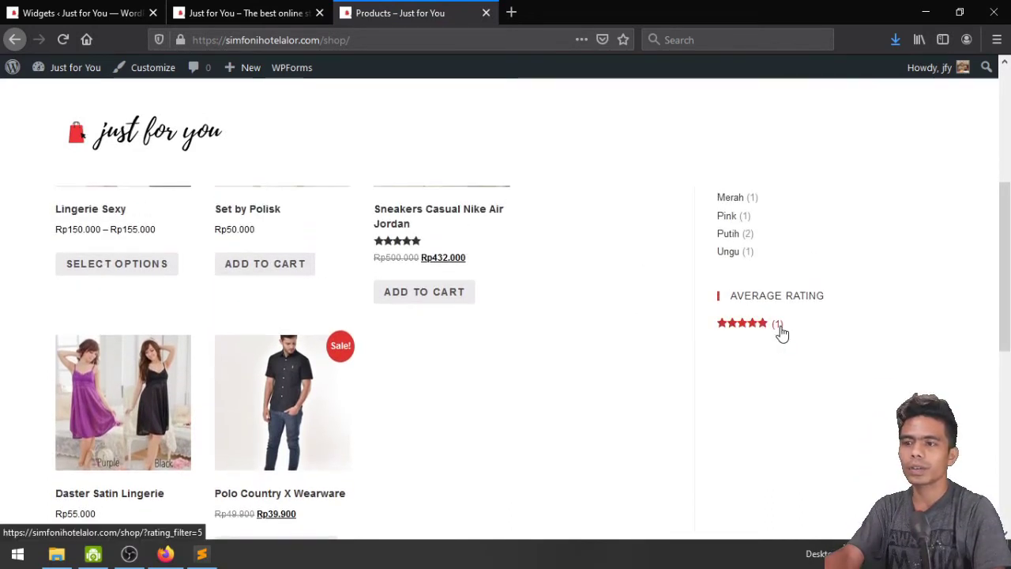
pyautogui.scroll(-2, 634, 340)
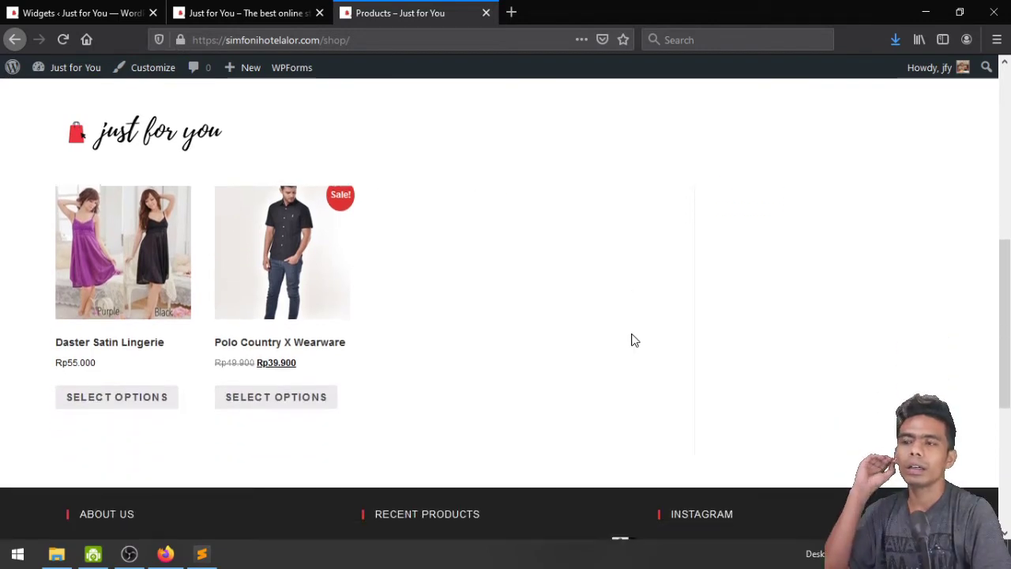
pyautogui.scroll(4, 633, 340)
pyautogui.scroll(-2, 634, 340)
pyautogui.scroll(4, 634, 339)
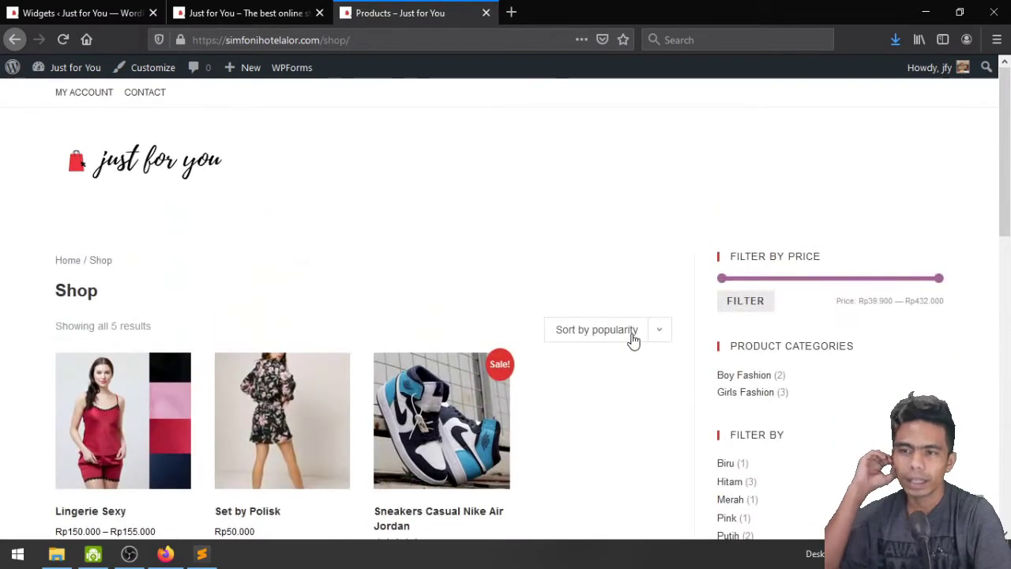
# Add a Product Search widget to the Default Sidebar and move it above the price filter
pyautogui.click(153, 76)
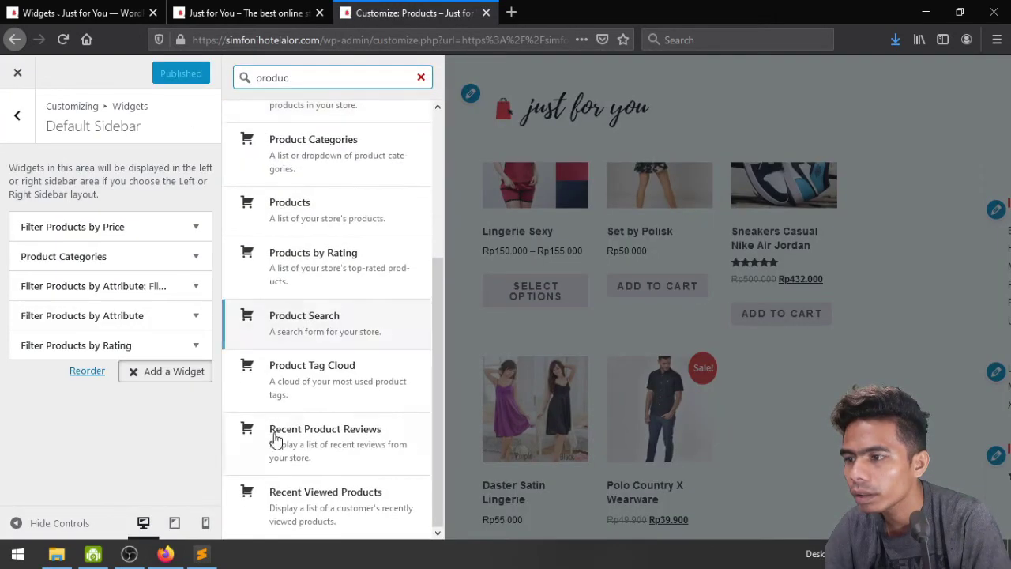
pyautogui.click(269, 326)
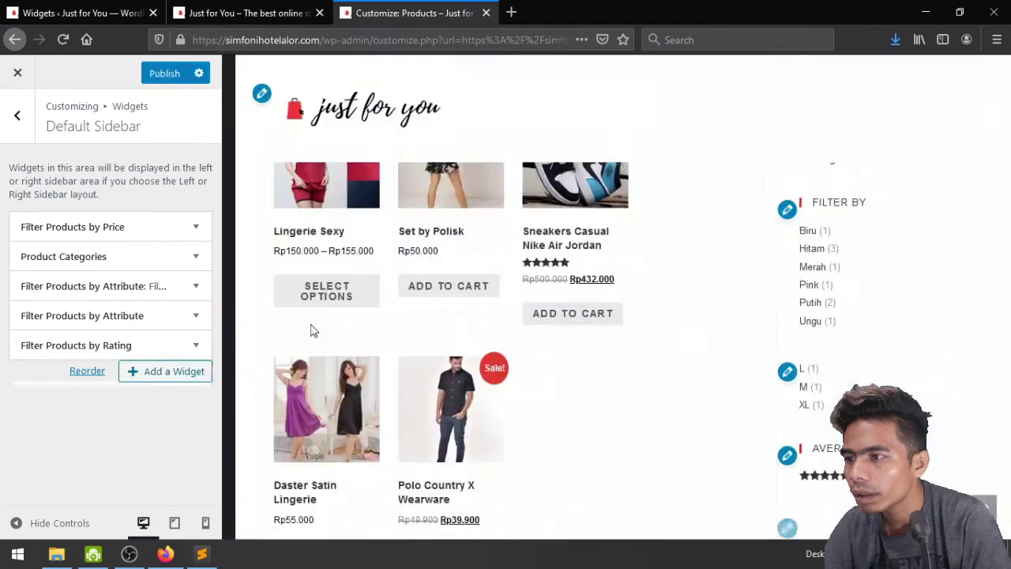
pyautogui.moveTo(203, 382); pyautogui.dragTo(185, 230)
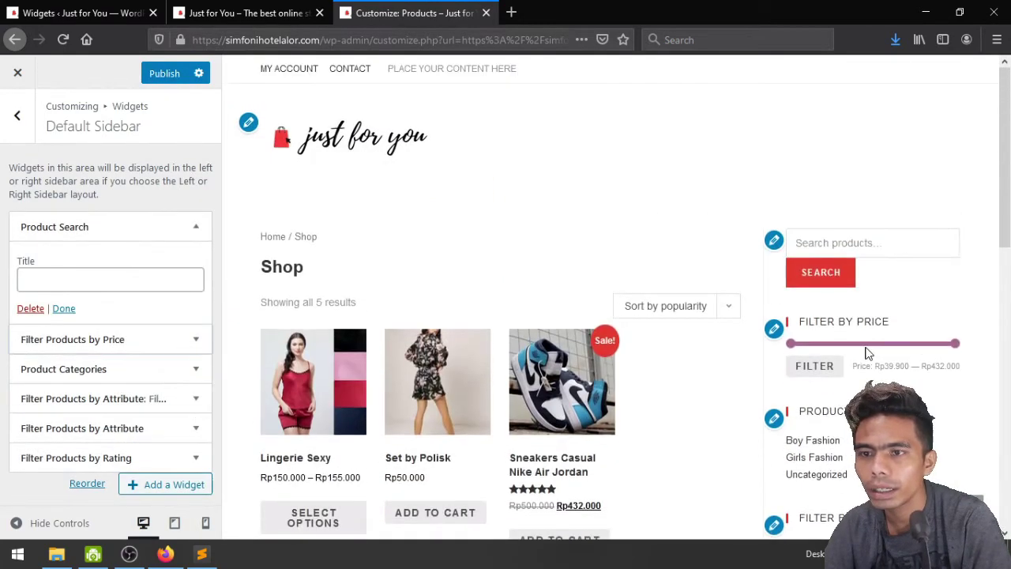
pyautogui.click(199, 227)
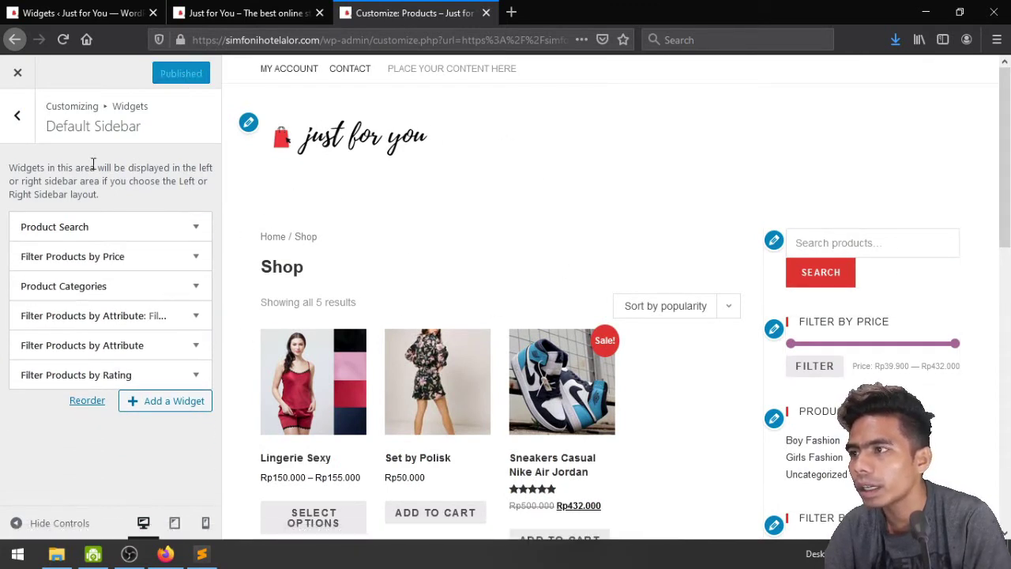
pyautogui.click(17, 116)
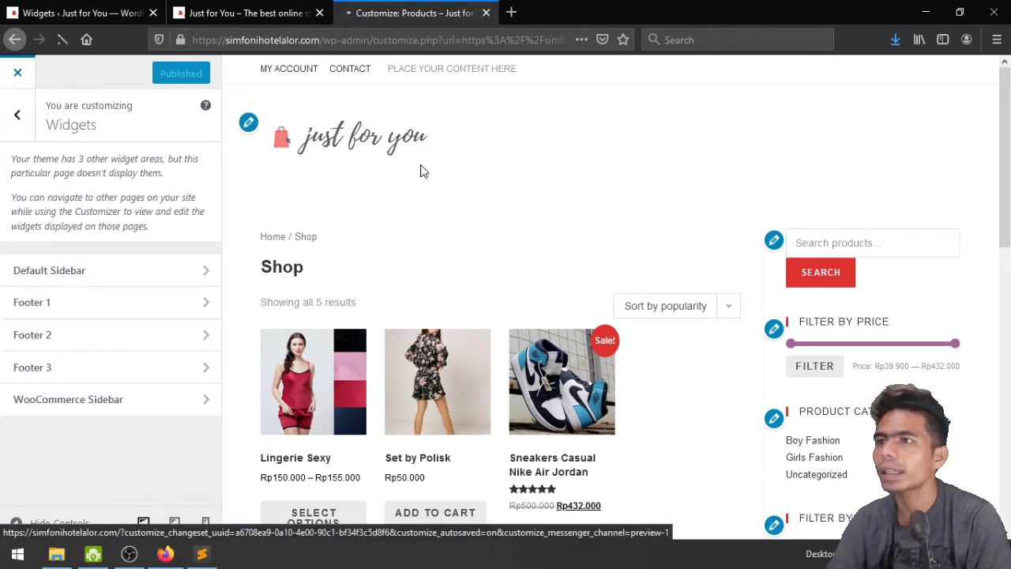
# Filter the shop products by the colours Ungu and Putih
pyautogui.scroll(-5, 451, 202)
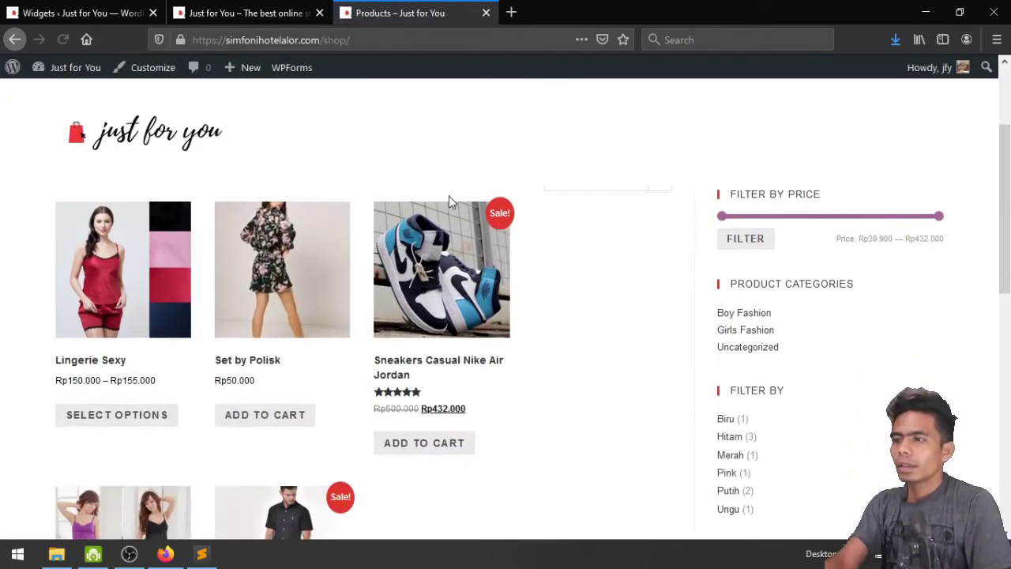
pyautogui.scroll(-3, 448, 201)
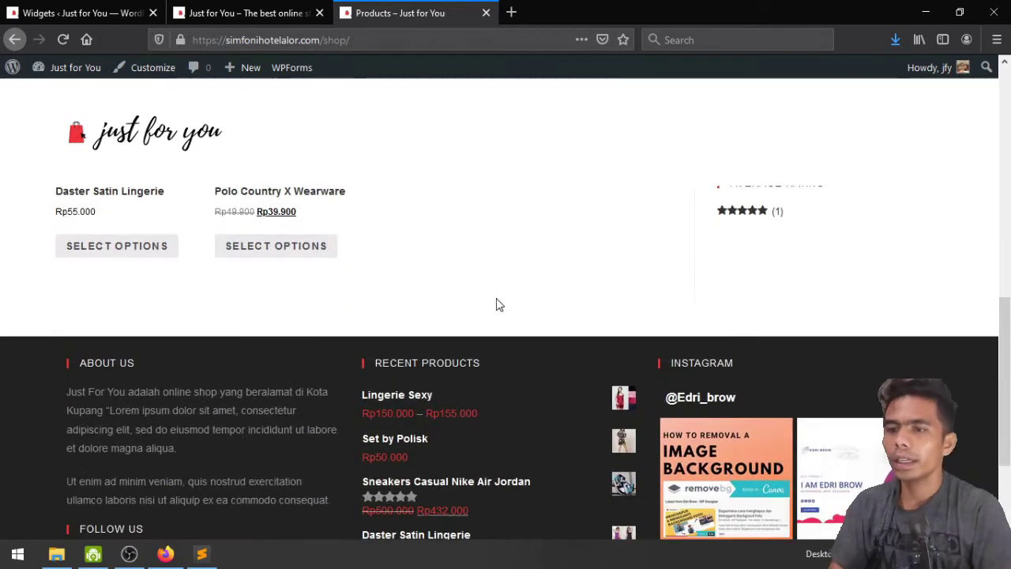
pyautogui.scroll(7, 497, 303)
pyautogui.scroll(-2, 497, 304)
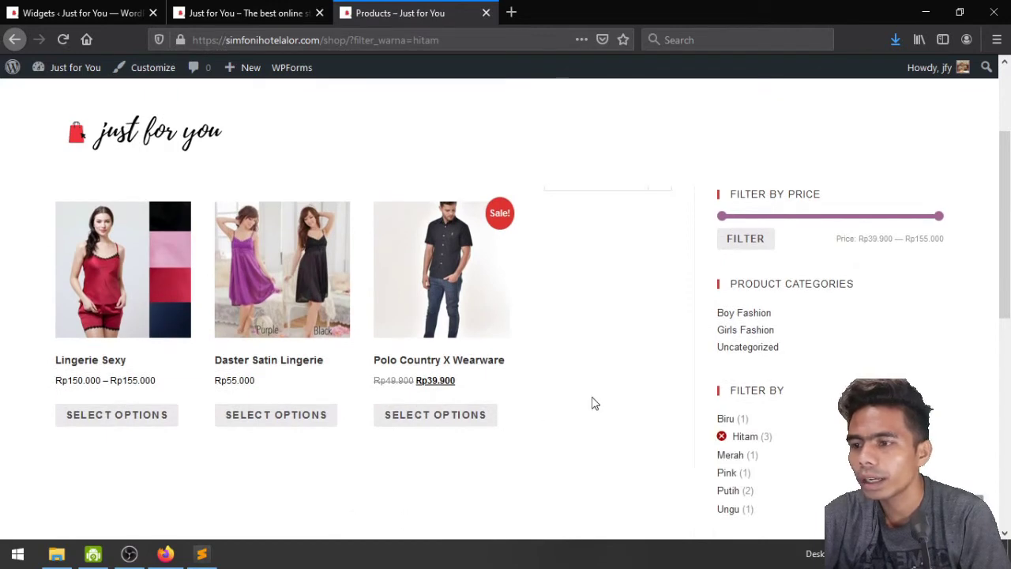
pyautogui.scroll(-2, 663, 434)
pyautogui.click(726, 360)
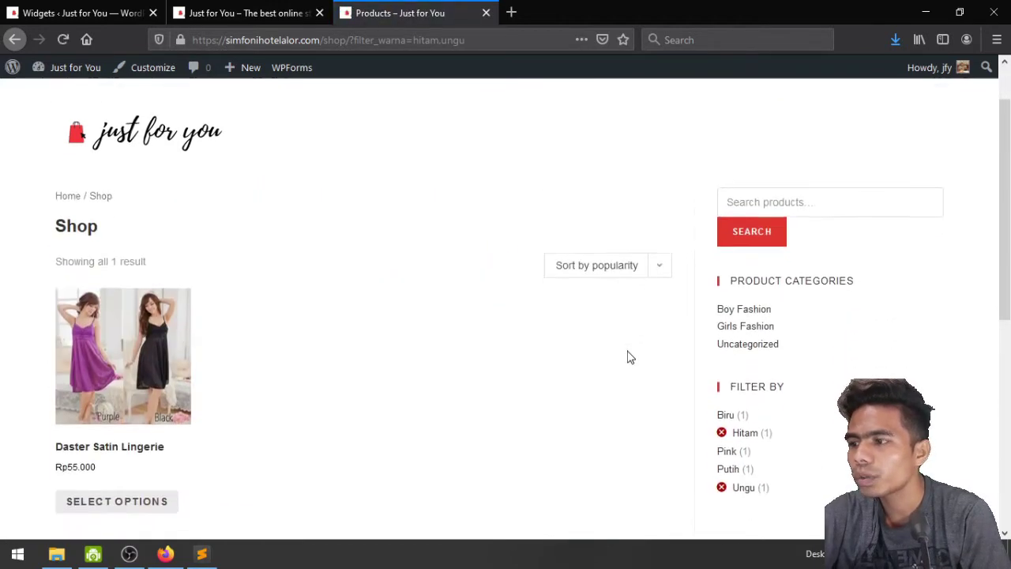
pyautogui.scroll(-2, 291, 384)
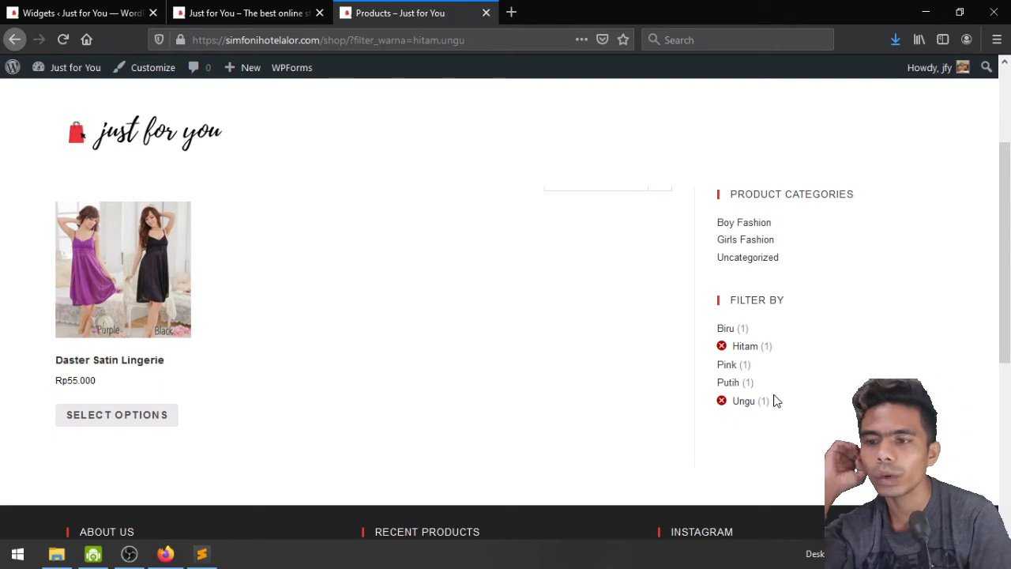
pyautogui.click(728, 383)
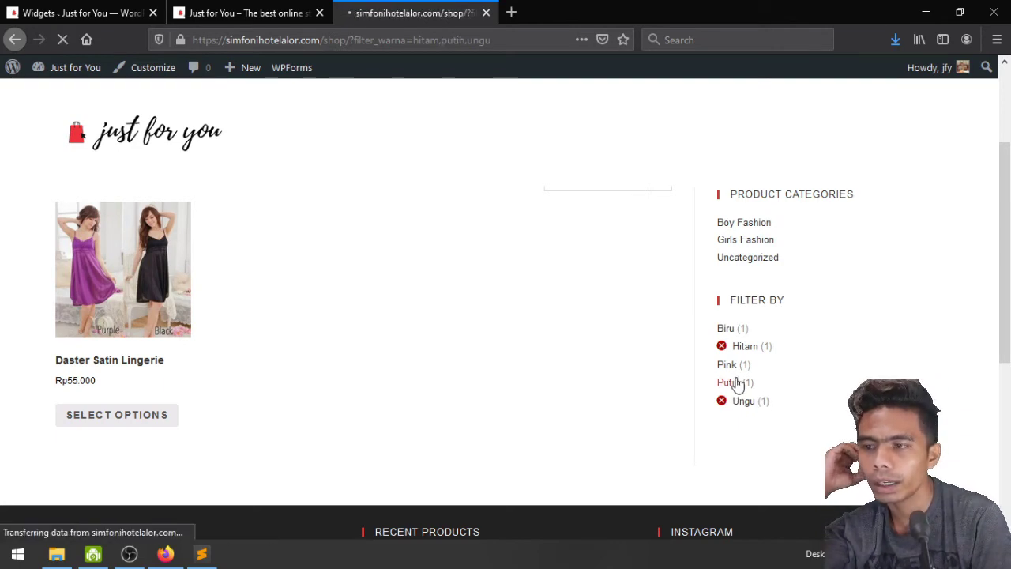
# Remove the Hitam and Ungu colour filters to clear the selection
pyautogui.scroll(-4, 596, 352)
pyautogui.scroll(3, 597, 352)
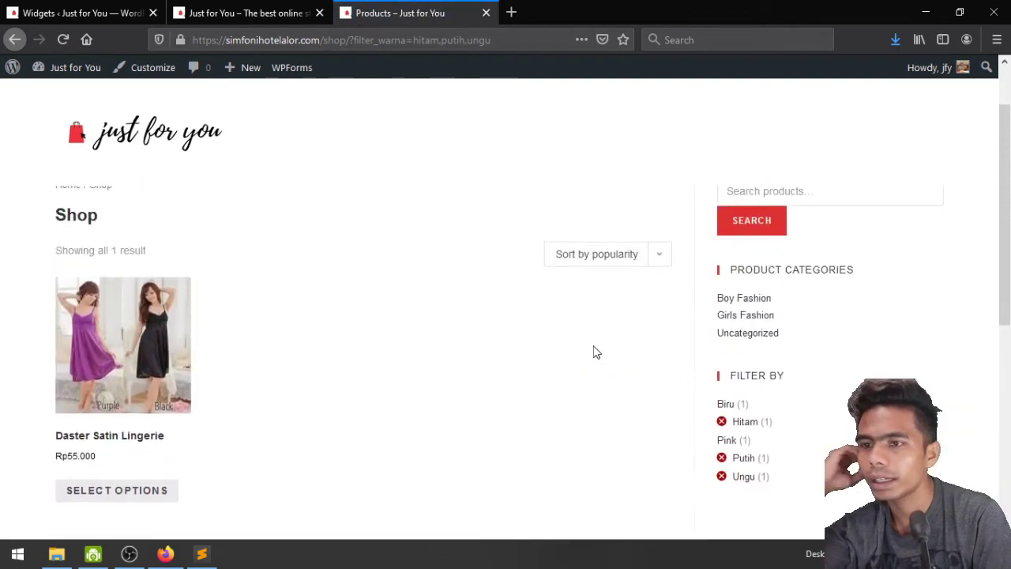
pyautogui.click(722, 424)
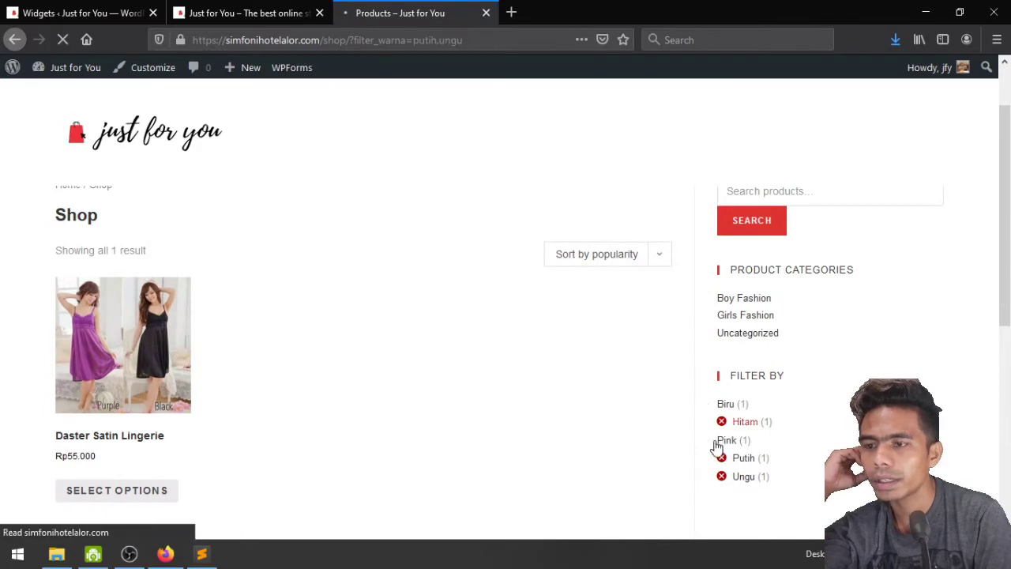
pyautogui.scroll(-3, 718, 449)
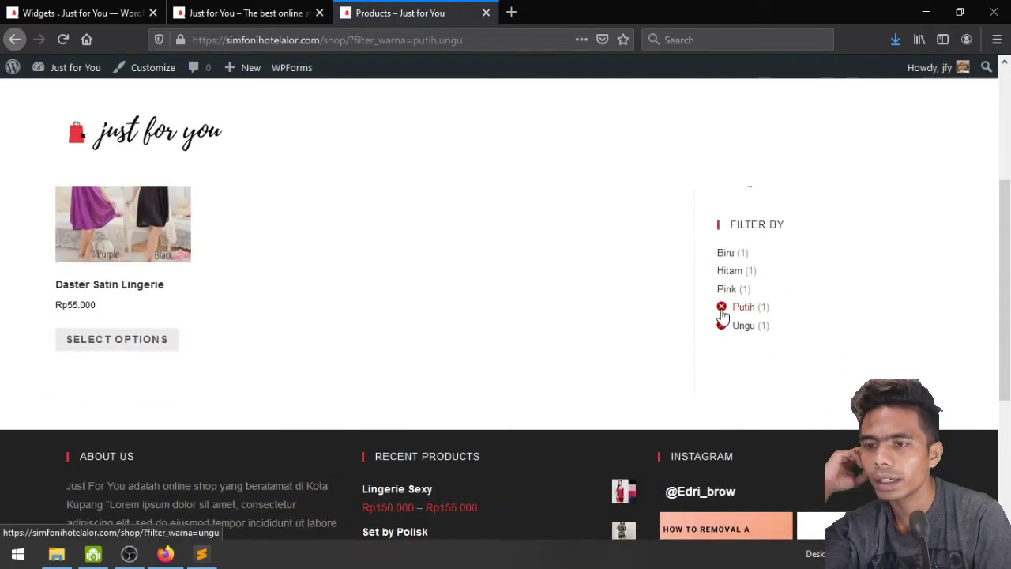
pyautogui.scroll(-4, 720, 371)
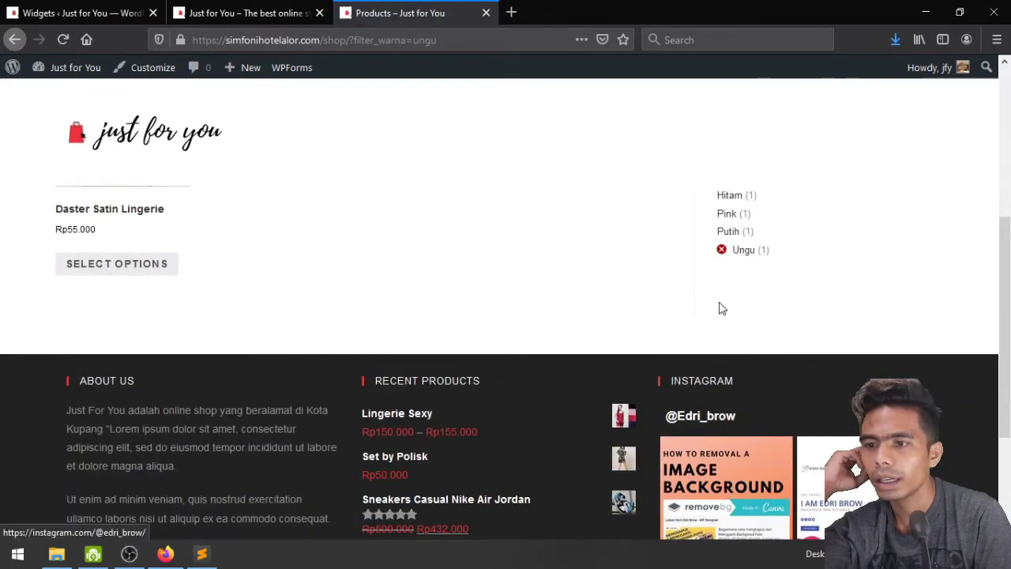
pyautogui.click(723, 251)
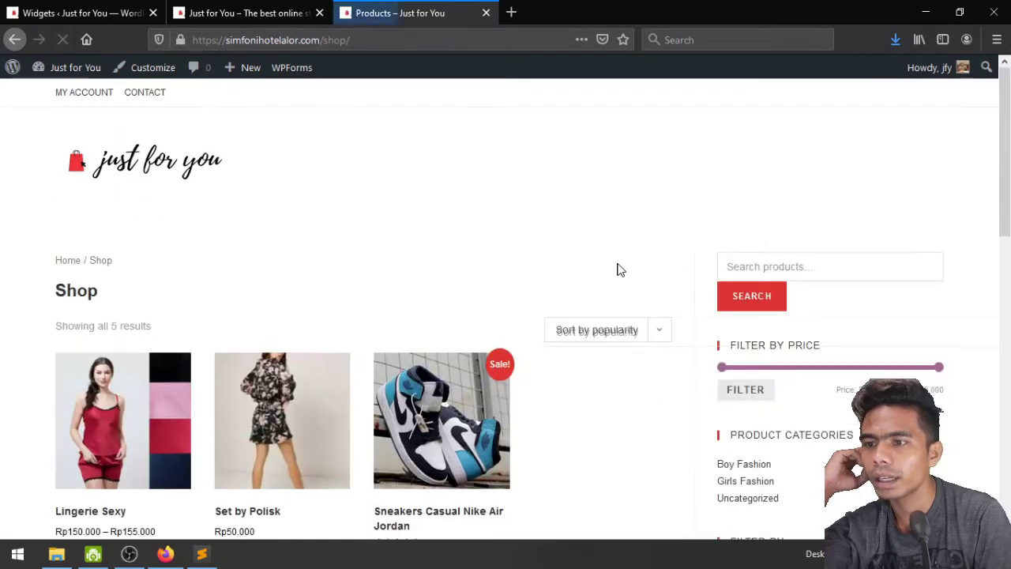
# Show the Girls Fashion category's three products, then return to the homepage
pyautogui.scroll(-4, 616, 269)
pyautogui.scroll(-1, 653, 383)
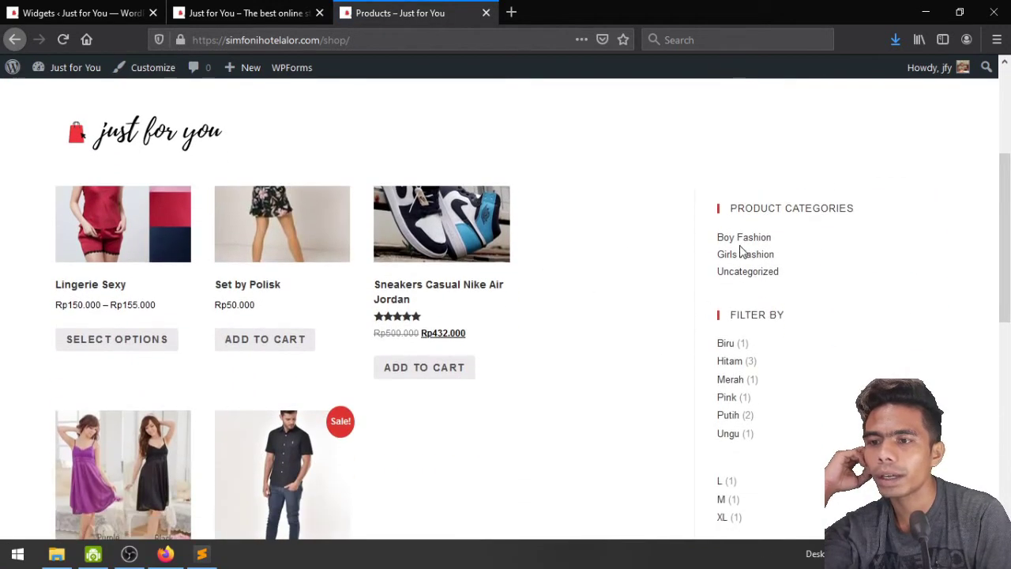
pyautogui.click(727, 255)
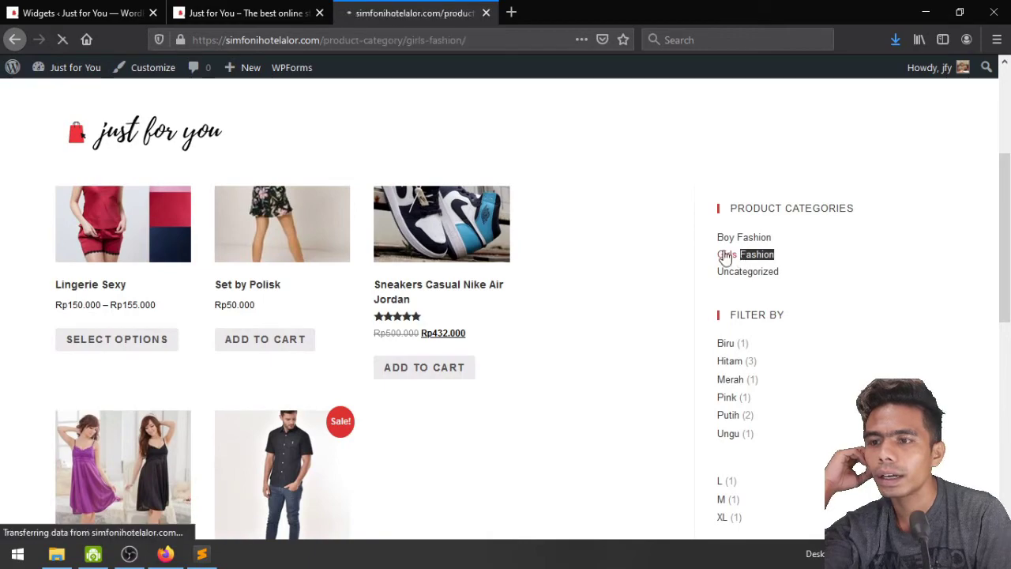
pyautogui.scroll(-5, 580, 291)
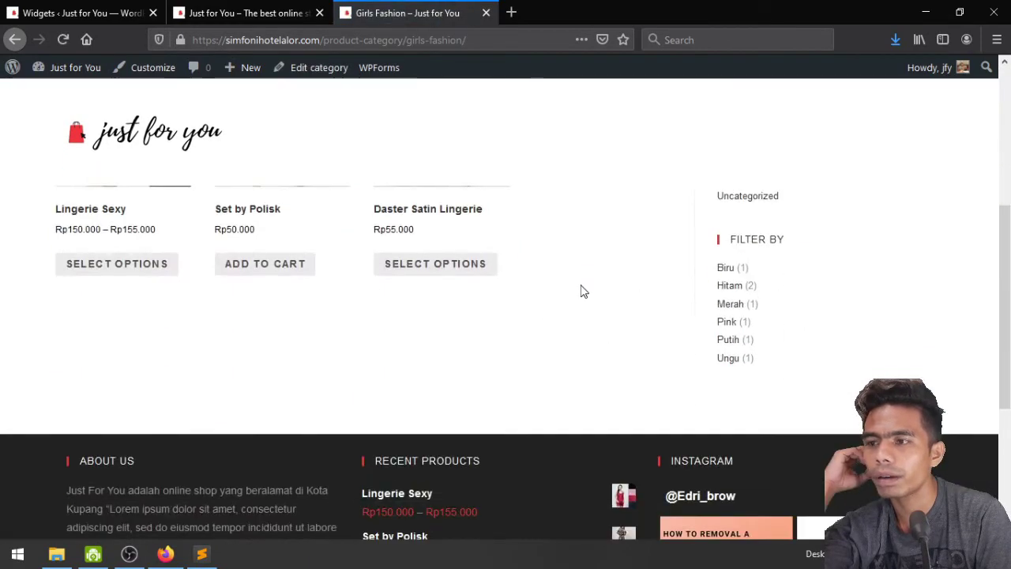
pyautogui.scroll(5, 580, 292)
pyautogui.scroll(-4, 581, 291)
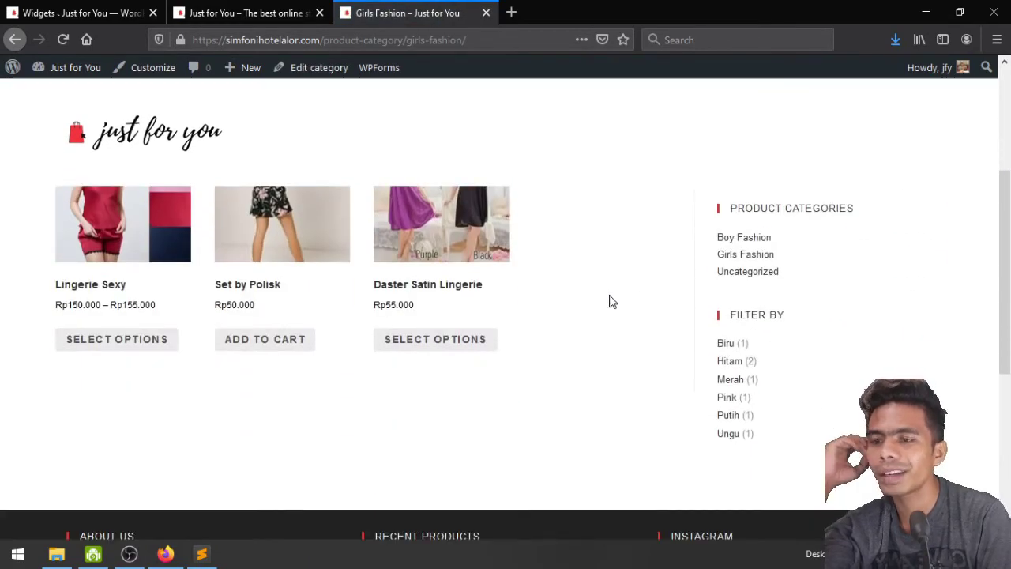
pyautogui.scroll(2, 610, 301)
pyautogui.scroll(-2, 565, 369)
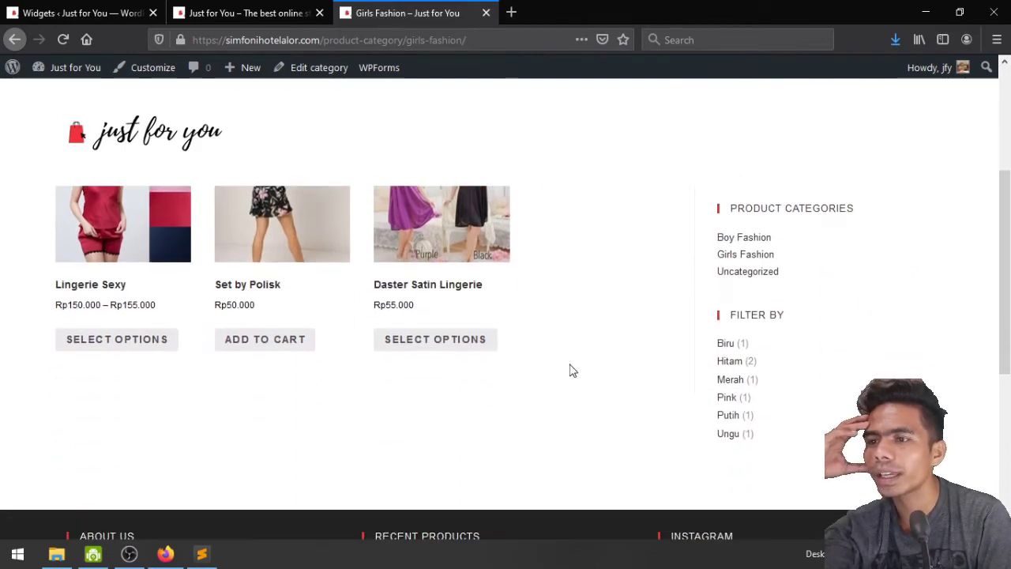
pyautogui.scroll(3, 565, 370)
pyautogui.scroll(-4, 565, 370)
pyautogui.scroll(6, 570, 366)
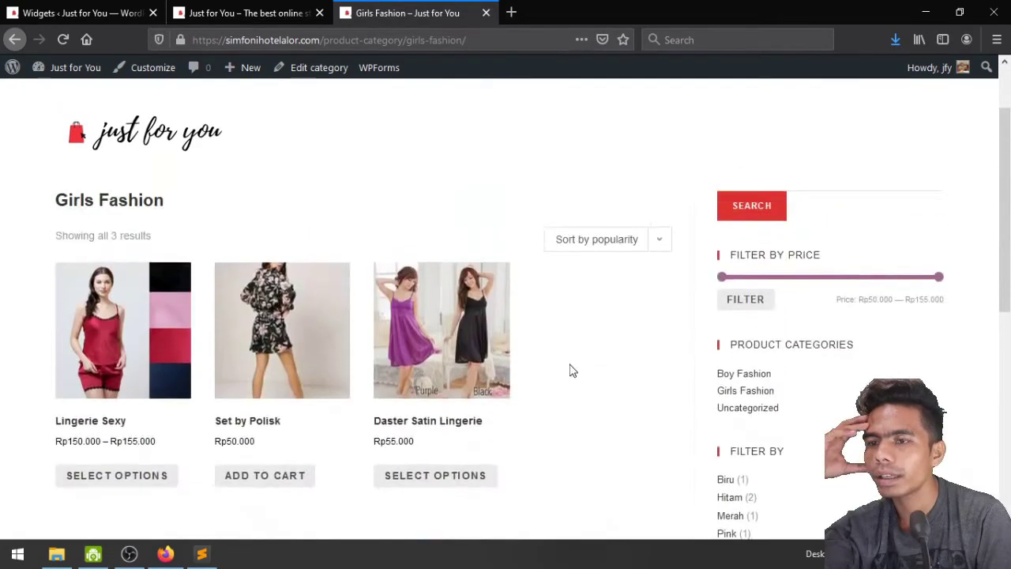
pyautogui.scroll(-2, 571, 368)
pyautogui.scroll(2, 573, 370)
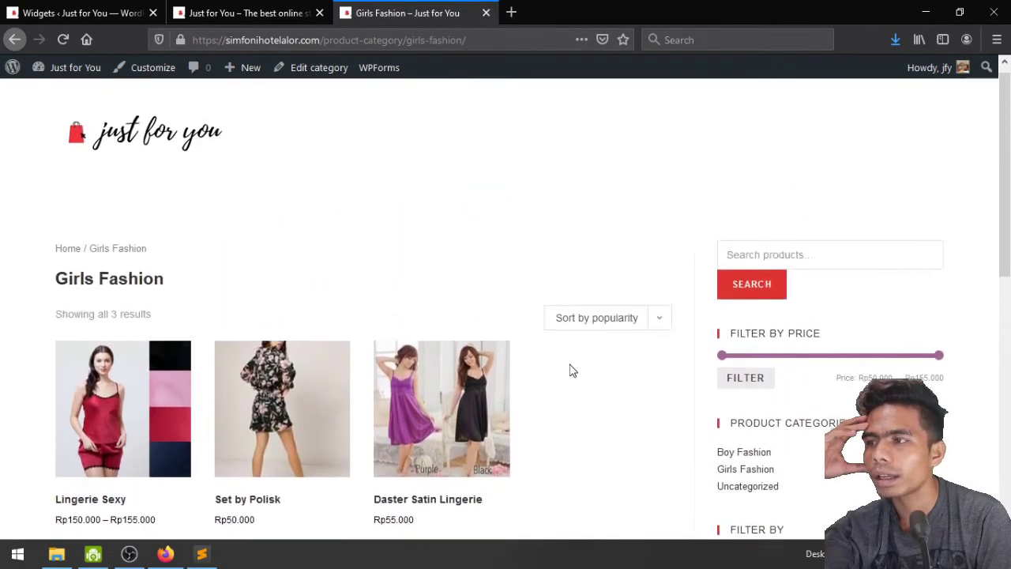
pyautogui.scroll(-5, 572, 371)
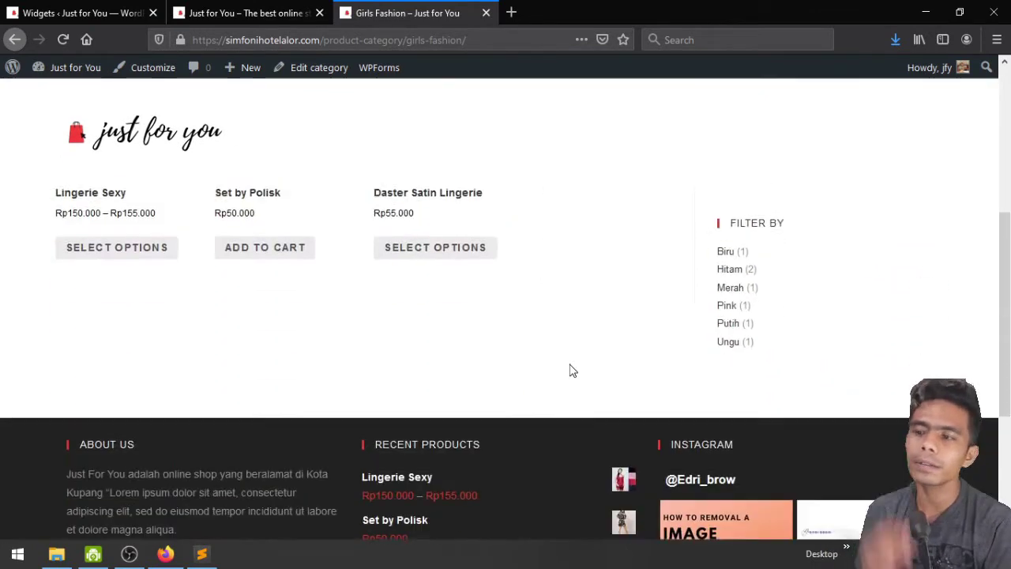
pyautogui.scroll(5, 573, 370)
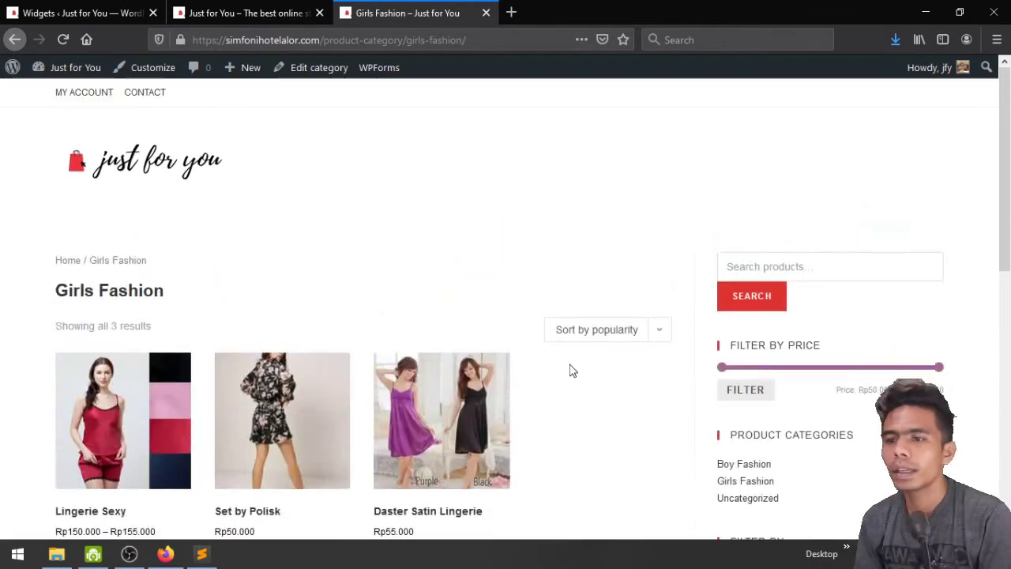
pyautogui.click(205, 170)
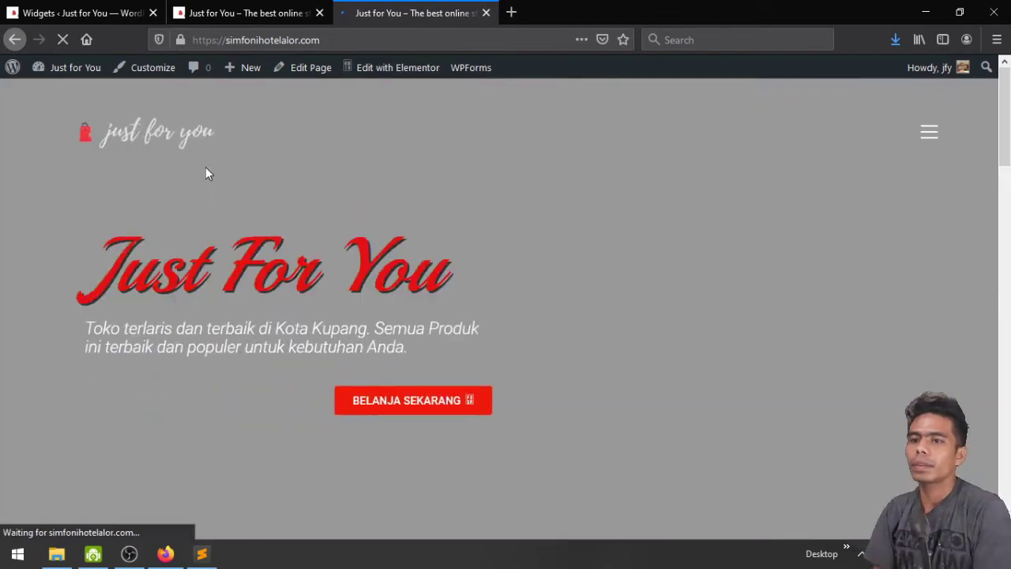
# Return to the Set by Polisk product page (Rp50.000) and launch the Customizer on it
pyautogui.hotkey('alt', 'Left')
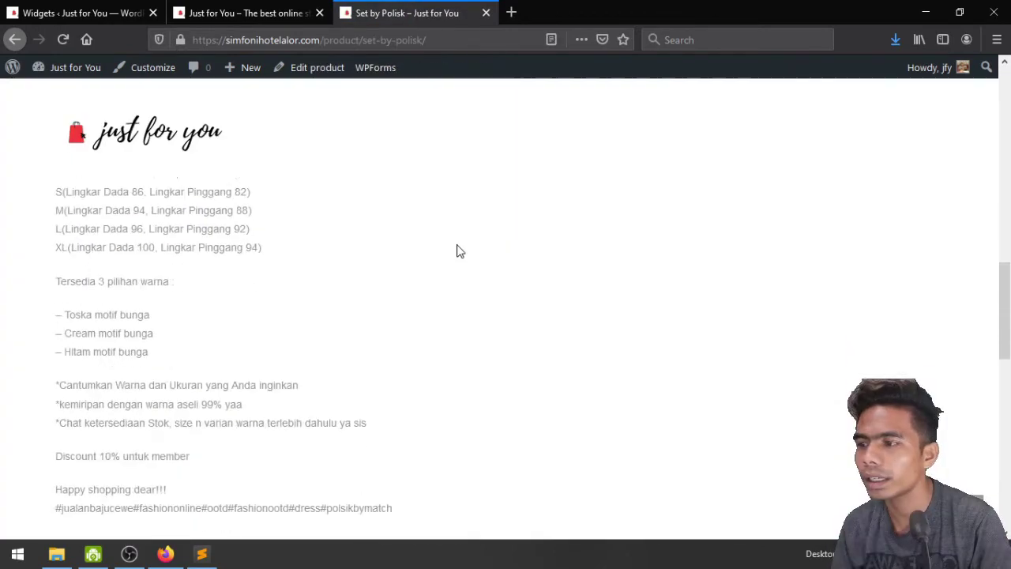
pyautogui.scroll(-5, 458, 251)
pyautogui.scroll(3, 456, 251)
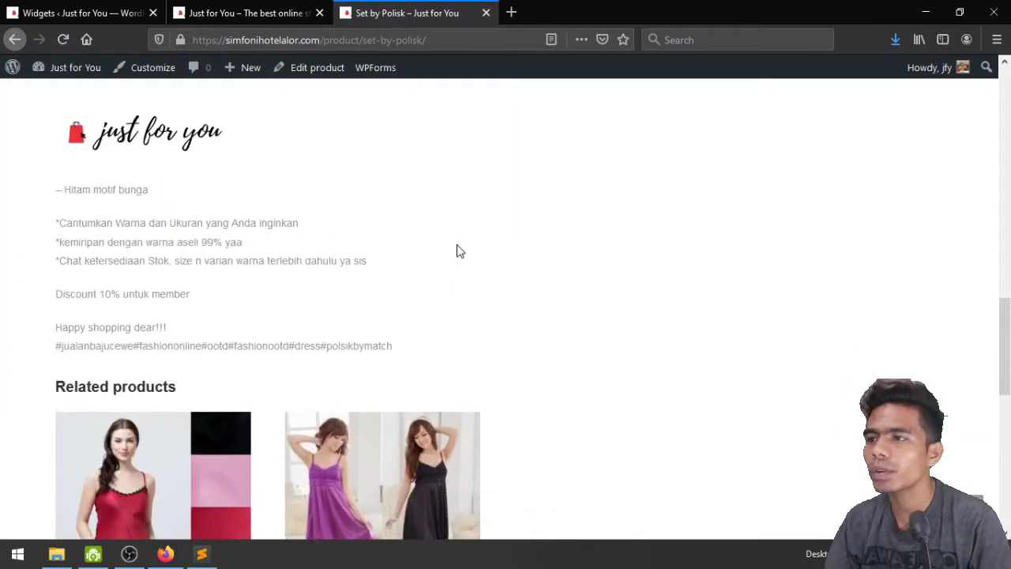
pyautogui.scroll(5, 139, 75)
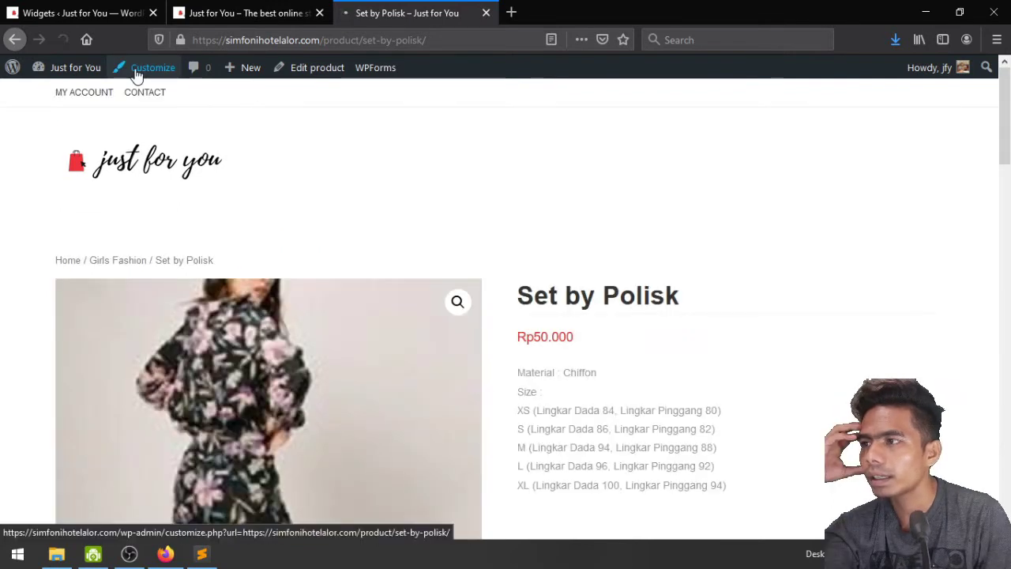
pyautogui.click(143, 69)
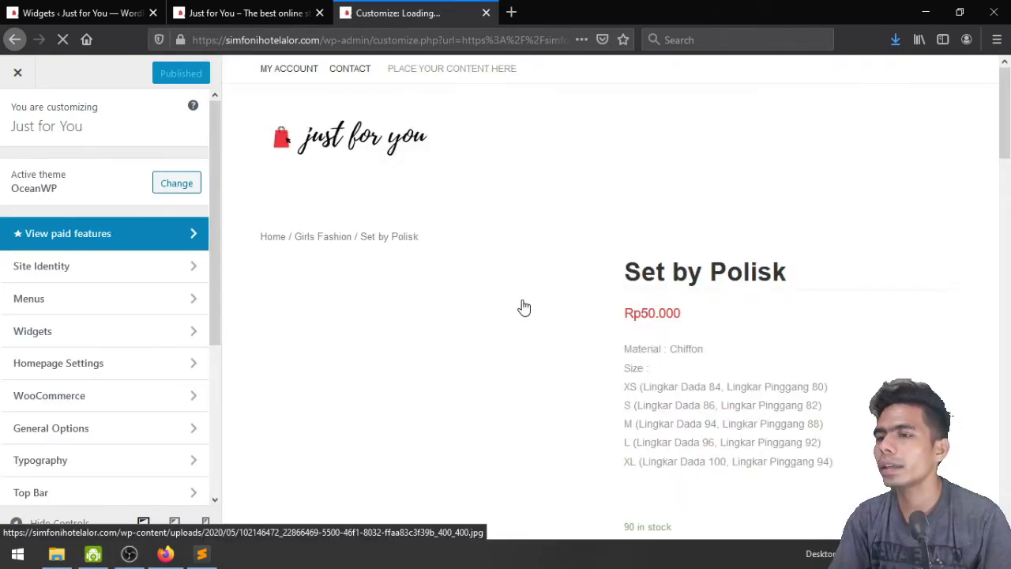
pyautogui.scroll(-3, 877, 336)
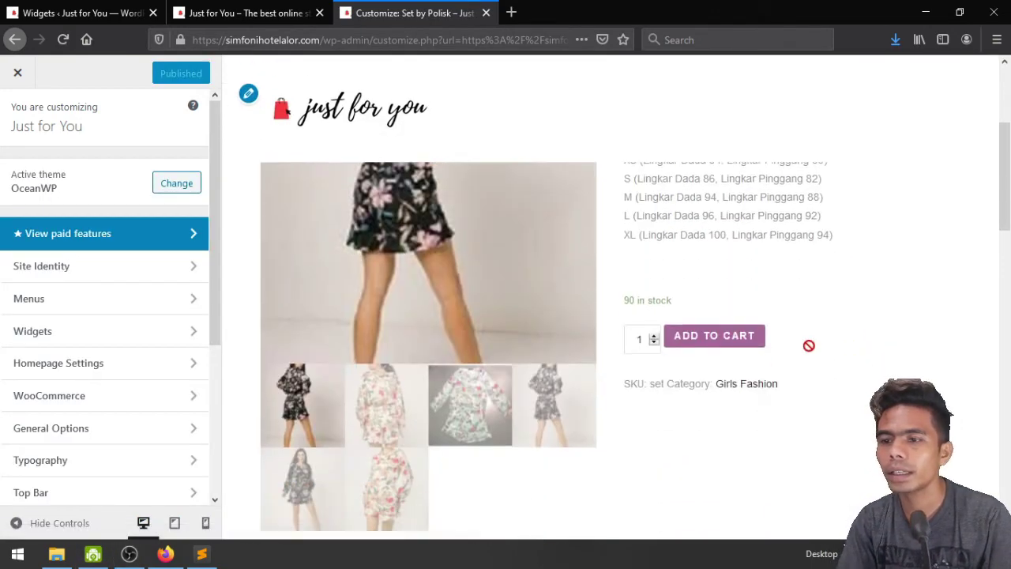
pyautogui.scroll(3, 808, 343)
pyautogui.scroll(-5, 87, 403)
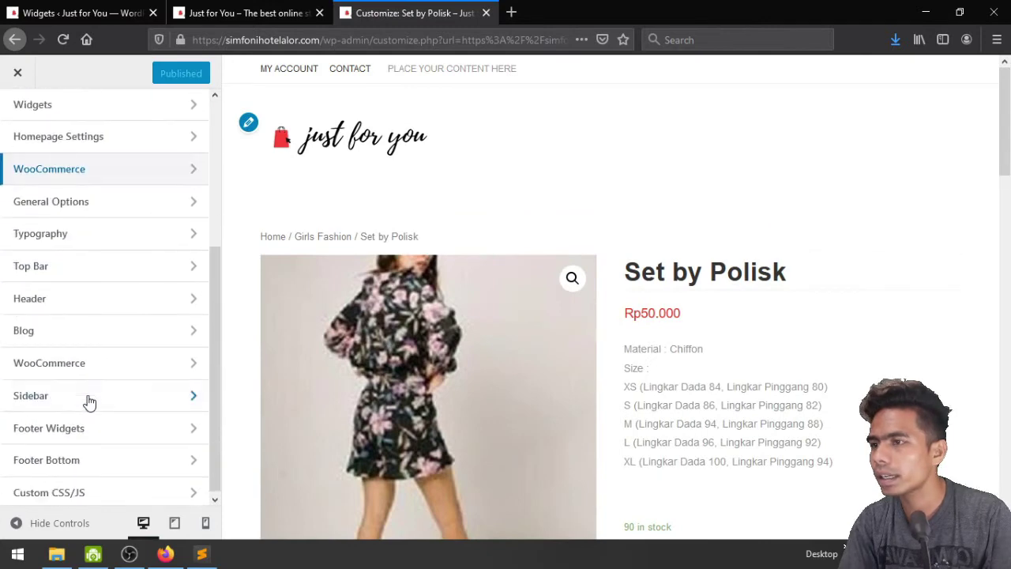
pyautogui.scroll(-5, 752, 212)
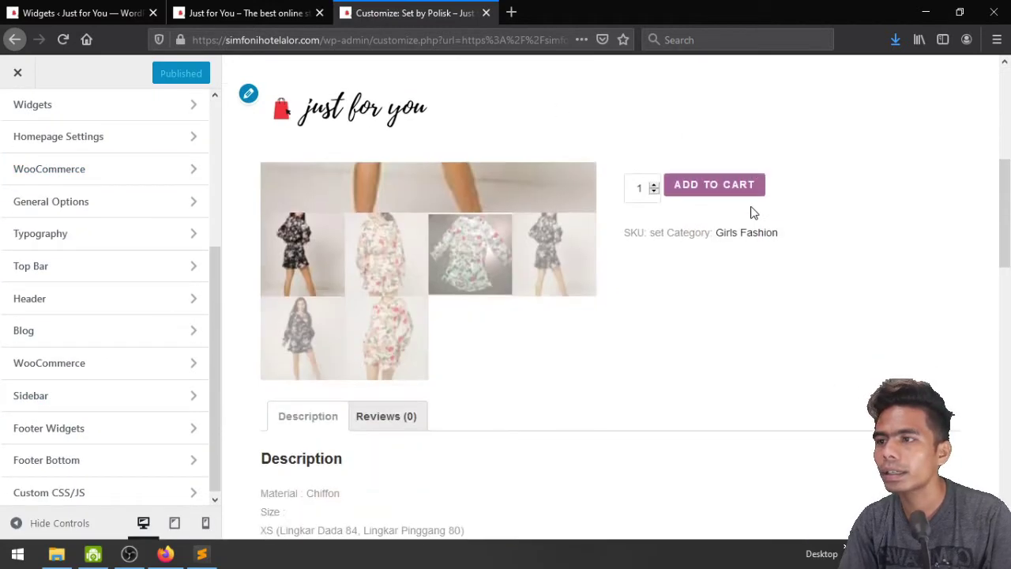
pyautogui.scroll(5, 751, 212)
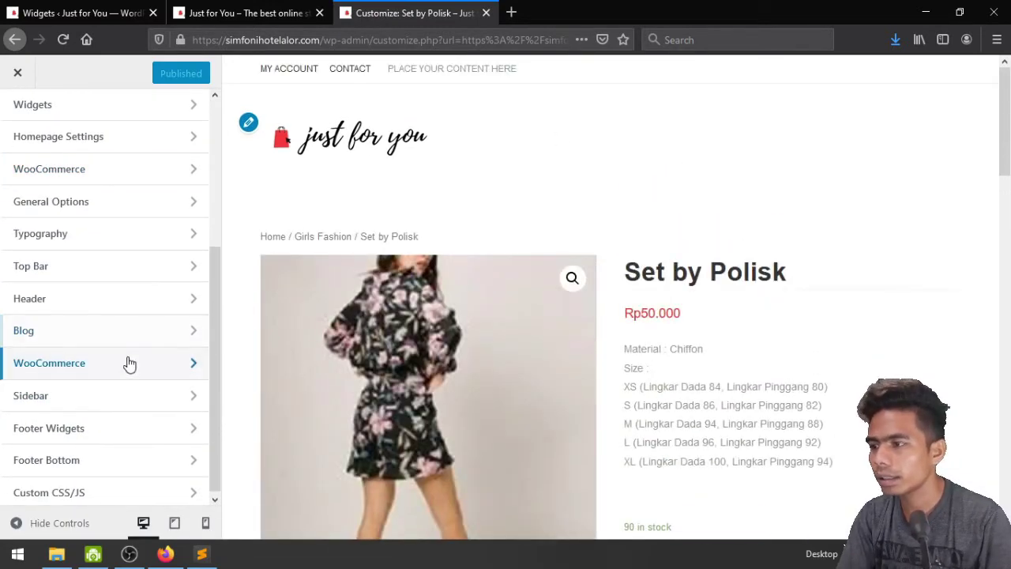
pyautogui.scroll(5, 103, 427)
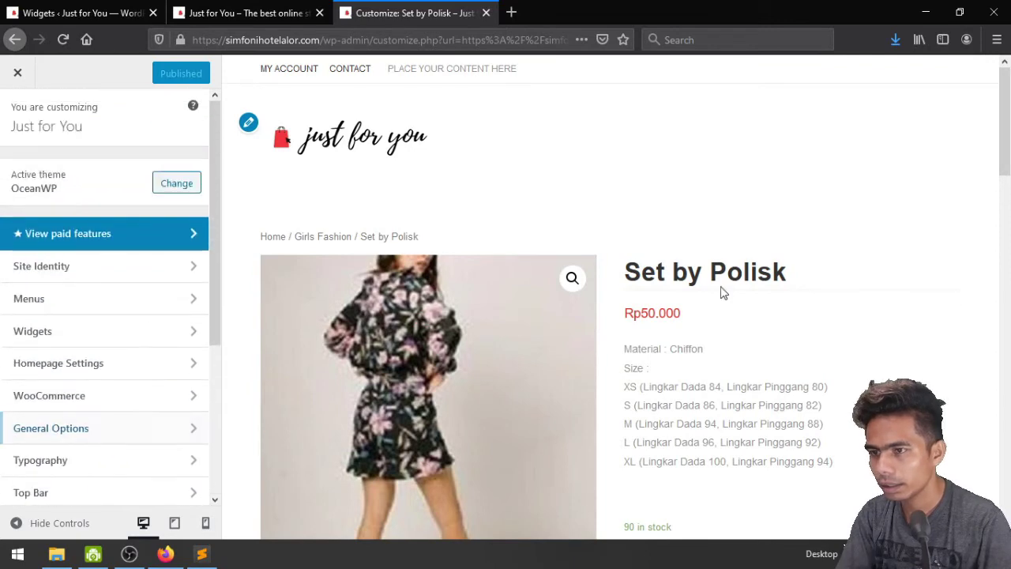
pyautogui.scroll(-2, 86, 383)
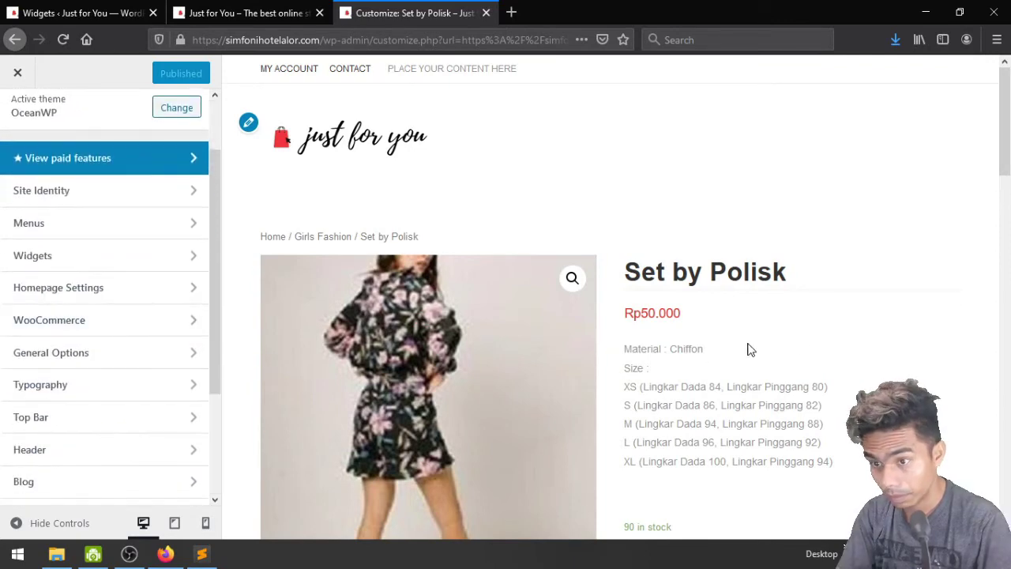
pyautogui.scroll(-2, 801, 343)
pyautogui.scroll(-2, 99, 320)
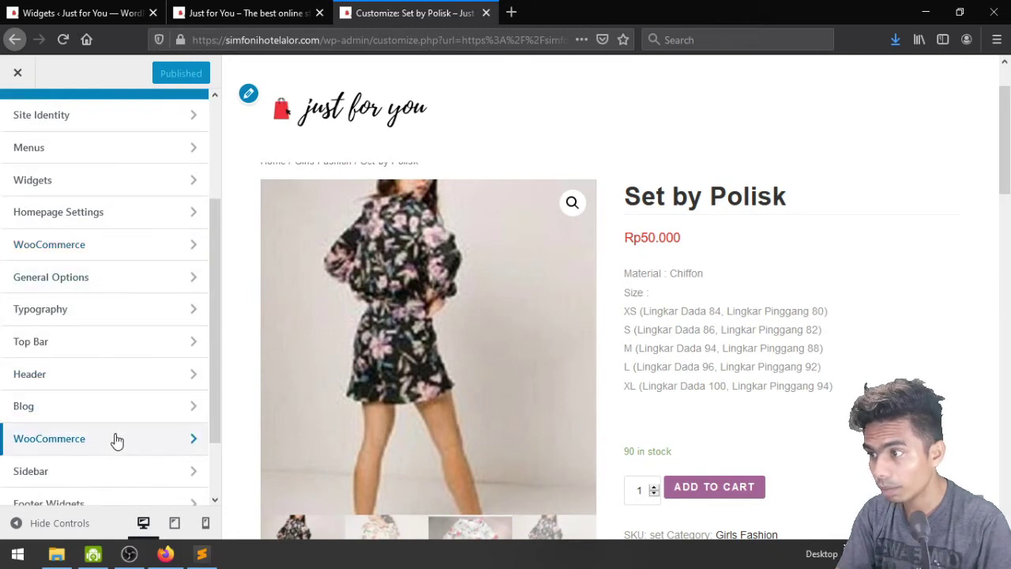
# Give single product pages the Right Sidebar layout in the theme's WooCommerce settings
pyautogui.click(89, 257)
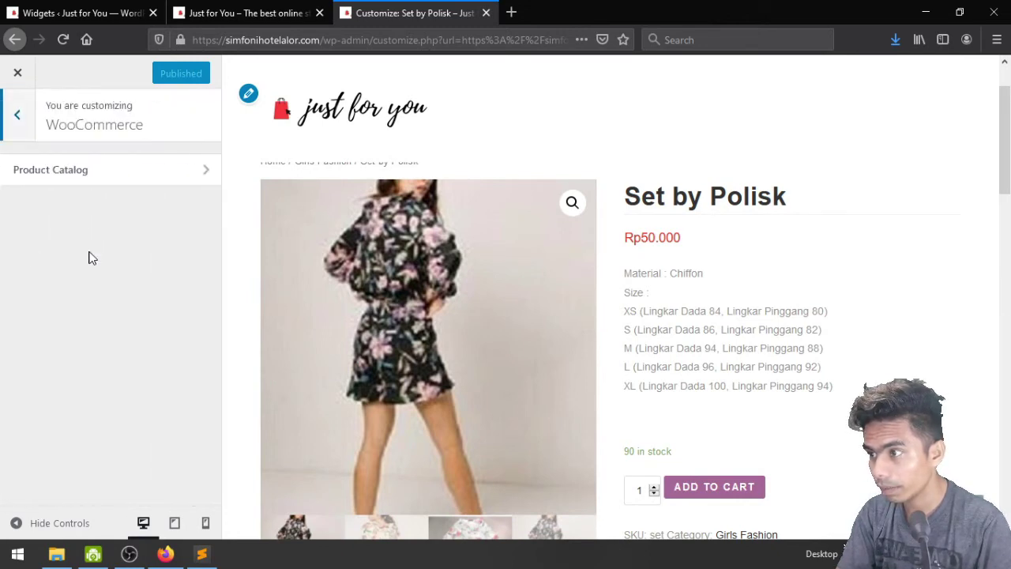
pyautogui.click(12, 125)
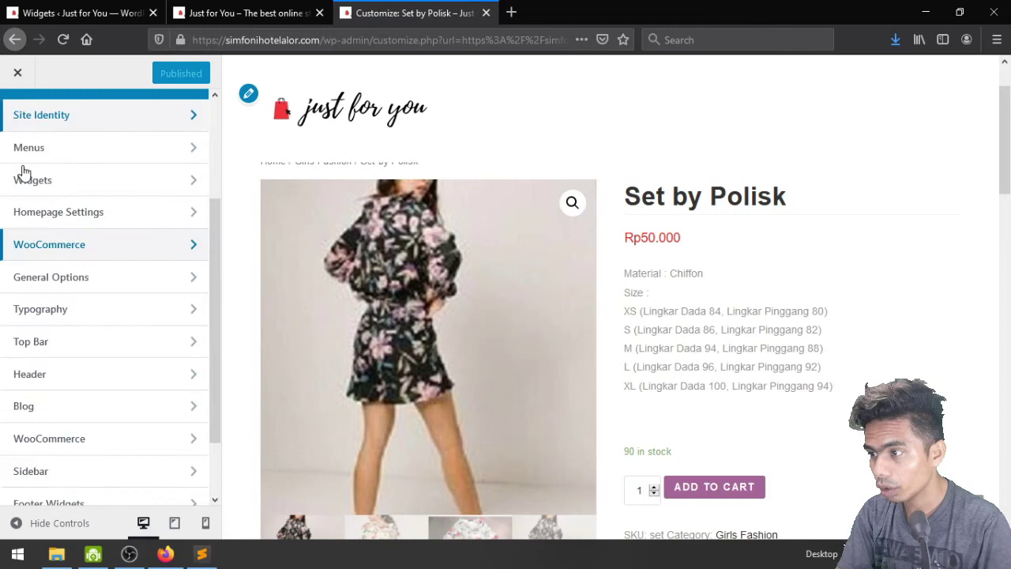
pyautogui.click(106, 442)
pyautogui.click(135, 295)
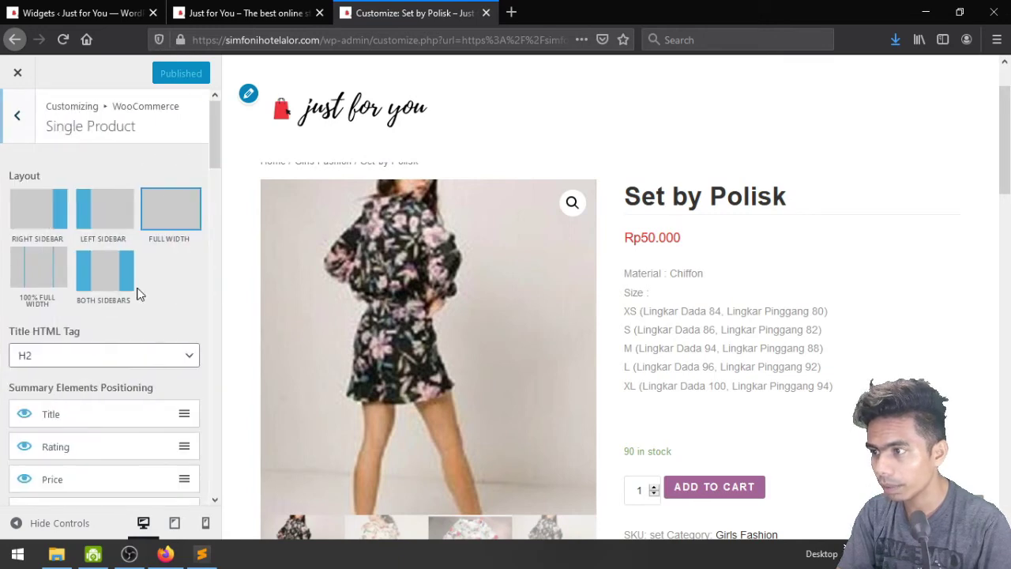
pyautogui.click(45, 221)
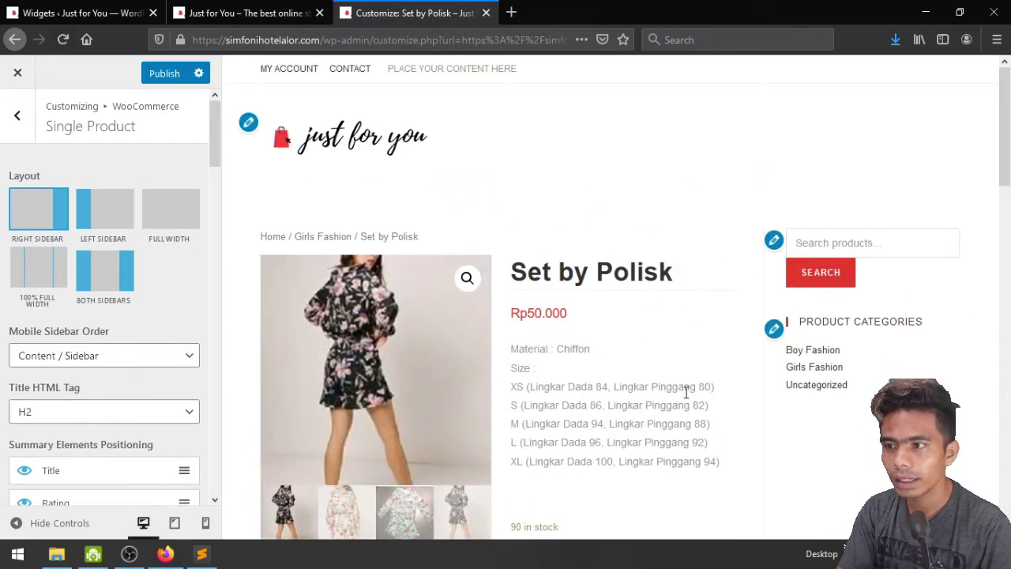
pyautogui.scroll(-10, 826, 390)
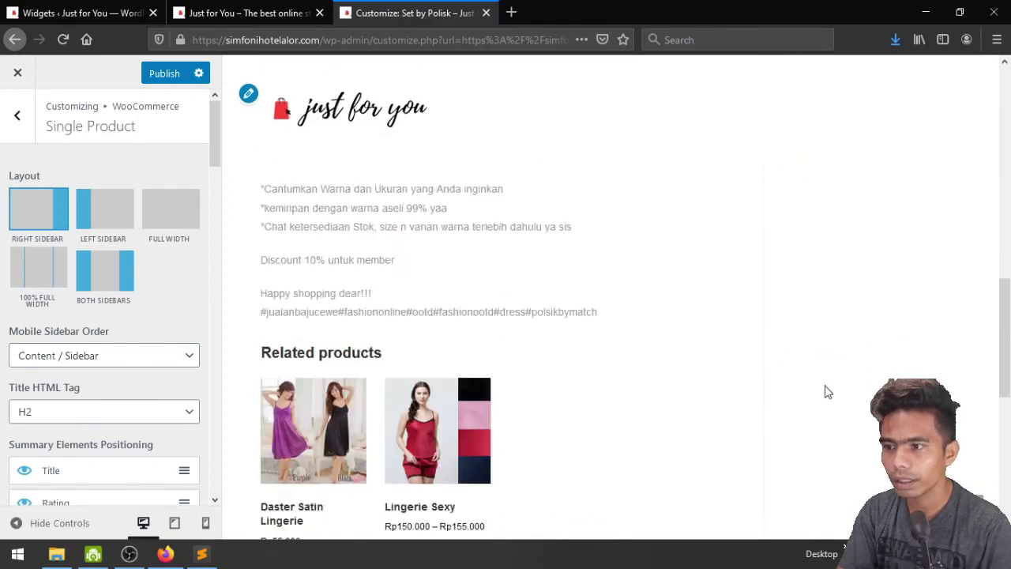
pyautogui.scroll(-5, 826, 390)
pyautogui.scroll(9, 826, 391)
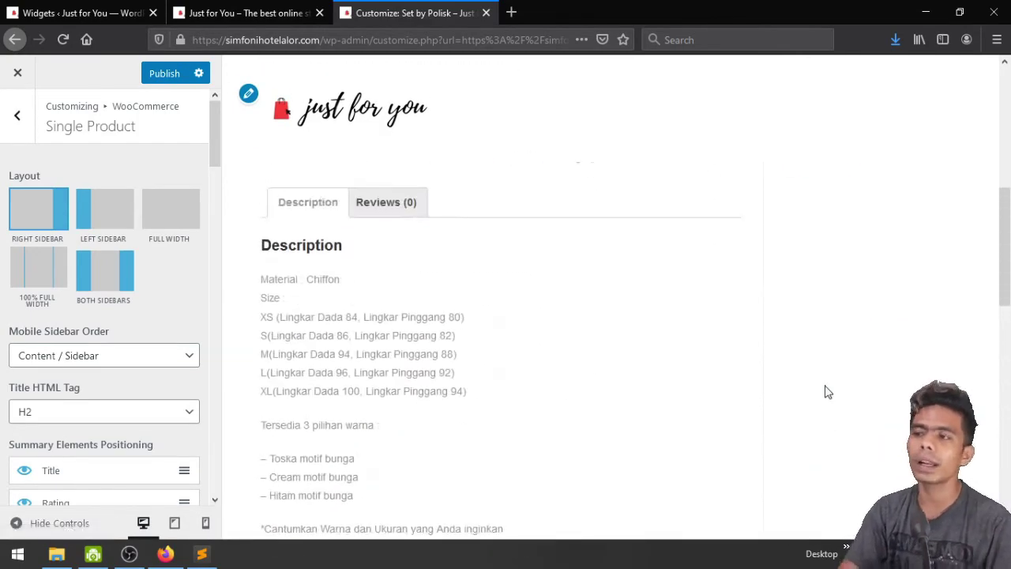
pyautogui.scroll(4, 827, 390)
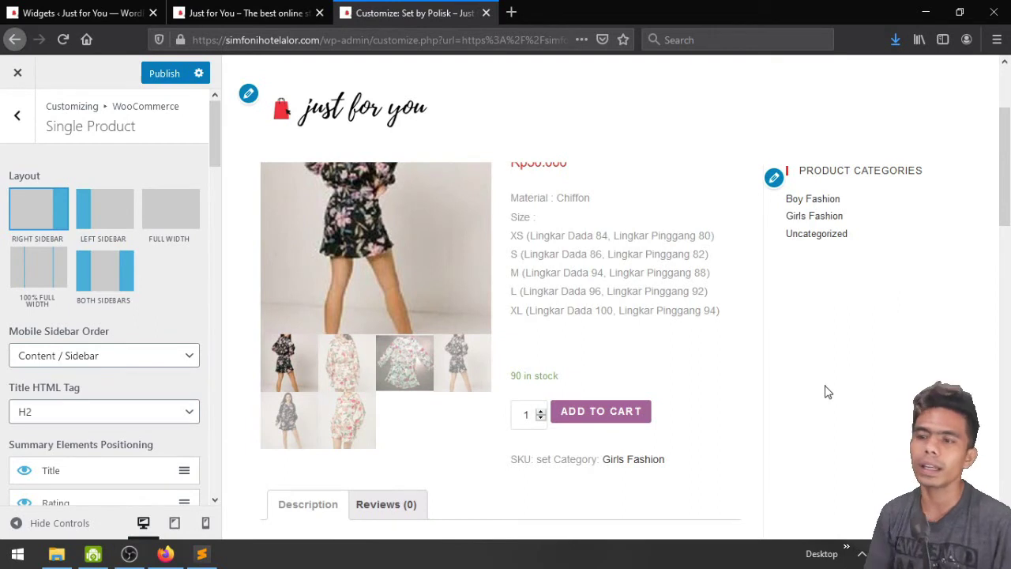
pyautogui.scroll(2, 826, 390)
pyautogui.scroll(-2, 826, 390)
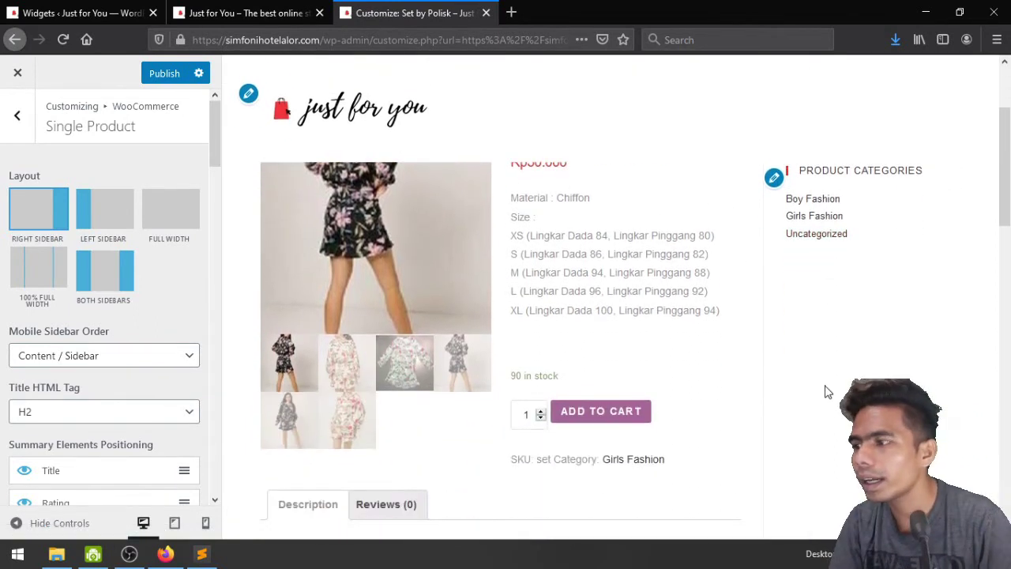
pyautogui.scroll(2, 826, 390)
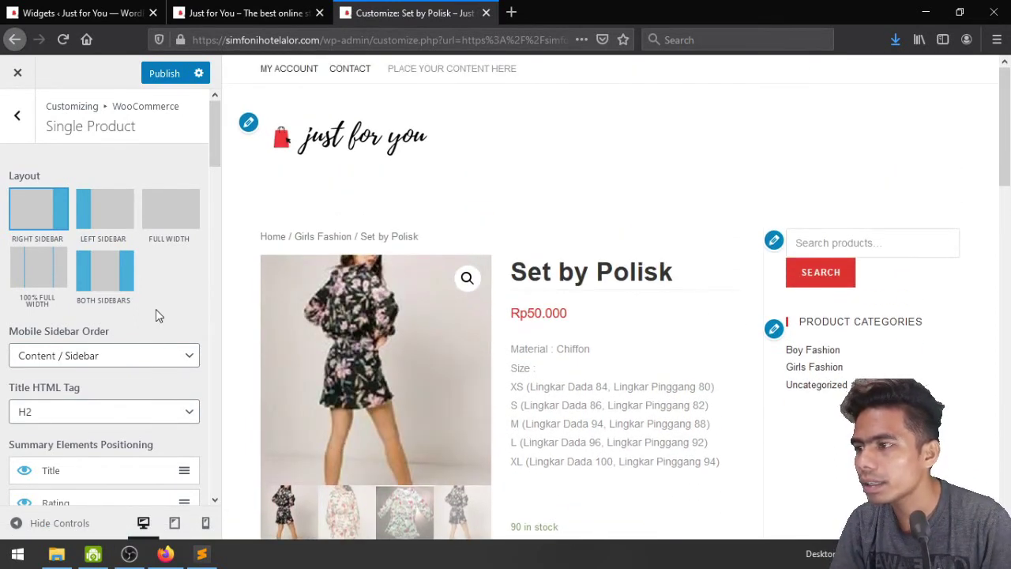
# Switch the single product layout back to full width
pyautogui.click(168, 220)
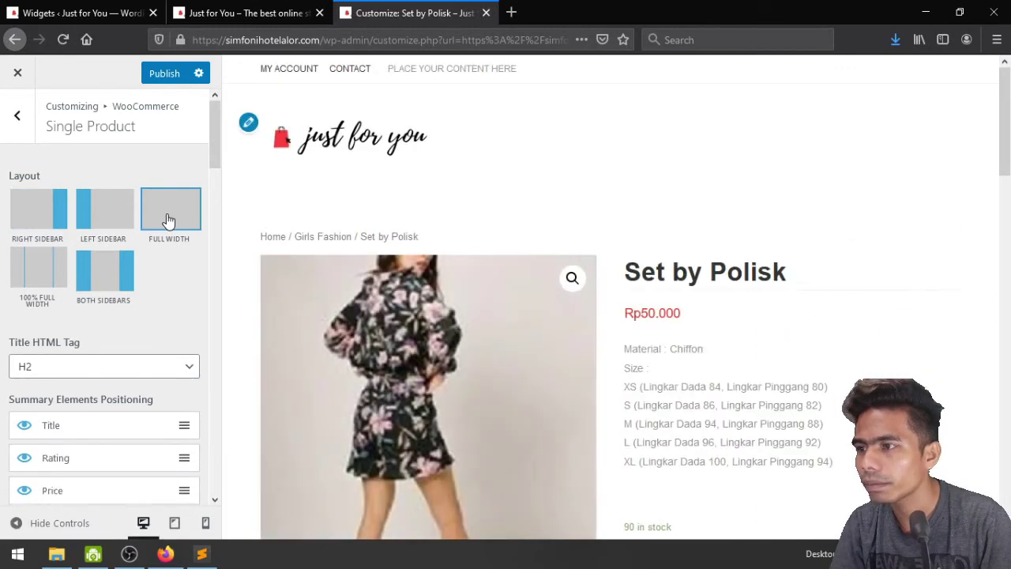
pyautogui.scroll(-3, 210, 300)
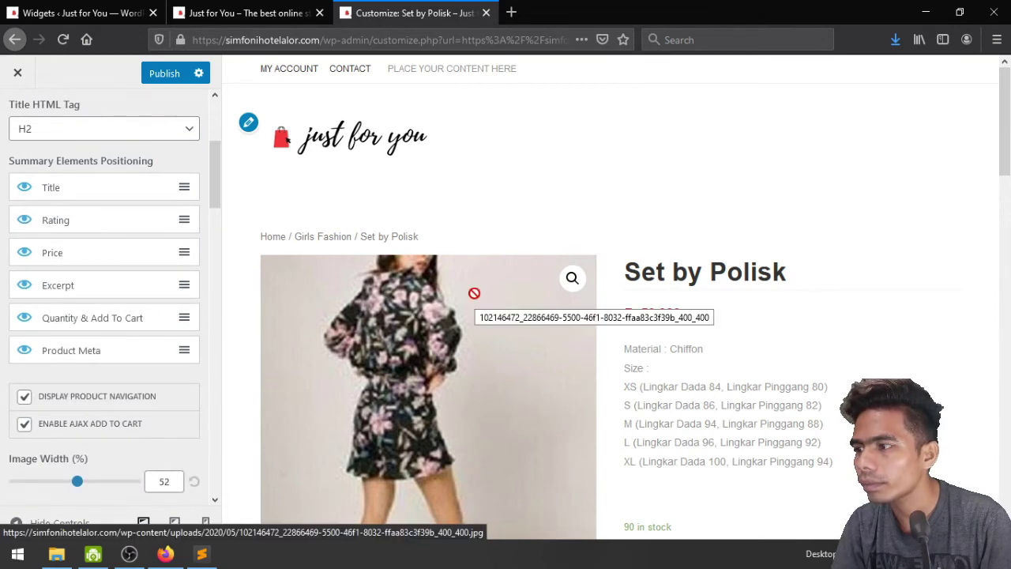
pyautogui.scroll(-5, 474, 293)
pyautogui.scroll(-2, 476, 301)
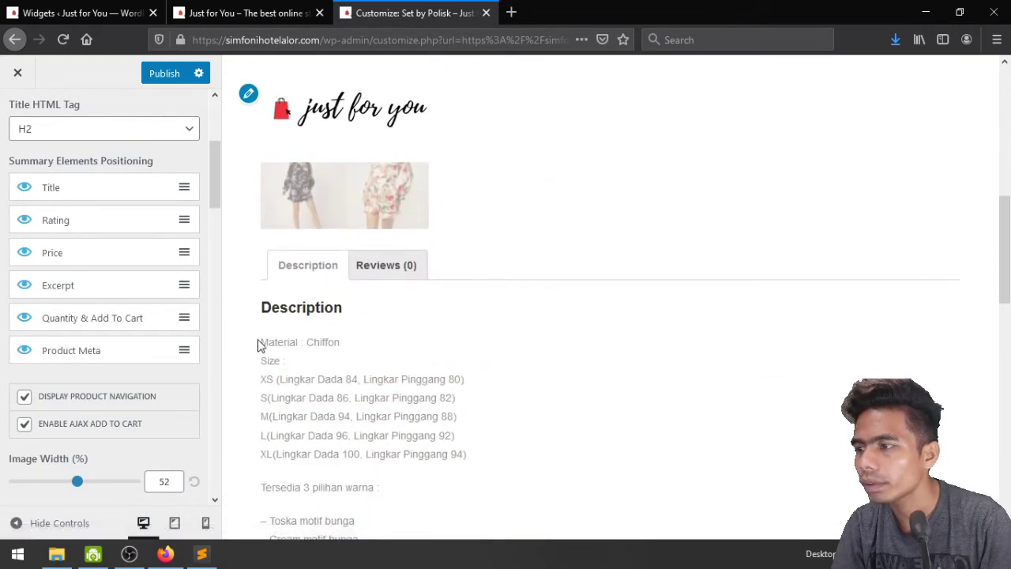
pyautogui.scroll(-2, 151, 363)
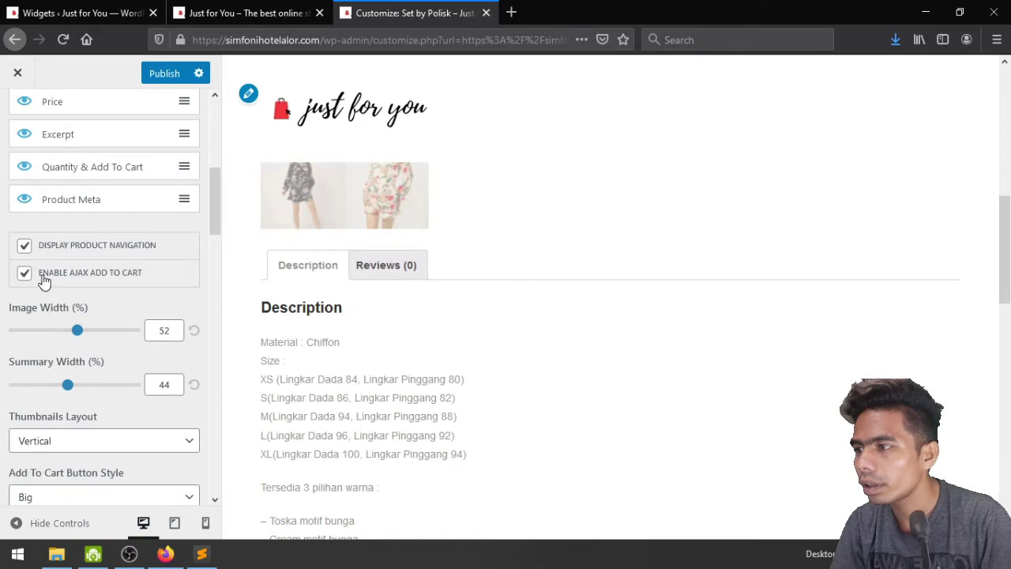
# Turn off AJAX add to cart and return to the WooCommerce sections list
pyautogui.click(25, 274)
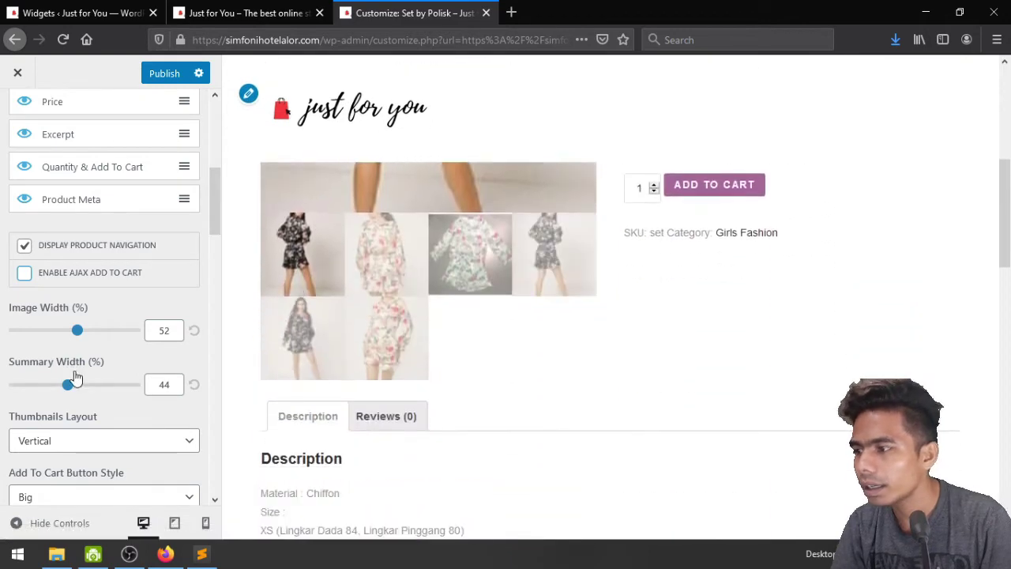
pyautogui.scroll(-4, 72, 379)
pyautogui.scroll(3, 74, 377)
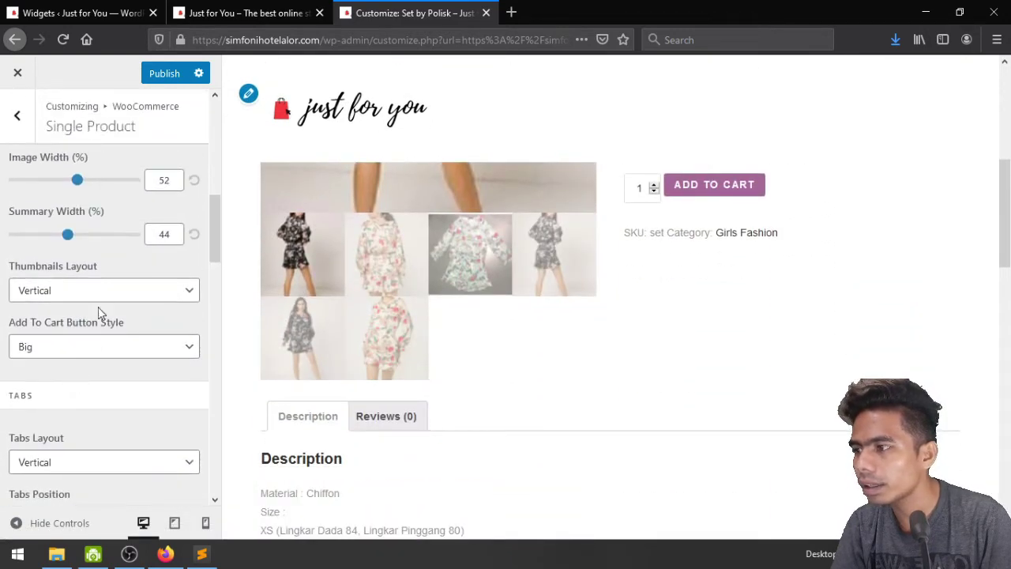
pyautogui.scroll(-4, 99, 313)
pyautogui.scroll(-7, 92, 392)
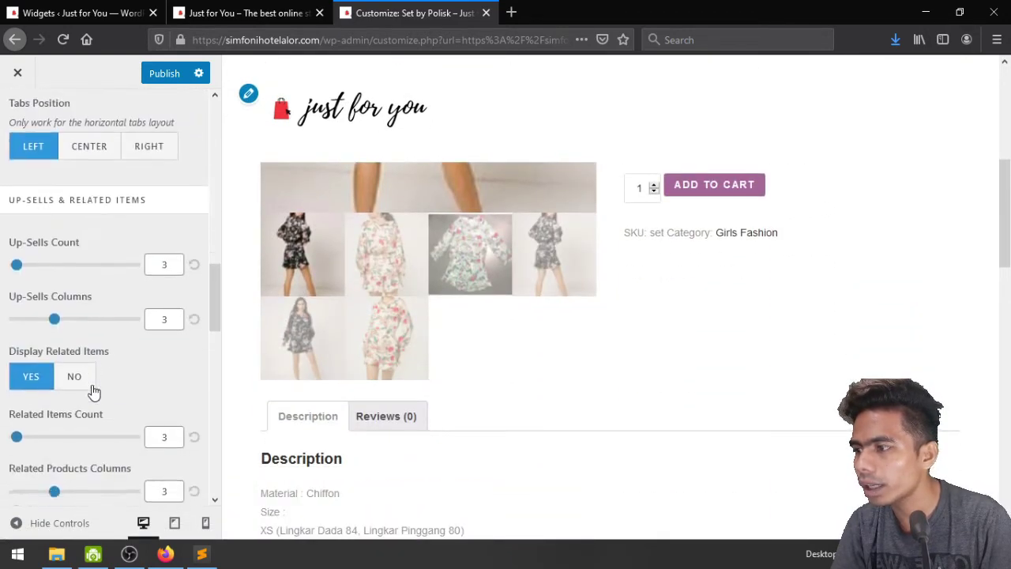
pyautogui.scroll(1, 94, 392)
pyautogui.scroll(-4, 609, 420)
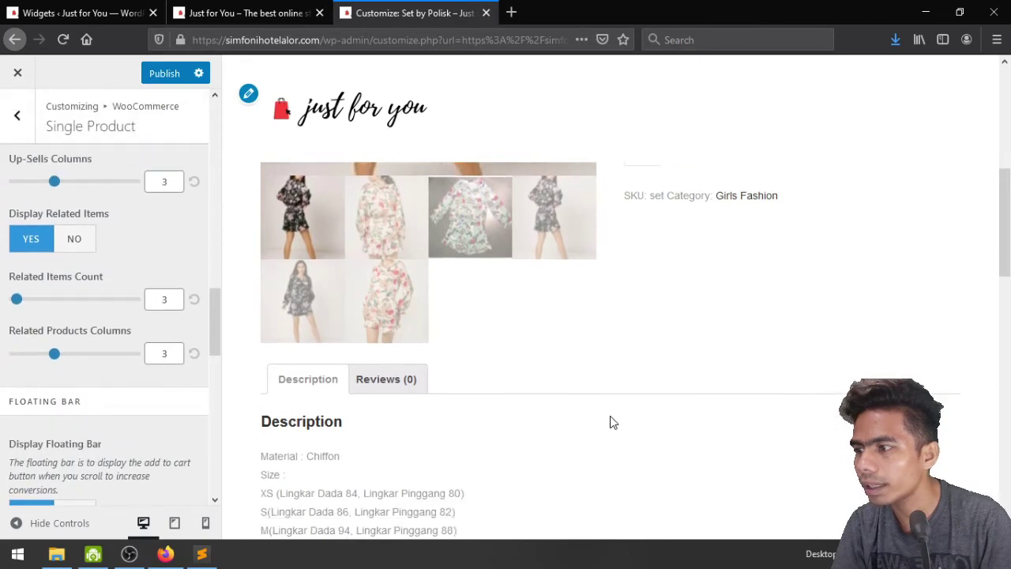
pyautogui.scroll(-3, 168, 432)
pyautogui.scroll(-8, 169, 429)
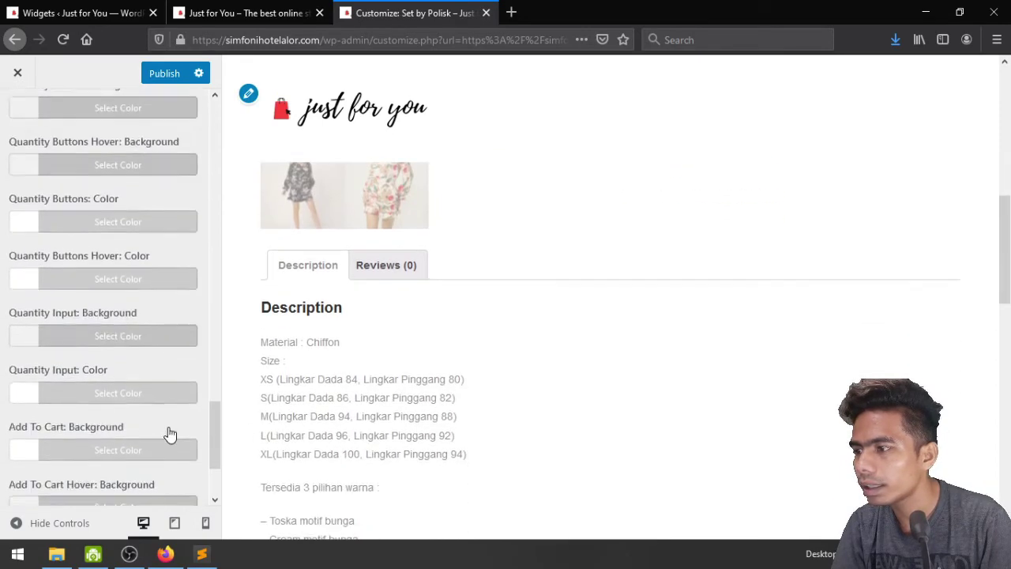
pyautogui.scroll(3, 520, 387)
pyautogui.scroll(5, 521, 387)
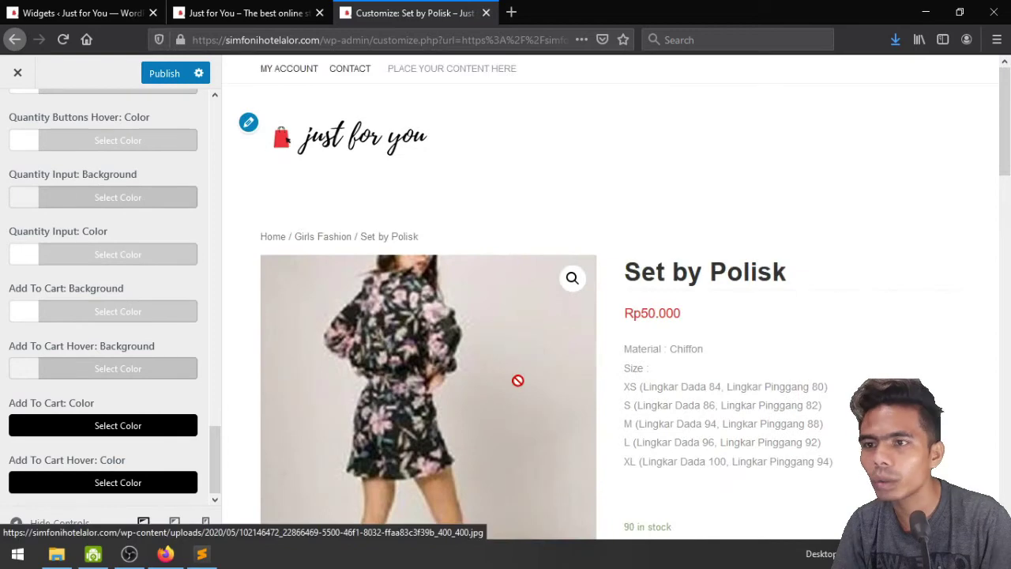
pyautogui.scroll(10, 85, 229)
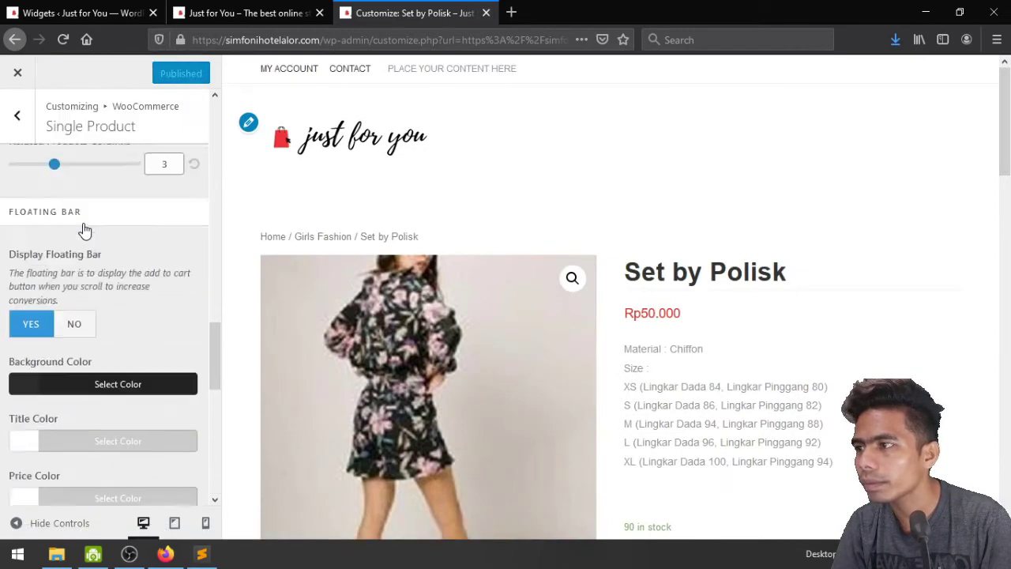
pyautogui.click(17, 115)
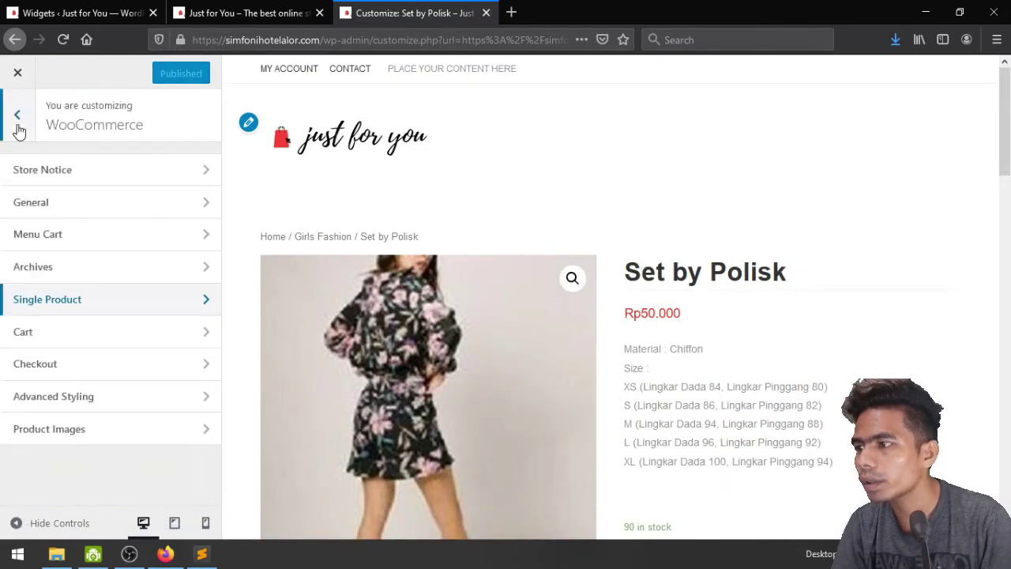
# Close the Customizer and go to the store's My account dashboard
pyautogui.scroll(-15, 699, 368)
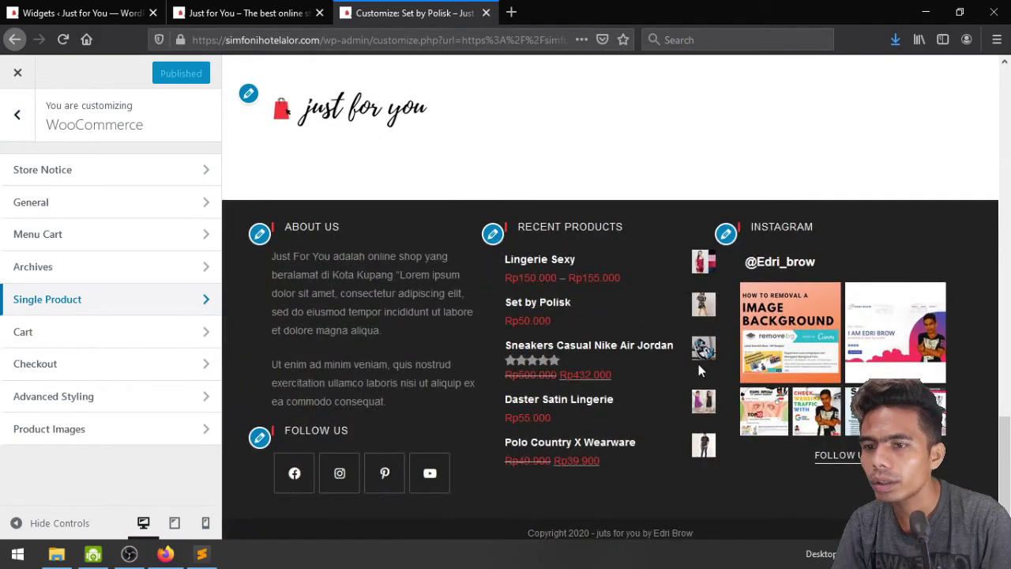
pyautogui.scroll(3, 698, 364)
pyautogui.scroll(-2, 698, 364)
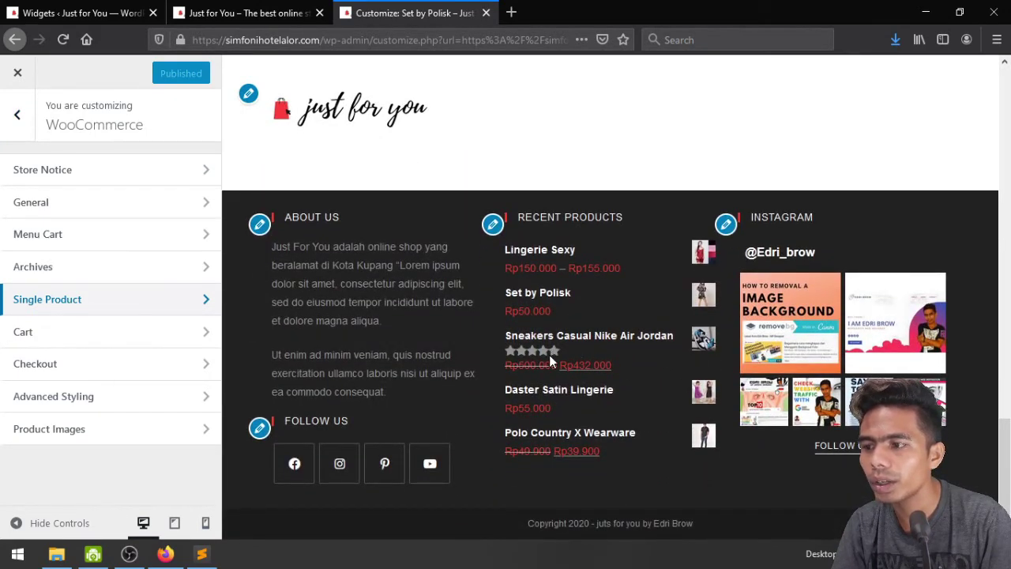
pyautogui.scroll(10, 562, 349)
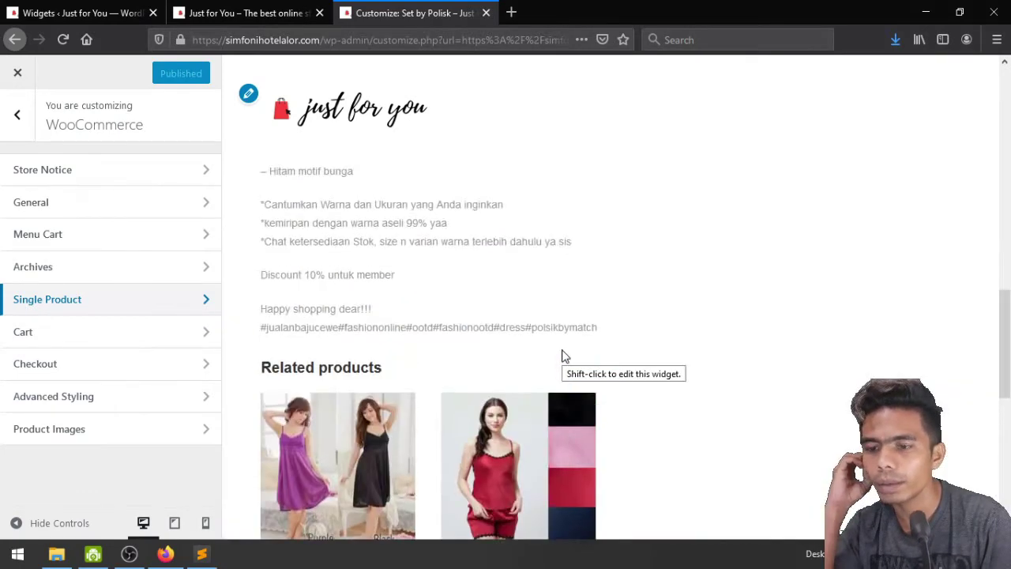
pyautogui.scroll(6, 562, 352)
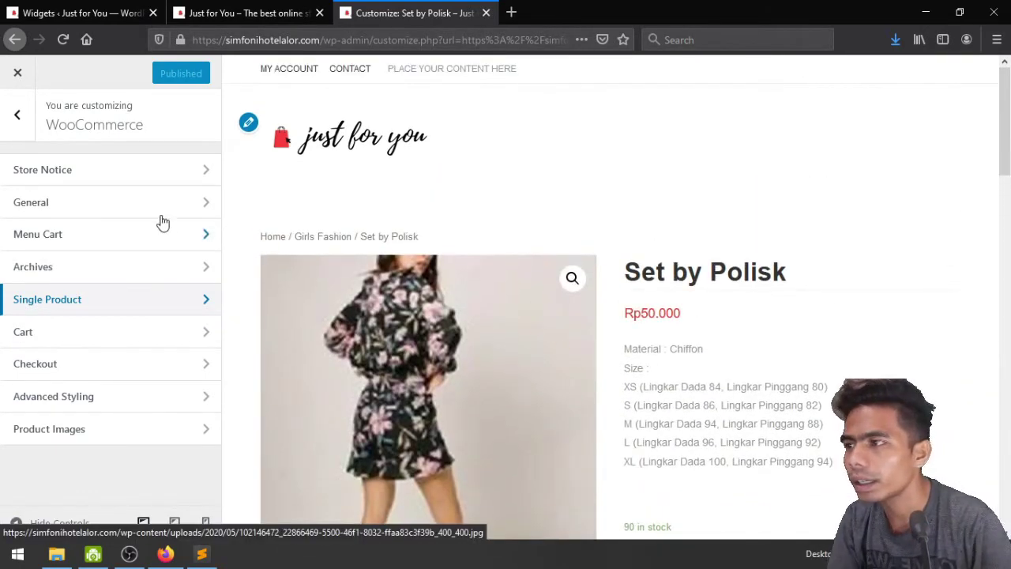
pyautogui.click(4, 130)
pyautogui.click(12, 80)
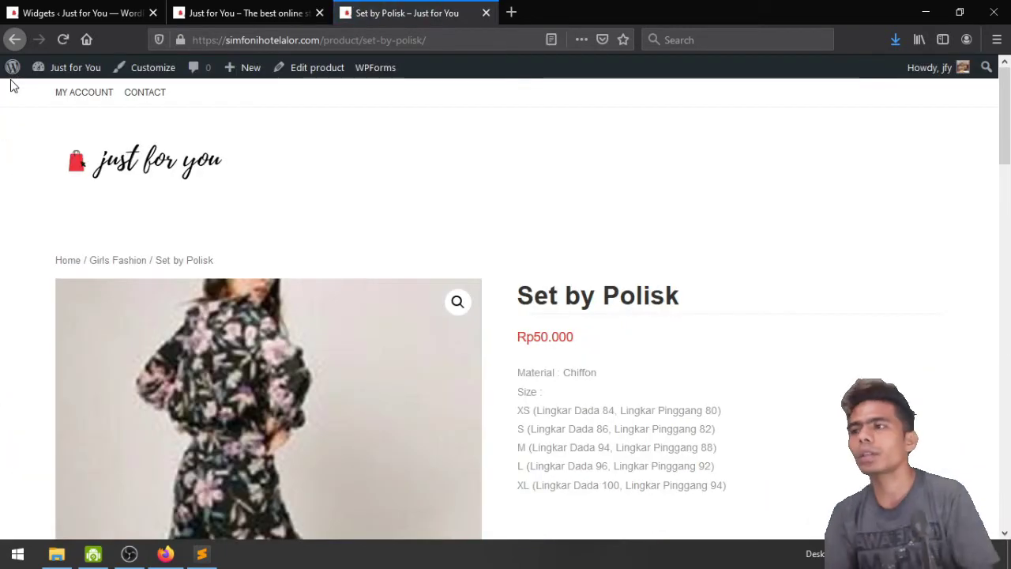
pyautogui.click(70, 94)
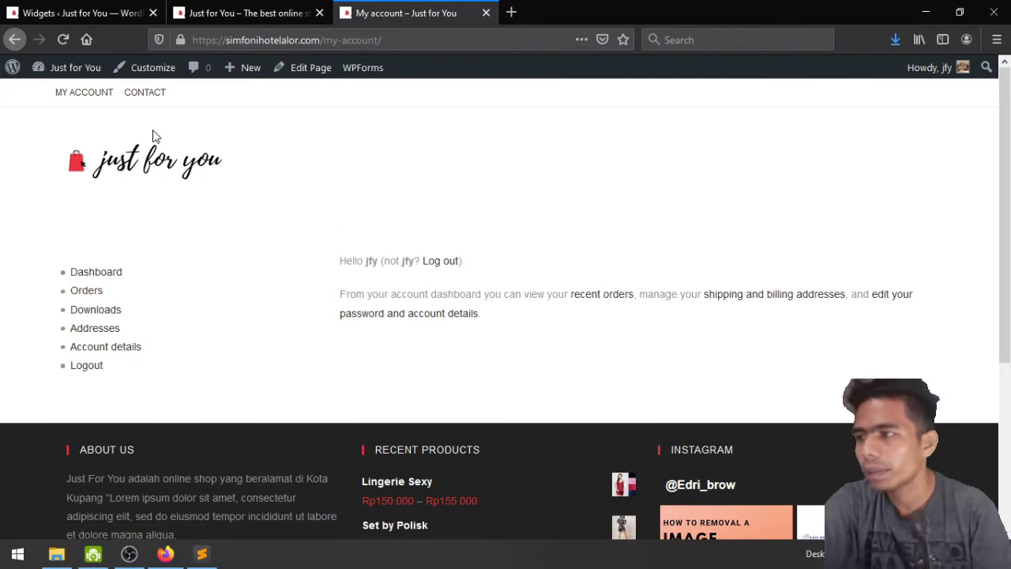
# From the homepage, open the Daster Satin Lingerie product page priced Rp55.000
pyautogui.click(158, 166)
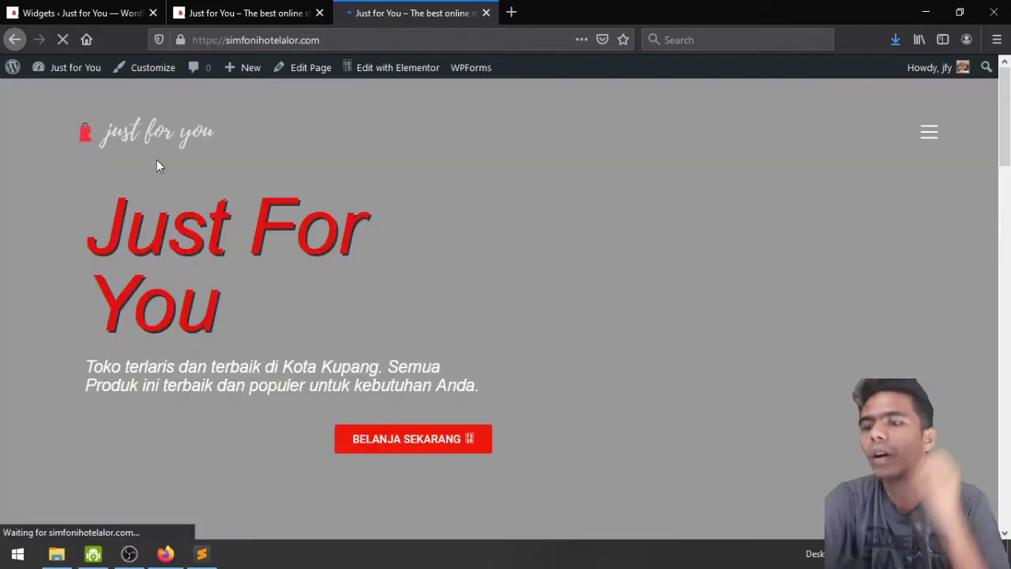
pyautogui.scroll(-20, 687, 398)
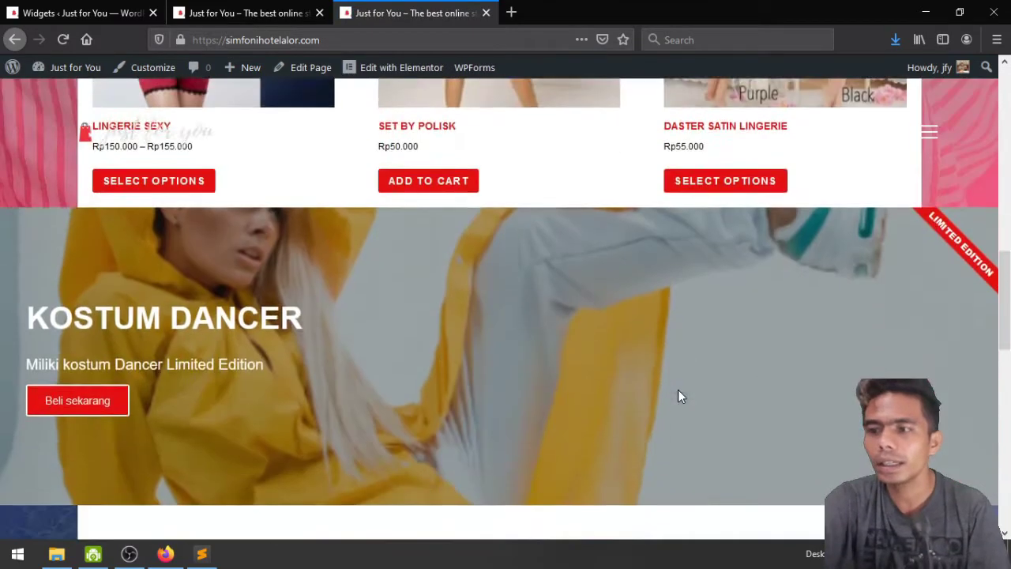
pyautogui.scroll(6, 678, 397)
pyautogui.scroll(-3, 677, 399)
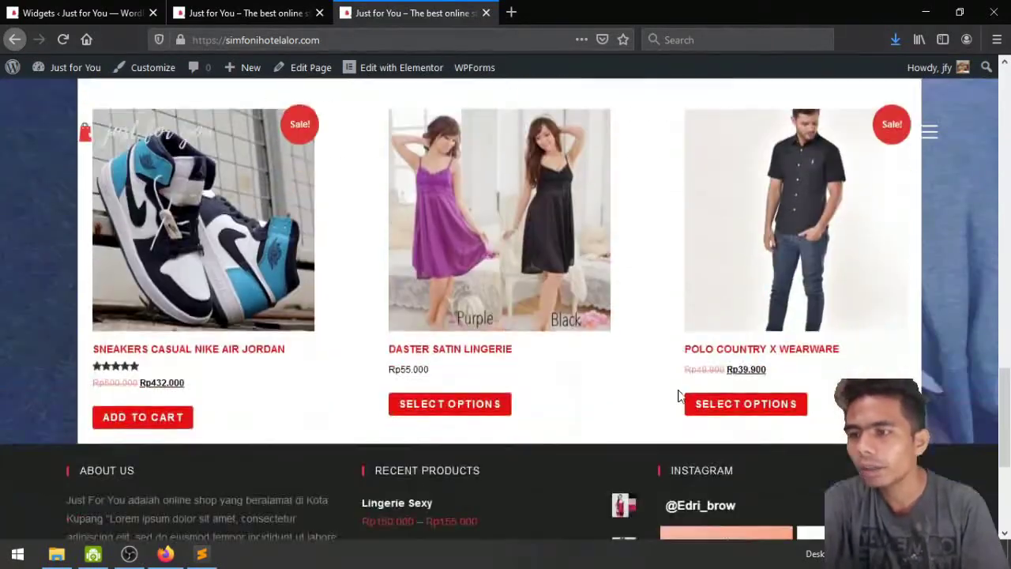
pyautogui.click(571, 258)
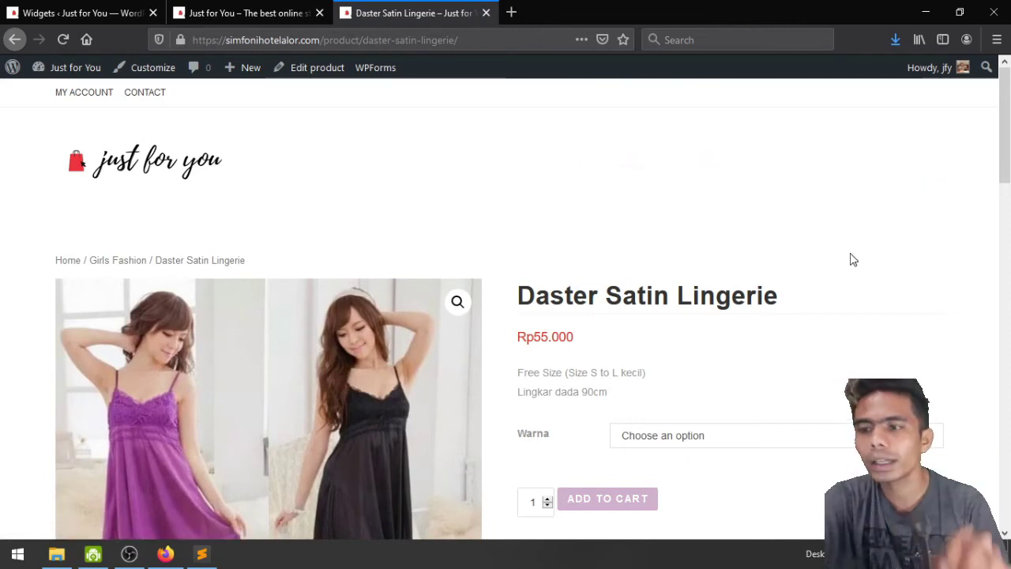
# Return to the homepage and close the second storefront tab
pyautogui.scroll(-10, 853, 259)
pyautogui.scroll(7, 853, 259)
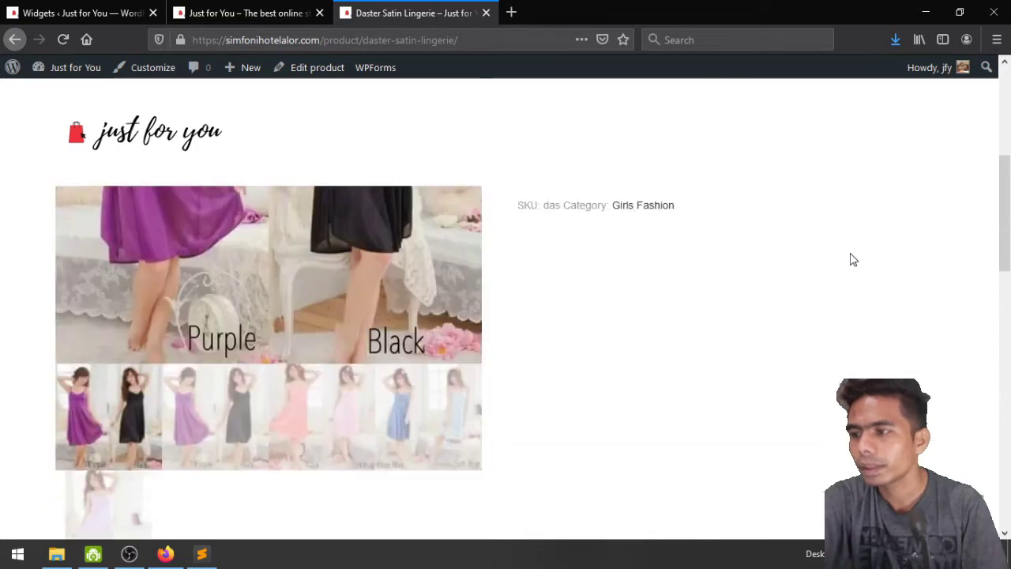
pyautogui.scroll(3, 853, 259)
pyautogui.click(158, 162)
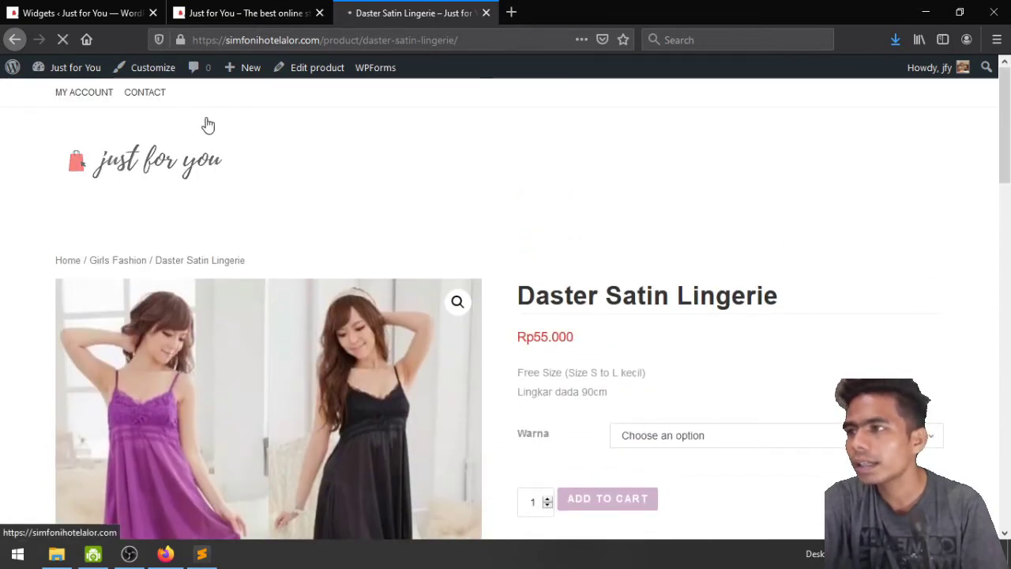
pyautogui.click(319, 12)
# Go from the Widgets admin page to the WooCommerce dashboard setup list
pyautogui.click(87, 13)
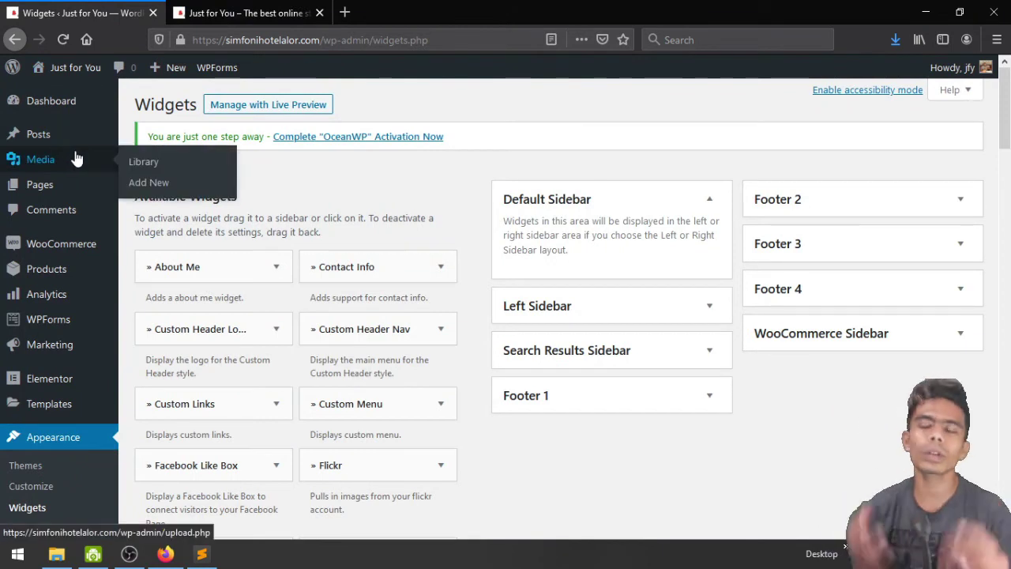
pyautogui.moveTo(69, 237)
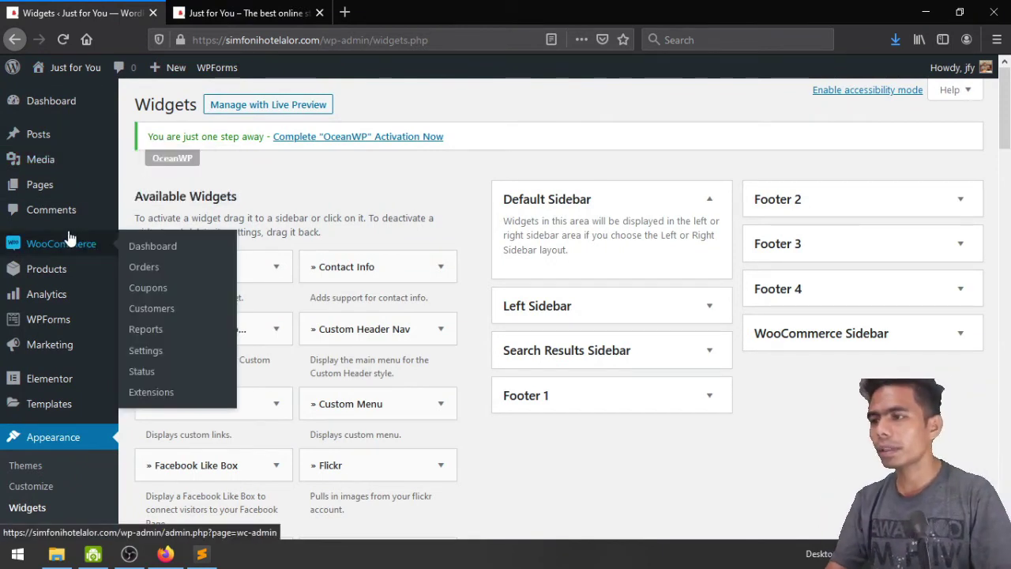
pyautogui.click(165, 247)
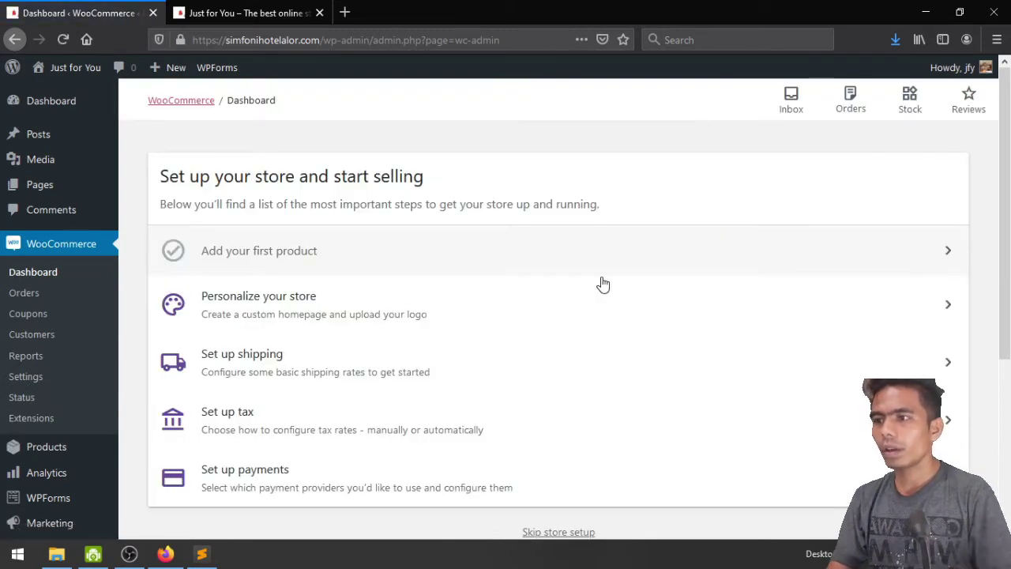
pyautogui.scroll(-2, 546, 291)
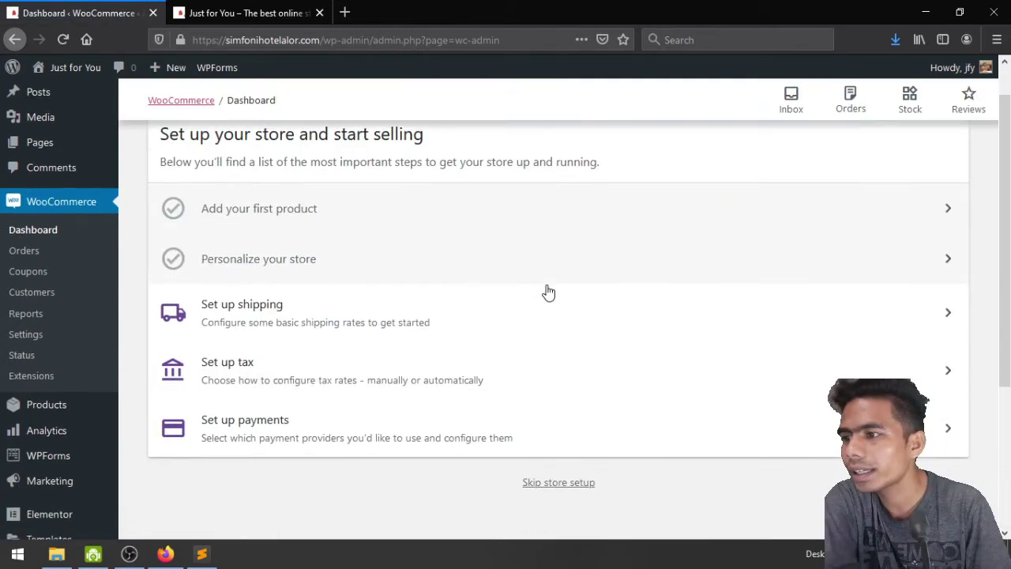
# Complete the shipping task: confirm the store address, keep Rp 0 for Indonesia, leave rest-of-world off
pyautogui.click(362, 280)
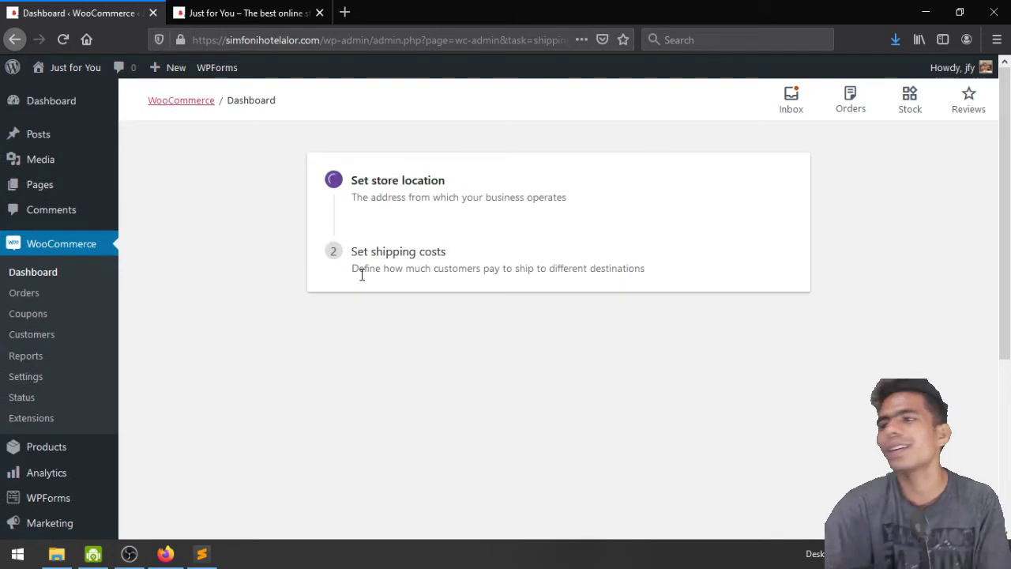
pyautogui.scroll(-4, 362, 280)
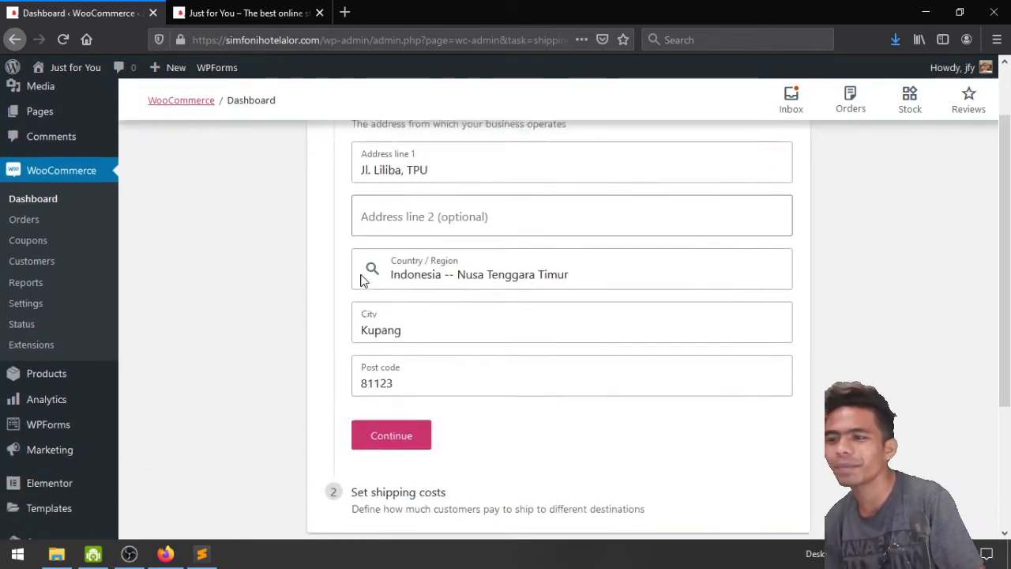
pyautogui.click(391, 359)
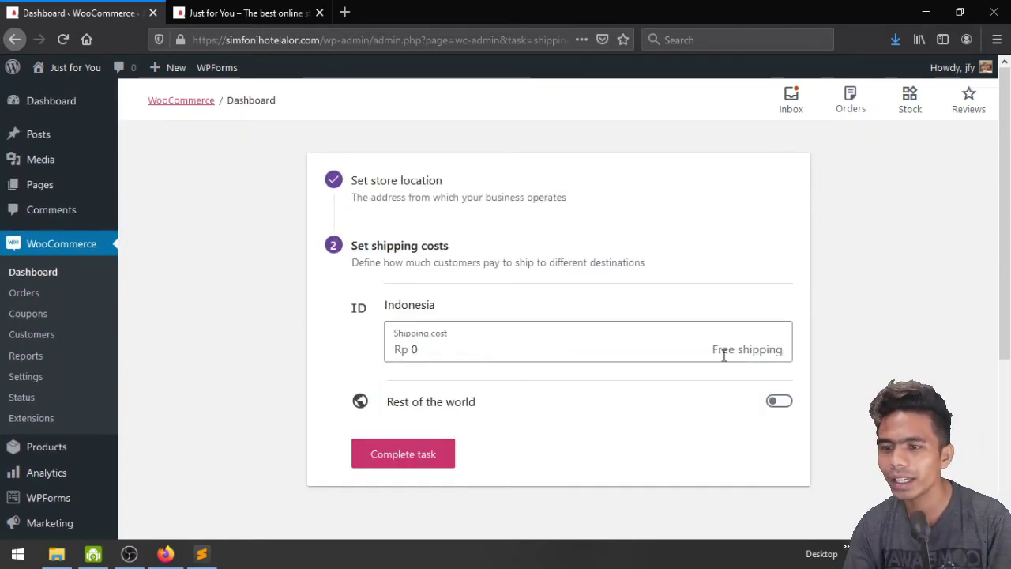
pyautogui.click(433, 353)
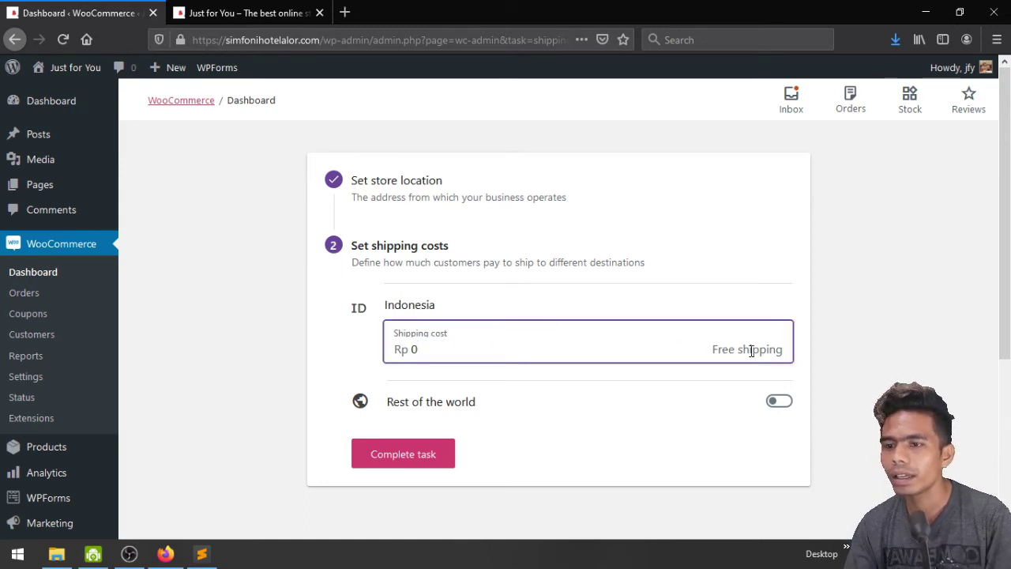
pyautogui.click(779, 403)
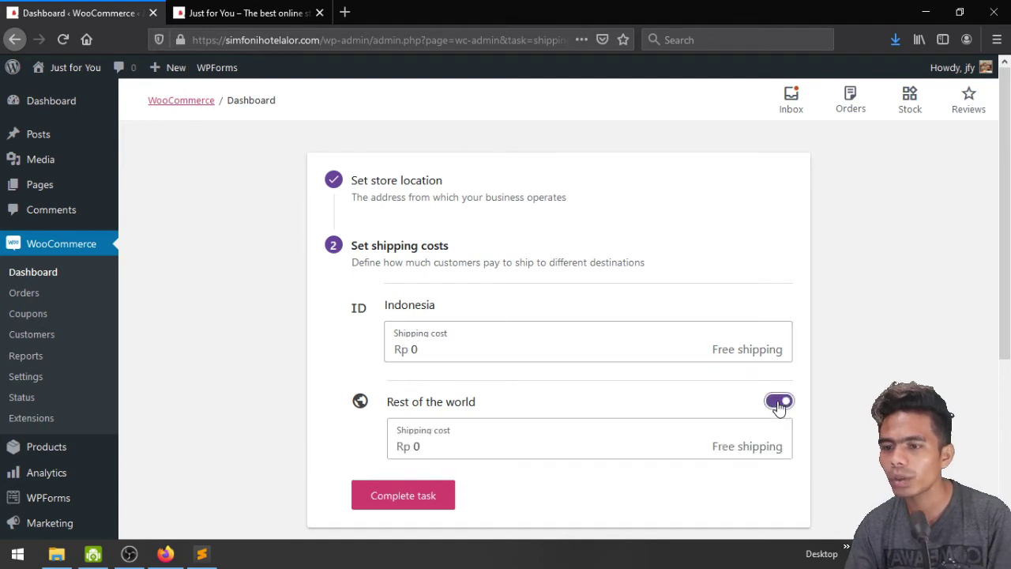
pyautogui.click(779, 403)
pyautogui.click(409, 456)
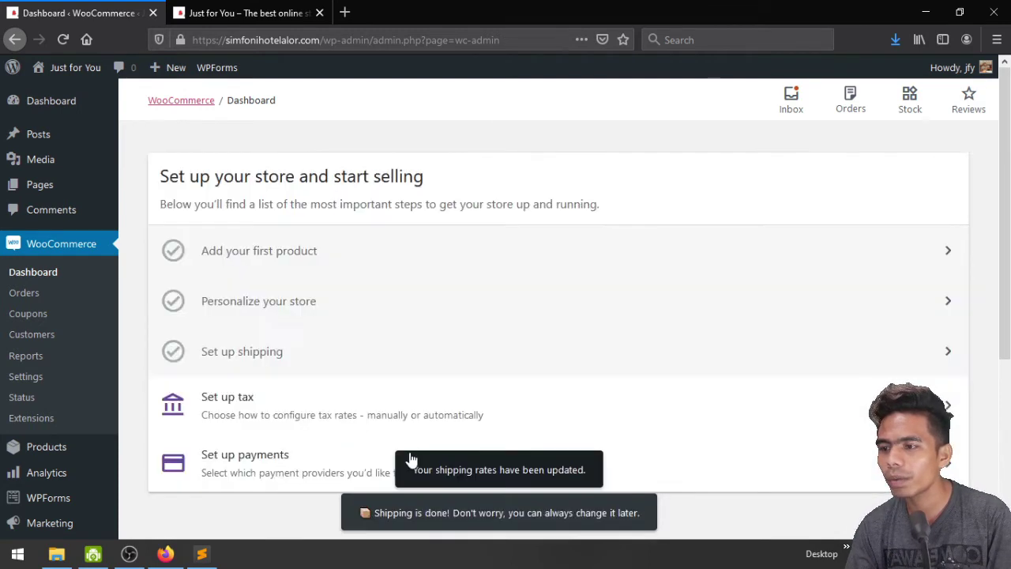
pyautogui.scroll(-1, 582, 385)
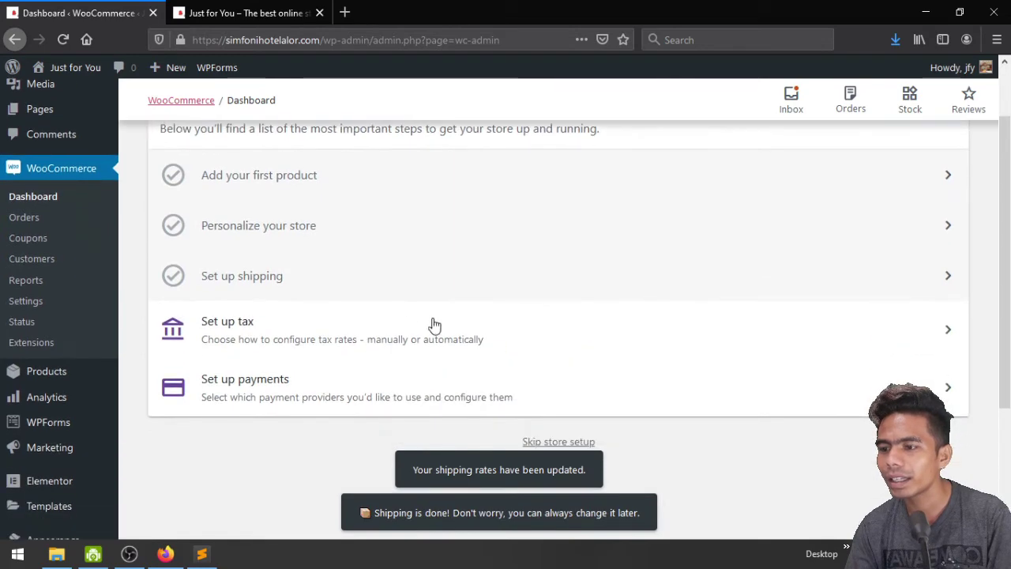
# Start the tax task and add a new empty Standard tax rate row
pyautogui.click(388, 332)
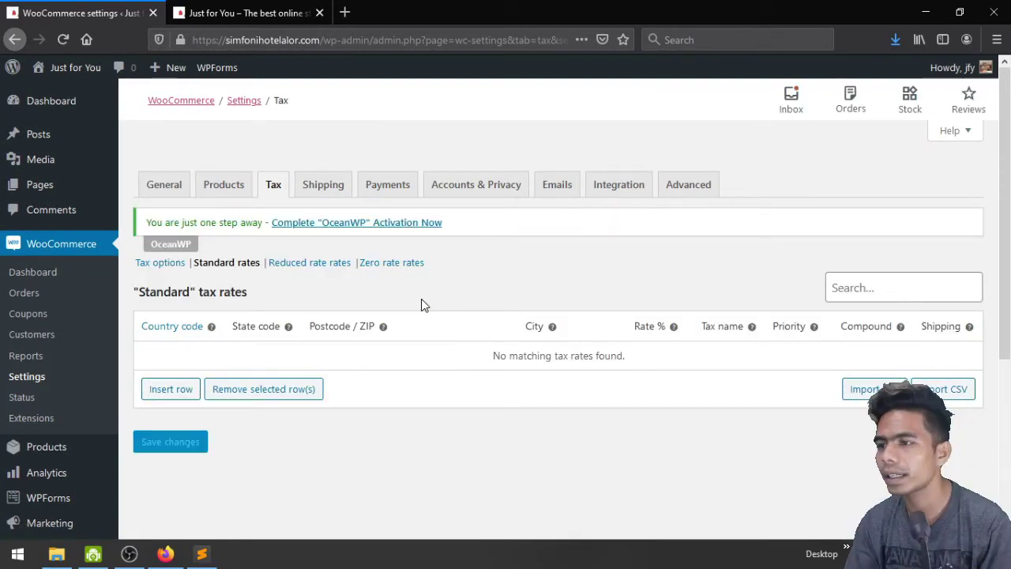
pyautogui.click(163, 391)
pyautogui.click(180, 355)
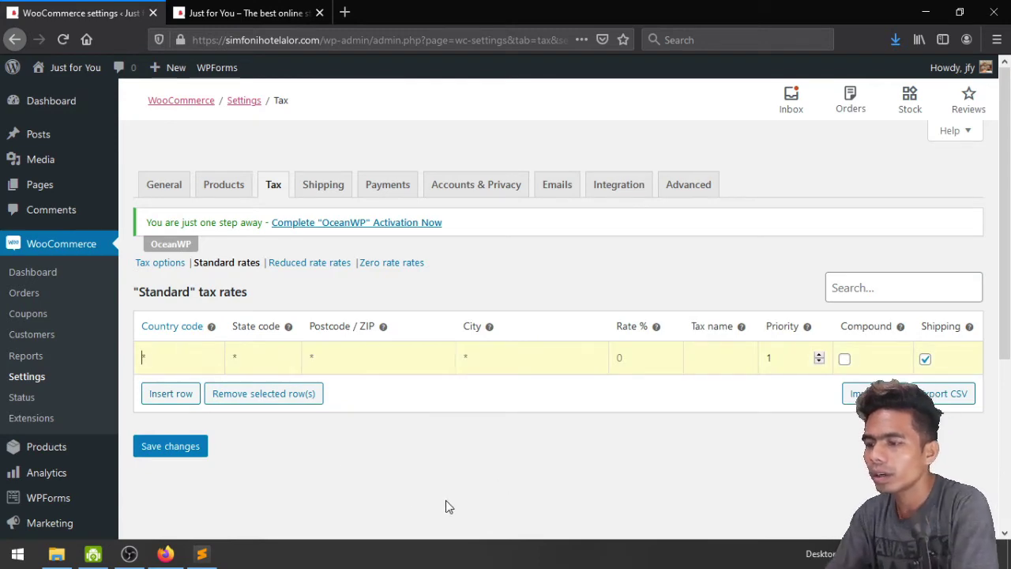
# Enter +62 as the new row's country code, then move through its Rate % and Tax name fields
pyautogui.write('62')
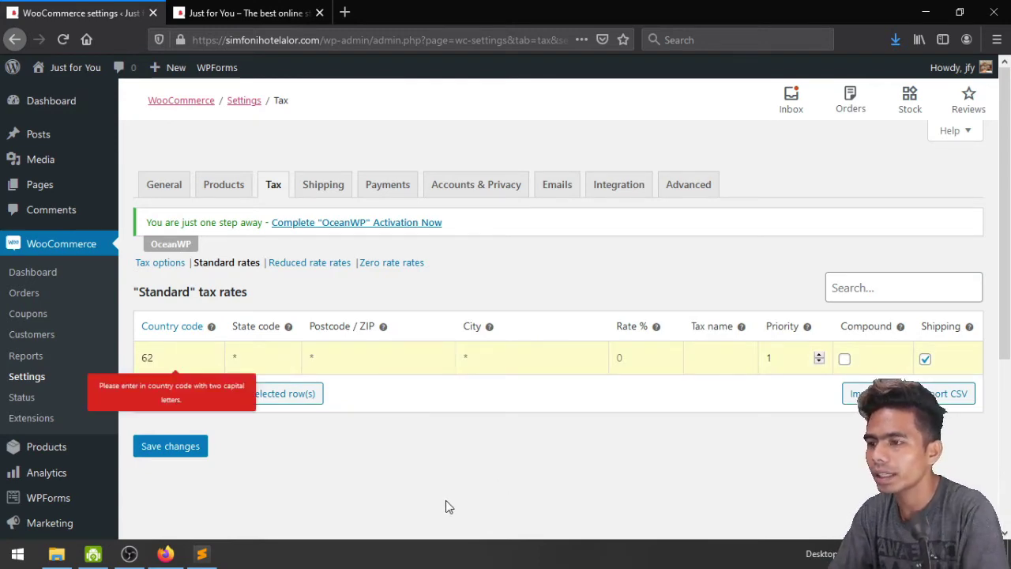
pyautogui.press('BackSpace')
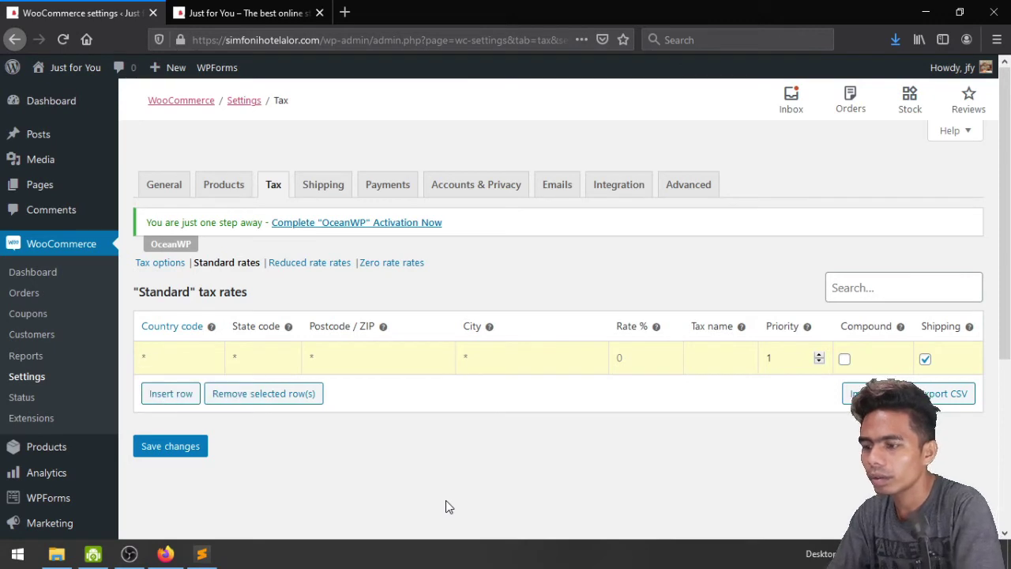
pyautogui.write('+62')
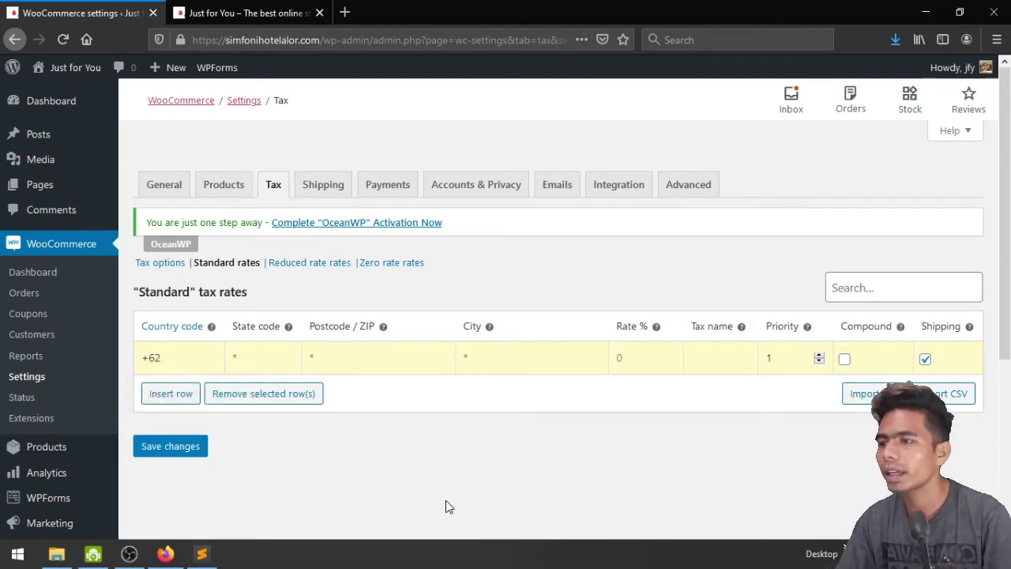
pyautogui.press('Tab')
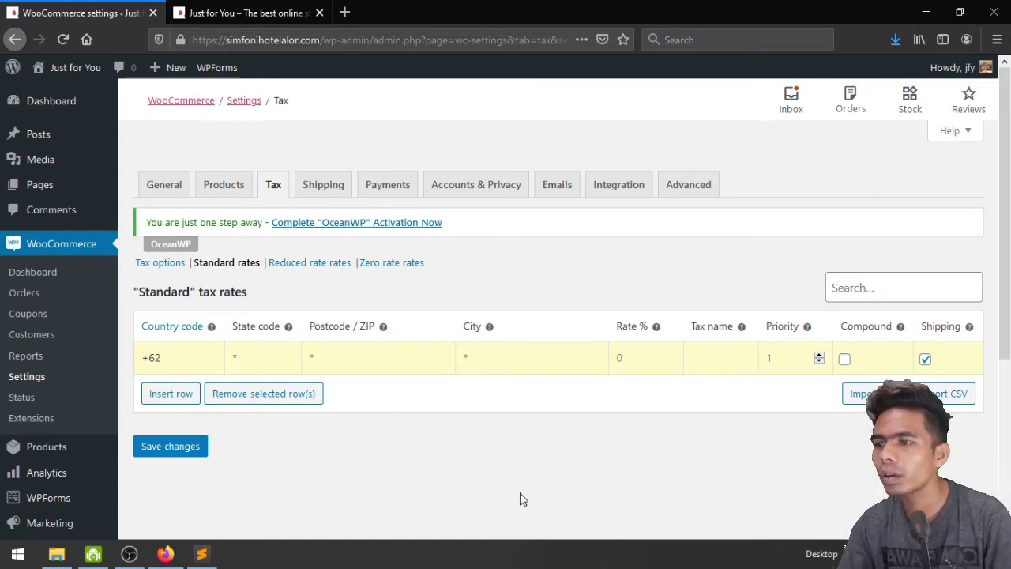
pyautogui.click(632, 361)
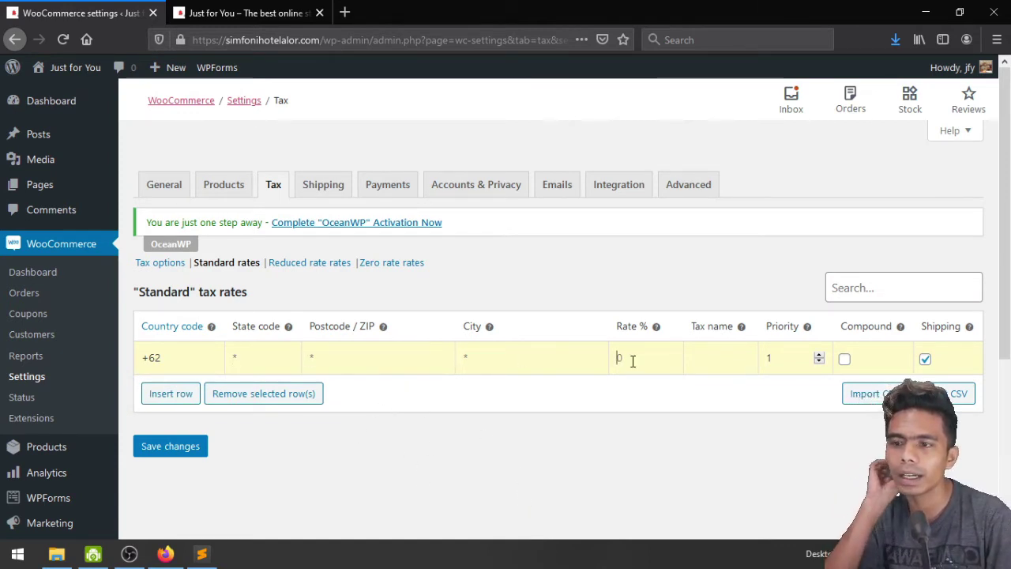
pyautogui.click(712, 352)
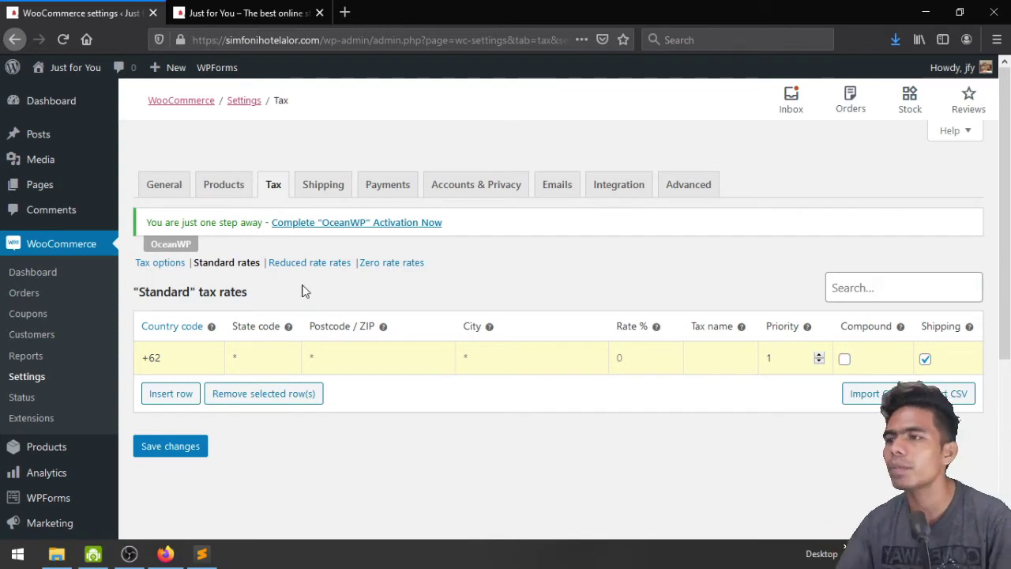
# In Products settings, enable redirect to cart after adding and verified-owner-only reviews, then save
pyautogui.click(240, 186)
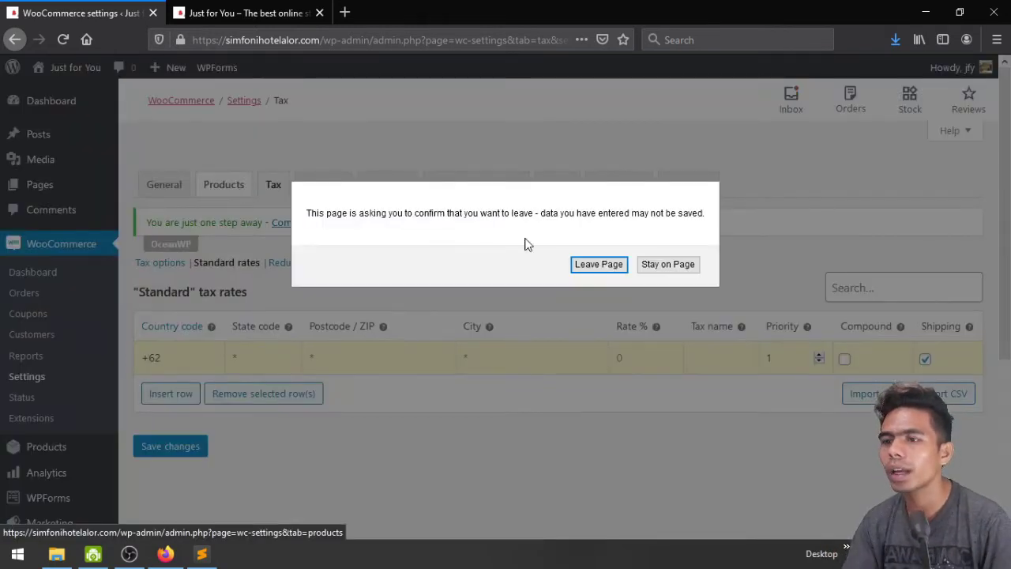
pyautogui.click(594, 269)
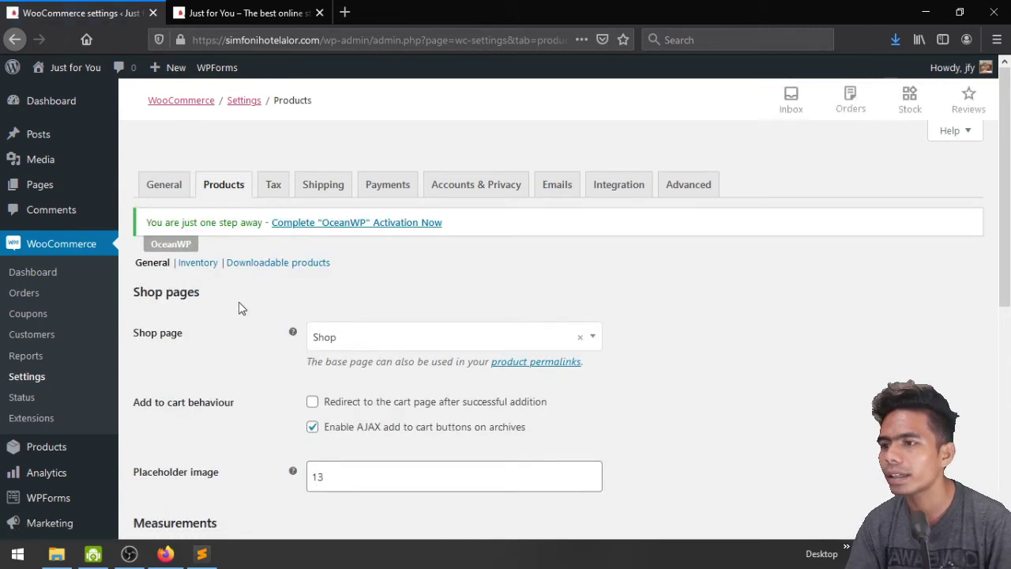
pyautogui.scroll(-3, 240, 307)
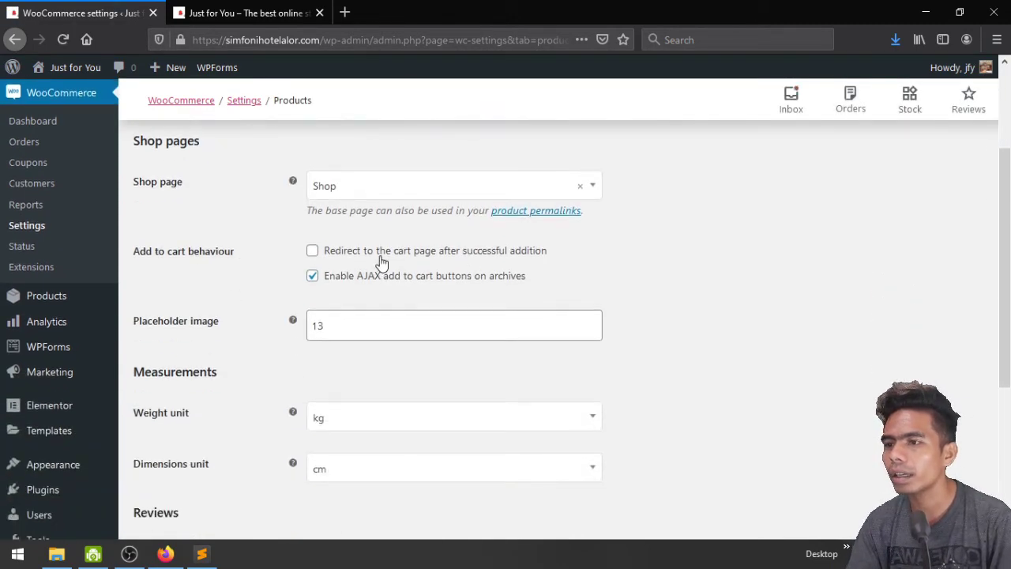
pyautogui.click(380, 258)
pyautogui.scroll(-5, 574, 290)
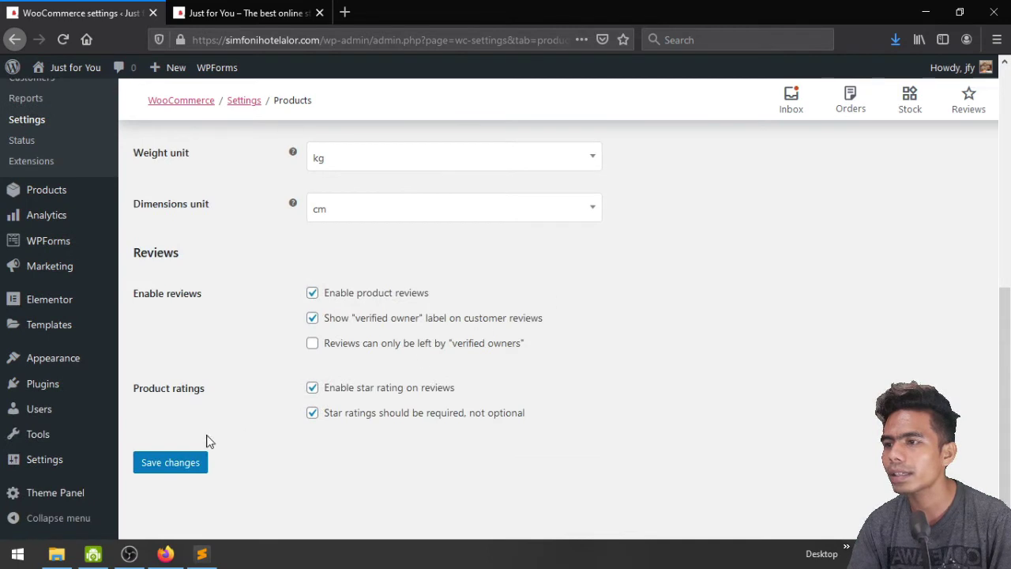
pyautogui.scroll(3, 246, 359)
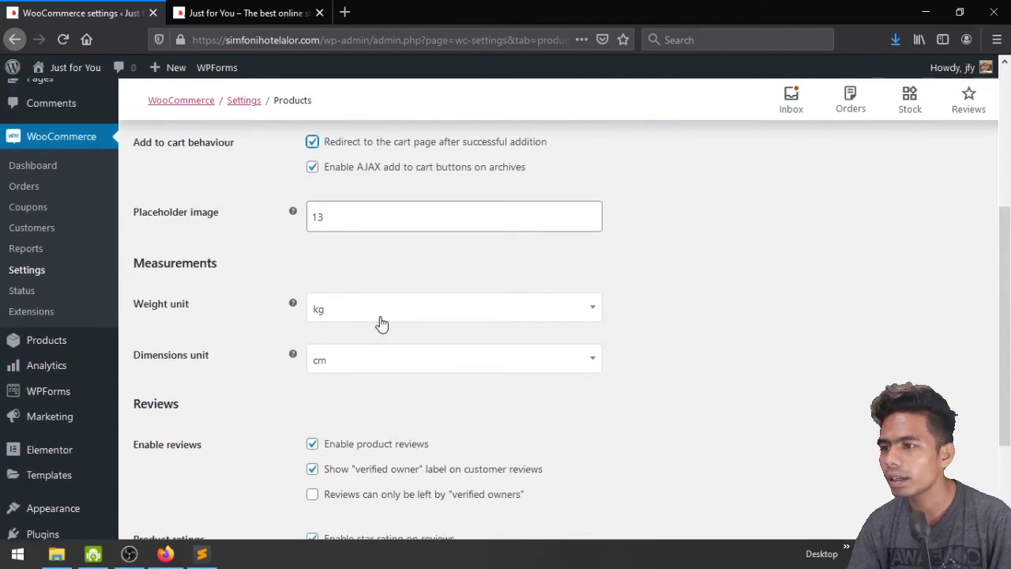
pyautogui.scroll(-3, 348, 328)
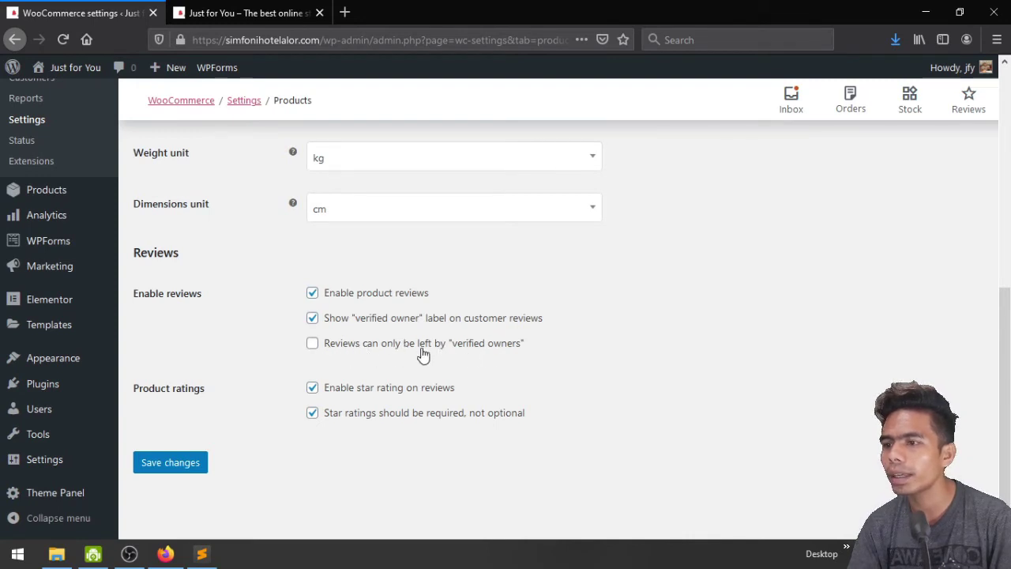
pyautogui.click(392, 347)
pyautogui.click(170, 464)
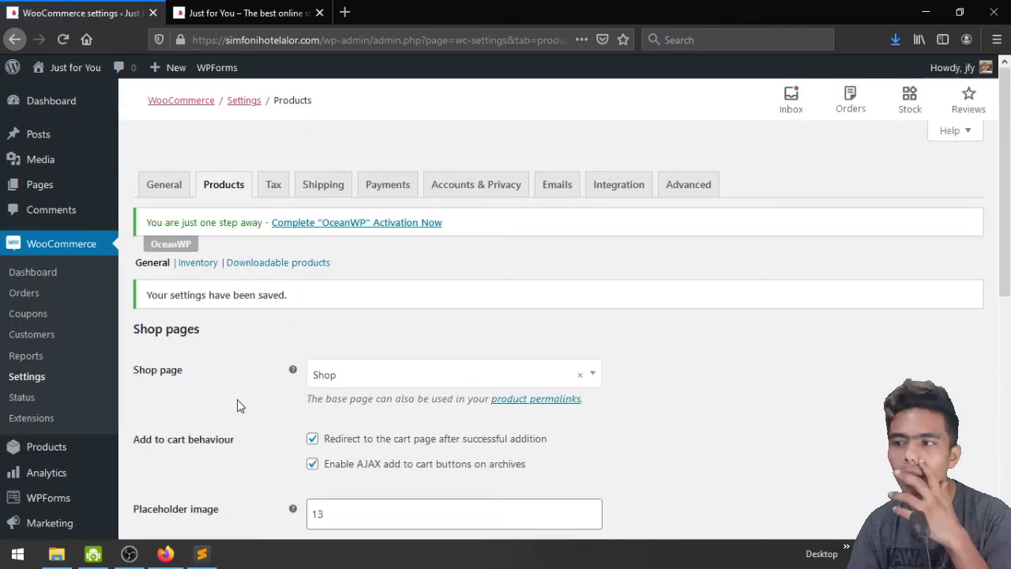
# Look over the Inventory product settings, then move to the Shipping settings
pyautogui.scroll(-2, 237, 406)
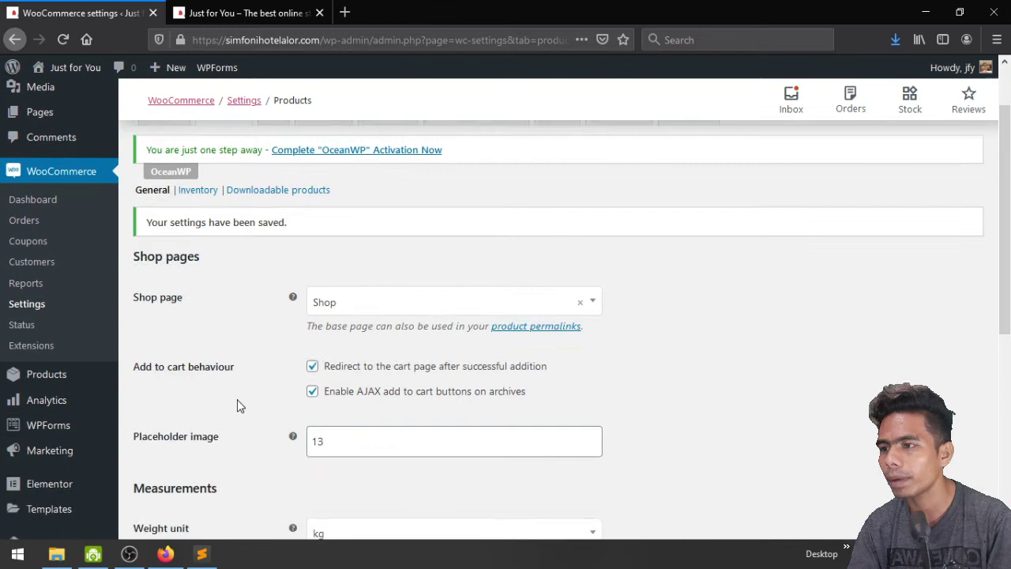
pyautogui.click(189, 188)
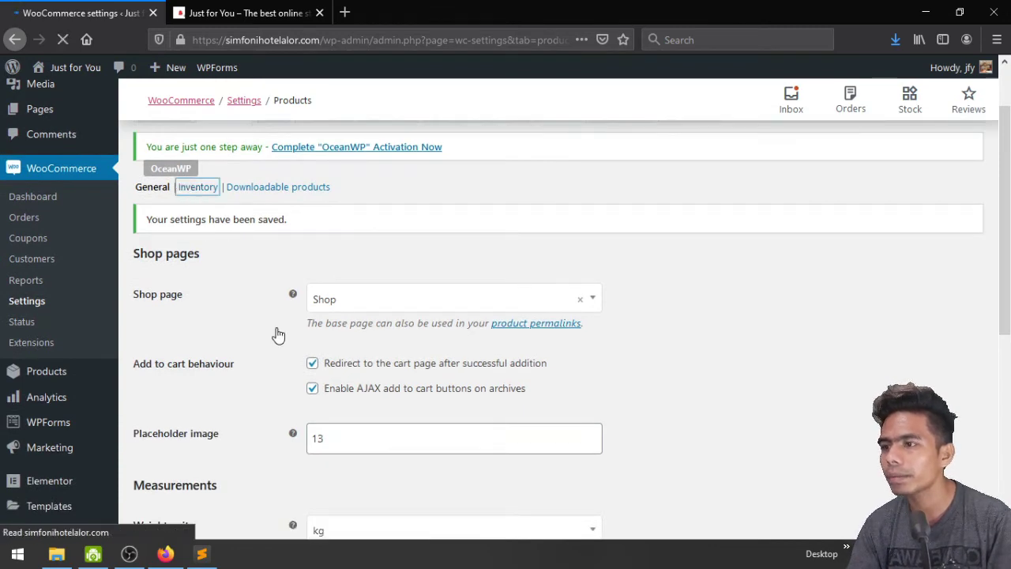
pyautogui.scroll(-5, 278, 335)
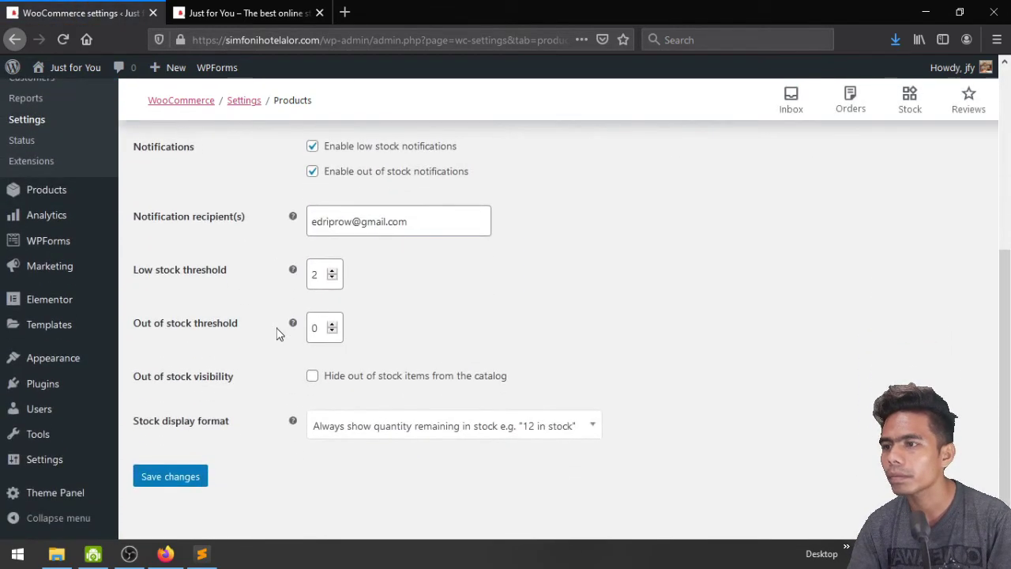
pyautogui.scroll(5, 276, 334)
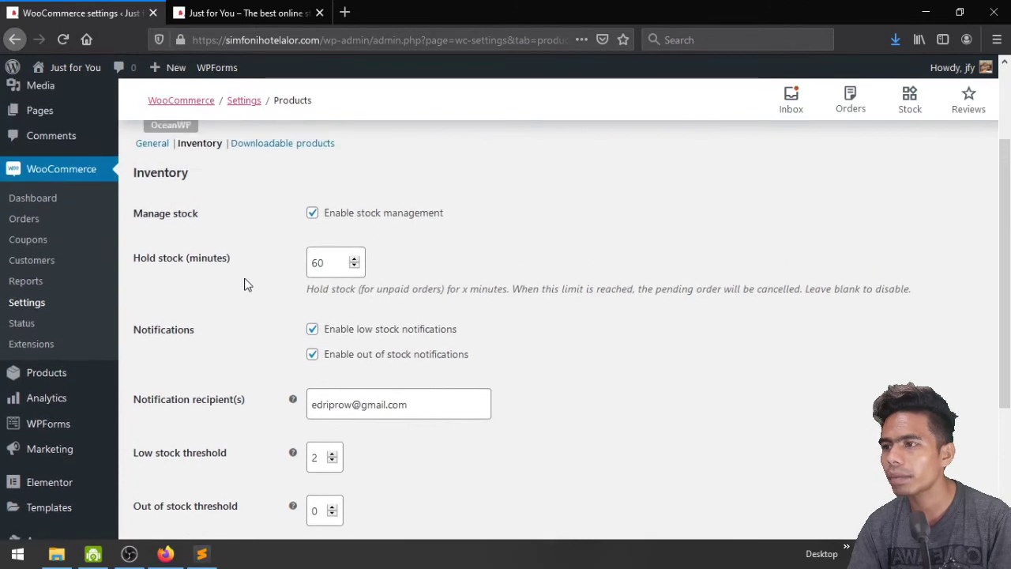
pyautogui.scroll(1, 243, 278)
pyautogui.scroll(2, 261, 199)
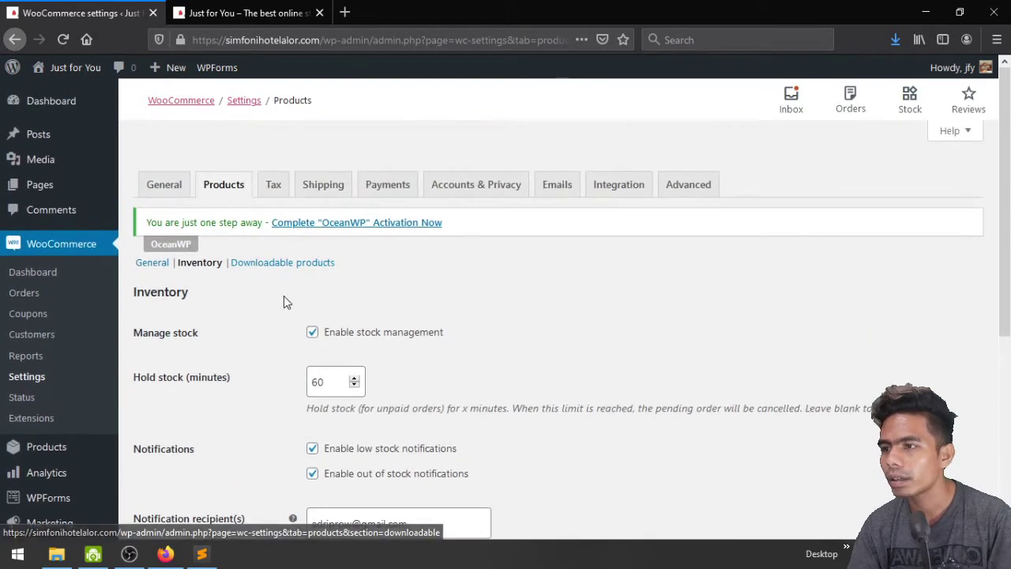
pyautogui.click(307, 191)
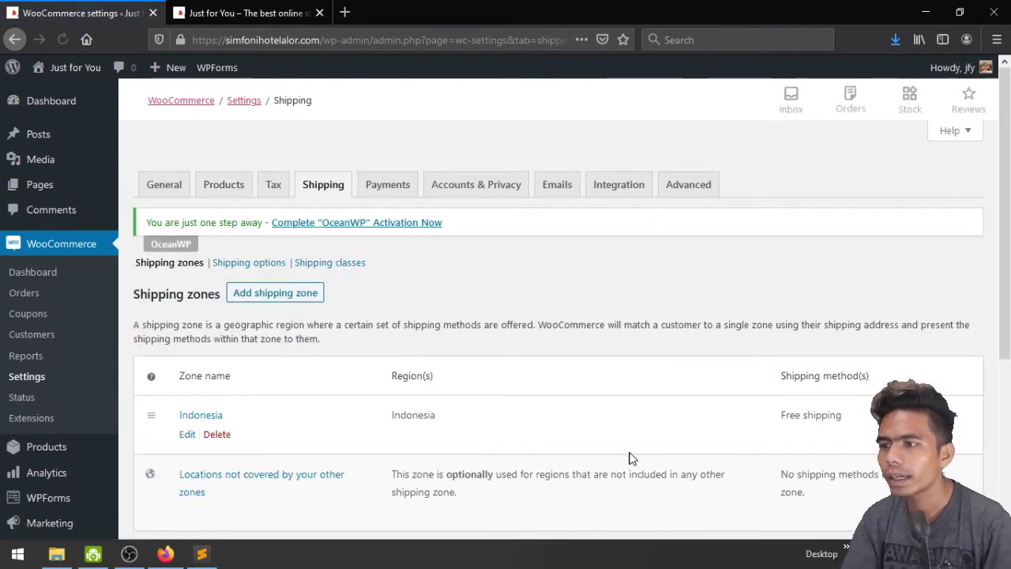
# Make the Indonesia zone's Free shipping require a minimum order amount, currently left at 0
pyautogui.scroll(-3, 630, 459)
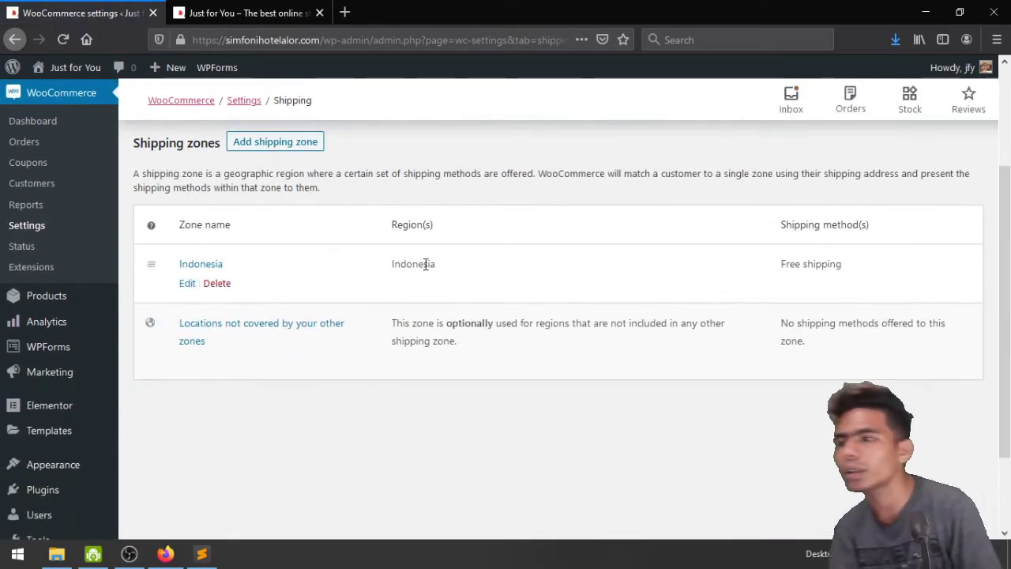
pyautogui.click(185, 286)
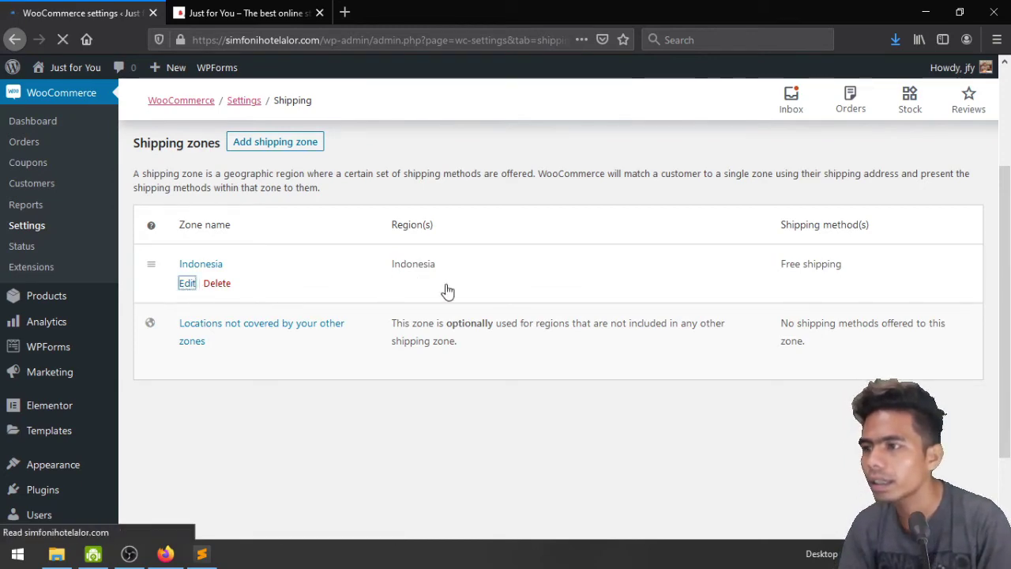
pyautogui.scroll(-1, 526, 289)
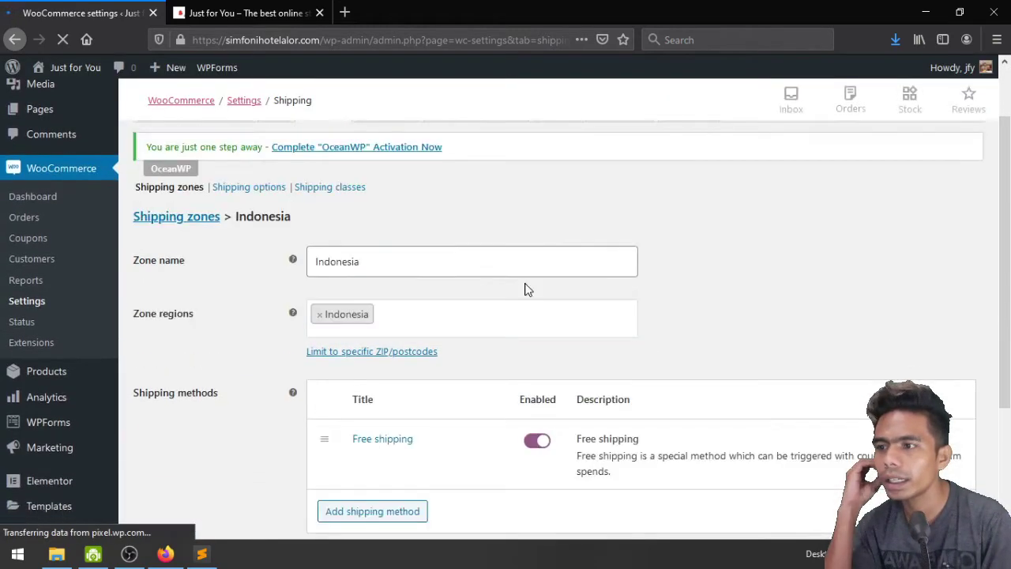
pyautogui.scroll(-1, 616, 294)
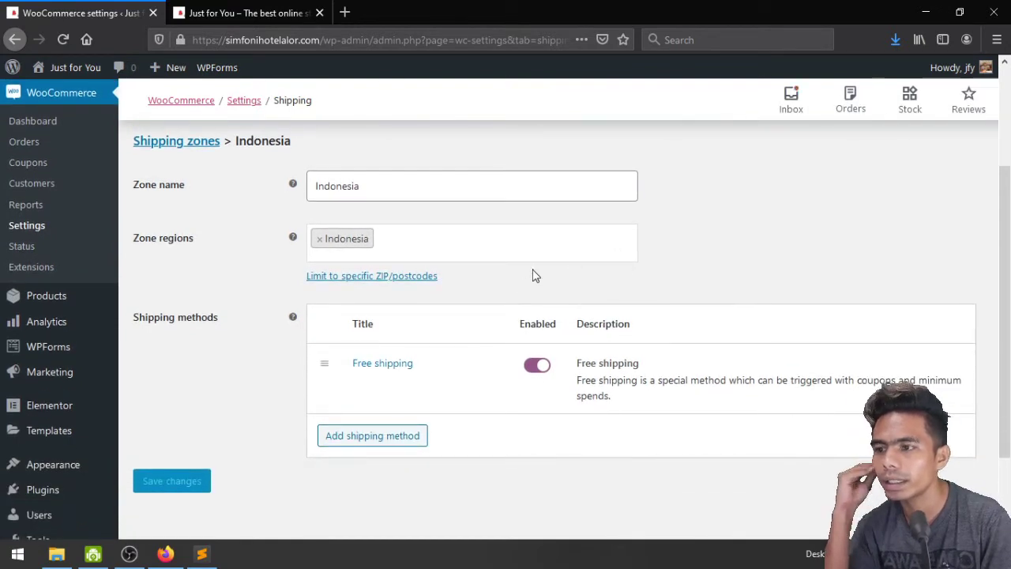
pyautogui.click(366, 384)
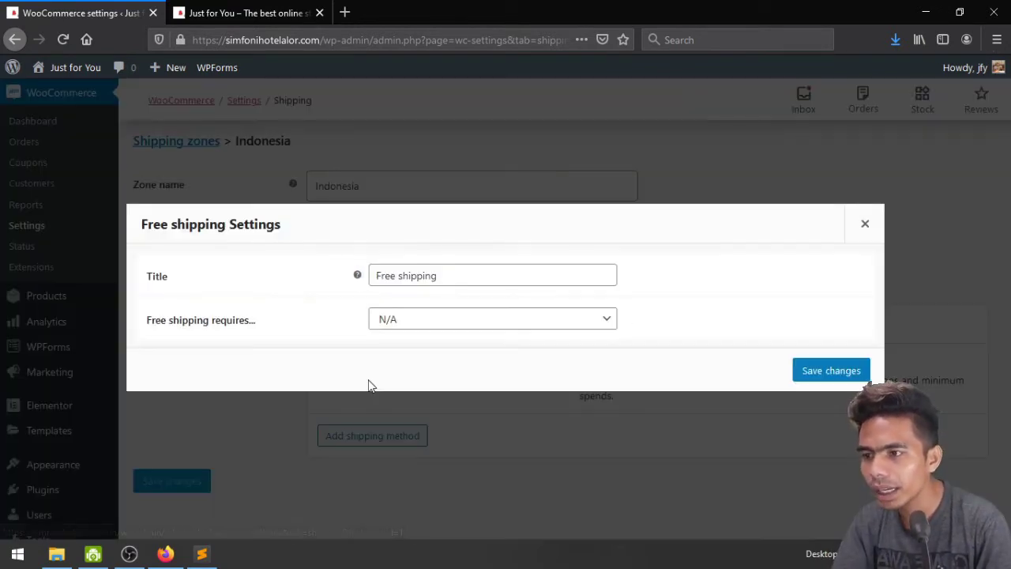
pyautogui.click(431, 319)
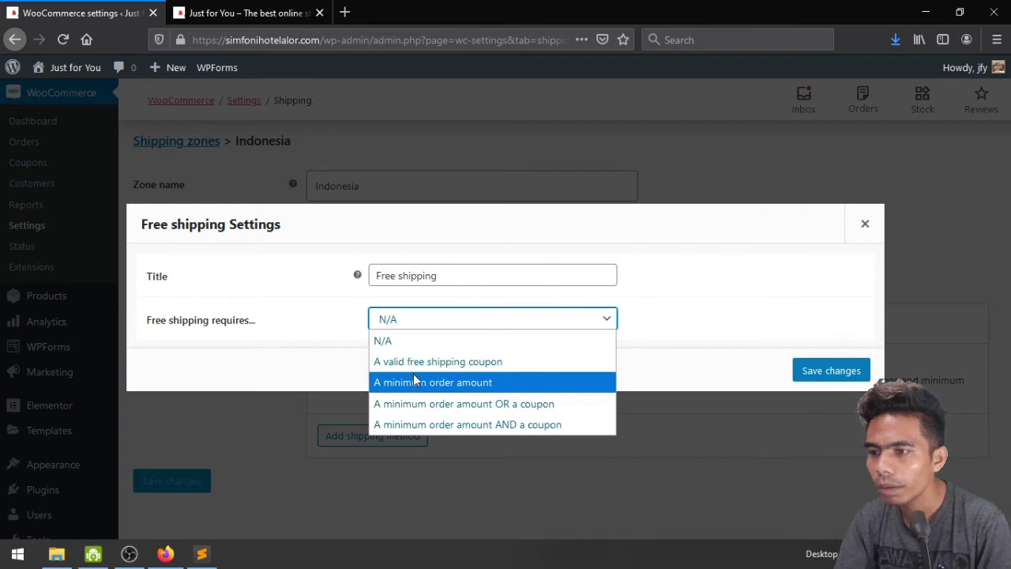
pyautogui.click(454, 386)
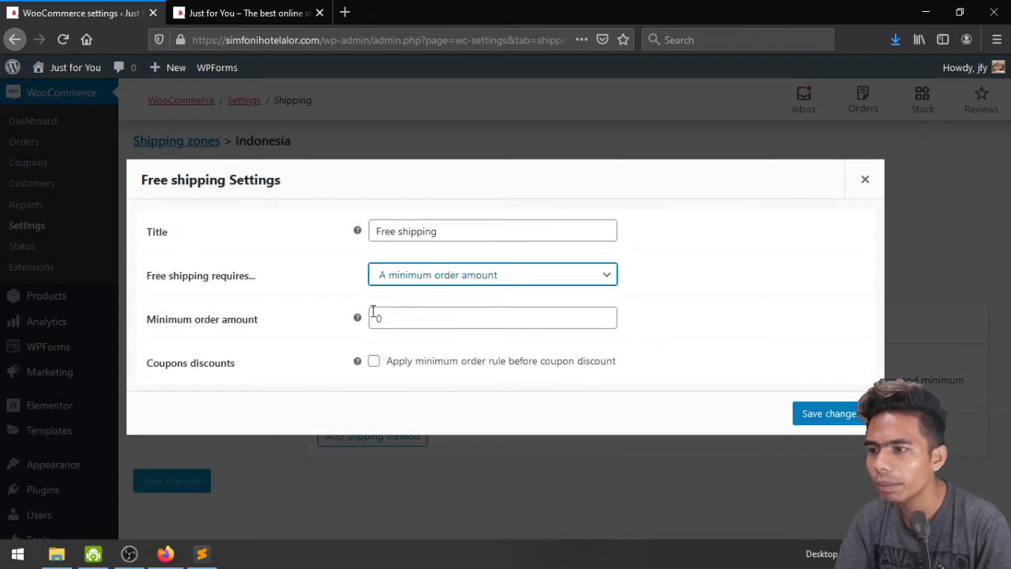
pyautogui.click(373, 314)
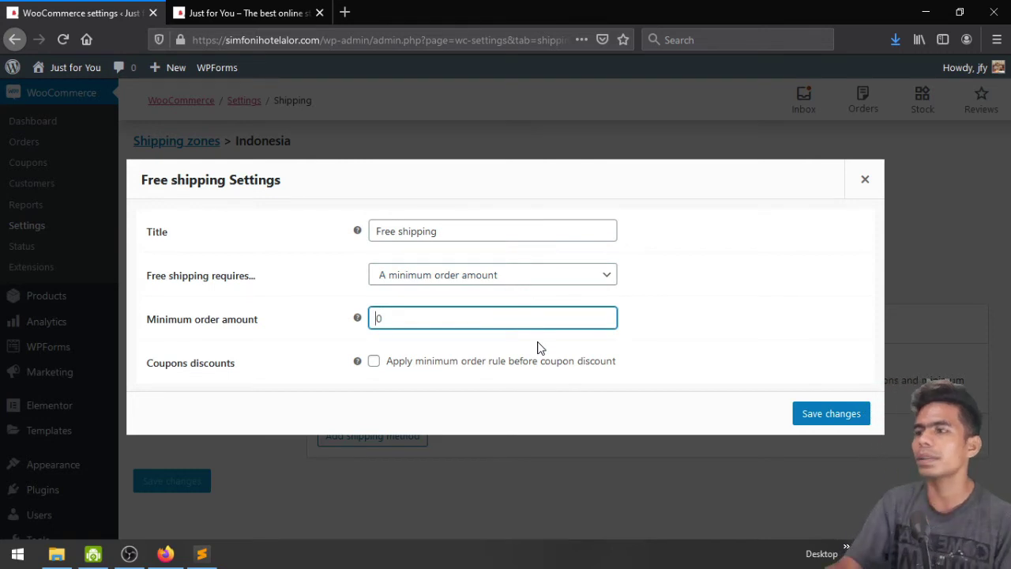
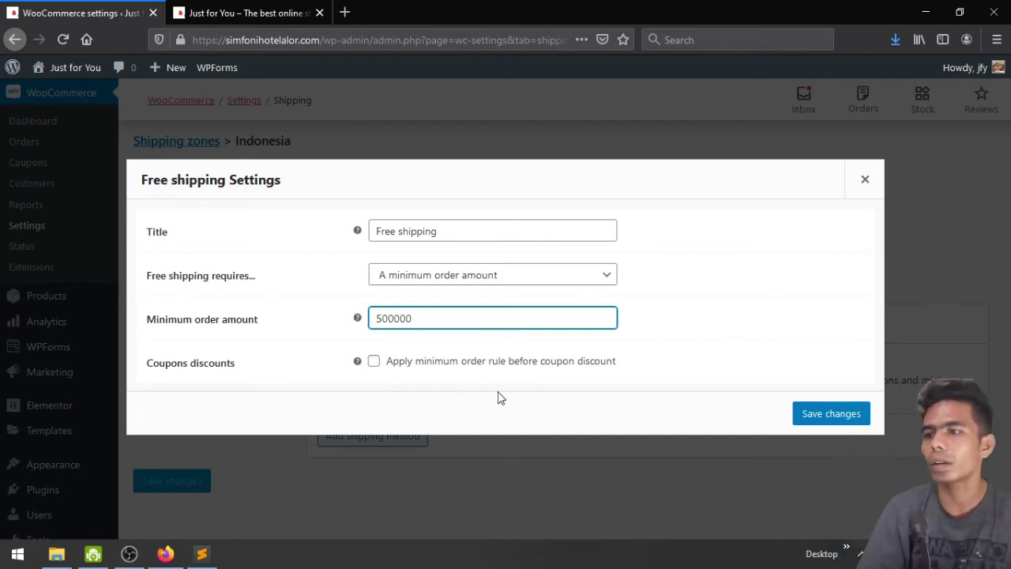
# Save the Free shipping method with its 500000 minimum order amount
pyautogui.click(822, 413)
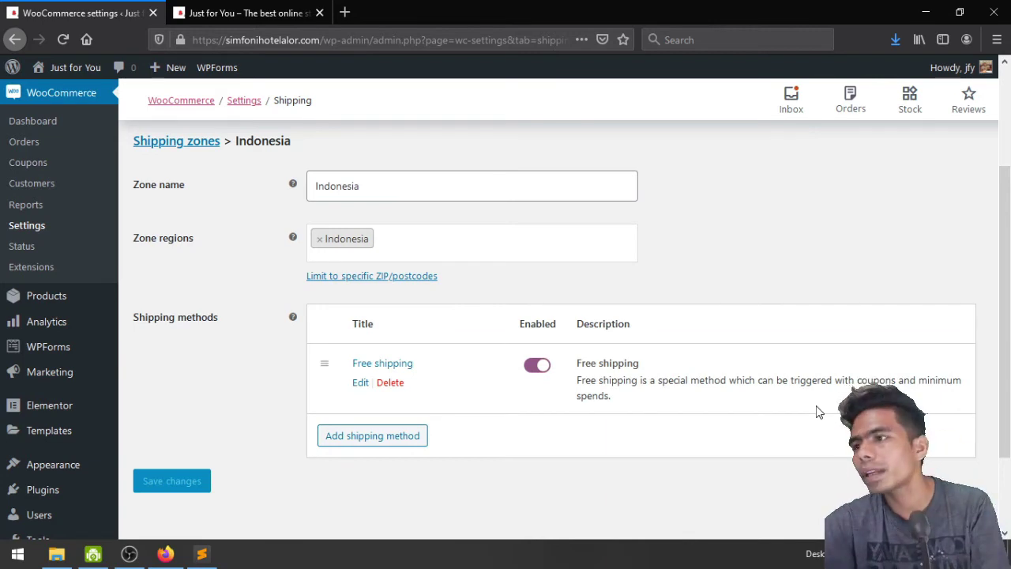
pyautogui.scroll(3, 819, 412)
pyautogui.scroll(-3, 817, 411)
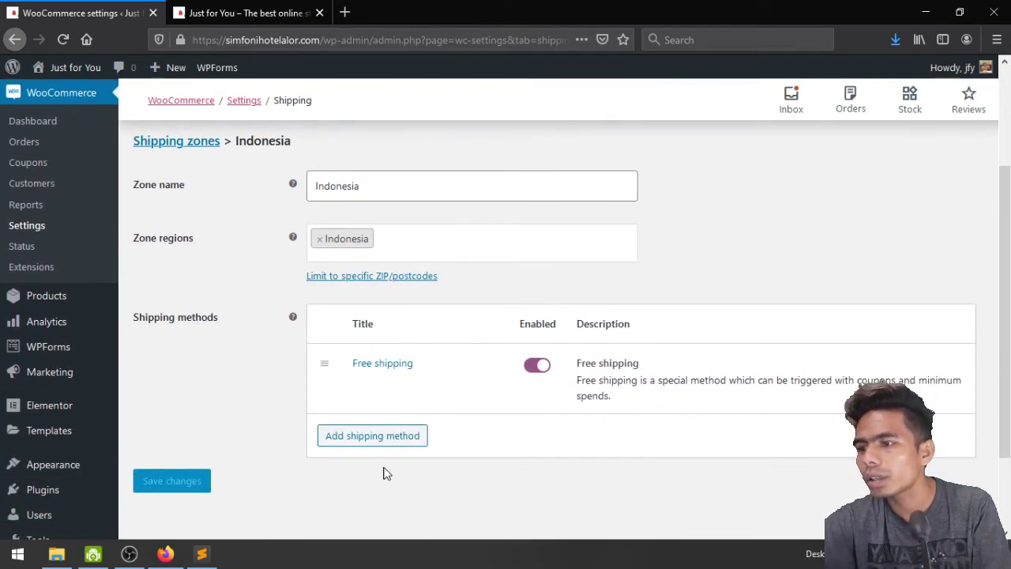
# Look through the Local pickup and Flat rate shipping methods, then cancel without adding one
pyautogui.click(366, 440)
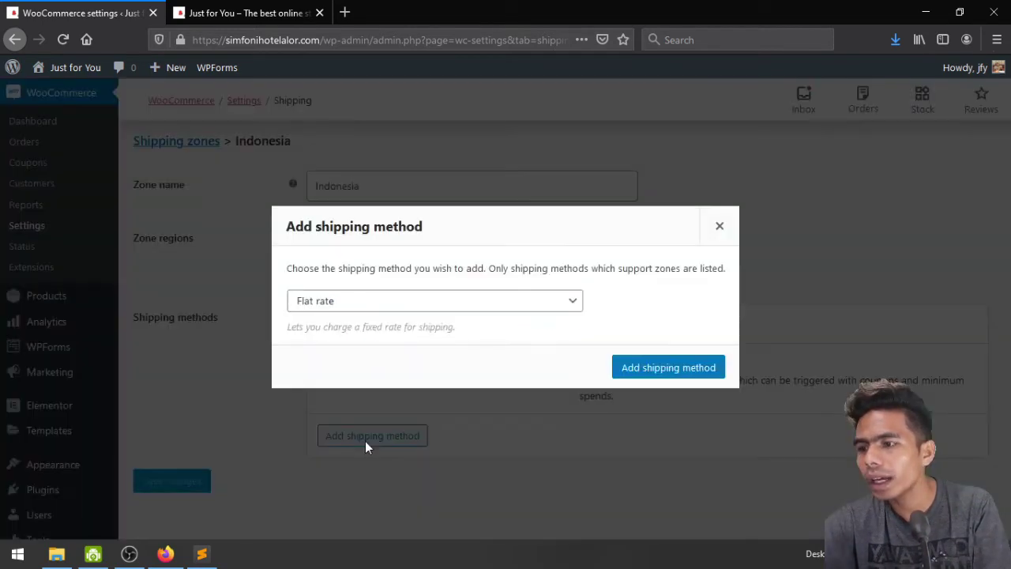
pyautogui.click(396, 301)
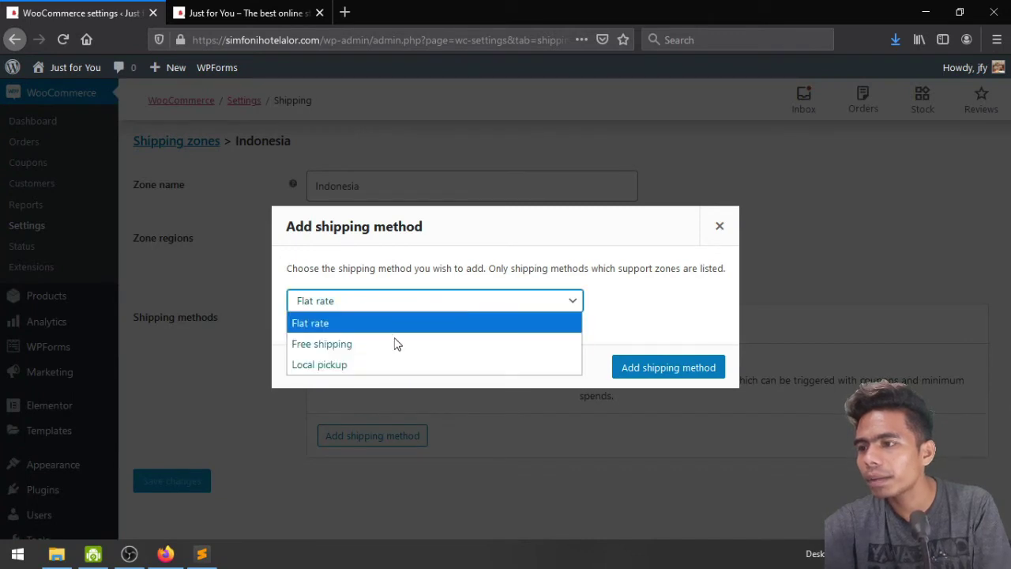
pyautogui.click(396, 365)
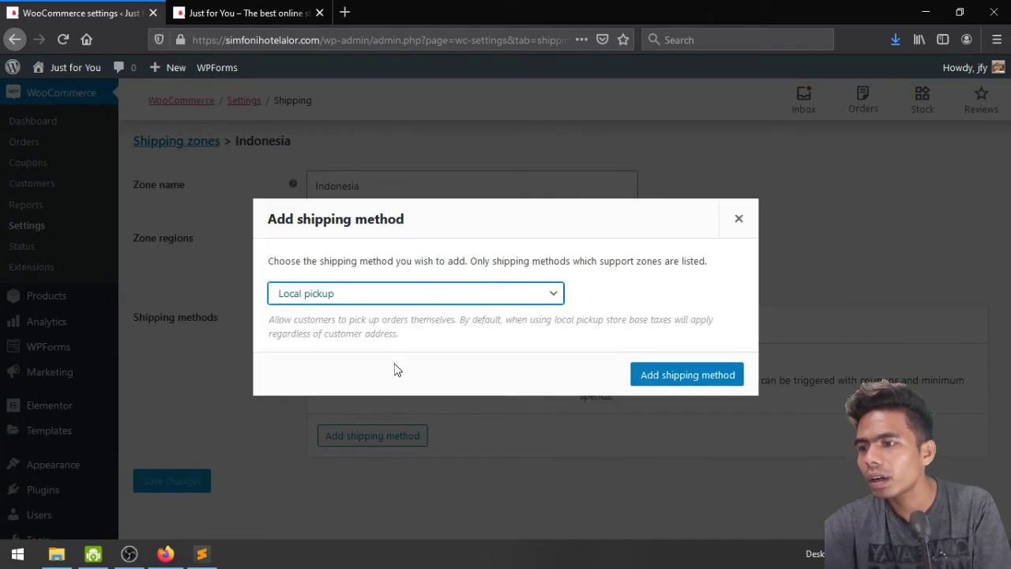
pyautogui.click(385, 294)
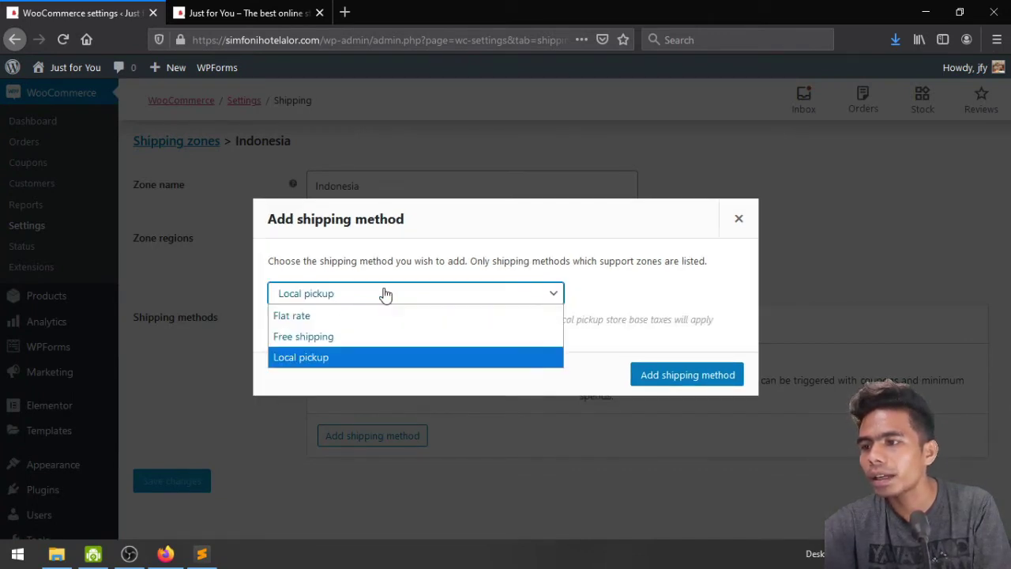
pyautogui.click(351, 320)
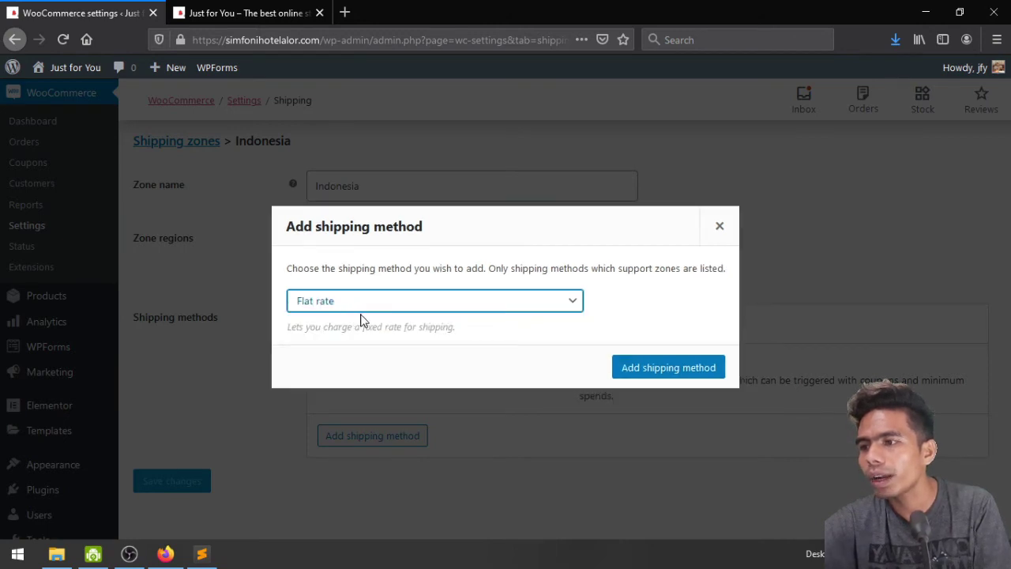
pyautogui.click(722, 226)
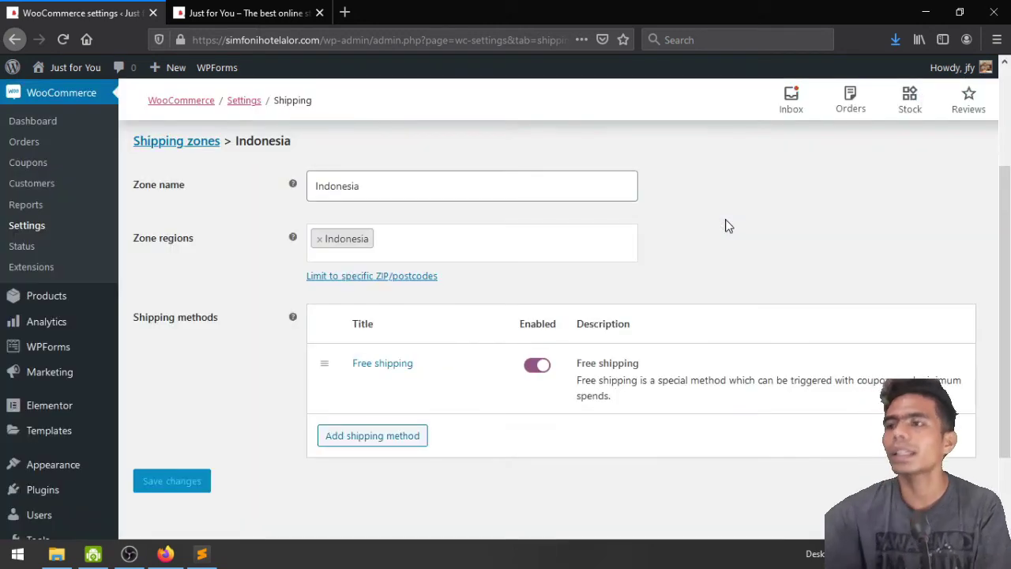
pyautogui.scroll(3, 727, 225)
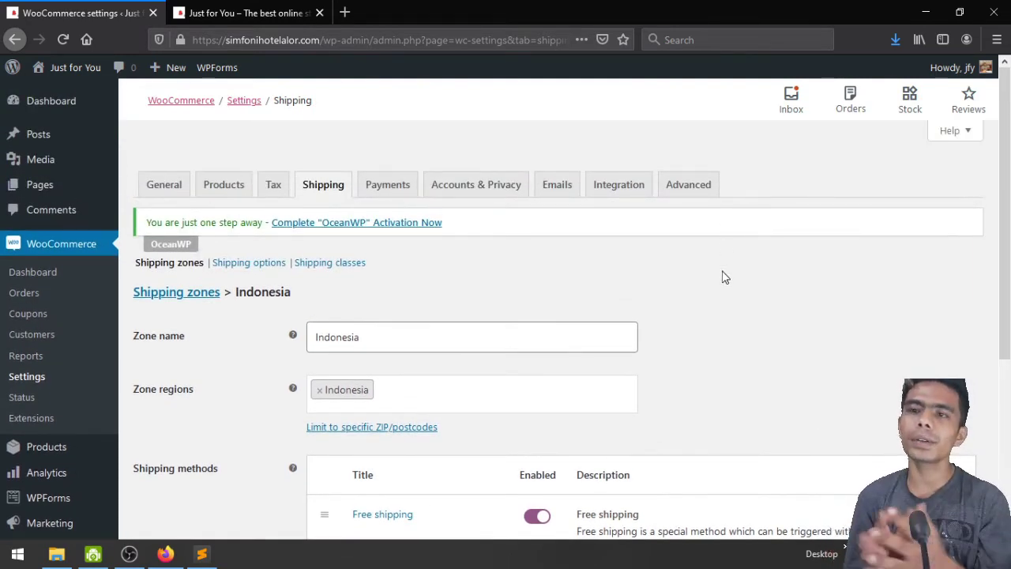
# Search Google in a new tab for 'plugin J&T wordpress'
pyautogui.click(345, 12)
pyautogui.write('plugin ')
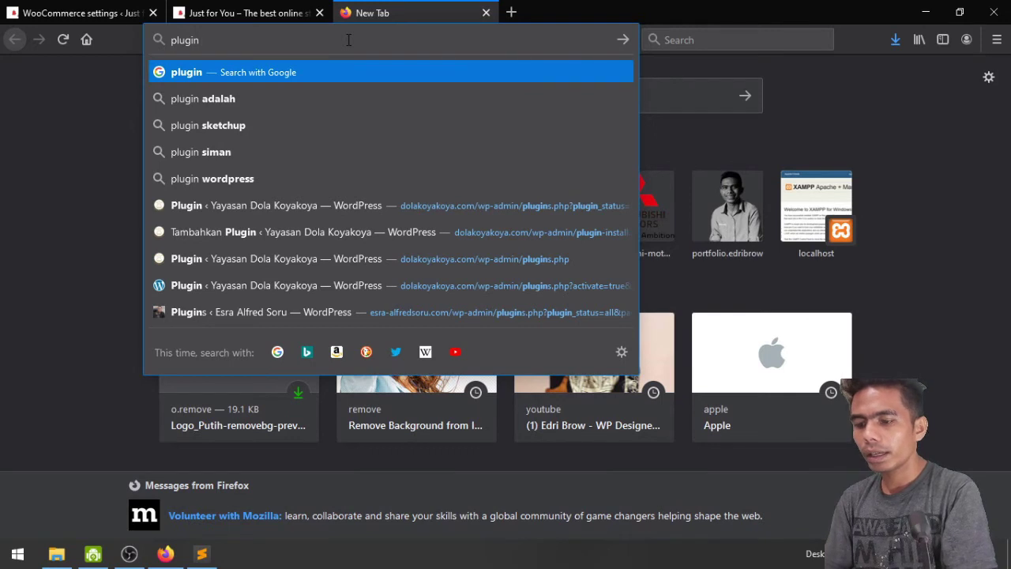
pyautogui.write('J')
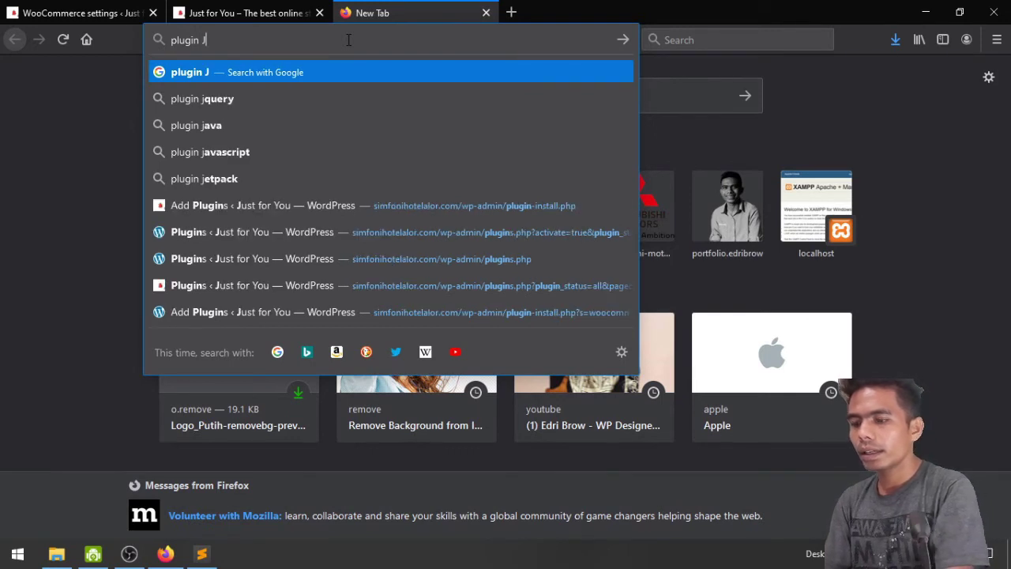
pyautogui.write('&')
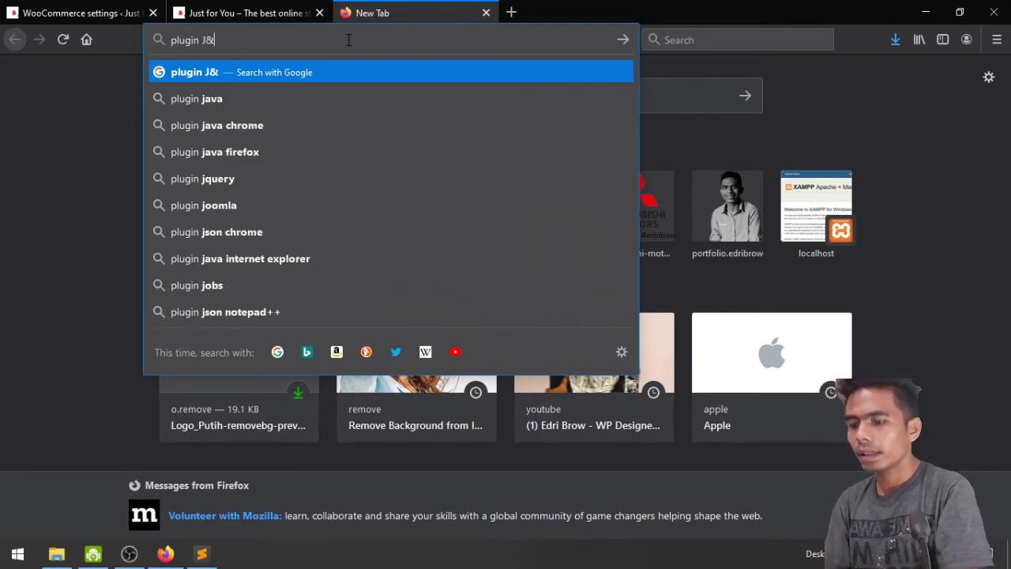
pyautogui.write('T')
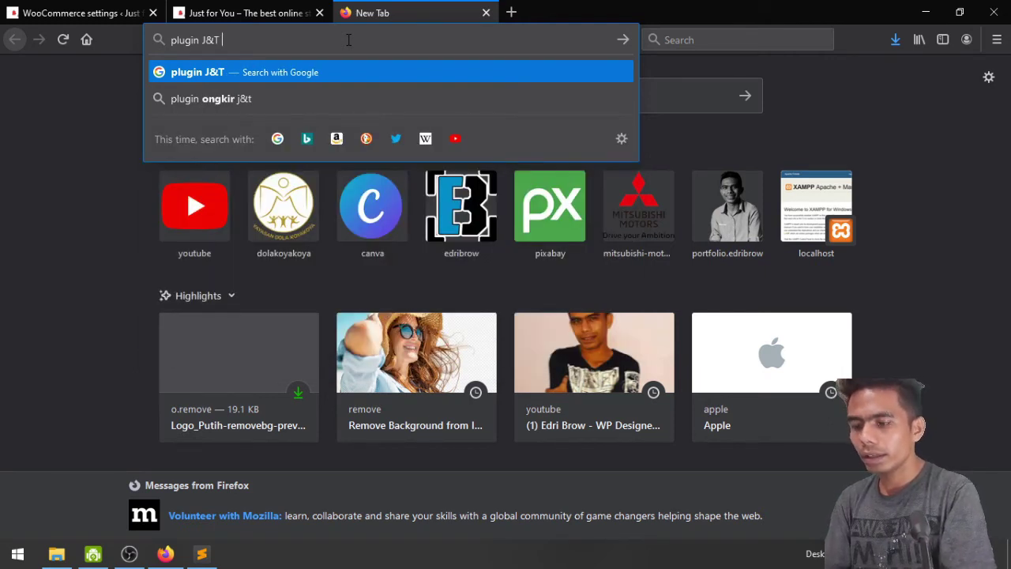
pyautogui.write(' wordpress')
pyautogui.press('Return')
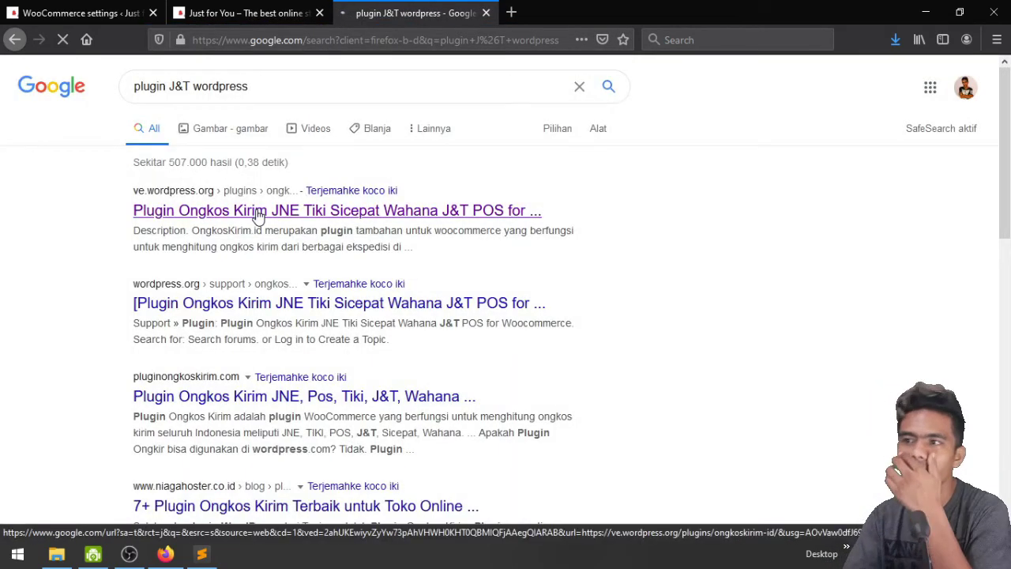
pyautogui.scroll(-2, 475, 277)
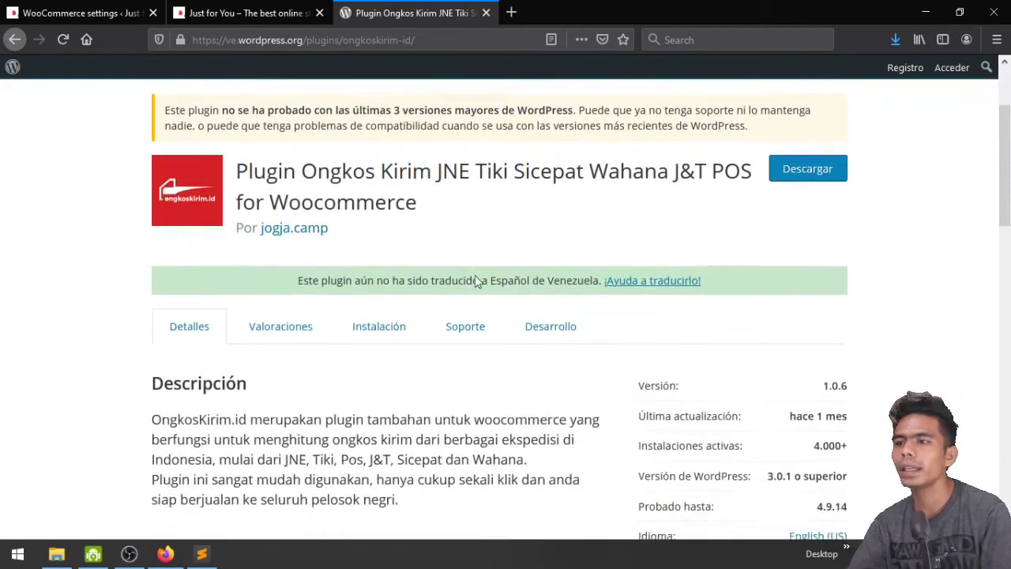
pyautogui.scroll(2, 498, 218)
# Return to the WooCommerce admin tab and go to Plugins > Add New
pyautogui.click(296, 8)
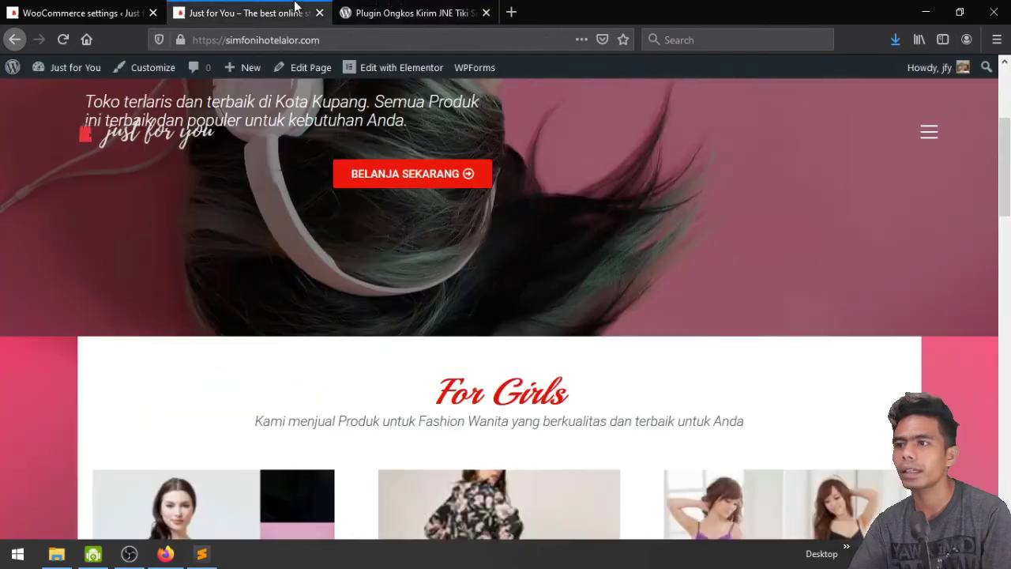
pyautogui.click(94, 8)
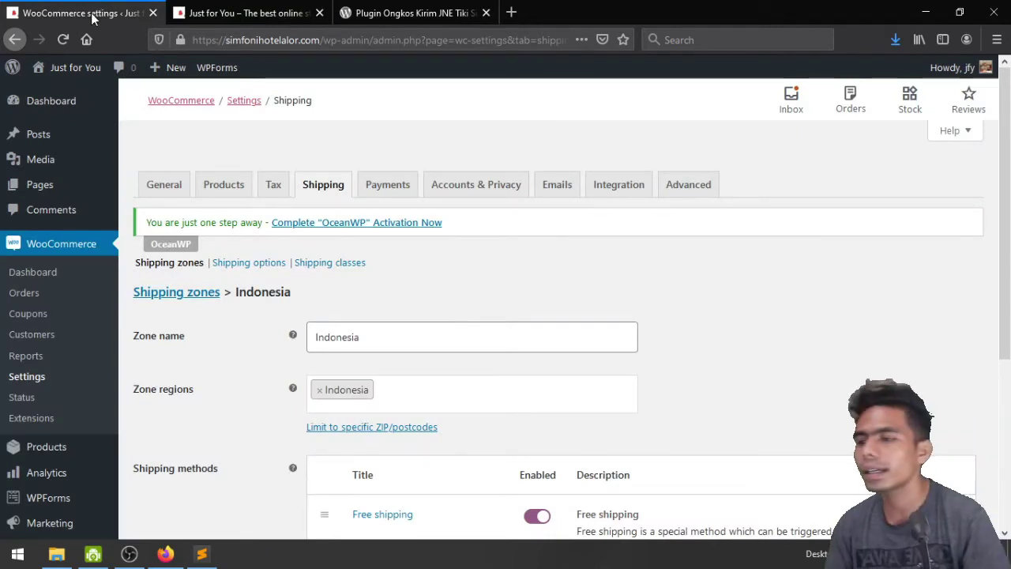
pyautogui.scroll(-3, 200, 410)
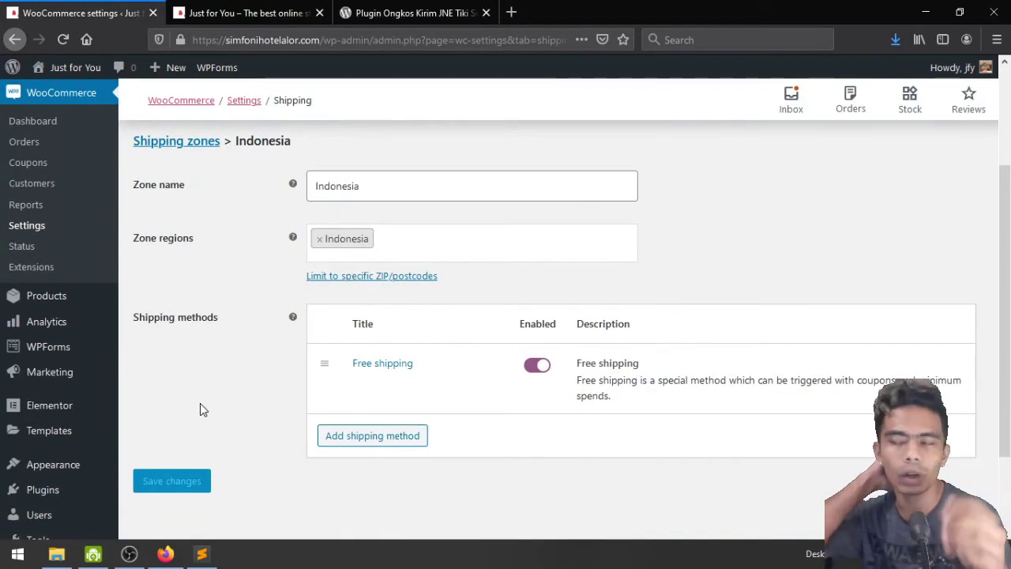
pyautogui.scroll(-2, 97, 436)
pyautogui.click(211, 420)
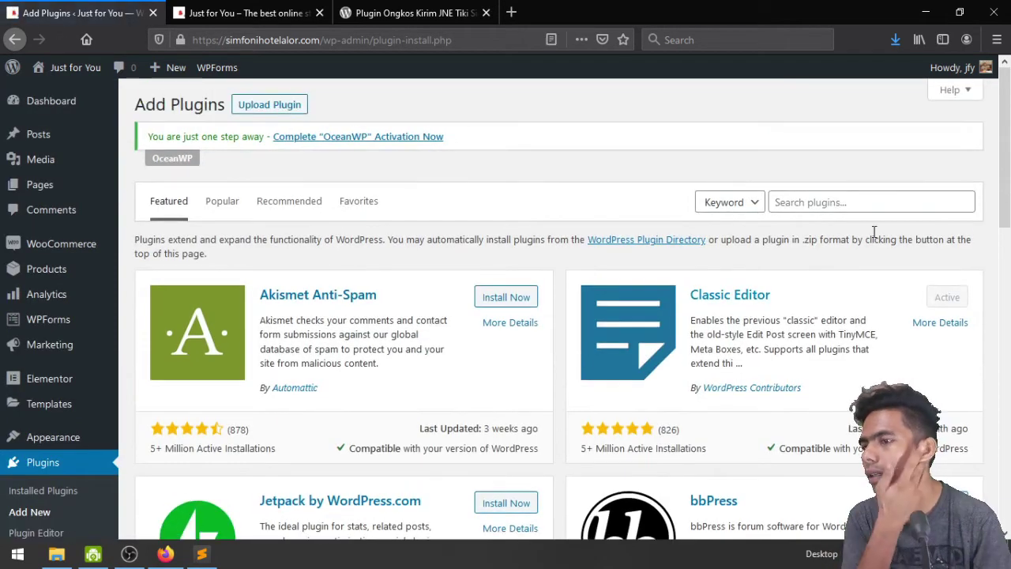
# Search plugins for 'JNE', then install and activate Plugin Ongkos Kirim JNE Tiki Sicepat Wahana J&T POS
pyautogui.click(867, 201)
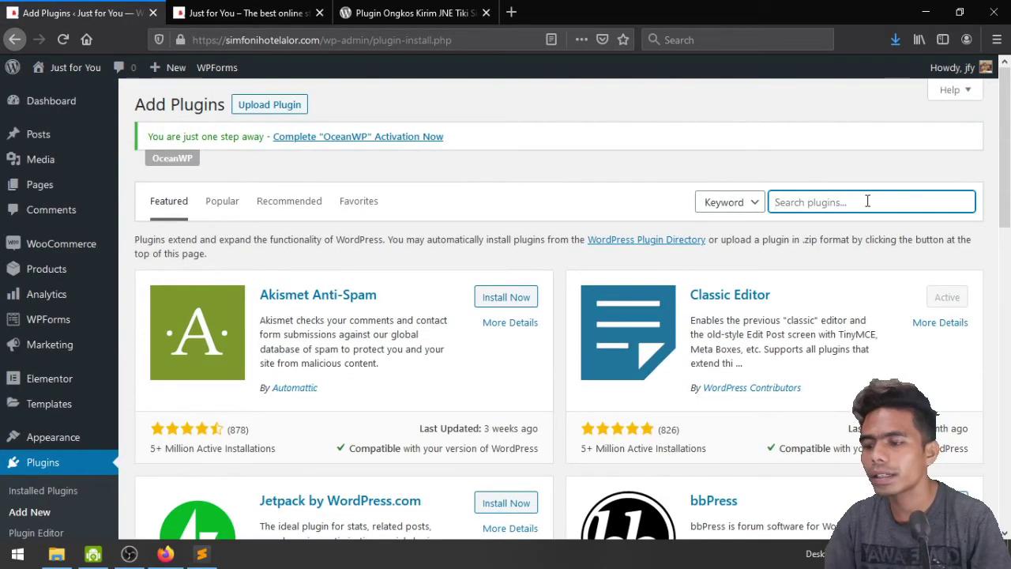
pyautogui.write('JNE')
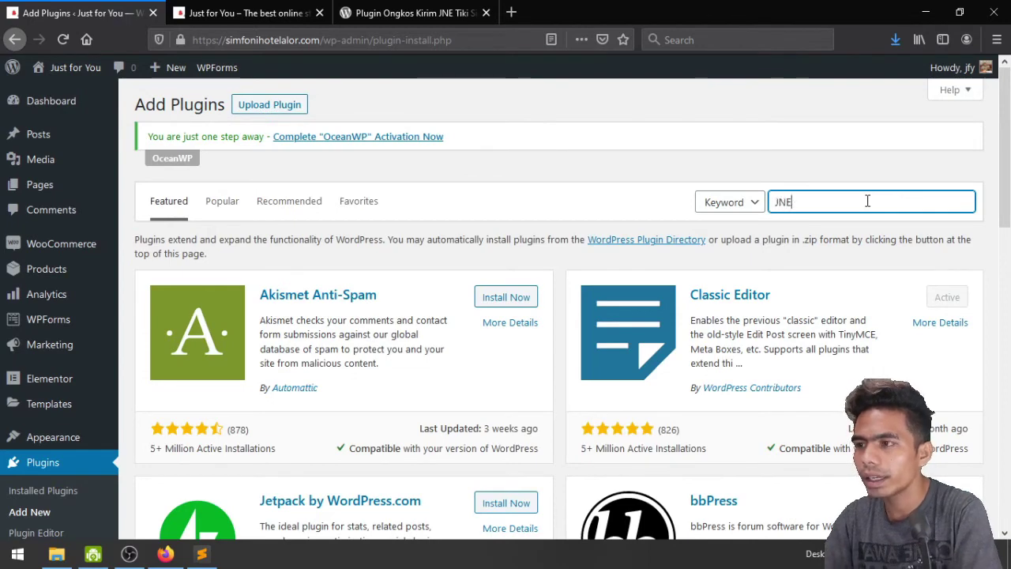
pyautogui.press('Return')
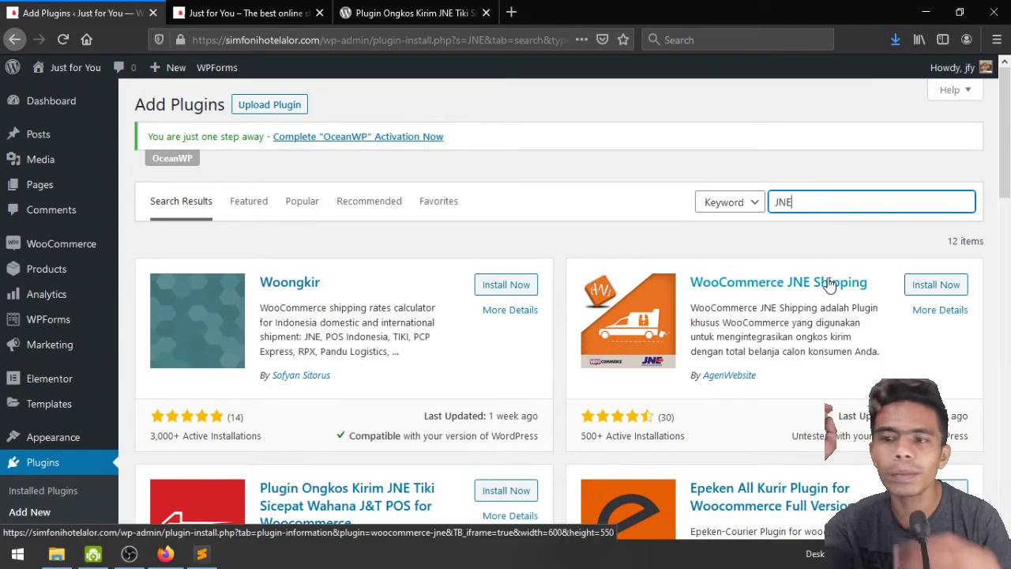
pyautogui.scroll(-3, 830, 286)
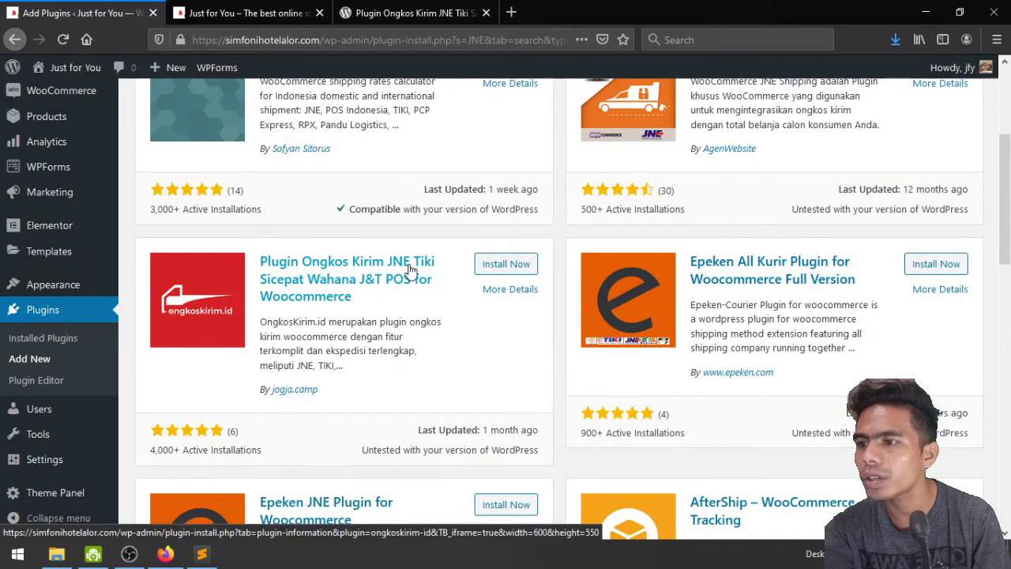
pyautogui.click(518, 265)
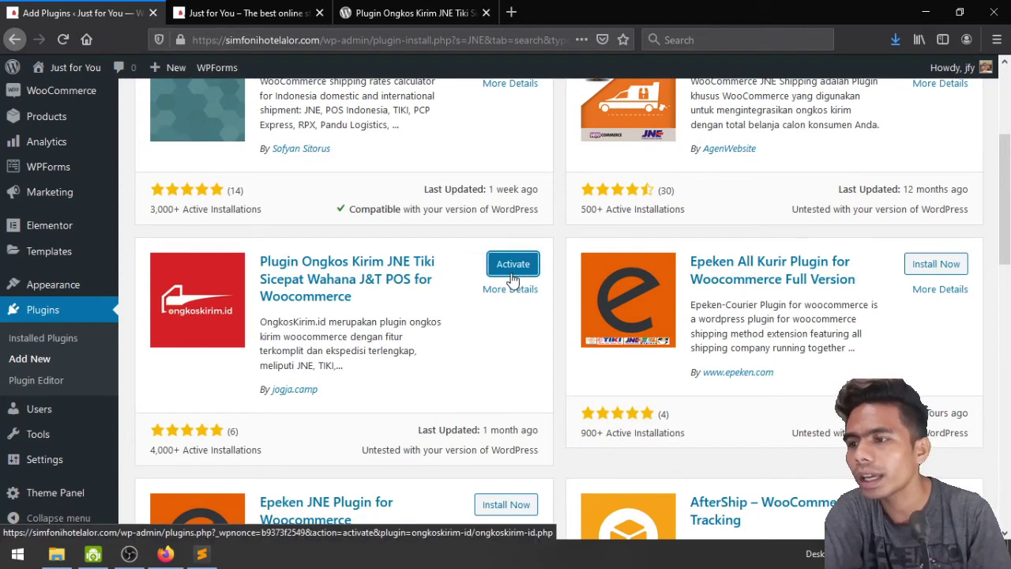
pyautogui.click(511, 275)
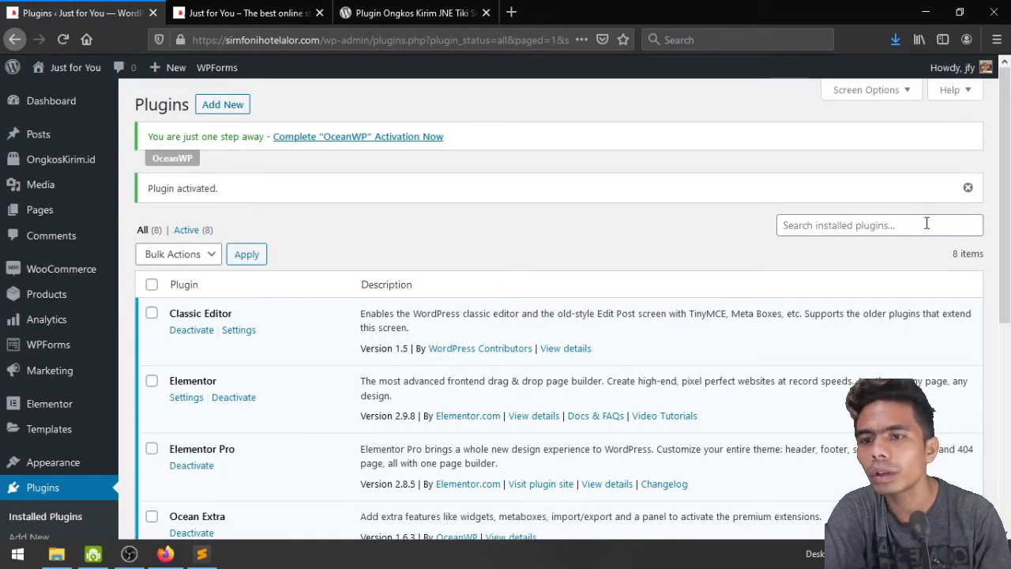
# Dismiss the Plugin activated notice and go to the OngkosKirim.id admin page
pyautogui.click(969, 187)
pyautogui.scroll(-3, 370, 267)
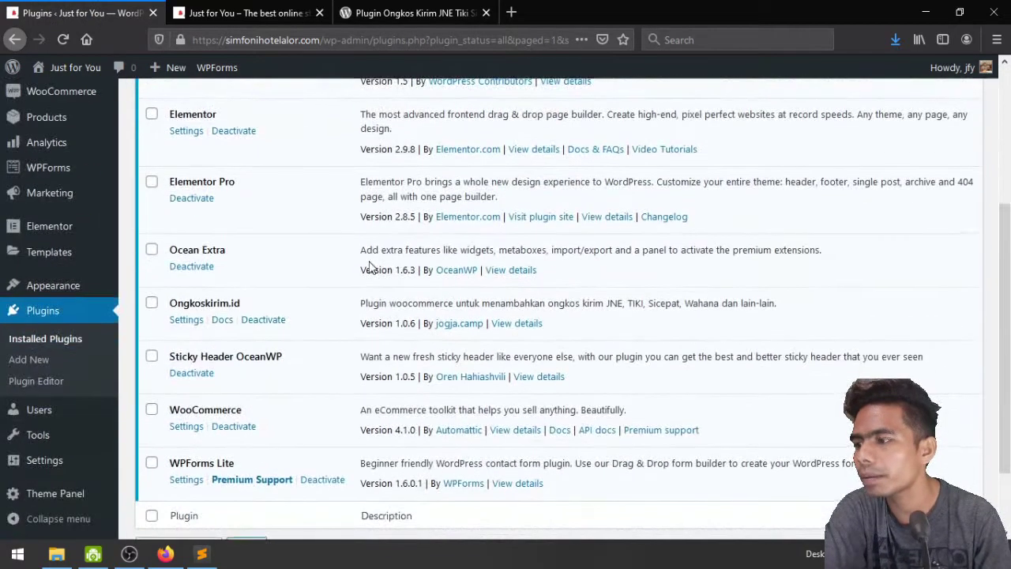
pyautogui.scroll(3, 370, 268)
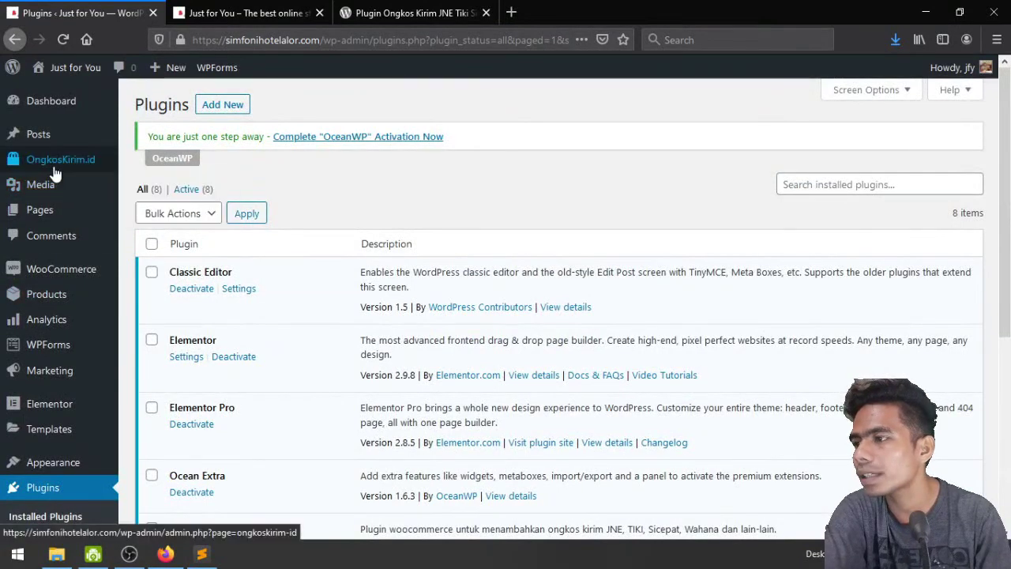
pyautogui.click(28, 156)
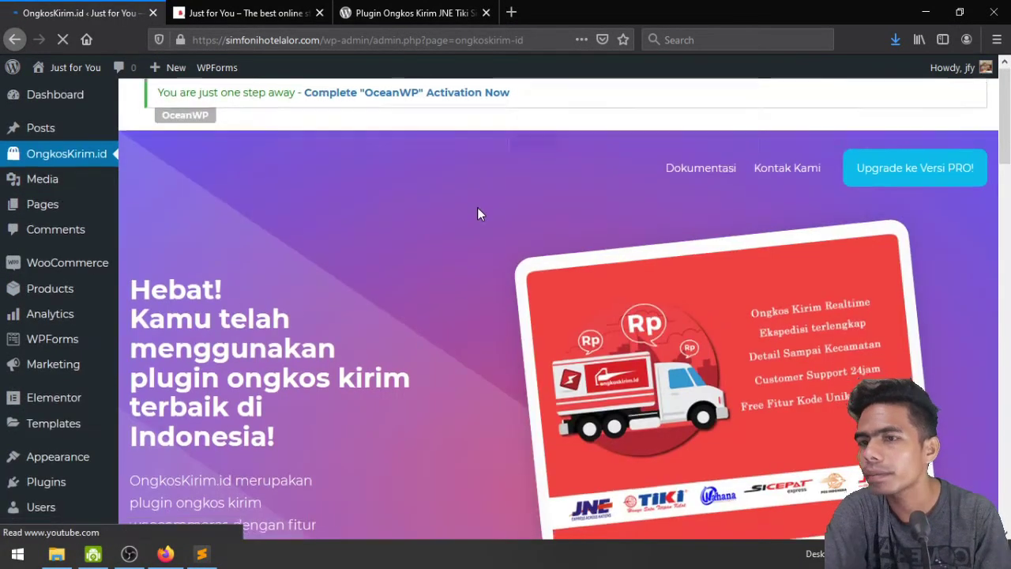
pyautogui.scroll(-5, 477, 210)
pyautogui.scroll(8, 477, 213)
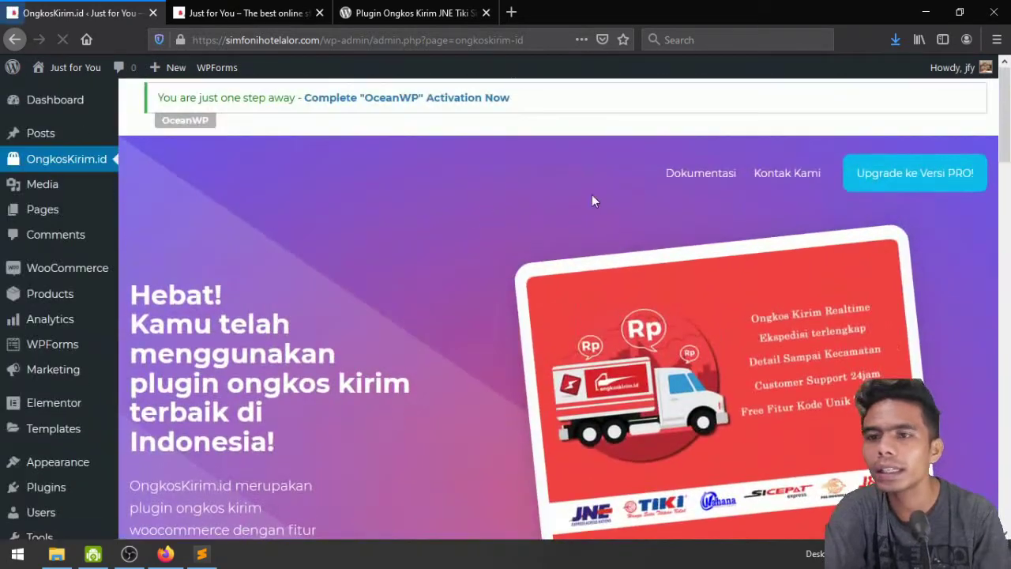
# Review the Rp199.000 PRO upgrade checkout, then go back to the OngkosKirim.id admin page
pyautogui.click(909, 184)
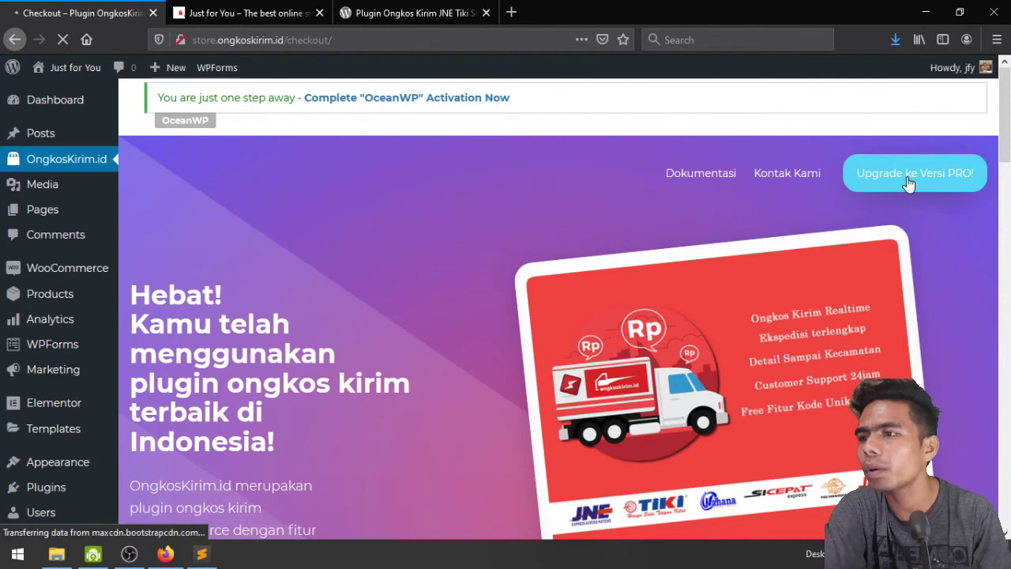
pyautogui.scroll(-5, 544, 205)
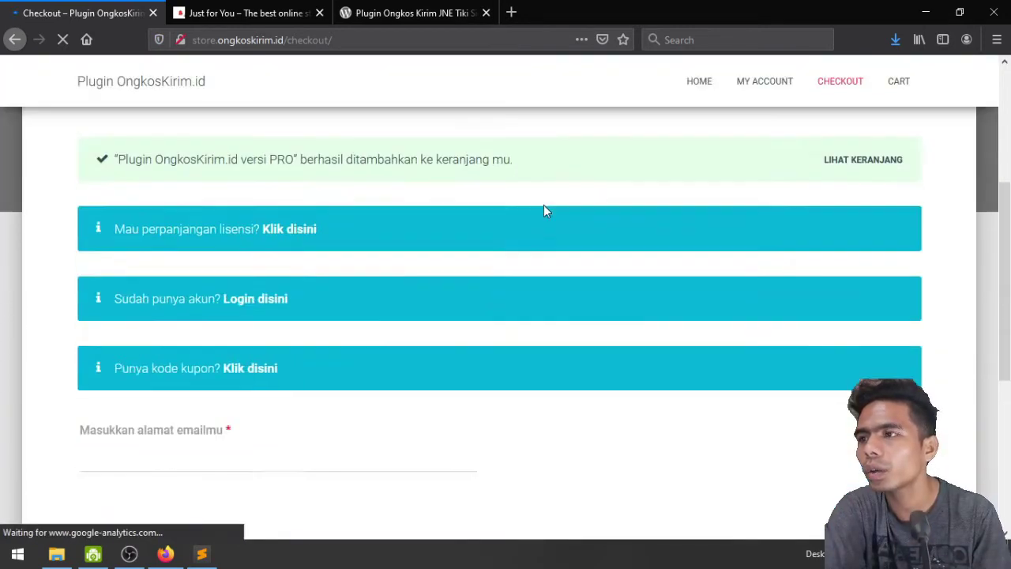
pyautogui.scroll(-3, 544, 211)
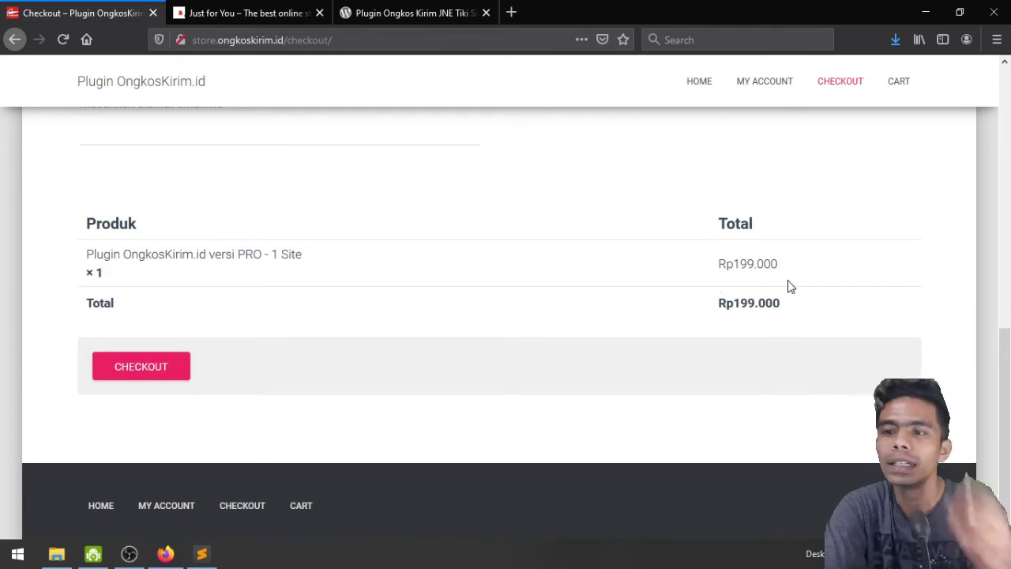
pyautogui.scroll(8, 788, 287)
pyautogui.scroll(-1, 774, 271)
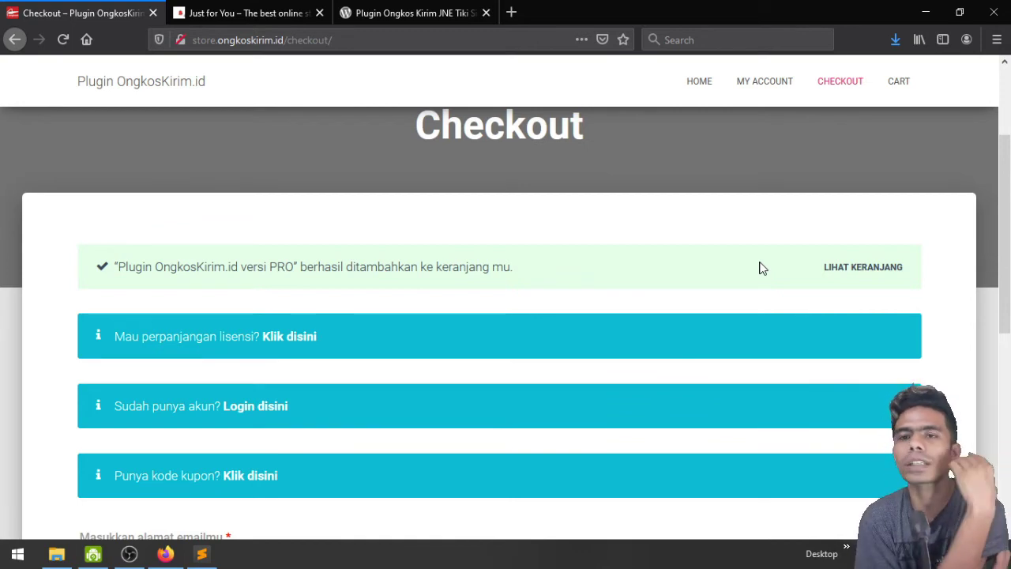
pyautogui.scroll(-2, 759, 267)
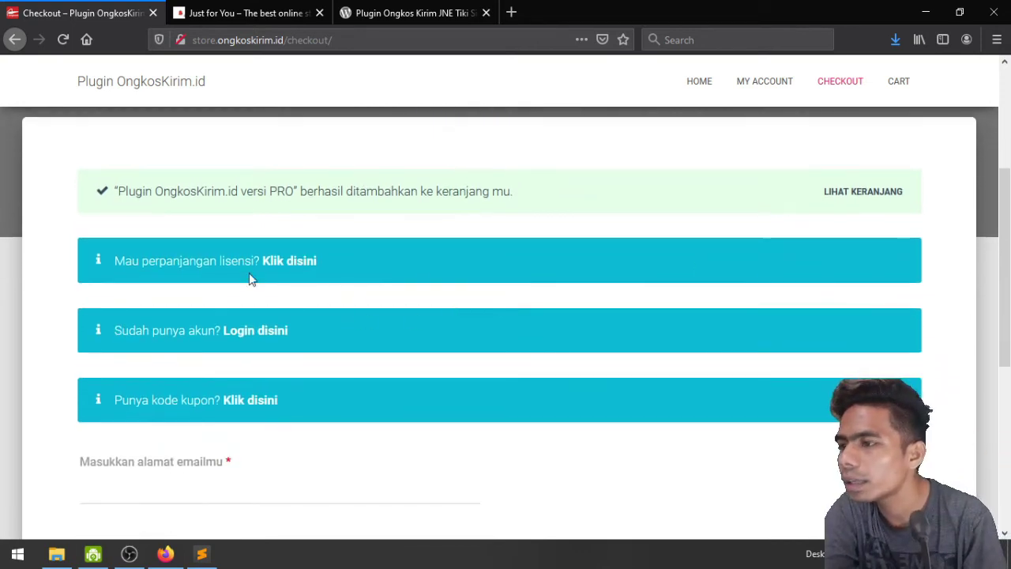
pyautogui.scroll(-8, 395, 300)
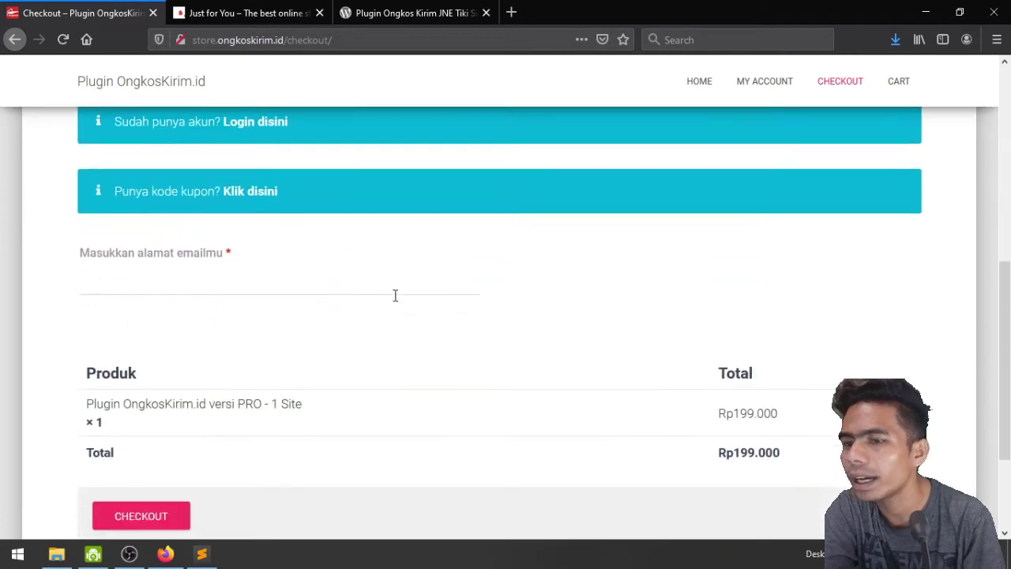
pyautogui.scroll(10, 504, 298)
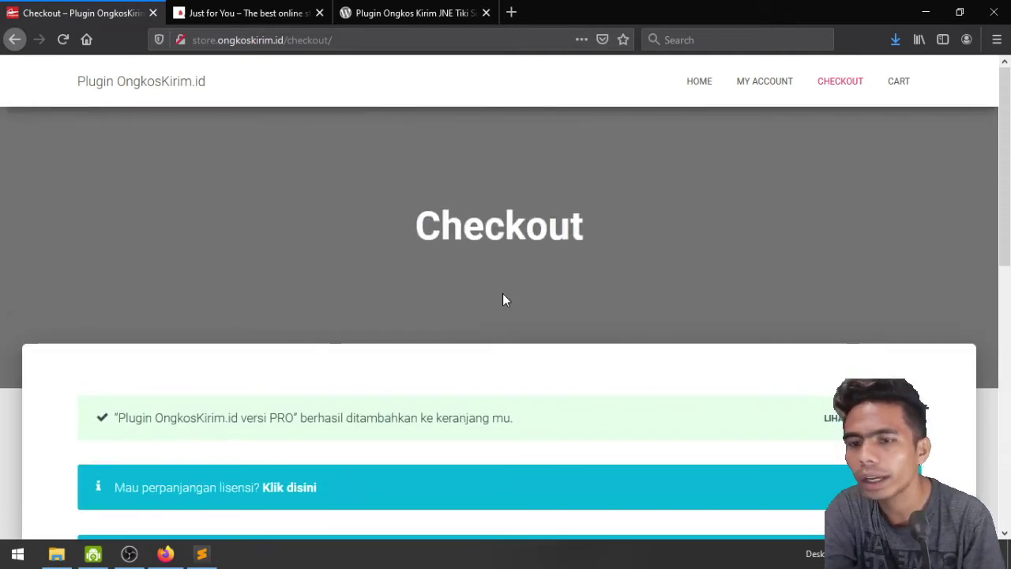
pyautogui.click(15, 39)
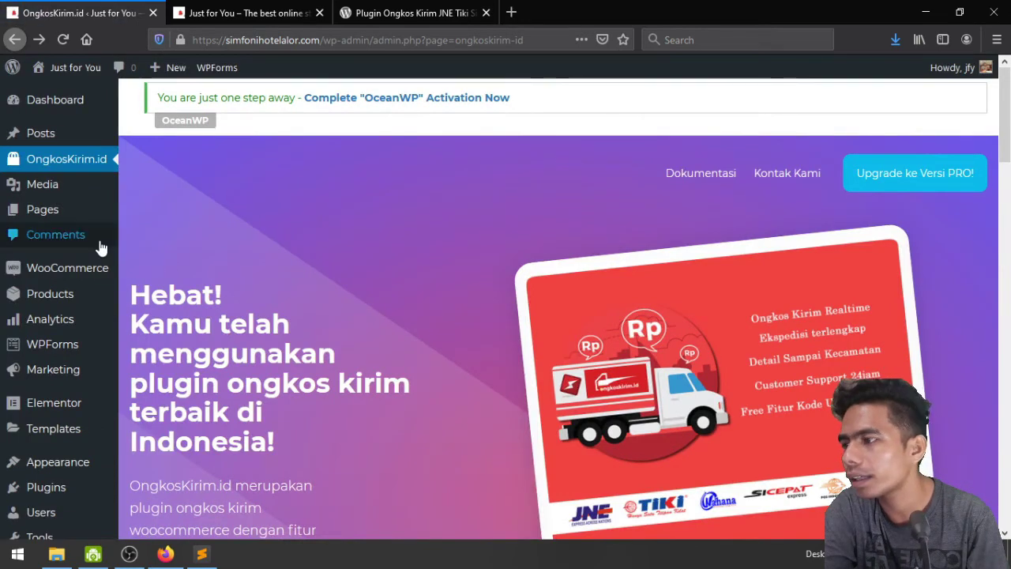
# Go to WooCommerce Settings and show the Shipping zones list
pyautogui.moveTo(67, 304)
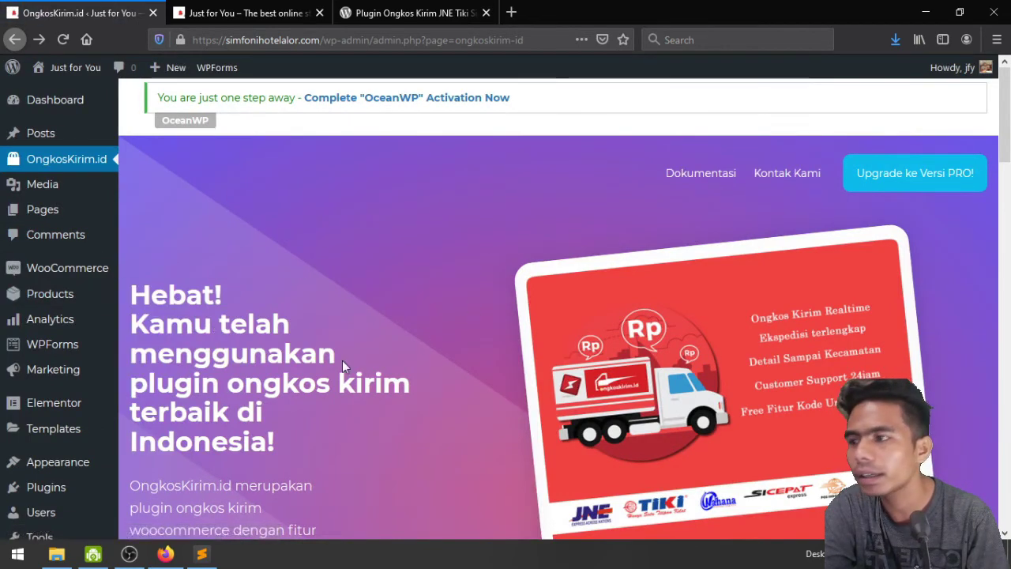
pyautogui.scroll(-3, 35, 380)
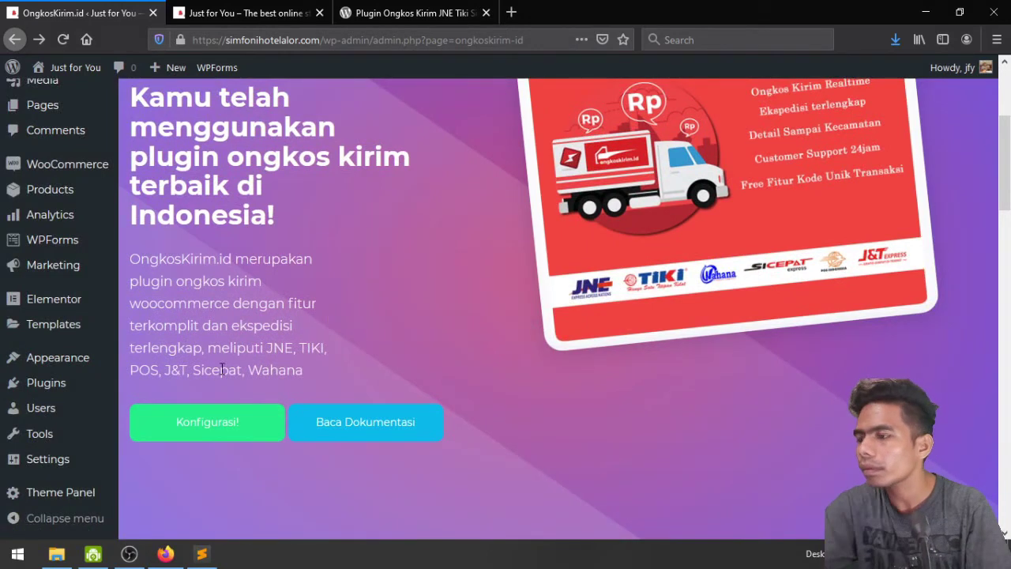
pyautogui.moveTo(42, 323)
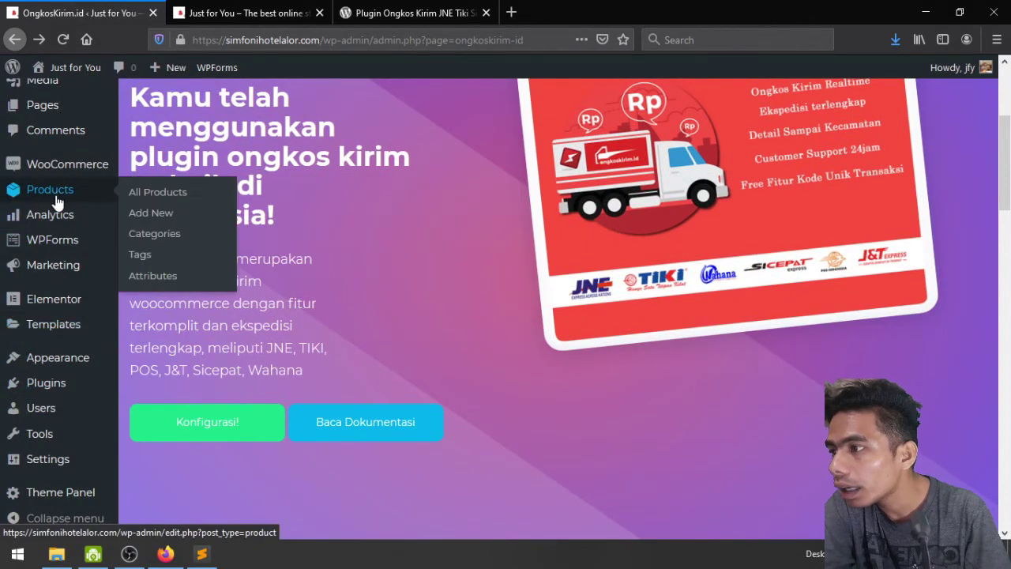
pyautogui.moveTo(54, 170)
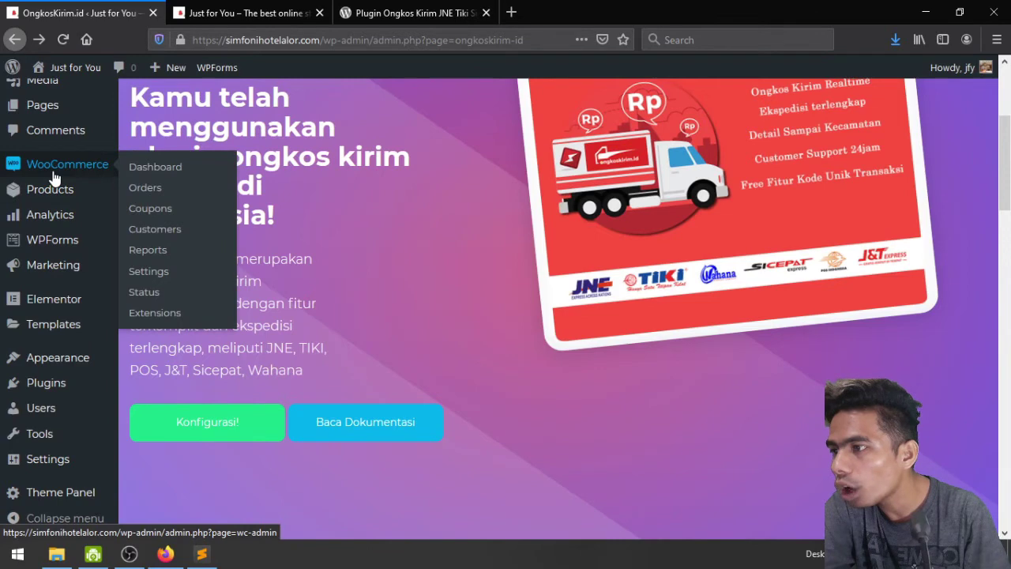
pyautogui.click(158, 273)
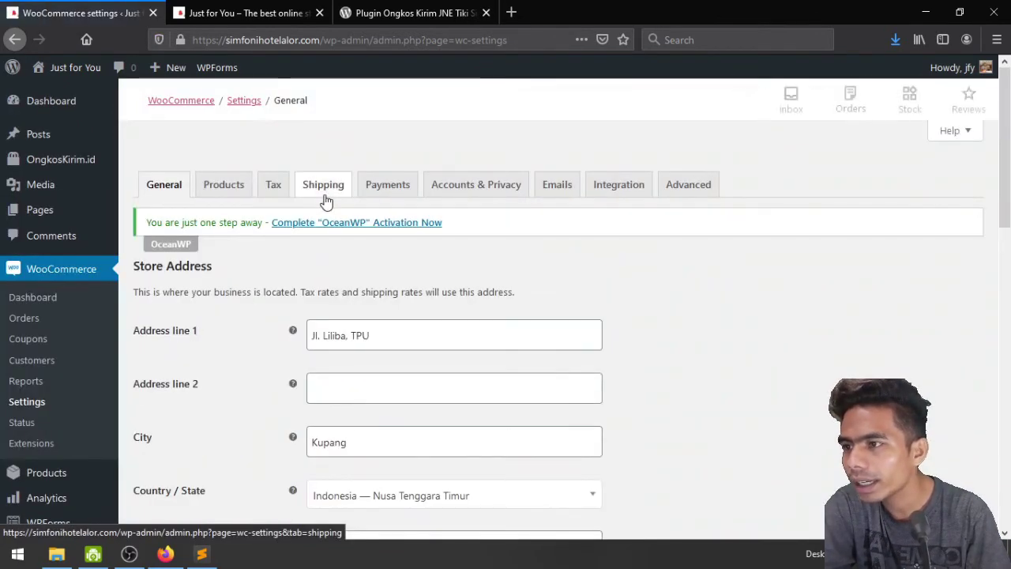
pyautogui.click(323, 187)
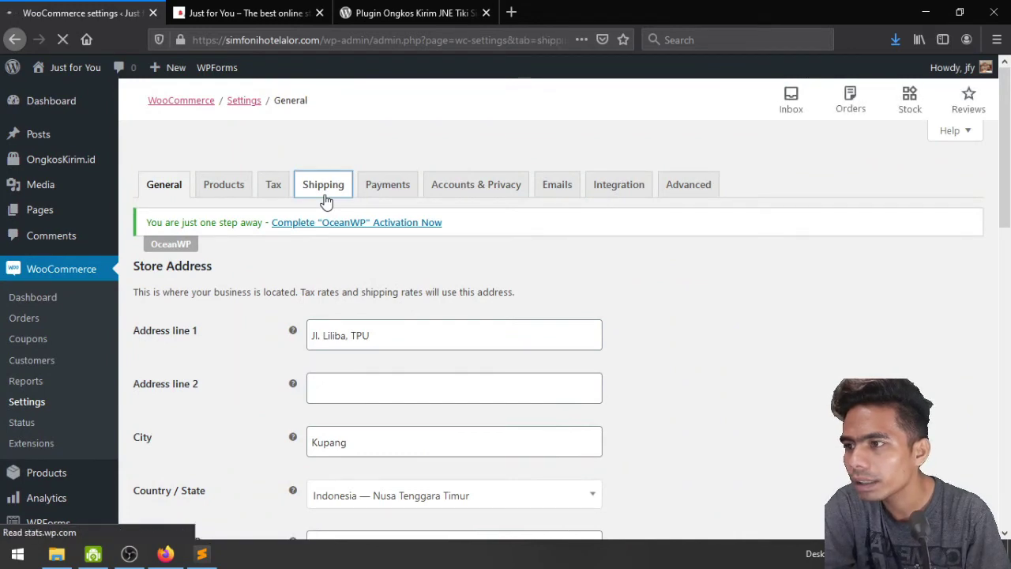
pyautogui.scroll(-3, 324, 214)
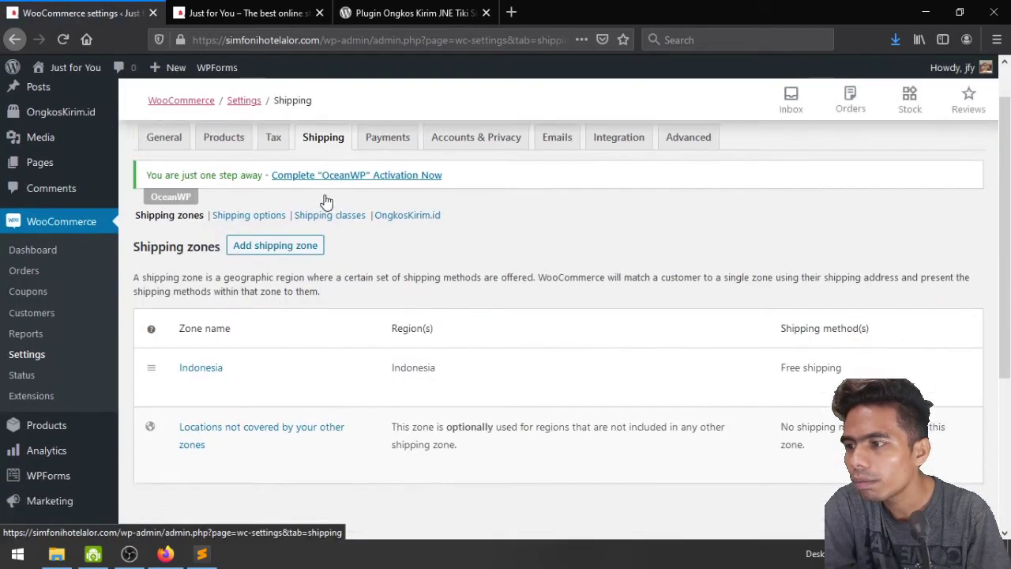
pyautogui.scroll(2, 287, 328)
# Go to the OngkosKirim.id section of the Shipping settings
pyautogui.scroll(2, 288, 328)
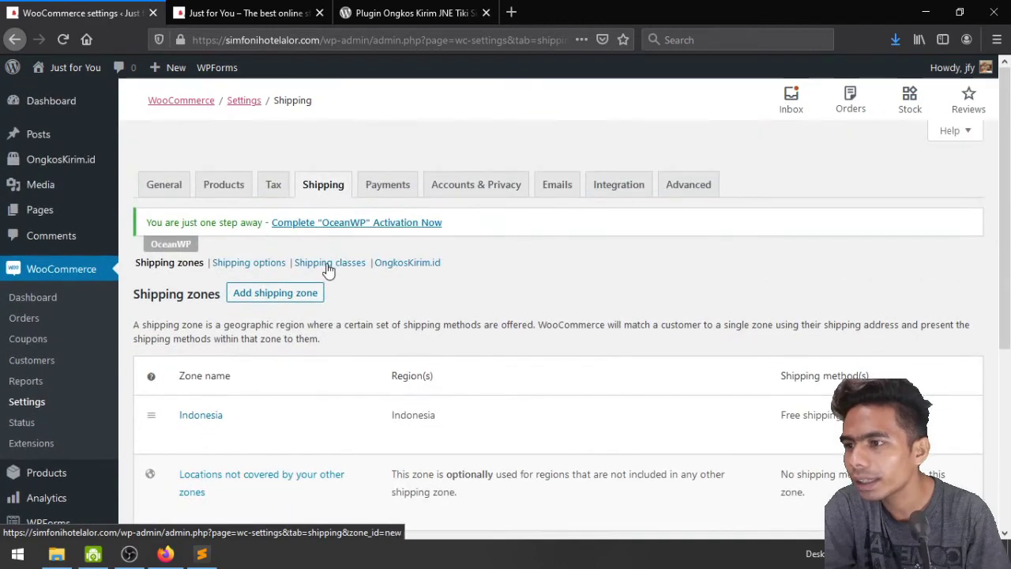
pyautogui.click(400, 268)
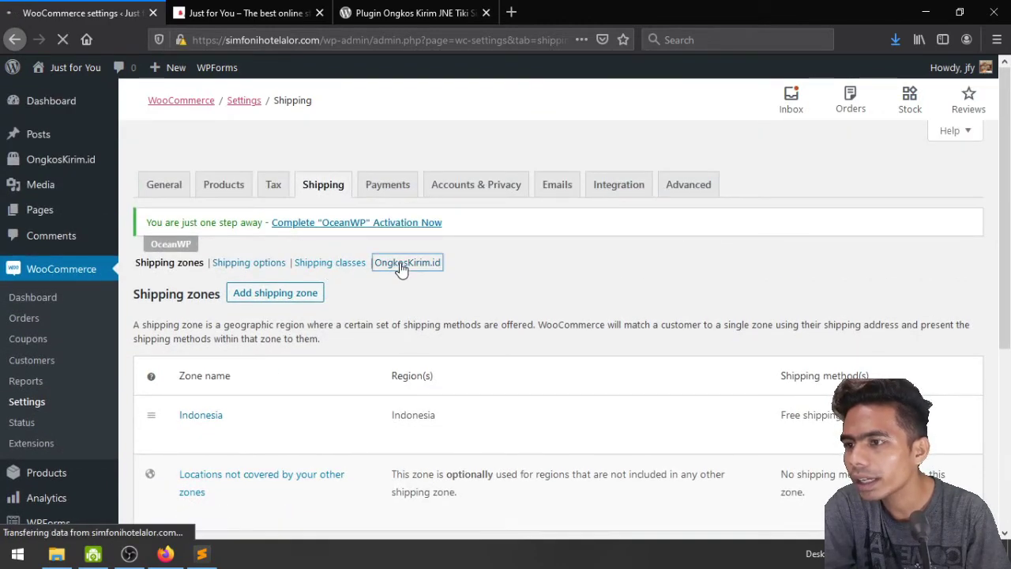
pyautogui.scroll(-1, 401, 269)
pyautogui.scroll(-3, 400, 262)
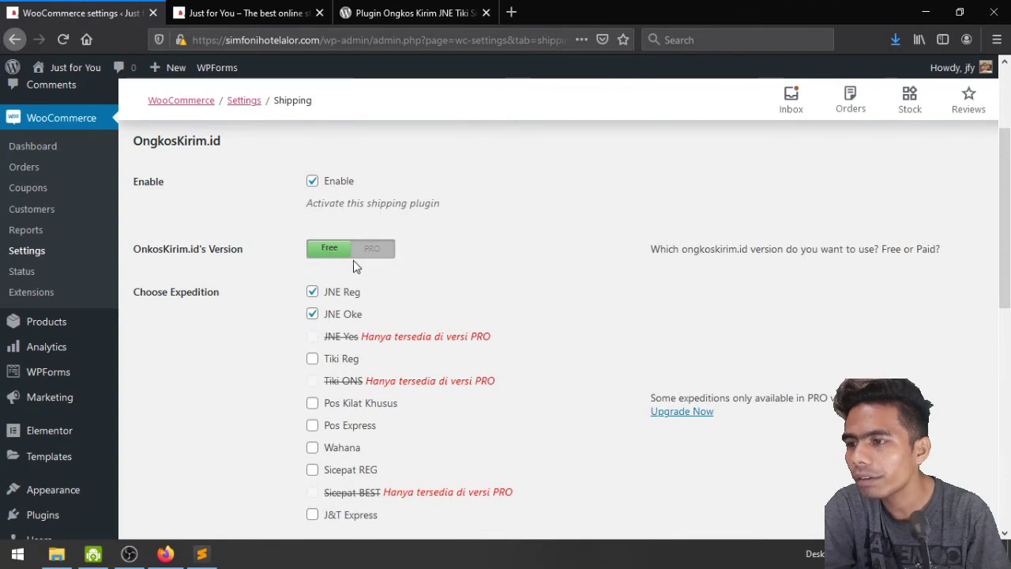
pyautogui.scroll(-2, 510, 284)
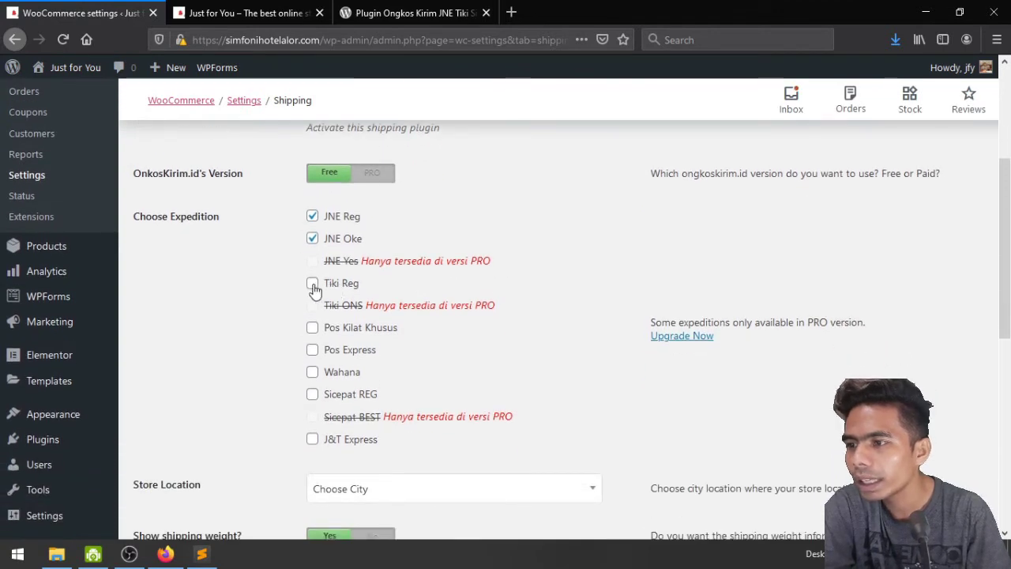
# Enable the Tiki Reg, Pos Kilat Khusus, Pos Express, Sicepat REG and J&T Express couriers
pyautogui.click(313, 286)
pyautogui.click(313, 329)
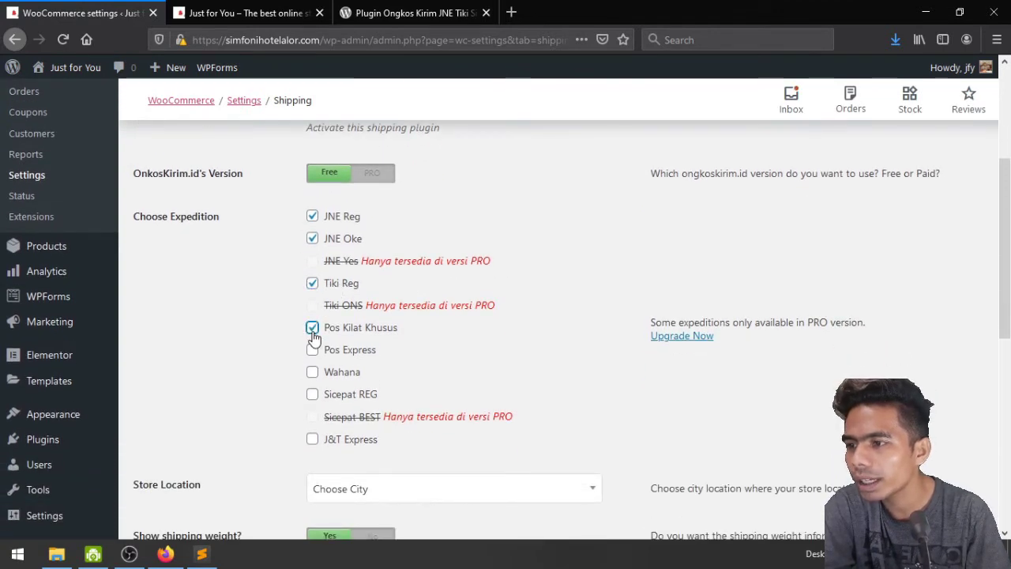
pyautogui.click(313, 351)
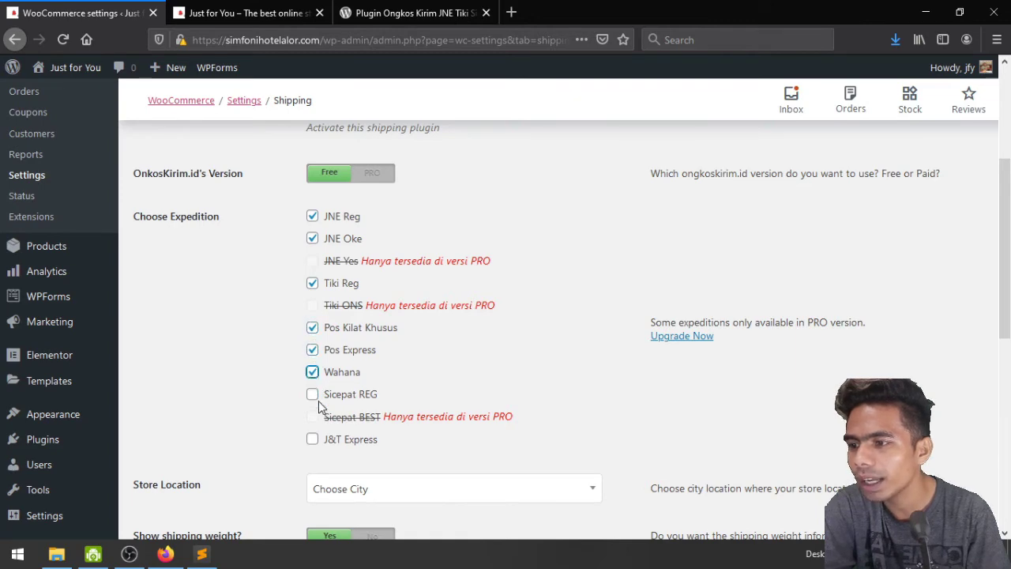
pyautogui.click(313, 395)
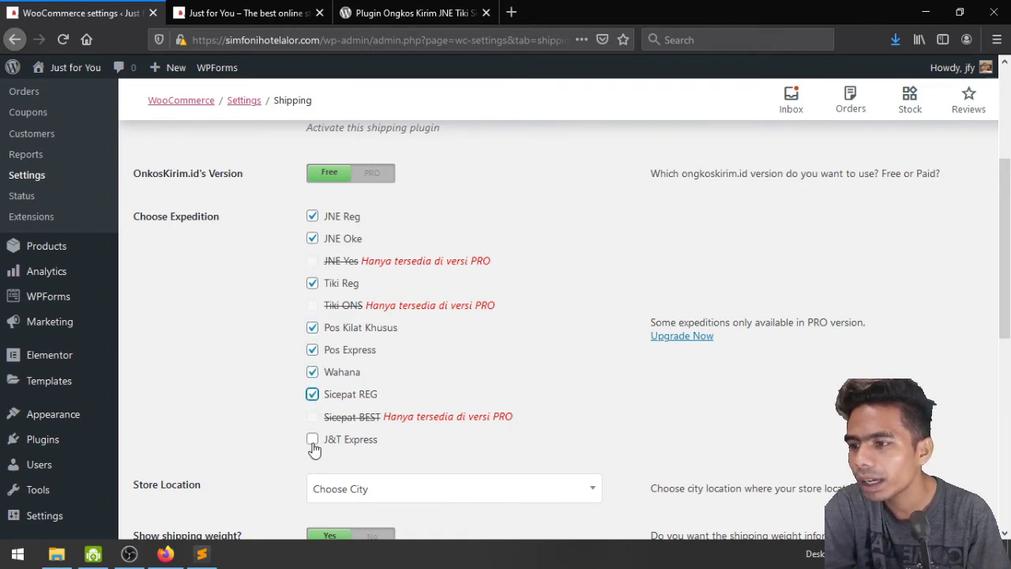
pyautogui.click(313, 441)
pyautogui.scroll(-3, 273, 426)
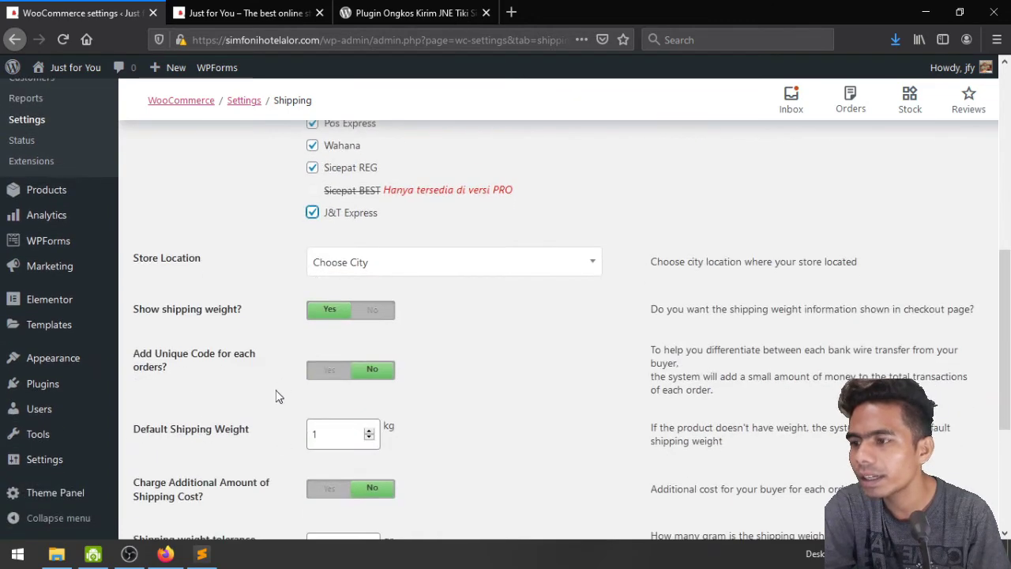
pyautogui.click(446, 273)
# Set the store location city to Kupang
pyautogui.click(446, 274)
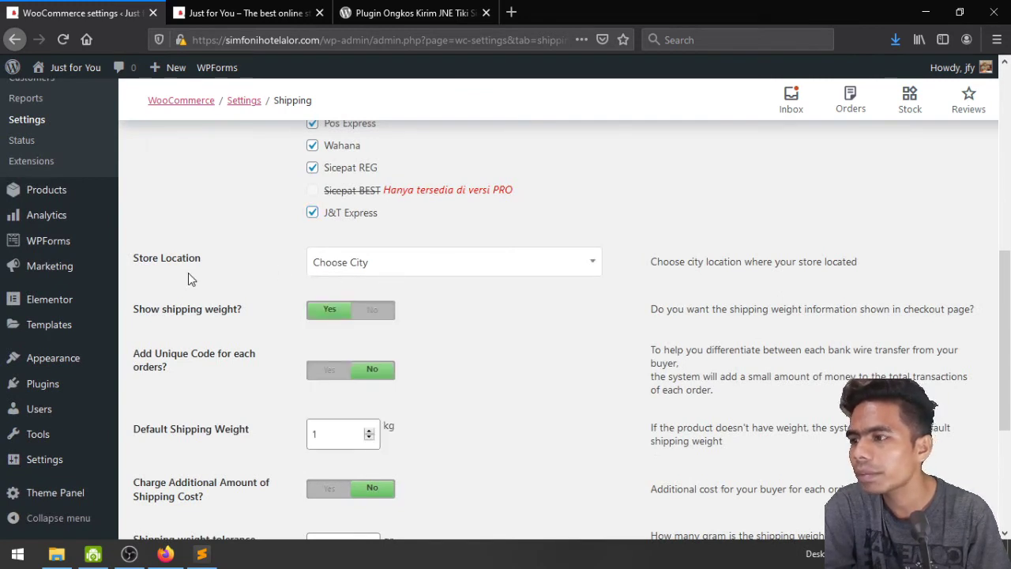
pyautogui.click(387, 274)
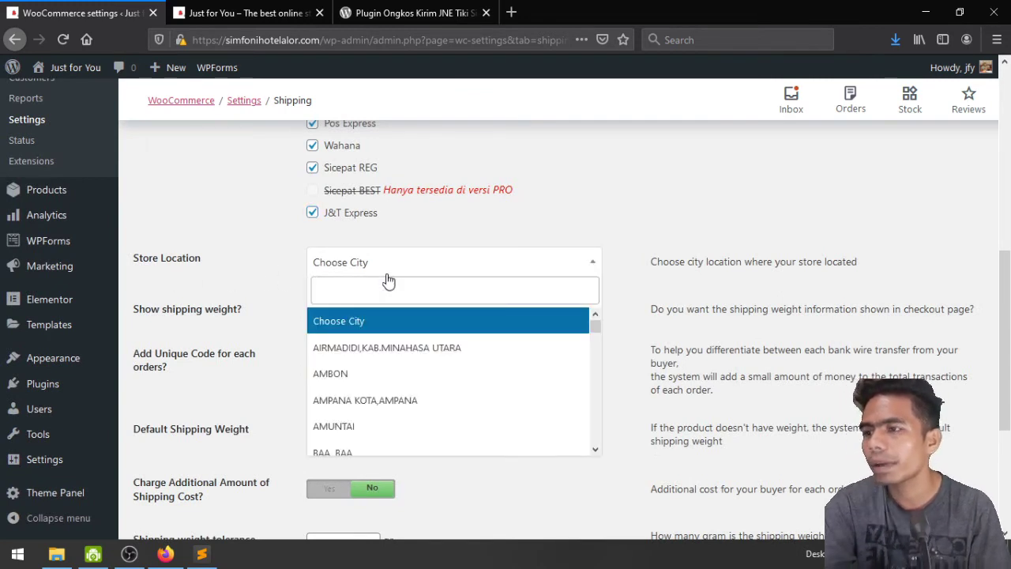
pyautogui.write('kota kup')
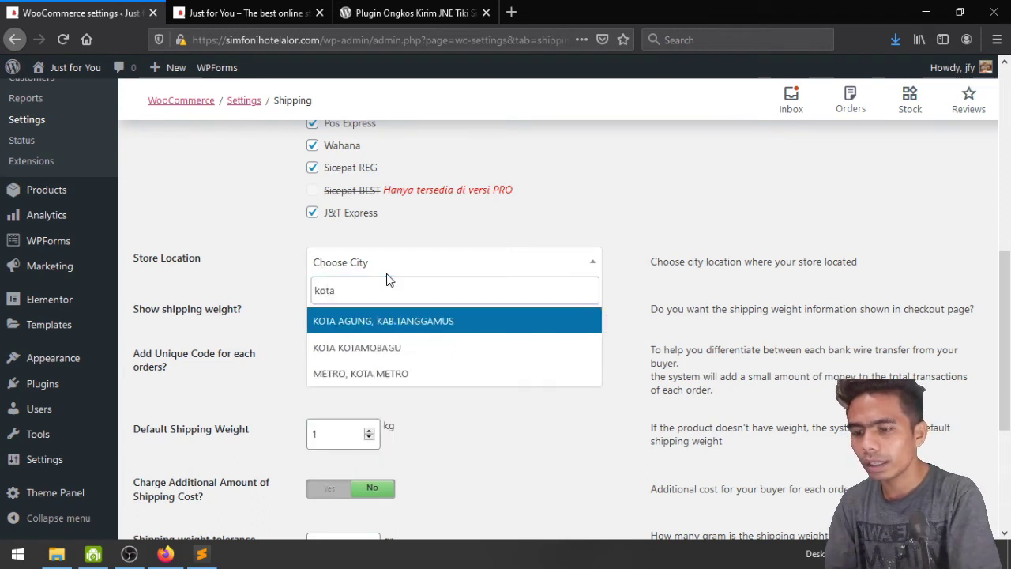
pyautogui.press('BackSpace')
pyautogui.press('BackSpace')
pyautogui.press('BackSpace')
pyautogui.press('BackSpace')
pyautogui.press('BackSpace')
pyautogui.press('BackSpace')
pyautogui.press('BackSpace')
pyautogui.press('BackSpace')
pyautogui.press('BackSpace')
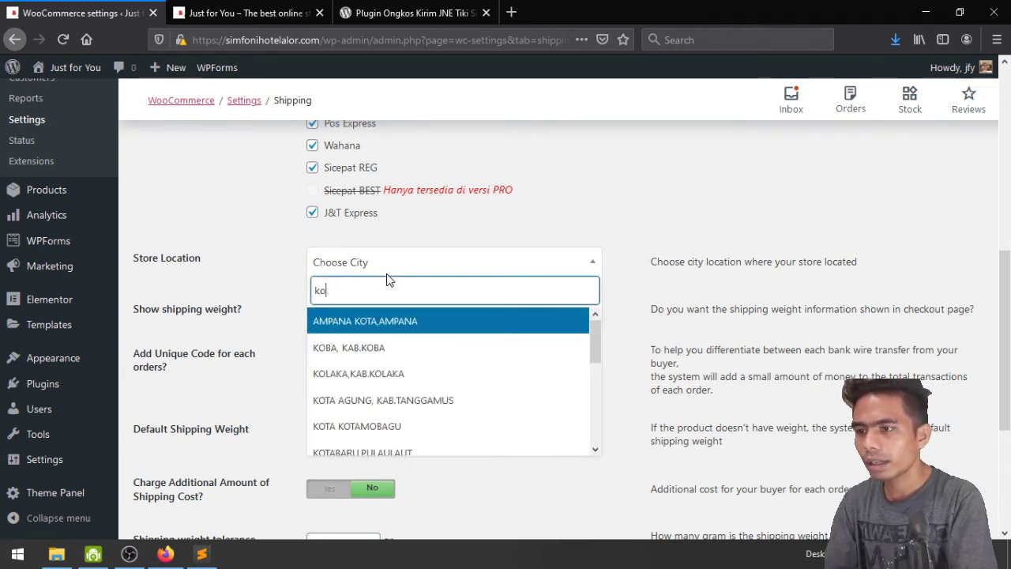
pyautogui.write('kupan')
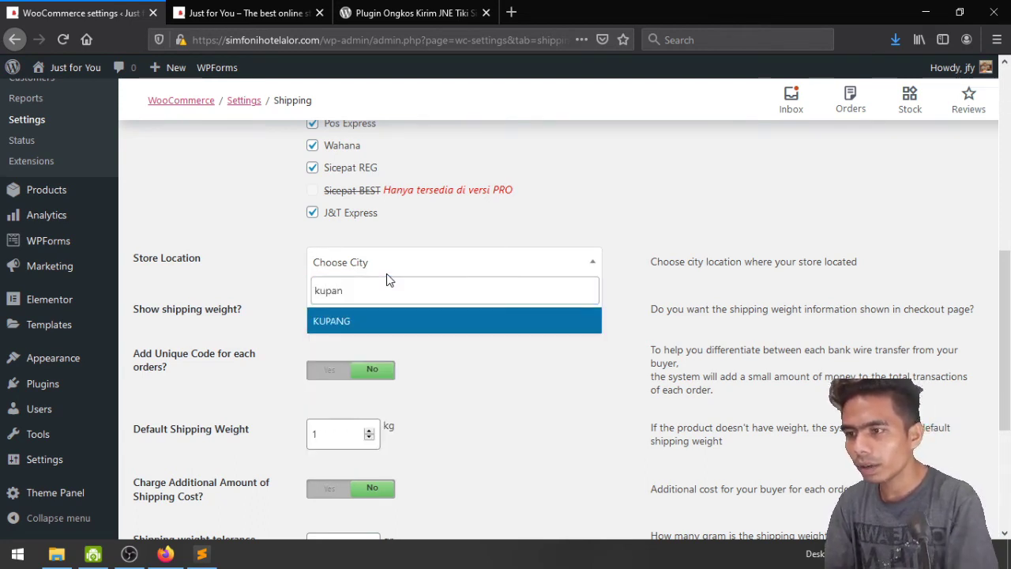
pyautogui.click(421, 320)
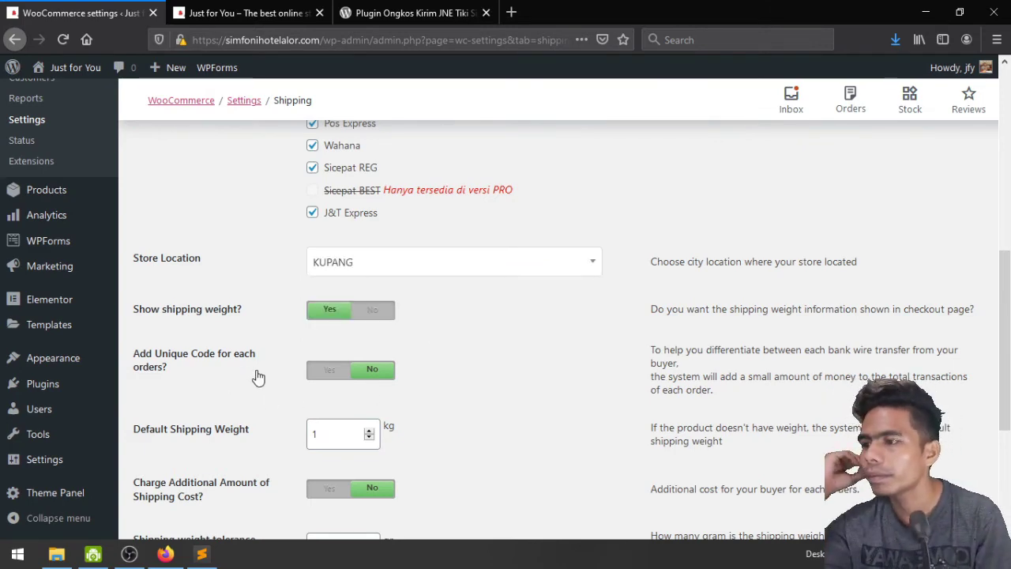
# Turn on the additional shipping cost with an amount of 0 and save the settings
pyautogui.scroll(-2, 257, 376)
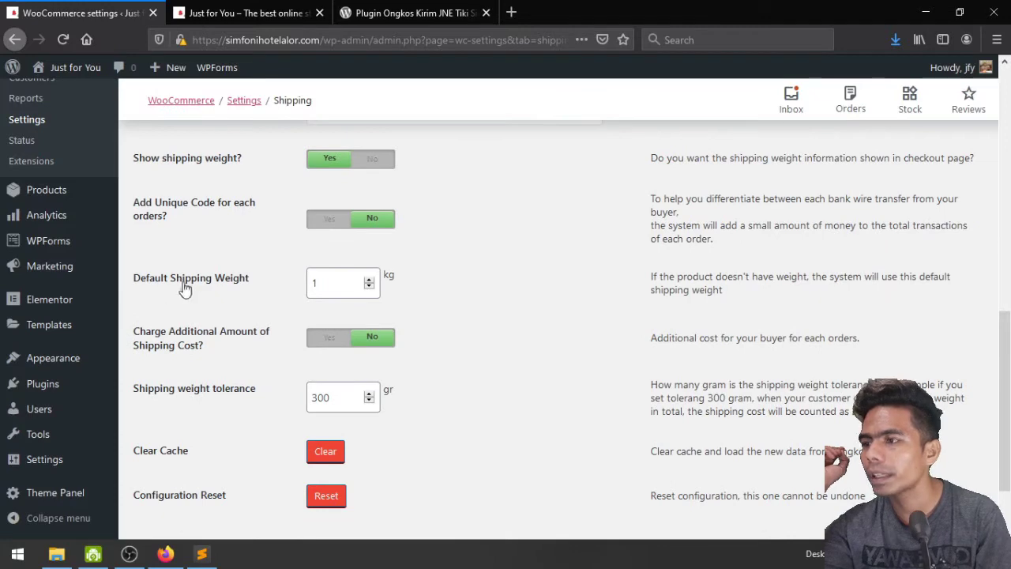
pyautogui.scroll(-2, 268, 292)
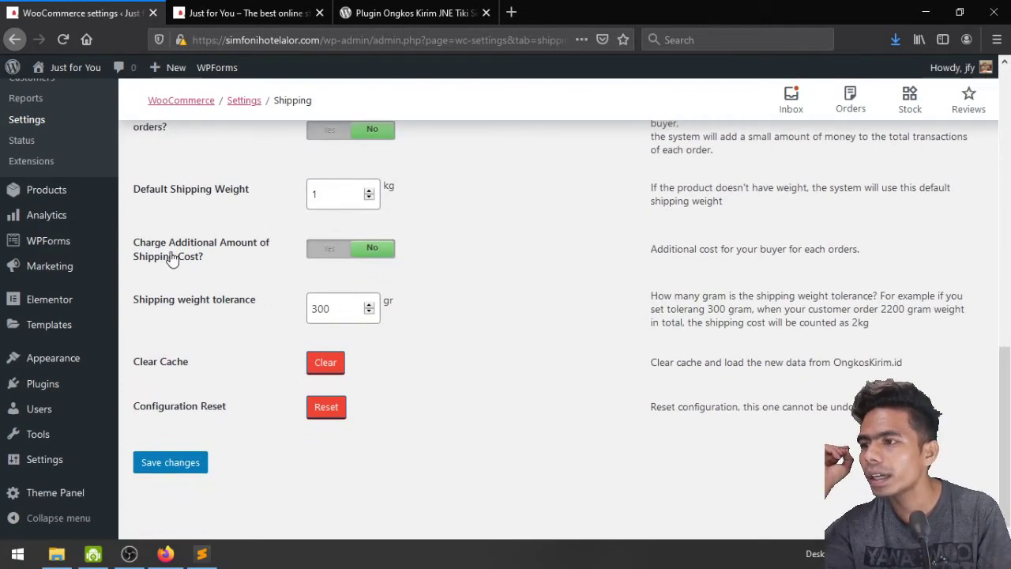
pyautogui.click(326, 251)
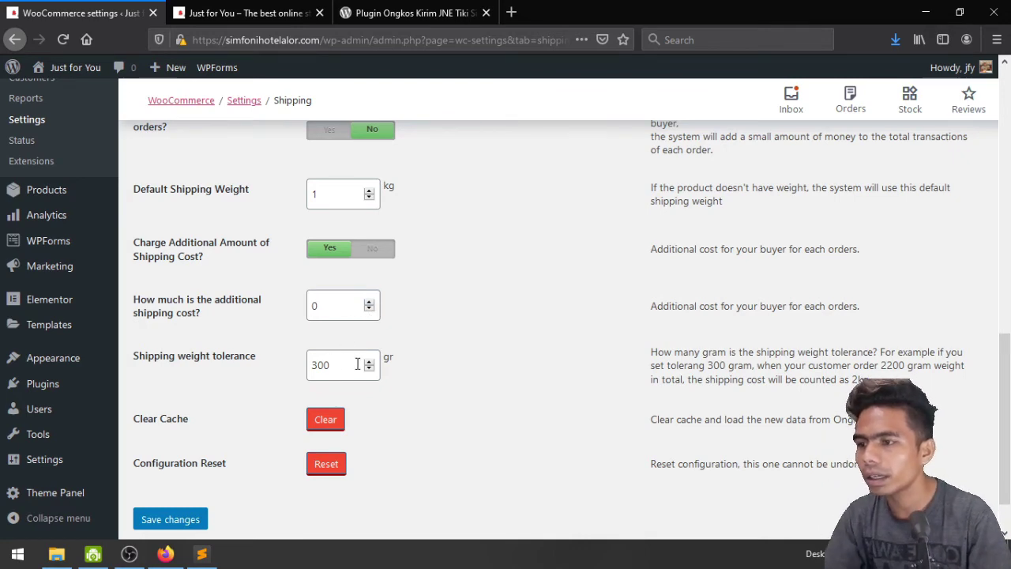
pyautogui.click(315, 303)
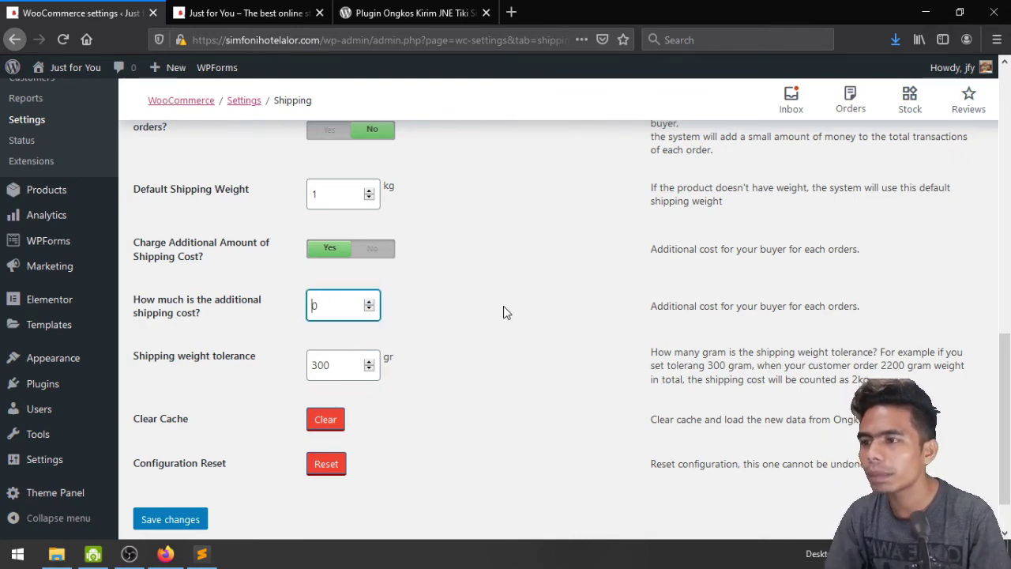
pyautogui.scroll(5, 524, 319)
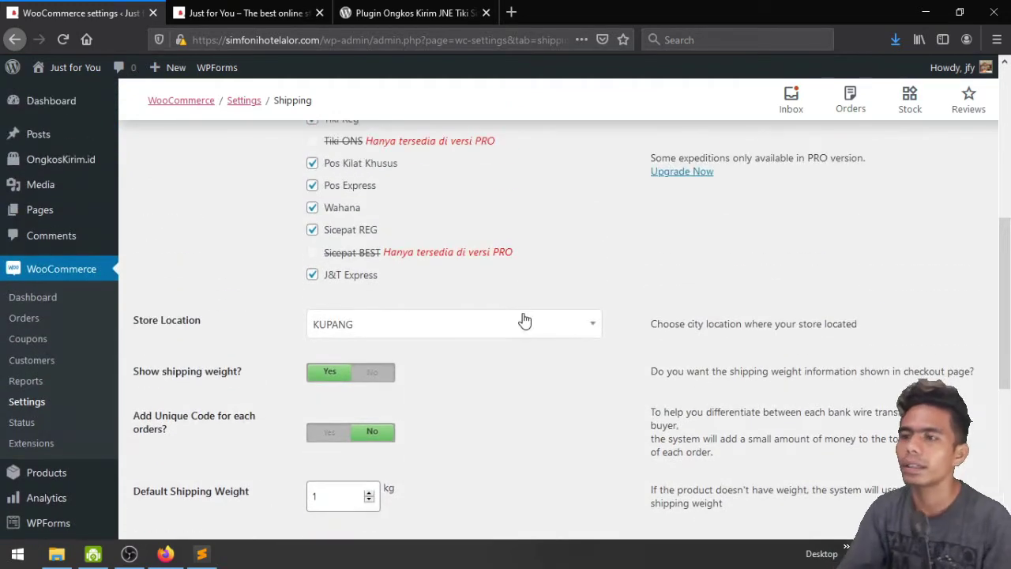
pyautogui.scroll(-5, 524, 320)
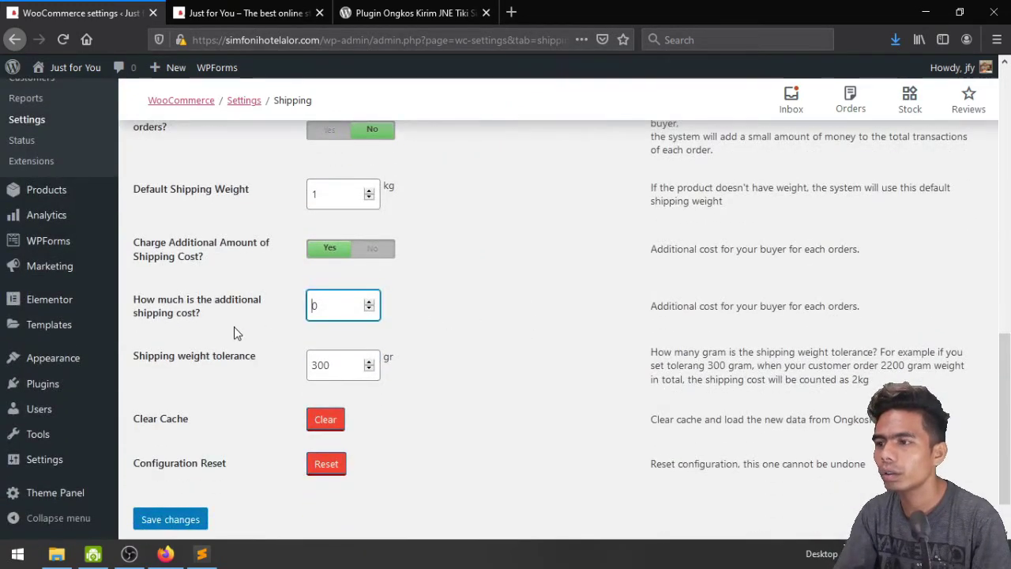
pyautogui.click(171, 519)
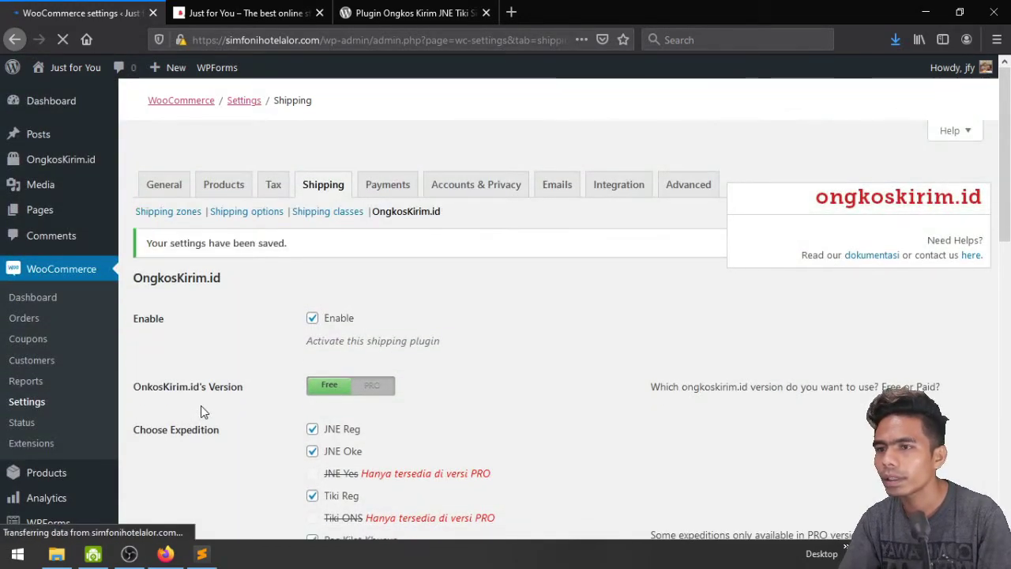
# Switch 'Add Unique Code for each orders?' to Yes and save the OngkosKirim.id settings
pyautogui.scroll(-2, 623, 357)
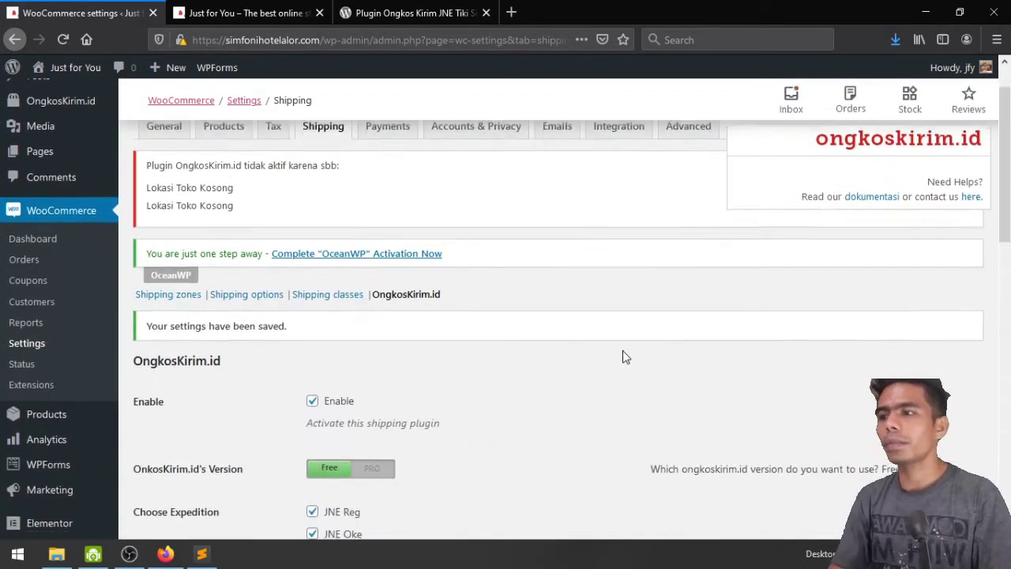
pyautogui.scroll(2, 623, 357)
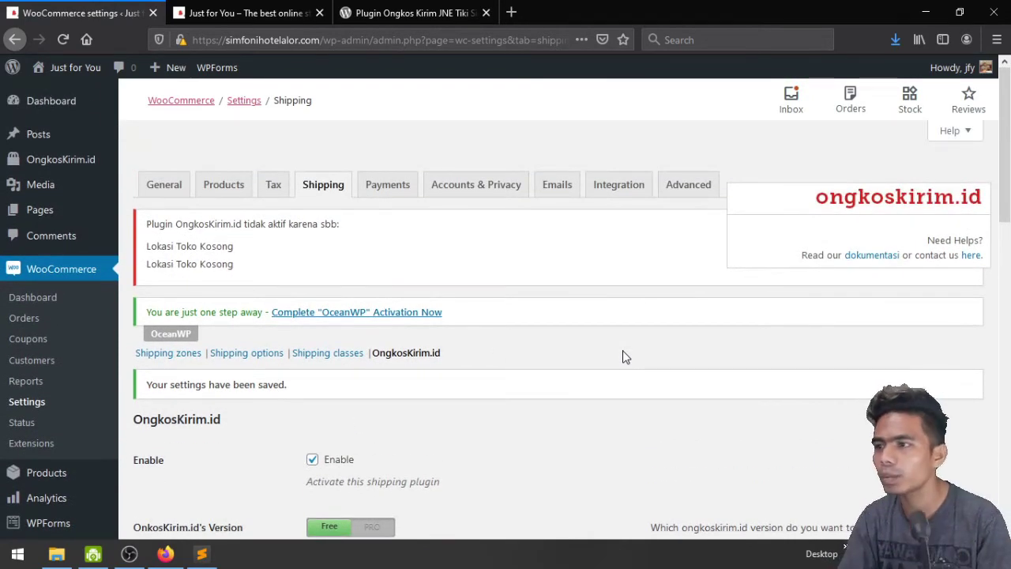
pyautogui.scroll(-15, 541, 466)
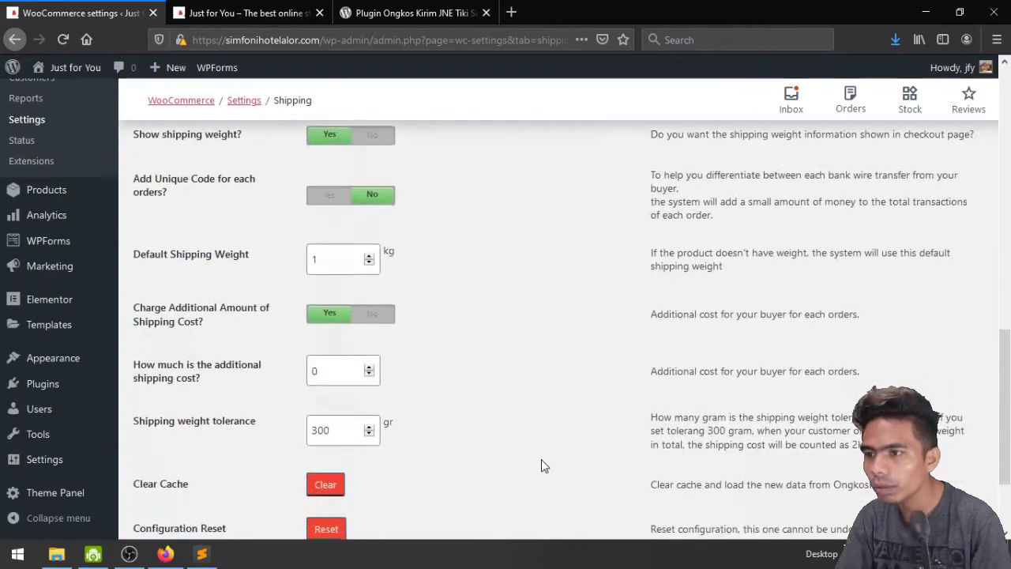
pyautogui.scroll(4, 541, 465)
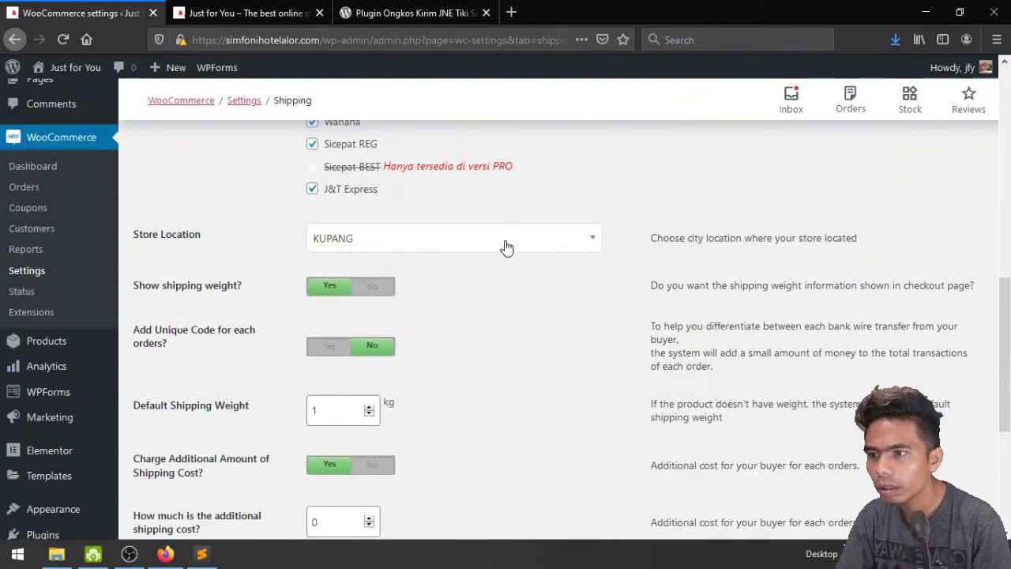
pyautogui.click(318, 350)
pyautogui.scroll(-5, 316, 345)
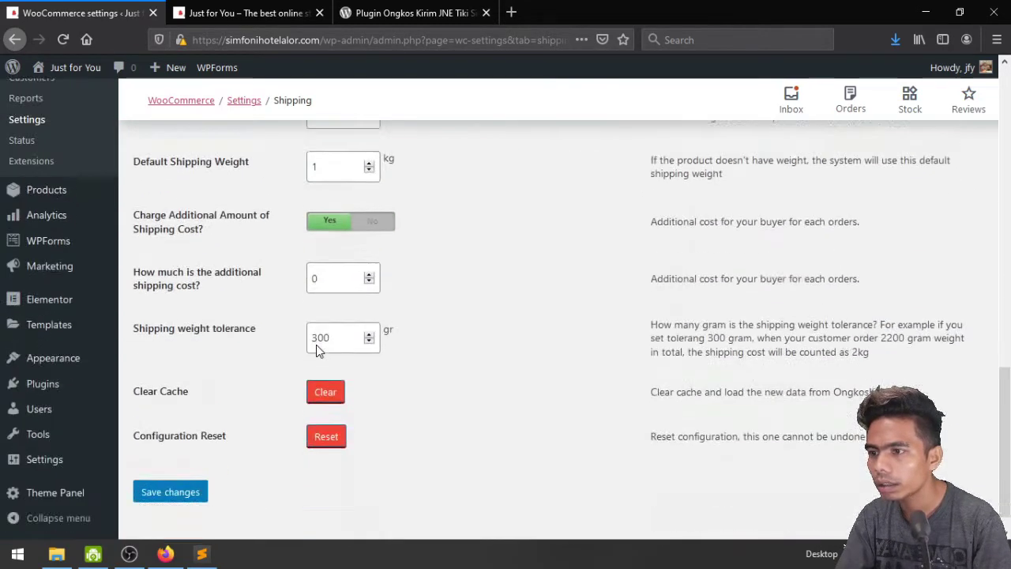
pyautogui.click(169, 465)
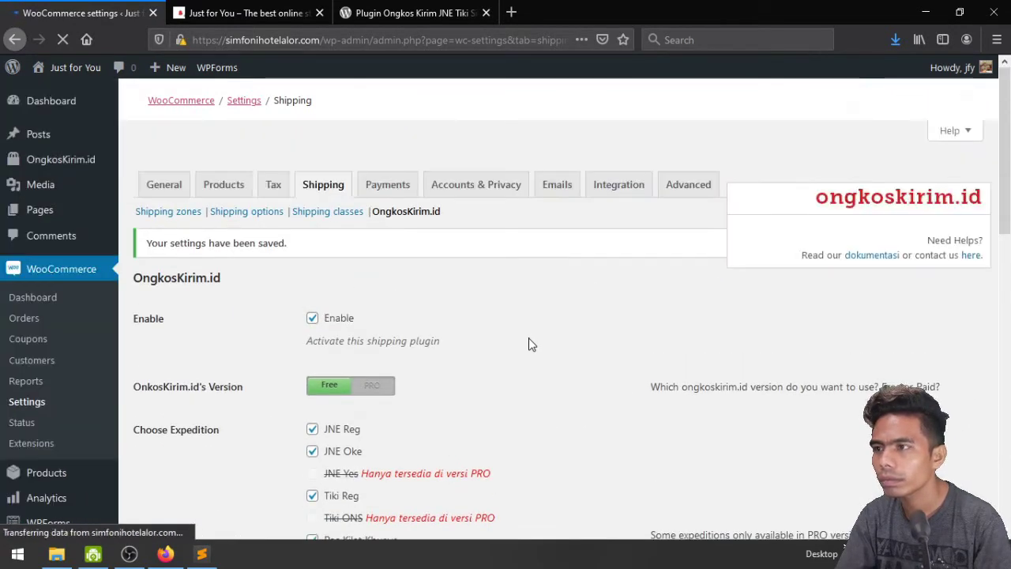
pyautogui.scroll(1, 529, 344)
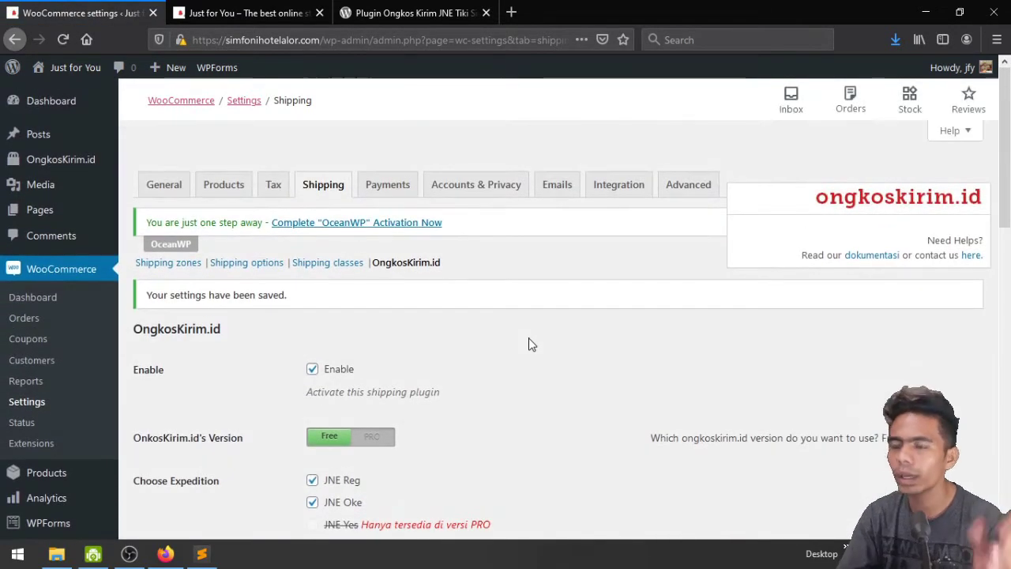
# Enable Cash on delivery and Direct bank transfer in the Payments method list
pyautogui.click(398, 198)
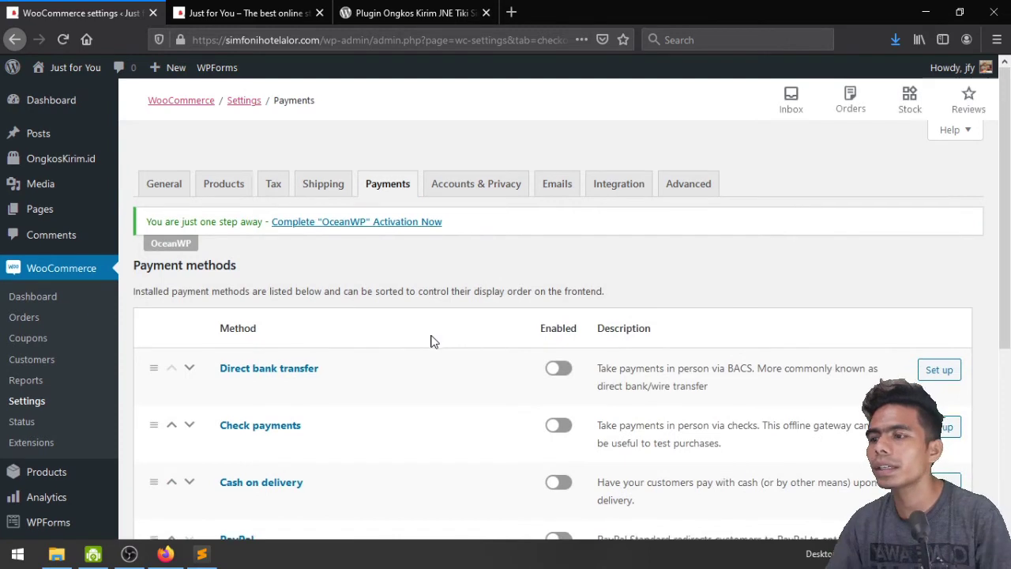
pyautogui.scroll(-2, 431, 342)
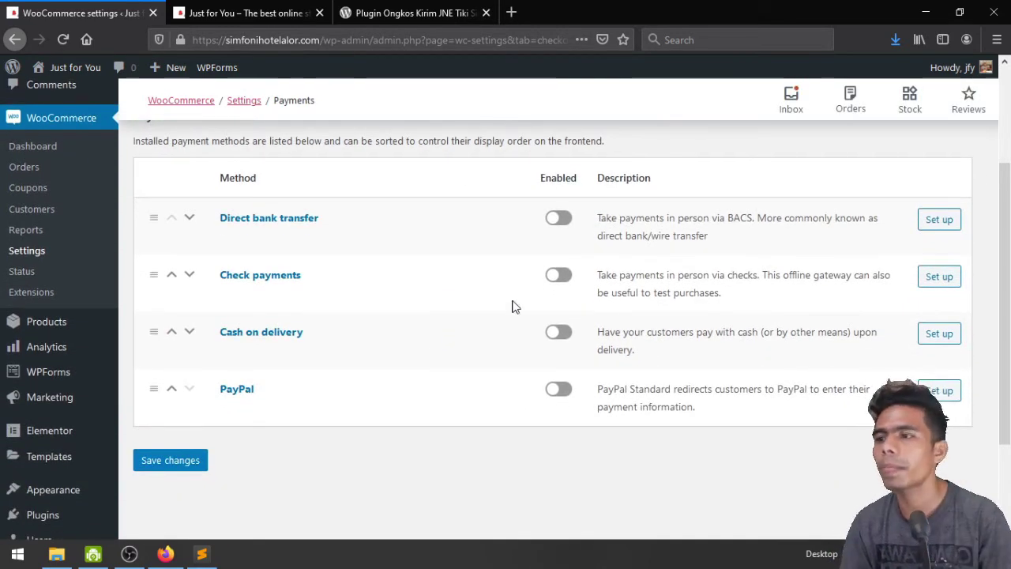
pyautogui.click(560, 333)
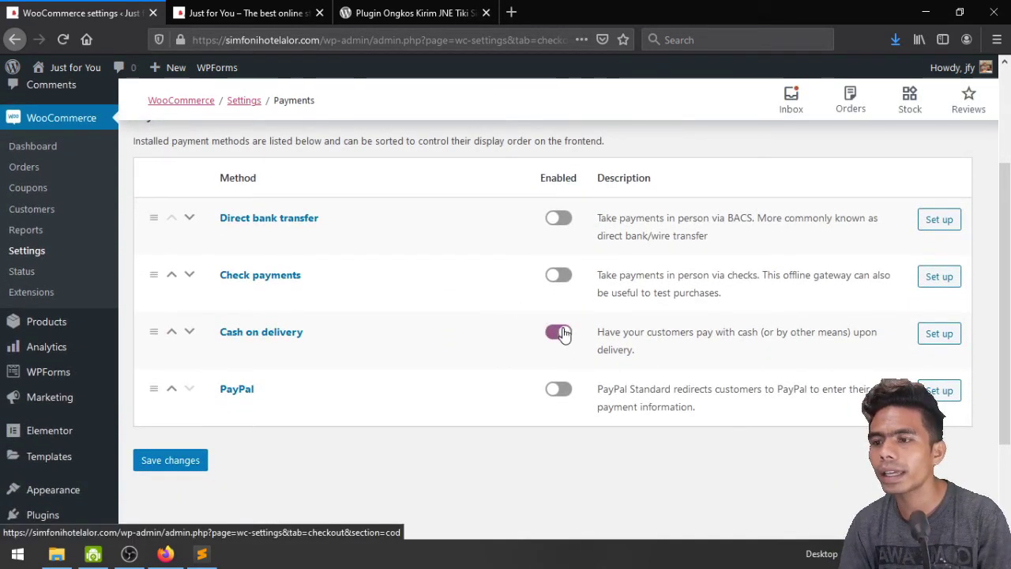
pyautogui.click(559, 219)
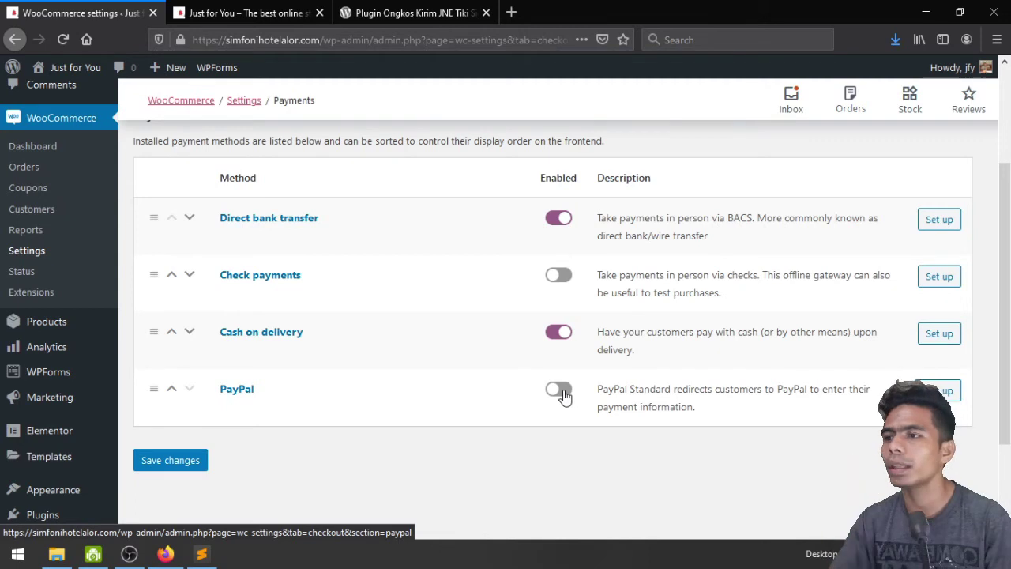
# Open the Direct bank transfer settings, leaving its title as 'Direct bank transfer'
pyautogui.click(951, 225)
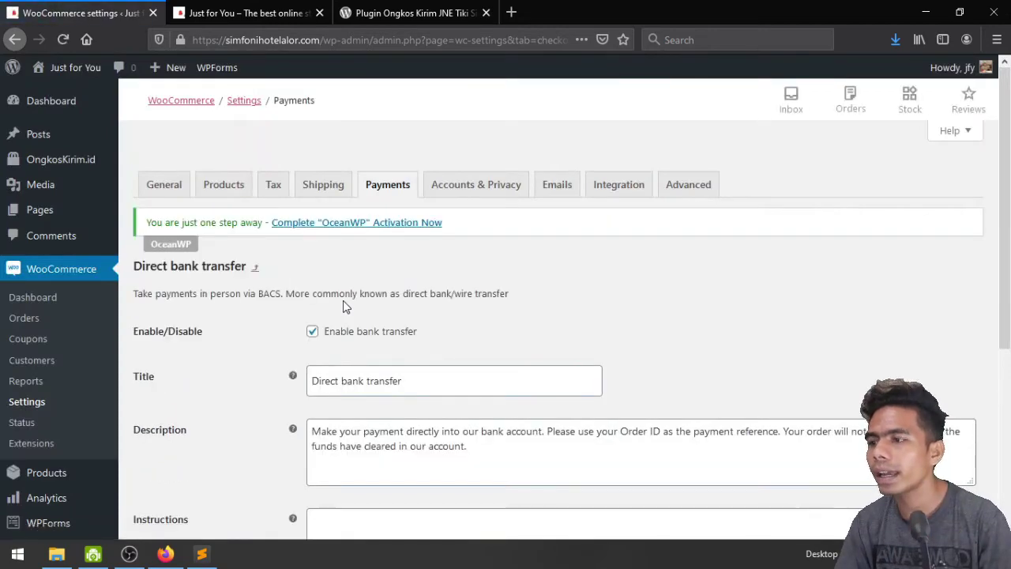
pyautogui.scroll(-3, 438, 278)
pyautogui.scroll(2, 444, 282)
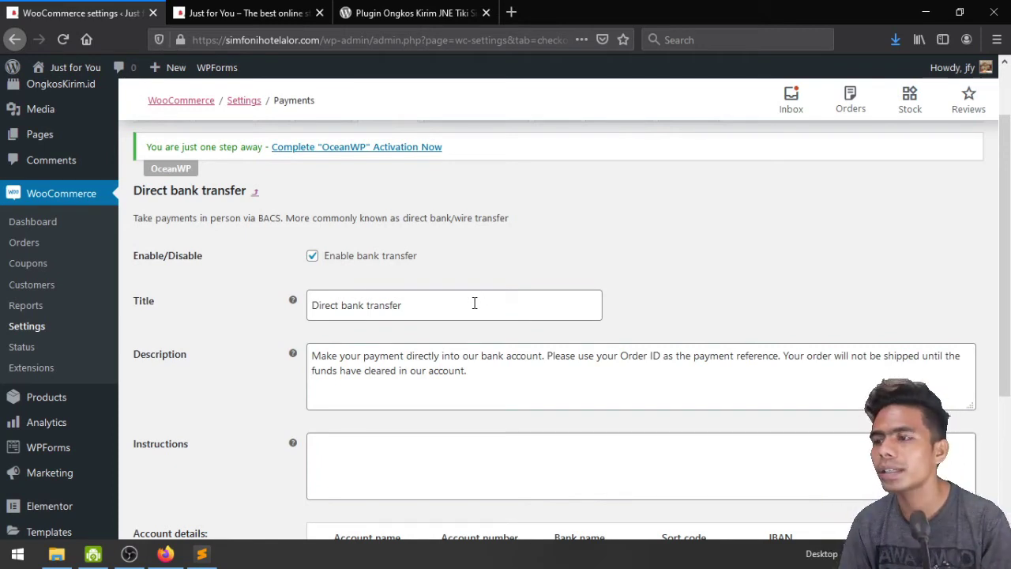
pyautogui.tripleClick(474, 303)
pyautogui.click(474, 304)
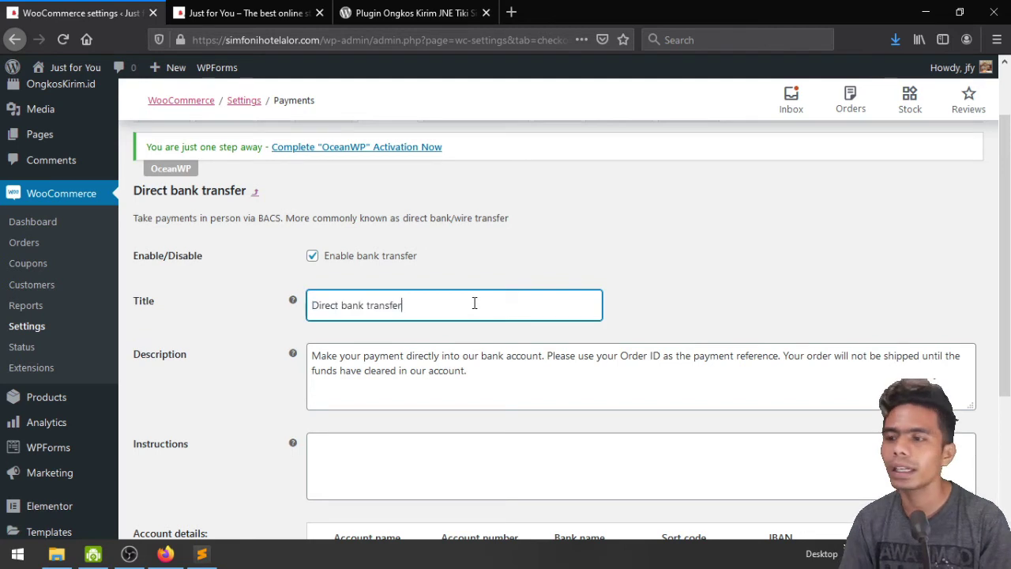
pyautogui.tripleClick(474, 304)
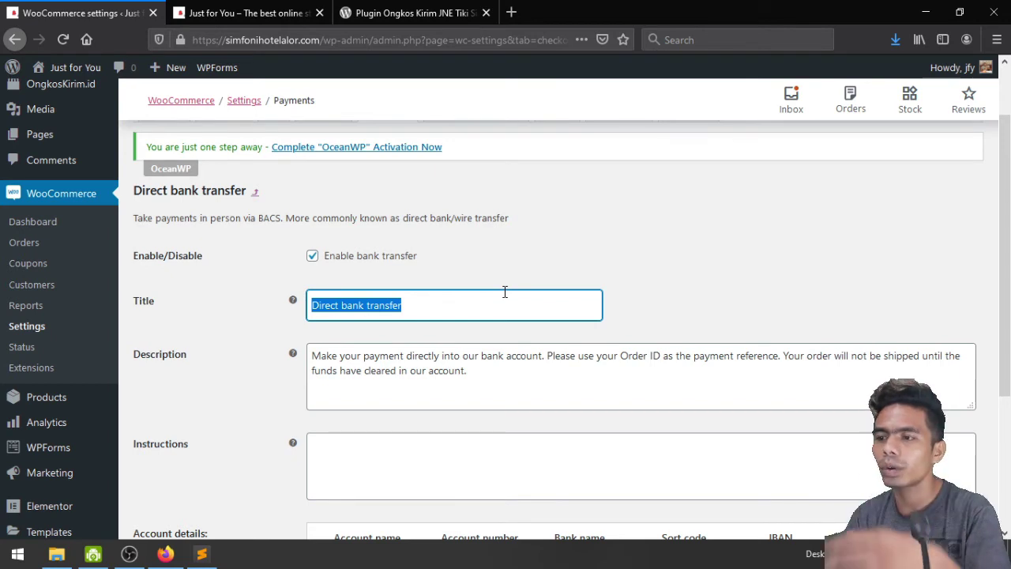
pyautogui.write('Lang')
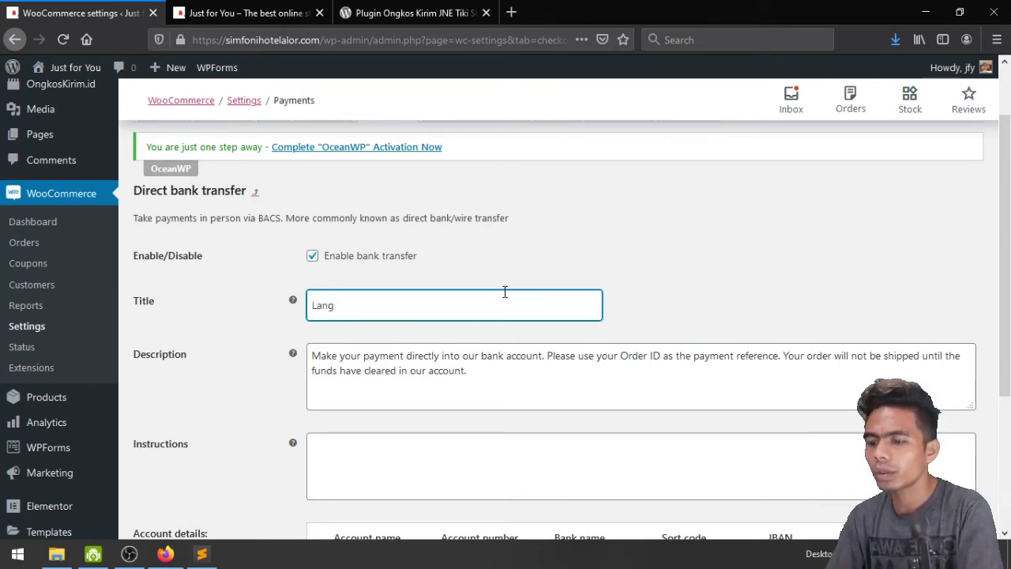
pyautogui.hotkey('ctrl', 'z')
pyautogui.click(714, 274)
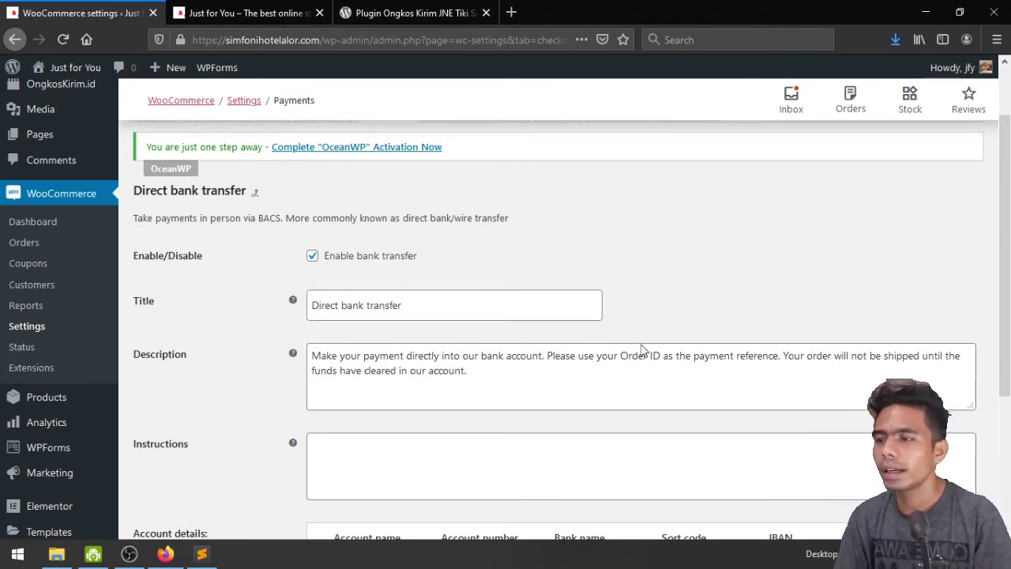
# Write instructions 'Setelah melakukan pembayaran silahkan konfirmasi melalui nomor WhatsApp ini' with a WhatsApp number below
pyautogui.scroll(-1, 492, 381)
pyautogui.scroll(-1, 492, 381)
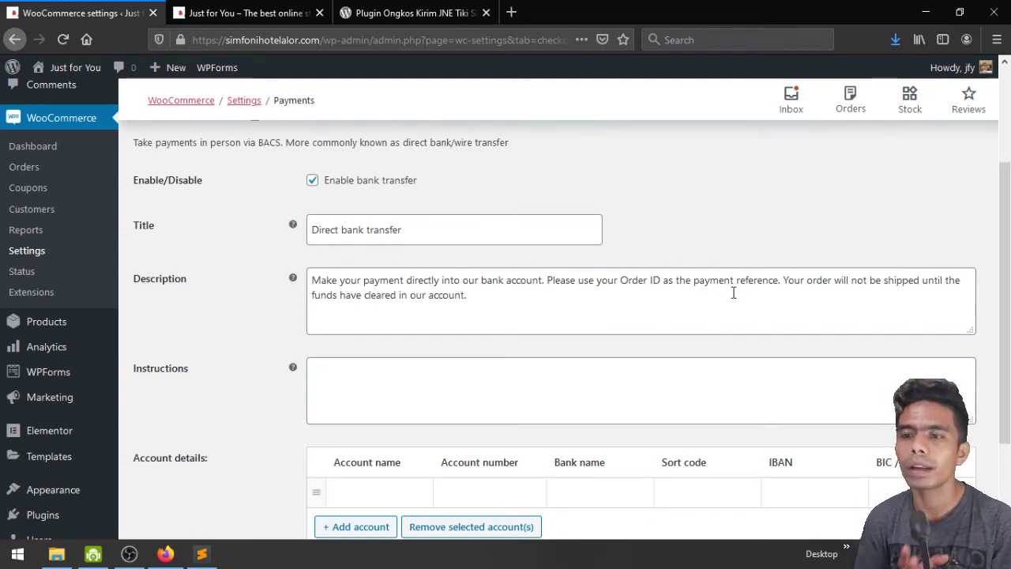
pyautogui.scroll(-2, 793, 292)
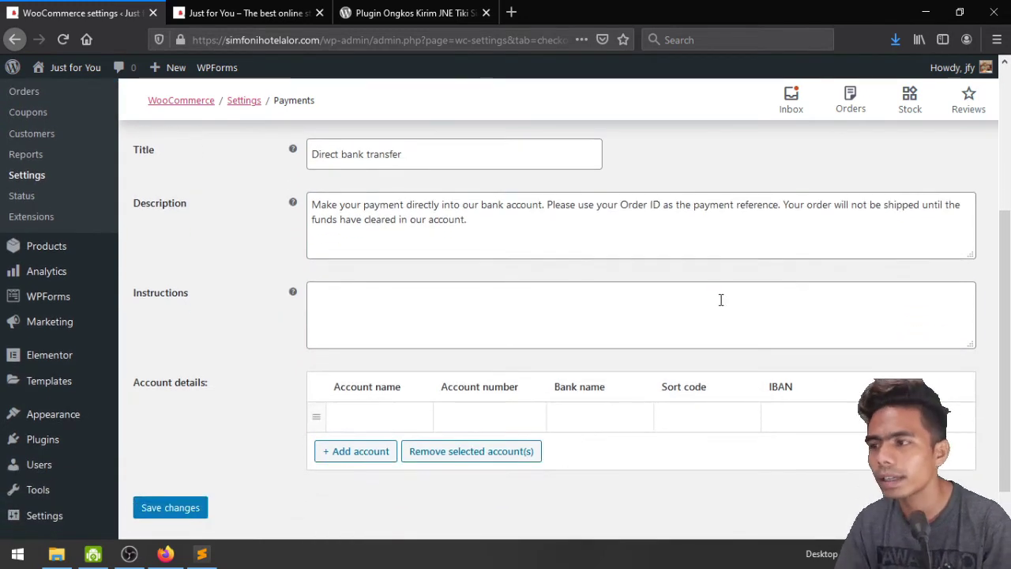
pyautogui.click(720, 299)
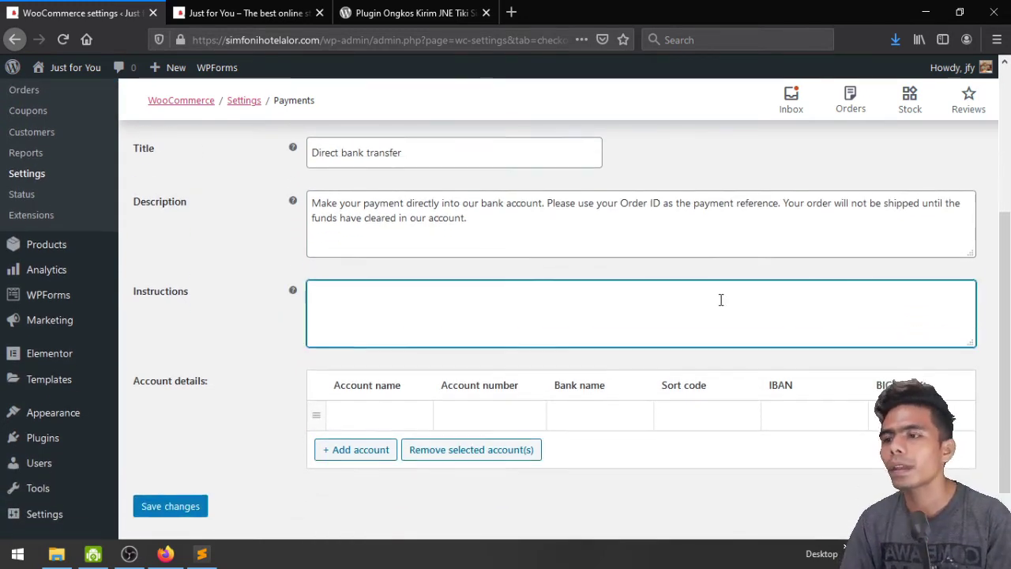
pyautogui.scroll(-1, 720, 300)
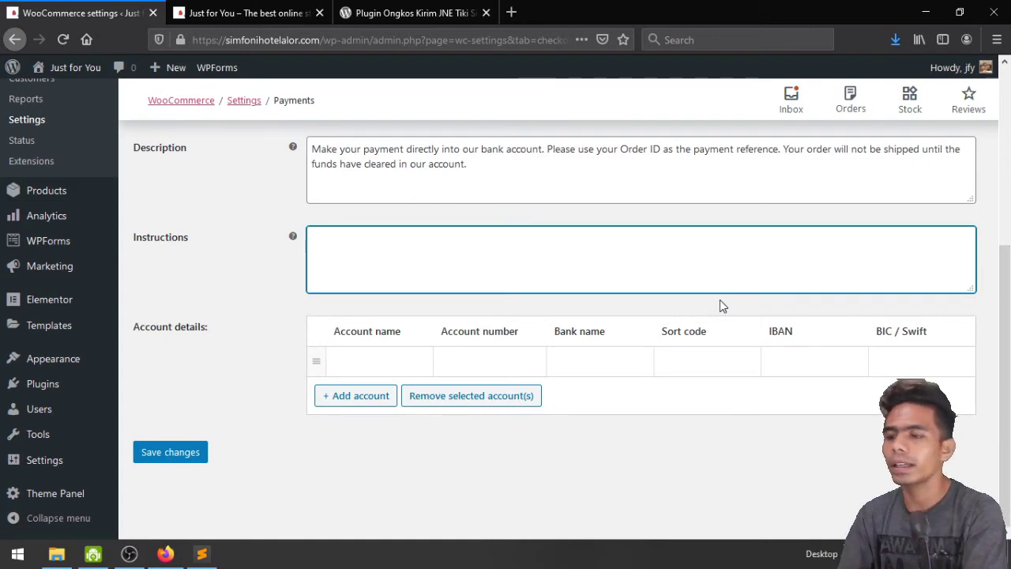
pyautogui.write('Setel')
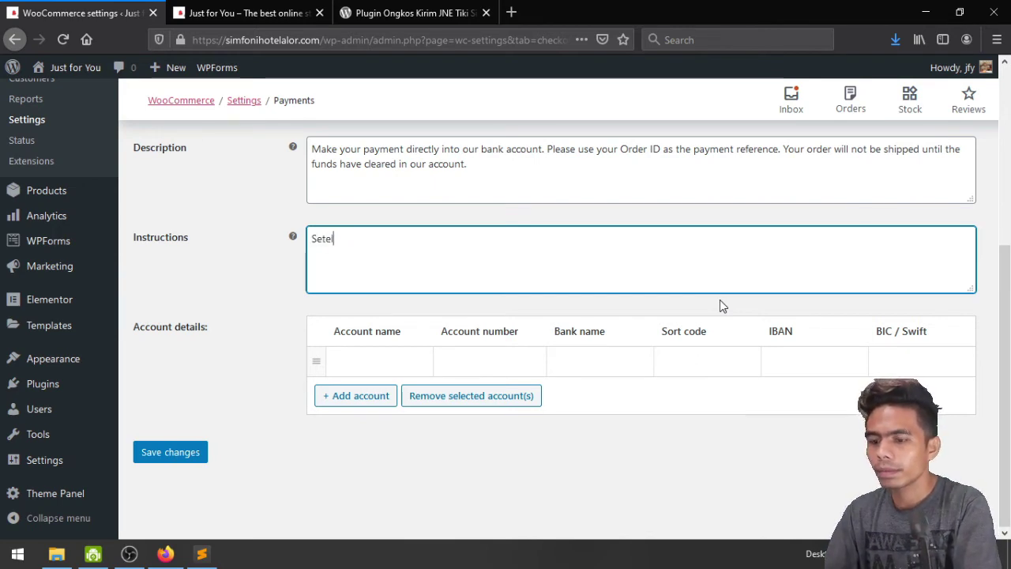
pyautogui.write('ah melakukan pembayaran')
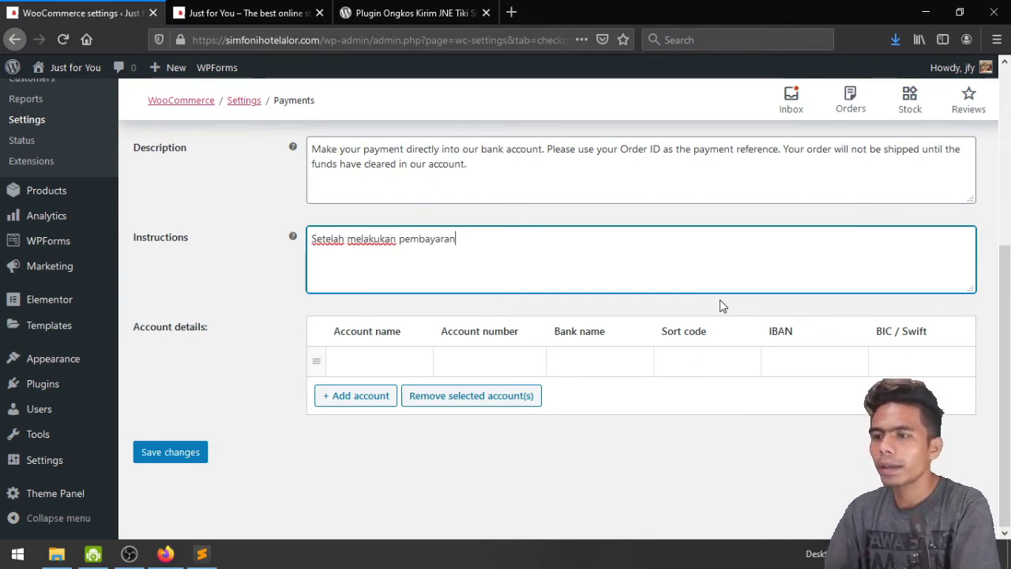
pyautogui.write(' silahkan ')
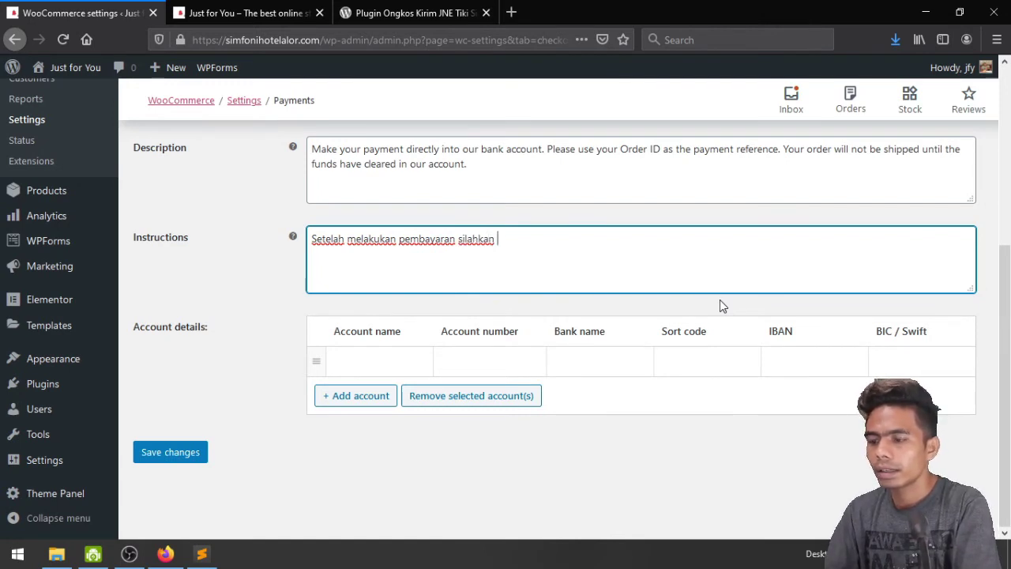
pyautogui.write('konfirmasi di')
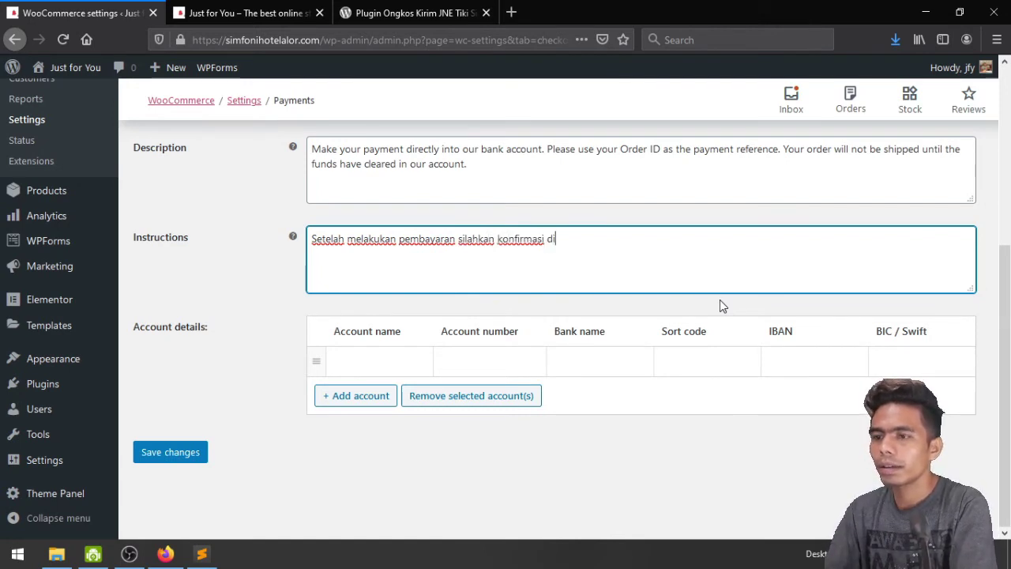
pyautogui.press('BackSpace')
pyautogui.press('BackSpace')
pyautogui.write('melalui no')
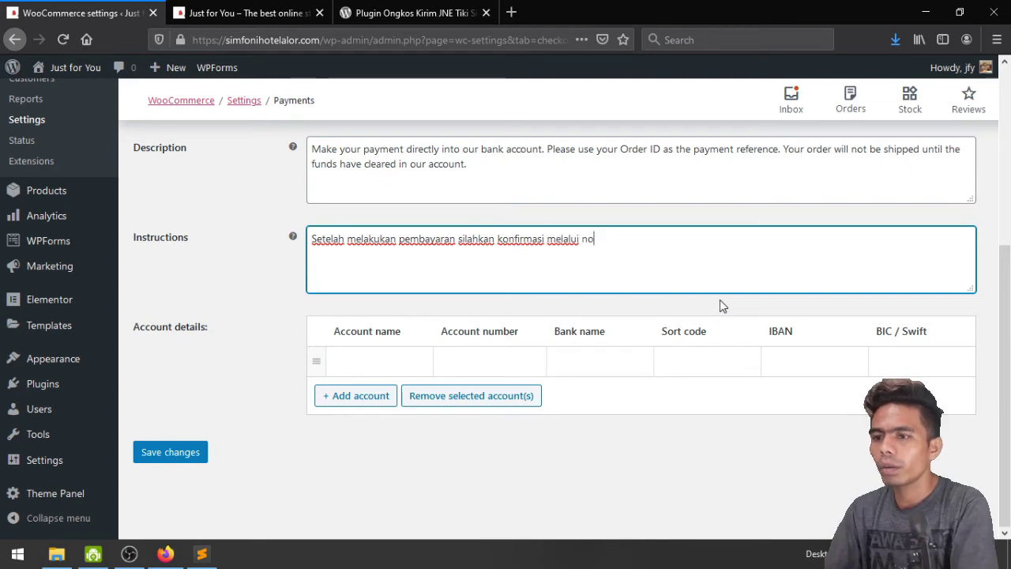
pyautogui.write('mor Whats')
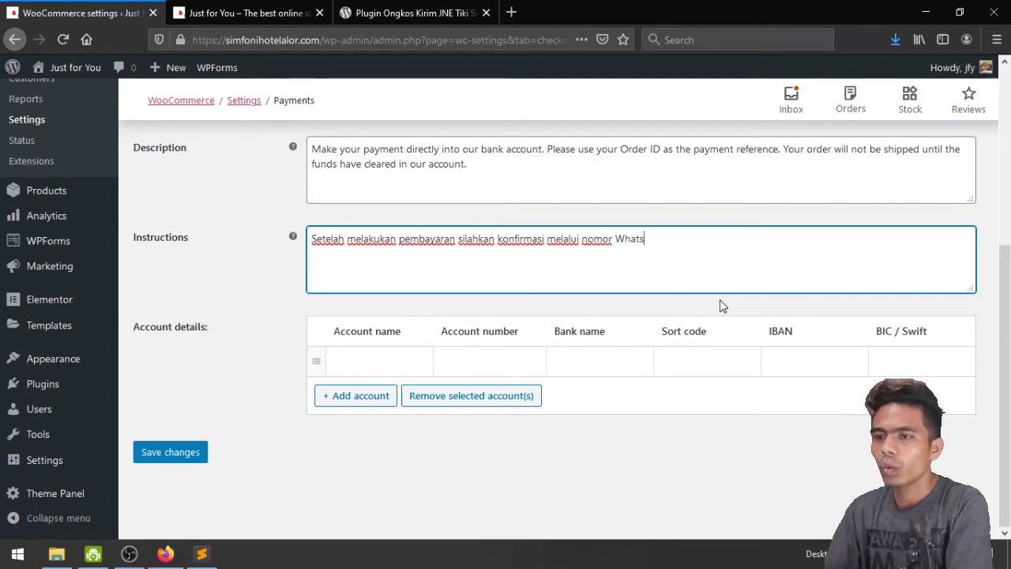
pyautogui.write('App ini')
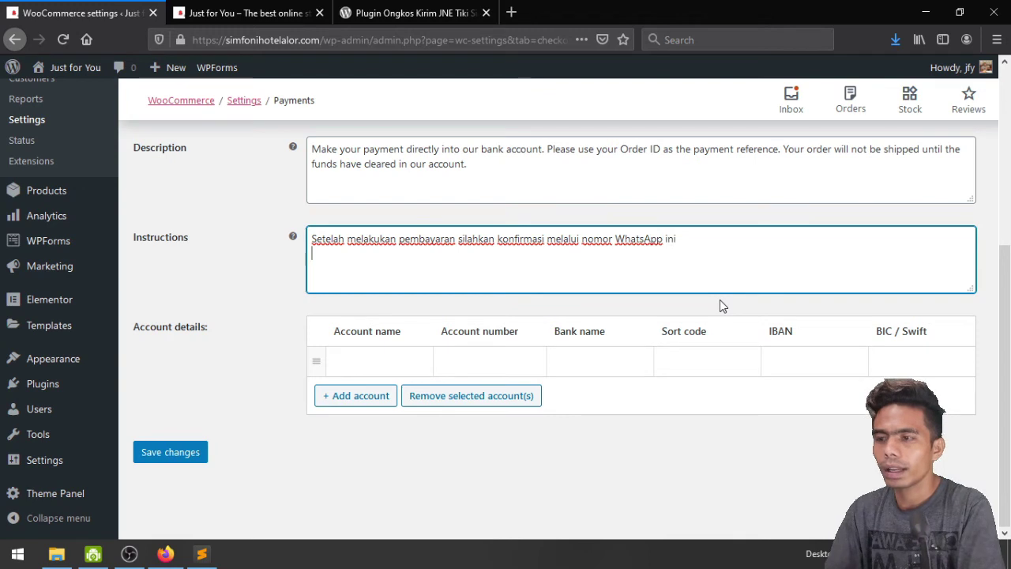
pyautogui.press('Return')
pyautogui.write('08123456789')
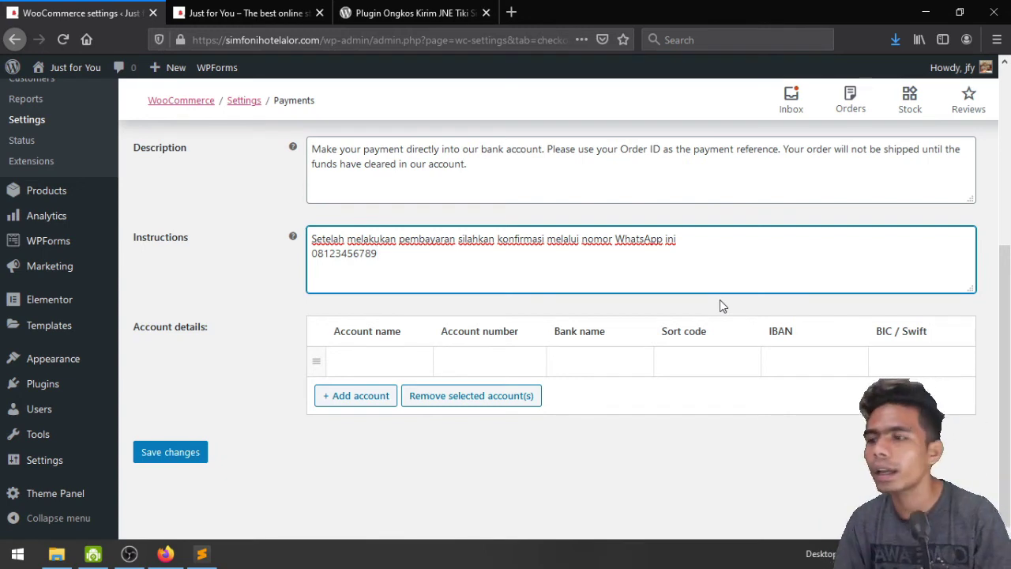
# Fill in the first bank account's holder name and account number, correcting the name
pyautogui.click(370, 361)
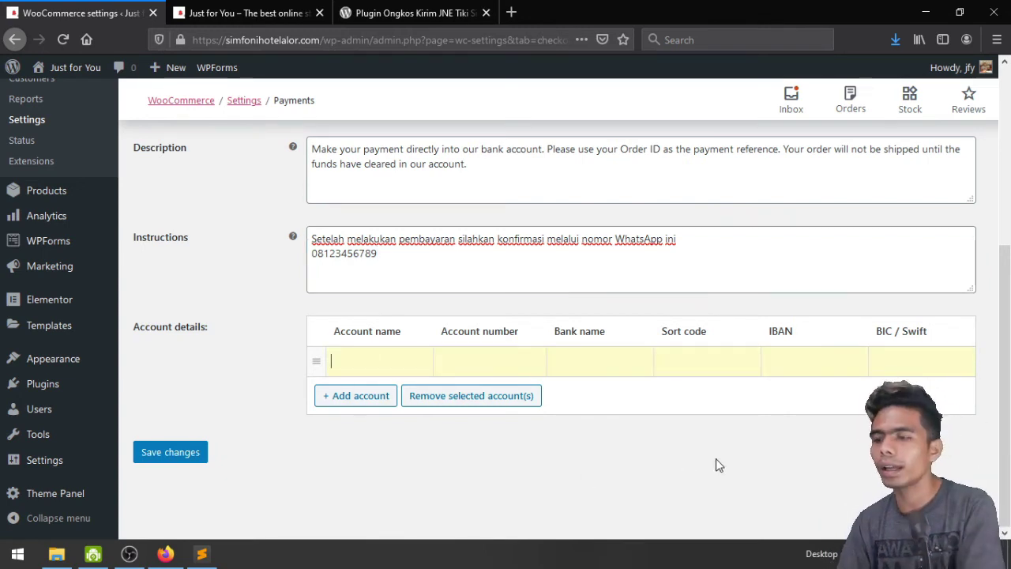
pyautogui.write('BCA')
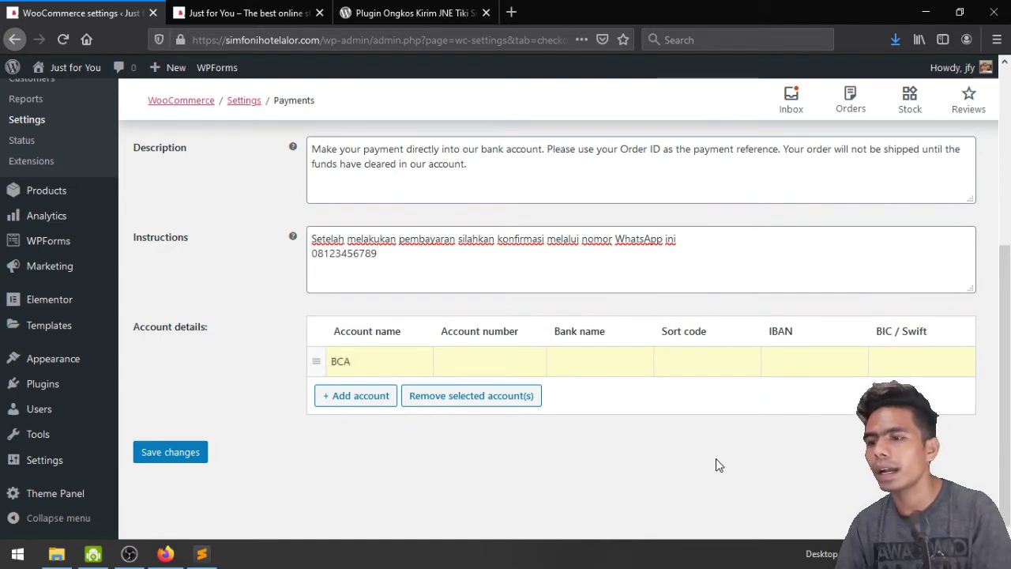
pyautogui.click(496, 369)
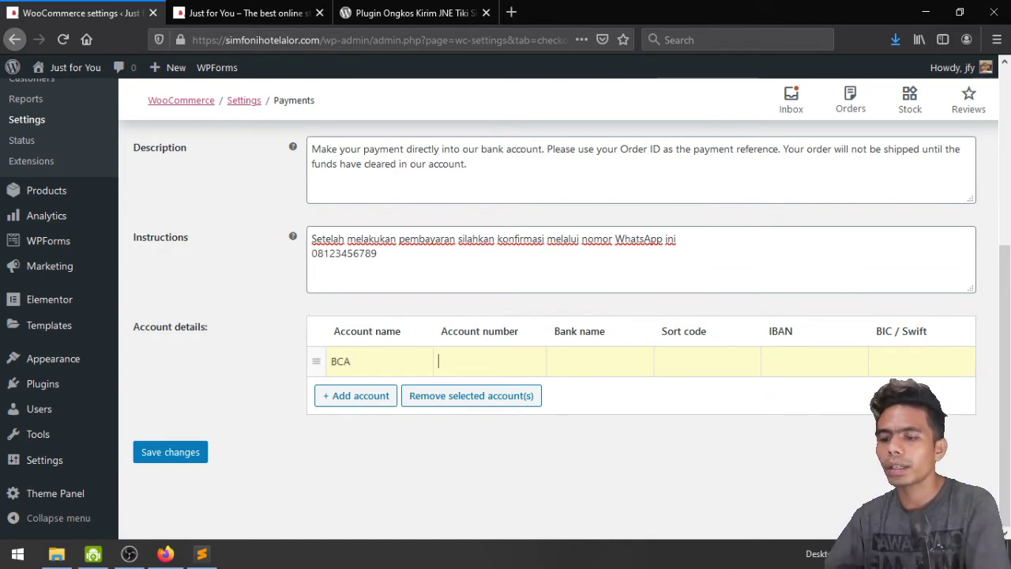
pyautogui.write('123456')
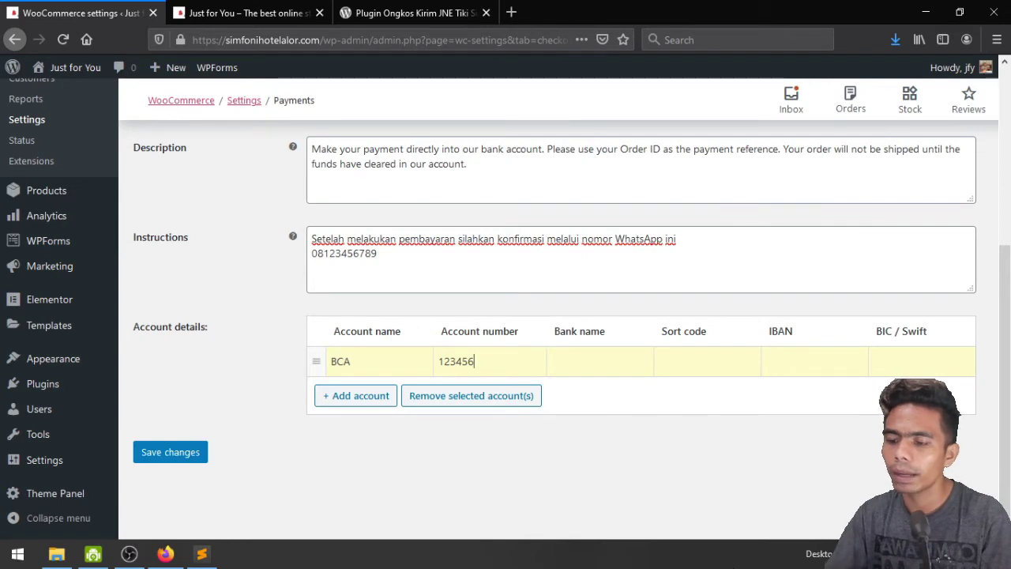
pyautogui.write('789')
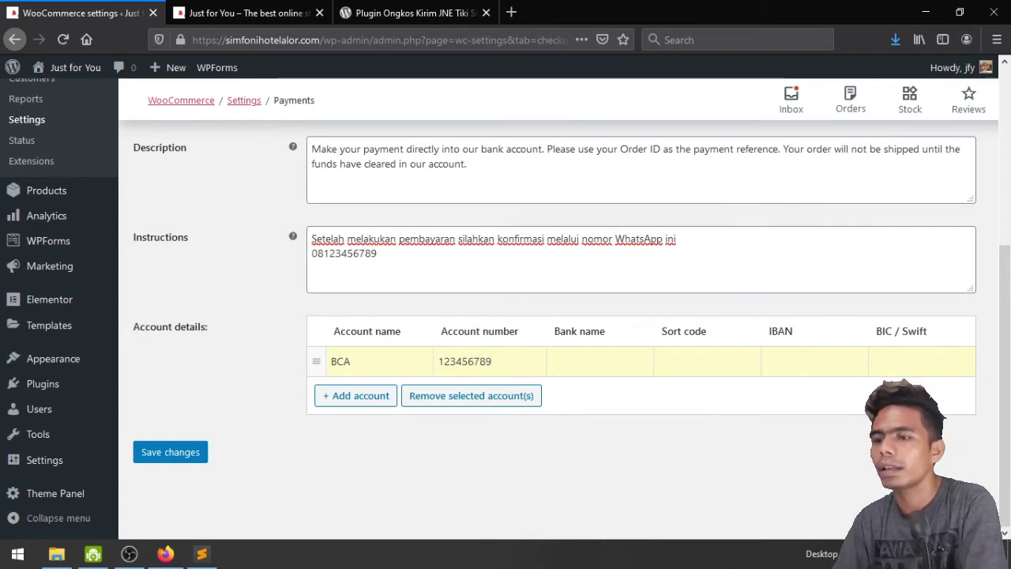
pyautogui.write('0')
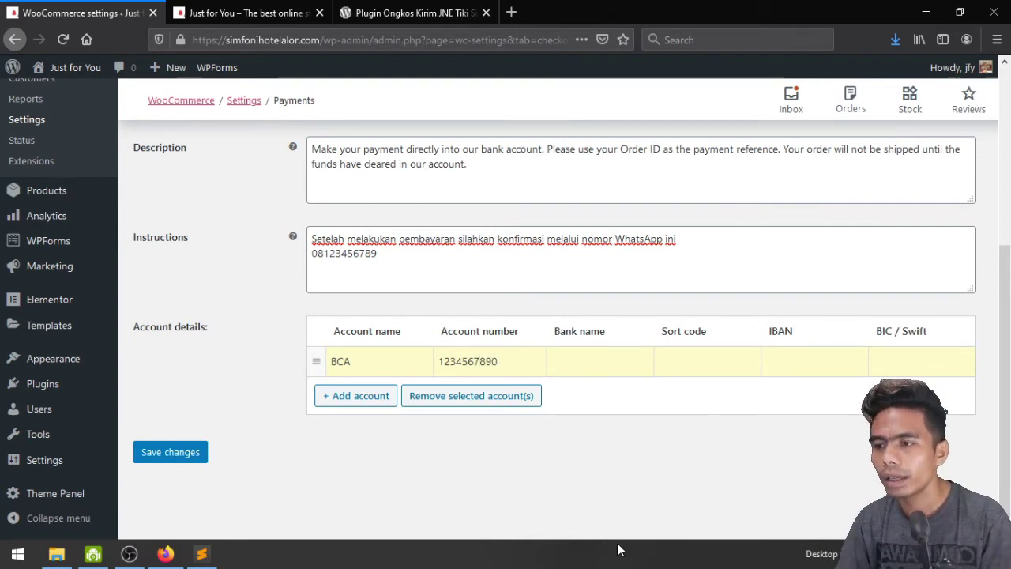
pyautogui.doubleClick(376, 363)
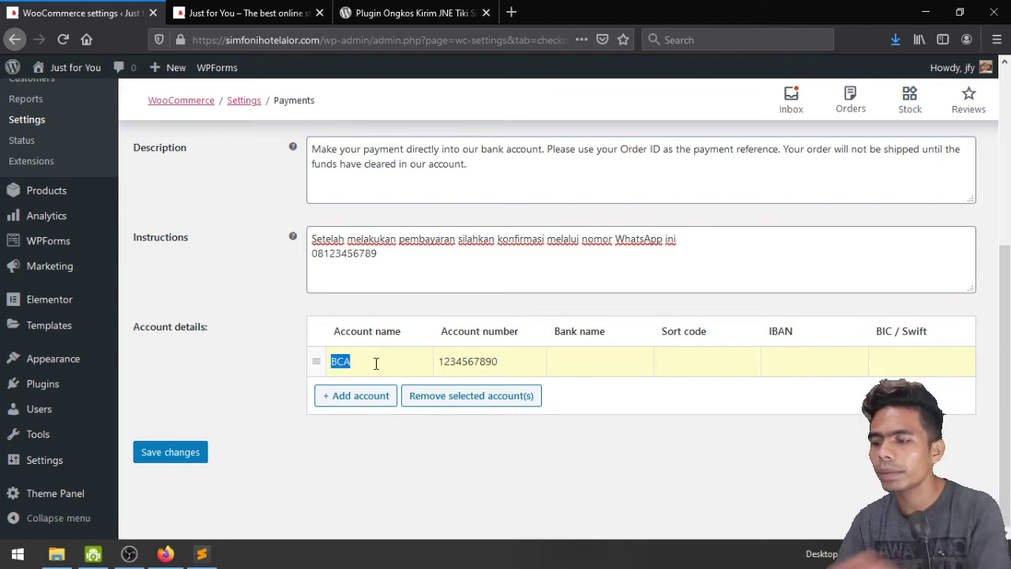
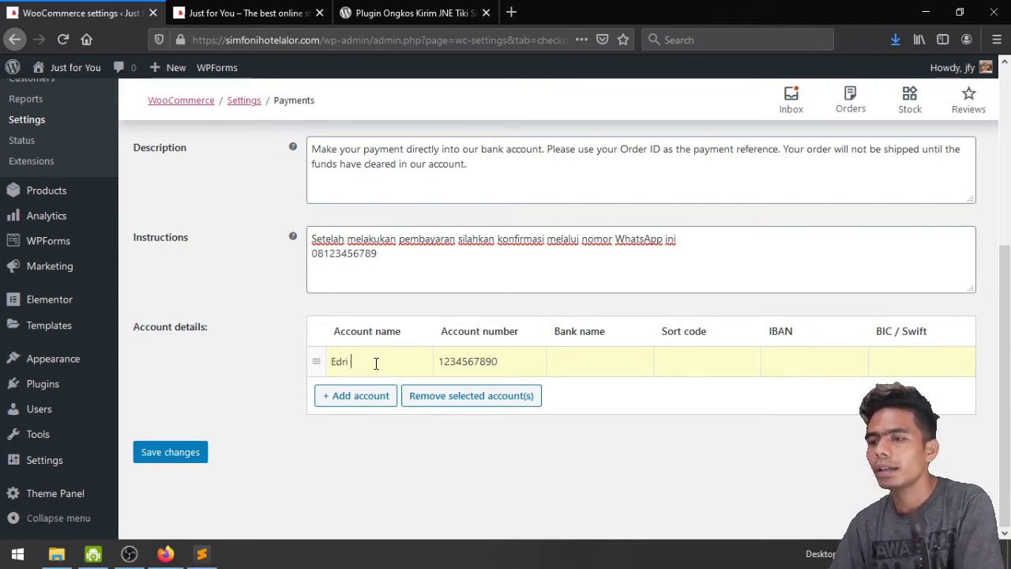
# Set that account's bank name to BCA, sort code 123 and IBAN INA
pyautogui.click(619, 368)
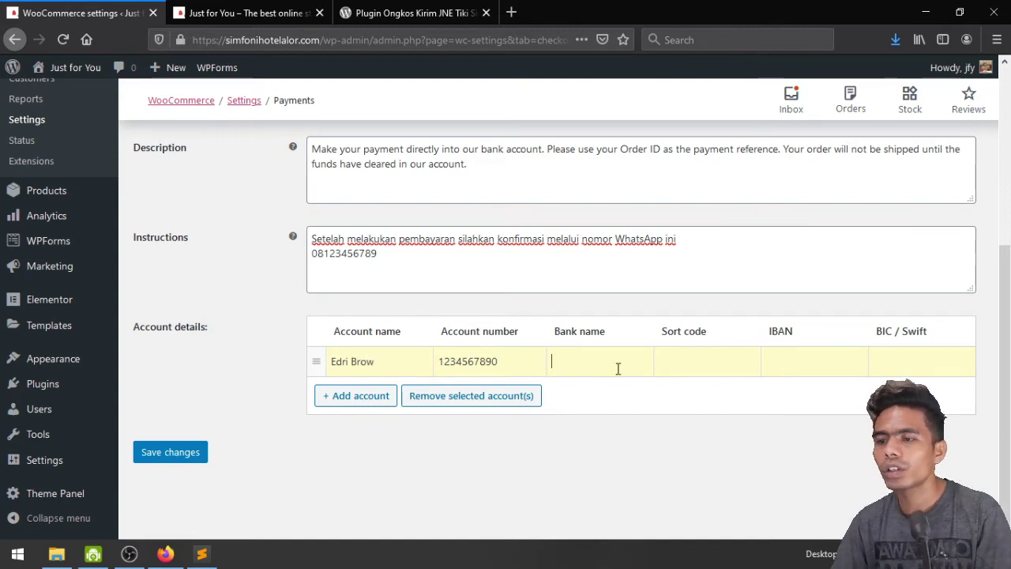
pyautogui.write('BCA')
pyautogui.press('Tab')
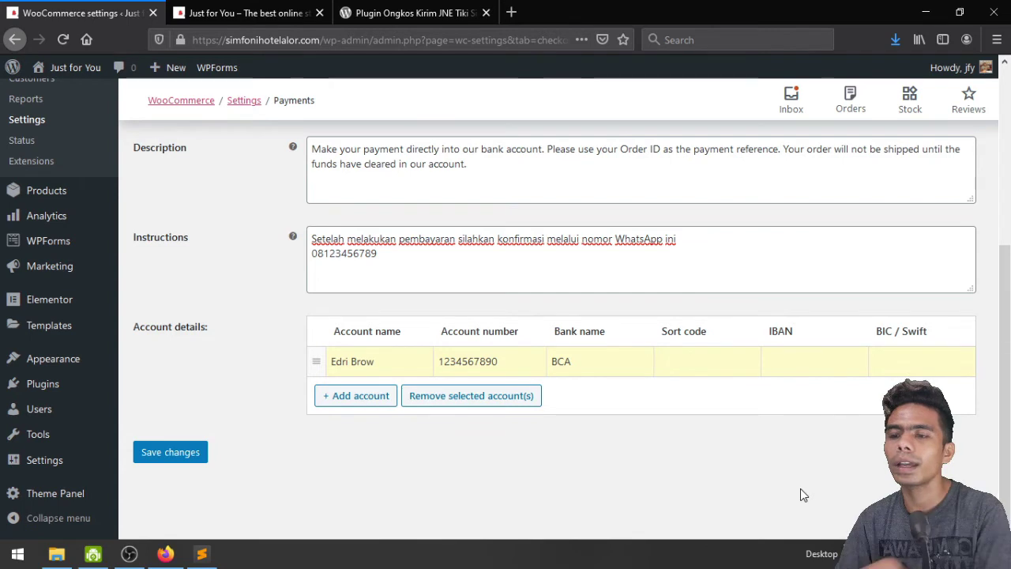
pyautogui.write('123')
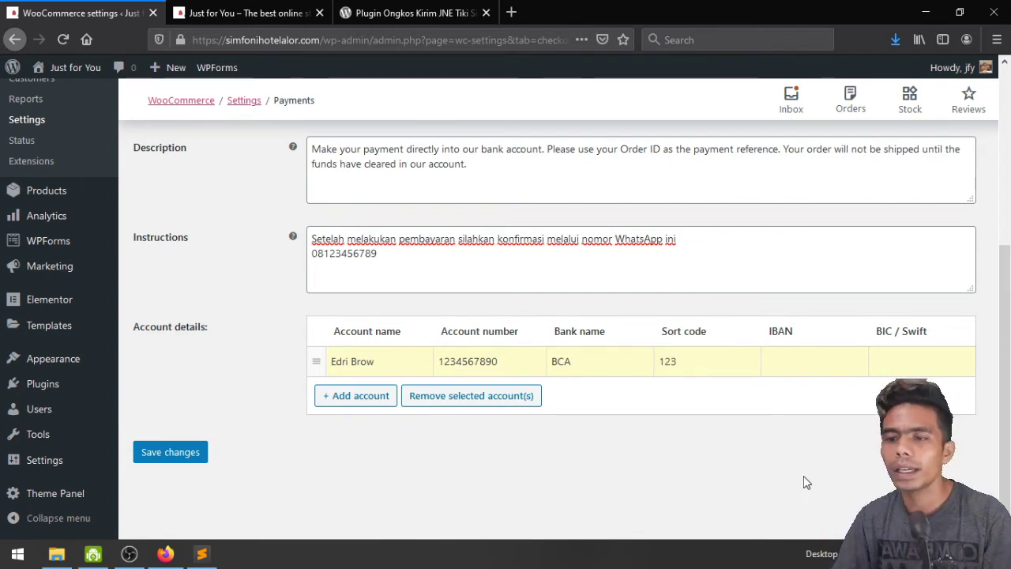
pyautogui.click(795, 357)
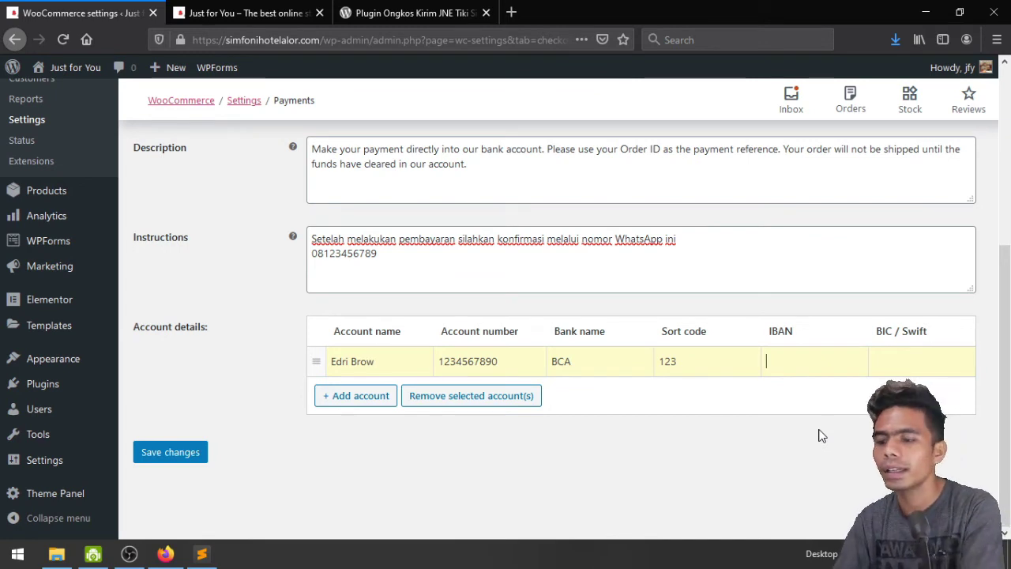
pyautogui.write('ina')
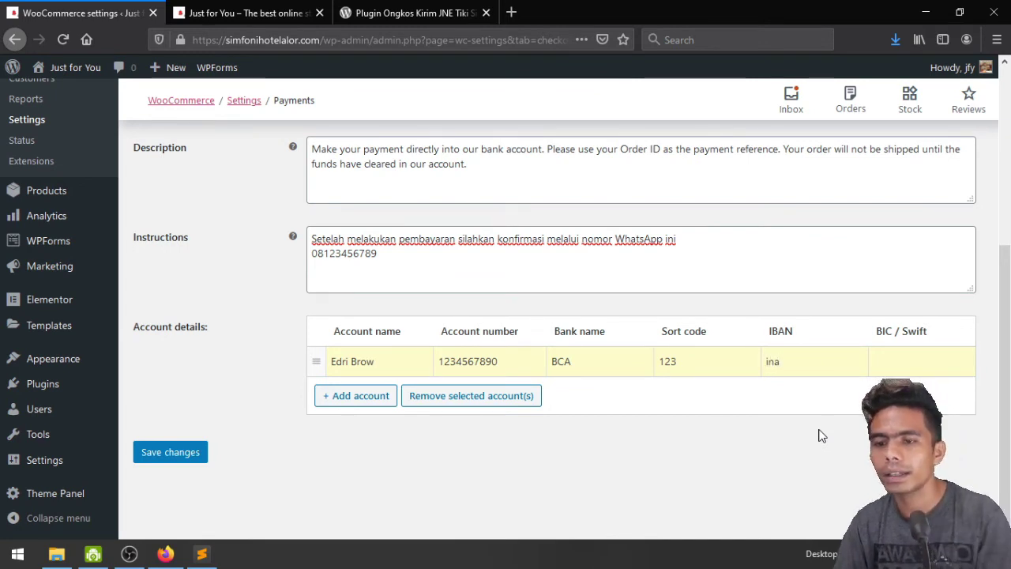
pyautogui.press('BackSpace')
pyautogui.press('BackSpace')
pyautogui.press('BackSpace')
pyautogui.write('INA')
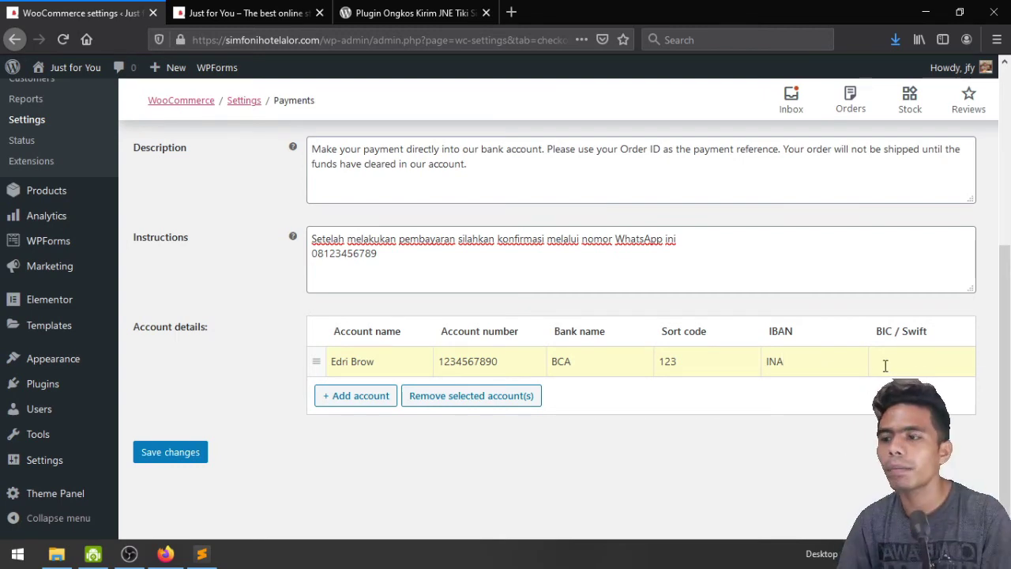
# Add a second BRI account with holder name, number, sort code 021 and IBAN IGA, then save
pyautogui.click(356, 395)
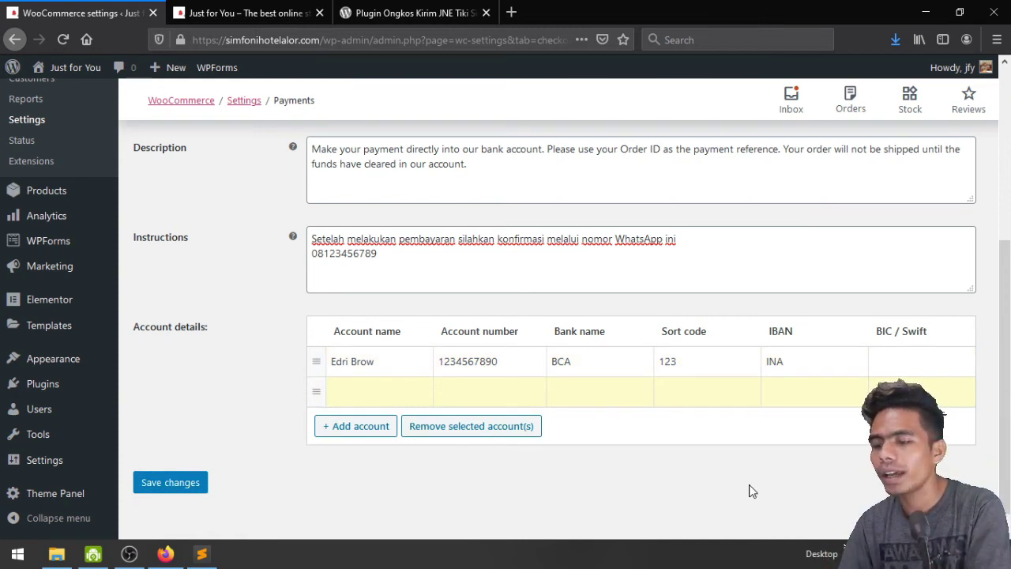
pyautogui.write('Viane')
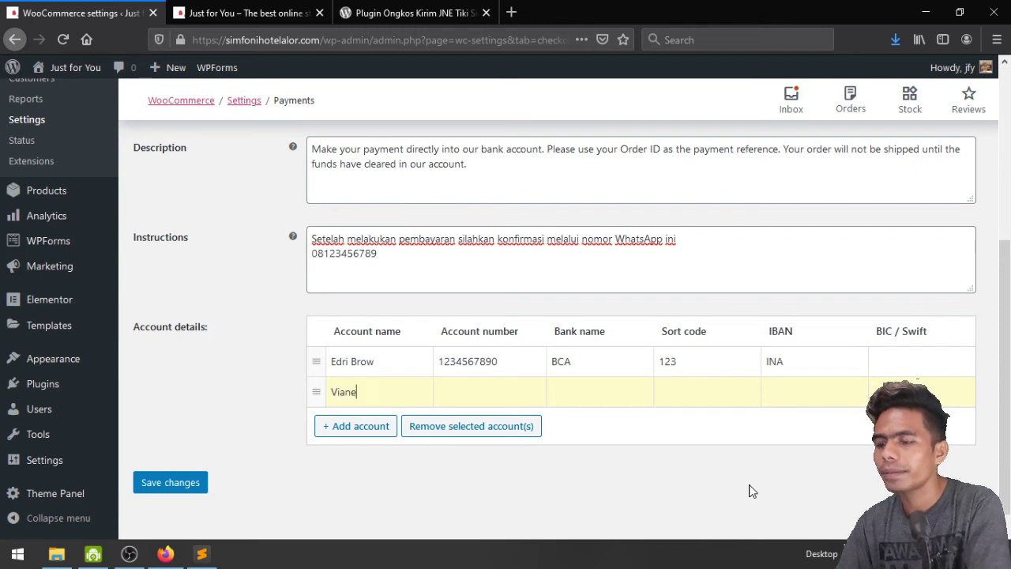
pyautogui.write('y')
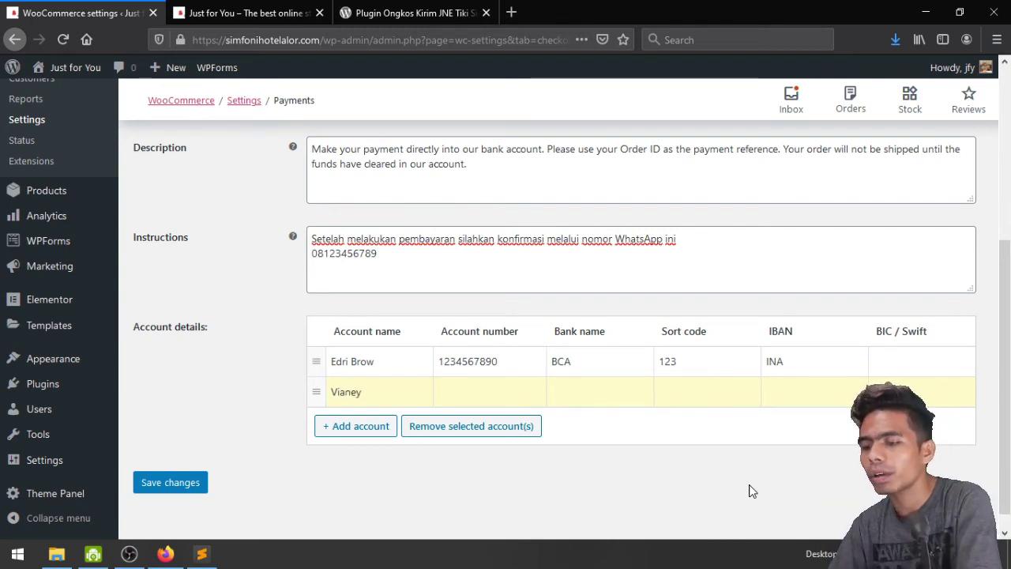
pyautogui.write('7654321')
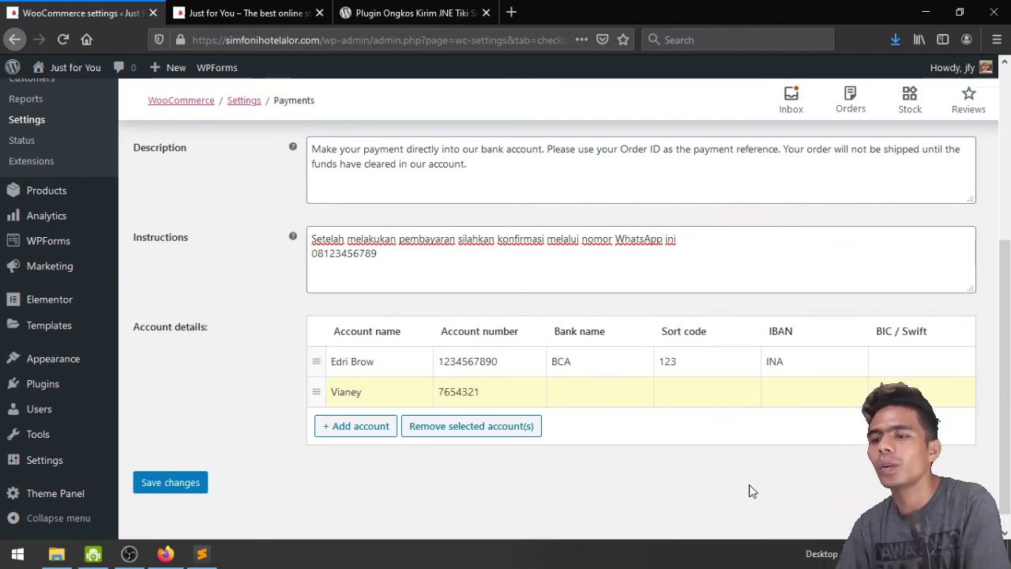
pyautogui.write('BRI')
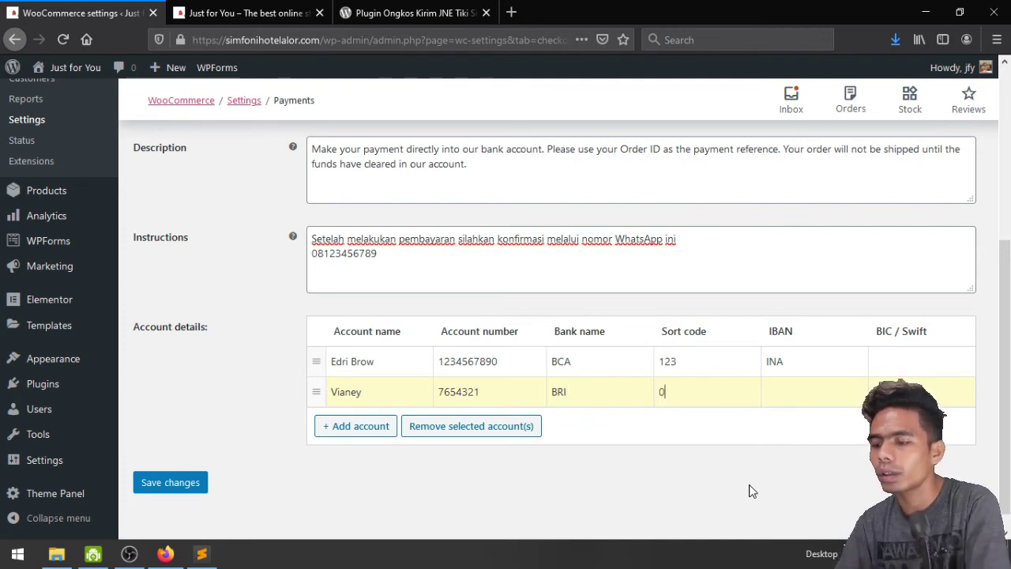
pyautogui.click(806, 394)
pyautogui.write('IGA')
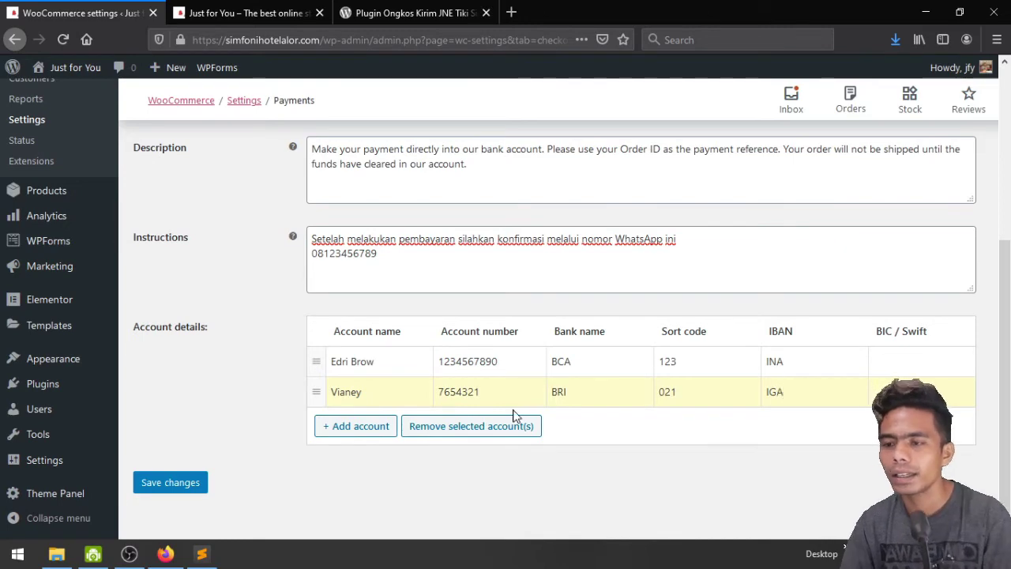
pyautogui.click(176, 482)
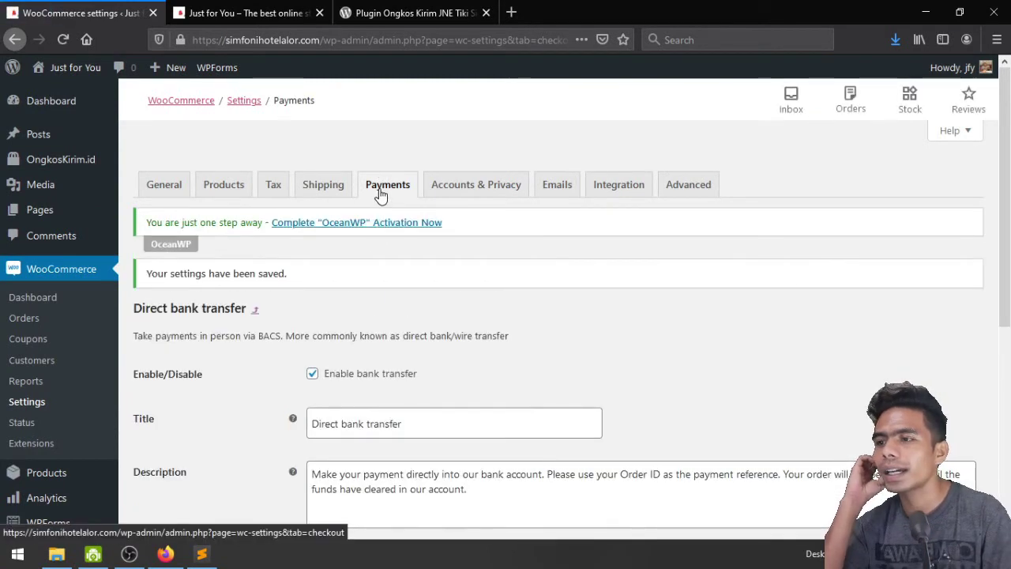
# Limit Cash on delivery to Any 'OngkosKirim.id' shipping method and save the settings
pyautogui.click(380, 195)
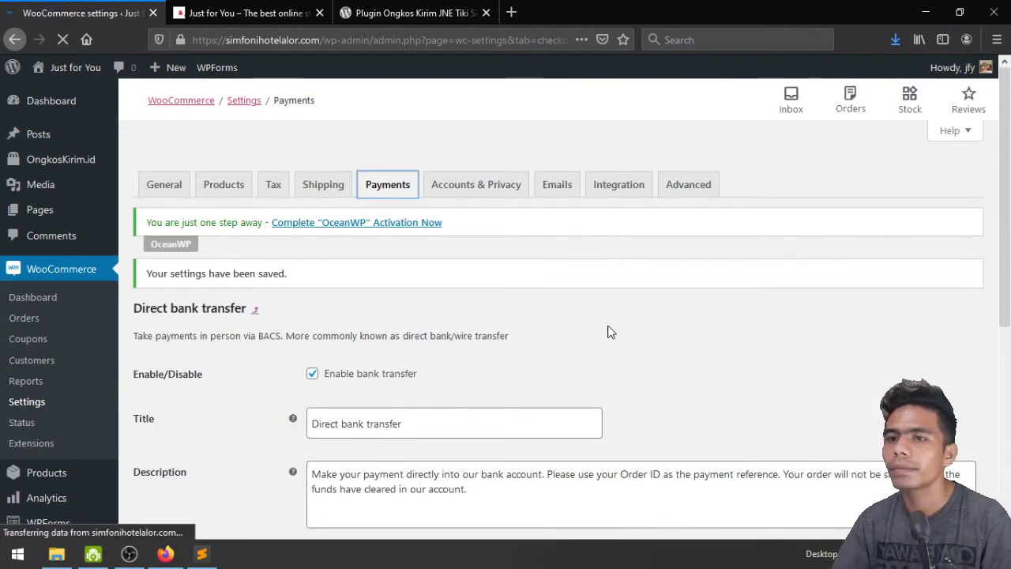
pyautogui.scroll(-3, 609, 326)
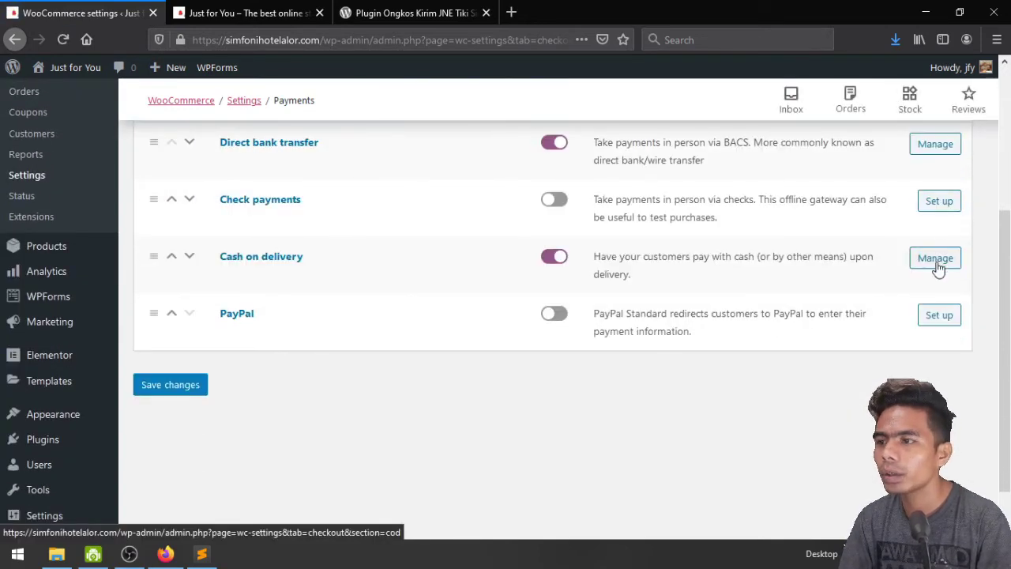
pyautogui.click(936, 261)
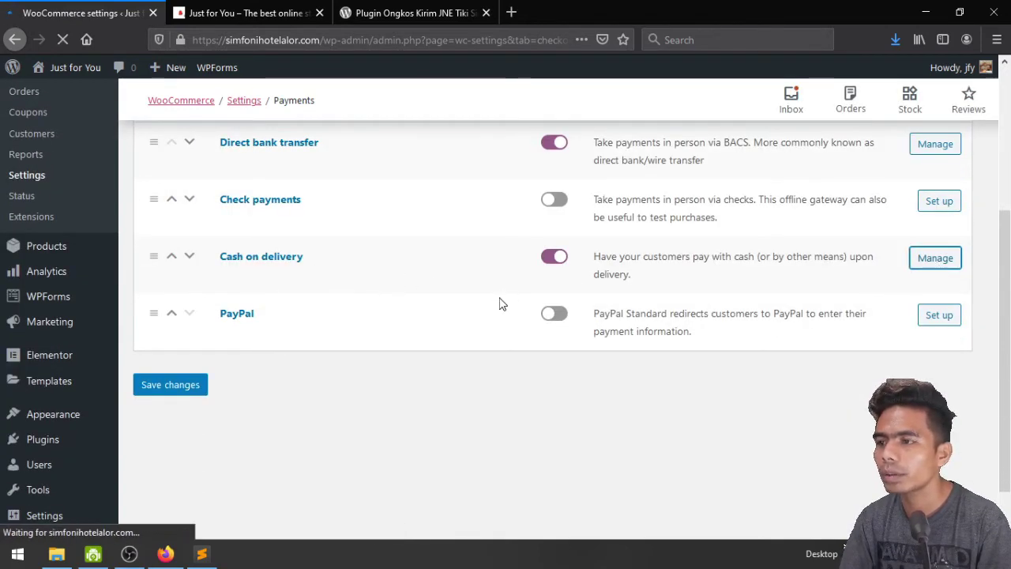
pyautogui.scroll(-3, 501, 300)
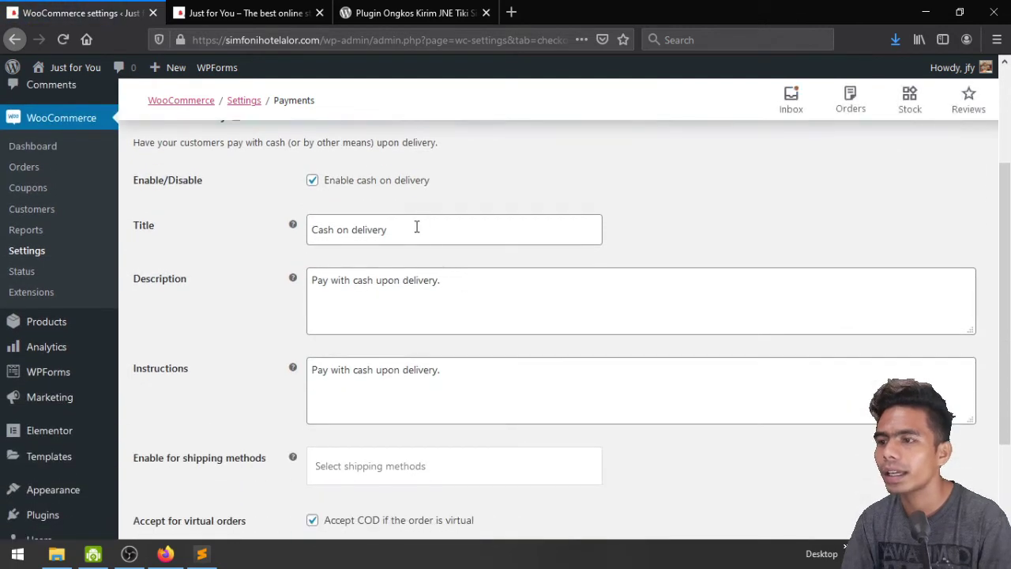
pyautogui.click(418, 228)
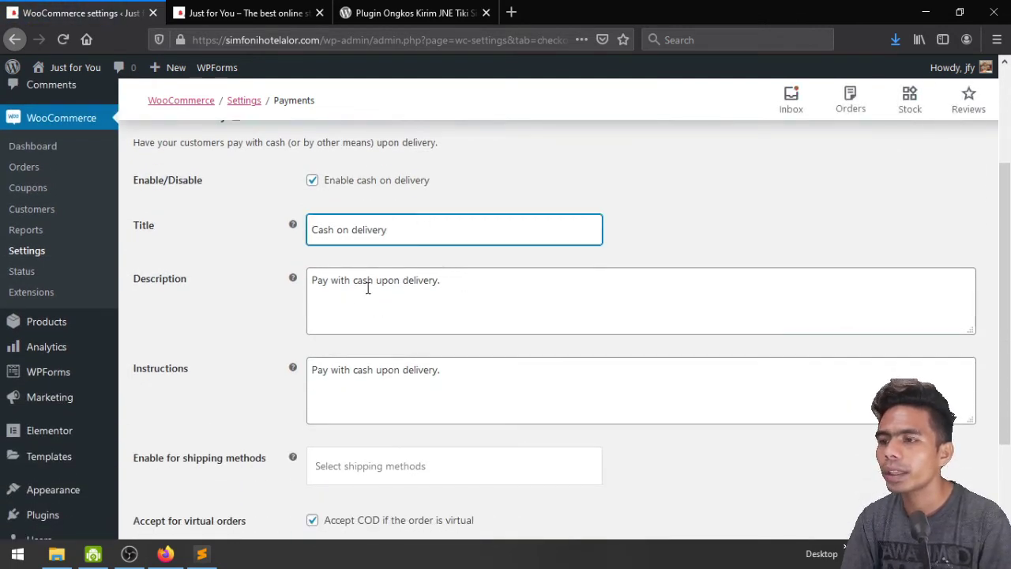
pyautogui.scroll(-2, 501, 295)
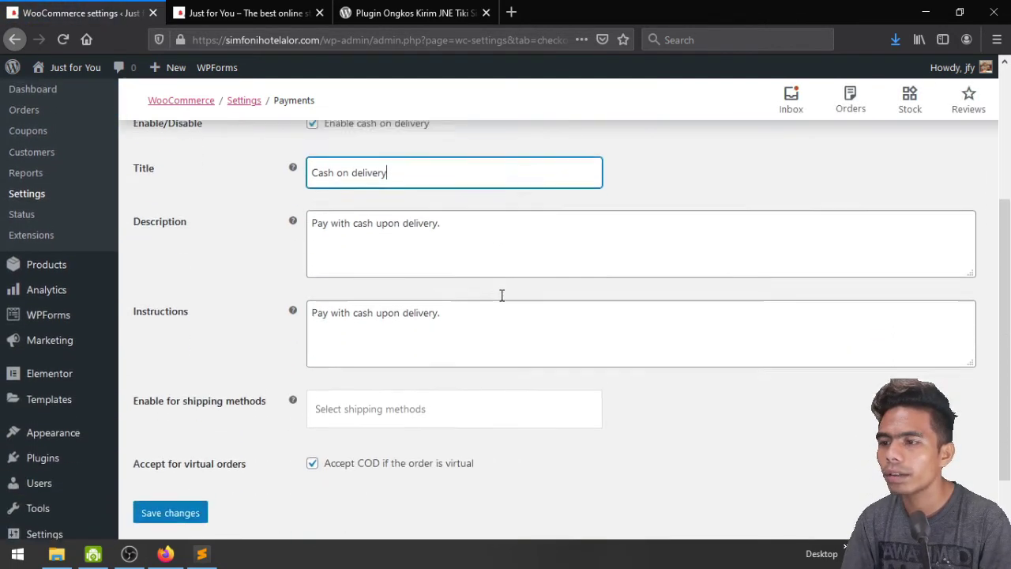
pyautogui.scroll(-1, 466, 296)
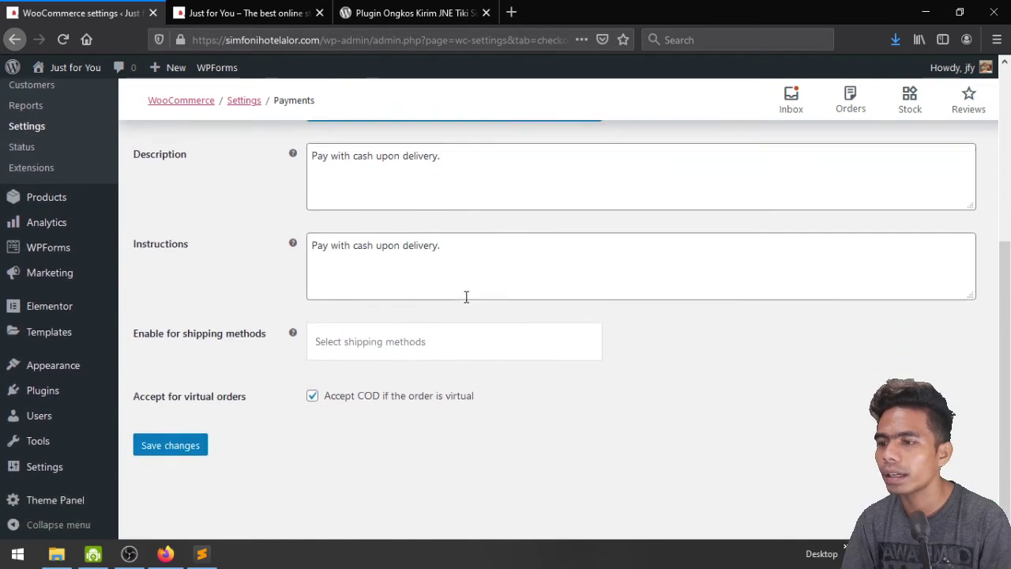
pyautogui.click(357, 336)
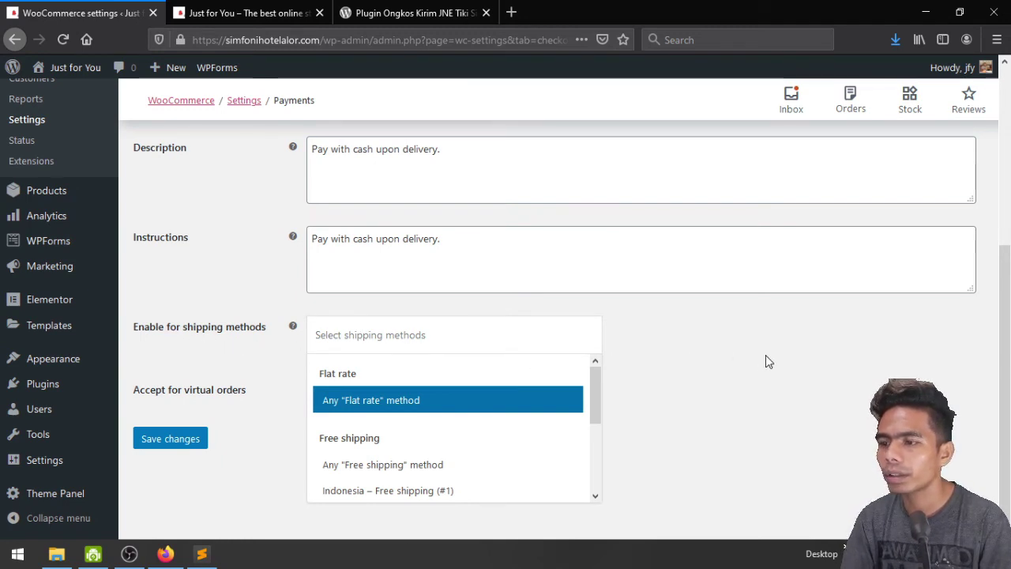
pyautogui.scroll(-2, 450, 419)
pyautogui.scroll(-2, 442, 446)
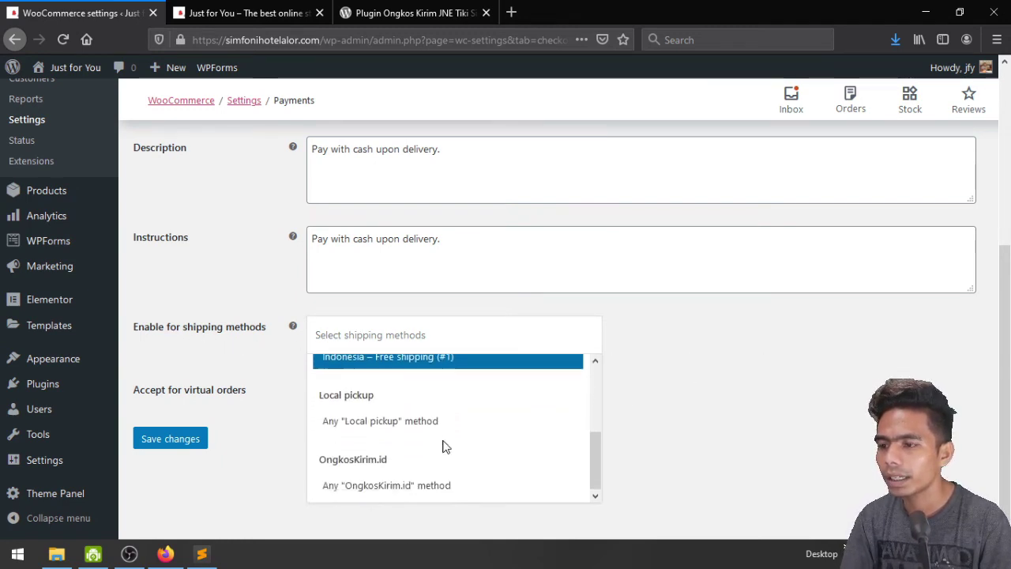
pyautogui.click(423, 485)
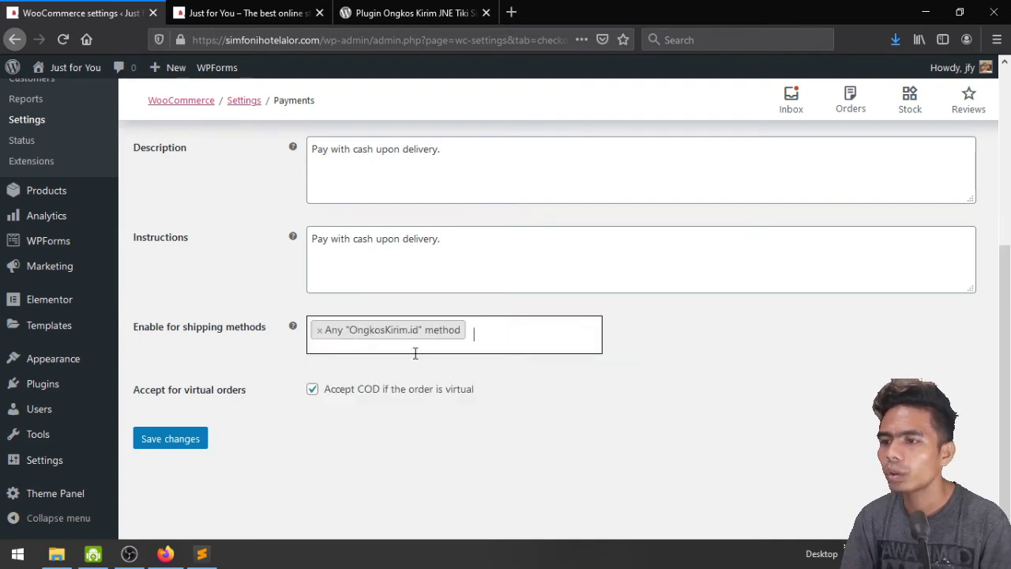
pyautogui.click(194, 437)
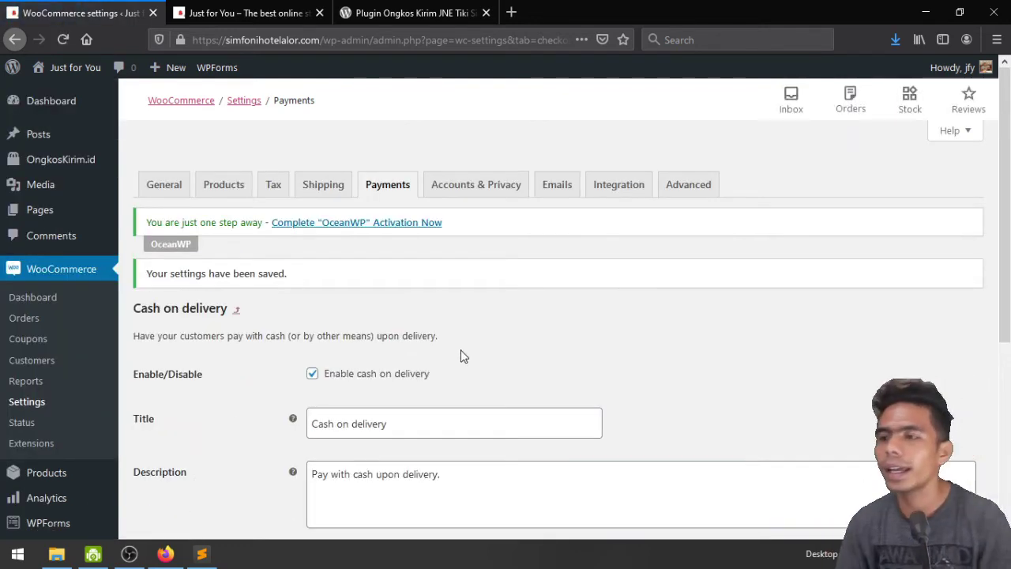
# Disallow guest orders, allow account creation on the My account page, and save Accounts & Privacy
pyautogui.click(471, 181)
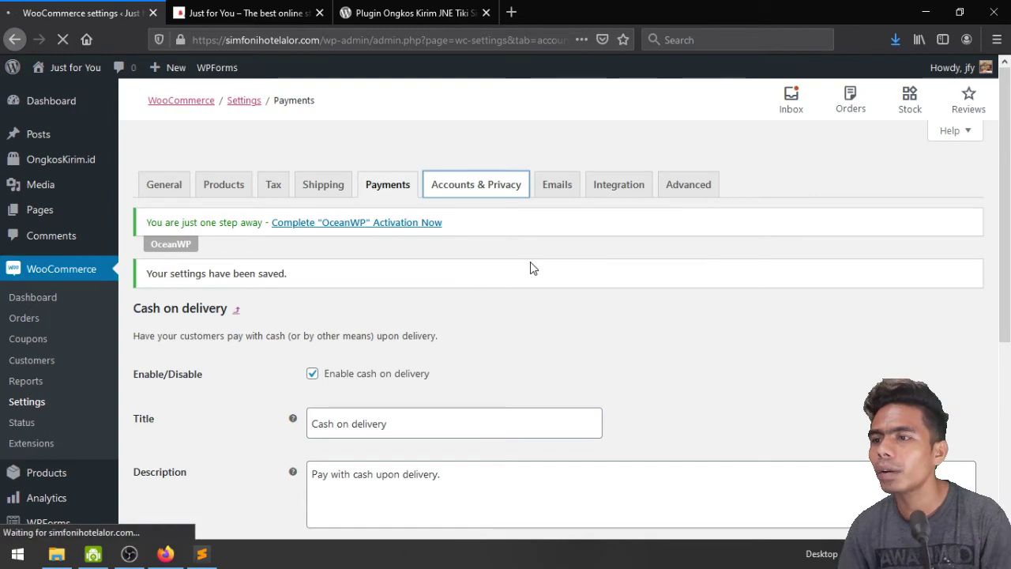
pyautogui.scroll(-5, 530, 262)
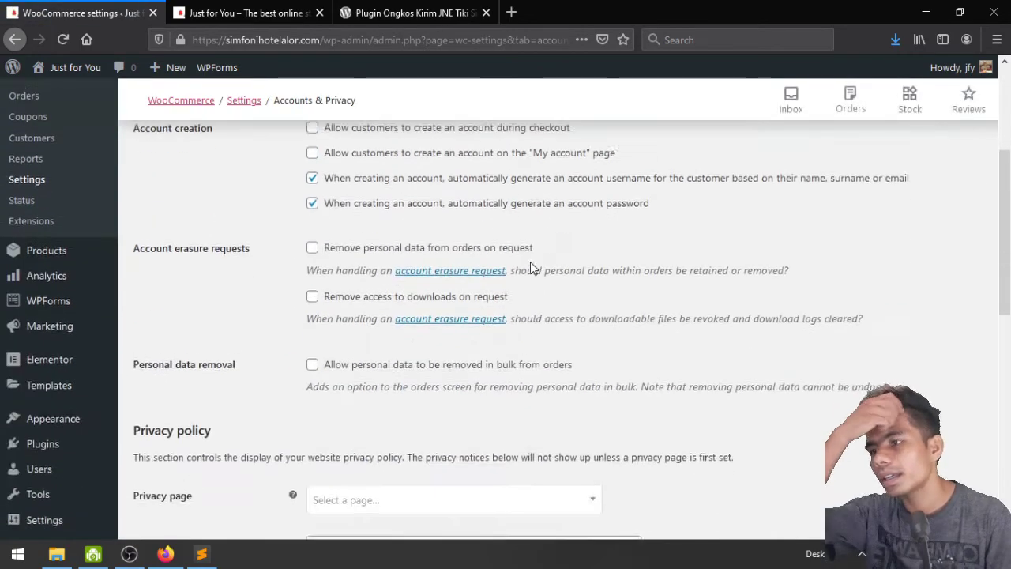
pyautogui.scroll(3, 530, 261)
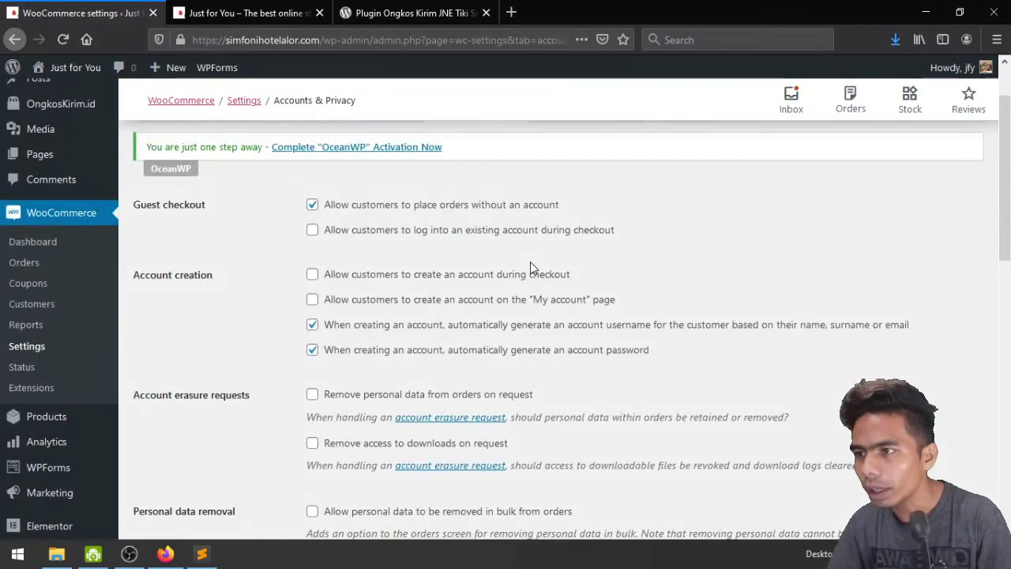
pyautogui.scroll(-3, 530, 262)
pyautogui.scroll(3, 530, 262)
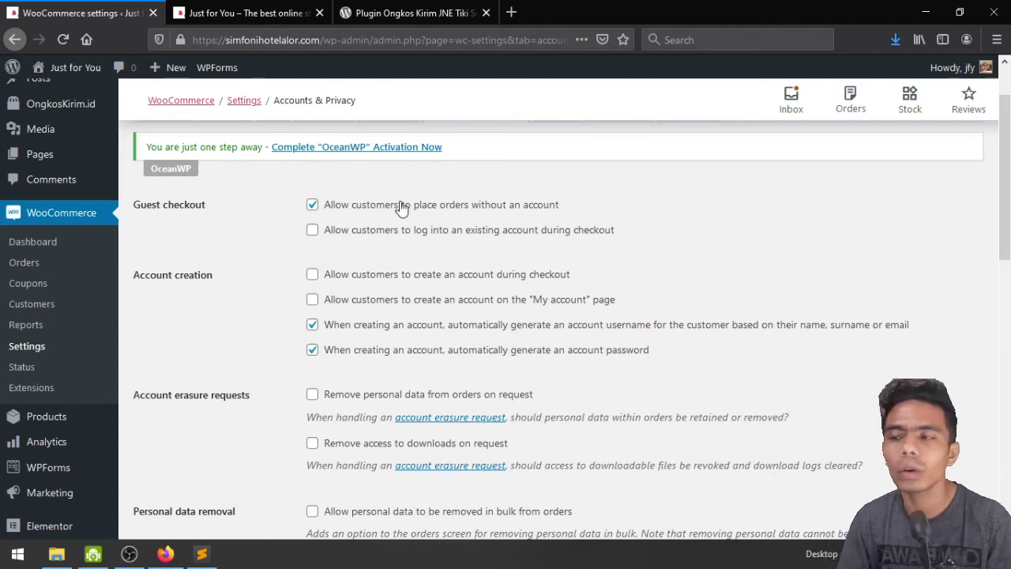
pyautogui.click(392, 210)
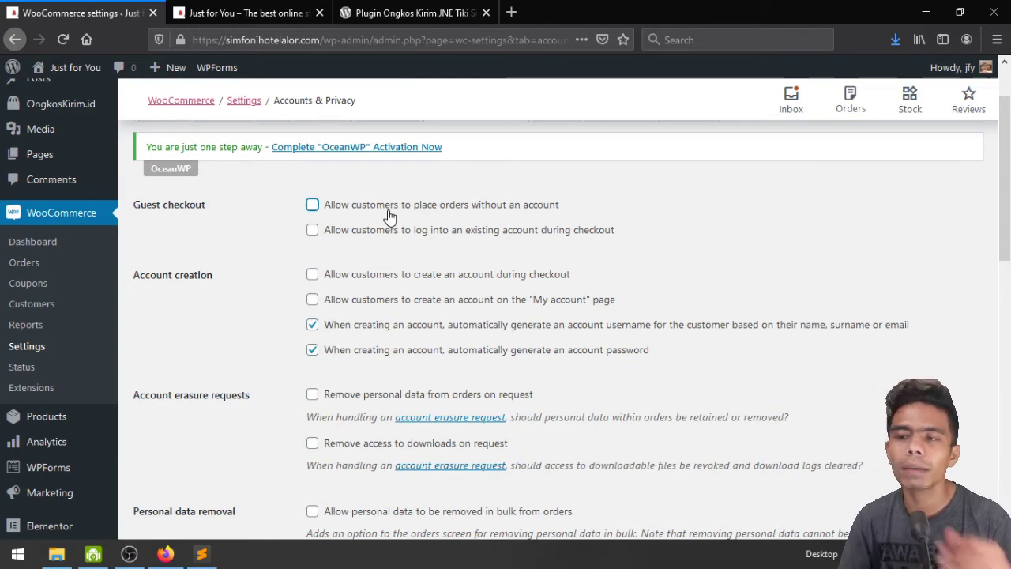
pyautogui.scroll(-2, 389, 215)
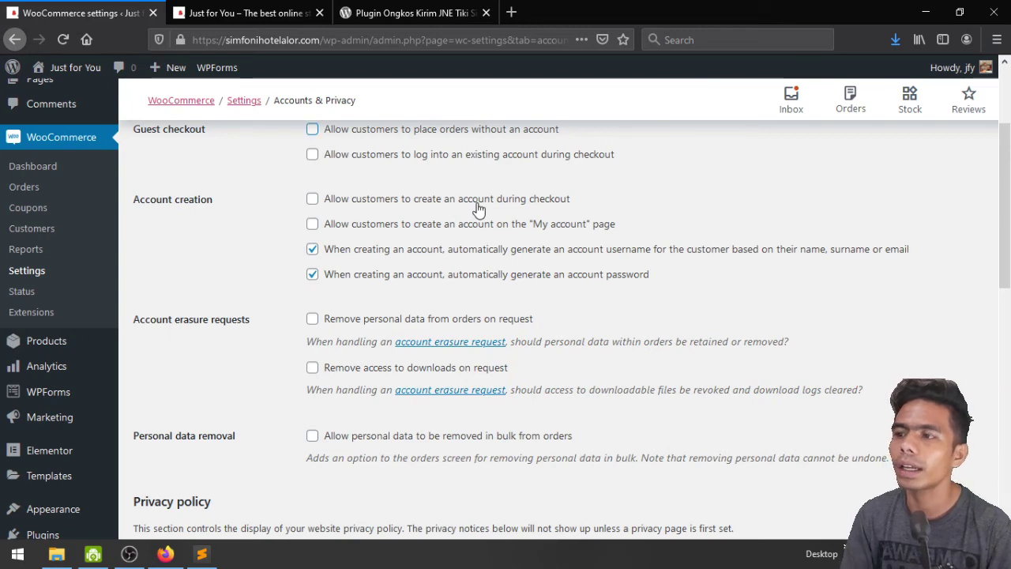
pyautogui.click(463, 226)
pyautogui.scroll(-4, 458, 228)
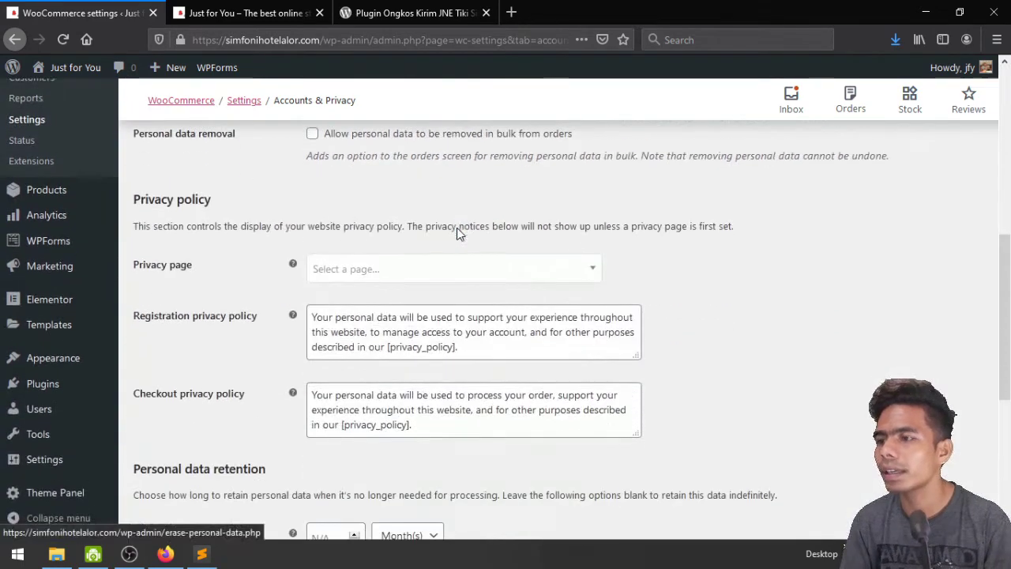
pyautogui.scroll(1, 459, 227)
pyautogui.scroll(1, 458, 228)
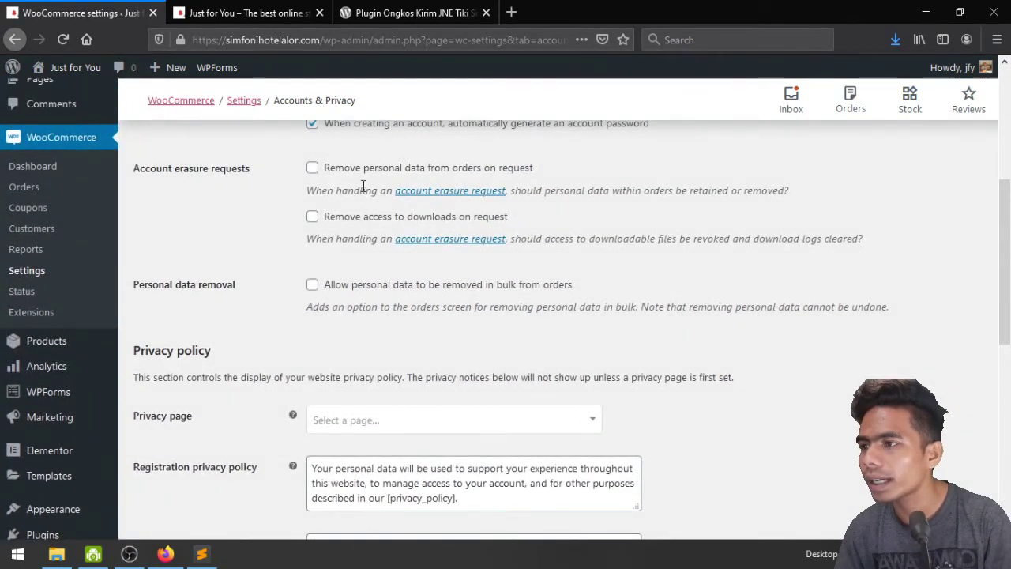
pyautogui.scroll(-5, 362, 209)
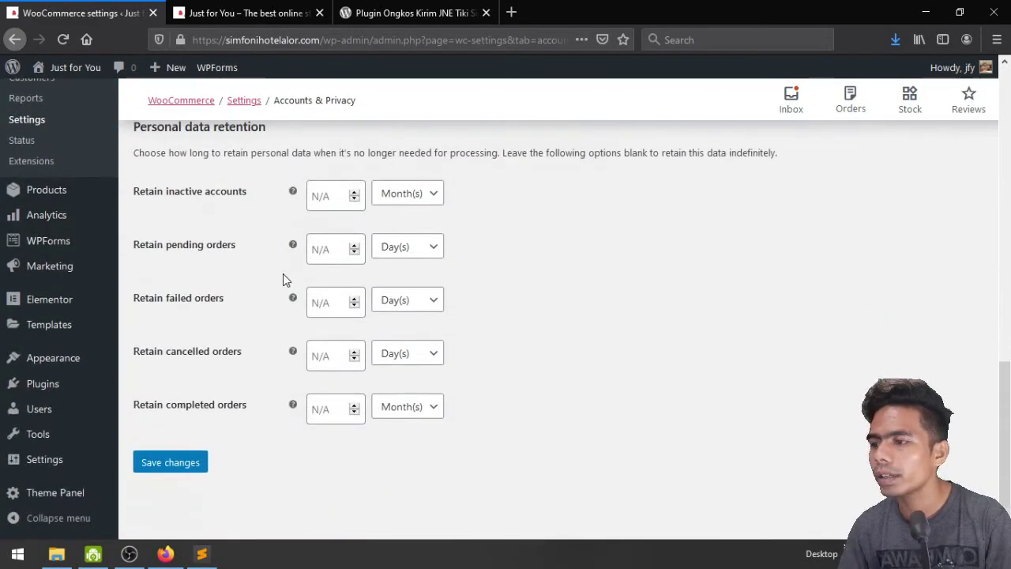
pyautogui.click(154, 463)
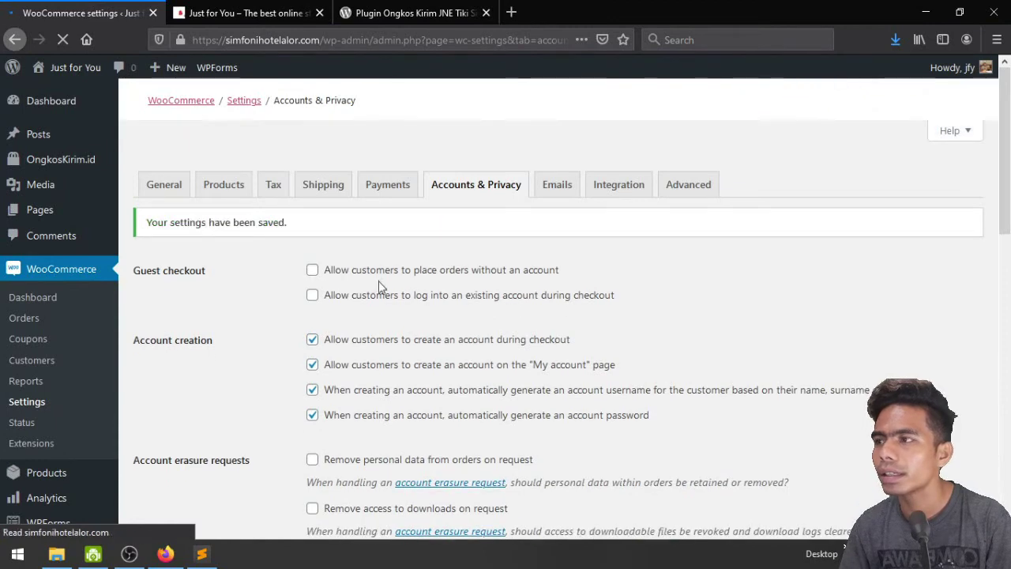
# Look over the Emails and Integration settings tabs
pyautogui.click(551, 192)
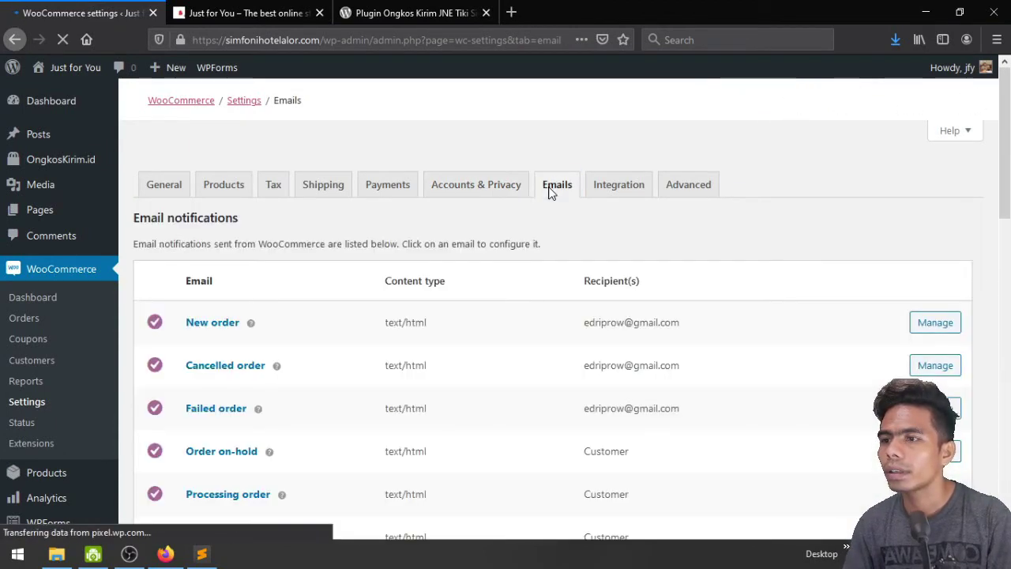
pyautogui.scroll(-2, 751, 387)
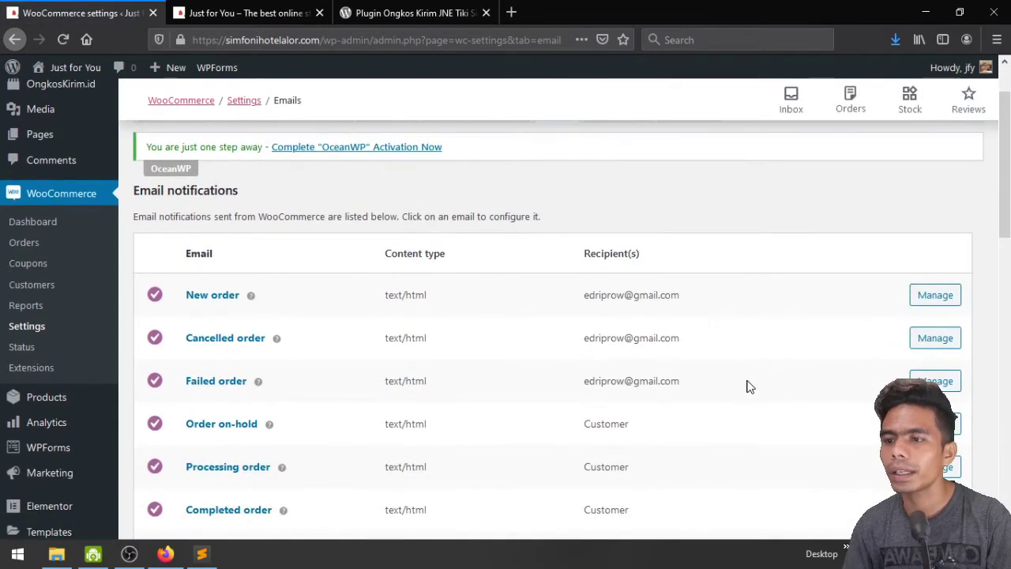
pyautogui.scroll(2, 745, 384)
pyautogui.scroll(-4, 711, 390)
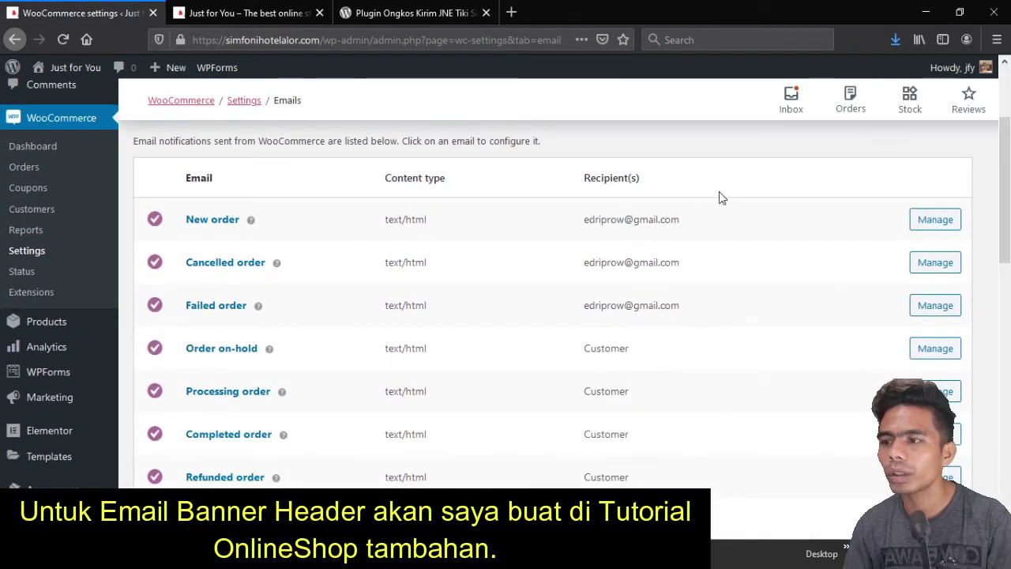
pyautogui.scroll(2, 661, 312)
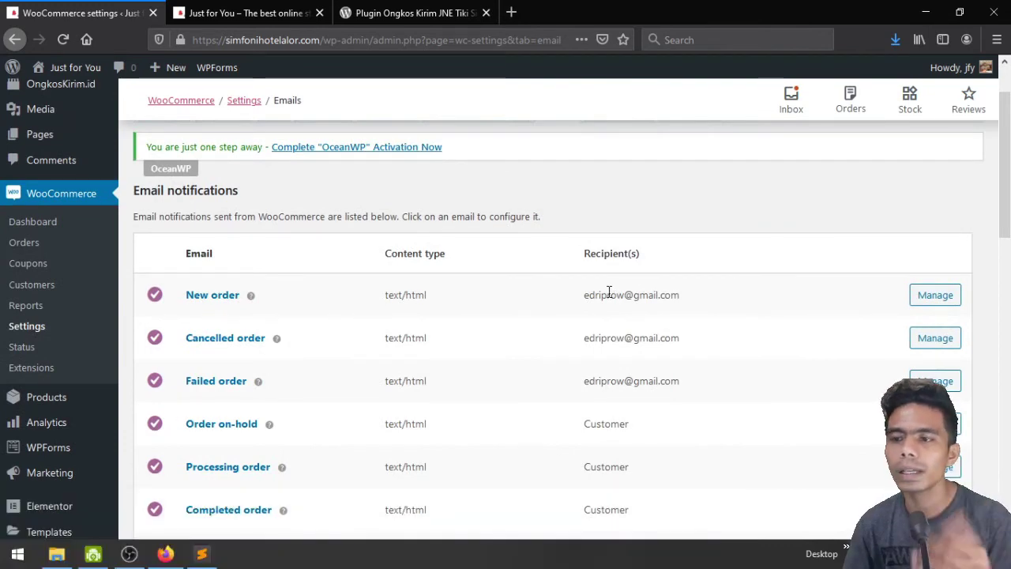
pyautogui.scroll(2, 613, 384)
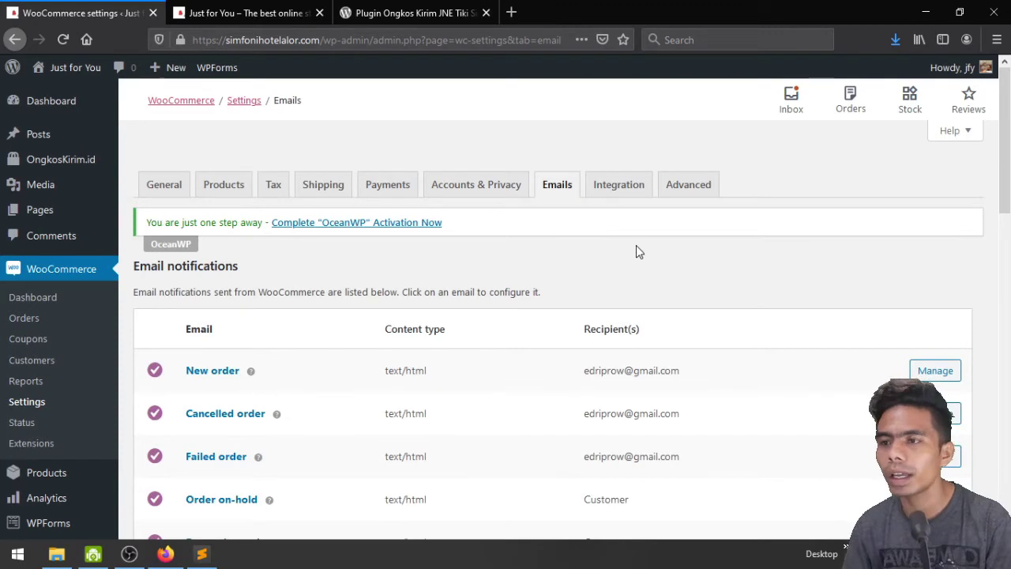
pyautogui.click(623, 190)
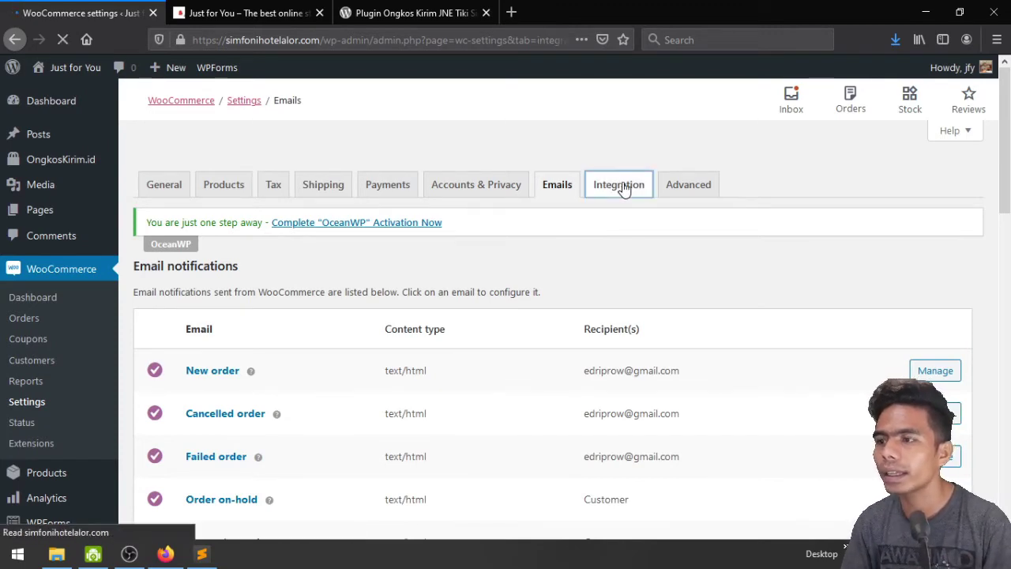
pyautogui.scroll(-4, 623, 224)
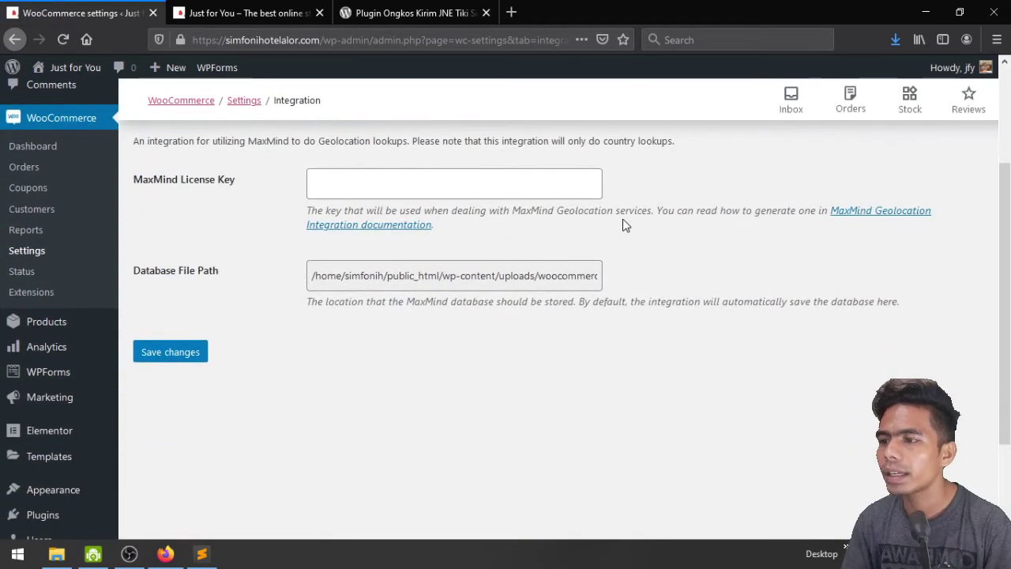
pyautogui.scroll(2, 623, 224)
pyautogui.scroll(2, 304, 219)
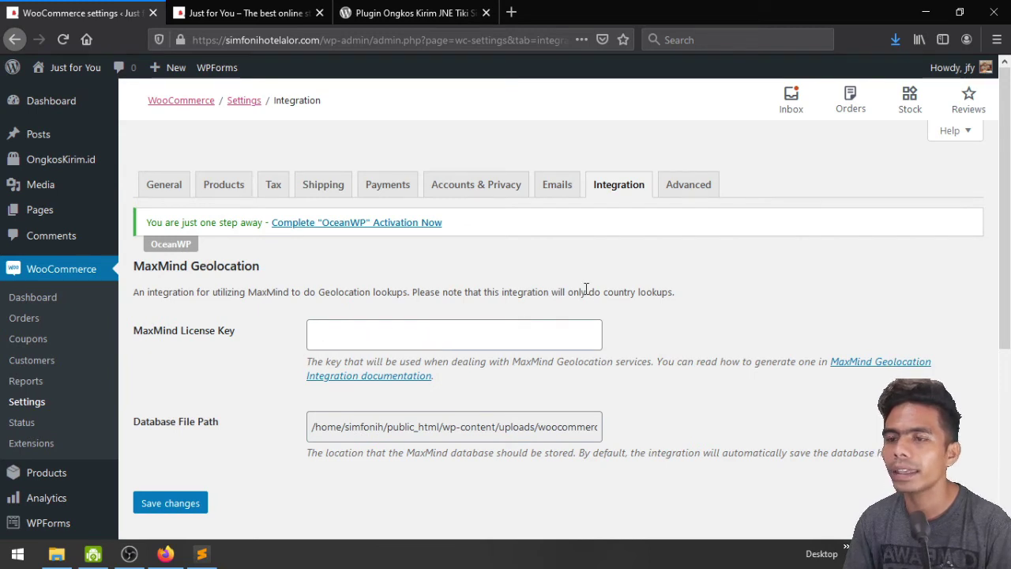
# Review Advanced Page setup, where Cart, Checkout and My account pages are assigned
pyautogui.click(677, 185)
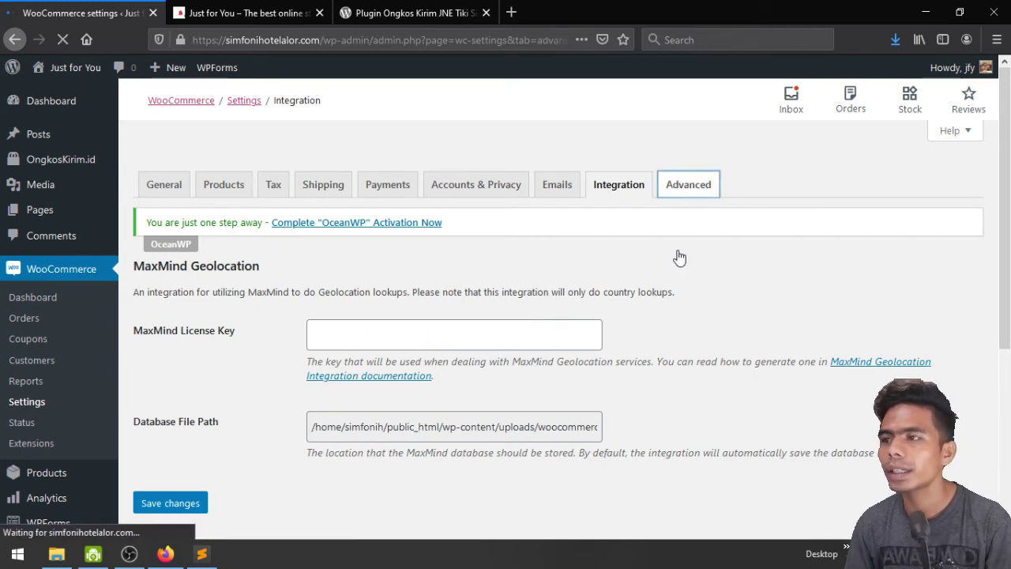
pyautogui.scroll(-3, 677, 256)
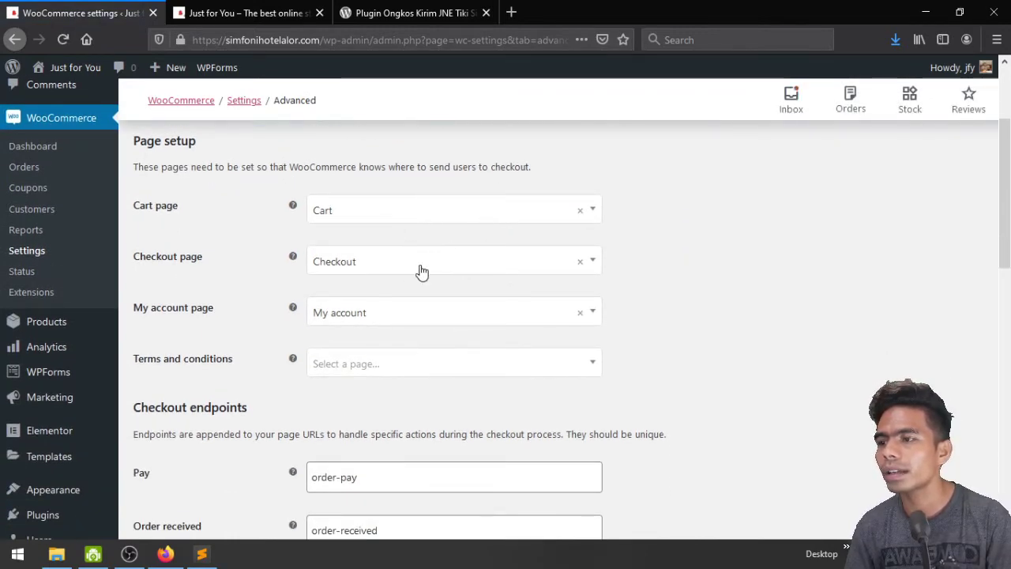
pyautogui.scroll(-3, 418, 274)
pyautogui.scroll(-10, 419, 264)
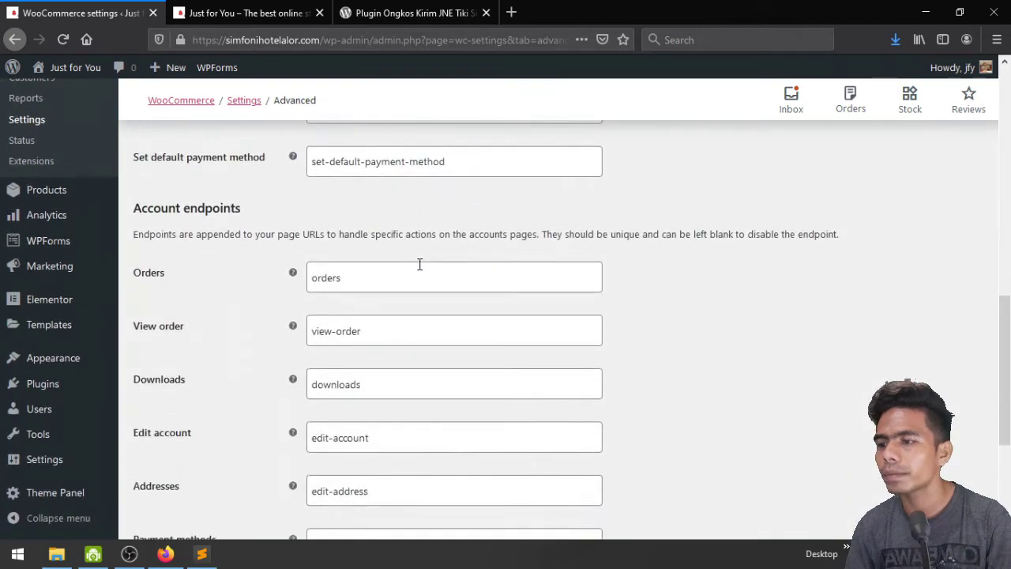
pyautogui.scroll(2, 415, 257)
pyautogui.scroll(12, 414, 261)
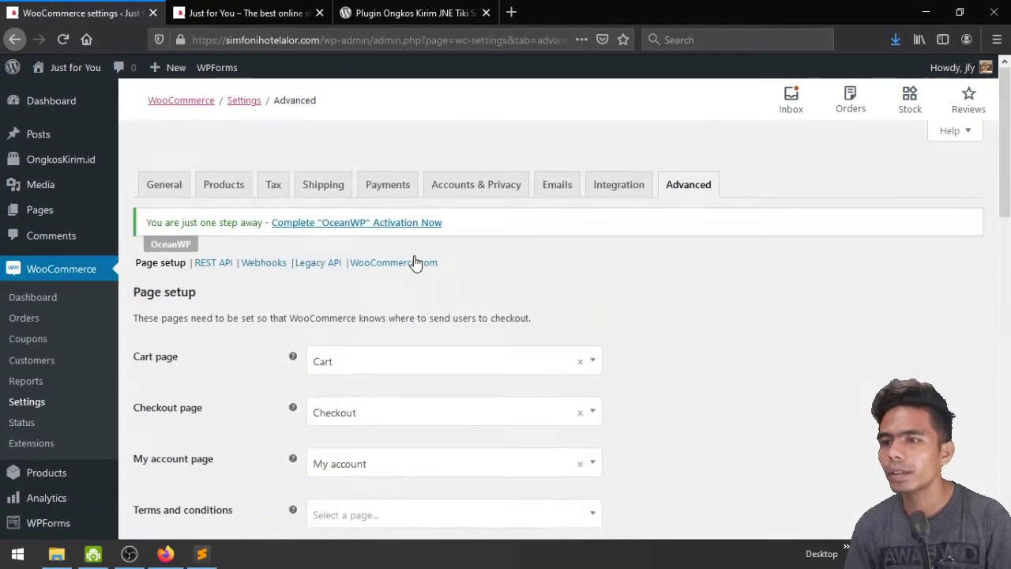
# In General settings, restrict selling locations to the specific country Indonesia
pyautogui.click(182, 189)
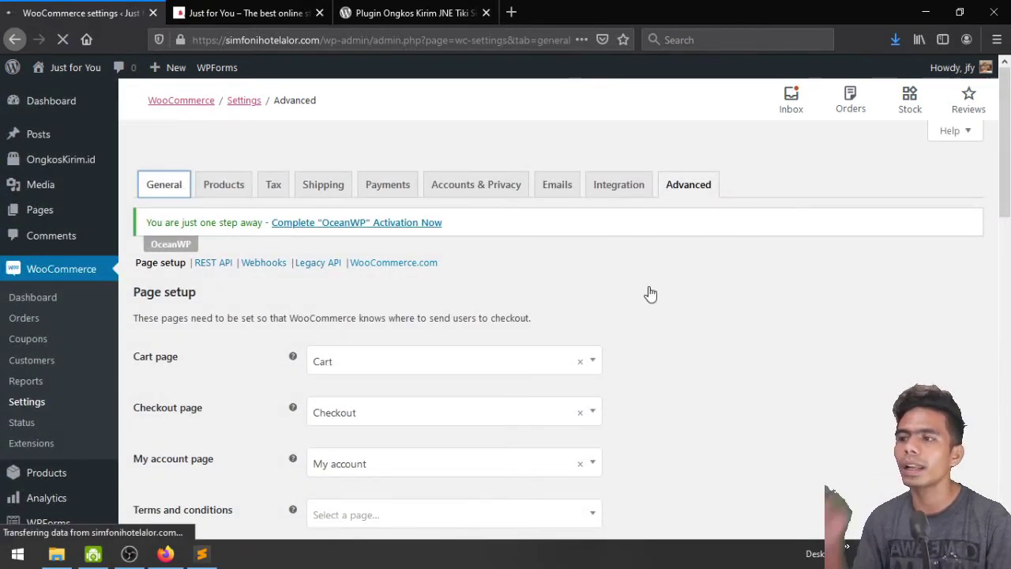
pyautogui.scroll(-4, 771, 292)
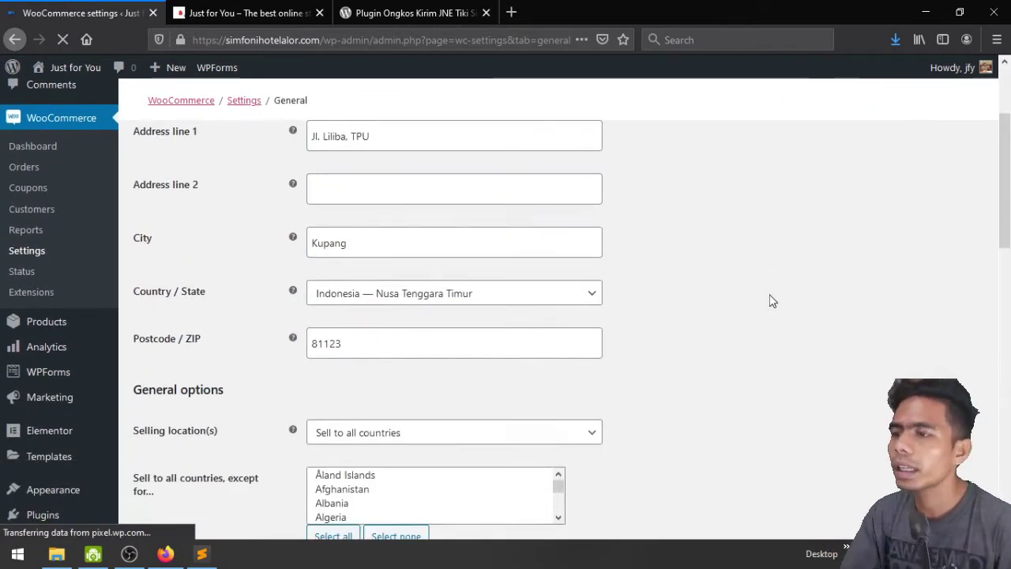
pyautogui.scroll(-2, 764, 281)
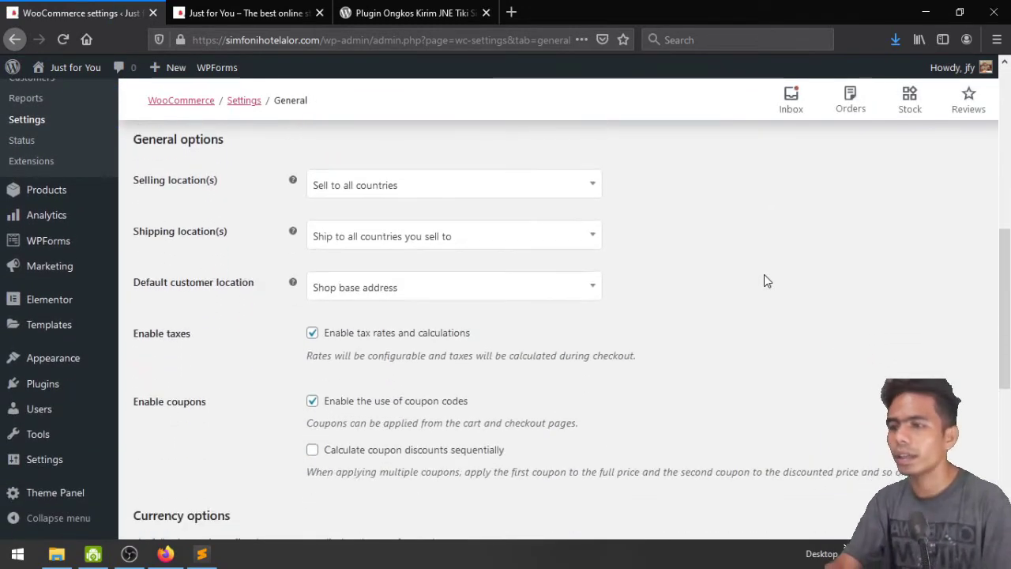
pyautogui.click(373, 193)
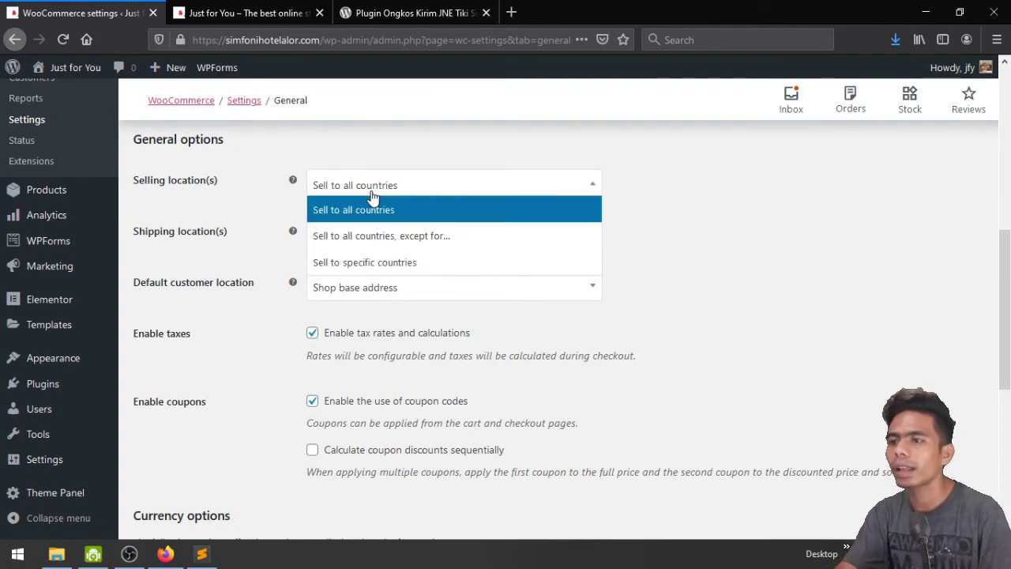
pyautogui.click(393, 264)
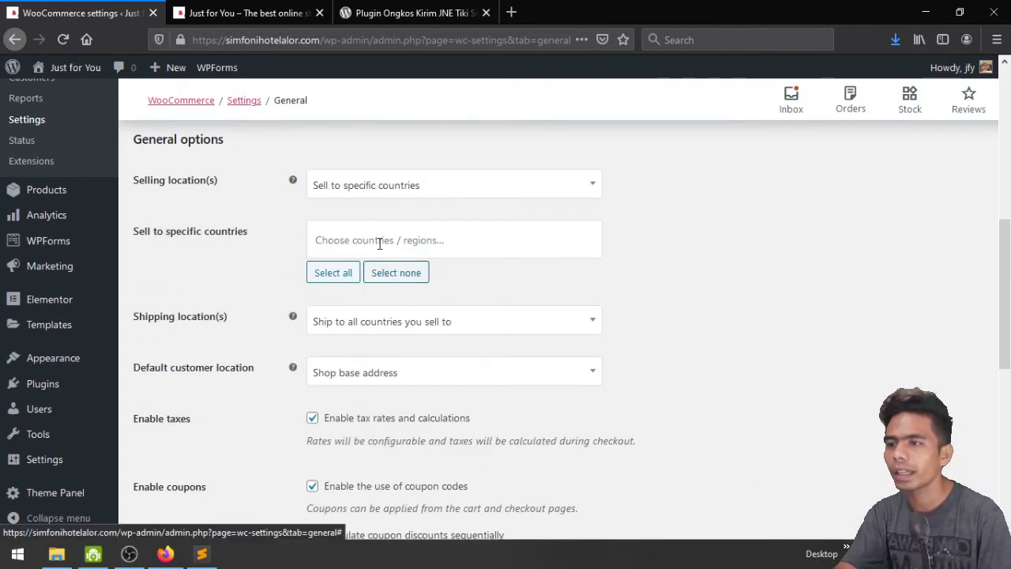
pyautogui.click(379, 243)
pyautogui.write('i')
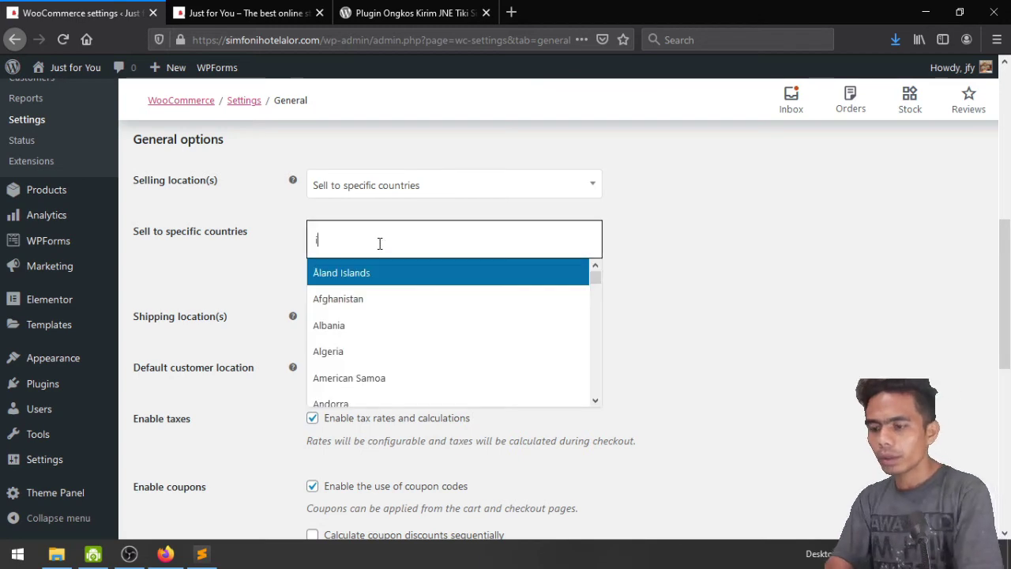
pyautogui.write('ndo')
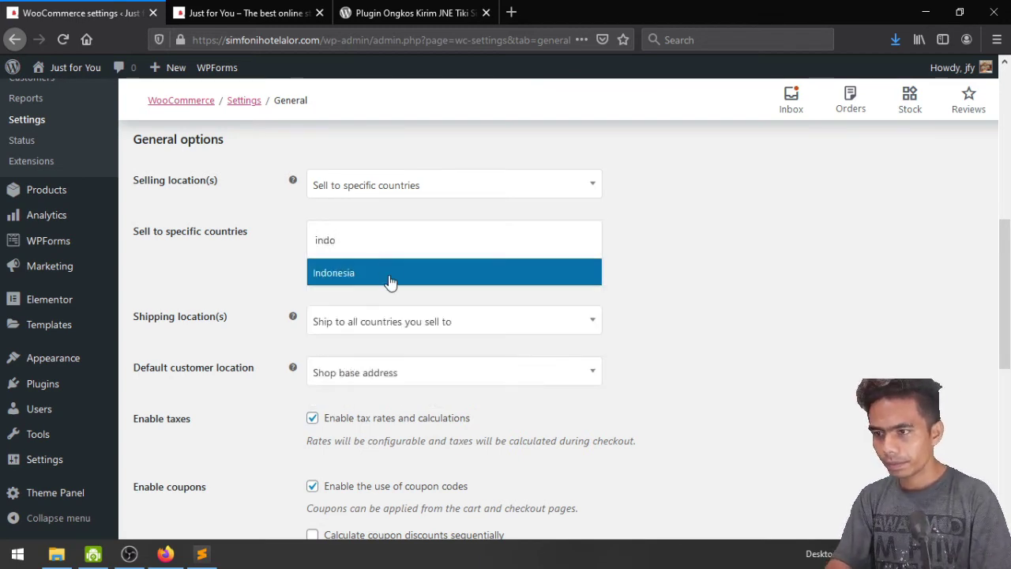
pyautogui.click(388, 276)
pyautogui.scroll(-1, 686, 272)
pyautogui.scroll(-2, 686, 272)
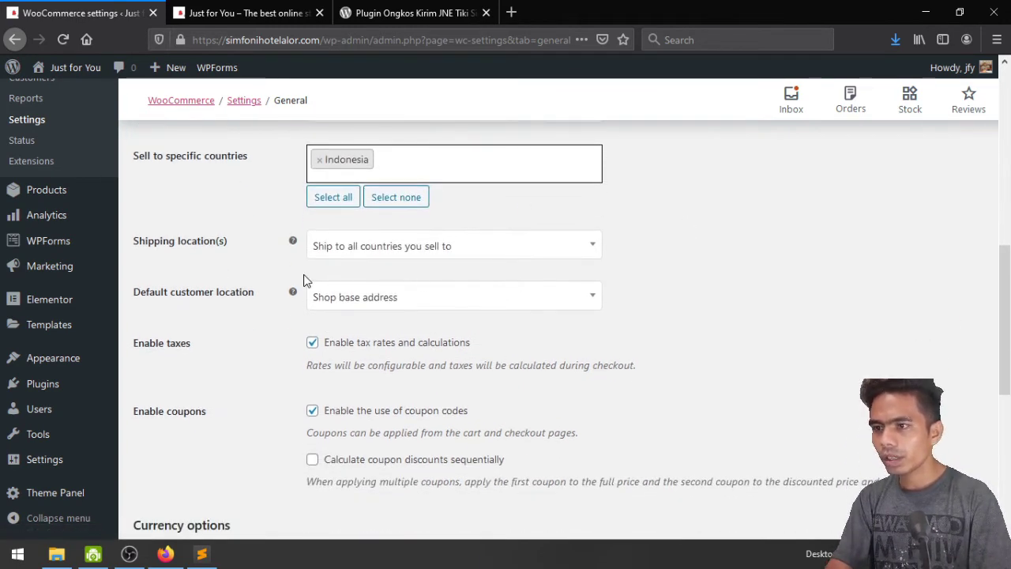
# Restrict shipping locations to the specific country Indonesia
pyautogui.click(364, 246)
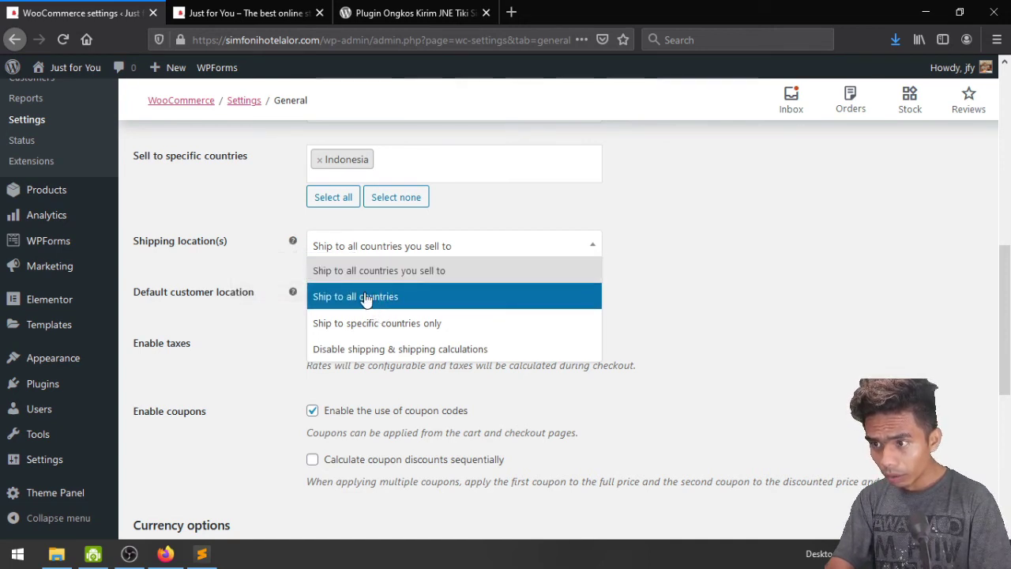
pyautogui.click(411, 323)
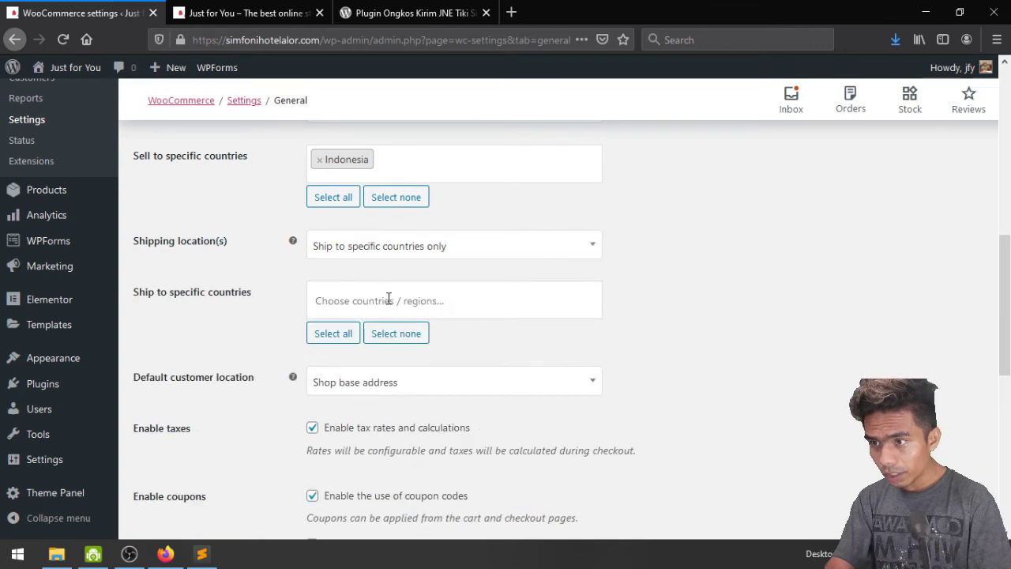
pyautogui.click(382, 294)
pyautogui.write('ido')
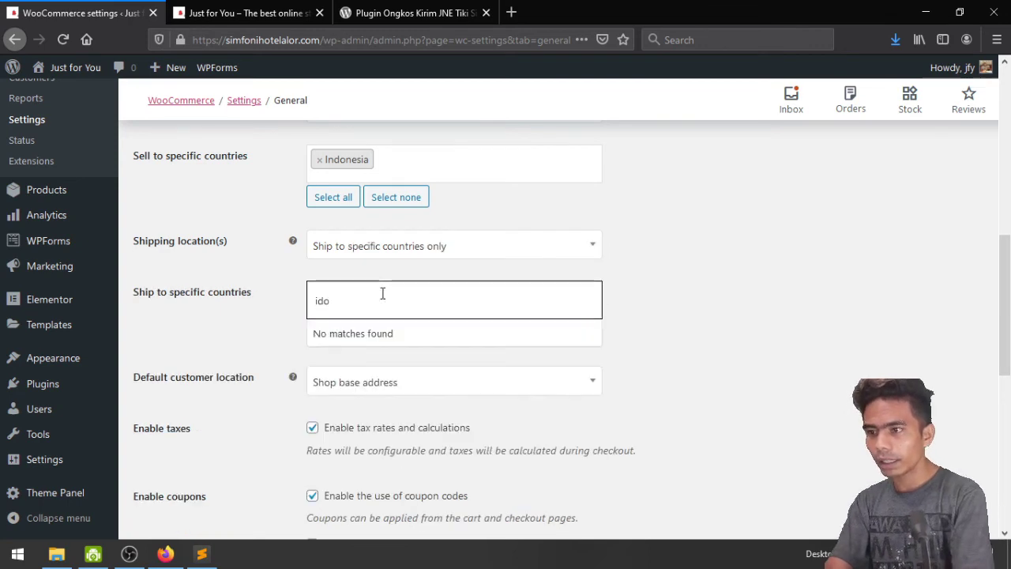
pyautogui.press('BackSpace')
pyautogui.write('ndo')
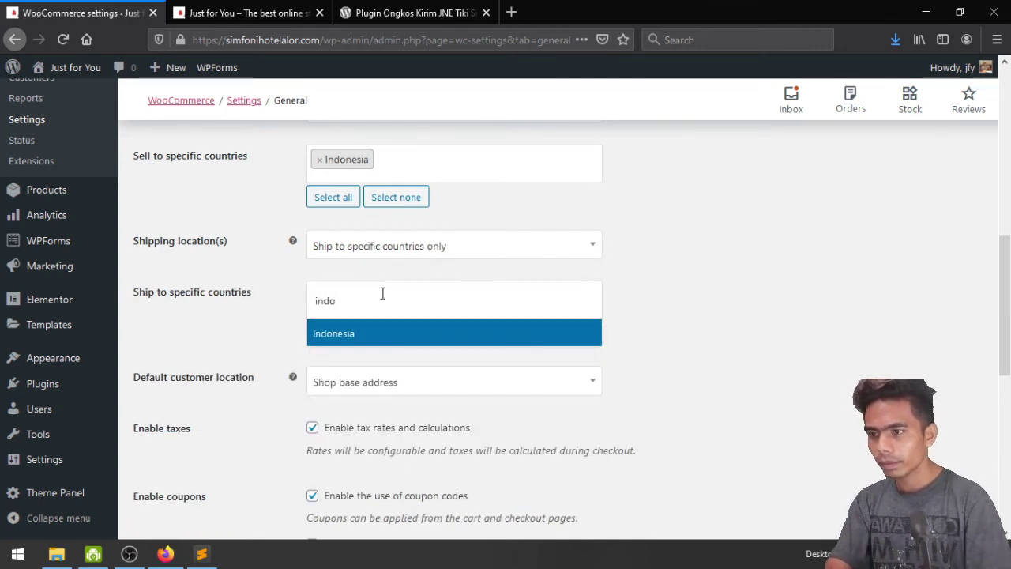
pyautogui.click(384, 345)
pyautogui.scroll(-2, 643, 327)
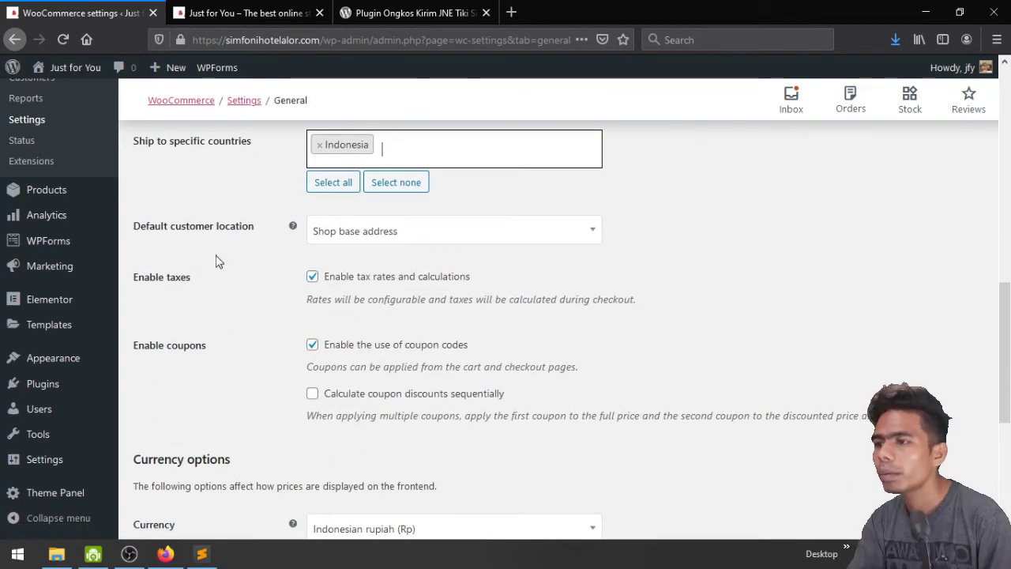
# Keep shop base address as default location, disable coupons and taxes, and save
pyautogui.click(399, 229)
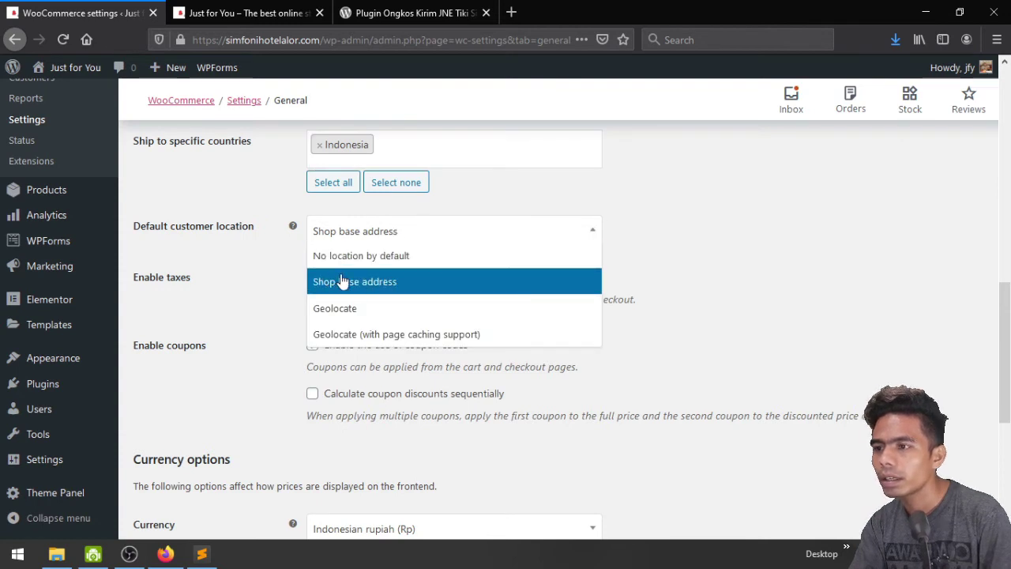
pyautogui.click(456, 286)
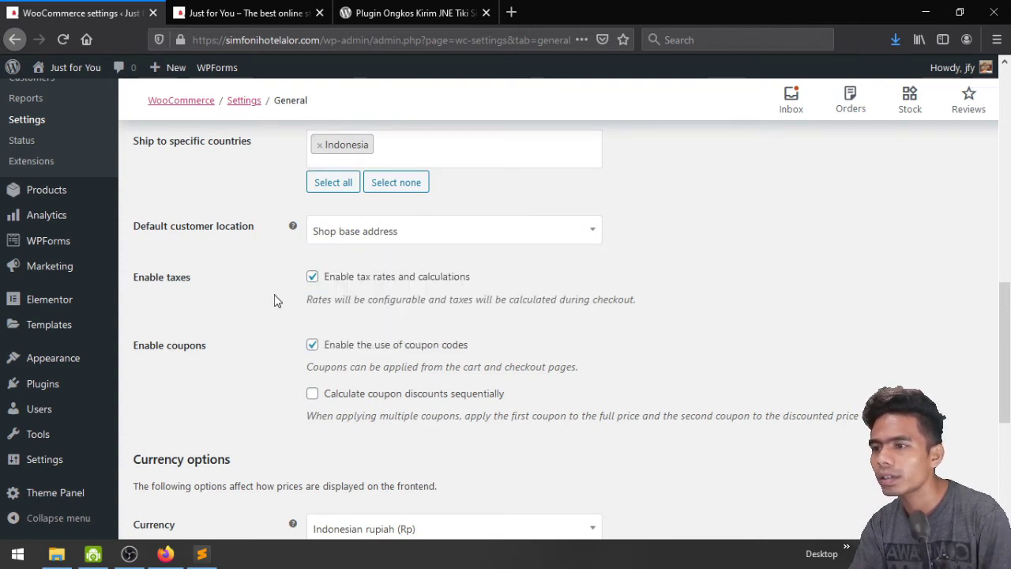
pyautogui.scroll(-2, 276, 298)
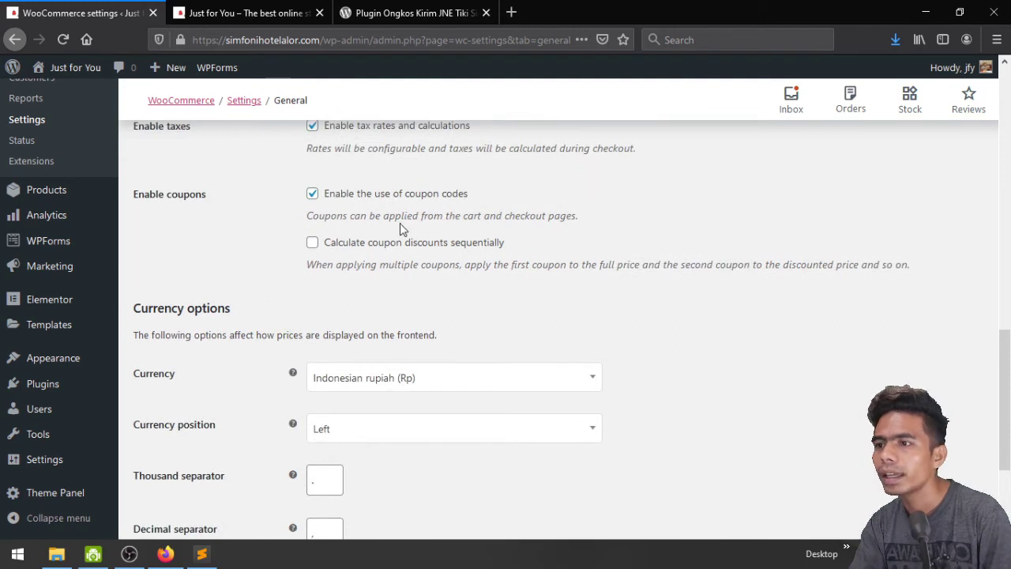
pyautogui.scroll(1, 400, 228)
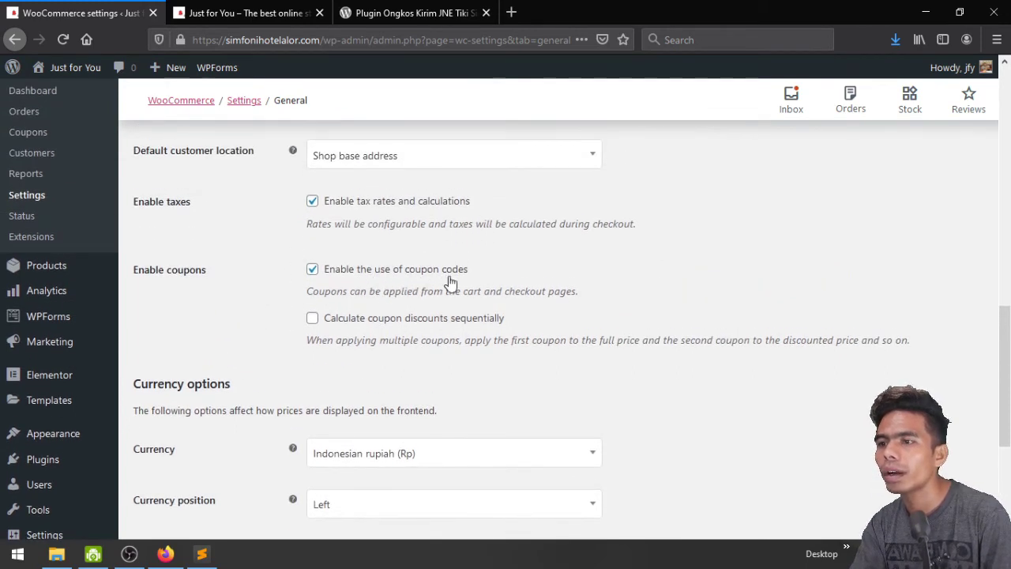
pyautogui.click(312, 270)
pyautogui.click(313, 202)
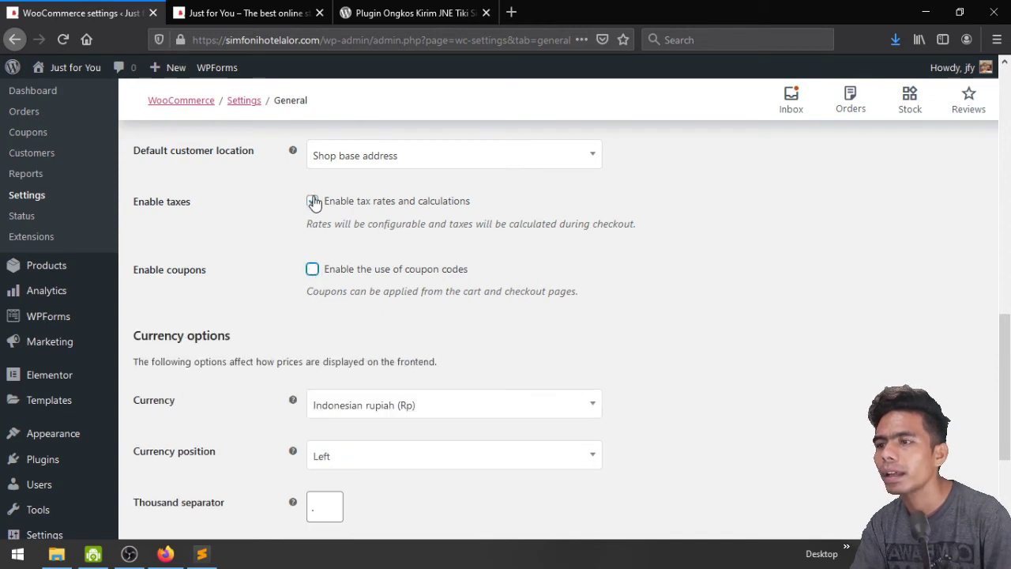
pyautogui.scroll(-3, 289, 260)
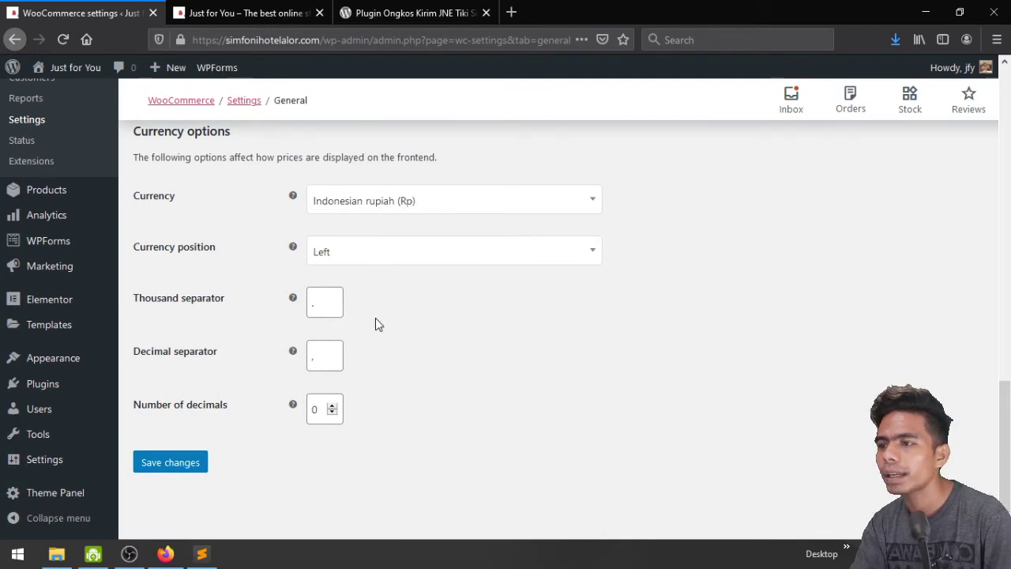
pyautogui.click(169, 466)
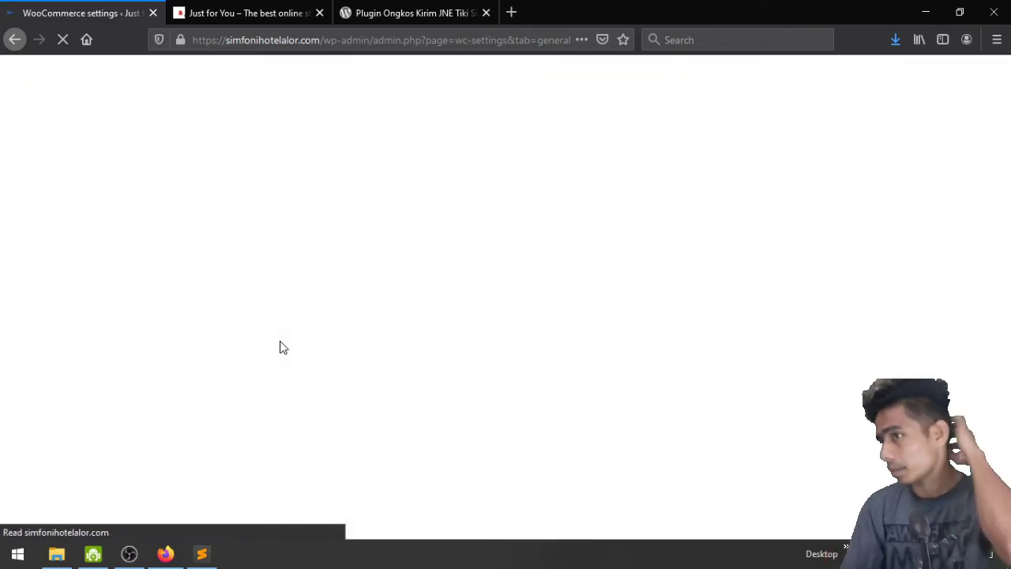
# Open the Orders report showing Rp0 gross sales for the last 7 days
pyautogui.scroll(-5, 283, 348)
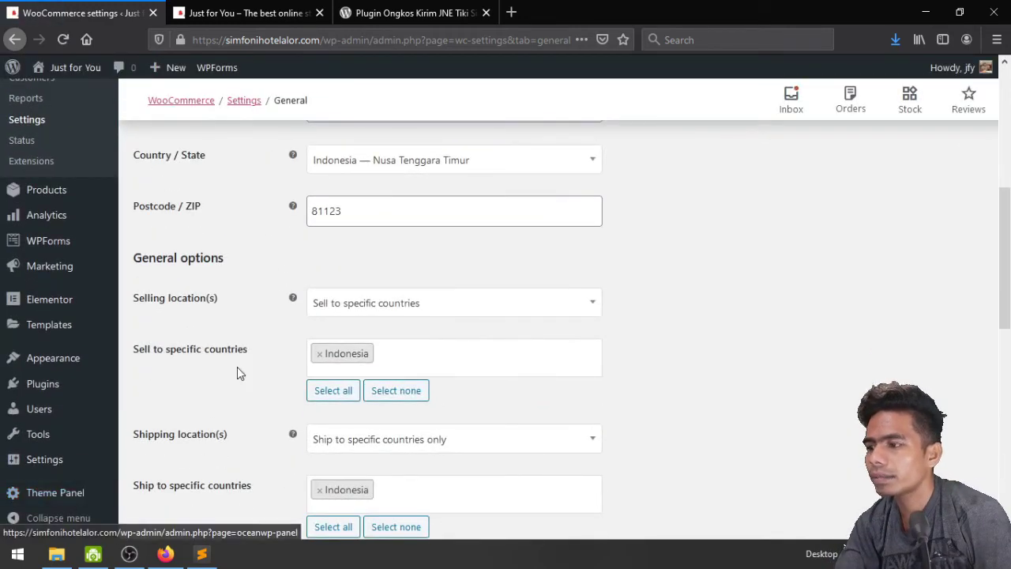
pyautogui.scroll(4, 239, 373)
pyautogui.scroll(2, 237, 366)
pyautogui.scroll(-2, 197, 359)
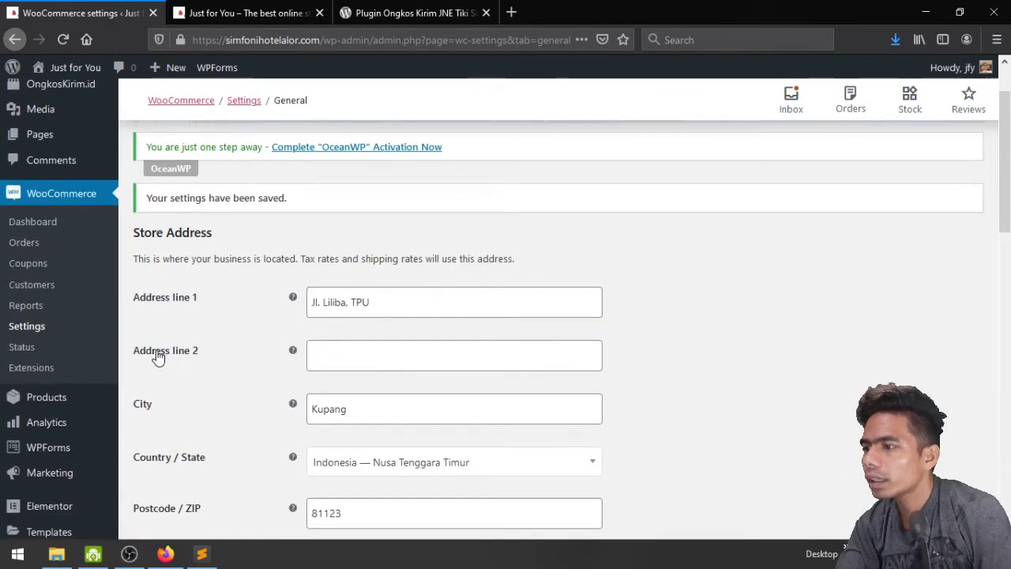
pyautogui.click(25, 305)
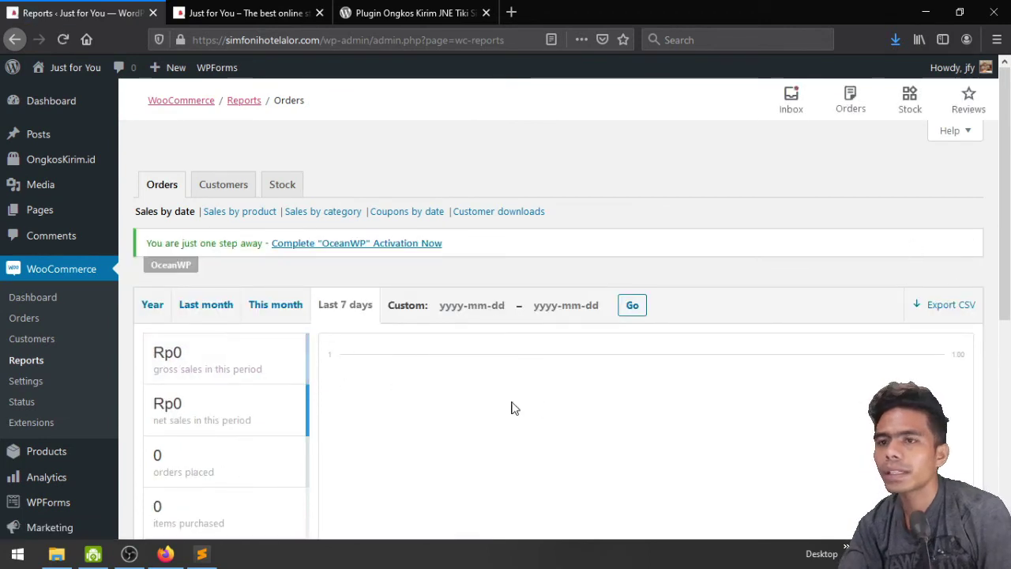
pyautogui.click(16, 340)
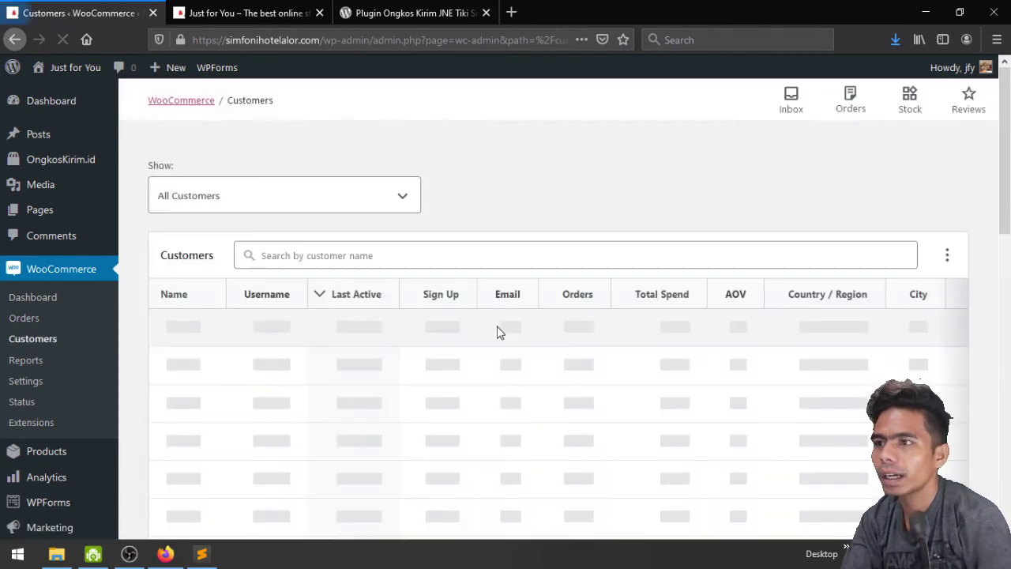
pyautogui.scroll(-2, 350, 357)
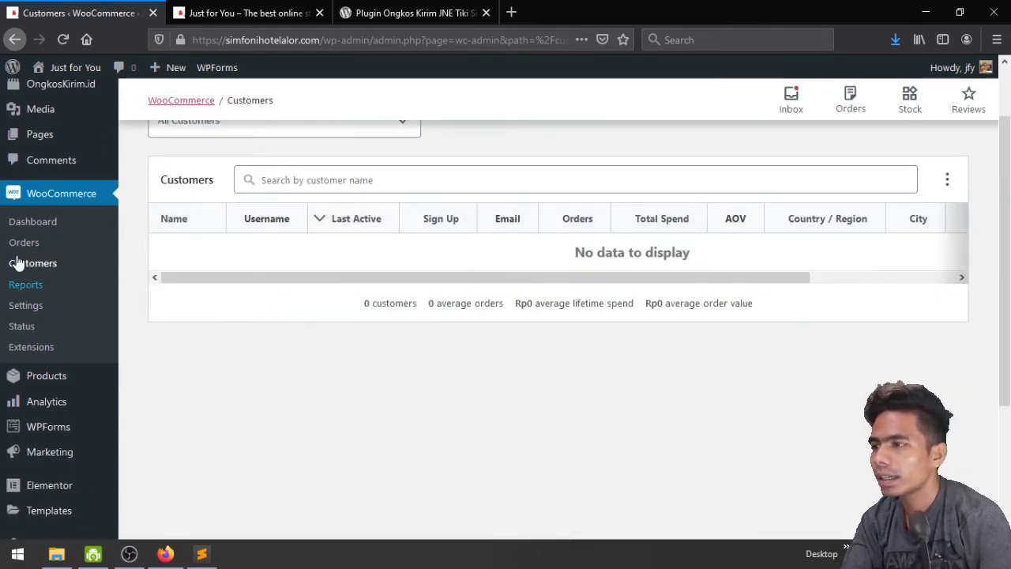
pyautogui.click(26, 244)
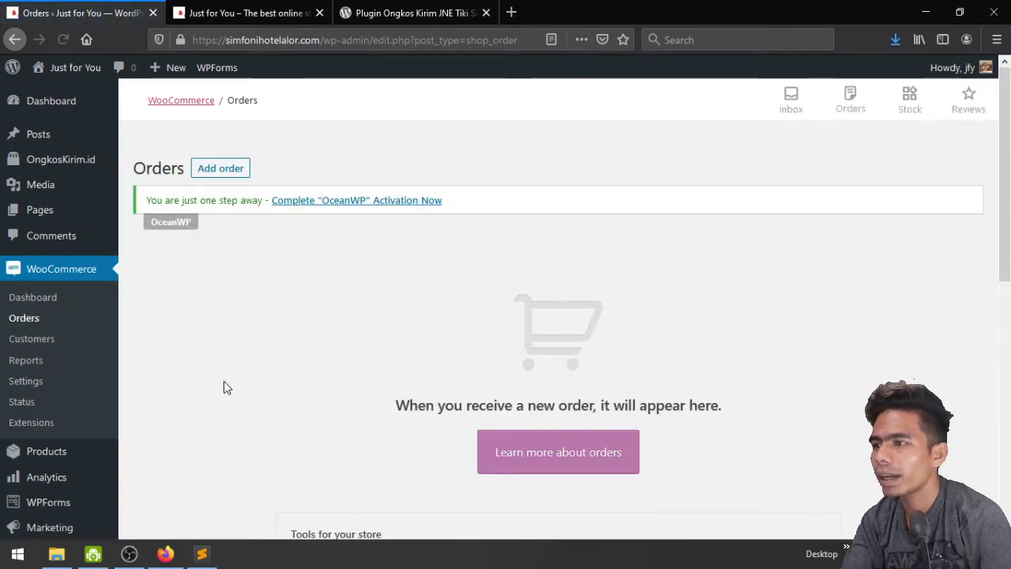
pyautogui.click(28, 424)
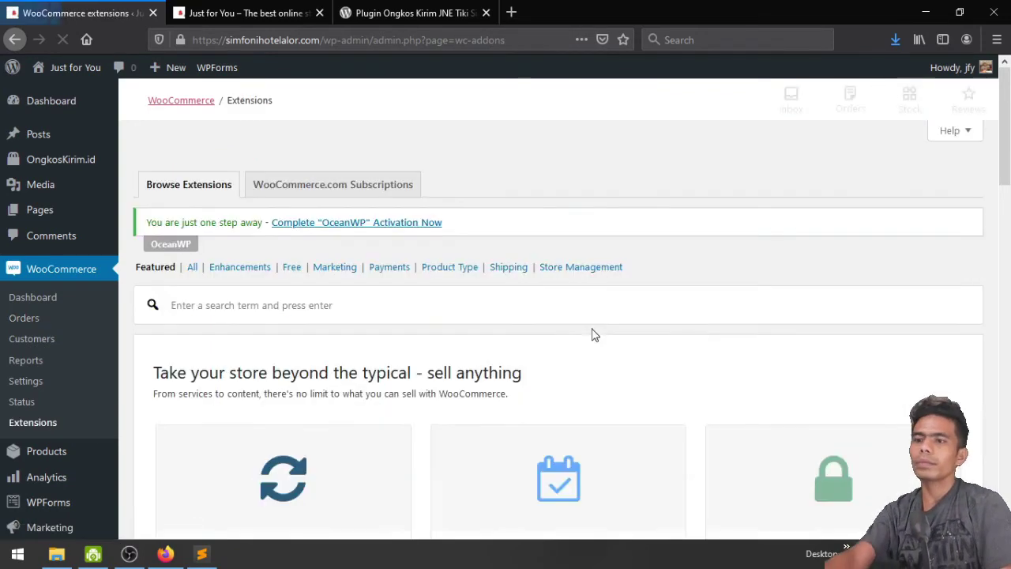
pyautogui.scroll(-5, 594, 335)
pyautogui.scroll(-5, 416, 318)
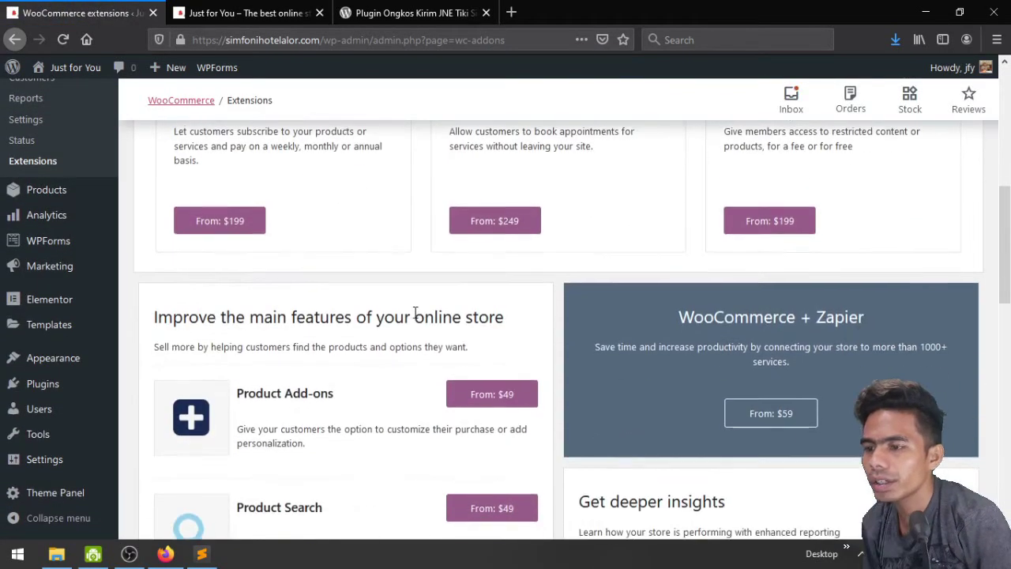
pyautogui.scroll(-1, 417, 318)
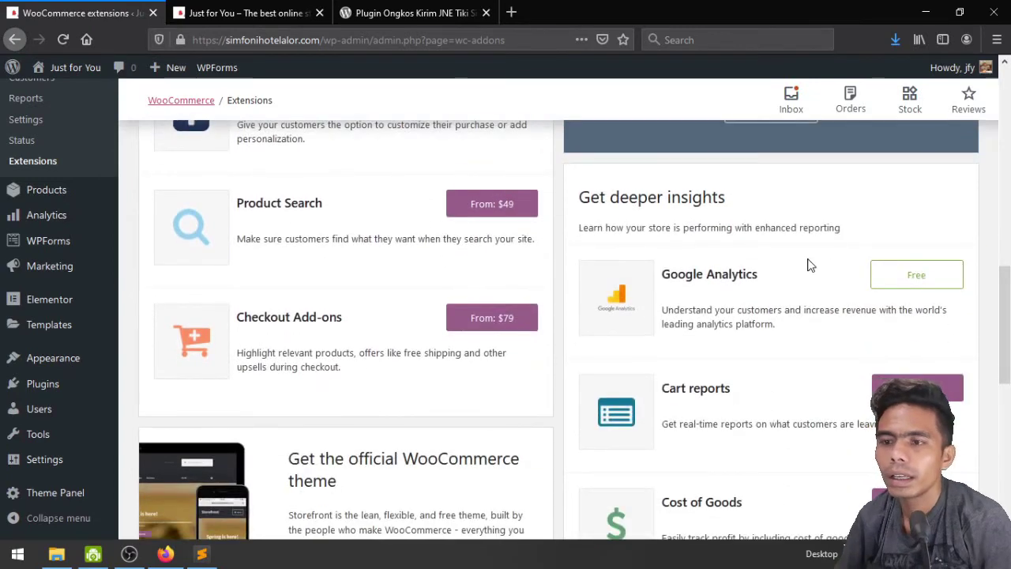
pyautogui.scroll(-2, 711, 304)
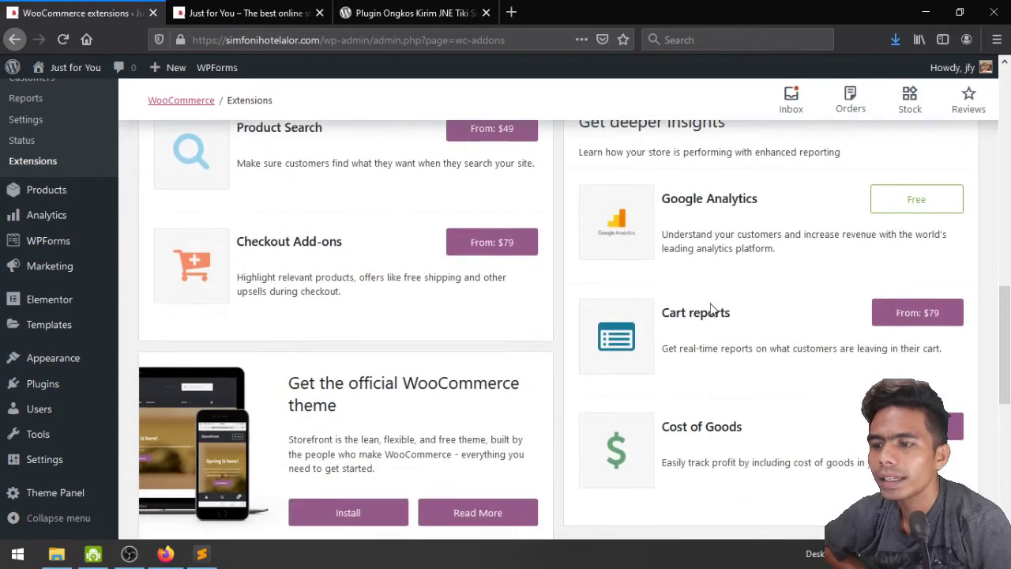
pyautogui.scroll(-4, 743, 291)
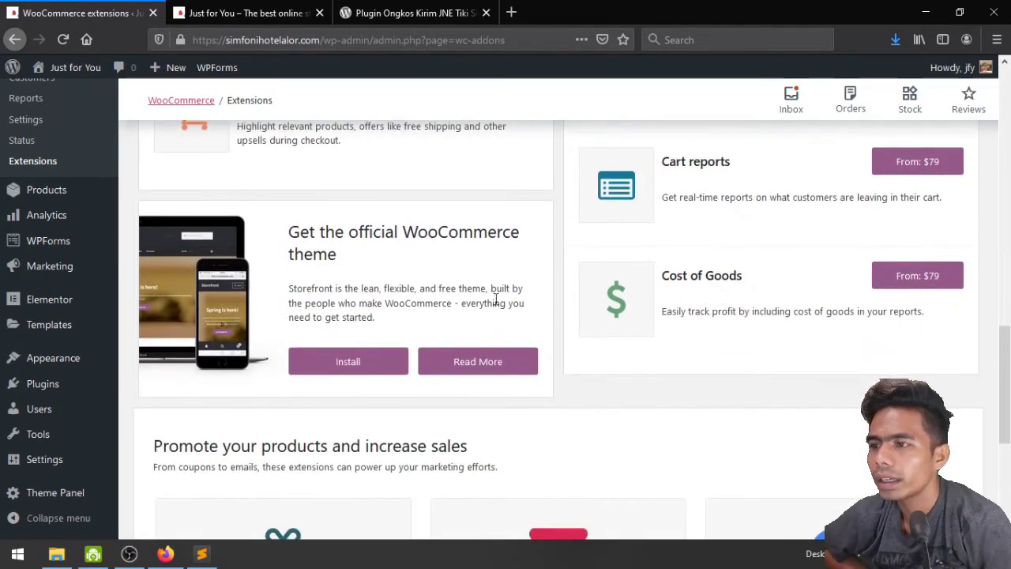
pyautogui.scroll(-6, 492, 366)
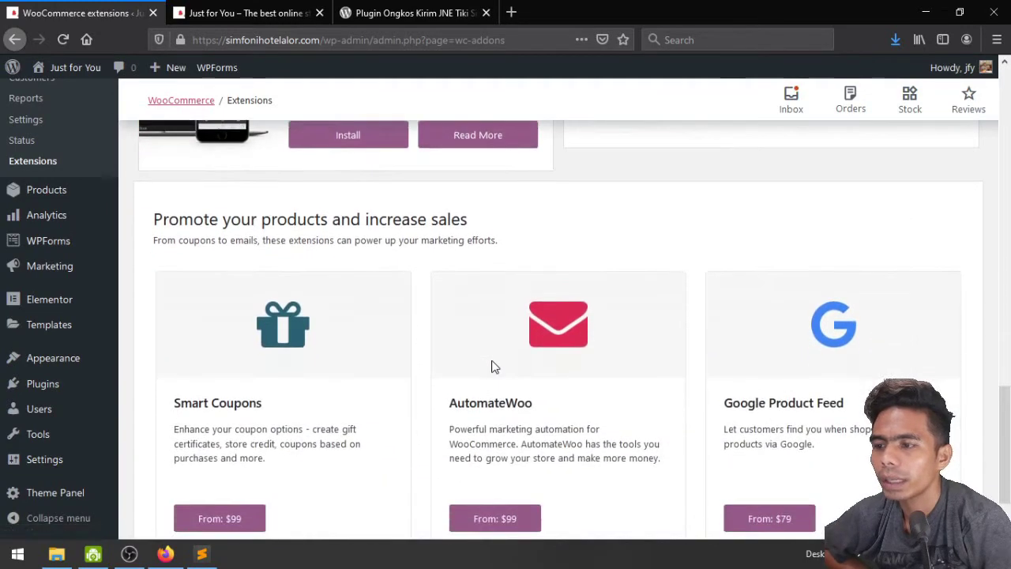
pyautogui.scroll(-2, 492, 363)
pyautogui.scroll(10, 493, 362)
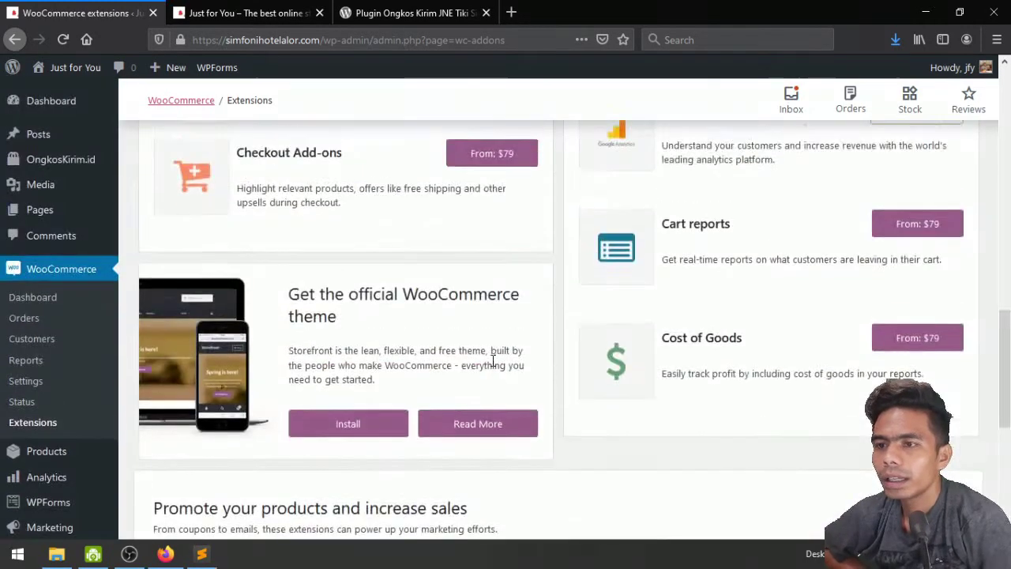
pyautogui.scroll(6, 492, 365)
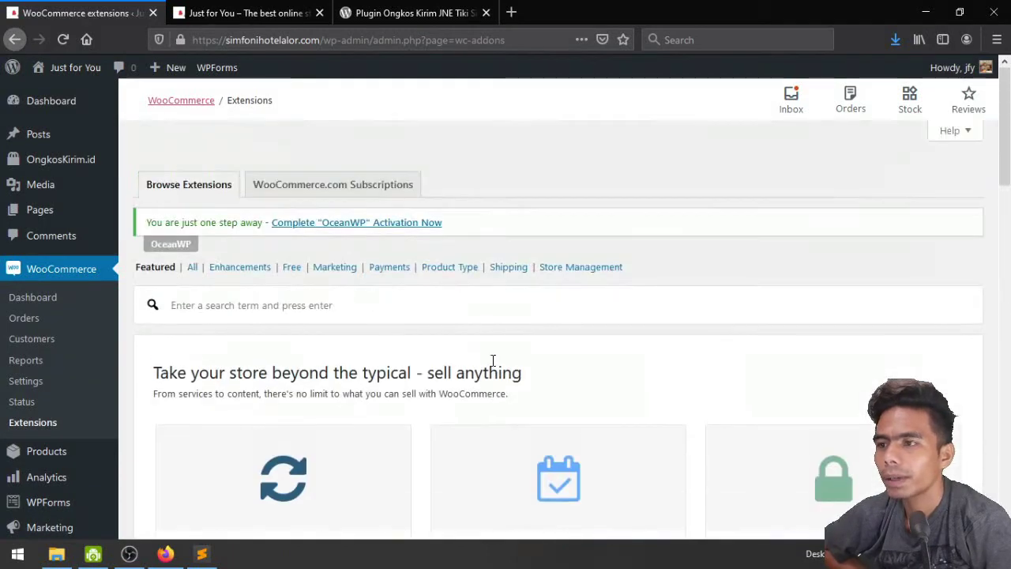
# Filter Extensions to Free and browse Stripe, Facebook, Amazon Pay, WooCommerce Shipping and ShipStation
pyautogui.click(286, 268)
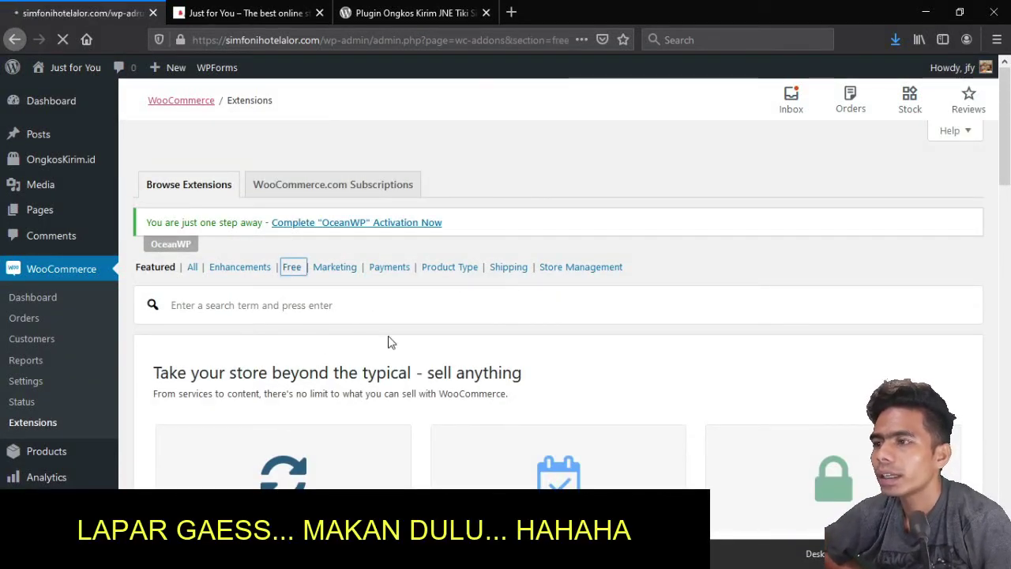
pyautogui.scroll(-2, 395, 346)
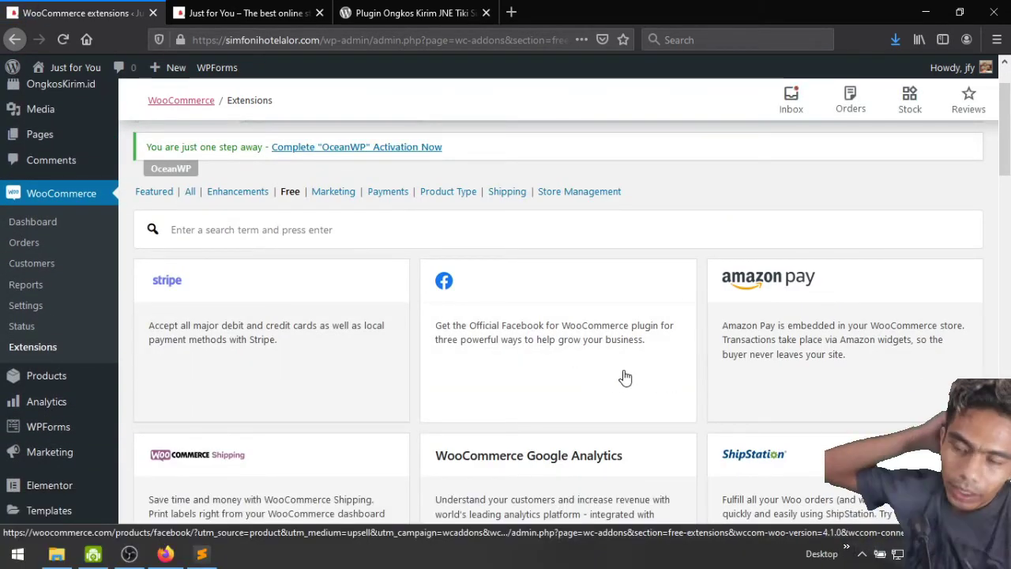
pyautogui.scroll(-1, 624, 377)
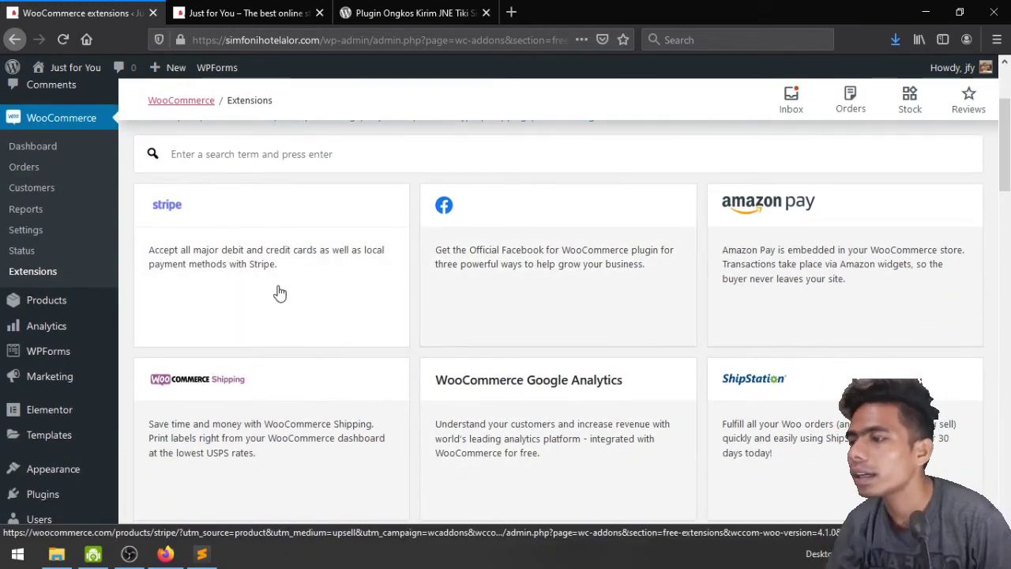
pyautogui.scroll(-2, 303, 332)
pyautogui.scroll(3, 317, 297)
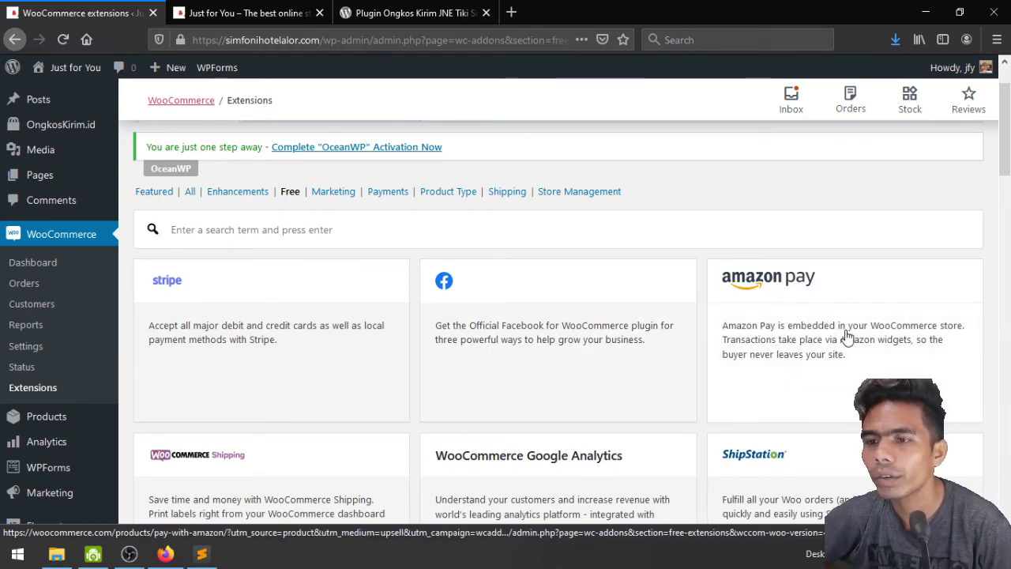
pyautogui.scroll(-3, 845, 336)
pyautogui.scroll(-1, 500, 293)
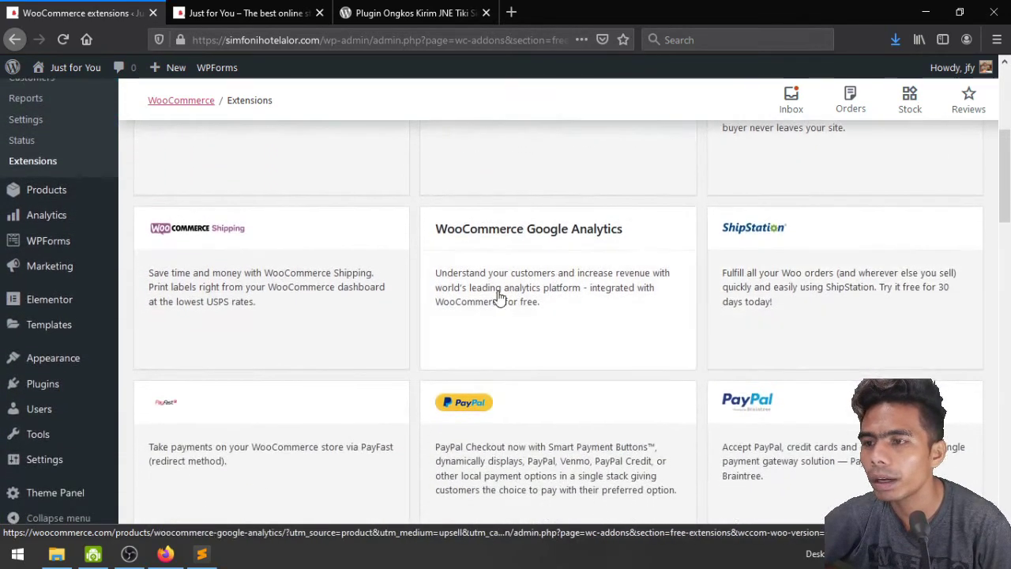
pyautogui.scroll(-3, 893, 340)
pyautogui.scroll(-2, 632, 292)
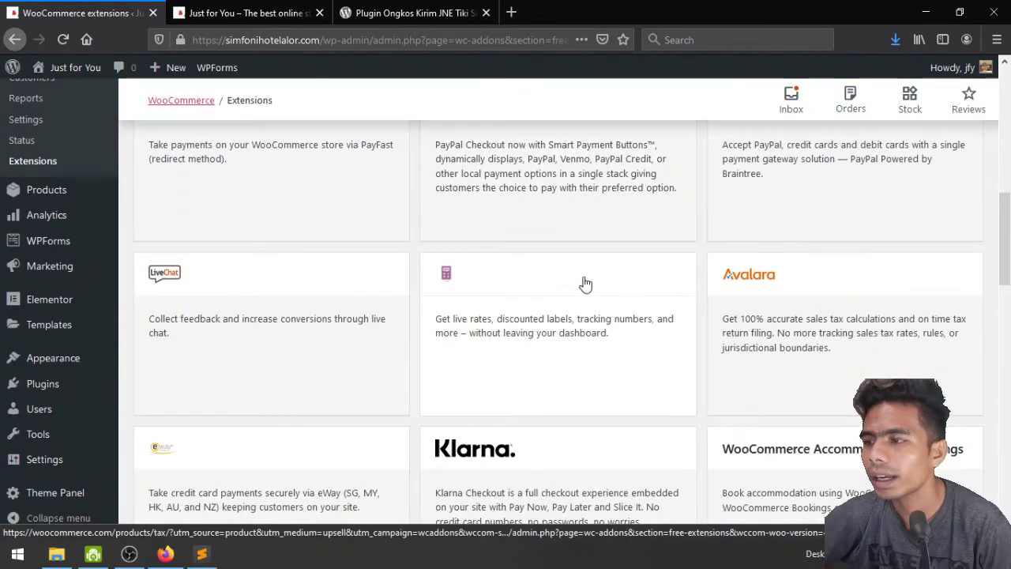
pyautogui.scroll(-3, 361, 316)
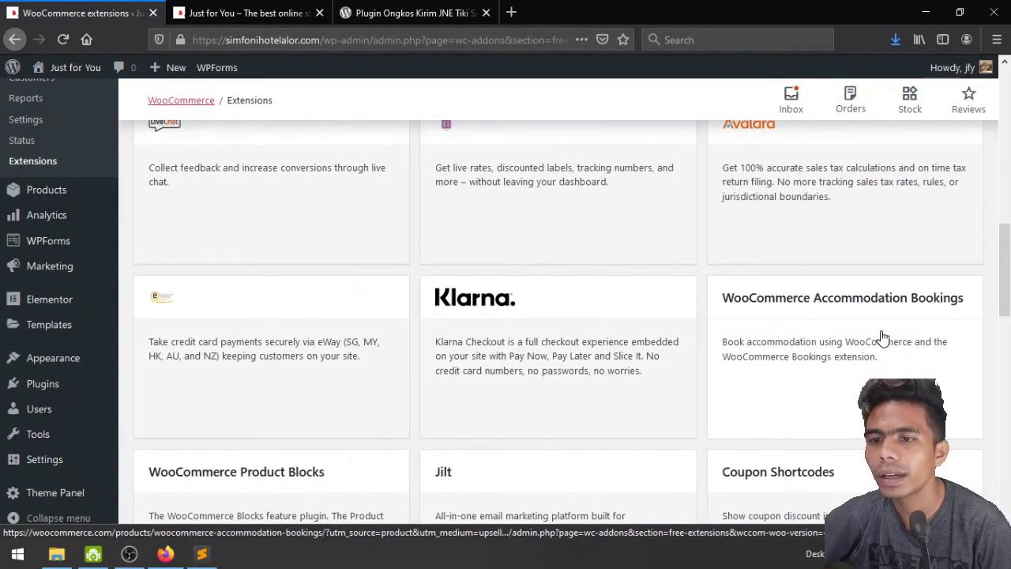
pyautogui.scroll(-2, 880, 339)
pyautogui.scroll(1, 882, 301)
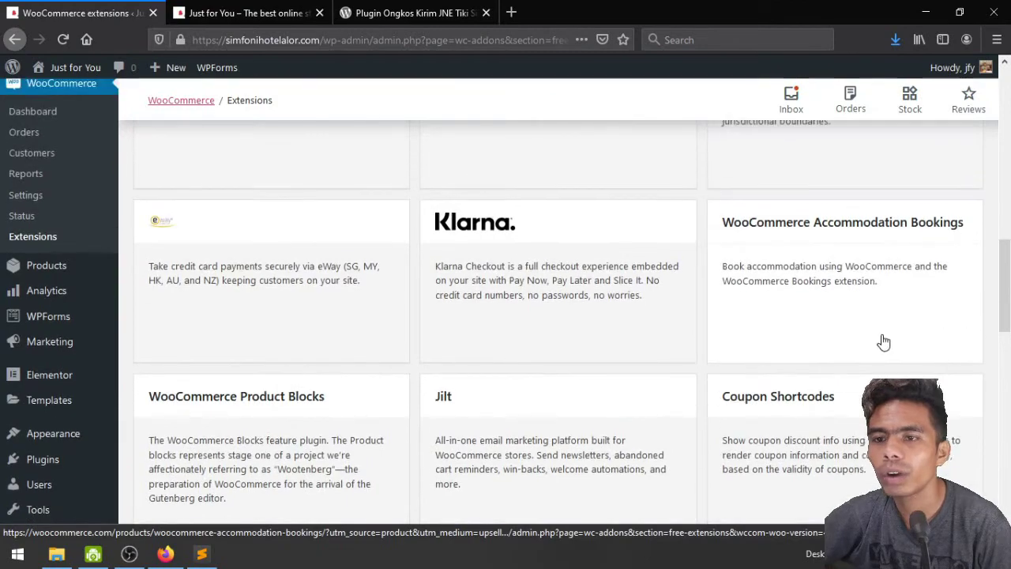
pyautogui.scroll(-2, 845, 364)
pyautogui.scroll(-2, 529, 342)
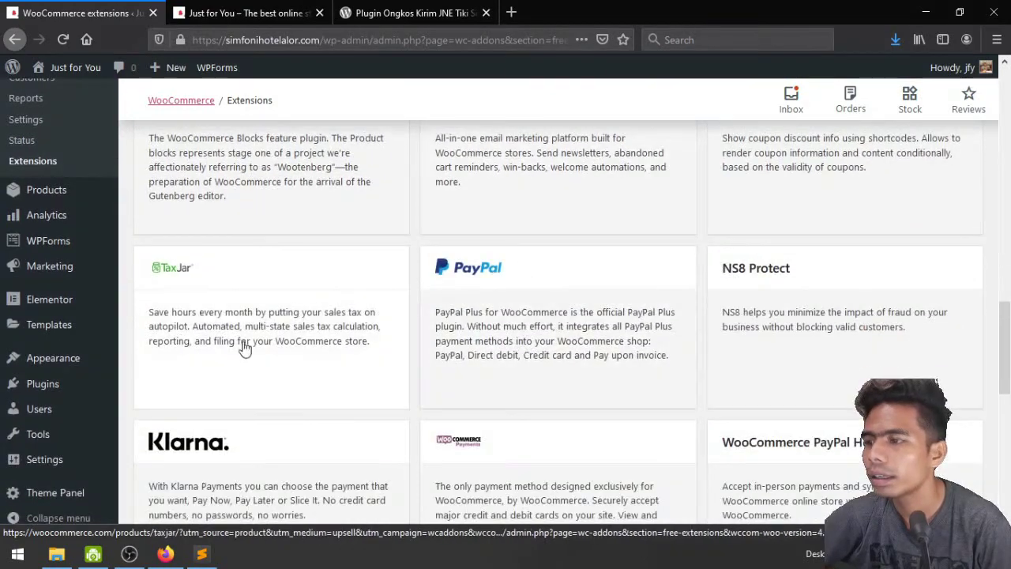
pyautogui.scroll(-3, 321, 355)
pyautogui.scroll(-2, 321, 354)
pyautogui.scroll(-2, 320, 354)
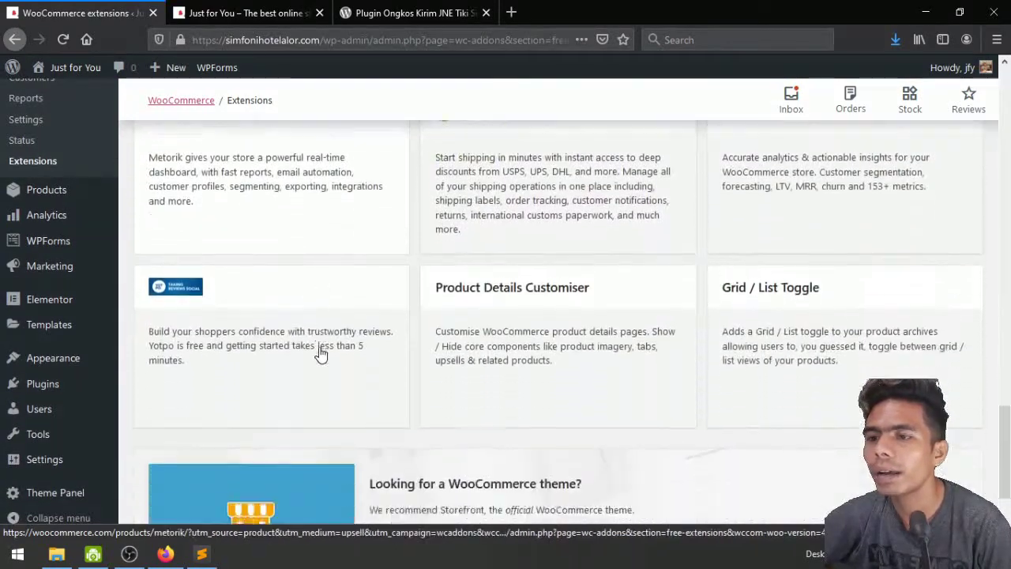
pyautogui.scroll(-2, 321, 355)
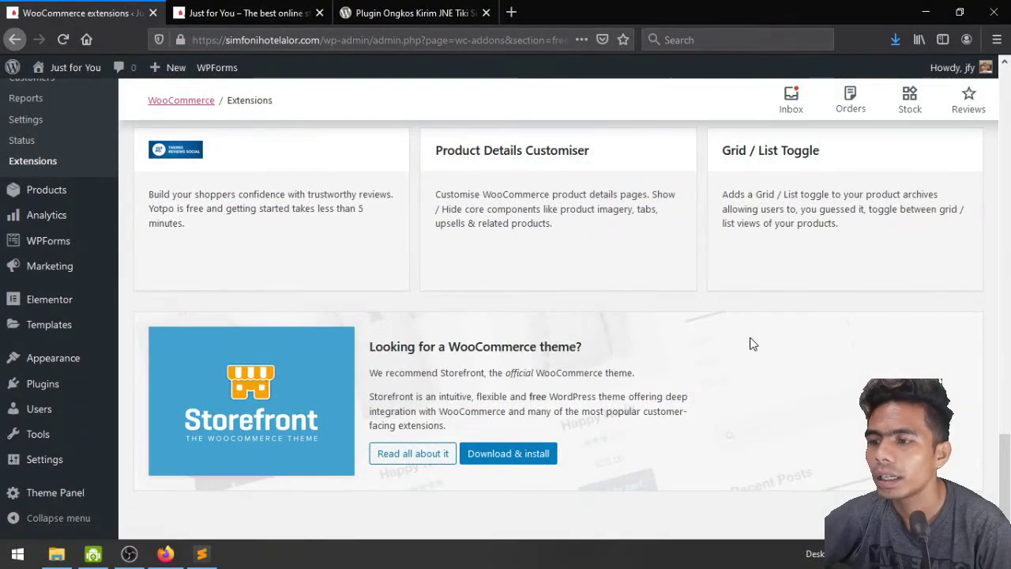
pyautogui.scroll(3, 751, 343)
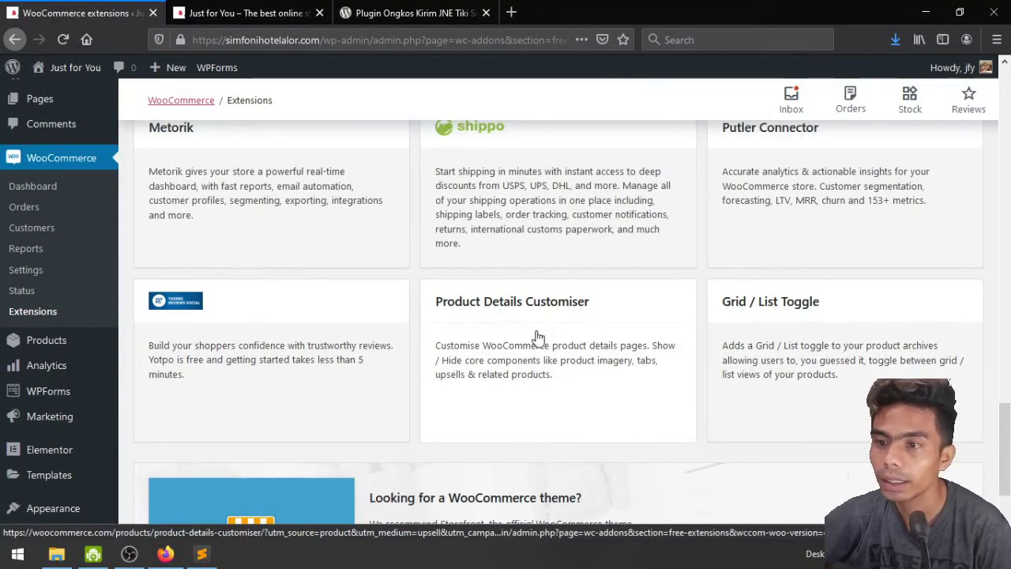
pyautogui.scroll(1, 535, 336)
pyautogui.scroll(-3, 537, 338)
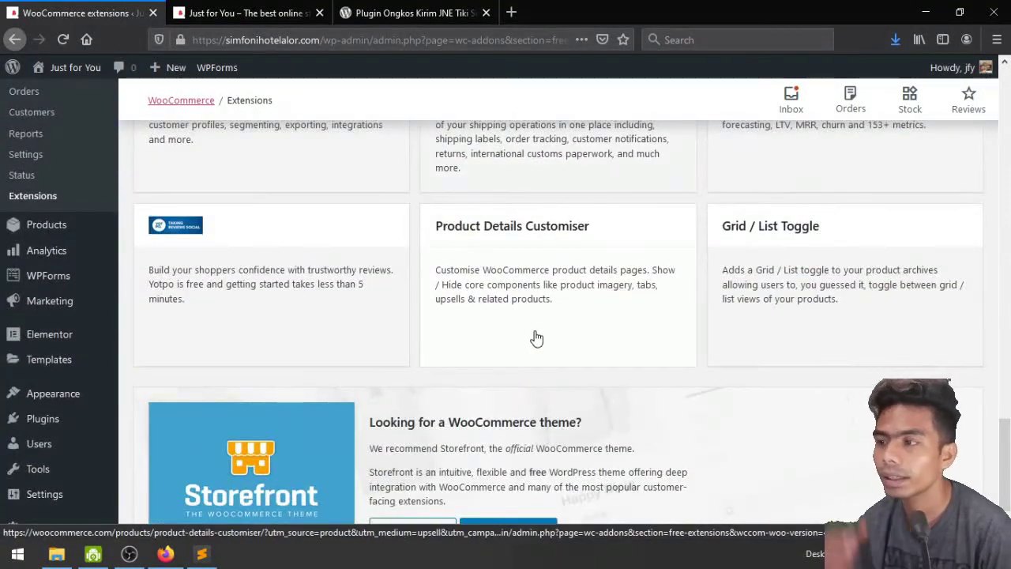
pyautogui.scroll(-1, 537, 338)
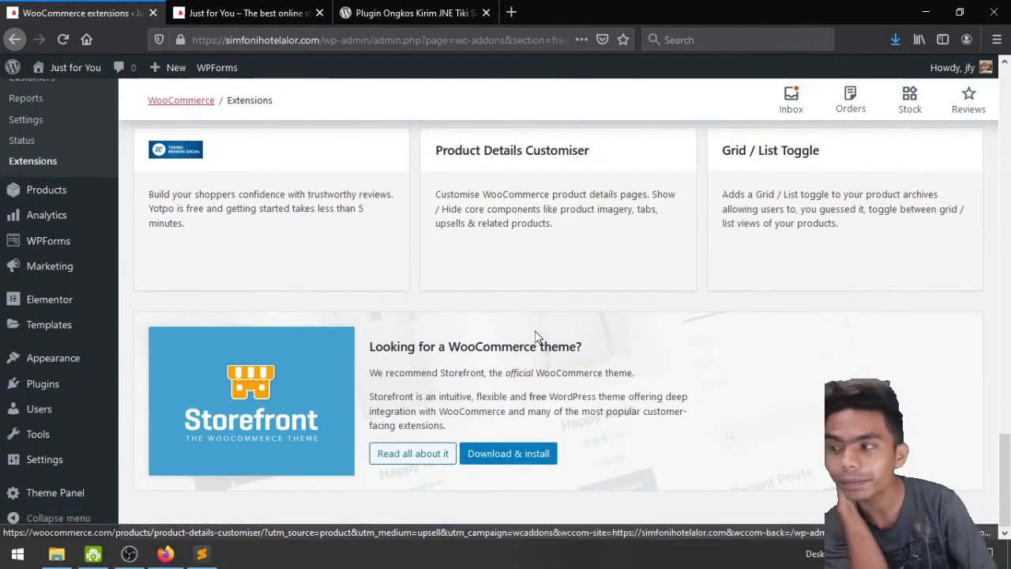
pyautogui.scroll(5, 535, 336)
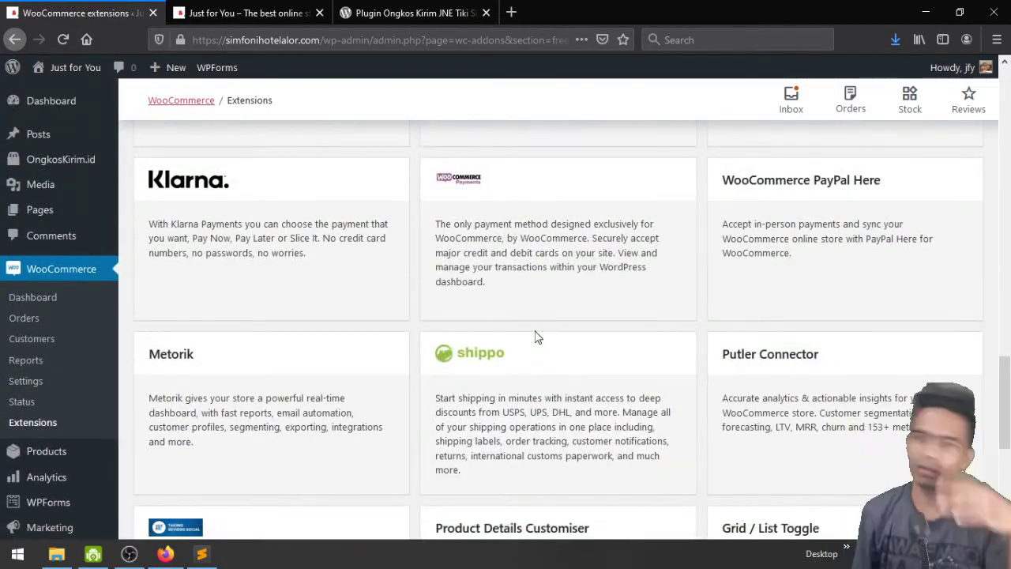
pyautogui.scroll(4, 536, 338)
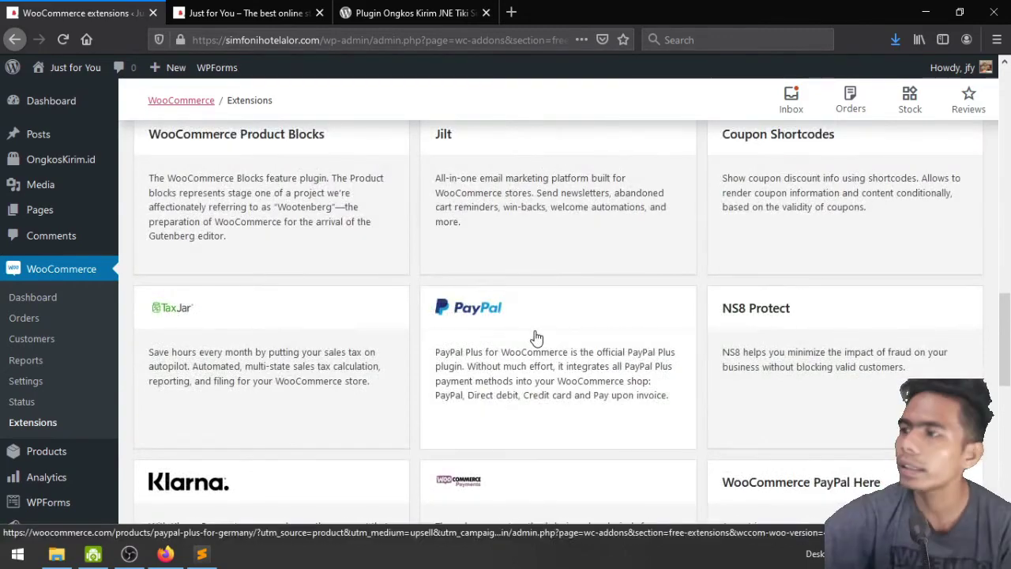
pyautogui.scroll(10, 536, 338)
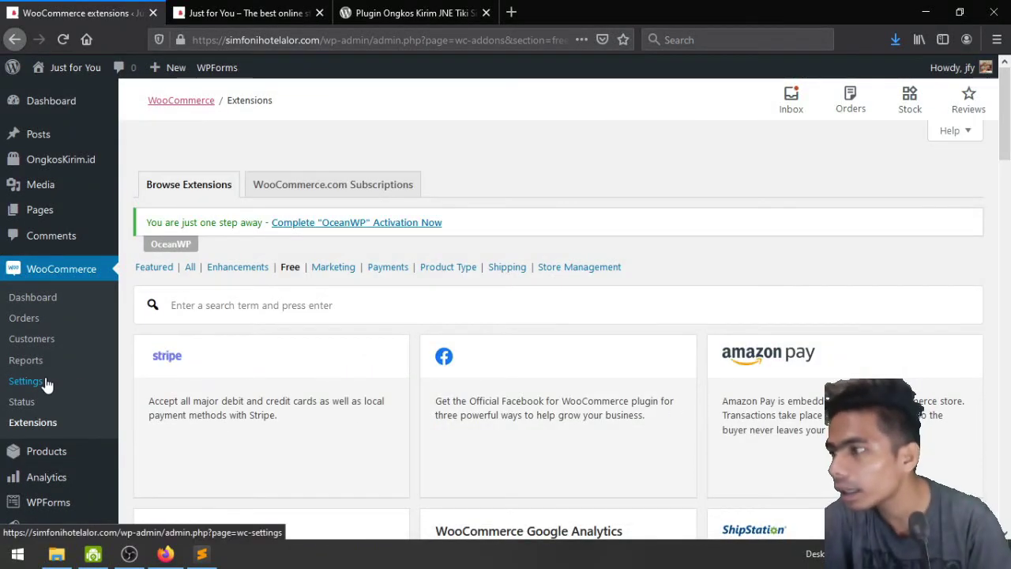
pyautogui.scroll(-2, 45, 372)
pyautogui.moveTo(53, 360)
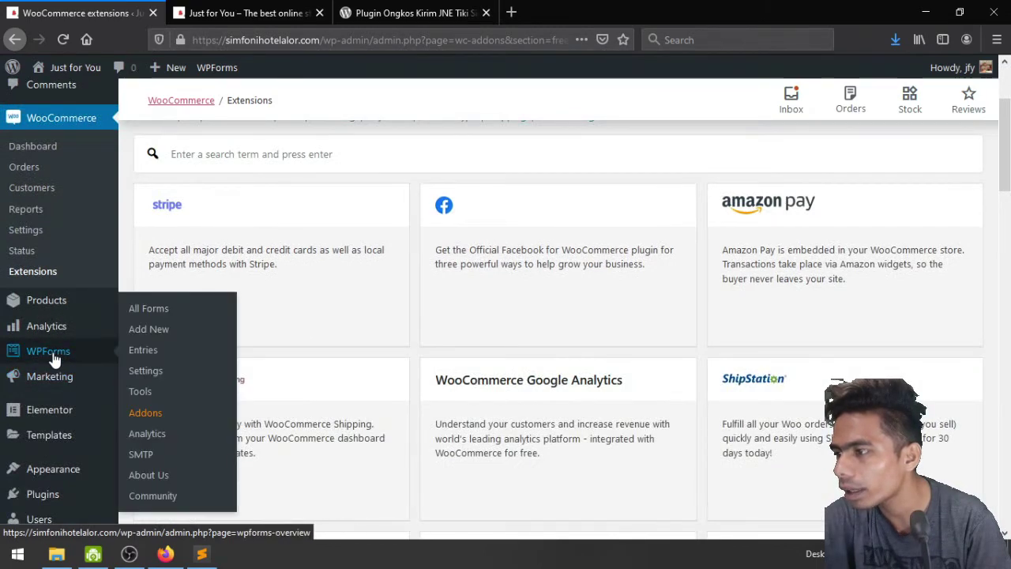
pyautogui.moveTo(54, 315)
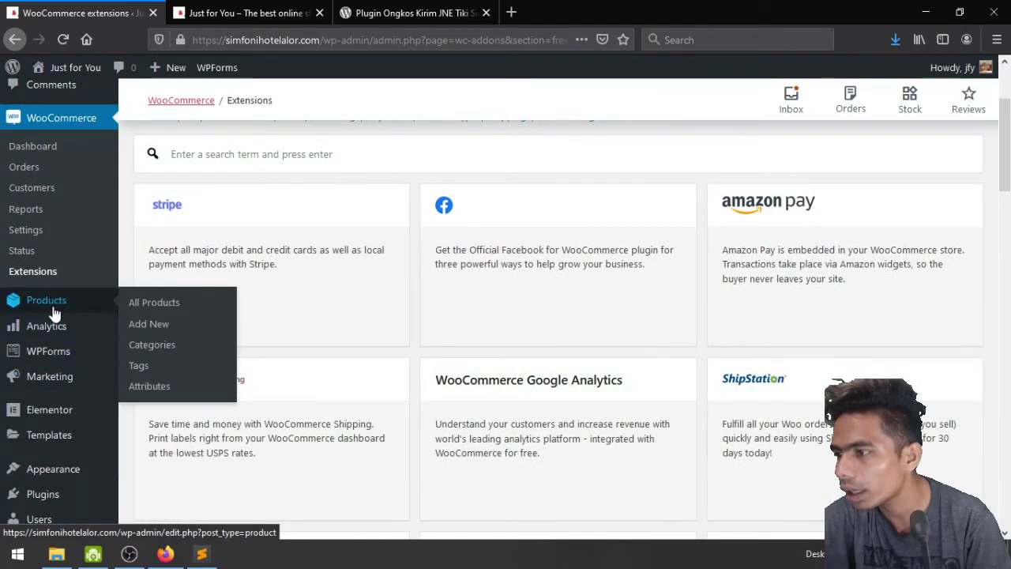
# Open the WooCommerce Marketing page, browse its recommended extensions, and dismiss the Grow your customer base banner
pyautogui.click(51, 381)
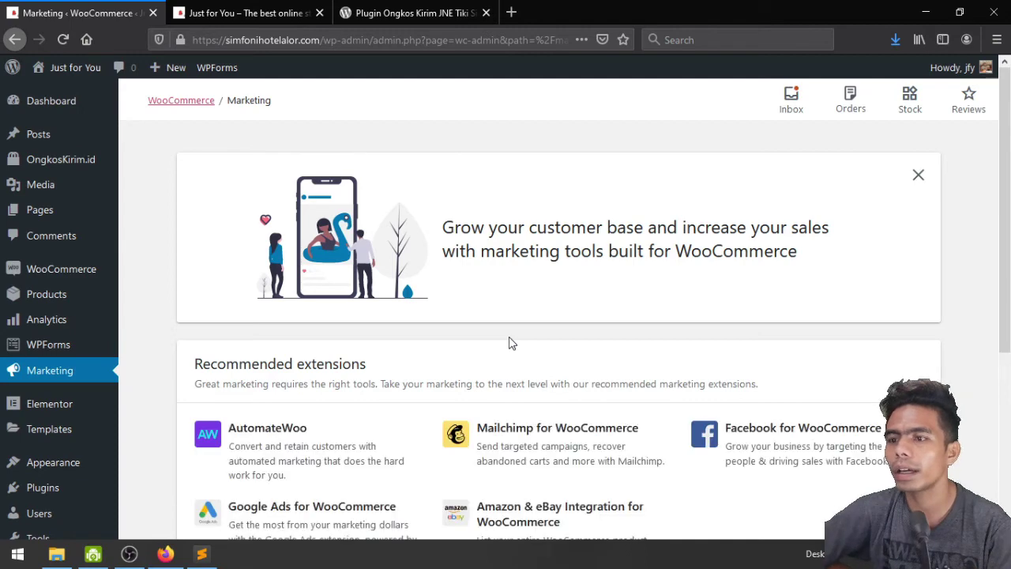
pyautogui.scroll(-2, 509, 342)
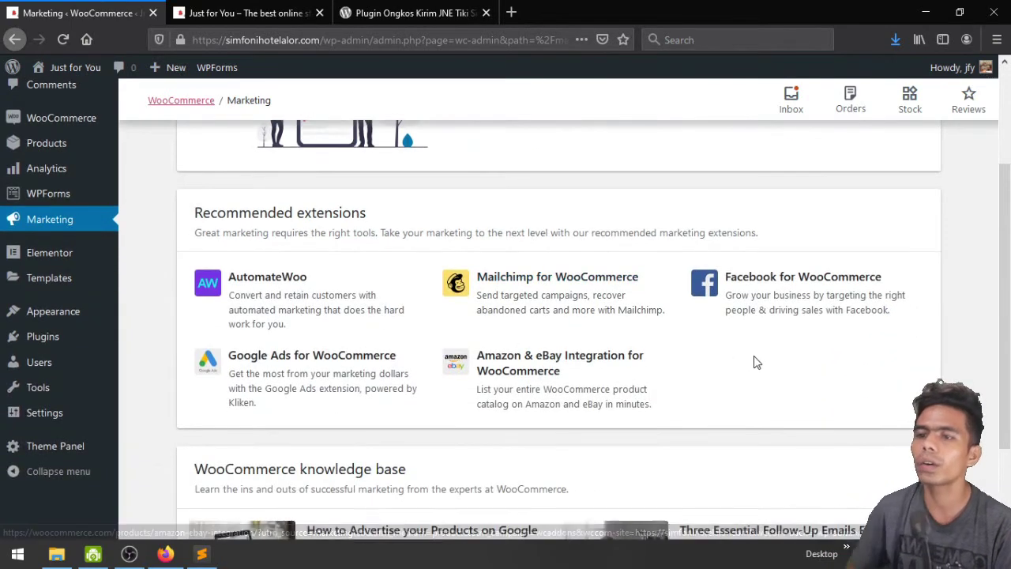
pyautogui.scroll(-1, 756, 361)
pyautogui.scroll(-1, 706, 293)
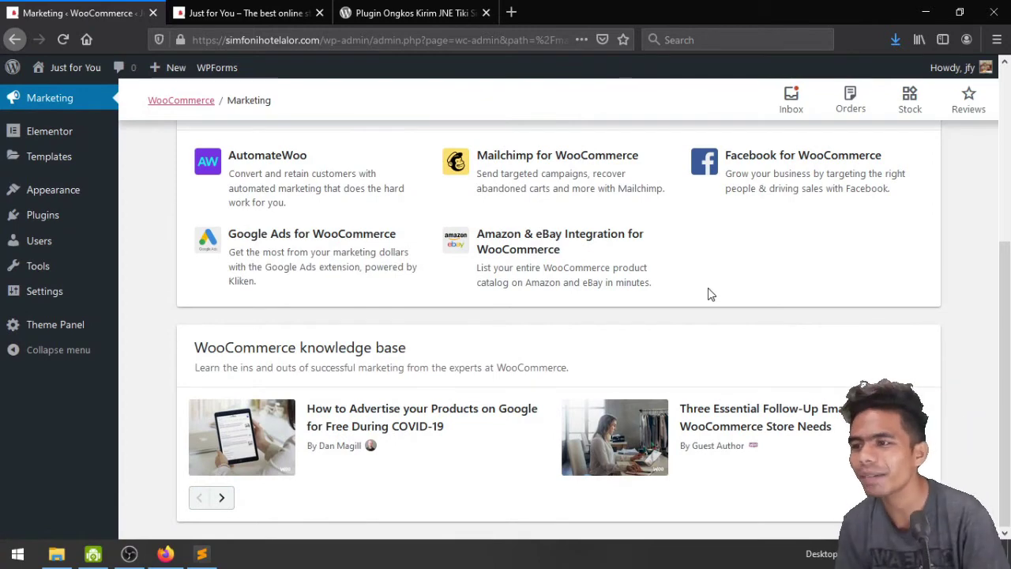
pyautogui.scroll(3, 708, 294)
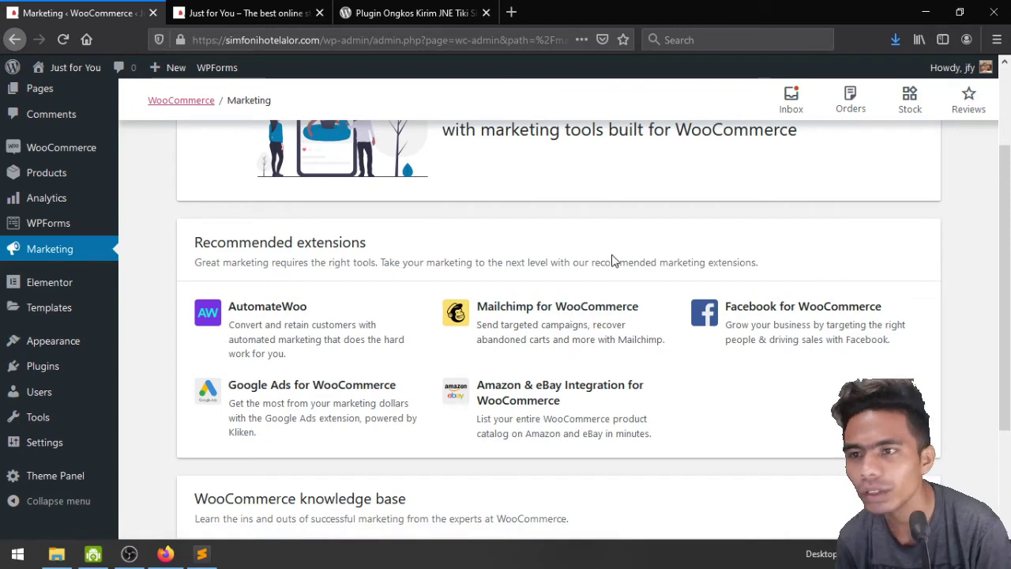
pyautogui.scroll(3, 612, 260)
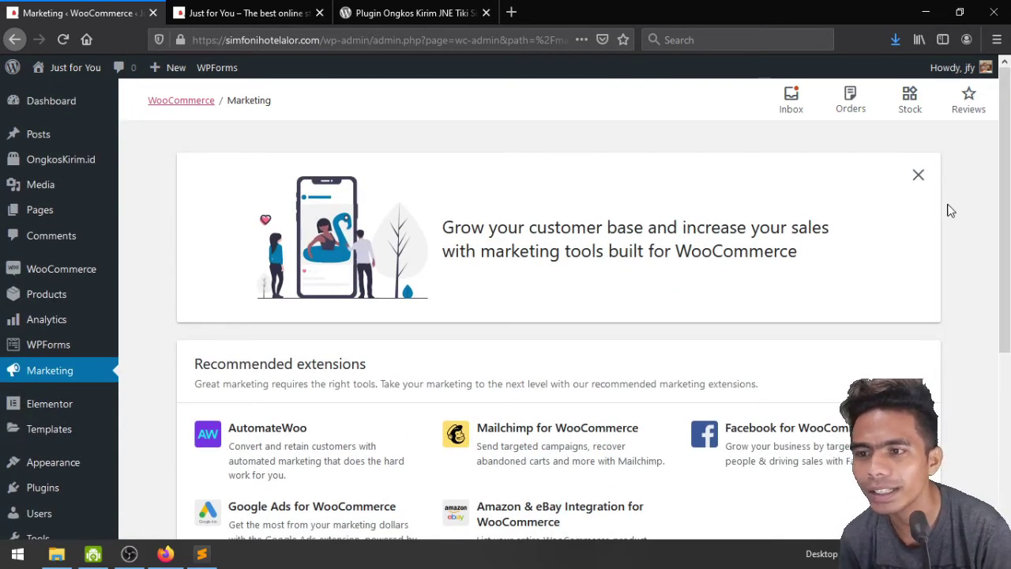
pyautogui.click(918, 175)
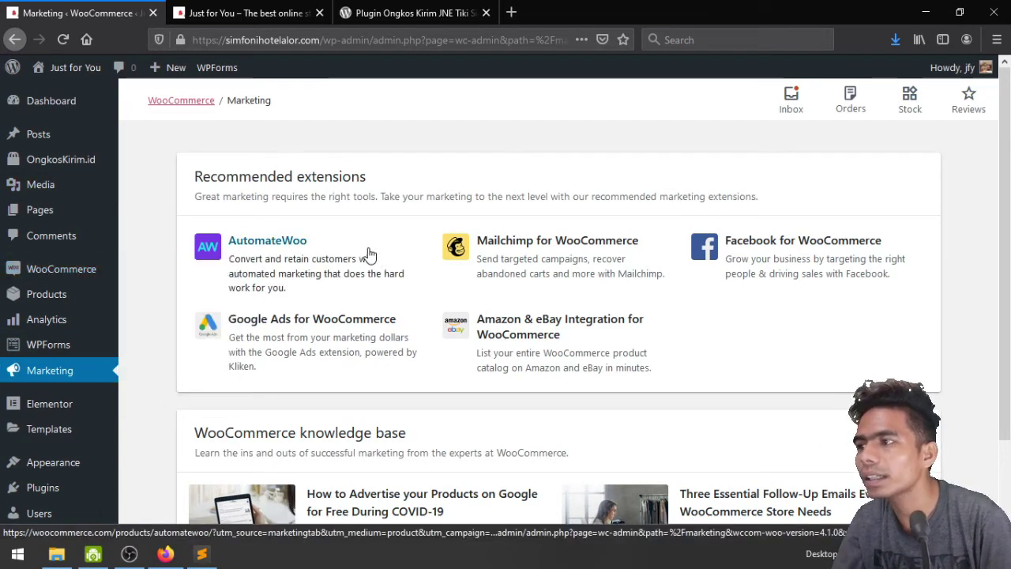
# Leave the OngkosKirim.id plugin page for the shop's homepage and browse the product listings
pyautogui.click(44, 168)
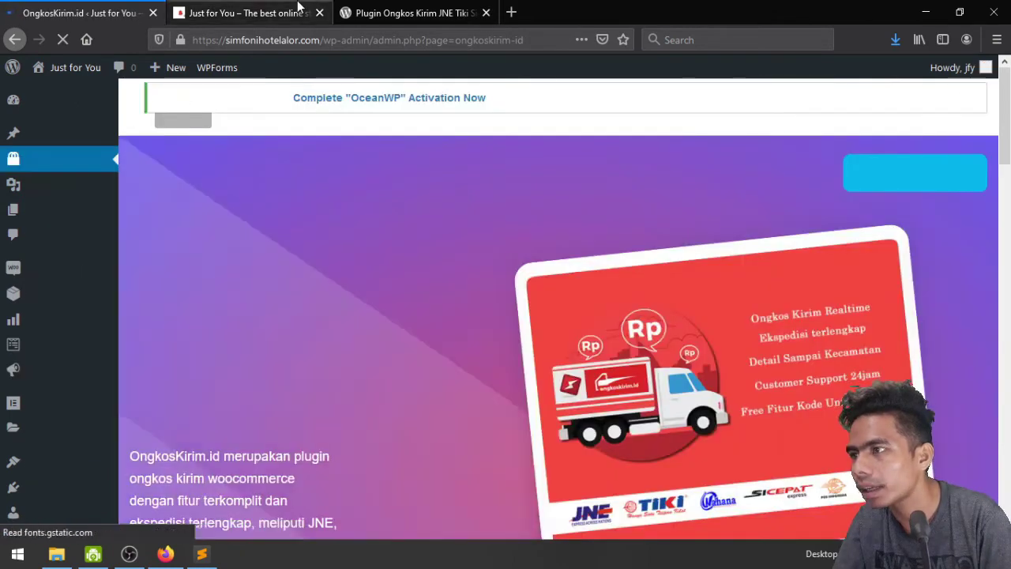
pyautogui.click(299, 10)
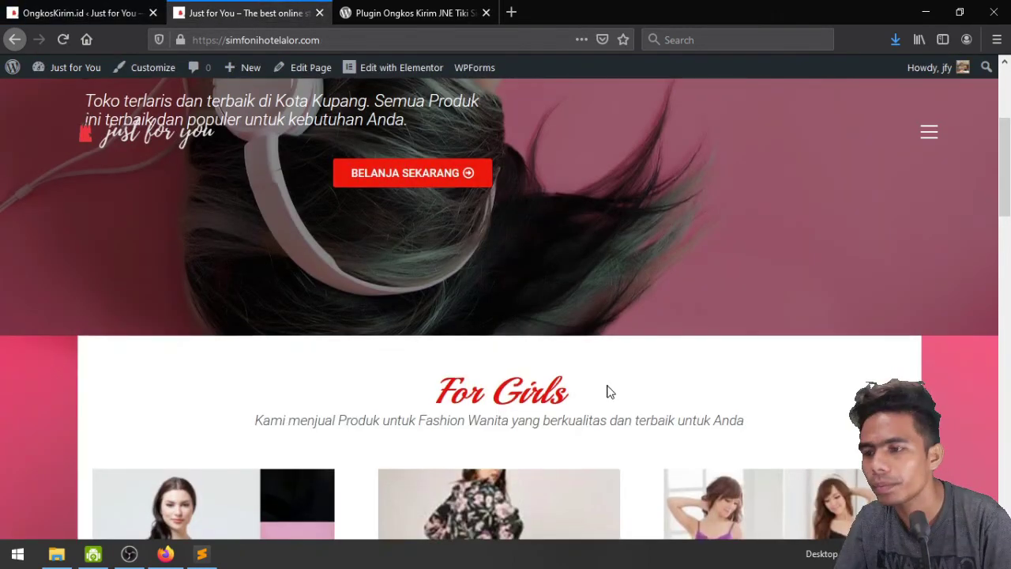
pyautogui.scroll(-3, 605, 390)
pyautogui.scroll(-2, 608, 391)
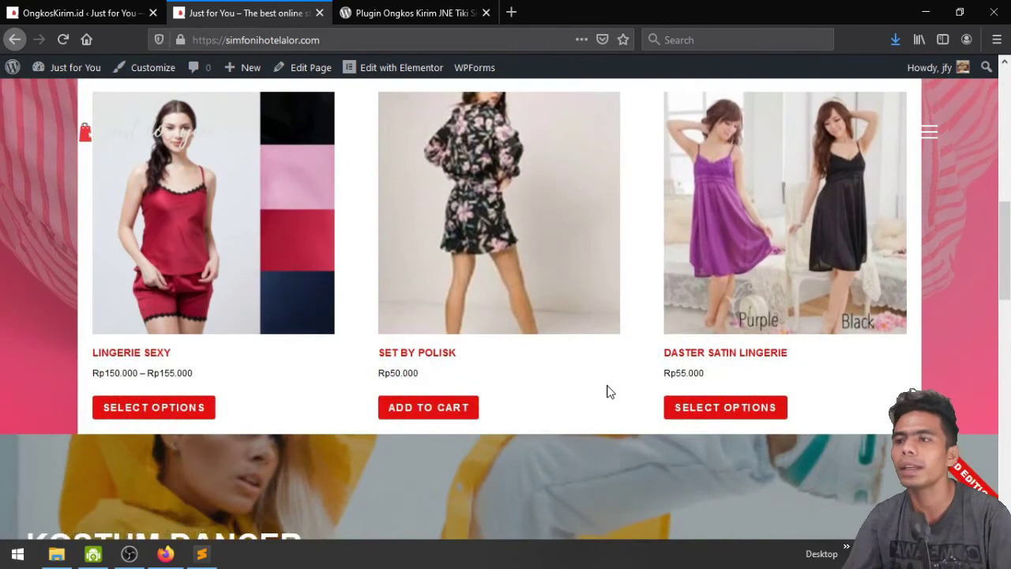
pyautogui.scroll(2, 632, 331)
pyautogui.scroll(-2, 463, 389)
pyautogui.scroll(-1, 463, 390)
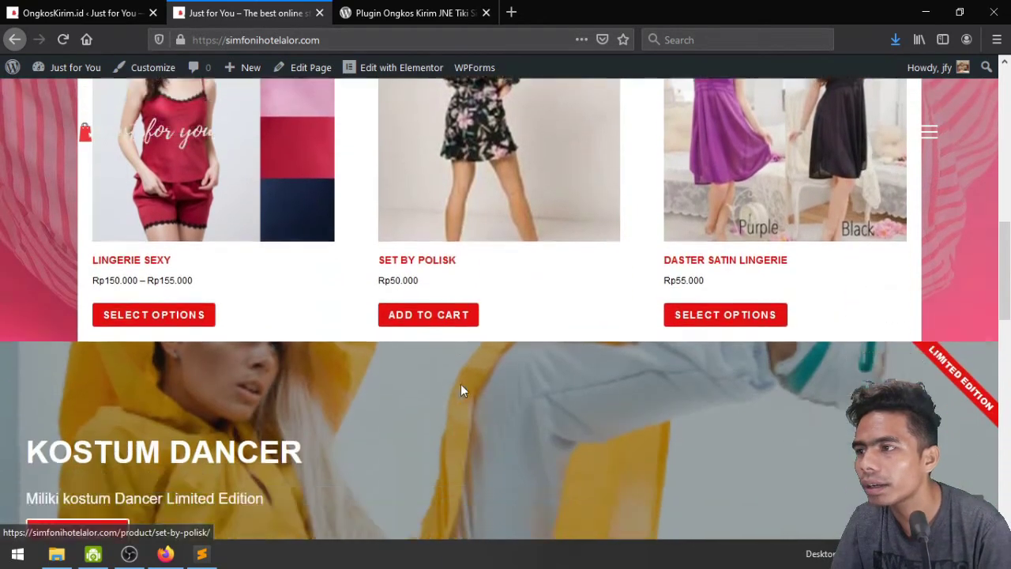
pyautogui.scroll(2, 463, 390)
pyautogui.scroll(-1, 514, 355)
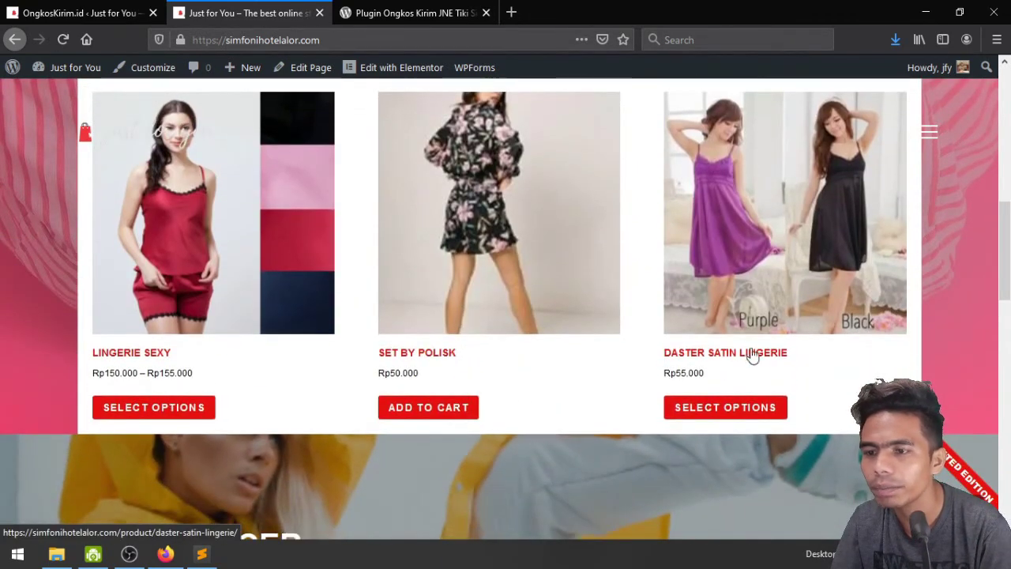
# Open the Daster Satin Lingerie product and set its Warna colour to Pink
pyautogui.click(707, 409)
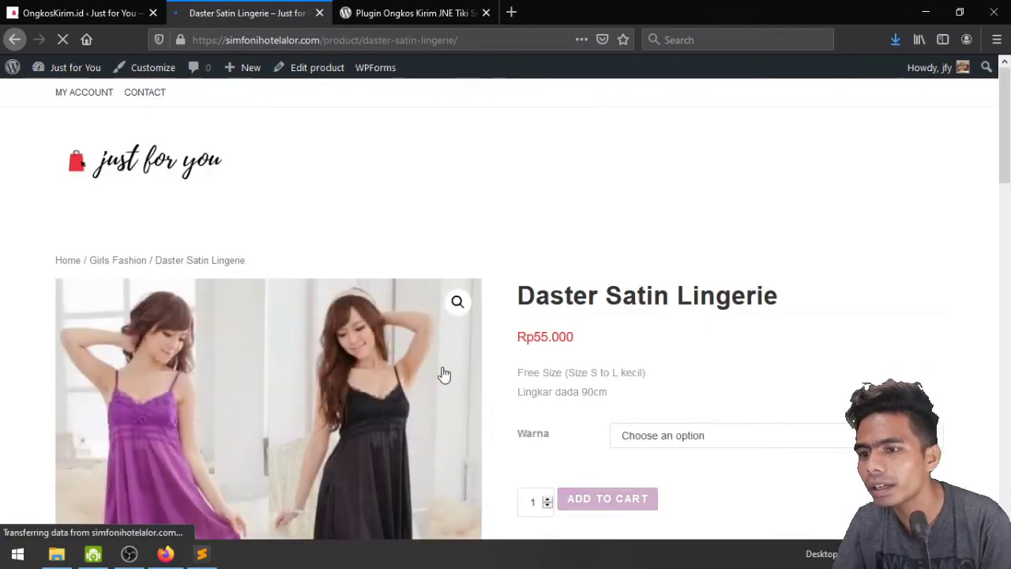
pyautogui.scroll(-2, 445, 375)
pyautogui.click(735, 286)
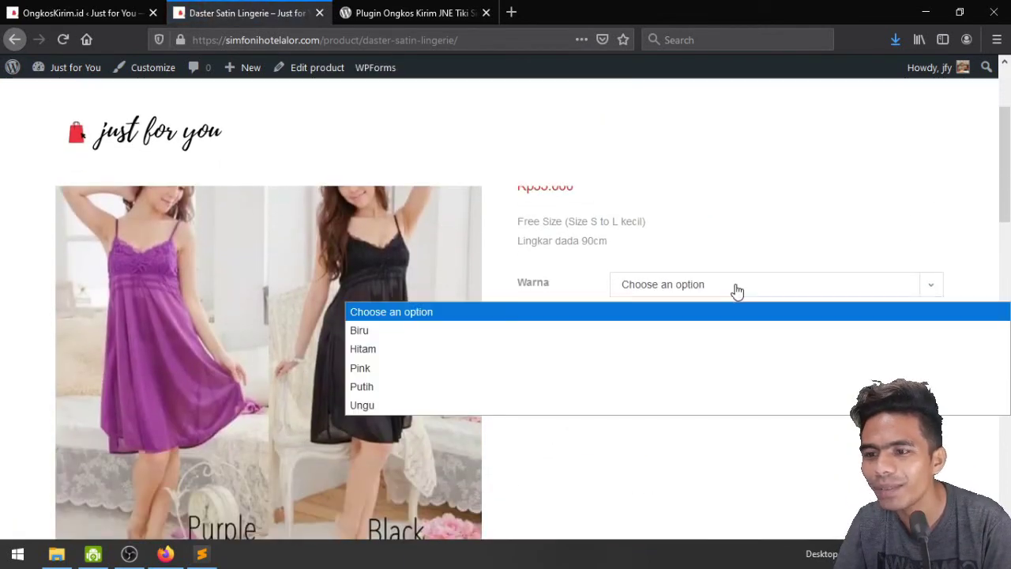
pyautogui.click(731, 356)
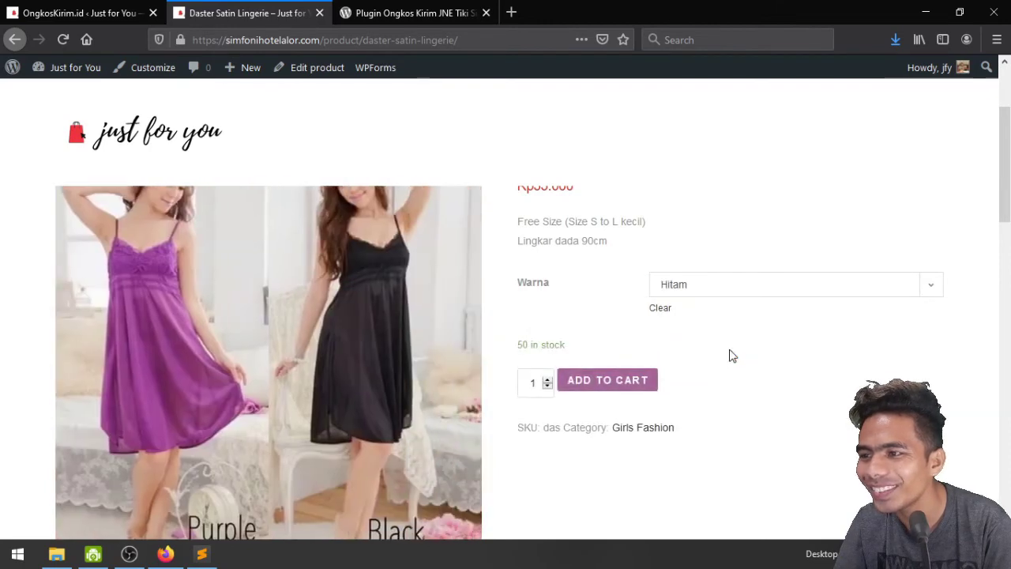
pyautogui.click(726, 297)
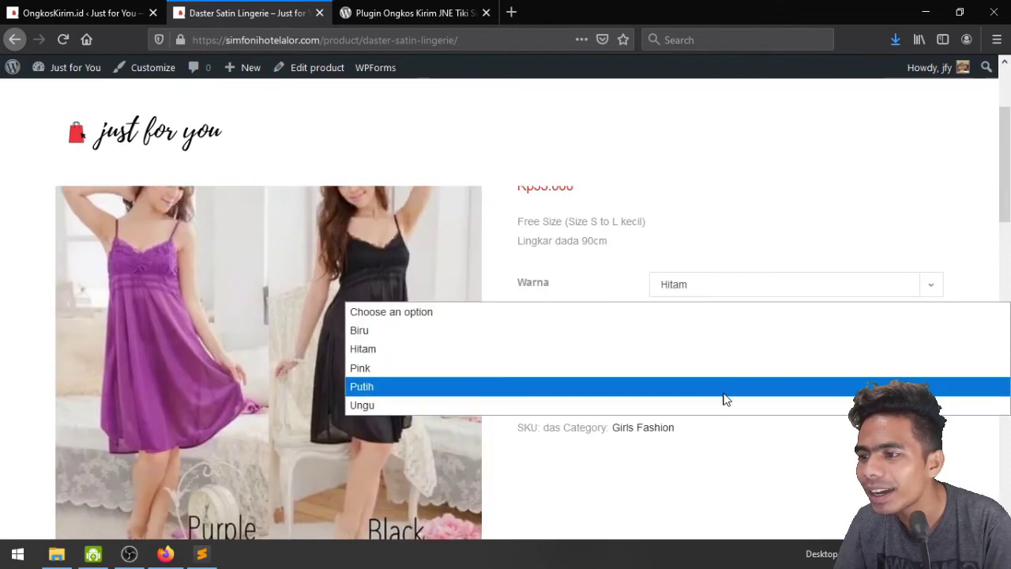
pyautogui.click(726, 369)
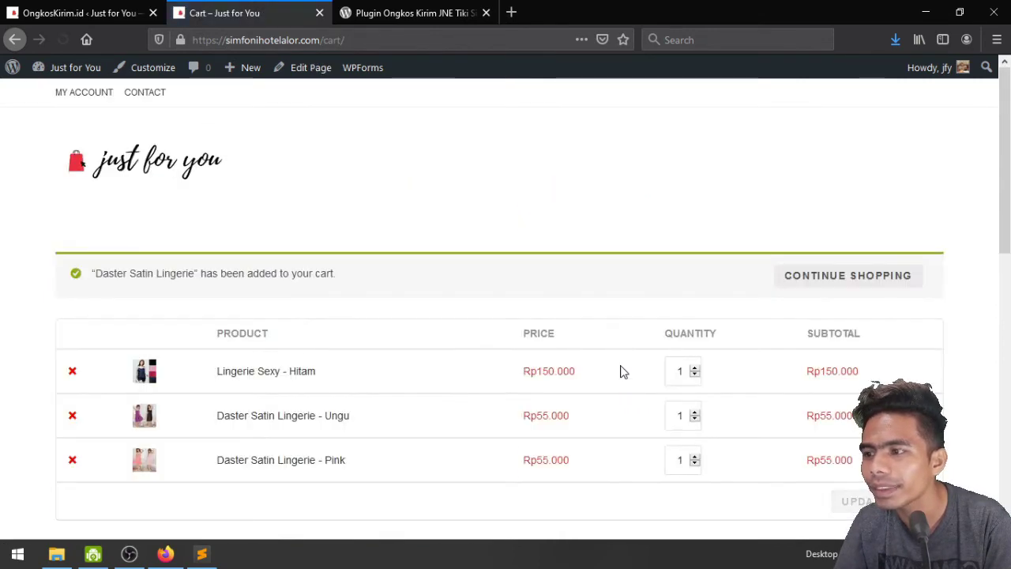
# Remove Lingerie Sexy - Hitam and Daster Satin Lingerie - Ungu, leaving only the Pink item at Rp55.084
pyautogui.scroll(-2, 627, 308)
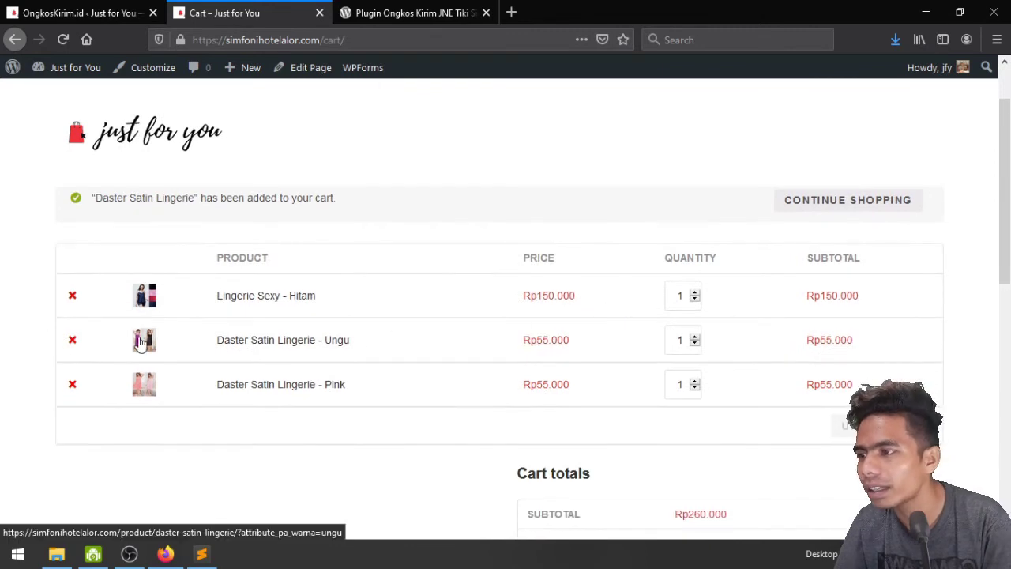
pyautogui.click(71, 294)
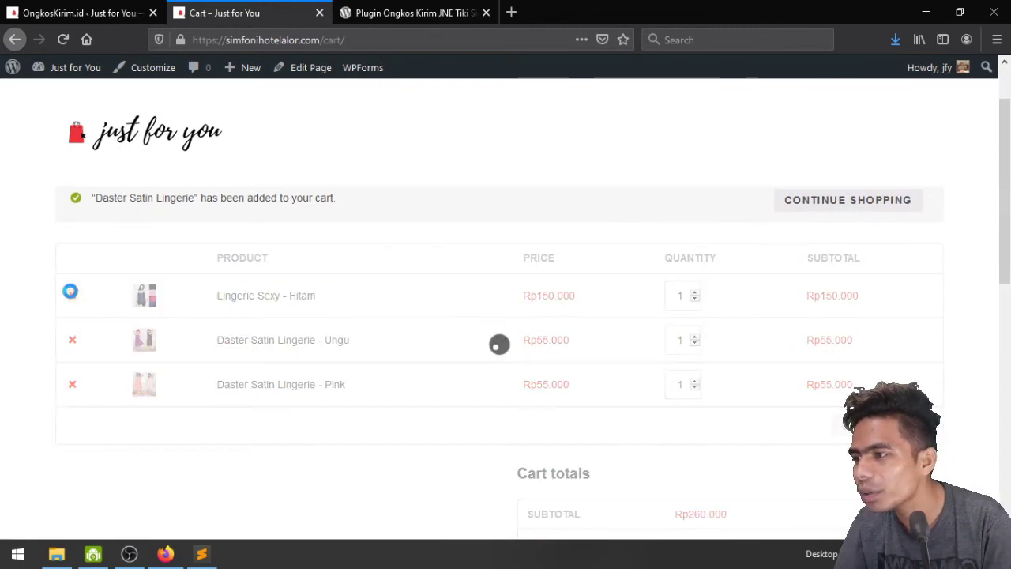
pyautogui.click(72, 245)
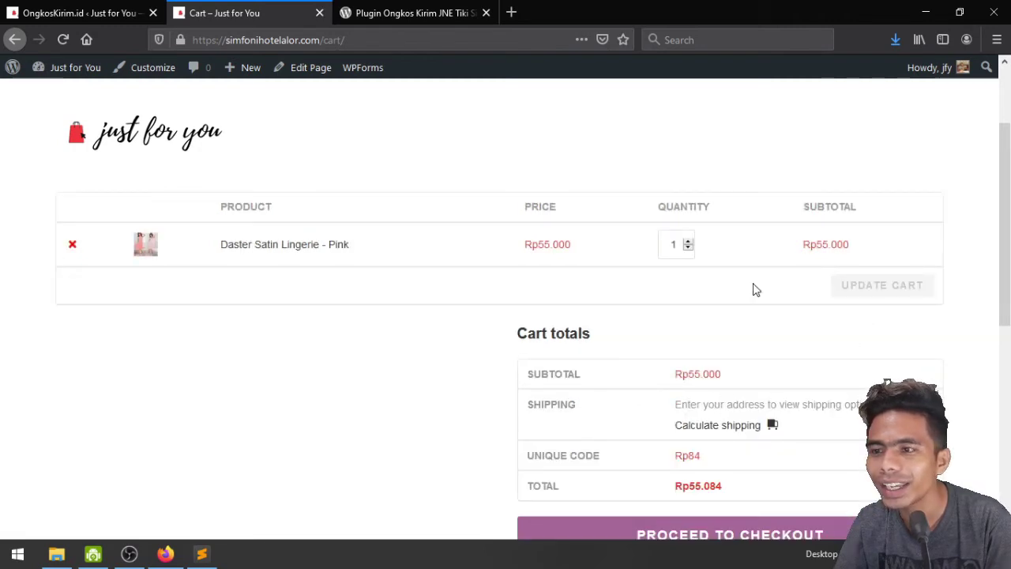
pyautogui.scroll(-2, 857, 369)
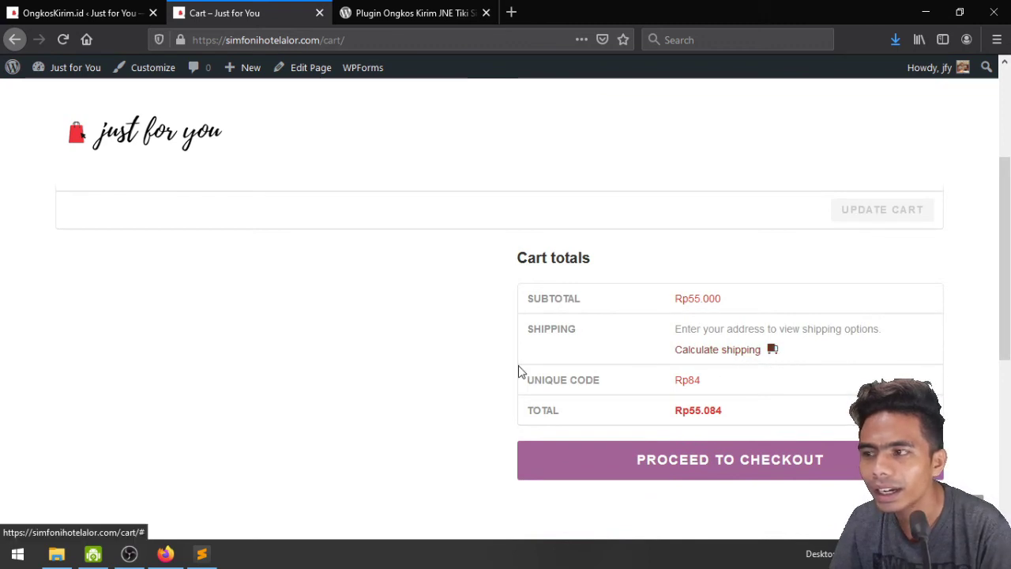
pyautogui.scroll(3, 519, 371)
pyautogui.scroll(-5, 636, 337)
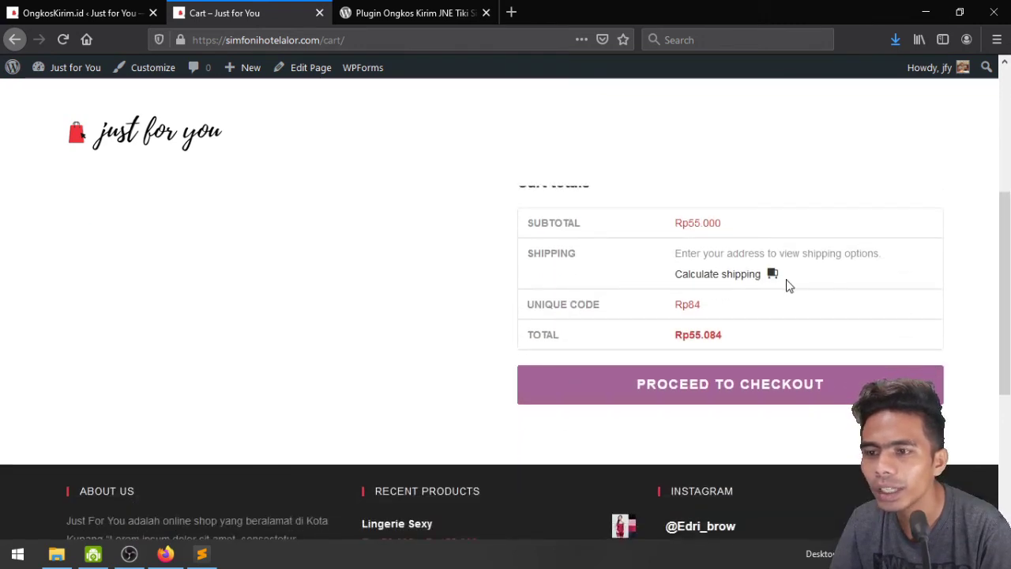
pyautogui.scroll(5, 667, 227)
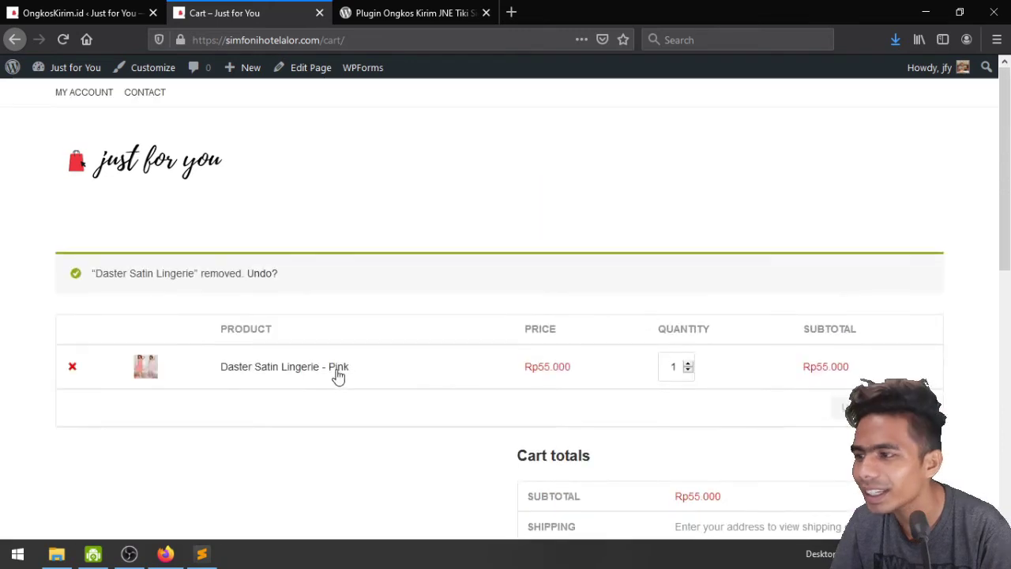
pyautogui.scroll(-3, 822, 448)
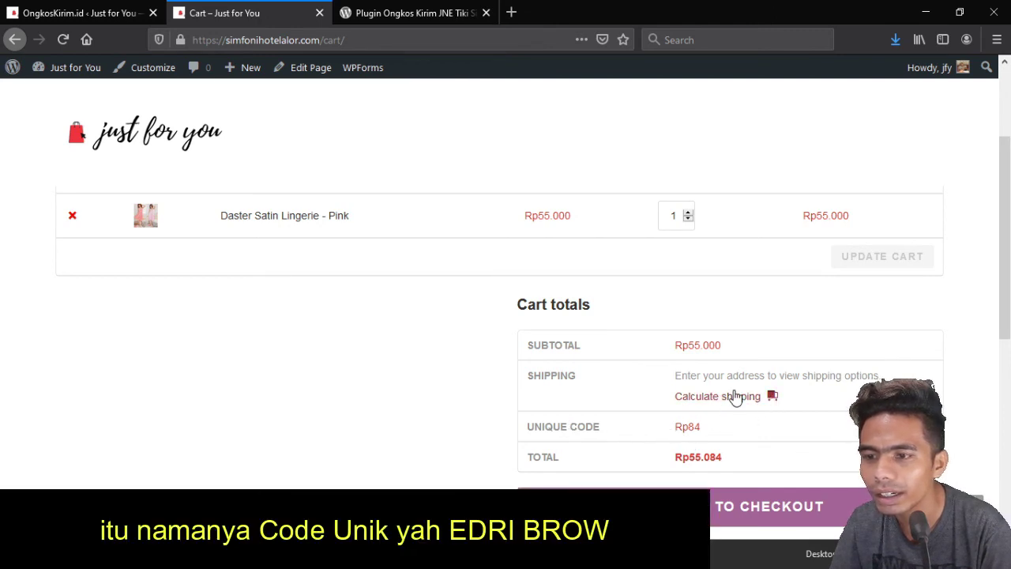
# Calculate cart shipping for Indonesia, province Bali, town Denpasar
pyautogui.scroll(-2, 727, 355)
pyautogui.click(770, 250)
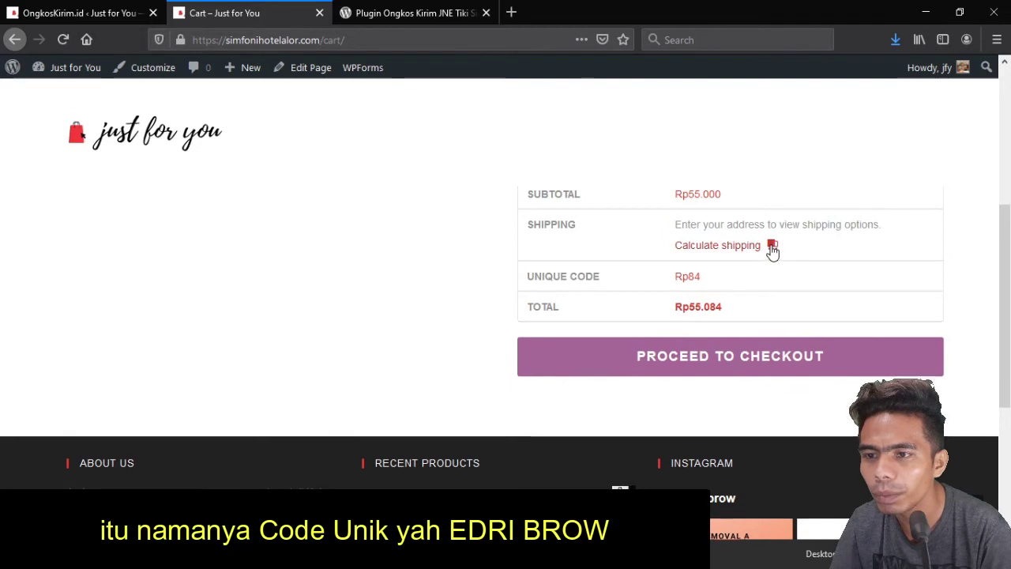
pyautogui.click(773, 282)
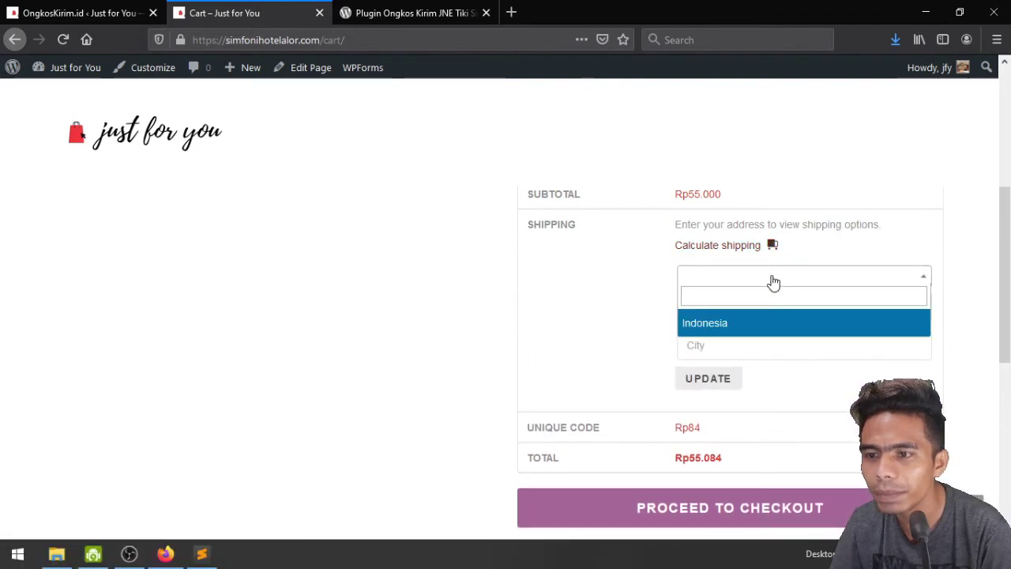
pyautogui.click(762, 324)
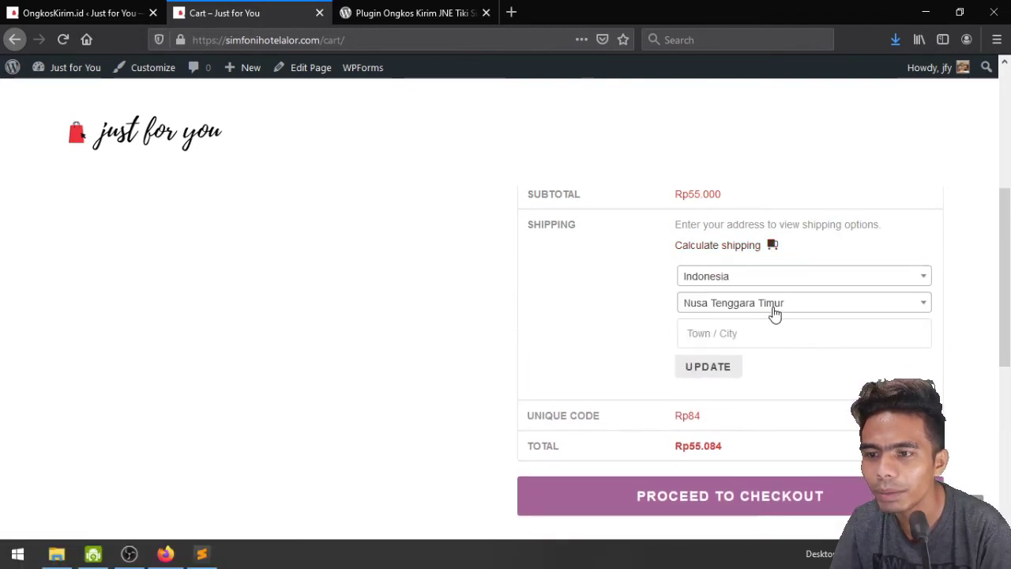
pyautogui.click(774, 311)
pyautogui.click(774, 311)
pyautogui.click(774, 311)
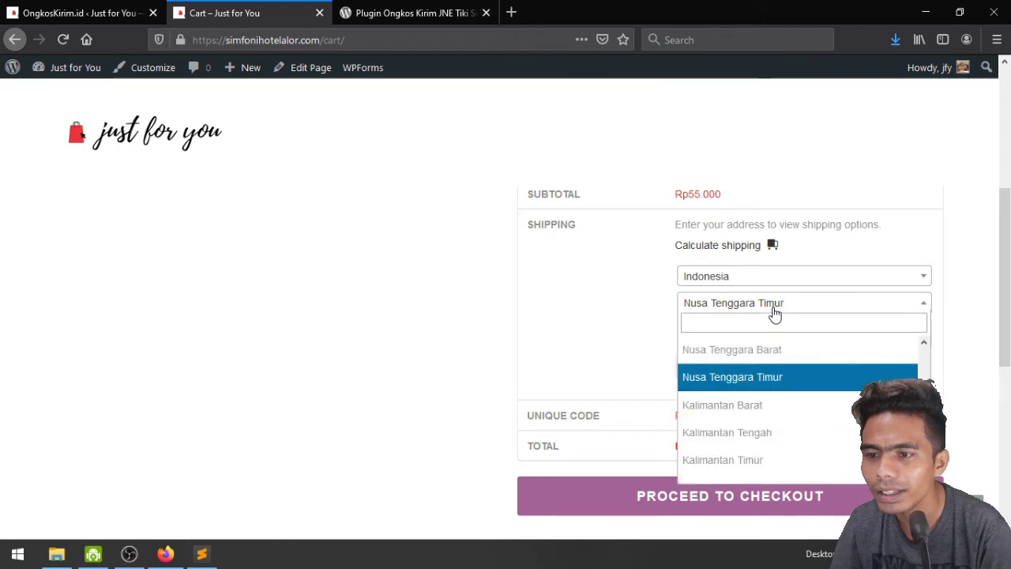
pyautogui.write('bali')
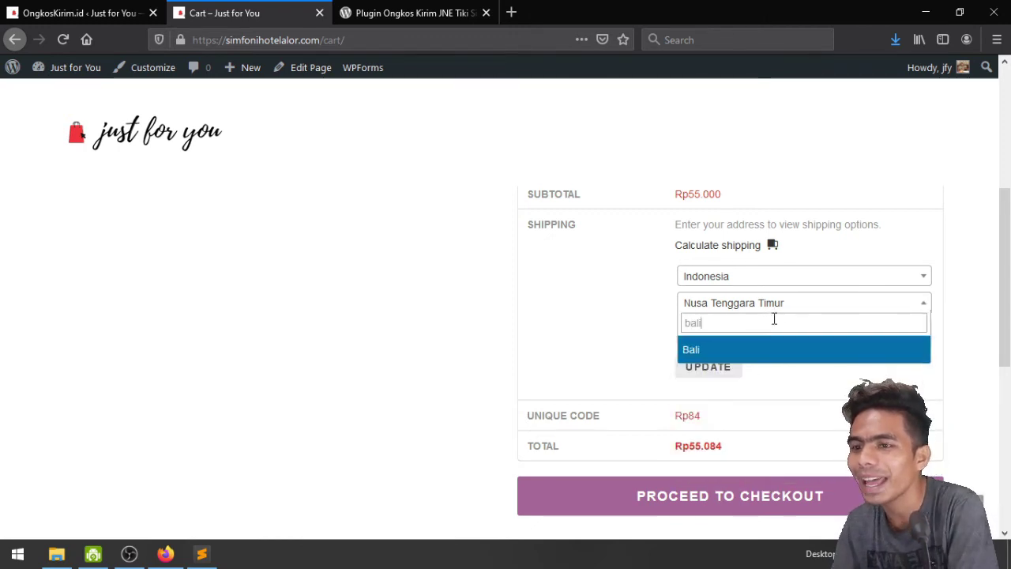
pyautogui.click(779, 350)
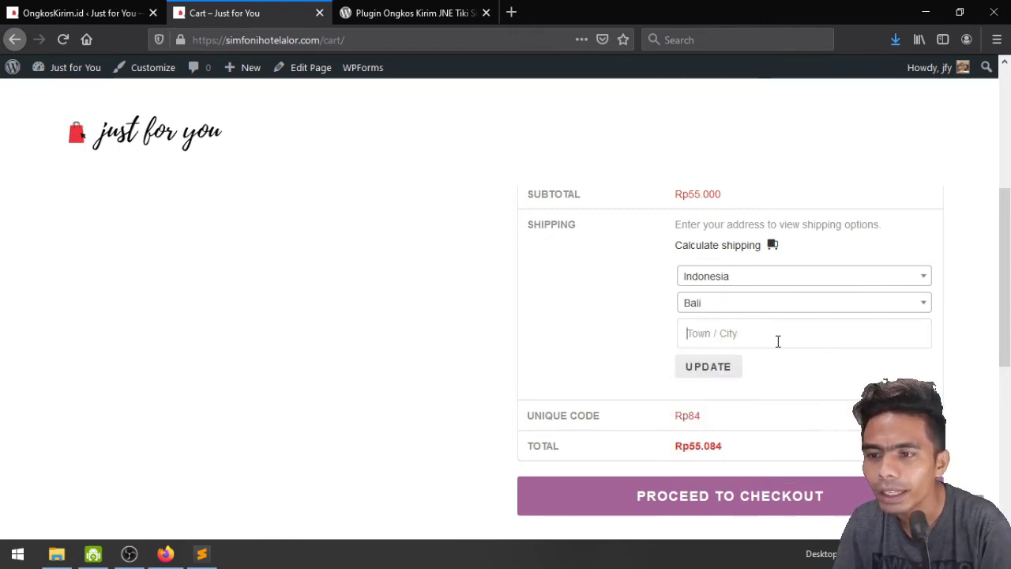
pyautogui.write('Denpasar')
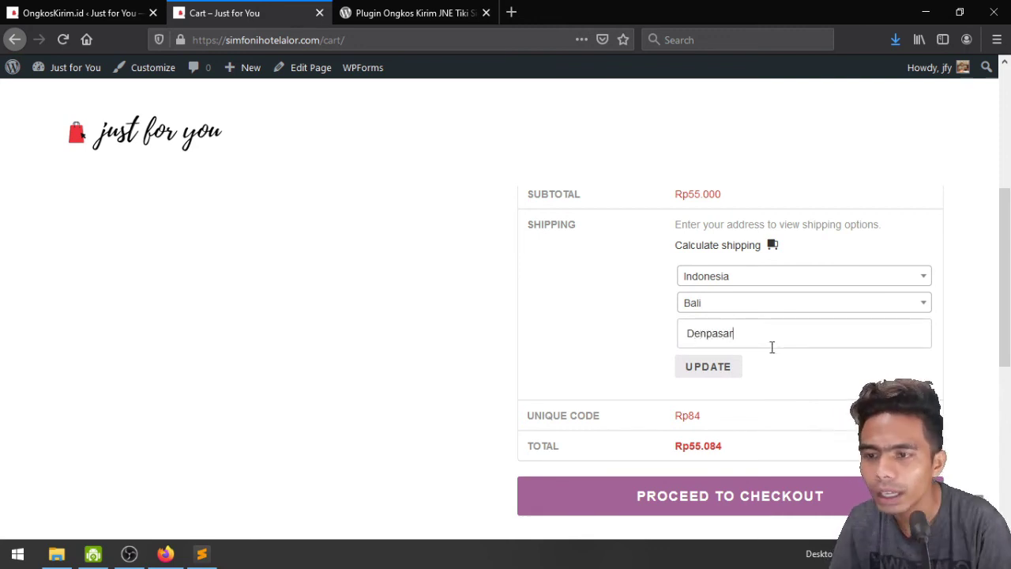
pyautogui.click(716, 366)
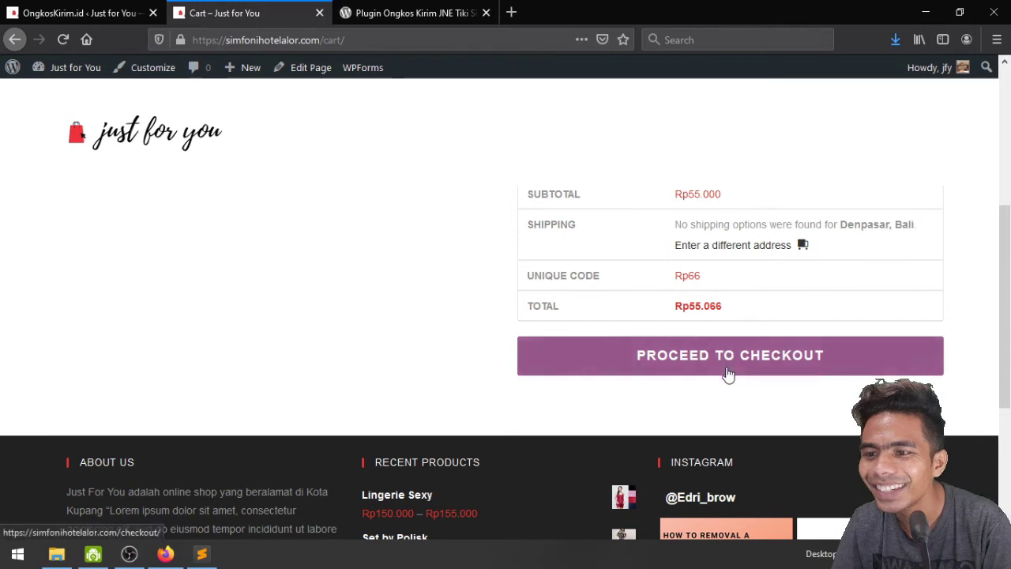
# Proceed to the checkout page and look over the billing form
pyautogui.click(728, 373)
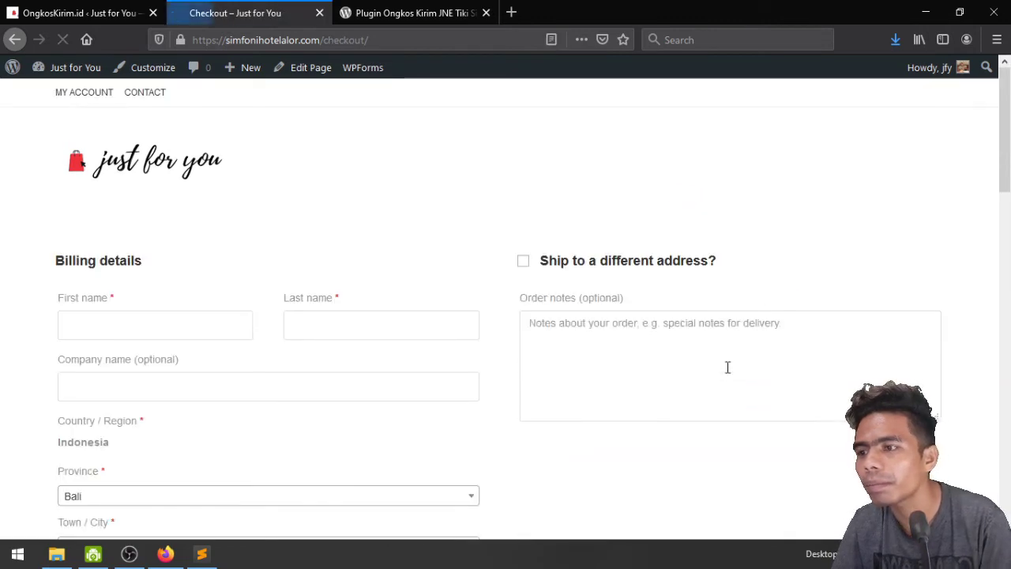
pyautogui.scroll(-4, 728, 370)
pyautogui.scroll(-10, 728, 367)
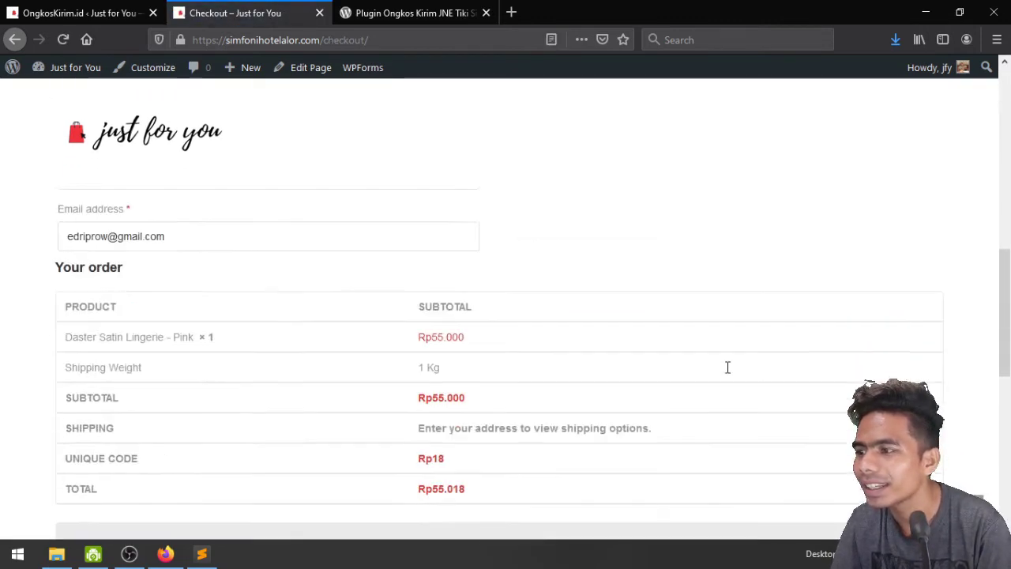
pyautogui.scroll(10, 727, 366)
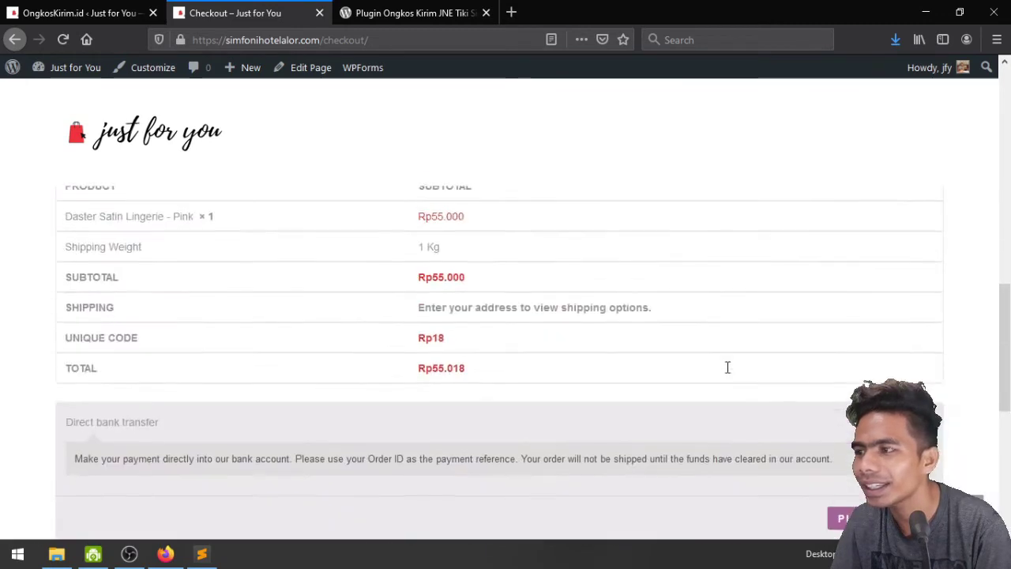
pyautogui.scroll(4, 727, 366)
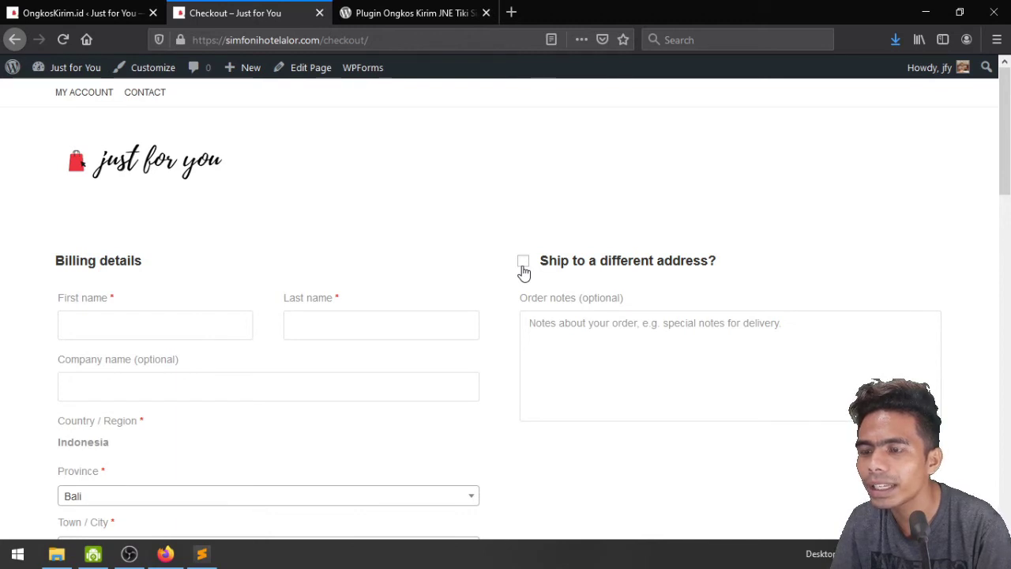
# Tick 'Ship to a different address?' to reveal the separate shipping fields
pyautogui.click(524, 264)
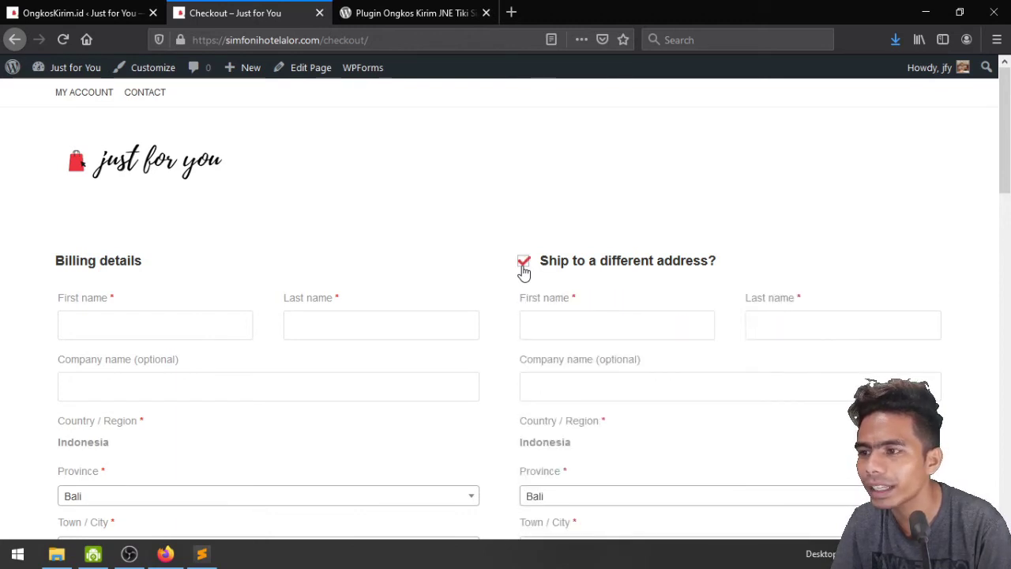
pyautogui.click(524, 263)
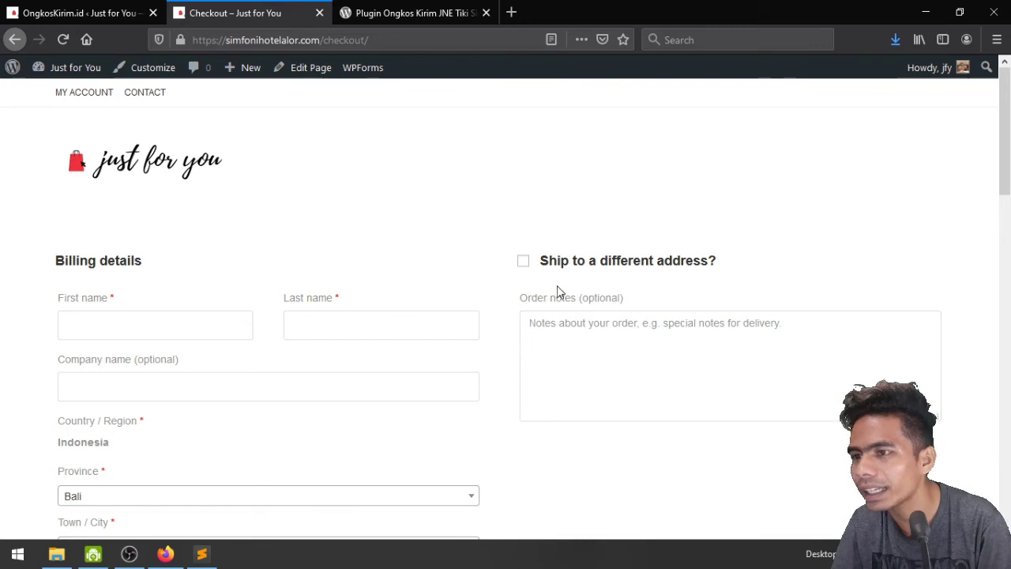
pyautogui.click(524, 263)
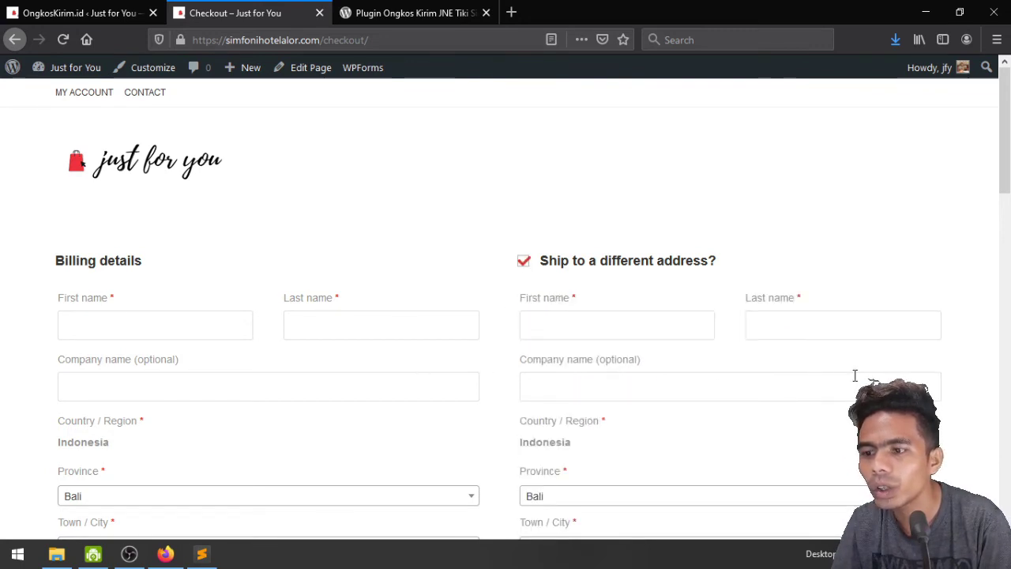
pyautogui.scroll(-2, 820, 395)
pyautogui.scroll(2, 819, 399)
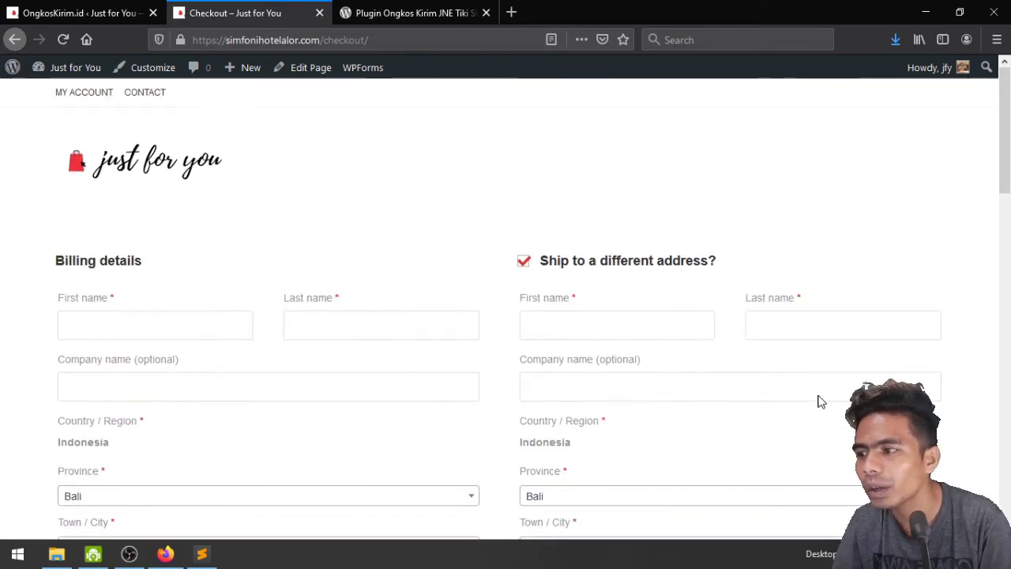
# Turn off shipping to a different address and enter the billing first and last name
pyautogui.click(523, 265)
pyautogui.click(179, 326)
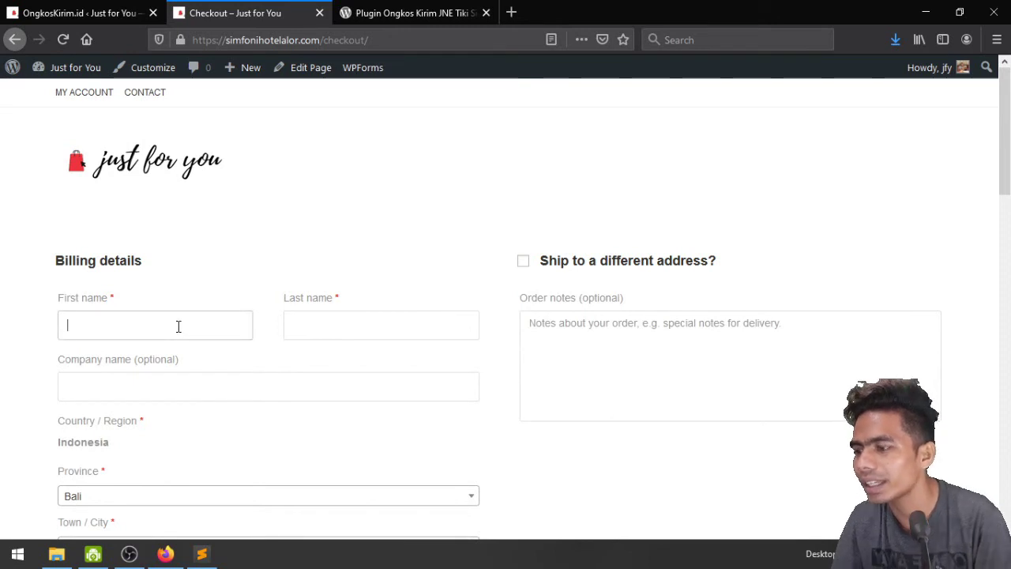
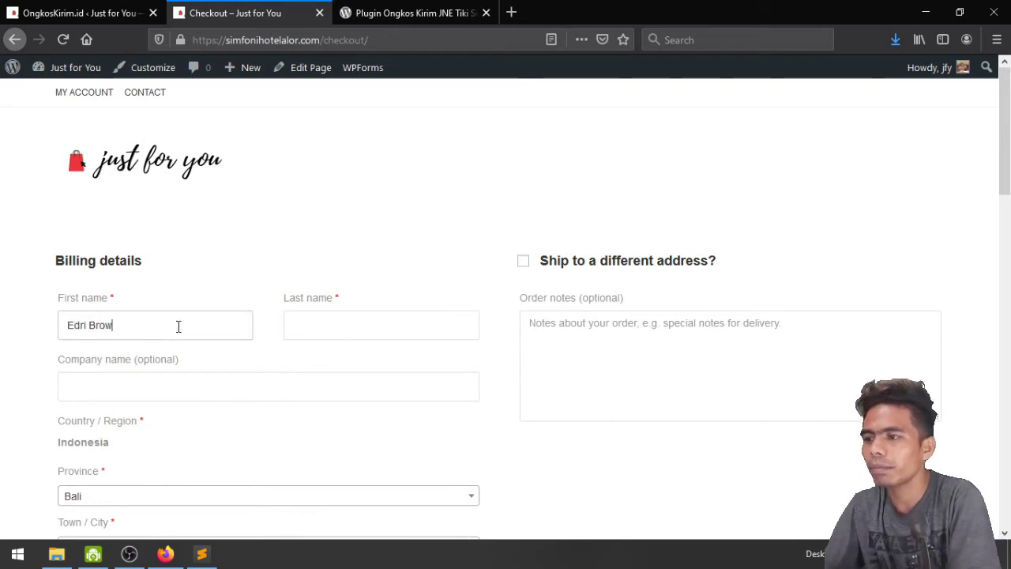
pyautogui.press('Tab')
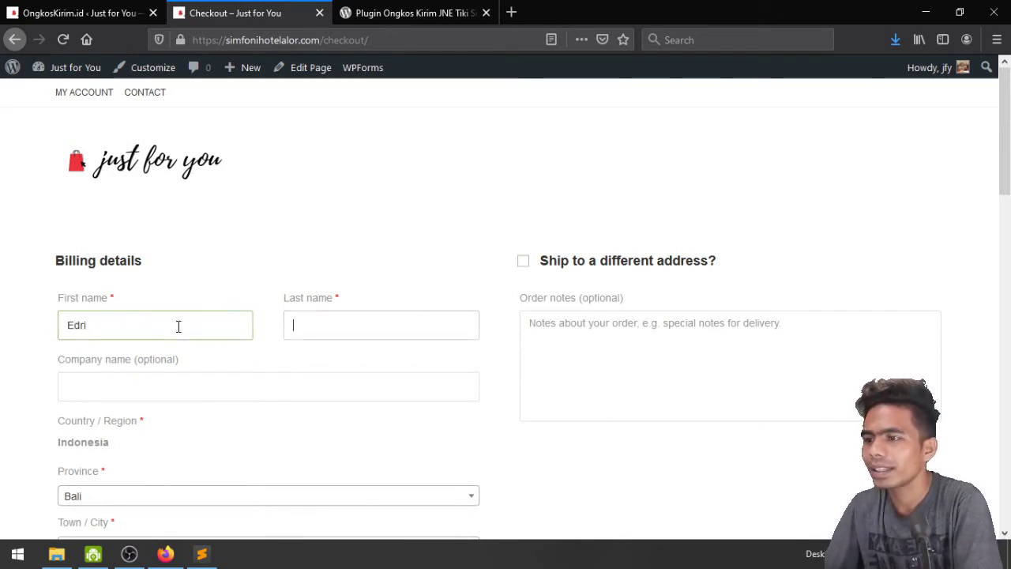
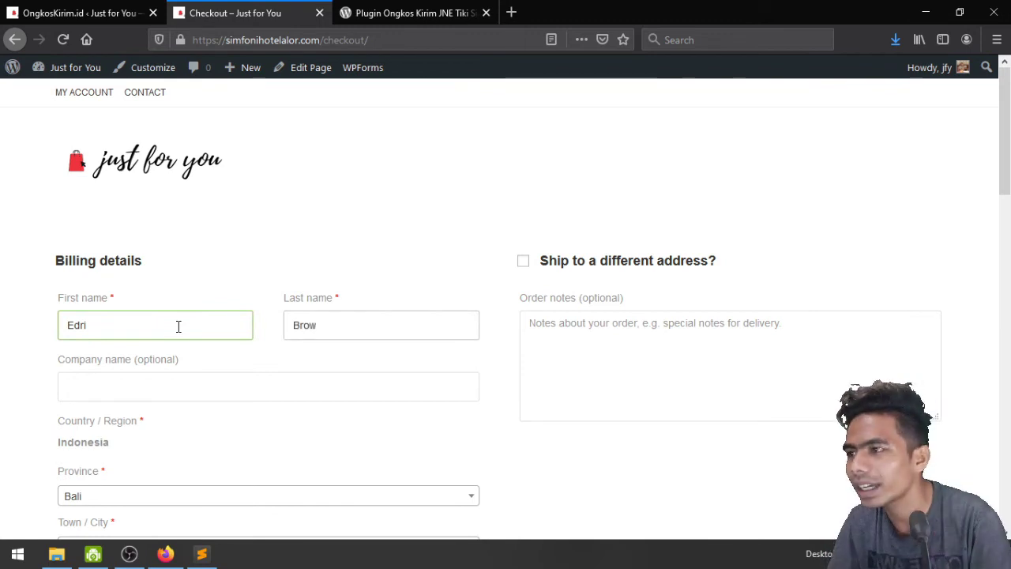
pyautogui.scroll(-3, 179, 327)
pyautogui.click(173, 230)
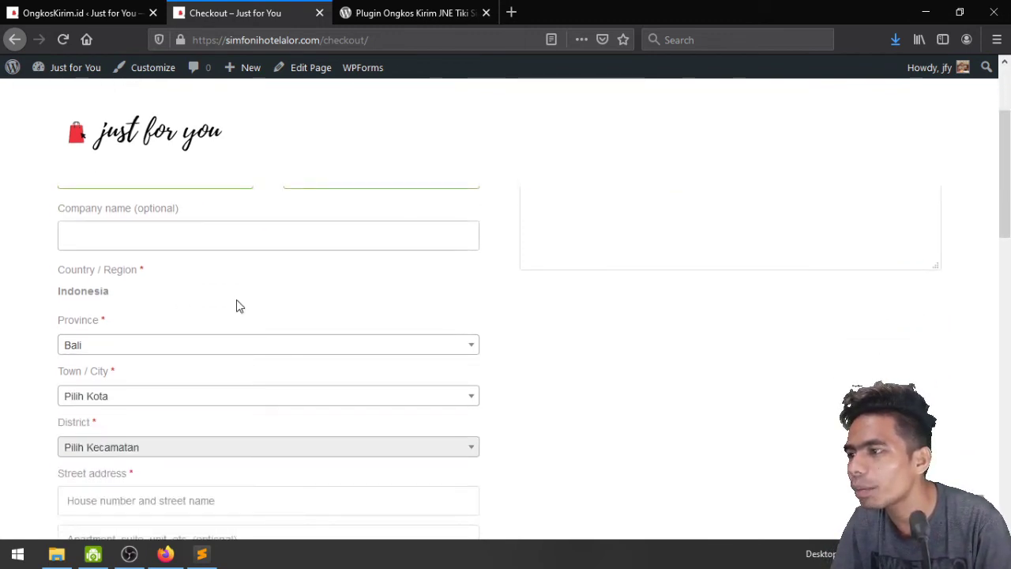
# Set the billing town to DENPASAR and the district to DENPASAR BARAT
pyautogui.scroll(-2, 241, 312)
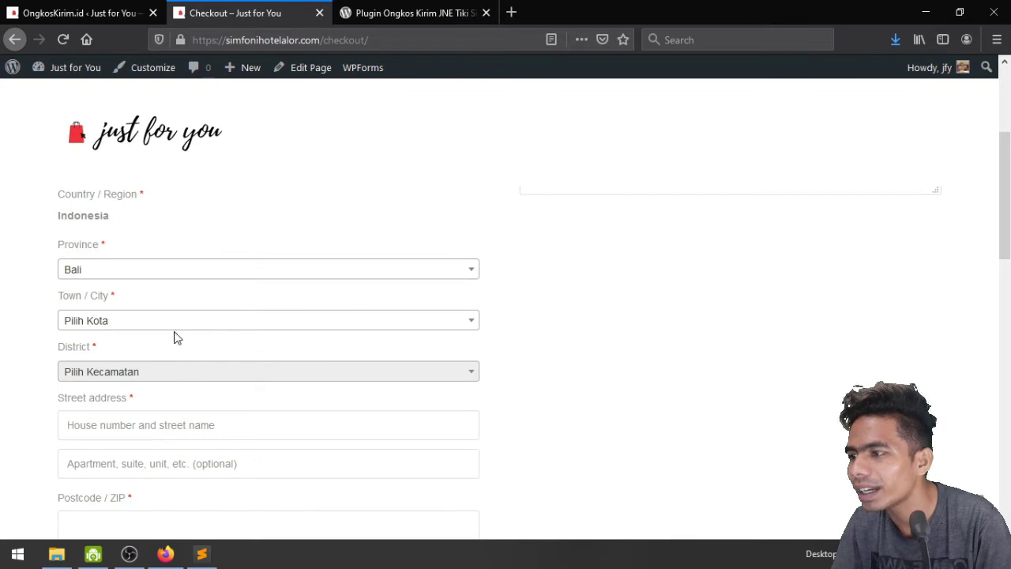
pyautogui.click(176, 324)
pyautogui.write('den')
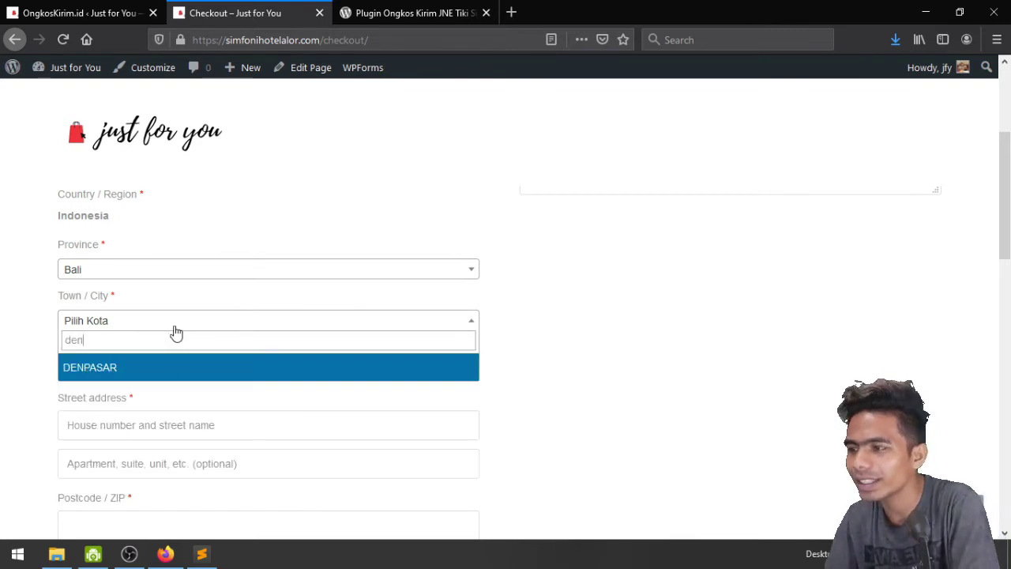
pyautogui.click(183, 373)
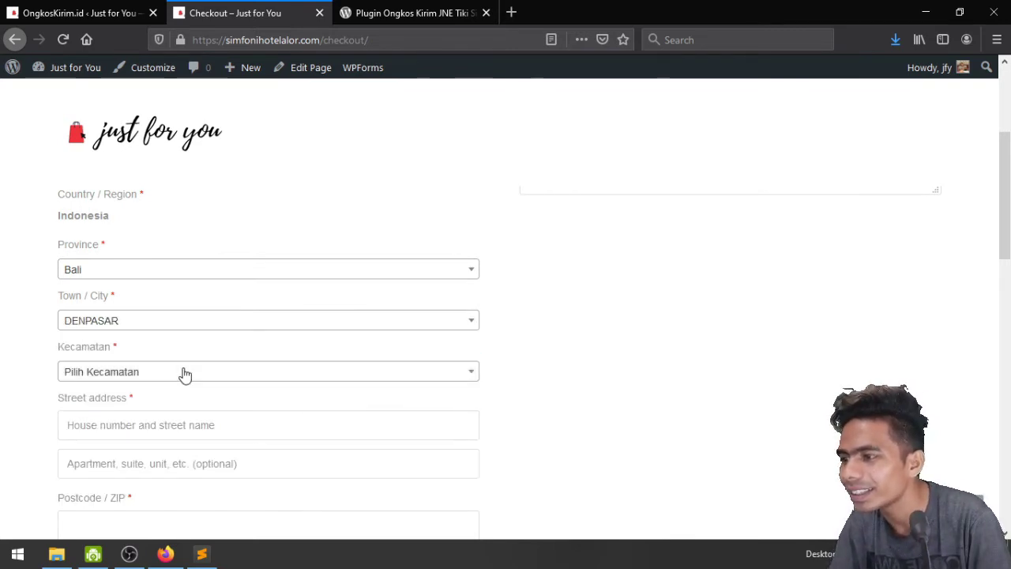
pyautogui.click(189, 374)
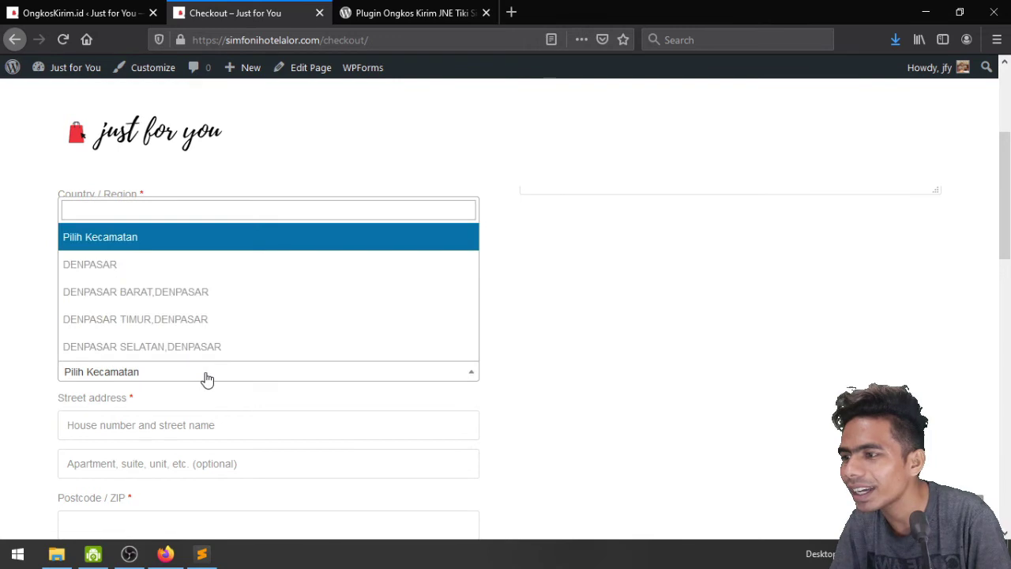
pyautogui.click(203, 289)
# Fill in the billing street address, postcode and phone number
pyautogui.scroll(-2, 203, 289)
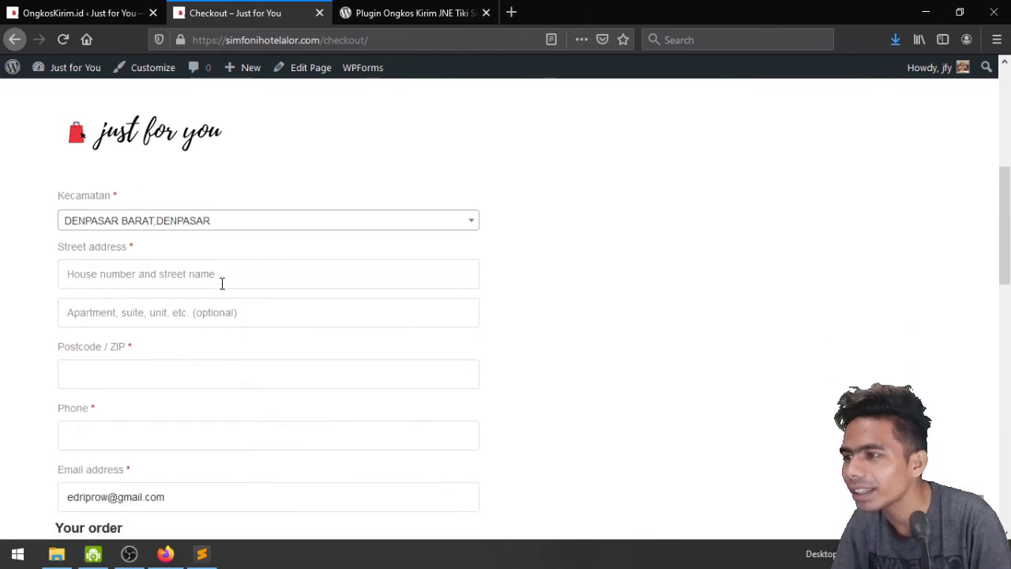
pyautogui.click(222, 282)
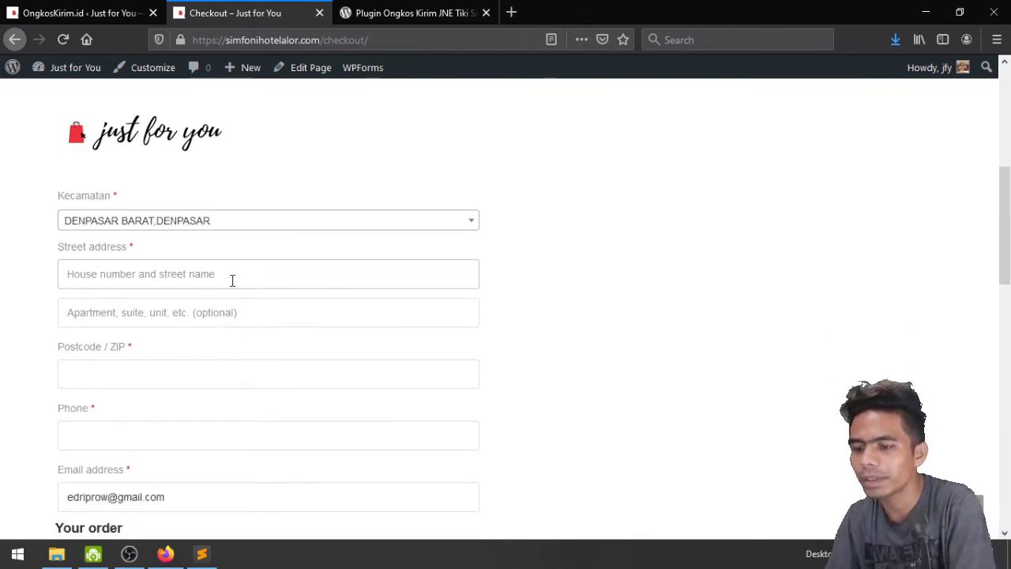
pyautogui.write('Jl. T')
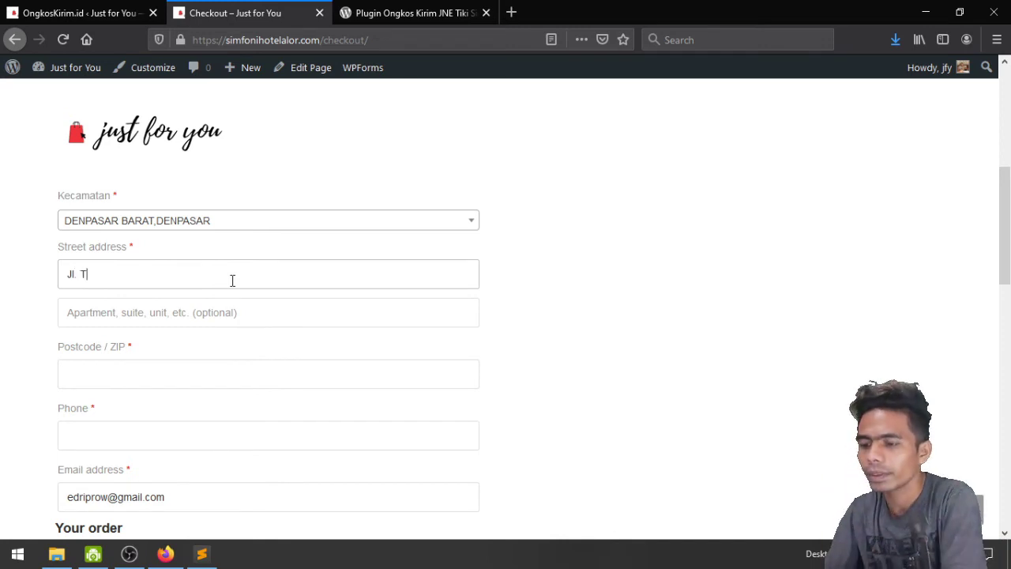
pyautogui.write('engku Umar ')
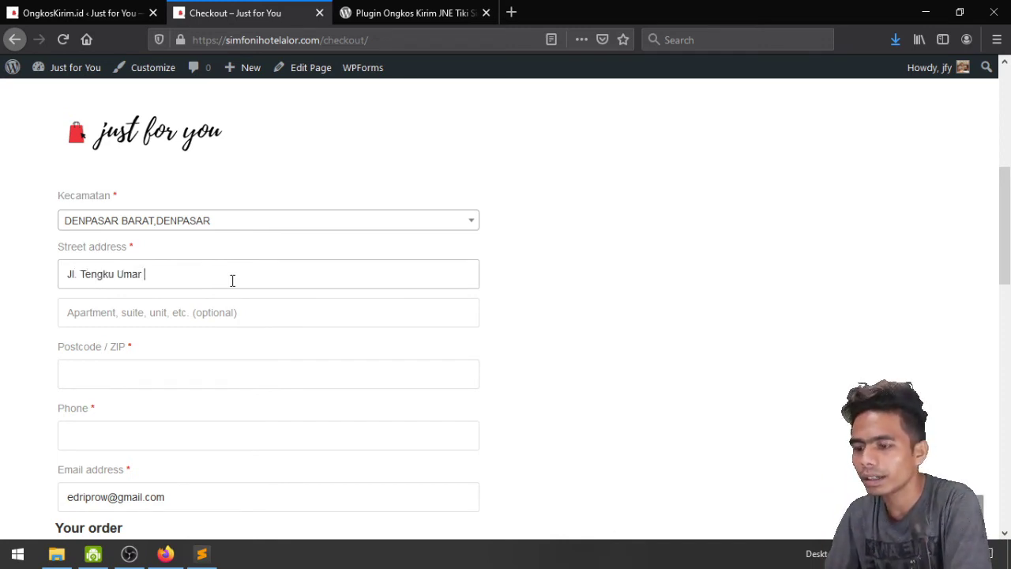
pyautogui.write('Barat')
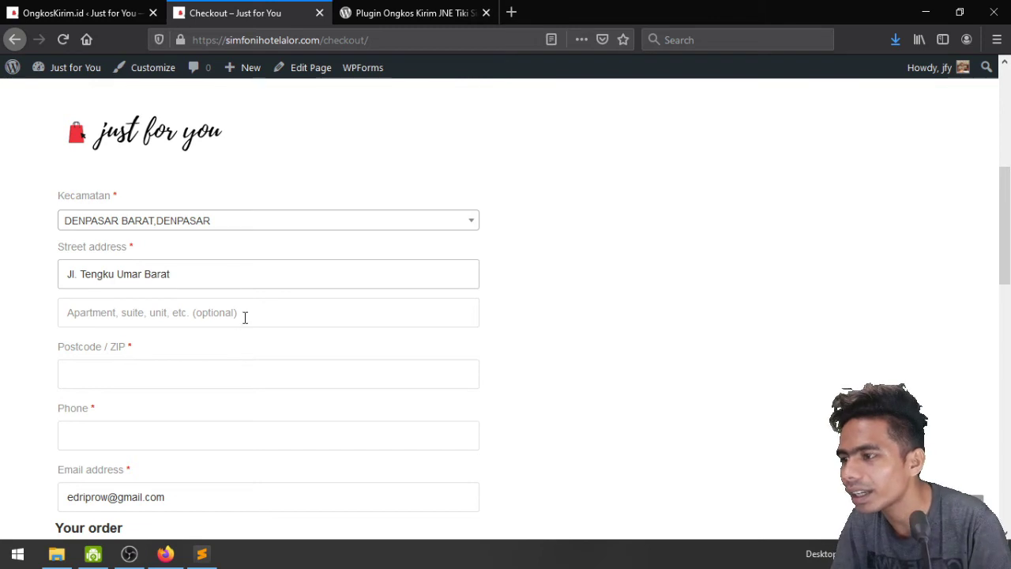
pyautogui.click(245, 317)
pyautogui.scroll(-3, 244, 318)
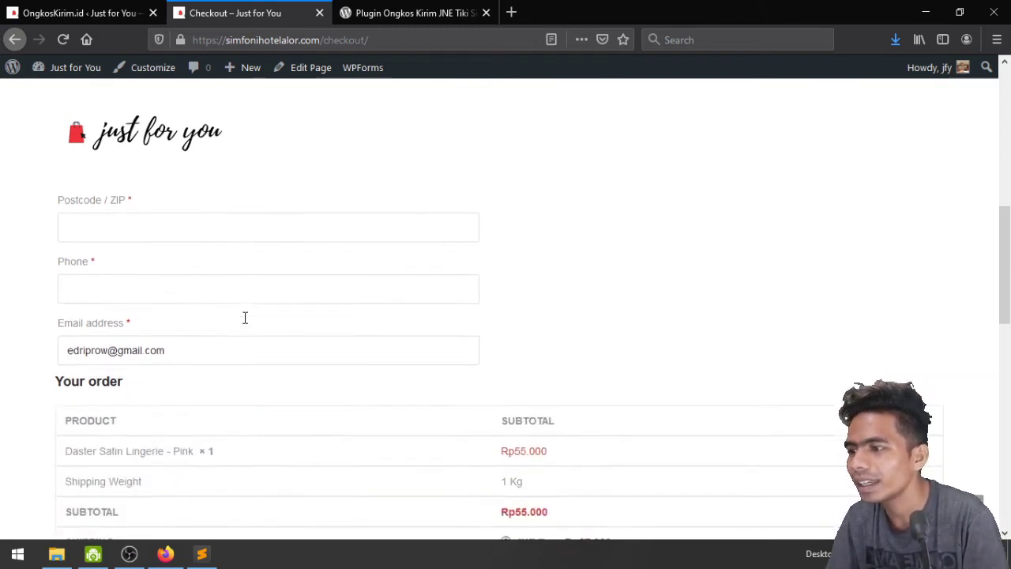
pyautogui.scroll(2, 230, 309)
pyautogui.click(230, 304)
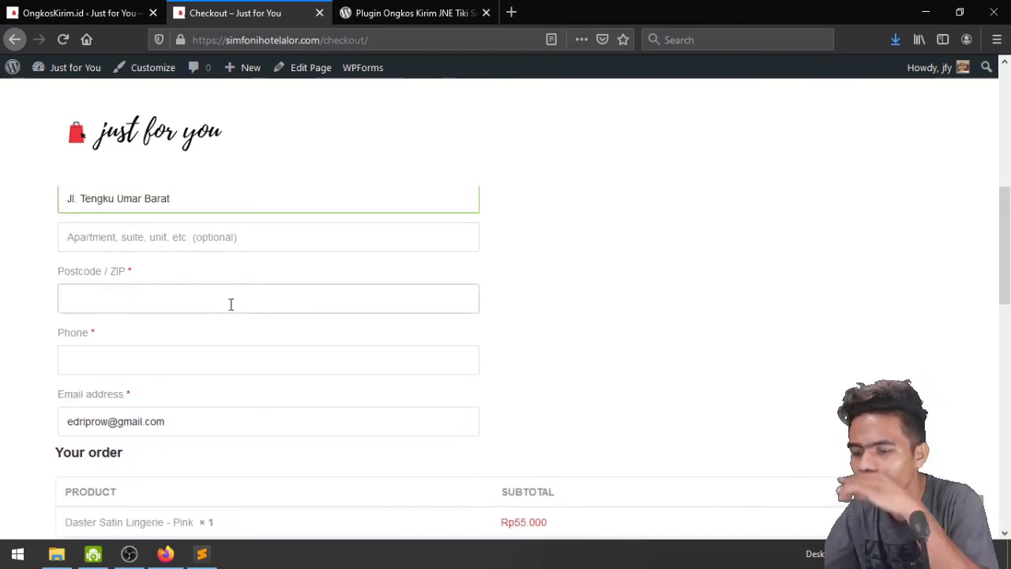
pyautogui.write('8361')
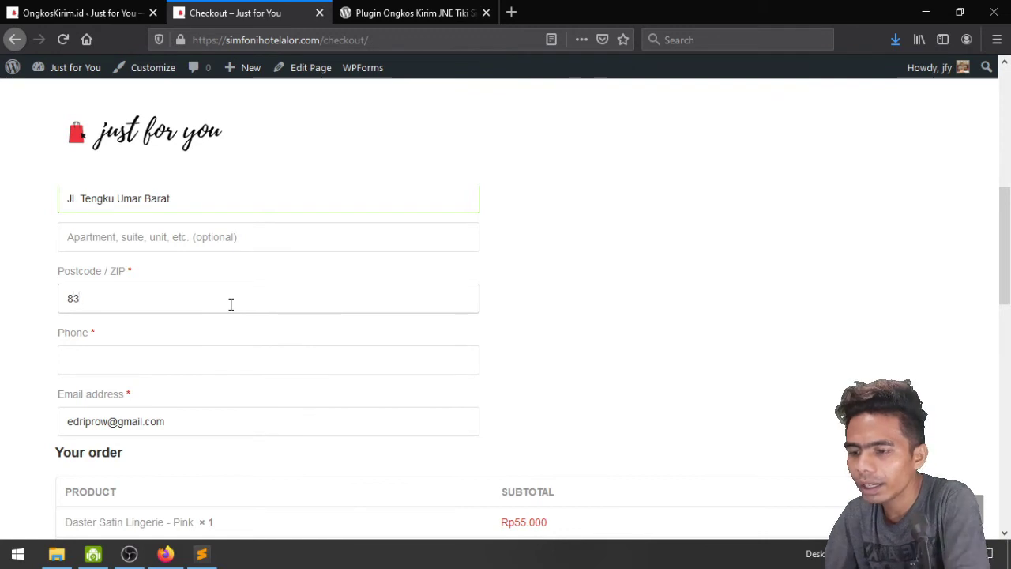
pyautogui.click(229, 356)
pyautogui.write('08')
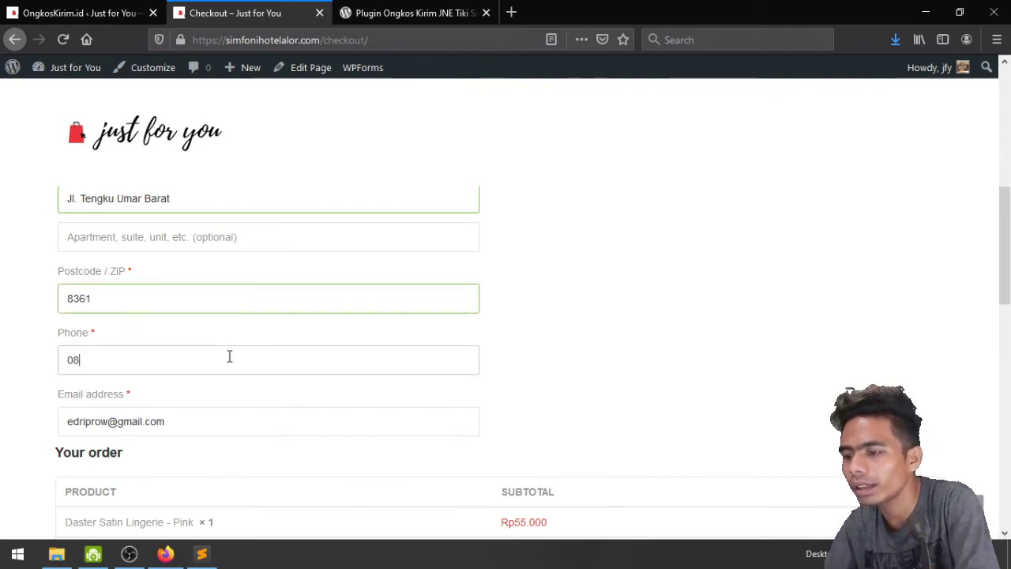
pyautogui.write('12345678')
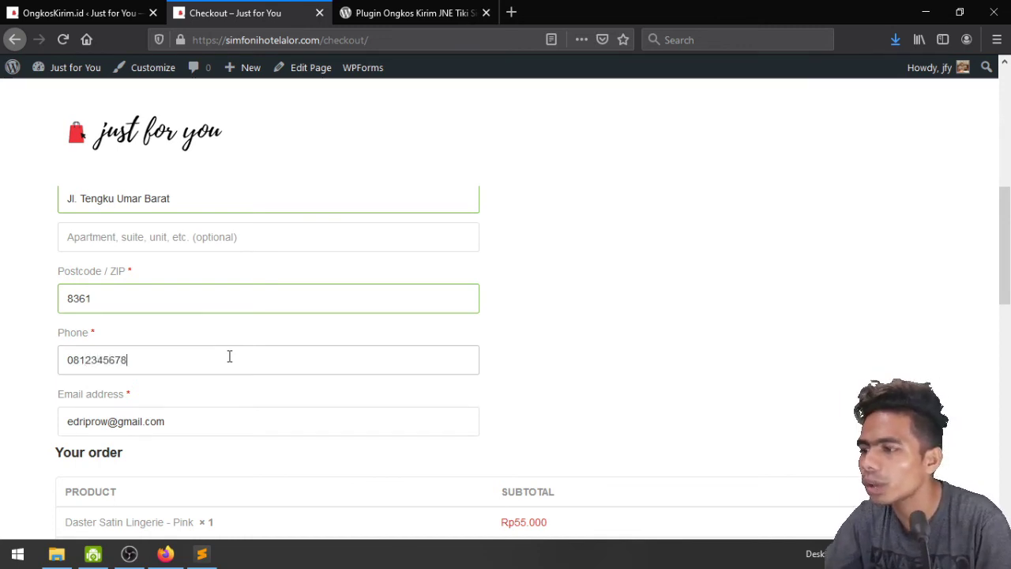
# Review the JNE, Tiki, Pos and J&T rates and the 1 Kg shipping weight in Your order
pyautogui.scroll(-3, 229, 356)
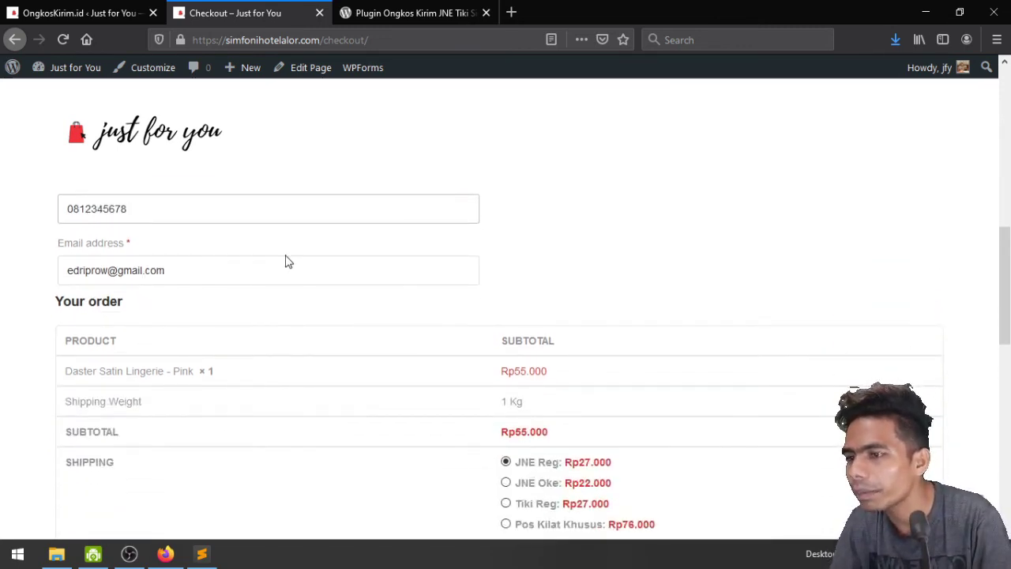
pyautogui.scroll(-3, 353, 380)
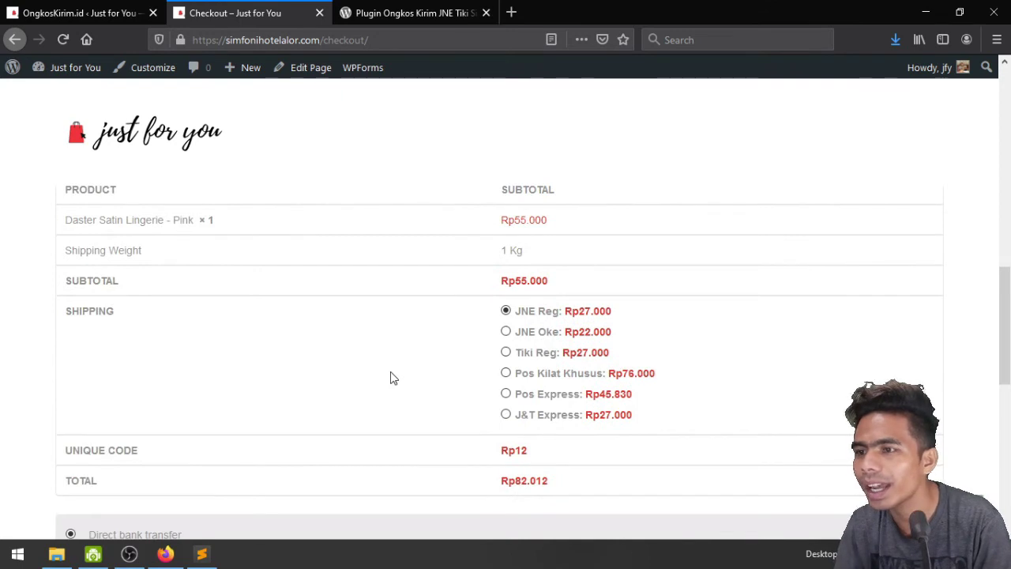
pyautogui.scroll(2, 390, 377)
pyautogui.scroll(-2, 390, 377)
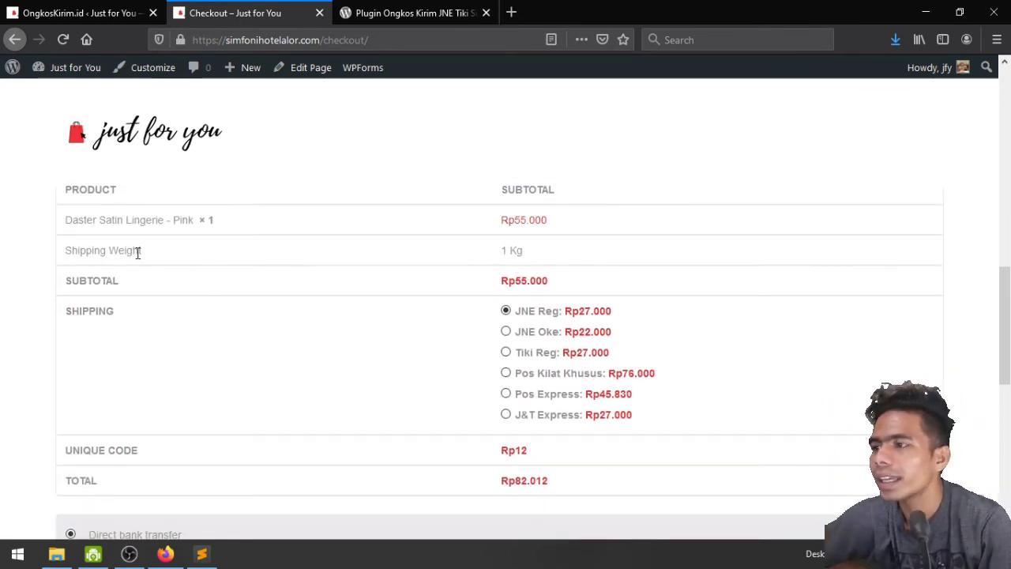
pyautogui.moveTo(502, 251); pyautogui.dragTo(526, 251)
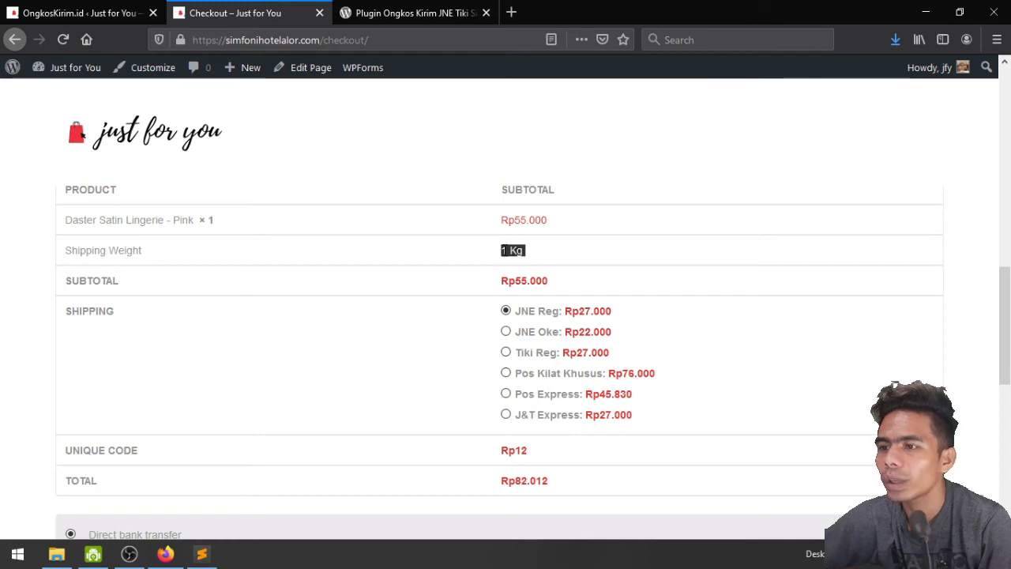
pyautogui.click(409, 381)
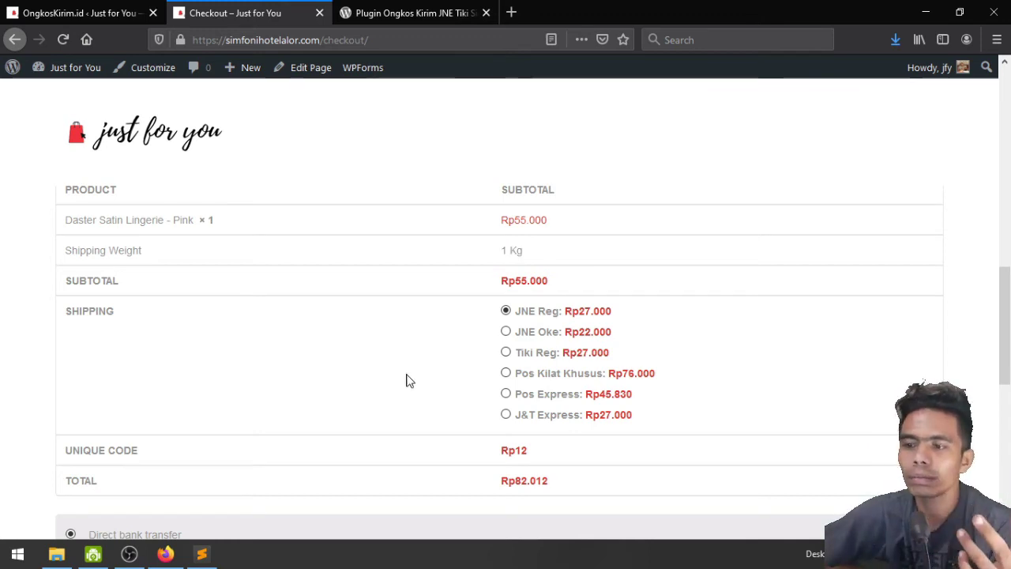
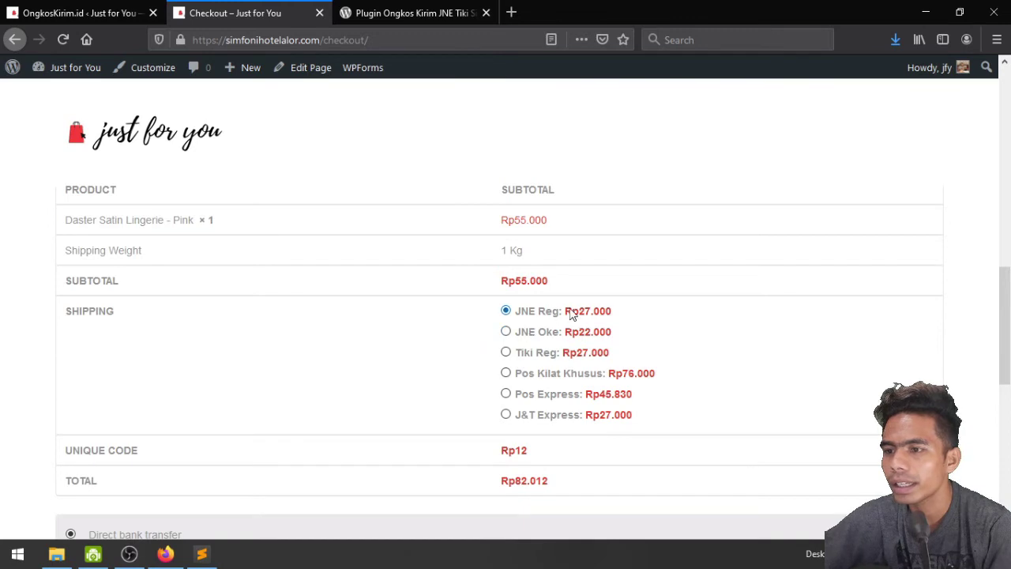
# Compare checkout totals for JNE Oke, Tiki Reg, Pos Kilat Khusus, Pos Express and J&T Express shipping
pyautogui.click(506, 332)
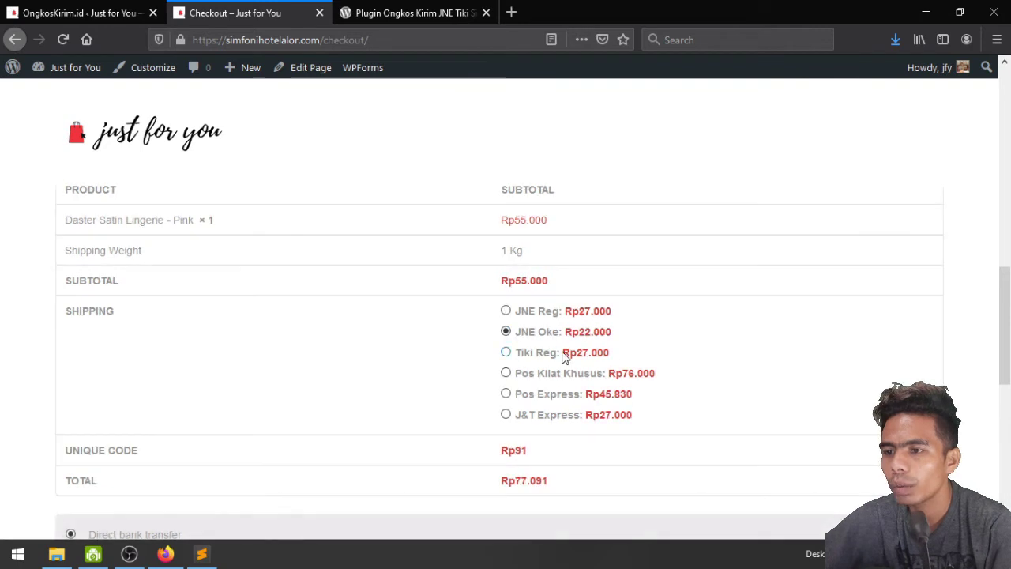
pyautogui.click(527, 356)
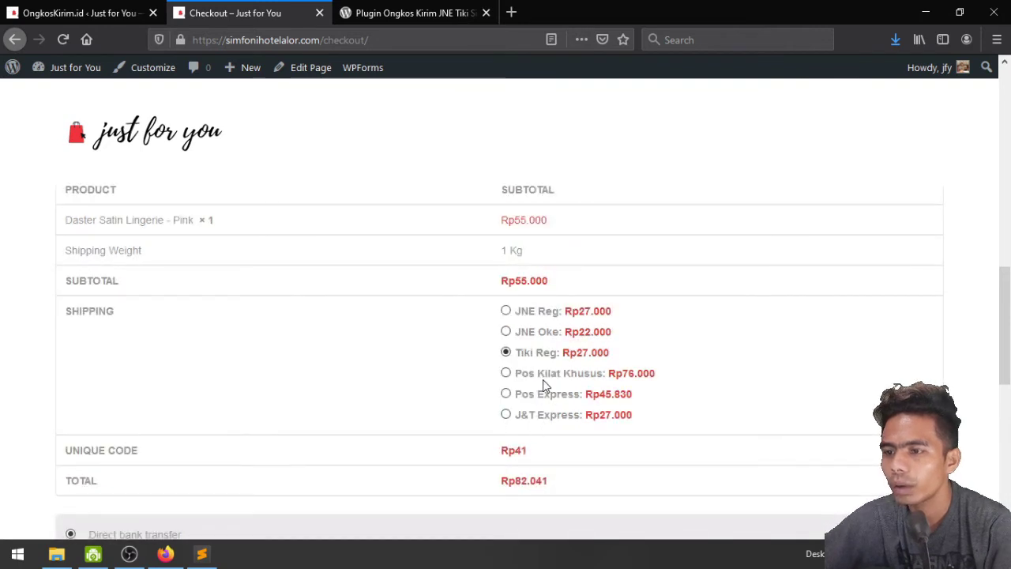
pyautogui.click(518, 376)
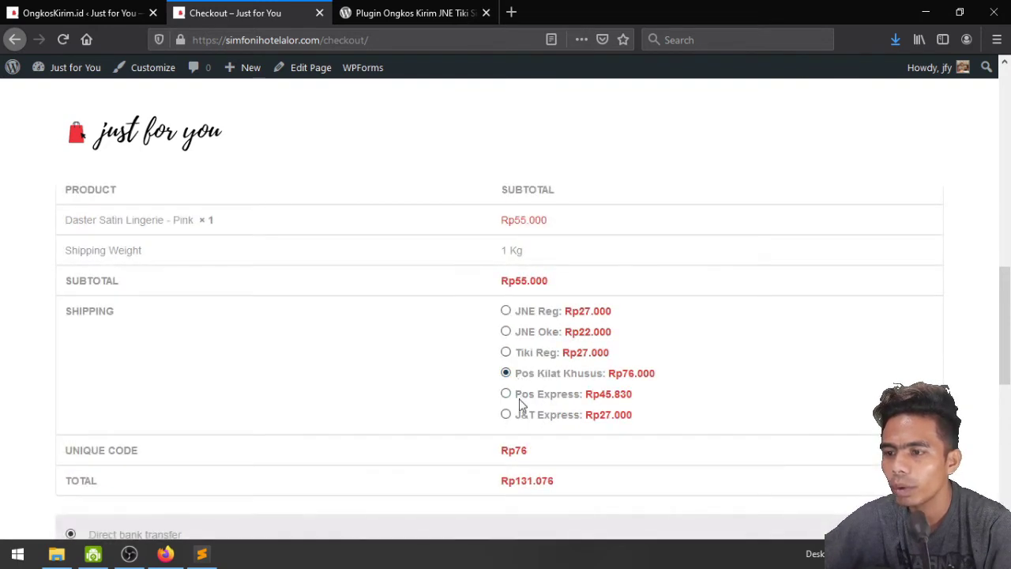
pyautogui.click(521, 404)
pyautogui.click(539, 423)
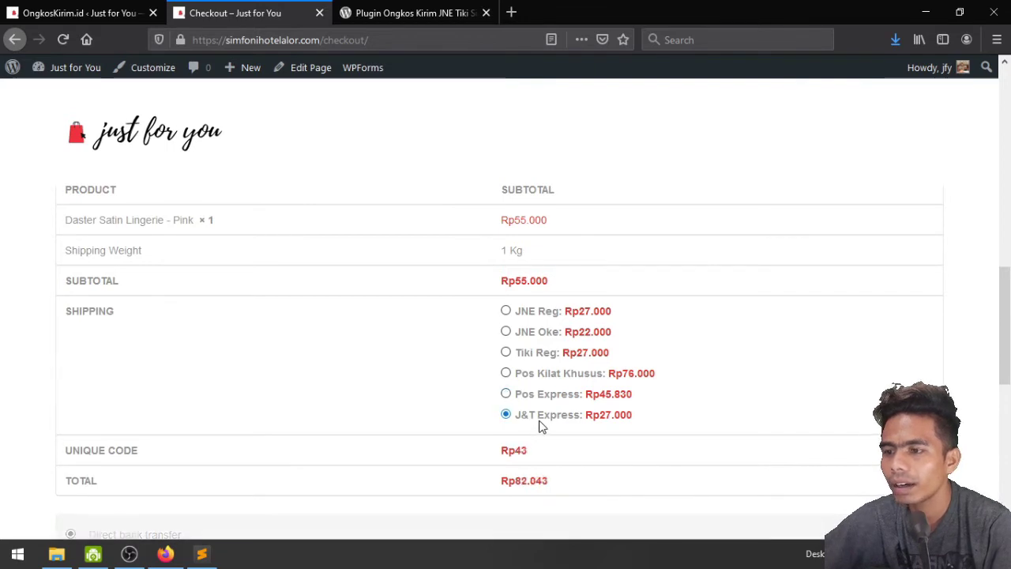
# Reselect JNE Reg shipping and place the direct bank transfer order totalling Rp82.069
pyautogui.click(538, 318)
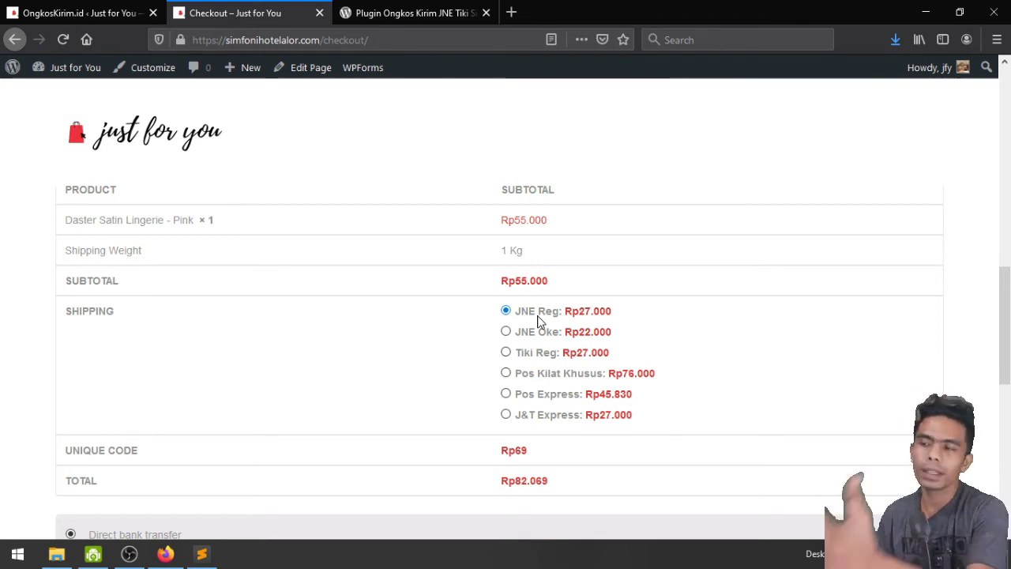
pyautogui.scroll(-3, 537, 320)
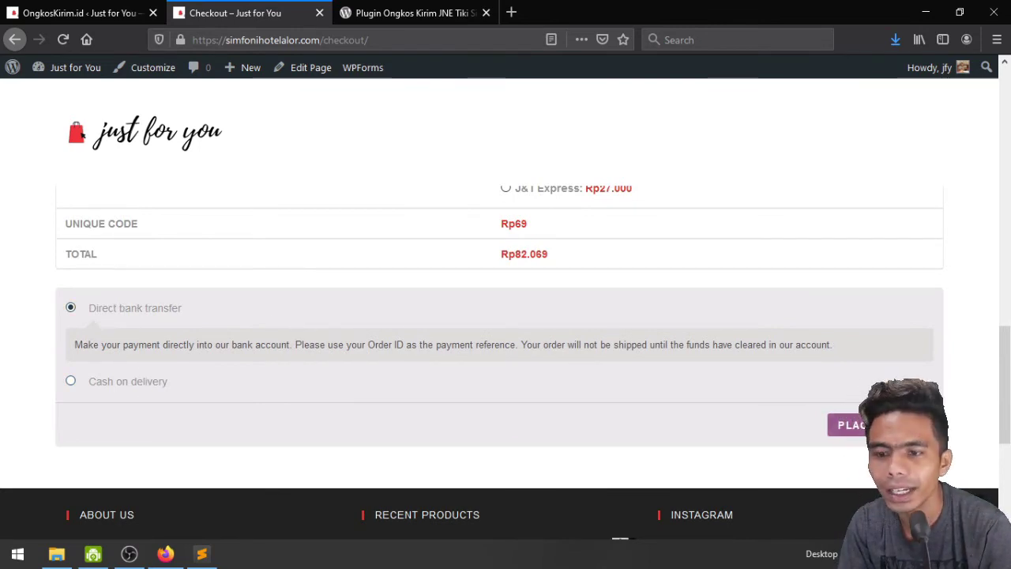
pyautogui.click(849, 425)
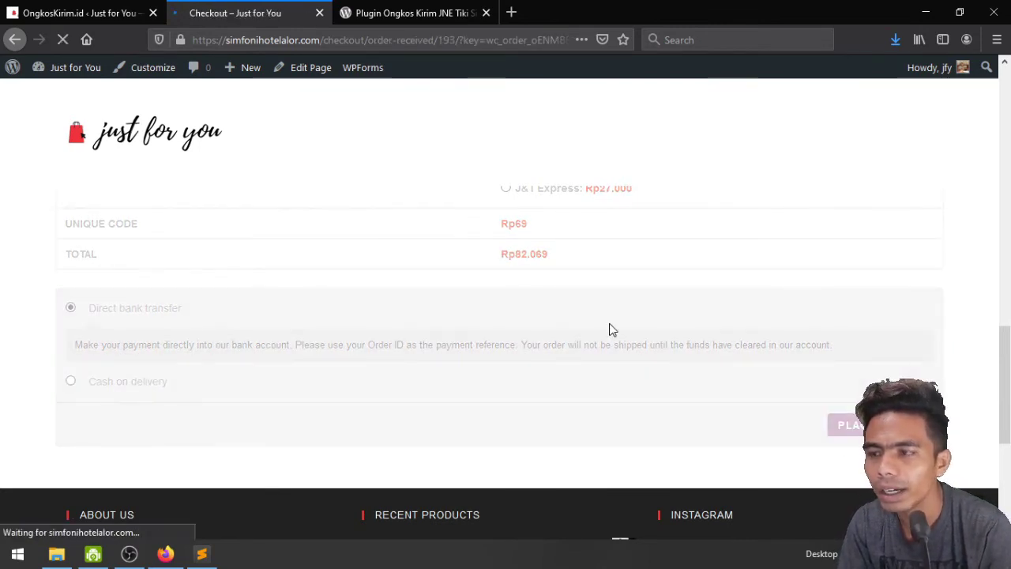
# Scroll through the order-received page showing the Rp82.030 total with Rp30 unique code
pyautogui.scroll(-4, 610, 330)
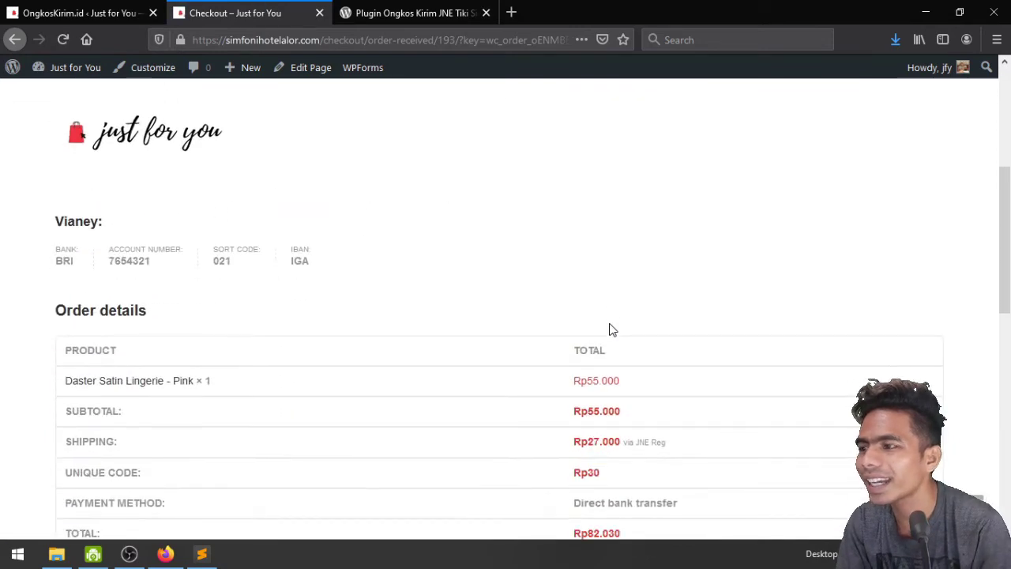
pyautogui.scroll(-7, 610, 330)
pyautogui.scroll(4, 610, 329)
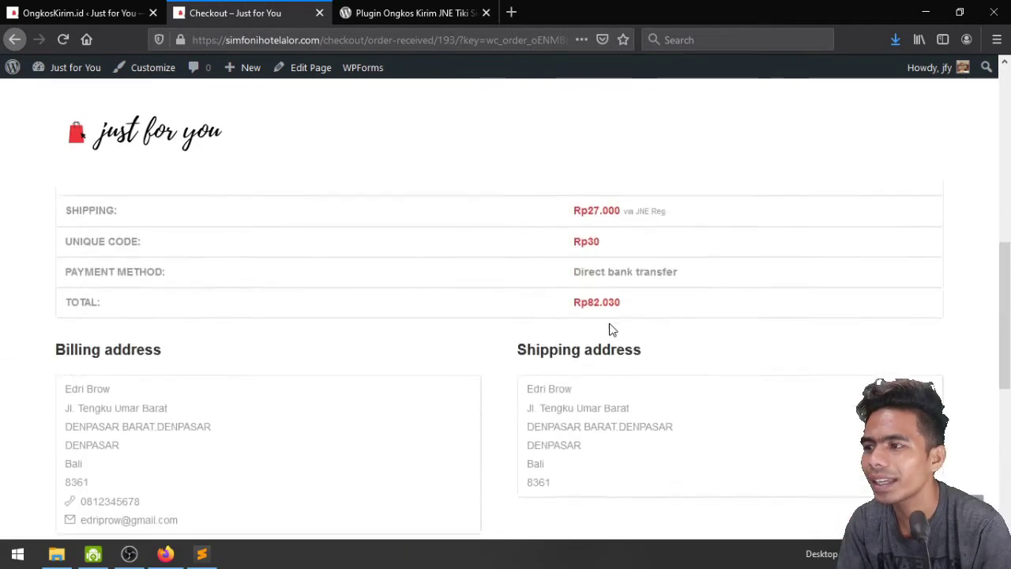
pyautogui.scroll(5, 609, 330)
pyautogui.scroll(-4, 609, 330)
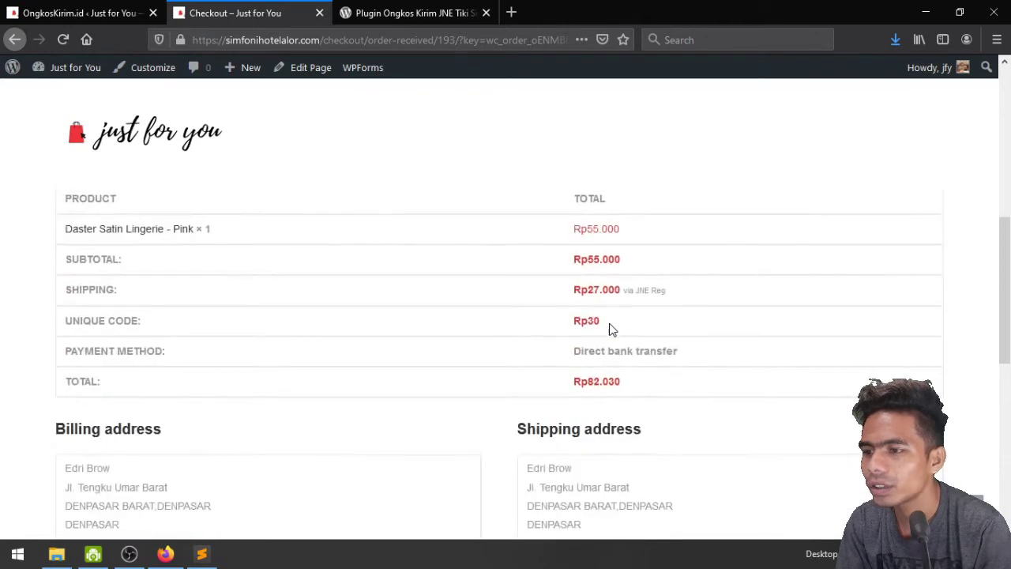
pyautogui.scroll(-5, 610, 329)
pyautogui.scroll(3, 609, 330)
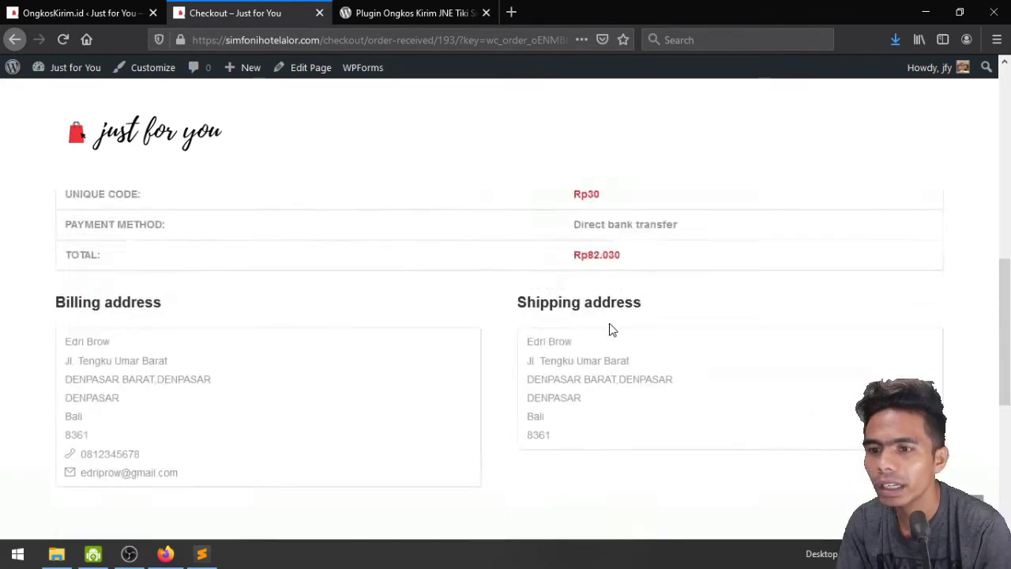
pyautogui.scroll(5, 609, 330)
pyautogui.scroll(-2, 609, 330)
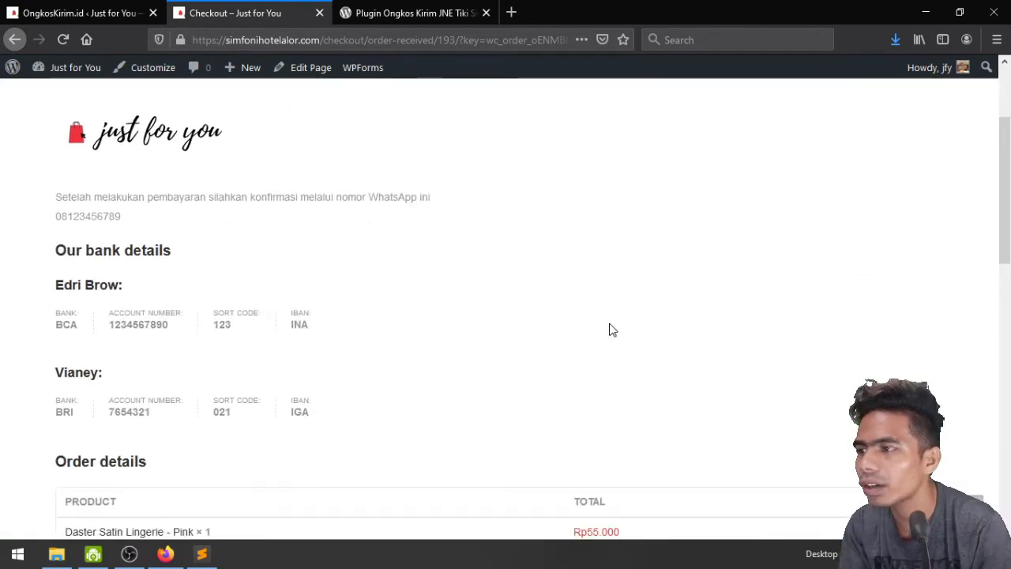
pyautogui.scroll(2, 610, 330)
pyautogui.scroll(-2, 609, 329)
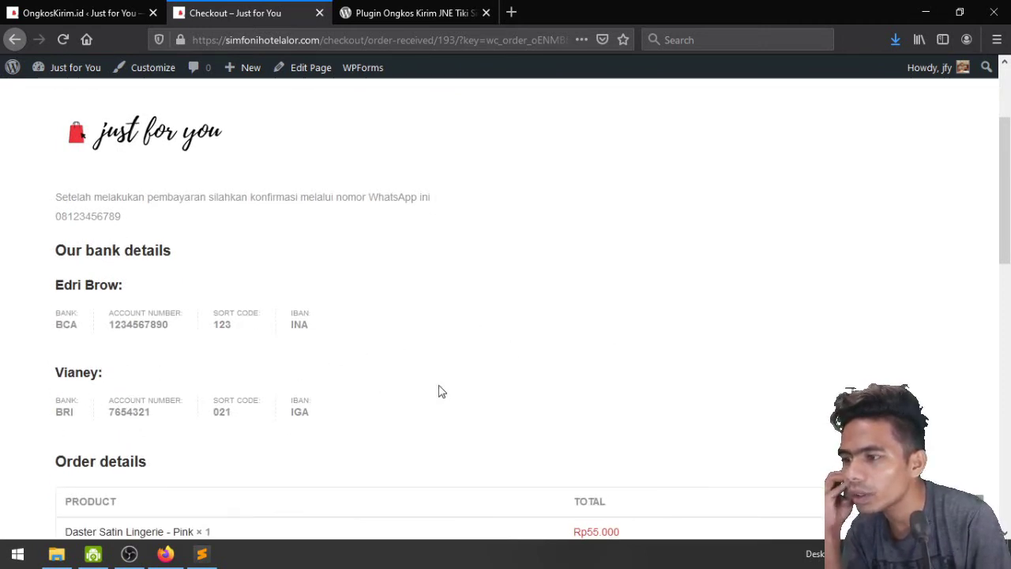
pyautogui.scroll(-2, 490, 395)
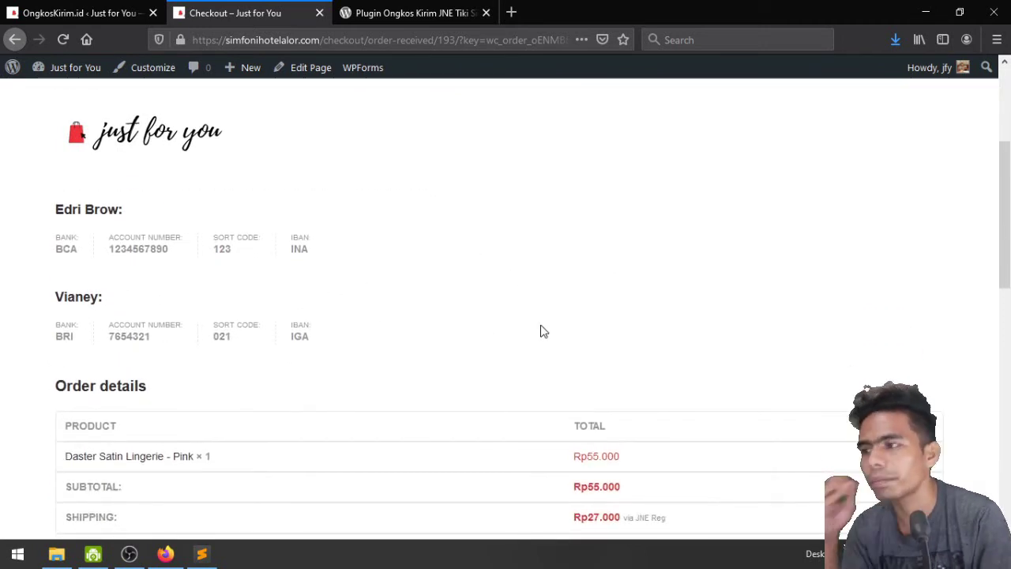
pyautogui.scroll(2, 543, 331)
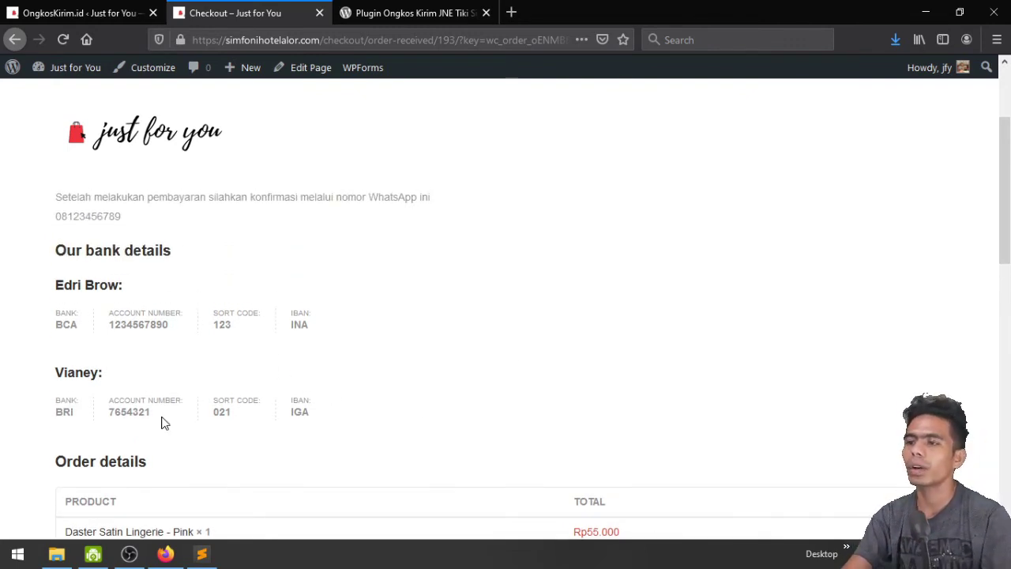
# Highlight the bank account details, including the second account's bank name and first account's sort code
pyautogui.doubleClick(70, 410)
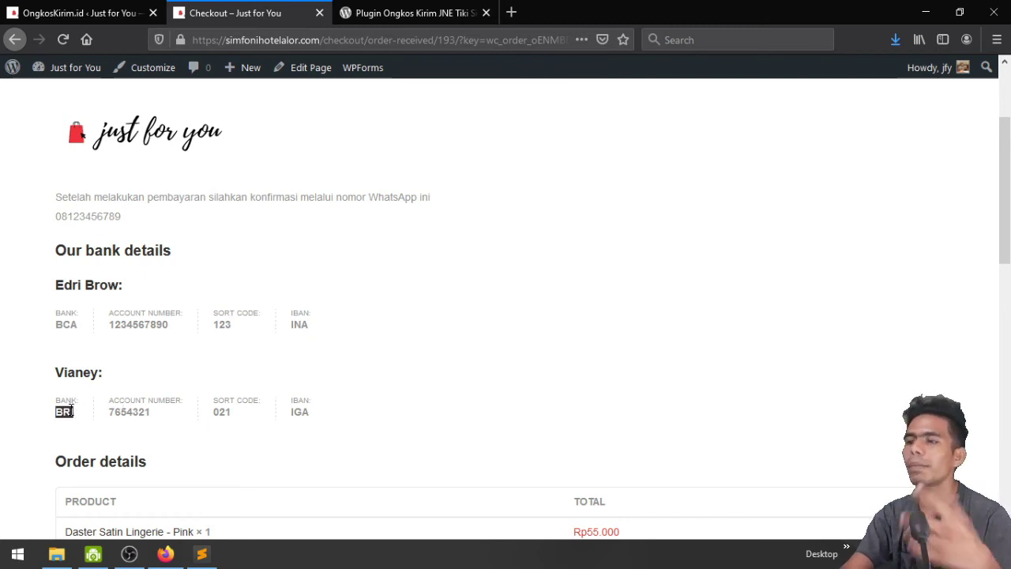
pyautogui.click(181, 387)
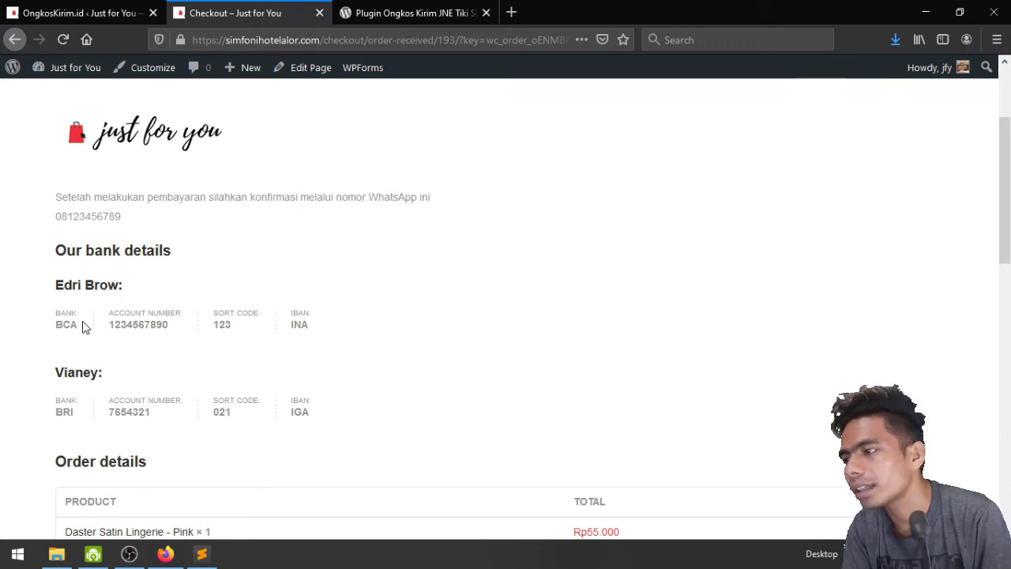
pyautogui.doubleClick(230, 327)
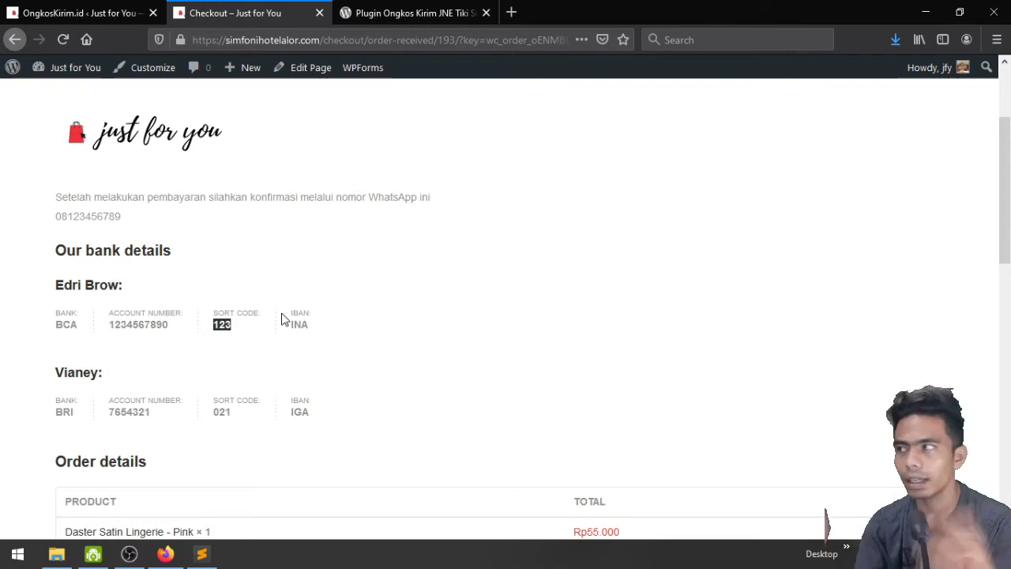
pyautogui.scroll(-3, 282, 318)
pyautogui.scroll(5, 282, 318)
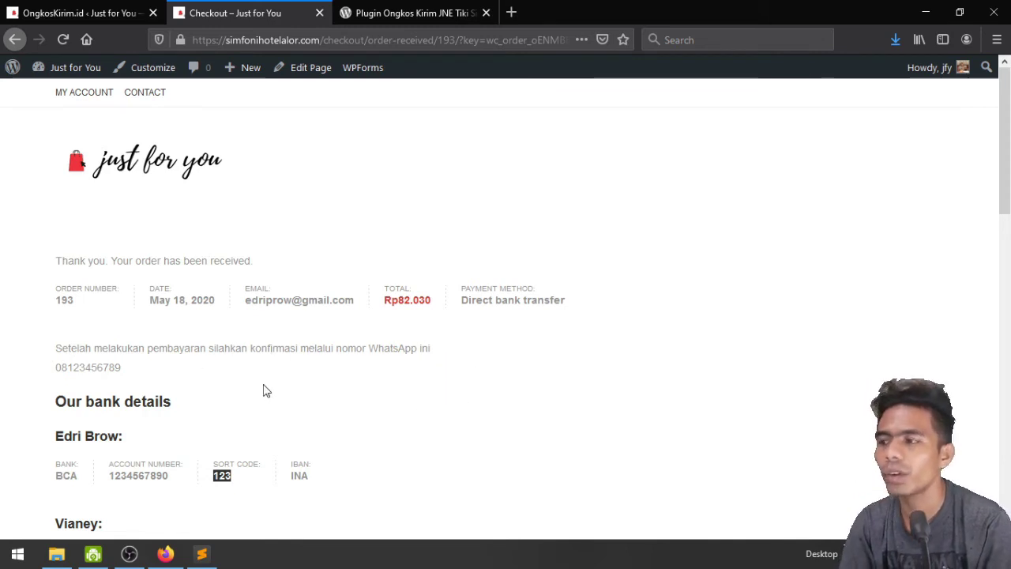
# Highlight the WhatsApp confirmation number, then bring up the Ongkos Kirim plugin's wordpress.org tab
pyautogui.doubleClick(106, 368)
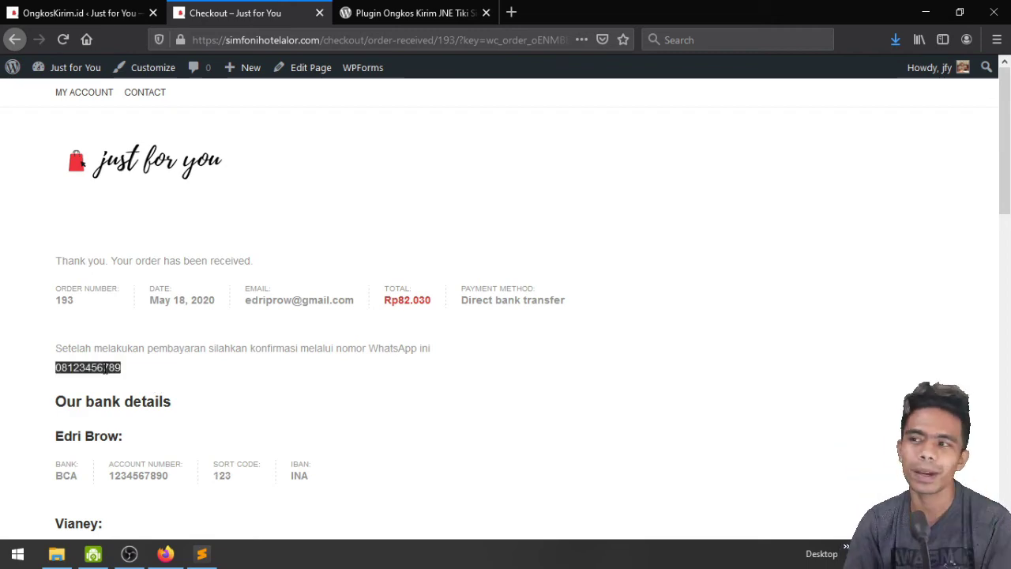
pyautogui.scroll(-10, 135, 384)
pyautogui.scroll(8, 135, 384)
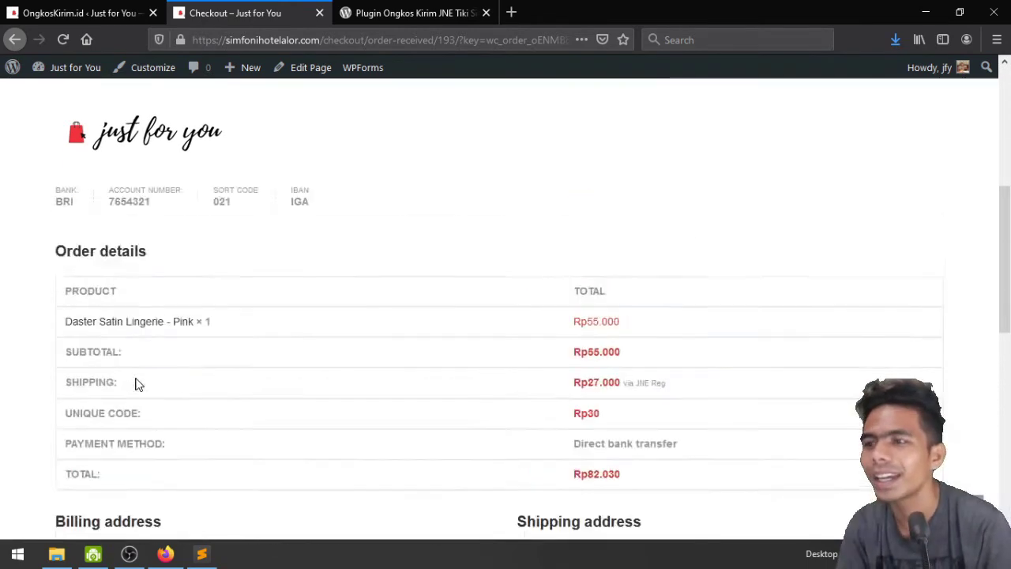
pyautogui.scroll(5, 135, 384)
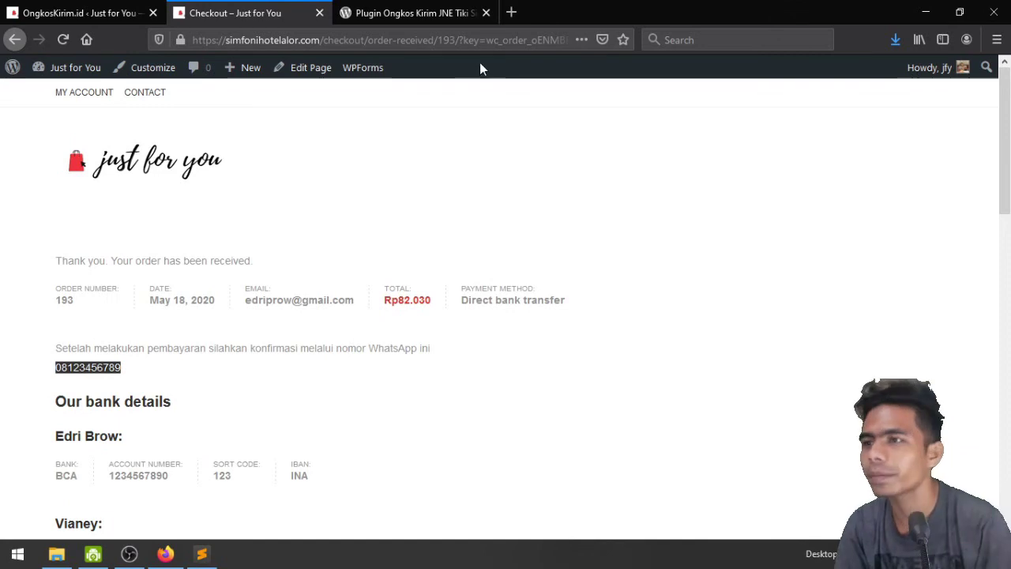
pyautogui.click(452, 11)
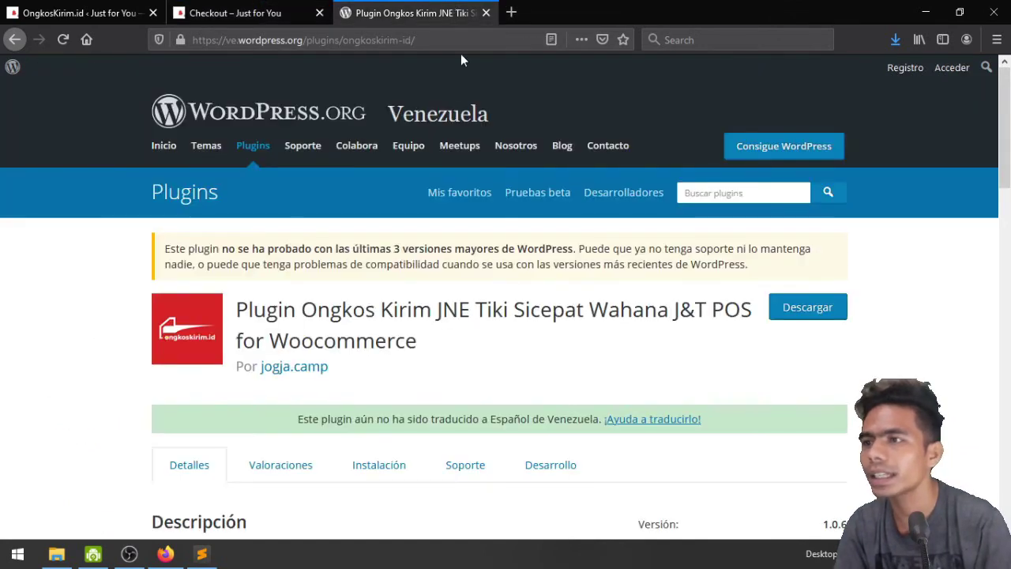
# Go to Gmail via the address bar and dismiss the Google Meet announcement
pyautogui.click(463, 45)
pyautogui.write('gmail')
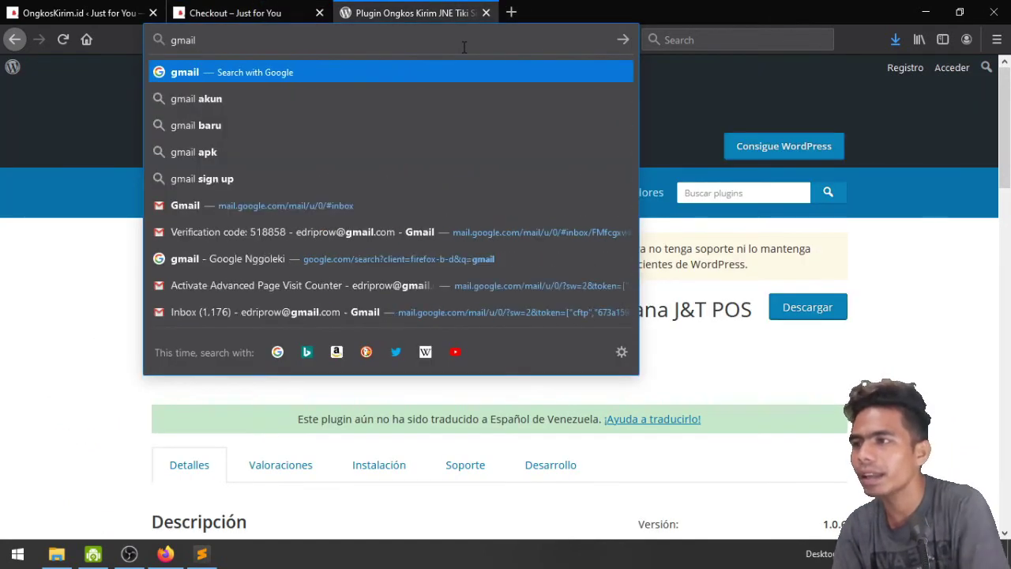
pyautogui.press('Down')
pyautogui.press('Down')
pyautogui.press('Down')
pyautogui.press('Down')
pyautogui.press('Down')
pyautogui.press('Return')
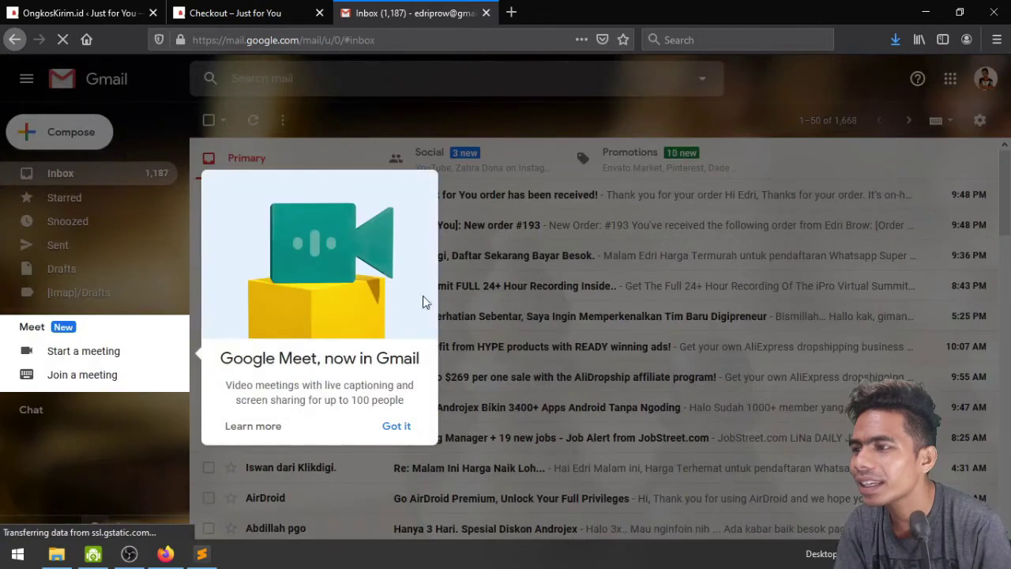
pyautogui.click(411, 426)
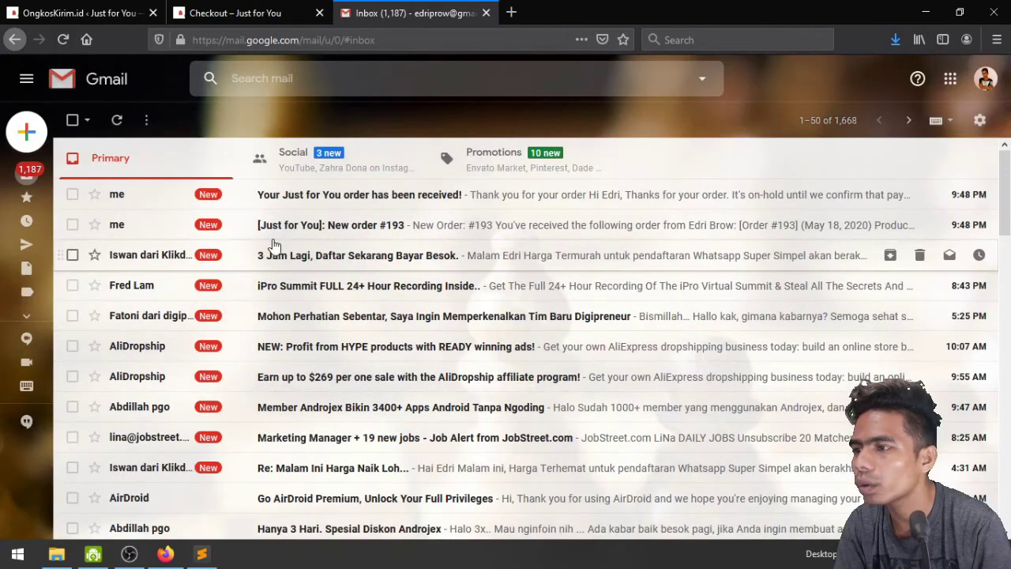
# Open the store's New order #193 notification email and highlight the order number
pyautogui.click(345, 232)
pyautogui.scroll(-6, 284, 346)
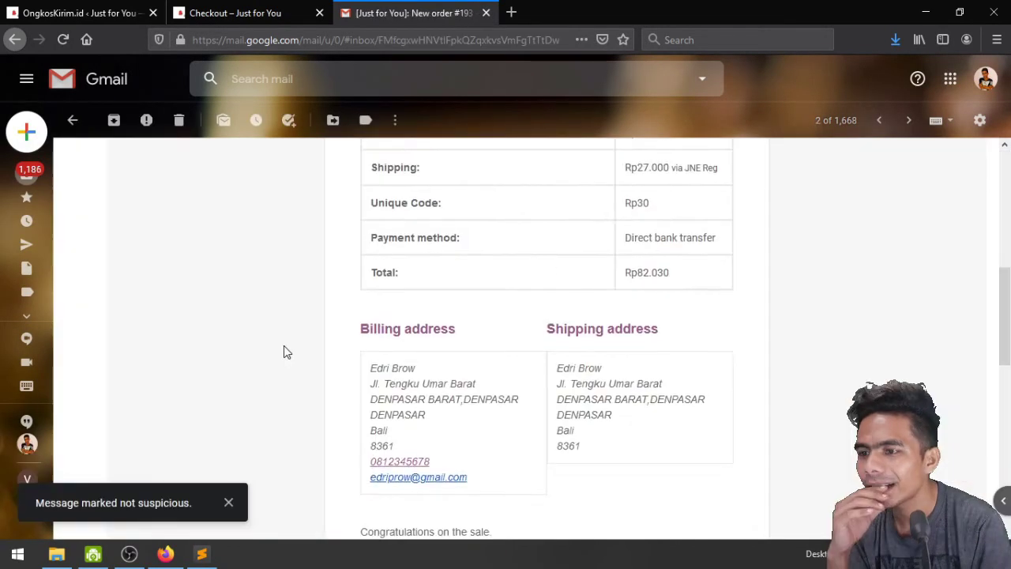
pyautogui.scroll(6, 284, 345)
pyautogui.scroll(1, 284, 346)
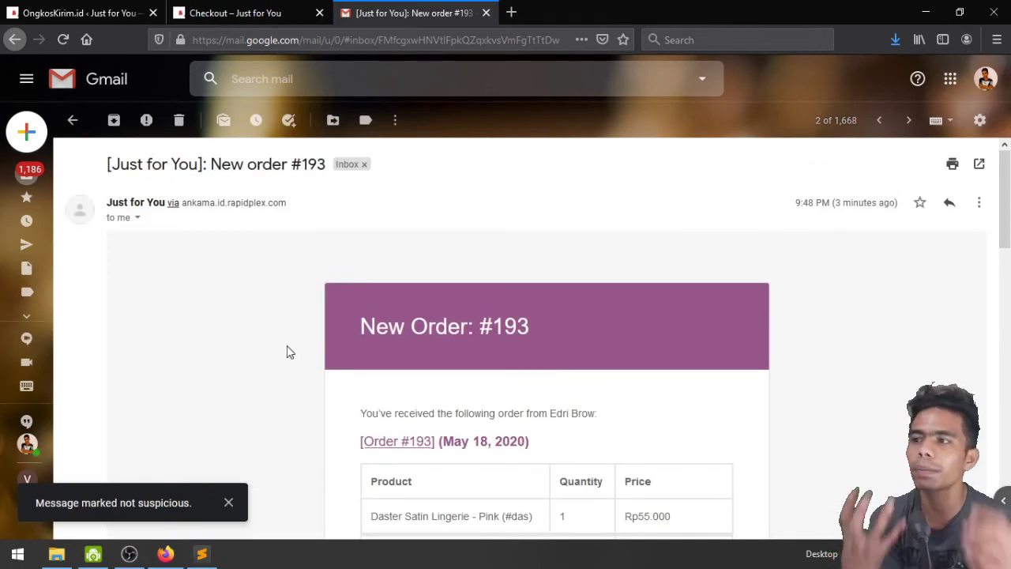
pyautogui.doubleClick(312, 164)
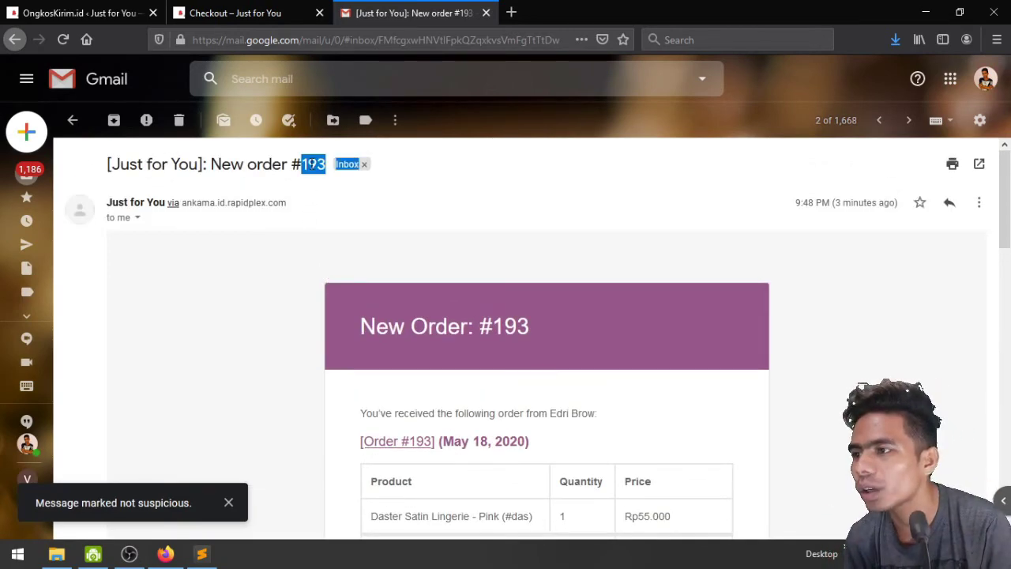
pyautogui.click(312, 163)
pyautogui.doubleClick(312, 163)
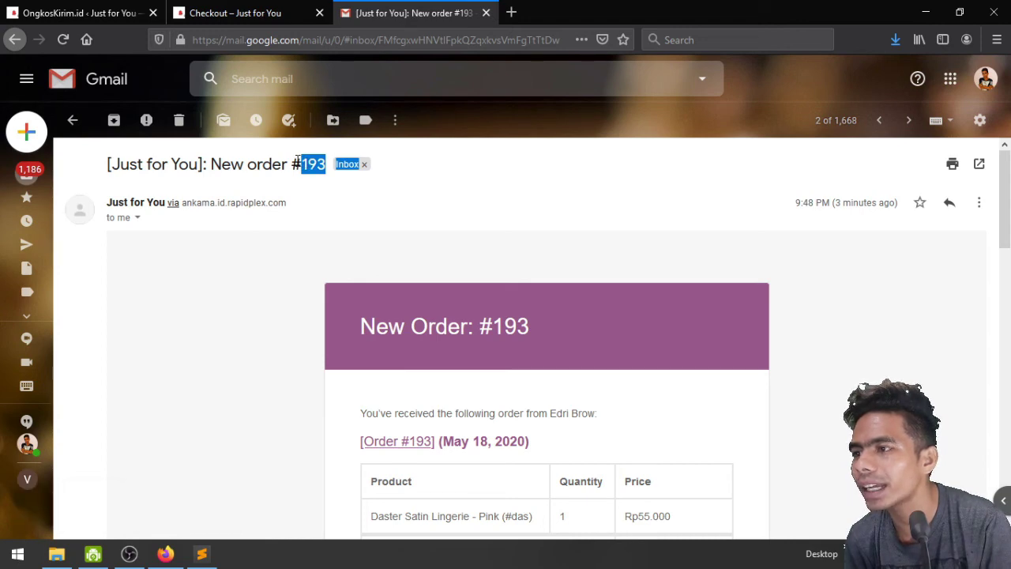
pyautogui.click(429, 401)
# Read through the rest of the order notification and return to the inbox
pyautogui.scroll(-2, 431, 400)
pyautogui.scroll(-1, 431, 399)
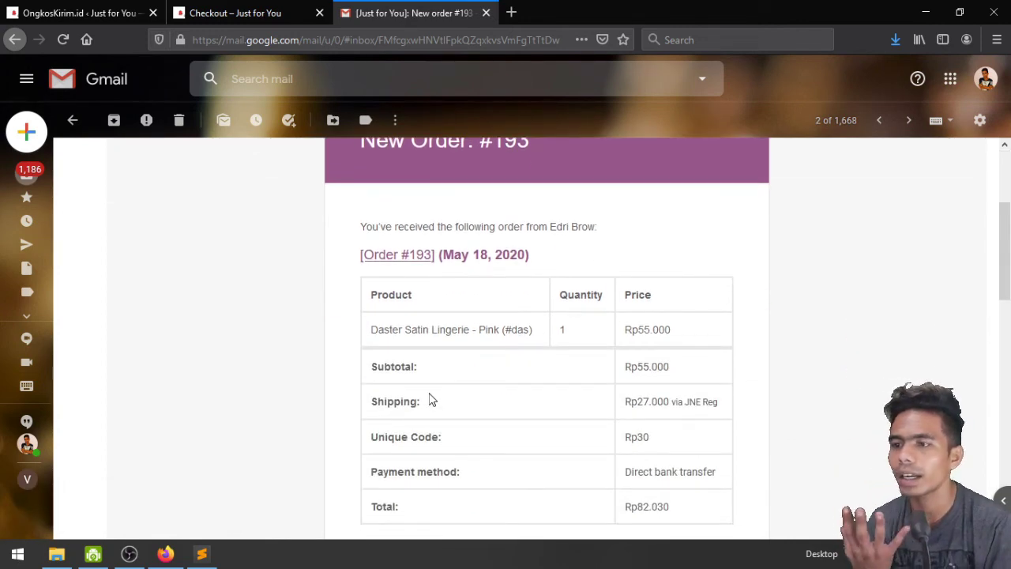
pyautogui.scroll(-5, 607, 338)
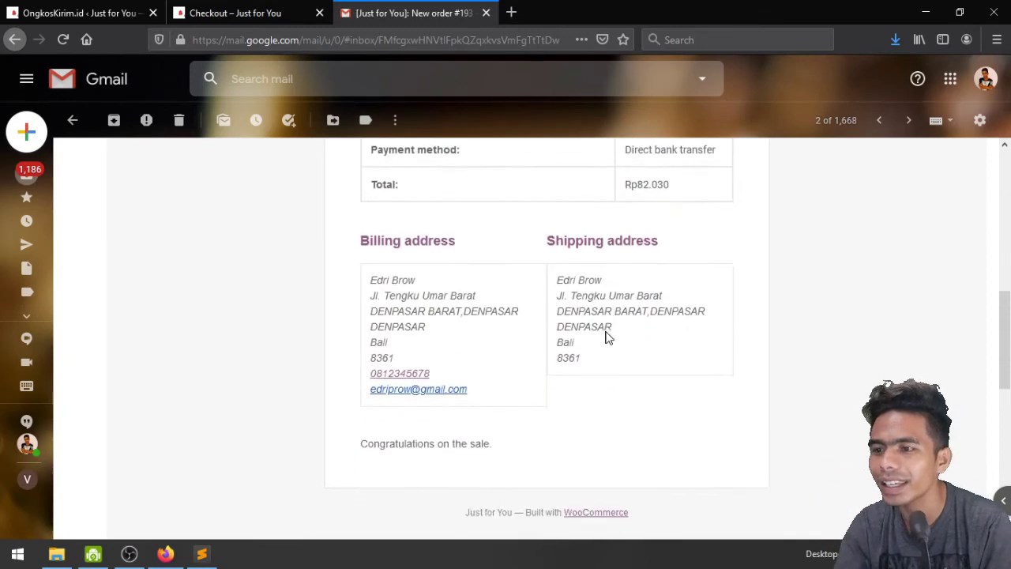
pyautogui.scroll(5, 607, 338)
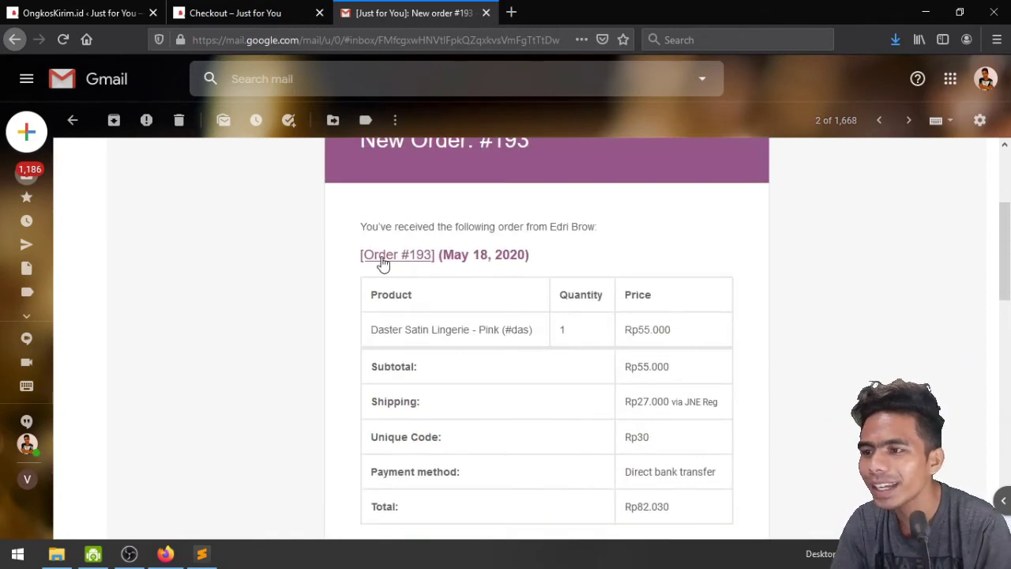
pyautogui.scroll(2, 388, 271)
pyautogui.scroll(-1, 449, 407)
pyautogui.scroll(1, 527, 336)
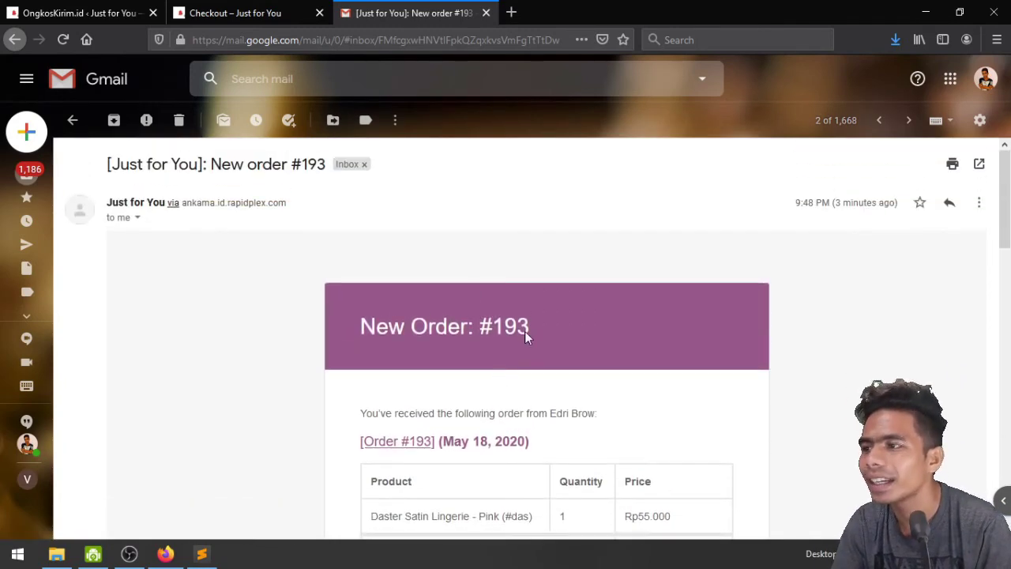
pyautogui.click(80, 124)
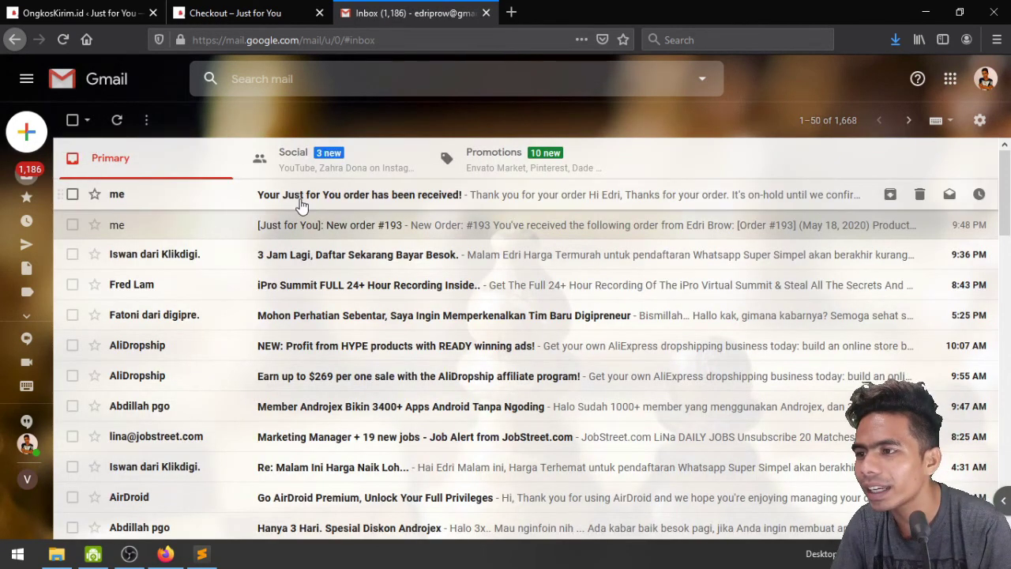
# Open the 'Your Just for You order has been received!' email and scroll through it
pyautogui.click(233, 197)
pyautogui.scroll(1, 512, 317)
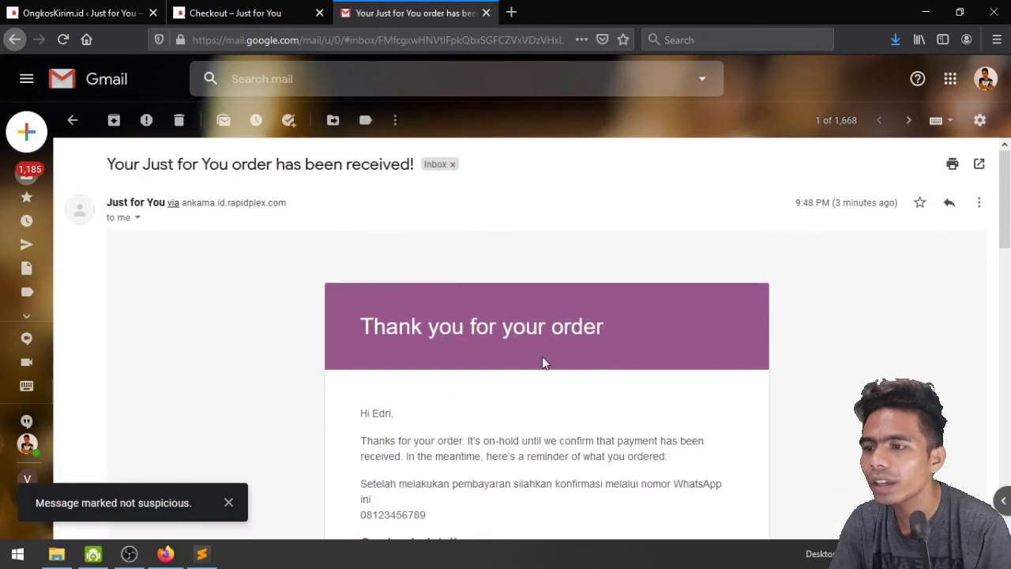
pyautogui.scroll(-1, 555, 355)
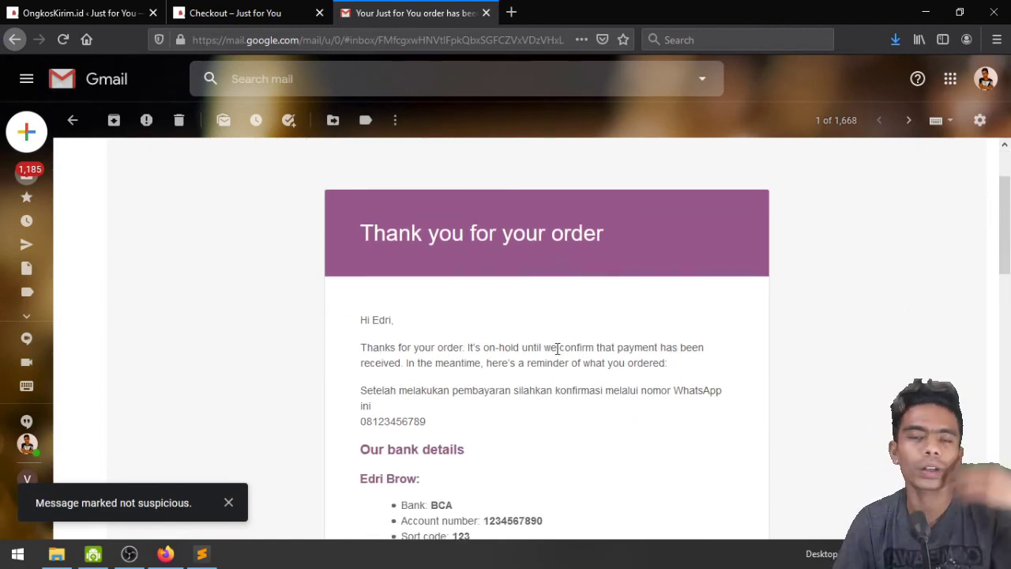
pyautogui.scroll(-3, 558, 352)
pyautogui.scroll(2, 557, 355)
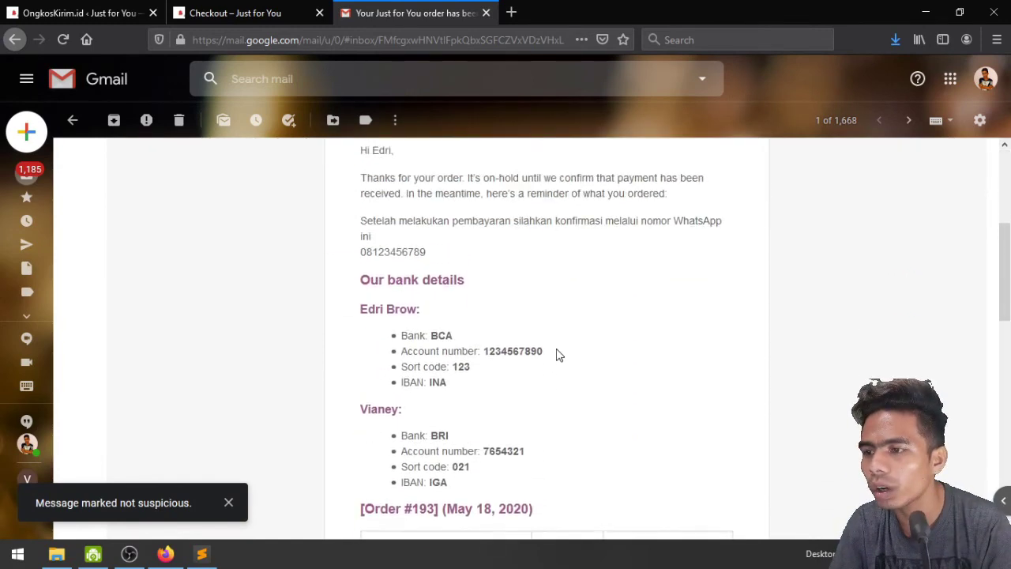
pyautogui.scroll(-7, 526, 342)
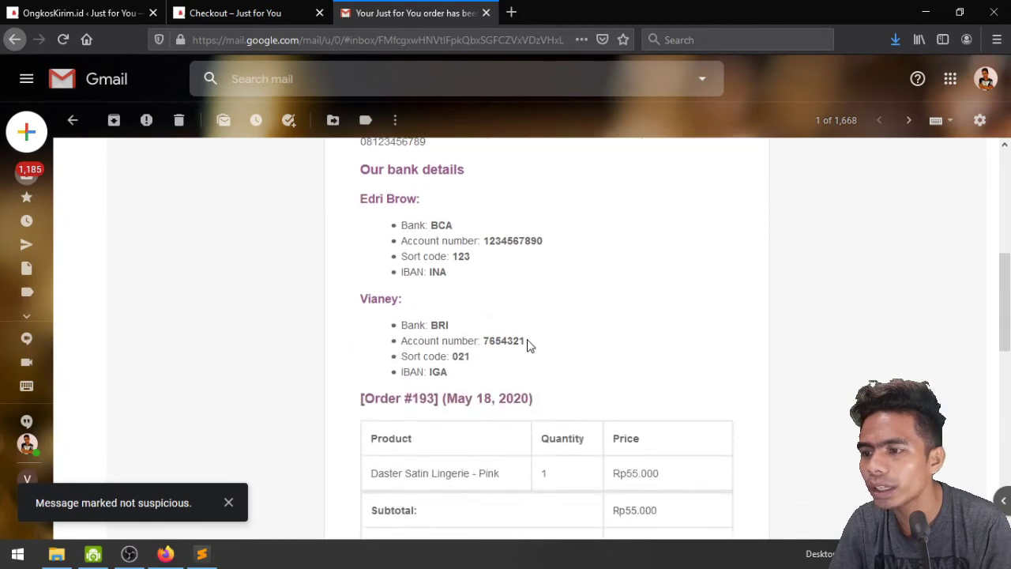
pyautogui.scroll(-3, 526, 343)
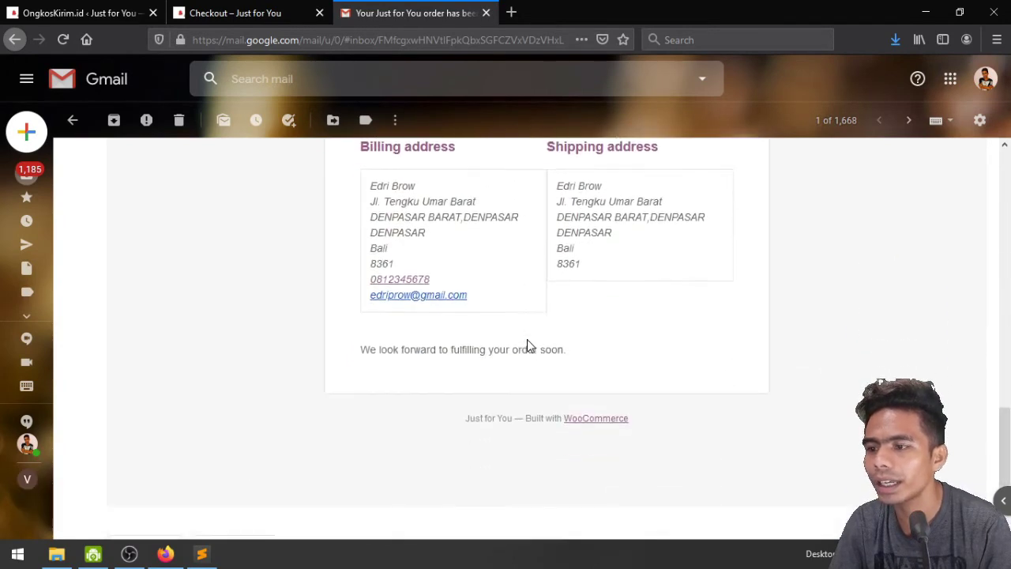
pyautogui.scroll(10, 526, 342)
pyautogui.scroll(-4, 718, 395)
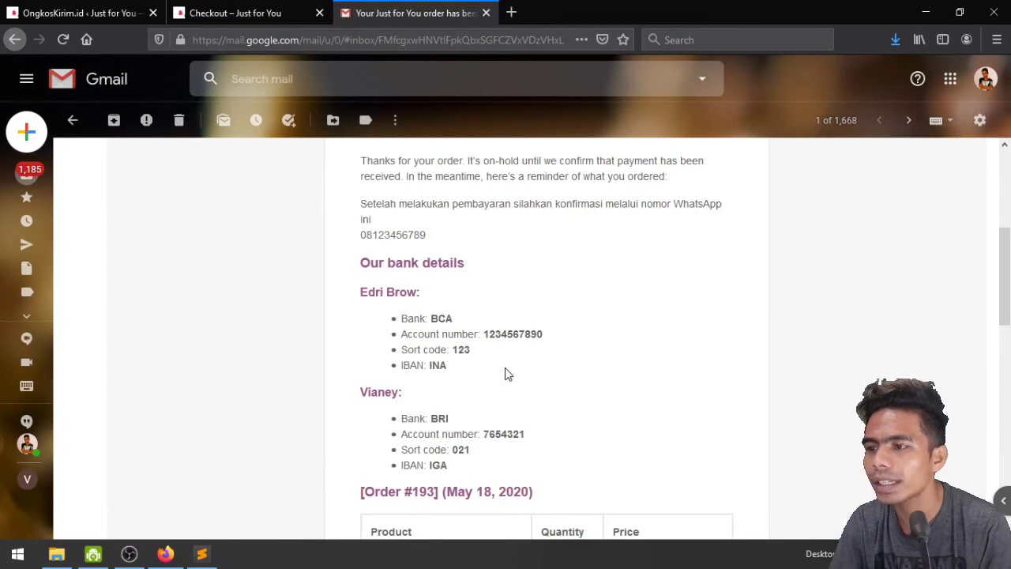
pyautogui.scroll(-4, 613, 429)
pyautogui.scroll(4, 395, 327)
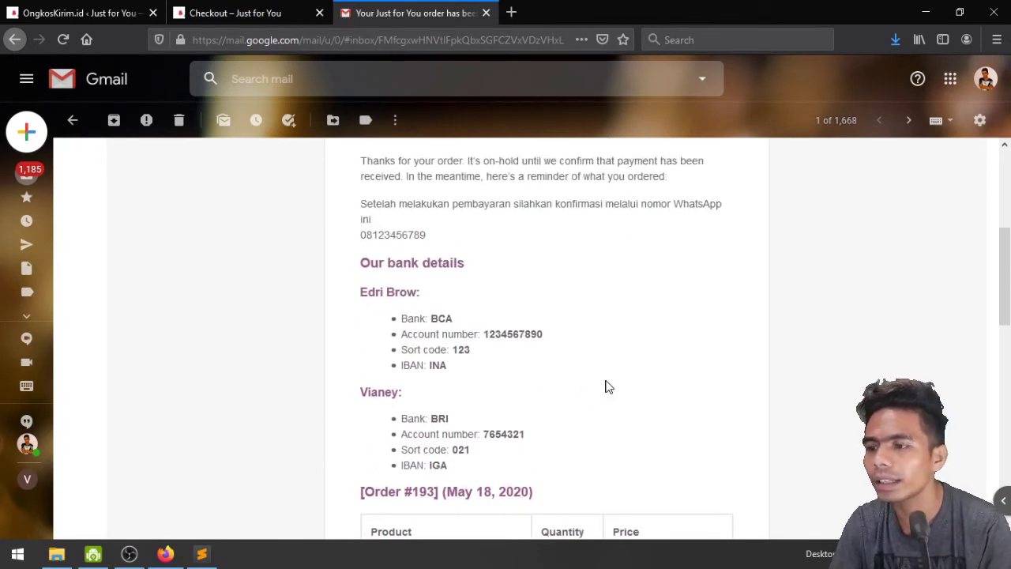
pyautogui.scroll(-2, 605, 386)
pyautogui.scroll(-2, 553, 442)
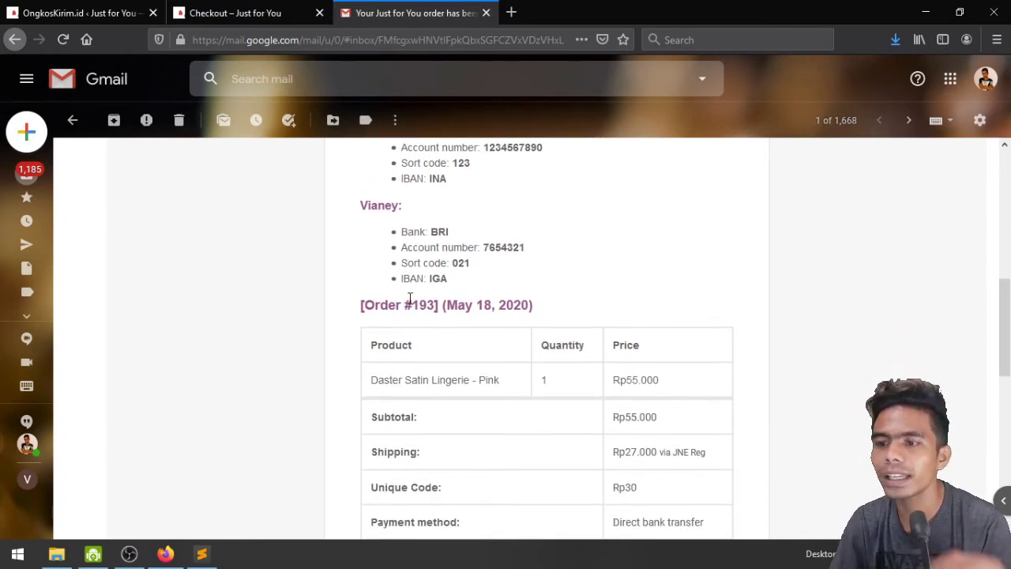
pyautogui.scroll(-2, 427, 297)
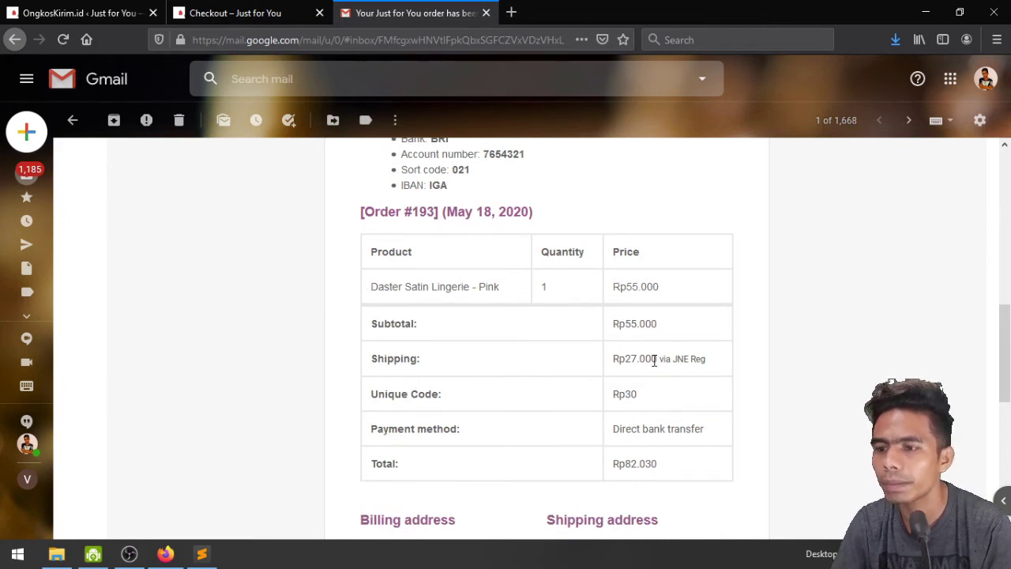
pyautogui.scroll(-1, 666, 362)
pyautogui.scroll(-2, 666, 362)
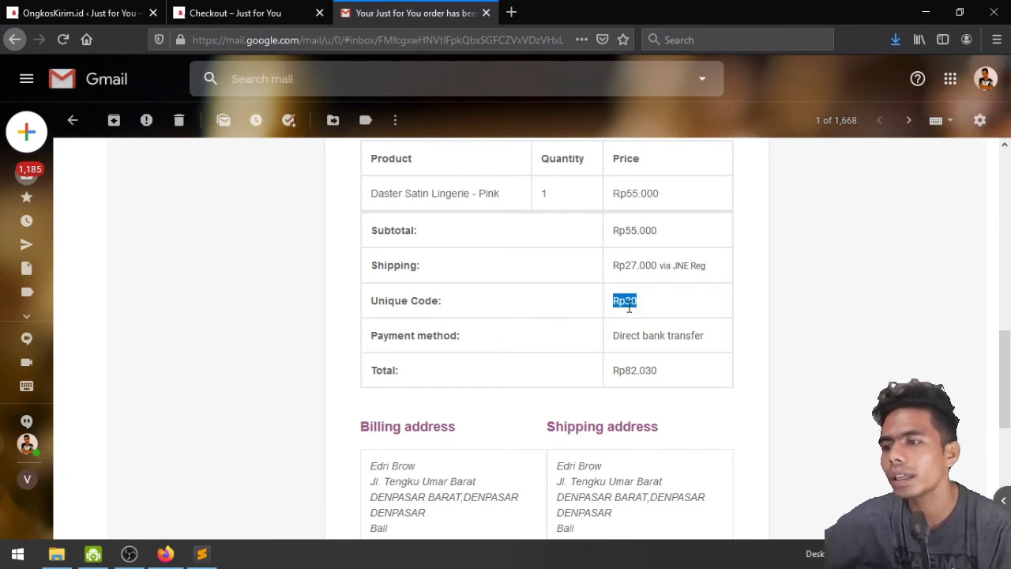
# Select the Rp82.030 order total, then switch to the OngkosKirim.id admin tab
pyautogui.tripleClick(629, 371)
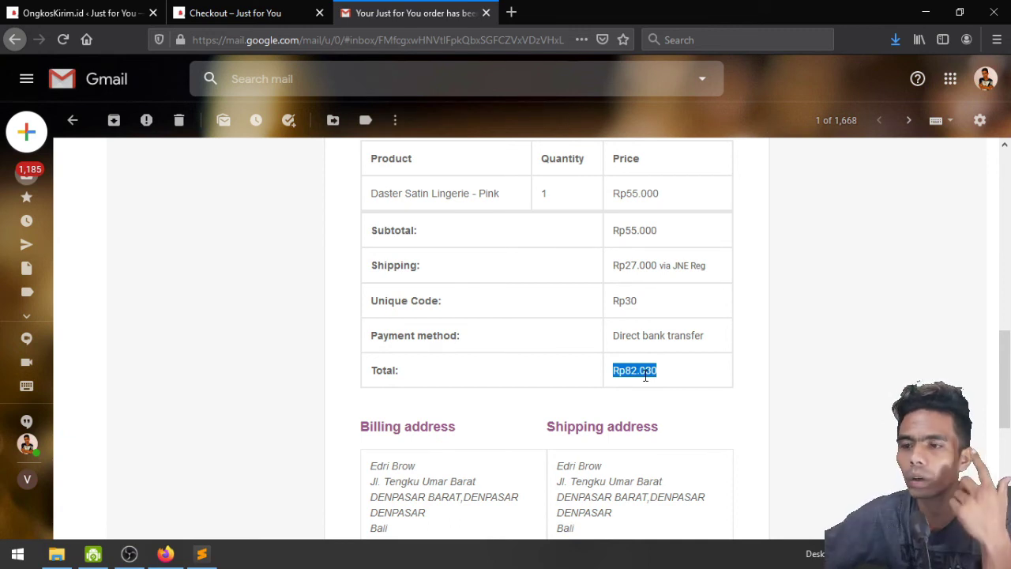
pyautogui.tripleClick(645, 377)
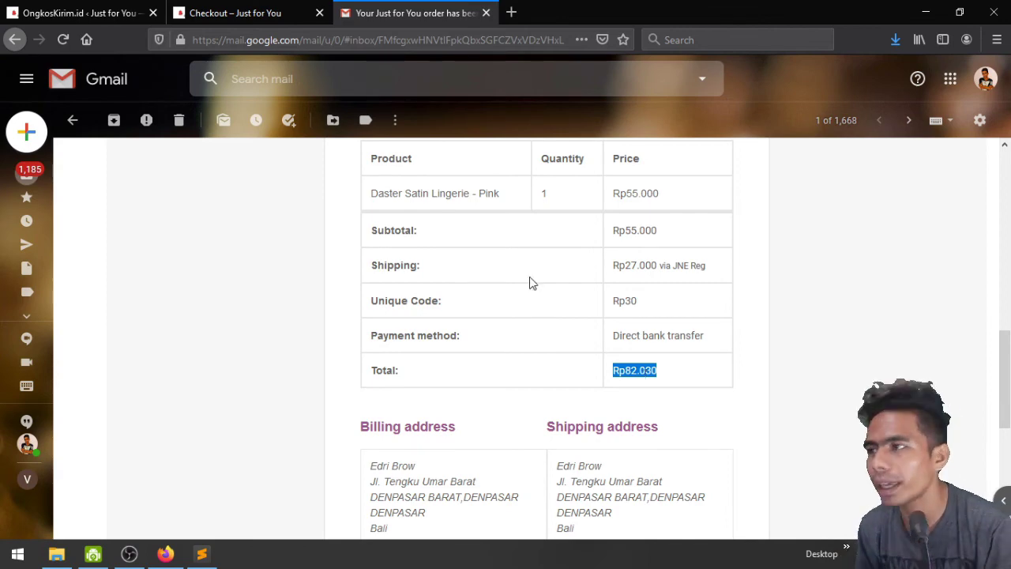
pyautogui.click(135, 8)
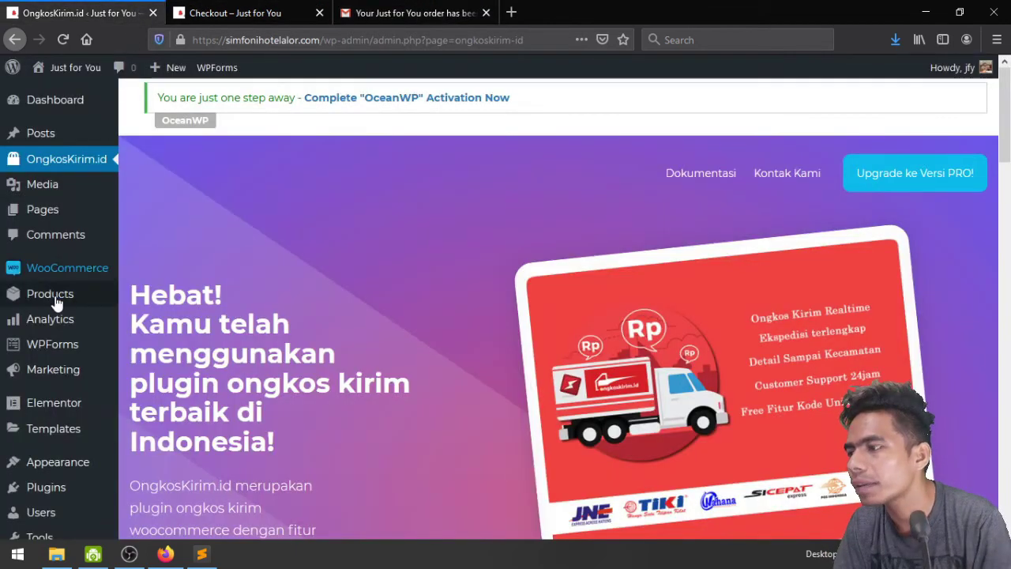
# Open the WooCommerce Dashboard from the admin sidebar
pyautogui.moveTo(27, 298)
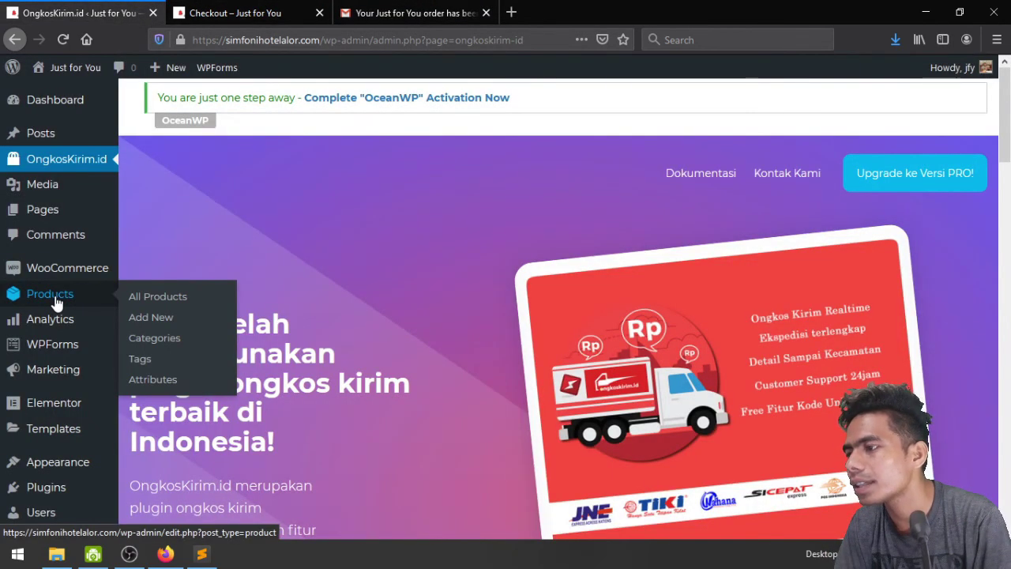
pyautogui.moveTo(60, 282)
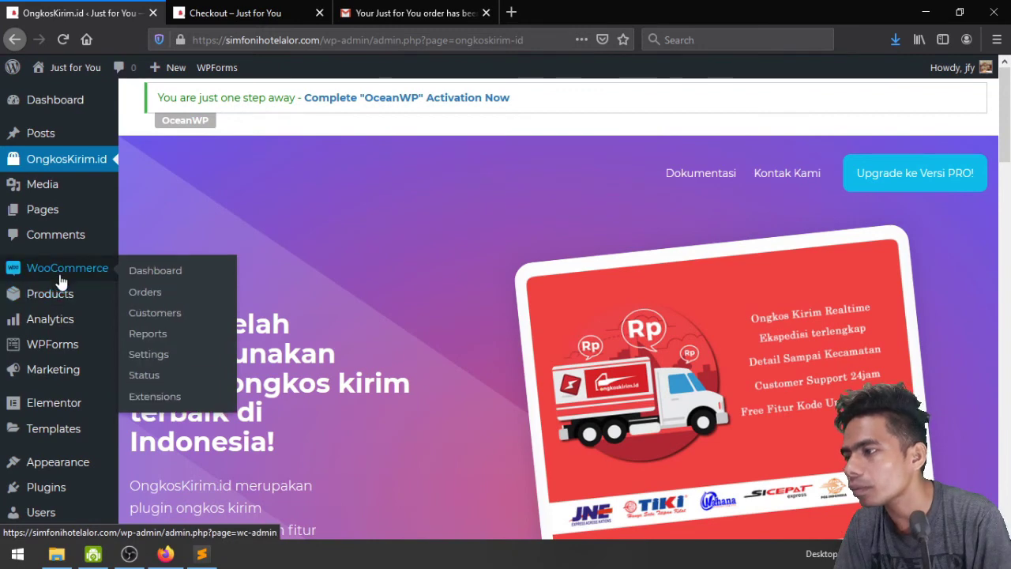
pyautogui.click(183, 272)
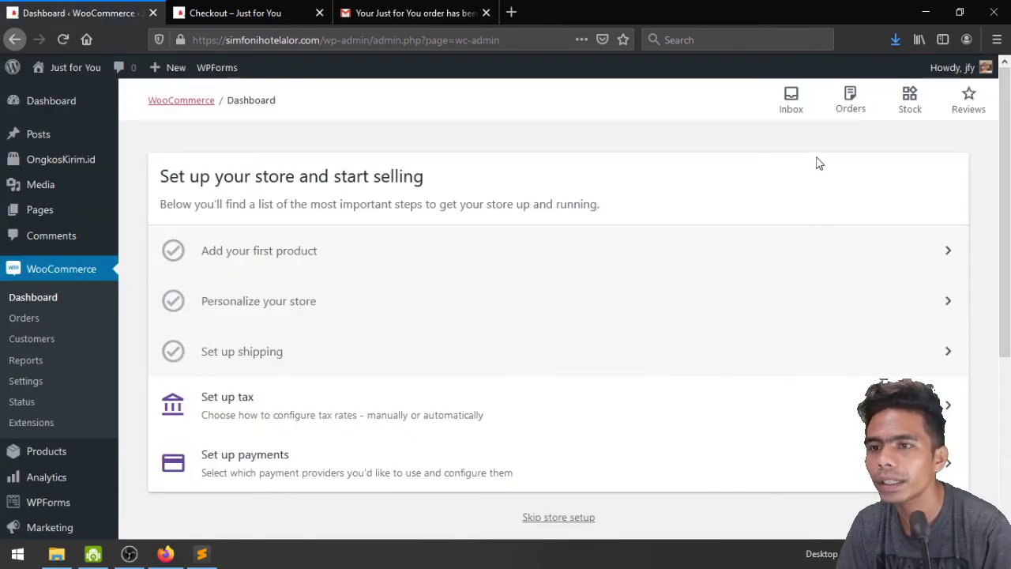
# Show the WooCommerce inbox notices, then the orders panel listing Order #193 on hold
pyautogui.click(803, 114)
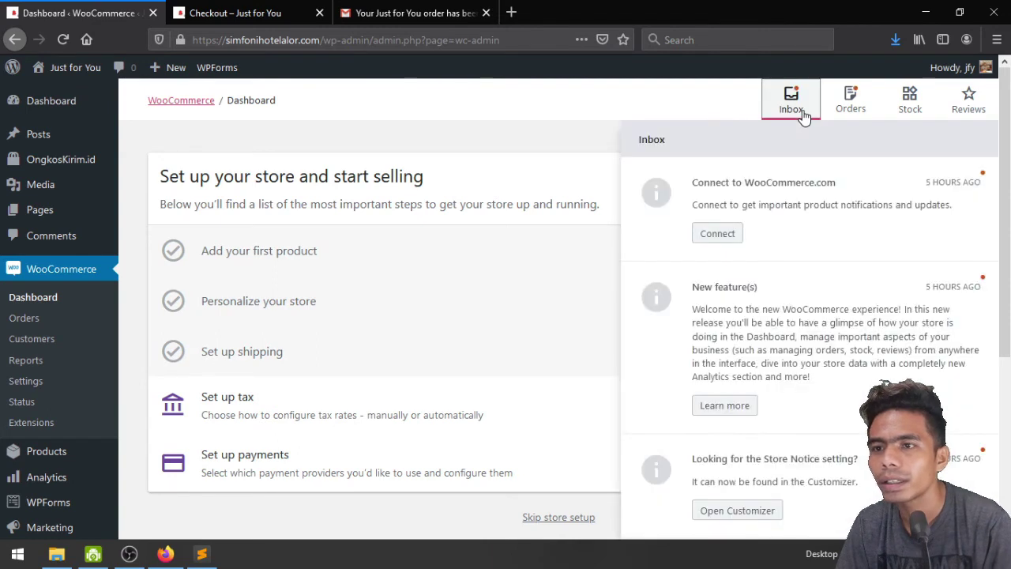
pyautogui.scroll(-3, 819, 316)
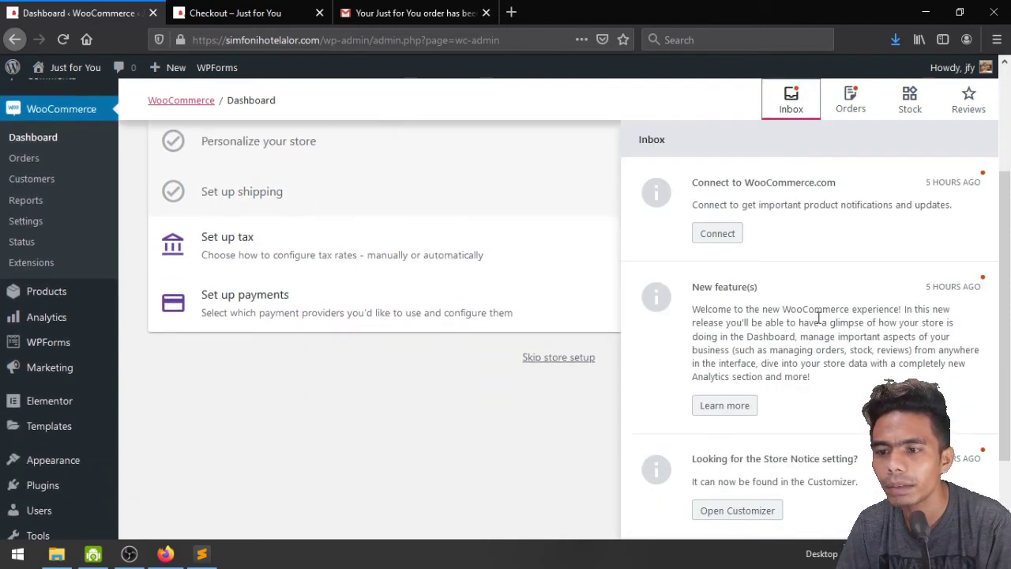
pyautogui.scroll(3, 828, 234)
pyautogui.click(849, 110)
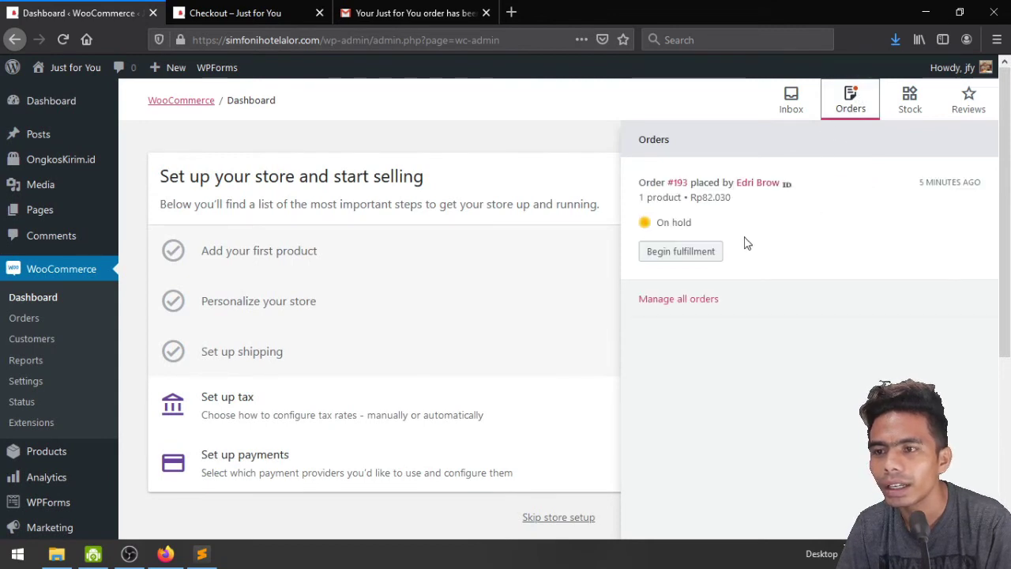
# Open Order #193 and pick 'Email invoice / order details to customer' under Order actions
pyautogui.click(708, 260)
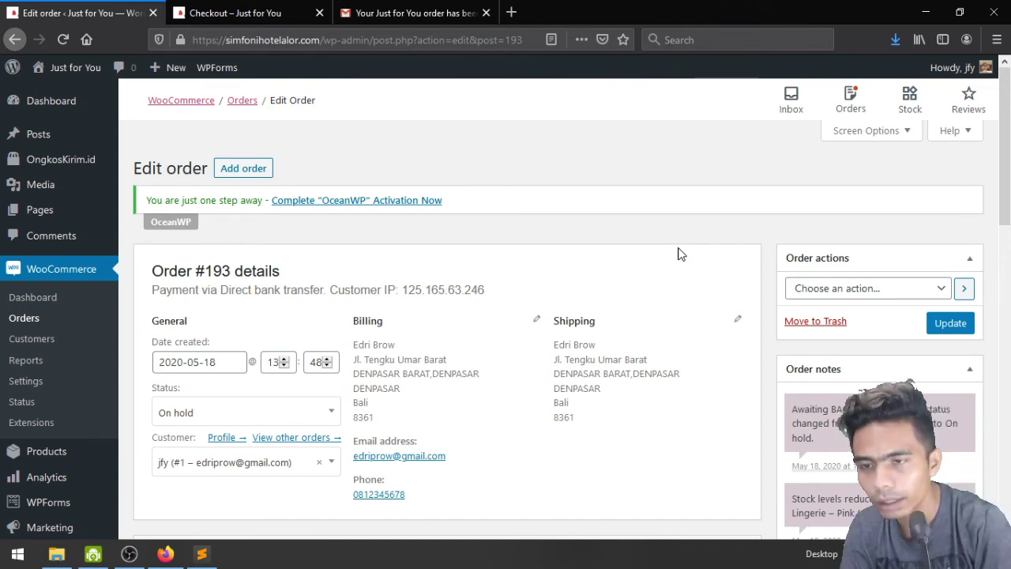
pyautogui.click(861, 290)
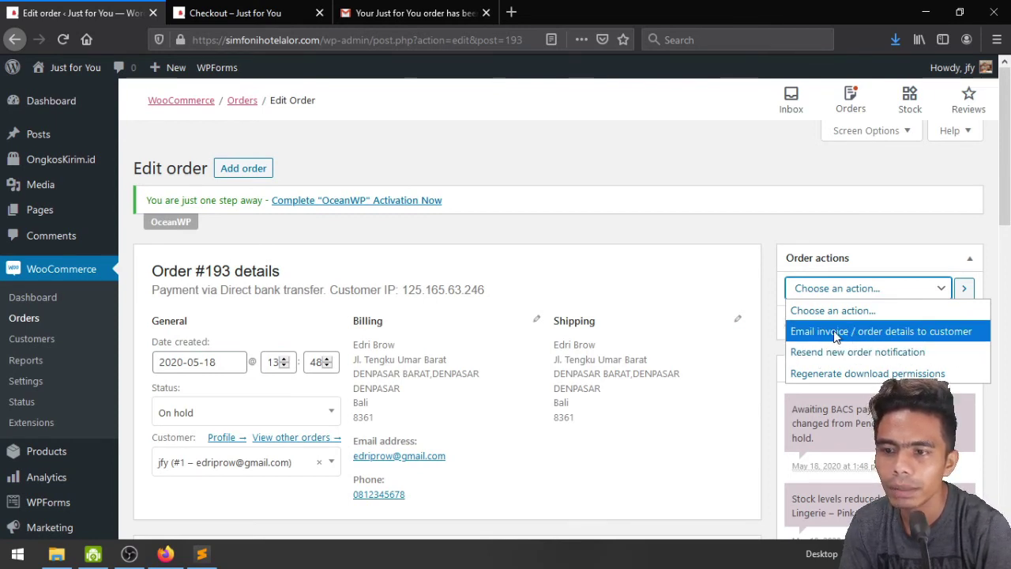
pyautogui.click(836, 336)
# Look over the order notes section and its note type choices, leaving them unchanged
pyautogui.scroll(-1, 711, 339)
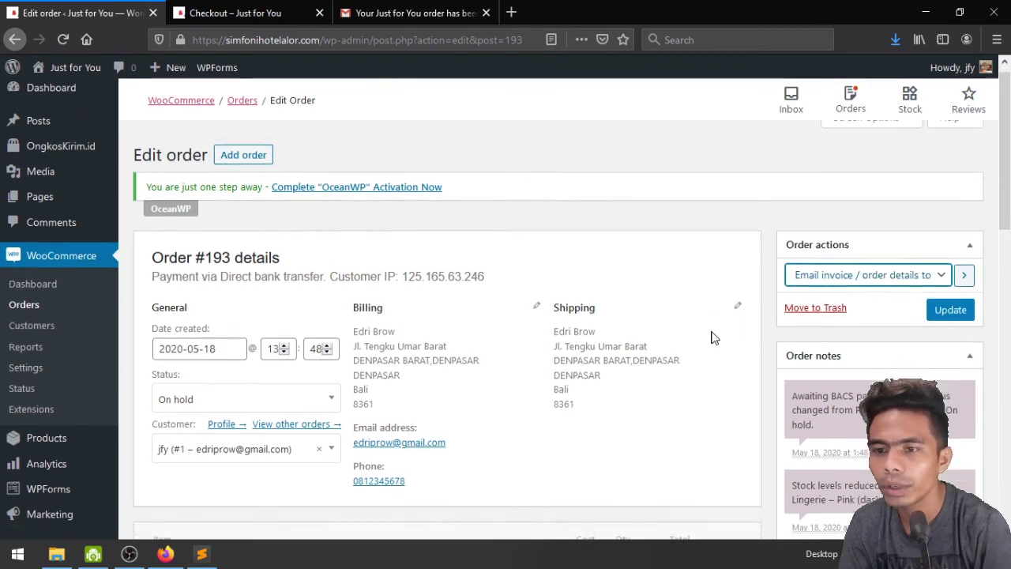
pyautogui.scroll(-4, 711, 339)
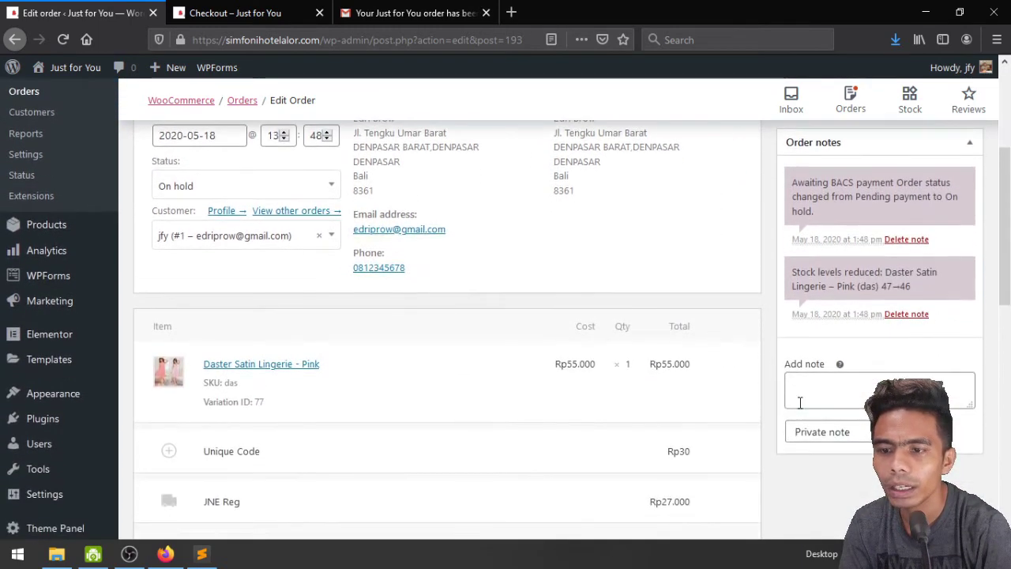
pyautogui.click(844, 437)
pyautogui.click(844, 437)
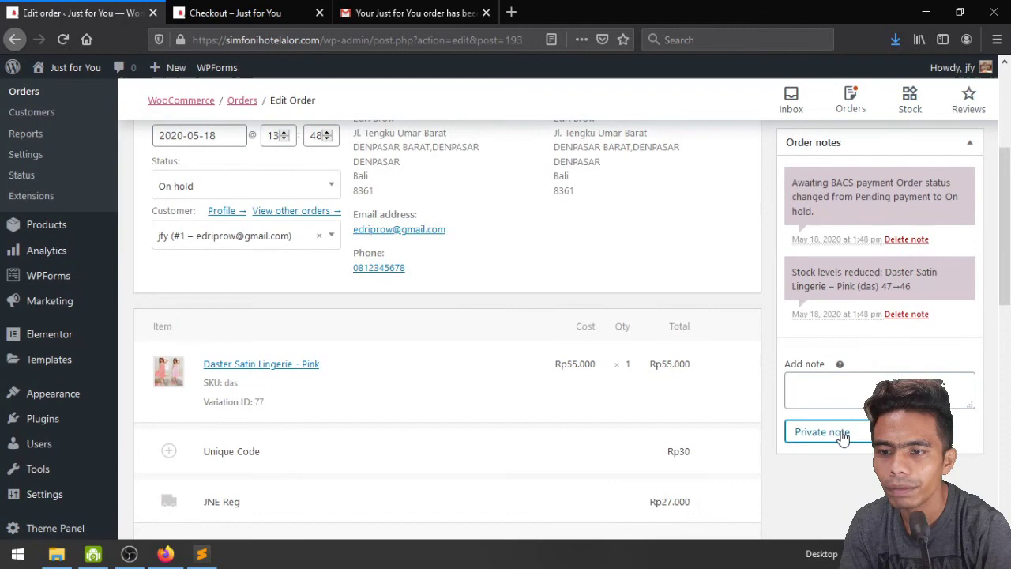
pyautogui.click(821, 392)
pyautogui.scroll(-5, 711, 377)
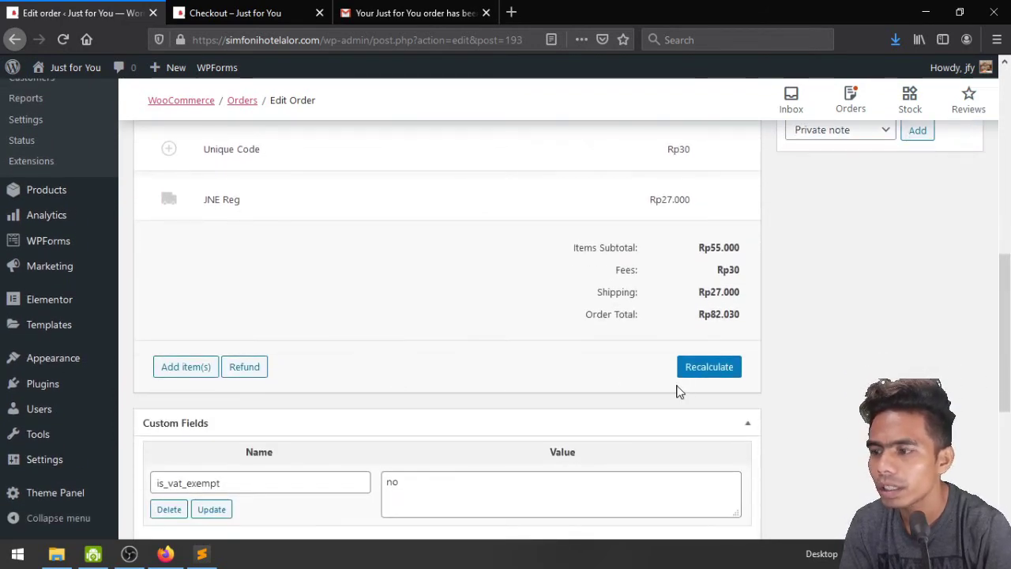
pyautogui.scroll(10, 679, 391)
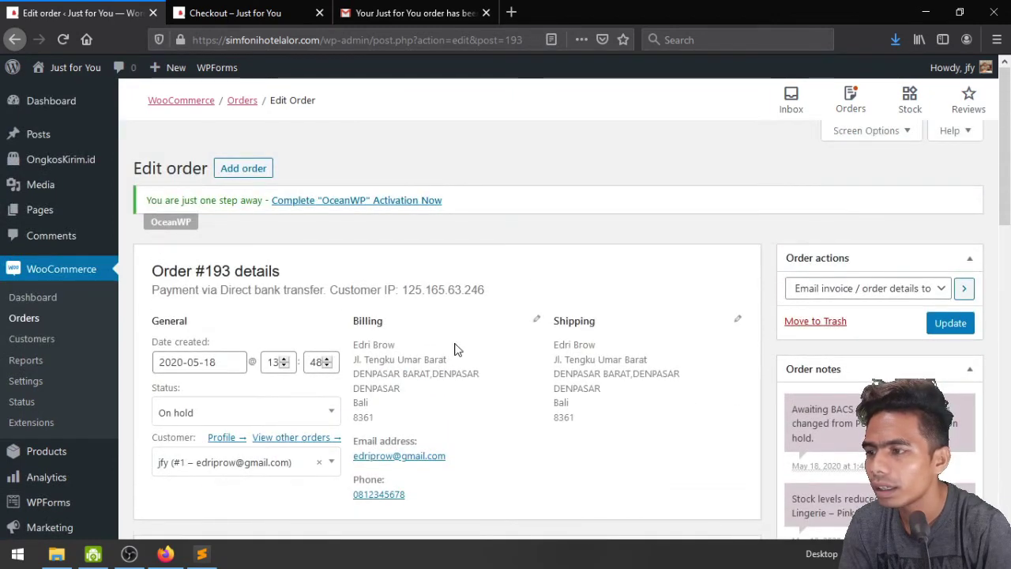
pyautogui.scroll(-2, 419, 350)
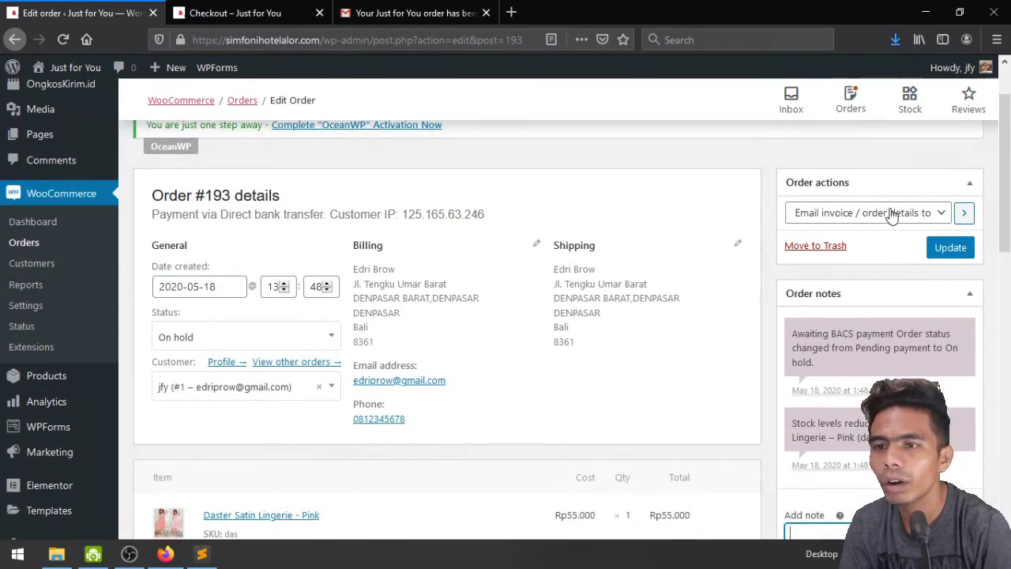
pyautogui.click(891, 214)
# Change Order #193's status from On hold to Processing, keeping the email invoice action
pyautogui.click(889, 219)
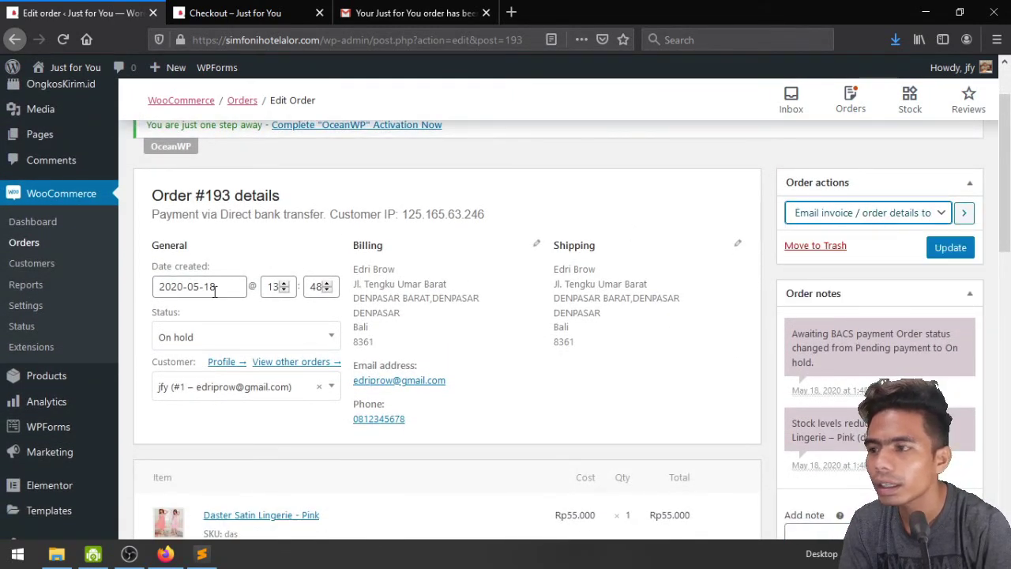
pyautogui.click(241, 340)
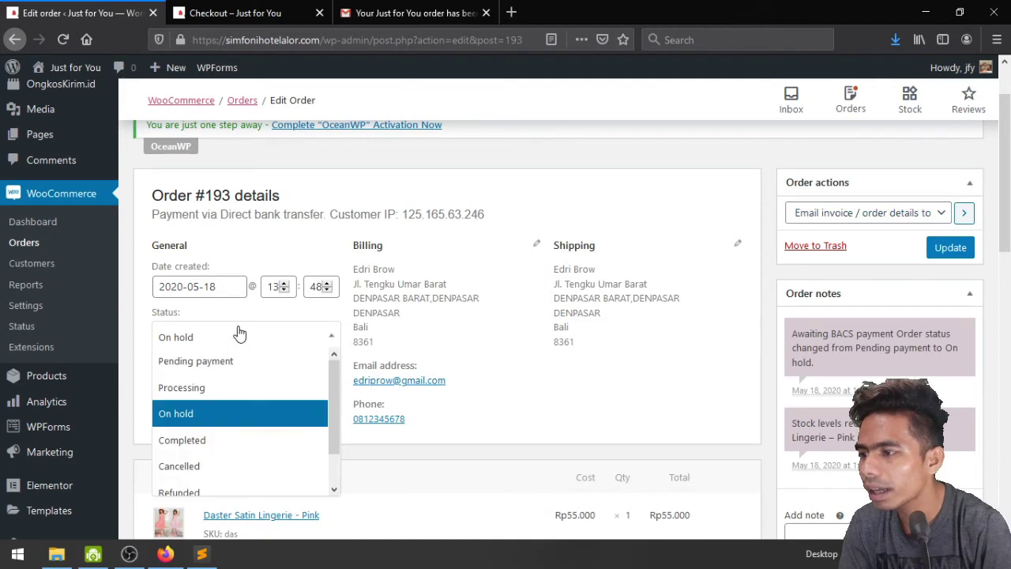
pyautogui.click(240, 388)
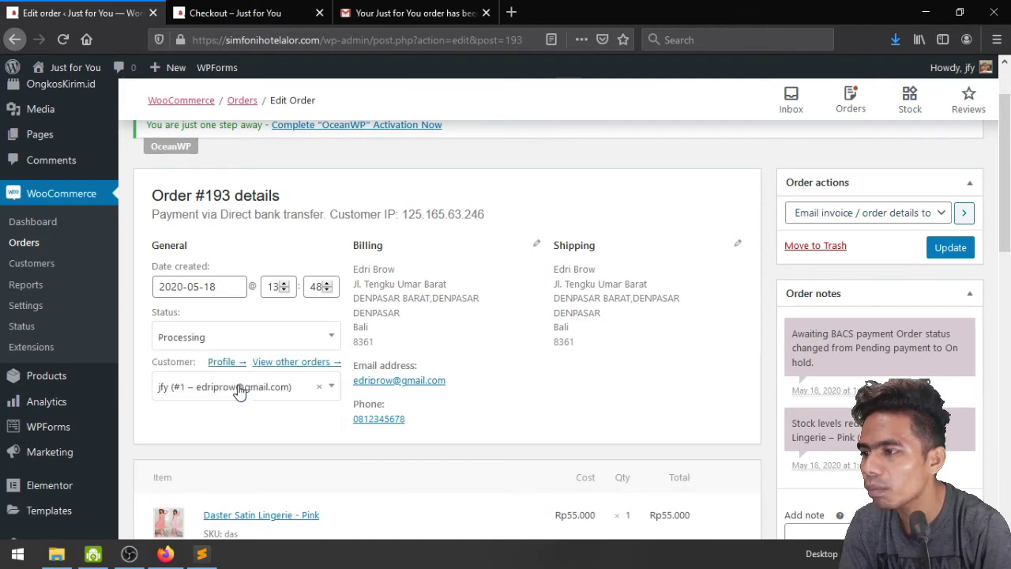
pyautogui.click(228, 341)
pyautogui.scroll(-1, 242, 463)
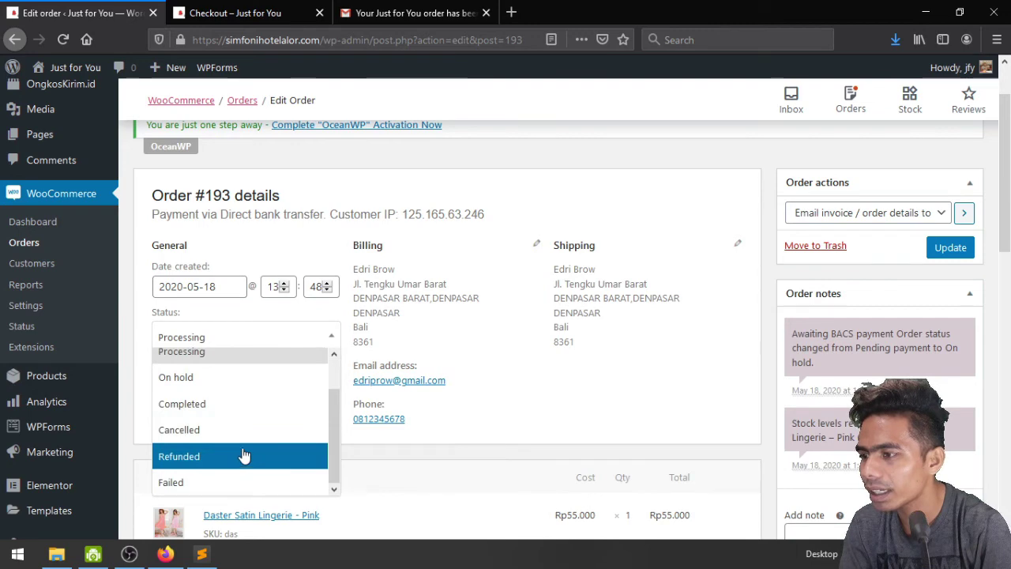
pyautogui.scroll(2, 242, 433)
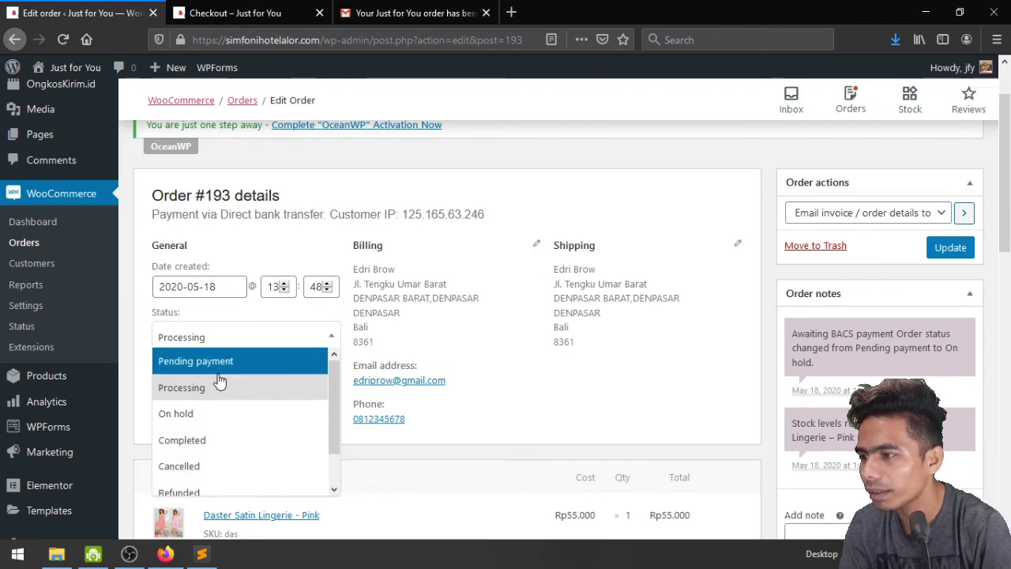
pyautogui.click(220, 386)
pyautogui.scroll(-1, 665, 383)
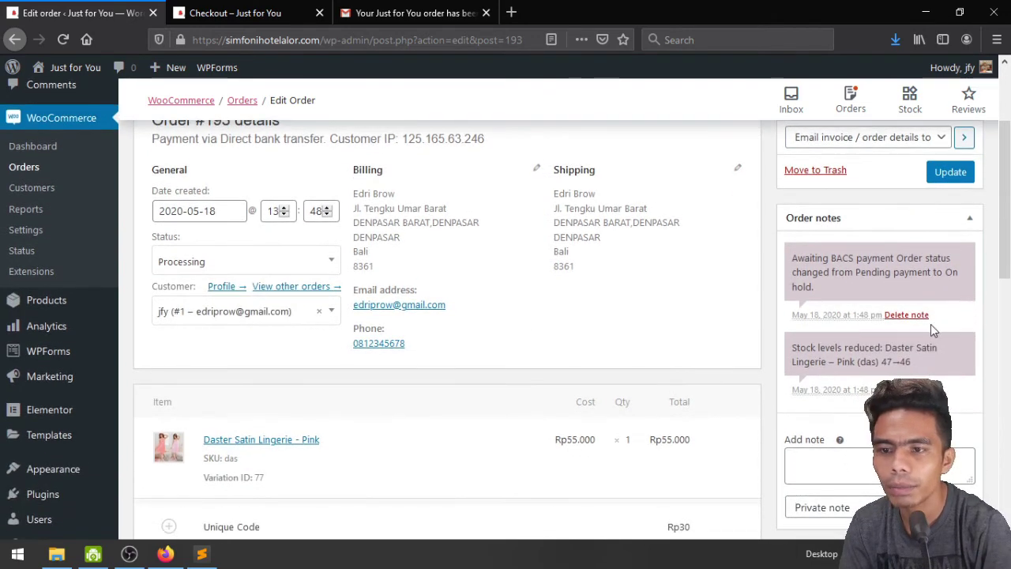
pyautogui.scroll(-1, 856, 424)
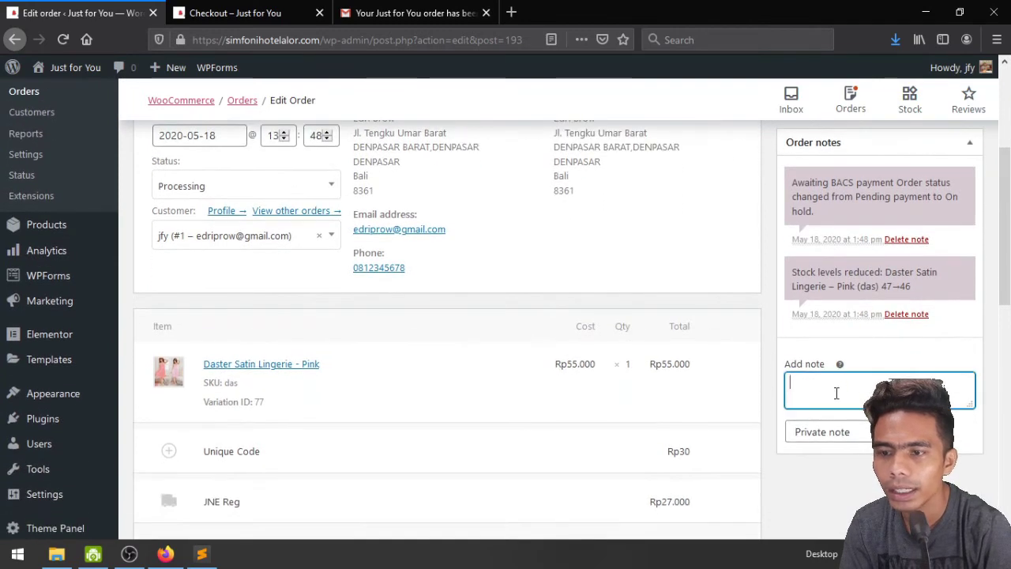
# Add a customer note 'Terima Kasih sudah order. Besok pagi barang siap kirim' to Order #193
pyautogui.click(842, 430)
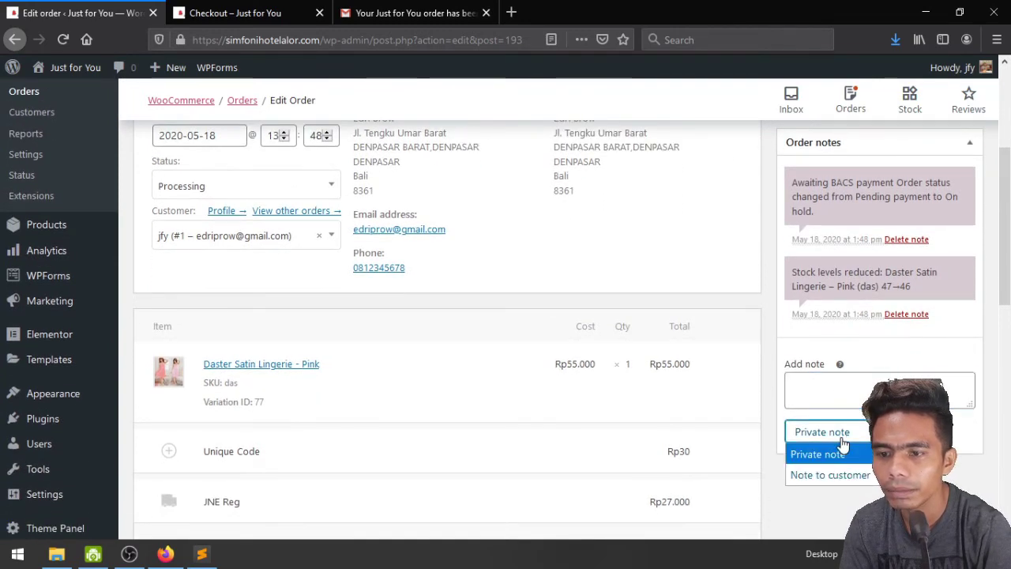
pyautogui.click(839, 476)
pyautogui.click(830, 381)
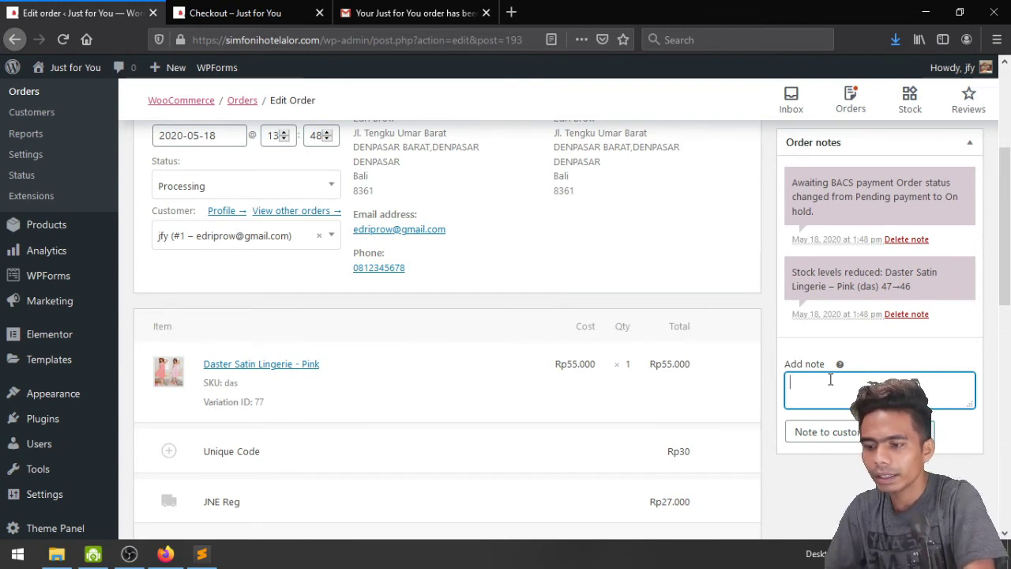
pyautogui.write('Terima Kasih suhd')
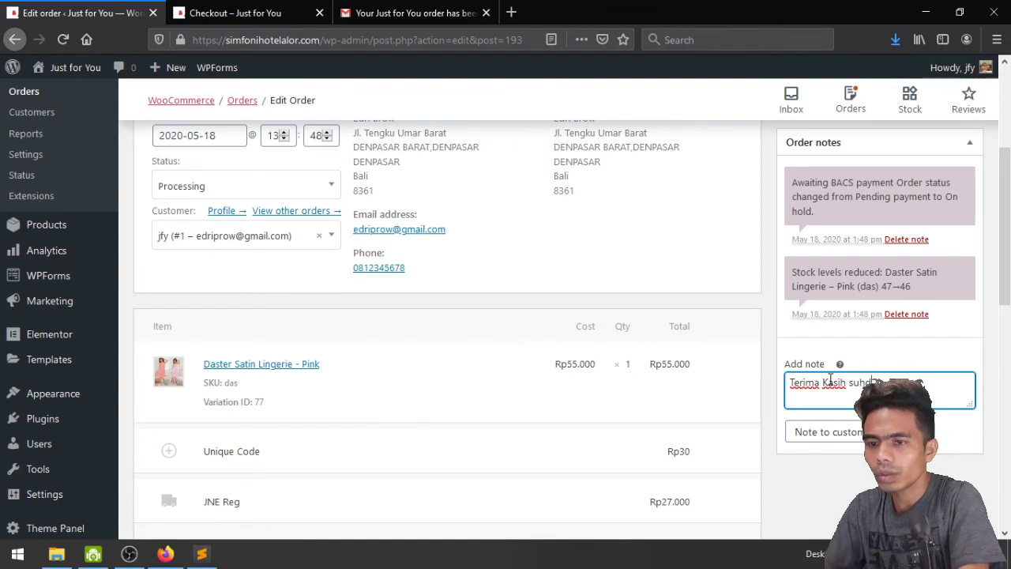
pyautogui.press('BackSpace')
pyautogui.press('BackSpace')
pyautogui.write('dah be')
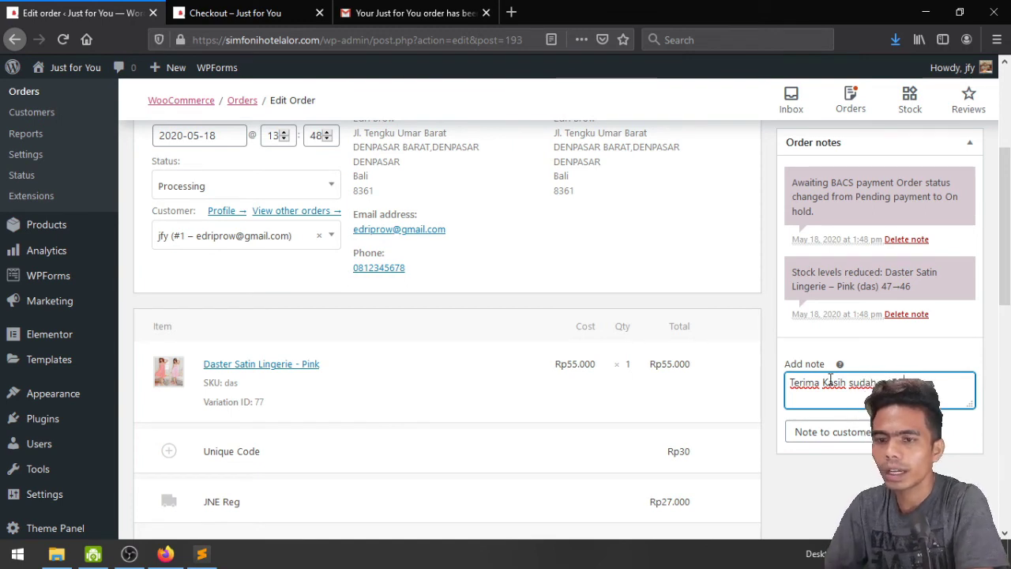
pyautogui.write('sok pa')
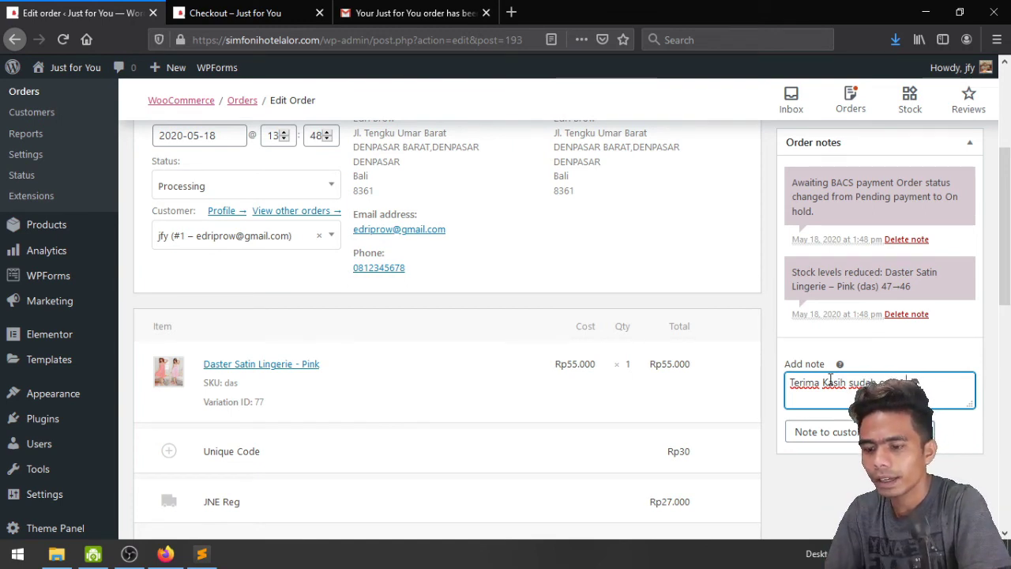
pyautogui.write('gi barang s')
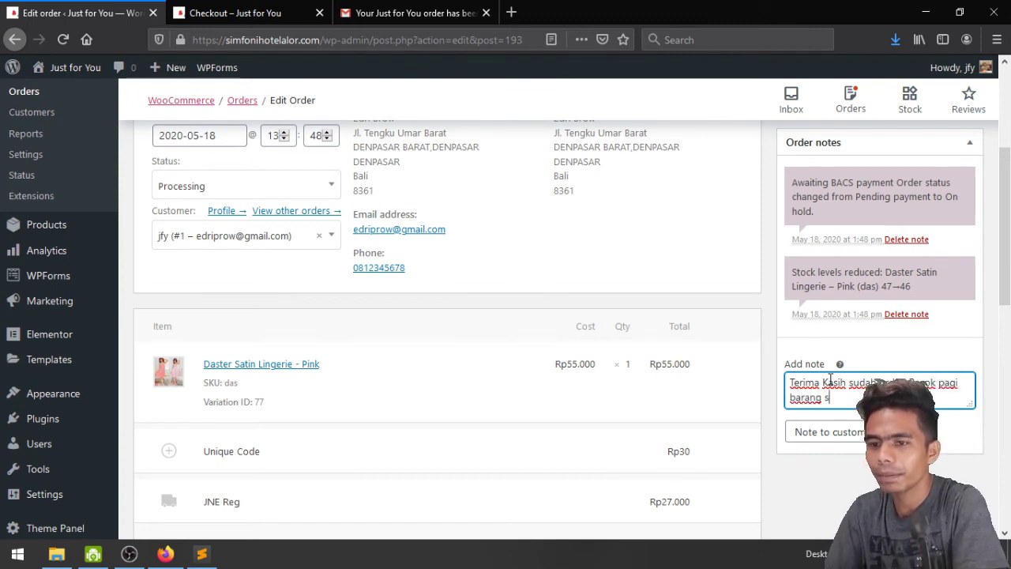
pyautogui.write('iap kiri')
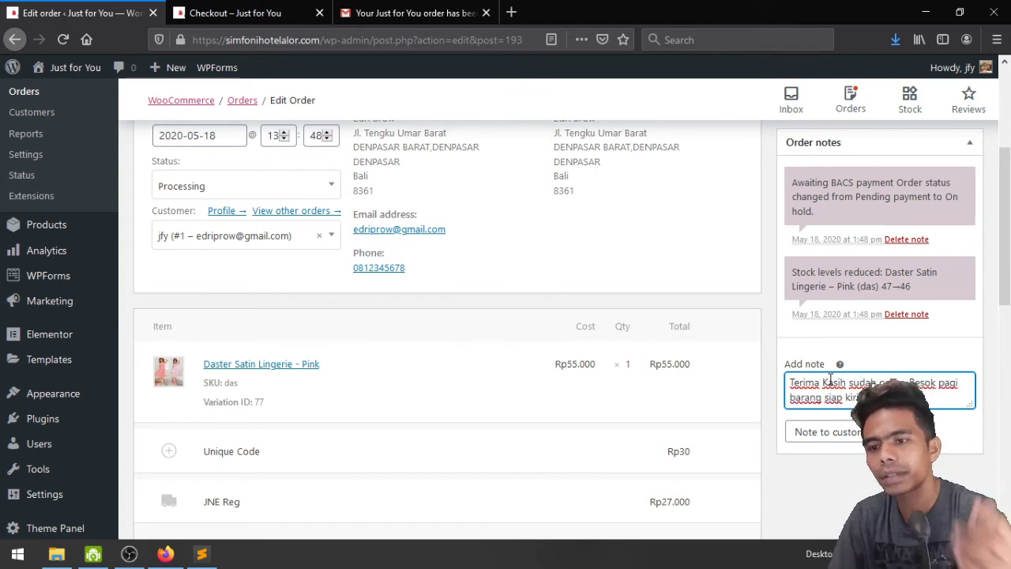
pyautogui.click(956, 431)
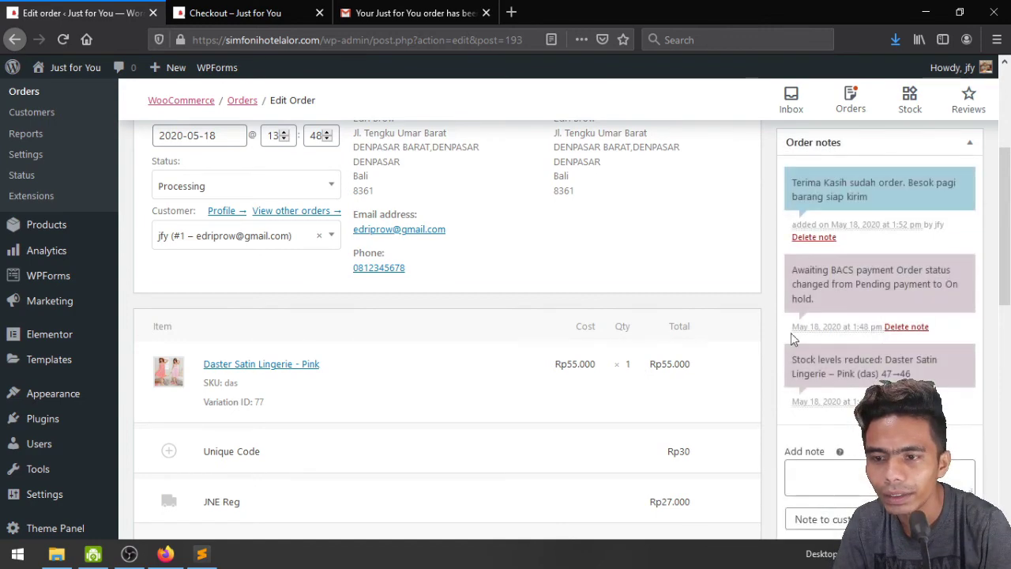
pyautogui.scroll(3, 842, 375)
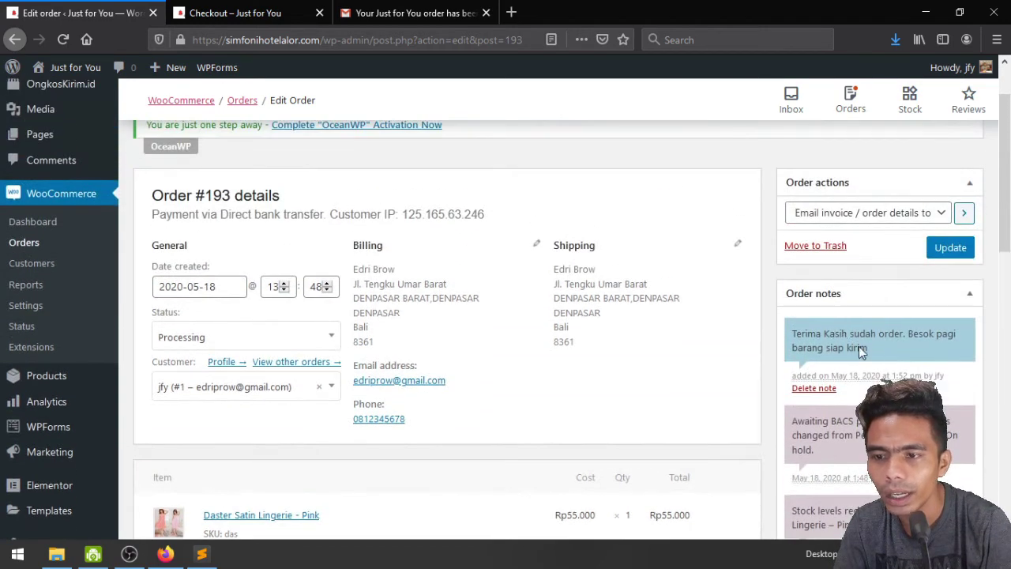
pyautogui.scroll(-2, 841, 376)
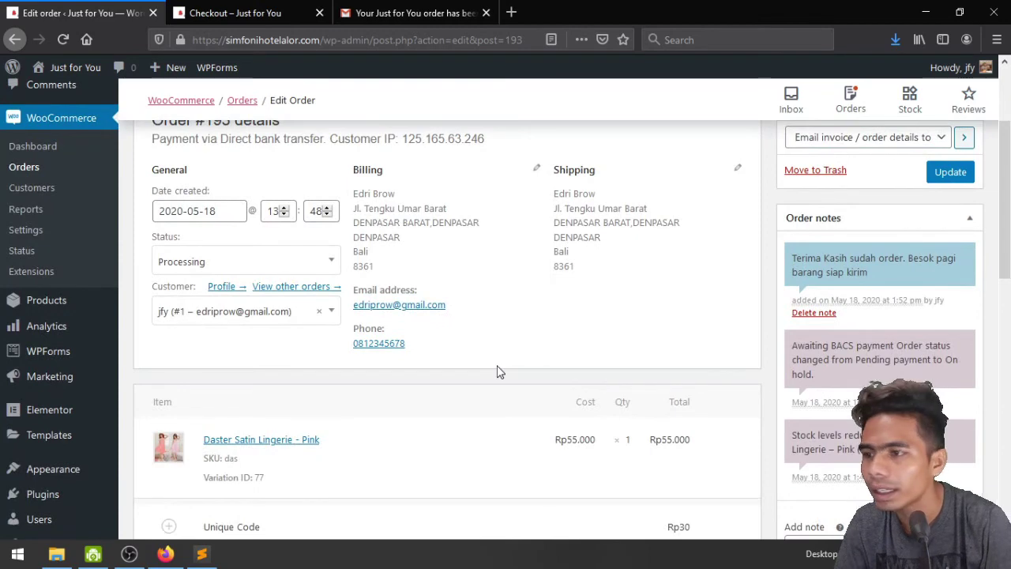
pyautogui.scroll(-3, 497, 371)
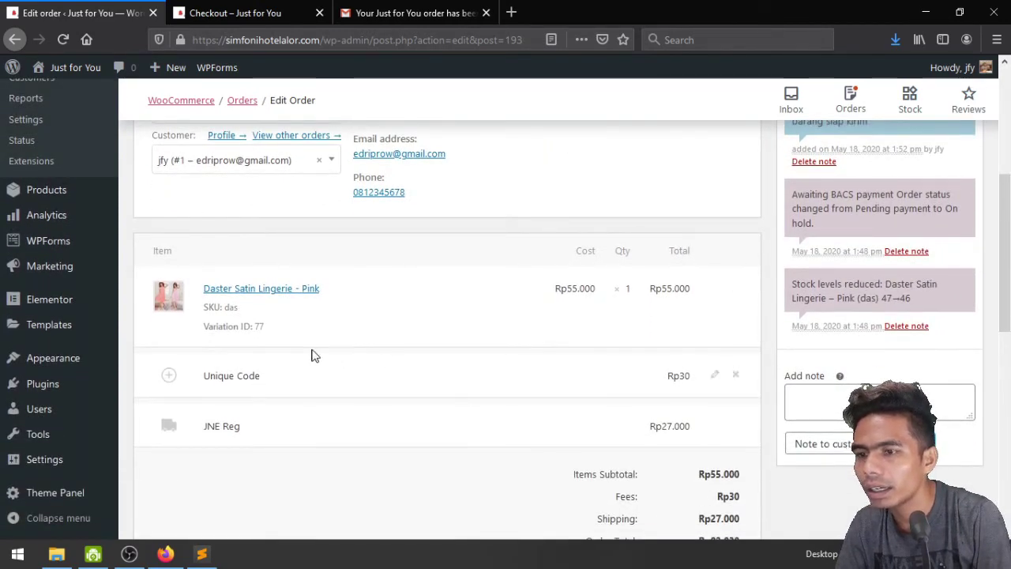
pyautogui.scroll(-3, 535, 384)
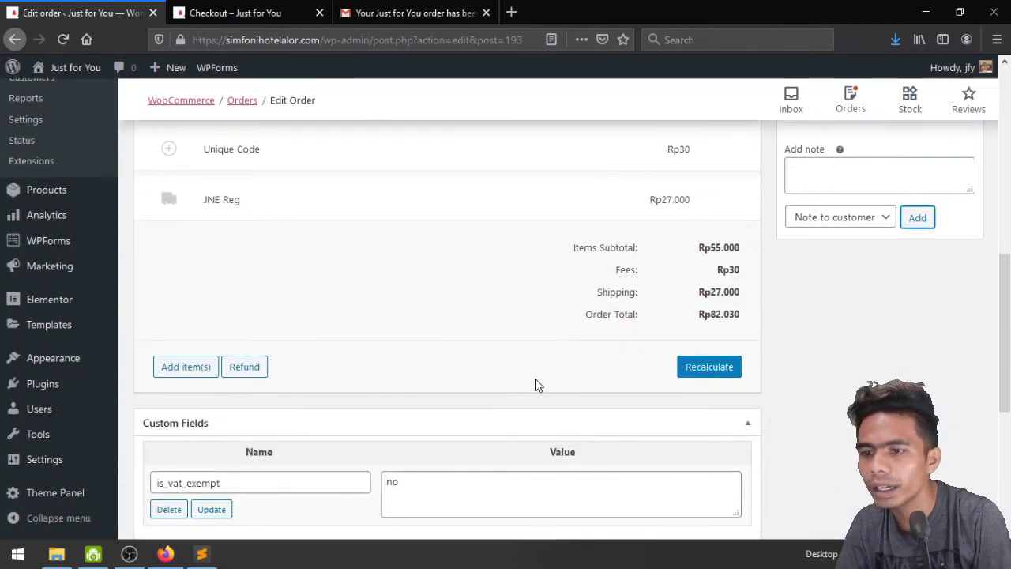
# Recalculate the order totals and confirm the status stays Processing
pyautogui.click(710, 367)
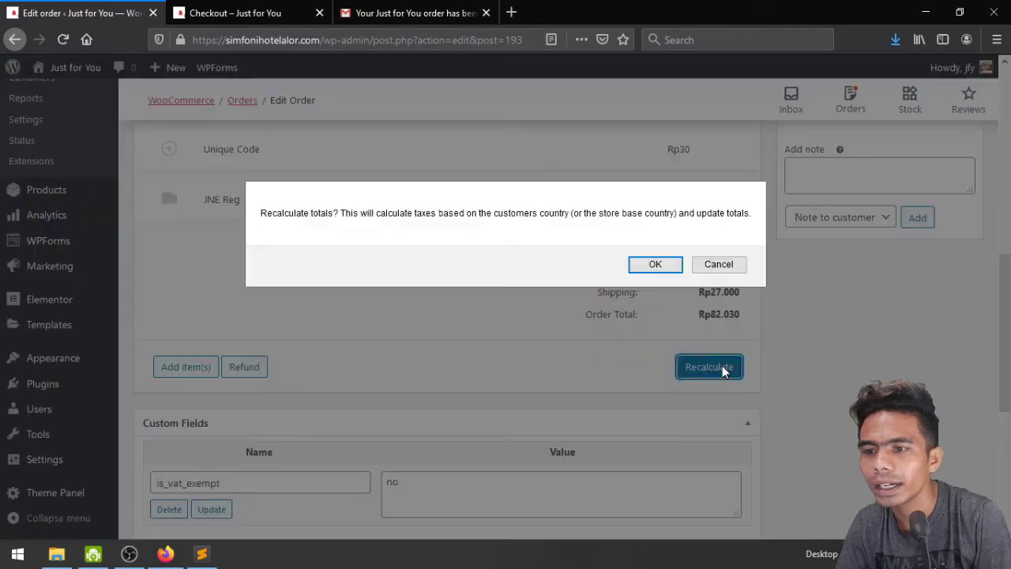
pyautogui.click(663, 266)
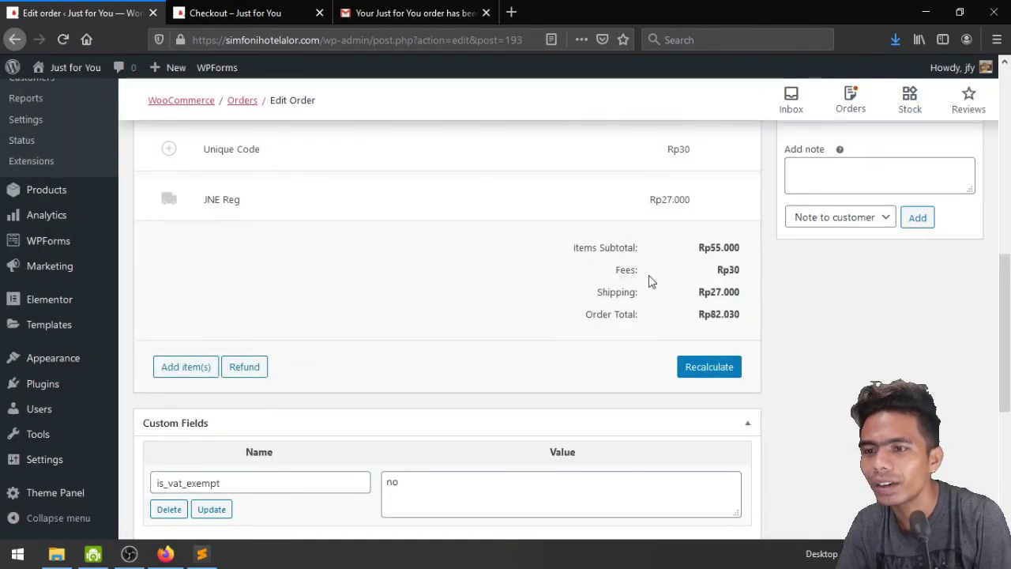
pyautogui.scroll(6, 591, 298)
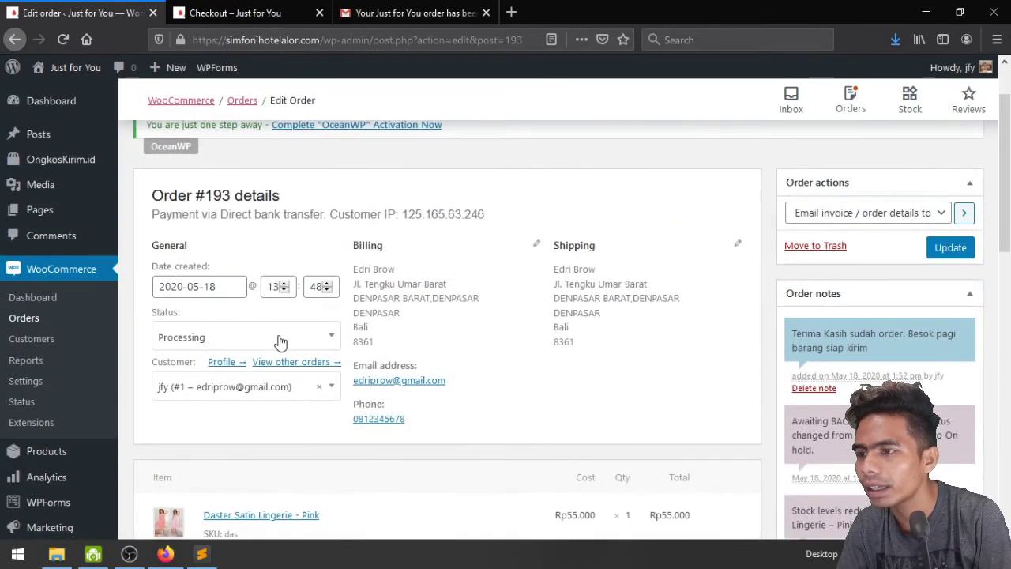
pyautogui.click(280, 341)
pyautogui.click(467, 340)
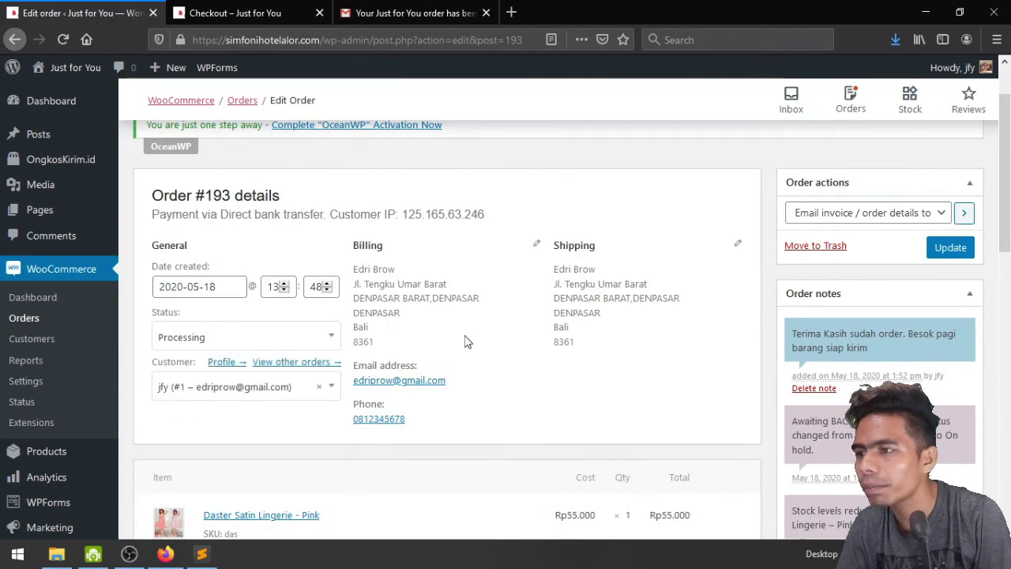
# Save the updated Order #193 and return to the Orders list
pyautogui.scroll(-2, 684, 342)
pyautogui.scroll(-10, 684, 341)
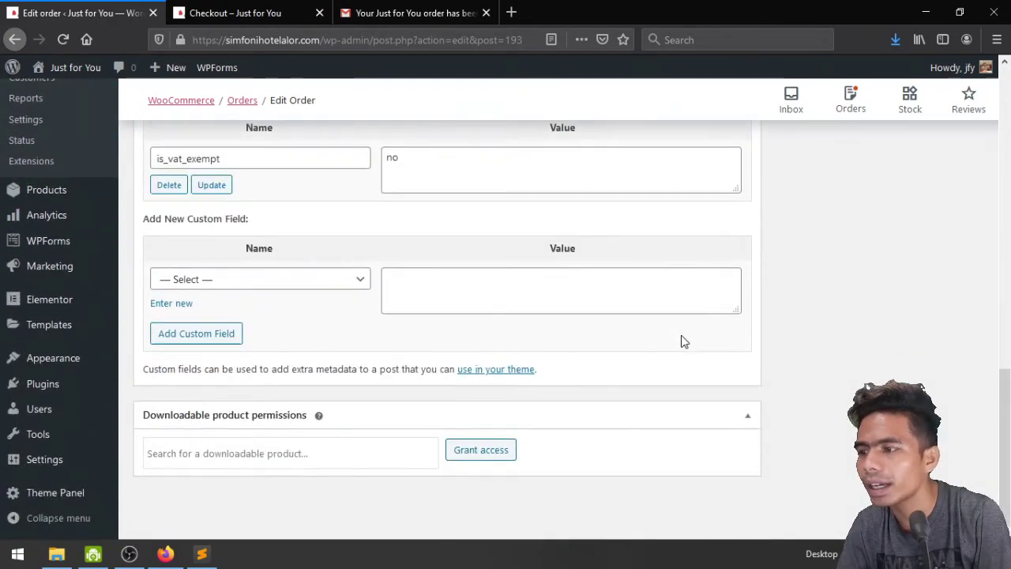
pyautogui.scroll(12, 684, 342)
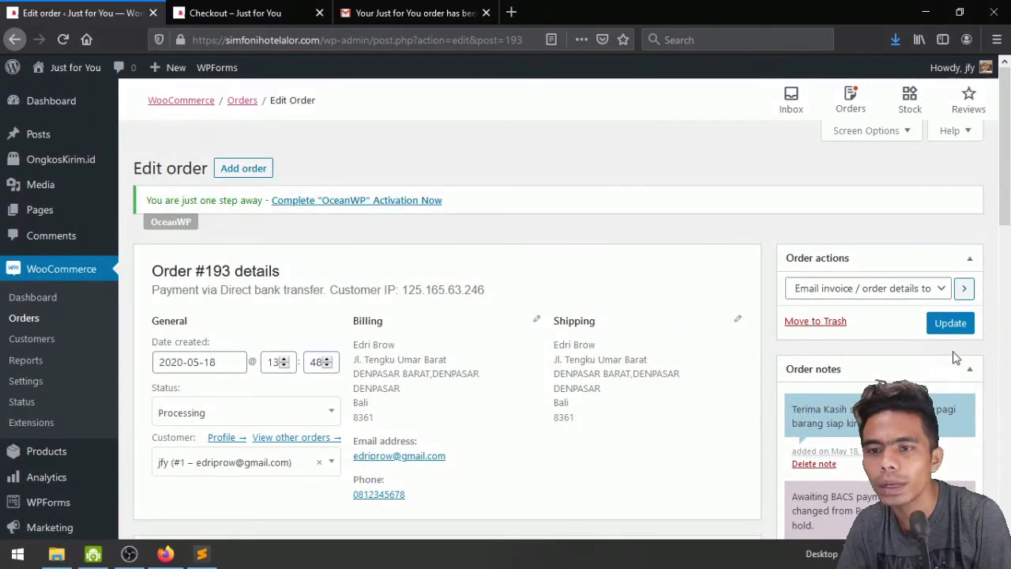
pyautogui.click(950, 325)
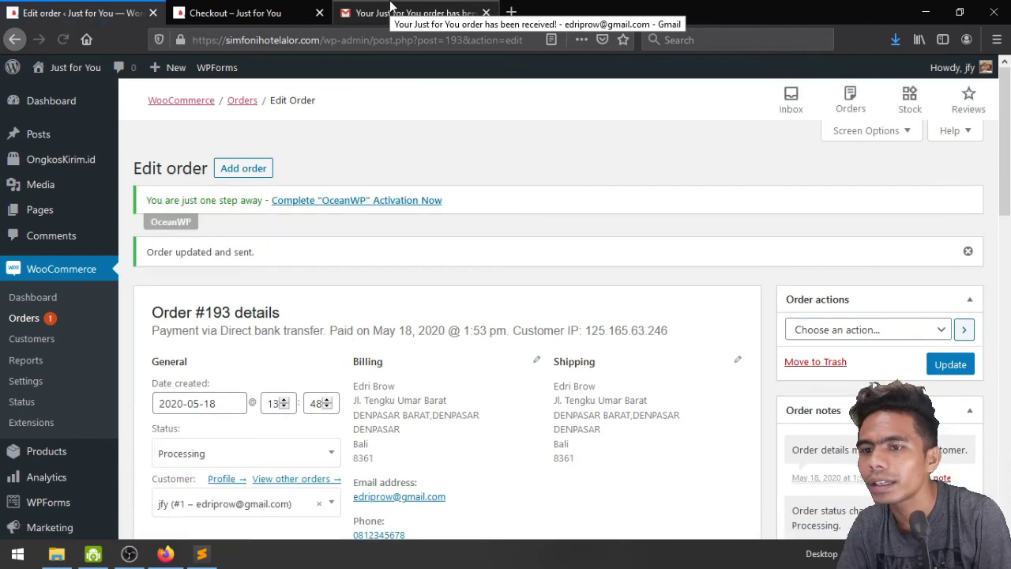
pyautogui.click(35, 329)
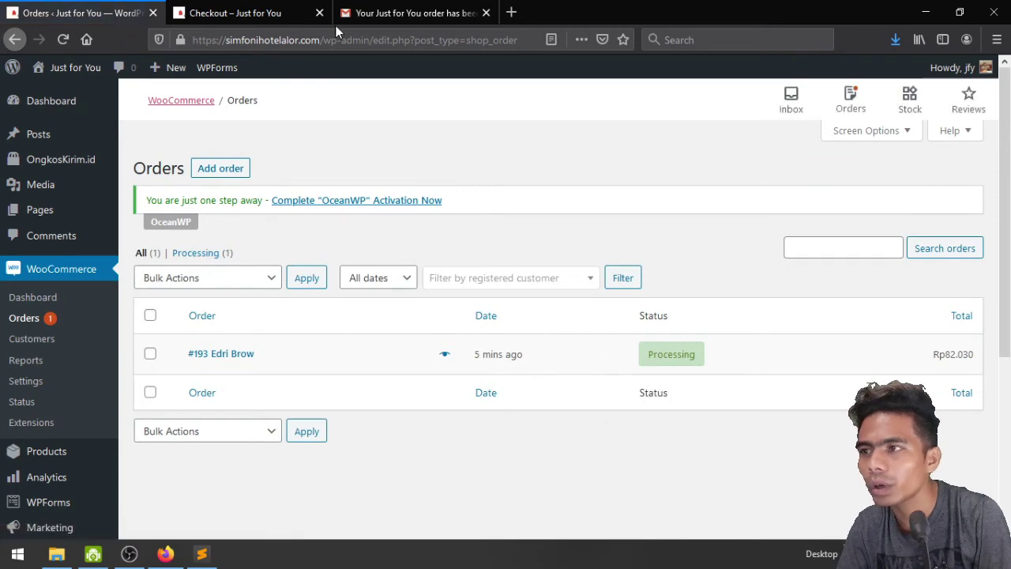
# In Gmail, reopen the order-received email briefly and return to the inbox
pyautogui.click(395, 8)
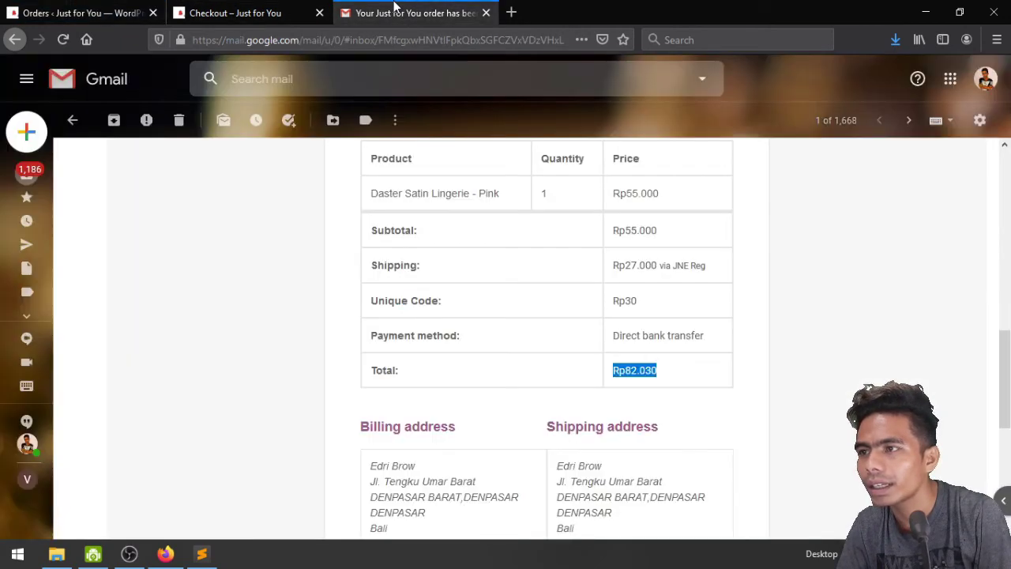
pyautogui.click(24, 180)
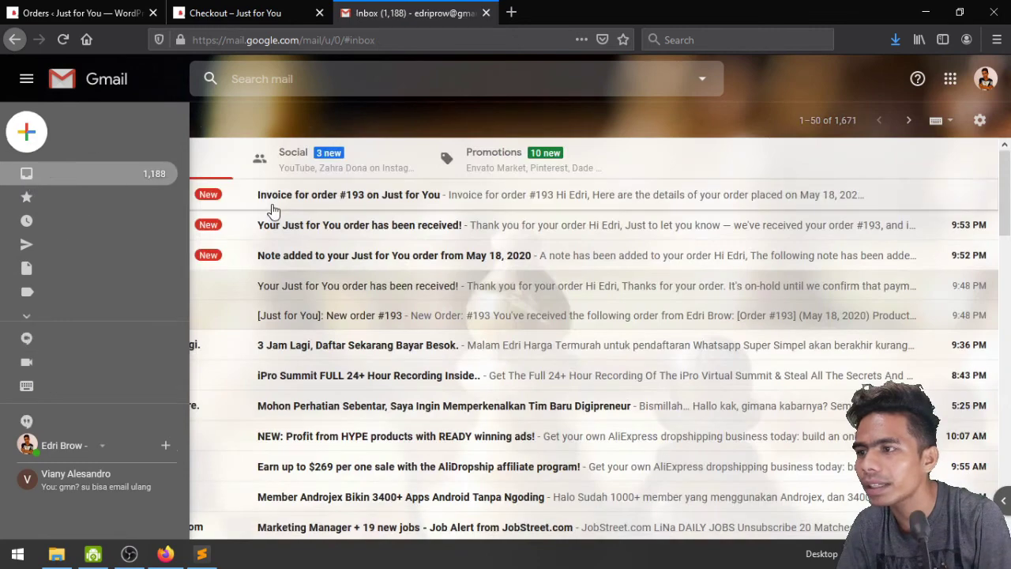
pyautogui.click(332, 224)
pyautogui.scroll(-5, 543, 336)
pyautogui.scroll(-3, 543, 332)
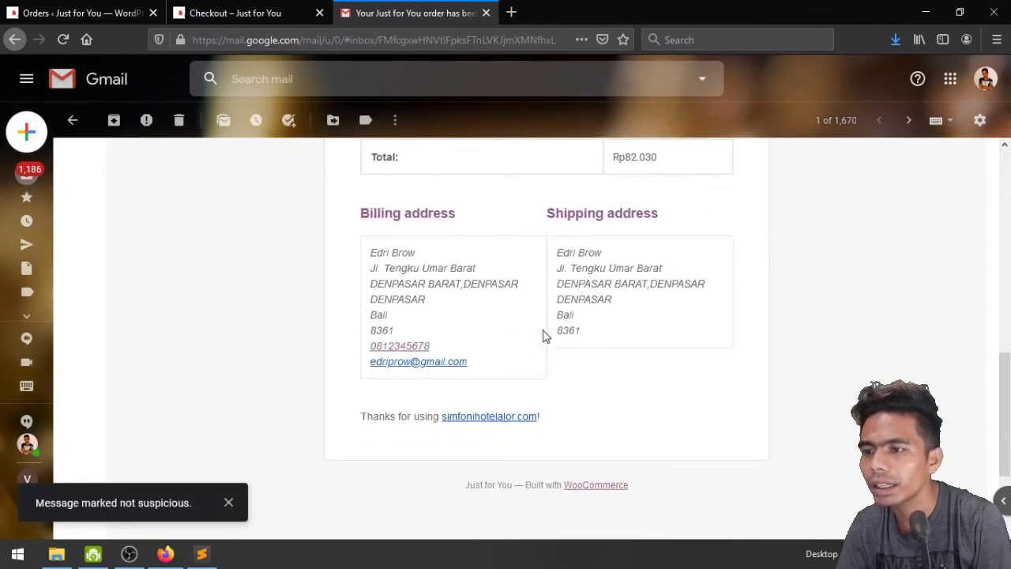
pyautogui.scroll(10, 543, 331)
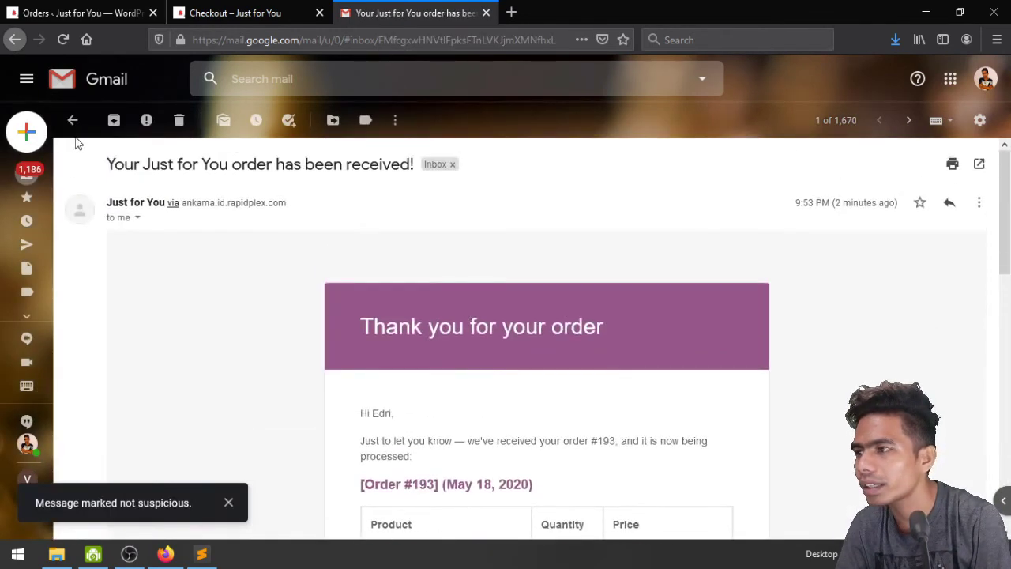
pyautogui.click(73, 121)
# Read the 'Note added to your order' email, then switch back to the checkout page tab
pyautogui.click(401, 226)
pyautogui.scroll(-4, 692, 381)
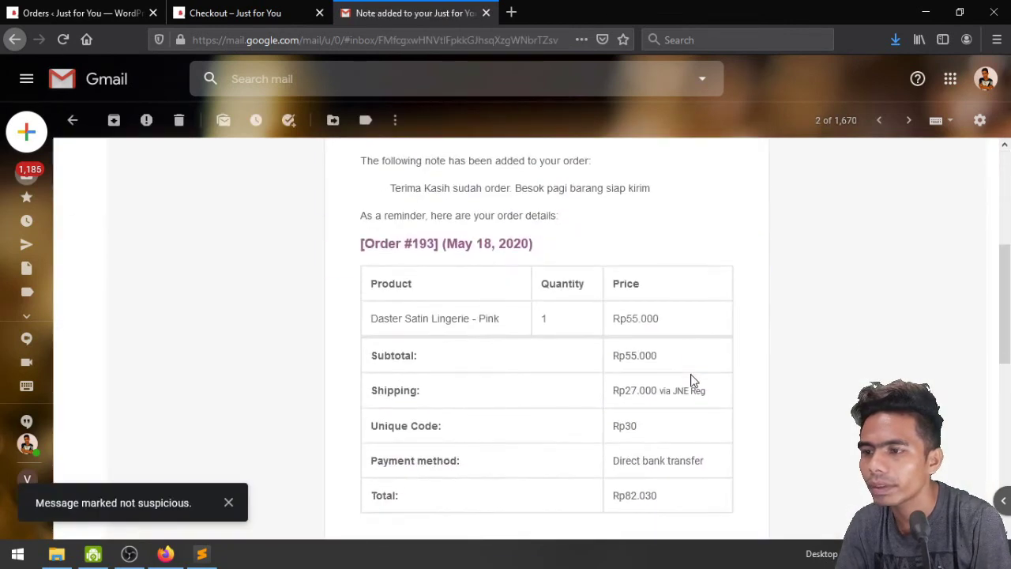
pyautogui.scroll(3, 690, 379)
pyautogui.scroll(-1, 671, 364)
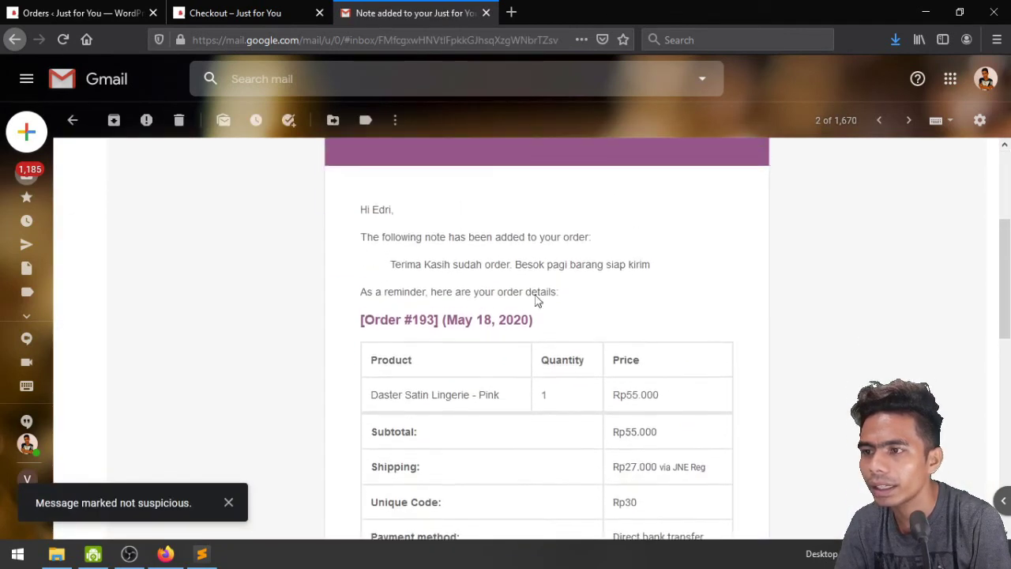
pyautogui.scroll(3, 535, 299)
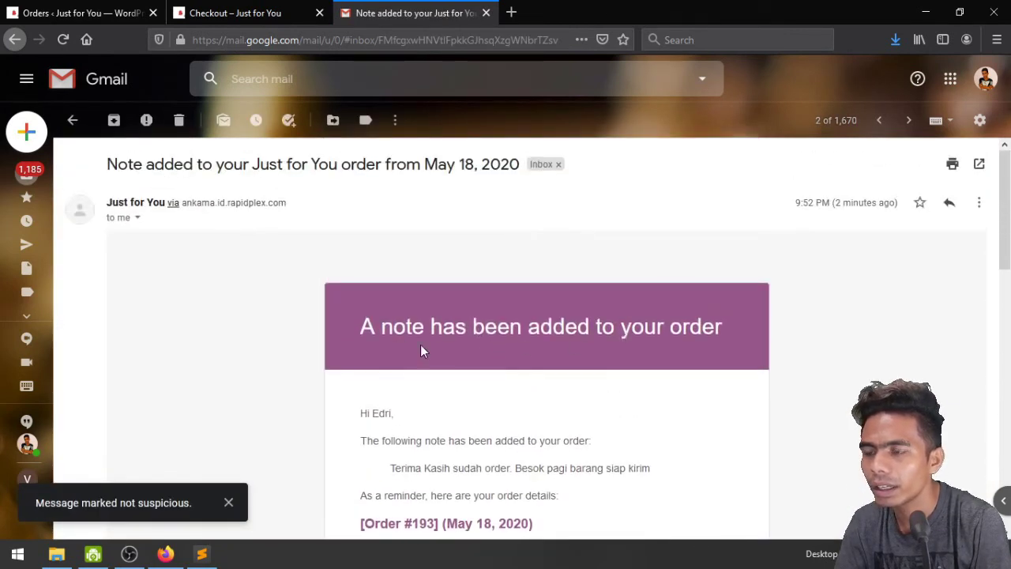
pyautogui.scroll(-2, 599, 348)
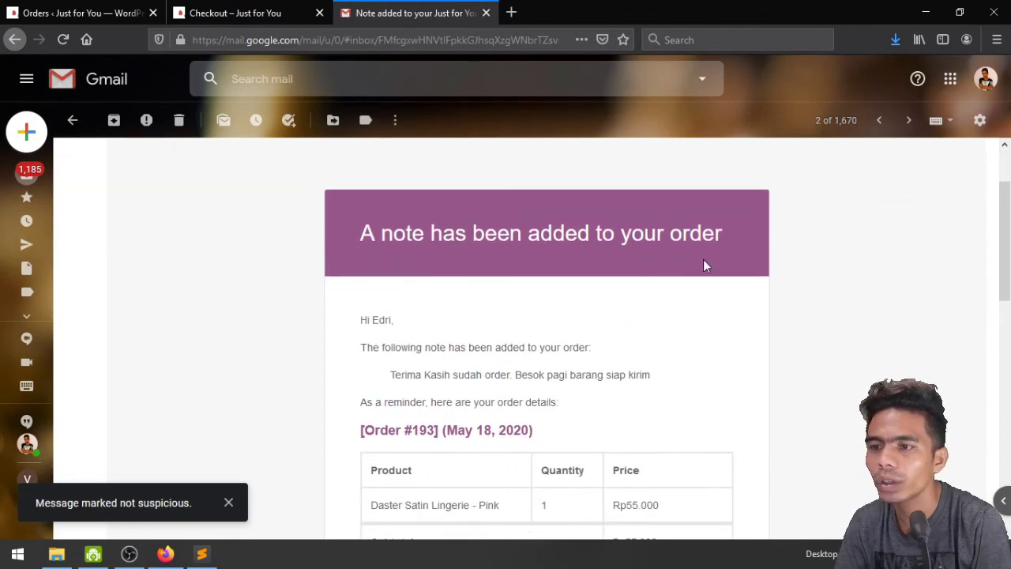
pyautogui.scroll(-2, 711, 316)
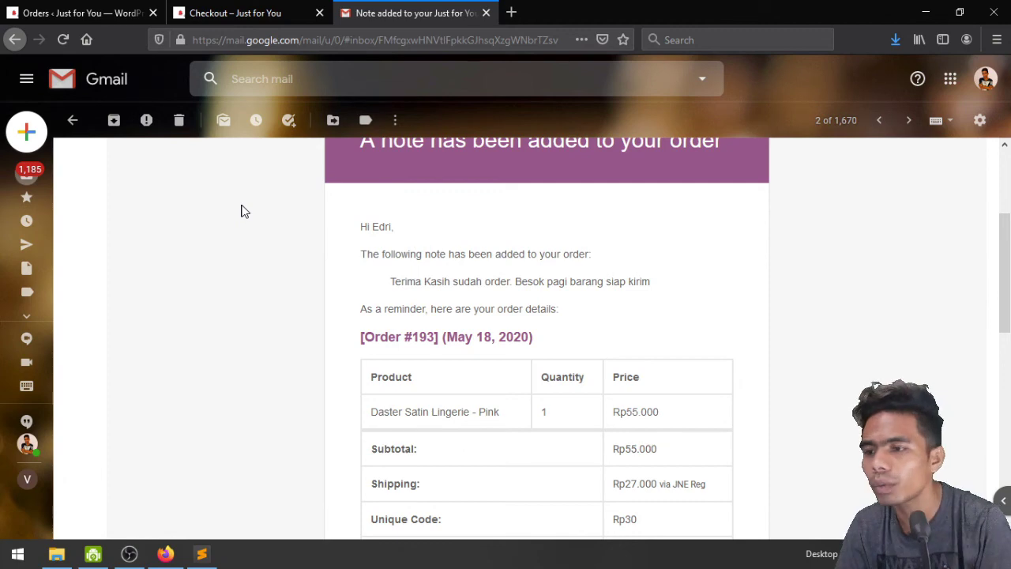
pyautogui.scroll(-8, 527, 274)
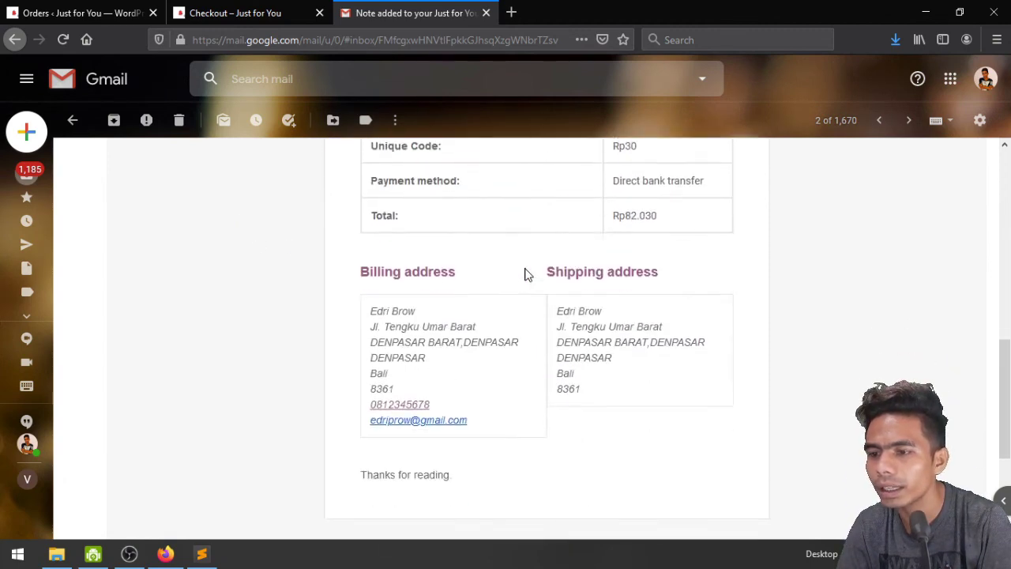
pyautogui.scroll(9, 490, 360)
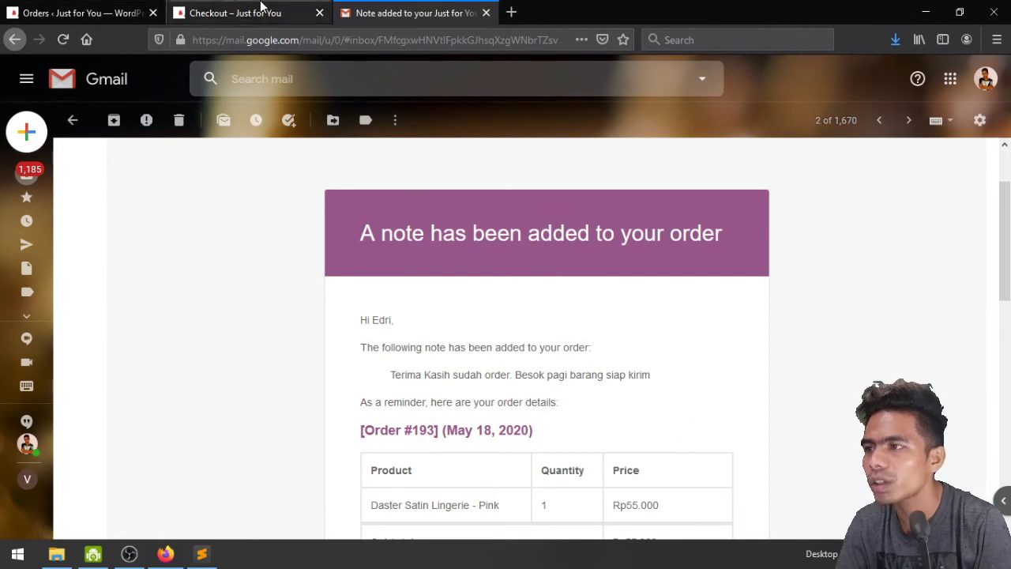
pyautogui.click(261, 13)
# Change order #193's status to Completed and update it, then return to the order-received page
pyautogui.click(136, 10)
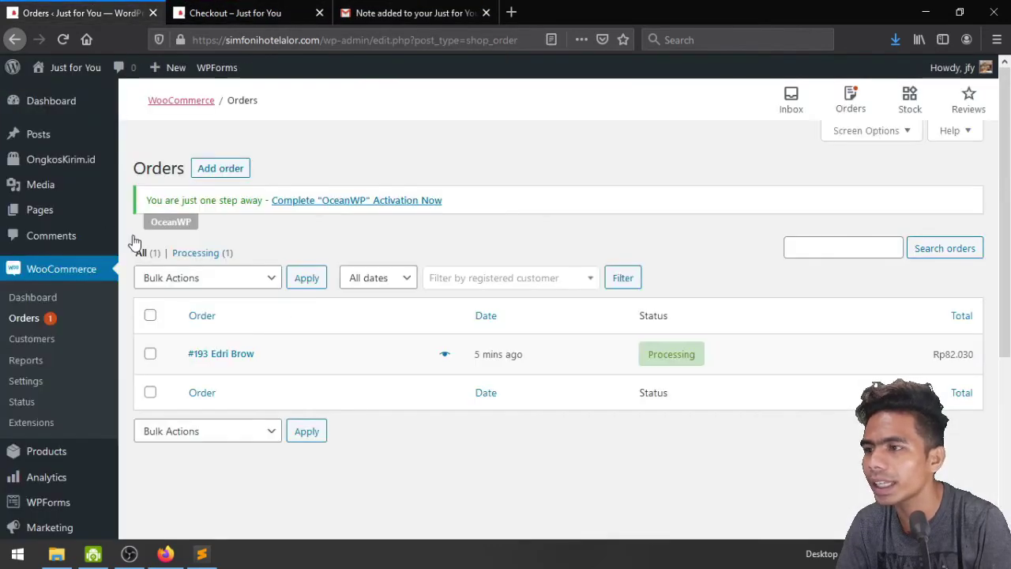
pyautogui.moveTo(656, 358)
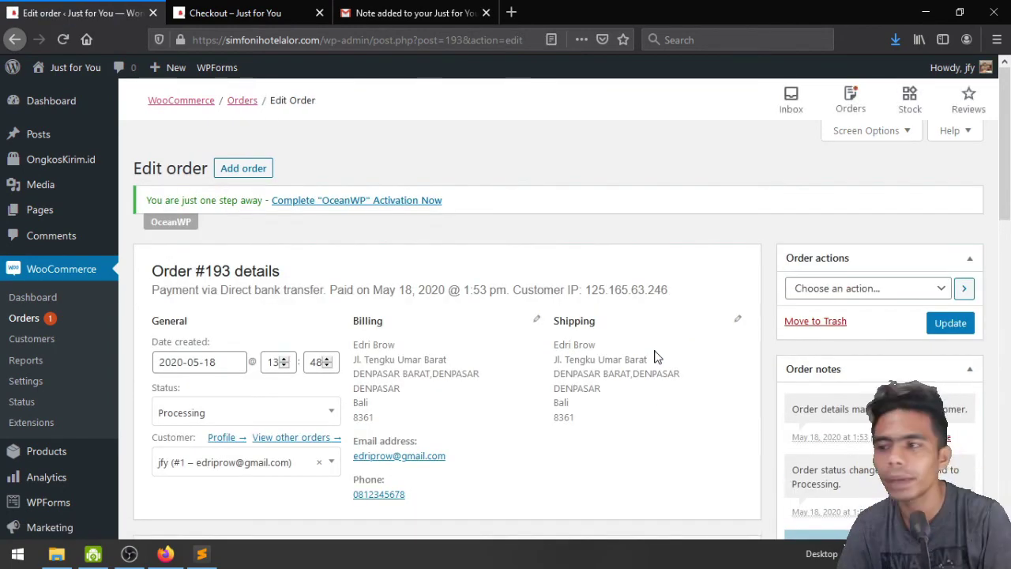
pyautogui.click(305, 412)
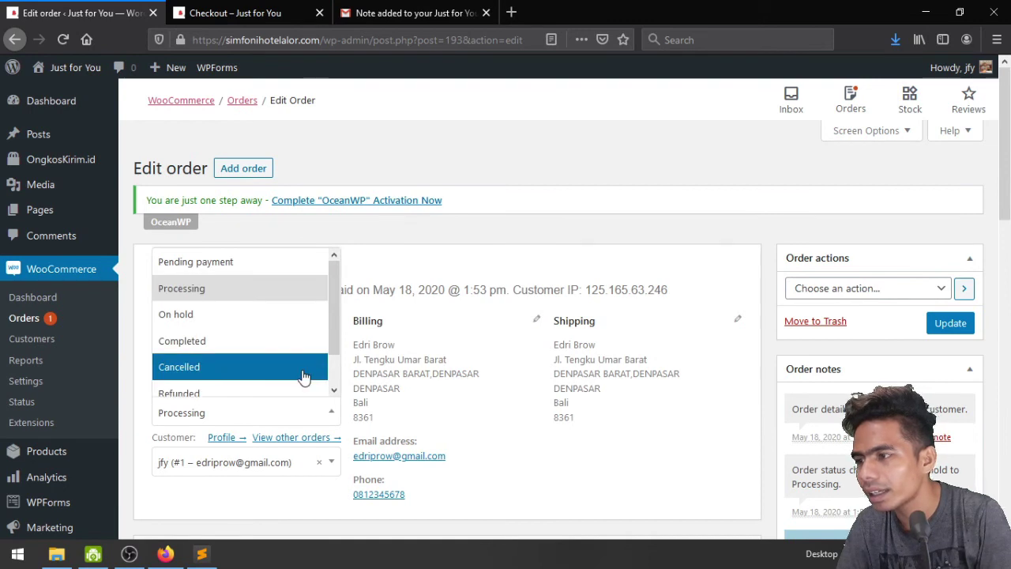
pyautogui.click(302, 338)
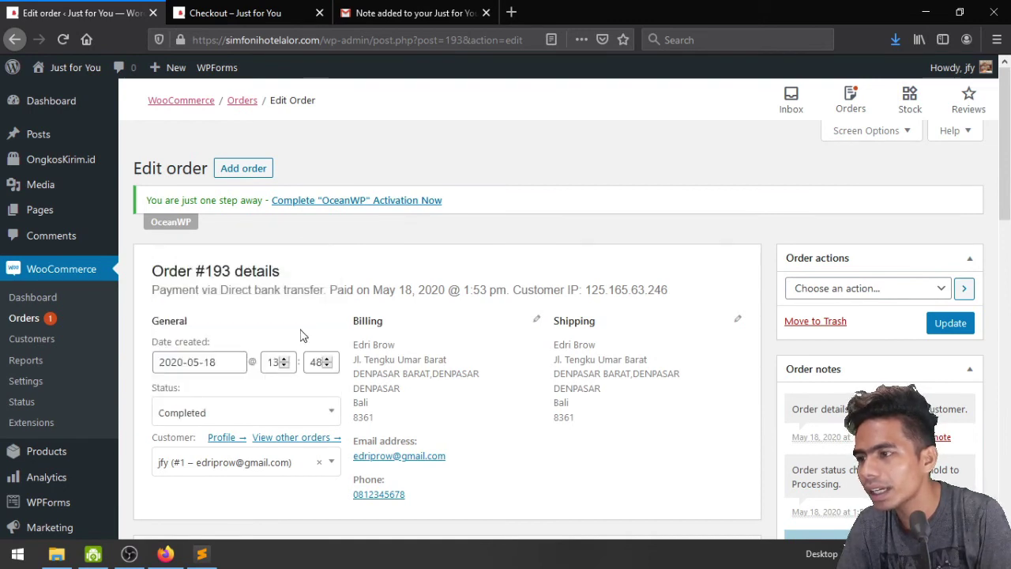
pyautogui.click(950, 322)
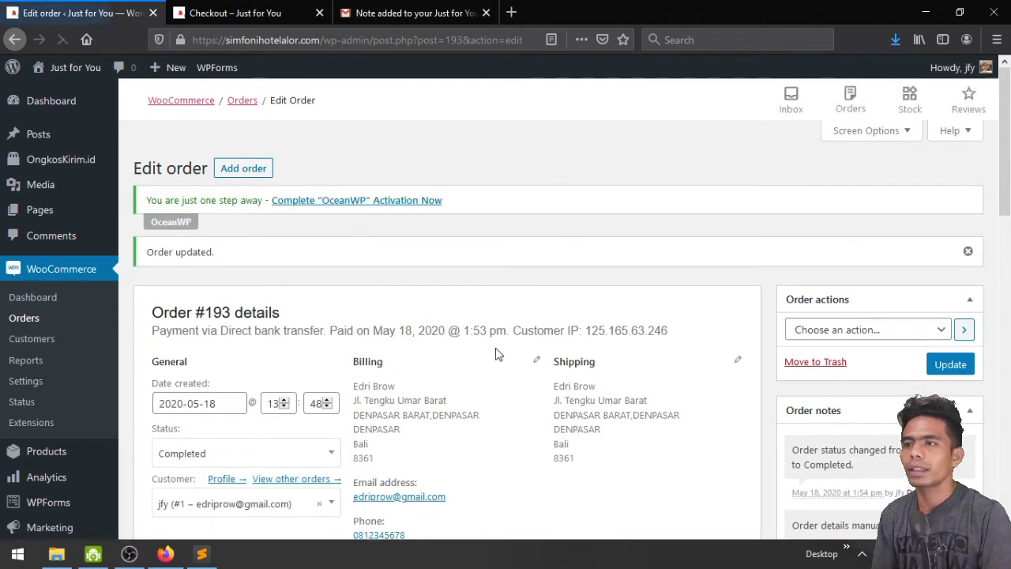
pyautogui.click(30, 325)
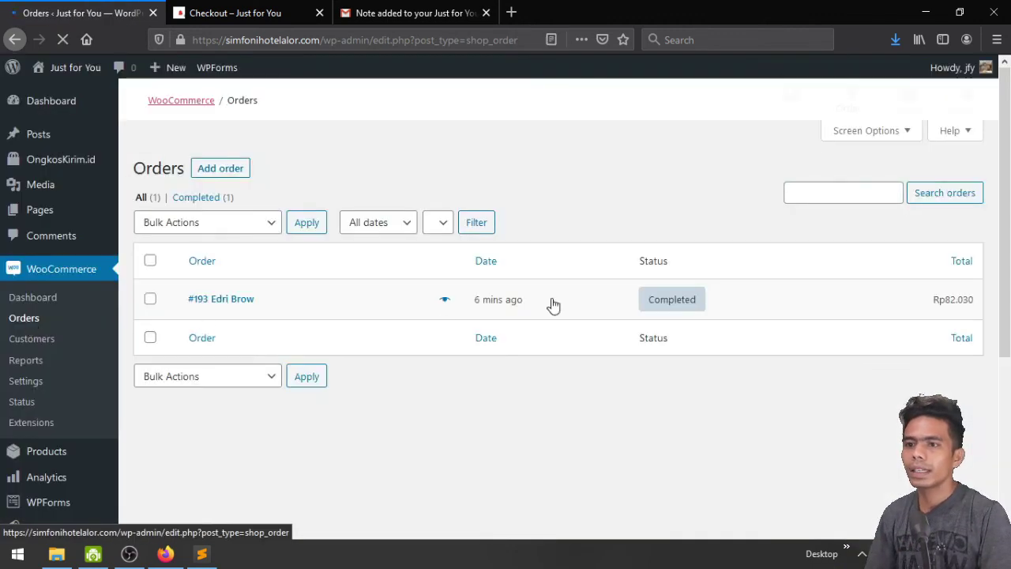
pyautogui.click(255, 7)
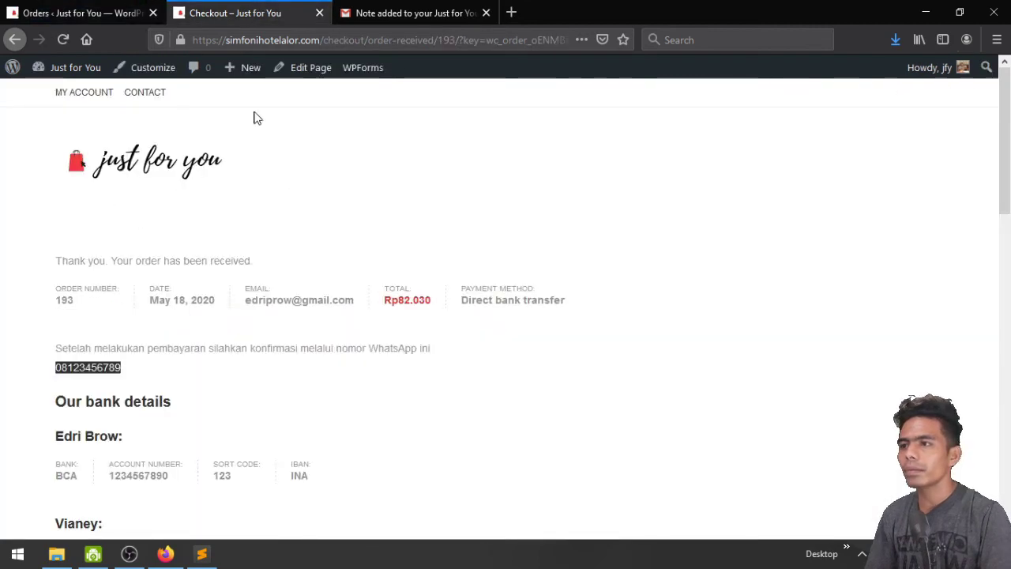
# Visit the shopper's My Account page on the store, then return to the admin tab
pyautogui.click(93, 99)
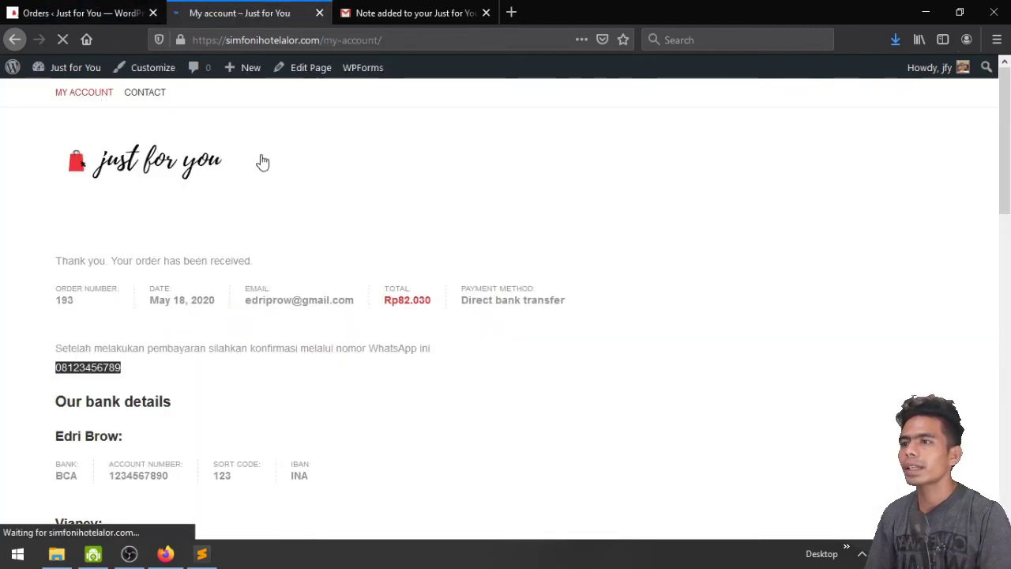
pyautogui.click(87, 12)
pyautogui.moveTo(15, 477)
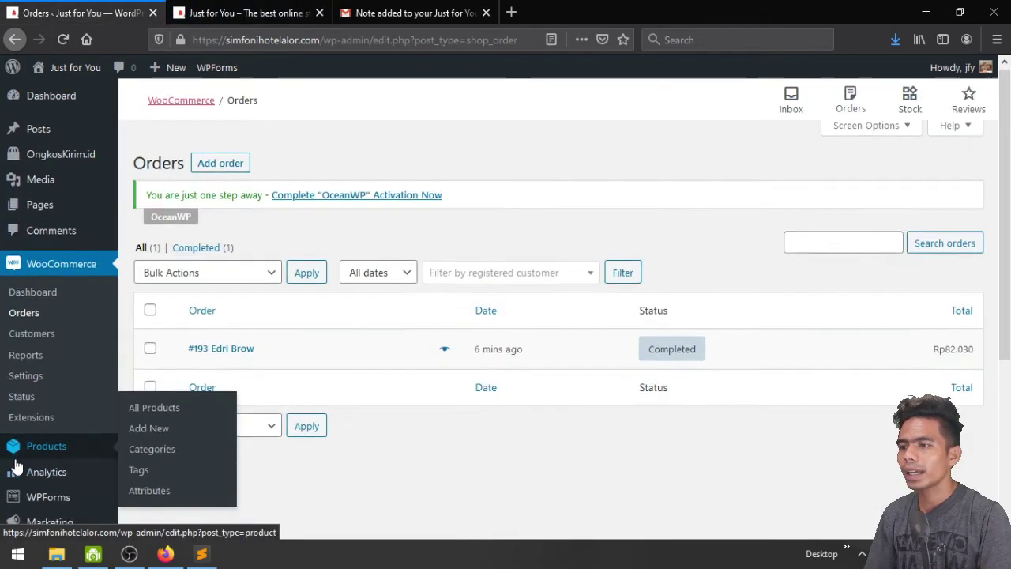
pyautogui.scroll(-3, 14, 463)
pyautogui.scroll(3, 14, 466)
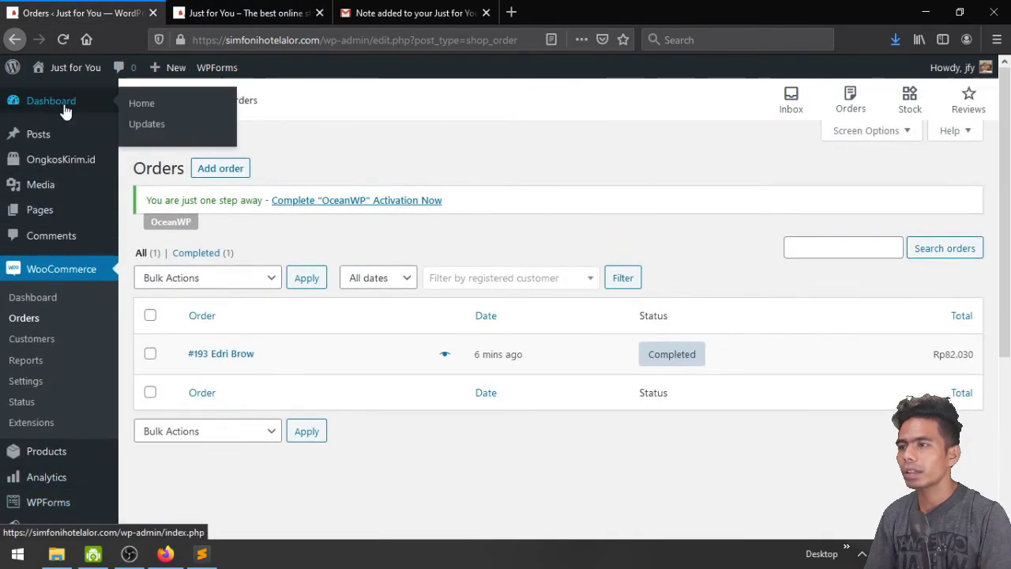
# From the Dashboard's WooCommerce Status, open top seller Daster Satin Lingerie's sales report (Rp55.000, 1 purchase)
pyautogui.click(32, 104)
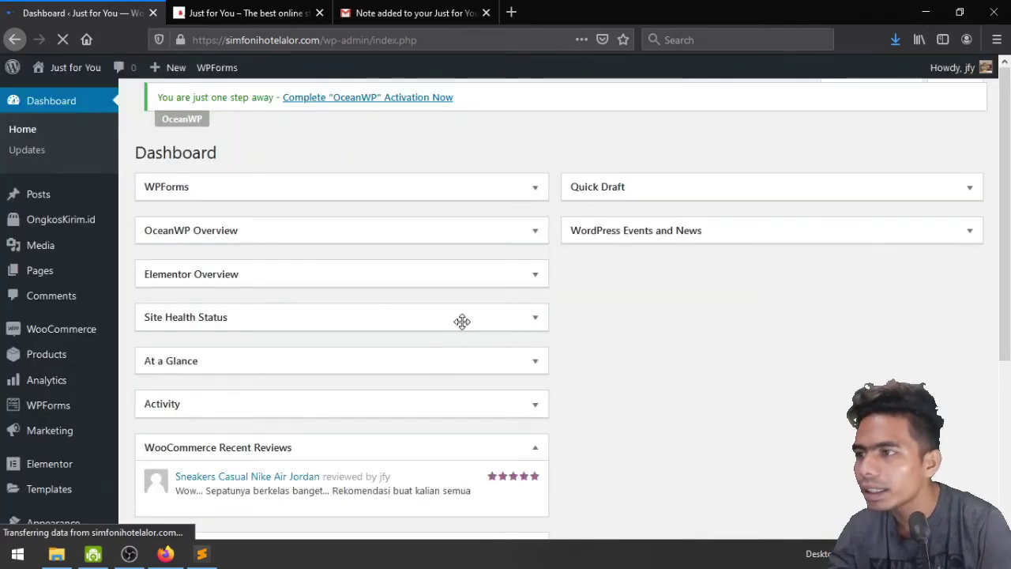
pyautogui.scroll(-2, 700, 416)
pyautogui.scroll(1, 395, 450)
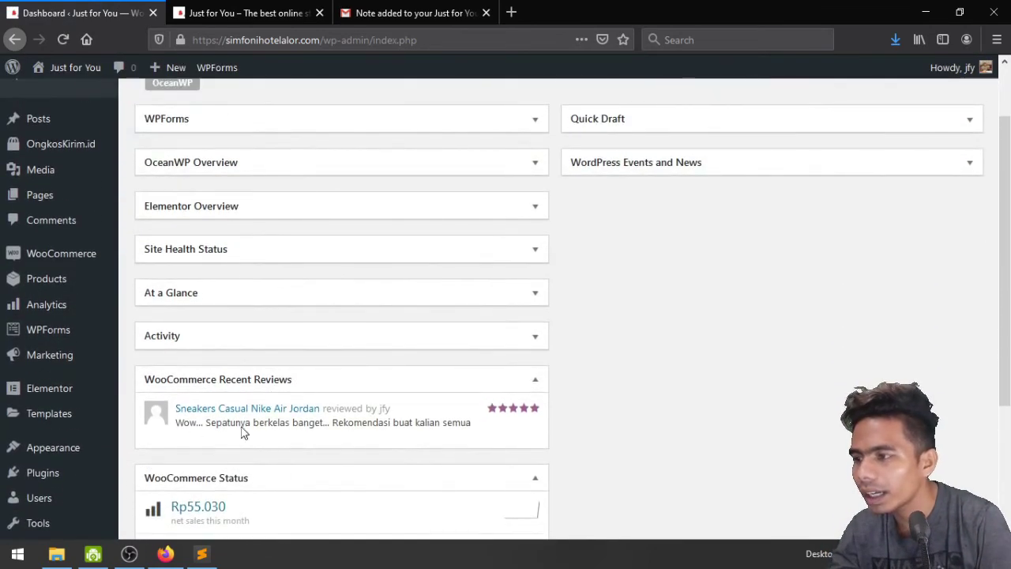
pyautogui.scroll(-3, 399, 416)
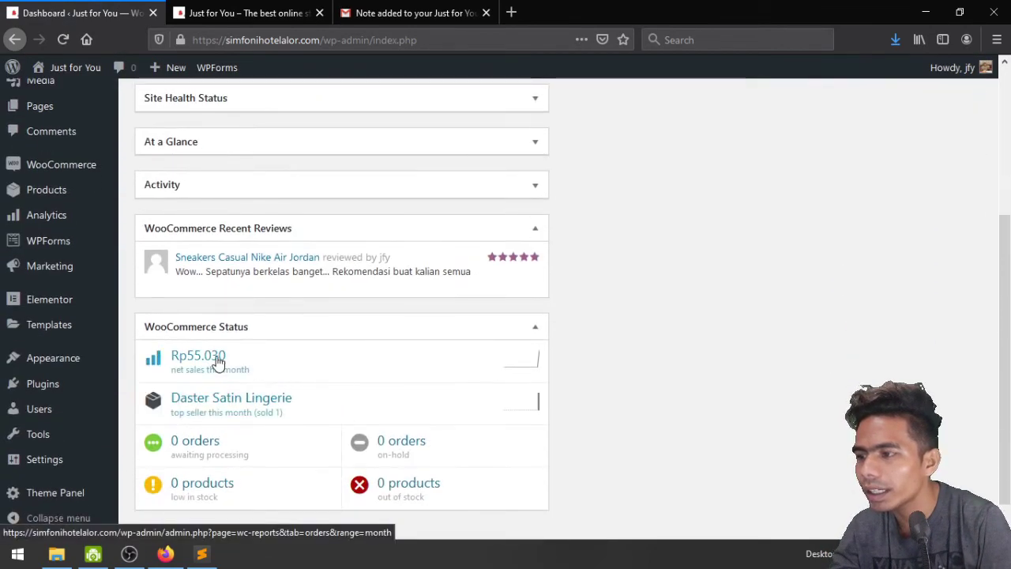
pyautogui.scroll(-1, 400, 418)
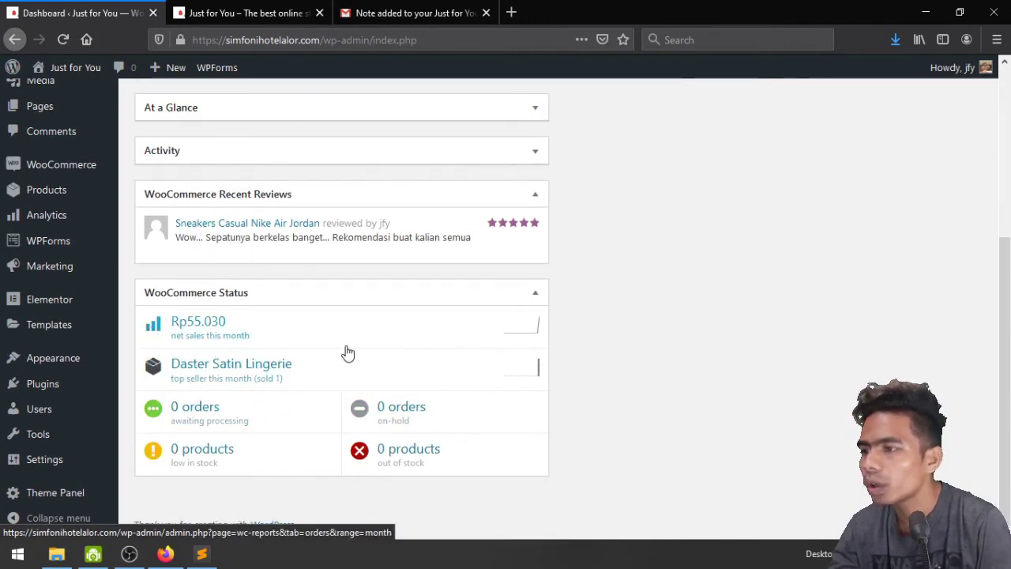
pyautogui.click(233, 378)
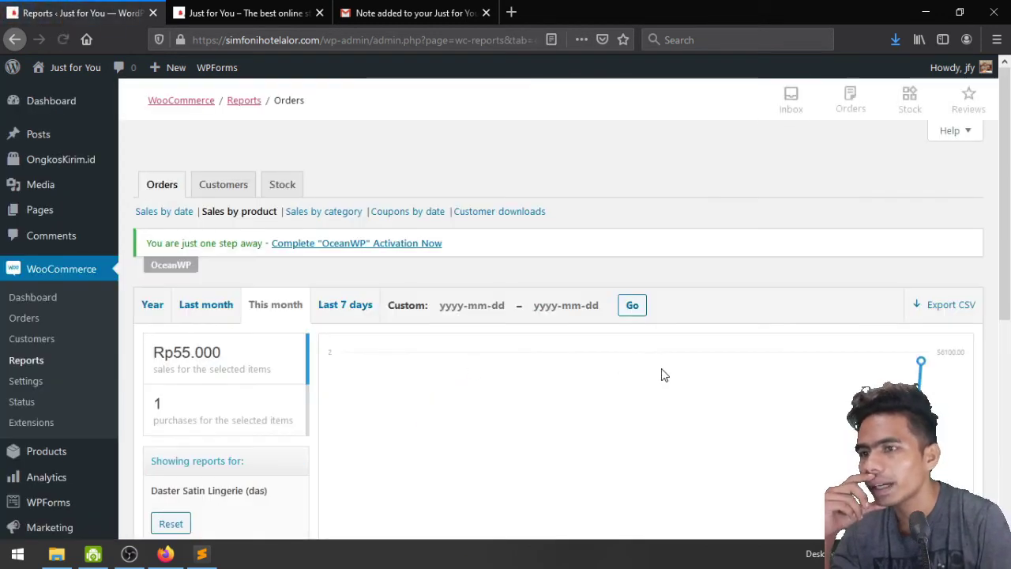
# View the Customers report and its Customer list of registered customers
pyautogui.scroll(-2, 670, 393)
pyautogui.scroll(-1, 670, 392)
pyautogui.scroll(3, 585, 373)
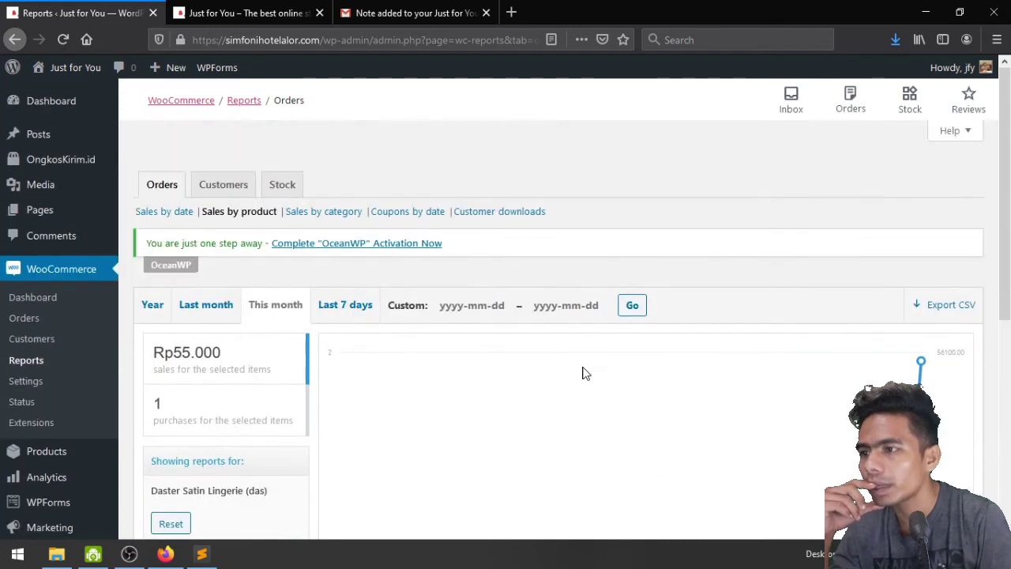
pyautogui.click(217, 195)
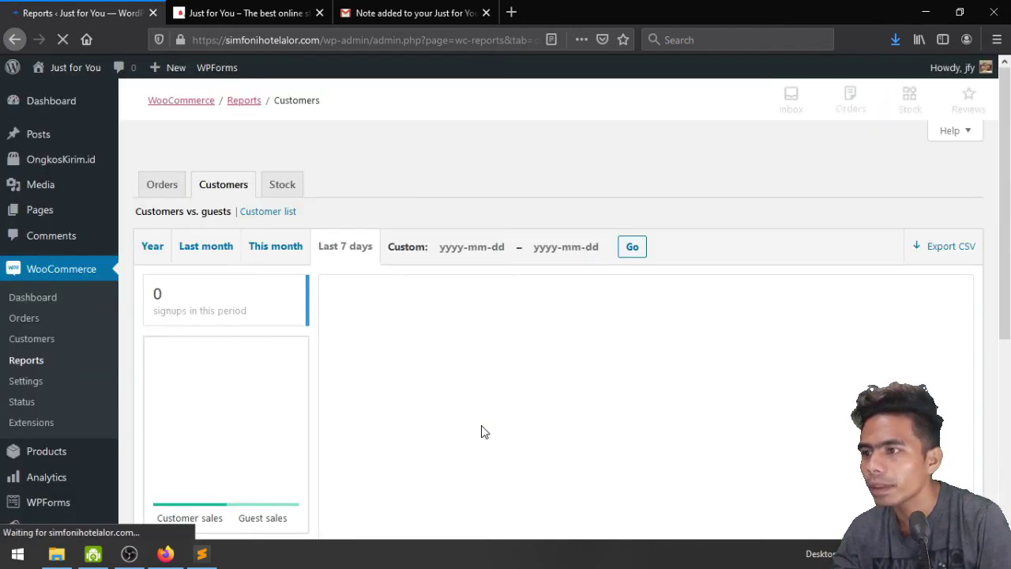
pyautogui.scroll(-5, 485, 432)
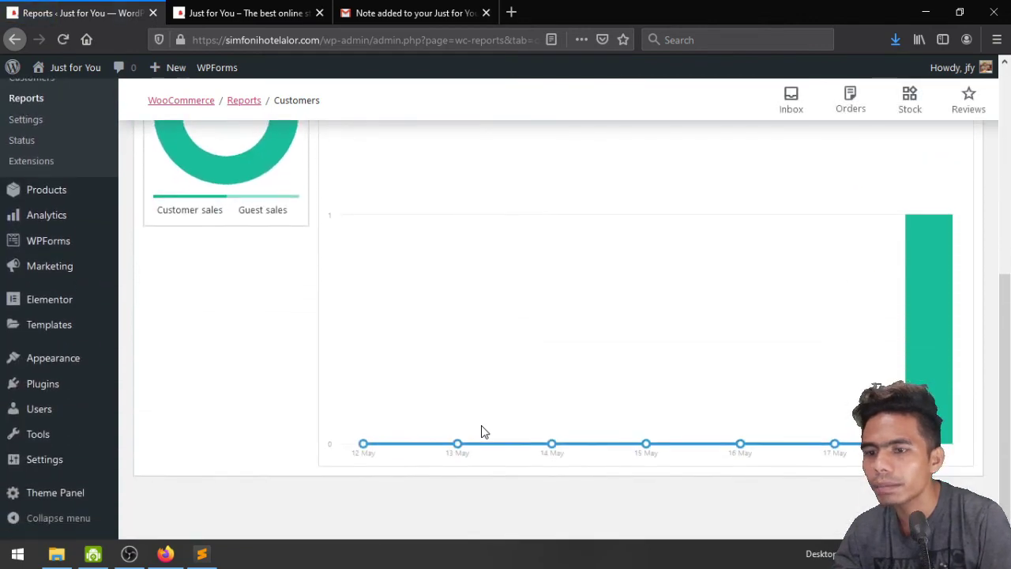
pyautogui.scroll(5, 484, 431)
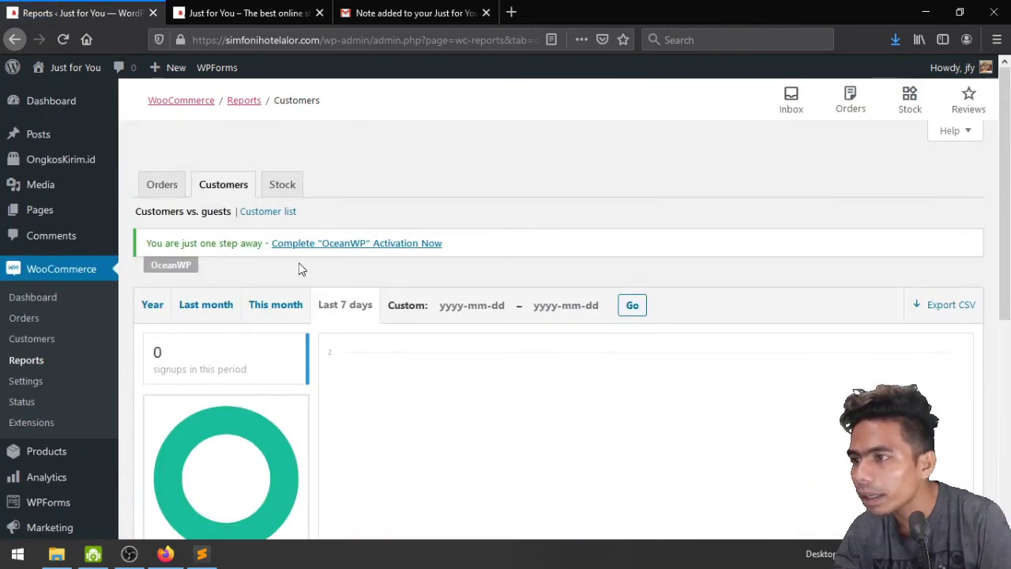
pyautogui.click(264, 218)
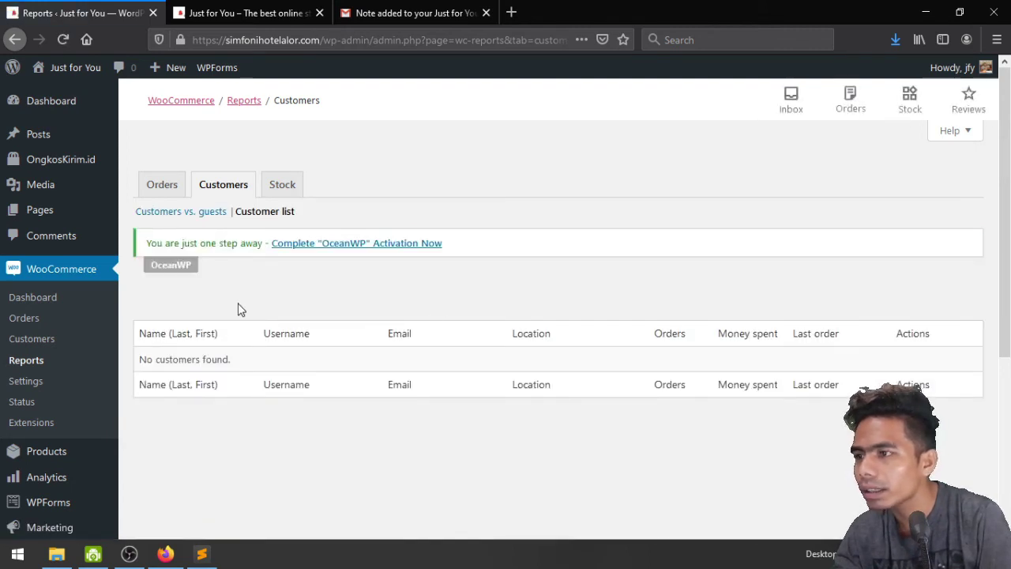
# Check the Stock and Orders reports, then open the WooCommerce Customers page
pyautogui.click(282, 188)
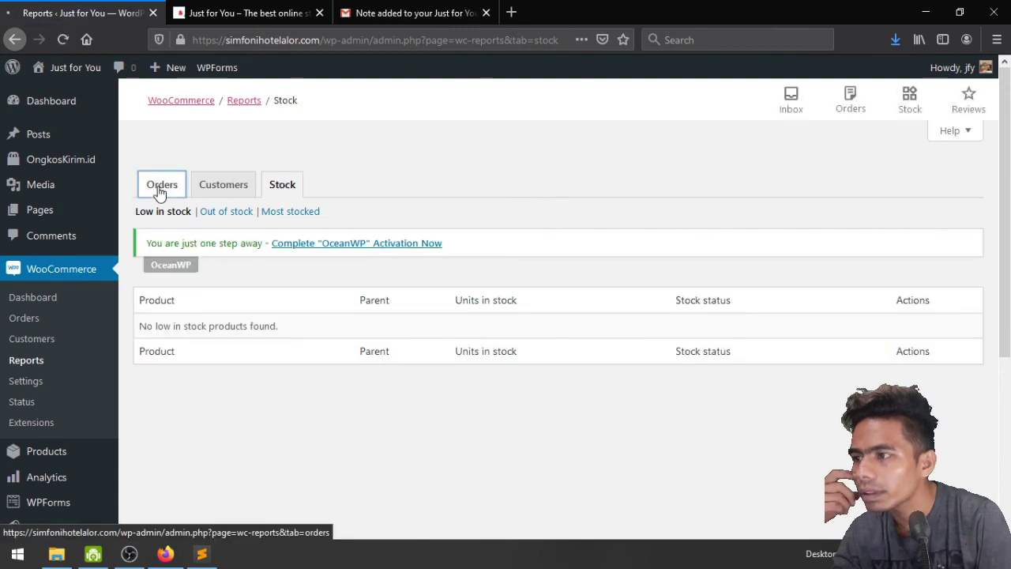
pyautogui.click(160, 193)
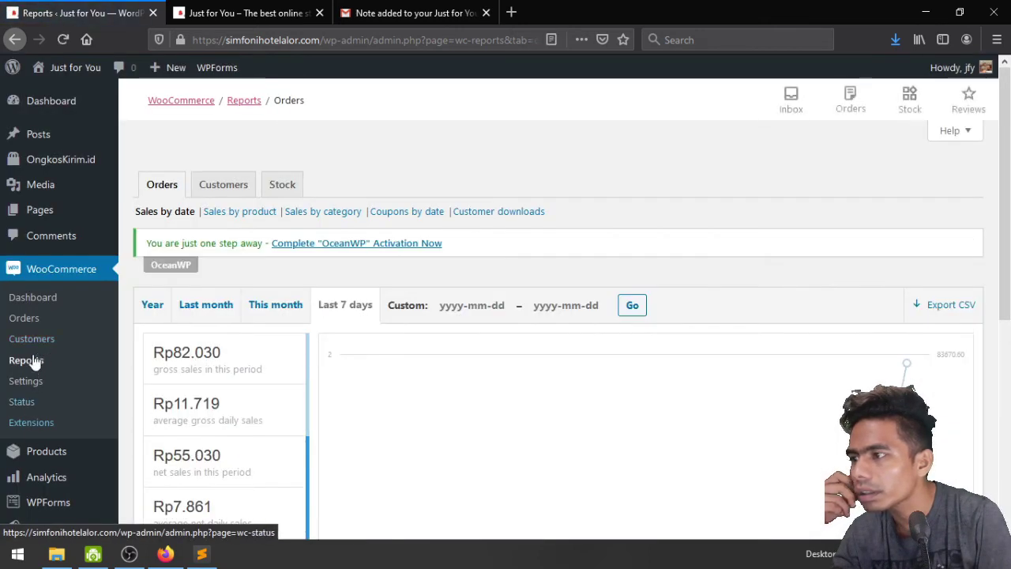
pyautogui.click(28, 339)
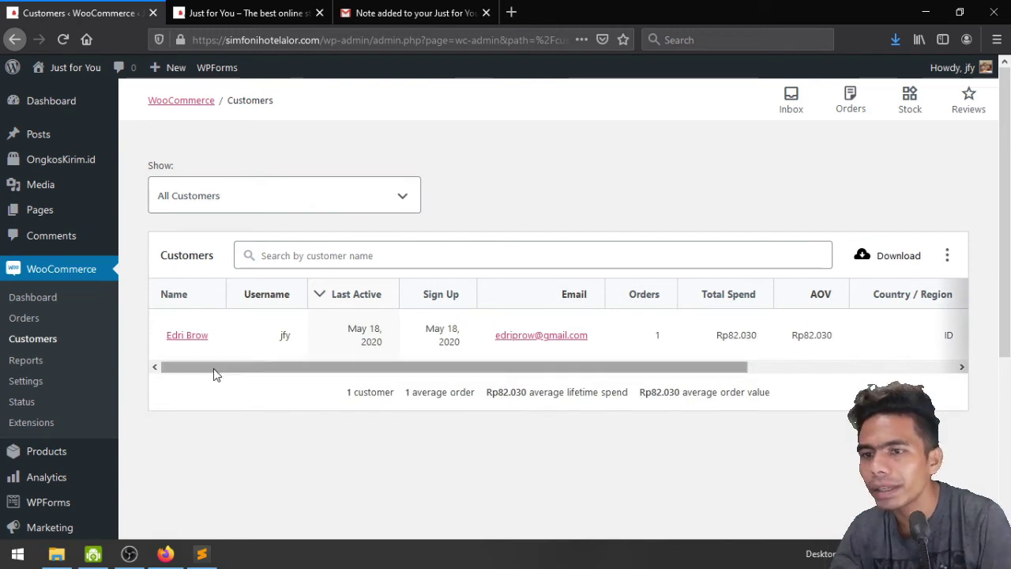
# Scroll the customer table sideways to review its columns, then view the Just for You homepage footer
pyautogui.moveTo(213, 368); pyautogui.dragTo(835, 406)
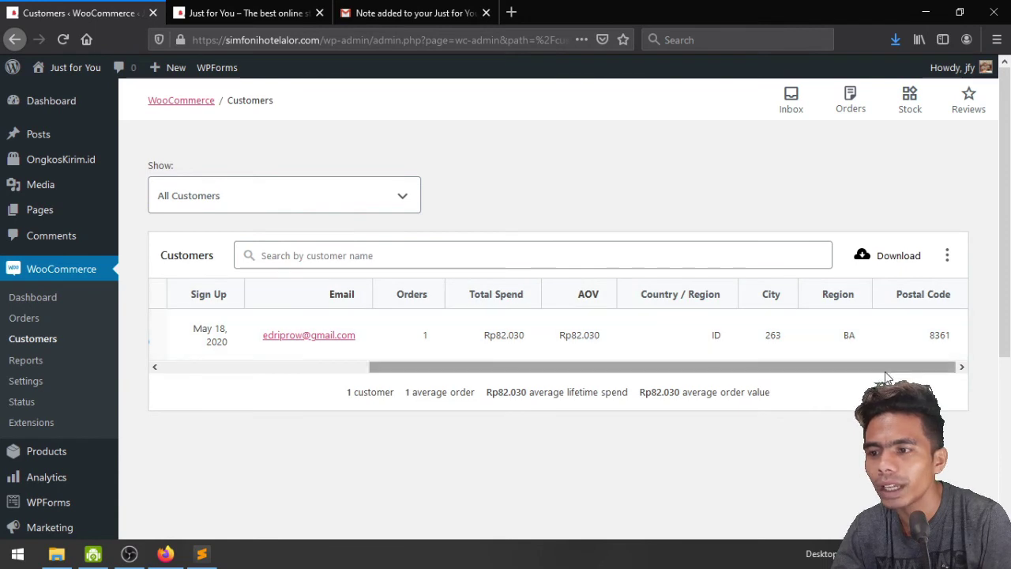
pyautogui.moveTo(881, 369); pyautogui.dragTo(387, 378)
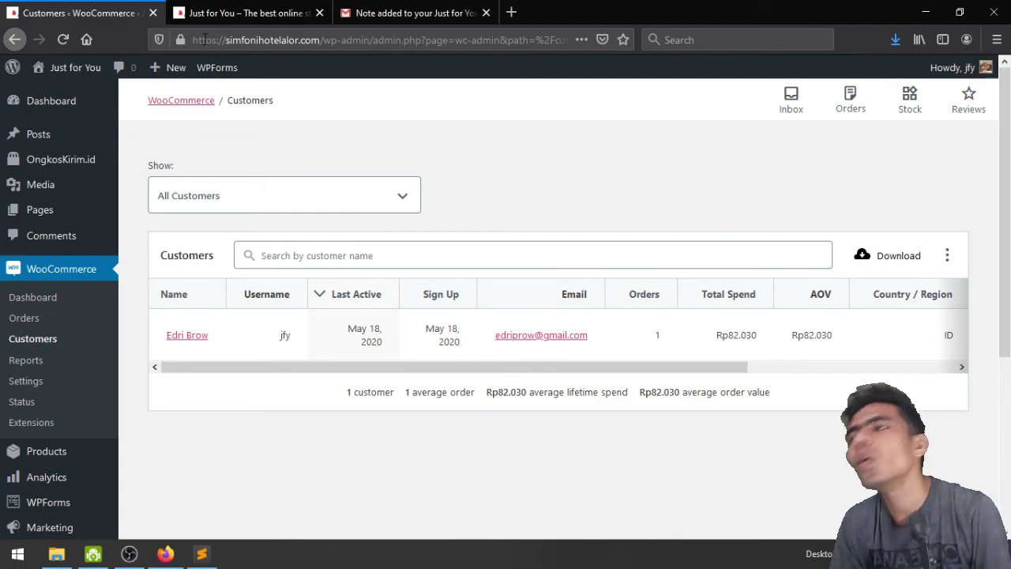
pyautogui.click(241, 12)
pyautogui.scroll(-20, 594, 315)
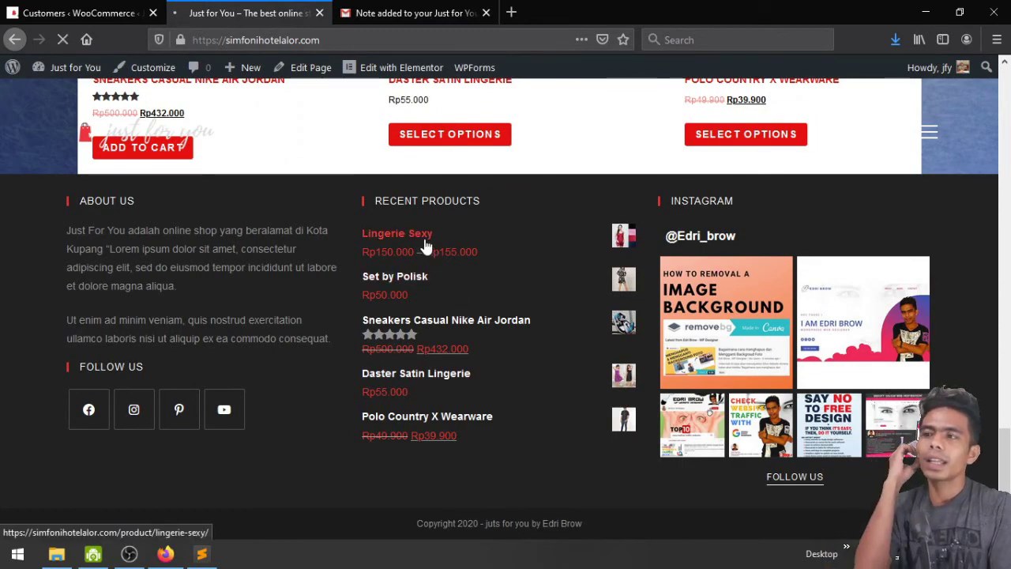
# Go from the homepage to the Shop page via BELANJA SEKARANG and launch the Customizer
pyautogui.scroll(10, 458, 263)
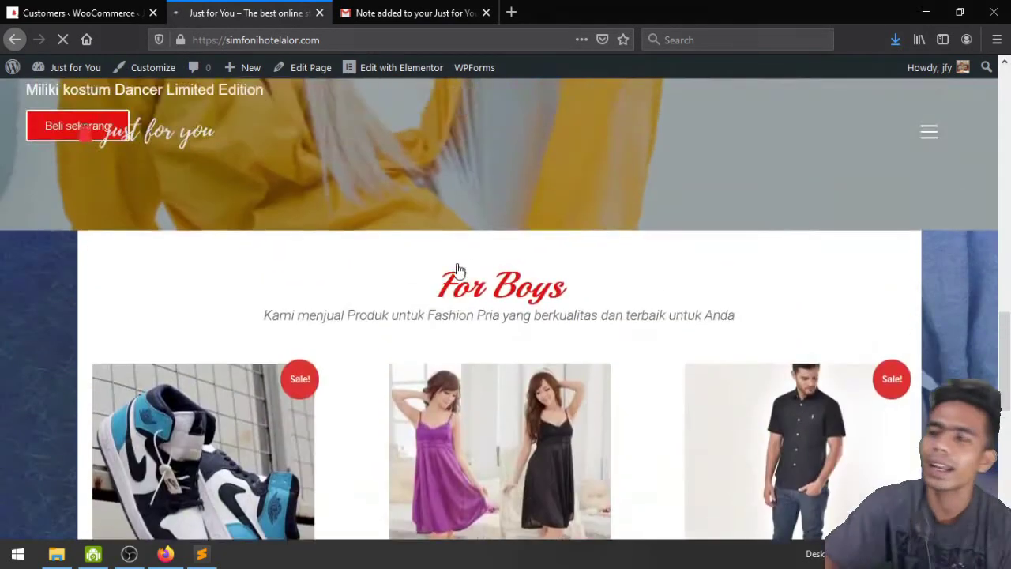
pyautogui.scroll(8, 454, 263)
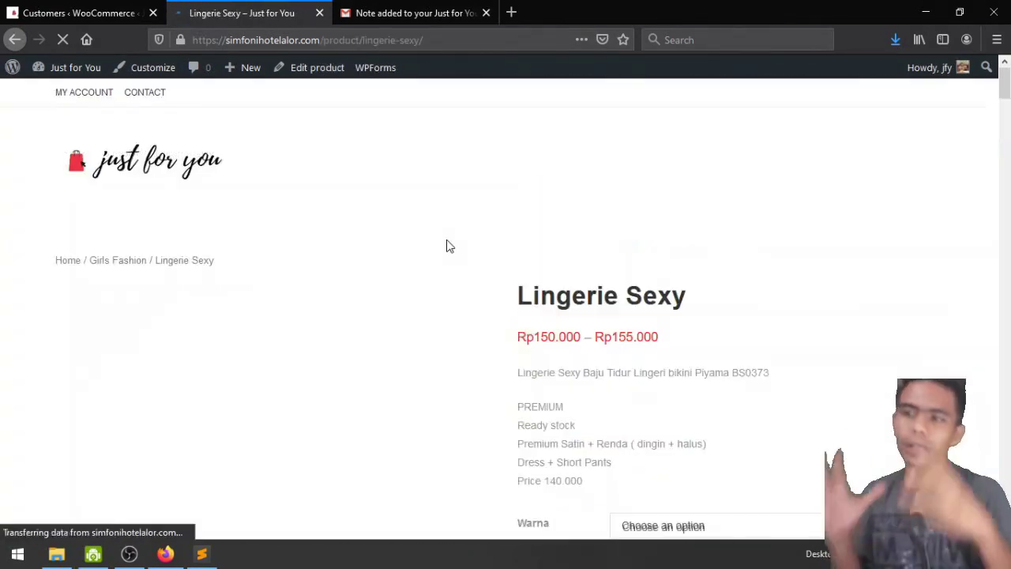
pyautogui.scroll(-12, 670, 237)
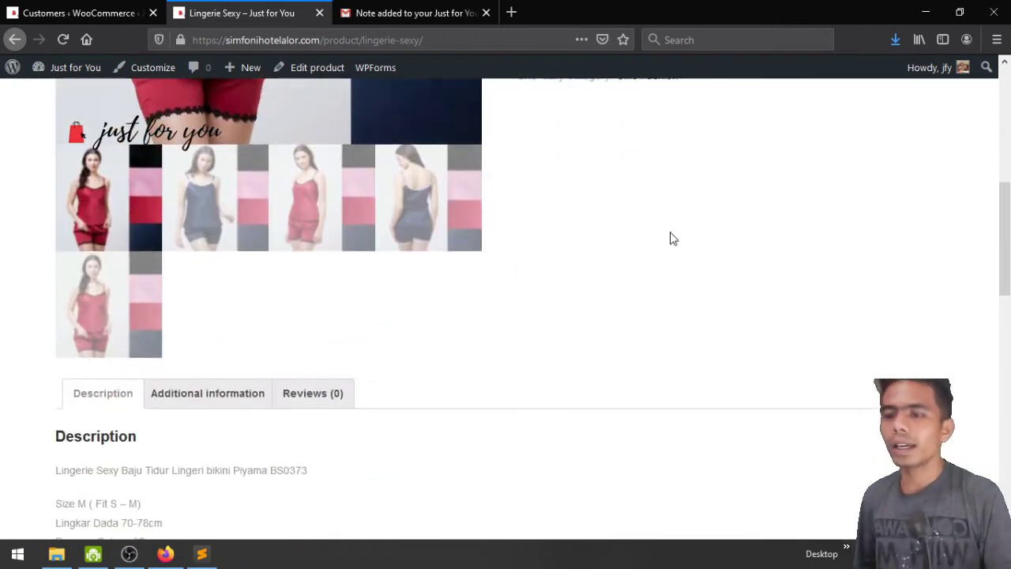
pyautogui.scroll(-10, 671, 237)
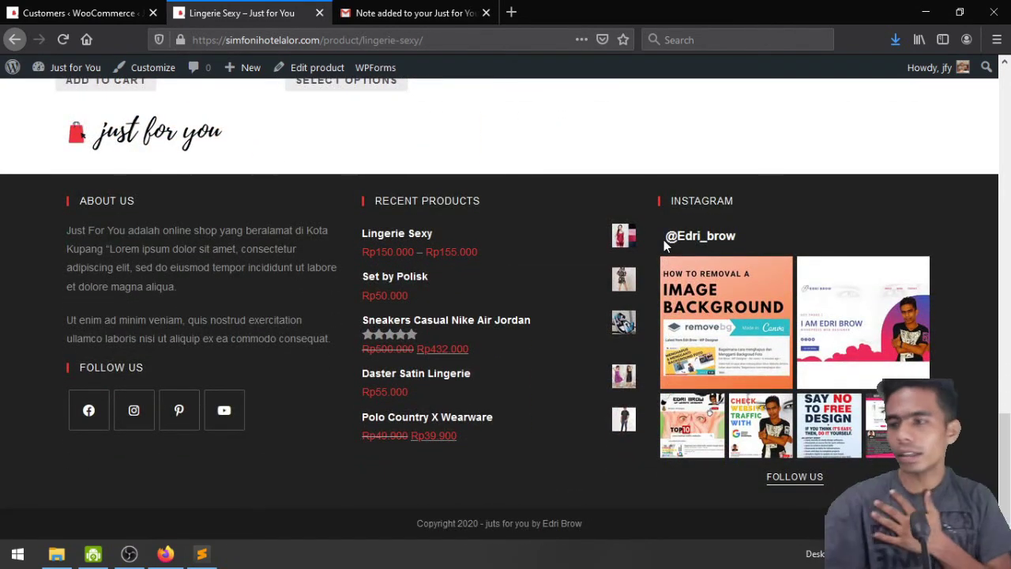
pyautogui.scroll(20, 664, 239)
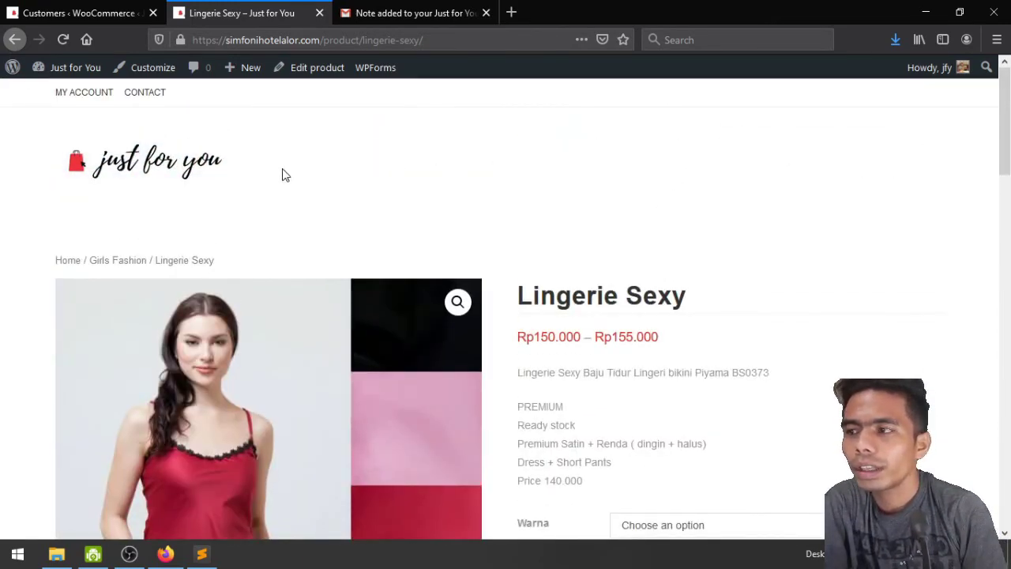
pyautogui.click(131, 167)
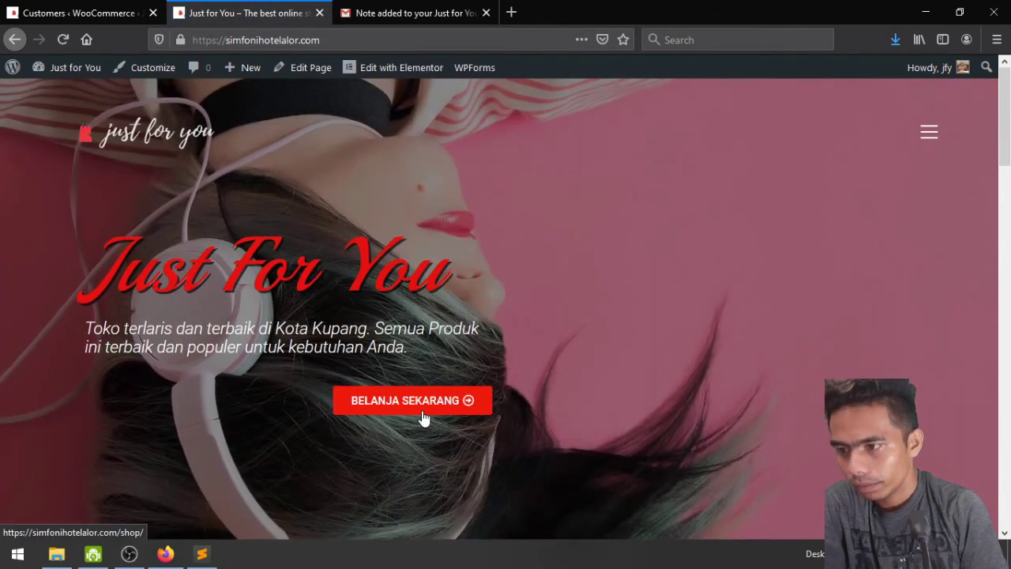
pyautogui.click(423, 417)
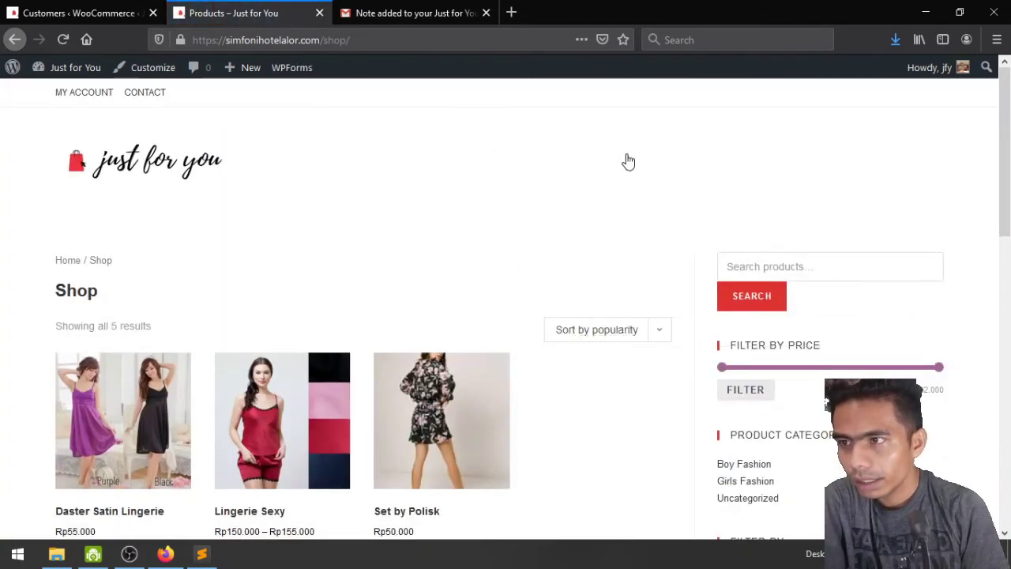
pyautogui.click(145, 69)
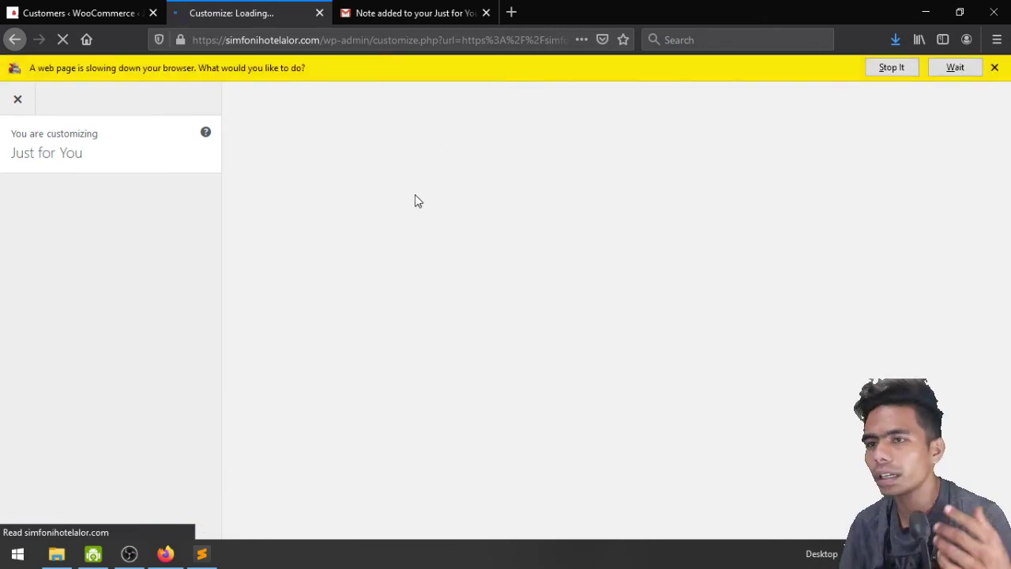
# Close the order-note email tab and open the Customizer's Header > Menu settings
pyautogui.click(432, 10)
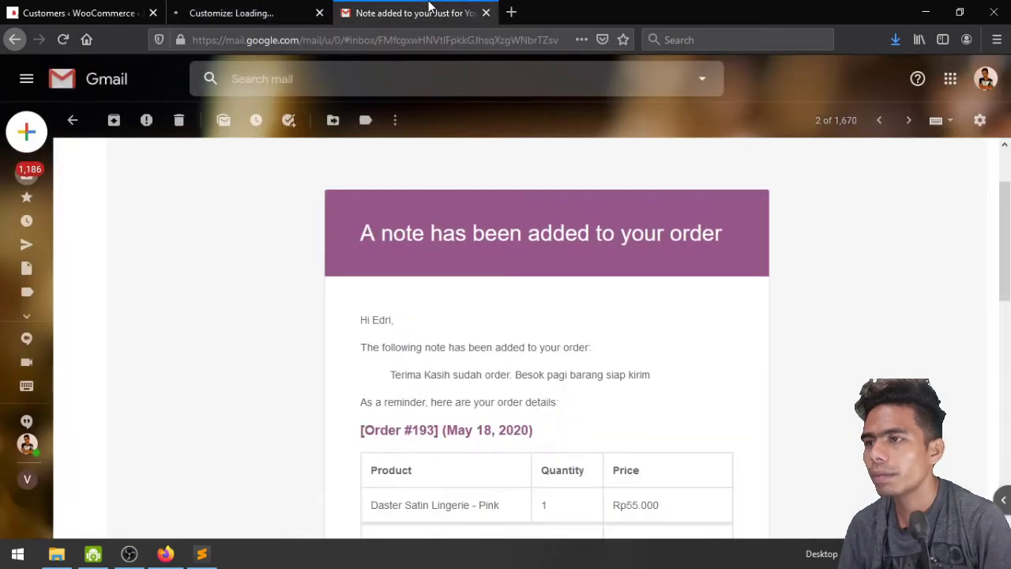
pyautogui.click(485, 13)
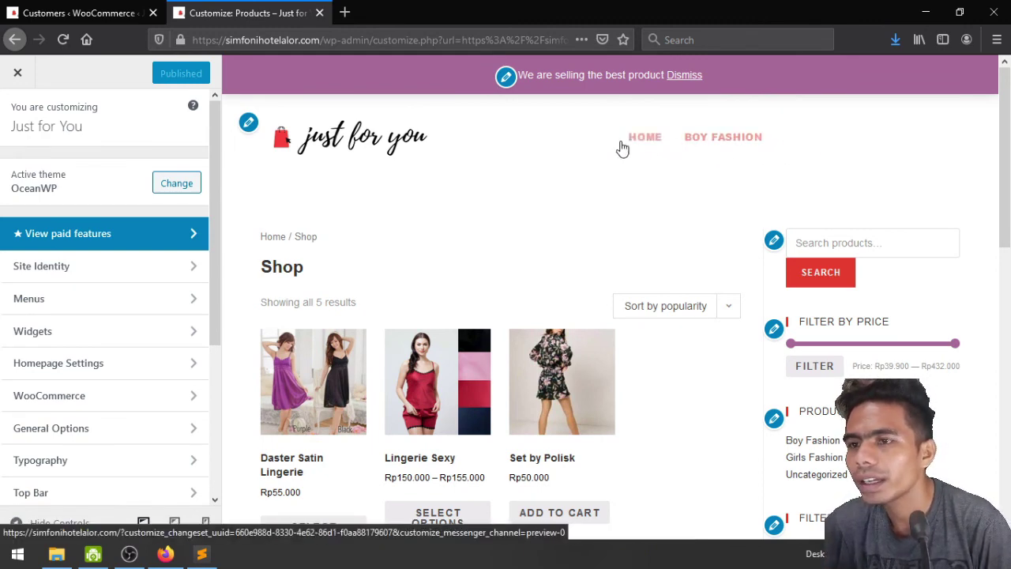
pyautogui.scroll(-2, 108, 347)
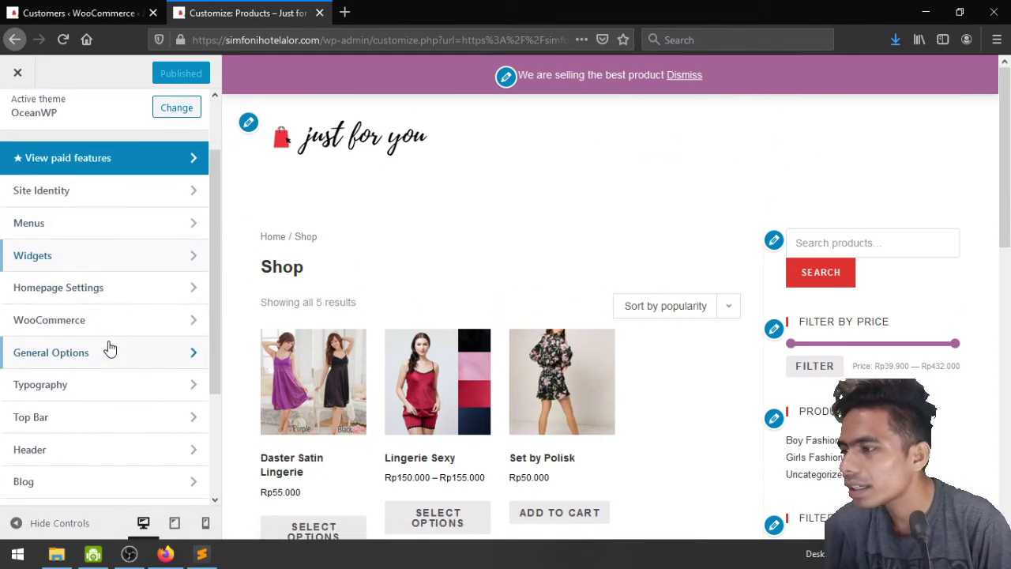
pyautogui.scroll(-1, 118, 403)
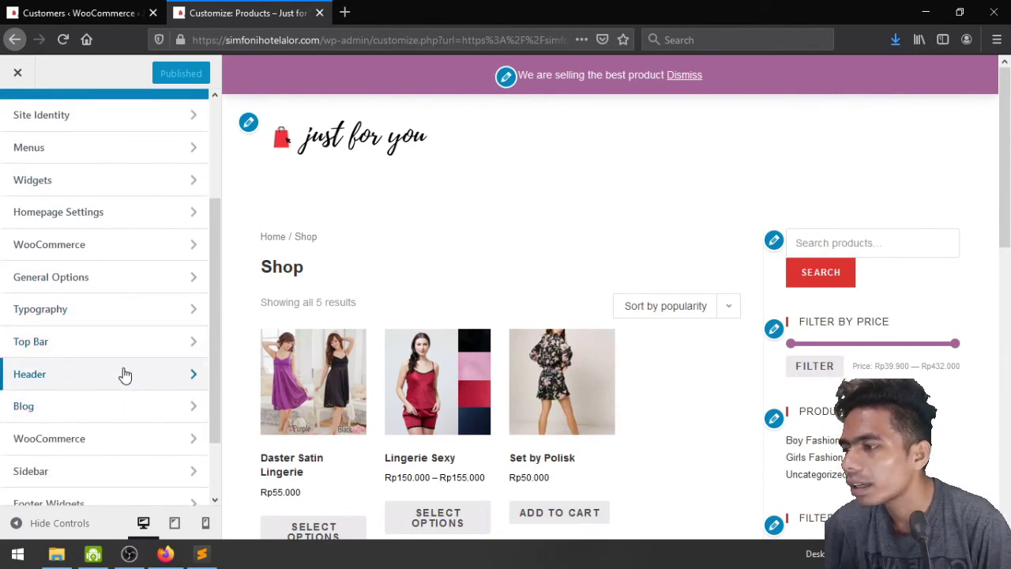
pyautogui.click(125, 375)
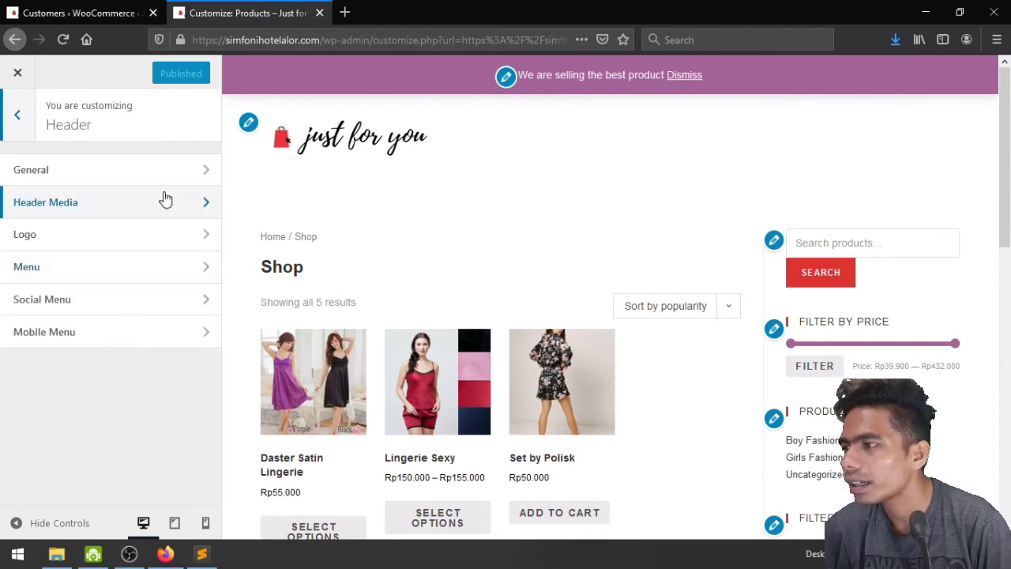
pyautogui.click(152, 274)
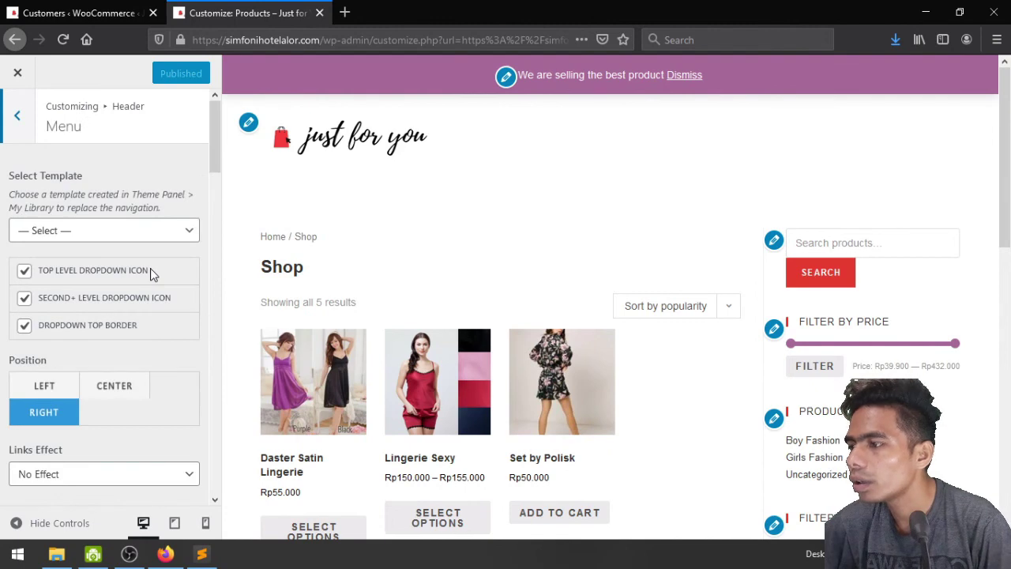
# Set the header menu Link Color to black #000000, publish it, and close the Customizer
pyautogui.scroll(-3, 152, 274)
pyautogui.scroll(-2, 152, 274)
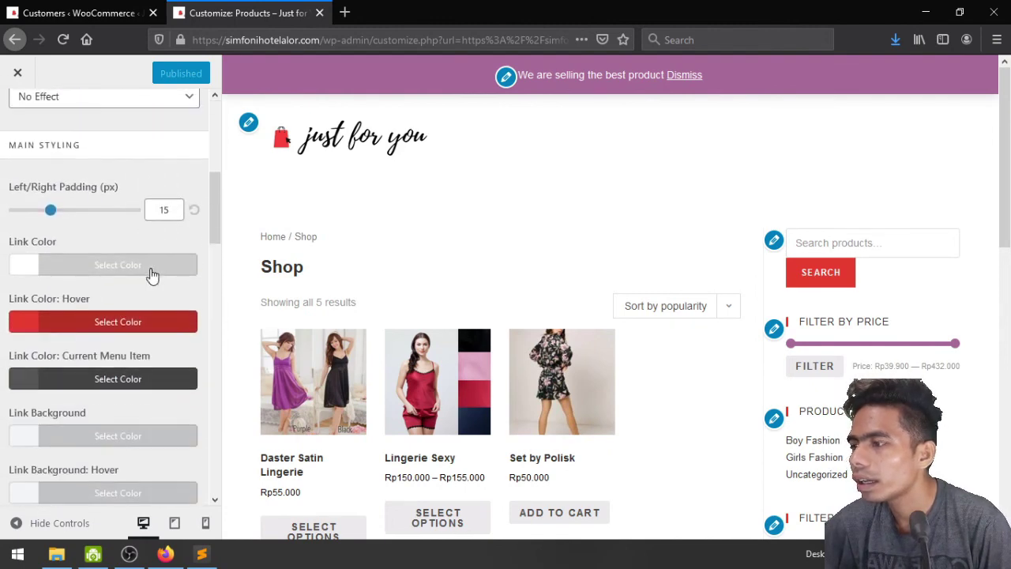
pyautogui.click(113, 267)
pyautogui.click(113, 267)
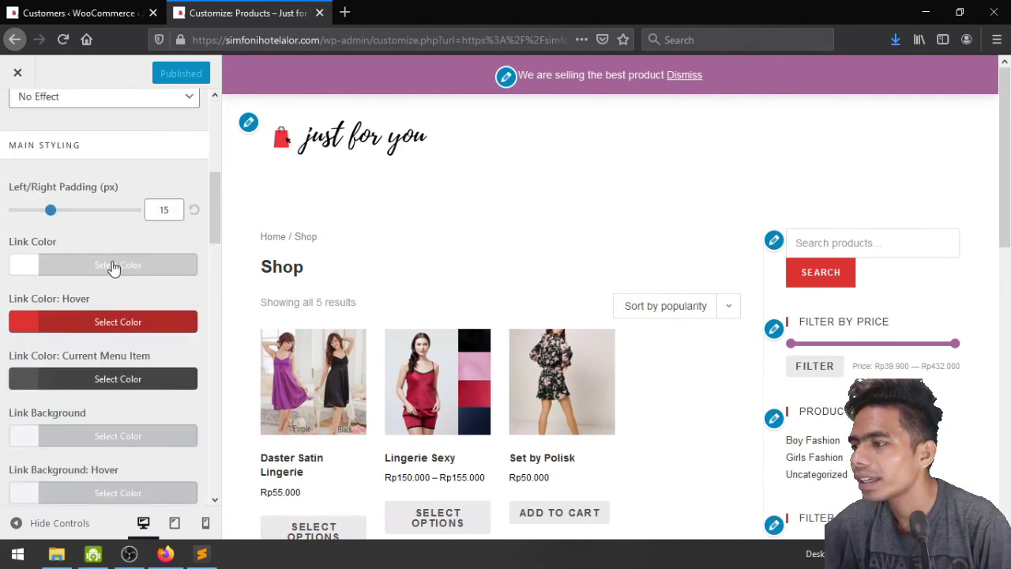
pyautogui.click(113, 267)
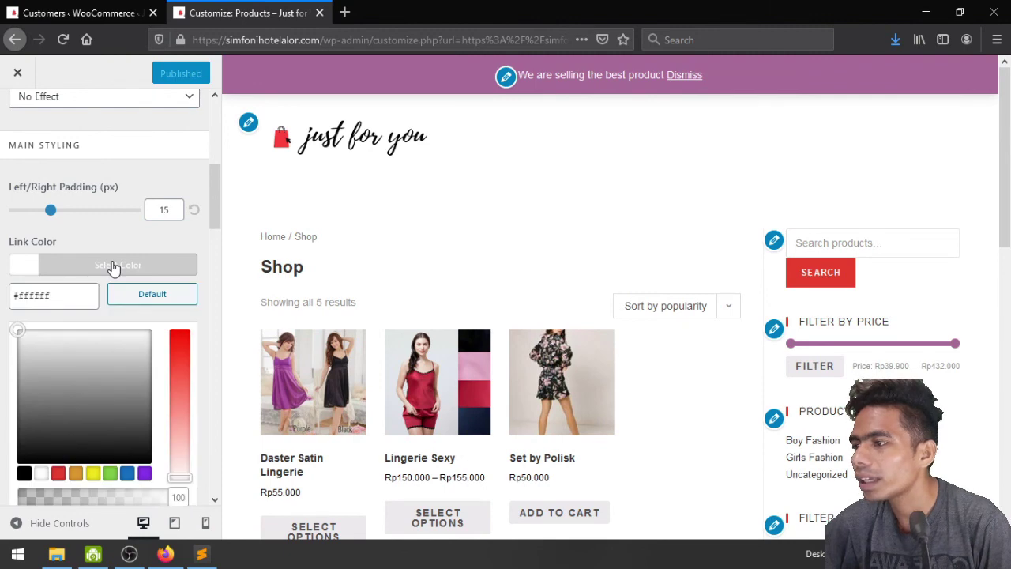
pyautogui.click(59, 474)
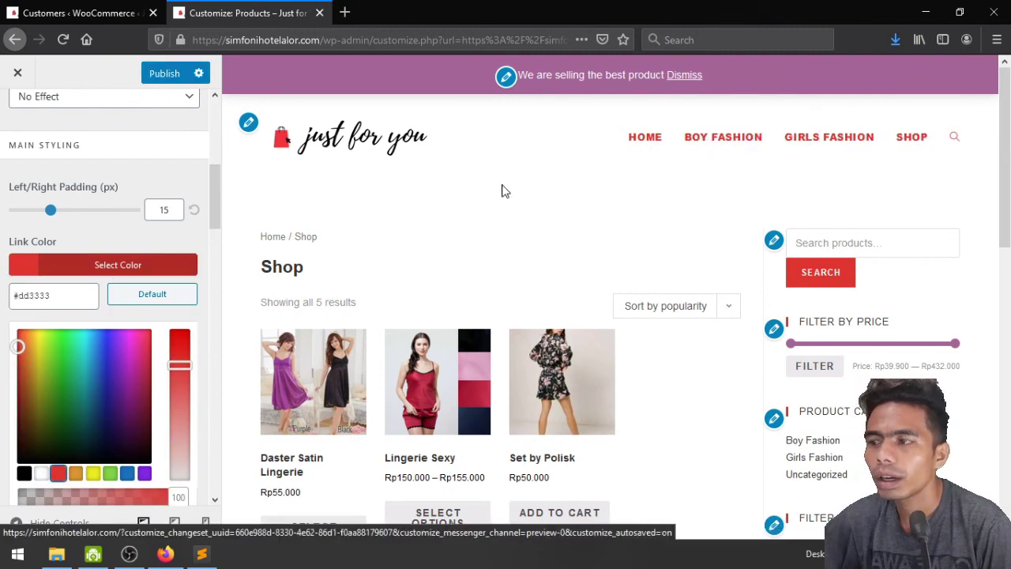
pyautogui.click(24, 473)
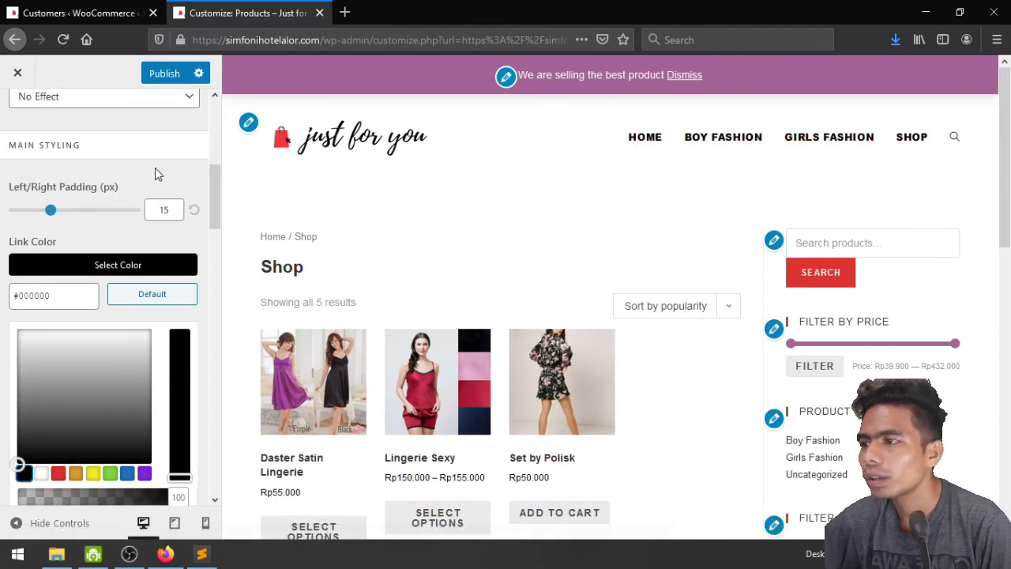
pyautogui.click(157, 83)
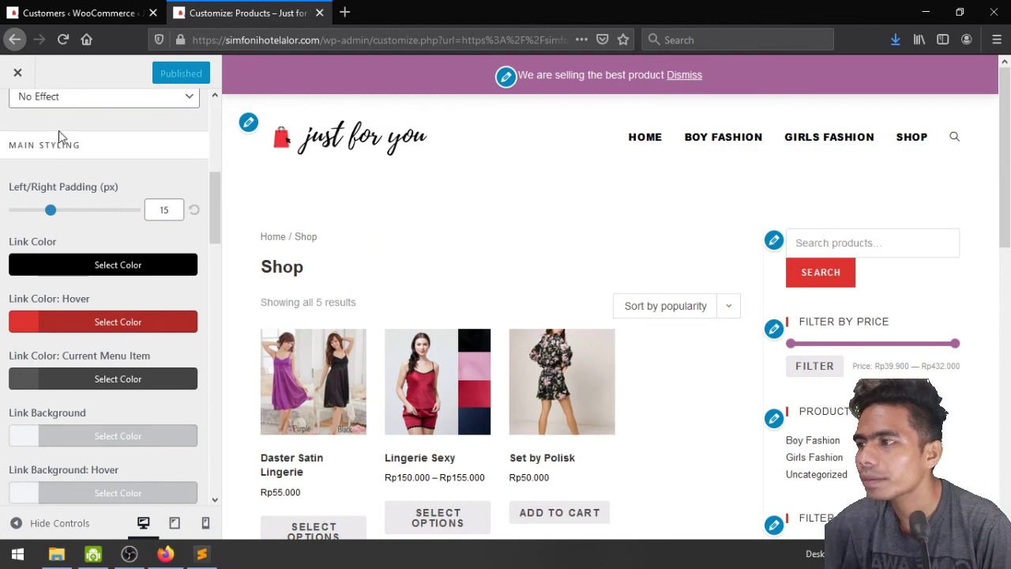
pyautogui.click(18, 73)
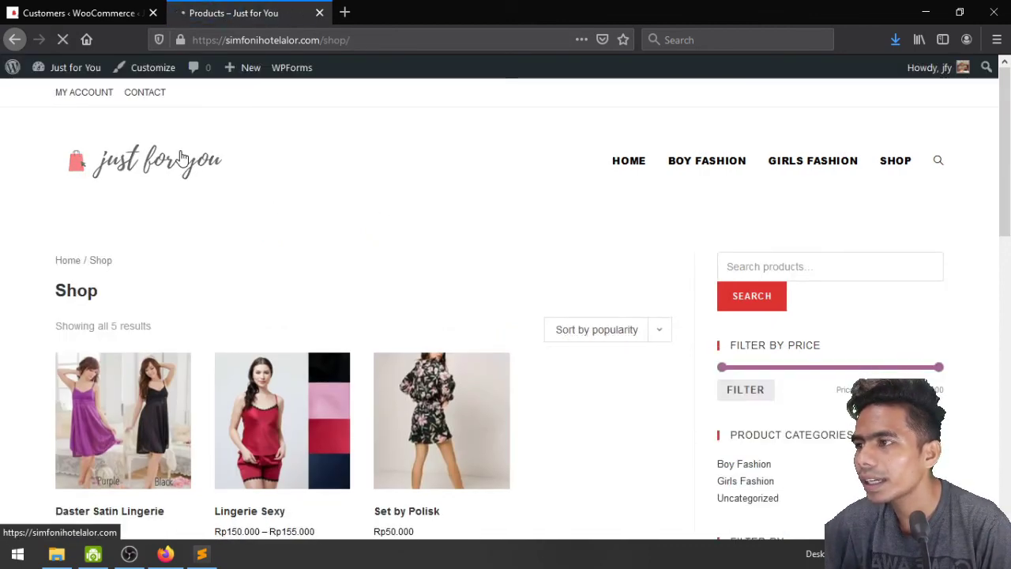
# Browse the BOY FASHION category from the store's full-screen menu
pyautogui.click(180, 157)
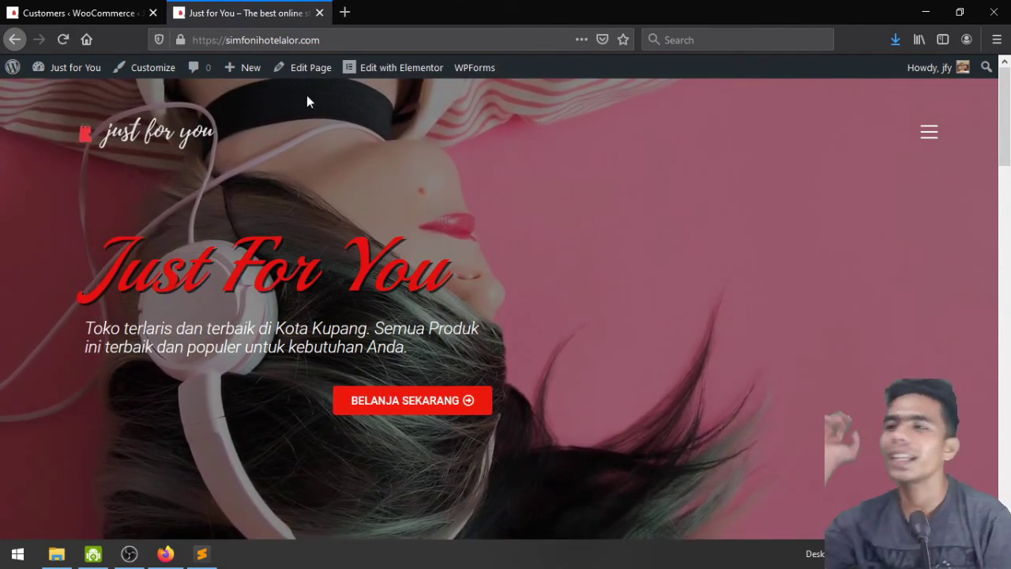
pyautogui.scroll(-6, 545, 230)
pyautogui.scroll(6, 544, 230)
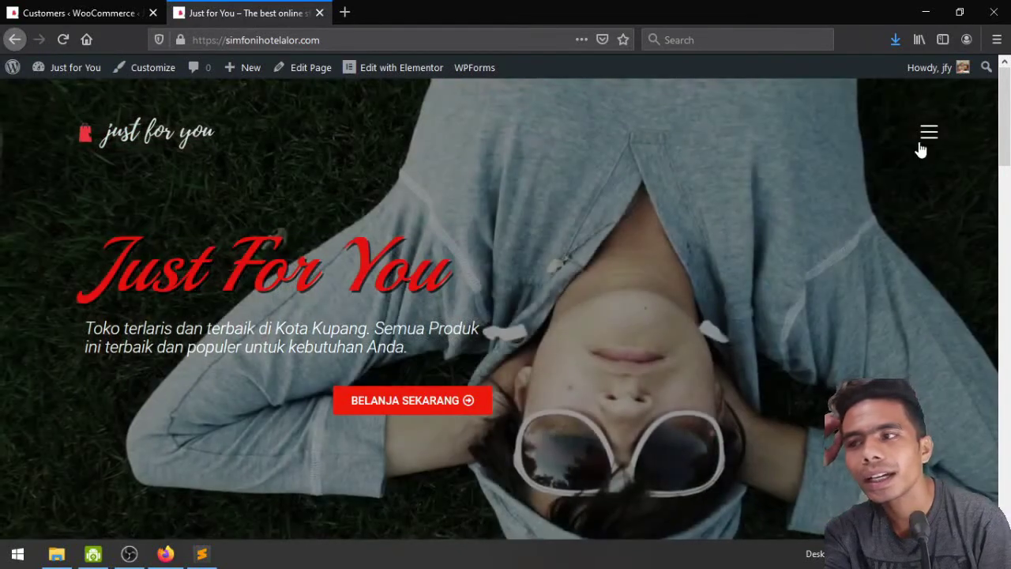
pyautogui.click(922, 136)
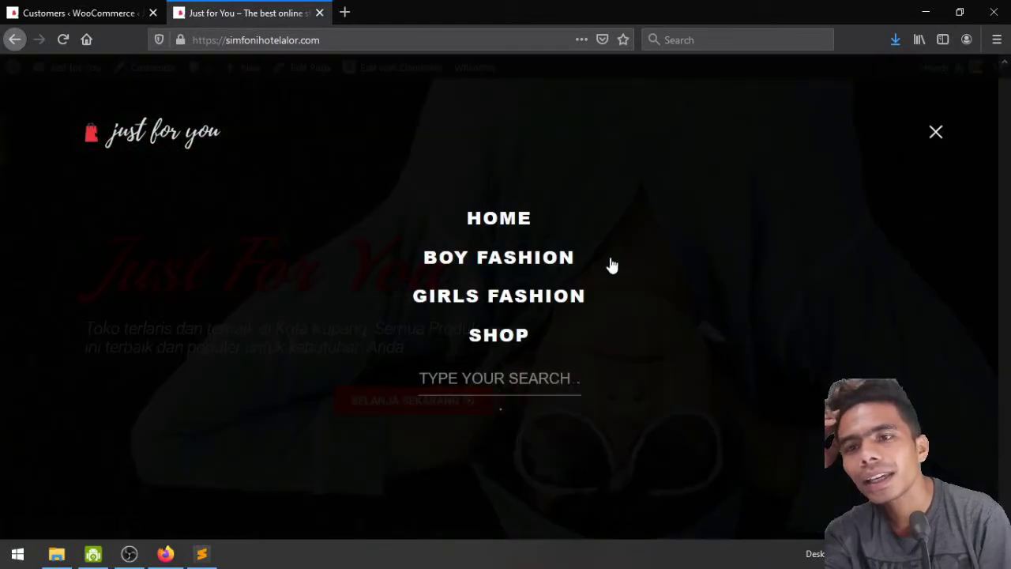
pyautogui.click(512, 256)
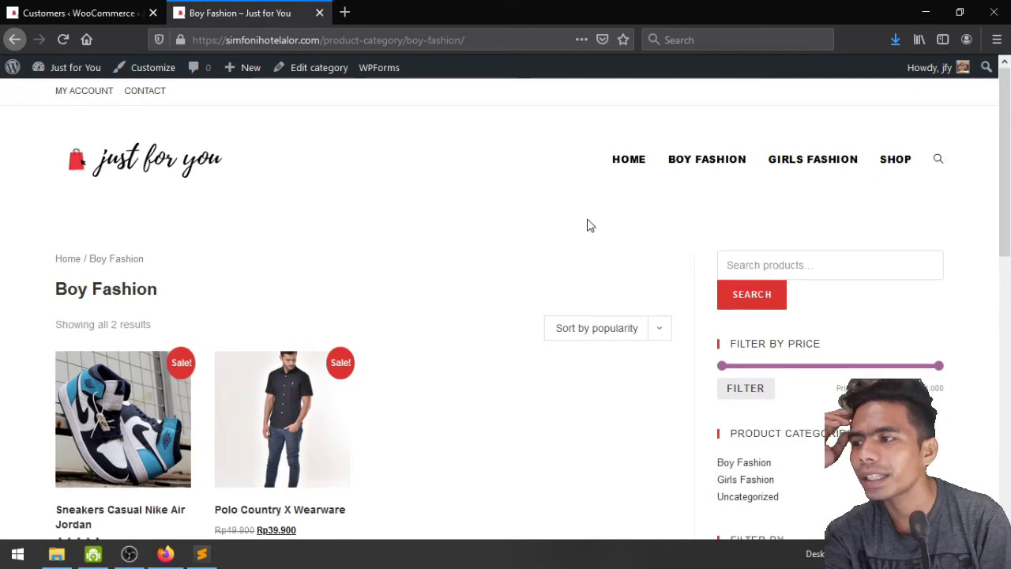
pyautogui.scroll(-7, 587, 226)
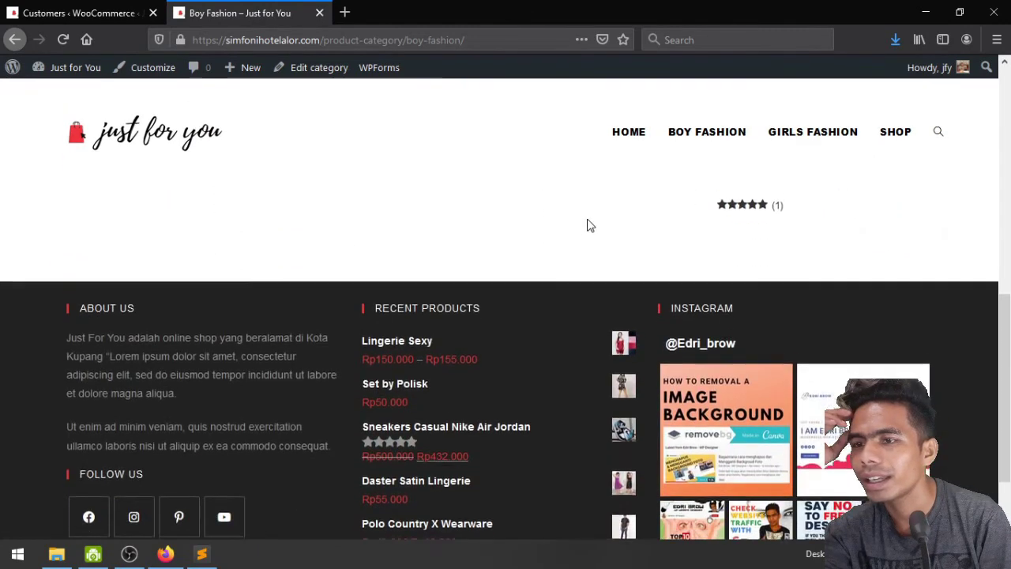
pyautogui.scroll(8, 587, 223)
pyautogui.click(741, 162)
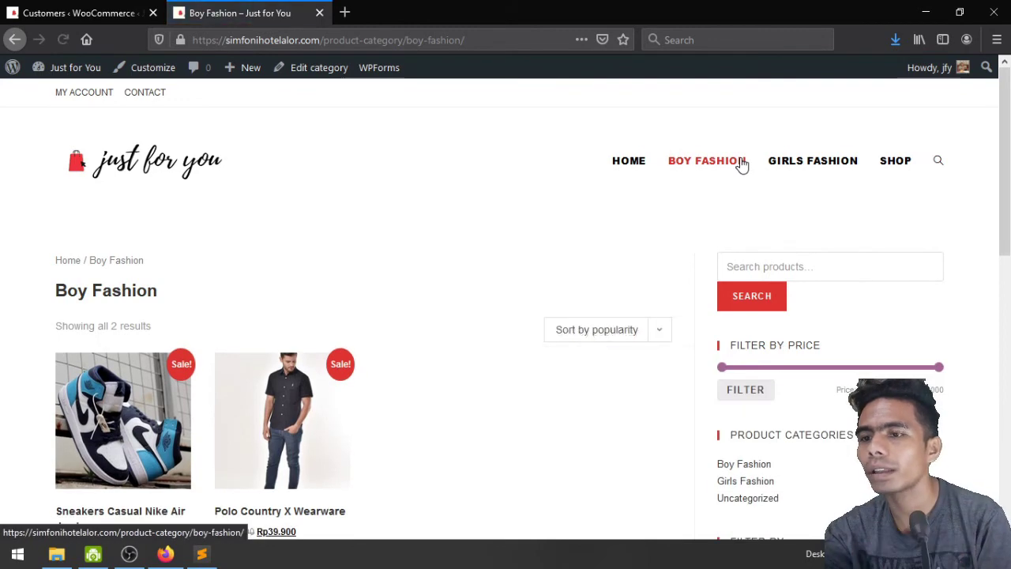
# View GIRLS FASHION and the Set by Polisk product (90 in stock), then return to WooCommerce Customers
pyautogui.click(837, 168)
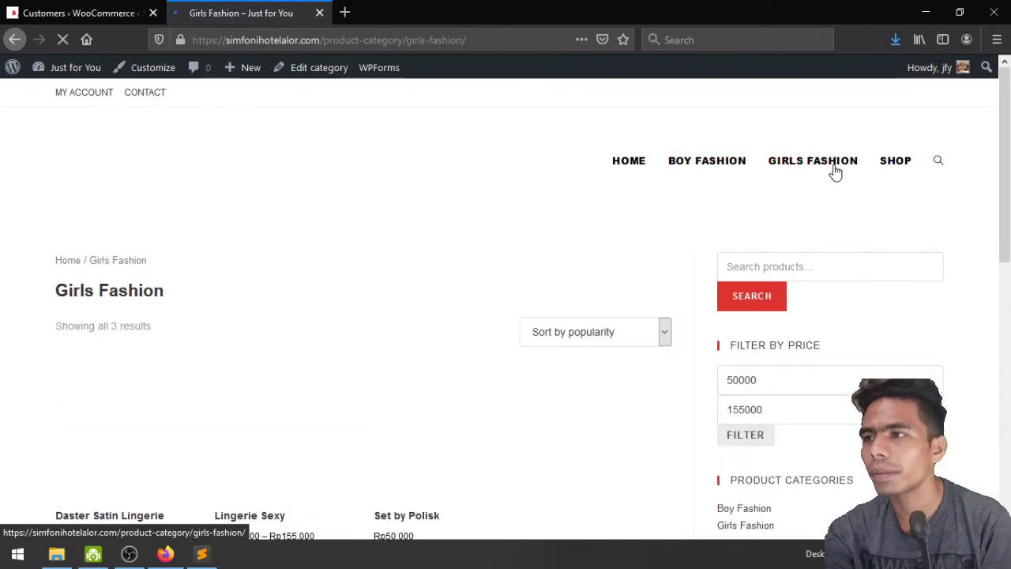
pyautogui.scroll(-4, 402, 181)
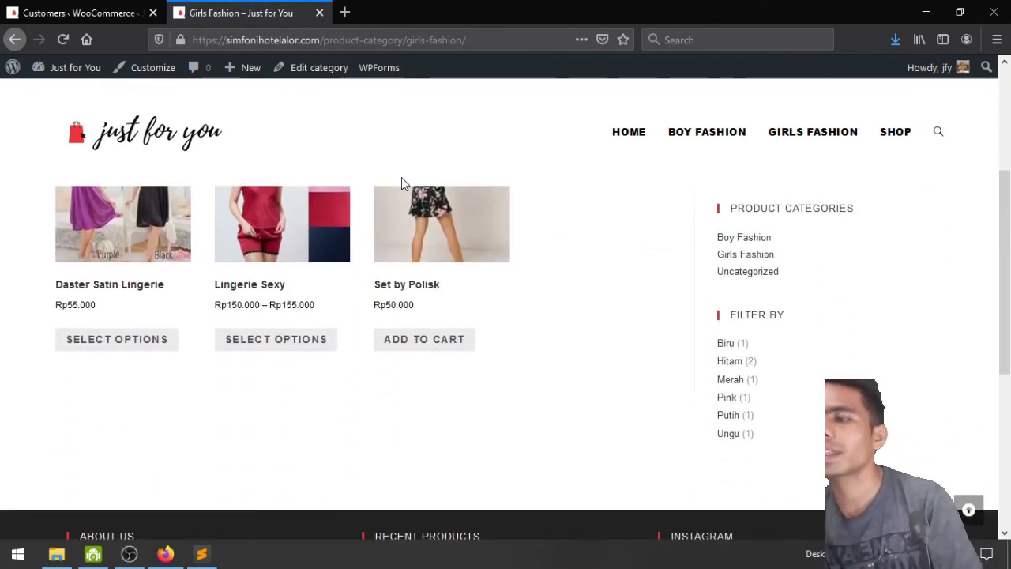
pyautogui.scroll(4, 545, 406)
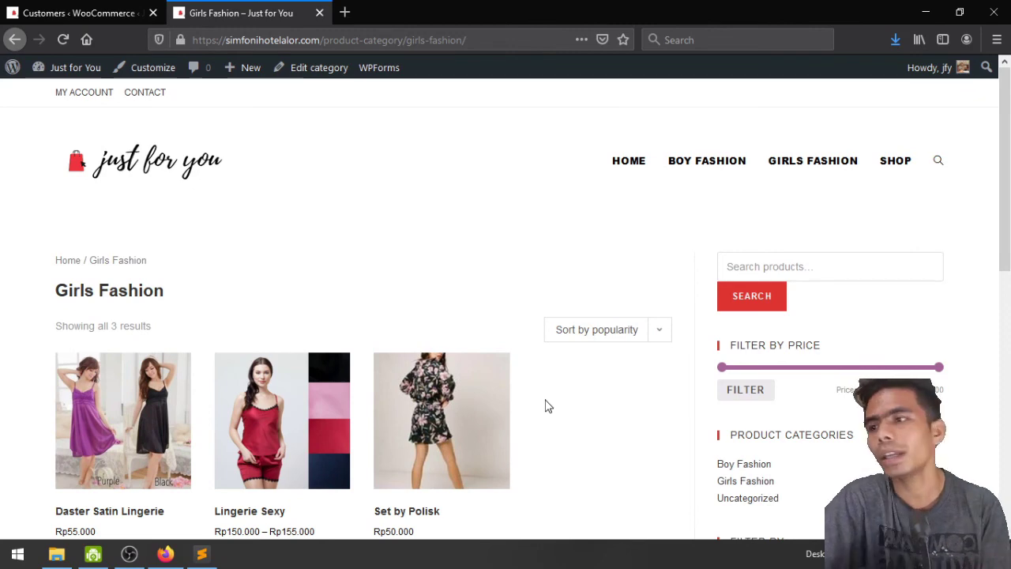
pyautogui.scroll(-3, 549, 406)
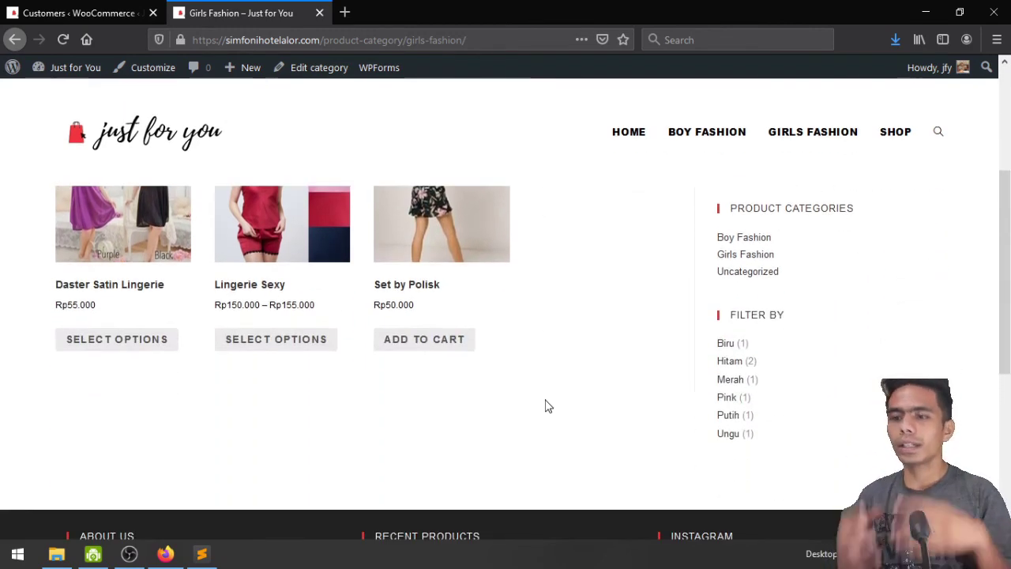
pyautogui.scroll(3, 549, 406)
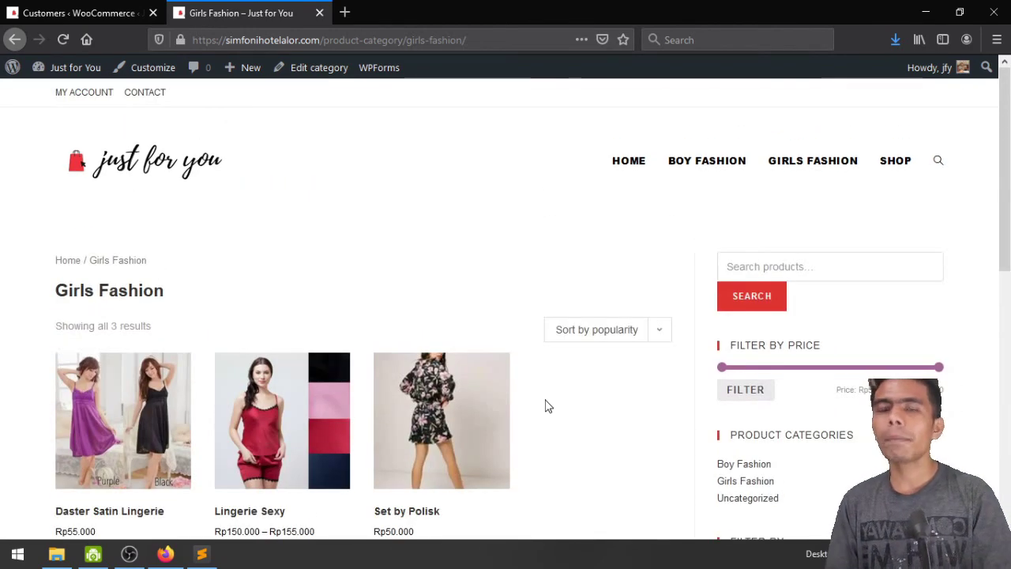
pyautogui.click(431, 476)
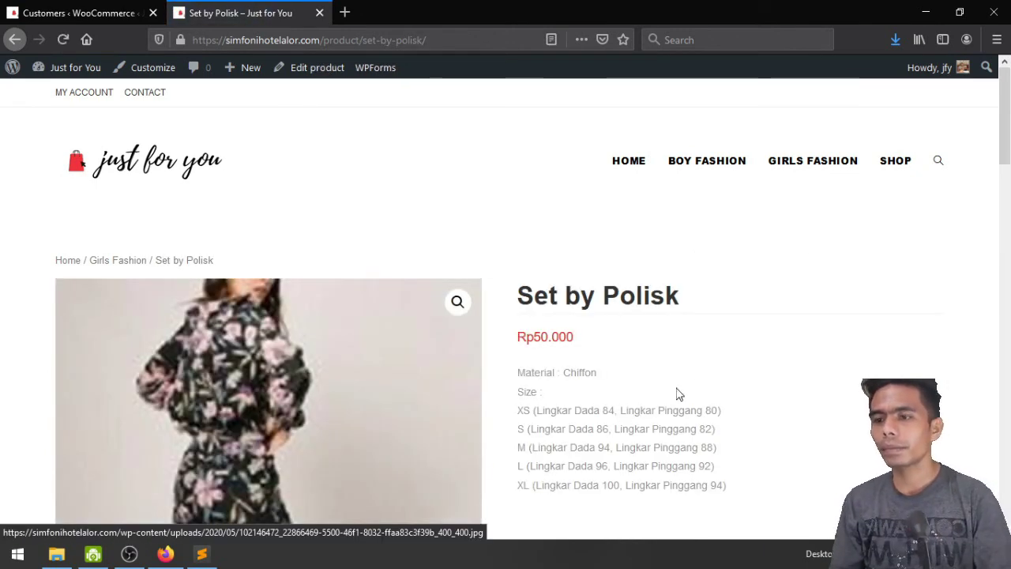
pyautogui.scroll(-3, 692, 384)
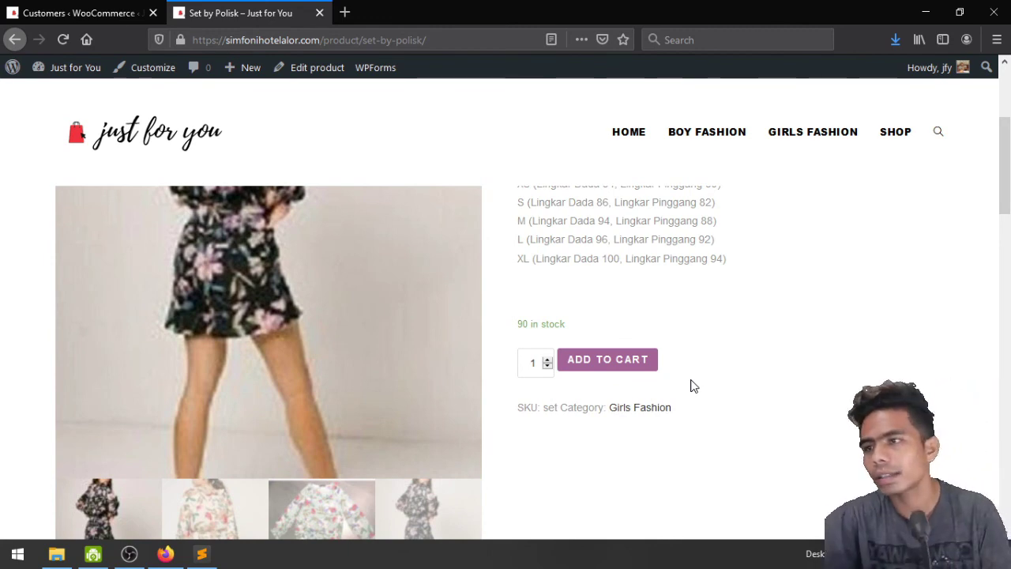
pyautogui.click(94, 6)
pyautogui.scroll(-5, 40, 332)
# Search the plugin directory under Plugins > Add New for 'WhatsApp Woo'
pyautogui.moveTo(44, 384)
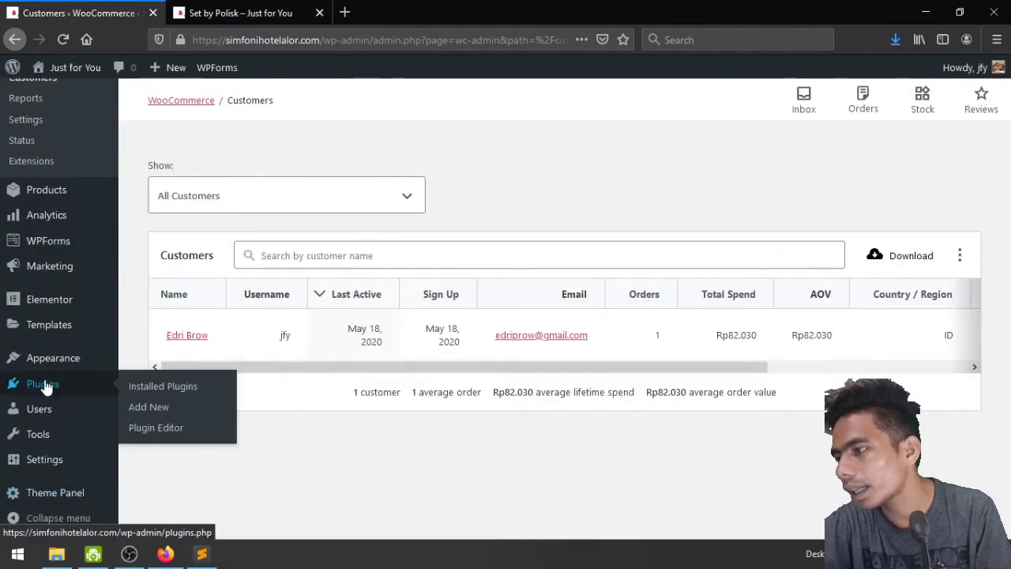
pyautogui.click(149, 406)
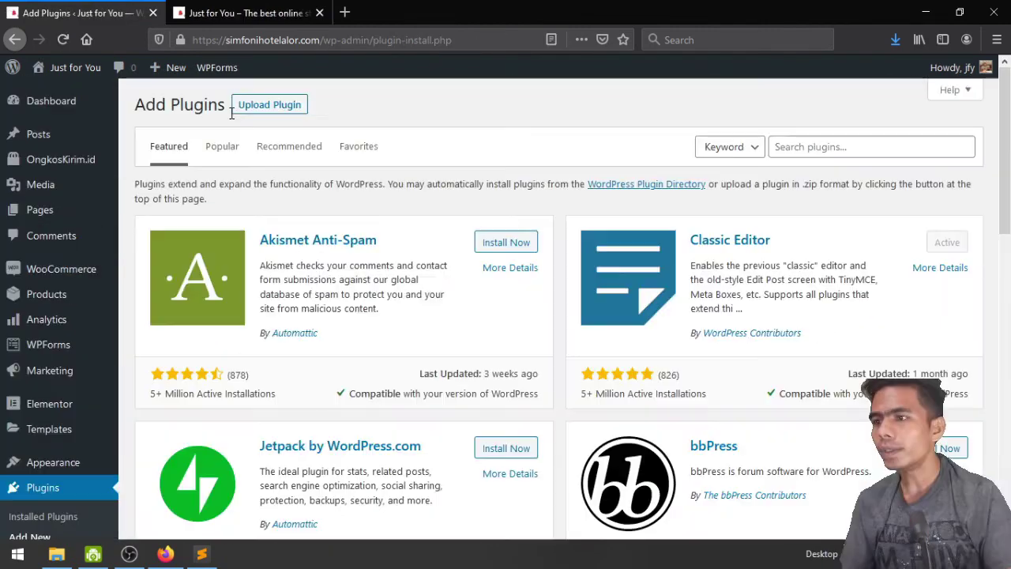
pyautogui.click(898, 151)
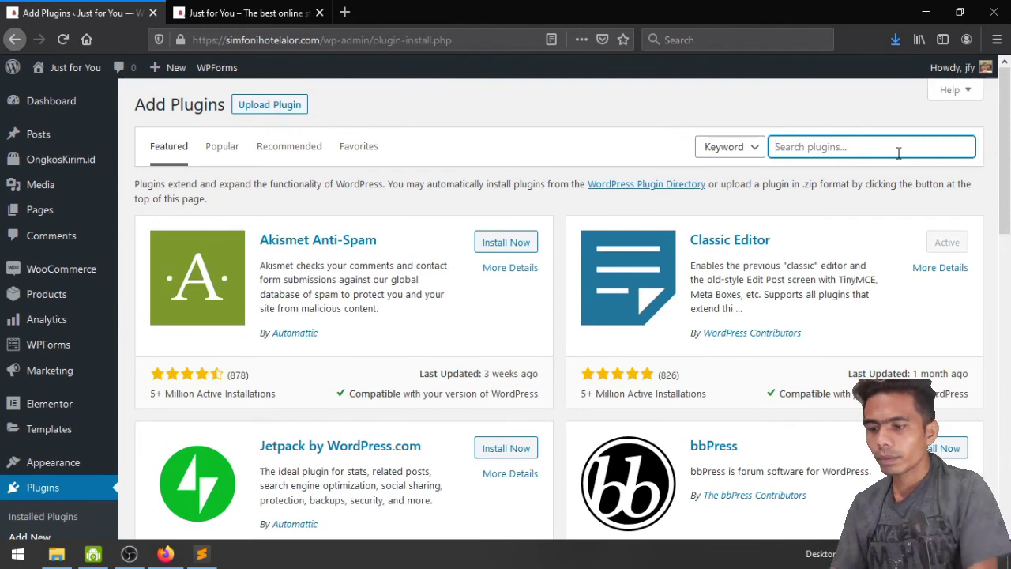
pyautogui.write('WhatsApp')
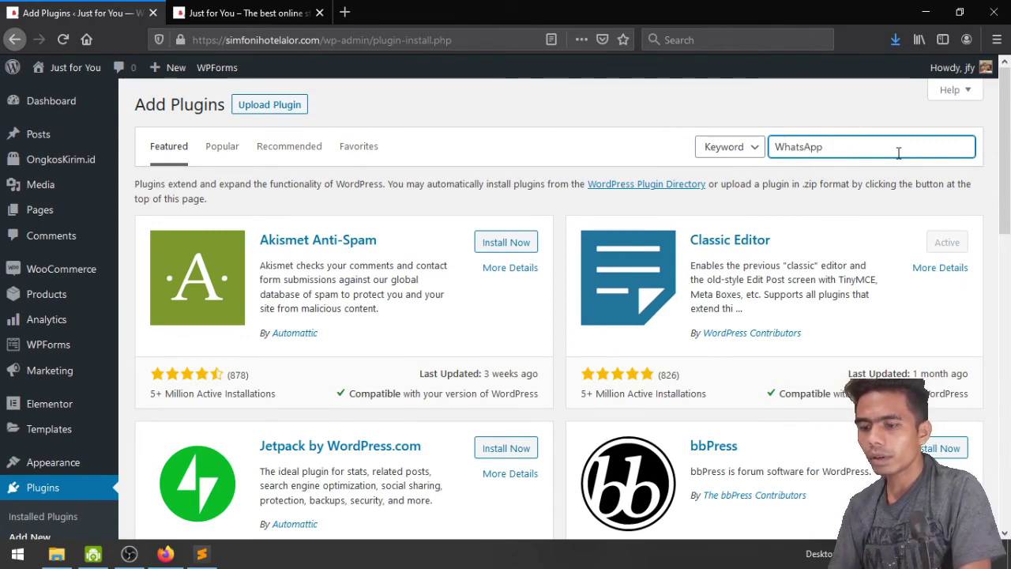
pyautogui.write(' order')
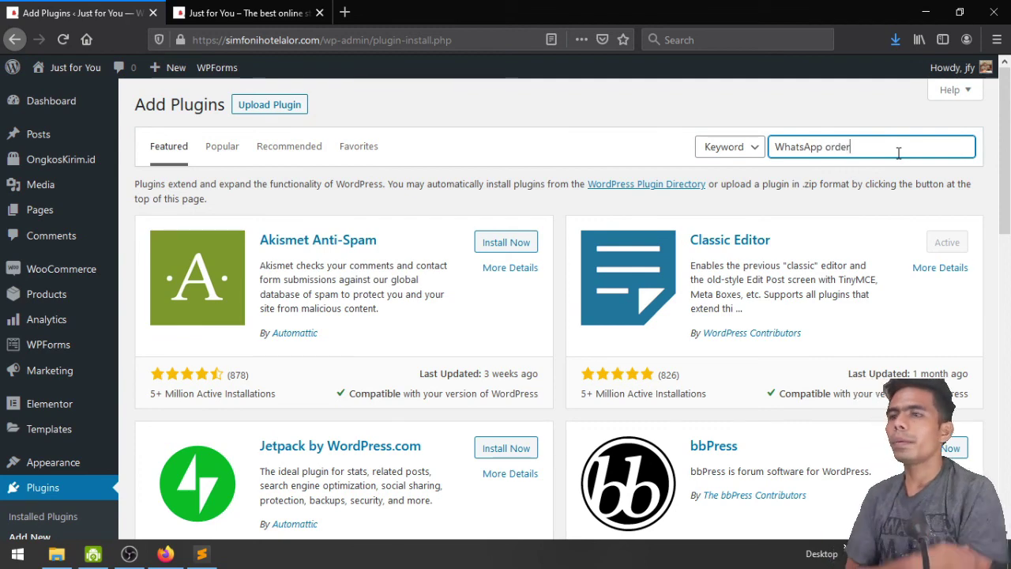
pyautogui.press('BackSpace')
pyautogui.press('BackSpace')
pyautogui.press('BackSpace')
pyautogui.press('BackSpace')
pyautogui.press('BackSpace')
pyautogui.write('Woo')
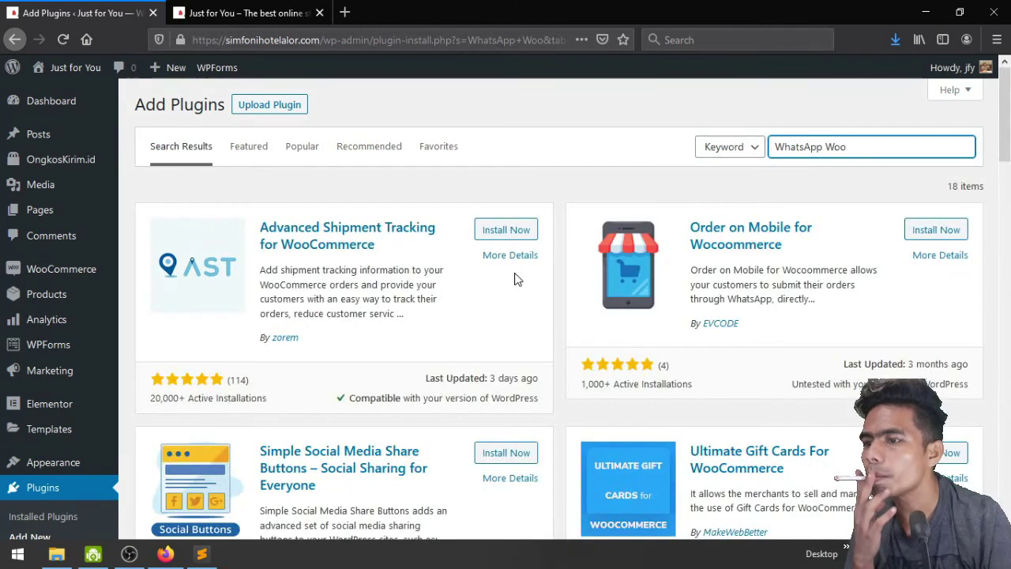
# Install and activate the Chat Button For WooCommerce plugin
pyautogui.scroll(-6, 519, 272)
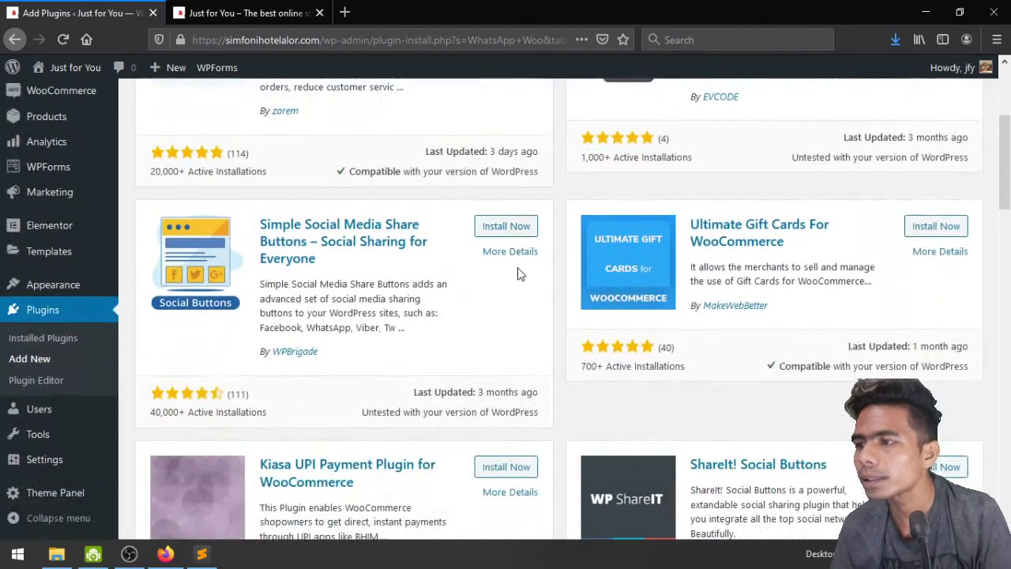
pyautogui.scroll(-3, 519, 273)
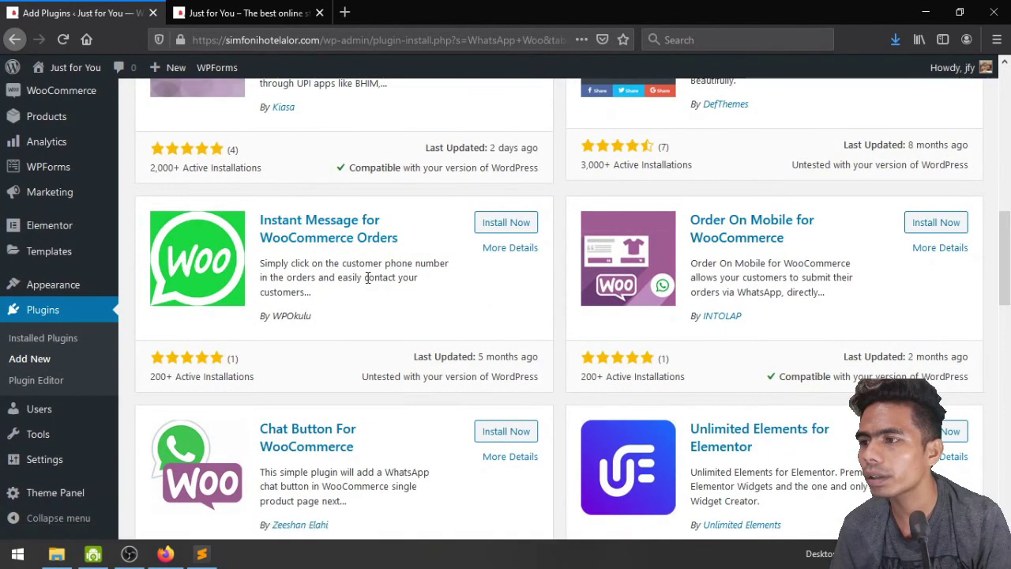
pyautogui.scroll(-3, 411, 293)
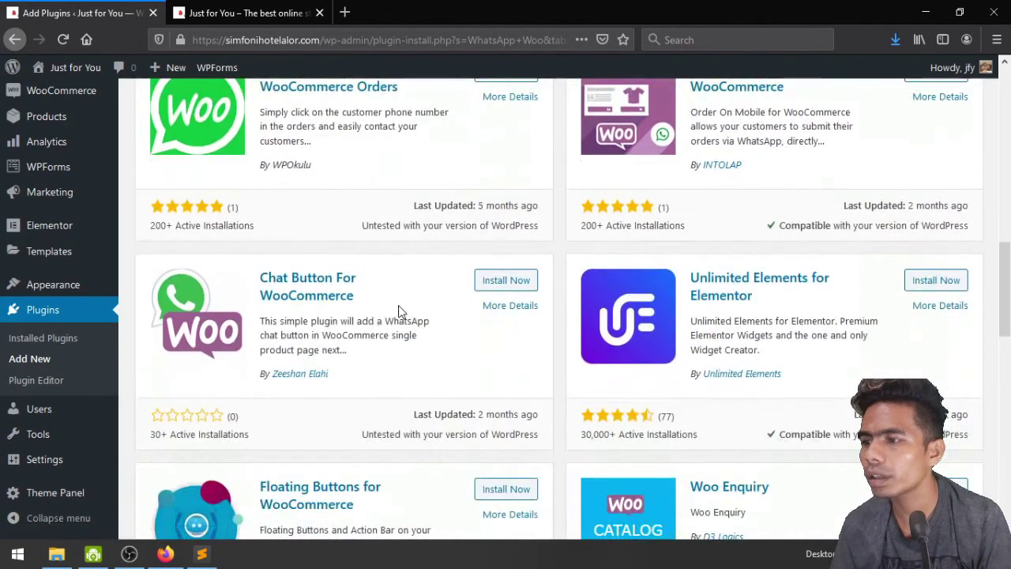
pyautogui.click(493, 280)
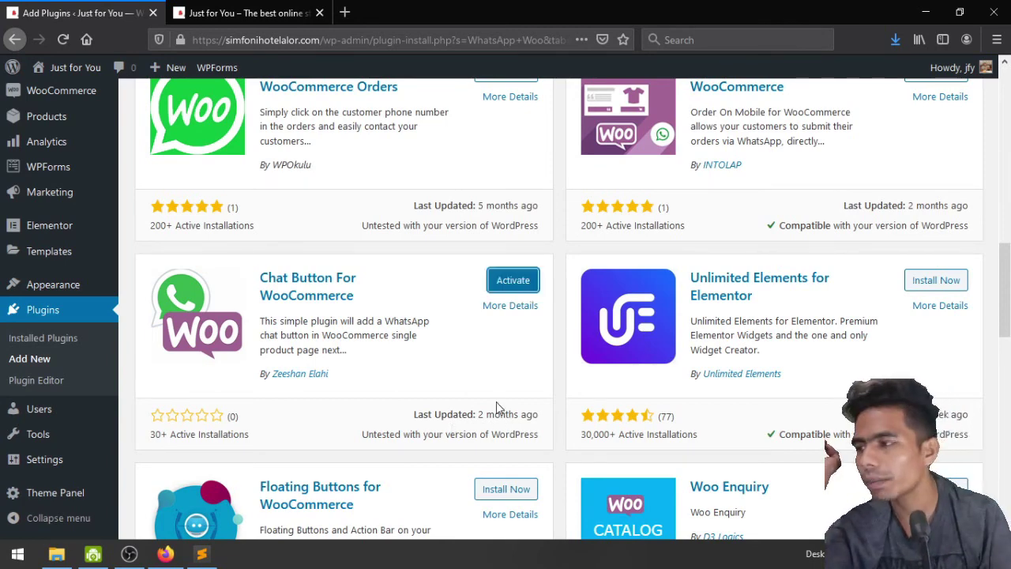
pyautogui.click(515, 289)
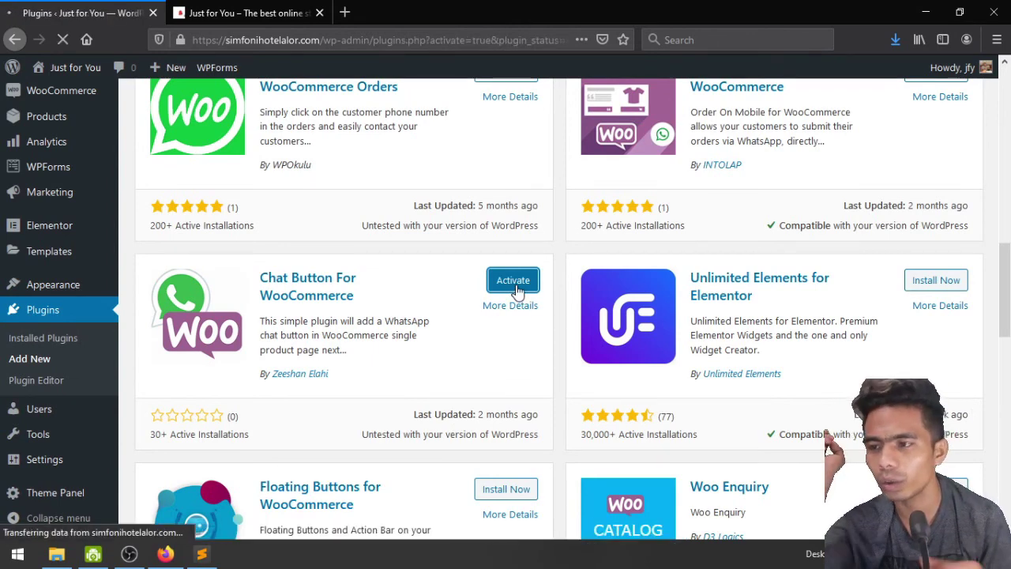
pyautogui.scroll(-5, 118, 387)
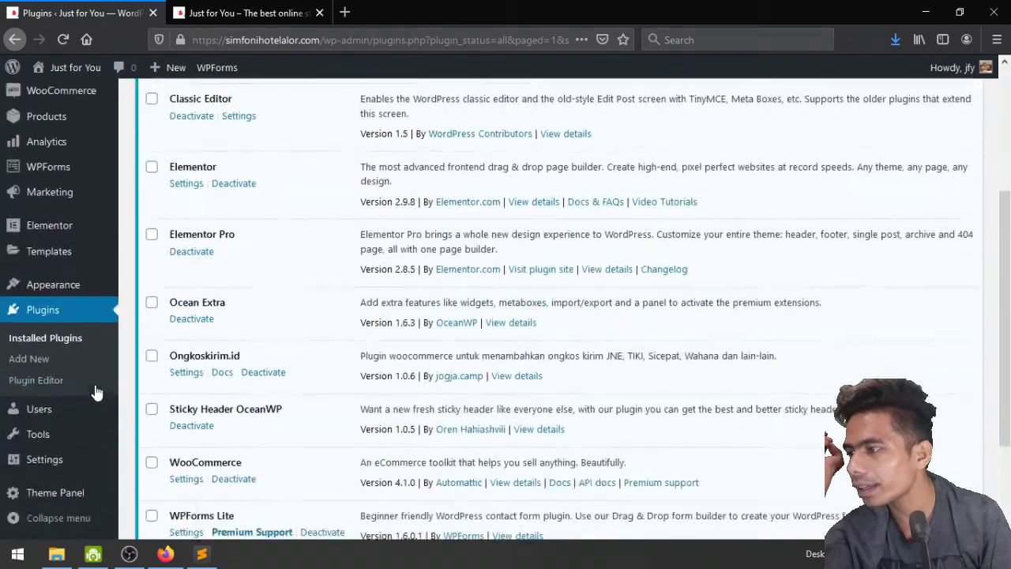
pyautogui.scroll(2, 67, 445)
pyautogui.scroll(4, 158, 395)
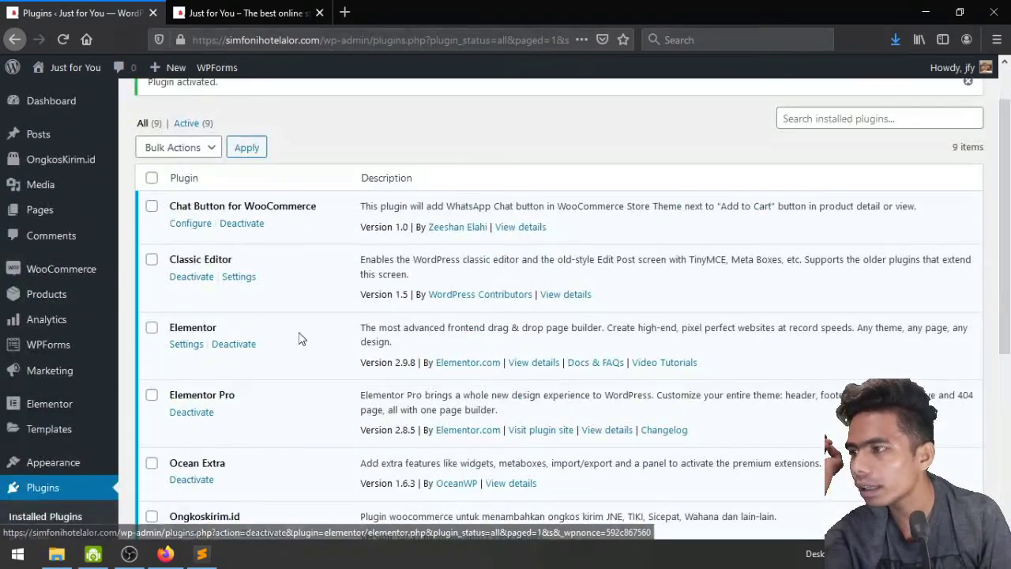
pyautogui.scroll(-6, 300, 338)
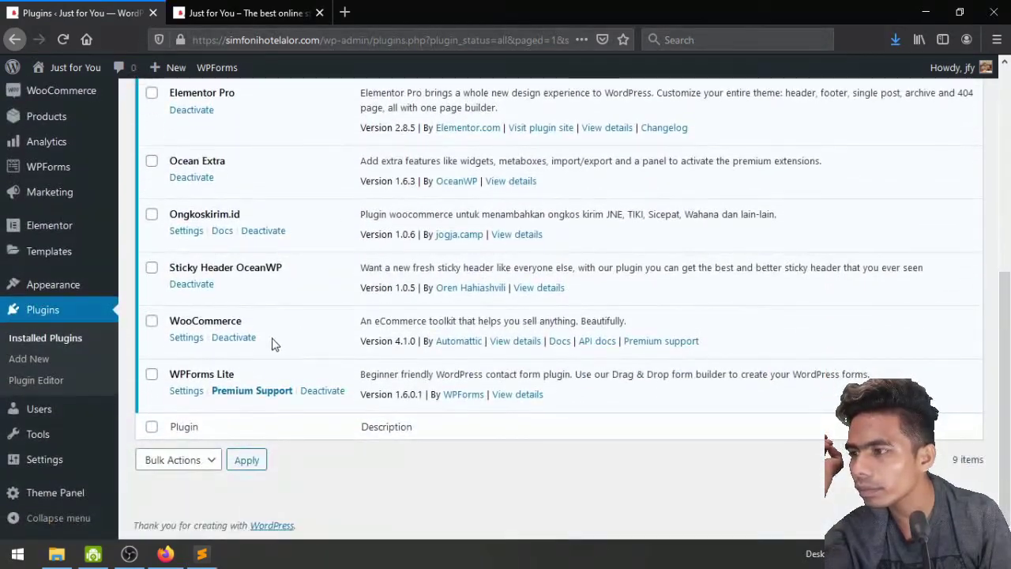
pyautogui.scroll(3, 255, 323)
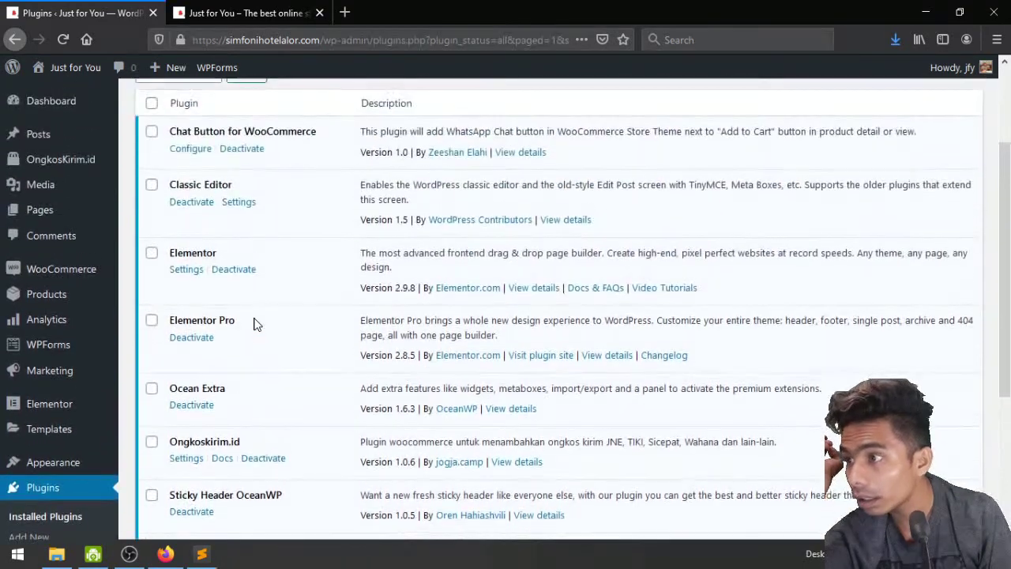
pyautogui.scroll(1, 255, 324)
# Open the Chat Button plugin's Configure settings and enter the store's WhatsApp contact number
pyautogui.click(194, 225)
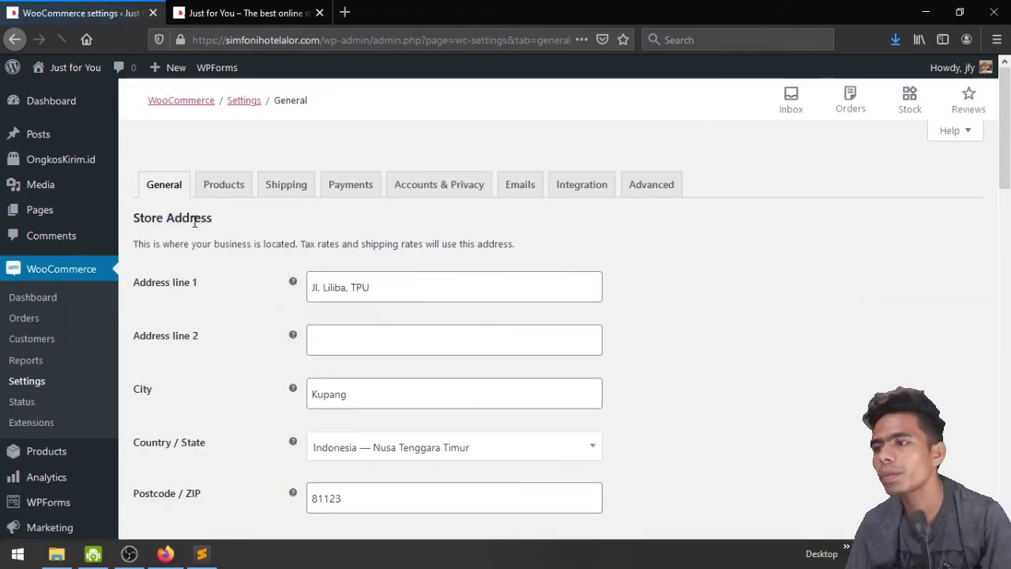
pyautogui.scroll(-6, 226, 244)
pyautogui.scroll(-10, 226, 252)
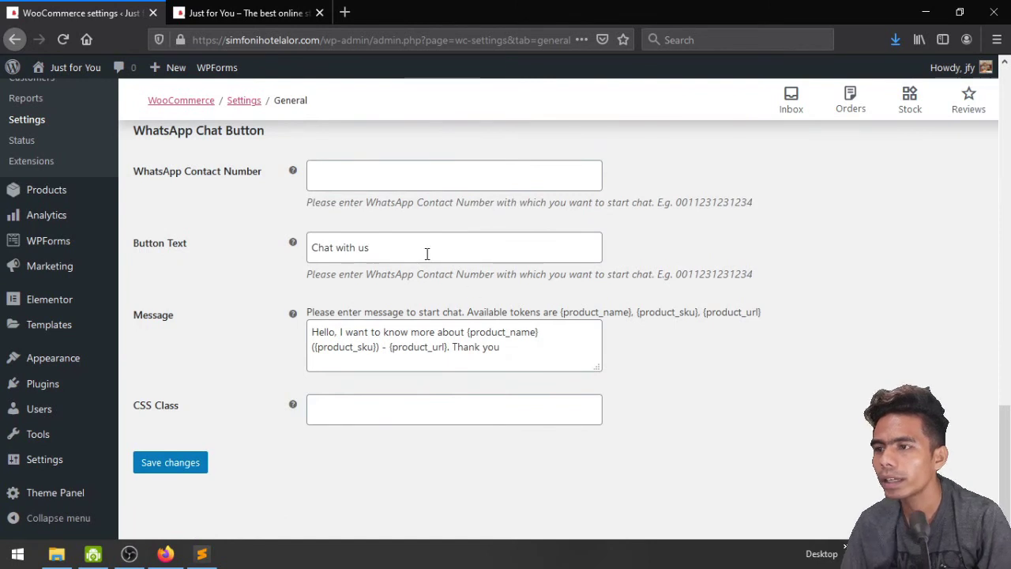
pyautogui.click(402, 253)
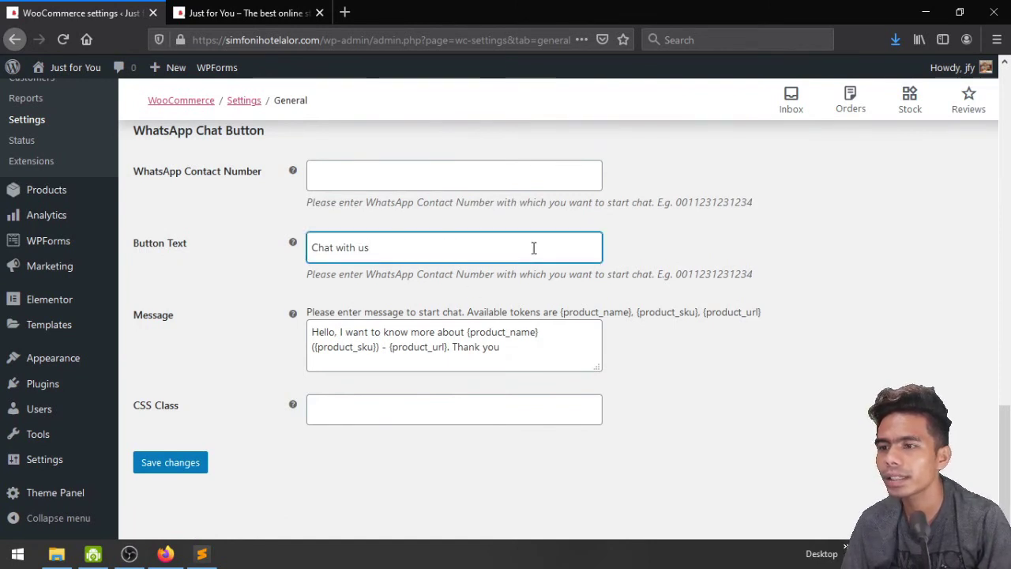
pyautogui.click(426, 334)
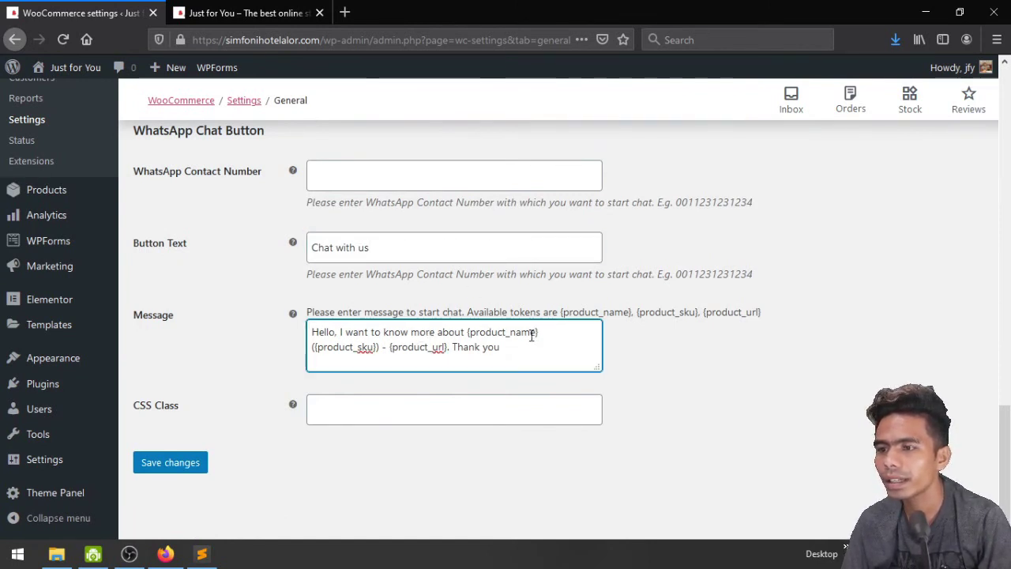
pyautogui.scroll(2, 532, 334)
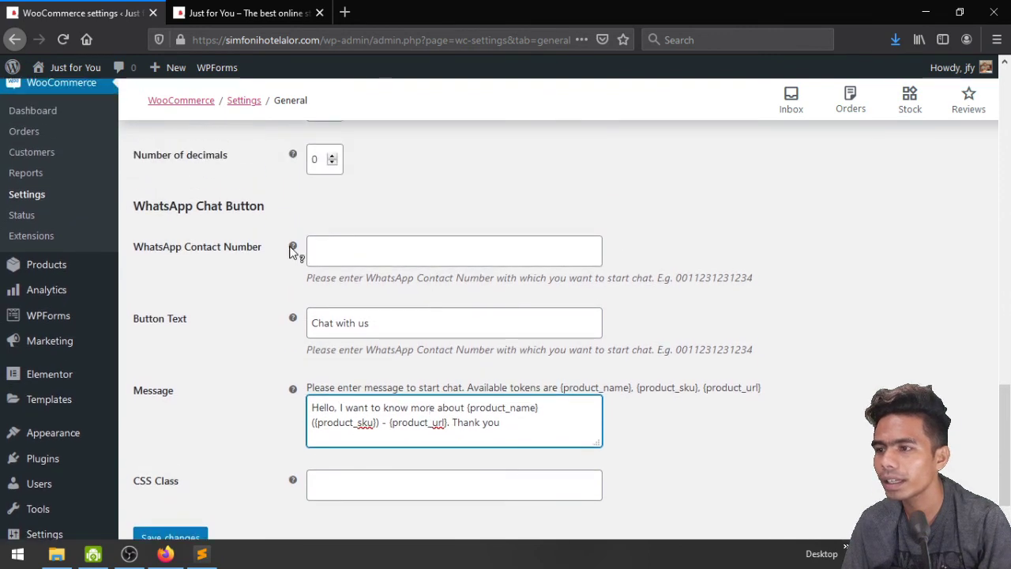
pyautogui.moveTo(292, 250)
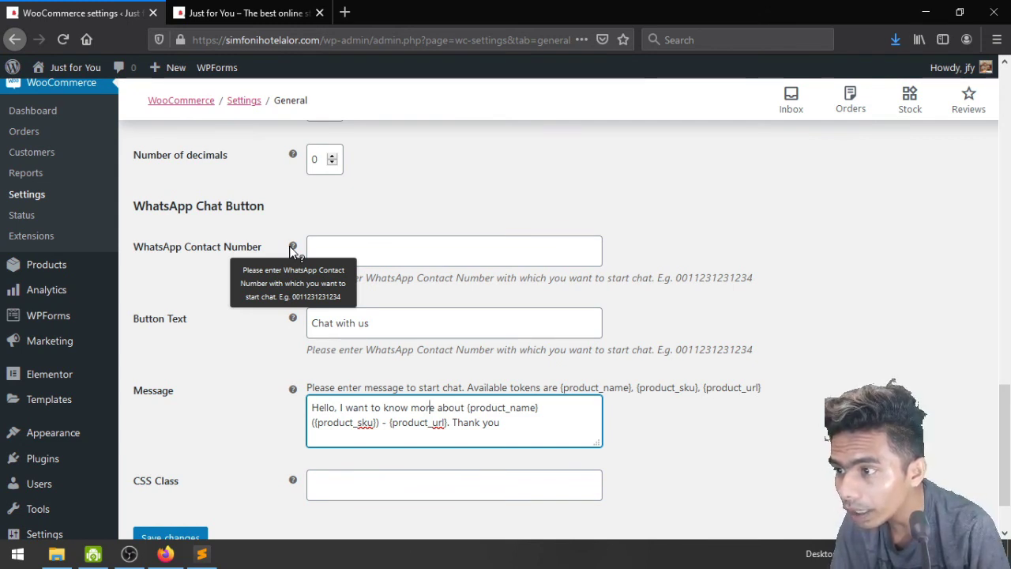
pyautogui.click(337, 248)
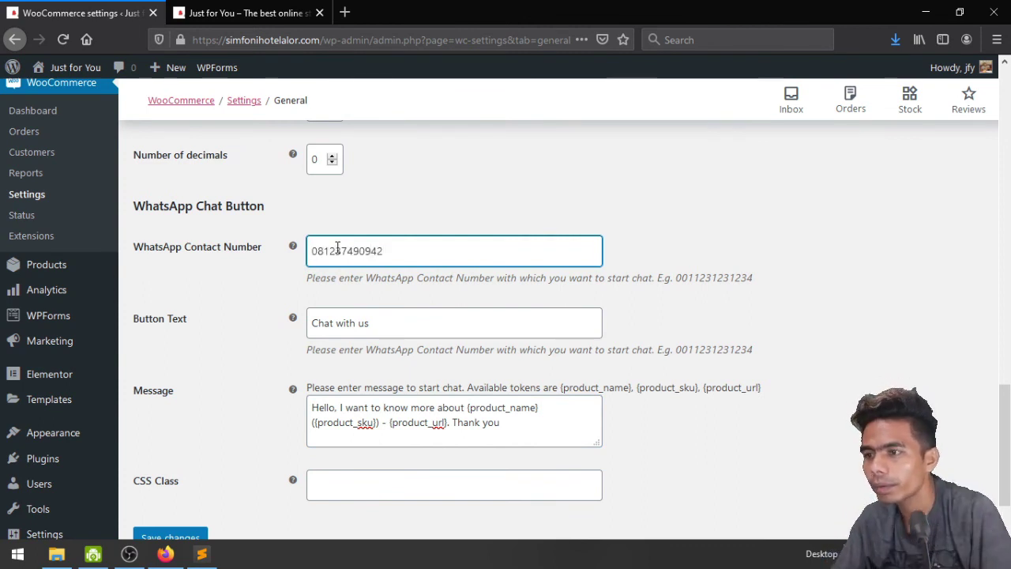
pyautogui.scroll(-2, 337, 248)
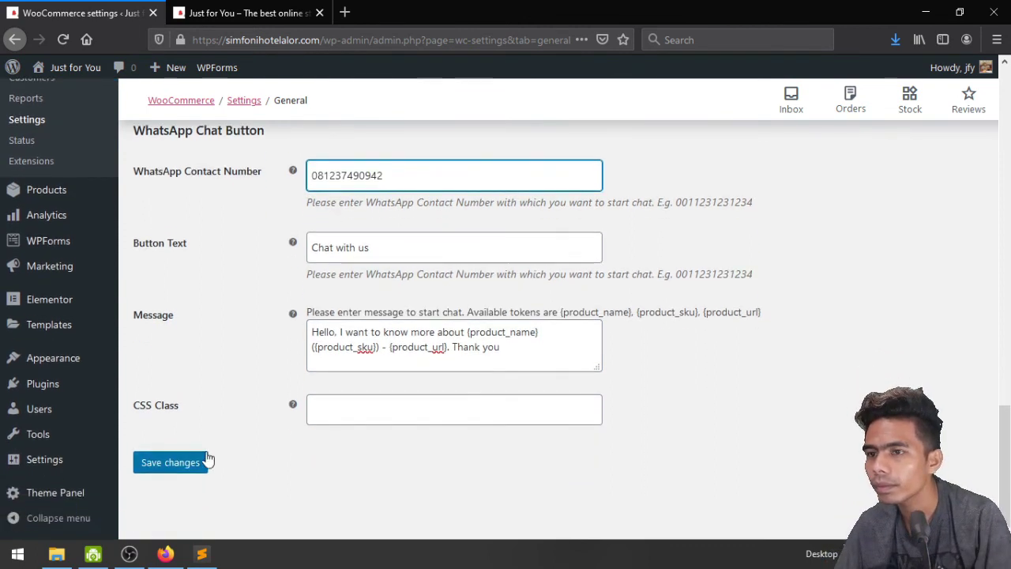
# Save the WhatsApp Chat Button settings with the contact number
pyautogui.click(171, 463)
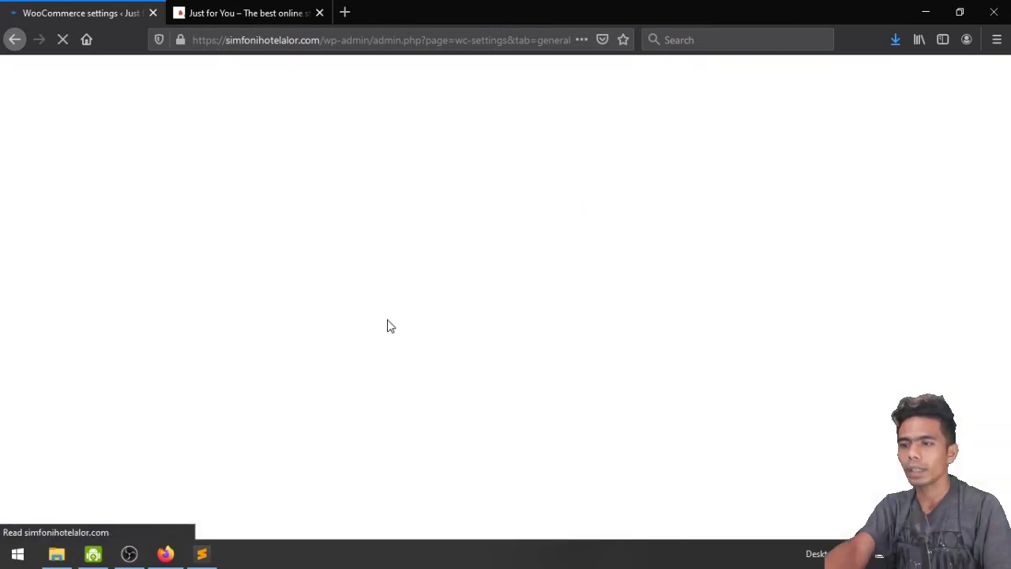
pyautogui.scroll(-10, 401, 427)
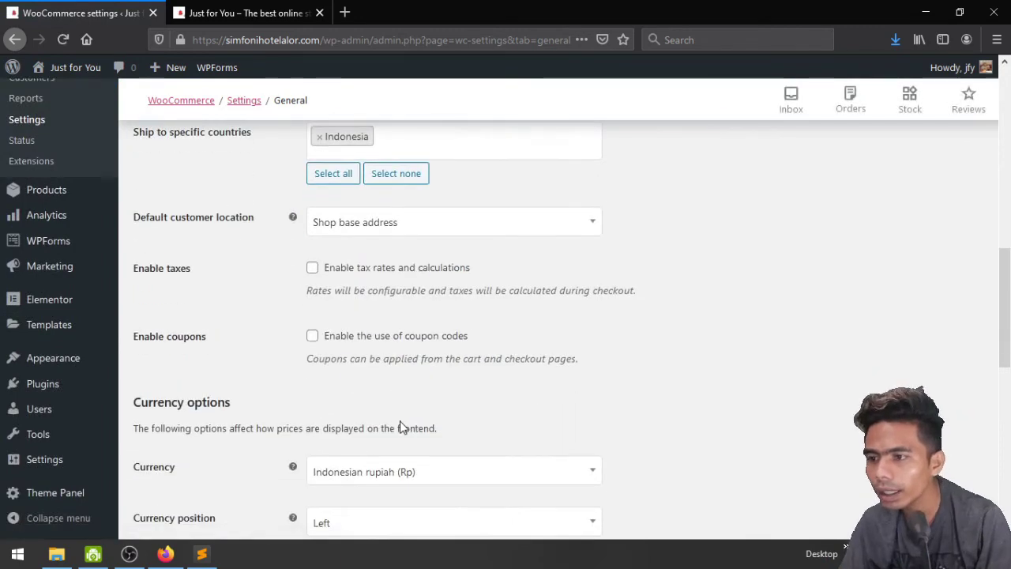
pyautogui.scroll(-4, 401, 427)
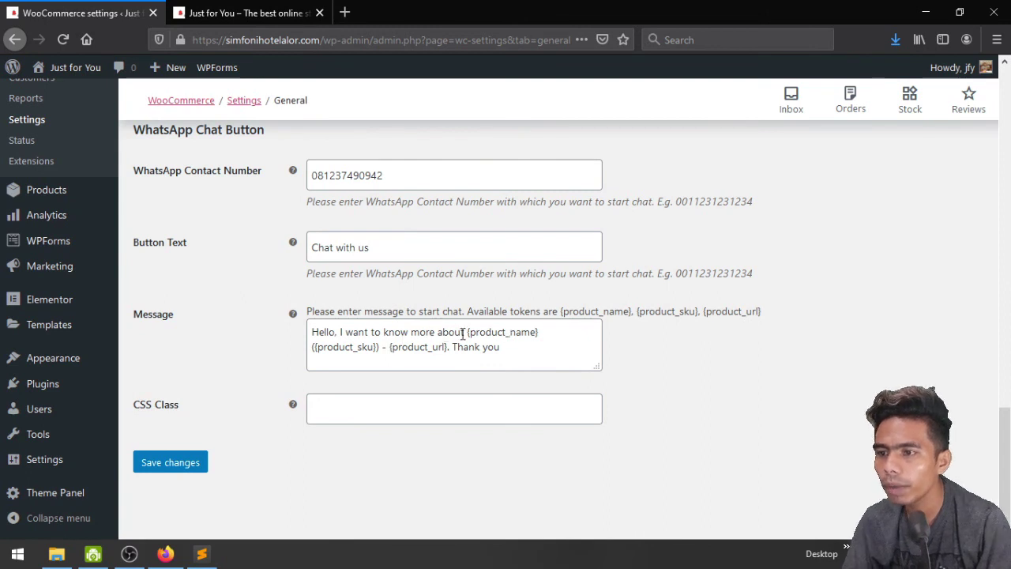
# Rewrite the chat message to 'Hello, saya ingin mengetahui lebih tentang Produk ini…' ending 'Terima Kasih', and save
pyautogui.click(465, 333)
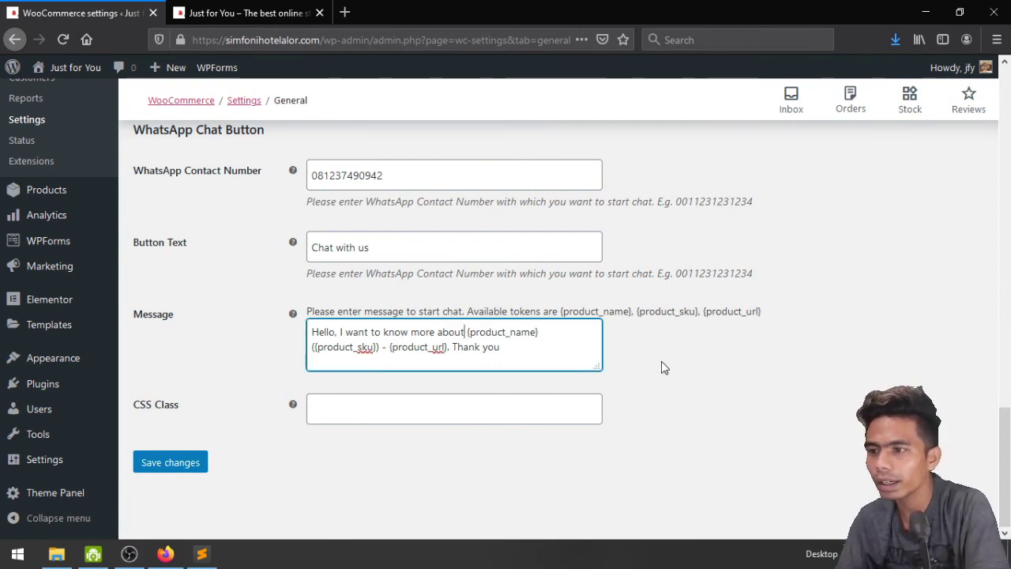
pyautogui.hotkey('shift', 'Home')
pyautogui.write('Hello')
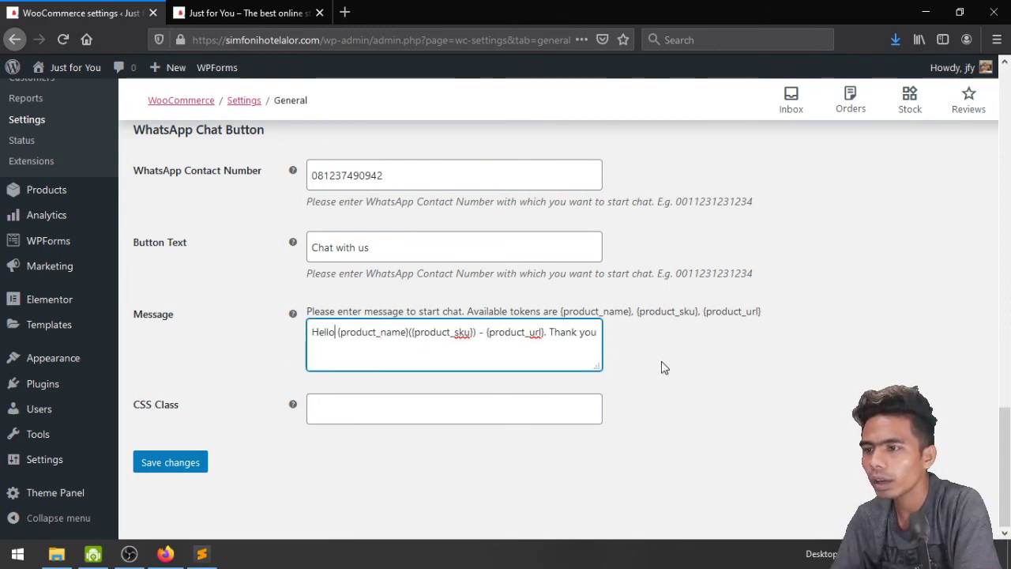
pyautogui.write(', sa')
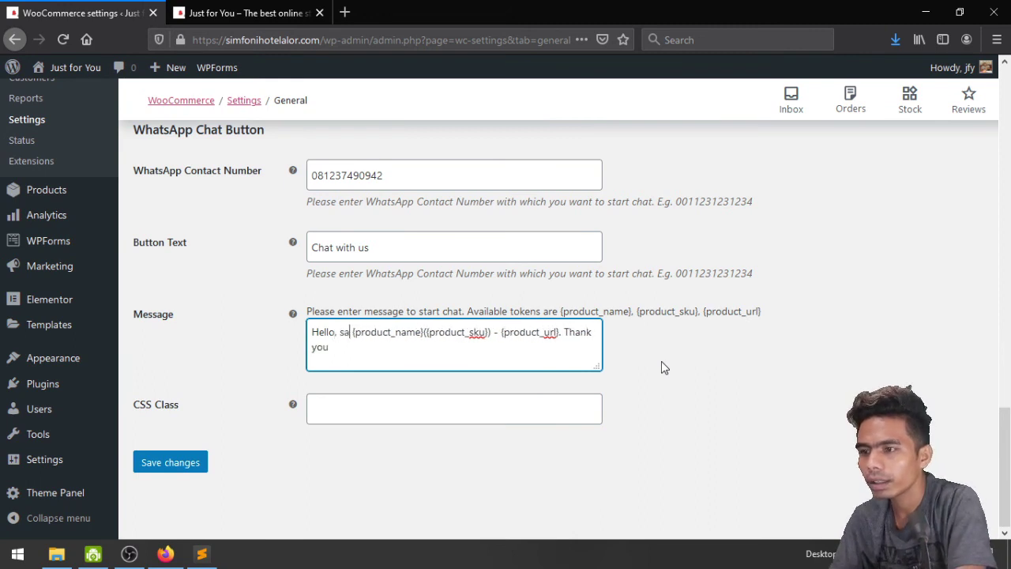
pyautogui.write('ya ingin')
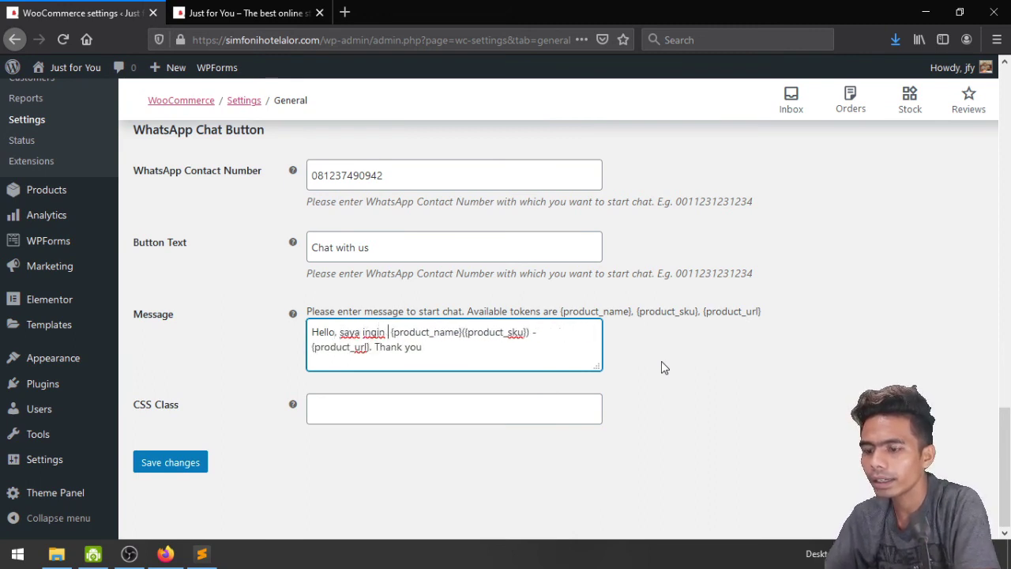
pyautogui.write(' mengetahui')
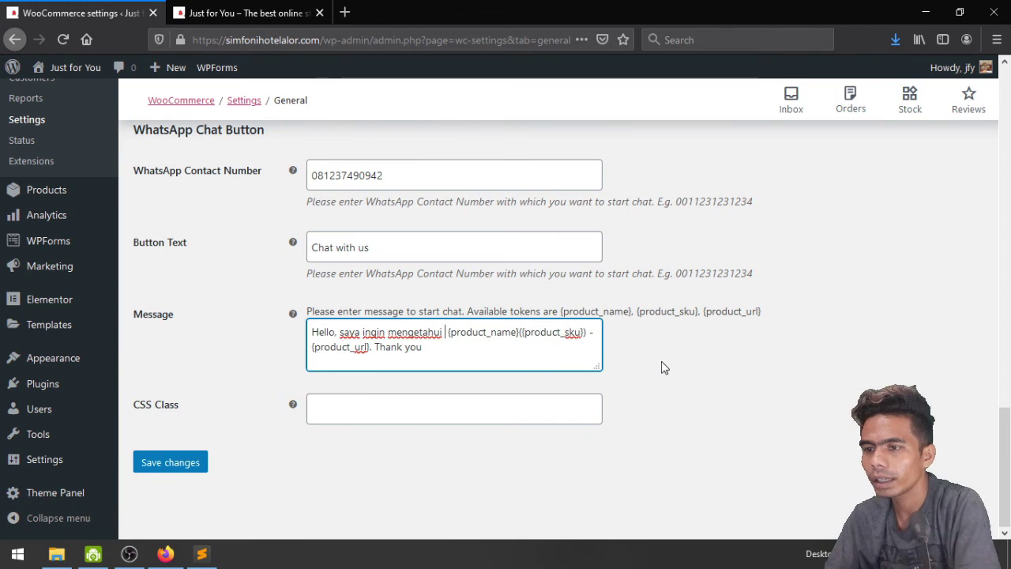
pyautogui.write(' lebih tent')
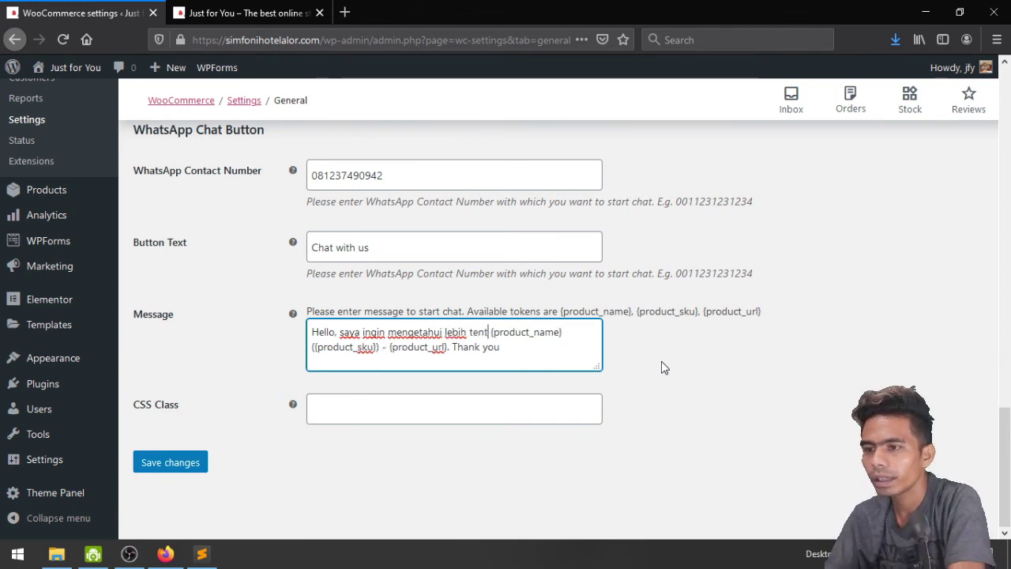
pyautogui.write('ang Prod')
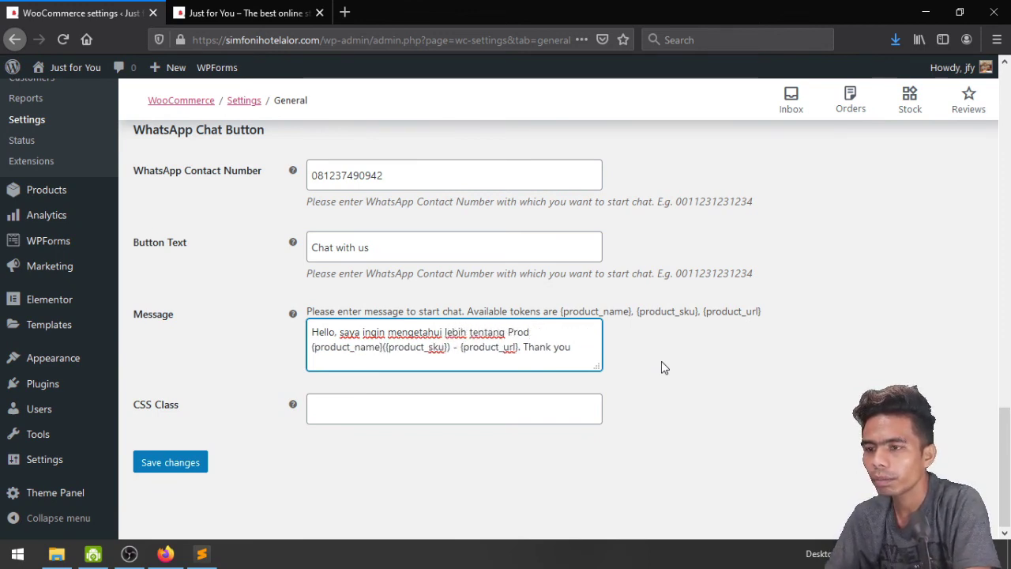
pyautogui.press('BackSpace')
pyautogui.write('duk')
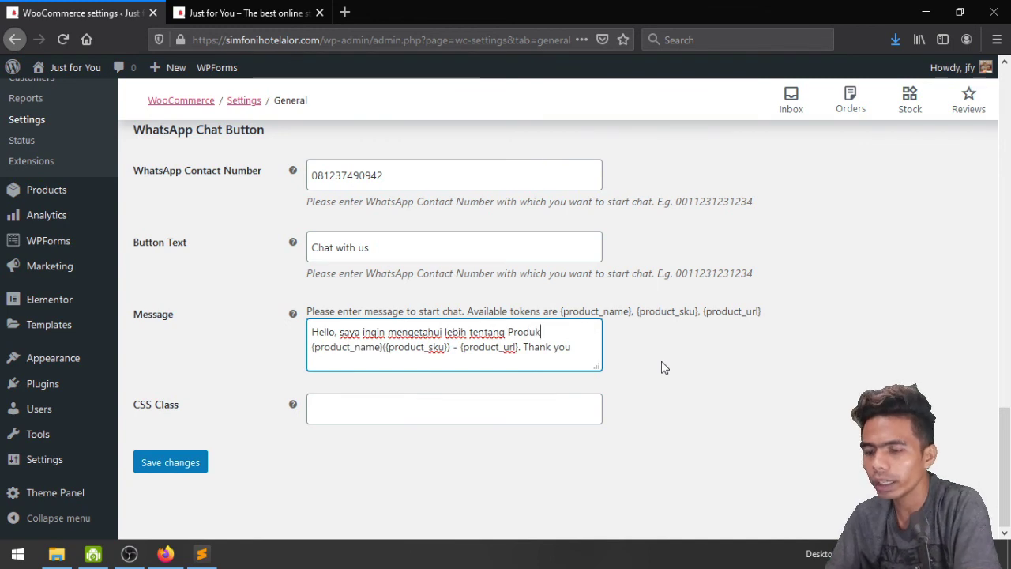
pyautogui.write(' ini')
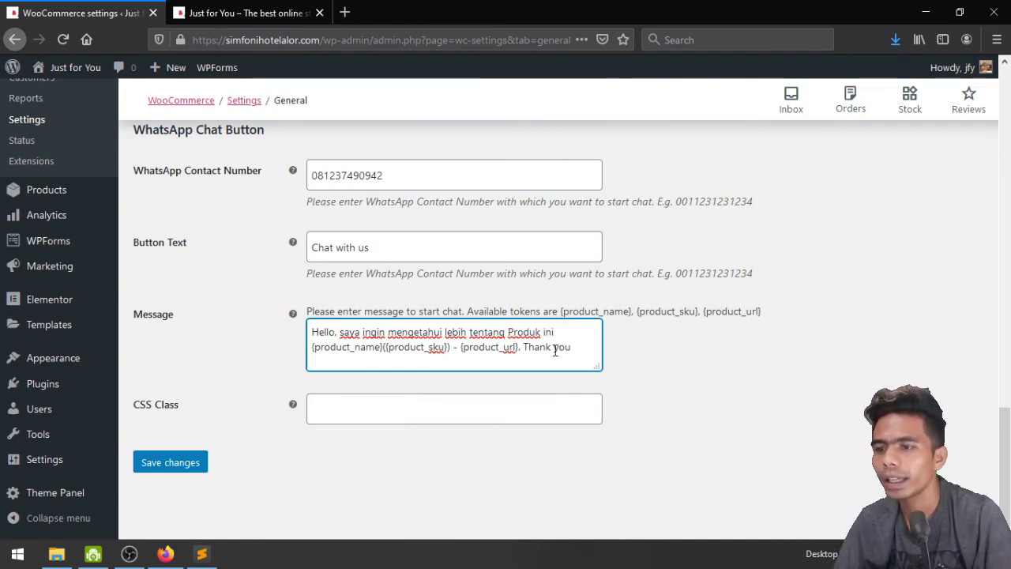
pyautogui.hotkey('ctrl', 'shift', 'Left')
pyautogui.hotkey('ctrl', 'shift', 'Left')
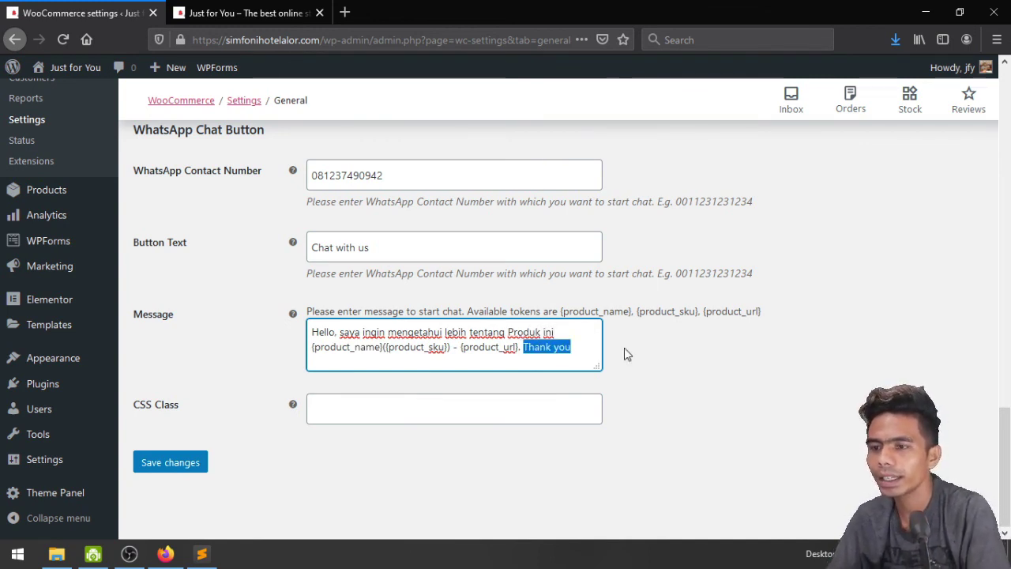
pyautogui.write('Terima Kasih')
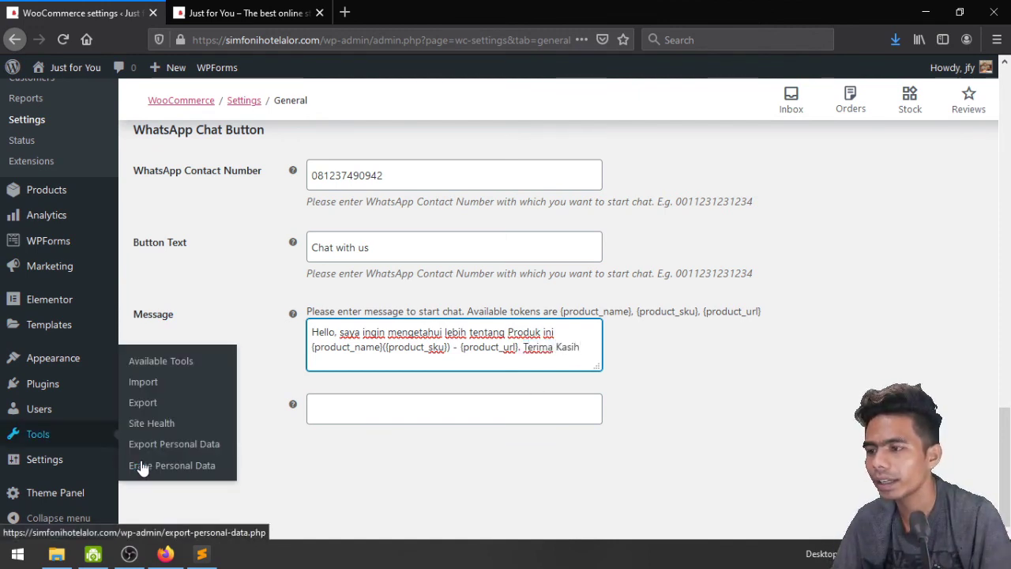
pyautogui.click(187, 463)
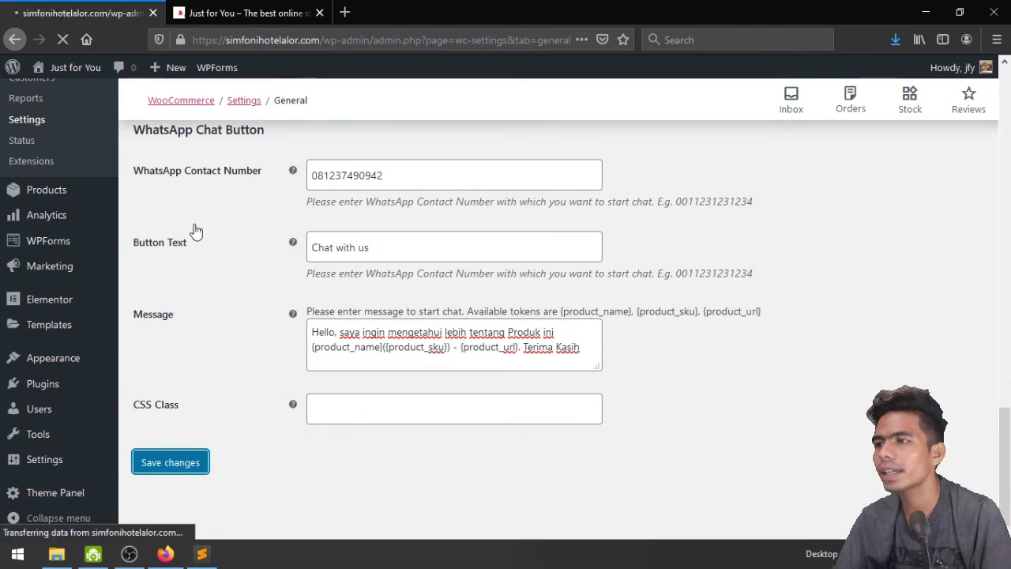
# Reload the storefront to pick up the new settings, confirming in the admin tab that they saved
pyautogui.click(267, 11)
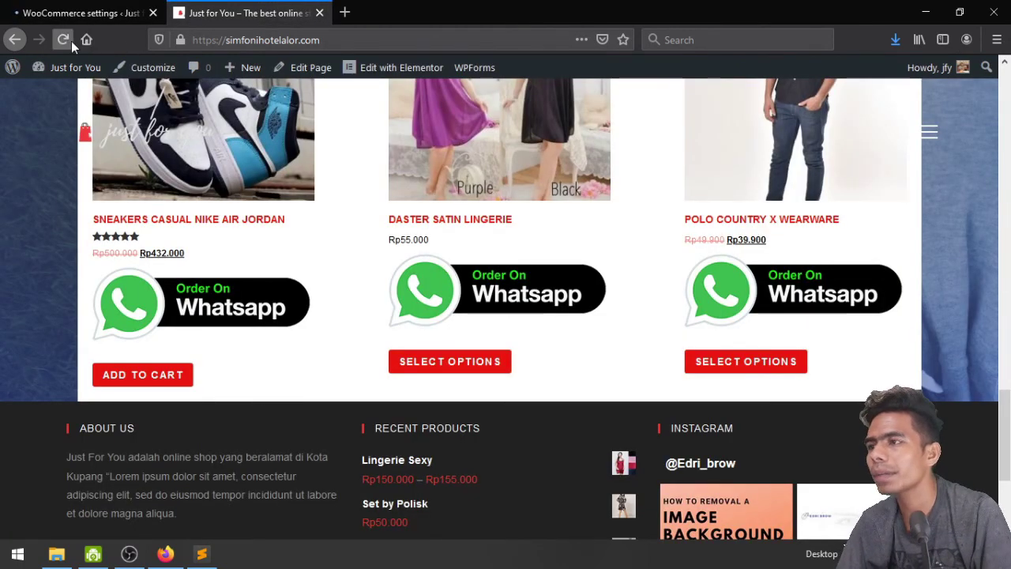
pyautogui.click(70, 41)
pyautogui.click(112, 7)
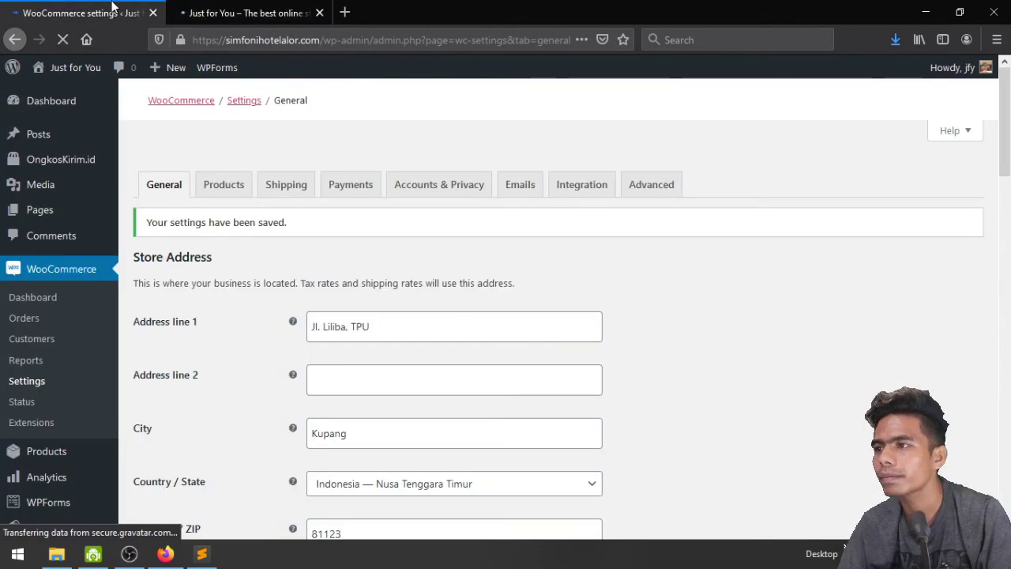
pyautogui.click(251, 8)
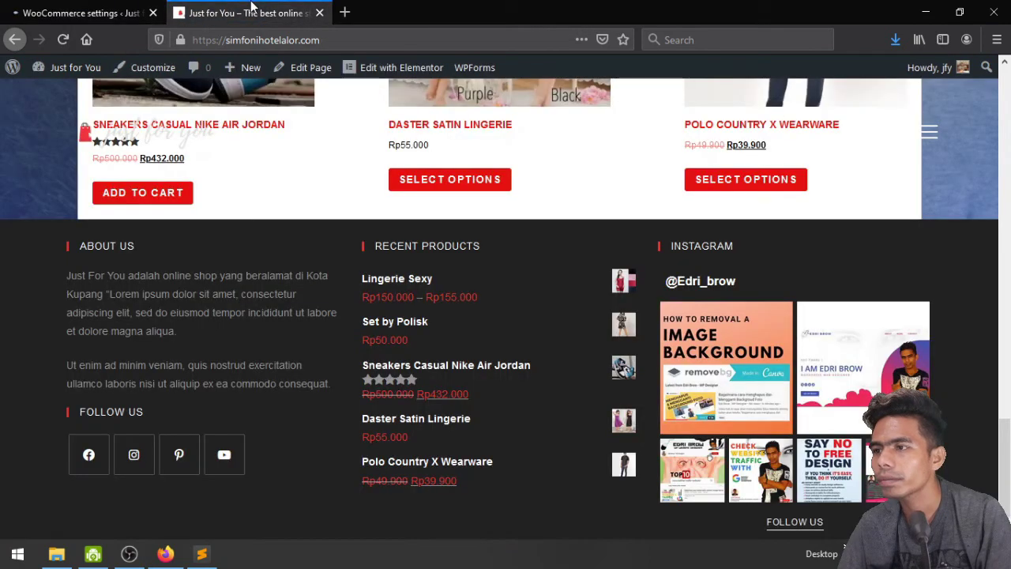
pyautogui.scroll(4, 441, 278)
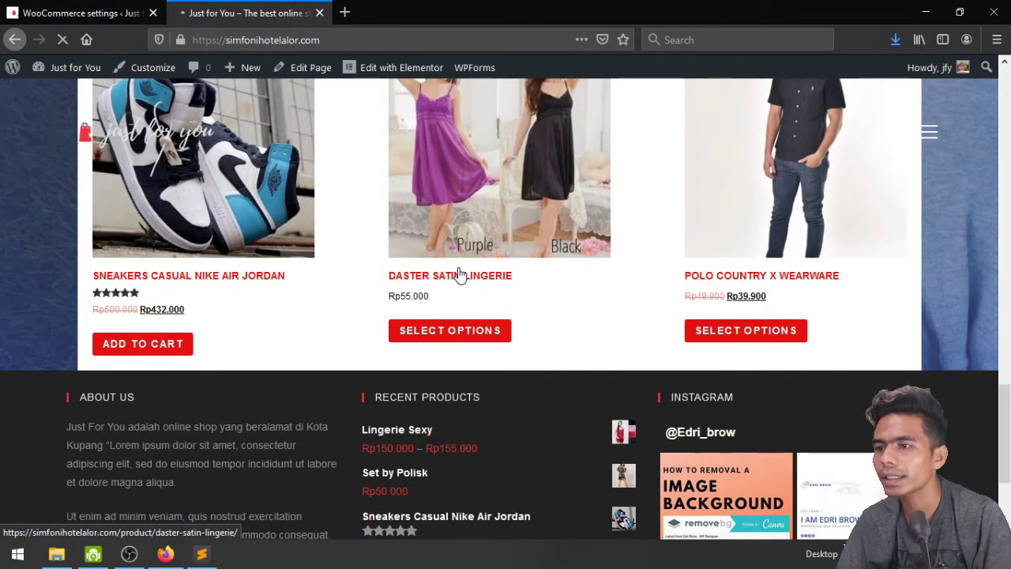
# Test Chat With Us on the Daster Satin Lingerie page, declining the WhatsApp desktop app
pyautogui.click(459, 271)
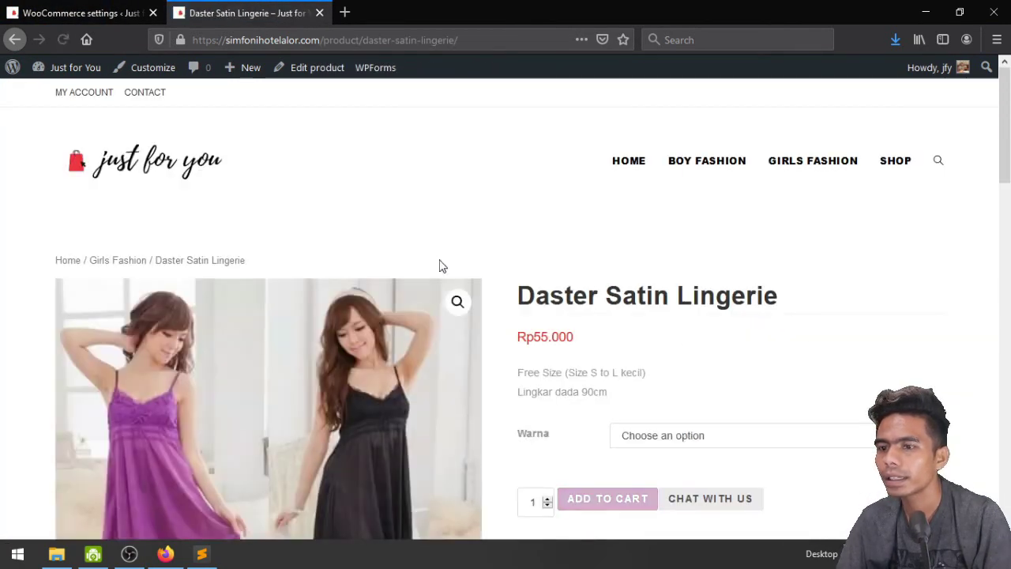
pyautogui.scroll(-5, 439, 266)
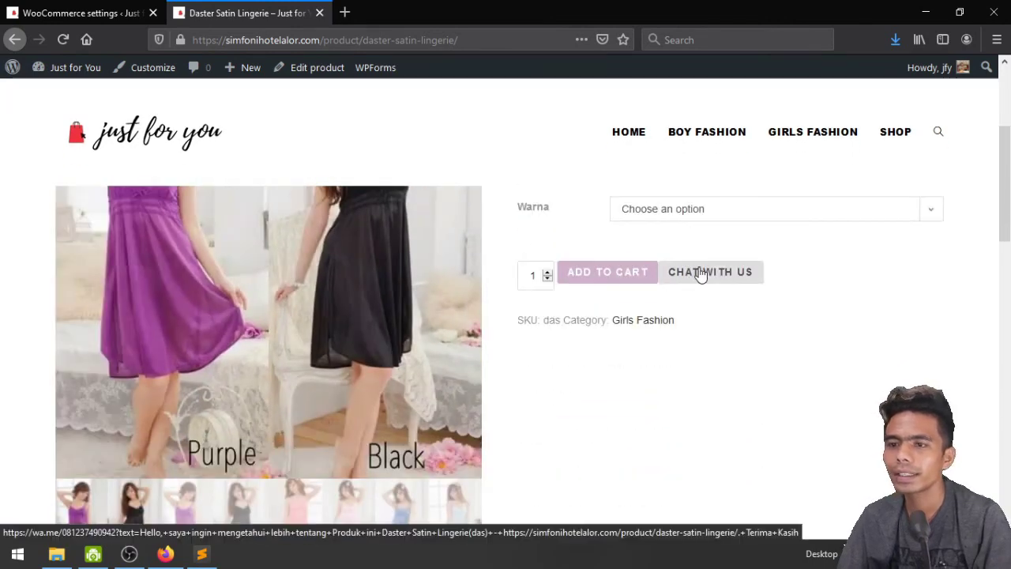
pyautogui.click(719, 282)
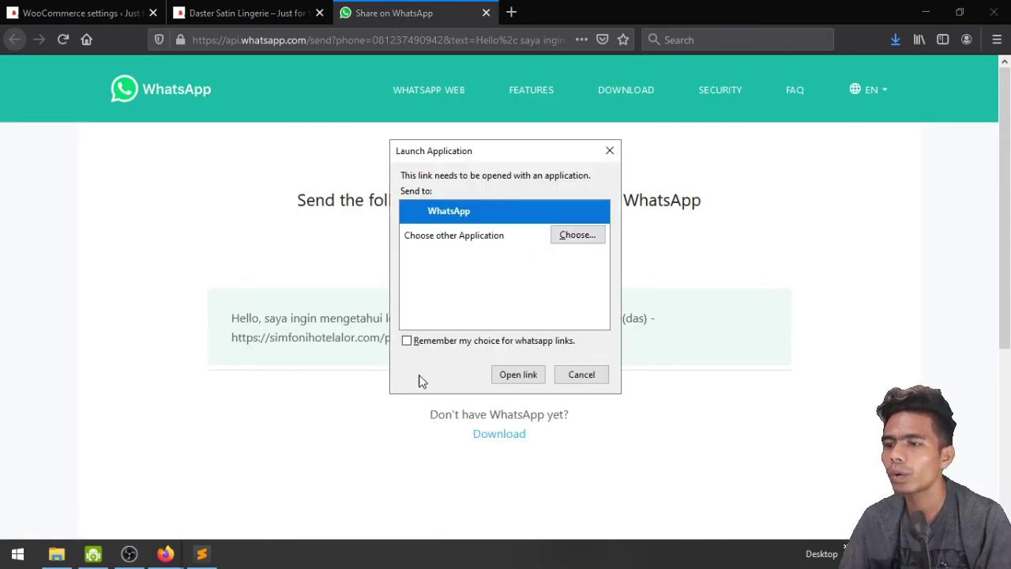
pyautogui.click(608, 150)
pyautogui.click(302, 8)
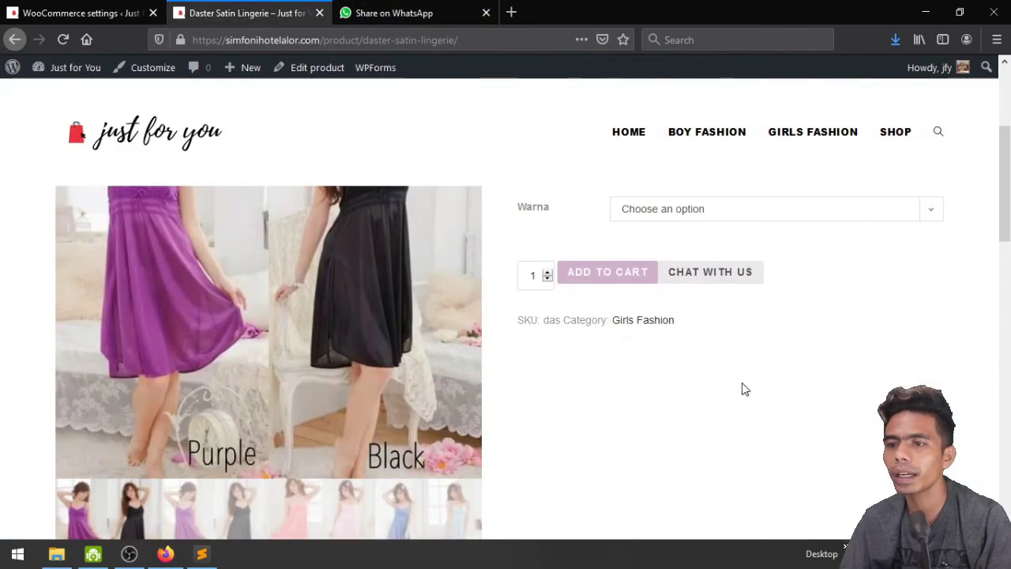
# Preview the product page at mobile size, restore full screen, and return to the homepage
pyautogui.click(958, 14)
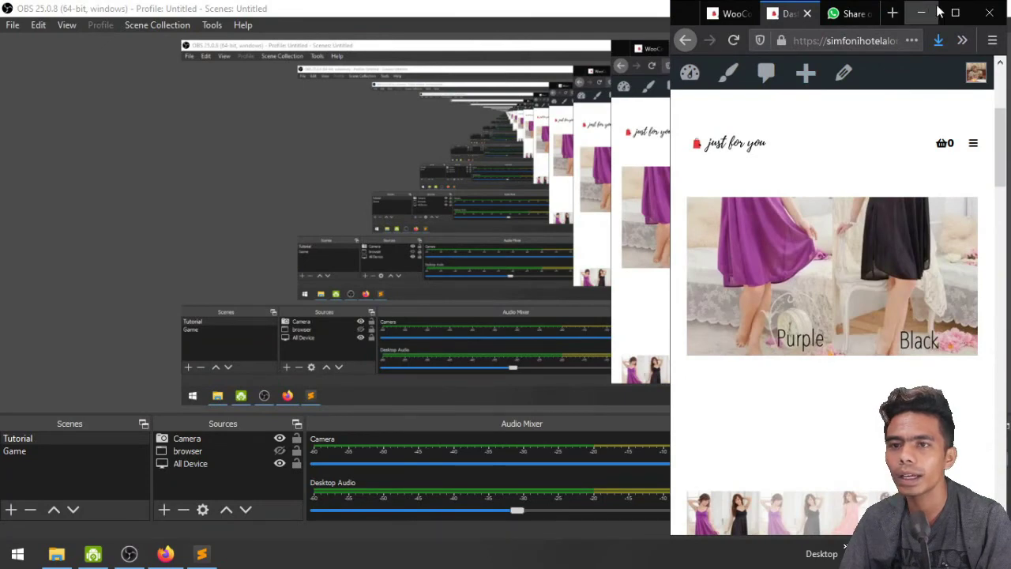
pyautogui.scroll(-8, 917, 284)
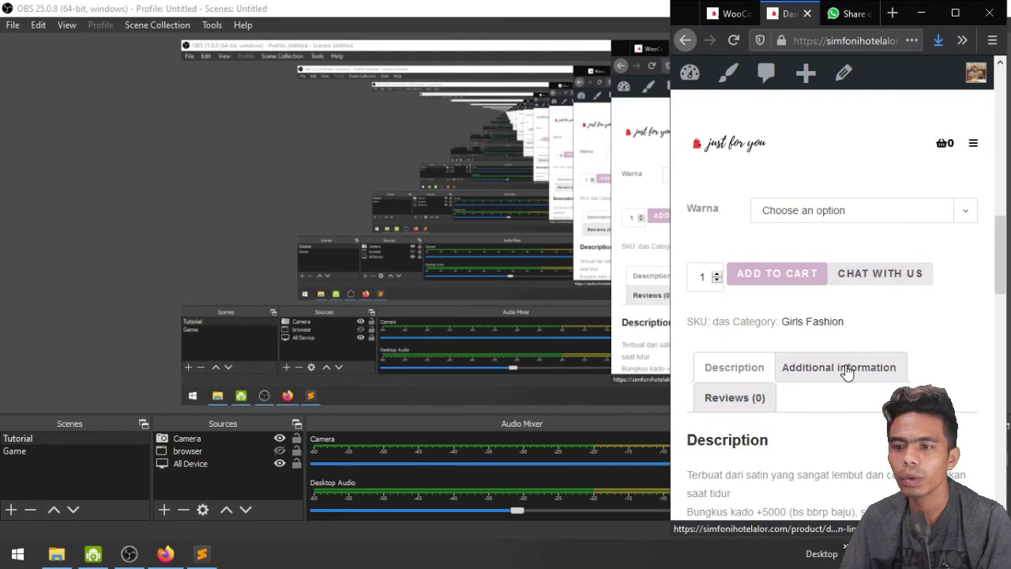
pyautogui.scroll(-2, 846, 370)
pyautogui.click(955, 13)
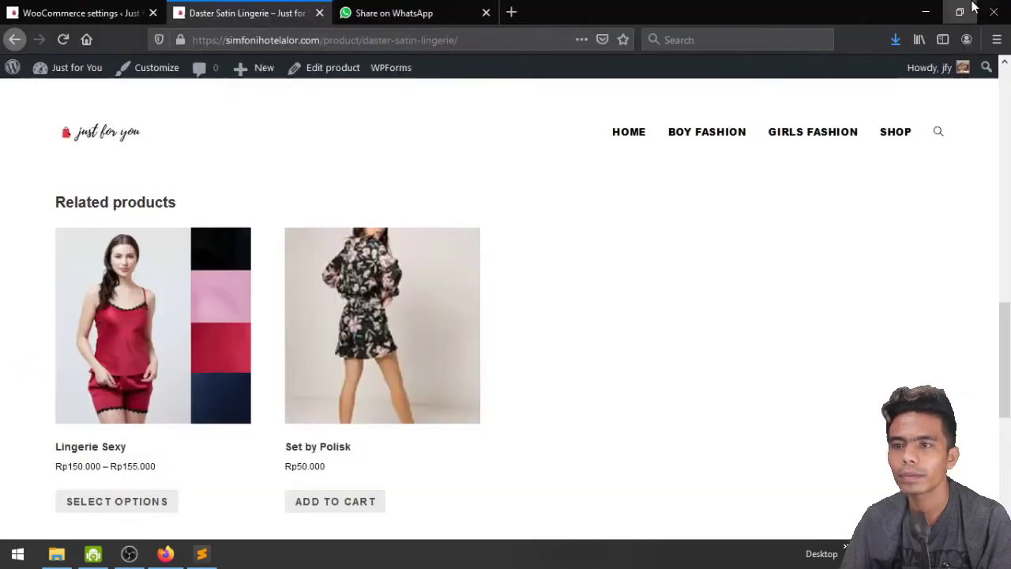
pyautogui.scroll(-4, 605, 387)
pyautogui.scroll(15, 605, 388)
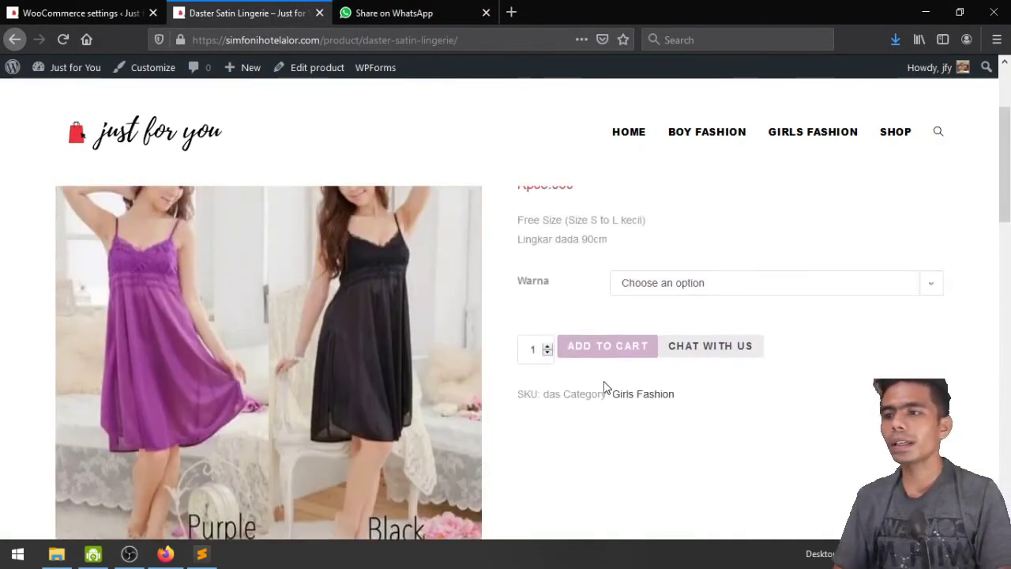
pyautogui.click(169, 171)
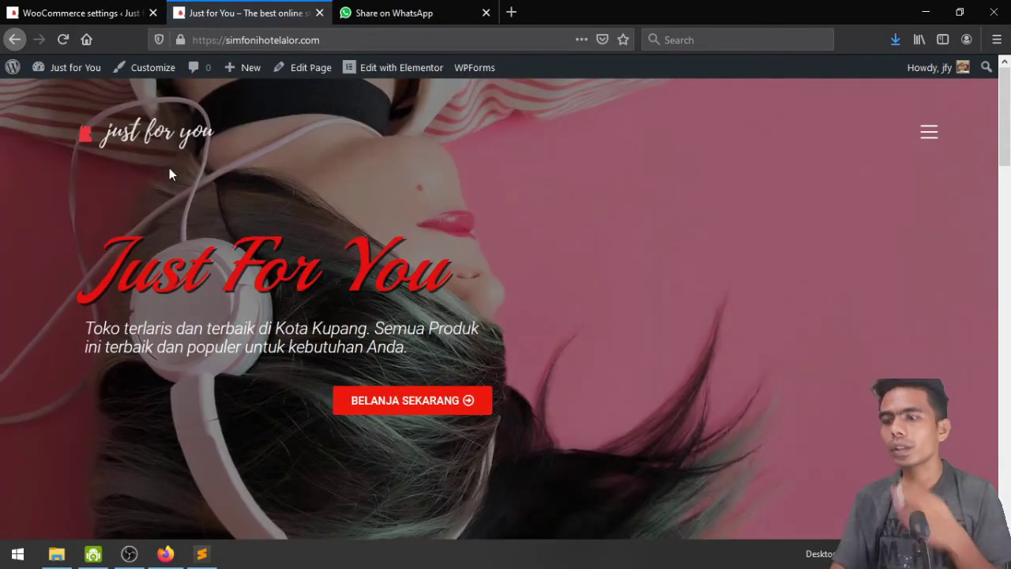
# Scroll through the homepage, then go back to the WooCommerce General settings restricted to Indonesia
pyautogui.scroll(-4, 169, 173)
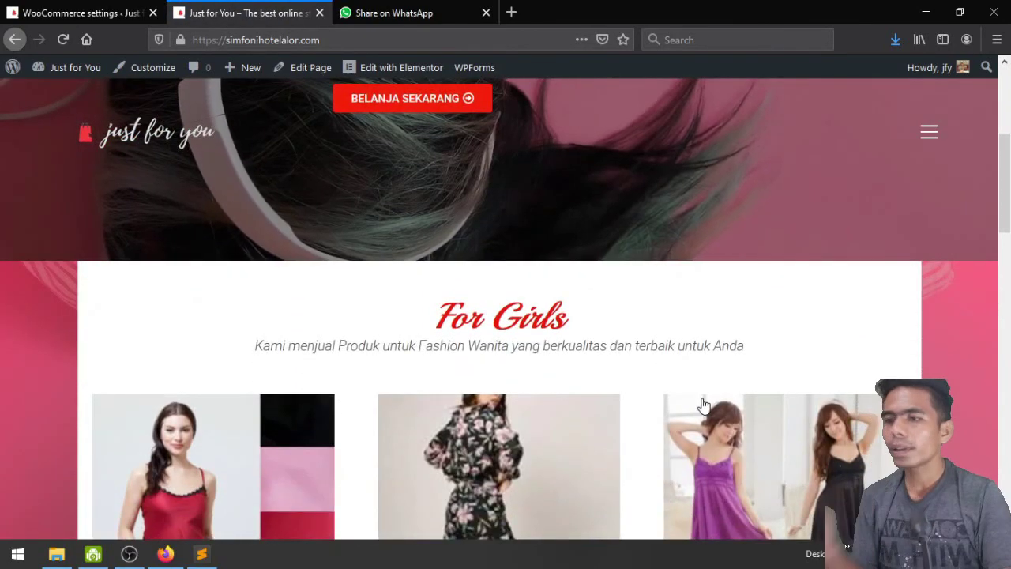
pyautogui.scroll(4, 705, 405)
pyautogui.scroll(-3, 11, 176)
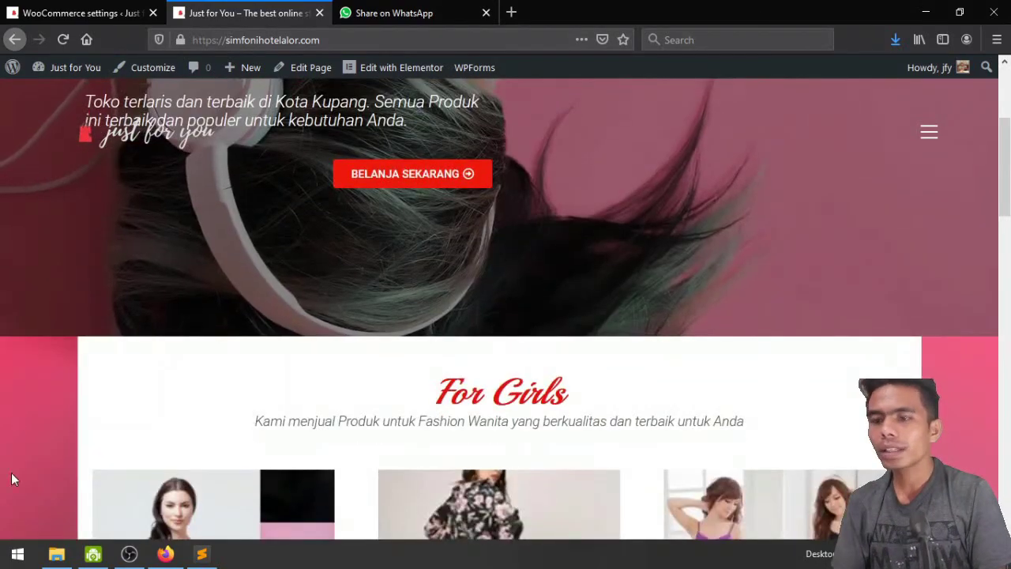
pyautogui.scroll(-2, 2, 463)
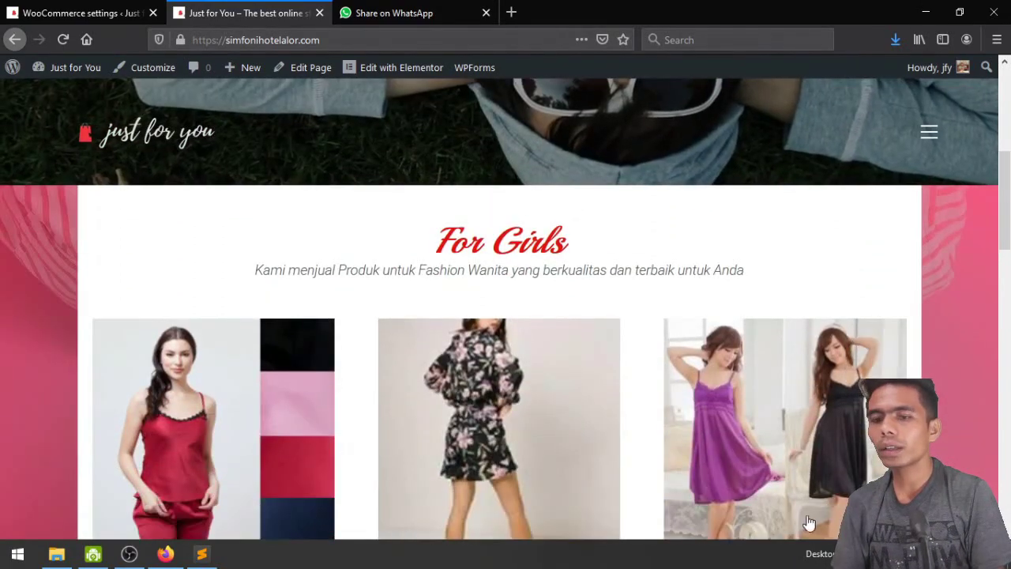
pyautogui.scroll(5, 158, 474)
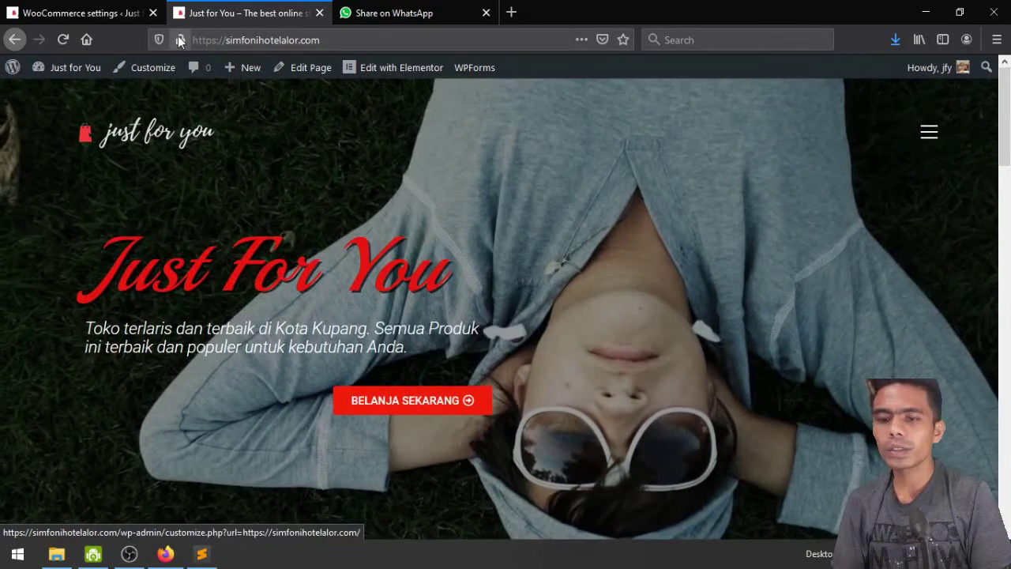
pyautogui.click(89, 8)
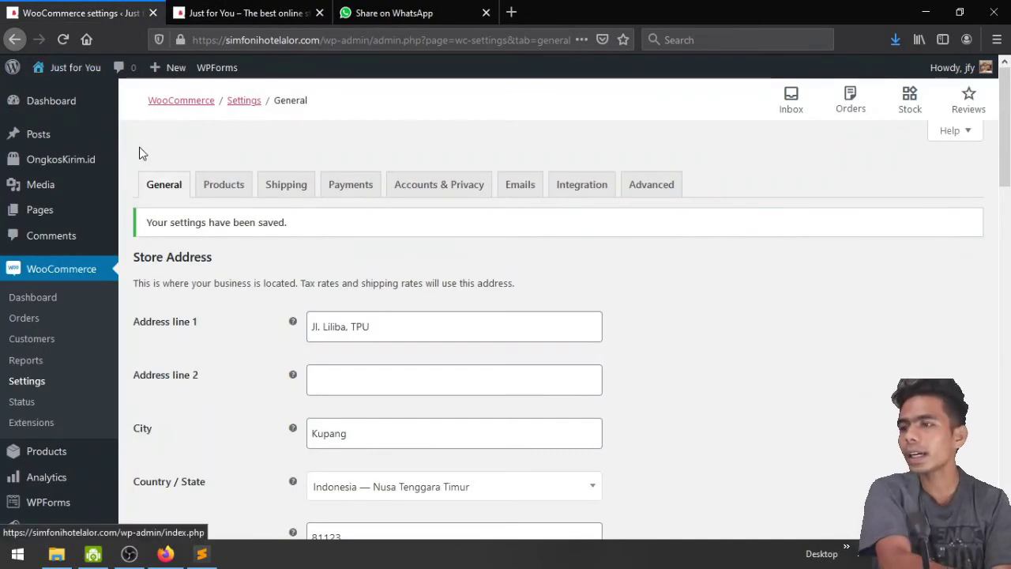
pyautogui.scroll(-3, 130, 225)
pyautogui.scroll(-2, 131, 228)
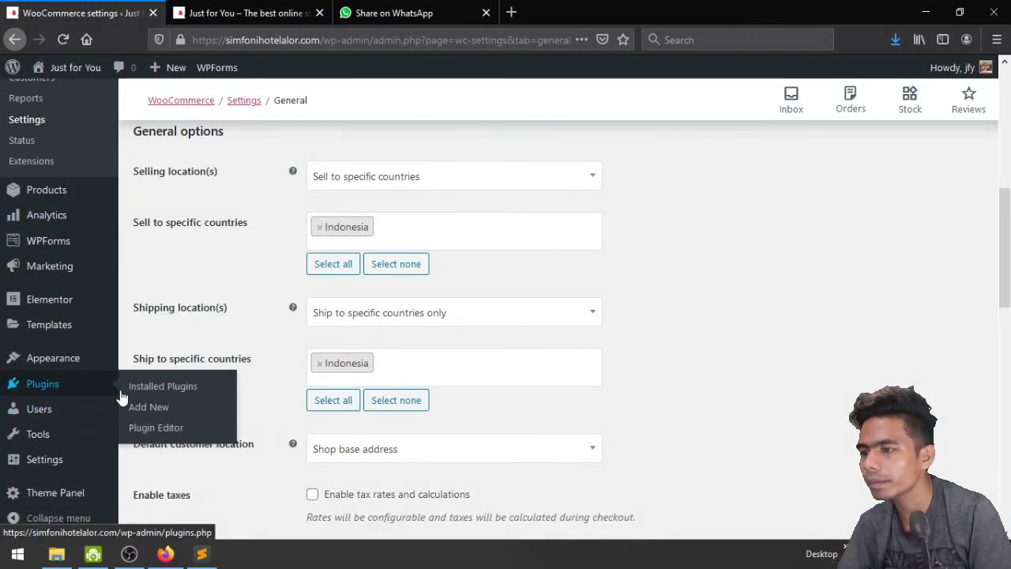
# Search the plugin directory on Add Plugins for 'whatsA'
pyautogui.click(138, 387)
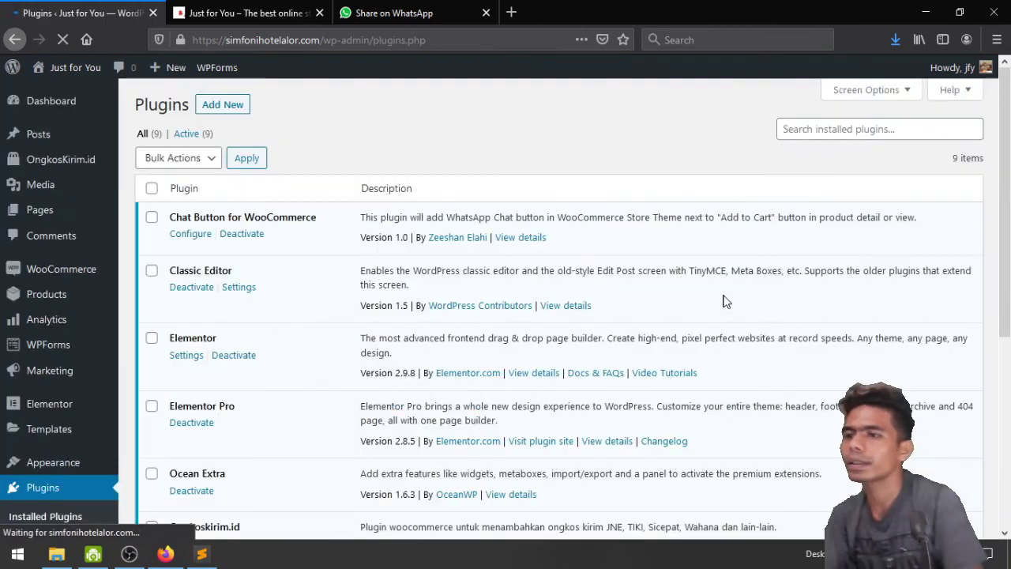
pyautogui.click(223, 104)
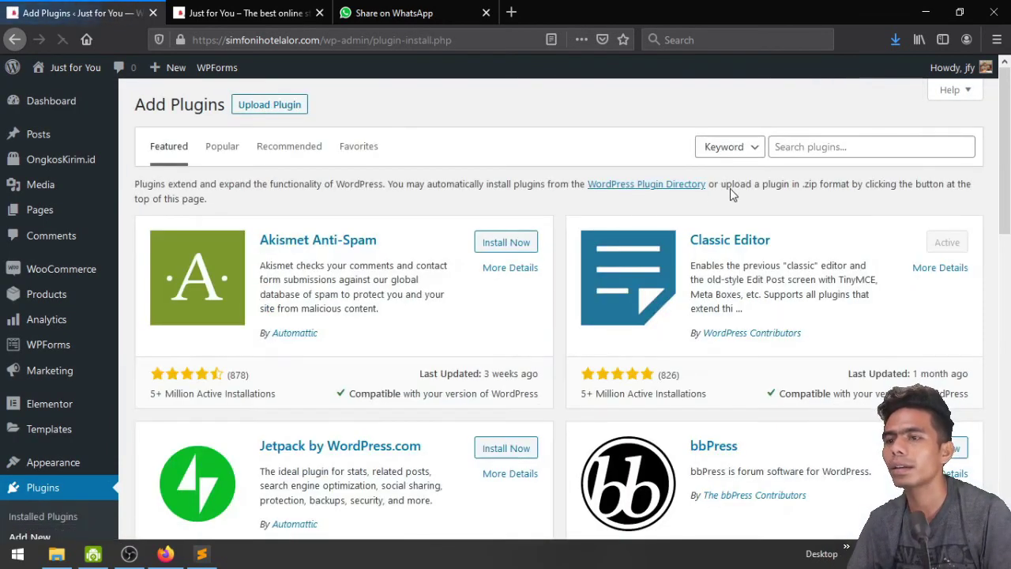
pyautogui.click(810, 149)
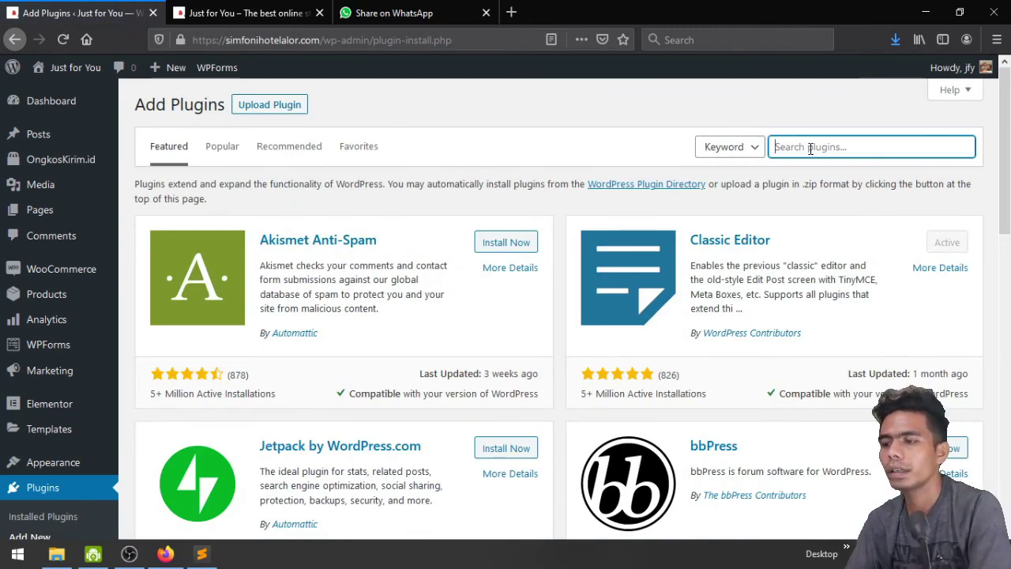
pyautogui.write('whats')
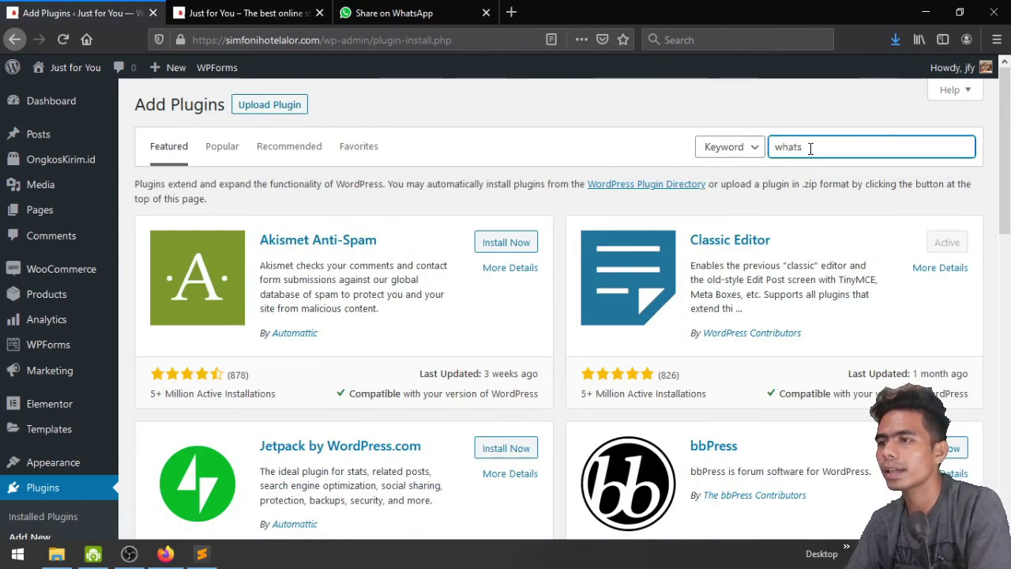
pyautogui.write('App')
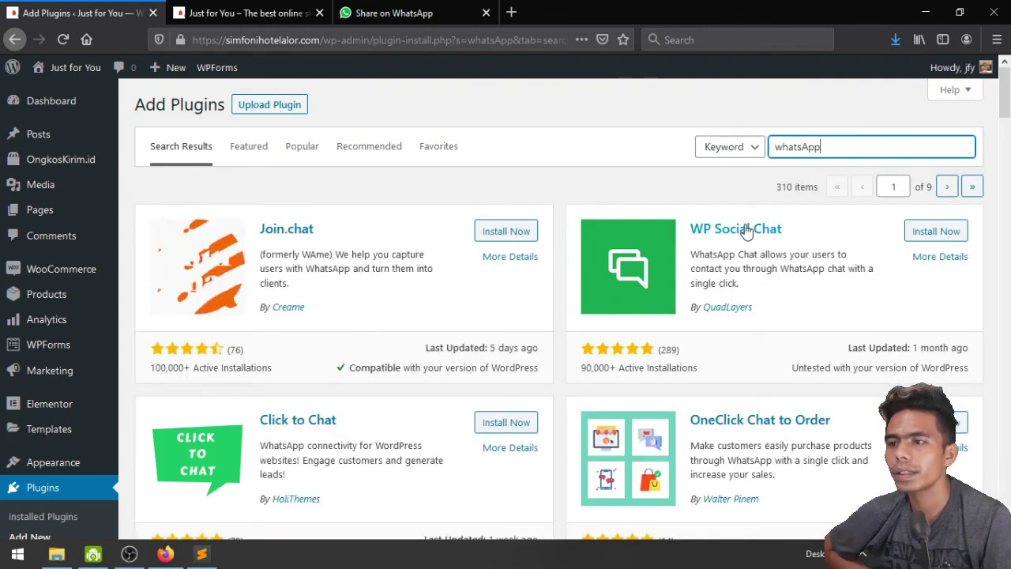
# Check the WP Social Chat plugin details, close them, and scroll the results
pyautogui.click(939, 257)
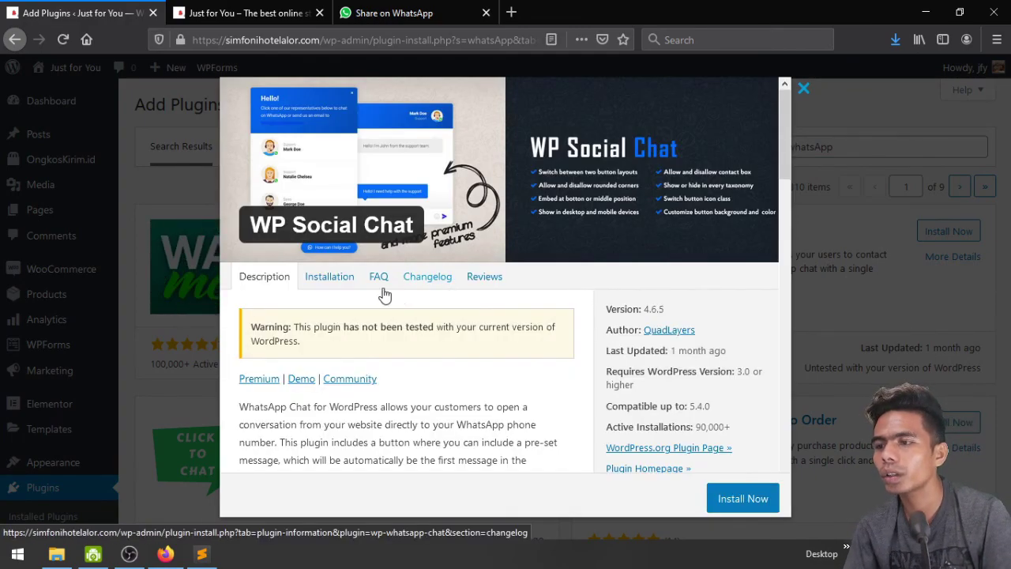
pyautogui.click(803, 88)
pyautogui.scroll(-2, 782, 266)
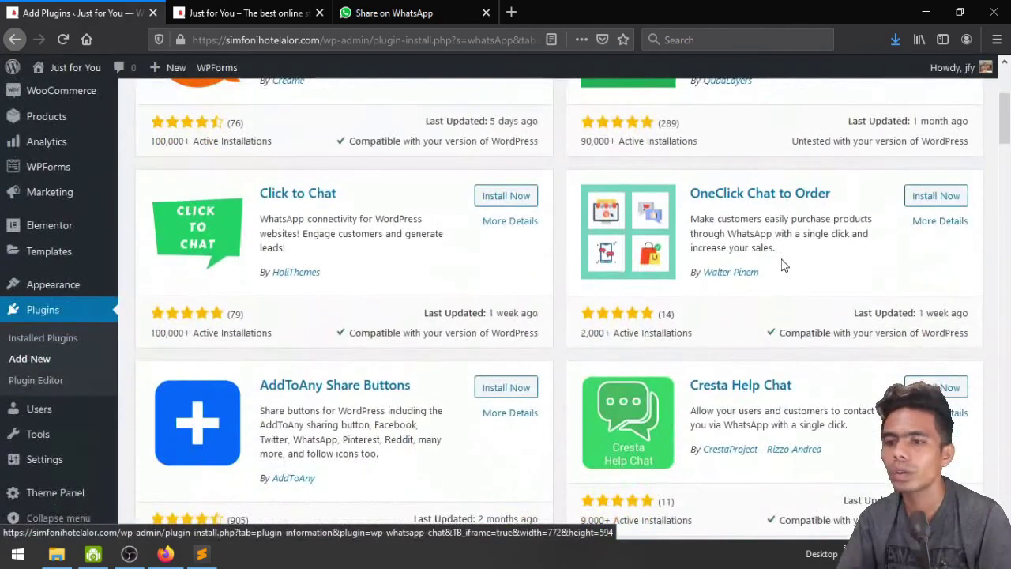
pyautogui.scroll(-1, 782, 267)
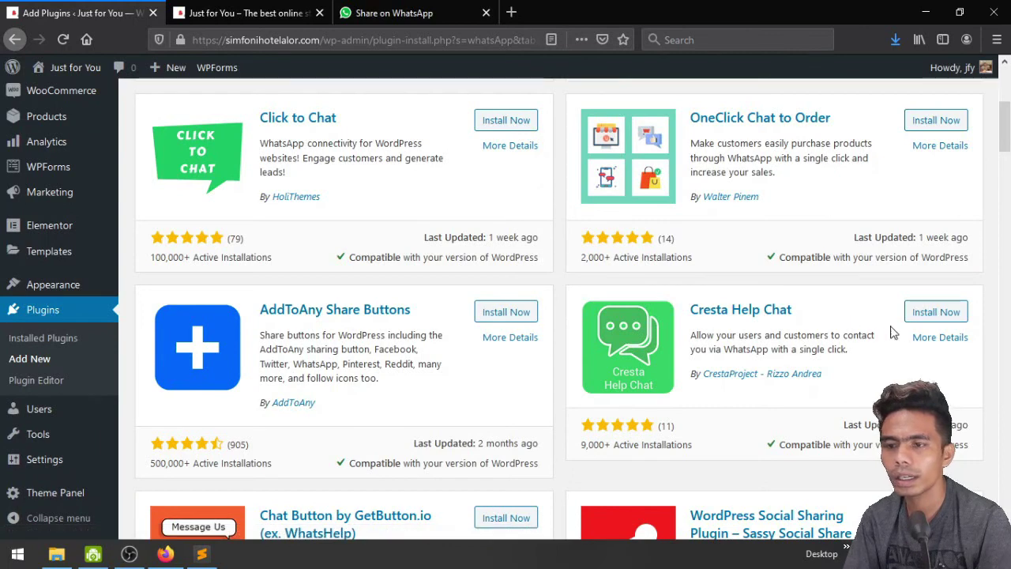
# Review Cresta Help Chat's details and Screenshots tab, then close the modal
pyautogui.click(936, 337)
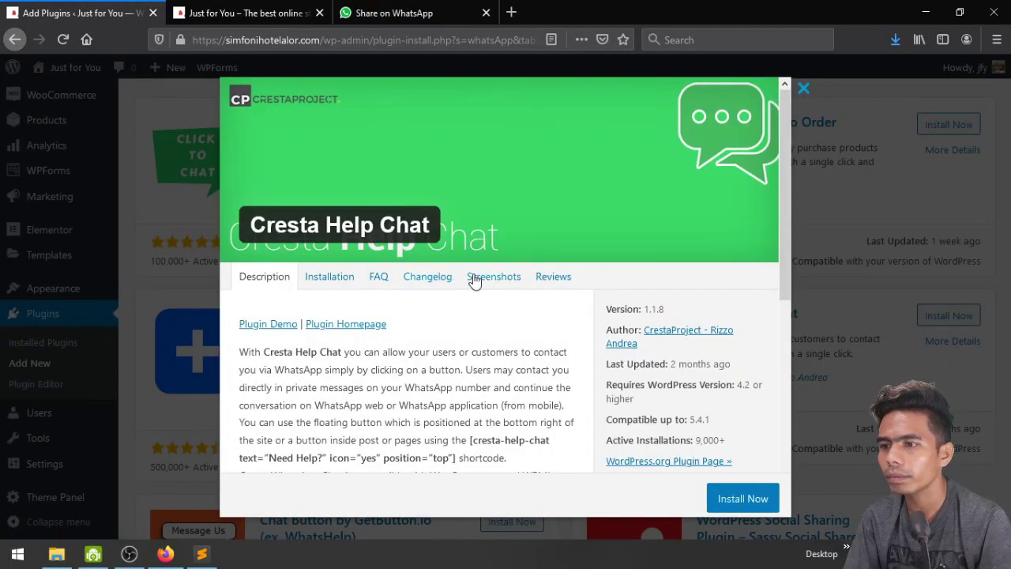
pyautogui.click(474, 280)
pyautogui.scroll(-3, 458, 272)
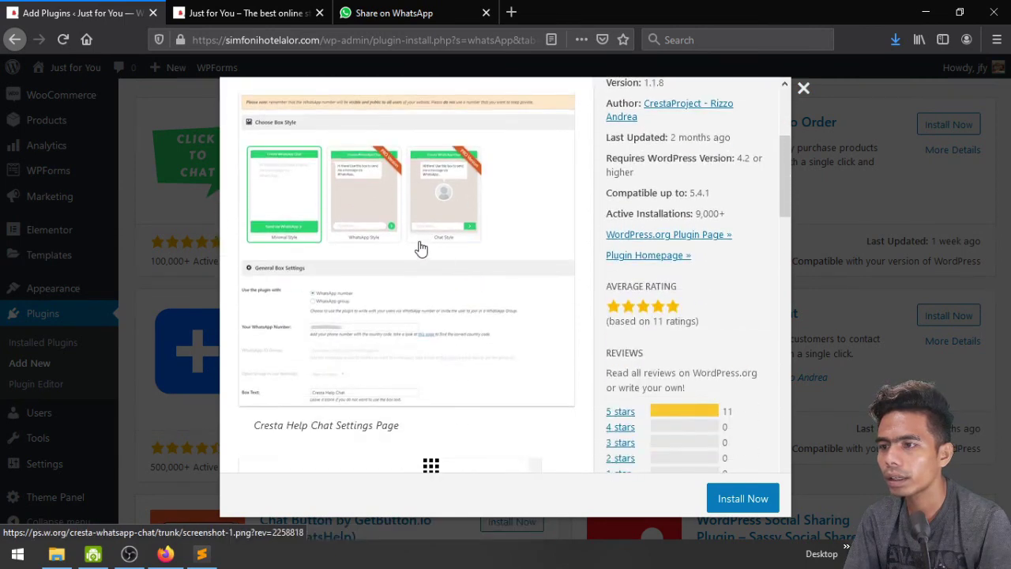
pyautogui.scroll(-8, 421, 249)
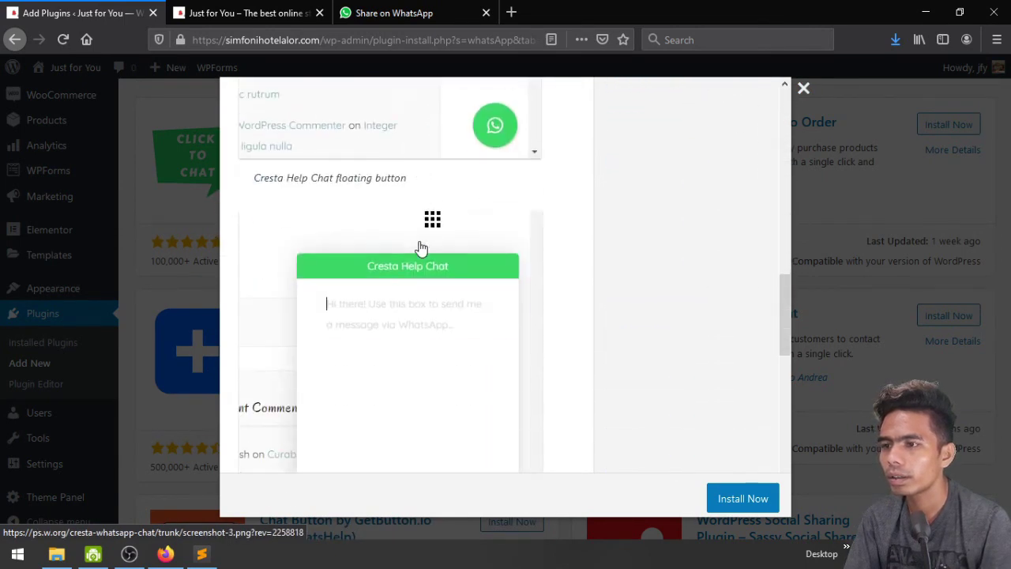
pyautogui.scroll(3, 393, 269)
pyautogui.scroll(-4, 394, 268)
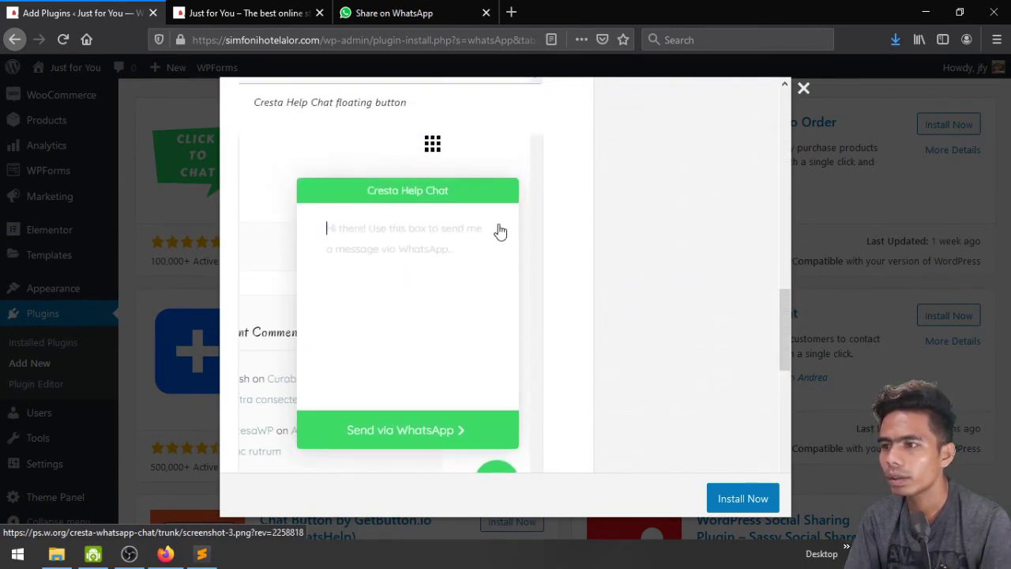
pyautogui.click(803, 89)
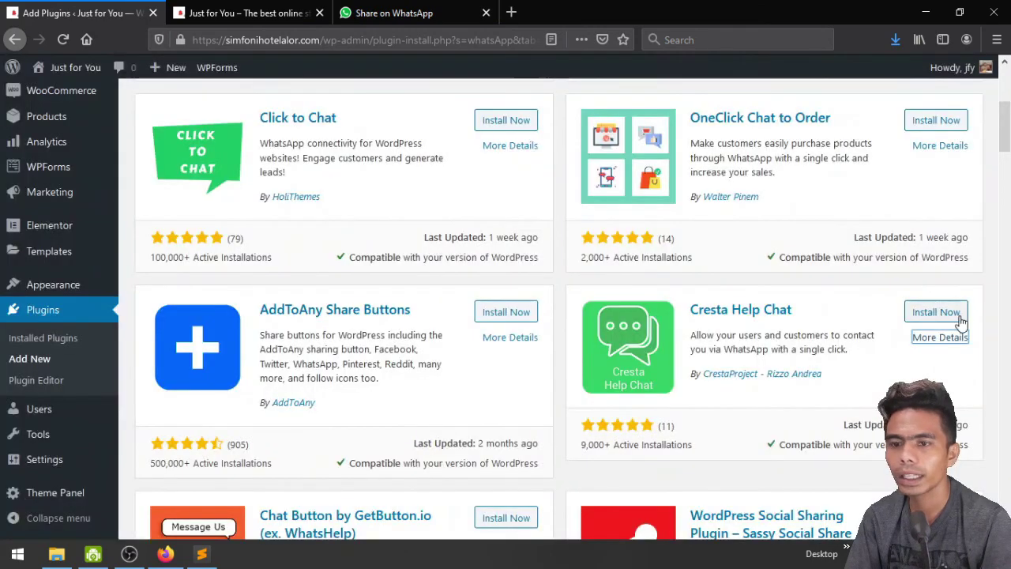
# Install and activate Cresta Help Chat, then review it among the 10 installed plugins
pyautogui.click(926, 312)
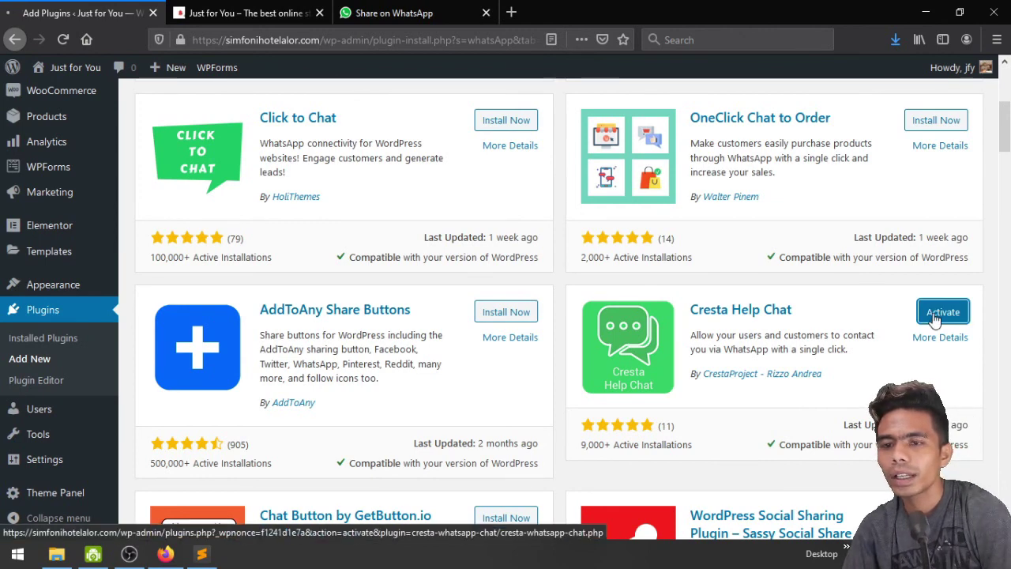
pyautogui.click(911, 313)
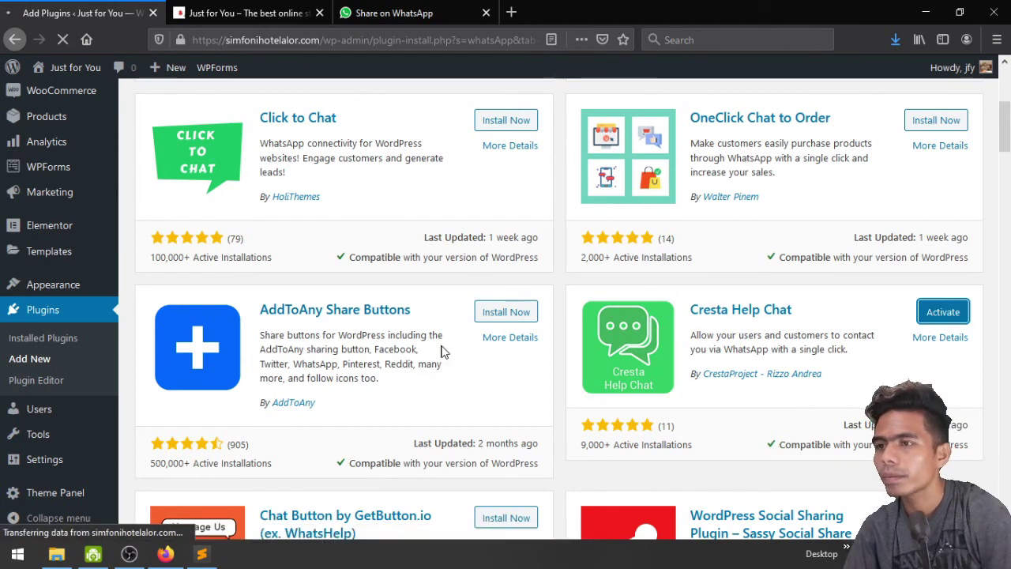
pyautogui.scroll(-4, 384, 332)
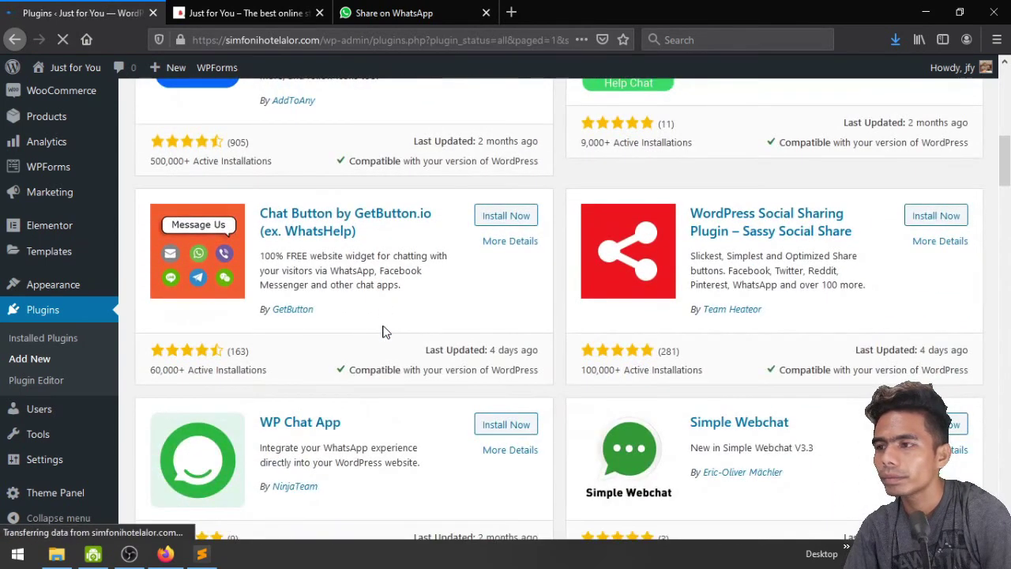
pyautogui.scroll(-2, 383, 327)
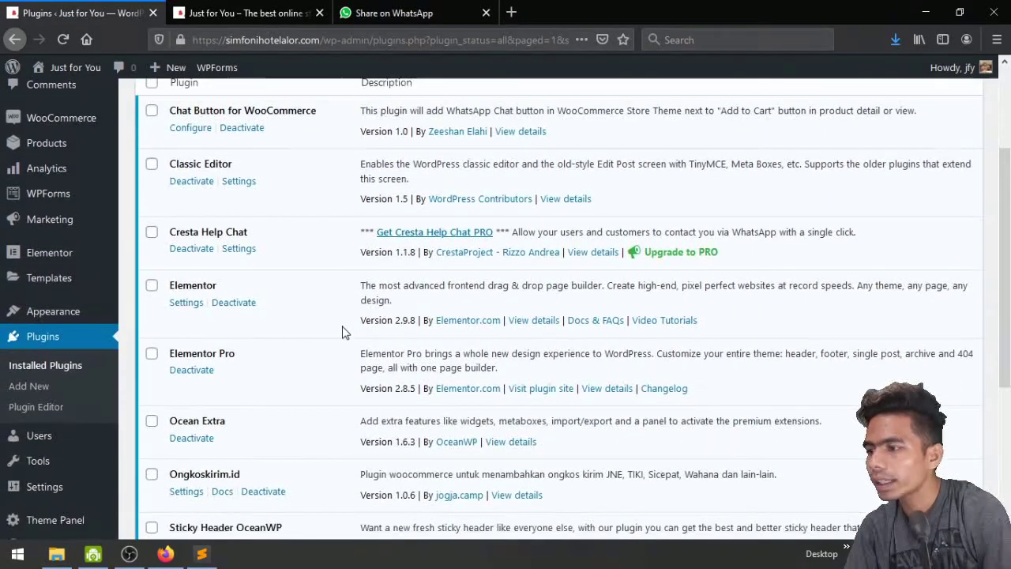
pyautogui.scroll(-3, 342, 332)
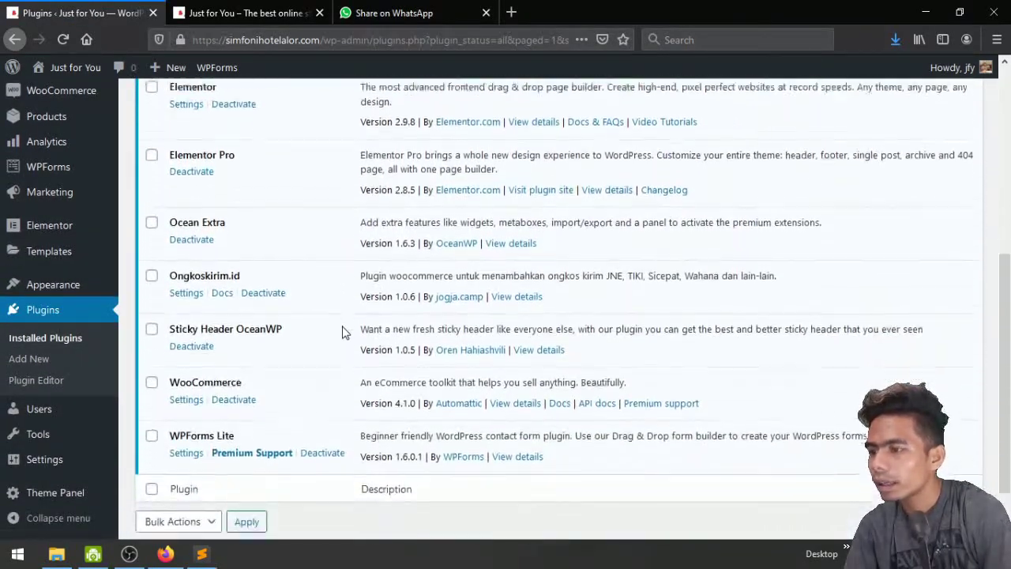
pyautogui.scroll(4, 342, 332)
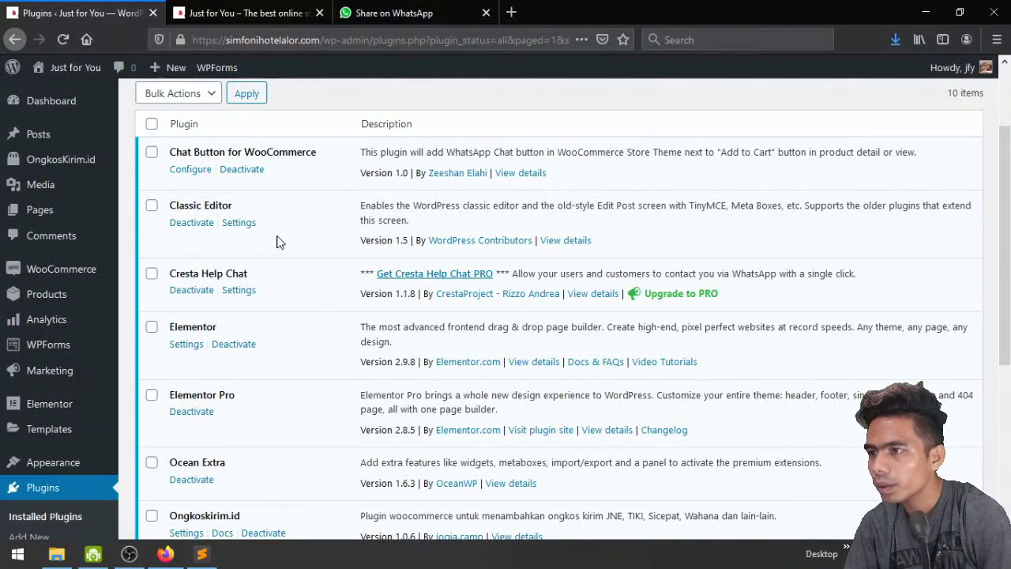
pyautogui.scroll(-1, 277, 241)
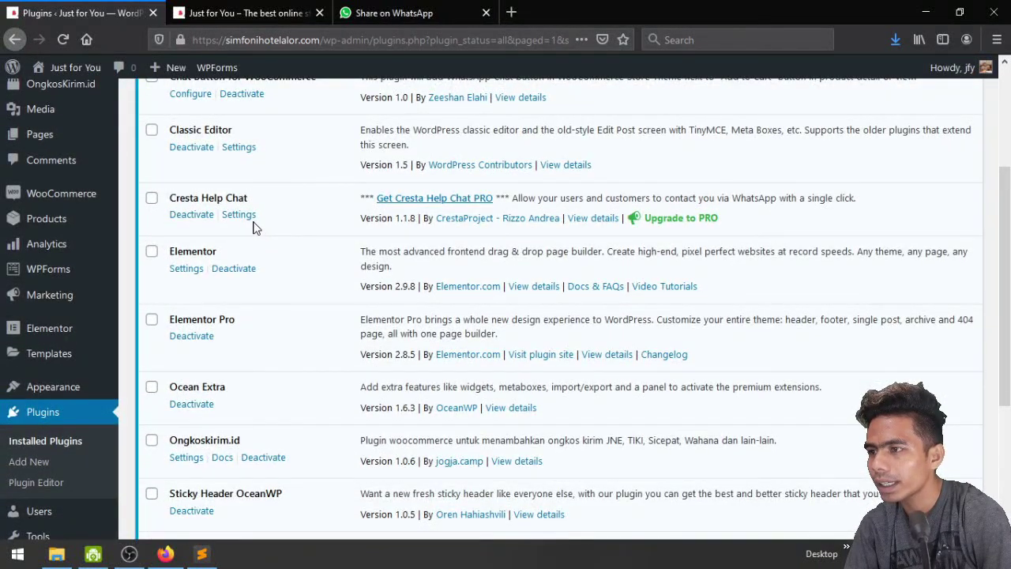
# In Cresta Help Chat settings, enter the store's WhatsApp phone number
pyautogui.click(241, 216)
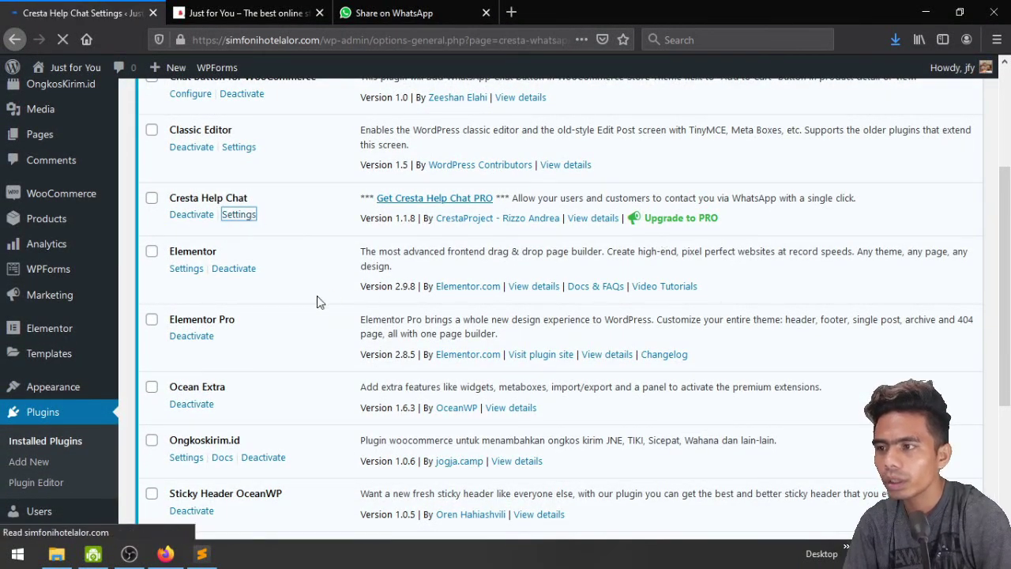
pyautogui.scroll(-2, 353, 273)
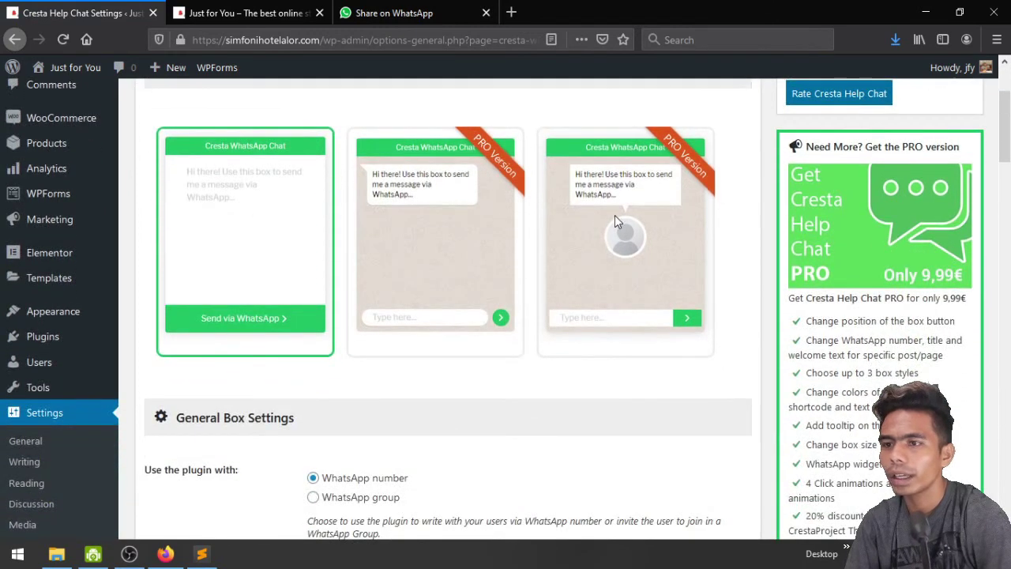
pyautogui.scroll(-2, 270, 285)
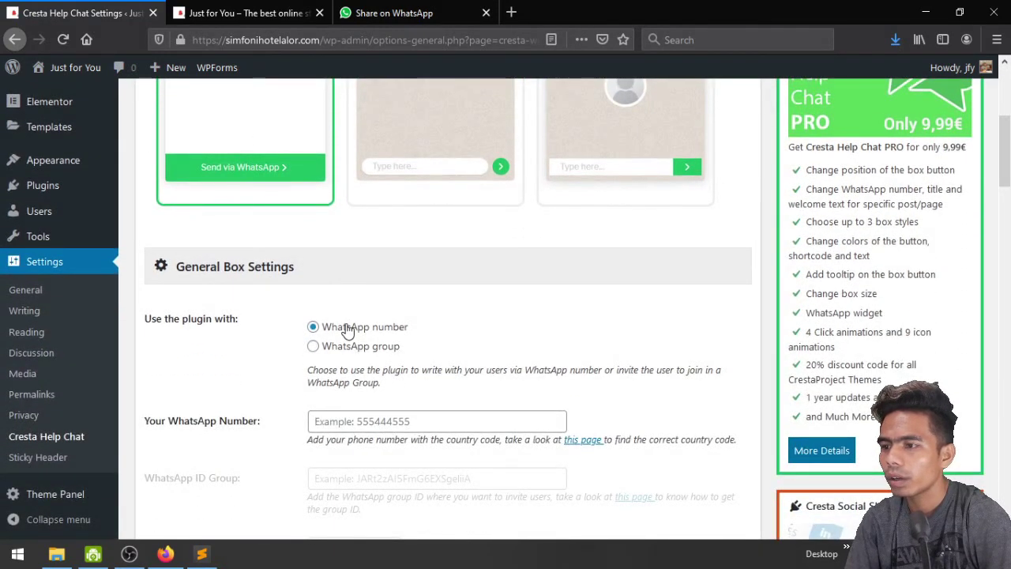
pyautogui.scroll(-2, 578, 344)
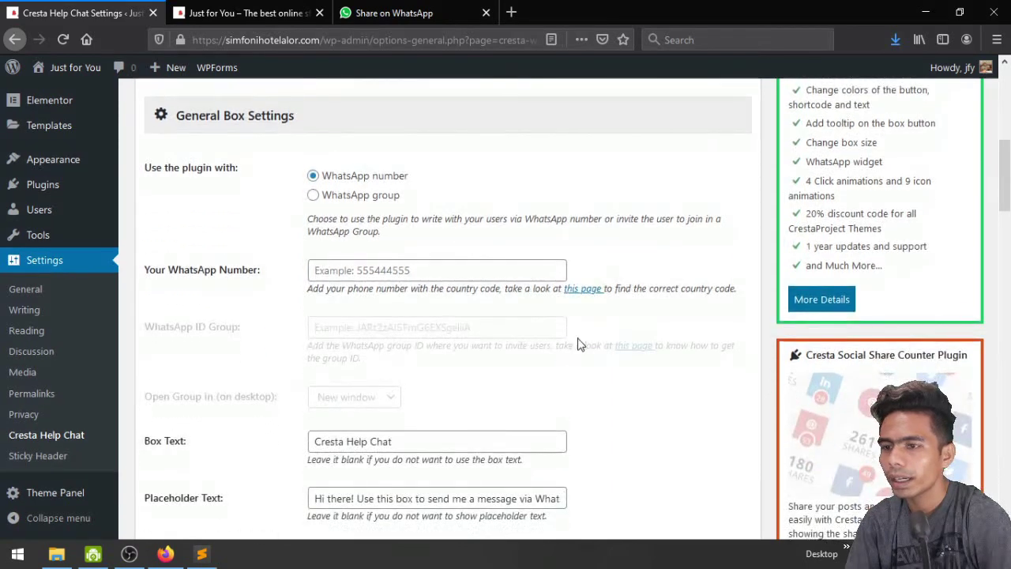
pyautogui.click(427, 278)
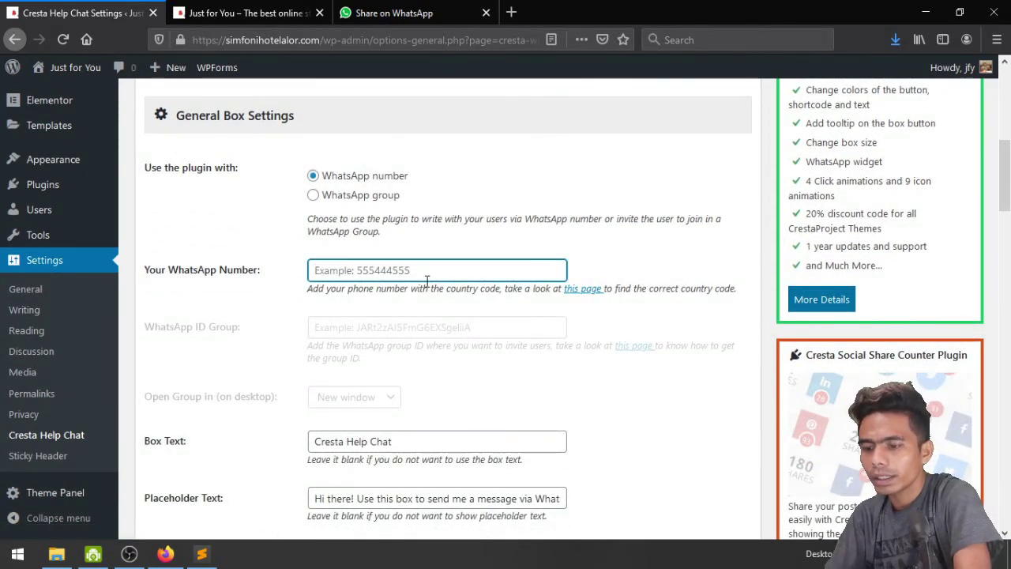
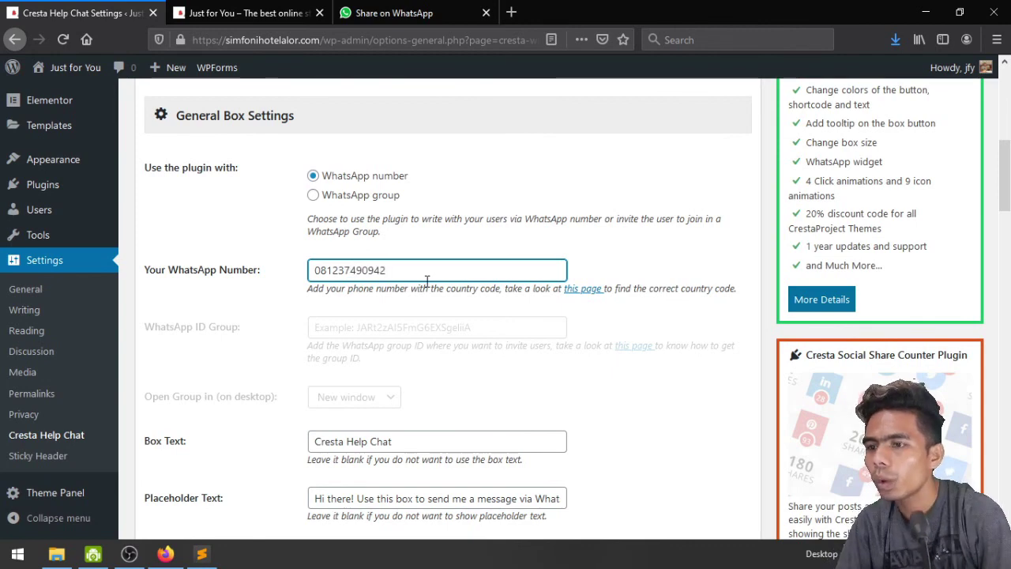
# Change the Box Text to 'Just for you Help Chat' and check the placeholder message
pyautogui.scroll(-2, 427, 282)
pyautogui.click(348, 290)
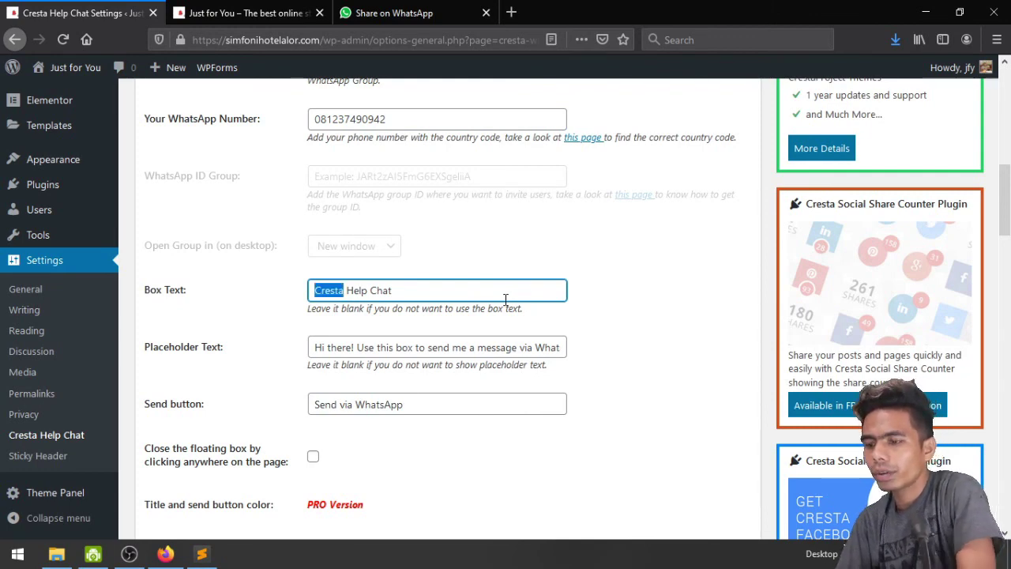
pyautogui.write('u')
pyautogui.write('Jus ')
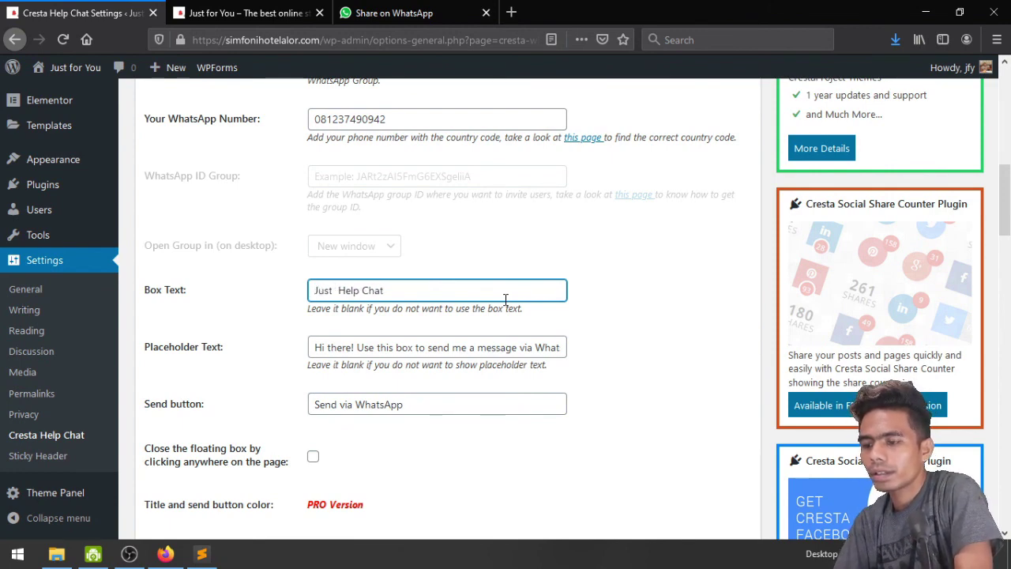
pyautogui.write('for you')
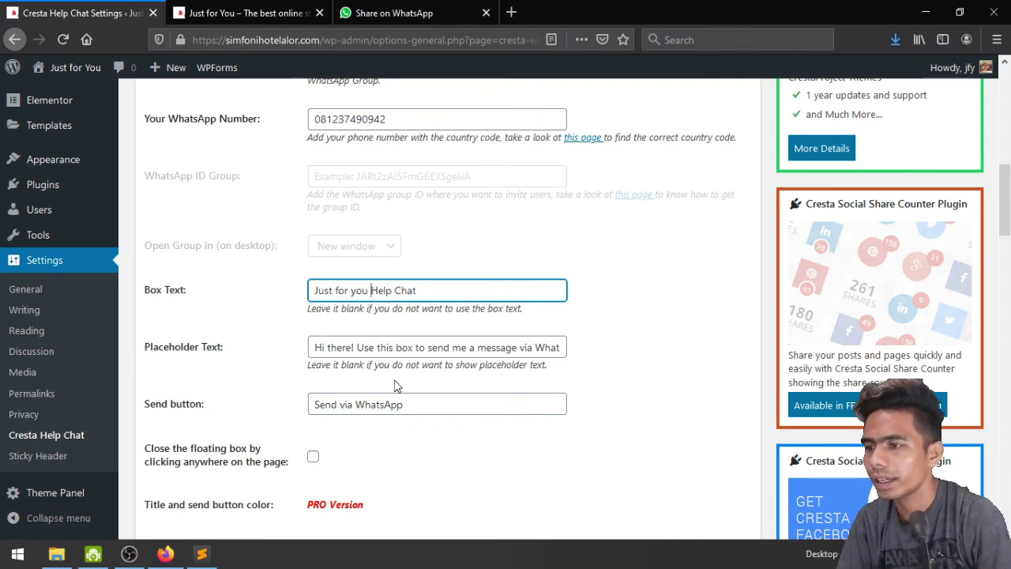
pyautogui.click(338, 351)
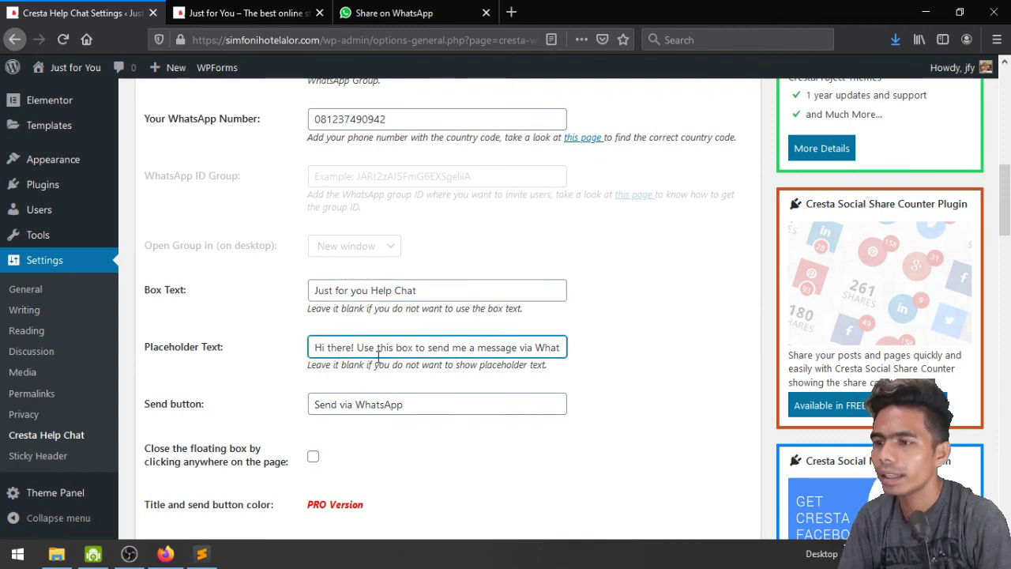
pyautogui.press('End')
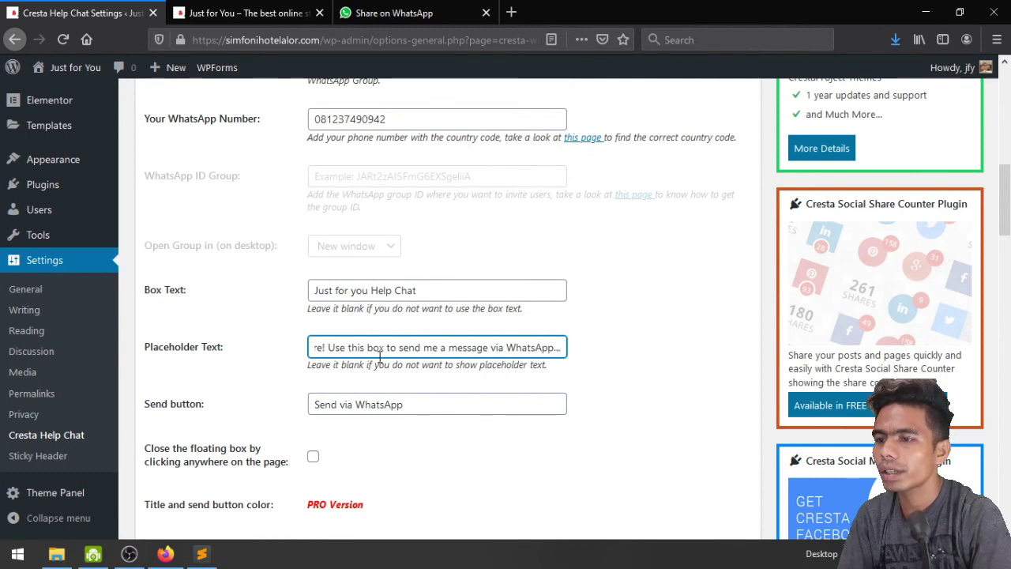
pyautogui.scroll(-2, 380, 359)
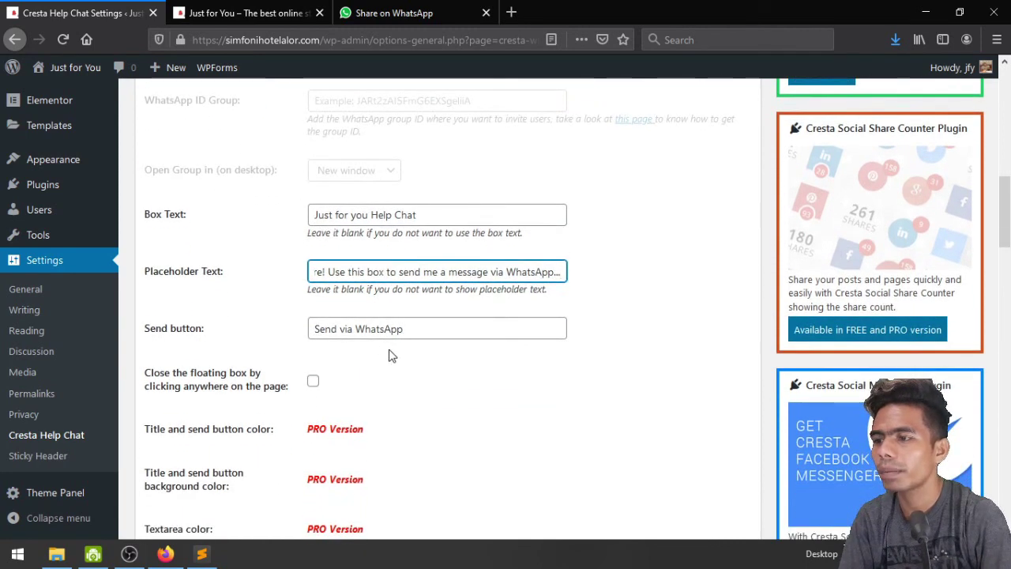
# Show the WhatsApp button on both mobile and desktop and save the Cresta settings
pyautogui.scroll(-2, 388, 356)
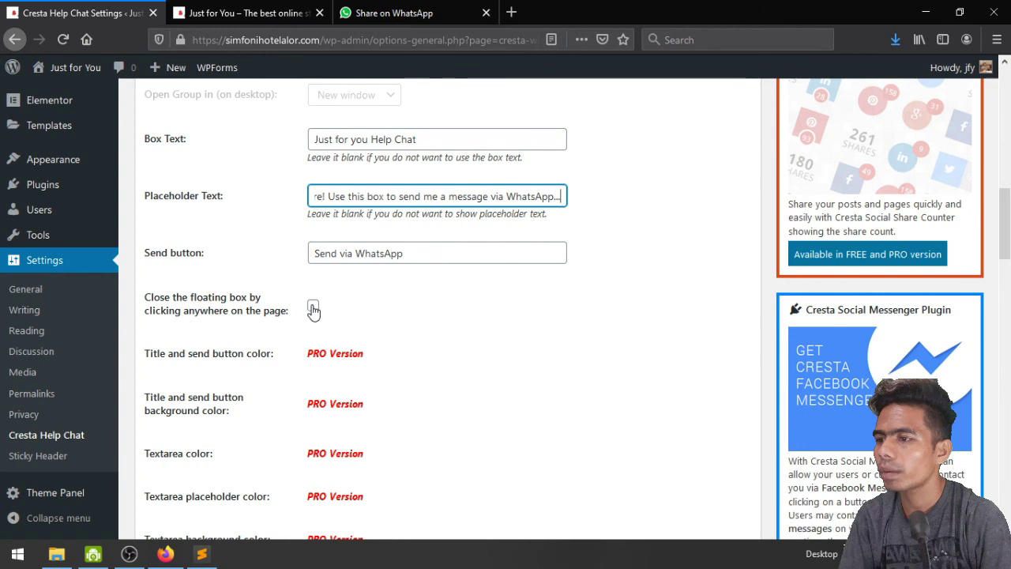
pyautogui.scroll(-5, 632, 377)
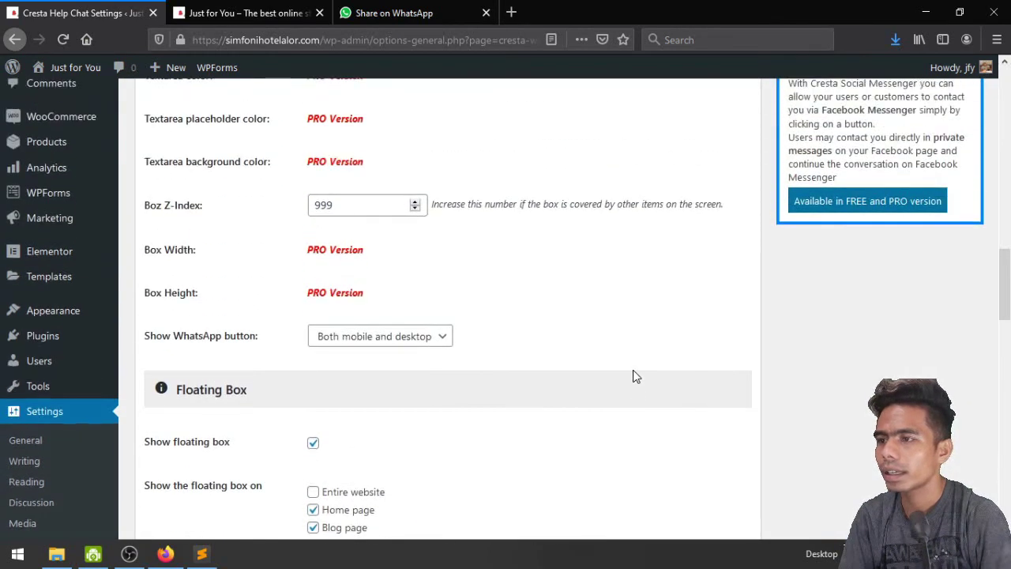
pyautogui.click(358, 344)
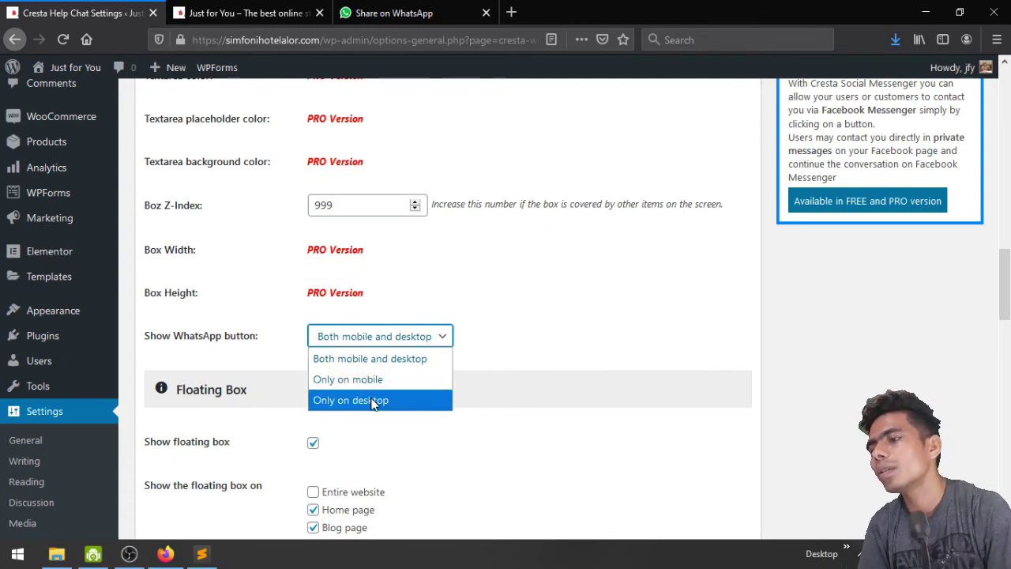
pyautogui.click(397, 360)
pyautogui.scroll(-5, 497, 369)
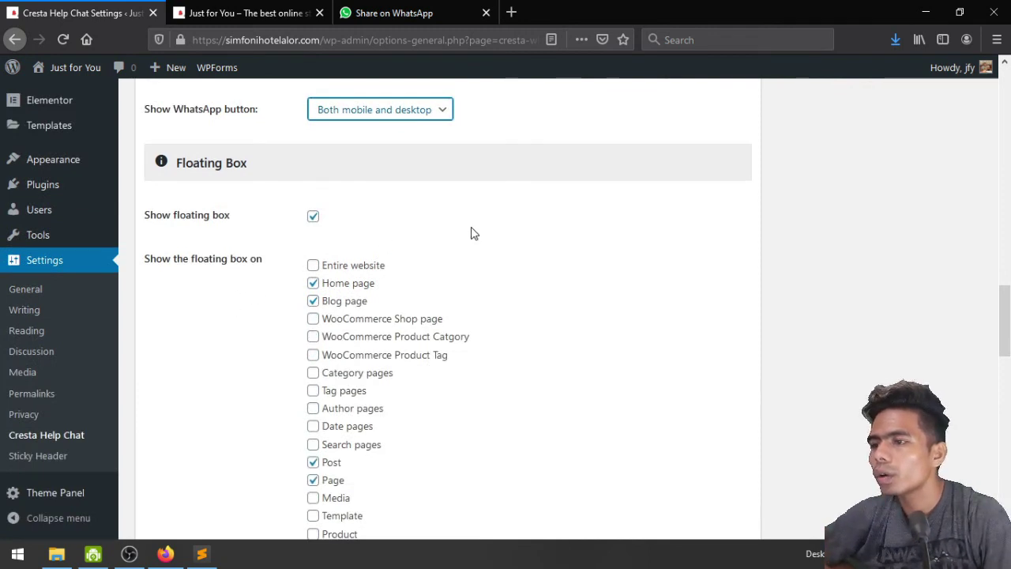
pyautogui.scroll(-3, 487, 399)
pyautogui.scroll(2, 458, 350)
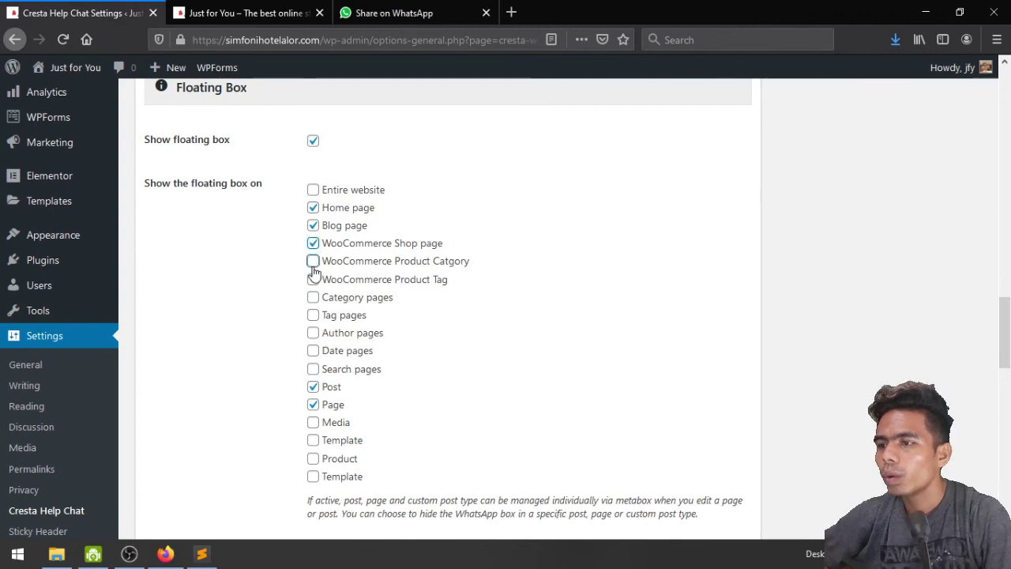
pyautogui.scroll(-10, 727, 363)
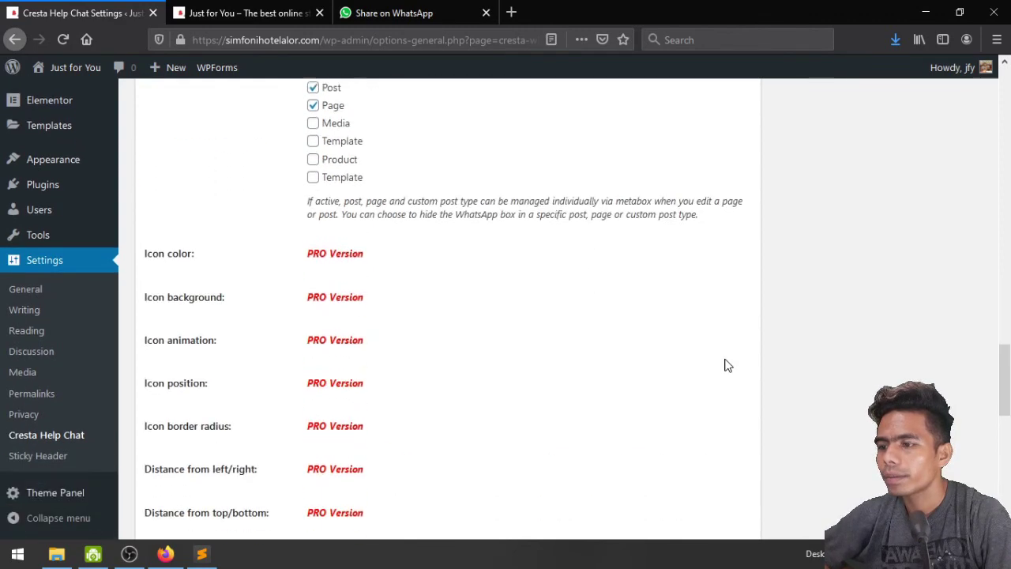
pyautogui.scroll(-2, 608, 364)
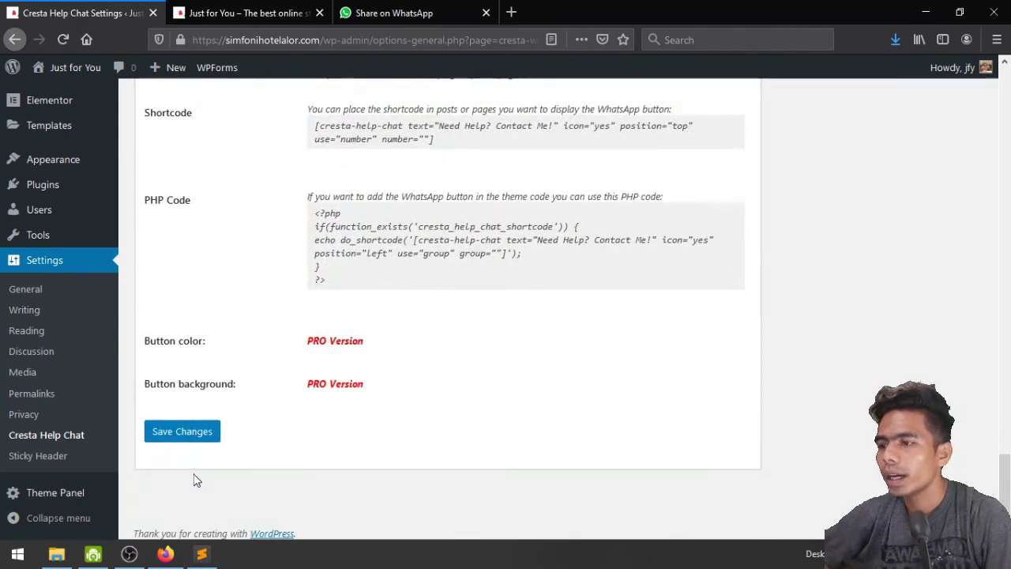
pyautogui.click(196, 430)
# Reload the store homepage to pick up the saved Cresta Help Chat settings
pyautogui.click(252, 11)
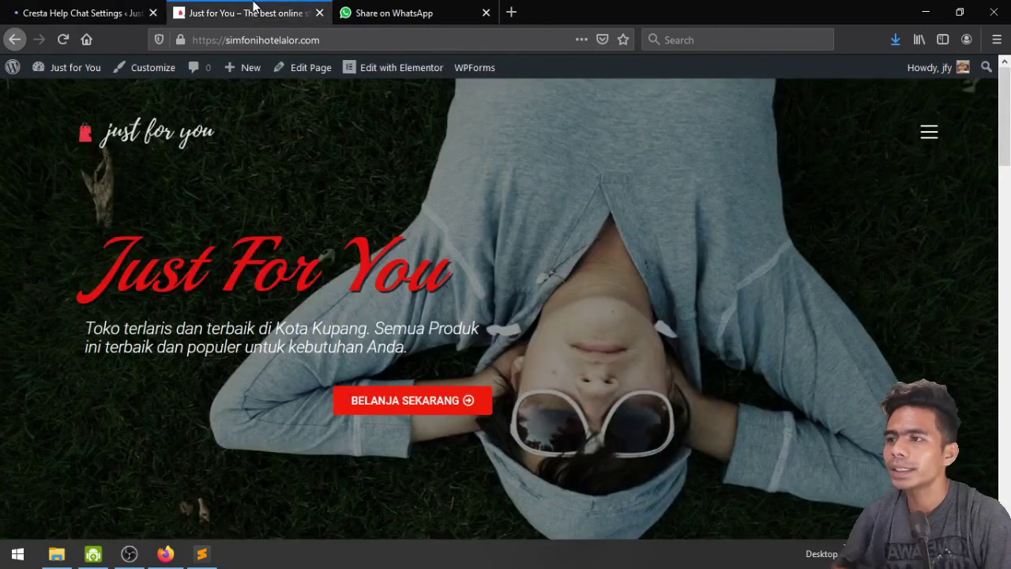
pyautogui.click(63, 41)
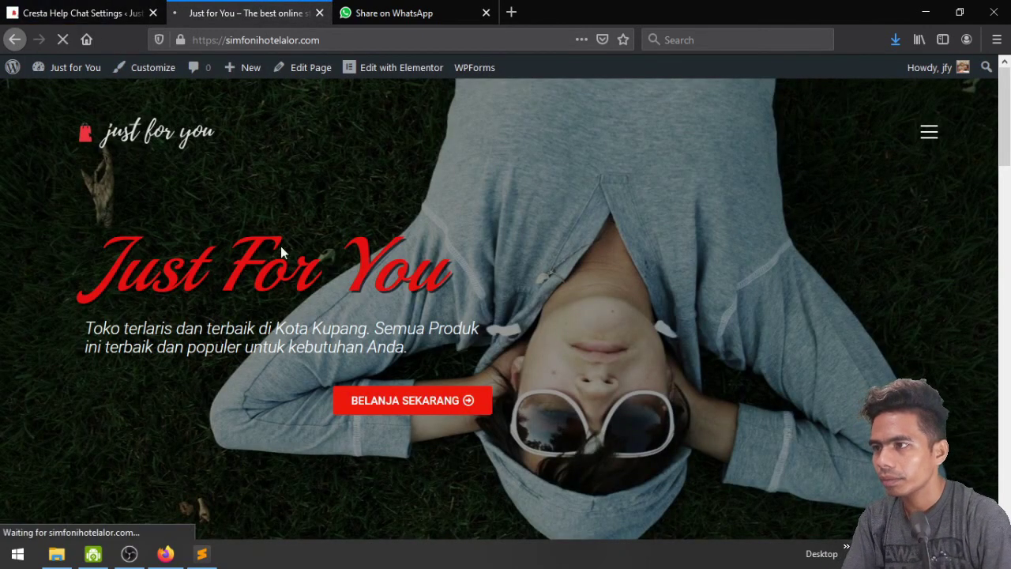
pyautogui.scroll(-4, 766, 321)
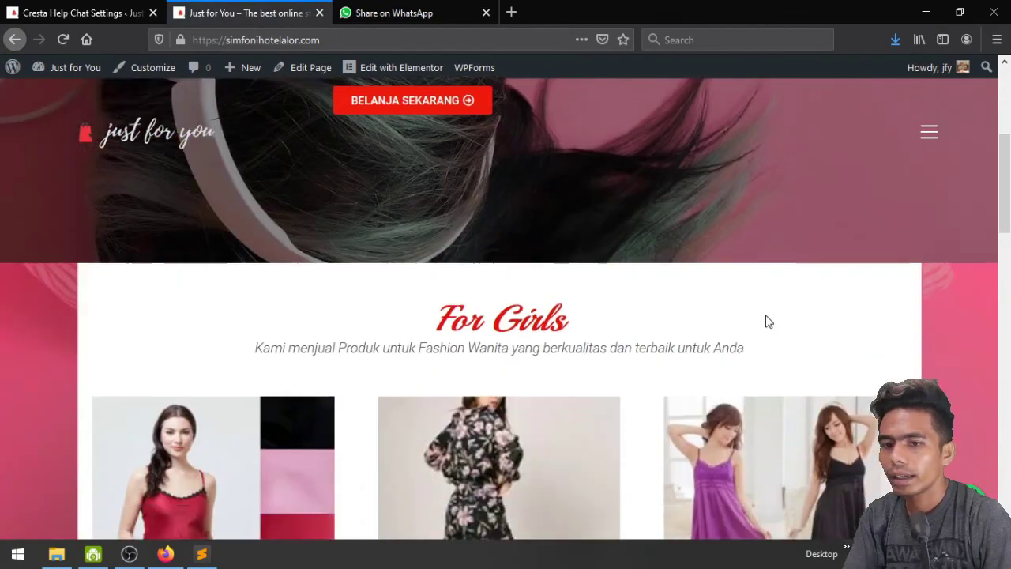
pyautogui.scroll(-5, 765, 322)
pyautogui.scroll(7, 766, 322)
pyautogui.scroll(-4, 766, 316)
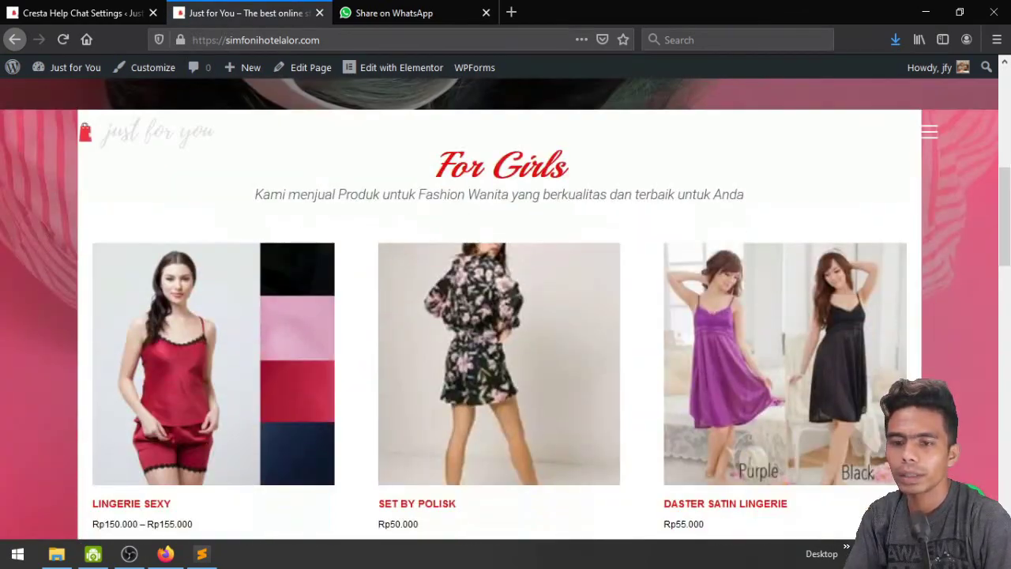
# Test the Just for you Help Chat box with 'dadadada', clear it, and close it
pyautogui.click(980, 492)
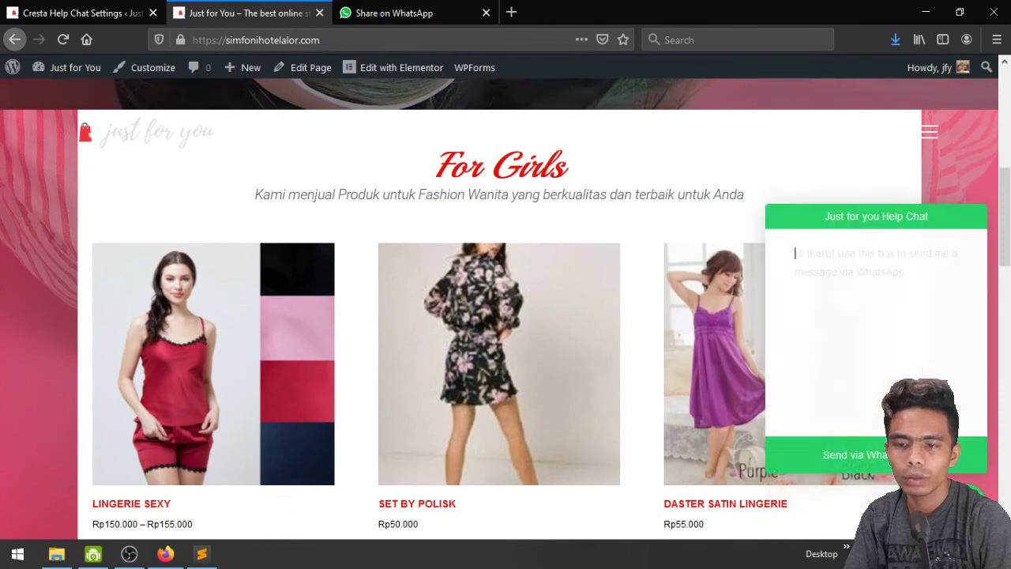
pyautogui.write('dadadada')
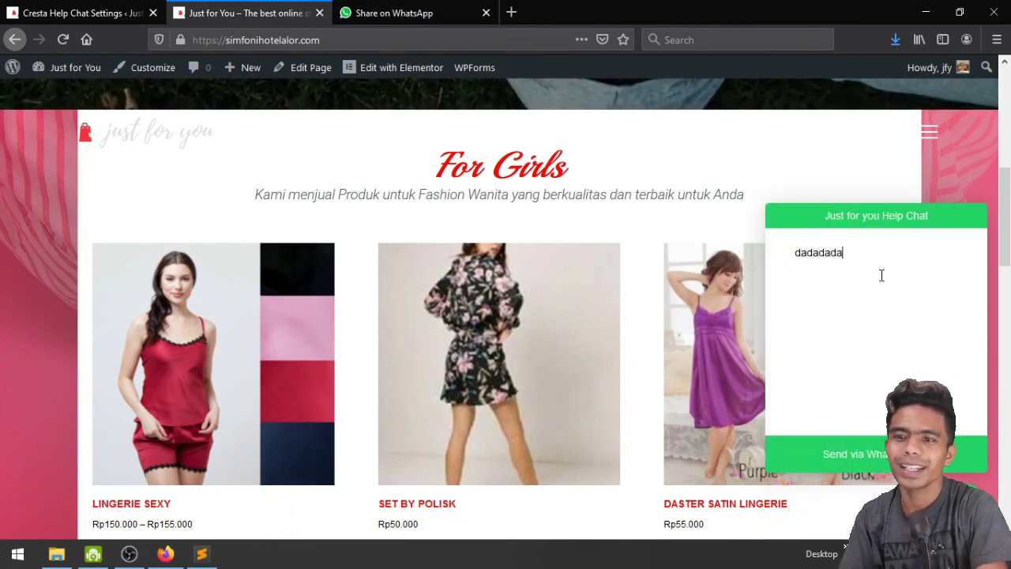
pyautogui.hotkey('ctrl', 'a')
pyautogui.press('BackSpace')
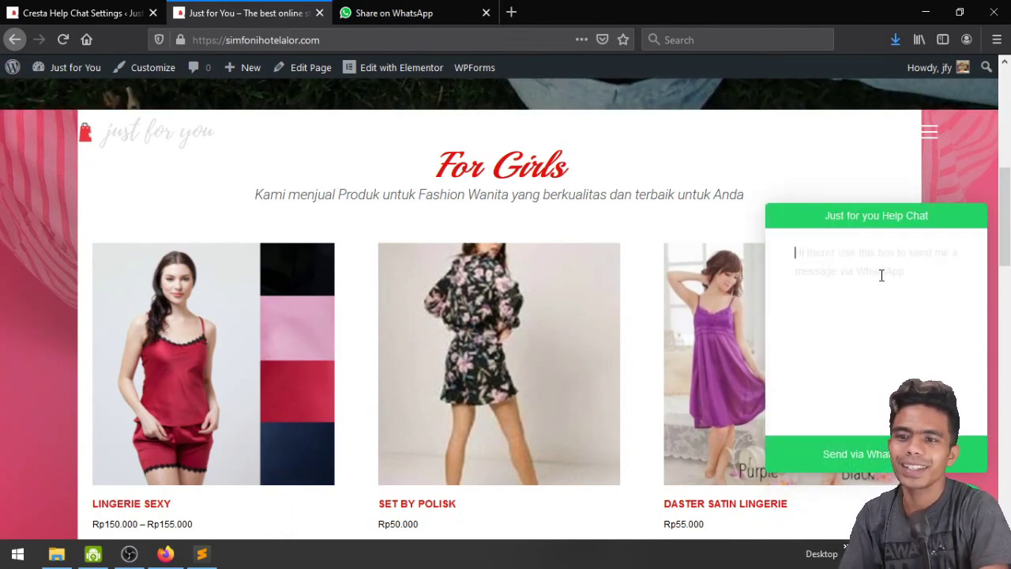
pyautogui.press('Escape')
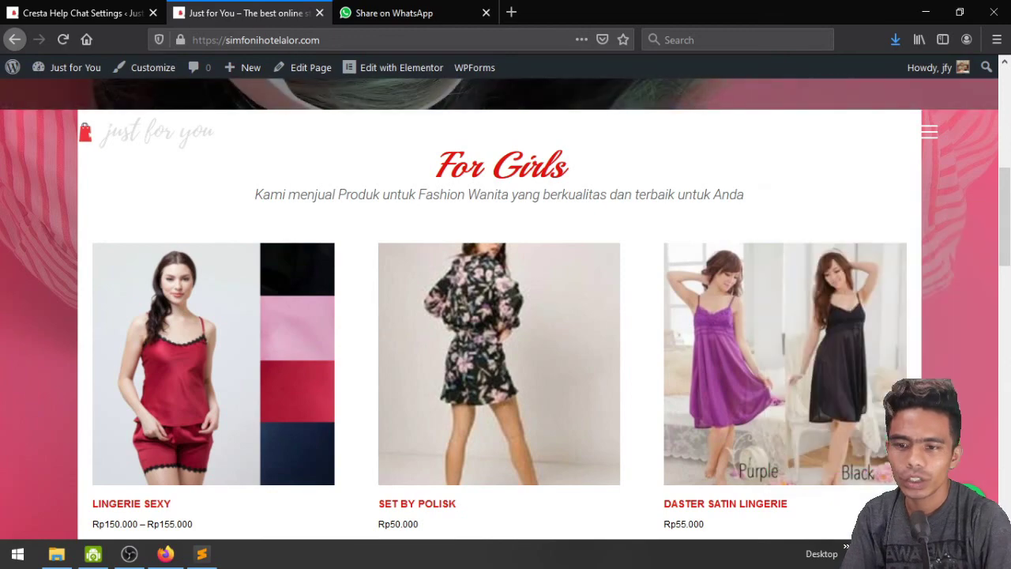
pyautogui.click(119, 11)
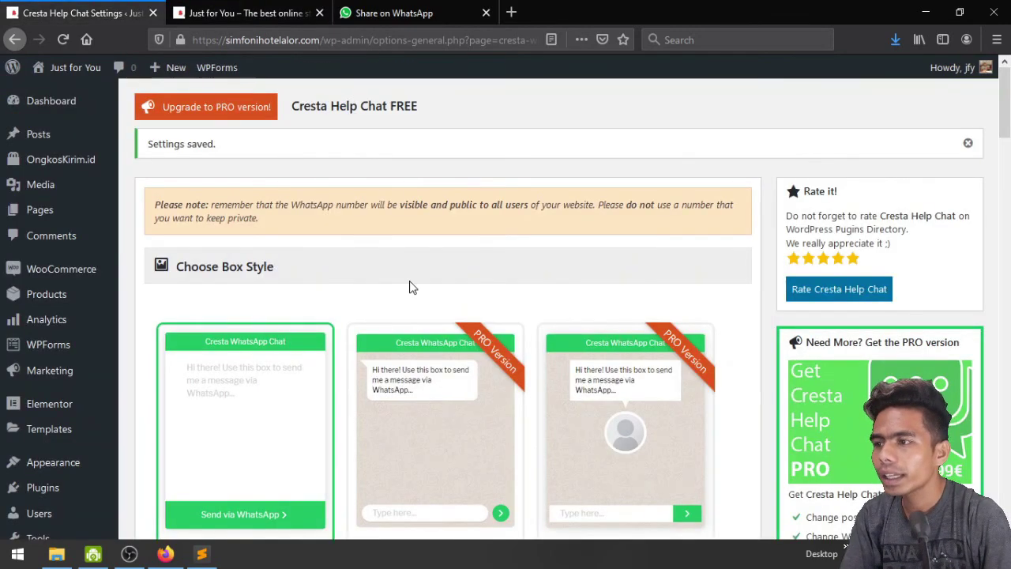
# Review the Cresta Help Chat settings and dismiss the Settings saved notice
pyautogui.scroll(-4, 411, 287)
pyautogui.scroll(-4, 409, 286)
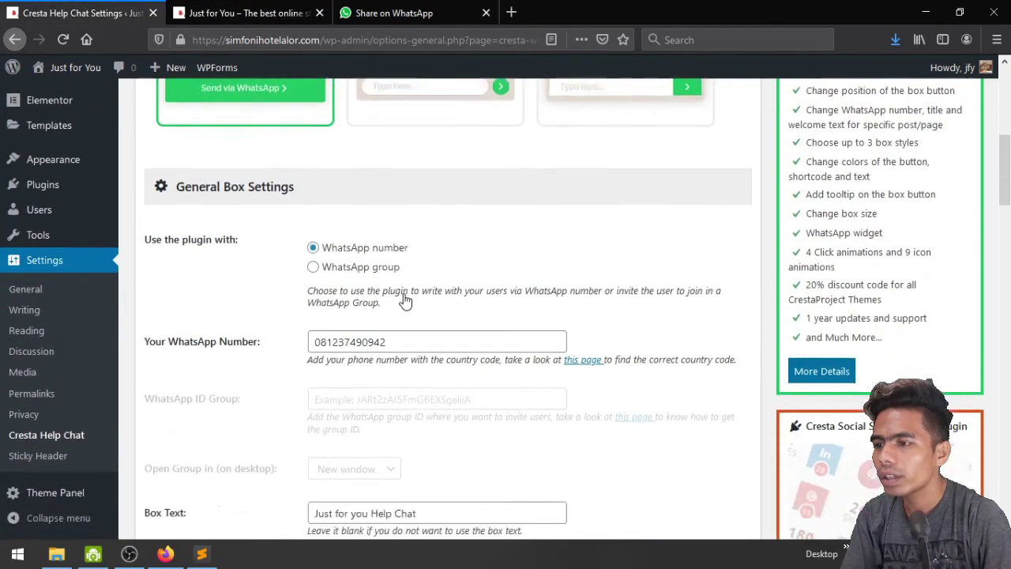
pyautogui.scroll(-6, 404, 299)
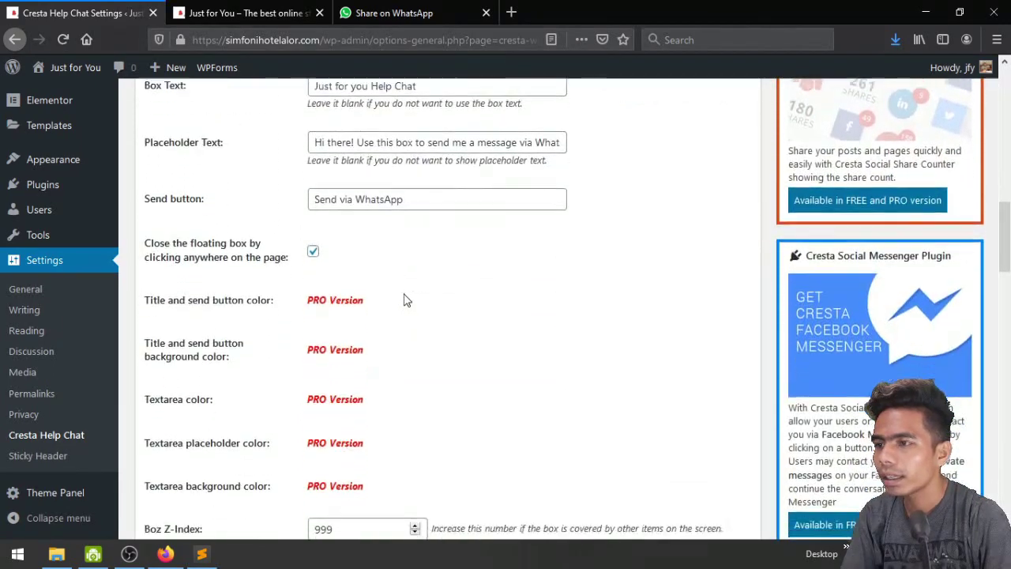
pyautogui.scroll(-3, 404, 299)
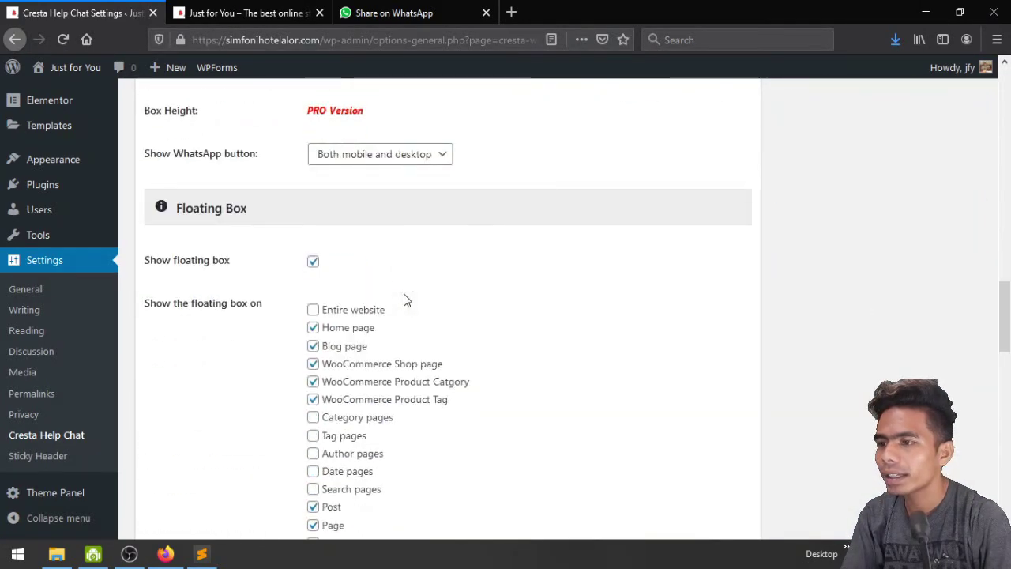
pyautogui.scroll(-10, 403, 300)
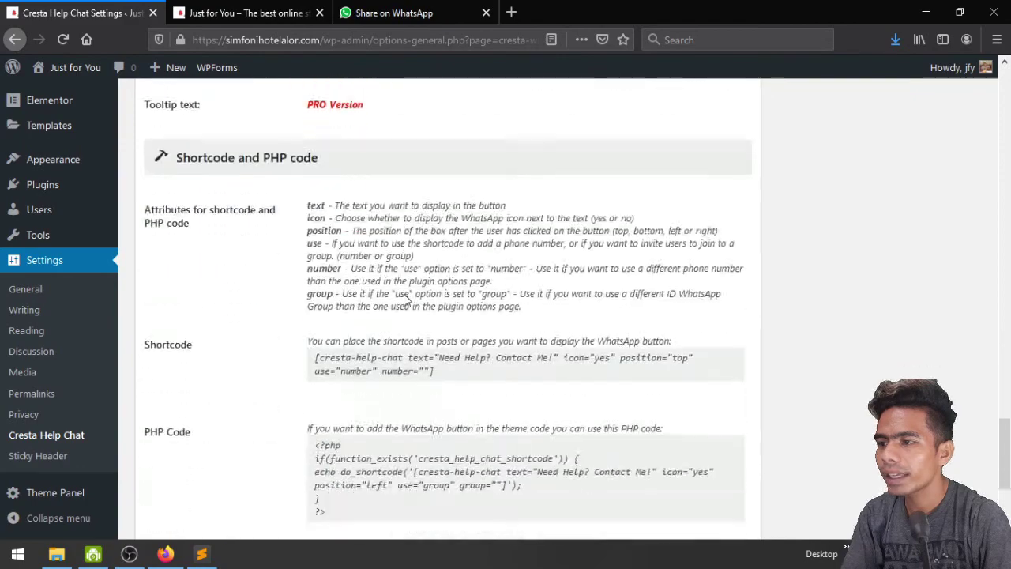
pyautogui.scroll(-3, 406, 298)
pyautogui.scroll(5, 887, 369)
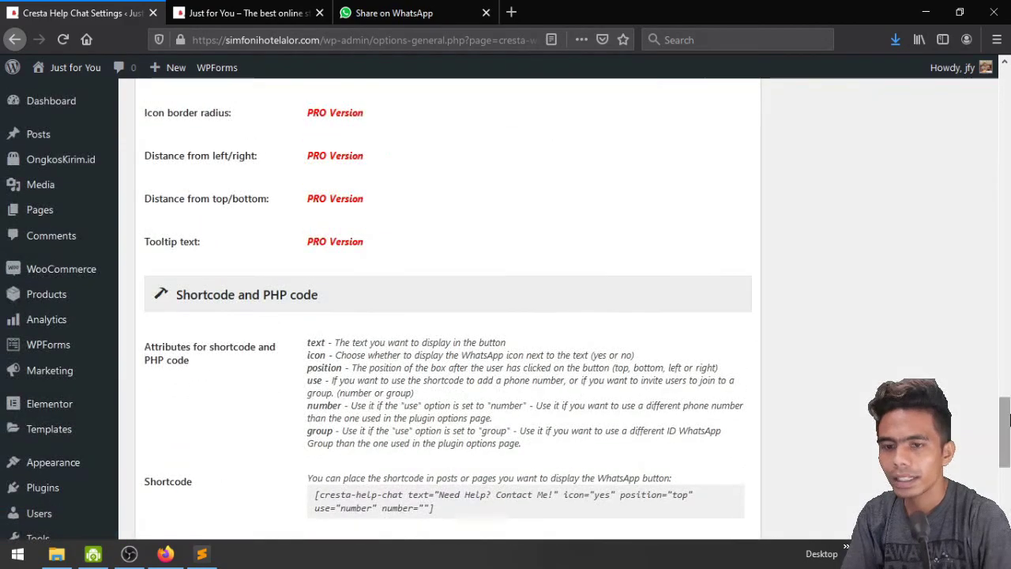
pyautogui.moveTo(1009, 418); pyautogui.dragTo(1009, 84)
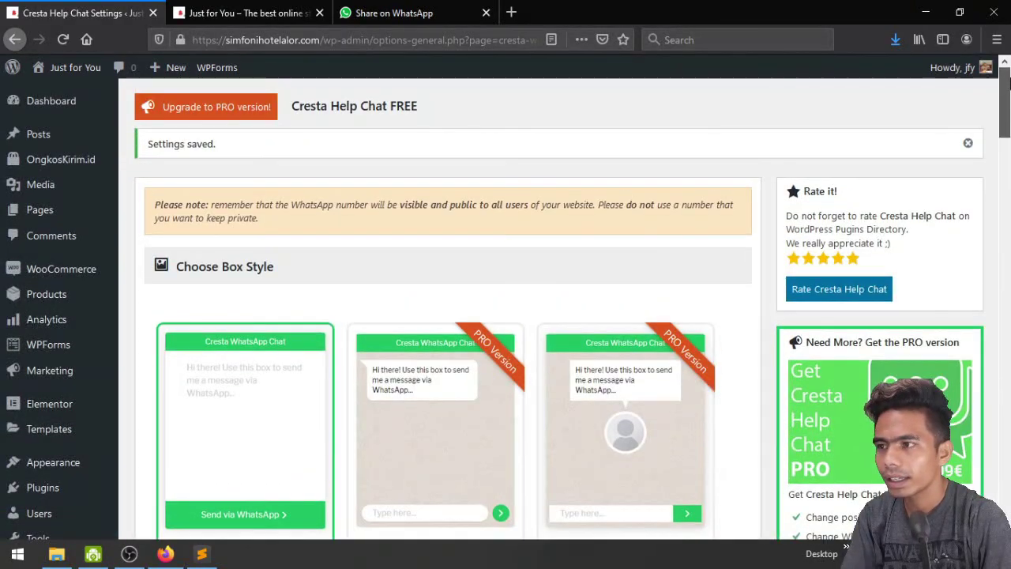
pyautogui.click(964, 146)
# Look over the remaining settings, then launch the Customizer from the Just for You homepage
pyautogui.scroll(-3, 329, 271)
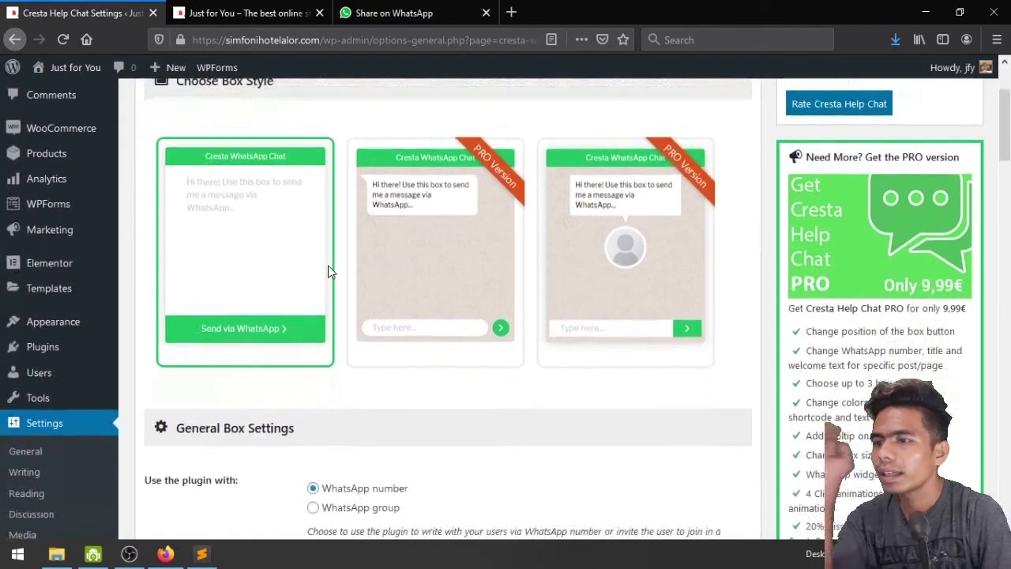
pyautogui.scroll(-5, 329, 270)
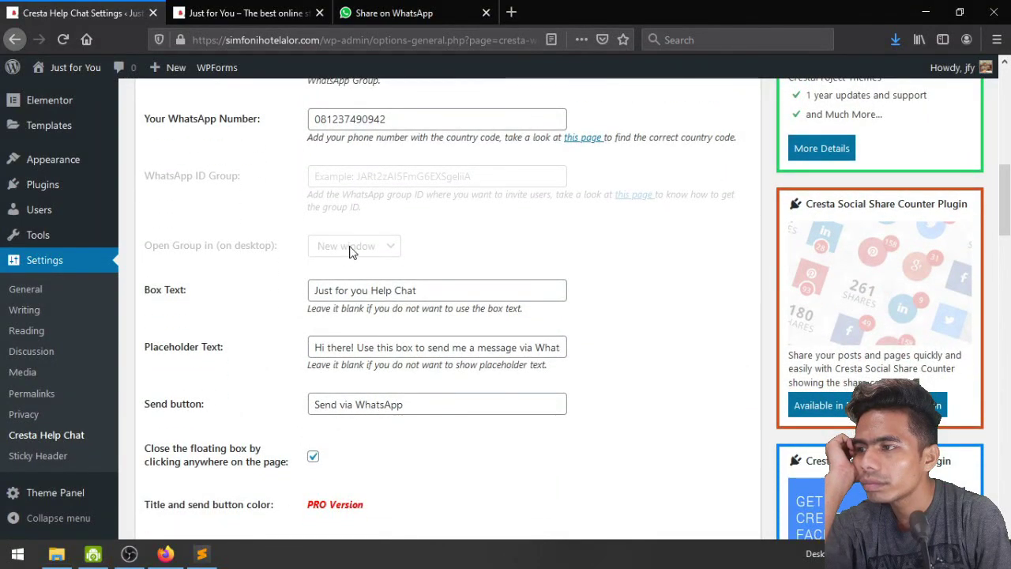
pyautogui.scroll(-2, 254, 308)
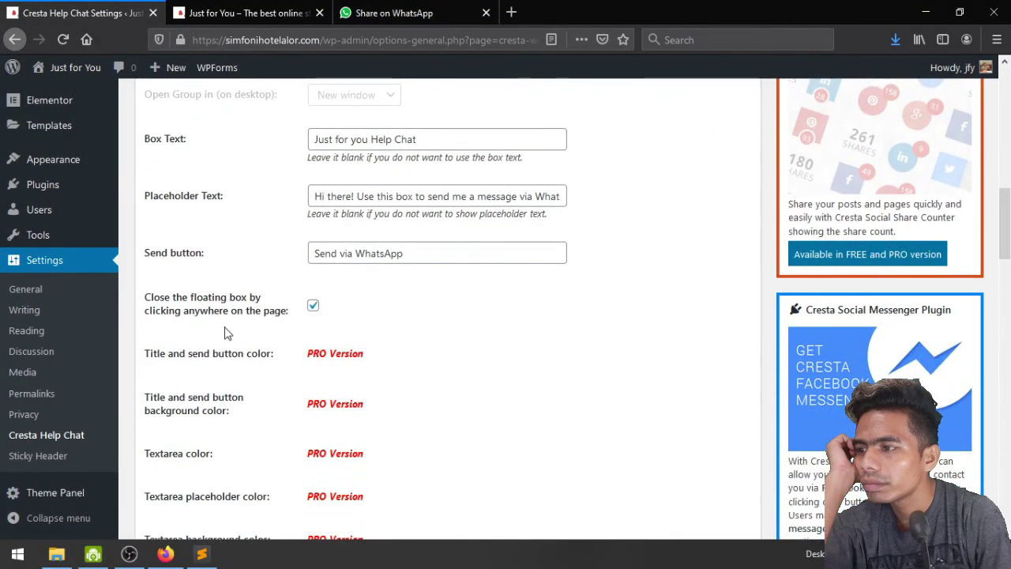
pyautogui.scroll(-4, 225, 332)
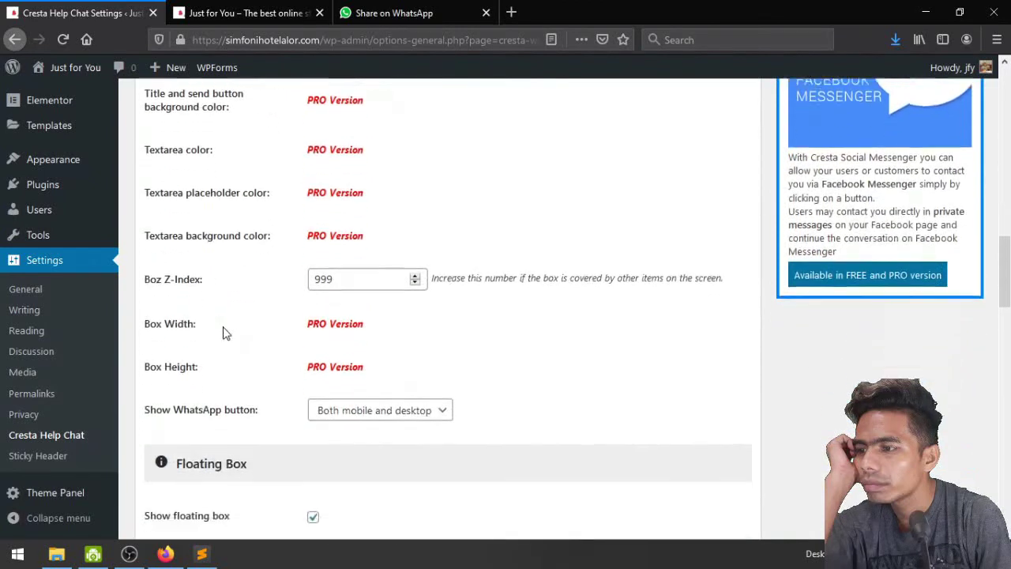
pyautogui.scroll(-5, 292, 342)
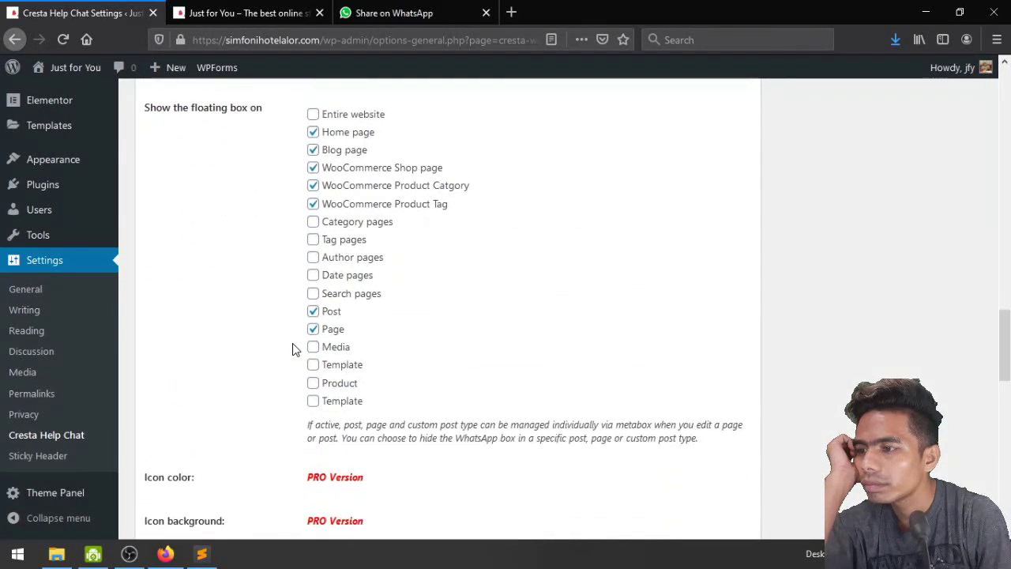
pyautogui.scroll(-5, 293, 344)
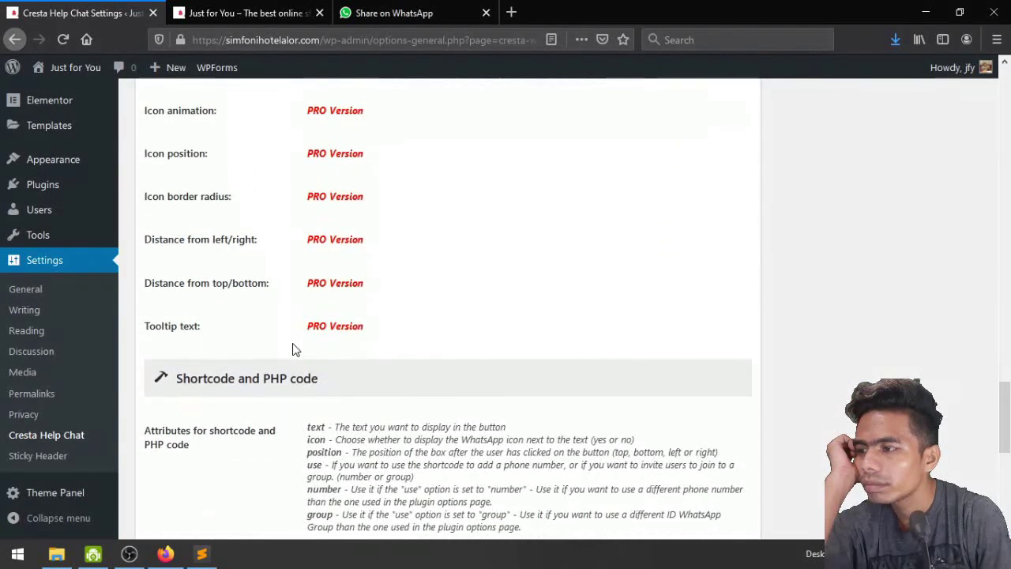
pyautogui.scroll(-4, 226, 334)
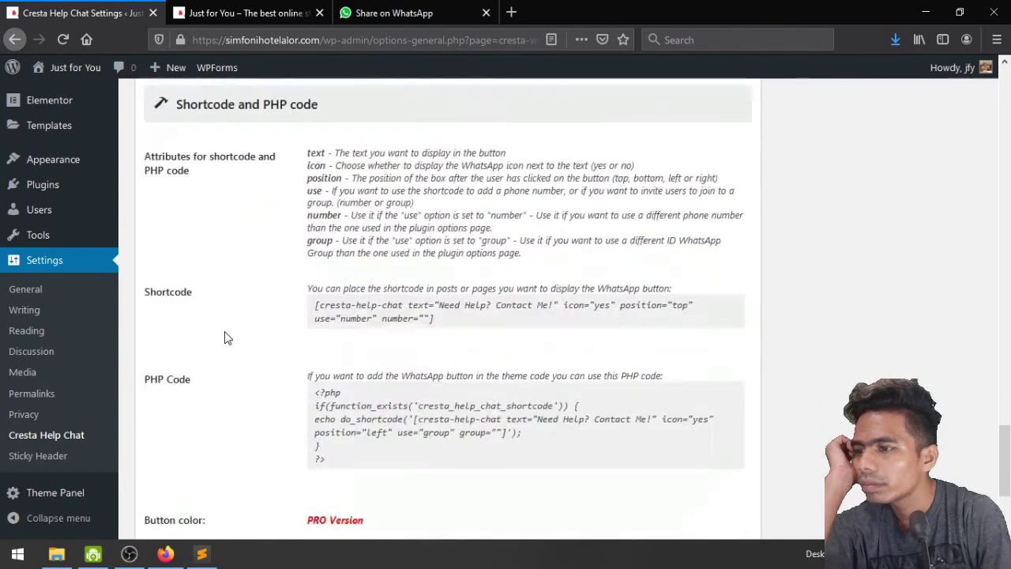
pyautogui.scroll(-1, 438, 344)
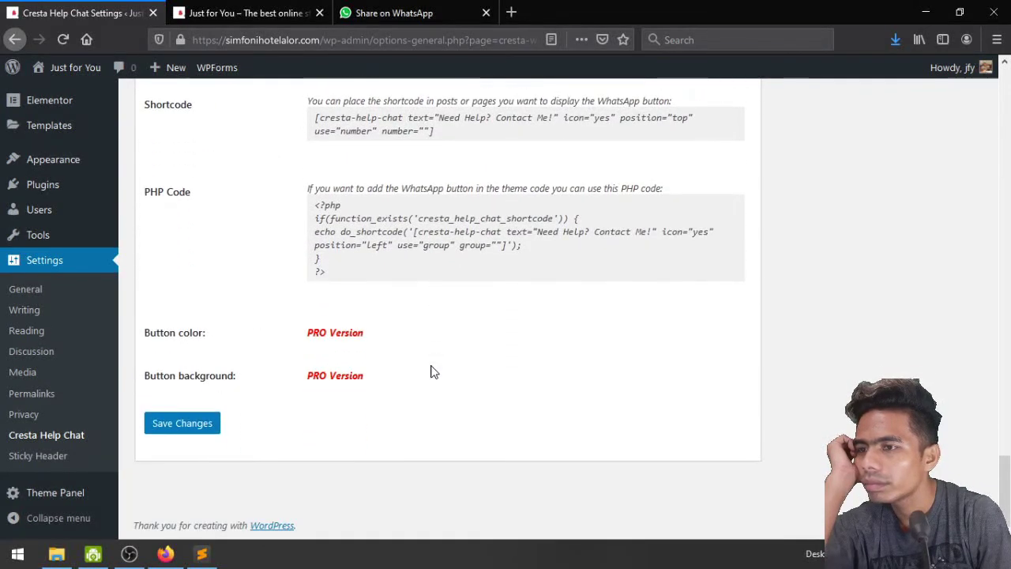
pyautogui.scroll(1, 433, 371)
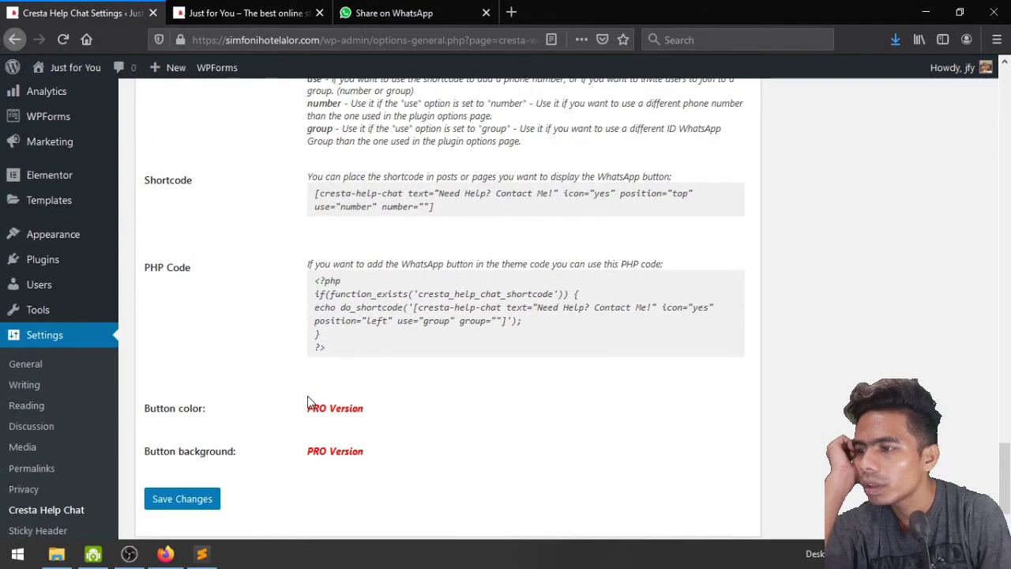
pyautogui.scroll(7, 308, 396)
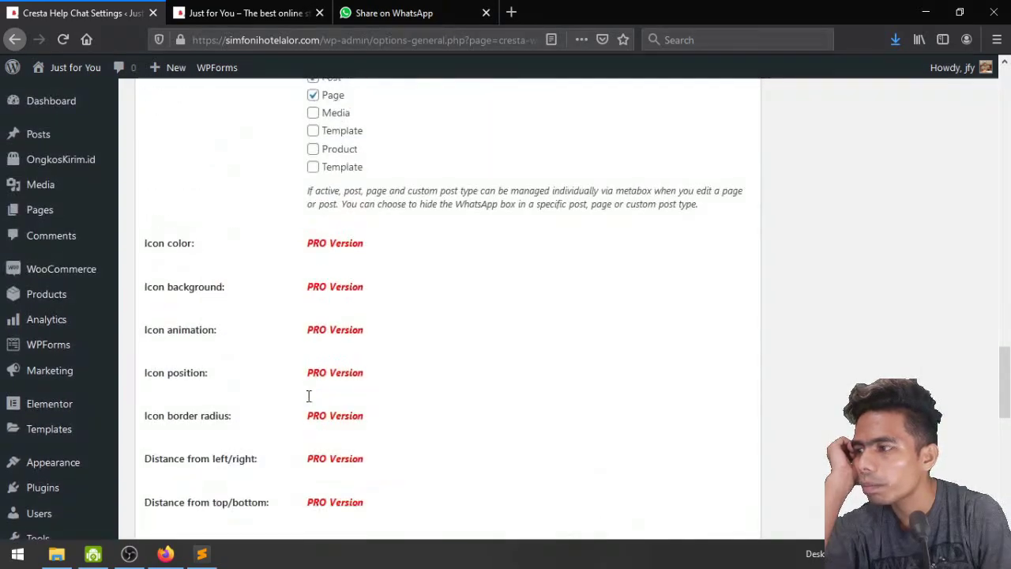
pyautogui.scroll(15, 308, 396)
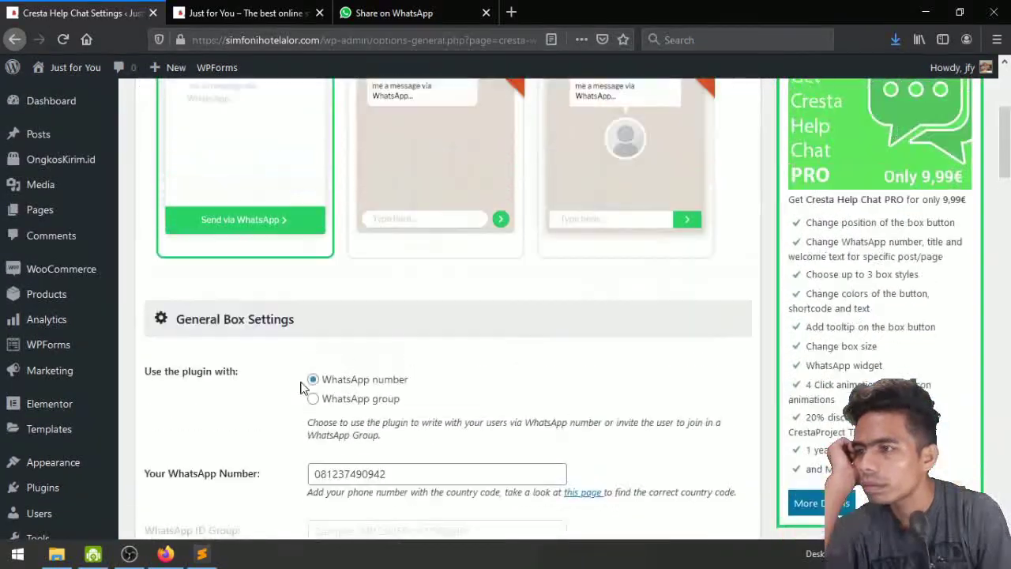
pyautogui.scroll(3, 300, 388)
pyautogui.click(278, 10)
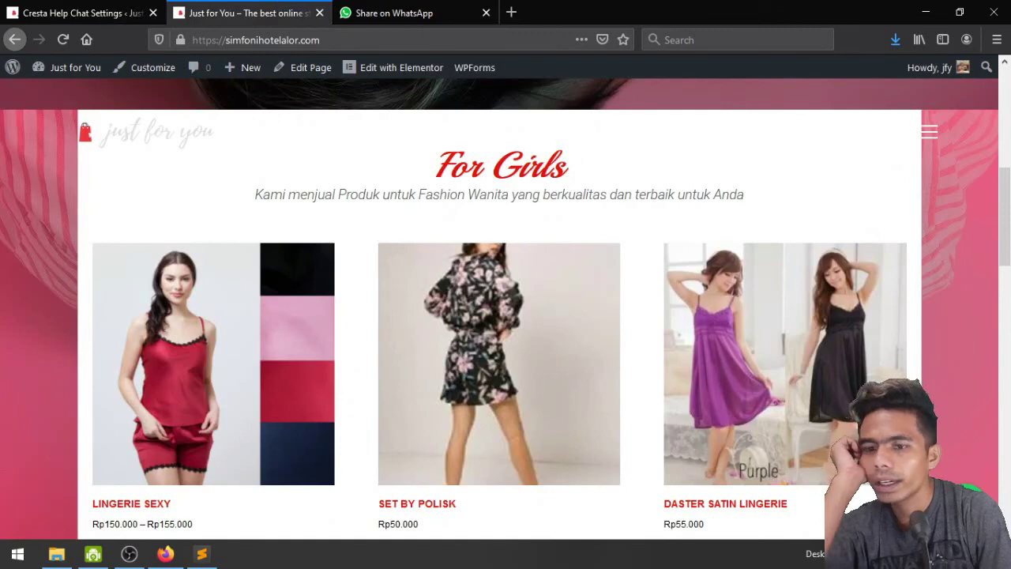
pyautogui.click(168, 78)
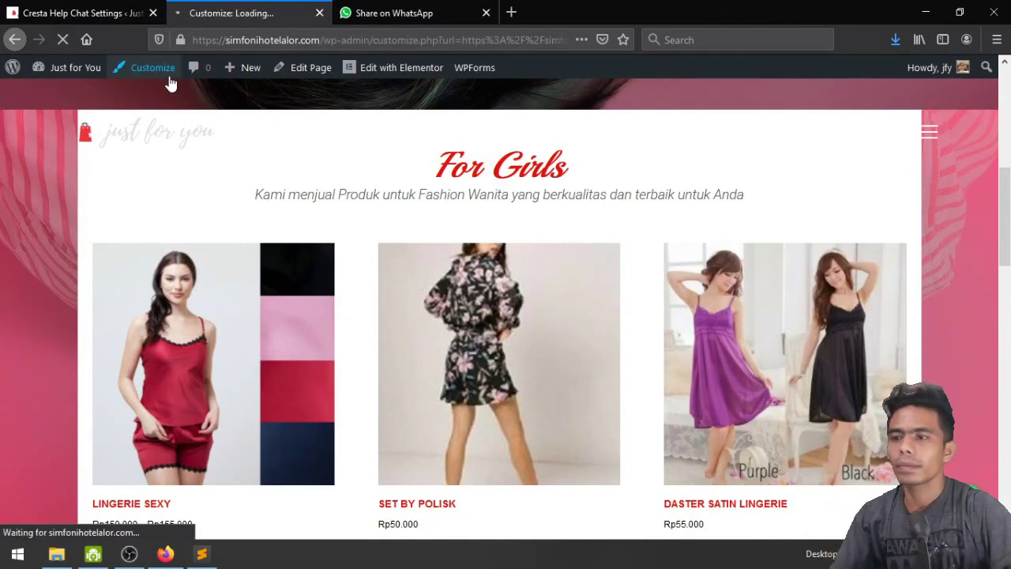
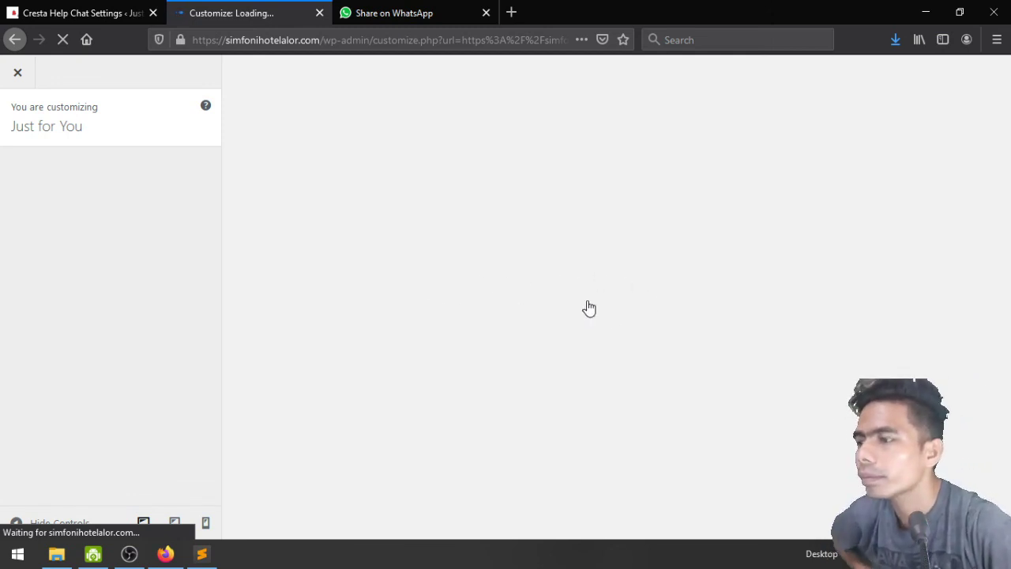
# Close the WhatsApp share tab and browse the Just for You Customizer's settings panels
pyautogui.click(422, 13)
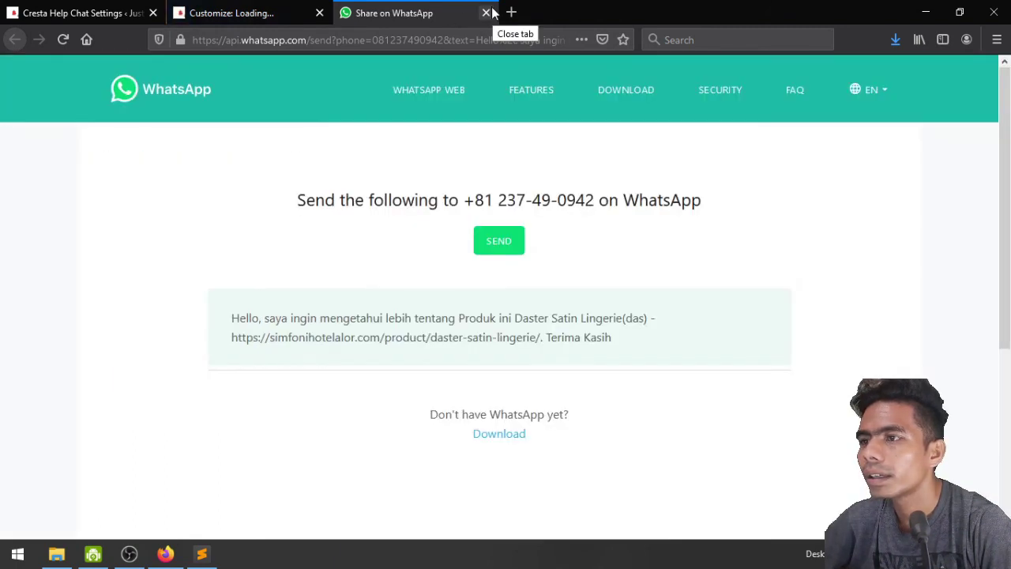
pyautogui.click(487, 12)
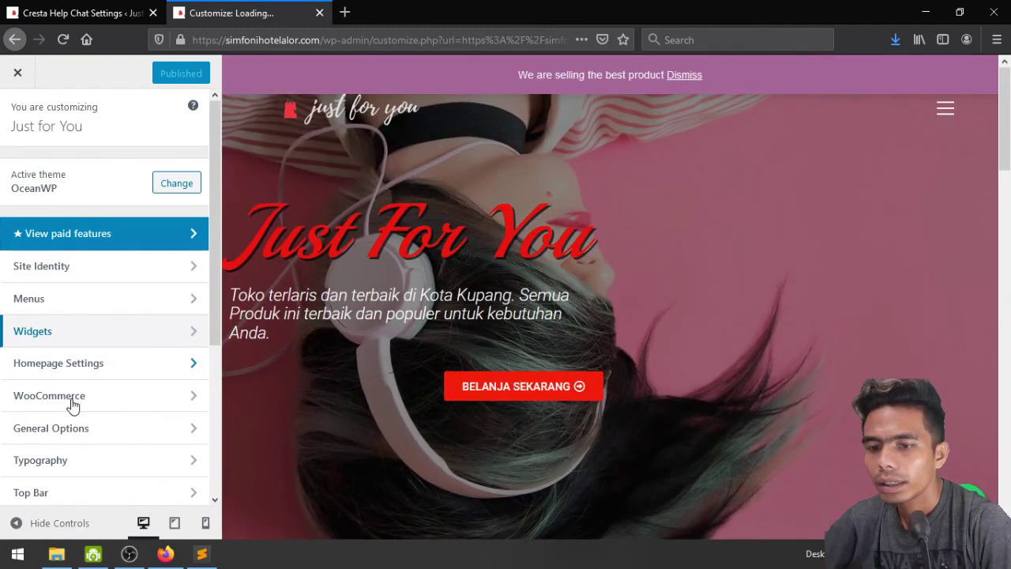
pyautogui.scroll(-3, 72, 404)
pyautogui.scroll(3, 63, 372)
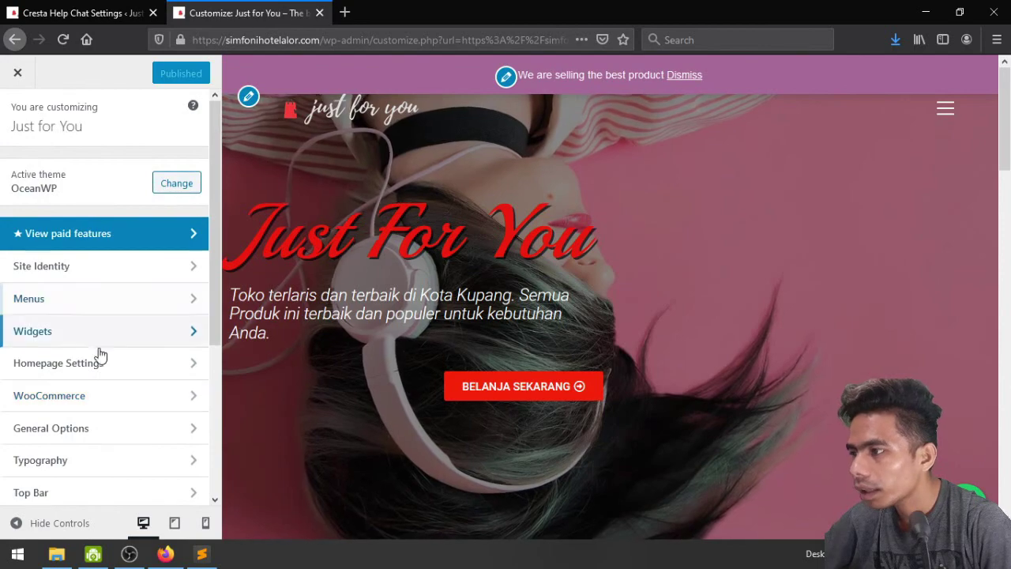
pyautogui.scroll(-5, 124, 342)
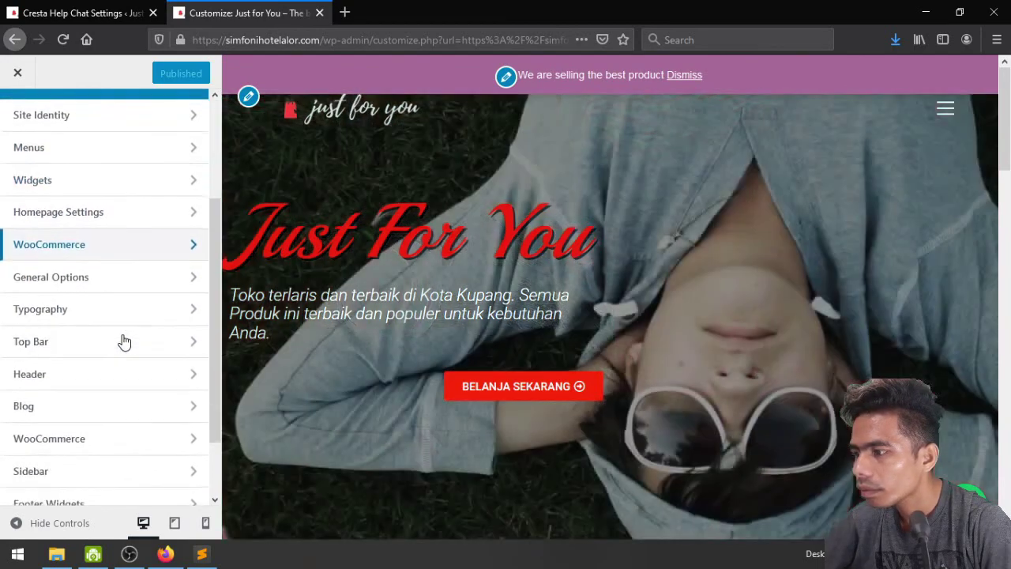
pyautogui.scroll(5, 124, 341)
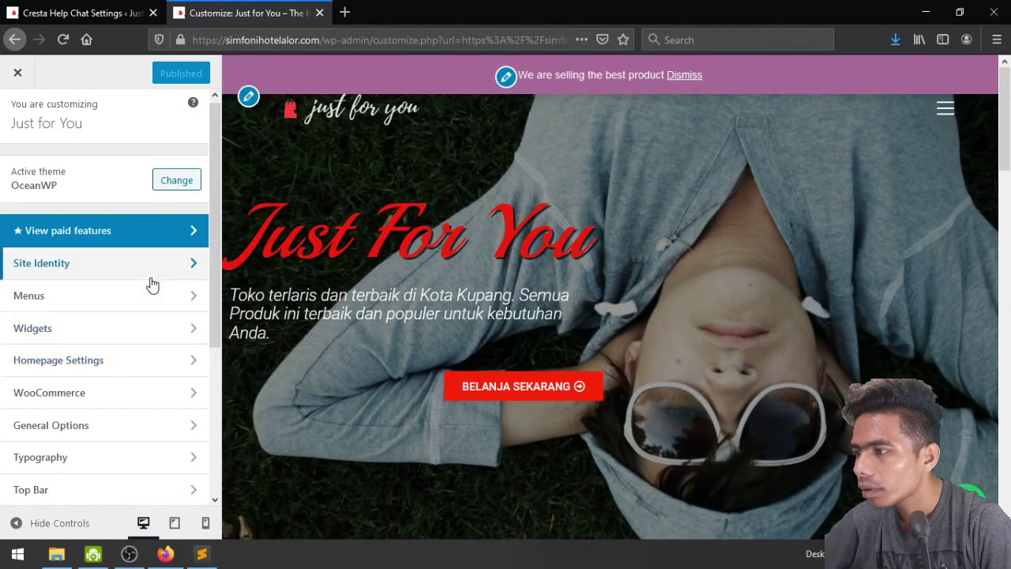
pyautogui.scroll(-2, 150, 356)
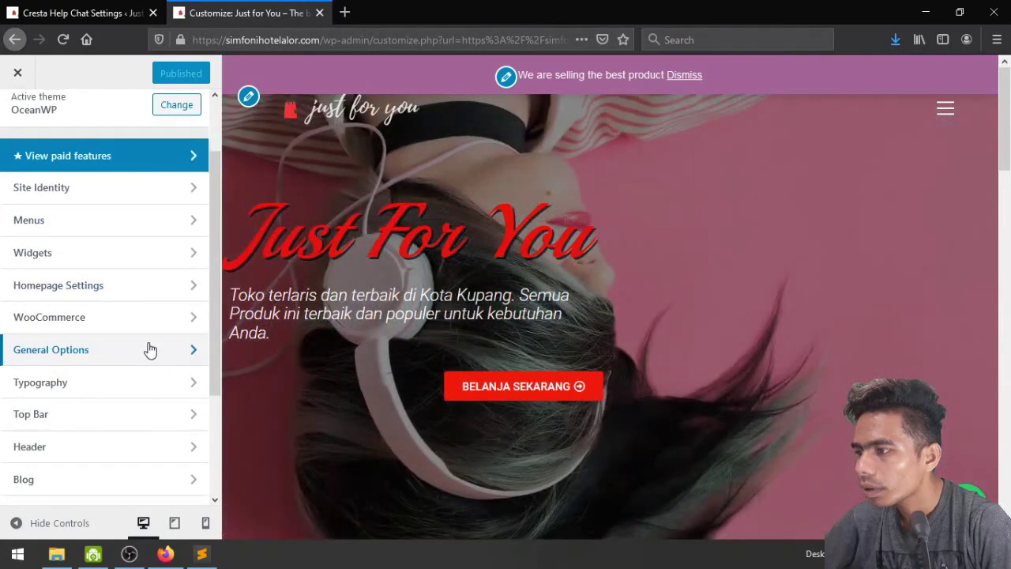
# Set the Scroll To Top button Position to Left under General Options
pyautogui.click(150, 350)
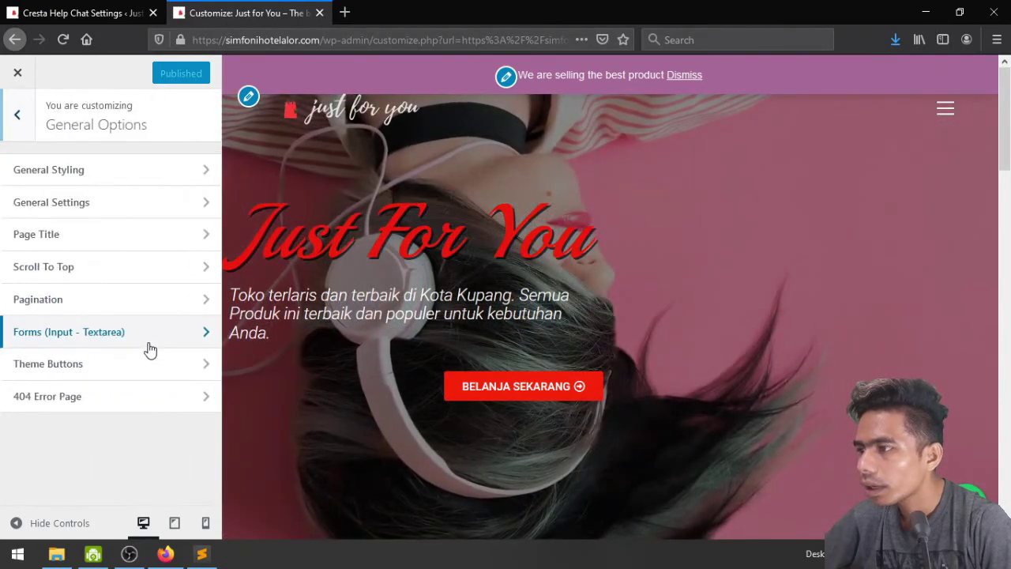
pyautogui.click(130, 266)
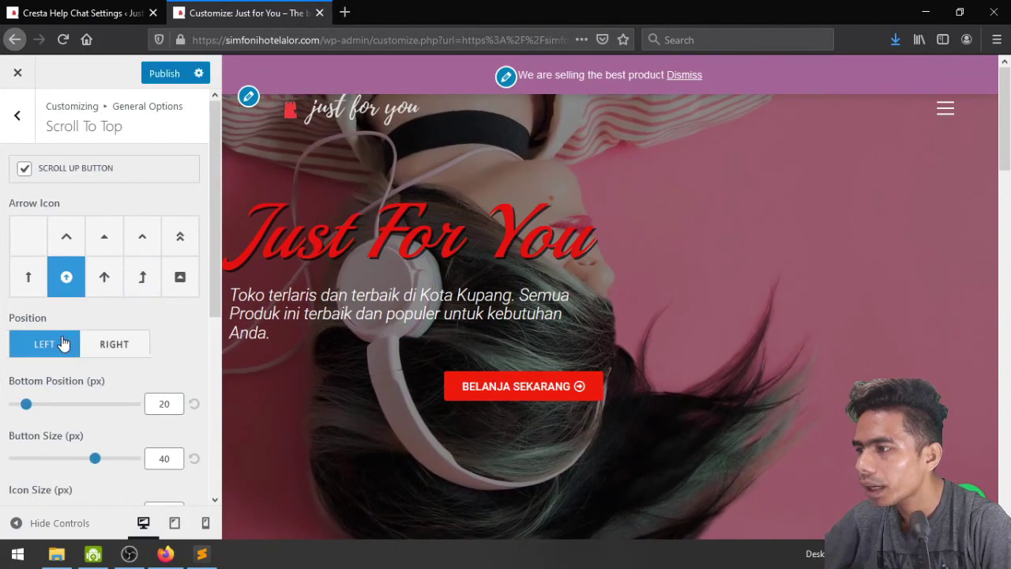
pyautogui.scroll(-10, 326, 399)
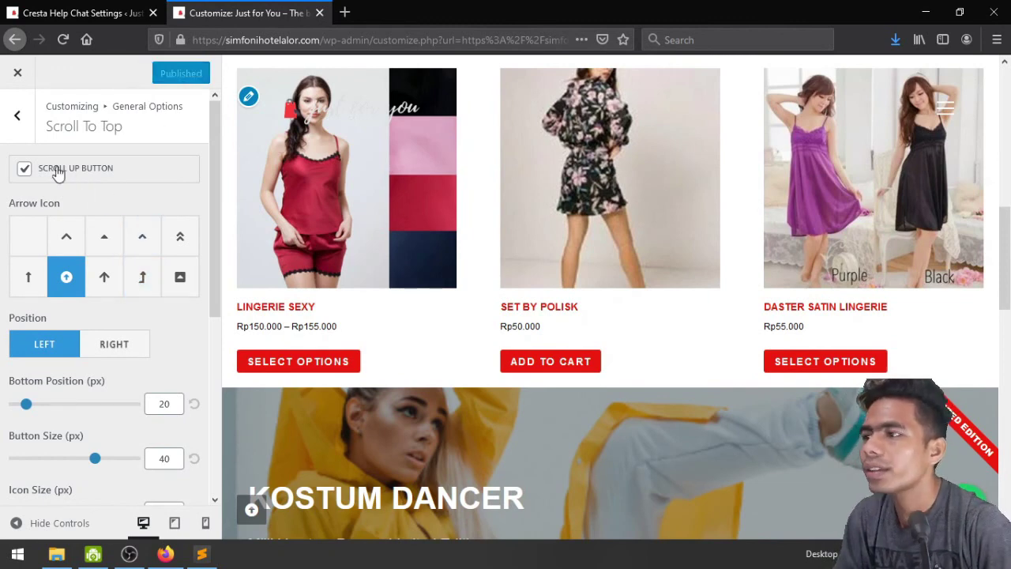
pyautogui.click(18, 117)
pyautogui.click(18, 117)
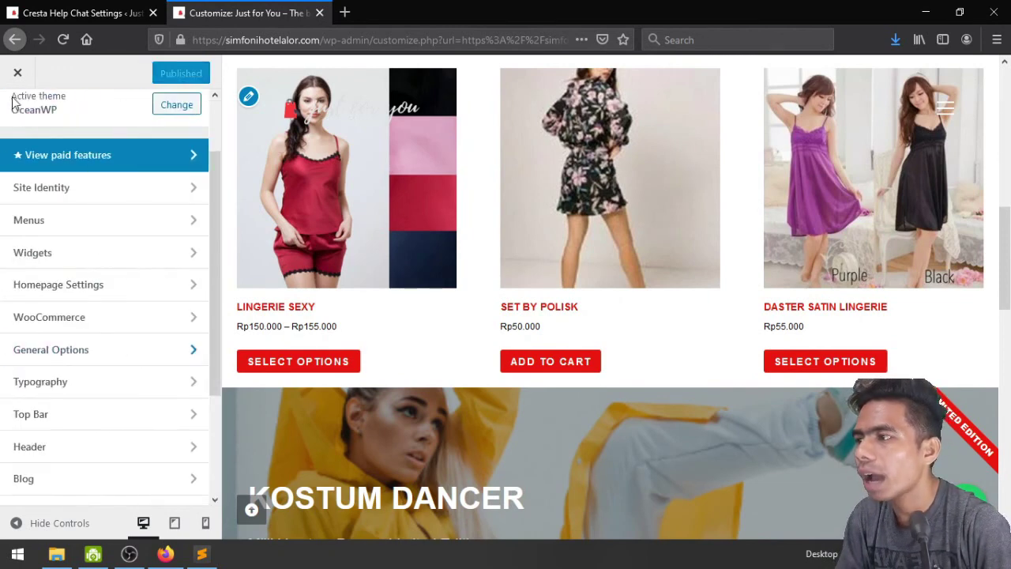
# On the live homepage, test that the bottom-left scroll-to-top button returns to the hero banner
pyautogui.click(11, 94)
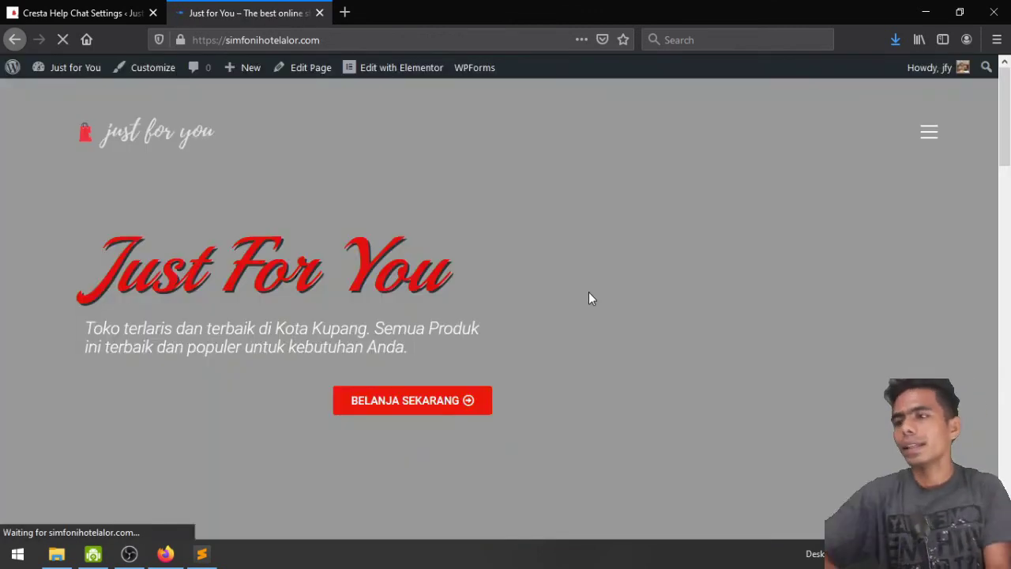
pyautogui.scroll(-6, 589, 299)
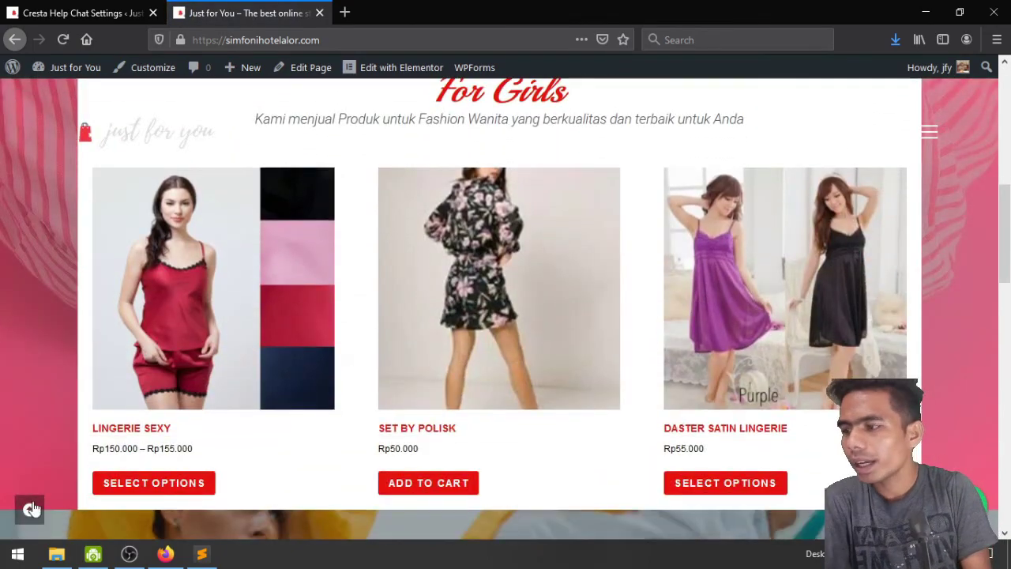
pyautogui.click(30, 509)
pyautogui.scroll(-12, 57, 440)
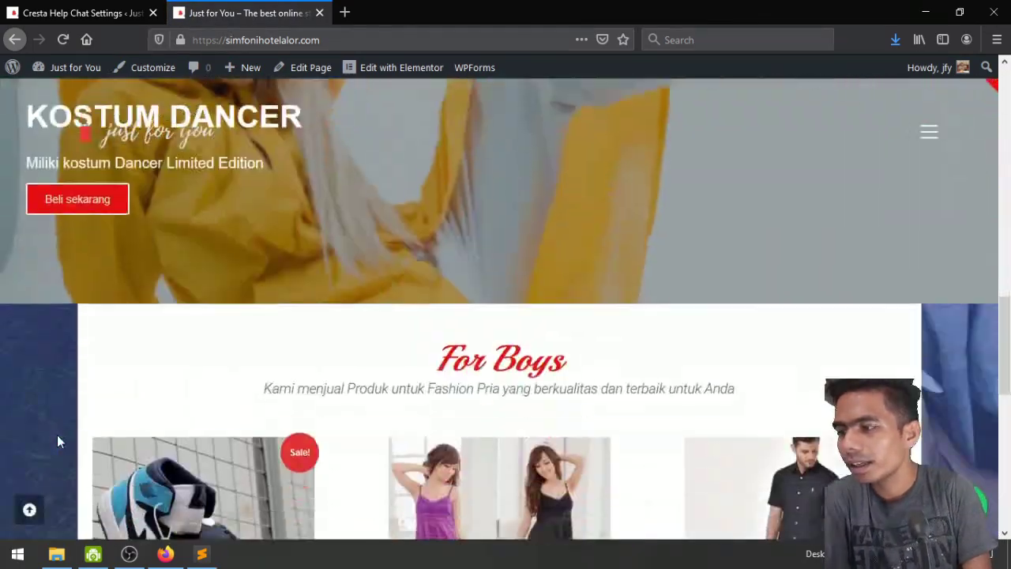
pyautogui.scroll(-8, 57, 441)
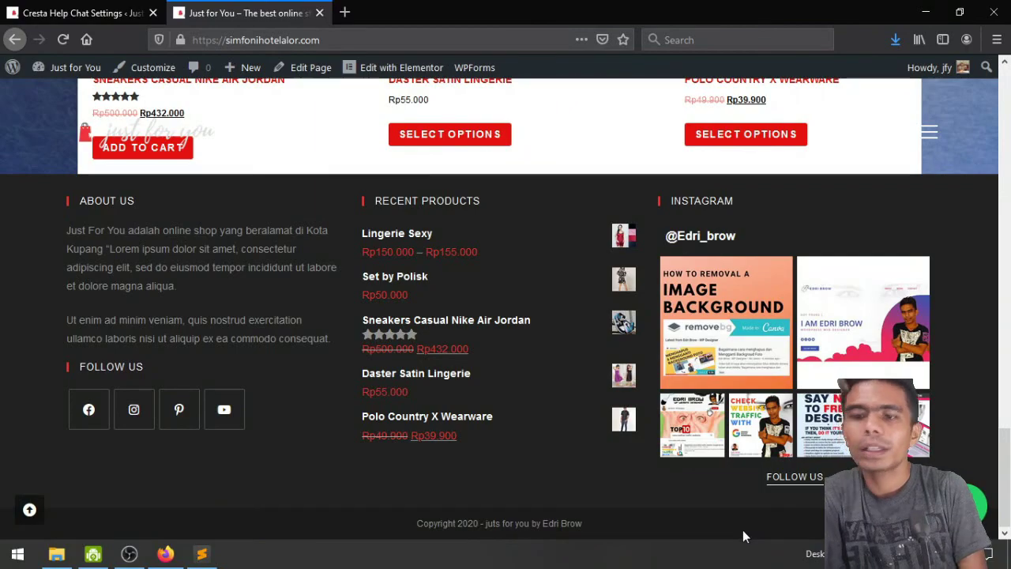
pyautogui.scroll(20, 743, 529)
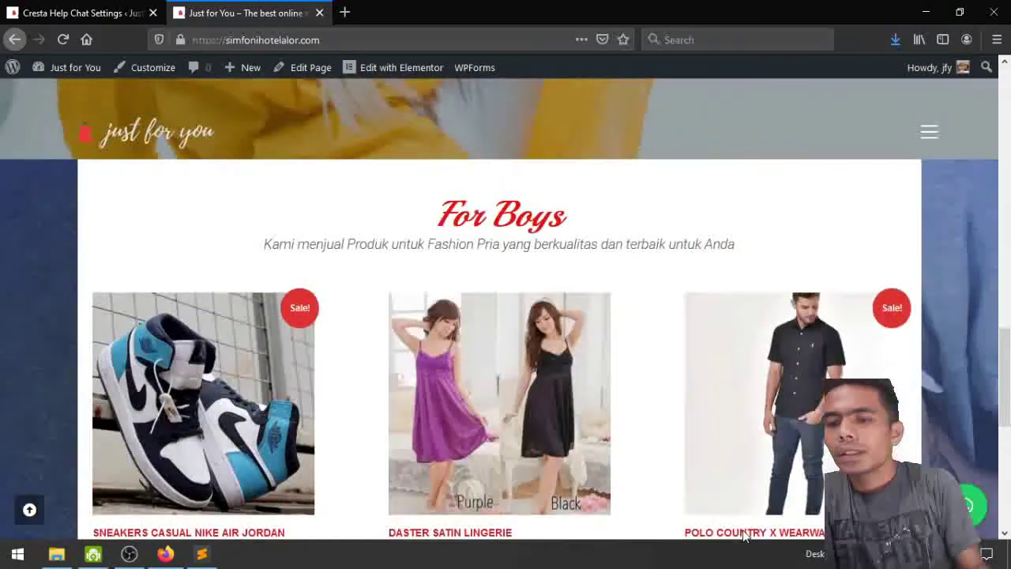
pyautogui.scroll(-20, 834, 226)
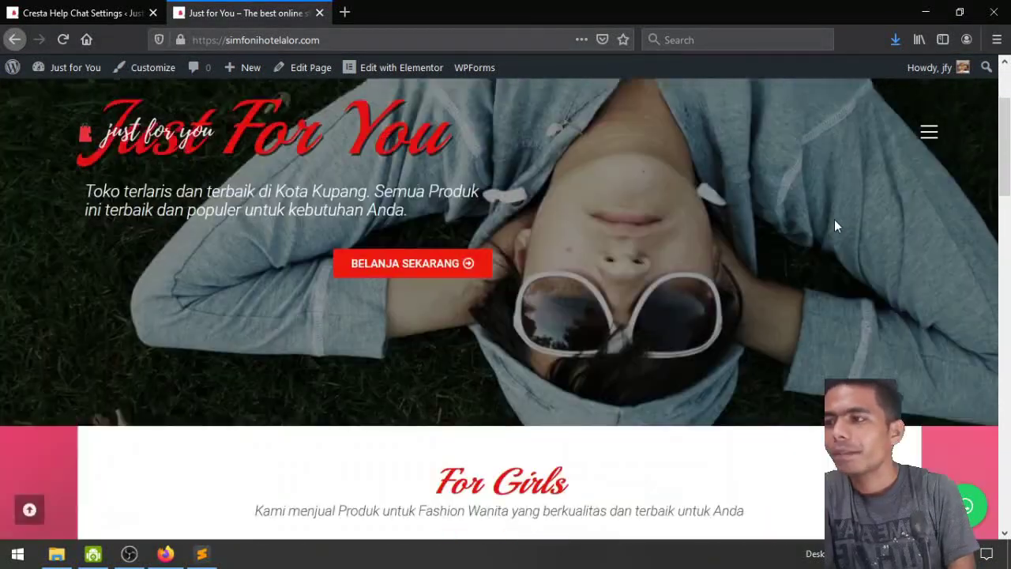